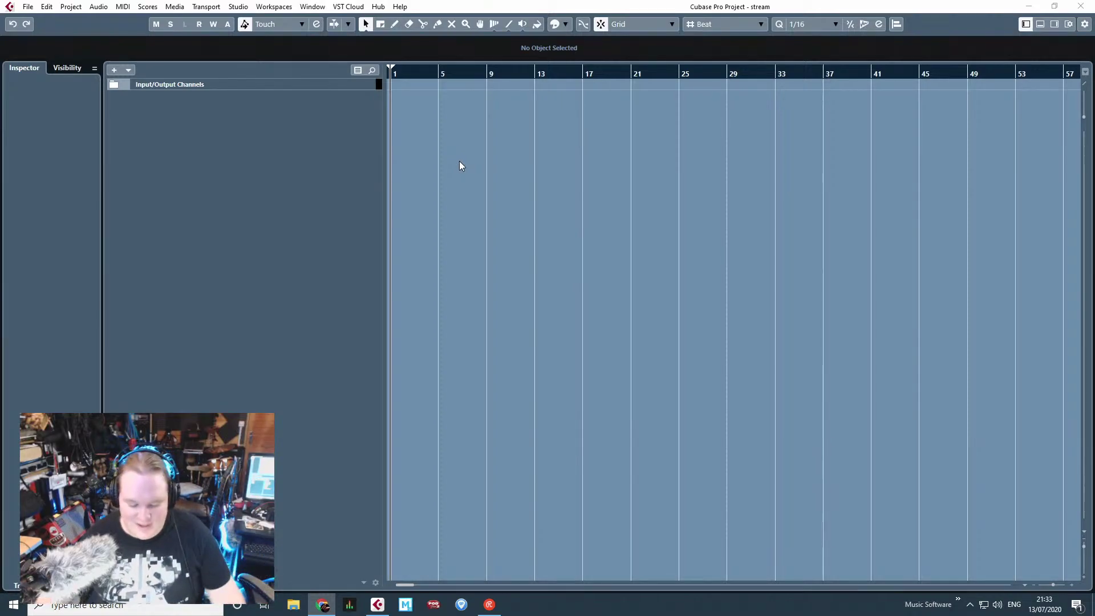
Step: Add four Kontakt 5 instrument tracks with Stereo Out as their audio output
{"action": "right_click", "coordinate": [252, 169]}
{"action": "left_click", "coordinate": [279, 189]}
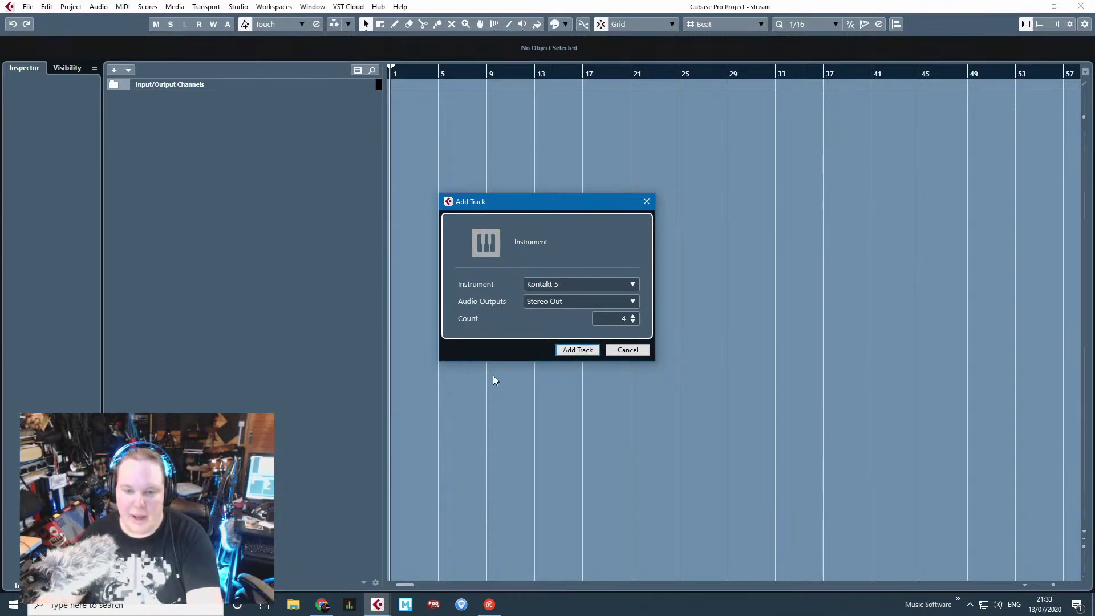
{"action": "left_click", "coordinate": [578, 350]}
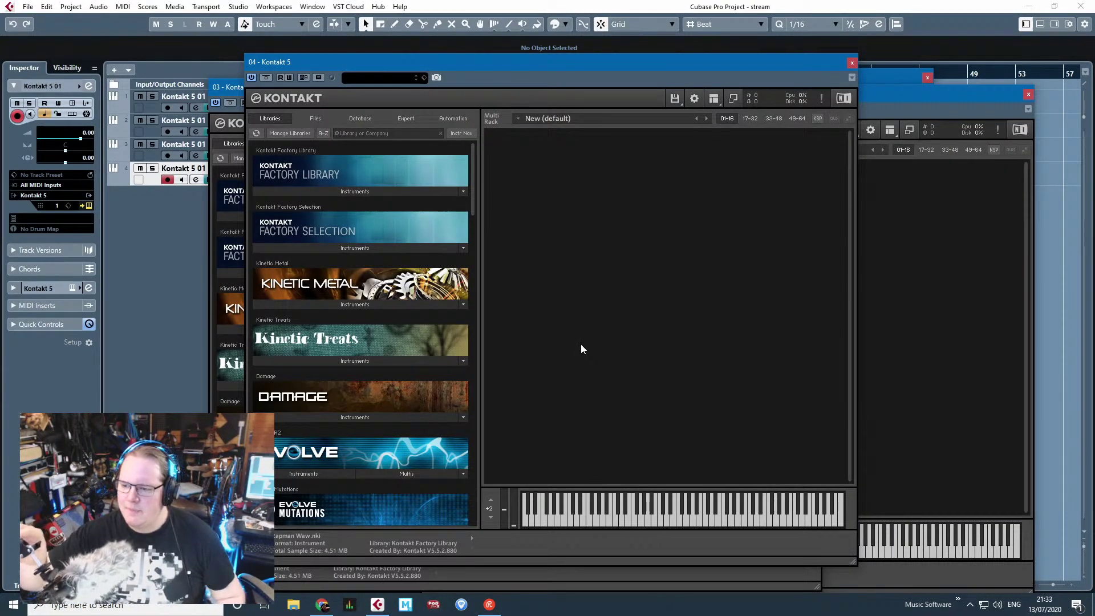
Step: Load the Jazz Upright bass from the Kontakt Factory Library into the fourth track's Kontakt instance
{"action": "key", "text": "alt+Tab"}
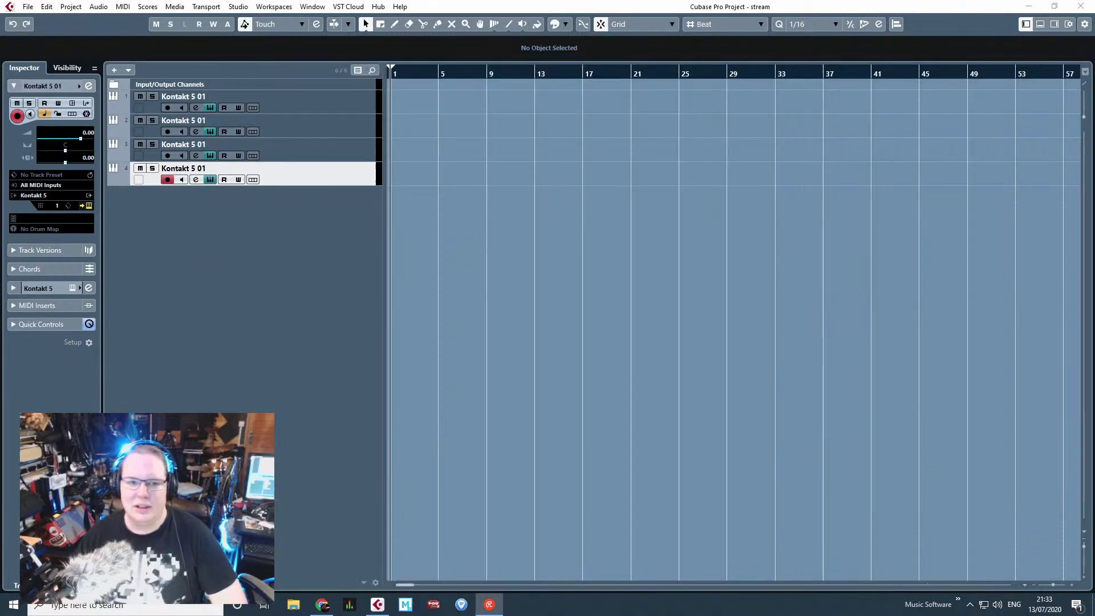
{"action": "left_click", "coordinate": [756, 236]}
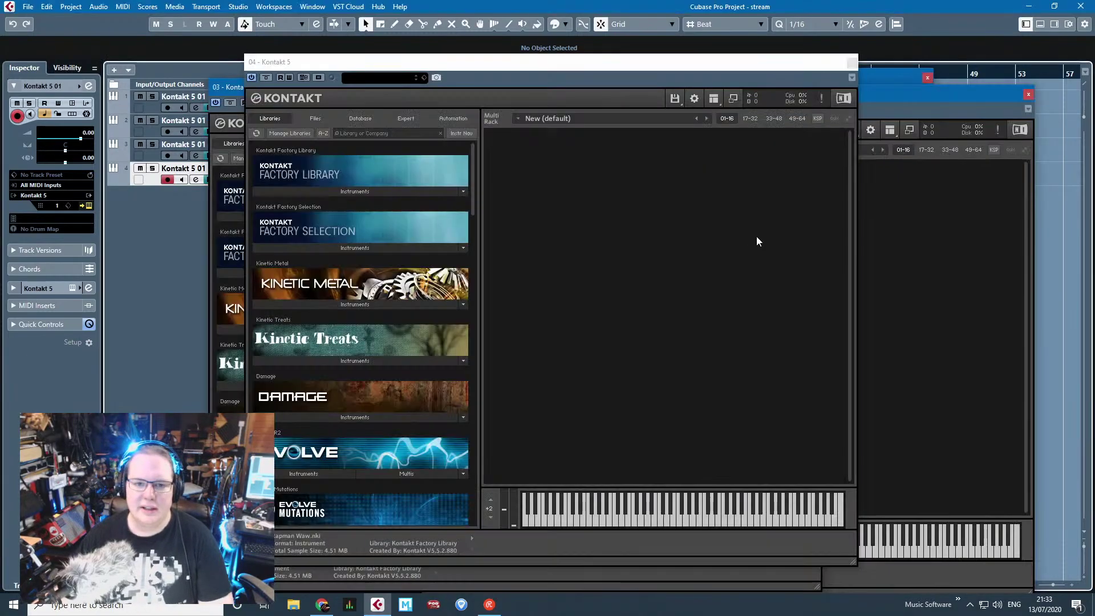
{"action": "left_click", "coordinate": [358, 190]}
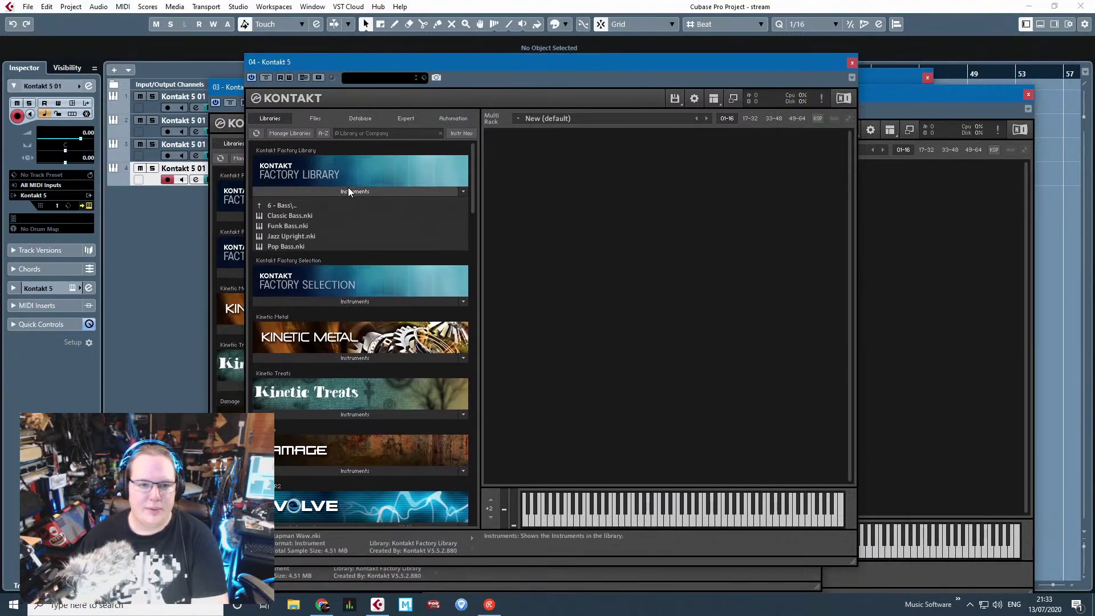
{"action": "double_click", "coordinate": [295, 236]}
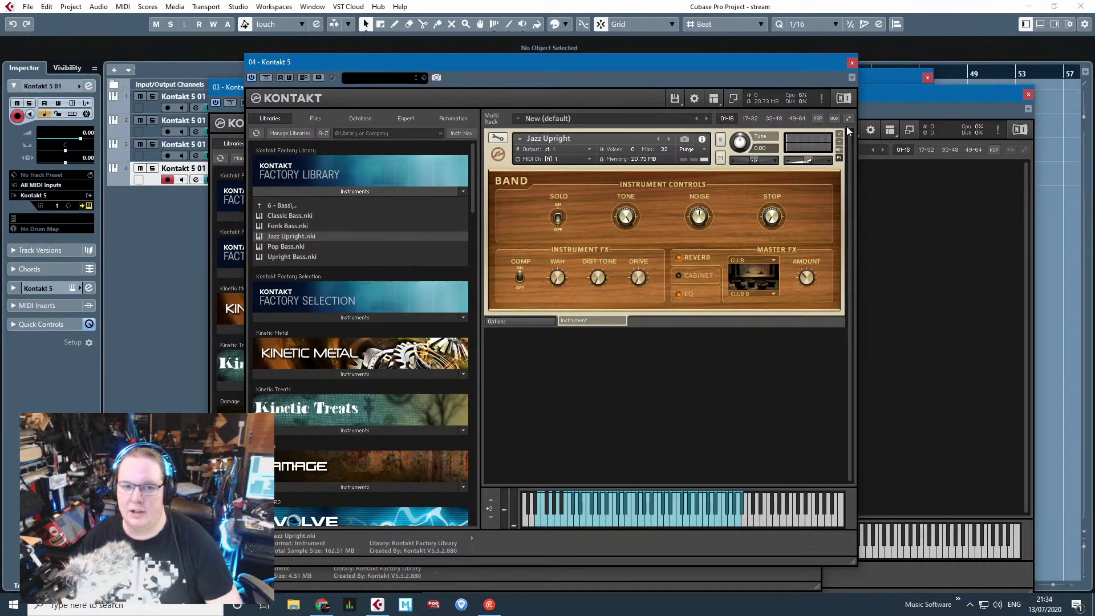
Step: Rename the fourth track to Bass and close its Kontakt window
{"action": "double_click", "coordinate": [174, 168]}
{"action": "type", "text": "B"}
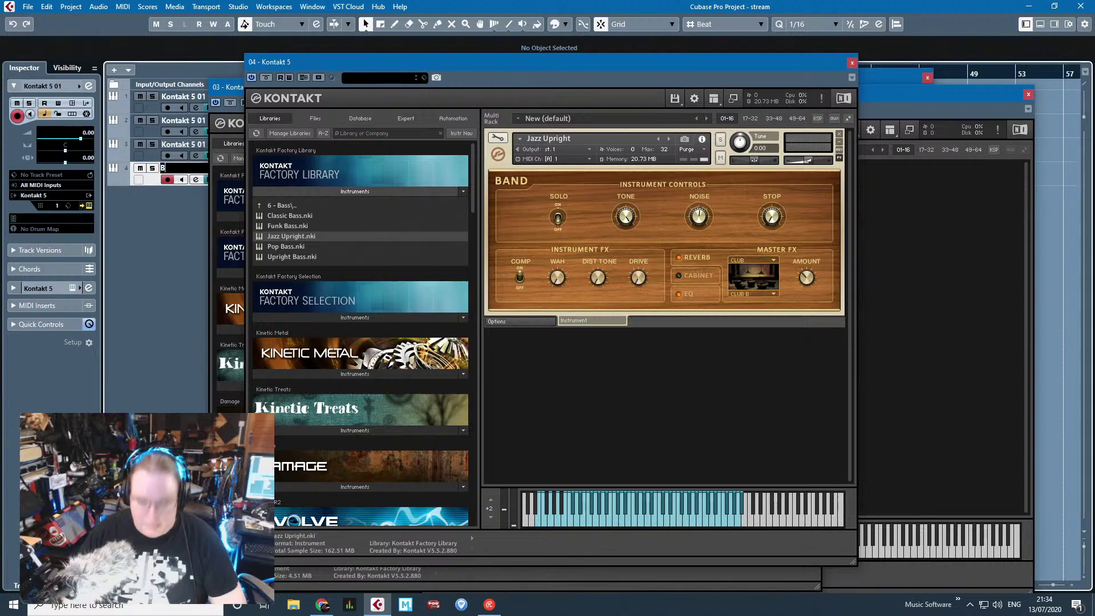
{"action": "type", "text": "ass"}
{"action": "key", "text": "Return"}
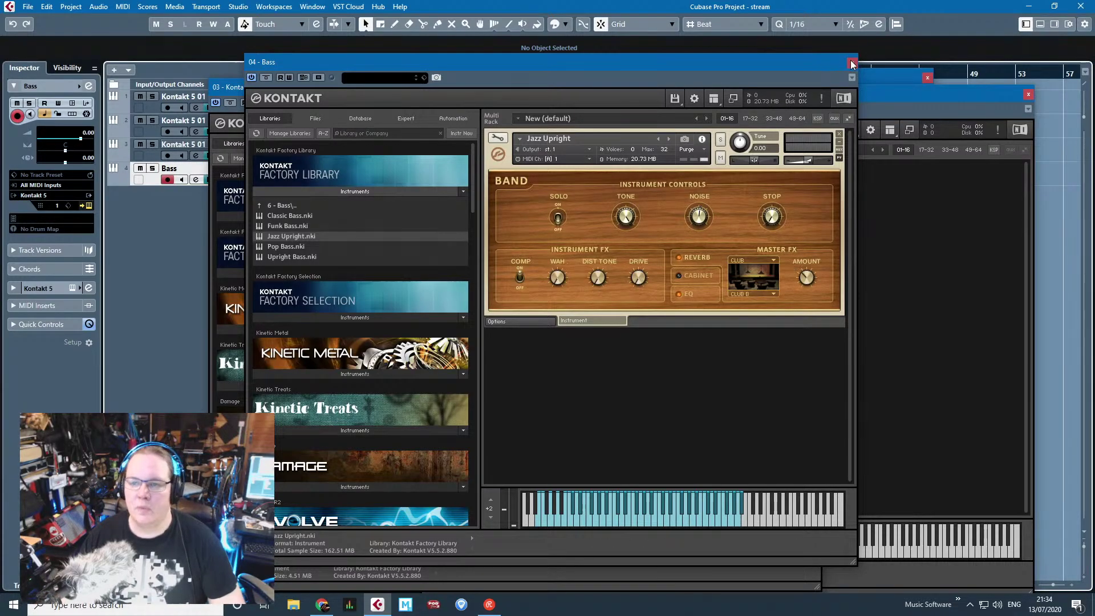
{"action": "left_click", "coordinate": [852, 63]}
Step: Load Ebony Kit - Lite from Abbey Road Vintage Drummer into the third Kontakt instance and choose its Latin Jazz mixer preset
{"action": "left_click", "coordinate": [323, 217]}
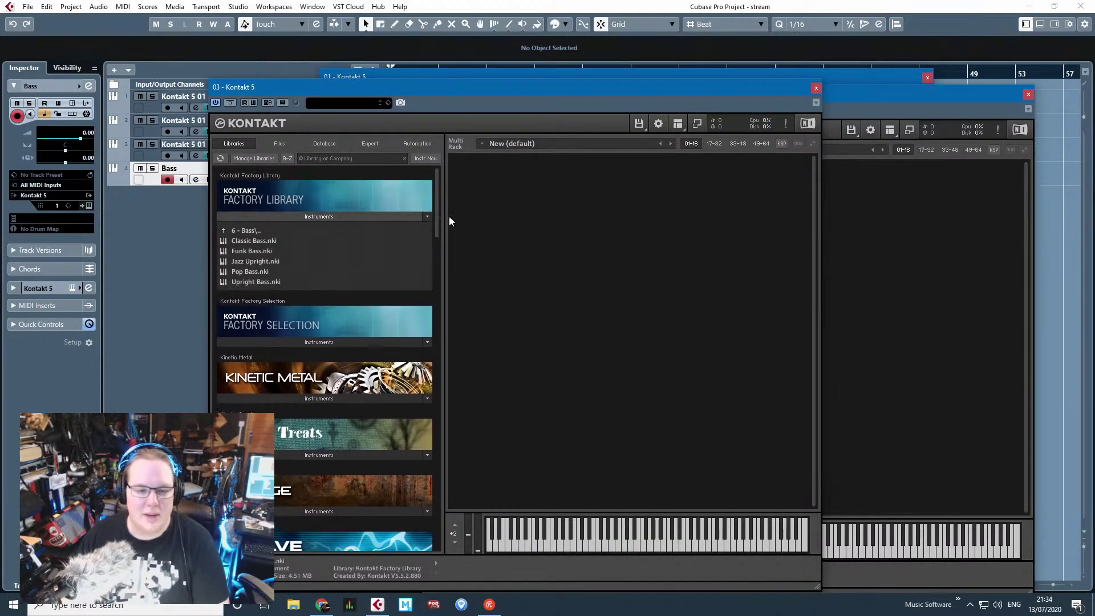
{"action": "scroll", "coordinate": [351, 447], "scroll_direction": "down", "scroll_amount": 6}
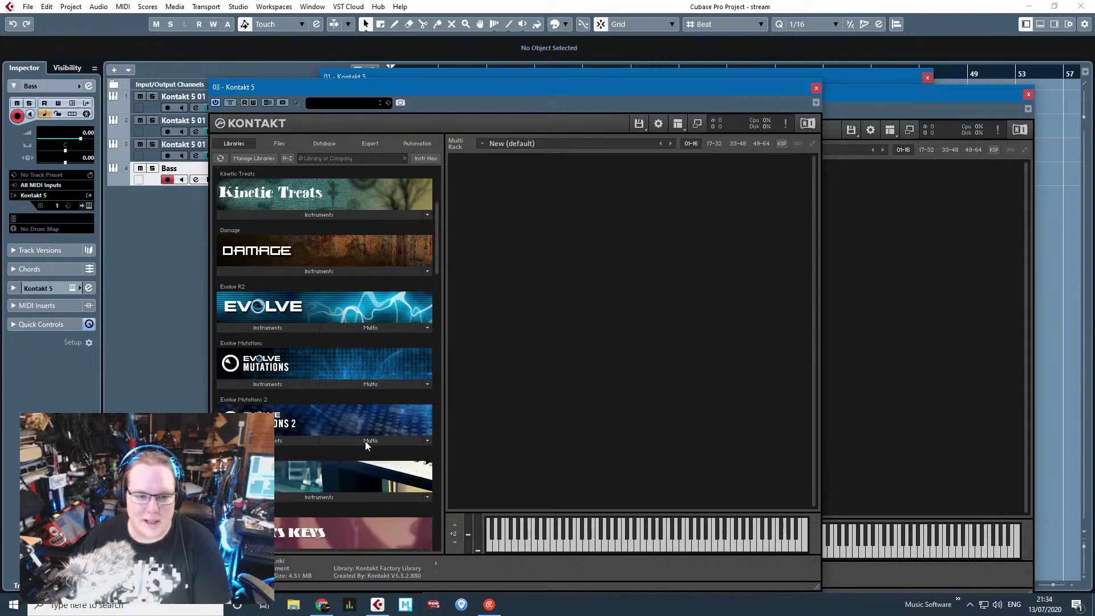
{"action": "left_click_drag", "start_coordinate": [436, 236], "coordinate": [440, 519]}
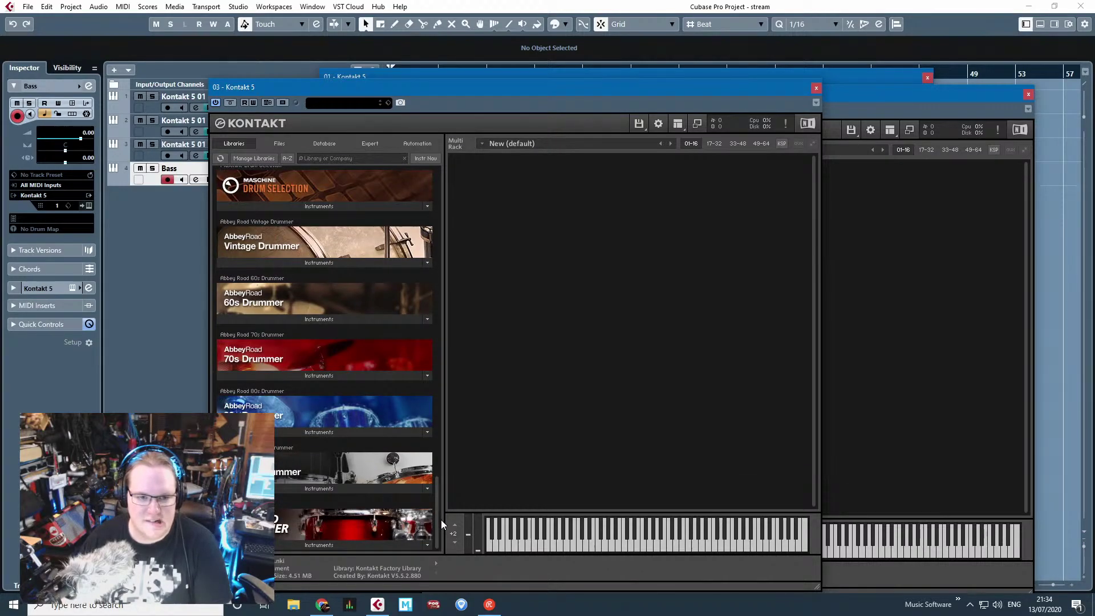
{"action": "left_click", "coordinate": [265, 262]}
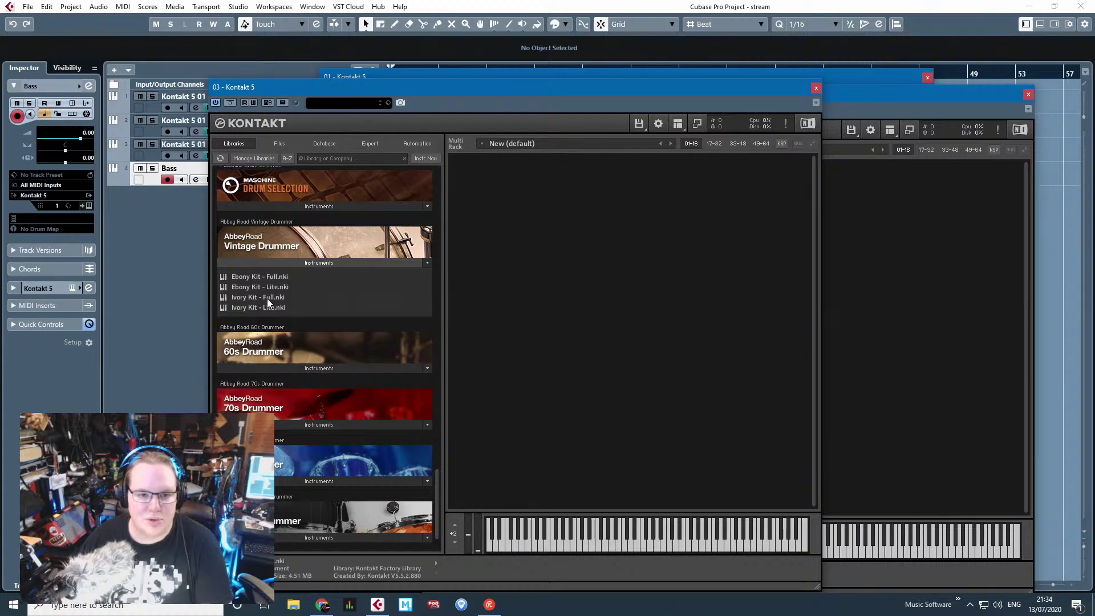
{"action": "double_click", "coordinate": [263, 287]}
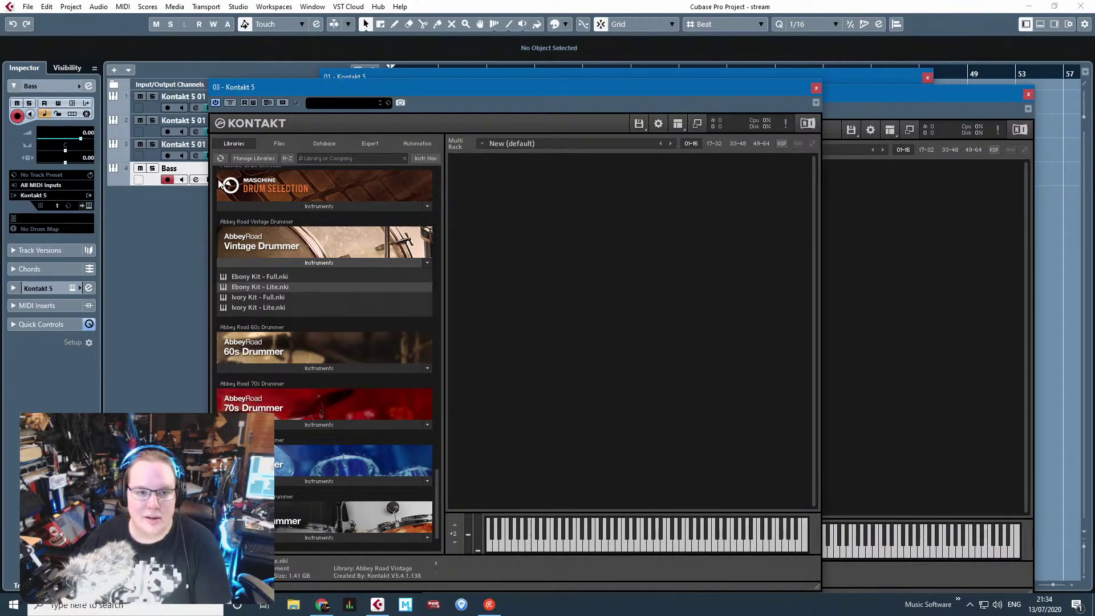
{"action": "left_click", "coordinate": [529, 214]}
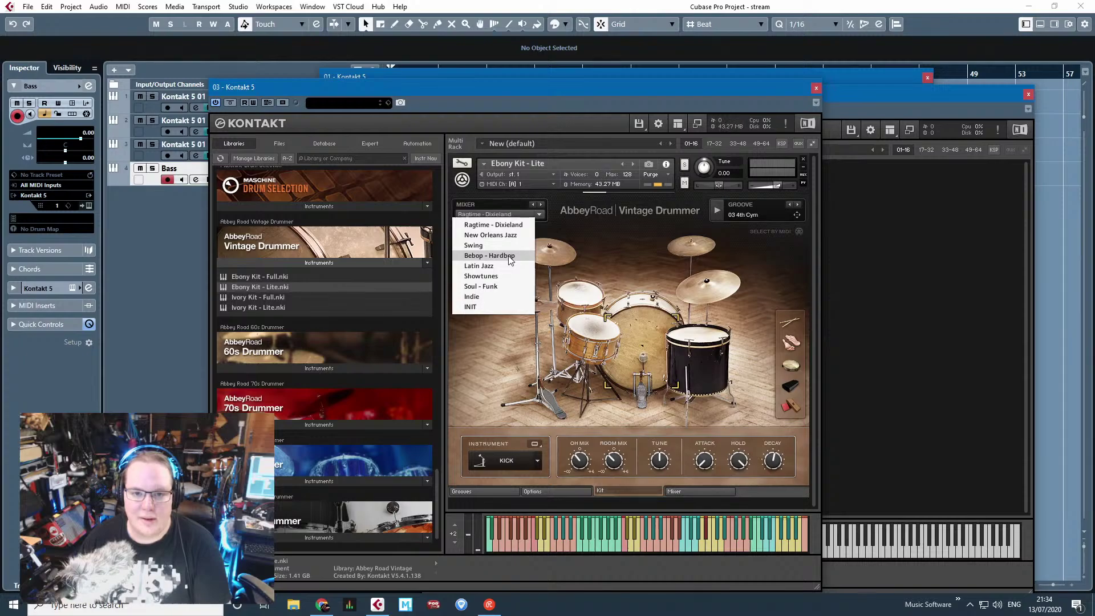
{"action": "left_click", "coordinate": [482, 266]}
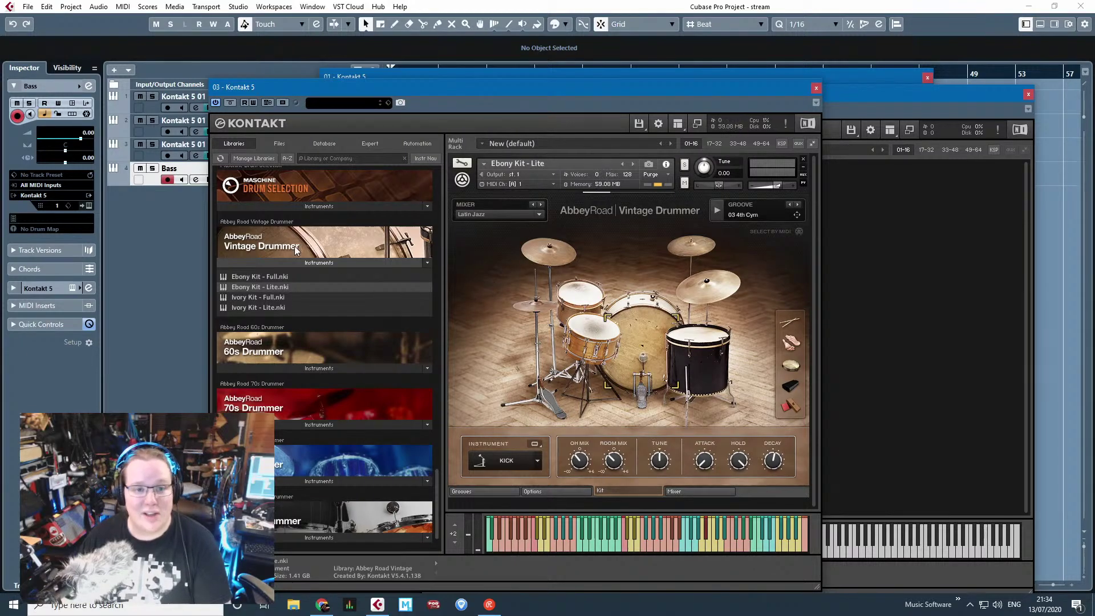
Step: Rename the third track to Acoustic Kit and close its Kontakt window
{"action": "double_click", "coordinate": [176, 144]}
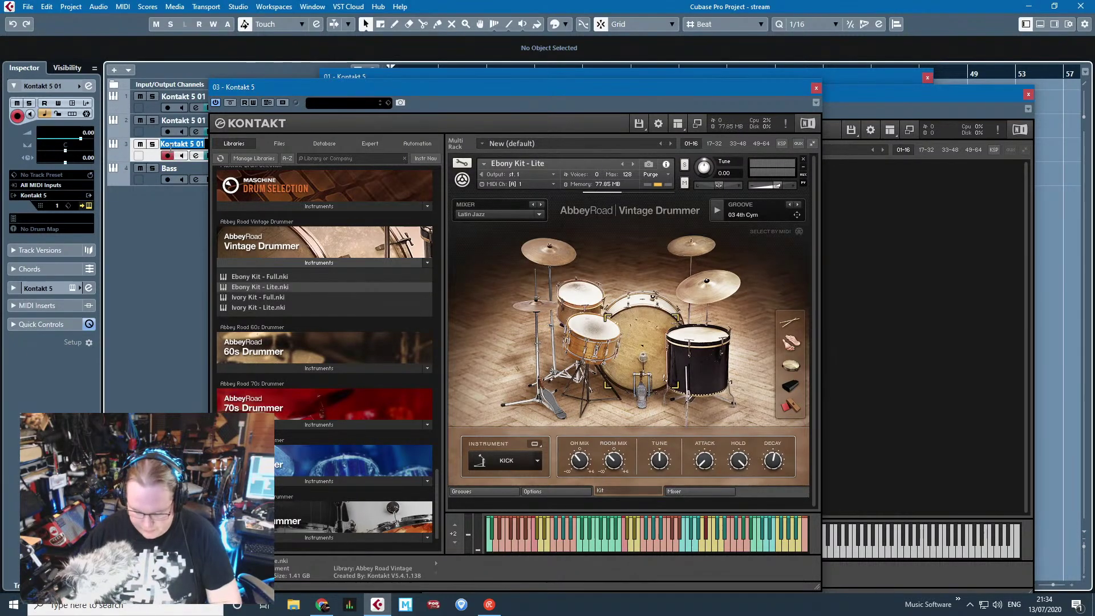
{"action": "type", "text": "Acoustic Ki"}
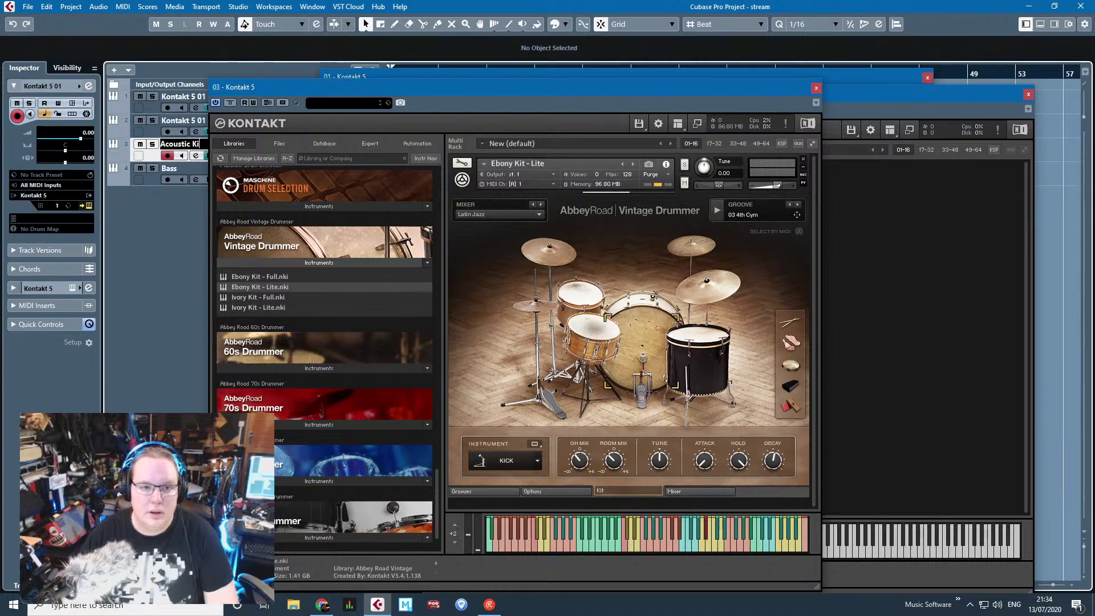
{"action": "type", "text": "t"}
{"action": "key", "text": "Return"}
{"action": "left_click", "coordinate": [816, 88]}
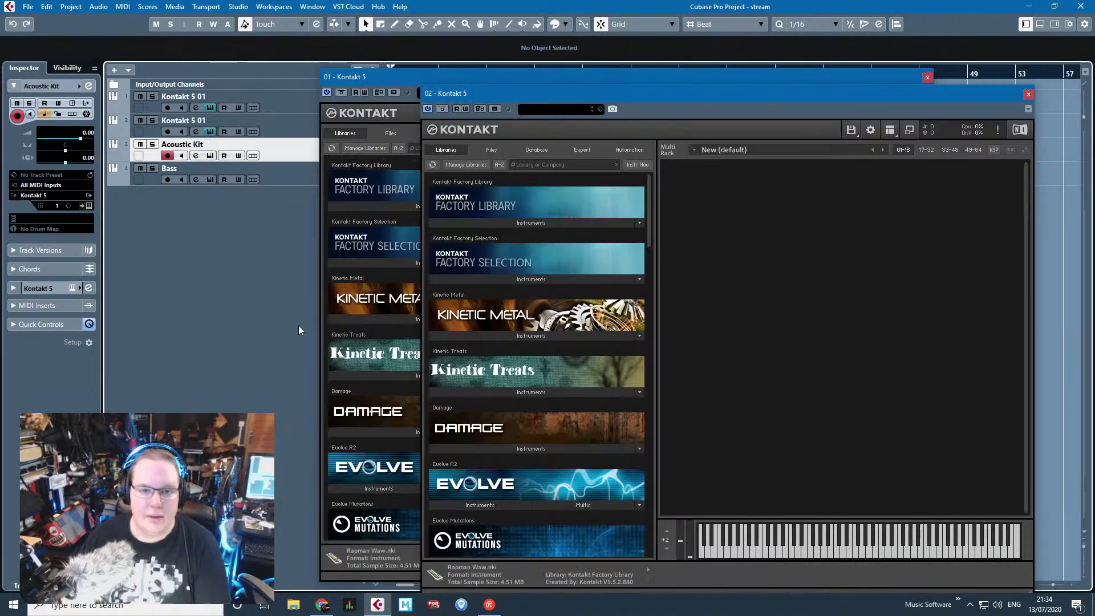
Step: Load Rapman Drum Kit from the Factory Library's Vintage Electronic Toys into the second Kontakt instance and audition one of its sounds
{"action": "left_click_drag", "start_coordinate": [447, 94], "coordinate": [257, 57]}
{"action": "left_click", "coordinate": [278, 186]}
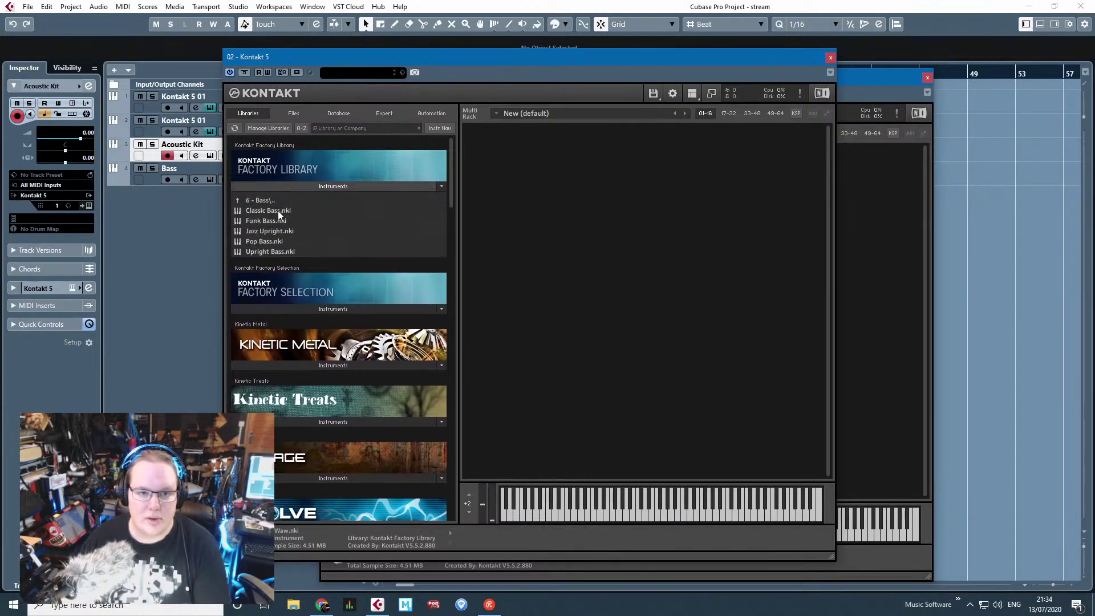
{"action": "left_click", "coordinate": [276, 200]}
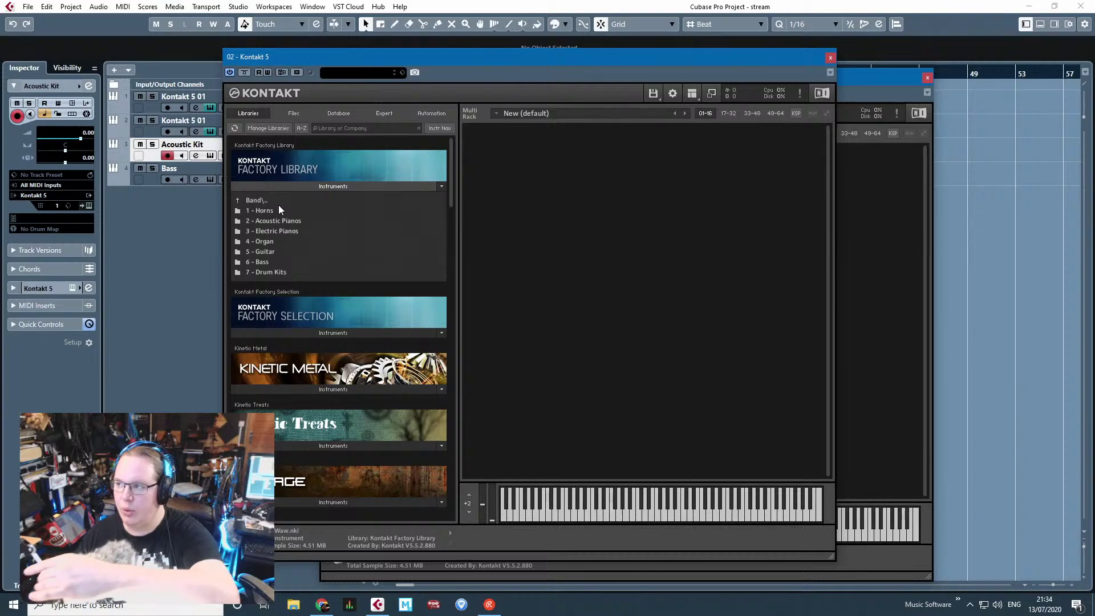
{"action": "left_click", "coordinate": [256, 201]}
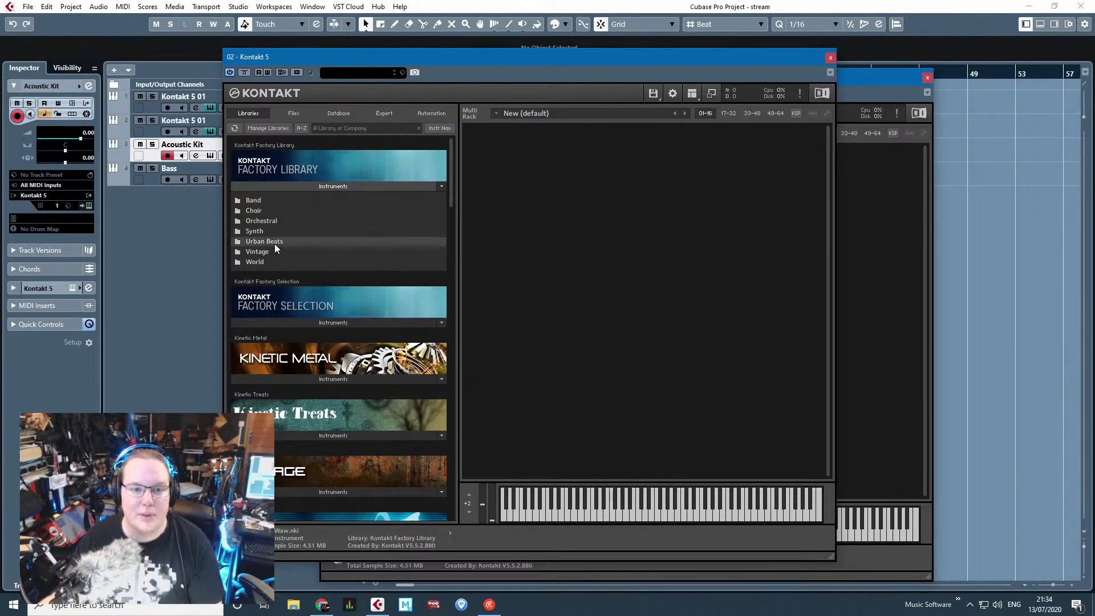
{"action": "left_click", "coordinate": [275, 244]}
{"action": "left_click", "coordinate": [286, 200]}
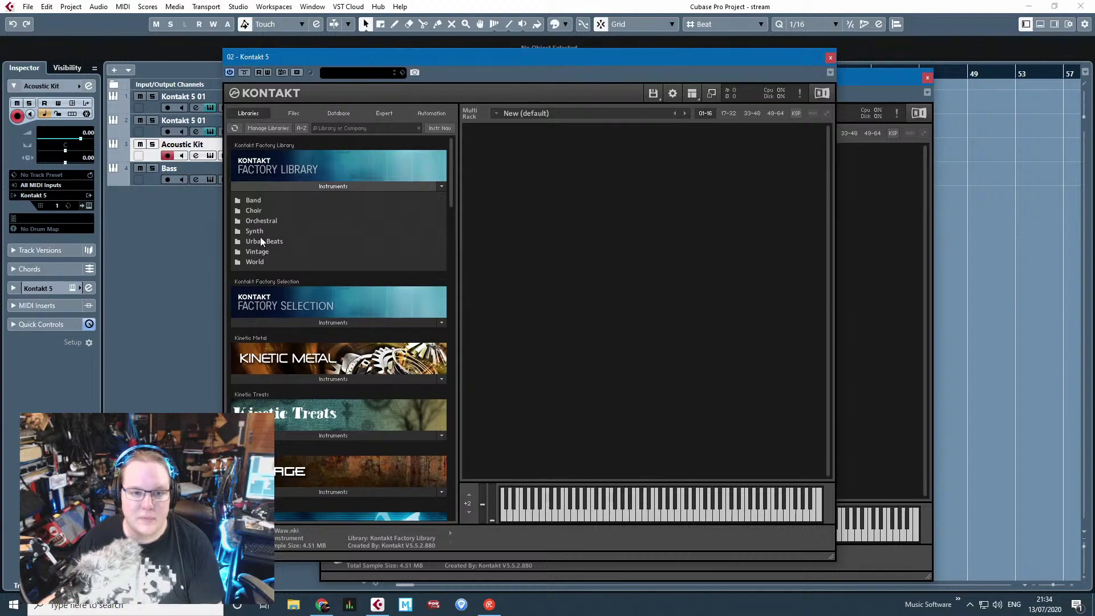
{"action": "left_click", "coordinate": [260, 253]}
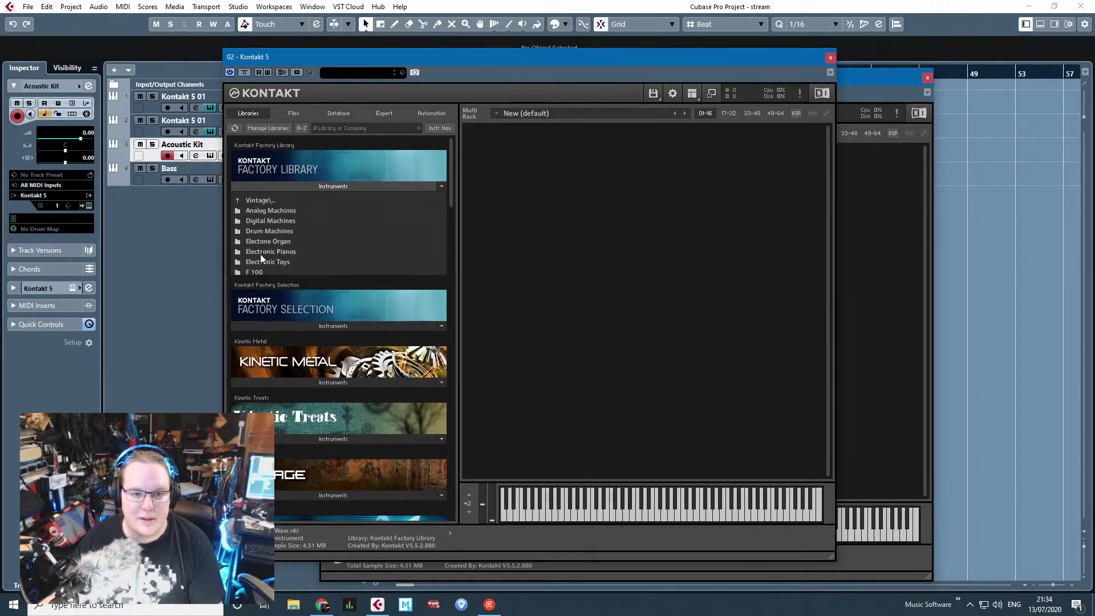
{"action": "left_click", "coordinate": [268, 261]}
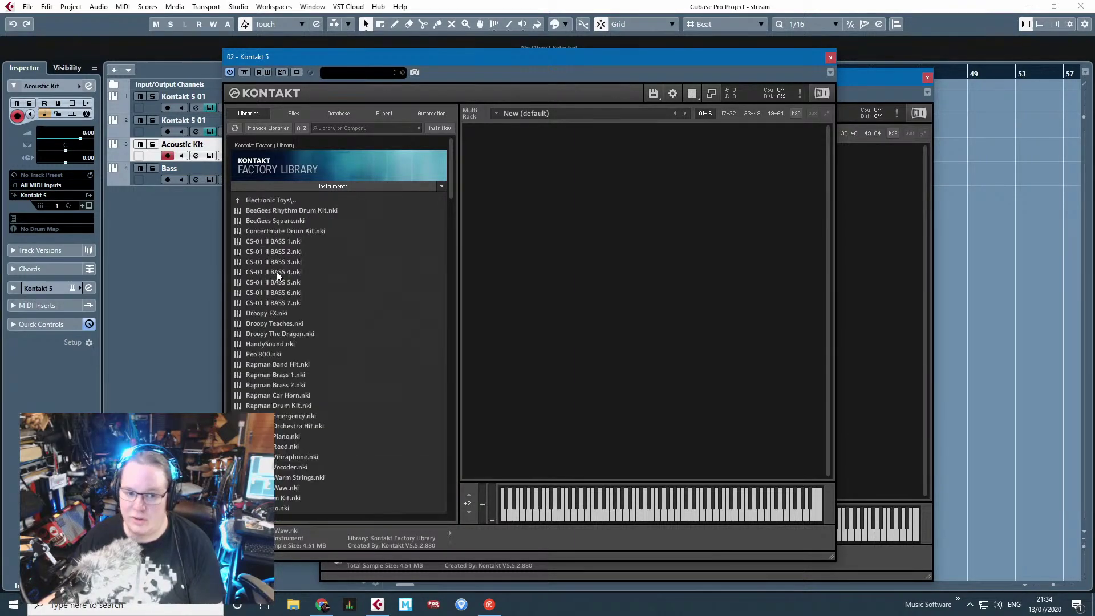
{"action": "scroll", "coordinate": [325, 365], "scroll_direction": "down", "scroll_amount": 4}
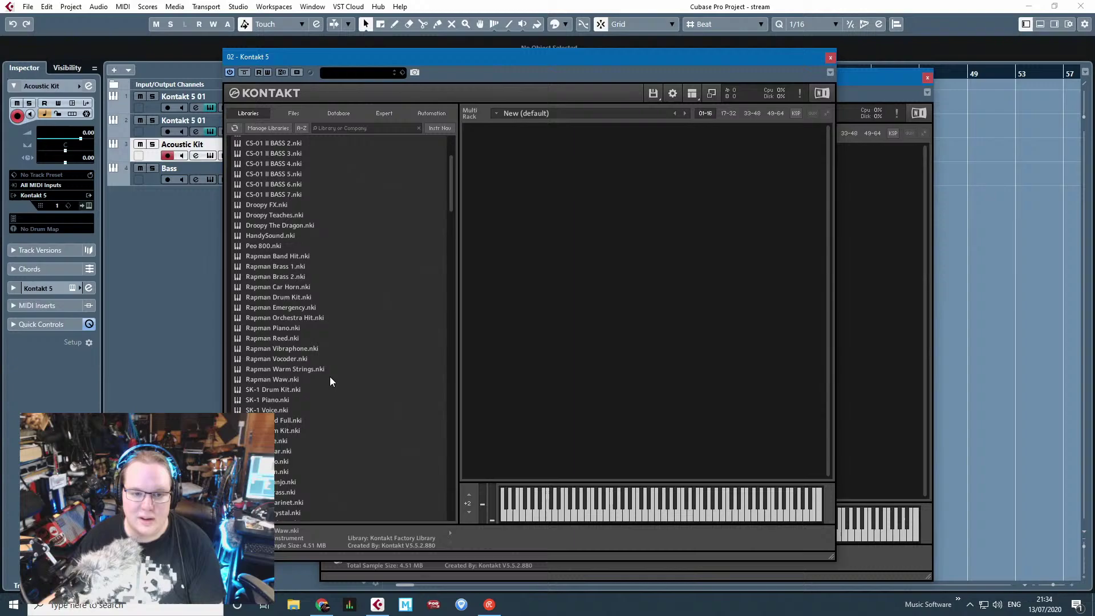
{"action": "double_click", "coordinate": [291, 297]}
{"action": "left_click", "coordinate": [572, 518]}
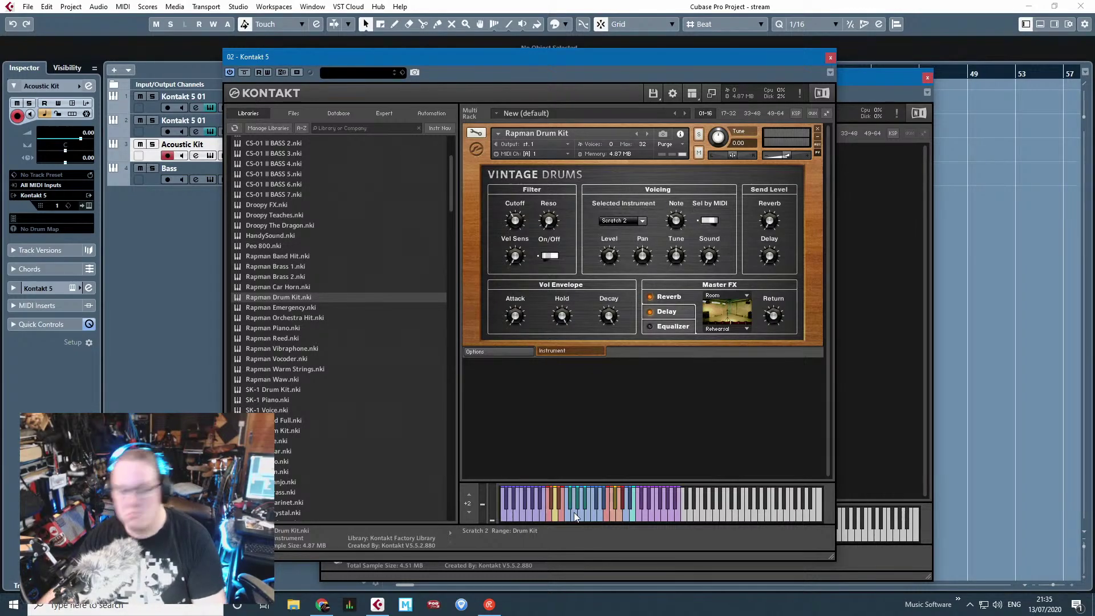
Step: Rename the second track to Electronic Kit and close its Kontakt window
{"action": "double_click", "coordinate": [182, 120]}
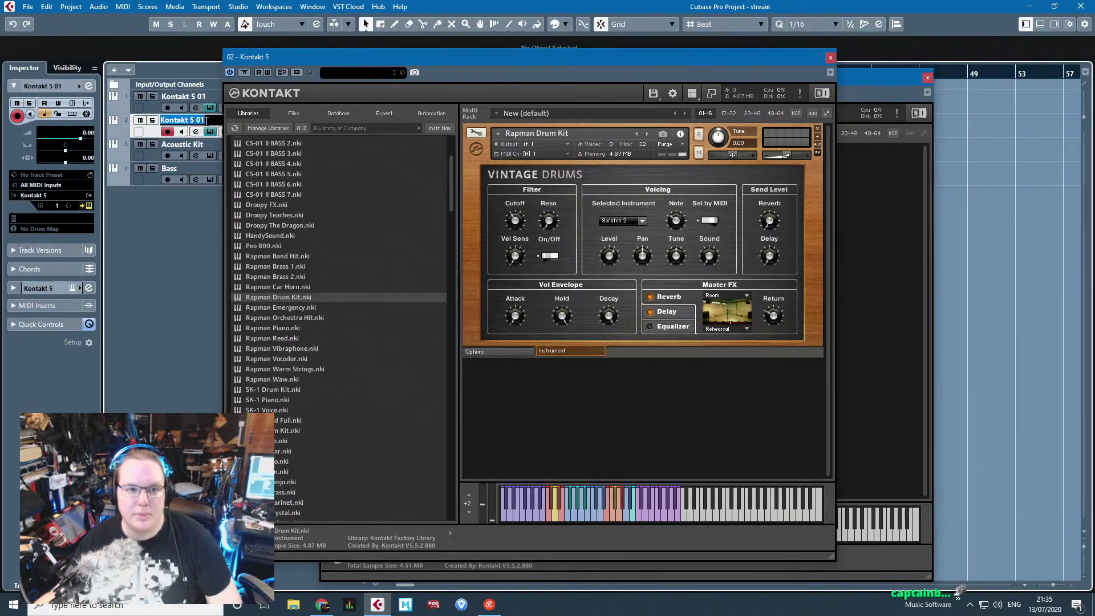
{"action": "type", "text": "Elec"}
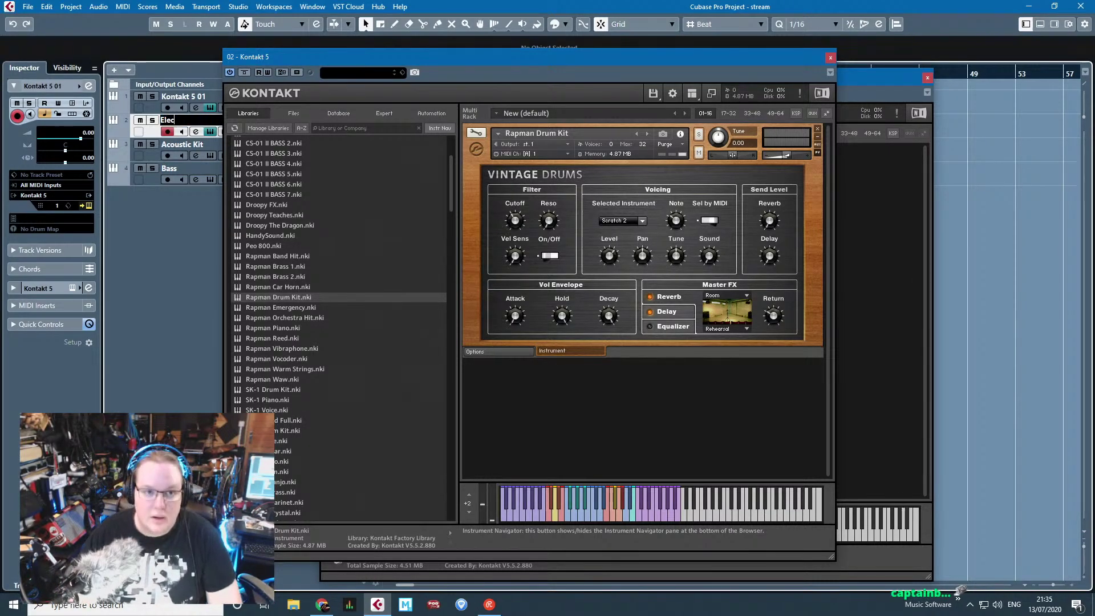
{"action": "type", "text": "tronic Kit"}
{"action": "key", "text": "Return"}
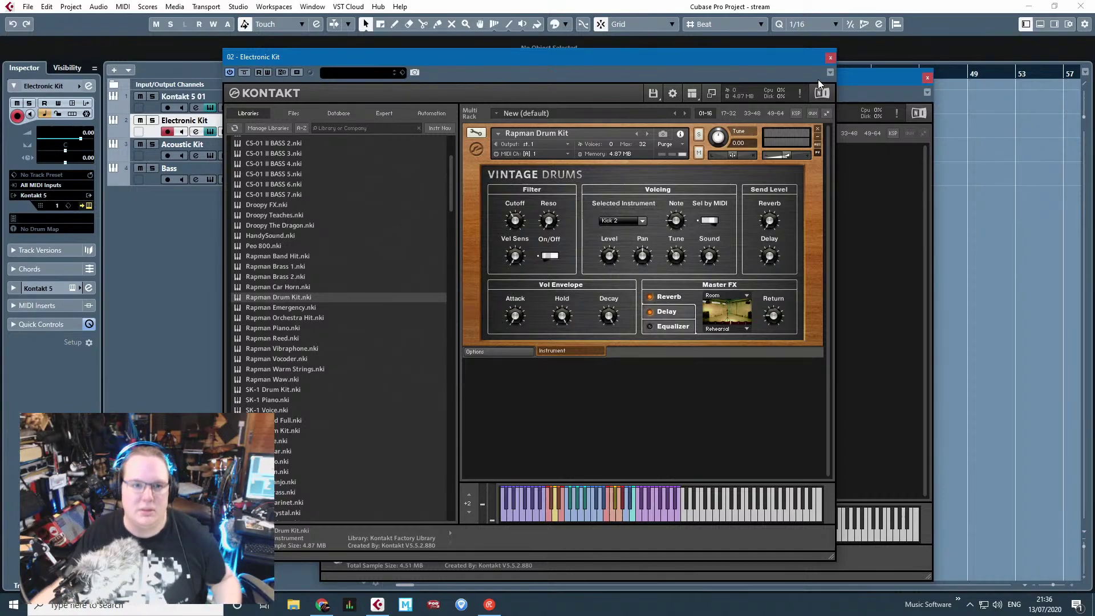
{"action": "left_click", "coordinate": [830, 57]}
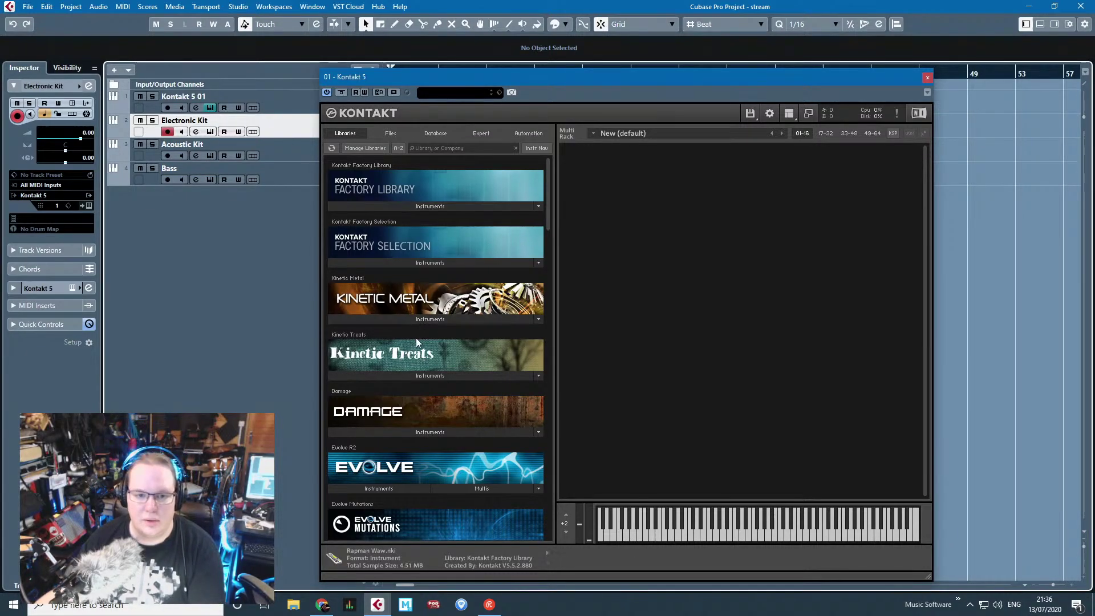
Step: Load Wurly EP from the Factory Library's Band Electric Pianos folder into the first Kontakt instance
{"action": "scroll", "coordinate": [428, 403], "scroll_direction": "down", "scroll_amount": 2}
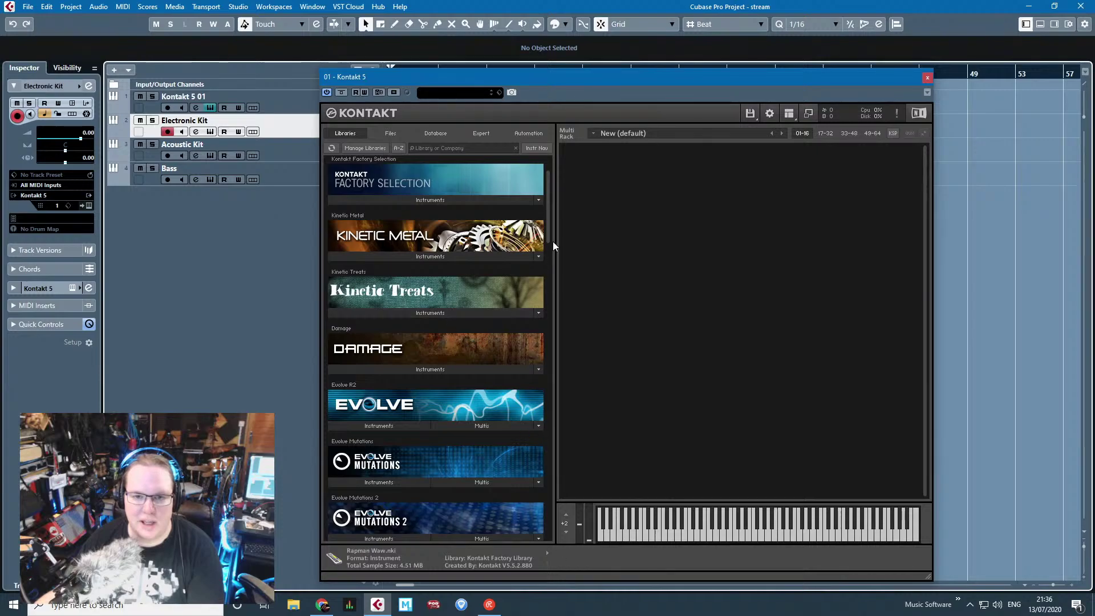
{"action": "left_click_drag", "start_coordinate": [548, 240], "coordinate": [526, 186]}
{"action": "left_click", "coordinate": [444, 205]}
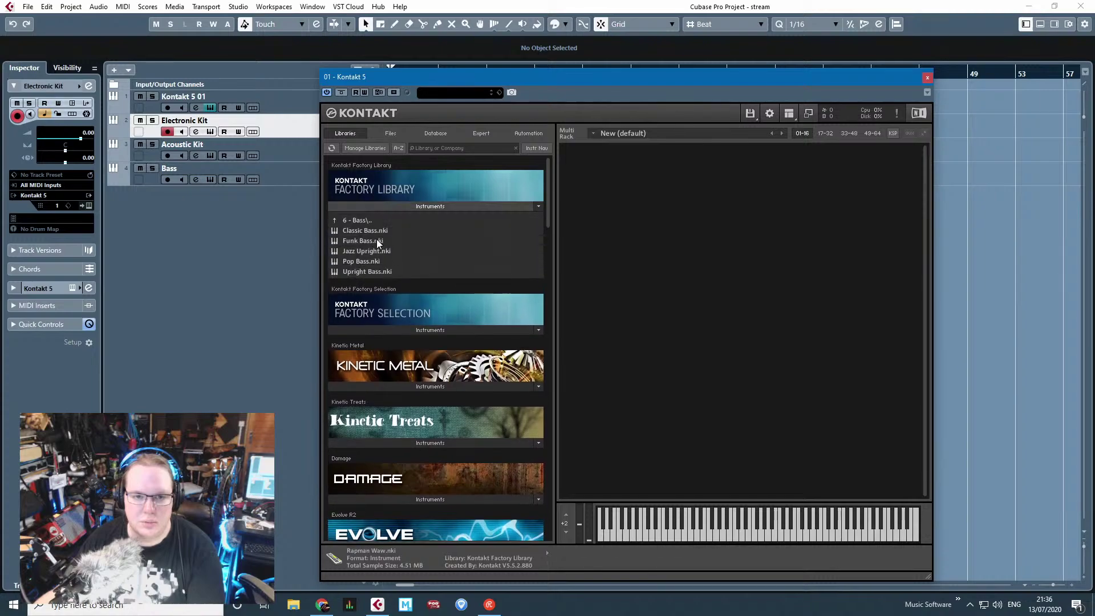
{"action": "left_click", "coordinate": [394, 208]}
{"action": "left_click", "coordinate": [396, 265]}
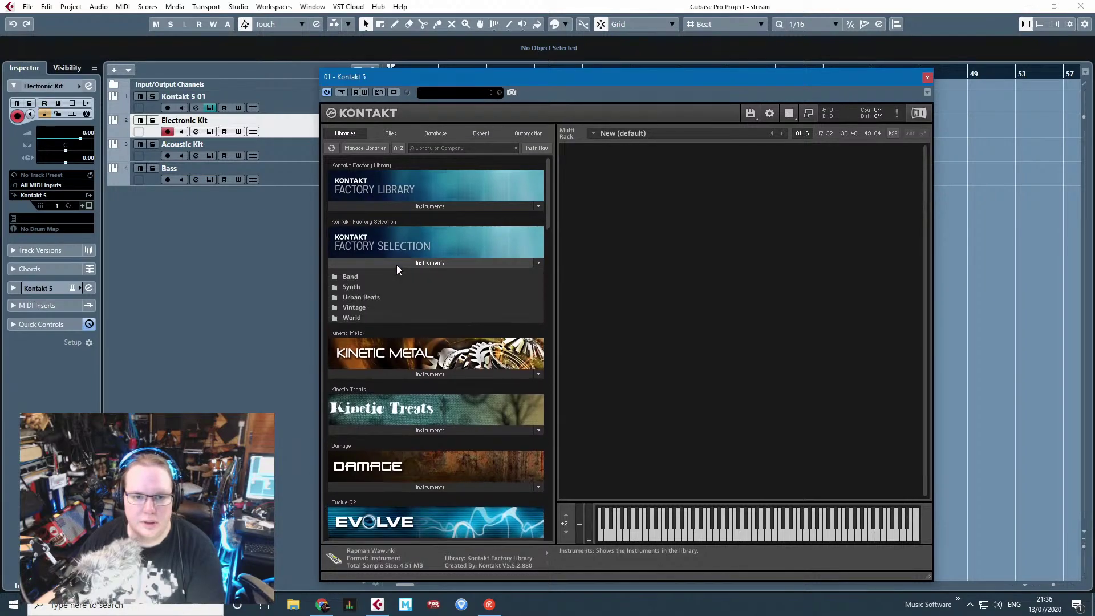
{"action": "left_click", "coordinate": [395, 208]}
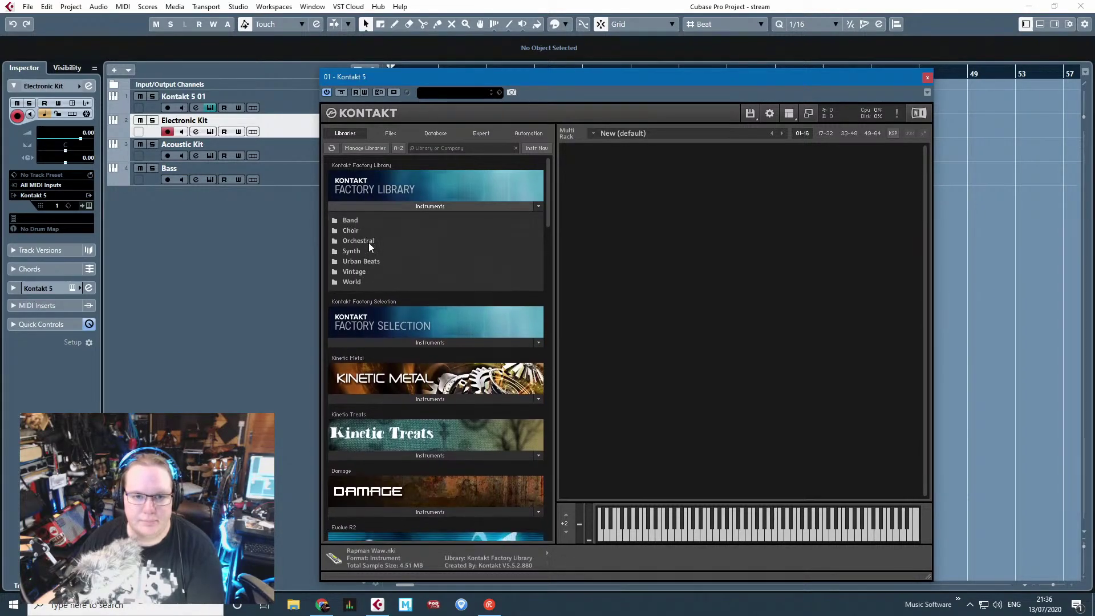
{"action": "left_click", "coordinate": [350, 220]}
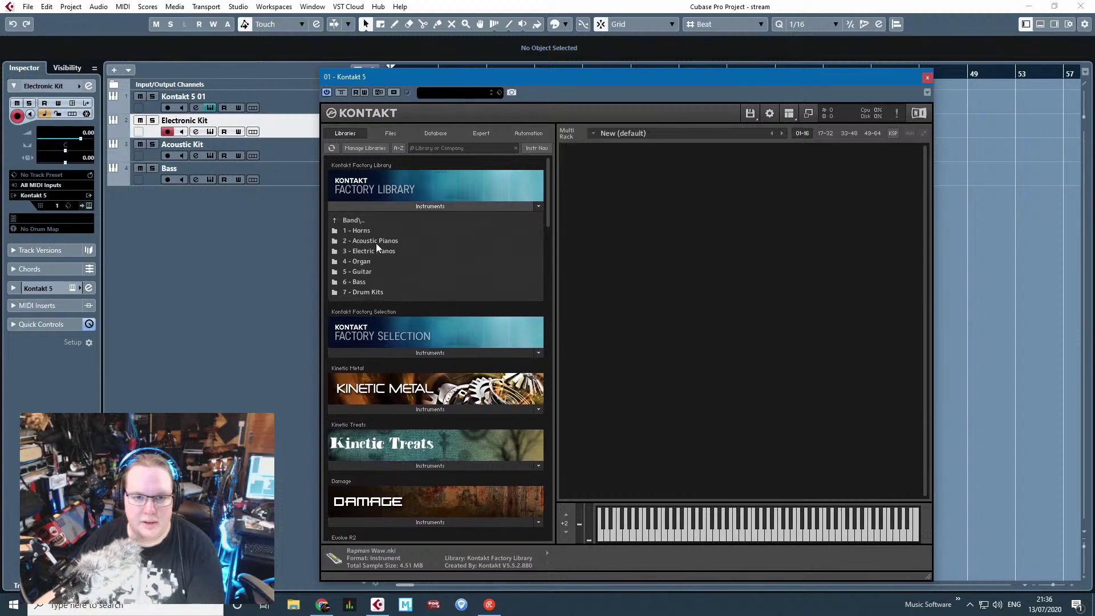
{"action": "left_click", "coordinate": [373, 242]}
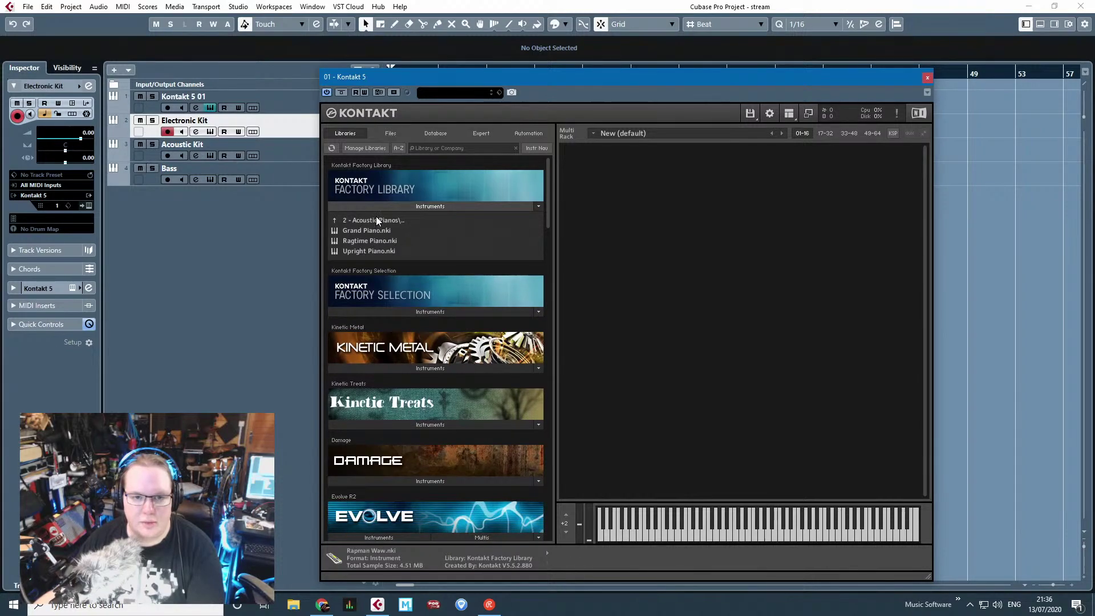
{"action": "left_click", "coordinate": [375, 220]}
{"action": "left_click", "coordinate": [377, 251]}
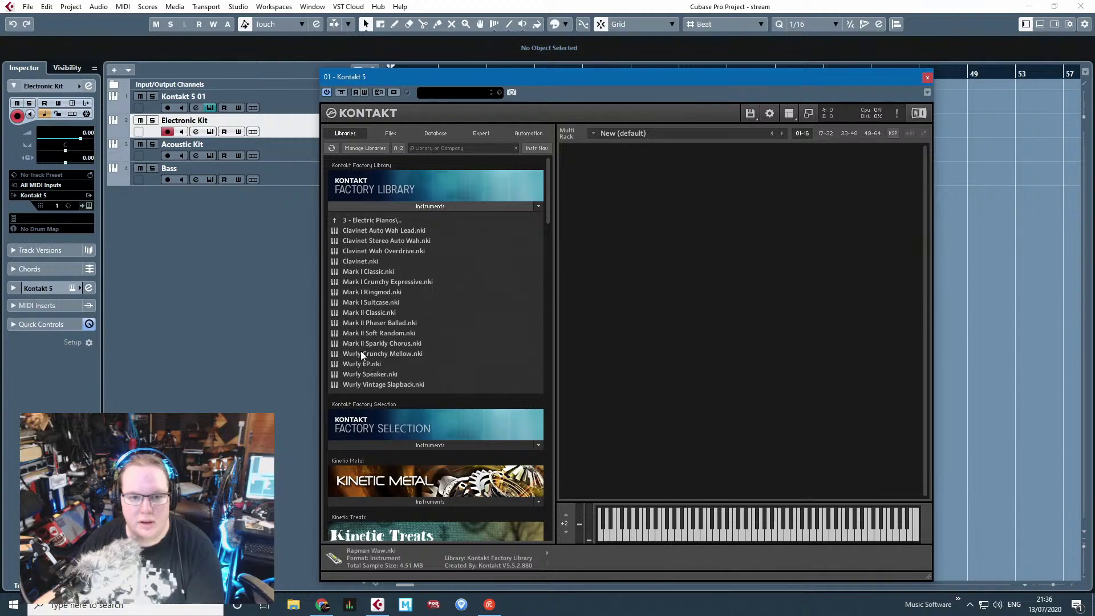
{"action": "double_click", "coordinate": [364, 362]}
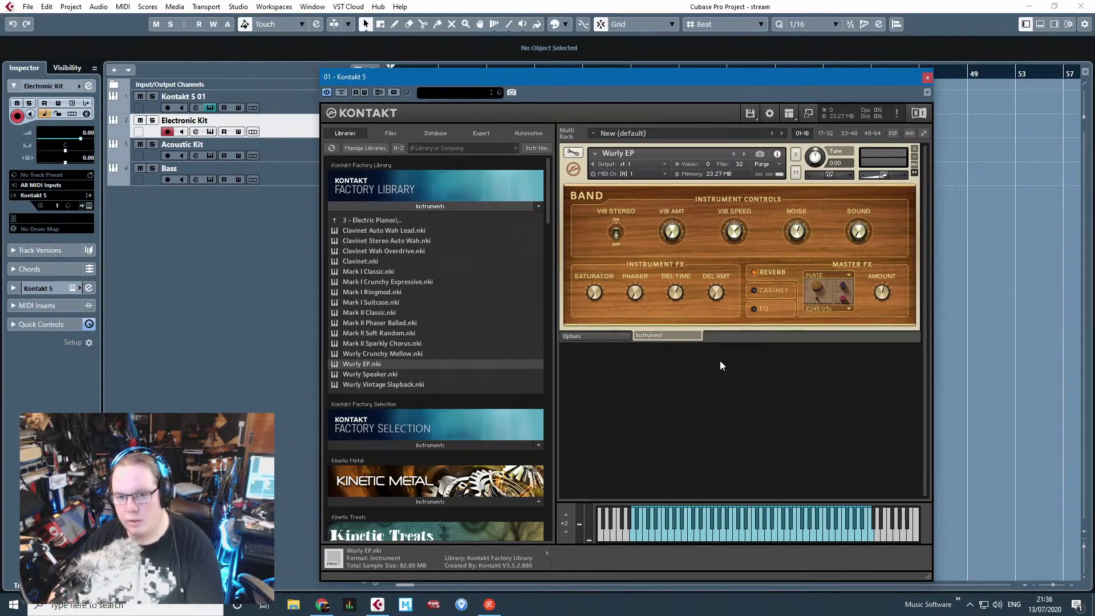
Step: Rename the first track to Wurli and close its Kontakt window
{"action": "left_click", "coordinate": [283, 105]}
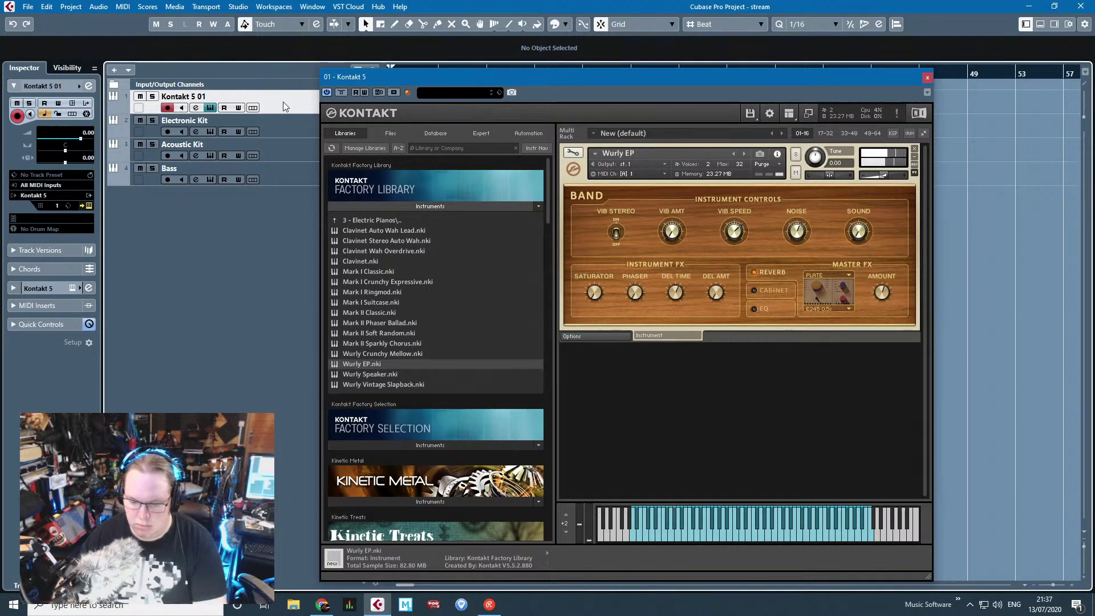
{"action": "double_click", "coordinate": [175, 96]}
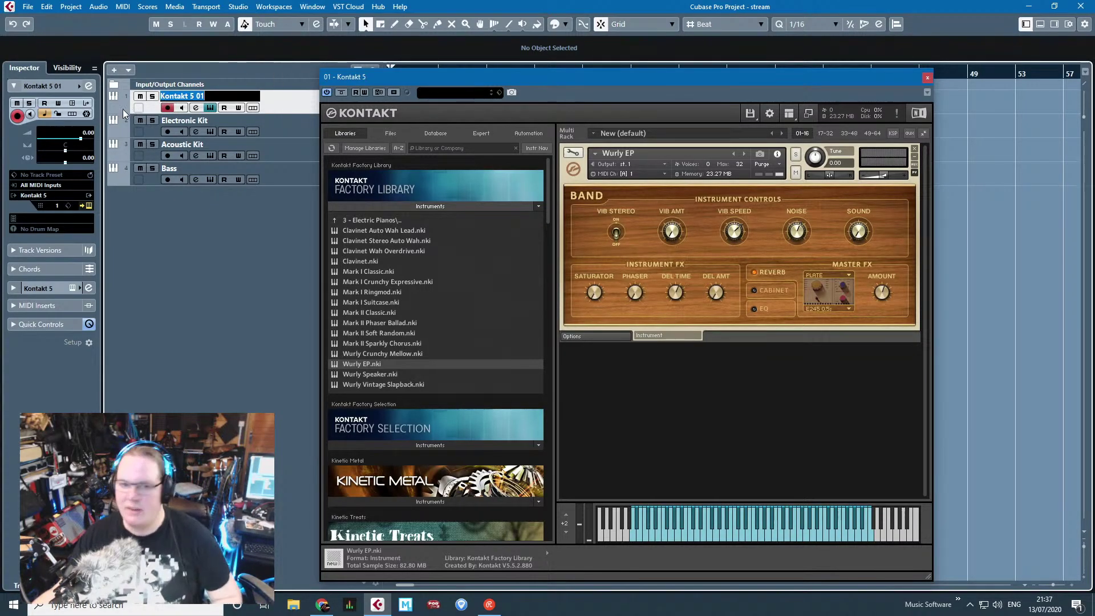
{"action": "type", "text": "Wurli"}
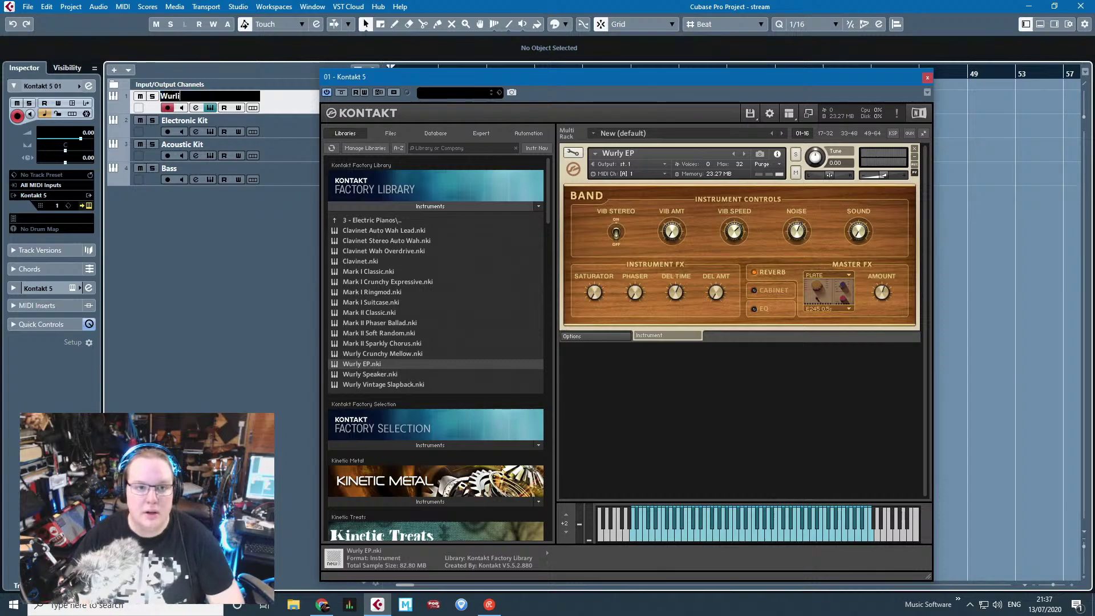
{"action": "key", "text": "Return"}
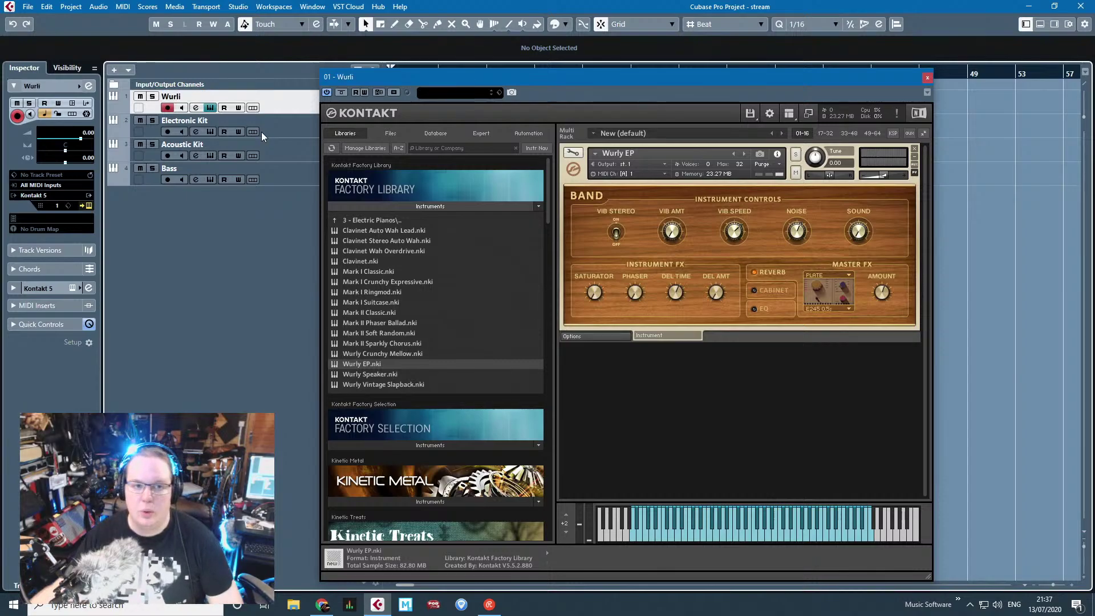
{"action": "left_click", "coordinate": [927, 77]}
Step: Enlarge the height of all four tracks and draw a one-bar MIDI part at bar 2 on the Electronic Kit track
{"action": "left_click_drag", "start_coordinate": [296, 183], "coordinate": [302, 260]}
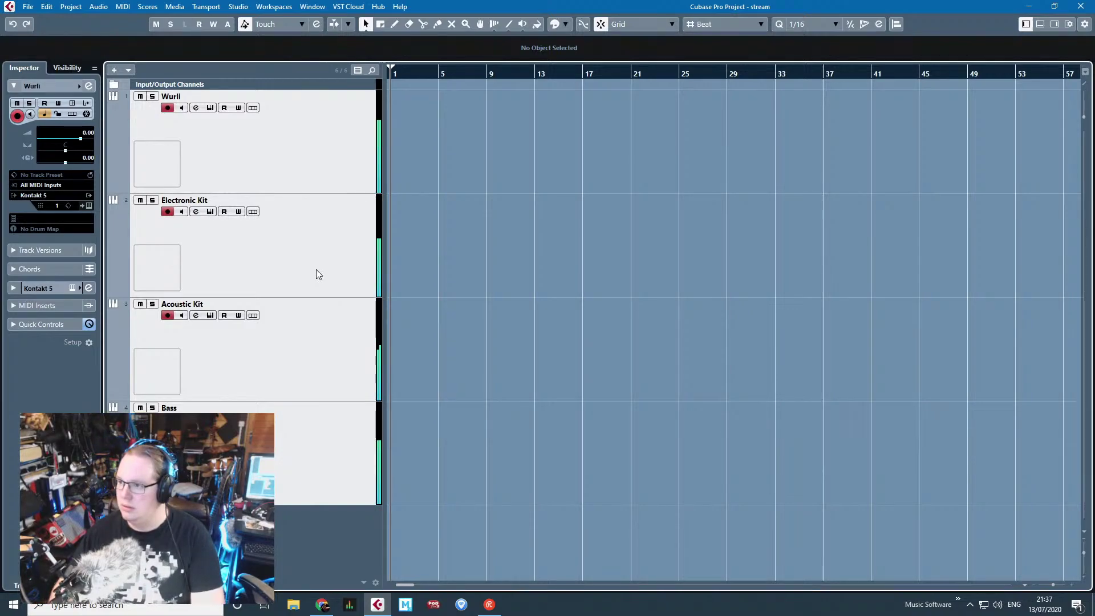
{"action": "left_click", "coordinate": [316, 269]}
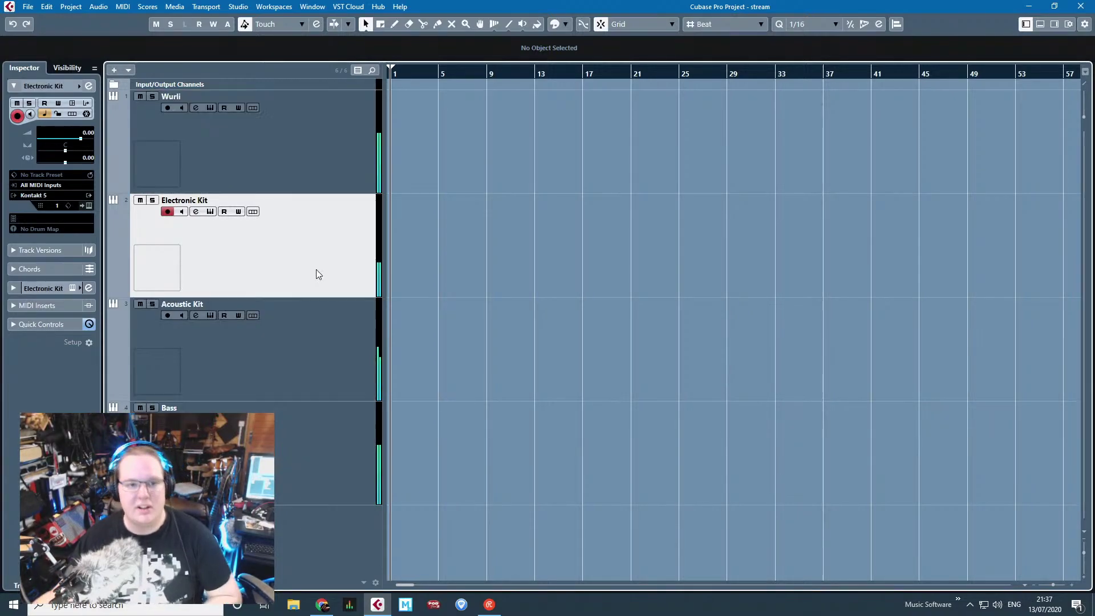
{"action": "key", "text": "h"}
{"action": "key", "text": "h"}
{"action": "key", "text": "h"}
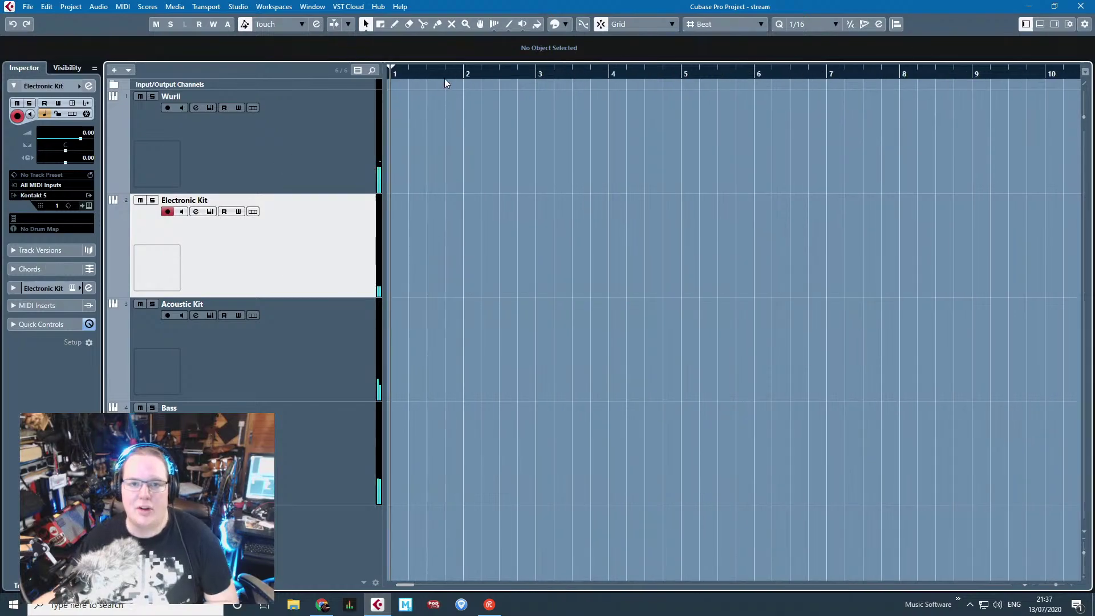
{"action": "key", "text": "h"}
{"action": "key", "text": "h"}
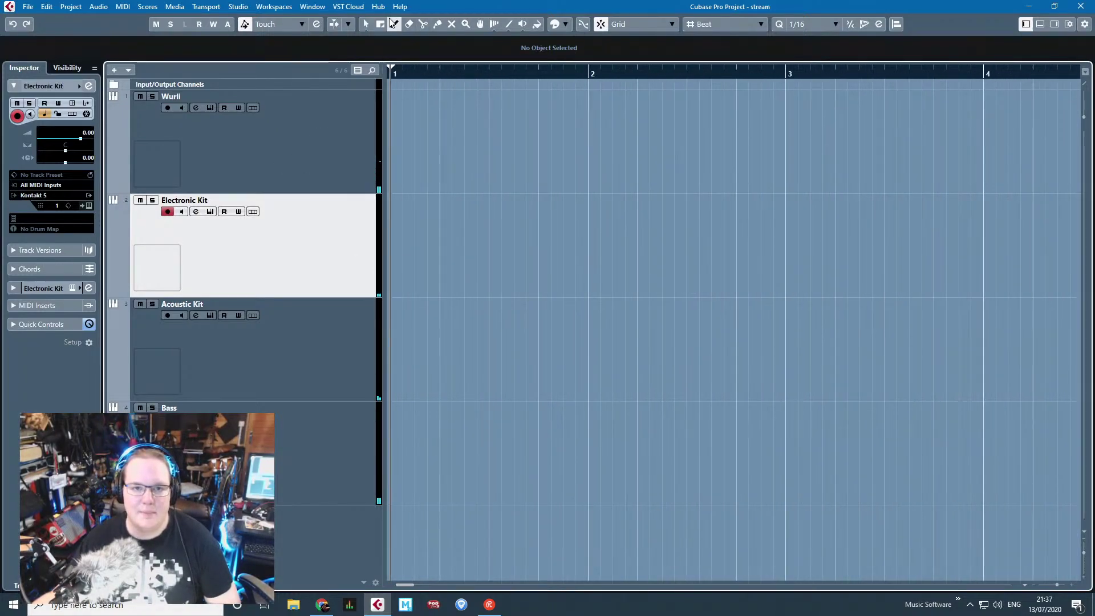
{"action": "left_click", "coordinate": [393, 24]}
{"action": "key", "text": "g"}
{"action": "left_click_drag", "start_coordinate": [526, 247], "coordinate": [656, 262]}
{"action": "key", "text": "1"}
{"action": "left_click", "coordinate": [574, 294]}
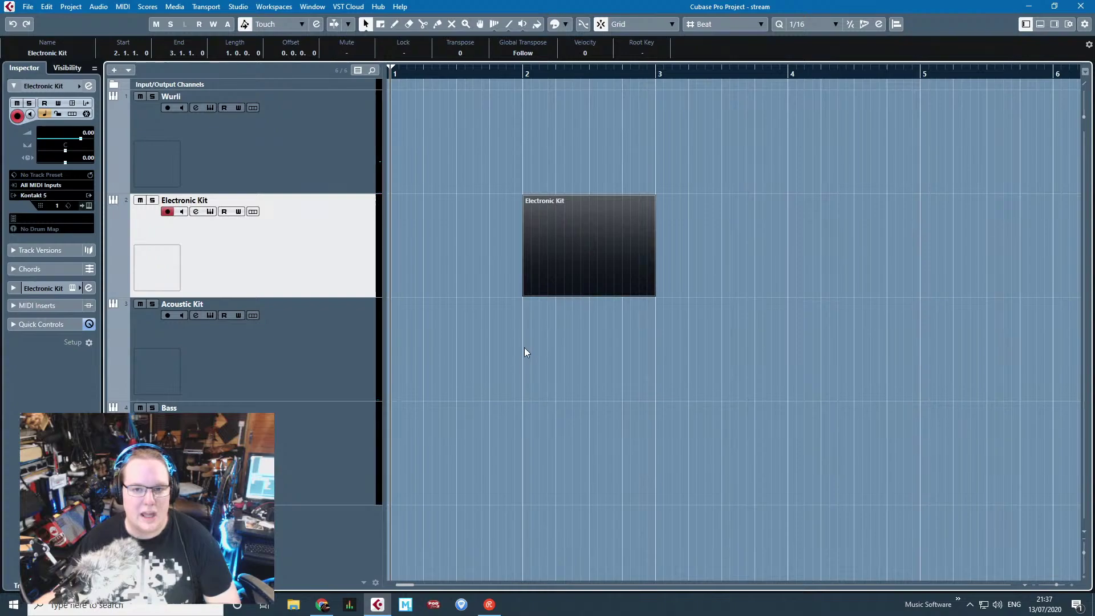
Step: Draw a matching one-bar MIDI part at bar 2 on the Acoustic Kit track
{"action": "left_click", "coordinate": [394, 25]}
{"action": "left_click_drag", "start_coordinate": [541, 337], "coordinate": [655, 361]}
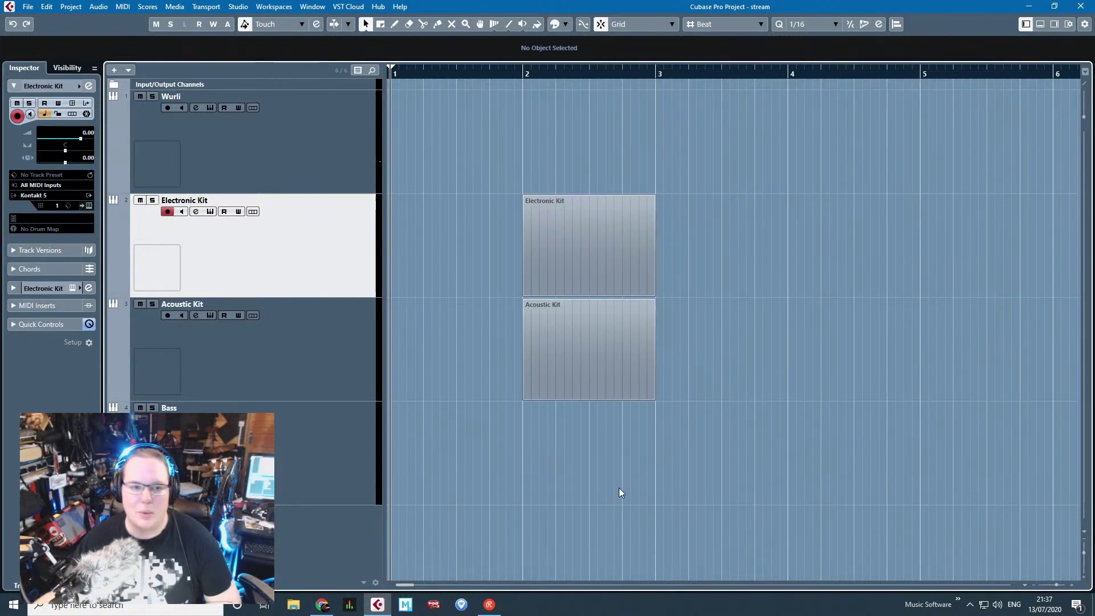
{"action": "key", "text": "1"}
{"action": "scroll", "coordinate": [574, 344], "scroll_direction": "up", "scroll_amount": 2}
Step: Open the Acoustic Kit part in the Key Editor and set its quantize value to 1/16 Triplet
{"action": "left_click", "coordinate": [559, 356]}
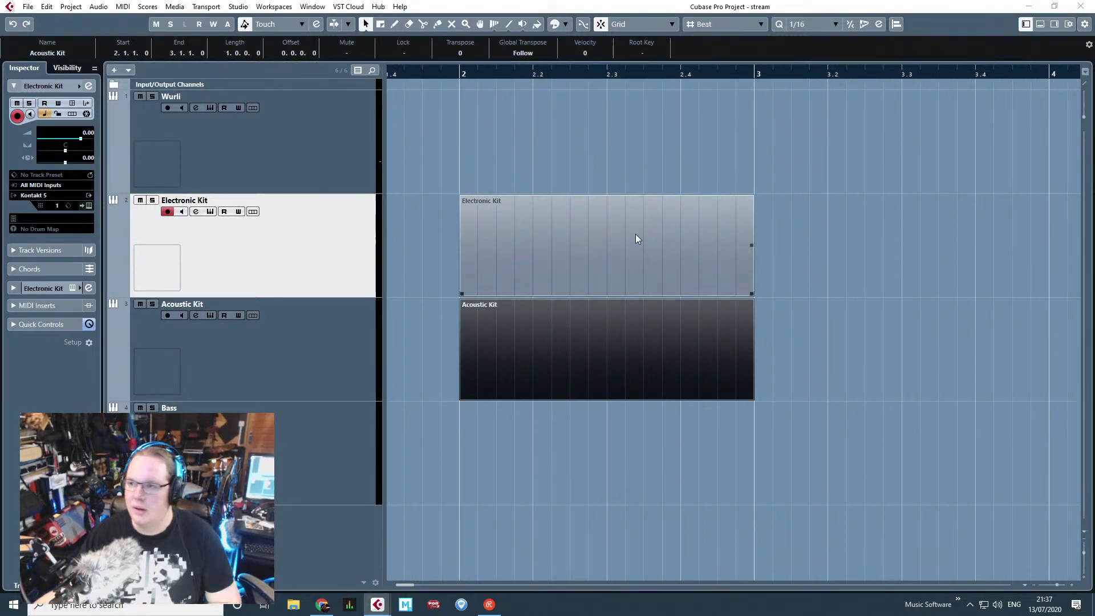
{"action": "key", "text": "Return"}
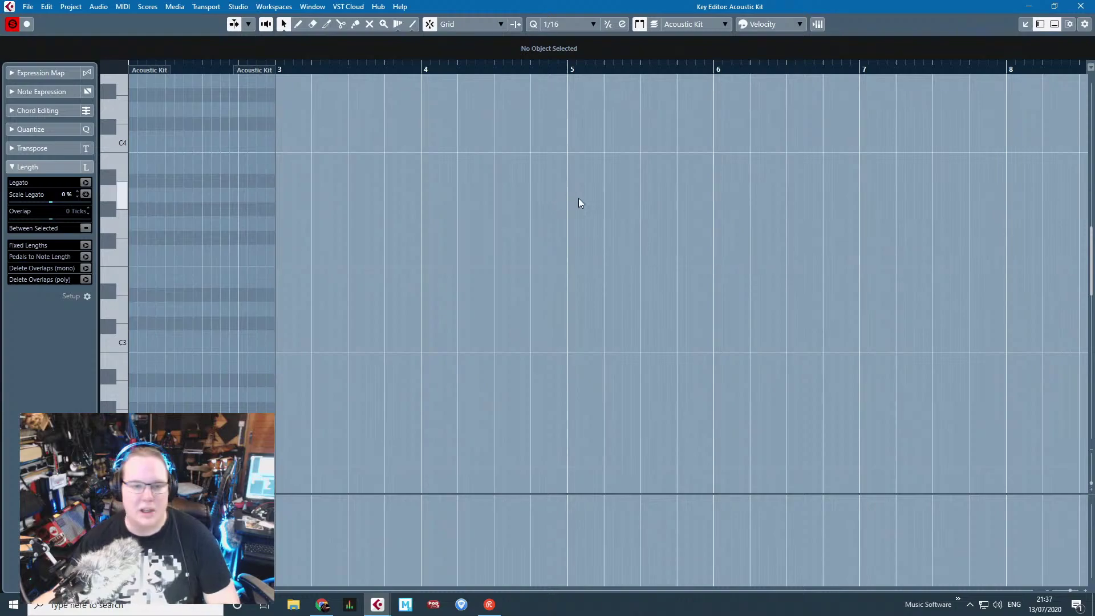
{"action": "scroll", "coordinate": [399, 257], "scroll_direction": "left", "scroll_amount": 2}
{"action": "scroll", "coordinate": [302, 297], "scroll_direction": "down", "scroll_amount": 5}
{"action": "scroll", "coordinate": [299, 297], "scroll_direction": "up", "scroll_amount": 4}
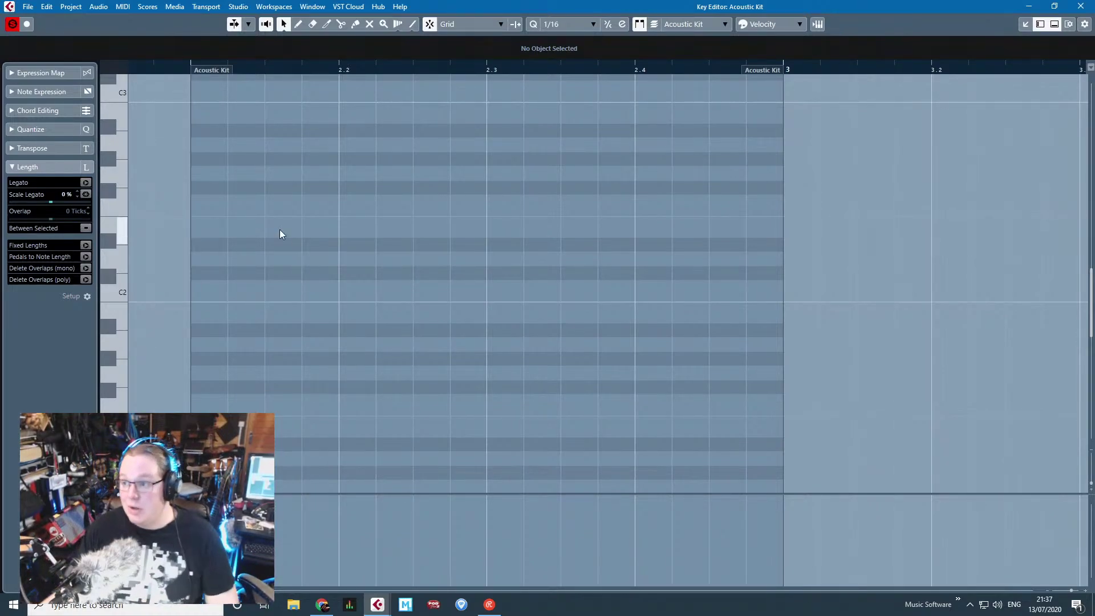
{"action": "left_click", "coordinate": [578, 25]}
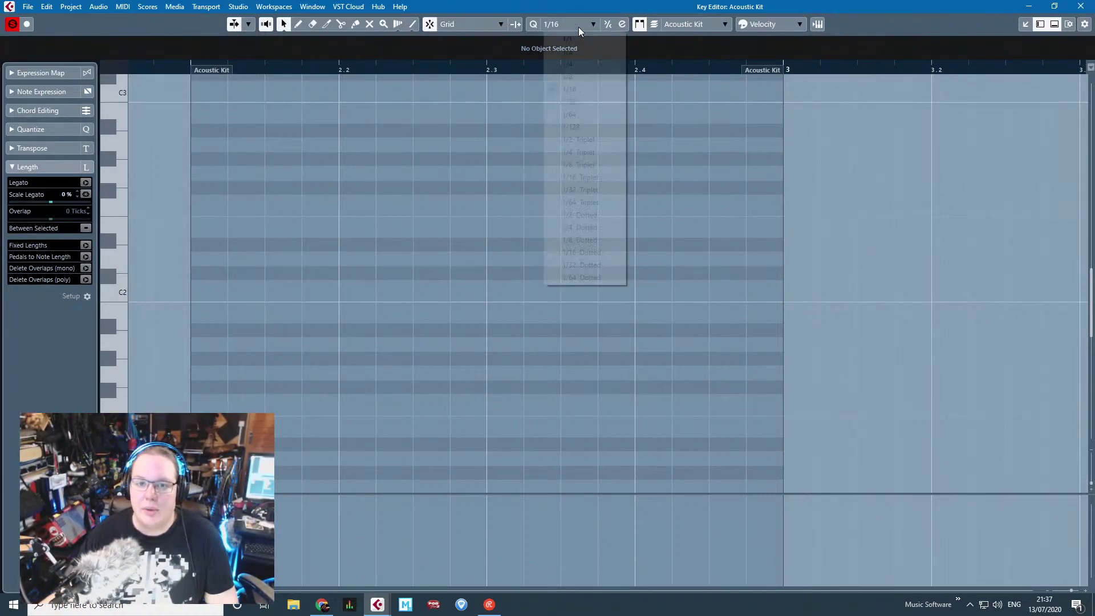
{"action": "left_click", "coordinate": [593, 165]}
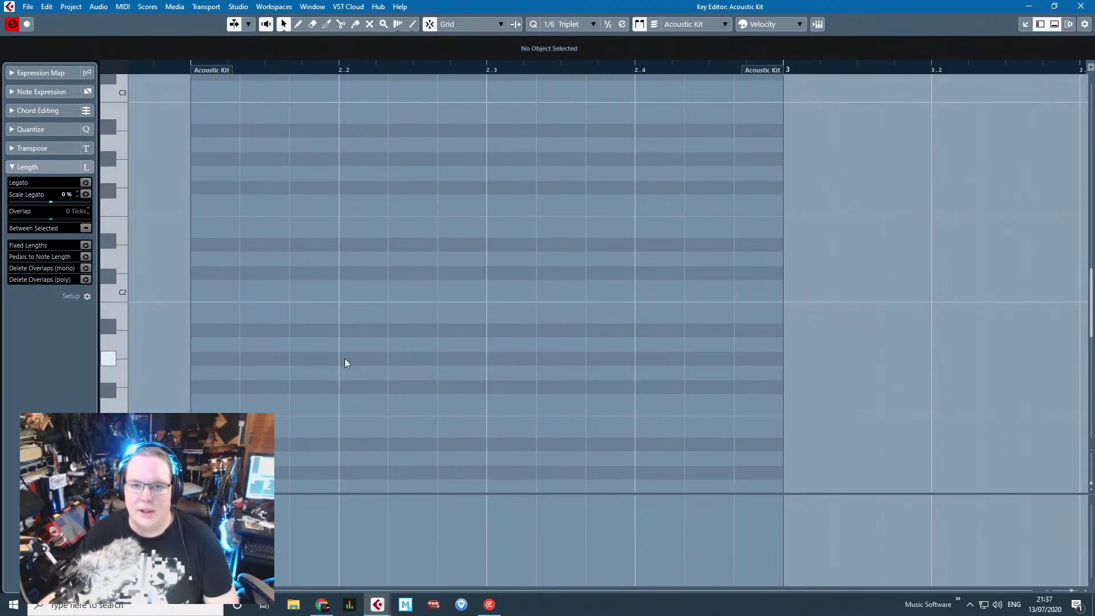
{"action": "left_click", "coordinate": [579, 25]}
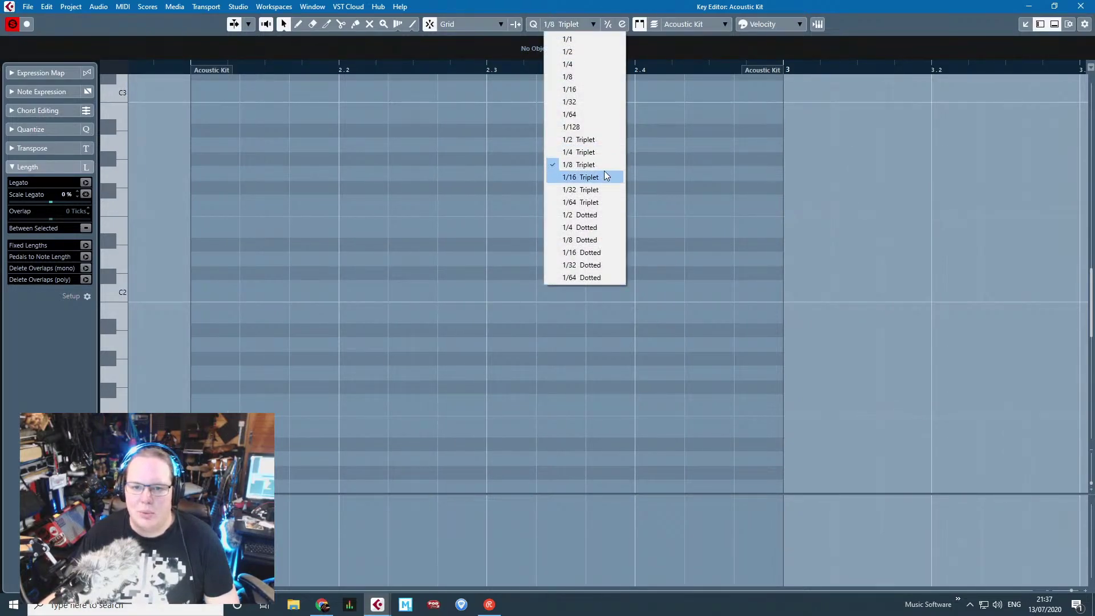
{"action": "left_click", "coordinate": [606, 176]}
Step: Draw a C1 note on beat 1 and D1 notes on beats 2 and 4 of the Acoustic Kit part, each 0.0.1.40 long
{"action": "key", "text": "g"}
{"action": "scroll", "coordinate": [210, 357], "scroll_direction": "down", "scroll_amount": 3}
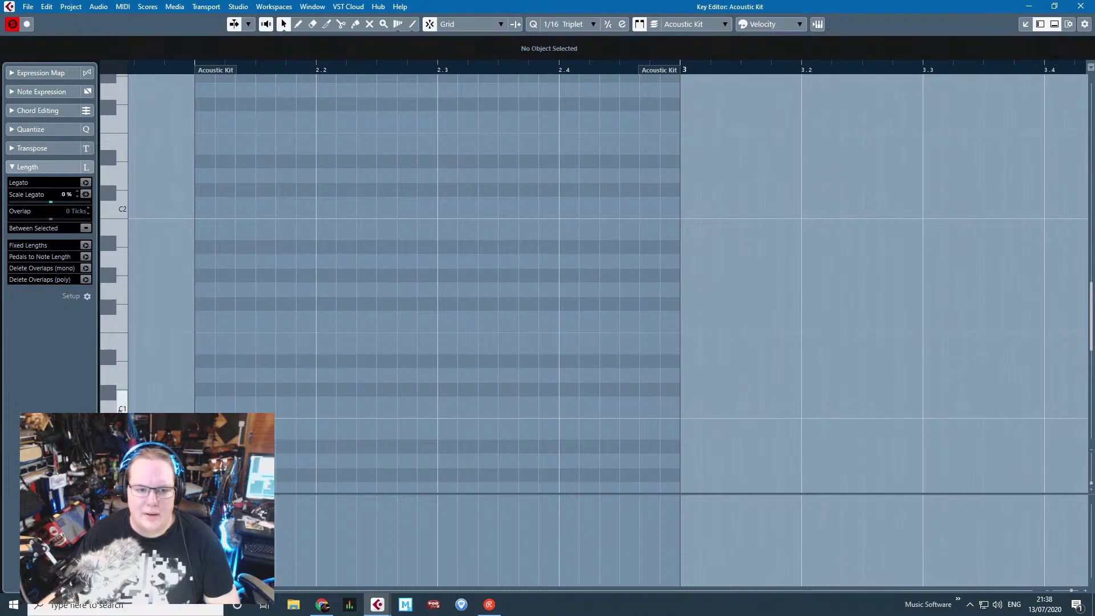
{"action": "left_click_drag", "start_coordinate": [205, 406], "coordinate": [233, 405]}
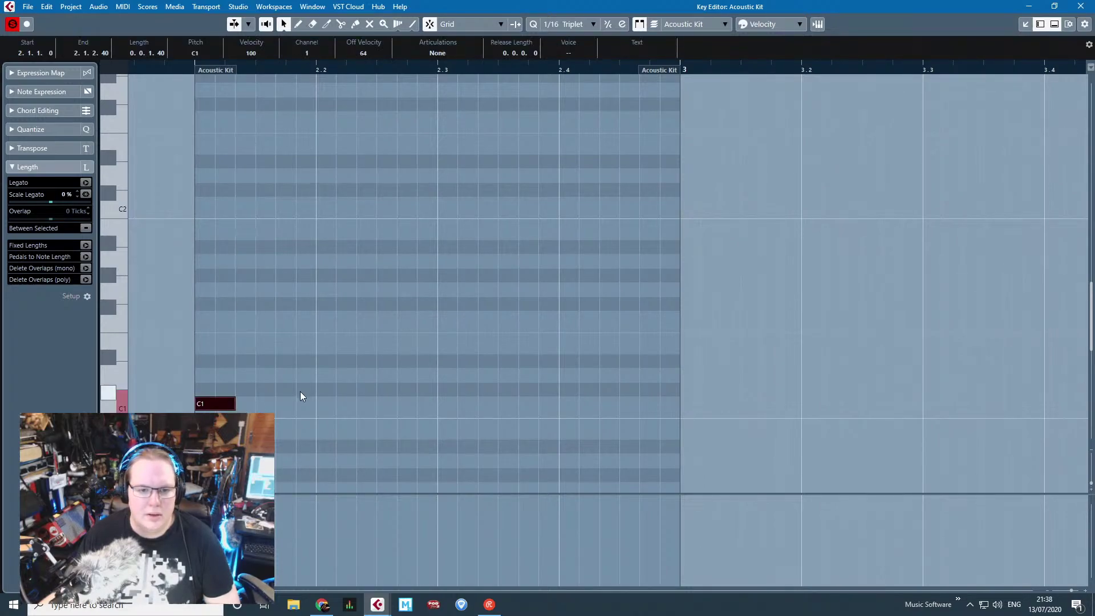
{"action": "left_click", "coordinate": [323, 361]}
{"action": "left_click_drag", "start_coordinate": [347, 364], "coordinate": [347, 374]}
{"action": "mouse_move", "coordinate": [569, 374]}
{"action": "left_mouse_down"}
{"action": "mouse_move", "coordinate": [607, 378]}
{"action": "mouse_move", "coordinate": [584, 374]}
{"action": "left_mouse_up"}
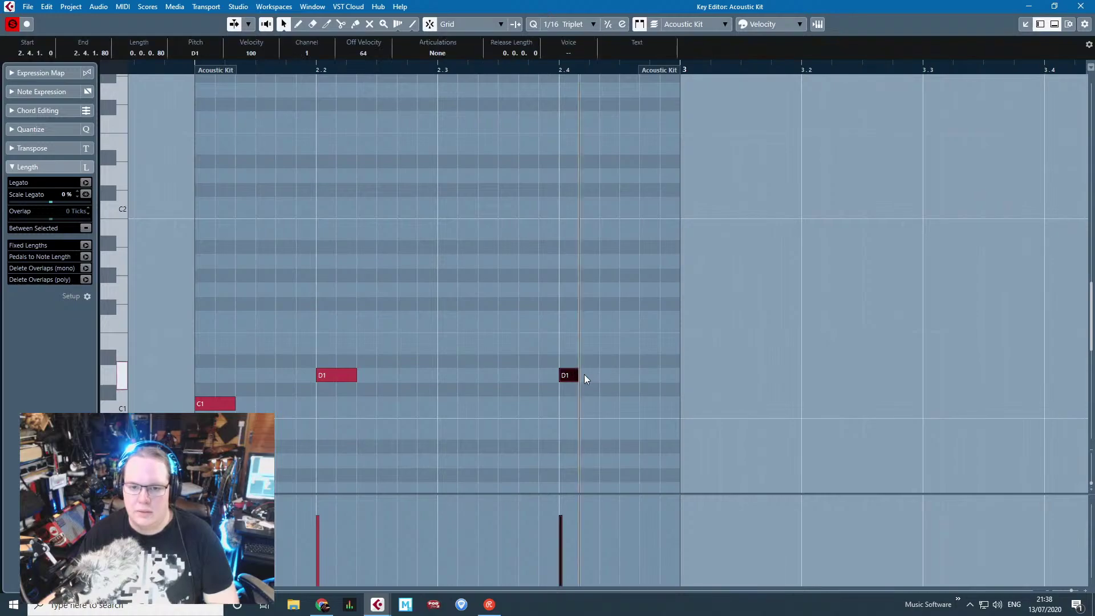
Step: Set the locators around the whole Acoustic Kit part, turn on cycling and play it from the start of bar 2
{"action": "left_click_drag", "start_coordinate": [204, 63], "coordinate": [679, 62]}
{"action": "key", "text": "KP_Divide"}
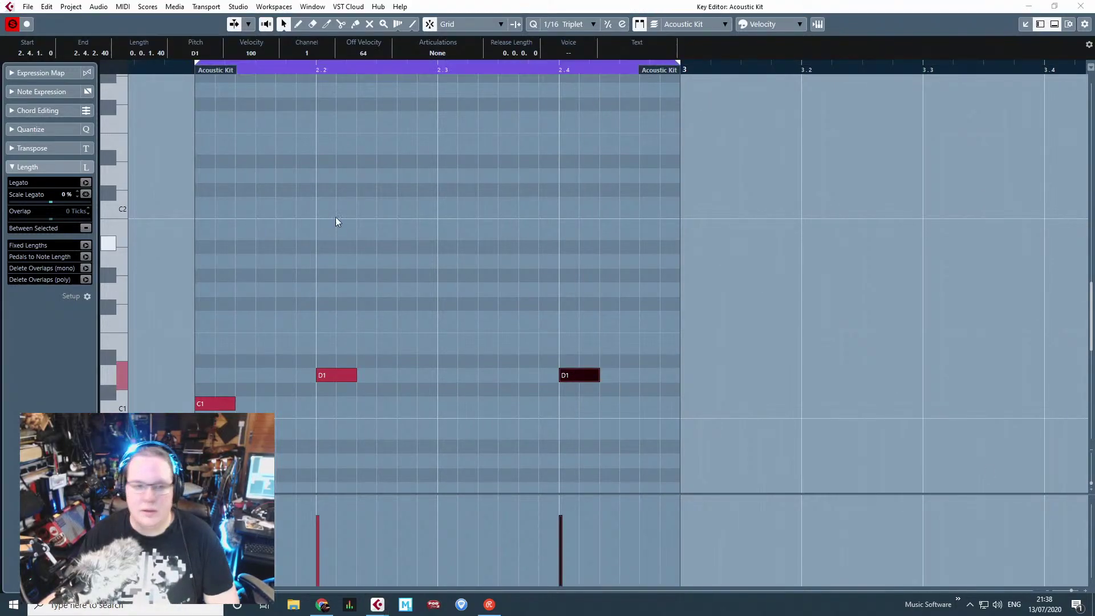
{"action": "left_click", "coordinate": [194, 70]}
{"action": "key", "text": "space"}
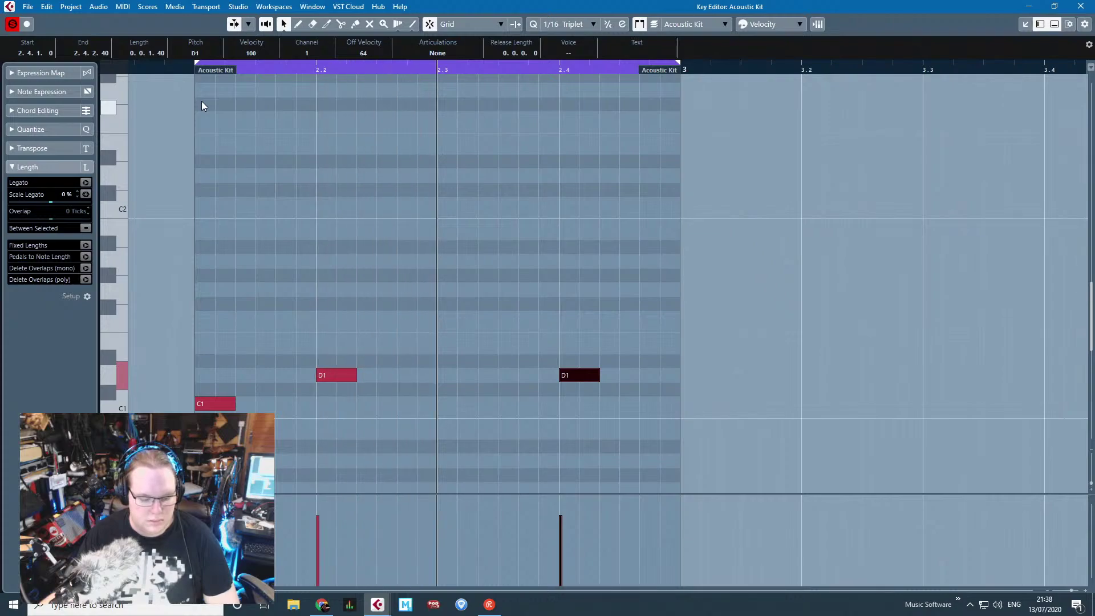
Step: Add two short F#1 notes in the first beat of the Acoustic Kit part and position them at 2.1.2.40 and 2.1.4.40
{"action": "left_click", "coordinate": [229, 316]}
{"action": "left_click_drag", "start_coordinate": [229, 317], "coordinate": [254, 301]}
{"action": "key", "text": "alt+d"}
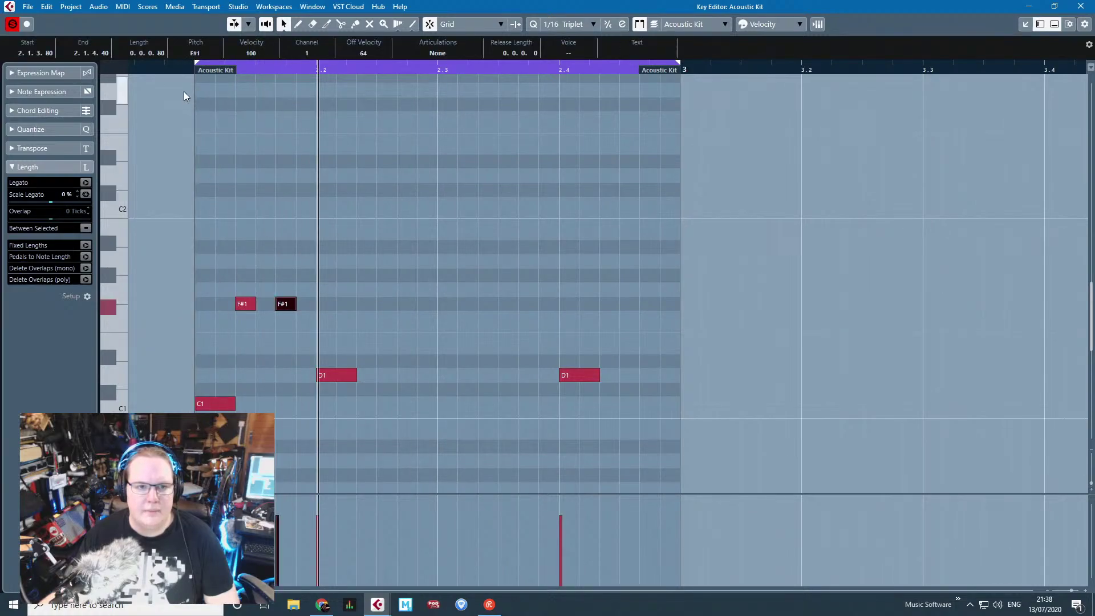
{"action": "left_click_drag", "start_coordinate": [362, 253], "coordinate": [265, 303]}
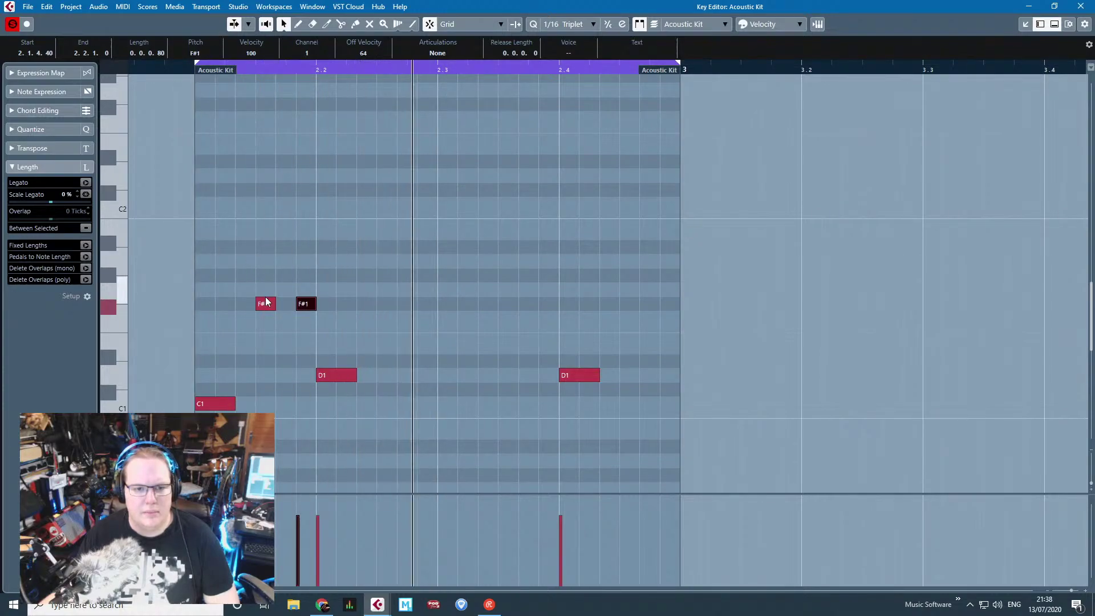
{"action": "mouse_move", "coordinate": [265, 303]}
{"action": "left_mouse_down"}
{"action": "mouse_move", "coordinate": [226, 301]}
{"action": "mouse_move", "coordinate": [228, 292]}
{"action": "mouse_move", "coordinate": [245, 302]}
{"action": "left_mouse_up"}
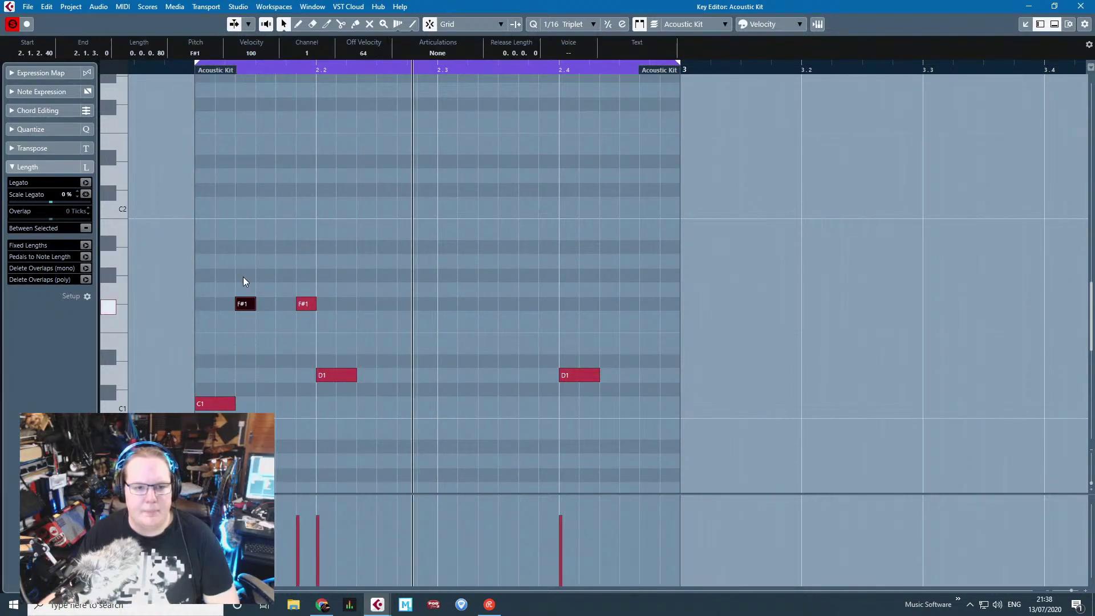
{"action": "left_click_drag", "start_coordinate": [185, 67], "coordinate": [185, 73]}
Step: Reduce the first beat to a single F#1 note starting at 2.1.3.80 and lengthen it to the end of the beat
{"action": "left_click_drag", "start_coordinate": [386, 234], "coordinate": [280, 303]}
{"action": "key", "text": "Delete"}
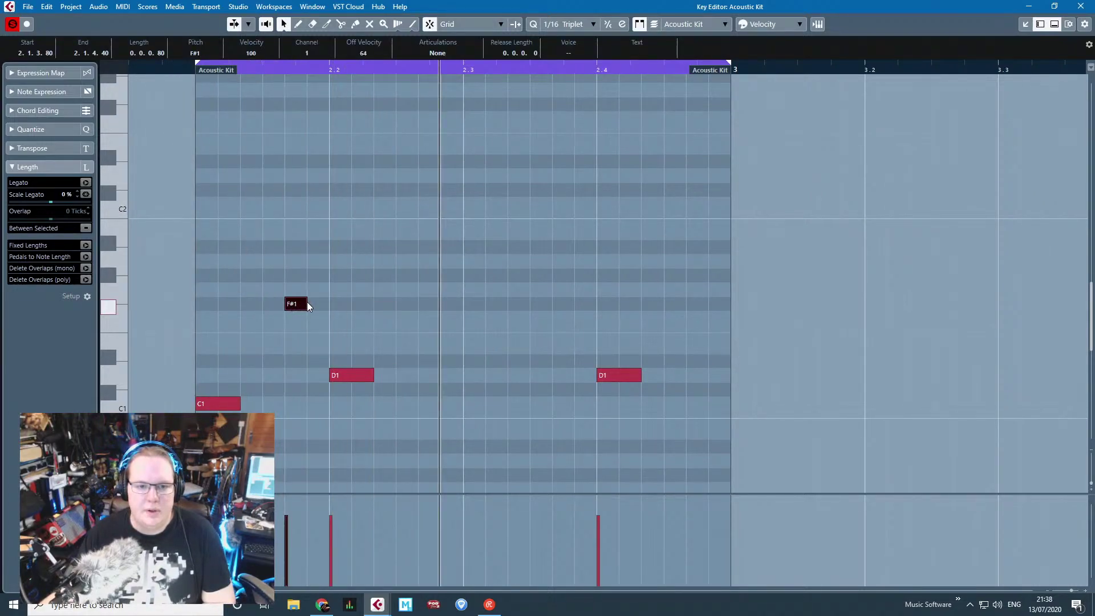
{"action": "left_click_drag", "start_coordinate": [307, 304], "coordinate": [329, 304]}
Step: Play the looped bar from its start and duplicate the F#1 note onto beat 2
{"action": "left_click_drag", "start_coordinate": [196, 67], "coordinate": [198, 75]}
{"action": "key", "text": "space"}
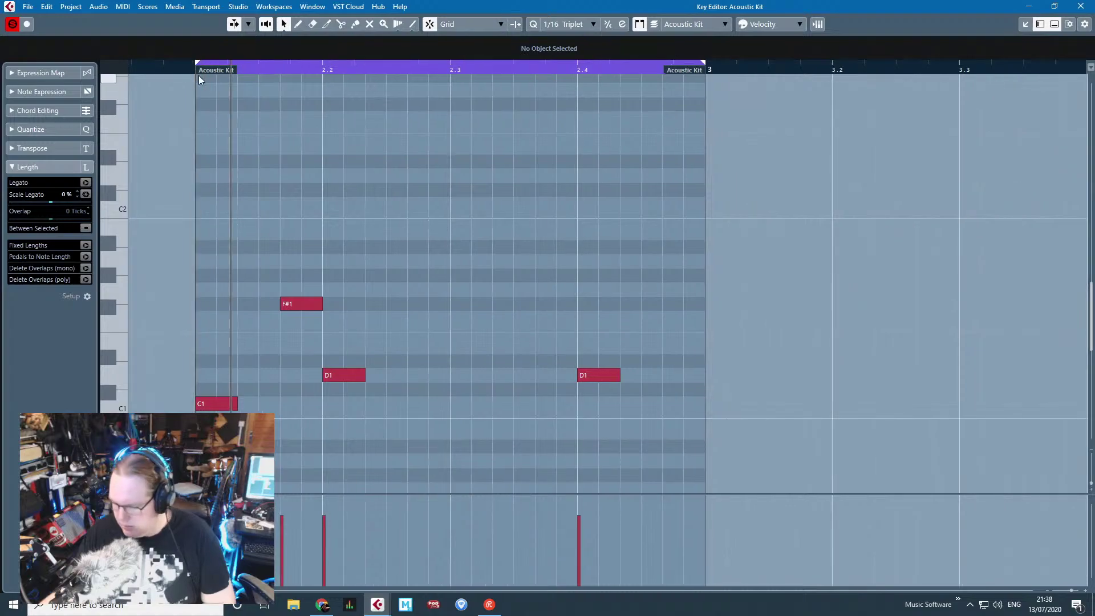
{"action": "key", "text": "space"}
{"action": "left_click", "coordinate": [286, 304]}
{"action": "key", "text": "alt+d"}
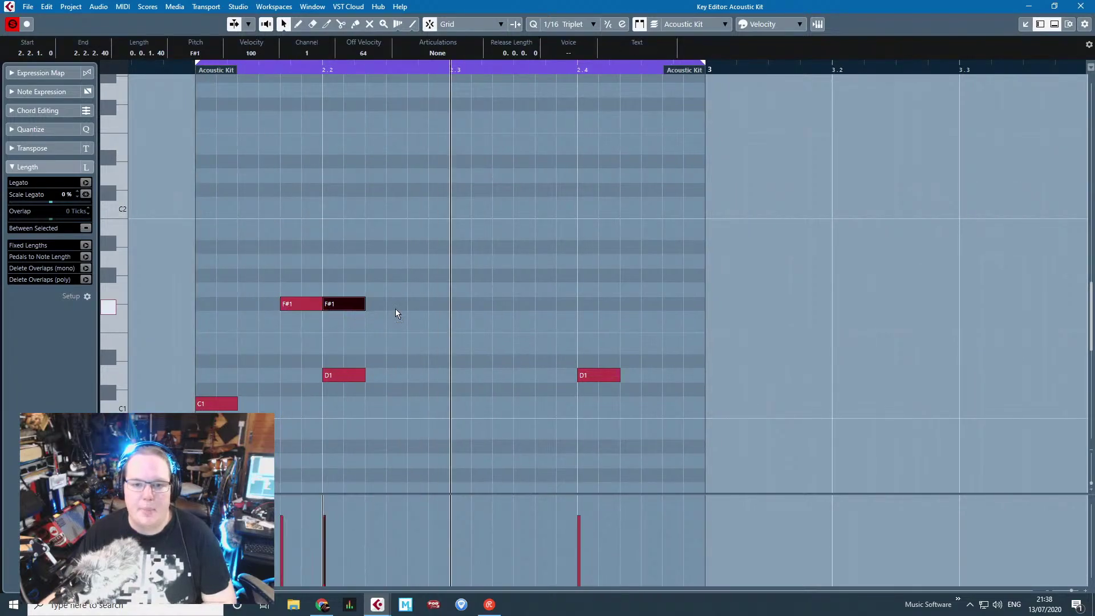
Step: Move the duplicated F#1 note to the end of beat 2 and copy the pair to the ends of beats 3 and 4
{"action": "left_click_drag", "start_coordinate": [354, 305], "coordinate": [305, 299]}
{"action": "key", "text": "ctrl+d"}
{"action": "left_click_drag", "start_coordinate": [483, 306], "coordinate": [570, 306]}
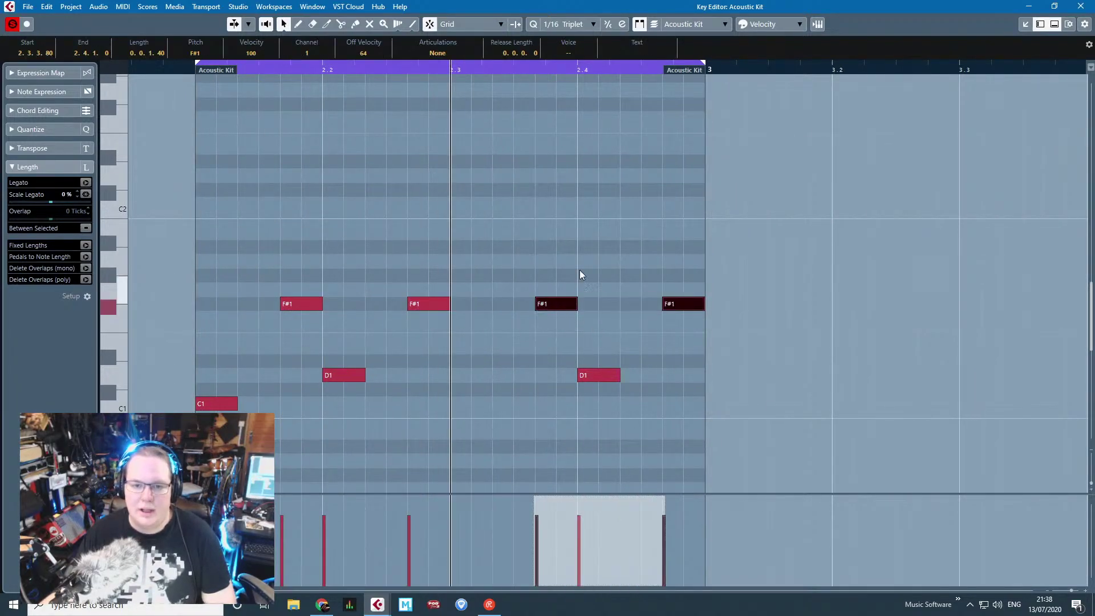
Step: Trim the starts of the four F#1 notes to a length of 27 ticks and extend the D1 note starts earlier, to a length of 50 ticks
{"action": "mouse_move", "coordinate": [725, 265]}
{"action": "left_mouse_down"}
{"action": "mouse_move", "coordinate": [729, 319]}
{"action": "mouse_move", "coordinate": [291, 313]}
{"action": "left_mouse_up"}
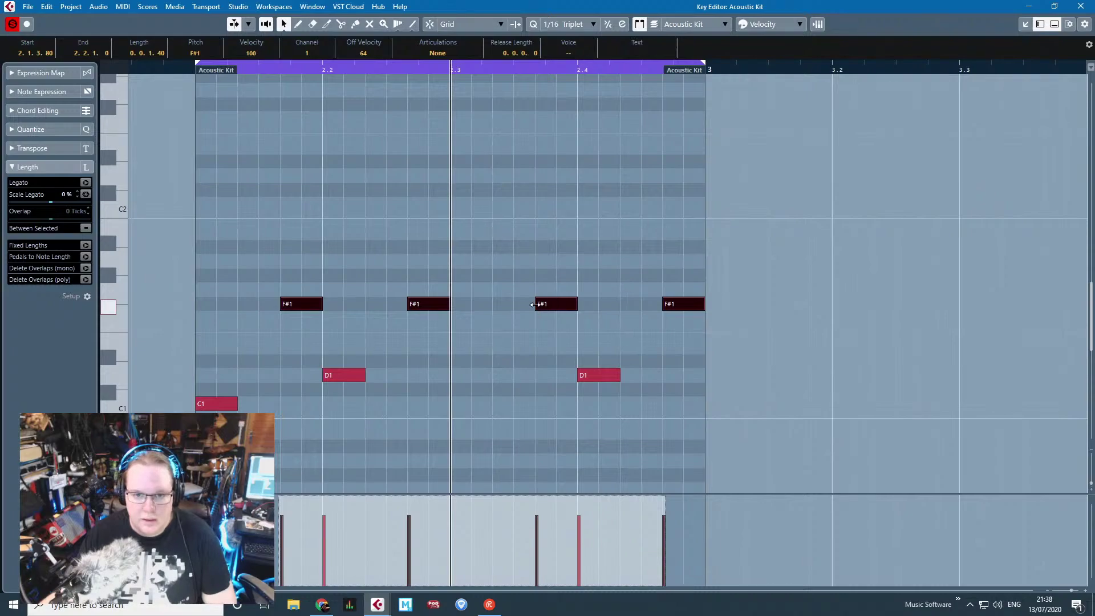
{"action": "left_click_drag", "start_coordinate": [535, 305], "coordinate": [539, 304]}
{"action": "left_click", "coordinate": [640, 391]}
{"action": "left_click_drag", "start_coordinate": [711, 410], "coordinate": [321, 375]}
{"action": "left_click", "coordinate": [232, 122]}
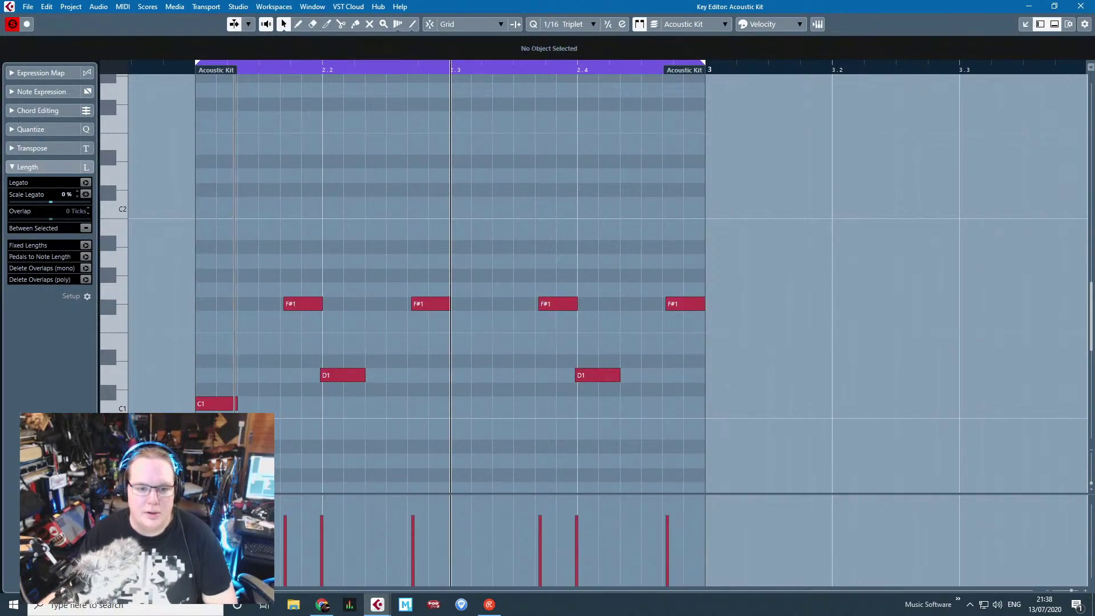
Step: Set the velocity of both D1 notes to 111 and play the looped bar from its start
{"action": "left_click", "coordinate": [345, 376]}
{"action": "left_click", "coordinate": [596, 374], "text": "shift"}
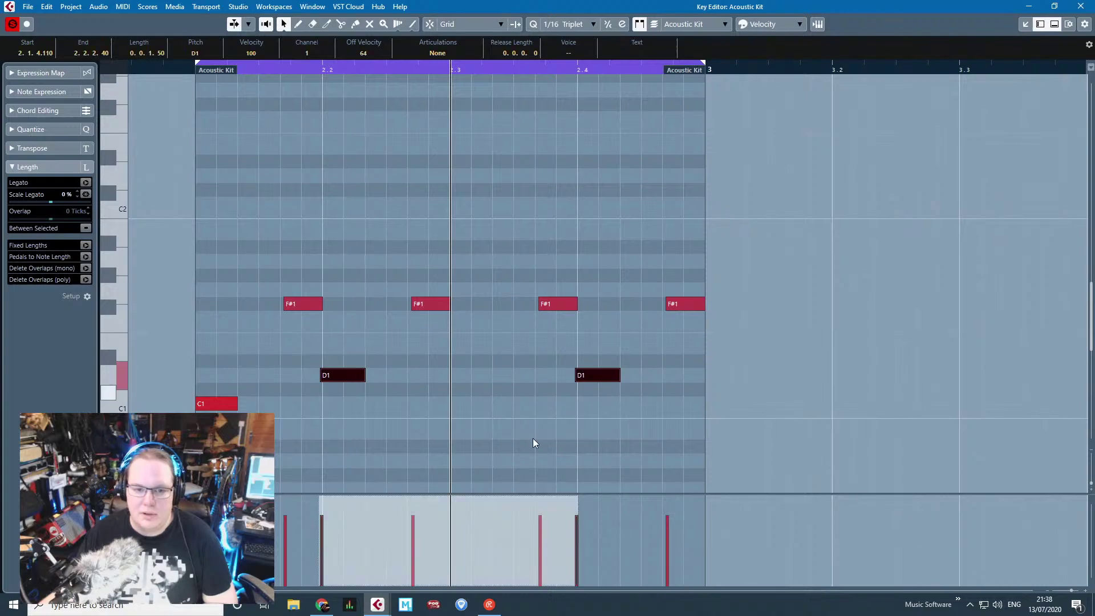
{"action": "left_click_drag", "start_coordinate": [367, 495], "coordinate": [371, 483]}
{"action": "left_click", "coordinate": [200, 78]}
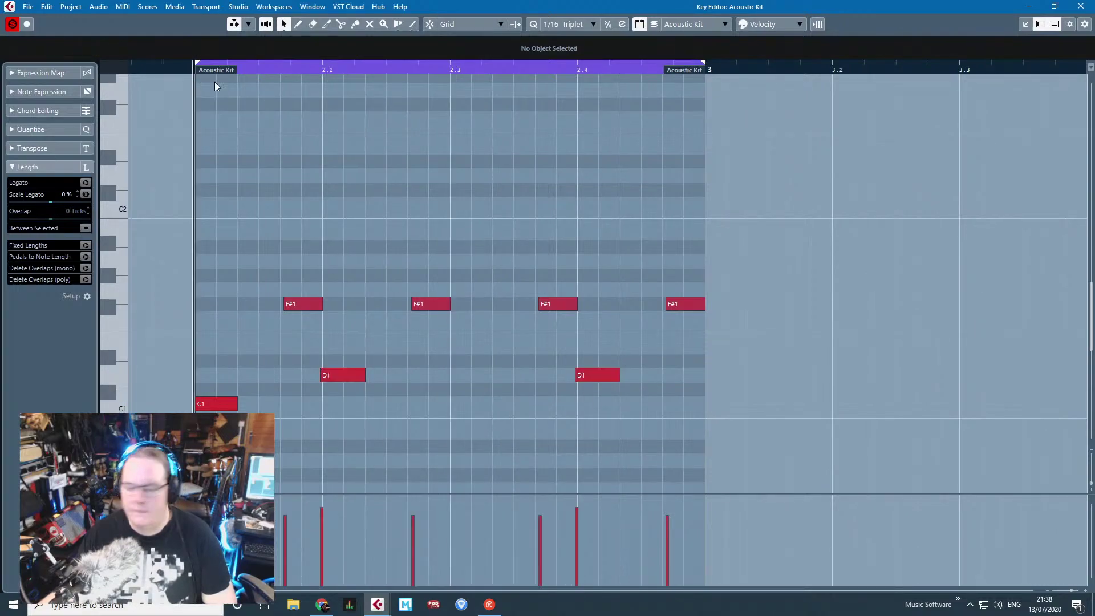
{"action": "key", "text": "space"}
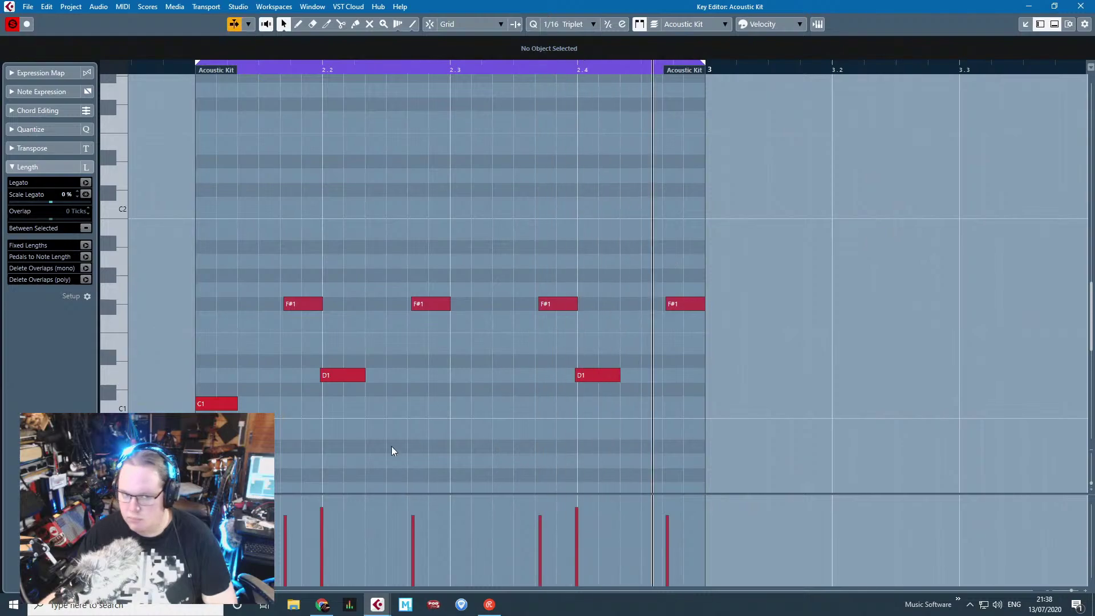
Step: Copy the C1 note into beat 3 at velocity 80, position it at 2.3.2.40 and listen to the loop
{"action": "mouse_move", "coordinate": [239, 403]}
{"action": "left_mouse_down"}
{"action": "mouse_move", "coordinate": [566, 401]}
{"action": "mouse_move", "coordinate": [481, 402]}
{"action": "left_mouse_up"}
{"action": "left_click_drag", "start_coordinate": [466, 516], "coordinate": [456, 528]}
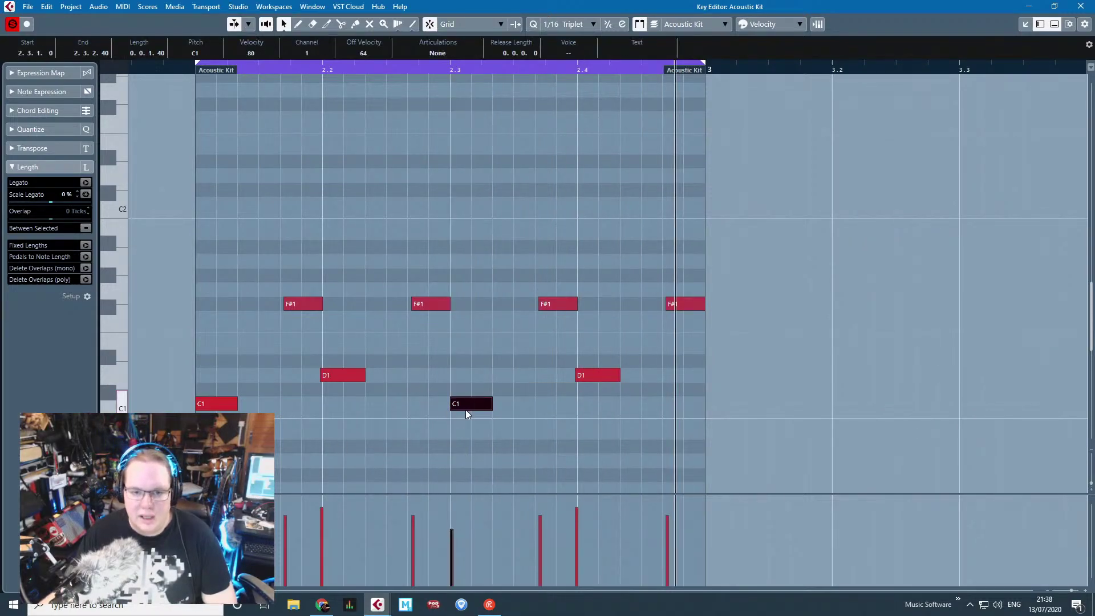
{"action": "left_click_drag", "start_coordinate": [464, 407], "coordinate": [518, 415]}
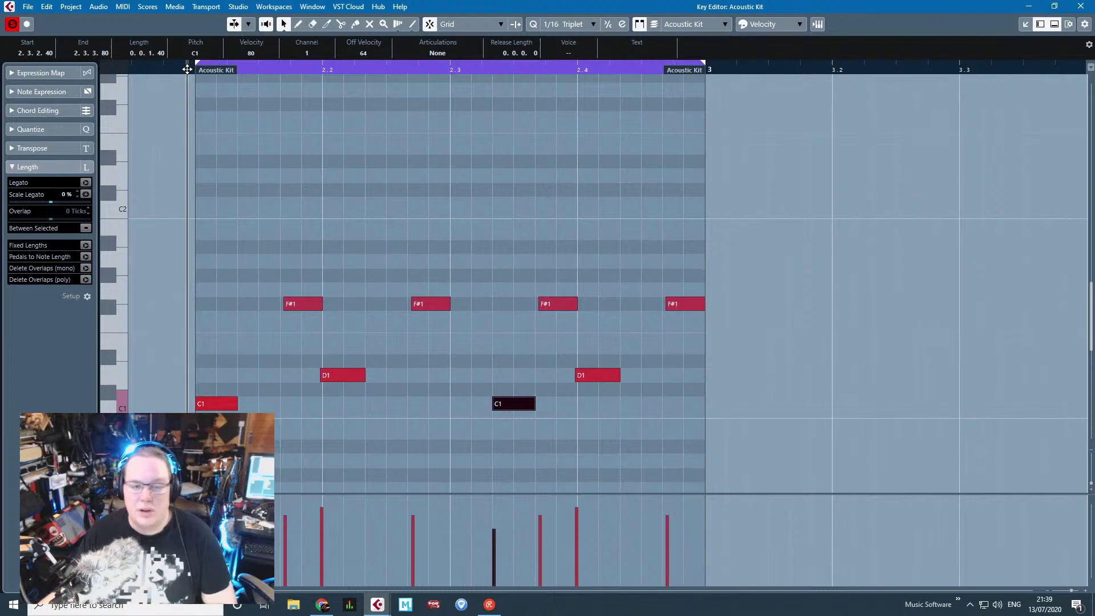
{"action": "left_click", "coordinate": [476, 149]}
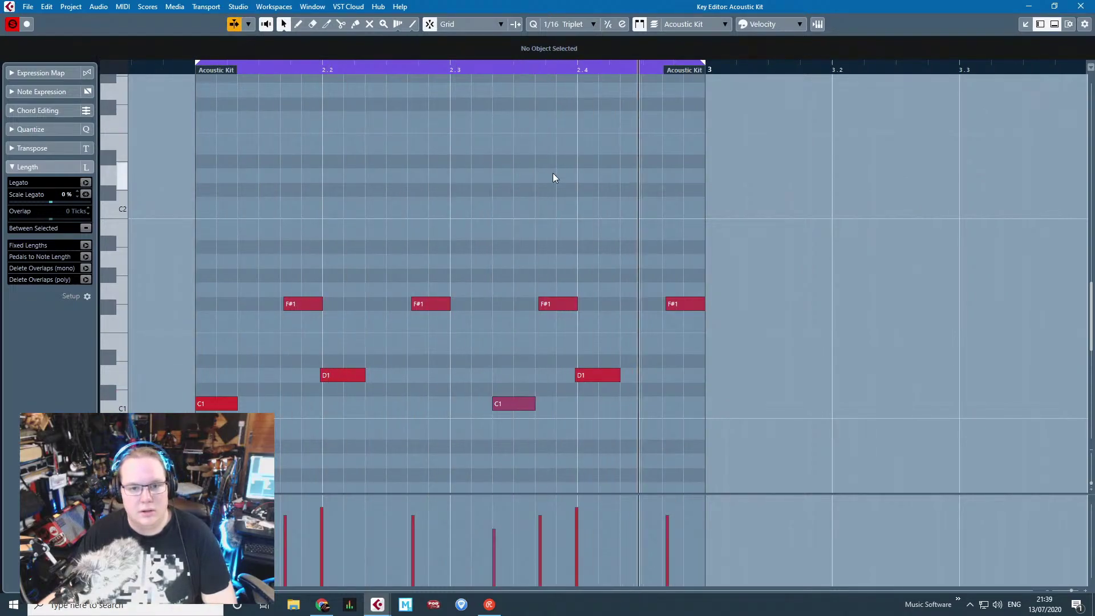
Step: Duplicate the four F#1 notes onto the start of each beat, beginning at 2.1.1.10 with velocity 77, and play the loop
{"action": "left_click", "coordinate": [432, 305]}
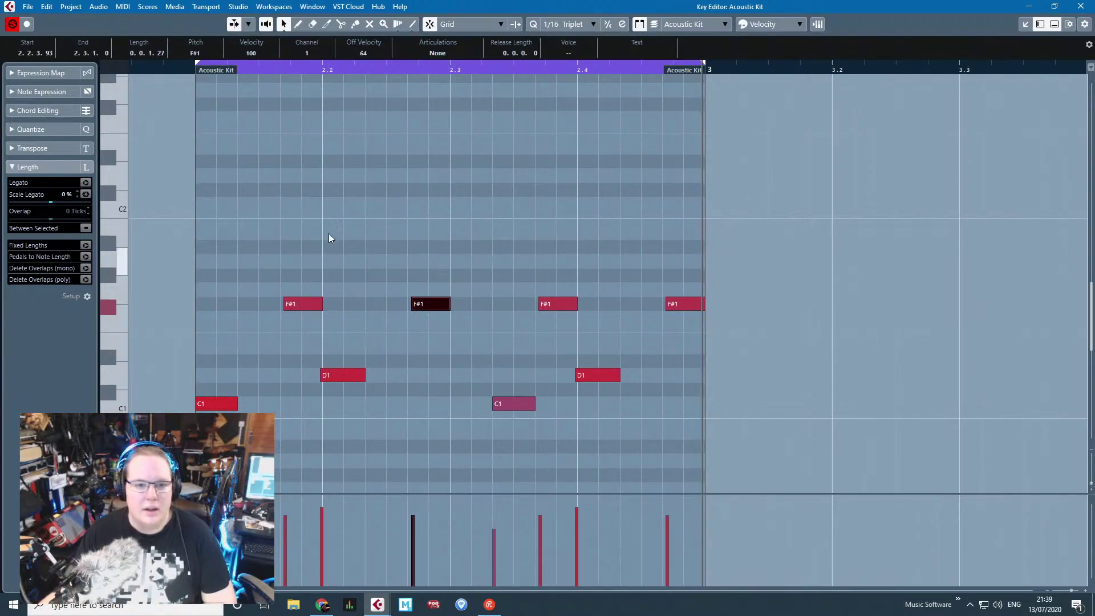
{"action": "key", "text": "ctrl+shift+a"}
{"action": "key", "text": "ctrl+d"}
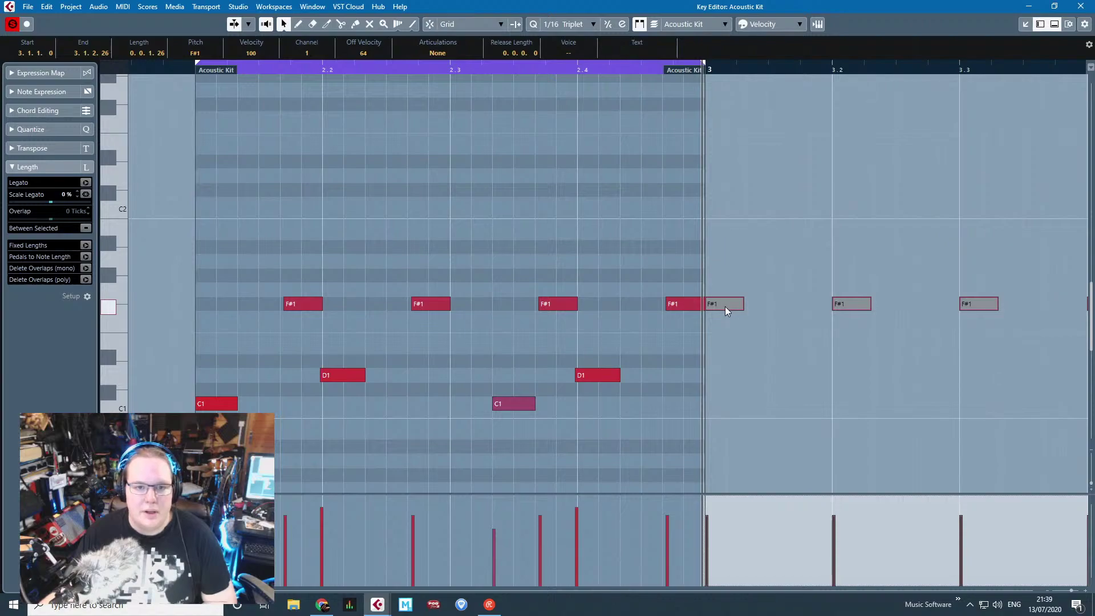
{"action": "left_click_drag", "start_coordinate": [724, 306], "coordinate": [220, 312]}
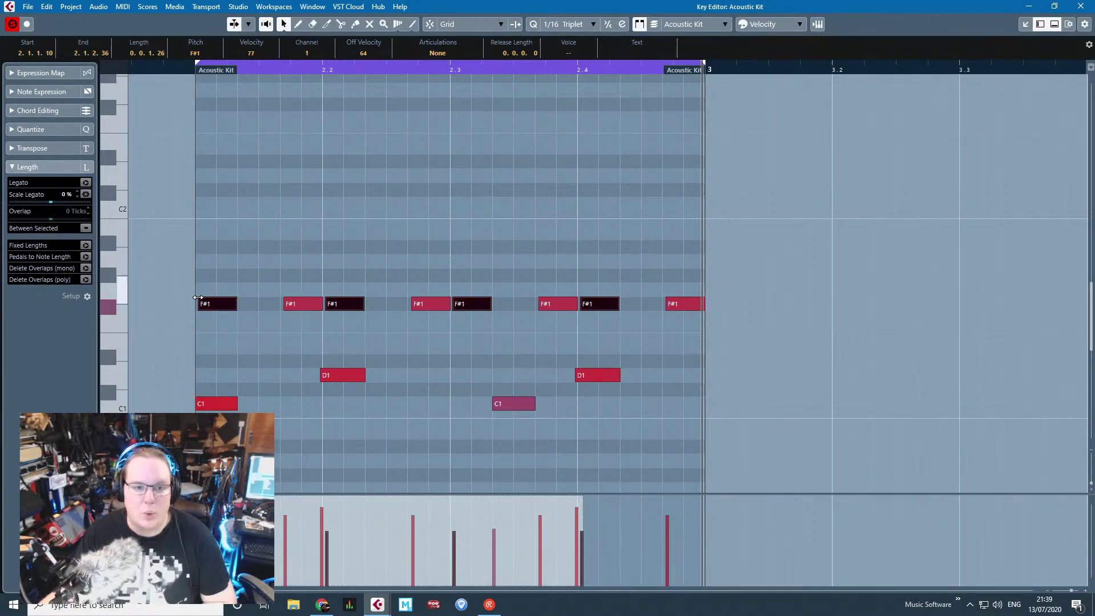
{"action": "key", "text": "ctrl+shift+a"}
{"action": "left_click_drag", "start_coordinate": [188, 62], "coordinate": [213, 81]}
{"action": "key", "text": "space"}
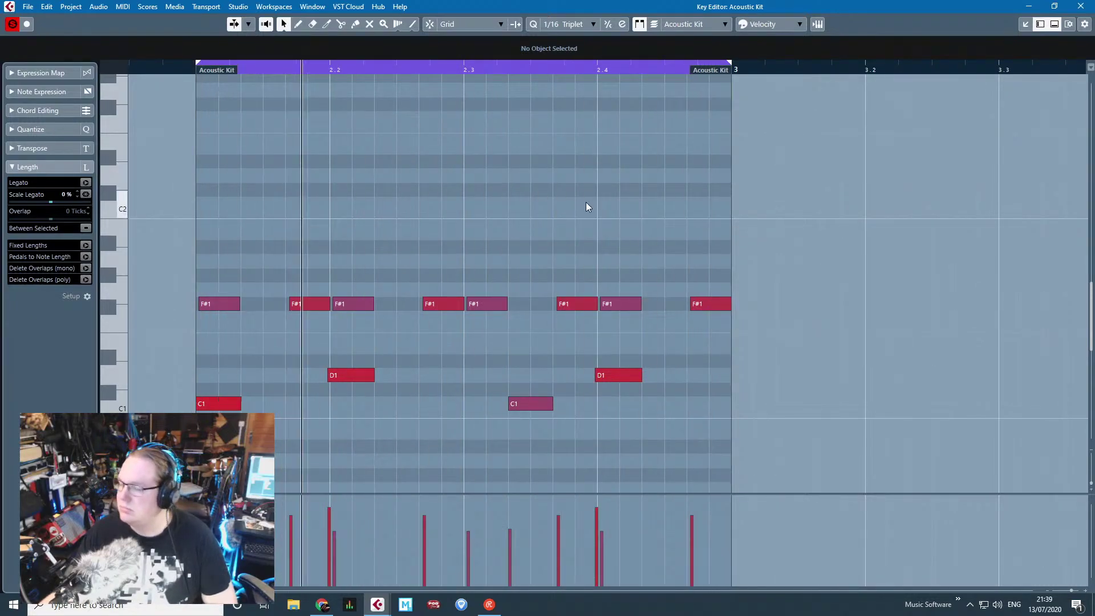
Step: Move the C1 note in beat 3 up to G1 with velocity 110, and duplicate the D1 note on beat 2
{"action": "left_click_drag", "start_coordinate": [532, 403], "coordinate": [534, 291]}
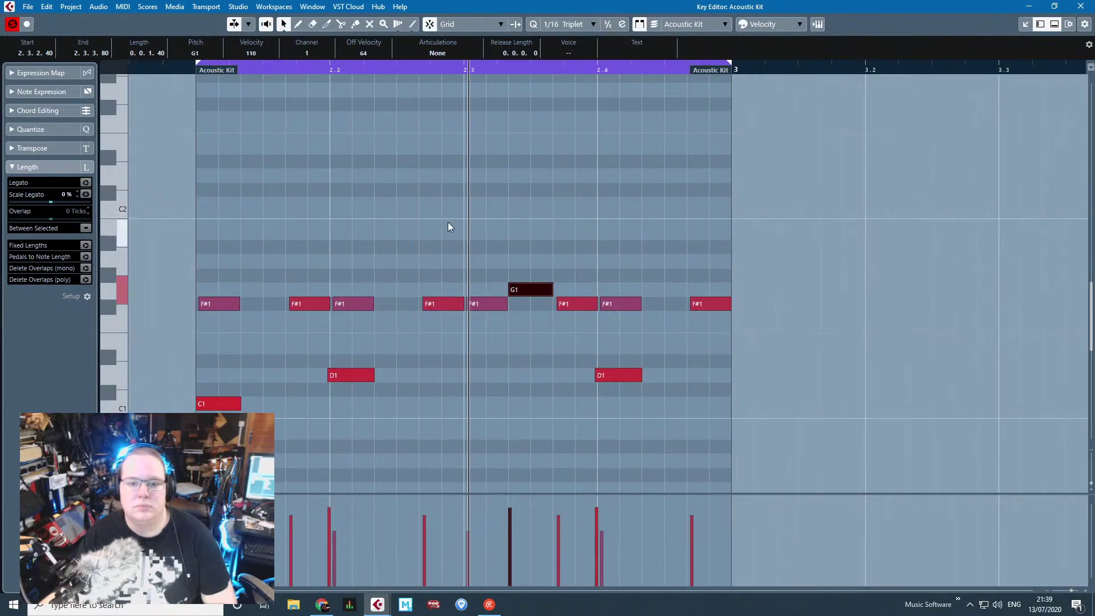
{"action": "left_click", "coordinate": [365, 376]}
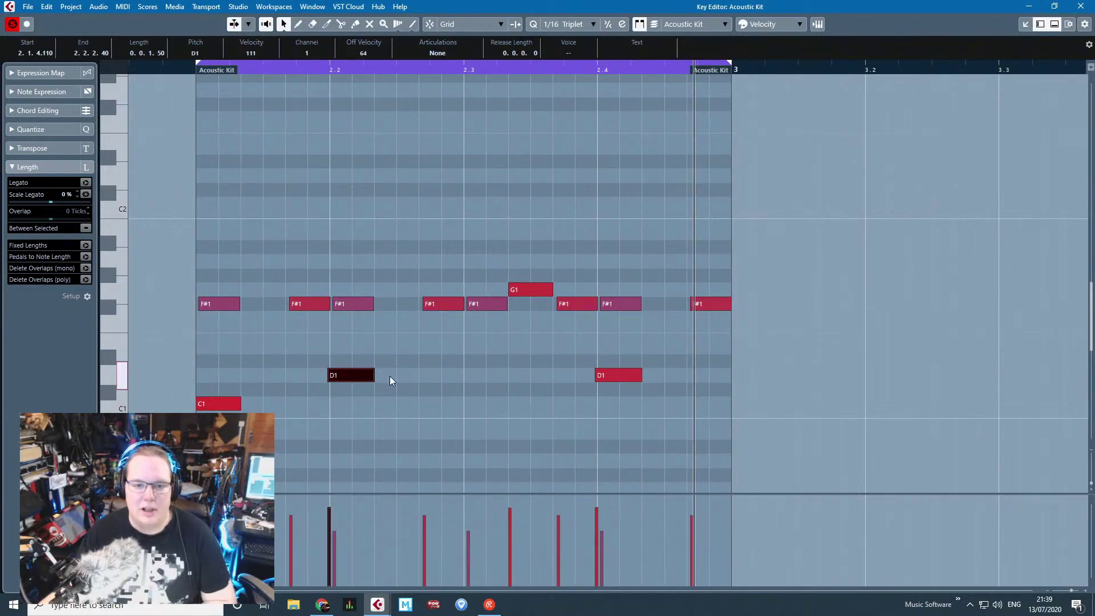
{"action": "key", "text": "j"}
{"action": "key", "text": "shift+l"}
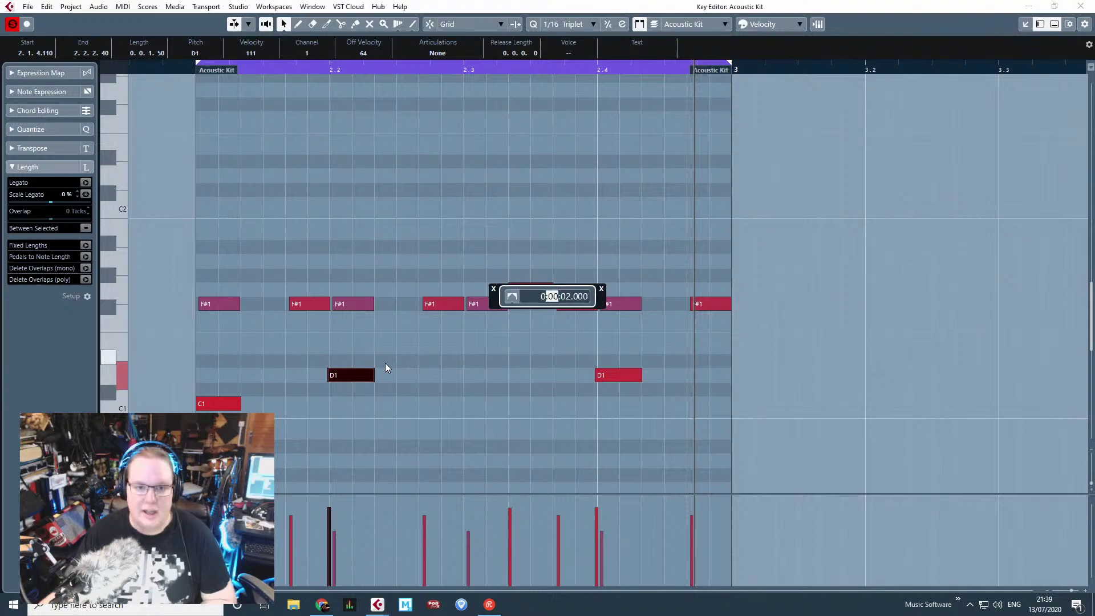
{"action": "left_click", "coordinate": [602, 288]}
{"action": "left_click_drag", "start_coordinate": [377, 404], "coordinate": [309, 363]}
{"action": "key", "text": "ctrl+d"}
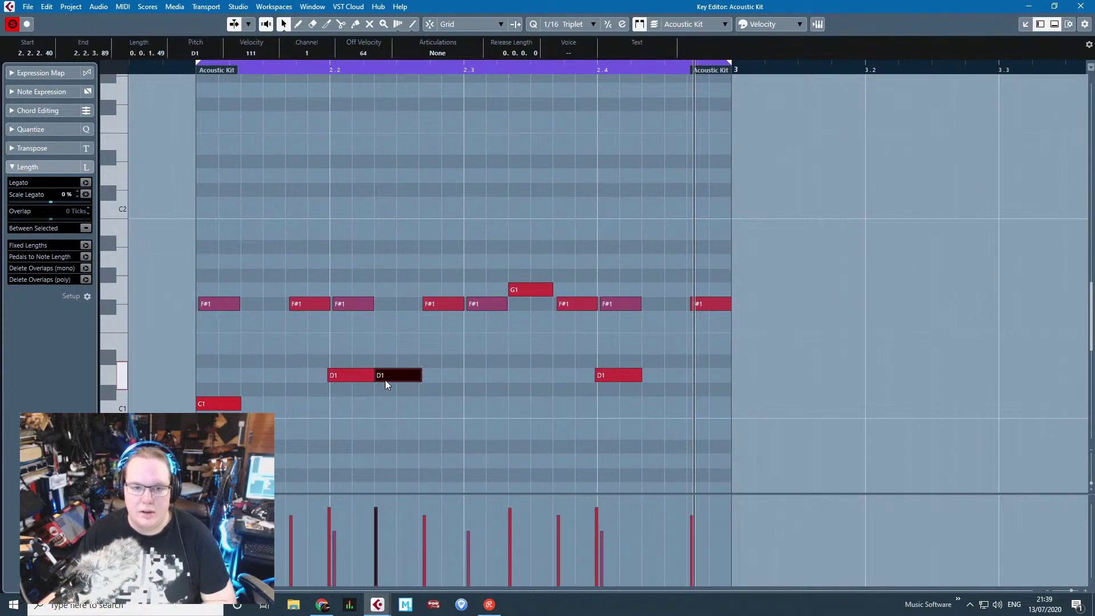
Step: Move the duplicated D1 note up to D#3 at 2.3.3.82 and play the loop from around beat 3
{"action": "left_click_drag", "start_coordinate": [394, 375], "coordinate": [561, 84]}
{"action": "scroll", "coordinate": [616, 195], "scroll_direction": "up", "scroll_amount": 6}
{"action": "left_click_drag", "start_coordinate": [577, 266], "coordinate": [588, 166]}
{"action": "left_click", "coordinate": [456, 65]}
{"action": "key", "text": "space"}
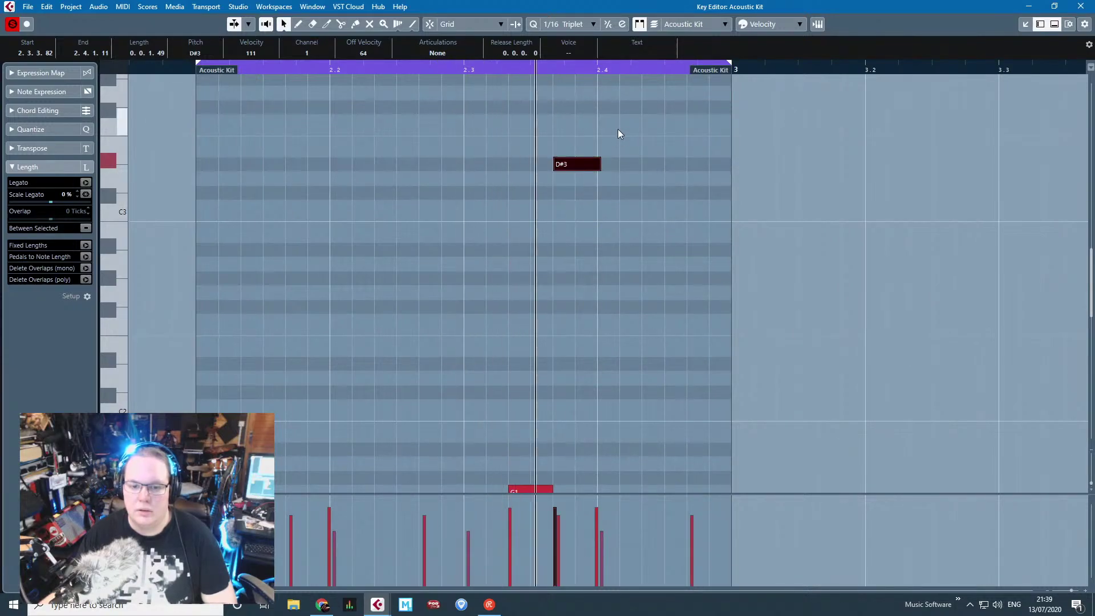
Step: Reposition the D#3 note at 2.4.3.80 without enlarging the part, with length 40 ticks and velocity 68, and play the bar from its start
{"action": "key", "text": "space"}
{"action": "left_click_drag", "start_coordinate": [671, 163], "coordinate": [704, 164]}
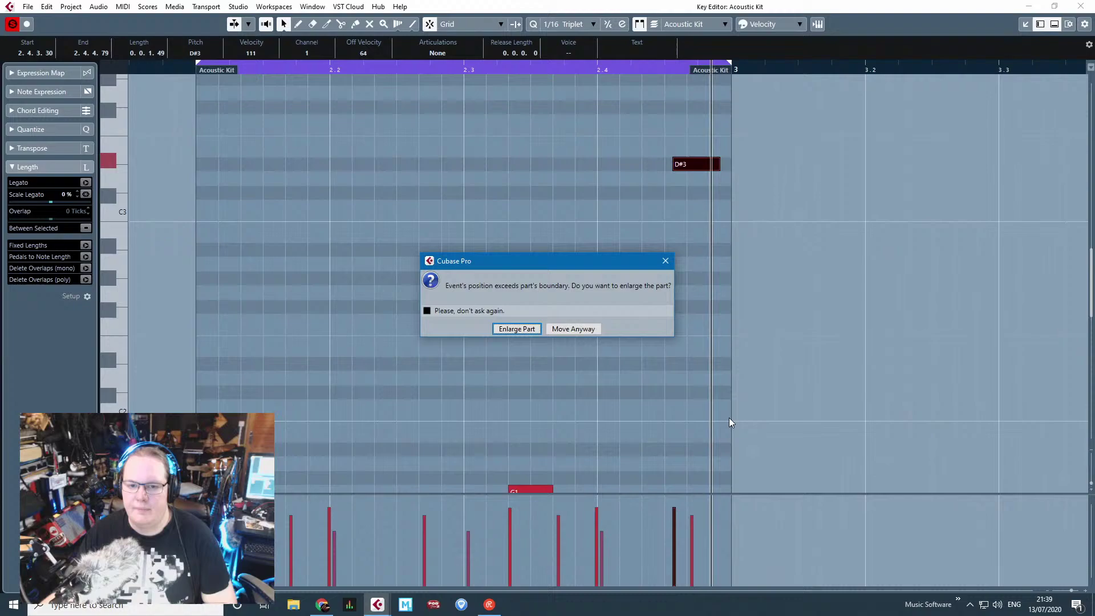
{"action": "left_click", "coordinate": [587, 333]}
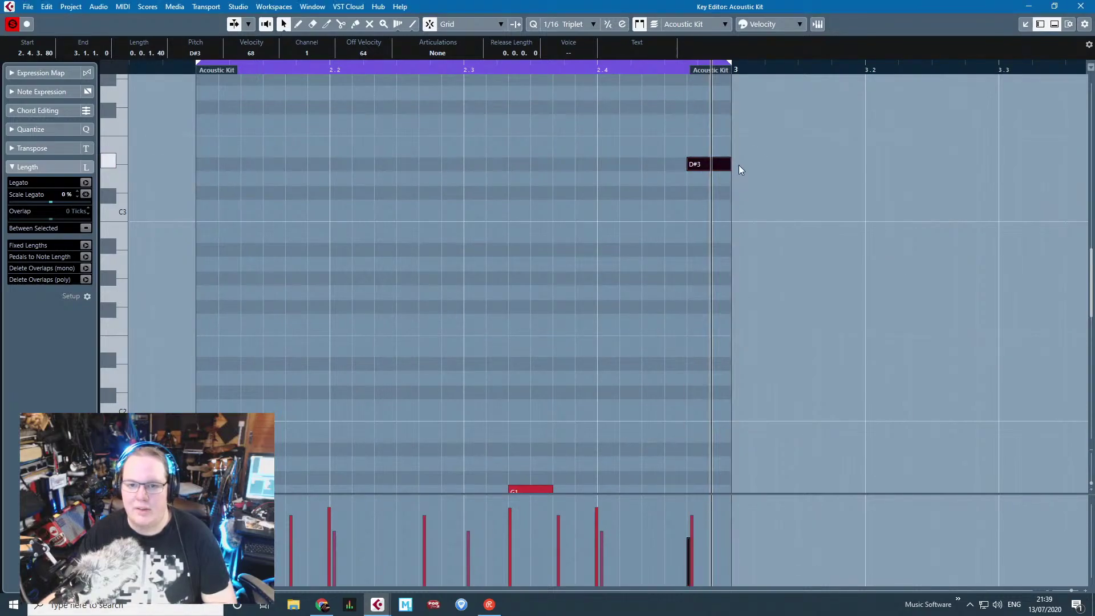
{"action": "left_click", "coordinate": [195, 69]}
{"action": "key", "text": "space"}
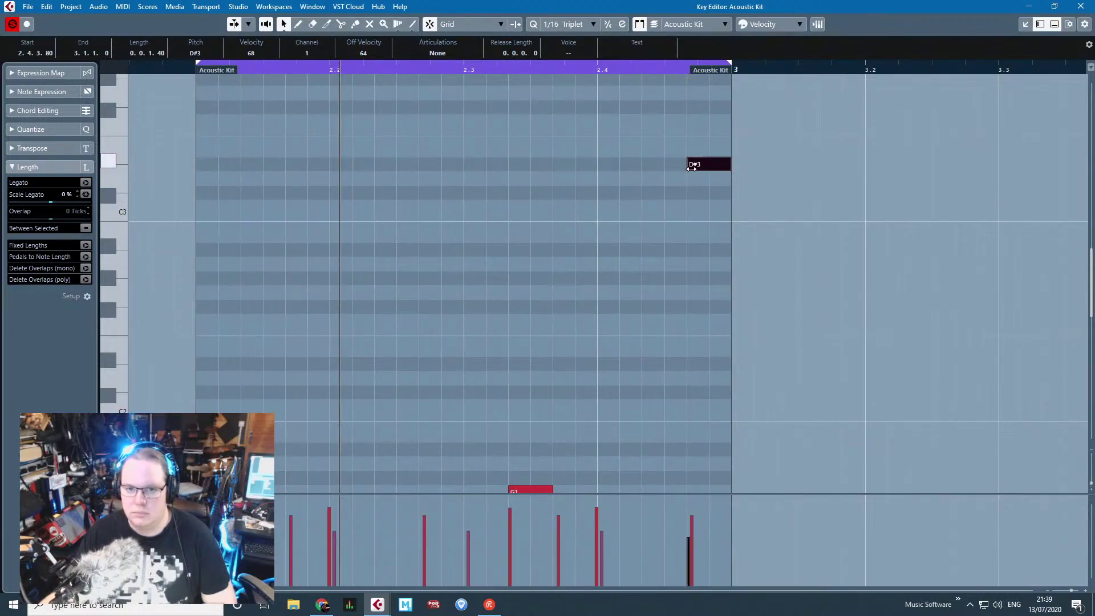
Step: Try extending the D#3 note's start to 2.4.2.40, return it to 2.4.3.80 and set its velocity to 97
{"action": "left_click_drag", "start_coordinate": [691, 168], "coordinate": [642, 166]}
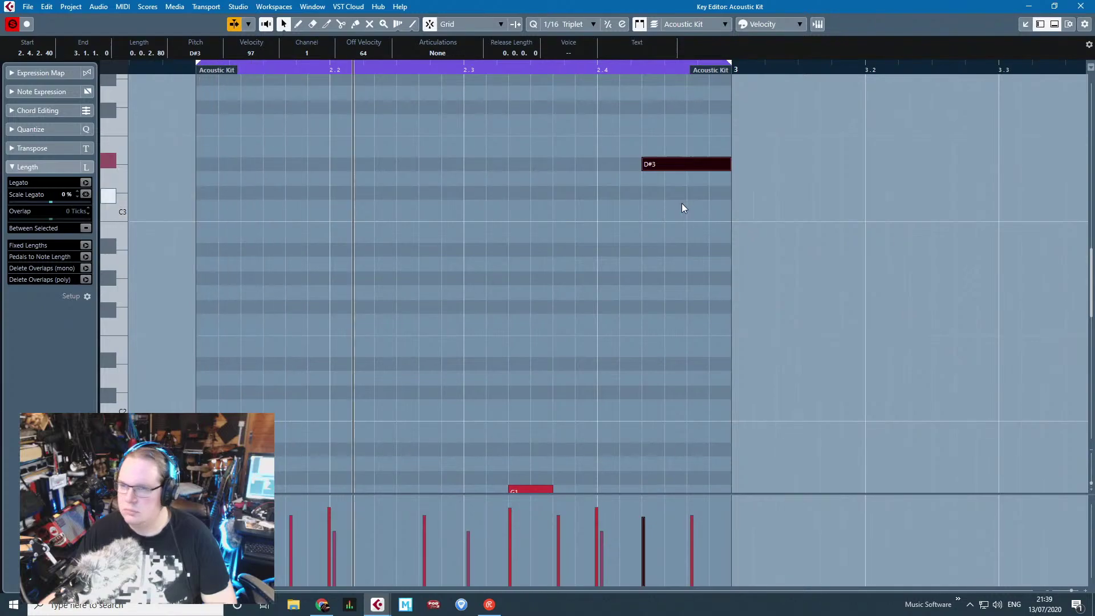
{"action": "left_click_drag", "start_coordinate": [648, 162], "coordinate": [687, 164]}
{"action": "scroll", "coordinate": [599, 334], "scroll_direction": "down", "scroll_amount": 6}
{"action": "scroll", "coordinate": [623, 304], "scroll_direction": "up", "scroll_amount": 4}
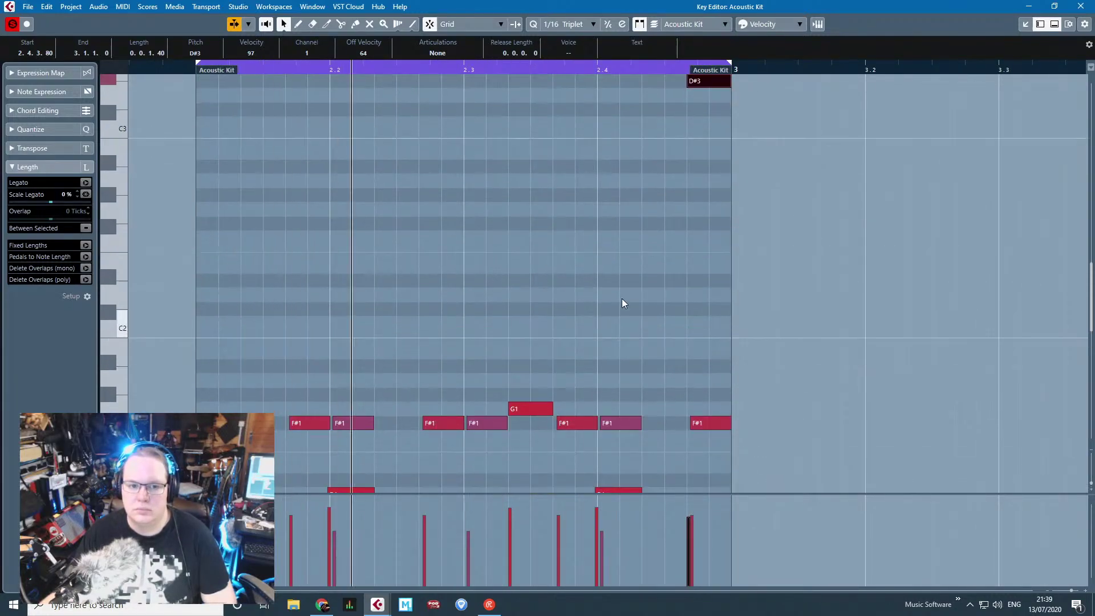
{"action": "scroll", "coordinate": [627, 264], "scroll_direction": "down", "scroll_amount": 3}
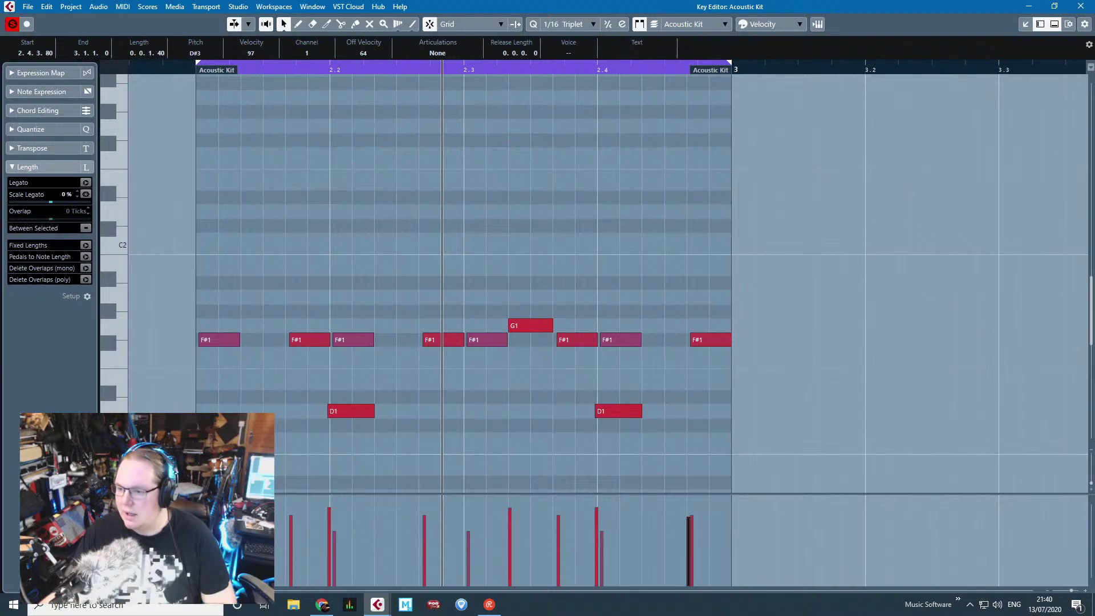
Step: Show the transport controls and set the project tempo to 103 BPM
{"action": "key", "text": "F2"}
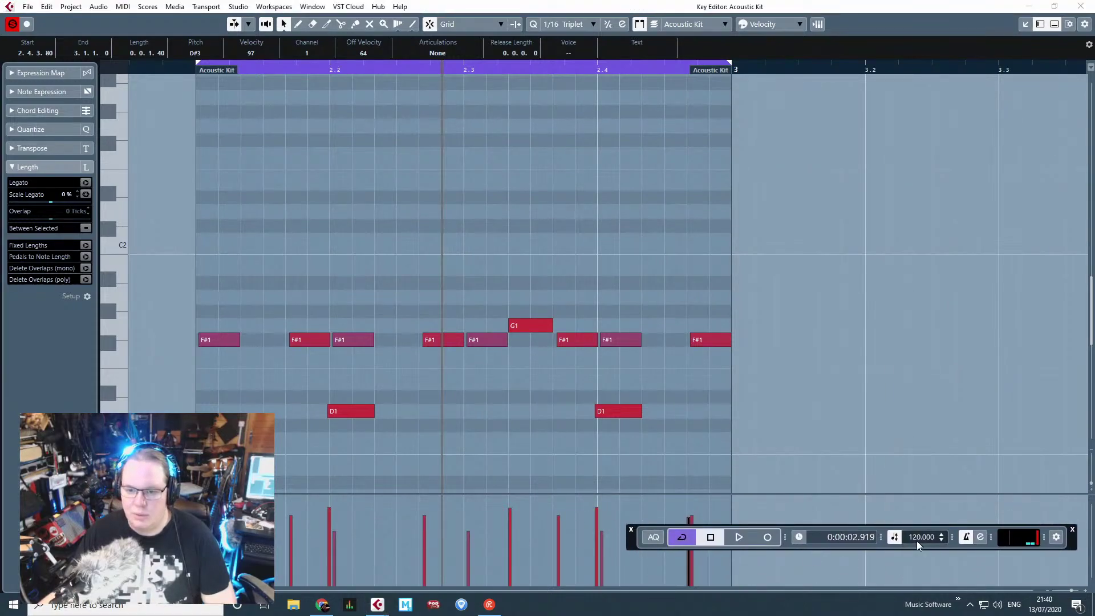
{"action": "scroll", "coordinate": [918, 545], "scroll_direction": "down", "scroll_amount": 17}
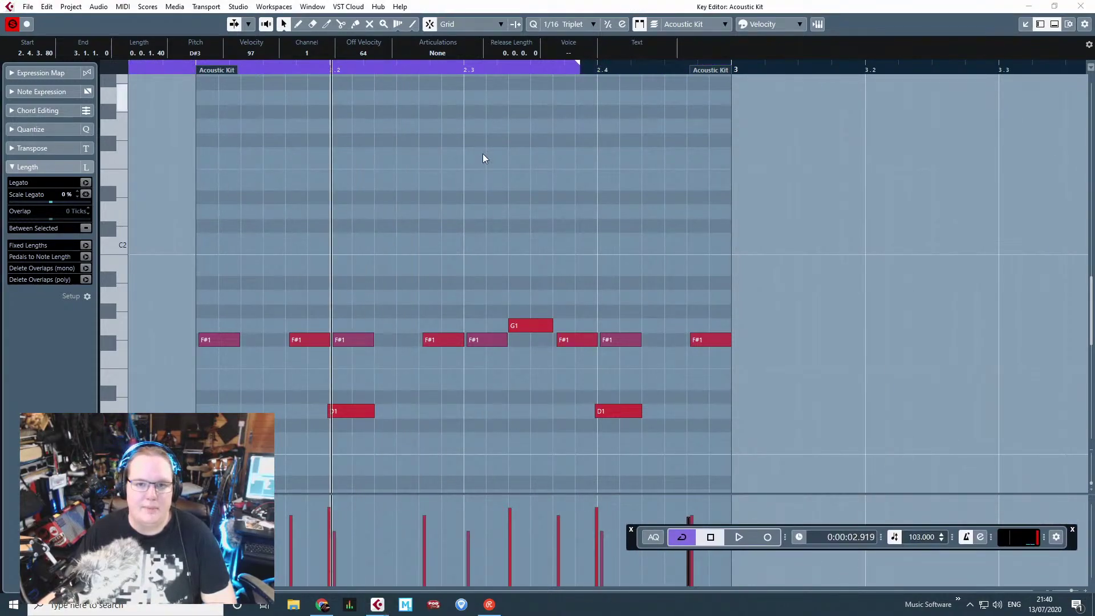
Step: Set the locators around the whole Acoustic Kit part, play the loop to hear the new tempo and stop playback
{"action": "left_click_drag", "start_coordinate": [574, 68], "coordinate": [131, 68]}
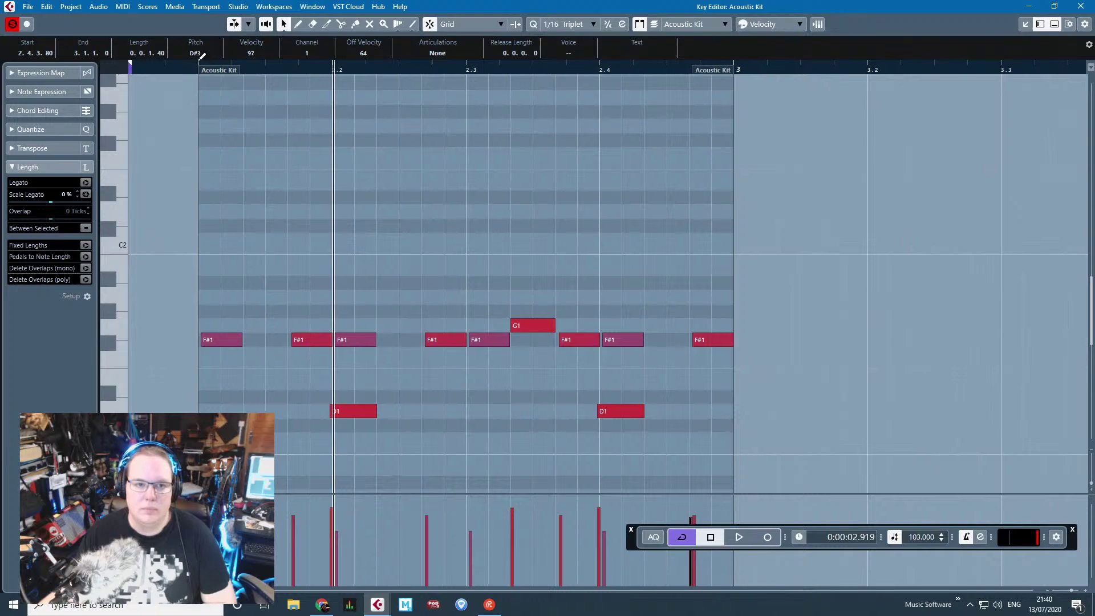
{"action": "left_click_drag", "start_coordinate": [200, 68], "coordinate": [710, 131]}
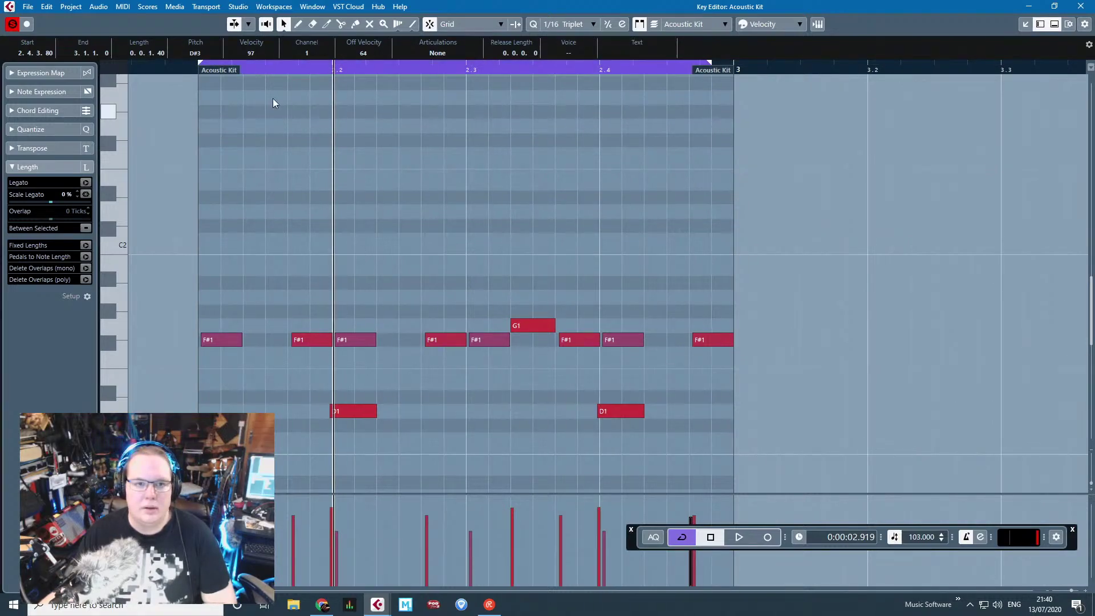
{"action": "left_click_drag", "start_coordinate": [710, 63], "coordinate": [740, 80]}
{"action": "left_click", "coordinate": [642, 209]}
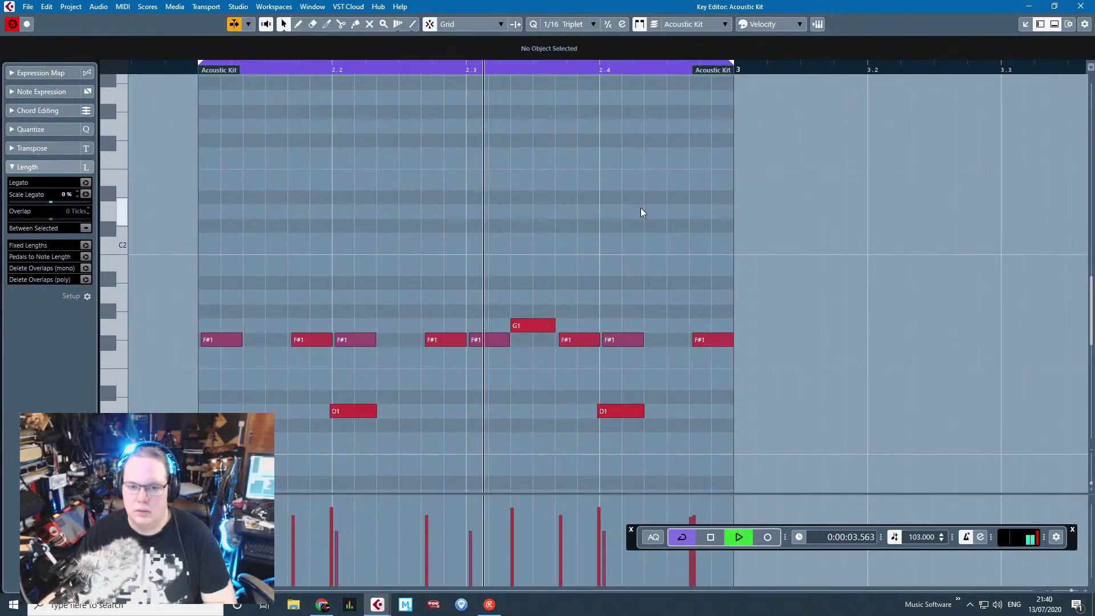
{"action": "scroll", "coordinate": [565, 251], "scroll_direction": "down", "scroll_amount": 3}
{"action": "scroll", "coordinate": [565, 257], "scroll_direction": "down", "scroll_amount": 4}
{"action": "scroll", "coordinate": [570, 284], "scroll_direction": "up", "scroll_amount": 3}
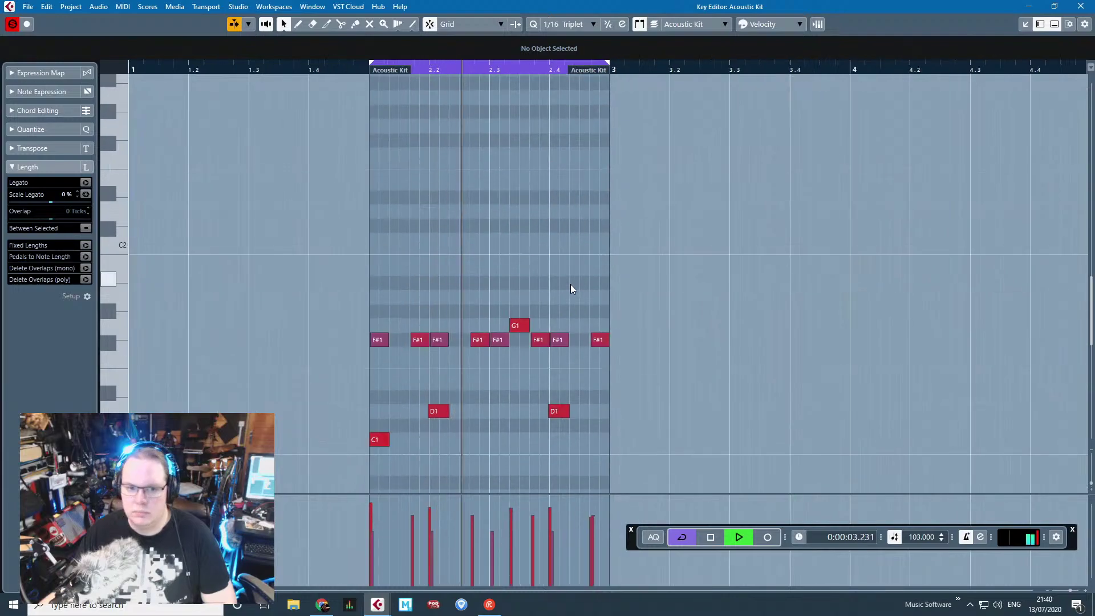
{"action": "scroll", "coordinate": [571, 284], "scroll_direction": "up", "scroll_amount": 3}
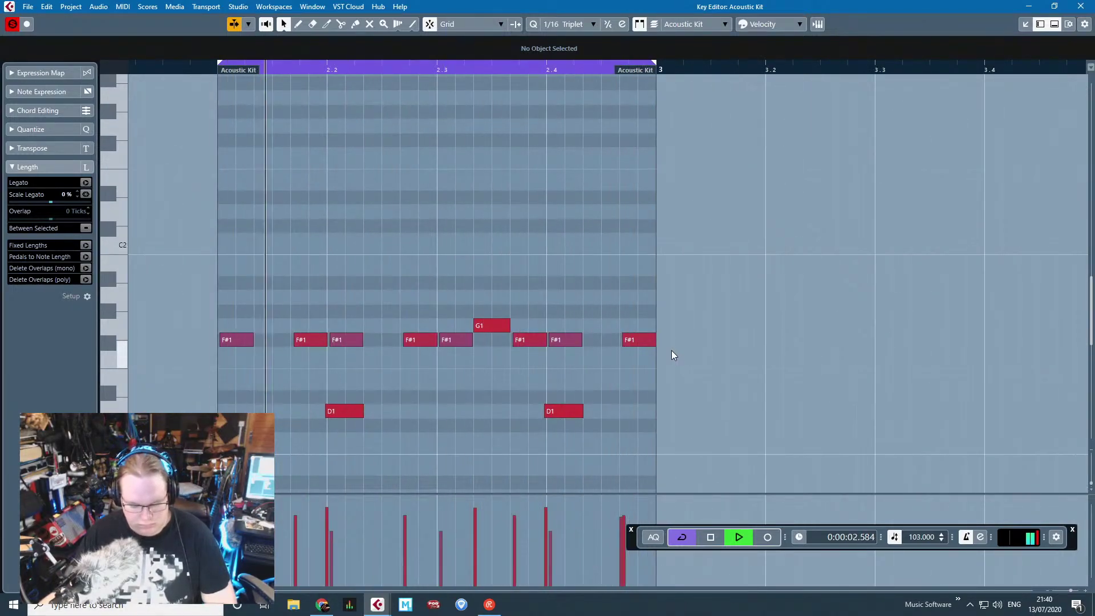
{"action": "key", "text": "space"}
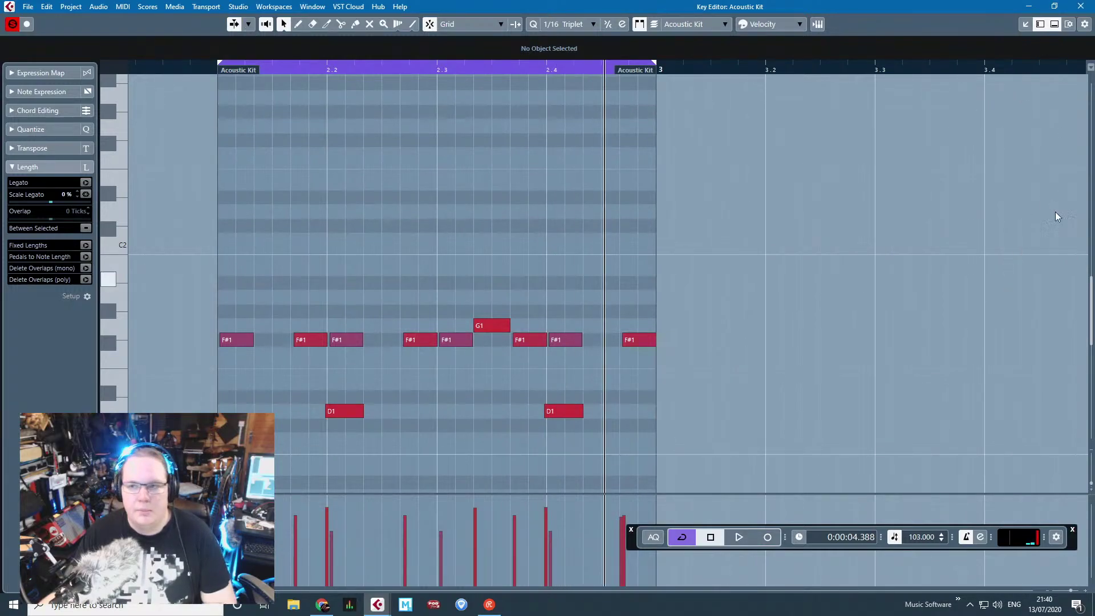
Step: Close the Key Editor, reopen the Acoustic Kit part and set the project tempo to 92 BPM
{"action": "left_click", "coordinate": [1071, 10]}
{"action": "double_click", "coordinate": [600, 314]}
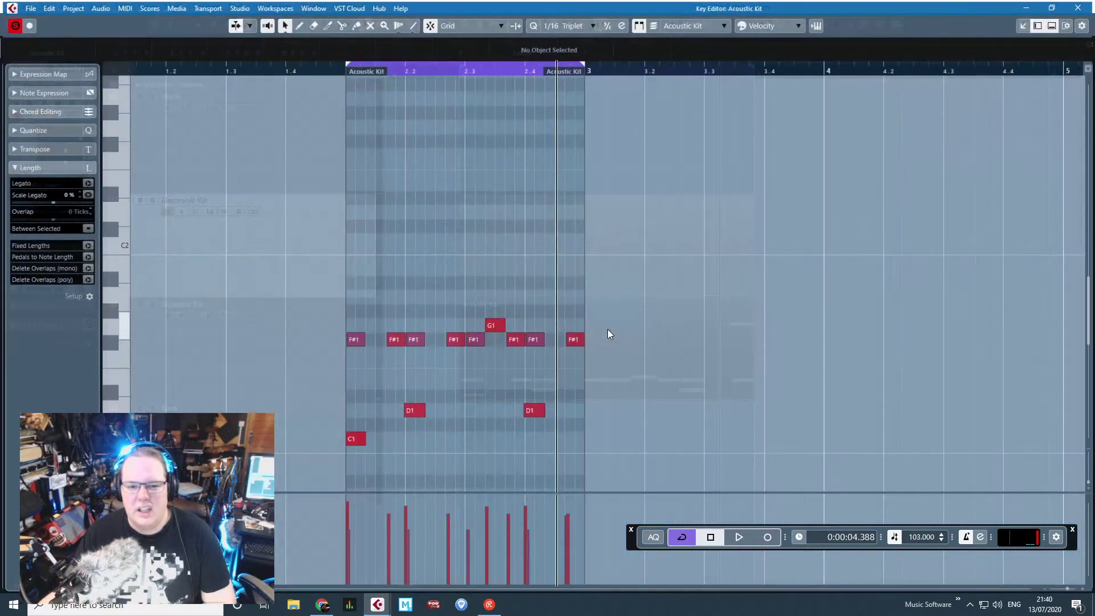
{"action": "left_click_drag", "start_coordinate": [920, 538], "coordinate": [925, 564]}
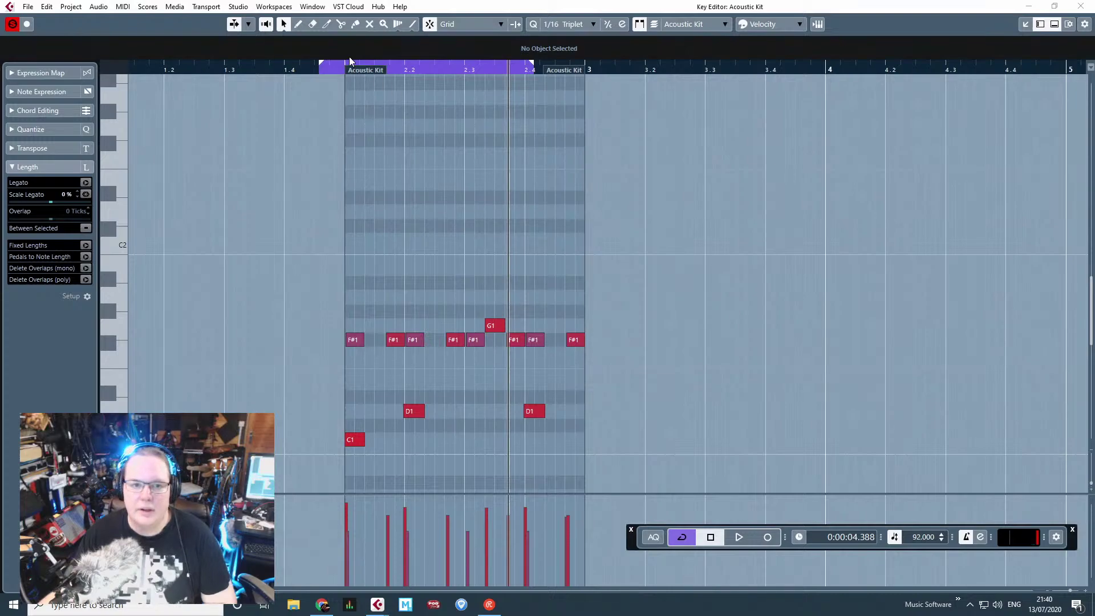
Step: Set the cycle range to the Acoustic Kit part, from bar 2 to bar 3, and play the loop
{"action": "left_click_drag", "start_coordinate": [353, 62], "coordinate": [369, 69]}
{"action": "key", "text": "space"}
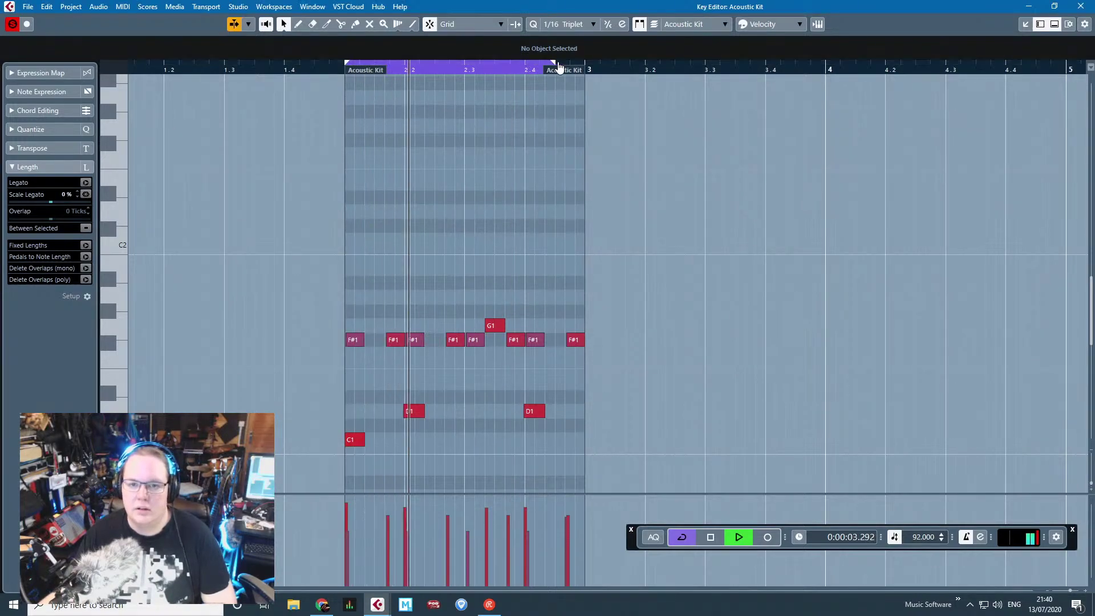
{"action": "scroll", "coordinate": [555, 279], "scroll_direction": "up", "scroll_amount": 2}
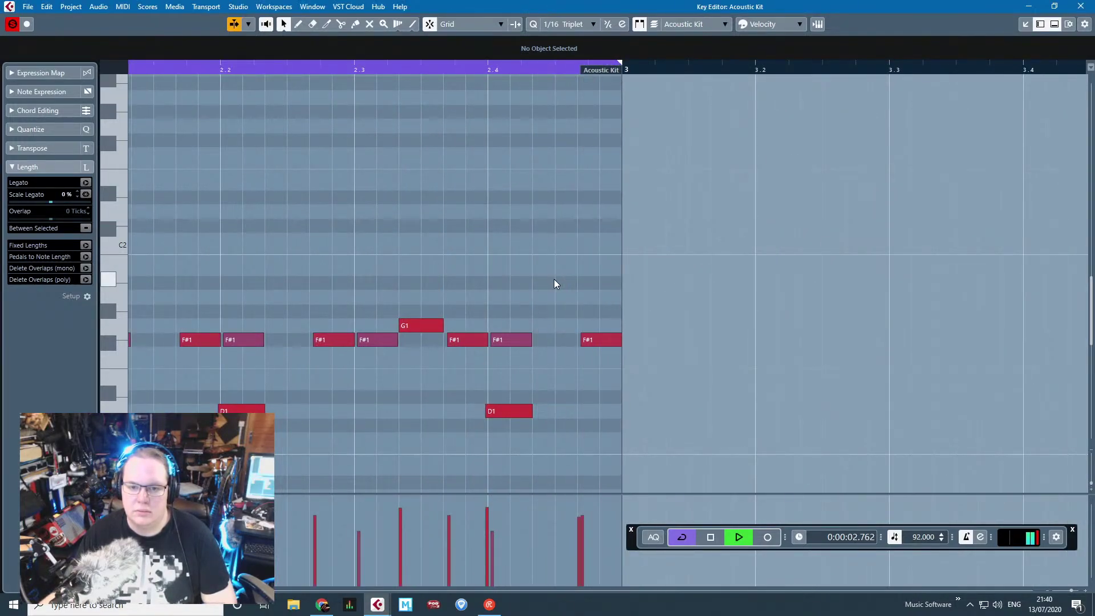
{"action": "scroll", "coordinate": [553, 277], "scroll_direction": "down", "scroll_amount": 2}
{"action": "scroll", "coordinate": [550, 268], "scroll_direction": "up", "scroll_amount": 2}
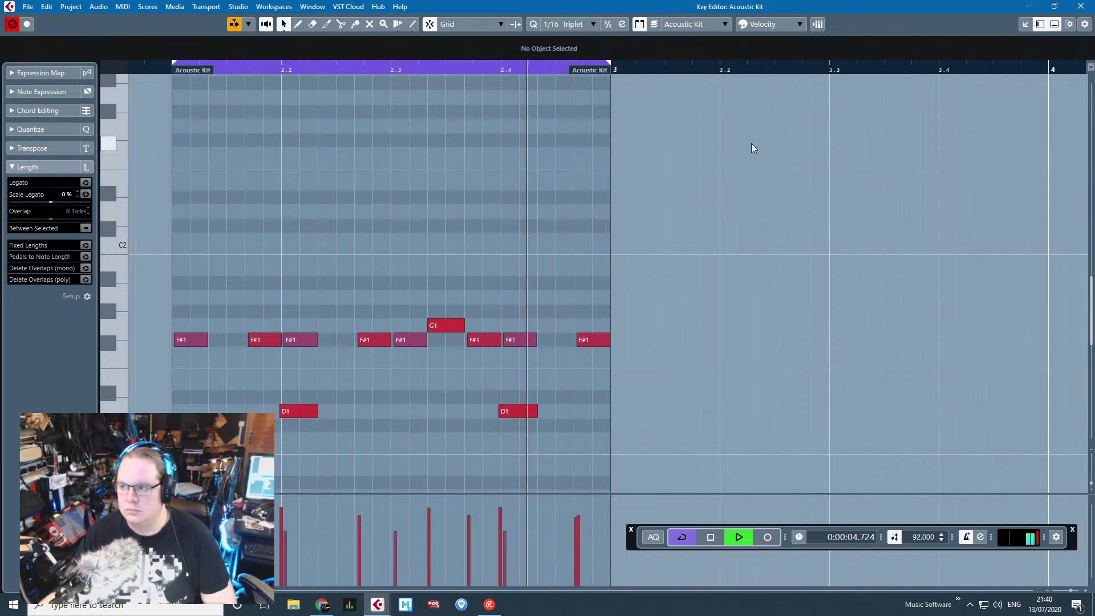
Step: Close the Key Editor and open the Kontakt instrument window for the Acoustic Kit track
{"action": "left_click", "coordinate": [1080, 6]}
{"action": "left_click", "coordinate": [327, 369]}
{"action": "left_click", "coordinate": [88, 205]}
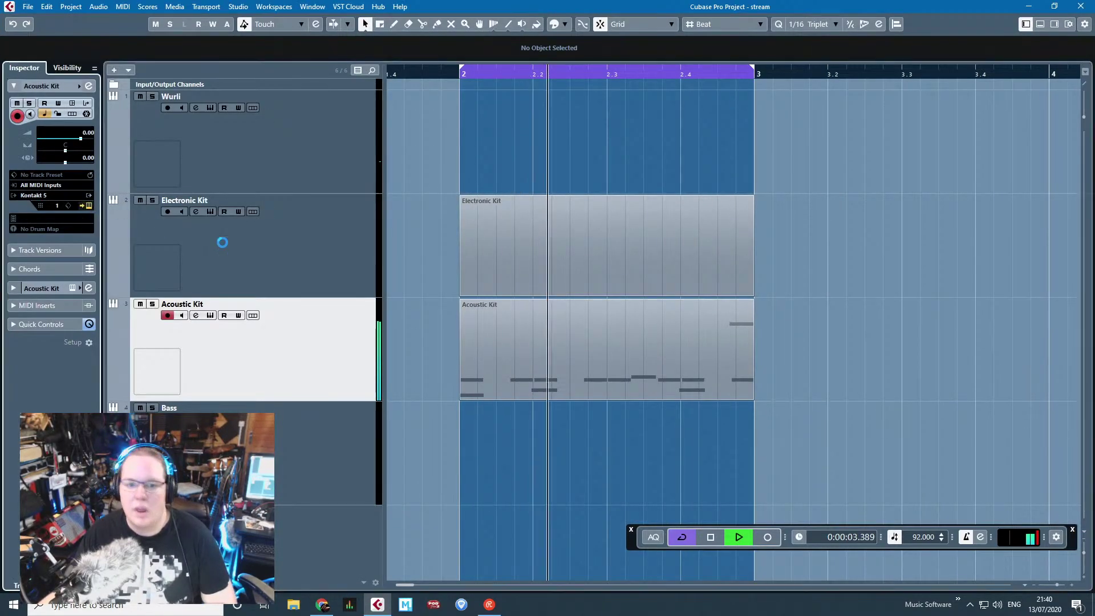
{"action": "left_click_drag", "start_coordinate": [451, 90], "coordinate": [254, 33]}
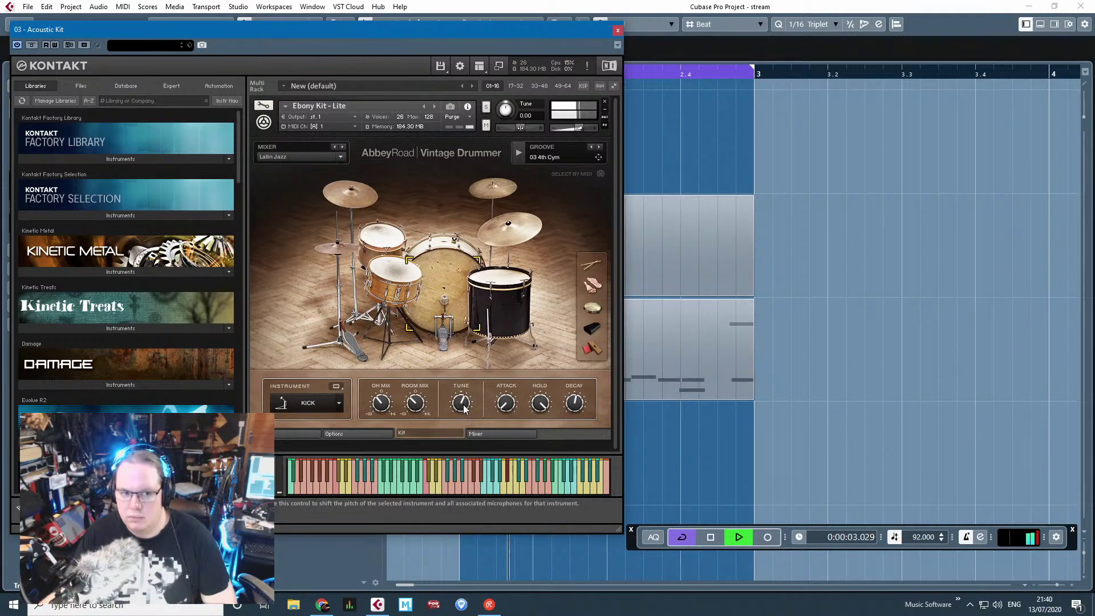
Step: Lower the kick's OH Mix and Room Mix in the Ebony Kit and view its mixer channels
{"action": "left_click", "coordinate": [501, 433]}
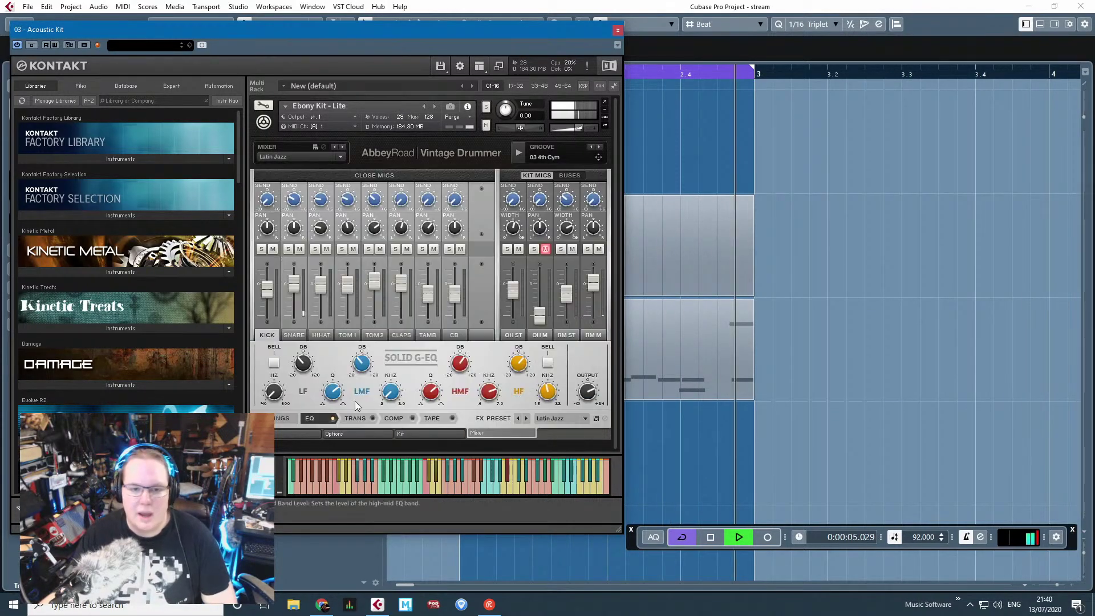
{"action": "left_click", "coordinate": [426, 434]}
{"action": "left_click_drag", "start_coordinate": [413, 404], "coordinate": [388, 421]}
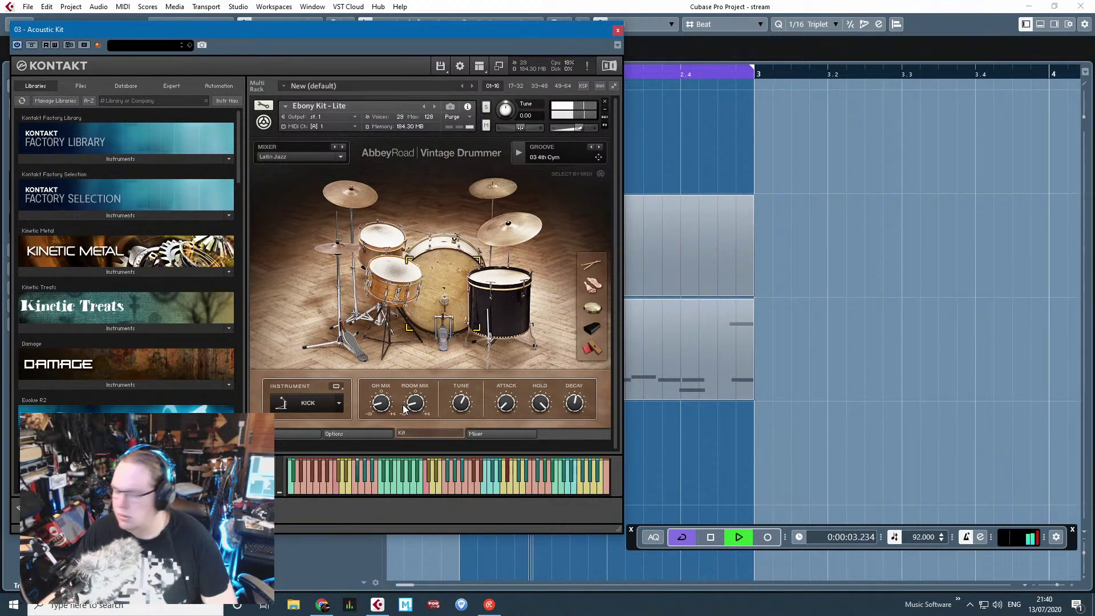
{"action": "left_click", "coordinate": [529, 433]}
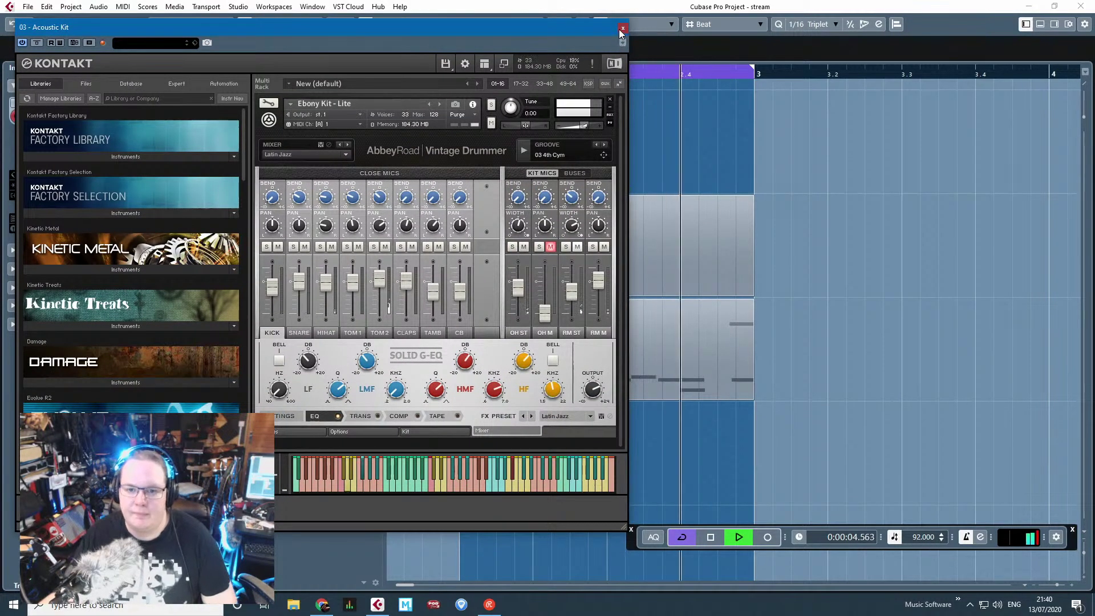
Step: Reopen the Acoustic Kit part, duplicate the F#1 note at beat 2.2 into the following gap, raise the copy to A#1 and play the loop
{"action": "double_click", "coordinate": [538, 377]}
{"action": "scroll", "coordinate": [262, 330], "scroll_direction": "up", "scroll_amount": 2}
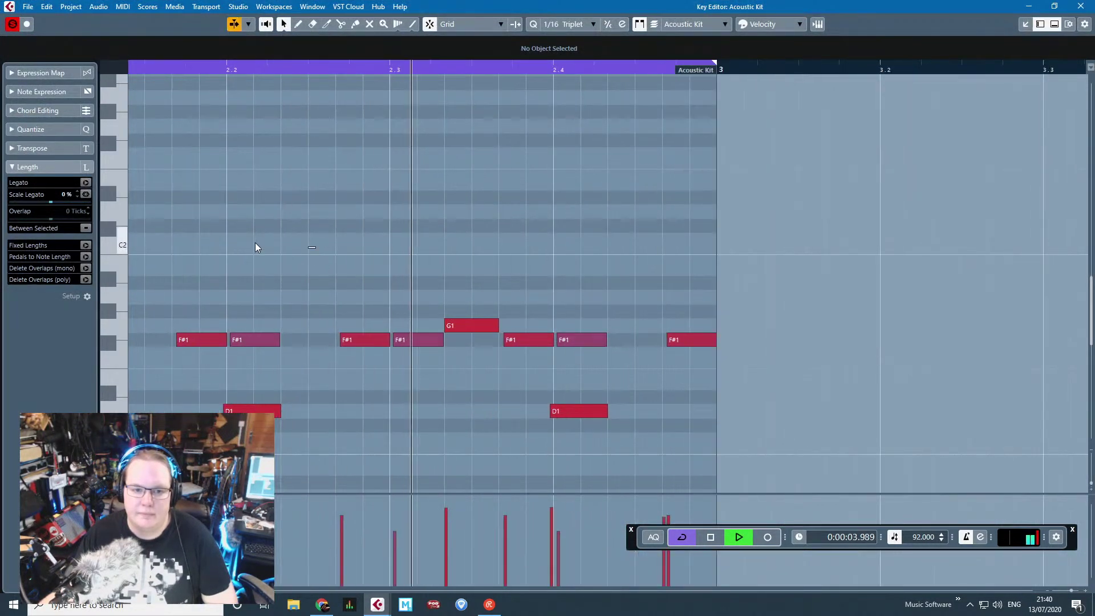
{"action": "scroll", "coordinate": [255, 242], "scroll_direction": "left", "scroll_amount": 2}
{"action": "key", "text": "space"}
{"action": "left_click", "coordinate": [375, 341]}
{"action": "key", "text": "ctrl+d"}
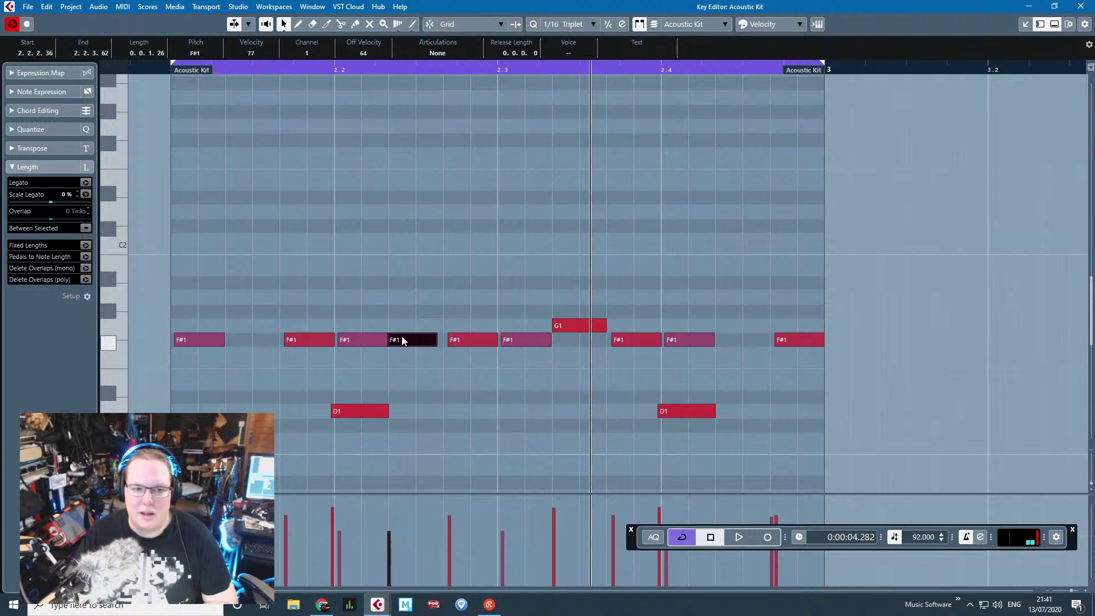
{"action": "left_click_drag", "start_coordinate": [406, 340], "coordinate": [413, 279]}
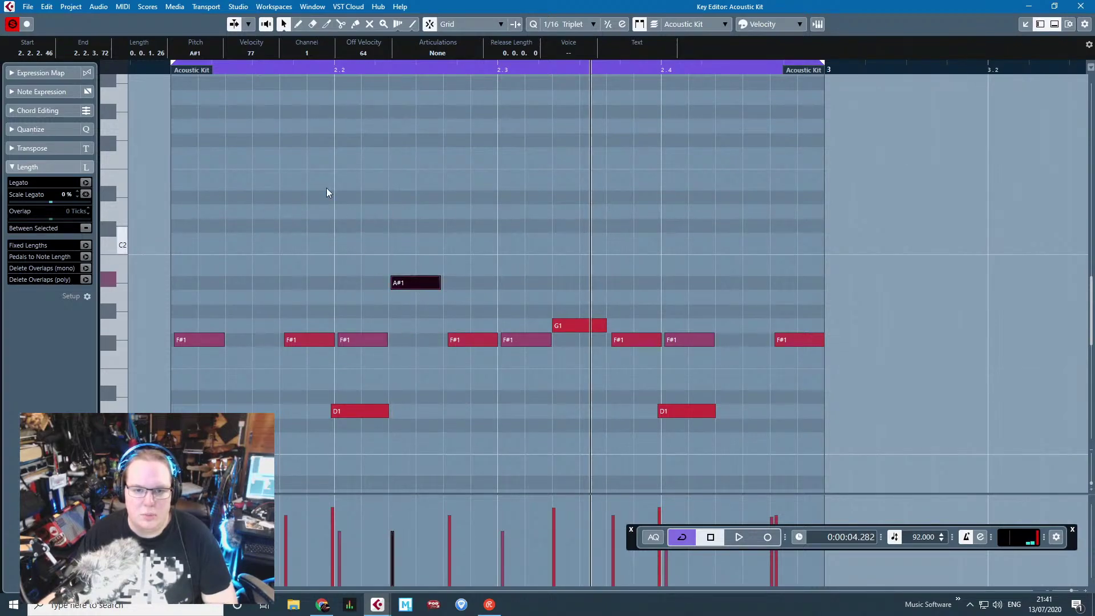
{"action": "left_click", "coordinate": [455, 150]}
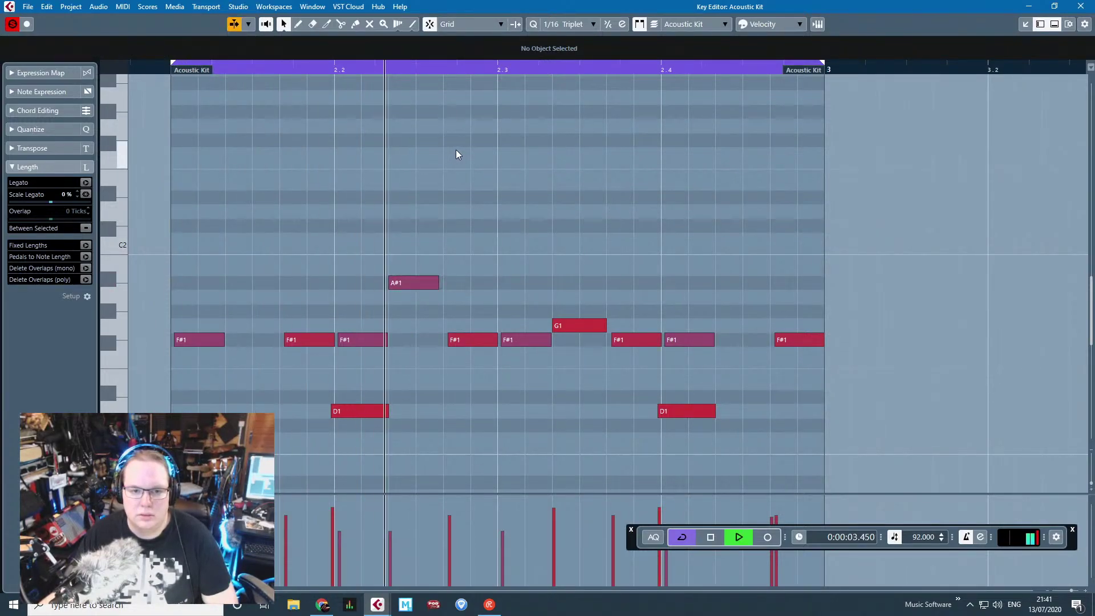
Step: Delete the F#1 note just before beat 2.3, extend the A#1 note's end to 2.3.1.0 and replay the loop
{"action": "left_click", "coordinate": [466, 337]}
{"action": "key", "text": "Delete"}
{"action": "left_click_drag", "start_coordinate": [438, 282], "coordinate": [497, 283]}
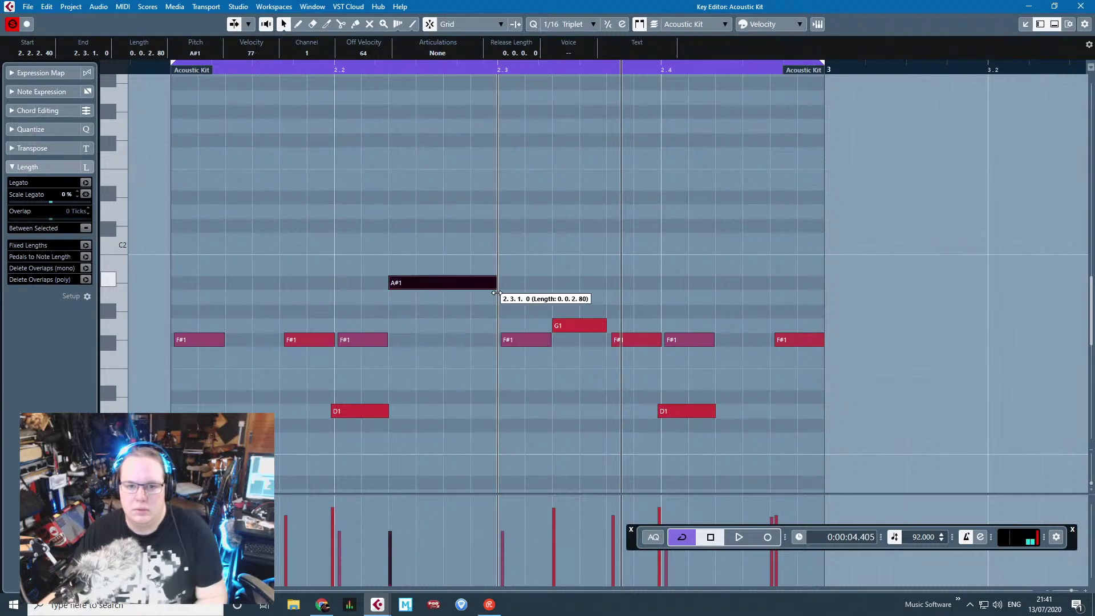
{"action": "left_click", "coordinate": [178, 97]}
{"action": "double_click", "coordinate": [164, 69]}
{"action": "left_click", "coordinate": [489, 157]}
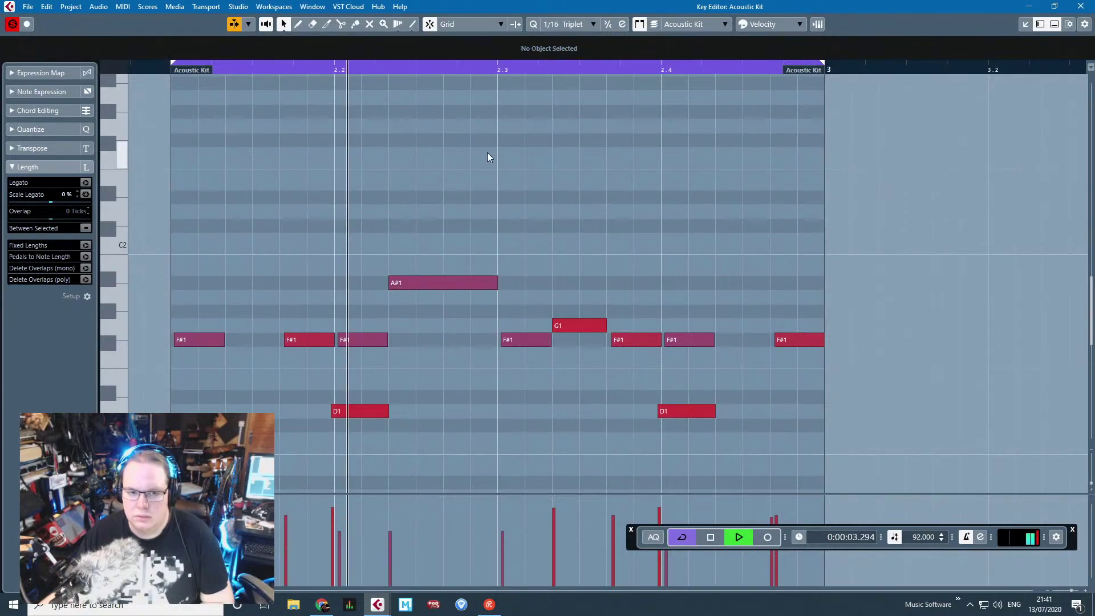
Step: Shorten the A#1 note from its start to fill only the last triplet before beat 2.3 and raise its velocity to 92
{"action": "left_click_drag", "start_coordinate": [390, 282], "coordinate": [449, 282]}
{"action": "left_click", "coordinate": [391, 96]}
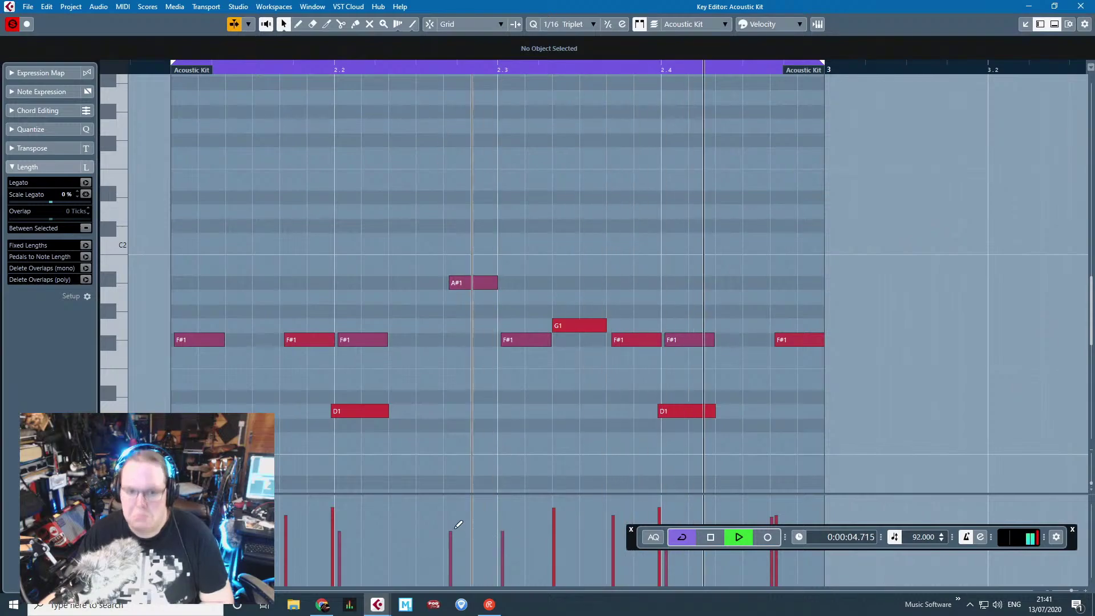
{"action": "scroll", "coordinate": [422, 132], "scroll_direction": "down", "scroll_amount": 4}
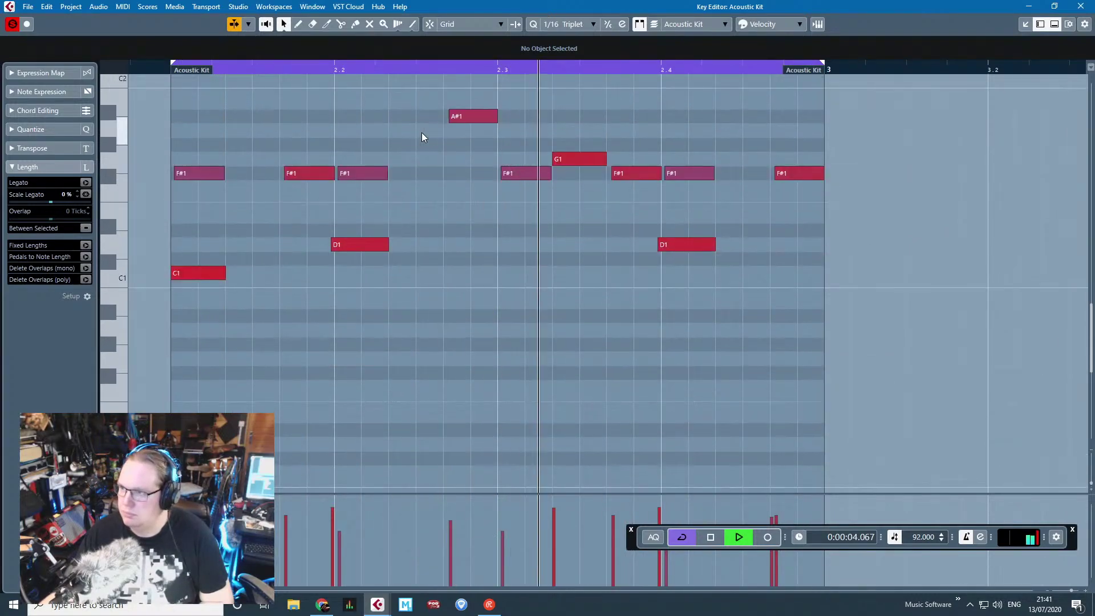
{"action": "scroll", "coordinate": [498, 192], "scroll_direction": "up", "scroll_amount": 2}
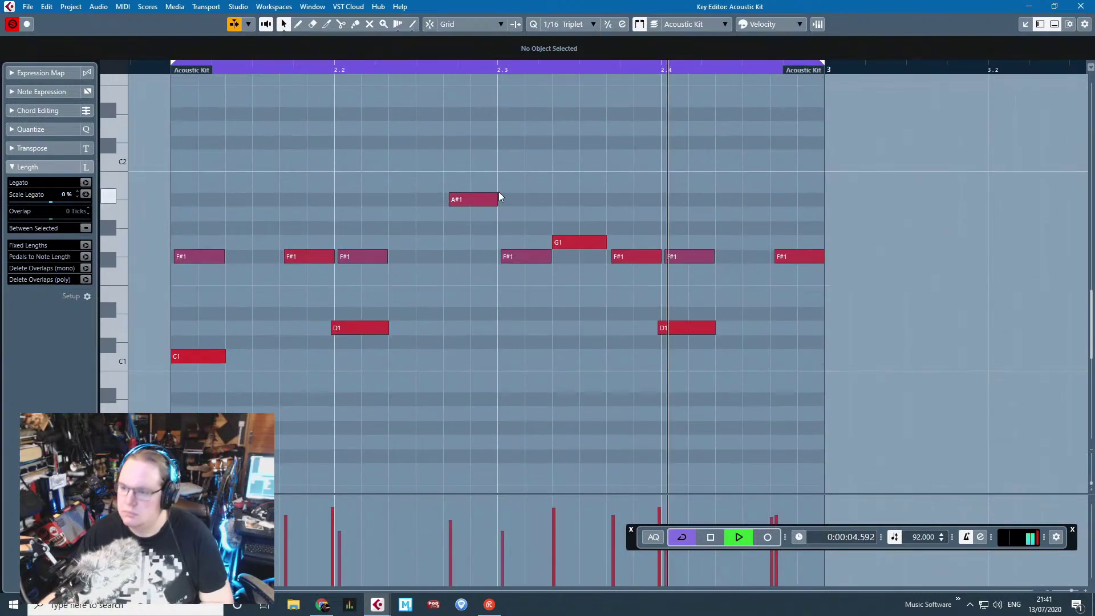
Step: Close the Key Editor, stop playback and extend the end of the Acoustic Kit part to bar 4
{"action": "left_click", "coordinate": [1081, 6]}
{"action": "key", "text": "space"}
{"action": "left_click", "coordinate": [686, 385]}
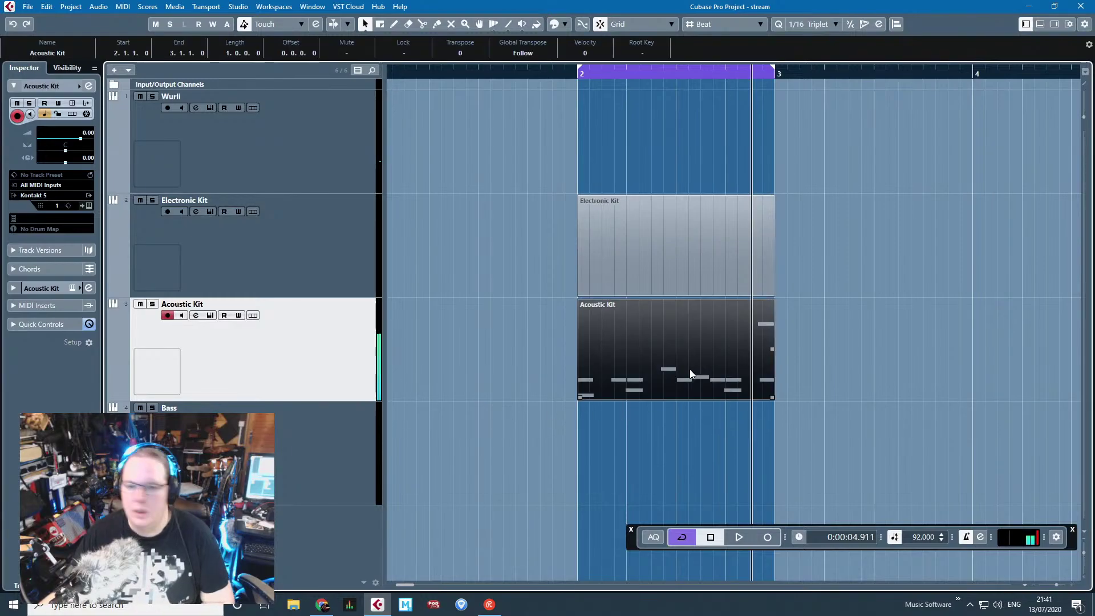
{"action": "key", "text": "g"}
{"action": "left_click", "coordinate": [744, 385]}
{"action": "left_click", "coordinate": [562, 367]}
{"action": "scroll", "coordinate": [572, 369], "scroll_direction": "up", "scroll_amount": 1}
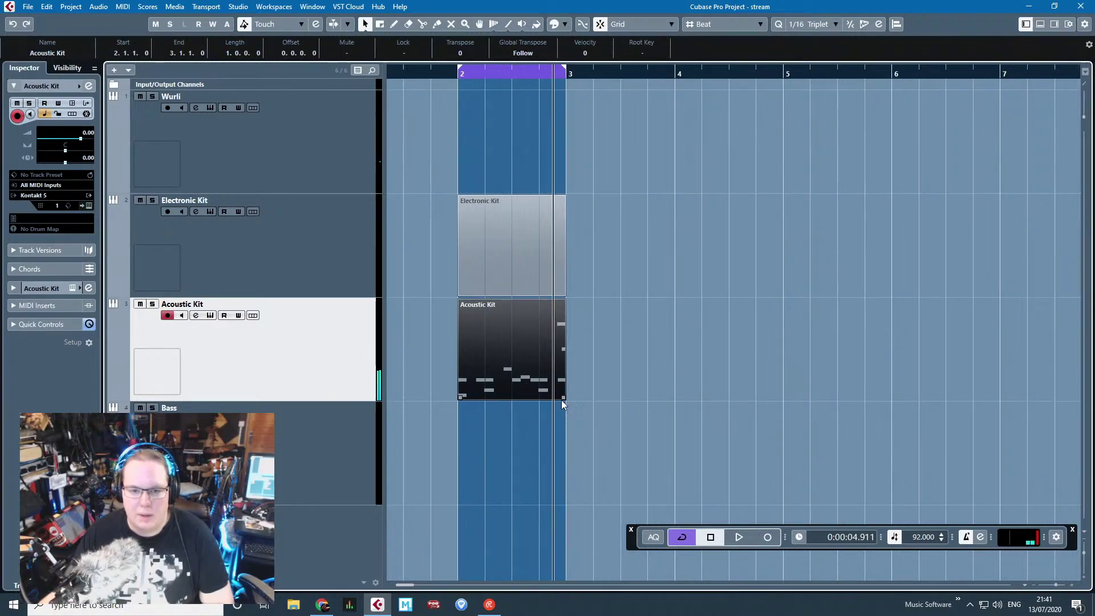
{"action": "left_click_drag", "start_coordinate": [564, 398], "coordinate": [672, 402]}
Step: Reopen the Acoustic Kit part and duplicate all notes of bar 2 into bar 3
{"action": "double_click", "coordinate": [607, 381]}
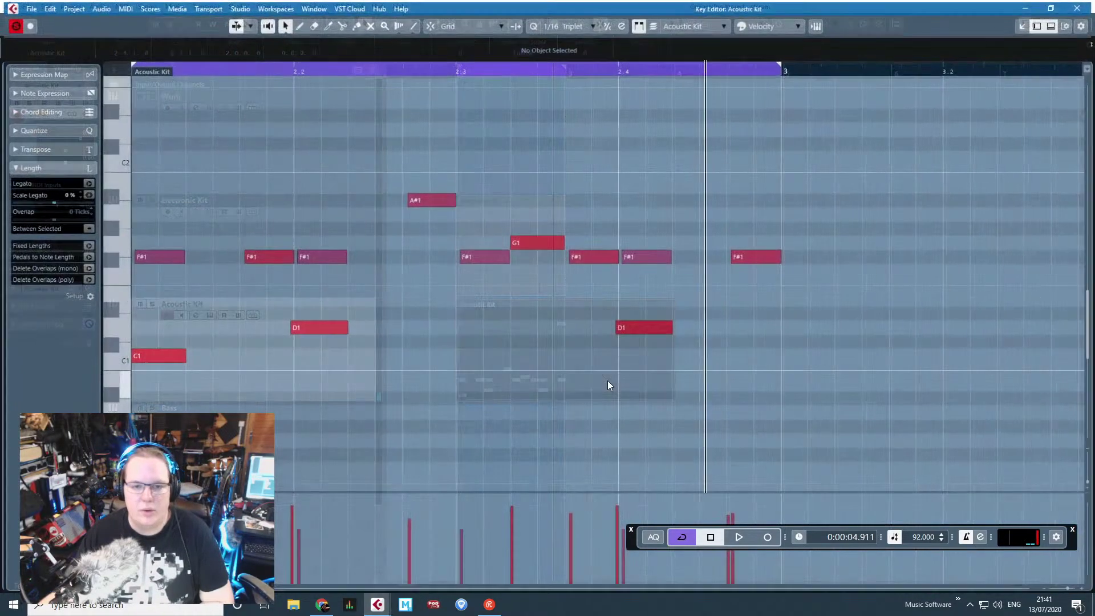
{"action": "scroll", "coordinate": [607, 381], "scroll_direction": "down", "scroll_amount": 3}
{"action": "left_click_drag", "start_coordinate": [782, 434], "coordinate": [264, 140]}
{"action": "key", "text": "ctrl+d"}
{"action": "scroll", "coordinate": [554, 313], "scroll_direction": "up", "scroll_amount": 3}
{"action": "scroll", "coordinate": [519, 313], "scroll_direction": "down", "scroll_amount": 3}
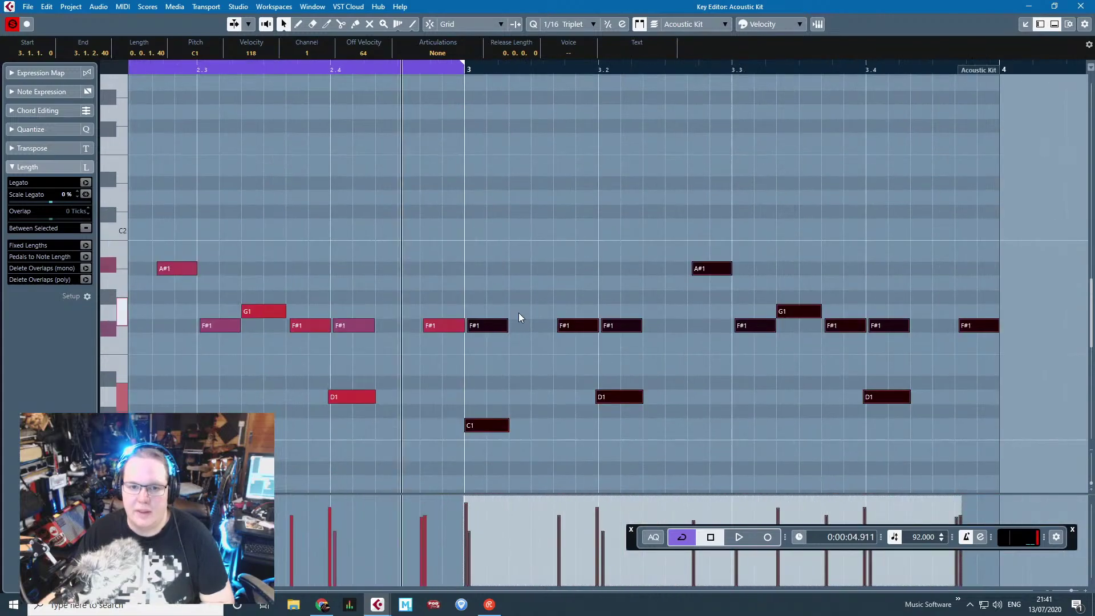
{"action": "mouse_move", "coordinate": [484, 429]}
{"action": "left_mouse_down"}
{"action": "mouse_move", "coordinate": [484, 420]}
{"action": "mouse_move", "coordinate": [494, 429]}
{"action": "left_mouse_up"}
{"action": "left_click", "coordinate": [496, 310]}
{"action": "left_click", "coordinate": [573, 330]}
Step: Extend the Acoustic Kit part and the cycle range to bar 6
{"action": "scroll", "coordinate": [496, 422], "scroll_direction": "down", "scroll_amount": 4}
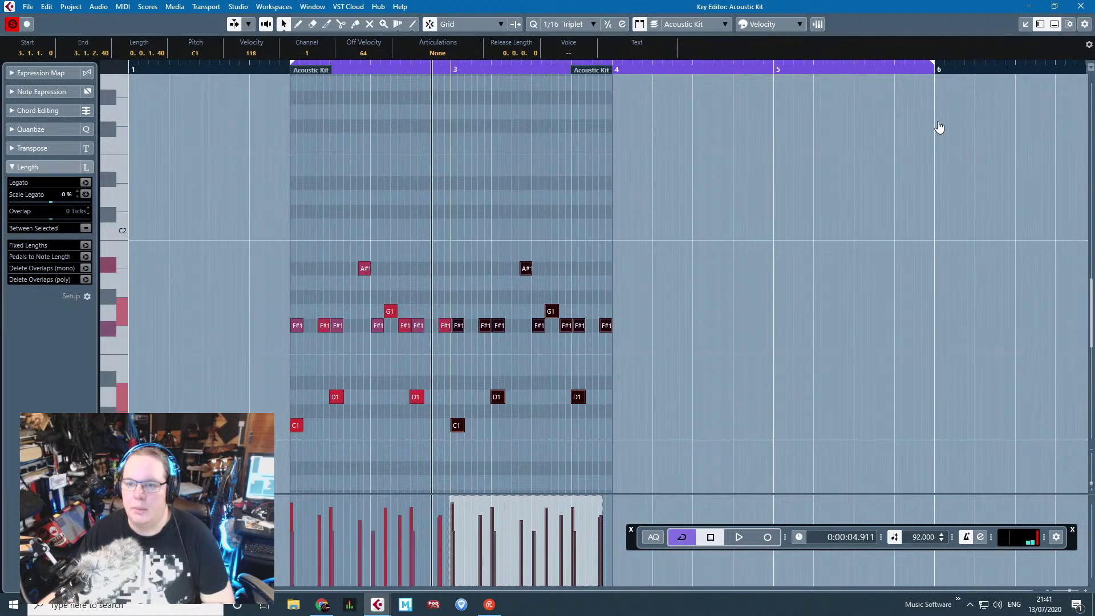
{"action": "left_click_drag", "start_coordinate": [614, 71], "coordinate": [916, 122]}
{"action": "scroll", "coordinate": [904, 296], "scroll_direction": "down", "scroll_amount": 1}
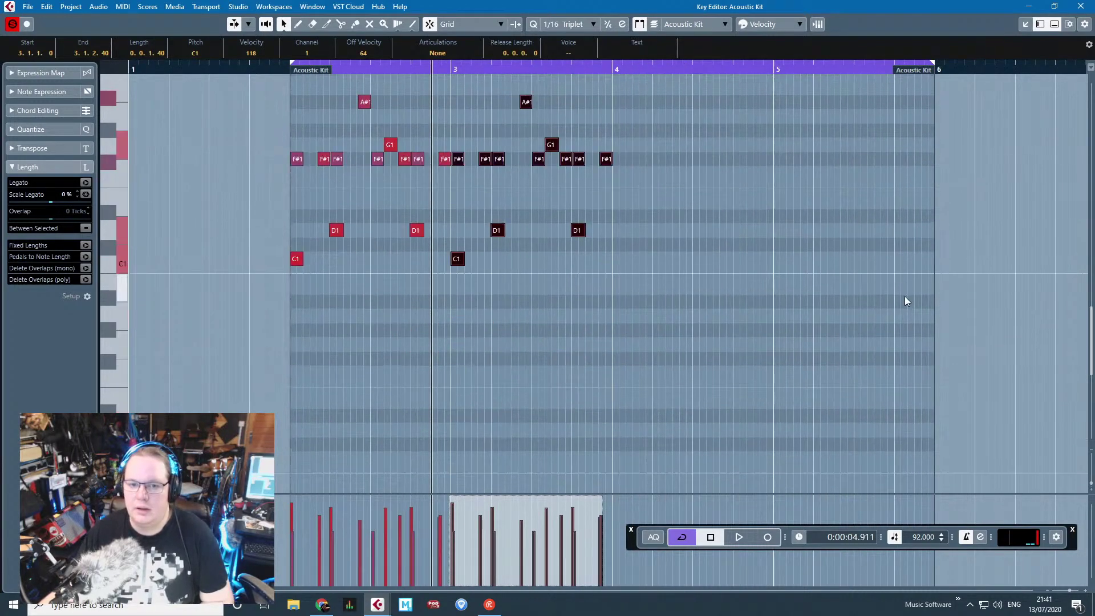
Step: Select the whole two-bar drum pattern and duplicate it into bars 4 and 5
{"action": "left_click", "coordinate": [904, 295]}
{"action": "scroll", "coordinate": [313, 78], "scroll_direction": "up", "scroll_amount": 16}
{"action": "key", "text": "ctrl+d"}
{"action": "left_click_drag", "start_coordinate": [213, 78], "coordinate": [608, 326]}
{"action": "scroll", "coordinate": [626, 297], "scroll_direction": "up", "scroll_amount": 4}
{"action": "scroll", "coordinate": [593, 276], "scroll_direction": "up", "scroll_amount": 4}
{"action": "scroll", "coordinate": [635, 244], "scroll_direction": "down", "scroll_amount": 3}
{"action": "scroll", "coordinate": [459, 273], "scroll_direction": "up", "scroll_amount": 5}
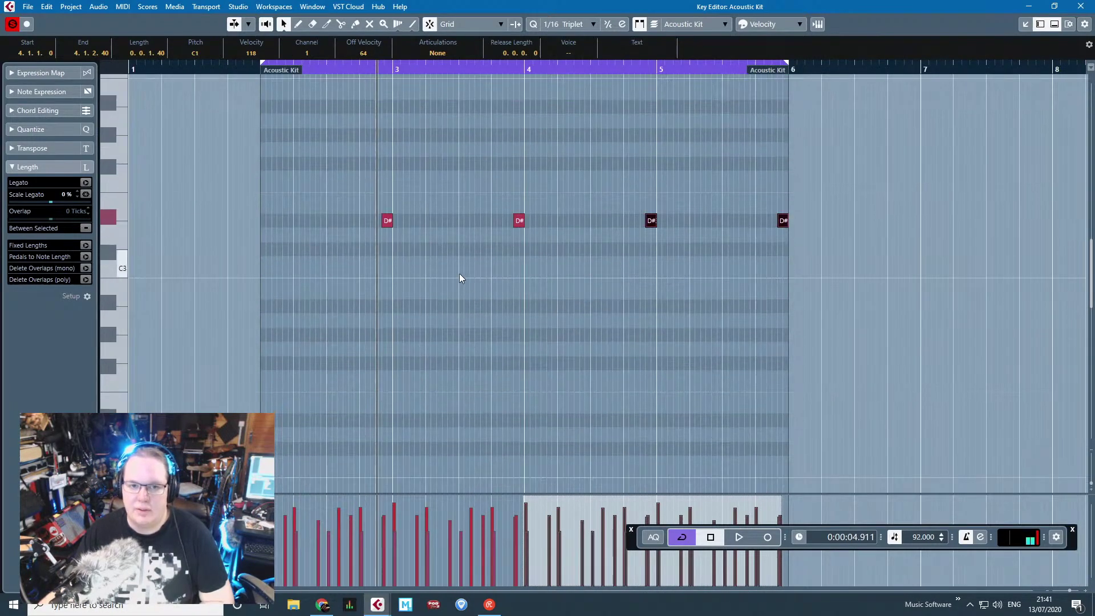
Step: Delete the D#3 note at the end of bar 3
{"action": "scroll", "coordinate": [350, 277], "scroll_direction": "up", "scroll_amount": 3}
{"action": "left_click_drag", "start_coordinate": [644, 158], "coordinate": [643, 165]}
{"action": "key", "text": "Delete"}
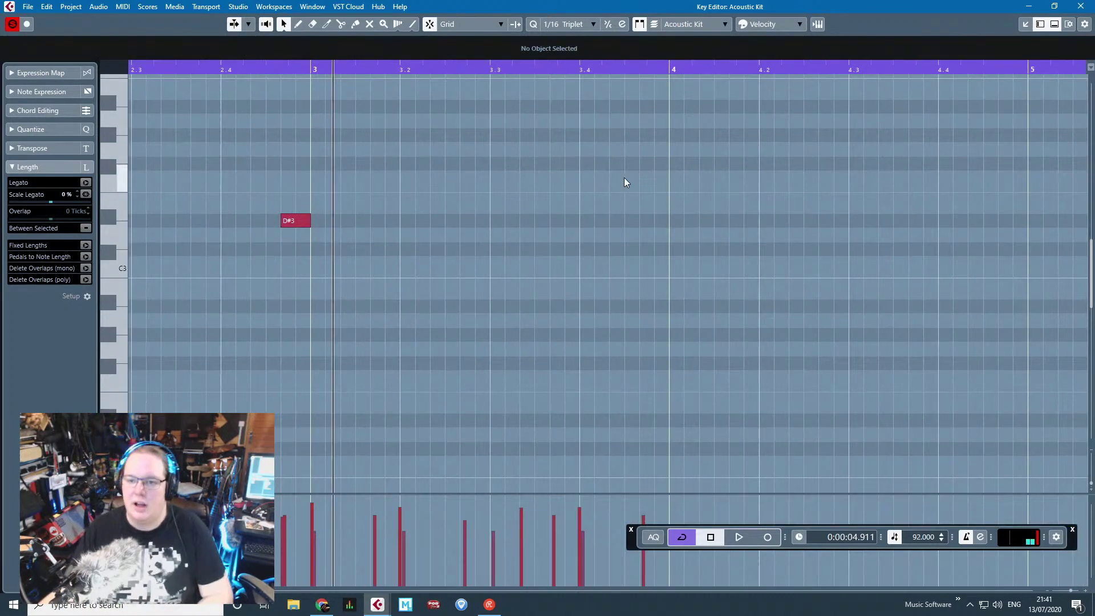
{"action": "key", "text": "ctrl+z"}
{"action": "scroll", "coordinate": [624, 177], "scroll_direction": "down", "scroll_amount": 4}
{"action": "left_click", "coordinate": [449, 220]}
{"action": "key", "text": "Delete"}
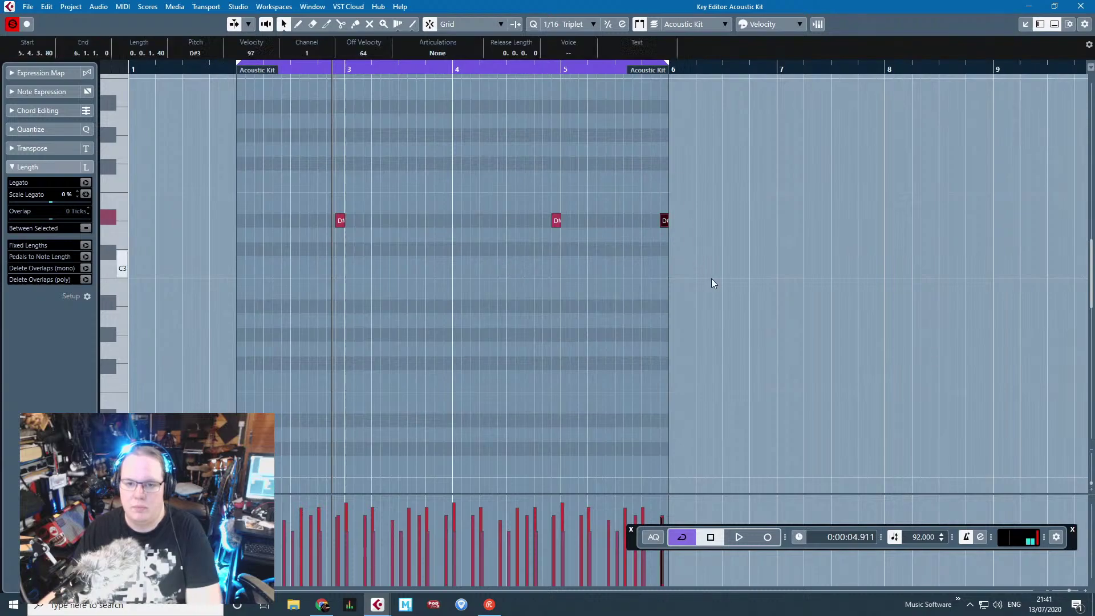
Step: Play the four-bar Acoustic Kit pattern and turn off the metronome click
{"action": "scroll", "coordinate": [324, 125], "scroll_direction": "down", "scroll_amount": 4}
{"action": "key", "text": "space"}
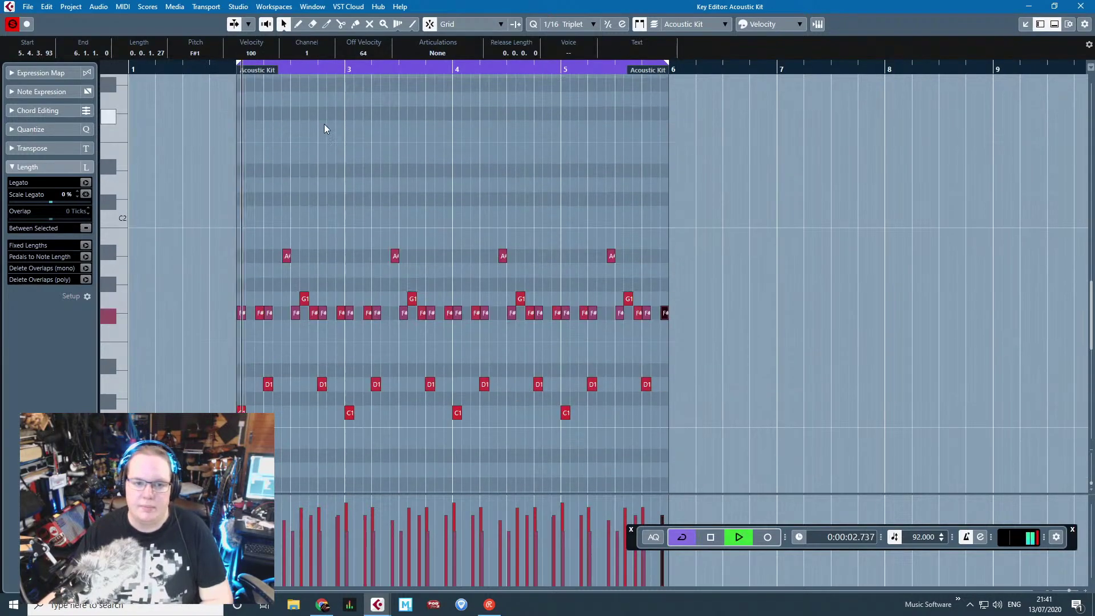
{"action": "scroll", "coordinate": [483, 199], "scroll_direction": "up", "scroll_amount": 3}
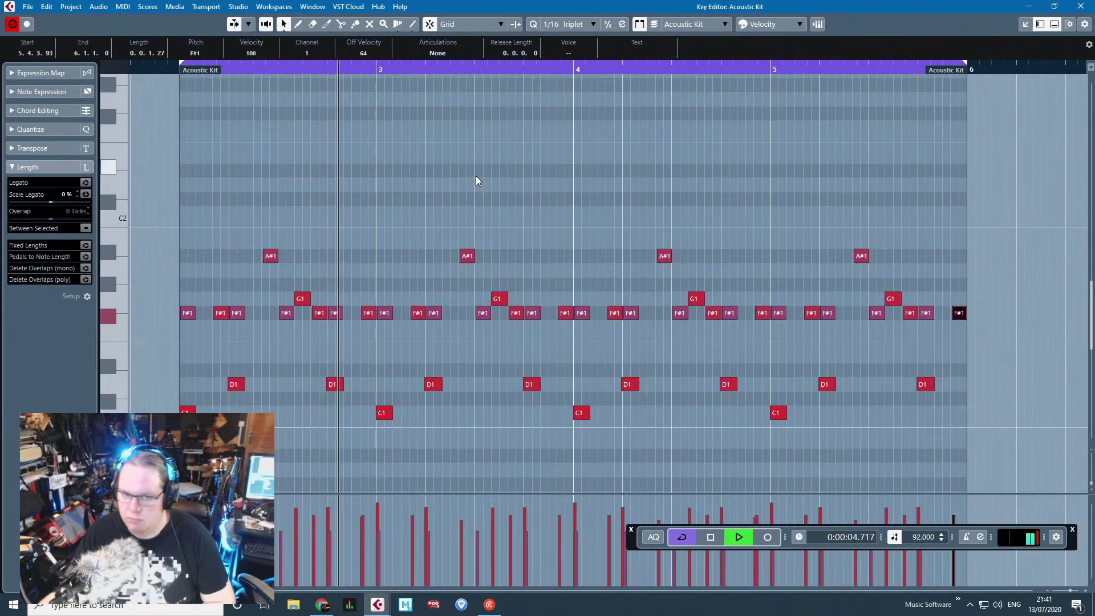
{"action": "scroll", "coordinate": [502, 203], "scroll_direction": "up", "scroll_amount": 2}
{"action": "scroll", "coordinate": [492, 313], "scroll_direction": "down", "scroll_amount": 4}
{"action": "scroll", "coordinate": [400, 335], "scroll_direction": "up", "scroll_amount": 2}
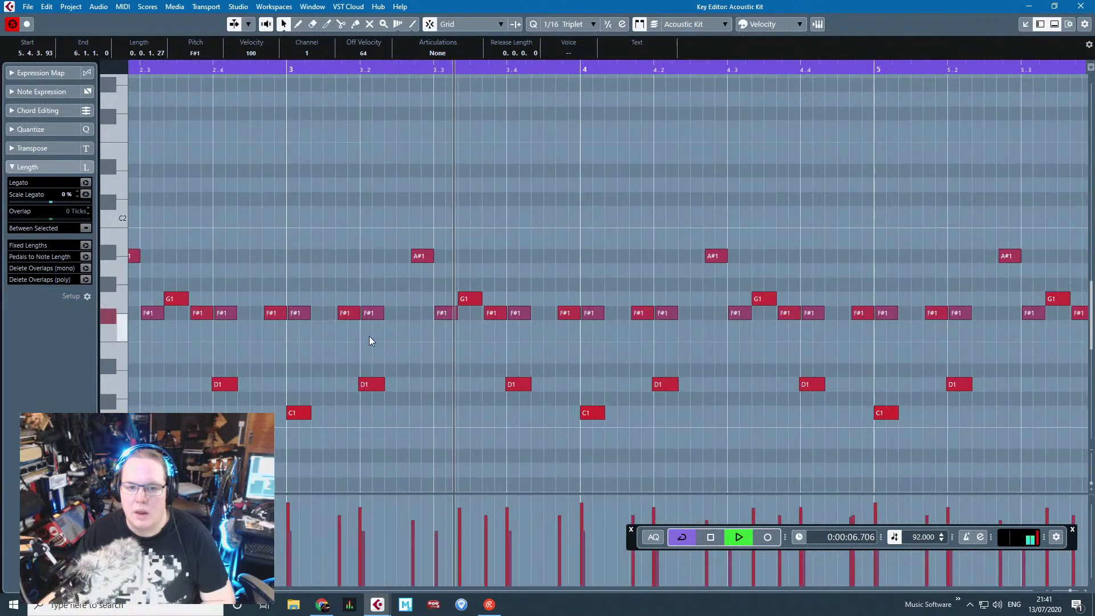
Step: Select groups of F#1 notes across the pattern and trim the start of the one after beat 5.3 to 5.3.1.12
{"action": "left_click_drag", "start_coordinate": [417, 304], "coordinate": [531, 342]}
{"action": "scroll", "coordinate": [529, 338], "scroll_direction": "down", "scroll_amount": 1}
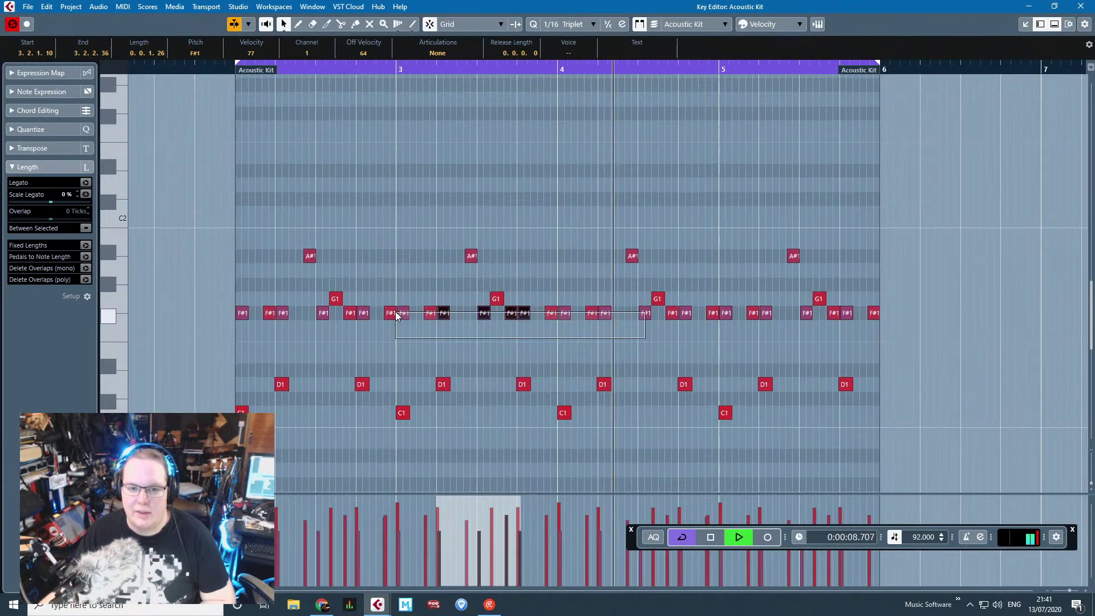
{"action": "double_click", "coordinate": [394, 312], "text": "shift"}
{"action": "left_click_drag", "start_coordinate": [378, 319], "coordinate": [391, 311]}
{"action": "left_click_drag", "start_coordinate": [765, 345], "coordinate": [600, 312]}
{"action": "scroll", "coordinate": [747, 342], "scroll_direction": "up", "scroll_amount": 1}
{"action": "left_click_drag", "start_coordinate": [813, 354], "coordinate": [684, 307]}
{"action": "scroll", "coordinate": [821, 349], "scroll_direction": "up", "scroll_amount": 4}
{"action": "scroll", "coordinate": [772, 328], "scroll_direction": "up", "scroll_amount": 2}
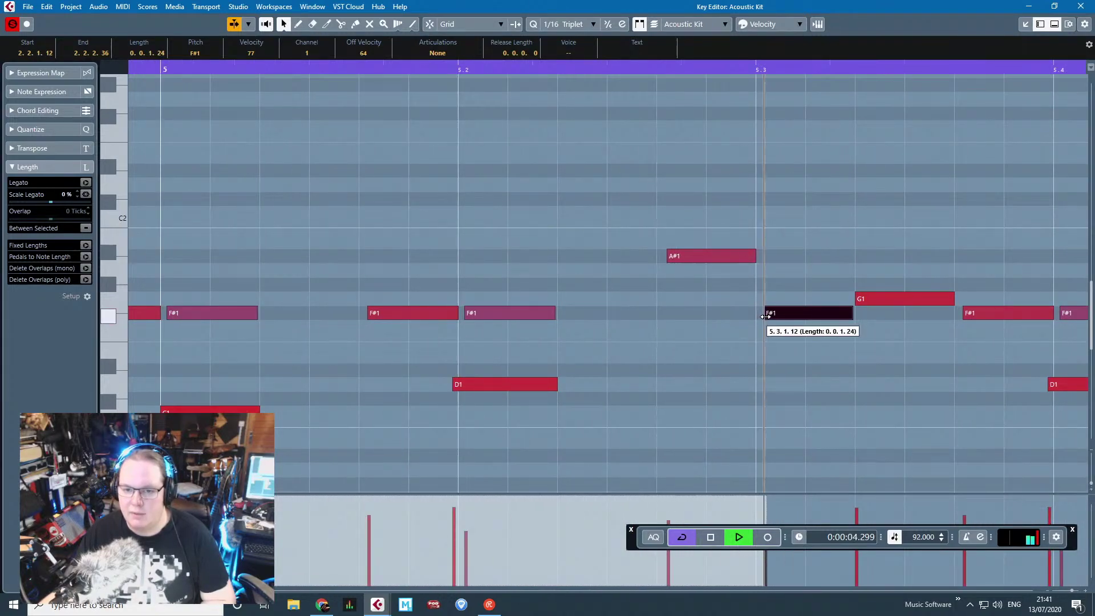
Step: Set the start of the D1 note near beat 5.2 to 5.1.4.109 and adjust the F#1 note just before that beat
{"action": "scroll", "coordinate": [684, 348], "scroll_direction": "down", "scroll_amount": 3}
{"action": "scroll", "coordinate": [577, 382], "scroll_direction": "up", "scroll_amount": 3}
{"action": "left_click_drag", "start_coordinate": [579, 382], "coordinate": [578, 383]}
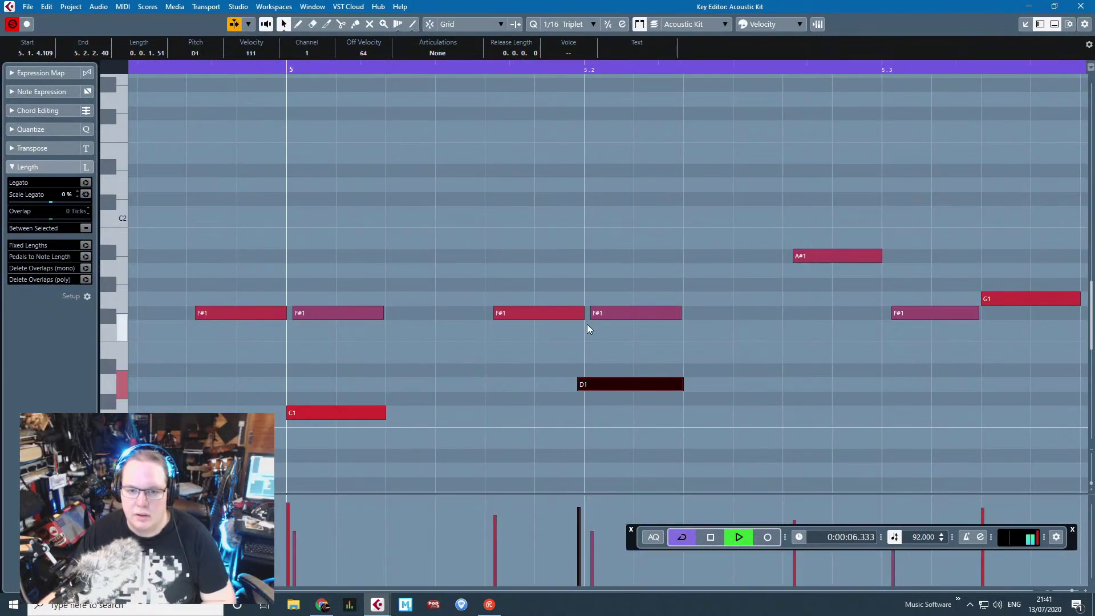
{"action": "left_click_drag", "start_coordinate": [579, 314], "coordinate": [574, 313]}
{"action": "left_click", "coordinate": [795, 254]}
{"action": "scroll", "coordinate": [758, 297], "scroll_direction": "down", "scroll_amount": 8}
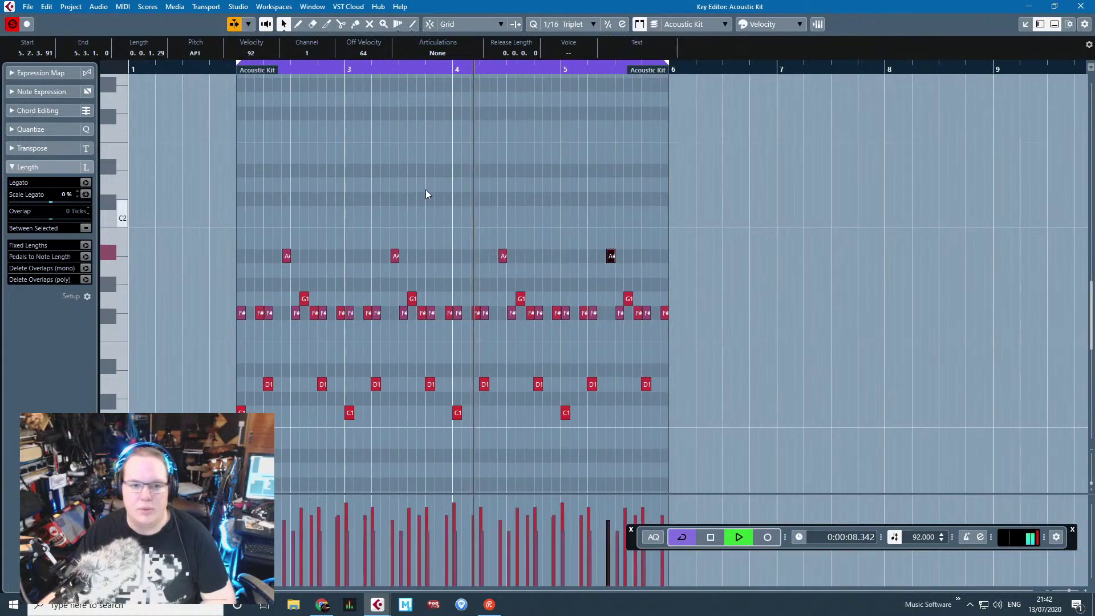
Step: Trim the G1 note's start in bar 2 slightly and set the following D1 note's start to 2.4.1.0
{"action": "left_click", "coordinate": [426, 192]}
{"action": "scroll", "coordinate": [274, 242], "scroll_direction": "up", "scroll_amount": 6}
{"action": "left_click_drag", "start_coordinate": [395, 301], "coordinate": [399, 301]}
{"action": "left_click_drag", "start_coordinate": [502, 386], "coordinate": [504, 387]}
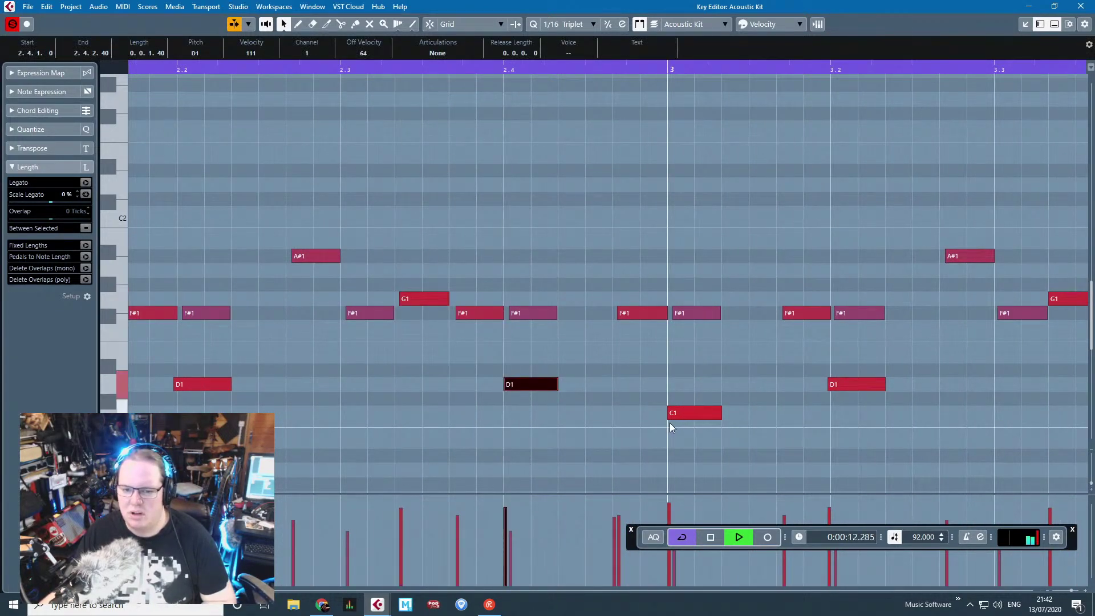
{"action": "left_click", "coordinate": [667, 423]}
{"action": "left_click", "coordinate": [669, 415]}
Step: Select groups of notes across the four-bar pattern and adjust their starts together, bringing the D1 note near beat 4.4 to 4.3.4.118
{"action": "scroll", "coordinate": [663, 412], "scroll_direction": "down", "scroll_amount": 8}
{"action": "left_click_drag", "start_coordinate": [360, 239], "coordinate": [535, 383]}
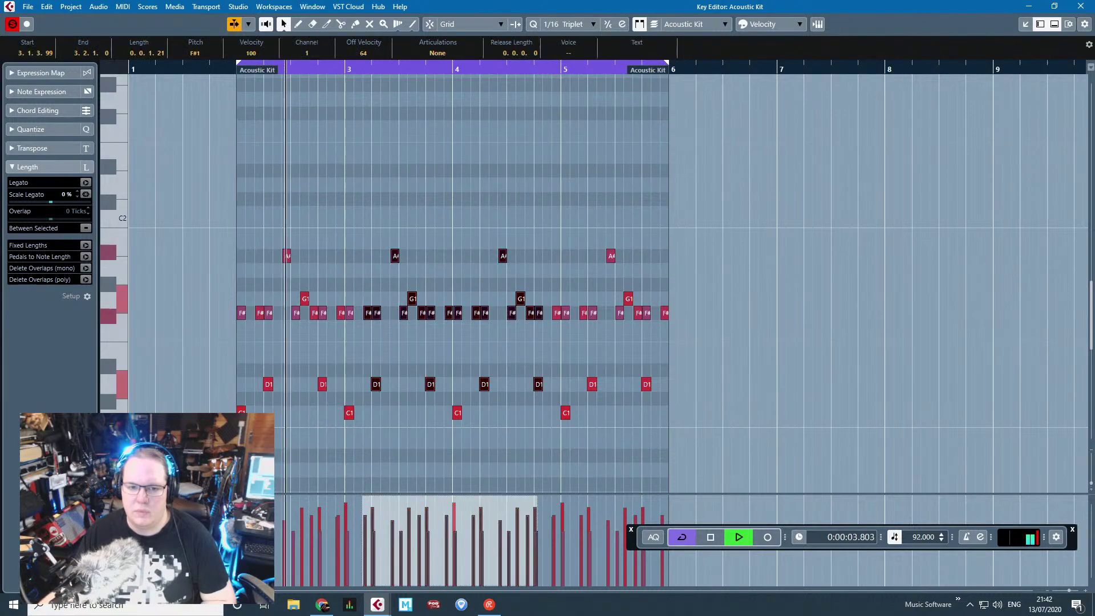
{"action": "left_click_drag", "start_coordinate": [542, 423], "coordinate": [585, 342]}
{"action": "left_click_drag", "start_coordinate": [276, 171], "coordinate": [479, 322]}
{"action": "left_click_drag", "start_coordinate": [198, 332], "coordinate": [621, 251]}
{"action": "left_click_drag", "start_coordinate": [293, 203], "coordinate": [434, 476]}
{"action": "left_click_drag", "start_coordinate": [426, 189], "coordinate": [551, 540]}
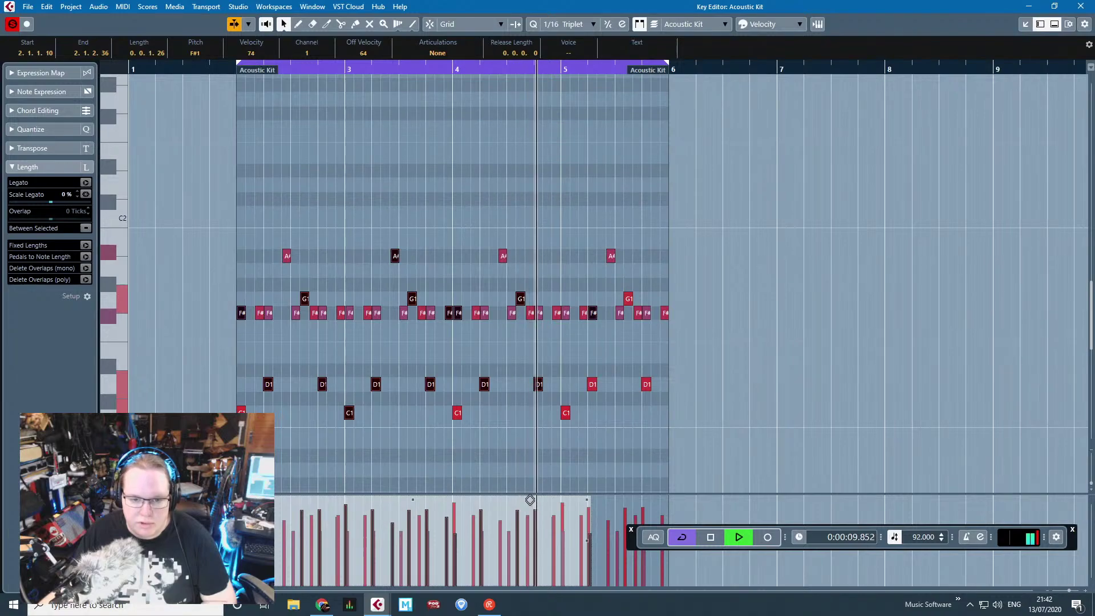
{"action": "key", "text": "h"}
{"action": "key", "text": "h"}
{"action": "key", "text": "h"}
{"action": "key", "text": "h"}
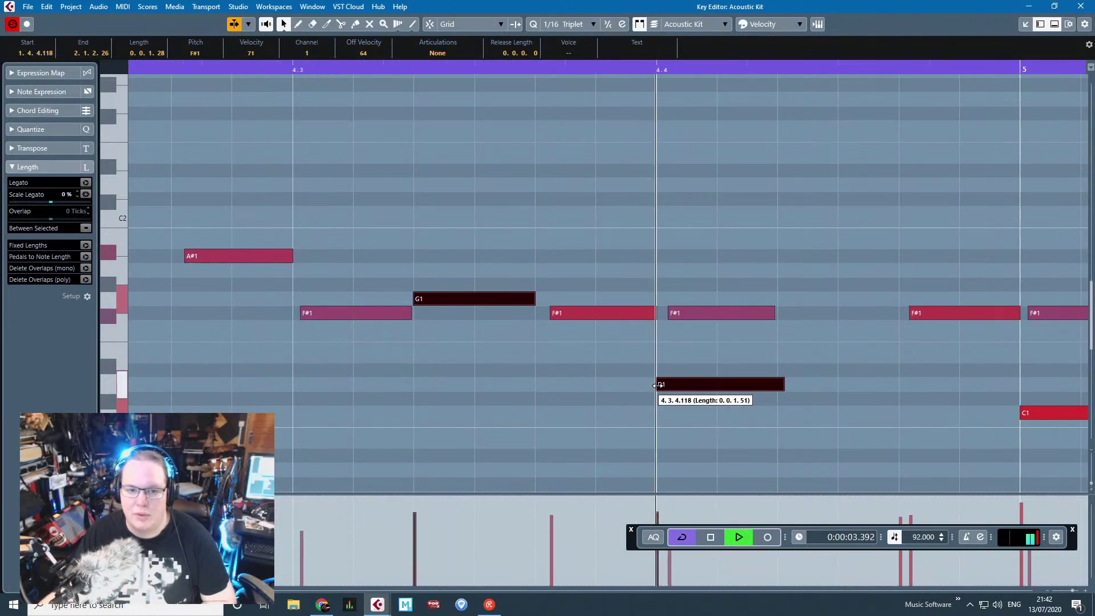
{"action": "left_click", "coordinate": [590, 417]}
Step: Adjust the start of the first F#1 note in bar 2 so it sits just after the barline
{"action": "key", "text": "g"}
{"action": "key", "text": "g"}
{"action": "key", "text": "g"}
{"action": "key", "text": "g"}
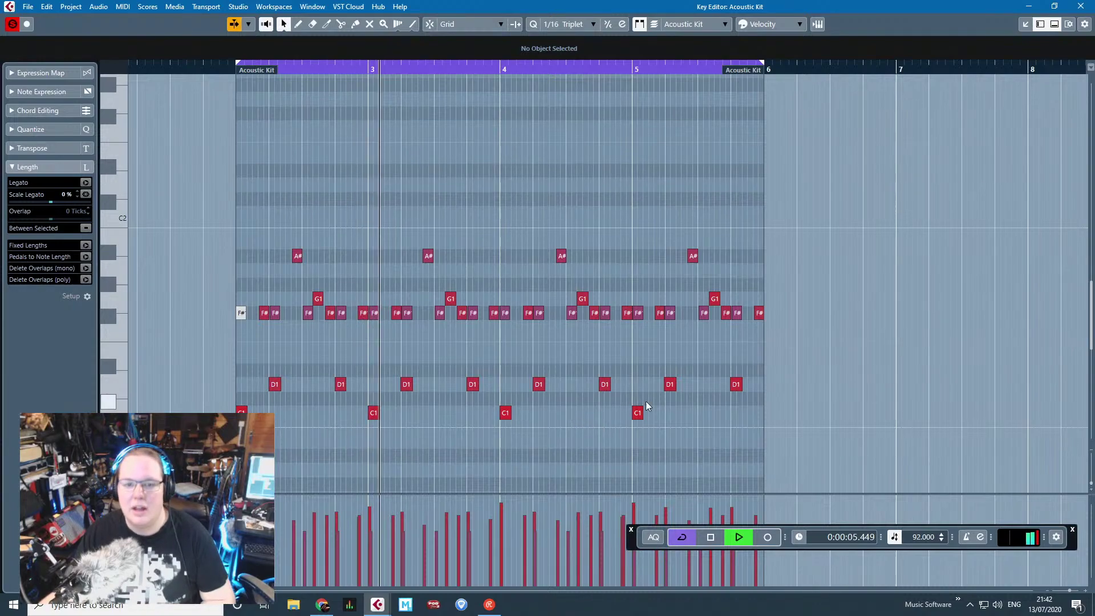
{"action": "scroll", "coordinate": [645, 401], "scroll_direction": "up", "scroll_amount": 1}
{"action": "scroll", "coordinate": [217, 341], "scroll_direction": "up", "scroll_amount": 4}
{"action": "left_click_drag", "start_coordinate": [255, 381], "coordinate": [323, 479]}
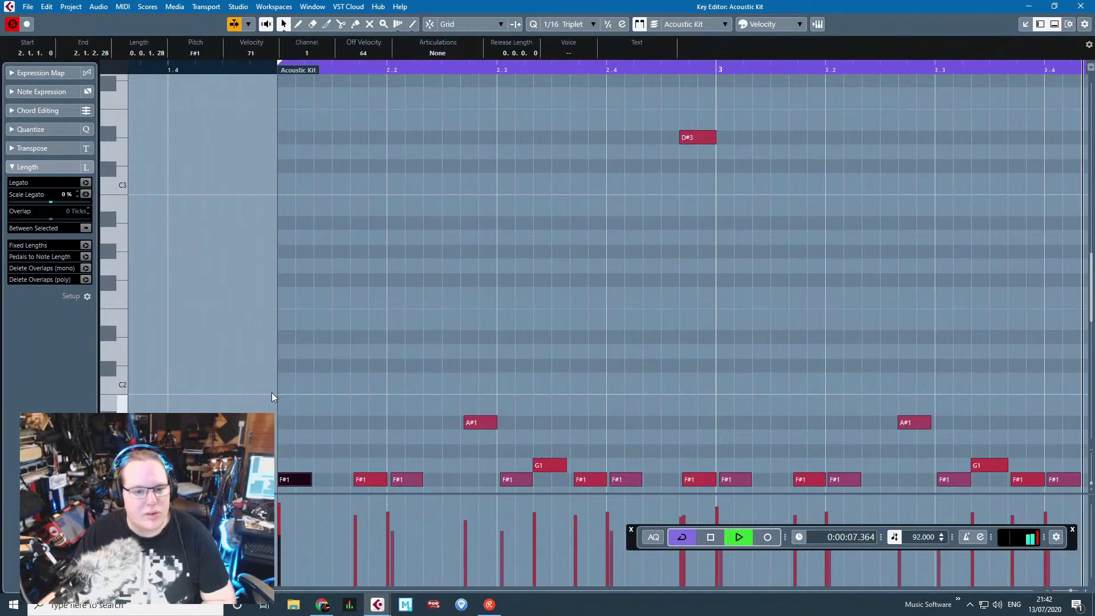
{"action": "scroll", "coordinate": [273, 379], "scroll_direction": "down", "scroll_amount": 3}
{"action": "left_click", "coordinate": [276, 348]}
{"action": "scroll", "coordinate": [276, 342], "scroll_direction": "up", "scroll_amount": 3}
{"action": "left_click", "coordinate": [284, 313]}
{"action": "left_click", "coordinate": [296, 323]}
{"action": "scroll", "coordinate": [296, 323], "scroll_direction": "down", "scroll_amount": 5}
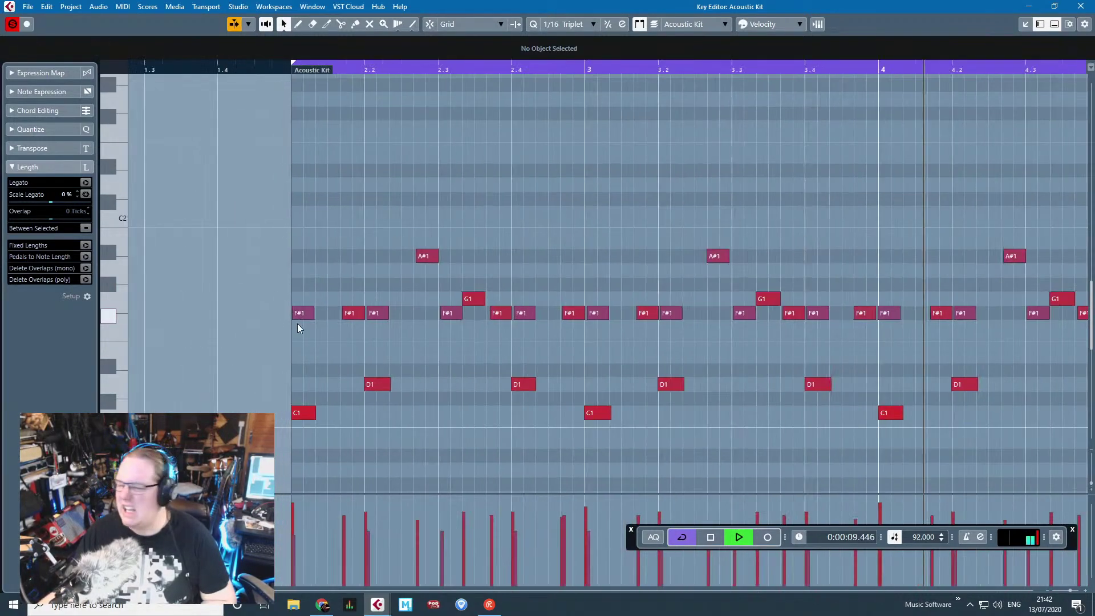
Step: Stop playback, copy the D1 note near beat 5.4 to beat 5.3, and delete the old notes in the rest of the bar
{"action": "scroll", "coordinate": [872, 320], "scroll_direction": "down", "scroll_amount": 3}
{"action": "key", "text": "g"}
{"action": "key", "text": "g"}
{"action": "key", "text": "g"}
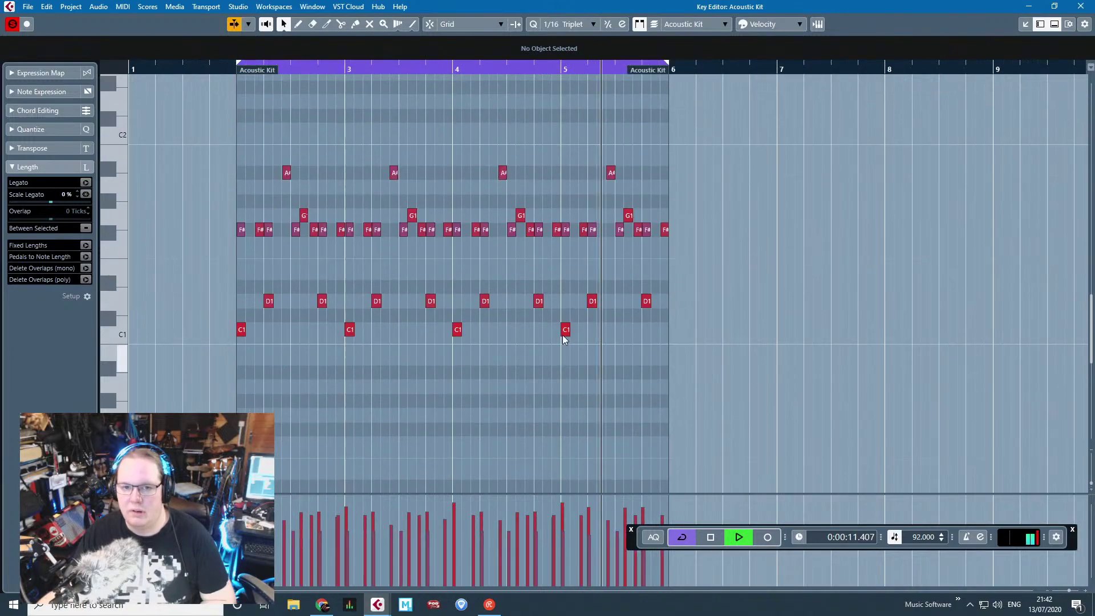
{"action": "key", "text": "h"}
{"action": "key", "text": "h"}
{"action": "key", "text": "h"}
{"action": "key", "text": "space"}
{"action": "scroll", "coordinate": [708, 340], "scroll_direction": "up", "scroll_amount": 2}
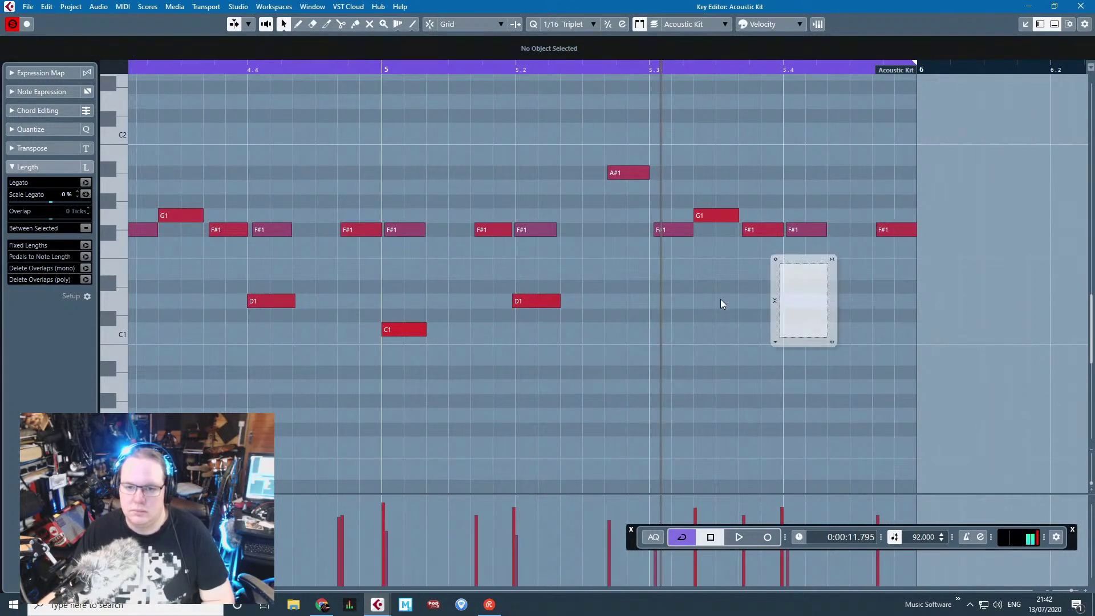
{"action": "left_click", "coordinate": [814, 304]}
{"action": "left_click_drag", "start_coordinate": [688, 299], "coordinate": [675, 300]}
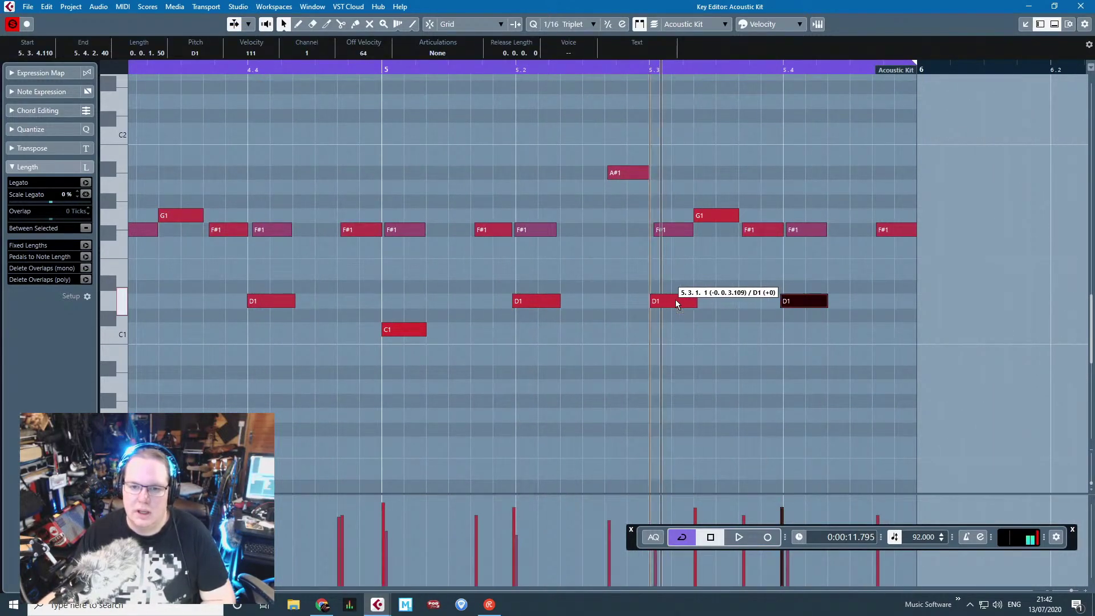
{"action": "left_click_drag", "start_coordinate": [906, 248], "coordinate": [639, 197]}
{"action": "key", "text": "Delete"}
Step: Move the F#1 note after beat 5.3 up to G#1 and place a duplicate at 5.4.1.11
{"action": "left_click_drag", "start_coordinate": [718, 243], "coordinate": [670, 208]}
{"action": "key", "text": "alt+d"}
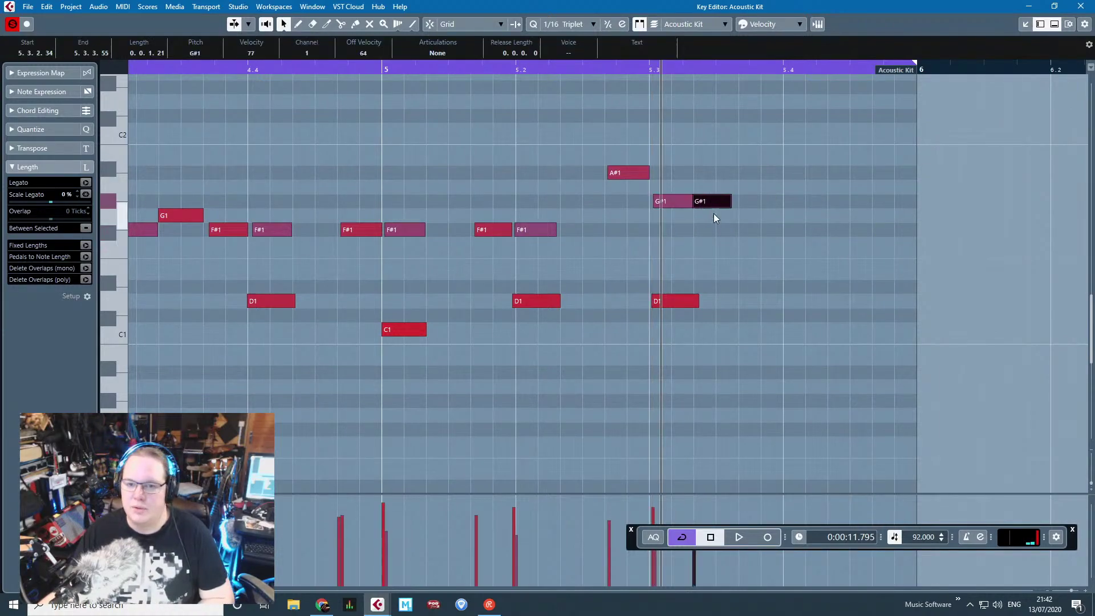
{"action": "left_click_drag", "start_coordinate": [779, 207], "coordinate": [799, 204]}
{"action": "scroll", "coordinate": [810, 324], "scroll_direction": "up", "scroll_amount": 5}
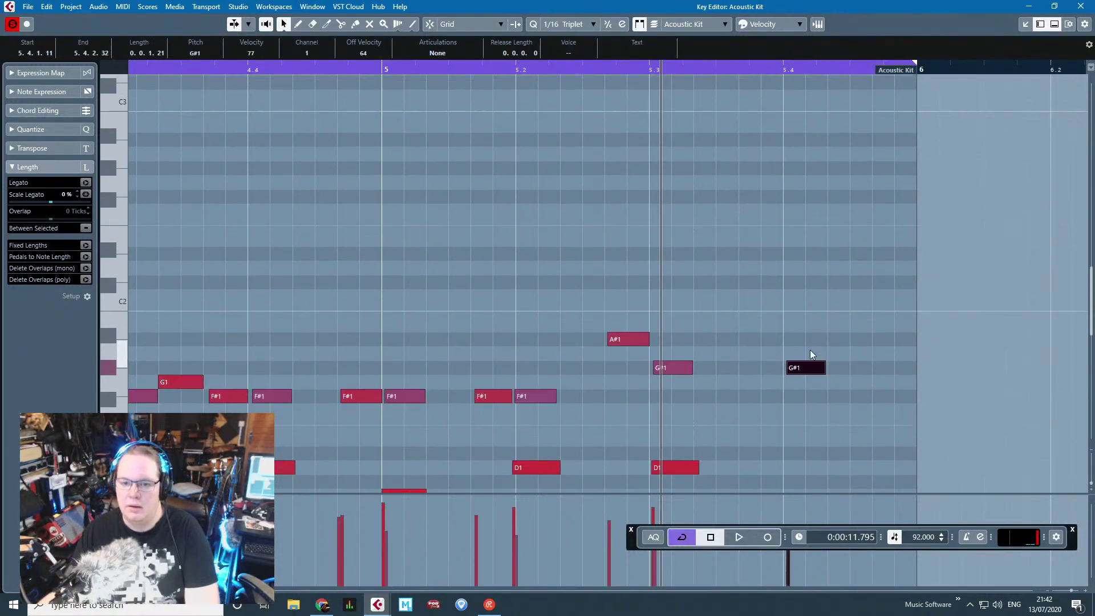
Step: Play back the edited bar 5 from its beginning
{"action": "scroll", "coordinate": [809, 350], "scroll_direction": "down", "scroll_amount": 10}
{"action": "left_click", "coordinate": [386, 72]}
{"action": "key", "text": "space"}
{"action": "scroll", "coordinate": [616, 241], "scroll_direction": "up", "scroll_amount": 5}
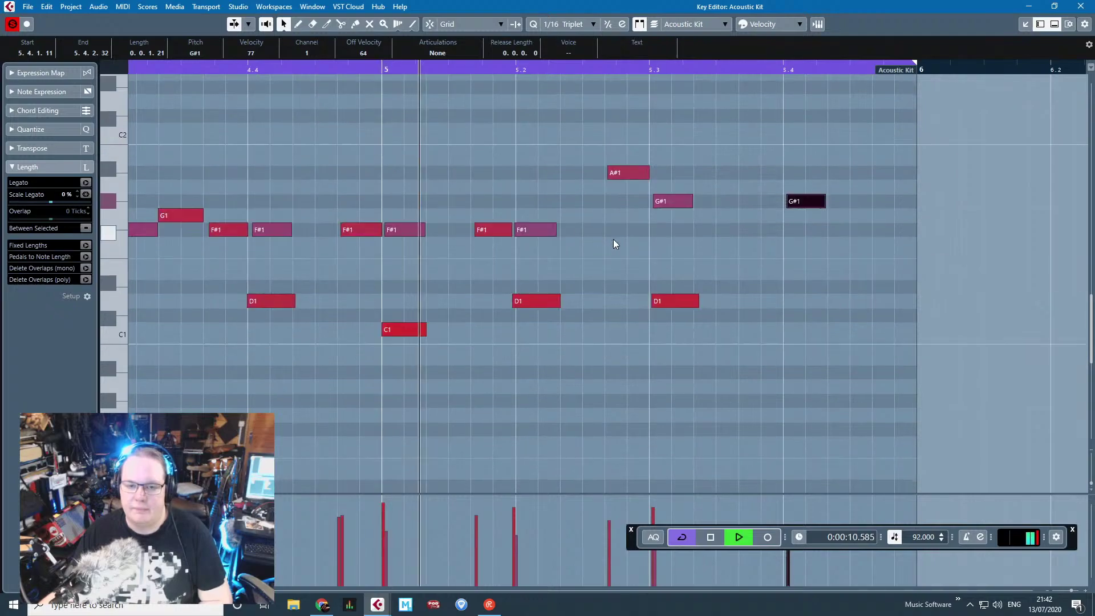
{"action": "scroll", "coordinate": [816, 265], "scroll_direction": "up", "scroll_amount": 1}
{"action": "key", "text": "space"}
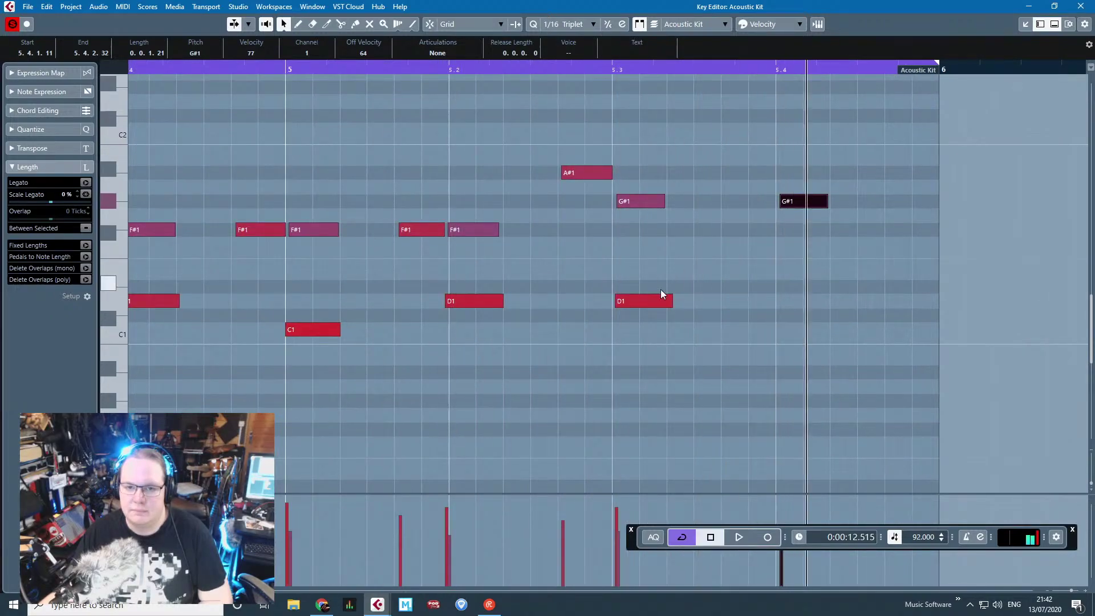
Step: Build a two-hit start to the fill from short notes, D1 at beat 5.3 and D#1 at 5.3.2.47, and audition it
{"action": "left_click_drag", "start_coordinate": [665, 290], "coordinate": [700, 306]}
{"action": "left_click", "coordinate": [688, 301]}
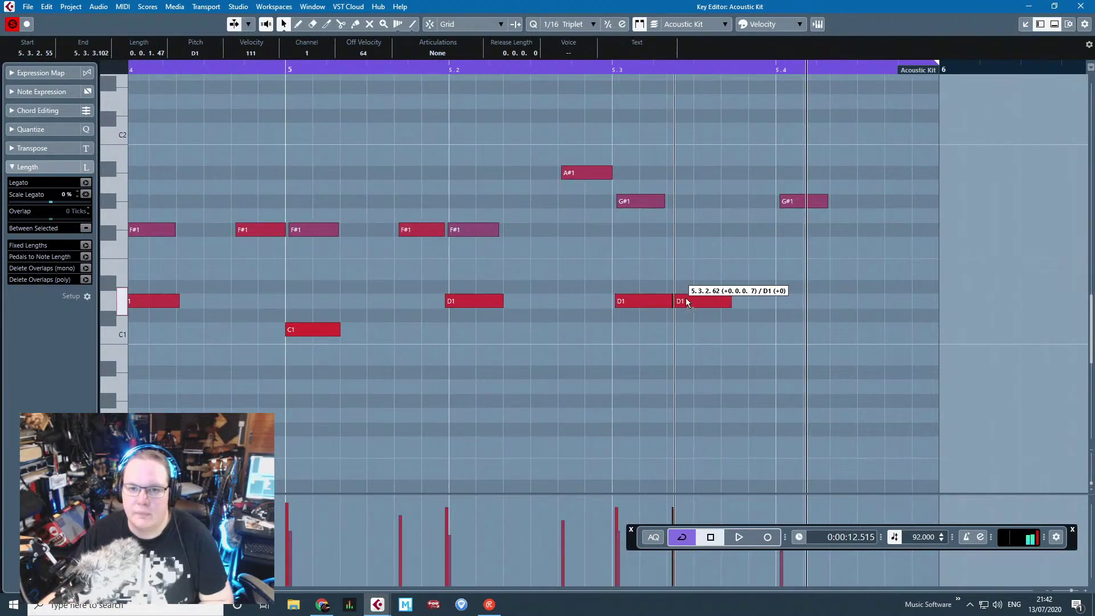
{"action": "left_click_drag", "start_coordinate": [734, 341], "coordinate": [574, 265]}
{"action": "left_click", "coordinate": [705, 327]}
{"action": "left_click_drag", "start_coordinate": [728, 298], "coordinate": [686, 287]}
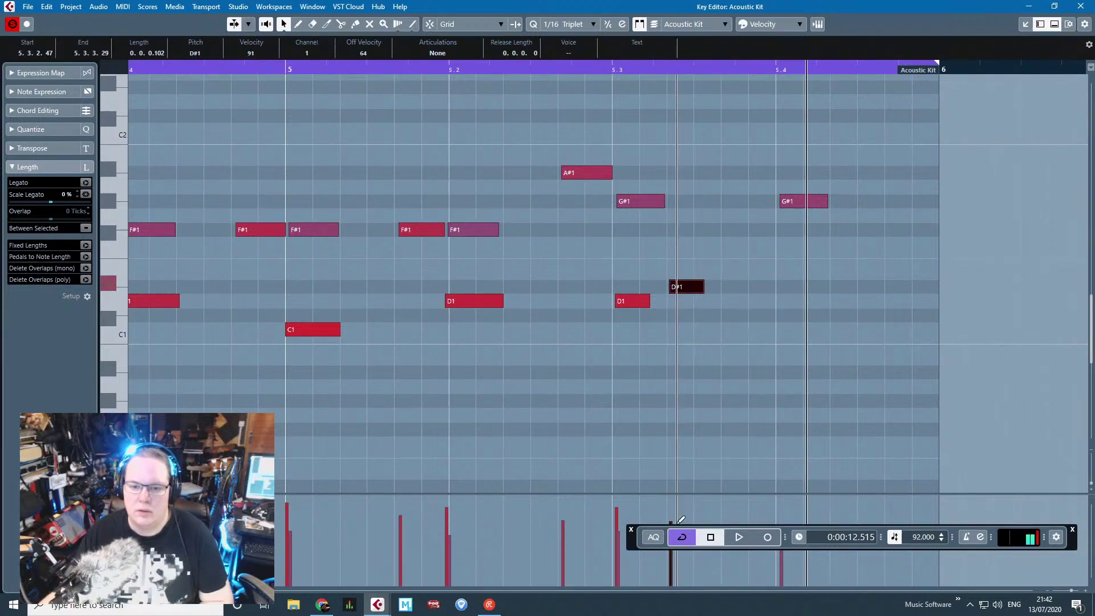
{"action": "left_click", "coordinate": [400, 79]}
{"action": "key", "text": "space"}
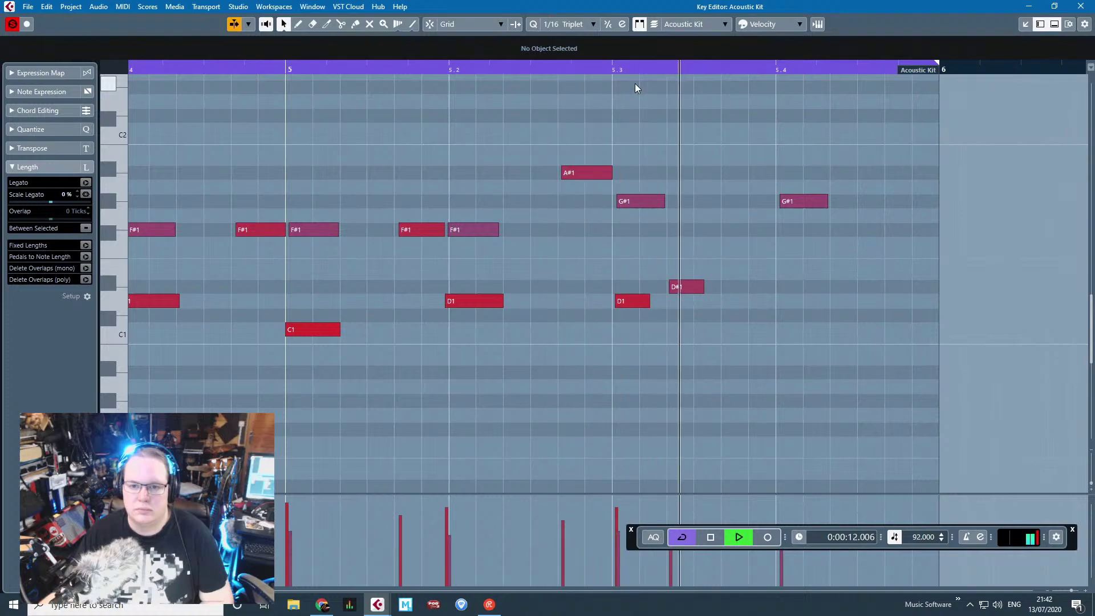
{"action": "key", "text": "space"}
Step: Duplicate the short note to continue the fill with C1 before beat 5.4, D1 on it, A1 at 5.4.2.49 and G1 before bar 6
{"action": "left_click_drag", "start_coordinate": [683, 287], "coordinate": [854, 261]}
{"action": "key", "text": "alt+d"}
{"action": "left_click_drag", "start_coordinate": [773, 301], "coordinate": [793, 301]}
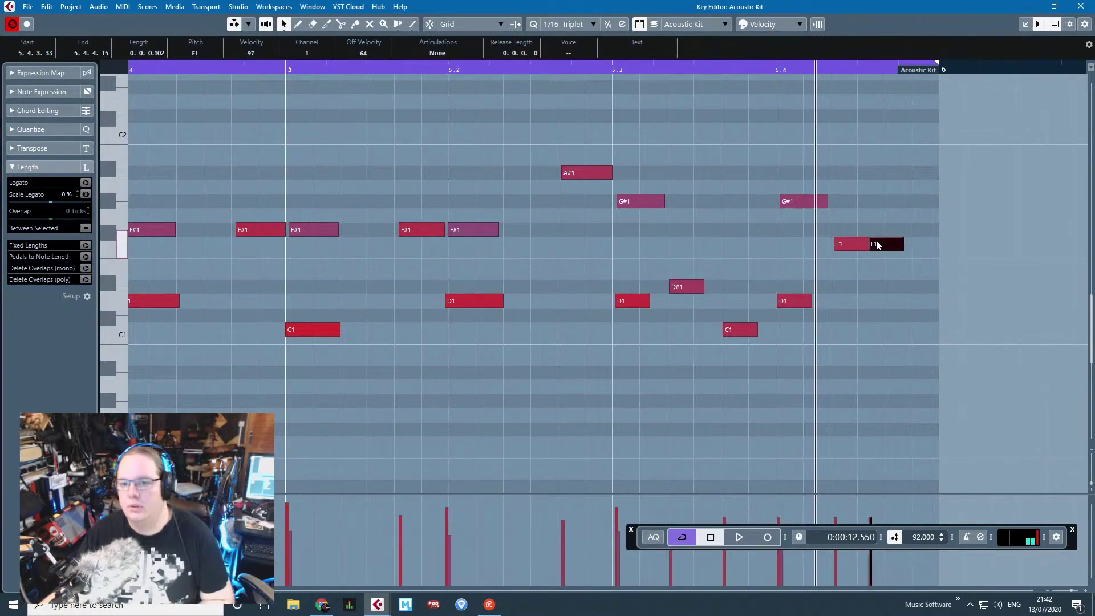
{"action": "left_click_drag", "start_coordinate": [848, 211], "coordinate": [850, 185]}
{"action": "left_click_drag", "start_coordinate": [882, 241], "coordinate": [904, 215]}
{"action": "left_click", "coordinate": [849, 185]}
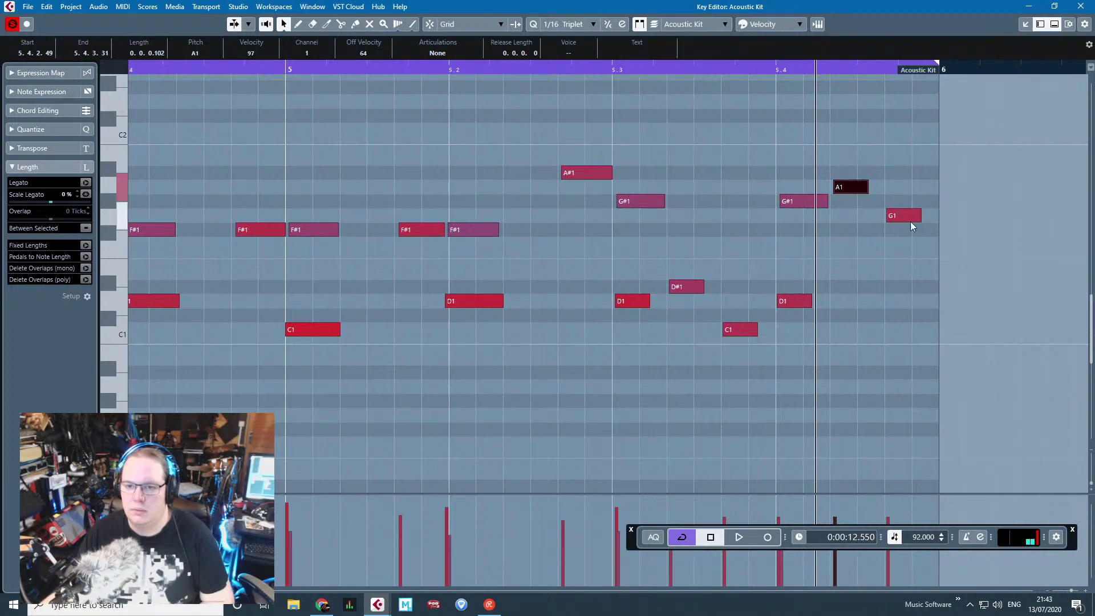
Step: Audition the fill and lower the D#1 note at 5.3.2.47 to D1
{"action": "left_click", "coordinate": [906, 201]}
{"action": "left_click", "coordinate": [552, 69]}
{"action": "key", "text": "space"}
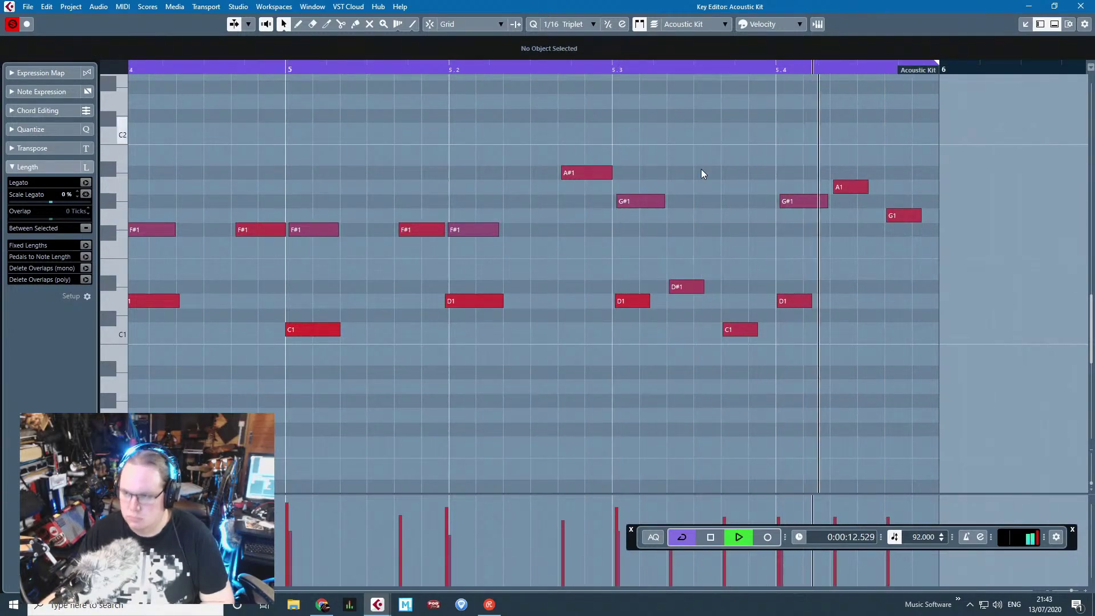
{"action": "left_click_drag", "start_coordinate": [693, 286], "coordinate": [694, 300]}
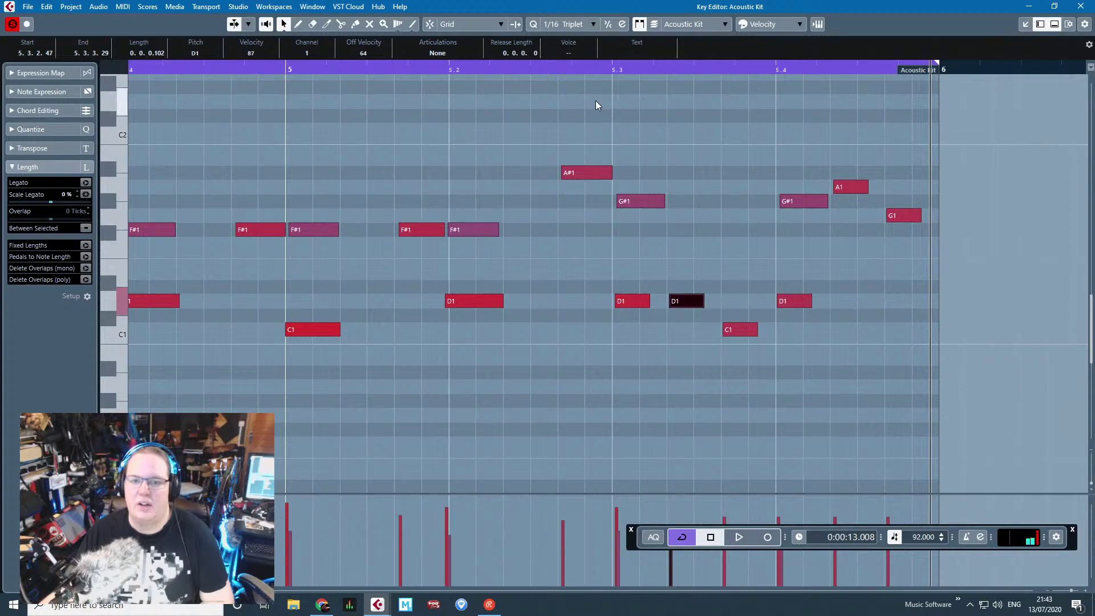
{"action": "key", "text": "space"}
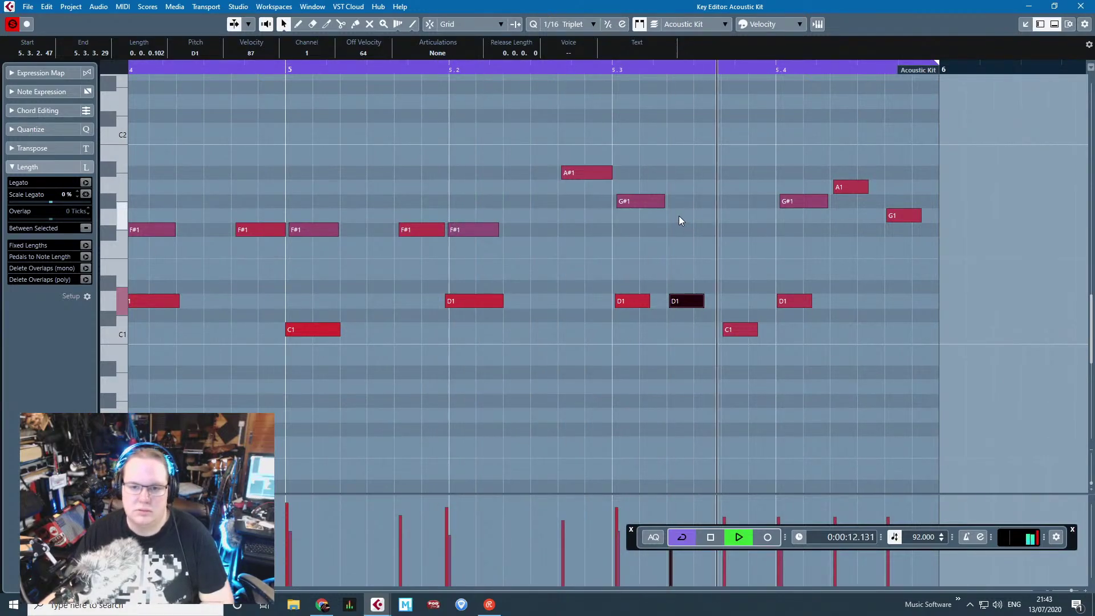
{"action": "key", "text": "space"}
Step: Delete the last G1 note before bar 6 and play the pattern through with looping off
{"action": "scroll", "coordinate": [782, 316], "scroll_direction": "down", "scroll_amount": 7}
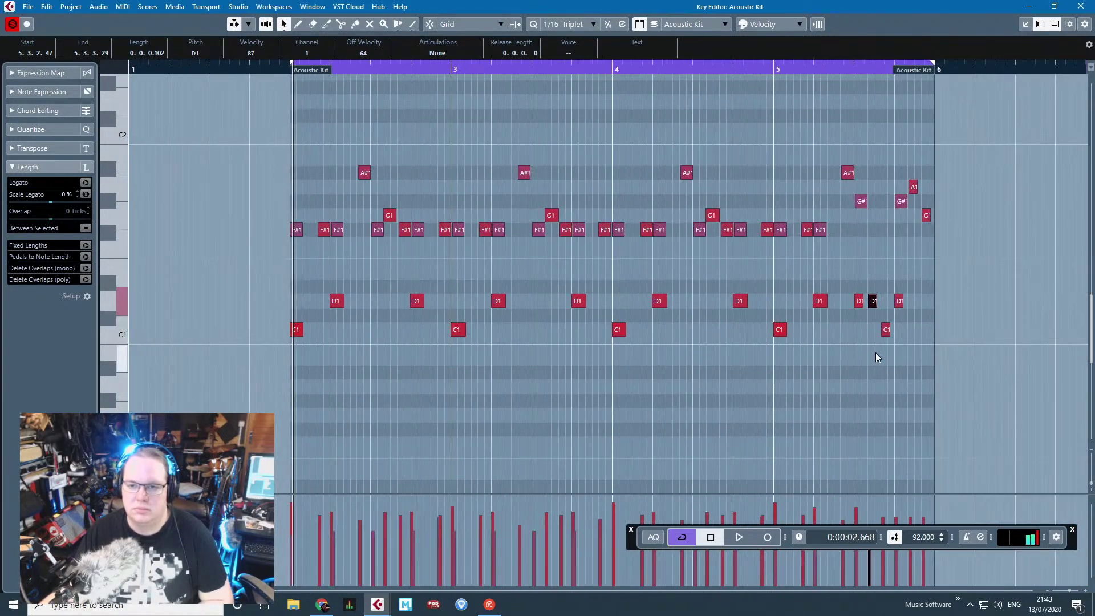
{"action": "scroll", "coordinate": [875, 353], "scroll_direction": "up", "scroll_amount": 7}
{"action": "left_click", "coordinate": [822, 215]}
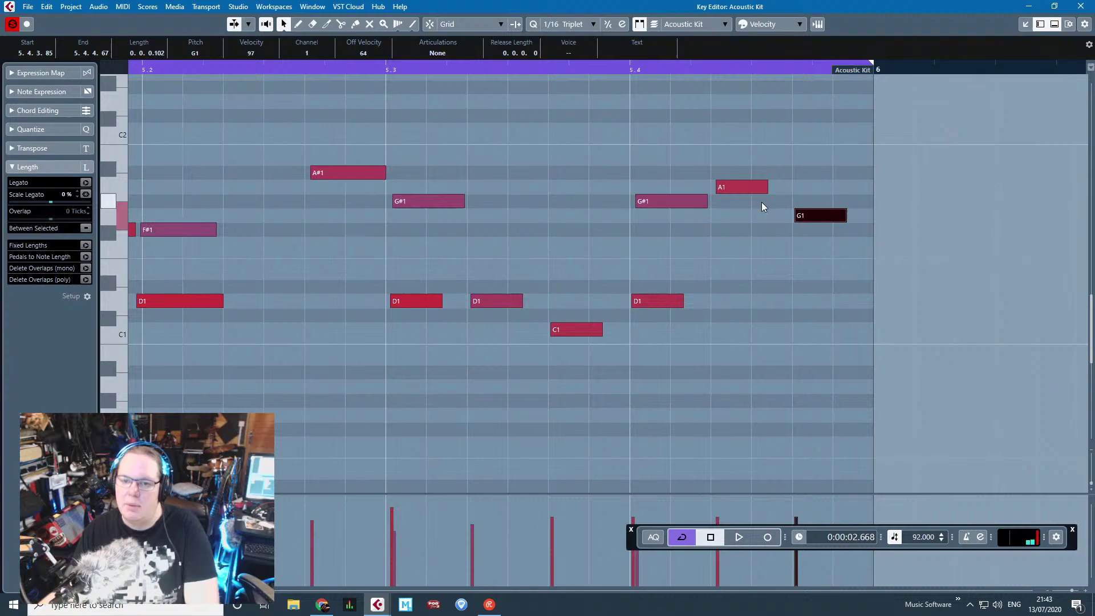
{"action": "key", "text": "Delete"}
{"action": "key", "text": "space"}
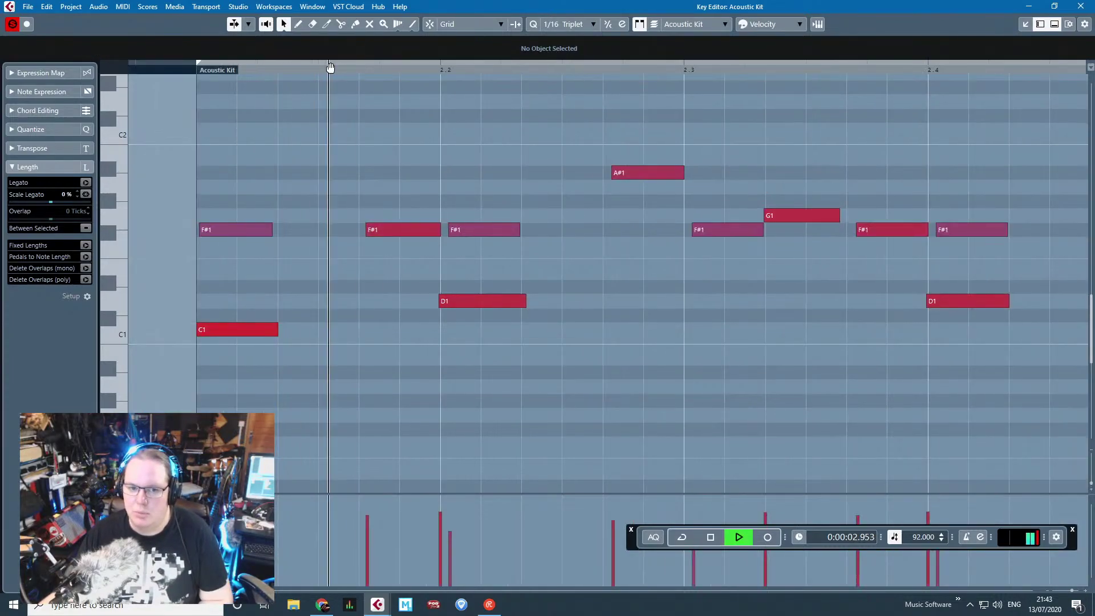
{"action": "scroll", "coordinate": [442, 257], "scroll_direction": "down", "scroll_amount": 6}
{"action": "scroll", "coordinate": [516, 267], "scroll_direction": "down", "scroll_amount": 3}
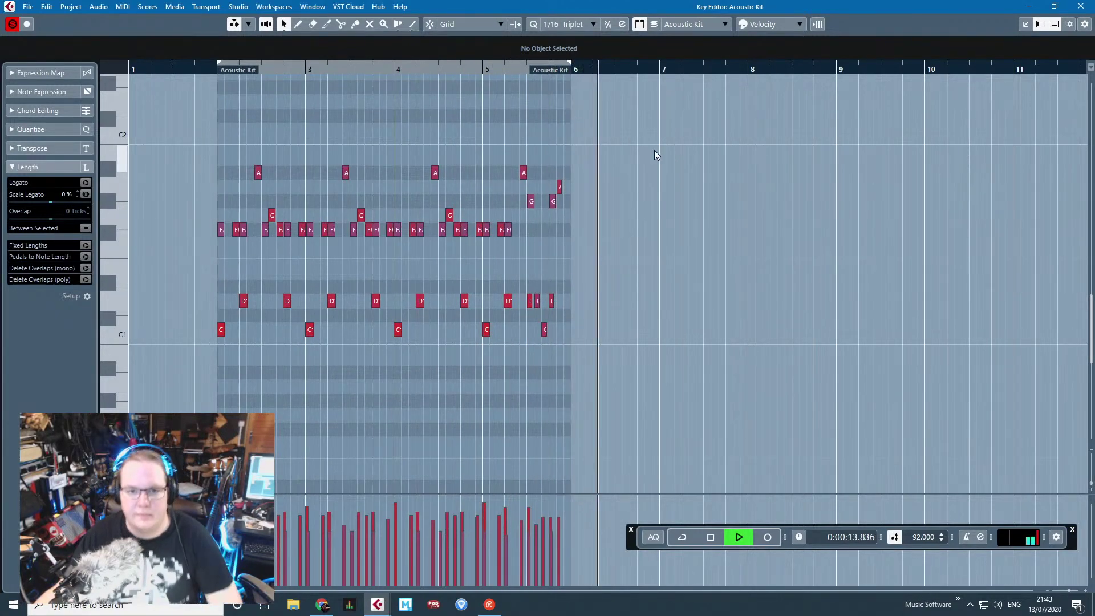
{"action": "key", "text": "space"}
Step: Raise the D1 note at beat 5.4 to F1, move the A1 note to 5.4.1.0, and audition the fill
{"action": "scroll", "coordinate": [548, 225], "scroll_direction": "up", "scroll_amount": 3}
{"action": "scroll", "coordinate": [549, 230], "scroll_direction": "up", "scroll_amount": 2}
{"action": "left_click", "coordinate": [569, 303]}
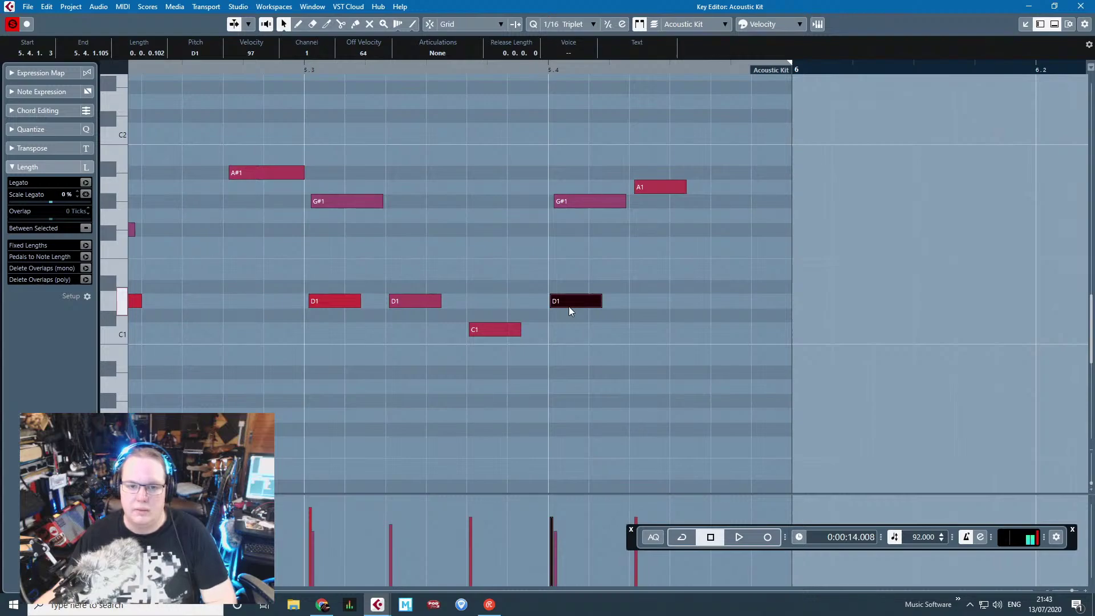
{"action": "left_click_drag", "start_coordinate": [573, 301], "coordinate": [573, 244]}
{"action": "left_click_drag", "start_coordinate": [661, 192], "coordinate": [574, 192]}
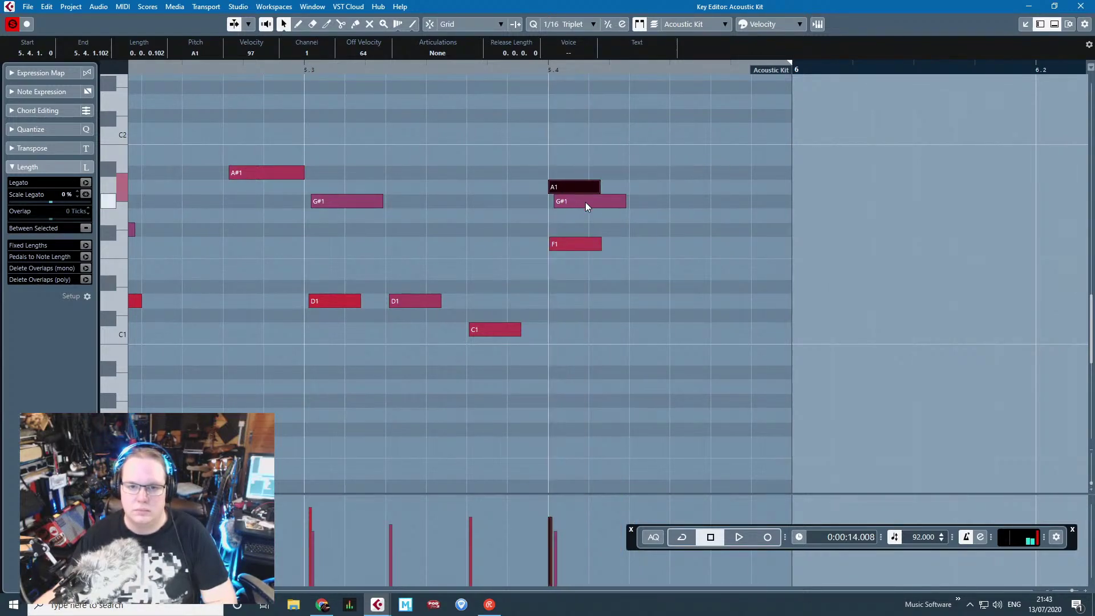
{"action": "key", "text": "space"}
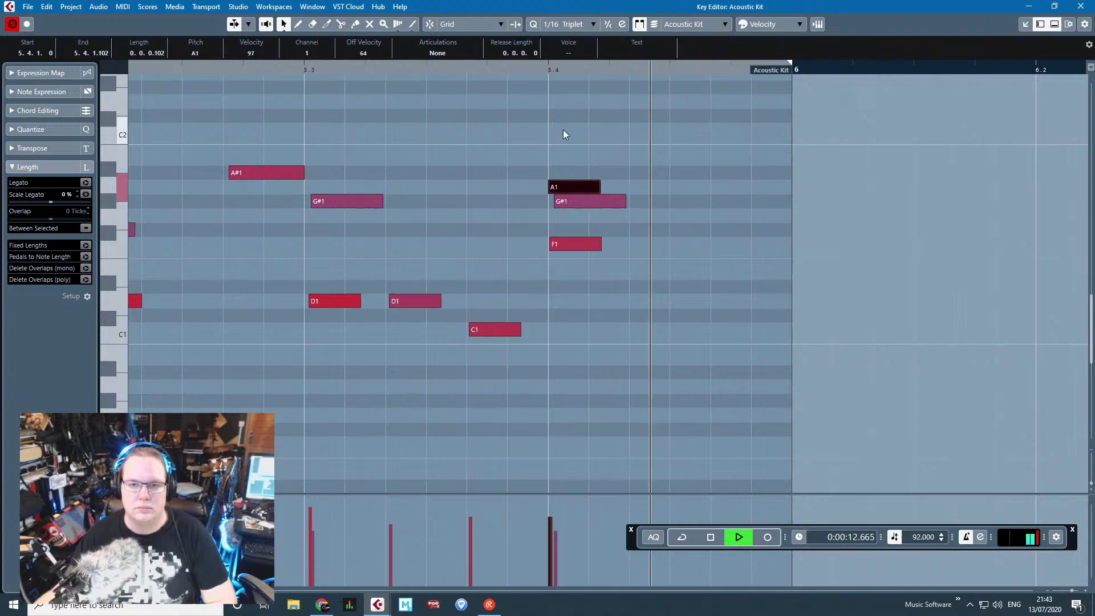
{"action": "key", "text": "space"}
Step: Move the F1 note from beat 5.4 to 5.4.3.82 and play the pattern with looping on
{"action": "left_click_drag", "start_coordinate": [579, 248], "coordinate": [744, 251]}
{"action": "left_click", "coordinate": [262, 74]}
{"action": "key", "text": "space"}
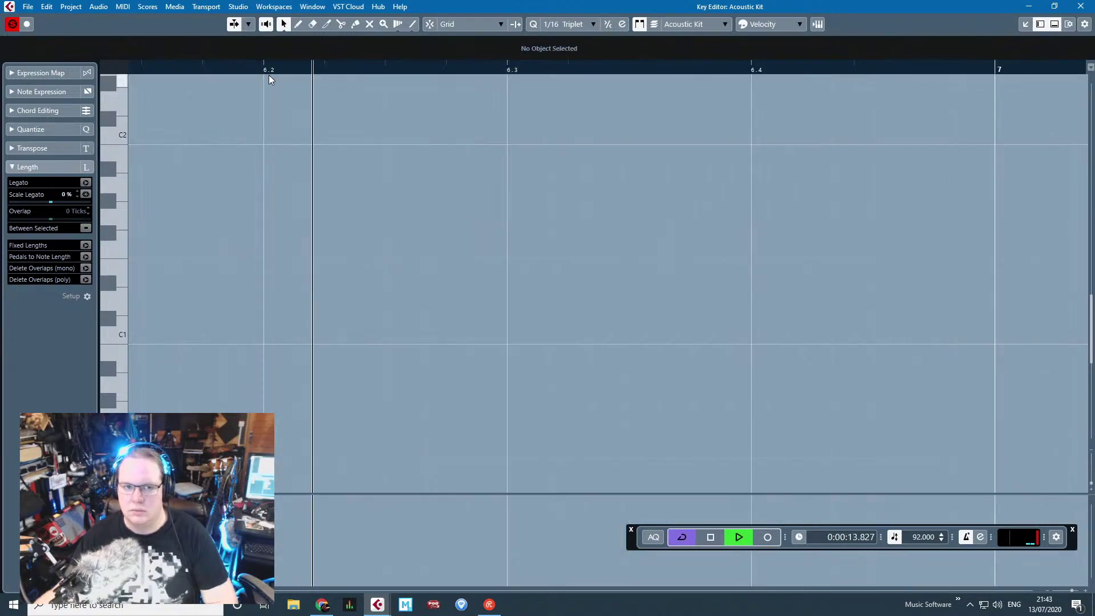
{"action": "scroll", "coordinate": [323, 203], "scroll_direction": "down", "scroll_amount": 3}
{"action": "left_click", "coordinate": [240, 68]}
{"action": "scroll", "coordinate": [244, 144], "scroll_direction": "up", "scroll_amount": 6}
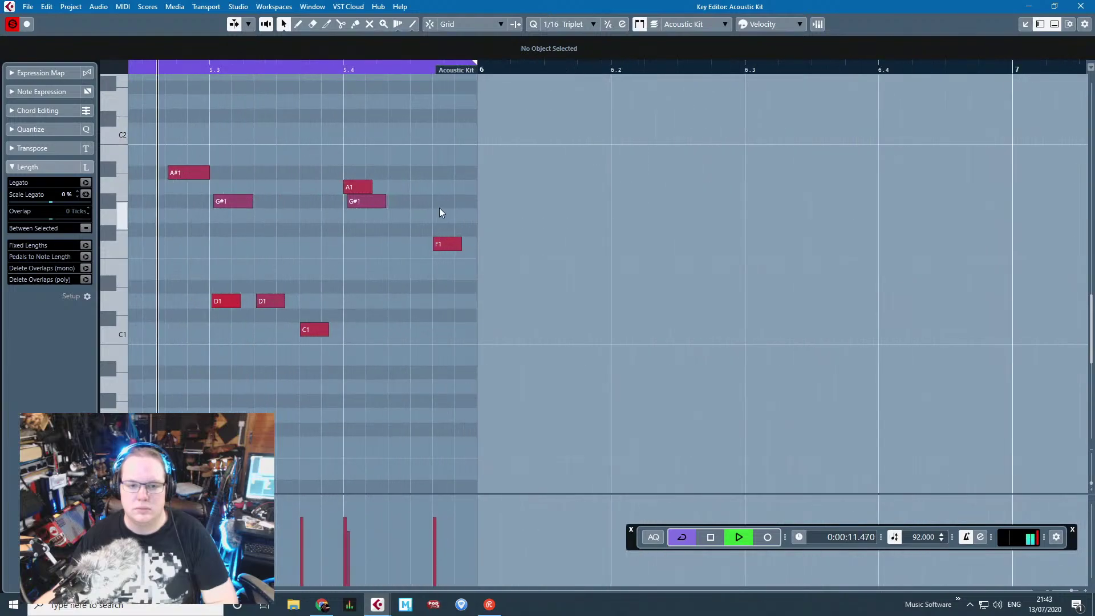
{"action": "scroll", "coordinate": [439, 207], "scroll_direction": "down", "scroll_amount": 6}
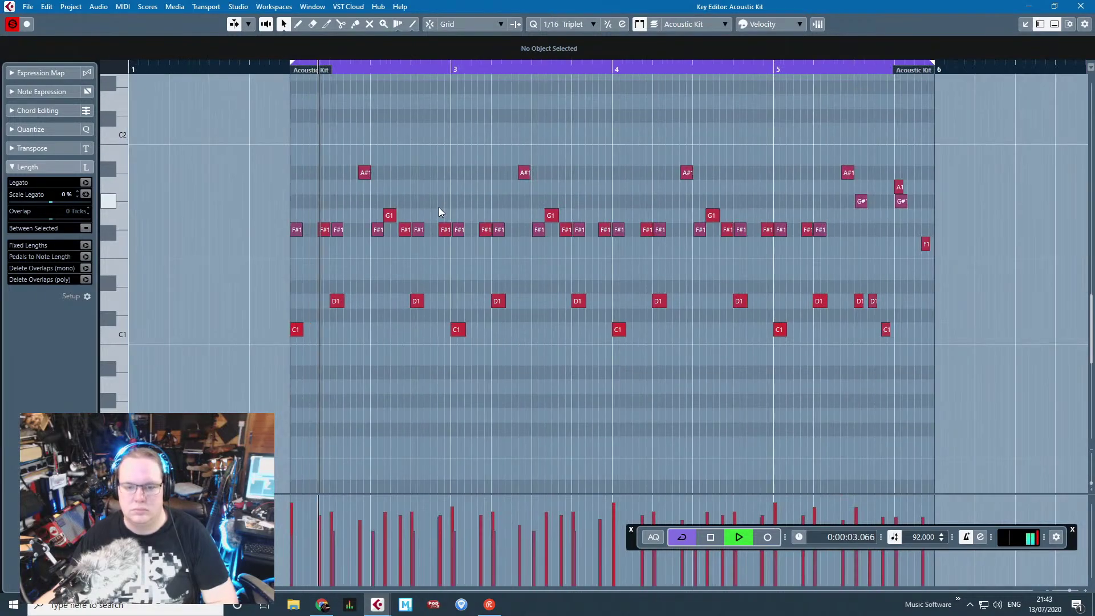
{"action": "key", "text": "space"}
Step: Extend the Acoustic Kit part to 9.2.2.50 and copy the C1 note before beat 5.4 to the start of bar 6
{"action": "scroll", "coordinate": [667, 181], "scroll_direction": "up", "scroll_amount": 1}
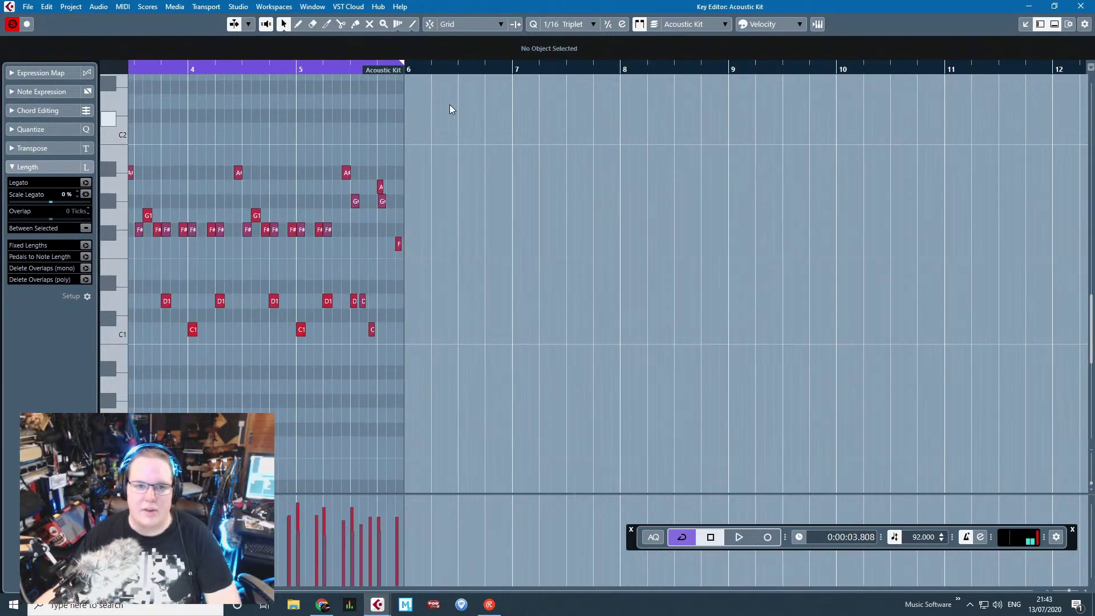
{"action": "left_click_drag", "start_coordinate": [393, 72], "coordinate": [755, 78]}
{"action": "scroll", "coordinate": [373, 371], "scroll_direction": "up", "scroll_amount": 1}
{"action": "scroll", "coordinate": [436, 349], "scroll_direction": "up", "scroll_amount": 2}
{"action": "left_click_drag", "start_coordinate": [393, 337], "coordinate": [497, 330]}
Step: Copy the F1 note to 6.1.1.0, raise the copy to D2, and close the Key Editor
{"action": "left_click", "coordinate": [463, 244]}
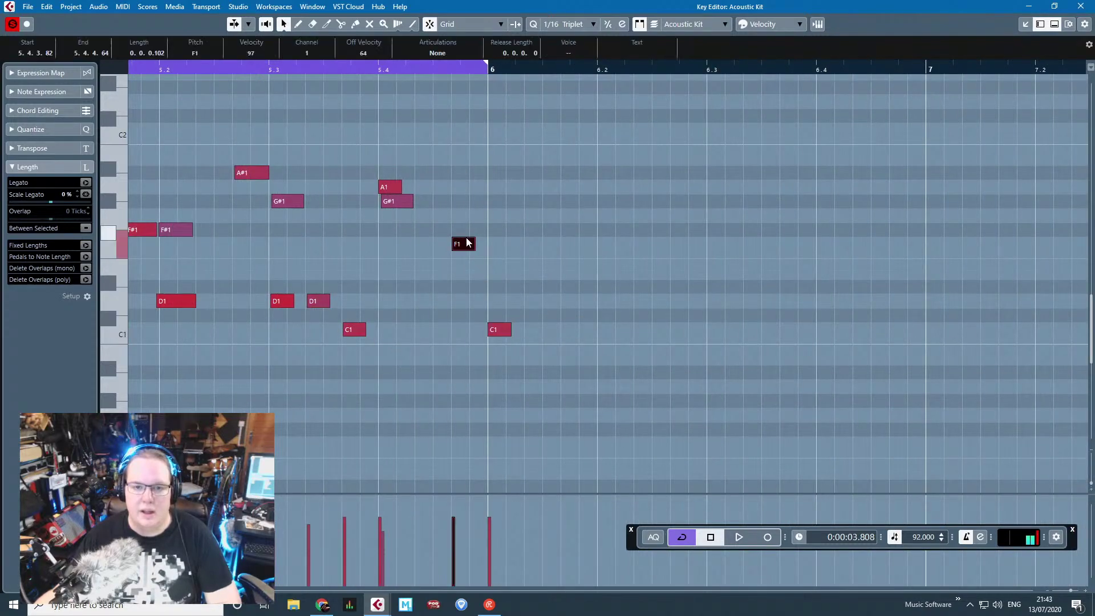
{"action": "left_click_drag", "start_coordinate": [464, 244], "coordinate": [486, 244]}
{"action": "left_click_drag", "start_coordinate": [497, 180], "coordinate": [504, 108]}
{"action": "scroll", "coordinate": [525, 307], "scroll_direction": "up", "scroll_amount": 2}
{"action": "scroll", "coordinate": [524, 252], "scroll_direction": "down", "scroll_amount": 3}
{"action": "scroll", "coordinate": [514, 295], "scroll_direction": "up", "scroll_amount": 4}
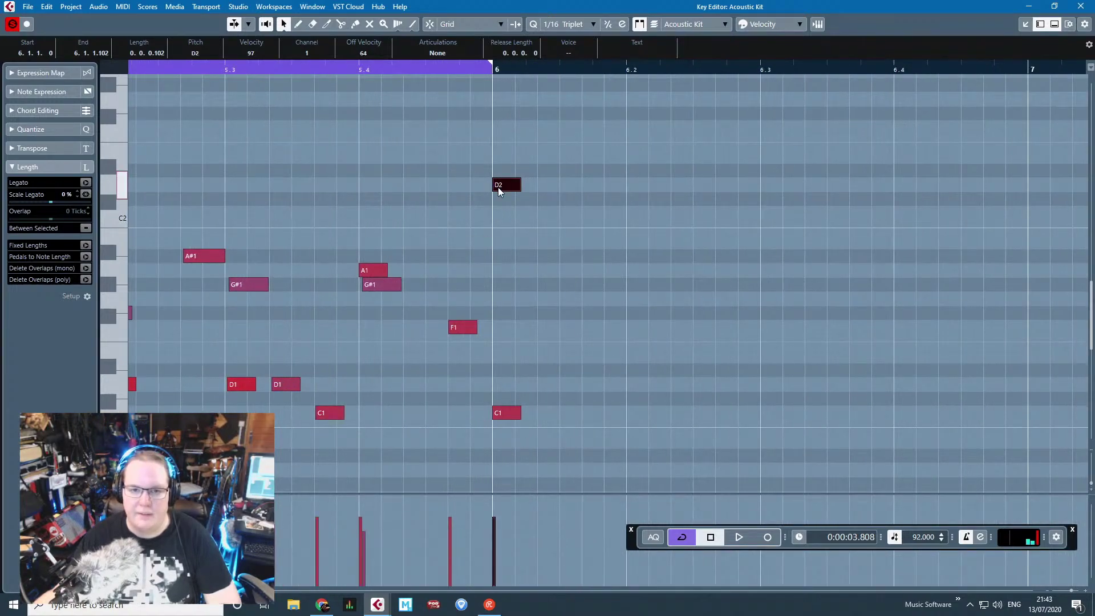
{"action": "left_click_drag", "start_coordinate": [498, 191], "coordinate": [500, 192]}
{"action": "scroll", "coordinate": [526, 396], "scroll_direction": "down", "scroll_amount": 3}
{"action": "left_click", "coordinate": [1080, 5]}
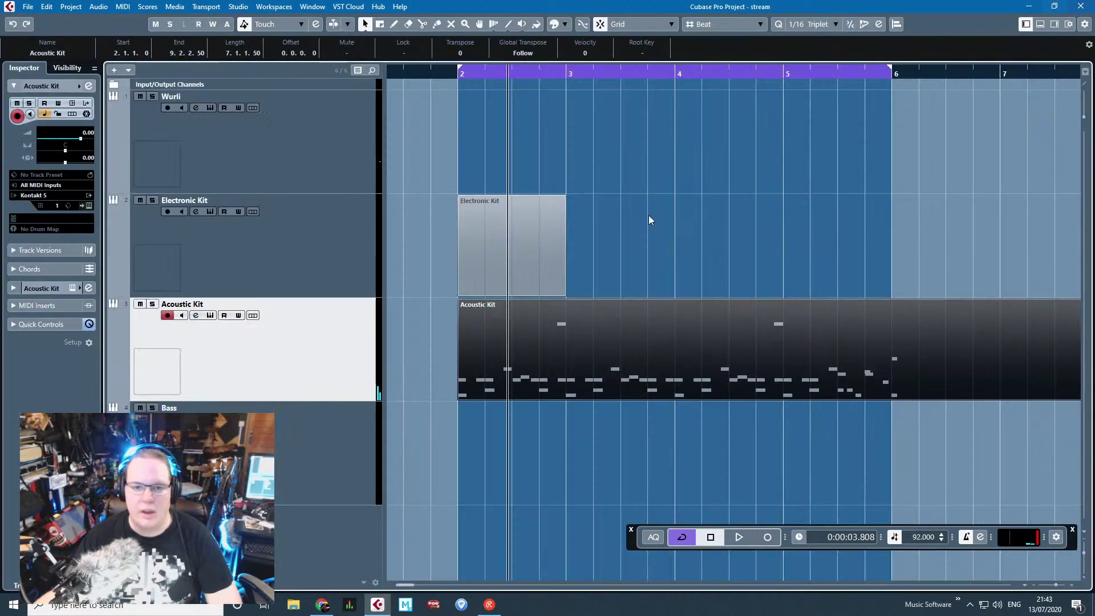
Step: Extend the loop range to bar 7 and trim the end of the Acoustic Kit part to 7.1.1.0
{"action": "scroll", "coordinate": [619, 238], "scroll_direction": "down", "scroll_amount": 4}
{"action": "left_click_drag", "start_coordinate": [699, 67], "coordinate": [772, 80]}
{"action": "left_click", "coordinate": [935, 270]}
{"action": "left_click_drag", "start_coordinate": [940, 398], "coordinate": [940, 398]}
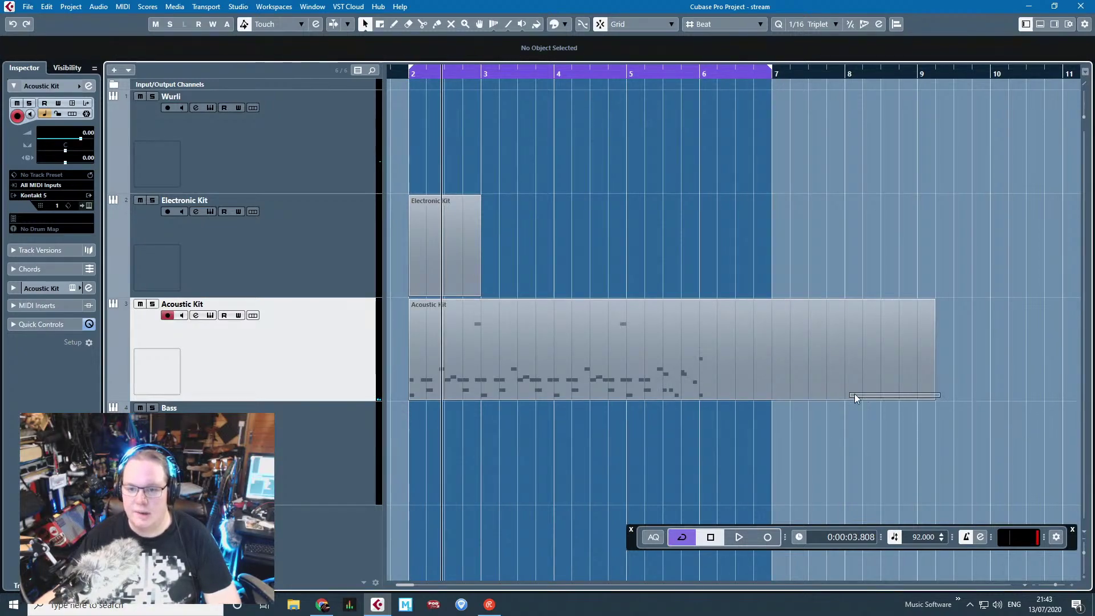
{"action": "left_click_drag", "start_coordinate": [854, 394], "coordinate": [857, 395]}
{"action": "left_click_drag", "start_coordinate": [932, 397], "coordinate": [773, 411]}
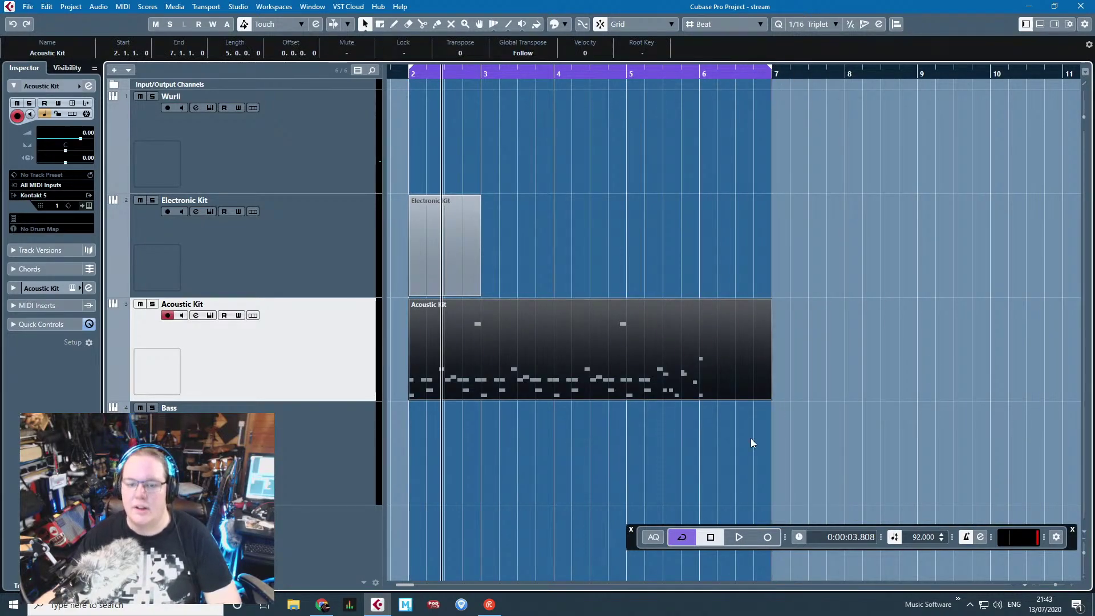
{"action": "left_click", "coordinate": [713, 458]}
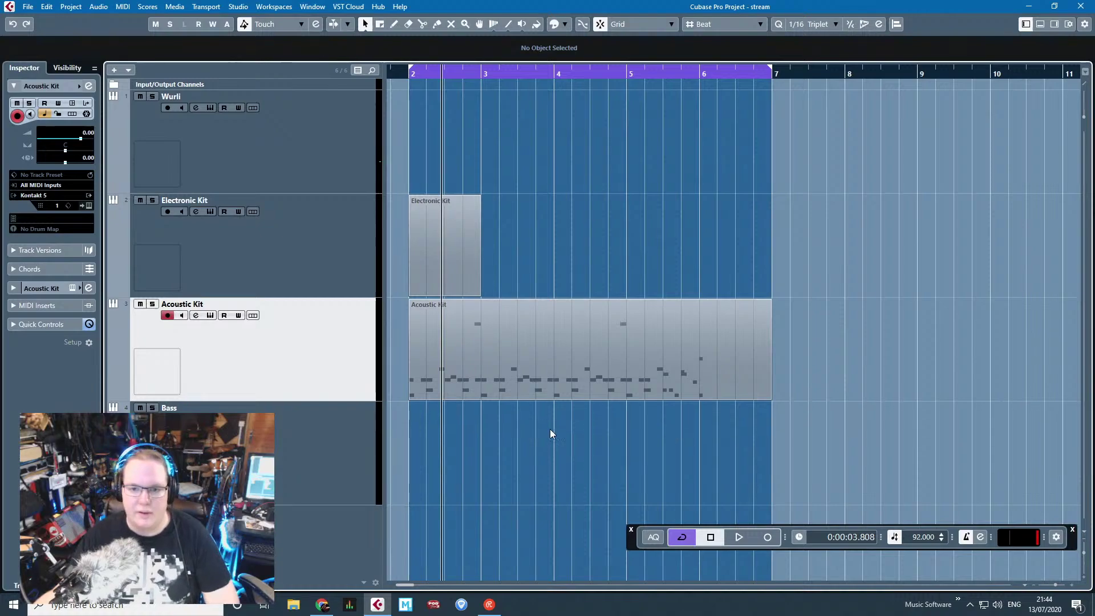
Step: Play the loop and load iZotope Vinyl into the first audio insert slot of the Acoustic Kit track
{"action": "key", "text": "space"}
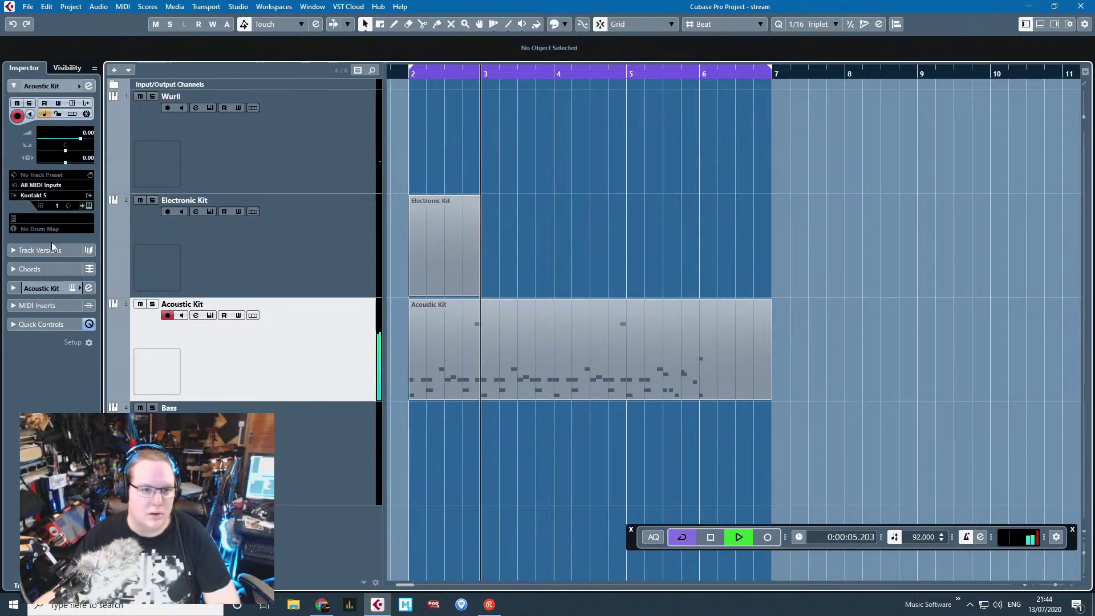
{"action": "left_click", "coordinate": [39, 288]}
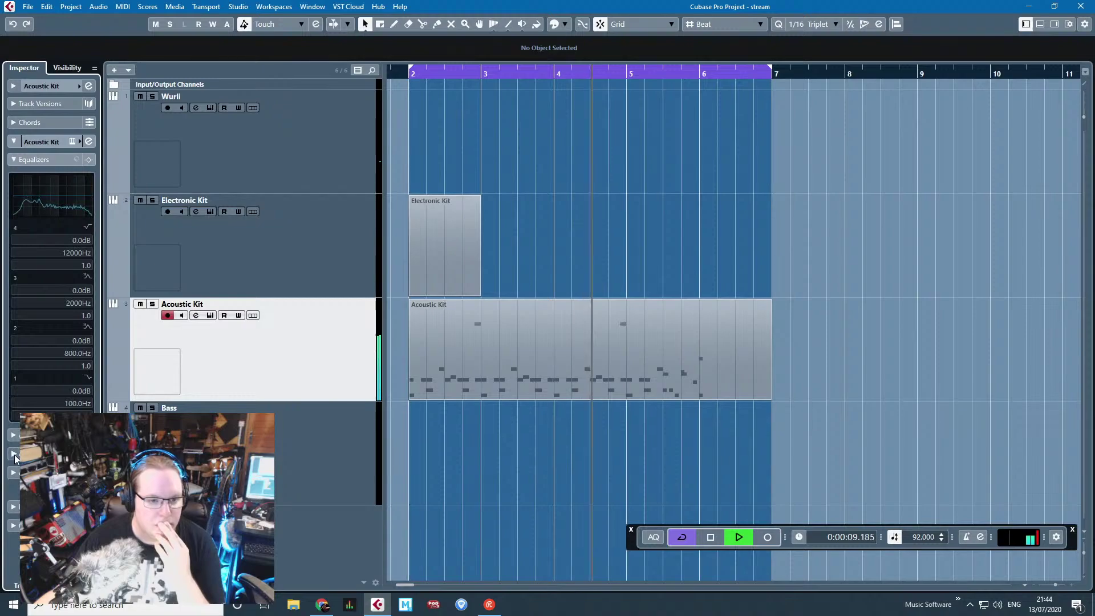
{"action": "left_click", "coordinate": [13, 437]}
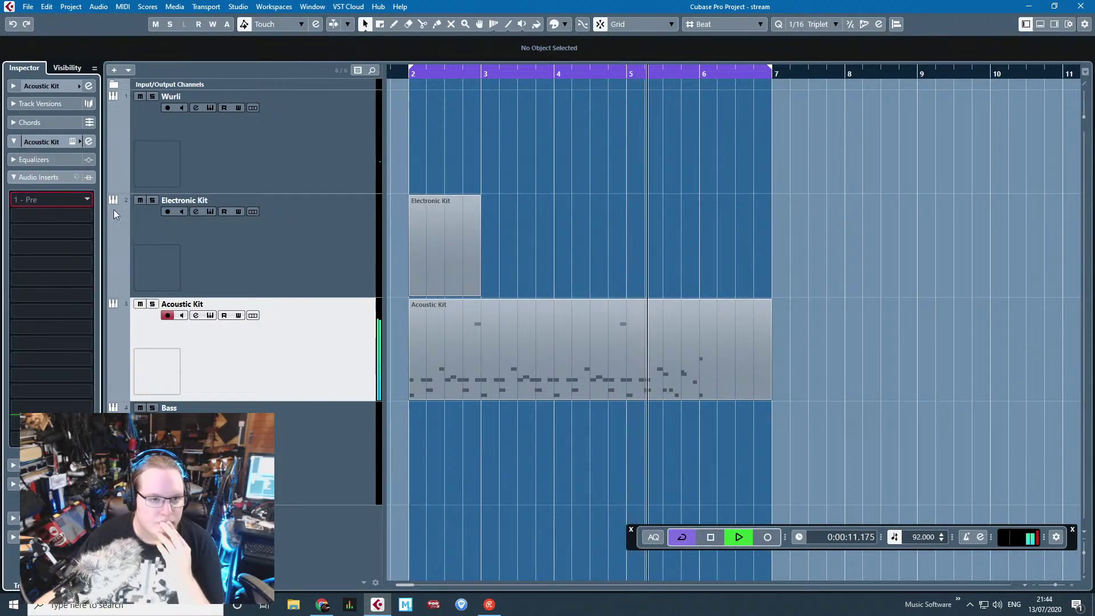
{"action": "left_click", "coordinate": [52, 200]}
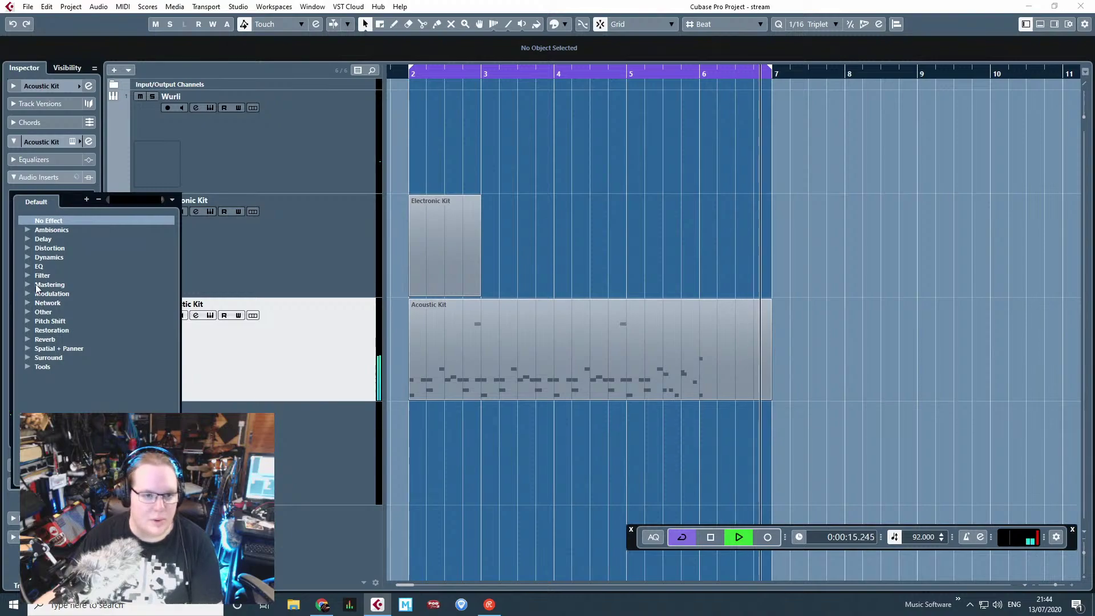
{"action": "left_click", "coordinate": [27, 311]}
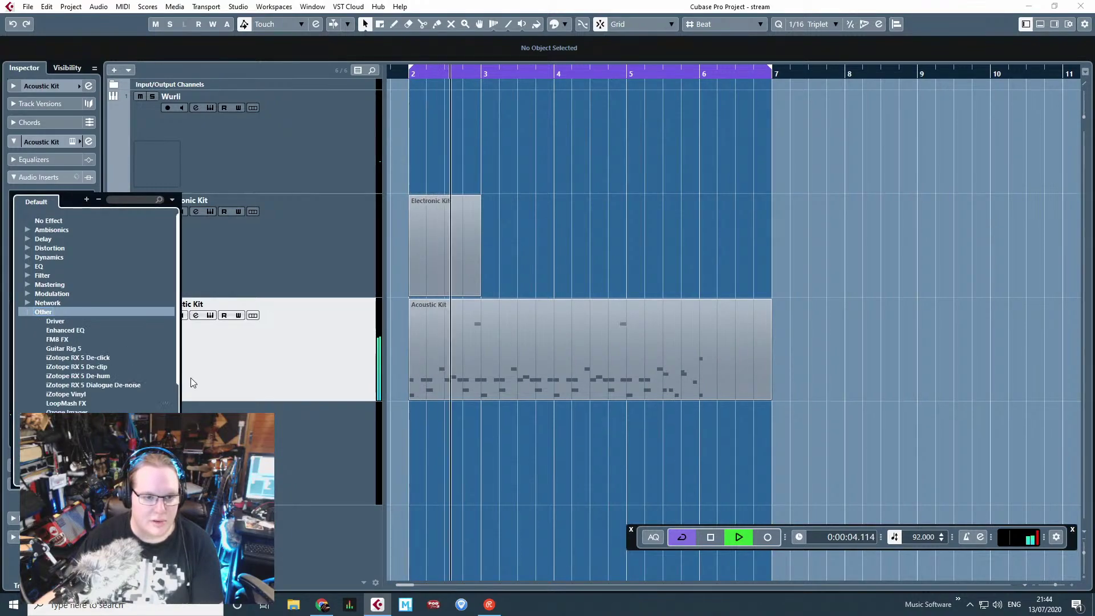
{"action": "left_click", "coordinate": [66, 391]}
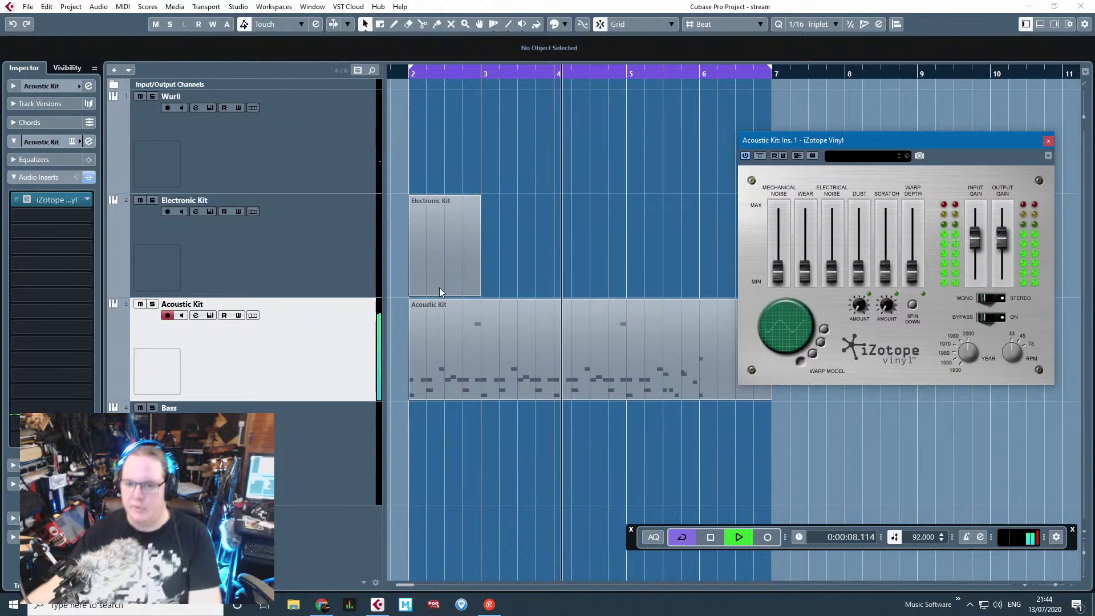
Step: Raise the Mechanical Noise, Wear, Electrical Noise, Dust and Scratch faders in iZotope Vinyl
{"action": "left_click_drag", "start_coordinate": [778, 270], "coordinate": [836, 246]}
{"action": "left_click_drag", "start_coordinate": [810, 250], "coordinate": [813, 225]}
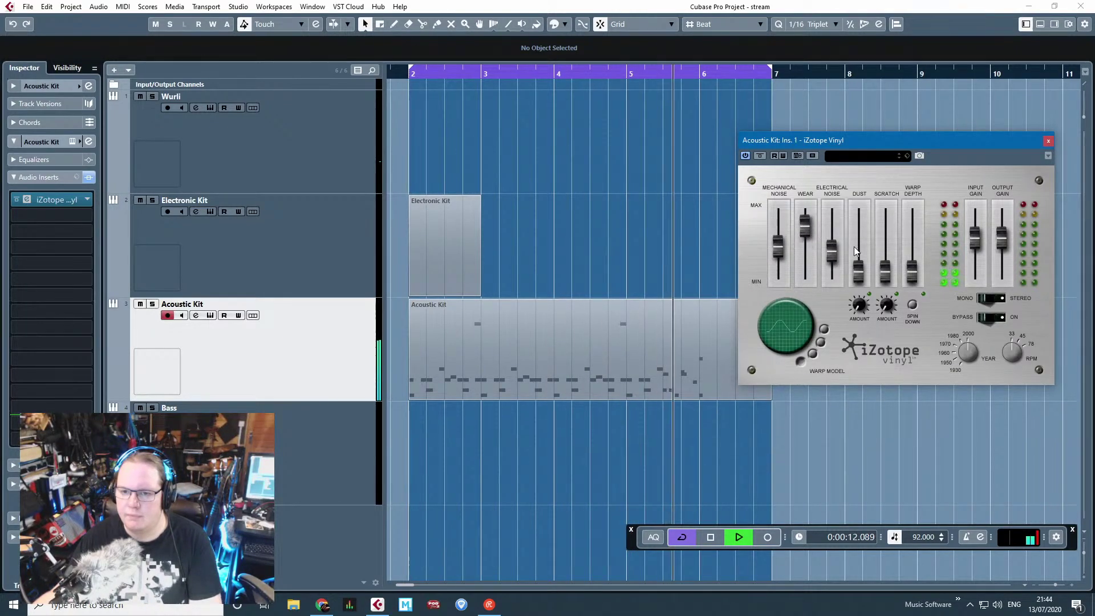
{"action": "left_click_drag", "start_coordinate": [857, 265], "coordinate": [807, 228]}
{"action": "left_click_drag", "start_coordinate": [885, 268], "coordinate": [885, 248]}
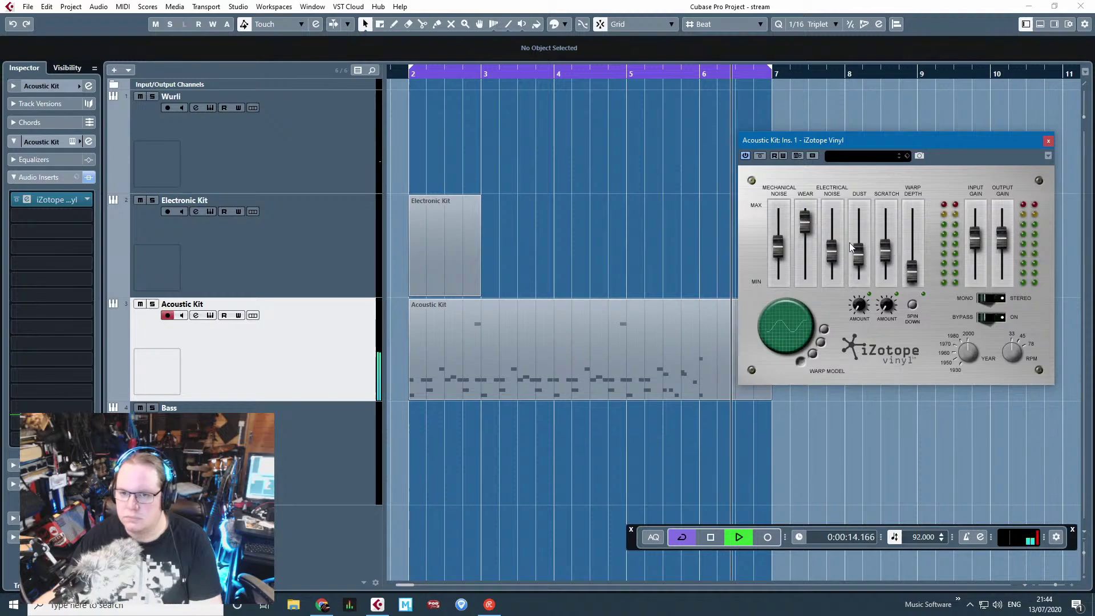
{"action": "left_click_drag", "start_coordinate": [858, 310], "coordinate": [889, 307]}
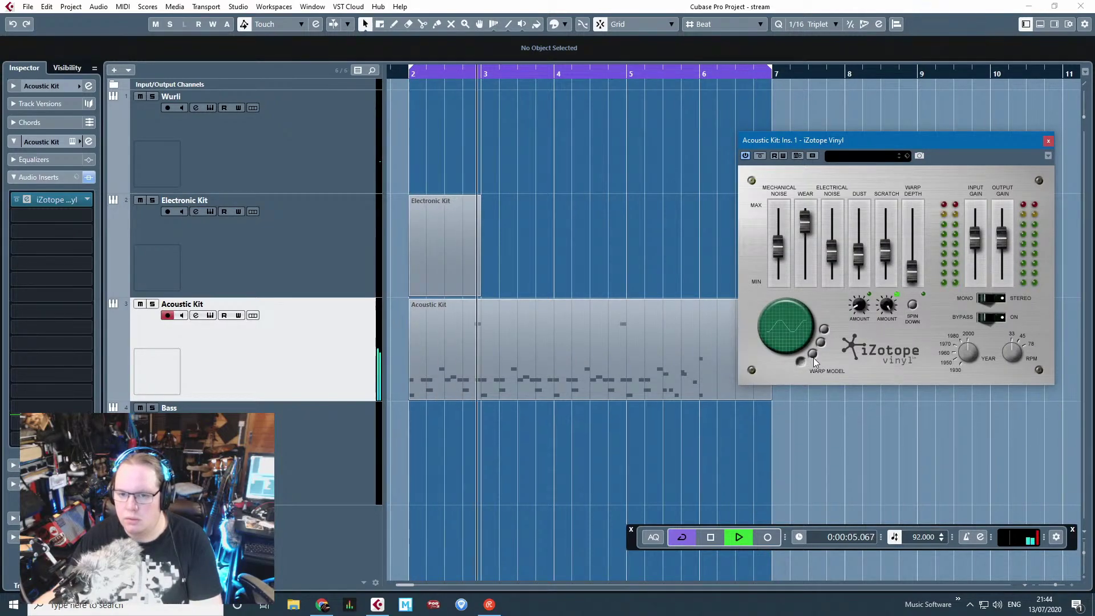
Step: Switch the warp model, set Warp Depth to about 32%, and pull Wear, Electrical Noise, Dust and Scratch down to minimum
{"action": "left_click_drag", "start_coordinate": [803, 245], "coordinate": [782, 258]}
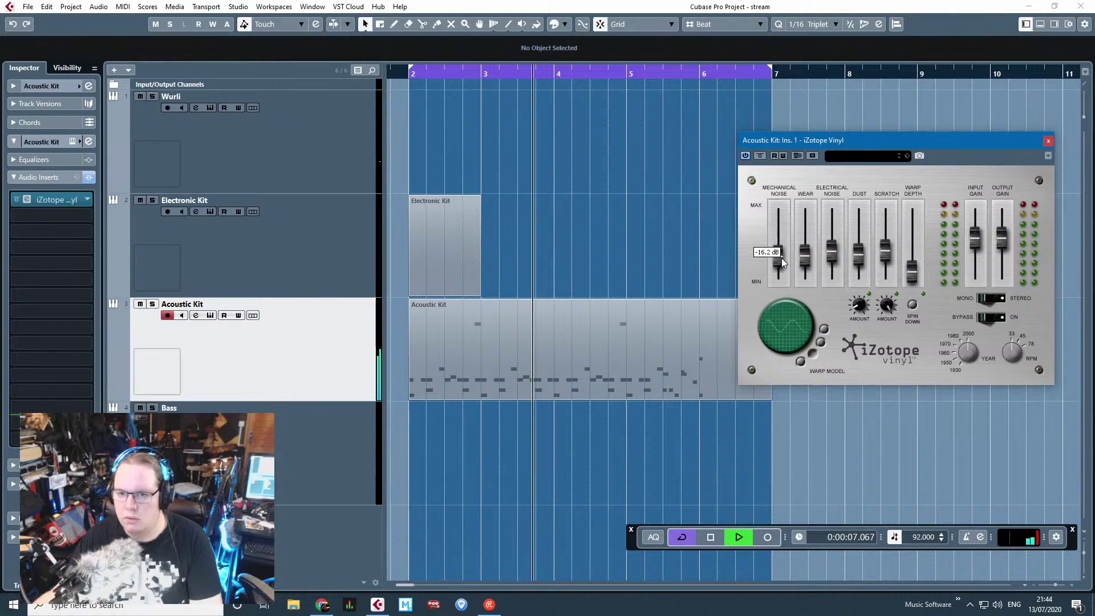
{"action": "left_click_drag", "start_coordinate": [886, 254], "coordinate": [920, 252]}
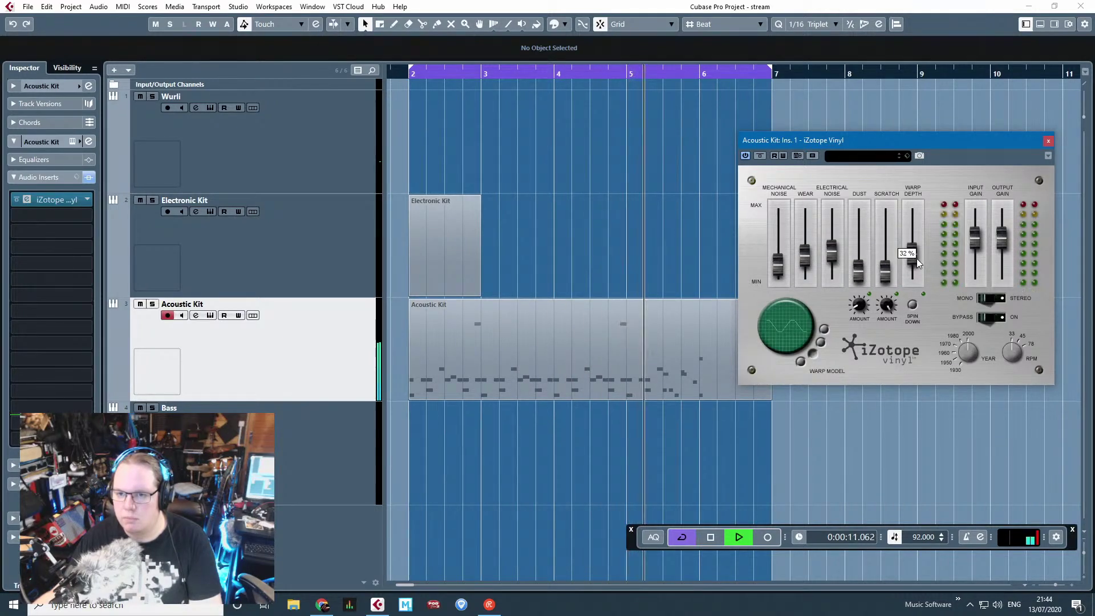
{"action": "left_click_drag", "start_coordinate": [836, 249], "coordinate": [777, 242]}
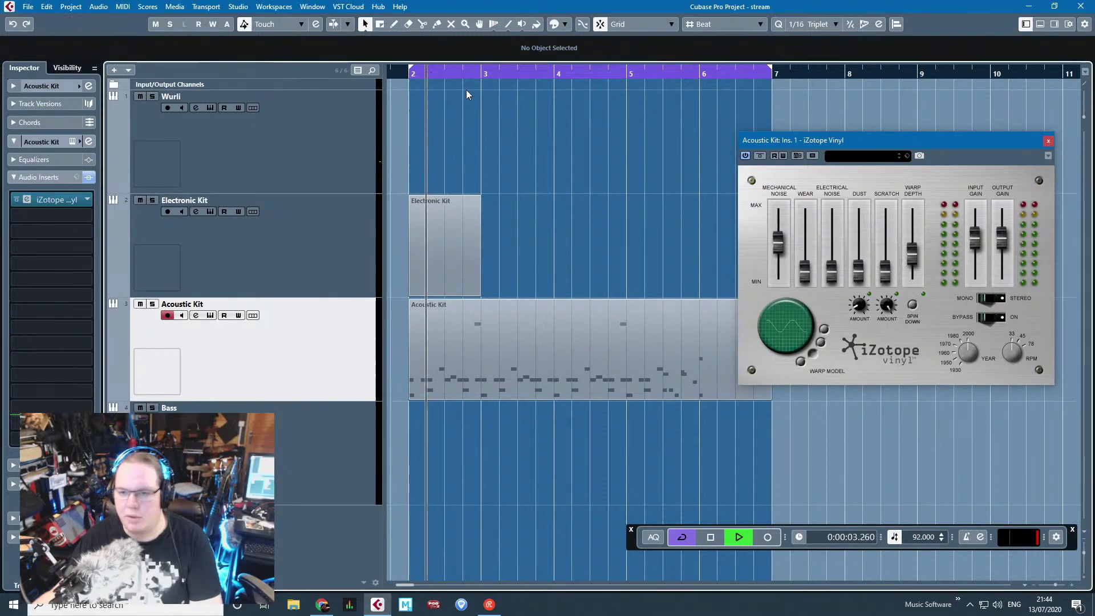
Step: Raise Scratch, Wear and Dust, set Electrical Noise to about -28.0 dB, compare against bypass, close the plug-in and stop playback
{"action": "left_click_drag", "start_coordinate": [886, 267], "coordinate": [892, 247]}
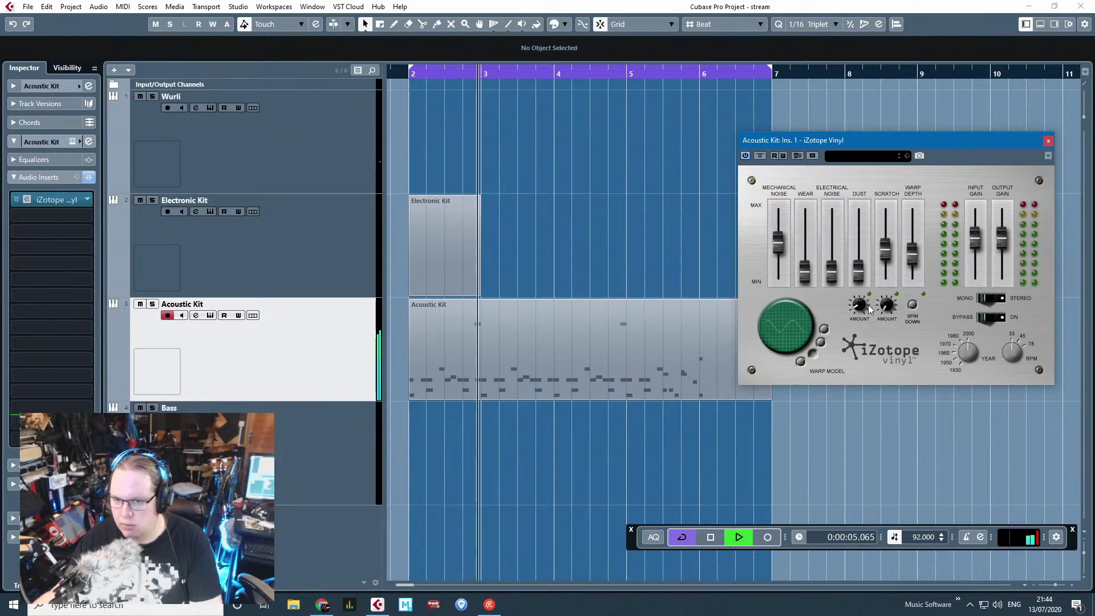
{"action": "left_click_drag", "start_coordinate": [777, 244], "coordinate": [807, 244]}
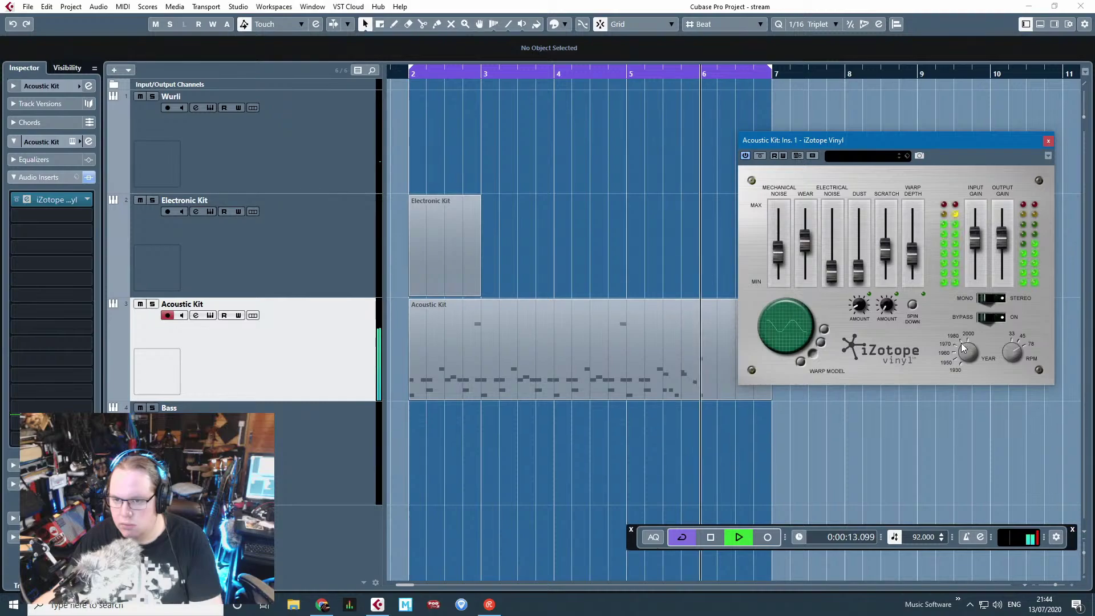
{"action": "left_click_drag", "start_coordinate": [848, 267], "coordinate": [855, 262]}
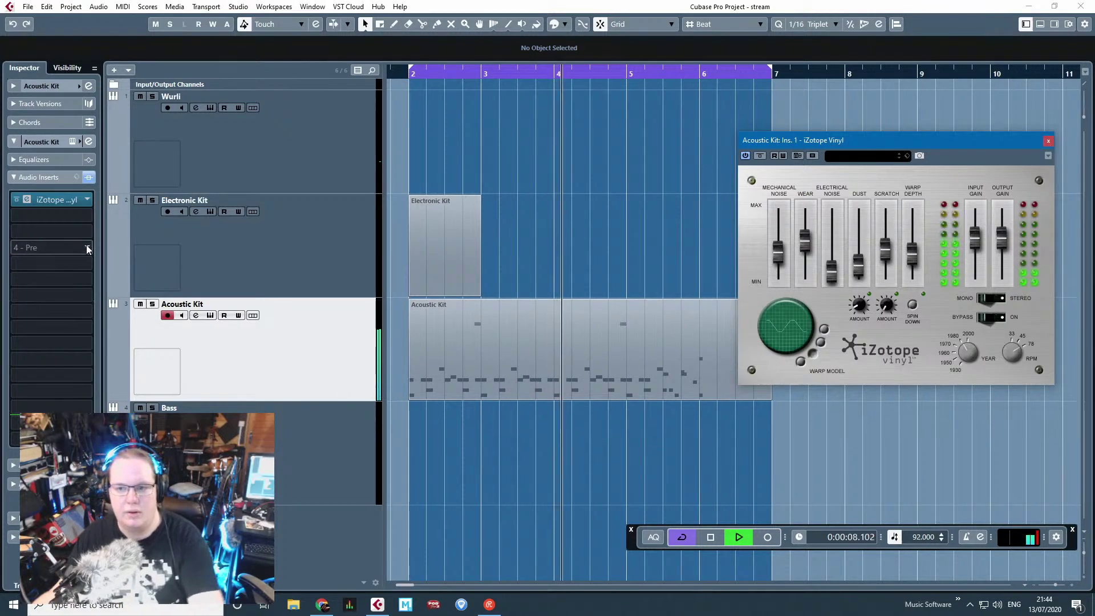
{"action": "left_click", "coordinate": [983, 317]}
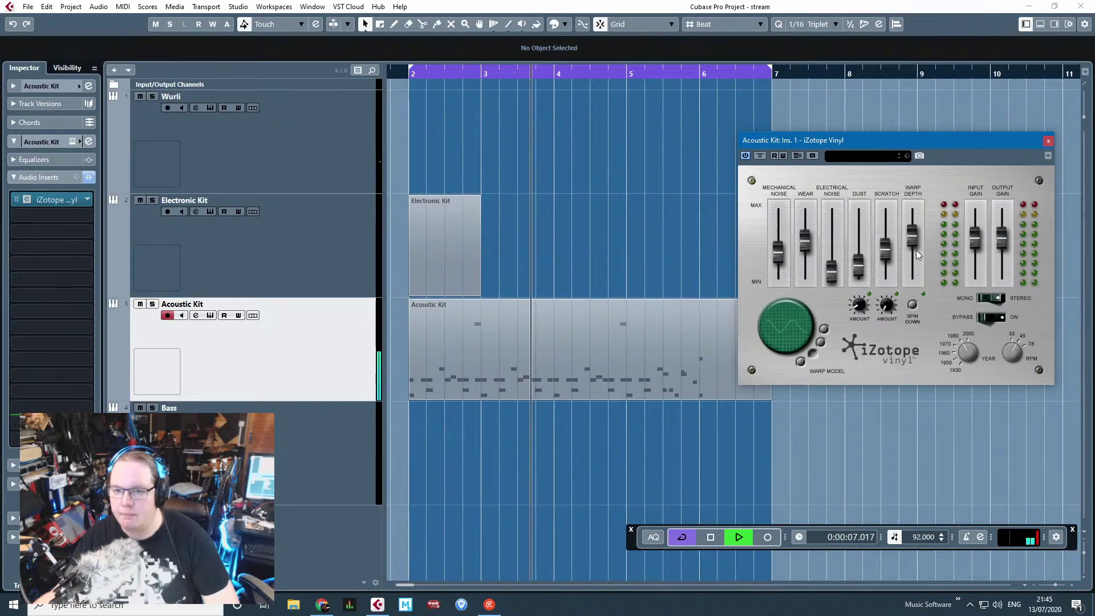
{"action": "mouse_move", "coordinate": [896, 245]}
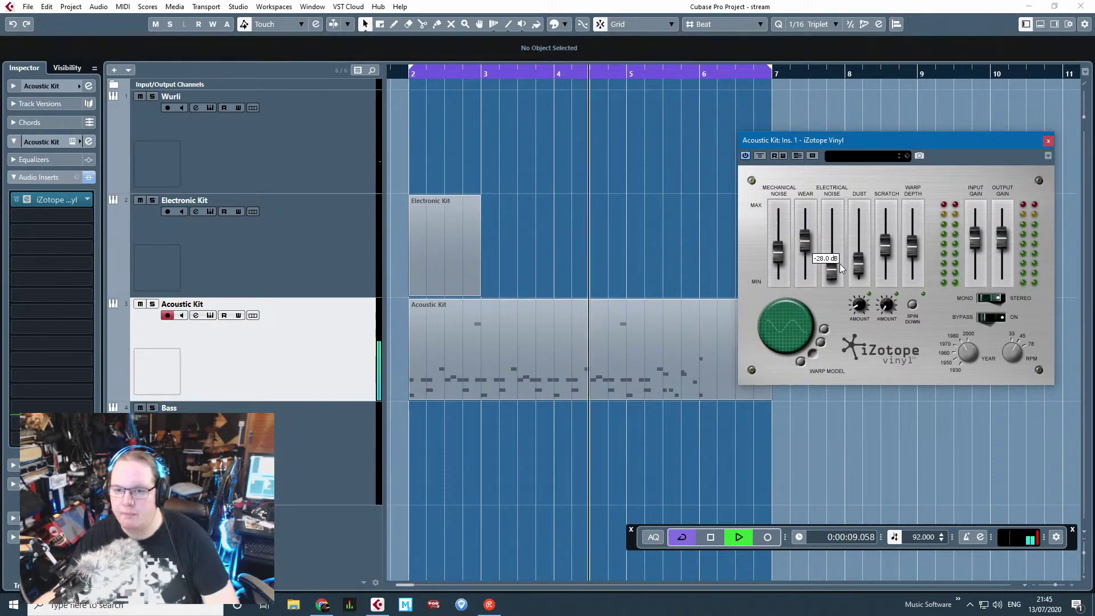
{"action": "left_click", "coordinate": [1048, 140]}
{"action": "key", "text": "space"}
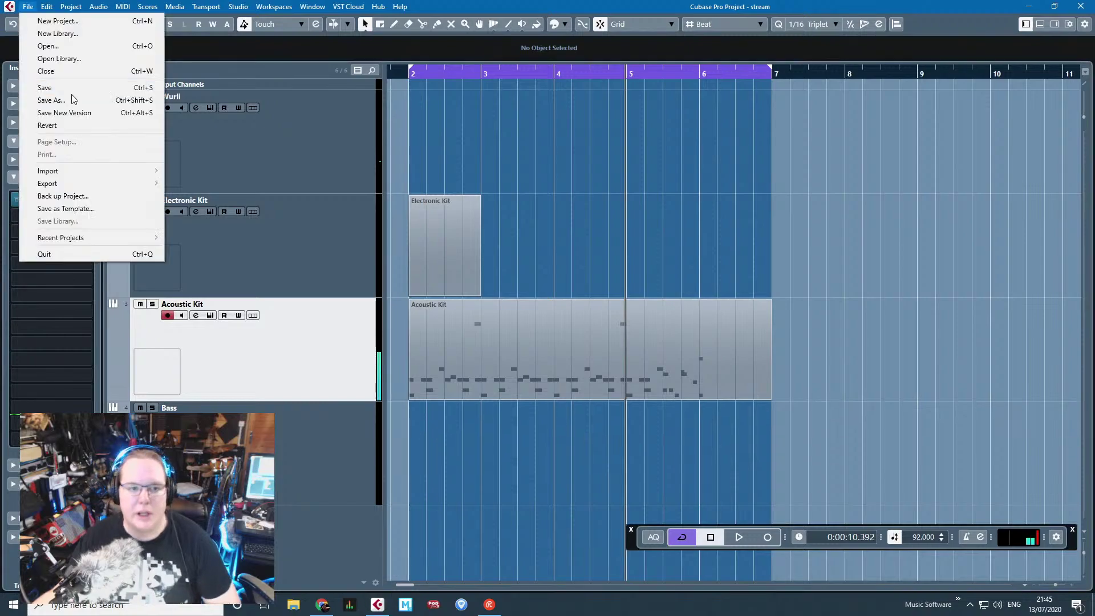
Step: Start an Export Audio Mixdown and set its file path to the project audio folder
{"action": "left_click", "coordinate": [28, 7]}
{"action": "mouse_move", "coordinate": [114, 183]}
{"action": "left_click", "coordinate": [237, 182]}
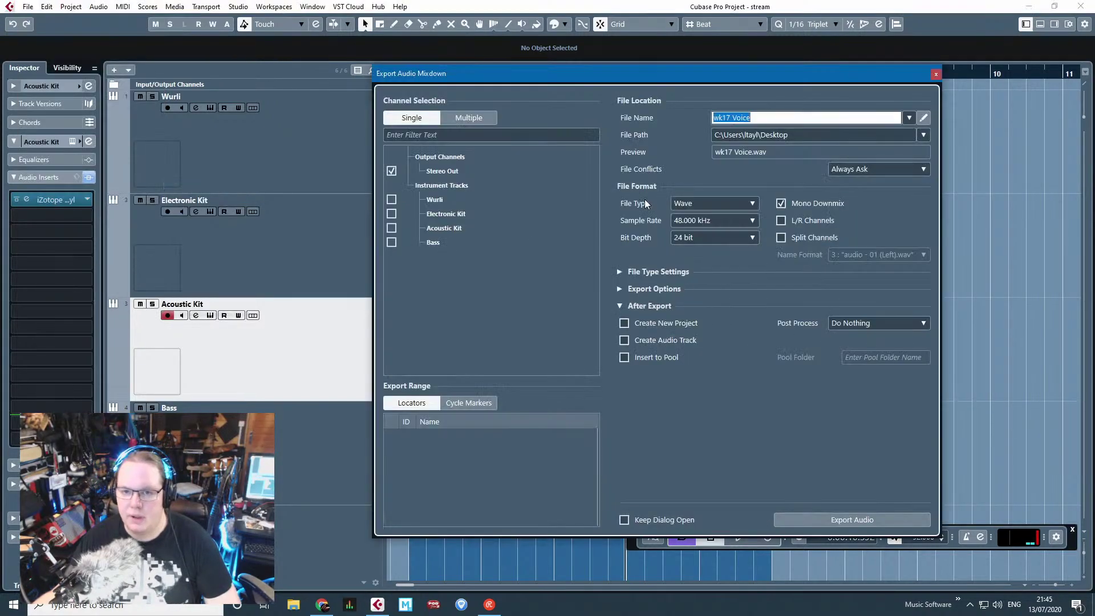
{"action": "left_click", "coordinate": [924, 135]}
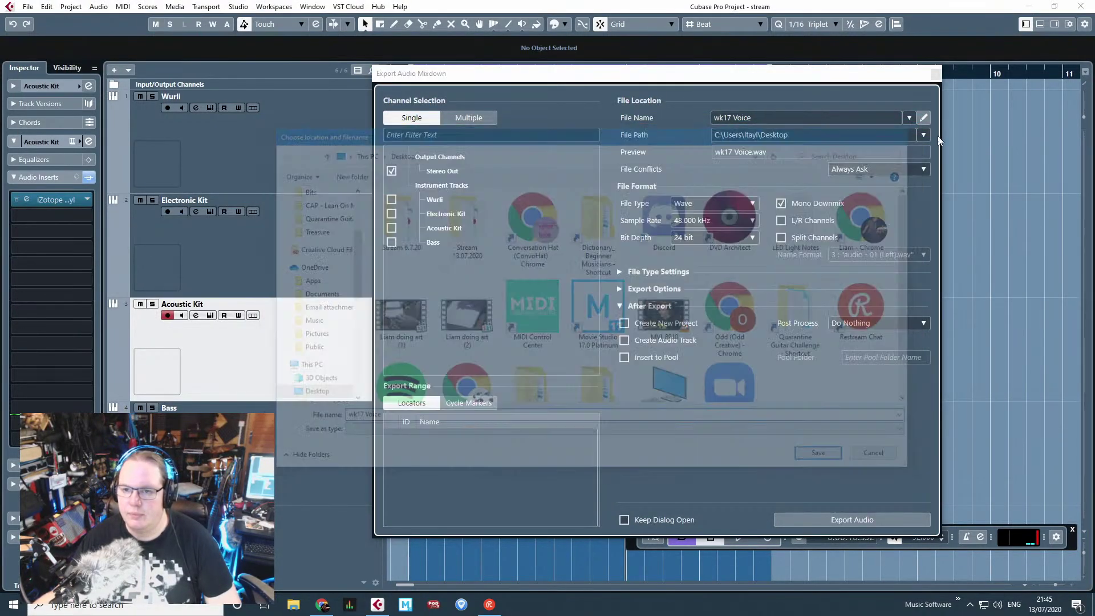
{"action": "left_click", "coordinate": [929, 135]}
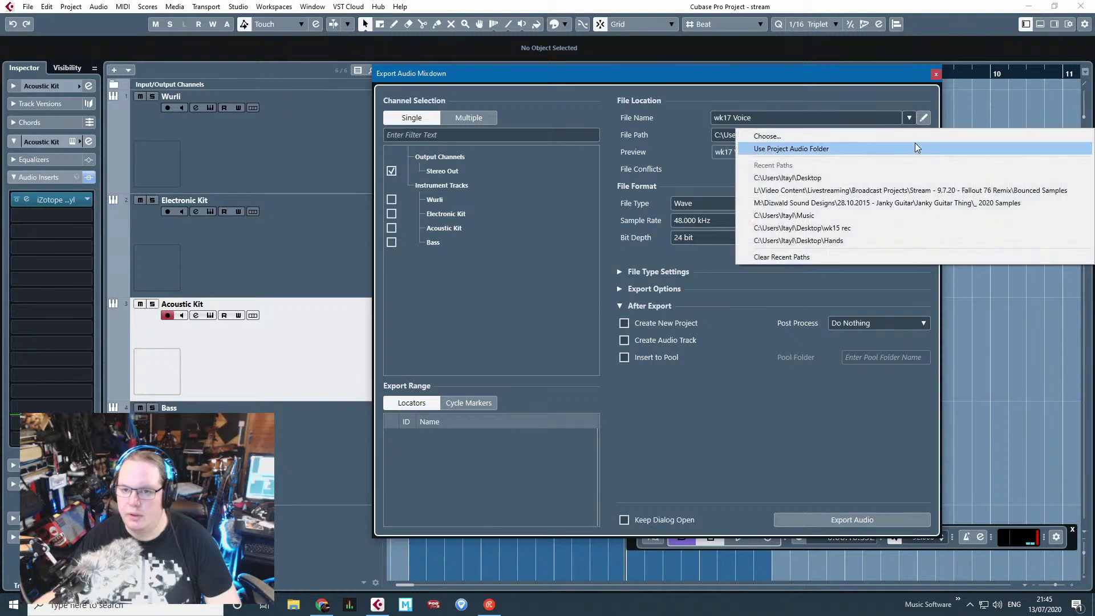
{"action": "left_click", "coordinate": [915, 144]}
Step: Name the mixdown Acoustic Kit Bounce, enable Create Audio Track and Insert to Pool, and export it
{"action": "left_click", "coordinate": [796, 119]}
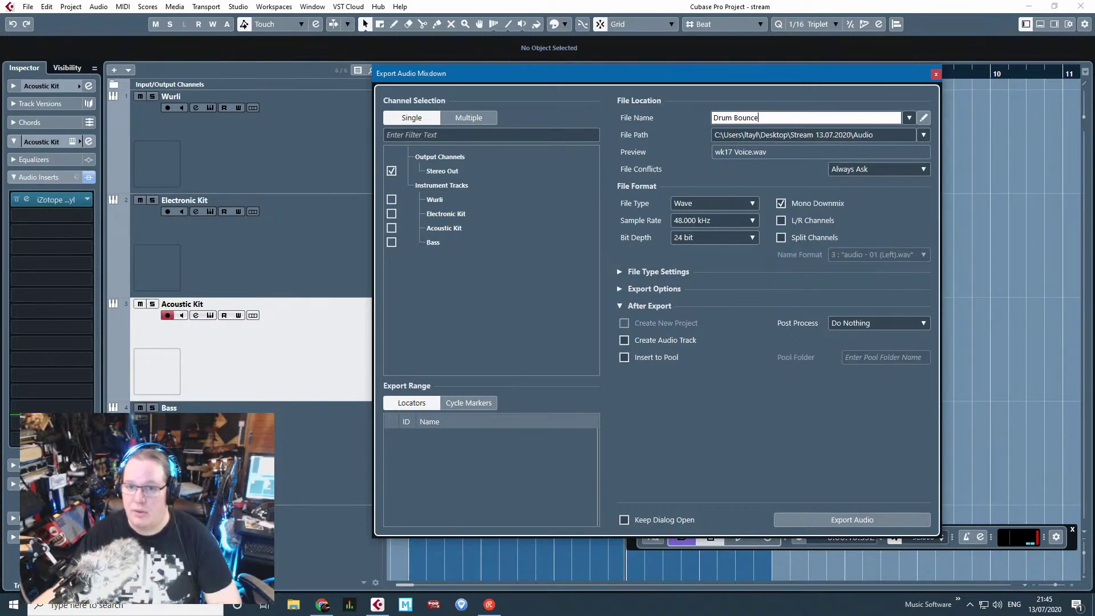
{"action": "key", "text": "Return"}
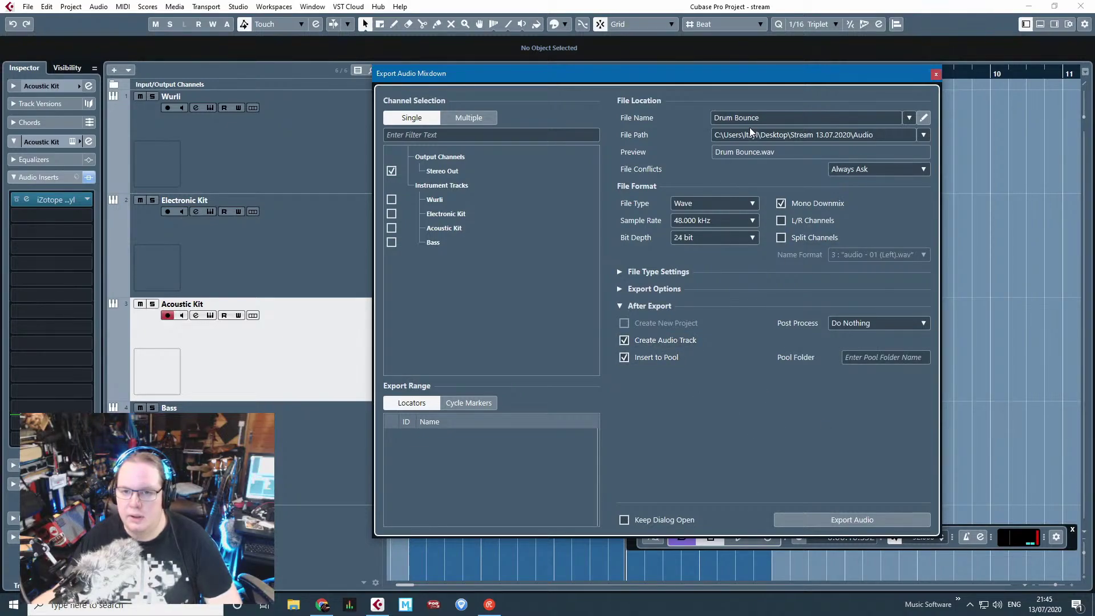
{"action": "left_click", "coordinate": [765, 119]}
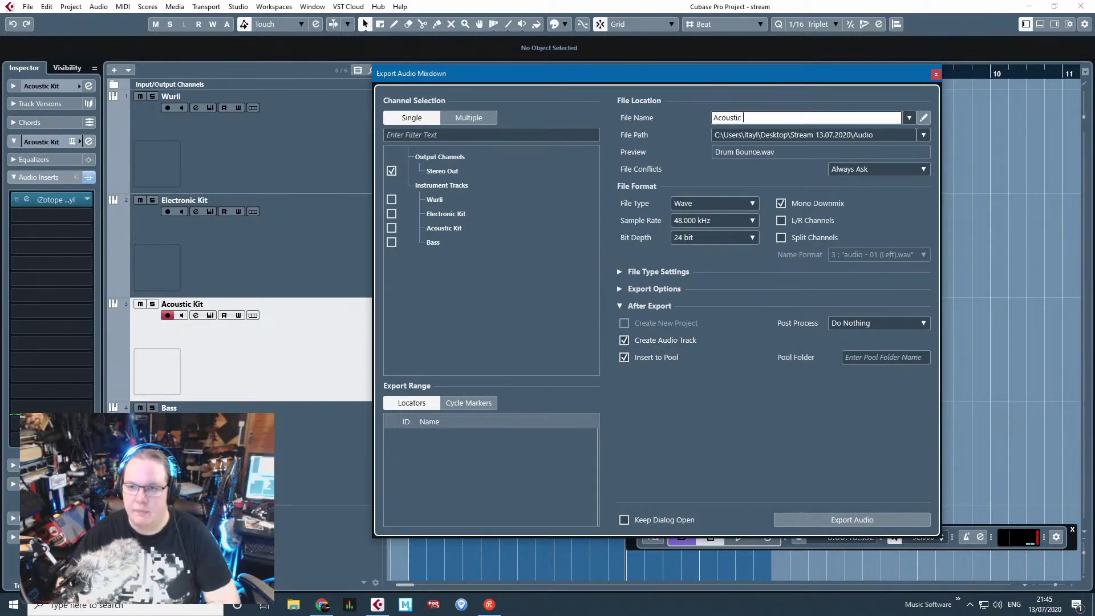
{"action": "type", "text": "Acoustic Kit Bounce"}
{"action": "key", "text": "Return"}
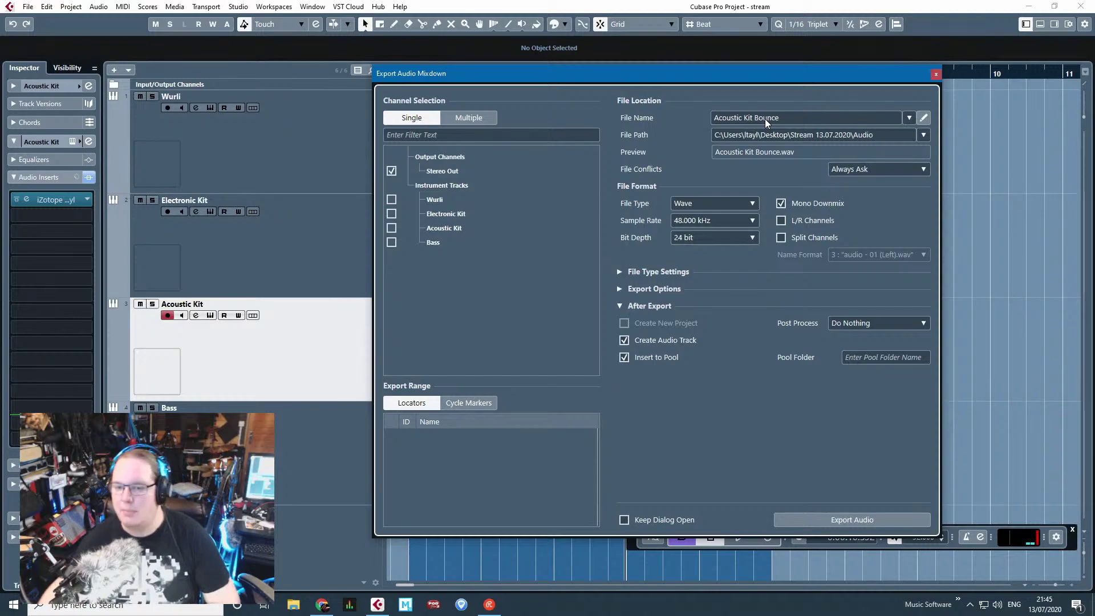
{"action": "left_click", "coordinate": [825, 520]}
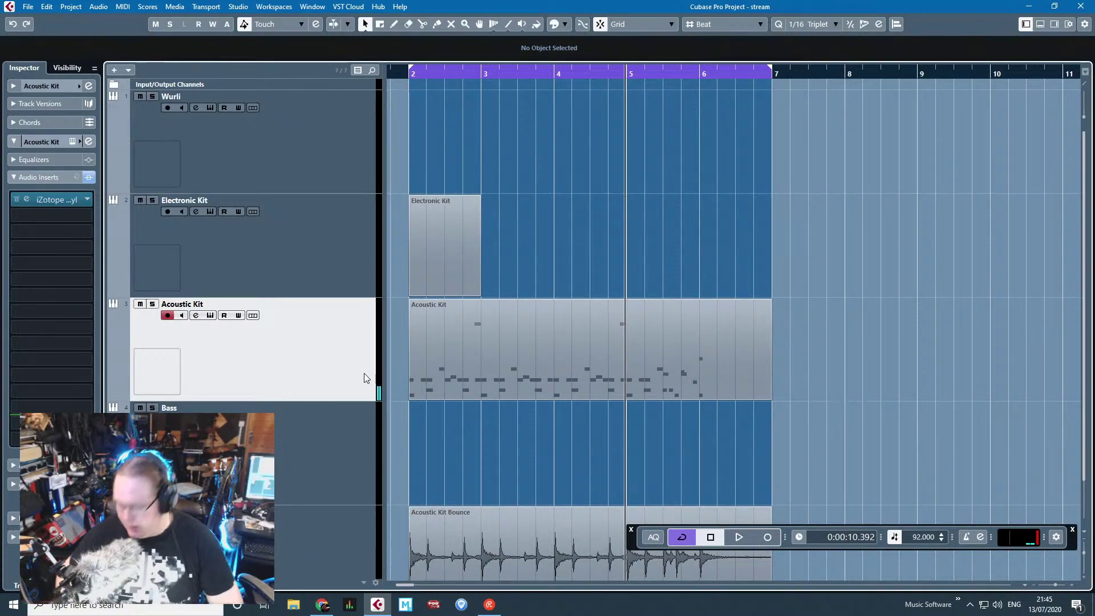
Step: Delete the original Acoustic Kit track, solo the Acoustic Kit Bounce track and play it
{"action": "key", "text": "Delete"}
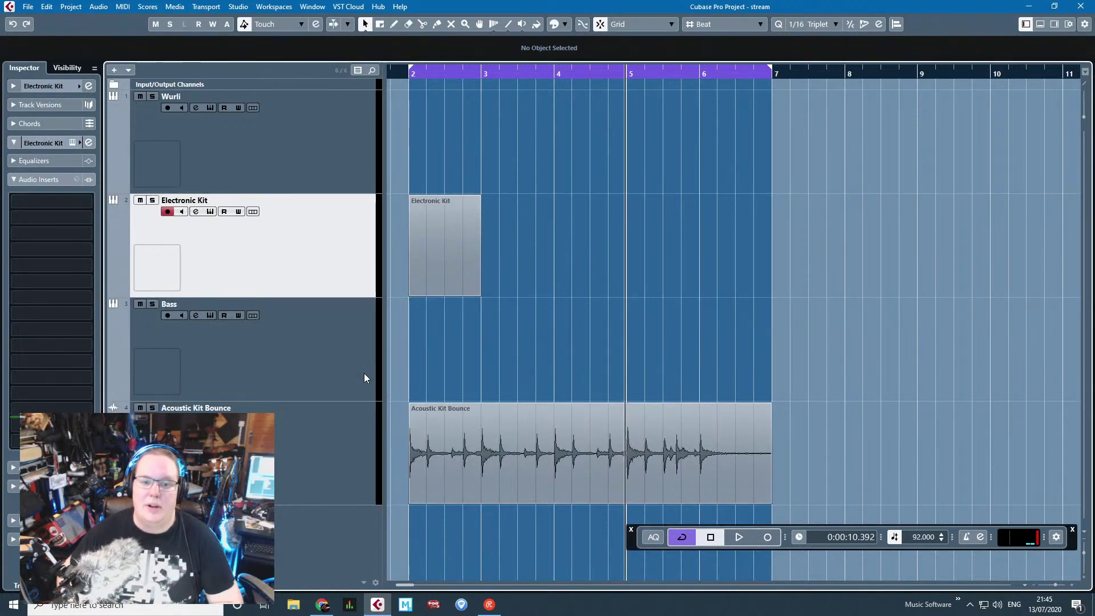
{"action": "left_click", "coordinate": [349, 478]}
{"action": "key", "text": "s"}
{"action": "scroll", "coordinate": [490, 409], "scroll_direction": "up", "scroll_amount": 1}
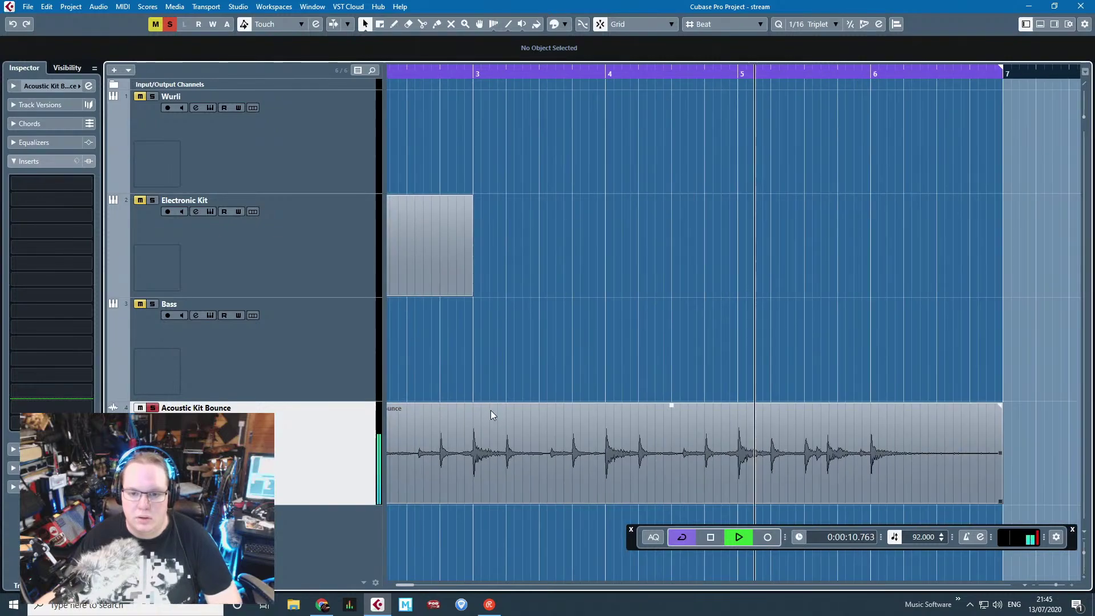
Step: Raise the Acoustic Kit Bounce clip's volume to 3.14 dB, stop playback, and add a 0.1.3.11 fade-out at its end
{"action": "left_click", "coordinate": [597, 426]}
{"action": "left_click_drag", "start_coordinate": [644, 405], "coordinate": [639, 360]}
{"action": "scroll", "coordinate": [460, 363], "scroll_direction": "up", "scroll_amount": 3}
{"action": "scroll", "coordinate": [460, 363], "scroll_direction": "down", "scroll_amount": 3}
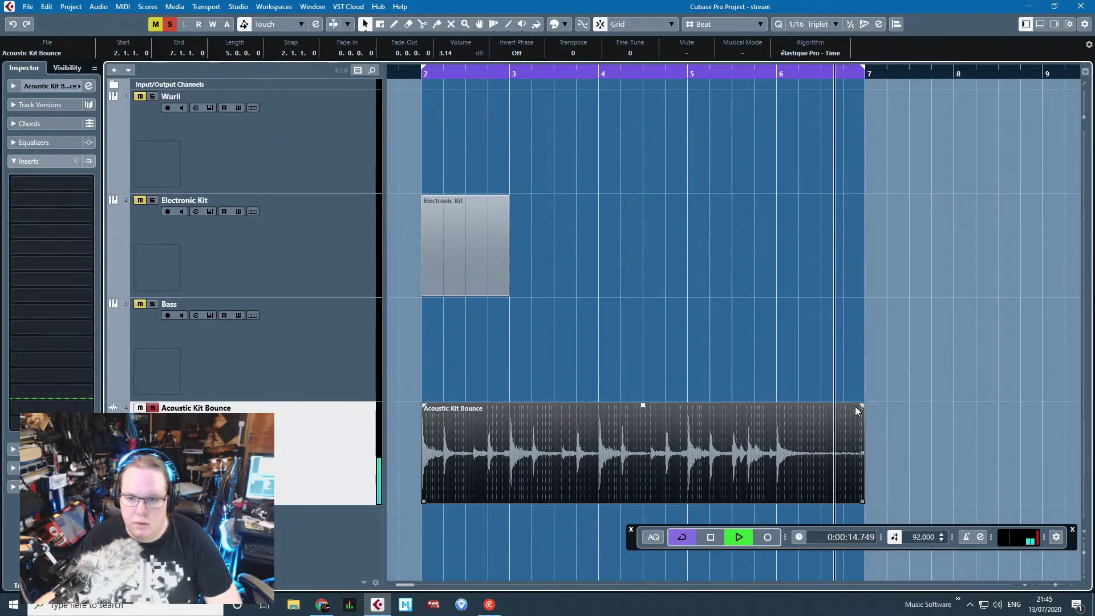
{"action": "key", "text": "space"}
{"action": "left_click_drag", "start_coordinate": [859, 406], "coordinate": [826, 406]}
{"action": "left_click", "coordinate": [672, 372]}
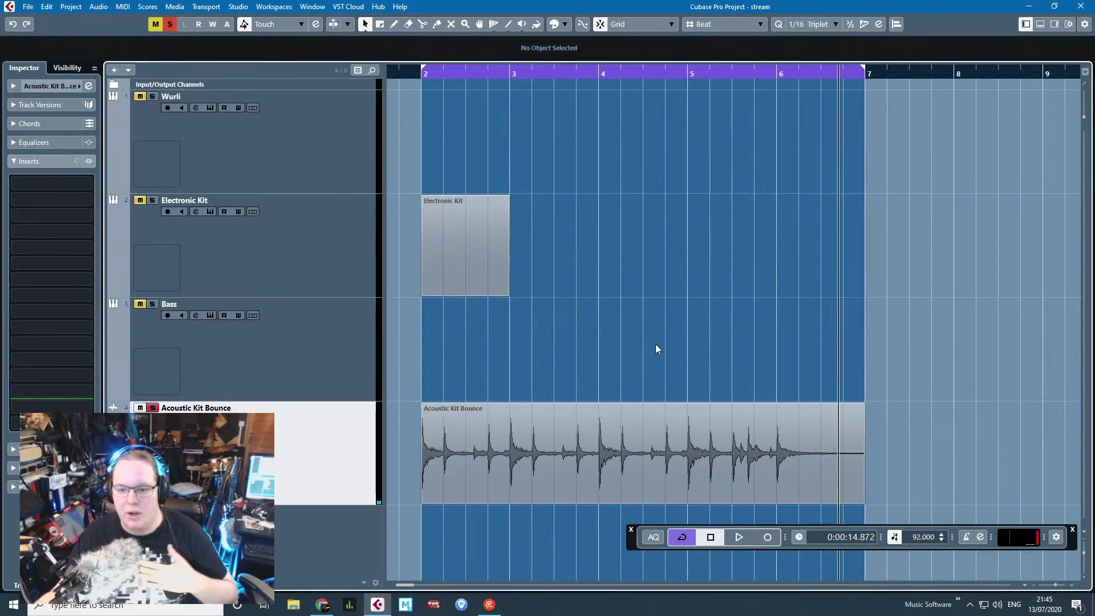
Step: Split the Acoustic Kit Bounce clip at 4.1.1.0 and return to the Object Selection tool
{"action": "left_click", "coordinate": [436, 464]}
{"action": "scroll", "coordinate": [436, 464], "scroll_direction": "up", "scroll_amount": 3}
{"action": "scroll", "coordinate": [662, 494], "scroll_direction": "down", "scroll_amount": 2}
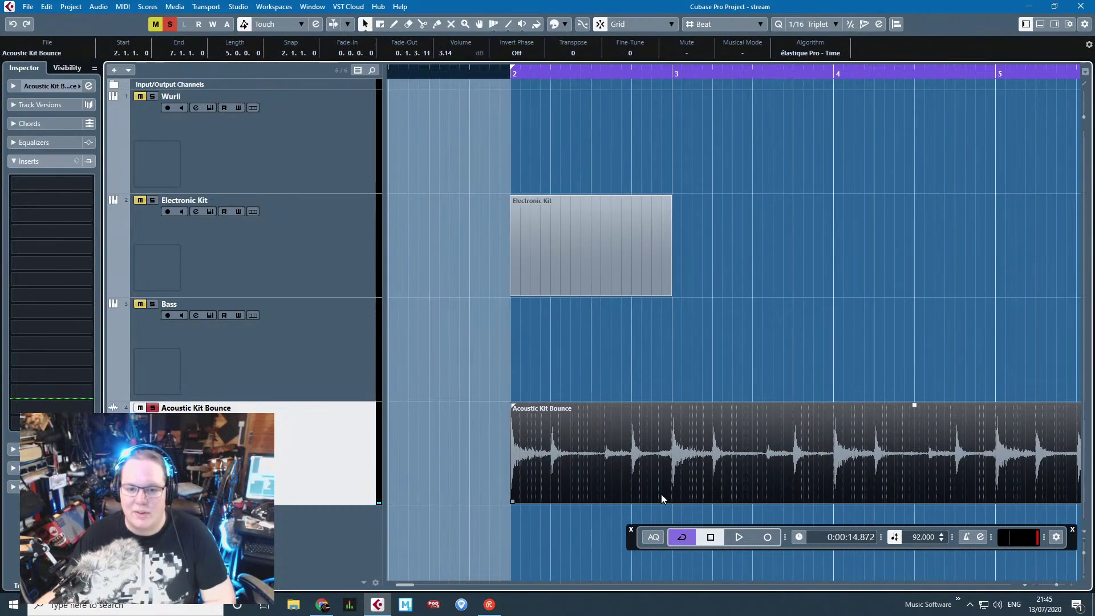
{"action": "key", "text": "3"}
{"action": "left_click", "coordinate": [848, 495]}
{"action": "key", "text": "g"}
{"action": "key", "text": "g"}
{"action": "key", "text": "1"}
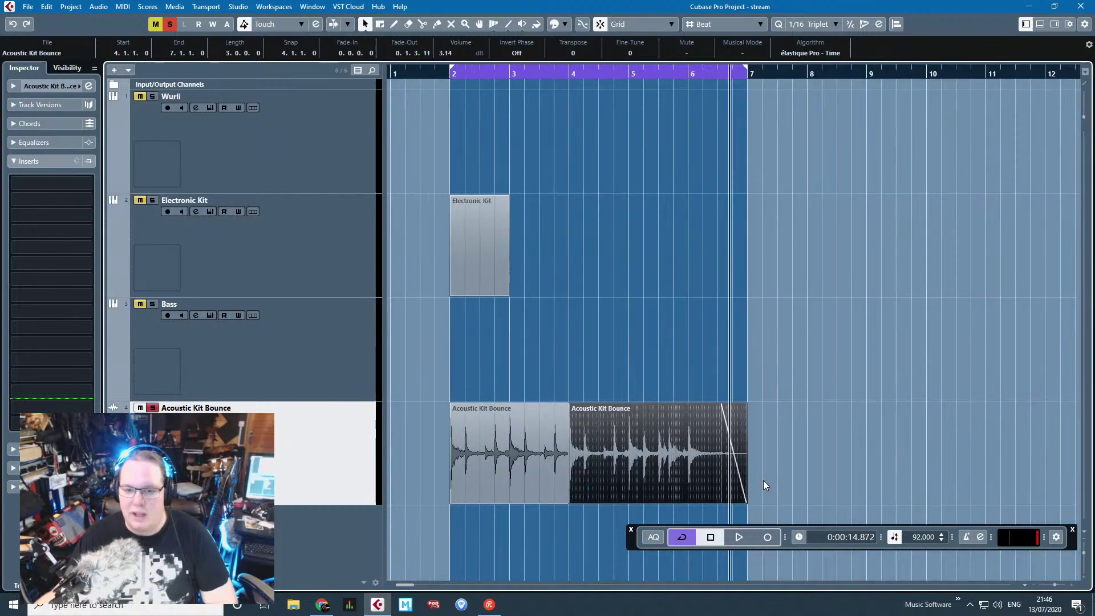
Step: Move the second Acoustic Kit Bounce clip to 9.1.1.0, play the two-bar clip left at bar 2, and stop playback
{"action": "left_click_drag", "start_coordinate": [661, 450], "coordinate": [945, 443]}
{"action": "key", "text": "KP_1"}
{"action": "key", "text": "space"}
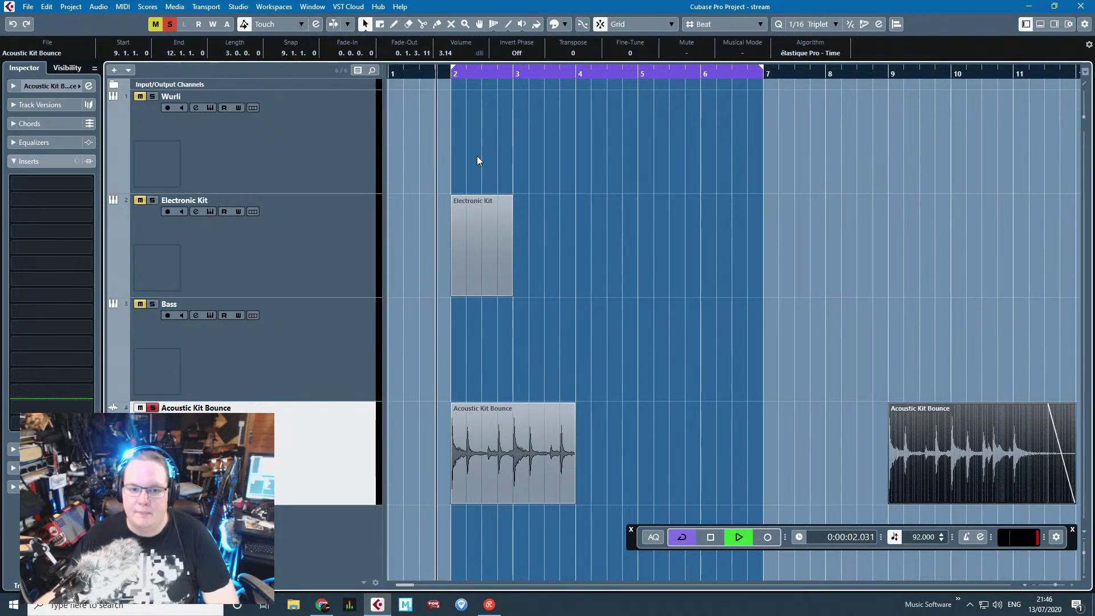
{"action": "scroll", "coordinate": [490, 249], "scroll_direction": "up", "scroll_amount": 4}
{"action": "scroll", "coordinate": [490, 244], "scroll_direction": "down", "scroll_amount": 3}
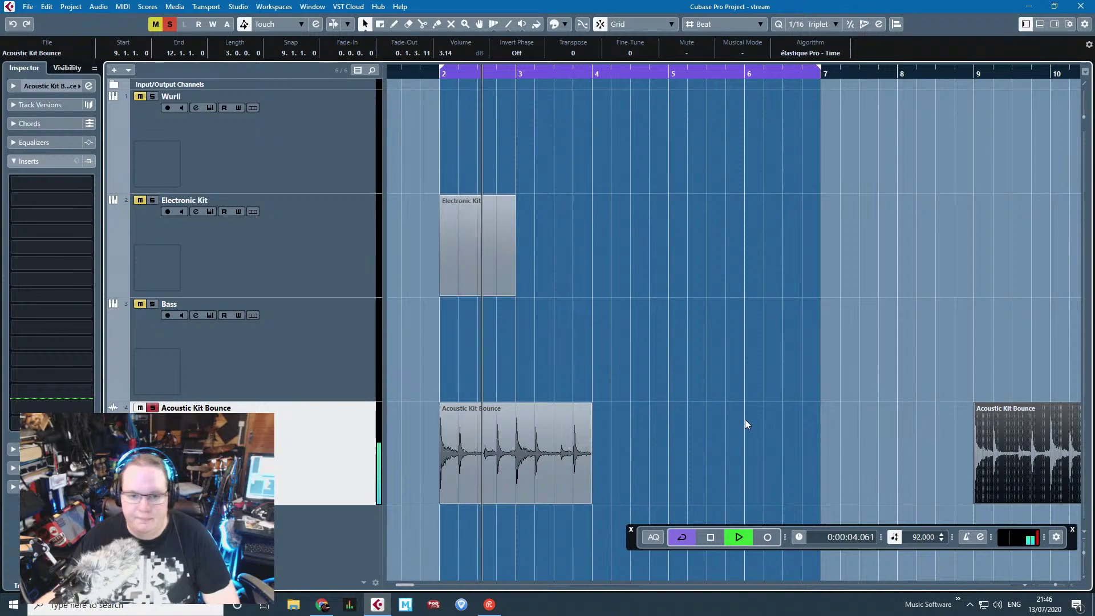
{"action": "scroll", "coordinate": [498, 416], "scroll_direction": "up", "scroll_amount": 3}
{"action": "scroll", "coordinate": [543, 460], "scroll_direction": "down", "scroll_amount": 2}
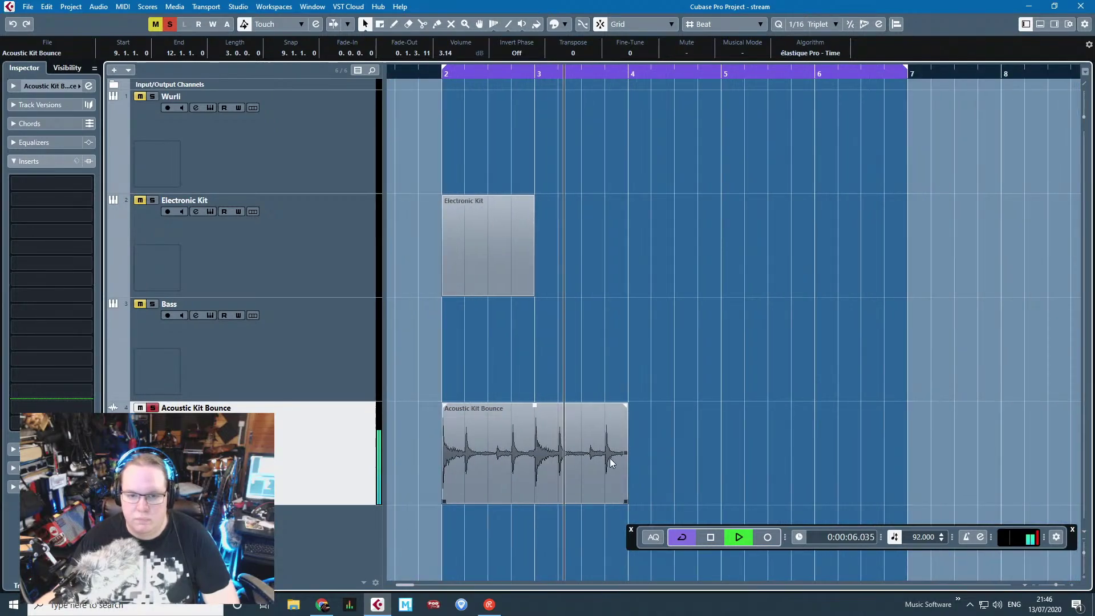
{"action": "scroll", "coordinate": [579, 491], "scroll_direction": "up", "scroll_amount": 4}
{"action": "scroll", "coordinate": [580, 492], "scroll_direction": "down", "scroll_amount": 3}
{"action": "key", "text": "space"}
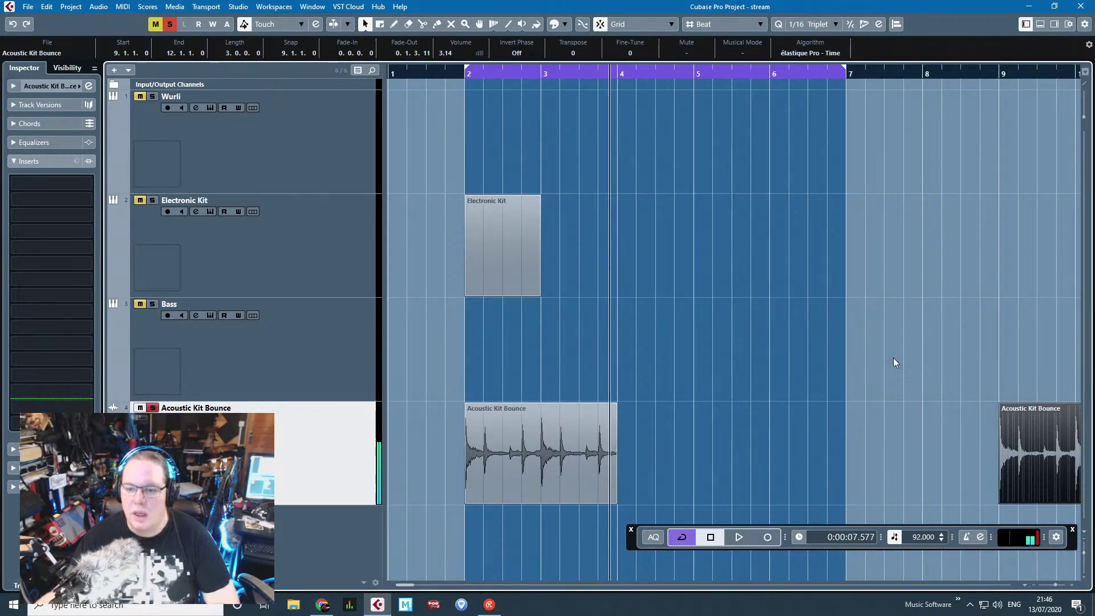
Step: Set the tempo to 125 BPM, time-stretch the first clip to end at 4.1.1.0, loop bars 2 to 4, and audition it
{"action": "left_click_drag", "start_coordinate": [923, 536], "coordinate": [928, 478]}
{"action": "left_click", "coordinate": [644, 456]}
{"action": "key", "text": "1"}
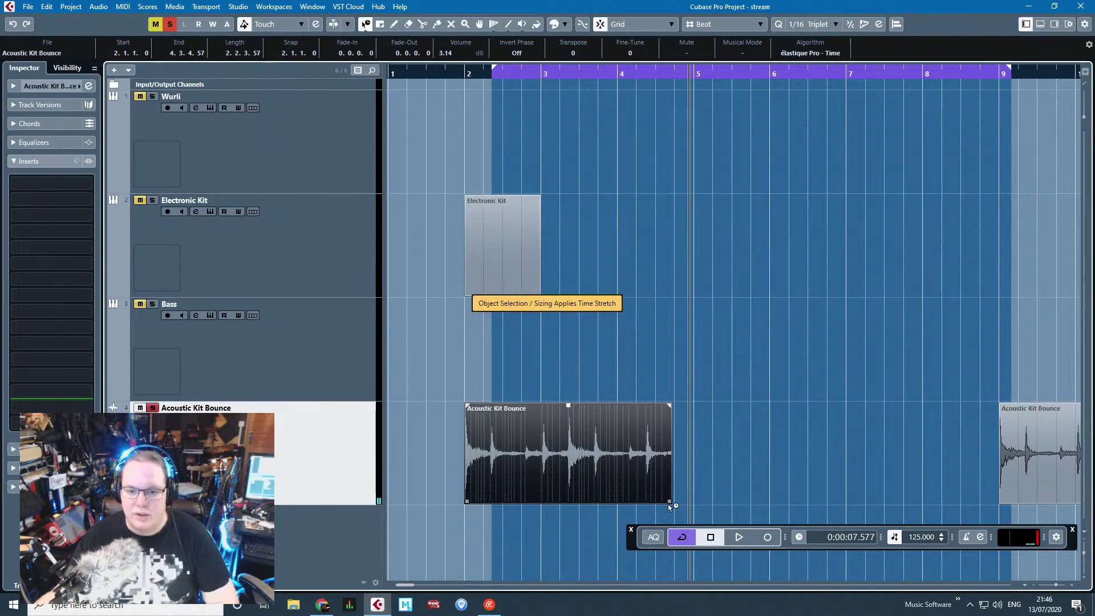
{"action": "left_click_drag", "start_coordinate": [669, 502], "coordinate": [622, 503]}
{"action": "left_click_drag", "start_coordinate": [467, 61], "coordinate": [617, 64]}
{"action": "key", "text": "space"}
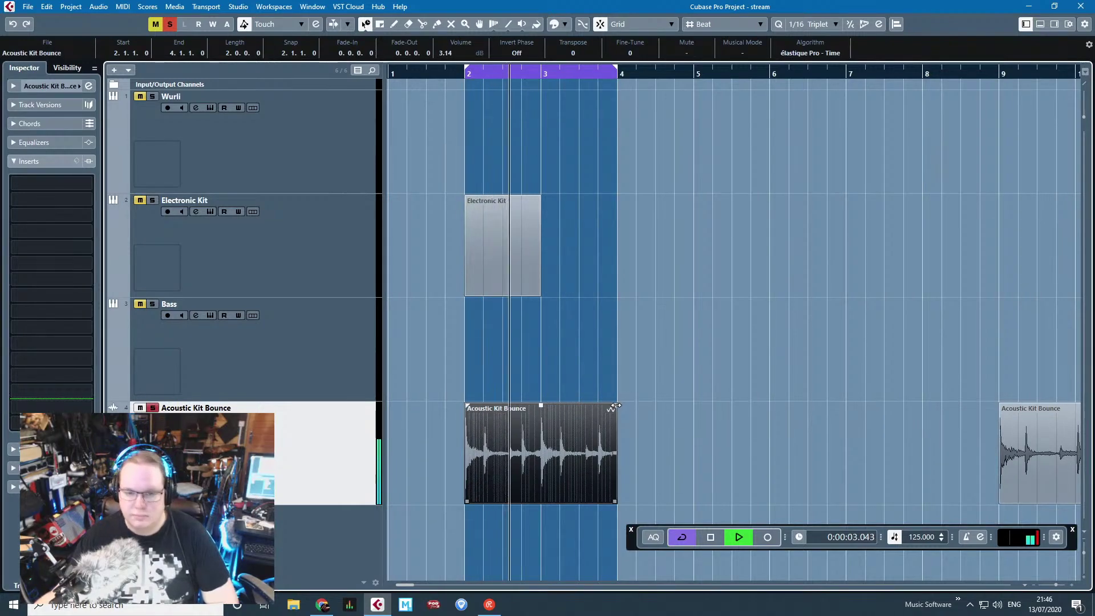
{"action": "key", "text": "space"}
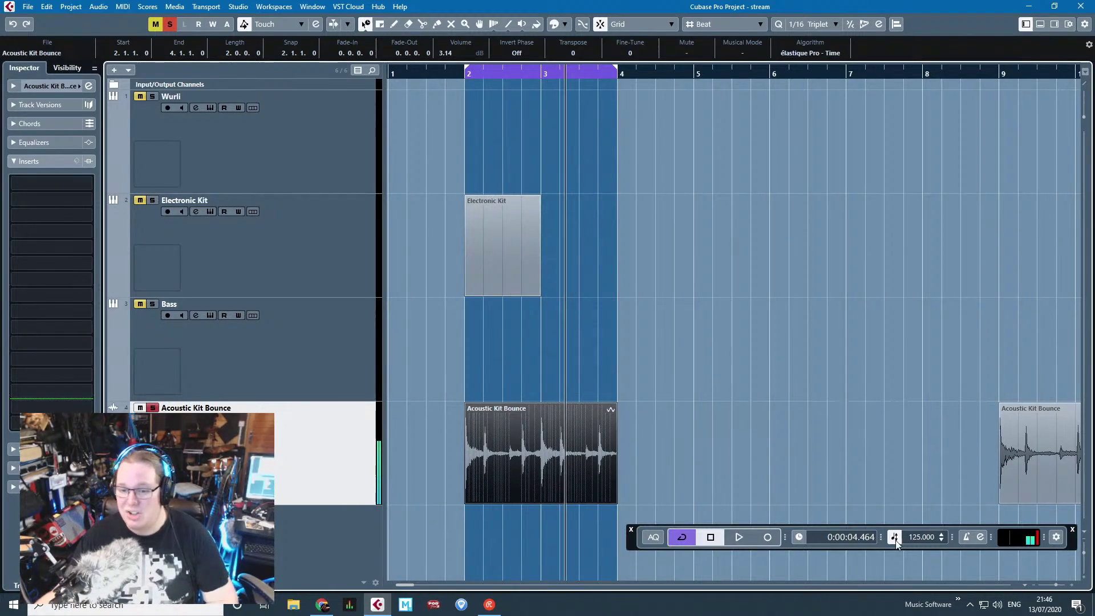
Step: Set the project tempo to 78 BPM
{"action": "scroll", "coordinate": [921, 541], "scroll_direction": "down", "scroll_amount": 20}
{"action": "scroll", "coordinate": [923, 538], "scroll_direction": "down", "scroll_amount": 16}
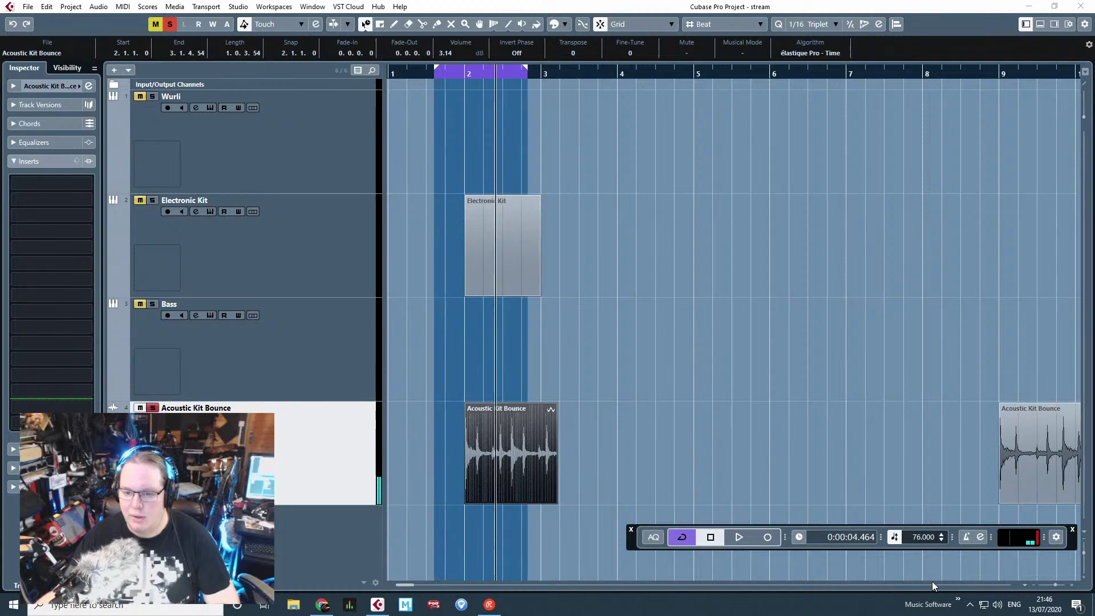
{"action": "left_click_drag", "start_coordinate": [931, 574], "coordinate": [932, 578]}
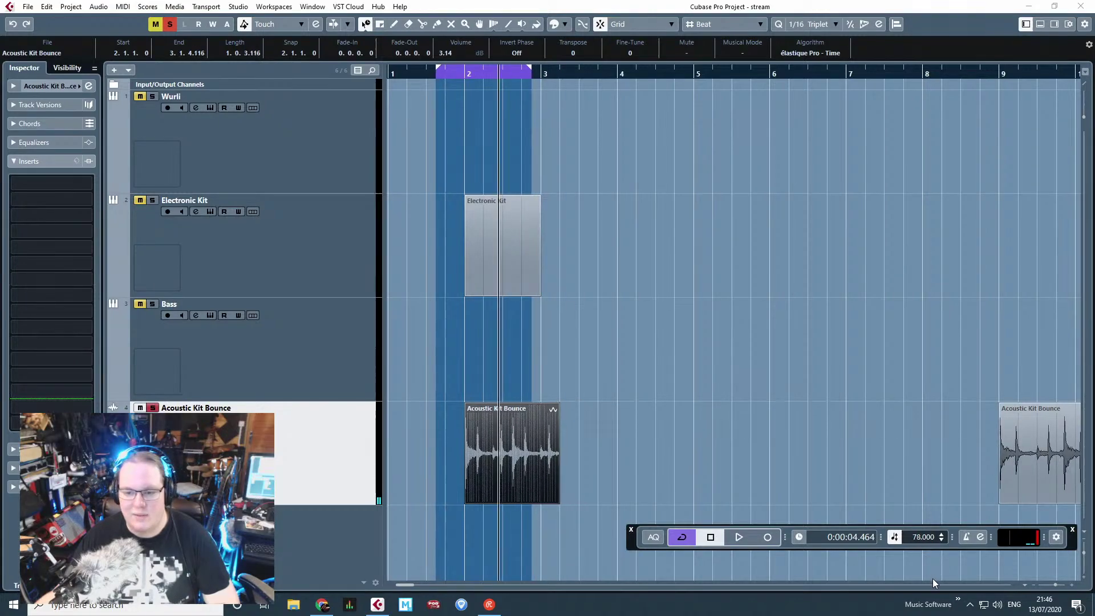
Step: Time-stretch the first Acoustic Kit Bounce clip to end at bar 3, loop that single bar, and audition it
{"action": "mouse_move", "coordinate": [519, 459]}
{"action": "left_mouse_down"}
{"action": "mouse_move", "coordinate": [616, 473]}
{"action": "mouse_move", "coordinate": [523, 476]}
{"action": "left_mouse_up"}
{"action": "scroll", "coordinate": [540, 494], "scroll_direction": "up", "scroll_amount": 1}
{"action": "left_click_drag", "start_coordinate": [562, 505], "coordinate": [540, 505]}
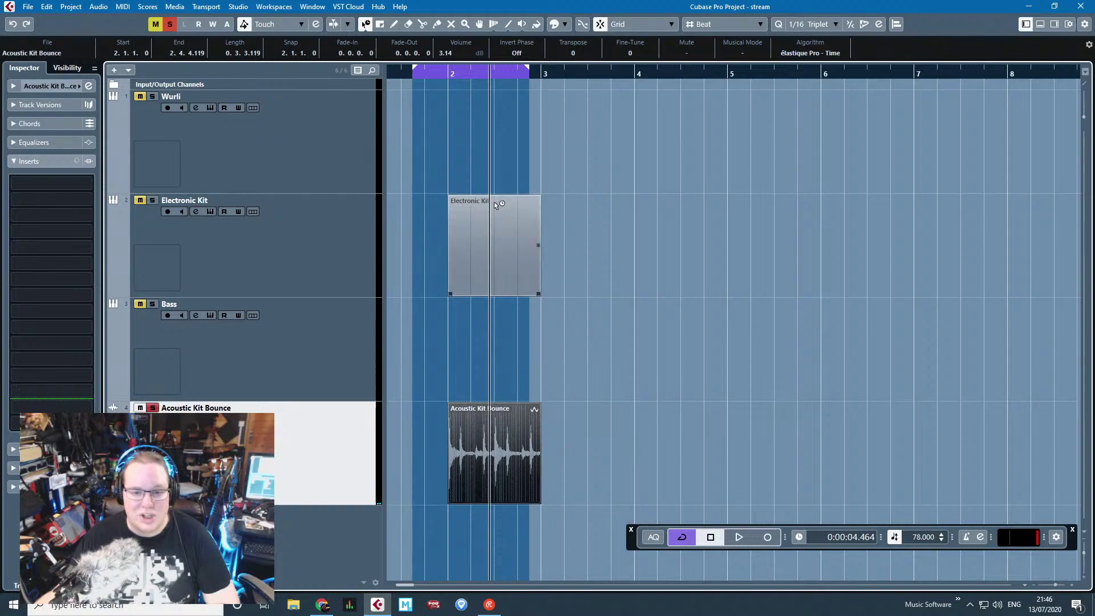
{"action": "left_click", "coordinate": [451, 70]}
{"action": "key", "text": "p"}
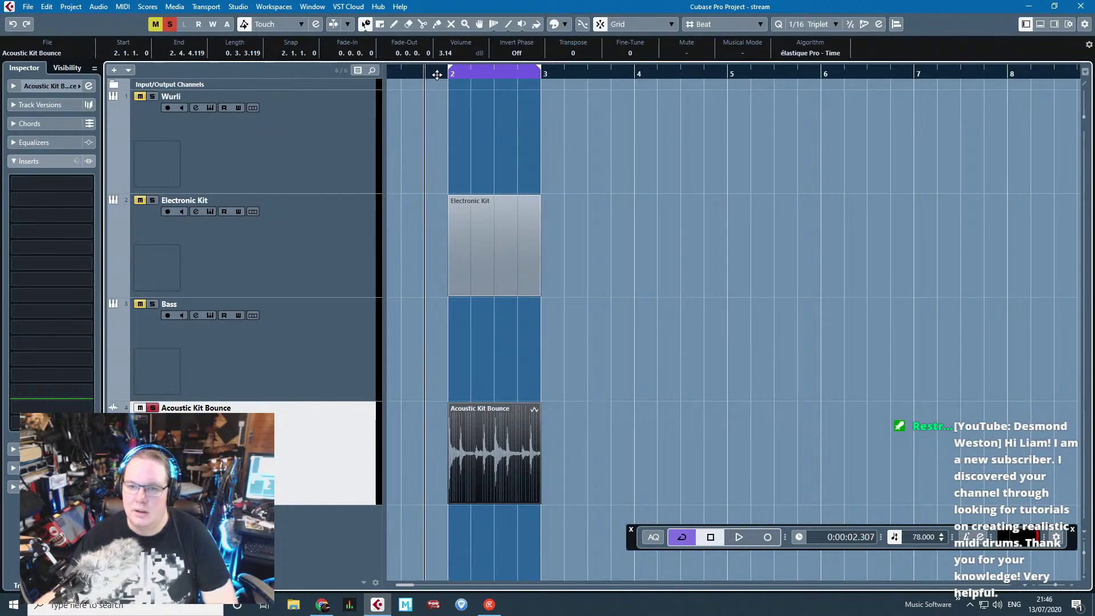
{"action": "key", "text": "space"}
{"action": "scroll", "coordinate": [464, 177], "scroll_direction": "up", "scroll_amount": 1}
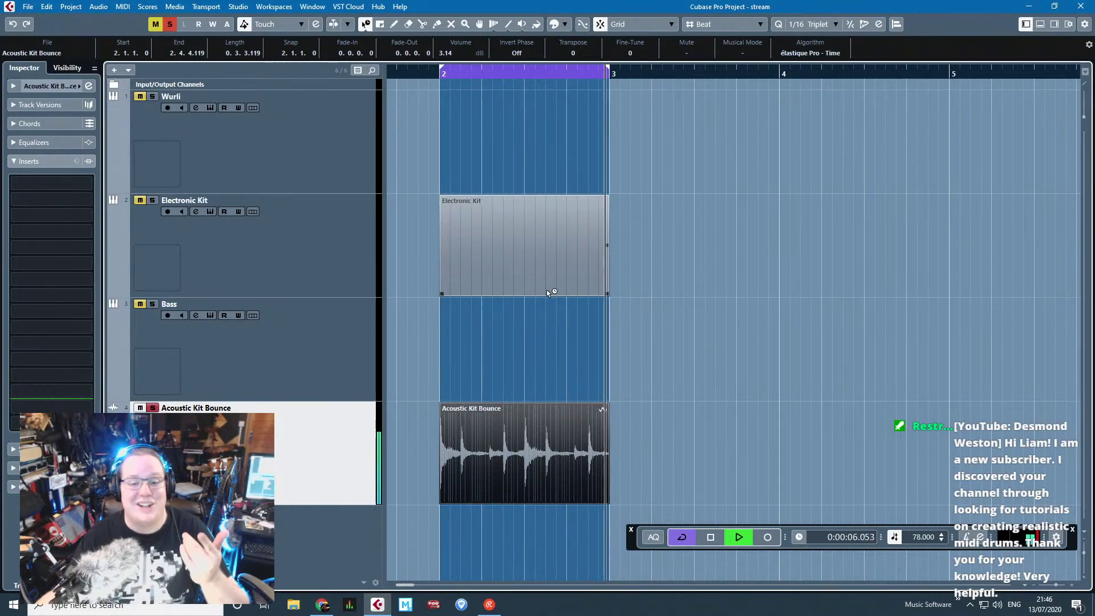
{"action": "scroll", "coordinate": [510, 363], "scroll_direction": "down", "scroll_amount": 1}
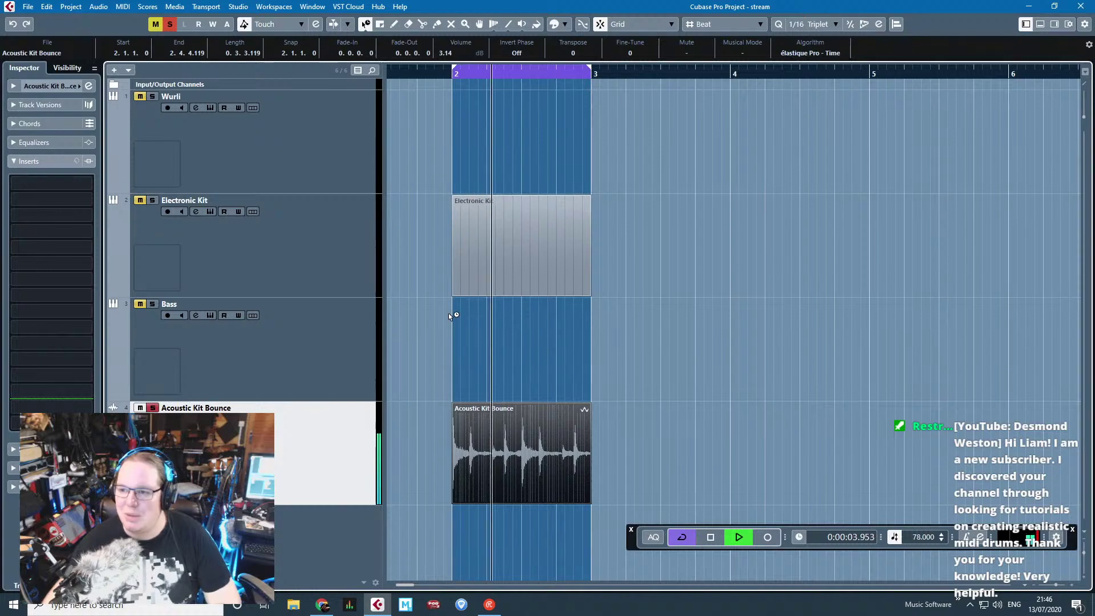
{"action": "key", "text": "space"}
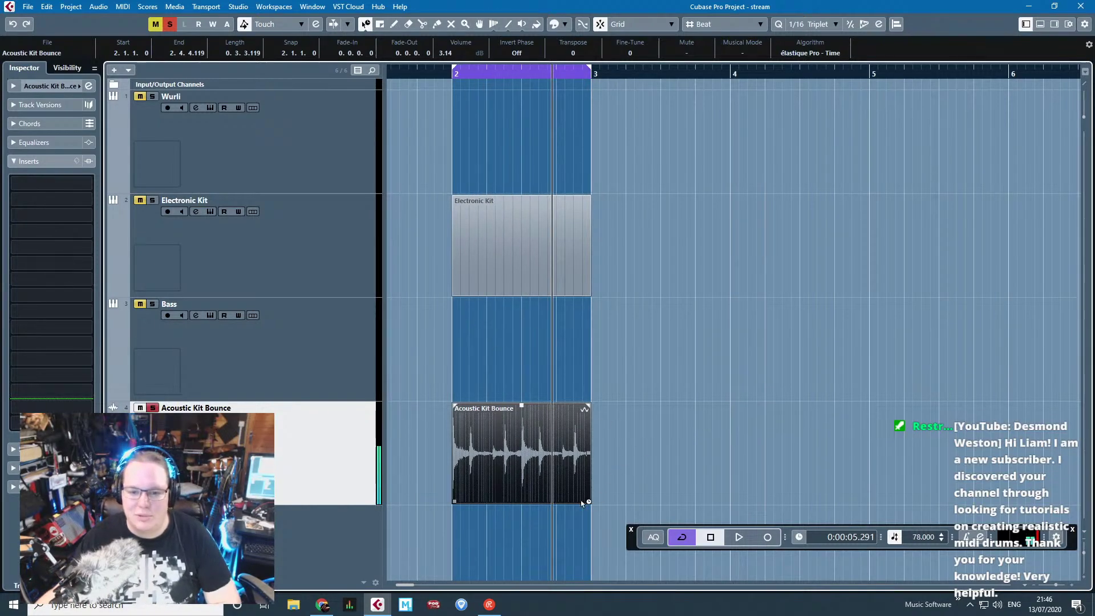
Step: Time-stretch the first Acoustic Kit Bounce clip to end at 4.1.1.0 and extend the cycle range to bar 4
{"action": "left_click_drag", "start_coordinate": [586, 502], "coordinate": [731, 500]}
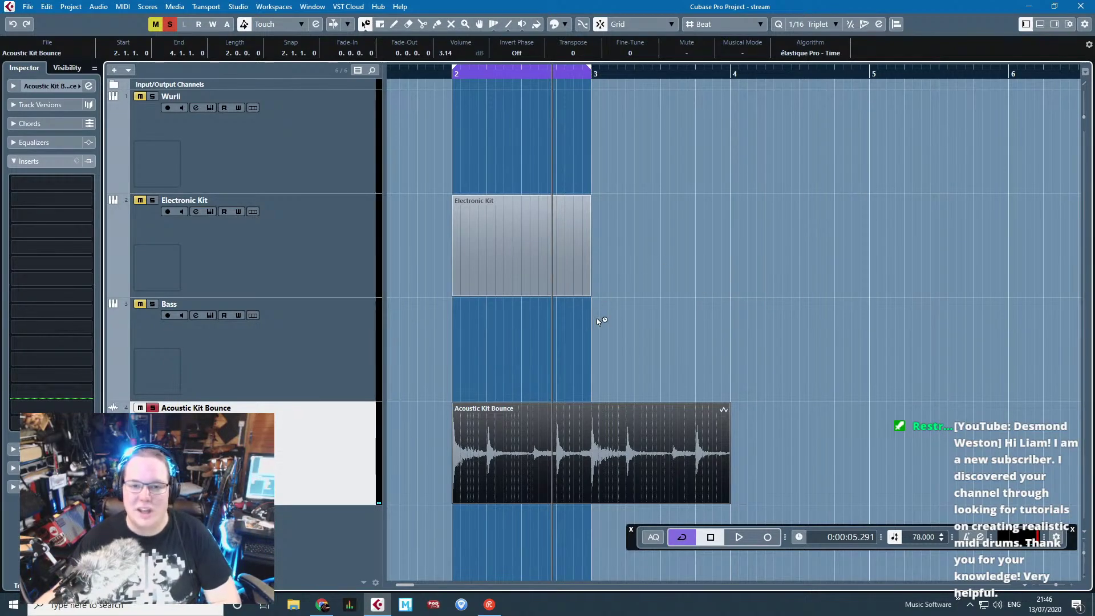
{"action": "left_click_drag", "start_coordinate": [575, 76], "coordinate": [730, 91]}
Step: Return to normal object selection and delete the Electronic Kit clip at bar 2
{"action": "left_click_drag", "start_coordinate": [743, 145], "coordinate": [553, 282]}
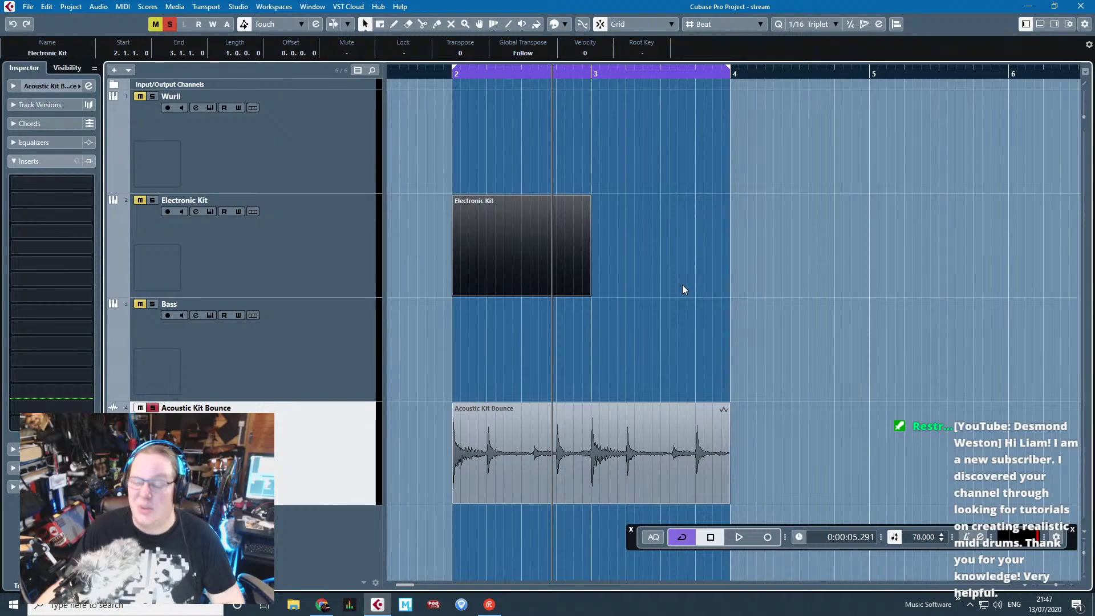
{"action": "scroll", "coordinate": [456, 262], "scroll_direction": "down", "scroll_amount": 2}
{"action": "key", "text": "Delete"}
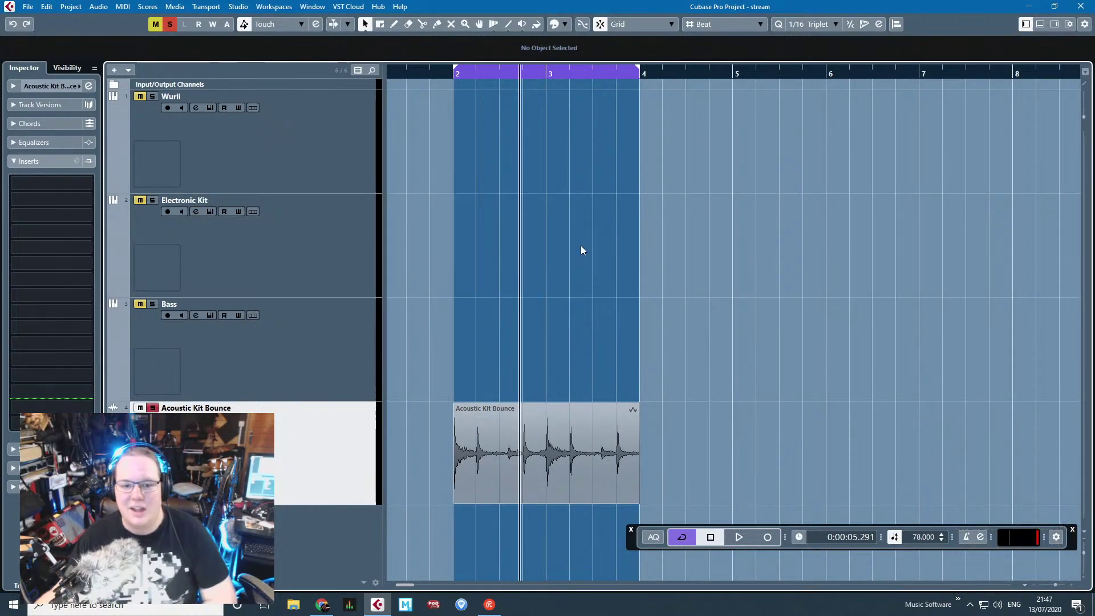
Step: Duplicate the two-bar Acoustic Kit Bounce clip to 4.1.1.0, extend the cycle range to bar 6, and play the loop
{"action": "left_click_drag", "start_coordinate": [612, 278], "coordinate": [507, 489]}
{"action": "key", "text": "ctrl+d"}
{"action": "left_click", "coordinate": [442, 74]}
{"action": "key", "text": "space"}
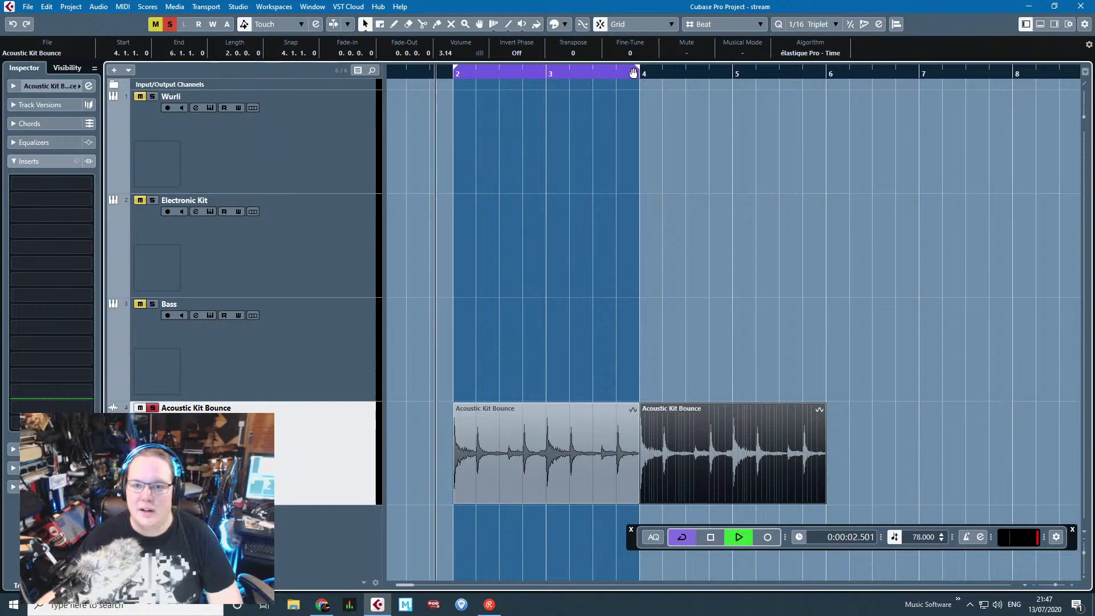
{"action": "left_click_drag", "start_coordinate": [637, 70], "coordinate": [825, 74]}
{"action": "left_click", "coordinate": [696, 234]}
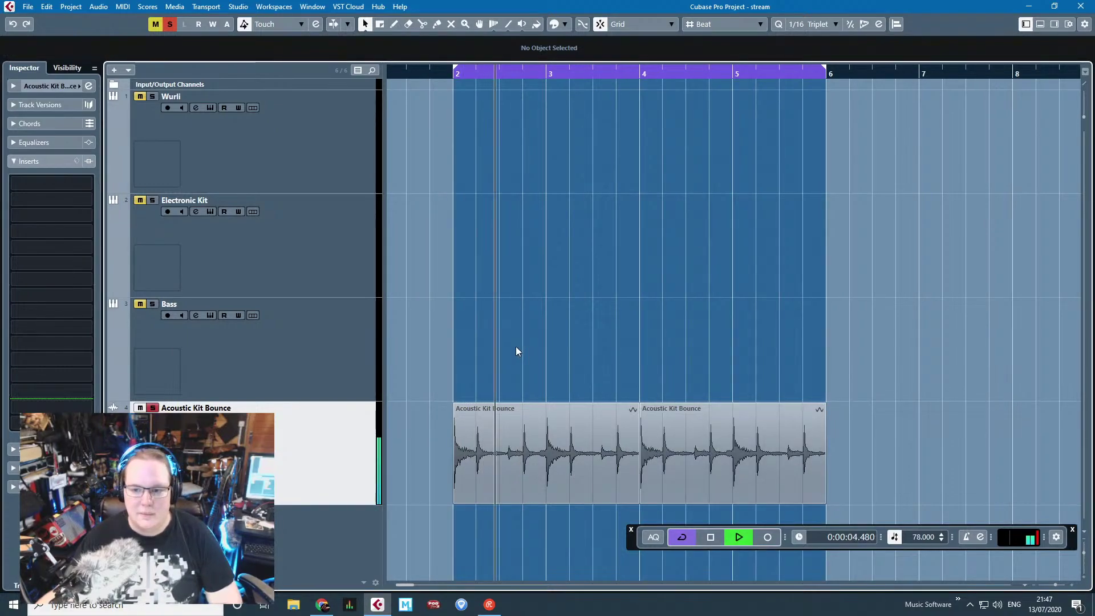
Step: Add a 0.0.1.62 fade-out to the ends of both adjoining Acoustic Kit Bounce clips and check the join at bar 4
{"action": "left_click", "coordinate": [555, 425]}
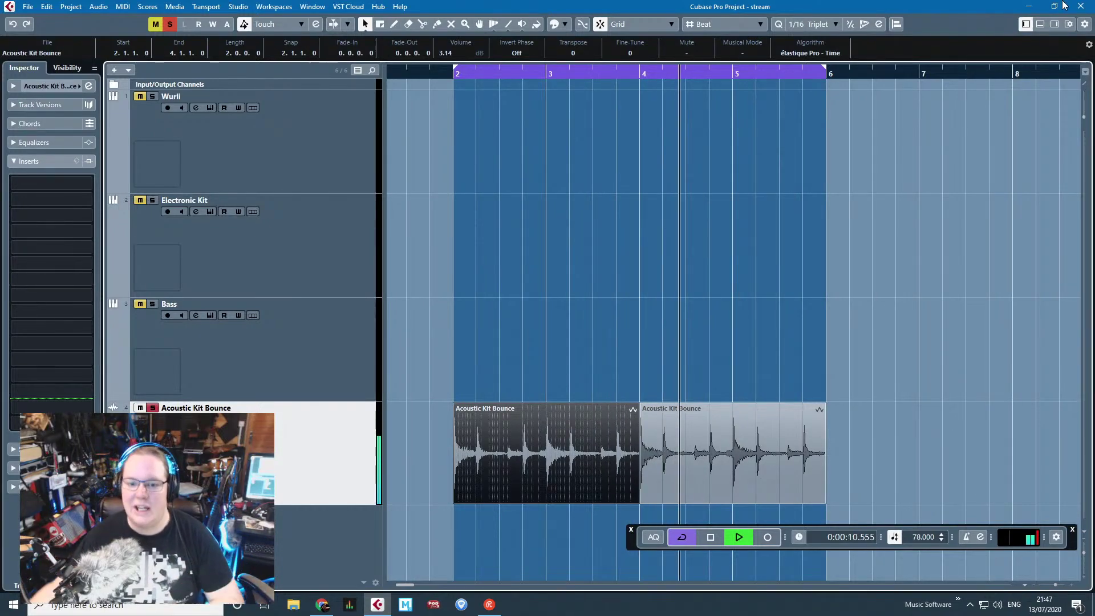
{"action": "left_click_drag", "start_coordinate": [525, 365], "coordinate": [843, 453]}
{"action": "scroll", "coordinate": [835, 447], "scroll_direction": "up", "scroll_amount": 3}
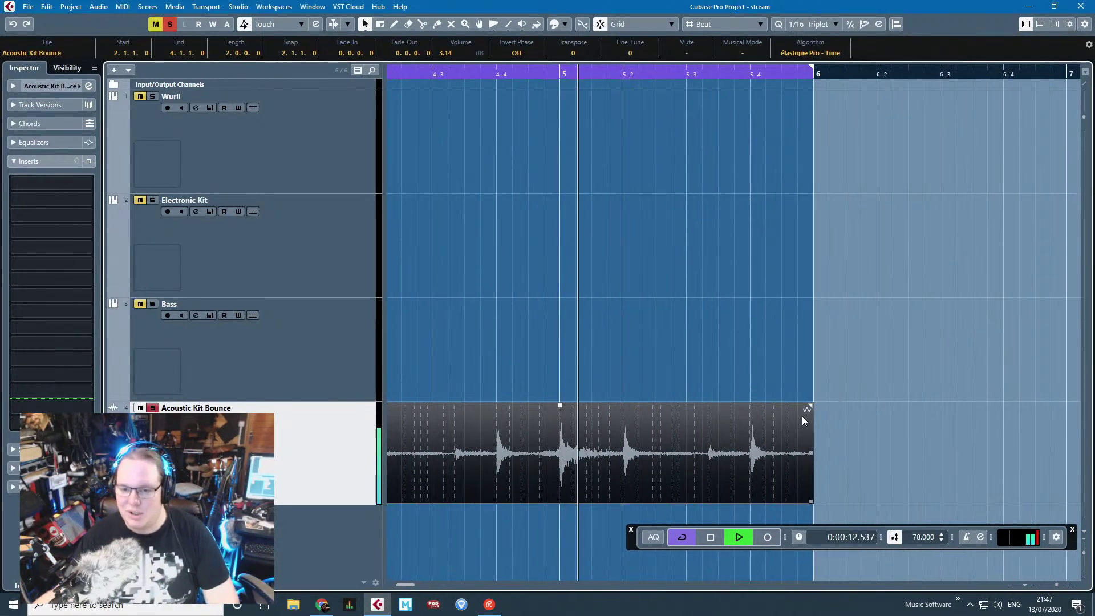
{"action": "left_click", "coordinate": [738, 334]}
{"action": "scroll", "coordinate": [751, 321], "scroll_direction": "up", "scroll_amount": 2}
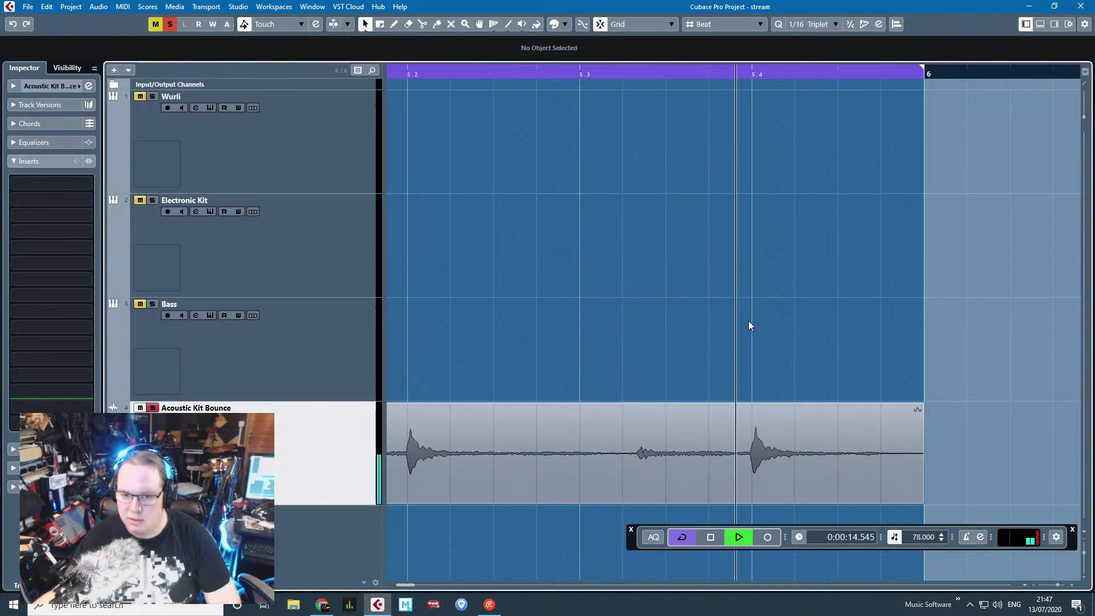
{"action": "scroll", "coordinate": [709, 407], "scroll_direction": "down", "scroll_amount": 3}
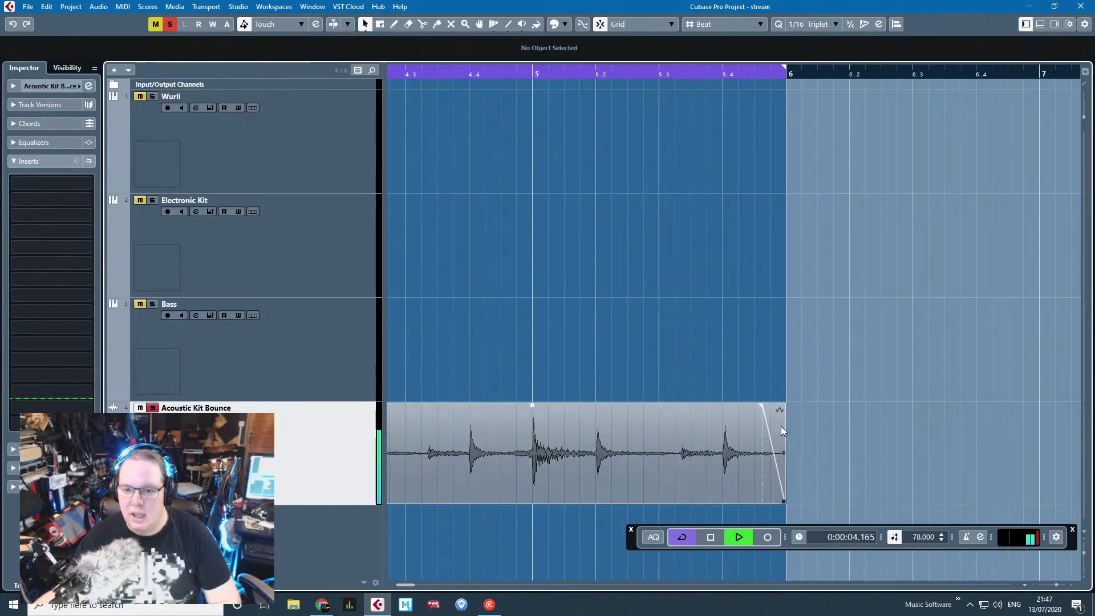
{"action": "scroll", "coordinate": [605, 326], "scroll_direction": "left", "scroll_amount": 5}
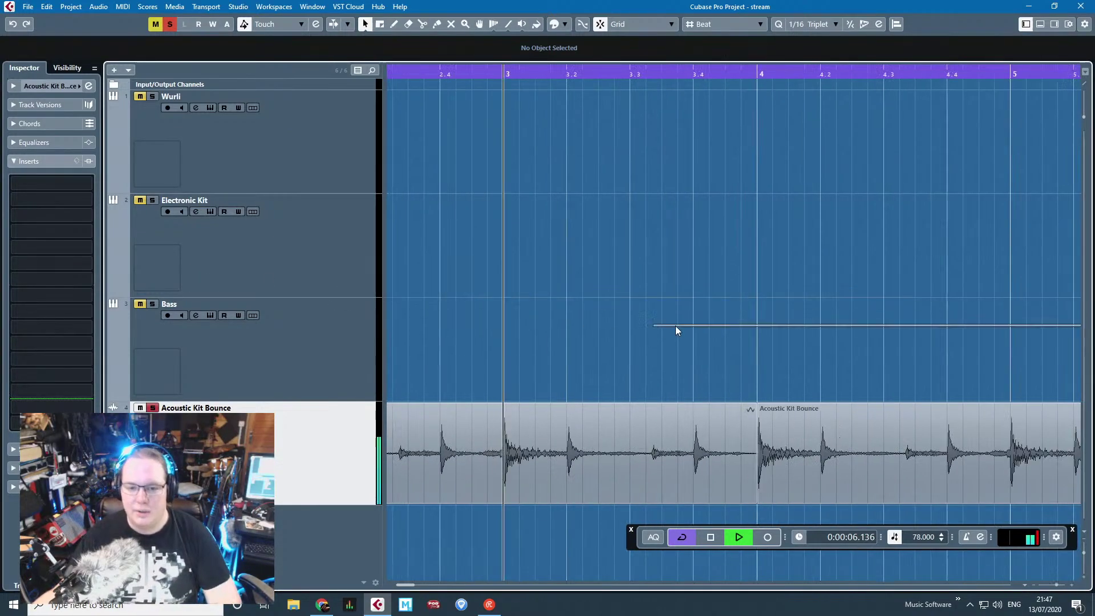
{"action": "mouse_move", "coordinate": [664, 330]}
{"action": "left_mouse_down"}
{"action": "mouse_move", "coordinate": [709, 384]}
{"action": "mouse_move", "coordinate": [843, 425]}
{"action": "left_mouse_up"}
{"action": "scroll", "coordinate": [788, 414], "scroll_direction": "up", "scroll_amount": 3}
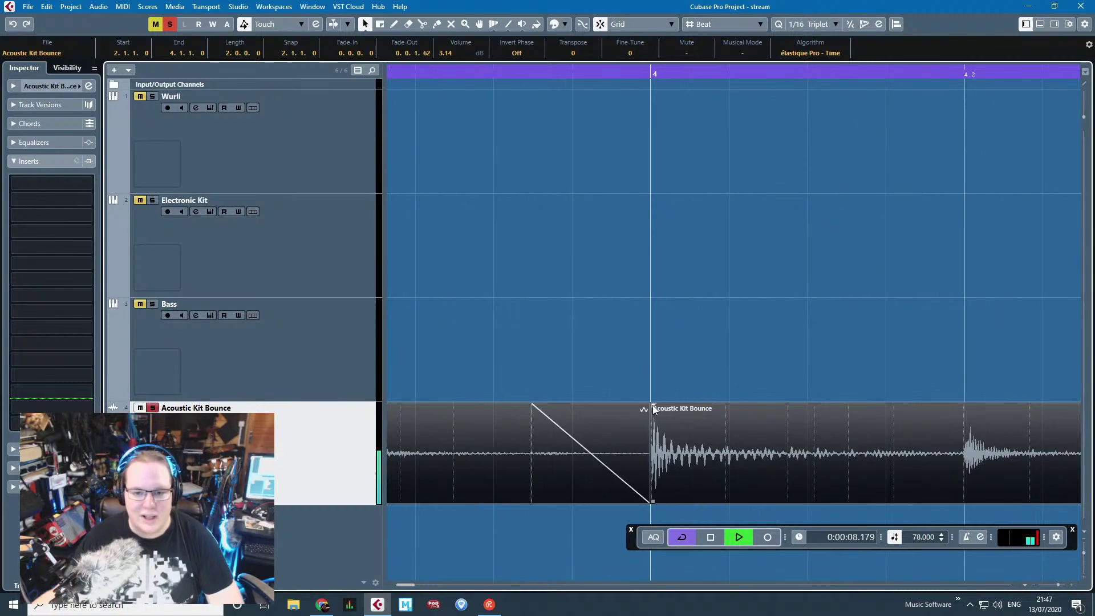
{"action": "scroll", "coordinate": [618, 387], "scroll_direction": "down", "scroll_amount": 3}
{"action": "left_click", "coordinate": [618, 386]}
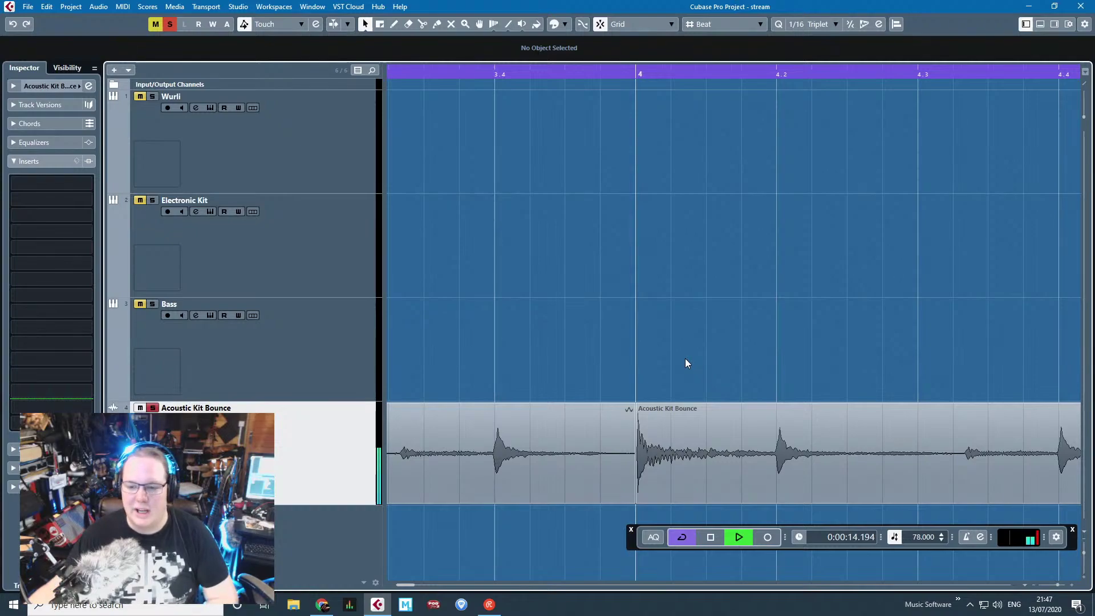
Step: Listen to the looping drums while examining the clip waveforms around the individual hits and the join at bar 4
{"action": "scroll", "coordinate": [691, 370], "scroll_direction": "down", "scroll_amount": 3}
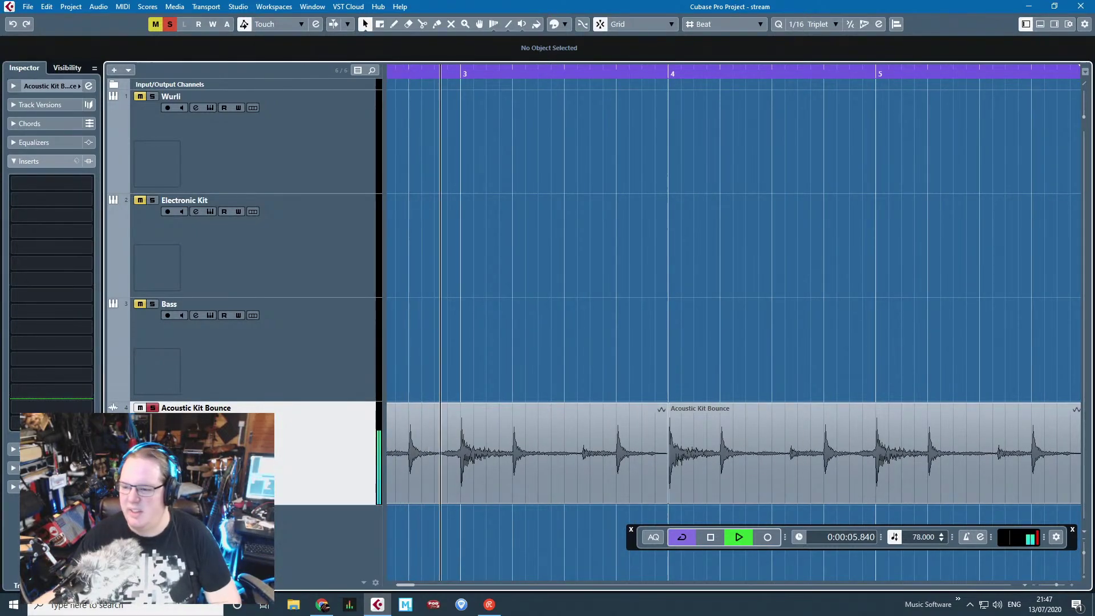
{"action": "scroll", "coordinate": [534, 323], "scroll_direction": "down", "scroll_amount": 3}
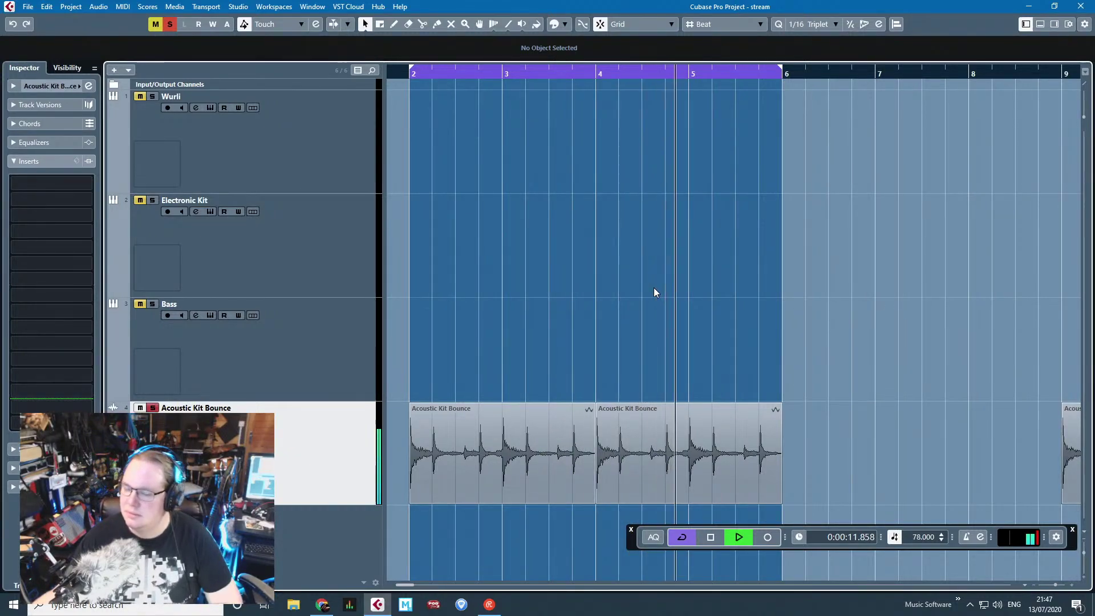
{"action": "scroll", "coordinate": [654, 287], "scroll_direction": "up", "scroll_amount": 3}
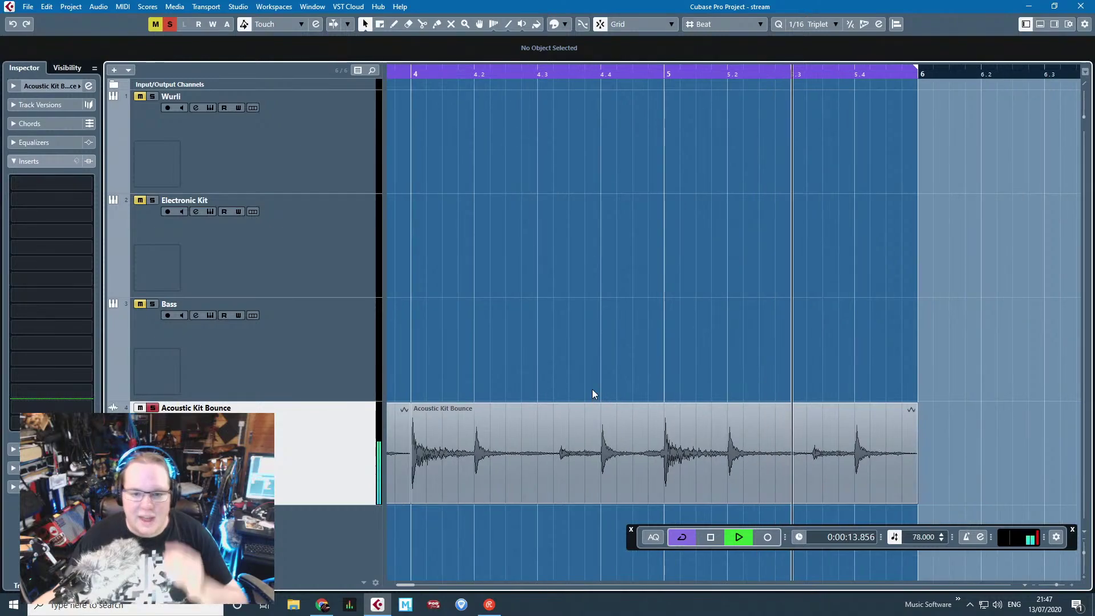
{"action": "scroll", "coordinate": [679, 402], "scroll_direction": "up", "scroll_amount": 4}
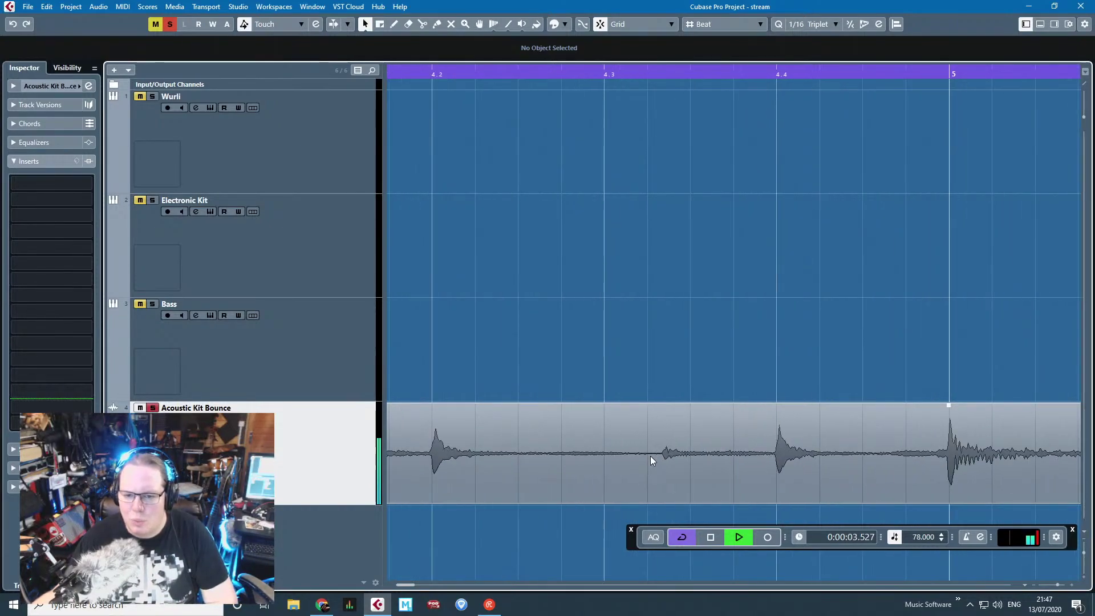
{"action": "scroll", "coordinate": [630, 468], "scroll_direction": "down", "scroll_amount": 10}
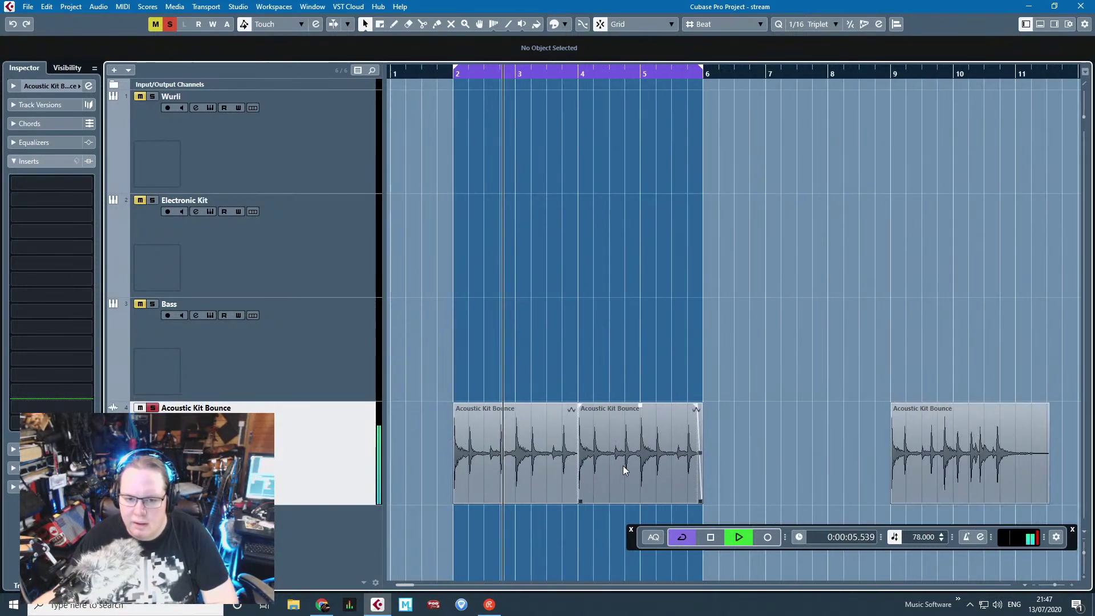
{"action": "scroll", "coordinate": [516, 467], "scroll_direction": "up", "scroll_amount": 5}
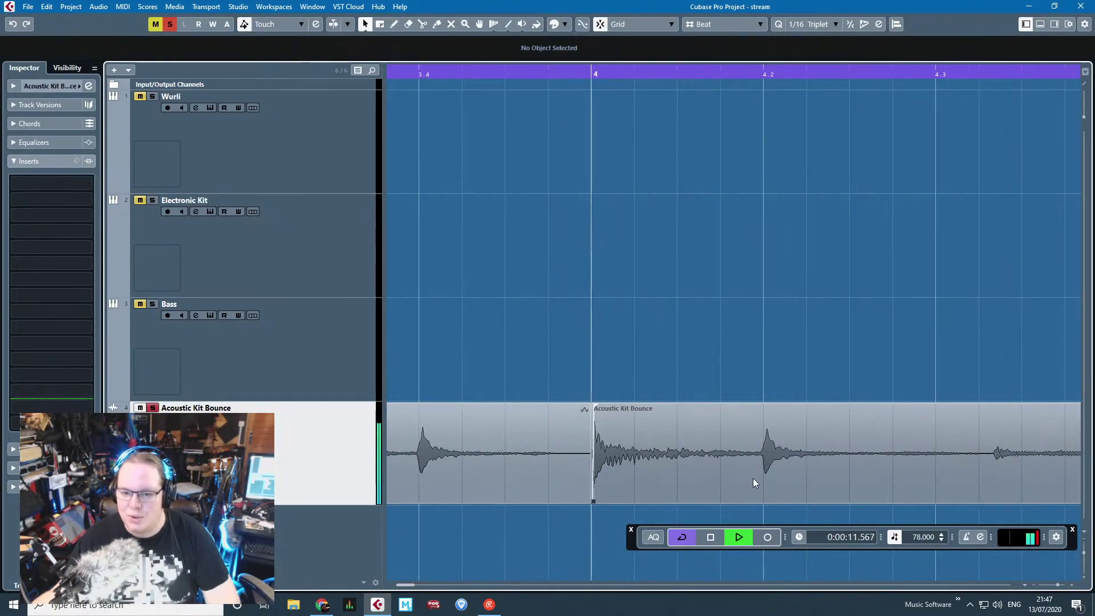
{"action": "scroll", "coordinate": [723, 454], "scroll_direction": "up", "scroll_amount": 2}
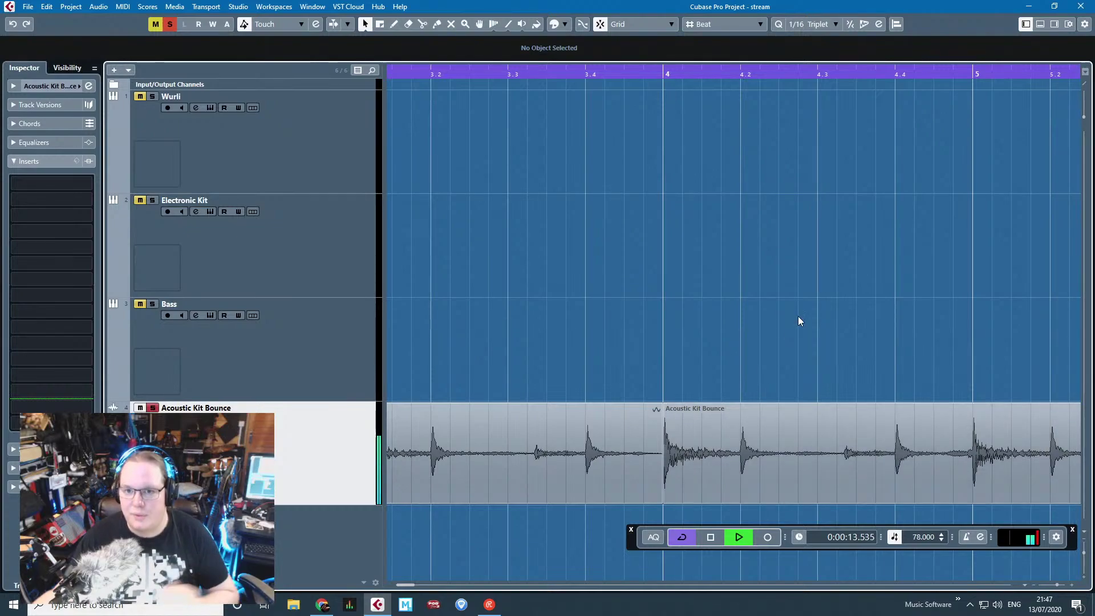
{"action": "left_click_drag", "start_coordinate": [803, 317], "coordinate": [1075, 278]}
{"action": "scroll", "coordinate": [811, 291], "scroll_direction": "down", "scroll_amount": 4}
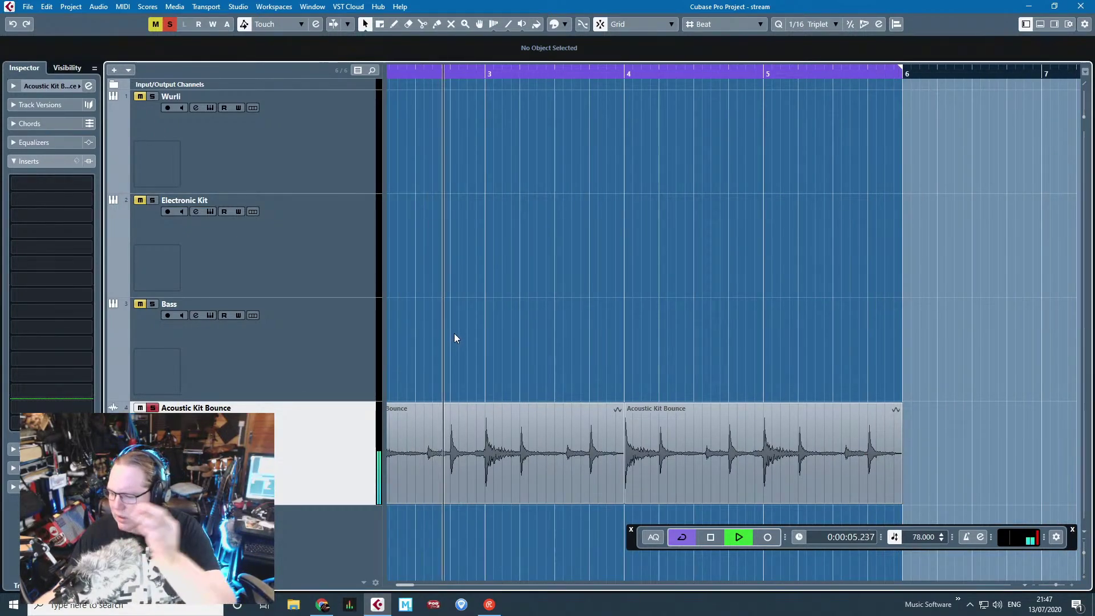
{"action": "scroll", "coordinate": [546, 430], "scroll_direction": "up", "scroll_amount": 6}
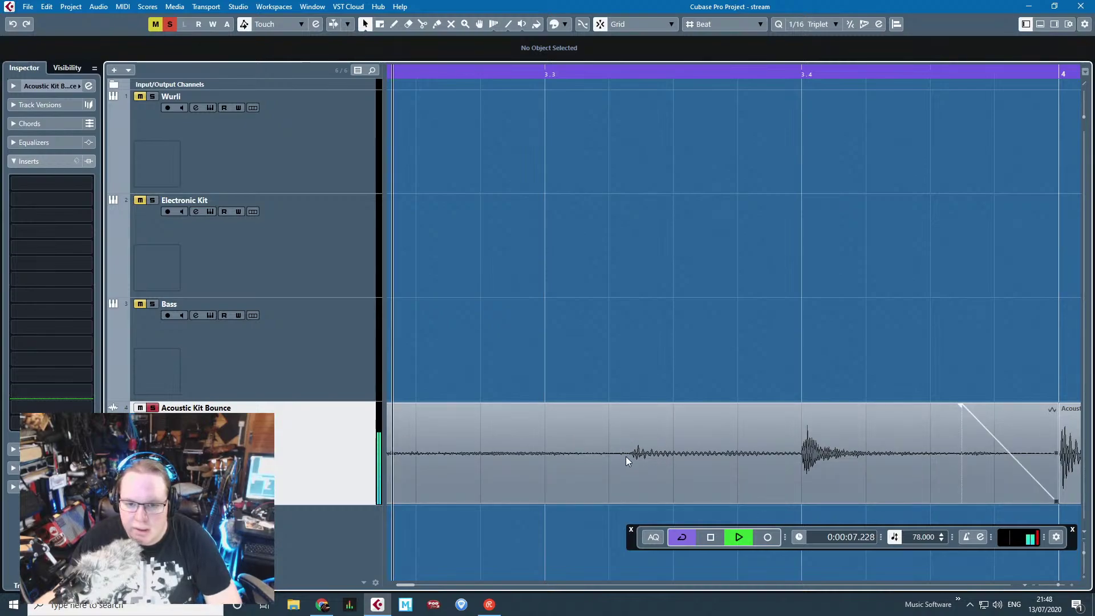
Step: Listen to the looping drums while inspecting the hits from bar 3 onward and the full cycle range, and stop playback
{"action": "scroll", "coordinate": [641, 461], "scroll_direction": "down", "scroll_amount": 2}
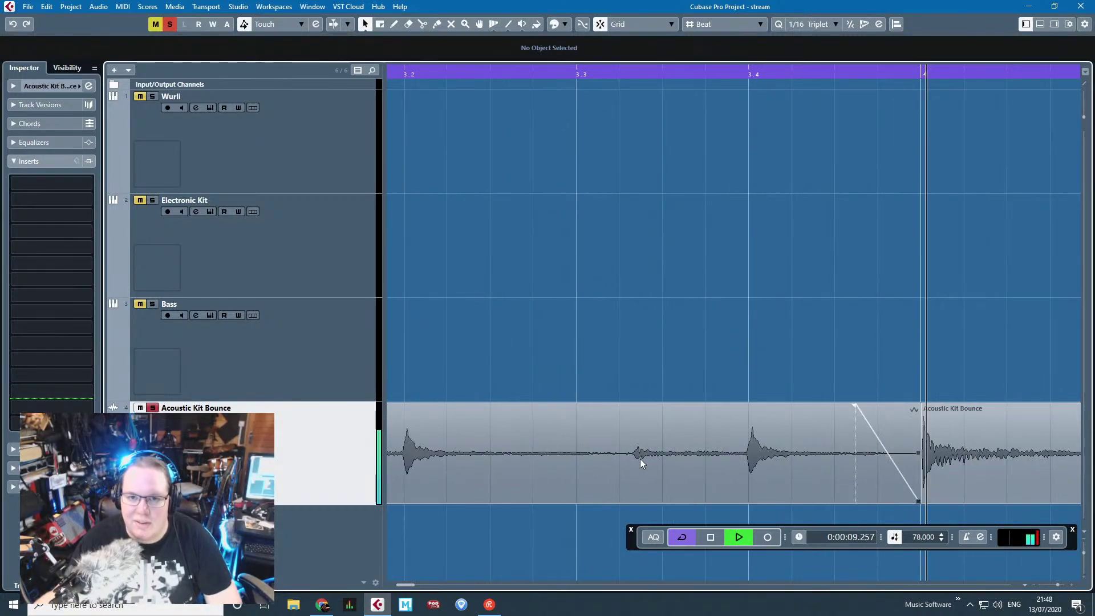
{"action": "scroll", "coordinate": [641, 460], "scroll_direction": "up", "scroll_amount": 1}
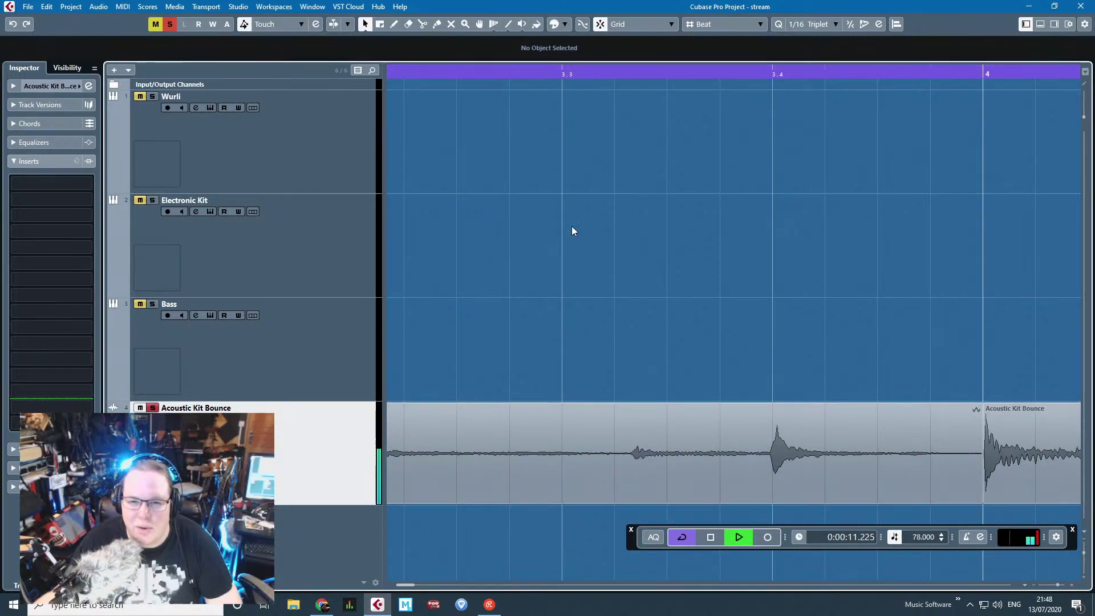
{"action": "scroll", "coordinate": [564, 226], "scroll_direction": "down", "scroll_amount": 3}
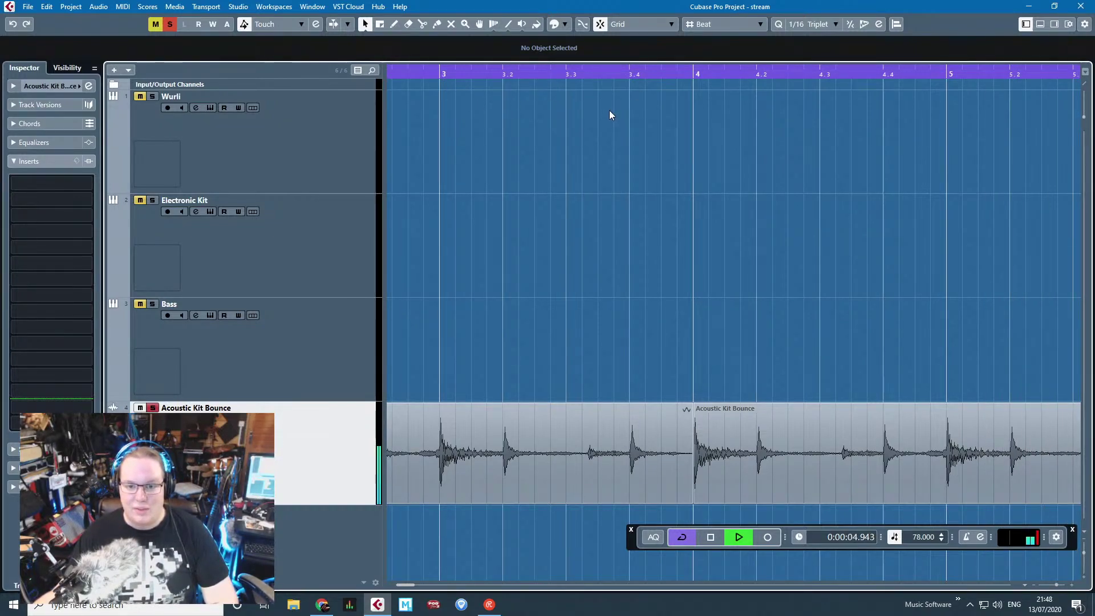
{"action": "scroll", "coordinate": [587, 377], "scroll_direction": "up", "scroll_amount": 4}
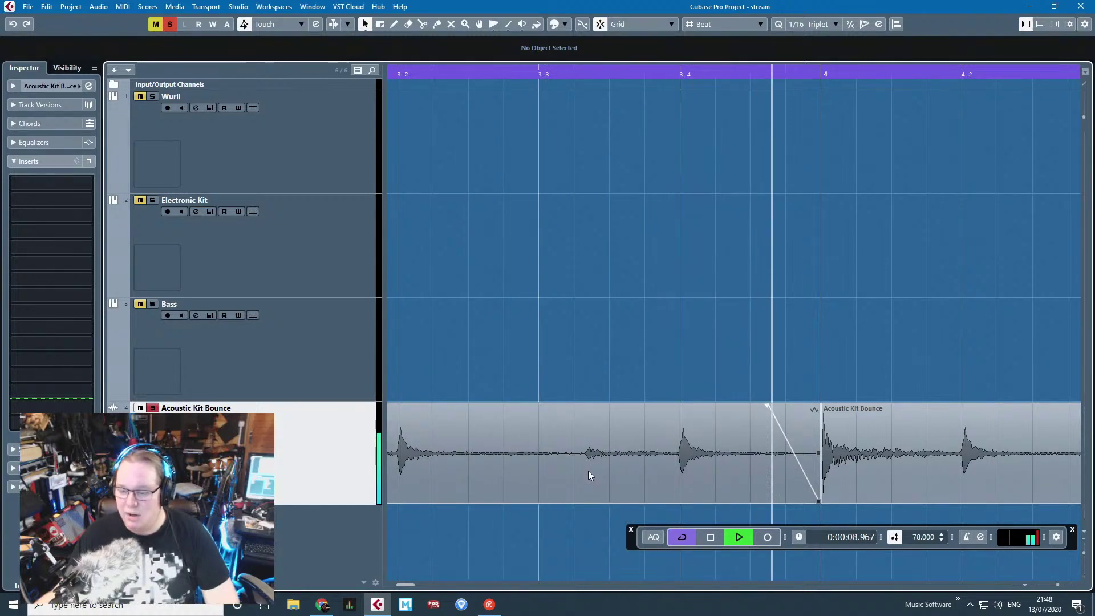
{"action": "scroll", "coordinate": [596, 467], "scroll_direction": "down", "scroll_amount": 5}
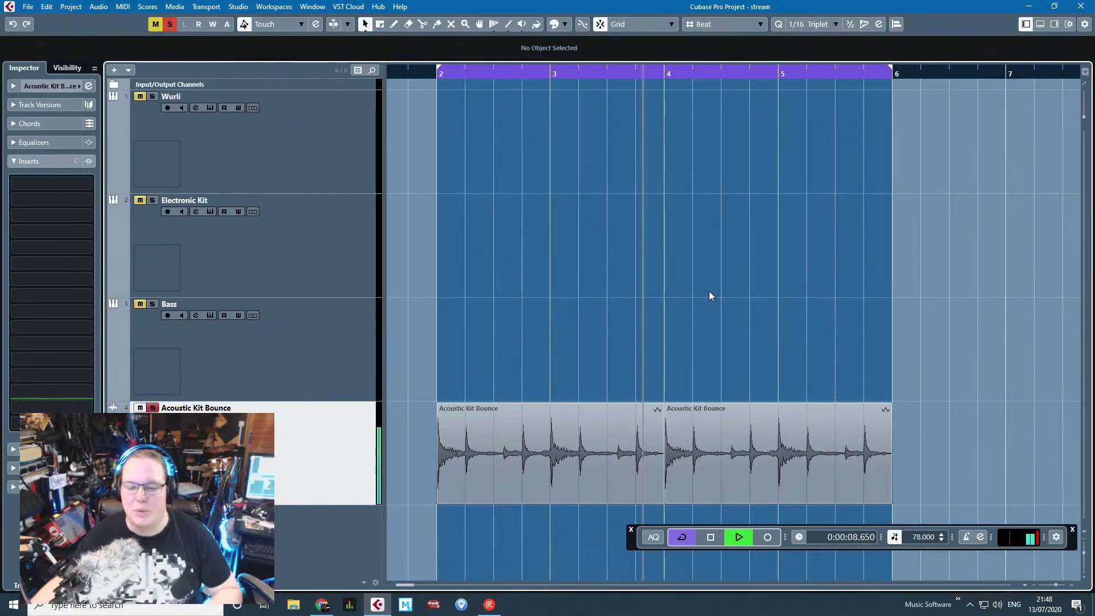
{"action": "scroll", "coordinate": [663, 335], "scroll_direction": "down", "scroll_amount": 1}
{"action": "scroll", "coordinate": [638, 338], "scroll_direction": "up", "scroll_amount": 1}
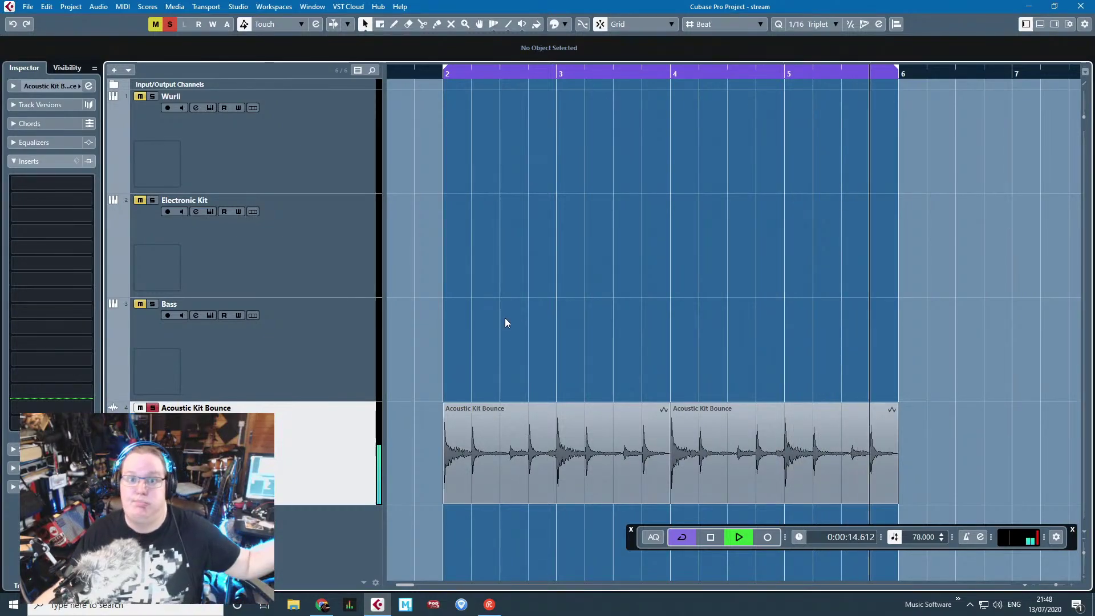
{"action": "key", "text": "space"}
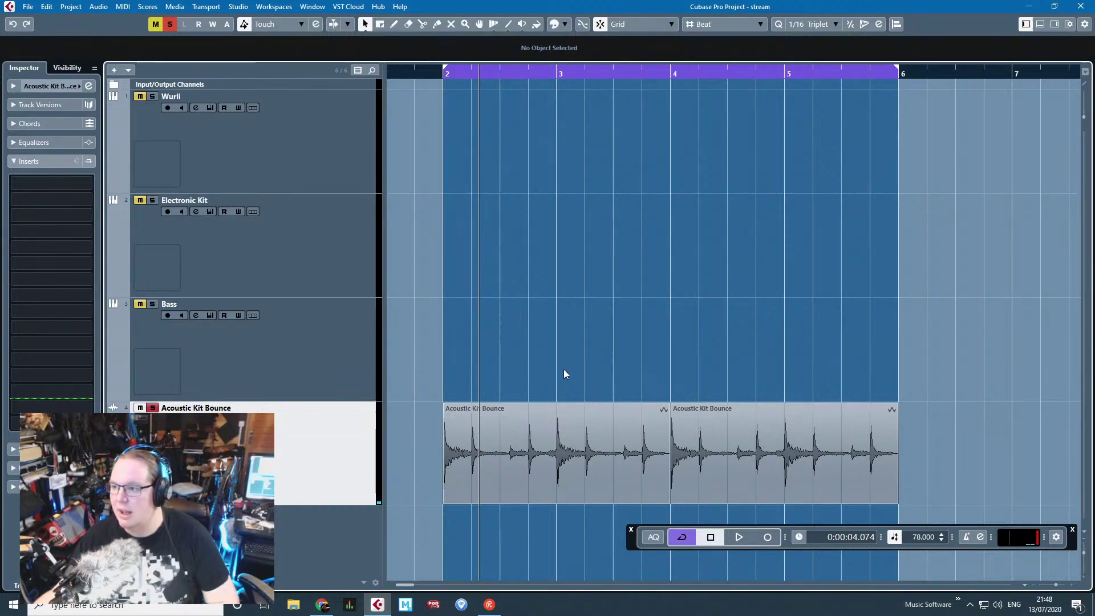
{"action": "scroll", "coordinate": [563, 369], "scroll_direction": "down", "scroll_amount": 1}
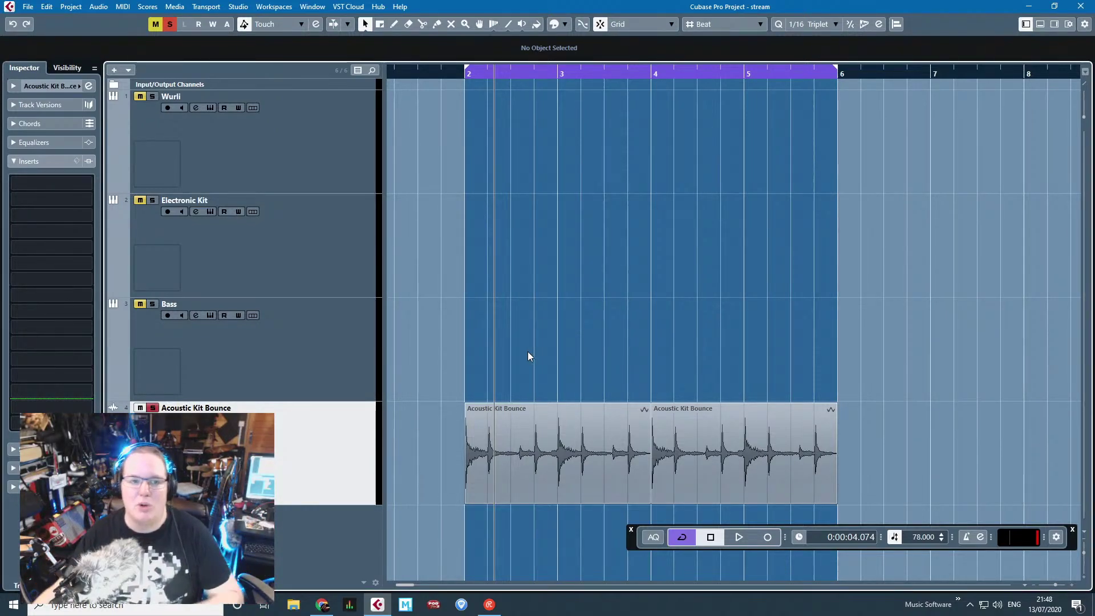
Step: Replay the loop with the Acoustic Kit Bounce track active, stop playback, and select the clip at bar 2
{"action": "left_click", "coordinate": [266, 147]}
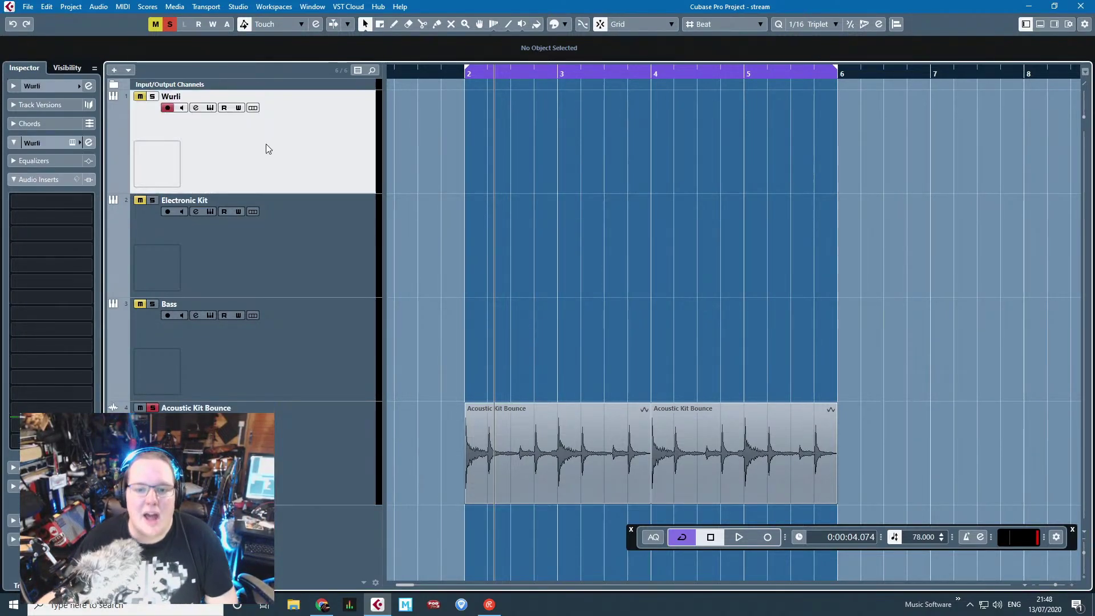
{"action": "left_click", "coordinate": [455, 71]}
{"action": "key", "text": "ctrl+z"}
{"action": "key", "text": "space"}
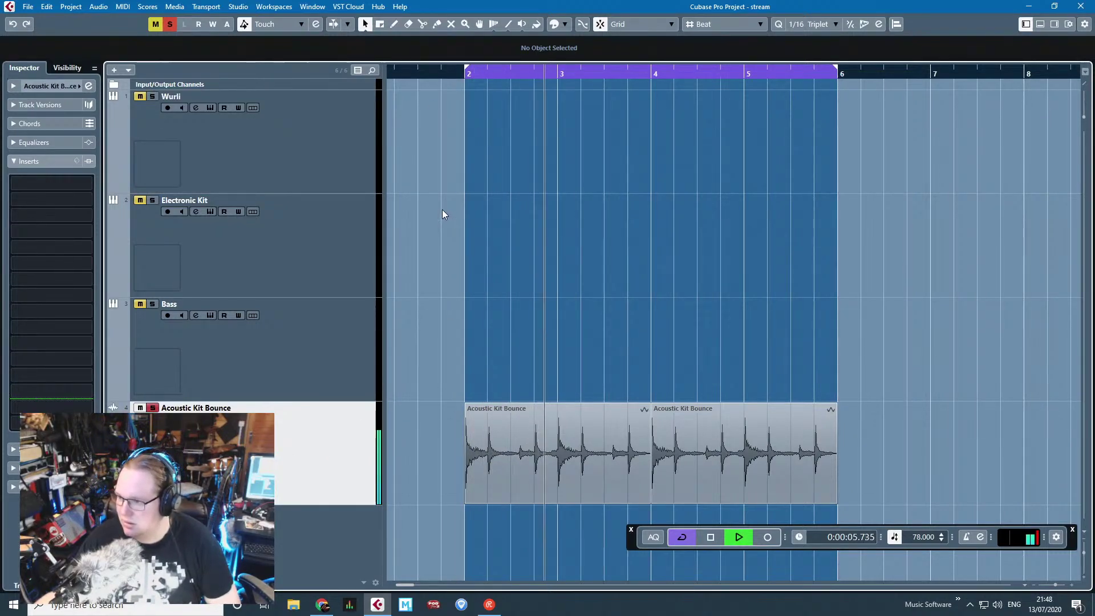
{"action": "left_click", "coordinate": [532, 454]}
{"action": "key", "text": "space"}
{"action": "right_click", "coordinate": [584, 424]}
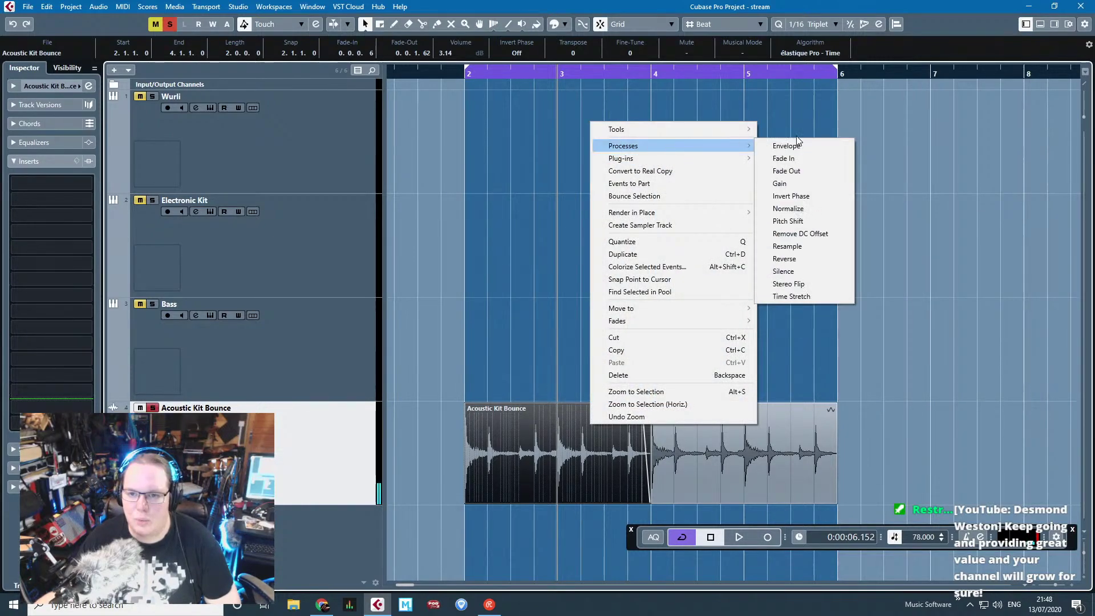
{"action": "left_click", "coordinate": [490, 315]}
{"action": "scroll", "coordinate": [649, 416], "scroll_direction": "up", "scroll_amount": 5}
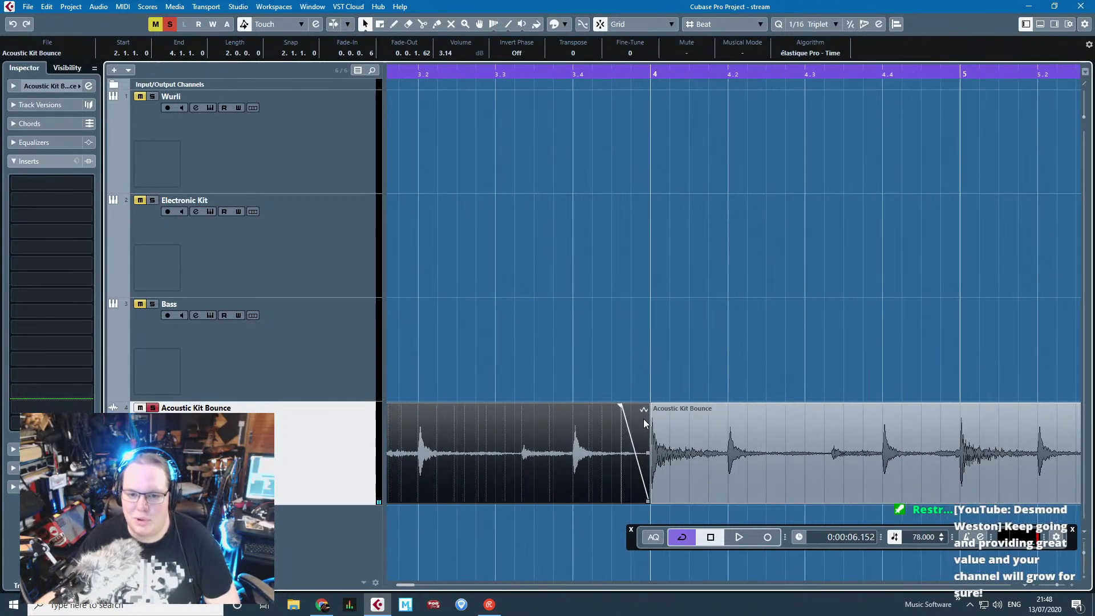
{"action": "double_click", "coordinate": [646, 416]}
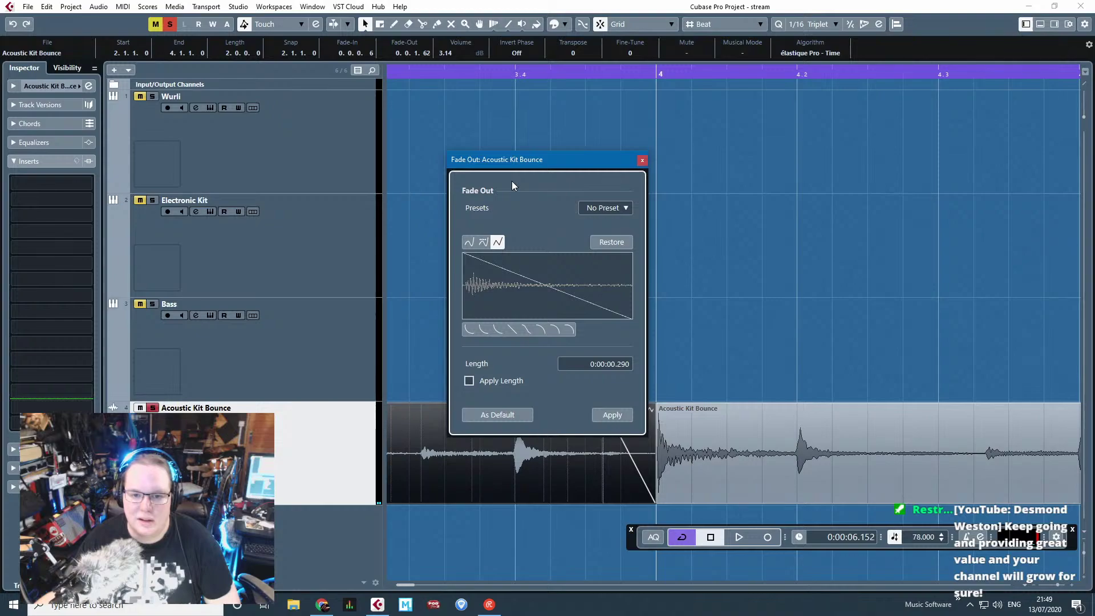
{"action": "left_click", "coordinate": [641, 160]}
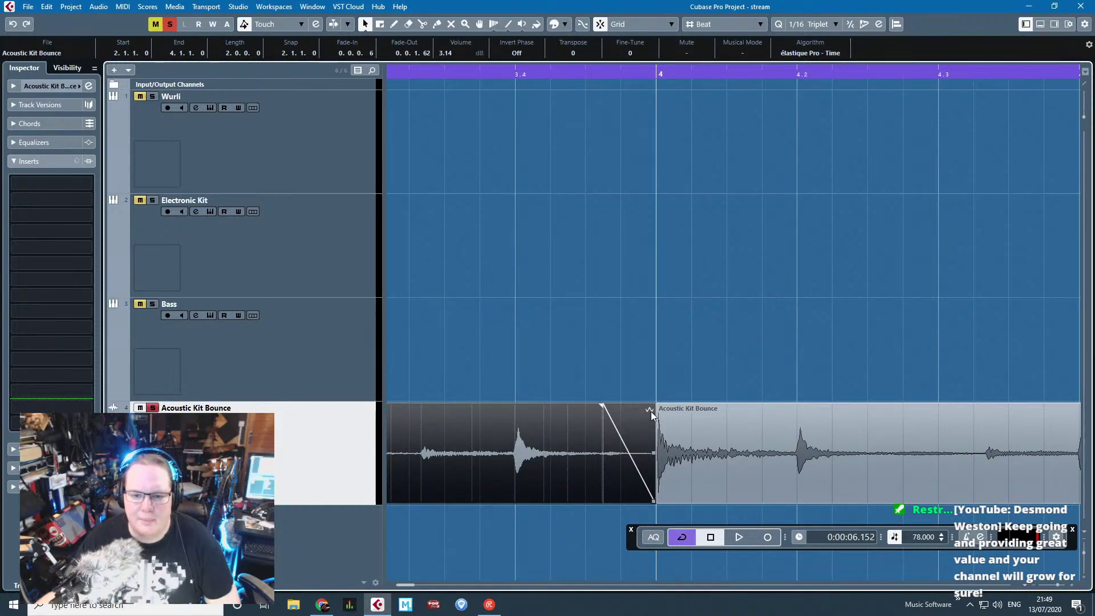
Step: Apply an offline Time Stretch to the clip at bar 2 using the élastique Pro - Tape algorithm
{"action": "right_click", "coordinate": [651, 412]}
{"action": "mouse_move", "coordinate": [709, 139]}
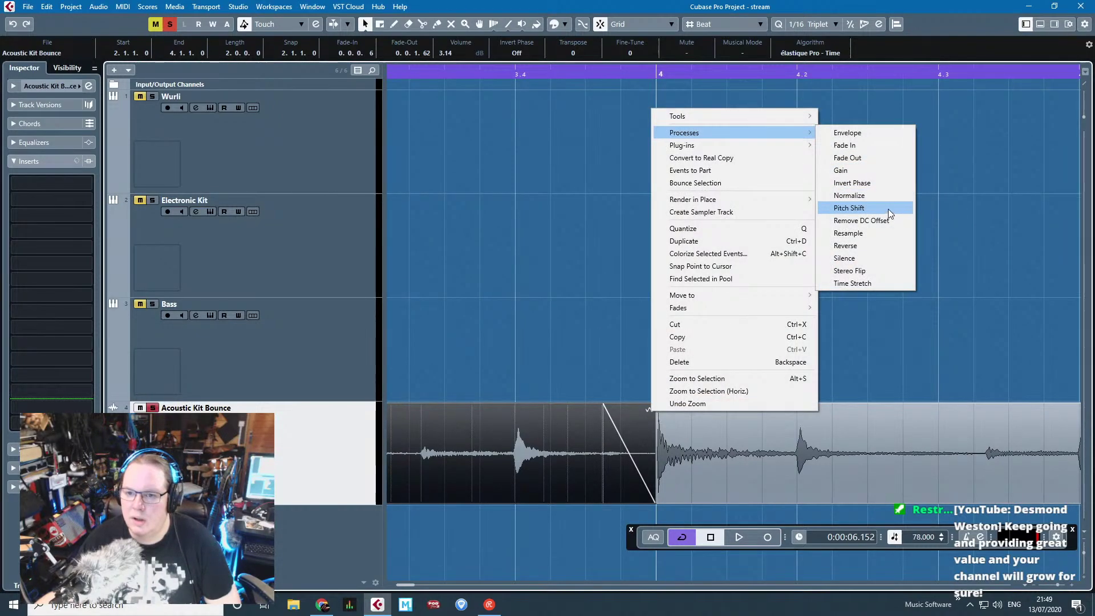
{"action": "left_click", "coordinate": [859, 283]}
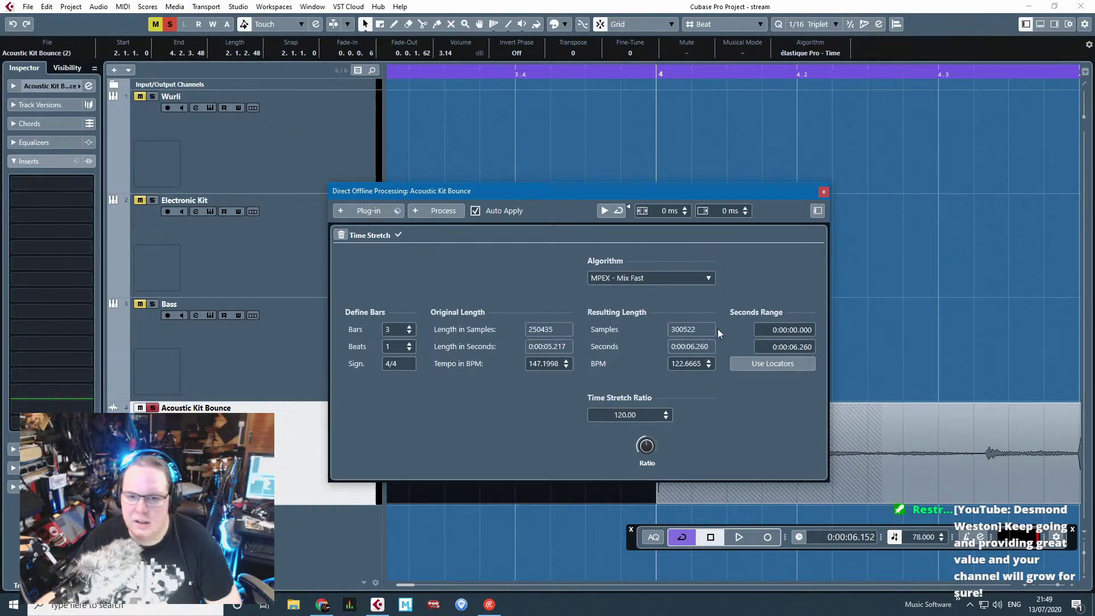
{"action": "left_click", "coordinate": [661, 278]}
{"action": "mouse_move", "coordinate": [624, 293]}
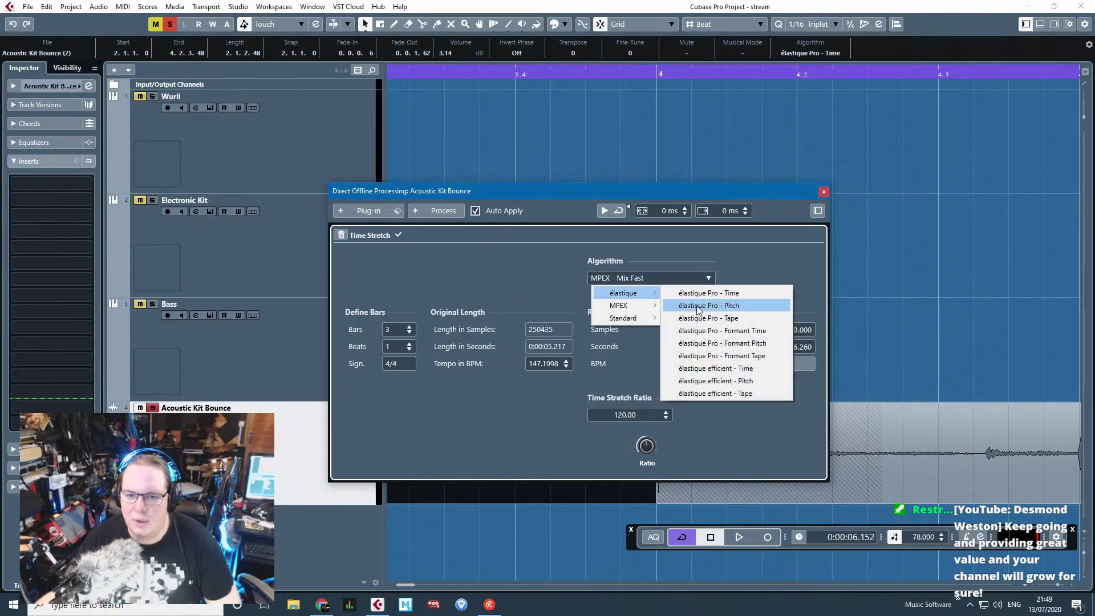
{"action": "left_click", "coordinate": [703, 317]}
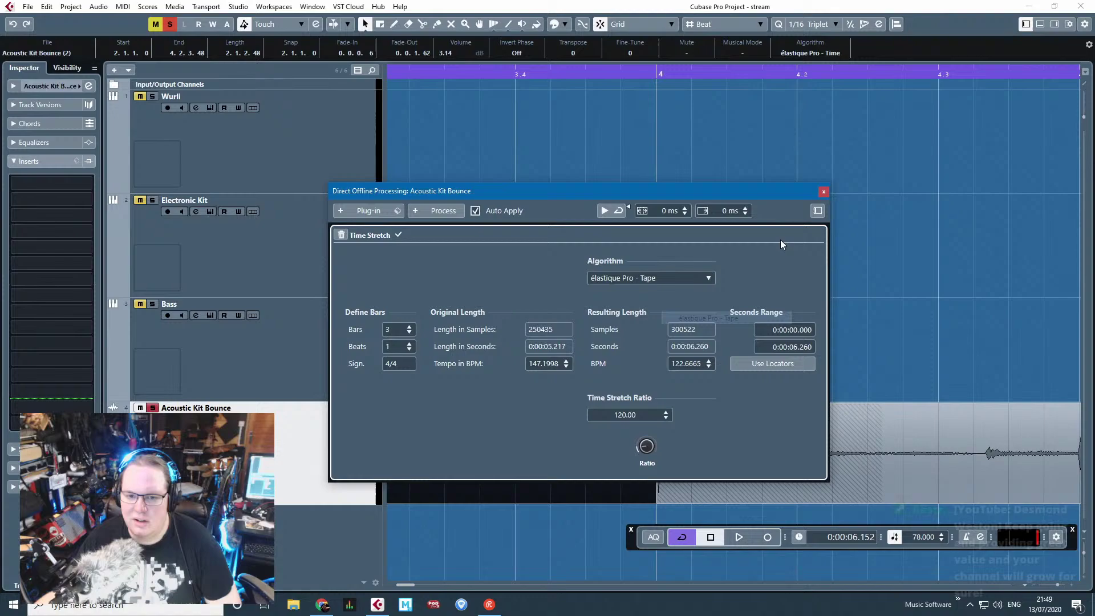
{"action": "left_click", "coordinate": [823, 192]}
Step: Move the second Acoustic Kit Bounce clip to beat 5.2, clear of the lengthened first clip
{"action": "key", "text": "g"}
{"action": "key", "text": "g"}
{"action": "key", "text": "g"}
{"action": "key", "text": "g"}
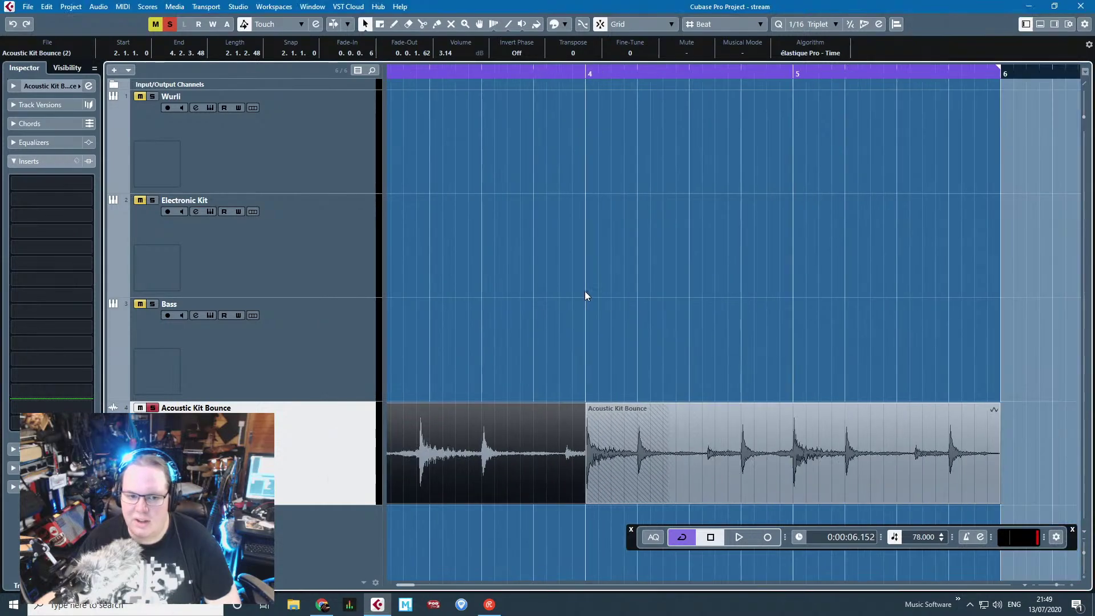
{"action": "left_click", "coordinate": [849, 448]}
{"action": "left_click_drag", "start_coordinate": [850, 448], "coordinate": [982, 446]}
Step: Resize the first clip with Sizing Applies Time Stretch so it ends at 4.1.1.0, and play from the cycle start
{"action": "left_click", "coordinate": [731, 487]}
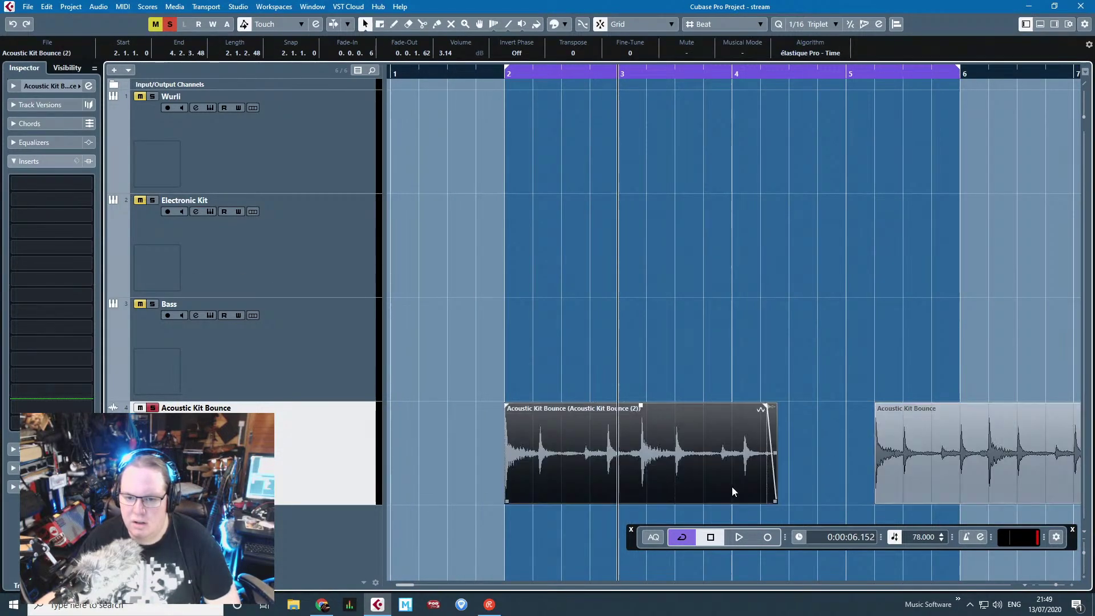
{"action": "key", "text": "1"}
{"action": "left_click_drag", "start_coordinate": [774, 501], "coordinate": [731, 492]}
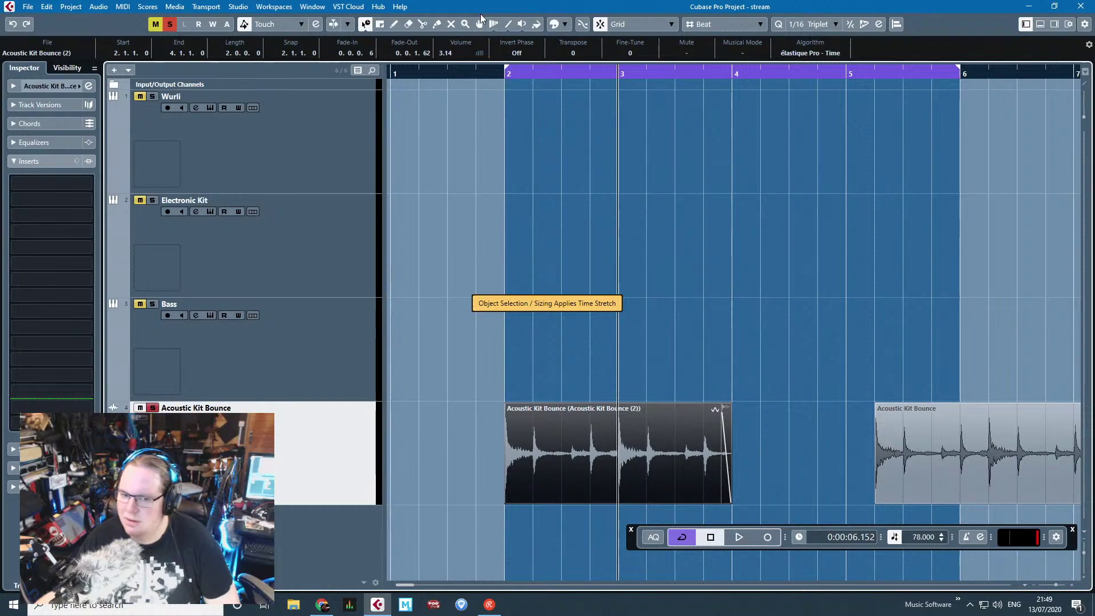
{"action": "key", "text": "space"}
{"action": "key", "text": "KP_1"}
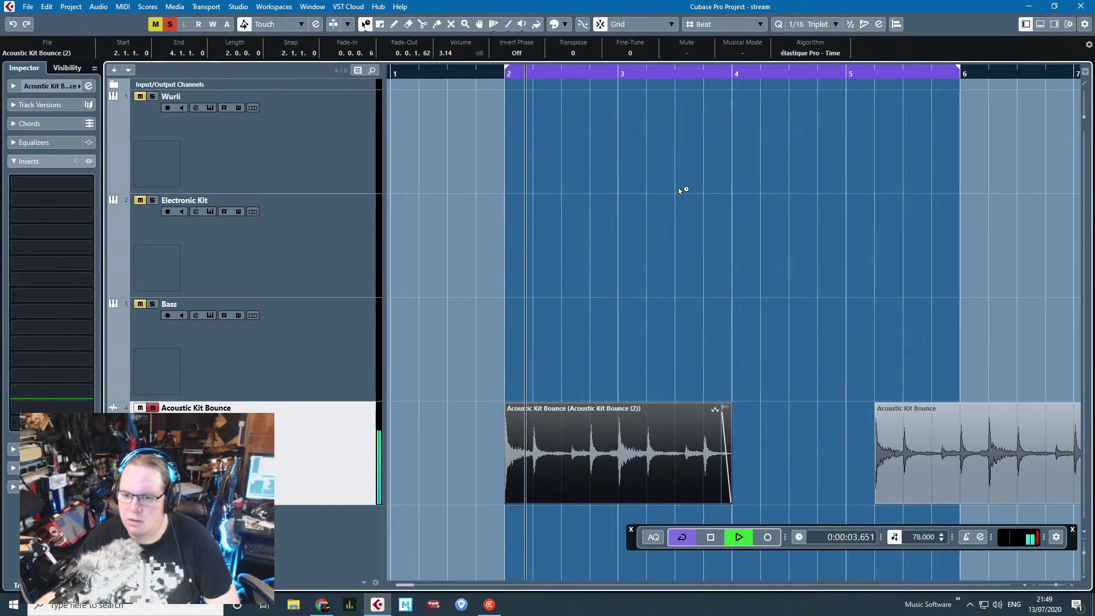
Step: Return to normal object selection, move the second clip back to bar 4, and check the join during playback
{"action": "left_click", "coordinate": [836, 456]}
{"action": "left_click_drag", "start_coordinate": [946, 444], "coordinate": [803, 457]}
{"action": "left_click", "coordinate": [778, 302]}
{"action": "scroll", "coordinate": [748, 334], "scroll_direction": "up", "scroll_amount": 3}
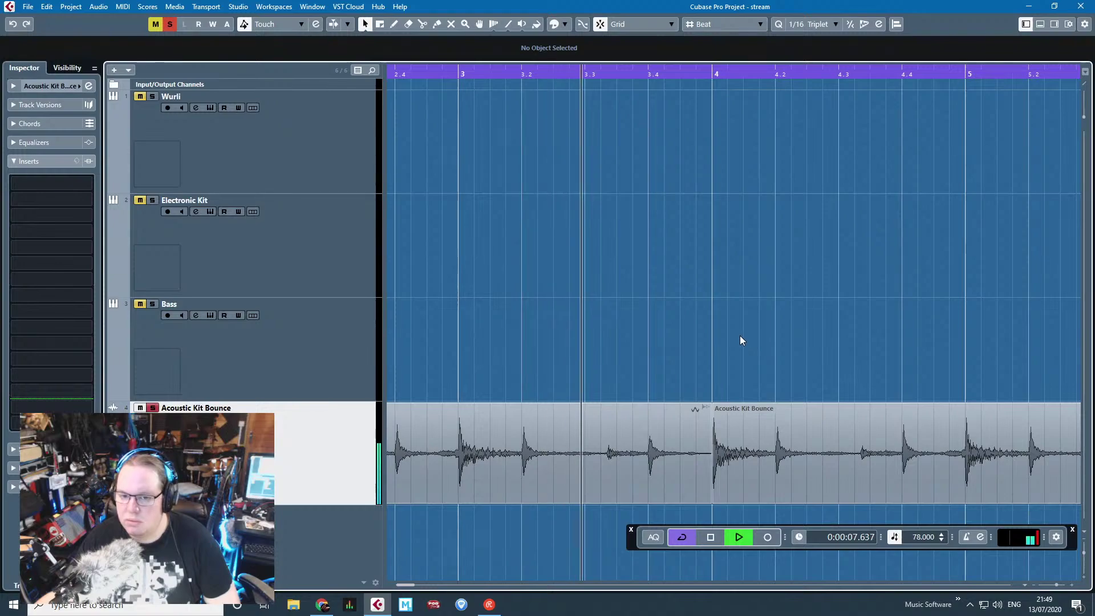
{"action": "scroll", "coordinate": [741, 339], "scroll_direction": "down", "scroll_amount": 2}
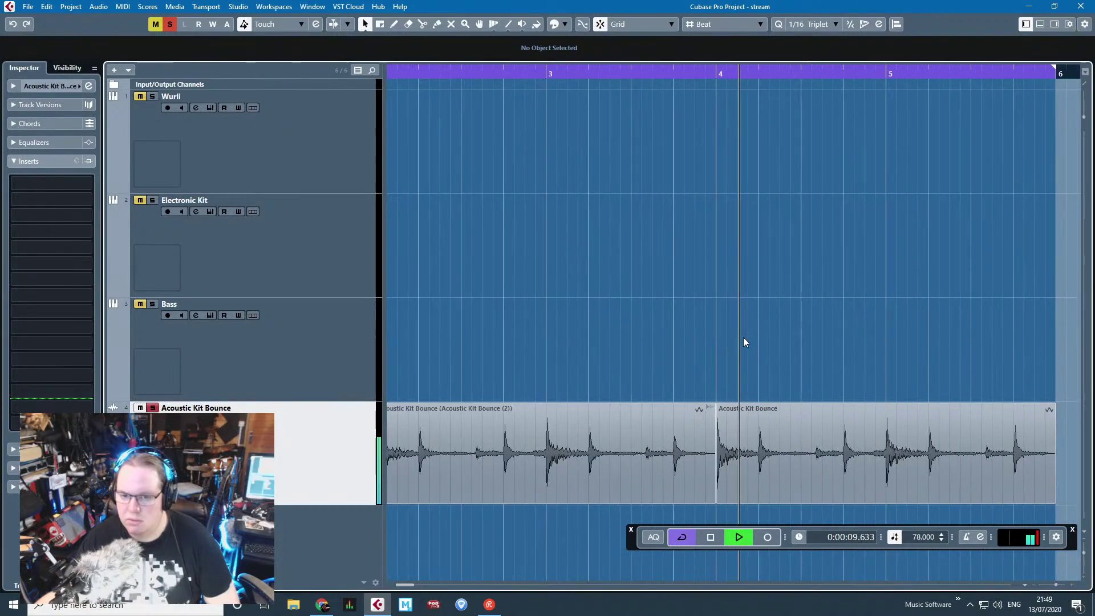
Step: Replace the clip at bar 4 with a duplicate of the stretched first clip, placed at 4.1.1.0
{"action": "left_click", "coordinate": [792, 477]}
{"action": "key", "text": "Delete"}
{"action": "left_click", "coordinate": [617, 411]}
{"action": "key", "text": "ctrl+d"}
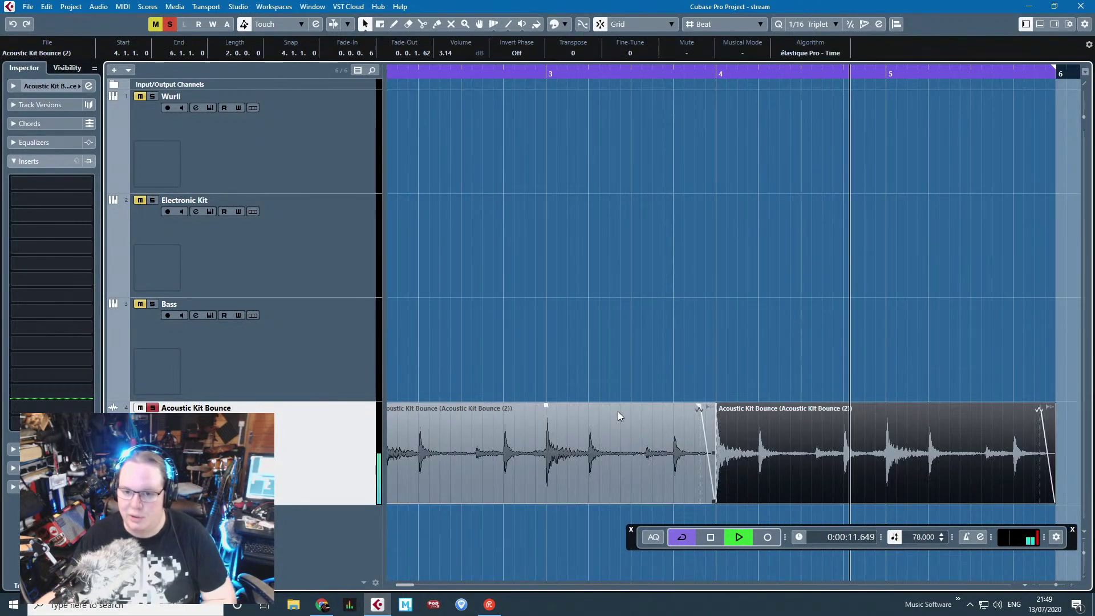
{"action": "scroll", "coordinate": [676, 361], "scroll_direction": "down", "scroll_amount": 3}
{"action": "left_click", "coordinate": [690, 328]}
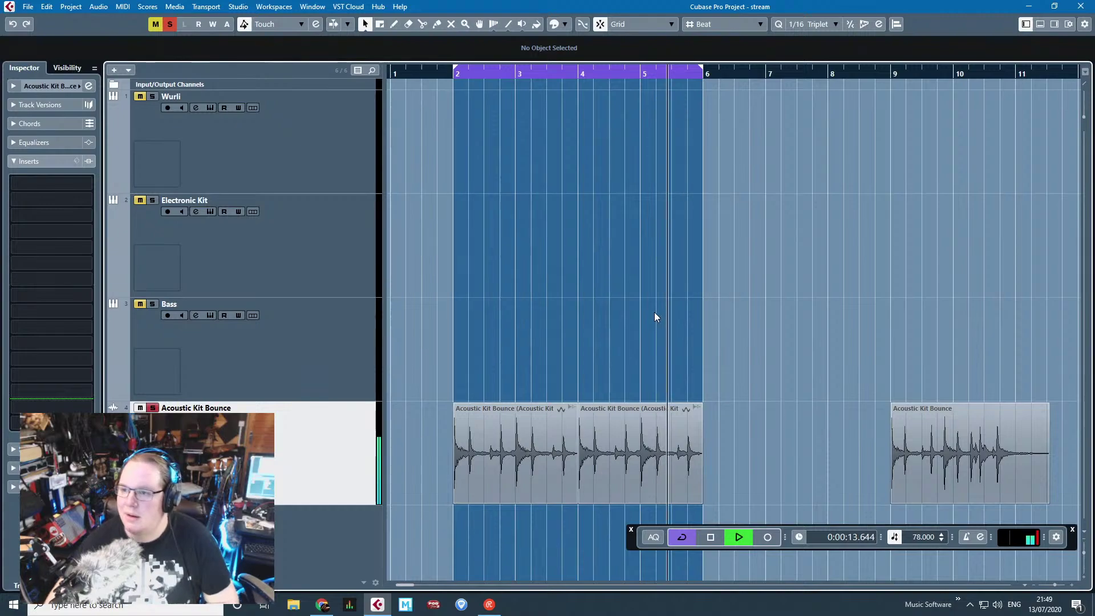
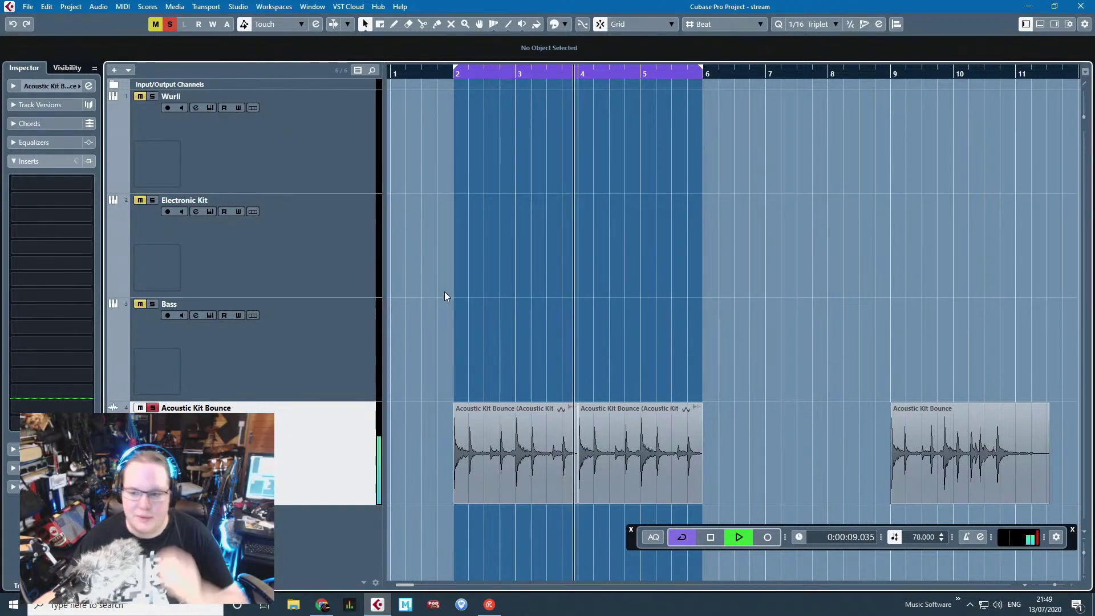
Step: Stop playback, clear the track mutes and solos, and move the Acoustic Kit Bounce track directly beneath Wurli
{"action": "left_click", "coordinate": [299, 265]}
{"action": "left_click", "coordinate": [171, 397]}
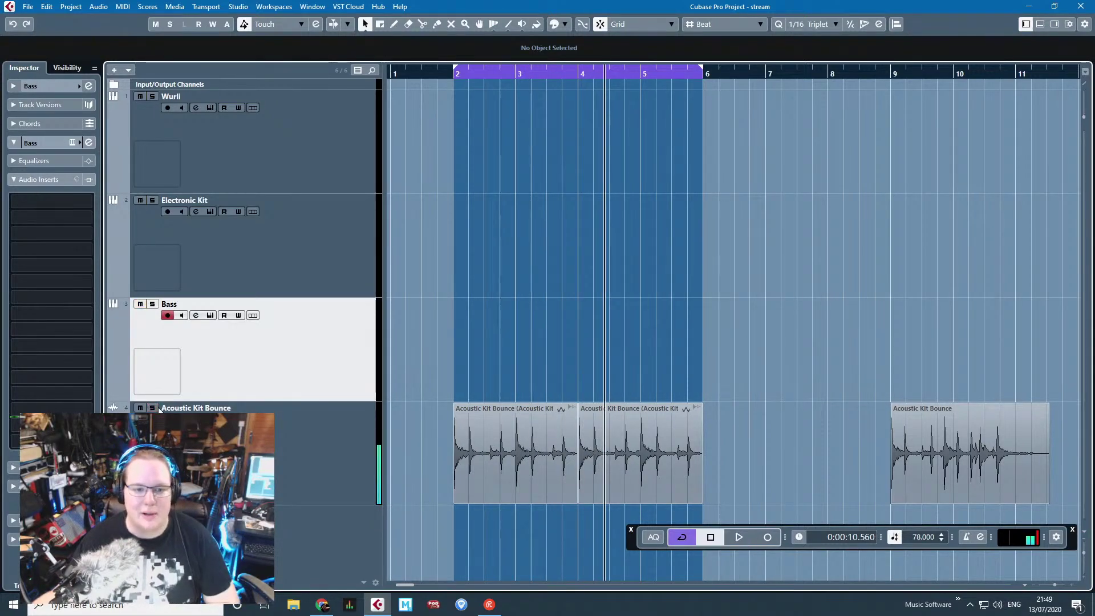
{"action": "left_click_drag", "start_coordinate": [346, 438], "coordinate": [370, 192]}
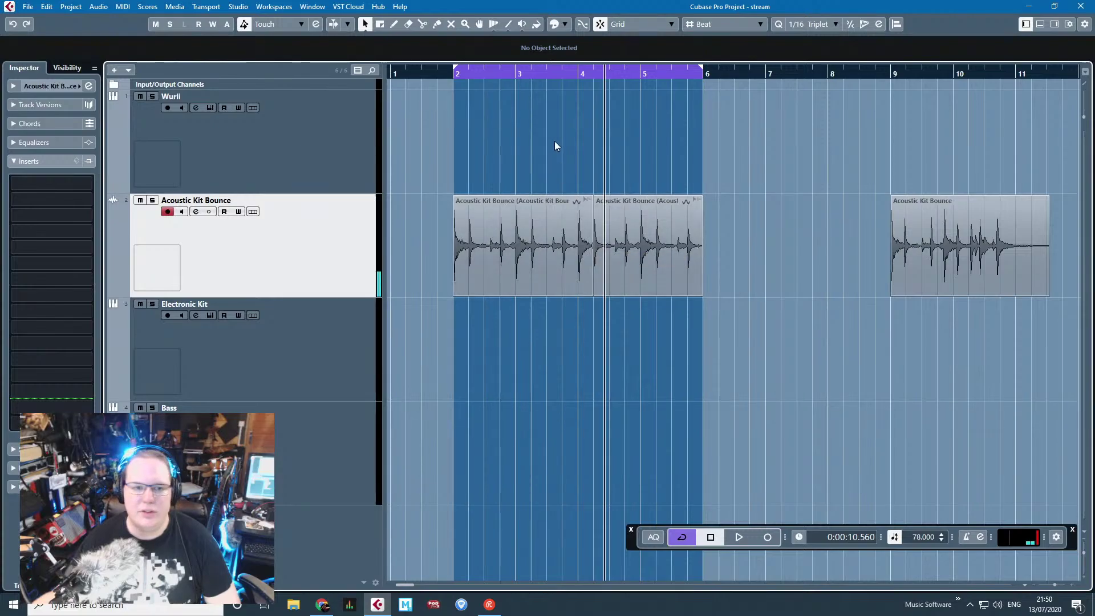
Step: Create an empty Electronic Kit part from 2.1.1.0 to 6.1.1.0 and briefly play the drum loop
{"action": "mouse_move", "coordinate": [456, 371]}
{"action": "left_mouse_down"}
{"action": "mouse_move", "coordinate": [722, 376]}
{"action": "mouse_move", "coordinate": [702, 377]}
{"action": "left_mouse_up"}
{"action": "double_click", "coordinate": [520, 347]}
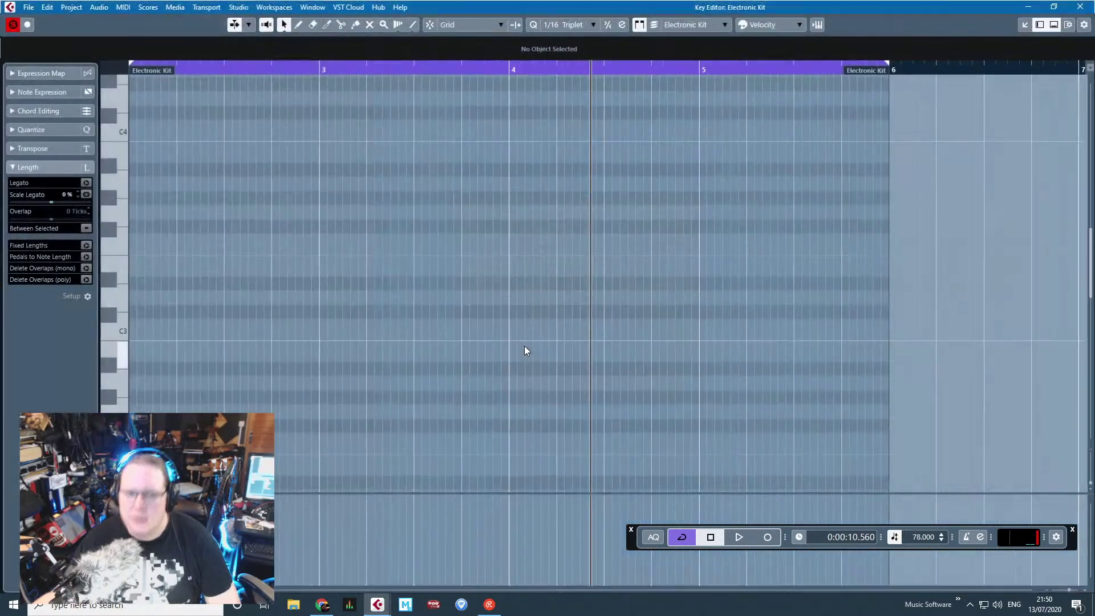
{"action": "left_click", "coordinate": [1080, 6]}
{"action": "key", "text": "h"}
{"action": "key", "text": "h"}
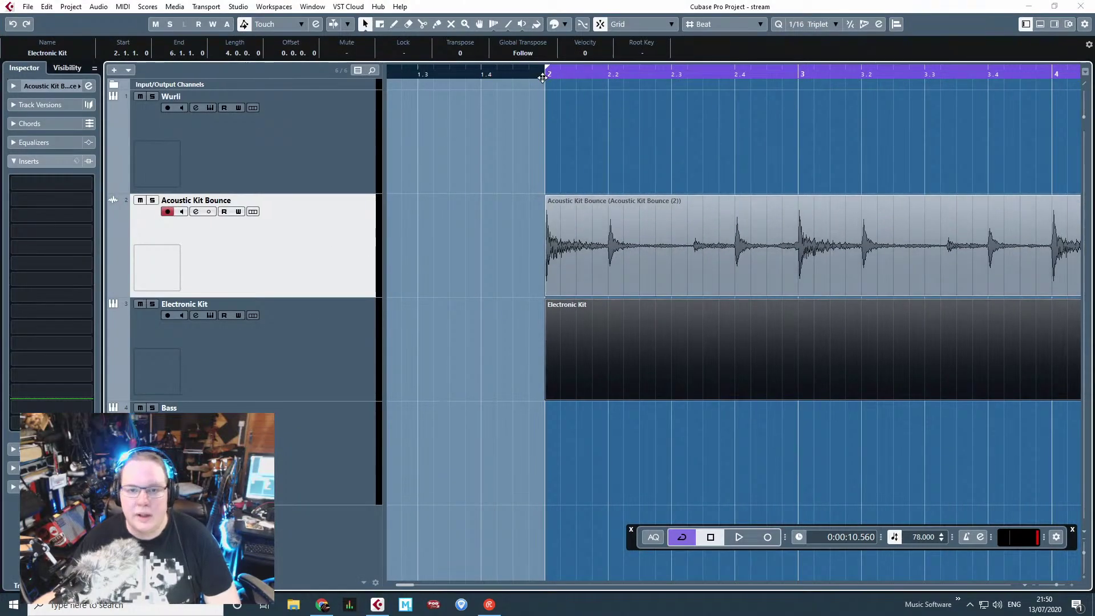
{"action": "key", "text": "space"}
{"action": "key", "text": "g"}
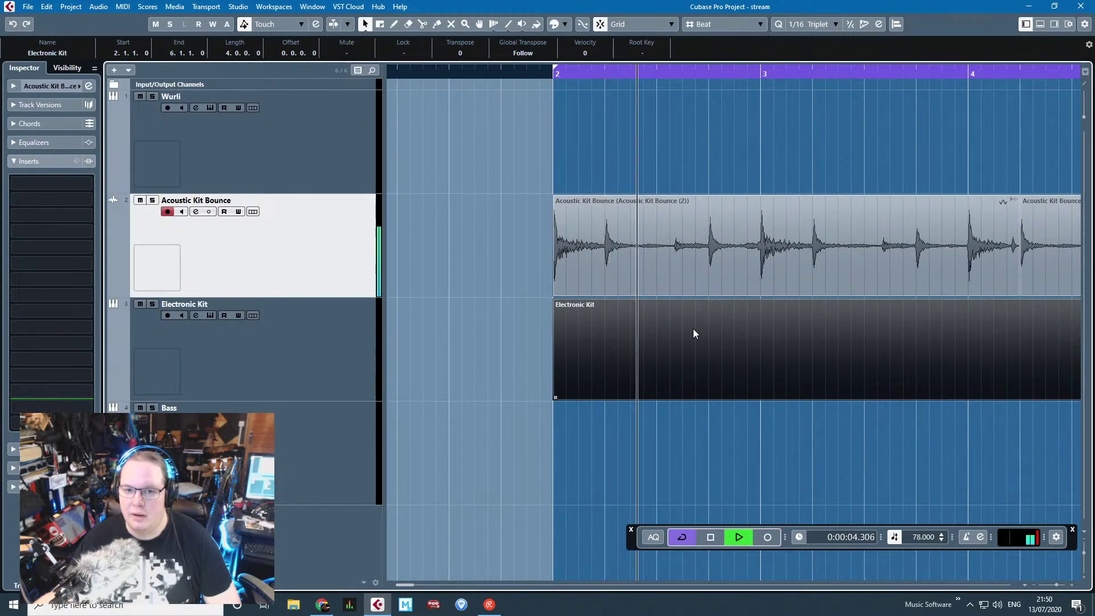
{"action": "key", "text": "space"}
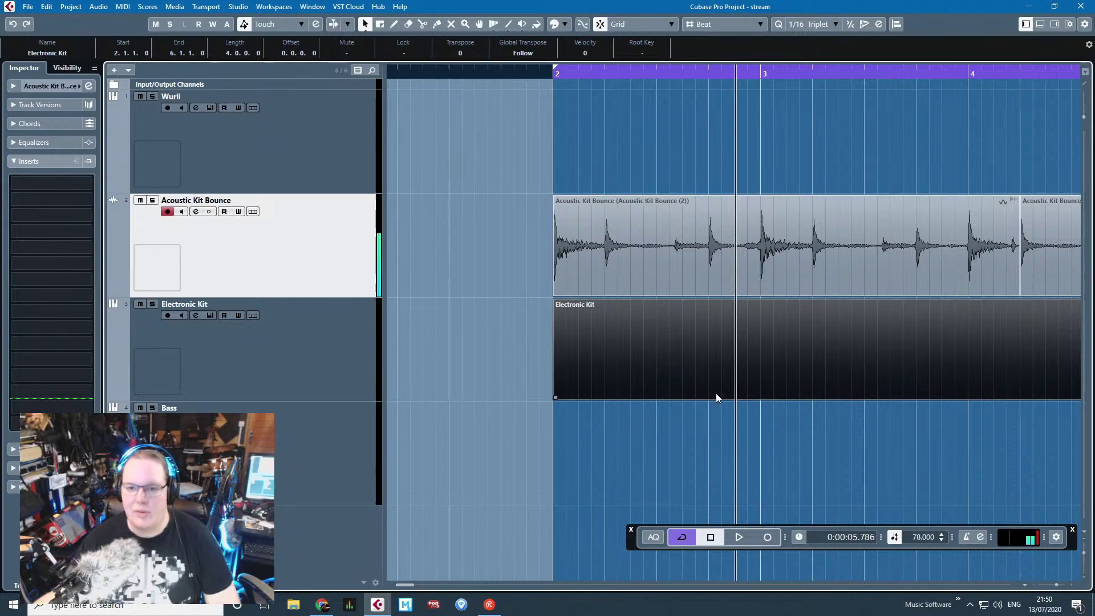
Step: Open the Electronic Kit part for note editing and place a one-beat C1 note at 2.2.1.0
{"action": "double_click", "coordinate": [716, 394]}
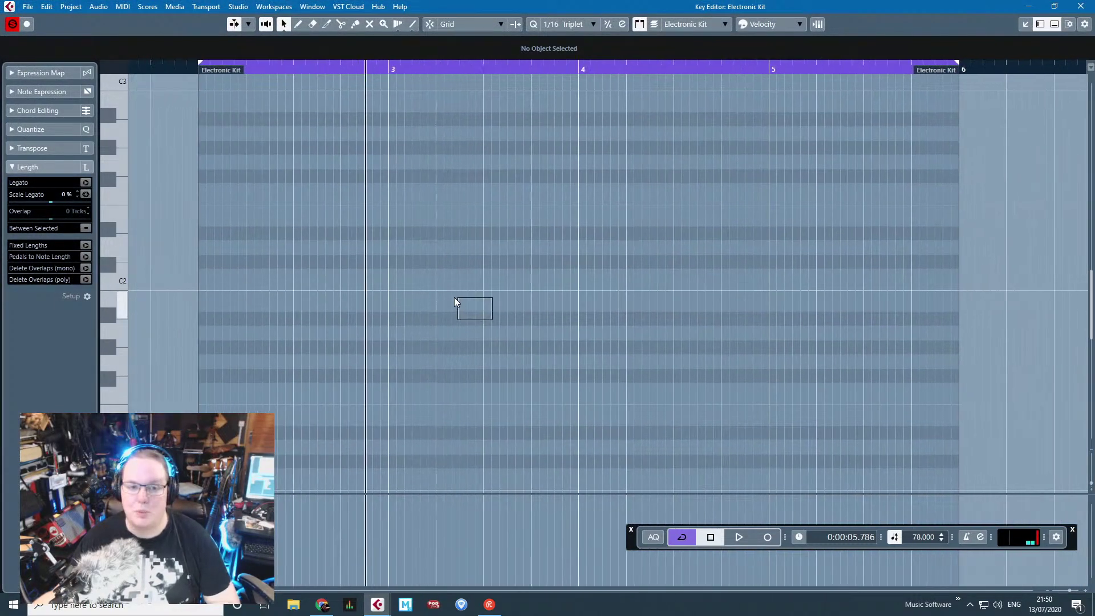
{"action": "double_click", "coordinate": [233, 360]}
{"action": "left_click_drag", "start_coordinate": [258, 363], "coordinate": [255, 451]}
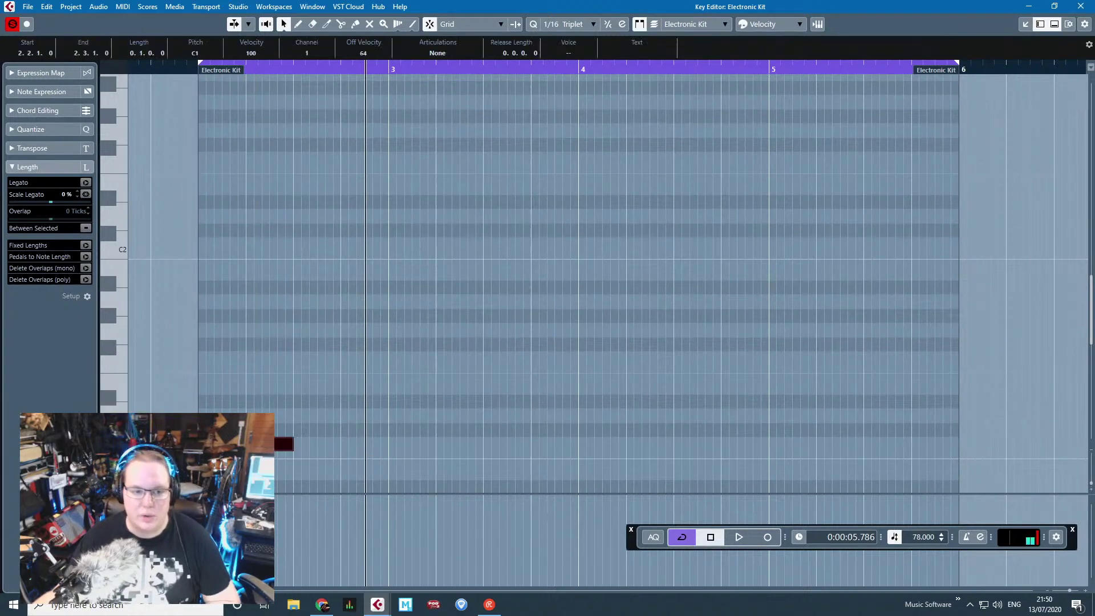
Step: Add one-beat notes D1 at 2.3.1.0, C1 at 2.4.1.0 and D1 at 3.2.1.0, and briefly play them
{"action": "left_click_drag", "start_coordinate": [313, 419], "coordinate": [313, 417]}
{"action": "left_click", "coordinate": [357, 474]}
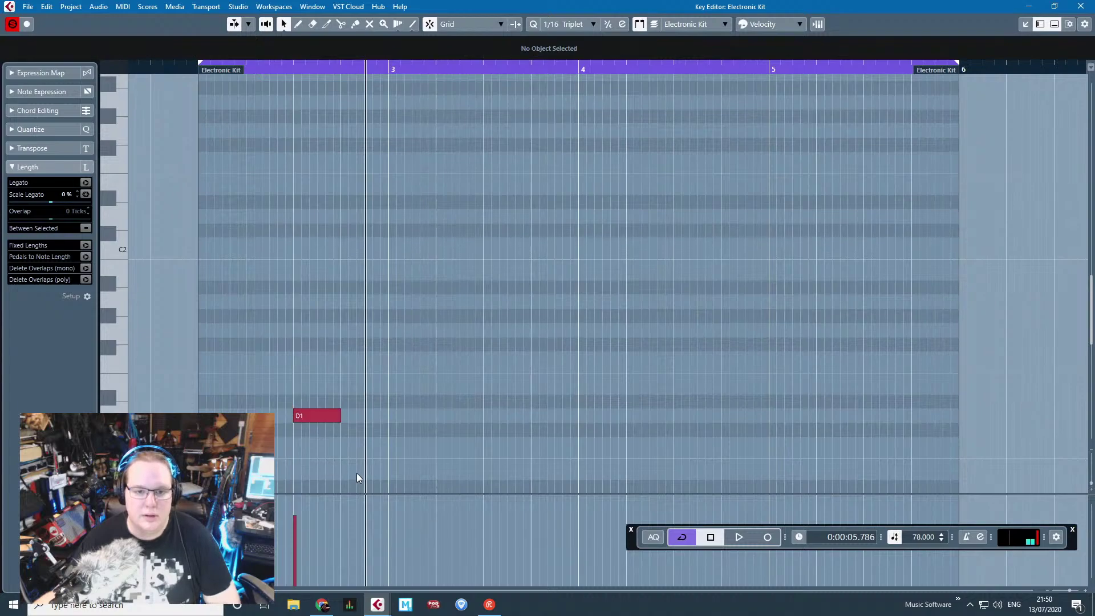
{"action": "left_click", "coordinate": [330, 414]}
{"action": "left_click_drag", "start_coordinate": [356, 350], "coordinate": [214, 437]}
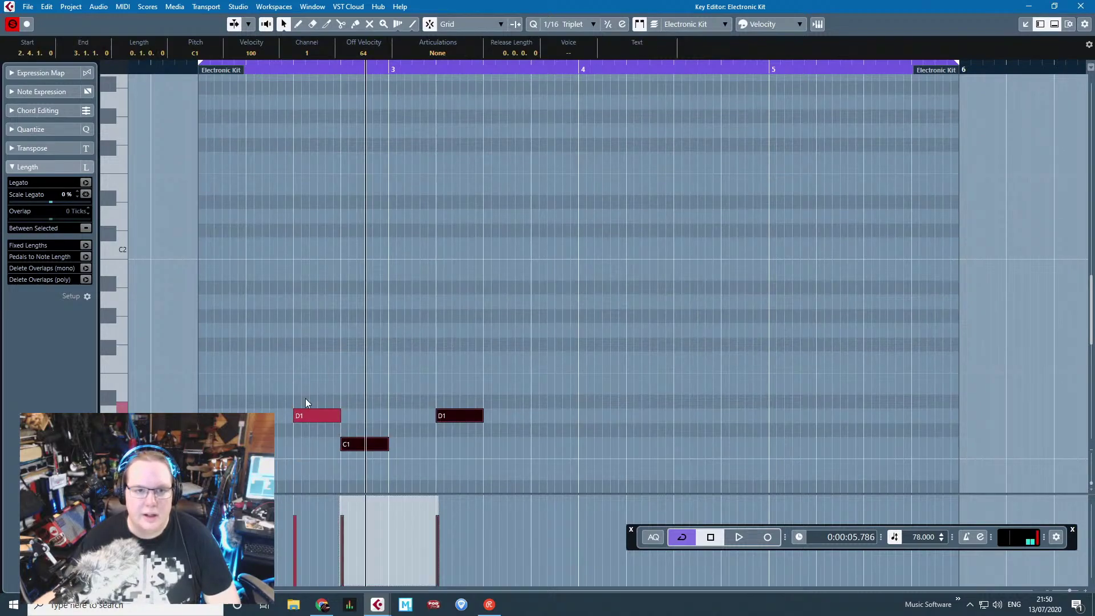
{"action": "key", "text": "h"}
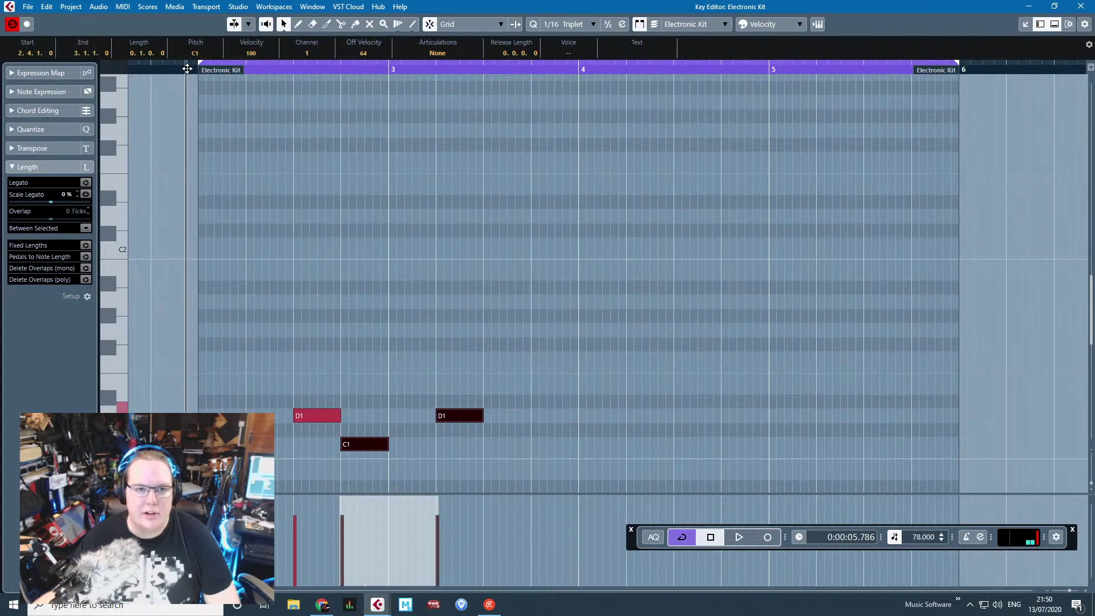
{"action": "key", "text": "space"}
{"action": "key", "text": "space"}
{"action": "left_click", "coordinate": [384, 425]}
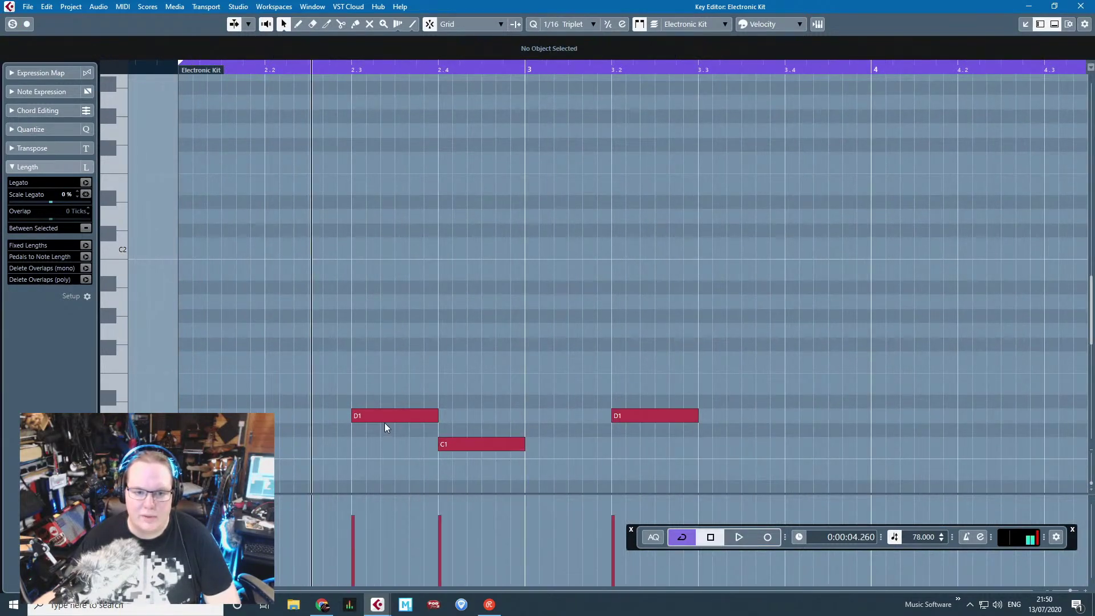
Step: Move the D1 notes to 2.2.1.0 and 2.4.1.0 and the C1 between them to 2.3.3.0, and audition the pattern
{"action": "left_click_drag", "start_coordinate": [413, 415], "coordinate": [327, 416]}
{"action": "left_click_drag", "start_coordinate": [476, 444], "coordinate": [436, 446]}
{"action": "left_click_drag", "start_coordinate": [648, 421], "coordinate": [473, 416]}
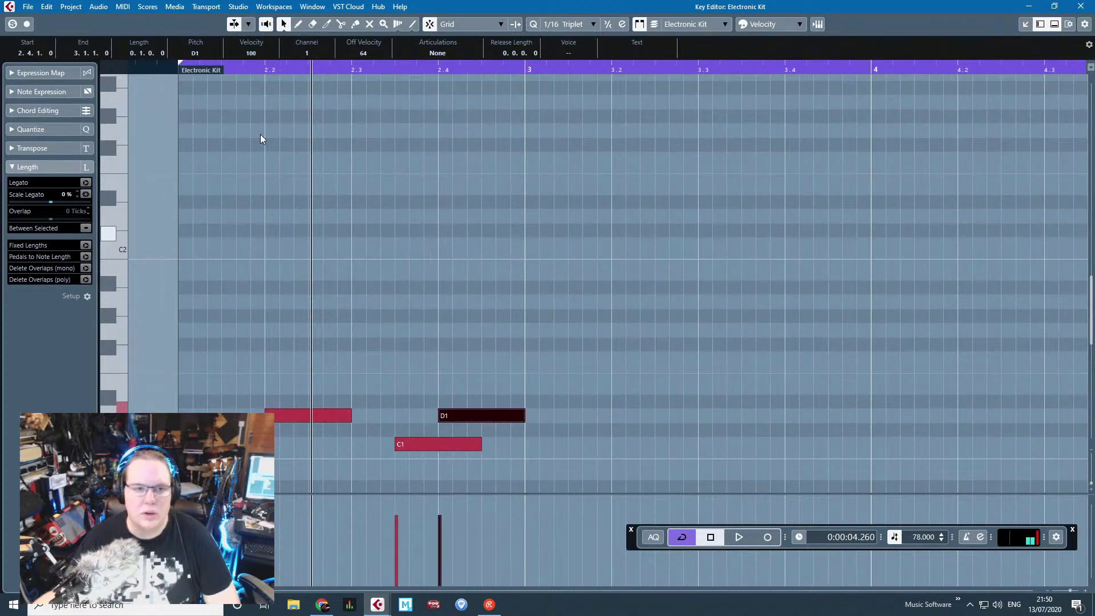
{"action": "key", "text": "space"}
{"action": "key", "text": "h"}
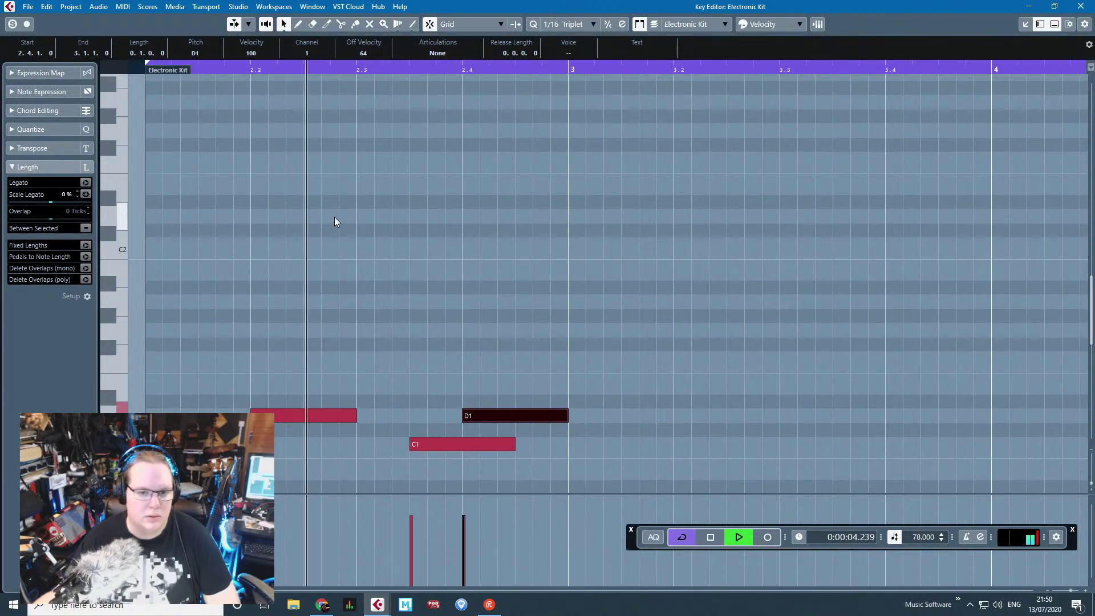
{"action": "left_click", "coordinate": [467, 213]}
{"action": "key", "text": "space"}
Step: Shift the second C1 note earlier to 2.3.2.40, and delete the stray short B2 note before bar 2 during playback
{"action": "left_click_drag", "start_coordinate": [448, 440], "coordinate": [438, 428]}
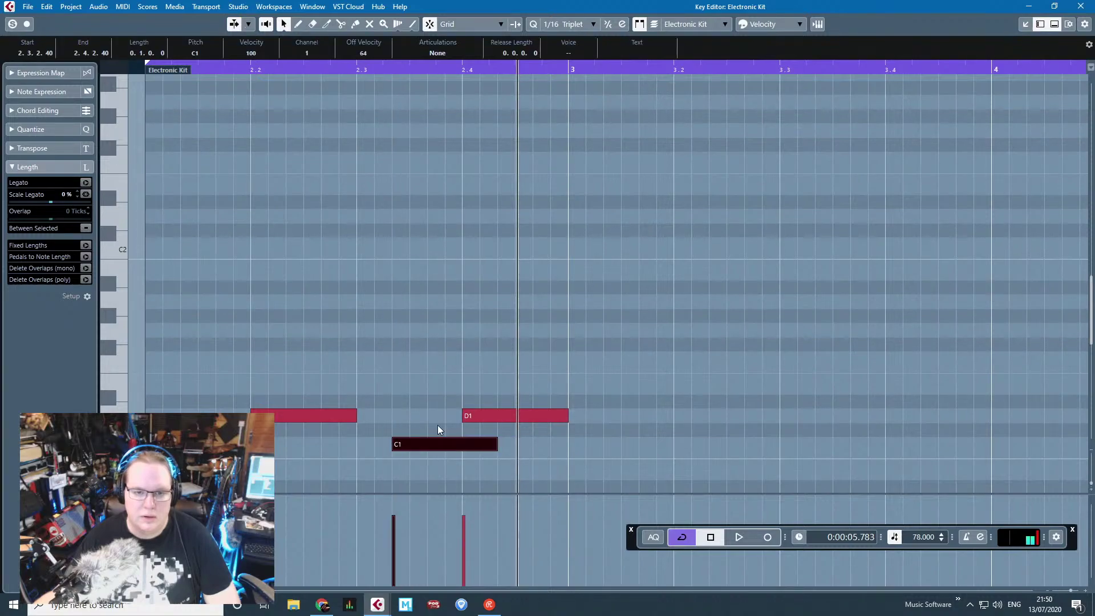
{"action": "double_click", "coordinate": [141, 74]}
{"action": "key", "text": "space"}
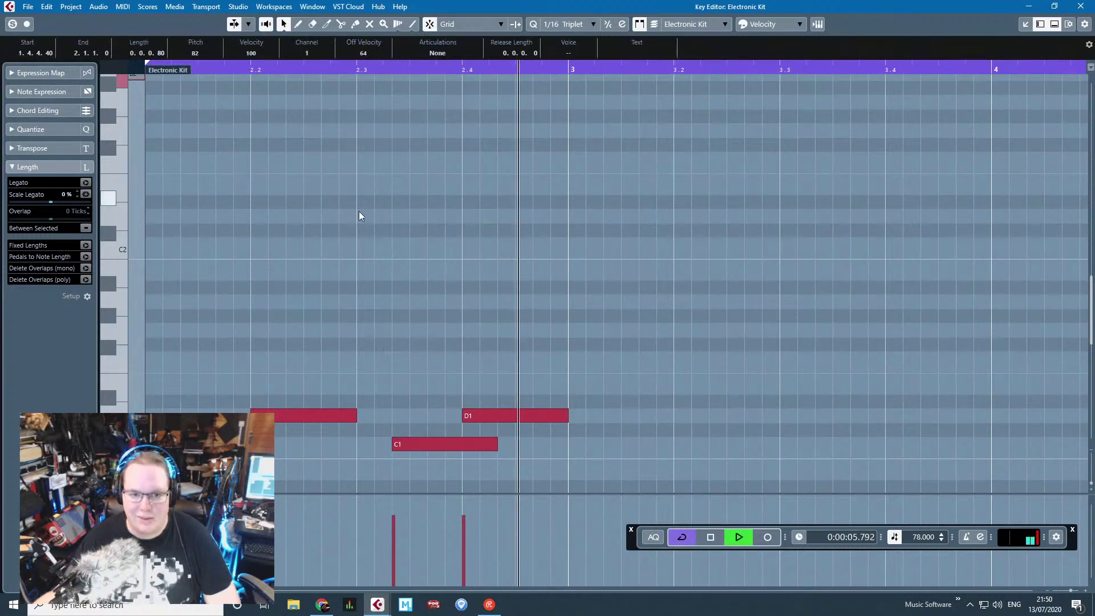
{"action": "left_click_drag", "start_coordinate": [175, 145], "coordinate": [154, 50]}
{"action": "key", "text": "Delete"}
{"action": "left_click", "coordinate": [198, 68]}
{"action": "scroll", "coordinate": [354, 264], "scroll_direction": "down", "scroll_amount": 3}
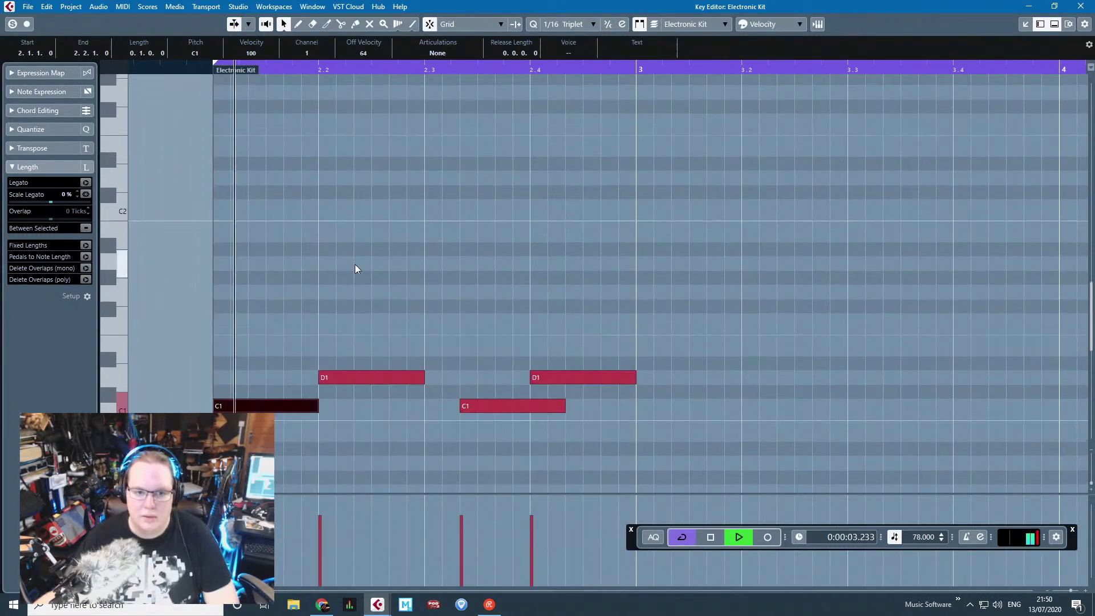
{"action": "scroll", "coordinate": [391, 261], "scroll_direction": "up", "scroll_amount": 1}
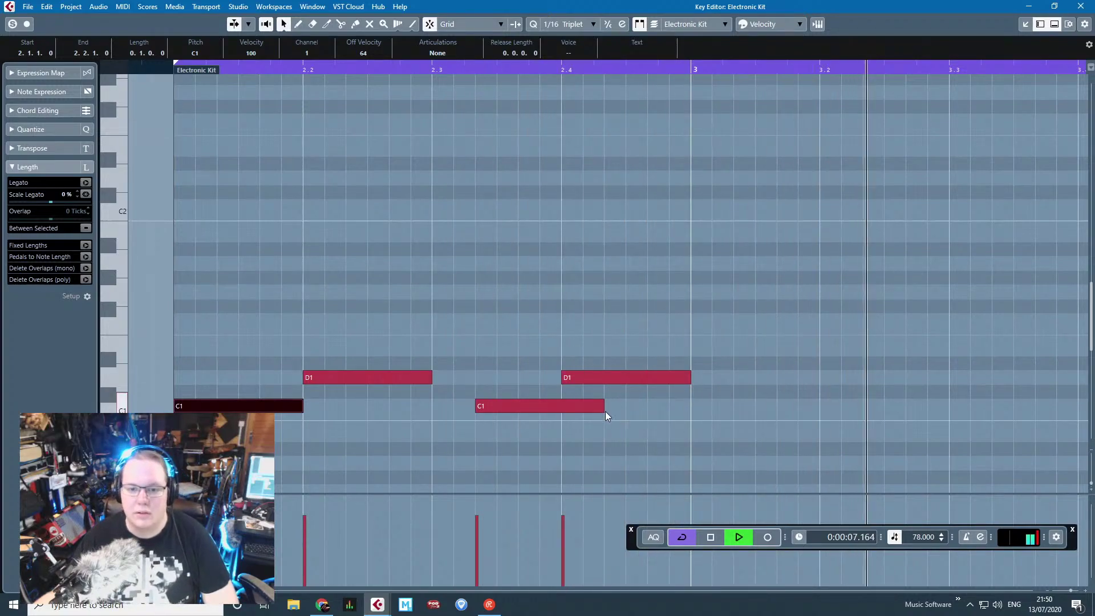
Step: Shorten the second C1 note so it ends at 2.4.1.0, and stop playback
{"action": "left_click_drag", "start_coordinate": [603, 407], "coordinate": [561, 408]}
{"action": "left_click", "coordinate": [410, 447]}
{"action": "key", "text": "space"}
Step: Copy a D1 note to A#1 at 2.1.1.0 and duplicate it to fill all four beats of bar 2
{"action": "left_click", "coordinate": [410, 379]}
{"action": "key", "text": "ctrl+d"}
{"action": "left_click_drag", "start_coordinate": [470, 379], "coordinate": [203, 248]}
{"action": "key", "text": "ctrl+d"}
{"action": "key", "text": "ctrl+d"}
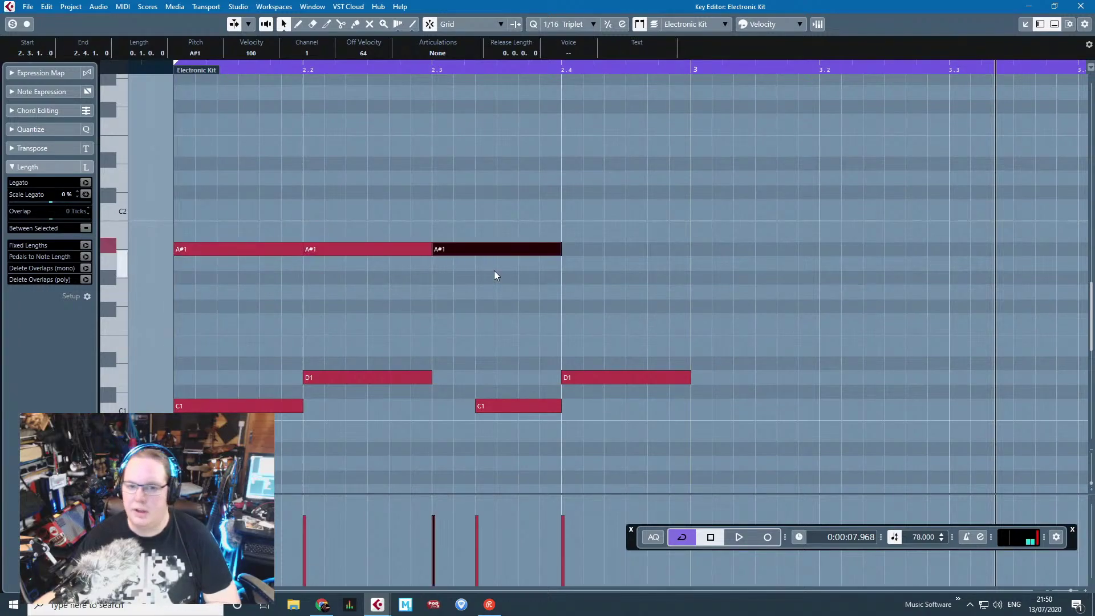
{"action": "key", "text": "ctrl+d"}
Step: Trim the starts of the four A#1 notes slightly later and audition the pattern
{"action": "left_click_drag", "start_coordinate": [710, 168], "coordinate": [180, 249]}
{"action": "left_click", "coordinate": [536, 343]}
{"action": "left_click_drag", "start_coordinate": [581, 355], "coordinate": [324, 372]}
{"action": "key", "text": "space"}
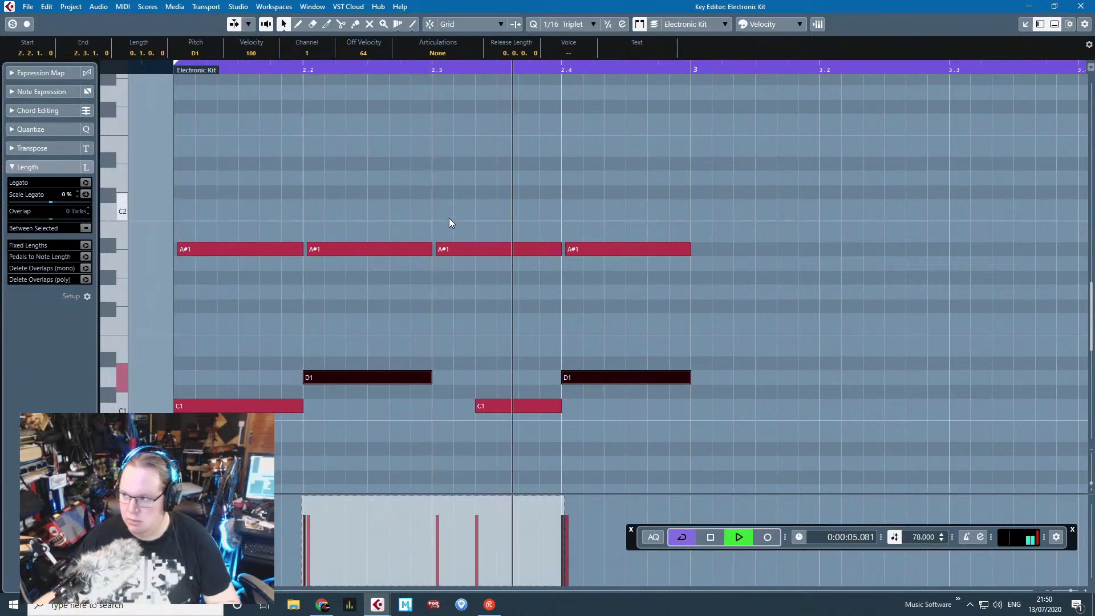
{"action": "key", "text": "space"}
Step: Set the velocity of the first C1 note to 120 and of both D1 notes to 117
{"action": "left_click", "coordinate": [238, 408]}
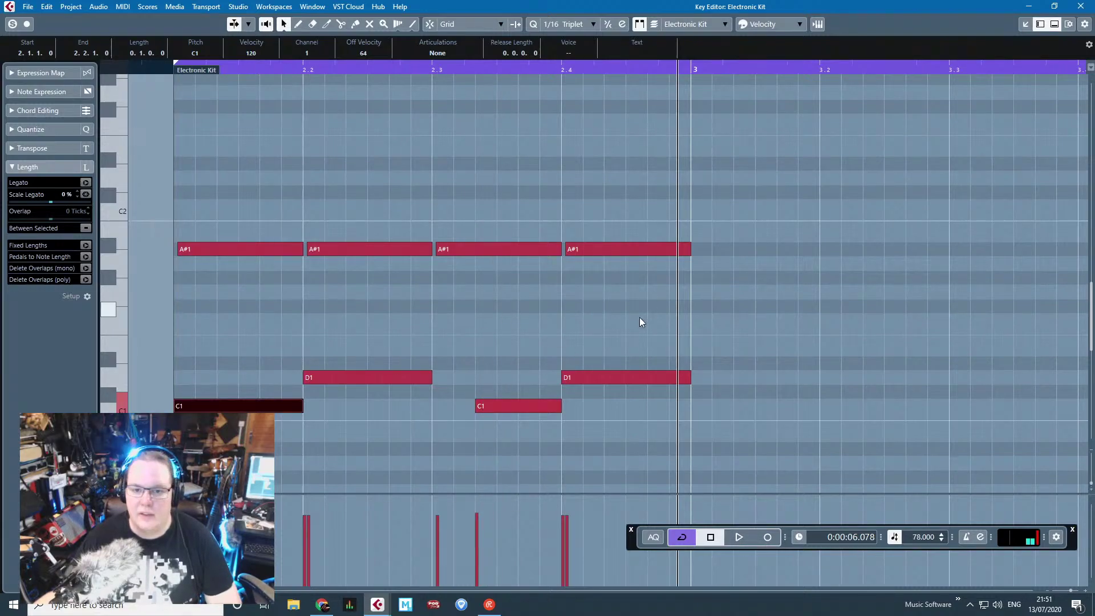
{"action": "left_click", "coordinate": [618, 378]}
{"action": "left_click", "coordinate": [362, 379], "text": "shift"}
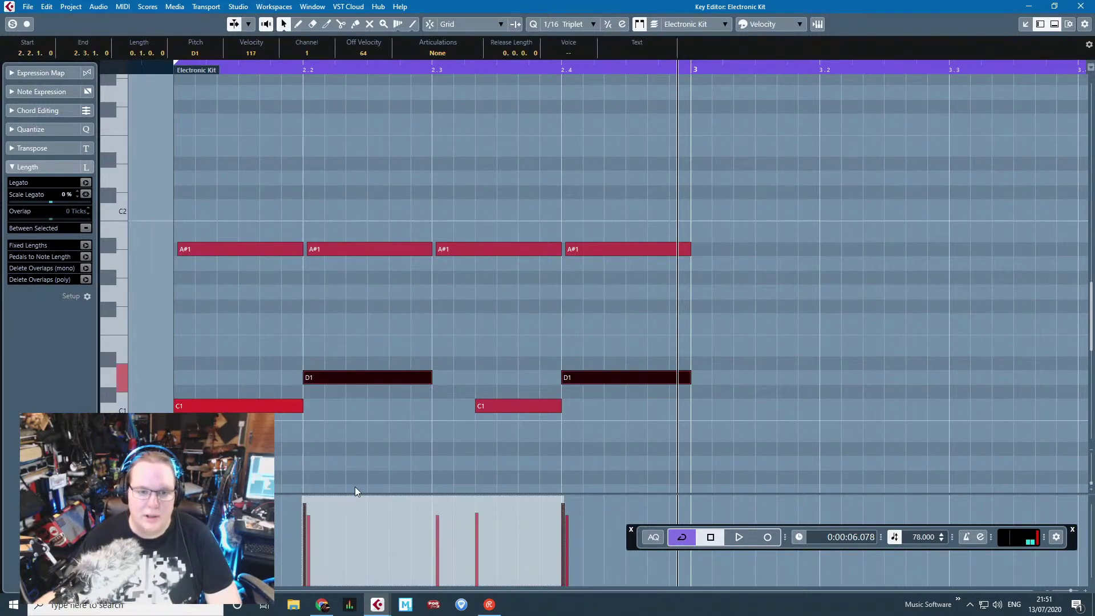
{"action": "left_click", "coordinate": [769, 418]}
Step: Duplicate the one-bar drum pattern so that it fills bars 2 through 5
{"action": "key", "text": "ctrl+a"}
{"action": "key", "text": "ctrl+d"}
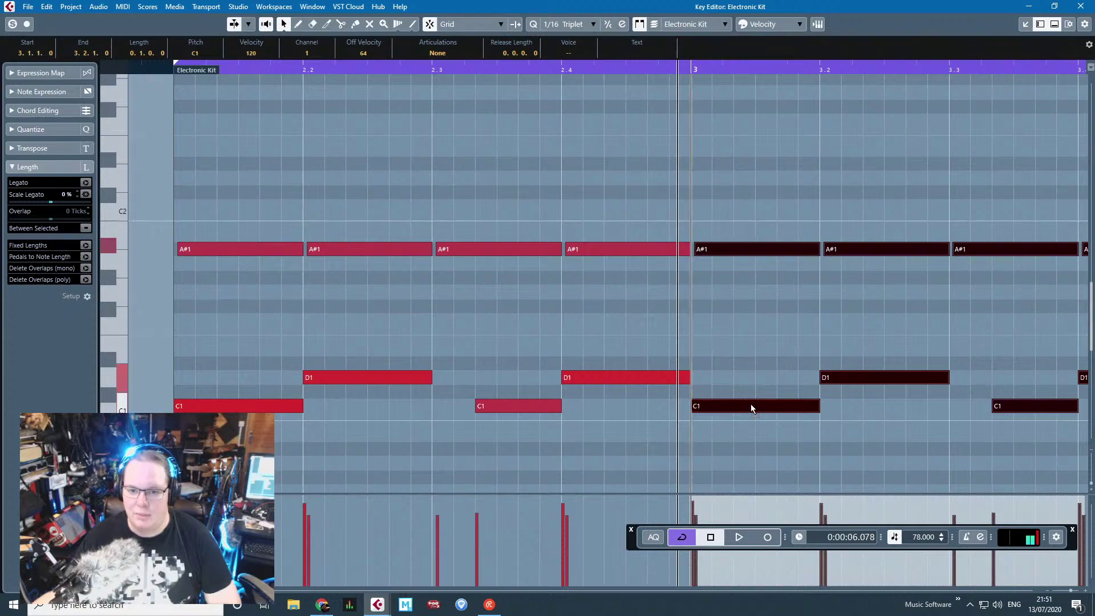
{"action": "left_click_drag", "start_coordinate": [751, 408], "coordinate": [724, 408]}
{"action": "scroll", "coordinate": [723, 407], "scroll_direction": "down", "scroll_amount": 4}
{"action": "left_click_drag", "start_coordinate": [270, 190], "coordinate": [638, 406]}
{"action": "key", "text": "ctrl+d"}
{"action": "scroll", "coordinate": [645, 406], "scroll_direction": "up", "scroll_amount": 3}
{"action": "mouse_move", "coordinate": [547, 407]}
{"action": "left_mouse_down"}
{"action": "mouse_move", "coordinate": [601, 409]}
{"action": "mouse_move", "coordinate": [549, 409]}
{"action": "left_mouse_up"}
{"action": "scroll", "coordinate": [548, 409], "scroll_direction": "down", "scroll_amount": 3}
{"action": "left_click", "coordinate": [264, 147]}
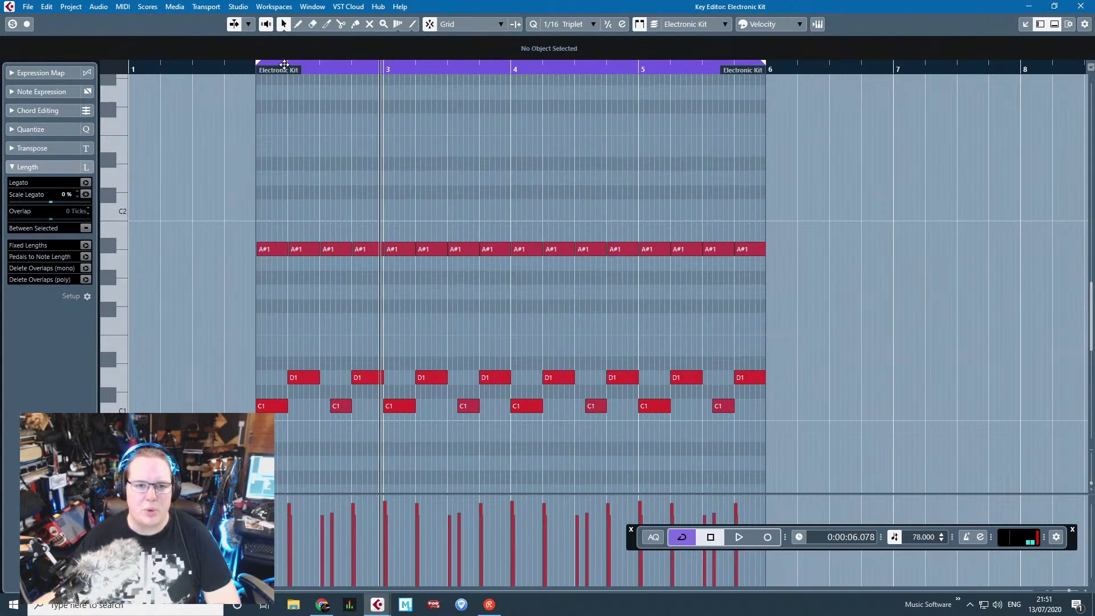
Step: Extend the part's start back to 1.3.1.0 and add one-beat B2 notes at 1.4.1.0 and 5.4.1.0
{"action": "mouse_move", "coordinate": [284, 64]}
{"action": "left_mouse_down"}
{"action": "mouse_move", "coordinate": [215, 88]}
{"action": "mouse_move", "coordinate": [301, 120]}
{"action": "mouse_move", "coordinate": [279, 123]}
{"action": "left_mouse_up"}
{"action": "scroll", "coordinate": [199, 132], "scroll_direction": "up", "scroll_amount": 2}
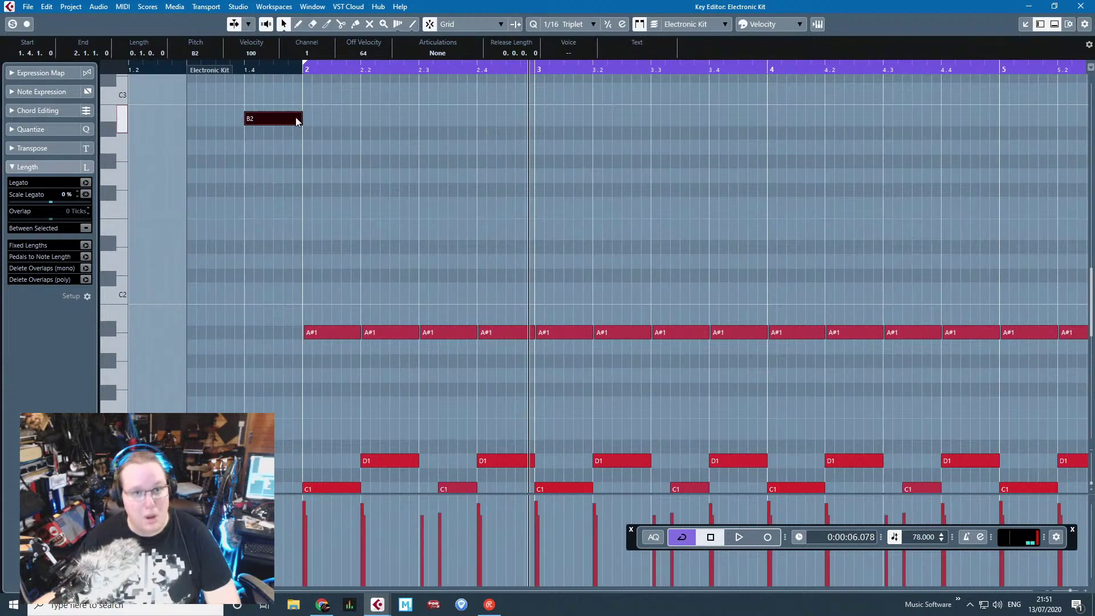
{"action": "left_click_drag", "start_coordinate": [239, 73], "coordinate": [244, 72]}
{"action": "key", "text": "space"}
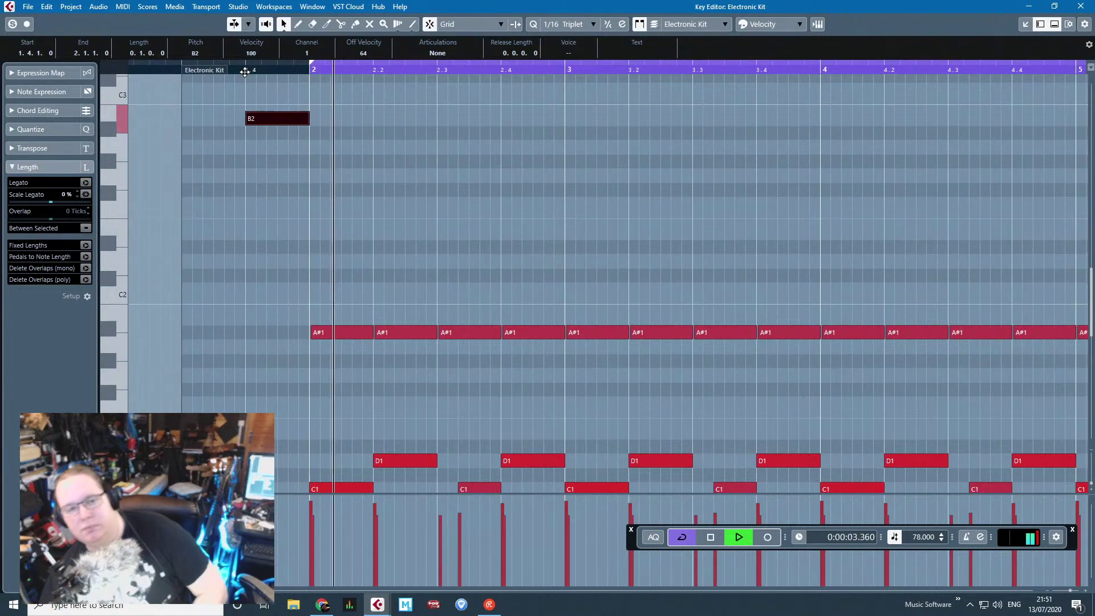
{"action": "scroll", "coordinate": [463, 270], "scroll_direction": "down", "scroll_amount": 3}
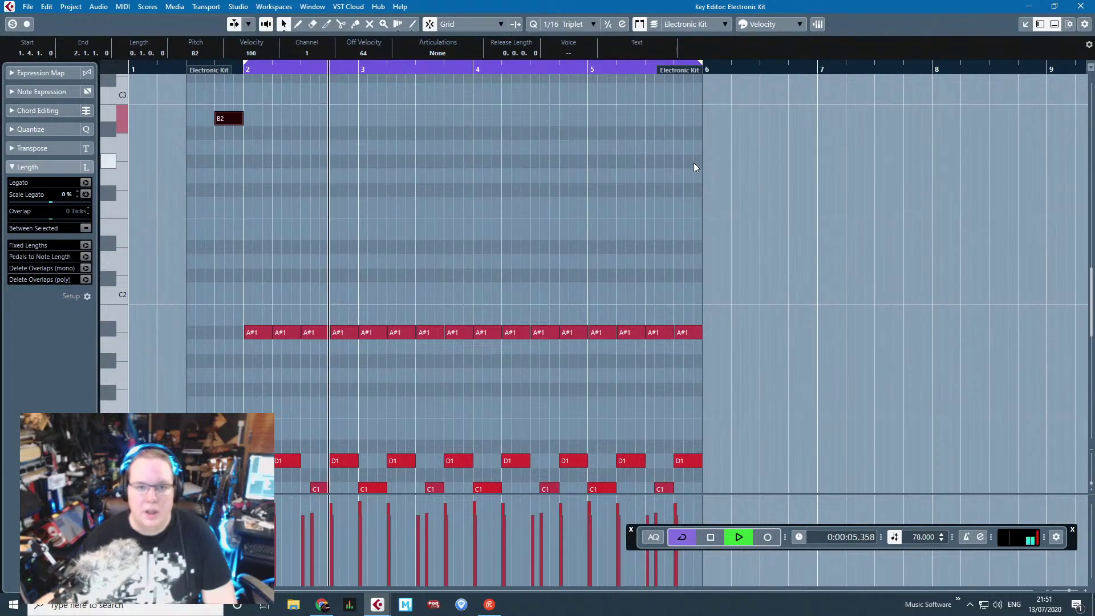
{"action": "key", "text": "space"}
{"action": "scroll", "coordinate": [685, 160], "scroll_direction": "up", "scroll_amount": 3}
{"action": "left_click_drag", "start_coordinate": [675, 120], "coordinate": [721, 127]}
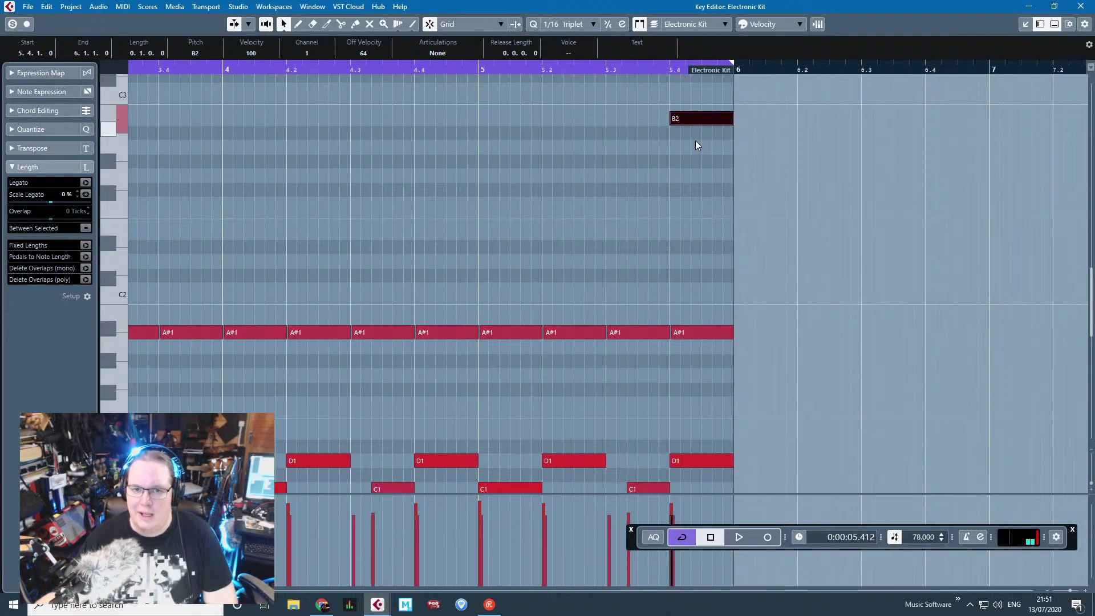
Step: Add two short G#1 notes in the first beat of bar 5, at 5.1.2.40 and 5.1.4.40
{"action": "left_click", "coordinate": [459, 191]}
{"action": "left_click_drag", "start_coordinate": [467, 193], "coordinate": [593, 361]}
{"action": "scroll", "coordinate": [571, 396], "scroll_direction": "down", "scroll_amount": 3, "text": "ctrl"}
{"action": "scroll", "coordinate": [556, 361], "scroll_direction": "up", "scroll_amount": 3, "text": "ctrl"}
{"action": "scroll", "coordinate": [538, 360], "scroll_direction": "up", "scroll_amount": 3, "text": "ctrl"}
{"action": "key", "text": "ctrl+d"}
{"action": "left_click", "coordinate": [574, 333]}
{"action": "key", "text": "Delete"}
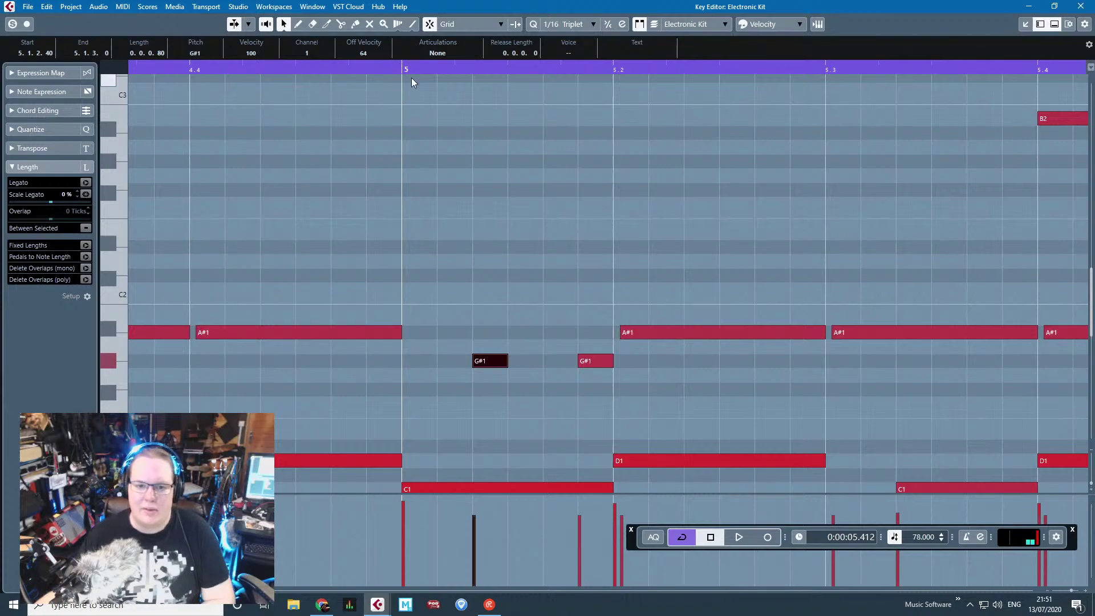
{"action": "key", "text": "ctrl+z"}
Step: Audition bar 5, move the second G#1 note to 5.1.3.80 and play it again
{"action": "left_click", "coordinate": [390, 72]}
{"action": "key", "text": "space"}
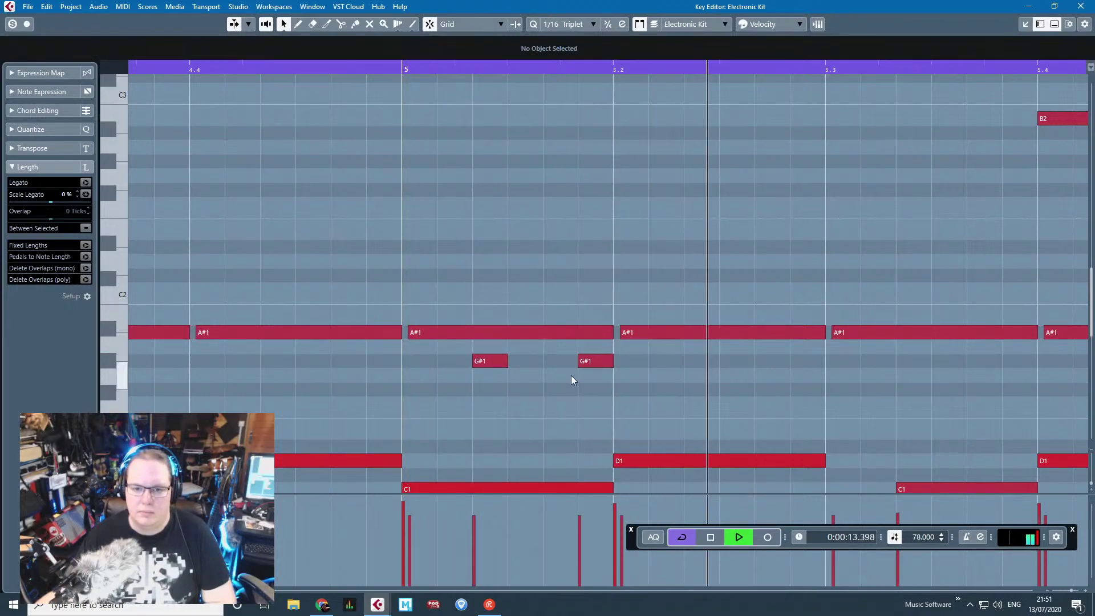
{"action": "key", "text": "space"}
{"action": "left_click_drag", "start_coordinate": [573, 361], "coordinate": [538, 361]}
{"action": "left_click", "coordinate": [401, 70]}
{"action": "key", "text": "space"}
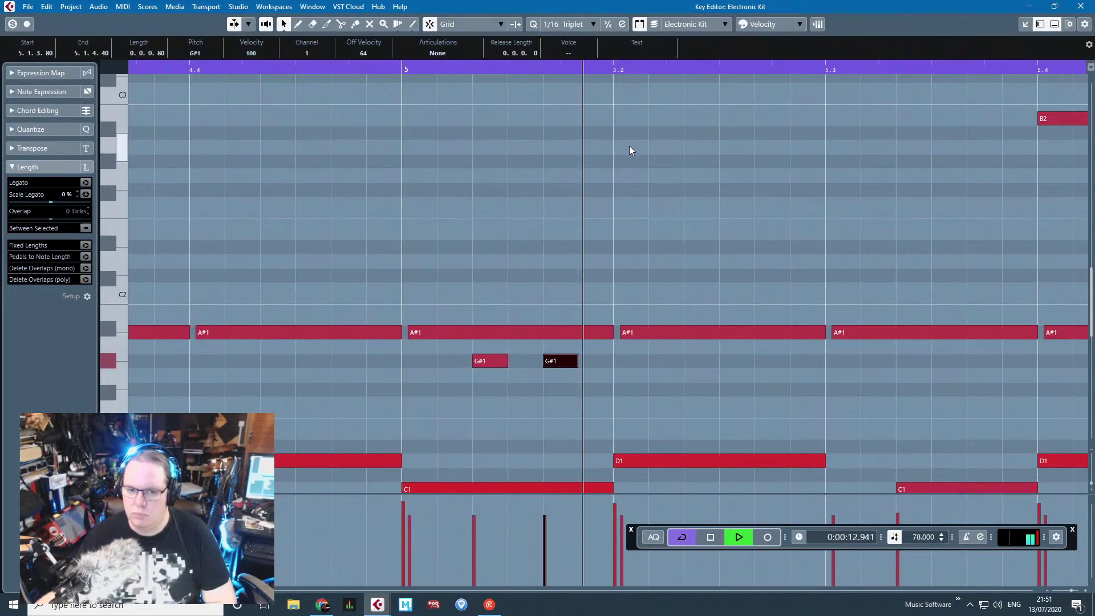
{"action": "key", "text": "g"}
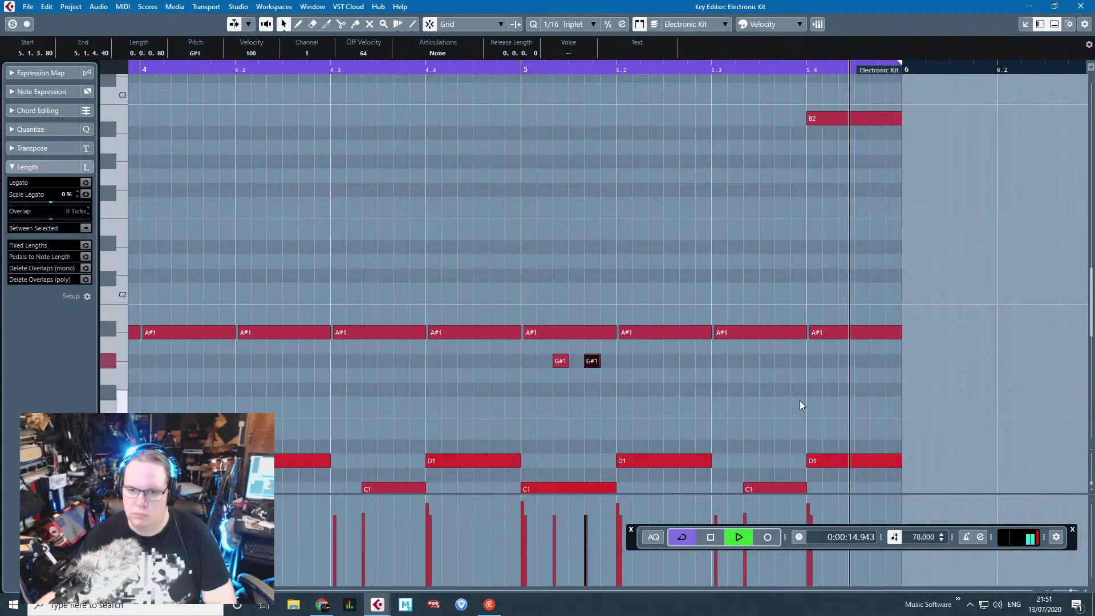
{"action": "key", "text": "space"}
Step: Copy the G#1 pair to 5.3.2.40 and 5.3.3.80, and raise the velocity of all four G#1 notes slightly
{"action": "key", "text": "h"}
{"action": "mouse_move", "coordinate": [509, 355]}
{"action": "left_mouse_down"}
{"action": "mouse_move", "coordinate": [625, 373]}
{"action": "mouse_move", "coordinate": [593, 358]}
{"action": "mouse_move", "coordinate": [767, 364]}
{"action": "left_mouse_up"}
{"action": "left_click_drag", "start_coordinate": [860, 394], "coordinate": [484, 334]}
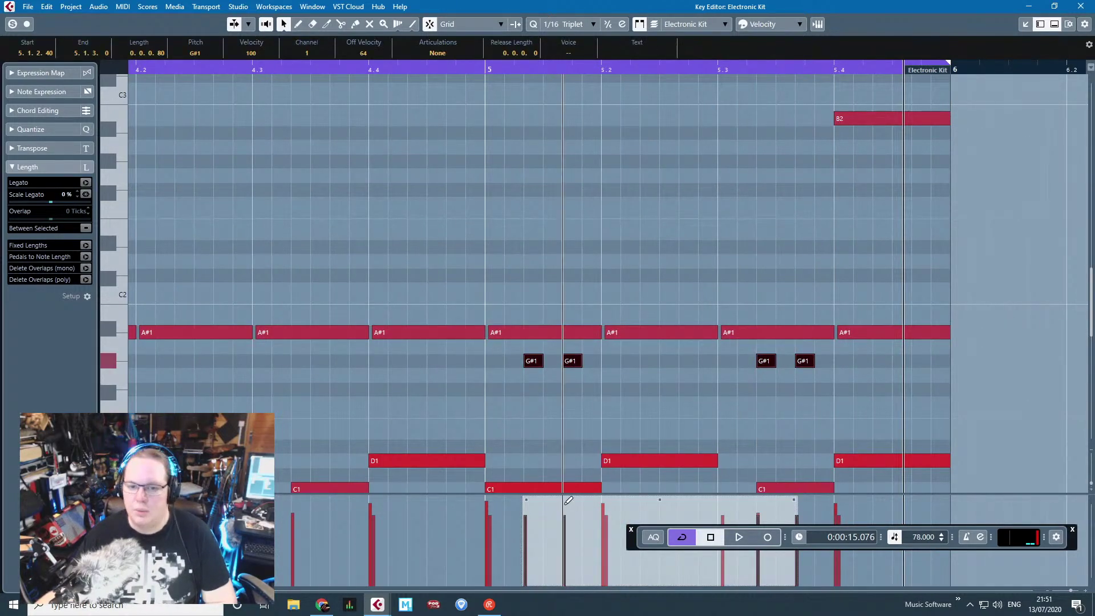
{"action": "left_click_drag", "start_coordinate": [569, 500], "coordinate": [569, 495]}
{"action": "left_click", "coordinate": [701, 404]}
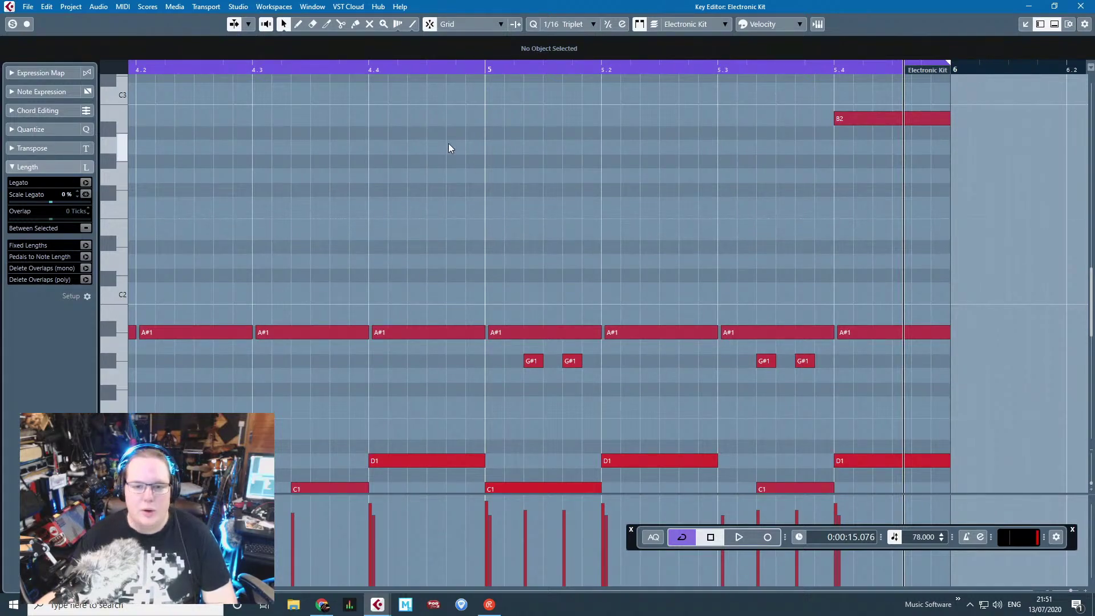
Step: Play the pattern from the start of bar 5 to check the G#1 notes
{"action": "scroll", "coordinate": [465, 250], "scroll_direction": "down", "scroll_amount": 5}
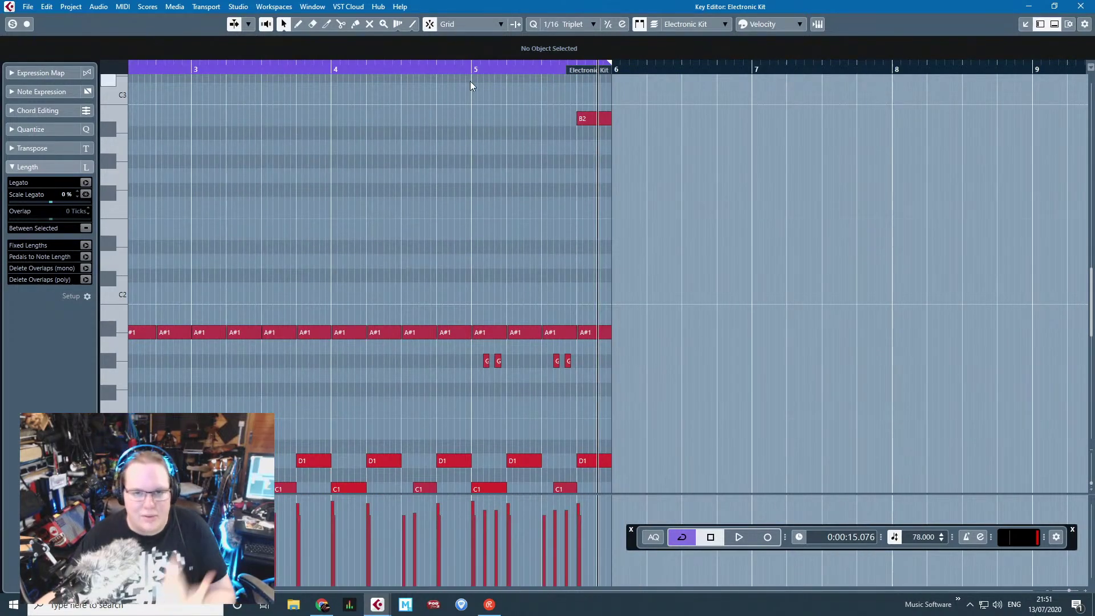
{"action": "left_click", "coordinate": [471, 70]}
{"action": "scroll", "coordinate": [534, 373], "scroll_direction": "up", "scroll_amount": 4}
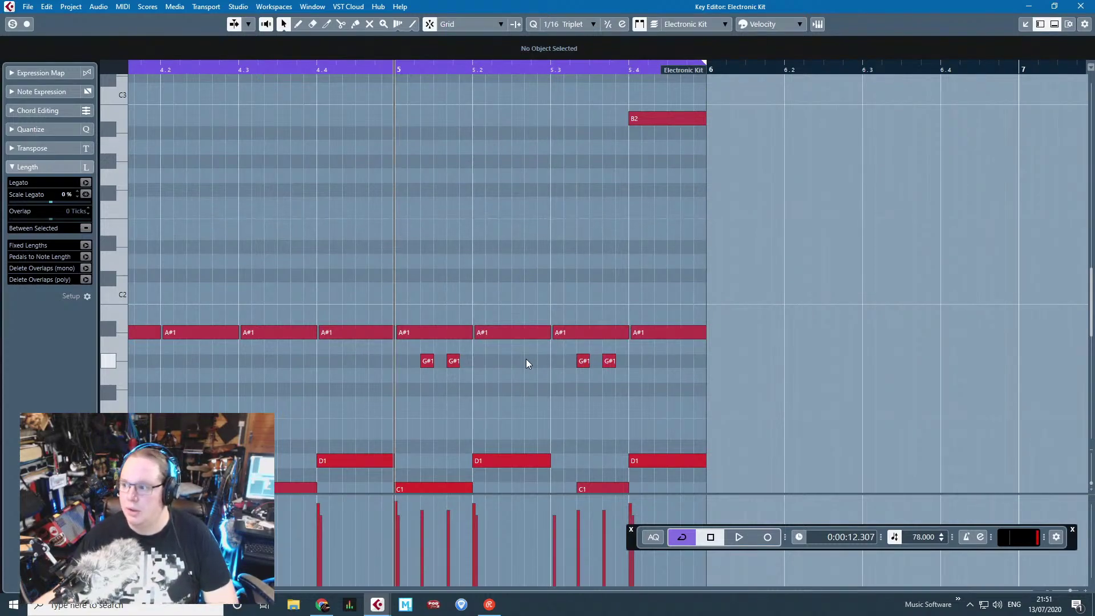
{"action": "key", "text": "space"}
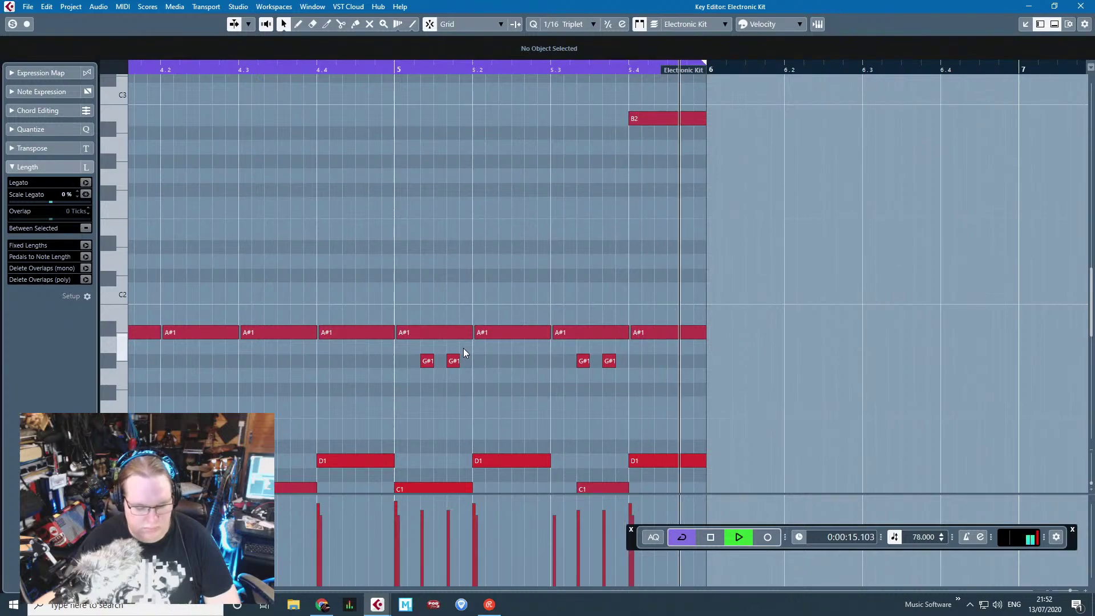
Step: Duplicate the first B2 note and place the copy at 3.4.1.0
{"action": "scroll", "coordinate": [463, 348], "scroll_direction": "down", "scroll_amount": 3}
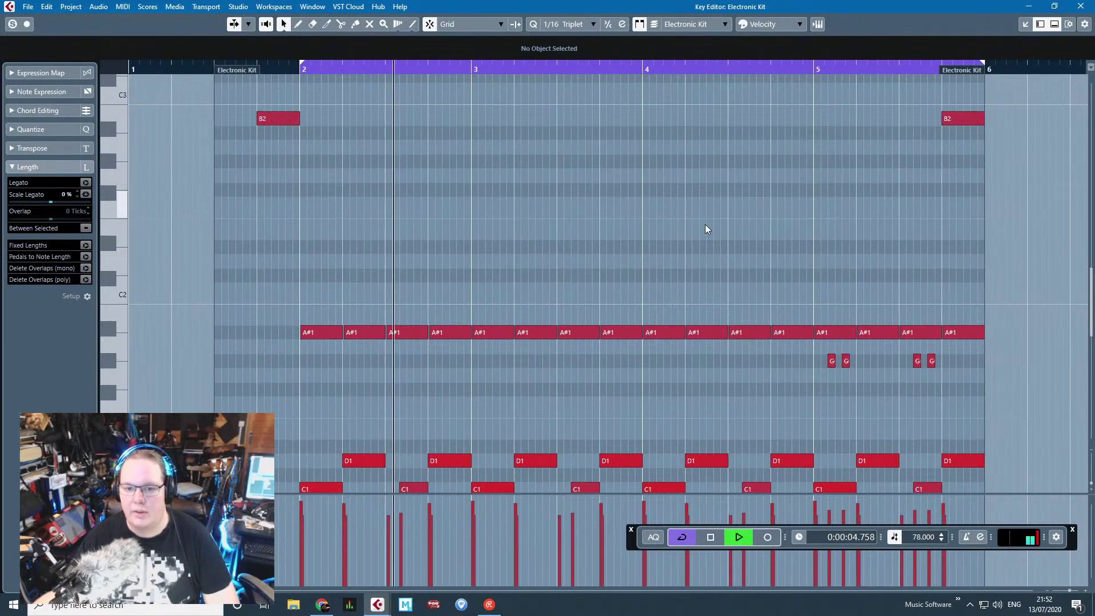
{"action": "left_click_drag", "start_coordinate": [687, 231], "coordinate": [259, 92]}
{"action": "key", "text": "ctrl+d"}
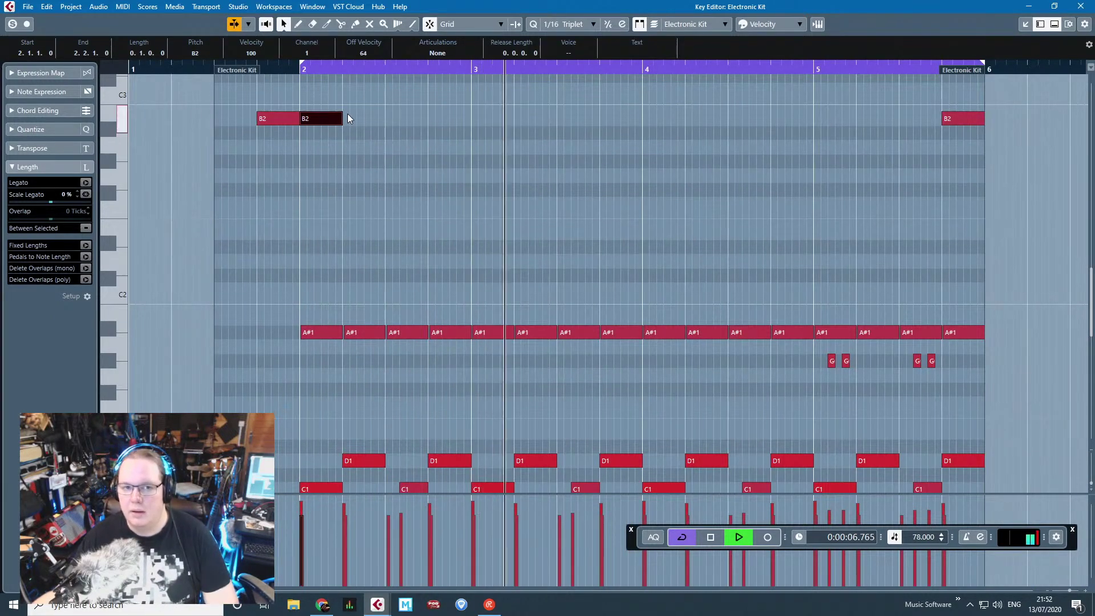
{"action": "left_click_drag", "start_coordinate": [341, 114], "coordinate": [641, 111]}
{"action": "left_click", "coordinate": [674, 186]}
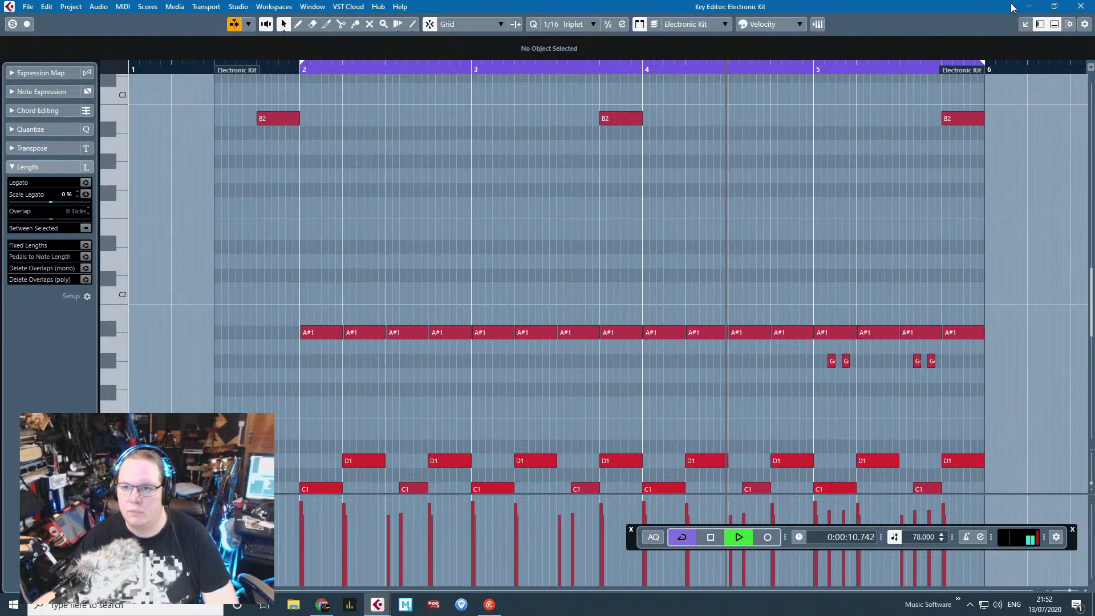
Step: Close the note editor and split the Electronic Kit part at 2.1.1.0 in the project arrangement
{"action": "left_click", "coordinate": [1080, 7]}
{"action": "left_click", "coordinate": [441, 197]}
{"action": "scroll", "coordinate": [409, 146], "scroll_direction": "down", "scroll_amount": 6}
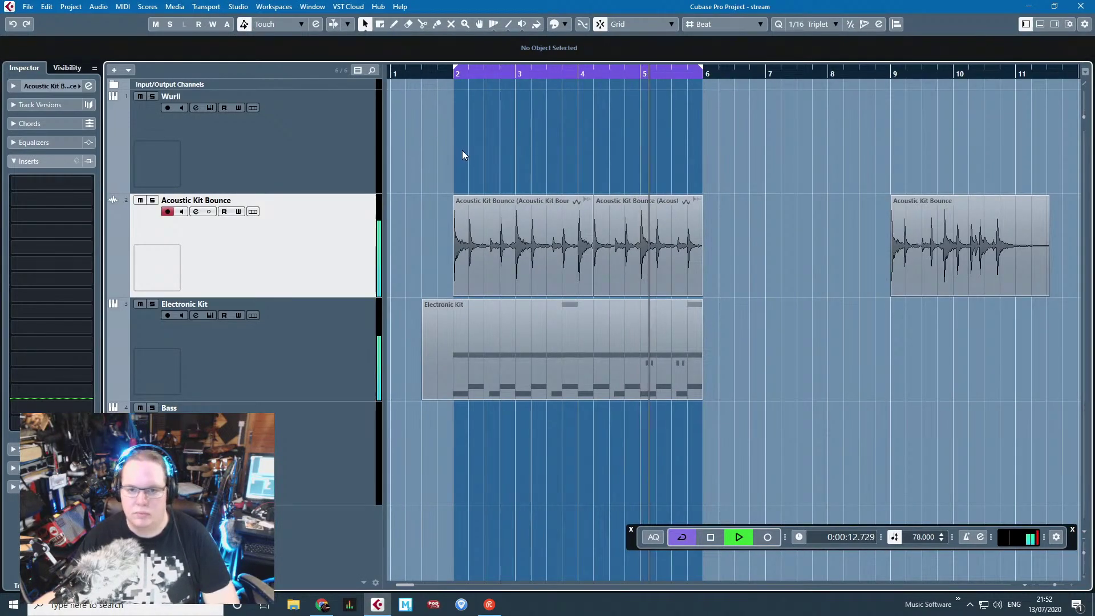
{"action": "scroll", "coordinate": [466, 159], "scroll_direction": "up", "scroll_amount": 5}
{"action": "scroll", "coordinate": [466, 159], "scroll_direction": "down", "scroll_amount": 4}
{"action": "scroll", "coordinate": [435, 162], "scroll_direction": "up", "scroll_amount": 2}
{"action": "scroll", "coordinate": [432, 161], "scroll_direction": "down", "scroll_amount": 2}
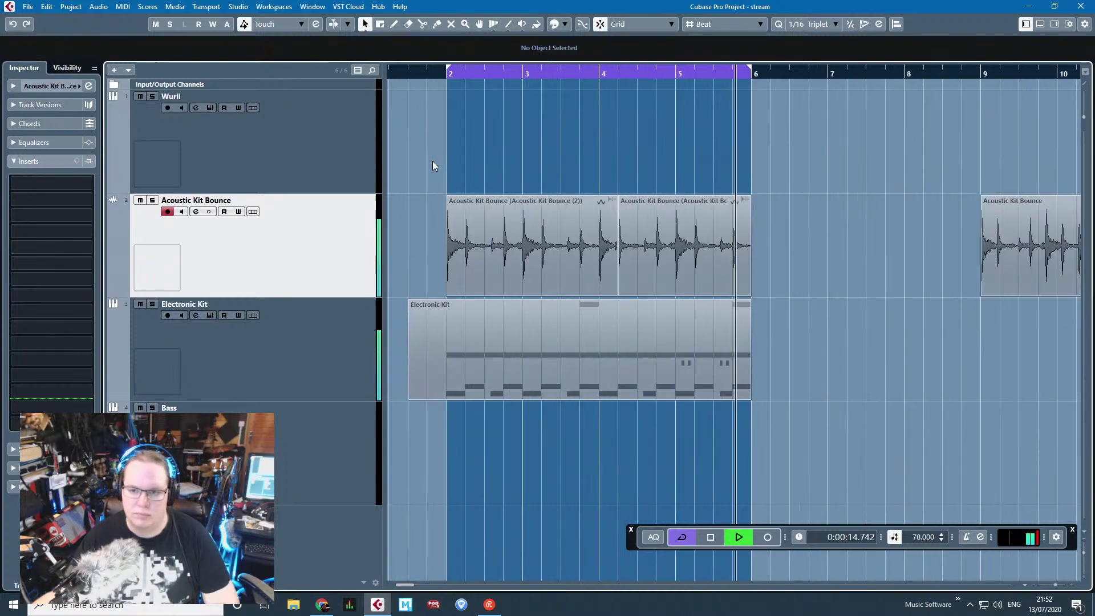
{"action": "left_click", "coordinate": [449, 367], "text": "alt"}
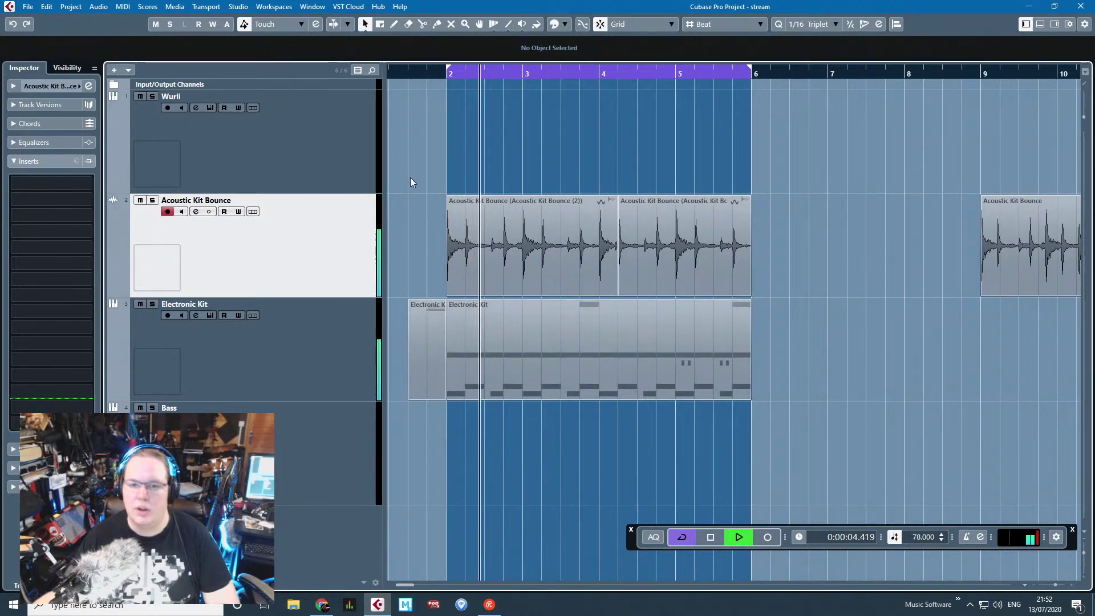
Step: Stop playback and duplicate the four-bar Acoustic Kit Bounce and Electronic Kit section to bar 6
{"action": "key", "text": "space"}
{"action": "scroll", "coordinate": [414, 144], "scroll_direction": "left", "scroll_amount": 1}
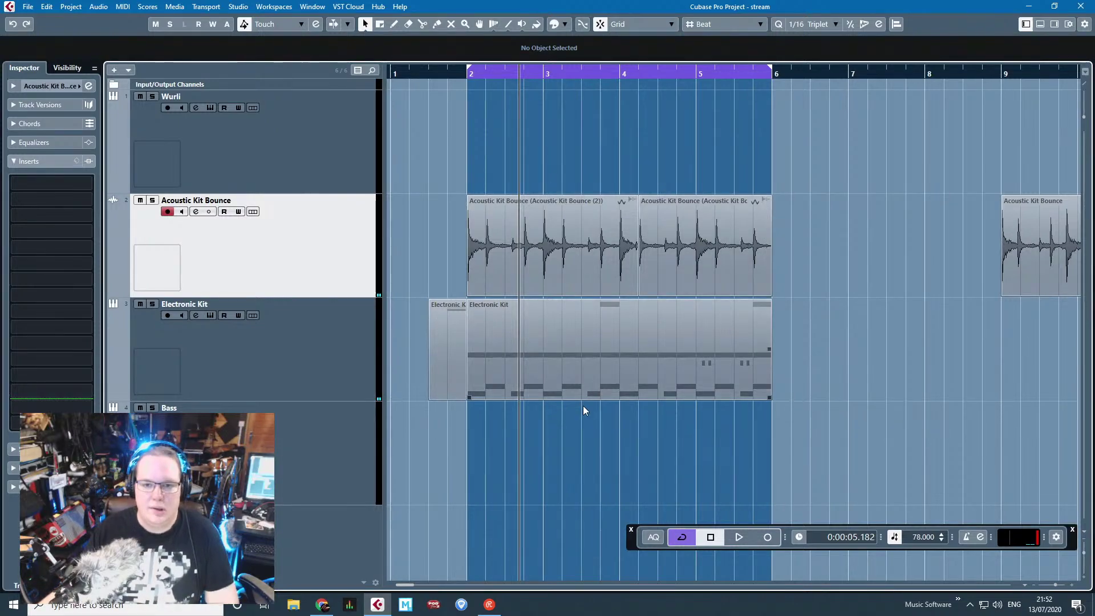
{"action": "key", "text": "g"}
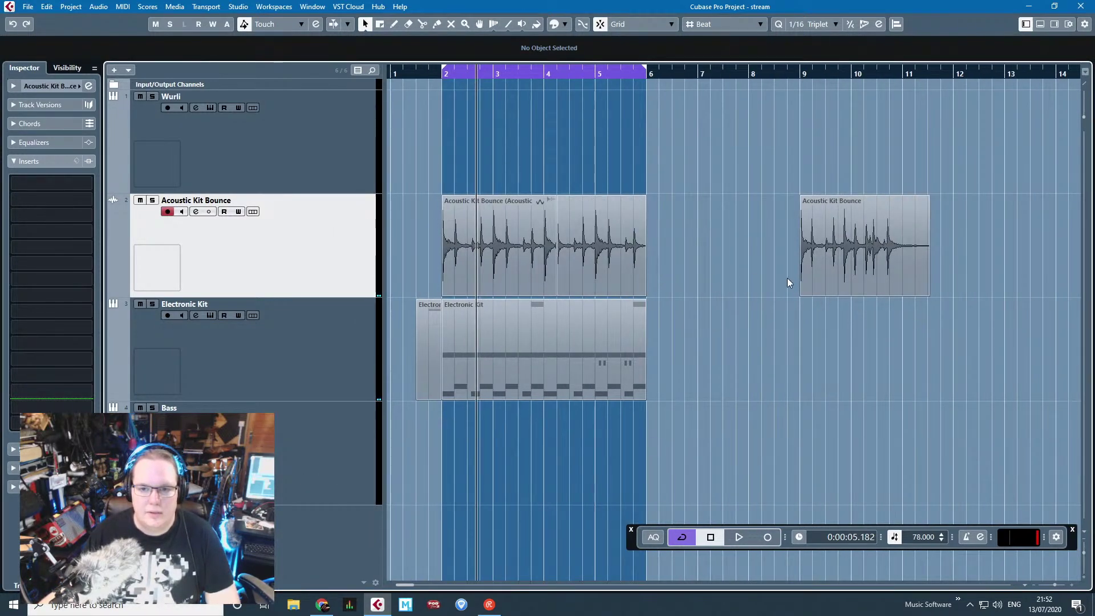
{"action": "mouse_move", "coordinate": [831, 279]}
{"action": "left_mouse_down"}
{"action": "mouse_move", "coordinate": [887, 283]}
{"action": "mouse_move", "coordinate": [833, 275]}
{"action": "left_mouse_up"}
{"action": "left_click", "coordinate": [676, 208]}
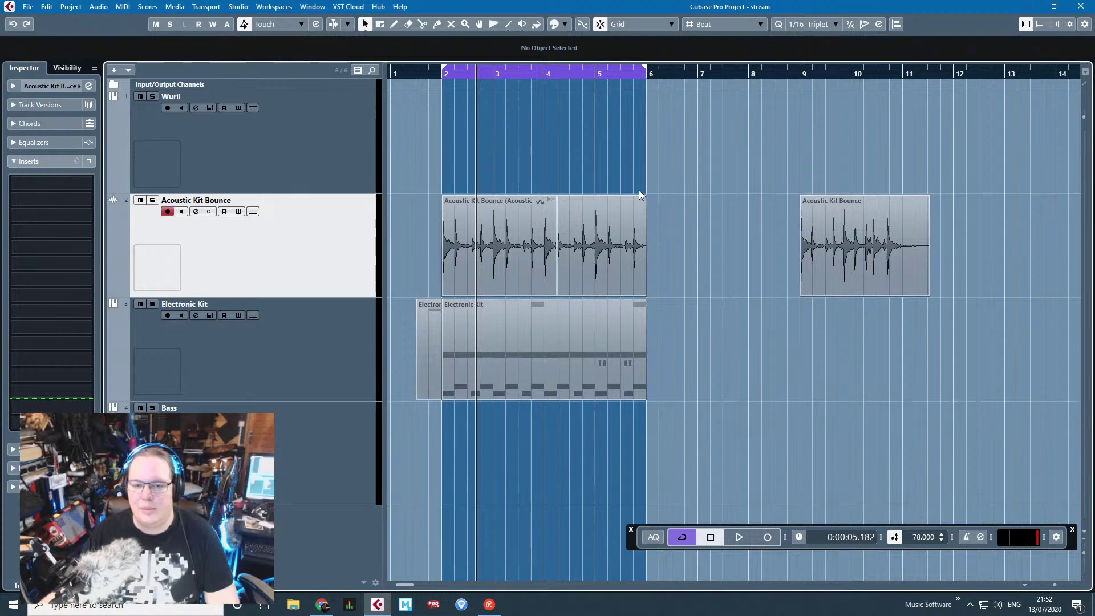
{"action": "left_click_drag", "start_coordinate": [562, 153], "coordinate": [190, 112]}
{"action": "mouse_move", "coordinate": [721, 146]}
{"action": "left_mouse_down"}
{"action": "mouse_move", "coordinate": [610, 348]}
{"action": "mouse_move", "coordinate": [510, 363]}
{"action": "left_mouse_up"}
{"action": "key", "text": "ctrl+d"}
Step: Move the spare Acoustic Kit Bounce clip clear of the arrangement, to 27.4.1.0
{"action": "left_click_drag", "start_coordinate": [867, 266], "coordinate": [1026, 257]}
{"action": "key", "text": "g"}
{"action": "key", "text": "g"}
{"action": "key", "text": "g"}
{"action": "key", "text": "g"}
{"action": "key", "text": "g"}
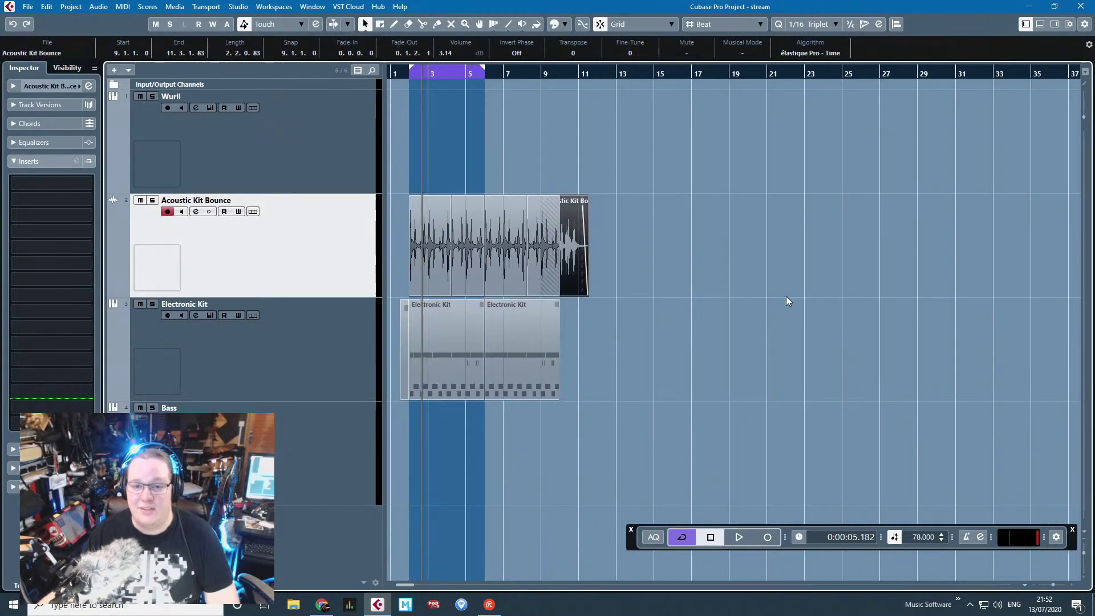
{"action": "left_click_drag", "start_coordinate": [586, 261], "coordinate": [920, 283]}
Step: Duplicate the eight-bar drum section from bars 2 to 10 on both drum tracks to bar 10
{"action": "key", "text": "h"}
{"action": "key", "text": "h"}
{"action": "mouse_move", "coordinate": [636, 441]}
{"action": "left_mouse_down"}
{"action": "mouse_move", "coordinate": [552, 397]}
{"action": "mouse_move", "coordinate": [775, 357]}
{"action": "mouse_move", "coordinate": [464, 244]}
{"action": "left_mouse_up"}
{"action": "key", "text": "ctrl+d"}
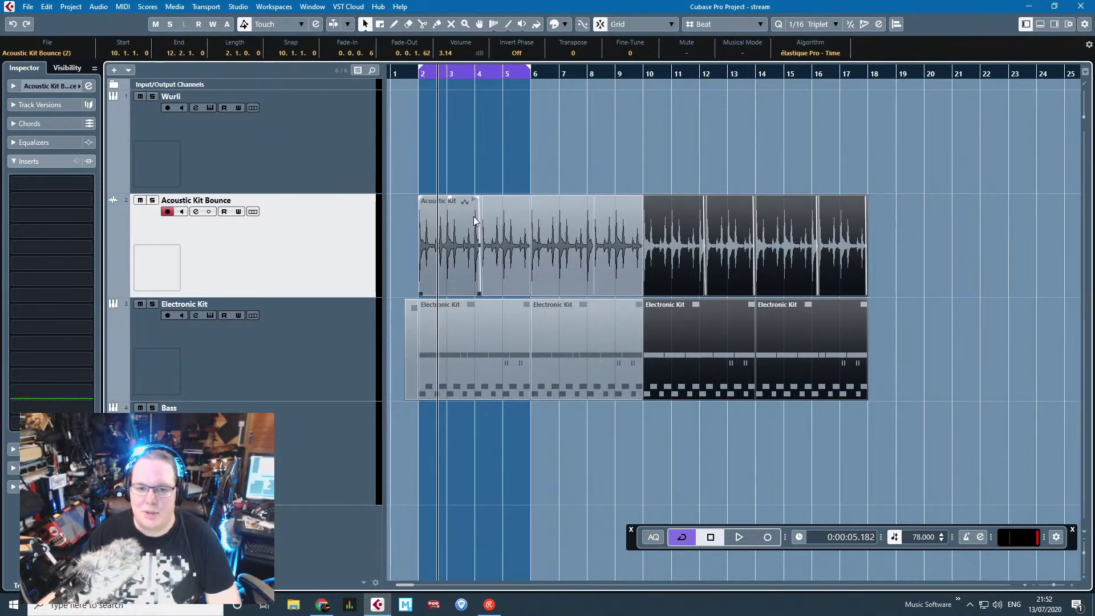
Step: Delete the Acoustic Kit Bounce clips between bars 10 and 18, keeping the Electronic Kit parts
{"action": "left_click_drag", "start_coordinate": [989, 197], "coordinate": [716, 300]}
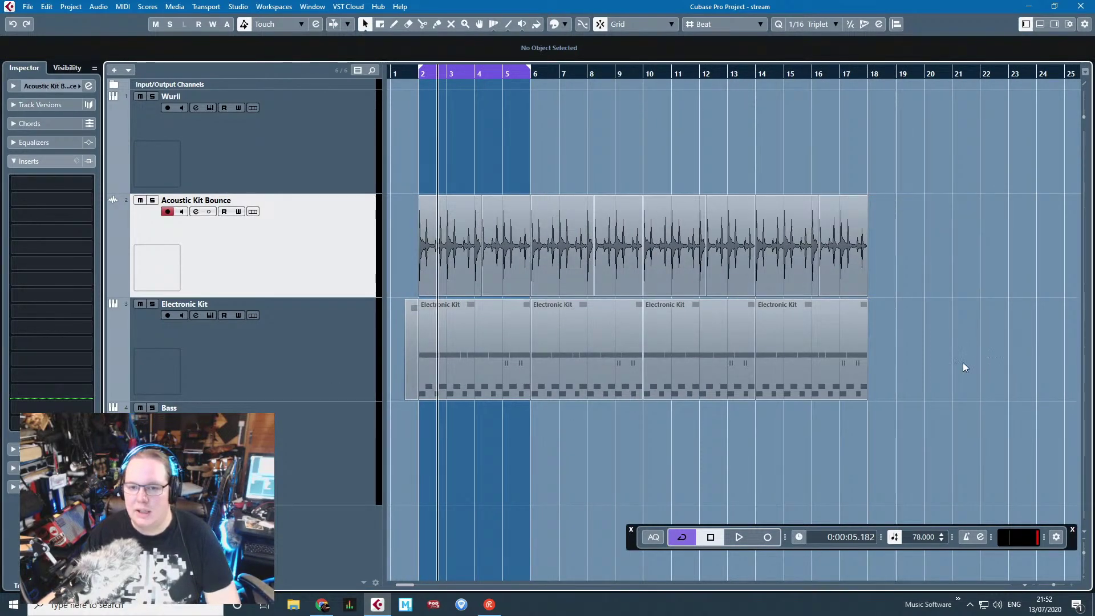
{"action": "left_click_drag", "start_coordinate": [732, 388], "coordinate": [747, 258]}
{"action": "key", "text": "Delete"}
Step: Move the spare Acoustic Kit Bounce clip to start at 28.1.1.0
{"action": "key", "text": "g"}
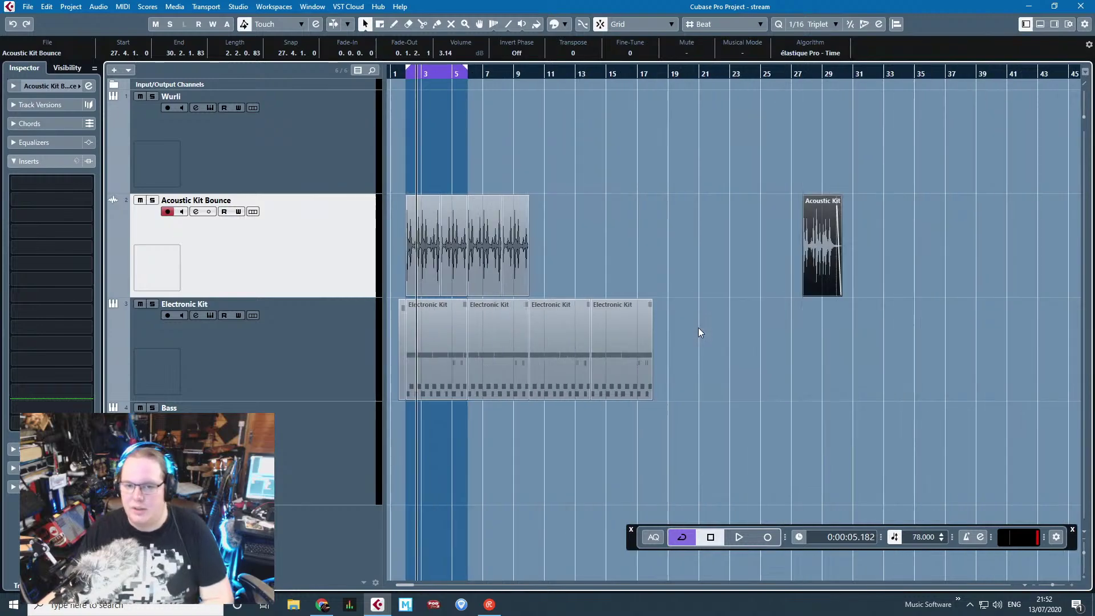
{"action": "key", "text": "g"}
{"action": "left_click_drag", "start_coordinate": [698, 327], "coordinate": [766, 293]}
{"action": "scroll", "coordinate": [765, 289], "scroll_direction": "up", "scroll_amount": 5}
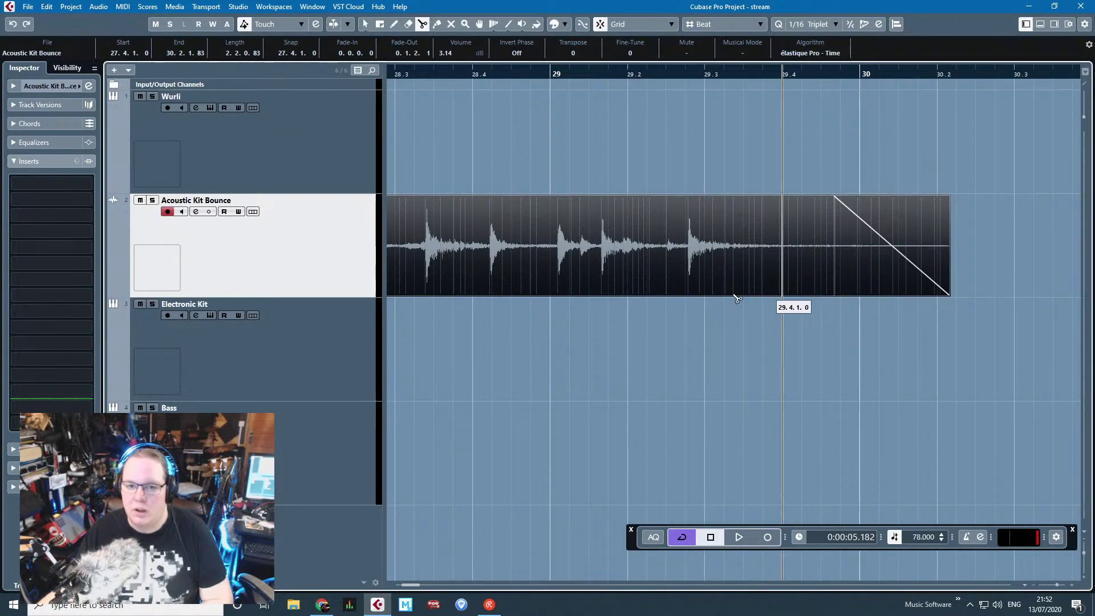
{"action": "key", "text": "g"}
{"action": "left_click_drag", "start_coordinate": [577, 269], "coordinate": [599, 269]}
Step: Play the spare Acoustic Kit Bounce clip and split it just before its final drum hit, at 29.3.3.115
{"action": "key", "text": "3"}
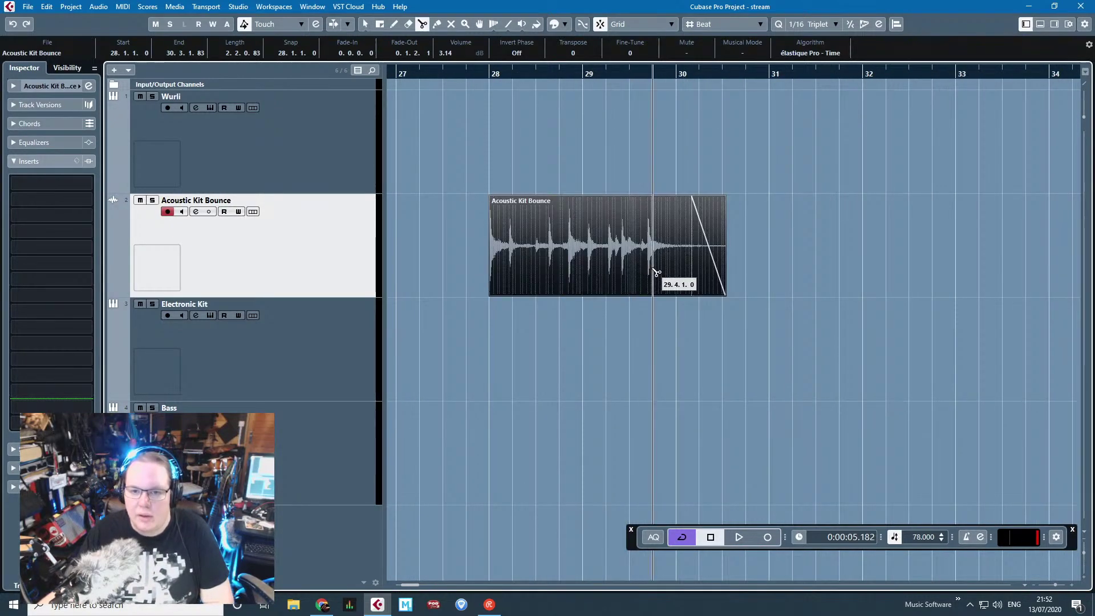
{"action": "key", "text": "space"}
{"action": "scroll", "coordinate": [592, 293], "scroll_direction": "up", "scroll_amount": 3}
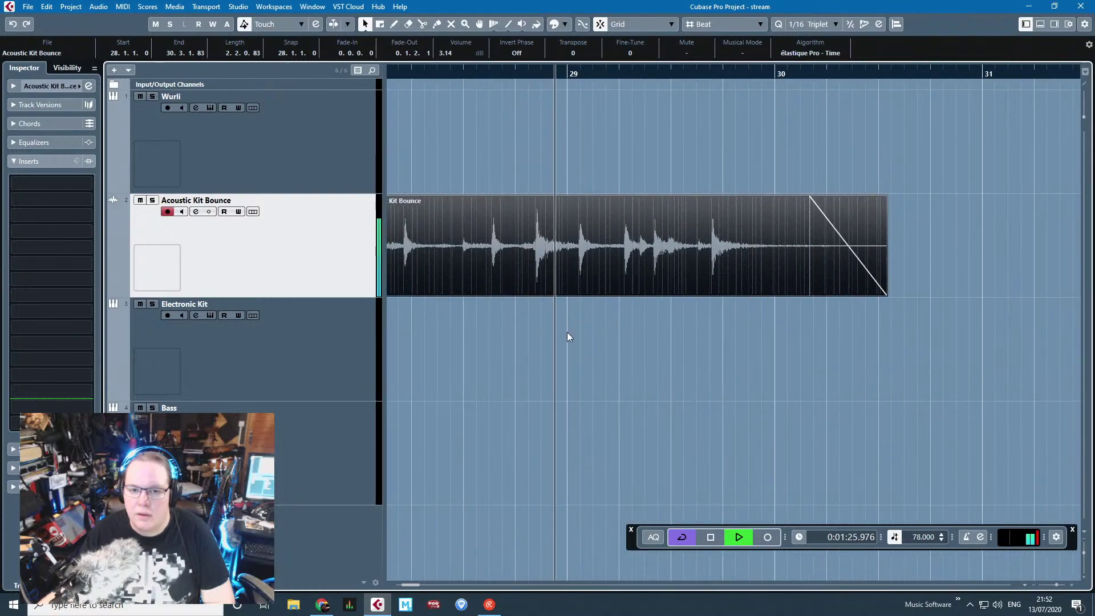
{"action": "scroll", "coordinate": [566, 332], "scroll_direction": "up", "scroll_amount": 4}
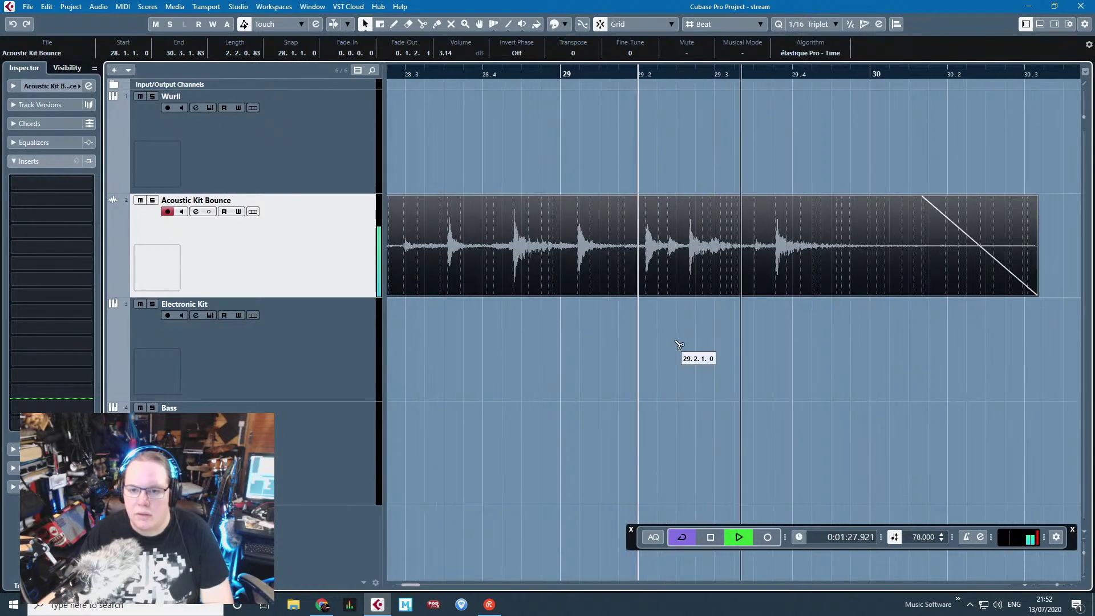
{"action": "key", "text": "space"}
{"action": "left_click", "coordinate": [776, 262]}
{"action": "scroll", "coordinate": [744, 412], "scroll_direction": "down", "scroll_amount": 9}
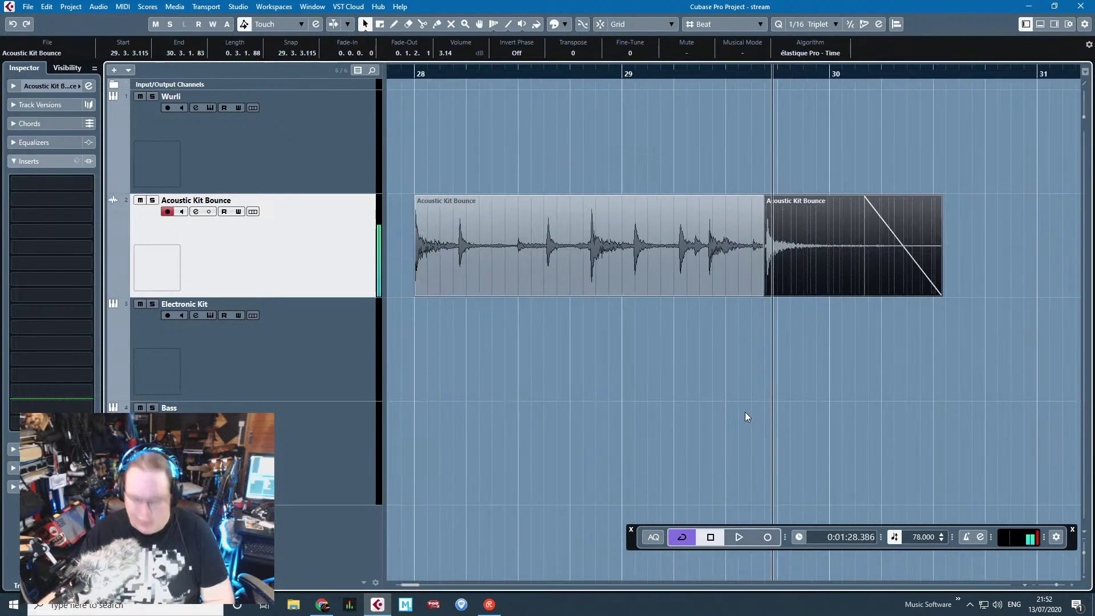
Step: Cut the split-off final hit, paste it at bar 10 on the Acoustic Kit Bounce track and align its start to 10.1.1.0
{"action": "key", "text": "Delete"}
{"action": "key", "text": "1"}
{"action": "left_click_drag", "start_coordinate": [502, 297], "coordinate": [726, 264]}
{"action": "left_click", "coordinate": [663, 73]}
{"action": "key", "text": "ctrl+v"}
{"action": "scroll", "coordinate": [683, 303], "scroll_direction": "up", "scroll_amount": 6}
{"action": "scroll", "coordinate": [653, 298], "scroll_direction": "up", "scroll_amount": 5}
{"action": "key", "text": "j"}
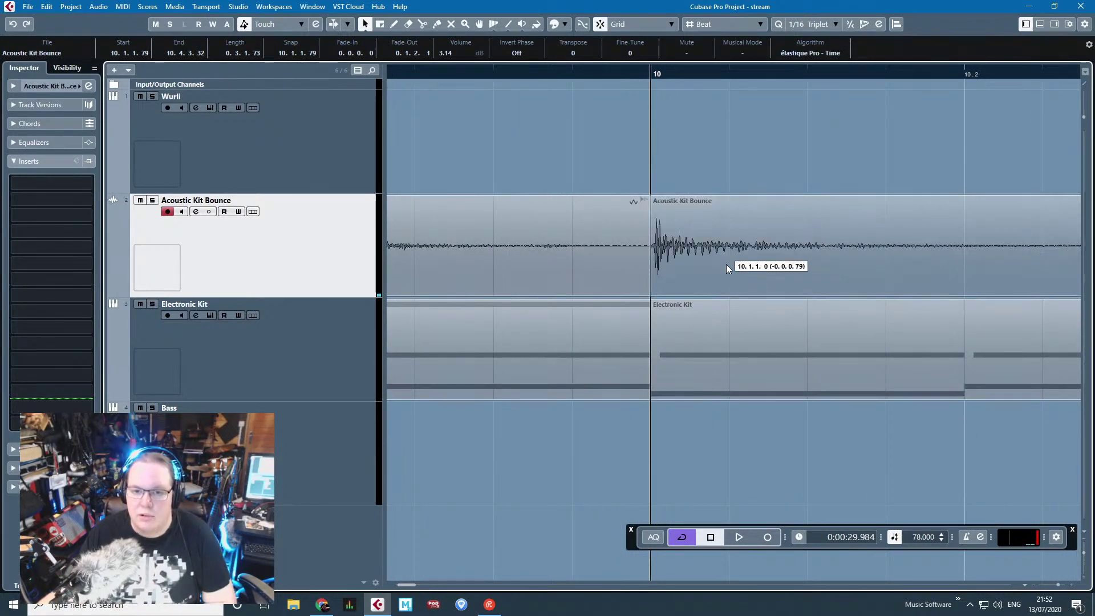
Step: Play from 9.4 to check the transition into the single hit at bar 10
{"action": "left_click", "coordinate": [402, 74]}
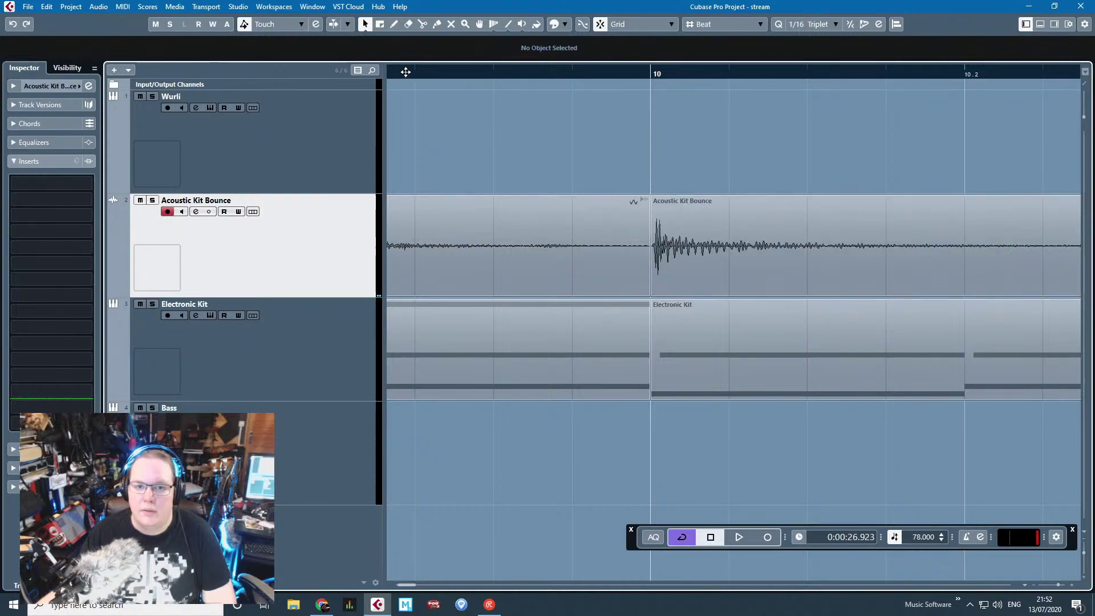
{"action": "scroll", "coordinate": [508, 308], "scroll_direction": "down", "scroll_amount": 5}
{"action": "key", "text": "space"}
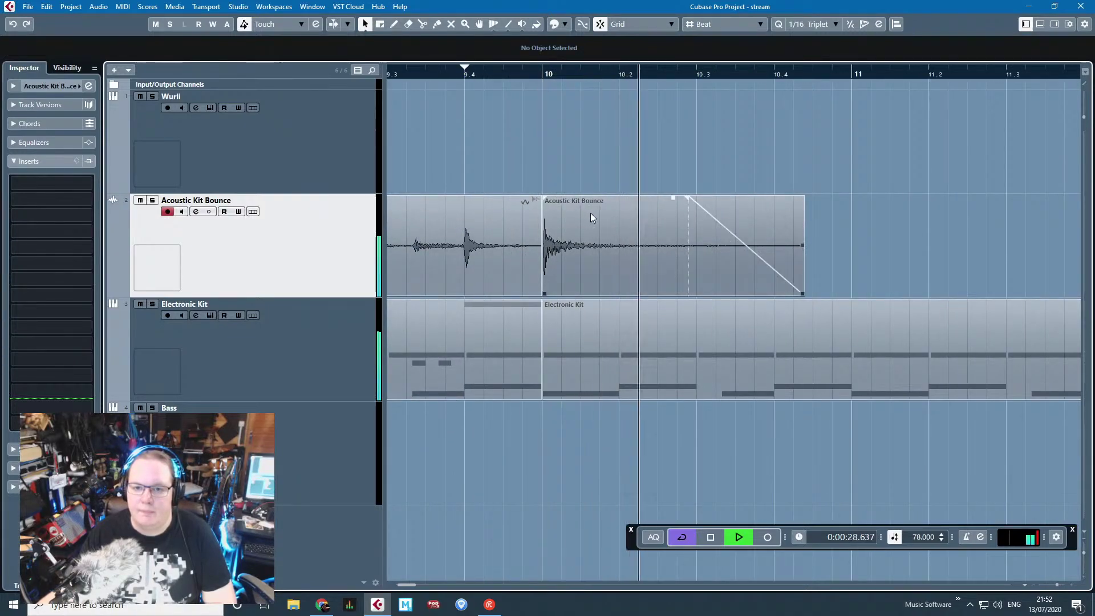
Step: Time-stretch the single-hit clip at bar 10 so it ends at 12.1.1.0
{"action": "left_click", "coordinate": [757, 272]}
{"action": "scroll", "coordinate": [769, 292], "scroll_direction": "down", "scroll_amount": 4}
{"action": "scroll", "coordinate": [769, 292], "scroll_direction": "down", "scroll_amount": 2}
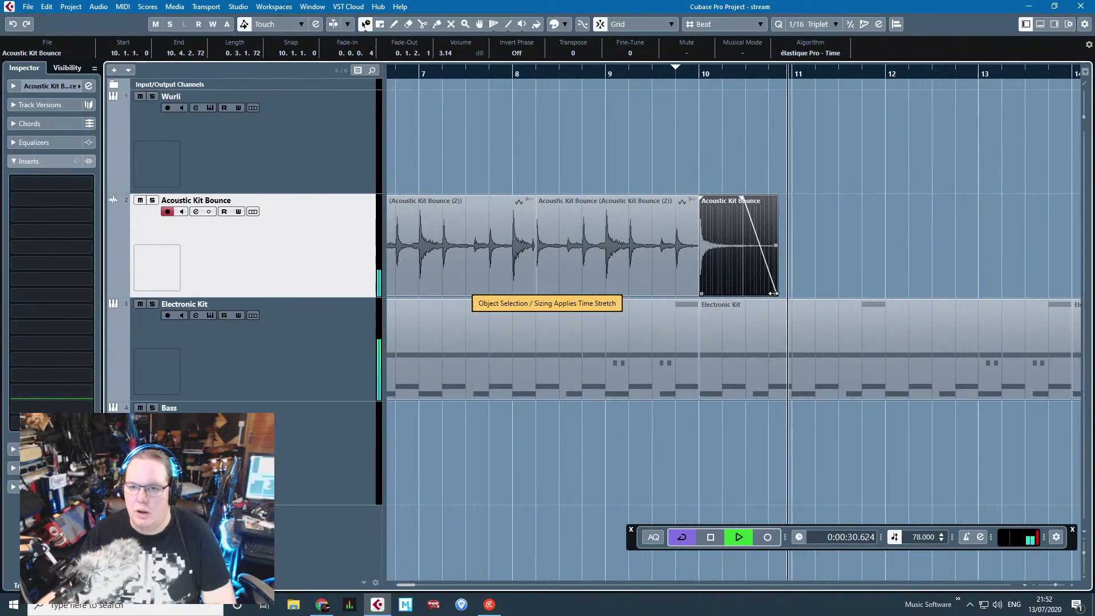
{"action": "left_click_drag", "start_coordinate": [774, 293], "coordinate": [868, 305]}
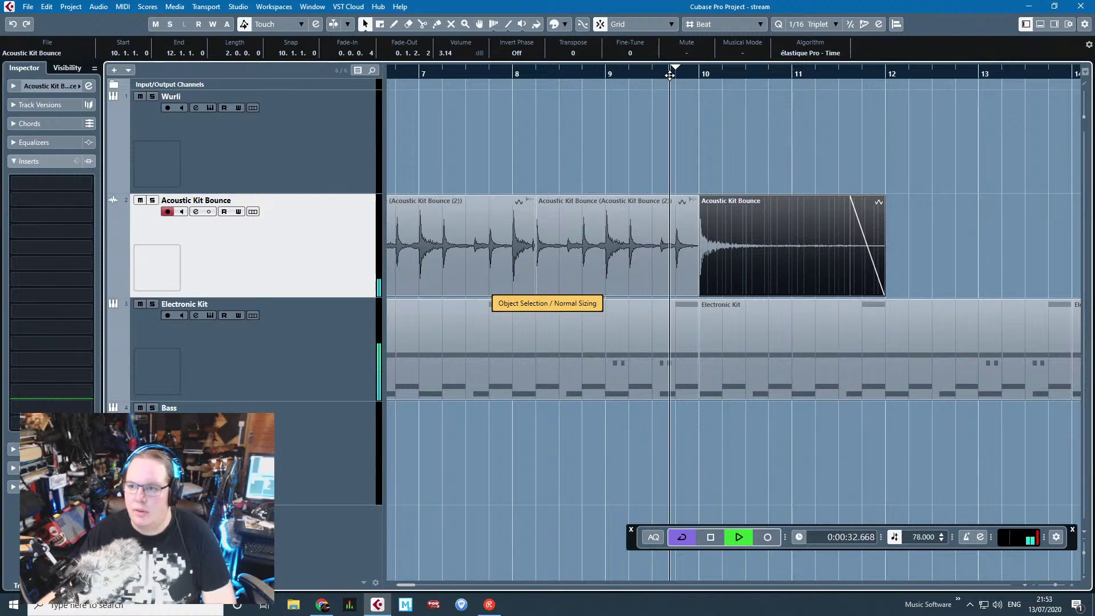
Step: Audition the stretched hit and lengthen its fade-in to 0.0.0.13
{"action": "scroll", "coordinate": [877, 314], "scroll_direction": "up", "scroll_amount": 2}
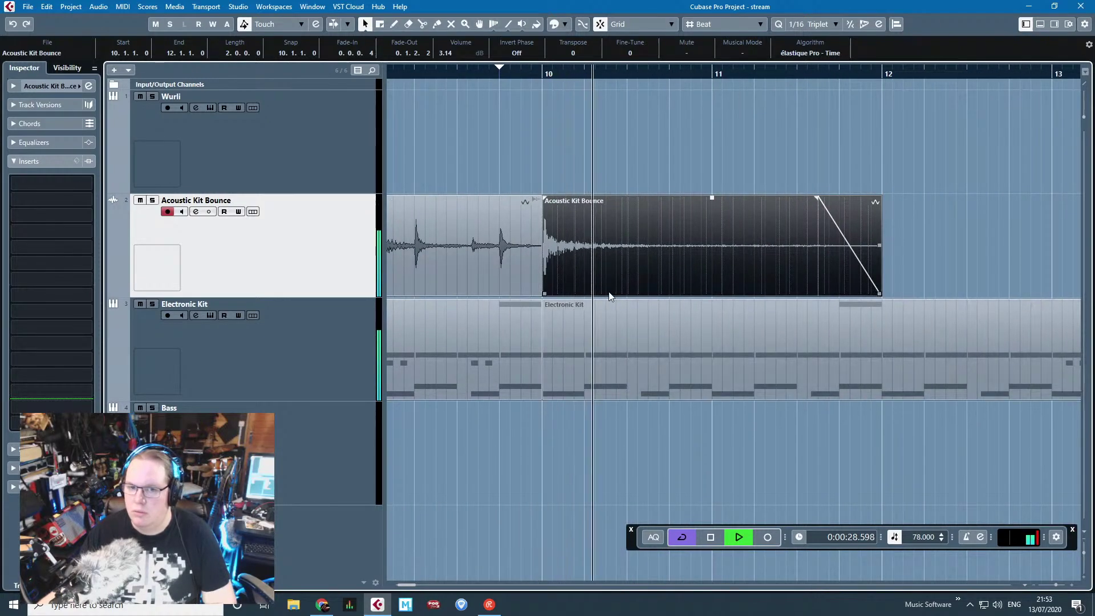
{"action": "scroll", "coordinate": [592, 294], "scroll_direction": "up", "scroll_amount": 2}
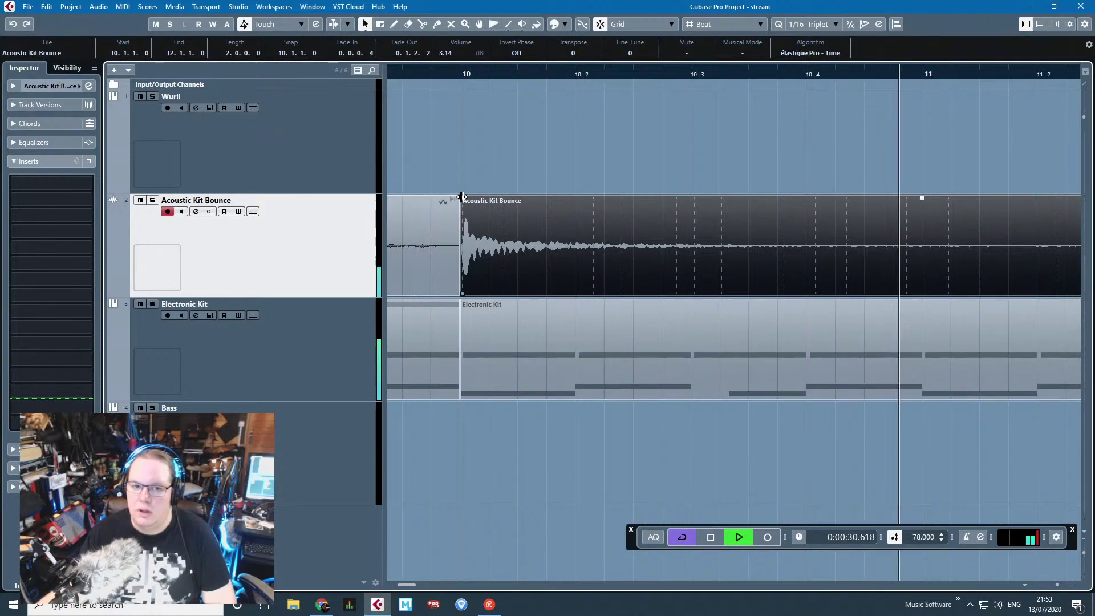
{"action": "left_click_drag", "start_coordinate": [462, 197], "coordinate": [464, 198]}
{"action": "scroll", "coordinate": [489, 319], "scroll_direction": "down", "scroll_amount": 5}
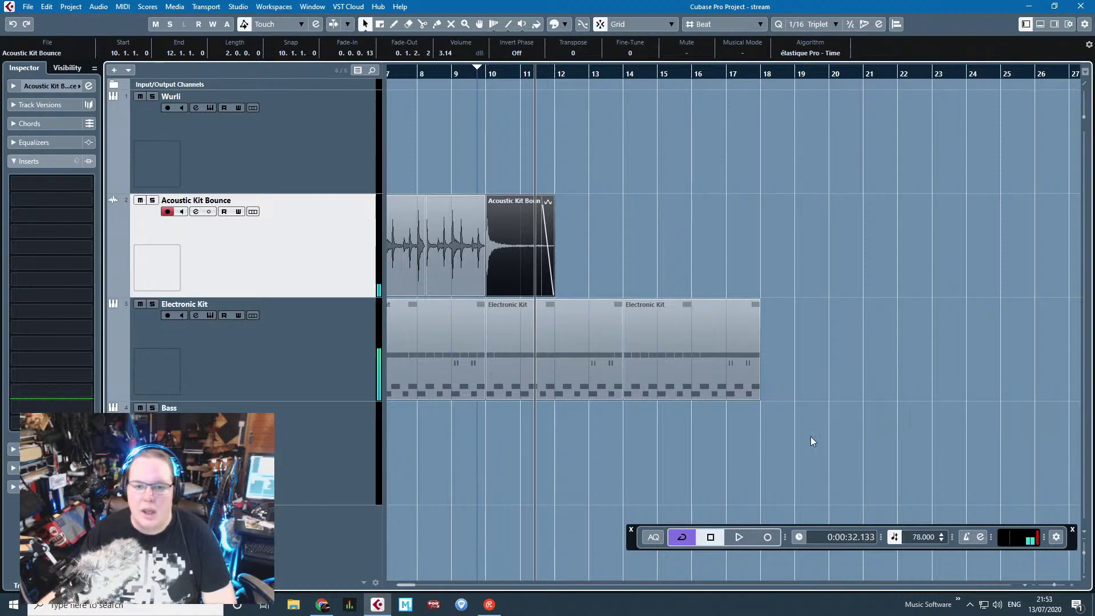
Step: Delete all C1 and D1 notes from the Electronic Kit part starting at bar 10 and close the note editor
{"action": "left_click", "coordinate": [795, 416]}
{"action": "double_click", "coordinate": [582, 351]}
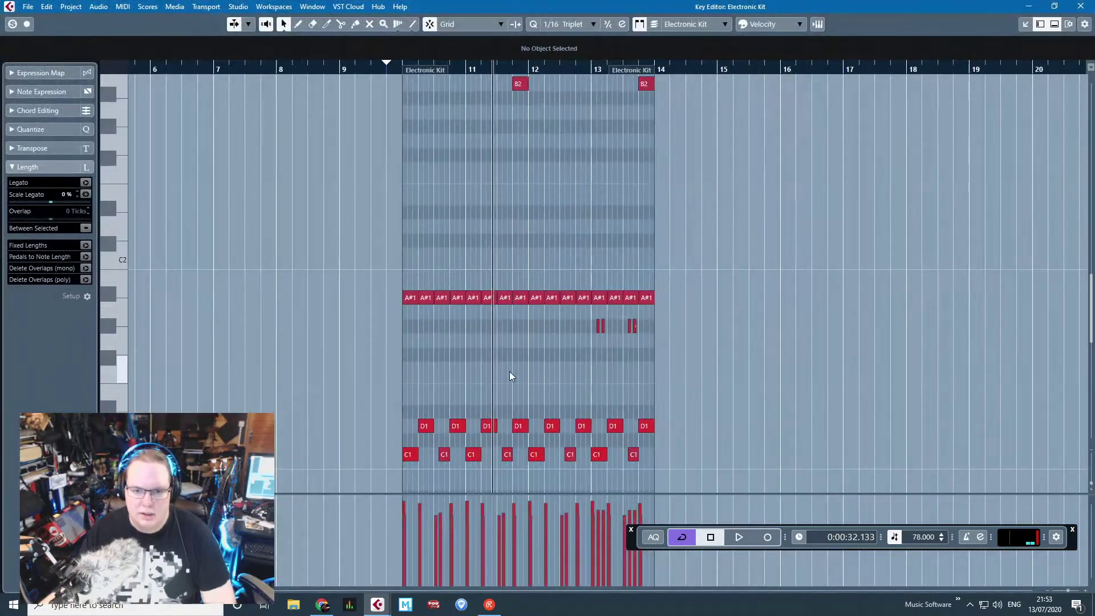
{"action": "left_click_drag", "start_coordinate": [399, 360], "coordinate": [693, 468]}
{"action": "key", "text": "Delete"}
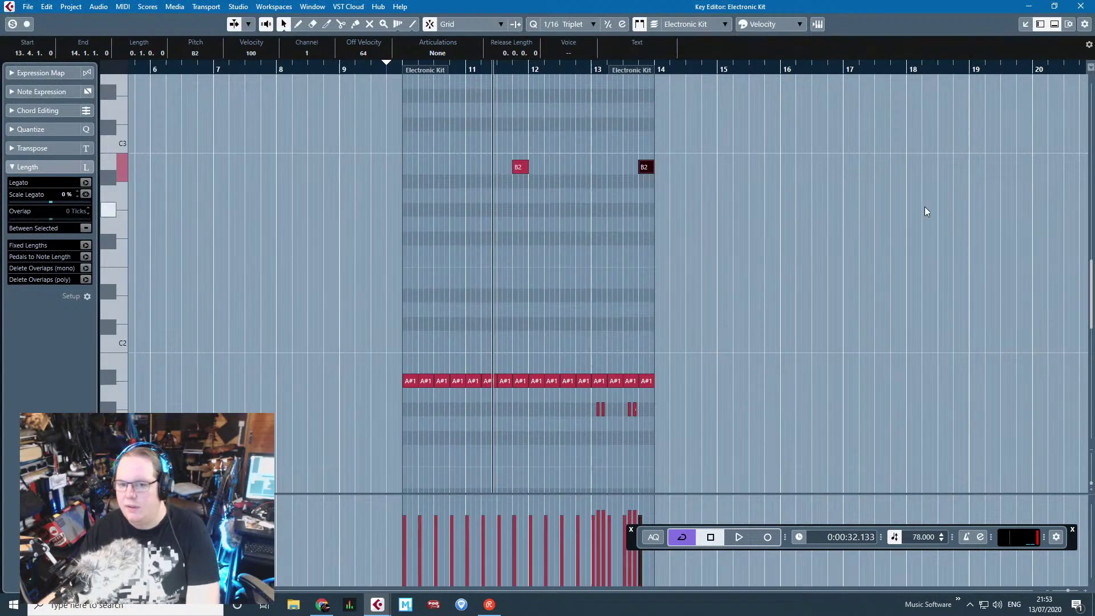
{"action": "left_click", "coordinate": [1081, 6]}
Step: Replace the Electronic Kit part at bar 14 with a copy of the stripped-down part from bar 10
{"action": "left_click_drag", "start_coordinate": [686, 206], "coordinate": [671, 438]}
{"action": "key", "text": "Delete"}
{"action": "key", "text": "ctrl+z"}
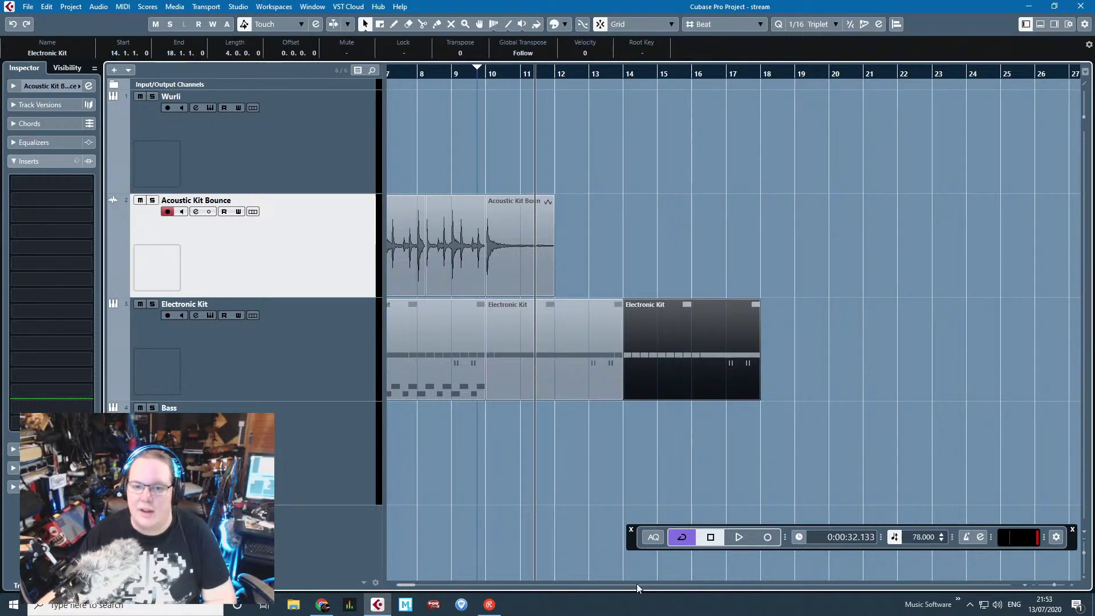
Step: Colour the Acoustic Kit Bounce clips and Electronic Kit parts from bars 2 to 10 yellow
{"action": "left_click", "coordinate": [632, 455]}
{"action": "scroll", "coordinate": [627, 454], "scroll_direction": "down", "scroll_amount": 3}
{"action": "scroll", "coordinate": [431, 413], "scroll_direction": "up", "scroll_amount": 3}
{"action": "scroll", "coordinate": [445, 399], "scroll_direction": "left", "scroll_amount": 2}
{"action": "left_click_drag", "start_coordinate": [438, 162], "coordinate": [659, 395]}
{"action": "left_click", "coordinate": [600, 24]}
{"action": "left_click", "coordinate": [599, 56]}
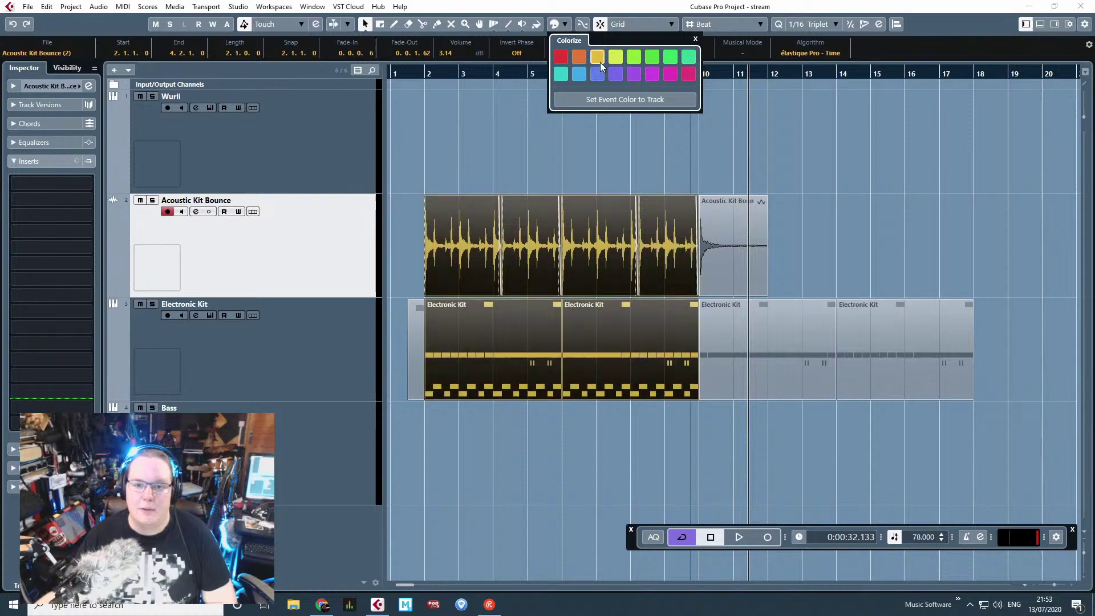
{"action": "left_click_drag", "start_coordinate": [1020, 194], "coordinate": [767, 386]}
{"action": "left_click_drag", "start_coordinate": [806, 381], "coordinate": [789, 378]}
{"action": "key", "text": "ctrl+z"}
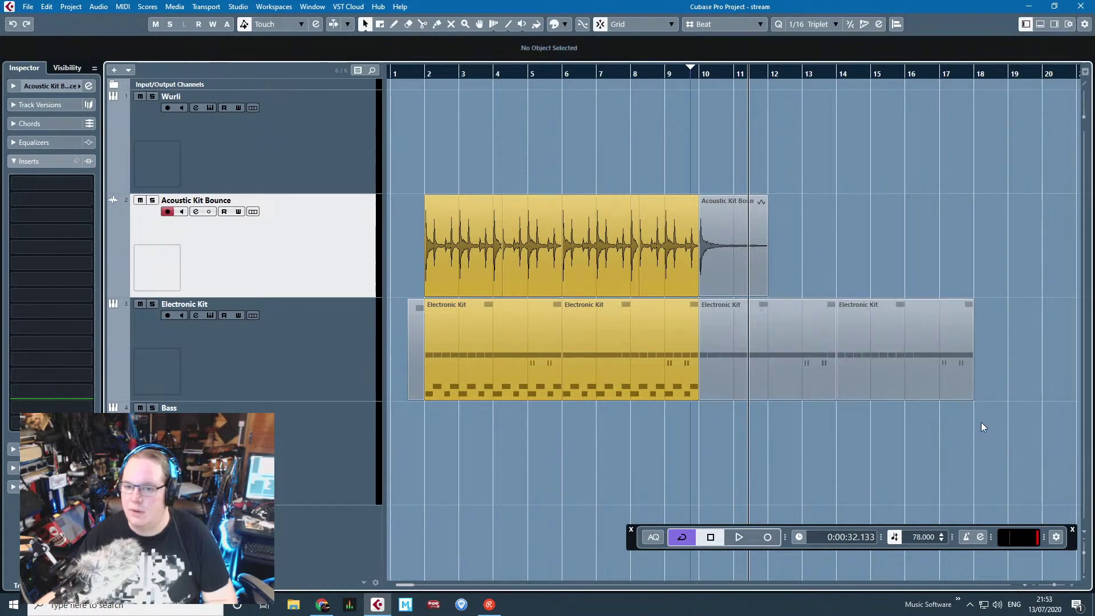
Step: Colour the single-hit clip and the Electronic Kit parts from bars 10 to 18 green
{"action": "left_click_drag", "start_coordinate": [992, 438], "coordinate": [734, 211]}
{"action": "left_click", "coordinate": [554, 24]}
{"action": "left_click", "coordinate": [650, 57]}
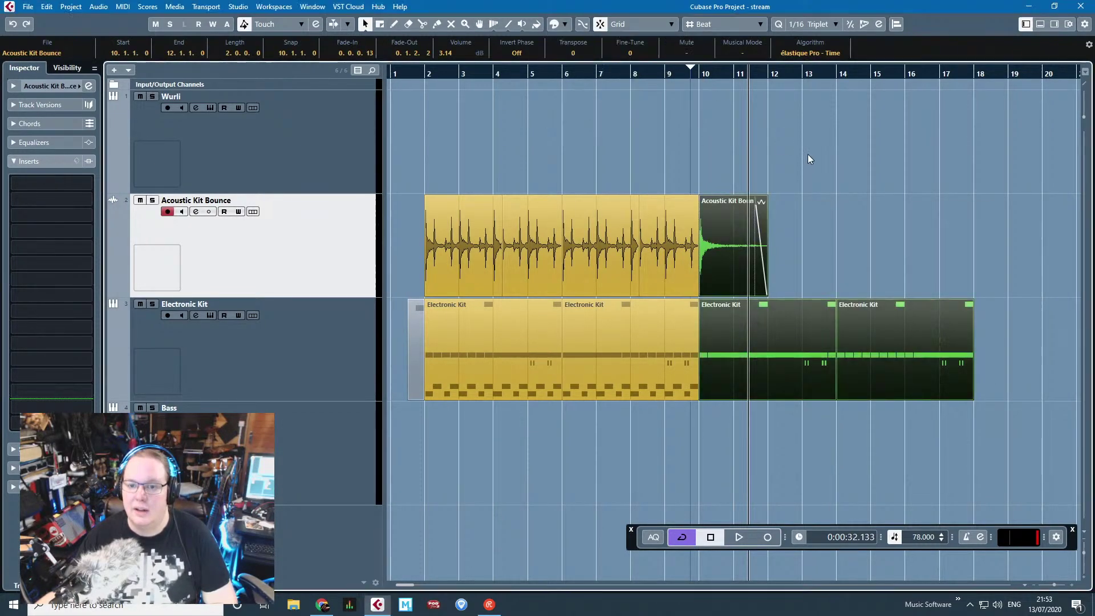
Step: Duplicate the green eight-bar section to bar 18 and delete the leftover Acoustic Kit Bounce clip at bar 28
{"action": "left_click", "coordinate": [807, 154]}
{"action": "key", "text": "g"}
{"action": "mouse_move", "coordinate": [740, 183]}
{"action": "left_mouse_down"}
{"action": "mouse_move", "coordinate": [617, 362]}
{"action": "mouse_move", "coordinate": [842, 364]}
{"action": "mouse_move", "coordinate": [819, 370]}
{"action": "left_mouse_up"}
{"action": "key", "text": "g"}
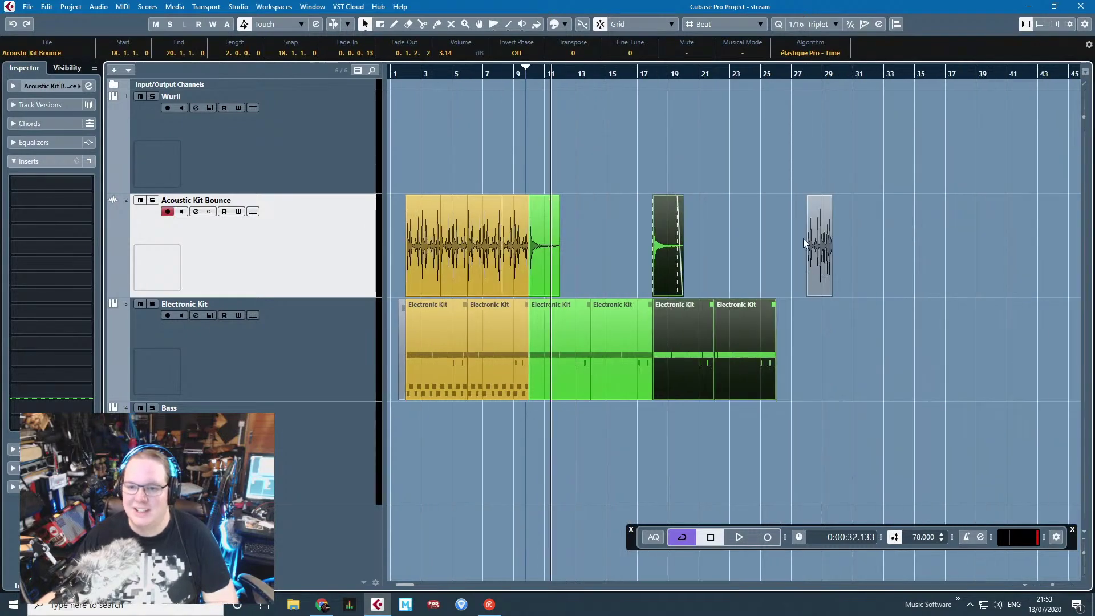
{"action": "left_click_drag", "start_coordinate": [810, 240], "coordinate": [942, 244]}
{"action": "key", "text": "Delete"}
Step: Move the whole drum arrangement one bar later so the yellow section starts at bar 3
{"action": "left_click_drag", "start_coordinate": [901, 452], "coordinate": [406, 189]}
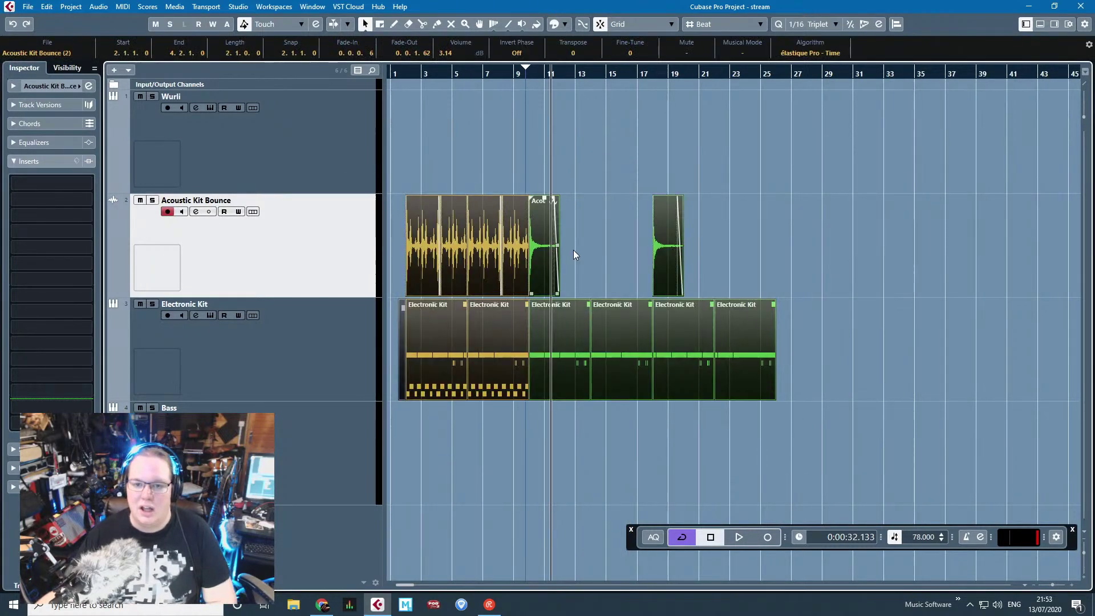
{"action": "key", "text": "g"}
{"action": "key", "text": "h"}
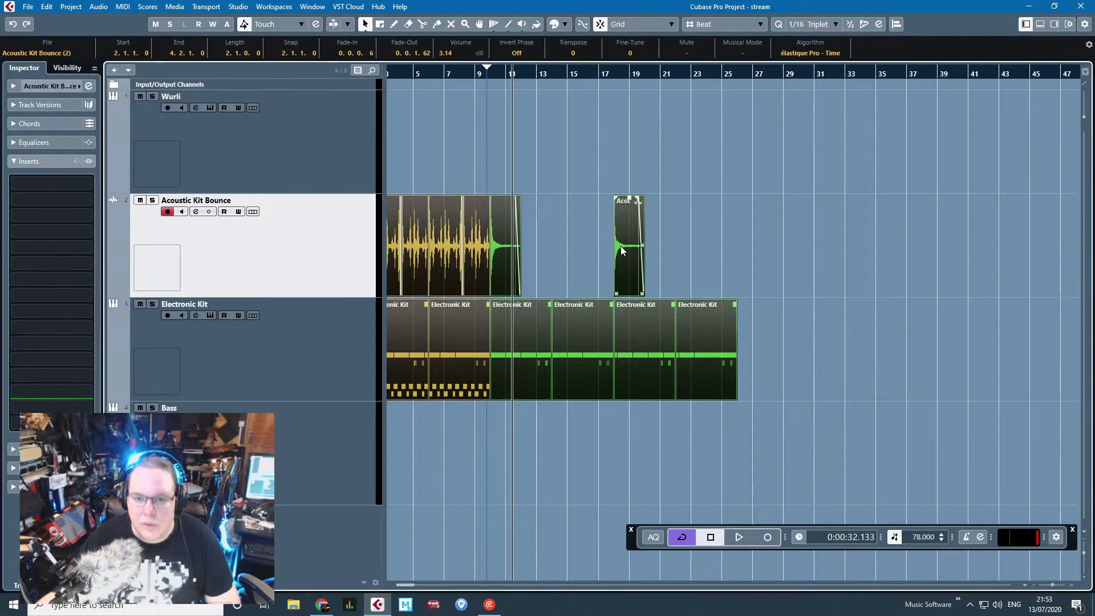
{"action": "left_click_drag", "start_coordinate": [620, 245], "coordinate": [635, 244]}
{"action": "left_click", "coordinate": [557, 127]}
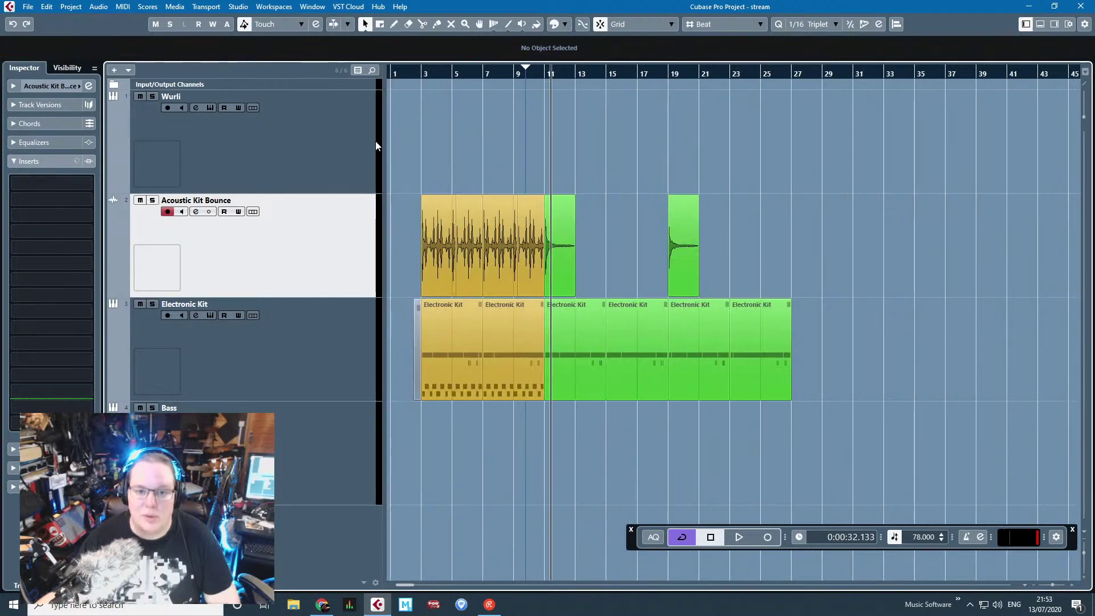
Step: Duplicate all yellow and green drum clips from bars 3 to 27, without the pickup part, to bar 27
{"action": "key", "text": "h"}
{"action": "scroll", "coordinate": [512, 170], "scroll_direction": "left", "scroll_amount": 5}
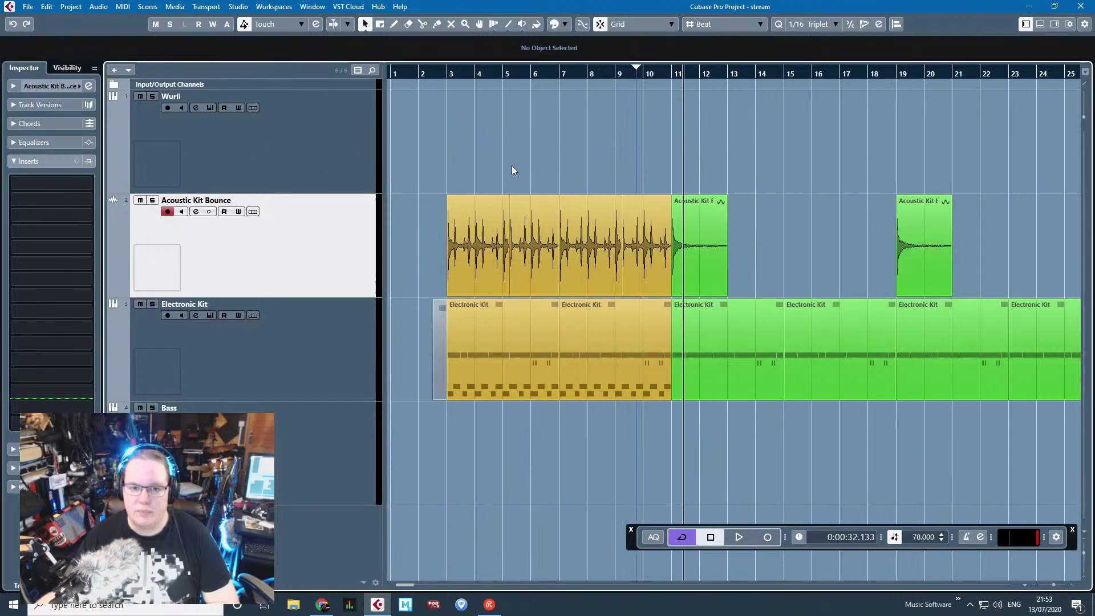
{"action": "left_click_drag", "start_coordinate": [569, 336], "coordinate": [584, 306]}
{"action": "key", "text": "g"}
{"action": "left_click", "coordinate": [887, 418]}
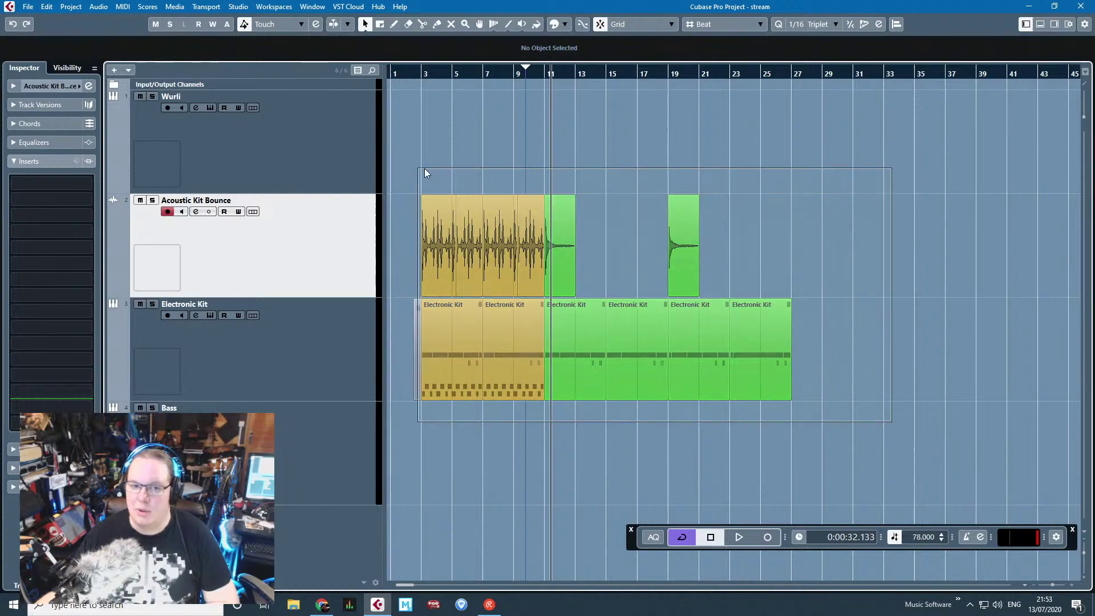
{"action": "left_click_drag", "start_coordinate": [424, 169], "coordinate": [429, 168]}
{"action": "key", "text": "ctrl+d"}
{"action": "left_click", "coordinate": [472, 152]}
{"action": "scroll", "coordinate": [502, 148], "scroll_direction": "left", "scroll_amount": 3}
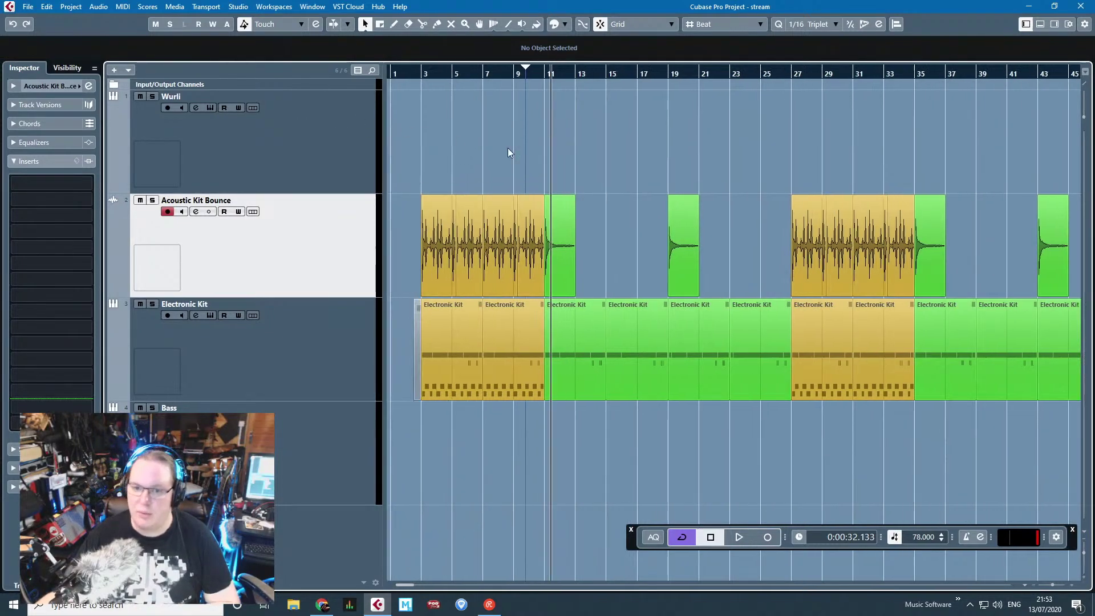
Step: Solo the Acoustic Kit Bounce track
{"action": "left_click", "coordinate": [301, 122]}
{"action": "left_click", "coordinate": [243, 243]}
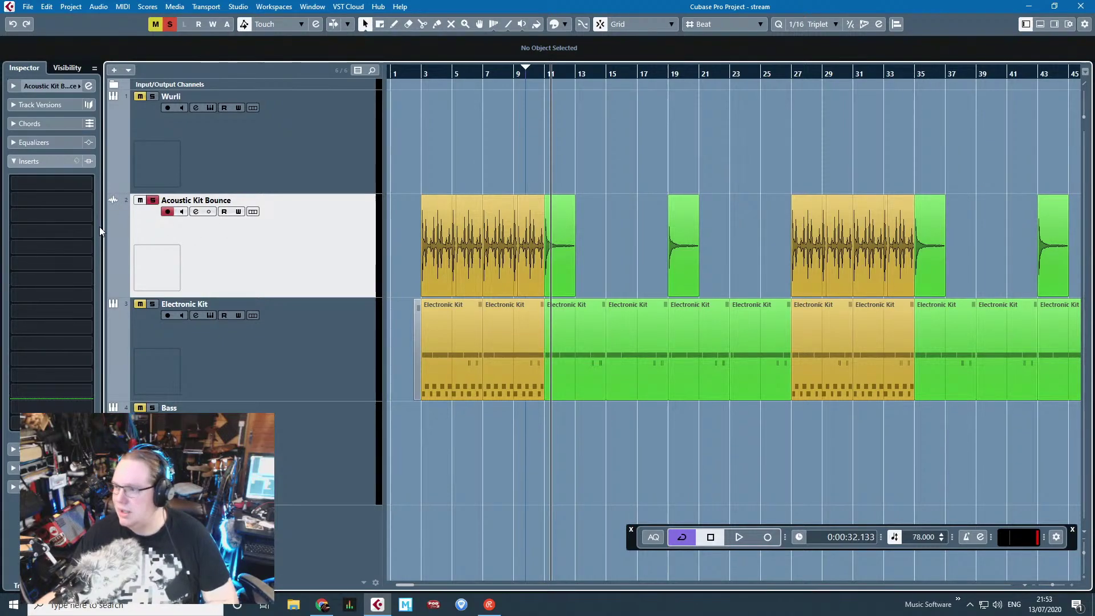
Step: Add StudioEQ as the first insert on the Acoustic Kit Bounce track, enable its spectrum display and start playback
{"action": "left_click", "coordinate": [75, 183]}
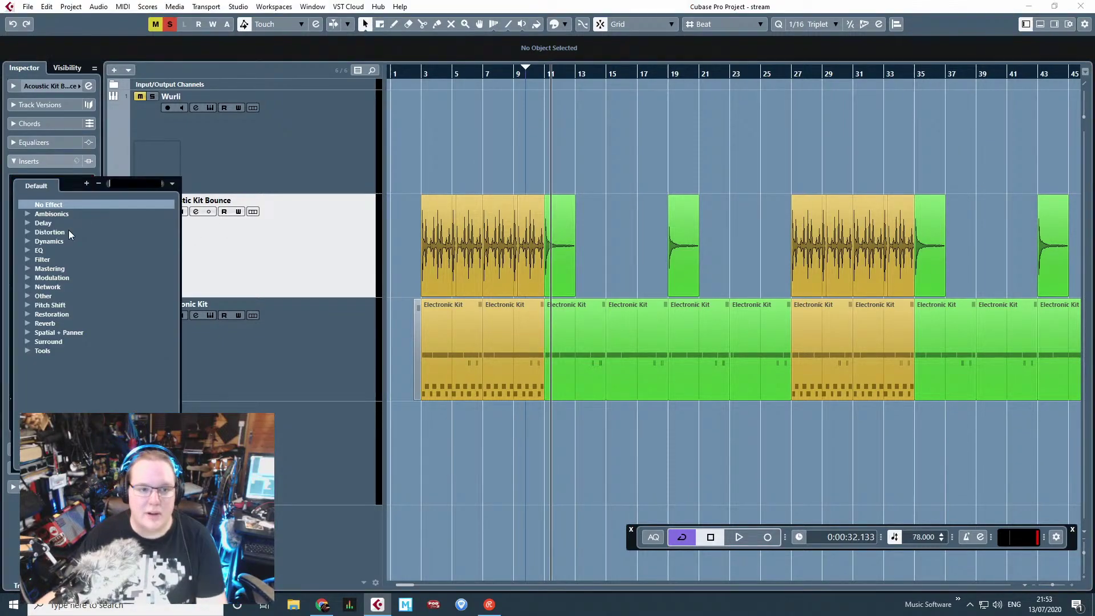
{"action": "left_click", "coordinate": [27, 250]}
{"action": "left_click", "coordinate": [52, 296]}
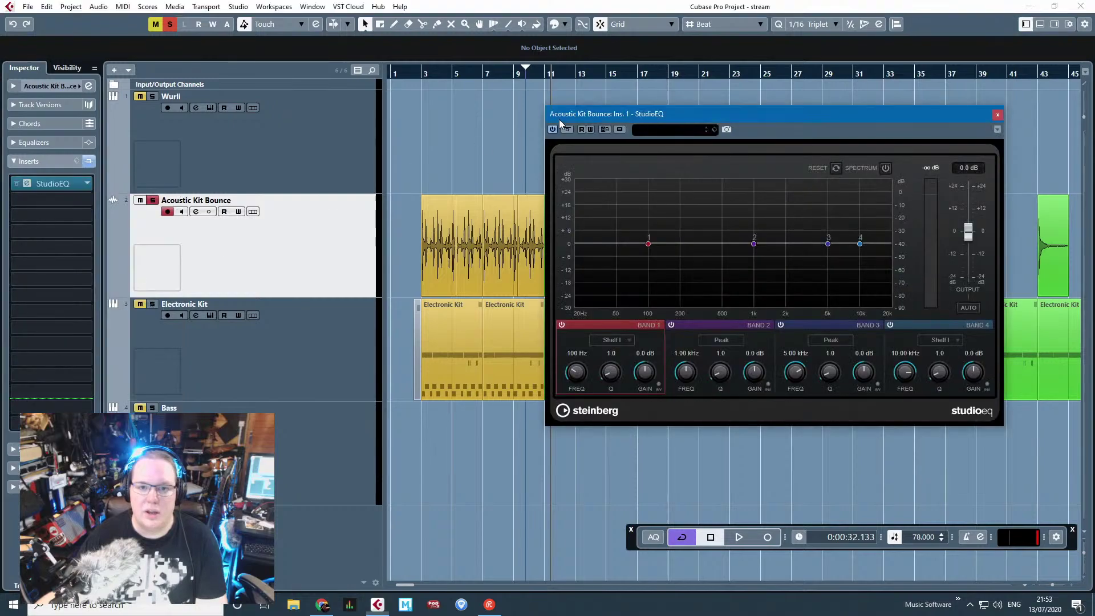
{"action": "left_click", "coordinate": [885, 168]}
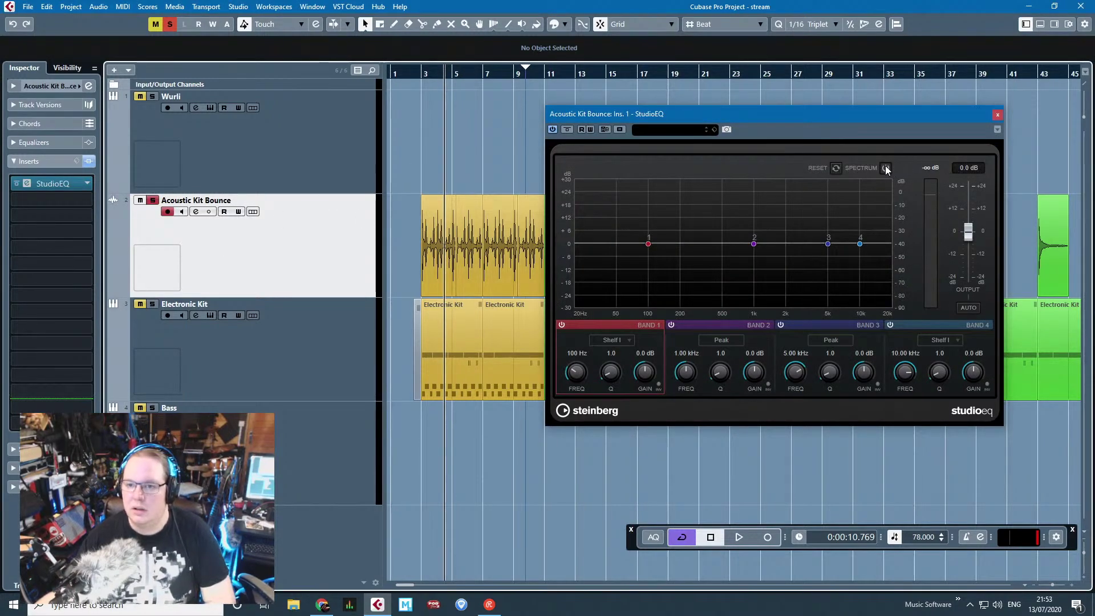
{"action": "key", "text": "space"}
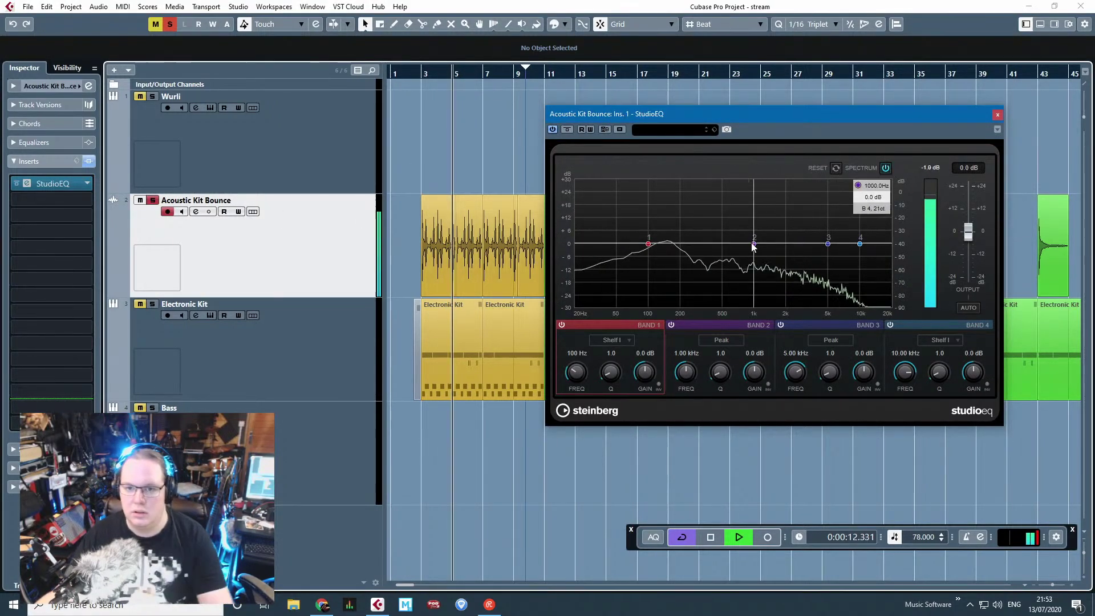
Step: Shape the EQ with band 1 at 92 Hz, -24 dB, band 2 at 1.05 kHz, -8 dB, and band 4 at 5.49 kHz, +4.8 dB
{"action": "left_click_drag", "start_coordinate": [754, 243], "coordinate": [750, 266]}
{"action": "left_click_drag", "start_coordinate": [721, 374], "coordinate": [723, 394]}
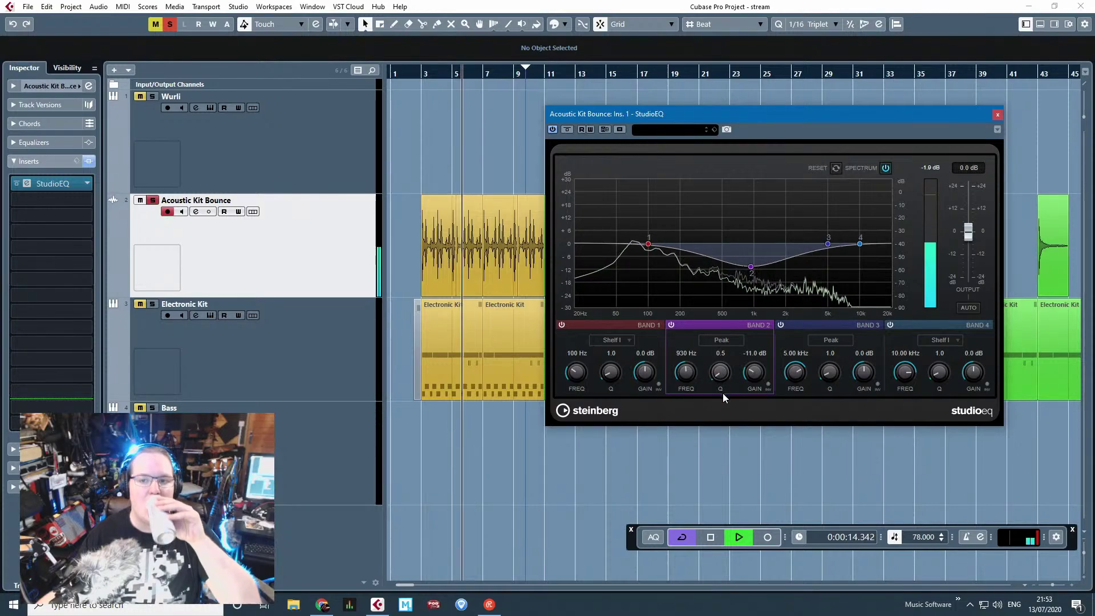
{"action": "left_click_drag", "start_coordinate": [751, 268], "coordinate": [747, 287]}
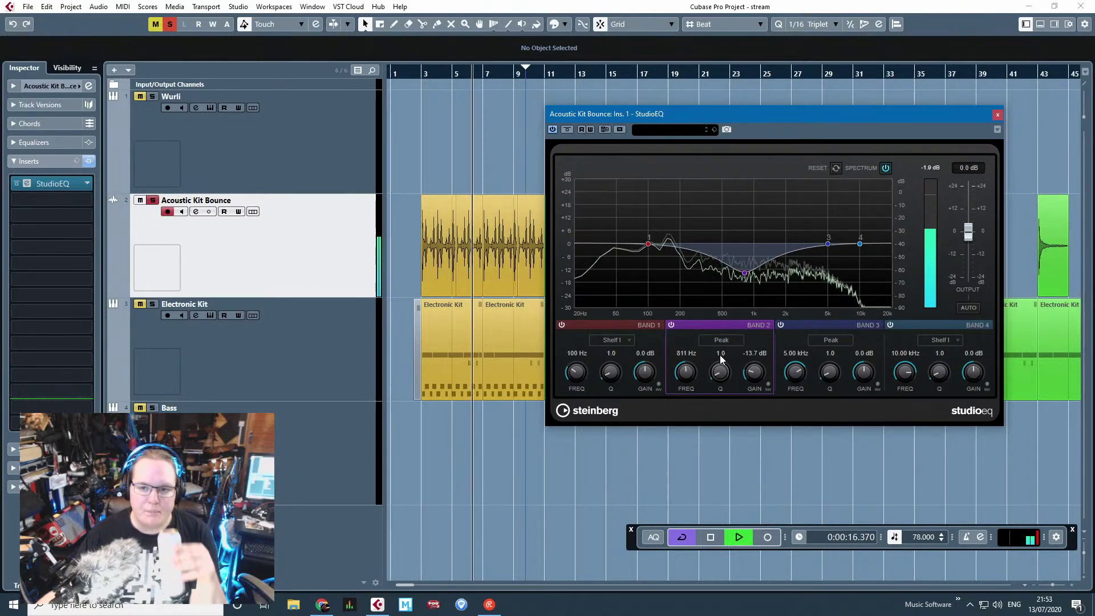
{"action": "left_click_drag", "start_coordinate": [649, 243], "coordinate": [646, 313]}
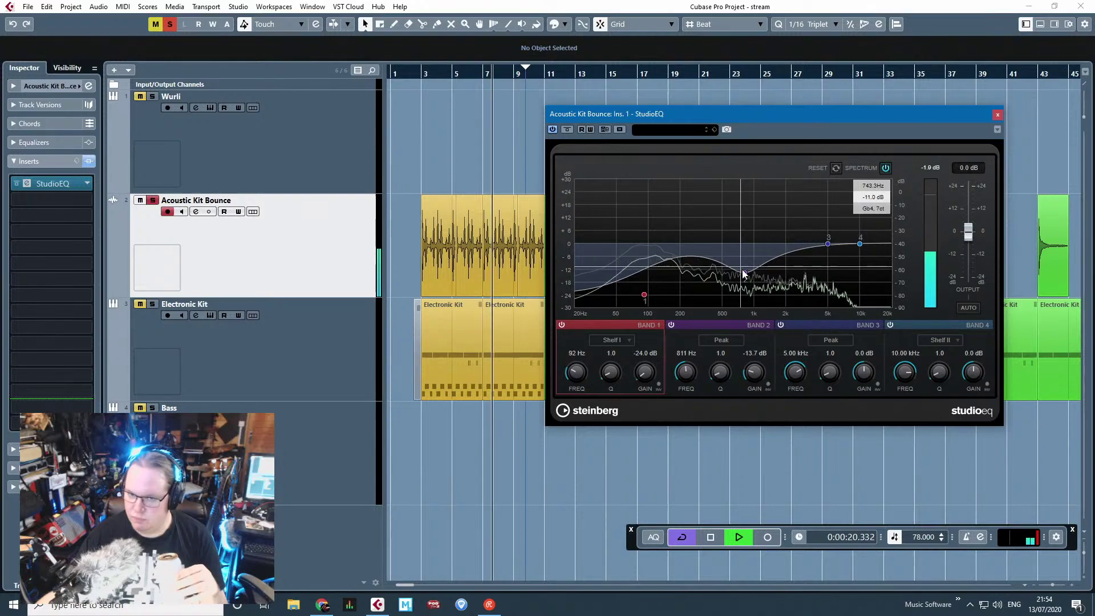
{"action": "left_click_drag", "start_coordinate": [744, 273], "coordinate": [757, 263]}
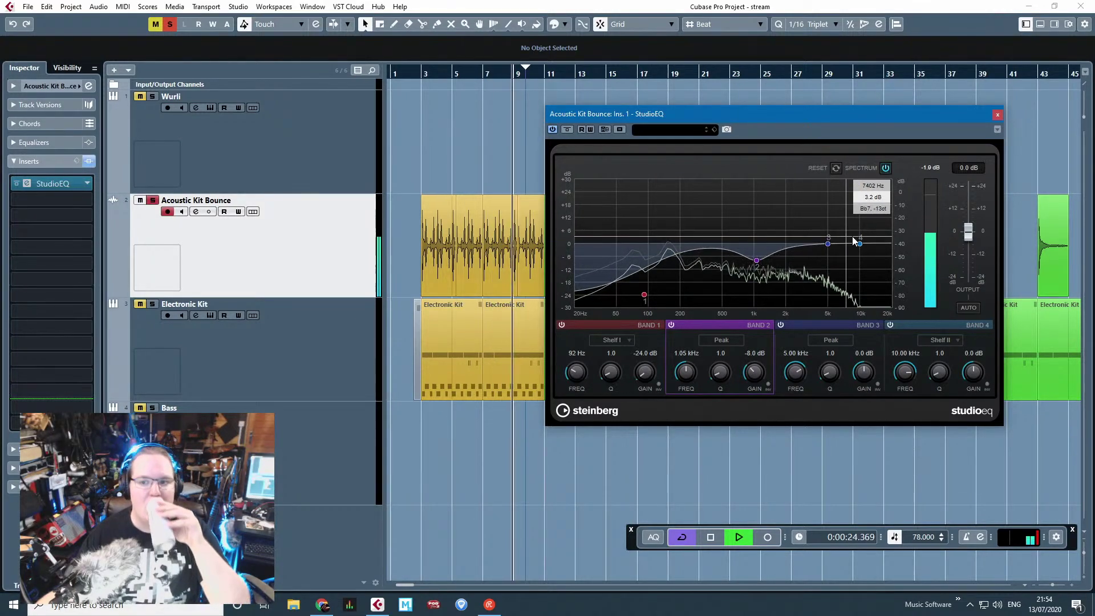
{"action": "left_click_drag", "start_coordinate": [859, 243], "coordinate": [832, 235]}
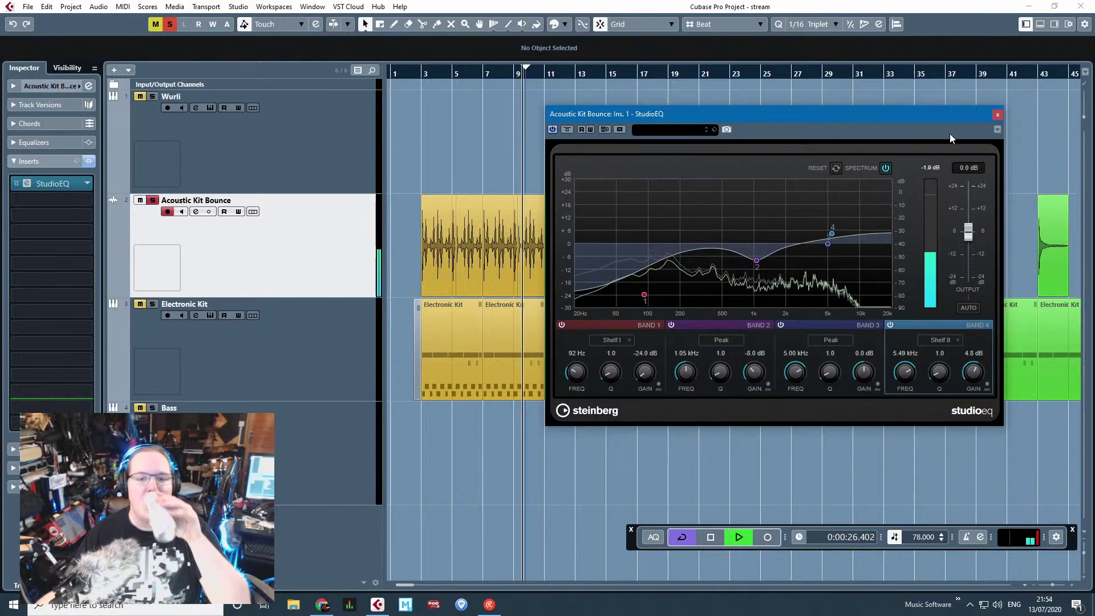
{"action": "left_click", "coordinate": [997, 114]}
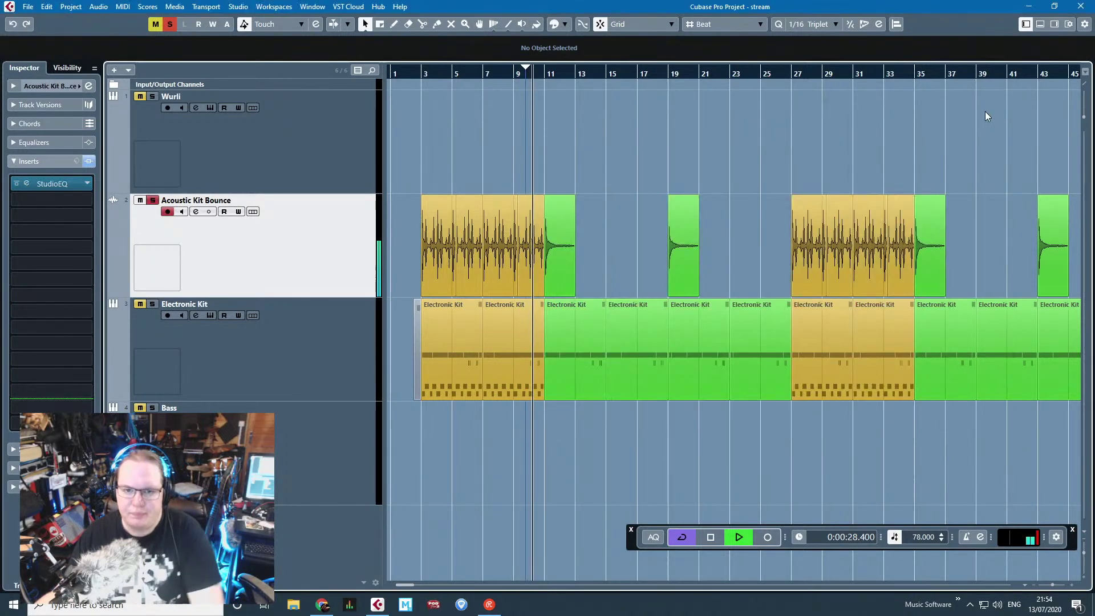
Step: Stop playback and delete the orange Acoustic Kit Bounce events between the first one and the green event at bar 11
{"action": "scroll", "coordinate": [491, 185], "scroll_direction": "up", "scroll_amount": 7}
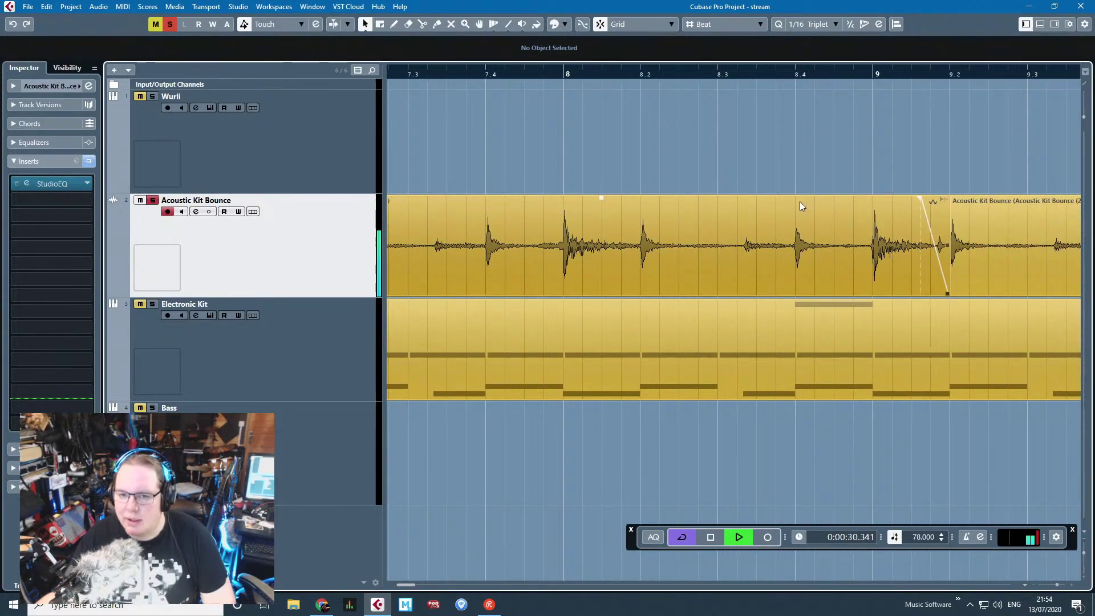
{"action": "scroll", "coordinate": [800, 201], "scroll_direction": "down", "scroll_amount": 3}
{"action": "left_click", "coordinate": [751, 257]}
{"action": "scroll", "coordinate": [741, 259], "scroll_direction": "down", "scroll_amount": 3}
{"action": "key", "text": "space"}
{"action": "mouse_move", "coordinate": [844, 130]}
{"action": "left_mouse_down"}
{"action": "mouse_move", "coordinate": [680, 242]}
{"action": "mouse_move", "coordinate": [634, 245]}
{"action": "left_mouse_up"}
{"action": "key", "text": "Delete"}
{"action": "scroll", "coordinate": [543, 297], "scroll_direction": "up", "scroll_amount": 6}
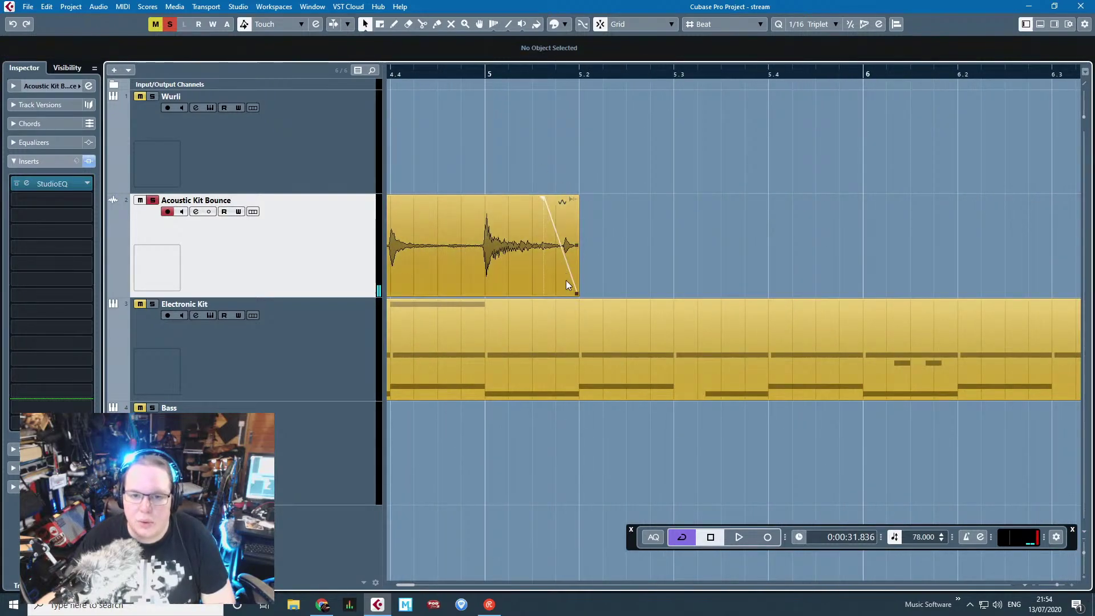
Step: Extend the end of the first Acoustic Kit Bounce event to about bar 5.4 and play it back
{"action": "left_click_drag", "start_coordinate": [566, 283], "coordinate": [789, 296]}
{"action": "scroll", "coordinate": [789, 296], "scroll_direction": "down", "scroll_amount": 3}
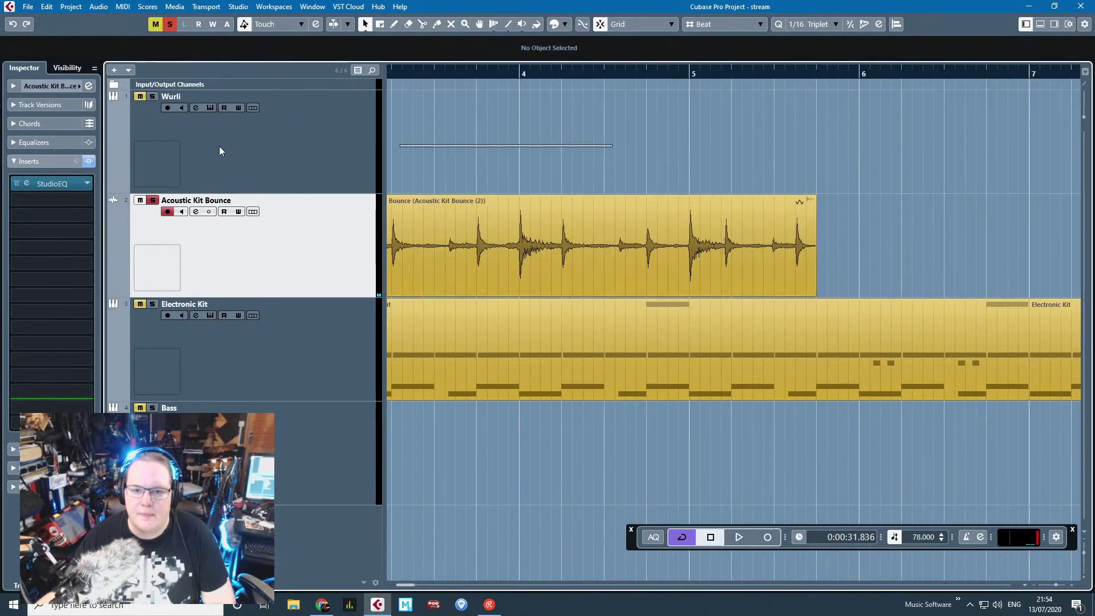
{"action": "scroll", "coordinate": [761, 115], "scroll_direction": "left", "scroll_amount": 4}
{"action": "key", "text": "space"}
{"action": "scroll", "coordinate": [669, 172], "scroll_direction": "down", "scroll_amount": 2}
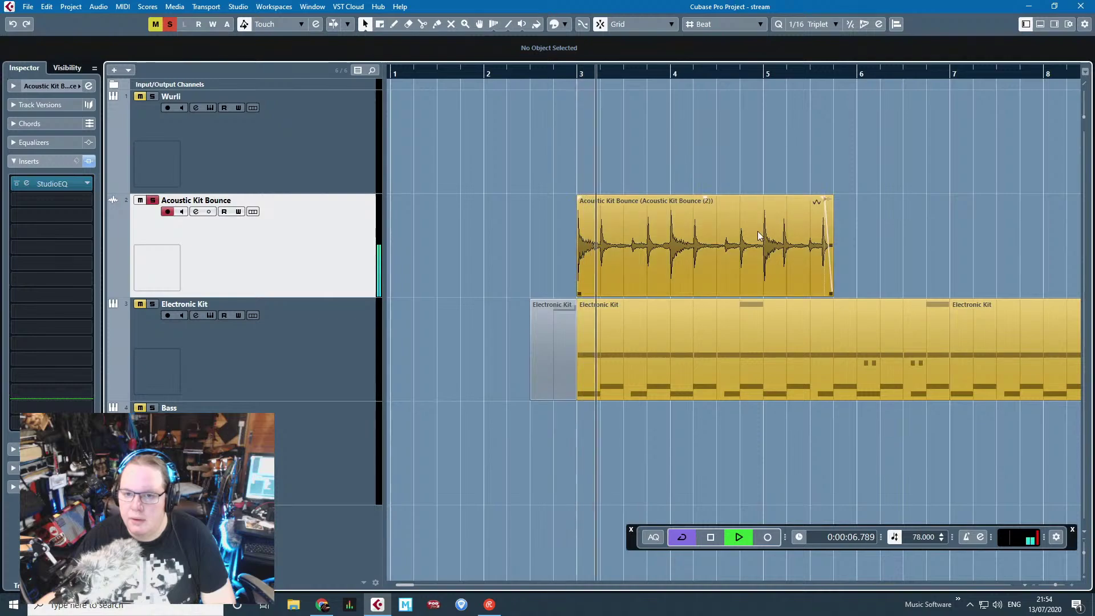
Step: Split the first Acoustic Kit Bounce event at bar 5 and delete the part after the cut
{"action": "scroll", "coordinate": [826, 242], "scroll_direction": "up", "scroll_amount": 2}
{"action": "key", "text": "3"}
{"action": "left_click", "coordinate": [759, 253]}
{"action": "key", "text": "Delete"}
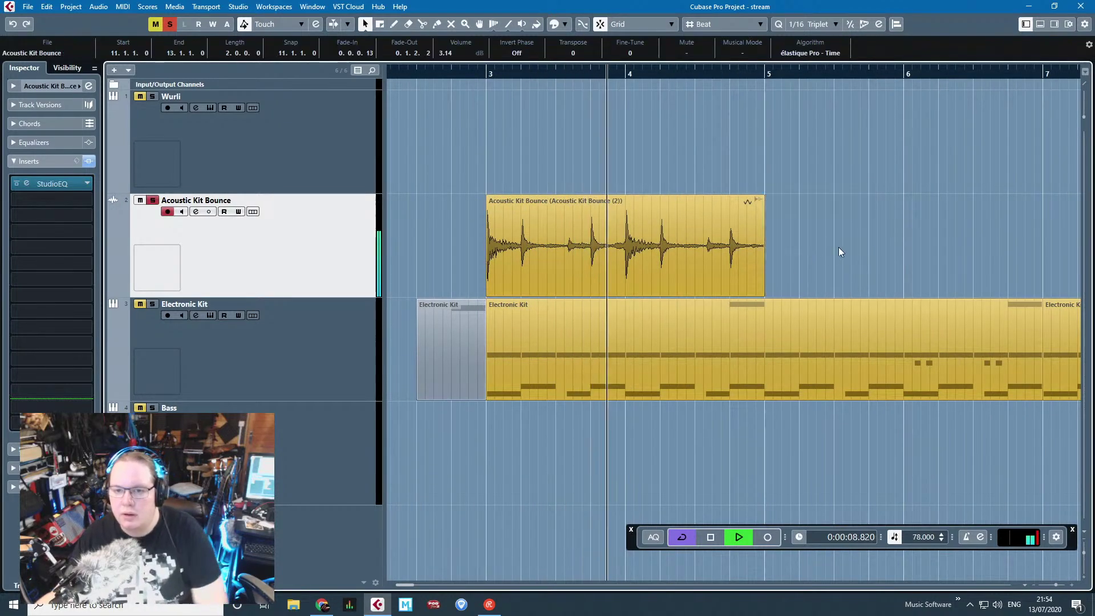
Step: Adjust the short fade-out at the end of the trimmed two-bar Acoustic Kit Bounce event and stop playback
{"action": "scroll", "coordinate": [757, 208], "scroll_direction": "up", "scroll_amount": 2}
{"action": "key", "text": "1"}
{"action": "left_click_drag", "start_coordinate": [765, 198], "coordinate": [740, 201]}
{"action": "left_click", "coordinate": [575, 188]}
{"action": "scroll", "coordinate": [575, 188], "scroll_direction": "left", "scroll_amount": 4}
{"action": "key", "text": "space"}
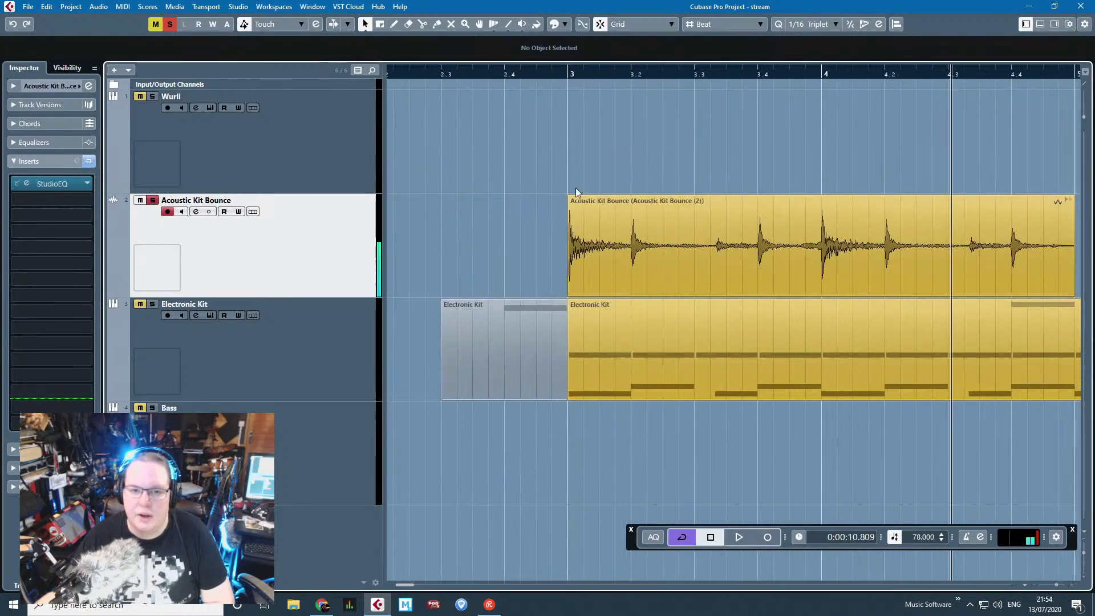
Step: Duplicate the two-bar Acoustic Kit Bounce event three times to fill bars 5 to 11, and play the result
{"action": "left_click", "coordinate": [571, 197]}
{"action": "scroll", "coordinate": [555, 280], "scroll_direction": "down", "scroll_amount": 2}
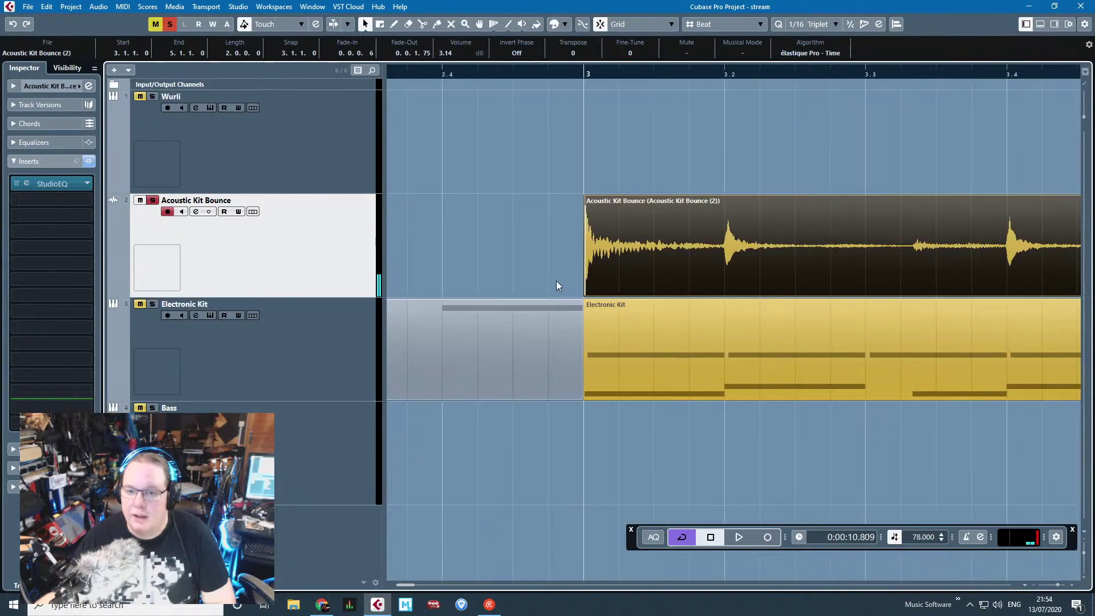
{"action": "key", "text": "ctrl+d"}
{"action": "scroll", "coordinate": [541, 293], "scroll_direction": "down", "scroll_amount": 3}
{"action": "key", "text": "ctrl+d"}
{"action": "key", "text": "ctrl+d"}
{"action": "key", "text": "space"}
{"action": "scroll", "coordinate": [570, 180], "scroll_direction": "up", "scroll_amount": 2}
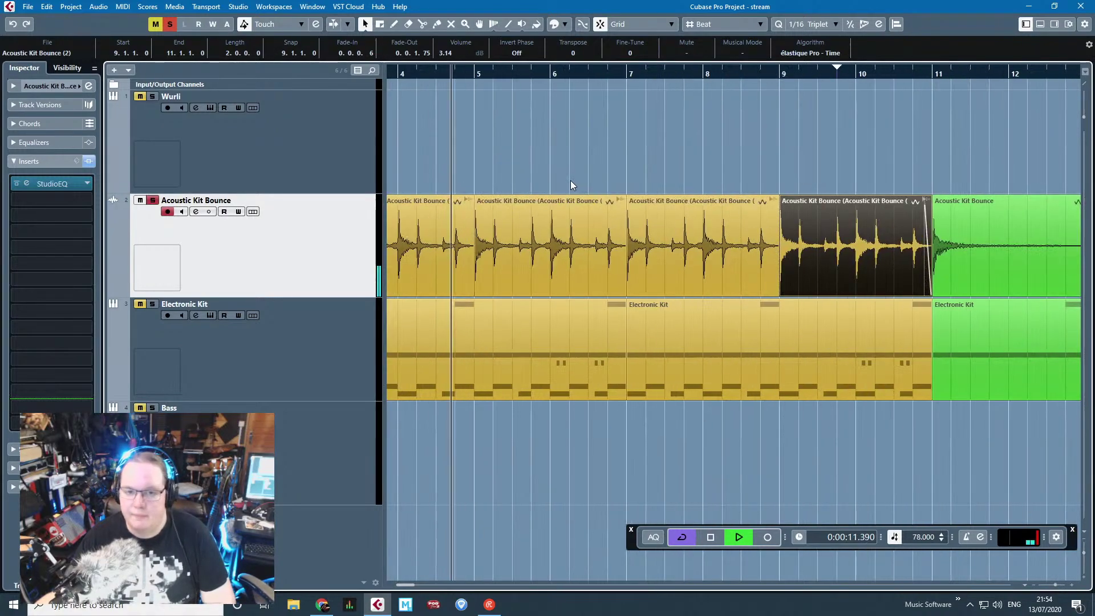
{"action": "left_click", "coordinate": [570, 180]}
{"action": "scroll", "coordinate": [501, 135], "scroll_direction": "down", "scroll_amount": 3}
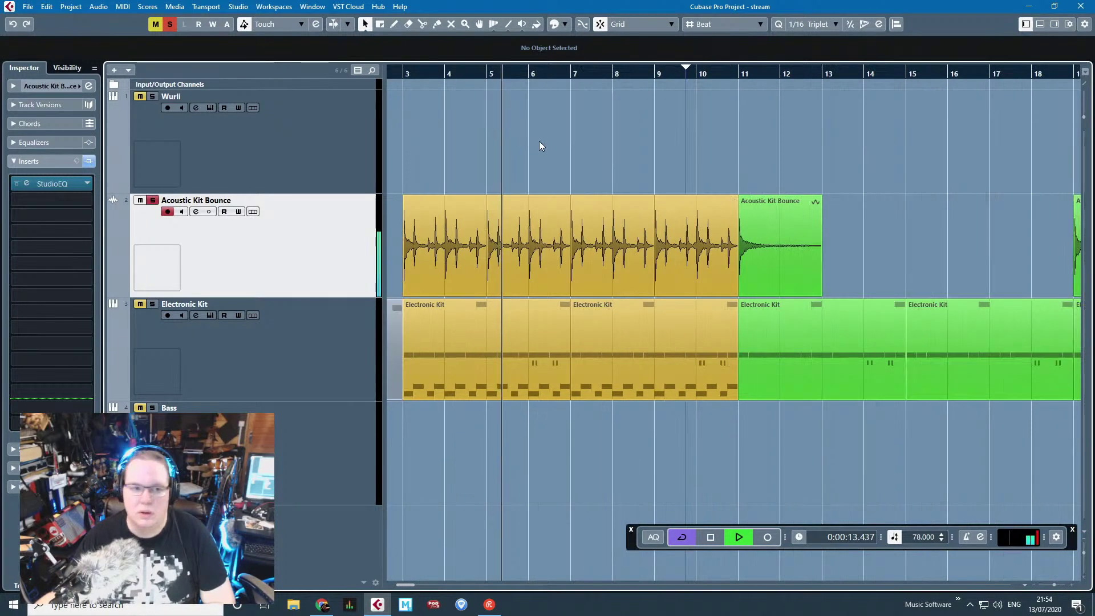
Step: Add VintageCompressor as the second insert on the Acoustic Kit Bounce track and load its Funk Drums preset
{"action": "left_click", "coordinate": [80, 198]}
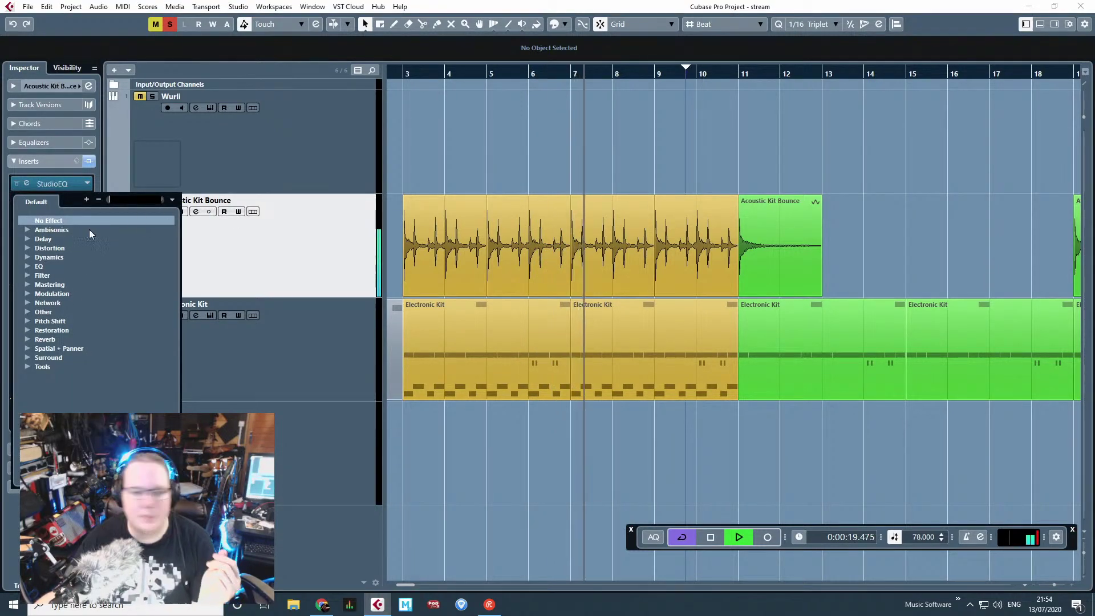
{"action": "left_click", "coordinate": [29, 257]}
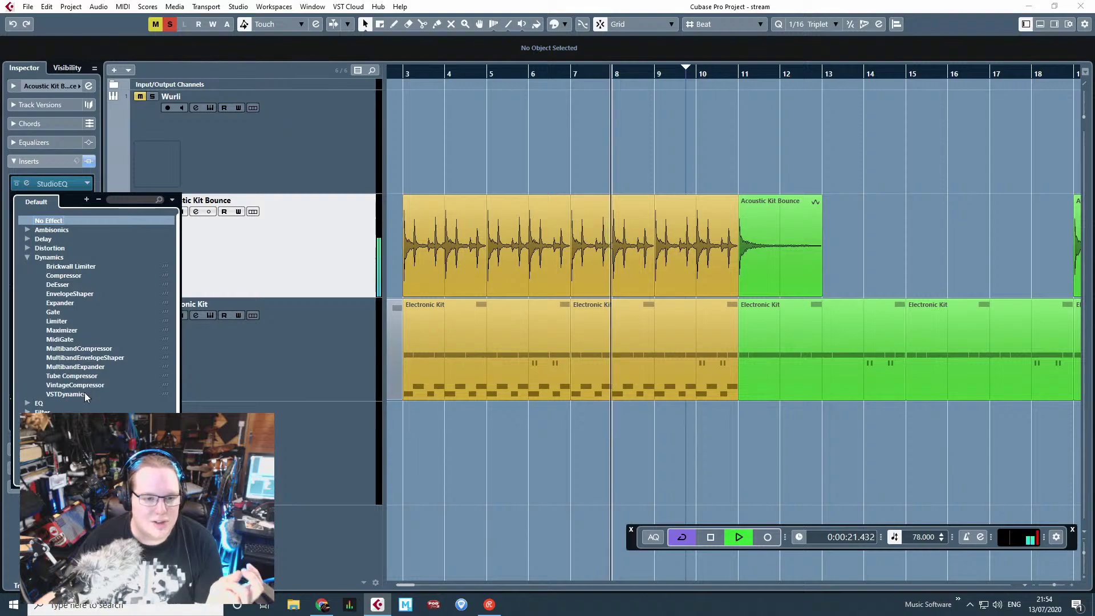
{"action": "left_click", "coordinate": [76, 384]}
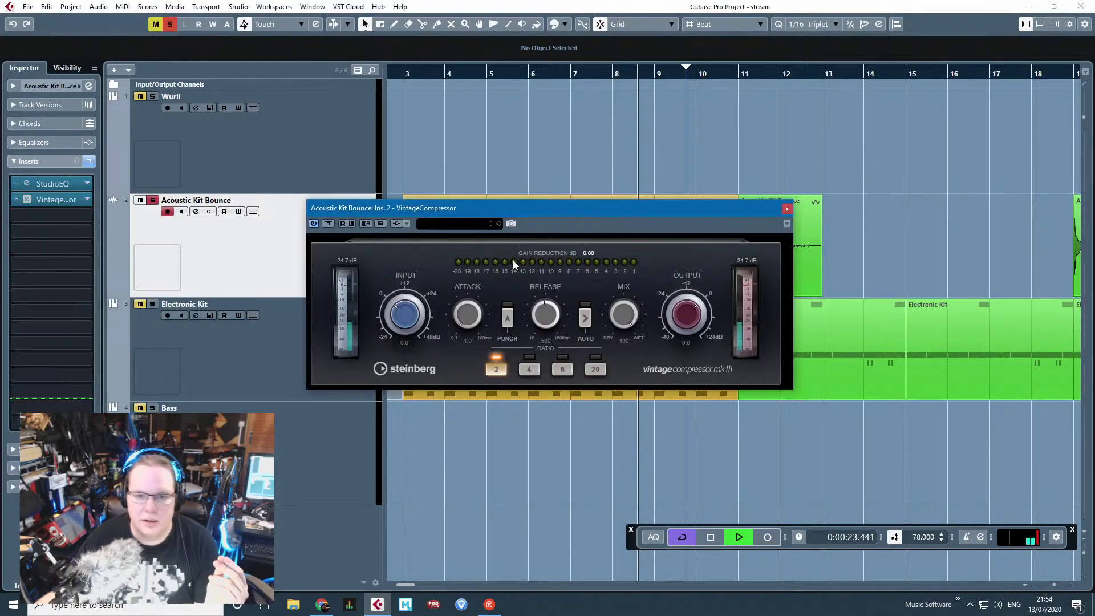
{"action": "left_click", "coordinate": [443, 223]}
{"action": "double_click", "coordinate": [484, 300]}
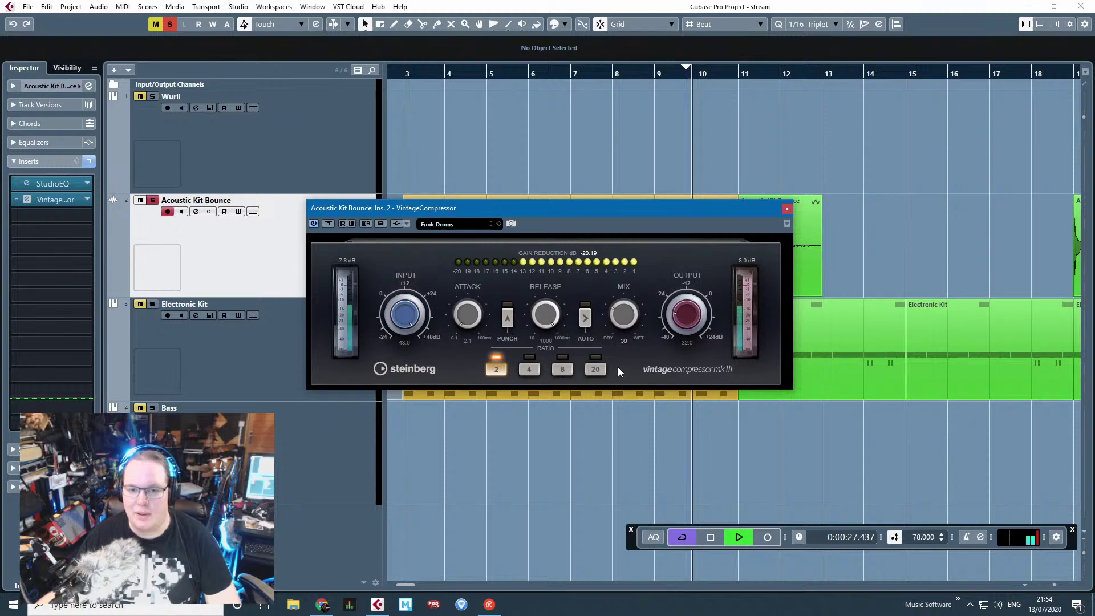
{"action": "left_click", "coordinate": [787, 208]}
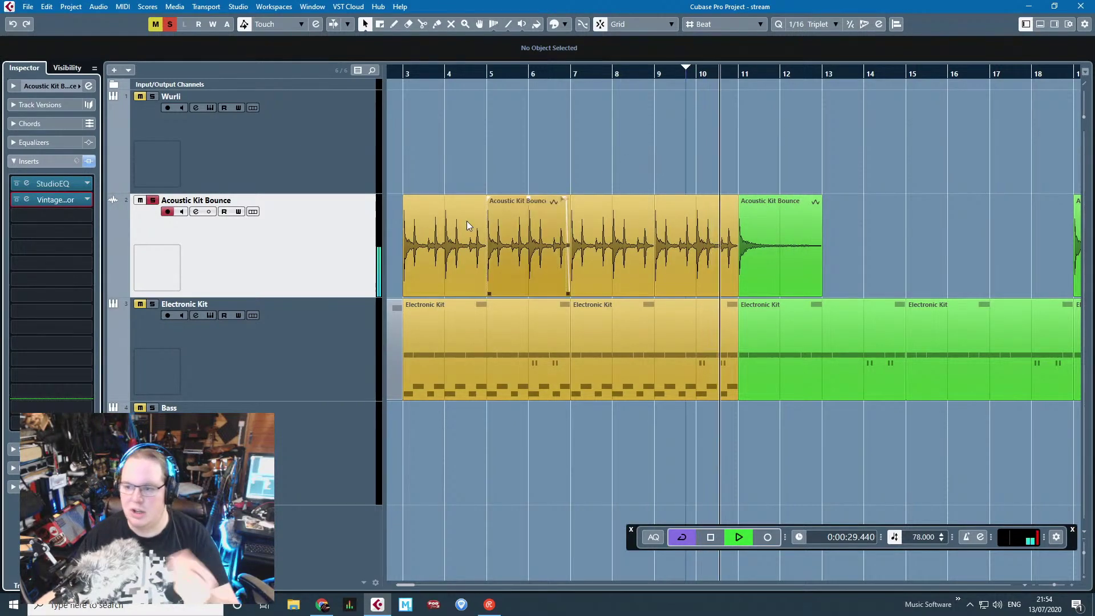
{"action": "mouse_move", "coordinate": [71, 206]}
{"action": "left_mouse_down"}
{"action": "mouse_move", "coordinate": [82, 304]}
{"action": "mouse_move", "coordinate": [83, 201]}
{"action": "left_mouse_up"}
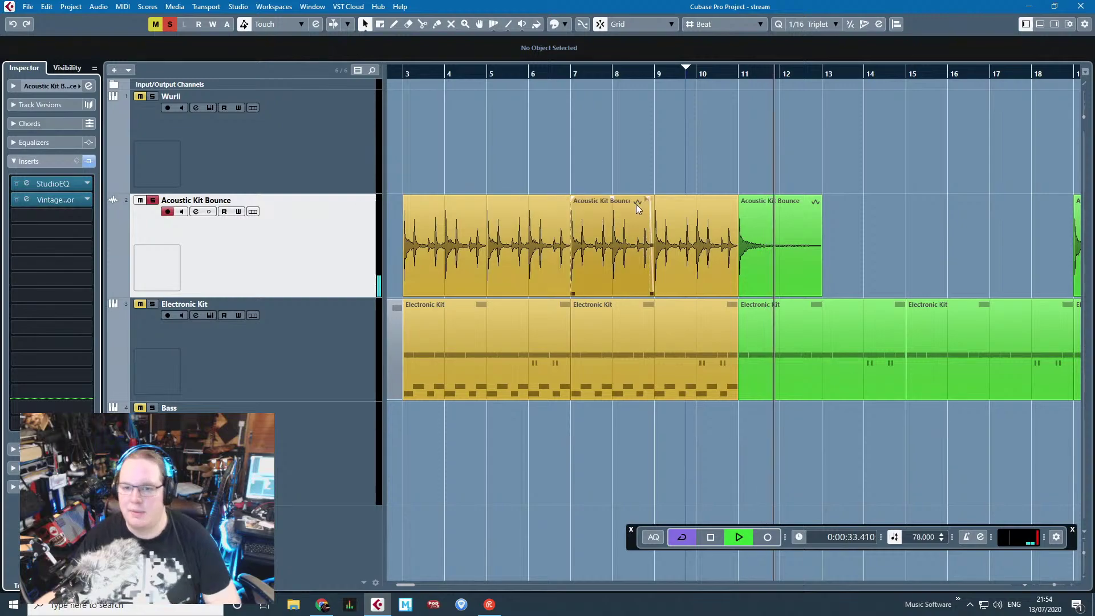
Step: Lengthen the fade-out of the green Acoustic Kit Bounce event at bar 11 to 0.3.2.113 and audition the event at bar 19
{"action": "left_click_drag", "start_coordinate": [802, 196], "coordinate": [790, 198]}
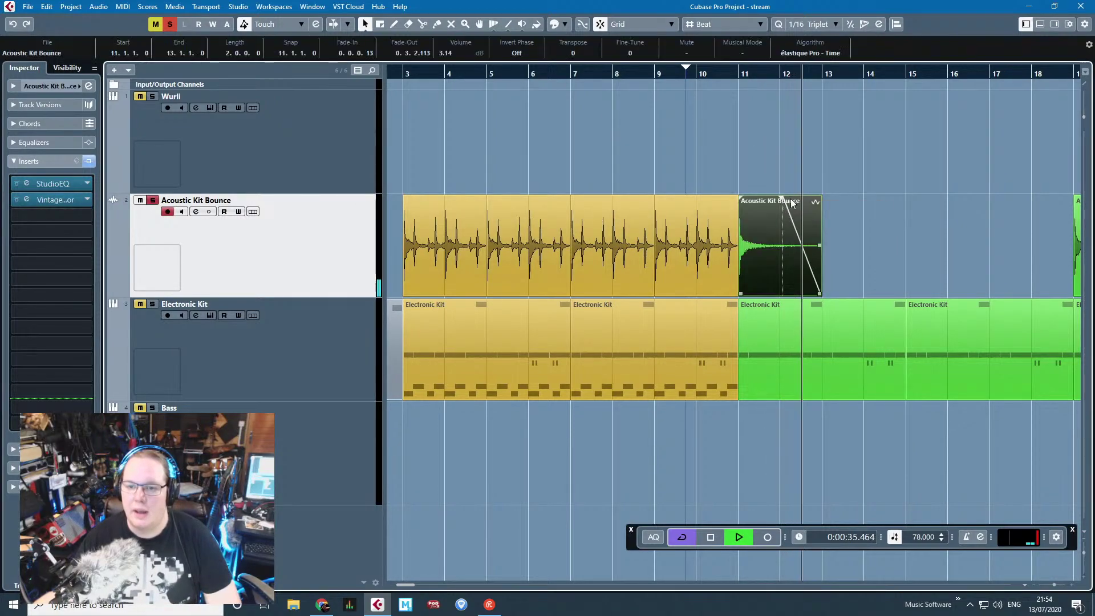
{"action": "left_click", "coordinate": [753, 73]}
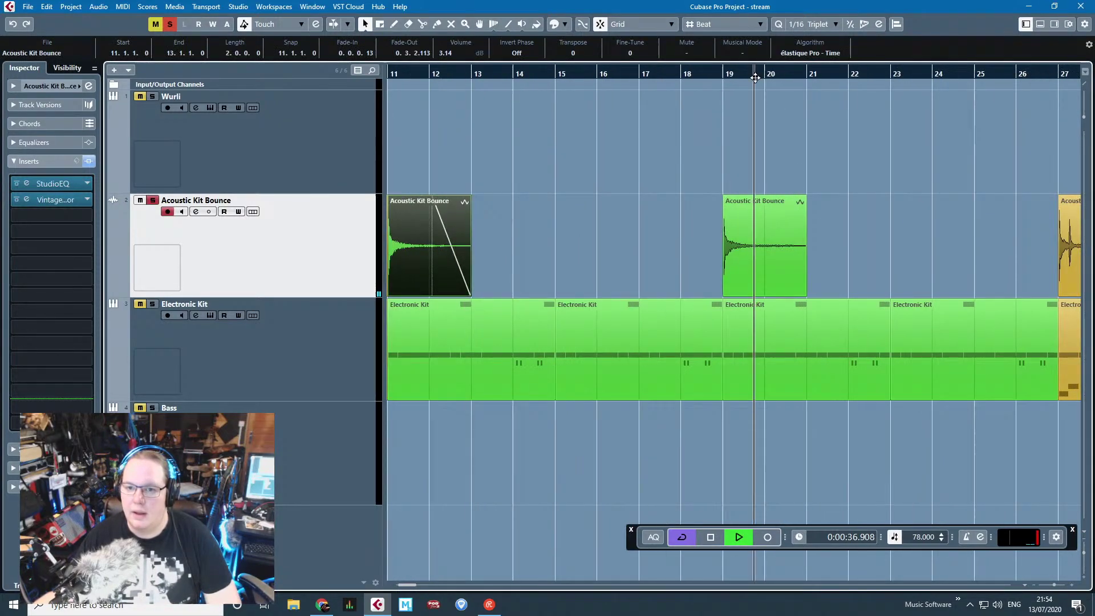
{"action": "left_click", "coordinate": [785, 197]}
{"action": "left_click", "coordinate": [764, 166]}
{"action": "key", "text": "g"}
{"action": "key", "text": "g"}
{"action": "key", "text": "g"}
{"action": "key", "text": "space"}
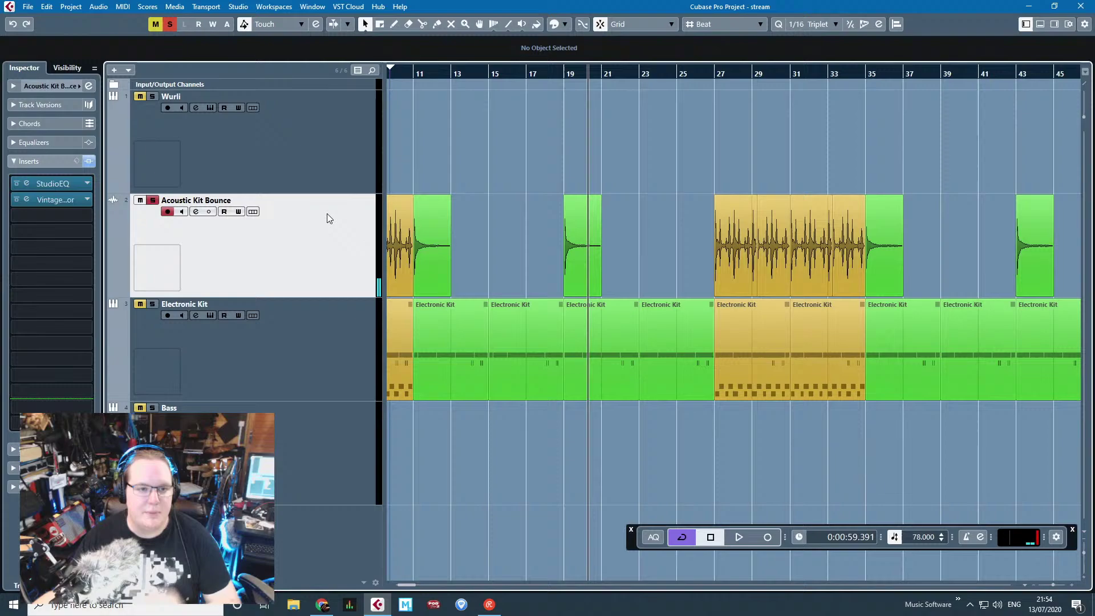
Step: Add RoomWorks SE in the fifth insert slot with a 0.46 s reverb time, and play the drums from near bar 5
{"action": "left_click", "coordinate": [87, 246]}
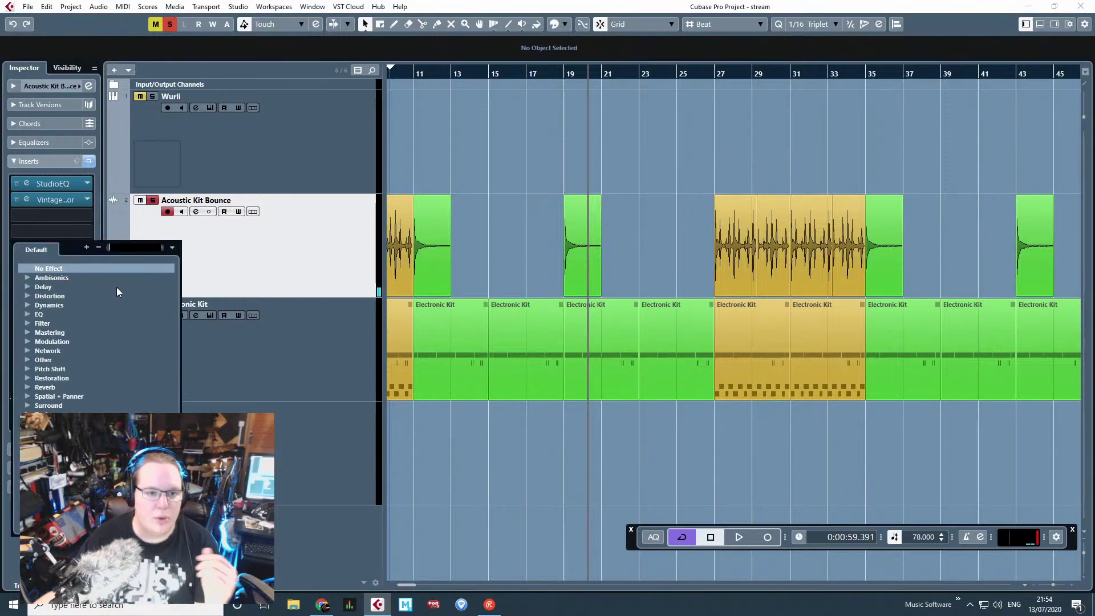
{"action": "left_click", "coordinate": [27, 387]}
{"action": "left_click", "coordinate": [26, 423]}
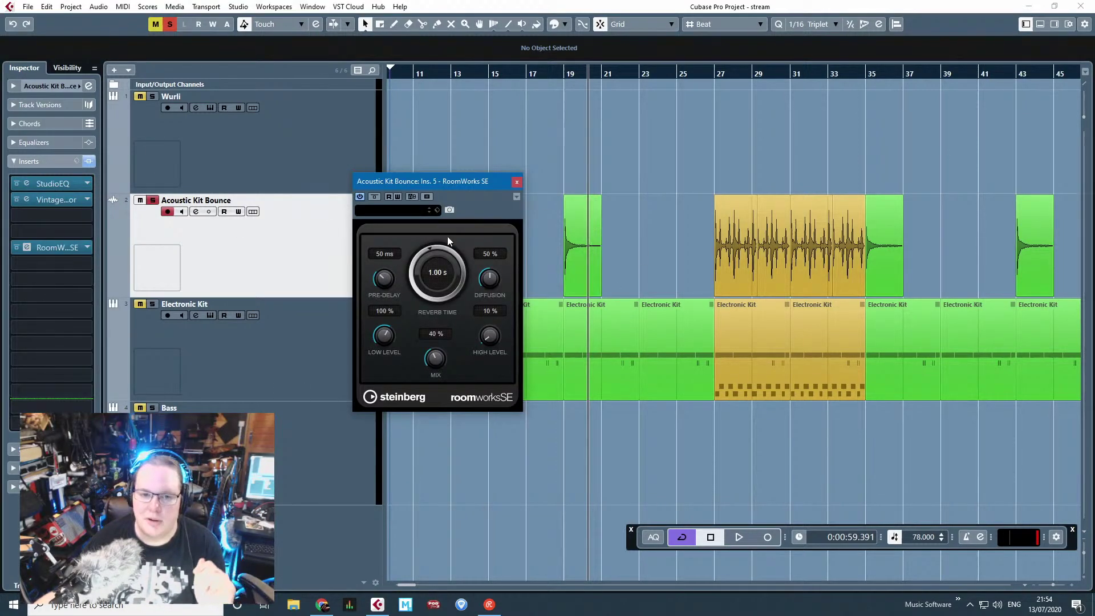
{"action": "left_click_drag", "start_coordinate": [423, 257], "coordinate": [422, 255]}
{"action": "scroll", "coordinate": [530, 102], "scroll_direction": "left", "scroll_amount": 3}
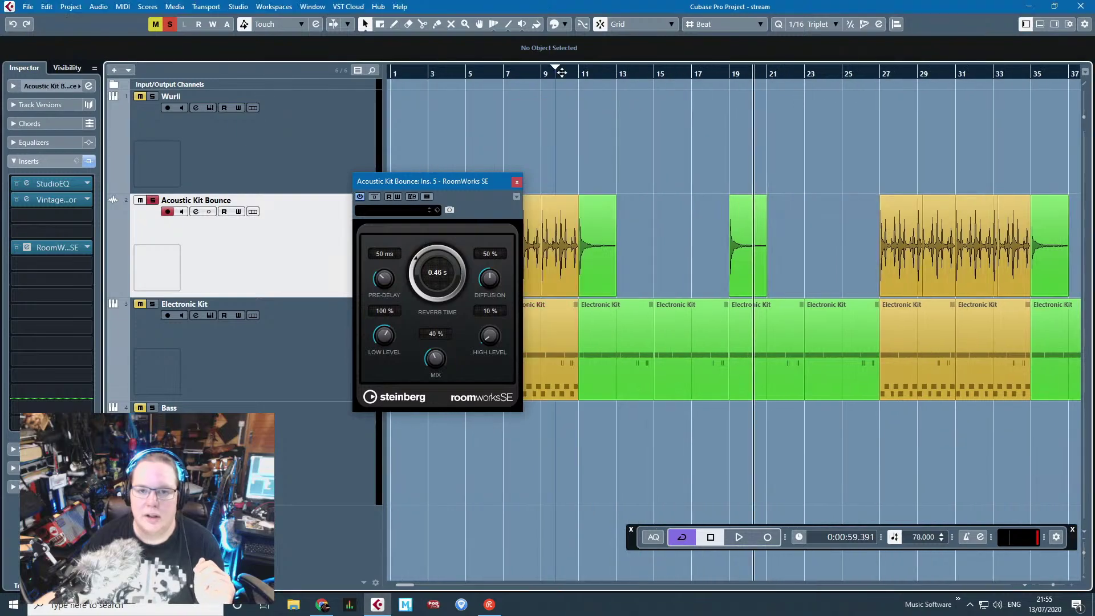
{"action": "left_click", "coordinate": [464, 75]}
{"action": "key", "text": "space"}
Step: Set the reverb to 19 ms pre-delay, 57% diffusion, 77% high level, 0.77 s reverb time and 17% mix
{"action": "left_click_drag", "start_coordinate": [435, 362], "coordinate": [436, 382]}
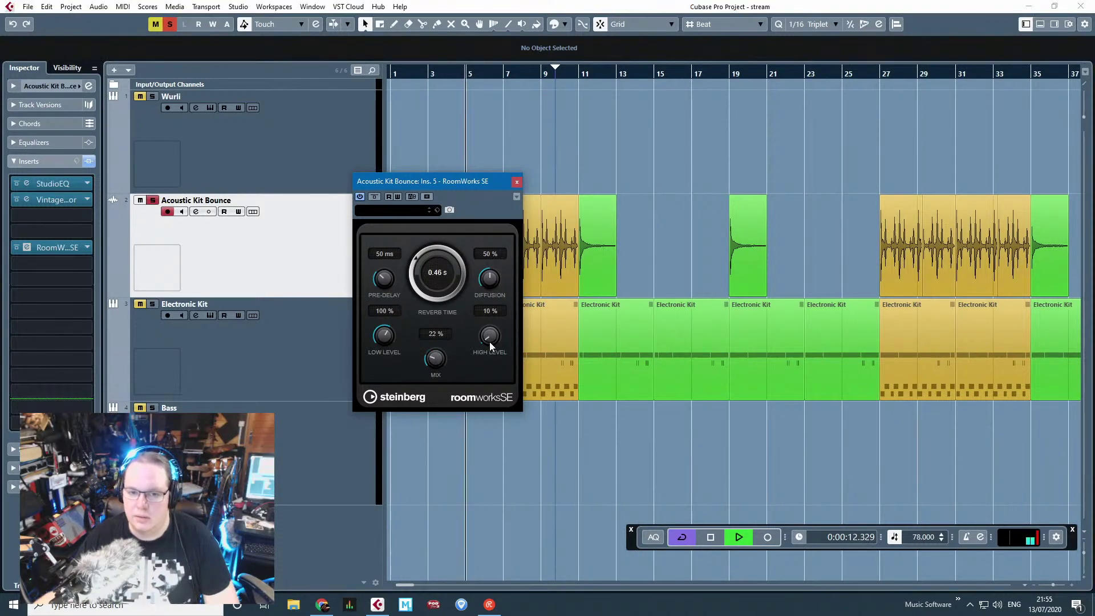
{"action": "left_click_drag", "start_coordinate": [489, 341], "coordinate": [501, 288]}
{"action": "left_click_drag", "start_coordinate": [391, 289], "coordinate": [391, 308]}
{"action": "left_click_drag", "start_coordinate": [490, 279], "coordinate": [496, 268]}
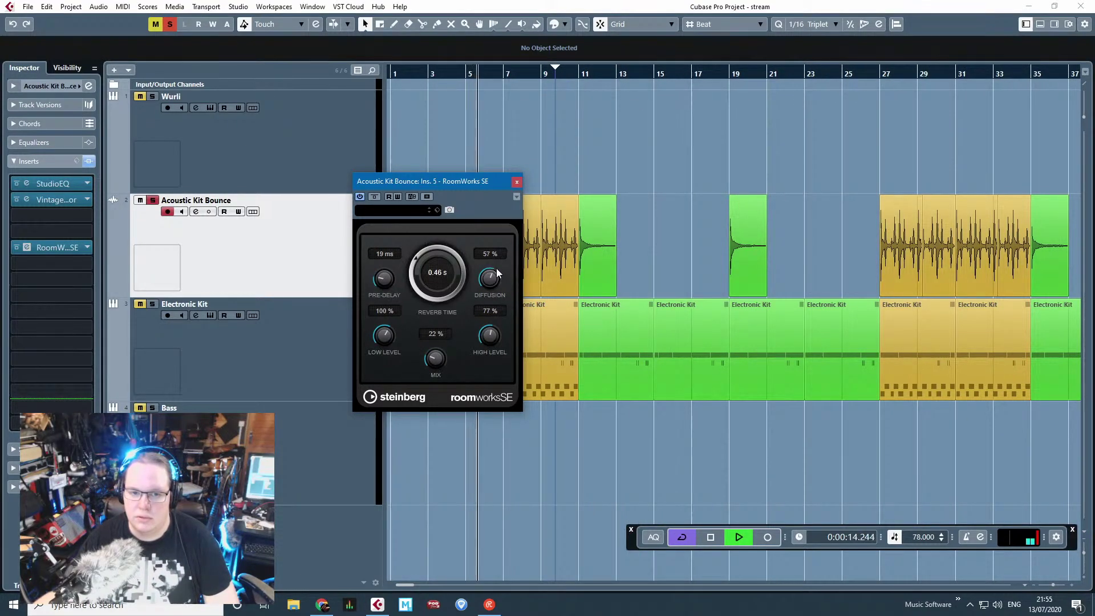
{"action": "left_click_drag", "start_coordinate": [426, 255], "coordinate": [428, 245]}
{"action": "left_click_drag", "start_coordinate": [434, 358], "coordinate": [433, 313]}
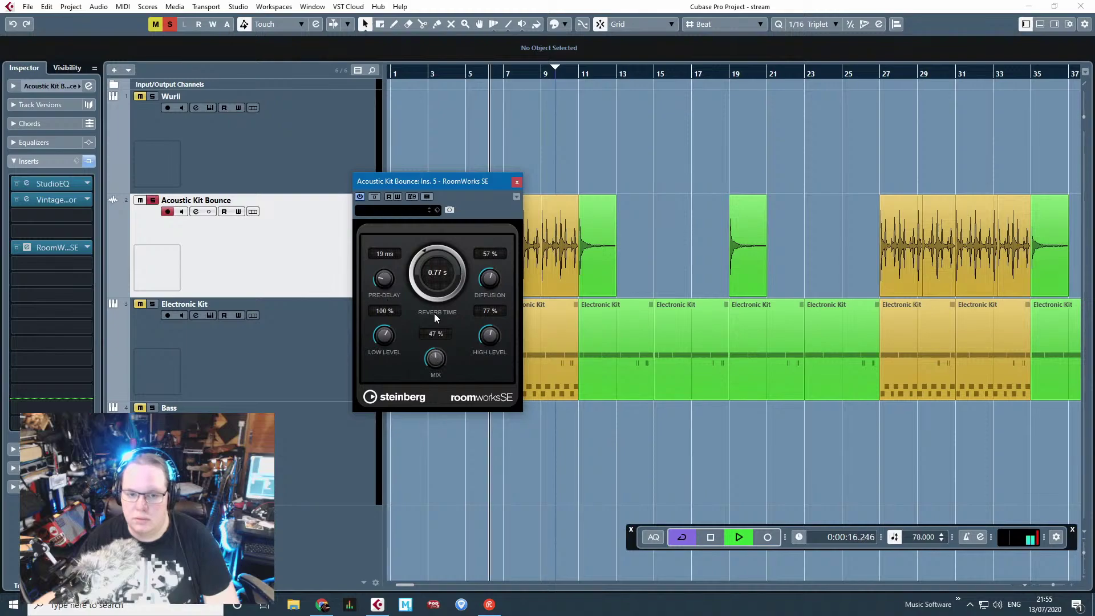
{"action": "left_click_drag", "start_coordinate": [453, 393], "coordinate": [438, 416]}
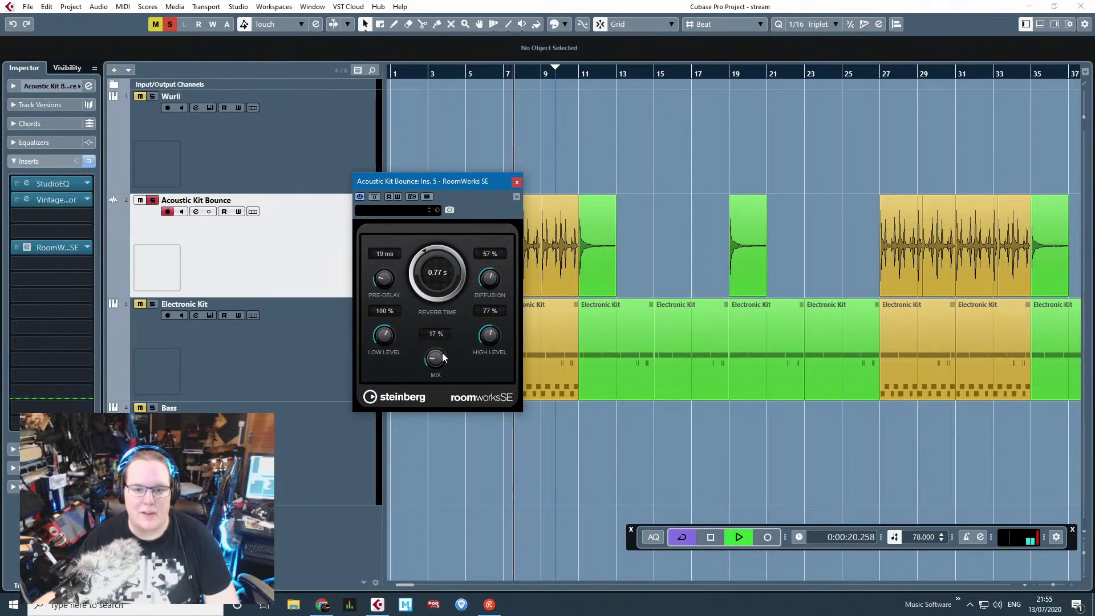
Step: Stop playback, close the RoomWorks SE window, and reduce the height of all four tracks from Wurli to Bass
{"action": "left_click", "coordinate": [517, 181]}
{"action": "key", "text": "space"}
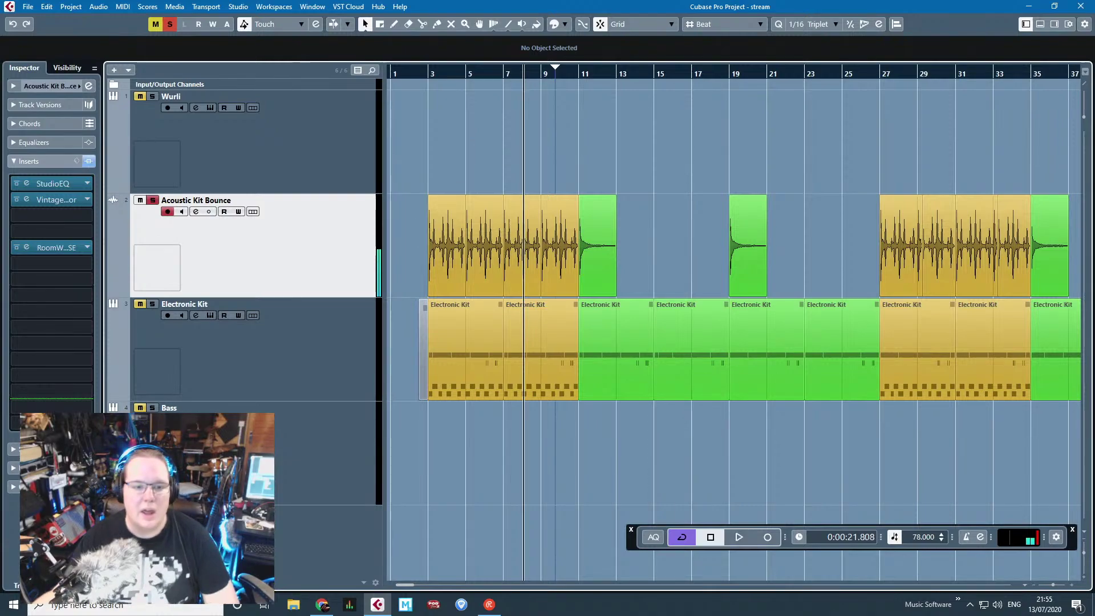
{"action": "right_click", "coordinate": [255, 224]}
{"action": "left_click", "coordinate": [309, 122]}
{"action": "left_click", "coordinate": [310, 125]}
{"action": "left_click", "coordinate": [294, 457], "text": "shift"}
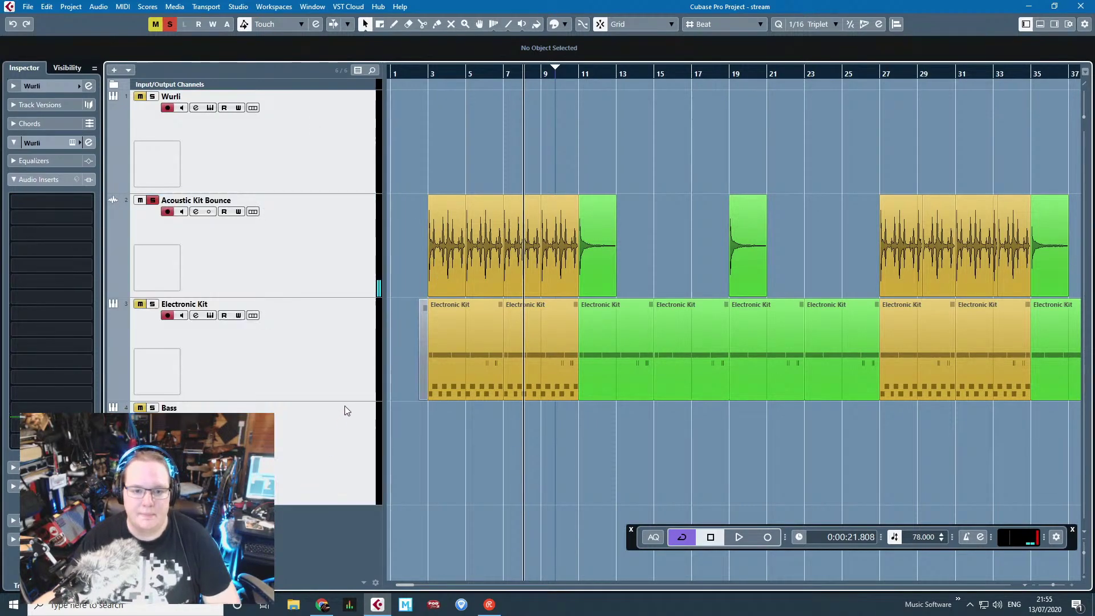
{"action": "left_click_drag", "start_coordinate": [347, 400], "coordinate": [348, 354]}
Step: Add a stereo effect track named Bugverb with no effect loaded
{"action": "right_click", "coordinate": [346, 416]}
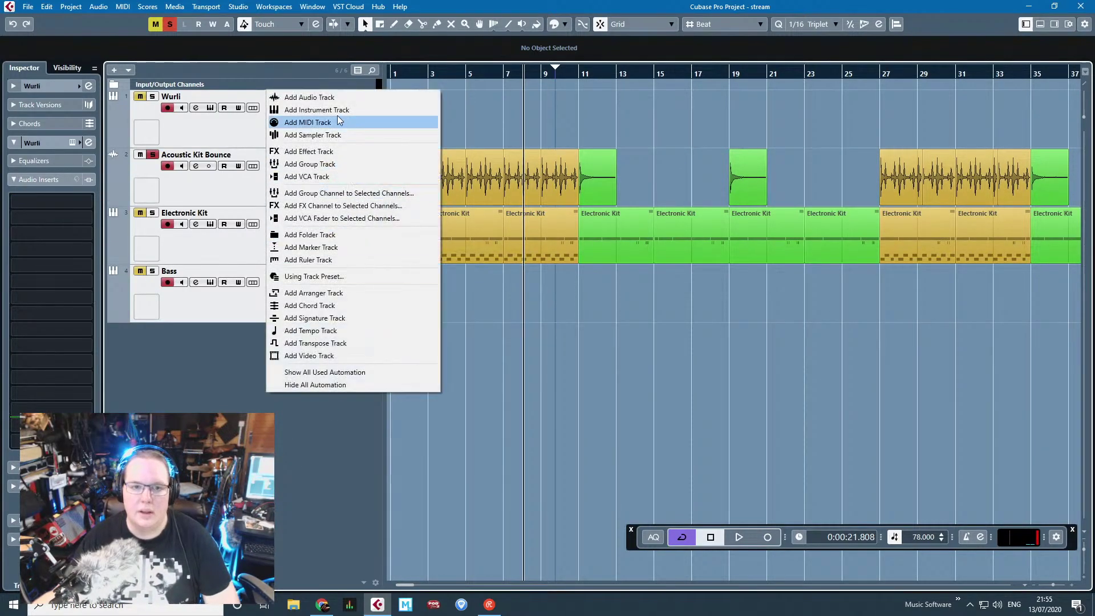
{"action": "left_click", "coordinate": [356, 152]}
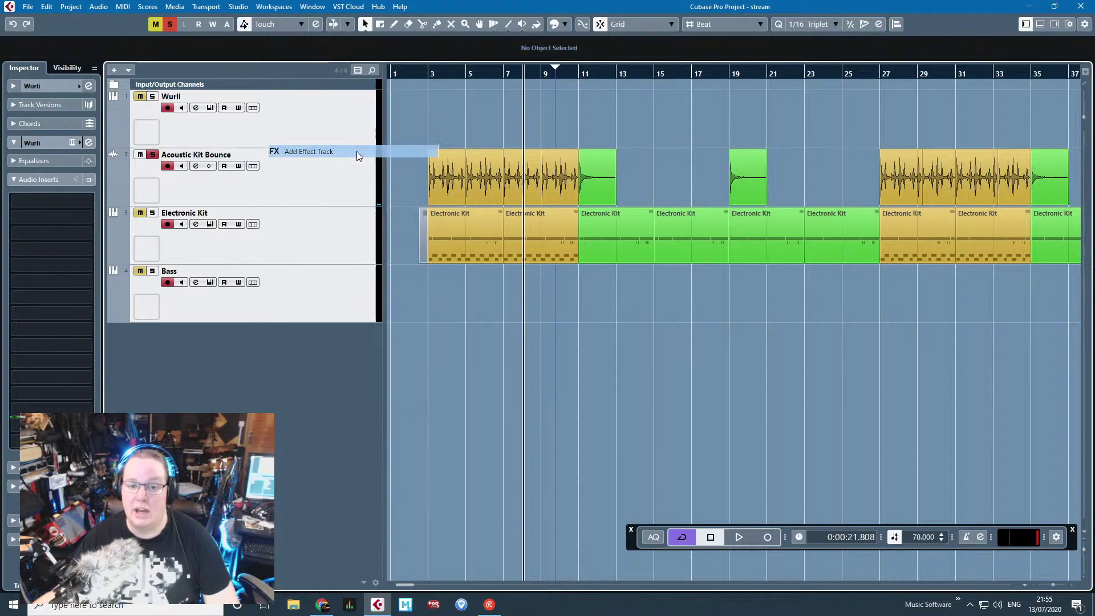
{"action": "left_click", "coordinate": [593, 270]}
{"action": "left_click", "coordinate": [610, 272]}
{"action": "left_click", "coordinate": [582, 286]}
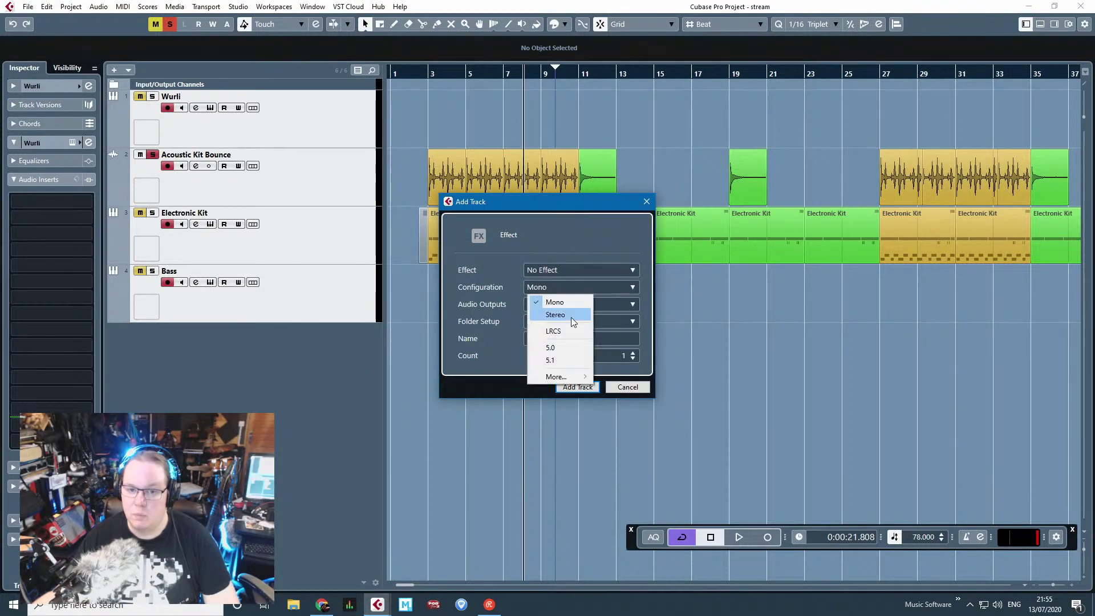
{"action": "left_click", "coordinate": [570, 317]}
{"action": "left_click", "coordinate": [577, 387]}
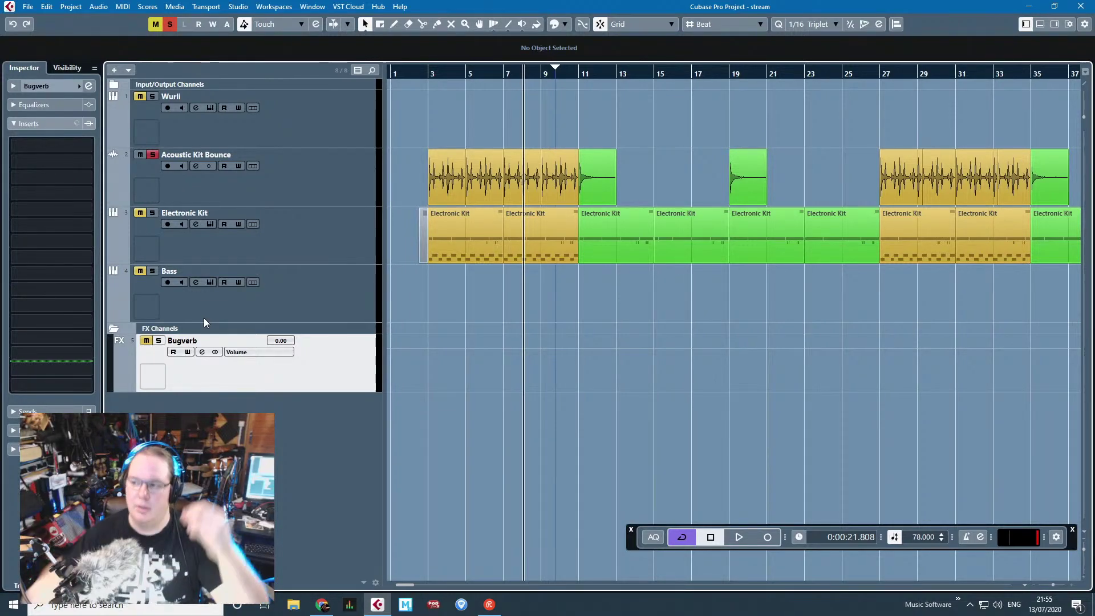
Step: Route the Acoustic Kit Bounce track's first send to Bugverb, keeping the drum track soloed
{"action": "left_click", "coordinate": [152, 154]}
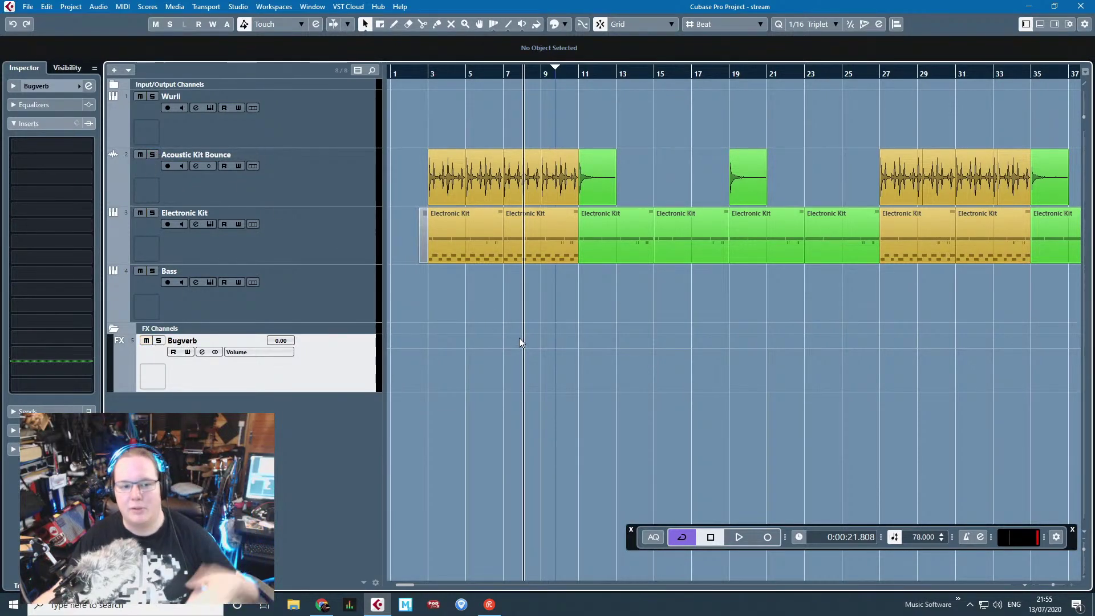
{"action": "left_click", "coordinate": [152, 155]}
{"action": "left_click", "coordinate": [257, 188]}
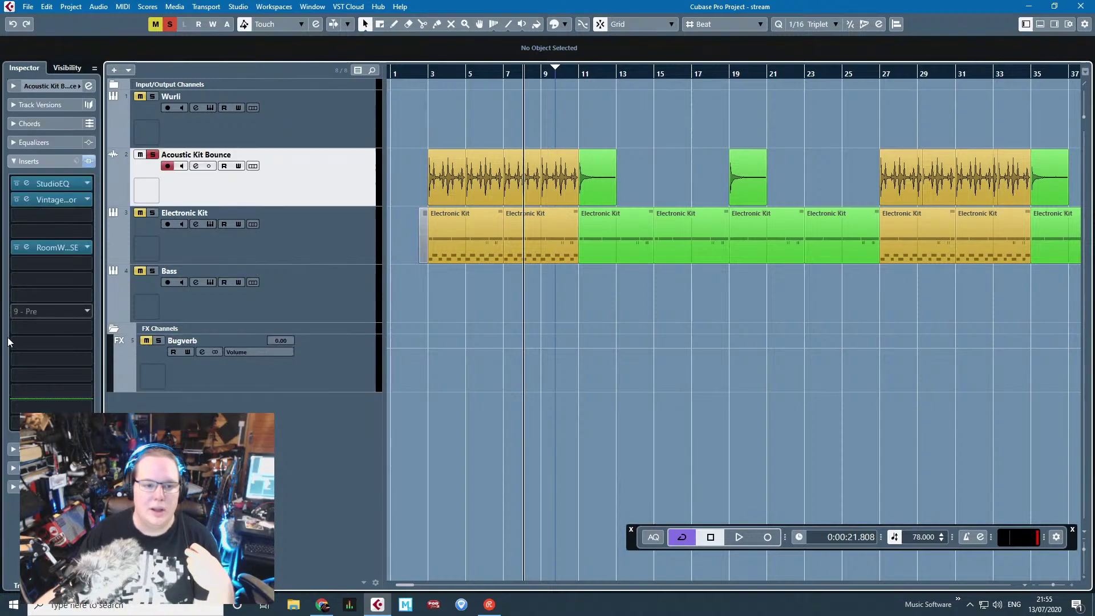
{"action": "left_click", "coordinate": [8, 457]}
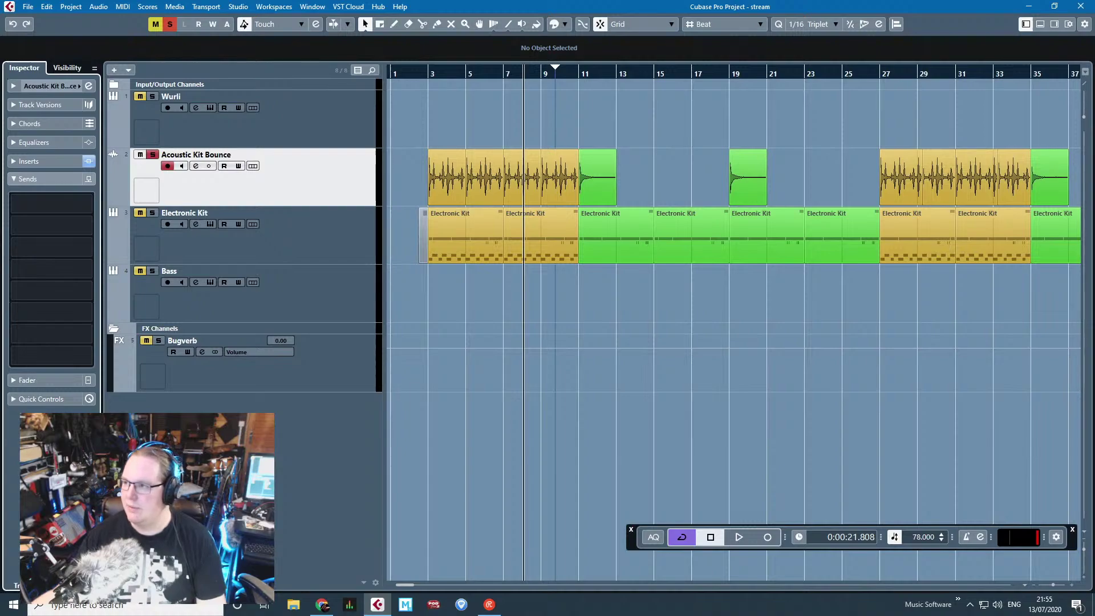
{"action": "key", "text": "alt+Tab"}
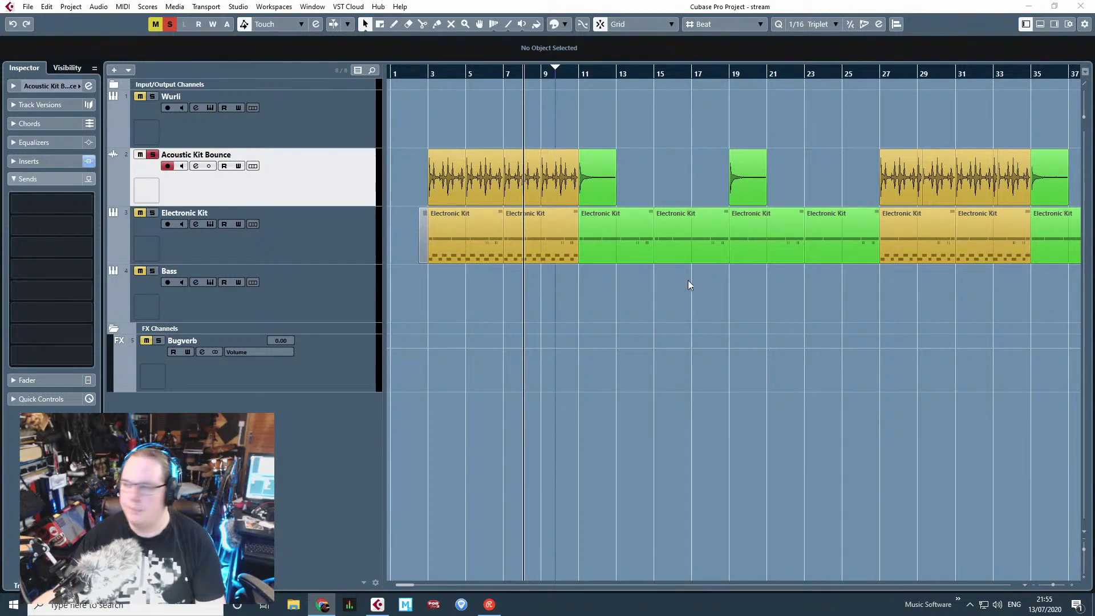
{"action": "left_click", "coordinate": [88, 206]}
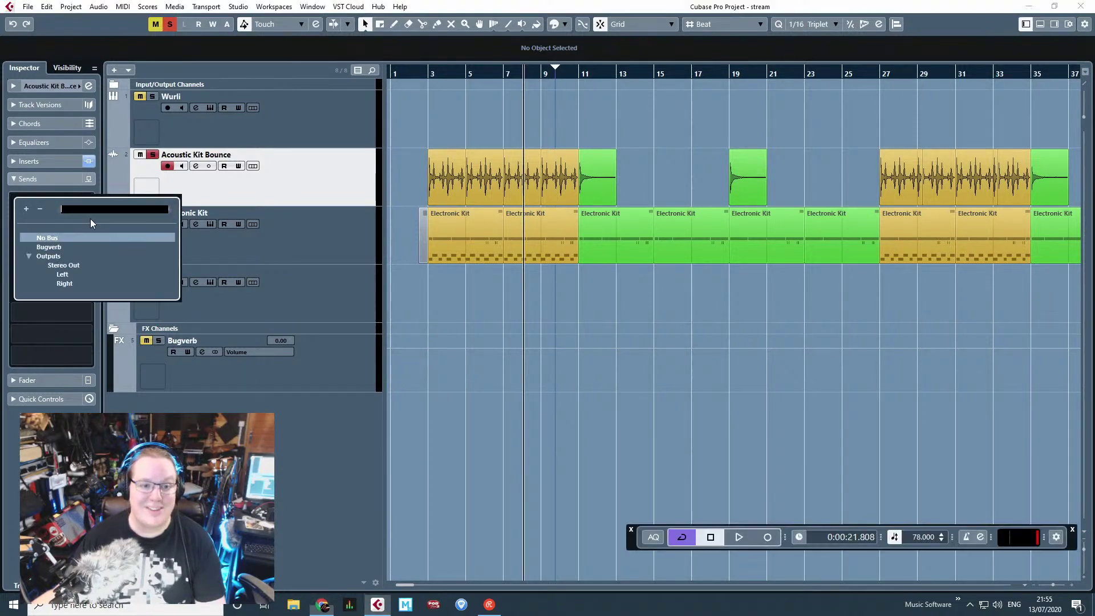
{"action": "left_click", "coordinate": [48, 247]}
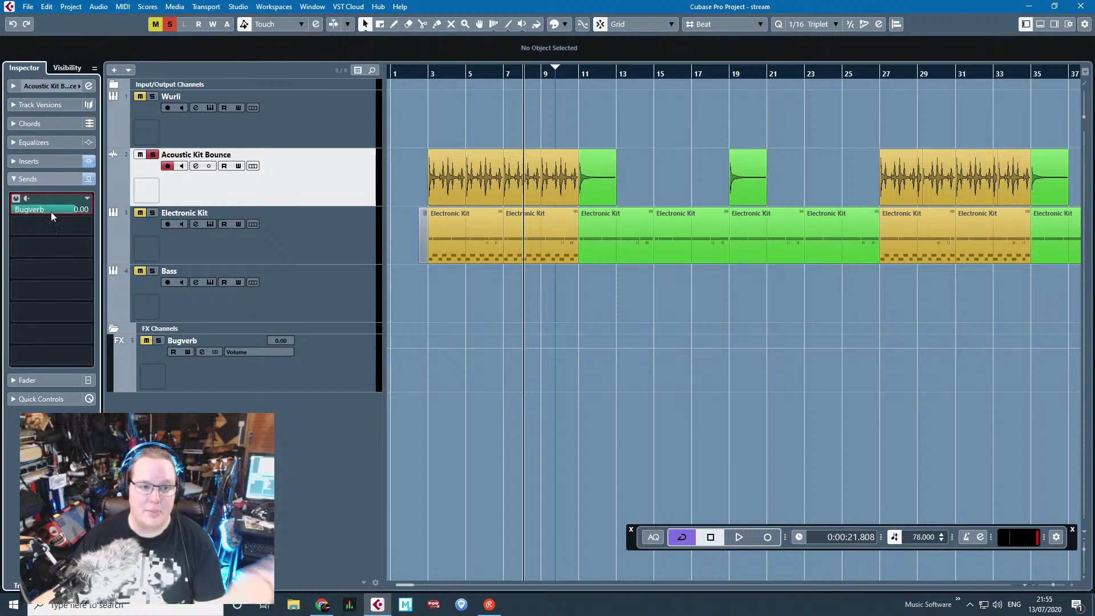
{"action": "double_click", "coordinate": [71, 211]}
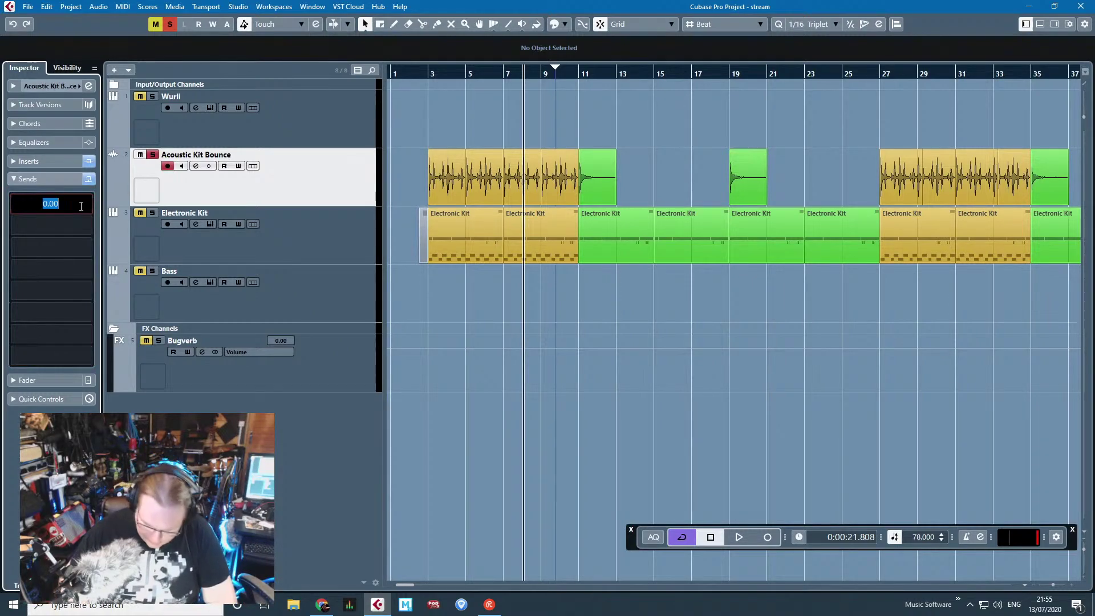
{"action": "key", "text": "Return"}
Step: Draw a curved volume automation rise on Bugverb from -∞ at bar 11 to -1.85 at bar 12
{"action": "left_click", "coordinate": [310, 370]}
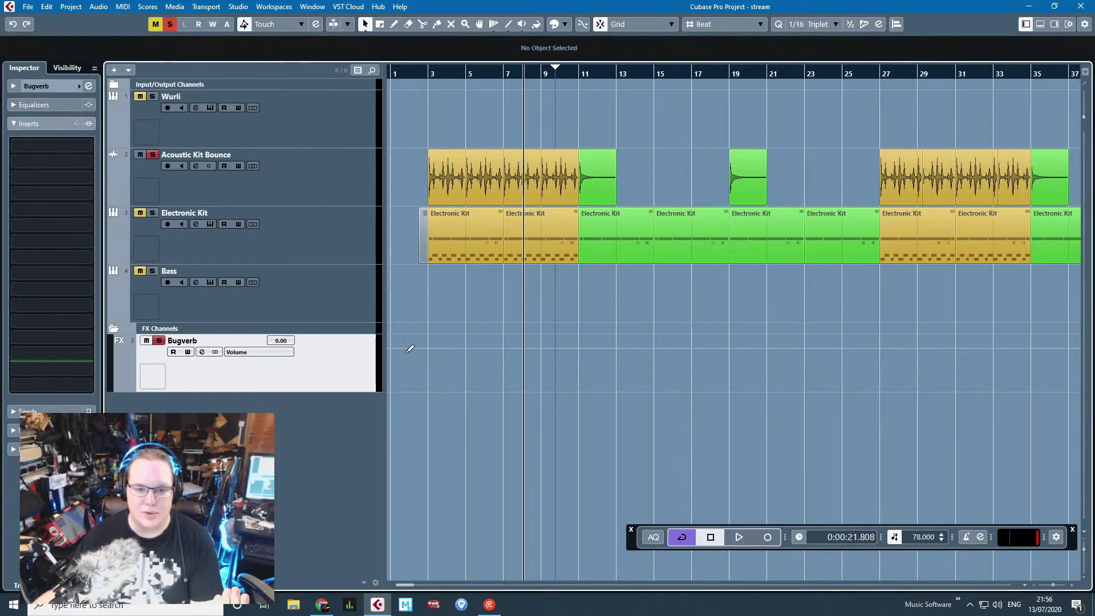
{"action": "left_click_drag", "start_coordinate": [557, 336], "coordinate": [582, 409]}
{"action": "scroll", "coordinate": [578, 408], "scroll_direction": "up", "scroll_amount": 3}
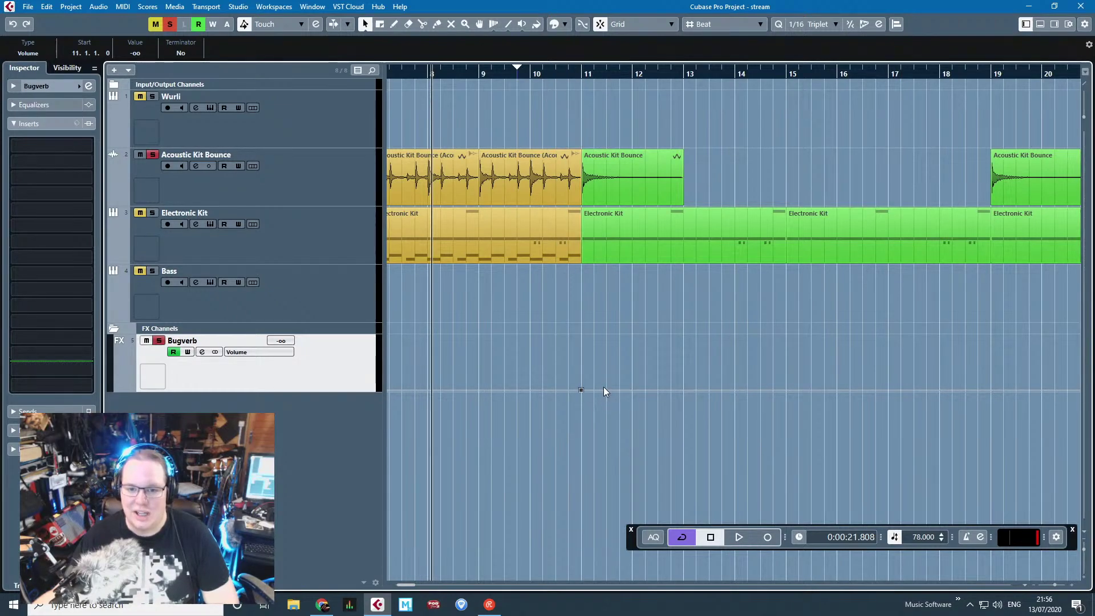
{"action": "left_click", "coordinate": [645, 383]}
{"action": "left_click_drag", "start_coordinate": [655, 379], "coordinate": [632, 352]}
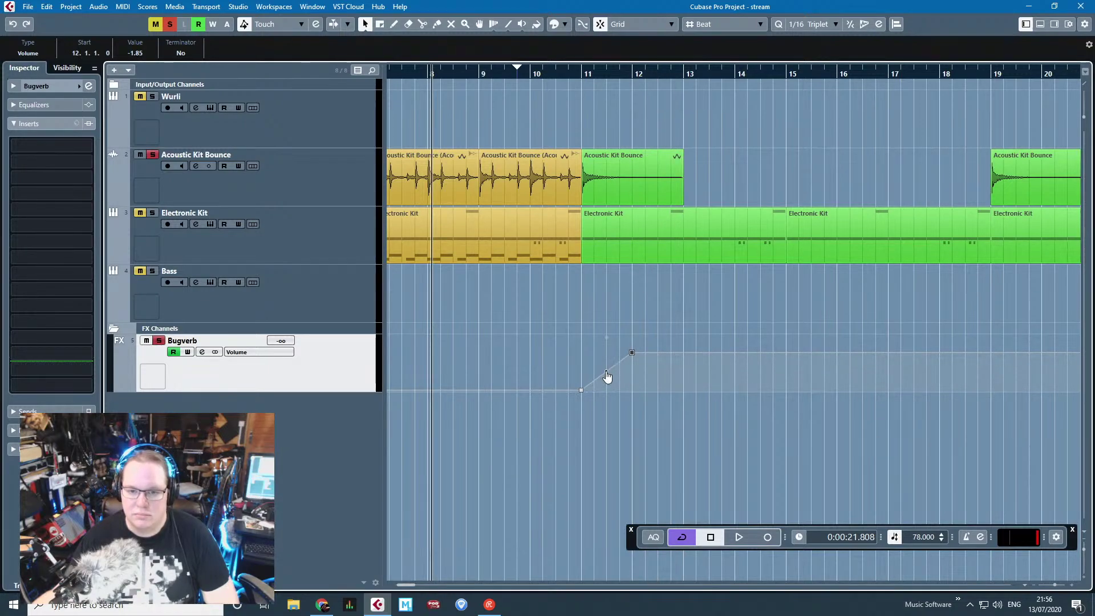
{"action": "key", "text": "g"}
{"action": "key", "text": "g"}
{"action": "key", "text": "g"}
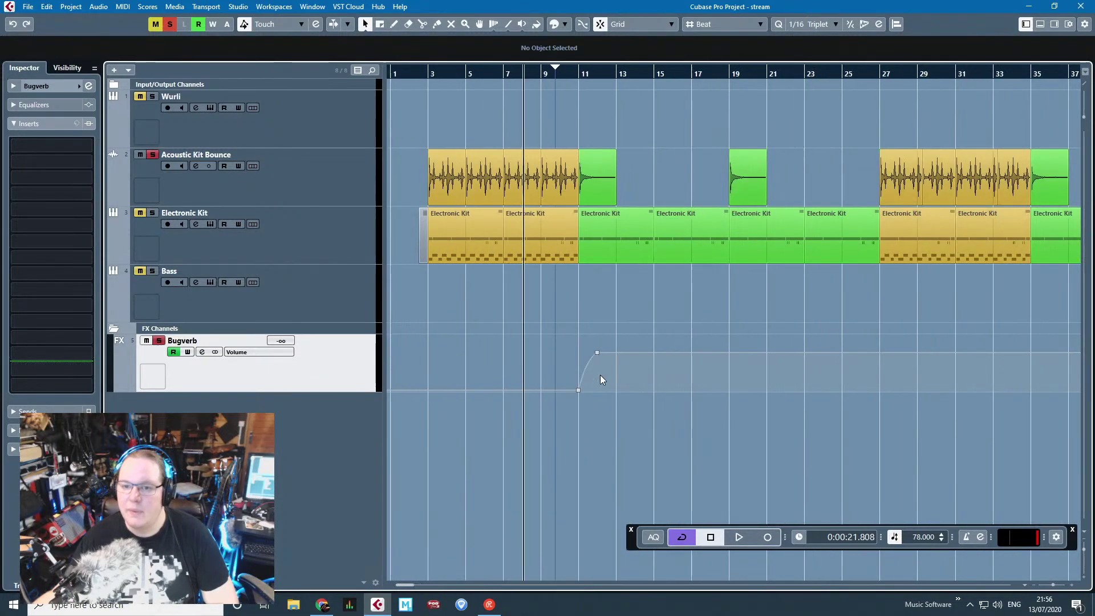
Step: Draw a curved Bugverb volume fade from bar 25 down to silence at bar 27
{"action": "scroll", "coordinate": [786, 402], "scroll_direction": "up", "scroll_amount": 5}
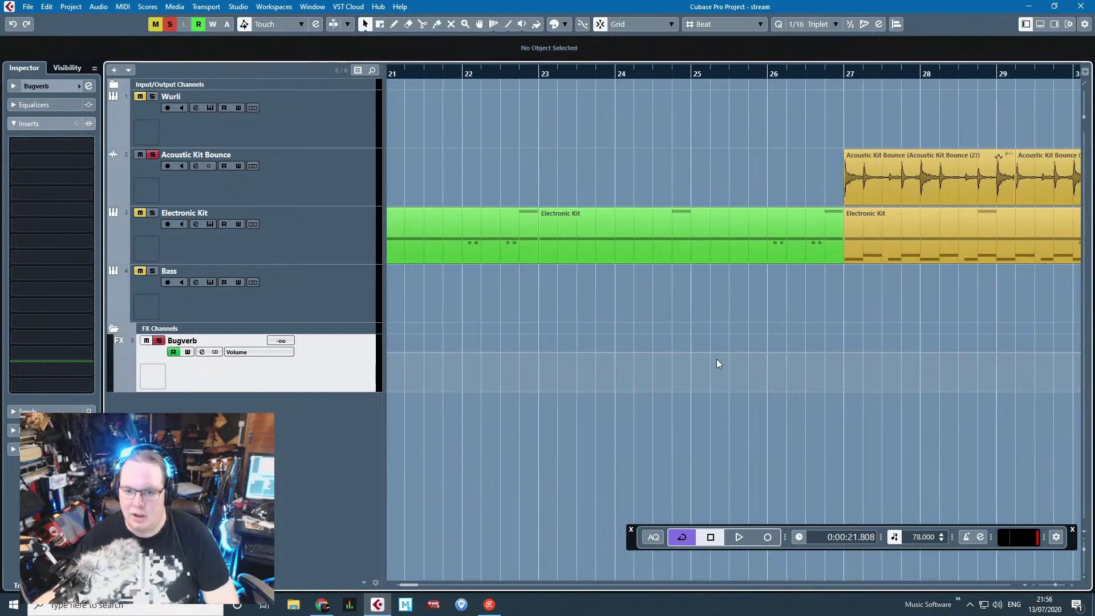
{"action": "left_click", "coordinate": [695, 351]}
{"action": "left_click_drag", "start_coordinate": [837, 347], "coordinate": [843, 390]}
{"action": "left_click_drag", "start_coordinate": [768, 377], "coordinate": [782, 370]}
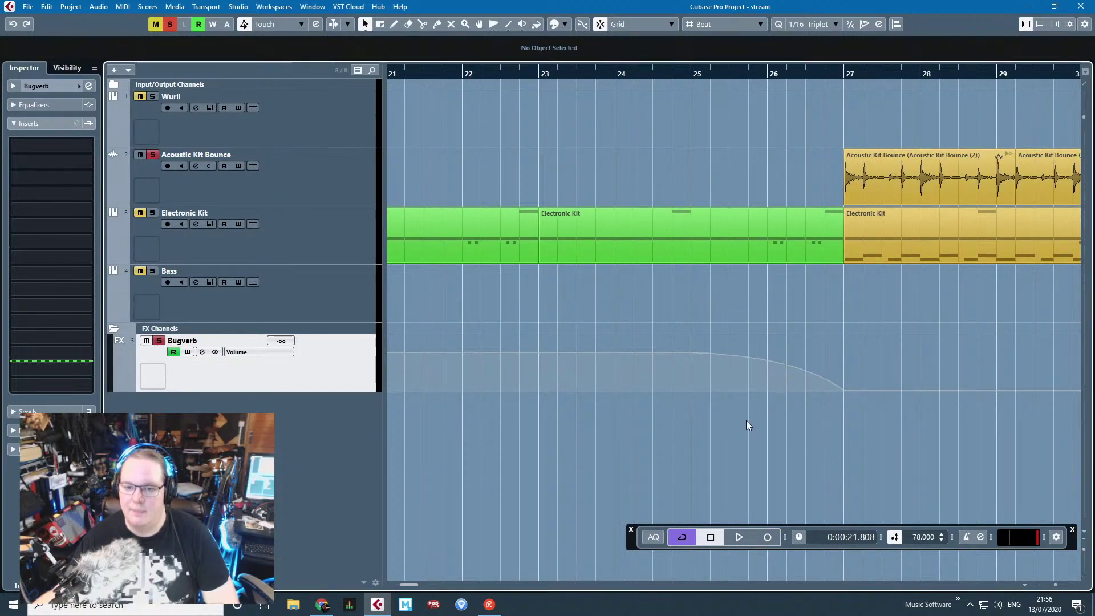
Step: Copy the Bugverb volume automation starting at bar 11 to bar 35, where the second green section begins
{"action": "scroll", "coordinate": [746, 421], "scroll_direction": "down", "scroll_amount": 5}
{"action": "key", "text": "2"}
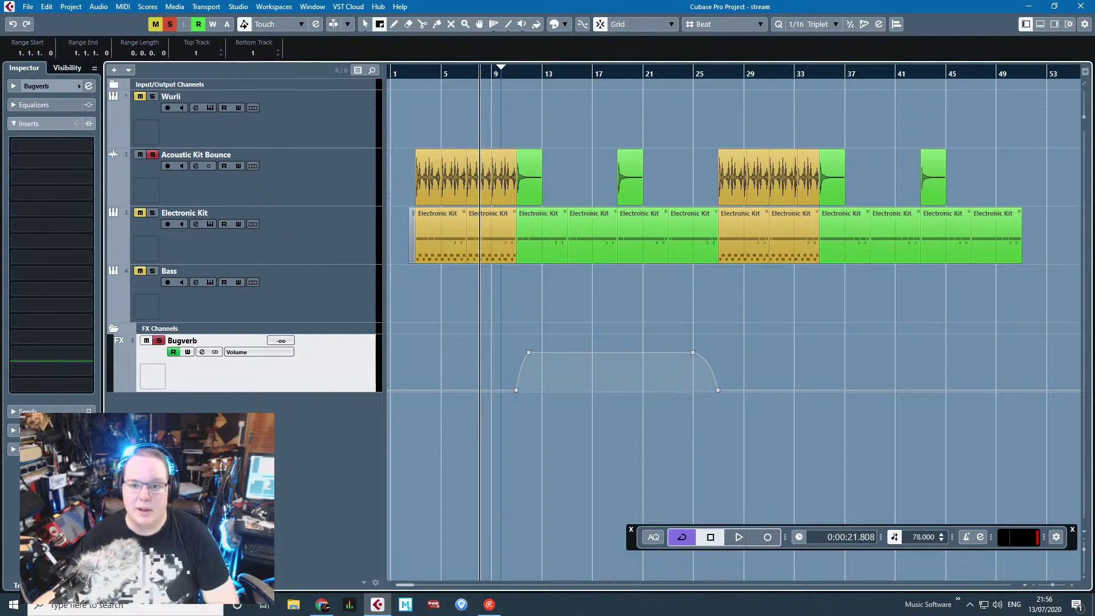
{"action": "left_click_drag", "start_coordinate": [851, 365], "coordinate": [519, 366]}
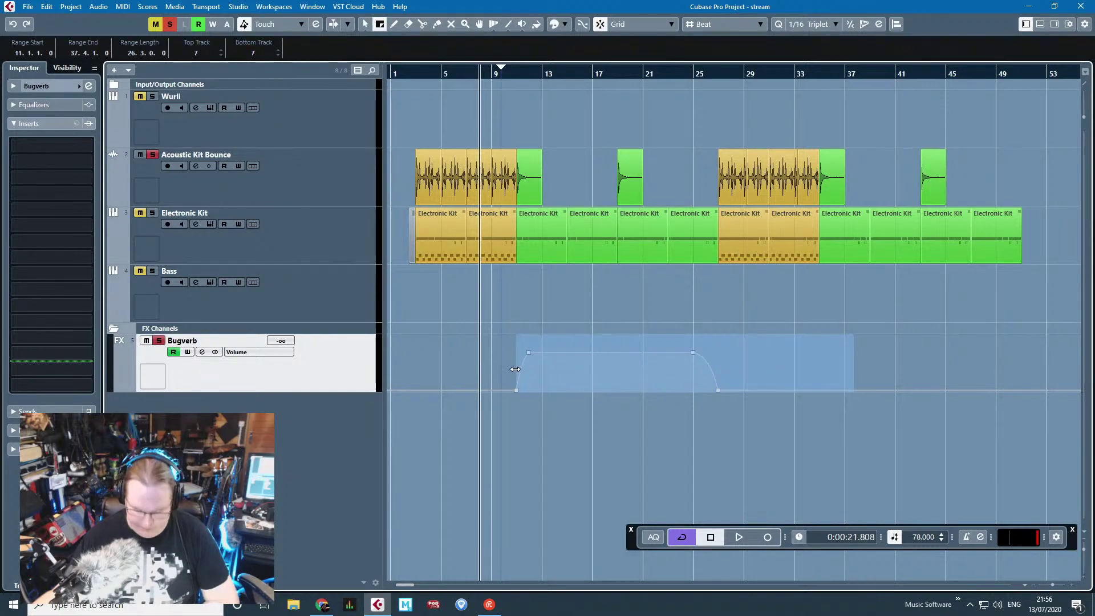
{"action": "left_click_drag", "start_coordinate": [1041, 359], "coordinate": [831, 379]}
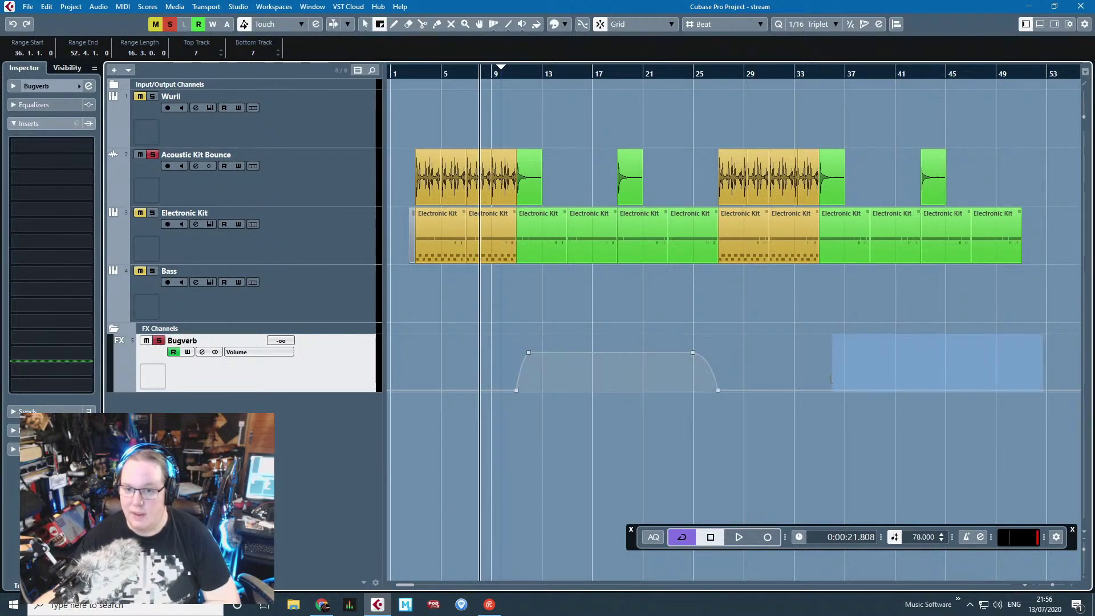
{"action": "scroll", "coordinate": [823, 365], "scroll_direction": "up", "scroll_amount": 6, "text": "ctrl"}
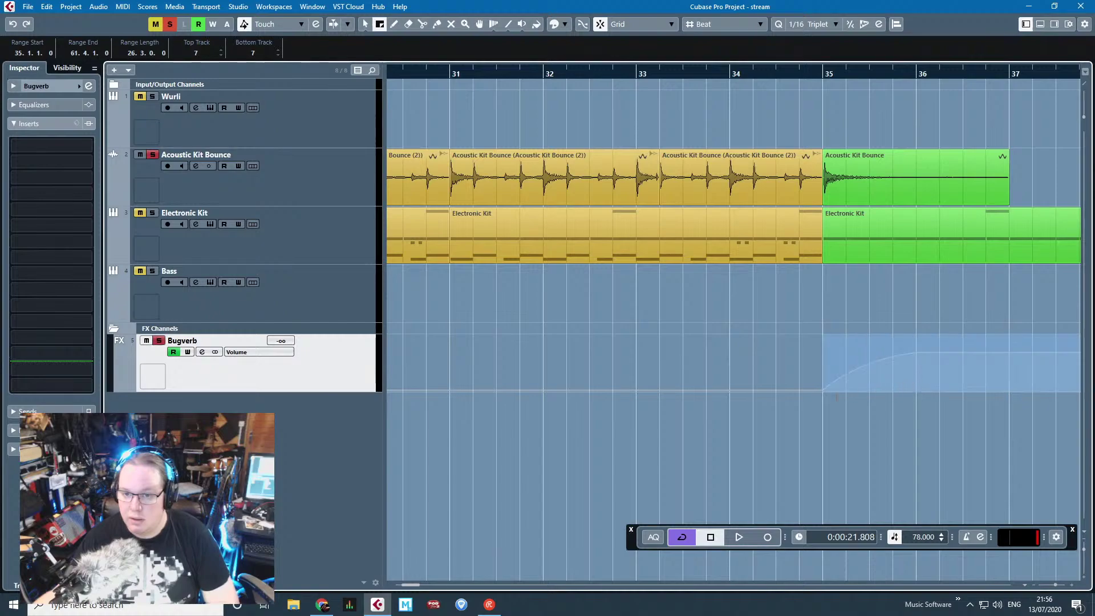
{"action": "key", "text": "1"}
{"action": "scroll", "coordinate": [775, 365], "scroll_direction": "down", "scroll_amount": 8, "text": "ctrl"}
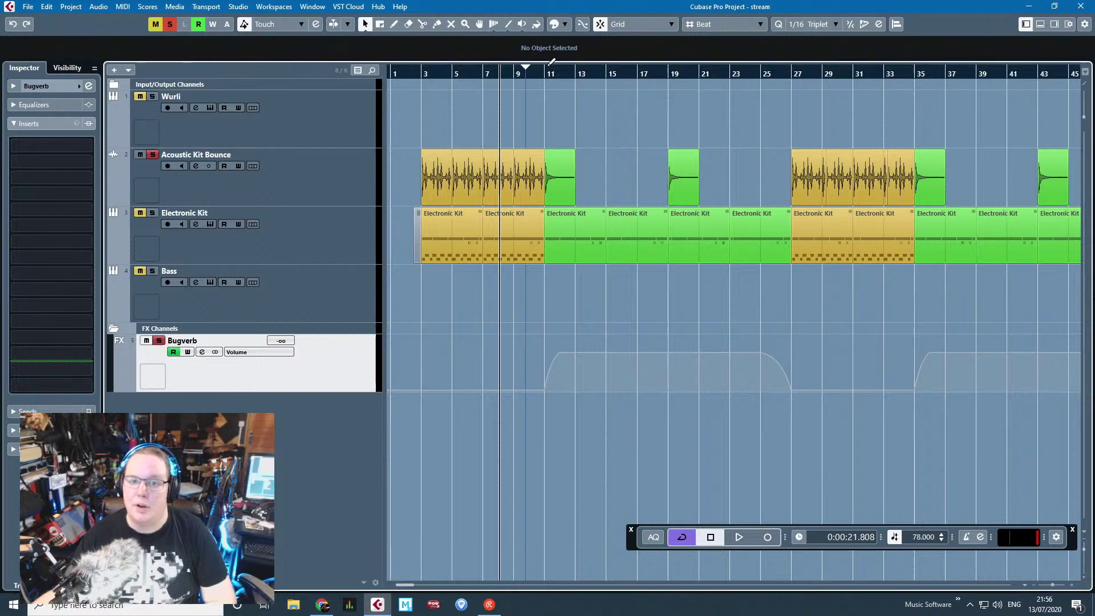
Step: Set the loop range from bar 11 to bar 27 and play it
{"action": "left_click_drag", "start_coordinate": [551, 72], "coordinate": [792, 72]}
{"action": "scroll", "coordinate": [541, 77], "scroll_direction": "up", "scroll_amount": 2, "text": "ctrl"}
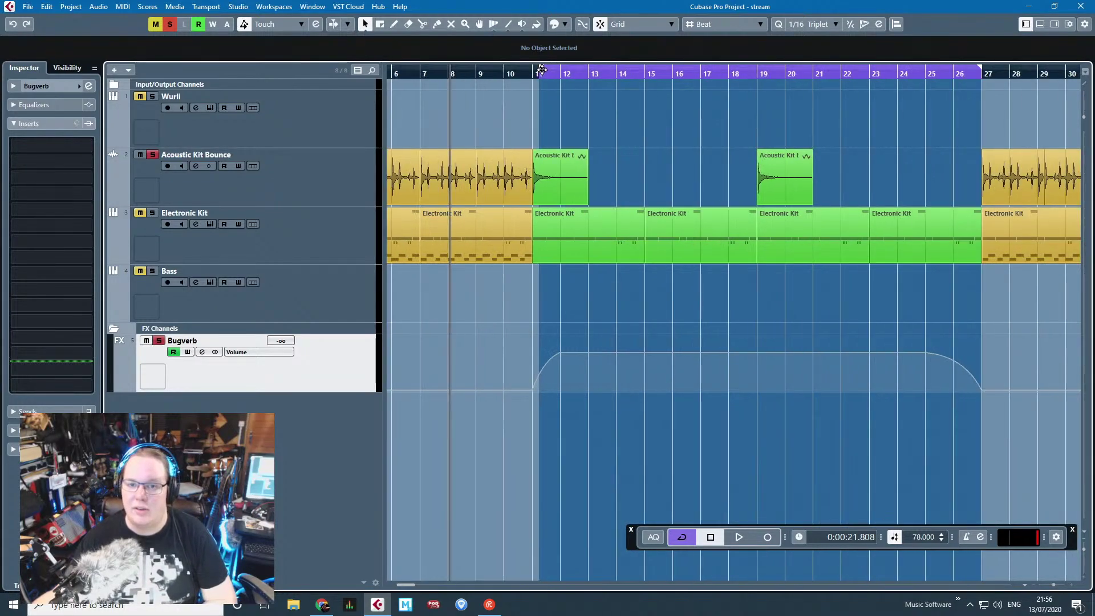
{"action": "left_click_drag", "start_coordinate": [538, 74], "coordinate": [537, 74]}
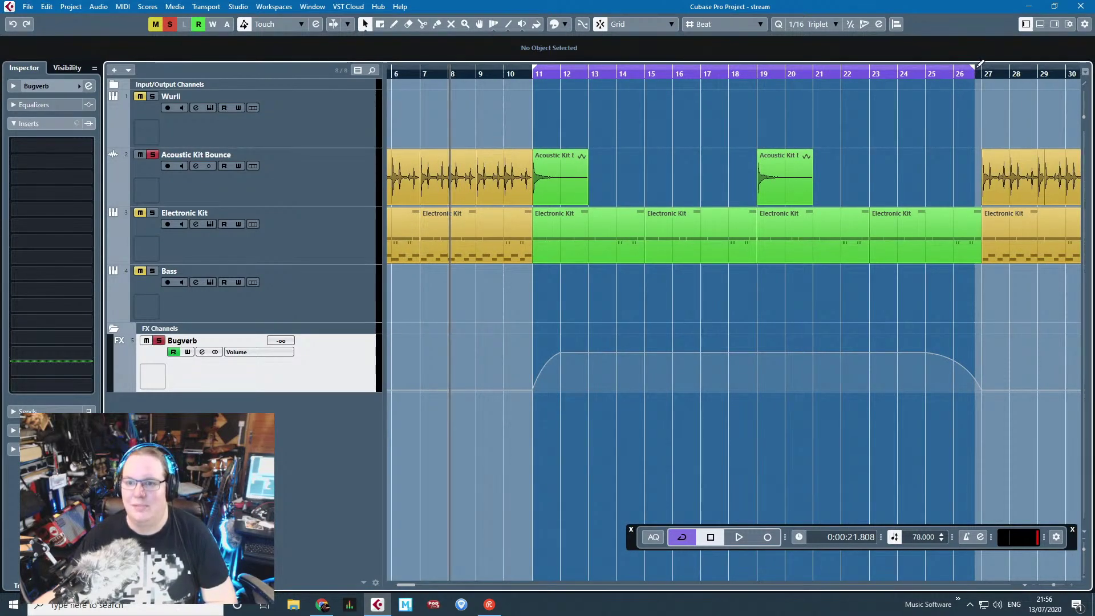
{"action": "left_click_drag", "start_coordinate": [975, 67], "coordinate": [982, 69]}
{"action": "key", "text": "space"}
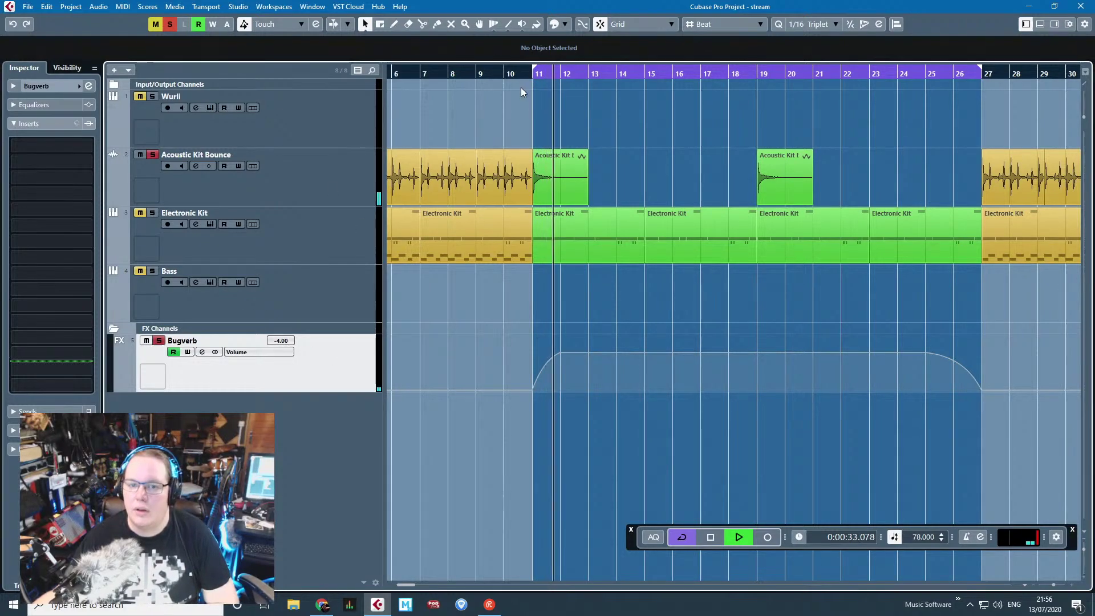
Step: Load the ModMachine delay in Bugverb's first insert slot and set its feedback to 36% and mix to 40%
{"action": "left_click", "coordinate": [87, 147]}
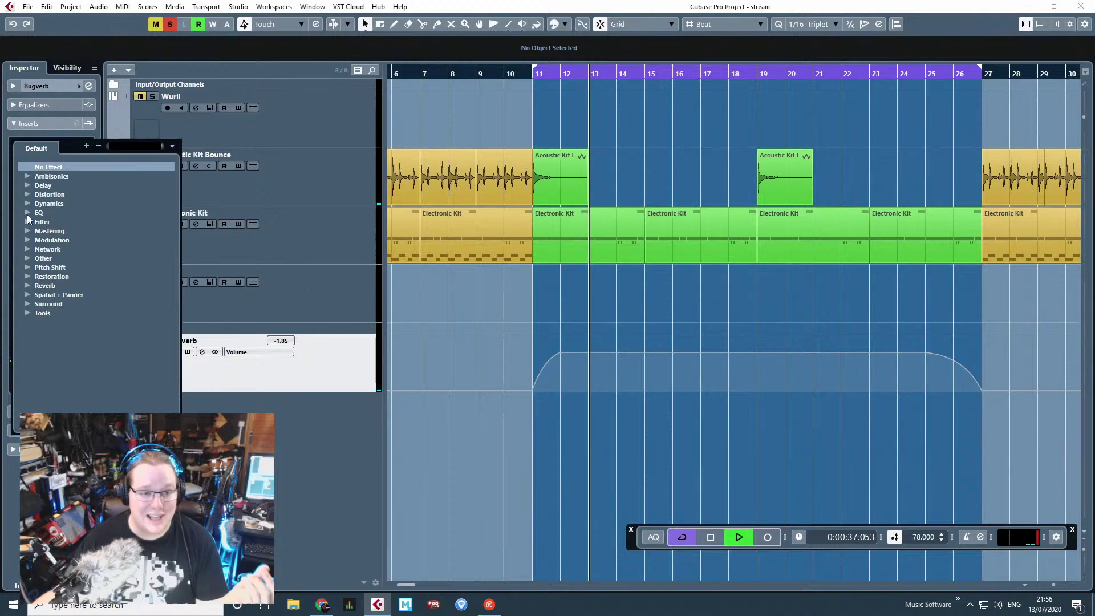
{"action": "left_click", "coordinate": [26, 185]}
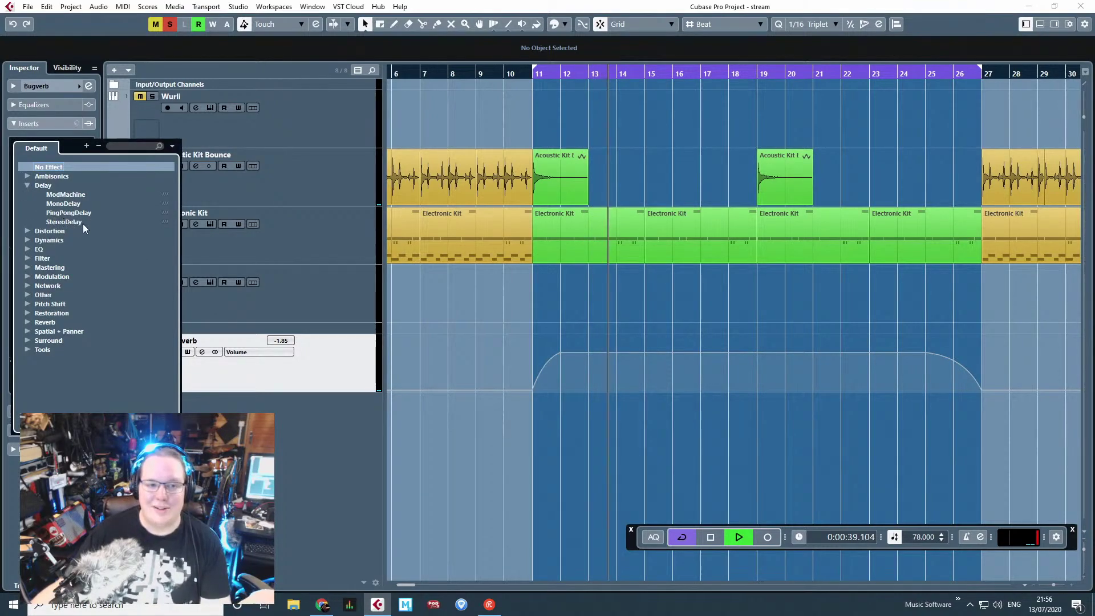
{"action": "left_click", "coordinate": [77, 194]}
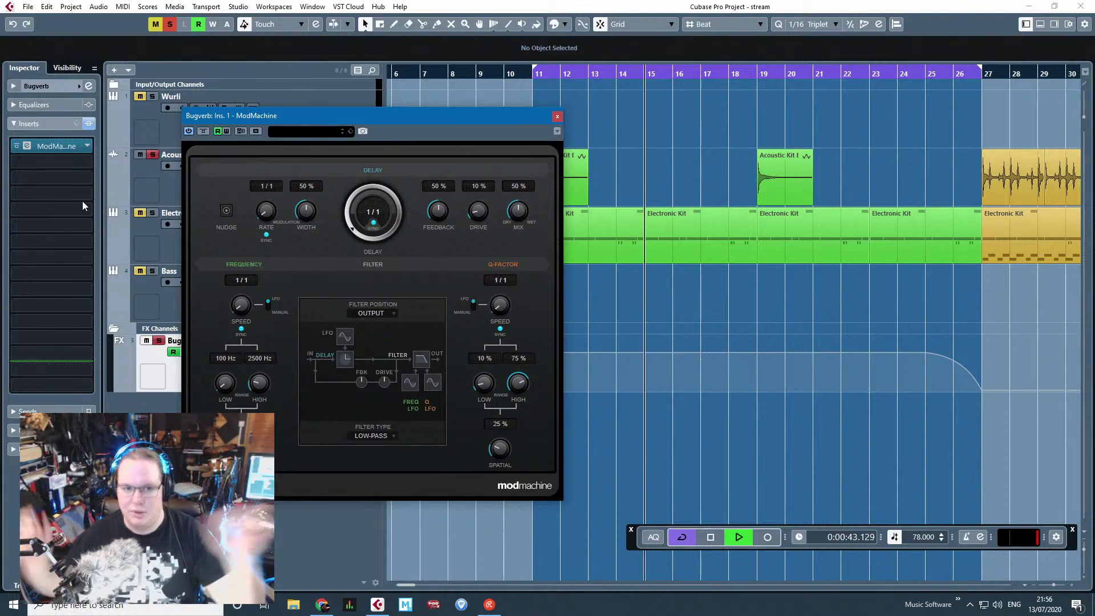
{"action": "left_click_drag", "start_coordinate": [438, 211], "coordinate": [436, 230]}
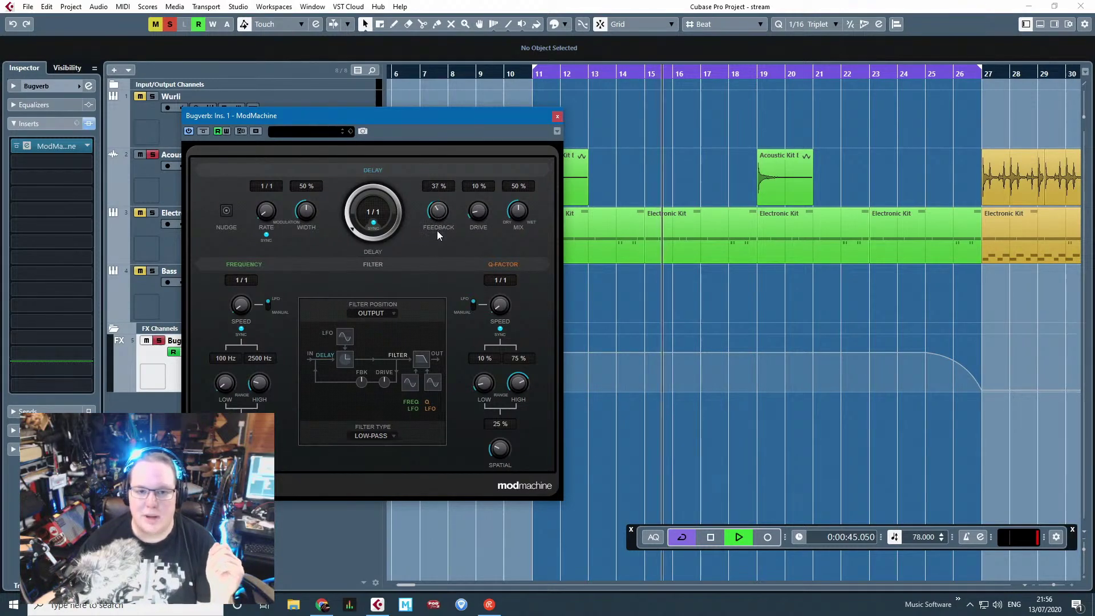
{"action": "left_click_drag", "start_coordinate": [519, 215], "coordinate": [517, 225]}
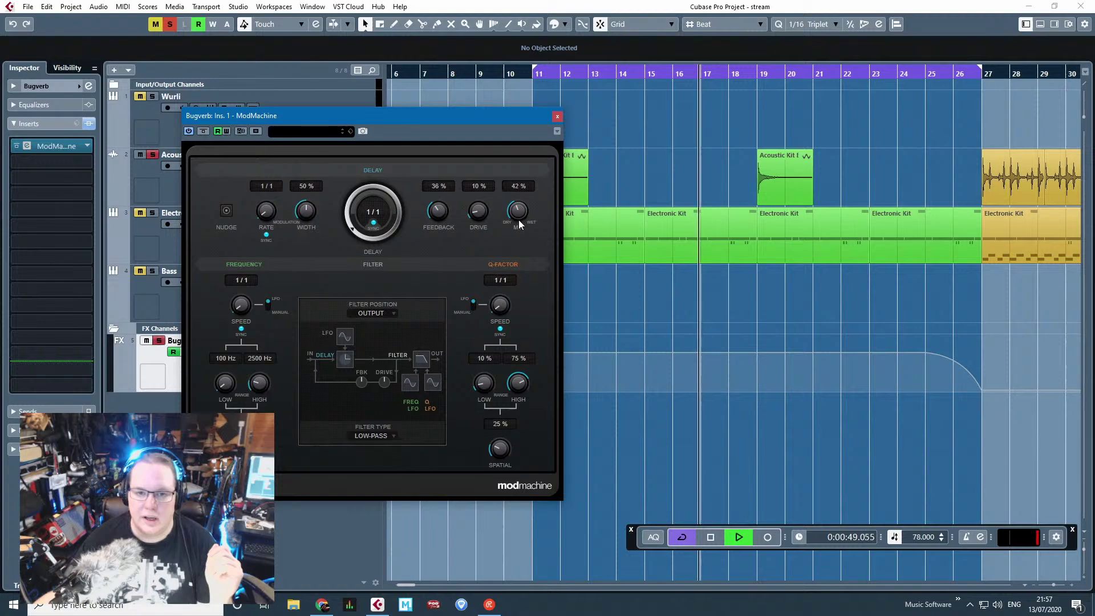
Step: Replay from bar 11 and set ModMachine's feedback to 73%, drive to 35% and modulation width to 25%
{"action": "left_click", "coordinate": [527, 98]}
{"action": "key", "text": "space"}
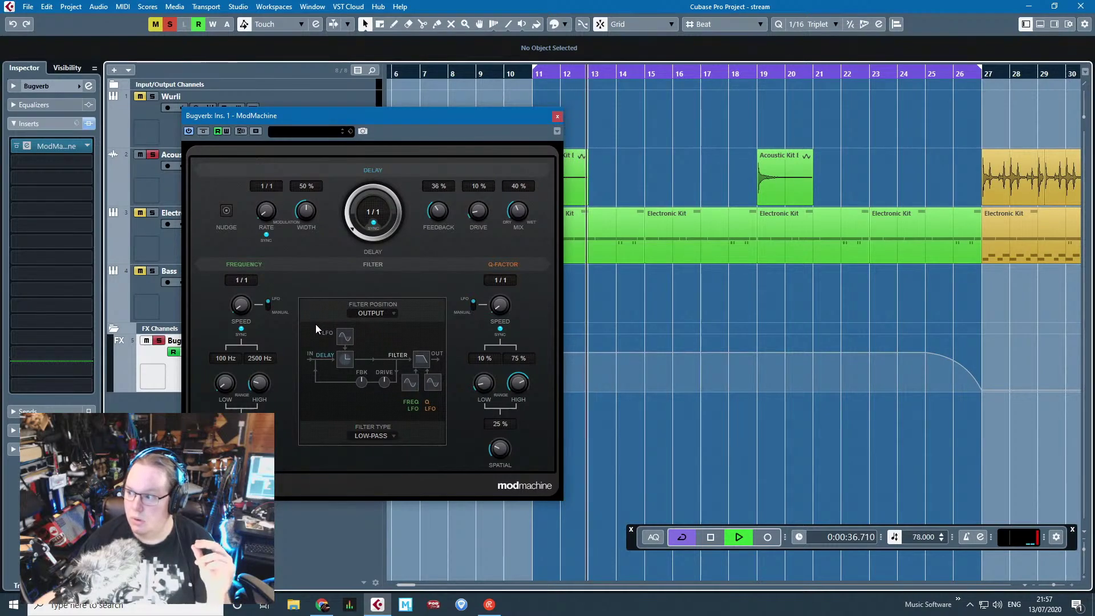
{"action": "left_click_drag", "start_coordinate": [436, 206], "coordinate": [482, 193]}
{"action": "left_click_drag", "start_coordinate": [535, 69], "coordinate": [536, 76]}
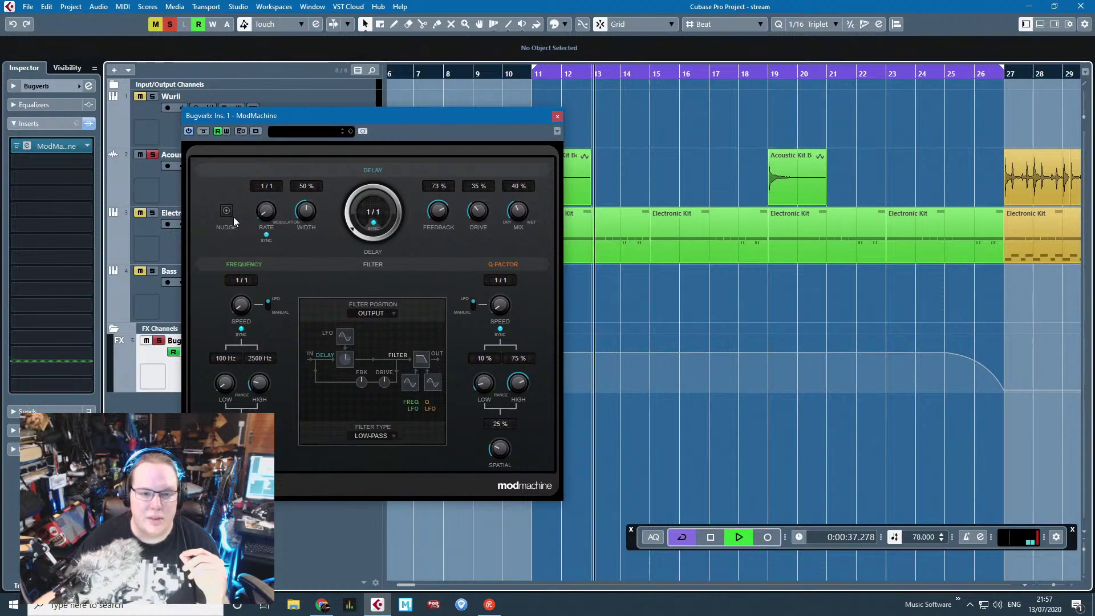
{"action": "left_click_drag", "start_coordinate": [308, 205], "coordinate": [303, 228]}
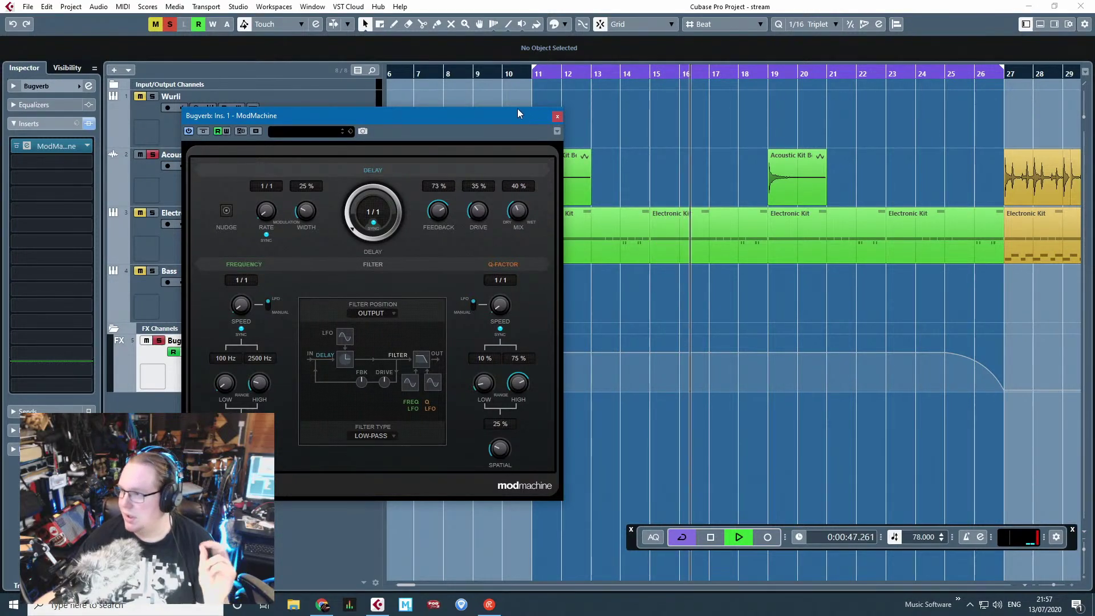
Step: Replace ModMachine with PingPongDelay in Bugverb's first insert slot; set spatial to 31%, mix 46.5%, lo filter 401.6 Hz, hi filter 17.07 kHz and feedback 78%
{"action": "left_click", "coordinate": [88, 147]}
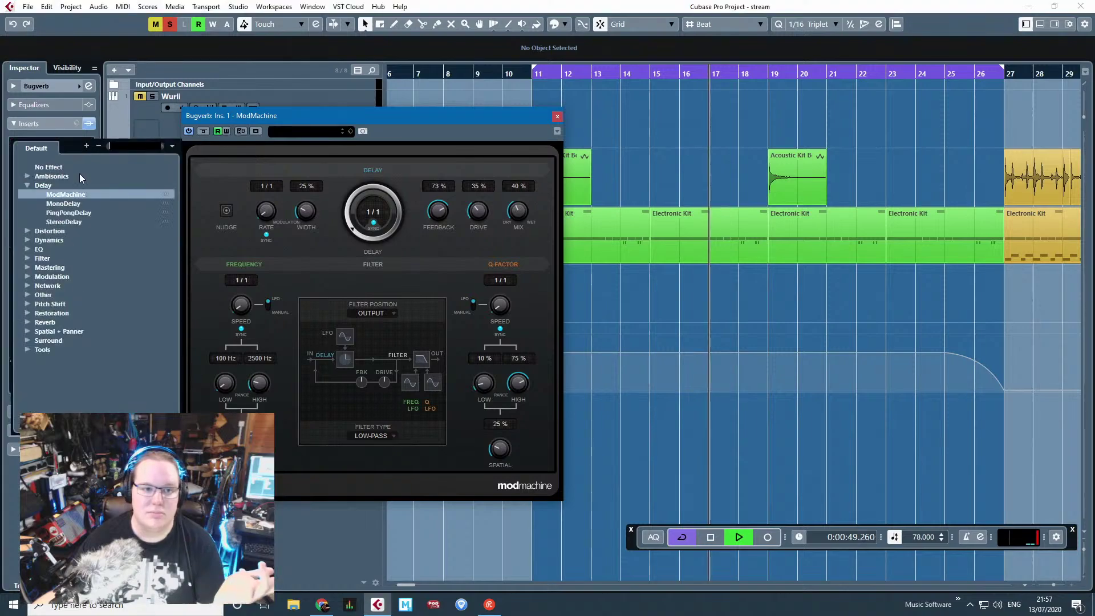
{"action": "left_click", "coordinate": [72, 214]}
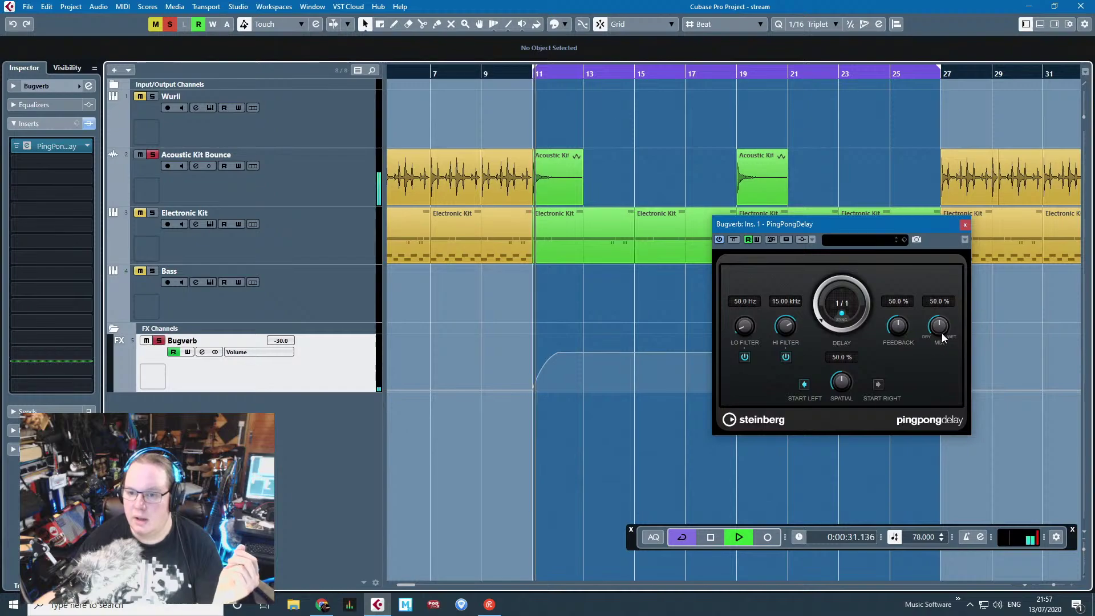
{"action": "left_click_drag", "start_coordinate": [848, 378], "coordinate": [844, 439]}
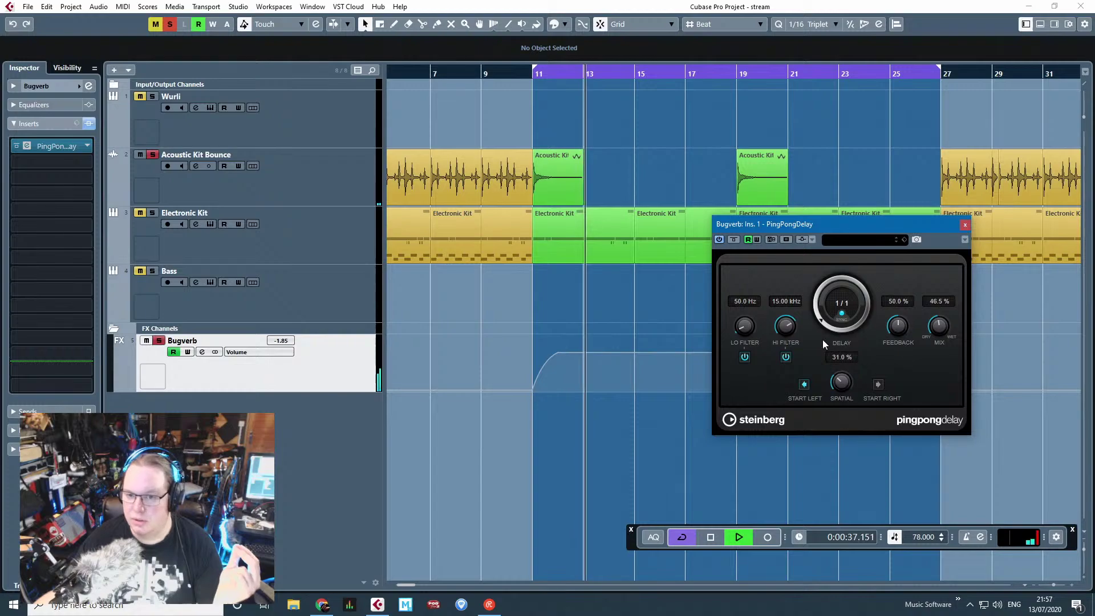
{"action": "left_click_drag", "start_coordinate": [786, 335], "coordinate": [747, 308]}
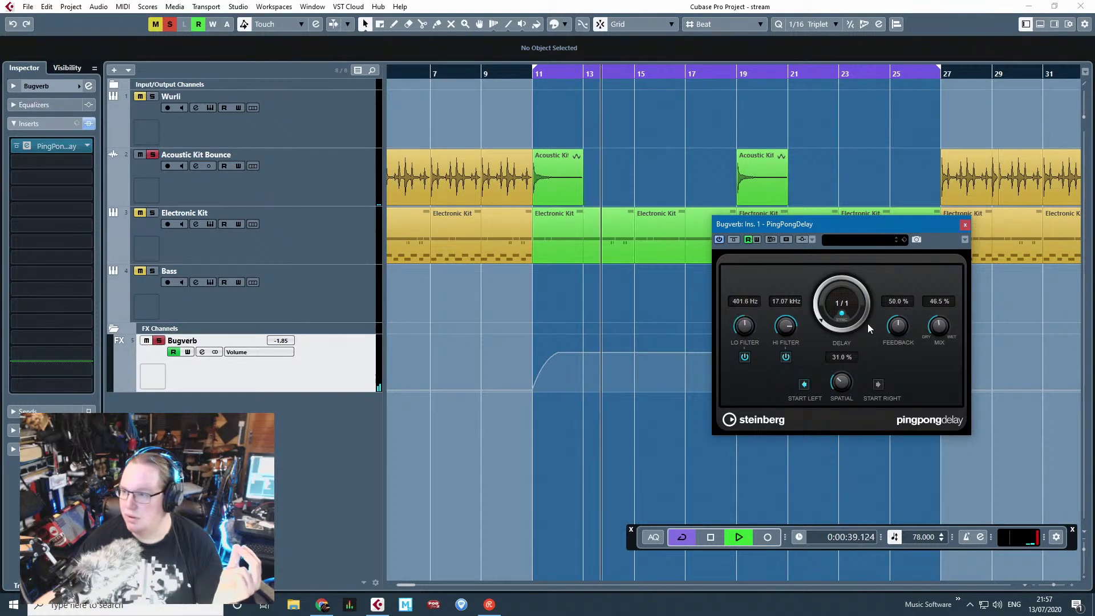
{"action": "left_click_drag", "start_coordinate": [901, 343], "coordinate": [888, 306]}
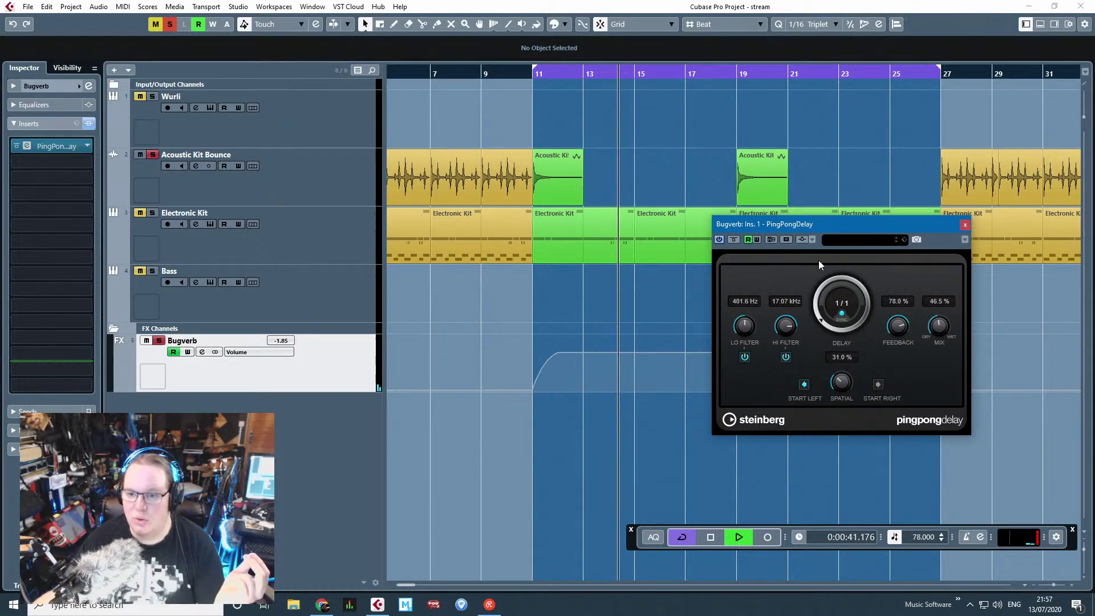
Step: Audition the delay from bar 11 and bar 19, set PingPongDelay's feedback to 88%, and stop playback with the plug-in closed
{"action": "left_click", "coordinate": [524, 73]}
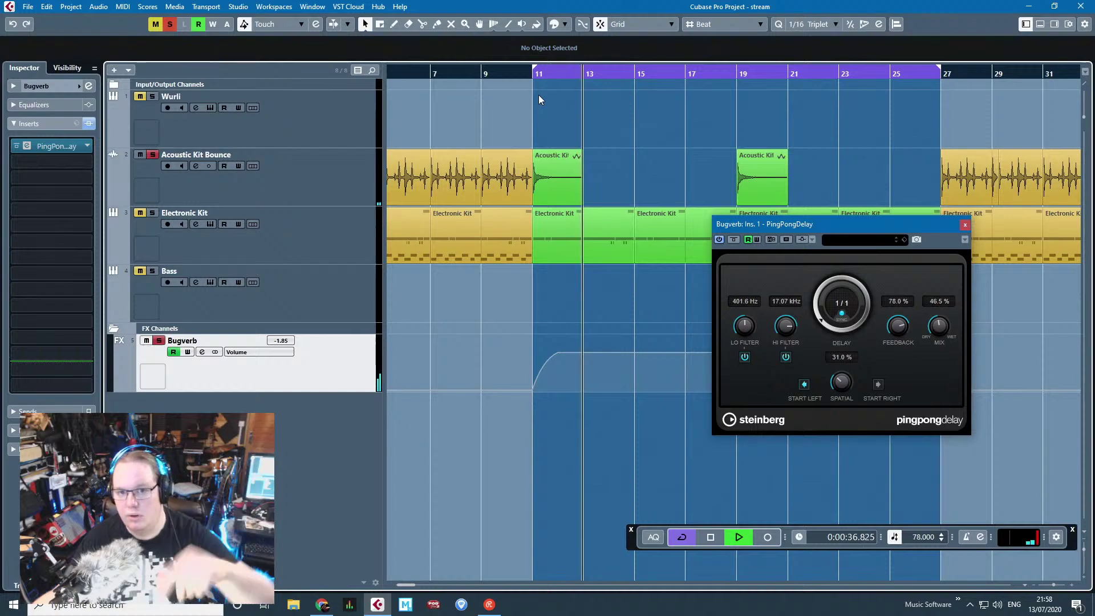
{"action": "left_click_drag", "start_coordinate": [898, 325], "coordinate": [904, 309]}
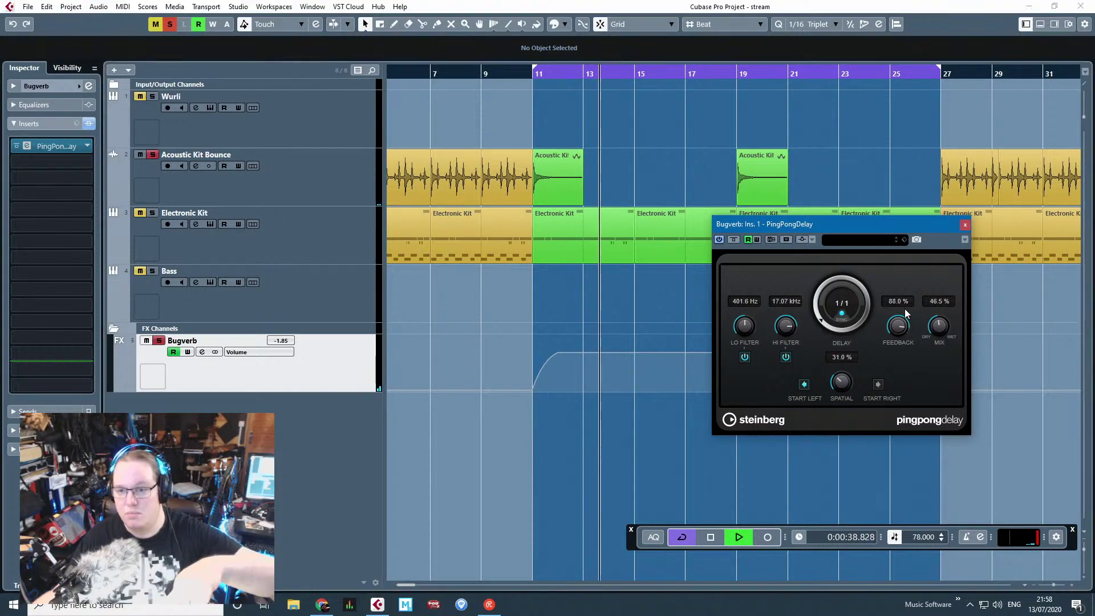
{"action": "left_click", "coordinate": [738, 71]}
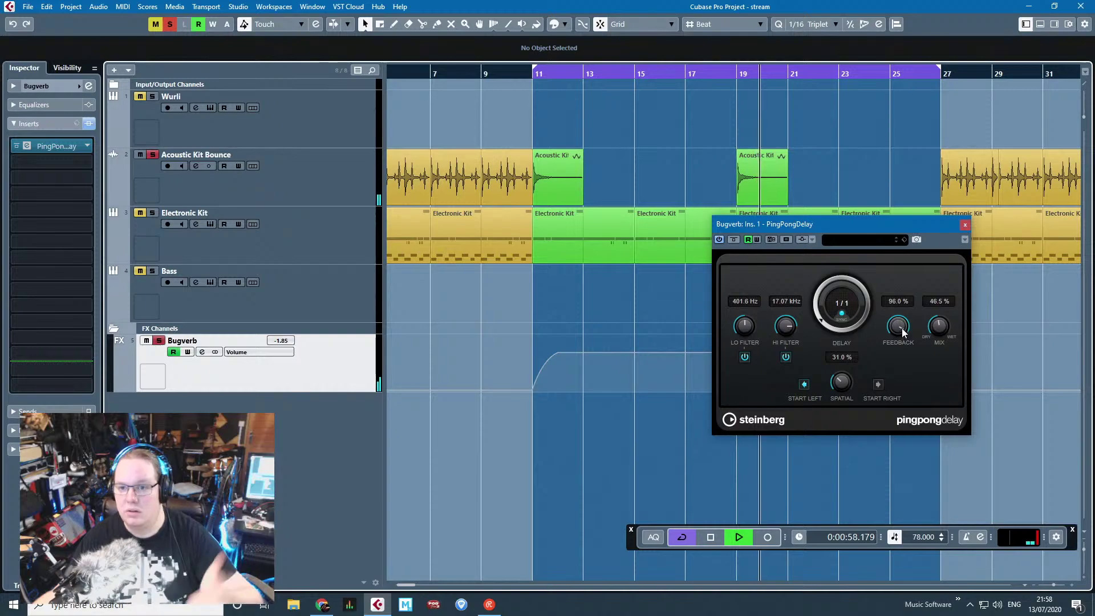
{"action": "left_click_drag", "start_coordinate": [902, 327], "coordinate": [902, 342]}
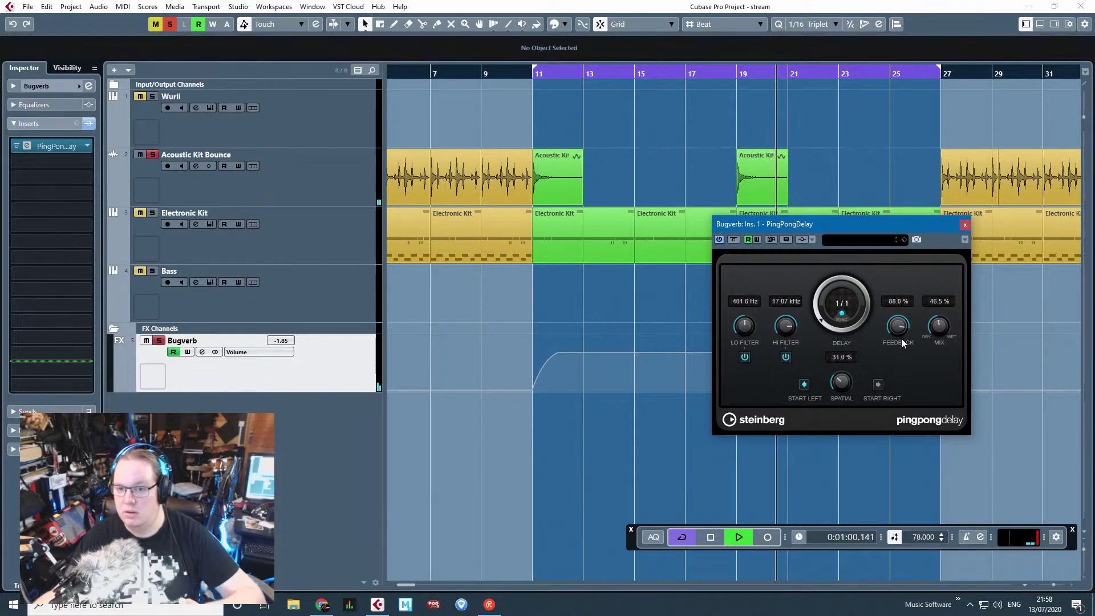
{"action": "left_click", "coordinate": [964, 224]}
{"action": "key", "text": "space"}
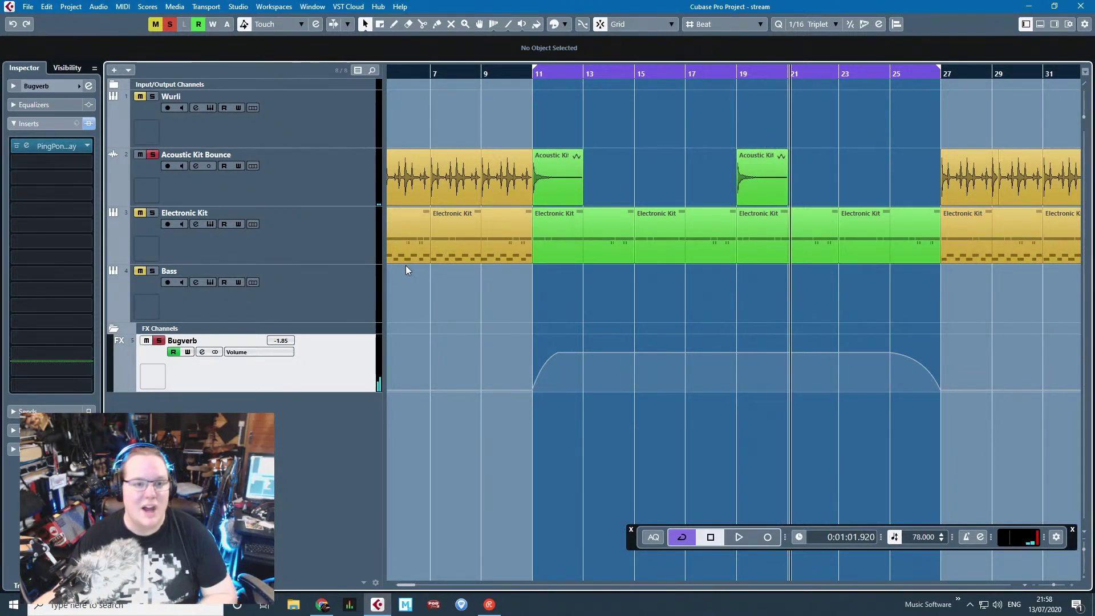
Step: Load the RoomWorks SE reverb in Bugverb's second insert slot and set its reverb time to 2.53 s
{"action": "left_click", "coordinate": [84, 162]}
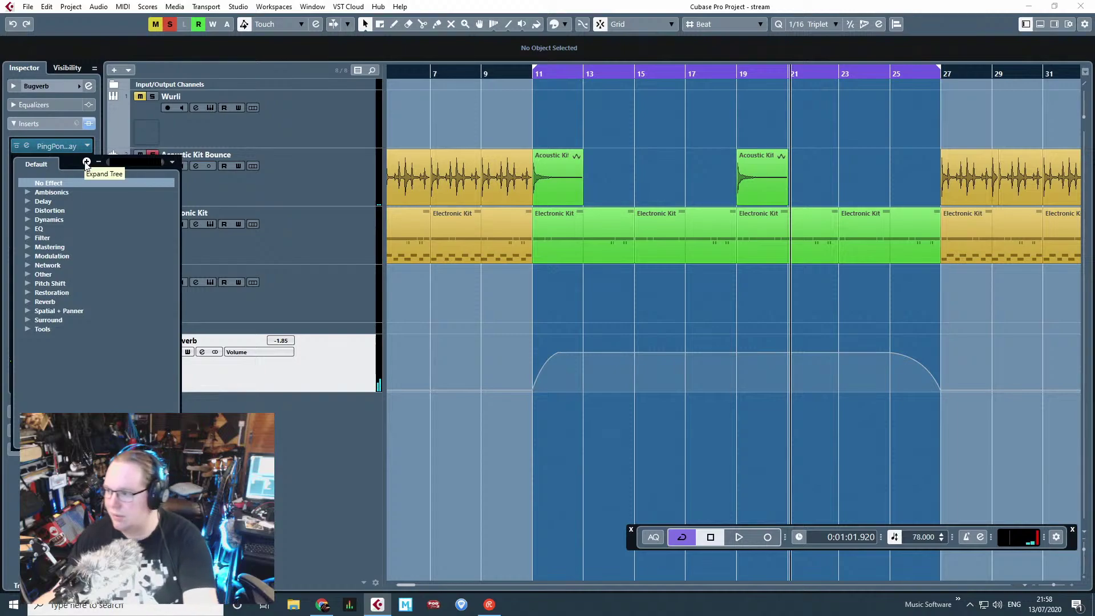
{"action": "left_click", "coordinate": [29, 301]}
{"action": "left_click", "coordinate": [79, 340]}
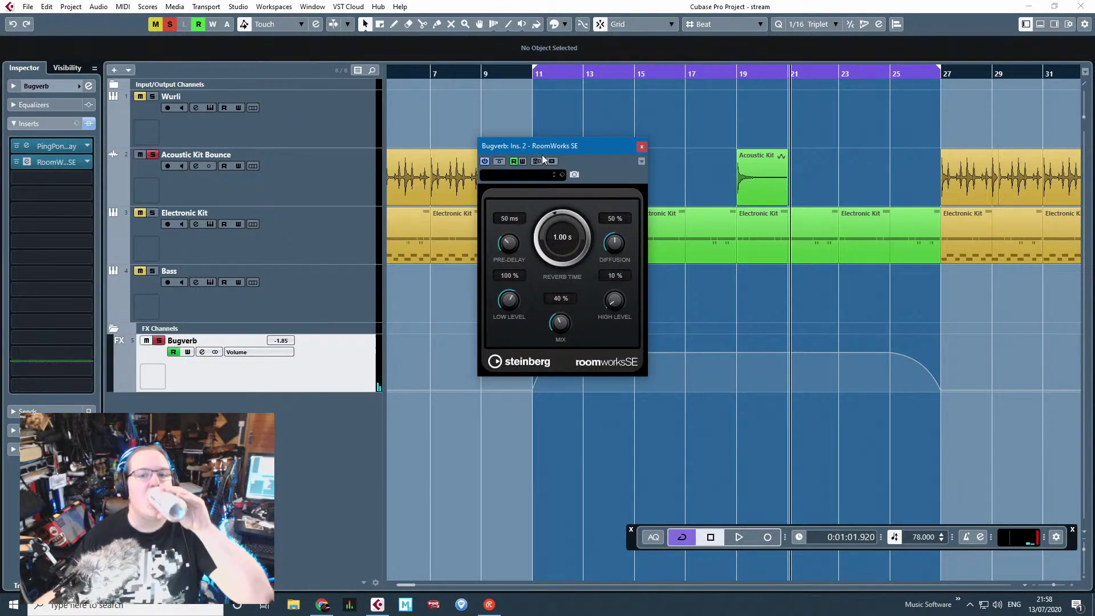
{"action": "left_click", "coordinate": [531, 74]}
{"action": "left_click_drag", "start_coordinate": [544, 229], "coordinate": [542, 208]}
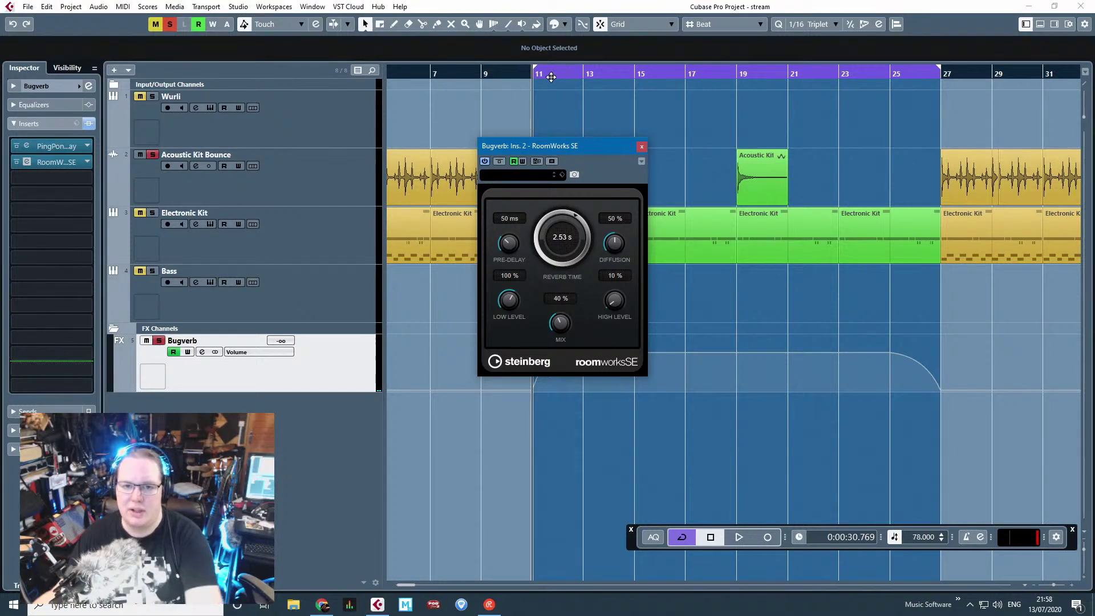
Step: Set RoomWorks SE's reverb time to 12.39 s, mix 82%, pre-delay 9 ms, low level 19%, high level 400% and diffusion 76%, and play from bar 11
{"action": "left_click", "coordinate": [533, 74]}
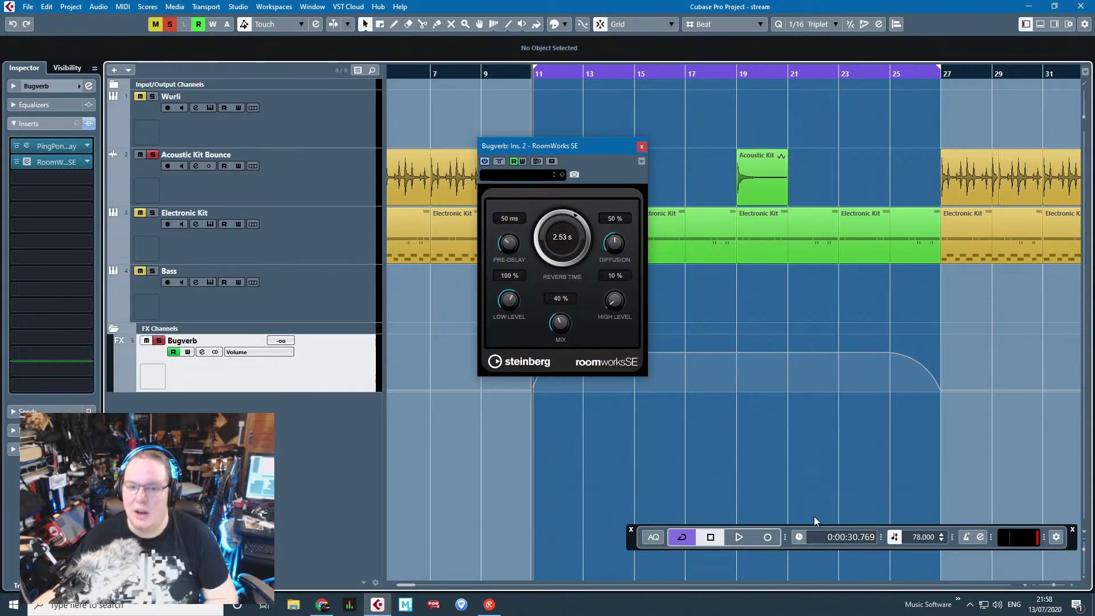
{"action": "left_click_drag", "start_coordinate": [534, 72], "coordinate": [534, 76]}
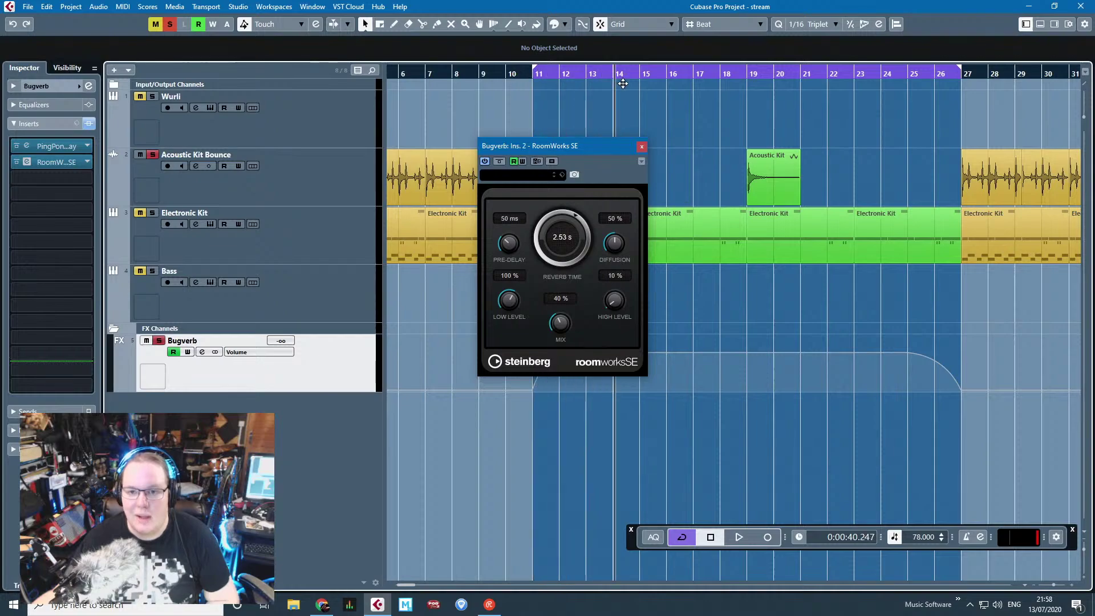
{"action": "left_click_drag", "start_coordinate": [623, 83], "coordinate": [666, 87]}
{"action": "left_click_drag", "start_coordinate": [591, 242], "coordinate": [585, 204]}
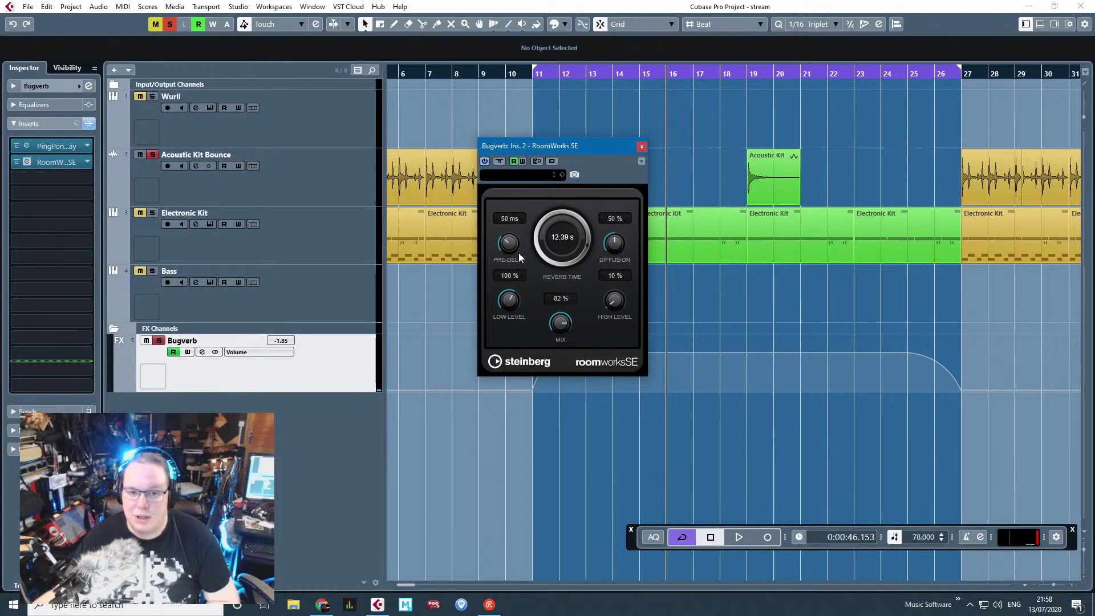
{"action": "left_click_drag", "start_coordinate": [510, 305], "coordinate": [516, 294]}
{"action": "left_click_drag", "start_coordinate": [608, 298], "coordinate": [625, 306]}
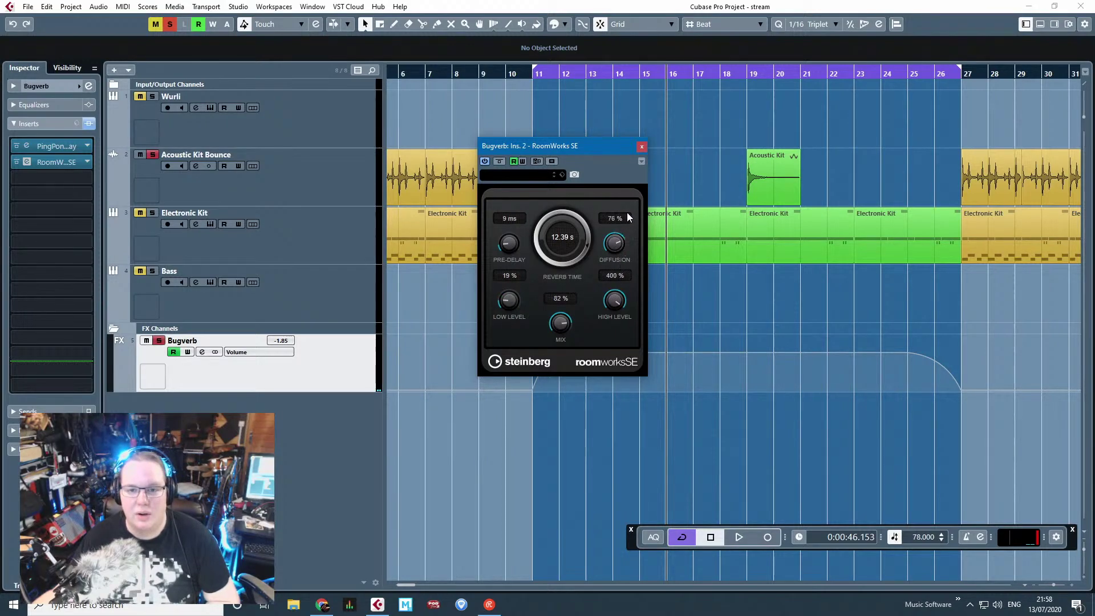
{"action": "left_click", "coordinate": [531, 74]}
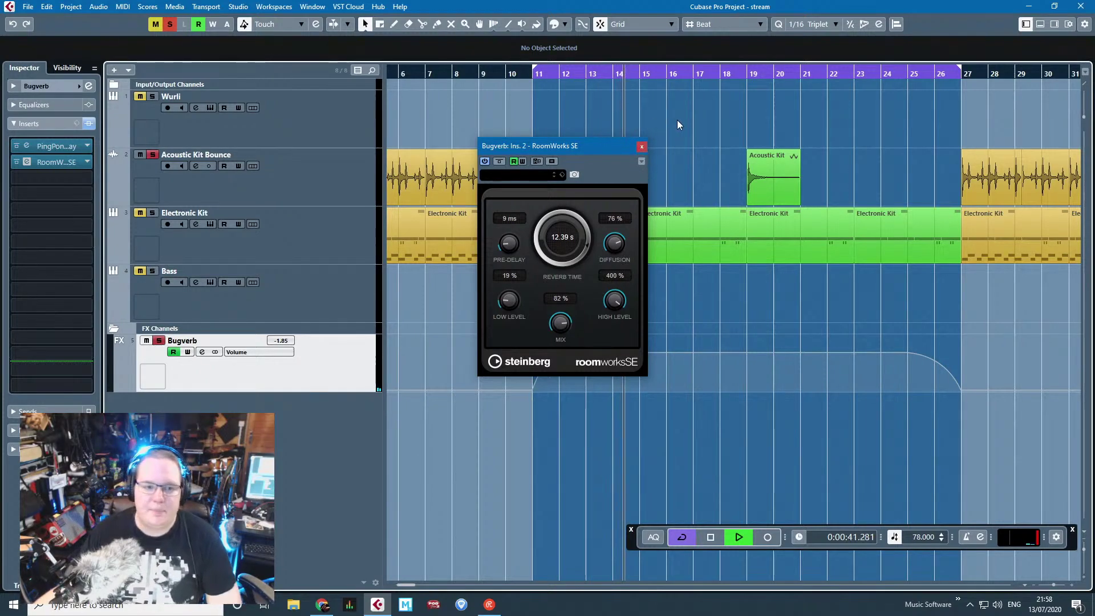
{"action": "left_click", "coordinate": [641, 146]}
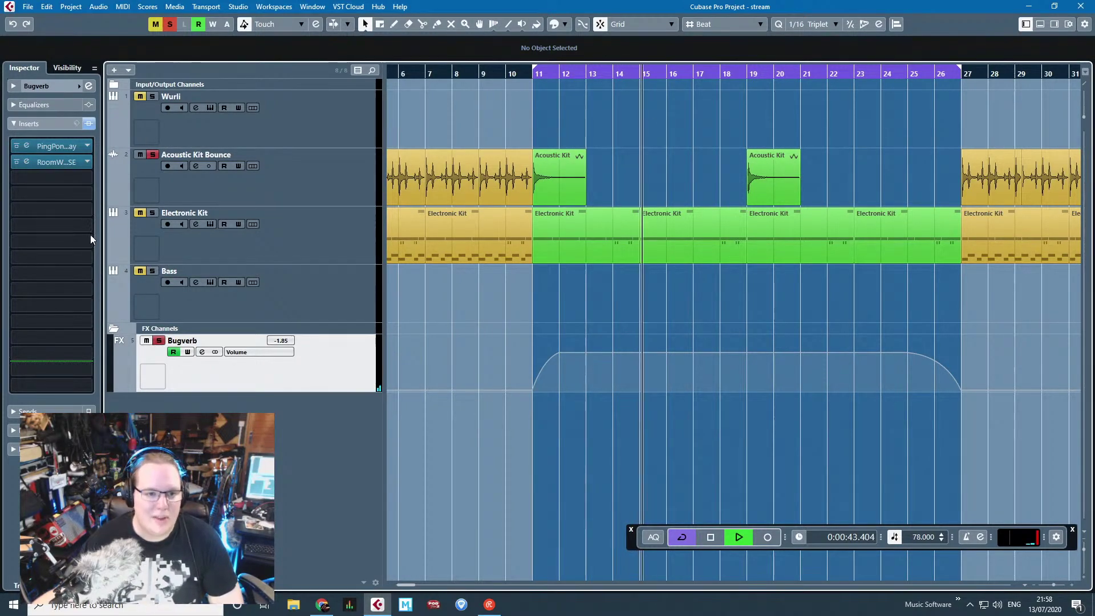
Step: Load StereoDelay in Bugverb's third insert slot and set Delay 1 to 1/2 and Delay 2 to 1/4
{"action": "left_click", "coordinate": [91, 178]}
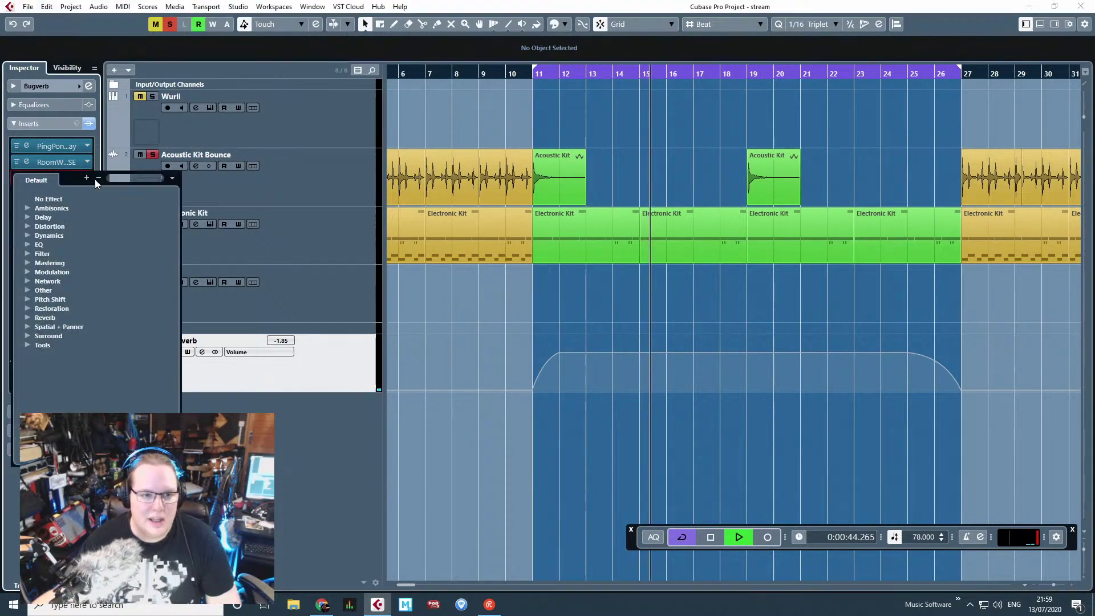
{"action": "left_click", "coordinate": [29, 244]}
{"action": "left_click", "coordinate": [27, 242]}
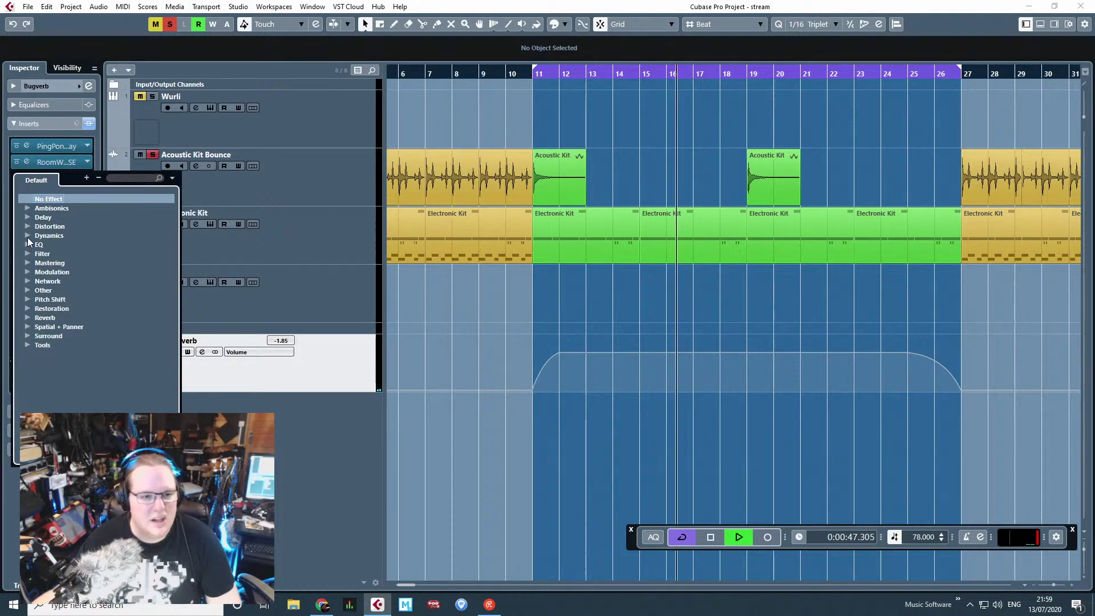
{"action": "left_click", "coordinate": [32, 217]}
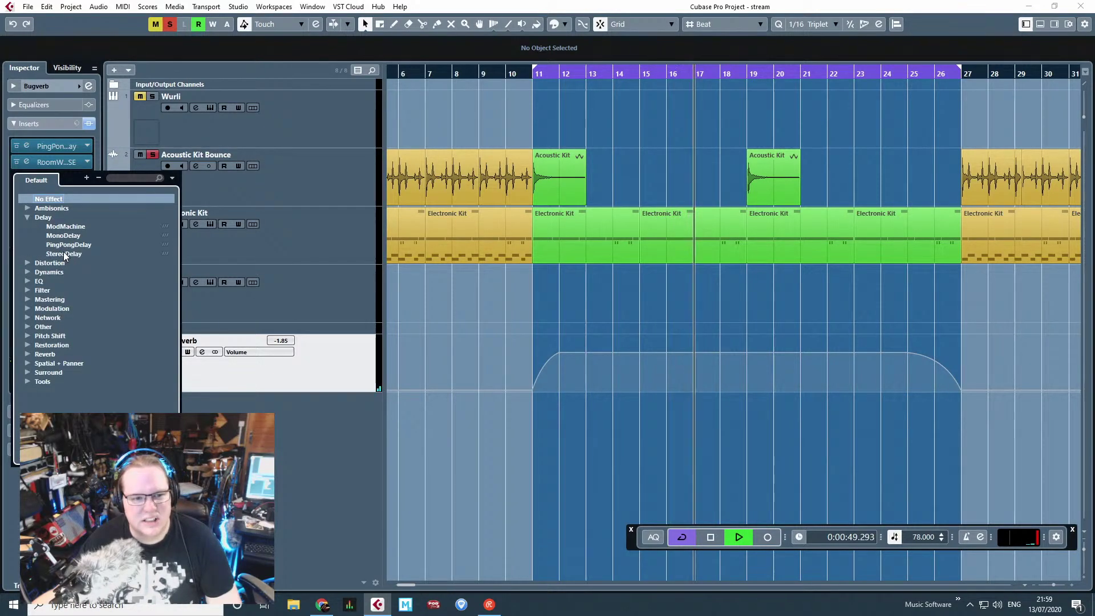
{"action": "left_click", "coordinate": [66, 254]}
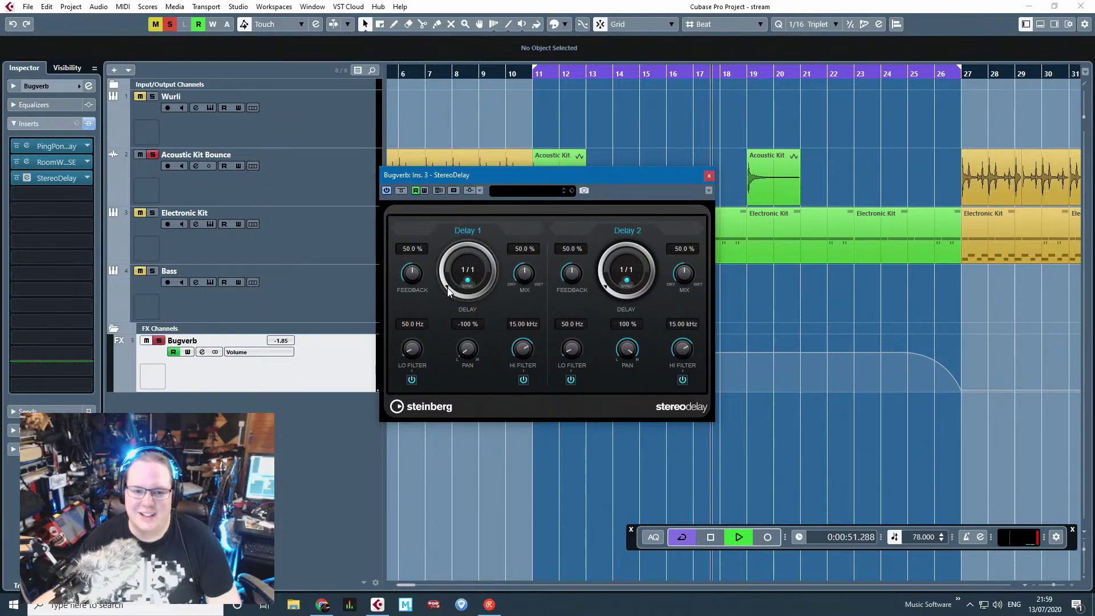
{"action": "scroll", "coordinate": [600, 280], "scroll_direction": "down", "scroll_amount": 2}
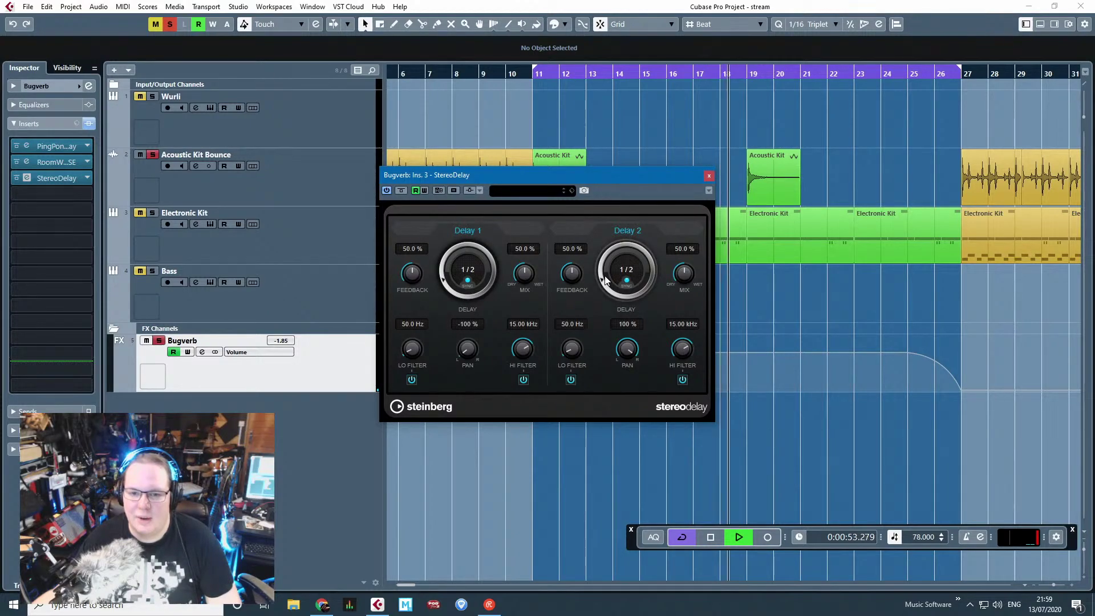
{"action": "scroll", "coordinate": [684, 271], "scroll_direction": "down", "scroll_amount": 3}
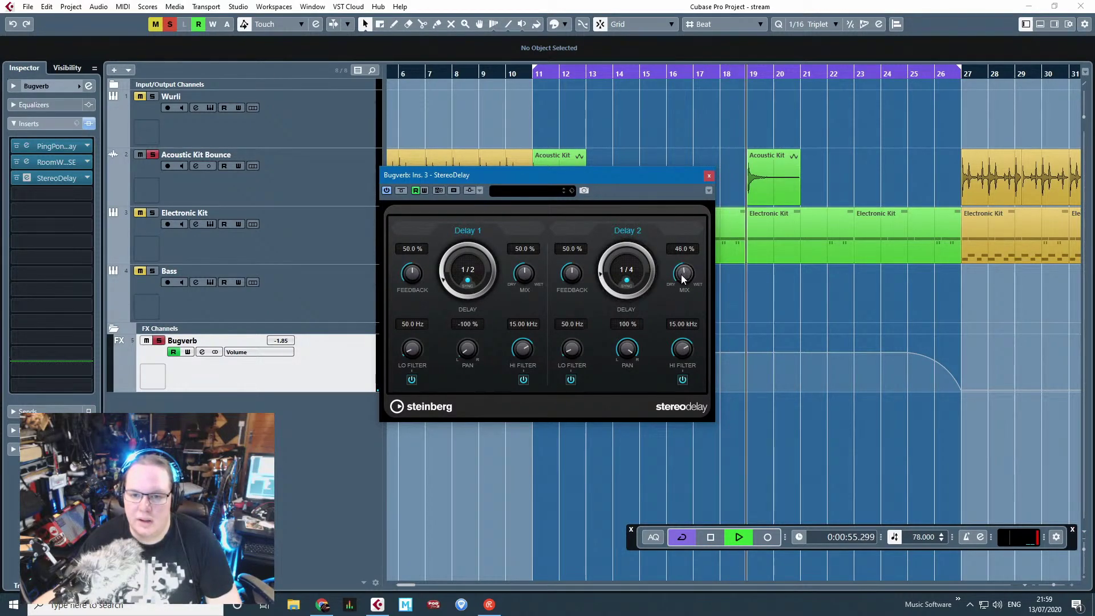
Step: Set StereoDelay's Delay 1 to 34% mix and 66.5% feedback, and Delay 2 to 37.5% mix and 69% feedback
{"action": "scroll", "coordinate": [524, 272], "scroll_direction": "down", "scroll_amount": 4}
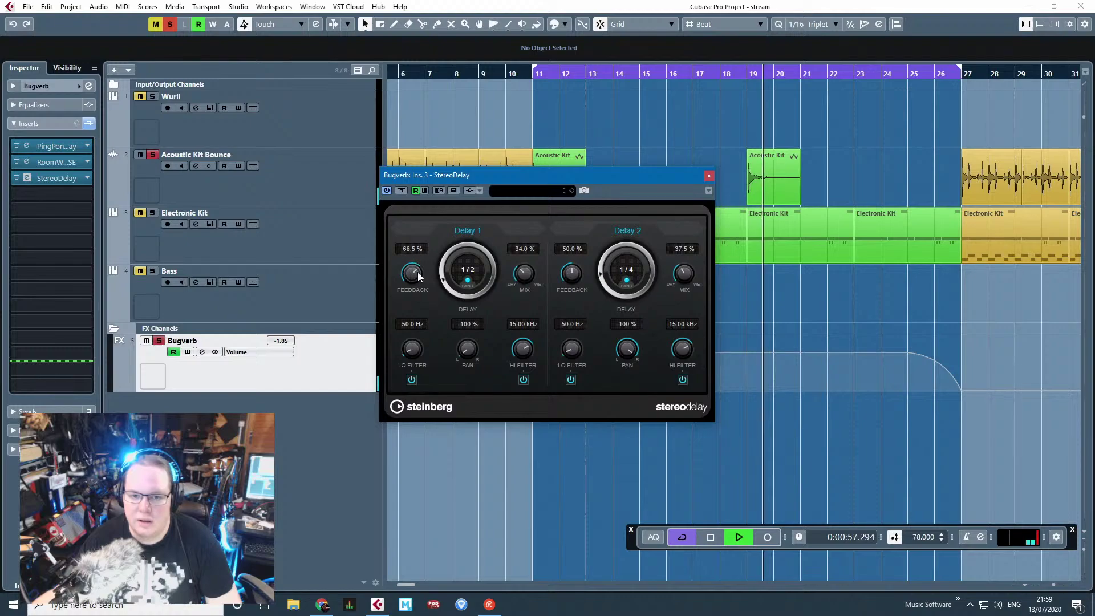
{"action": "scroll", "coordinate": [412, 273], "scroll_direction": "up", "scroll_amount": 4}
{"action": "scroll", "coordinate": [570, 272], "scroll_direction": "up", "scroll_amount": 5}
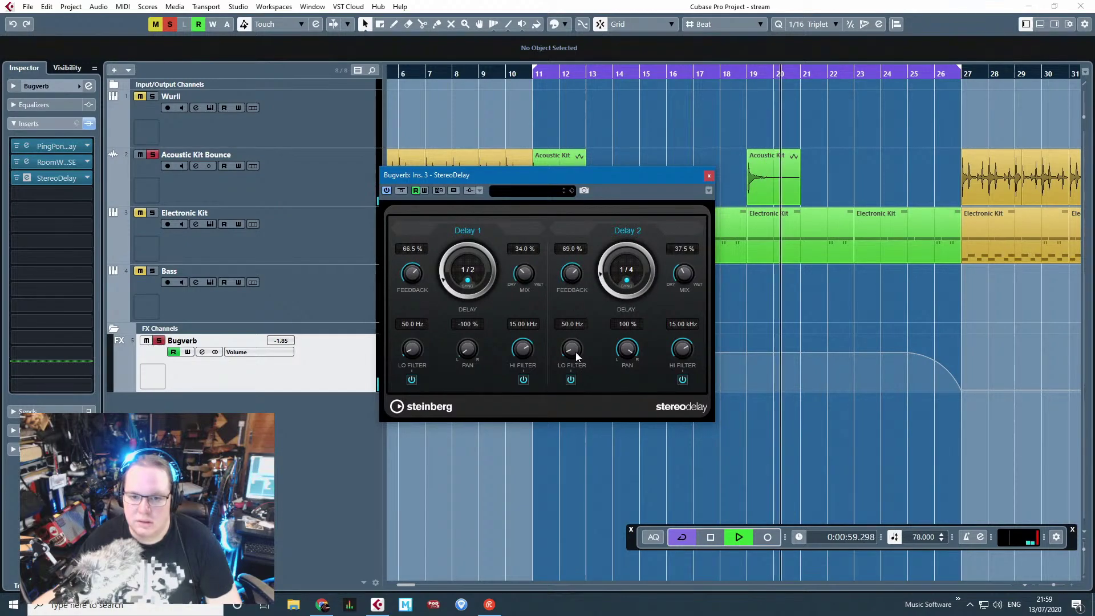
Step: Set StereoDelay's lo filters to 334.4 Hz and 275.1 Hz, and pan Delay 1 to -29% and Delay 2 to 47%
{"action": "scroll", "coordinate": [573, 349], "scroll_direction": "up", "scroll_amount": 4}
{"action": "scroll", "coordinate": [573, 320], "scroll_direction": "up", "scroll_amount": 2}
{"action": "scroll", "coordinate": [416, 348], "scroll_direction": "up", "scroll_amount": 5}
{"action": "scroll", "coordinate": [624, 356], "scroll_direction": "down", "scroll_amount": 3}
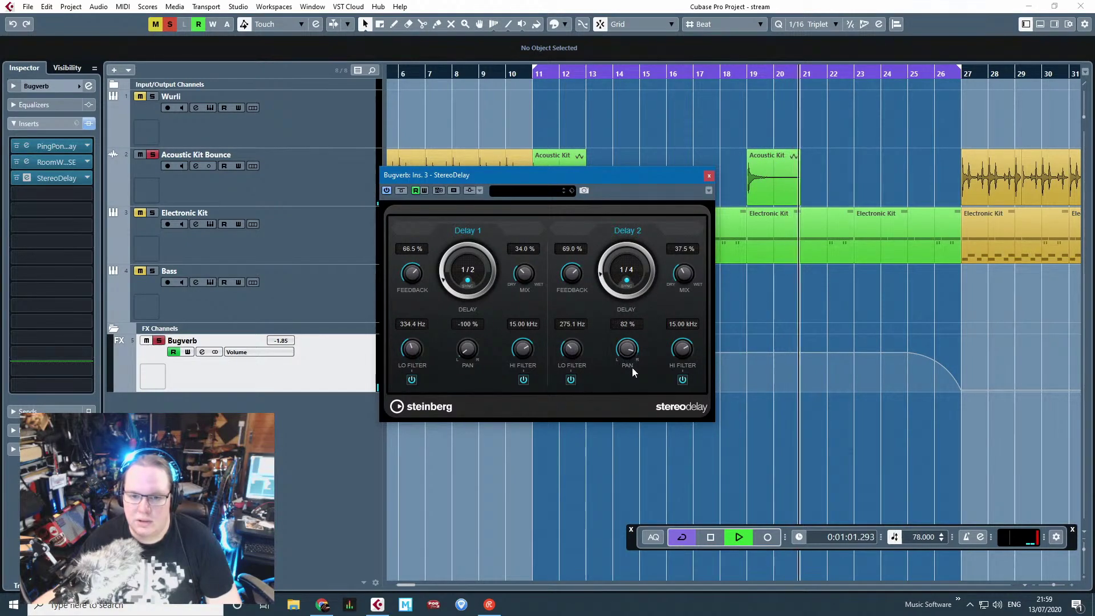
{"action": "scroll", "coordinate": [473, 351], "scroll_direction": "up", "scroll_amount": 10}
{"action": "scroll", "coordinate": [633, 359], "scroll_direction": "down", "scroll_amount": 5}
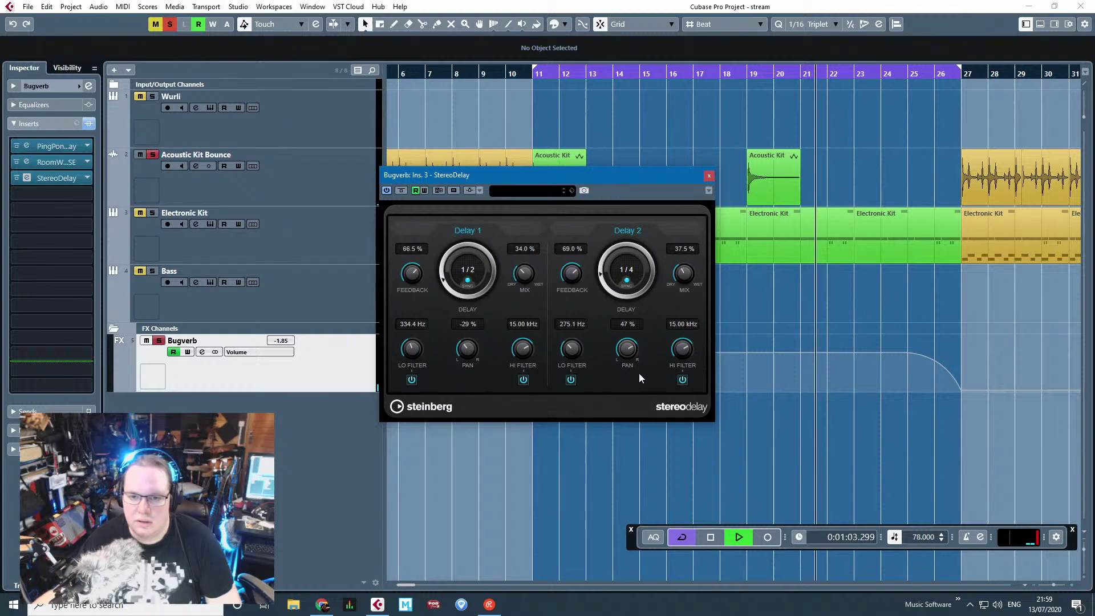
Step: Audition the Bugverb effect chain from bar 11 and from just before bar 19, close StereoDelay and stop playback
{"action": "key", "text": "KP_1"}
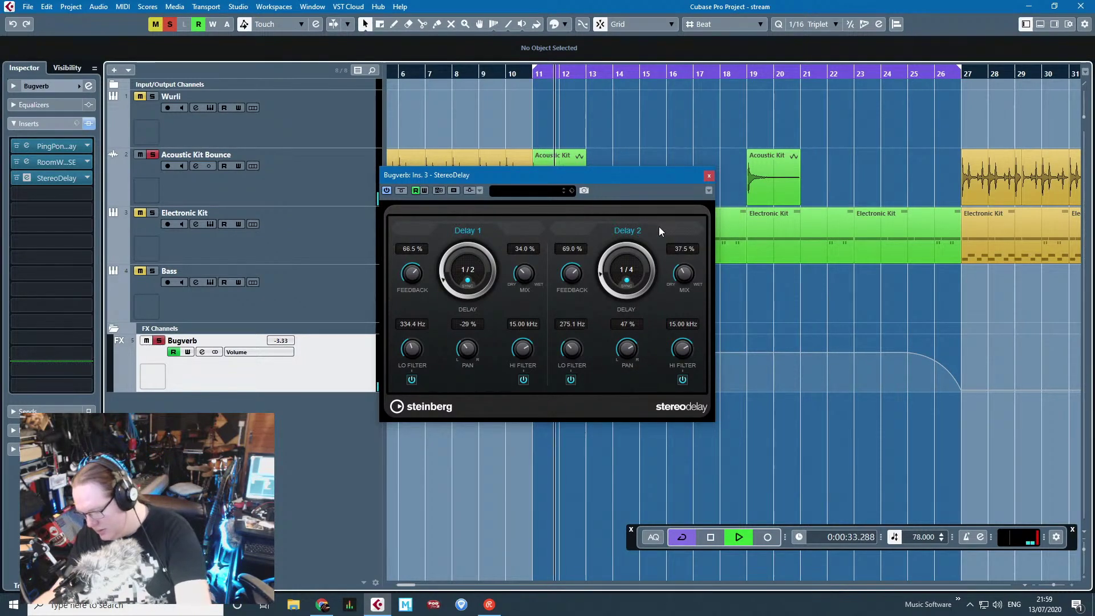
{"action": "left_click", "coordinate": [731, 73]}
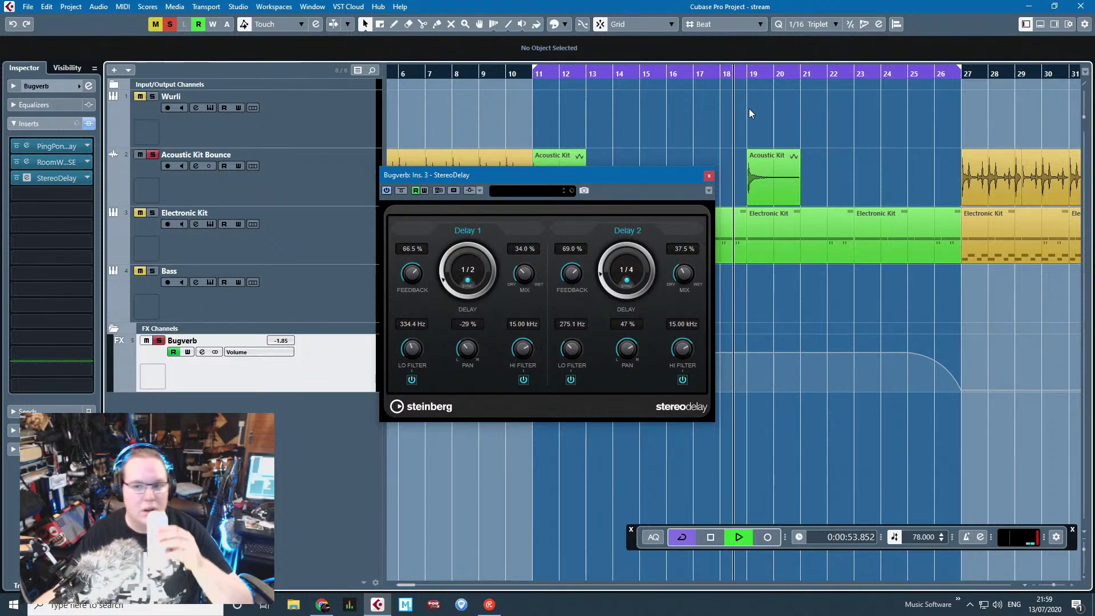
{"action": "left_click_drag", "start_coordinate": [797, 151], "coordinate": [770, 174]}
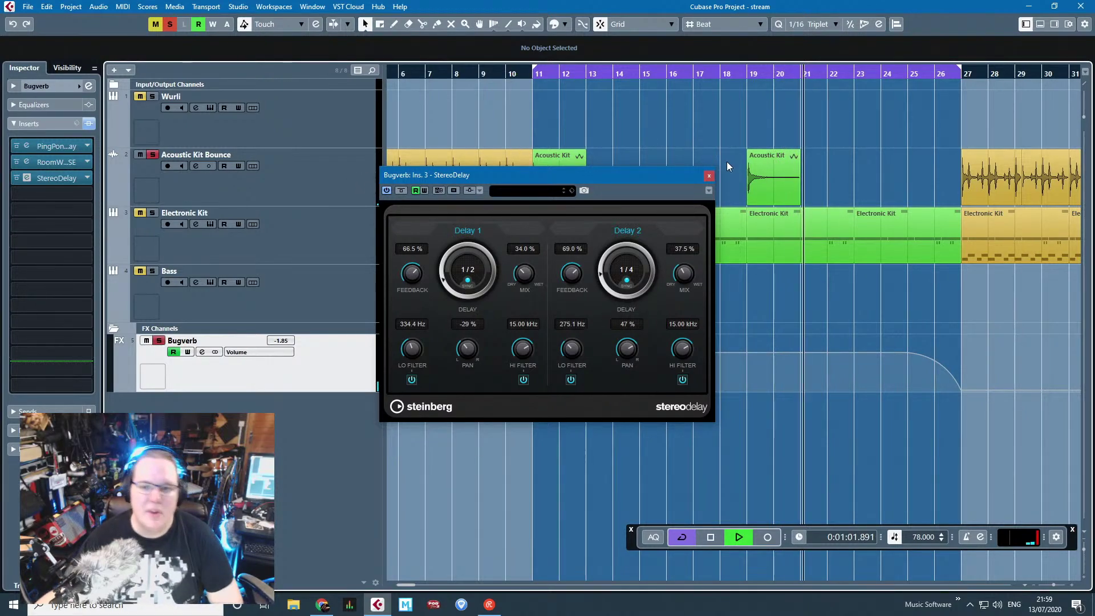
{"action": "left_click", "coordinate": [709, 176]}
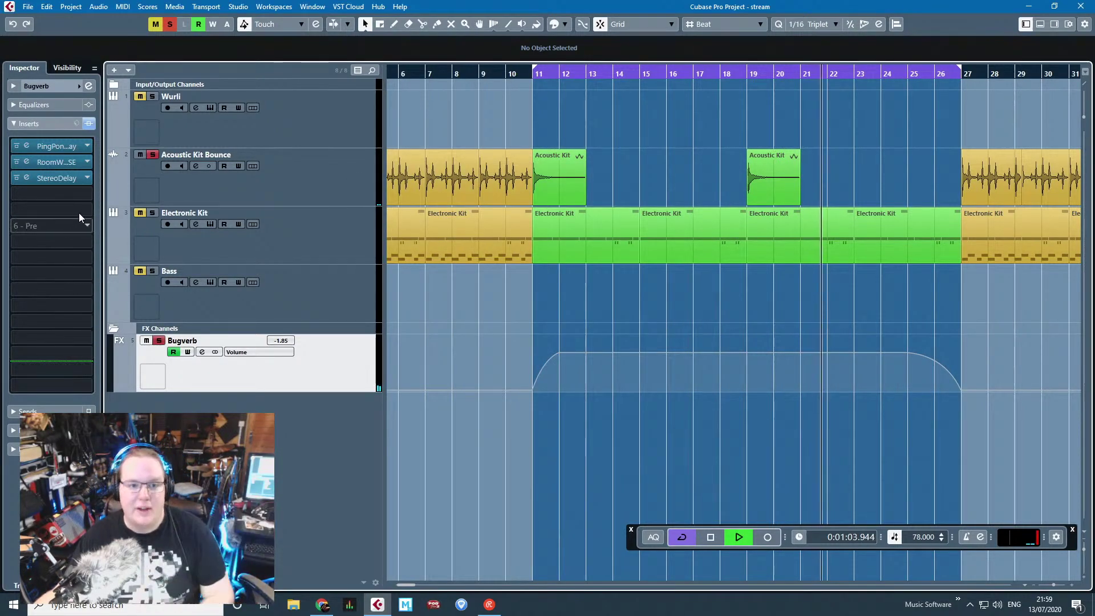
{"action": "key", "text": "space"}
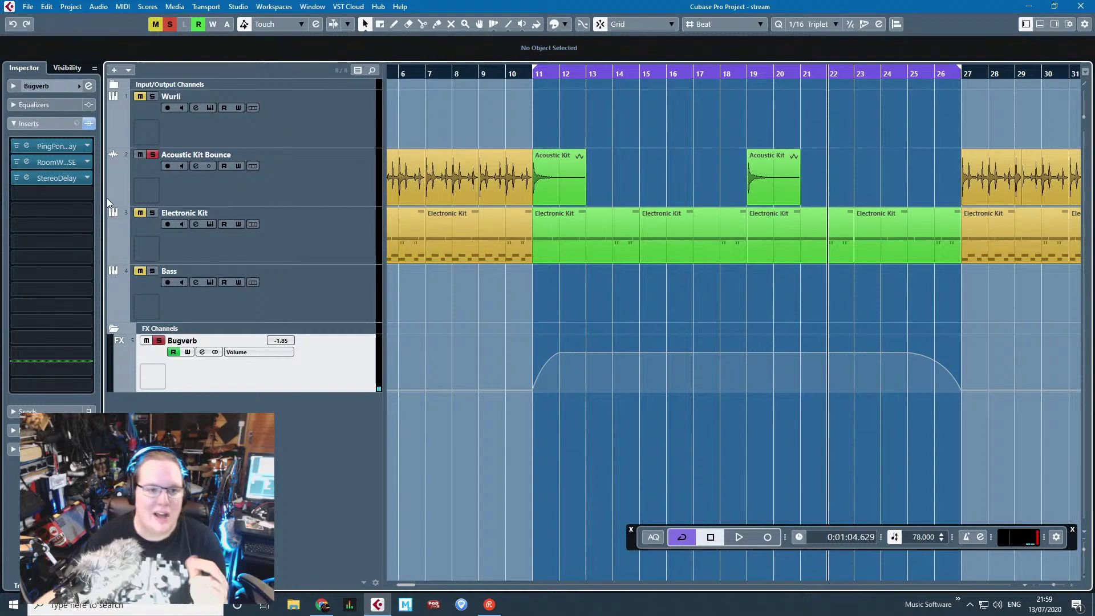
Step: Load the RingModulator modulation effect into Bugverb's fifth insert slot
{"action": "left_click", "coordinate": [89, 210]}
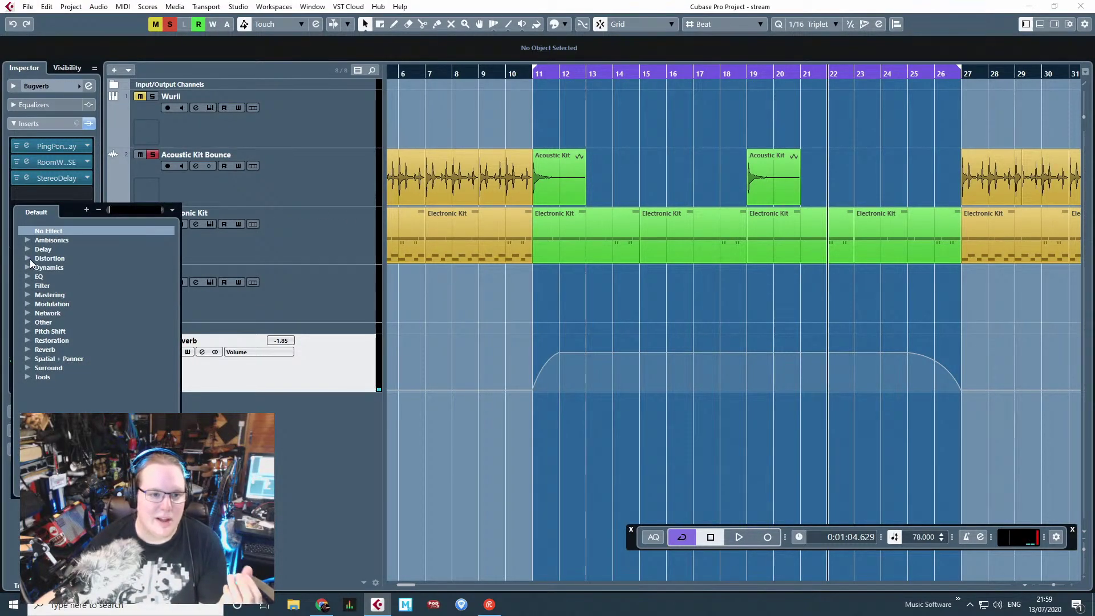
{"action": "left_click", "coordinate": [28, 339]}
{"action": "left_click", "coordinate": [29, 339]}
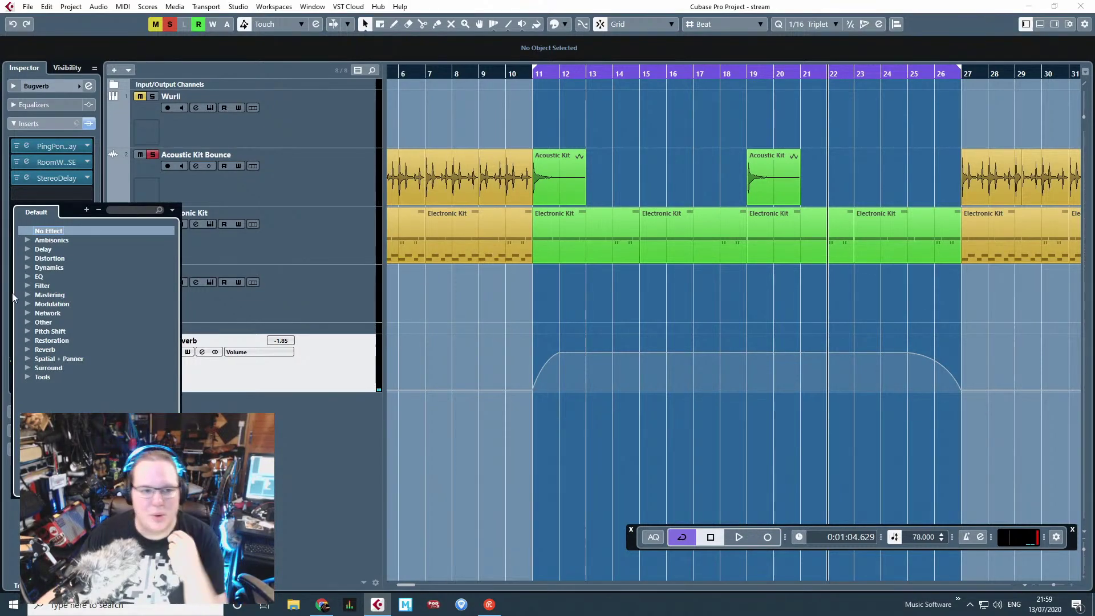
{"action": "left_click", "coordinate": [29, 303]}
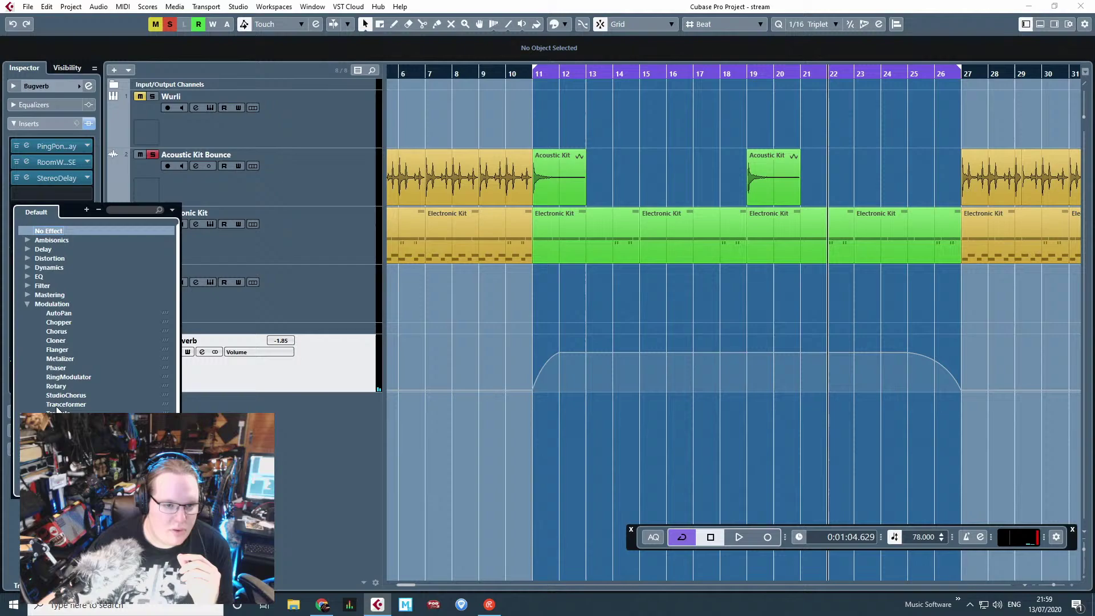
{"action": "left_click", "coordinate": [62, 376]}
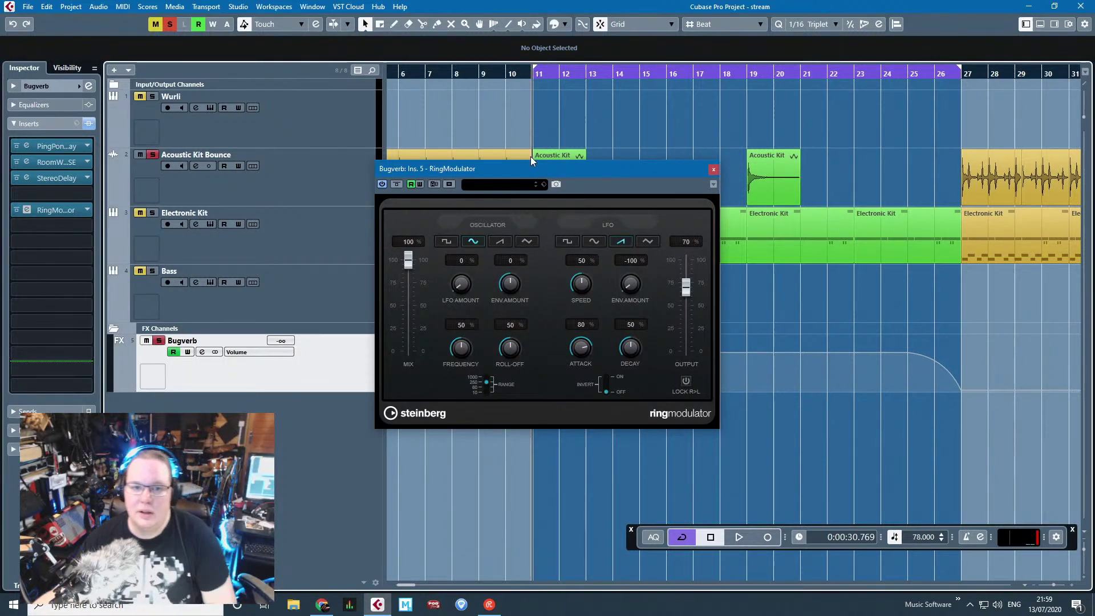
Step: Try RingModulator's Random, Impossible Voice, Hi Enhancement and Bass Enhancement presets while playing from bar 11
{"action": "left_click", "coordinate": [470, 183]}
{"action": "scroll", "coordinate": [513, 342], "scroll_direction": "down", "scroll_amount": 2}
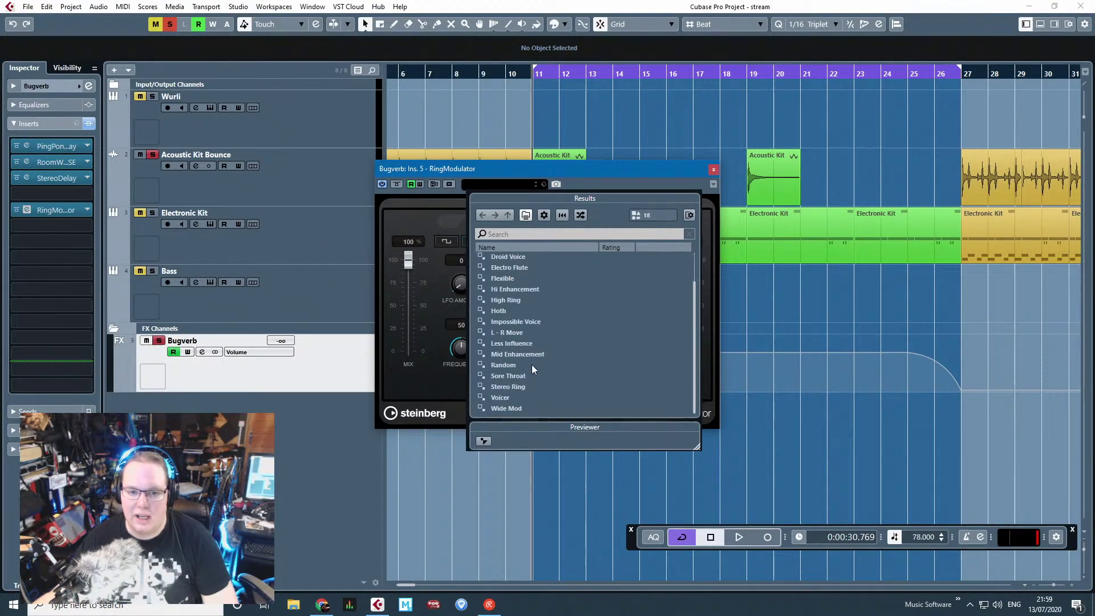
{"action": "double_click", "coordinate": [503, 366]}
{"action": "left_click", "coordinate": [513, 185]}
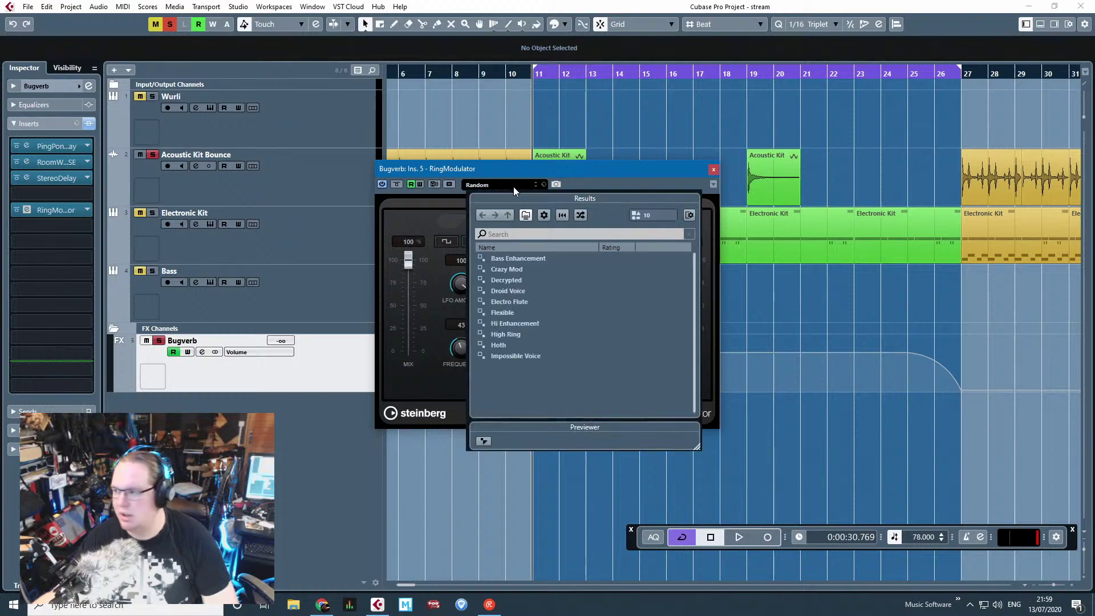
{"action": "double_click", "coordinate": [520, 321]}
{"action": "key", "text": "space"}
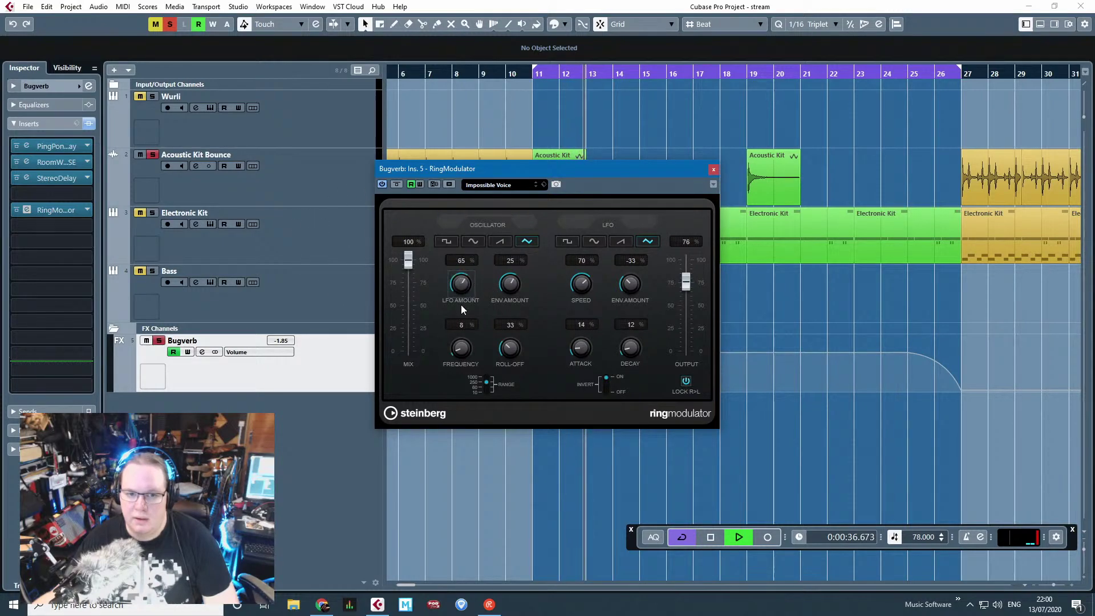
{"action": "left_click", "coordinate": [536, 75]}
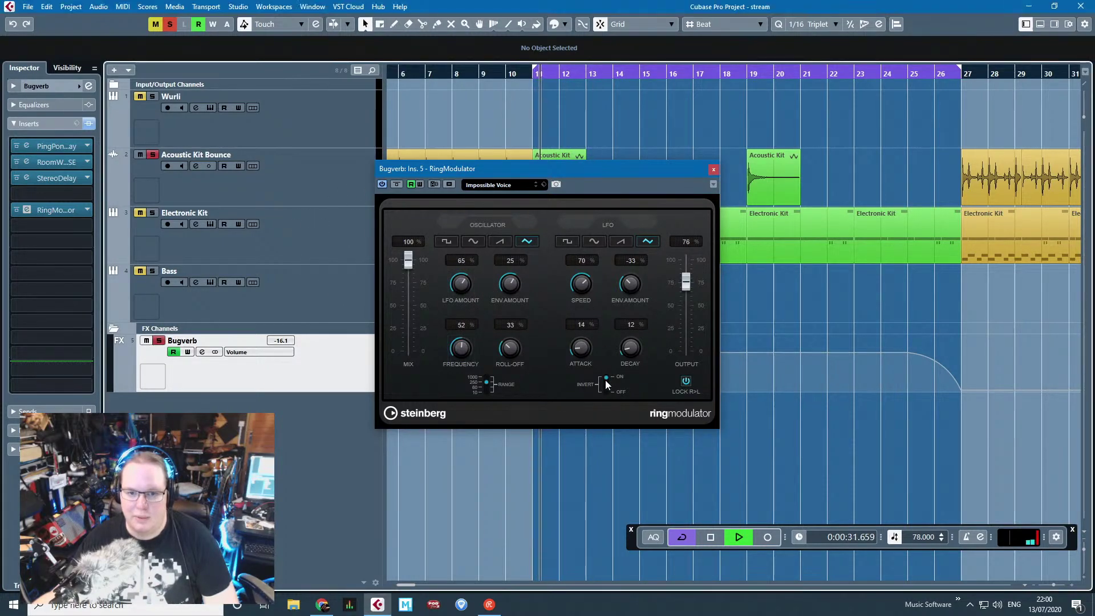
{"action": "left_click", "coordinate": [510, 187]}
{"action": "left_click", "coordinate": [488, 296]}
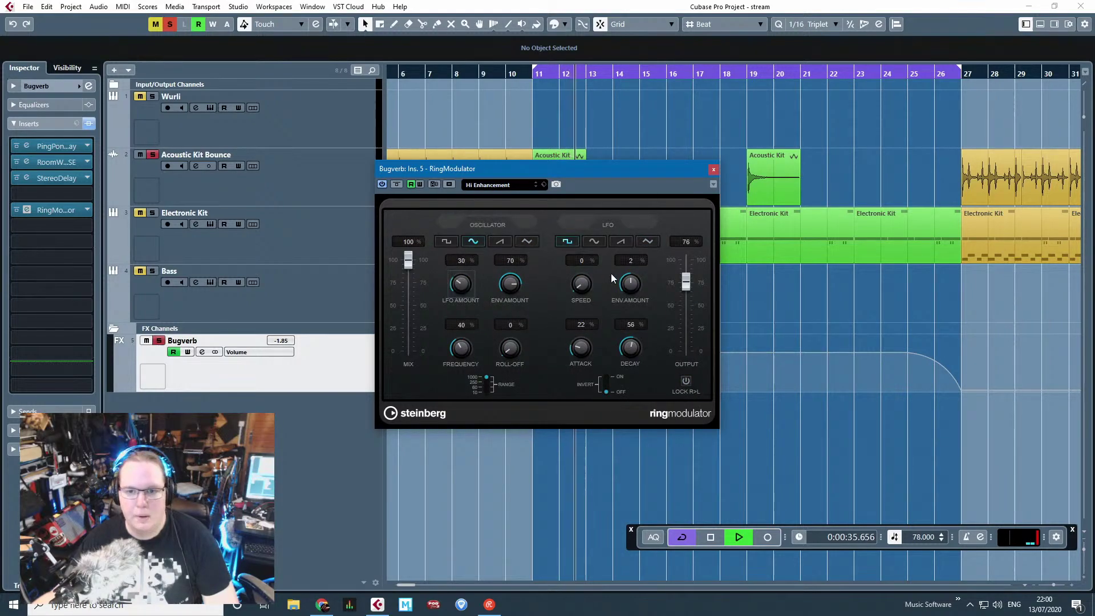
{"action": "left_click", "coordinate": [511, 187]}
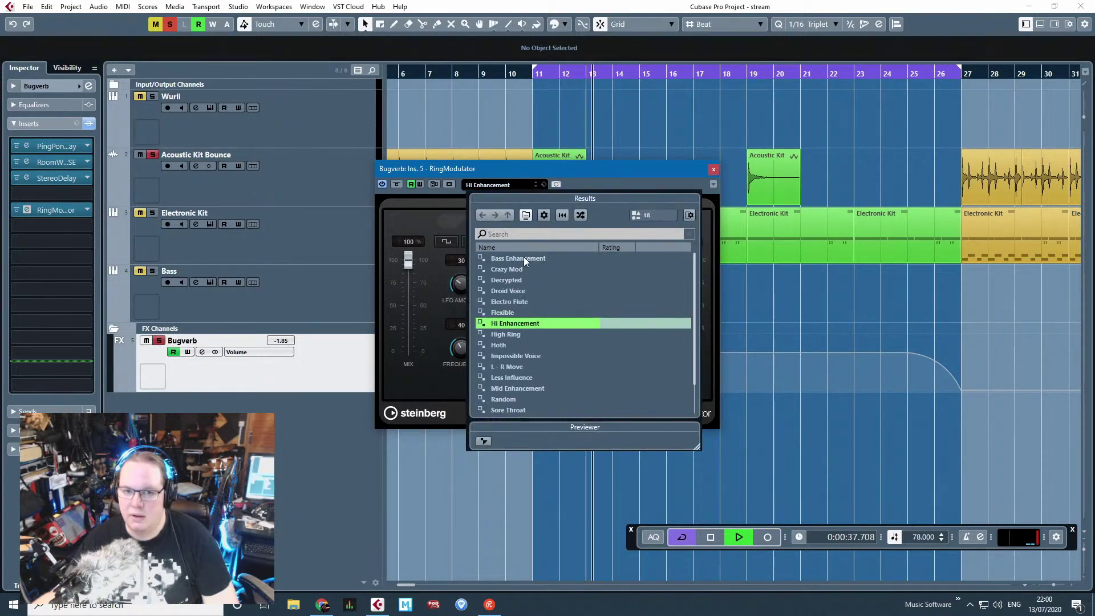
{"action": "left_click", "coordinate": [523, 256]}
Step: Load RingModulator's Crazy Mod preset, audition it from bar 11 and close the plug-in window
{"action": "left_click", "coordinate": [491, 186]}
{"action": "left_click", "coordinate": [505, 272]}
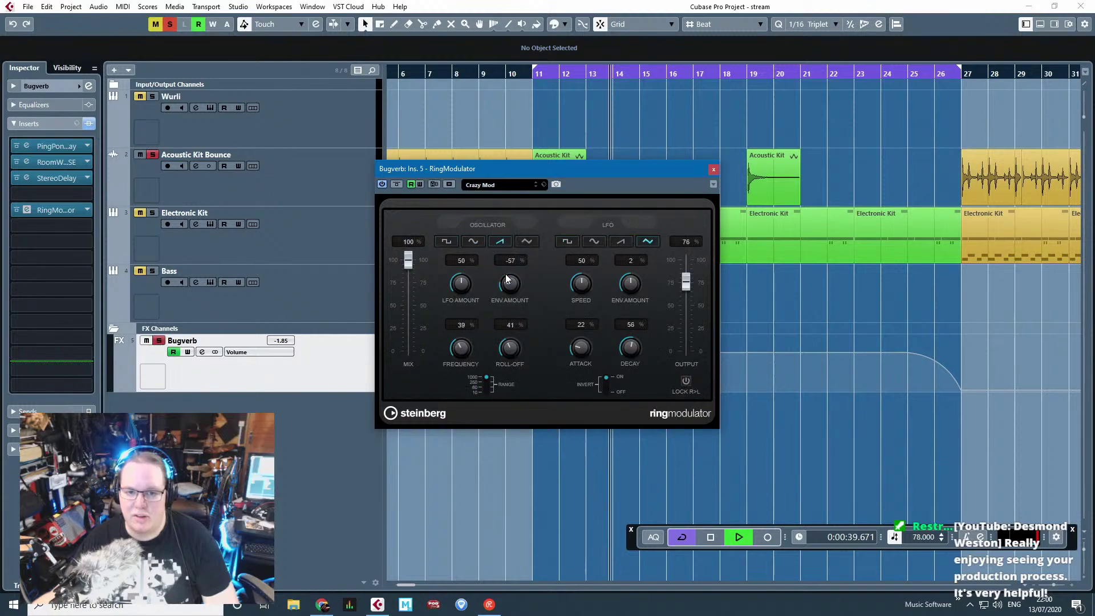
{"action": "left_click_drag", "start_coordinate": [544, 70], "coordinate": [605, 229]}
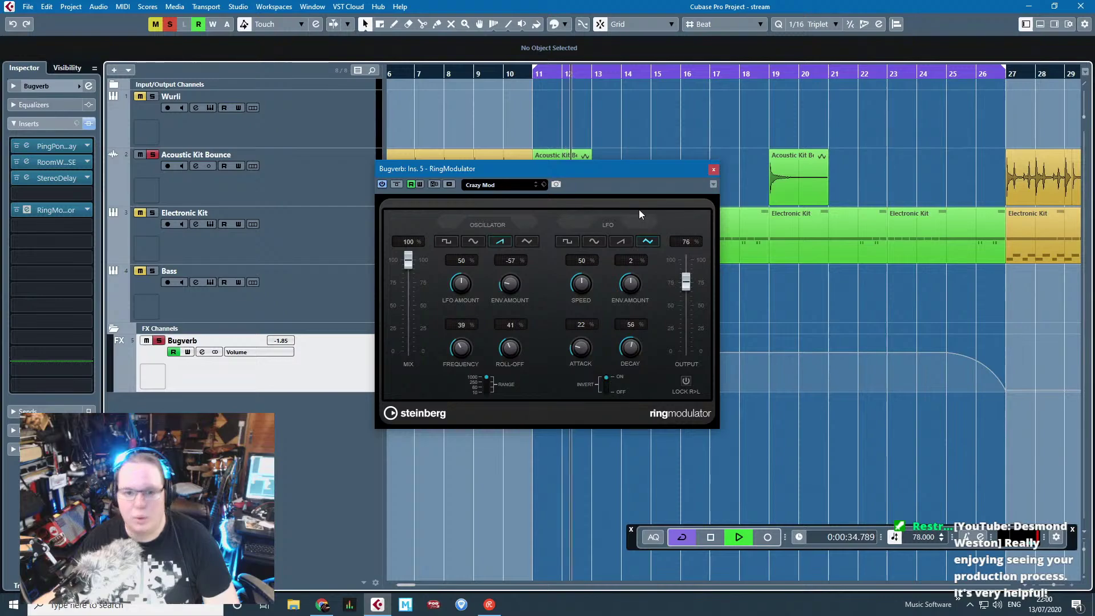
{"action": "left_click", "coordinate": [713, 170]}
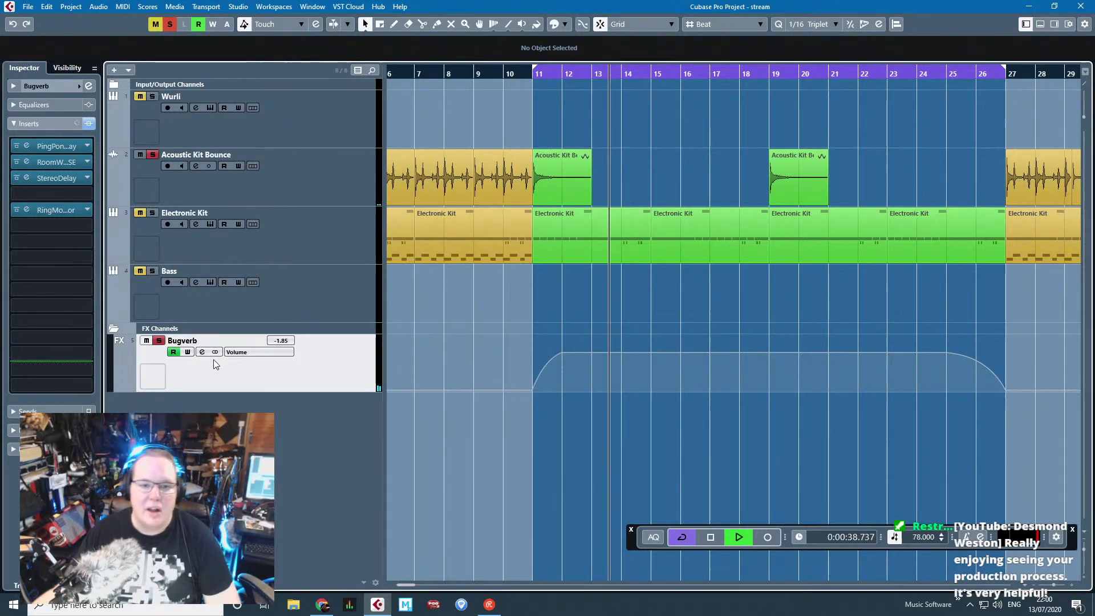
Step: Move RingModulator to Bugverb's seventh insert slot and assign its Mix parameter to the automation lane below Bugverb
{"action": "left_click_drag", "start_coordinate": [68, 211], "coordinate": [79, 240]}
{"action": "left_click", "coordinate": [230, 353]}
{"action": "left_click", "coordinate": [220, 272]}
{"action": "left_click", "coordinate": [119, 386]}
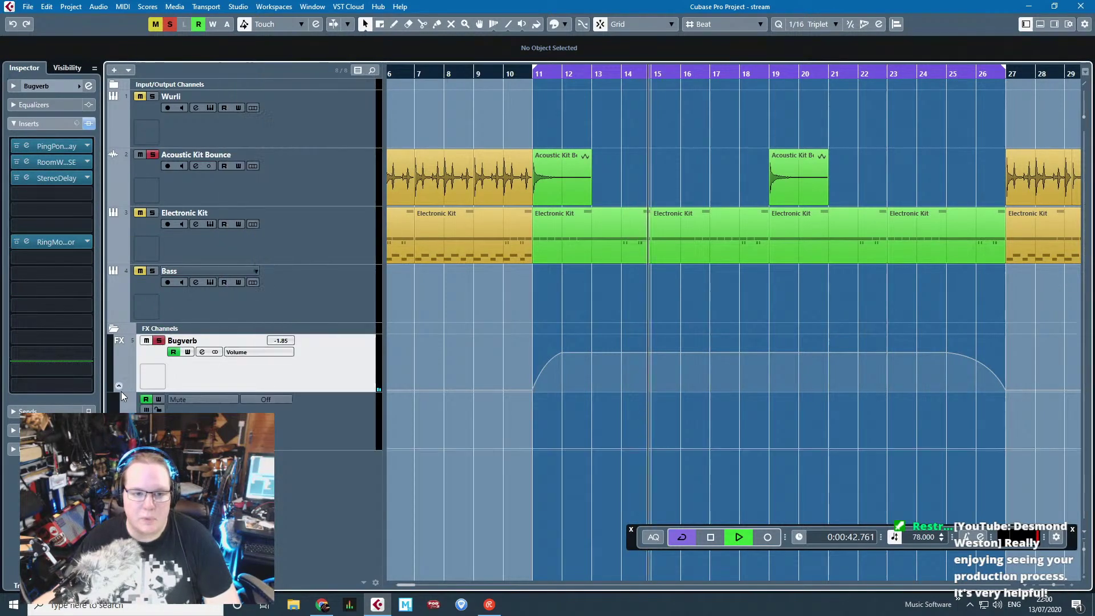
{"action": "left_click", "coordinate": [189, 400]}
{"action": "left_click", "coordinate": [210, 307]}
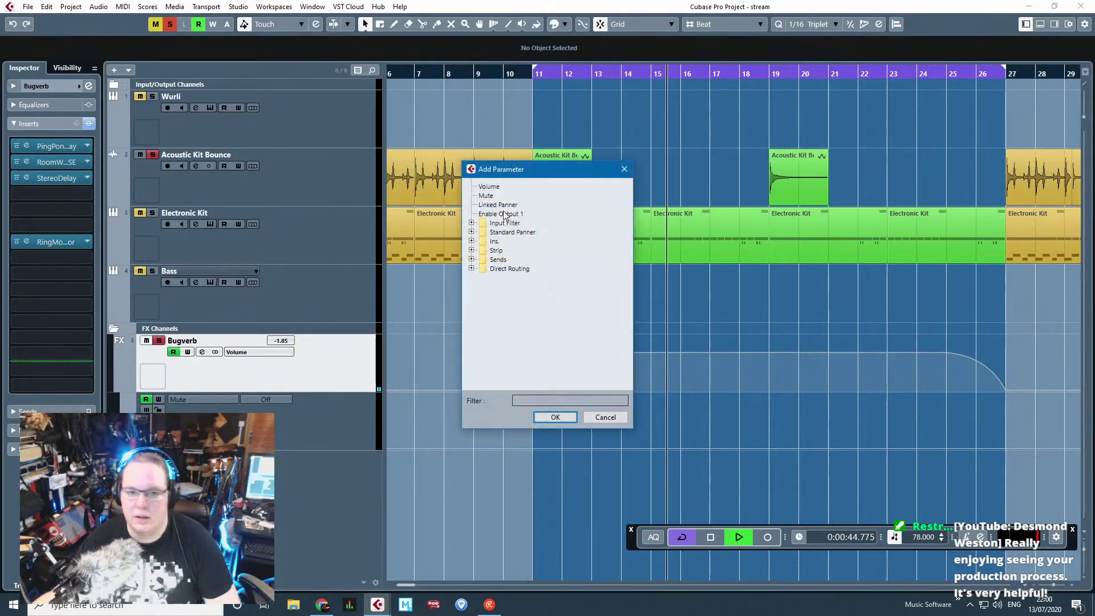
{"action": "left_click", "coordinate": [471, 240]}
{"action": "left_click", "coordinate": [482, 277]}
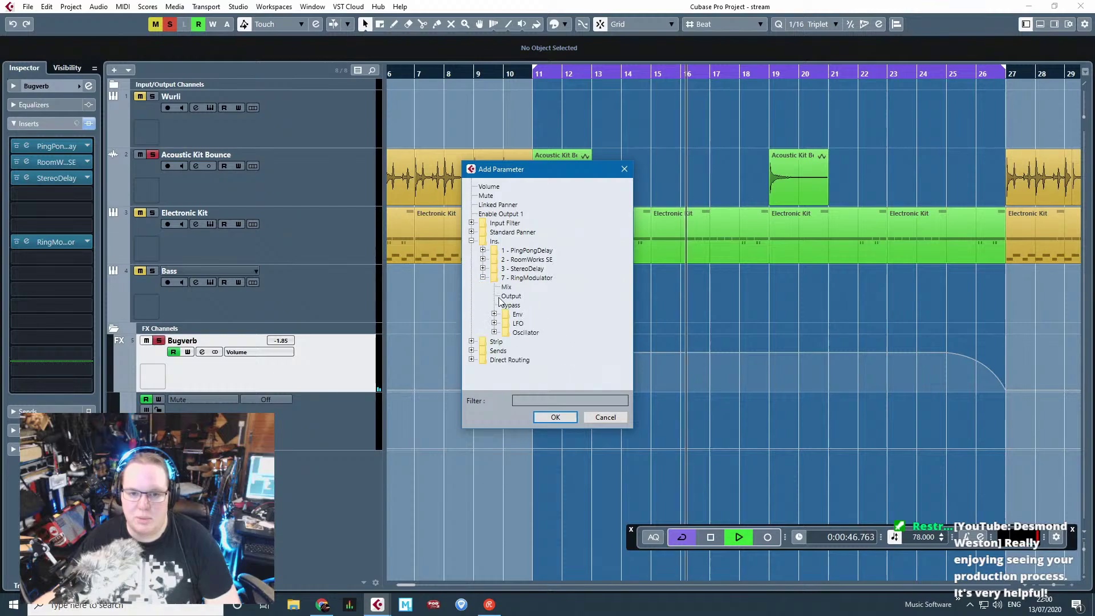
{"action": "left_click", "coordinate": [505, 286]}
{"action": "left_click", "coordinate": [555, 417]}
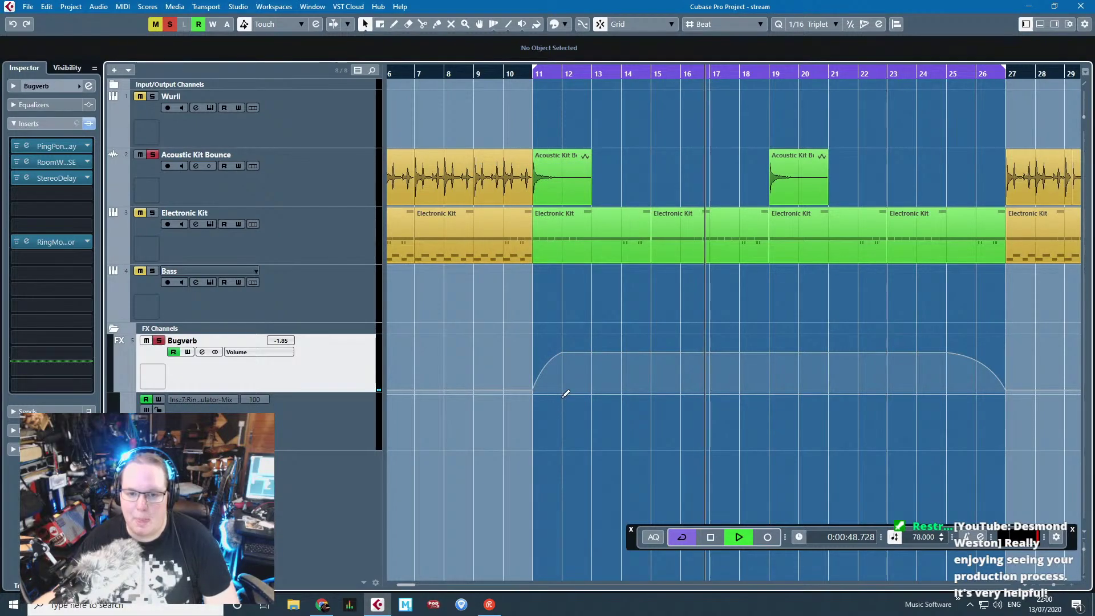
Step: Draw RingModulator Mix automation curving up from 0 just before bar 13 to 100 at 13.1.1, and back down to 0 at 14.4.1
{"action": "mouse_move", "coordinate": [574, 447]}
{"action": "left_mouse_down"}
{"action": "mouse_move", "coordinate": [598, 463]}
{"action": "mouse_move", "coordinate": [593, 416]}
{"action": "mouse_move", "coordinate": [586, 459]}
{"action": "left_mouse_up"}
{"action": "left_click_drag", "start_coordinate": [591, 422], "coordinate": [591, 394]}
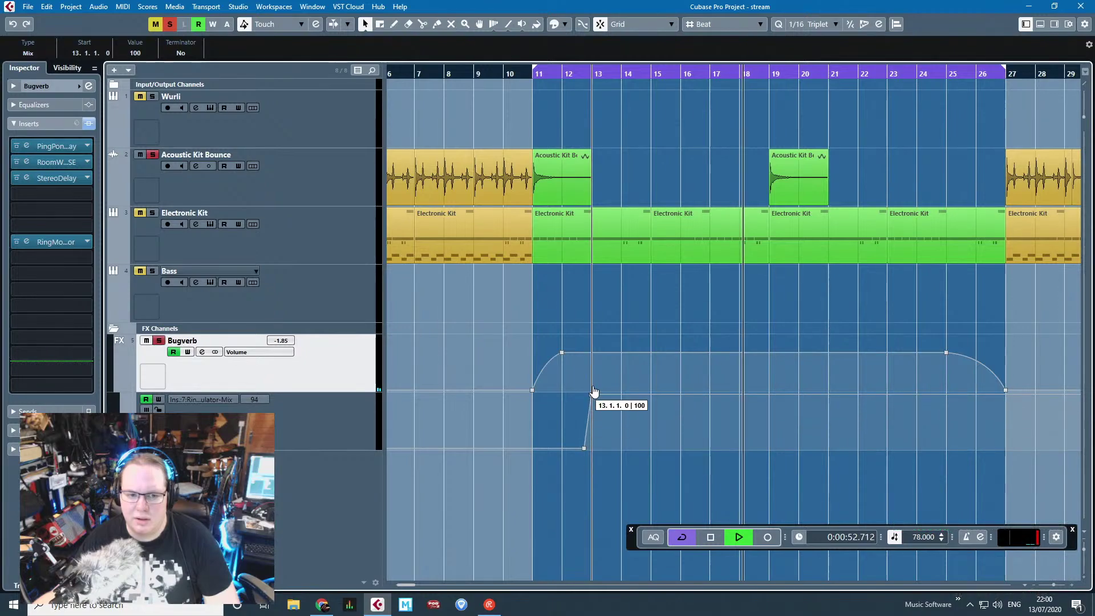
{"action": "key", "text": "KP_1"}
{"action": "scroll", "coordinate": [609, 451], "scroll_direction": "up", "scroll_amount": 2}
{"action": "scroll", "coordinate": [609, 452], "scroll_direction": "up", "scroll_amount": 2}
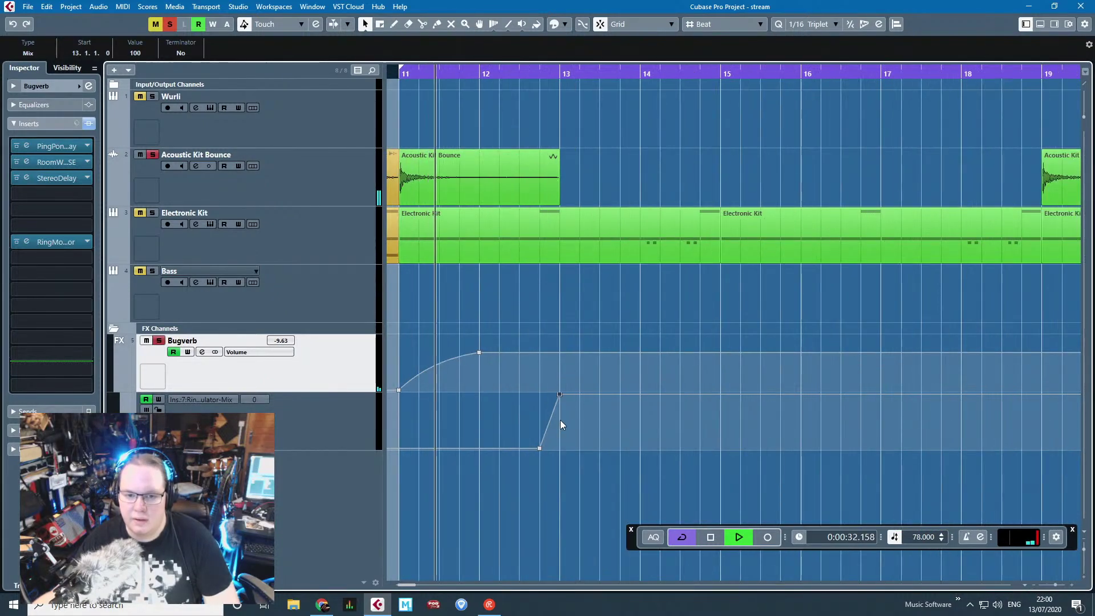
{"action": "left_click_drag", "start_coordinate": [553, 430], "coordinate": [555, 437]}
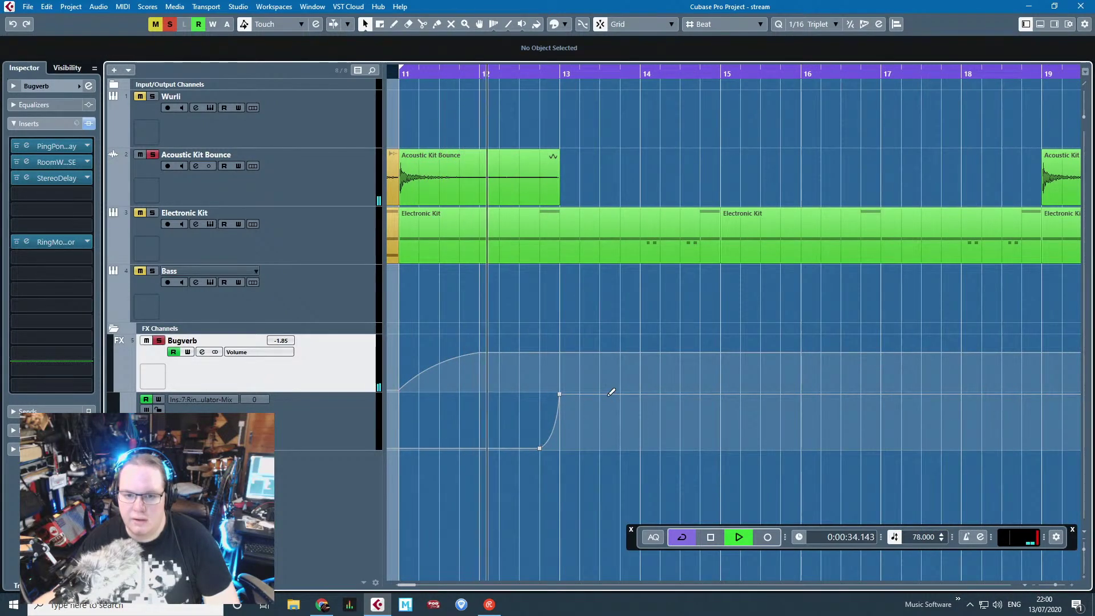
{"action": "left_click_drag", "start_coordinate": [618, 415], "coordinate": [699, 452]}
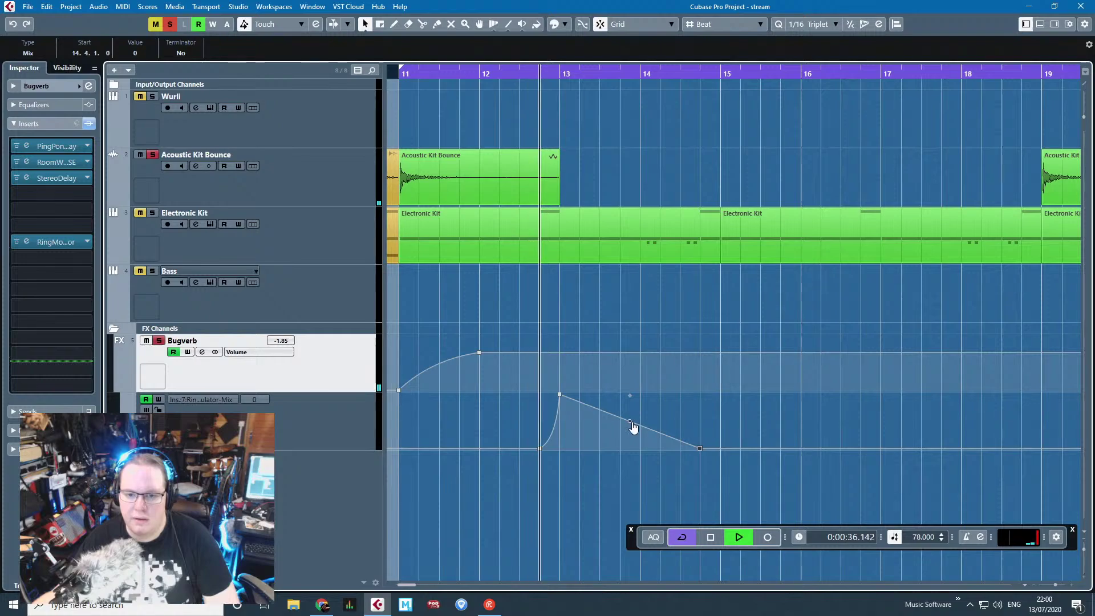
{"action": "left_click_drag", "start_coordinate": [629, 420], "coordinate": [639, 411]}
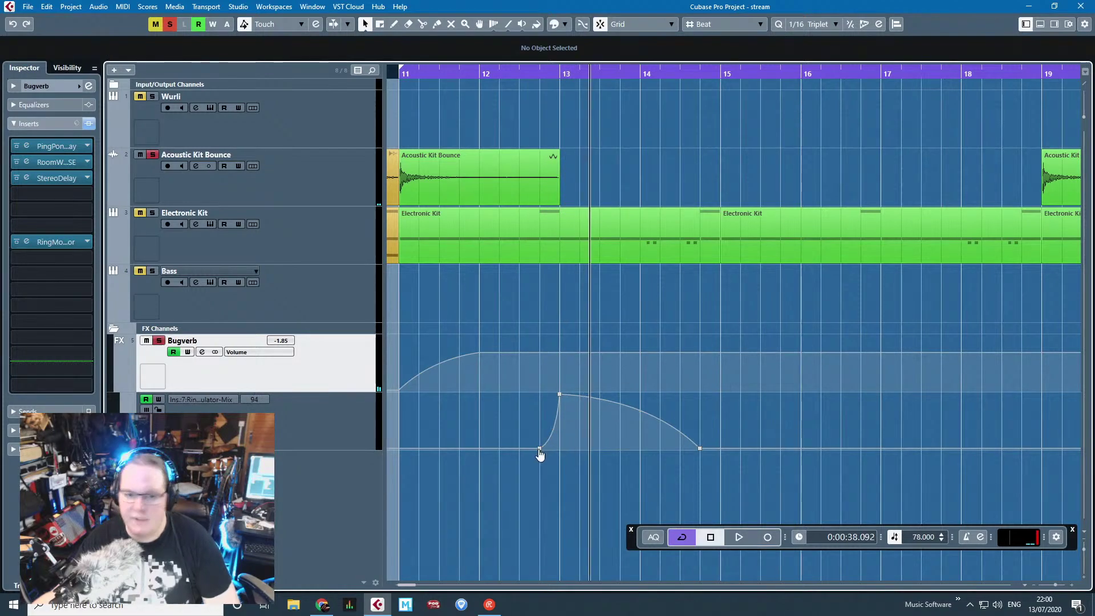
Step: Move the Mix curve's starting point to 11.4.1 and its 100 peak to 12.3.1, and play from bar 11
{"action": "left_click_drag", "start_coordinate": [542, 454], "coordinate": [460, 454]}
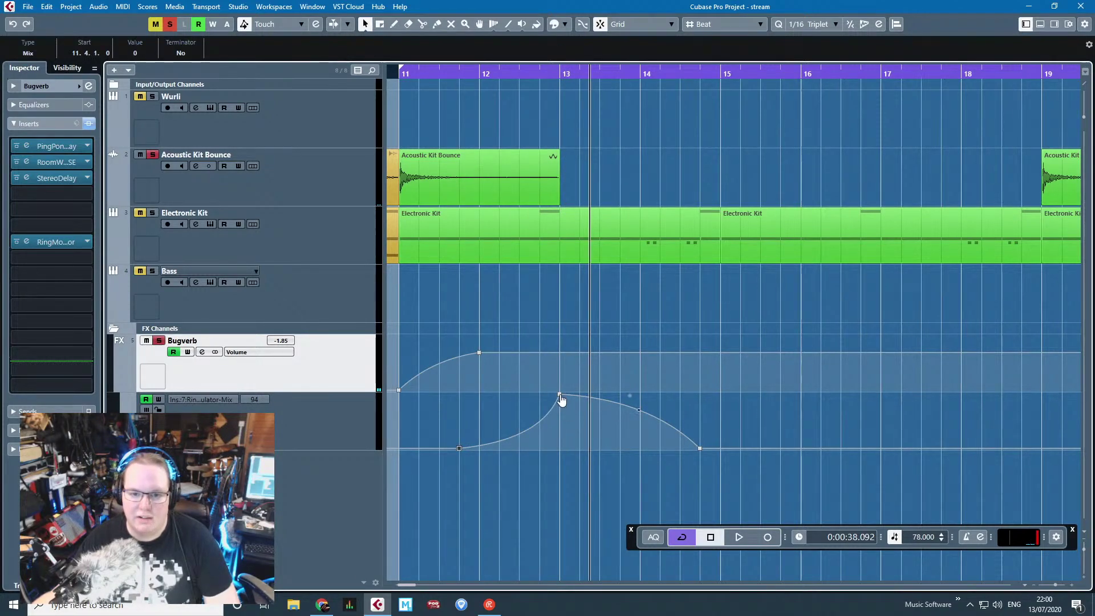
{"action": "left_click_drag", "start_coordinate": [560, 397], "coordinate": [513, 395]}
{"action": "left_click", "coordinate": [400, 73]}
{"action": "key", "text": "space"}
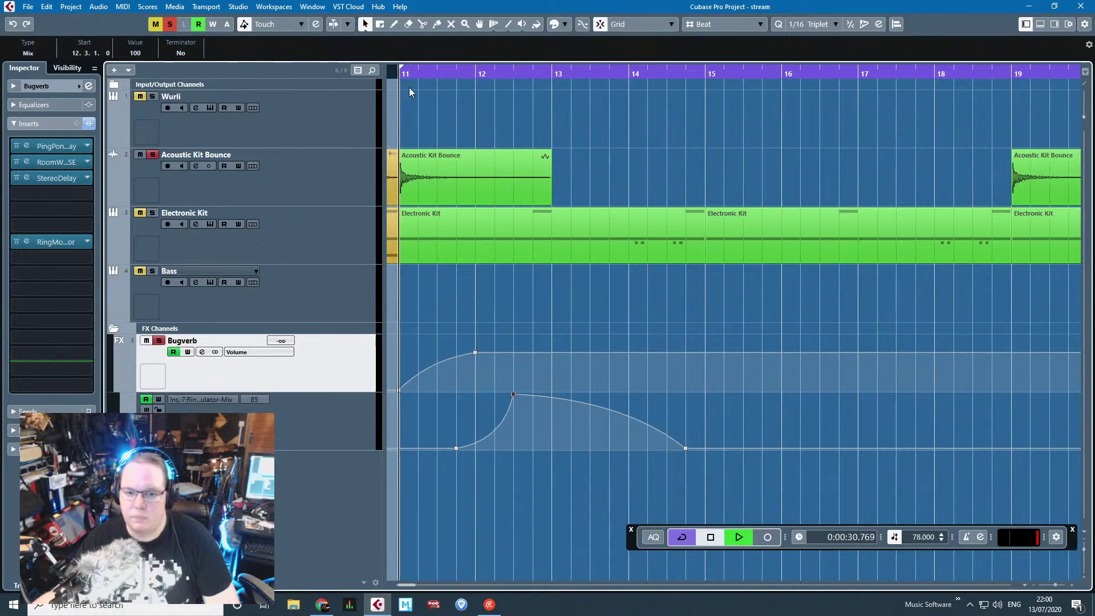
Step: Extend the end of the Mix curve to 15.1.1 and bow its falling slope further outward while listening
{"action": "left_click_drag", "start_coordinate": [686, 449], "coordinate": [696, 447]}
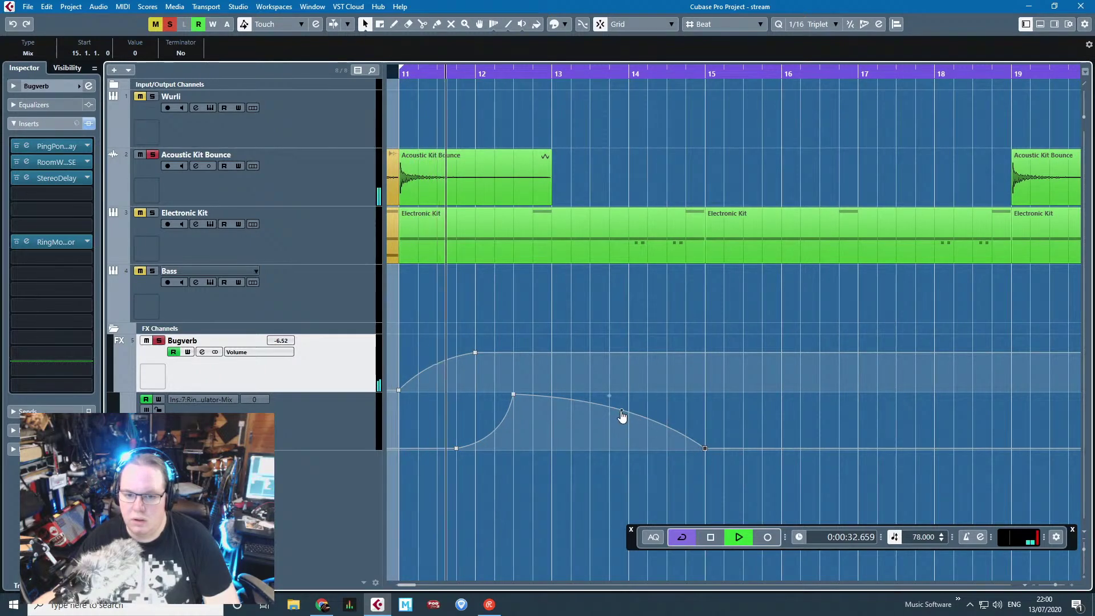
{"action": "left_click_drag", "start_coordinate": [622, 412], "coordinate": [635, 406]}
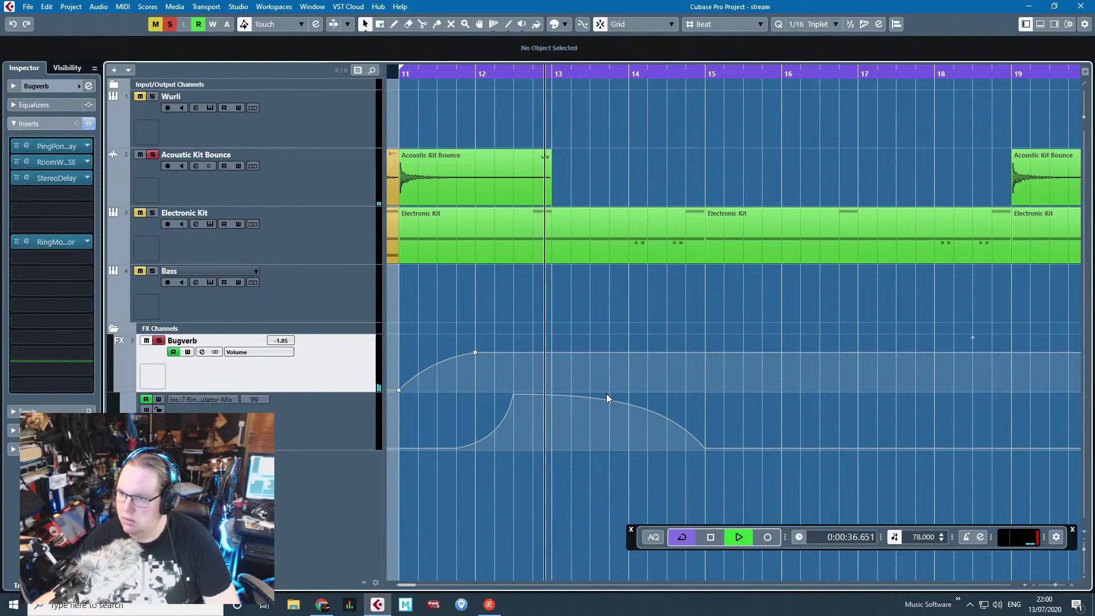
{"action": "scroll", "coordinate": [625, 454], "scroll_direction": "down", "scroll_amount": 1}
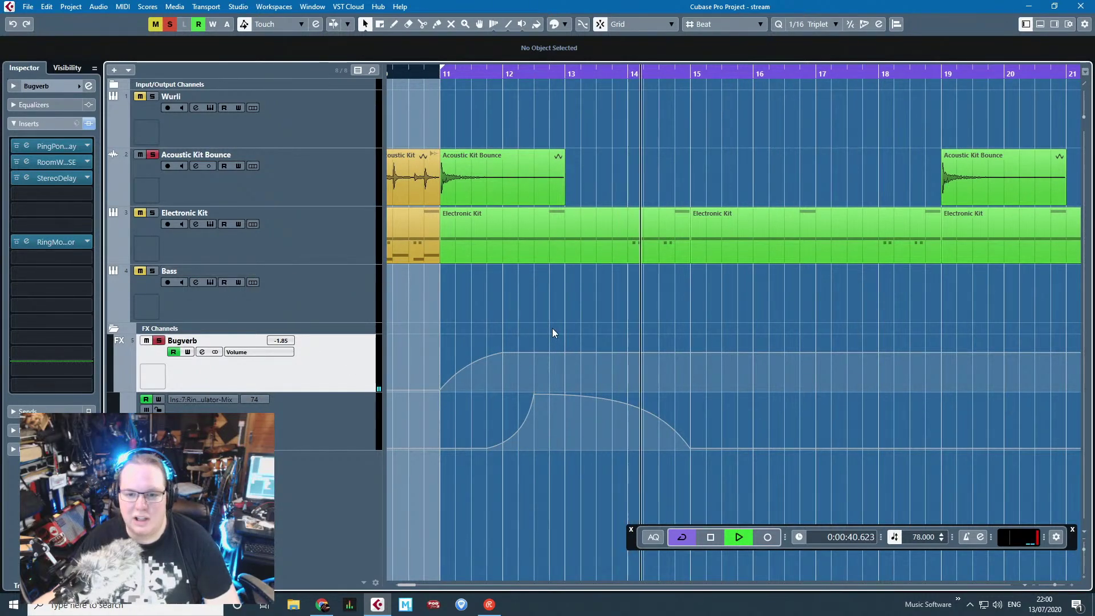
{"action": "scroll", "coordinate": [583, 447], "scroll_direction": "down", "scroll_amount": 2}
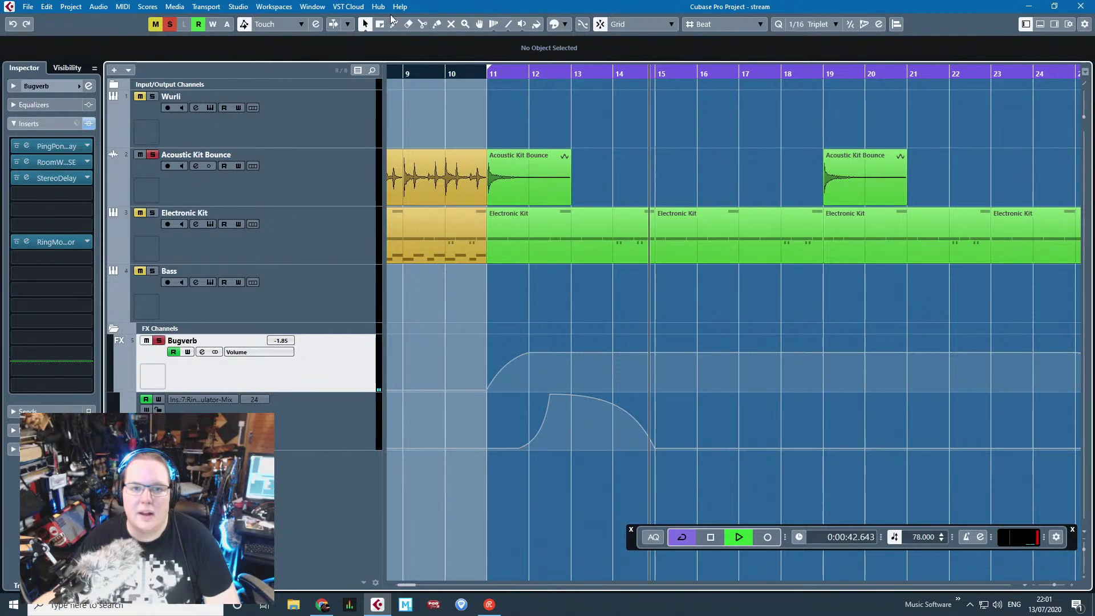
{"action": "key", "text": "2"}
{"action": "mouse_move", "coordinate": [497, 424]}
{"action": "left_mouse_down"}
{"action": "mouse_move", "coordinate": [653, 440]}
{"action": "mouse_move", "coordinate": [497, 419]}
{"action": "left_mouse_up"}
{"action": "left_click", "coordinate": [653, 440]}
{"action": "left_click", "coordinate": [579, 487]}
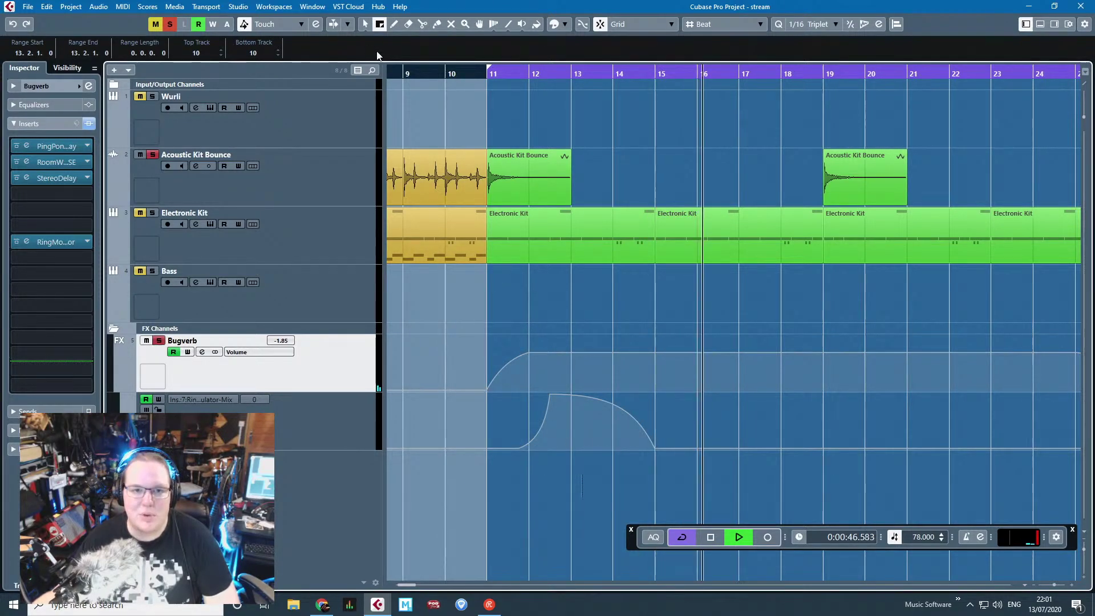
Step: Lower the Mix automation peak at 12.3.1 to 85
{"action": "left_click", "coordinate": [364, 24]}
{"action": "left_click", "coordinate": [549, 400]}
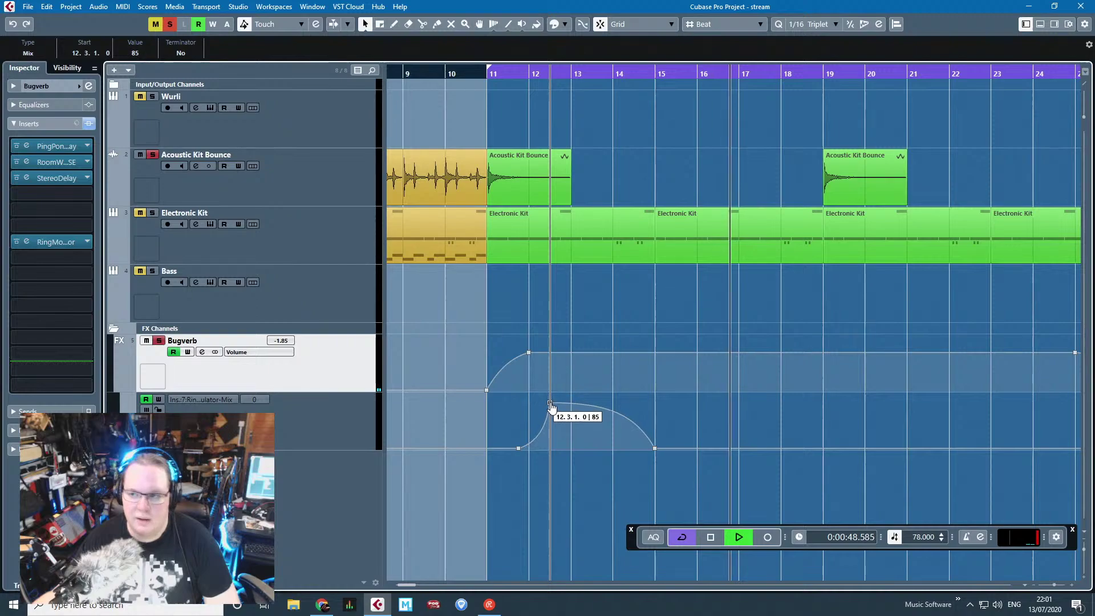
{"action": "left_click", "coordinate": [593, 488]}
Step: Select the range of the Mix automation from bar 11 to bar 15, copy it and paste it at bar 19
{"action": "left_click", "coordinate": [379, 24]}
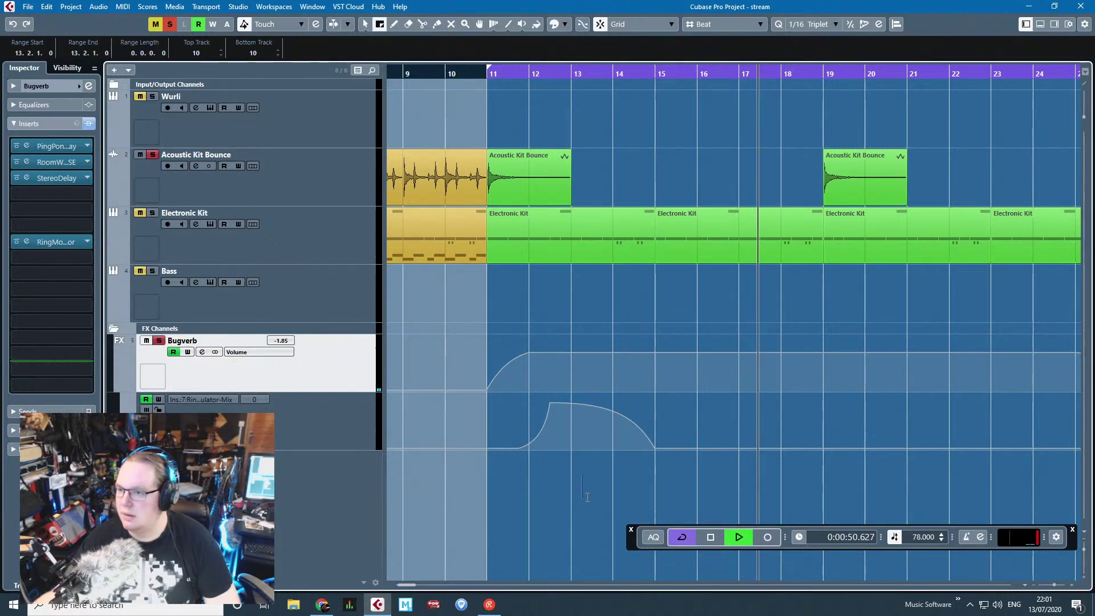
{"action": "left_click", "coordinate": [581, 485]}
{"action": "left_click_drag", "start_coordinate": [489, 434], "coordinate": [653, 446]}
{"action": "key", "text": "ctrl+c"}
{"action": "left_click_drag", "start_coordinate": [1012, 433], "coordinate": [825, 466]}
{"action": "key", "text": "ctrl+v"}
{"action": "key", "text": "1"}
Step: Start the pasted Mix curve at 19.3.1 with value 0, and lower its peak at 20.3.1 below the first curve's peak
{"action": "scroll", "coordinate": [869, 464], "scroll_direction": "up", "scroll_amount": 2}
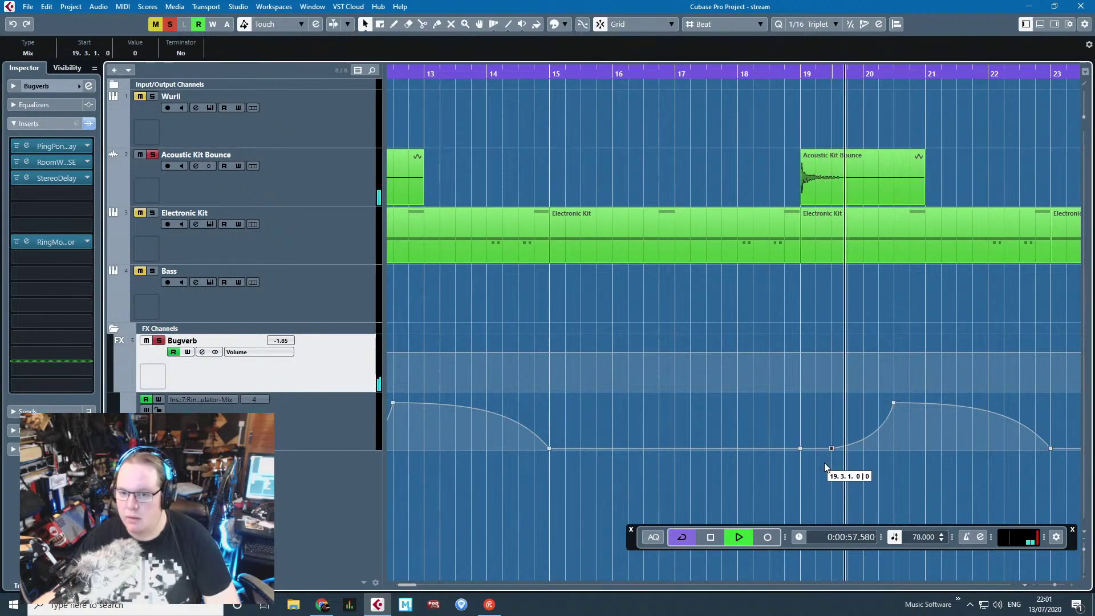
{"action": "left_click", "coordinate": [877, 442]}
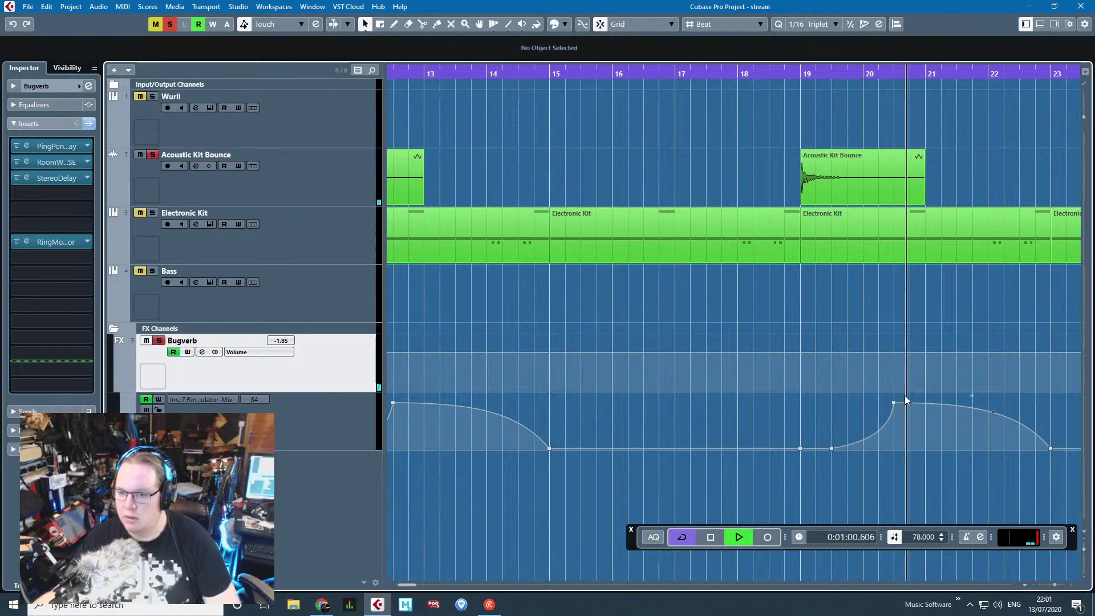
{"action": "left_click_drag", "start_coordinate": [894, 404], "coordinate": [895, 422]}
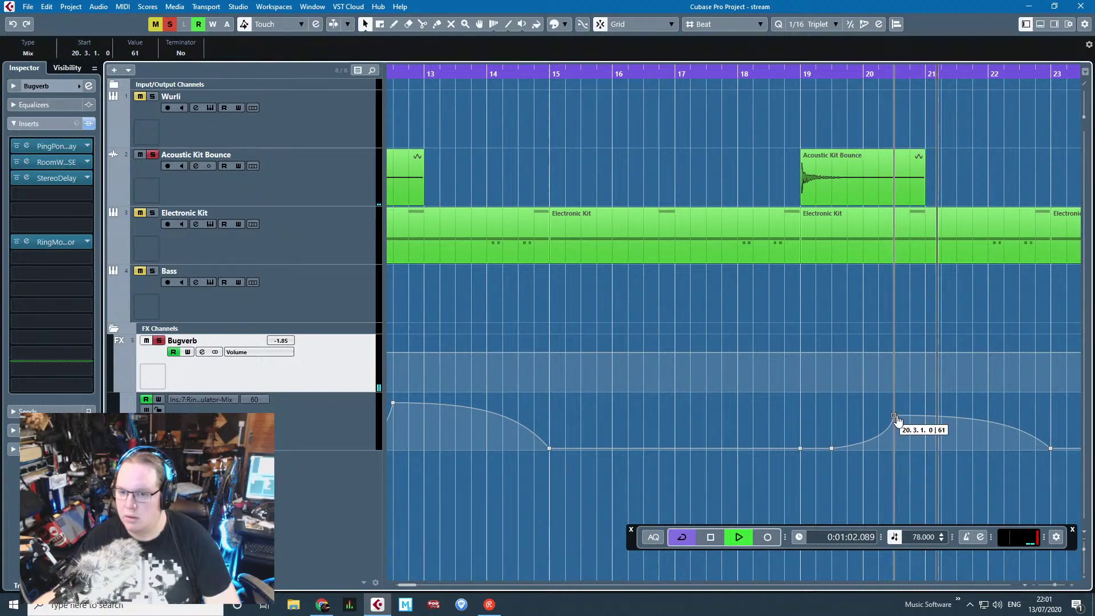
{"action": "left_click", "coordinate": [912, 476]}
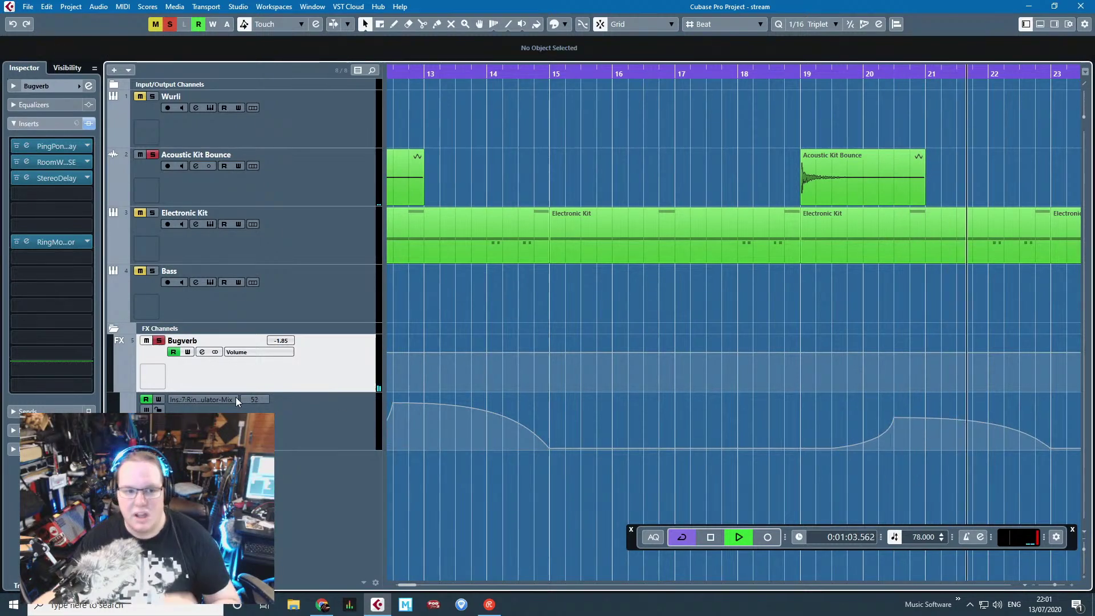
Step: Insert the Tranceformer modulation effect in the Bugverb channel's empty insert slot directly after RingModulator
{"action": "left_click", "coordinate": [88, 257]}
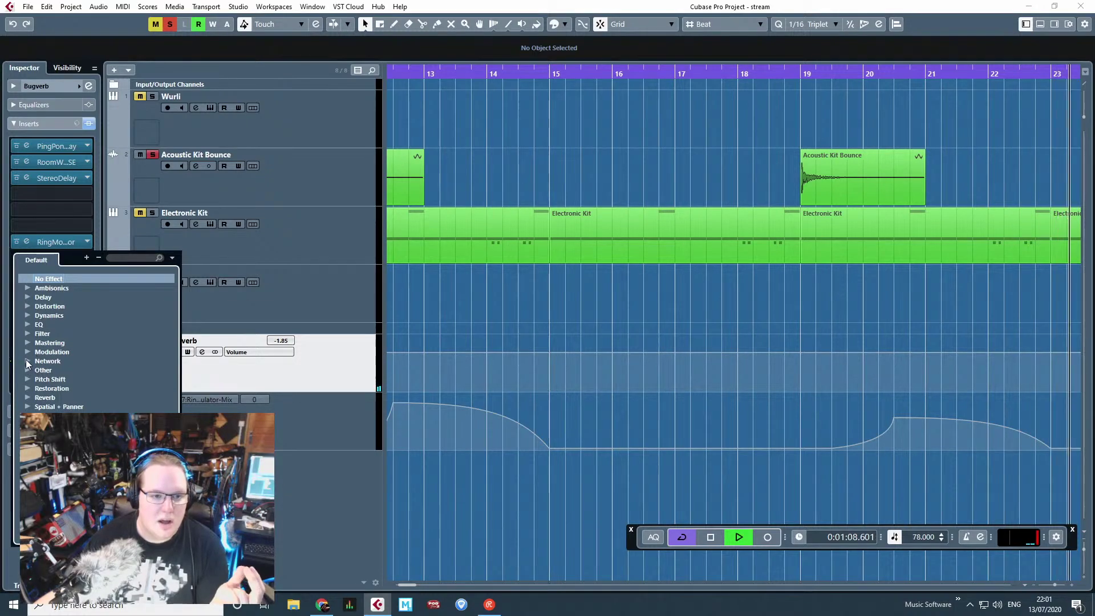
{"action": "left_click", "coordinate": [28, 315]}
{"action": "left_click", "coordinate": [27, 316]}
{"action": "left_click", "coordinate": [25, 323]}
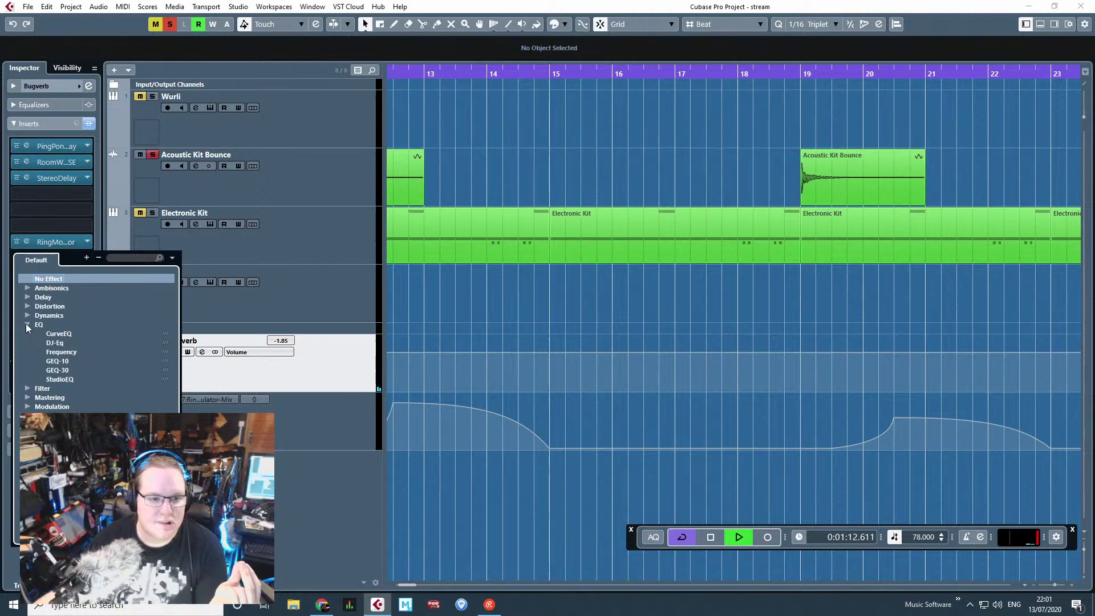
{"action": "left_click", "coordinate": [25, 324]}
{"action": "left_click", "coordinate": [28, 369]}
{"action": "left_click", "coordinate": [28, 369]}
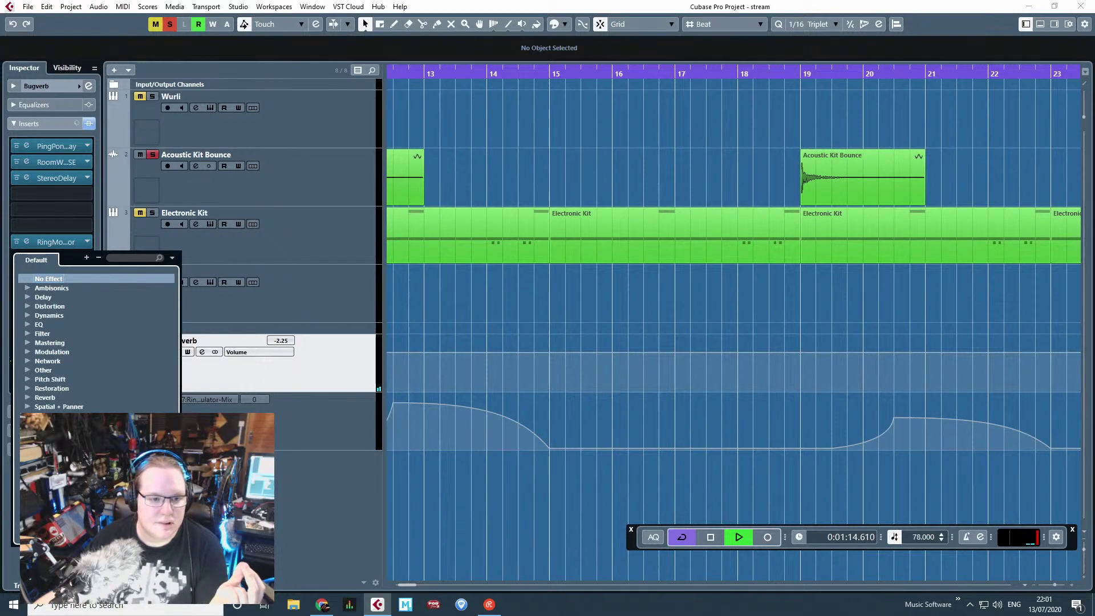
{"action": "left_click", "coordinate": [27, 351]}
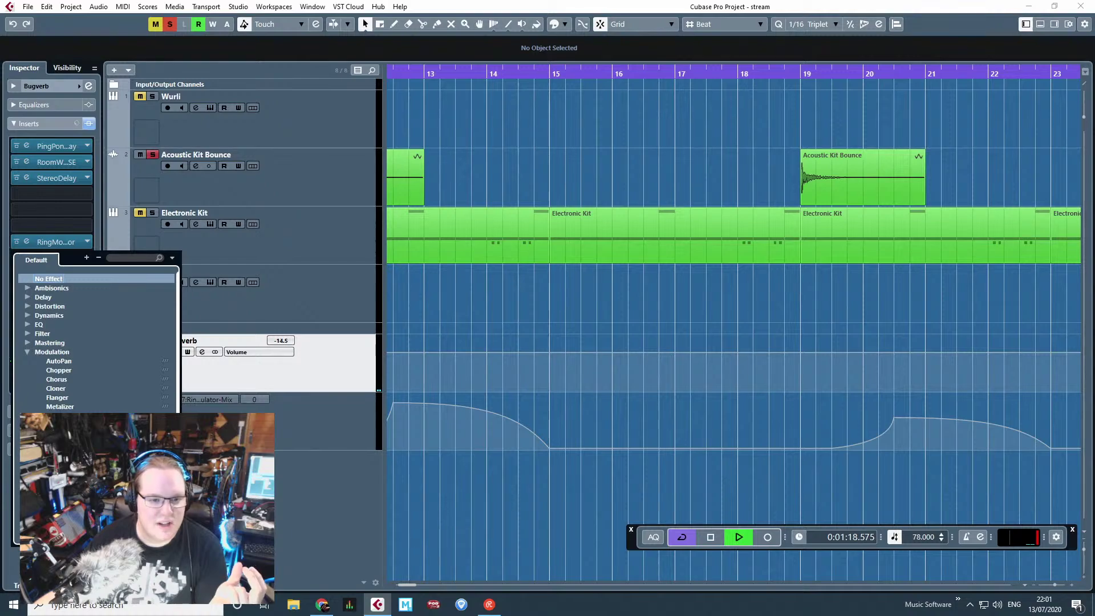
{"action": "left_click", "coordinate": [57, 452]}
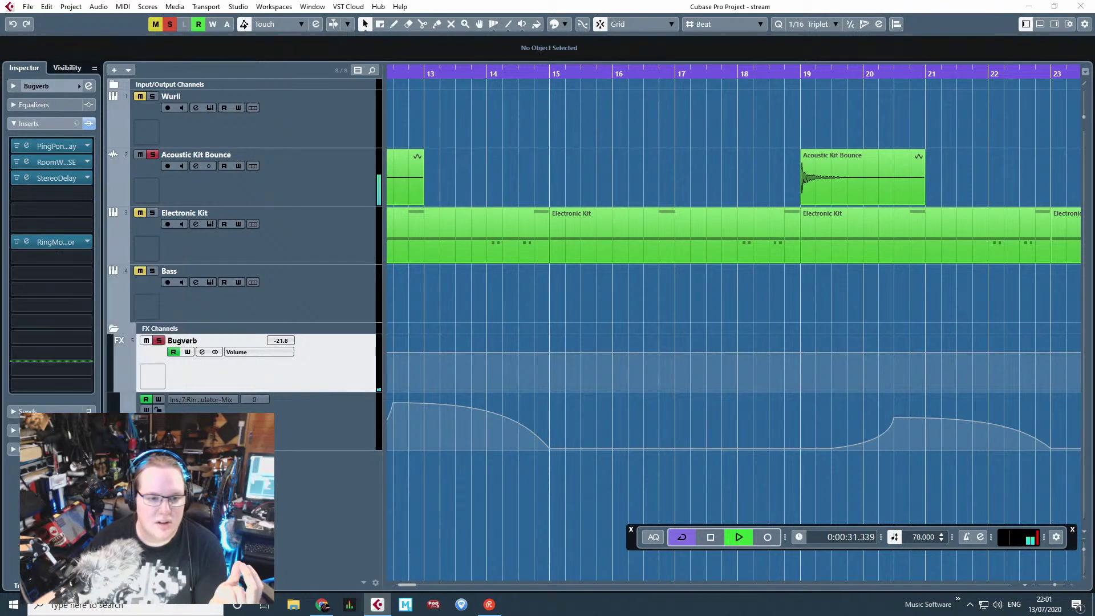
Step: Load the Boomerang preset in Tranceformer and restart playback just before bar 19
{"action": "left_click", "coordinate": [523, 184]}
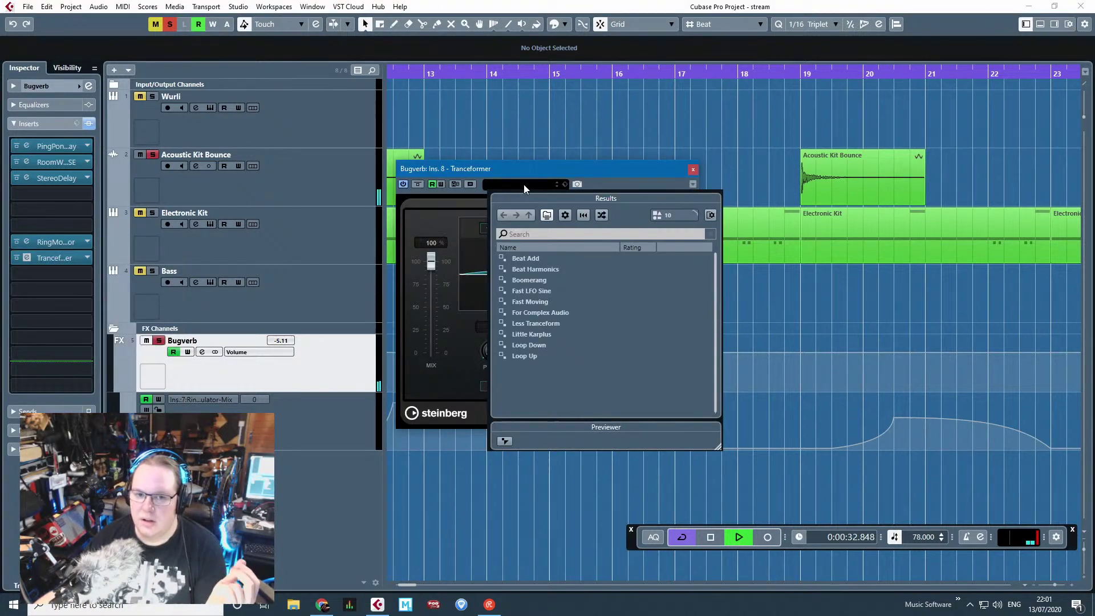
{"action": "double_click", "coordinate": [535, 282]}
{"action": "left_click", "coordinate": [785, 88]}
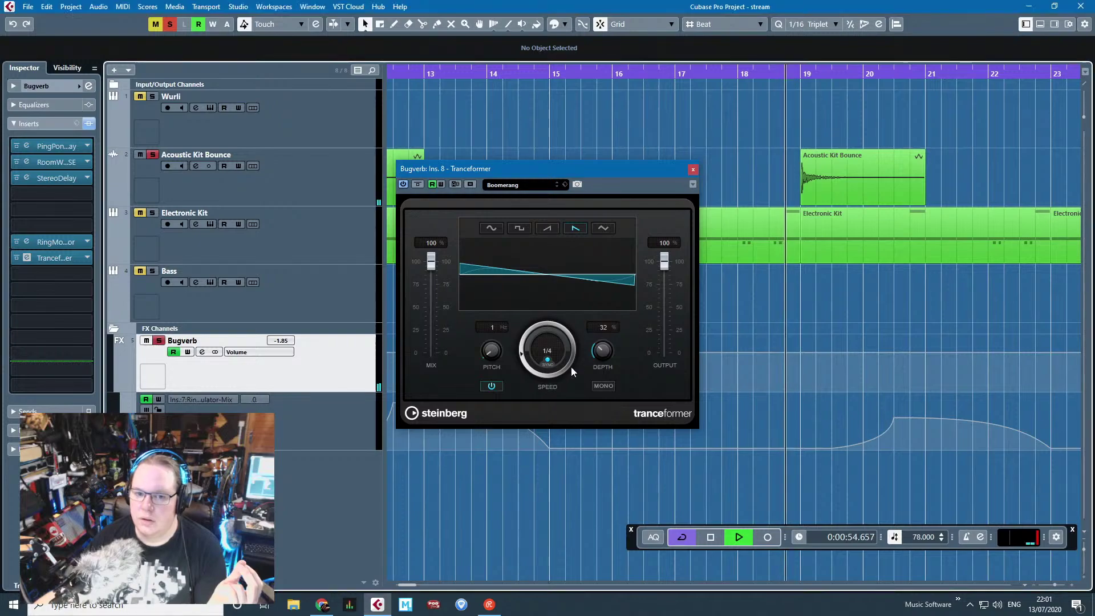
Step: Set Tranceformer's pitch to 2750 Hz and depth to 88% while trying different synced speeds
{"action": "left_click", "coordinate": [523, 353]}
{"action": "left_click_drag", "start_coordinate": [523, 355], "coordinate": [525, 343]}
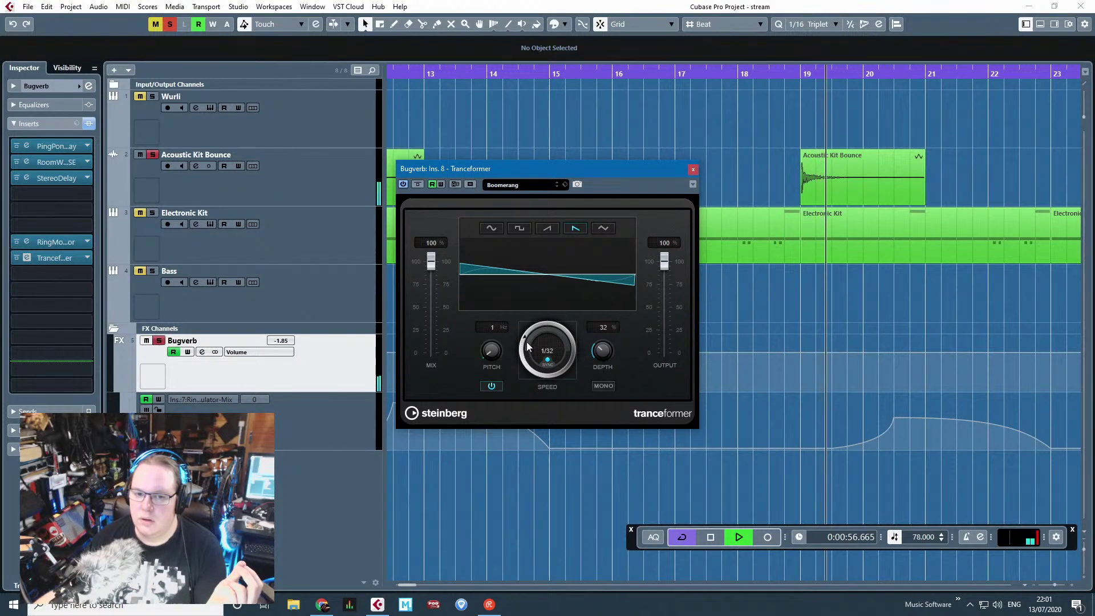
{"action": "left_click_drag", "start_coordinate": [612, 354], "coordinate": [617, 300]}
{"action": "left_click_drag", "start_coordinate": [491, 351], "coordinate": [528, 363]}
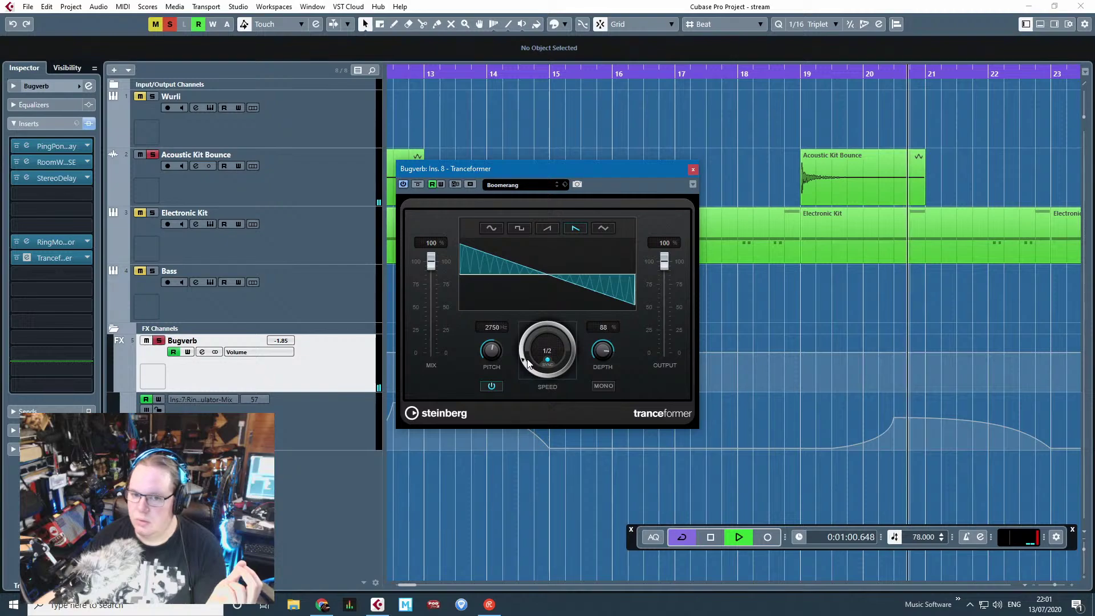
{"action": "left_click", "coordinate": [793, 84]}
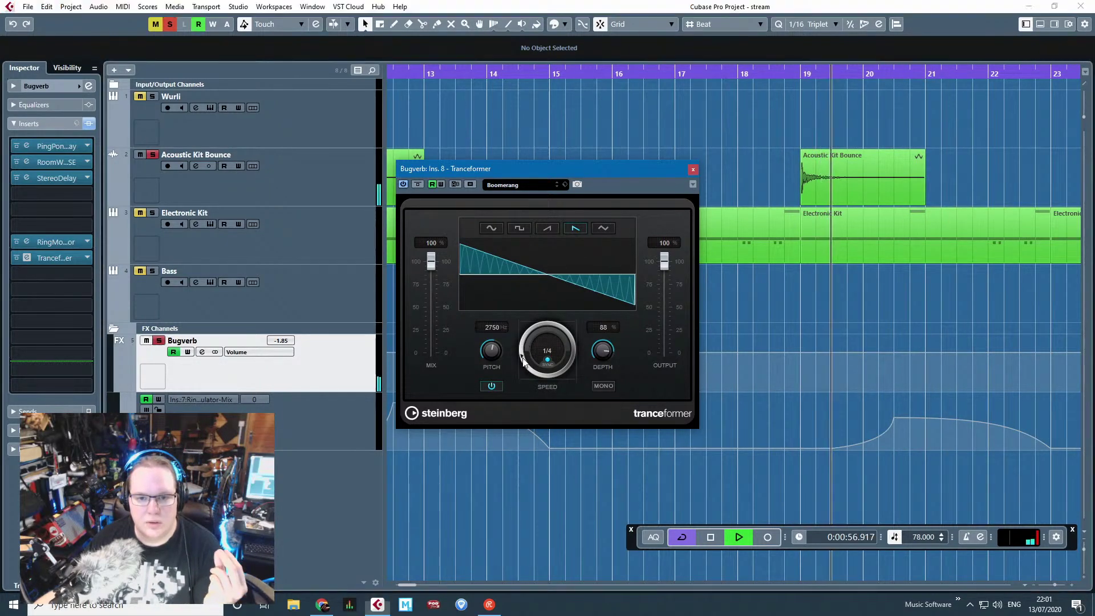
Step: Audition Tranceformer's waveforms at different speeds, settle on the triangle waveform at speed 1/8, and close the plug-in window
{"action": "left_click_drag", "start_coordinate": [523, 360], "coordinate": [534, 349]}
{"action": "left_click", "coordinate": [498, 229]}
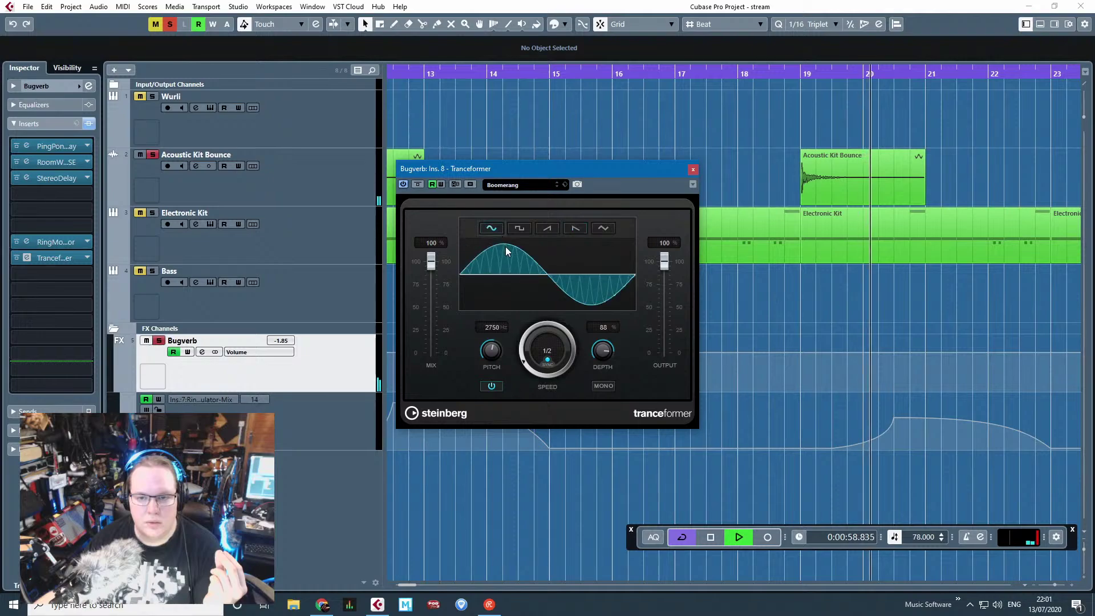
{"action": "left_click_drag", "start_coordinate": [518, 336], "coordinate": [524, 361]}
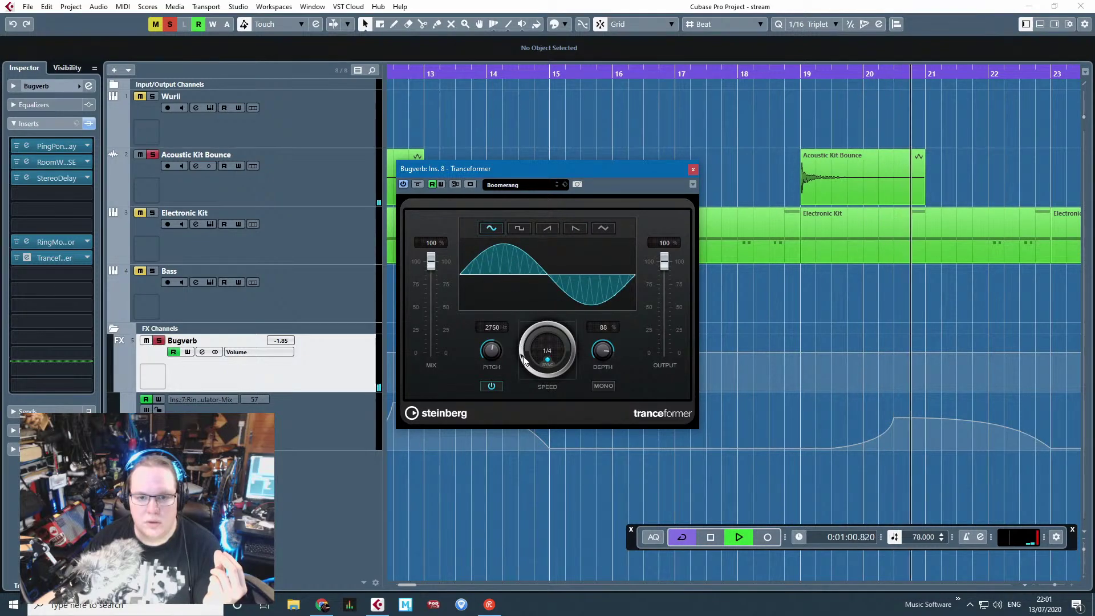
{"action": "left_click", "coordinate": [519, 228]}
{"action": "left_click", "coordinate": [547, 228]}
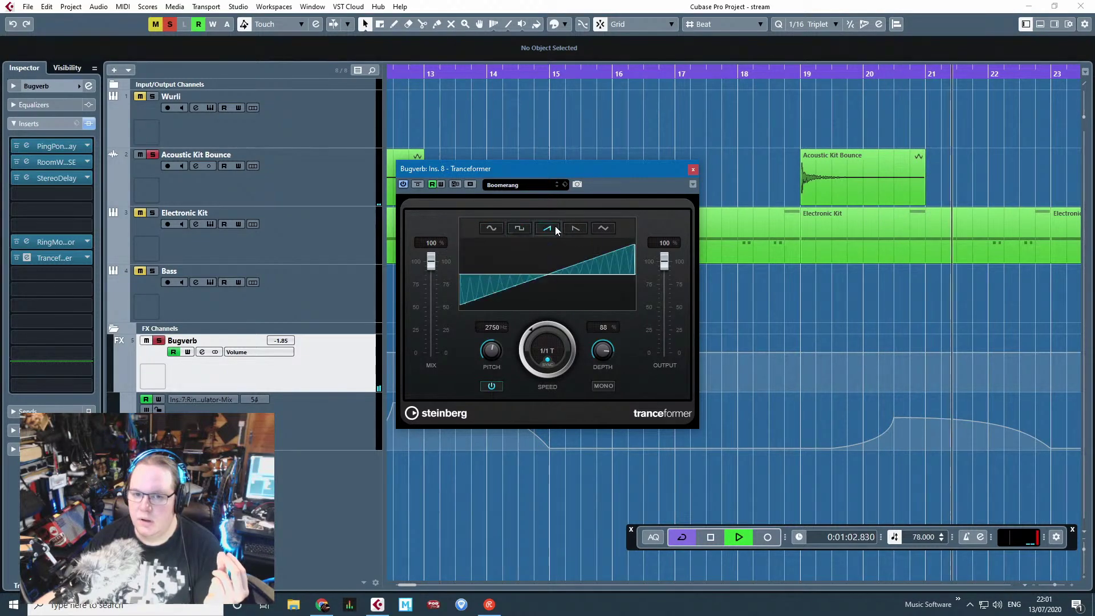
{"action": "left_click", "coordinate": [603, 228]}
{"action": "left_click_drag", "start_coordinate": [535, 330], "coordinate": [537, 356]}
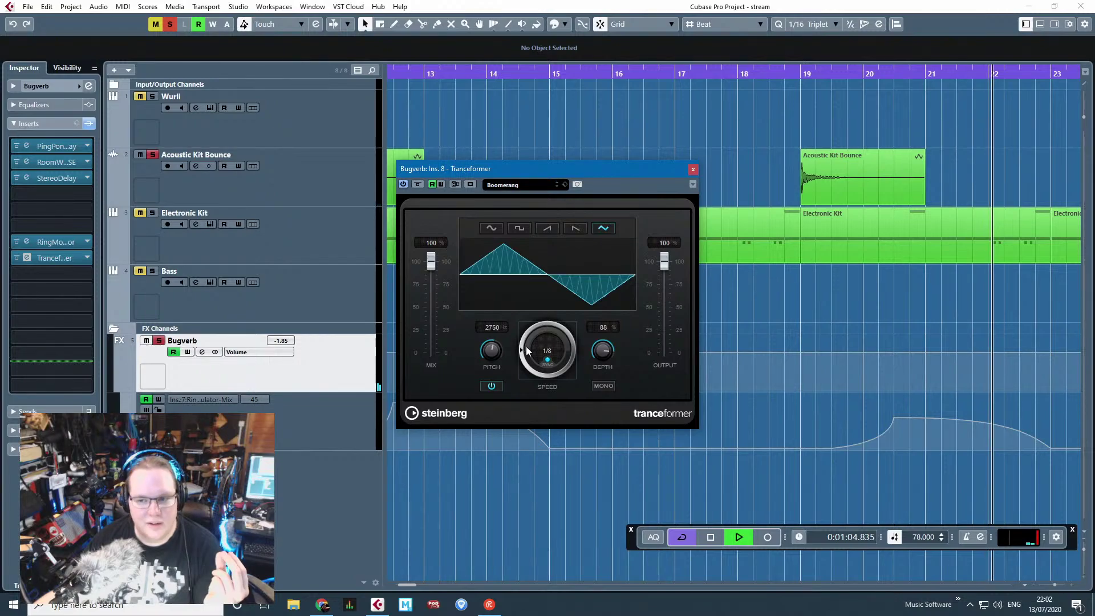
{"action": "left_click", "coordinate": [788, 72]}
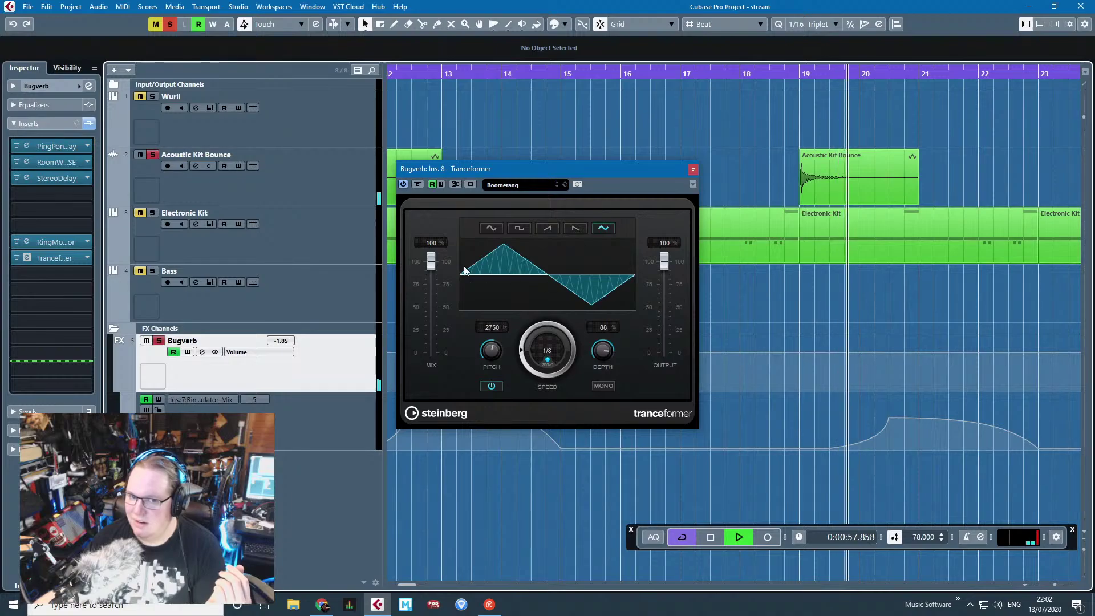
{"action": "left_click", "coordinate": [693, 170]}
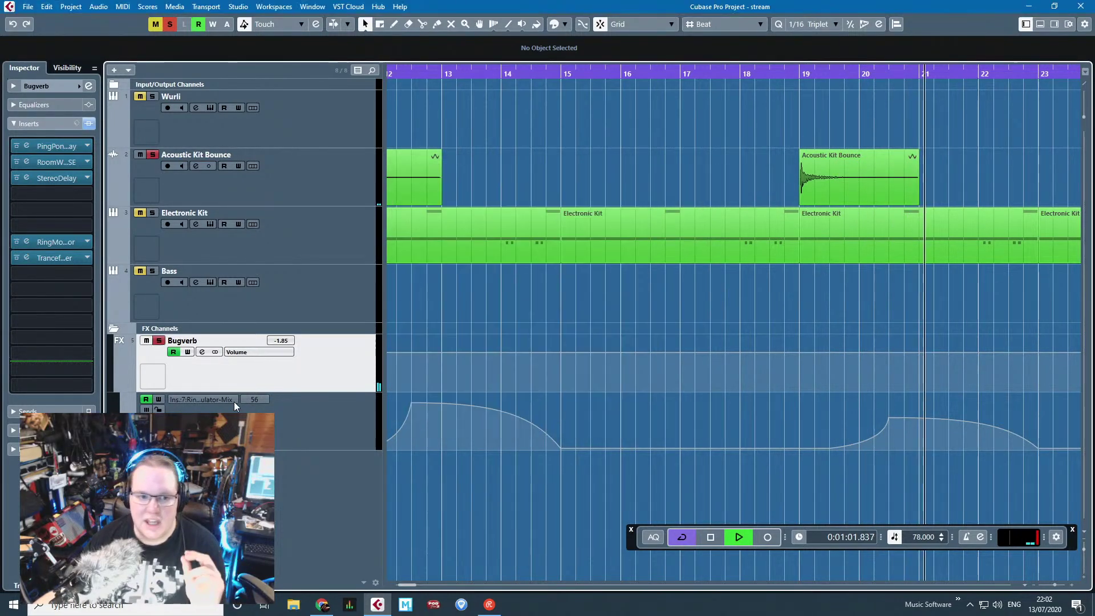
{"action": "left_click", "coordinate": [220, 398]}
{"action": "left_click", "coordinate": [319, 308]}
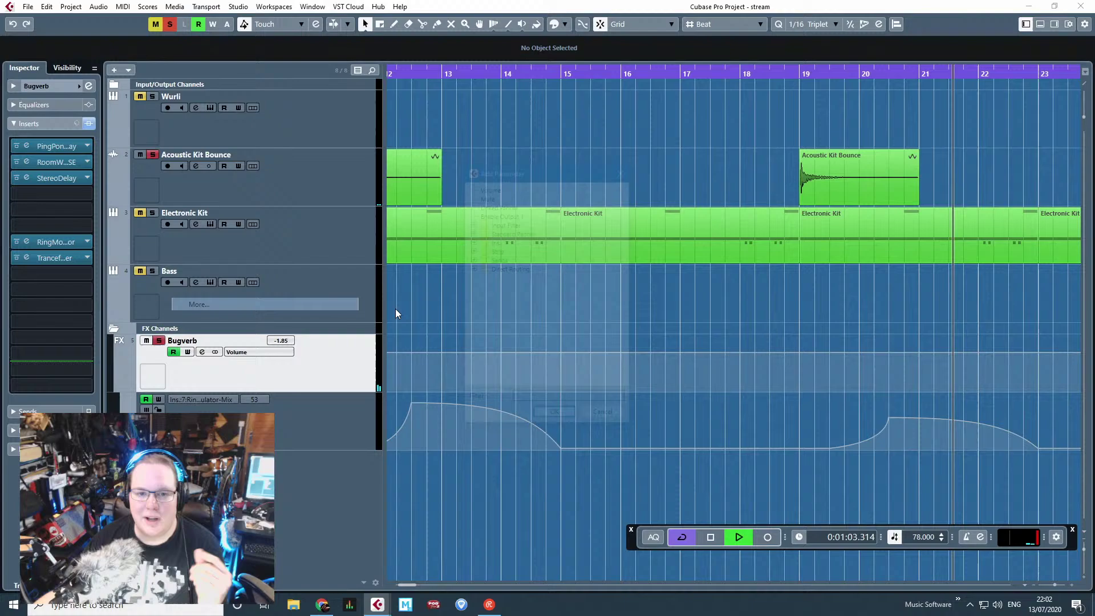
{"action": "left_click", "coordinate": [471, 240]}
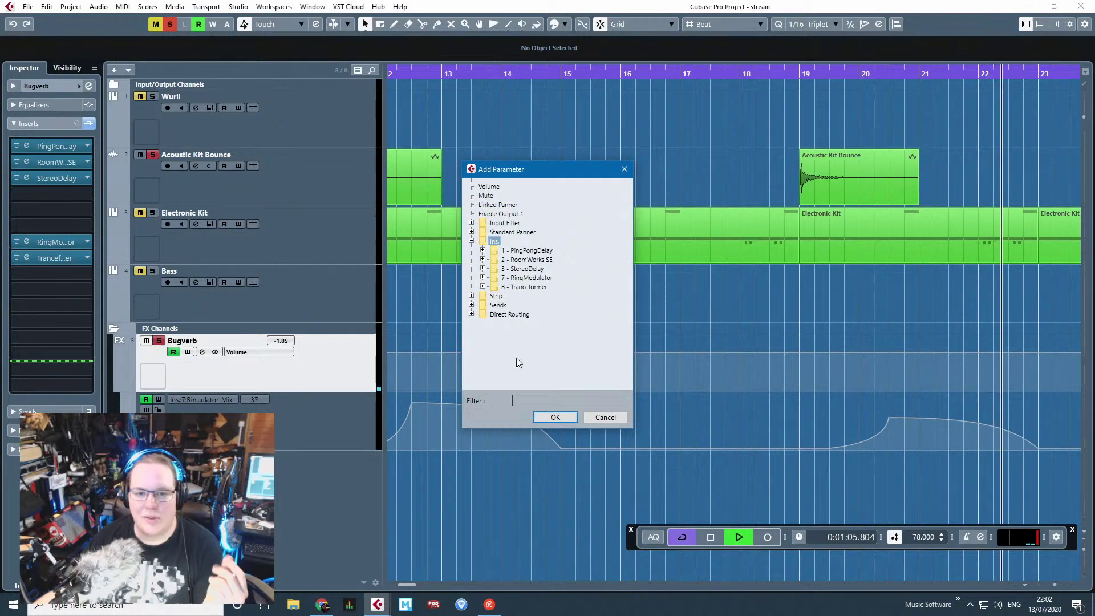
{"action": "left_click", "coordinate": [605, 417]}
Step: Switch Bugverb's lower automation lane from the RingModulator Mix to the Tranceformer Mix parameter
{"action": "left_click", "coordinate": [220, 399]}
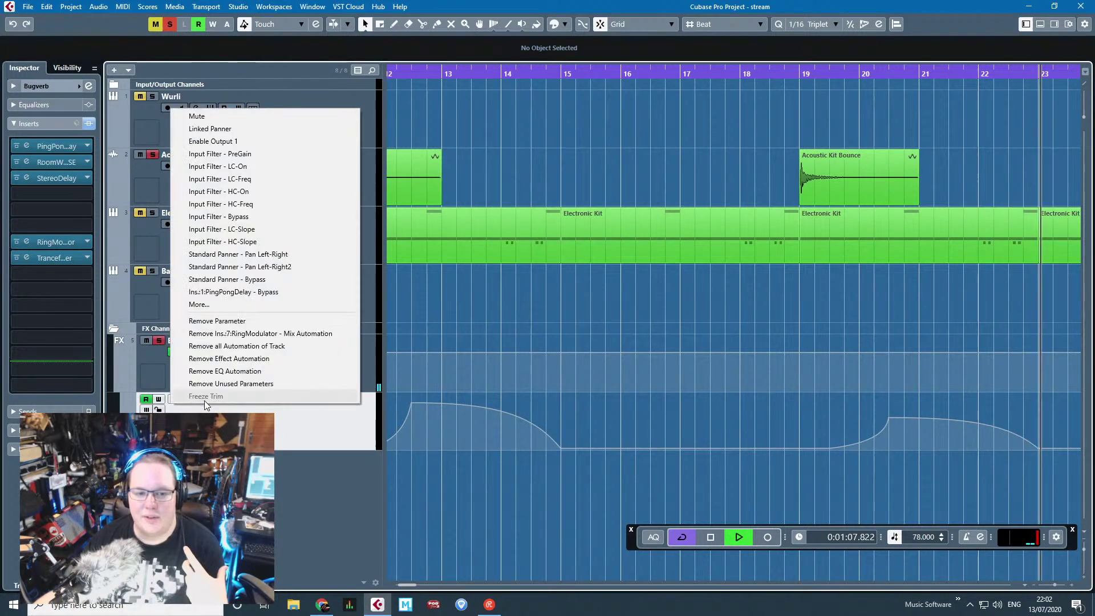
{"action": "left_click", "coordinate": [240, 305]}
{"action": "left_click", "coordinate": [471, 240]}
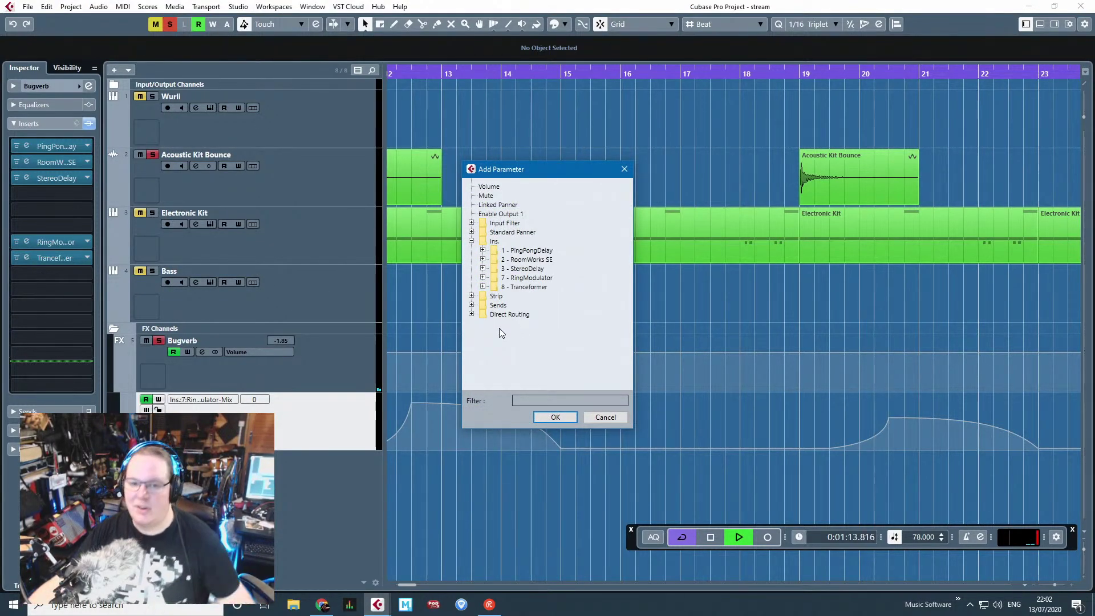
{"action": "left_click", "coordinate": [483, 287]}
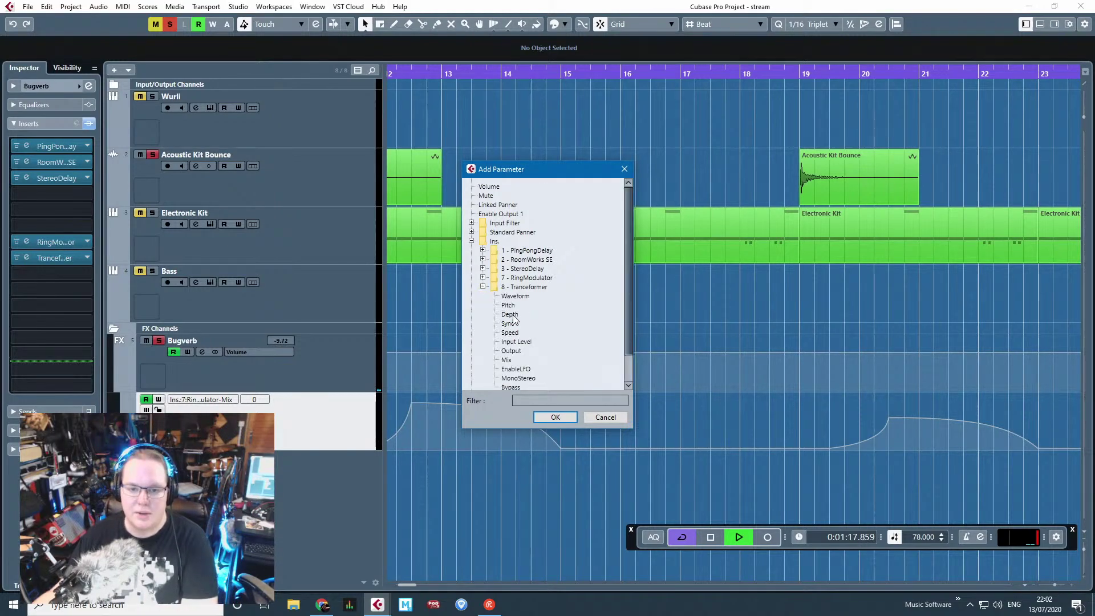
{"action": "scroll", "coordinate": [516, 316], "scroll_direction": "down", "scroll_amount": 2}
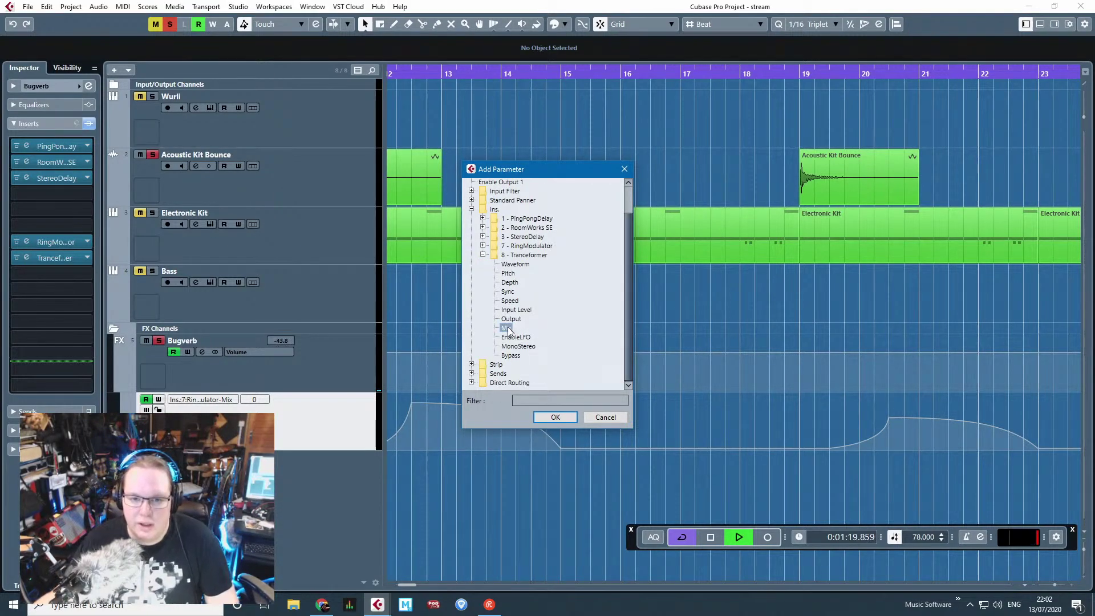
{"action": "double_click", "coordinate": [506, 328]}
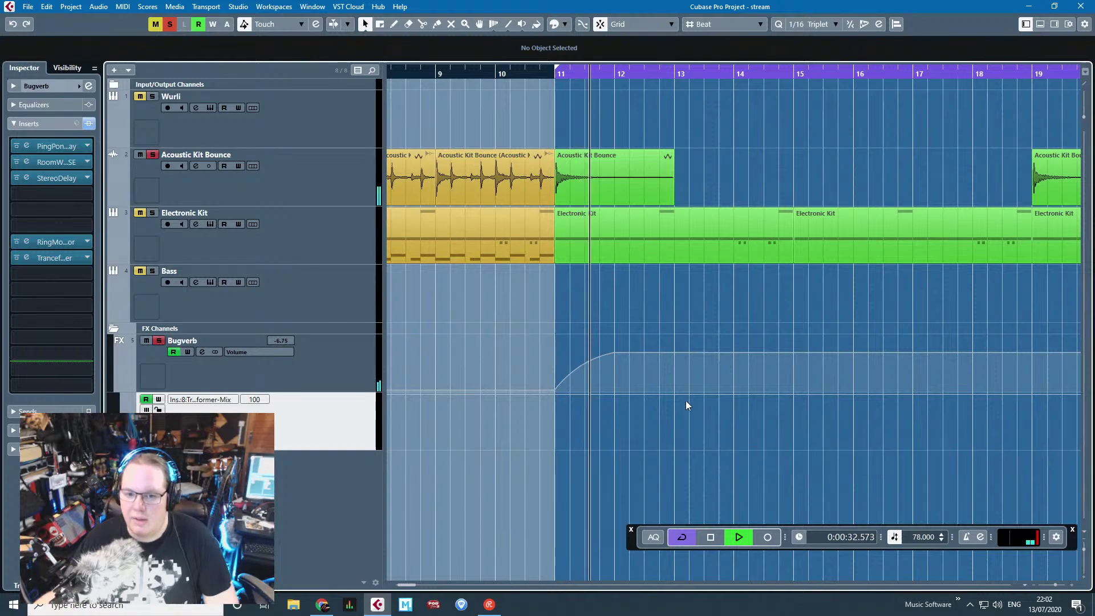
Step: Draw a Tranceformer Mix curve rising from 0 at 14.1.1 to 100 at 15.1.1 and falling to 0 at 17.1.1, bowing both slopes
{"action": "left_click_drag", "start_coordinate": [685, 405], "coordinate": [741, 501]}
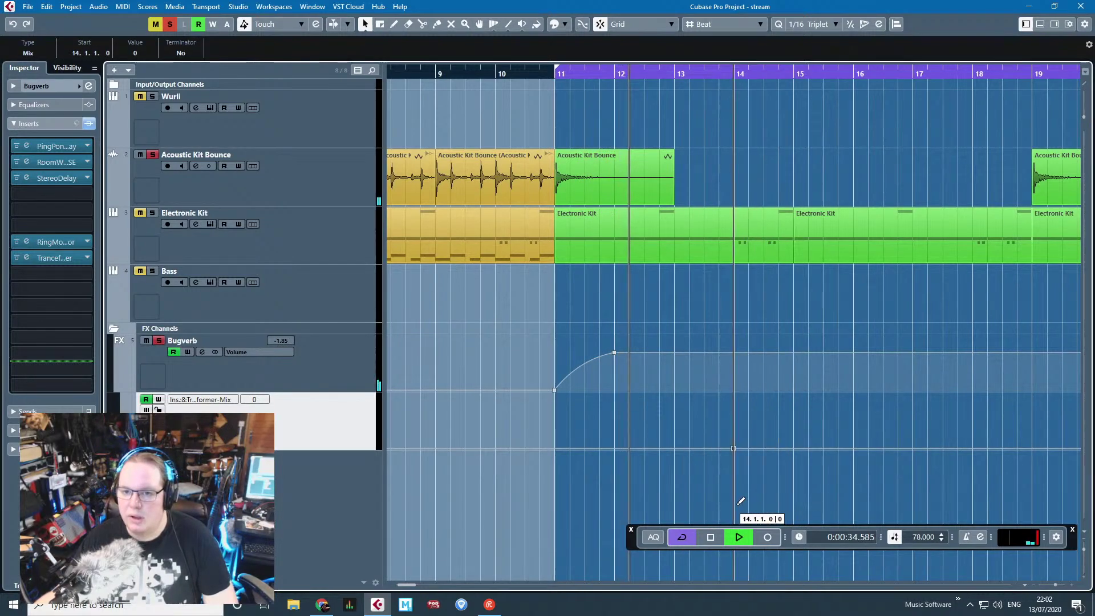
{"action": "left_click_drag", "start_coordinate": [796, 439], "coordinate": [793, 393]}
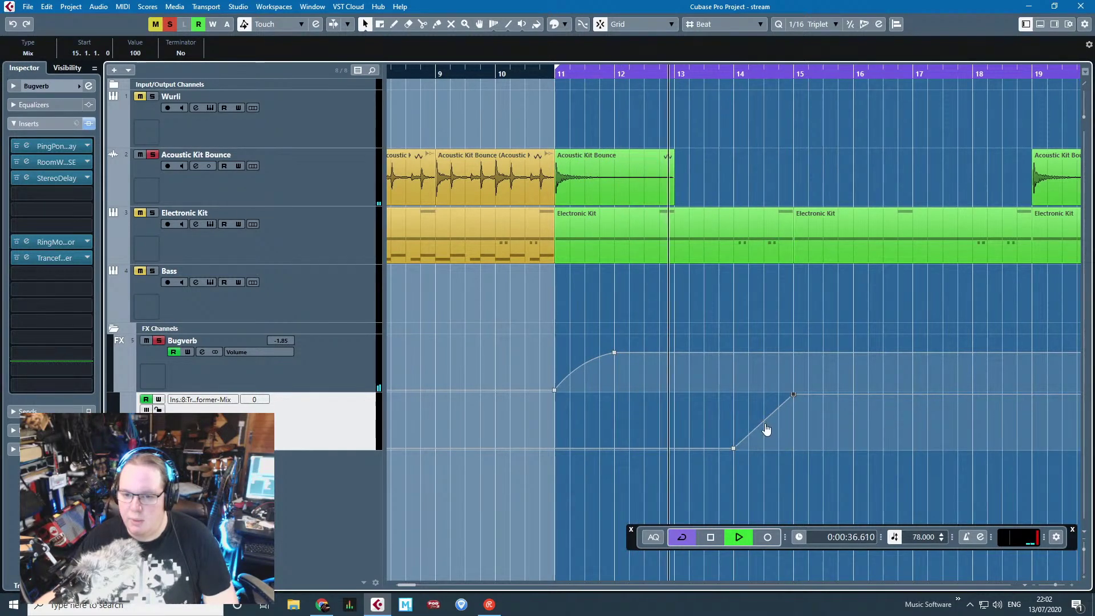
{"action": "left_click_drag", "start_coordinate": [766, 429], "coordinate": [771, 439]}
{"action": "left_click_drag", "start_coordinate": [860, 394], "coordinate": [912, 449]}
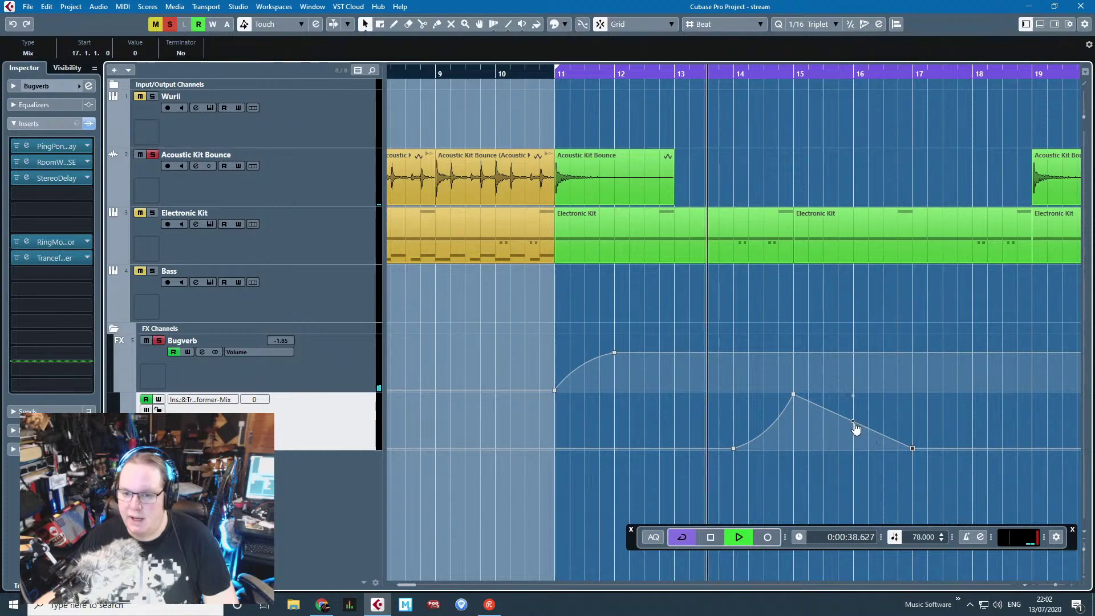
{"action": "left_click_drag", "start_coordinate": [853, 422], "coordinate": [880, 416]}
Step: Draw a smaller Mix curve from 0 at 19.1.1 to a peak of 41 at 20.1.1, falling to 0 at 20.3.1 with curved slopes
{"action": "left_click_drag", "start_coordinate": [978, 482], "coordinate": [1087, 485]}
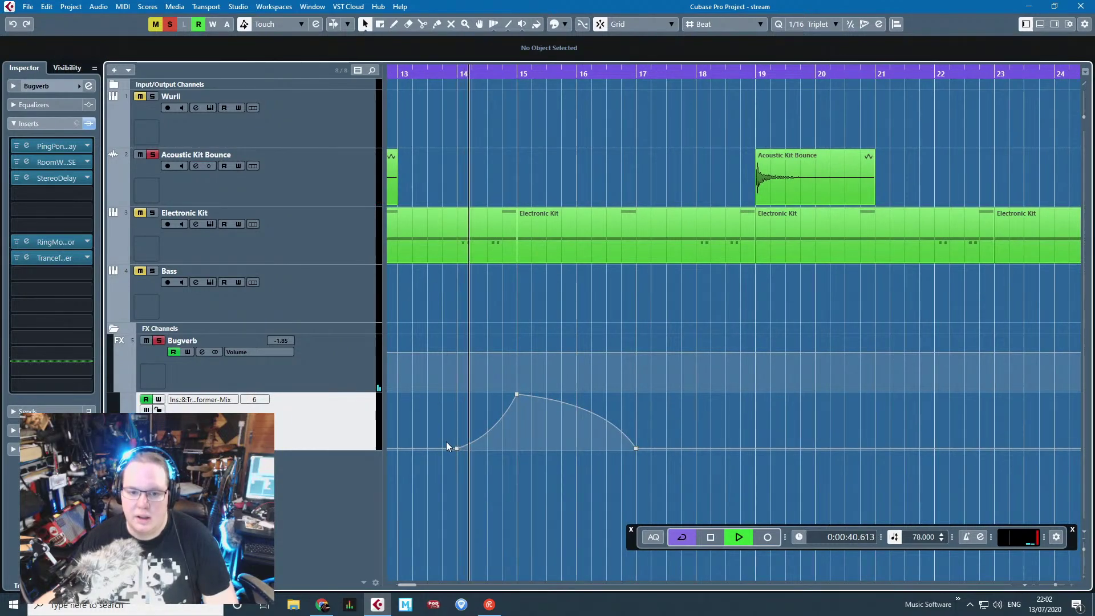
{"action": "left_click", "coordinate": [774, 448]}
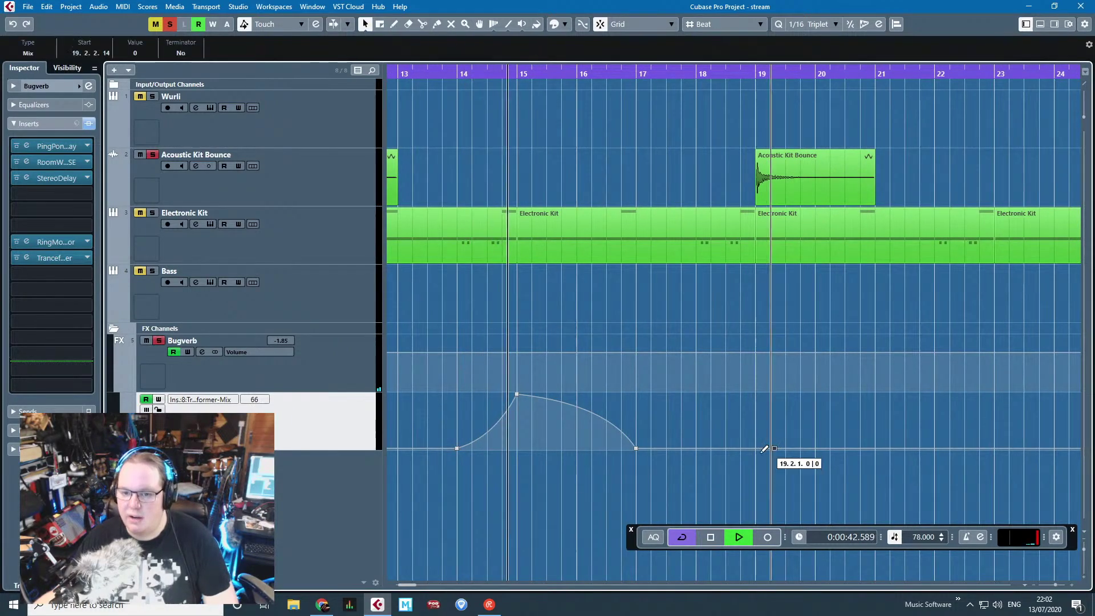
{"action": "left_click_drag", "start_coordinate": [764, 448], "coordinate": [822, 421]}
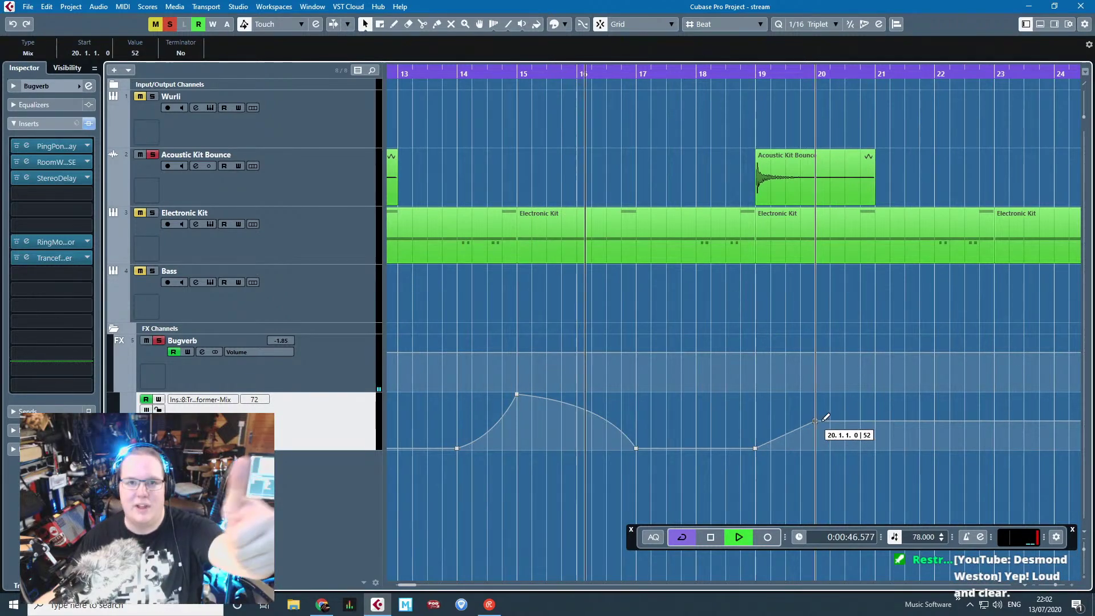
{"action": "left_click", "coordinate": [788, 435]}
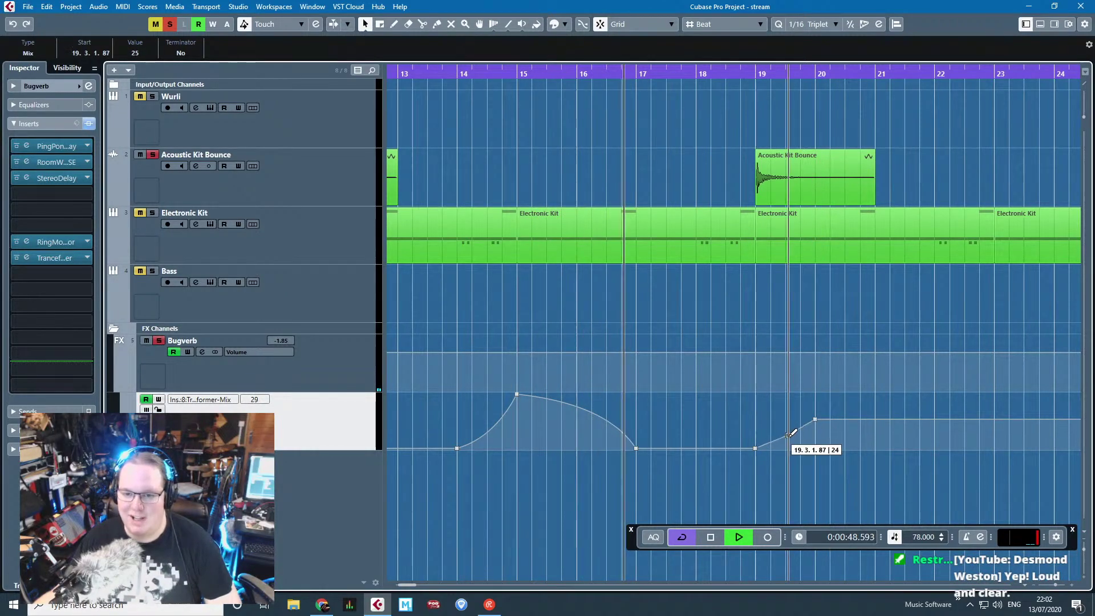
{"action": "key", "text": "Delete"}
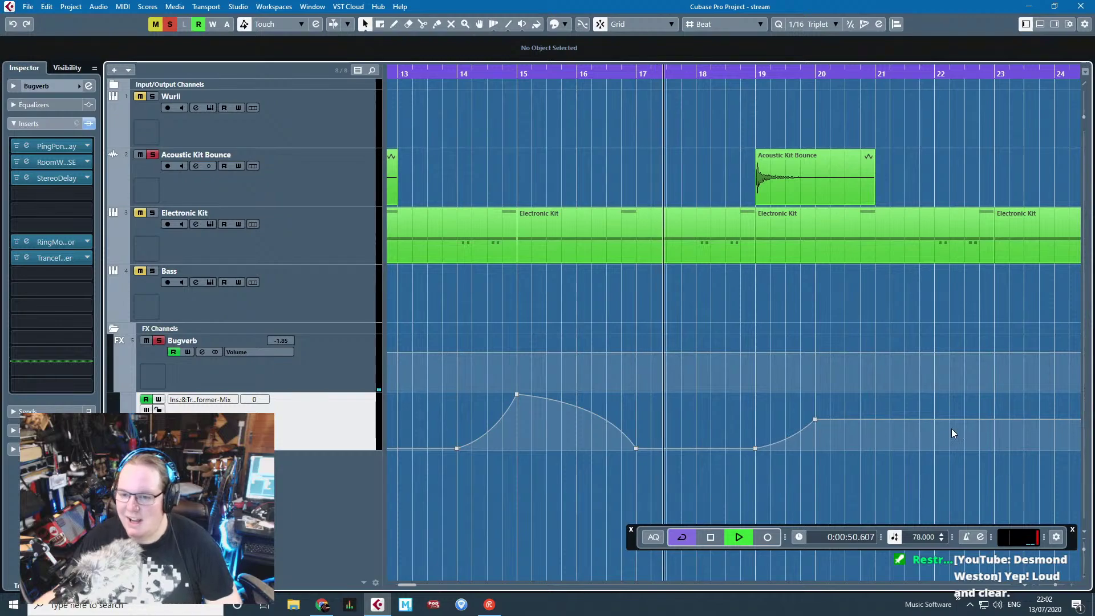
{"action": "left_click_drag", "start_coordinate": [843, 428], "coordinate": [844, 448]}
{"action": "scroll", "coordinate": [1025, 492], "scroll_direction": "right", "scroll_amount": 2}
{"action": "scroll", "coordinate": [870, 467], "scroll_direction": "up", "scroll_amount": 2}
{"action": "mouse_move", "coordinate": [628, 434]}
{"action": "left_mouse_down"}
{"action": "mouse_move", "coordinate": [628, 455]}
{"action": "mouse_move", "coordinate": [606, 428]}
{"action": "left_mouse_up"}
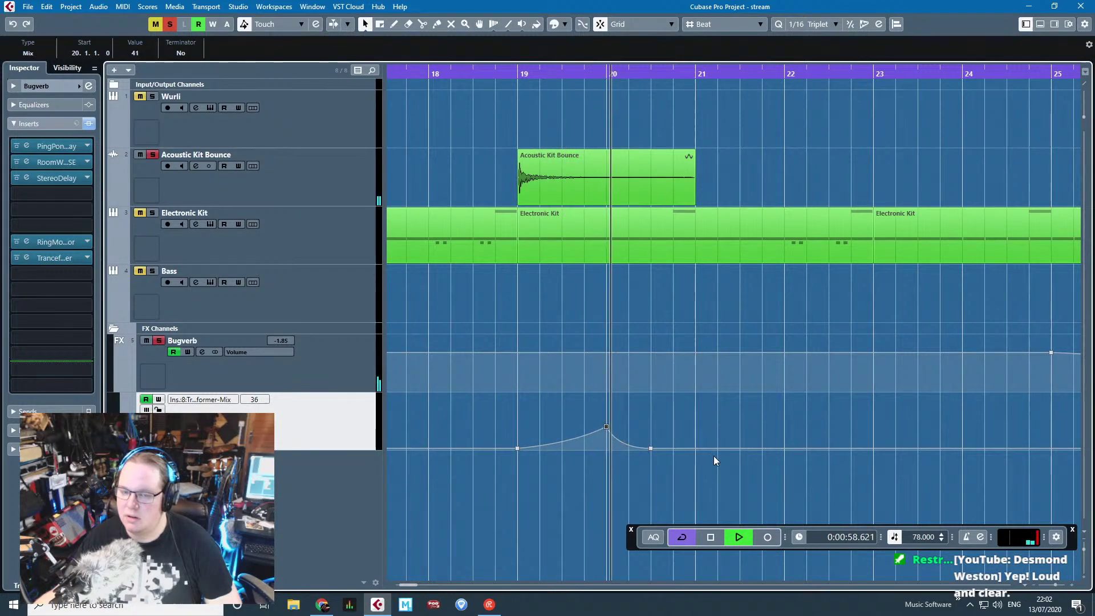
Step: Draw a third Mix curve from 0 at 21.1.1, peaking near bar 22 and returning to 0 at bar 25, with both slopes bowed
{"action": "left_click", "coordinate": [695, 448]}
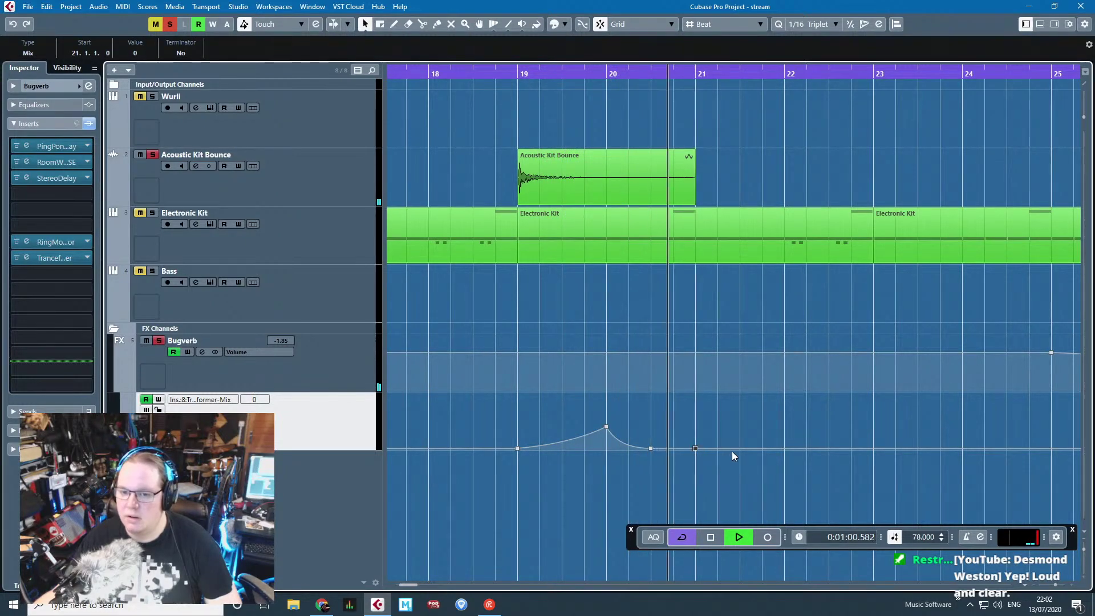
{"action": "left_click", "coordinate": [762, 442]}
{"action": "left_click_drag", "start_coordinate": [779, 438], "coordinate": [796, 400]}
{"action": "key", "text": "g"}
{"action": "key", "text": "g"}
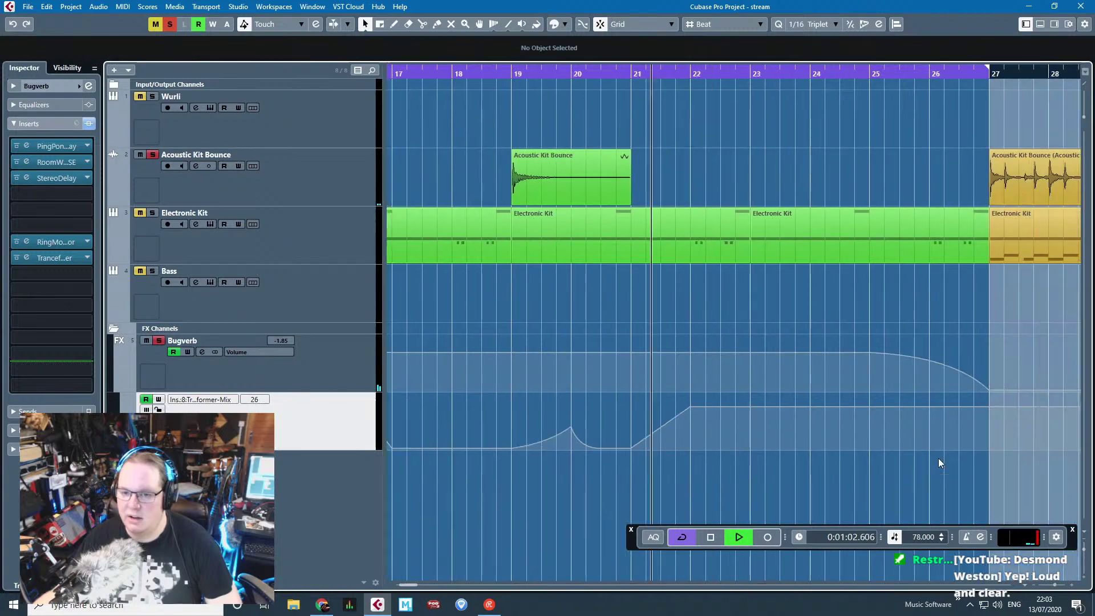
{"action": "left_click_drag", "start_coordinate": [757, 406], "coordinate": [878, 484]}
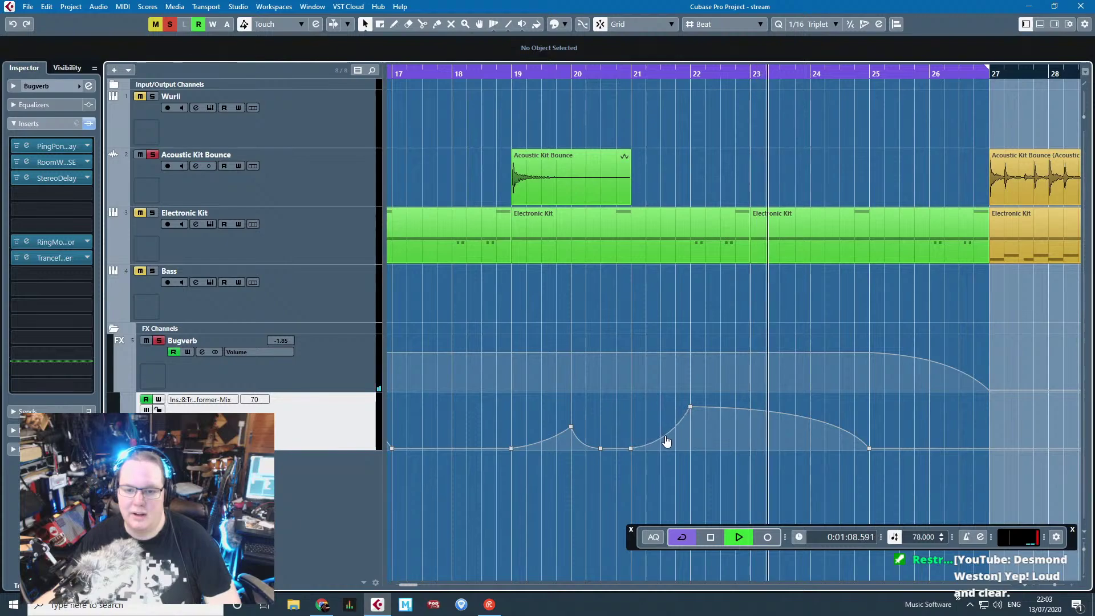
Step: Collapse the FX Channels folder and turn off solo on the Acoustic Kit Bounce track so the other tracks play
{"action": "key", "text": "g"}
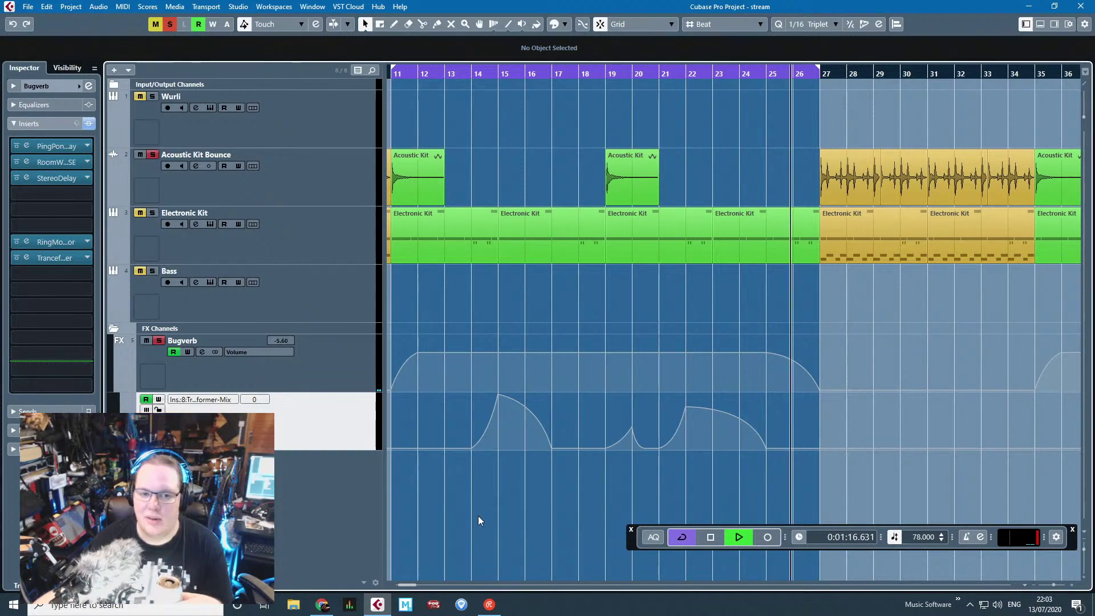
{"action": "scroll", "coordinate": [644, 222], "scroll_direction": "left", "scroll_amount": 3}
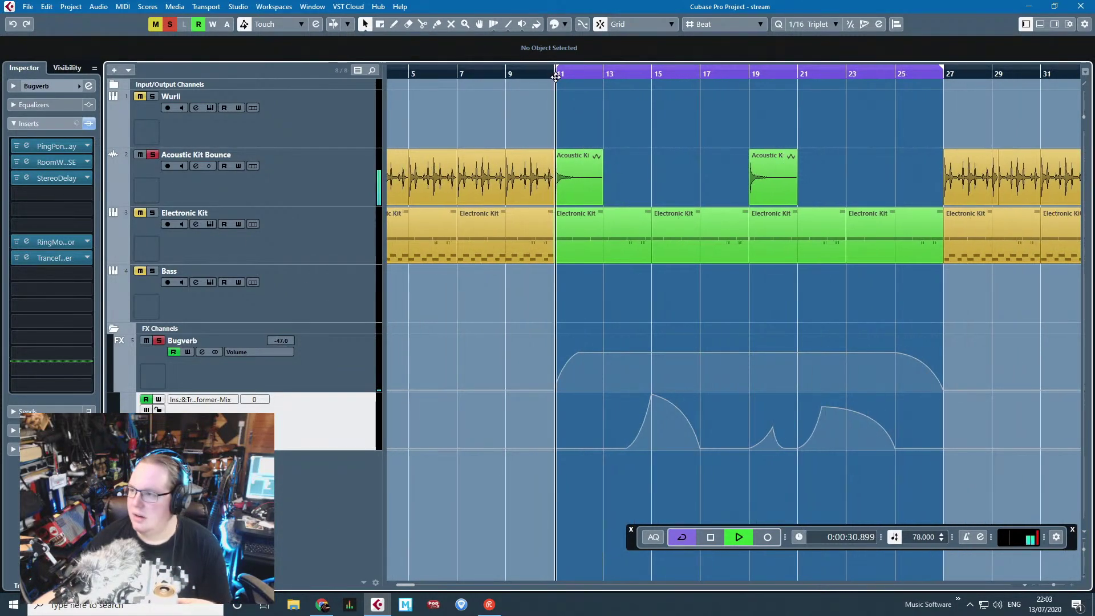
{"action": "scroll", "coordinate": [549, 81], "scroll_direction": "down", "scroll_amount": 1}
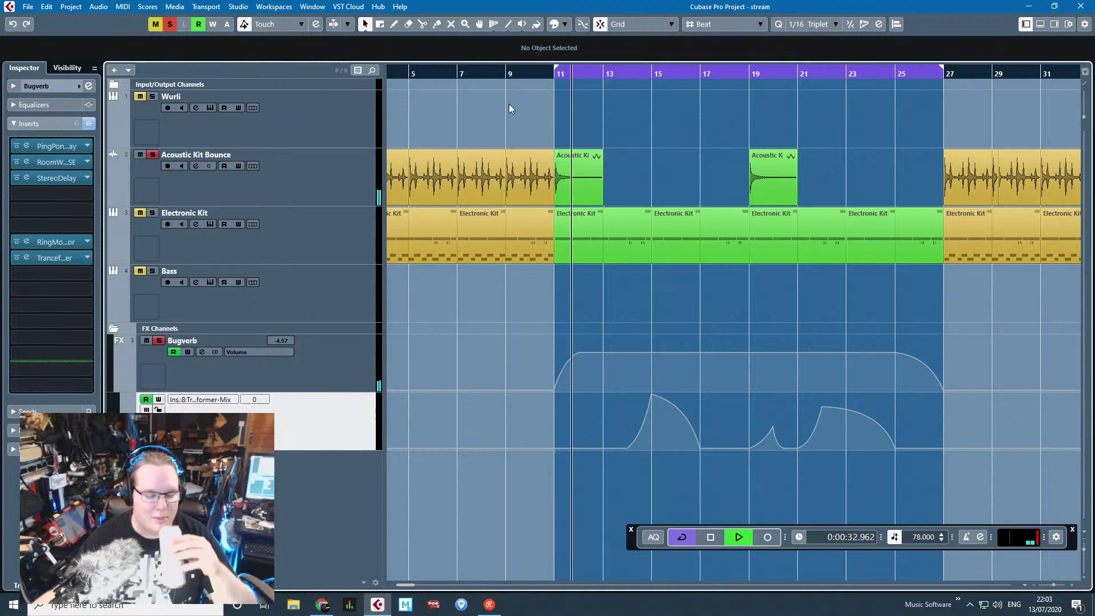
{"action": "left_click", "coordinate": [114, 329]}
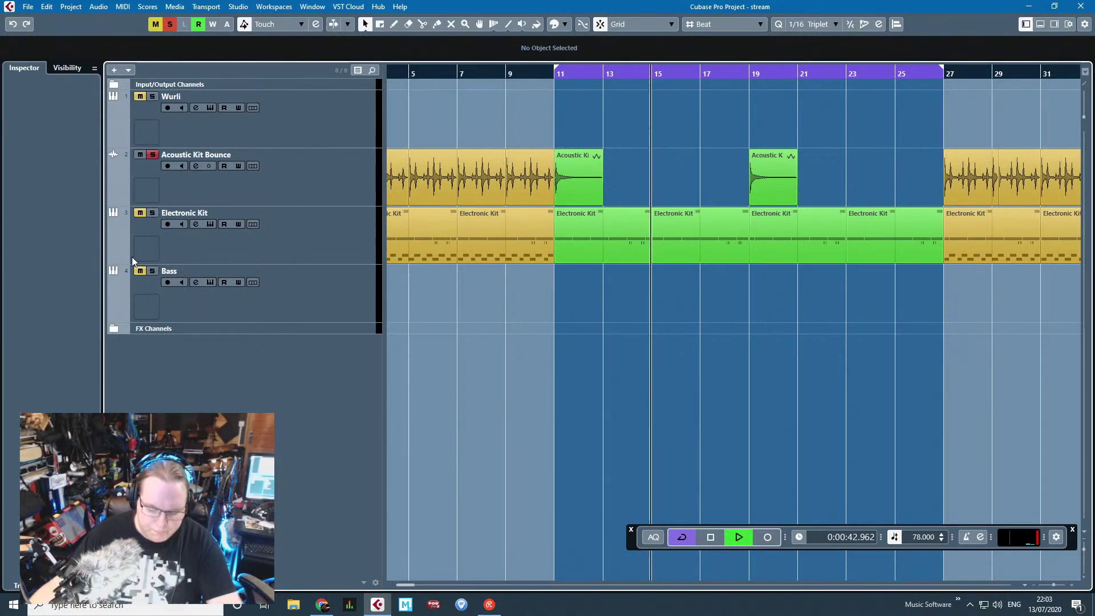
{"action": "scroll", "coordinate": [498, 377], "scroll_direction": "left", "scroll_amount": 1}
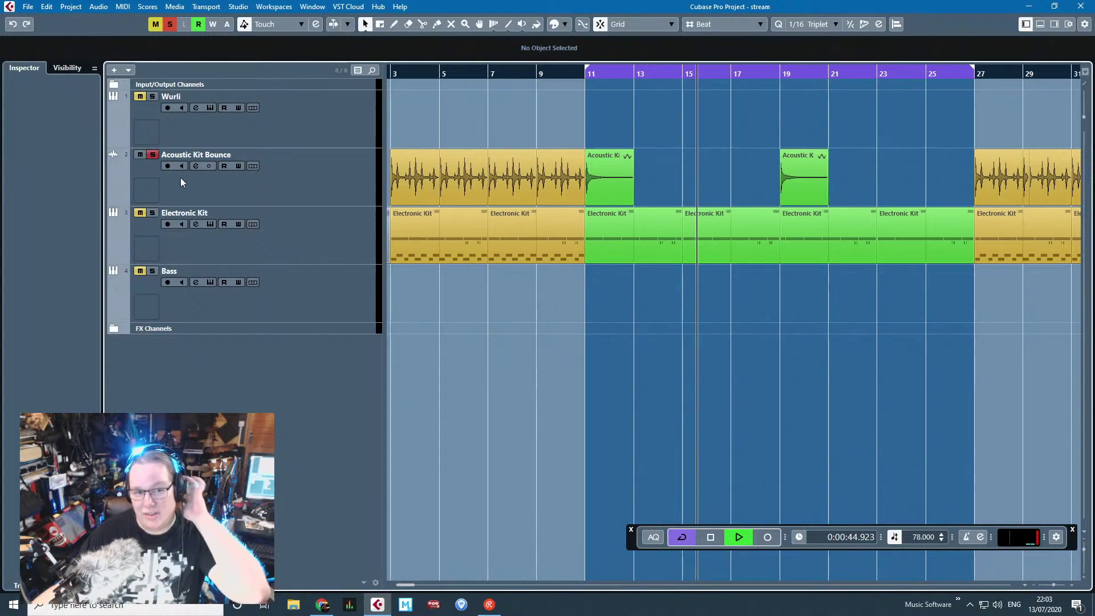
{"action": "left_click", "coordinate": [152, 154]}
{"action": "key", "text": "g"}
{"action": "key", "text": "g"}
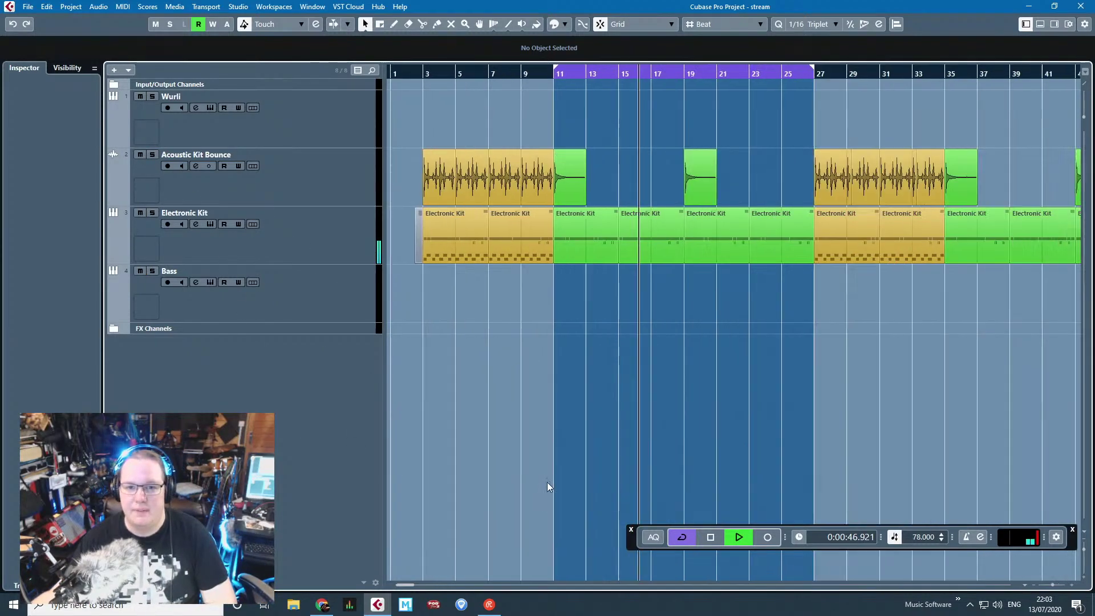
Step: Set the loop range from bar 3 to bar 11 and start playback at bar 3
{"action": "left_click_drag", "start_coordinate": [507, 80], "coordinate": [506, 81]}
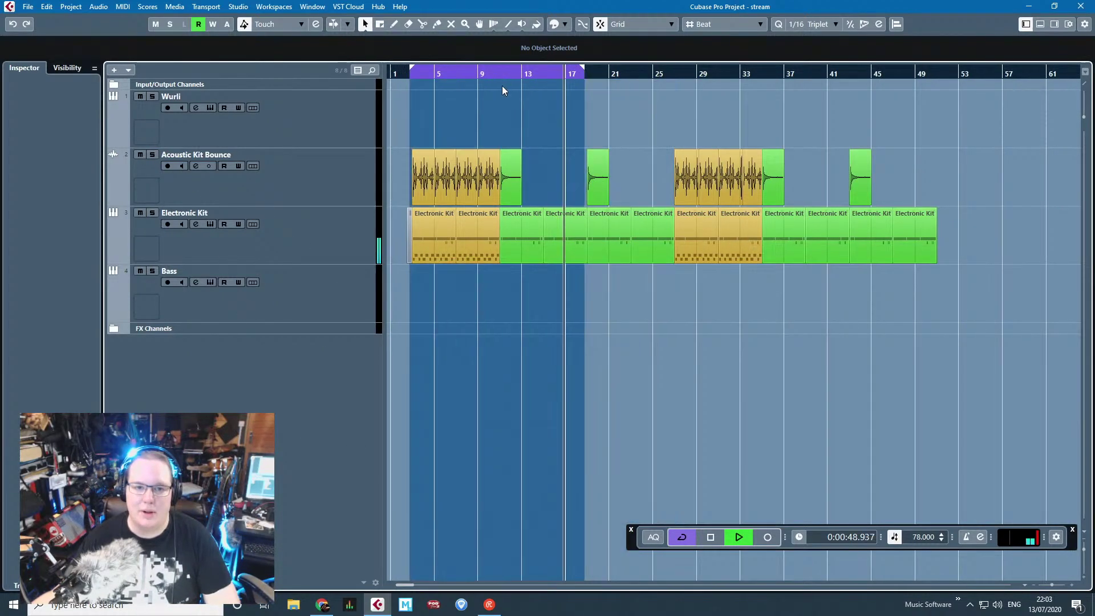
{"action": "key", "text": "h"}
{"action": "key", "text": "h"}
{"action": "left_click", "coordinate": [435, 74]}
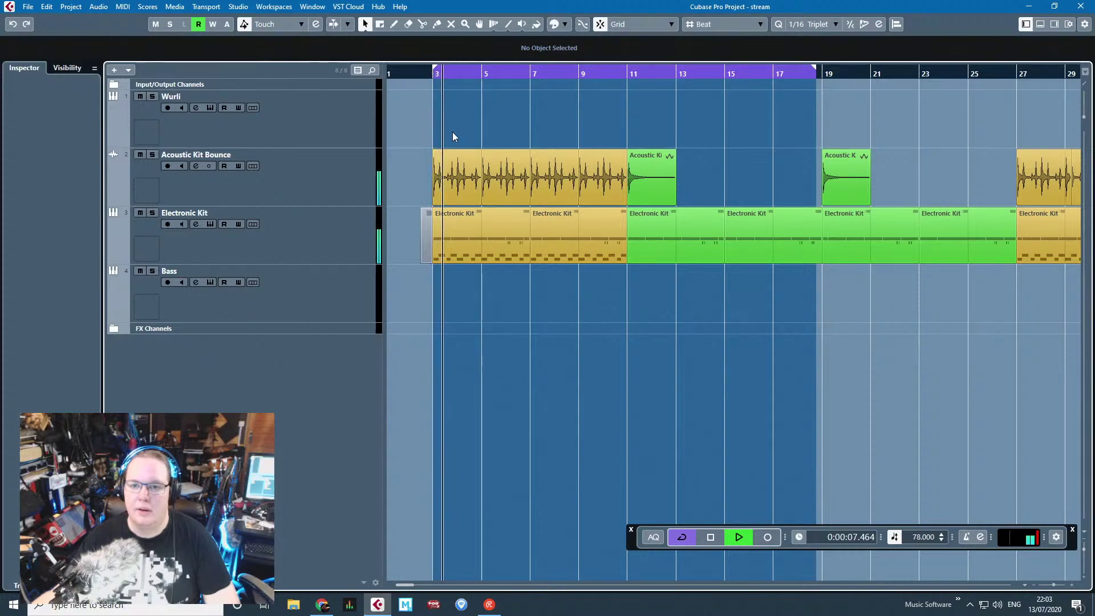
{"action": "left_click_drag", "start_coordinate": [817, 74], "coordinate": [628, 90]}
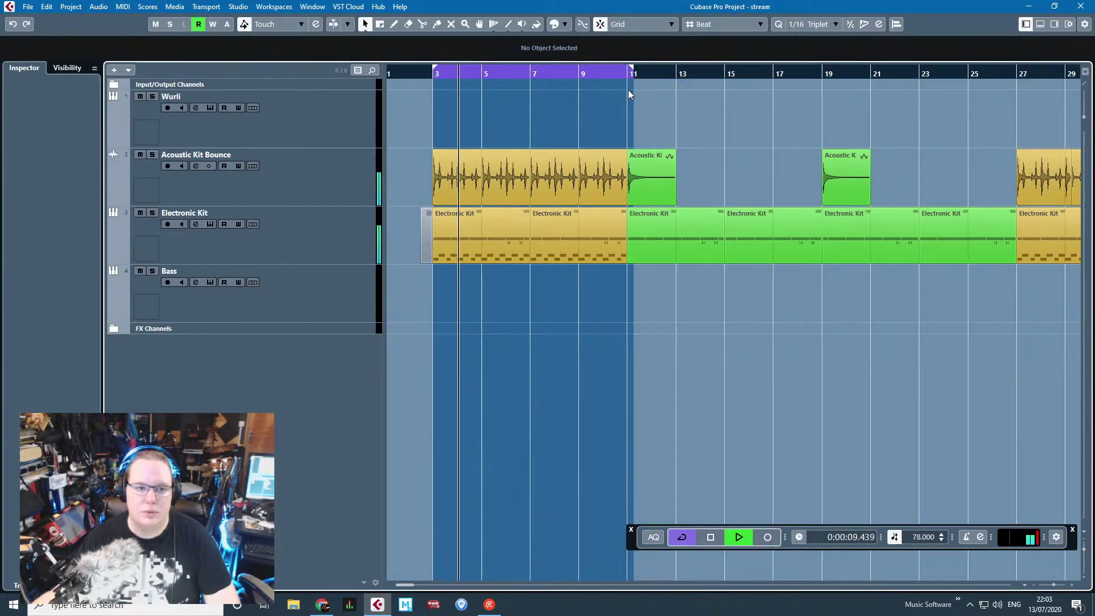
Step: Create an empty Bass part spanning bars 3 to 11, open it in the Key Editor and stop playback
{"action": "double_click", "coordinate": [467, 300]}
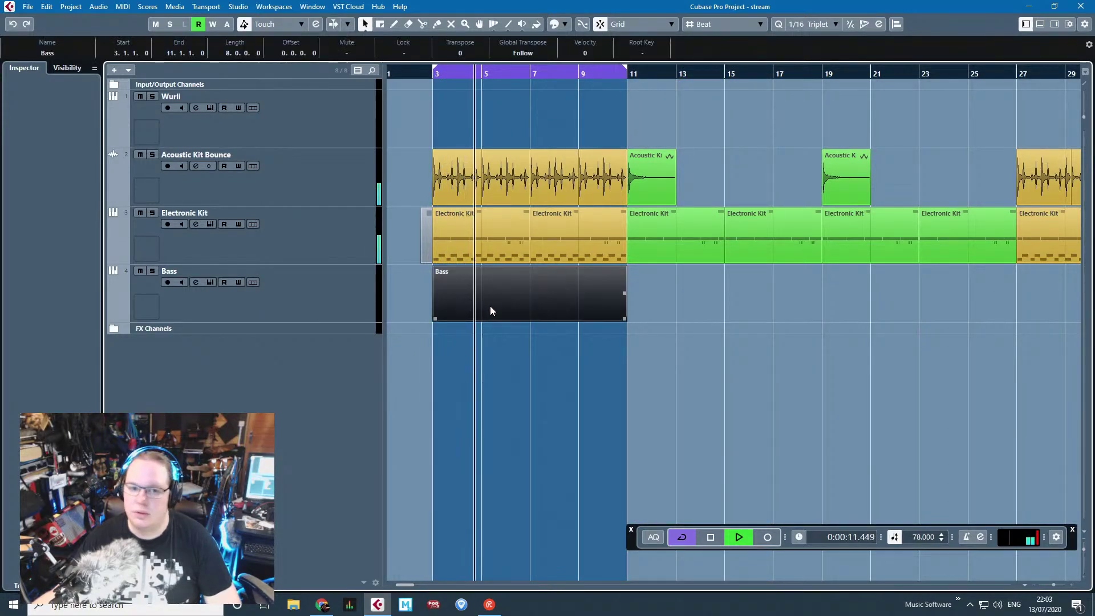
{"action": "double_click", "coordinate": [490, 305]}
{"action": "scroll", "coordinate": [239, 363], "scroll_direction": "down", "scroll_amount": 3}
{"action": "key", "text": "space"}
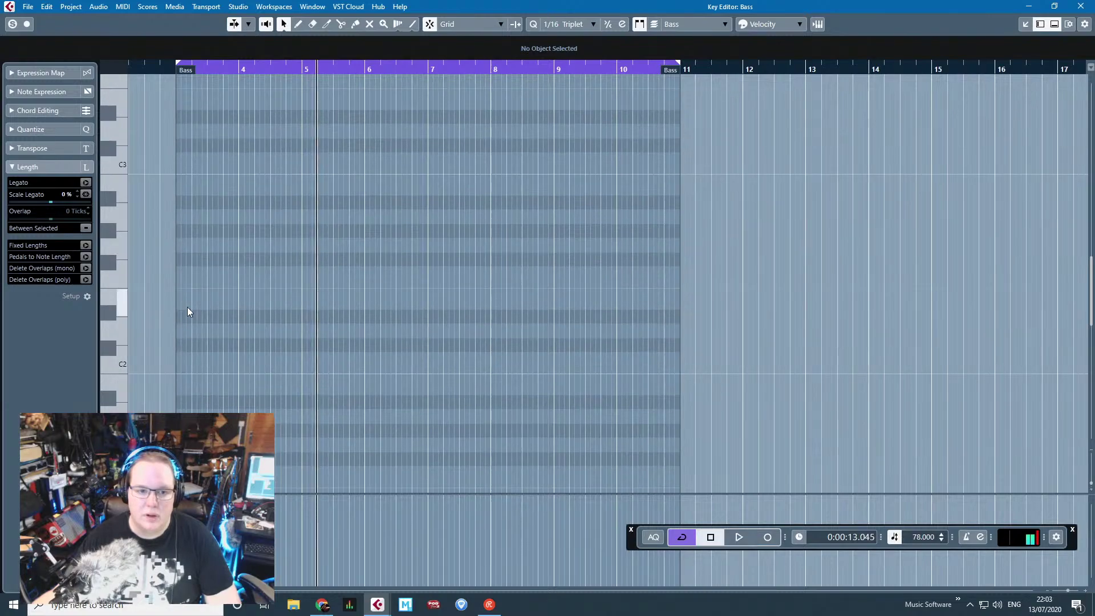
Step: Enter a one-beat E2 note at 3.1.1 in the Bass part
{"action": "mouse_move", "coordinate": [187, 307]}
{"action": "left_mouse_down"}
{"action": "mouse_move", "coordinate": [246, 304]}
{"action": "mouse_move", "coordinate": [222, 300]}
{"action": "left_mouse_up"}
{"action": "scroll", "coordinate": [195, 342], "scroll_direction": "up", "scroll_amount": 4}
{"action": "scroll", "coordinate": [185, 349], "scroll_direction": "left", "scroll_amount": 1}
{"action": "scroll", "coordinate": [308, 302], "scroll_direction": "up", "scroll_amount": 1}
{"action": "left_click_drag", "start_coordinate": [320, 303], "coordinate": [191, 310]}
{"action": "left_click_drag", "start_coordinate": [204, 377], "coordinate": [386, 307]}
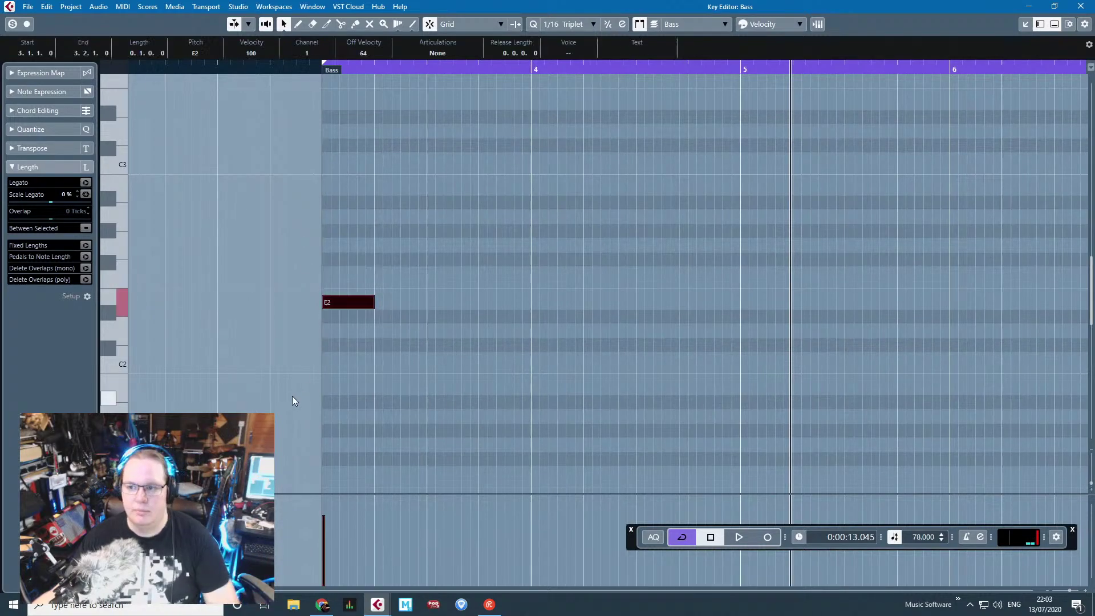
{"action": "left_click_drag", "start_coordinate": [529, 377], "coordinate": [309, 231]}
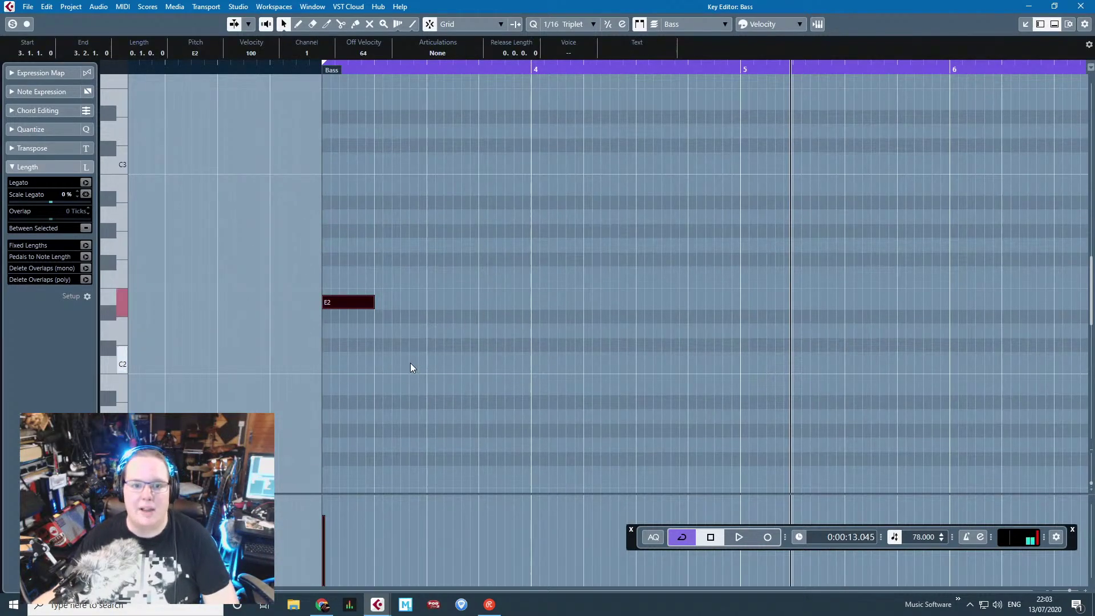
Step: Duplicate the E2 note to 3.2.1, raise the copy to F#2, and audition the two notes
{"action": "key", "text": "ctrl+d"}
{"action": "left_click_drag", "start_coordinate": [411, 298], "coordinate": [413, 255]}
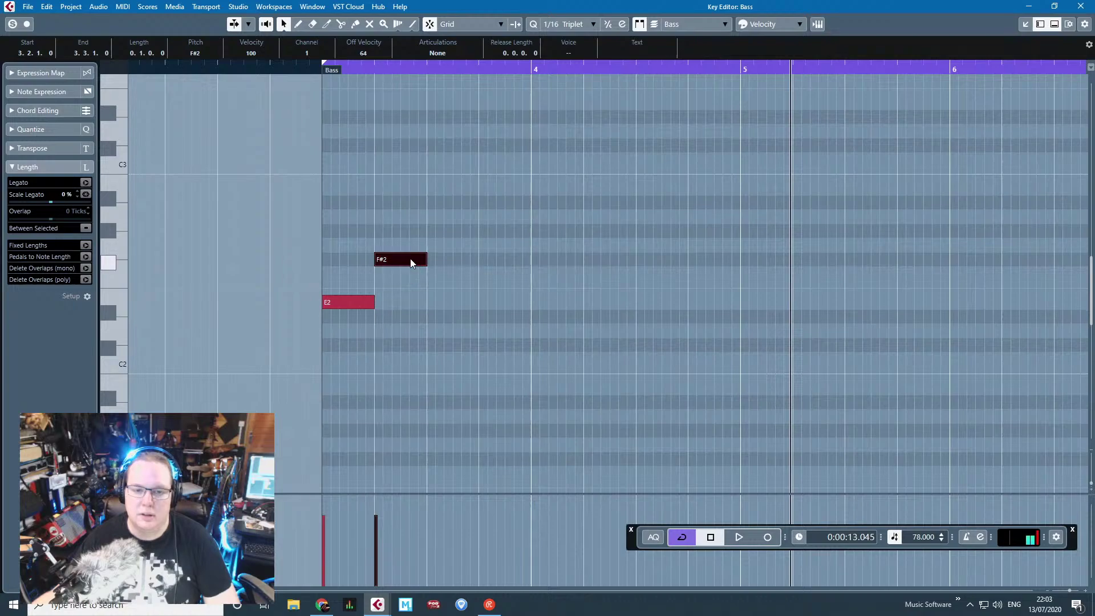
{"action": "left_click", "coordinate": [319, 69]}
{"action": "key", "text": "space"}
{"action": "key", "text": "h"}
{"action": "key", "text": "space"}
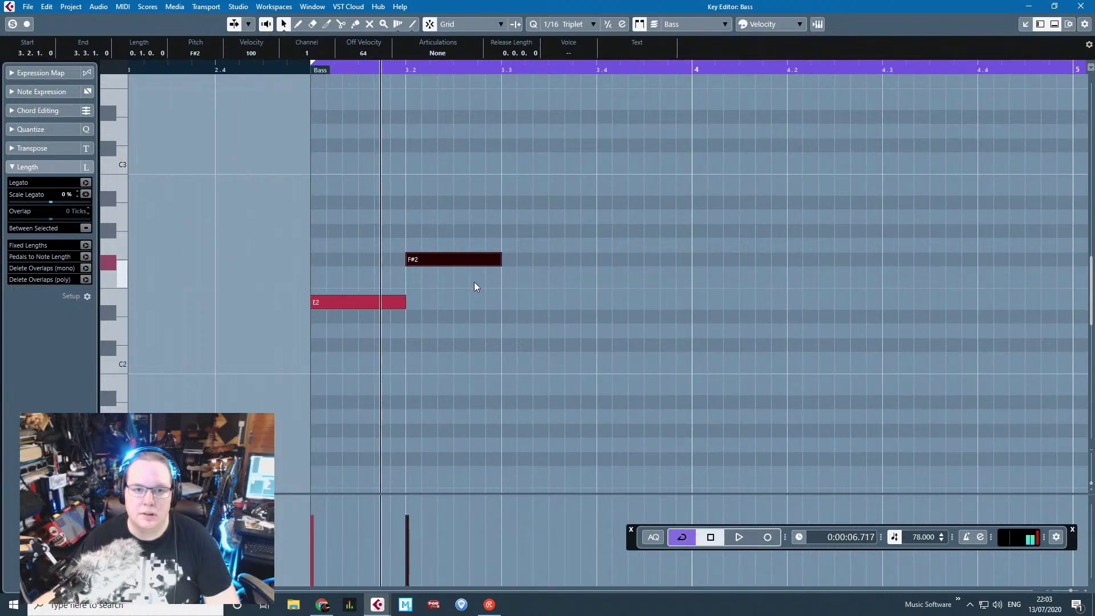
Step: Shorten the E2 note to end at 3.1.3.80, move the F#2 note to start there, and play the phrase
{"action": "left_click", "coordinate": [450, 275]}
{"action": "left_click_drag", "start_coordinate": [423, 263], "coordinate": [399, 263]}
{"action": "left_click_drag", "start_coordinate": [403, 305], "coordinate": [371, 307]}
{"action": "left_click", "coordinate": [305, 67]}
{"action": "key", "text": "space"}
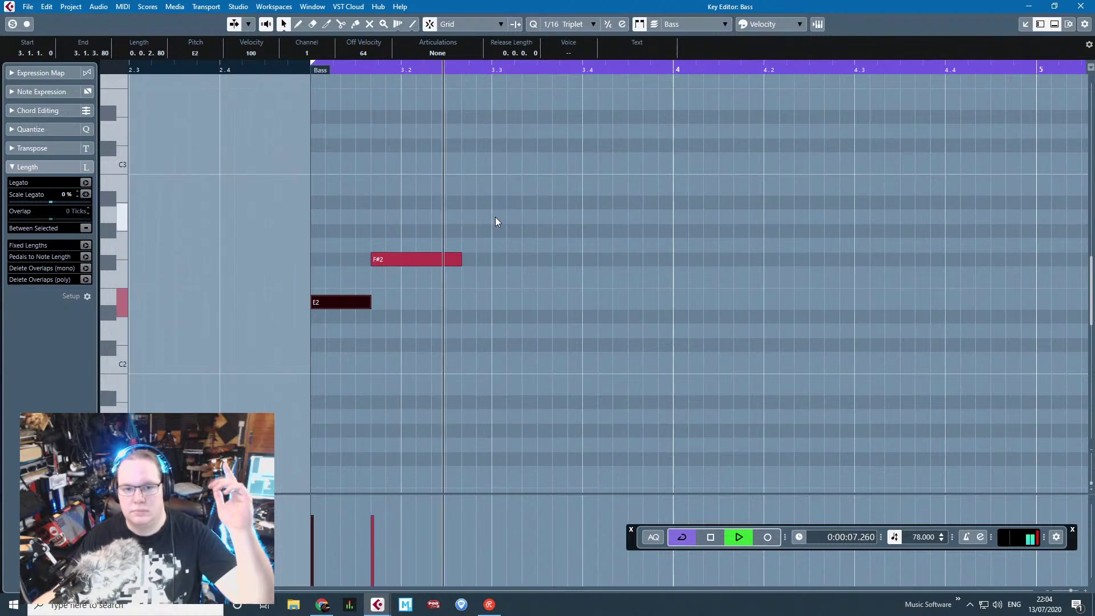
Step: Shorten the F#2 note, add a two-beat F#1 note at 3.3.1, and play the phrase
{"action": "left_click_drag", "start_coordinate": [462, 263], "coordinate": [673, 465]}
{"action": "key", "text": "ctrl+d"}
{"action": "key", "text": "space"}
{"action": "key", "text": "space"}
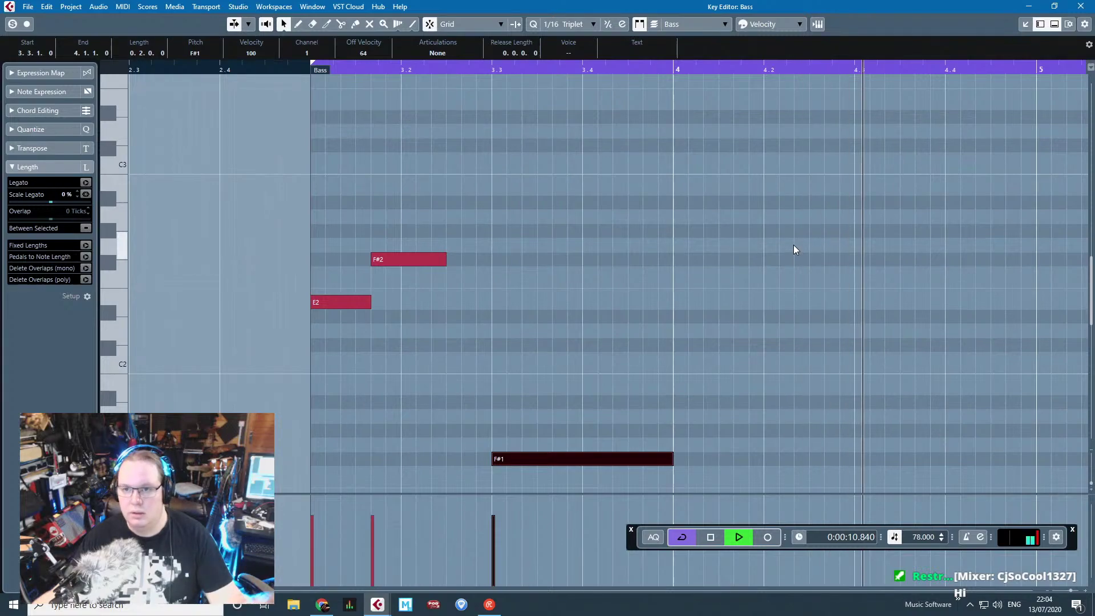
{"action": "key", "text": "space"}
Step: Duplicate the three-note bass phrase, place the copy at bar 5, and play both phrases
{"action": "scroll", "coordinate": [826, 228], "scroll_direction": "down", "scroll_amount": 2}
{"action": "left_click_drag", "start_coordinate": [867, 201], "coordinate": [465, 481]}
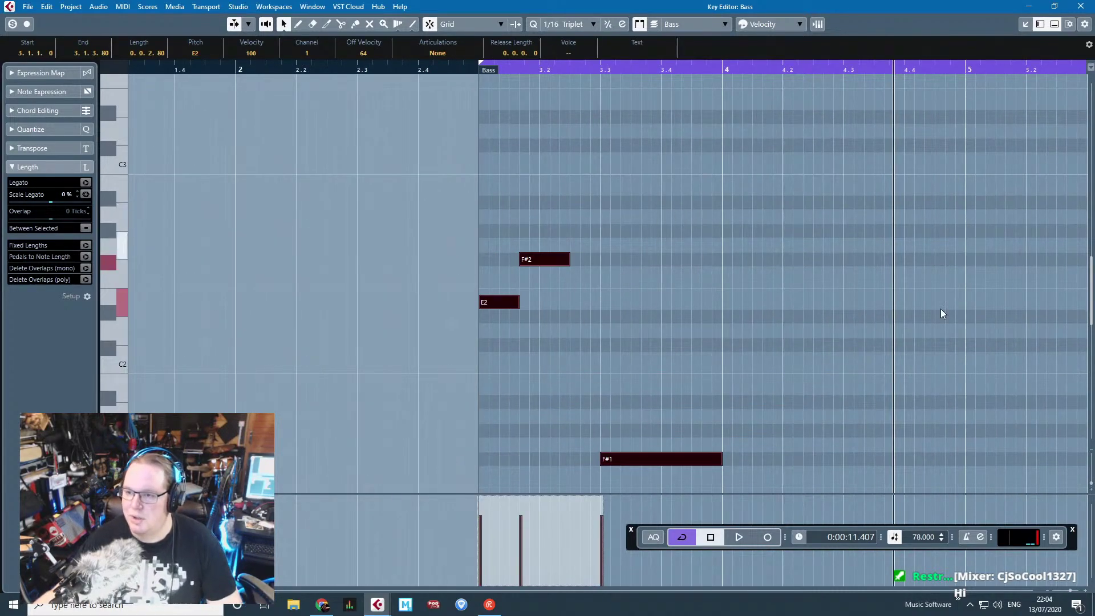
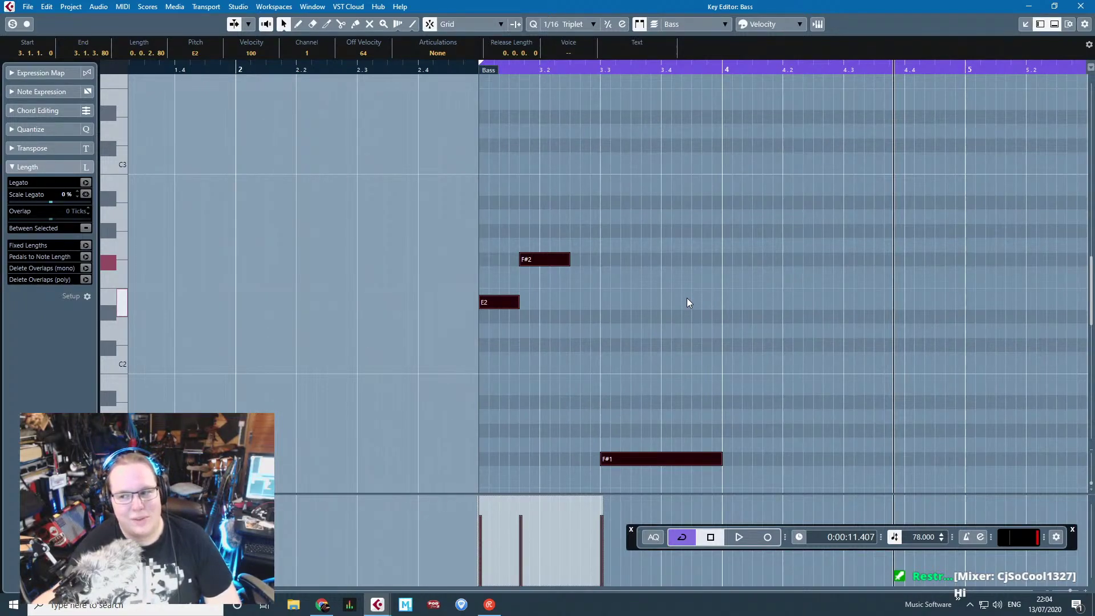
{"action": "left_click_drag", "start_coordinate": [838, 200], "coordinate": [468, 463]}
{"action": "key", "text": "alt+d"}
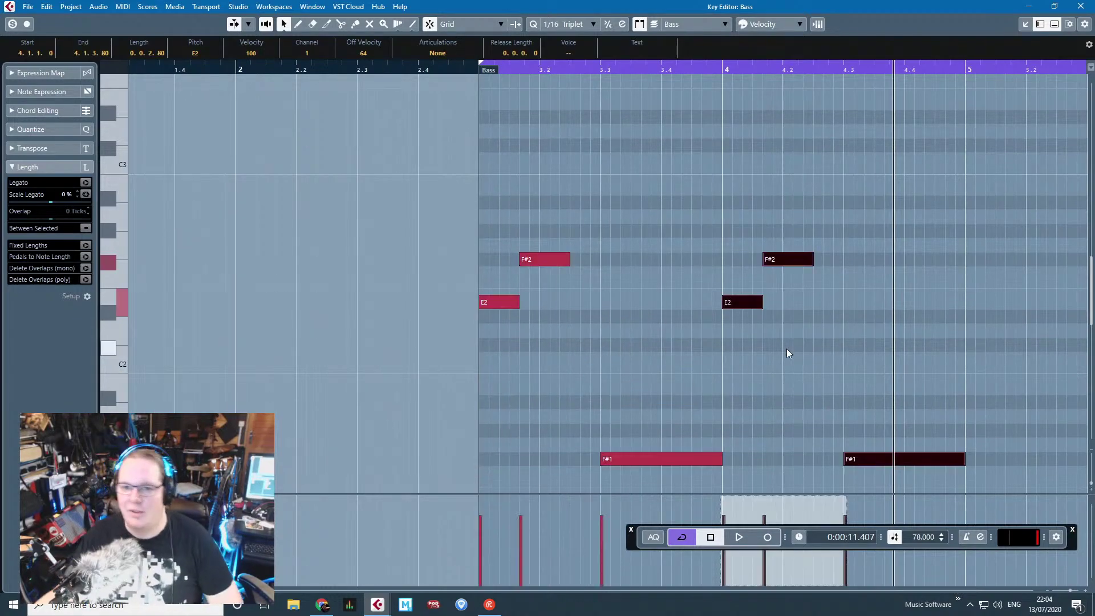
{"action": "key", "text": "g"}
{"action": "left_click_drag", "start_coordinate": [542, 301], "coordinate": [677, 305]}
{"action": "left_click", "coordinate": [475, 101]}
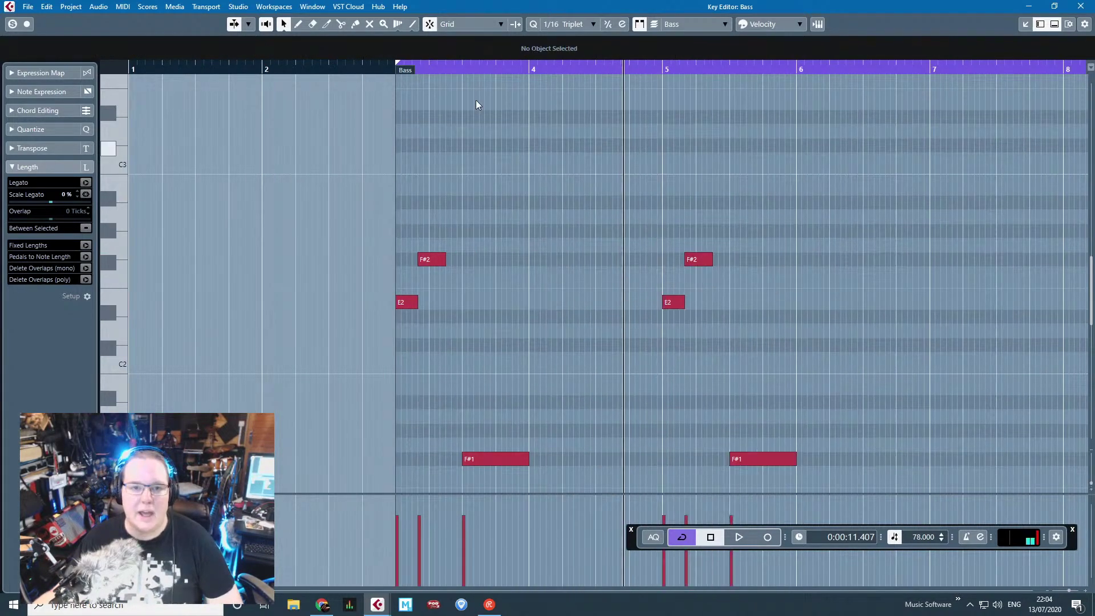
{"action": "key", "text": "KP_1"}
{"action": "key", "text": "space"}
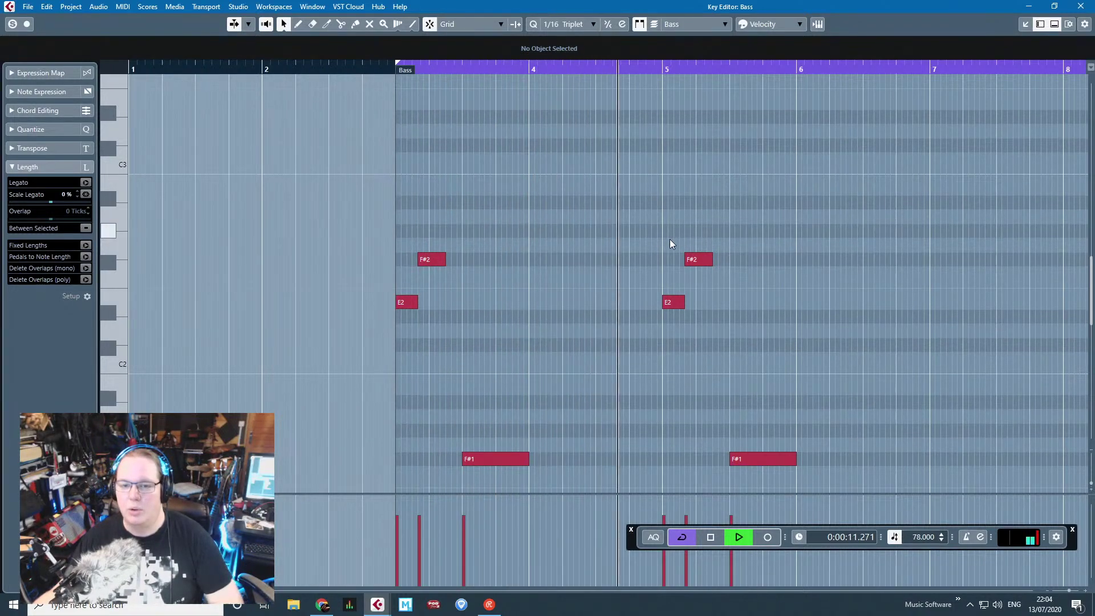
{"action": "key", "text": "space"}
Step: Lower the bar 5 phrase's second note to C#2, shorten it to end at beat 2, and audition it
{"action": "scroll", "coordinate": [696, 330], "scroll_direction": "up", "scroll_amount": 3}
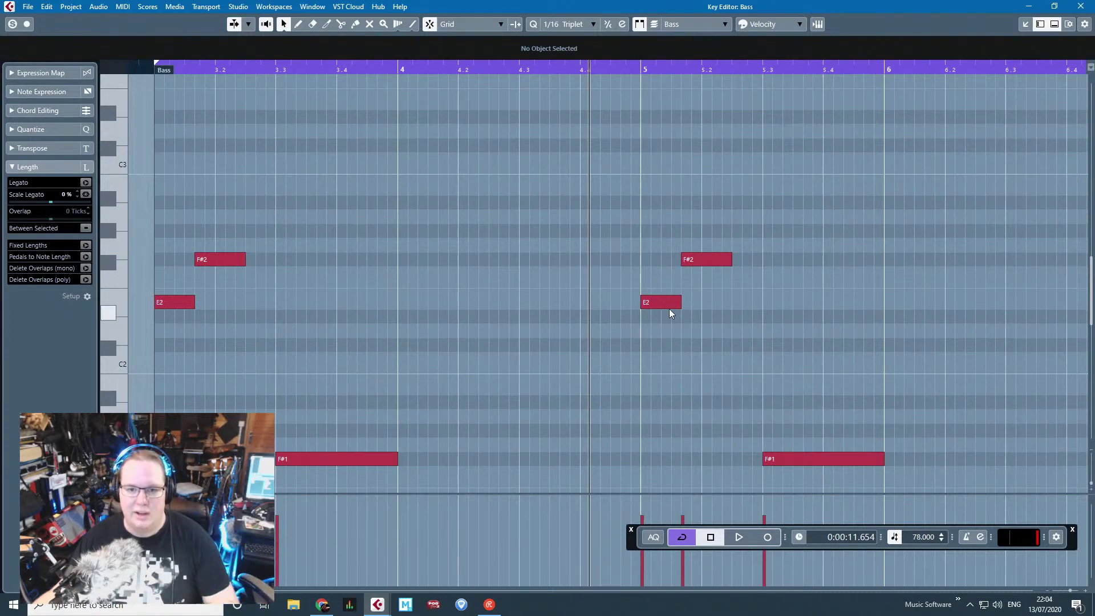
{"action": "mouse_move", "coordinate": [668, 308]}
{"action": "left_mouse_down"}
{"action": "mouse_move", "coordinate": [591, 302]}
{"action": "mouse_move", "coordinate": [667, 296]}
{"action": "left_mouse_up"}
{"action": "left_click_drag", "start_coordinate": [699, 259], "coordinate": [701, 346]}
{"action": "left_click", "coordinate": [662, 168]}
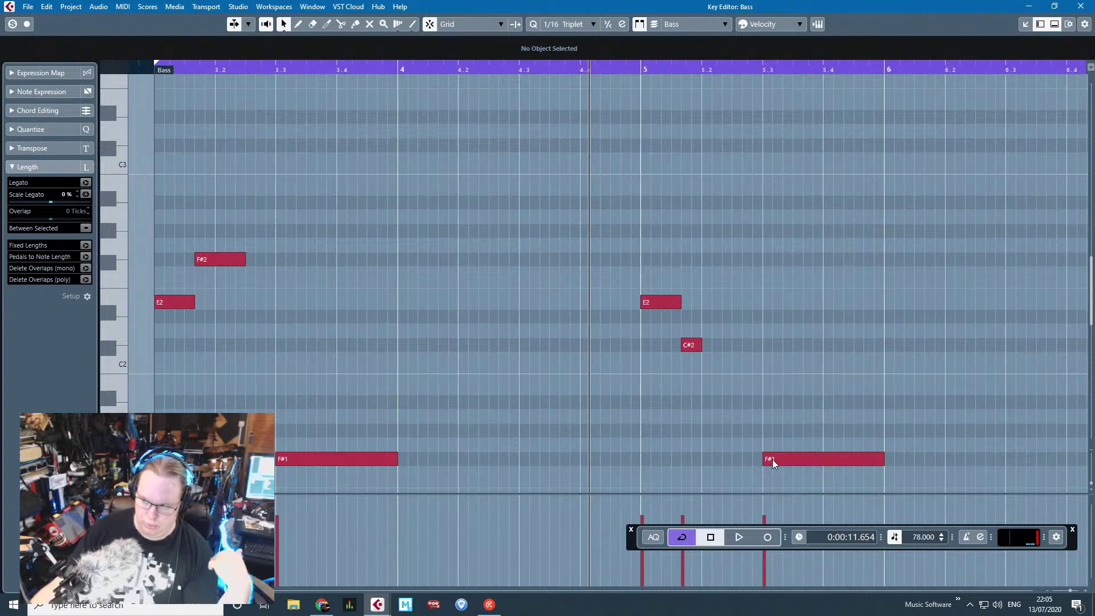
{"action": "scroll", "coordinate": [750, 300], "scroll_direction": "down", "scroll_amount": 3}
{"action": "double_click", "coordinate": [642, 71]}
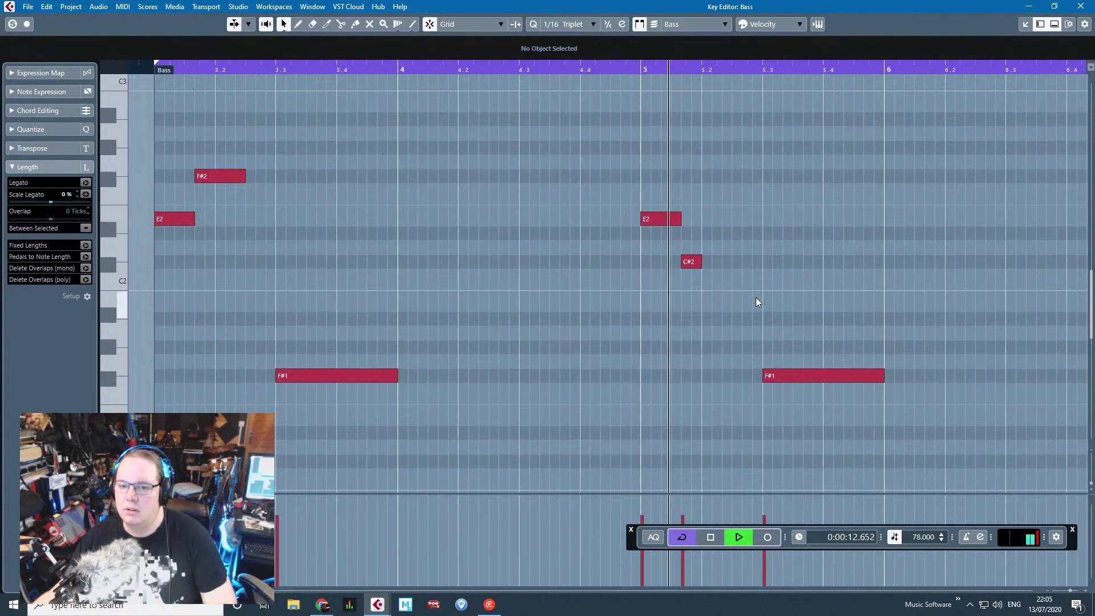
{"action": "scroll", "coordinate": [754, 297], "scroll_direction": "up", "scroll_amount": 1}
{"action": "key", "text": "space"}
Step: Replace bar 5's F#1 note with a short F1 ending at beat 3 and a two-beat E1 from 5.3.1, and audition them
{"action": "left_click_drag", "start_coordinate": [790, 377], "coordinate": [727, 398]}
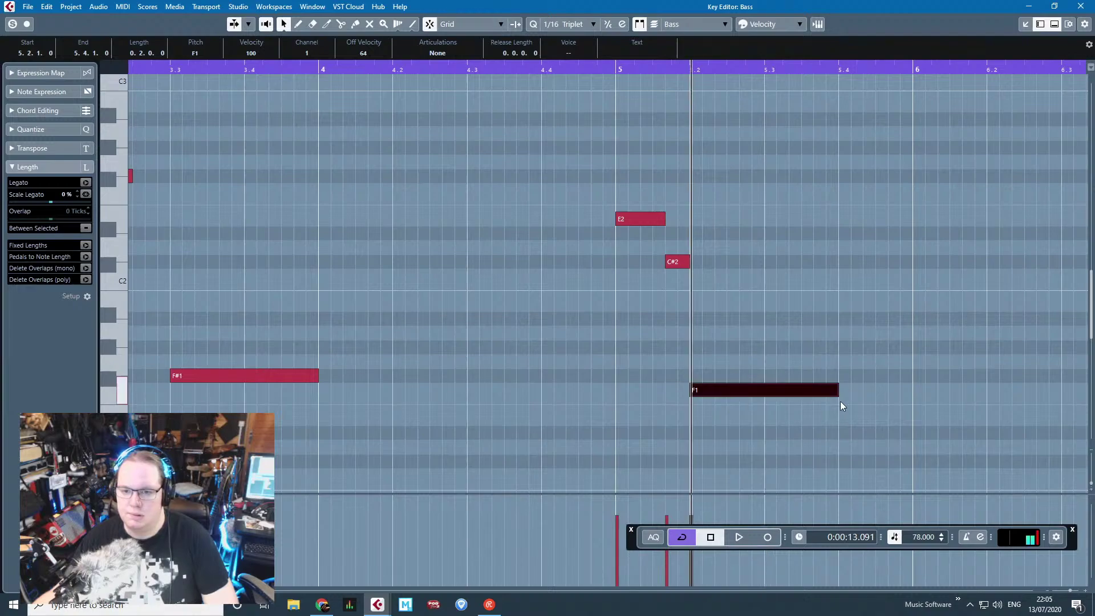
{"action": "left_click_drag", "start_coordinate": [838, 390], "coordinate": [912, 419]}
{"action": "key", "text": "ctrl+d"}
{"action": "left_click", "coordinate": [637, 104]}
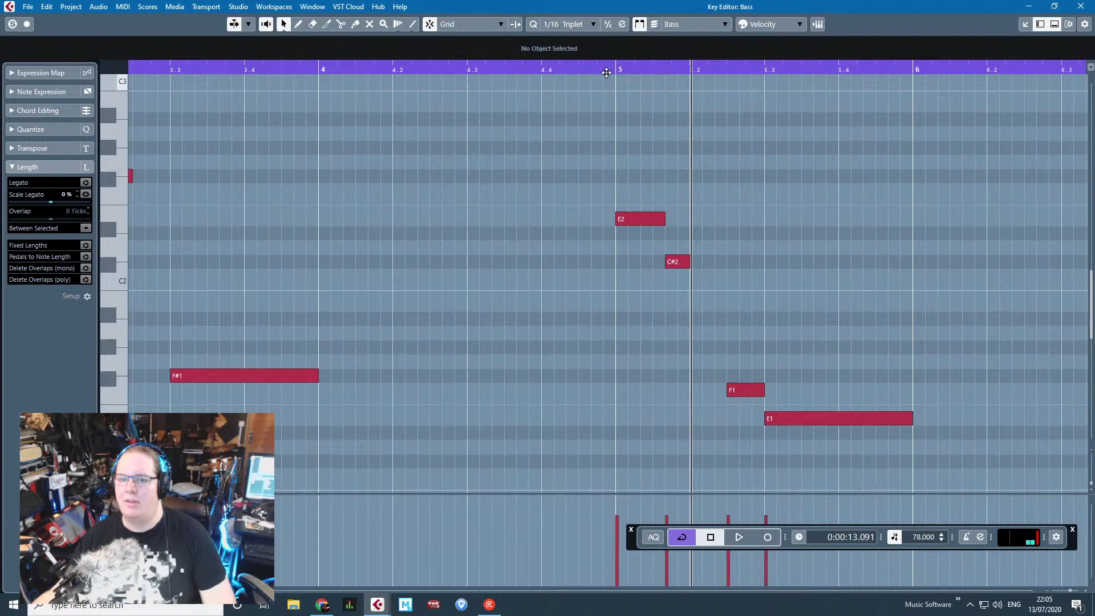
{"action": "left_click", "coordinate": [604, 68]}
{"action": "key", "text": "space"}
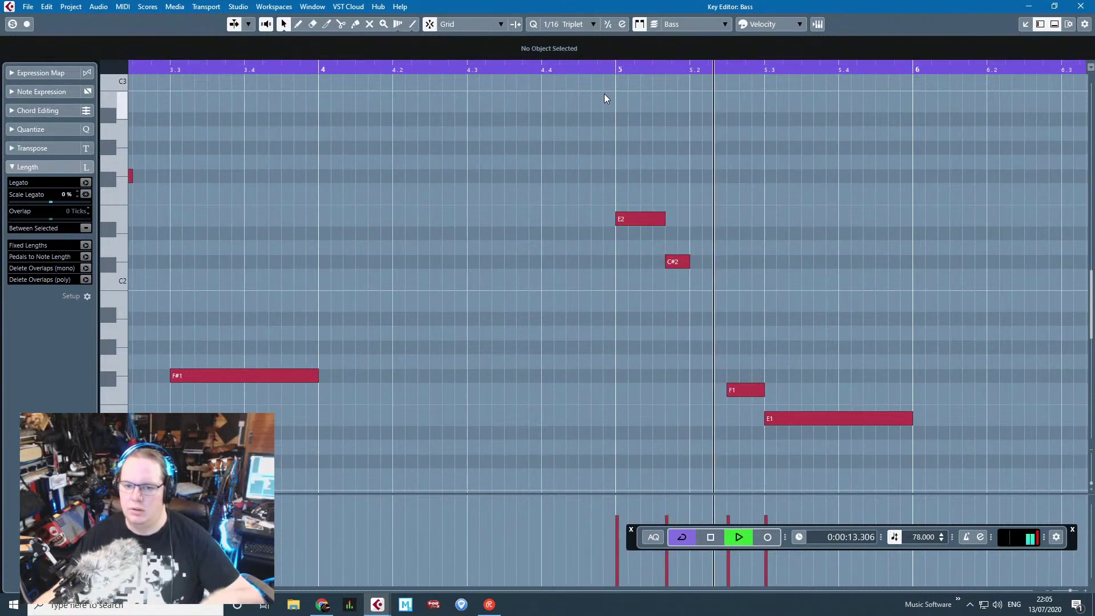
Step: Extend the F1 note's start back to 5.2.2.40 and play the bar 5 phrase
{"action": "mouse_move", "coordinate": [728, 390]}
{"action": "left_mouse_down"}
{"action": "mouse_move", "coordinate": [739, 390]}
{"action": "mouse_move", "coordinate": [715, 390]}
{"action": "mouse_move", "coordinate": [727, 390]}
{"action": "left_mouse_up"}
{"action": "left_click", "coordinate": [643, 78]}
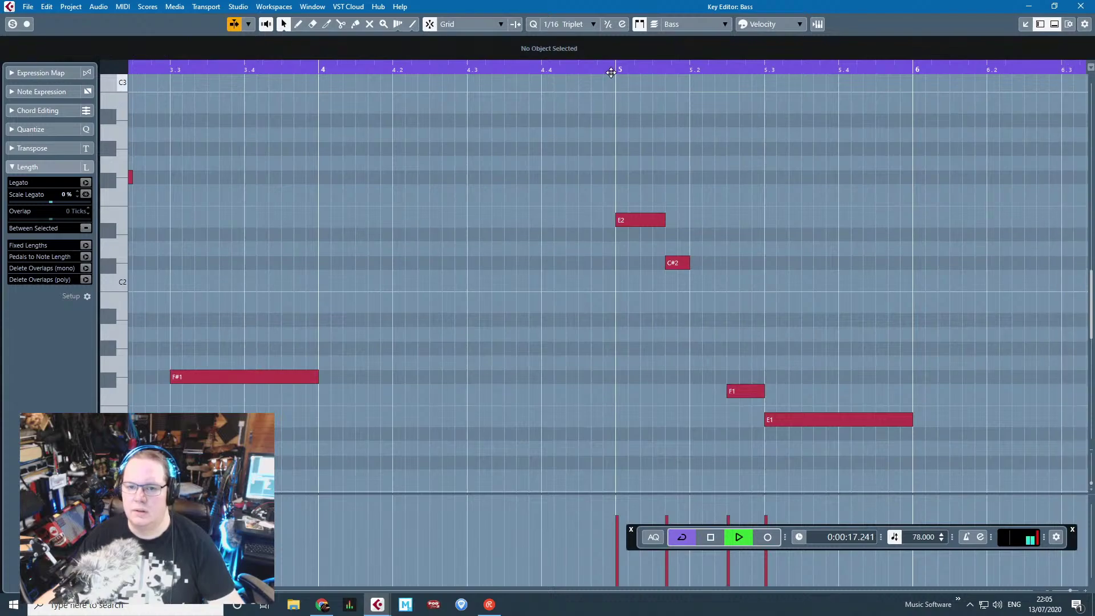
{"action": "left_click", "coordinate": [614, 68]}
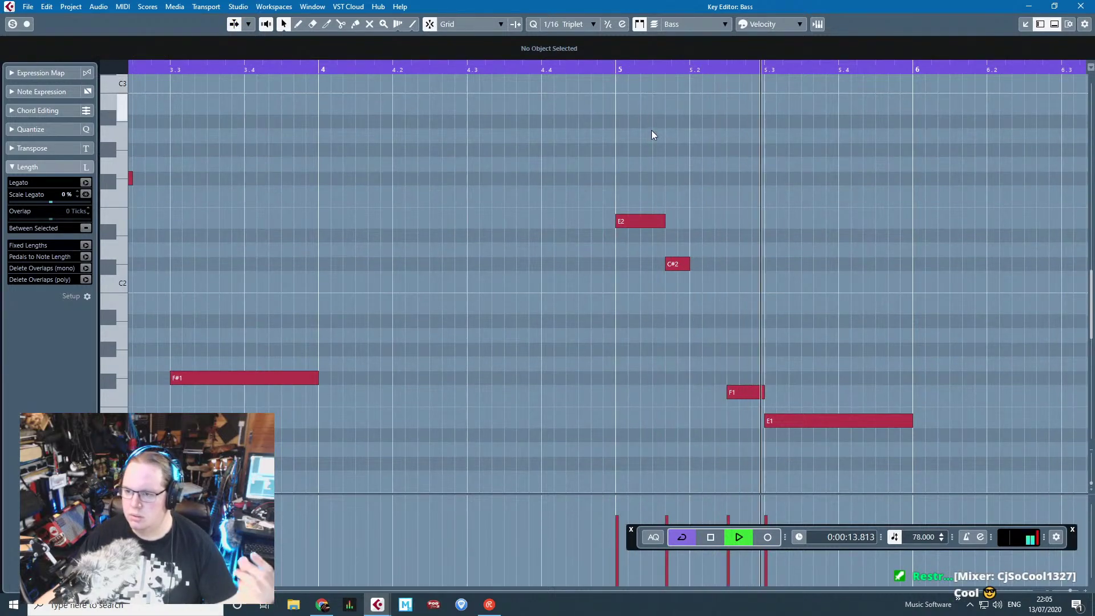
{"action": "left_click_drag", "start_coordinate": [728, 393], "coordinate": [715, 392]}
{"action": "left_click", "coordinate": [606, 70]}
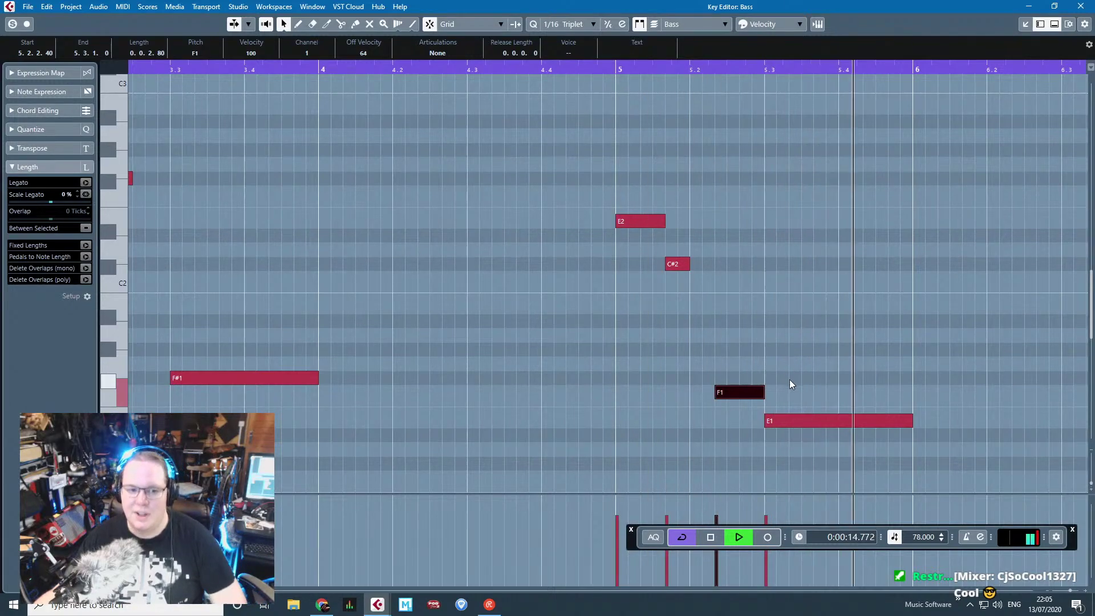
{"action": "key", "text": "g"}
{"action": "key", "text": "space"}
Step: Duplicate all the bass notes of bars 3 to 5 and place the copy starting at bar 7
{"action": "left_click_drag", "start_coordinate": [949, 438], "coordinate": [365, 104]}
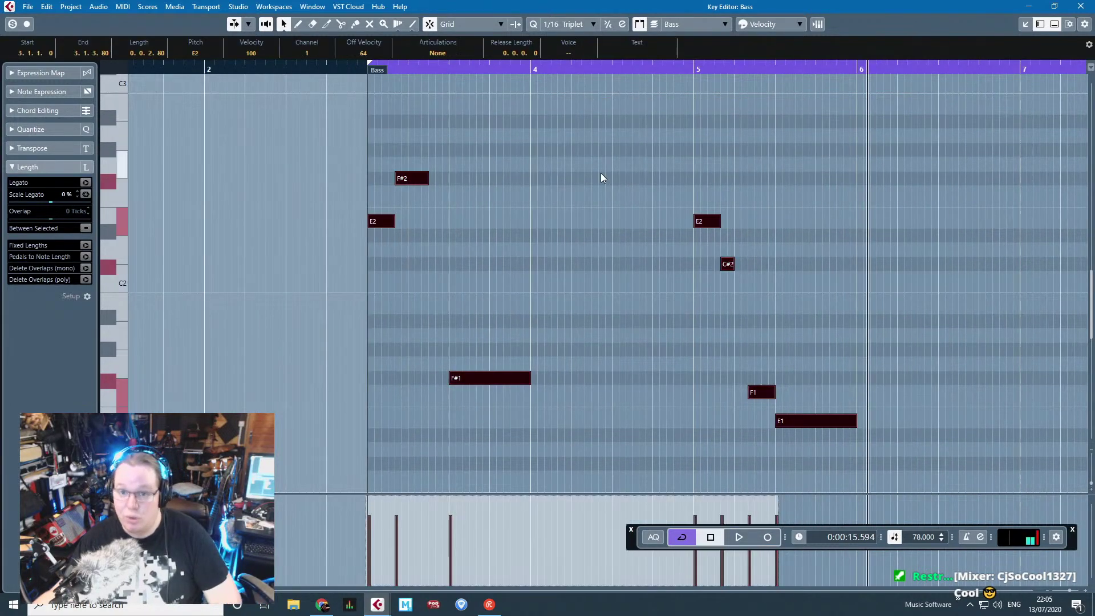
{"action": "key", "text": "ctrl+d"}
{"action": "key", "text": "g"}
{"action": "key", "text": "g"}
{"action": "left_click", "coordinate": [633, 137]}
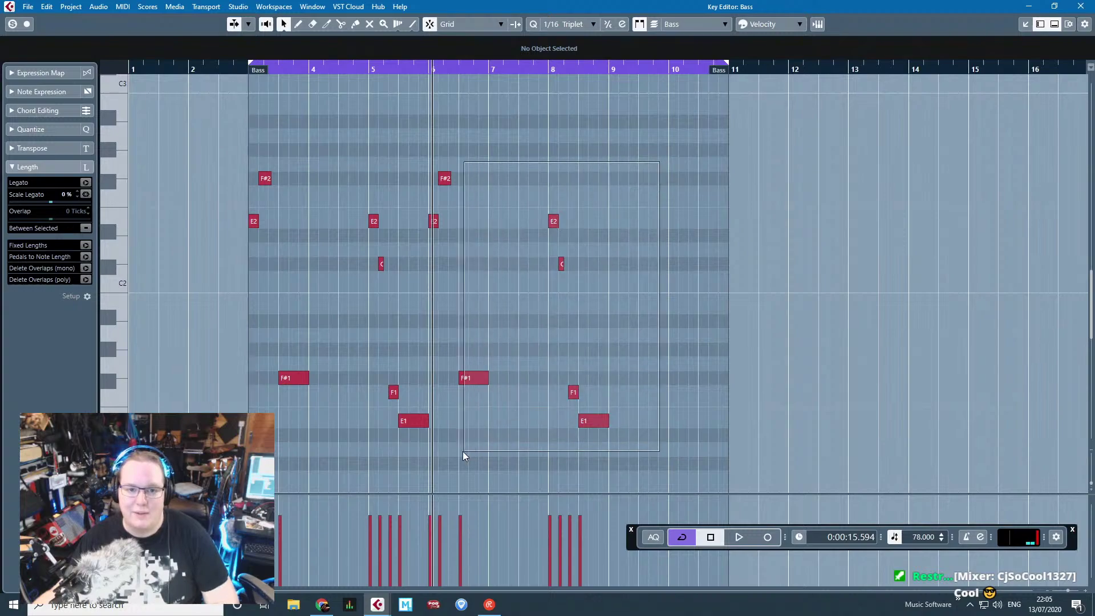
{"action": "left_click_drag", "start_coordinate": [463, 450], "coordinate": [434, 447]}
{"action": "key", "text": "h"}
{"action": "left_click_drag", "start_coordinate": [433, 221], "coordinate": [594, 224]}
{"action": "key", "text": "g"}
{"action": "left_click", "coordinate": [560, 346]}
{"action": "scroll", "coordinate": [568, 433], "scroll_direction": "down", "scroll_amount": 3}
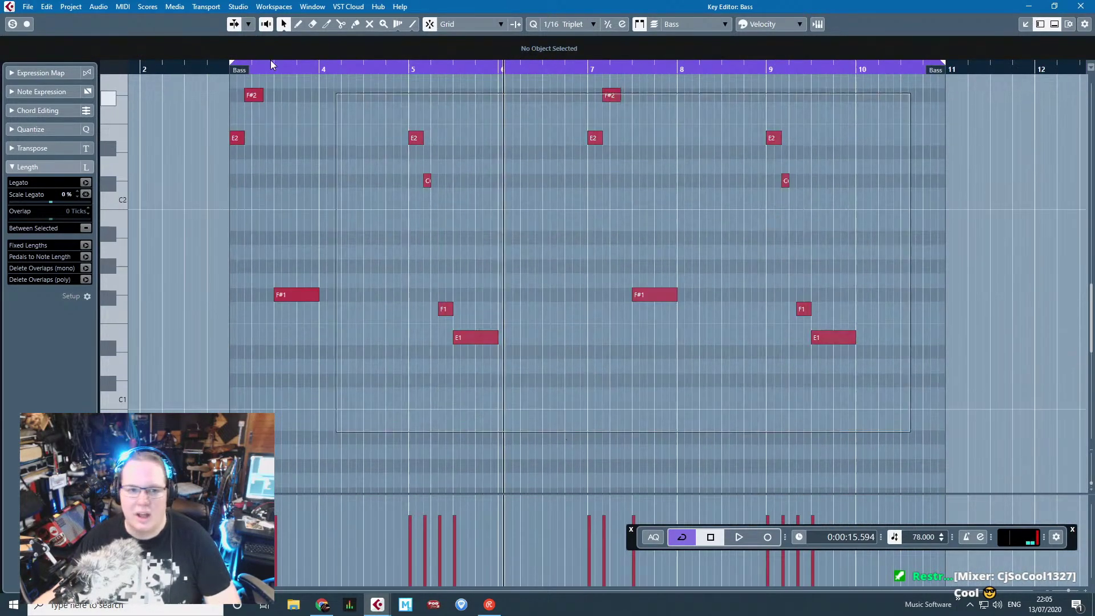
Step: Transpose all notes in the Bass part down one octave
{"action": "key", "text": "ctrl+a"}
{"action": "key", "text": "shift+Down"}
{"action": "scroll", "coordinate": [169, 82], "scroll_direction": "down", "scroll_amount": 3}
{"action": "scroll", "coordinate": [488, 151], "scroll_direction": "down", "scroll_amount": 5}
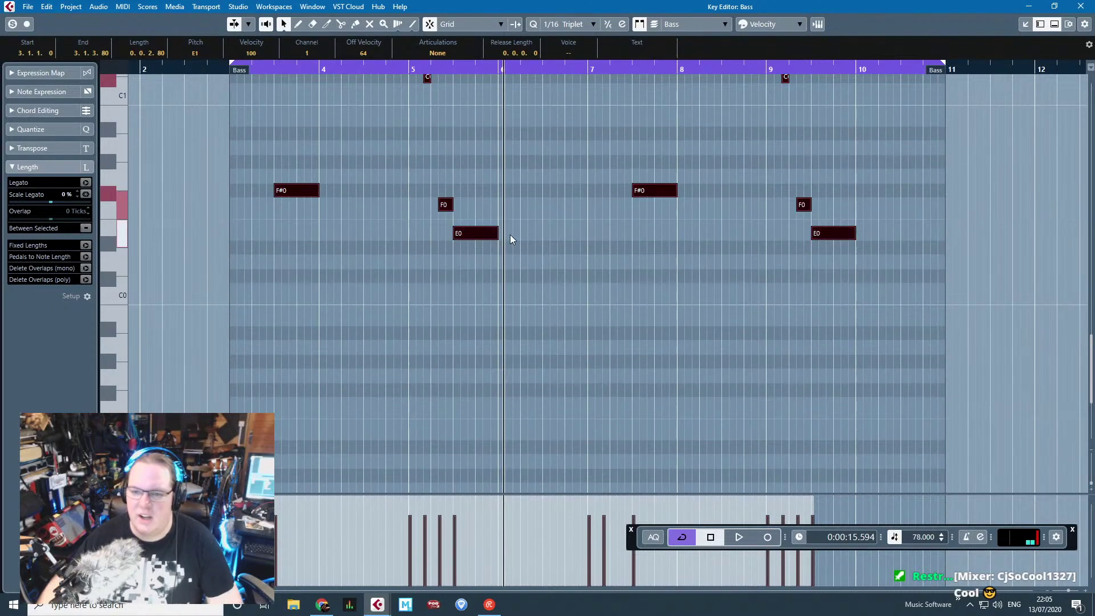
Step: Transpose all the bass notes back up one octave and deselect them
{"action": "key", "text": "shift+Up"}
{"action": "scroll", "coordinate": [509, 239], "scroll_direction": "up", "scroll_amount": 6}
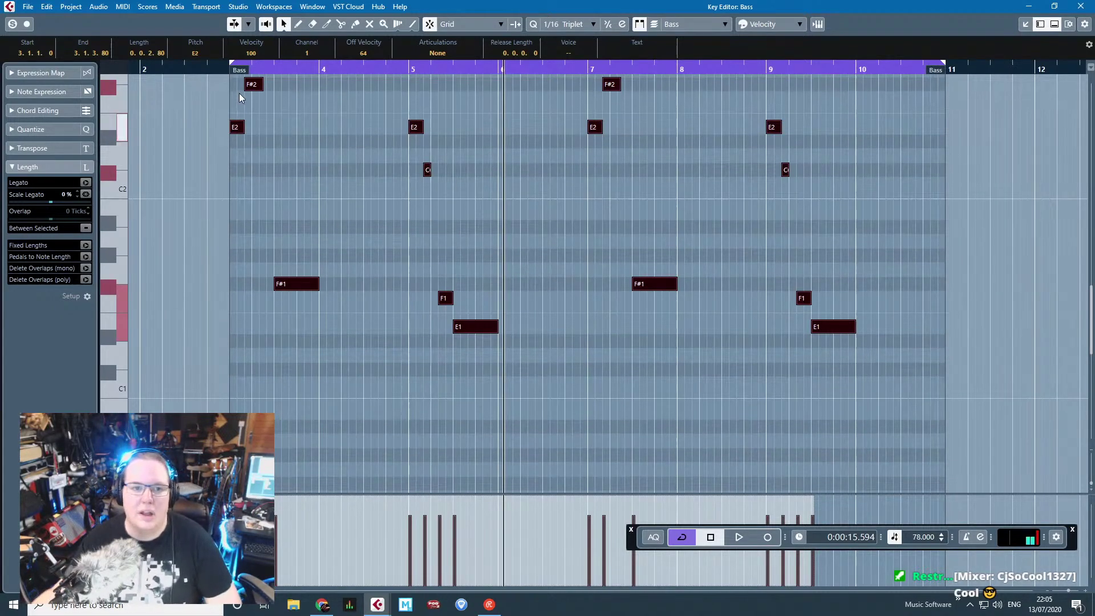
{"action": "left_click", "coordinate": [227, 66]}
{"action": "left_click", "coordinate": [327, 207]}
{"action": "scroll", "coordinate": [351, 378], "scroll_direction": "up", "scroll_amount": 3}
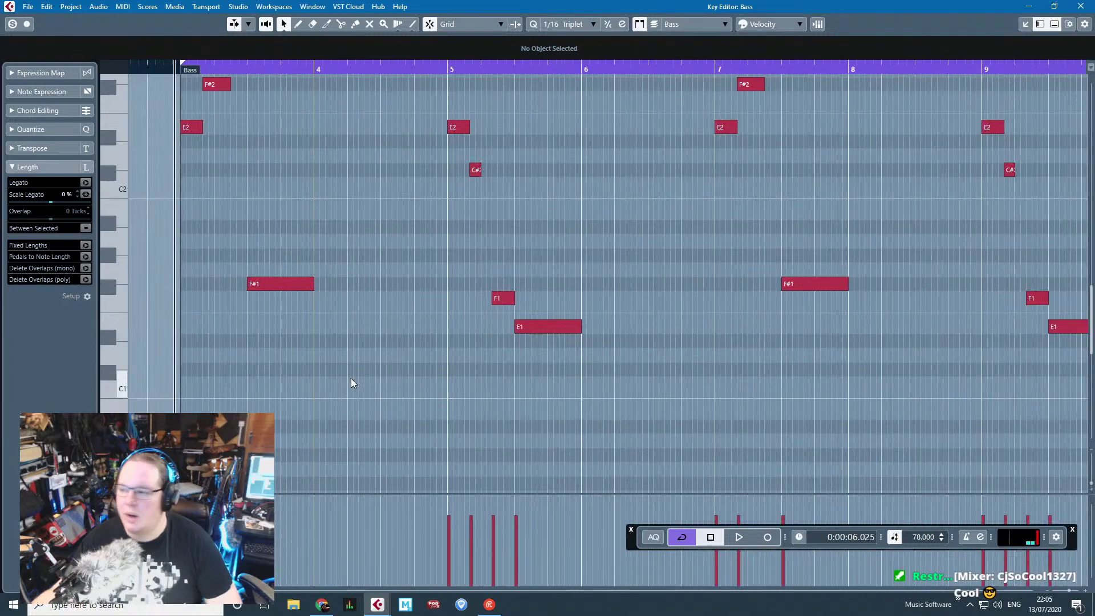
{"action": "scroll", "coordinate": [362, 379], "scroll_direction": "down", "scroll_amount": 4}
{"action": "scroll", "coordinate": [321, 388], "scroll_direction": "up", "scroll_amount": 2}
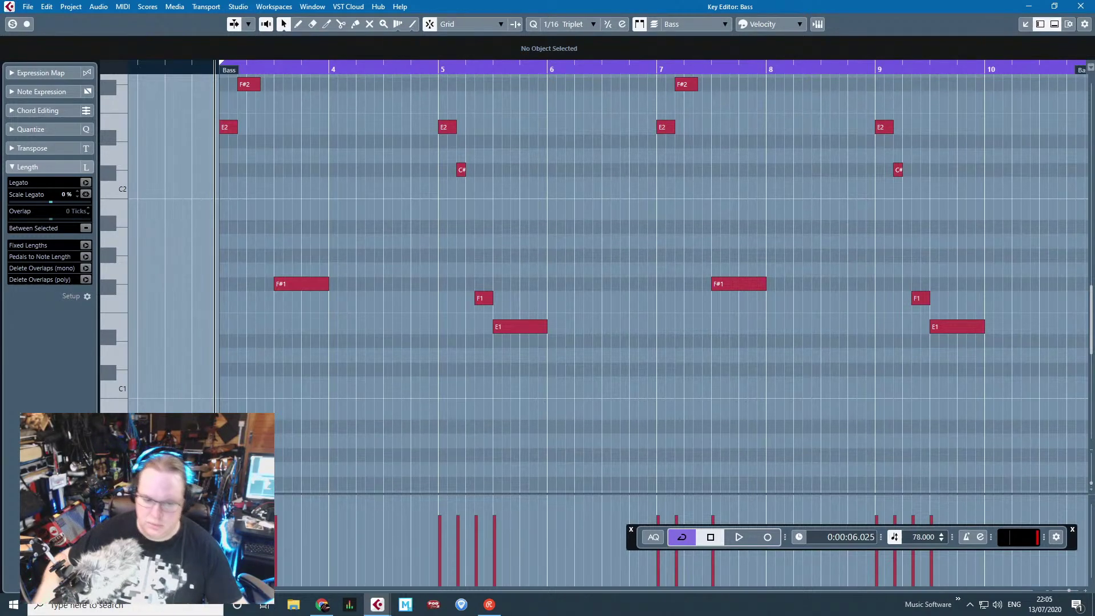
Step: Vary the velocities of the bass notes in bars 3 to 9, accenting the E2 notes on the downbeats
{"action": "key", "text": "space"}
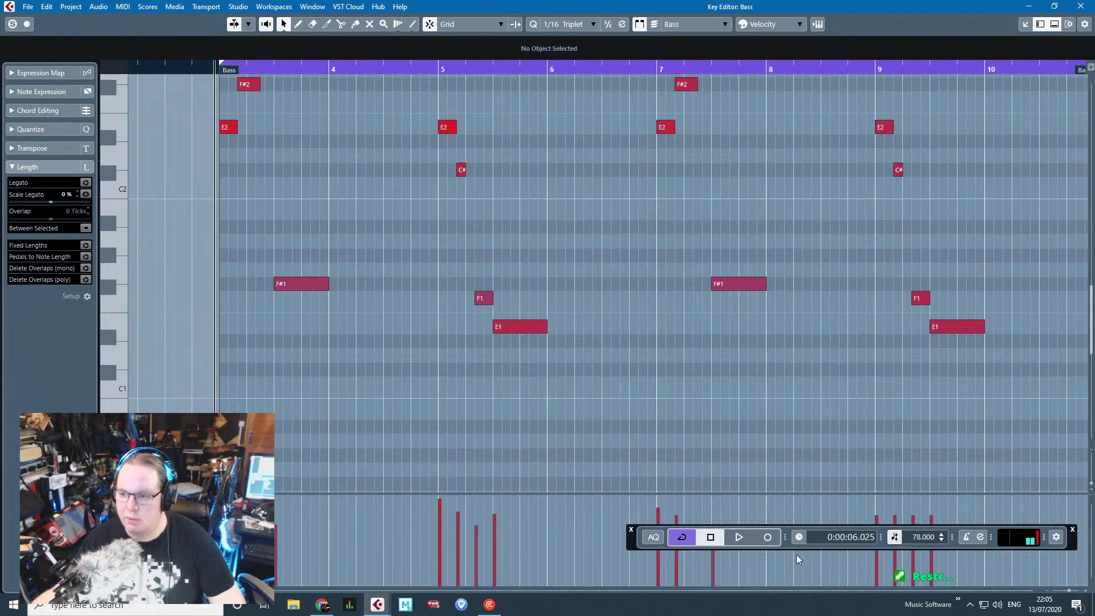
{"action": "left_click_drag", "start_coordinate": [640, 538], "coordinate": [647, 595]}
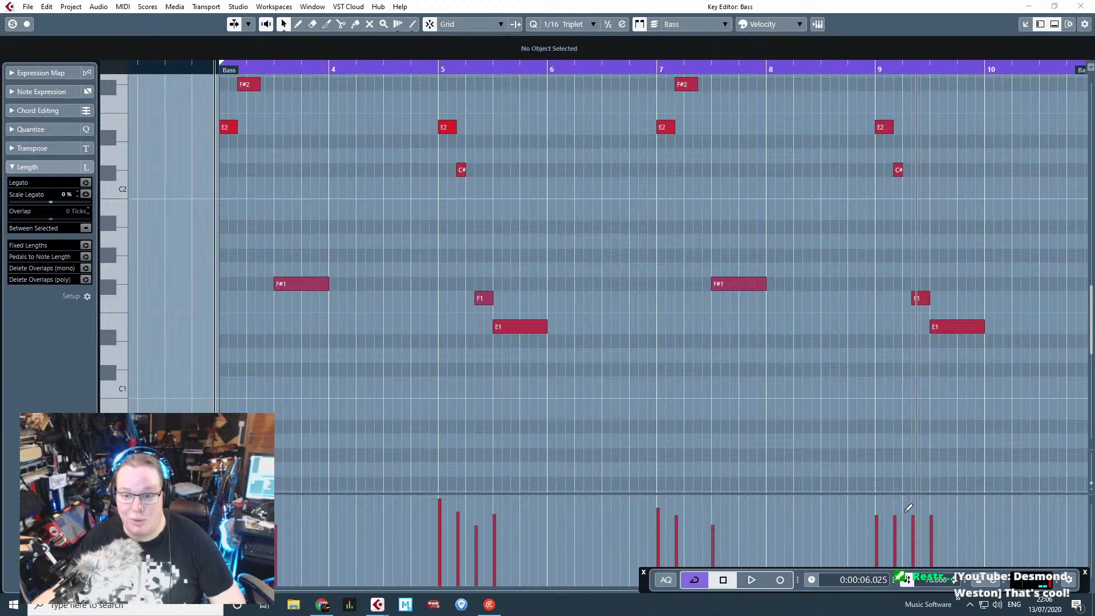
{"action": "mouse_move", "coordinate": [878, 509]}
{"action": "left_mouse_down"}
{"action": "mouse_move", "coordinate": [923, 520]}
{"action": "mouse_move", "coordinate": [939, 512]}
{"action": "left_mouse_up"}
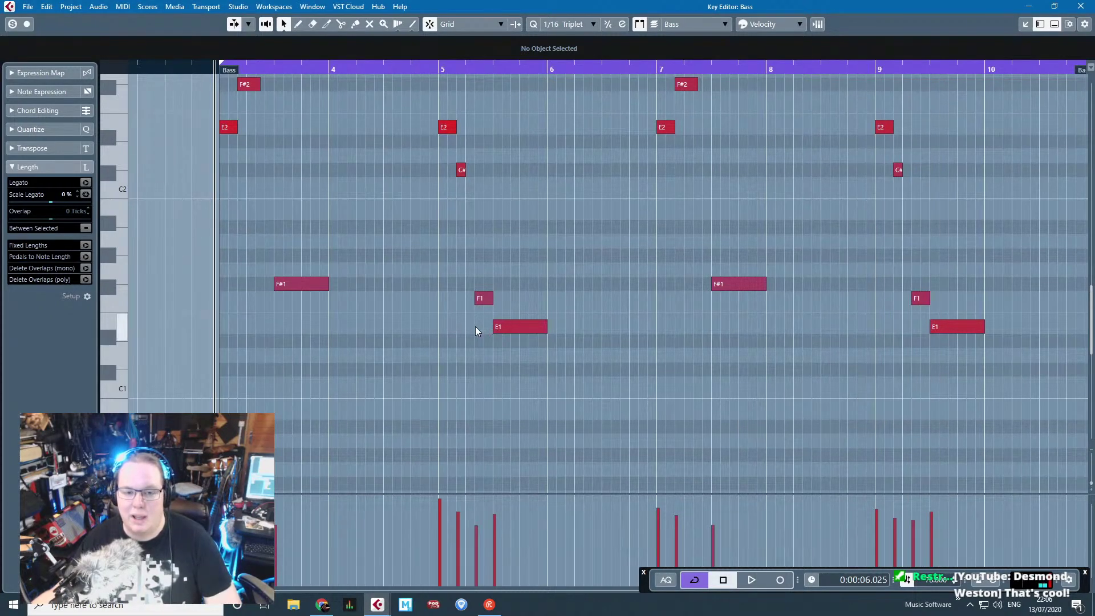
Step: Lengthen the F#1 notes of bars 3 and 7 and the E1 notes of bars 5 and 9 to about beat 4 of the following bars during playback
{"action": "left_click_drag", "start_coordinate": [766, 287], "coordinate": [770, 286]}
{"action": "left_click_drag", "start_coordinate": [328, 285], "coordinate": [332, 286]}
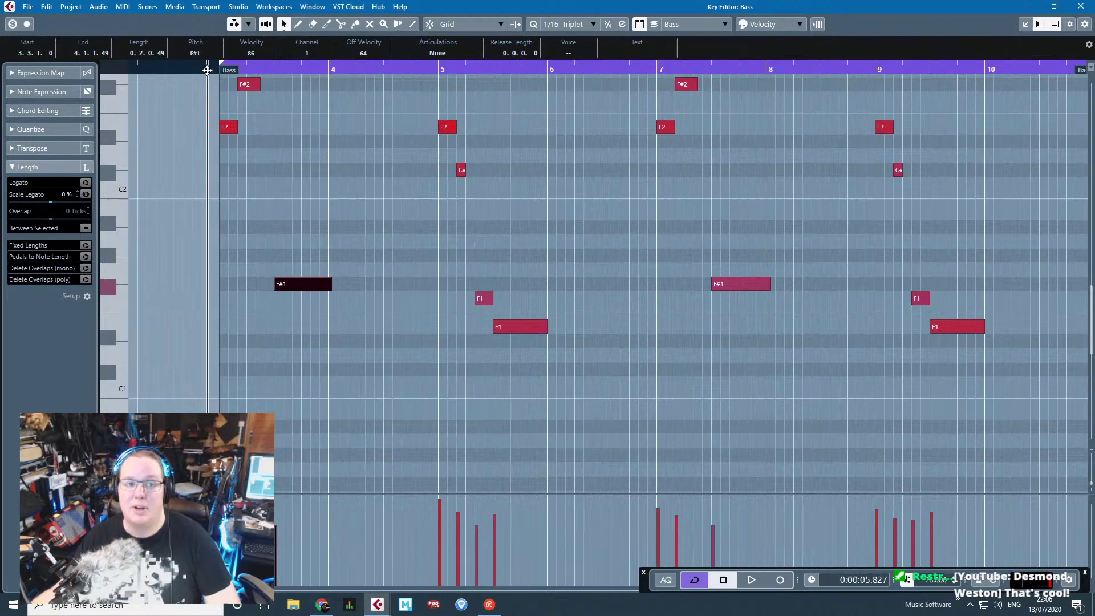
{"action": "scroll", "coordinate": [264, 220], "scroll_direction": "up", "scroll_amount": 4}
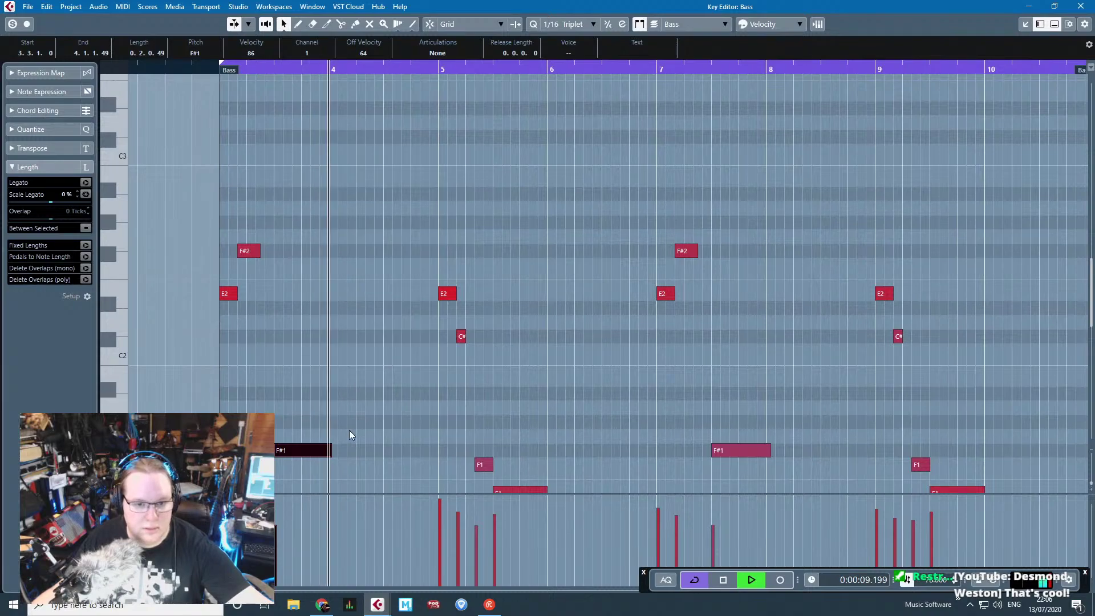
{"action": "scroll", "coordinate": [375, 336], "scroll_direction": "down", "scroll_amount": 2}
{"action": "left_click_drag", "start_coordinate": [330, 369], "coordinate": [419, 381]}
{"action": "left_click_drag", "start_coordinate": [546, 409], "coordinate": [644, 410]}
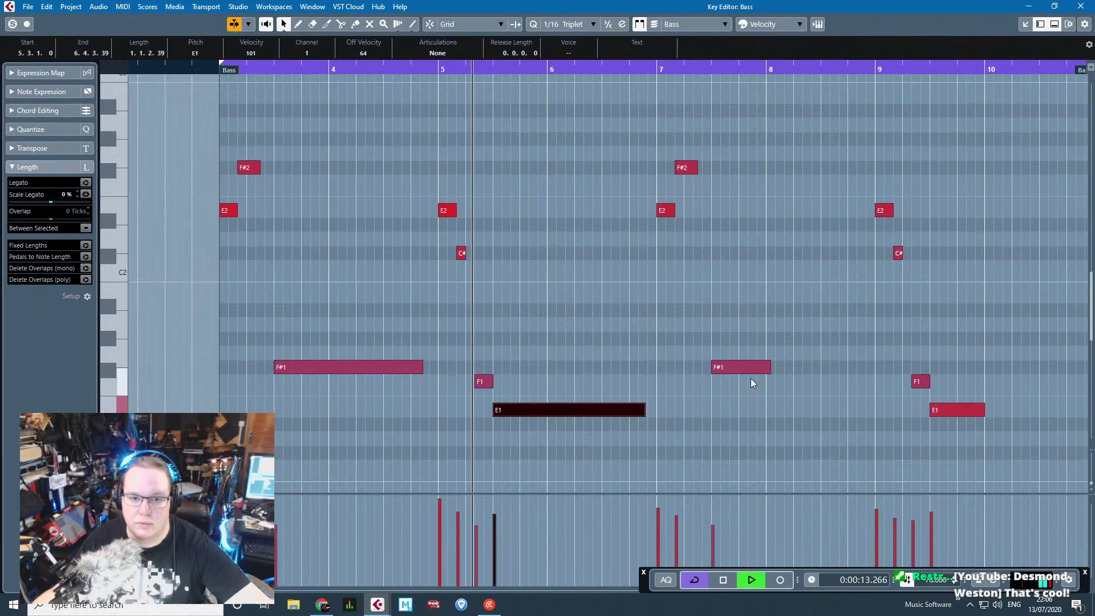
{"action": "left_click_drag", "start_coordinate": [769, 366], "coordinate": [849, 370]}
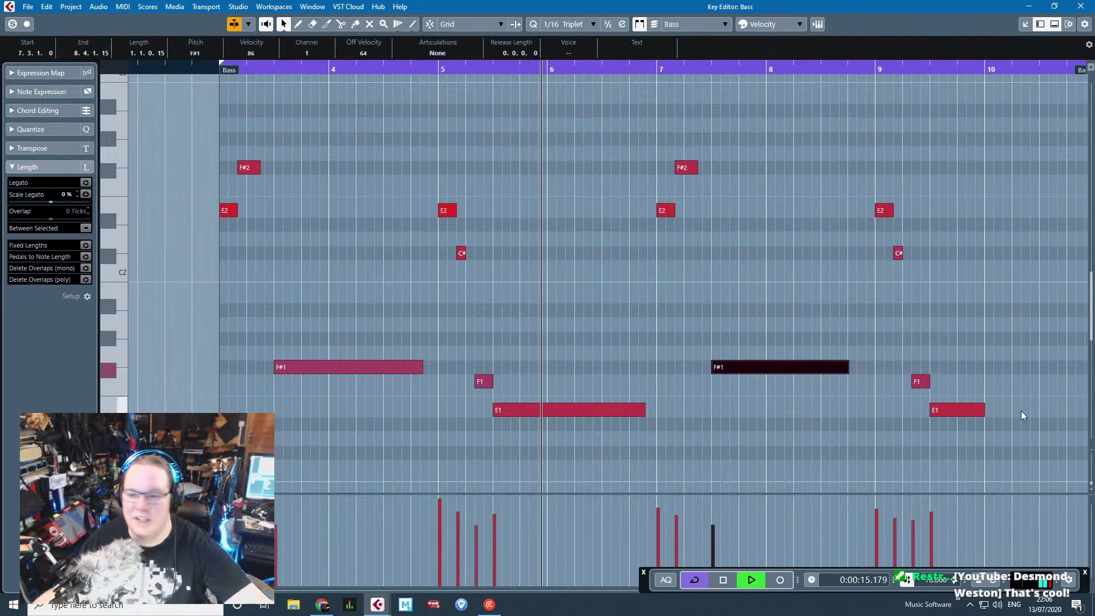
{"action": "left_click_drag", "start_coordinate": [1027, 375], "coordinate": [1060, 367]}
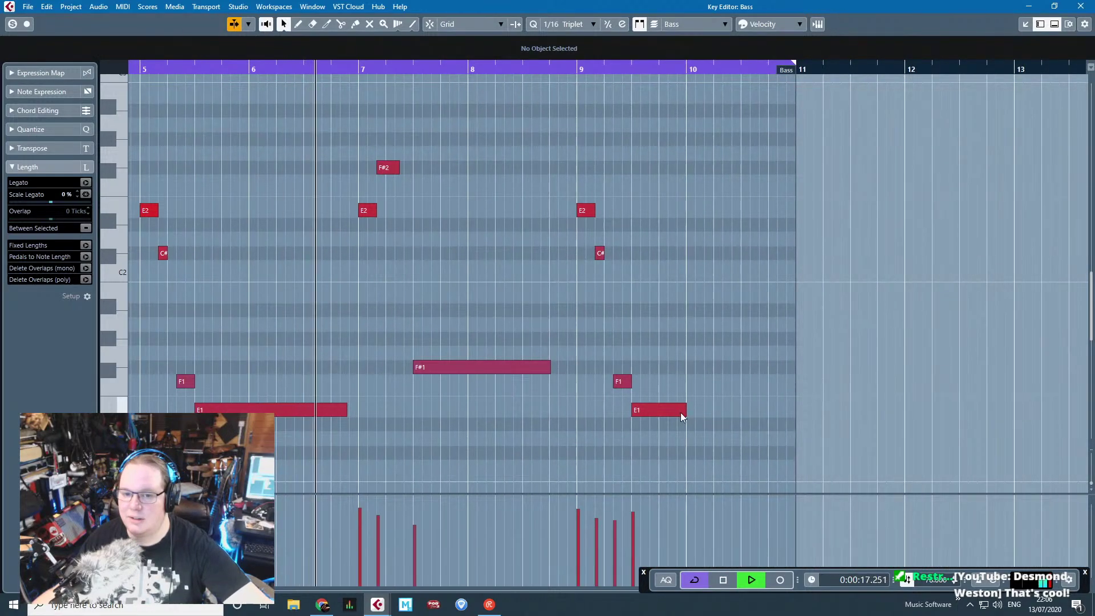
{"action": "left_click_drag", "start_coordinate": [686, 411], "coordinate": [779, 410]}
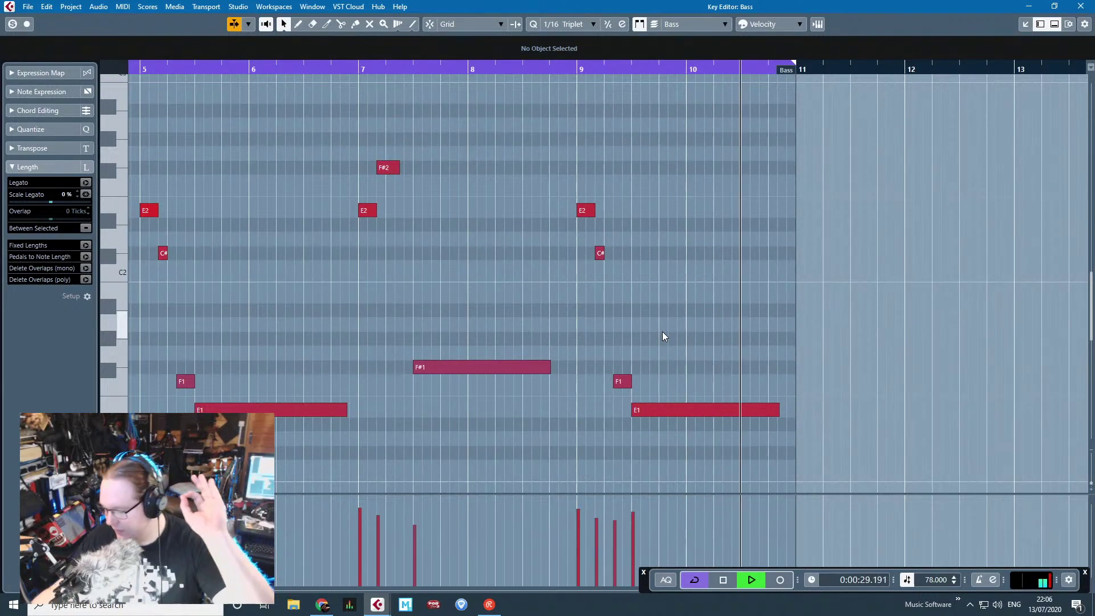
{"action": "key", "text": "space"}
{"action": "scroll", "coordinate": [422, 285], "scroll_direction": "left", "scroll_amount": 2}
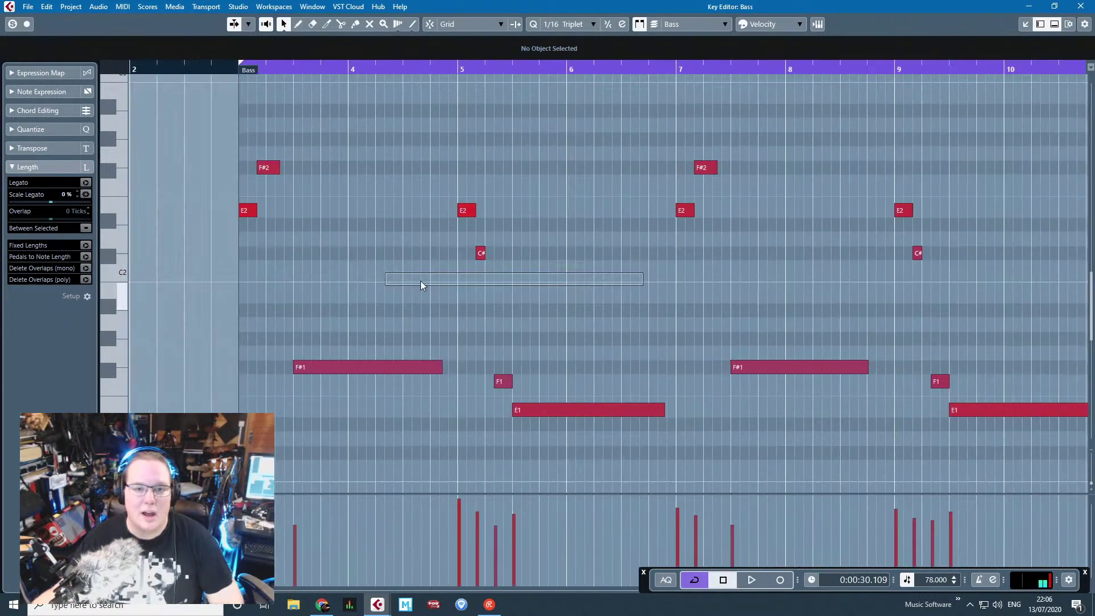
Step: Shorten the bar 9 E1 to end at 10.2.3.80 and place an F1 from there to 10.4.4.40
{"action": "scroll", "coordinate": [505, 271], "scroll_direction": "down", "scroll_amount": 2}
{"action": "scroll", "coordinate": [820, 432], "scroll_direction": "right", "scroll_amount": 3}
{"action": "scroll", "coordinate": [855, 410], "scroll_direction": "up", "scroll_amount": 3}
{"action": "left_click_drag", "start_coordinate": [872, 407], "coordinate": [806, 388]}
{"action": "key", "text": "alt+d"}
{"action": "scroll", "coordinate": [773, 392], "scroll_direction": "up", "scroll_amount": 1}
{"action": "left_click", "coordinate": [814, 409]}
{"action": "scroll", "coordinate": [816, 408], "scroll_direction": "up", "scroll_amount": 2}
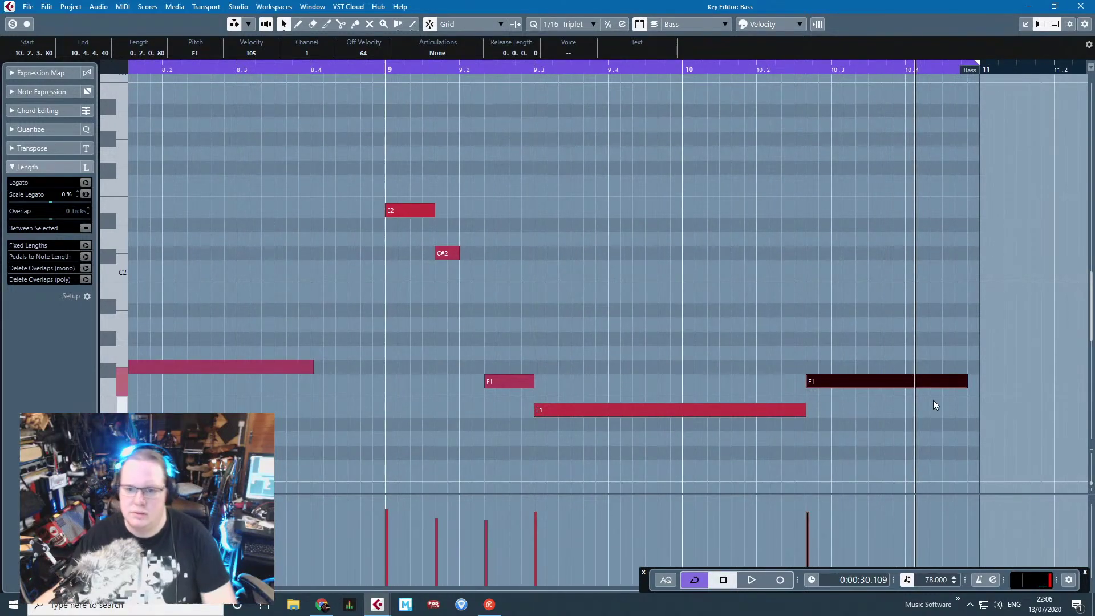
Step: Shorten the bar 10 F1 to about a sixteenth and follow it with two F#1 notes, the second starting at 10.4.1.0
{"action": "left_click_drag", "start_coordinate": [964, 381], "coordinate": [902, 373]}
{"action": "left_click", "coordinate": [840, 385], "text": "alt"}
{"action": "key", "text": "ctrl+d"}
{"action": "left_click", "coordinate": [919, 369]}
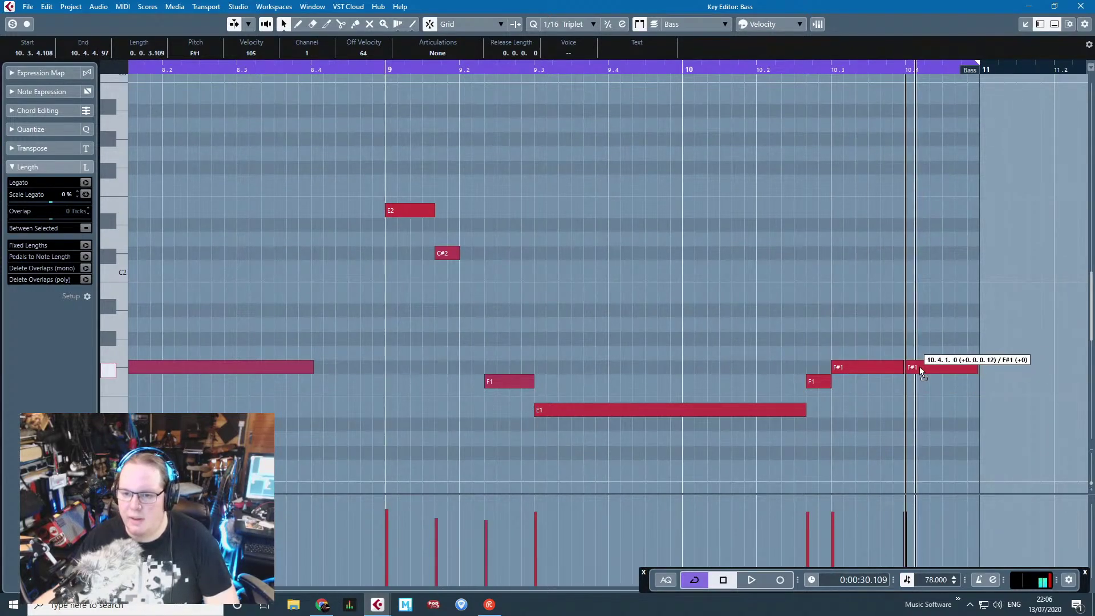
{"action": "left_click", "coordinate": [817, 381]}
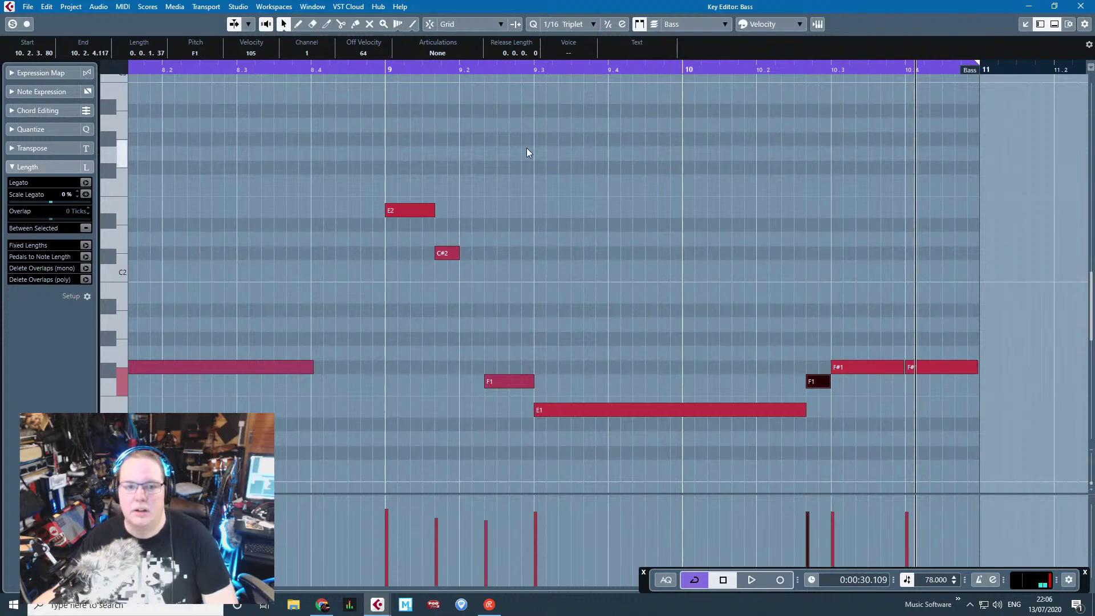
Step: Play the bass line from bar 9 through the loop restart to audition the new ending
{"action": "left_click", "coordinate": [383, 70]}
{"action": "key", "text": "space"}
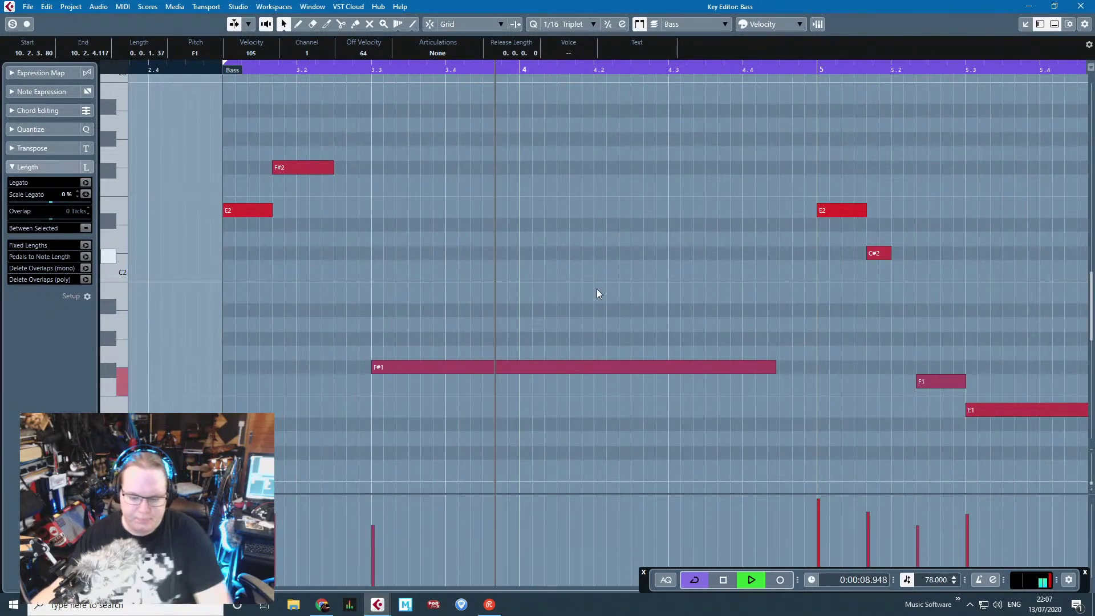
{"action": "key", "text": "space"}
{"action": "scroll", "coordinate": [612, 340], "scroll_direction": "down", "scroll_amount": 5}
{"action": "scroll", "coordinate": [654, 341], "scroll_direction": "up", "scroll_amount": 5}
Step: Transpose the last three notes of bar 10 up three semitones to G#1, A1 and A1
{"action": "left_click", "coordinate": [497, 382]}
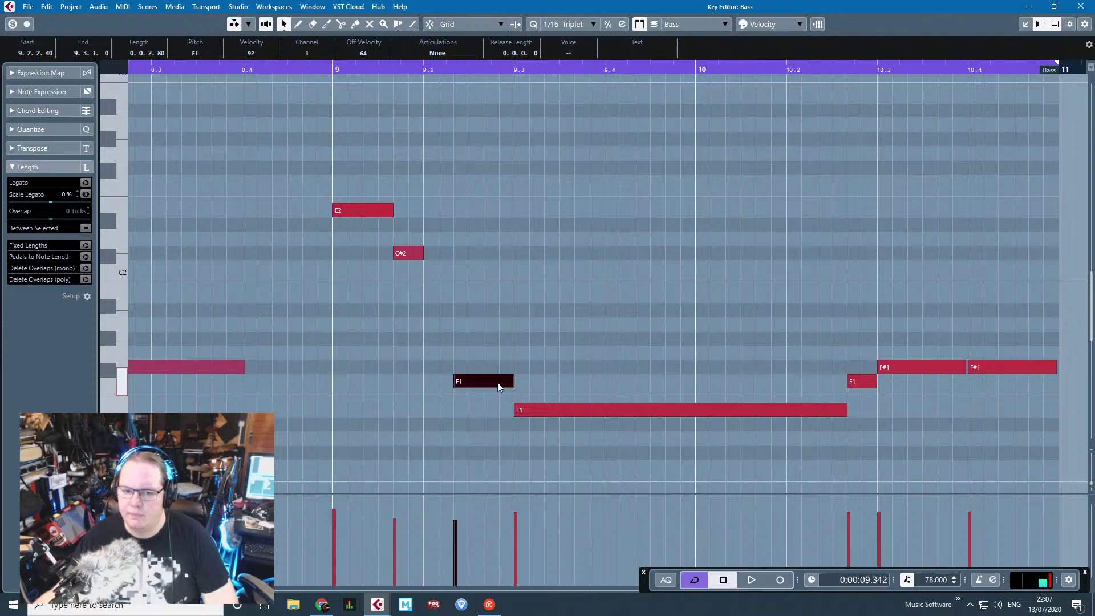
{"action": "left_click", "coordinate": [651, 404]}
{"action": "left_click", "coordinate": [857, 382]}
{"action": "left_click", "coordinate": [899, 369]}
{"action": "left_click_drag", "start_coordinate": [1024, 337], "coordinate": [893, 328]}
{"action": "left_click", "coordinate": [658, 112]}
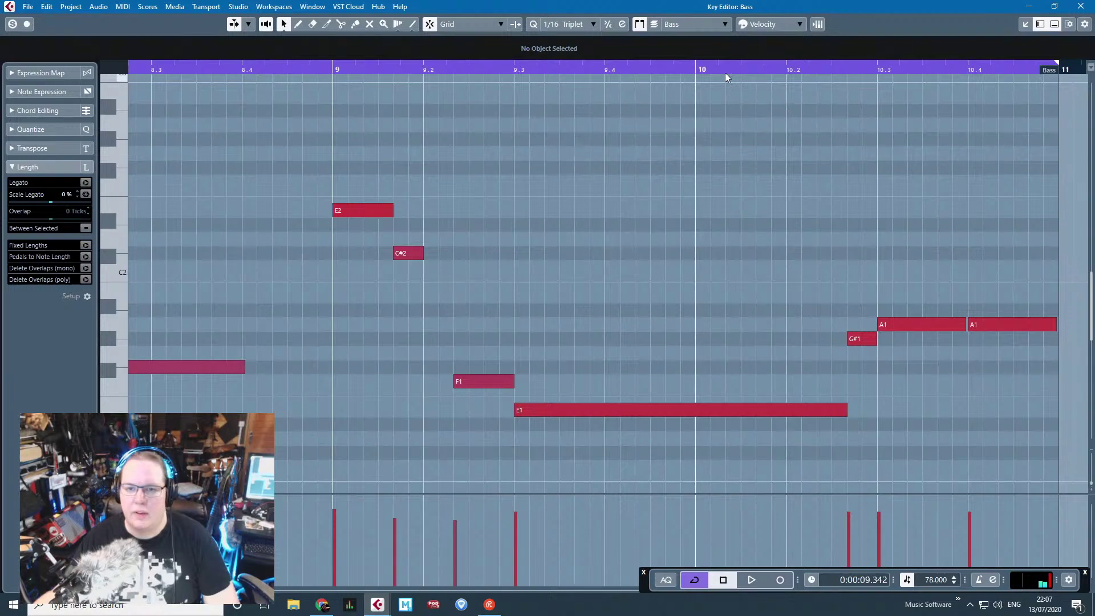
Step: Play bars 9 and 10 to audition the transposed ending against the loop restart
{"action": "left_click", "coordinate": [334, 69]}
{"action": "key", "text": "space"}
{"action": "scroll", "coordinate": [490, 222], "scroll_direction": "down", "scroll_amount": 2}
{"action": "scroll", "coordinate": [530, 253], "scroll_direction": "up", "scroll_amount": 3}
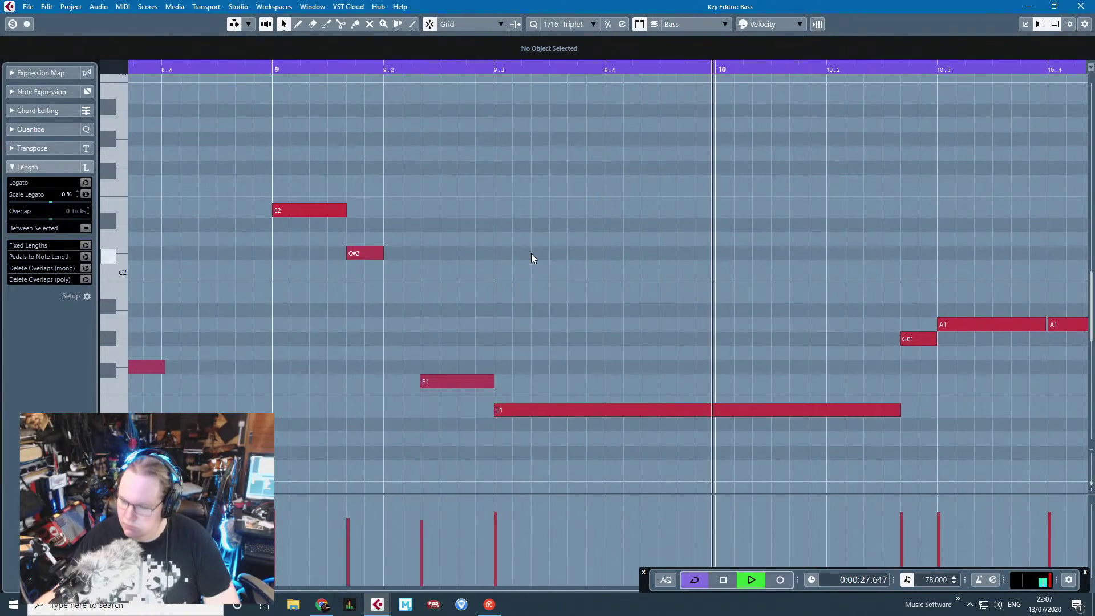
{"action": "scroll", "coordinate": [532, 254], "scroll_direction": "down", "scroll_amount": 1}
{"action": "scroll", "coordinate": [739, 263], "scroll_direction": "up", "scroll_amount": 2}
{"action": "scroll", "coordinate": [737, 266], "scroll_direction": "down", "scroll_amount": 4}
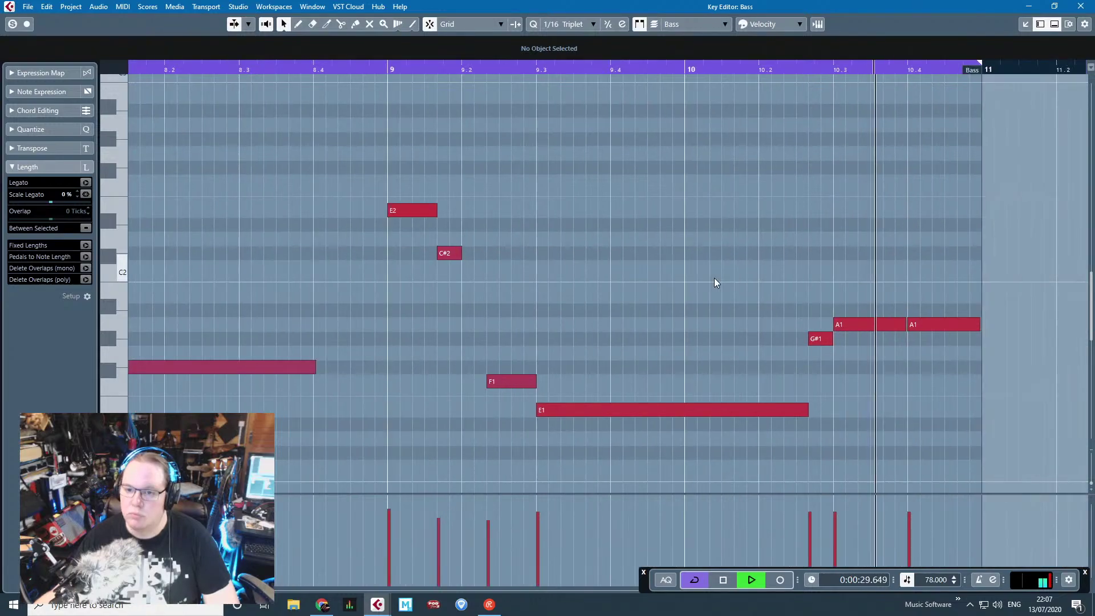
{"action": "scroll", "coordinate": [705, 277], "scroll_direction": "down", "scroll_amount": 1}
{"action": "key", "text": "space"}
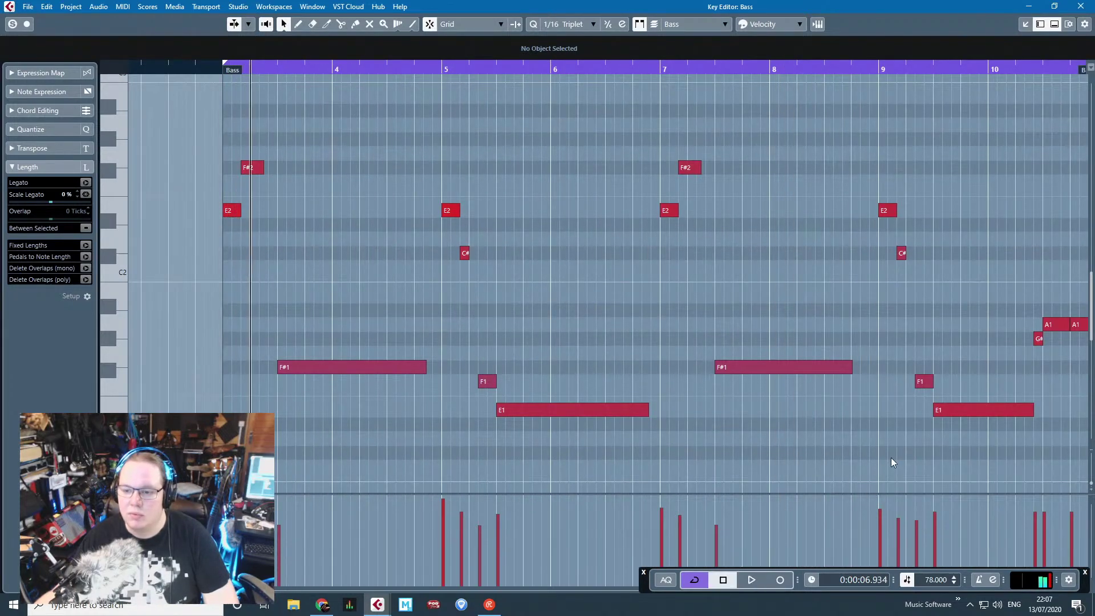
Step: Lower the velocity of bar 10's first A1 slightly and raise that of its last A1
{"action": "scroll", "coordinate": [989, 519], "scroll_direction": "down", "scroll_amount": 1}
{"action": "left_click_drag", "start_coordinate": [993, 516], "coordinate": [1001, 506]}
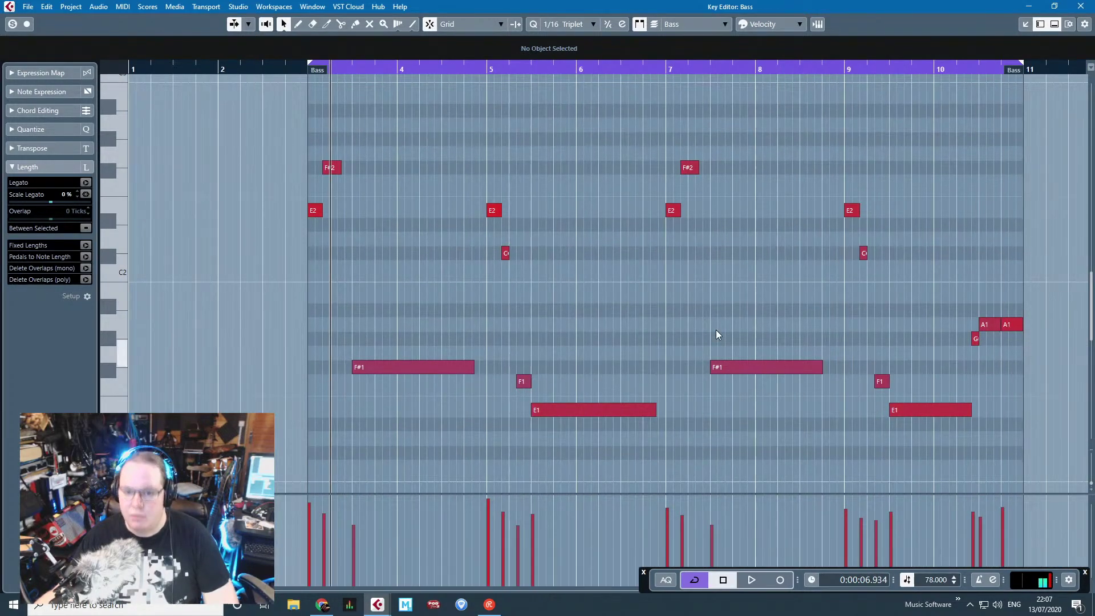
{"action": "left_click", "coordinate": [633, 295]}
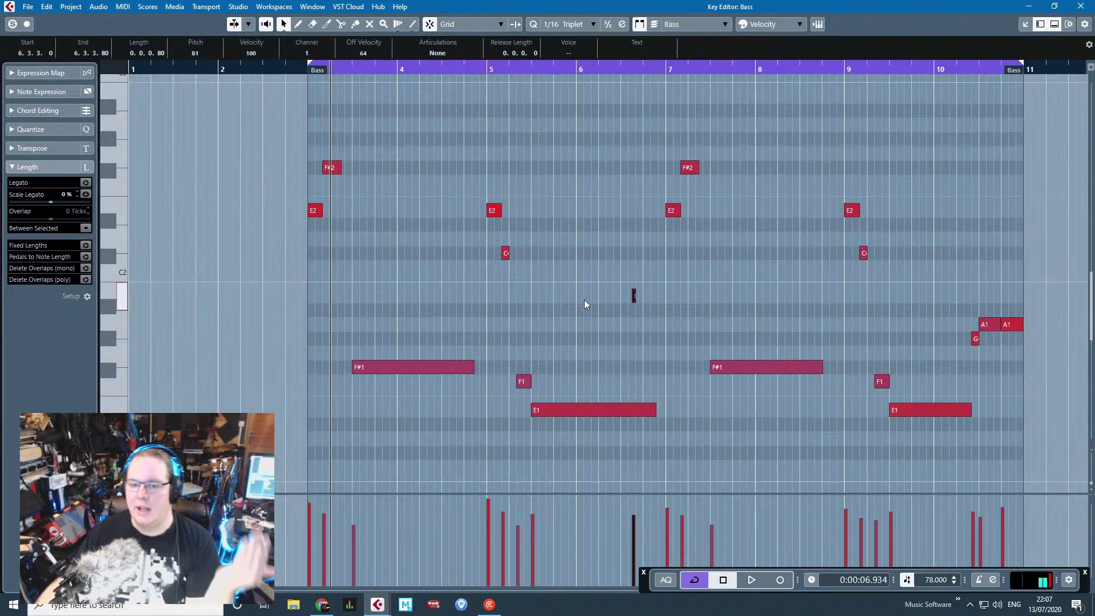
{"action": "key", "text": "ctrl+z"}
{"action": "left_click", "coordinate": [373, 283]}
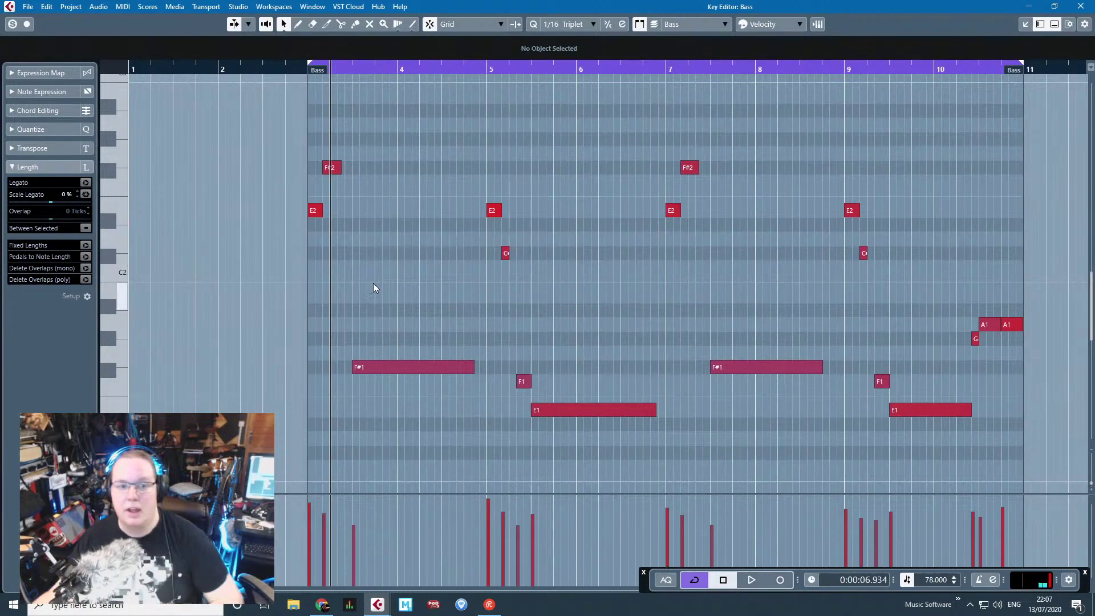
Step: Examine the E2 notes that start bars 3 and 5 and play the opening of bar 5
{"action": "scroll", "coordinate": [320, 257], "scroll_direction": "up", "scroll_amount": 3}
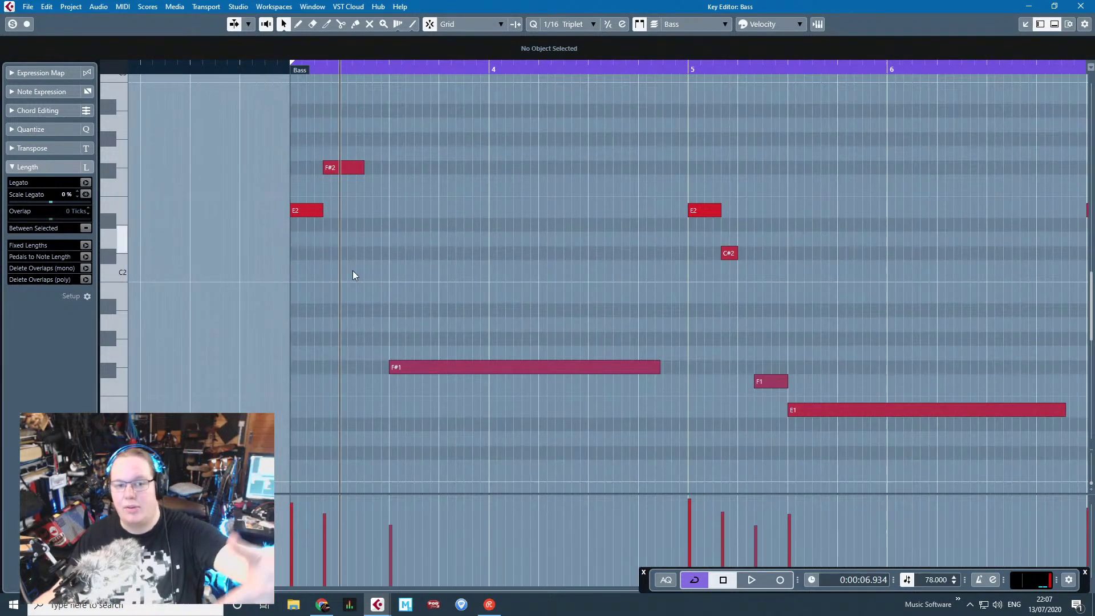
{"action": "left_click_drag", "start_coordinate": [371, 227], "coordinate": [286, 198]}
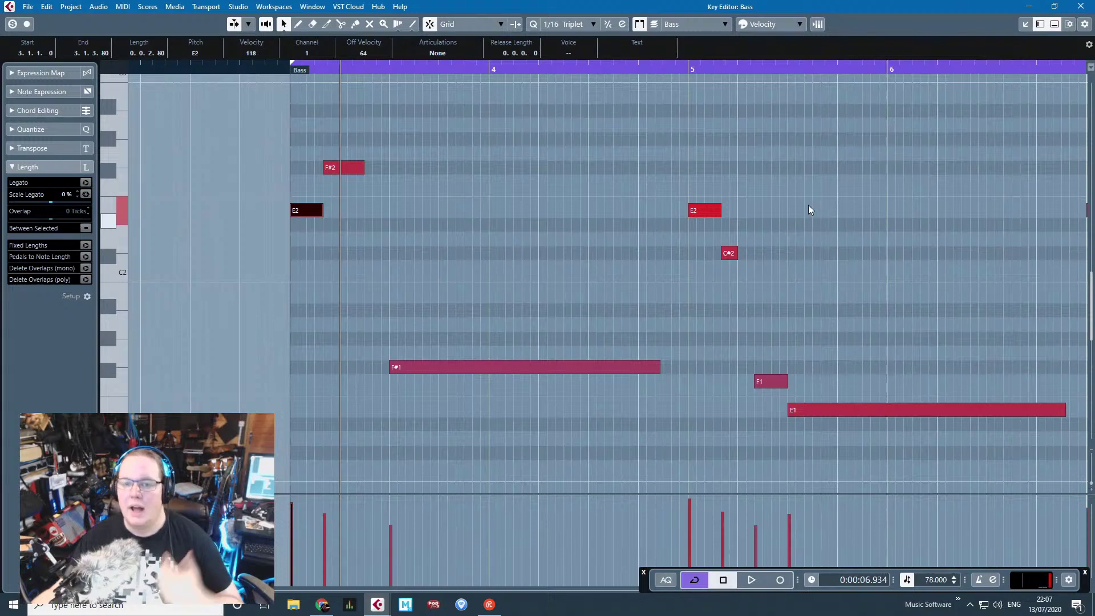
{"action": "left_click_drag", "start_coordinate": [262, 188], "coordinate": [821, 229]}
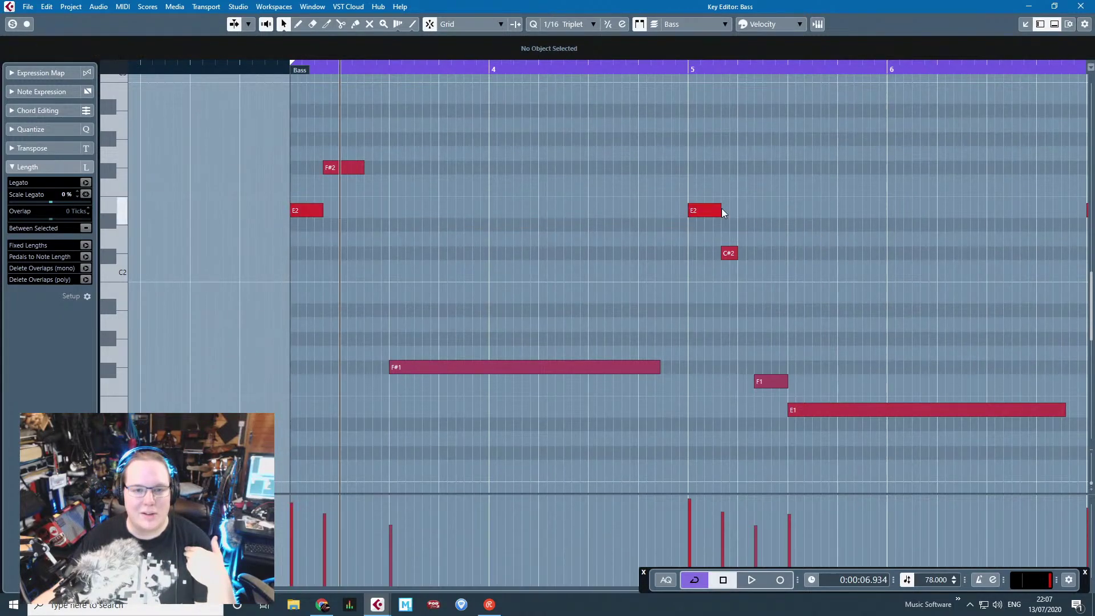
{"action": "left_click", "coordinate": [713, 210]}
{"action": "left_click", "coordinate": [823, 263]}
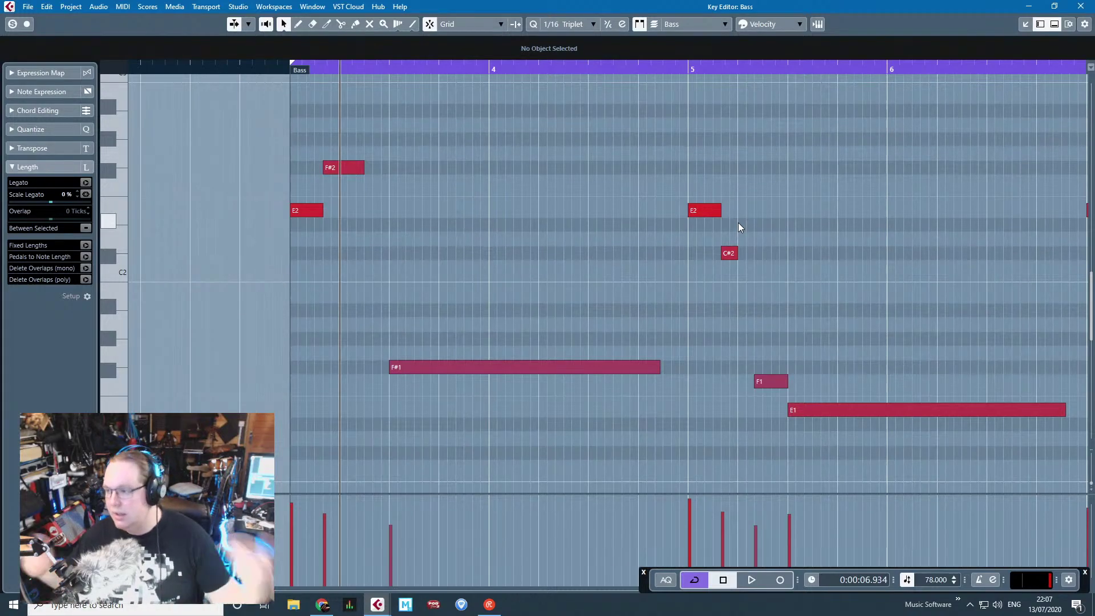
{"action": "left_click", "coordinate": [693, 81]}
{"action": "key", "text": "space"}
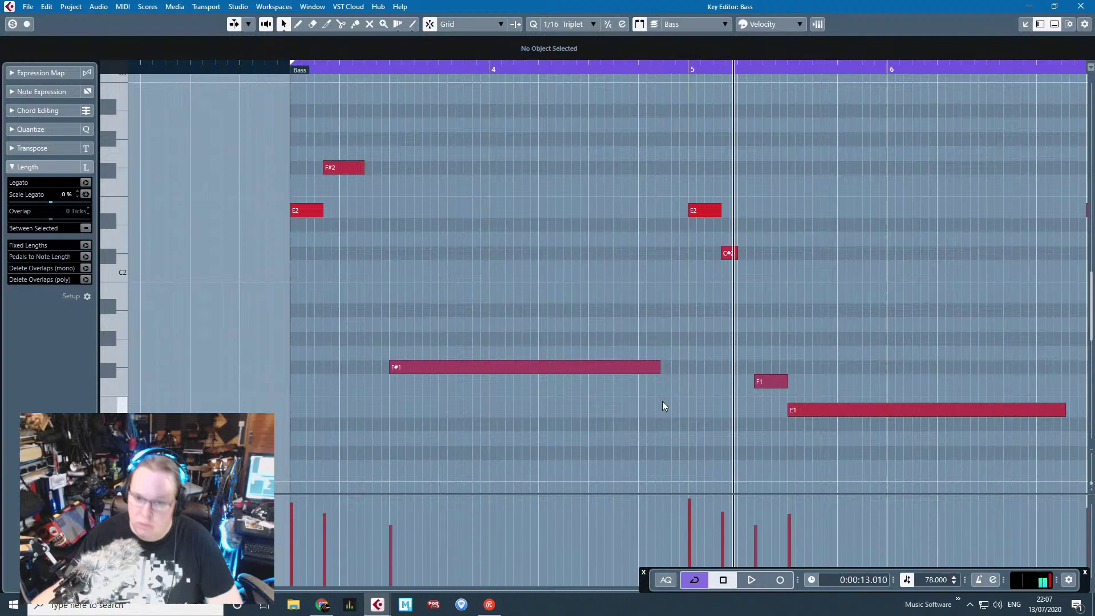
Step: Examine the long F#1 of bar 3 and the F1 leading into bar 5's E1
{"action": "left_click", "coordinate": [610, 368]}
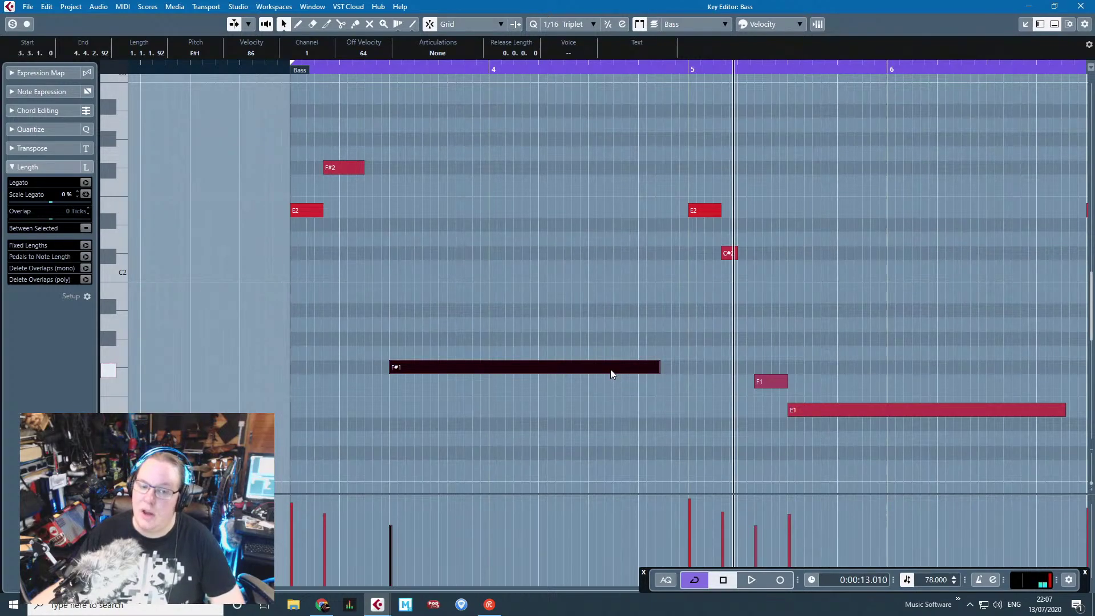
{"action": "left_click", "coordinate": [788, 264]}
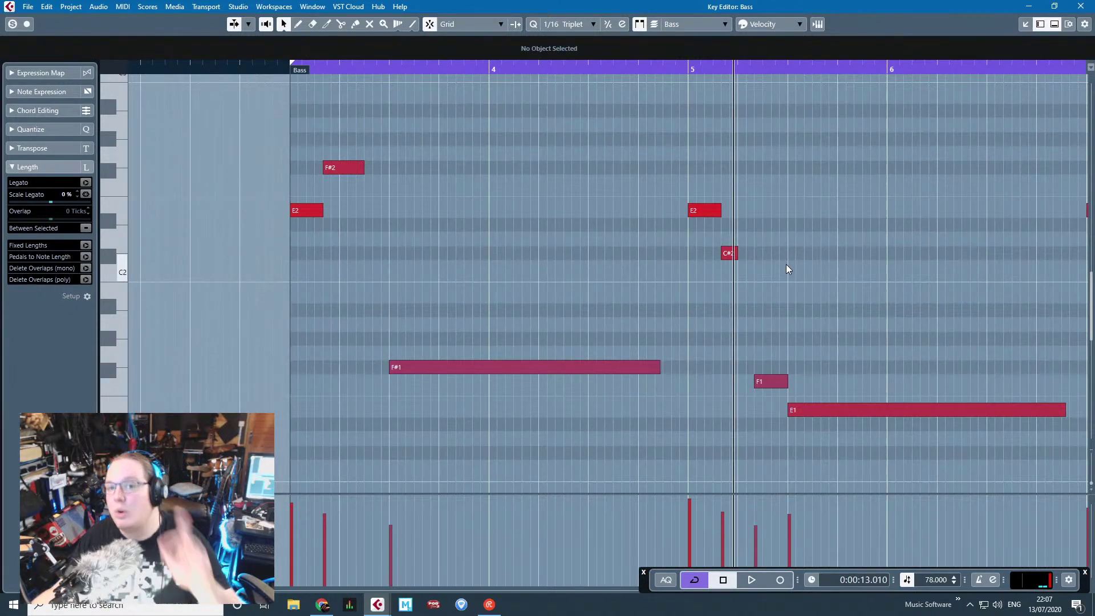
{"action": "scroll", "coordinate": [807, 351], "scroll_direction": "up", "scroll_amount": 3}
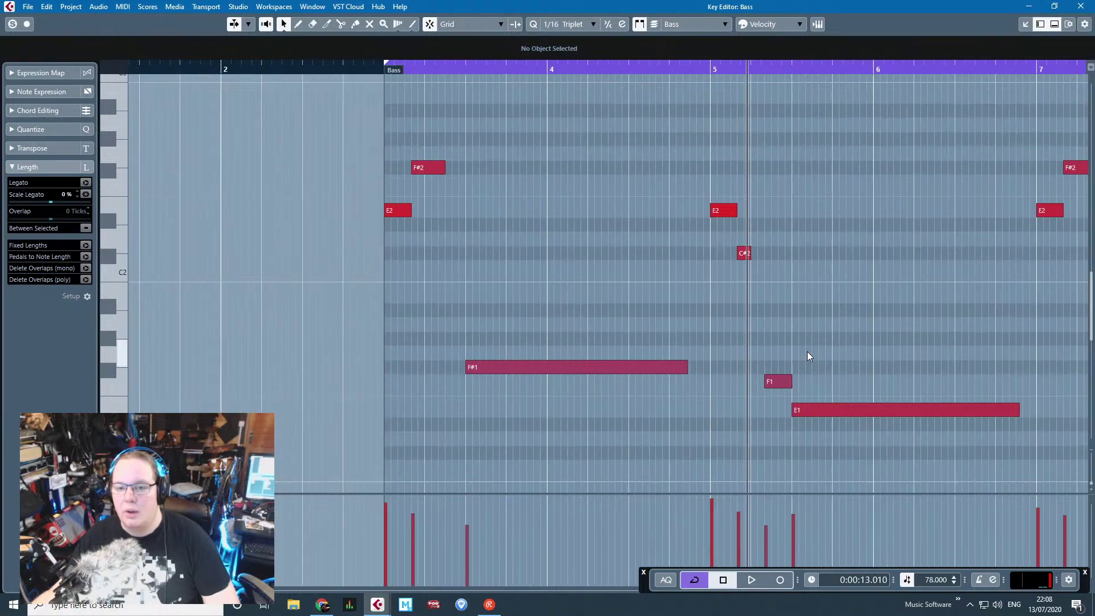
{"action": "left_click", "coordinate": [727, 383]}
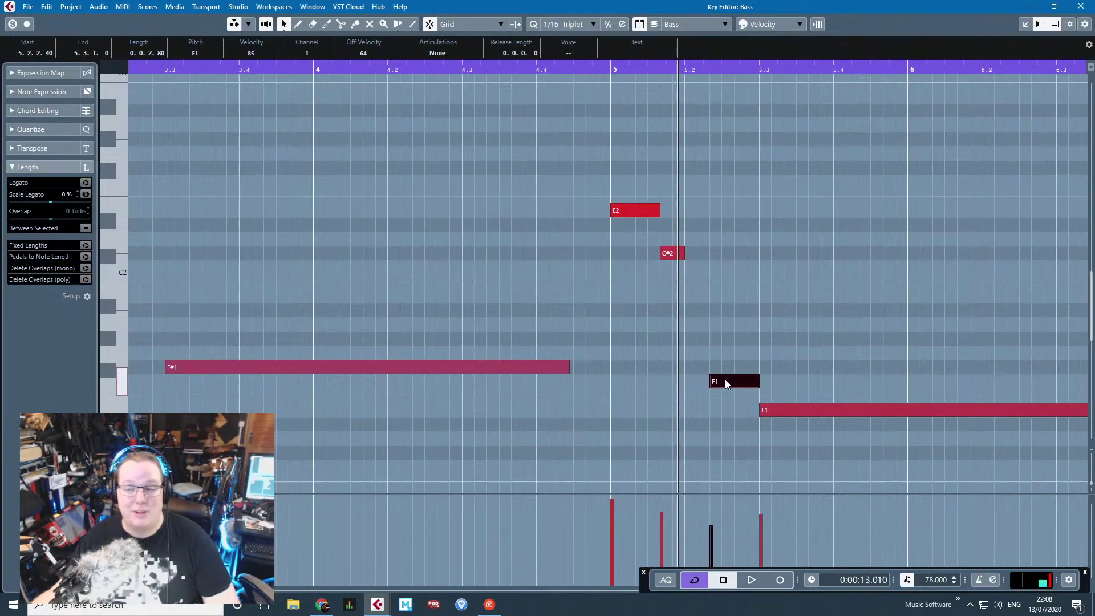
{"action": "left_click_drag", "start_coordinate": [791, 326], "coordinate": [690, 379]}
{"action": "scroll", "coordinate": [701, 411], "scroll_direction": "down", "scroll_amount": 2}
{"action": "scroll", "coordinate": [682, 432], "scroll_direction": "up", "scroll_amount": 1}
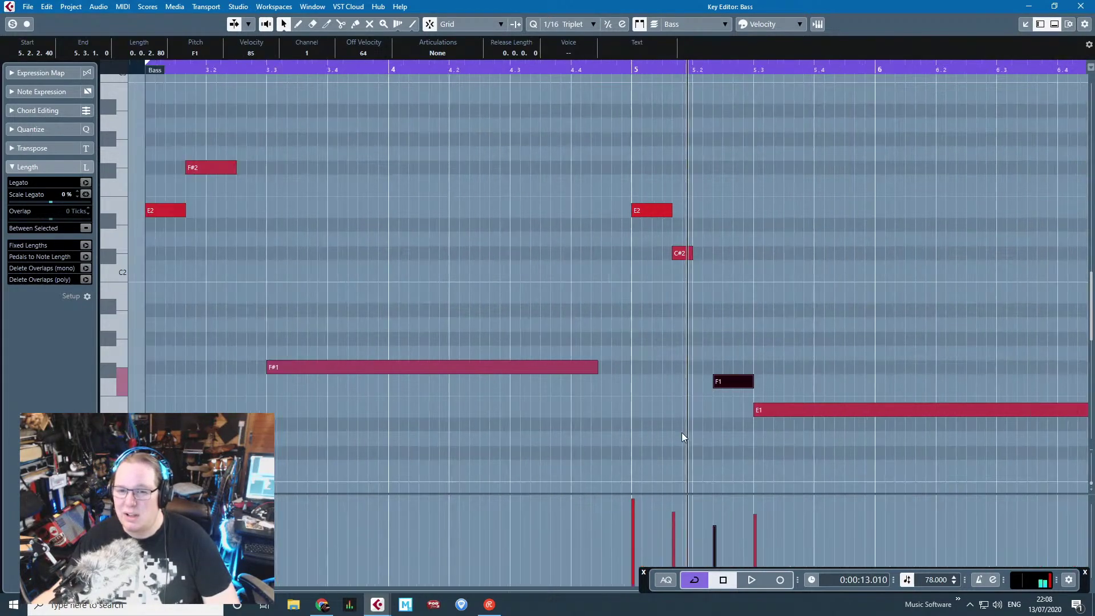
Step: Play the phrase from bar 5 into bar 6 and examine its opening E2 and the long E1
{"action": "scroll", "coordinate": [684, 435], "scroll_direction": "up", "scroll_amount": 1}
{"action": "left_click_drag", "start_coordinate": [580, 156], "coordinate": [926, 230]}
{"action": "left_click", "coordinate": [628, 210]}
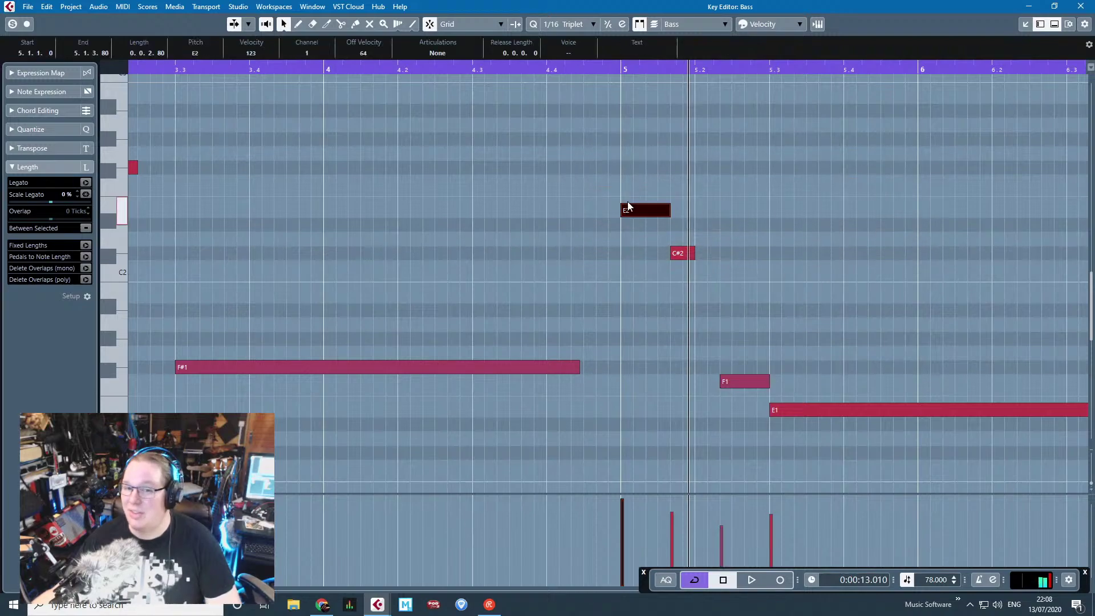
{"action": "left_click", "coordinate": [616, 80]}
{"action": "key", "text": "space"}
{"action": "scroll", "coordinate": [815, 348], "scroll_direction": "down", "scroll_amount": 2}
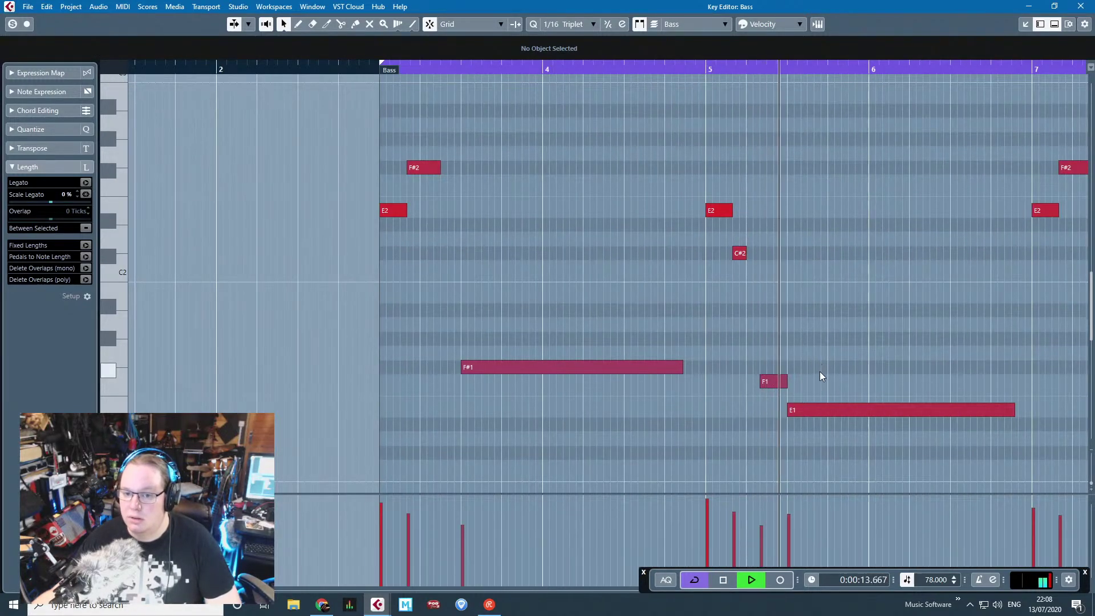
{"action": "scroll", "coordinate": [821, 374], "scroll_direction": "down", "scroll_amount": 1}
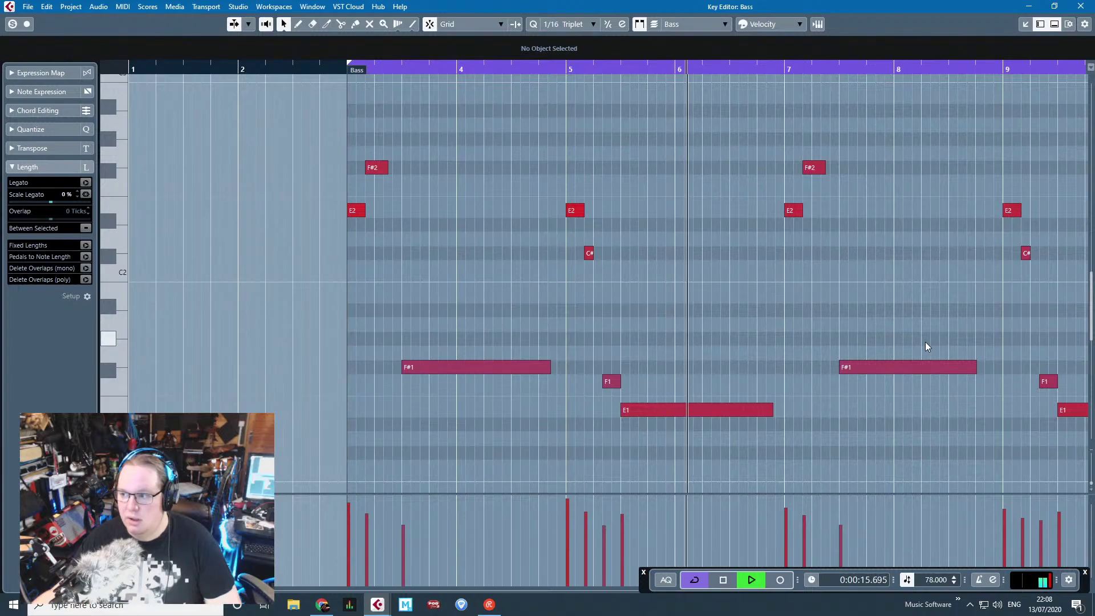
{"action": "key", "text": "space"}
{"action": "left_click", "coordinate": [683, 412]}
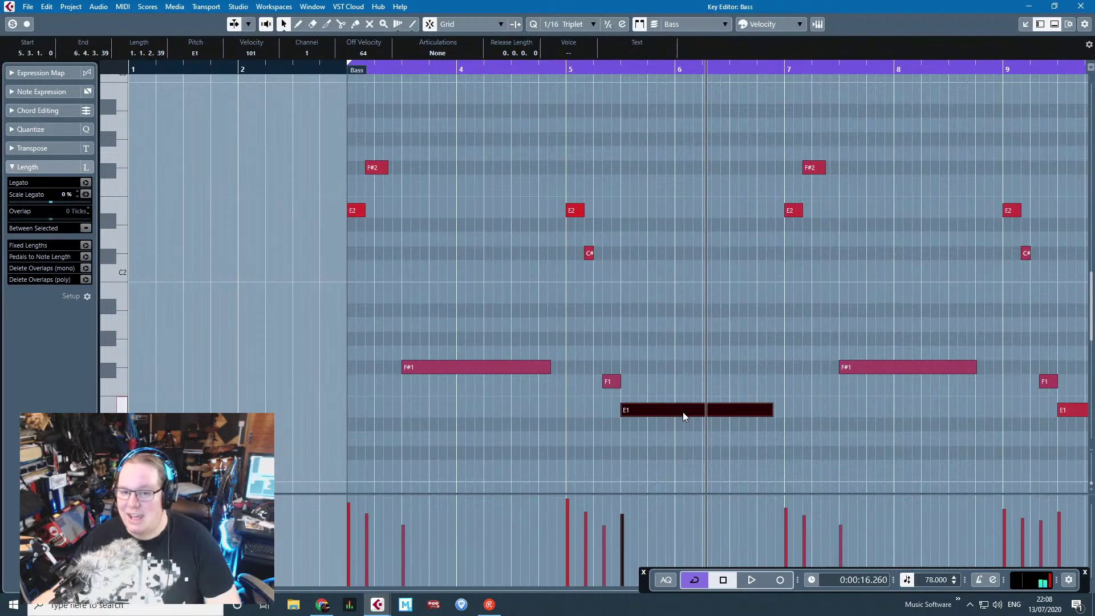
{"action": "left_click", "coordinate": [792, 330]}
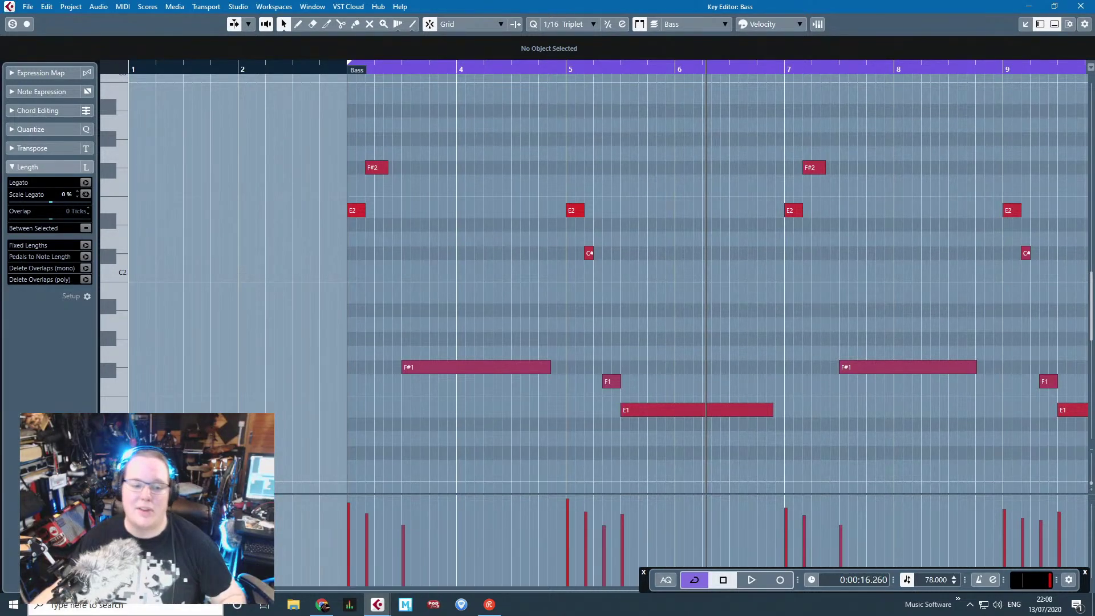
Step: Open a blank Notepad document and resize it into a wide, short window over the key editor
{"action": "left_click", "coordinate": [126, 605]}
{"action": "type", "text": "note"}
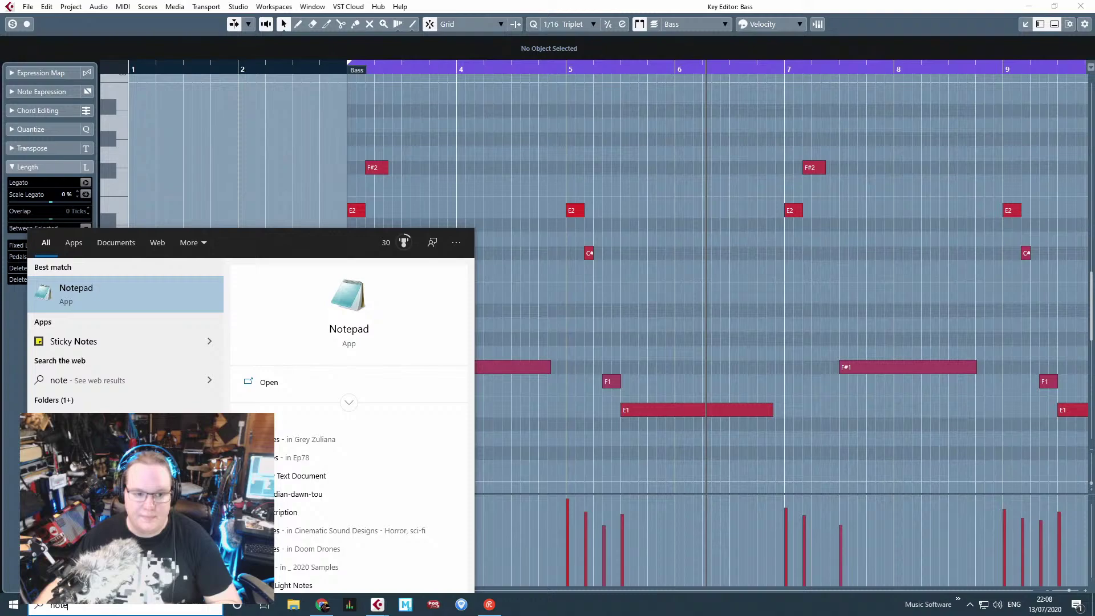
{"action": "left_click", "coordinate": [100, 303]}
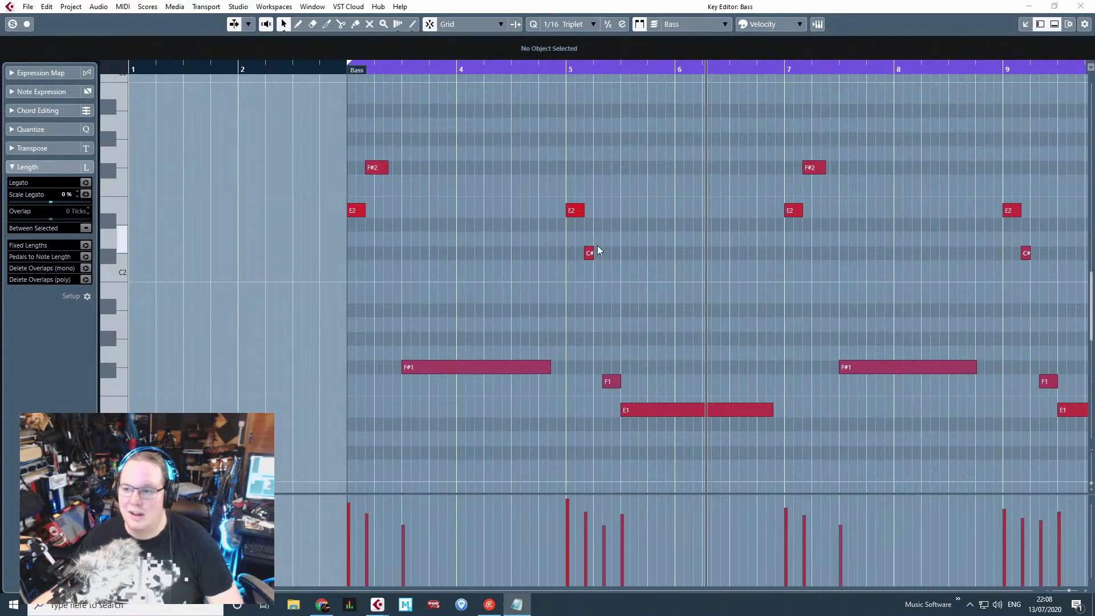
{"action": "left_click", "coordinate": [516, 607]}
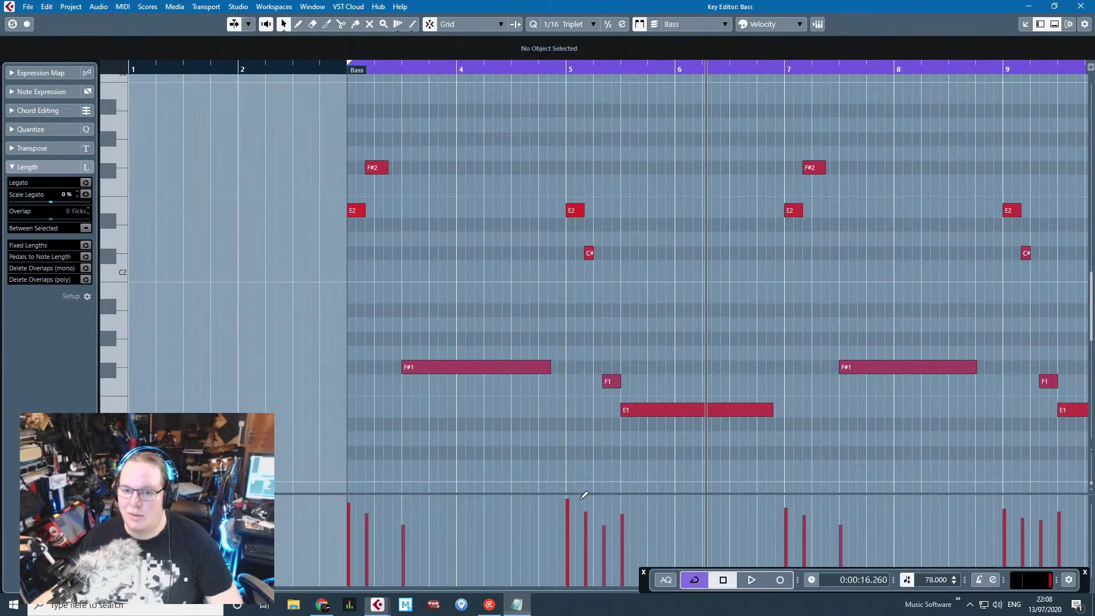
{"action": "left_click", "coordinate": [523, 606]}
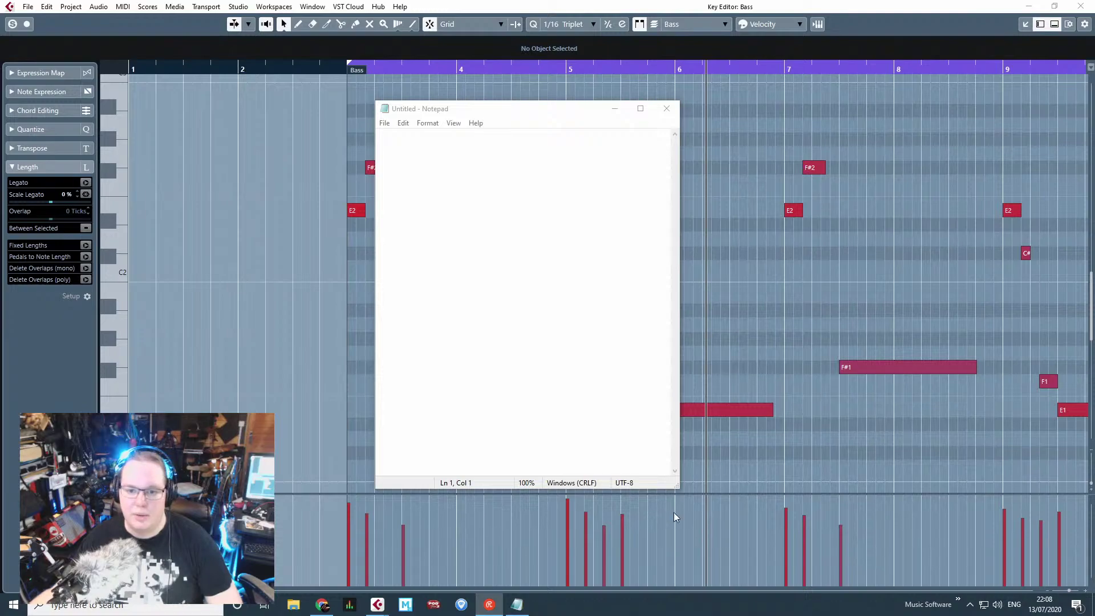
{"action": "left_click_drag", "start_coordinate": [679, 488], "coordinate": [919, 316]}
{"action": "left_click_drag", "start_coordinate": [740, 113], "coordinate": [701, 304]}
{"action": "left_click_drag", "start_coordinate": [876, 388], "coordinate": [1003, 413]}
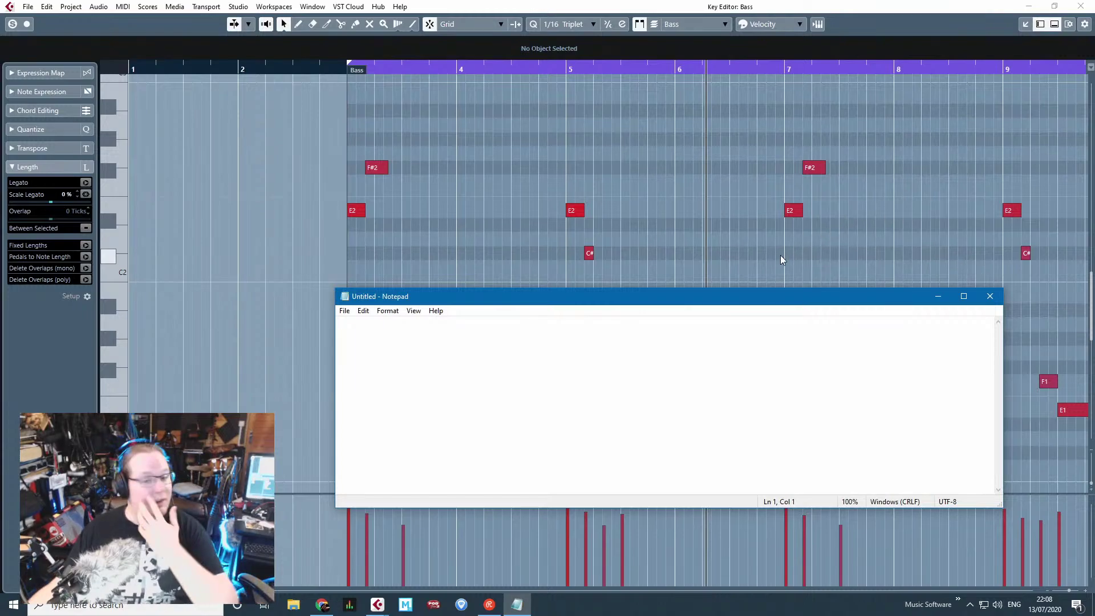
Step: List the bass line's pitches E, F, F#, C#, E and F# in one spaced row on the note's second line
{"action": "key", "text": "Return"}
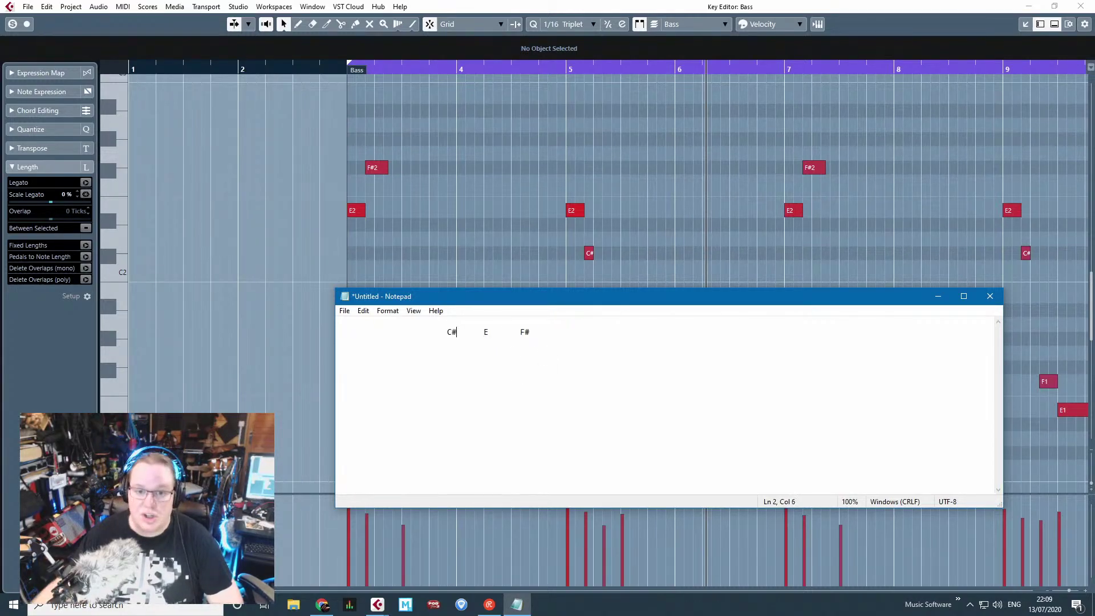
{"action": "left_click_drag", "start_coordinate": [527, 308], "coordinate": [468, 243]}
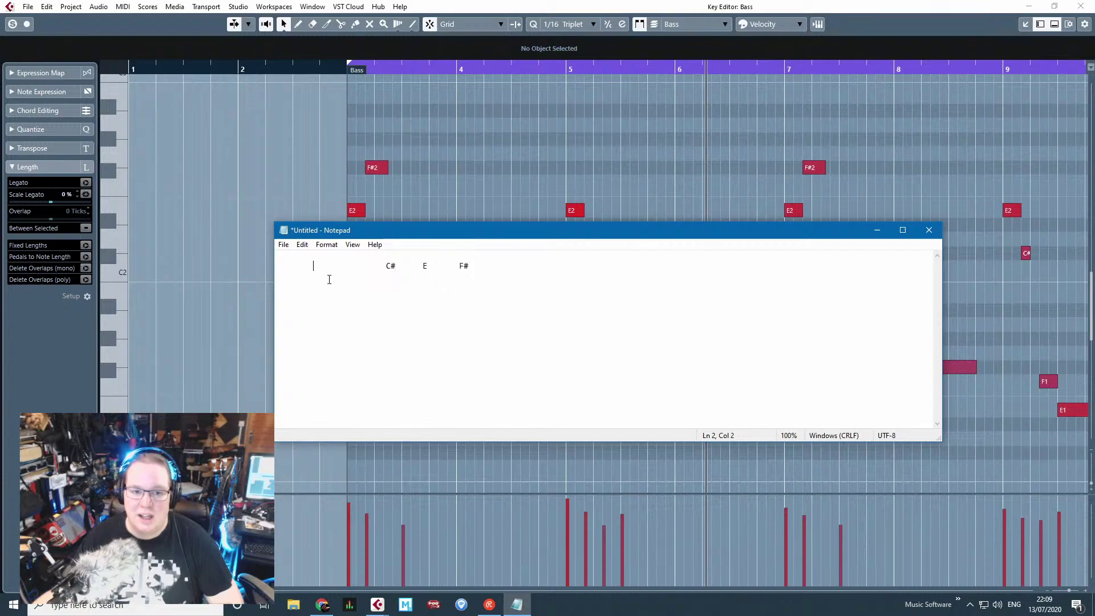
{"action": "type", "text": "F"}
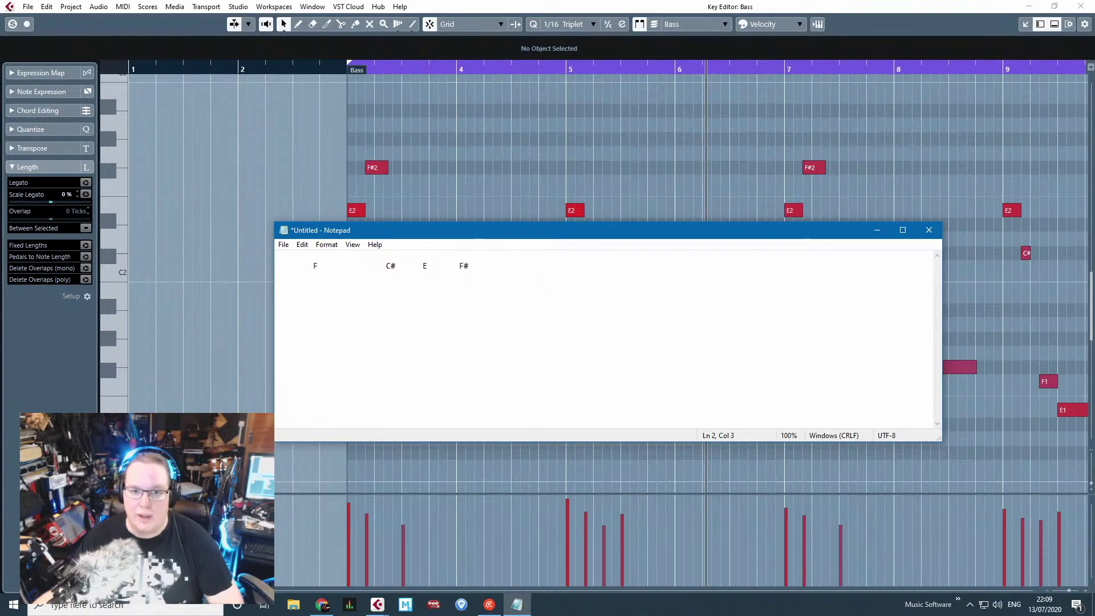
{"action": "mouse_move", "coordinate": [474, 230]}
{"action": "left_mouse_down"}
{"action": "mouse_move", "coordinate": [473, 525]}
{"action": "mouse_move", "coordinate": [469, 247]}
{"action": "left_mouse_up"}
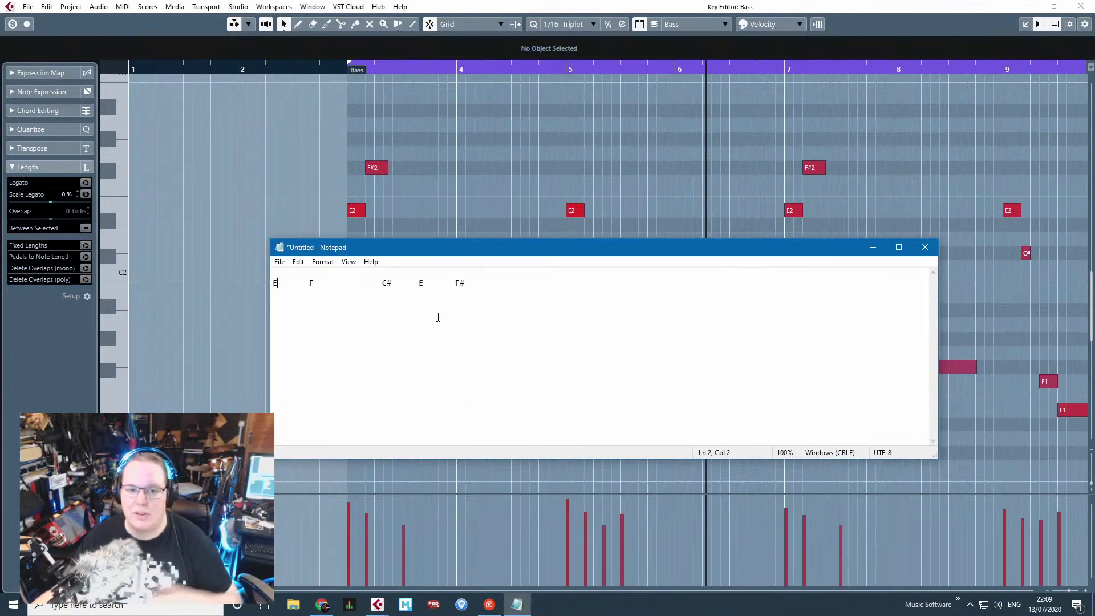
{"action": "left_click_drag", "start_coordinate": [385, 250], "coordinate": [476, 214]}
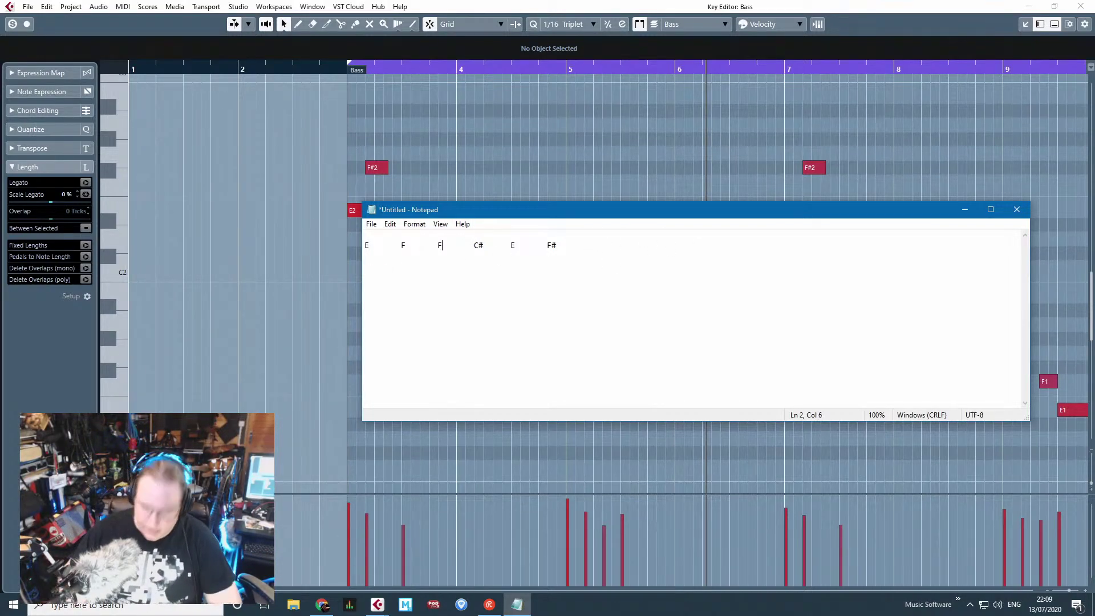
{"action": "left_click_drag", "start_coordinate": [510, 216], "coordinate": [444, 179]}
Step: Check the remaining bass notes through bar 10 and add G# and A between F# and C# in the Notepad row
{"action": "left_click", "coordinate": [895, 573]}
{"action": "scroll", "coordinate": [919, 457], "scroll_direction": "right", "scroll_amount": 10}
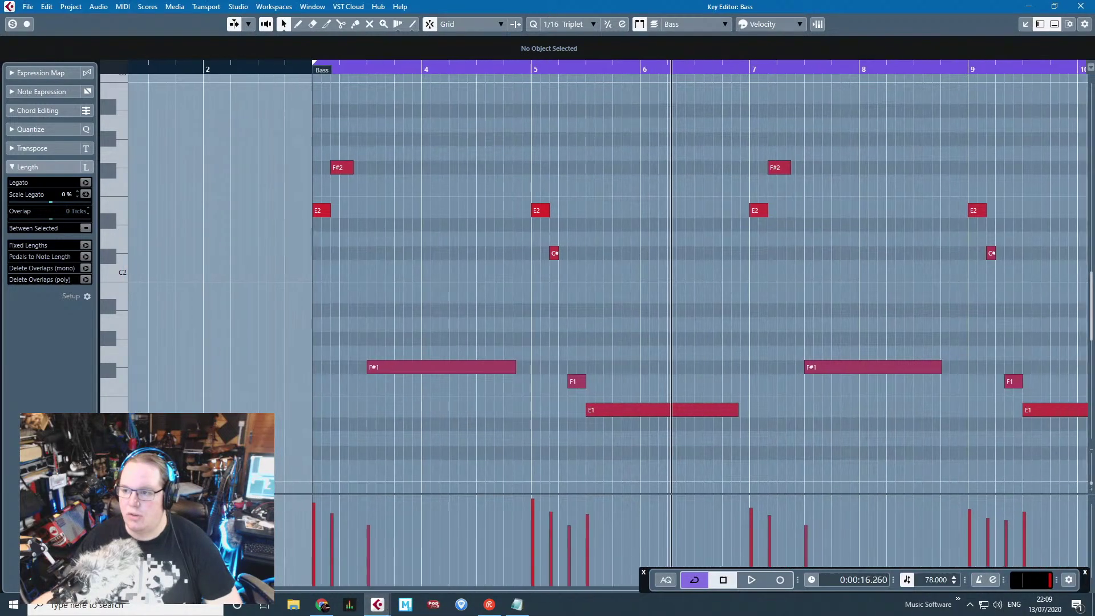
{"action": "key", "text": "alt+Tab"}
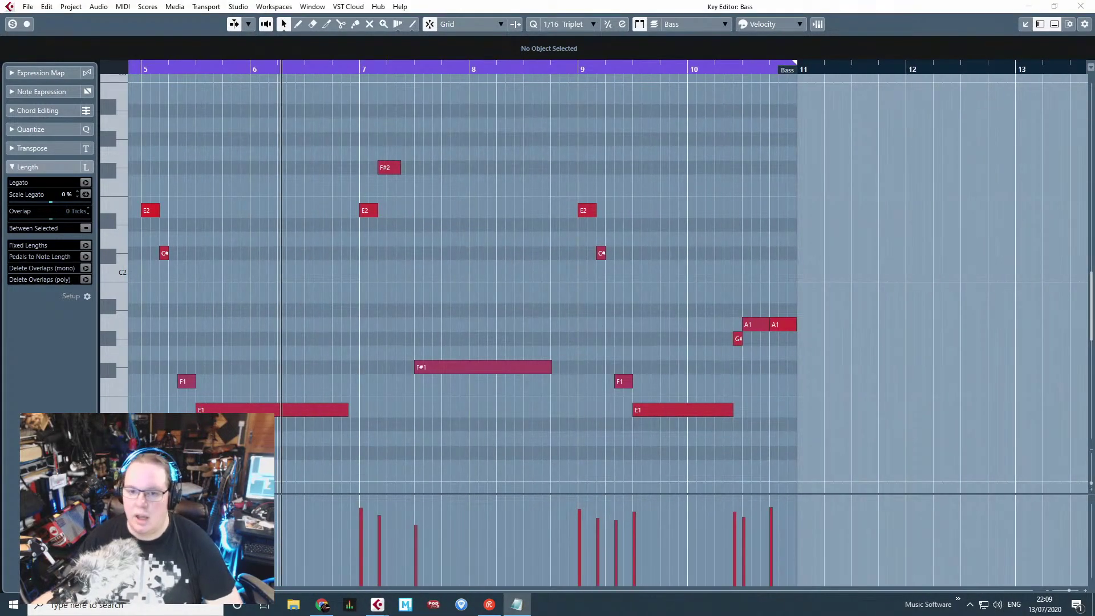
{"action": "left_click_drag", "start_coordinate": [716, 287], "coordinate": [390, 113]}
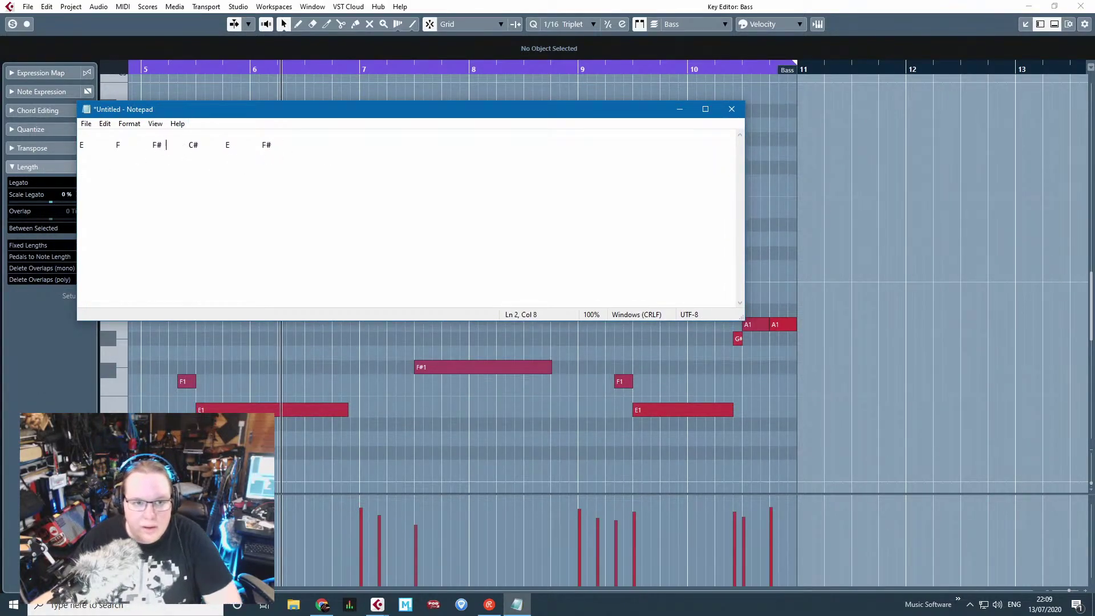
{"action": "key", "text": "Tab"}
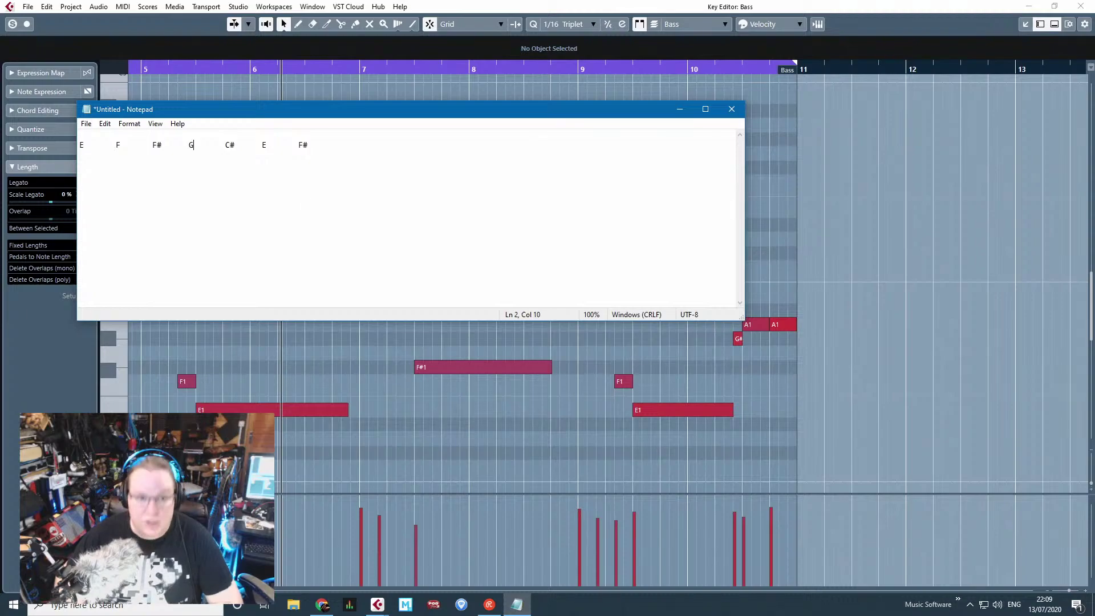
Step: Label the intervals beneath the pitch row with R under both F# notes and m7 under the upper E
{"action": "left_click", "coordinate": [381, 154]}
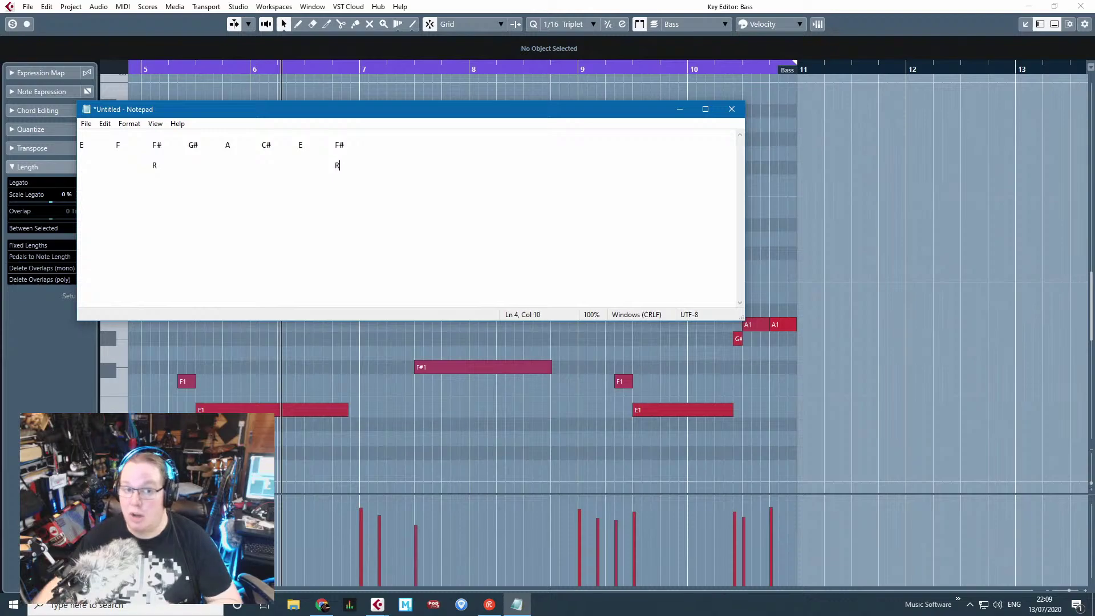
{"action": "left_click_drag", "start_coordinate": [368, 114], "coordinate": [458, 132]}
{"action": "left_click", "coordinate": [461, 213]}
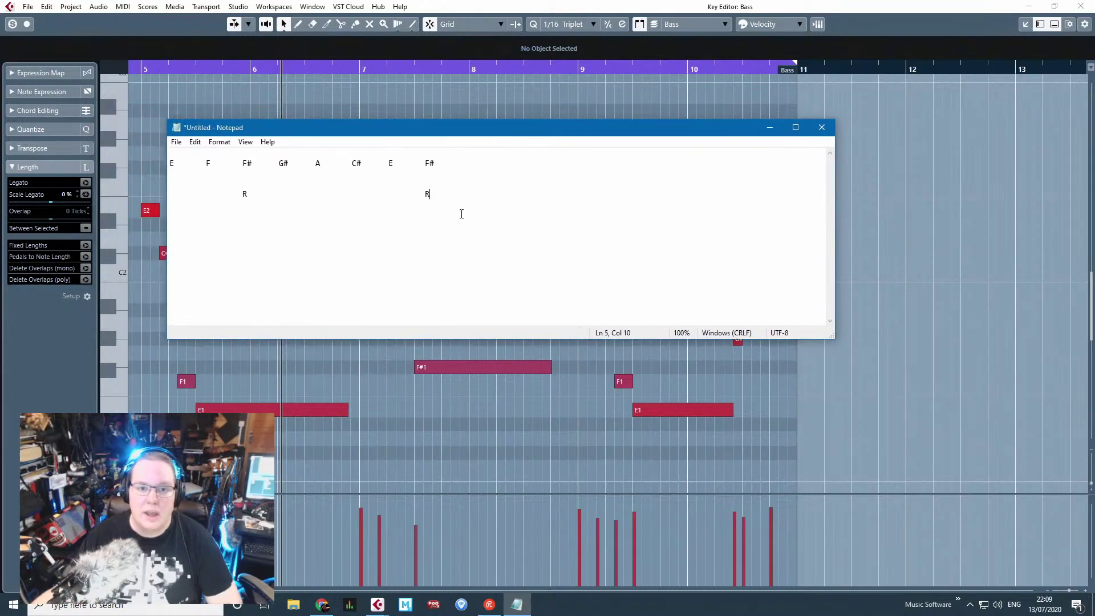
{"action": "type", "text": "m"}
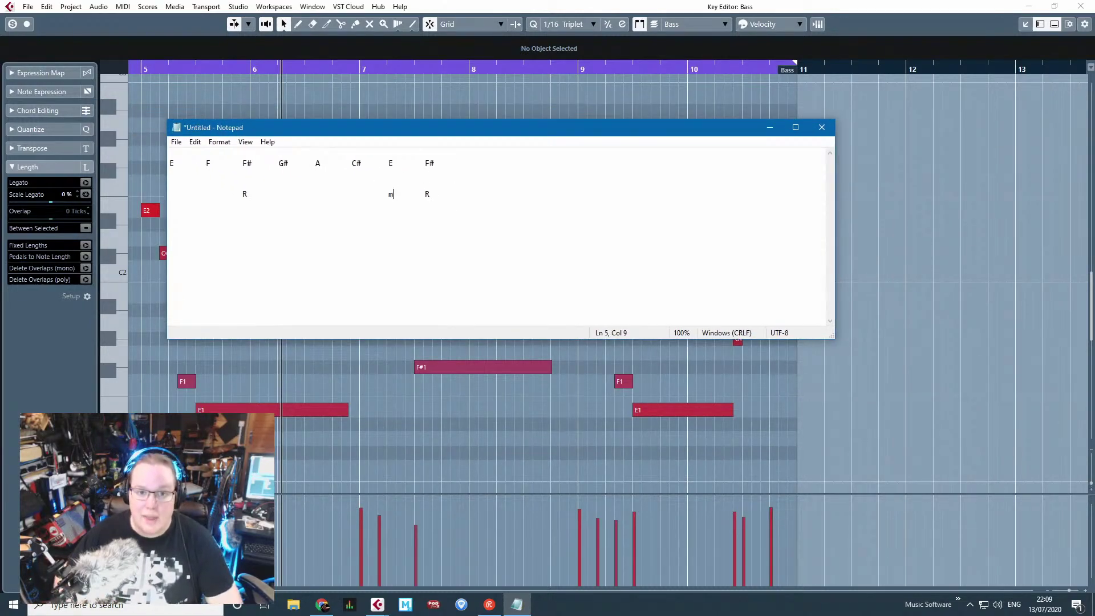
{"action": "type", "text": "7"}
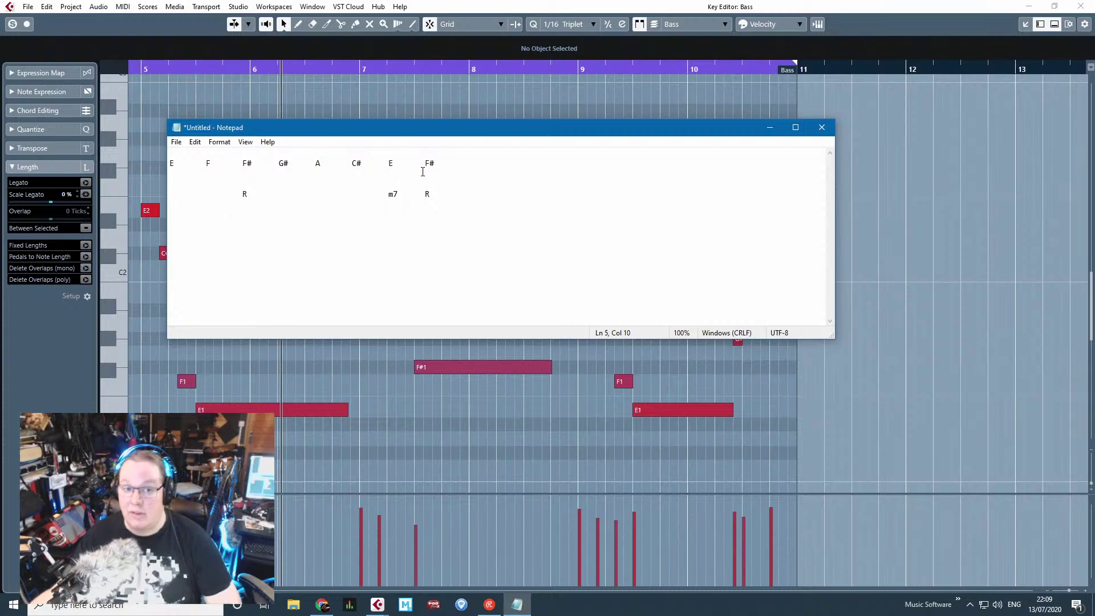
Step: Enter the interval labels 2 under G# and 5 under C#
{"action": "left_click", "coordinate": [356, 196]}
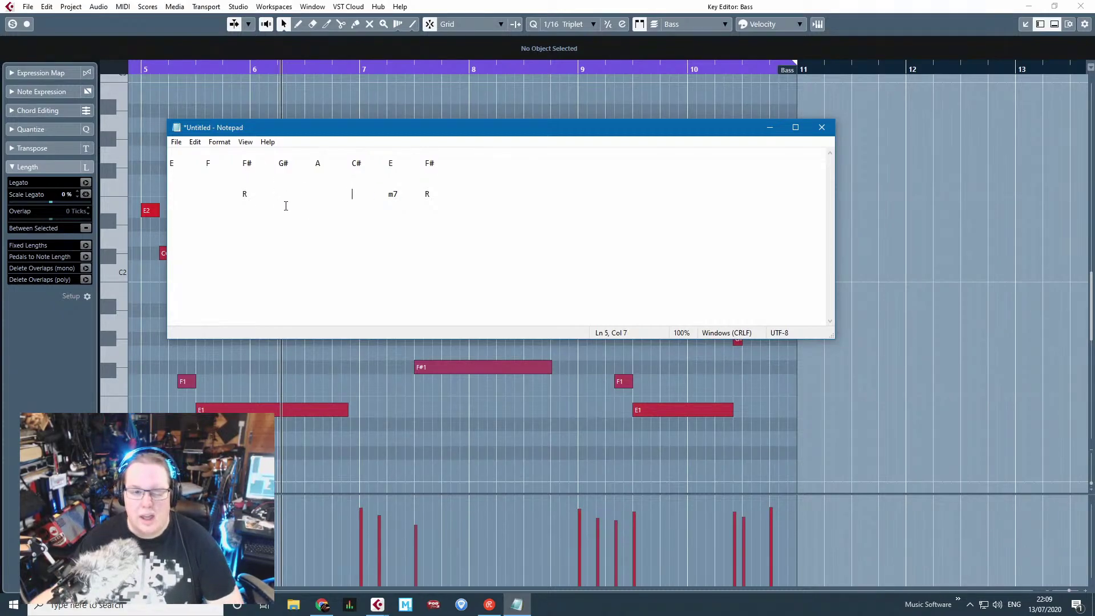
{"action": "type", "text": "2"}
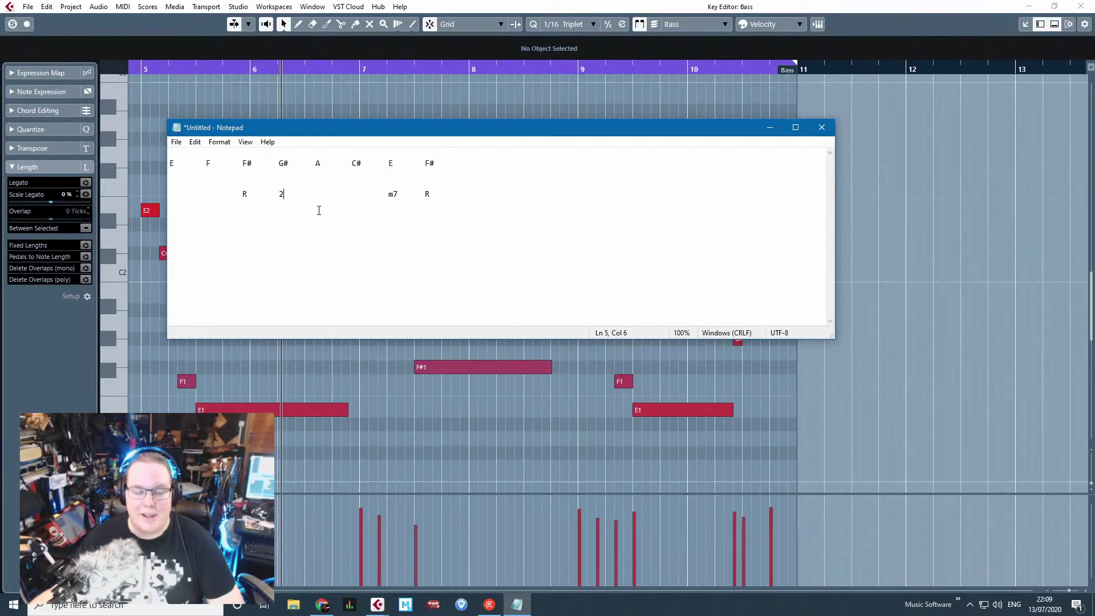
{"action": "left_click", "coordinate": [318, 196]}
{"action": "key", "text": "Right"}
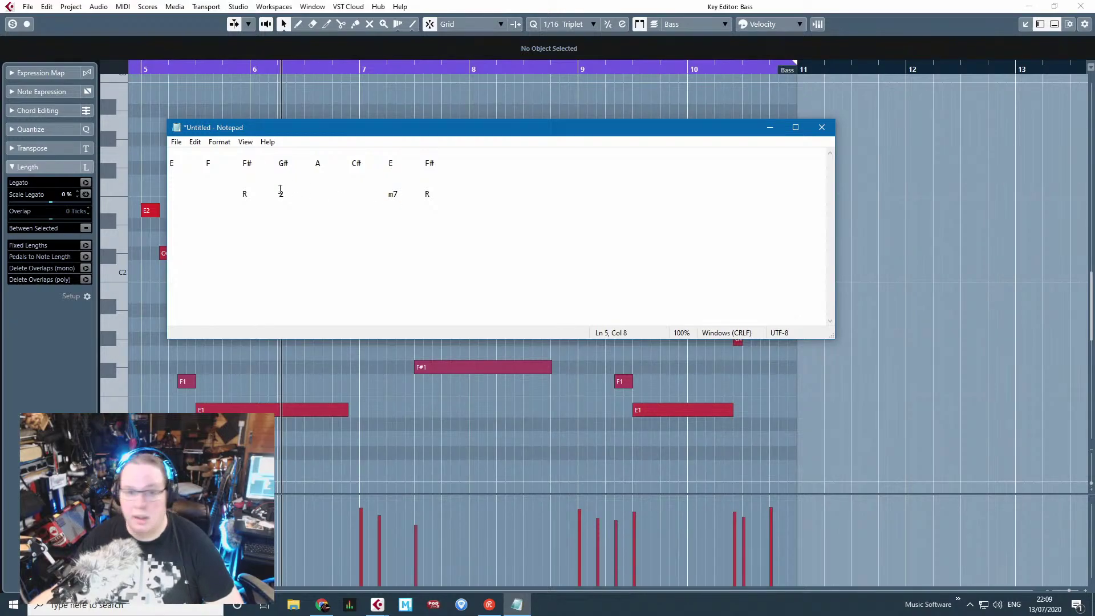
{"action": "left_click_drag", "start_coordinate": [354, 131], "coordinate": [509, 122]}
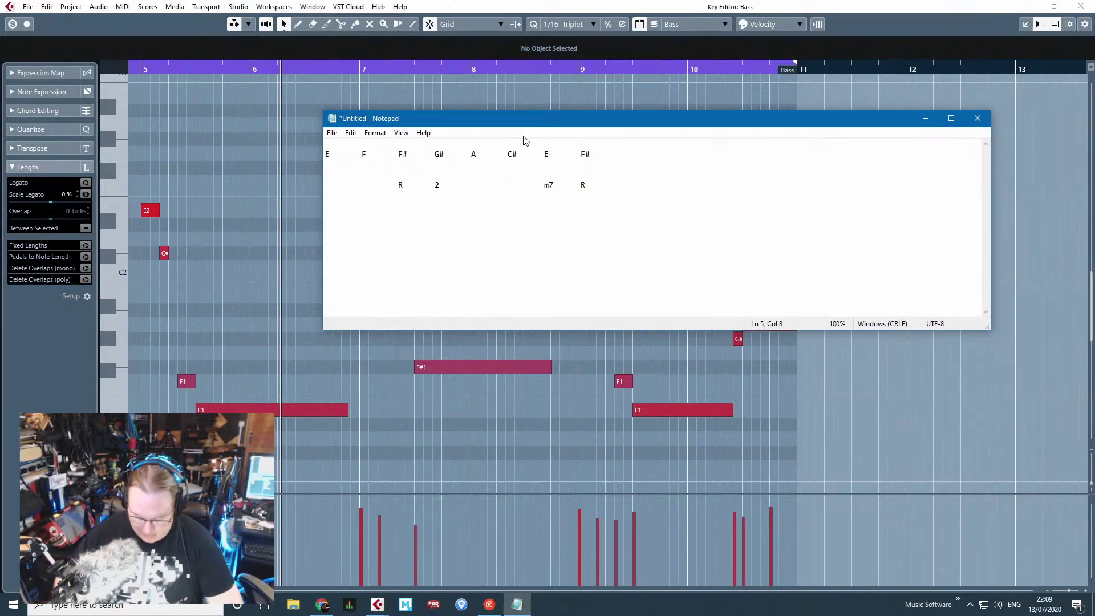
{"action": "type", "text": "5"}
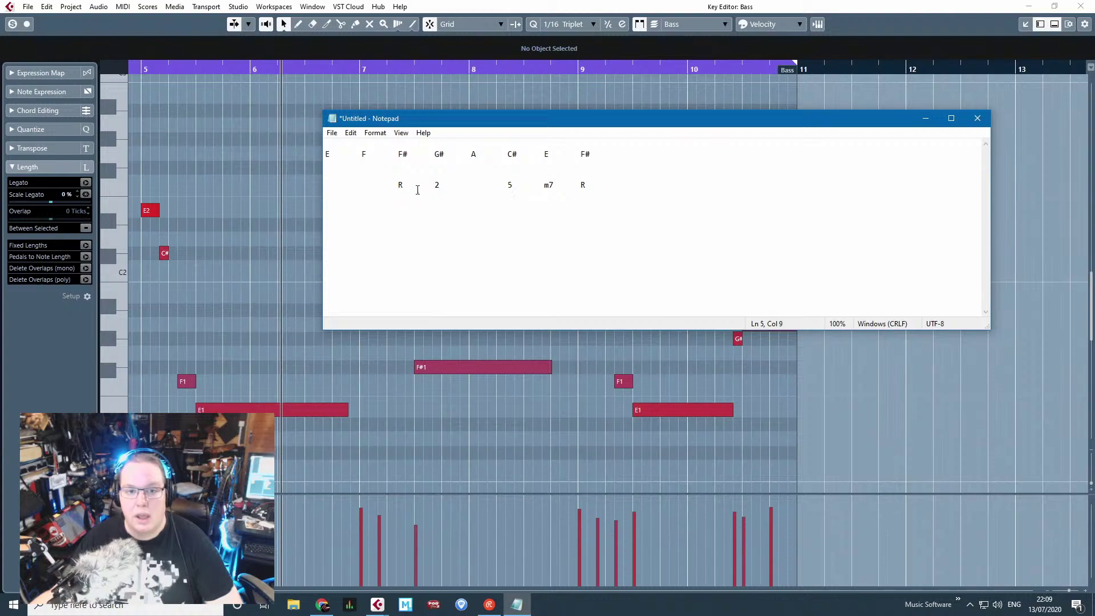
Step: Complete the interval row with m7 under the low E, Maj7 under F and m3 under A
{"action": "key", "text": "Home"}
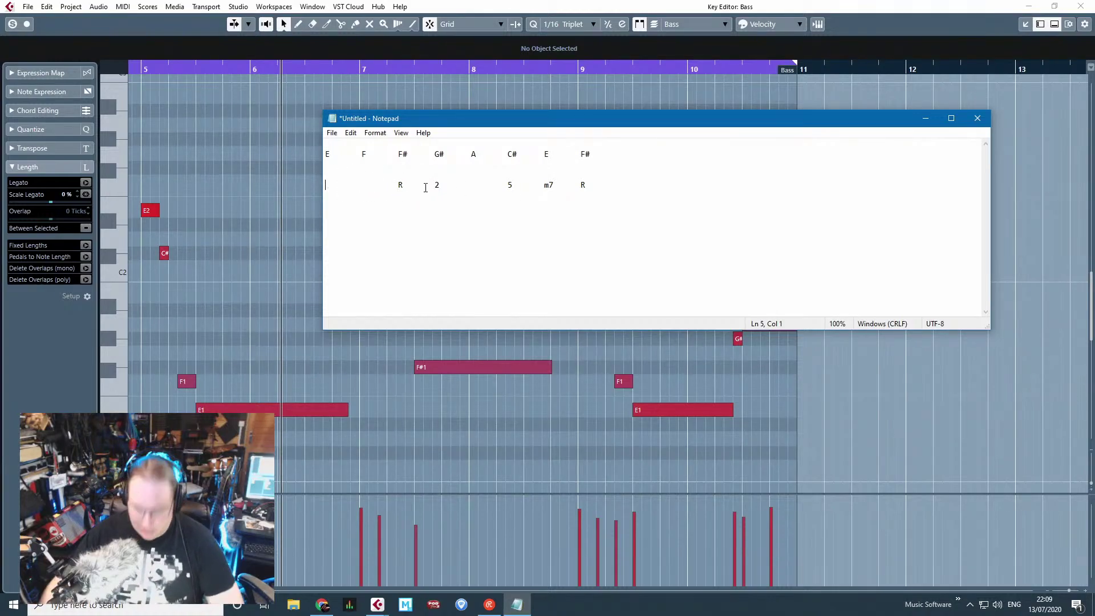
{"action": "type", "text": "m7"}
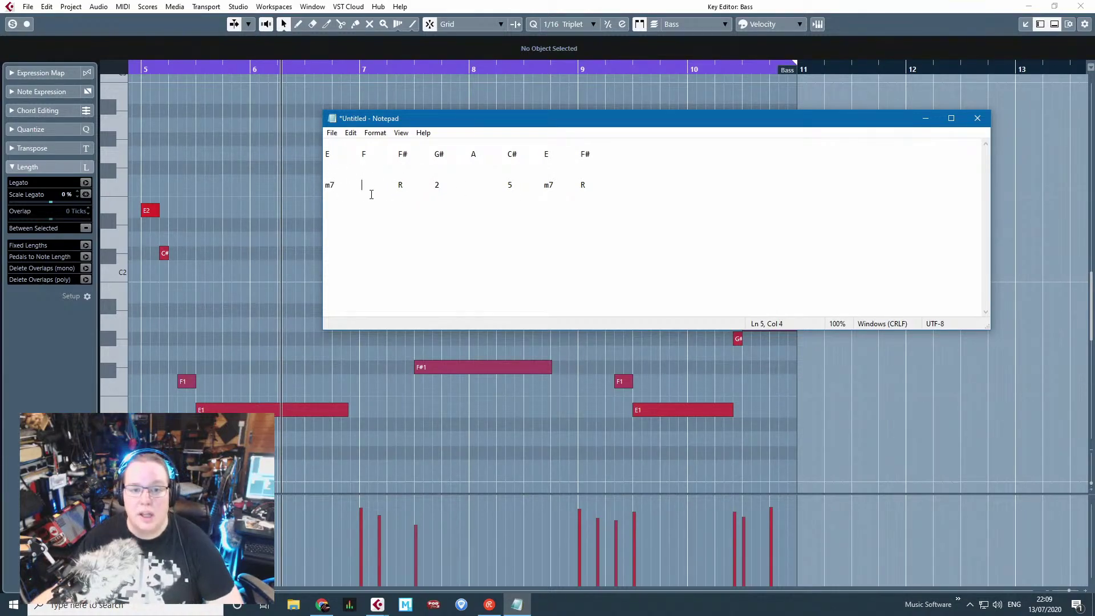
{"action": "type", "text": "Maj7"}
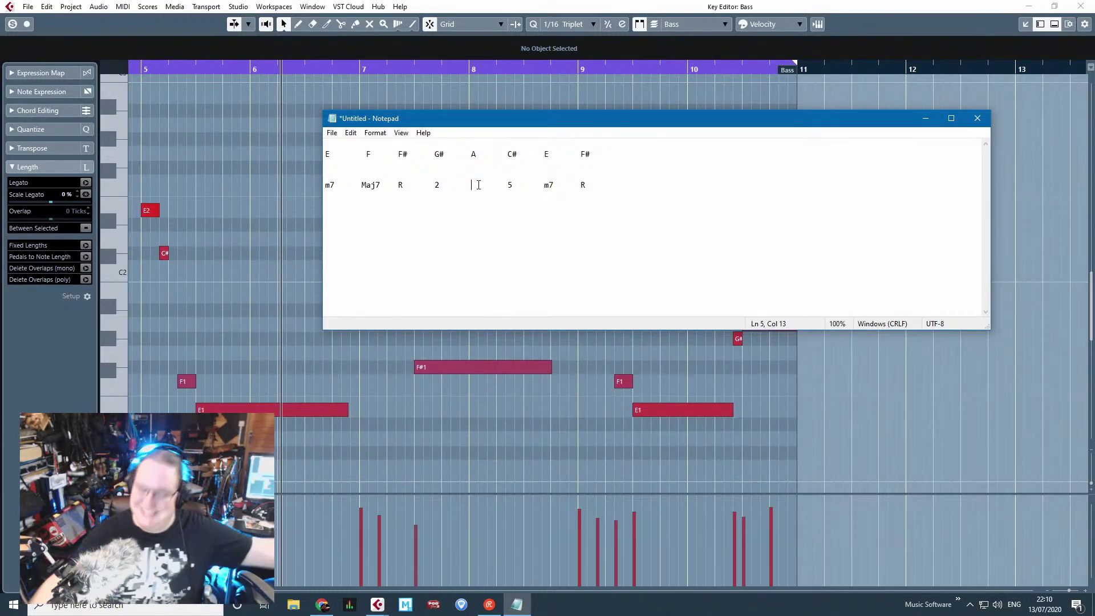
{"action": "type", "text": "m3"}
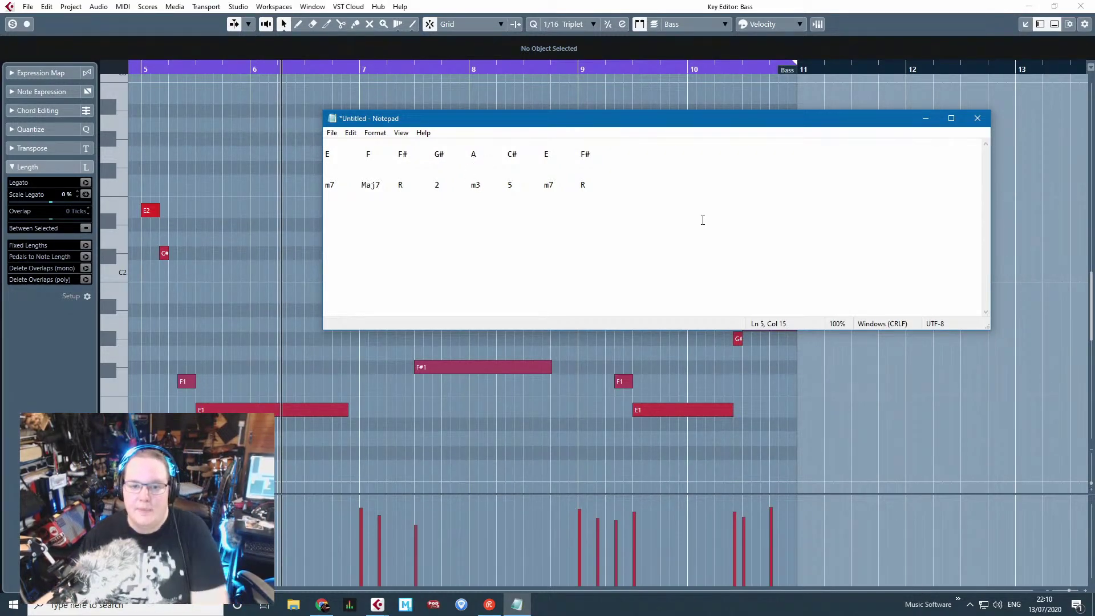
Step: Start a new line two rows below the interval labels
{"action": "left_click", "coordinate": [701, 221]}
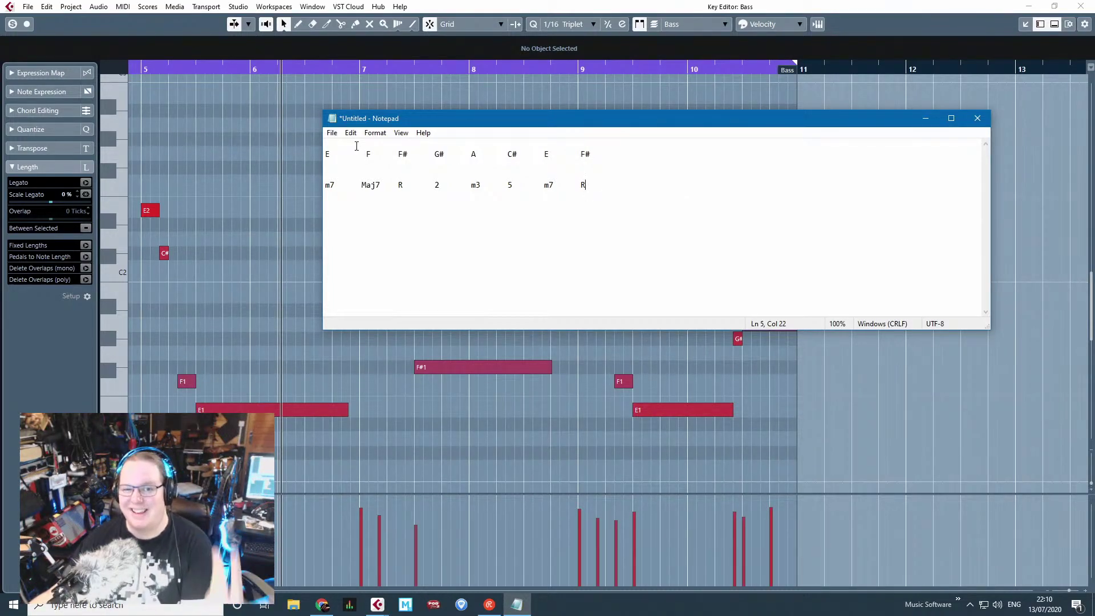
{"action": "left_click", "coordinate": [383, 174]}
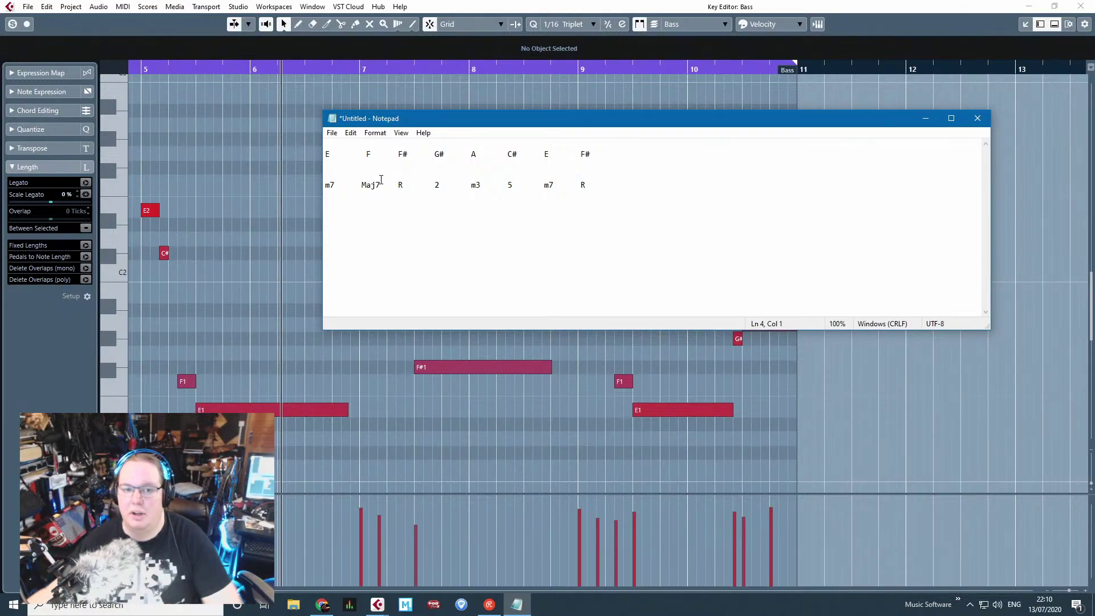
{"action": "left_click", "coordinate": [610, 220]}
{"action": "key", "text": "Return"}
{"action": "key", "text": "Return"}
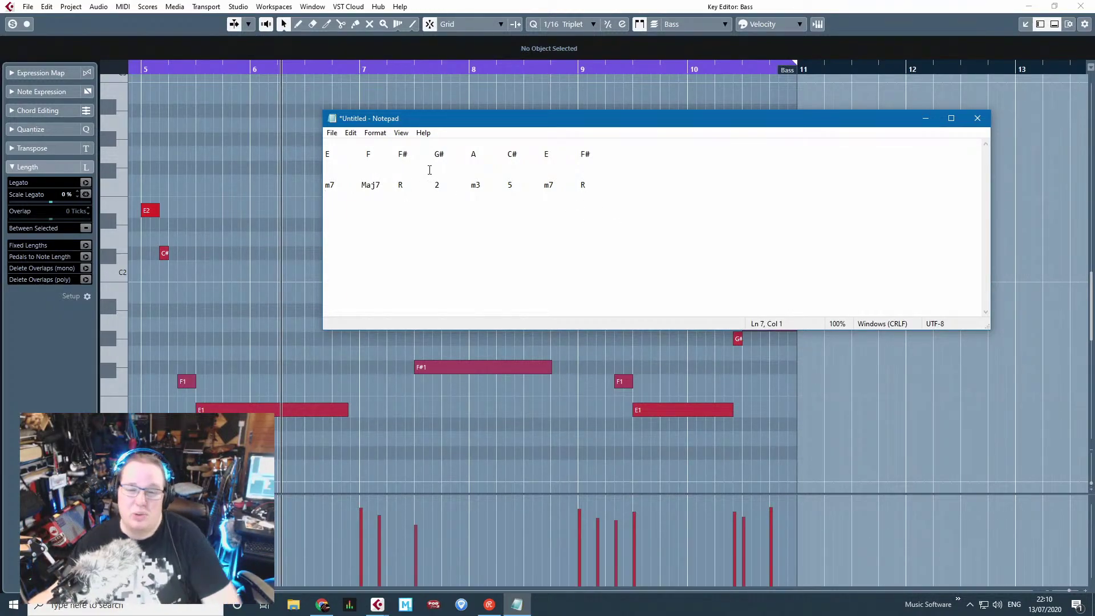
Step: Begin the E-root interval row with R under both E notes, b2 under F and 2 under the lower F#
{"action": "type", "text": "R"}
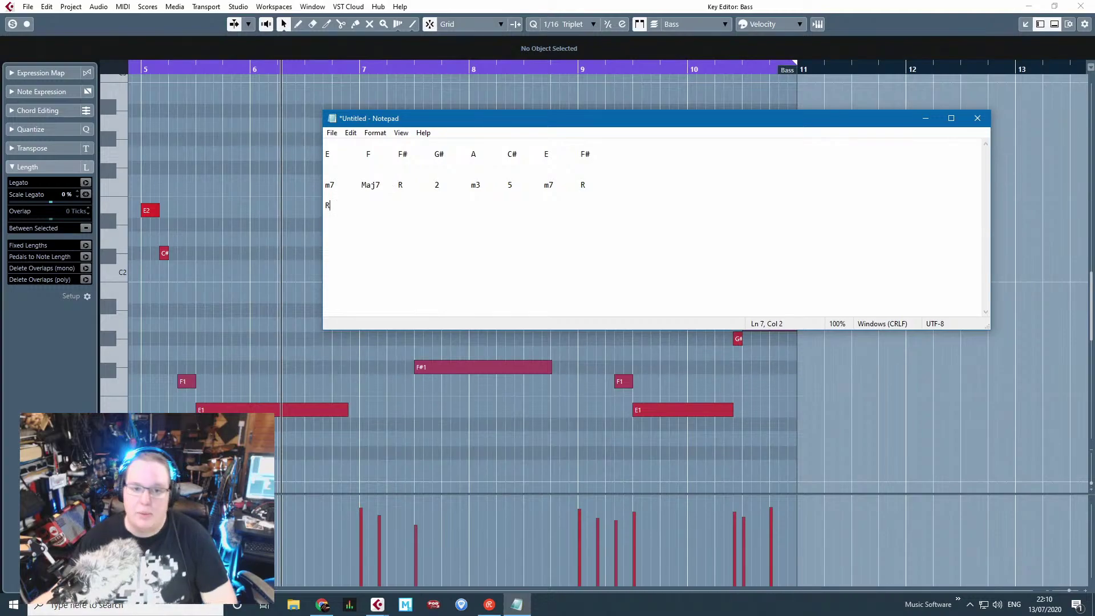
{"action": "key", "text": "Tab"}
{"action": "type", "text": "R"}
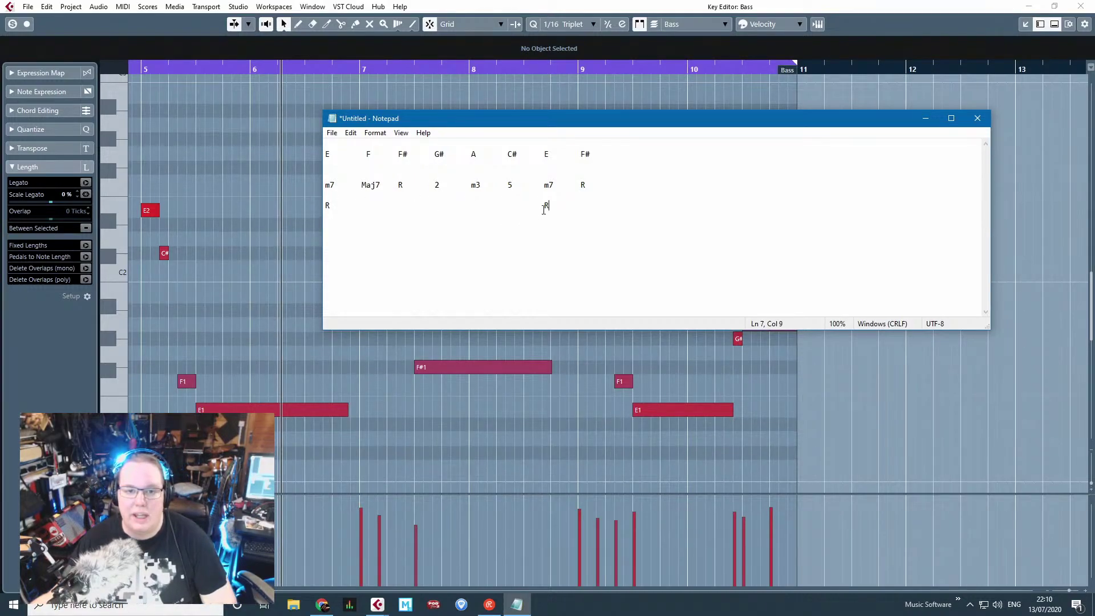
{"action": "left_click", "coordinate": [362, 207]}
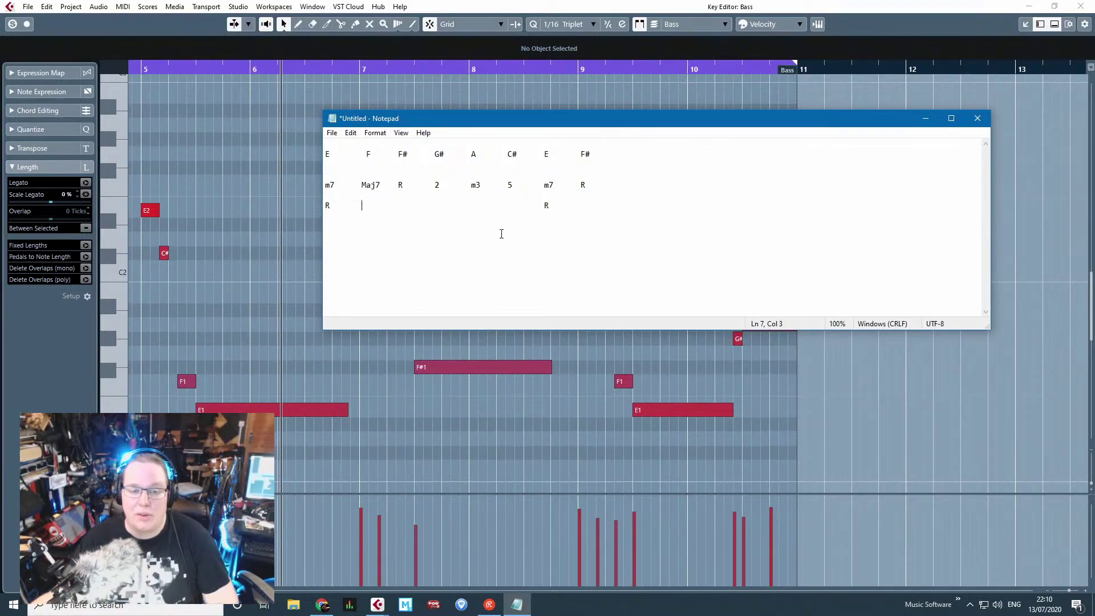
{"action": "type", "text": "b2"}
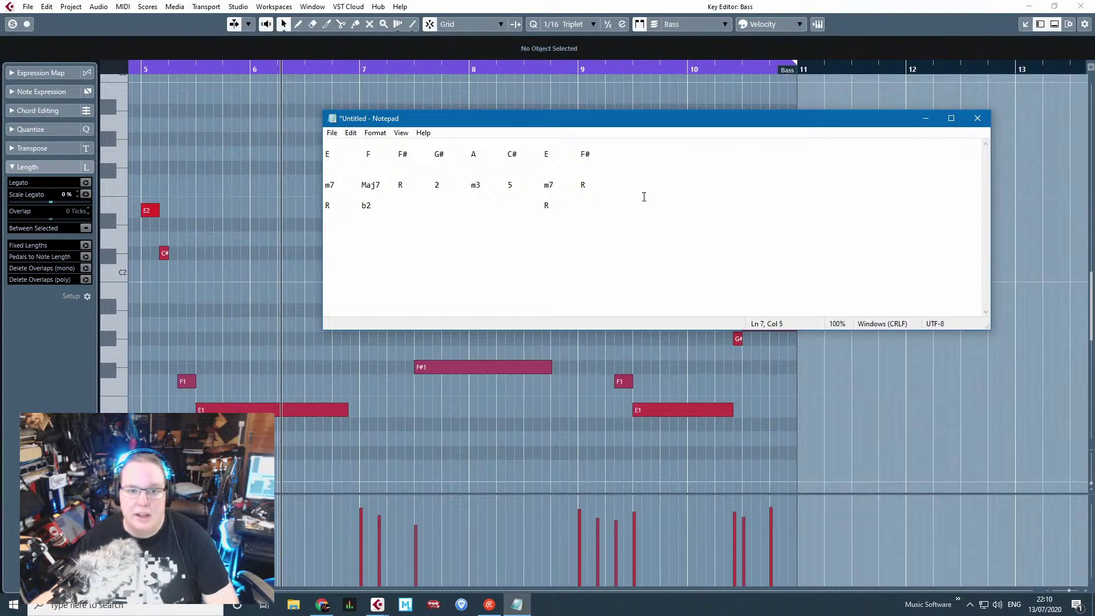
{"action": "key", "text": "Tab"}
{"action": "type", "text": "2"}
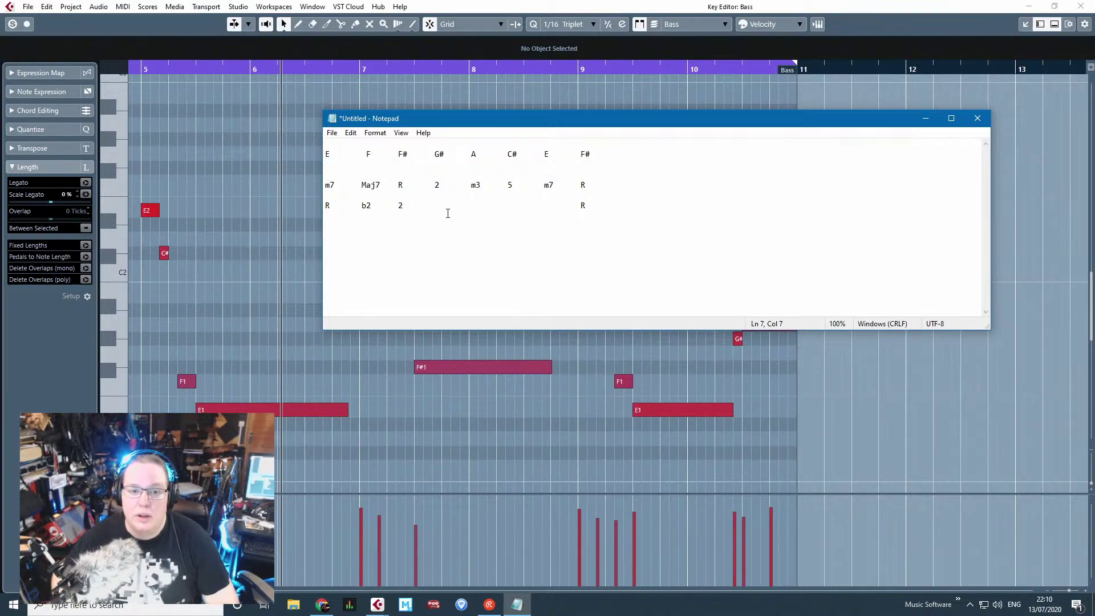
{"action": "key", "text": "Delete"}
{"action": "key", "text": "Right"}
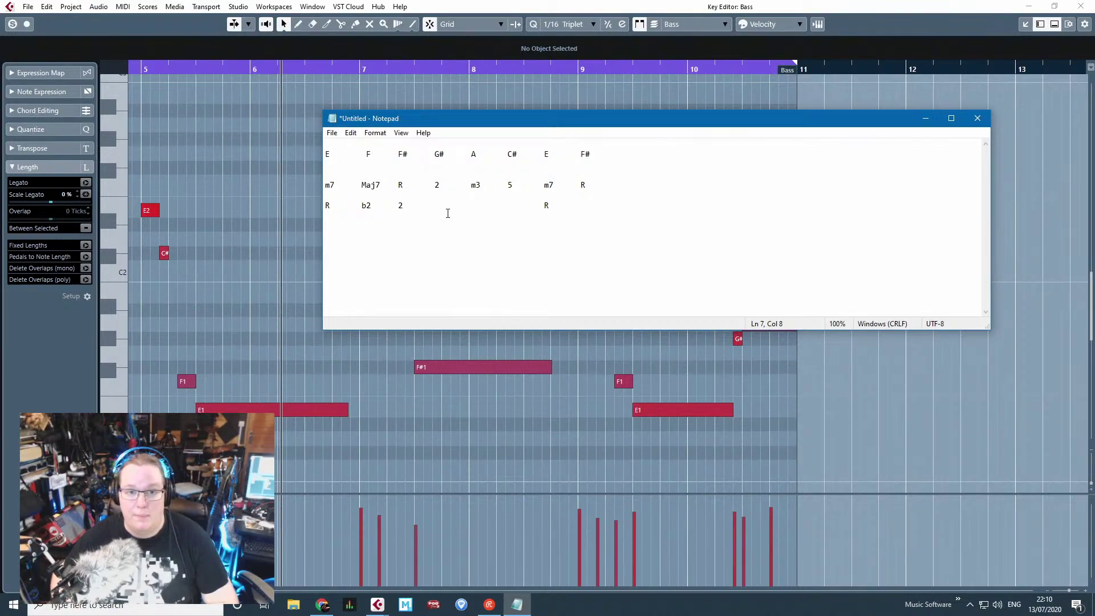
Step: Enter Maj3 under G# in the E-root row and shift the G# and 2 above it to line up with it
{"action": "type", "text": "b3"}
{"action": "key", "text": "BackSpace"}
{"action": "key", "text": "BackSpace"}
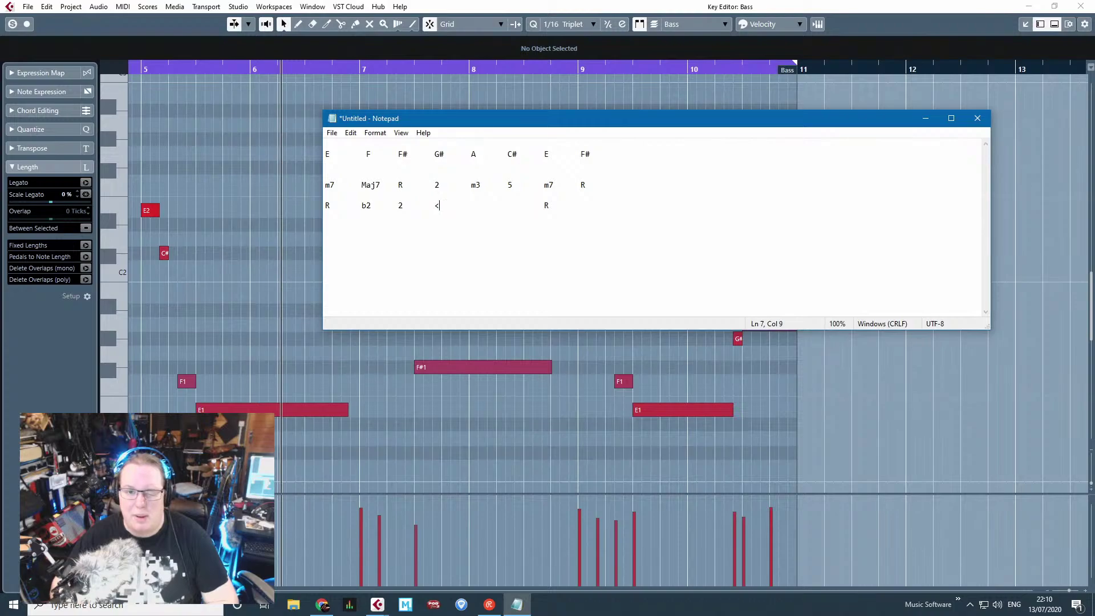
{"action": "type", "text": "m3"}
{"action": "key", "text": "BackSpace"}
{"action": "key", "text": "BackSpace"}
{"action": "type", "text": "m2"}
{"action": "key", "text": "BackSpace"}
{"action": "key", "text": "BackSpace"}
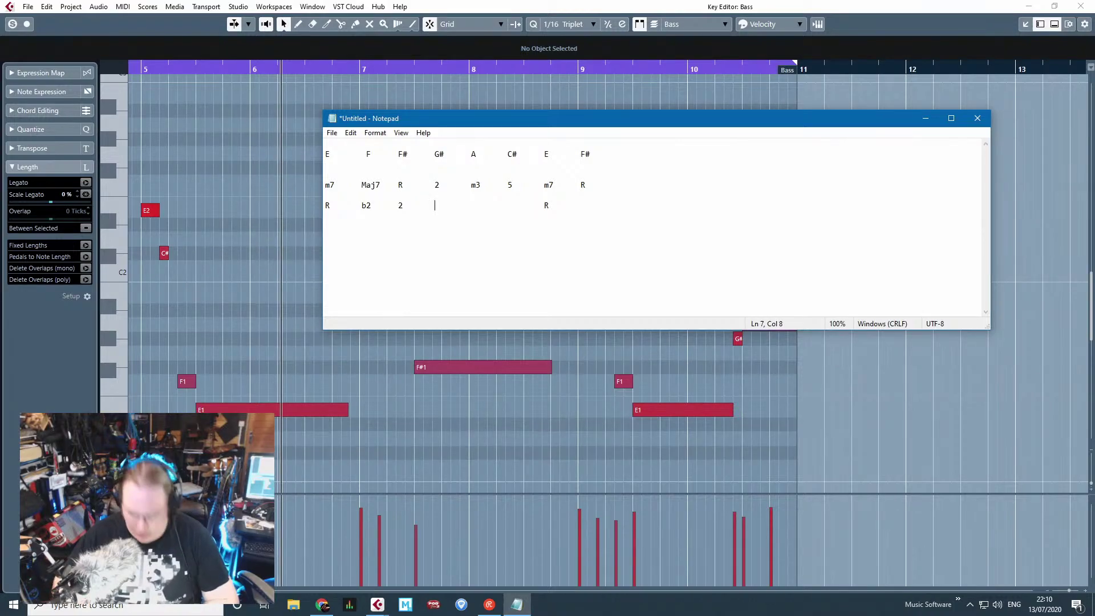
{"action": "type", "text": "Maj3"}
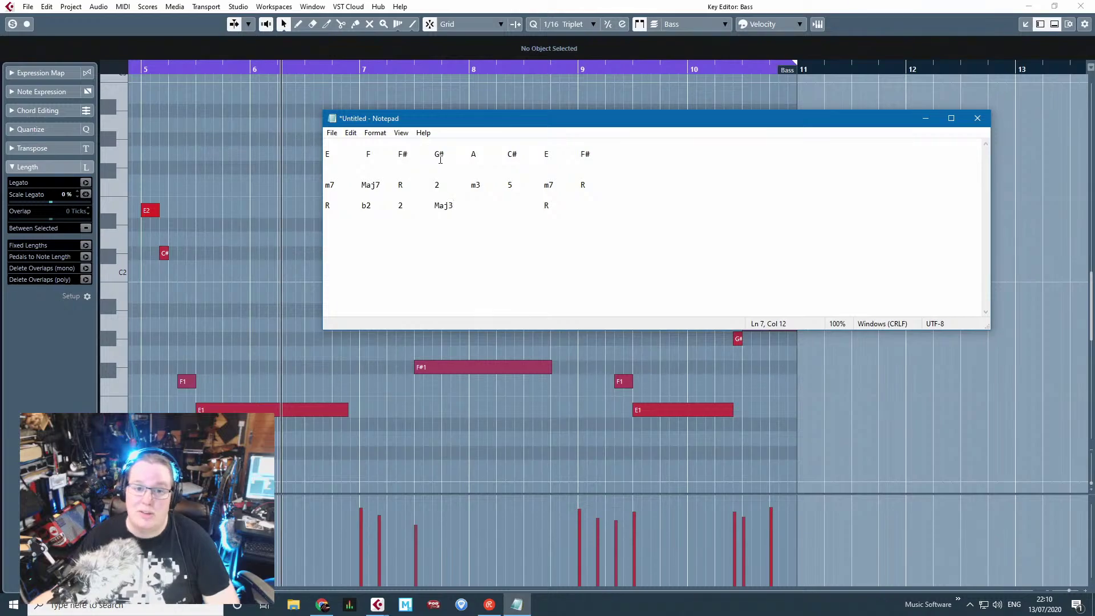
{"action": "left_click", "coordinate": [436, 155]}
{"action": "left_click", "coordinate": [436, 186]}
Step: Complete the E-root row with 4 under A, Maj6 under C# and 2 under the upper F#
{"action": "left_click", "coordinate": [455, 198]}
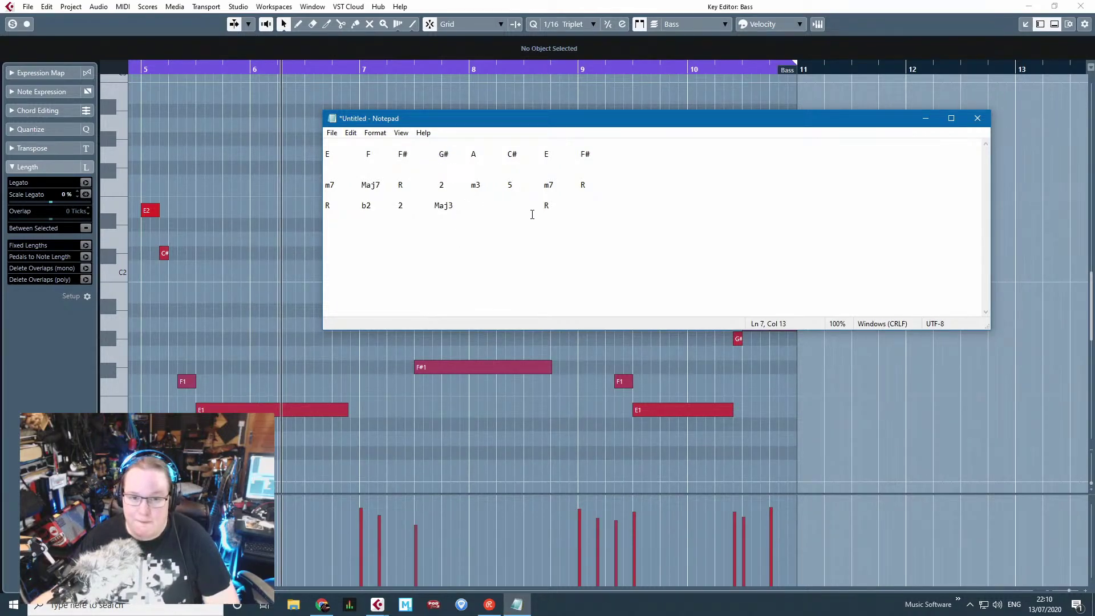
{"action": "type", "text": "4"}
{"action": "key", "text": "Tab"}
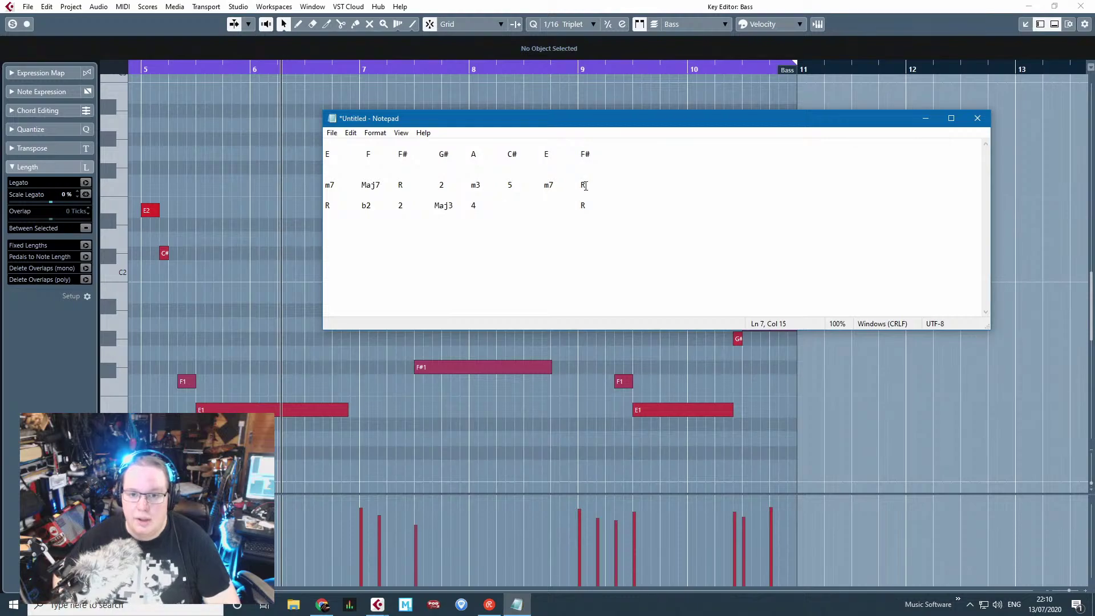
{"action": "key", "text": "Delete"}
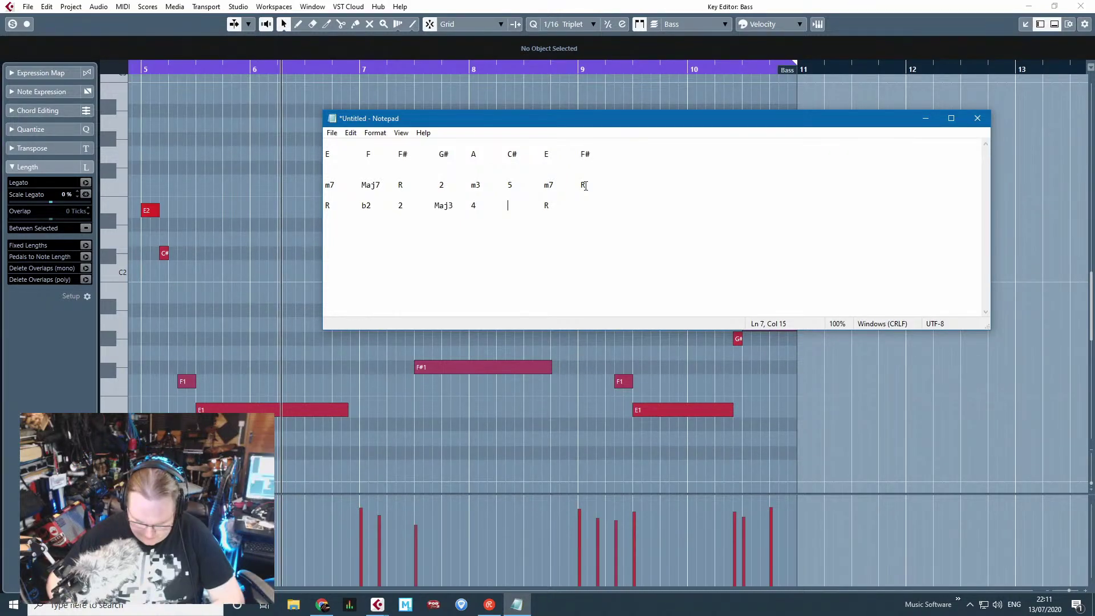
{"action": "type", "text": "Maj6"}
{"action": "key", "text": "Right"}
{"action": "key", "text": "Right"}
{"action": "key", "text": "Right"}
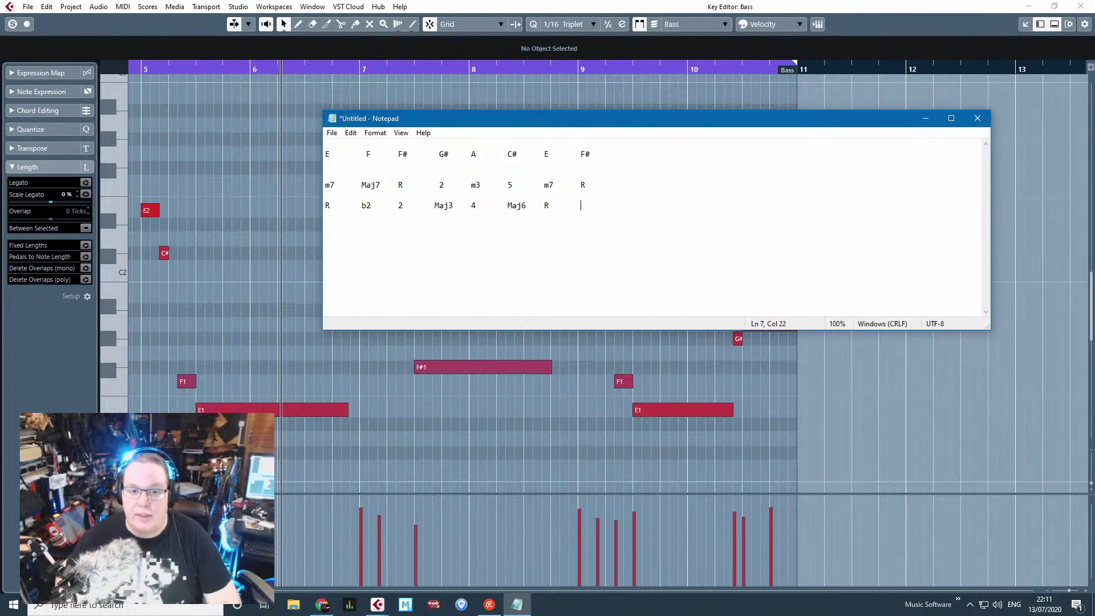
{"action": "type", "text": "2"}
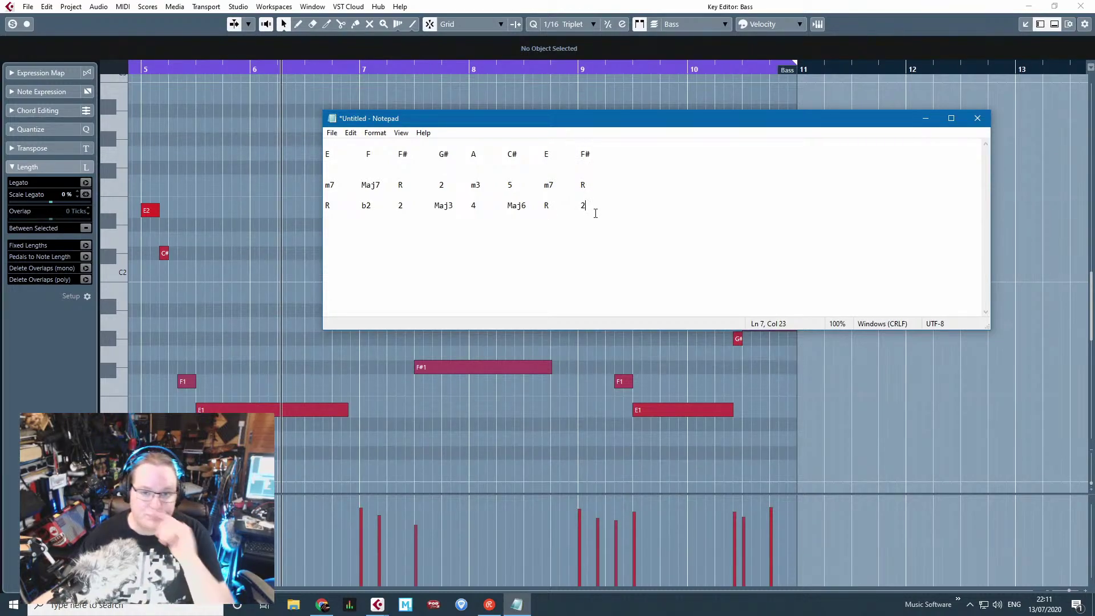
{"action": "double_click", "coordinate": [366, 206]}
{"action": "left_click", "coordinate": [377, 205]}
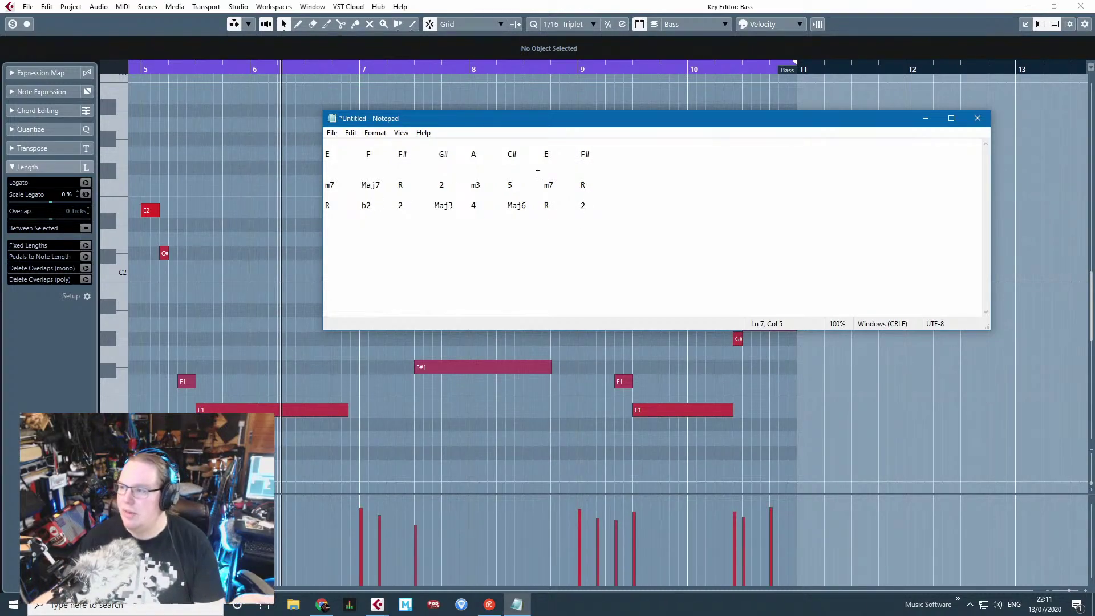
{"action": "left_click_drag", "start_coordinate": [362, 205], "coordinate": [371, 205]}
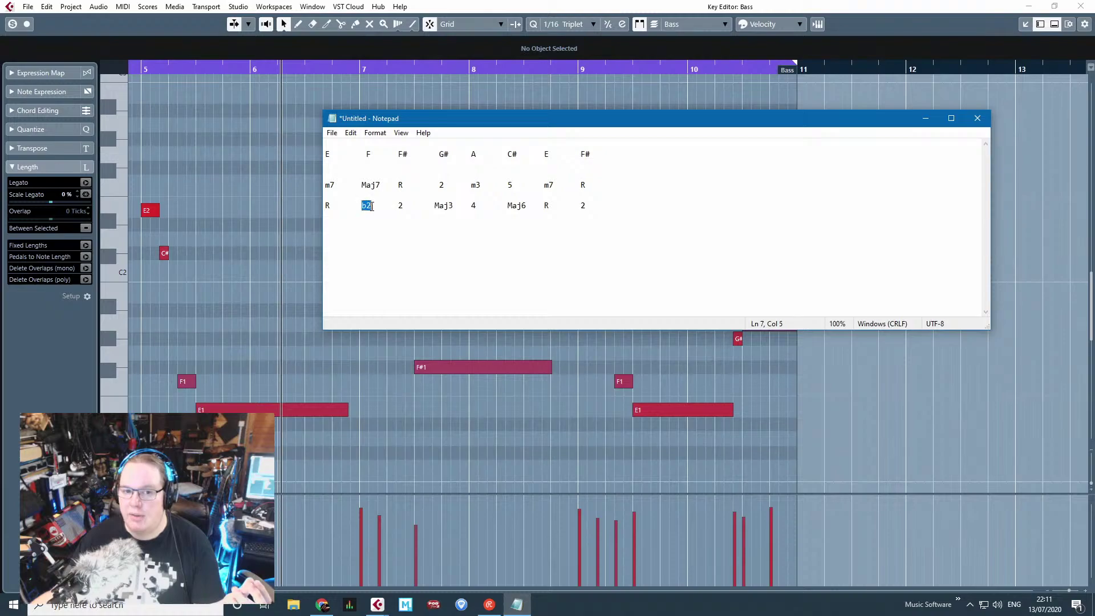
{"action": "left_click", "coordinate": [371, 206]}
{"action": "double_click", "coordinate": [367, 205]}
{"action": "left_click", "coordinate": [363, 205]}
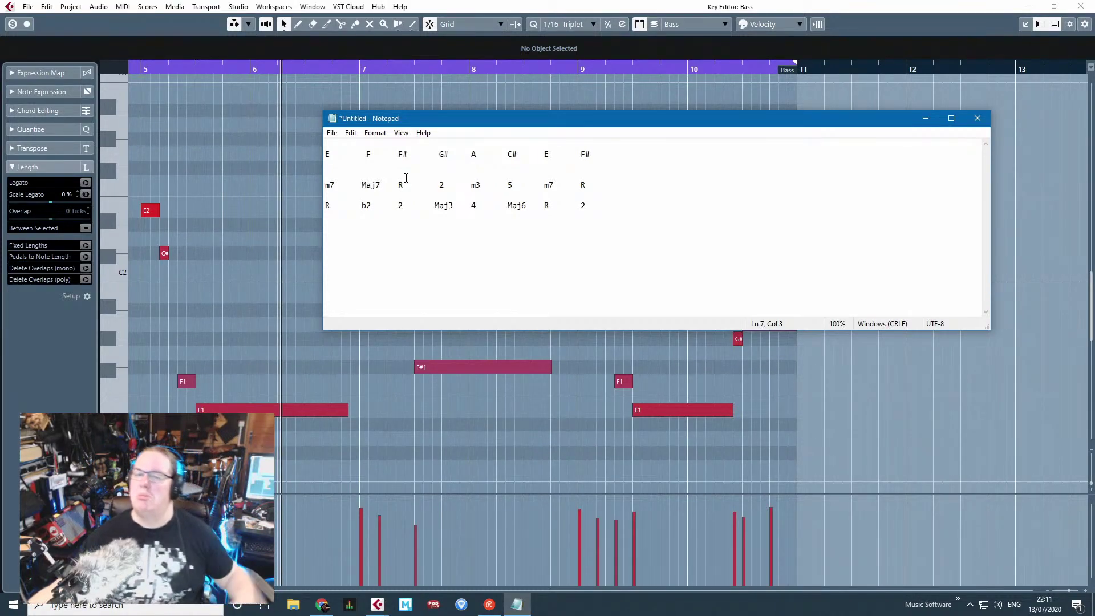
Step: Start an F-root interval row two lines below, with R under F, b2 under the lower F# and 2 under G#
{"action": "left_click", "coordinate": [636, 210]}
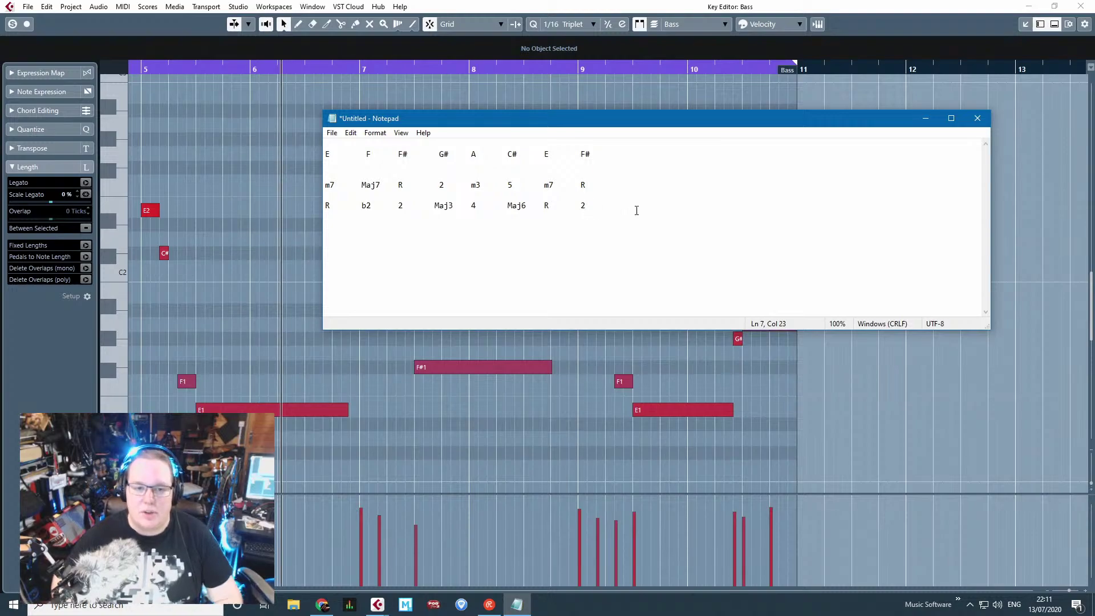
{"action": "key", "text": "Return"}
{"action": "key", "text": "Return"}
{"action": "key", "text": "Tab"}
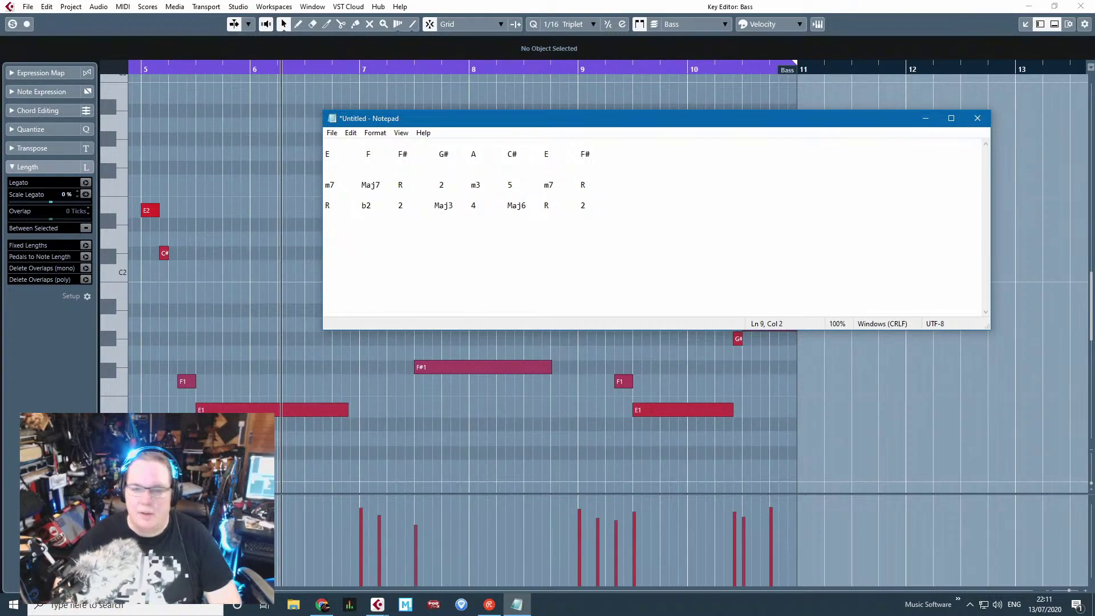
{"action": "type", "text": "R\t"}
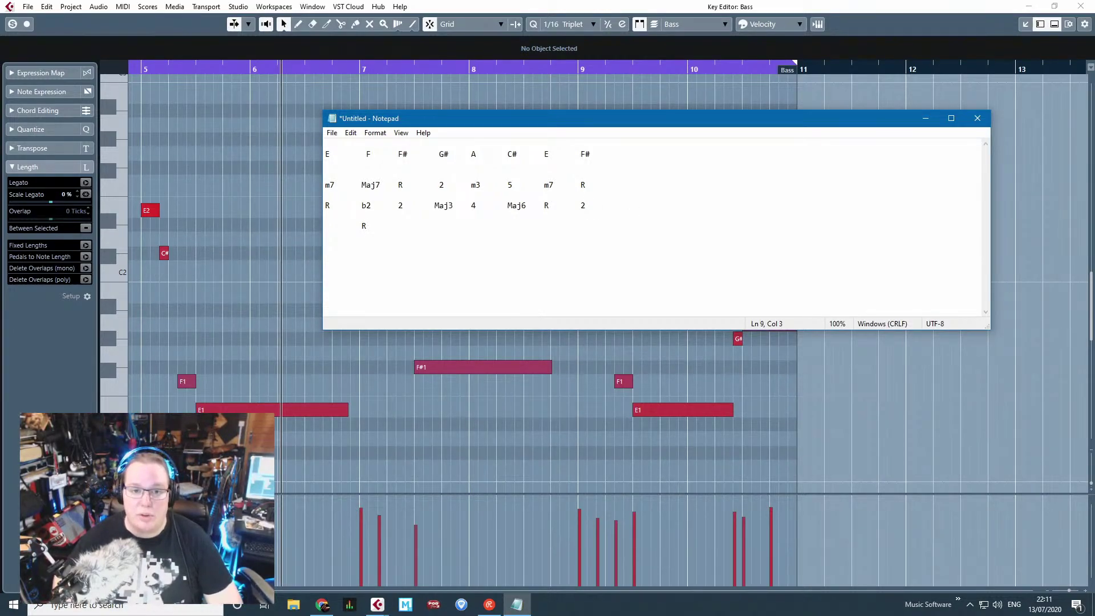
{"action": "type", "text": "b2\t"}
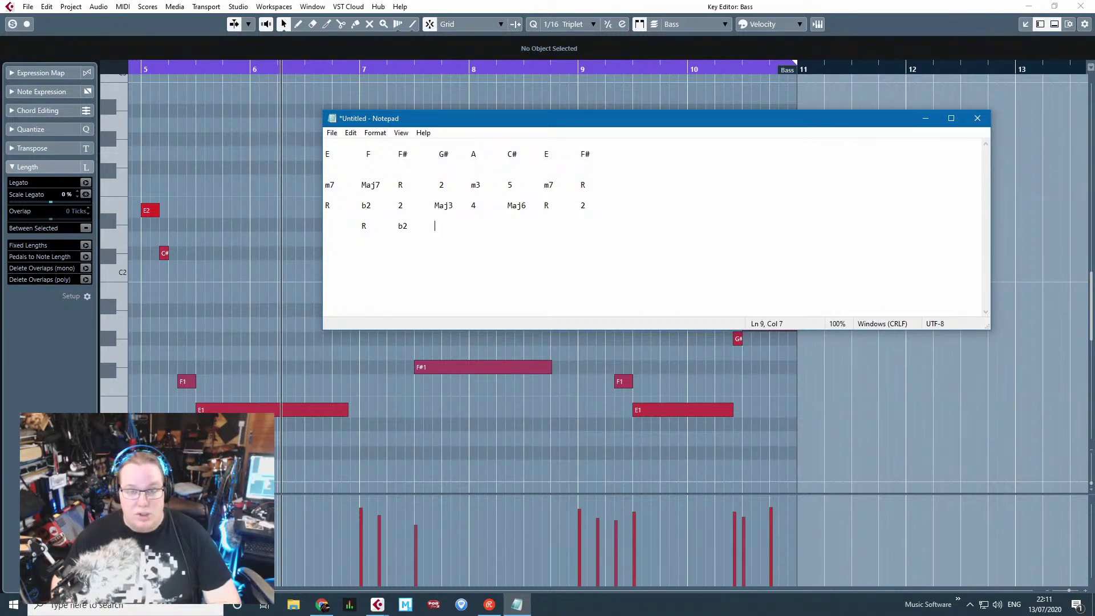
{"action": "type", "text": "M"}
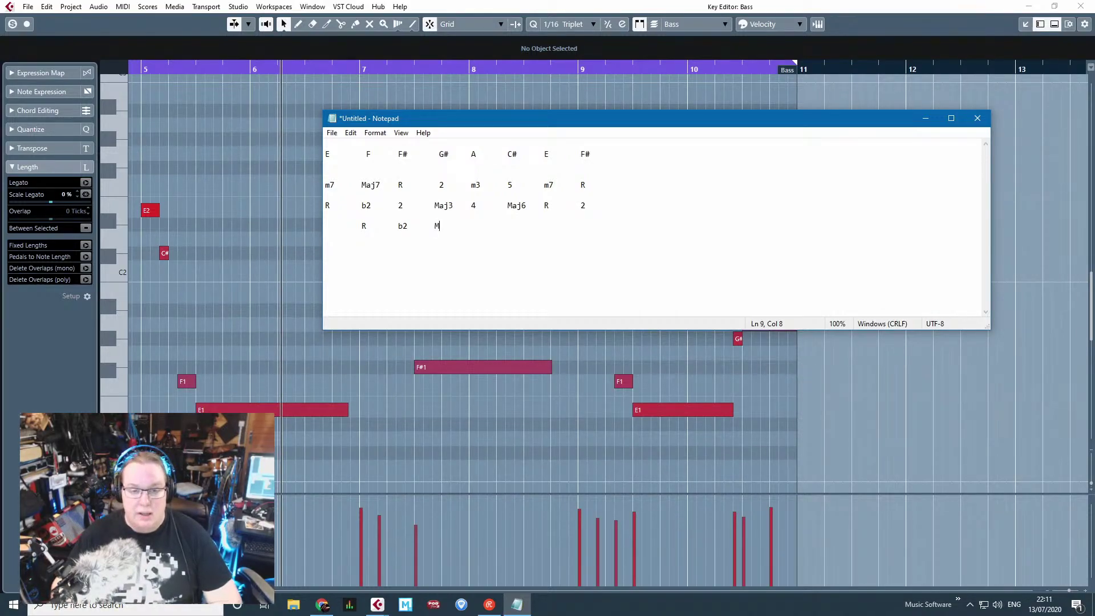
{"action": "key", "text": "BackSpace"}
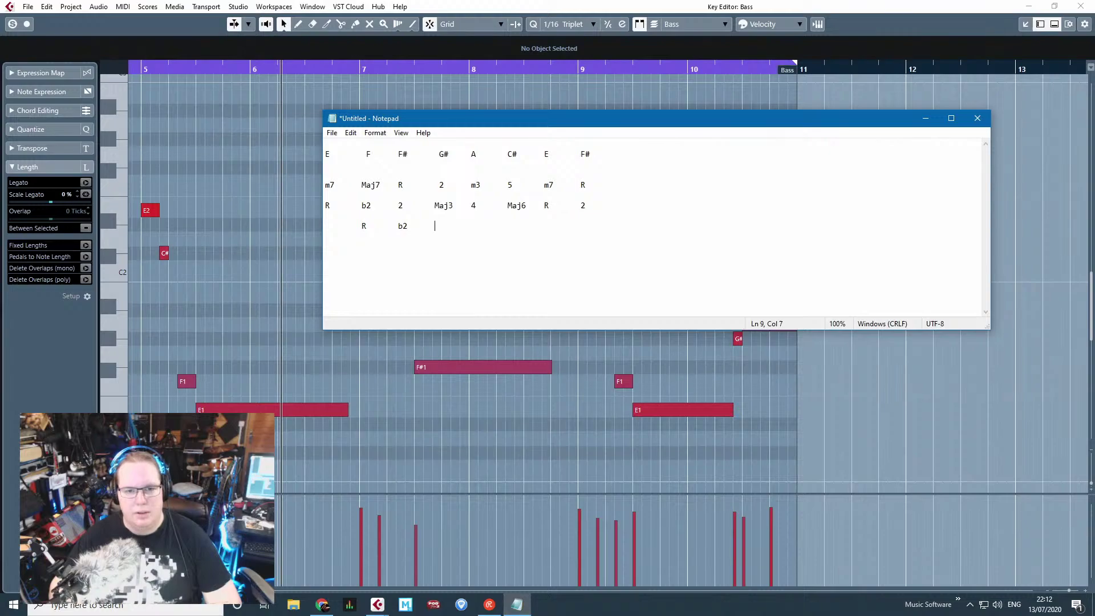
{"action": "type", "text": "2  "}
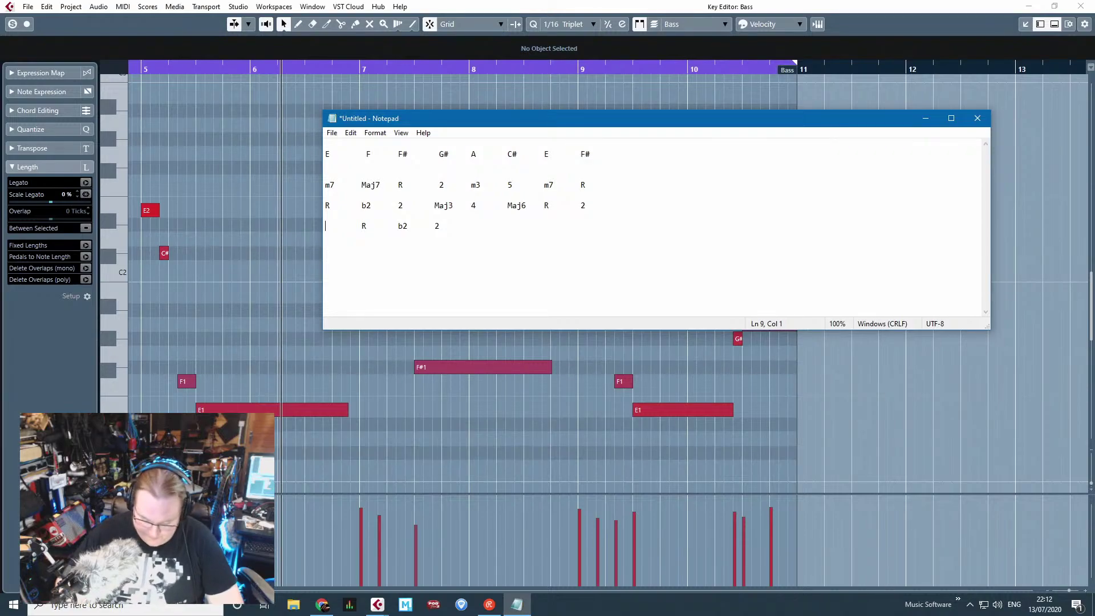
Step: Add Maj7 under the low E and Maj3 under A in the F-root row
{"action": "type", "text": "Maj7"}
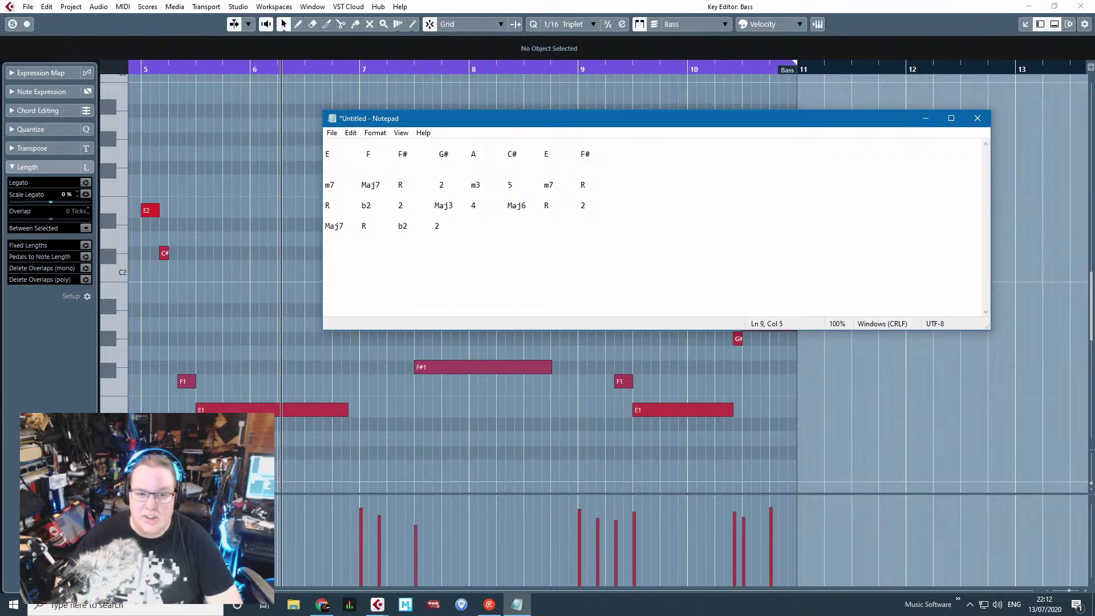
{"action": "key", "text": "Right"}
{"action": "key", "text": "Right"}
{"action": "key", "text": "Right"}
{"action": "key", "text": "Right"}
{"action": "key", "text": "Right"}
{"action": "key", "text": "Right"}
{"action": "key", "text": "Right"}
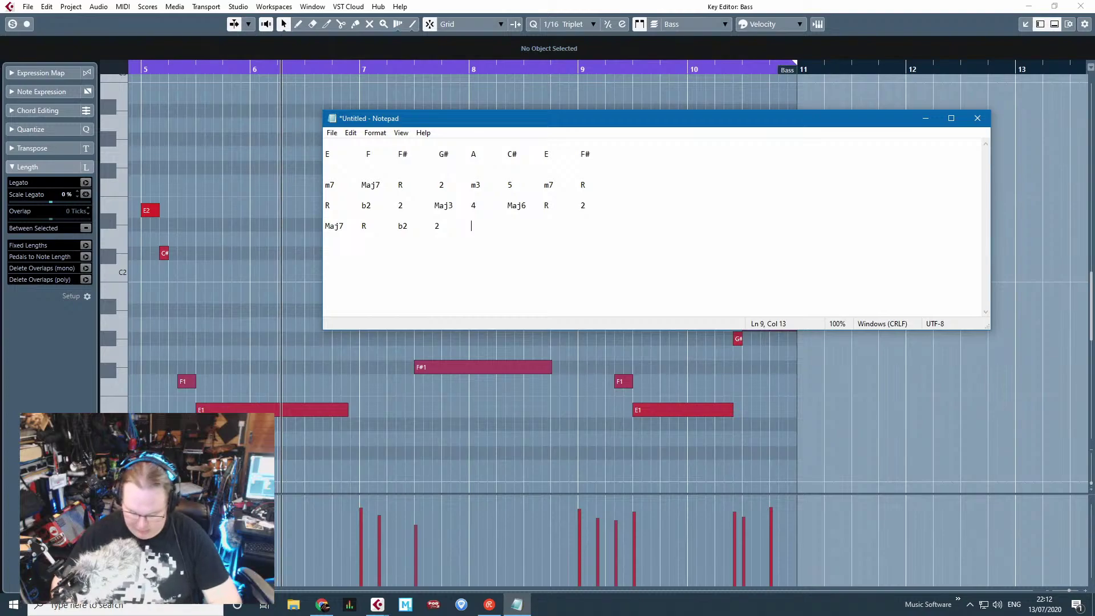
{"action": "type", "text": "Maj3"}
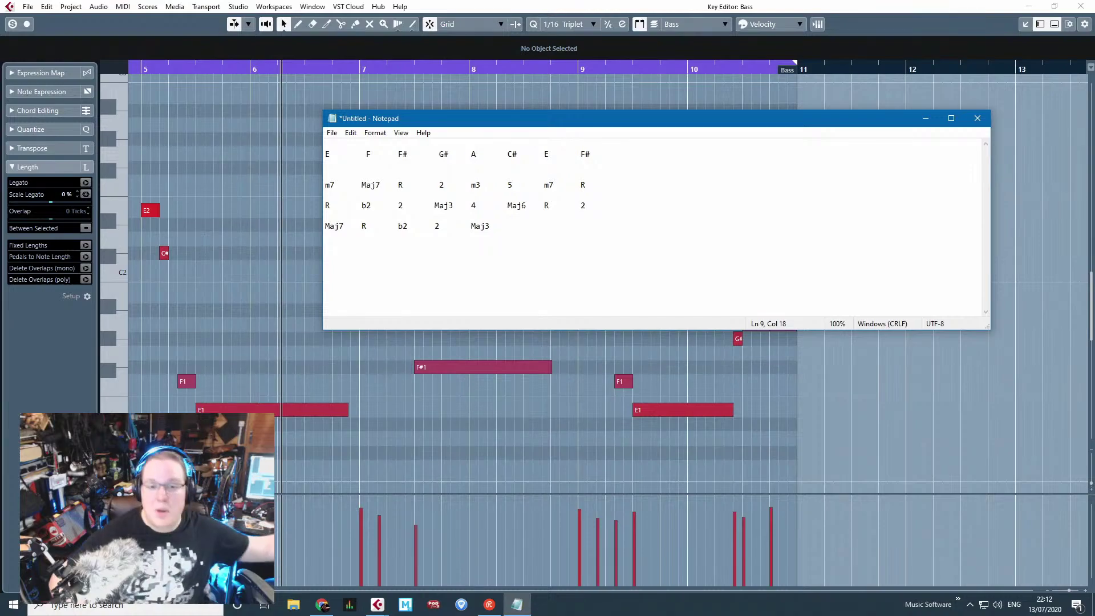
Step: Finish the F-root row with m6 under C#, Maj7 under the upper E and b2 under the upper F#
{"action": "type", "text": "m6\t"}
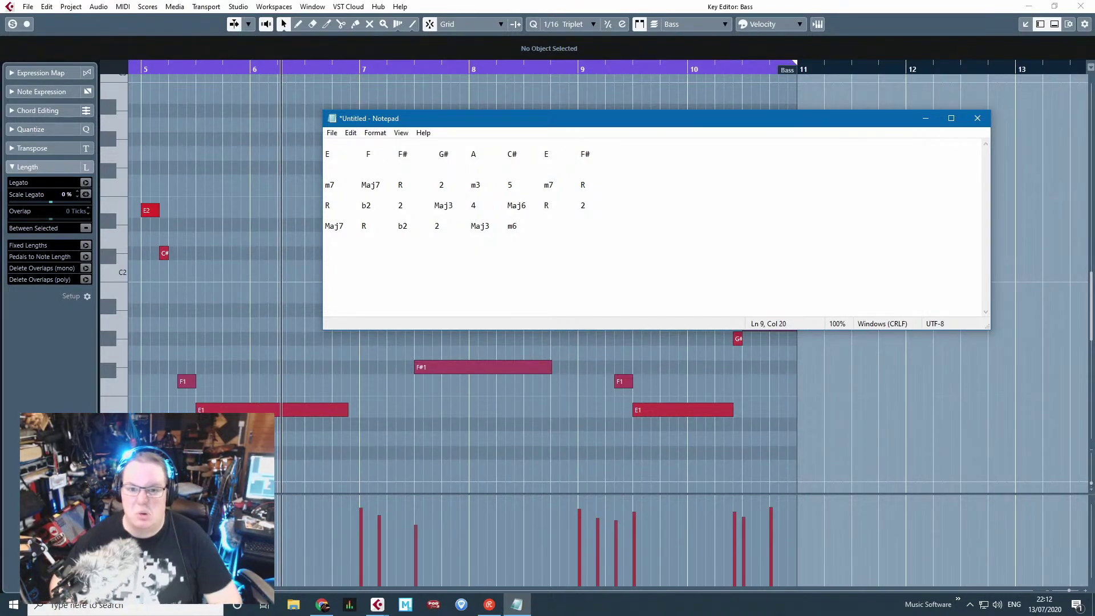
{"action": "type", "text": "Maj"}
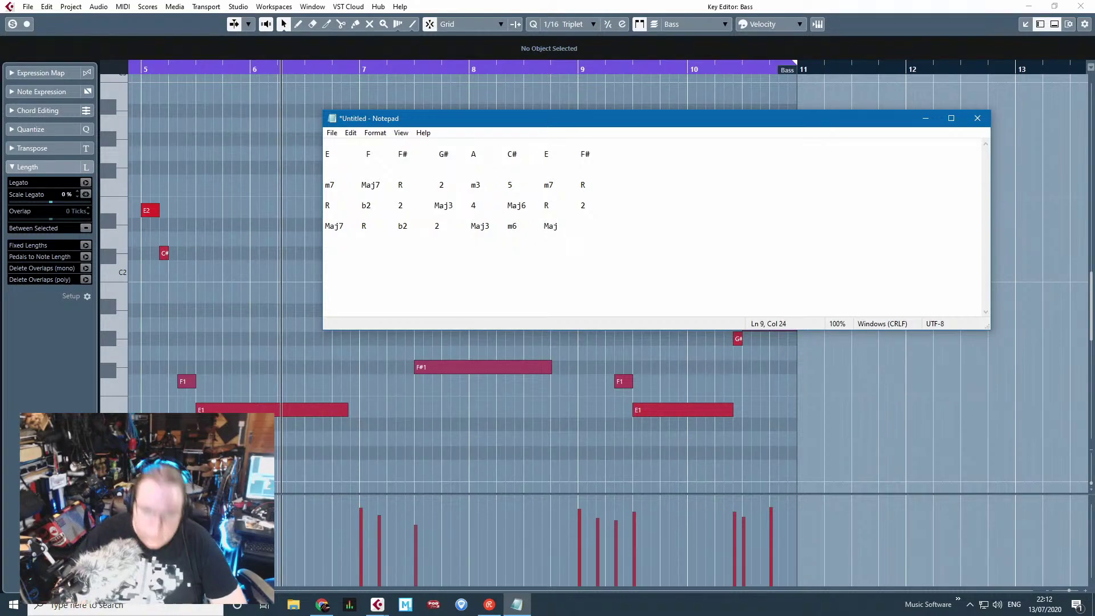
{"action": "type", "text": "7"}
{"action": "key", "text": "Tab"}
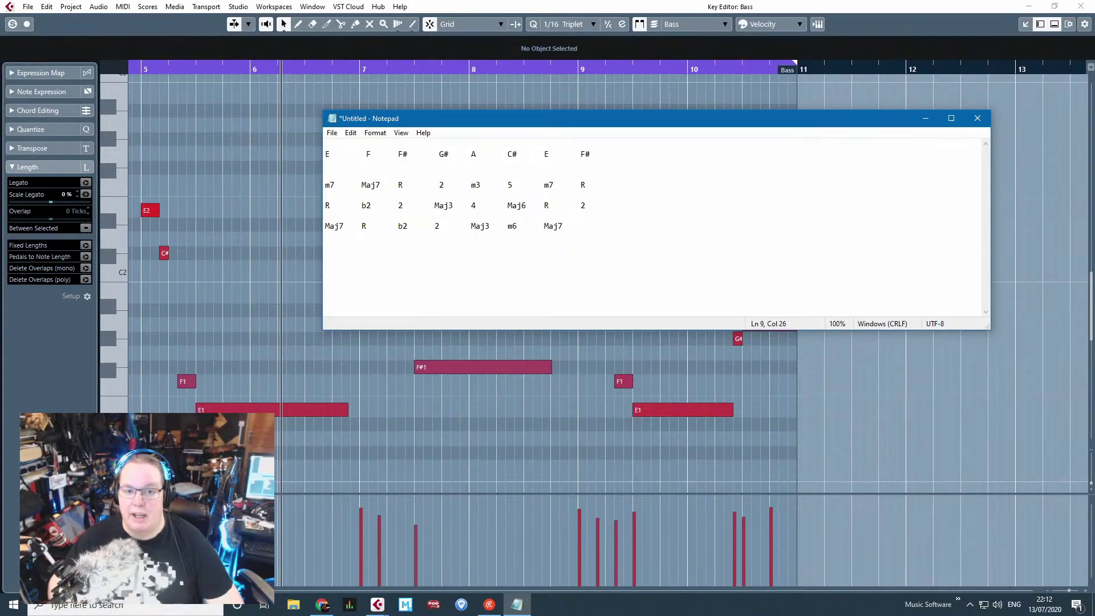
{"action": "type", "text": "b2"}
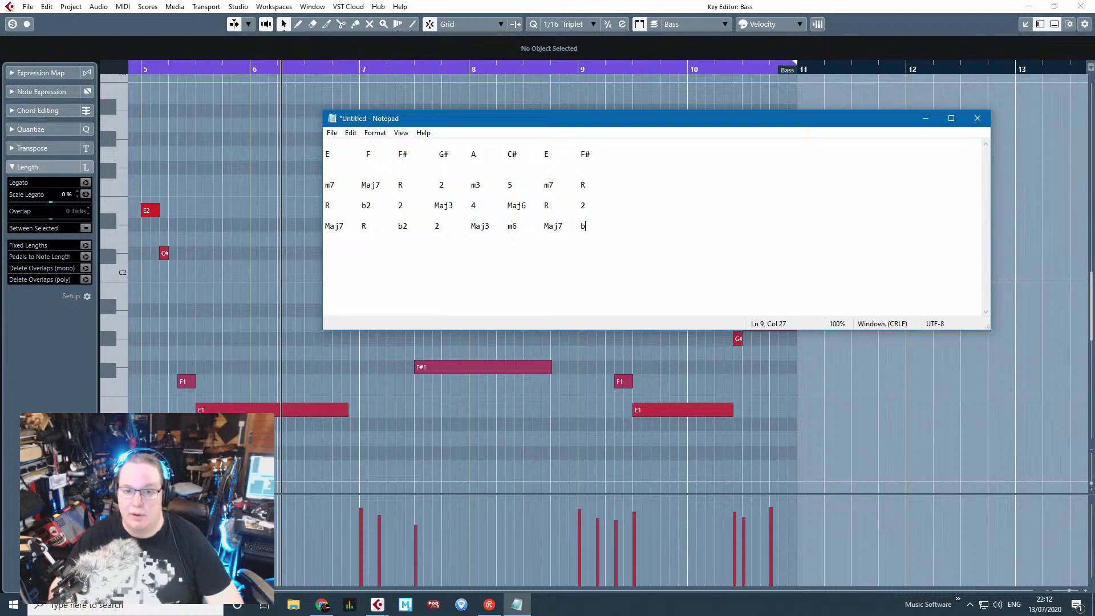
Step: Save the interval table as a text file named "Pitches ain't shiz" in the Stream 13.07.2020 folder
{"action": "key", "text": "ctrl+s"}
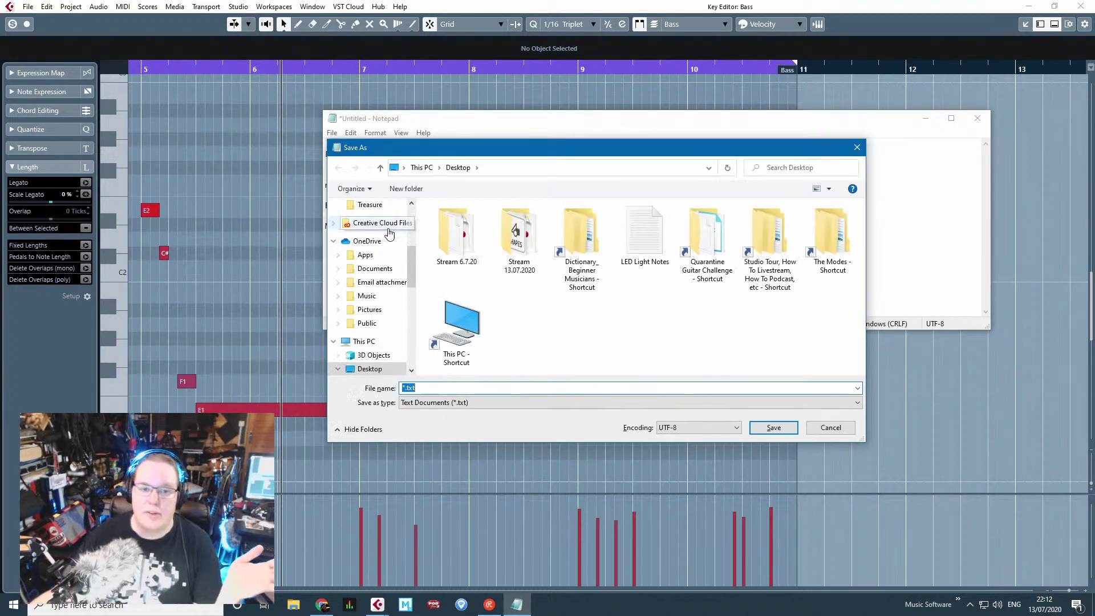
{"action": "double_click", "coordinate": [494, 246]}
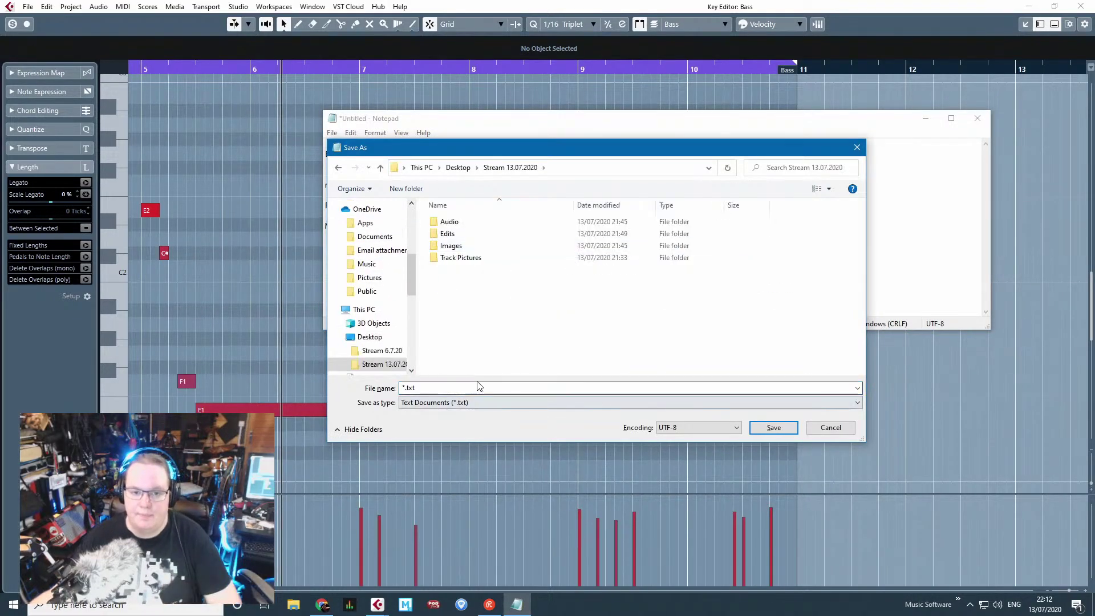
{"action": "type", "text": "Pitch"}
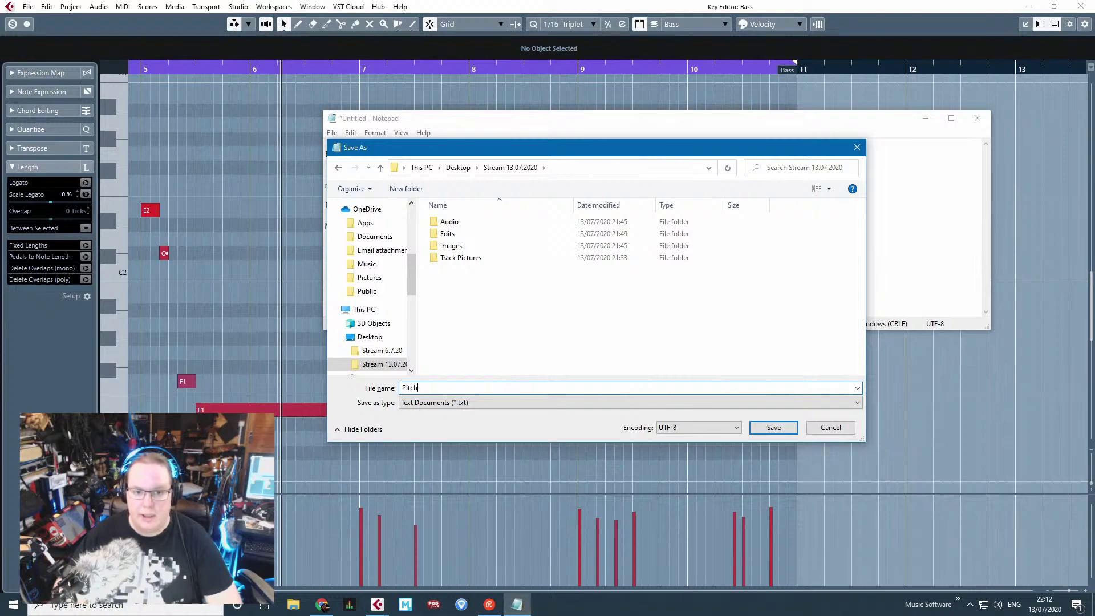
{"action": "type", "text": "es ain't "}
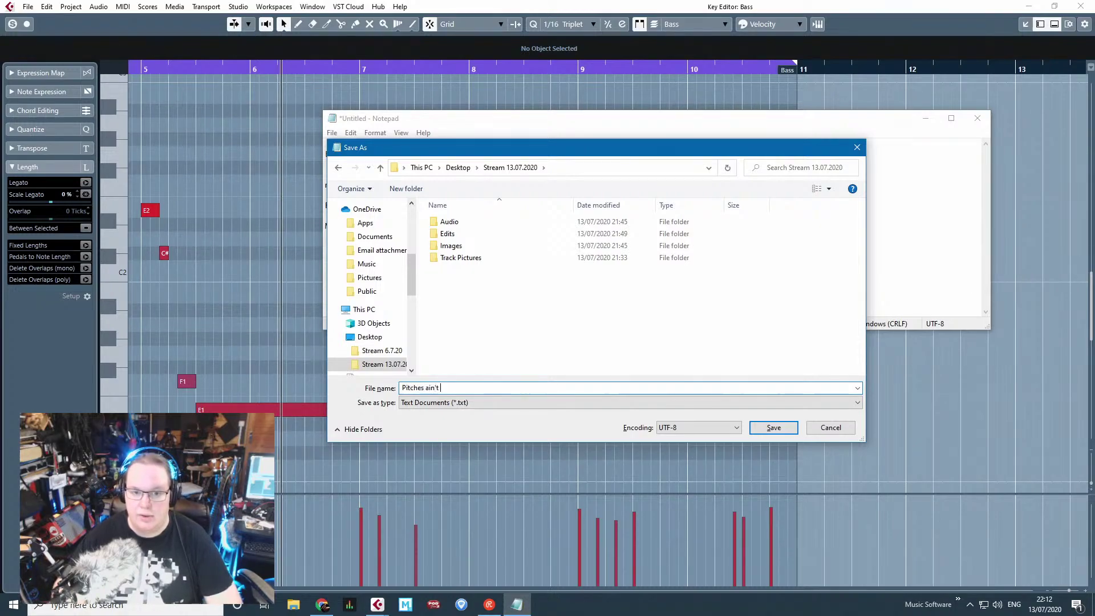
{"action": "type", "text": "shixz"}
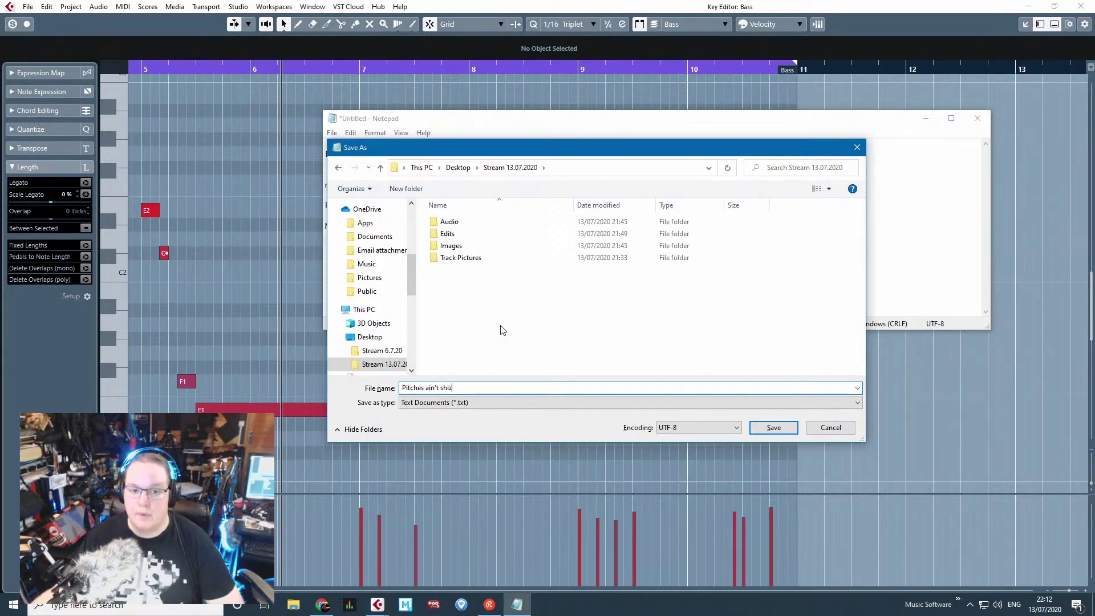
{"action": "left_click", "coordinate": [753, 433]}
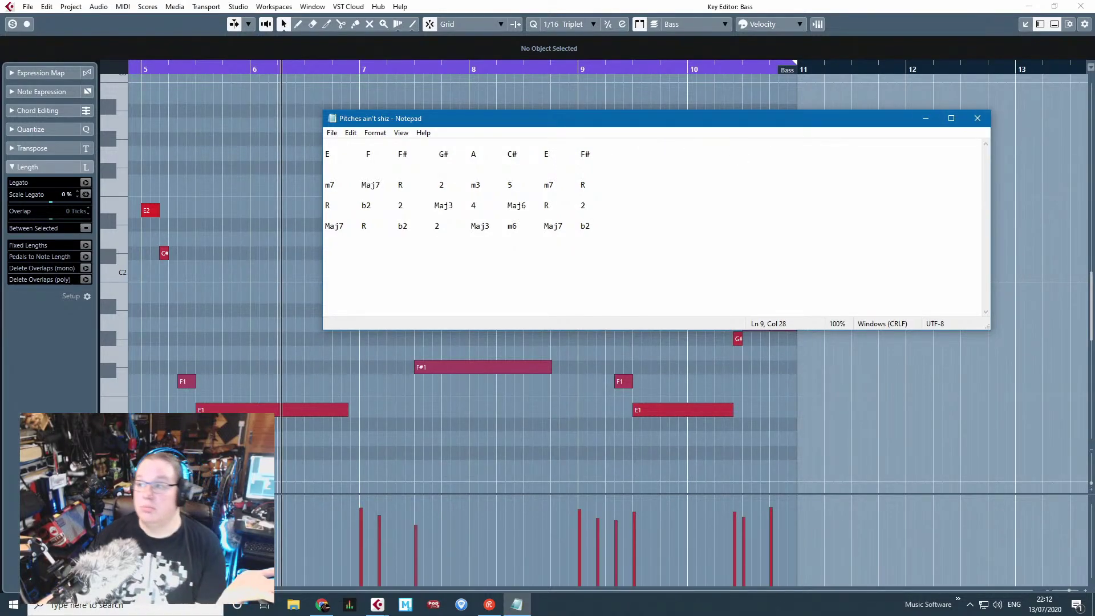
Step: Make the Notepad window narrower and move it clear of the bass notes
{"action": "key", "text": "alt+Tab"}
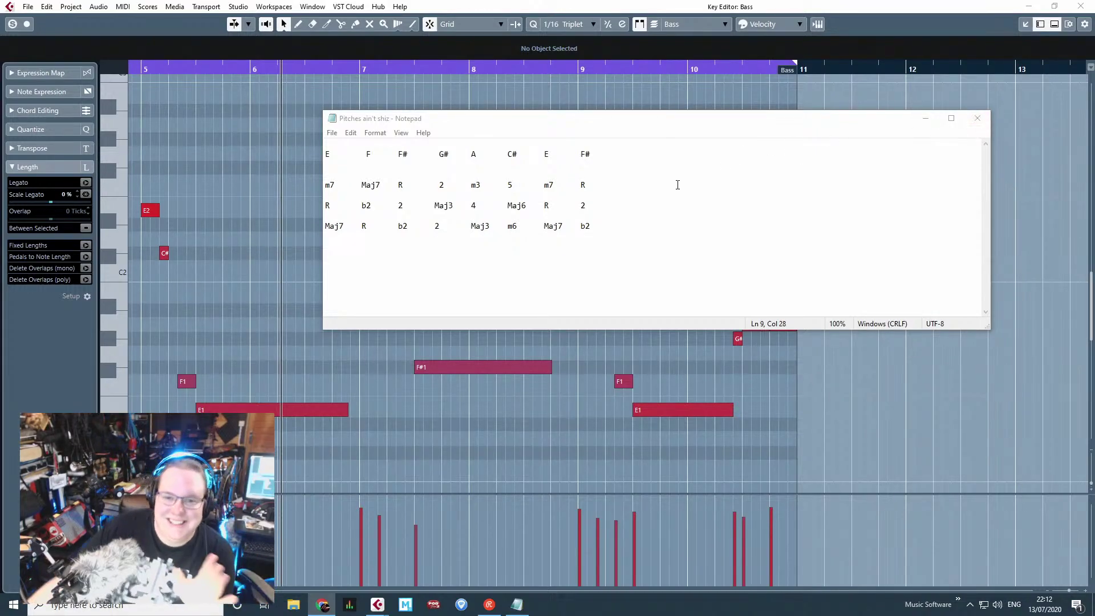
{"action": "left_click_drag", "start_coordinate": [991, 289], "coordinate": [687, 268]}
{"action": "left_click_drag", "start_coordinate": [469, 123], "coordinate": [916, 159]}
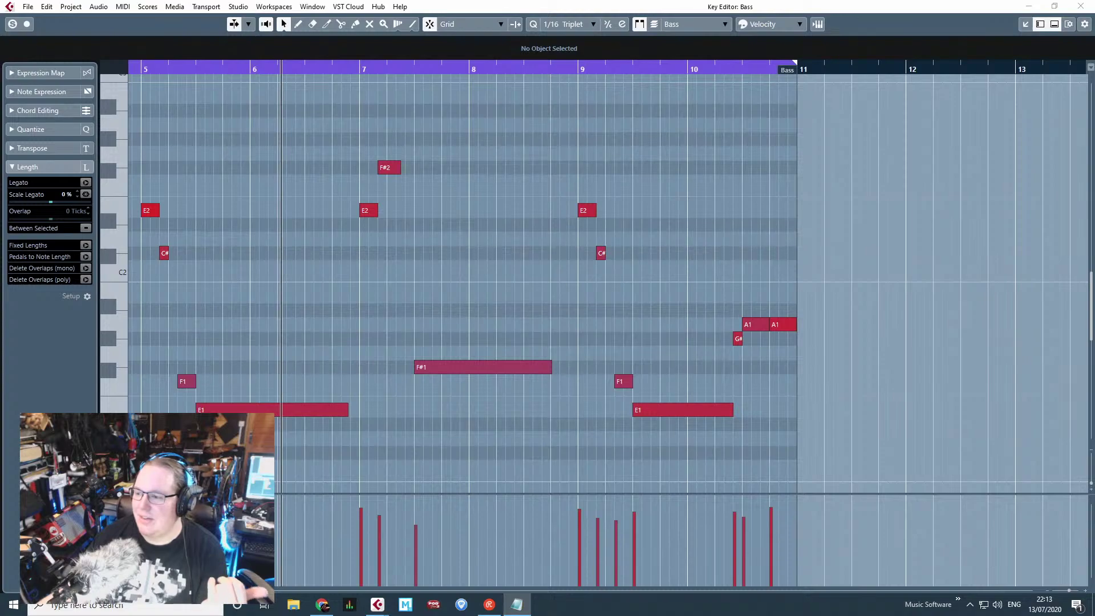
Step: Switch back to Cubase, close the bass part's key editor and show the Bass part in the arrangement
{"action": "left_click", "coordinate": [672, 169]}
{"action": "key", "text": "g"}
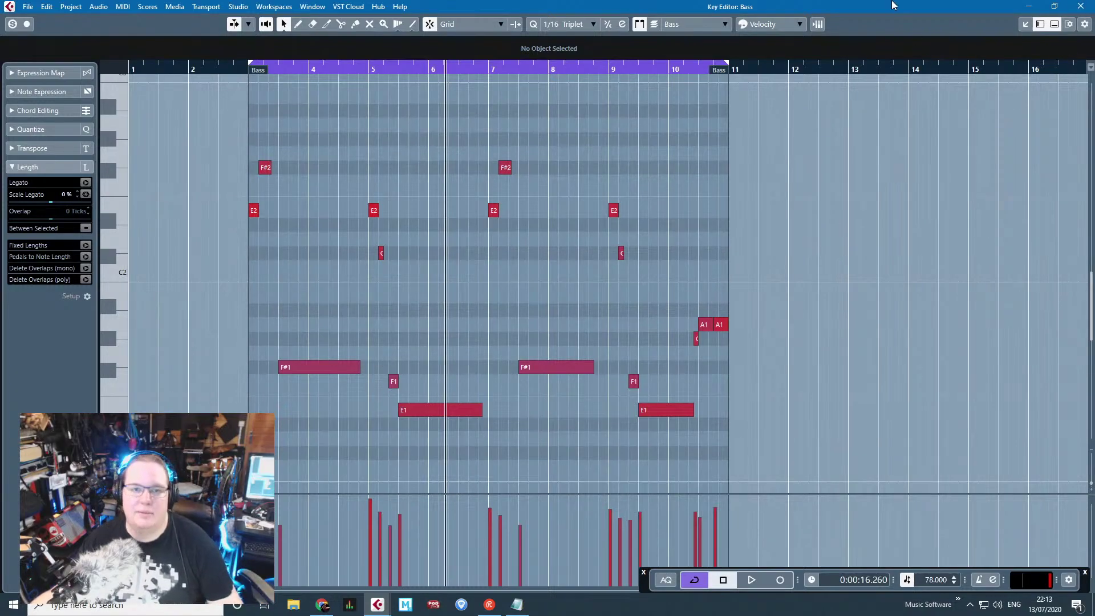
{"action": "left_click", "coordinate": [1089, 9]}
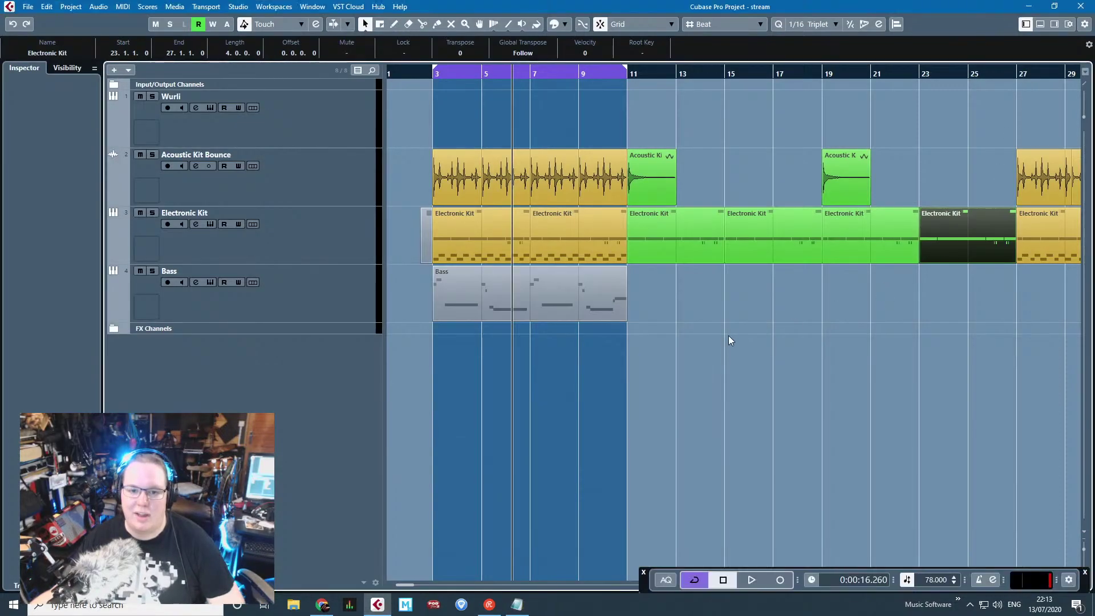
{"action": "left_click", "coordinate": [468, 317]}
{"action": "scroll", "coordinate": [463, 359], "scroll_direction": "down", "scroll_amount": 1}
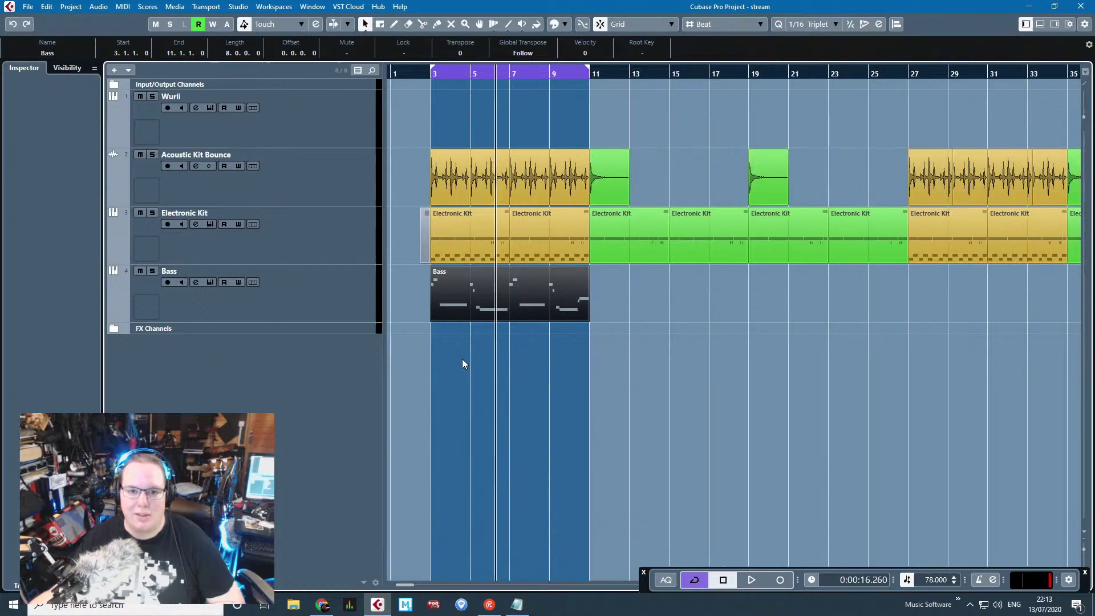
{"action": "scroll", "coordinate": [459, 362], "scroll_direction": "up", "scroll_amount": 3}
{"action": "left_click", "coordinate": [450, 372]}
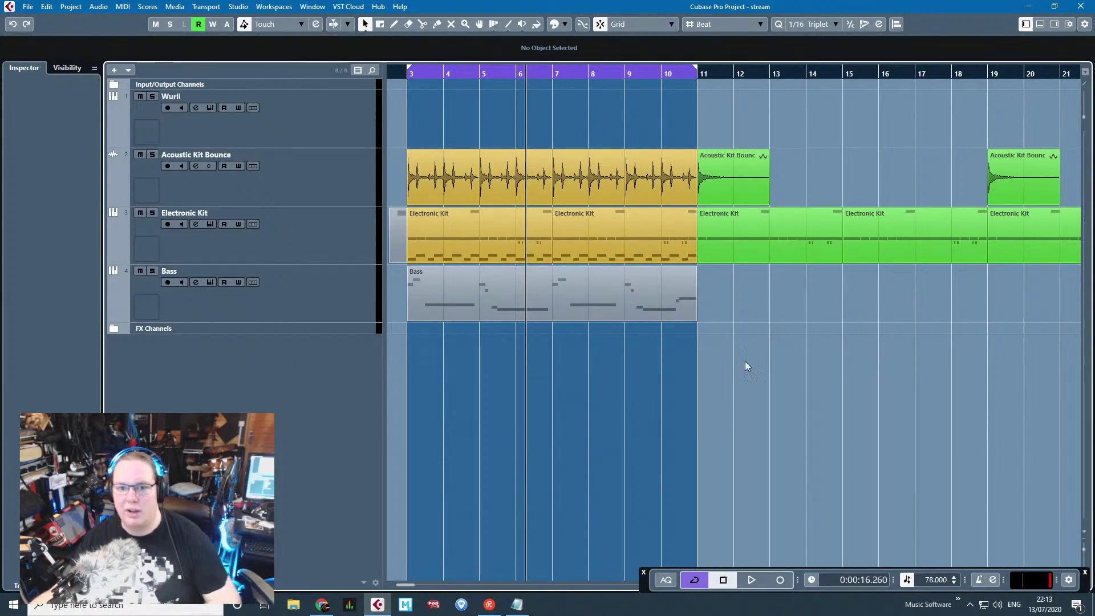
Step: Move the Wurli track below the Bass track and copy the Bass part onto it at bar 3
{"action": "left_click_drag", "start_coordinate": [745, 361], "coordinate": [417, 297]}
{"action": "left_click_drag", "start_coordinate": [809, 374], "coordinate": [539, 120]}
{"action": "left_click_drag", "start_coordinate": [314, 128], "coordinate": [320, 316]}
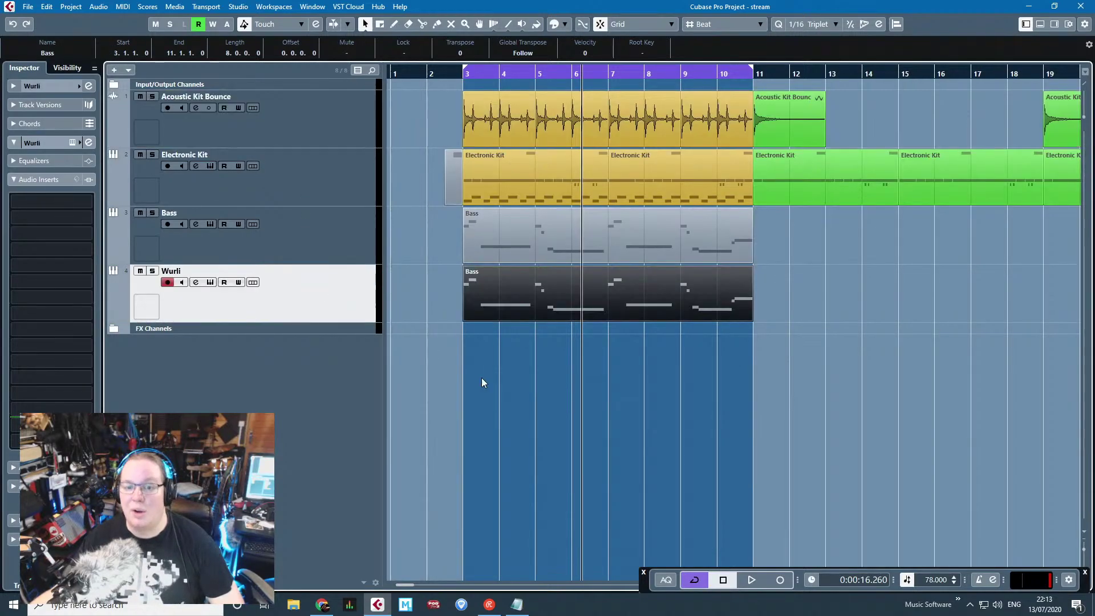
Step: Open the copied part on the Wurli track and transpose all its notes up one octave
{"action": "double_click", "coordinate": [549, 294]}
{"action": "left_click_drag", "start_coordinate": [629, 402], "coordinate": [67, 101]}
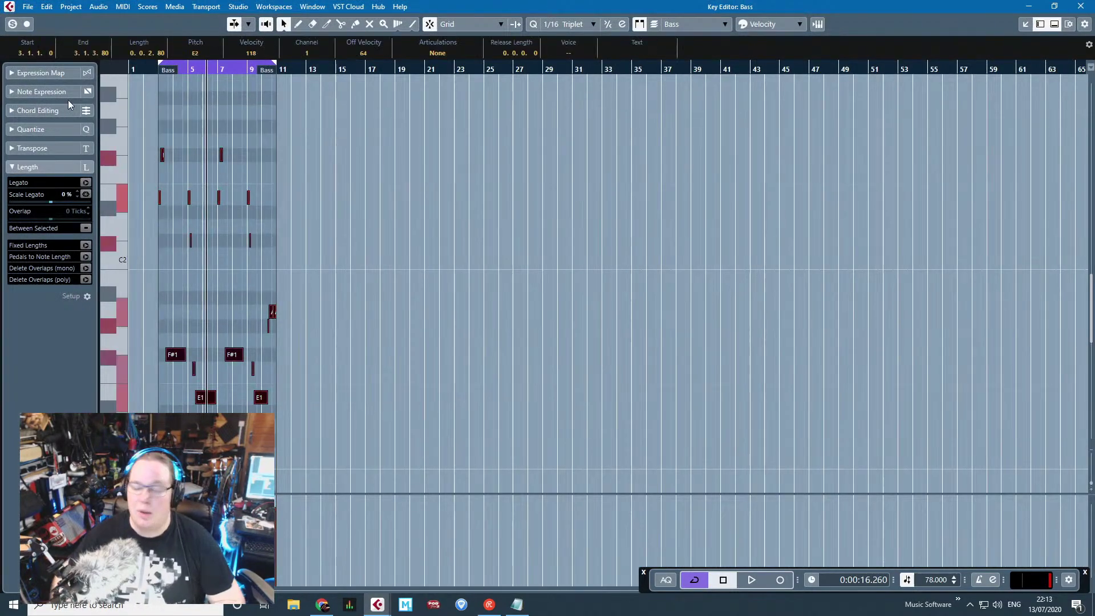
{"action": "key", "text": "shift+Up"}
{"action": "left_click", "coordinate": [415, 420]}
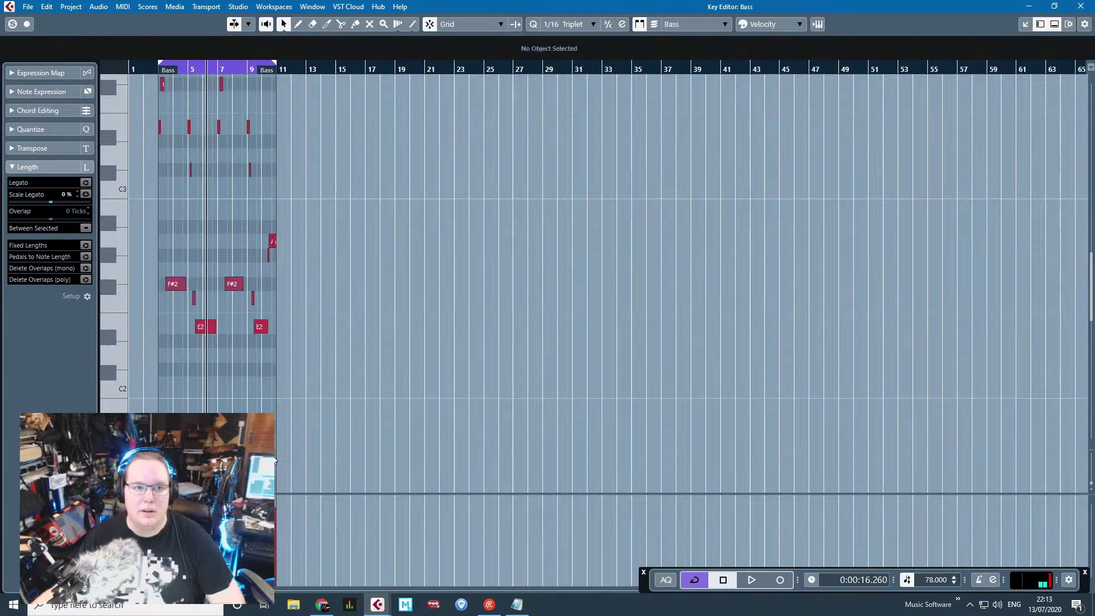
{"action": "key", "text": "h"}
{"action": "key", "text": "h"}
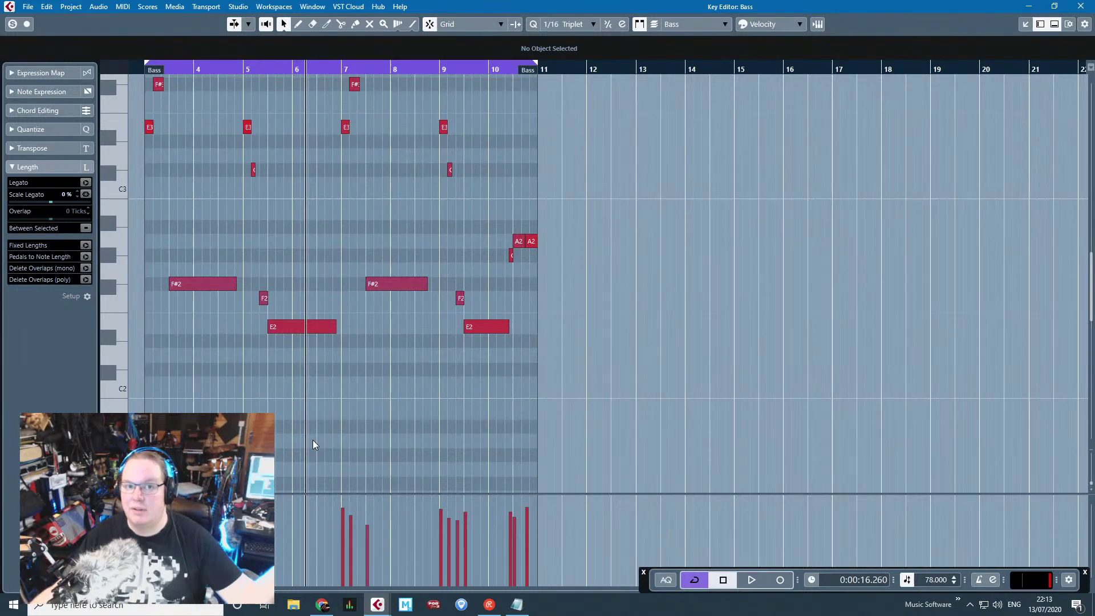
Step: Audition the octave-up Wurli part from bar 3, close its key editor and stop playback
{"action": "left_click_drag", "start_coordinate": [357, 456], "coordinate": [242, 418]}
{"action": "scroll", "coordinate": [286, 409], "scroll_direction": "up", "scroll_amount": 5}
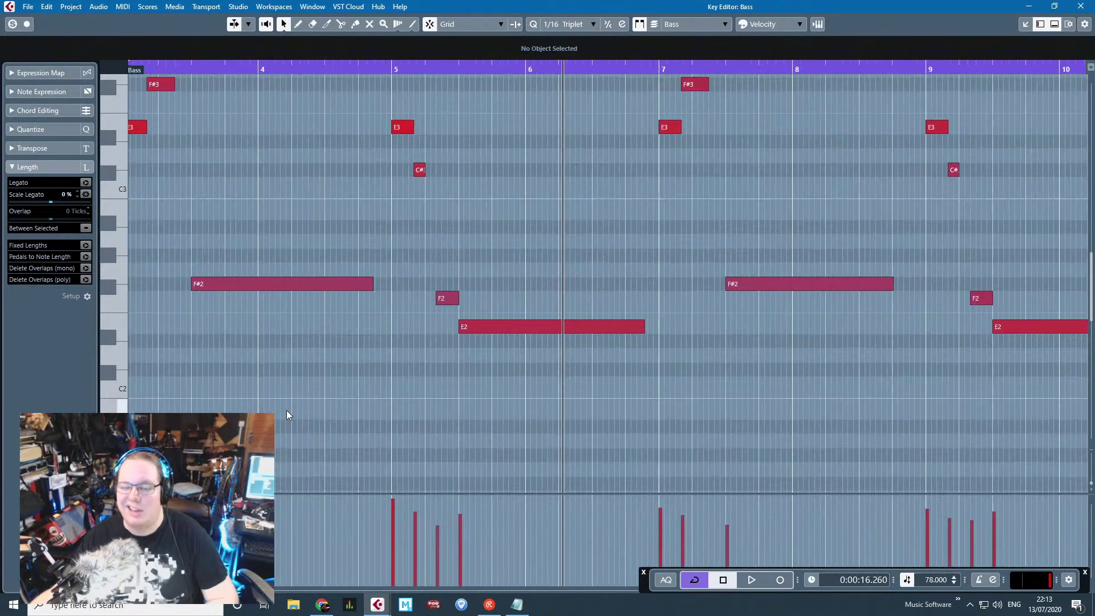
{"action": "scroll", "coordinate": [287, 409], "scroll_direction": "up", "scroll_amount": 2}
{"action": "scroll", "coordinate": [287, 410], "scroll_direction": "down", "scroll_amount": 2}
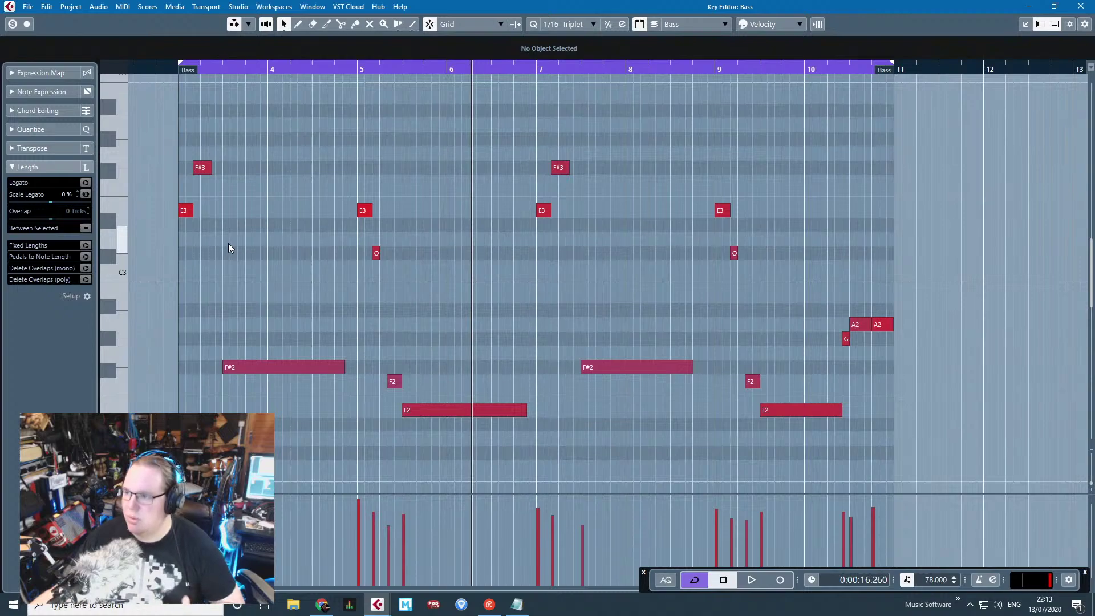
{"action": "left_click", "coordinate": [174, 71]}
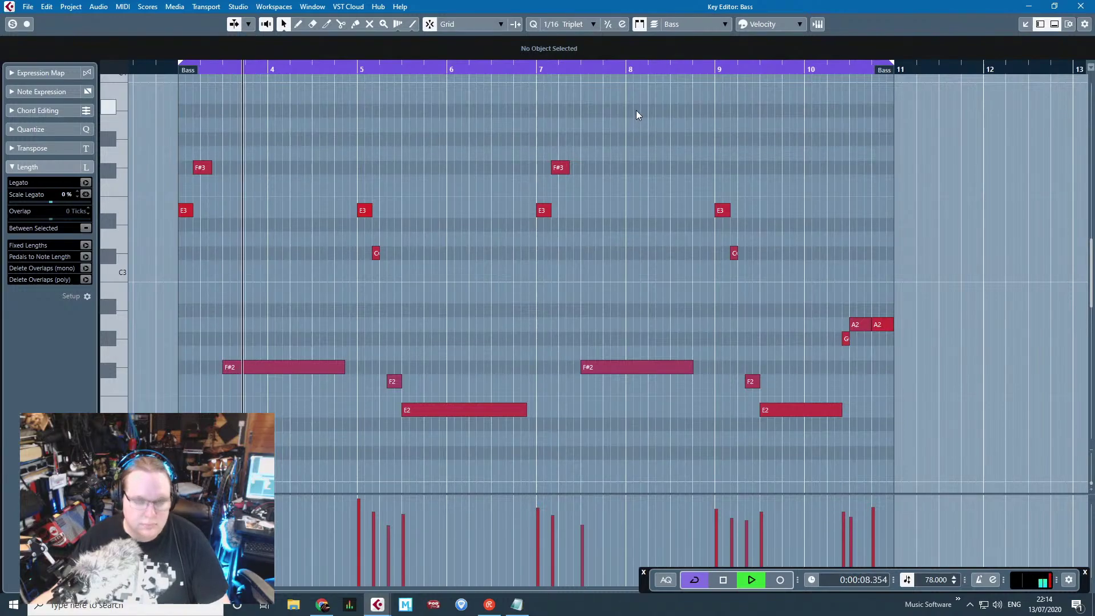
{"action": "left_click", "coordinate": [971, 181]}
{"action": "left_click", "coordinate": [1081, 7]}
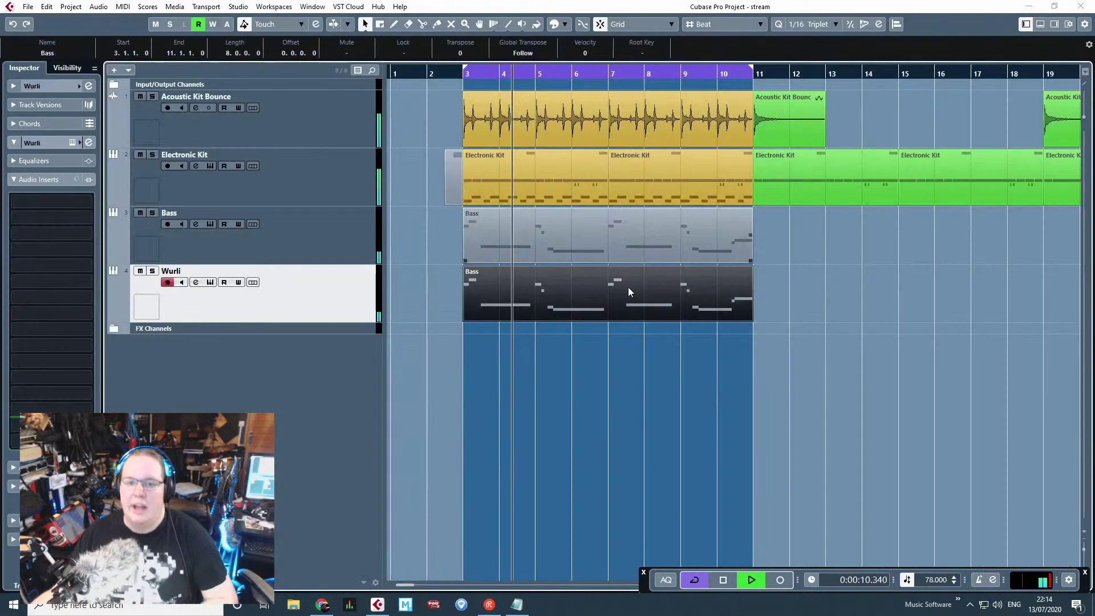
{"action": "left_click", "coordinate": [552, 399]}
{"action": "key", "text": "space"}
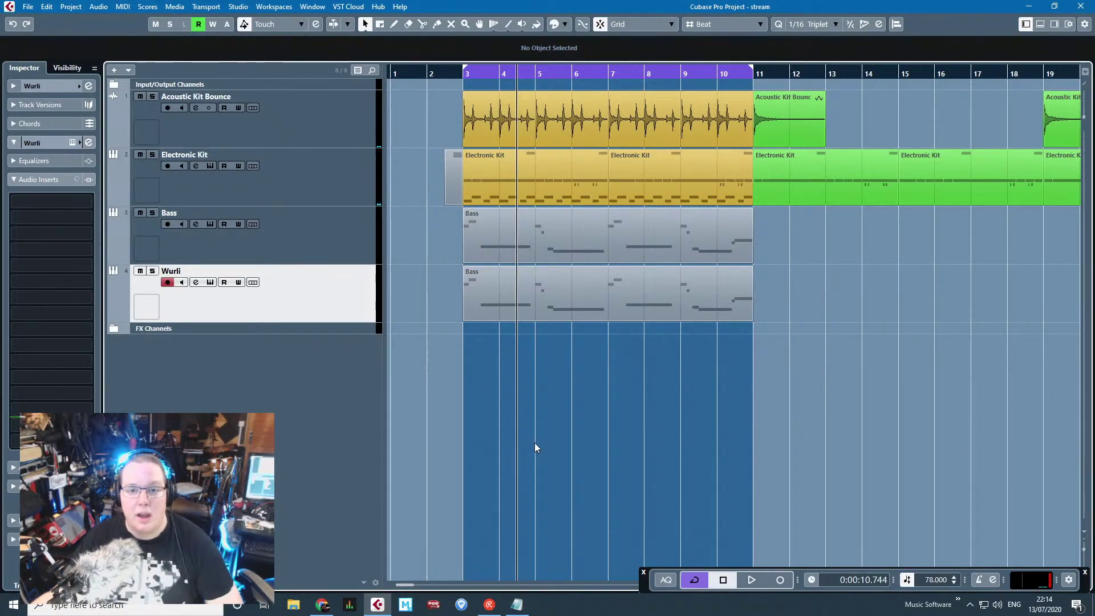
Step: Reopen the Wurli part in the key editor with its opening bars enlarged and no notes selected
{"action": "double_click", "coordinate": [521, 289]}
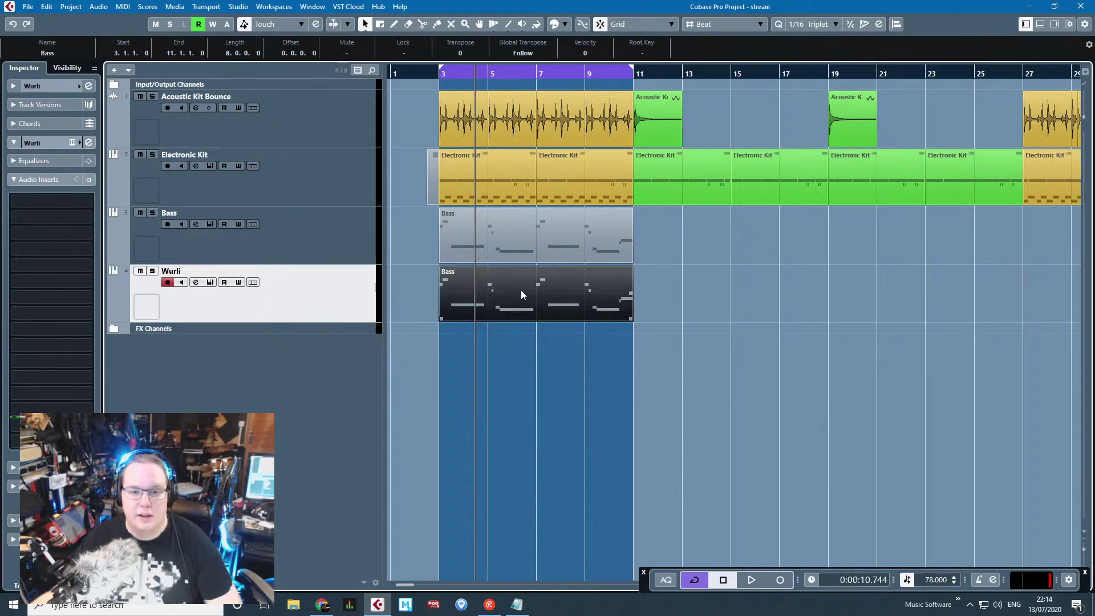
{"action": "left_click_drag", "start_coordinate": [851, 429], "coordinate": [183, 138]}
{"action": "left_click", "coordinate": [403, 272]}
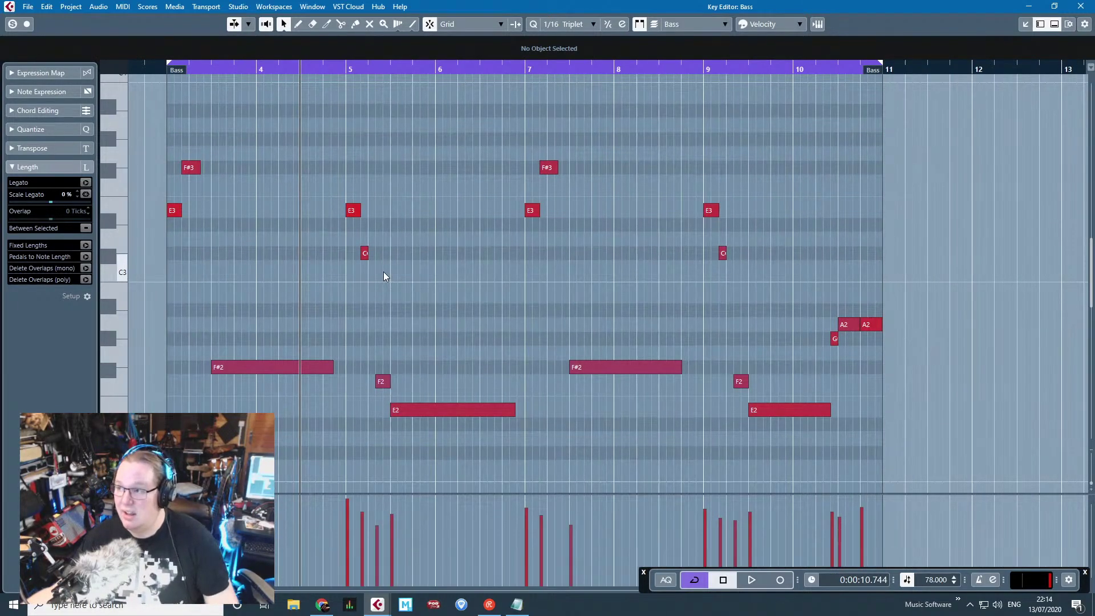
{"action": "left_click_drag", "start_coordinate": [383, 272], "coordinate": [199, 277]}
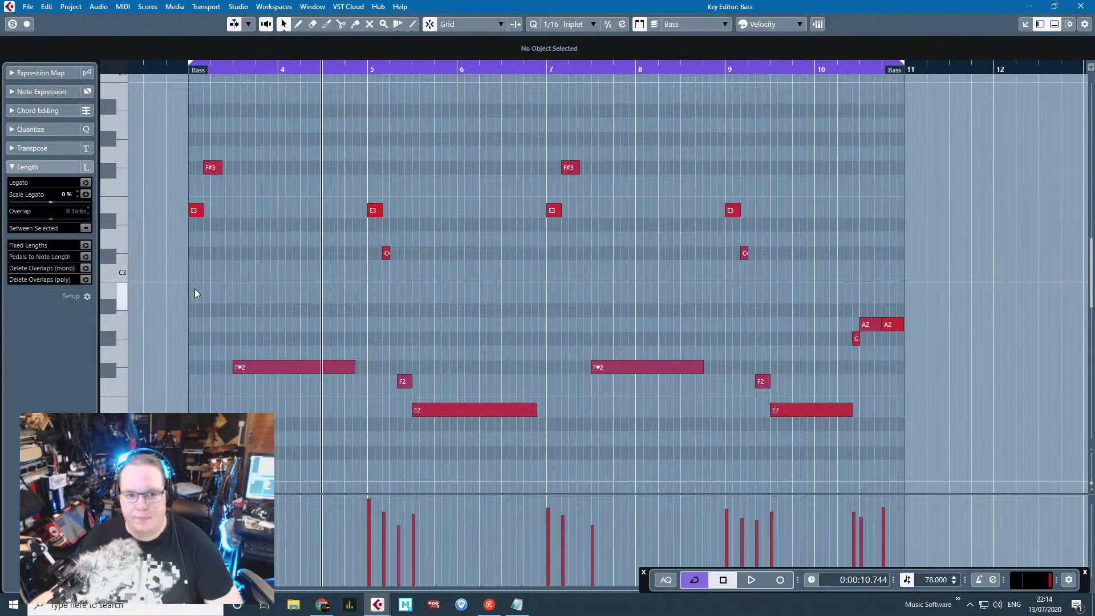
{"action": "scroll", "coordinate": [192, 289], "scroll_direction": "up", "scroll_amount": 3}
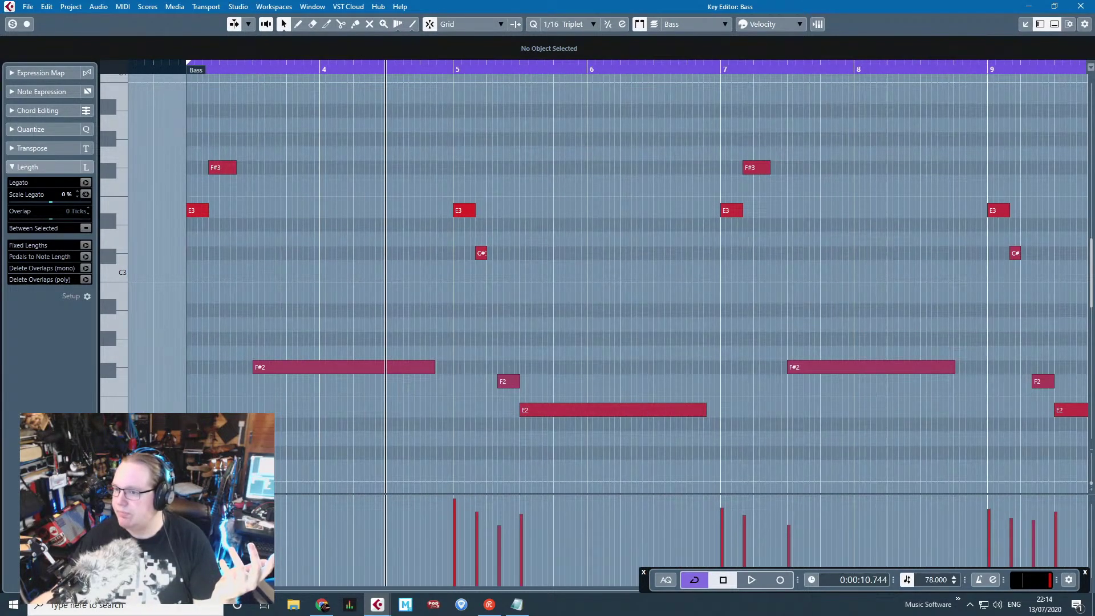
Step: Place the interval notes beside the editor and compare the F#-root row with the opening E3, F#3 and F#2 notes
{"action": "left_click", "coordinate": [516, 604]}
{"action": "left_click_drag", "start_coordinate": [467, 130], "coordinate": [687, 160]}
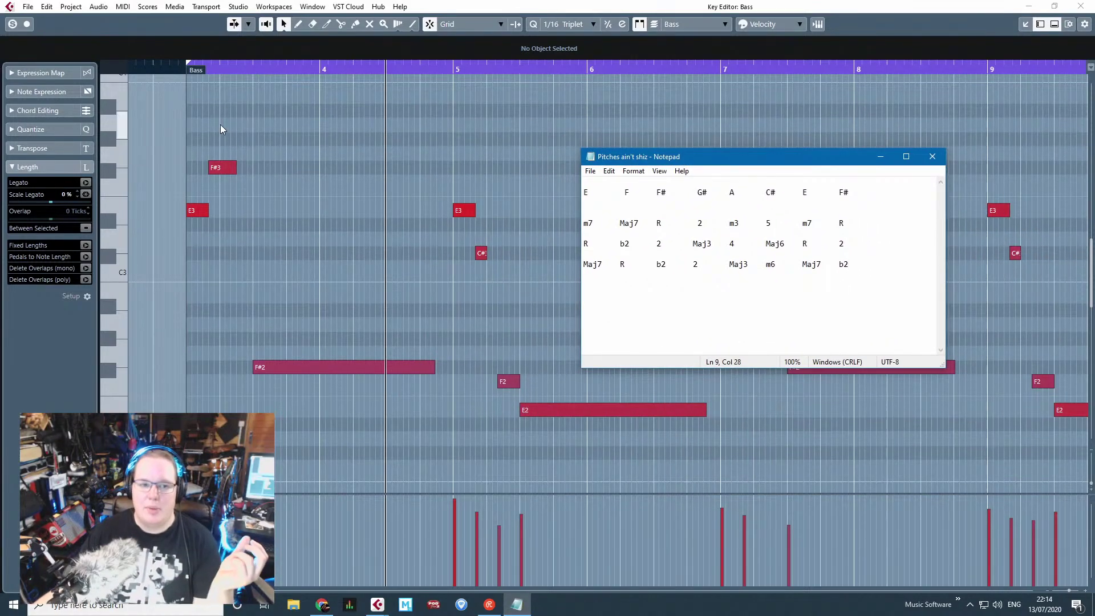
{"action": "left_click_drag", "start_coordinate": [200, 126], "coordinate": [308, 381]}
{"action": "left_click", "coordinate": [517, 604]}
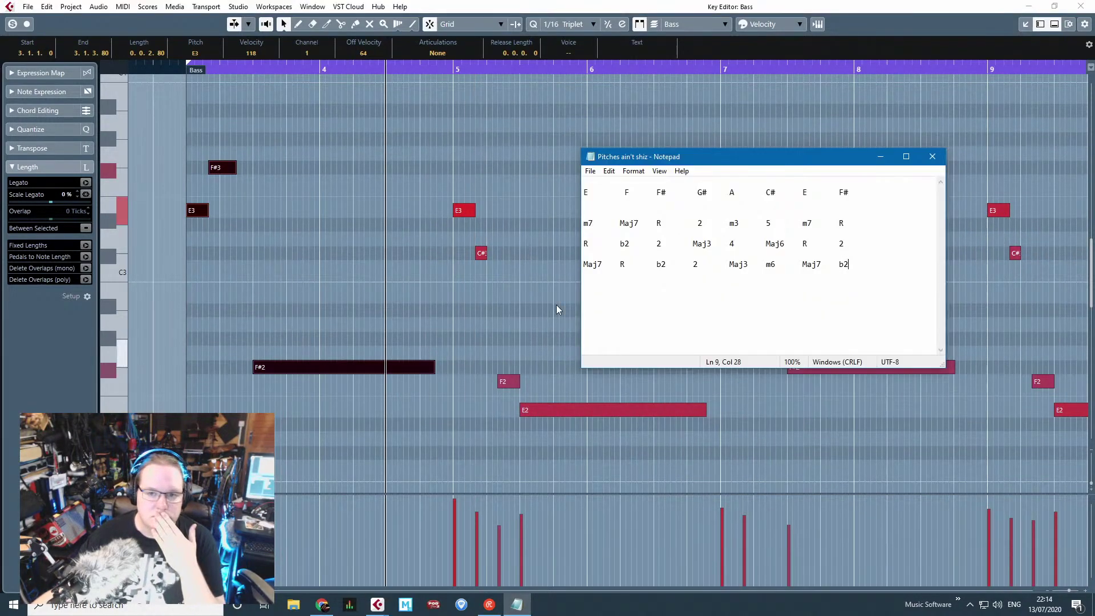
{"action": "left_click_drag", "start_coordinate": [845, 224], "coordinate": [636, 226]}
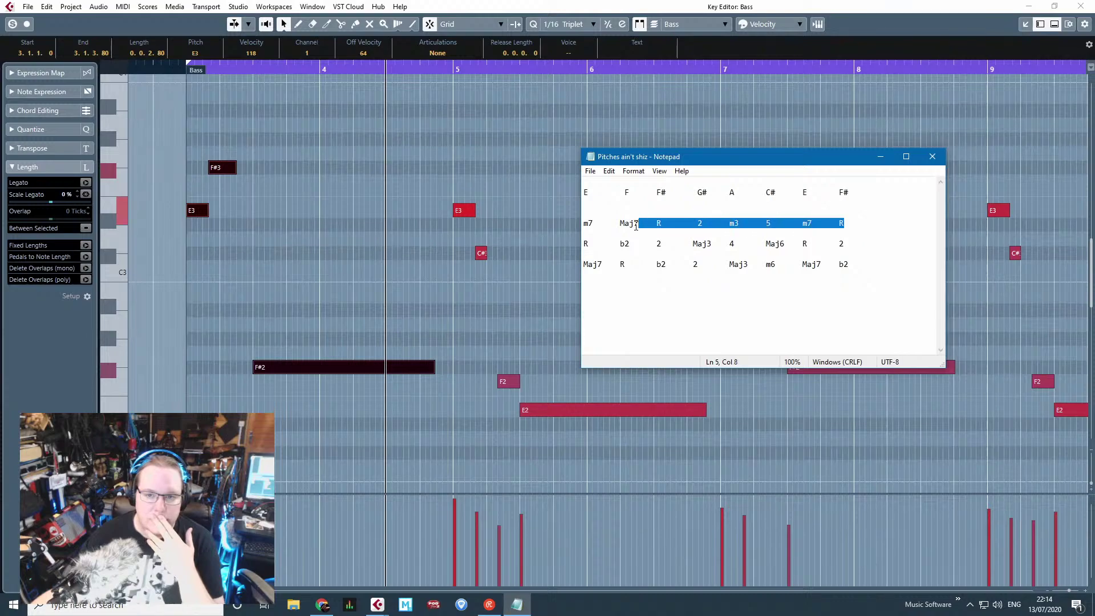
{"action": "left_click", "coordinate": [592, 223]}
{"action": "left_click", "coordinate": [276, 259]}
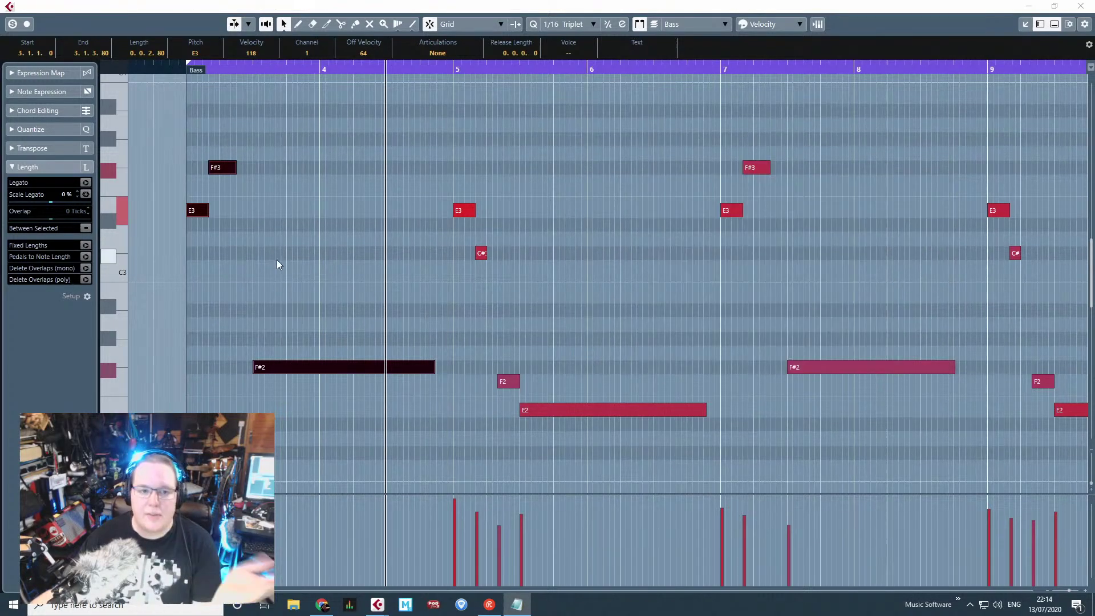
Step: Audition the opening E3 and F#3 notes, and play the Wurli phrase from the start of bar 3
{"action": "scroll", "coordinate": [285, 257], "scroll_direction": "left", "scroll_amount": 3}
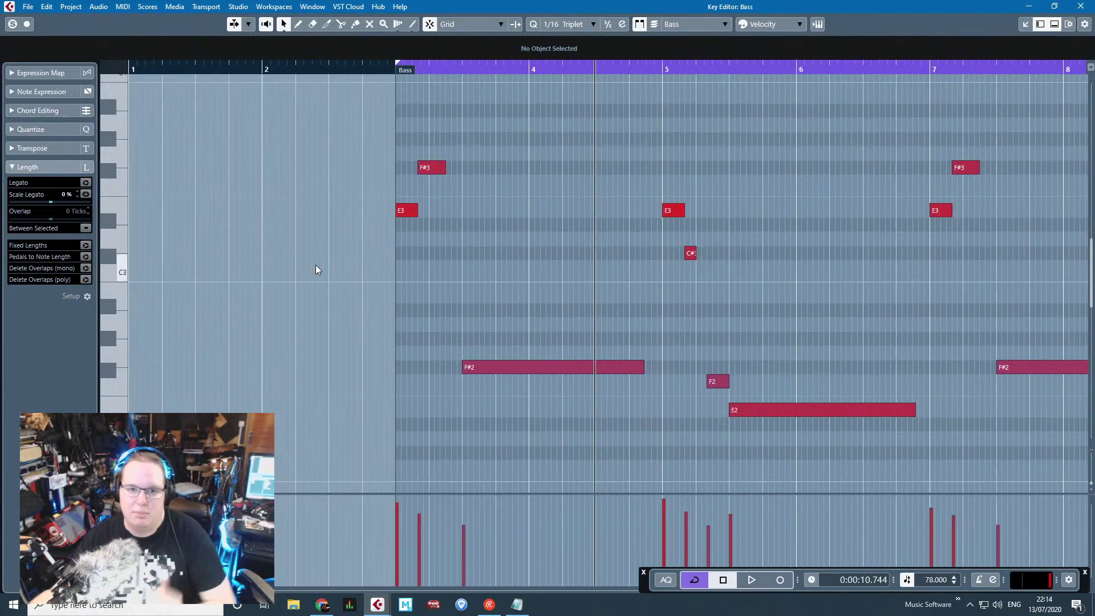
{"action": "scroll", "coordinate": [399, 259], "scroll_direction": "up", "scroll_amount": 2}
{"action": "left_click", "coordinate": [393, 290]}
{"action": "scroll", "coordinate": [439, 286], "scroll_direction": "up", "scroll_amount": 2}
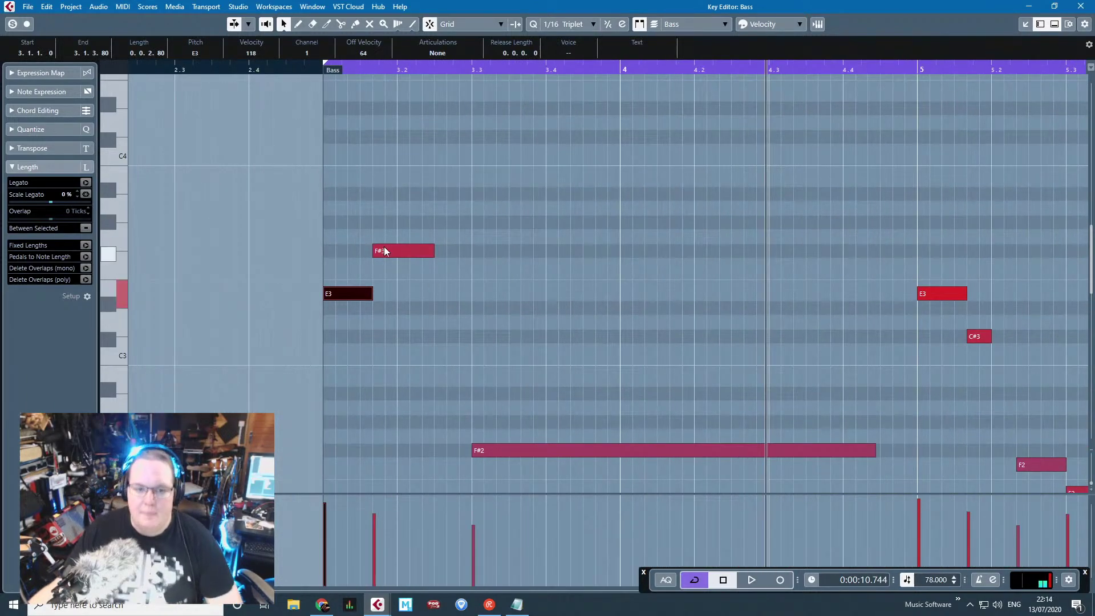
{"action": "left_click_drag", "start_coordinate": [385, 251], "coordinate": [401, 253]}
{"action": "left_click", "coordinate": [321, 89]}
{"action": "key", "text": "space"}
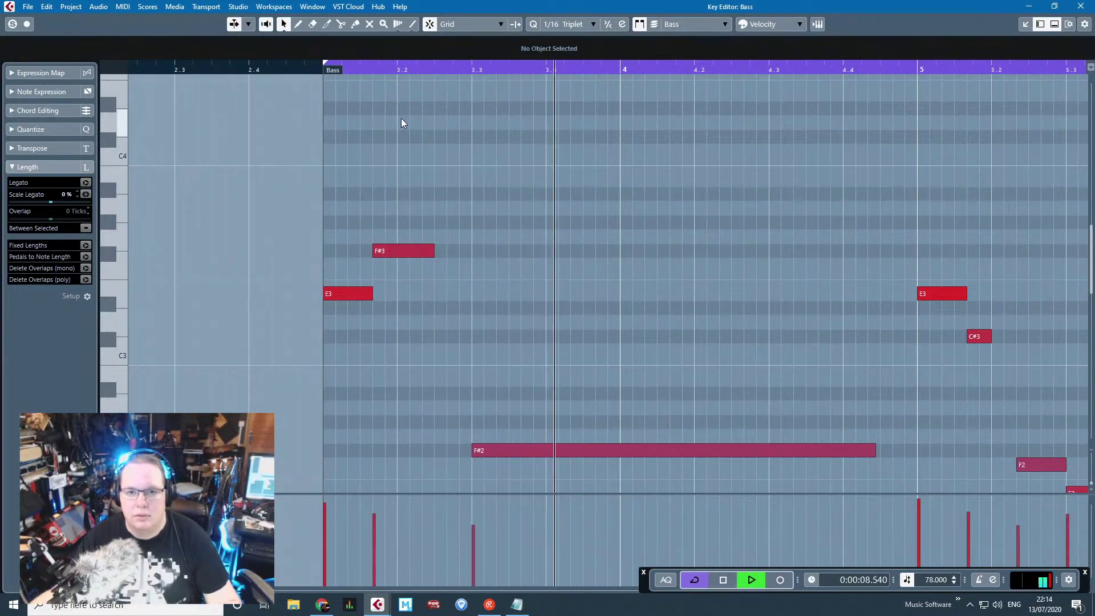
Step: Stop playback, move the first F#3 and F#2 notes to 4.1.1.0, and lengthen F#2 to 0.3.3.40
{"action": "key", "text": "space"}
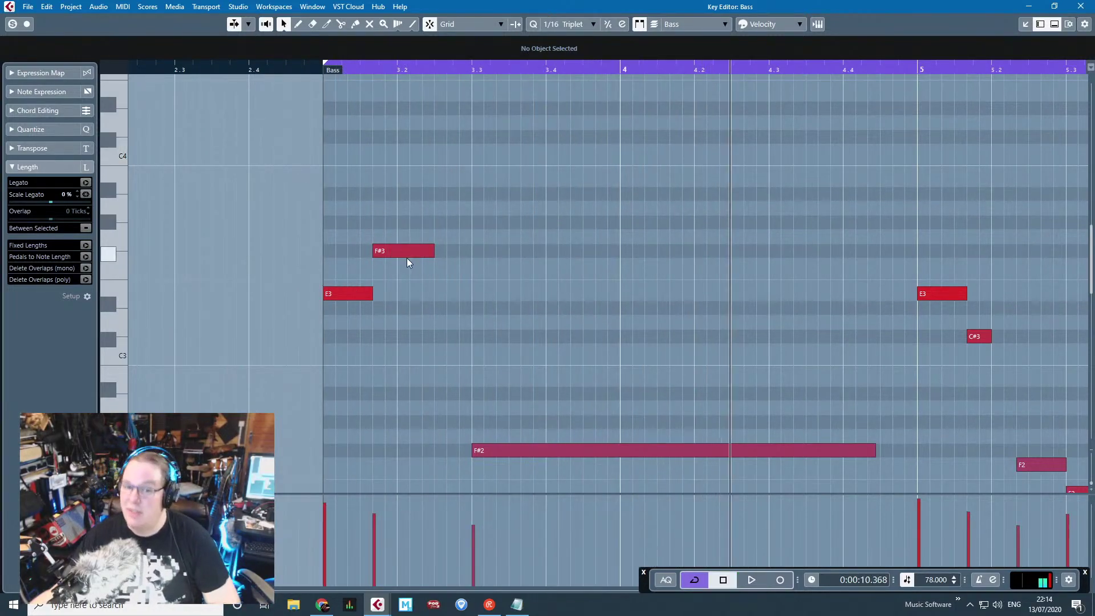
{"action": "left_click_drag", "start_coordinate": [406, 257], "coordinate": [650, 252]}
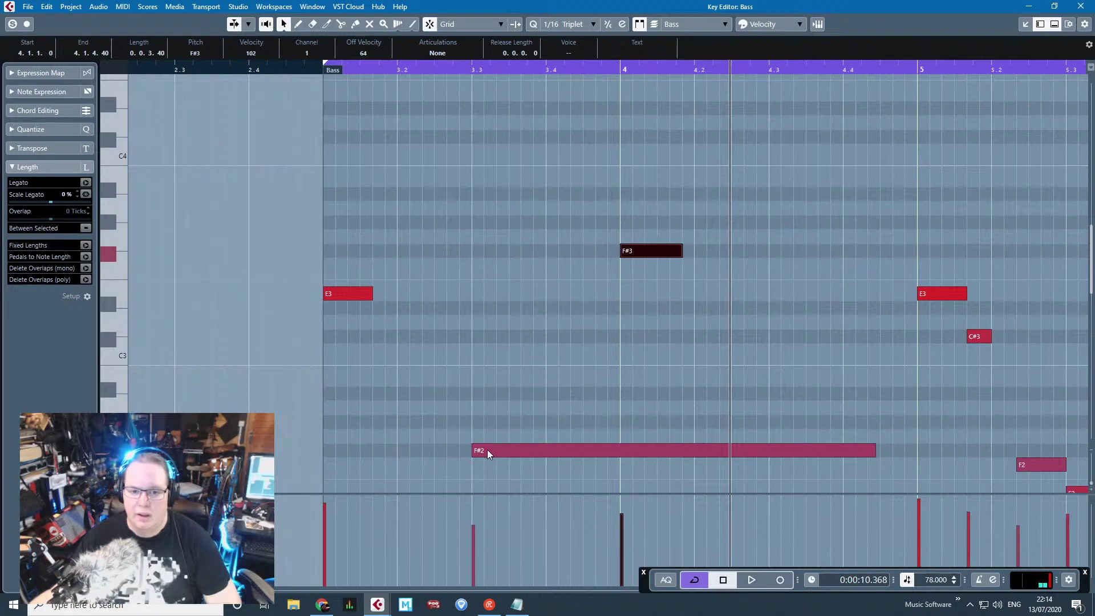
{"action": "left_click_drag", "start_coordinate": [486, 450], "coordinate": [634, 450]}
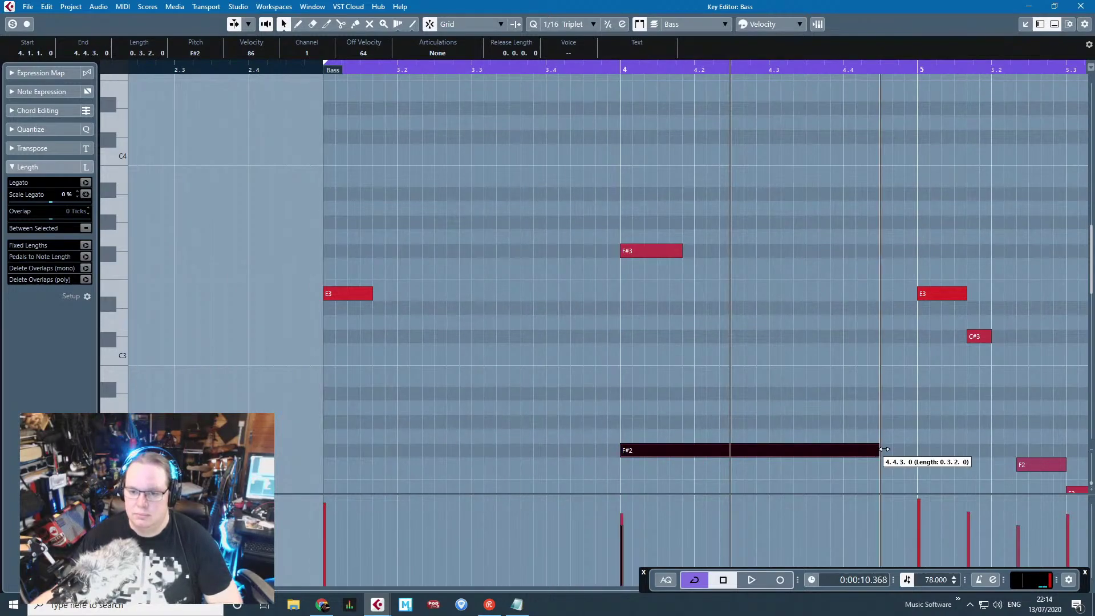
{"action": "left_click_drag", "start_coordinate": [883, 449], "coordinate": [905, 450]}
Step: Lengthen the F#3 at bar 4 to match F#2 and duplicate it as C#4 and A3 at the same start
{"action": "left_click_drag", "start_coordinate": [678, 252], "coordinate": [674, 140]}
{"action": "key", "text": "ctrl+d"}
{"action": "key", "text": "ctrl+d"}
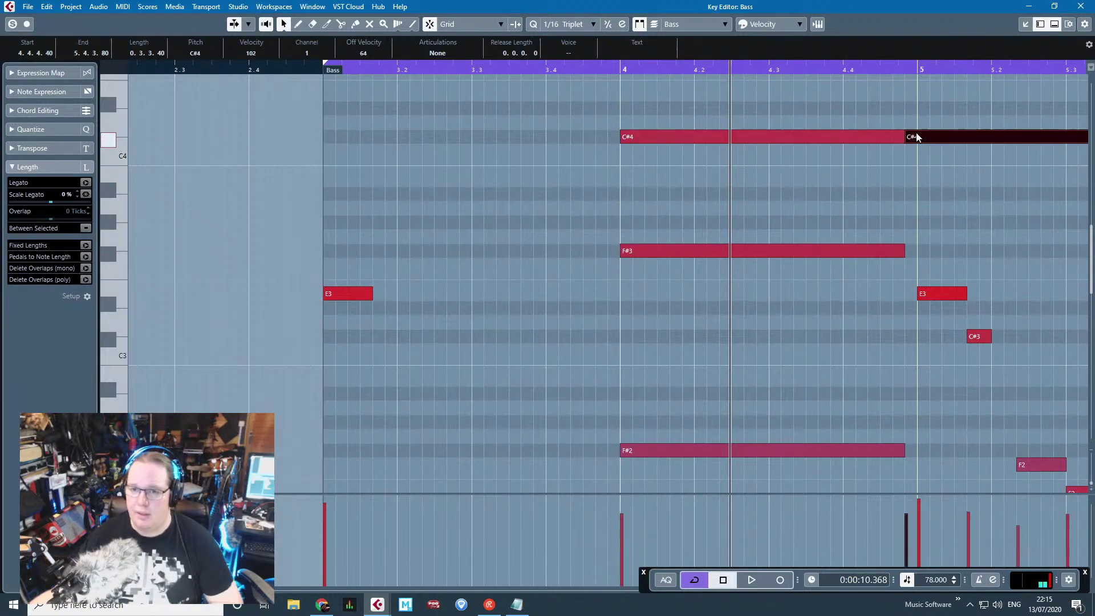
{"action": "left_click_drag", "start_coordinate": [915, 137], "coordinate": [643, 208]}
Step: Play back the stacked F#2, F#3, A3 and C#4 chord twice from bar 4
{"action": "left_click", "coordinate": [620, 68]}
{"action": "key", "text": "space"}
{"action": "key", "text": "space"}
{"action": "left_click", "coordinate": [598, 112]}
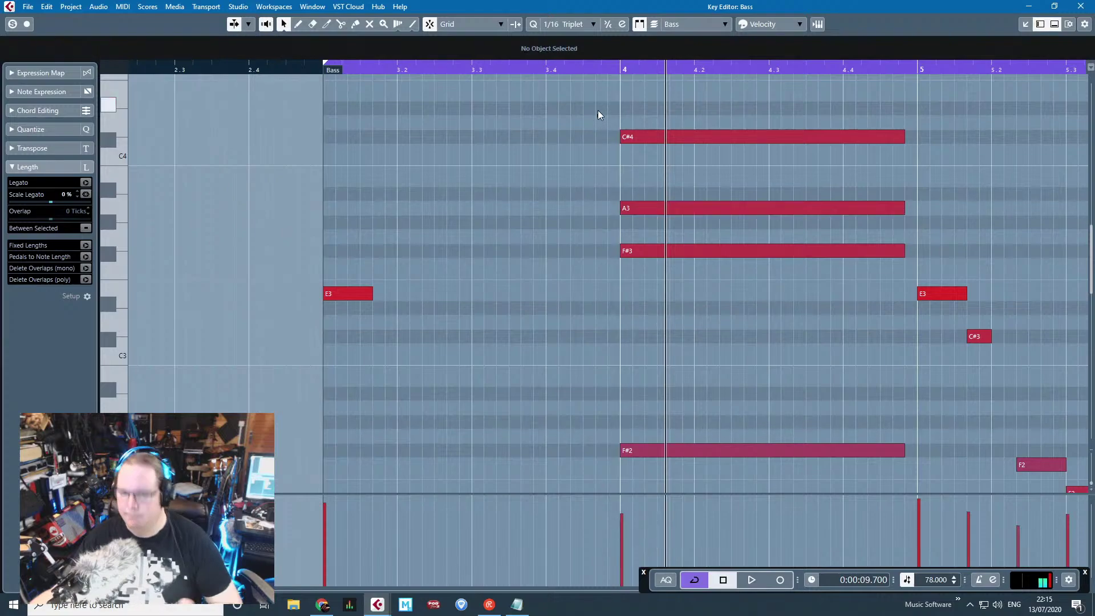
{"action": "left_click", "coordinate": [612, 65]}
{"action": "key", "text": "space"}
{"action": "key", "text": "space"}
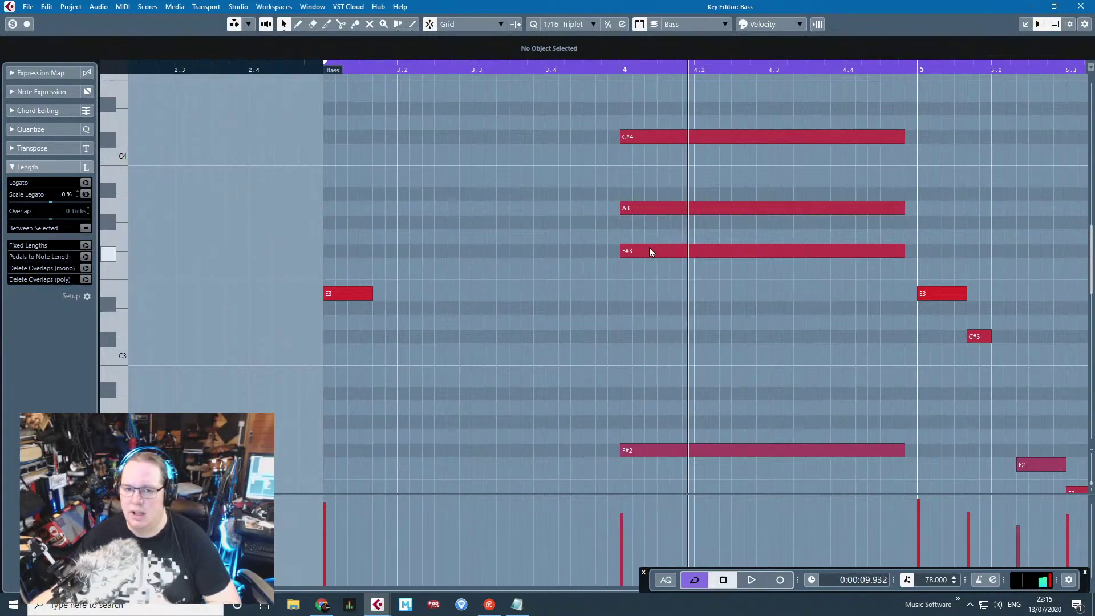
Step: Lower the chord's F#3 to E3 and delete the short E3 note at bar 3
{"action": "left_click_drag", "start_coordinate": [649, 249], "coordinate": [637, 286]}
{"action": "key", "text": "Left"}
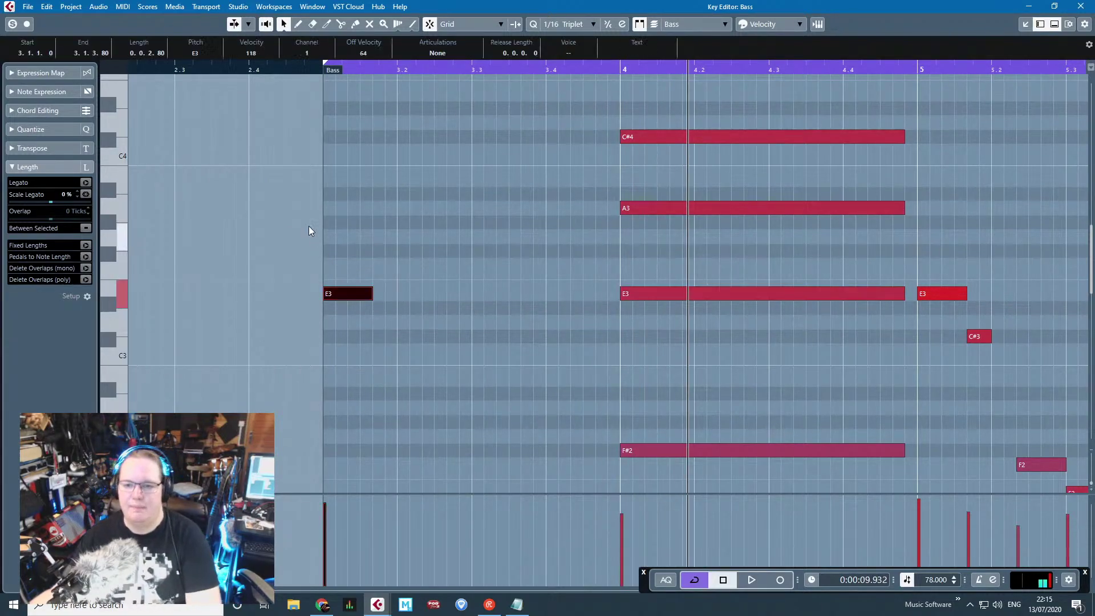
{"action": "key", "text": "Delete"}
Step: Play back the revised chord through bar 4, stopping before bar 5
{"action": "scroll", "coordinate": [608, 84], "scroll_direction": "down", "scroll_amount": 1}
{"action": "key", "text": "space"}
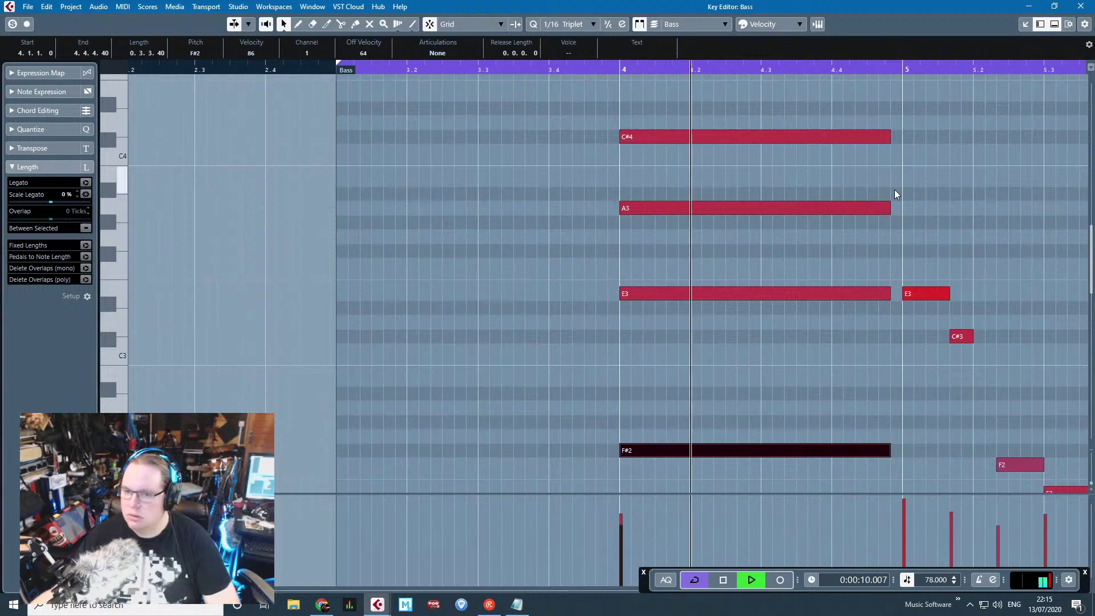
{"action": "left_click", "coordinate": [971, 205]}
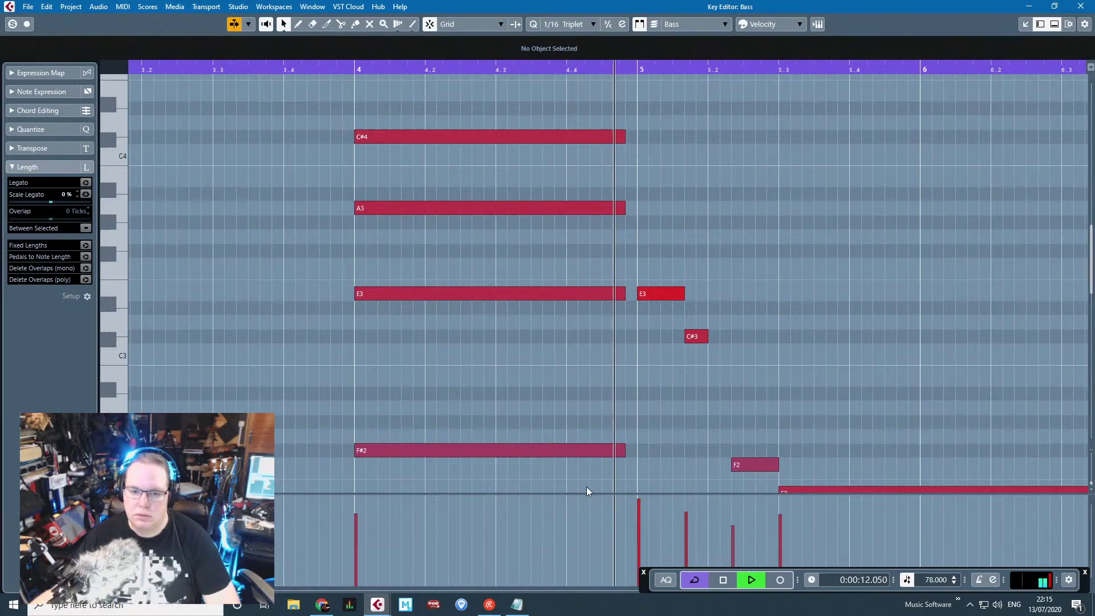
{"action": "left_click_drag", "start_coordinate": [507, 265], "coordinate": [494, 124]}
{"action": "left_click", "coordinate": [428, 259]}
Step: Transpose the chord's E3 up an octave to E4
{"action": "left_click", "coordinate": [429, 294]}
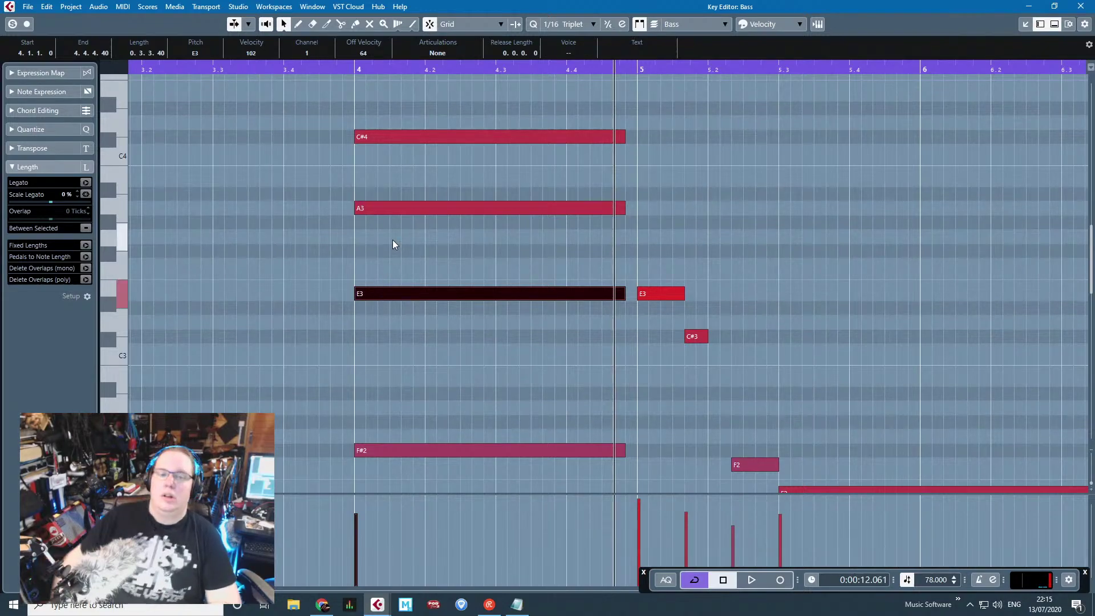
{"action": "key", "text": "shift+Up"}
{"action": "scroll", "coordinate": [415, 232], "scroll_direction": "up", "scroll_amount": 3}
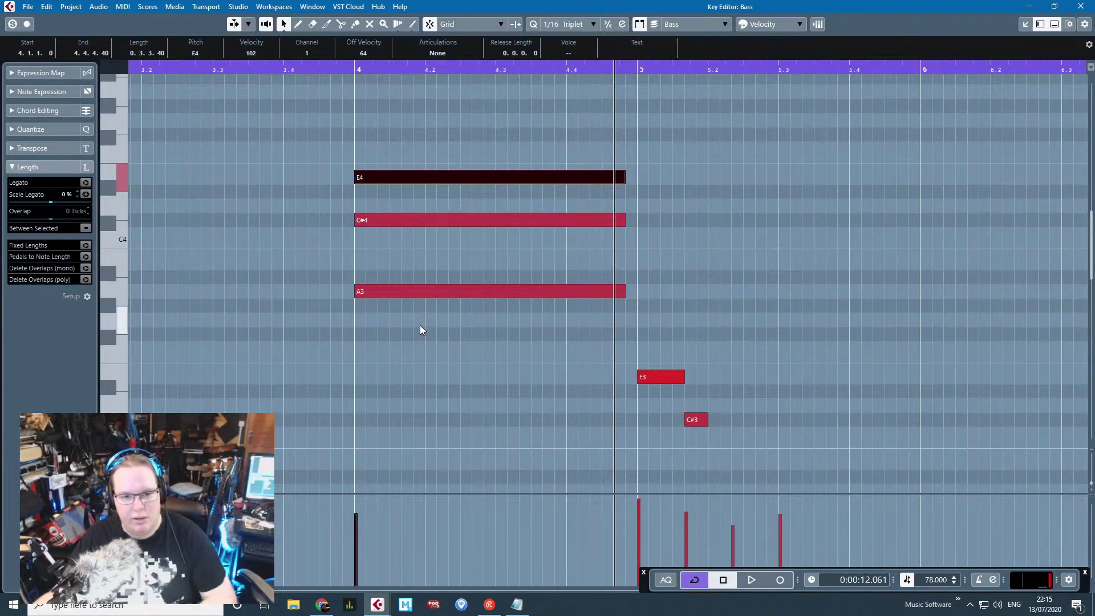
Step: Duplicate the chord's A3 and place the copy as G#4 at the start of bar 4
{"action": "left_click", "coordinate": [394, 291]}
{"action": "scroll", "coordinate": [377, 273], "scroll_direction": "down", "scroll_amount": 3}
{"action": "scroll", "coordinate": [381, 272], "scroll_direction": "up", "scroll_amount": 3}
{"action": "key", "text": "ctrl+d"}
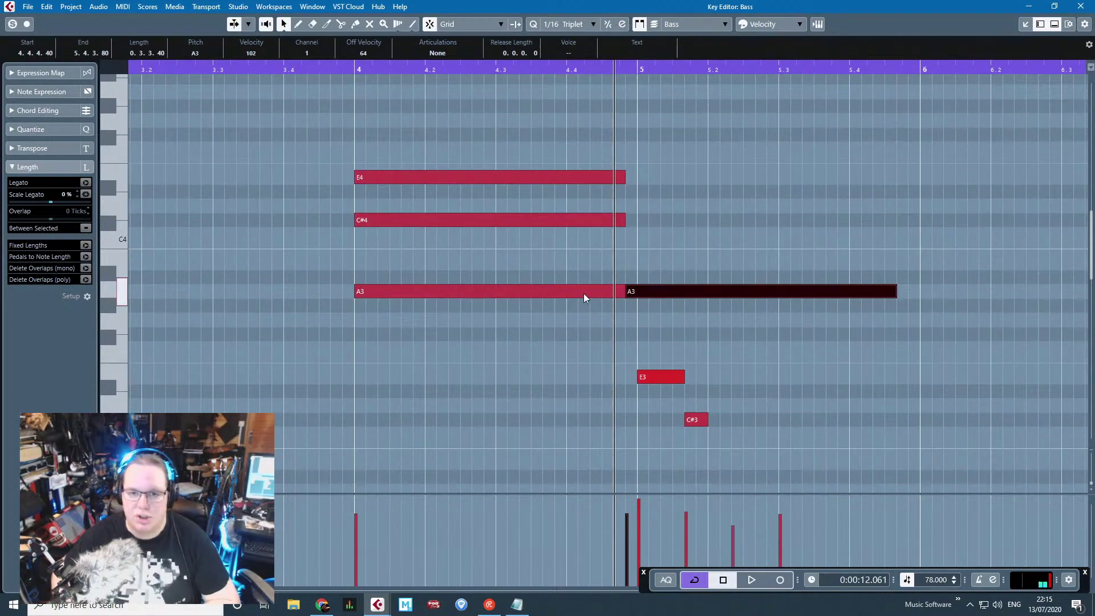
{"action": "key", "text": "shift+Up"}
{"action": "left_click_drag", "start_coordinate": [650, 92], "coordinate": [378, 108]}
Step: Listen to the chord with G#4 on top, playing from bar 4 and from just before bar 3
{"action": "key", "text": "space"}
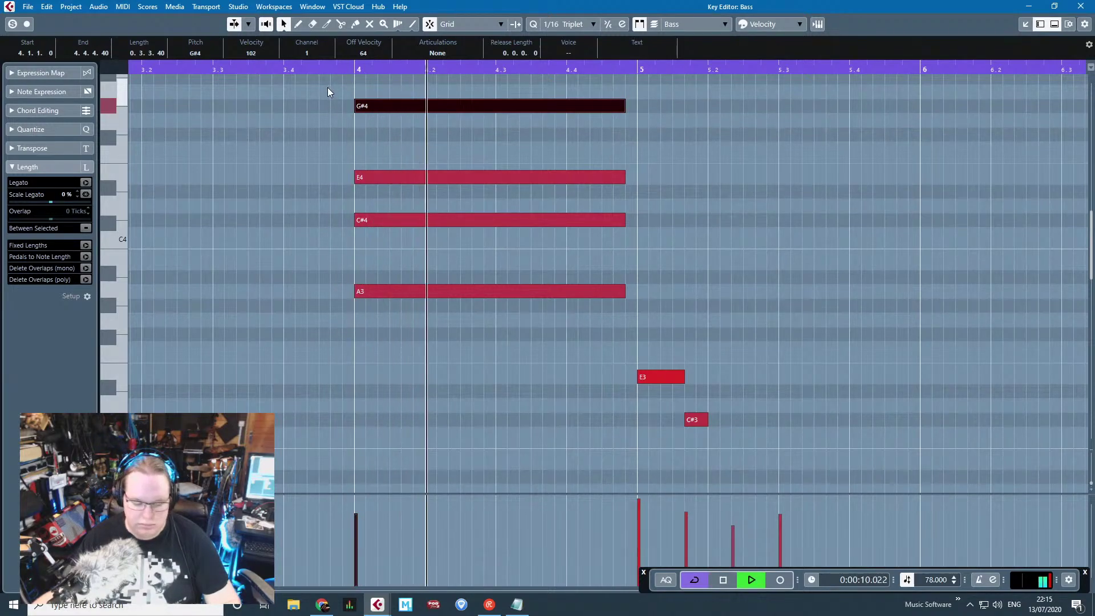
{"action": "key", "text": "space"}
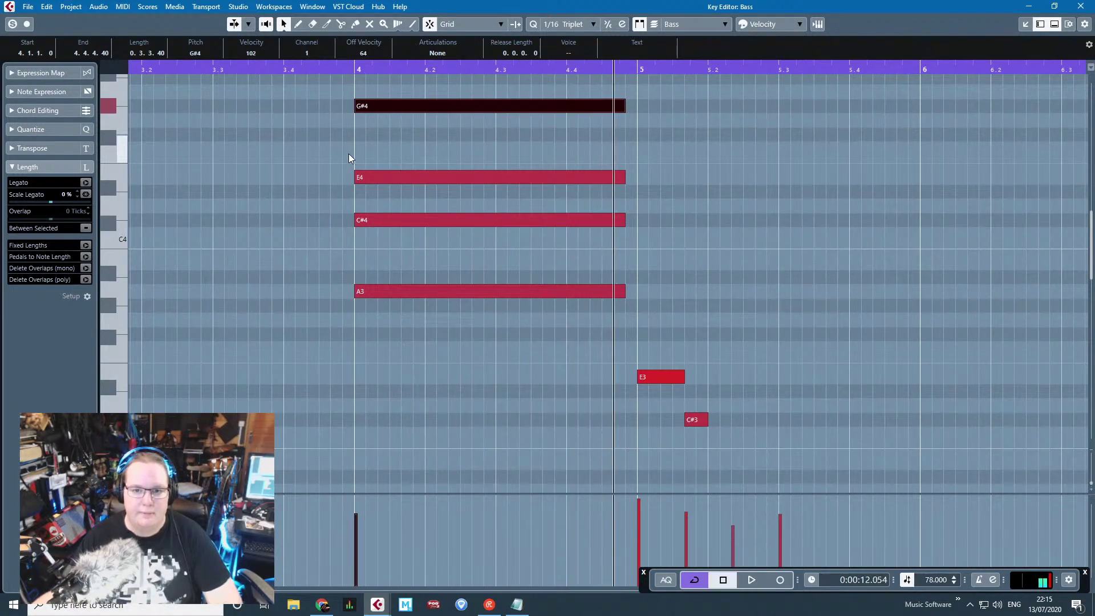
{"action": "scroll", "coordinate": [348, 153], "scroll_direction": "down", "scroll_amount": 2}
{"action": "scroll", "coordinate": [365, 206], "scroll_direction": "down", "scroll_amount": 3}
{"action": "left_click", "coordinate": [157, 72]}
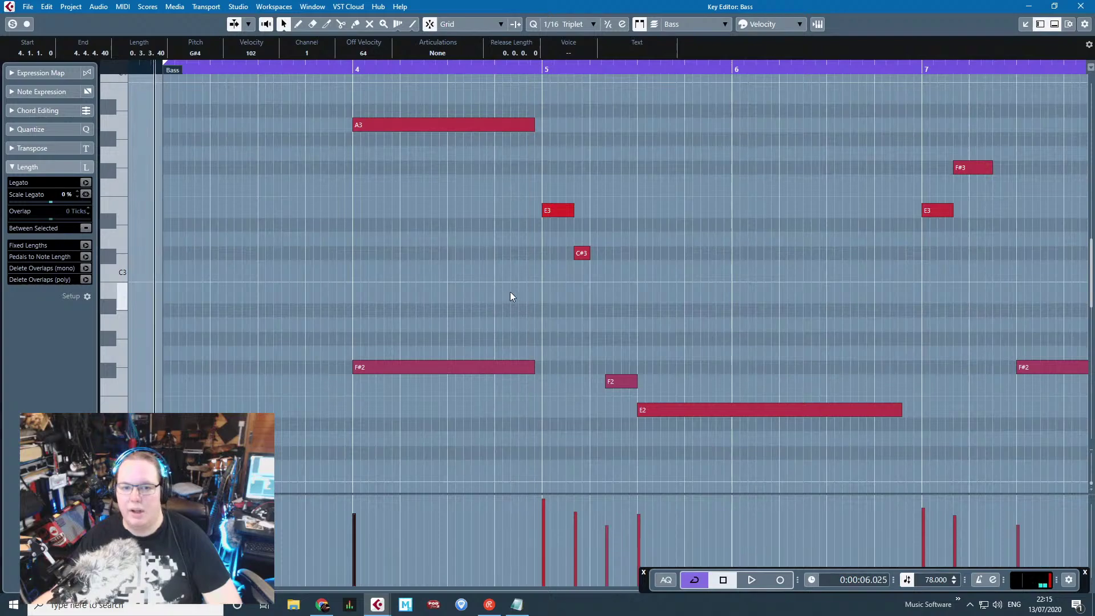
{"action": "key", "text": "space"}
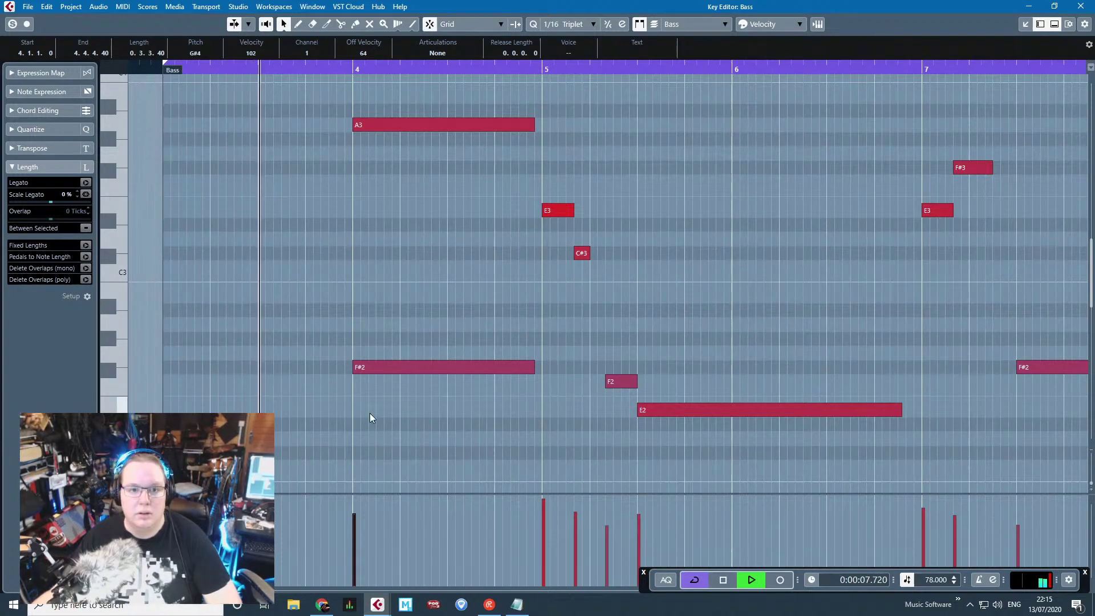
{"action": "left_click_drag", "start_coordinate": [370, 412], "coordinate": [387, 111]}
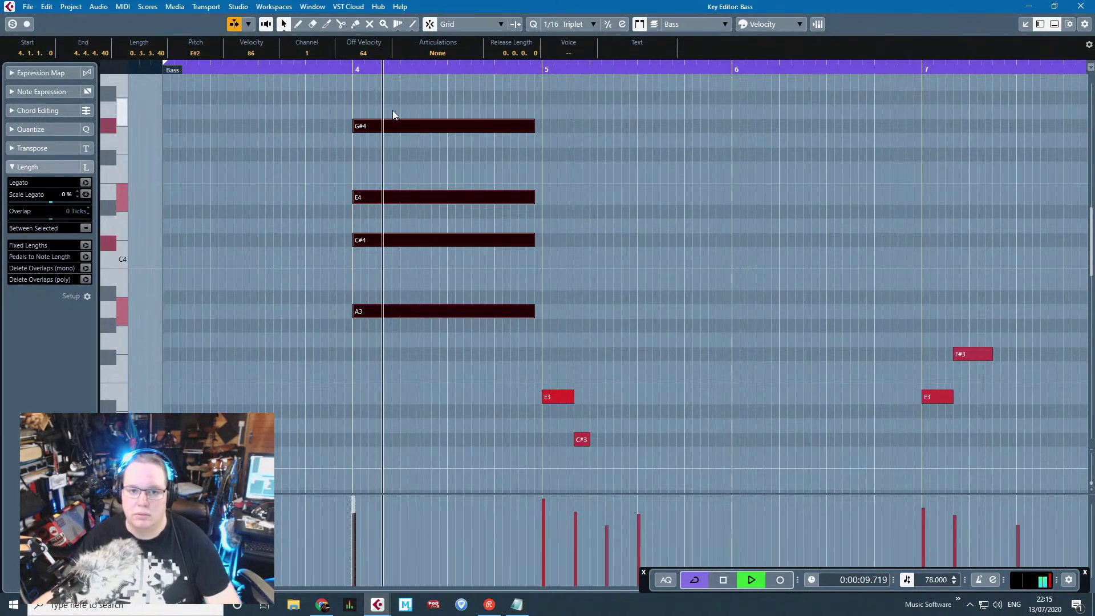
{"action": "left_click", "coordinate": [579, 238]}
{"action": "key", "text": "space"}
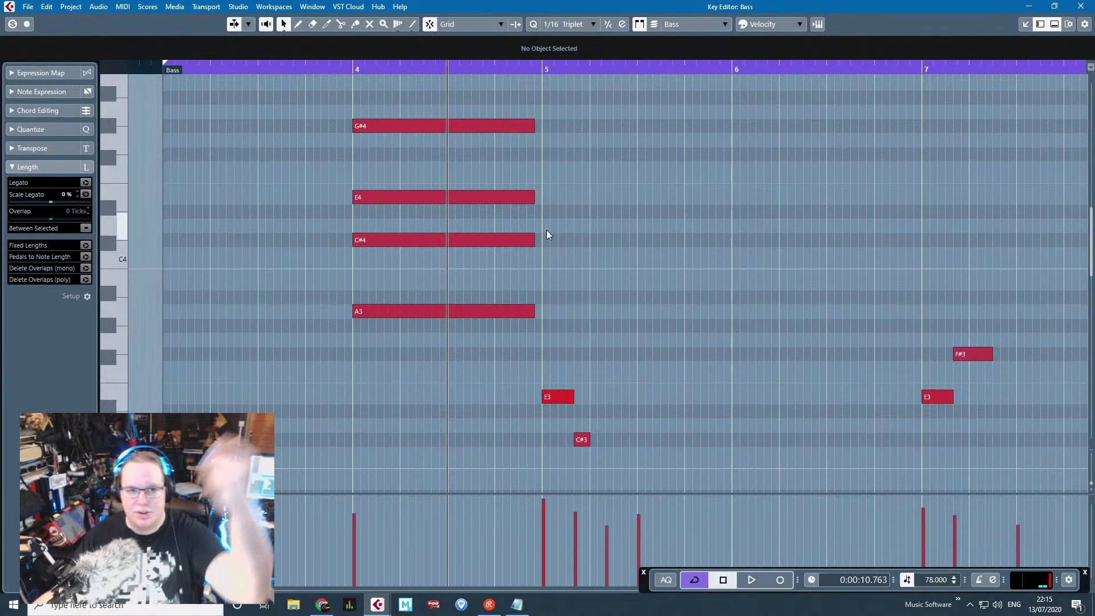
{"action": "left_click", "coordinate": [334, 68]}
{"action": "key", "text": "space"}
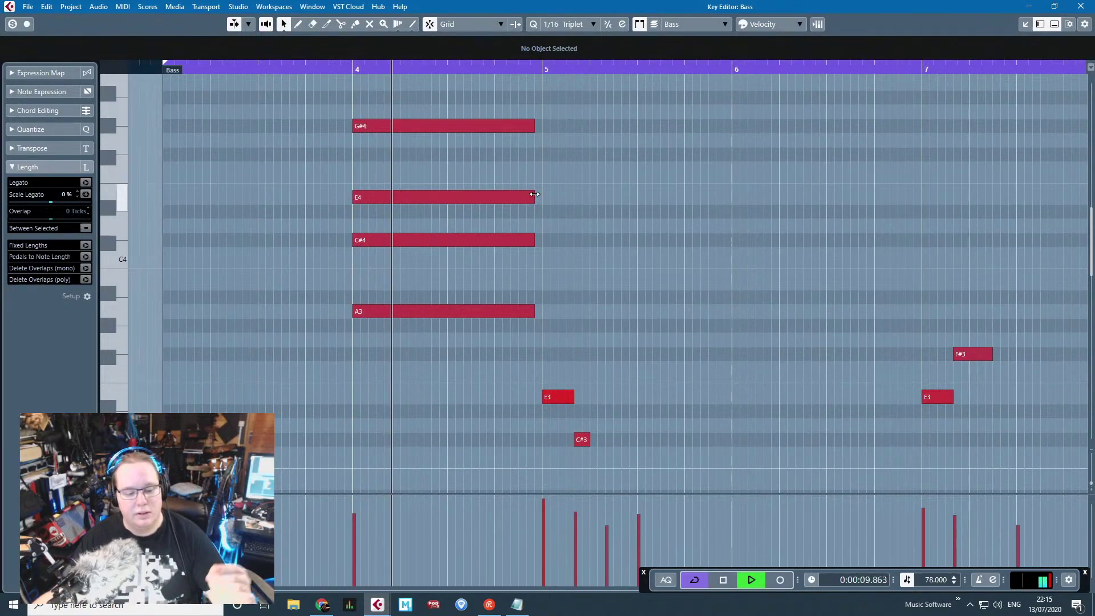
Step: Stop playback and shorten all five chord notes at bar 4 to 0.0.2.0
{"action": "left_click", "coordinate": [416, 128]}
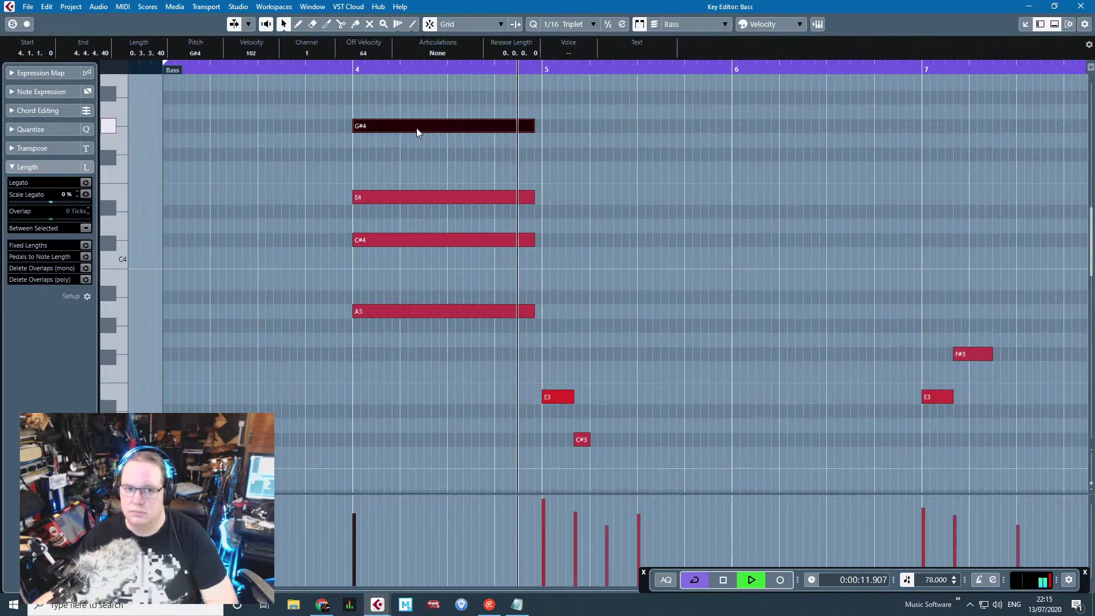
{"action": "key", "text": "space"}
{"action": "mouse_move", "coordinate": [418, 129]}
{"action": "left_mouse_down"}
{"action": "mouse_move", "coordinate": [420, 152]}
{"action": "mouse_move", "coordinate": [419, 130]}
{"action": "left_mouse_up"}
{"action": "left_click", "coordinate": [443, 374]}
{"action": "scroll", "coordinate": [417, 210], "scroll_direction": "down", "scroll_amount": 5}
{"action": "left_click_drag", "start_coordinate": [418, 210], "coordinate": [376, 137]}
{"action": "scroll", "coordinate": [426, 171], "scroll_direction": "up", "scroll_amount": 3}
Step: Play back the shortened chord and copy all its notes to 4.3.1.0
{"action": "key", "text": "space"}
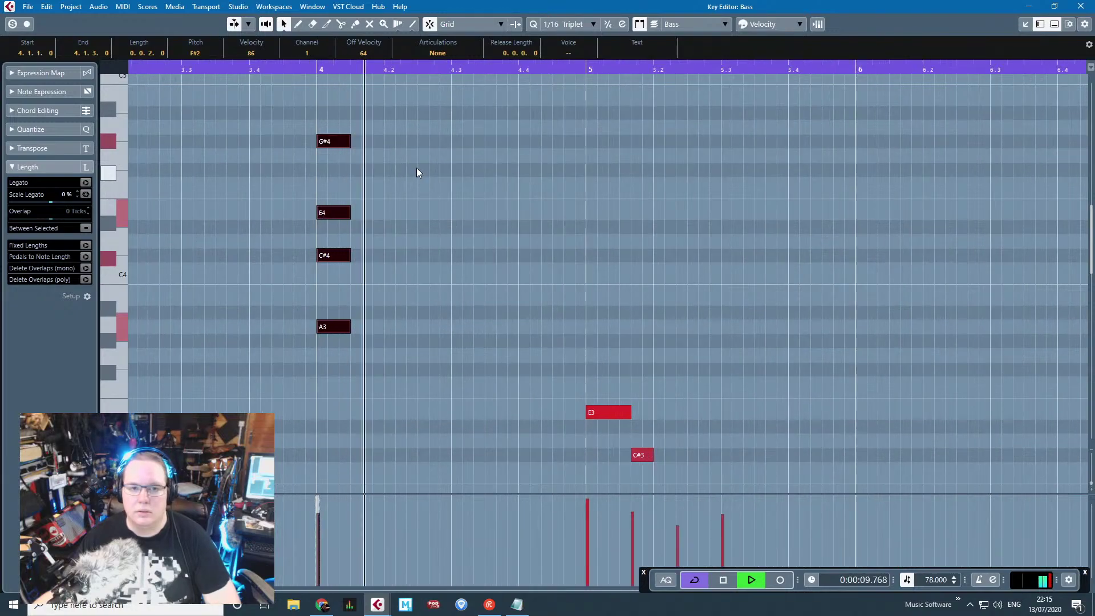
{"action": "key", "text": "space"}
{"action": "key", "text": "alt+d"}
{"action": "scroll", "coordinate": [408, 181], "scroll_direction": "down", "scroll_amount": 4}
{"action": "left_click_drag", "start_coordinate": [376, 403], "coordinate": [477, 405]}
Step: Play back both chords from just before bar 4 and move the copied chord earlier to 4.2.3.0
{"action": "left_click", "coordinate": [304, 70]}
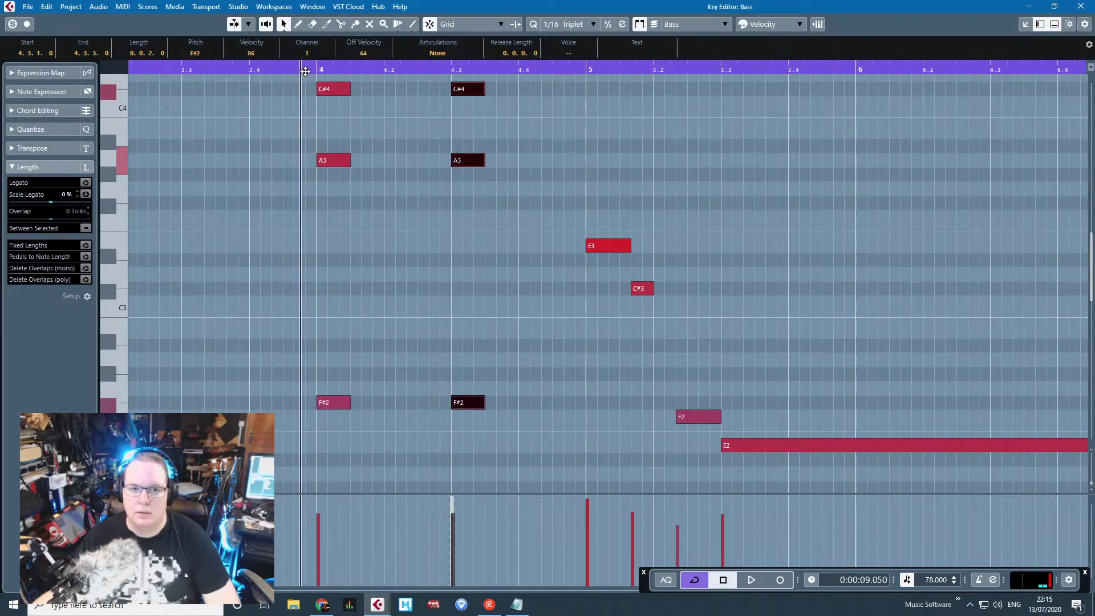
{"action": "key", "text": "space"}
{"action": "scroll", "coordinate": [409, 108], "scroll_direction": "up", "scroll_amount": 1}
{"action": "left_click_drag", "start_coordinate": [487, 90], "coordinate": [450, 98]}
{"action": "key", "text": "space"}
Step: Try lowering the second chord's G#4 to F#4 and play it back
{"action": "scroll", "coordinate": [465, 281], "scroll_direction": "up", "scroll_amount": 6}
{"action": "left_click_drag", "start_coordinate": [438, 146], "coordinate": [440, 173]}
{"action": "key", "text": "space"}
{"action": "left_click", "coordinate": [542, 133]}
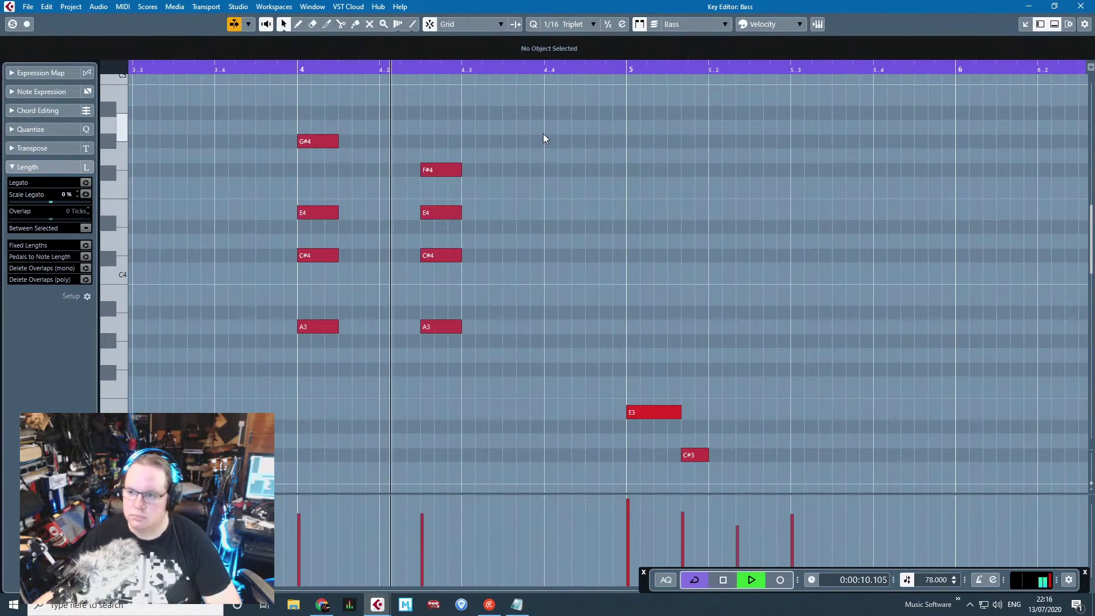
{"action": "key", "text": "space"}
Step: Undo the pitch change on the second chord's top note
{"action": "left_click", "coordinate": [448, 213]}
{"action": "scroll", "coordinate": [472, 217], "scroll_direction": "down", "scroll_amount": 3}
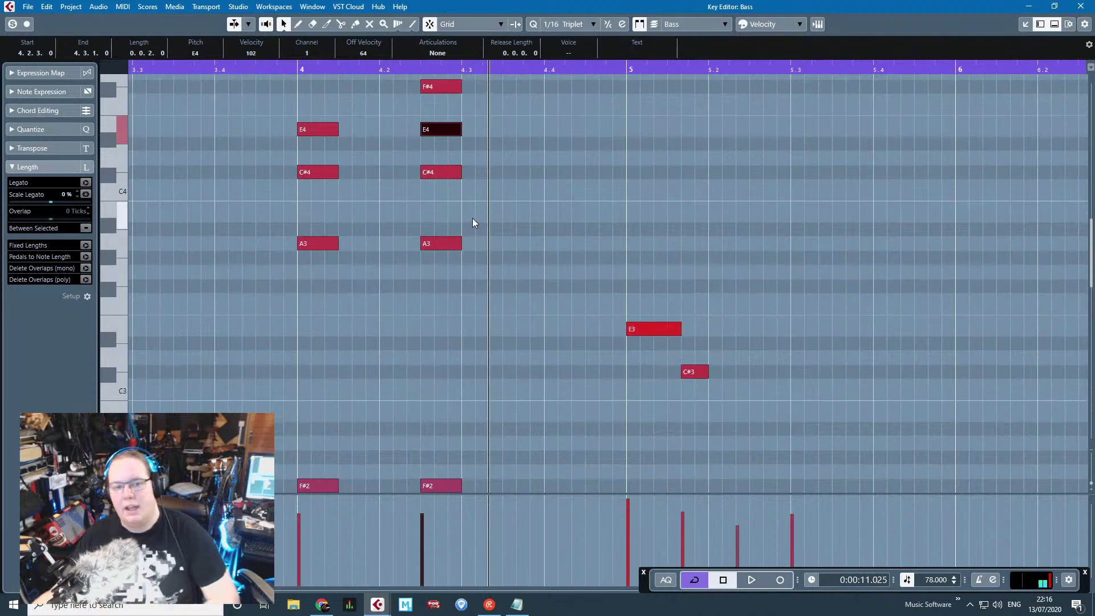
{"action": "scroll", "coordinate": [471, 219], "scroll_direction": "up", "scroll_amount": 3}
{"action": "key", "text": "ctrl+z"}
{"action": "left_click", "coordinate": [507, 195]}
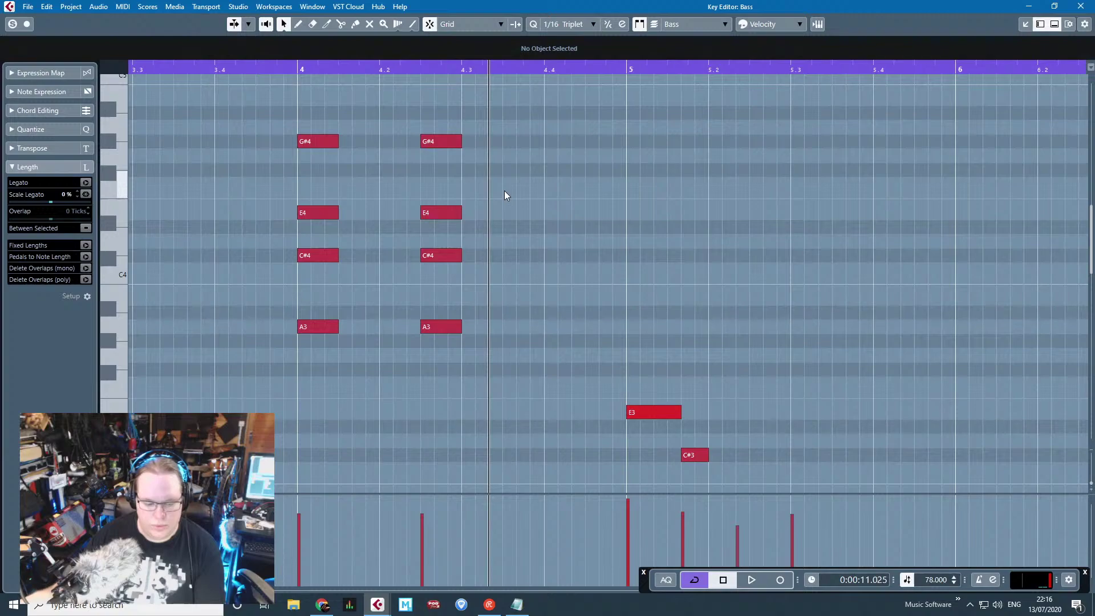
Step: Raise the second chord's bass note from F#2 to G#2
{"action": "left_click", "coordinate": [453, 143]}
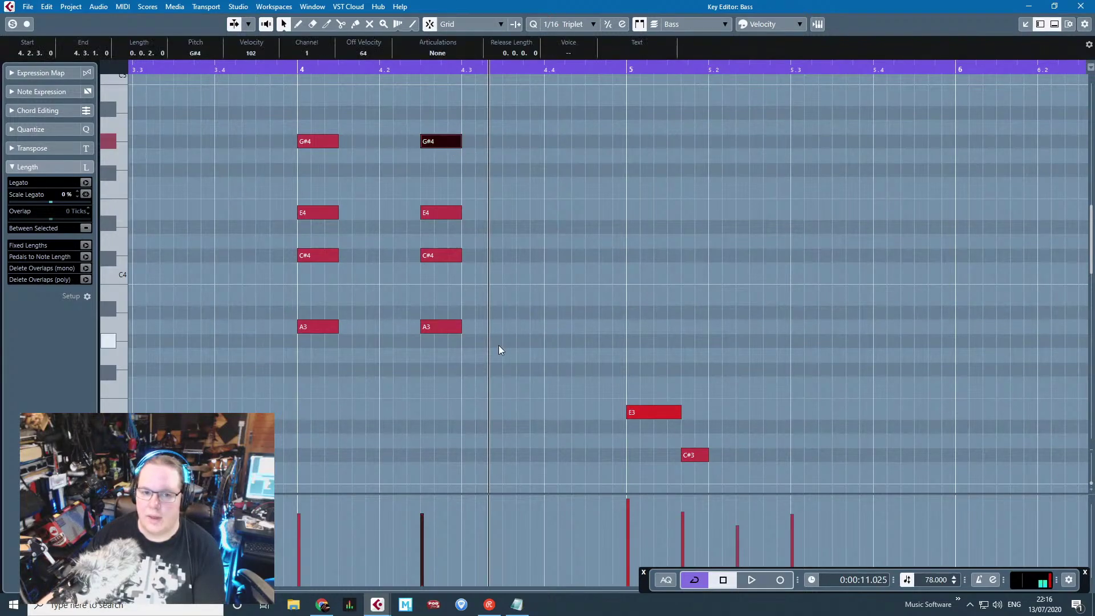
{"action": "scroll", "coordinate": [500, 365], "scroll_direction": "down", "scroll_amount": 5}
{"action": "left_click_drag", "start_coordinate": [453, 403], "coordinate": [450, 375]}
{"action": "left_click", "coordinate": [472, 318]}
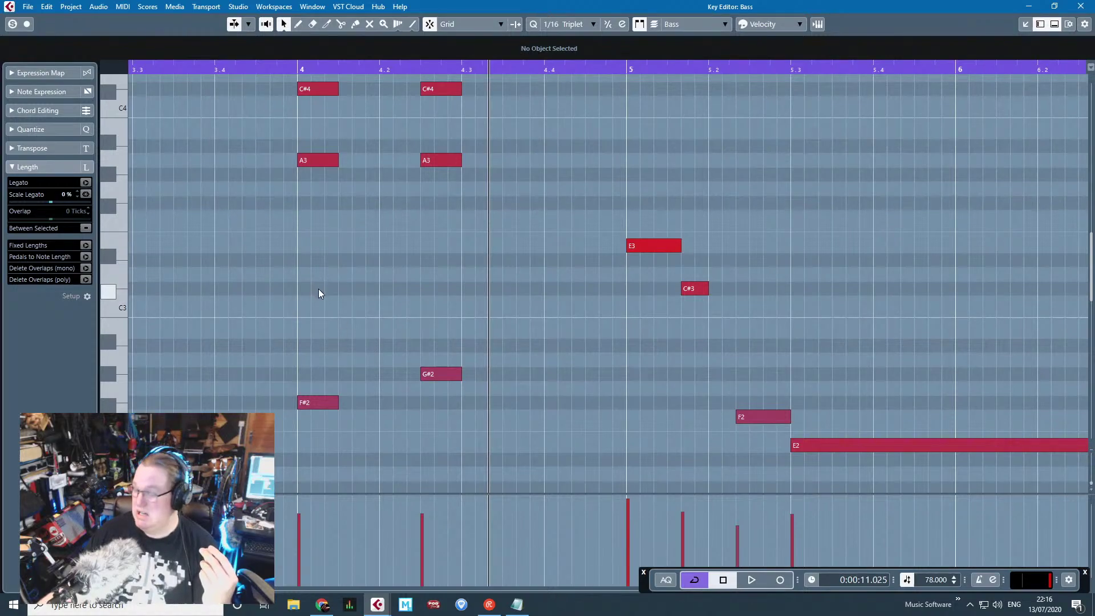
Step: Delete the second chord's upper notes and replace them with copies of its G#2 at G#3, C4 and D#4
{"action": "scroll", "coordinate": [325, 296], "scroll_direction": "up", "scroll_amount": 3}
{"action": "scroll", "coordinate": [325, 297], "scroll_direction": "down", "scroll_amount": 3}
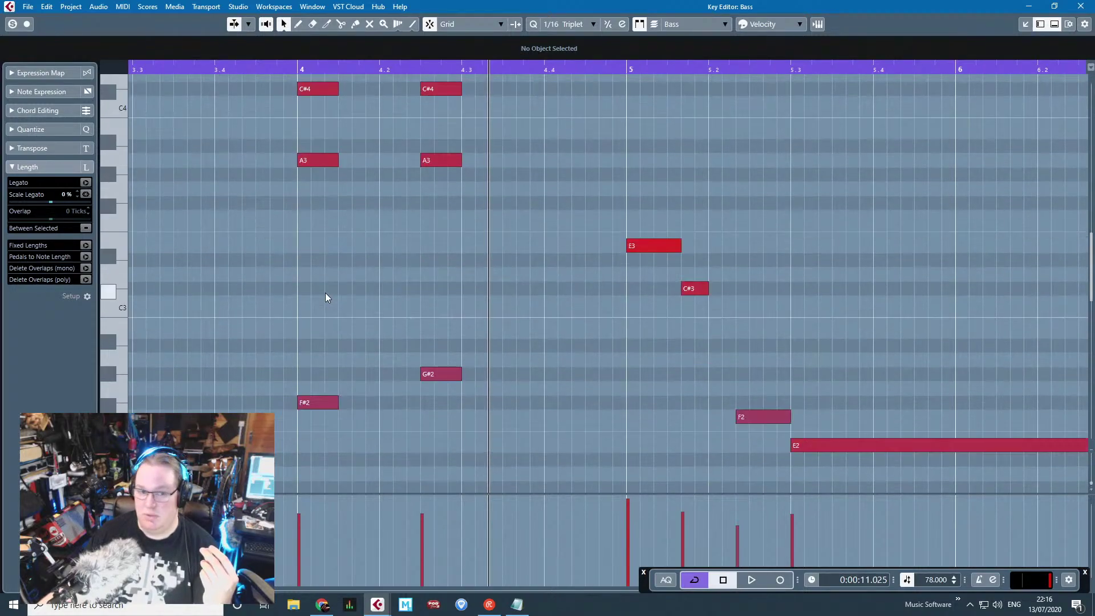
{"action": "scroll", "coordinate": [326, 297], "scroll_direction": "down", "scroll_amount": 2}
{"action": "scroll", "coordinate": [327, 295], "scroll_direction": "up", "scroll_amount": 4}
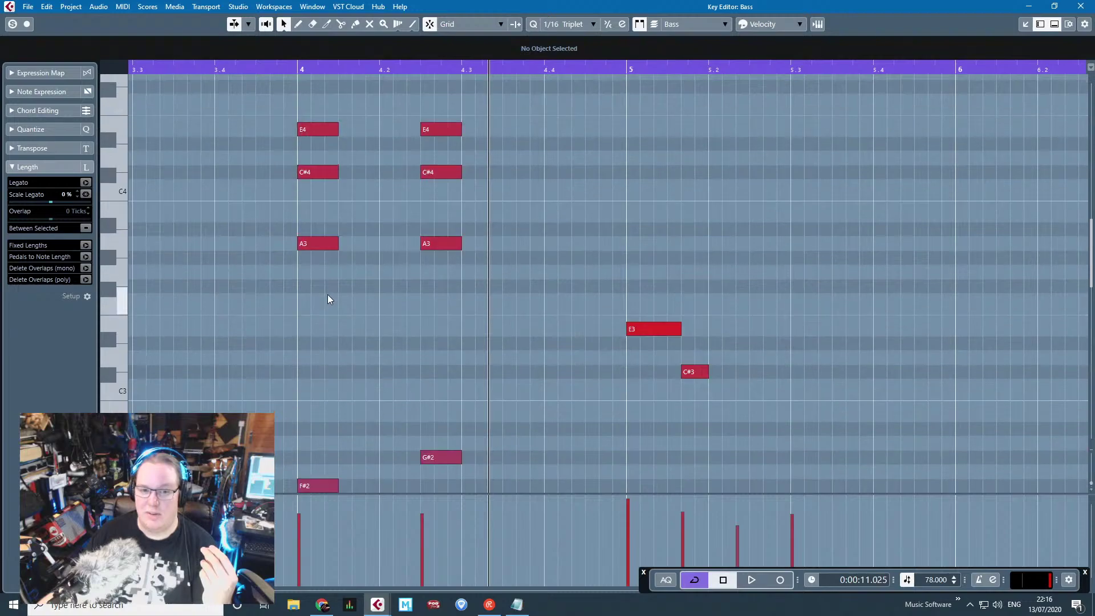
{"action": "left_click_drag", "start_coordinate": [475, 285], "coordinate": [425, 108]}
{"action": "key", "text": "Delete"}
{"action": "left_click_drag", "start_coordinate": [415, 424], "coordinate": [452, 191]}
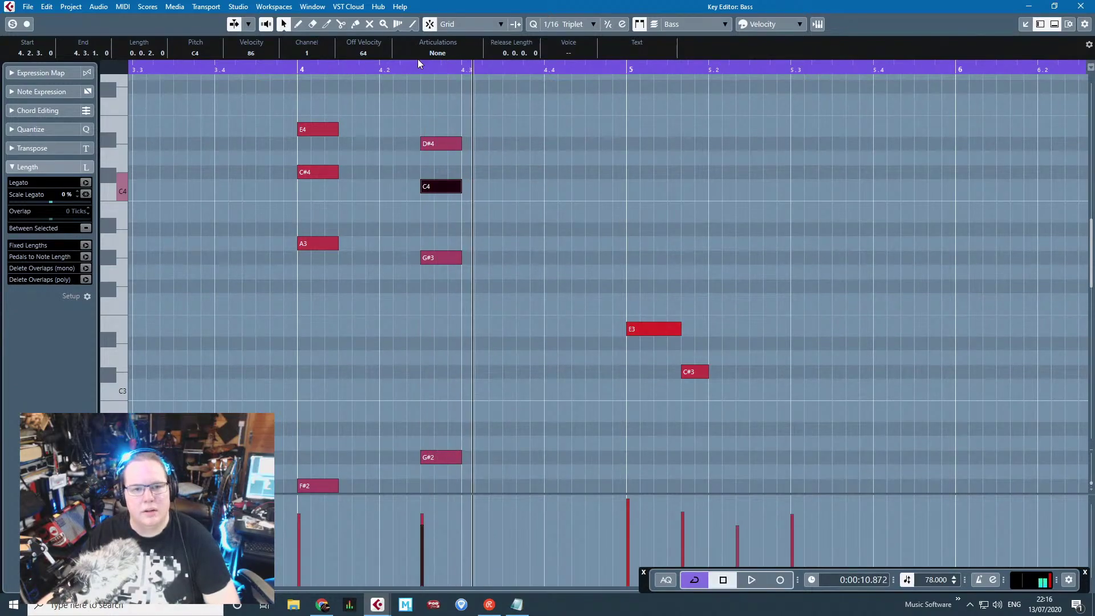
Step: Lower the second chord's G#3 to F#3 and play back the chords from 4.2.3 and from just before bar 4
{"action": "left_click", "coordinate": [439, 263]}
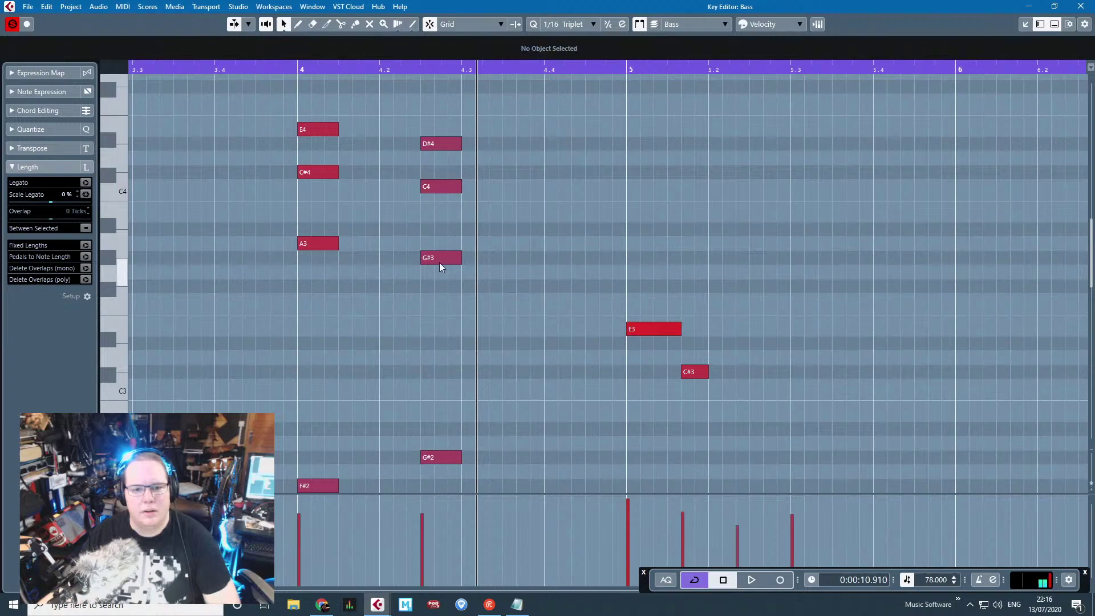
{"action": "left_click_drag", "start_coordinate": [439, 266], "coordinate": [443, 283]}
{"action": "left_click", "coordinate": [419, 74]}
{"action": "key", "text": "space"}
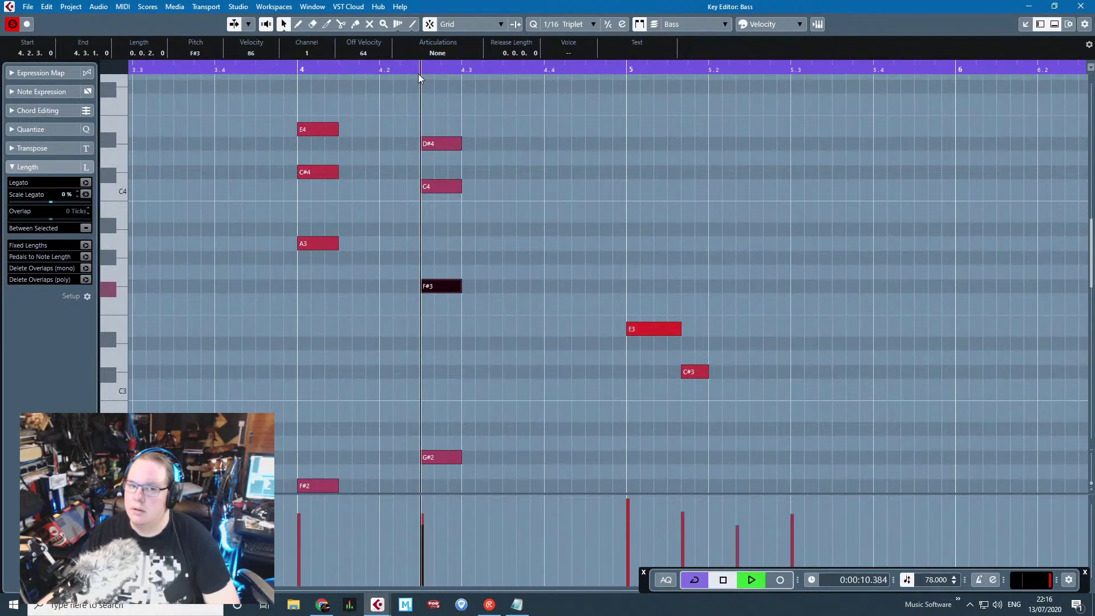
{"action": "left_click", "coordinate": [285, 69]}
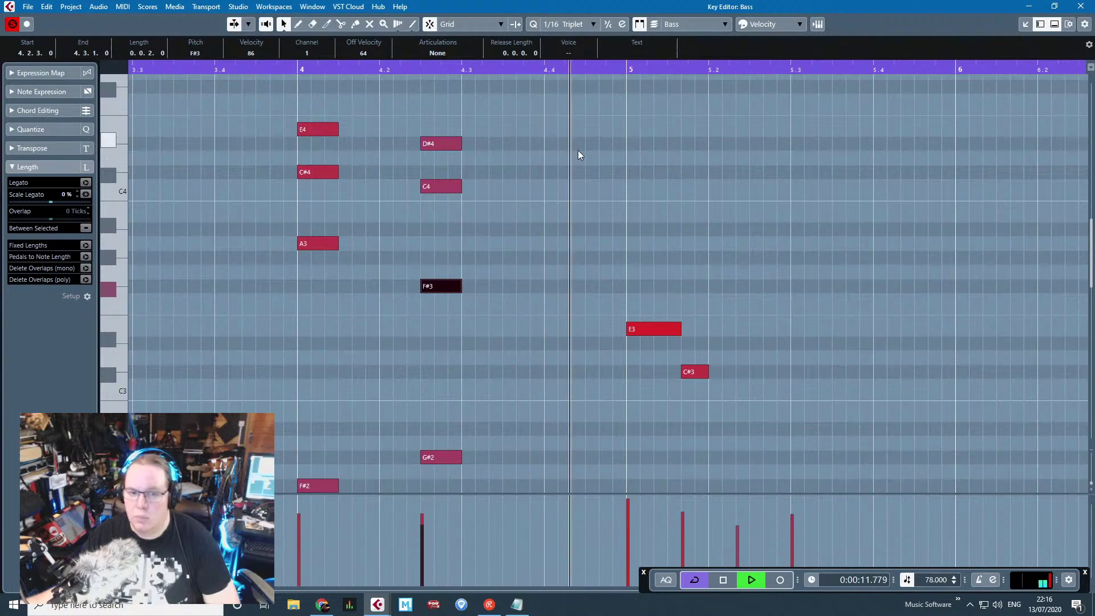
{"action": "key", "text": "space"}
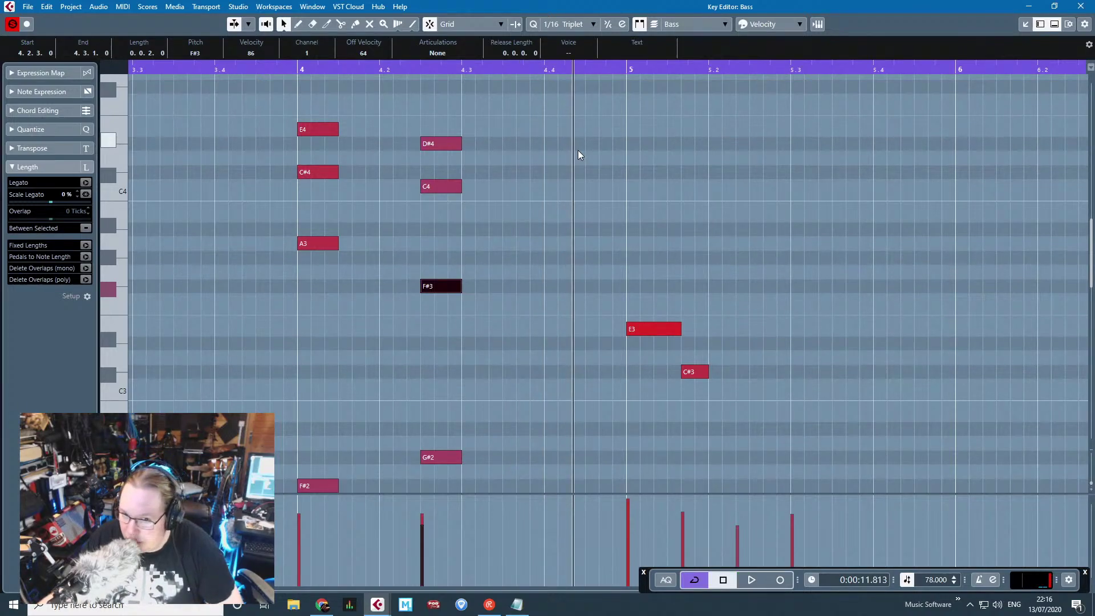
{"action": "left_click", "coordinate": [289, 69]}
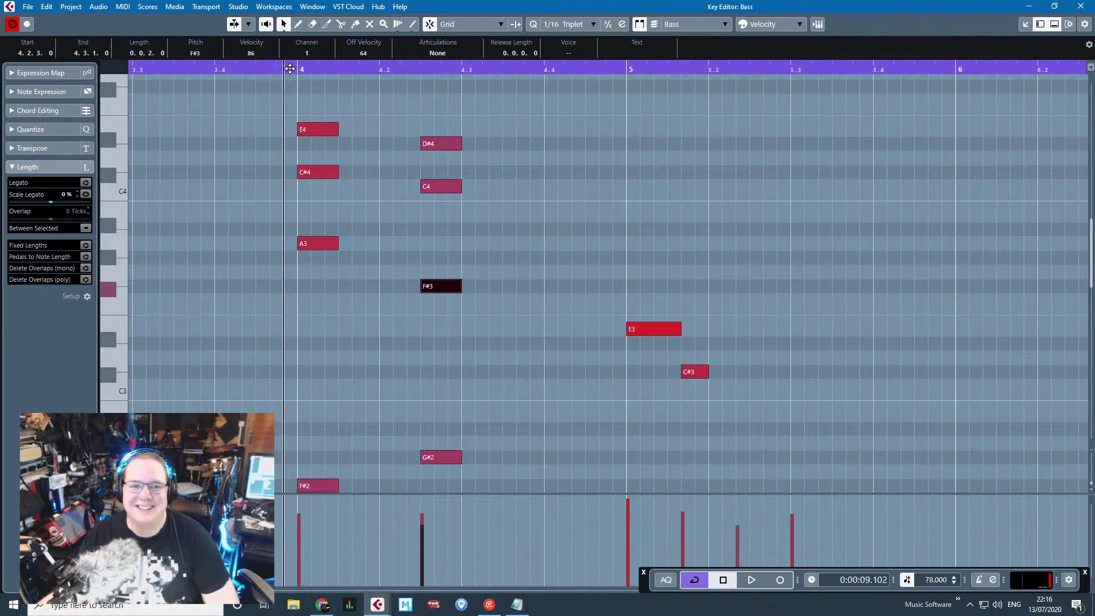
Step: Play back the chords, then audition the bass notes F#2 and G#2 of the first two chords
{"action": "key", "text": "space"}
{"action": "key", "text": "g"}
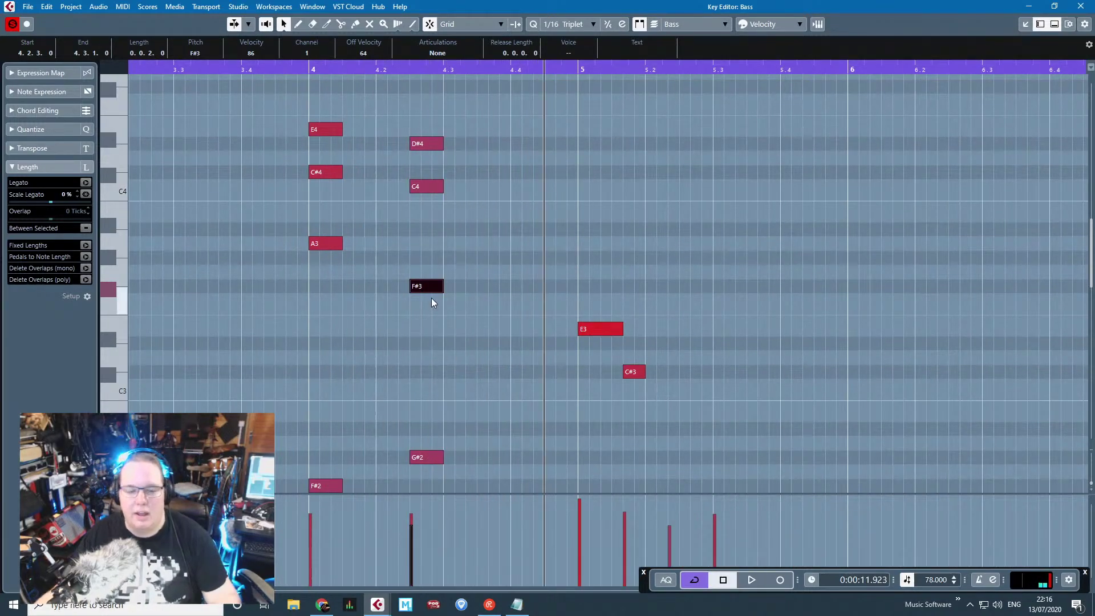
{"action": "left_click", "coordinate": [332, 488]}
{"action": "left_click", "coordinate": [429, 458]}
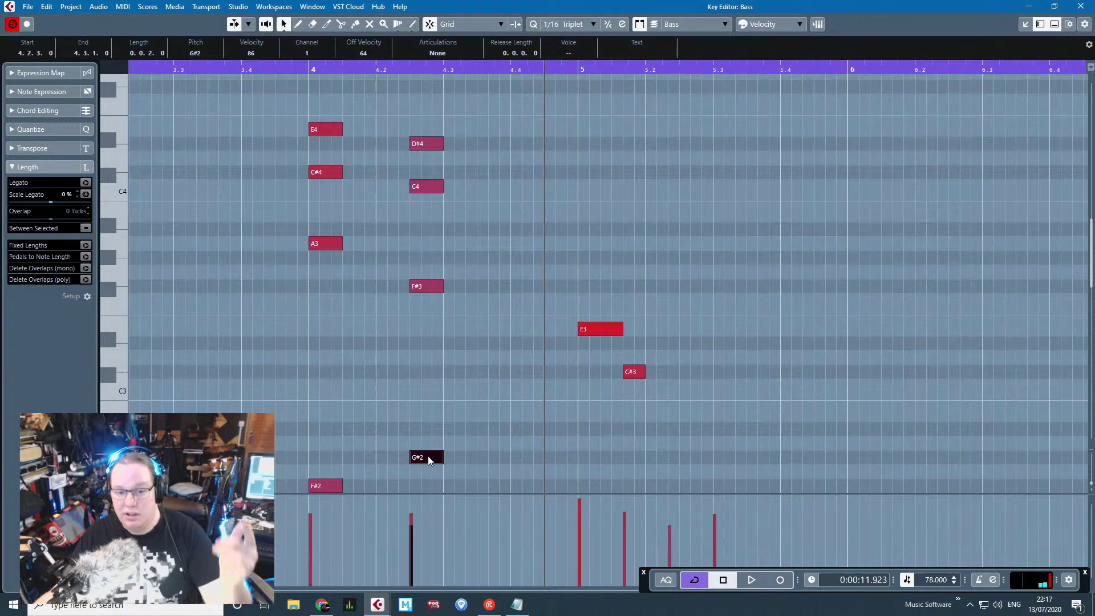
Step: Copy the second chord's bass note to 4.4.1 as a C#2
{"action": "scroll", "coordinate": [439, 451], "scroll_direction": "down", "scroll_amount": 5}
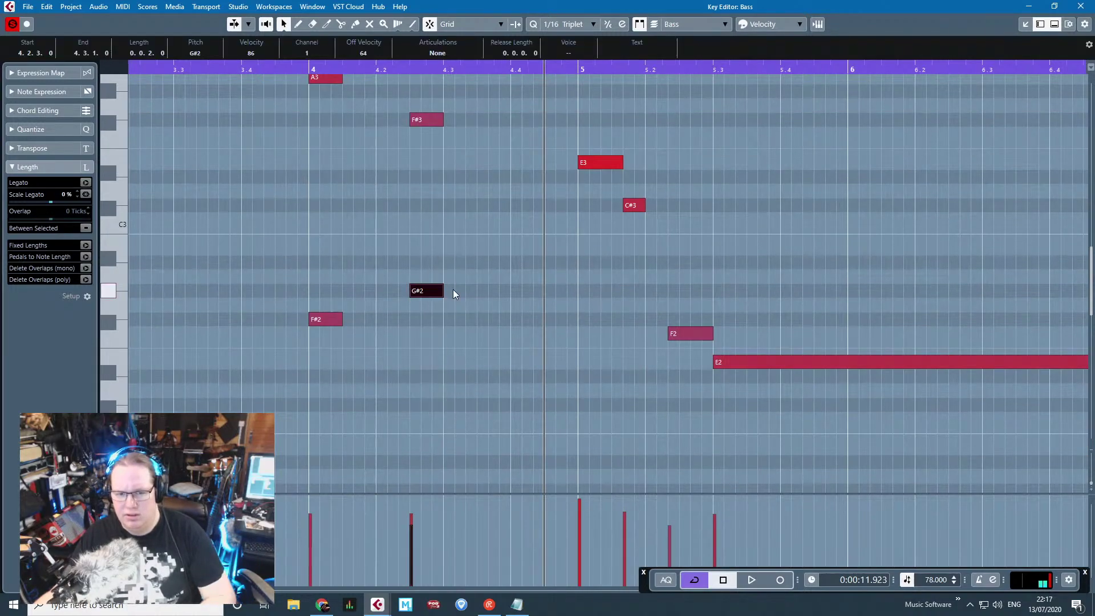
{"action": "key", "text": "ctrl+d"}
{"action": "left_click_drag", "start_coordinate": [461, 290], "coordinate": [522, 404]}
{"action": "scroll", "coordinate": [496, 353], "scroll_direction": "up", "scroll_amount": 5}
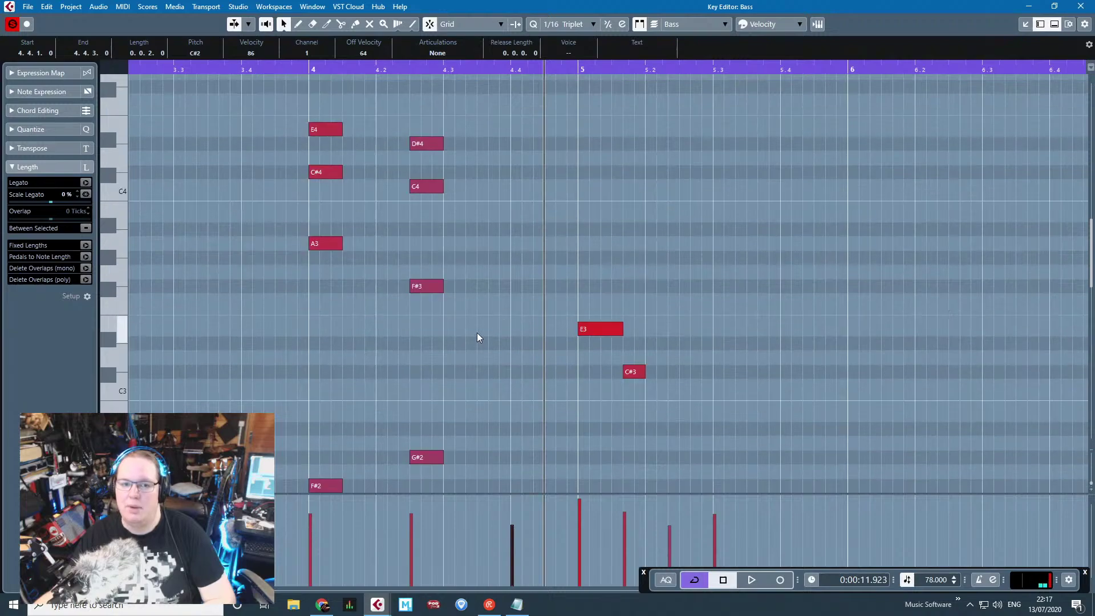
{"action": "left_click_drag", "start_coordinate": [476, 335], "coordinate": [402, 114]}
{"action": "key", "text": "ctrl+d"}
{"action": "key", "text": "ctrl+z"}
Step: Delete the second chord's top G#4 and play back the passage through the C#2 bass note
{"action": "scroll", "coordinate": [490, 329], "scroll_direction": "up", "scroll_amount": 2}
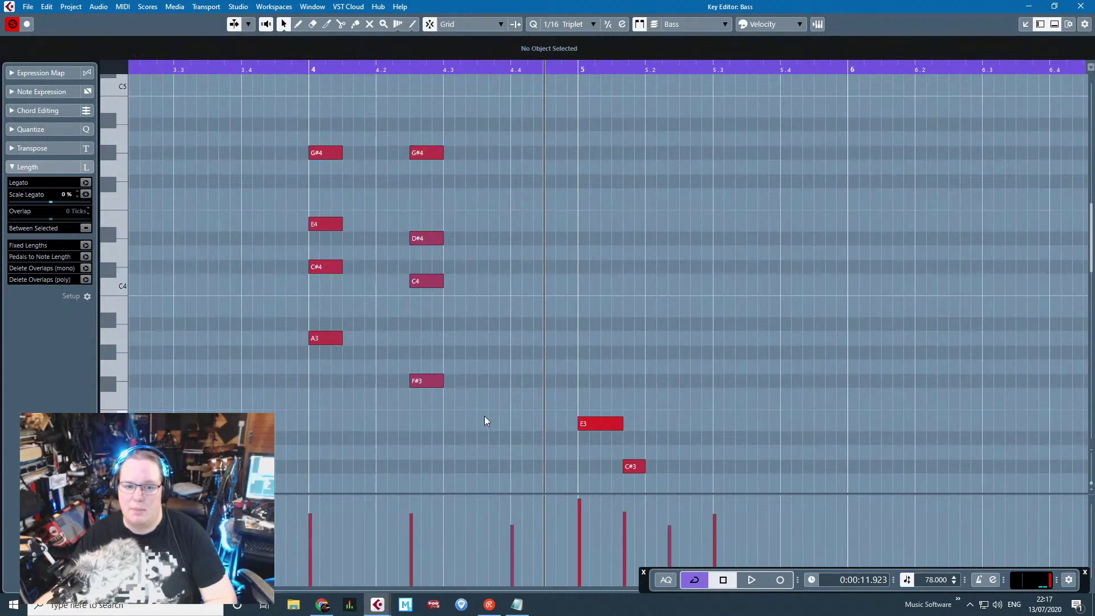
{"action": "left_click", "coordinate": [428, 153]}
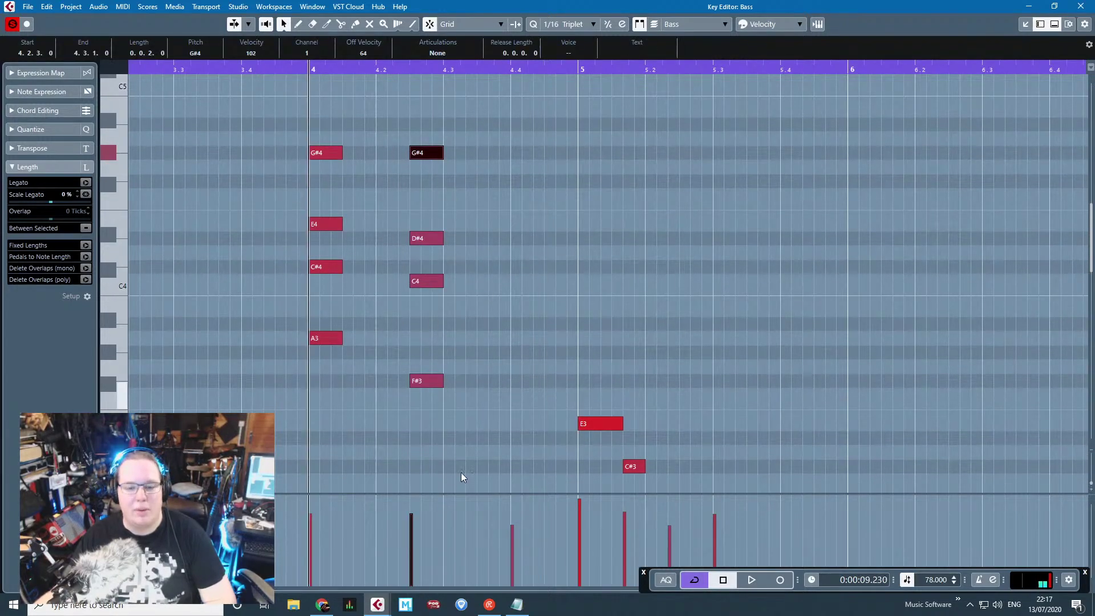
{"action": "key", "text": "Delete"}
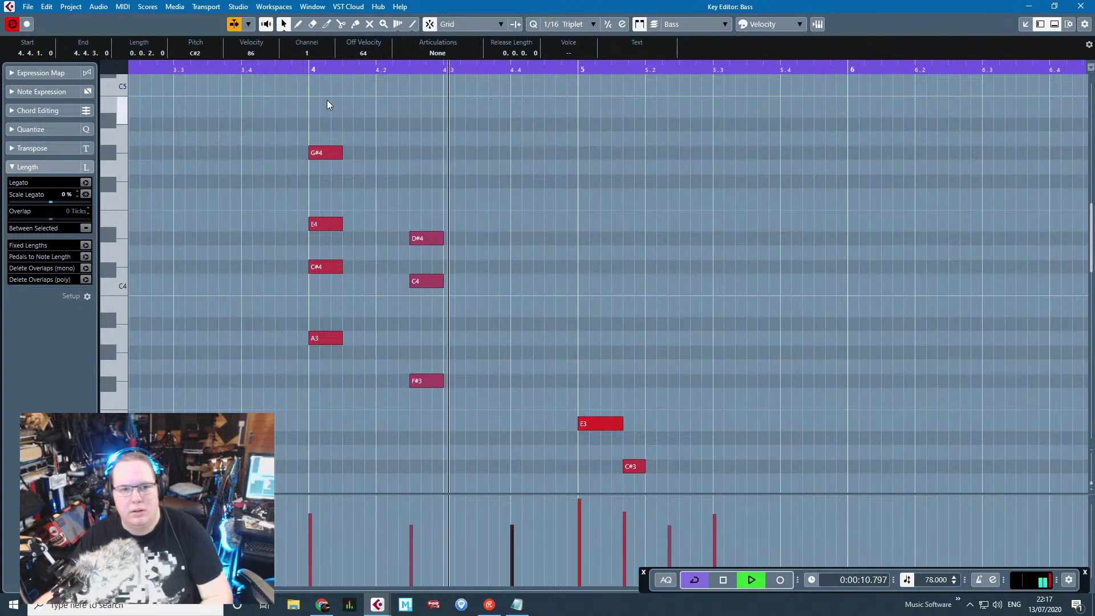
{"action": "scroll", "coordinate": [303, 69], "scroll_direction": "down", "scroll_amount": 1}
{"action": "scroll", "coordinate": [490, 211], "scroll_direction": "down", "scroll_amount": 3}
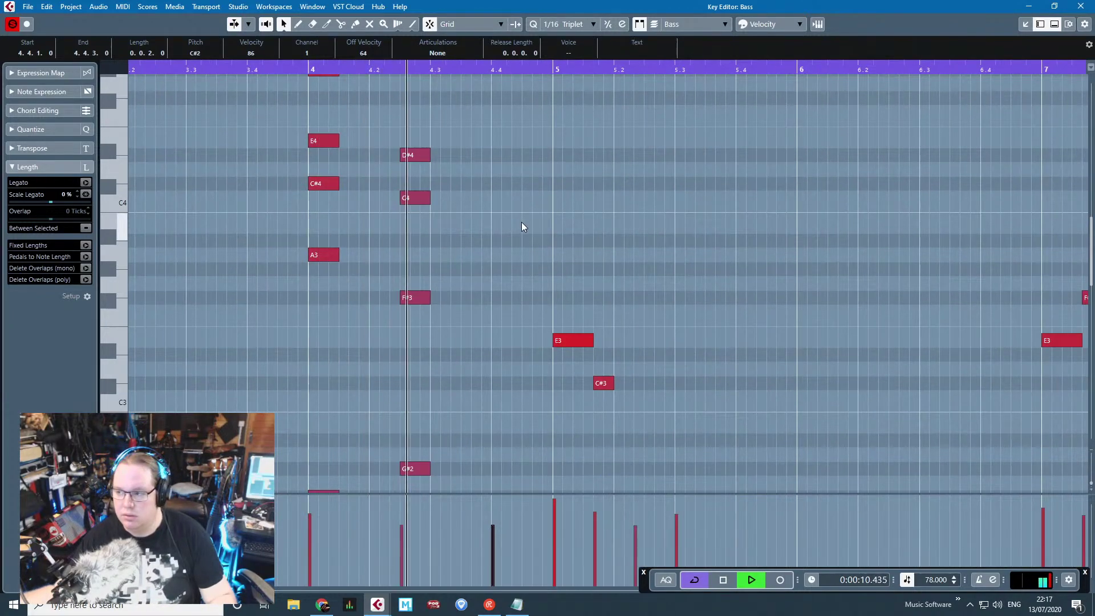
{"action": "scroll", "coordinate": [519, 231], "scroll_direction": "down", "scroll_amount": 6}
{"action": "key", "text": "space"}
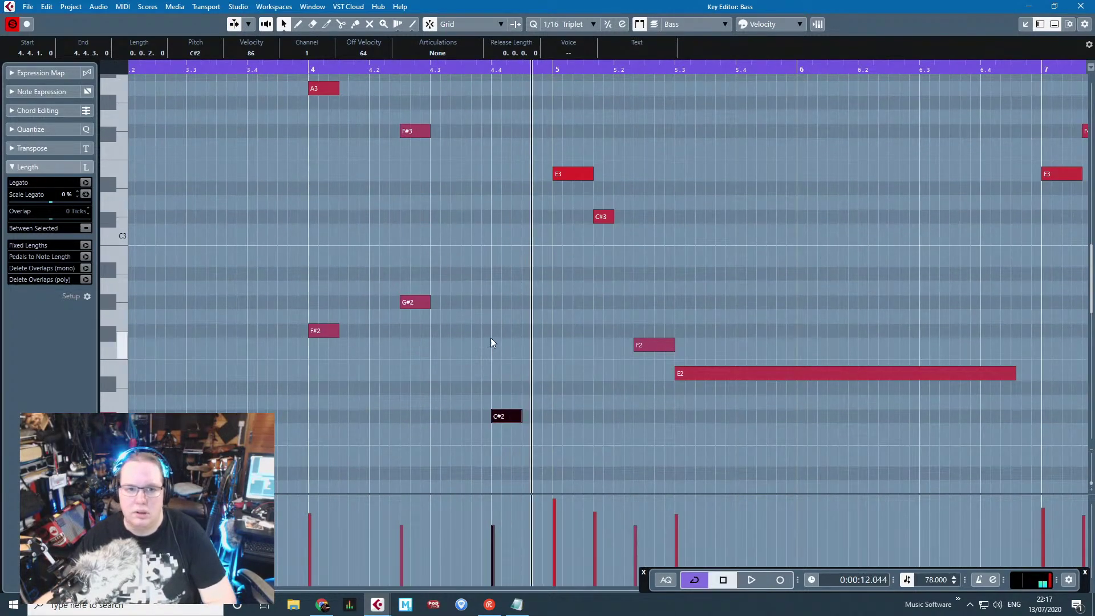
{"action": "scroll", "coordinate": [487, 334], "scroll_direction": "up", "scroll_amount": 6}
{"action": "scroll", "coordinate": [481, 329], "scroll_direction": "down", "scroll_amount": 6}
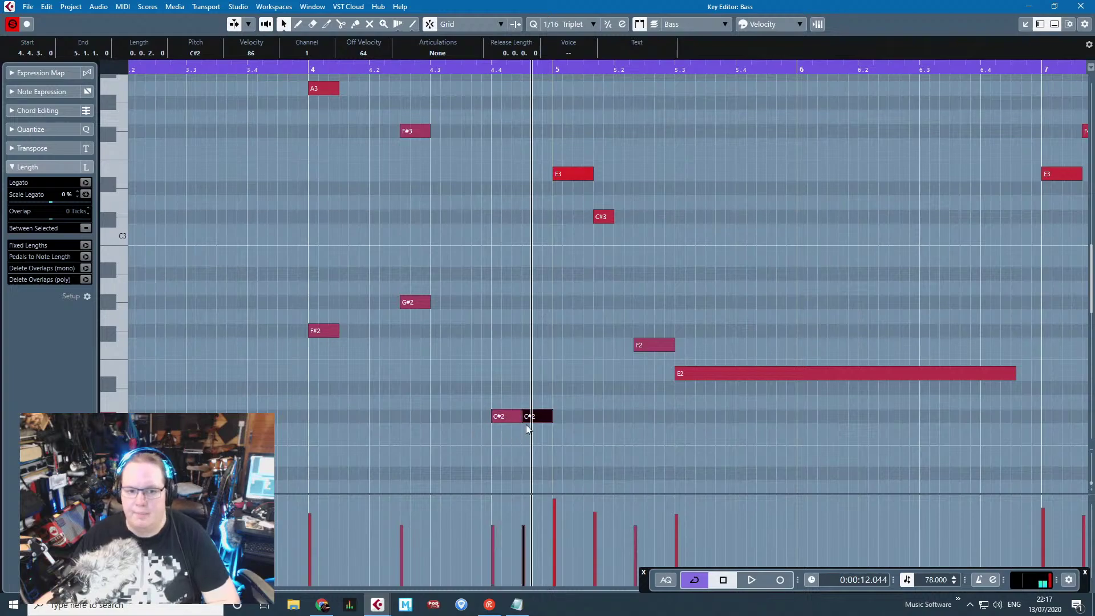
{"action": "scroll", "coordinate": [508, 357], "scroll_direction": "up", "scroll_amount": 6}
{"action": "key", "text": "ctrl+z"}
{"action": "key", "text": "ctrl+z"}
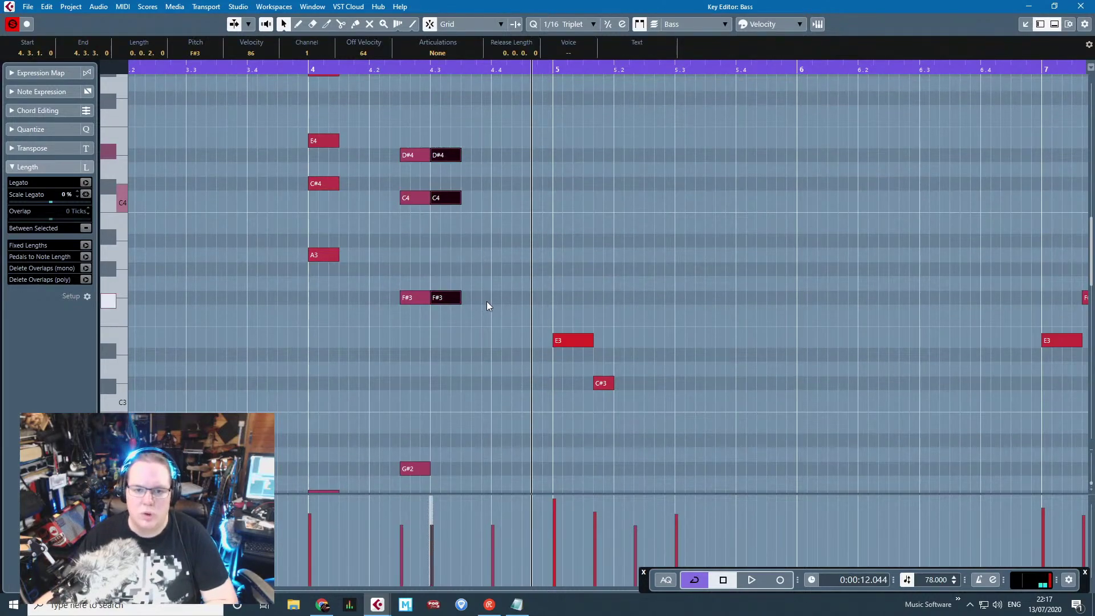
Step: Move the copied F#3, C4 and D#4 to 4.4.1 as B2, F3 and G#3 and play back the three chords
{"action": "scroll", "coordinate": [442, 207], "scroll_direction": "down", "scroll_amount": 6}
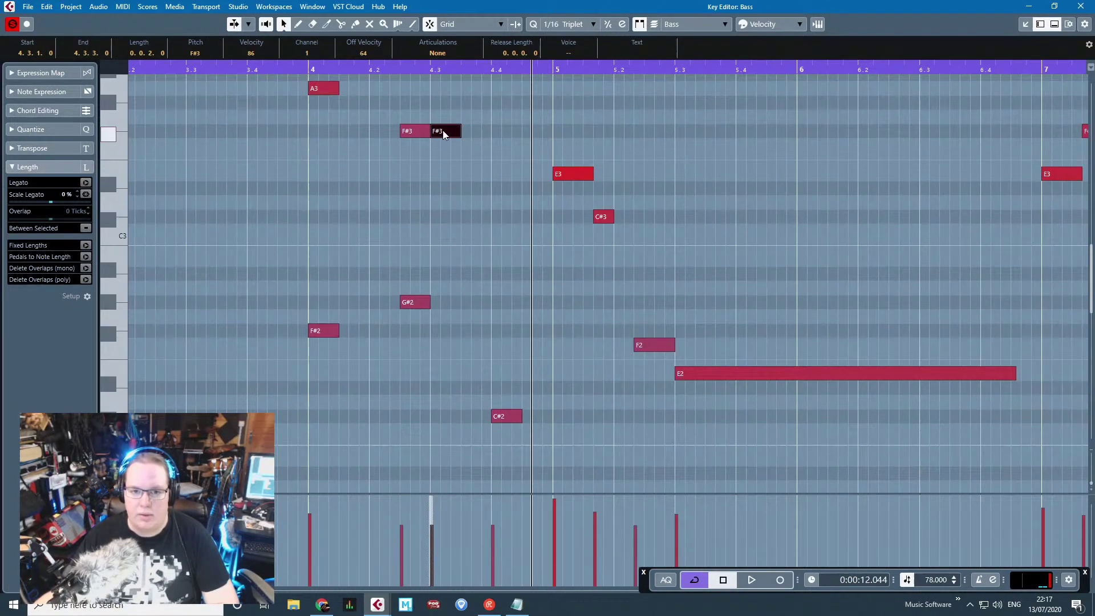
{"action": "left_click_drag", "start_coordinate": [443, 129], "coordinate": [490, 220]}
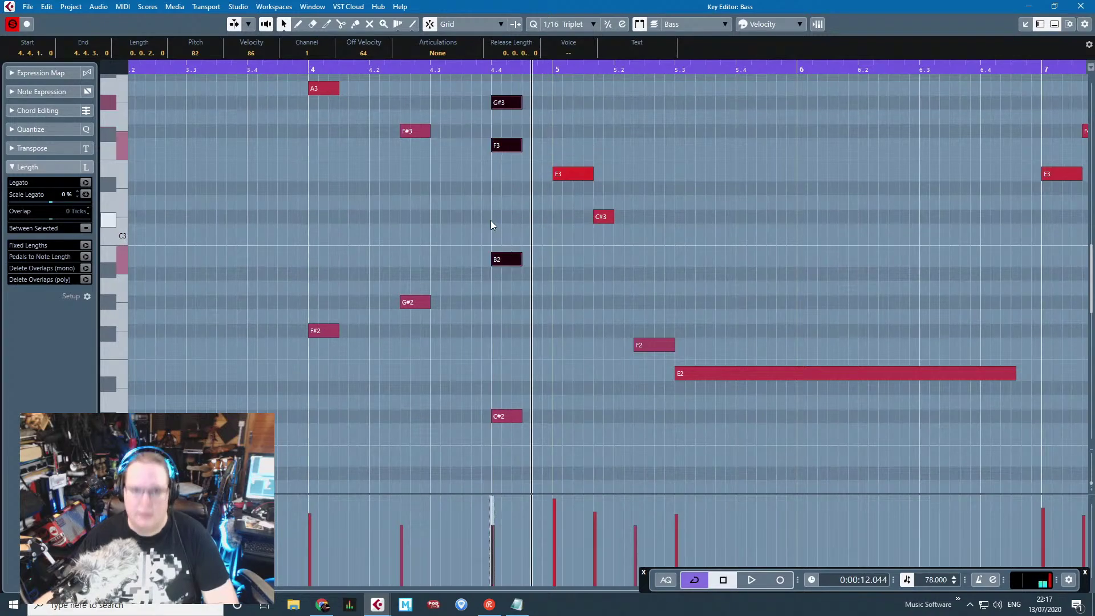
{"action": "left_click", "coordinate": [490, 220]}
{"action": "key", "text": "space"}
{"action": "scroll", "coordinate": [487, 273], "scroll_direction": "up", "scroll_amount": 6}
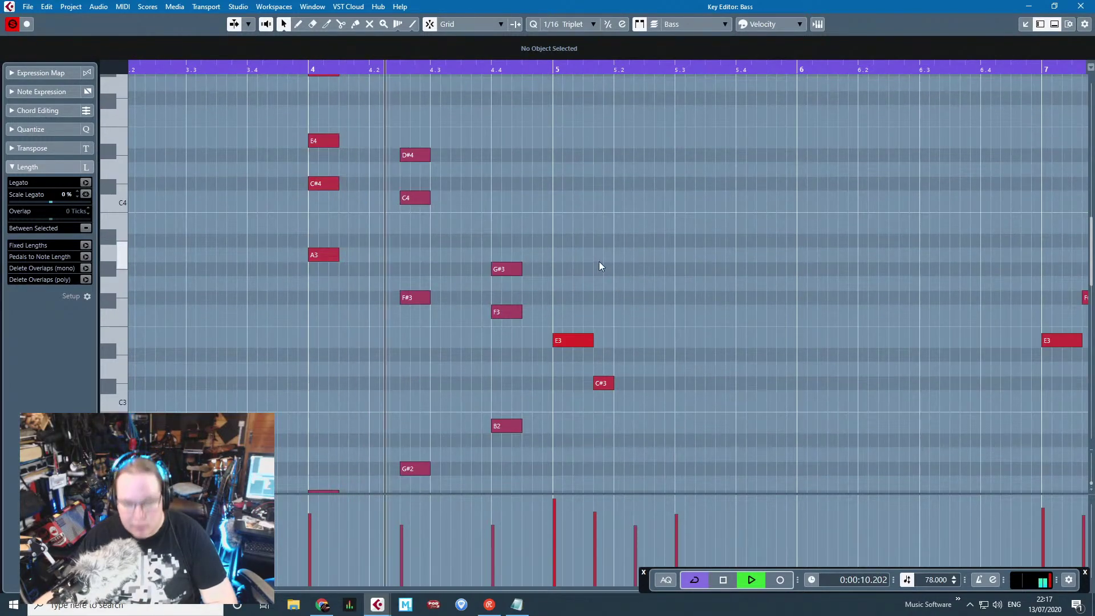
{"action": "key", "text": "space"}
{"action": "scroll", "coordinate": [577, 267], "scroll_direction": "down", "scroll_amount": 6}
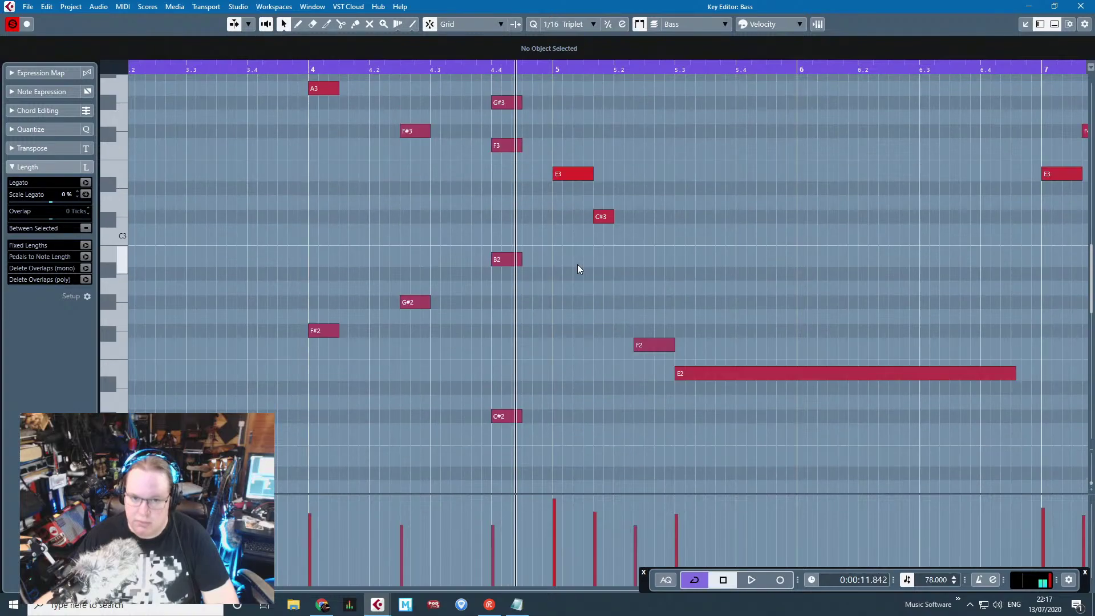
{"action": "scroll", "coordinate": [523, 292], "scroll_direction": "up", "scroll_amount": 6}
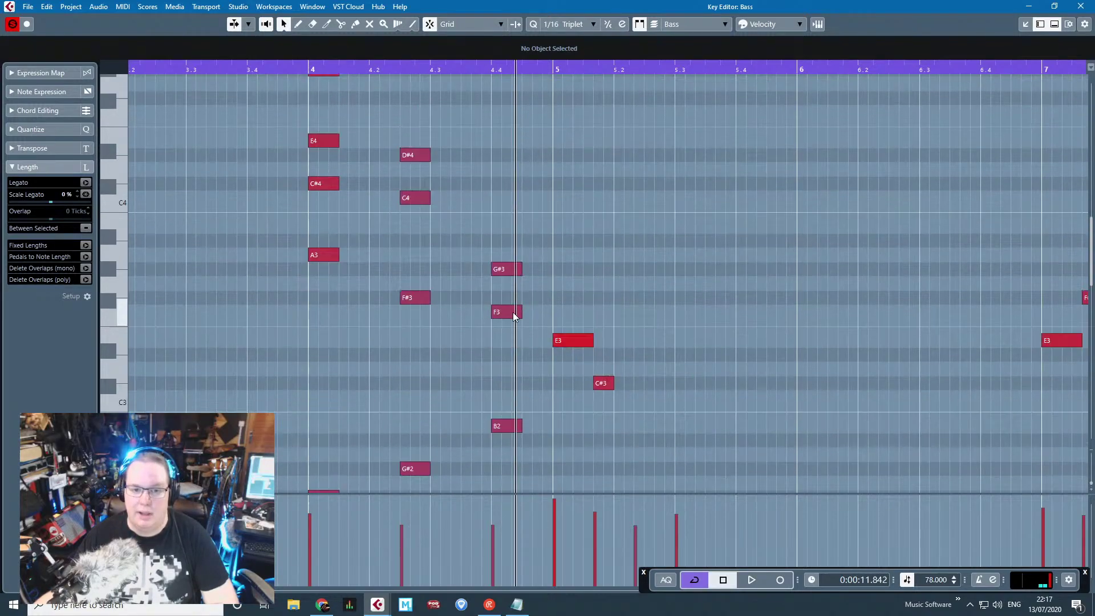
Step: Lower the third chord's F3 to E3, raise its B2 an octave to B3 and play back from bar 4
{"action": "left_click_drag", "start_coordinate": [513, 313], "coordinate": [513, 338]}
{"action": "left_click", "coordinate": [506, 426]}
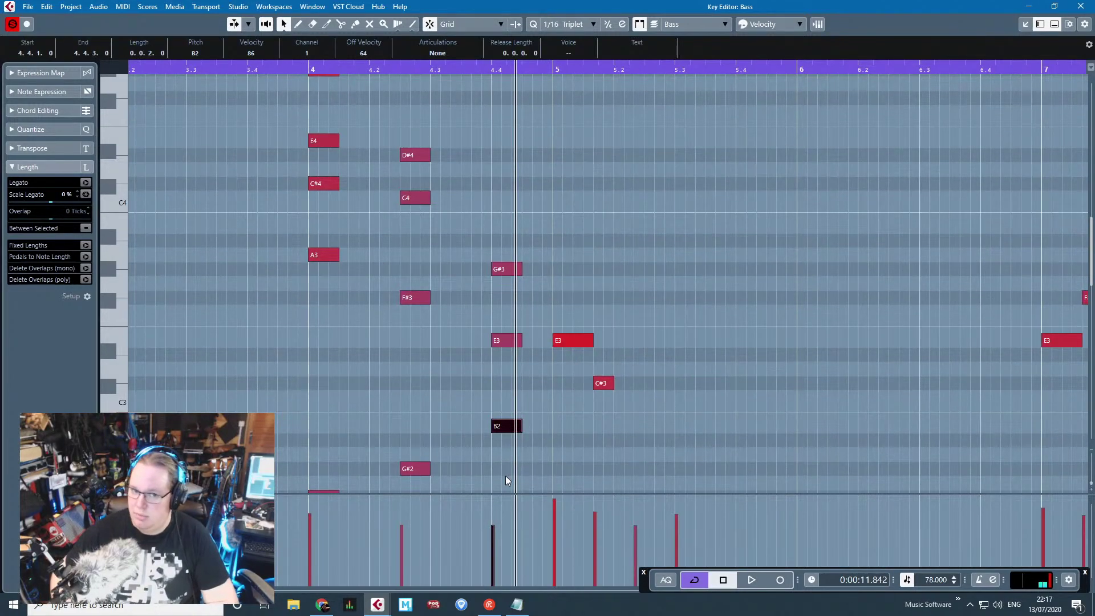
{"action": "key", "text": "shift+Up"}
{"action": "left_click", "coordinate": [307, 68]}
{"action": "key", "text": "space"}
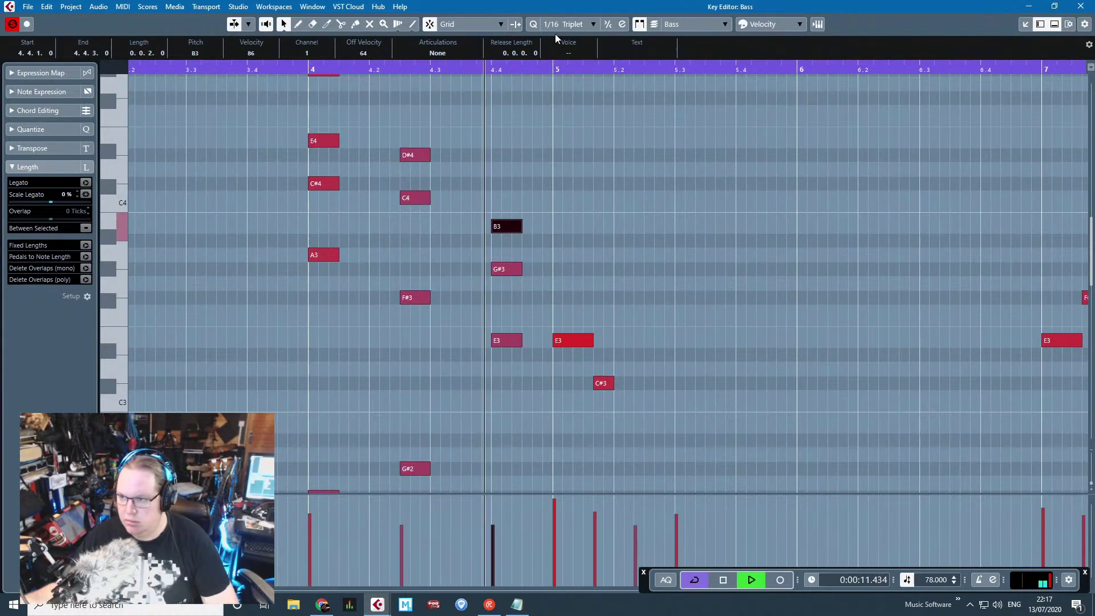
{"action": "key", "text": "space"}
{"action": "scroll", "coordinate": [697, 118], "scroll_direction": "down", "scroll_amount": 3}
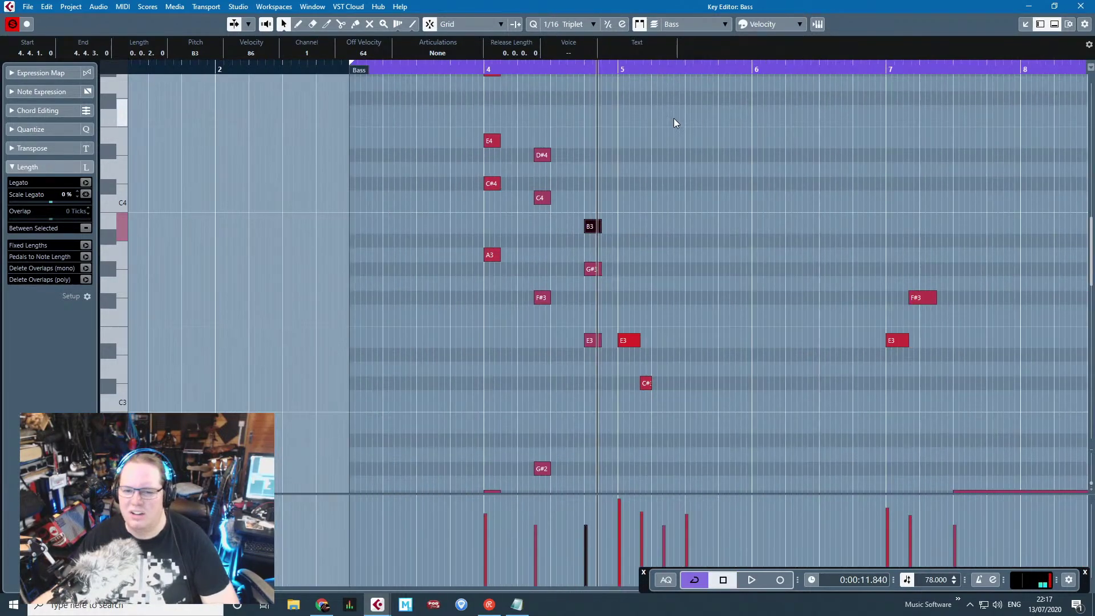
Step: Delete the single notes starting in bar 5 and lengthen all notes of the third chord to end at 5.4.3
{"action": "scroll", "coordinate": [675, 123], "scroll_direction": "down", "scroll_amount": 5}
{"action": "left_click_drag", "start_coordinate": [744, 372], "coordinate": [621, 82]}
{"action": "key", "text": "Delete"}
{"action": "left_click_drag", "start_coordinate": [665, 422], "coordinate": [597, 154]}
{"action": "left_click_drag", "start_coordinate": [601, 308], "coordinate": [742, 311]}
{"action": "left_click", "coordinate": [687, 244]}
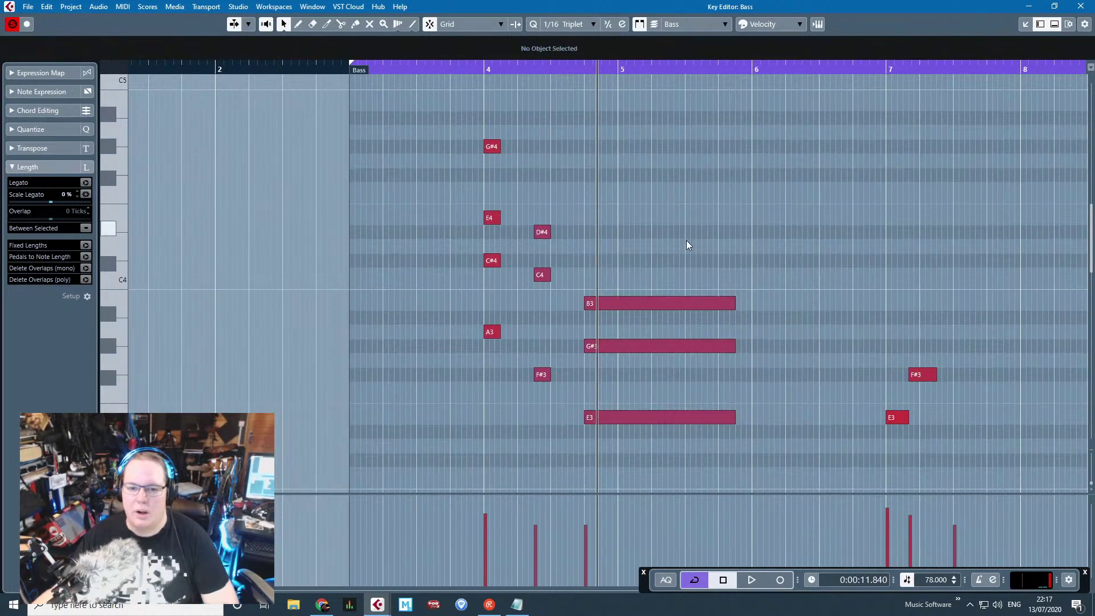
Step: Raise the third chord's E3 an octave to E4 and play back the progression from bar 4
{"action": "left_click", "coordinate": [641, 421]}
{"action": "key", "text": "shift+Up"}
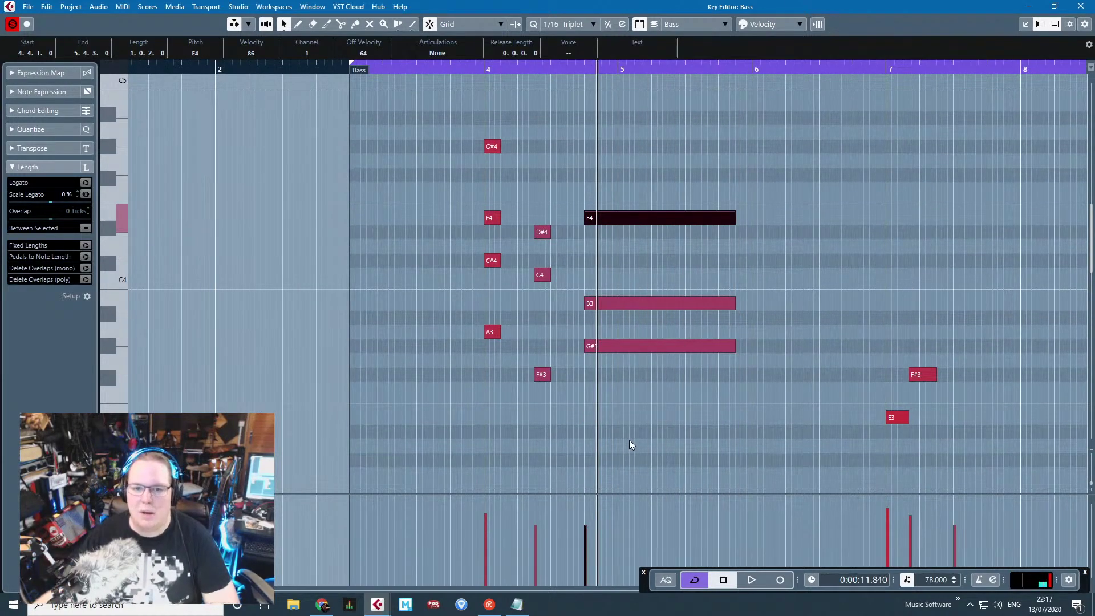
{"action": "scroll", "coordinate": [683, 326], "scroll_direction": "up", "scroll_amount": 1}
{"action": "scroll", "coordinate": [561, 217], "scroll_direction": "up", "scroll_amount": 1}
{"action": "double_click", "coordinate": [414, 69]}
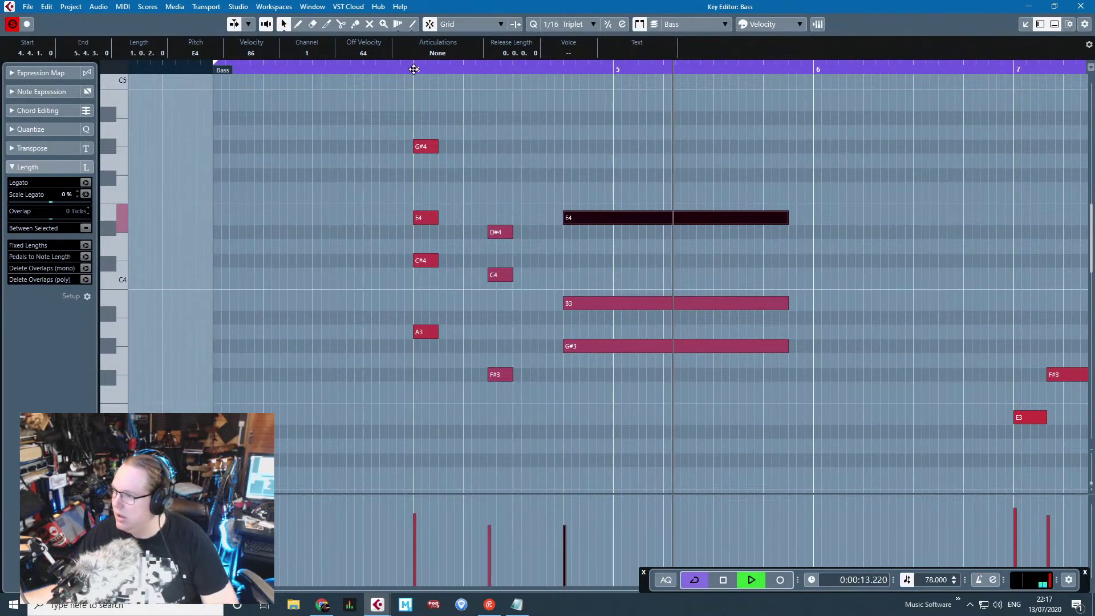
{"action": "key", "text": "space"}
{"action": "scroll", "coordinate": [416, 85], "scroll_direction": "down", "scroll_amount": 5}
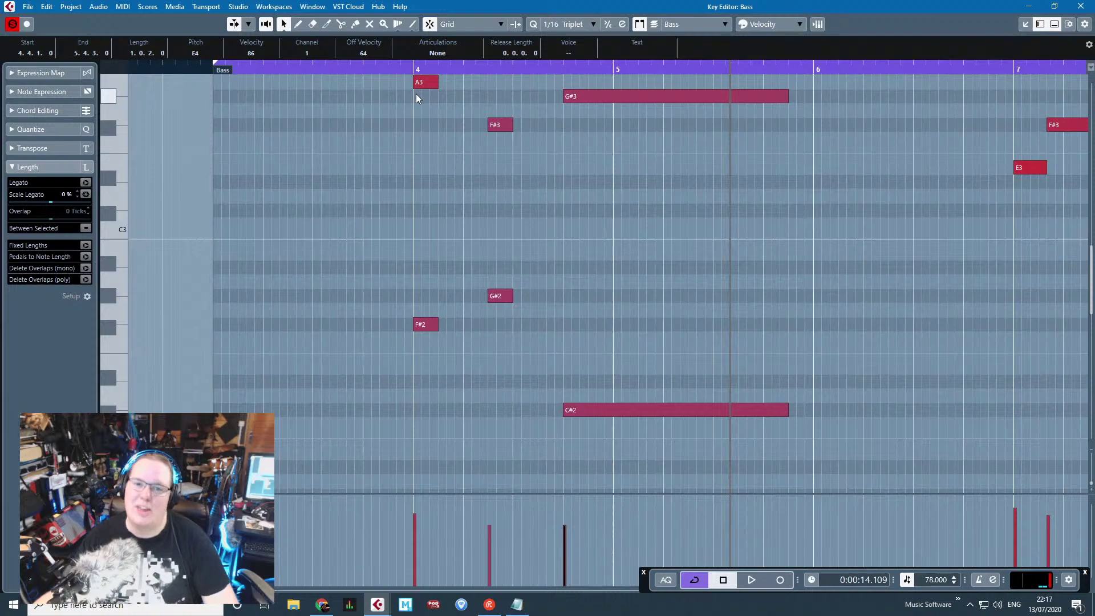
{"action": "scroll", "coordinate": [406, 91], "scroll_direction": "up", "scroll_amount": 5}
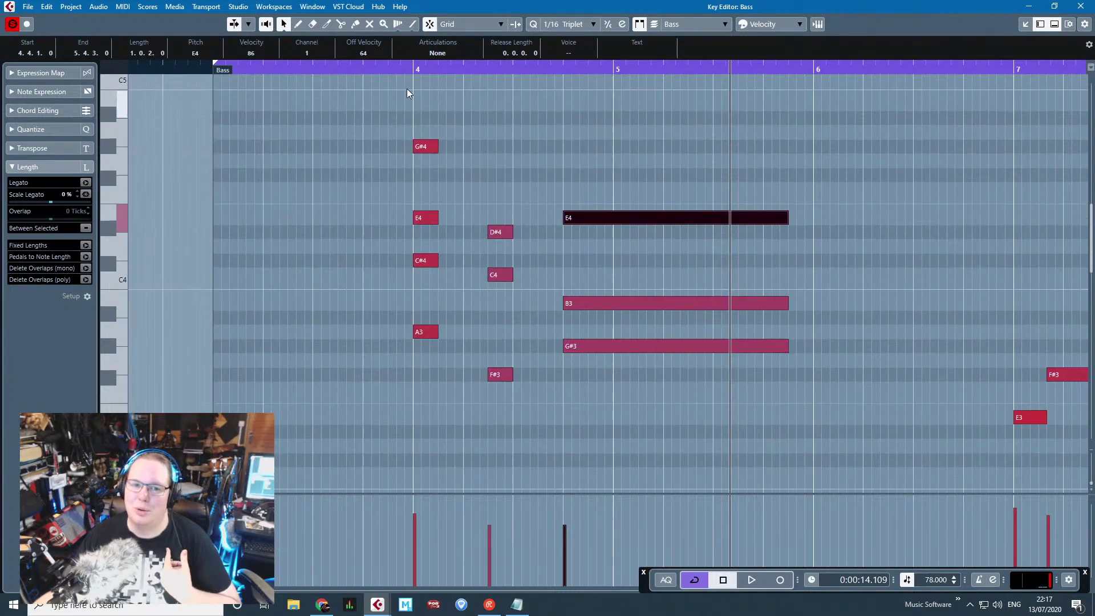
Step: Play back the three chords from before bar 4 and again from the start of the part
{"action": "left_click_drag", "start_coordinate": [403, 70], "coordinate": [339, 73]}
{"action": "key", "text": "space"}
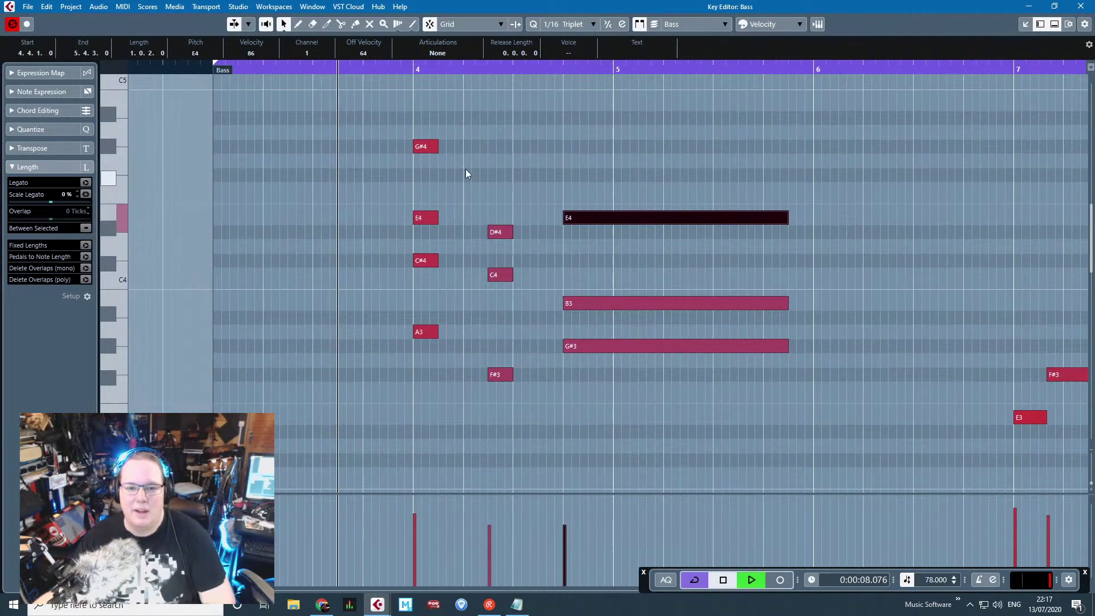
{"action": "key", "text": "space"}
{"action": "left_click", "coordinate": [207, 78]}
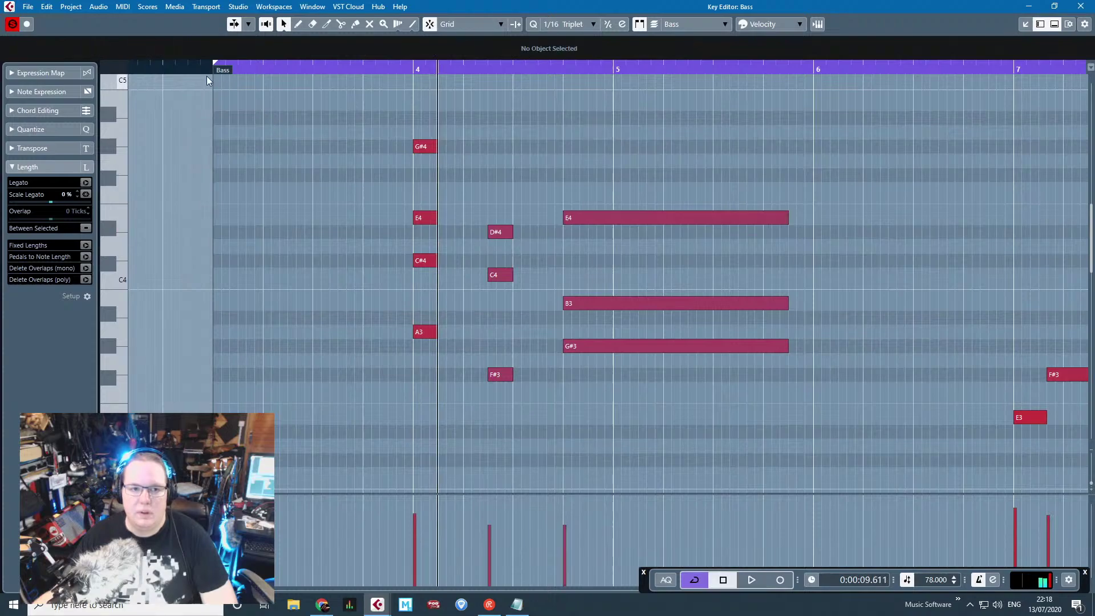
{"action": "left_click", "coordinate": [212, 70]}
{"action": "key", "text": "space"}
{"action": "scroll", "coordinate": [398, 236], "scroll_direction": "up", "scroll_amount": 2}
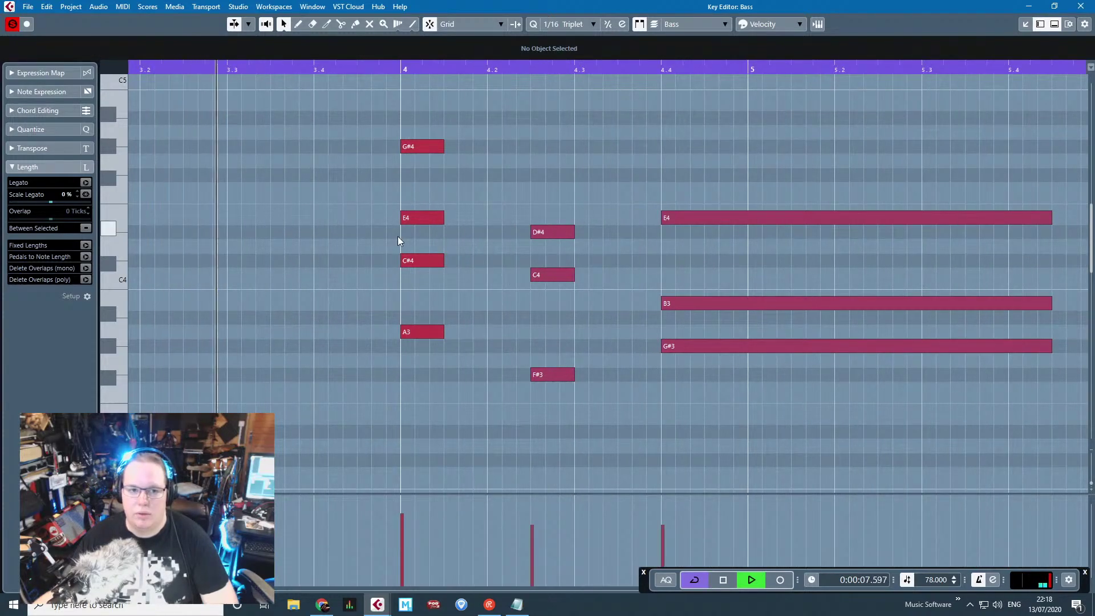
{"action": "scroll", "coordinate": [392, 277], "scroll_direction": "up", "scroll_amount": 2}
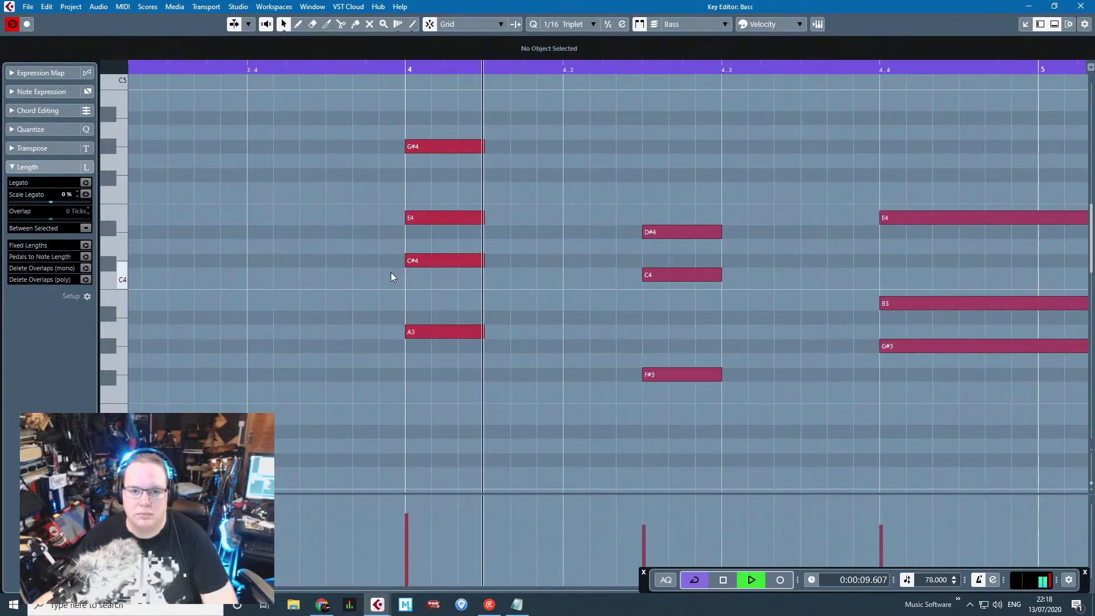
{"action": "scroll", "coordinate": [644, 332], "scroll_direction": "down", "scroll_amount": 2}
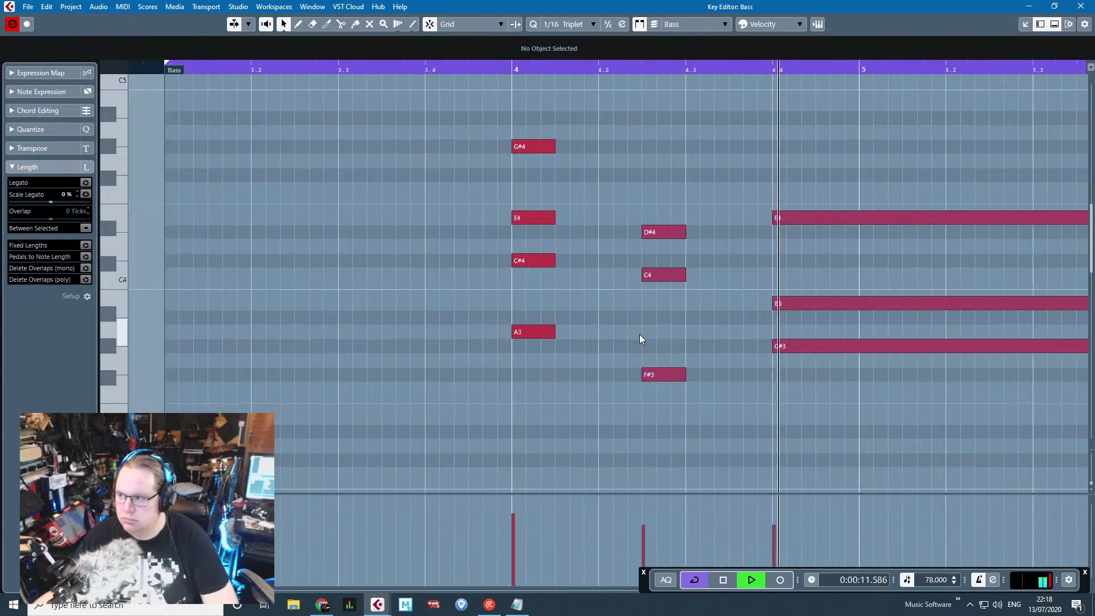
{"action": "scroll", "coordinate": [627, 330], "scroll_direction": "down", "scroll_amount": 3}
Step: Close the key editor and play the Wurli chords together with the drums and bass in the project
{"action": "left_click", "coordinate": [1080, 7]}
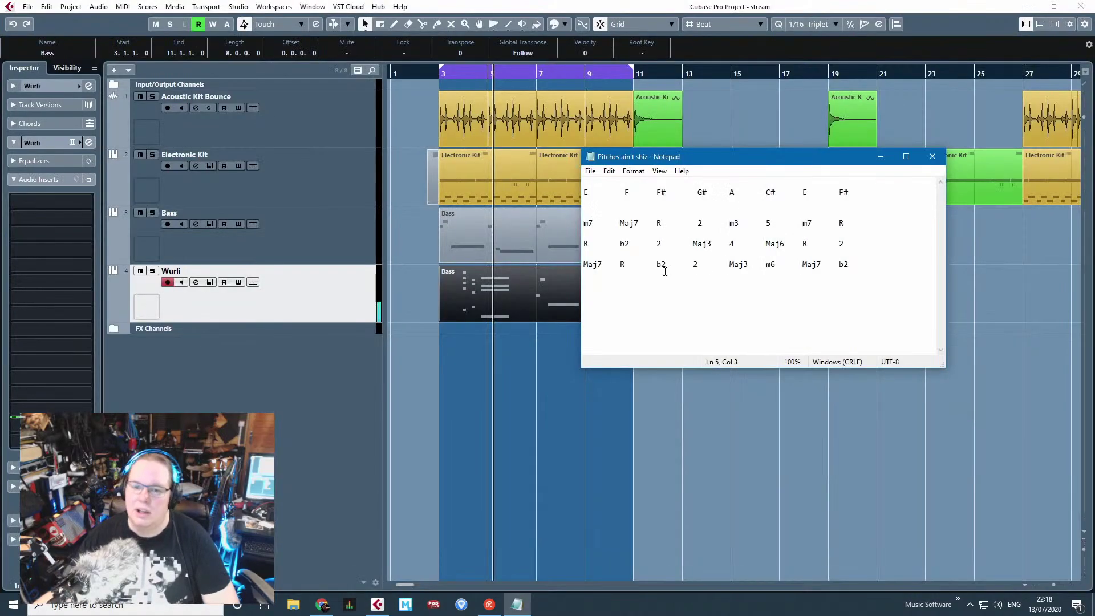
{"action": "left_click", "coordinate": [657, 406]}
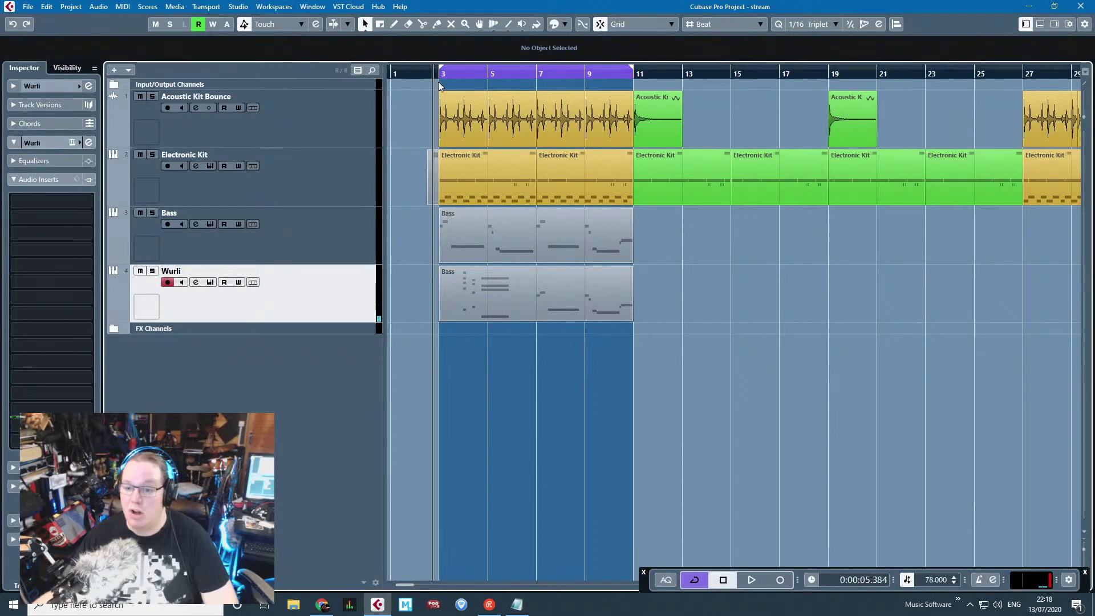
{"action": "key", "text": "space"}
{"action": "key", "text": "h"}
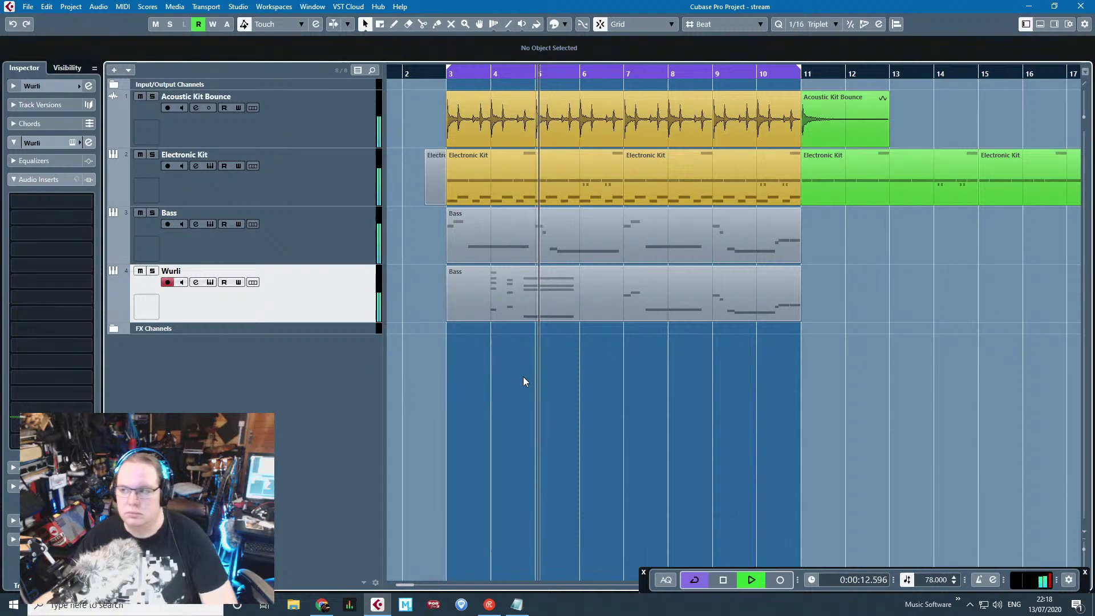
{"action": "key", "text": "space"}
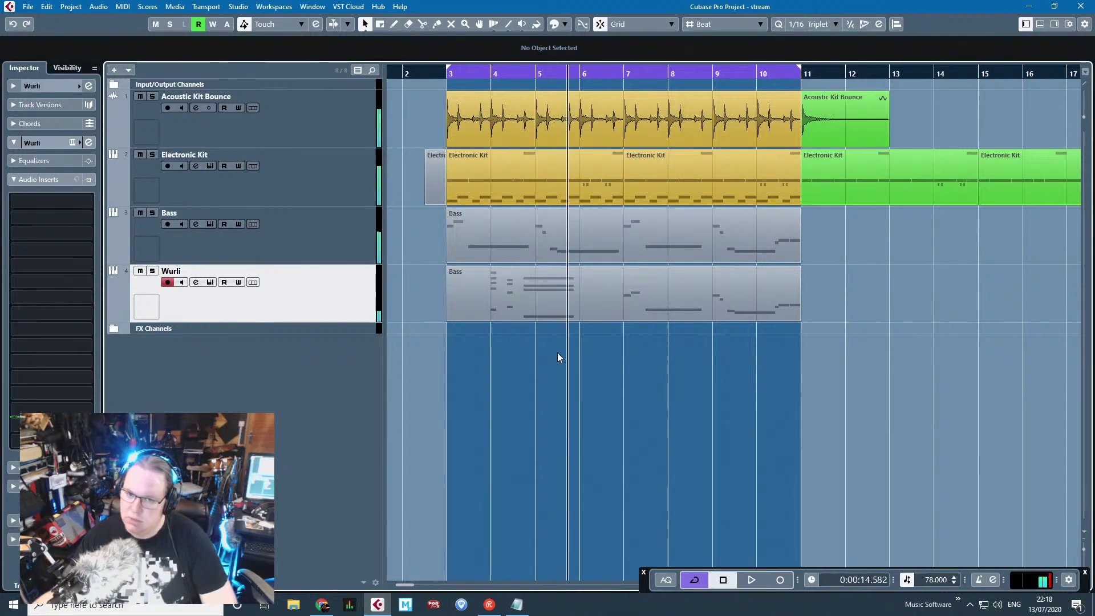
Step: Split the Wurli track's part at bars 6 and 4 and delete the section before bar 4
{"action": "left_click", "coordinate": [582, 302], "text": "alt"}
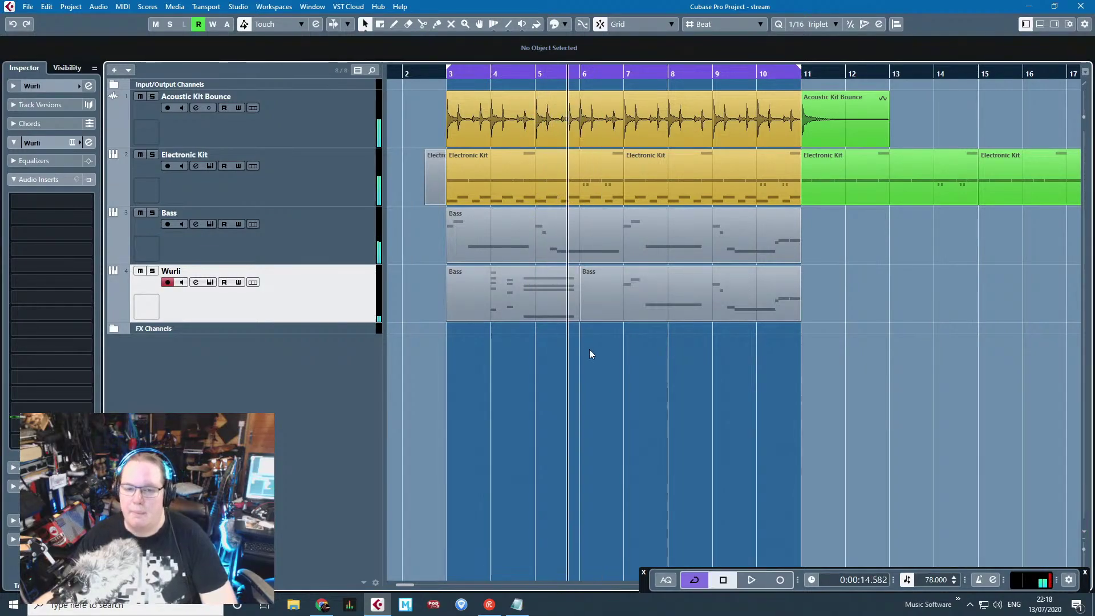
{"action": "left_click", "coordinate": [491, 317], "text": "alt"}
{"action": "left_click", "coordinate": [467, 307]}
{"action": "key", "text": "Delete"}
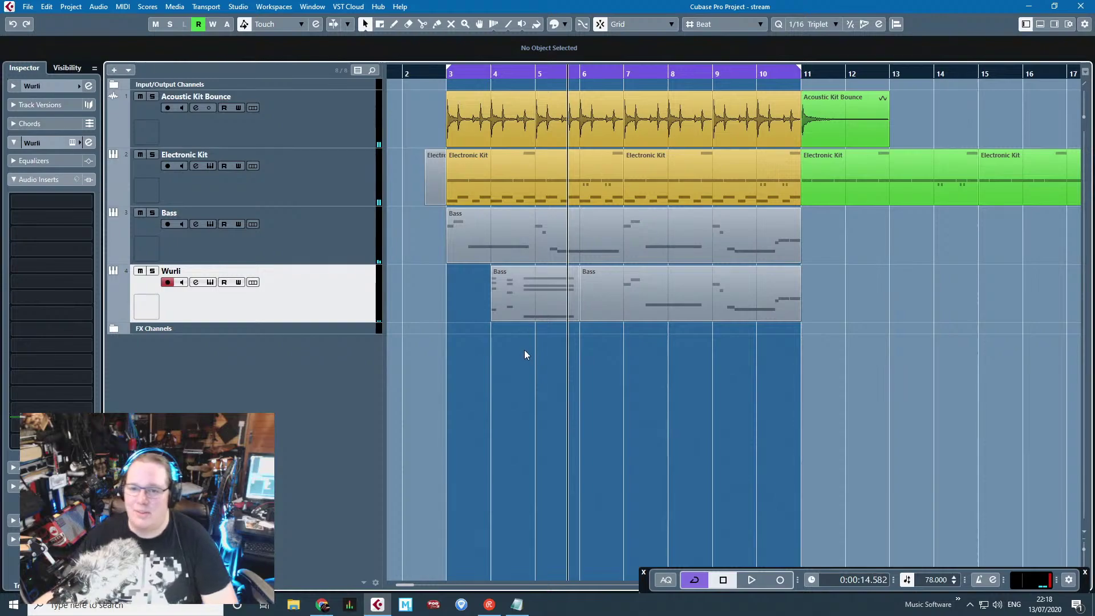
Step: Move the Wurli chord part to bar 11, set the loop range from bar 11 to bar 13 and play it
{"action": "left_click_drag", "start_coordinate": [532, 313], "coordinate": [874, 313]}
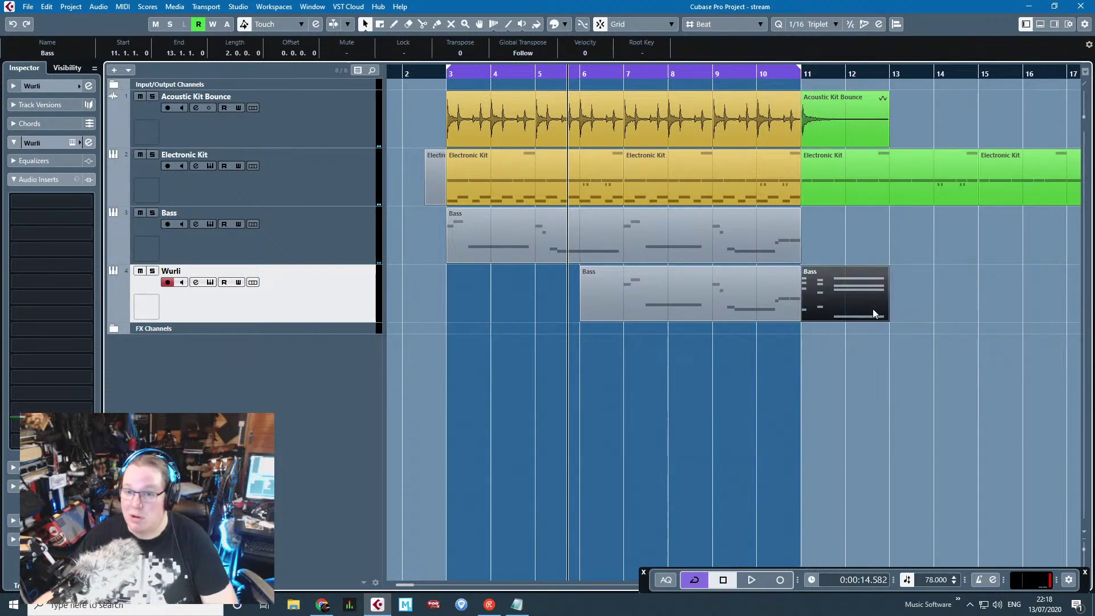
{"action": "left_click_drag", "start_coordinate": [807, 61], "coordinate": [890, 61]}
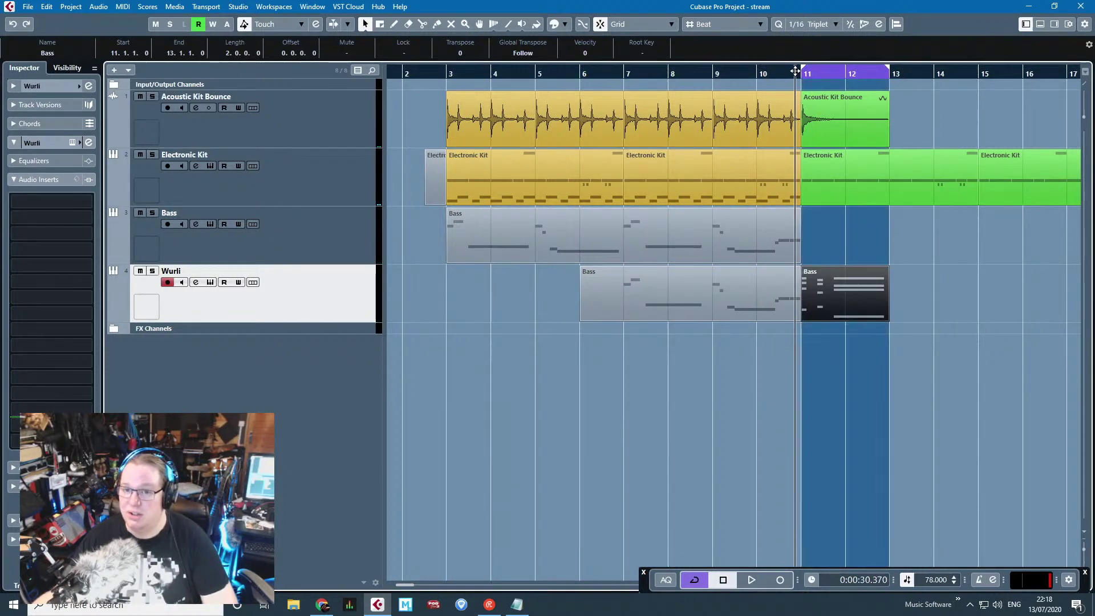
{"action": "key", "text": "space"}
{"action": "scroll", "coordinate": [908, 230], "scroll_direction": "up", "scroll_amount": 2}
{"action": "scroll", "coordinate": [853, 238], "scroll_direction": "up", "scroll_amount": 2}
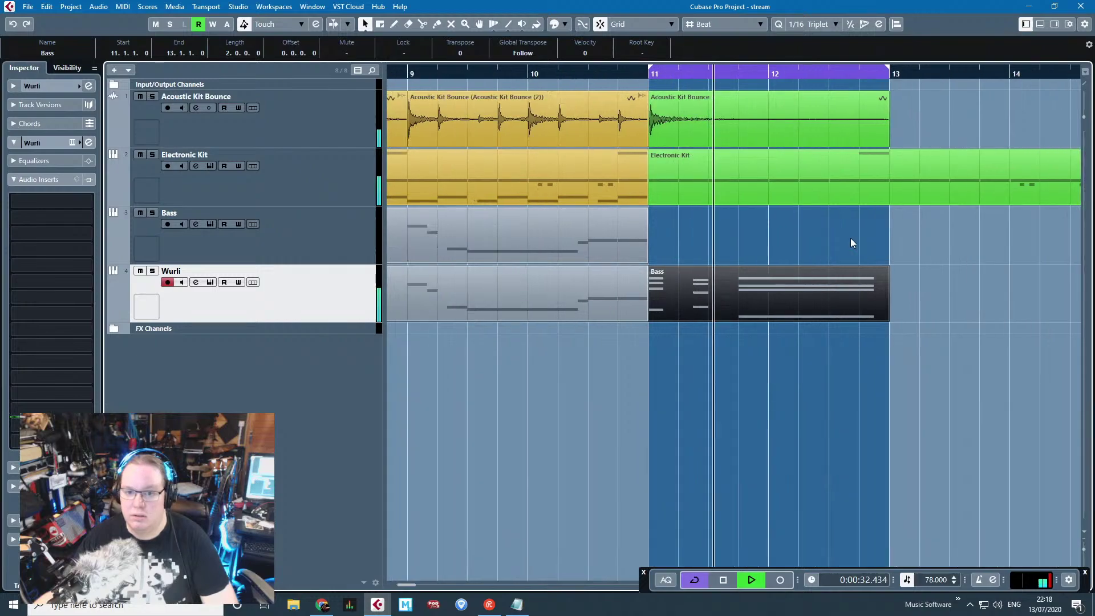
{"action": "left_click", "coordinate": [846, 239]}
{"action": "scroll", "coordinate": [836, 240], "scroll_direction": "down", "scroll_amount": 3}
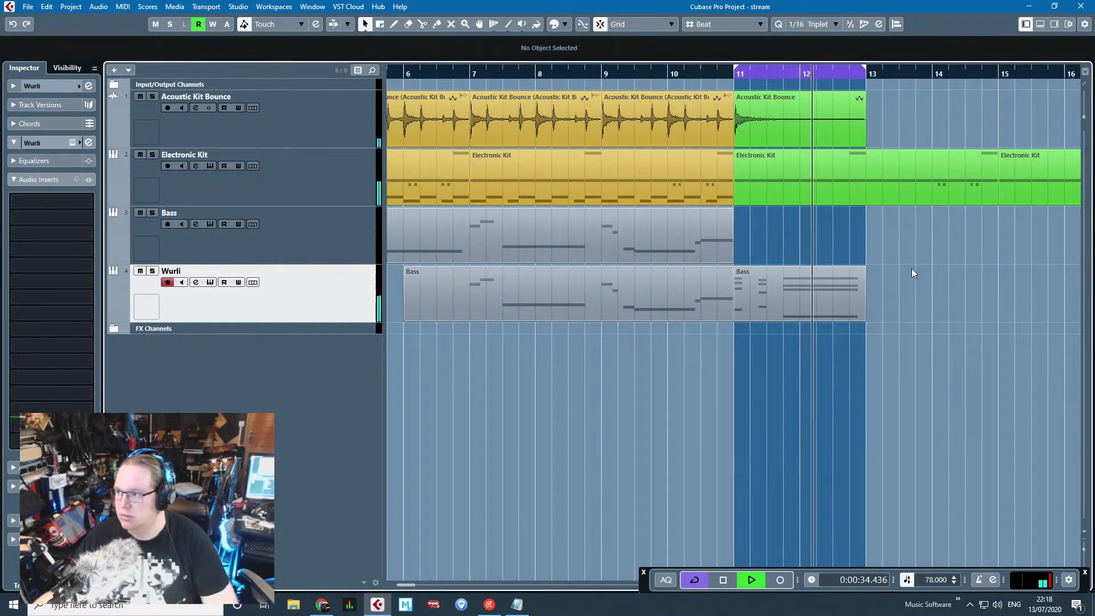
Step: Stop playback and delete the leftover Bass part between bars 6 and 11 on the Wurli track
{"action": "mouse_move", "coordinate": [917, 268]}
{"action": "left_mouse_down"}
{"action": "mouse_move", "coordinate": [1060, 248]}
{"action": "mouse_move", "coordinate": [930, 249]}
{"action": "mouse_move", "coordinate": [909, 268]}
{"action": "left_mouse_up"}
{"action": "left_click", "coordinate": [764, 304]}
{"action": "key", "text": "g"}
{"action": "key", "text": "g"}
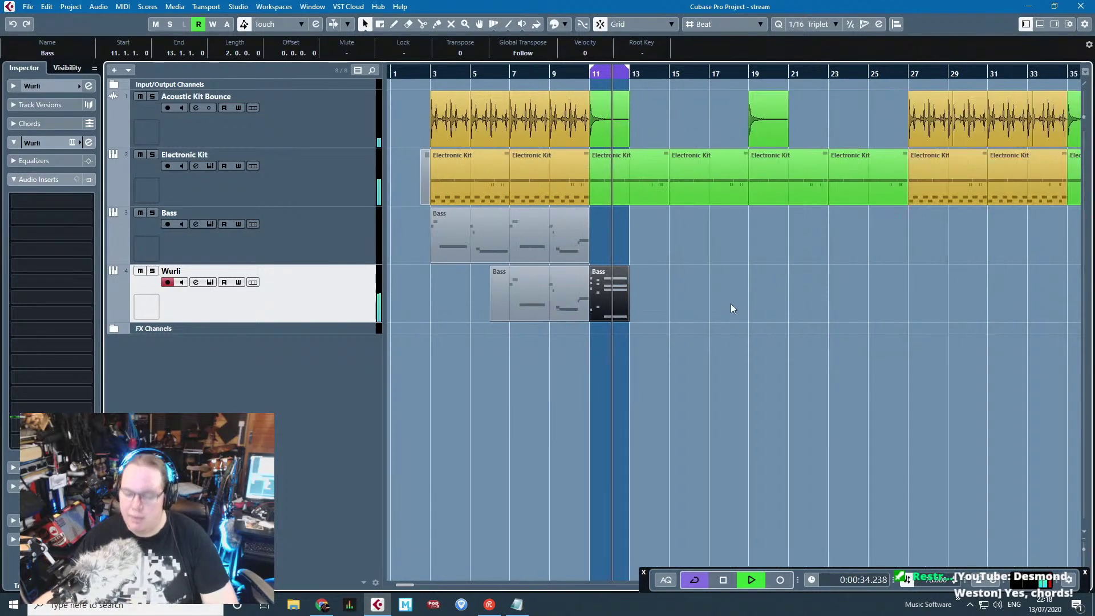
{"action": "key", "text": "space"}
{"action": "left_click", "coordinate": [504, 355]}
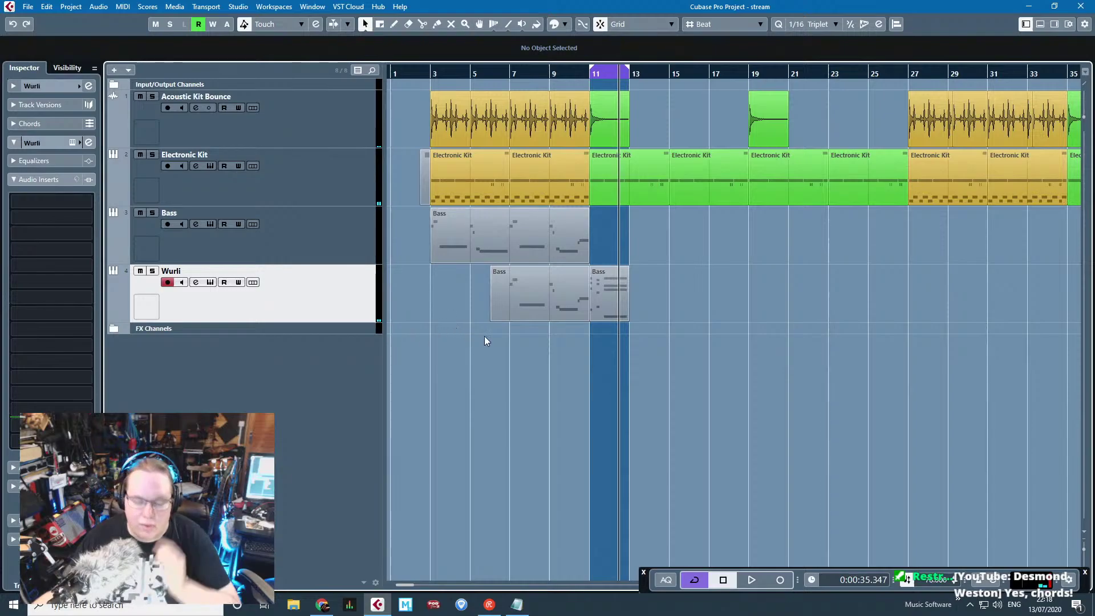
{"action": "left_click", "coordinate": [536, 293]}
{"action": "key", "text": "Delete"}
Step: Copy the eight-bar Bass part from the Bass track onto the Wurli track at bar 3
{"action": "left_click", "coordinate": [516, 242]}
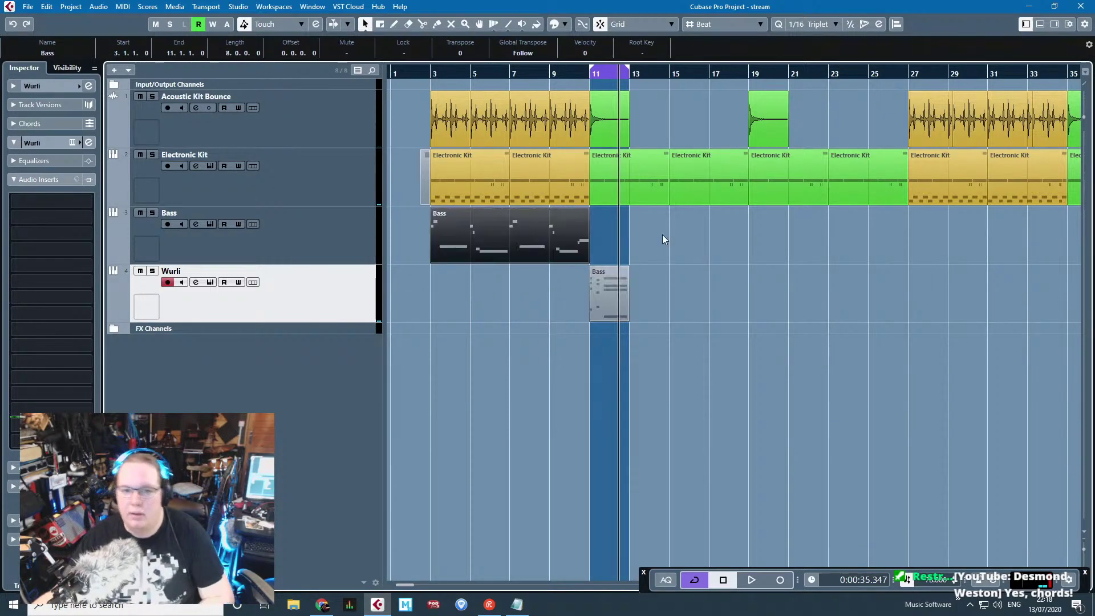
{"action": "key", "text": "ctrl+d"}
{"action": "left_click_drag", "start_coordinate": [661, 237], "coordinate": [501, 309]}
Step: Open the copied part in the key editor and transpose all its notes up one octave
{"action": "double_click", "coordinate": [501, 309]}
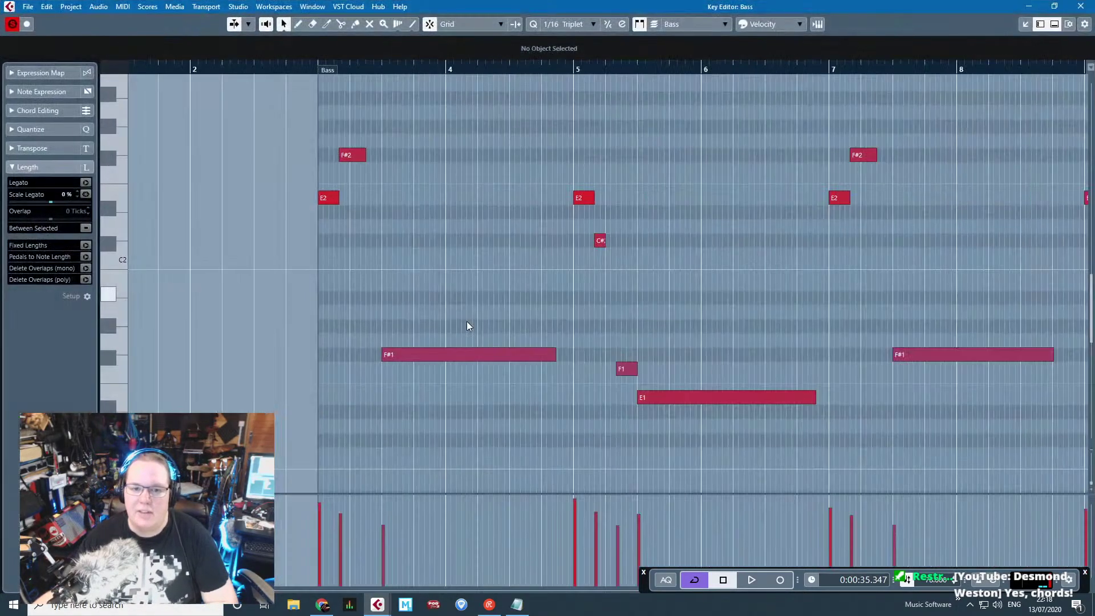
{"action": "key", "text": "g"}
{"action": "key", "text": "ctrl+a"}
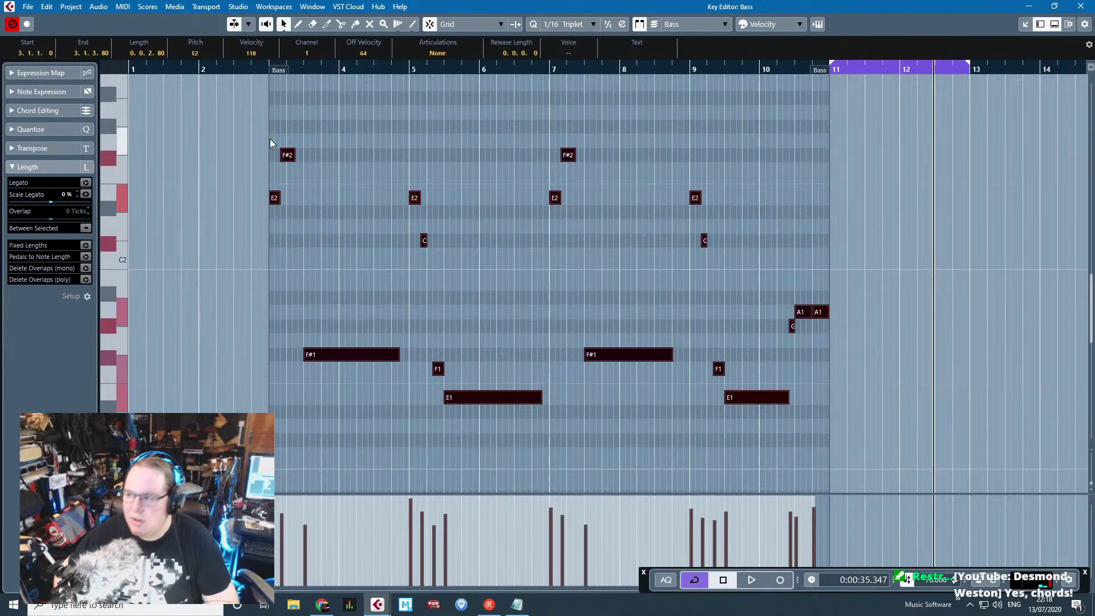
{"action": "key", "text": "shift+Up"}
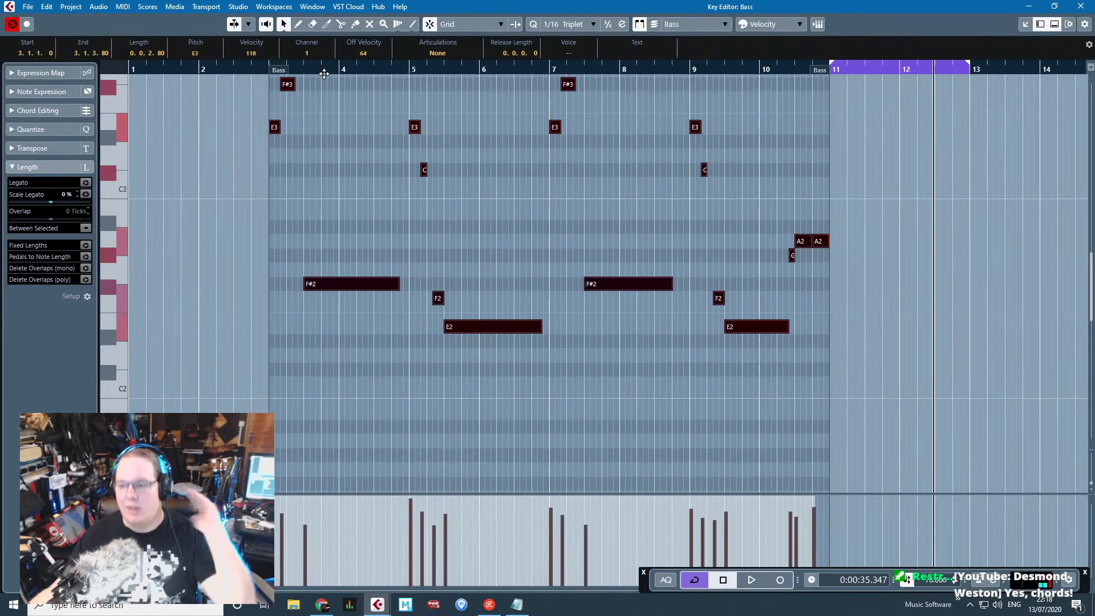
{"action": "scroll", "coordinate": [319, 194], "scroll_direction": "up", "scroll_amount": 3}
{"action": "left_click", "coordinate": [336, 222]}
Step: Play back the transposed opening notes from bar 3 through the start of the long F#2
{"action": "left_click", "coordinate": [265, 88]}
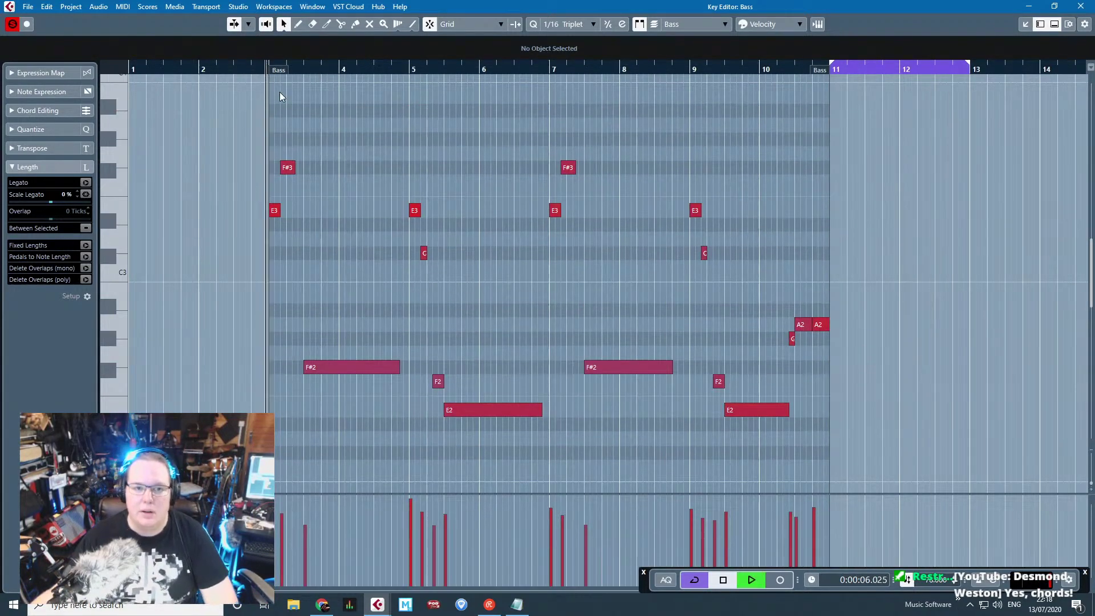
{"action": "key", "text": "space"}
{"action": "key", "text": "h"}
{"action": "key", "text": "h"}
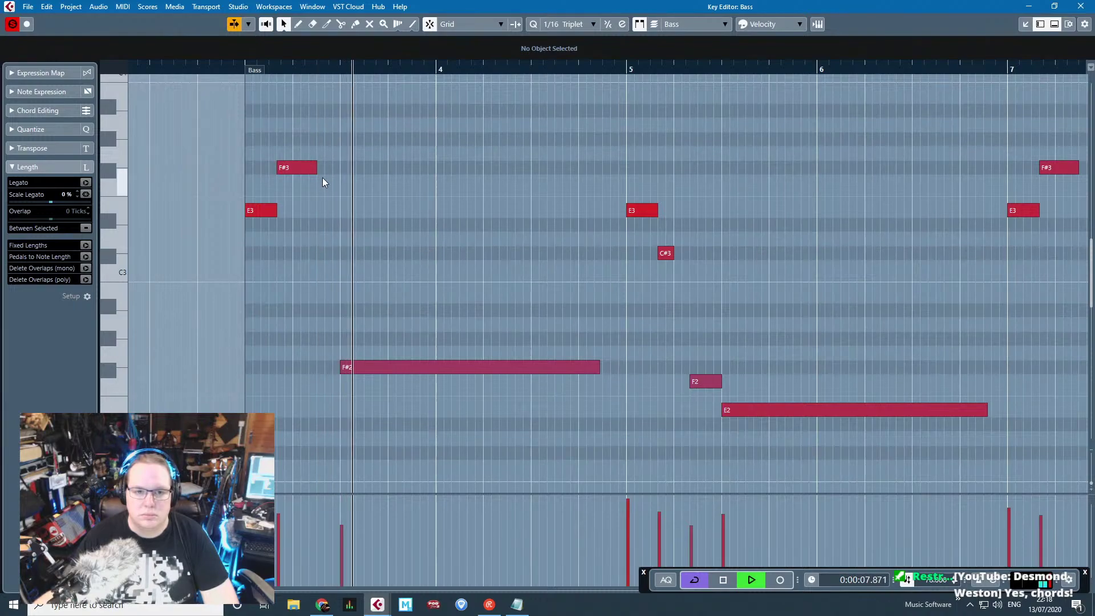
{"action": "key", "text": "space"}
Step: Shorten the F#3 notes in bars 3 and 7, setting the one in bar 3 to a length of 0.0.2.0
{"action": "left_click_drag", "start_coordinate": [316, 171], "coordinate": [301, 178]}
{"action": "key", "text": "g"}
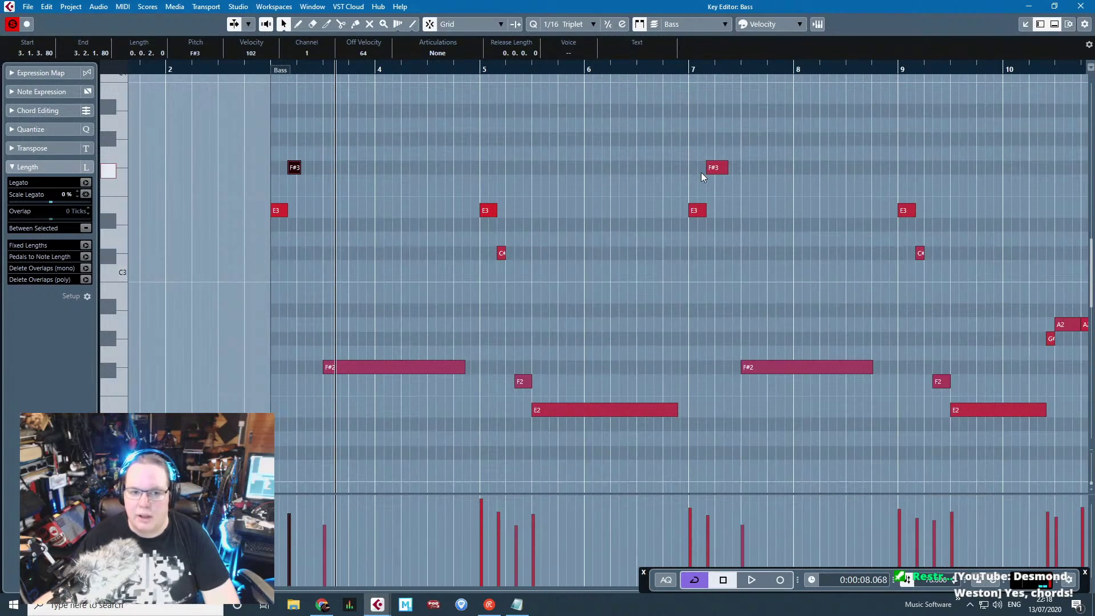
{"action": "key", "text": "h"}
{"action": "key", "text": "g"}
{"action": "key", "text": "g"}
{"action": "key", "text": "h"}
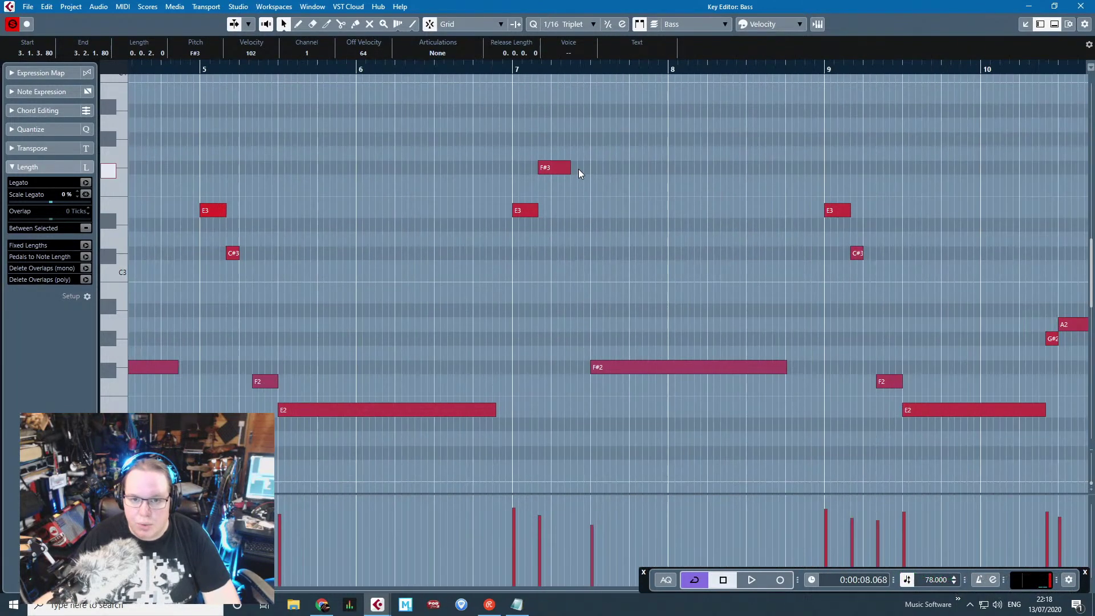
{"action": "left_click_drag", "start_coordinate": [573, 168], "coordinate": [551, 171]}
{"action": "left_click", "coordinate": [338, 125]}
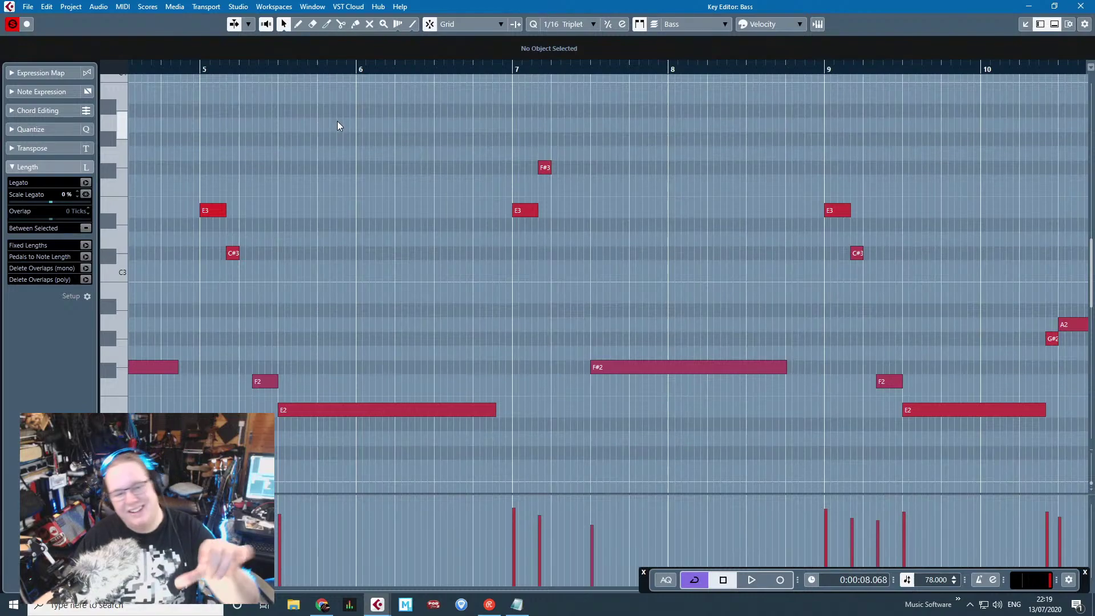
Step: Audition the part again from just before bar 3 with the shortened F#3
{"action": "left_click_drag", "start_coordinate": [334, 117], "coordinate": [52, 107]}
{"action": "left_click", "coordinate": [272, 68]}
{"action": "key", "text": "space"}
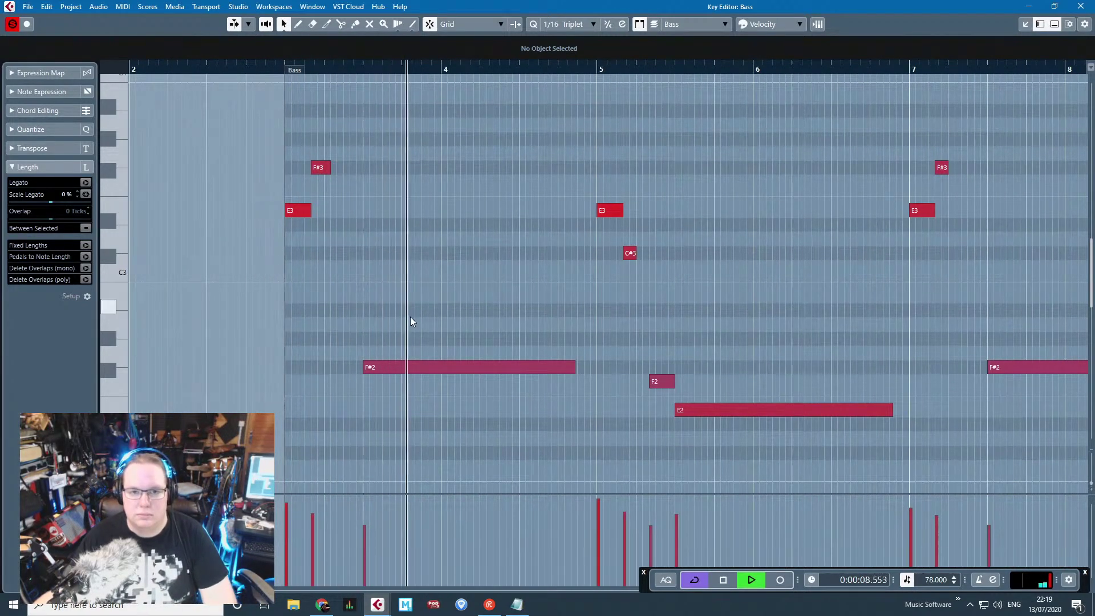
{"action": "key", "text": "space"}
Step: Build a short E3, A#3 and C#4 chord at bar 4 from copies of the long F#2 note
{"action": "left_click_drag", "start_coordinate": [474, 338], "coordinate": [473, 335]}
{"action": "key", "text": "ctrl+d"}
{"action": "left_click_drag", "start_coordinate": [604, 367], "coordinate": [474, 168]}
{"action": "left_click_drag", "start_coordinate": [636, 169], "coordinate": [490, 169]}
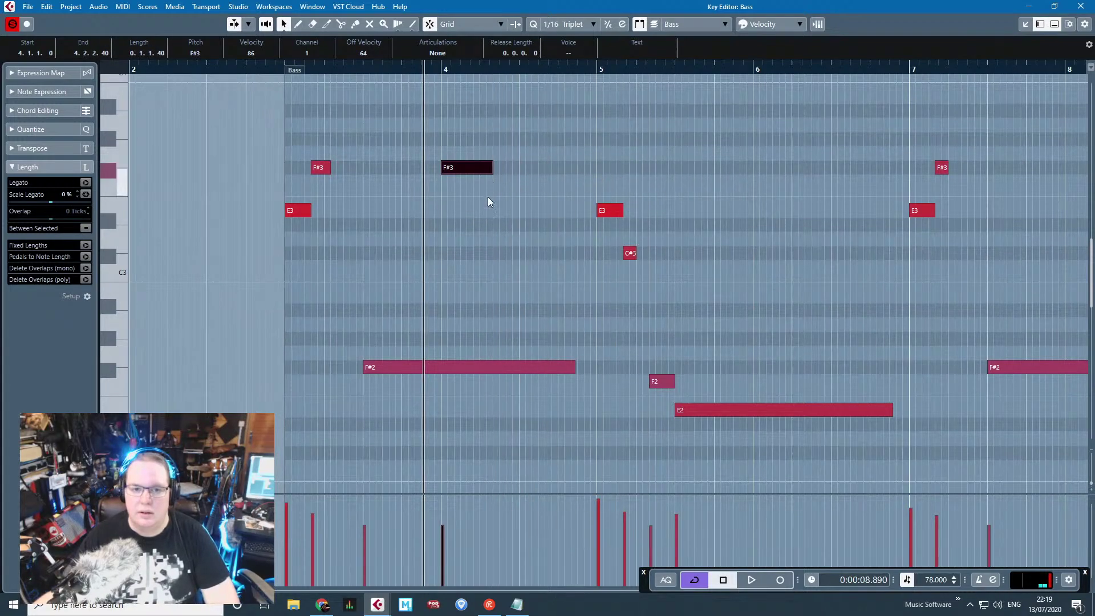
{"action": "key", "text": "ctrl+d"}
{"action": "scroll", "coordinate": [489, 197], "scroll_direction": "up", "scroll_amount": 2}
{"action": "scroll", "coordinate": [532, 192], "scroll_direction": "up", "scroll_amount": 3}
{"action": "left_click_drag", "start_coordinate": [542, 250], "coordinate": [454, 185]}
{"action": "key", "text": "ctrl+d"}
{"action": "left_click_drag", "start_coordinate": [466, 248], "coordinate": [465, 291]}
Step: Audition the bar 4 chord and lower its A#3 to A3
{"action": "left_click", "coordinate": [549, 239]}
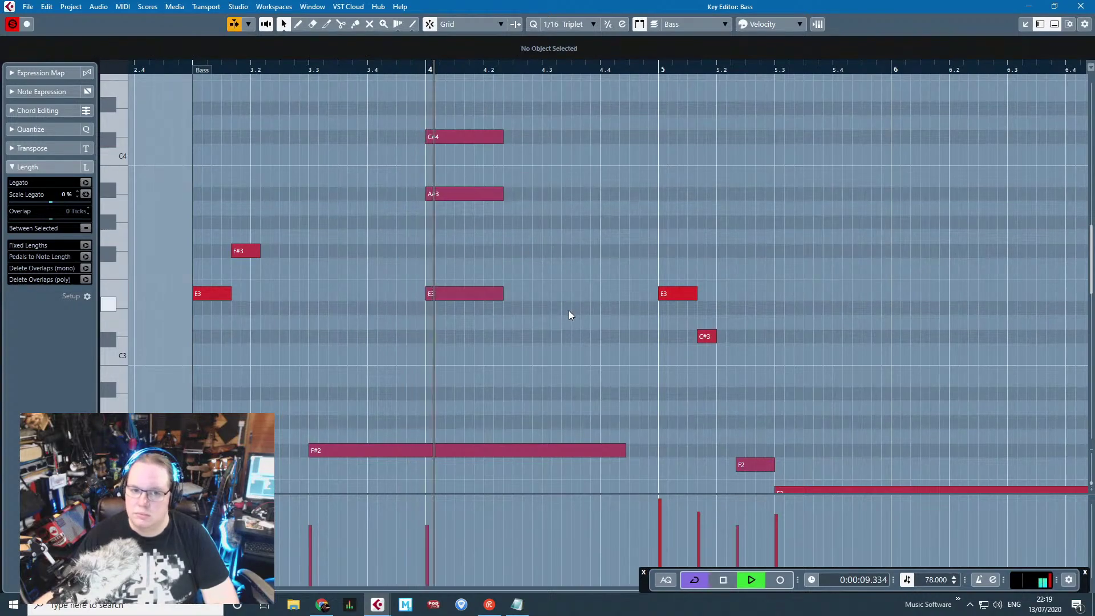
{"action": "left_click_drag", "start_coordinate": [569, 310], "coordinate": [372, 132]}
{"action": "left_click", "coordinate": [471, 195]}
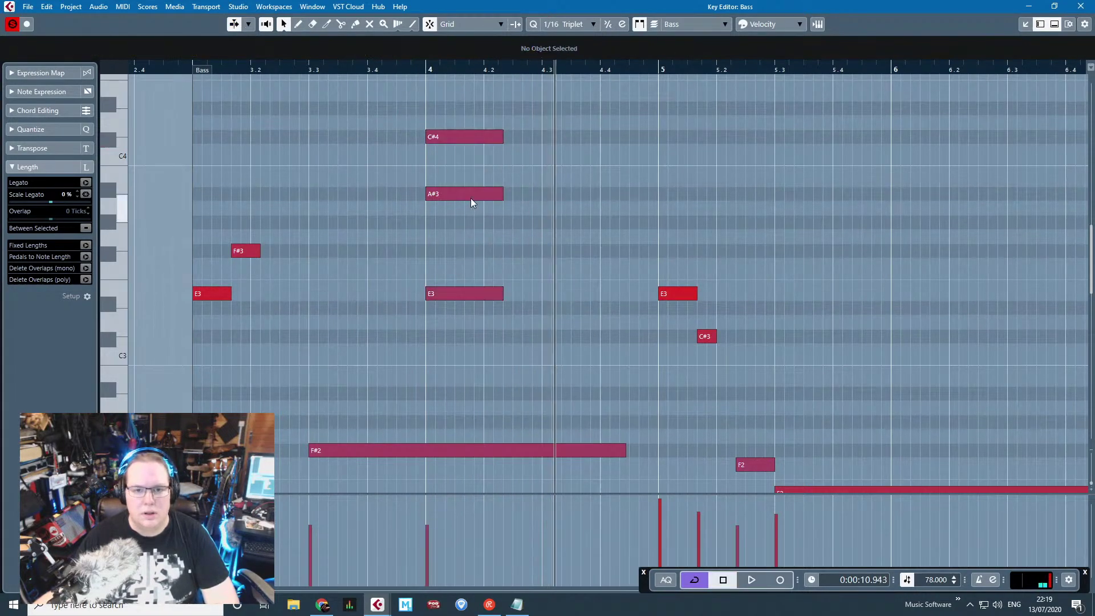
{"action": "left_click_drag", "start_coordinate": [470, 195], "coordinate": [469, 208]}
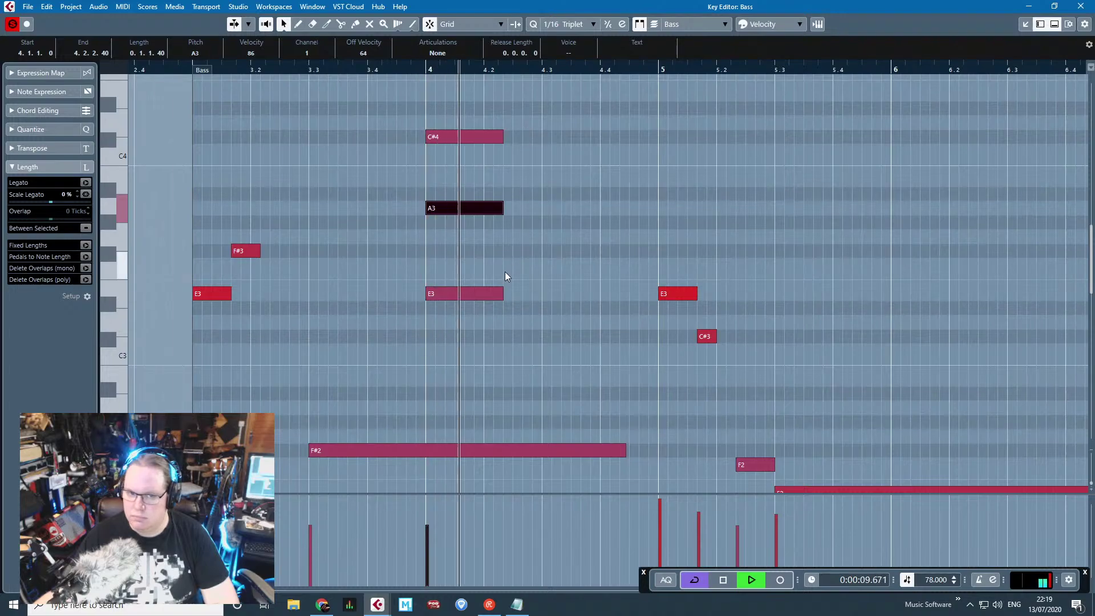
Step: Play the revised chord and extend its three notes together to end at 4.4.3.80
{"action": "left_click", "coordinate": [496, 293], "text": "shift"}
{"action": "key", "text": "space"}
{"action": "left_click_drag", "start_coordinate": [496, 207], "coordinate": [639, 208]}
{"action": "left_click", "coordinate": [656, 172]}
Step: Play from bar 3 and shorten that bar's F#3 to a length of 0.0.1.47
{"action": "key", "text": "space"}
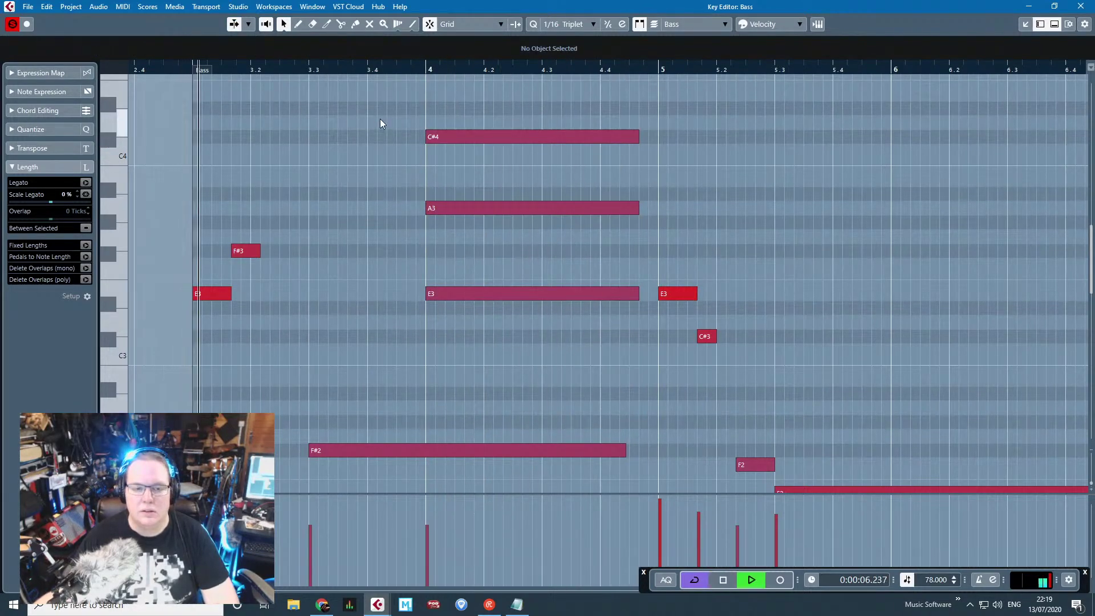
{"action": "left_click_drag", "start_coordinate": [258, 255], "coordinate": [250, 254]}
{"action": "scroll", "coordinate": [440, 308], "scroll_direction": "up", "scroll_amount": 1}
{"action": "scroll", "coordinate": [435, 307], "scroll_direction": "up", "scroll_amount": 1}
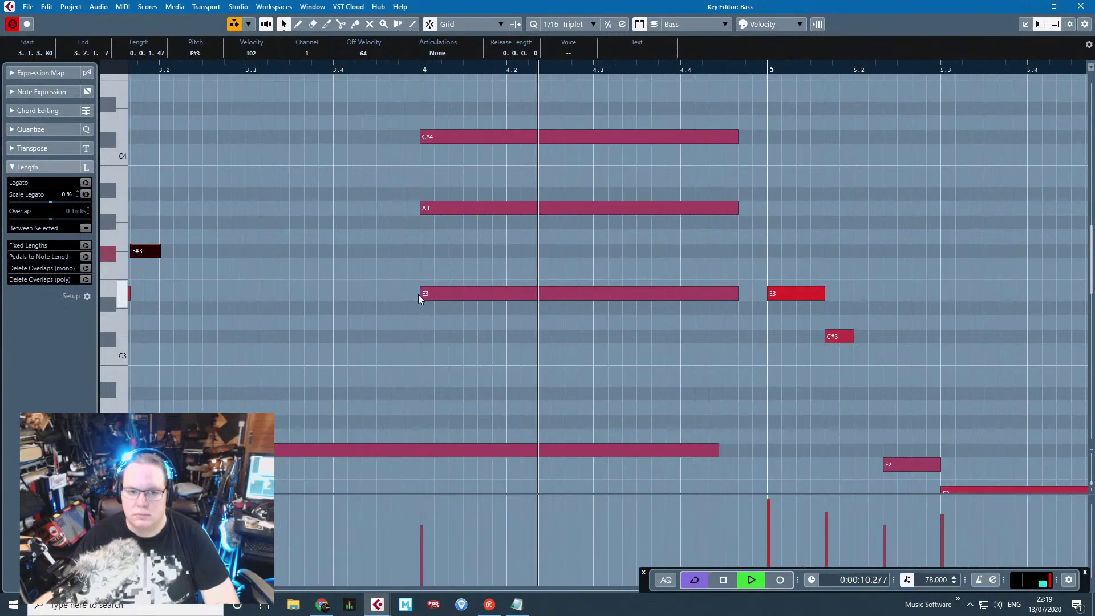
Step: Stagger the chord's note starts, with E3 at 4.1.1.32, A3 at 4.1.1.110 and C#4 at 4.1.2.79, and play it
{"action": "left_click_drag", "start_coordinate": [419, 294], "coordinate": [425, 294]}
{"action": "key", "text": "space"}
{"action": "left_click", "coordinate": [420, 208]}
{"action": "left_click_drag", "start_coordinate": [420, 209], "coordinate": [440, 209]}
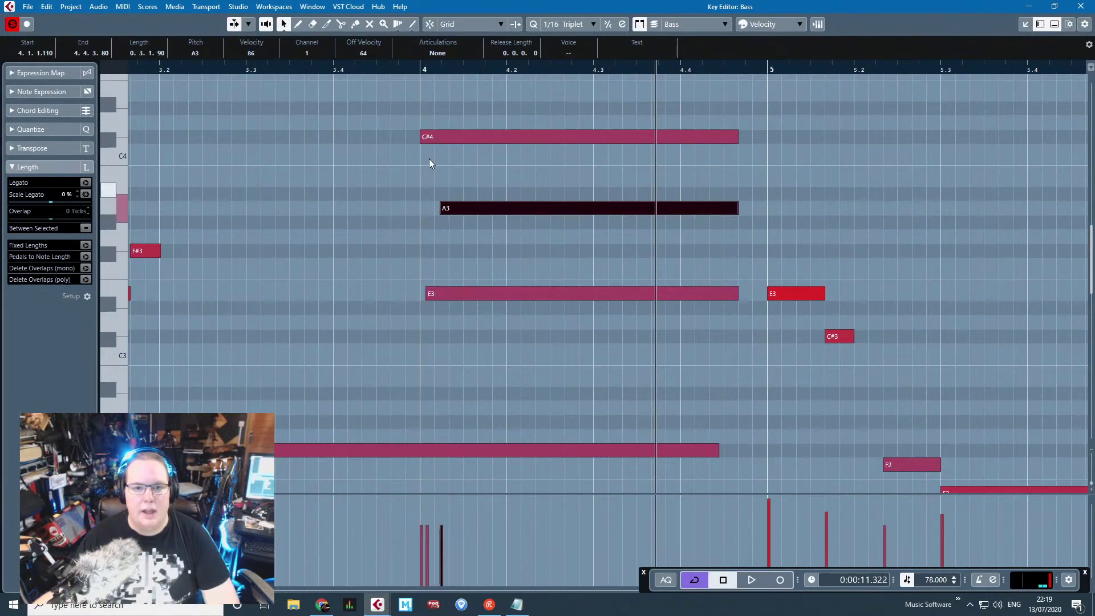
{"action": "left_click_drag", "start_coordinate": [422, 137], "coordinate": [457, 137]}
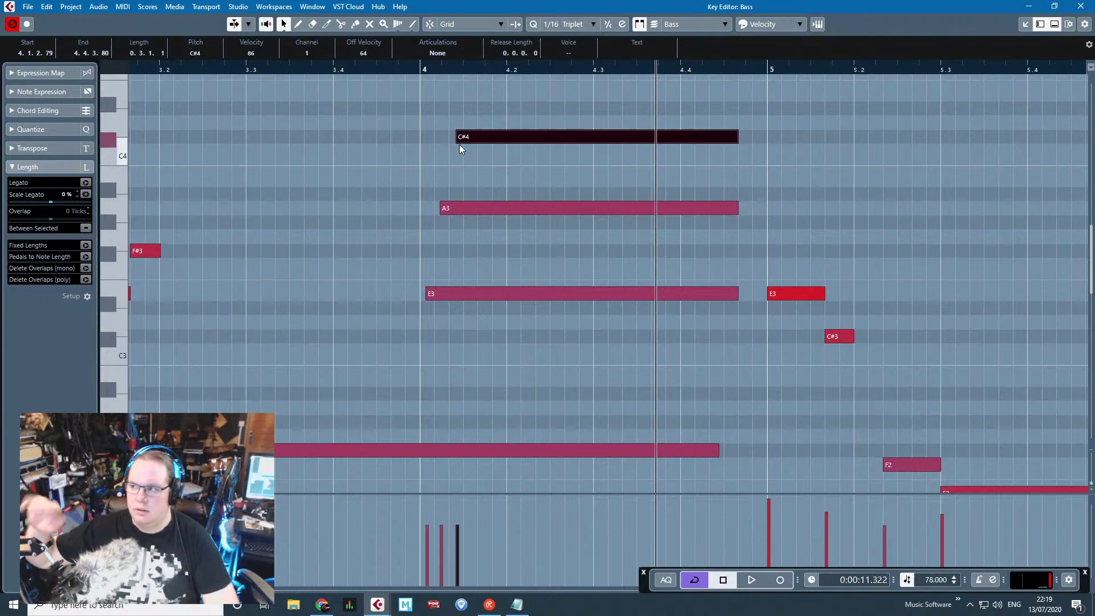
{"action": "key", "text": "space"}
{"action": "key", "text": "space"}
Step: Shorten E3 to 0.0.1.59, A3 to 0.0.1.29 and C#4 to 0.0.2.9, and slightly lengthen the long F#2
{"action": "left_click_drag", "start_coordinate": [594, 327], "coordinate": [632, 93]}
{"action": "left_click_drag", "start_coordinate": [707, 321], "coordinate": [741, 122]}
{"action": "left_click", "coordinate": [738, 328]}
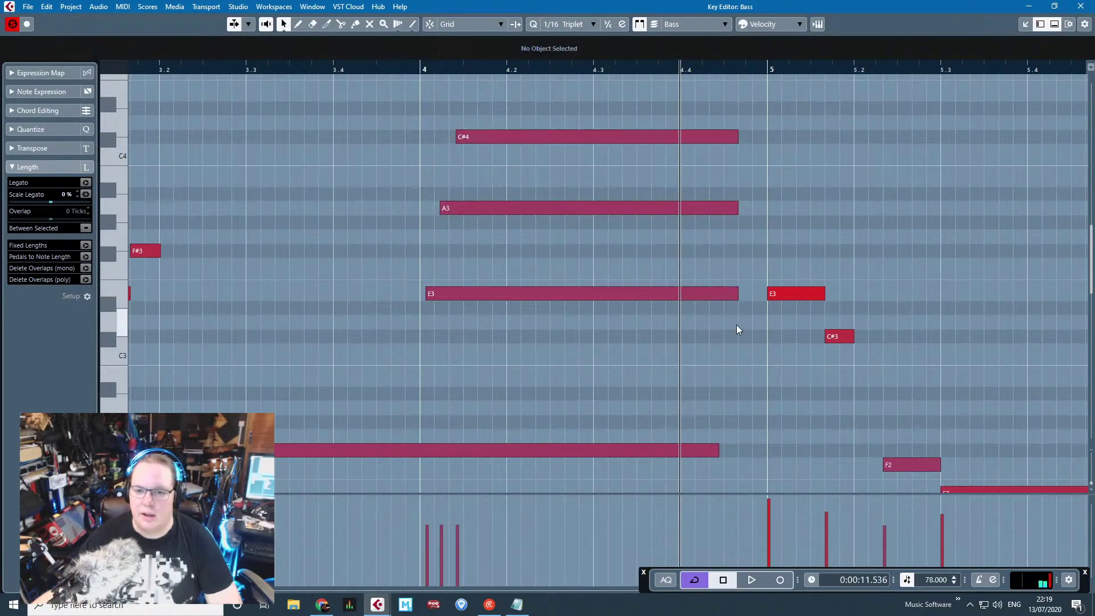
{"action": "left_click_drag", "start_coordinate": [735, 293], "coordinate": [459, 294]}
{"action": "left_click_drag", "start_coordinate": [703, 453], "coordinate": [726, 452]}
{"action": "left_click", "coordinate": [587, 328]}
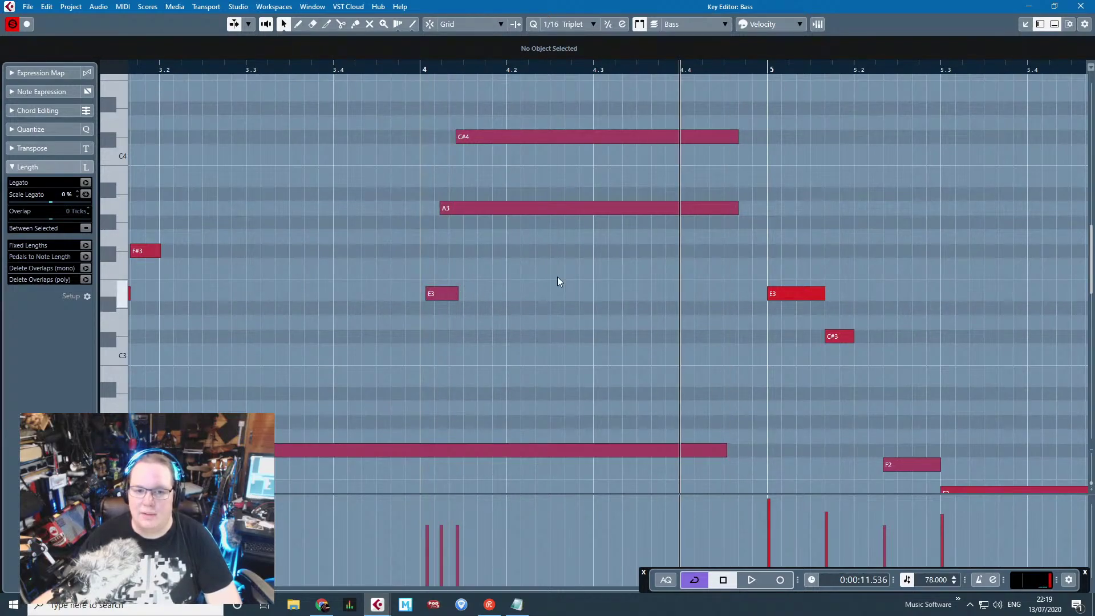
{"action": "left_click_drag", "start_coordinate": [725, 211], "coordinate": [607, 203]}
{"action": "left_click_drag", "start_coordinate": [479, 208], "coordinate": [466, 207]}
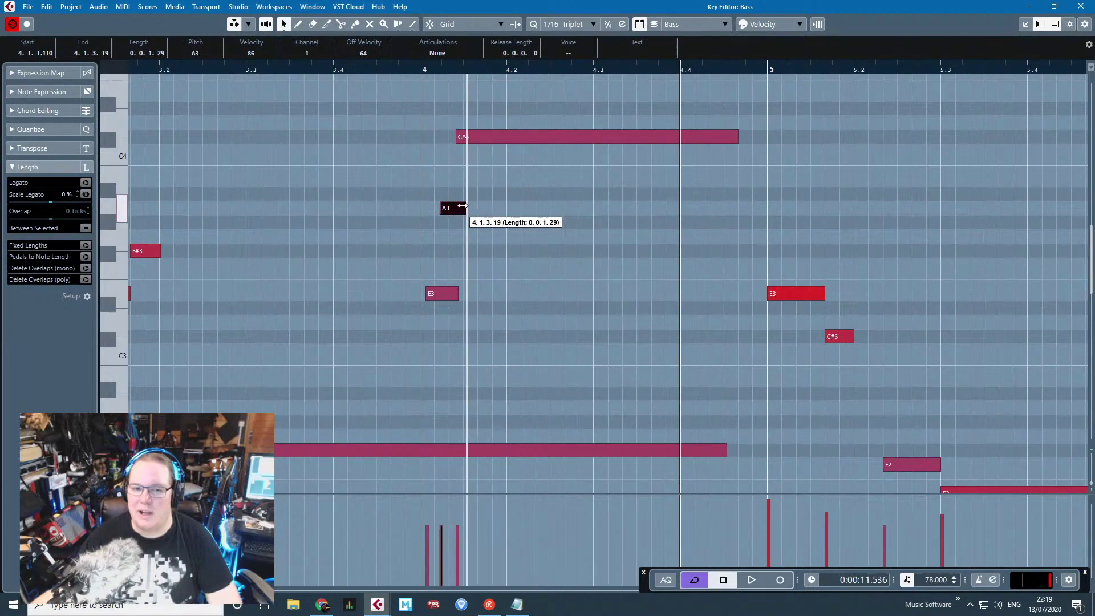
{"action": "left_click_drag", "start_coordinate": [736, 137], "coordinate": [499, 140]}
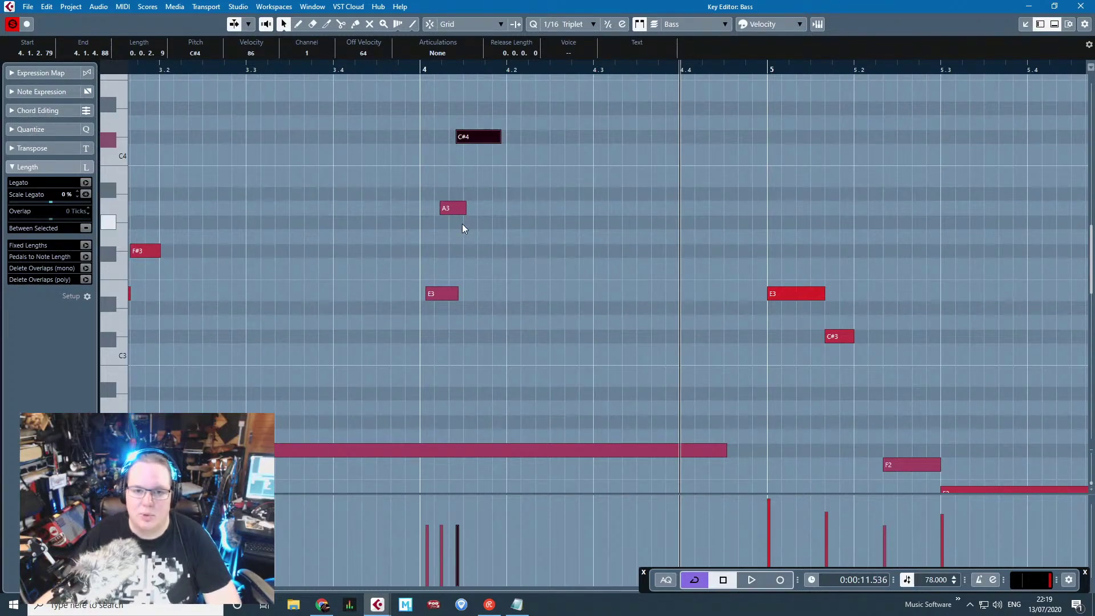
Step: Play back the short three-note arpeggio from bar 4
{"action": "scroll", "coordinate": [463, 225], "scroll_direction": "up", "scroll_amount": 1}
{"action": "left_click", "coordinate": [406, 76]}
{"action": "left_click", "coordinate": [409, 70]}
{"action": "key", "text": "space"}
{"action": "key", "text": "space"}
Step: Duplicate the E3, A3 and C#4 arpeggio directly after itself and raise the copy one octave
{"action": "scroll", "coordinate": [536, 296], "scroll_direction": "up", "scroll_amount": 2}
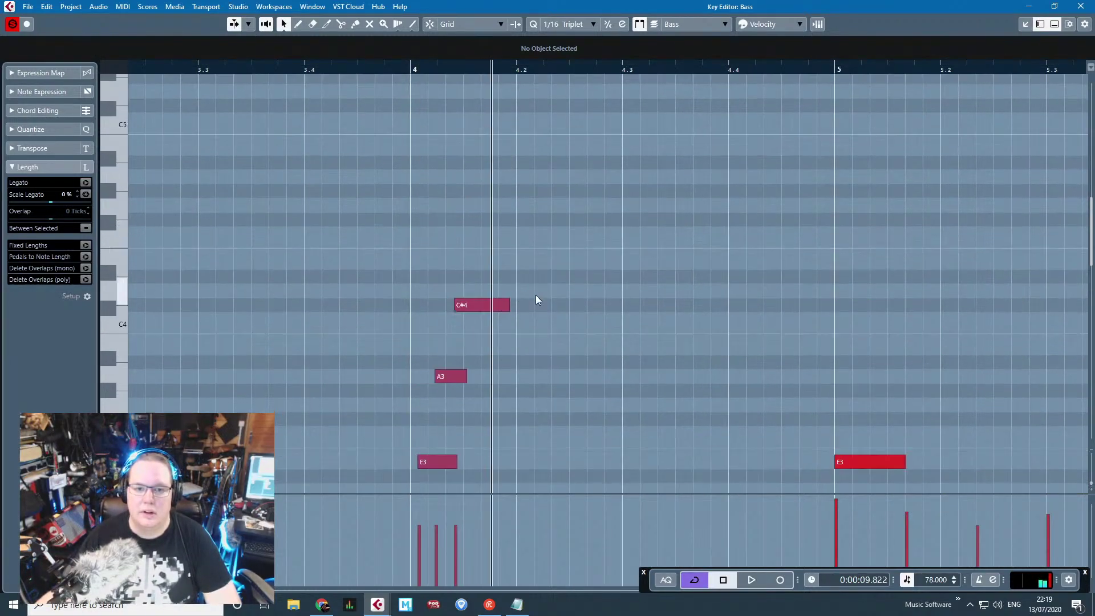
{"action": "scroll", "coordinate": [537, 394], "scroll_direction": "down", "scroll_amount": 1}
{"action": "left_click_drag", "start_coordinate": [537, 394], "coordinate": [361, 178]}
{"action": "key", "text": "ctrl+d"}
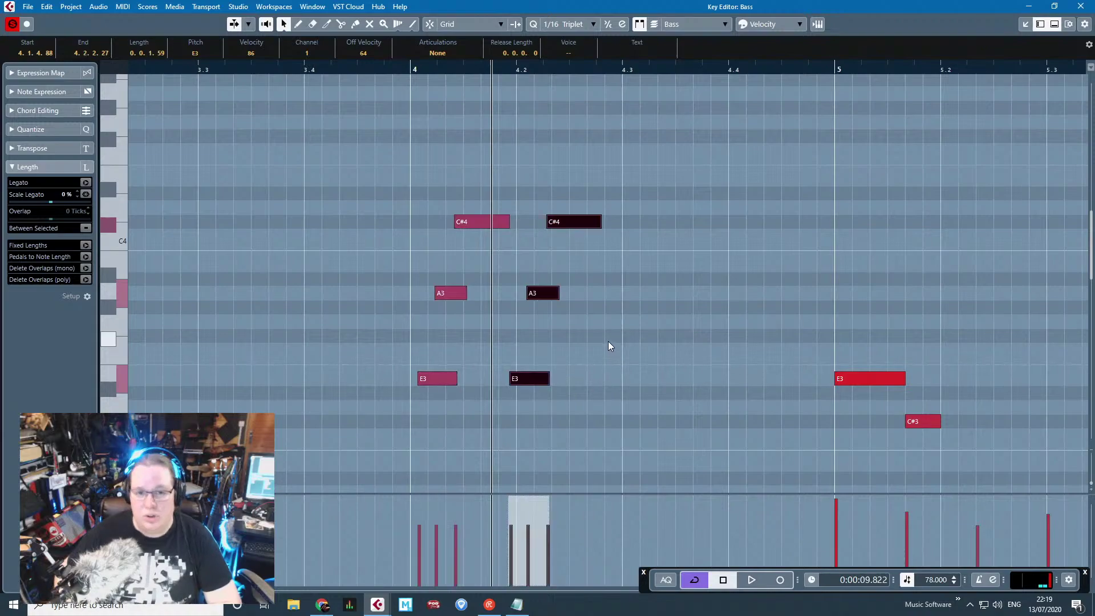
{"action": "key", "text": "shift+Up"}
{"action": "scroll", "coordinate": [463, 285], "scroll_direction": "up", "scroll_amount": 1}
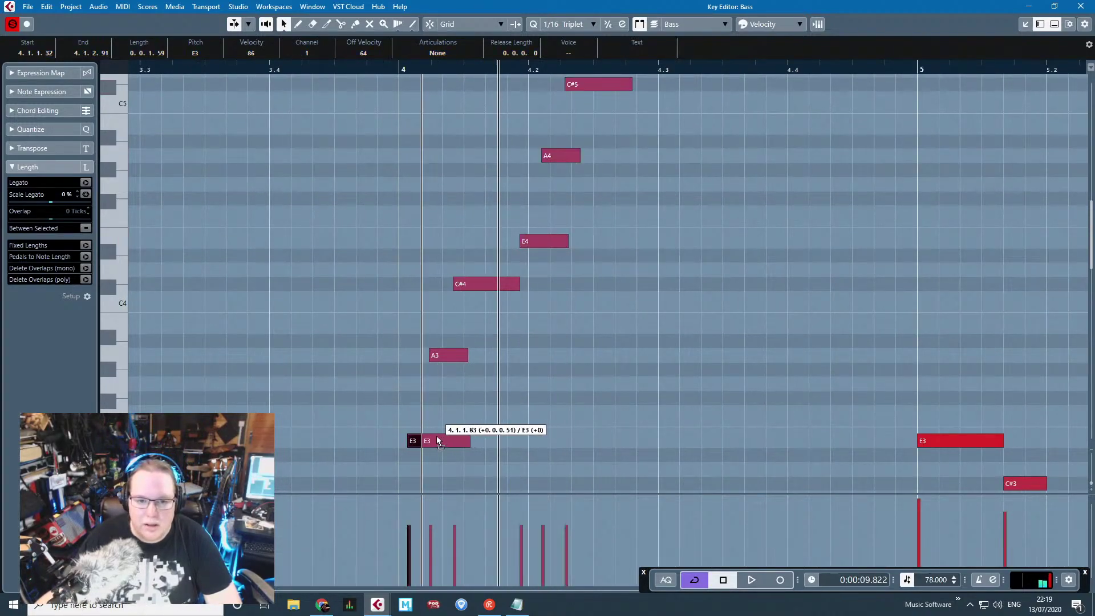
Step: Tighten the arpeggio by moving E3, C#4 and C#5 earlier, E4 to 4.1.3.18, and A4 to A#4 at 4.1.3.107
{"action": "left_click_drag", "start_coordinate": [437, 436], "coordinate": [430, 435]}
{"action": "left_click_drag", "start_coordinate": [477, 282], "coordinate": [474, 282]}
{"action": "left_click_drag", "start_coordinate": [553, 242], "coordinate": [503, 238]}
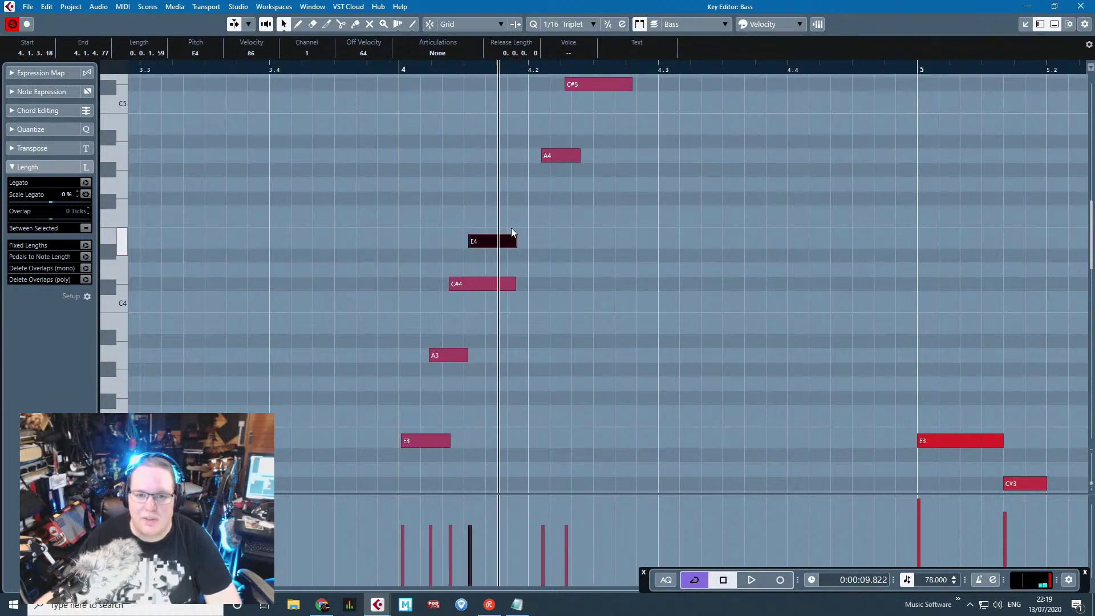
{"action": "left_click_drag", "start_coordinate": [560, 156], "coordinate": [514, 140]}
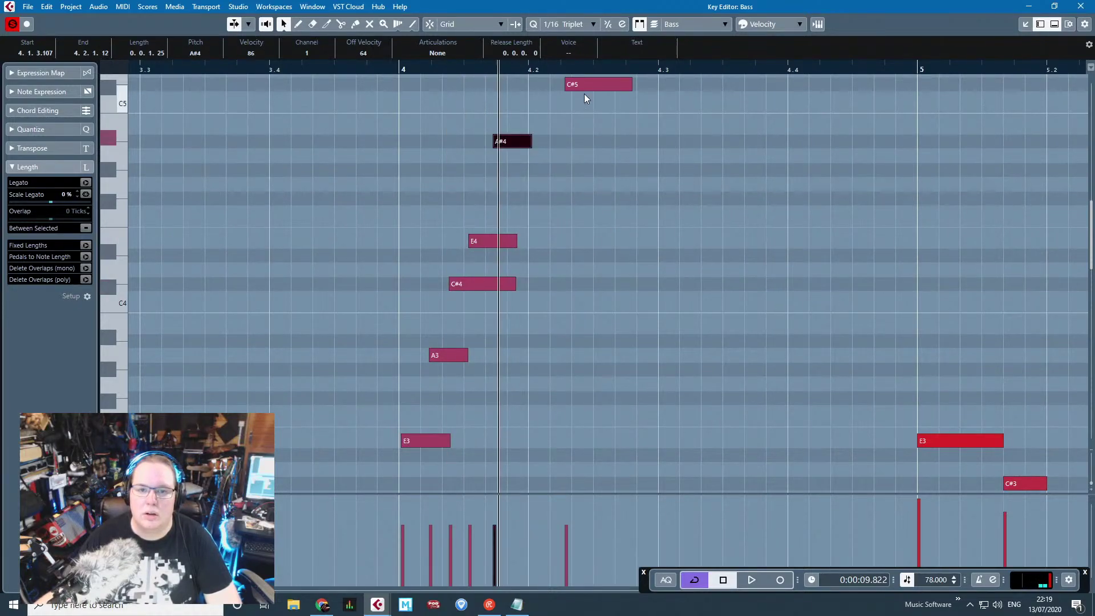
{"action": "left_click_drag", "start_coordinate": [584, 85], "coordinate": [533, 85]}
Step: Play back the six-note rising arpeggio from bar 4
{"action": "left_click", "coordinate": [402, 84]}
{"action": "key", "text": "space"}
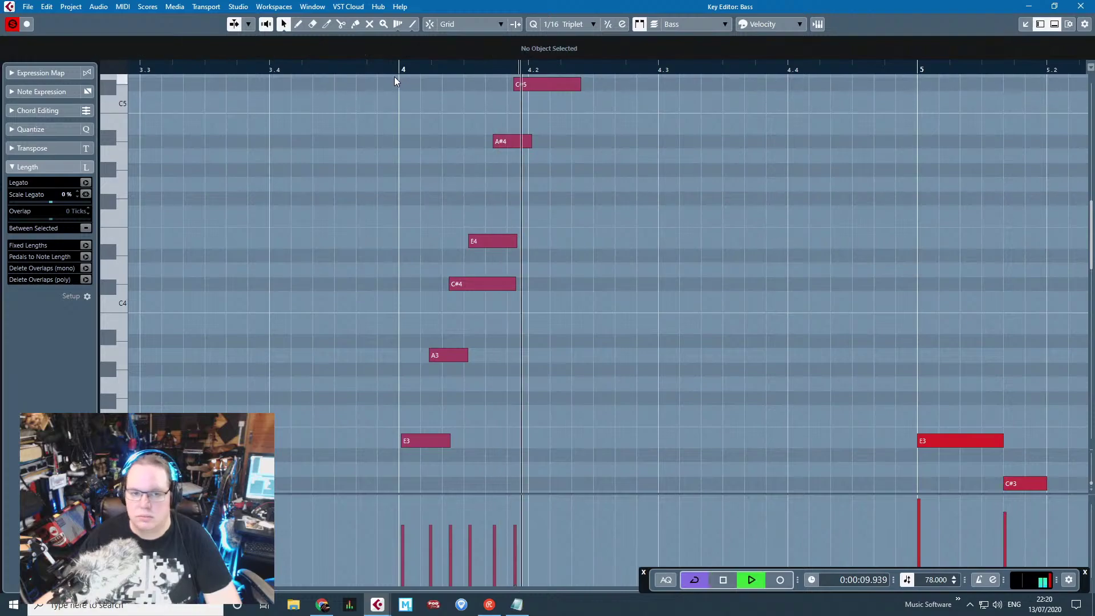
{"action": "key", "text": "space"}
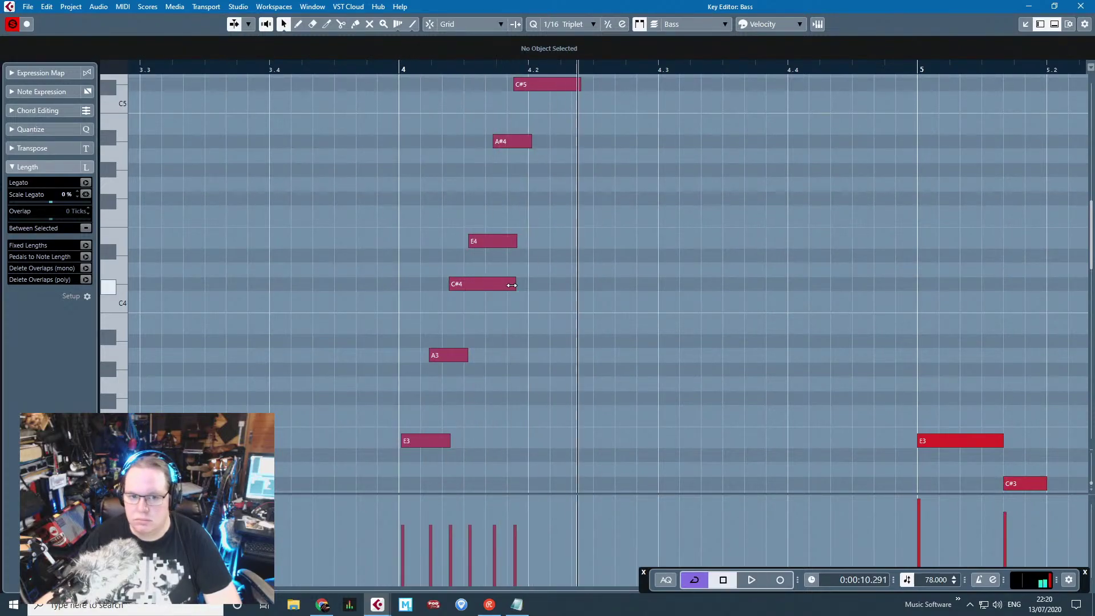
Step: Shorten C#4 to end at 4.1.3.63, move A#4 down to A4 at 4.1.3.92, and play back the arpeggio
{"action": "left_click_drag", "start_coordinate": [512, 283], "coordinate": [482, 283]}
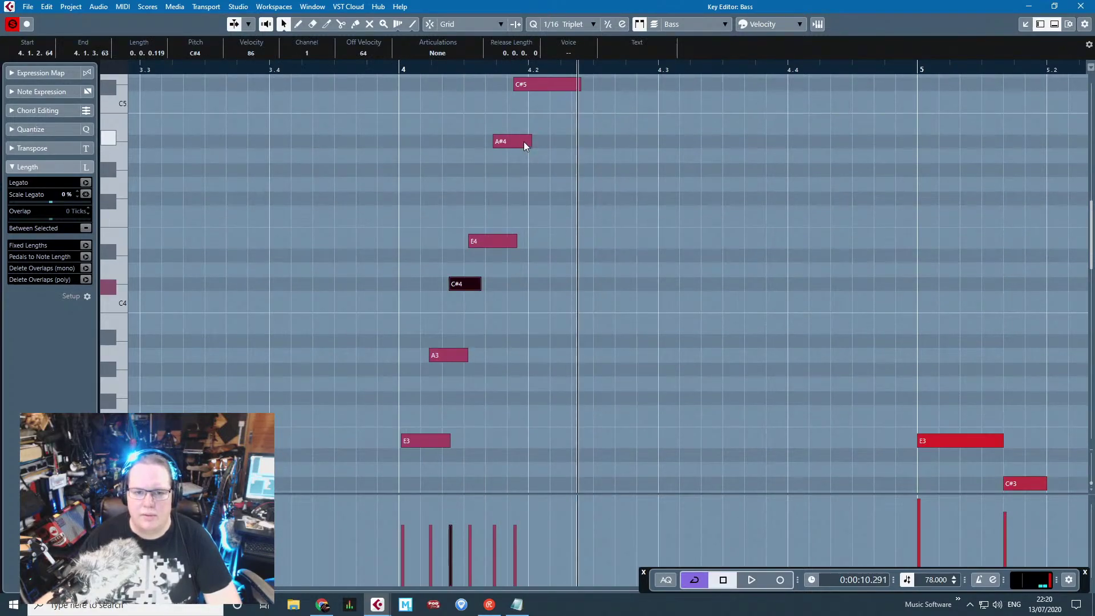
{"action": "mouse_move", "coordinate": [523, 142]}
{"action": "left_mouse_down"}
{"action": "mouse_move", "coordinate": [536, 158]}
{"action": "mouse_move", "coordinate": [514, 152]}
{"action": "left_mouse_up"}
{"action": "left_click", "coordinate": [398, 68]}
{"action": "key", "text": "space"}
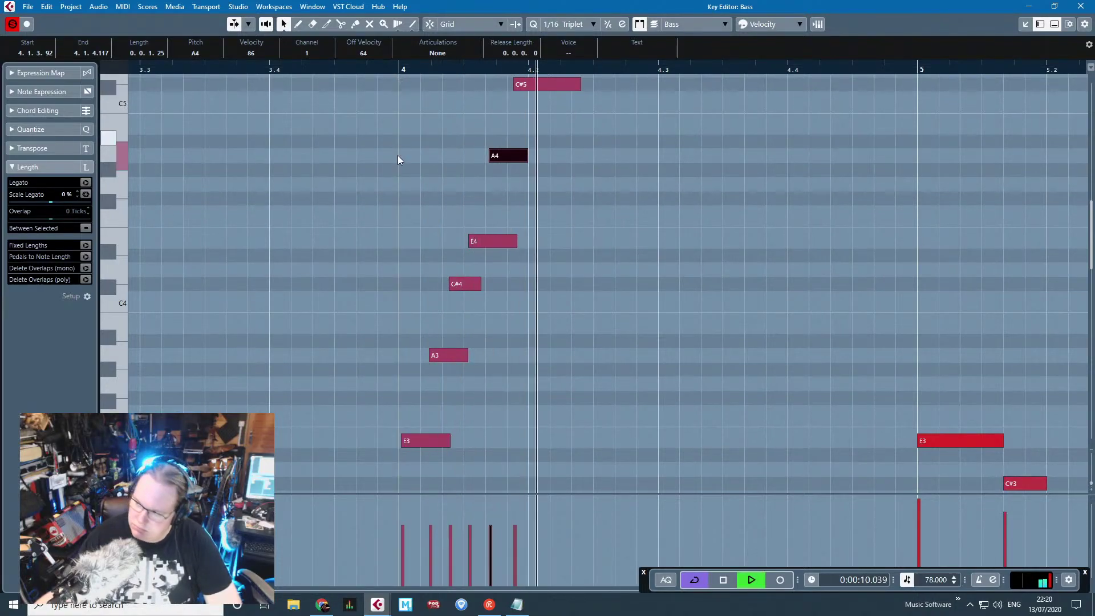
{"action": "key", "text": "space"}
Step: Extend C#5 into the third beat of bar 4 and add an F#4 from 4.3.3.8 to 4.4.4.103
{"action": "left_click_drag", "start_coordinate": [581, 85], "coordinate": [775, 200]}
{"action": "key", "text": "ctrl+d"}
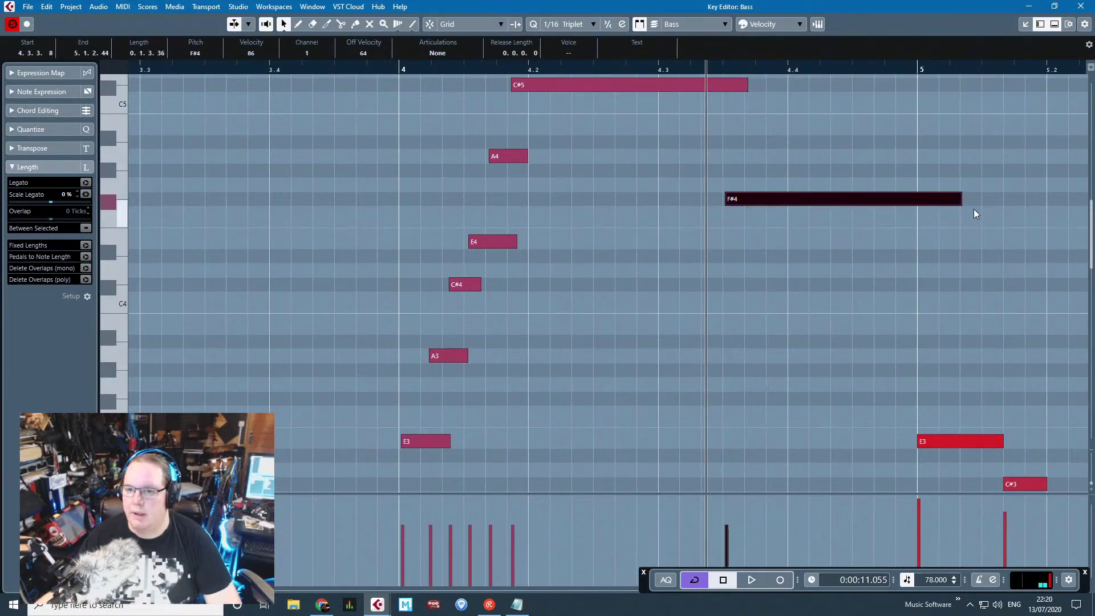
{"action": "left_click_drag", "start_coordinate": [961, 200], "coordinate": [911, 201]}
Step: Show the CC 64 (Sustain) controller lane for the Bass part and enlarge it
{"action": "scroll", "coordinate": [413, 304], "scroll_direction": "down", "scroll_amount": 3}
{"action": "key", "text": "g"}
{"action": "key", "text": "g"}
{"action": "key", "text": "g"}
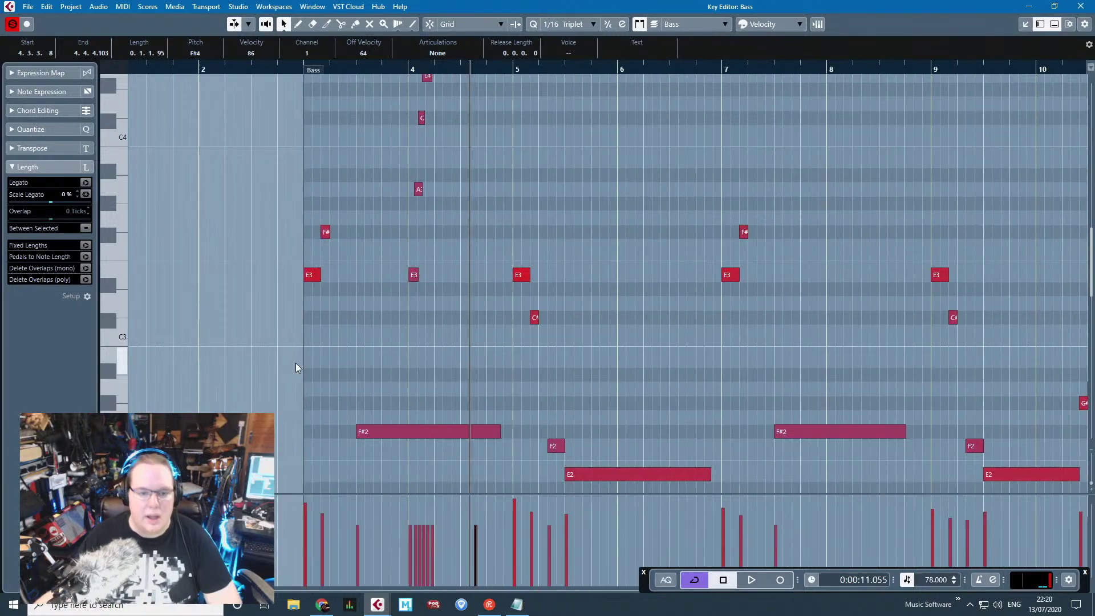
{"action": "key", "text": "ctrl+a"}
{"action": "left_click", "coordinate": [118, 502]}
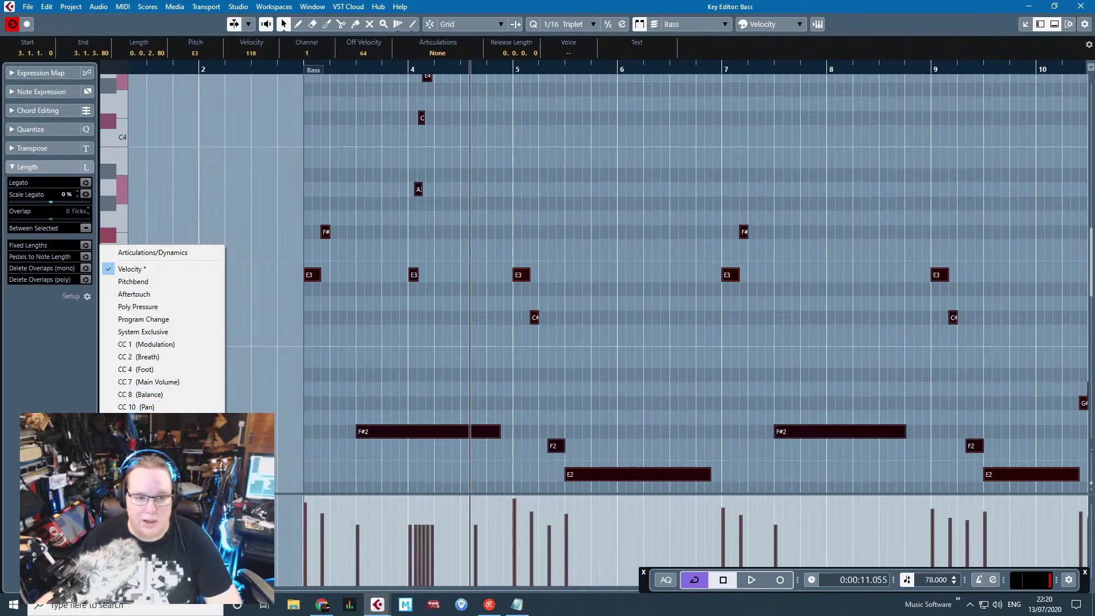
{"action": "left_click", "coordinate": [136, 407]}
{"action": "left_click", "coordinate": [446, 494]}
{"action": "left_click_drag", "start_coordinate": [446, 493], "coordinate": [451, 353]}
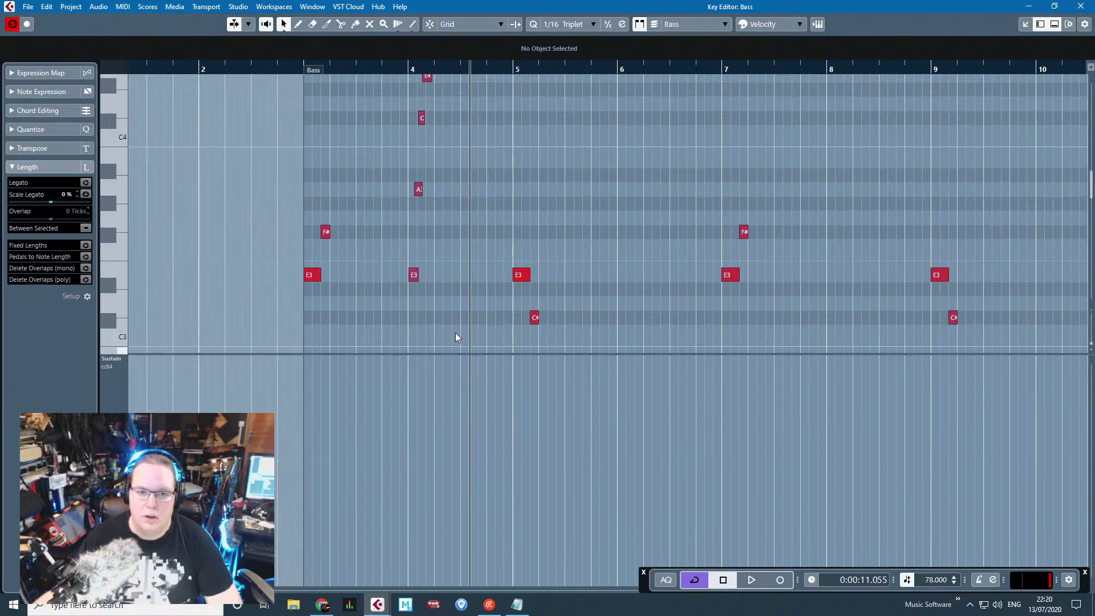
Step: Draw a sustain value of 127 at the start of bar 3, dropping to 1 at 3.2.1.35
{"action": "scroll", "coordinate": [454, 325], "scroll_direction": "down", "scroll_amount": 4}
{"action": "scroll", "coordinate": [450, 285], "scroll_direction": "up", "scroll_amount": 4}
{"action": "scroll", "coordinate": [183, 336], "scroll_direction": "left", "scroll_amount": 1}
{"action": "scroll", "coordinate": [182, 313], "scroll_direction": "left", "scroll_amount": 1}
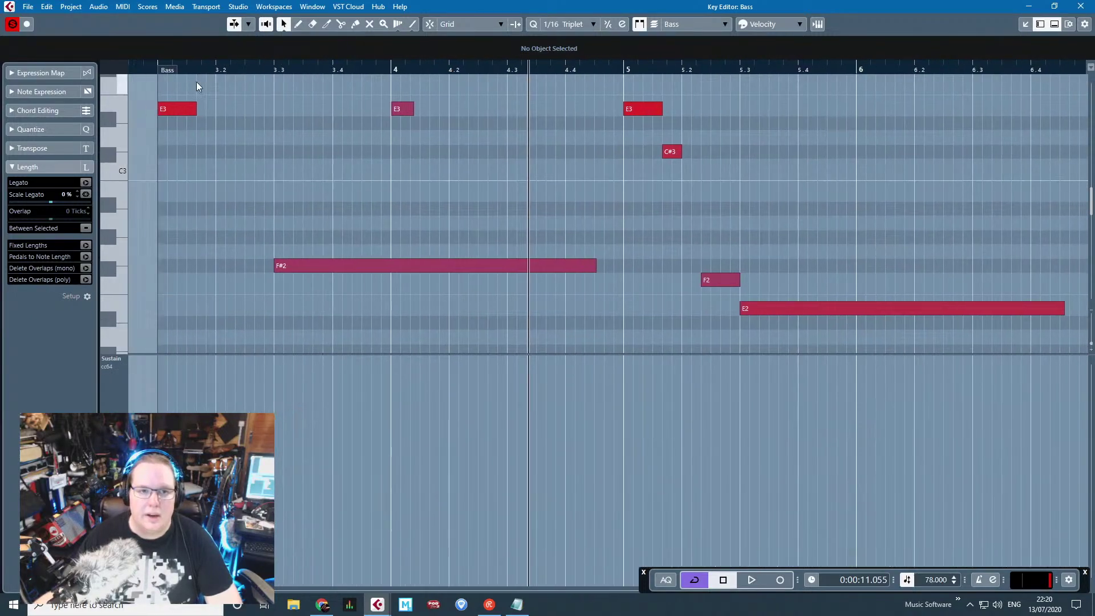
{"action": "left_click", "coordinate": [297, 24]}
{"action": "key", "text": "1"}
{"action": "mouse_move", "coordinate": [164, 457]}
{"action": "left_mouse_down"}
{"action": "mouse_move", "coordinate": [164, 419]}
{"action": "mouse_move", "coordinate": [164, 585]}
{"action": "mouse_move", "coordinate": [157, 350]}
{"action": "mouse_move", "coordinate": [186, 357]}
{"action": "left_mouse_up"}
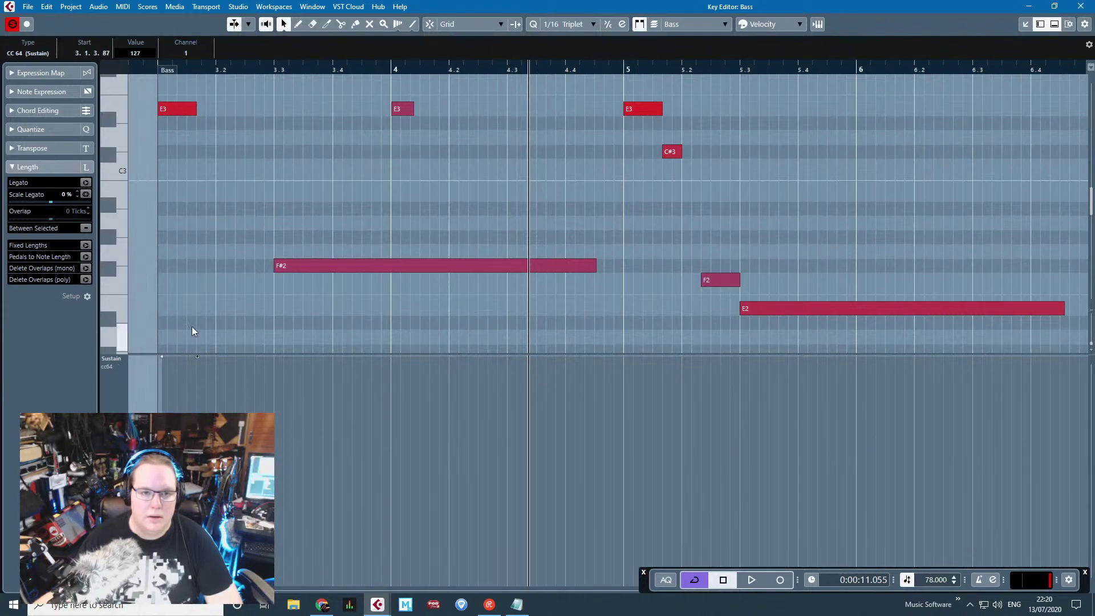
{"action": "scroll", "coordinate": [202, 303], "scroll_direction": "up", "scroll_amount": 3}
{"action": "scroll", "coordinate": [251, 307], "scroll_direction": "left", "scroll_amount": 2}
{"action": "left_click", "coordinate": [309, 356], "text": "alt"}
{"action": "scroll", "coordinate": [309, 329], "scroll_direction": "up", "scroll_amount": 2}
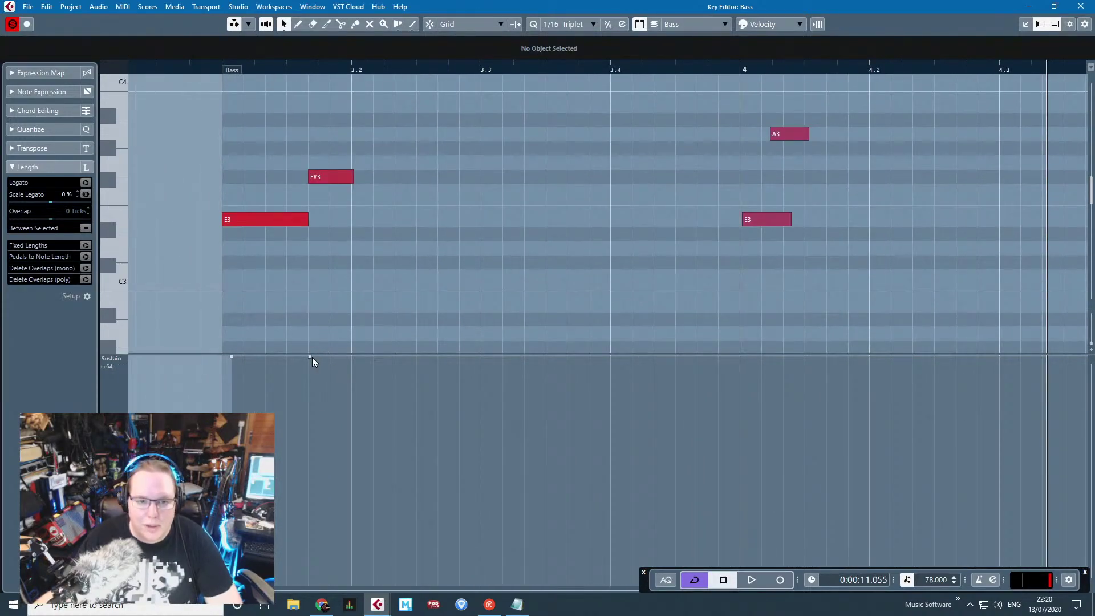
{"action": "left_click_drag", "start_coordinate": [310, 357], "coordinate": [360, 583]}
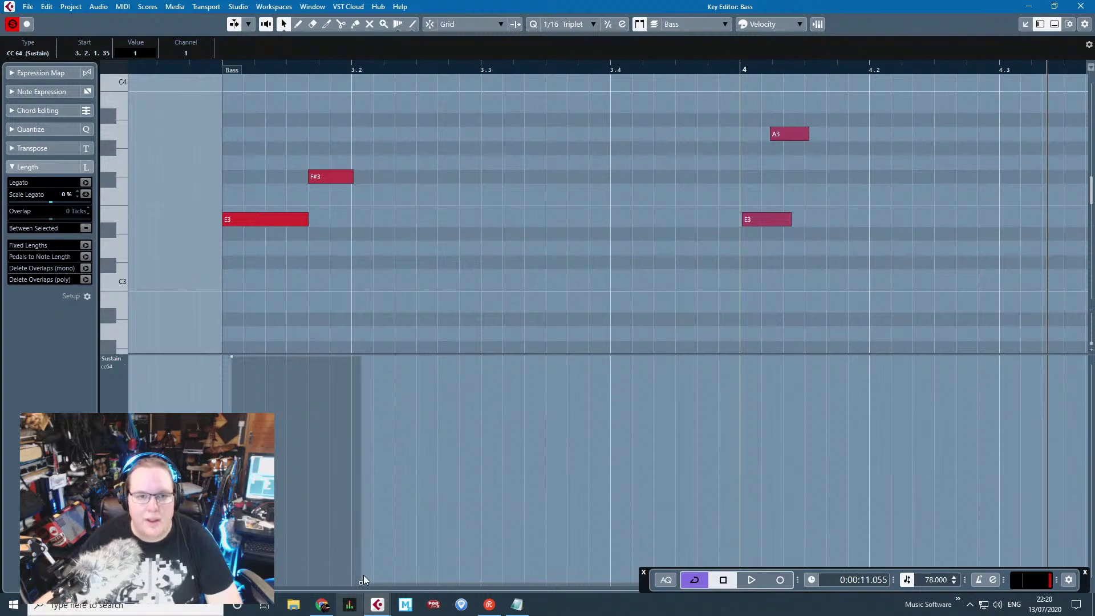
Step: Play back bar 3 from its start to hear the sustained E3 and F#3
{"action": "left_click", "coordinate": [228, 69]}
{"action": "key", "text": "space"}
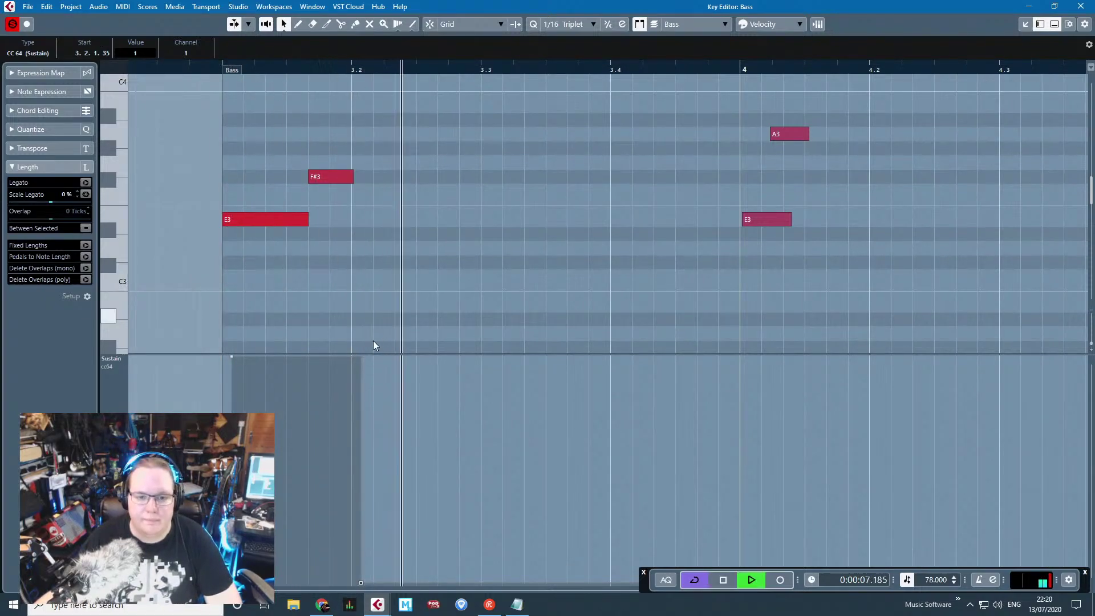
{"action": "key", "text": "space"}
Step: Move the first sustain release to 3.2.1.46 at 0, and hold sustain at 127 from 3.3.1.52 until 4.4.4.104
{"action": "scroll", "coordinate": [596, 189], "scroll_direction": "down", "scroll_amount": 3}
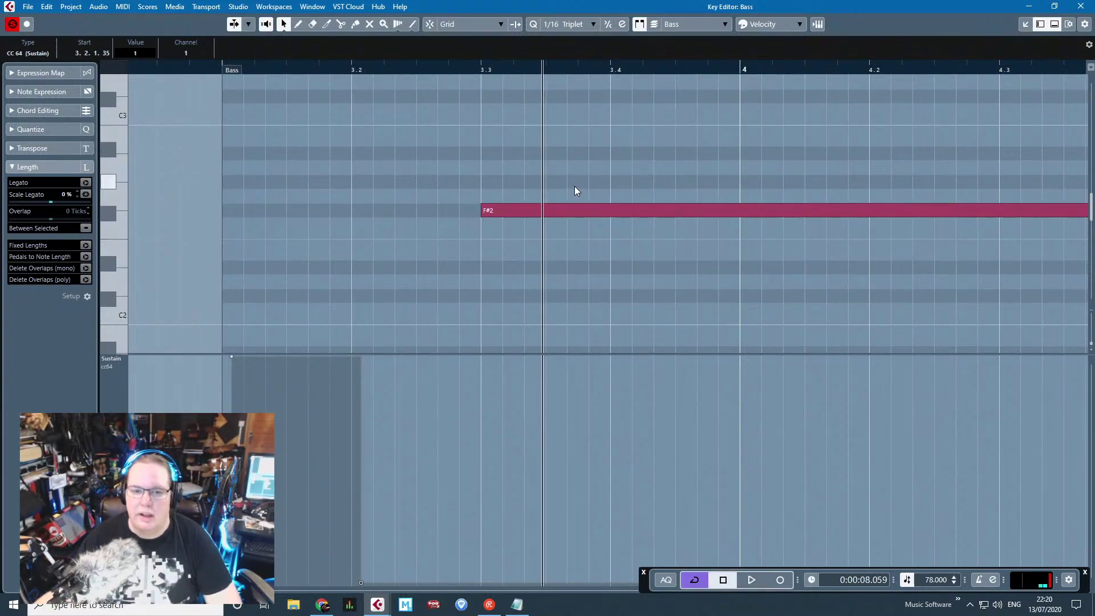
{"action": "scroll", "coordinate": [559, 347], "scroll_direction": "up", "scroll_amount": 2}
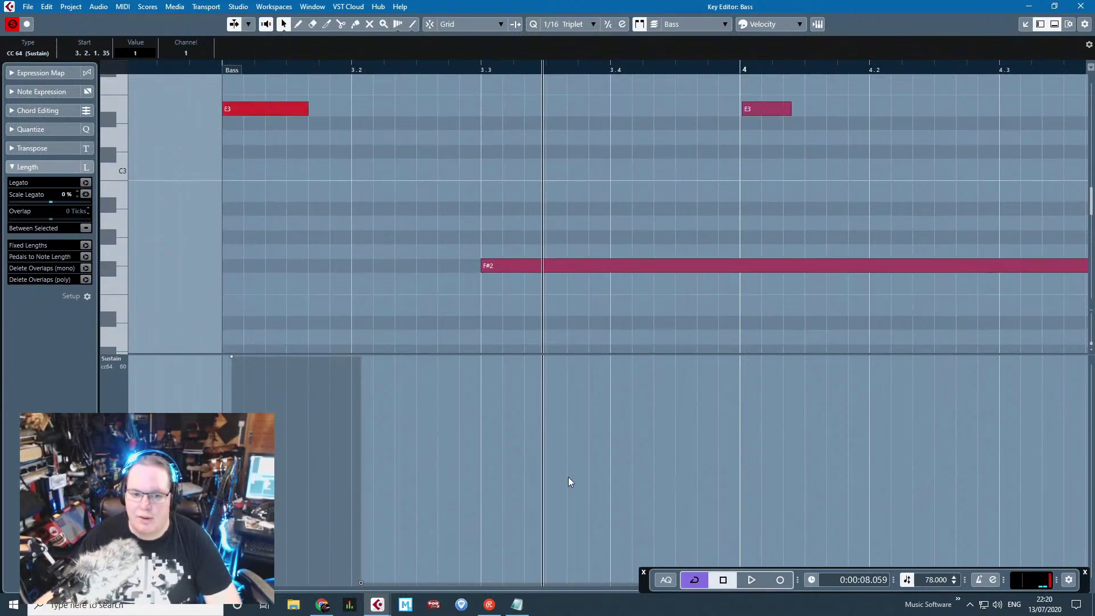
{"action": "left_click", "coordinate": [498, 587]}
{"action": "scroll", "coordinate": [436, 447], "scroll_direction": "down", "scroll_amount": 3}
{"action": "left_click", "coordinate": [436, 447]}
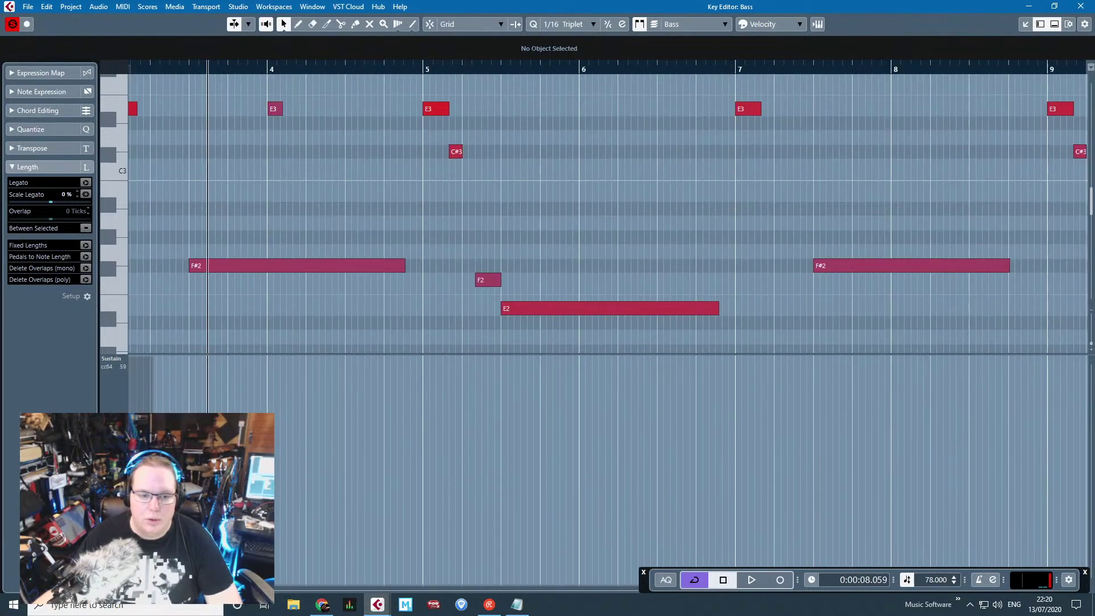
{"action": "scroll", "coordinate": [251, 484], "scroll_direction": "up", "scroll_amount": 2}
{"action": "scroll", "coordinate": [332, 562], "scroll_direction": "left", "scroll_amount": 3}
{"action": "left_click_drag", "start_coordinate": [253, 582], "coordinate": [255, 583]}
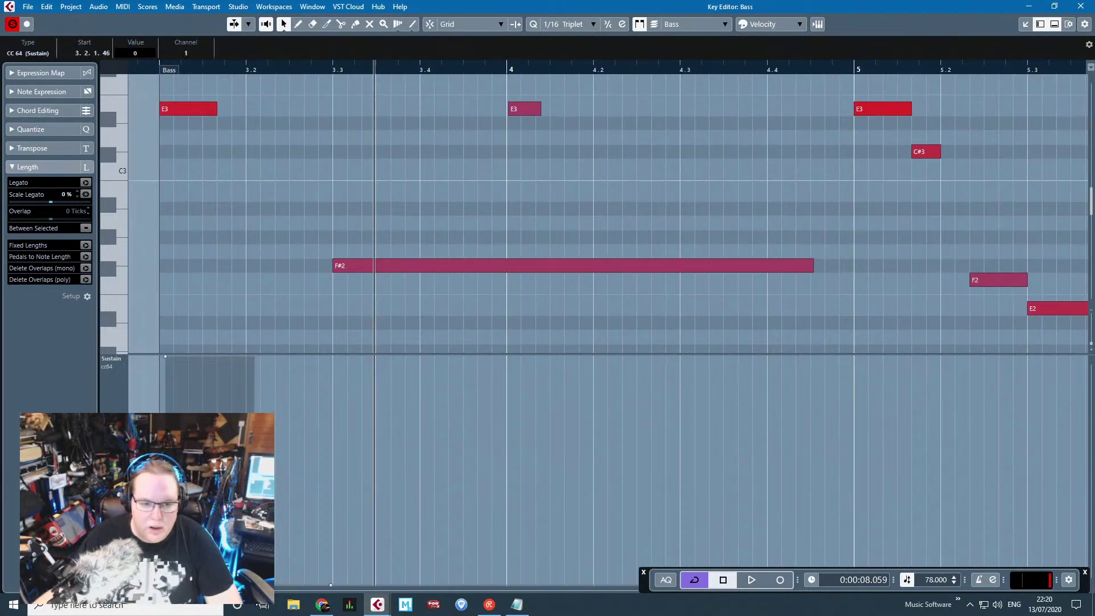
{"action": "left_click_drag", "start_coordinate": [341, 584], "coordinate": [341, 341]}
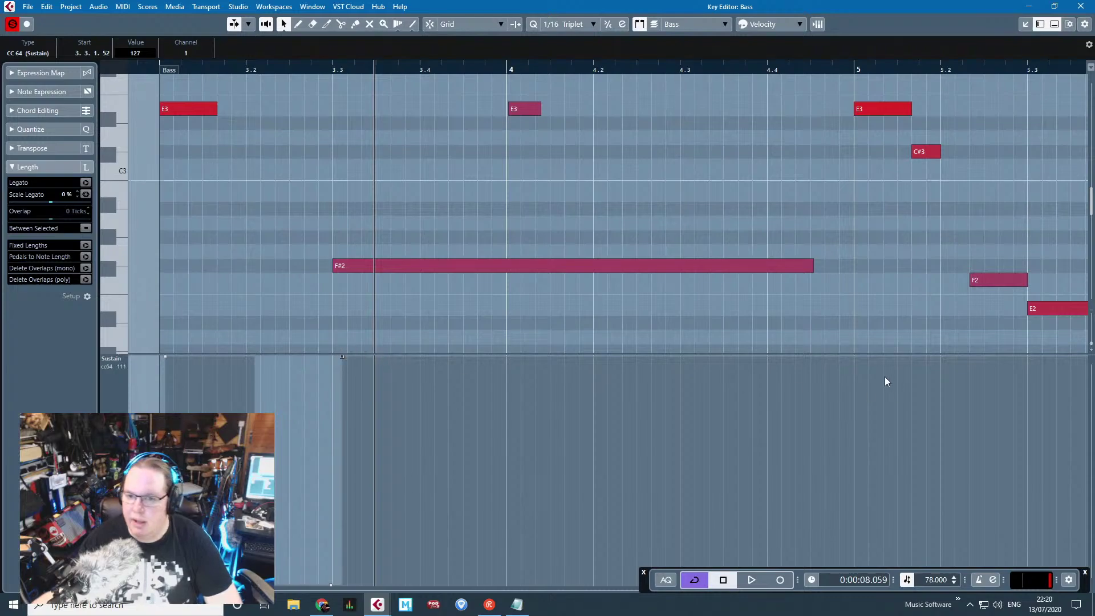
{"action": "mouse_move", "coordinate": [851, 354]}
{"action": "left_mouse_down"}
{"action": "mouse_move", "coordinate": [872, 489]}
{"action": "mouse_move", "coordinate": [853, 608]}
{"action": "left_mouse_up"}
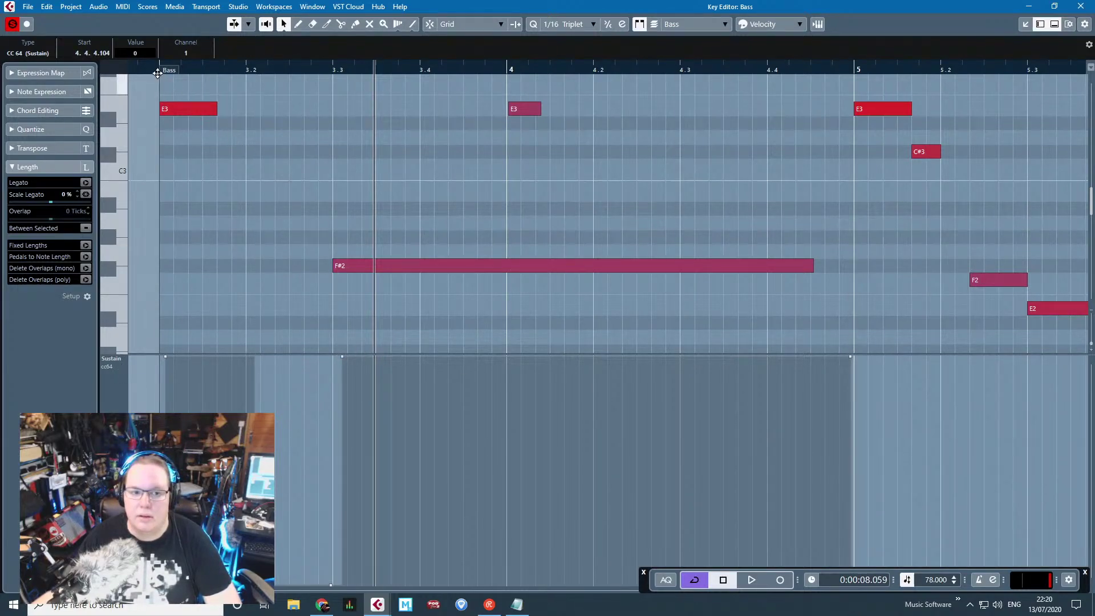
Step: Play back from bar 3 into bar 5 to hear the sustain under the F#2 and arpeggio
{"action": "key", "text": "space"}
{"action": "left_click", "coordinate": [484, 127]}
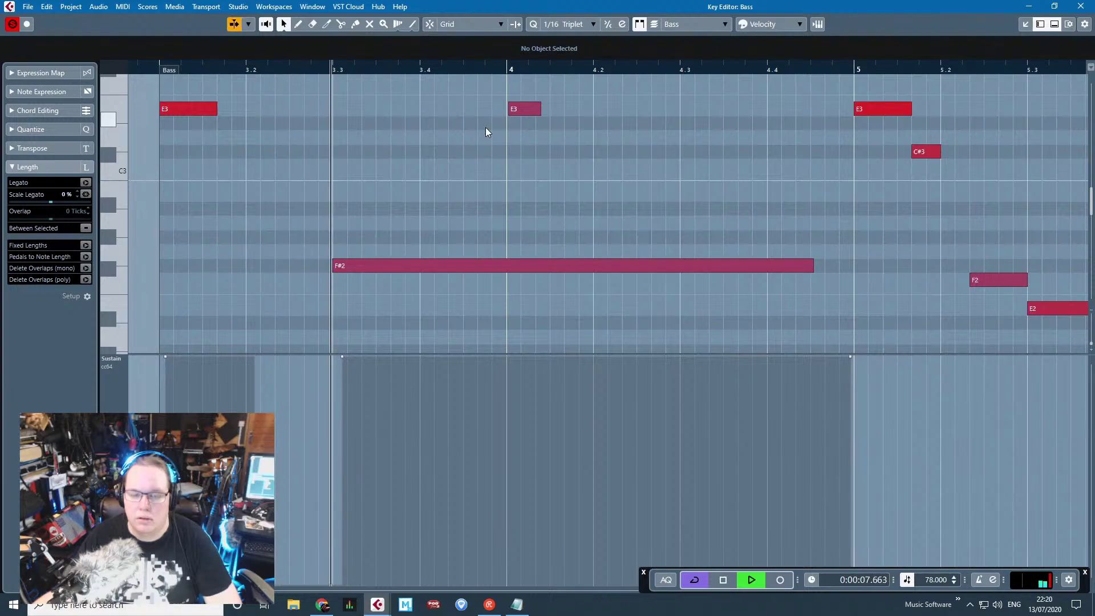
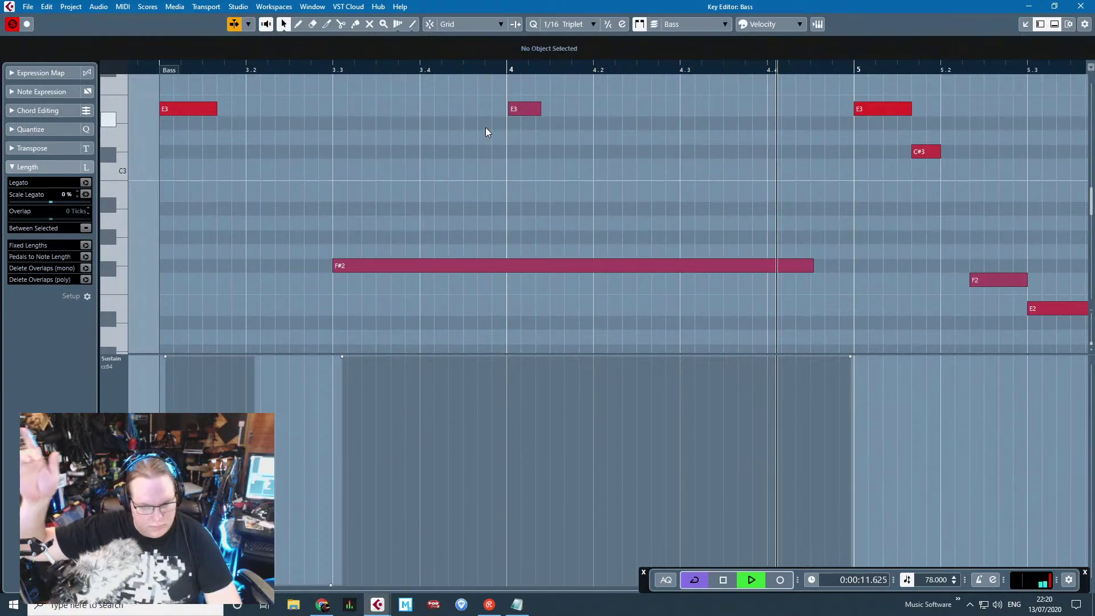
{"action": "scroll", "coordinate": [658, 151], "scroll_direction": "down", "scroll_amount": 3}
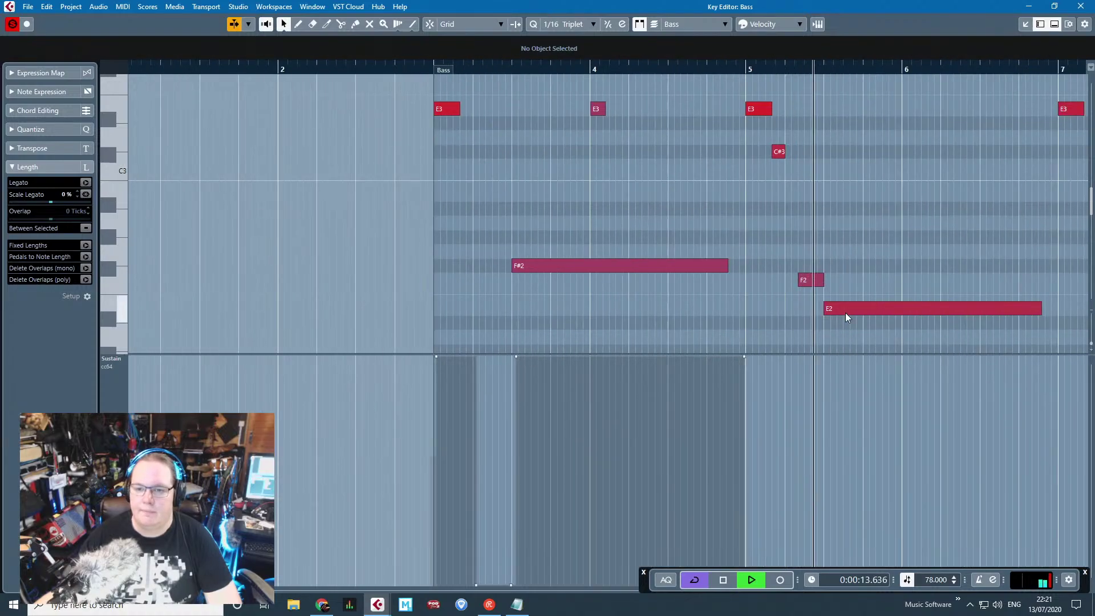
{"action": "scroll", "coordinate": [844, 299], "scroll_direction": "up", "scroll_amount": 2}
{"action": "scroll", "coordinate": [844, 297], "scroll_direction": "up", "scroll_amount": 2}
{"action": "key", "text": "space"}
Step: Show the velocity lane and lower the bar 4 arpeggio velocities in a falling line, ending with F#4 at 44
{"action": "scroll", "coordinate": [699, 229], "scroll_direction": "up", "scroll_amount": 5}
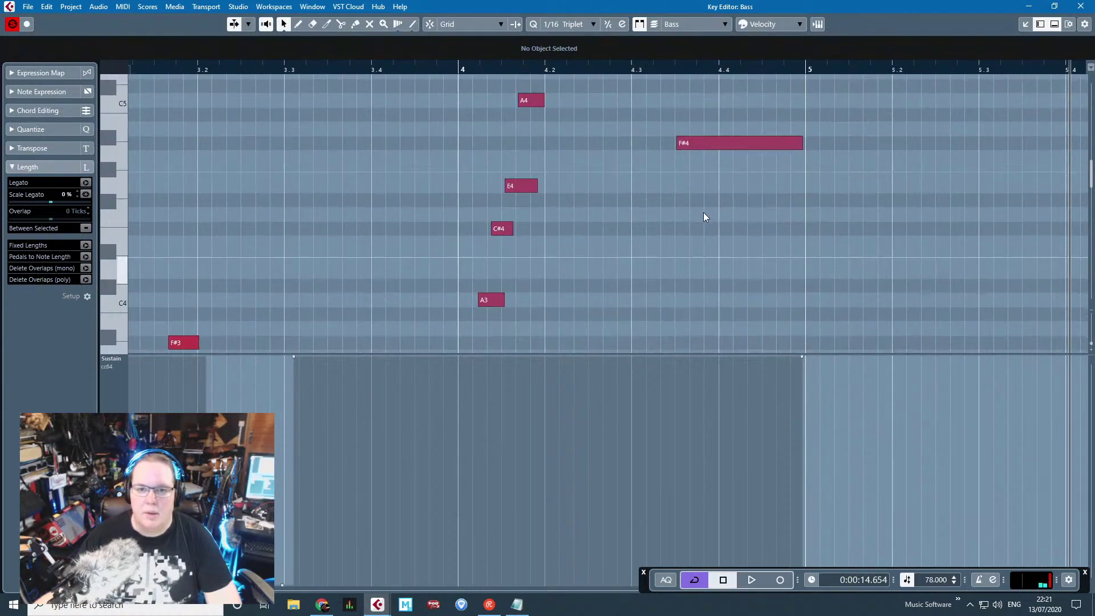
{"action": "left_click", "coordinate": [723, 200]}
{"action": "scroll", "coordinate": [613, 227], "scroll_direction": "down", "scroll_amount": 4}
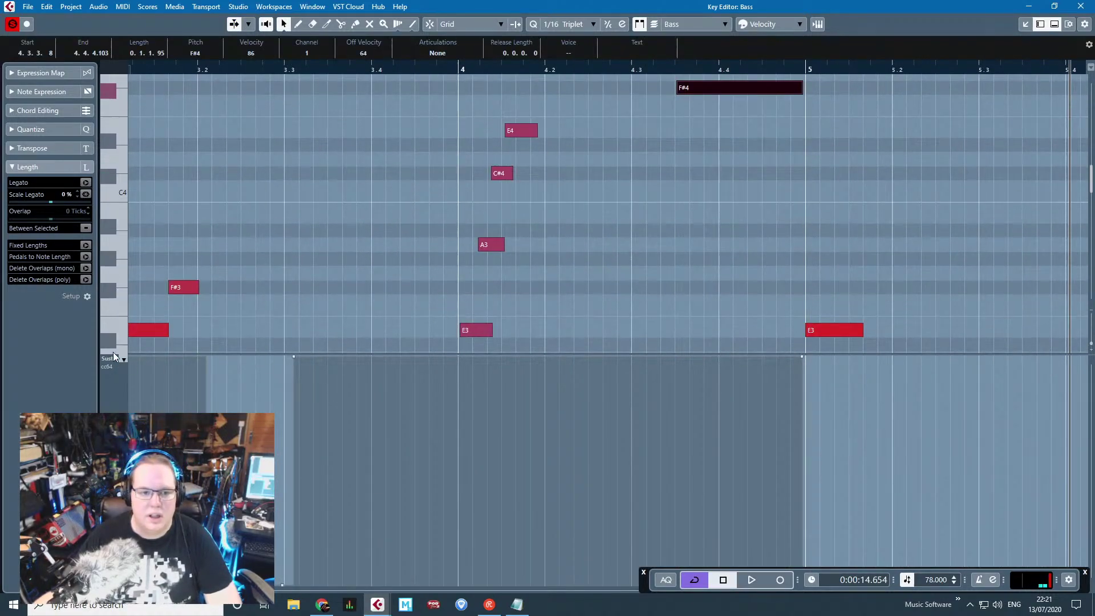
{"action": "left_click", "coordinate": [116, 358]}
{"action": "left_click", "coordinate": [170, 130]}
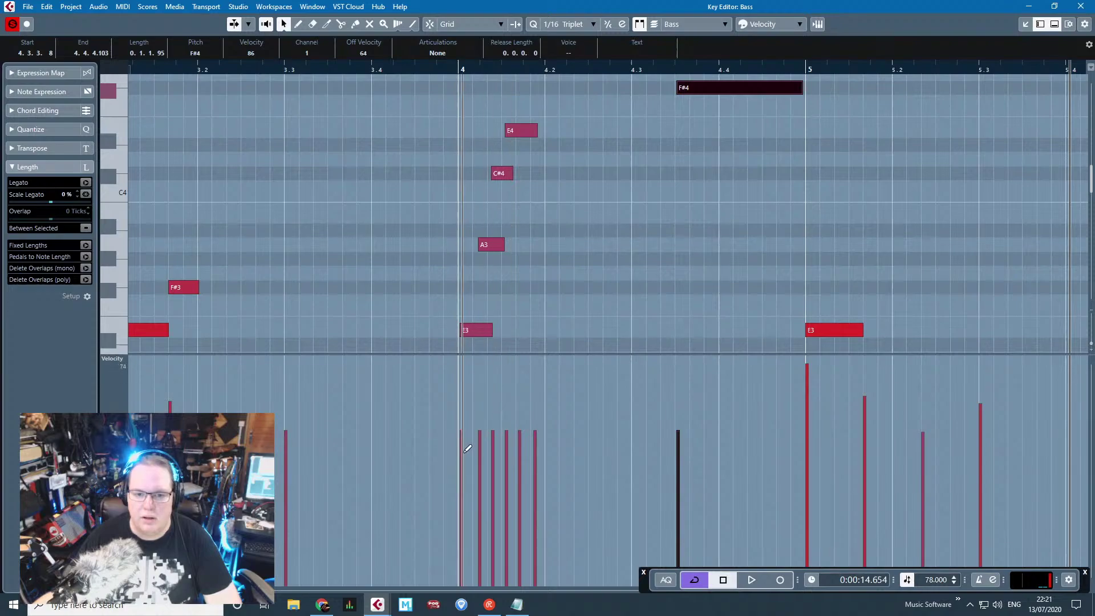
{"action": "mouse_move", "coordinate": [526, 466]}
{"action": "left_mouse_down"}
{"action": "mouse_move", "coordinate": [648, 435]}
{"action": "mouse_move", "coordinate": [701, 481]}
{"action": "mouse_move", "coordinate": [686, 501]}
{"action": "left_mouse_up"}
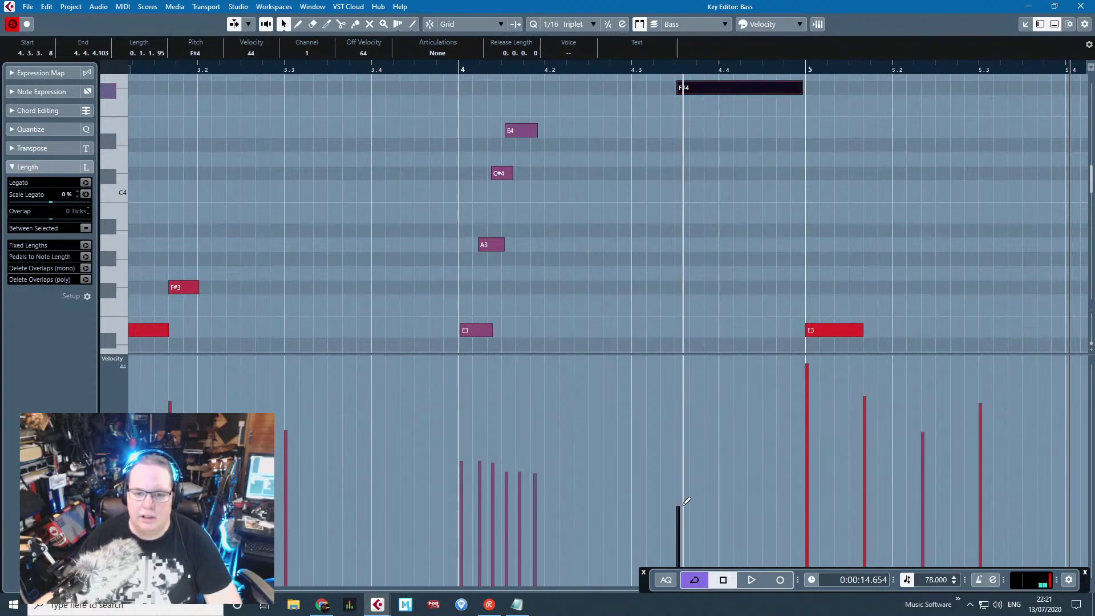
Step: Shorten C#5 to end just before 4.3 and extend F#4 backward to start at 4.2.4.103
{"action": "left_click_drag", "start_coordinate": [678, 87], "coordinate": [631, 87]}
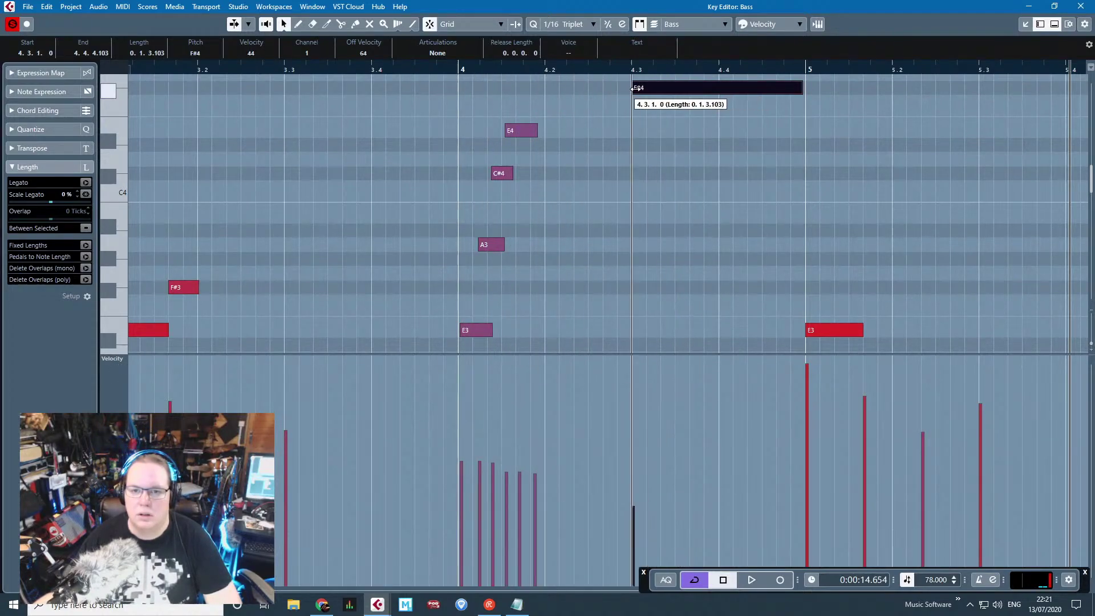
{"action": "scroll", "coordinate": [591, 172], "scroll_direction": "up", "scroll_amount": 4}
{"action": "left_click", "coordinate": [428, 62]}
{"action": "key", "text": "space"}
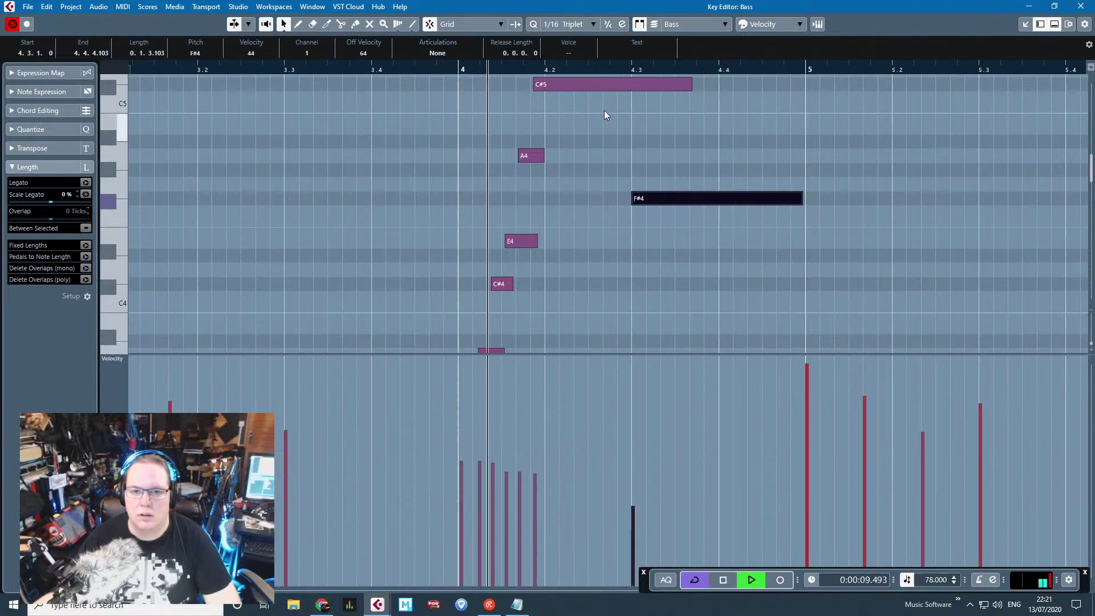
{"action": "left_click_drag", "start_coordinate": [692, 86], "coordinate": [625, 87]}
{"action": "left_click_drag", "start_coordinate": [633, 199], "coordinate": [629, 199]}
Step: Listen to the passage through bars 5 and 6 and stop playback
{"action": "scroll", "coordinate": [638, 228], "scroll_direction": "down", "scroll_amount": 10}
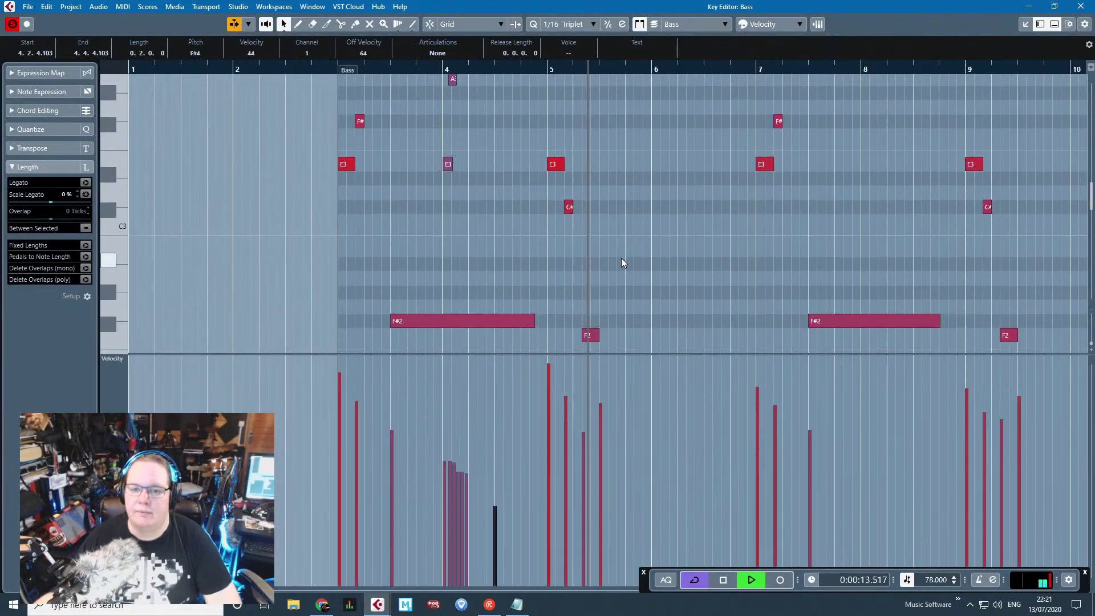
{"action": "scroll", "coordinate": [704, 325], "scroll_direction": "down", "scroll_amount": 4}
{"action": "scroll", "coordinate": [675, 234], "scroll_direction": "up", "scroll_amount": 2}
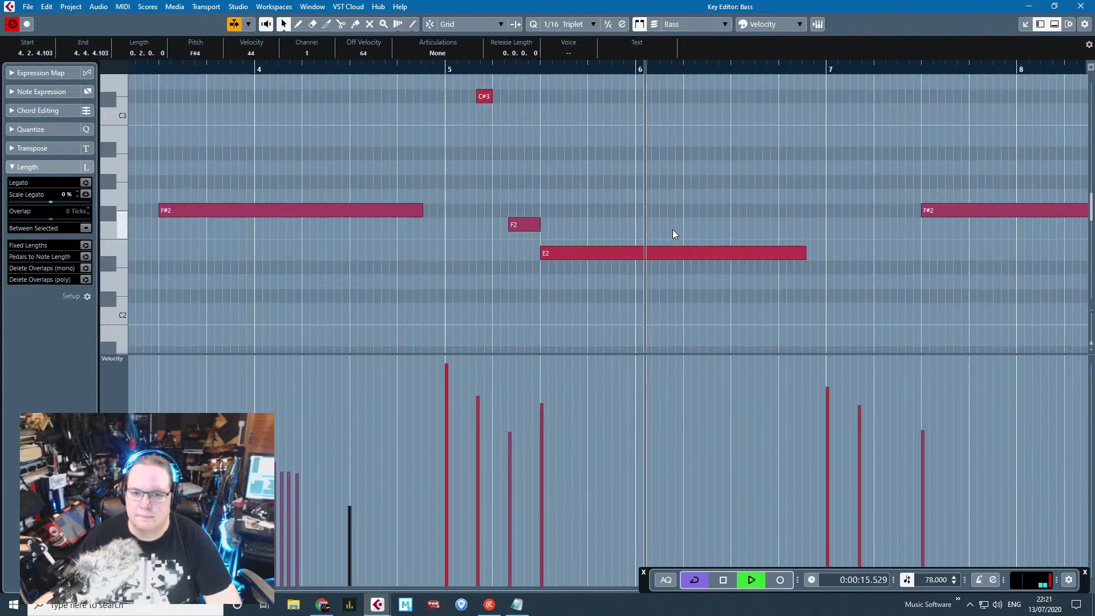
{"action": "key", "text": "space"}
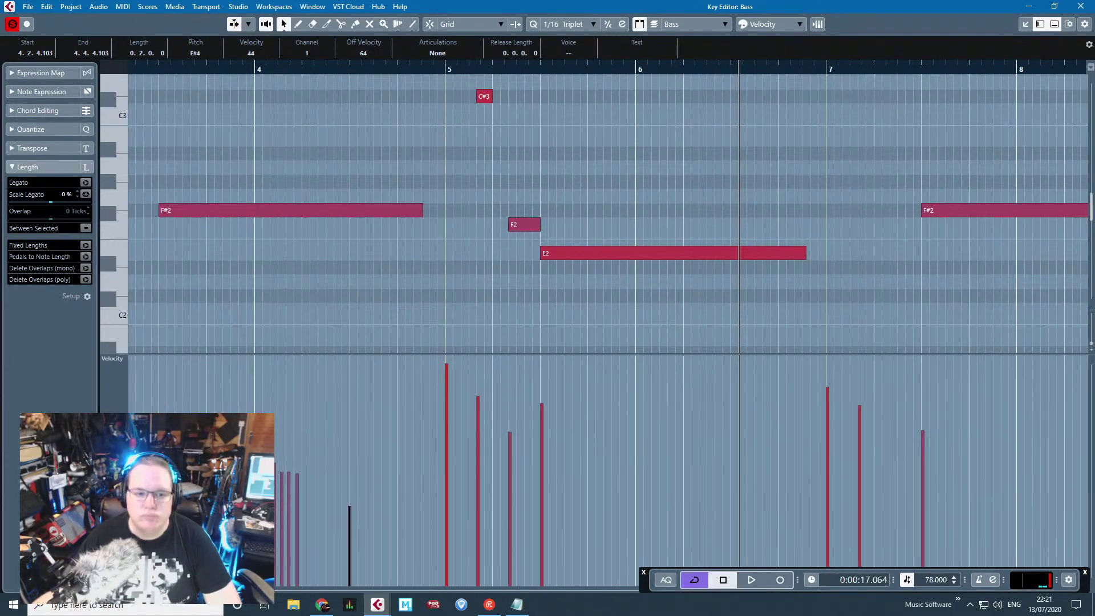
Step: Return to the CC 64 (Sustain) lane and add a sustain press of 126 at 5.3.1.61 under the E2
{"action": "left_click", "coordinate": [112, 368]}
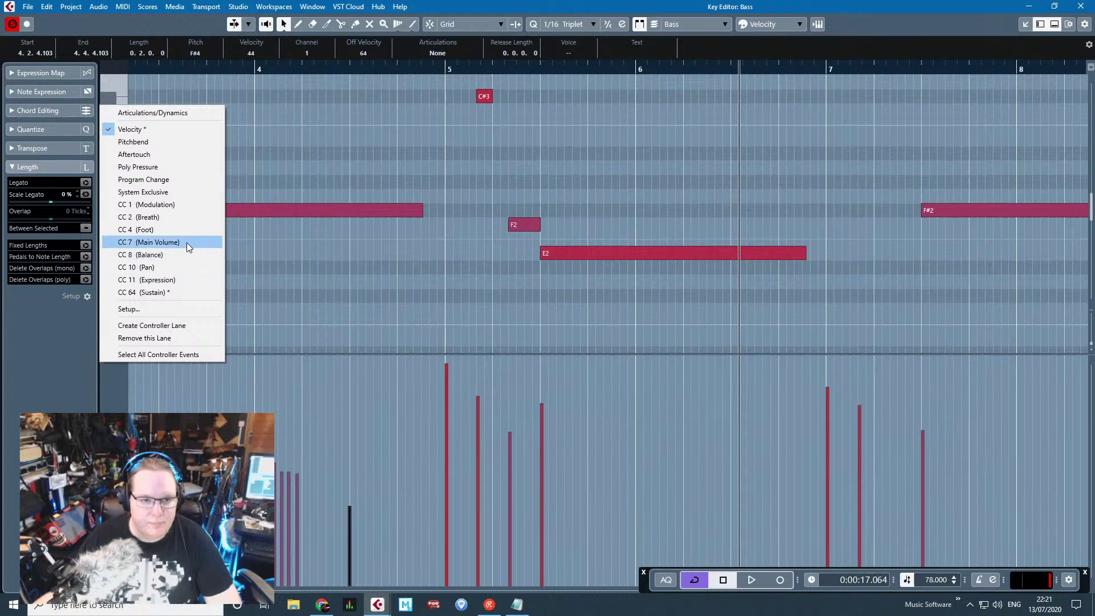
{"action": "left_click", "coordinate": [180, 290]}
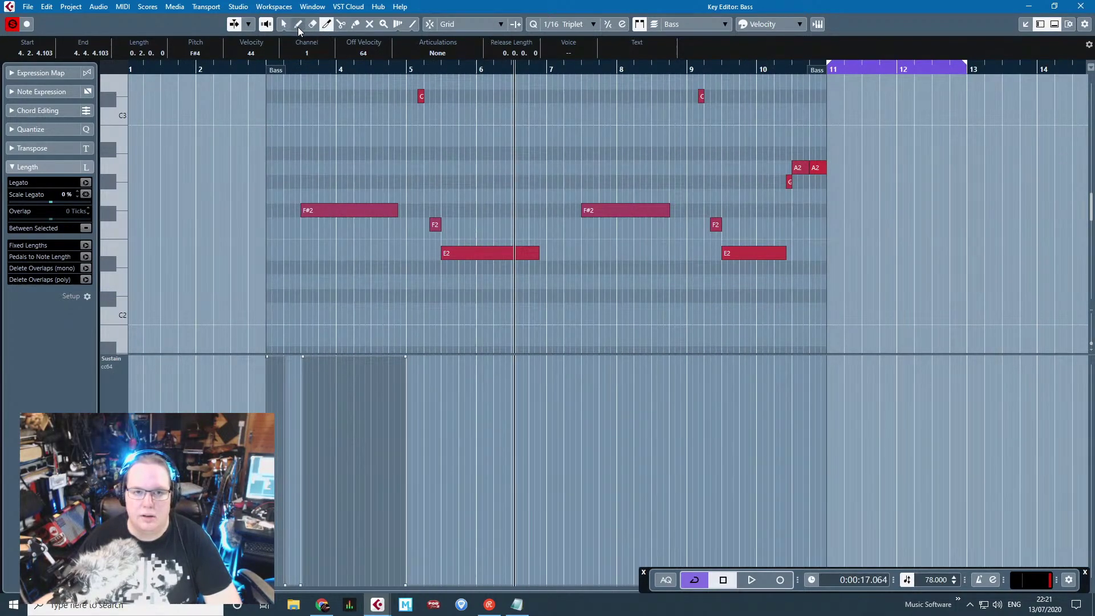
{"action": "key", "text": "1"}
{"action": "scroll", "coordinate": [335, 36], "scroll_direction": "up", "scroll_amount": 2}
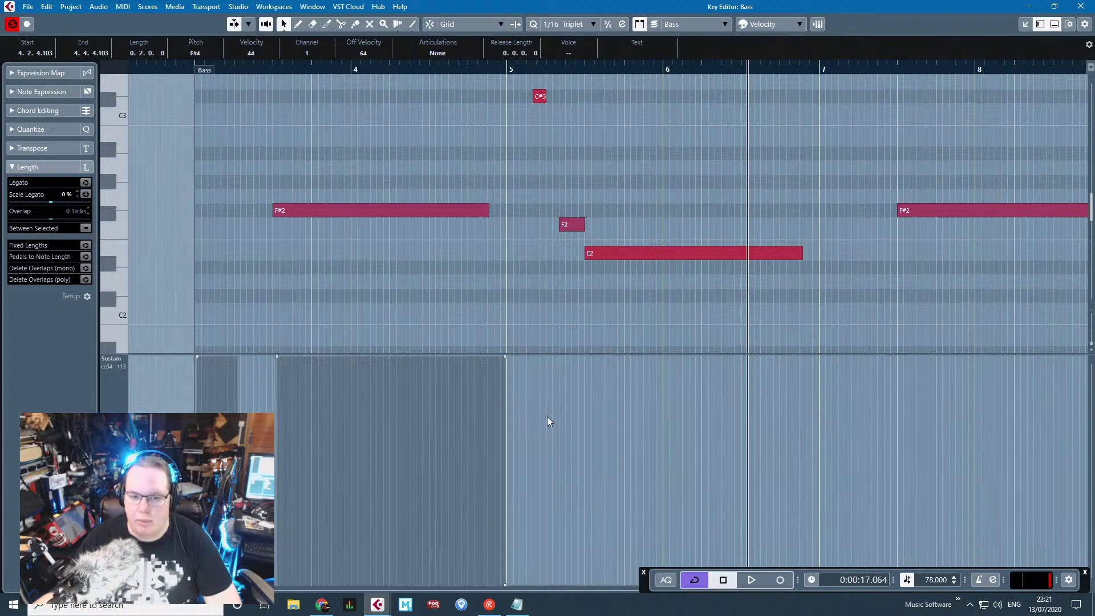
{"action": "left_click", "coordinate": [549, 573]}
{"action": "mouse_move", "coordinate": [550, 572]}
{"action": "left_mouse_down"}
{"action": "mouse_move", "coordinate": [588, 541]}
{"action": "mouse_move", "coordinate": [563, 359]}
{"action": "mouse_move", "coordinate": [559, 371]}
{"action": "mouse_move", "coordinate": [590, 353]}
{"action": "left_mouse_up"}
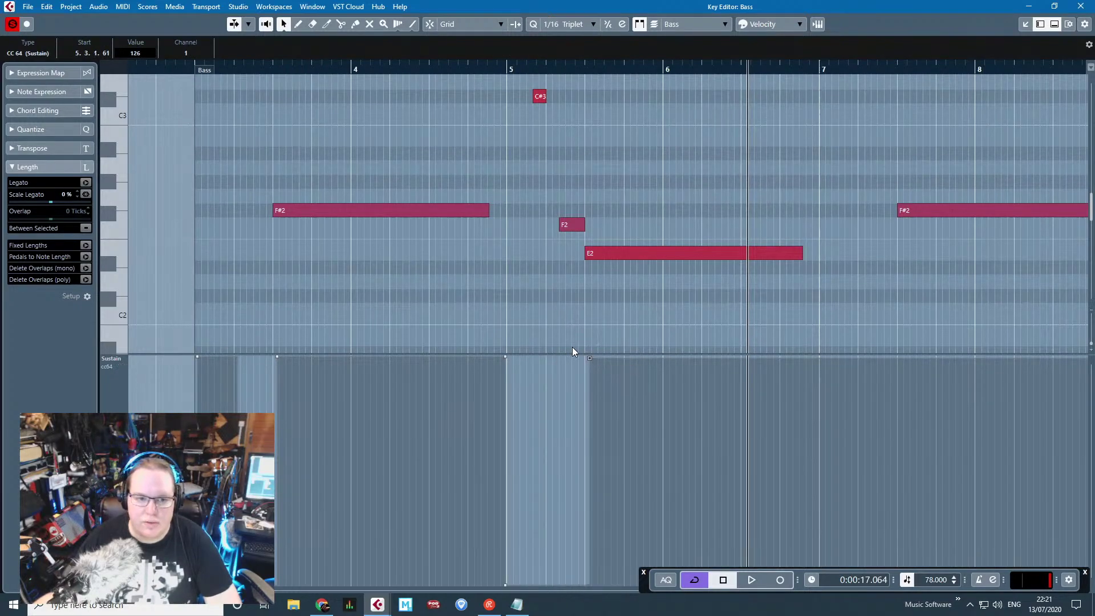
Step: Delete the sustain press at the start of bar 3 and release the E2's sustain to 0 at 6.4.4.65
{"action": "left_click", "coordinate": [195, 356]}
{"action": "left_click", "coordinate": [198, 357]}
{"action": "key", "text": "Delete"}
{"action": "left_click_drag", "start_coordinate": [162, 397], "coordinate": [204, 433]}
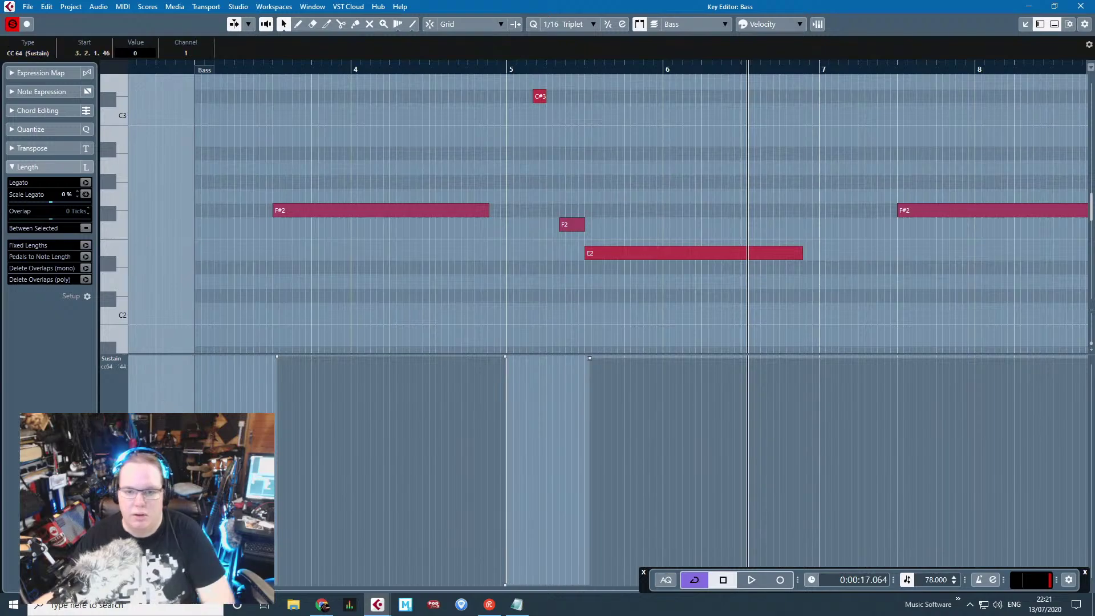
{"action": "left_click", "coordinate": [810, 357]}
{"action": "left_click_drag", "start_coordinate": [821, 362], "coordinate": [815, 585]}
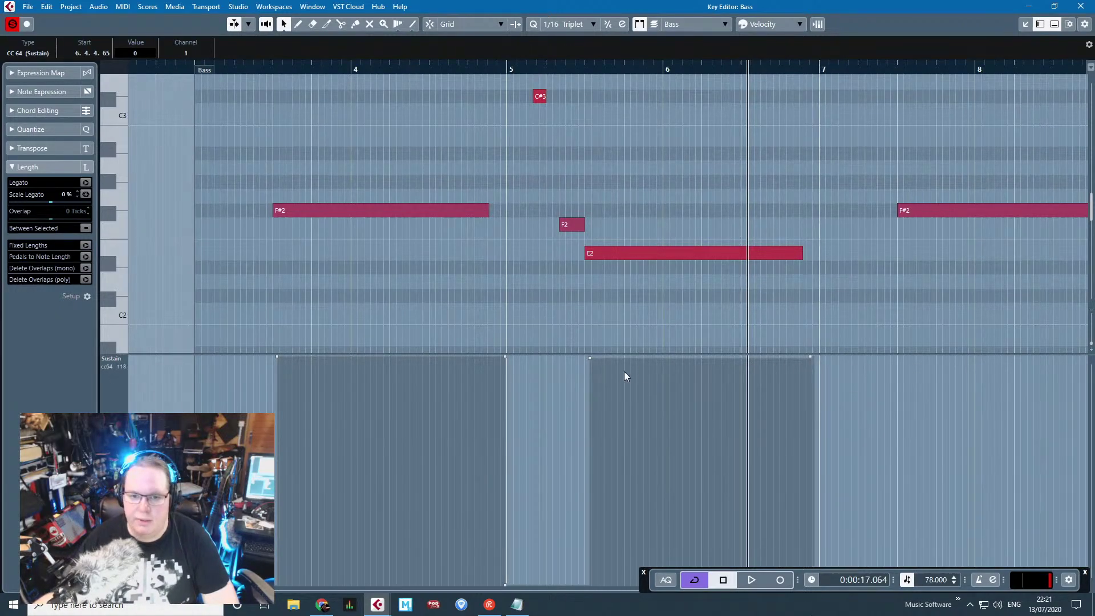
Step: Add a sustain press under the long F#2 of bars 7 and 8, releasing it just before bar 9
{"action": "left_click", "coordinate": [576, 364]}
{"action": "scroll", "coordinate": [494, 557], "scroll_direction": "right", "scroll_amount": 8}
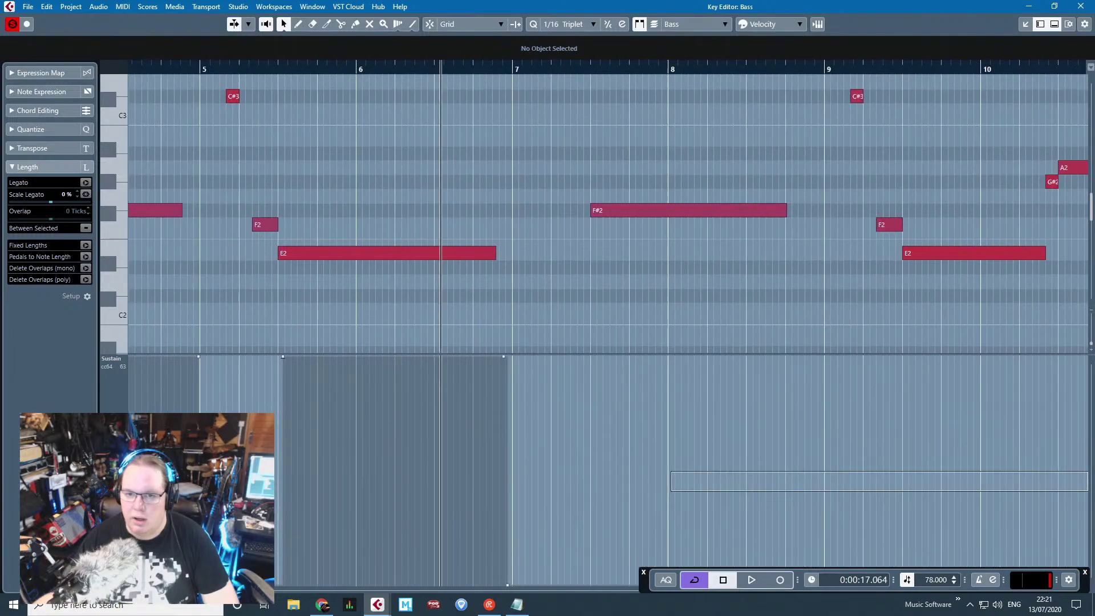
{"action": "left_click_drag", "start_coordinate": [458, 584], "coordinate": [422, 340]}
{"action": "left_click_drag", "start_coordinate": [637, 356], "coordinate": [365, 337]}
{"action": "left_click", "coordinate": [641, 303]}
Step: Add sustain presses under the bar 9 E2 and, at 127 from 10.3.1.81, under the A2s, releasing to 0 at 10.4.4.90
{"action": "left_click_drag", "start_coordinate": [721, 584], "coordinate": [728, 274]}
{"action": "left_click", "coordinate": [855, 304]}
{"action": "left_click_drag", "start_coordinate": [855, 303], "coordinate": [885, 296]}
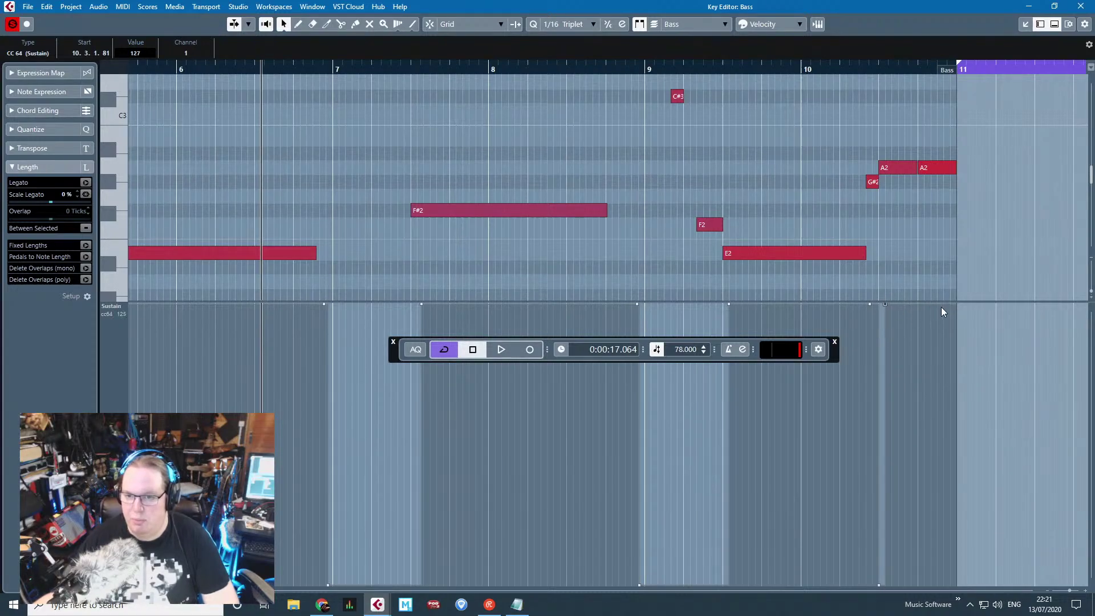
{"action": "left_click_drag", "start_coordinate": [952, 307], "coordinate": [956, 601]}
{"action": "key", "text": "g"}
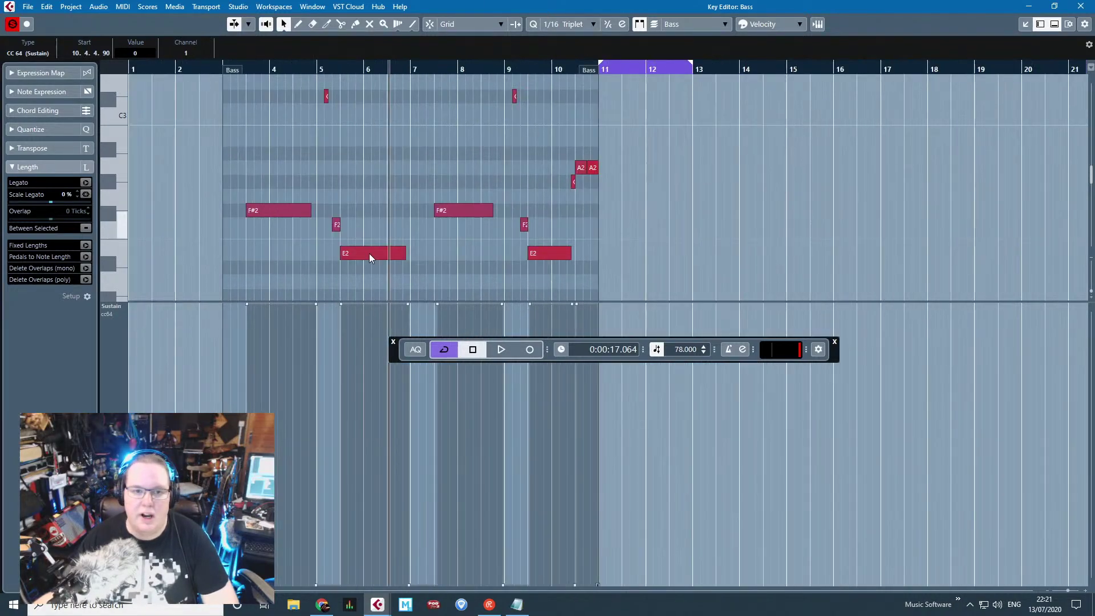
Step: Play from bar 3 and change the controller lane from CC 64 (Sustain) to Velocity
{"action": "left_click", "coordinate": [220, 67]}
{"action": "key", "text": "space"}
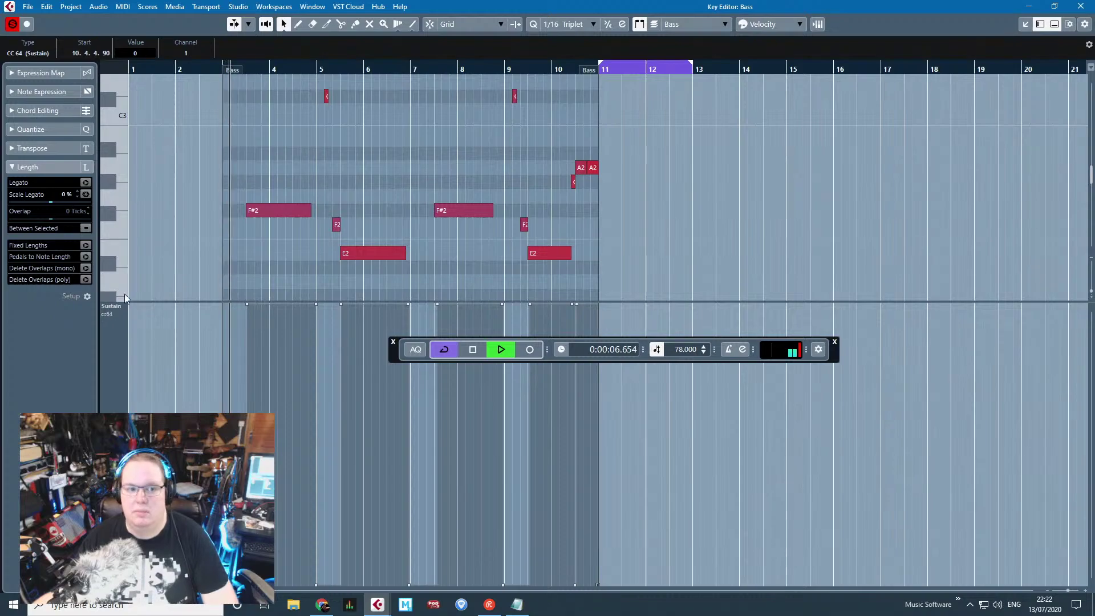
{"action": "left_click_drag", "start_coordinate": [125, 297], "coordinate": [115, 337]}
{"action": "left_click", "coordinate": [117, 341]}
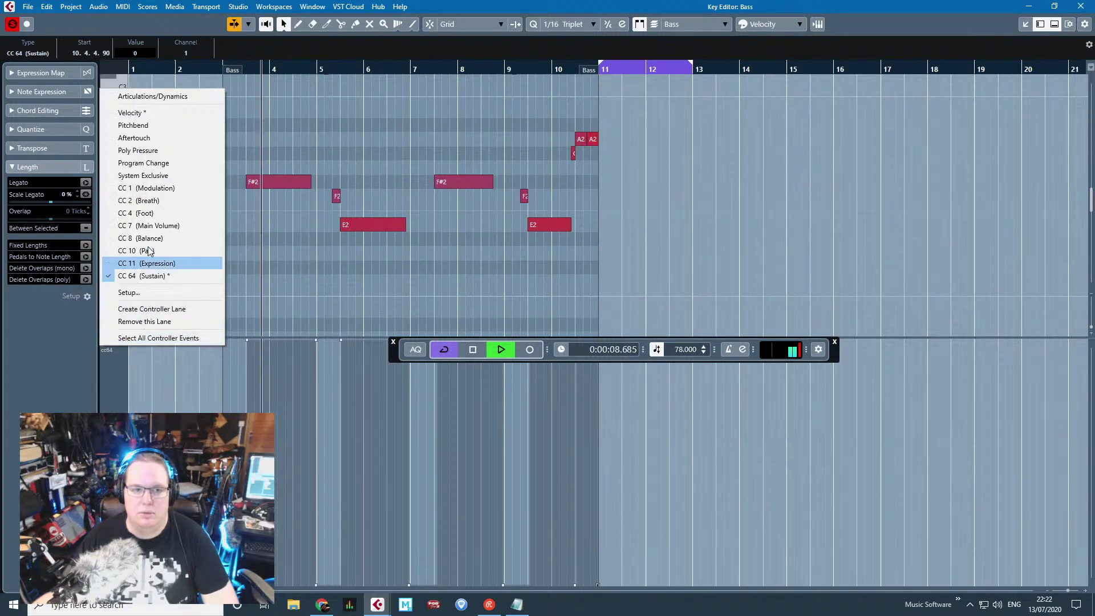
{"action": "left_click", "coordinate": [146, 112]}
Step: Restart playback from the beginning of the part at bar 3, listen into bar 6 and stop
{"action": "key", "text": "space"}
{"action": "scroll", "coordinate": [183, 207], "scroll_direction": "up", "scroll_amount": 3}
{"action": "left_click", "coordinate": [237, 69]}
{"action": "key", "text": "space"}
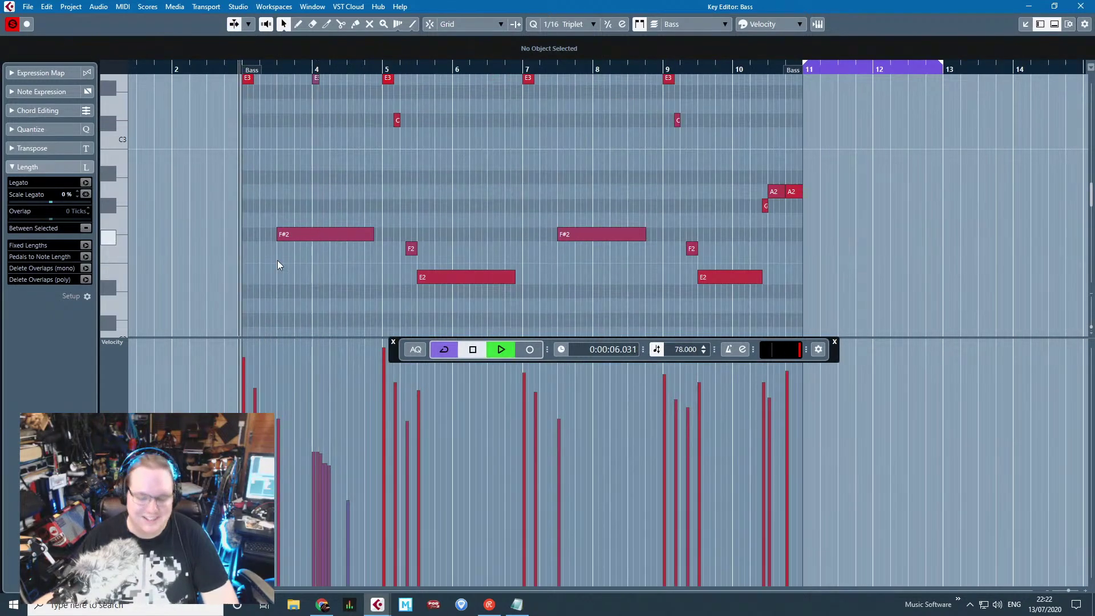
{"action": "scroll", "coordinate": [277, 268], "scroll_direction": "up", "scroll_amount": 3}
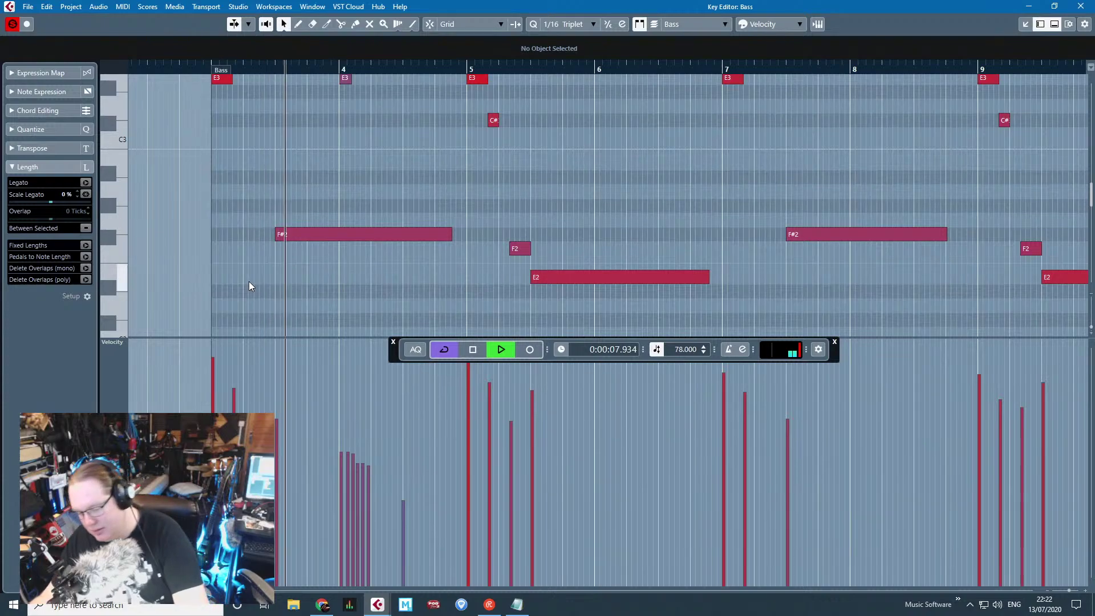
{"action": "scroll", "coordinate": [365, 282], "scroll_direction": "up", "scroll_amount": 3}
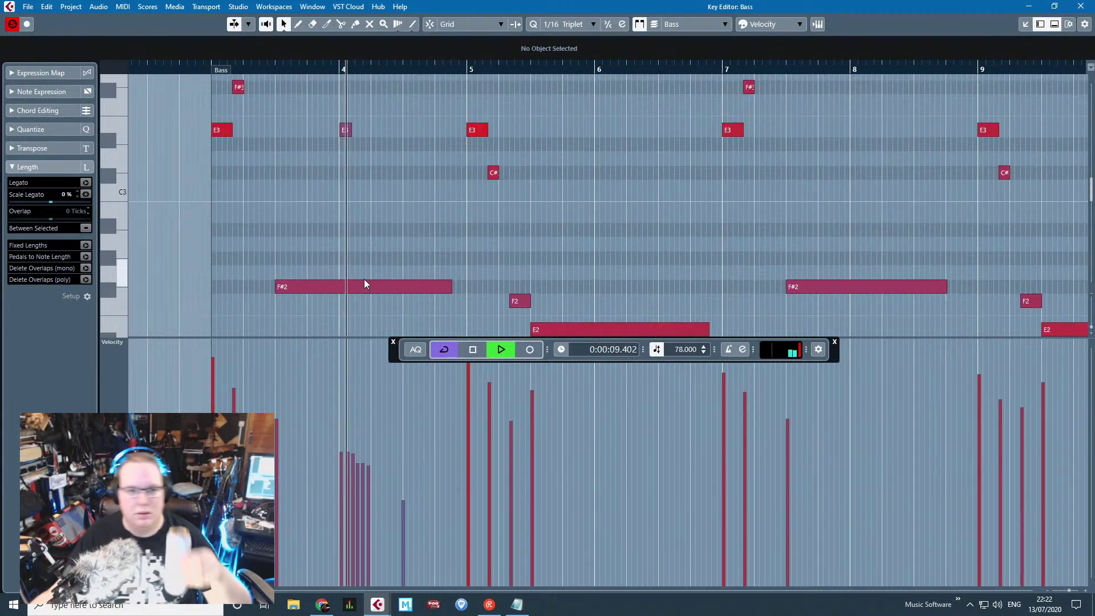
{"action": "left_click", "coordinate": [270, 284]}
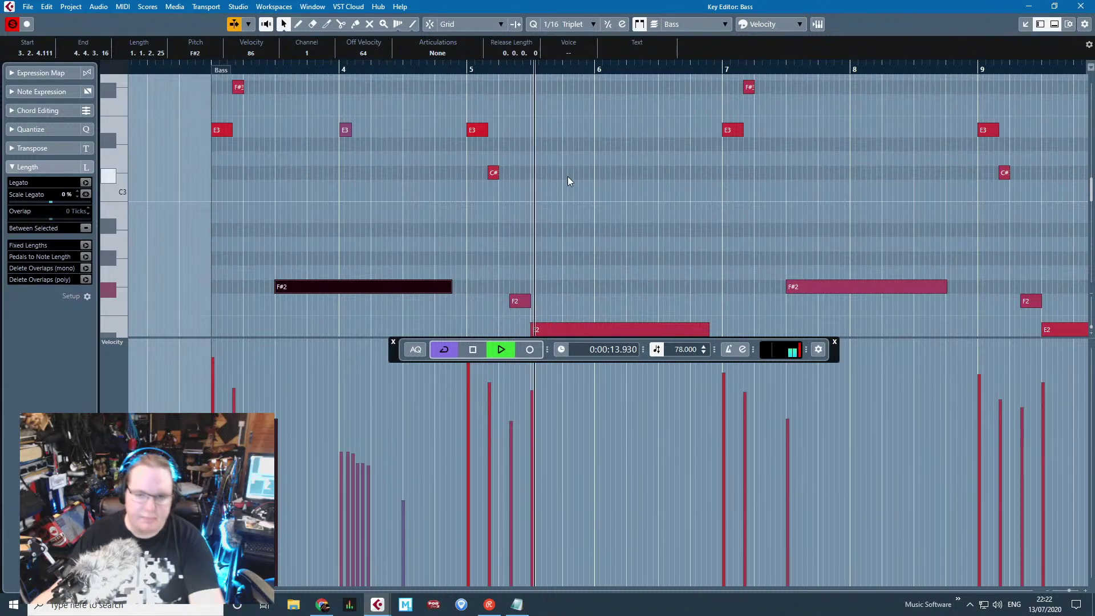
{"action": "scroll", "coordinate": [604, 205], "scroll_direction": "down", "scroll_amount": 6}
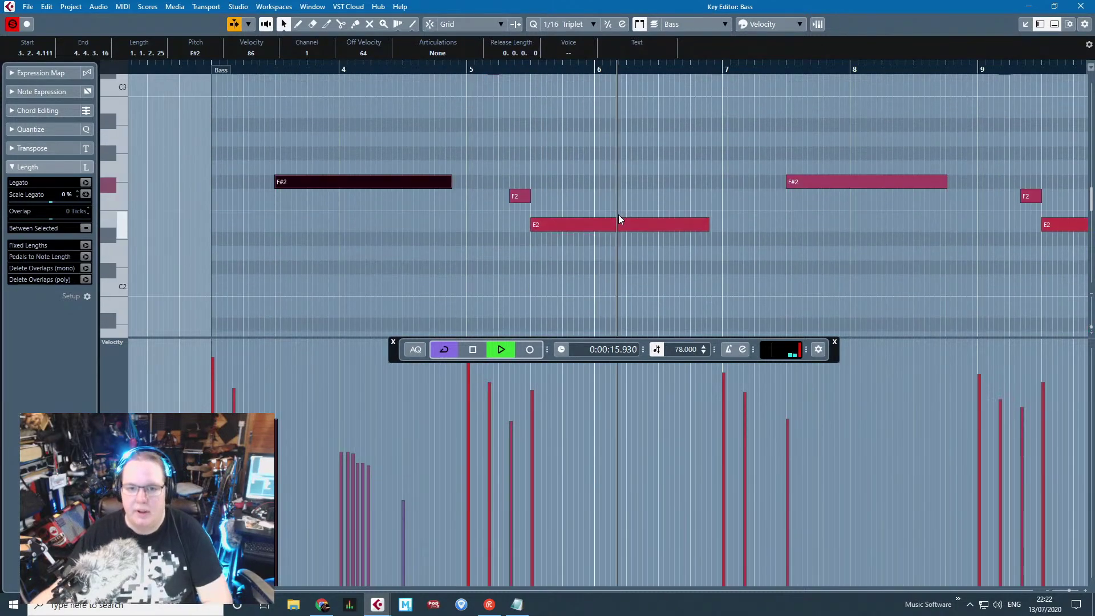
{"action": "key", "text": "space"}
Step: Shorten the bar 5 E2 to end just before bar 6 and place a copy of it as an A2 at 6.1.1.15
{"action": "scroll", "coordinate": [618, 214], "scroll_direction": "down", "scroll_amount": 3}
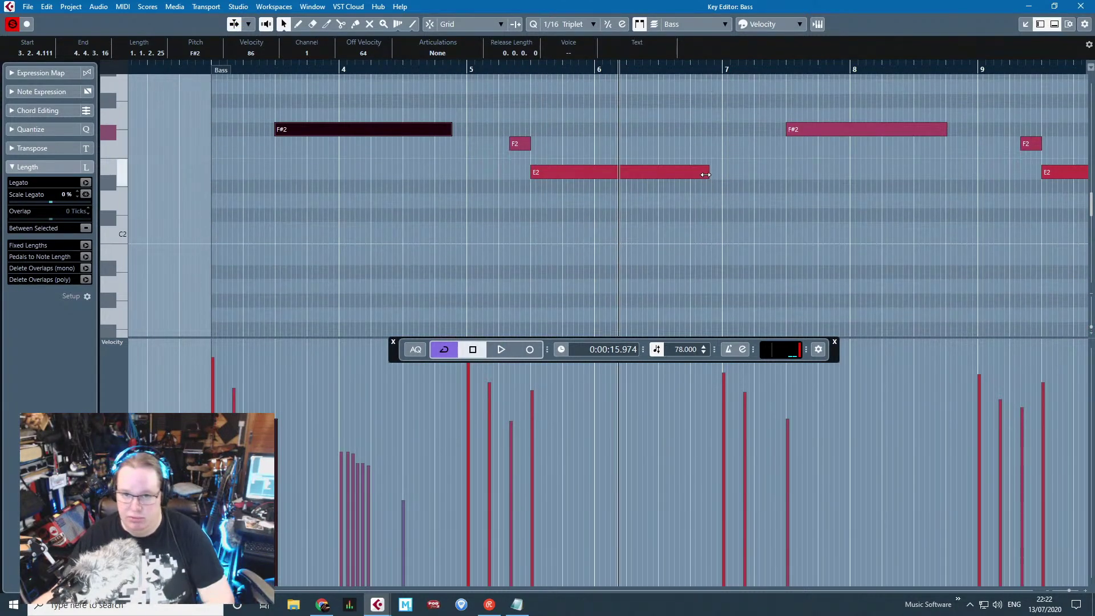
{"action": "left_click_drag", "start_coordinate": [705, 174], "coordinate": [590, 174]}
{"action": "scroll", "coordinate": [641, 241], "scroll_direction": "up", "scroll_amount": 3, "text": "ctrl"}
{"action": "scroll", "coordinate": [641, 241], "scroll_direction": "up", "scroll_amount": 3}
{"action": "key", "text": "alt+d"}
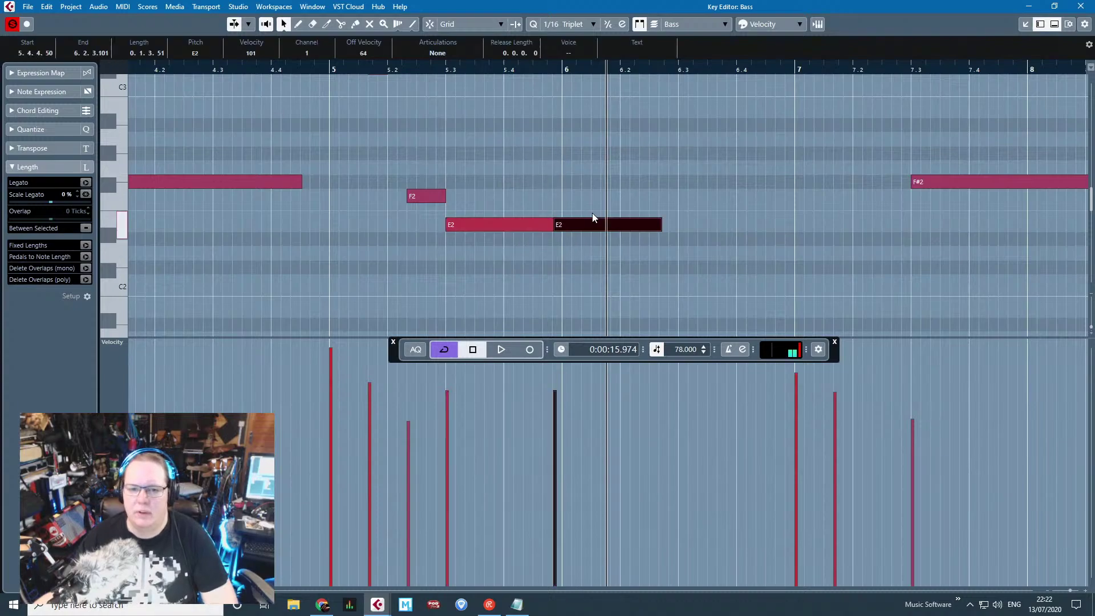
{"action": "left_click_drag", "start_coordinate": [592, 213], "coordinate": [607, 139]}
Step: Duplicate the bar 6 A2 and lower the copy to E2, starting at 6.2.4.113
{"action": "scroll", "coordinate": [622, 192], "scroll_direction": "up", "scroll_amount": 3}
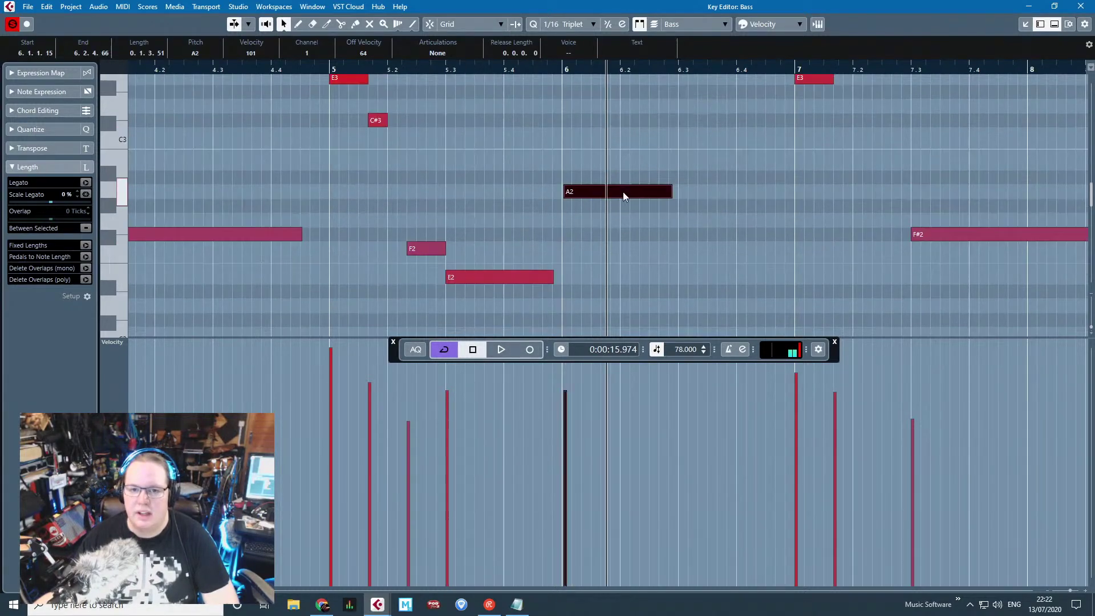
{"action": "scroll", "coordinate": [673, 194], "scroll_direction": "up", "scroll_amount": 3, "text": "ctrl"}
{"action": "key", "text": "alt+d"}
{"action": "left_click_drag", "start_coordinate": [723, 194], "coordinate": [725, 280]}
Step: Duplicate the bar 6 A2 and E2, and place the copies an octave higher directly above the originals
{"action": "left_click_drag", "start_coordinate": [772, 309], "coordinate": [561, 108]}
{"action": "key", "text": "ctrl+d"}
{"action": "scroll", "coordinate": [679, 199], "scroll_direction": "down", "scroll_amount": 2, "text": "ctrl"}
{"action": "scroll", "coordinate": [741, 201], "scroll_direction": "down", "scroll_amount": 1}
{"action": "scroll", "coordinate": [798, 211], "scroll_direction": "up", "scroll_amount": 1}
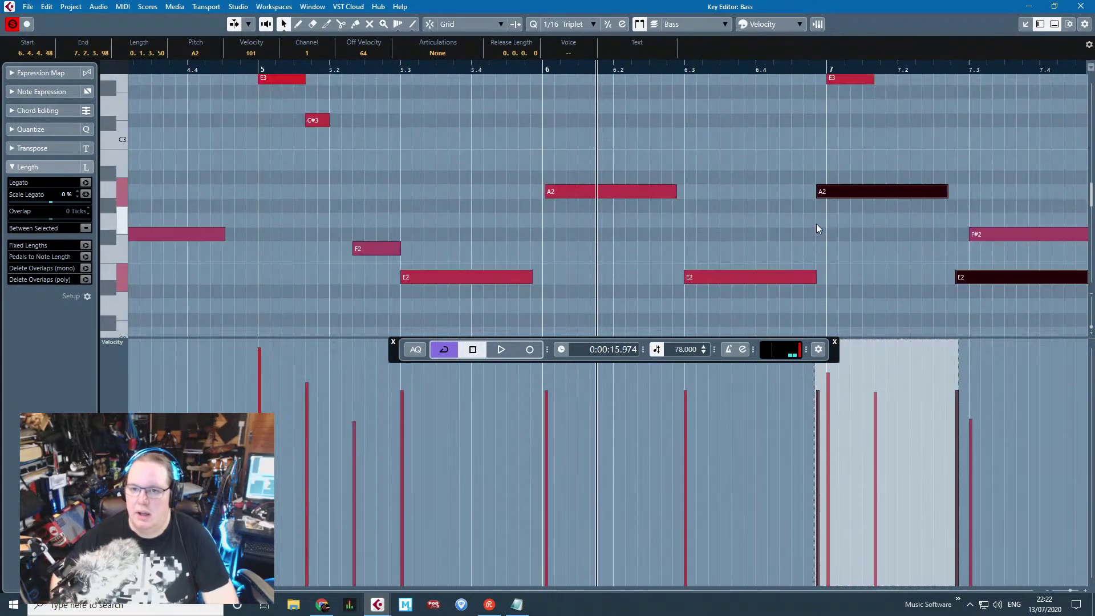
{"action": "key", "text": "shift+Up"}
{"action": "scroll", "coordinate": [816, 223], "scroll_direction": "up", "scroll_amount": 2}
{"action": "left_click_drag", "start_coordinate": [833, 86], "coordinate": [562, 97]}
Step: Add another copy of the bar 6 pair above it as E4 and B3, with the E4 starting at 6.1.1.15, and play it
{"action": "scroll", "coordinate": [666, 206], "scroll_direction": "up", "scroll_amount": 4}
{"action": "left_click_drag", "start_coordinate": [864, 248], "coordinate": [594, 132]}
{"action": "key", "text": "space"}
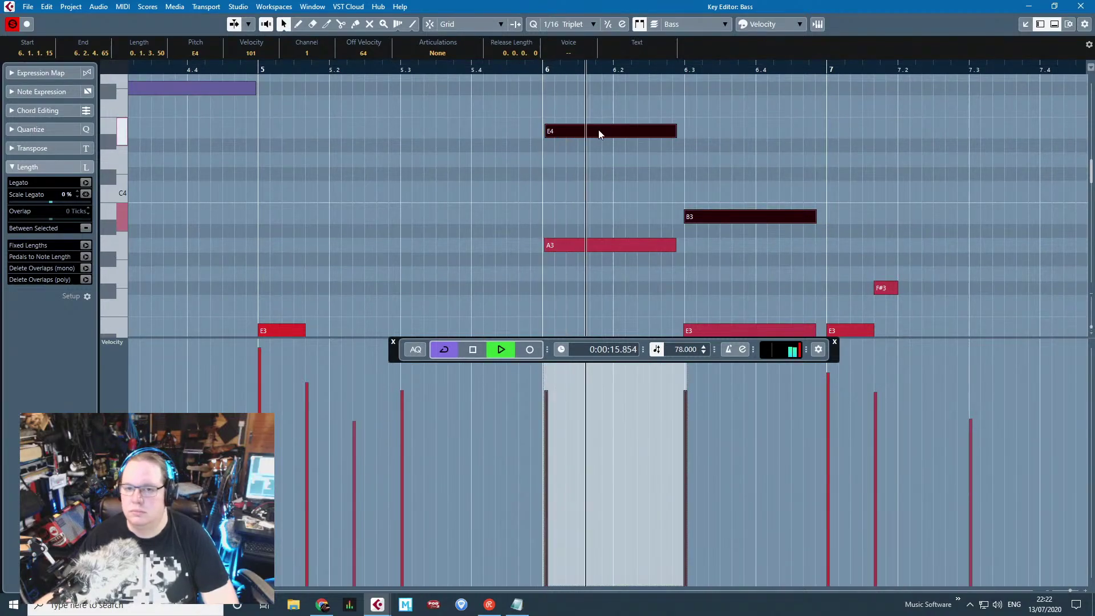
{"action": "key", "text": "space"}
Step: Select all notes of the first bar 6 chord and shorten them together to end at about 6.2.2
{"action": "left_click_drag", "start_coordinate": [634, 95], "coordinate": [643, 308]}
{"action": "scroll", "coordinate": [660, 203], "scroll_direction": "up", "scroll_amount": 3}
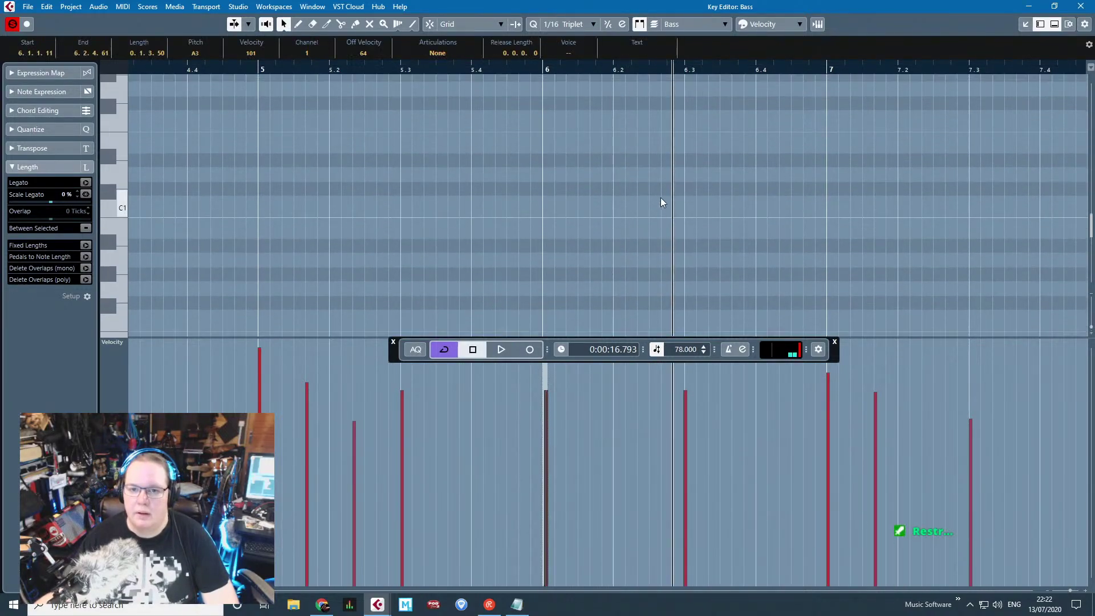
{"action": "scroll", "coordinate": [661, 200], "scroll_direction": "up", "scroll_amount": 5}
{"action": "left_click_drag", "start_coordinate": [673, 176], "coordinate": [636, 178]}
Step: Try extending the second bar 6 chord backward to start at 6.2.2.51 and audition it
{"action": "scroll", "coordinate": [700, 299], "scroll_direction": "up", "scroll_amount": 6}
{"action": "key", "text": "Right"}
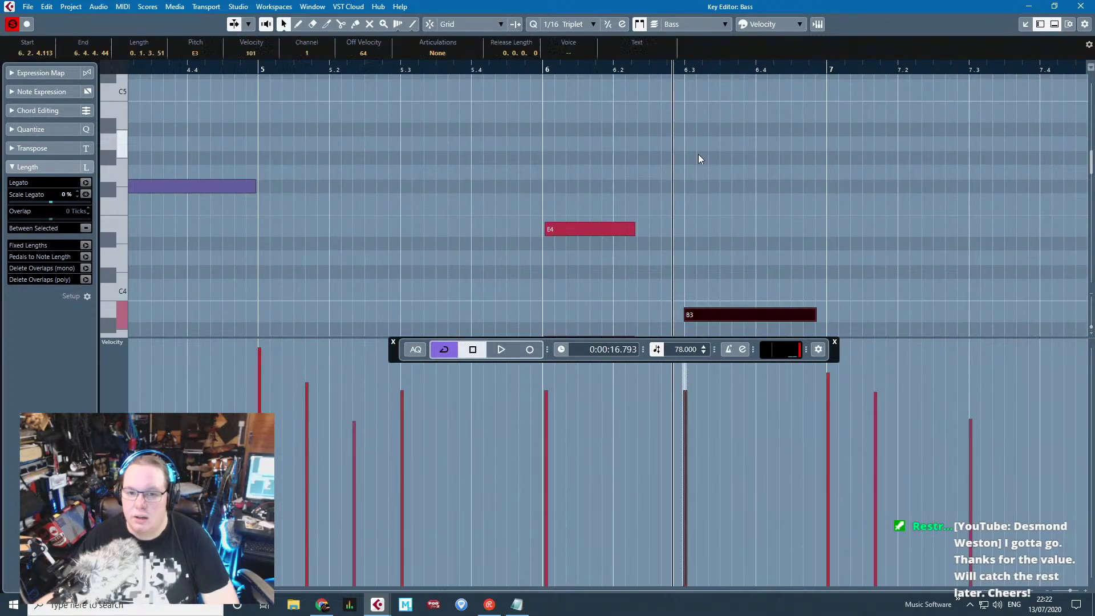
{"action": "left_click_drag", "start_coordinate": [685, 314], "coordinate": [639, 314]}
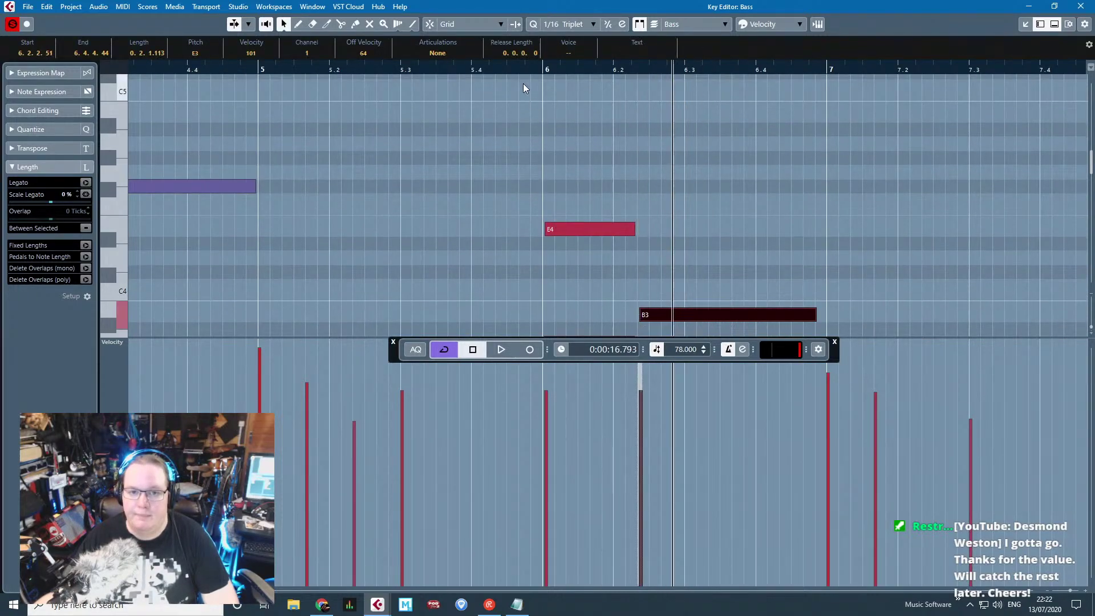
{"action": "scroll", "coordinate": [523, 84], "scroll_direction": "down", "scroll_amount": 1}
{"action": "key", "text": "space"}
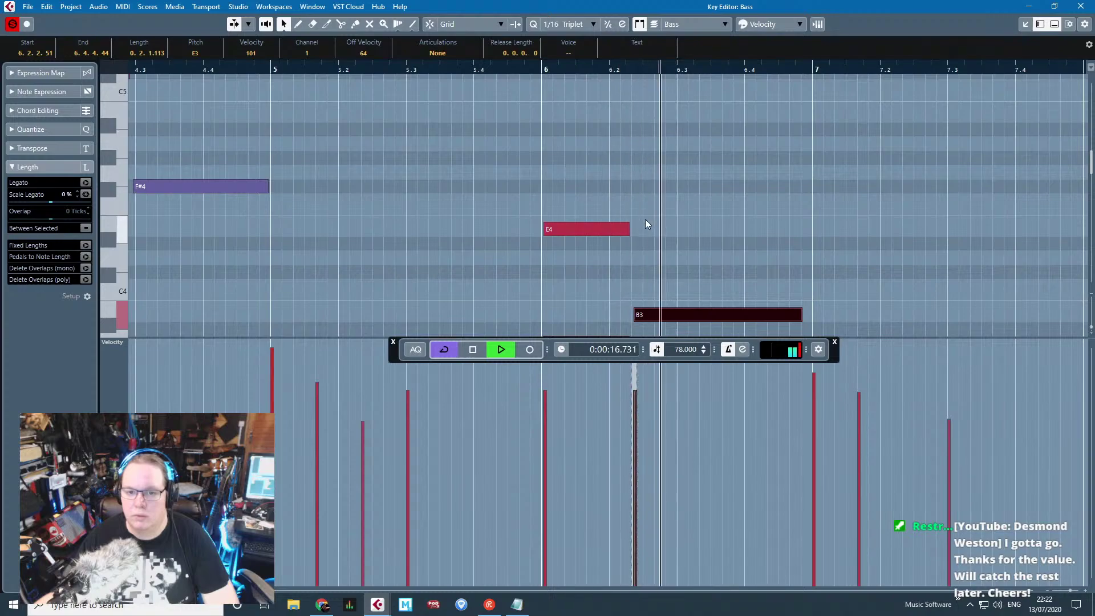
{"action": "scroll", "coordinate": [645, 223], "scroll_direction": "down", "scroll_amount": 1}
{"action": "key", "text": "space"}
Step: Audition the second bar 6 chord starting at 6.2.3.116, then trim its start to 6.2.4.73
{"action": "left_click_drag", "start_coordinate": [635, 262], "coordinate": [660, 262]}
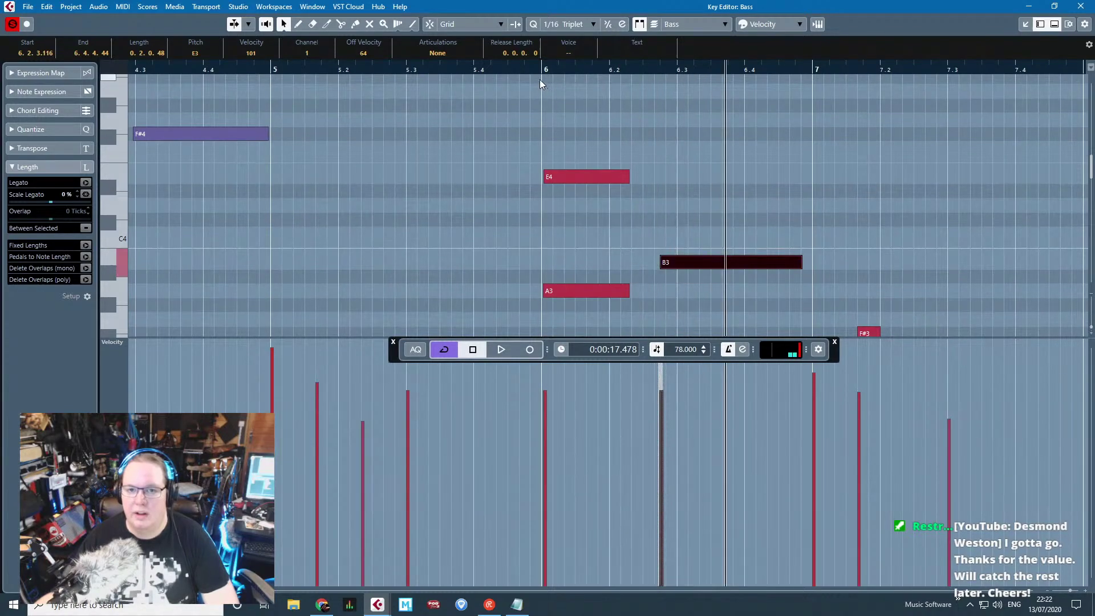
{"action": "key", "text": "space"}
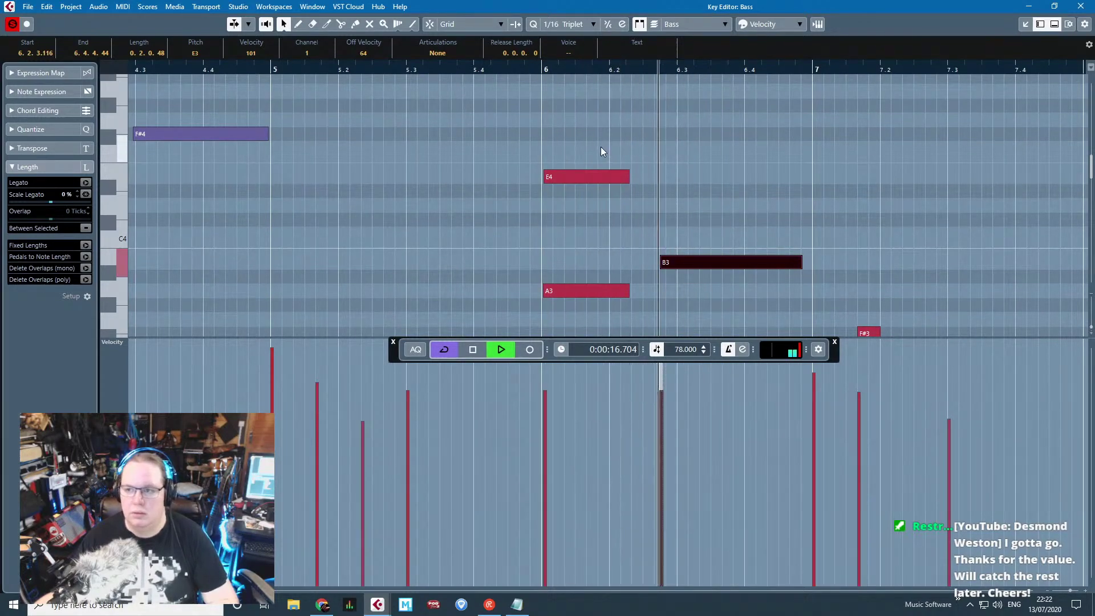
{"action": "key", "text": "space"}
{"action": "left_click_drag", "start_coordinate": [660, 262], "coordinate": [671, 262]}
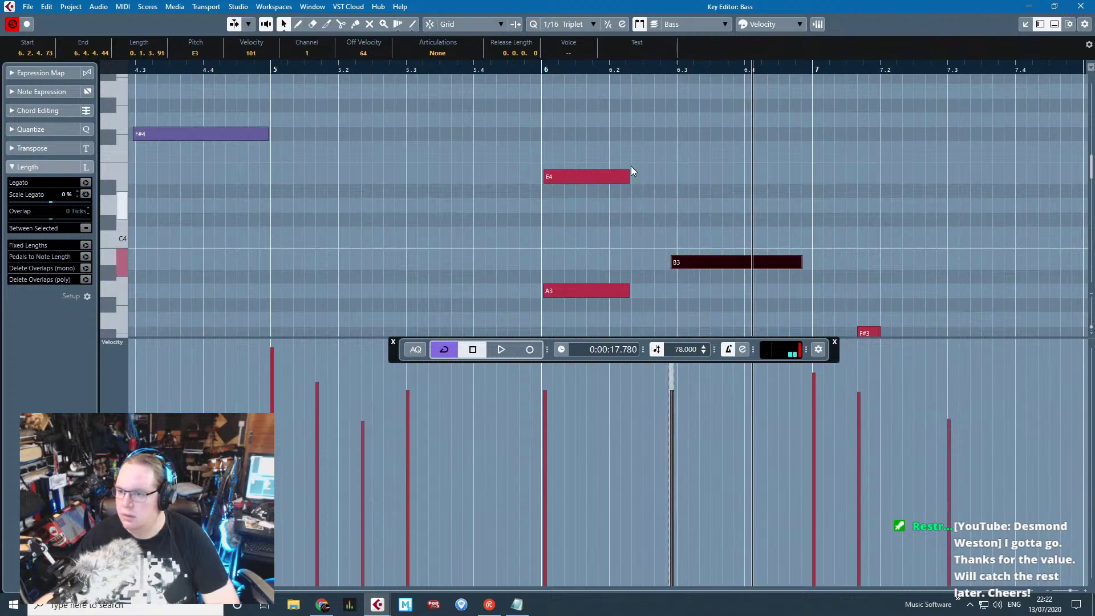
Step: Move the second bar 6 chord to start at 6.2.4.106 and end at 6.4.4.76, and play the passage
{"action": "scroll", "coordinate": [631, 166], "scroll_direction": "down", "scroll_amount": 2}
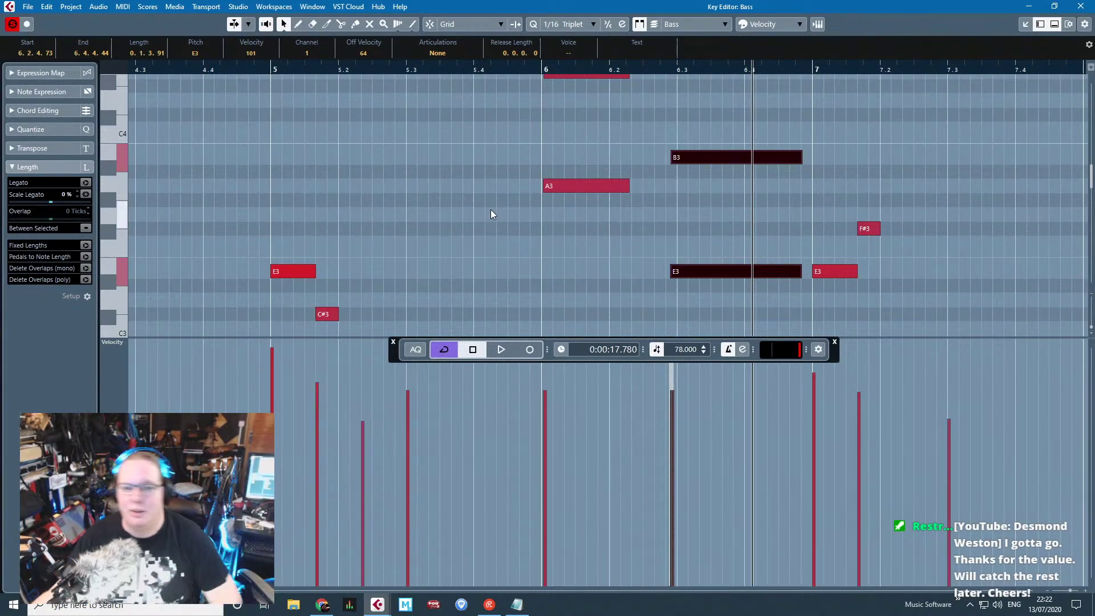
{"action": "left_click_drag", "start_coordinate": [678, 159], "coordinate": [679, 159]}
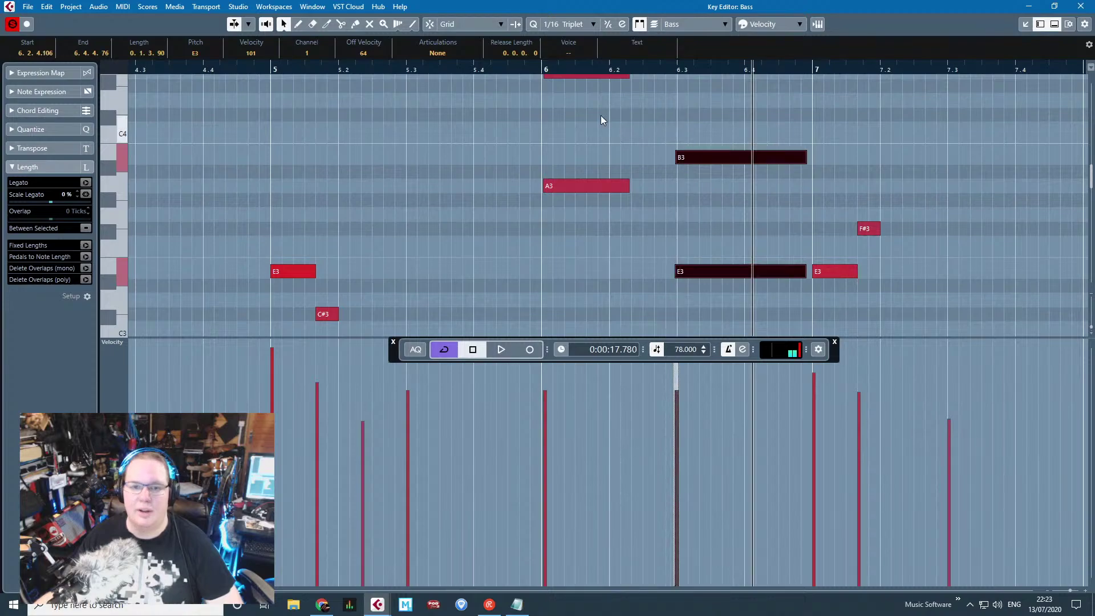
{"action": "key", "text": "space"}
{"action": "scroll", "coordinate": [551, 197], "scroll_direction": "down", "scroll_amount": 2}
{"action": "scroll", "coordinate": [556, 200], "scroll_direction": "up", "scroll_amount": 1}
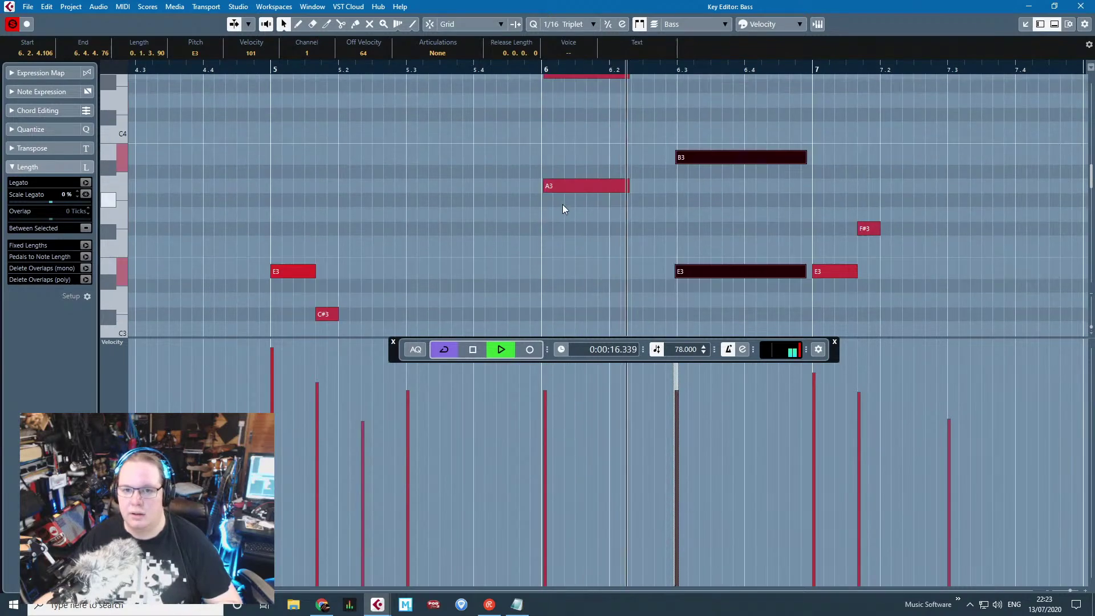
{"action": "scroll", "coordinate": [598, 245], "scroll_direction": "down", "scroll_amount": 3}
{"action": "key", "text": "space"}
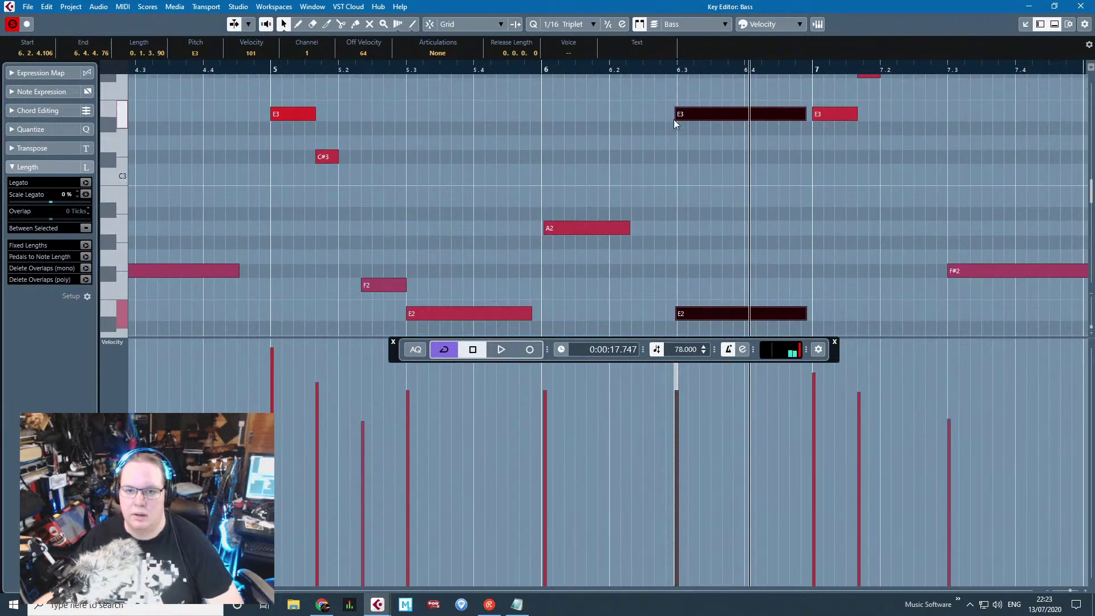
Step: Extend the second bar 6 chord backward to start at 6.2.2.119 and play from just before bar 6
{"action": "left_click_drag", "start_coordinate": [675, 116], "coordinate": [643, 117]}
{"action": "left_click", "coordinate": [536, 70]}
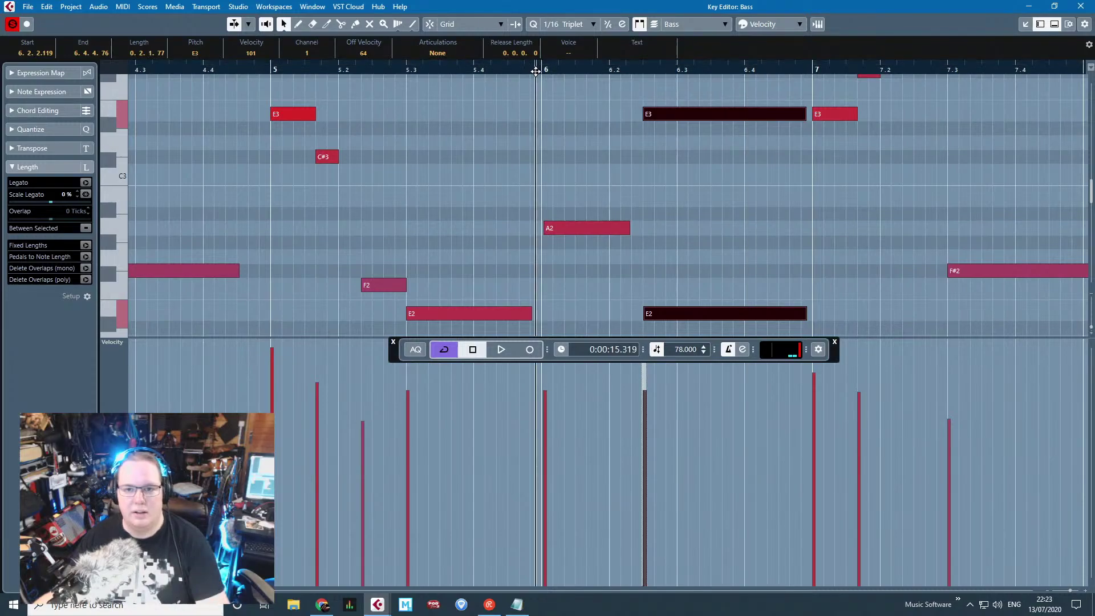
{"action": "key", "text": "space"}
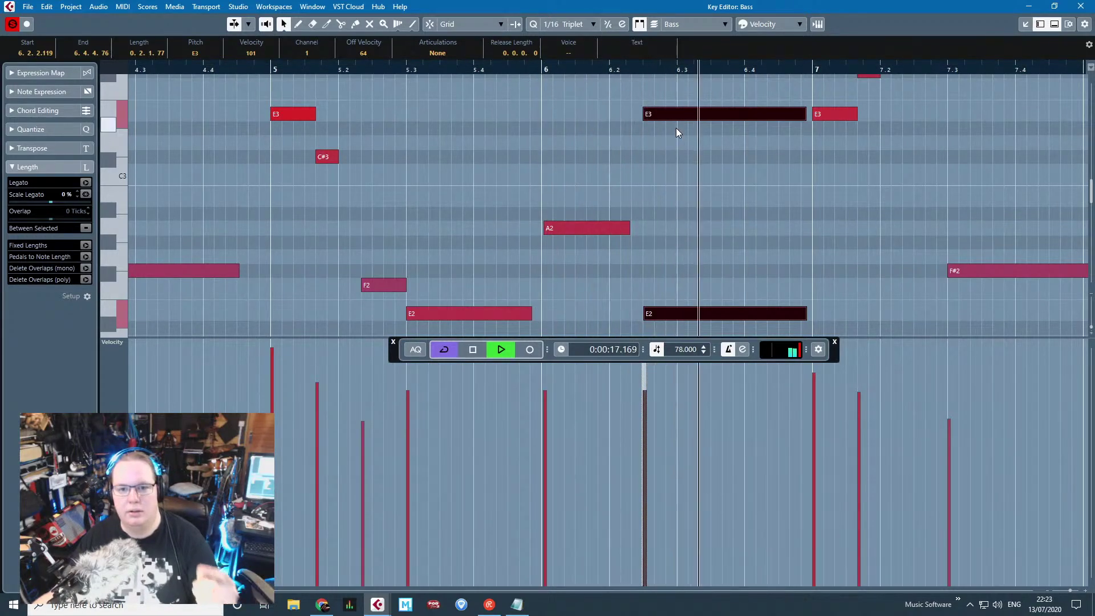
{"action": "scroll", "coordinate": [723, 171], "scroll_direction": "down", "scroll_amount": 3}
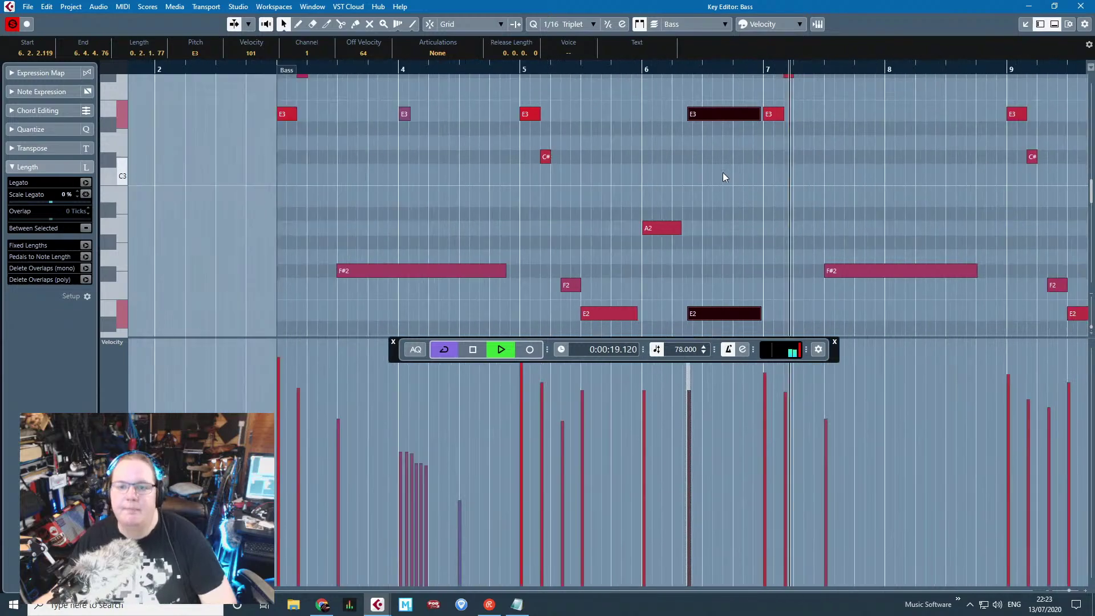
{"action": "scroll", "coordinate": [781, 210], "scroll_direction": "down", "scroll_amount": 3}
{"action": "scroll", "coordinate": [764, 222], "scroll_direction": "up", "scroll_amount": 4}
{"action": "key", "text": "space"}
Step: Duplicate the bar 6 E4 and B3, place the copies in the same chords as C4 and G3, and play from bar 6
{"action": "scroll", "coordinate": [756, 225], "scroll_direction": "up", "scroll_amount": 3}
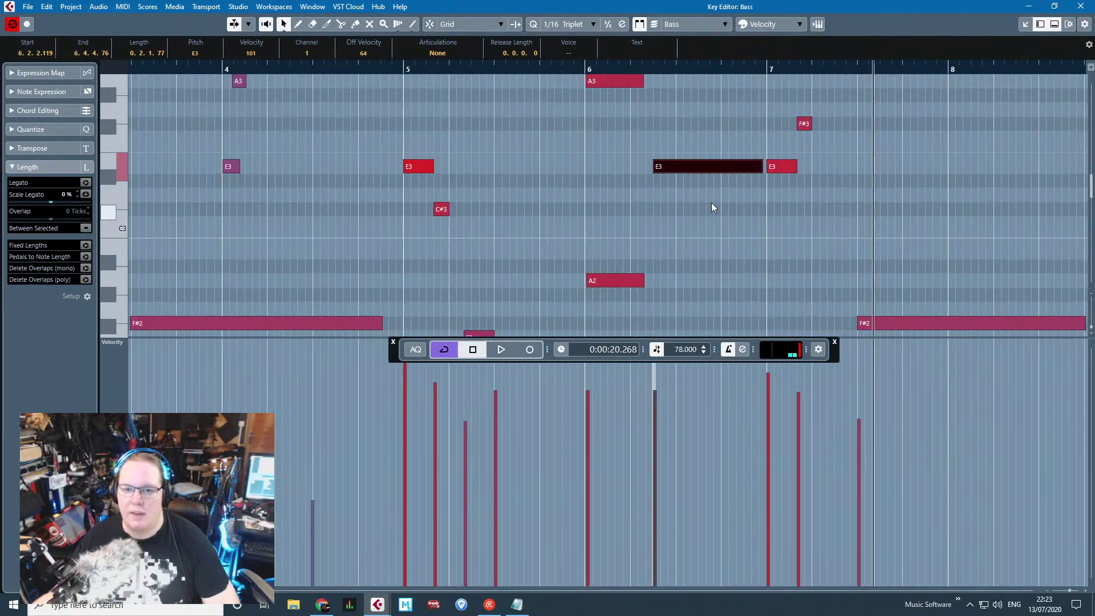
{"action": "scroll", "coordinate": [711, 203], "scroll_direction": "up", "scroll_amount": 2}
{"action": "scroll", "coordinate": [727, 156], "scroll_direction": "up", "scroll_amount": 2}
{"action": "left_click_drag", "start_coordinate": [599, 104], "coordinate": [747, 209]}
{"action": "key", "text": "ctrl+d"}
{"action": "left_click_drag", "start_coordinate": [789, 125], "coordinate": [612, 181]}
{"action": "left_click", "coordinate": [585, 68]}
{"action": "key", "text": "space"}
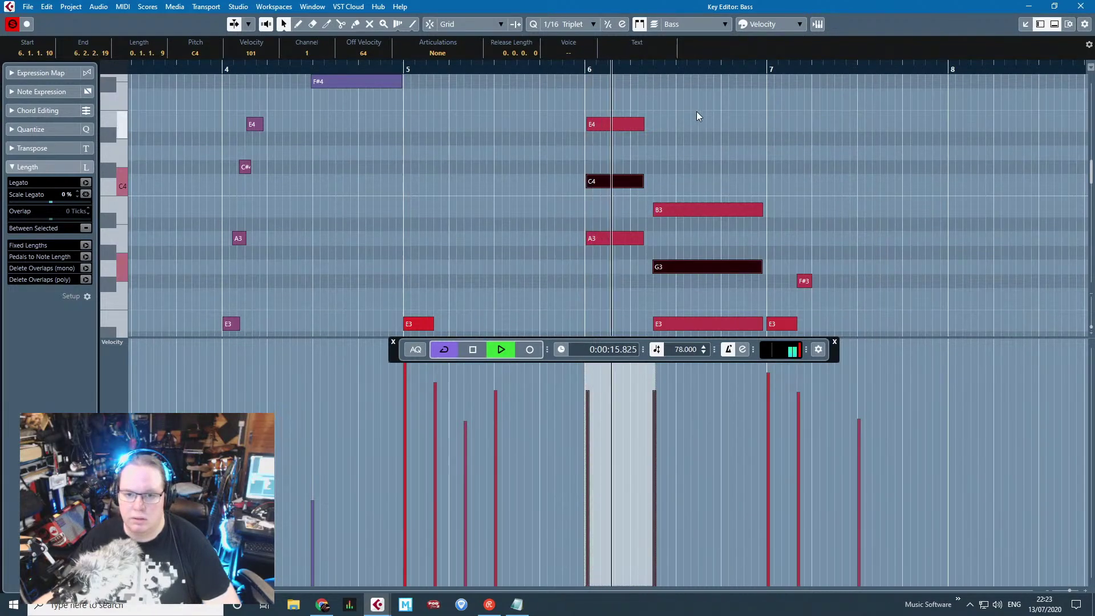
{"action": "left_click", "coordinate": [730, 155]}
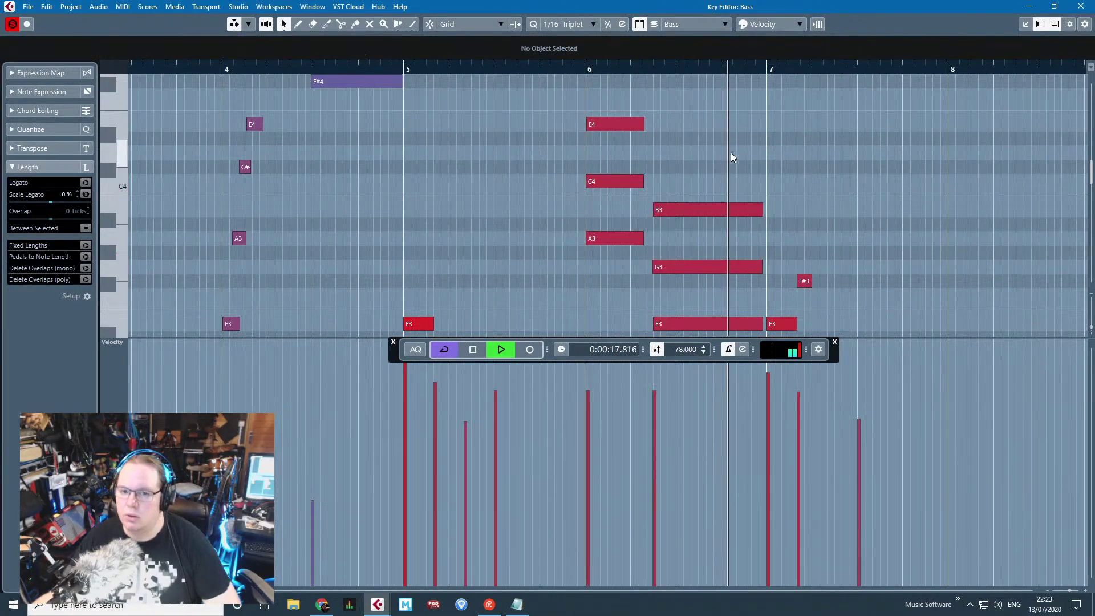
{"action": "key", "text": "space"}
Step: Raise the second bar 6 chord's E3 by an octave to E4 and play from bar 6
{"action": "left_click", "coordinate": [684, 323]}
{"action": "key", "text": "shift+Up"}
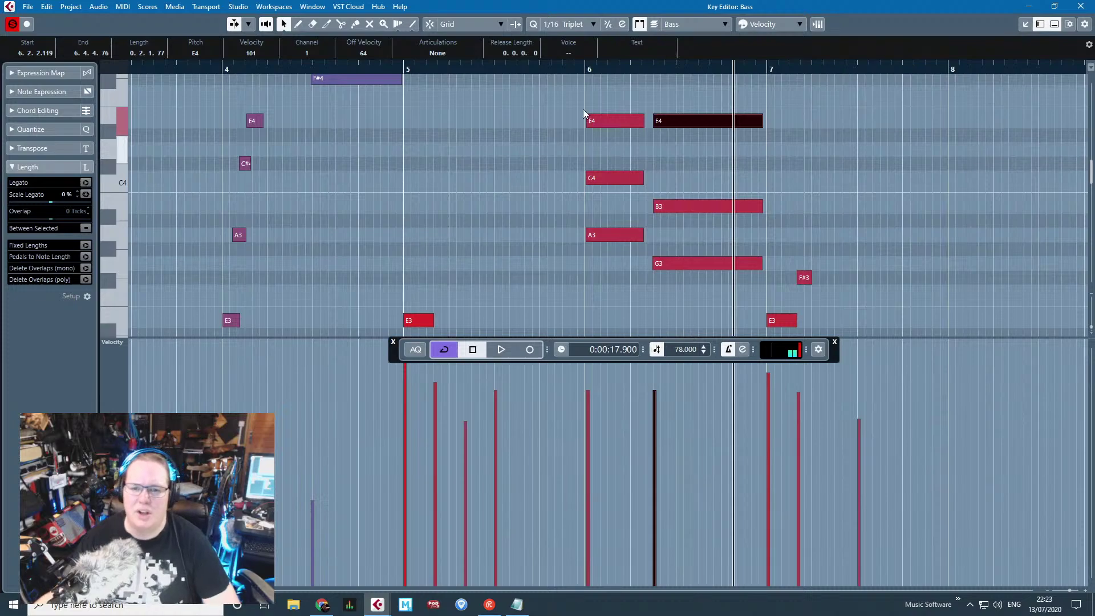
{"action": "left_click", "coordinate": [585, 68]}
{"action": "key", "text": "space"}
{"action": "scroll", "coordinate": [576, 134], "scroll_direction": "down", "scroll_amount": 3}
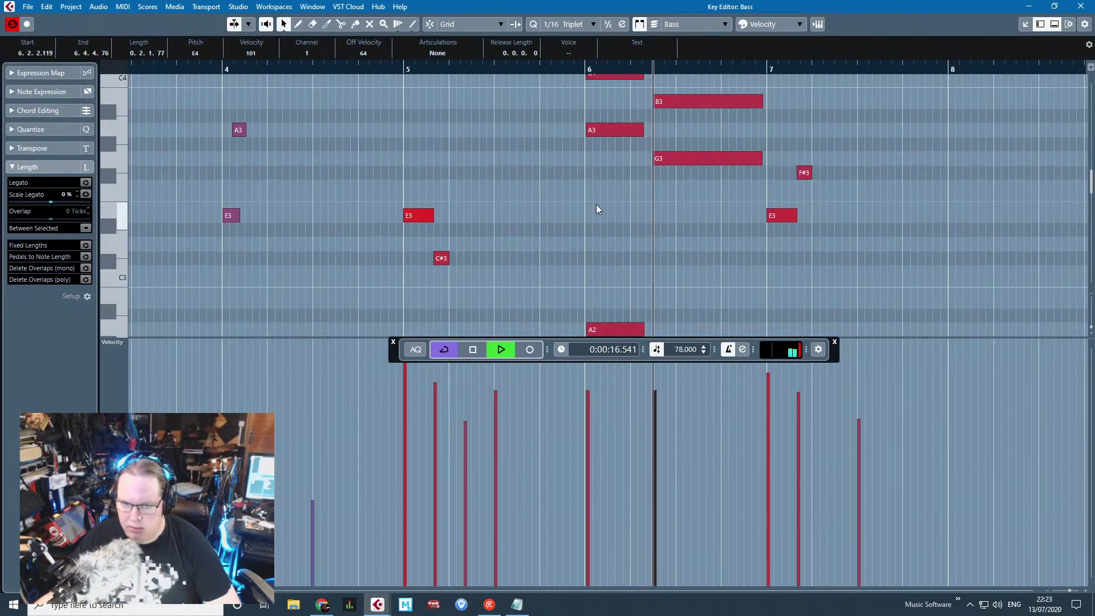
Step: Stop playback and lower the velocities of both bar 6 chords, setting the second chord to 69
{"action": "scroll", "coordinate": [596, 204], "scroll_direction": "down", "scroll_amount": 3}
{"action": "key", "text": "space"}
{"action": "left_click_drag", "start_coordinate": [587, 400], "coordinate": [587, 457]}
{"action": "left_click", "coordinate": [654, 452]}
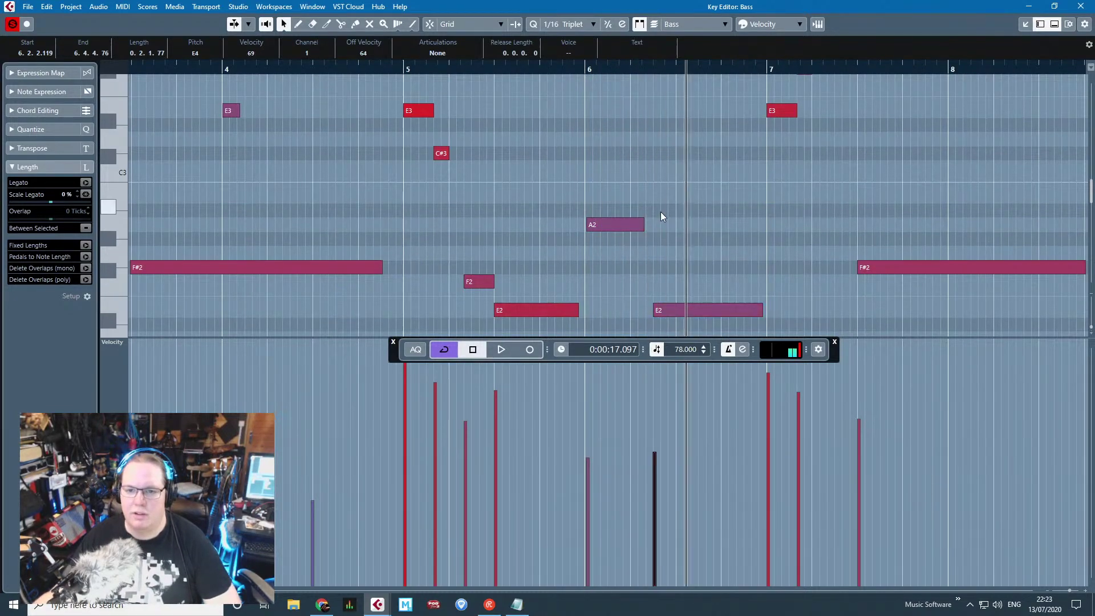
Step: Delete the notes in bars 7 to 10, keeping the closing G#2–A2 figure, and duplicate the bars 3 to 6 notes into them
{"action": "key", "text": "g"}
{"action": "key", "text": "g"}
{"action": "scroll", "coordinate": [493, 296], "scroll_direction": "down", "scroll_amount": 2}
{"action": "left_click_drag", "start_coordinate": [521, 268], "coordinate": [399, 99]}
{"action": "key", "text": "Delete"}
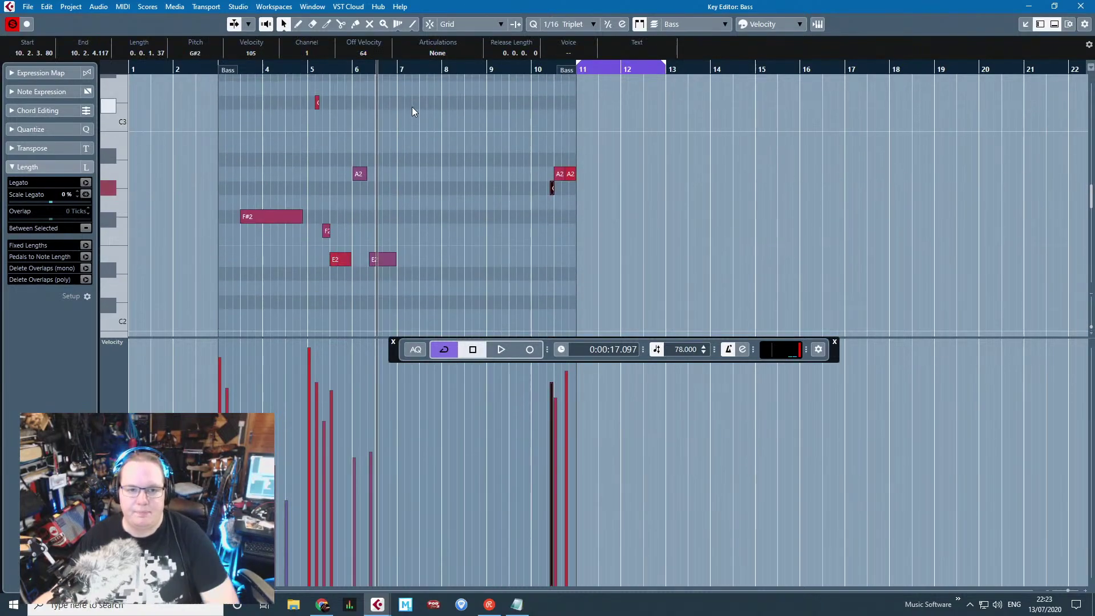
{"action": "left_click_drag", "start_coordinate": [423, 293], "coordinate": [202, 114]}
{"action": "scroll", "coordinate": [297, 146], "scroll_direction": "down", "scroll_amount": 5}
{"action": "key", "text": "ctrl+d"}
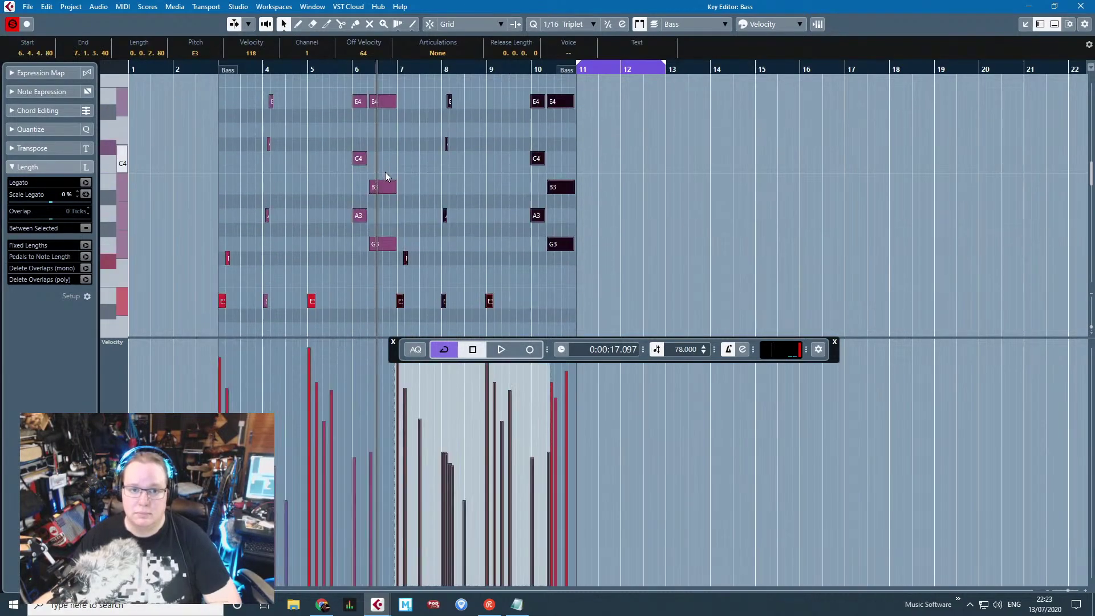
Step: Extend the E2 starting in bar 9 to 10.2.2.40 and delete the copied A2 and E2 in bar 10
{"action": "scroll", "coordinate": [385, 172], "scroll_direction": "up", "scroll_amount": 4}
{"action": "key", "text": "j"}
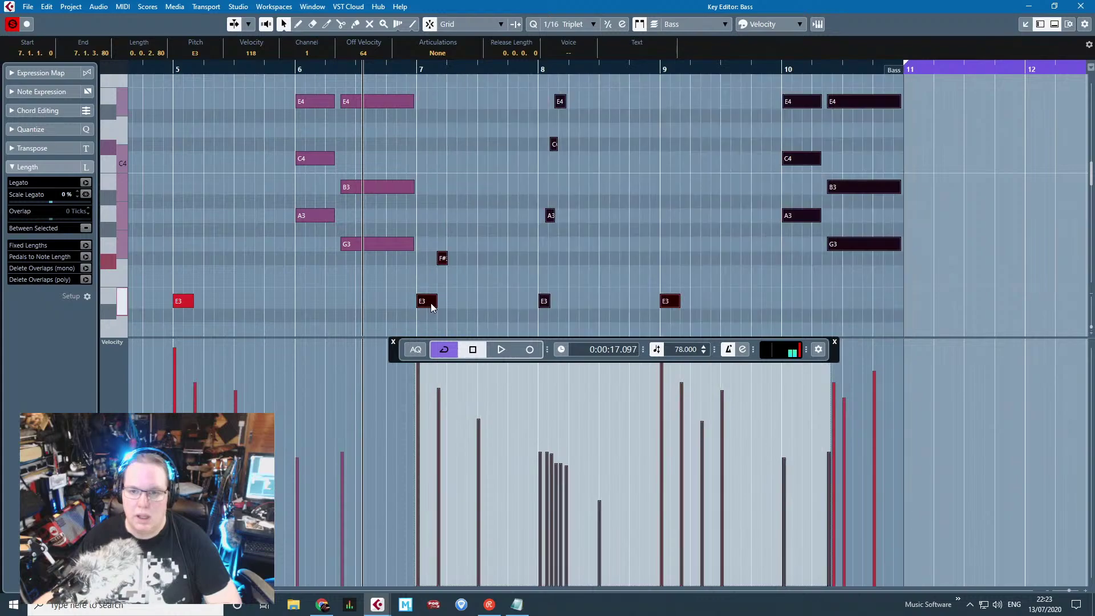
{"action": "scroll", "coordinate": [820, 239], "scroll_direction": "down", "scroll_amount": 4}
{"action": "scroll", "coordinate": [956, 235], "scroll_direction": "up", "scroll_amount": 1}
{"action": "left_click", "coordinate": [956, 235]}
{"action": "scroll", "coordinate": [955, 235], "scroll_direction": "up", "scroll_amount": 1}
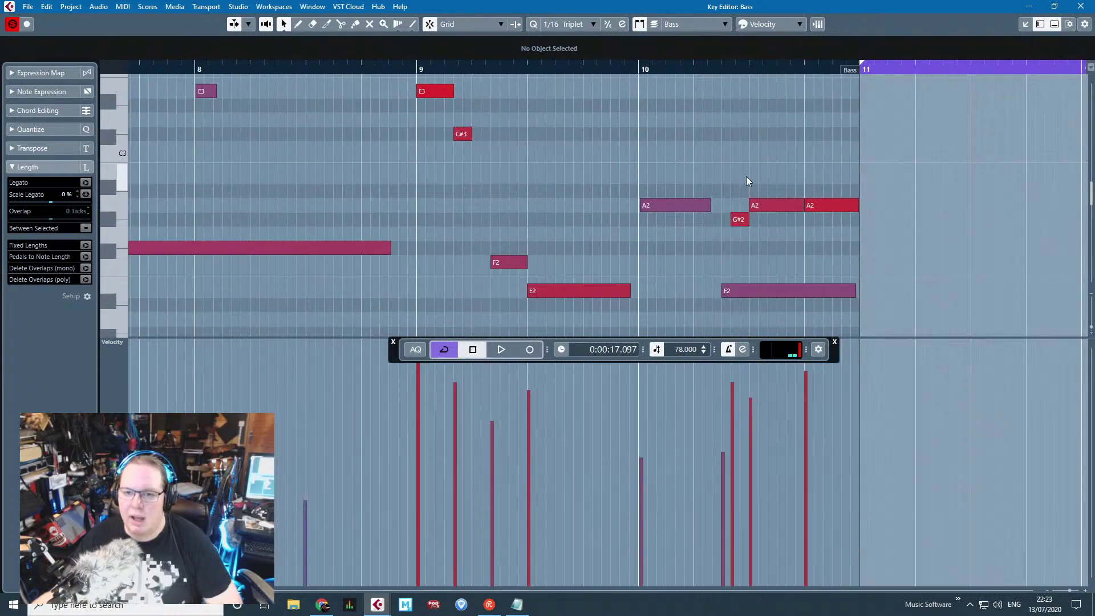
{"action": "left_click", "coordinate": [662, 205]}
{"action": "key", "text": "Delete"}
{"action": "left_click_drag", "start_coordinate": [630, 290], "coordinate": [712, 294]}
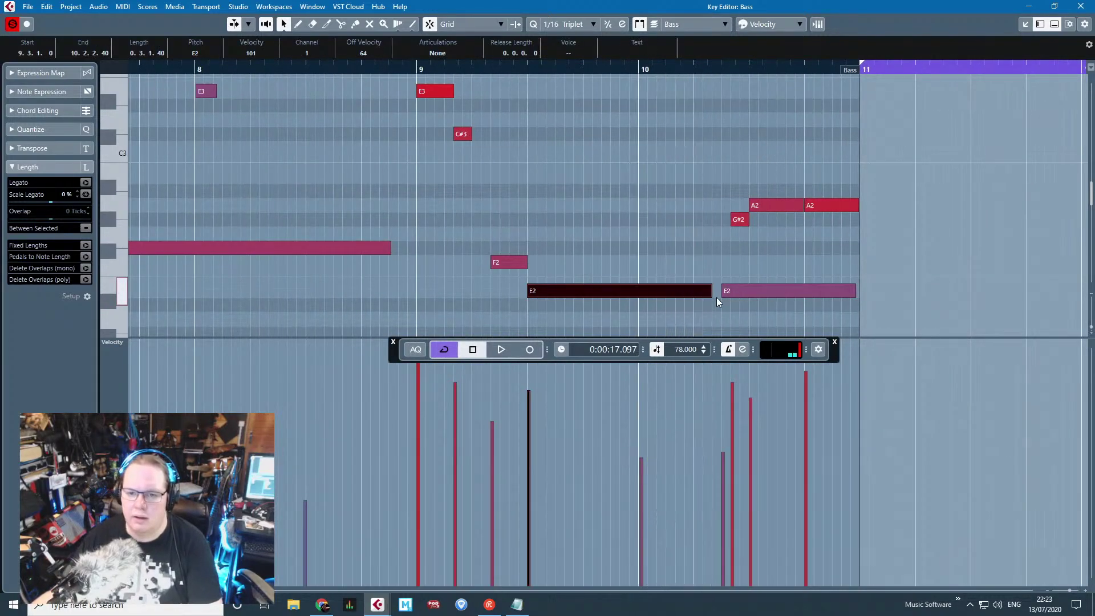
{"action": "left_click", "coordinate": [741, 292]}
{"action": "key", "text": "Delete"}
Step: Delete the two copied chords in bar 10
{"action": "scroll", "coordinate": [805, 225], "scroll_direction": "up", "scroll_amount": 4}
{"action": "scroll", "coordinate": [661, 171], "scroll_direction": "up", "scroll_amount": 3}
{"action": "left_click_drag", "start_coordinate": [671, 242], "coordinate": [659, 115]}
{"action": "key", "text": "Delete"}
Step: Remove the second A2 at the end of bar 10 and lengthen the first A2 to 10.4.4.40
{"action": "scroll", "coordinate": [661, 121], "scroll_direction": "down", "scroll_amount": 5}
{"action": "left_click", "coordinate": [826, 210]}
{"action": "scroll", "coordinate": [840, 247], "scroll_direction": "up", "scroll_amount": 3}
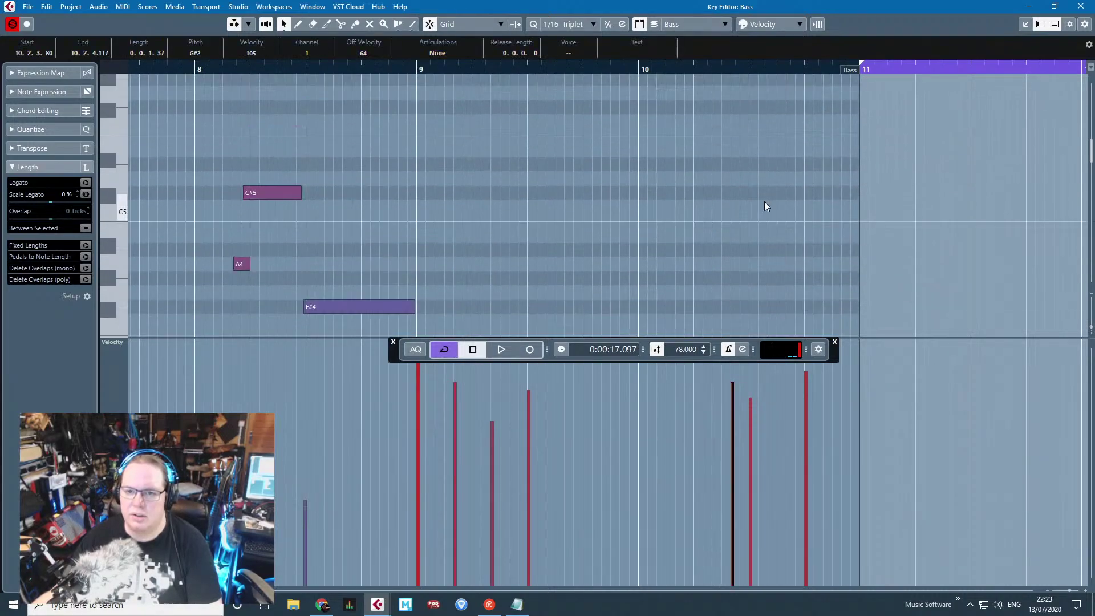
{"action": "scroll", "coordinate": [764, 201], "scroll_direction": "down", "scroll_amount": 6}
{"action": "scroll", "coordinate": [806, 124], "scroll_direction": "up", "scroll_amount": 2}
{"action": "left_click_drag", "start_coordinate": [803, 117], "coordinate": [851, 117]}
Step: Duplicate the bar 10 G#2 and A2 pair an octave higher as G#3 and A3
{"action": "scroll", "coordinate": [720, 198], "scroll_direction": "up", "scroll_amount": 3}
{"action": "left_click_drag", "start_coordinate": [722, 202], "coordinate": [728, 108]}
{"action": "key", "text": "ctrl+d"}
{"action": "scroll", "coordinate": [783, 200], "scroll_direction": "up", "scroll_amount": 4}
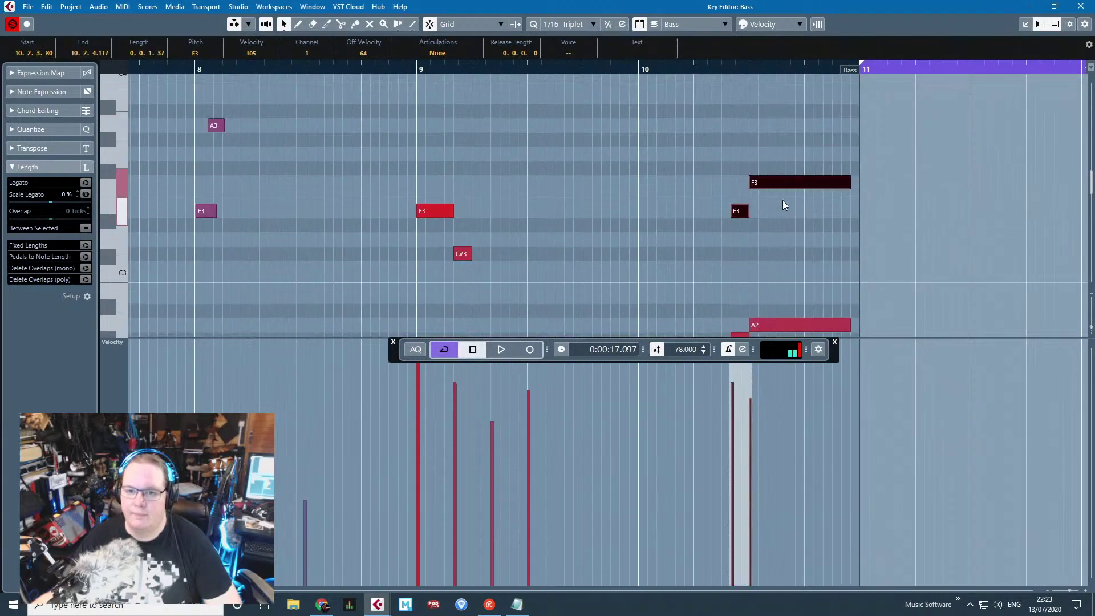
{"action": "left_click_drag", "start_coordinate": [781, 183], "coordinate": [778, 124]}
{"action": "scroll", "coordinate": [874, 230], "scroll_direction": "up", "scroll_amount": 3}
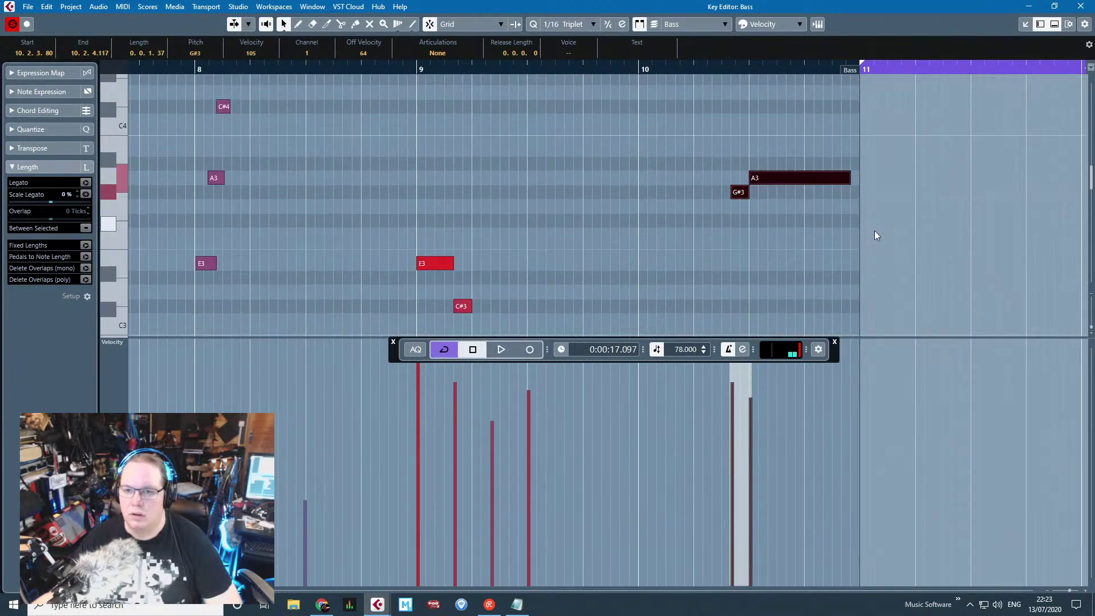
Step: Duplicate the G#3 and A3 pair twice, placing the copies at D#4 and E4 and at B3 and C4
{"action": "key", "text": "ctrl+d"}
{"action": "scroll", "coordinate": [895, 202], "scroll_direction": "up", "scroll_amount": 3}
{"action": "left_click_drag", "start_coordinate": [896, 237], "coordinate": [774, 117]}
{"action": "key", "text": "ctrl+d"}
{"action": "left_click_drag", "start_coordinate": [901, 116], "coordinate": [791, 169]}
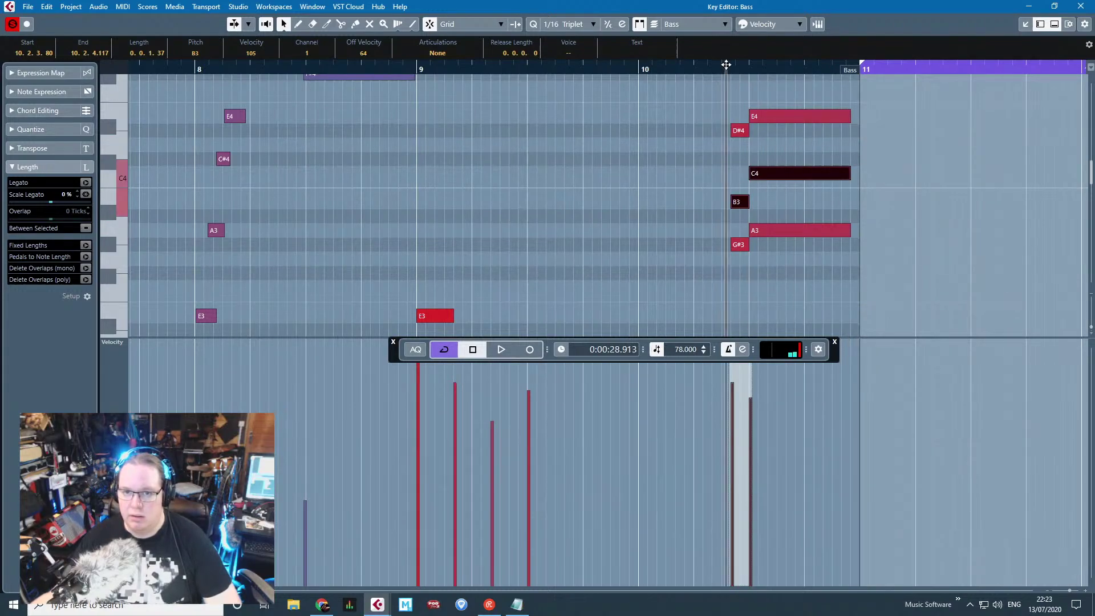
Step: Play the end of bar 10, raise the short B3 pickup note to C4, and play again
{"action": "scroll", "coordinate": [683, 118], "scroll_direction": "up", "scroll_amount": 1}
{"action": "key", "text": "space"}
{"action": "left_click", "coordinate": [700, 150]}
{"action": "key", "text": "space"}
{"action": "left_click_drag", "start_coordinate": [741, 201], "coordinate": [741, 173]}
{"action": "key", "text": "space"}
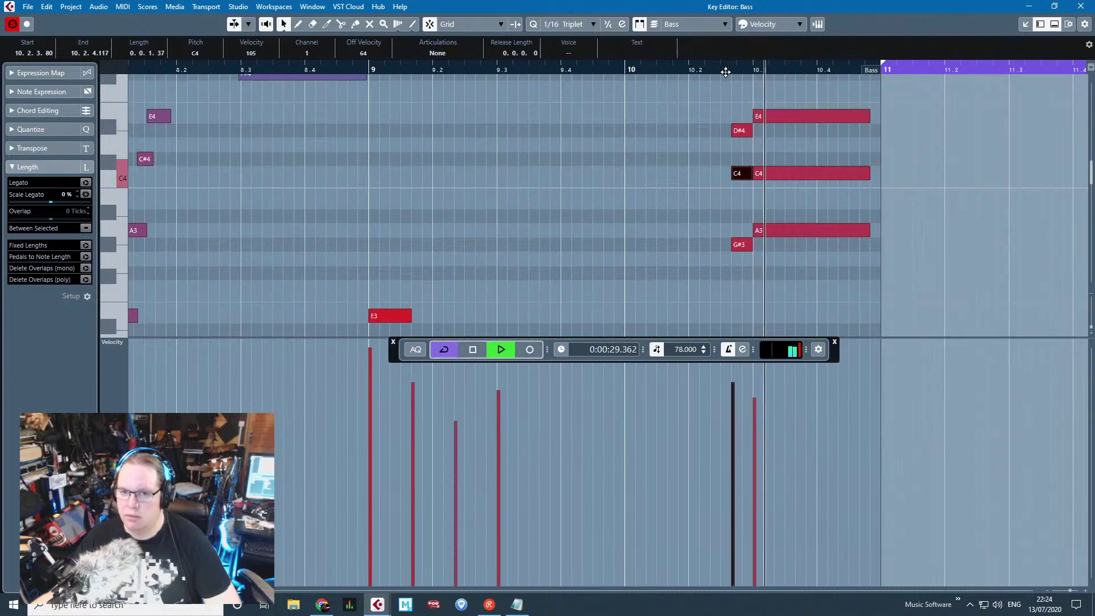
Step: Delete the short G#3, C4 and D#4 pickup notes before the bar 10 chord and play the result
{"action": "key", "text": "space"}
{"action": "left_click_drag", "start_coordinate": [724, 127], "coordinate": [737, 257]}
{"action": "key", "text": "Delete"}
{"action": "scroll", "coordinate": [723, 121], "scroll_direction": "down", "scroll_amount": 1}
{"action": "key", "text": "space"}
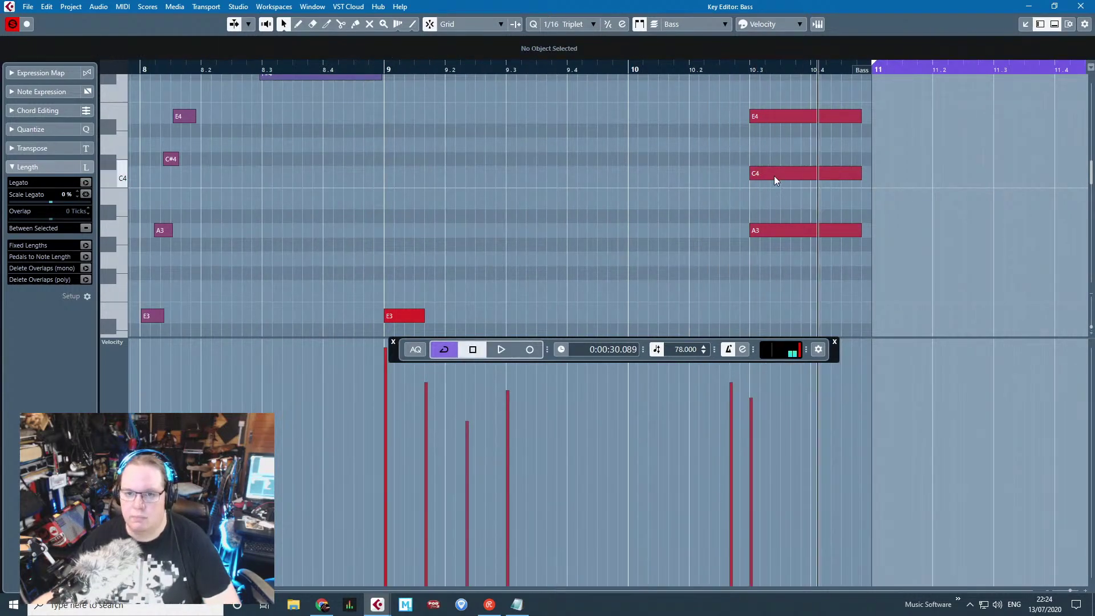
Step: Raise the bar 10 chord's C4 to C#4 and play it
{"action": "left_click_drag", "start_coordinate": [774, 175], "coordinate": [771, 159]}
{"action": "key", "text": "space"}
{"action": "key", "text": "space"}
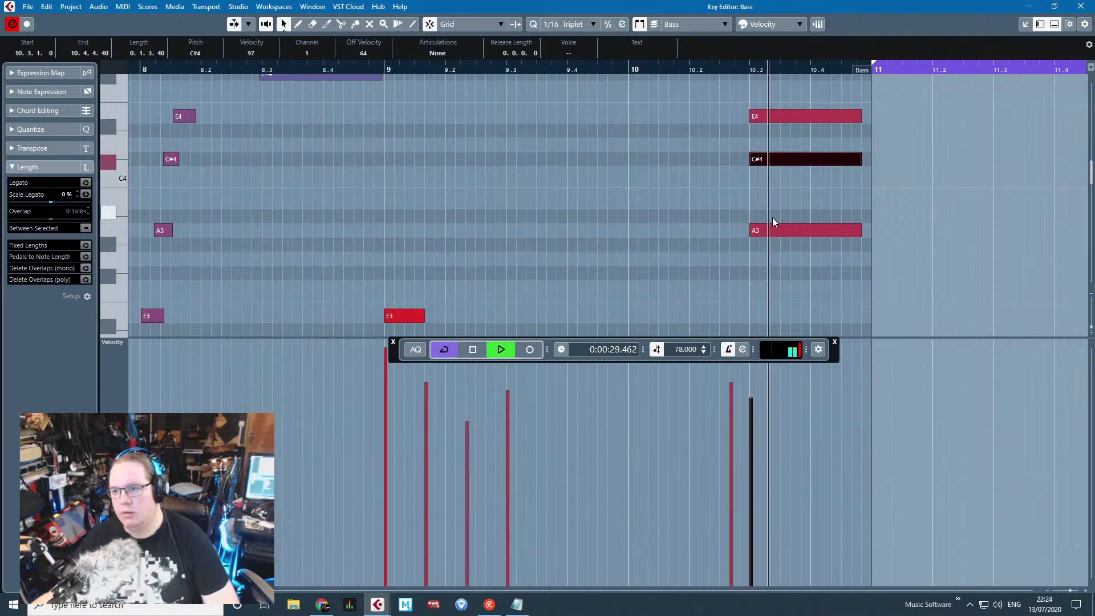
Step: Shorten the chord's C#4 to end at 10.4, place a C4 copy from 10.4 to bar 11, and play the chord
{"action": "left_click_drag", "start_coordinate": [860, 159], "coordinate": [826, 175]}
{"action": "key", "text": "ctrl+d"}
{"action": "left_click", "coordinate": [736, 71]}
{"action": "key", "text": "space"}
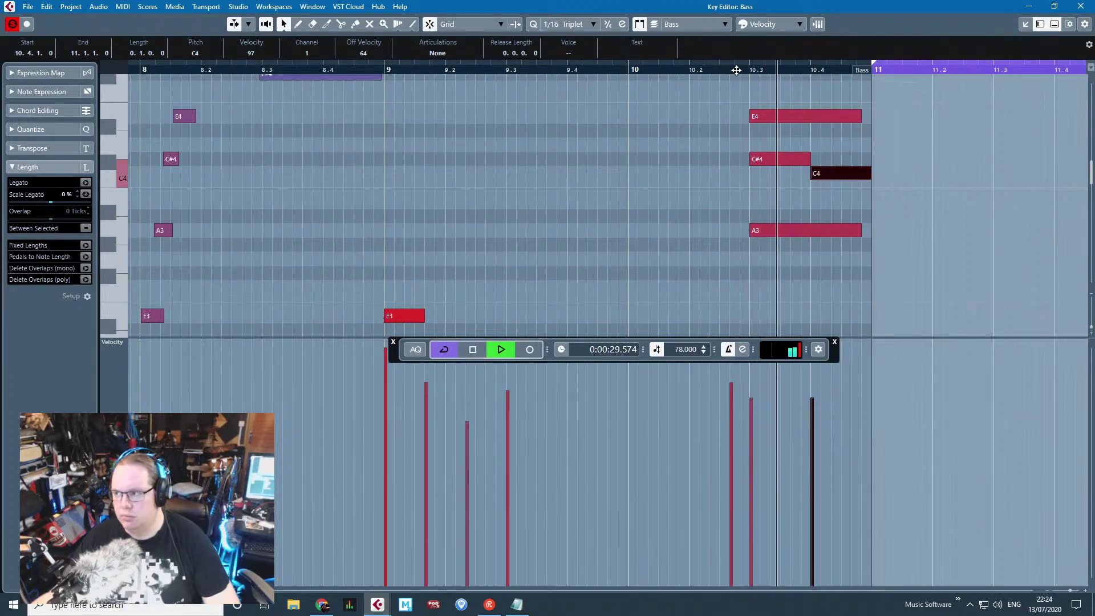
{"action": "key", "text": "space"}
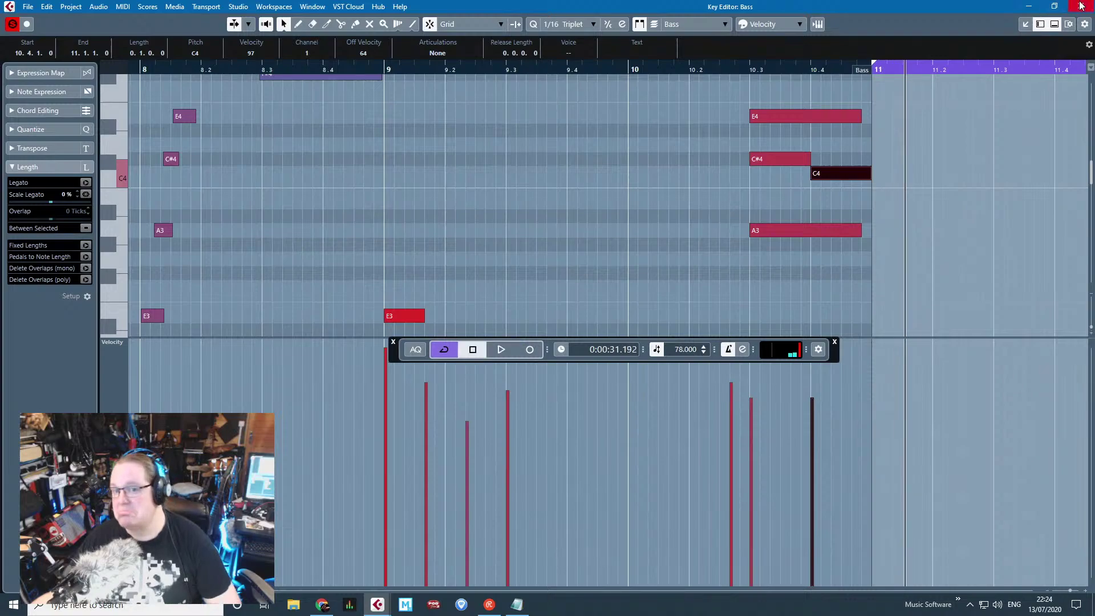
Step: Lower the bar 10 chord's A3 to G#3 and play it
{"action": "left_click", "coordinate": [780, 241]}
{"action": "mouse_move", "coordinate": [779, 230]}
{"action": "left_mouse_down"}
{"action": "mouse_move", "coordinate": [782, 259]}
{"action": "mouse_move", "coordinate": [769, 245]}
{"action": "left_mouse_up"}
{"action": "key", "text": "space"}
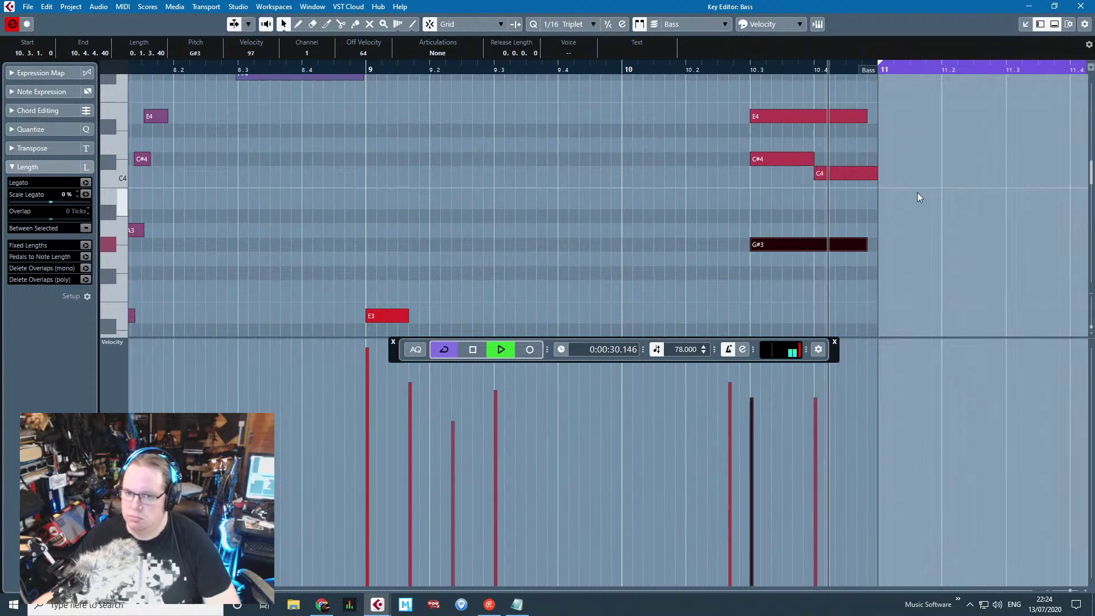
Step: Shorten the chord's G#3 to end at 10.4, add a G3 copy on beat 10.4, and play the change
{"action": "key", "text": "space"}
{"action": "left_click_drag", "start_coordinate": [861, 245], "coordinate": [805, 236]}
{"action": "key", "text": "space"}
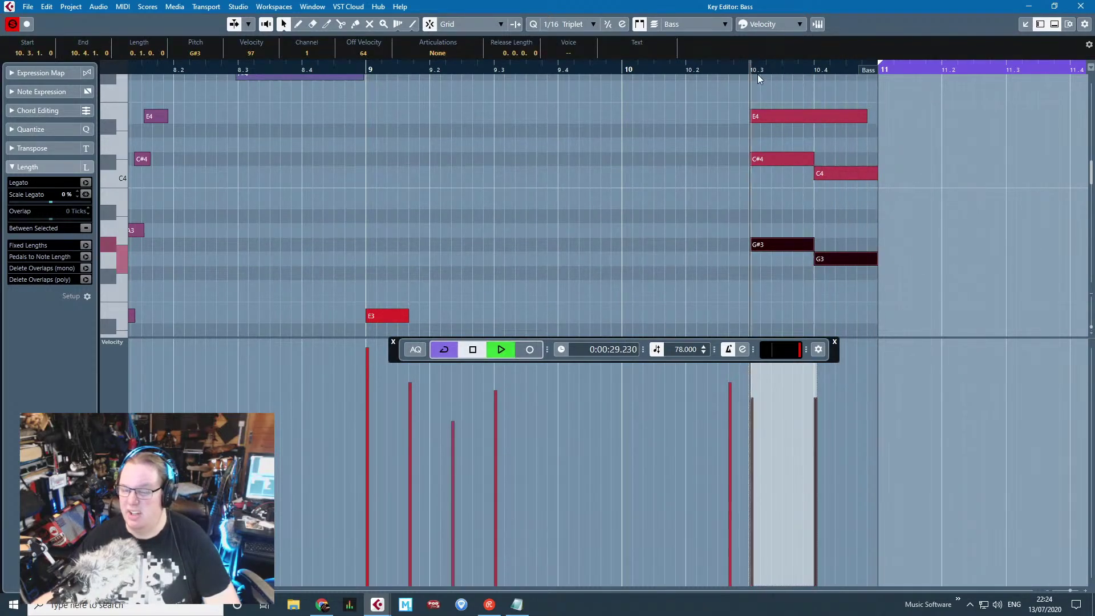
{"action": "key", "text": "space"}
Step: Raise the G3 on beat 10.4 to A#3 and play from beat 10.3
{"action": "left_click", "coordinate": [840, 259]}
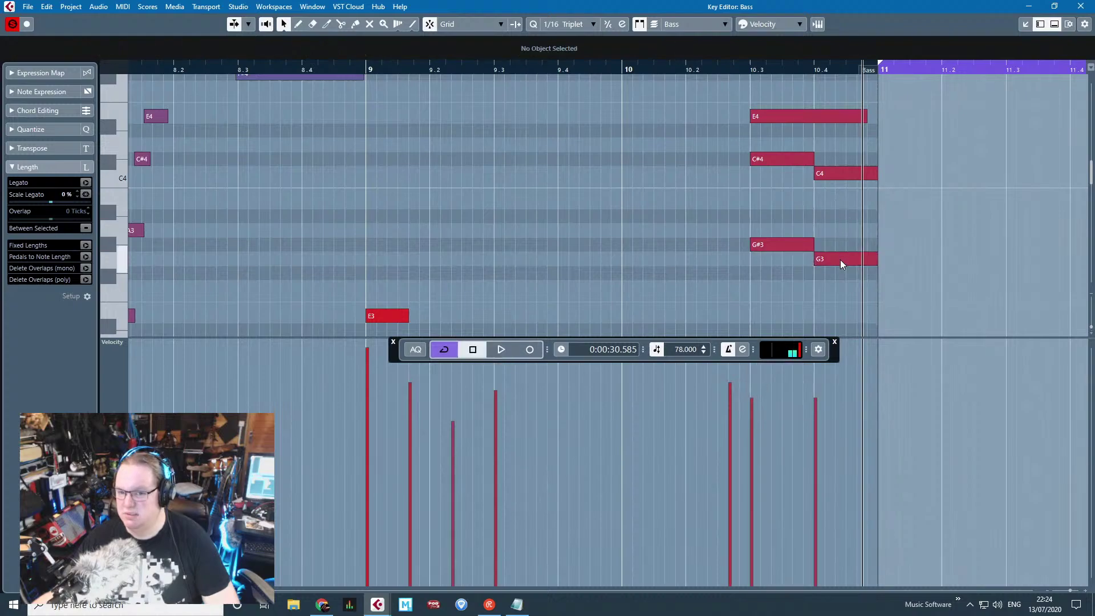
{"action": "left_click_drag", "start_coordinate": [840, 259], "coordinate": [841, 217]}
{"action": "left_click", "coordinate": [750, 59]}
{"action": "key", "text": "space"}
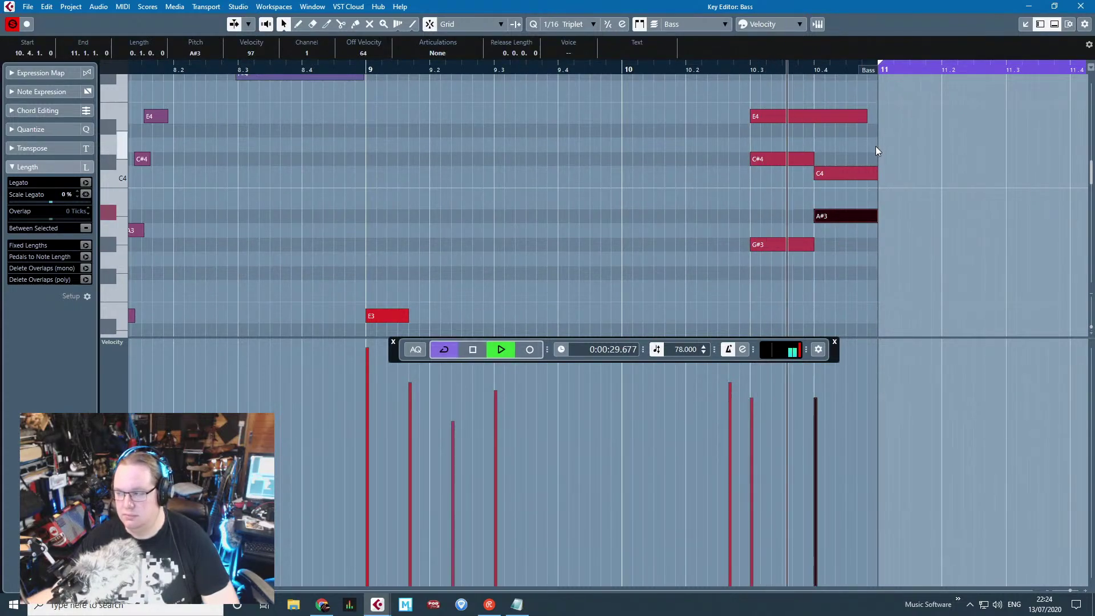
{"action": "key", "text": "space"}
Step: Delete the A#3 on beat 10.4, extend the G#3 toward the end of bar 10, and return to the project window
{"action": "key", "text": "Delete"}
{"action": "left_click_drag", "start_coordinate": [812, 245], "coordinate": [865, 245]}
{"action": "left_click", "coordinate": [1055, 7]}
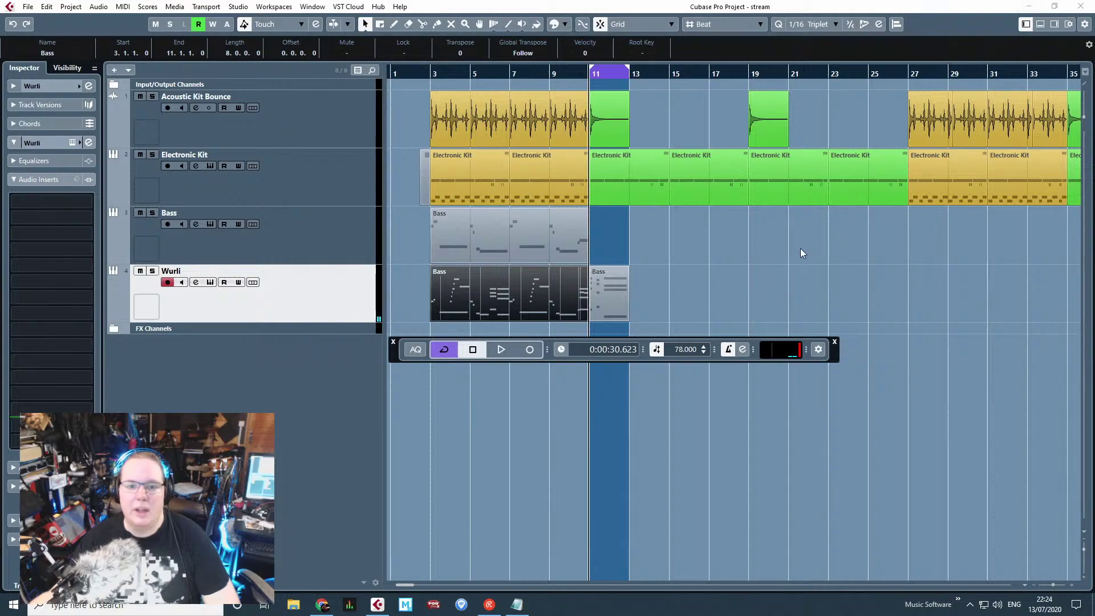
Step: Move the floating transport bar clear of the tracks into the empty area of the arrangement
{"action": "left_click_drag", "start_coordinate": [395, 354], "coordinate": [617, 559]}
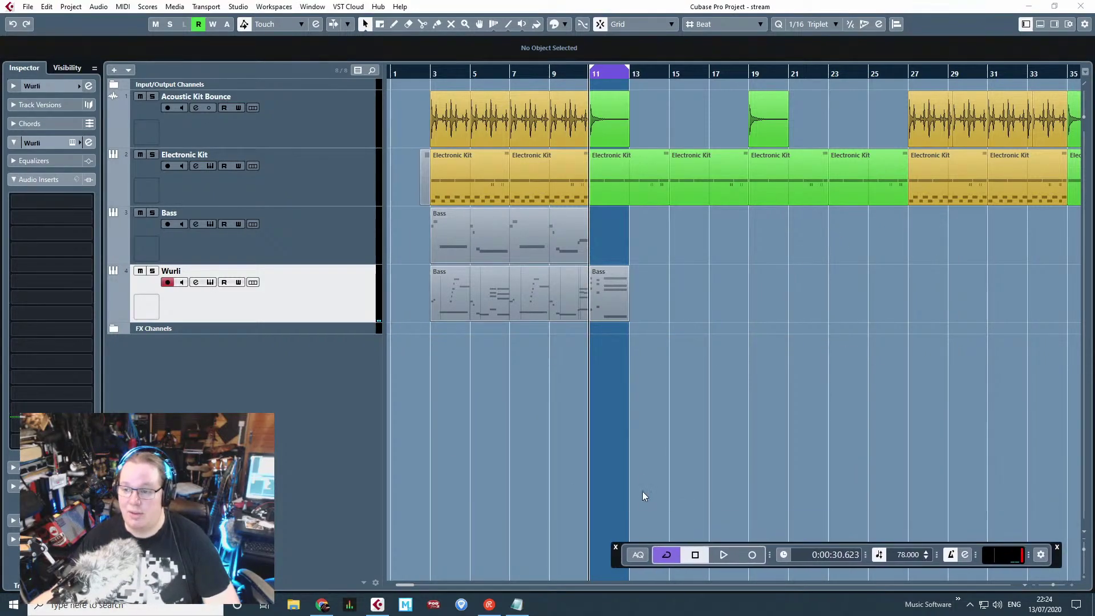
{"action": "key", "text": "h"}
{"action": "key", "text": "h"}
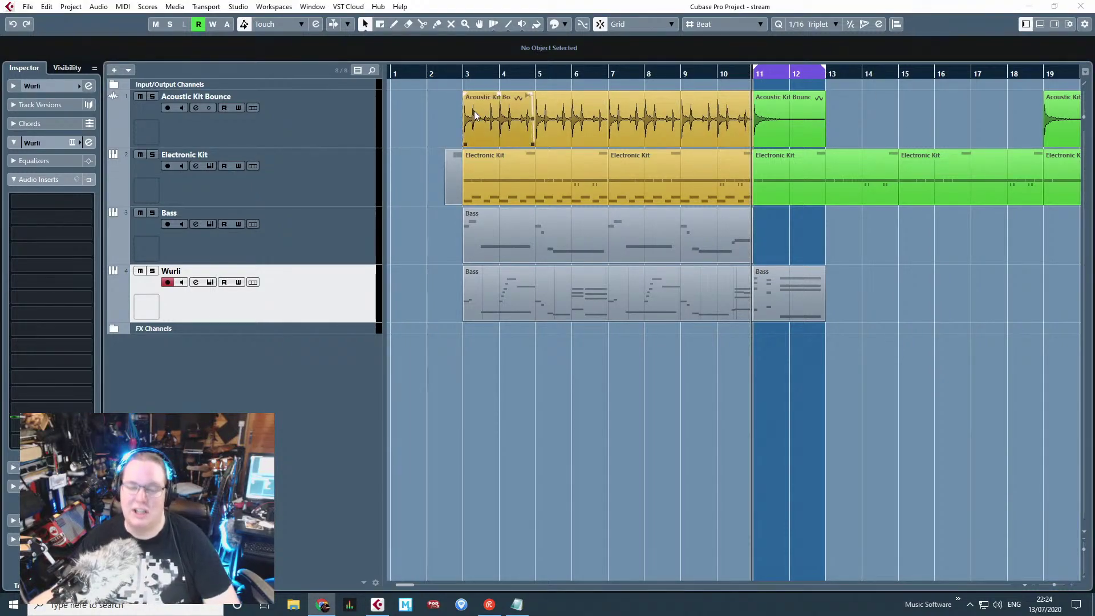
Step: Play the arrangement from just before bar 3 to the end of bar 10, checking the Wurli part against drums and bass
{"action": "left_click", "coordinate": [437, 73]}
{"action": "scroll", "coordinate": [432, 170], "scroll_direction": "up", "scroll_amount": 4}
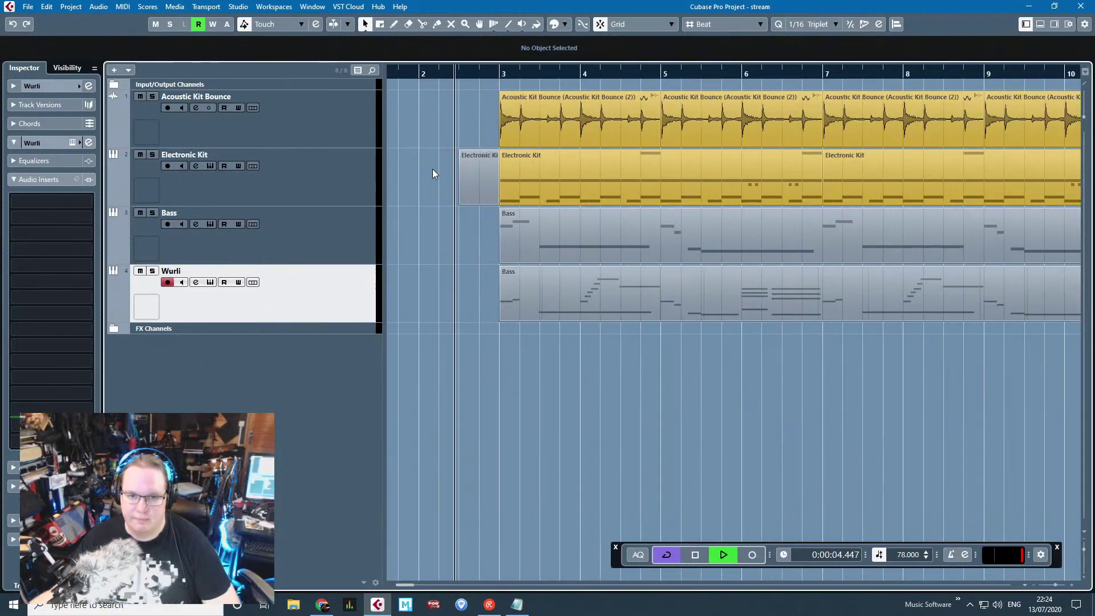
{"action": "scroll", "coordinate": [463, 208], "scroll_direction": "up", "scroll_amount": 2}
{"action": "scroll", "coordinate": [463, 209], "scroll_direction": "down", "scroll_amount": 3}
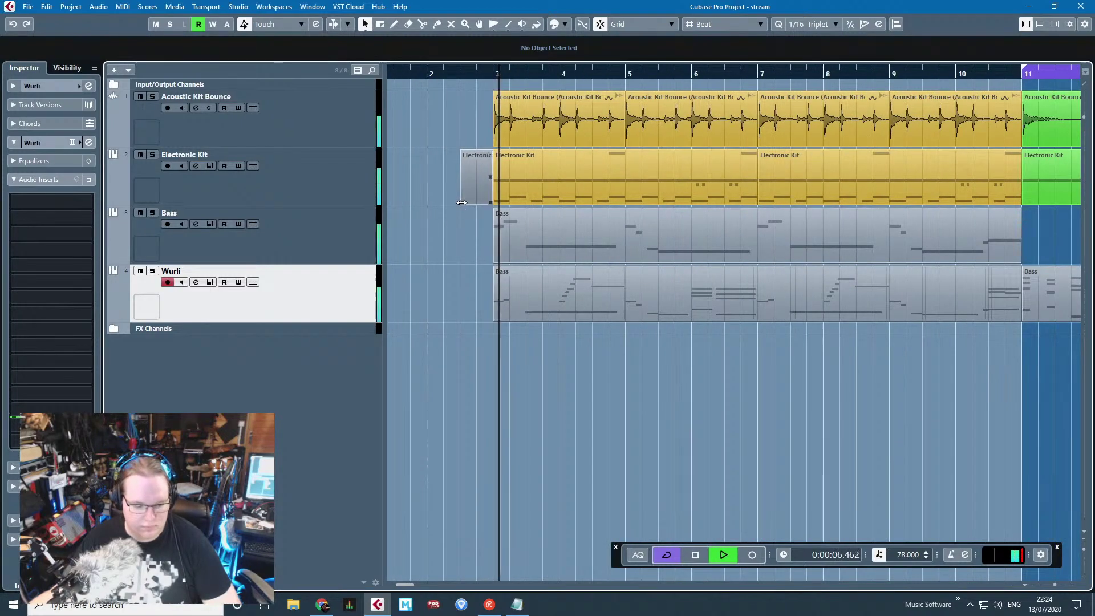
{"action": "scroll", "coordinate": [459, 183], "scroll_direction": "down", "scroll_amount": 2}
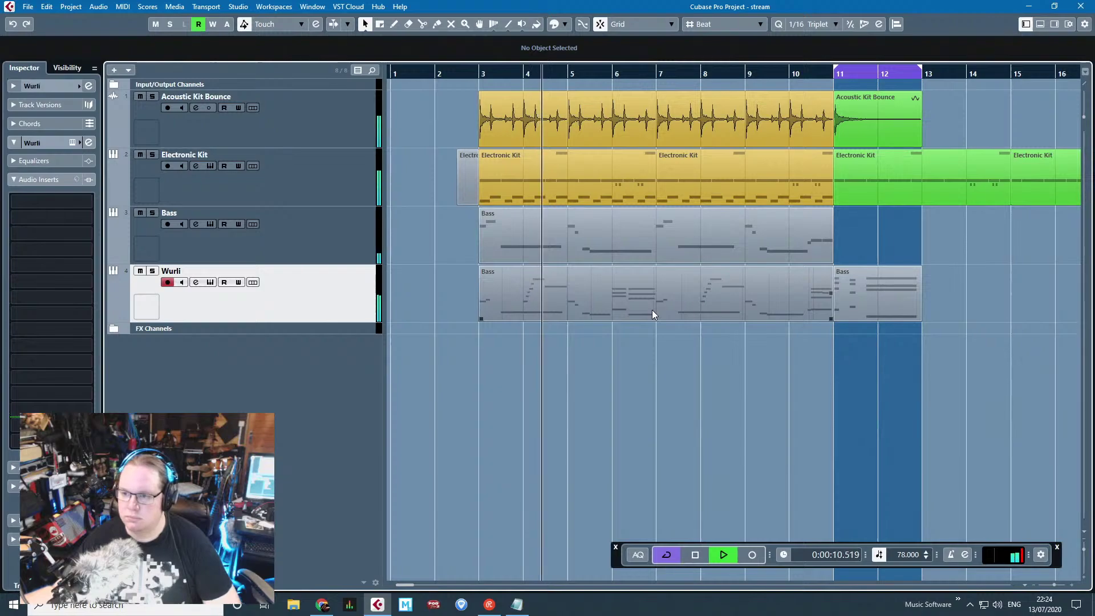
{"action": "scroll", "coordinate": [596, 287], "scroll_direction": "up", "scroll_amount": 2}
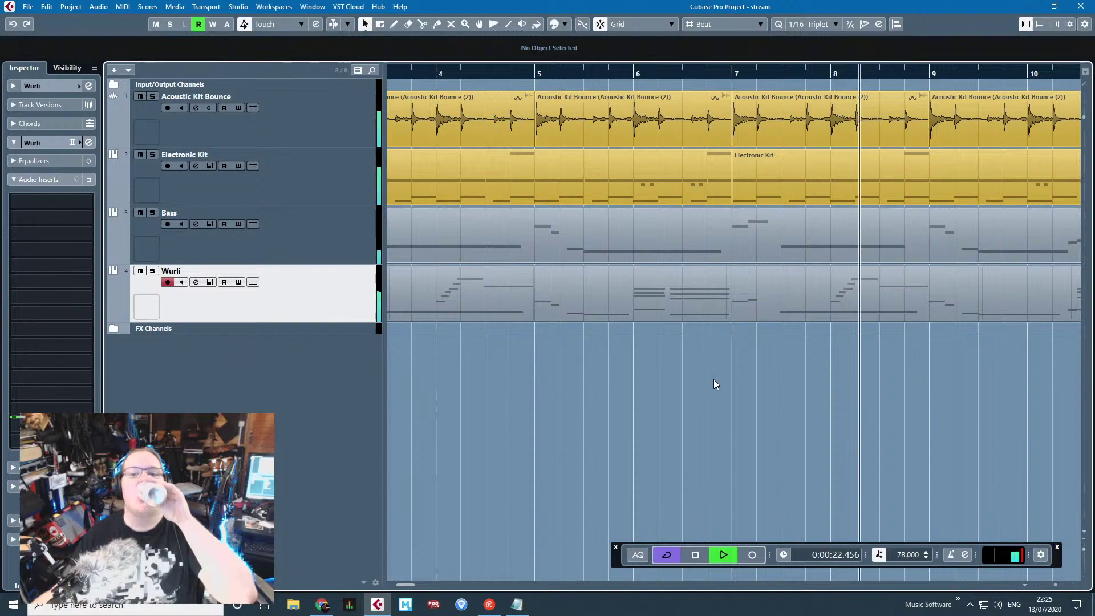
{"action": "left_click_drag", "start_coordinate": [881, 380], "coordinate": [980, 377]}
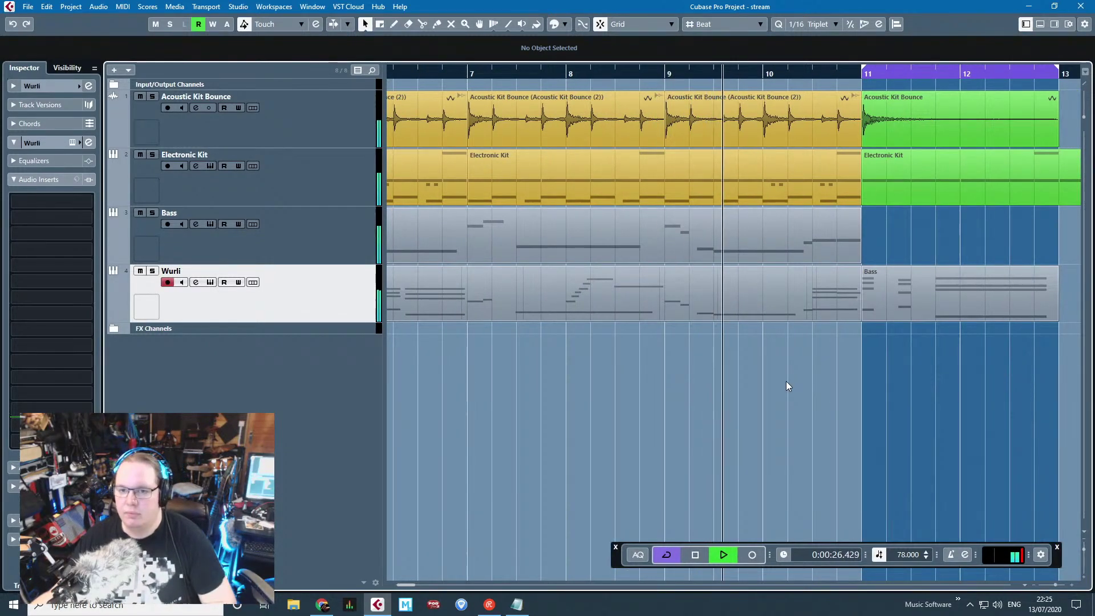
{"action": "scroll", "coordinate": [786, 381], "scroll_direction": "down", "scroll_amount": 3}
{"action": "scroll", "coordinate": [784, 380], "scroll_direction": "up", "scroll_amount": 3}
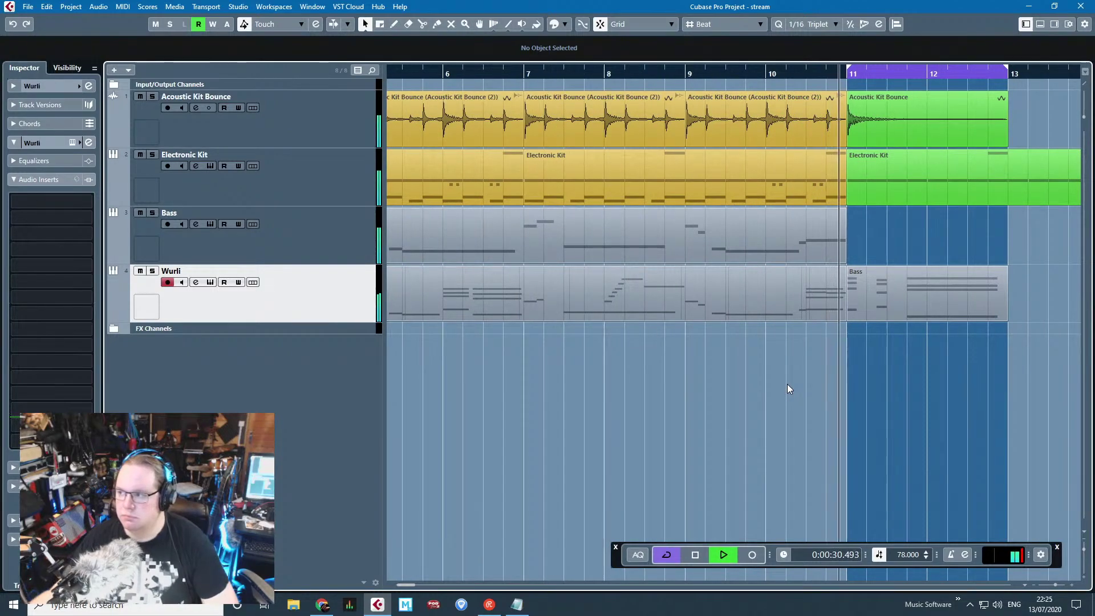
{"action": "key", "text": "space"}
{"action": "key", "text": "g"}
{"action": "left_click", "coordinate": [501, 295]}
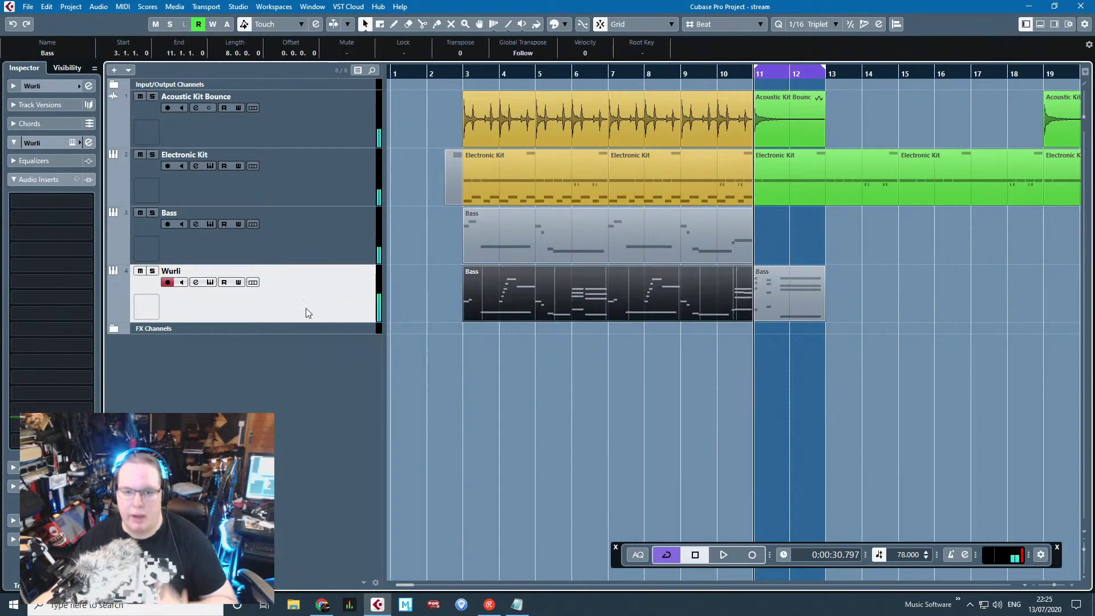
{"action": "left_click", "coordinate": [408, 424]}
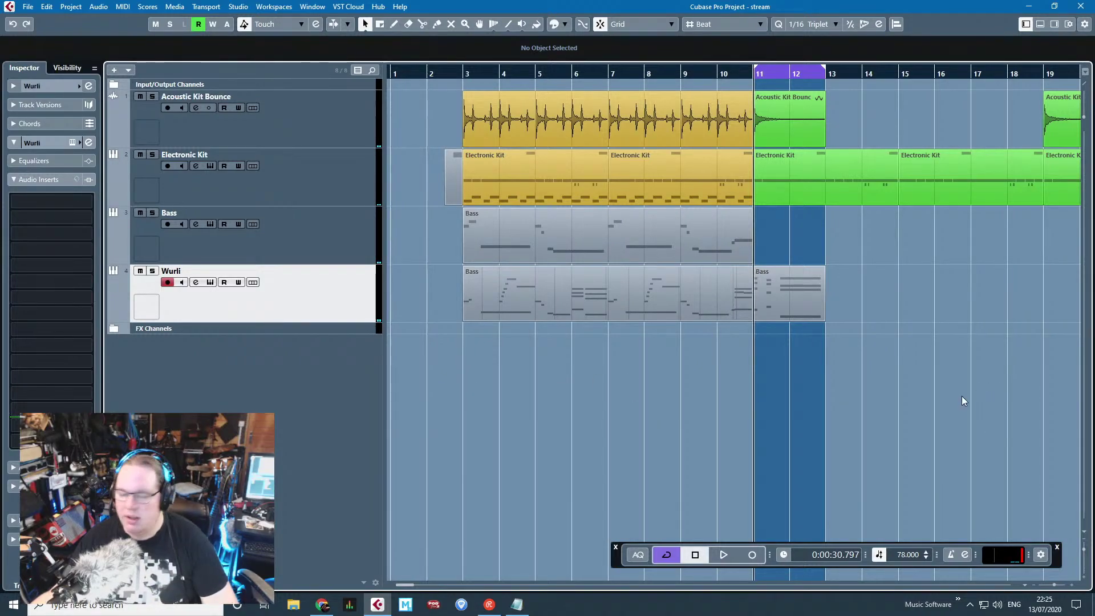
Step: Add one instrument track using the Padshop synth, routed to Stereo Out
{"action": "right_click", "coordinate": [290, 374]}
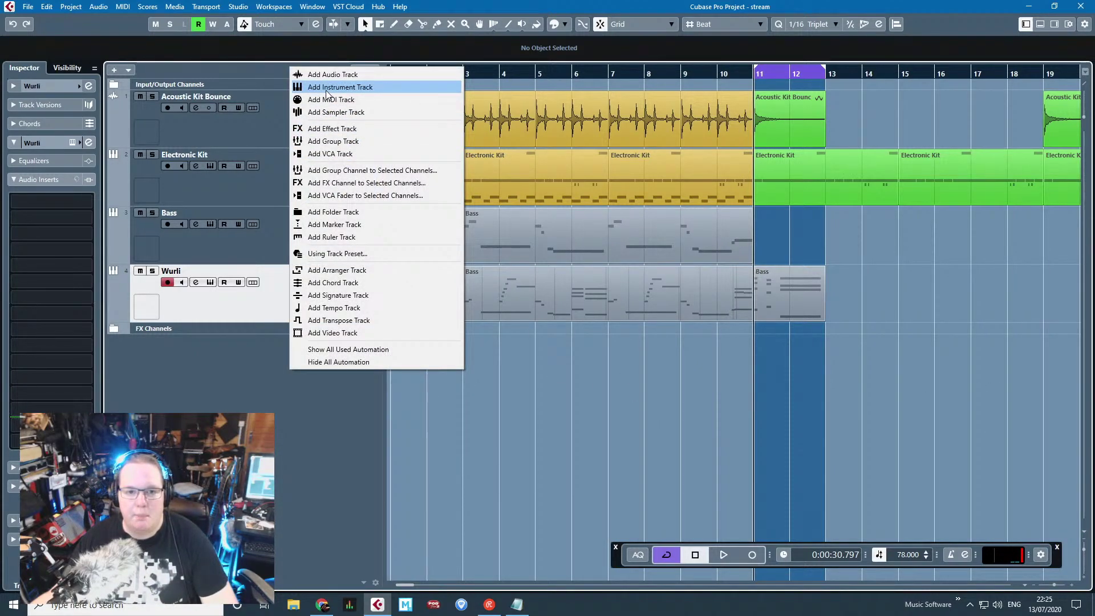
{"action": "left_click", "coordinate": [328, 87]}
{"action": "left_click", "coordinate": [557, 283]}
{"action": "left_click", "coordinate": [557, 282]}
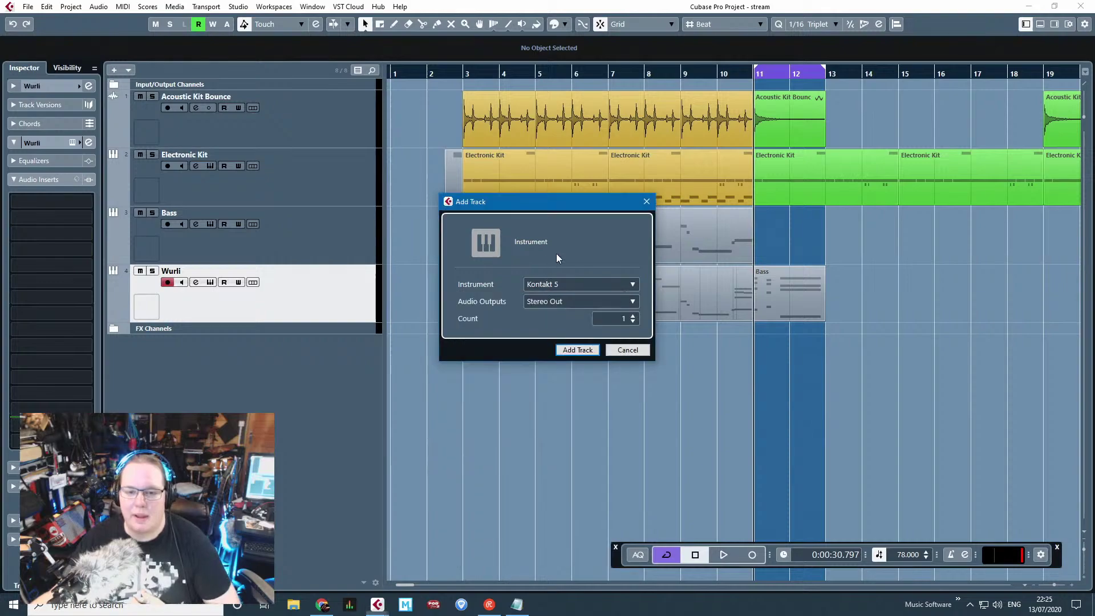
{"action": "left_click", "coordinate": [556, 283]}
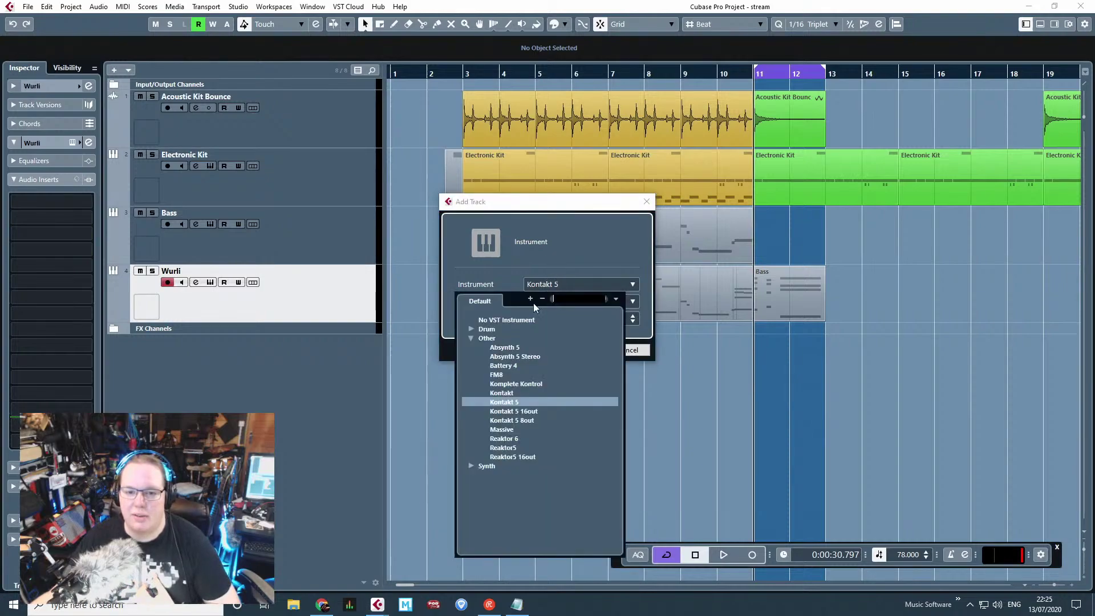
{"action": "left_click", "coordinate": [466, 466]}
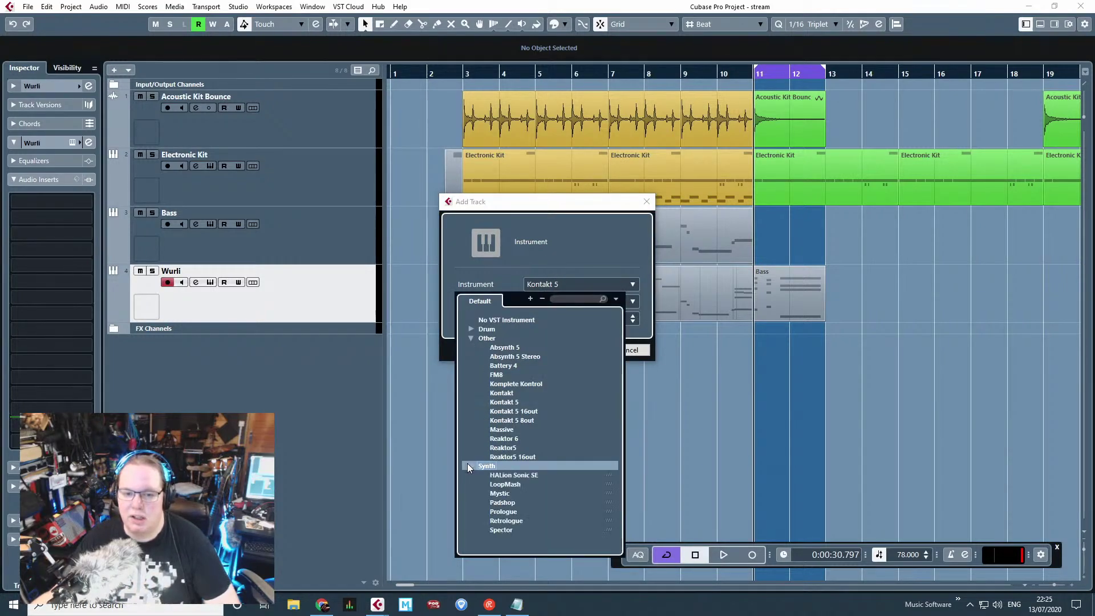
{"action": "left_click", "coordinate": [499, 502]}
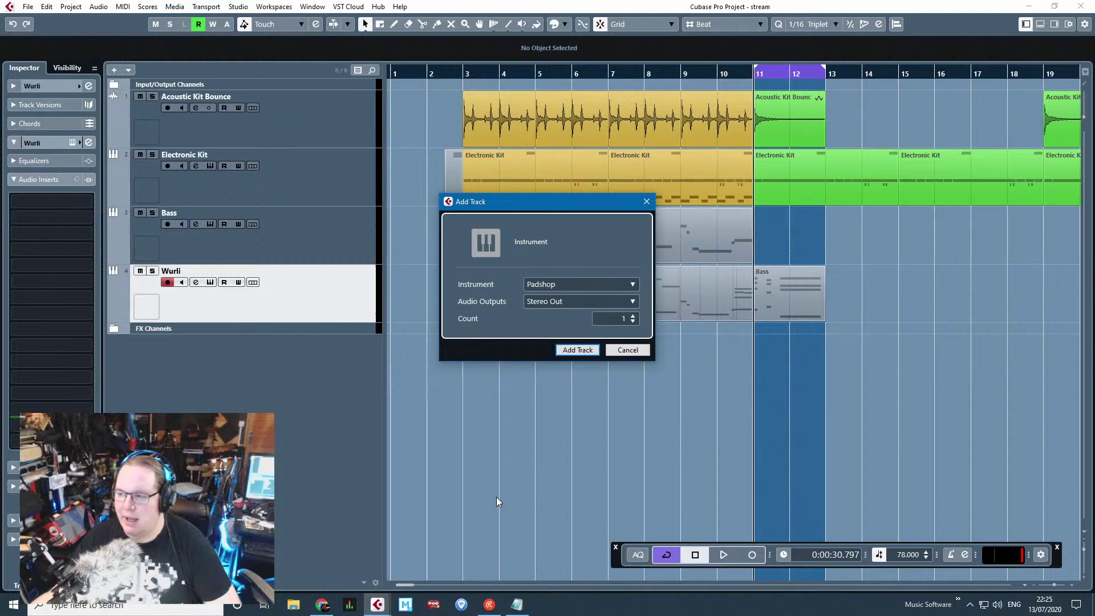
{"action": "left_click", "coordinate": [577, 350]}
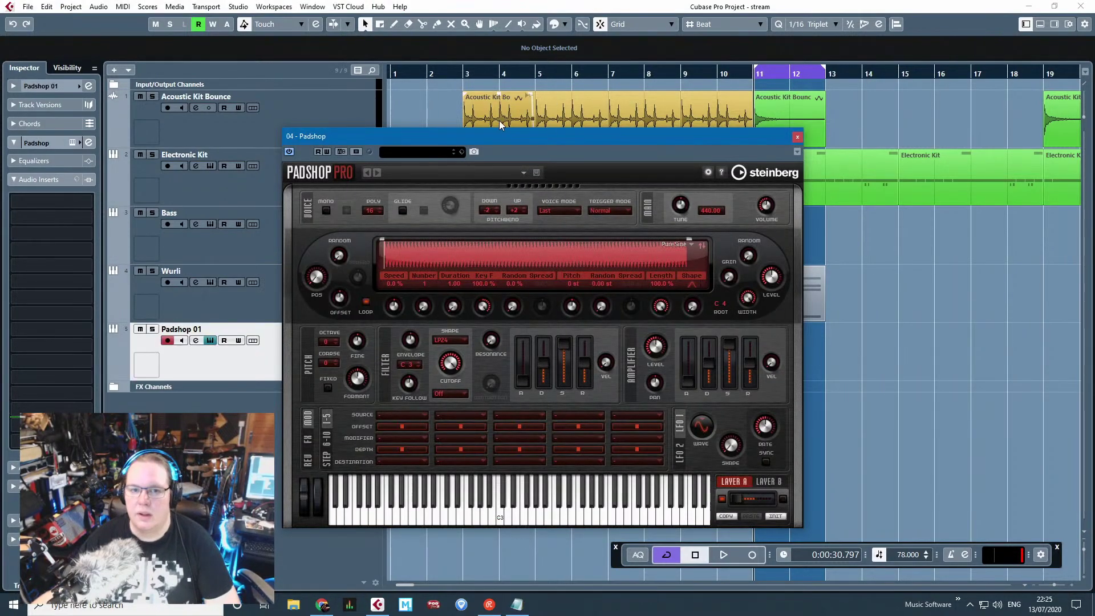
Step: Load the Infinite Piano preset from Padshop's Keyboard category
{"action": "left_click", "coordinate": [412, 153]}
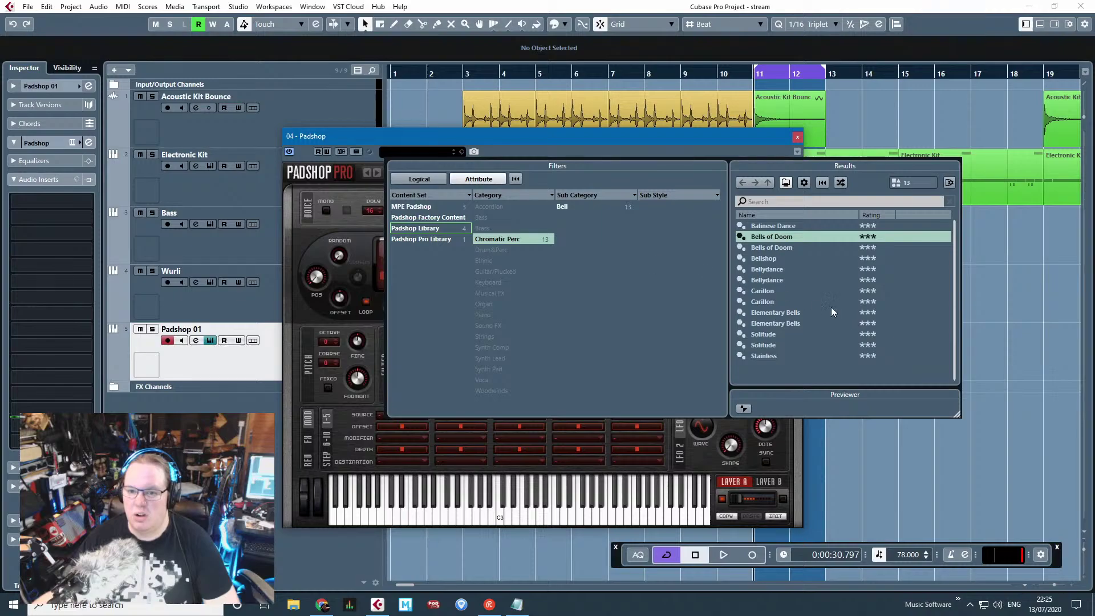
{"action": "left_click", "coordinate": [455, 232]}
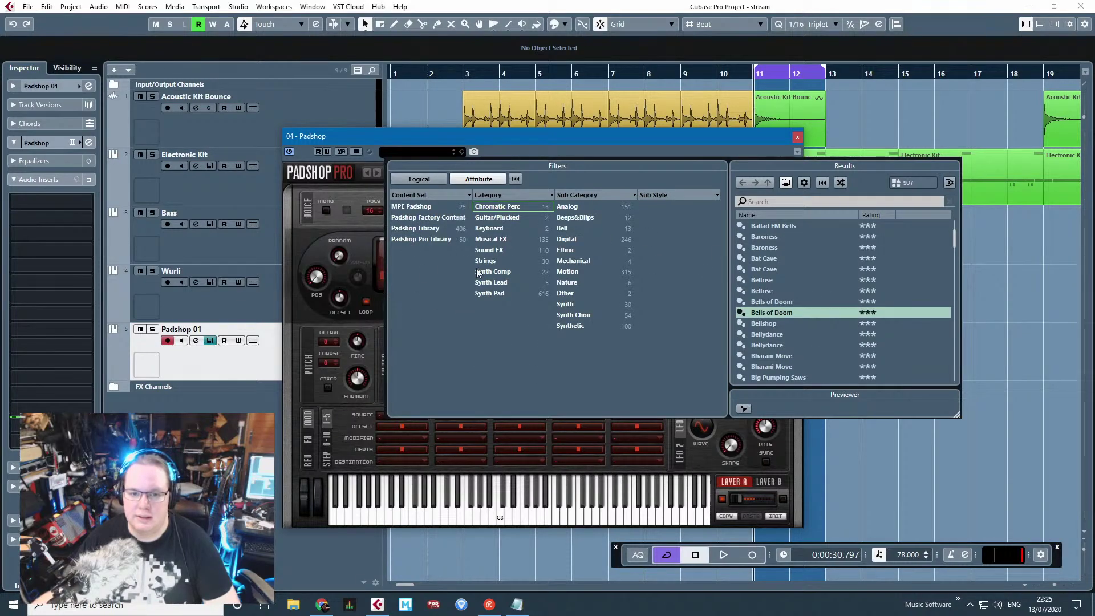
{"action": "left_click", "coordinate": [493, 228]}
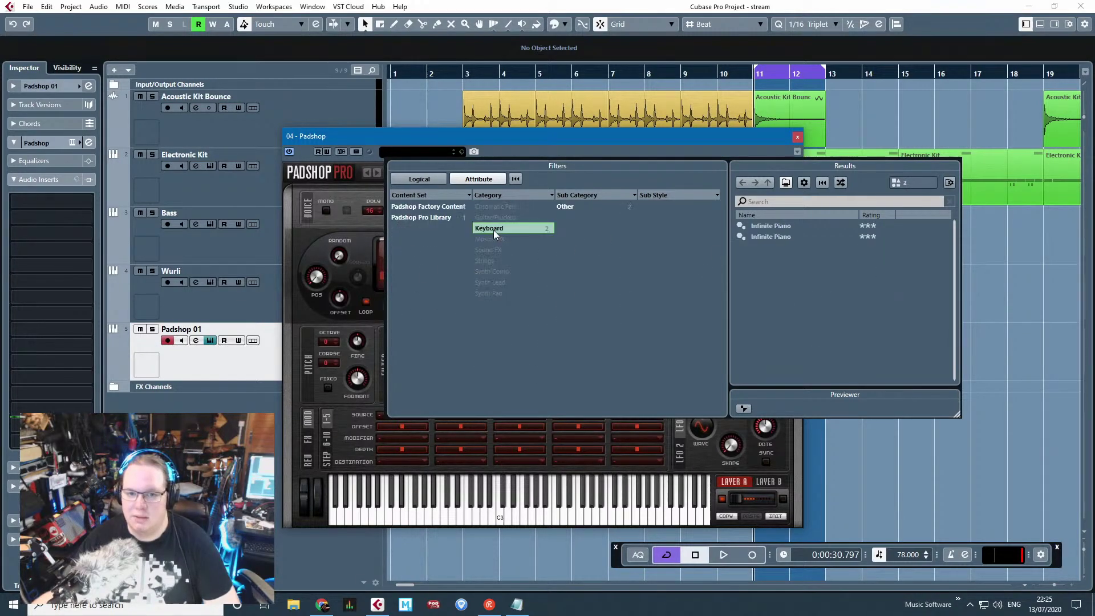
{"action": "double_click", "coordinate": [771, 236]}
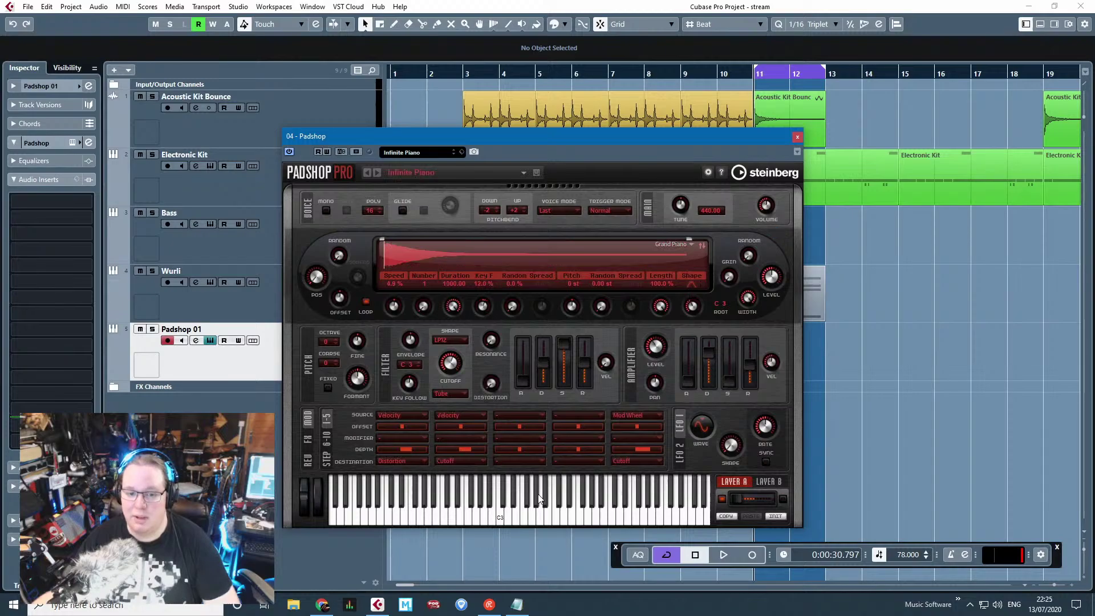
Step: Switch the Padshop preset to Big Warm Strings from the Strings category
{"action": "left_click", "coordinate": [422, 153]}
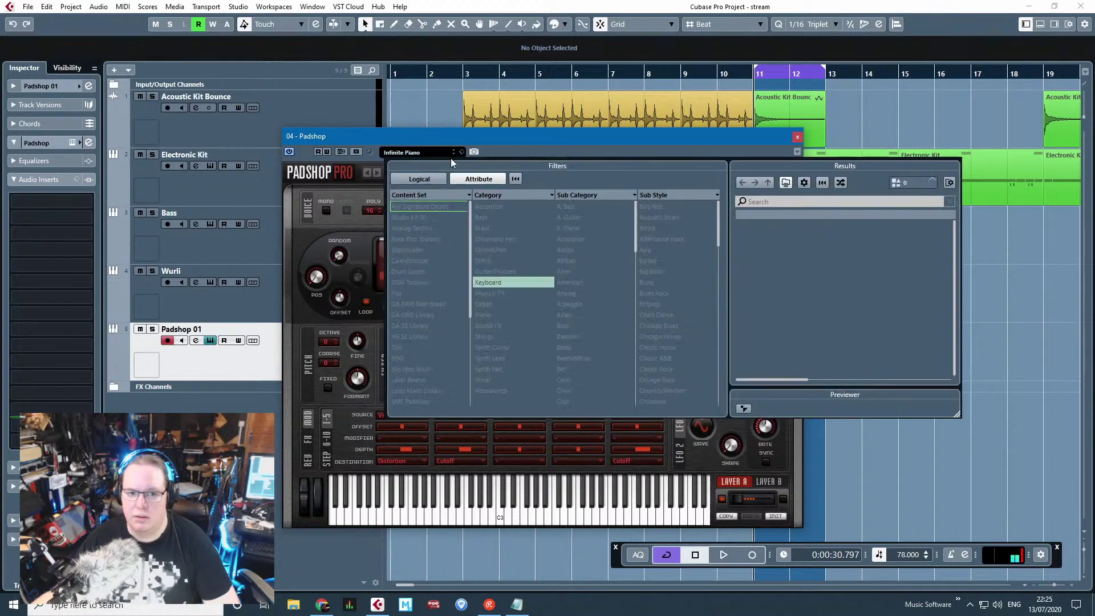
{"action": "left_click", "coordinate": [502, 282]}
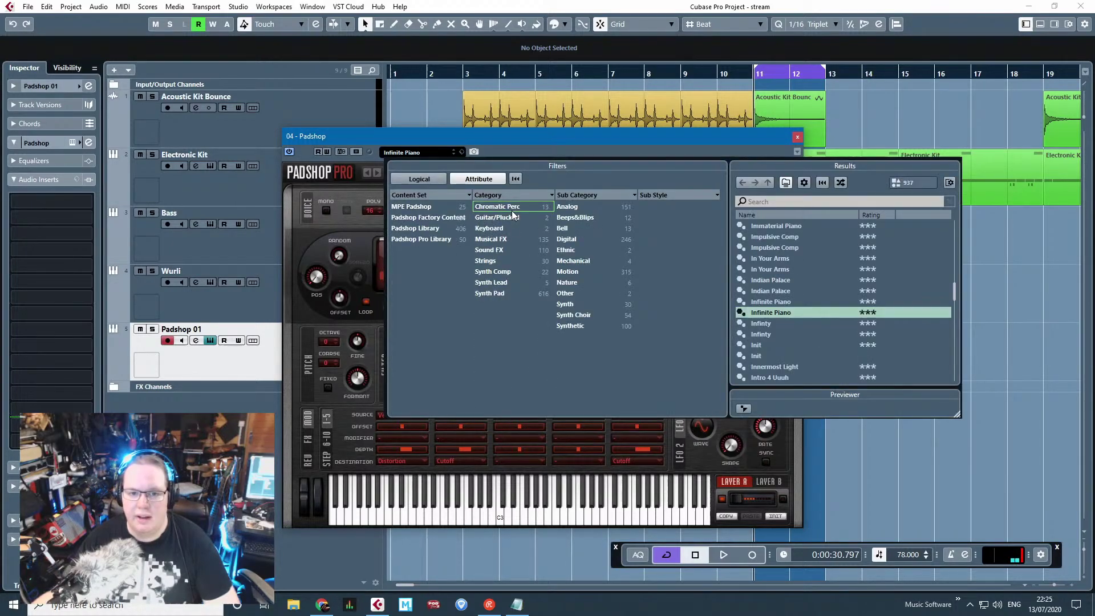
{"action": "left_click", "coordinate": [500, 260]}
{"action": "double_click", "coordinate": [777, 278]}
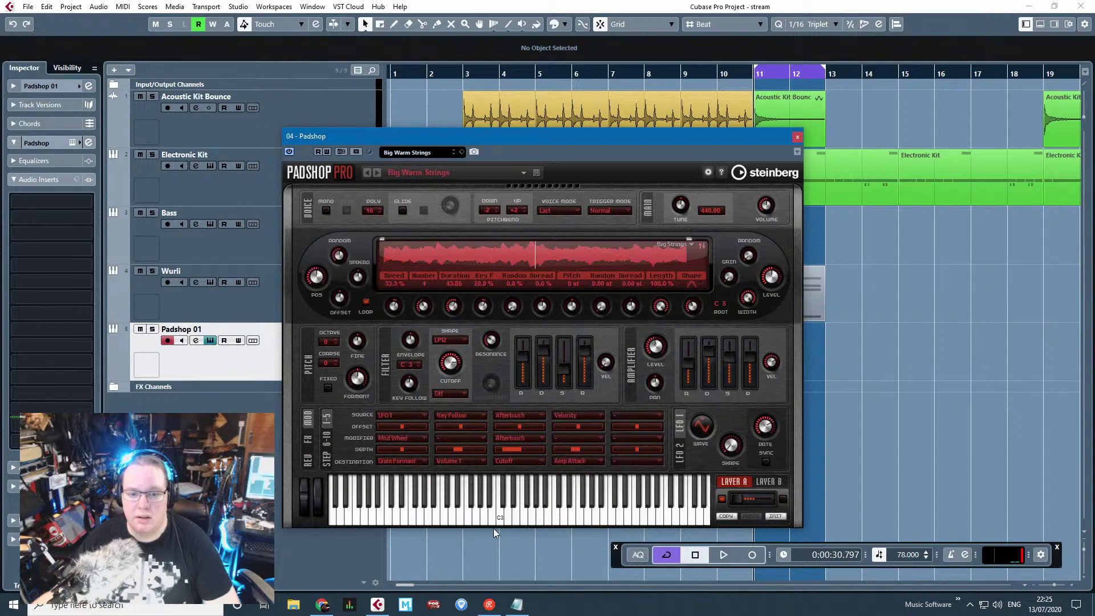
Step: Load the Pumping Strings preset in Padshop, audition a note, and close the preset browser without picking another sound
{"action": "left_click", "coordinate": [425, 152]}
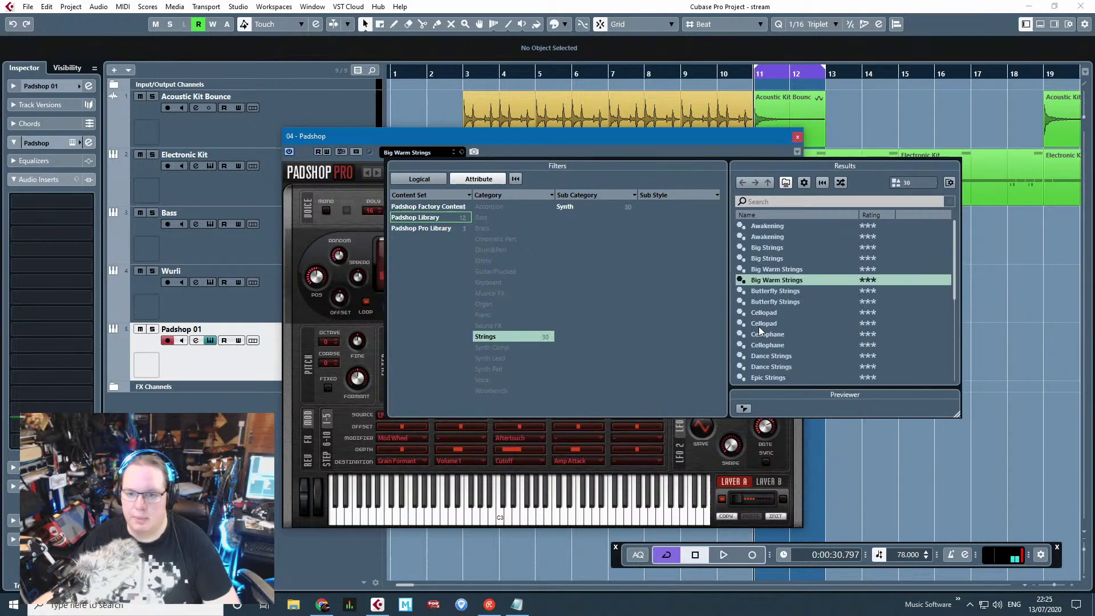
{"action": "scroll", "coordinate": [757, 326], "scroll_direction": "down", "scroll_amount": 1}
{"action": "double_click", "coordinate": [758, 324]}
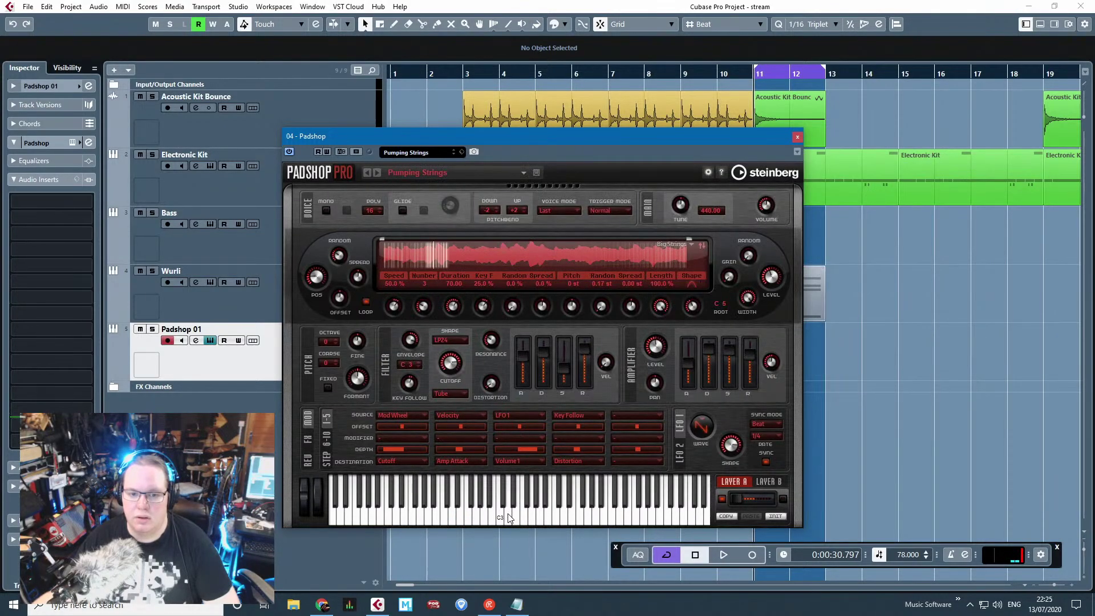
{"action": "left_click", "coordinate": [518, 517]}
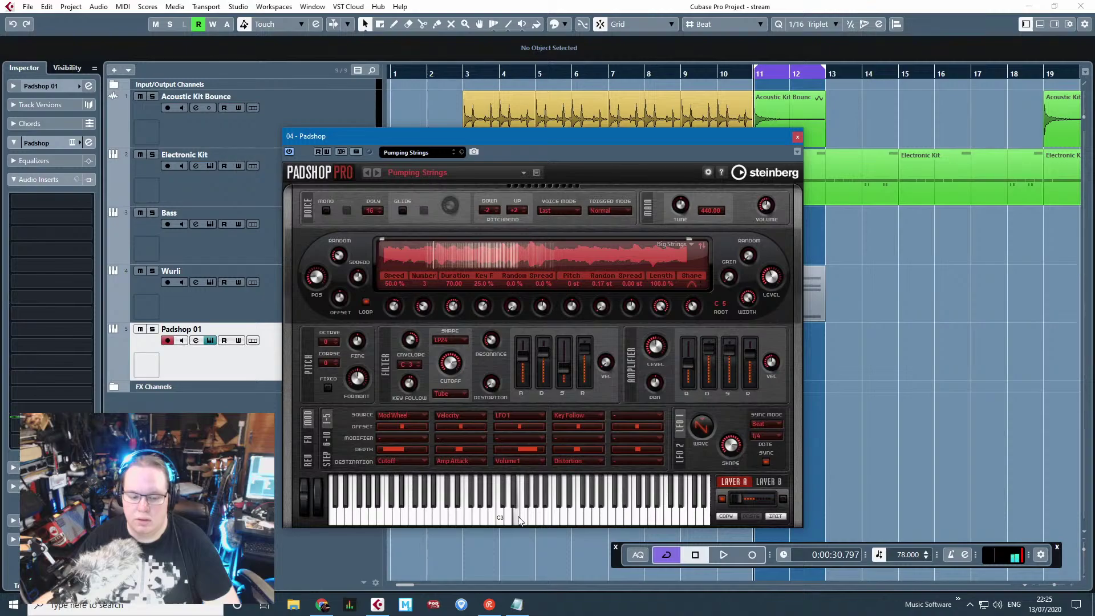
{"action": "left_click", "coordinate": [416, 153]}
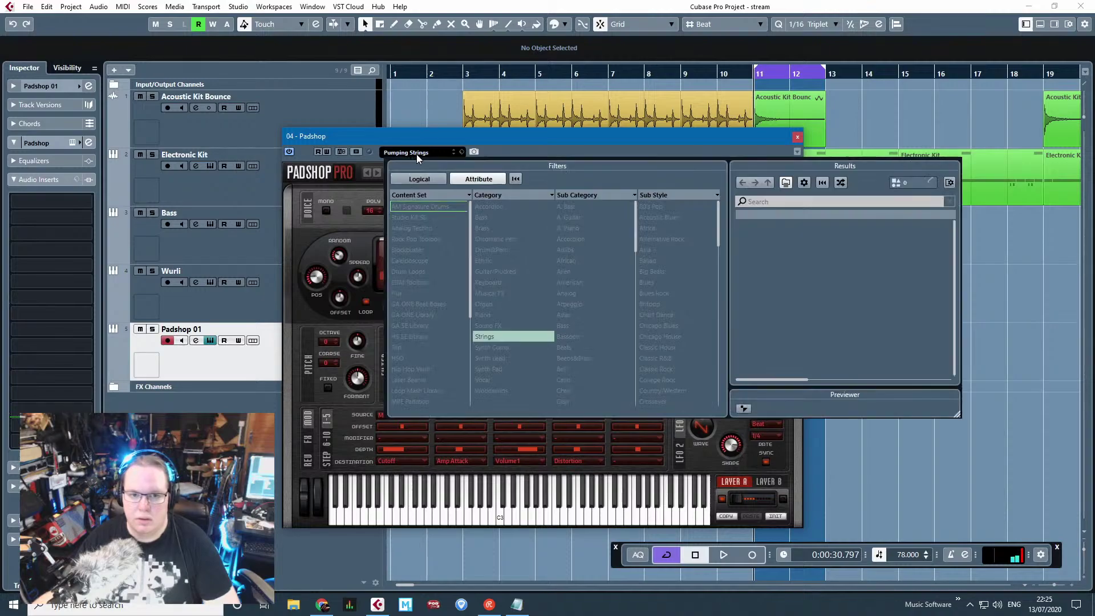
{"action": "left_click", "coordinate": [519, 335]}
{"action": "left_click", "coordinate": [798, 137]}
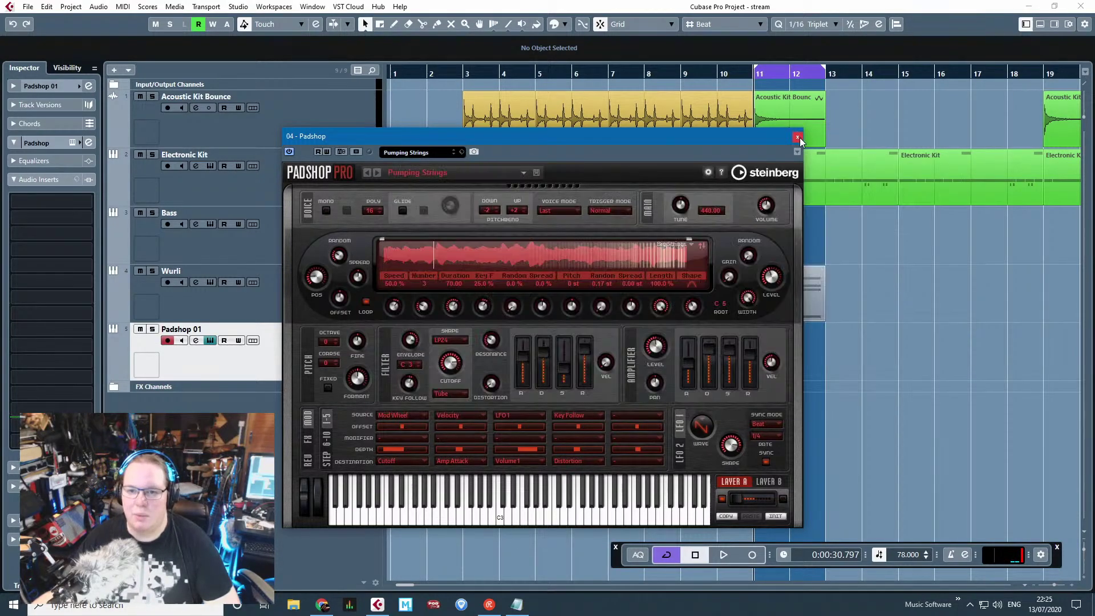
Step: Replace Padshop with Kontakt as the instrument of the Padshop 01 track and bring up the Kontakt window
{"action": "left_click", "coordinate": [797, 138]}
{"action": "right_click", "coordinate": [166, 355]}
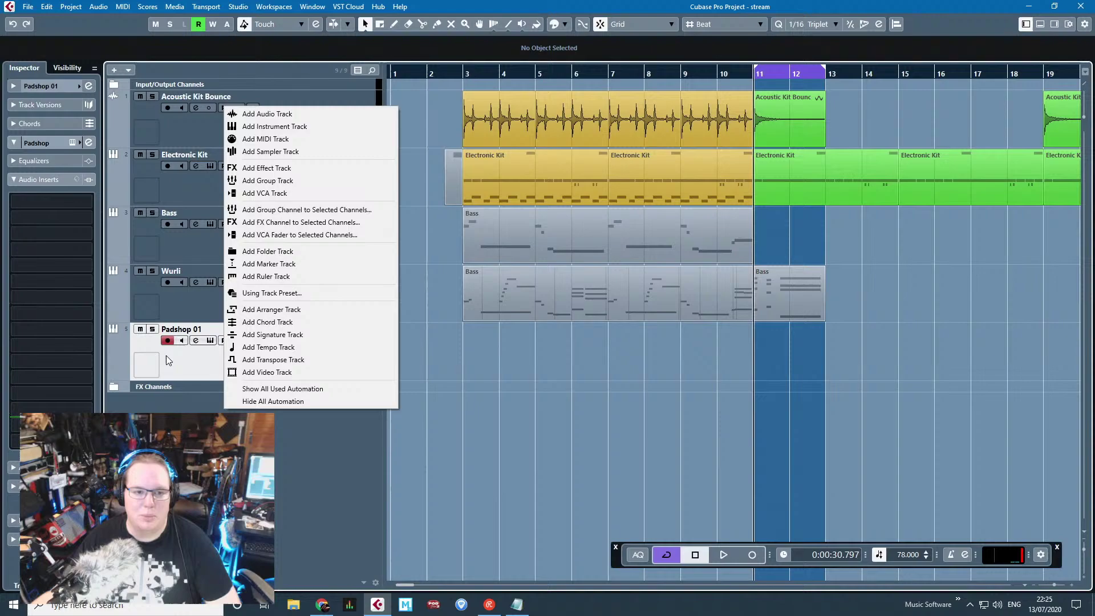
{"action": "left_click", "coordinate": [32, 111]}
{"action": "left_click", "coordinate": [14, 85]}
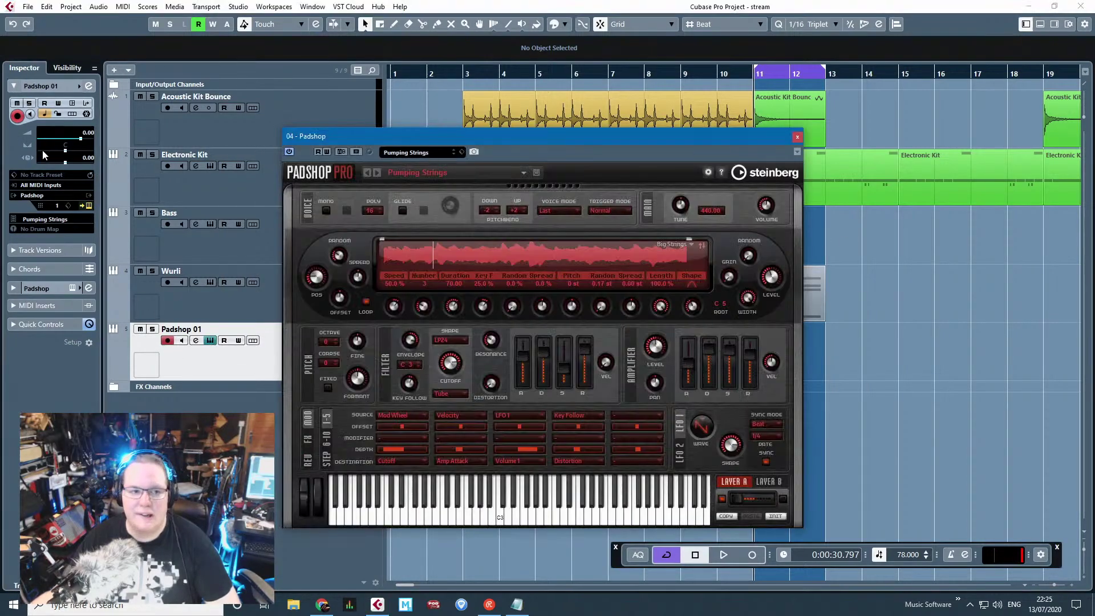
{"action": "left_click", "coordinate": [33, 195]}
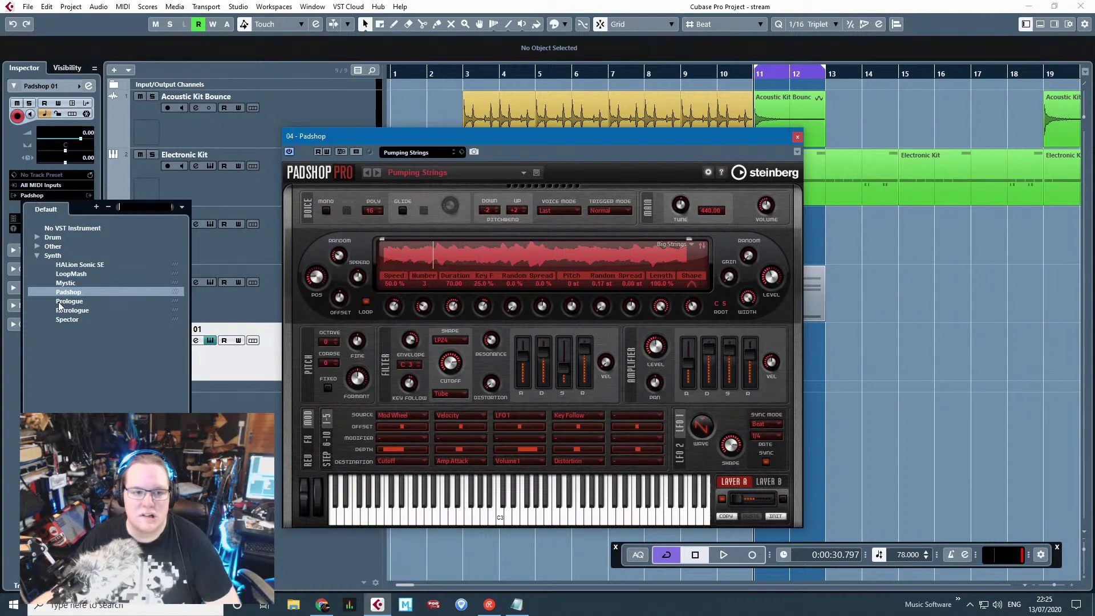
{"action": "left_click", "coordinate": [36, 256]}
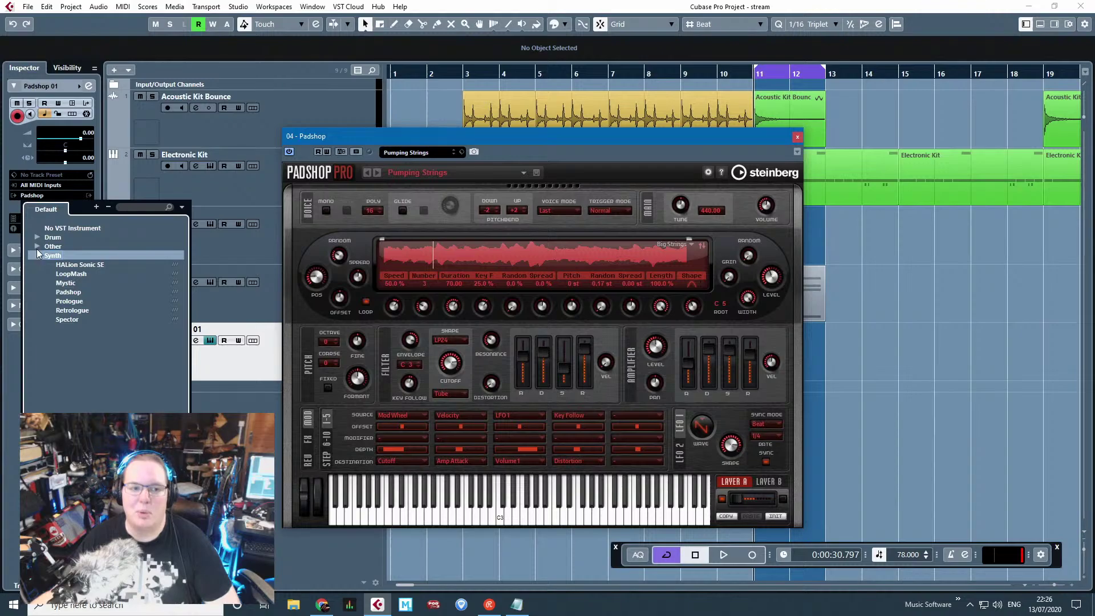
{"action": "left_click", "coordinate": [36, 246]}
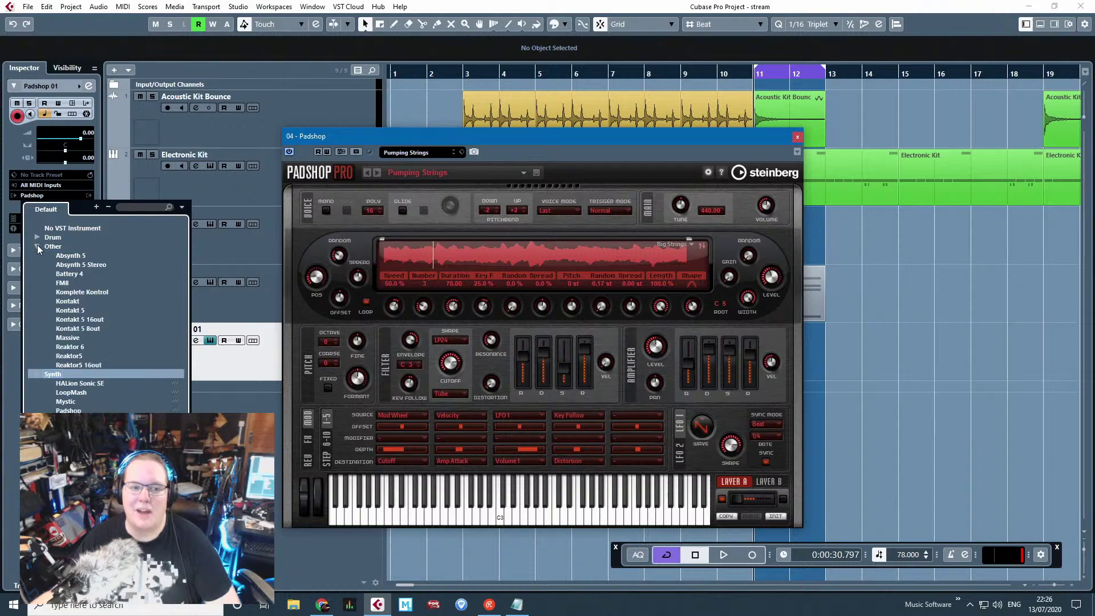
{"action": "left_click", "coordinate": [67, 301]}
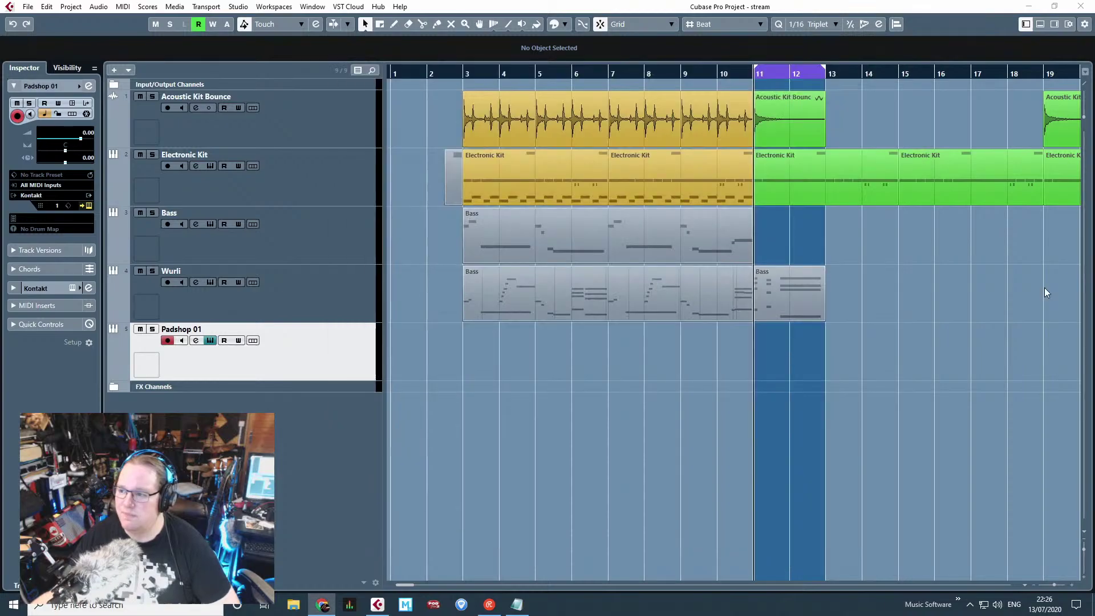
{"action": "left_click", "coordinate": [439, 7]}
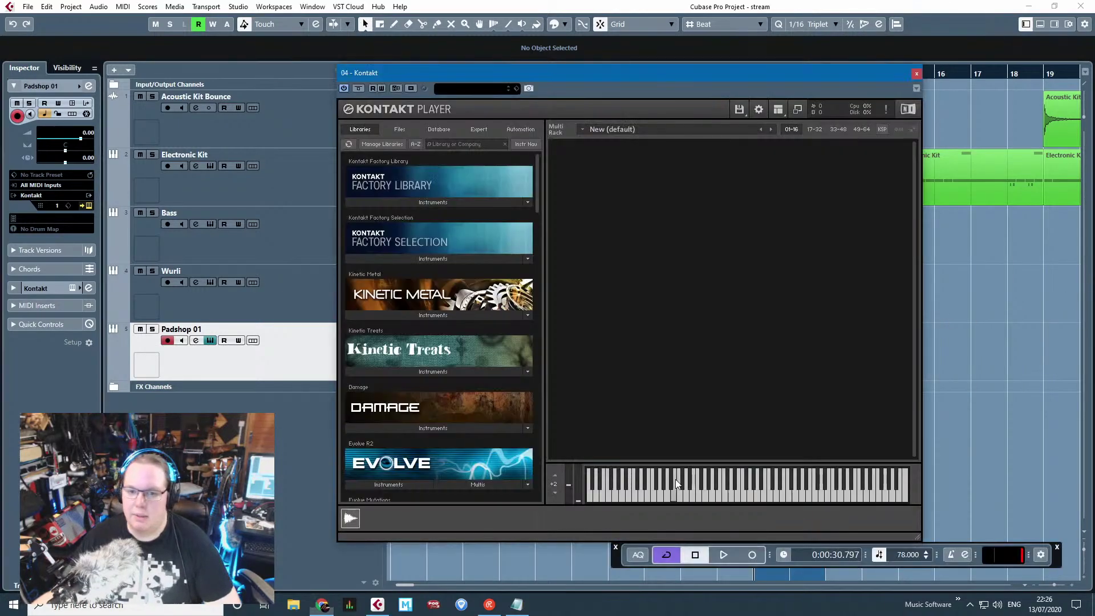
Step: Load SFX 1 from the Urban Beats SFX folder of the Kontakt Factory Library and audition its drum and loop keys
{"action": "scroll", "coordinate": [405, 323], "scroll_direction": "down", "scroll_amount": 1}
{"action": "scroll", "coordinate": [405, 320], "scroll_direction": "up", "scroll_amount": 1}
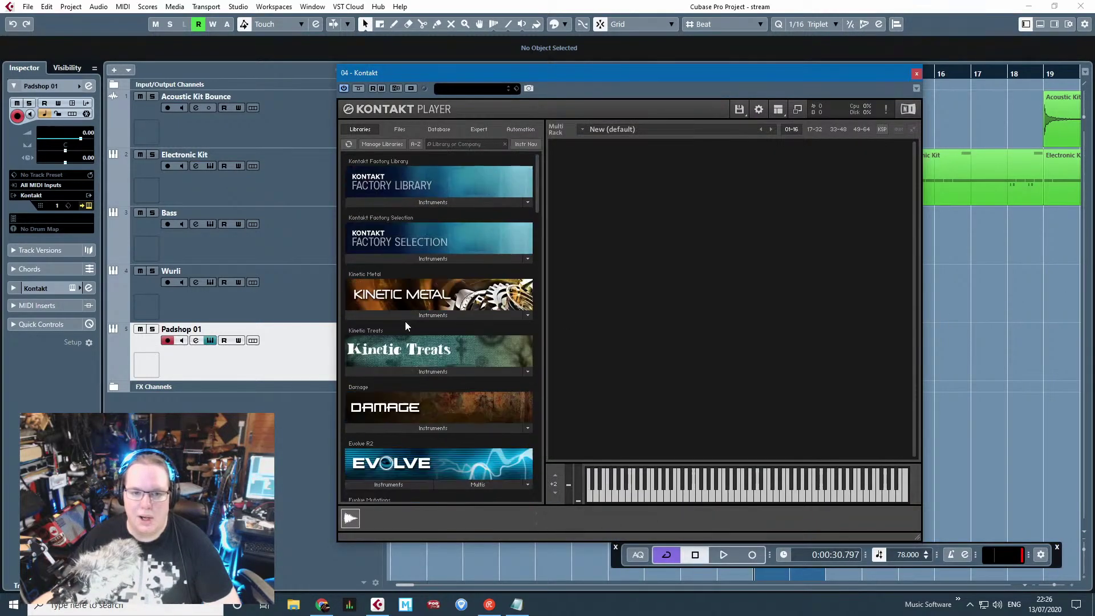
{"action": "left_click", "coordinate": [403, 202]}
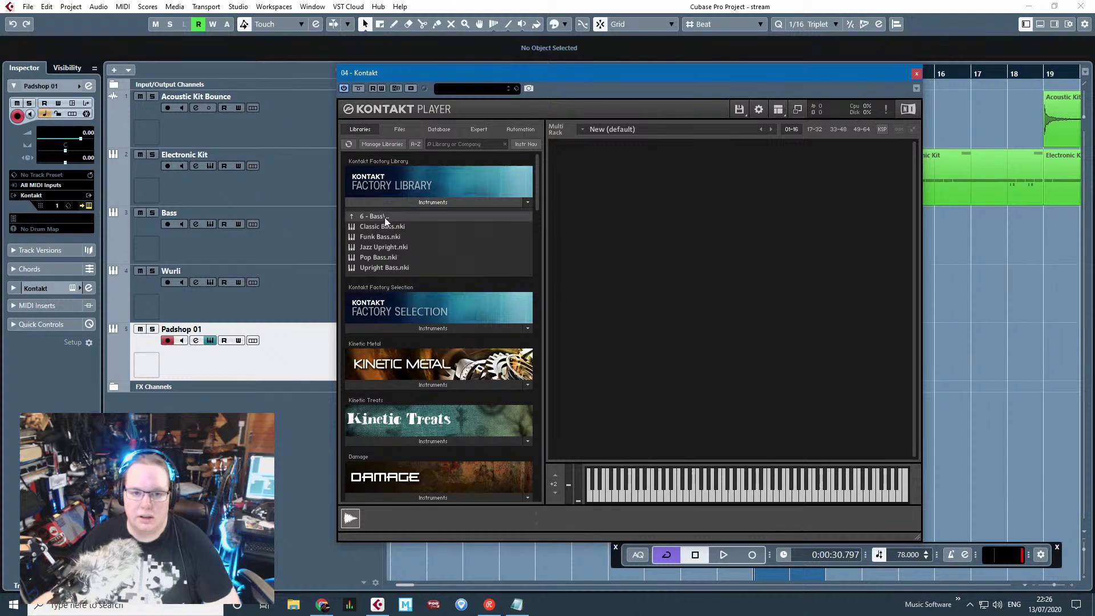
{"action": "left_click", "coordinate": [384, 217]}
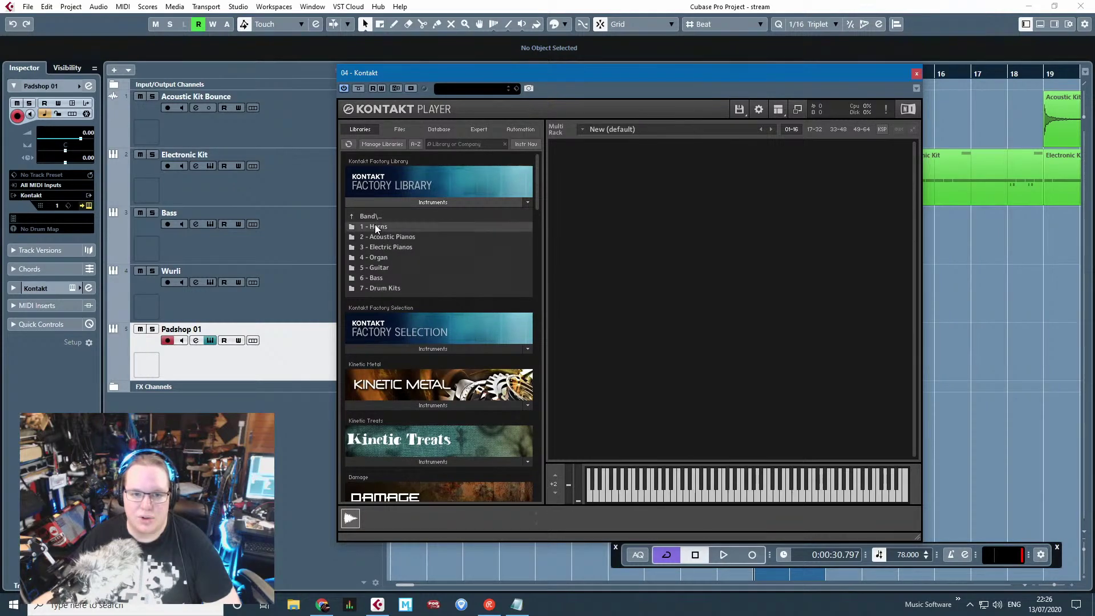
{"action": "left_click", "coordinate": [373, 216]}
{"action": "left_click", "coordinate": [375, 250]}
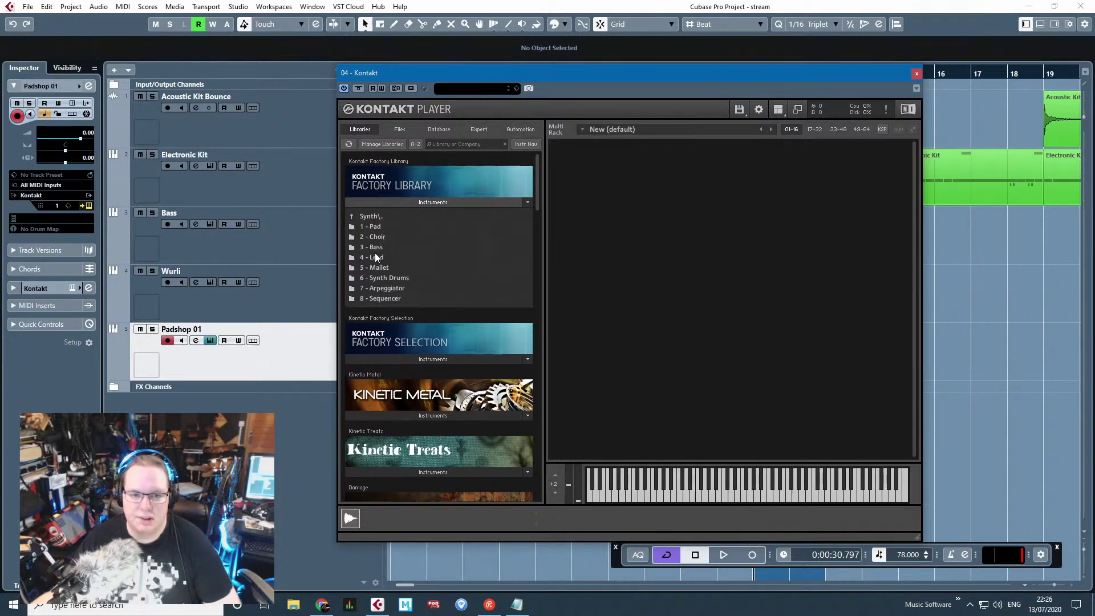
{"action": "left_click", "coordinate": [367, 214]}
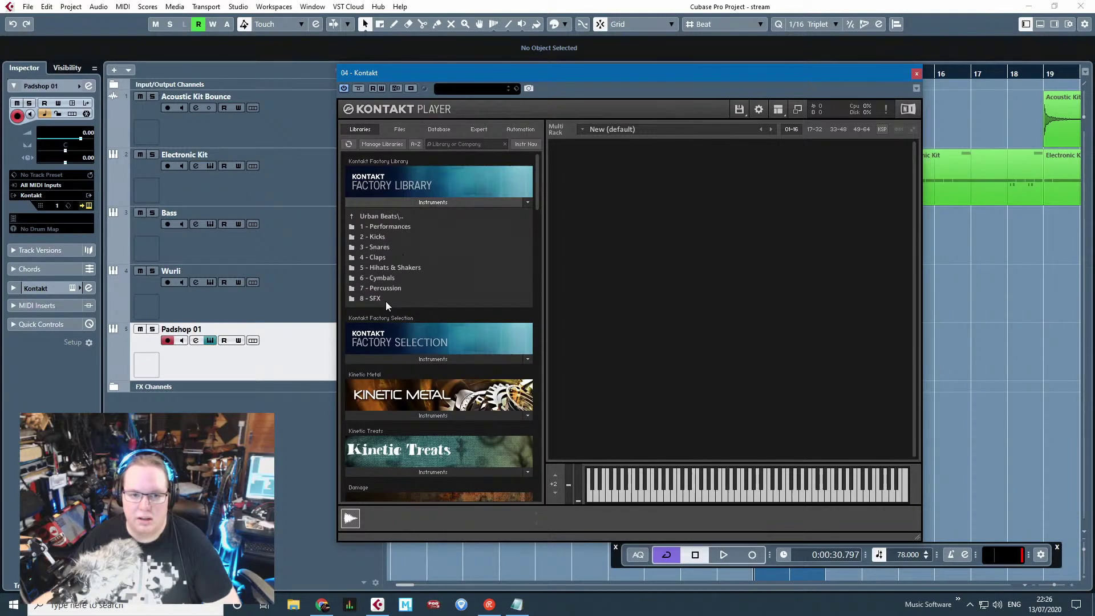
{"action": "double_click", "coordinate": [374, 297]}
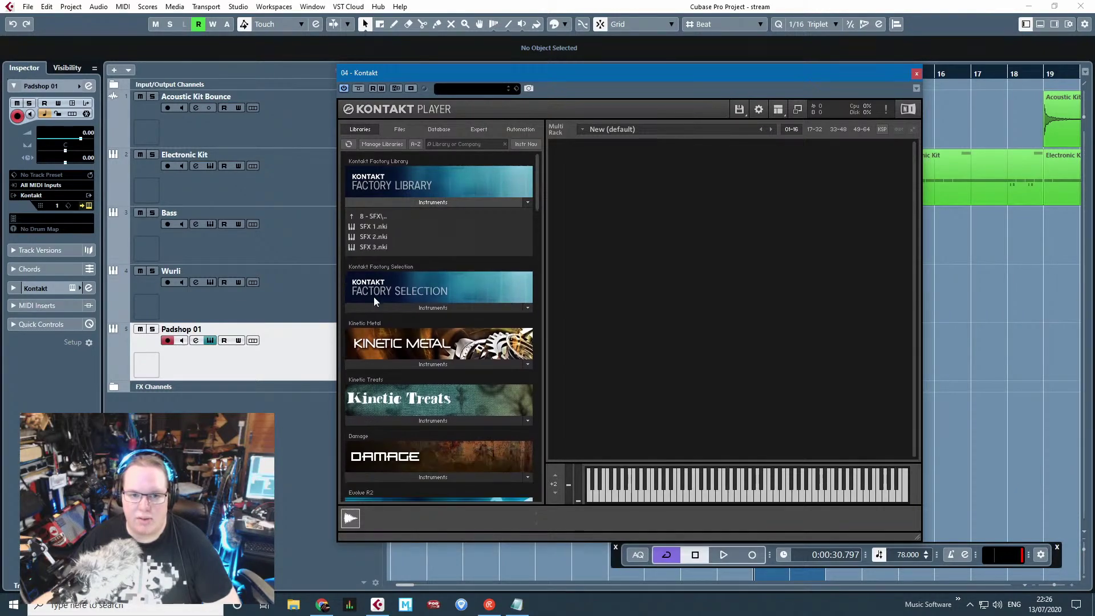
{"action": "double_click", "coordinate": [378, 227]}
{"action": "left_click", "coordinate": [699, 488]}
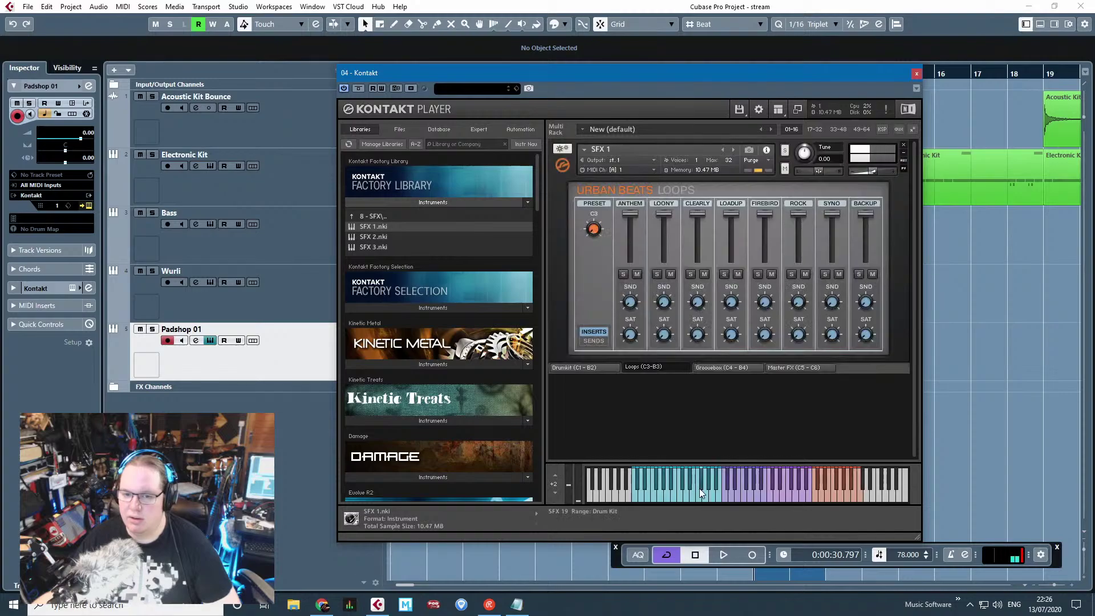
{"action": "left_click", "coordinate": [702, 491]}
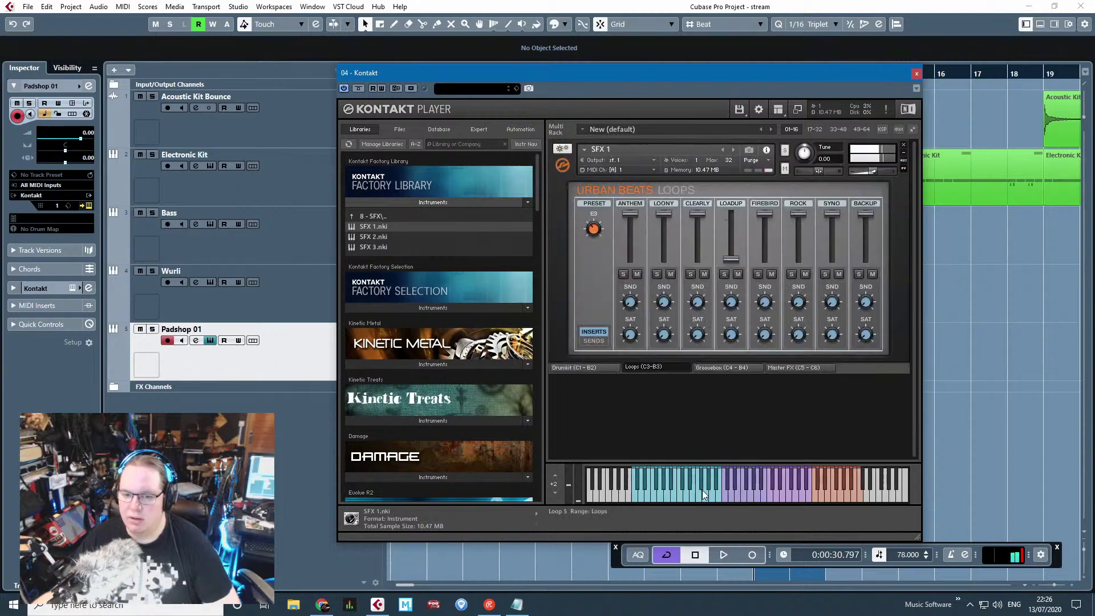
{"action": "left_click", "coordinate": [637, 497]}
Step: Try the August Foerster Grand from the Orchestral Keyboard Instruments folder in place of SFX 1, leaving the Kontakt rack empty
{"action": "double_click", "coordinate": [406, 215]}
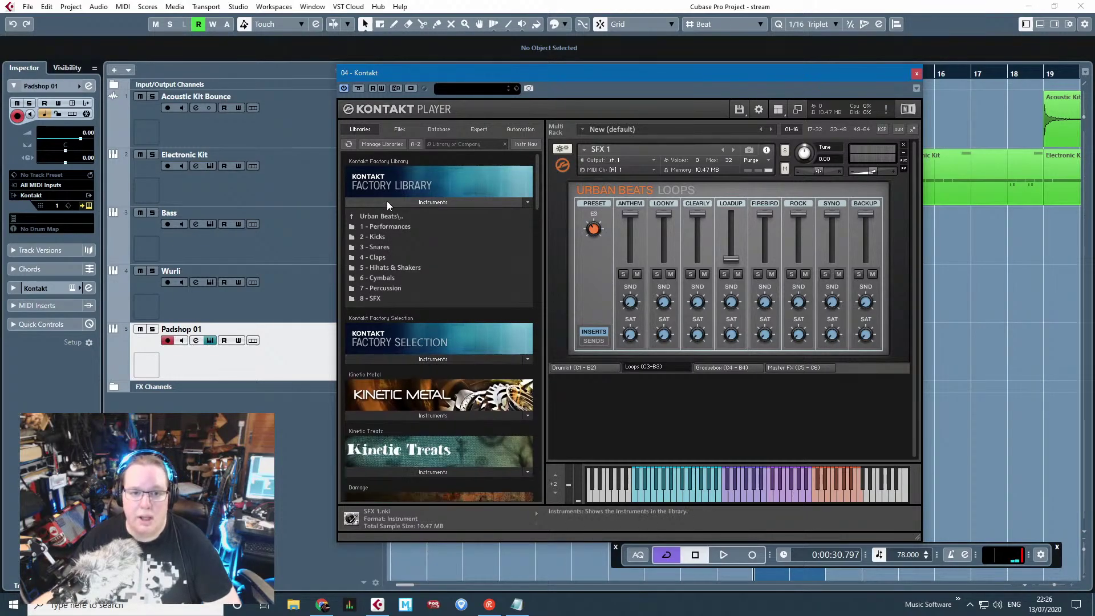
{"action": "double_click", "coordinate": [380, 215]}
{"action": "double_click", "coordinate": [391, 239]}
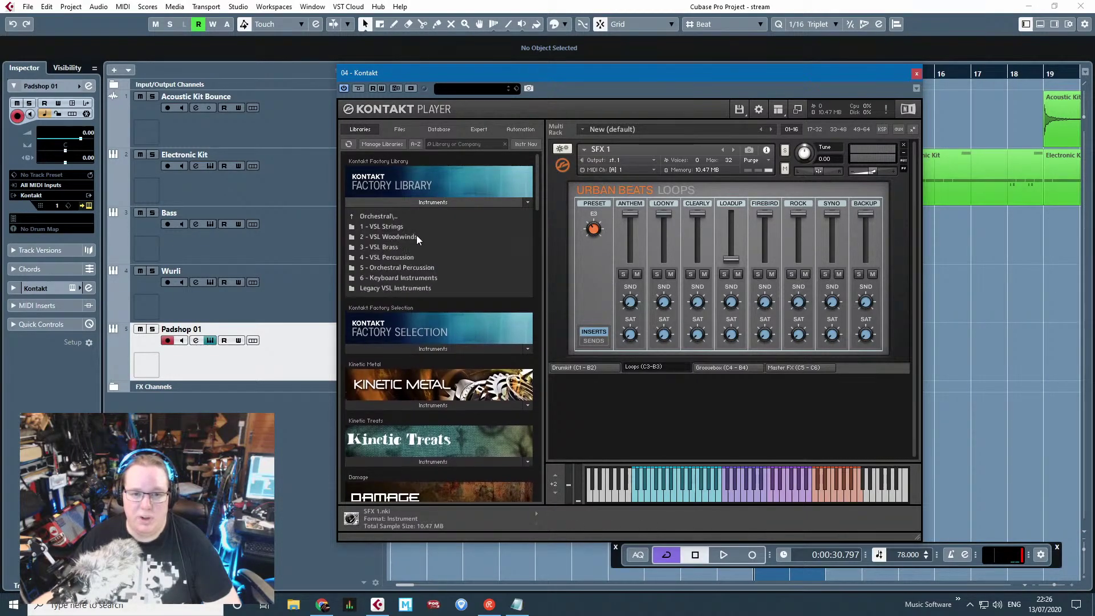
{"action": "double_click", "coordinate": [380, 278]}
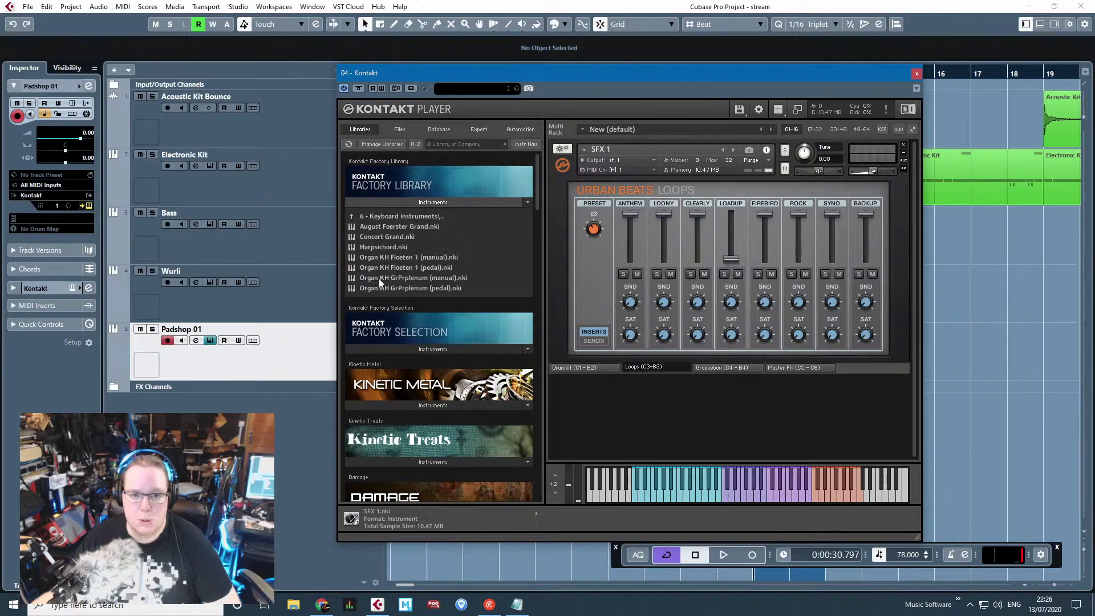
{"action": "double_click", "coordinate": [388, 226]}
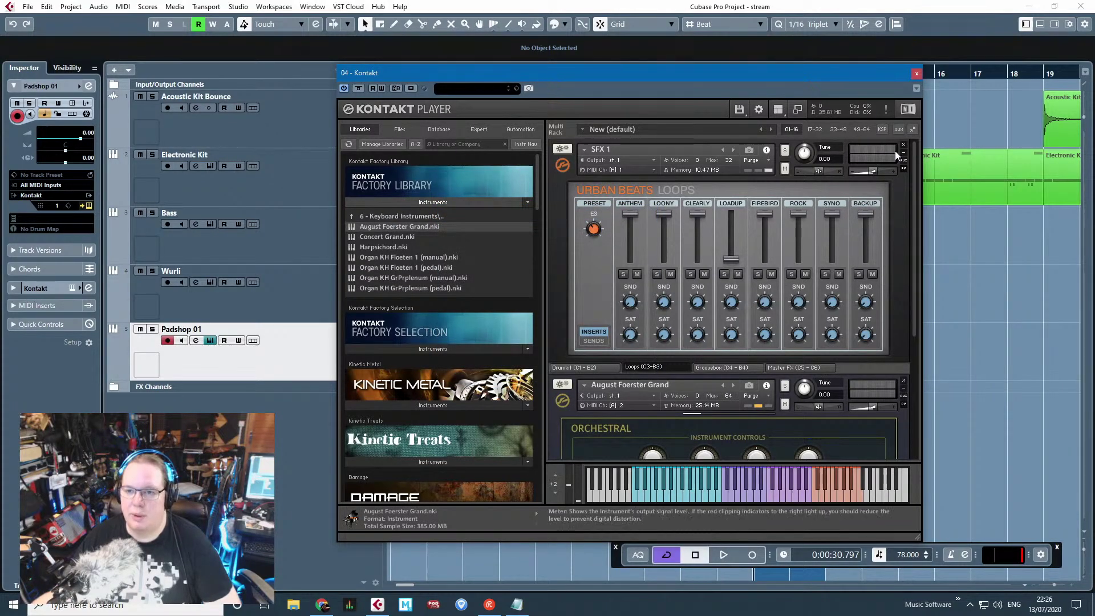
{"action": "left_click", "coordinate": [903, 145]}
{"action": "left_click", "coordinate": [903, 145]}
{"action": "double_click", "coordinate": [399, 225]}
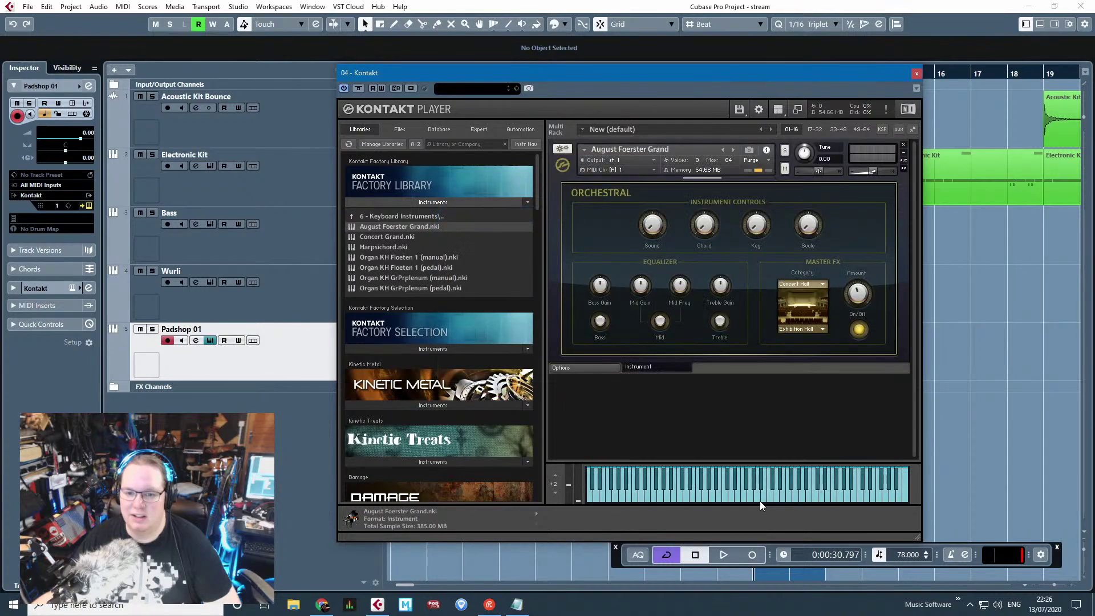
{"action": "left_click", "coordinate": [903, 145]}
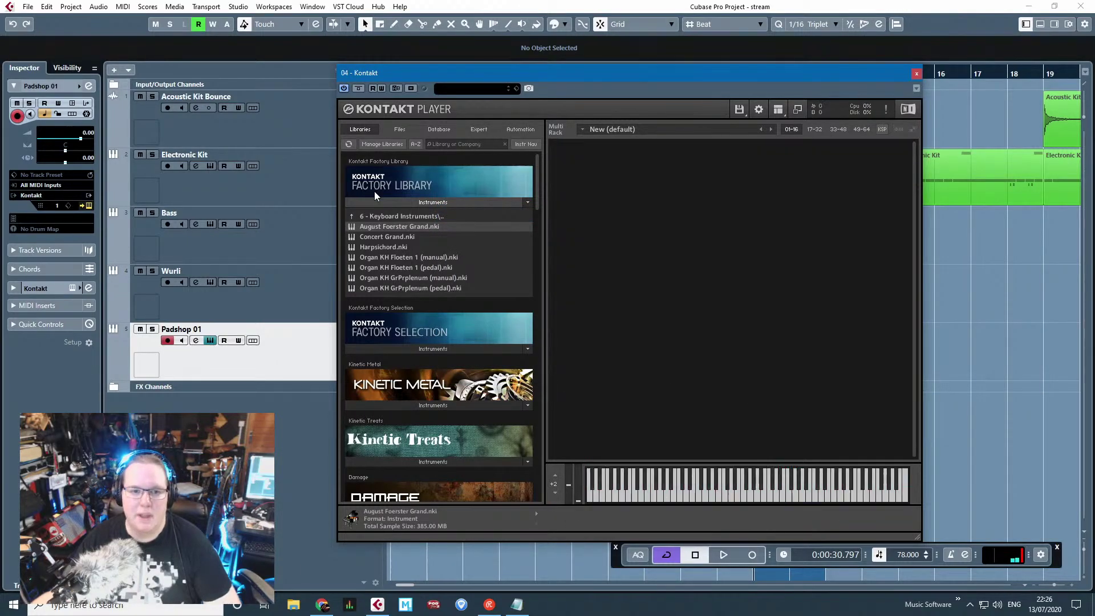
Step: Load RMI Piano from the Vintage Electronic Pianos folder of the Kontakt Factory Library and close the Kontakt window
{"action": "double_click", "coordinate": [386, 218]}
{"action": "double_click", "coordinate": [382, 216]}
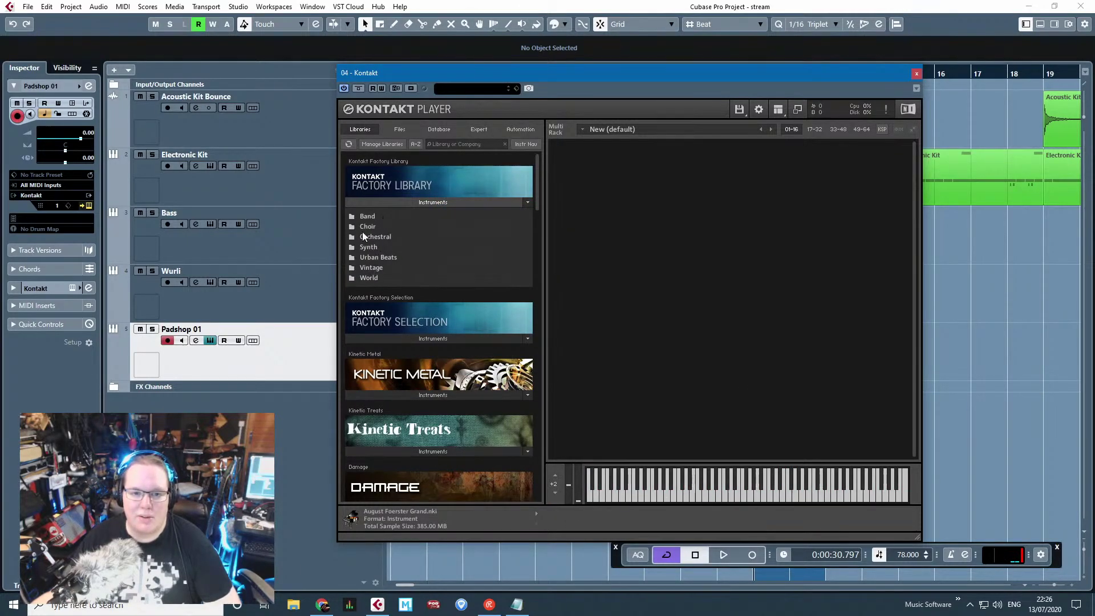
{"action": "double_click", "coordinate": [371, 266]}
{"action": "scroll", "coordinate": [433, 247], "scroll_direction": "down", "scroll_amount": 1}
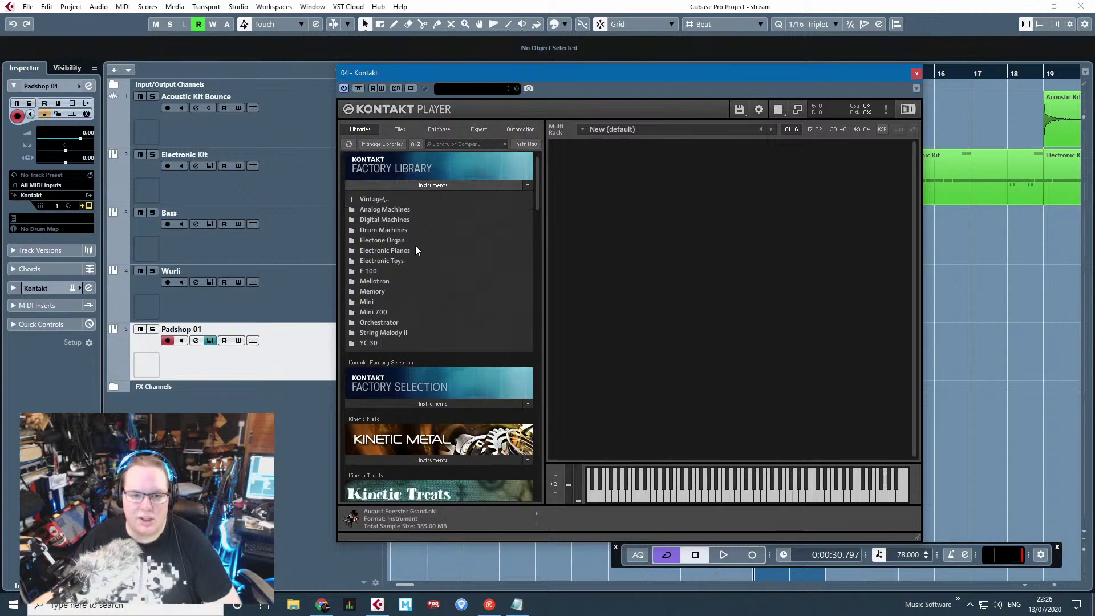
{"action": "double_click", "coordinate": [391, 252]}
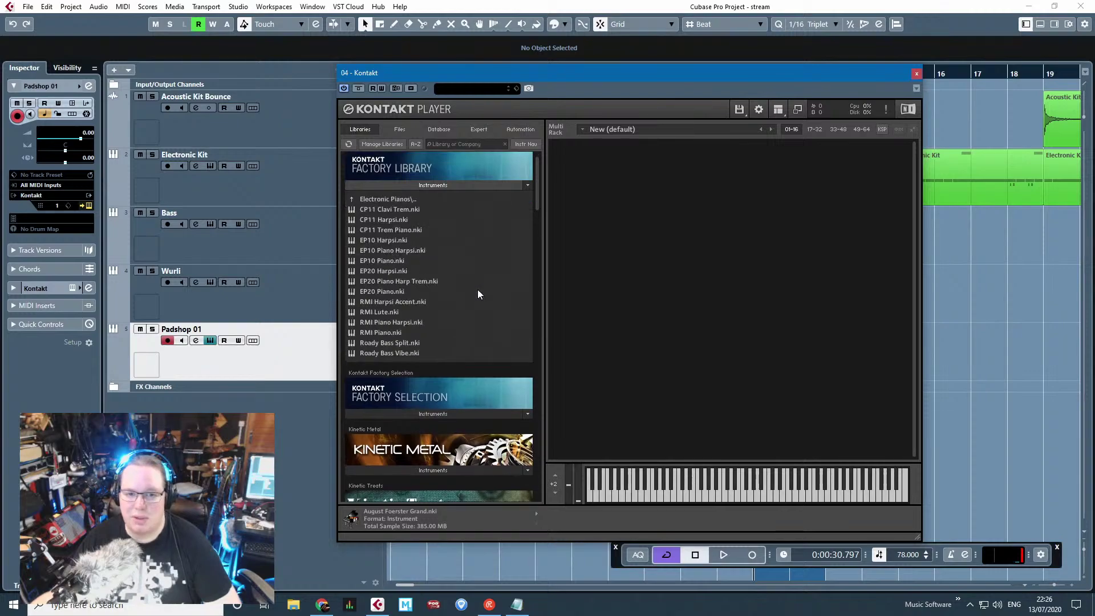
{"action": "double_click", "coordinate": [387, 332]}
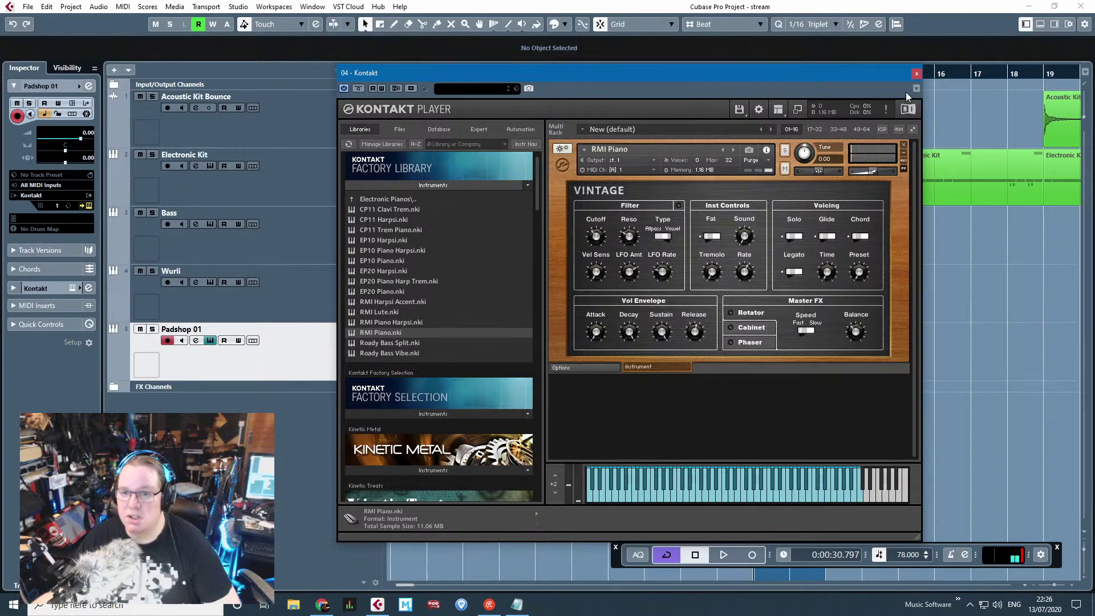
{"action": "left_click", "coordinate": [916, 73]}
Step: Copy the Wurli clip at bar 3 onto the Padshop 01 track at bar 3 and play it back with Wurli muted
{"action": "left_click", "coordinate": [632, 301]}
{"action": "key", "text": "ctrl+d"}
{"action": "left_click_drag", "start_coordinate": [845, 300], "coordinate": [560, 358]}
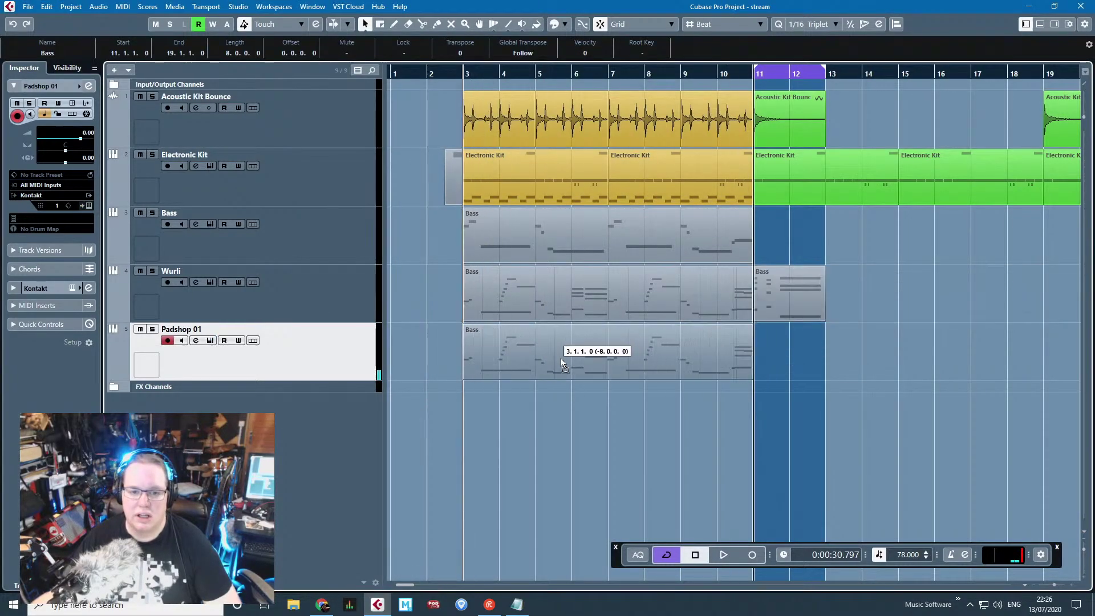
{"action": "left_click", "coordinate": [464, 74]}
{"action": "scroll", "coordinate": [469, 255], "scroll_direction": "up", "scroll_amount": 3}
{"action": "left_click", "coordinate": [555, 399]}
{"action": "key", "text": "g"}
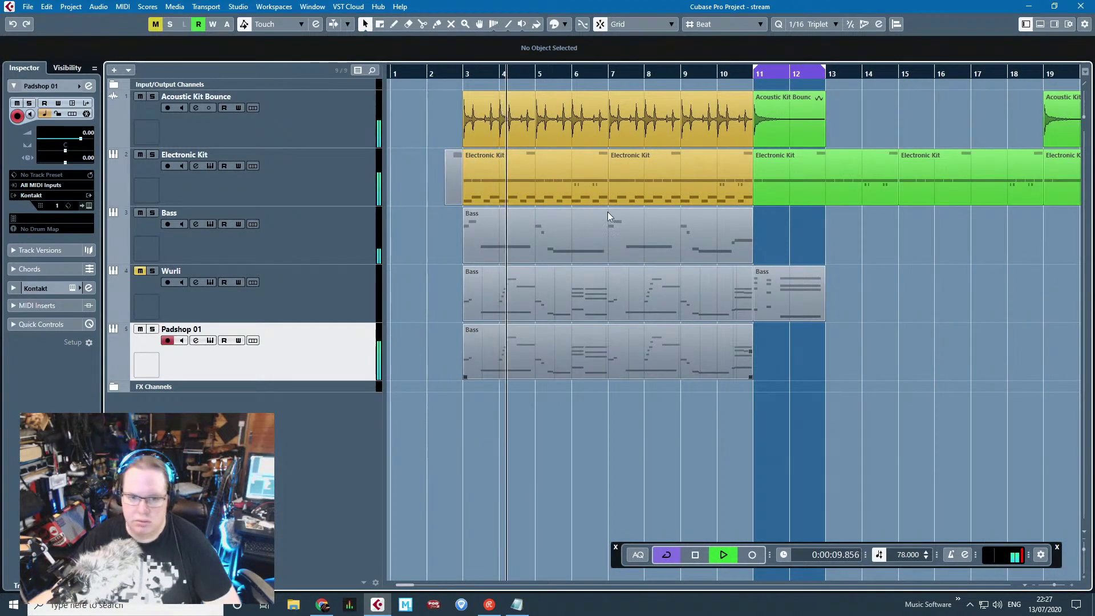
{"action": "key", "text": "space"}
Step: Open the Padshop 01 clip in the Key Editor, enlarge the note area and delete the low bass notes in octave 2
{"action": "double_click", "coordinate": [586, 361]}
{"action": "key", "text": "g"}
{"action": "scroll", "coordinate": [496, 324], "scroll_direction": "down", "scroll_amount": 2}
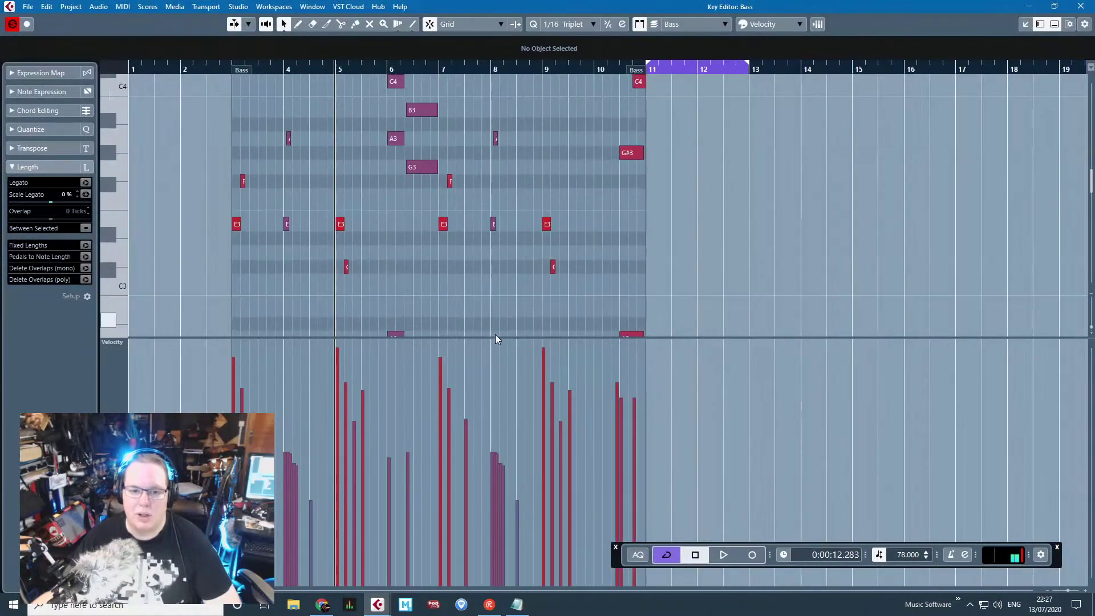
{"action": "left_click_drag", "start_coordinate": [500, 336], "coordinate": [508, 512]}
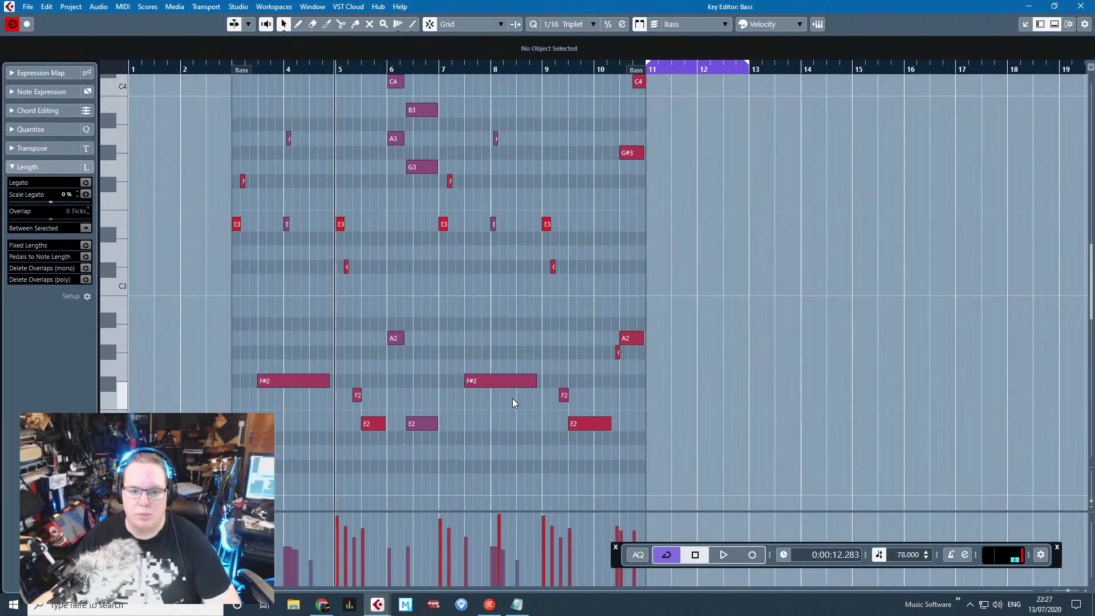
{"action": "left_click_drag", "start_coordinate": [759, 459], "coordinate": [287, 410]}
{"action": "key", "text": "Delete"}
Step: Delete the short E3, F#3 and C#3 bass notes in bars 3 and 5 of the clip
{"action": "scroll", "coordinate": [211, 328], "scroll_direction": "up", "scroll_amount": 3}
{"action": "scroll", "coordinate": [231, 322], "scroll_direction": "up", "scroll_amount": 4}
{"action": "key", "text": "Delete"}
{"action": "left_click", "coordinate": [591, 399]}
{"action": "key", "text": "Delete"}
{"action": "scroll", "coordinate": [561, 396], "scroll_direction": "down", "scroll_amount": 1}
{"action": "scroll", "coordinate": [574, 413], "scroll_direction": "up", "scroll_amount": 1}
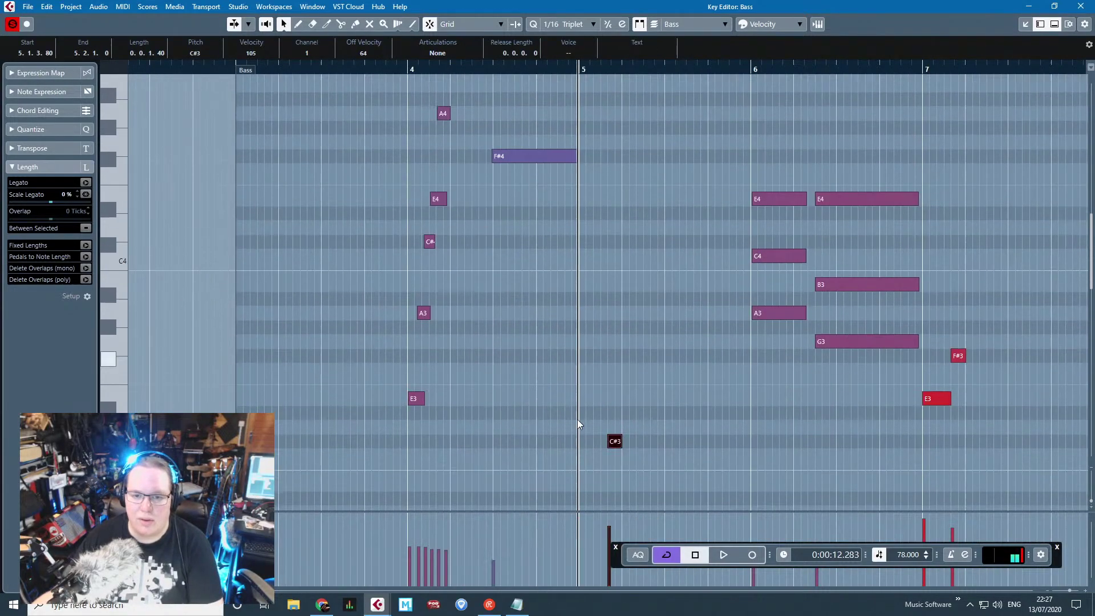
{"action": "scroll", "coordinate": [610, 387], "scroll_direction": "down", "scroll_amount": 1}
{"action": "key", "text": "Delete"}
{"action": "left_click_drag", "start_coordinate": [600, 342], "coordinate": [591, 300]}
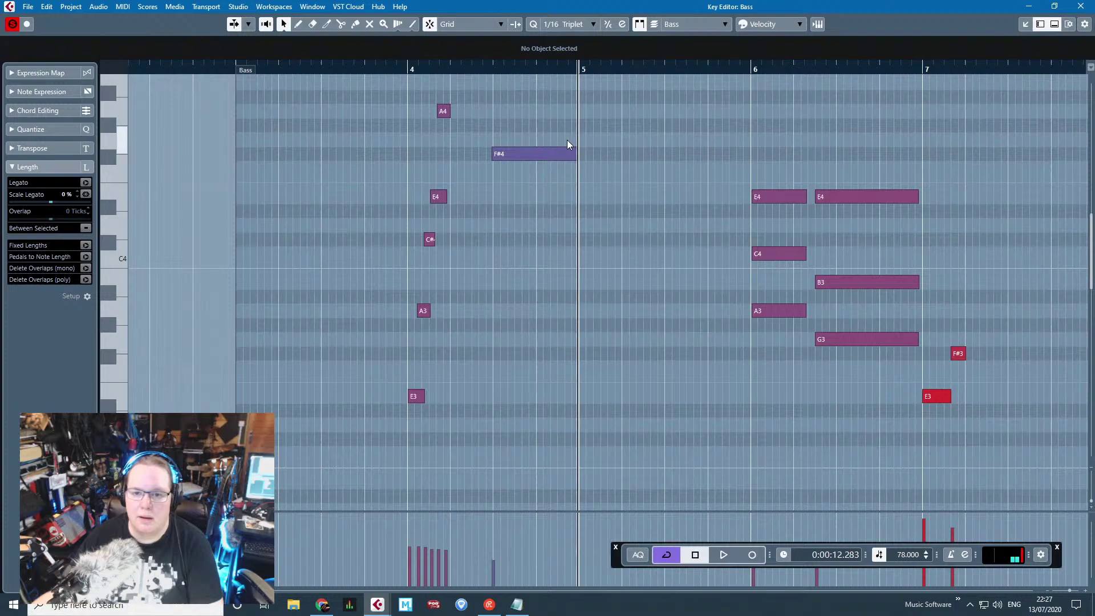
Step: Delete the short bass notes in bars 7 and 9, plus the C#4 and C4 notes at the end of bar 10
{"action": "left_click_drag", "start_coordinate": [944, 401], "coordinate": [942, 405]}
{"action": "key", "text": "Delete"}
{"action": "left_click_drag", "start_coordinate": [965, 448], "coordinate": [1087, 444]}
{"action": "left_click_drag", "start_coordinate": [671, 375], "coordinate": [593, 454]}
{"action": "key", "text": "Delete"}
{"action": "left_click_drag", "start_coordinate": [815, 166], "coordinate": [932, 450]}
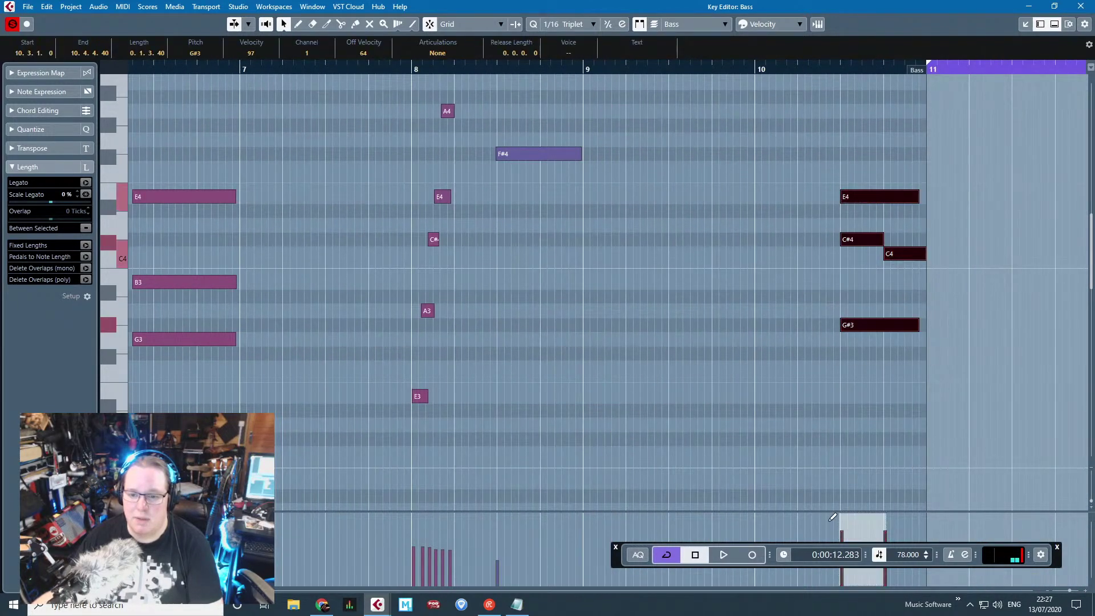
{"action": "left_click_drag", "start_coordinate": [937, 275], "coordinate": [887, 238]}
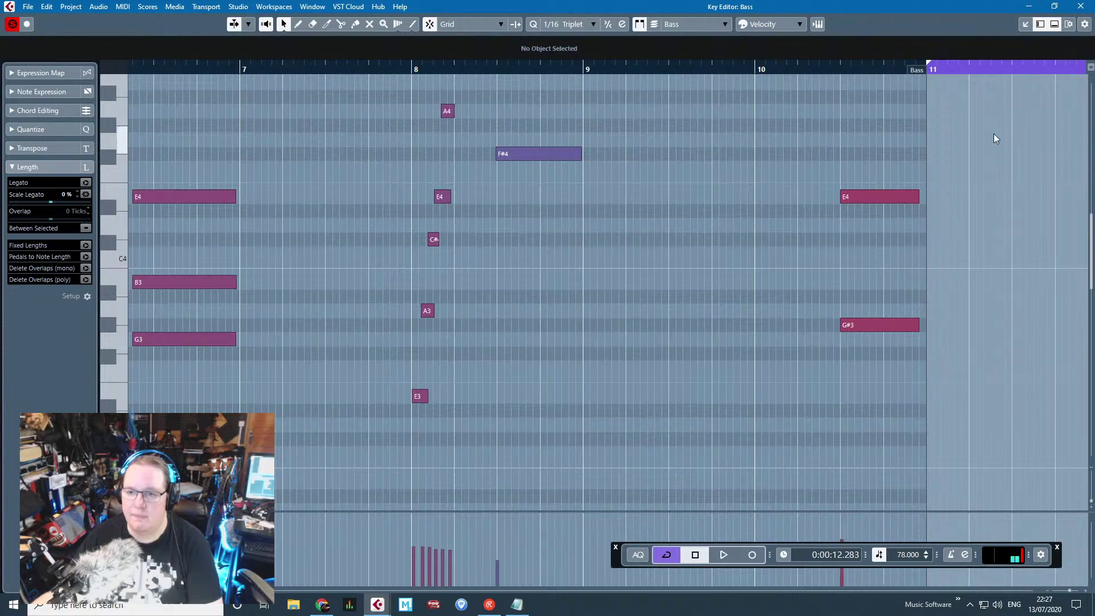
Step: Close the Key Editor, play back the arrangement and lower the Padshop 01 track volume to about -6.55
{"action": "left_click", "coordinate": [1080, 7]}
{"action": "key", "text": "space"}
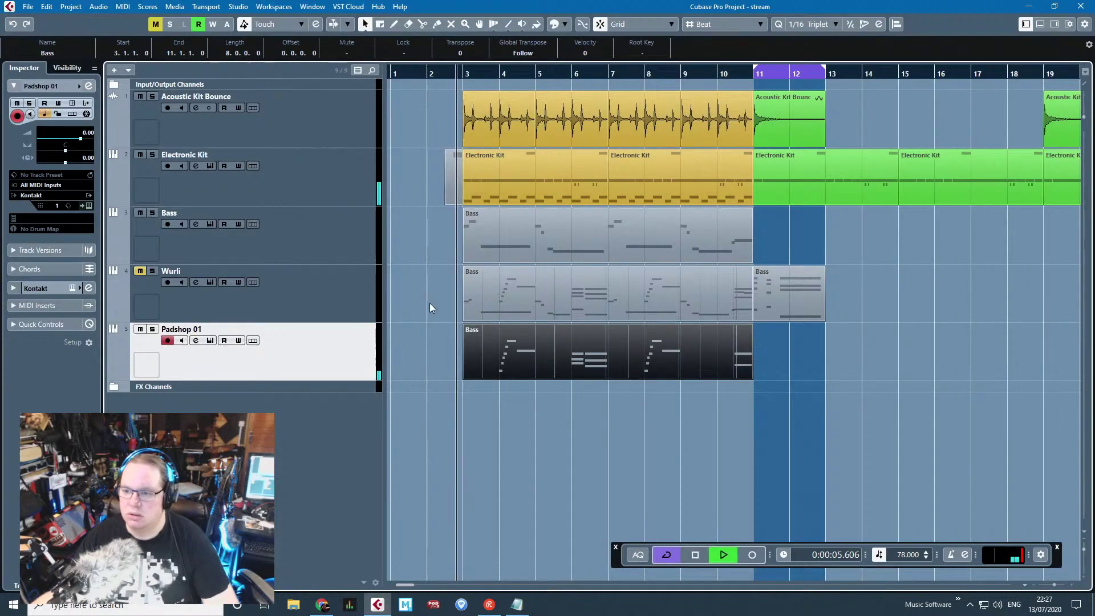
{"action": "left_click", "coordinate": [538, 446]}
{"action": "scroll", "coordinate": [549, 439], "scroll_direction": "up", "scroll_amount": 2}
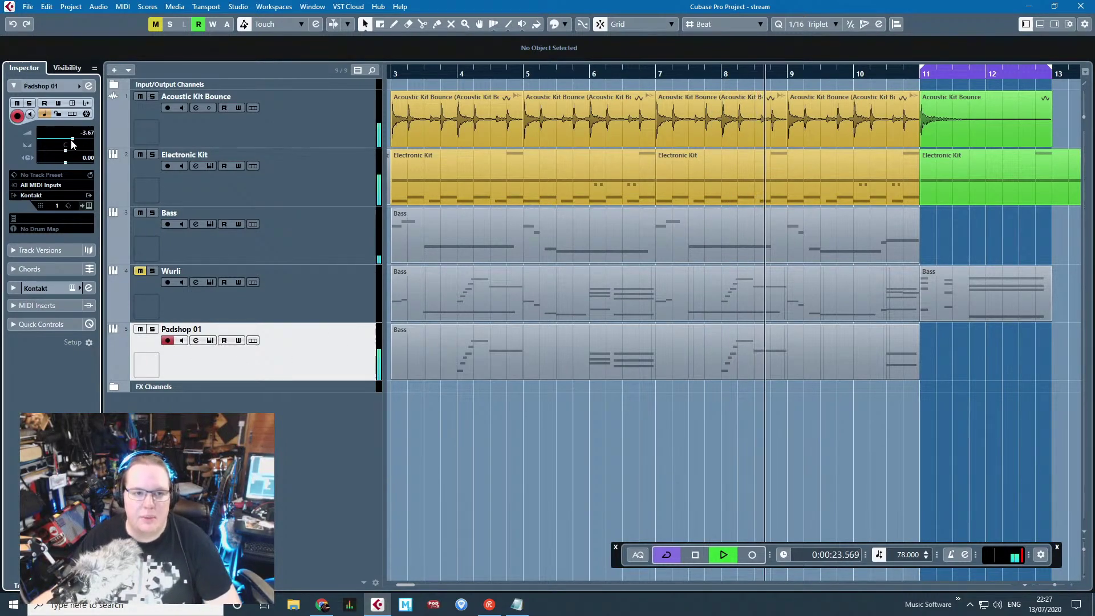
{"action": "key", "text": "space"}
Step: Insert the REVelation reverb in the first audio insert slot of the Padshop 01 track
{"action": "left_click", "coordinate": [13, 288]}
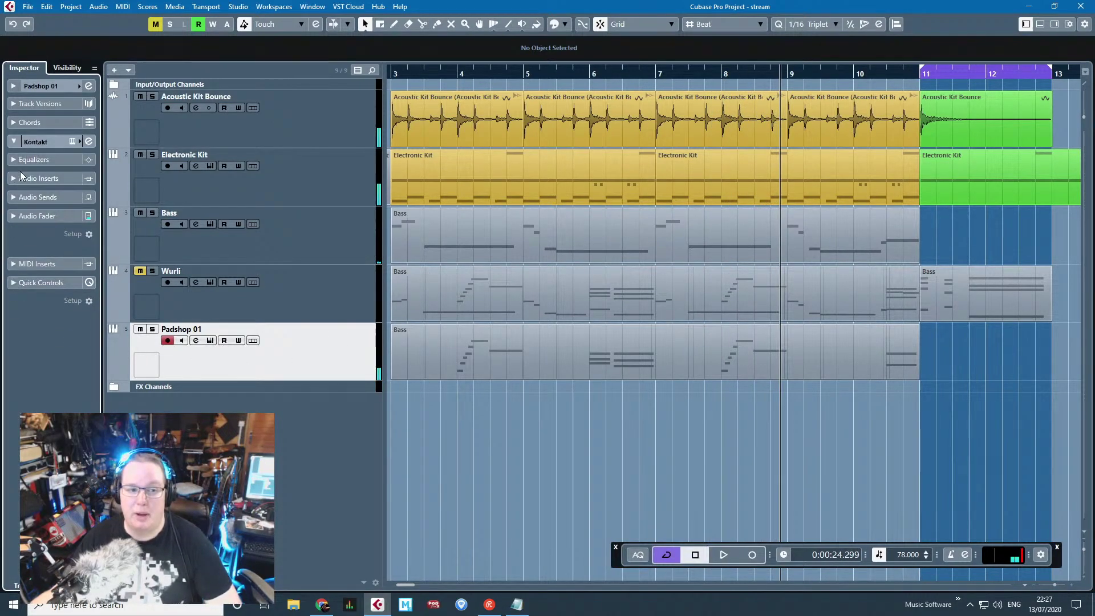
{"action": "left_click", "coordinate": [13, 178]}
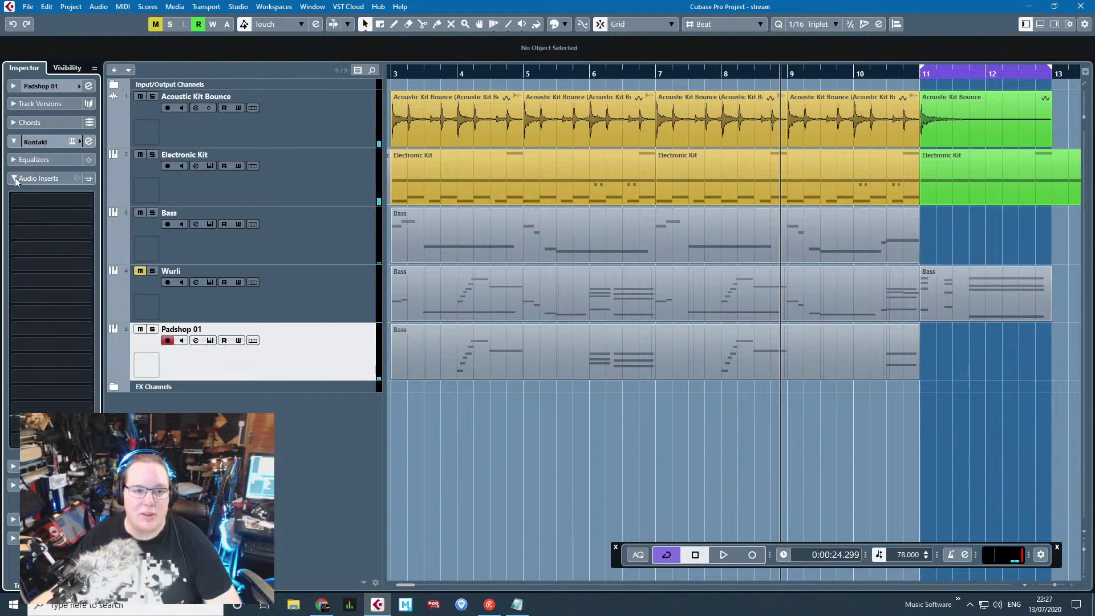
{"action": "left_click", "coordinate": [52, 201]}
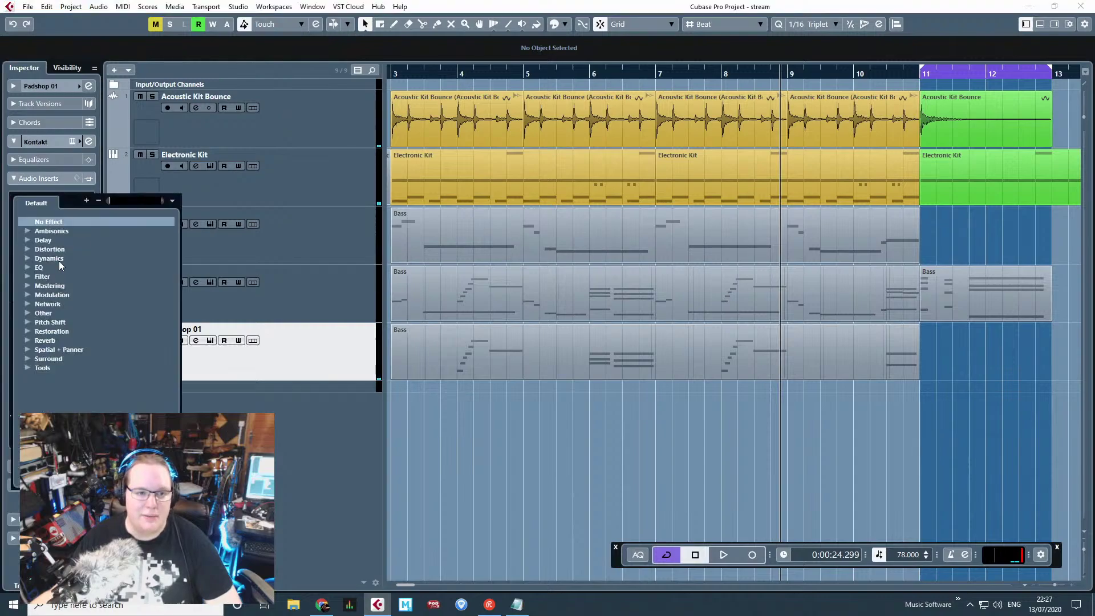
{"action": "left_click", "coordinate": [30, 341]}
{"action": "left_click", "coordinate": [54, 350]}
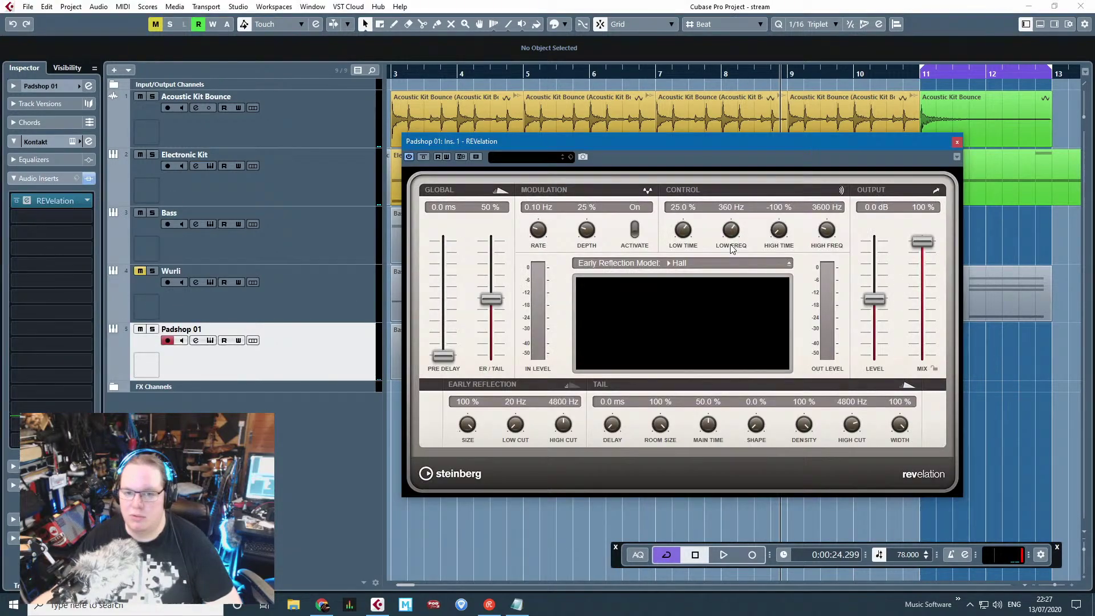
Step: Load the Large Hall Dark preset in REVelation
{"action": "left_click", "coordinate": [532, 156]}
{"action": "left_click", "coordinate": [556, 337]}
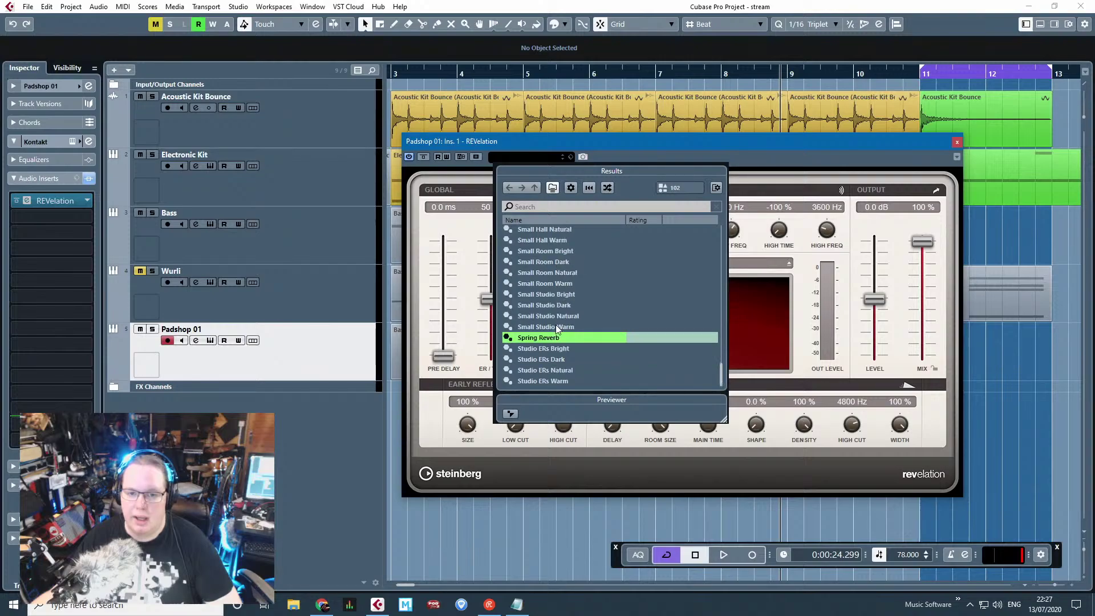
{"action": "scroll", "coordinate": [555, 324], "scroll_direction": "up", "scroll_amount": 10}
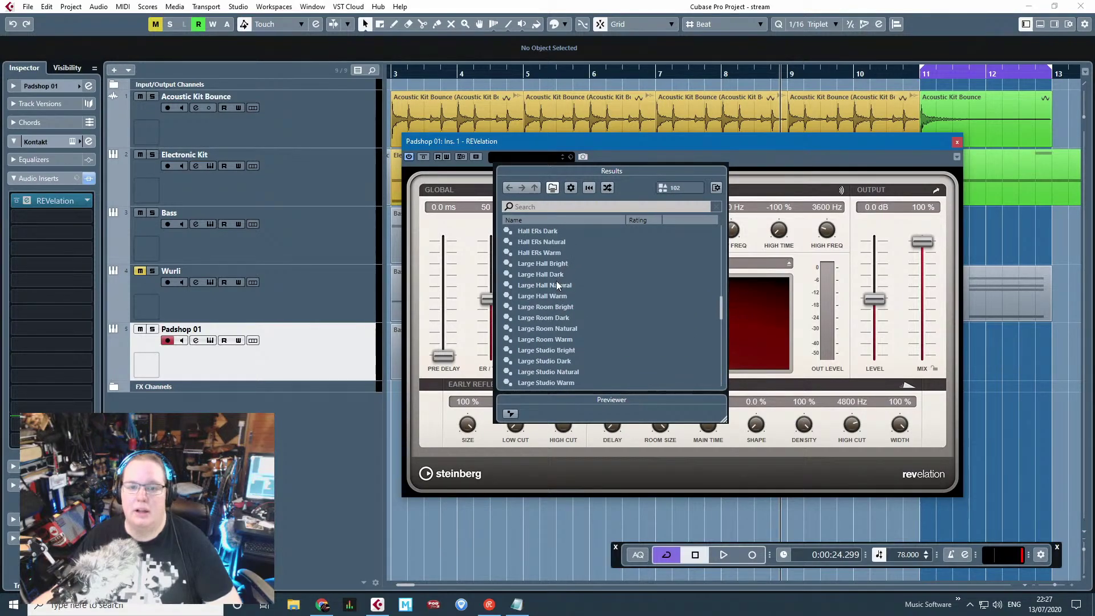
{"action": "double_click", "coordinate": [548, 273]}
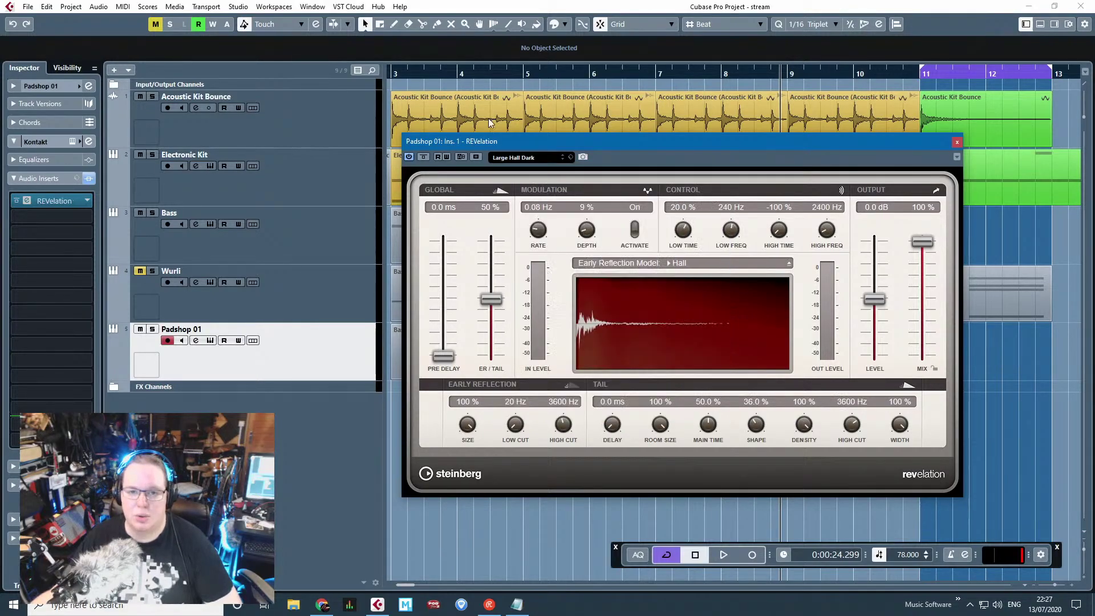
Step: Solo Padshop 01 during playback and set REVelation's output level to 3.0 dB and its pre-delay to 22.4 ms
{"action": "left_click", "coordinate": [423, 86]}
{"action": "key", "text": "space"}
{"action": "left_click_drag", "start_coordinate": [575, 141], "coordinate": [462, 114]}
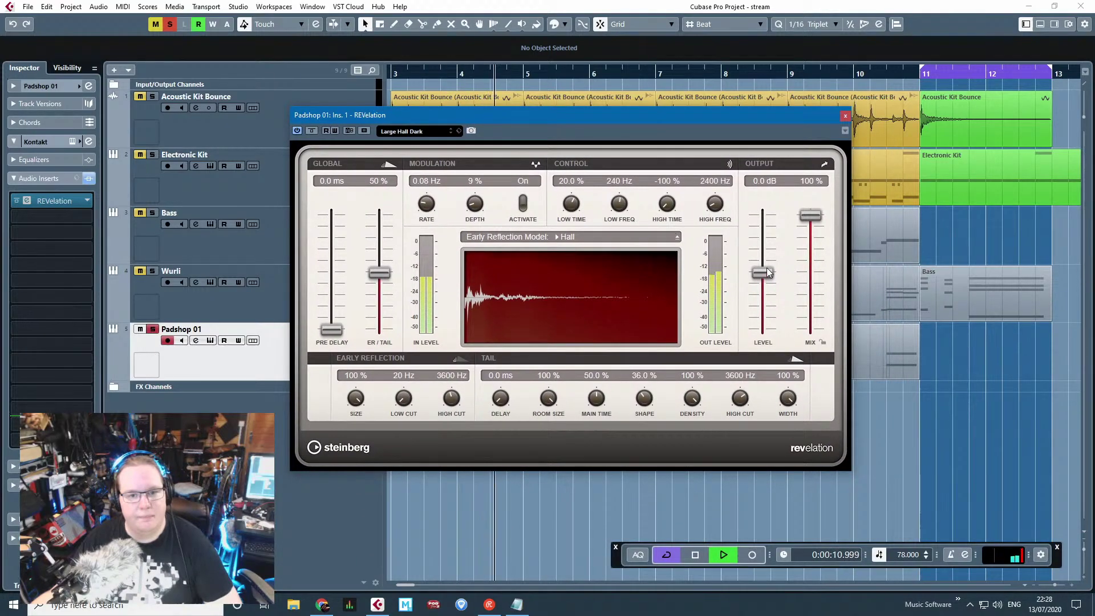
{"action": "left_click_drag", "start_coordinate": [768, 262], "coordinate": [768, 258]}
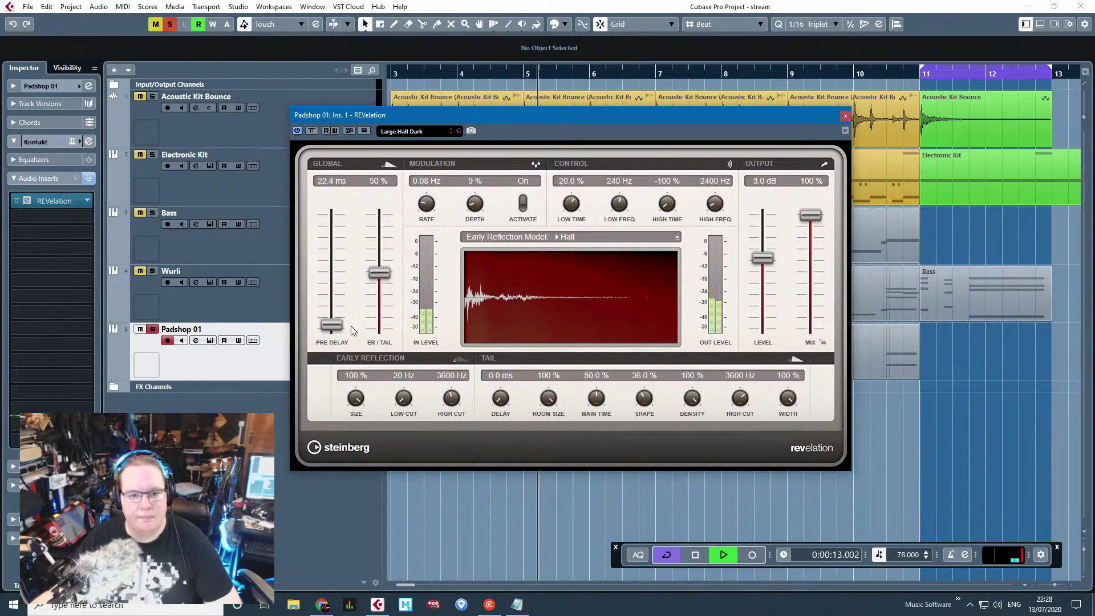
Step: Open the RMI Piano's options in Kontakt and change its tuning scale to Pure
{"action": "left_click", "coordinate": [16, 86]}
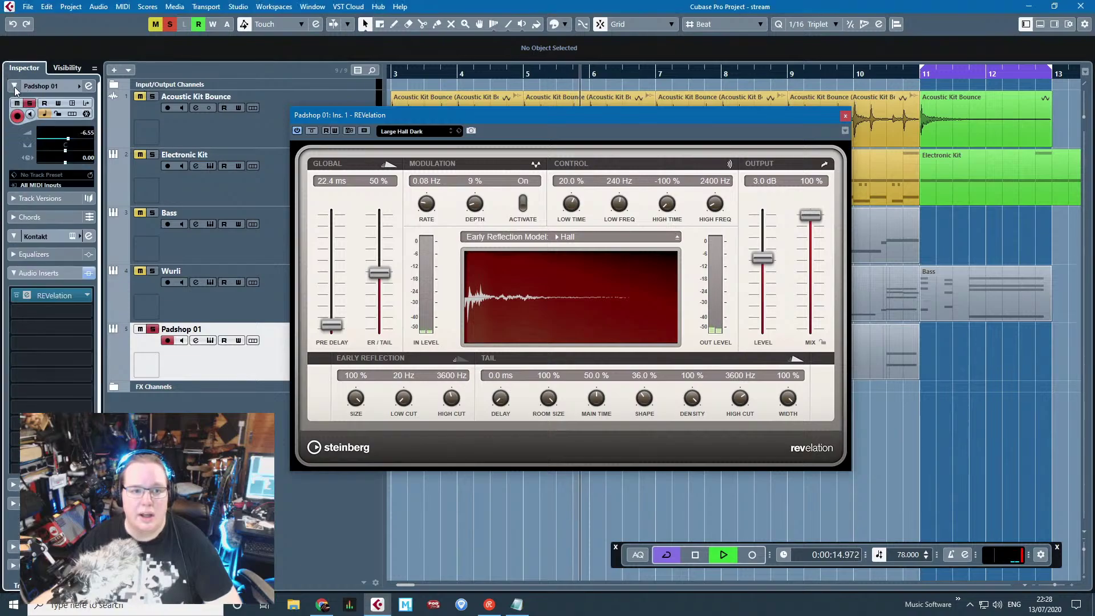
{"action": "left_click", "coordinate": [88, 205]}
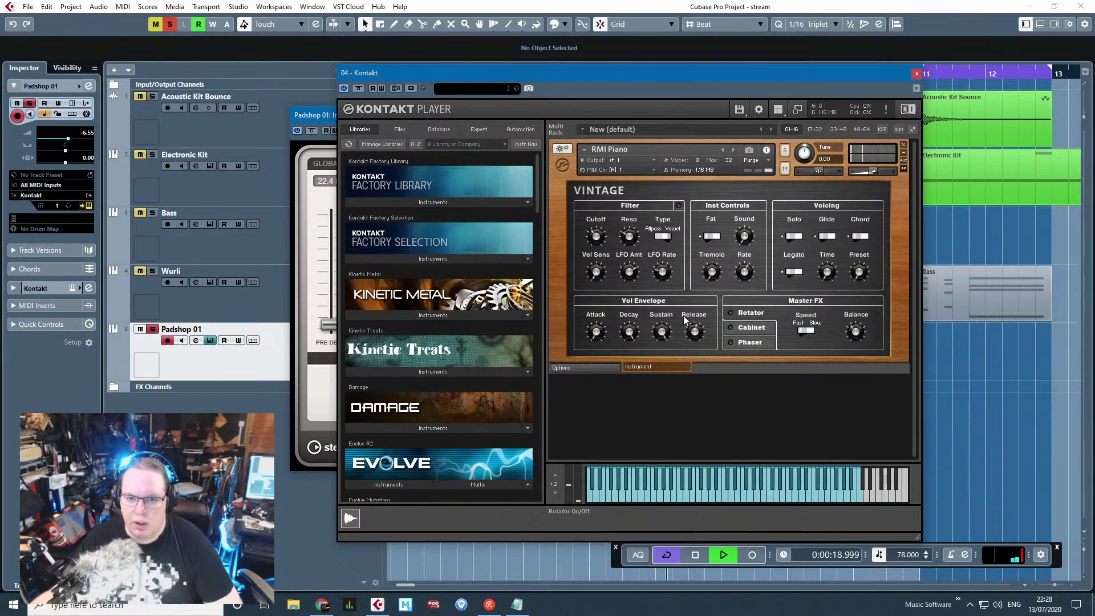
{"action": "left_click", "coordinate": [579, 367]}
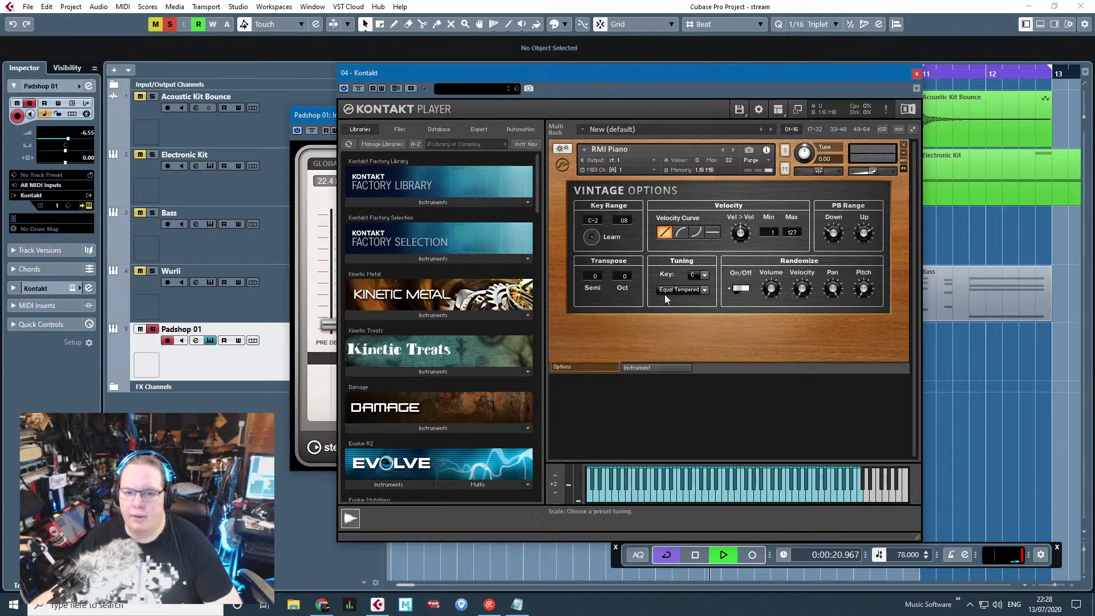
{"action": "left_click", "coordinate": [706, 291]}
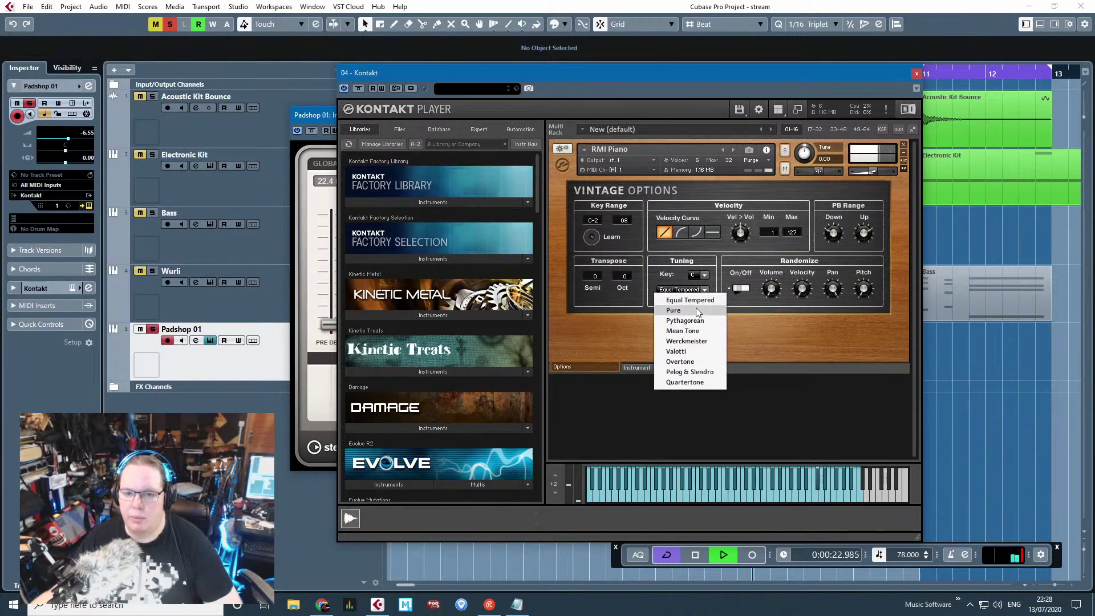
{"action": "left_click", "coordinate": [695, 310]}
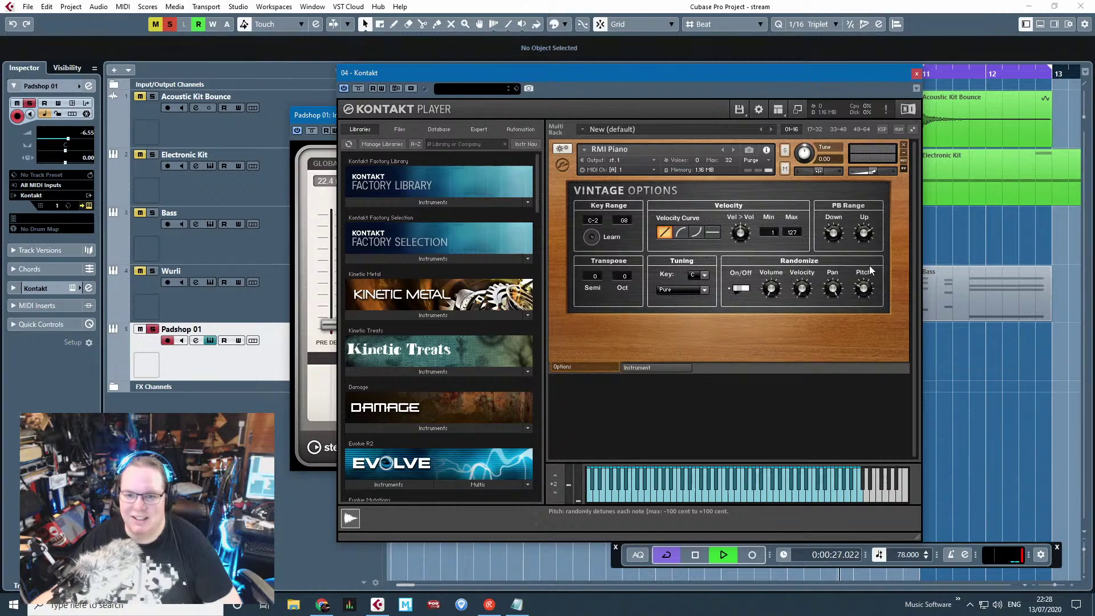
Step: Move the Kontakt window aside, restart playback near bar 3 and close the REVelation window
{"action": "left_click", "coordinate": [619, 78]}
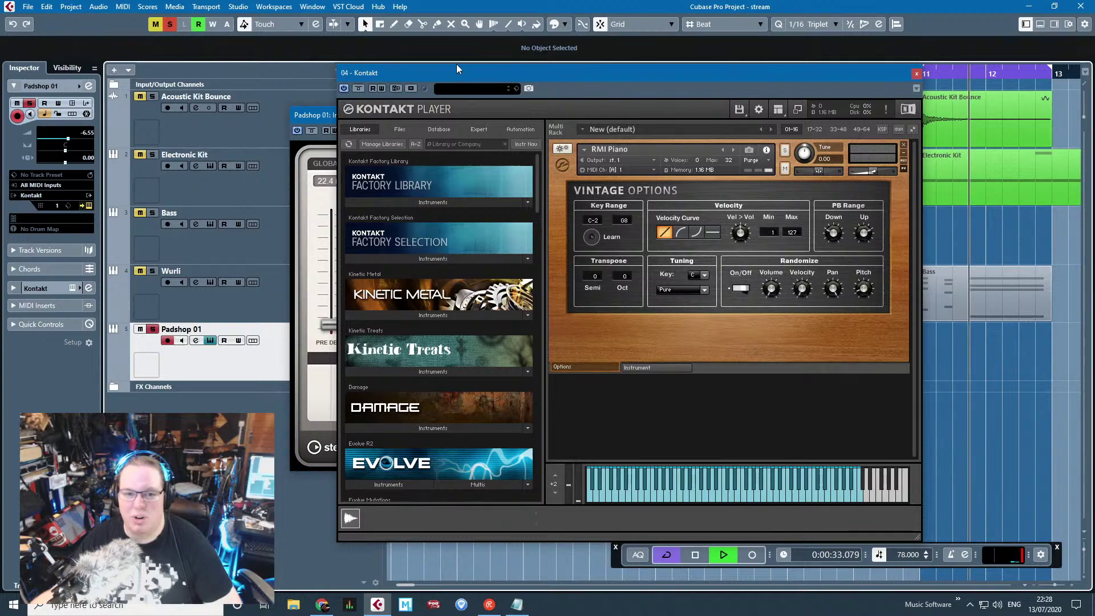
{"action": "left_click_drag", "start_coordinate": [407, 71], "coordinate": [884, 85]}
{"action": "left_click_drag", "start_coordinate": [504, 116], "coordinate": [321, 305]}
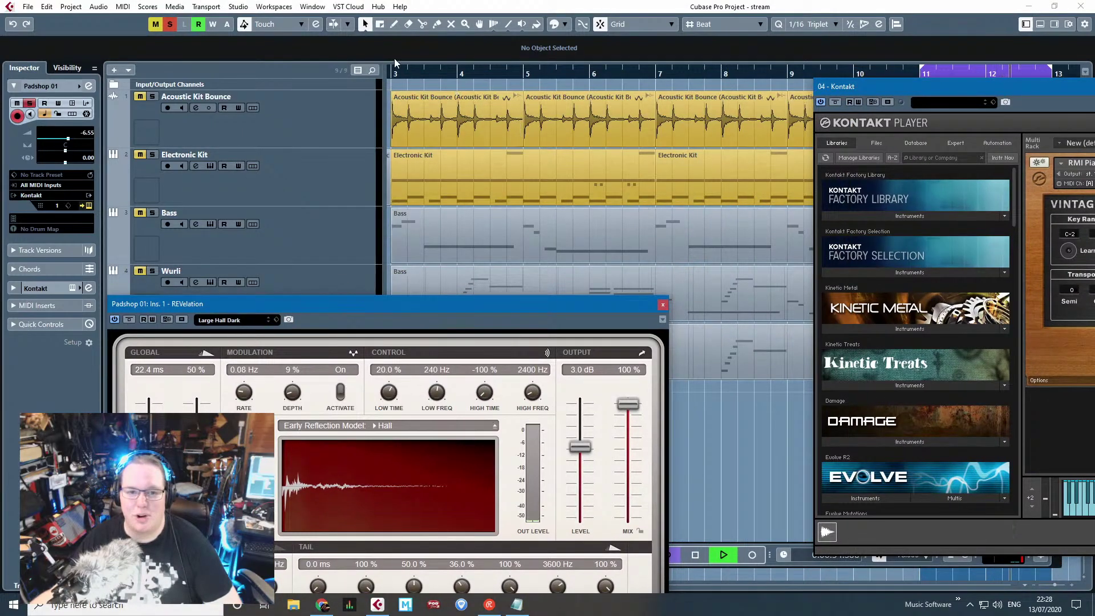
{"action": "left_click", "coordinate": [420, 73]}
{"action": "left_click", "coordinate": [663, 305]}
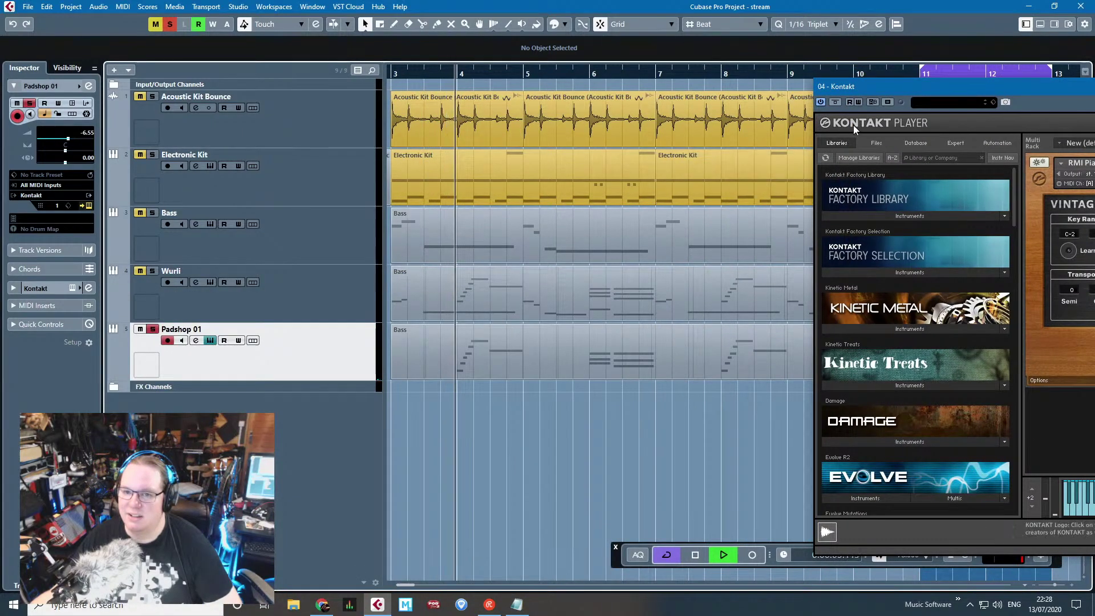
Step: Set the playback loop to run from bar 3 to bar 11 and stop playback
{"action": "key", "text": "g"}
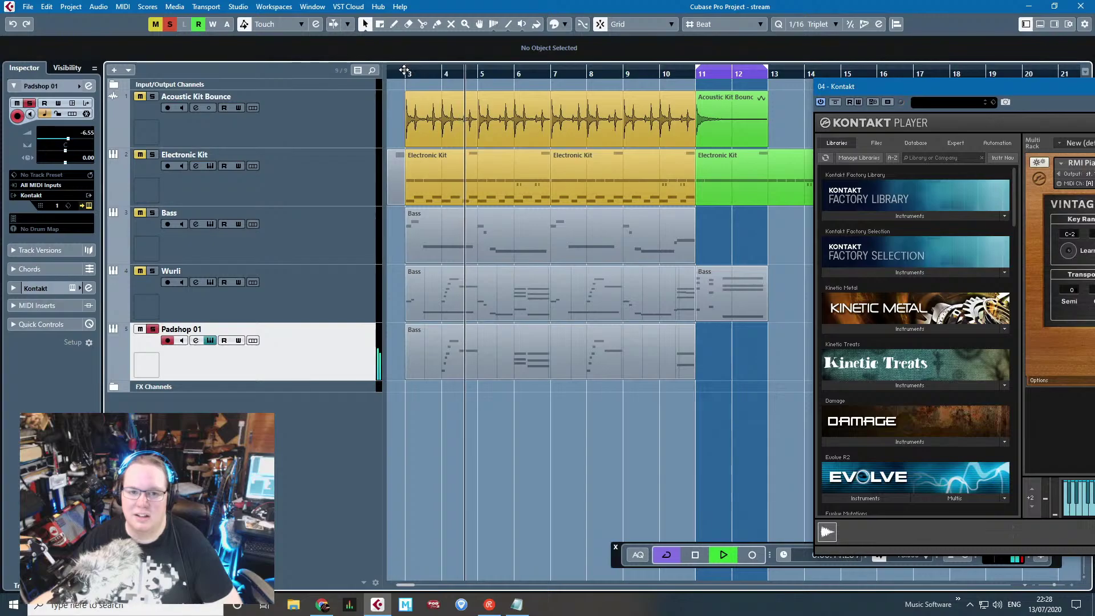
{"action": "left_click_drag", "start_coordinate": [409, 70], "coordinate": [710, 106]}
{"action": "key", "text": "space"}
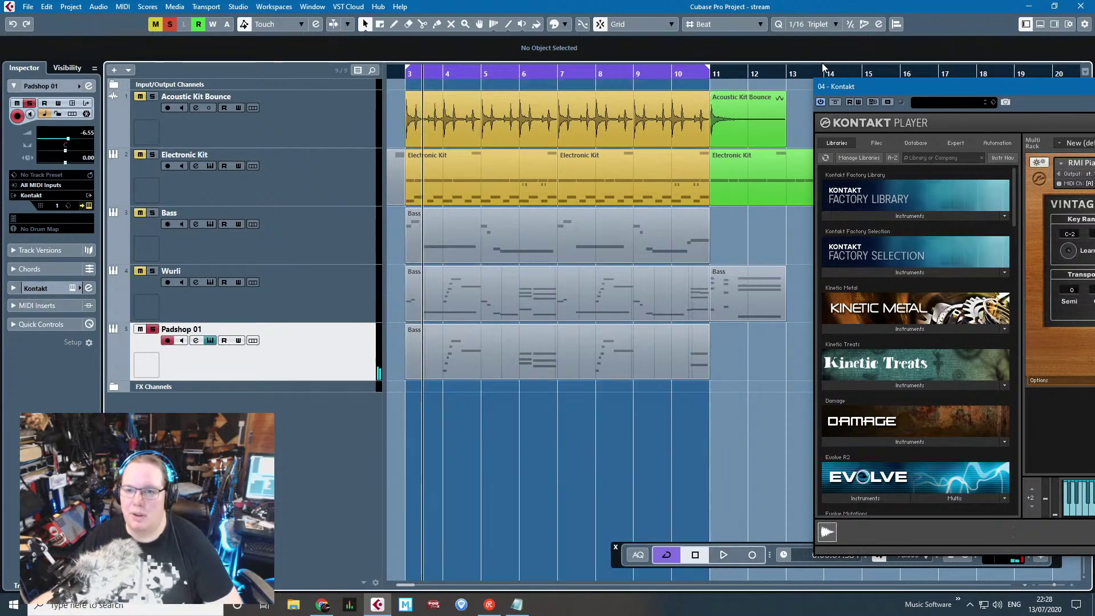
Step: Set the RMI Piano's tuning key to Gb and start playback to hear it
{"action": "left_click_drag", "start_coordinate": [824, 86], "coordinate": [350, 26]}
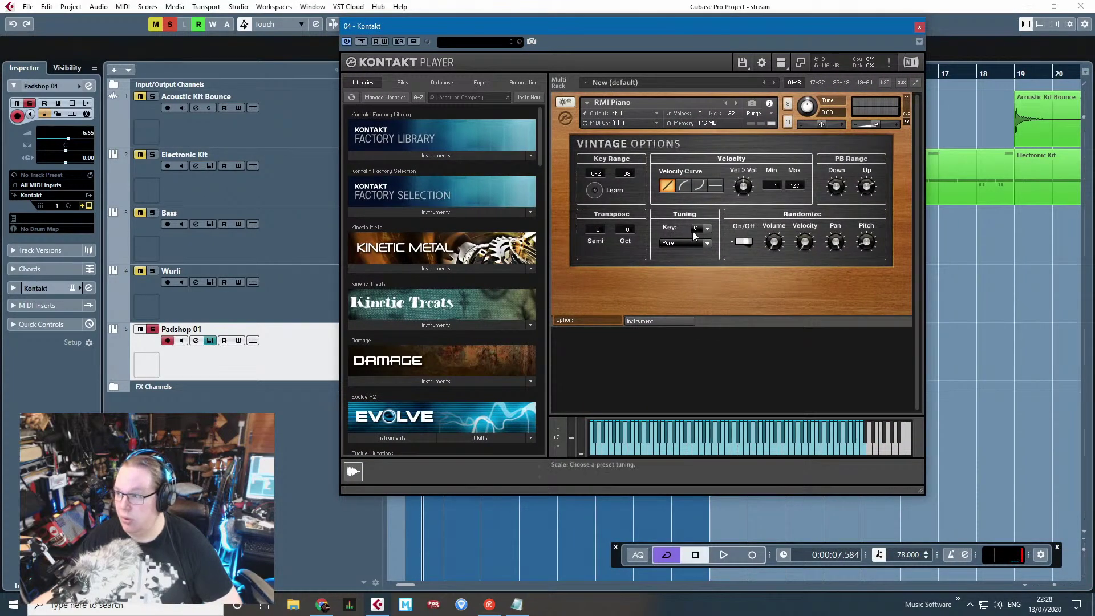
{"action": "left_click", "coordinate": [707, 229]}
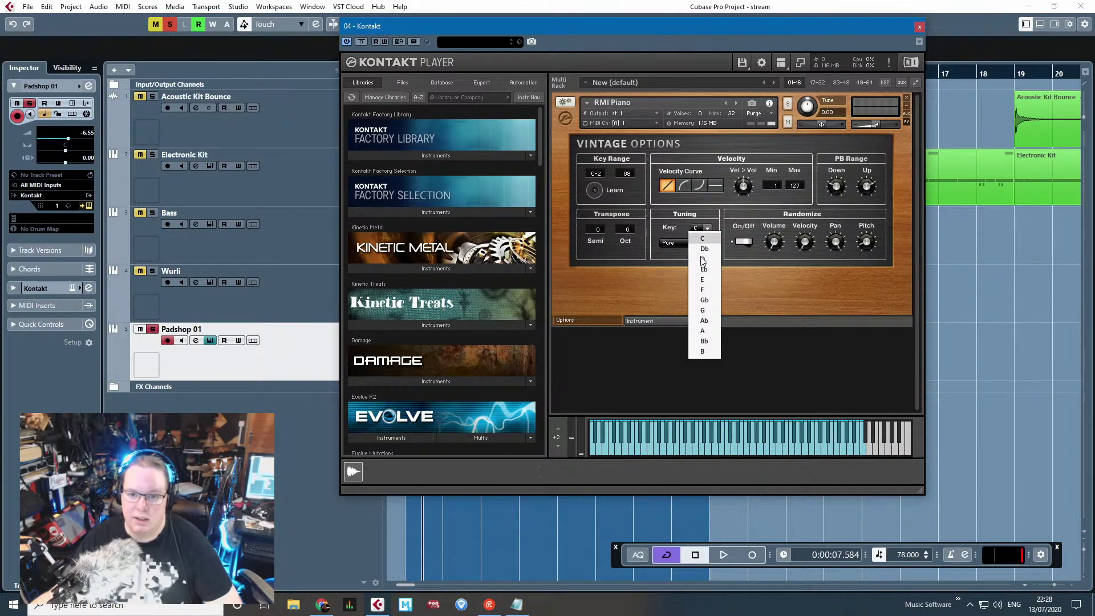
{"action": "left_click", "coordinate": [705, 301]}
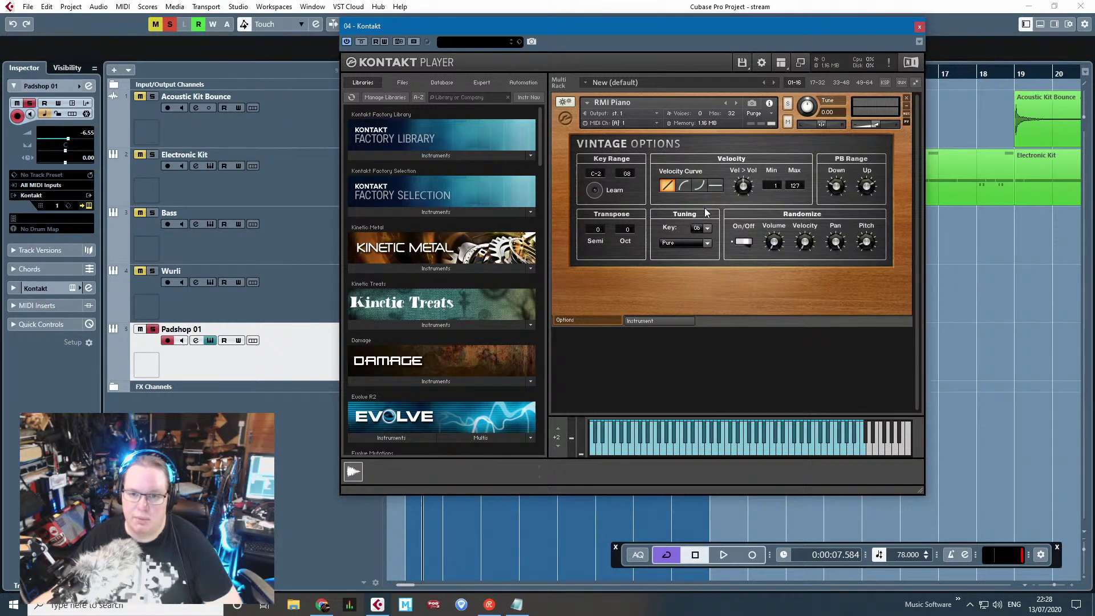
{"action": "left_click", "coordinate": [708, 228]}
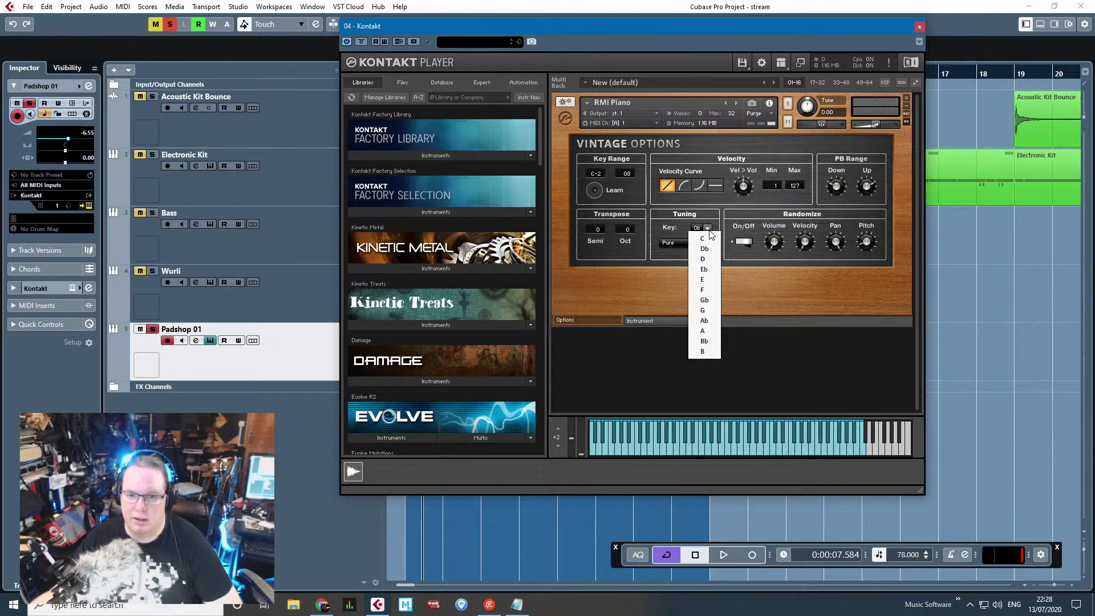
{"action": "left_click", "coordinate": [706, 301]}
{"action": "key", "text": "space"}
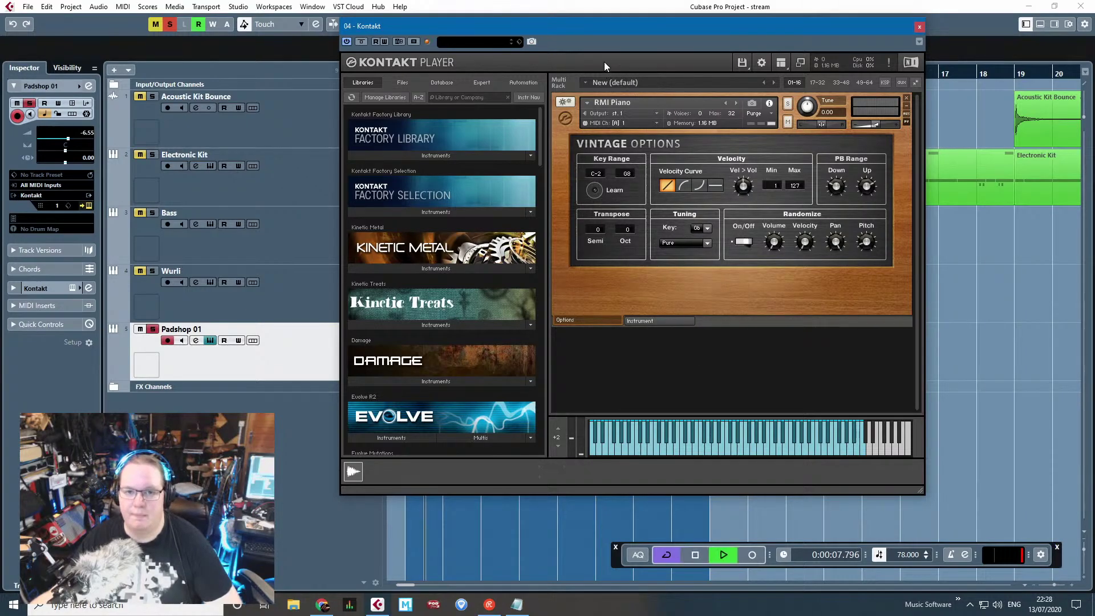
{"action": "left_click_drag", "start_coordinate": [604, 26], "coordinate": [873, 61]}
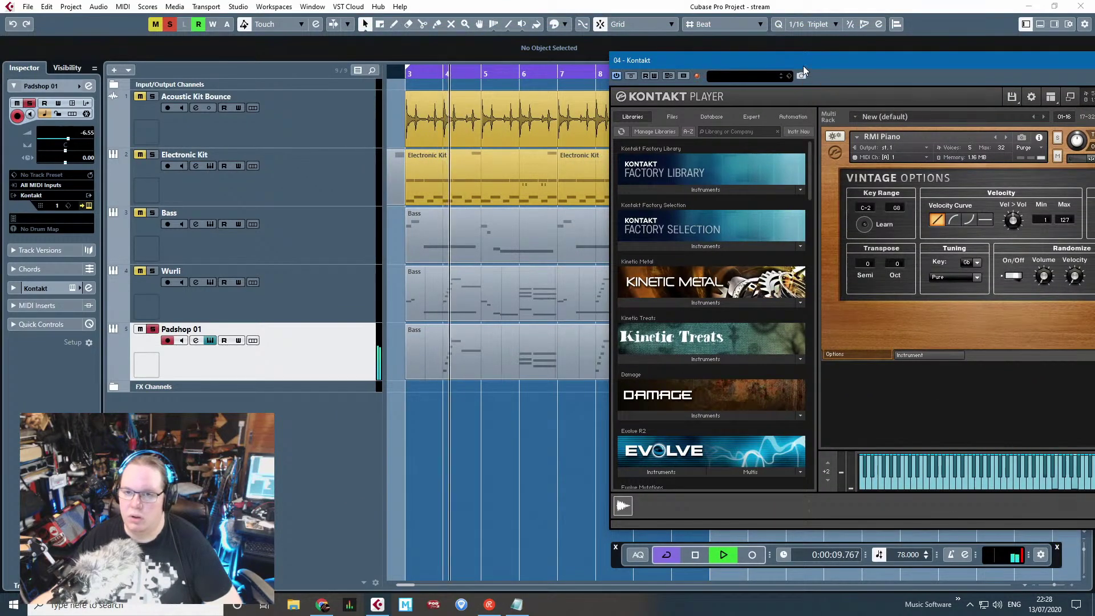
{"action": "left_click_drag", "start_coordinate": [801, 62], "coordinate": [476, 72]}
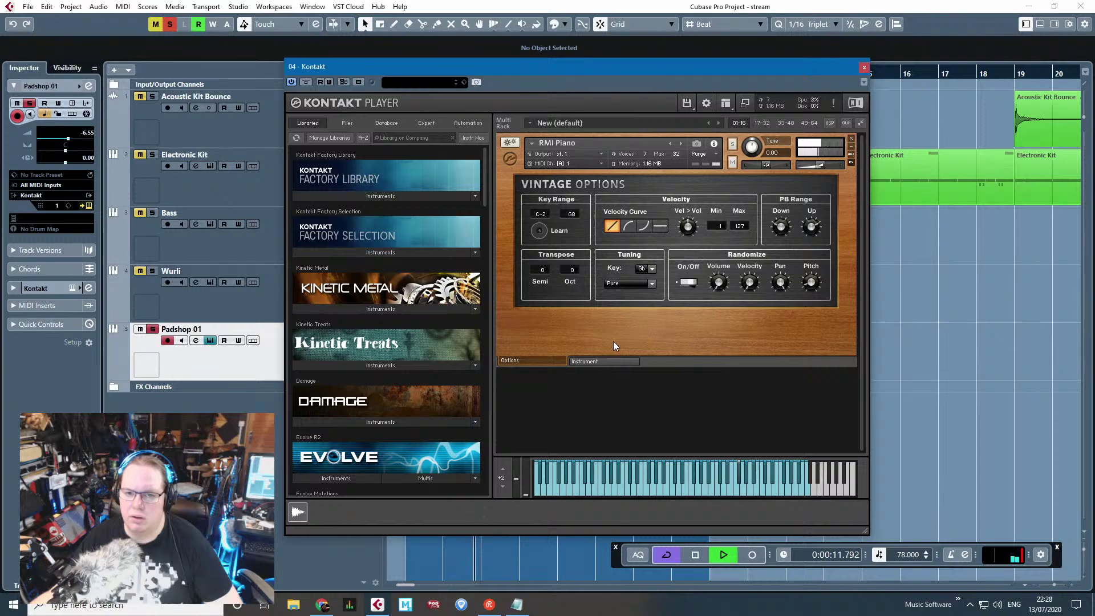
Step: Review the RMI Piano's instrument controls and Cabinet effect settings, then close the Kontakt window
{"action": "left_click", "coordinate": [609, 361]}
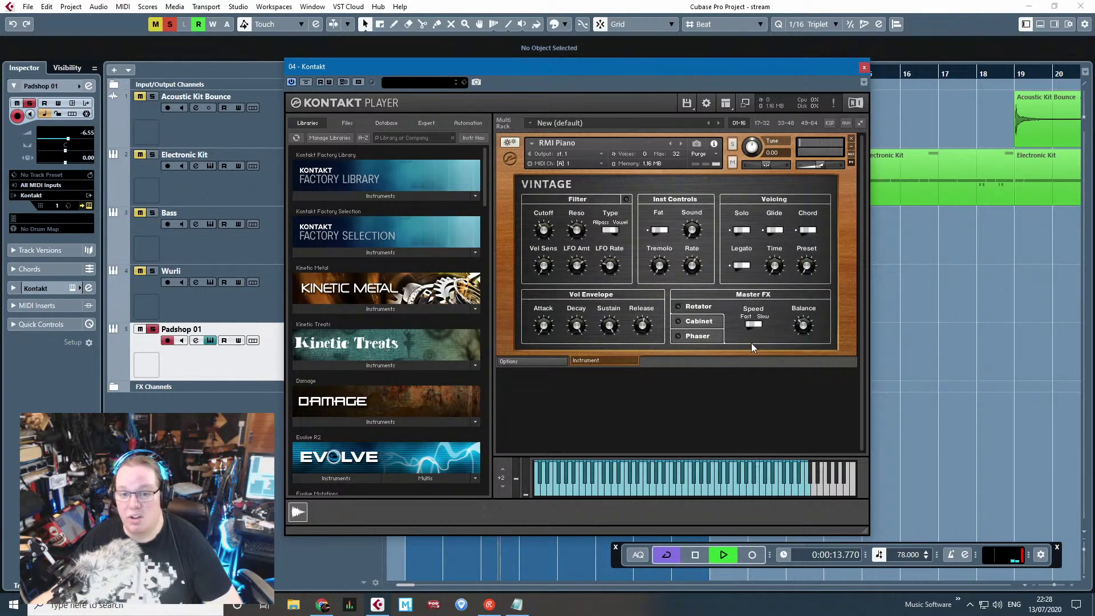
{"action": "left_click", "coordinate": [697, 320]}
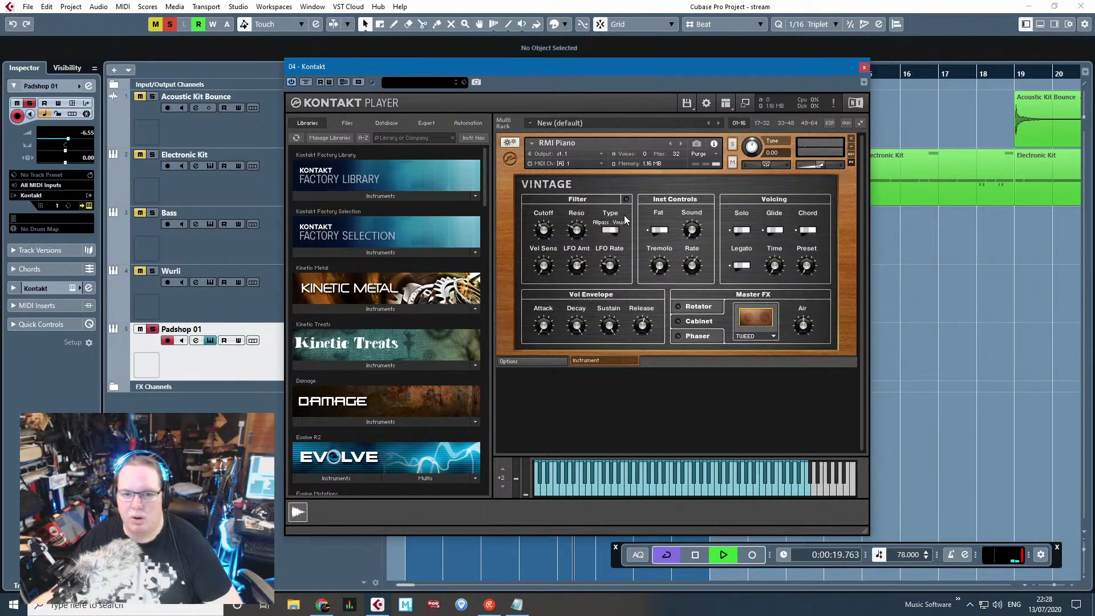
{"action": "left_click_drag", "start_coordinate": [594, 66], "coordinate": [656, 62]}
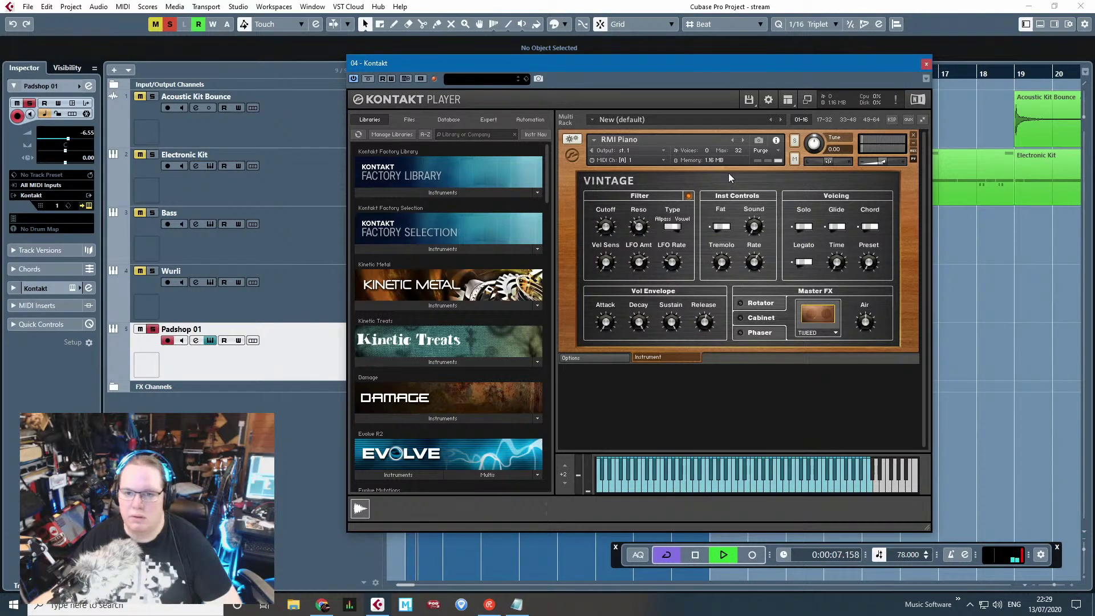
{"action": "left_click", "coordinate": [926, 64]}
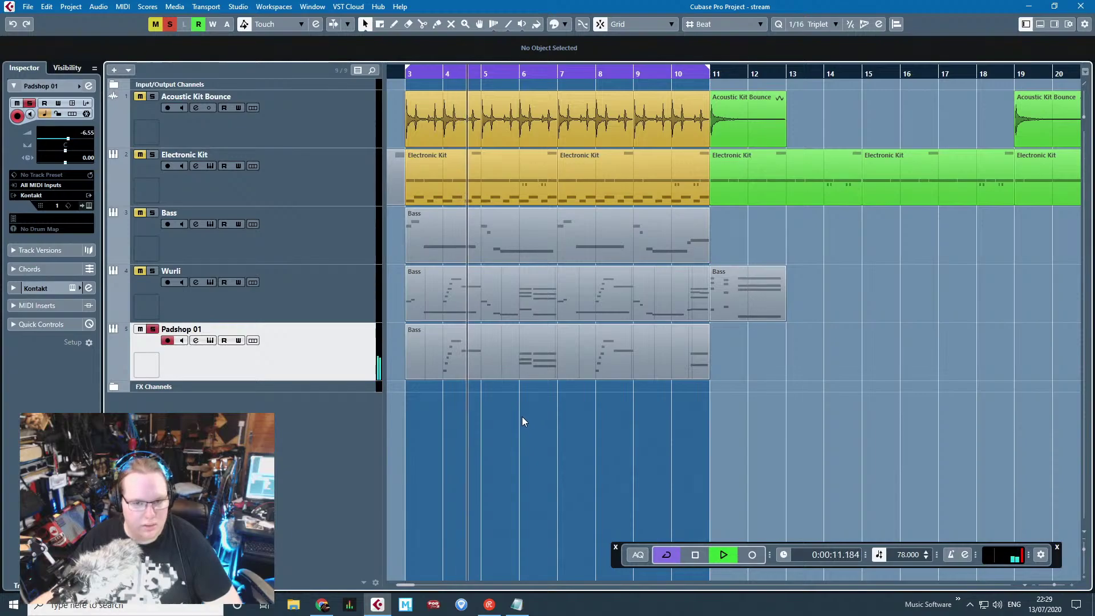
Step: Delete both F#4 notes and the final E4 and G#3 notes in bar 10 from the Padshop 01 part
{"action": "double_click", "coordinate": [498, 361]}
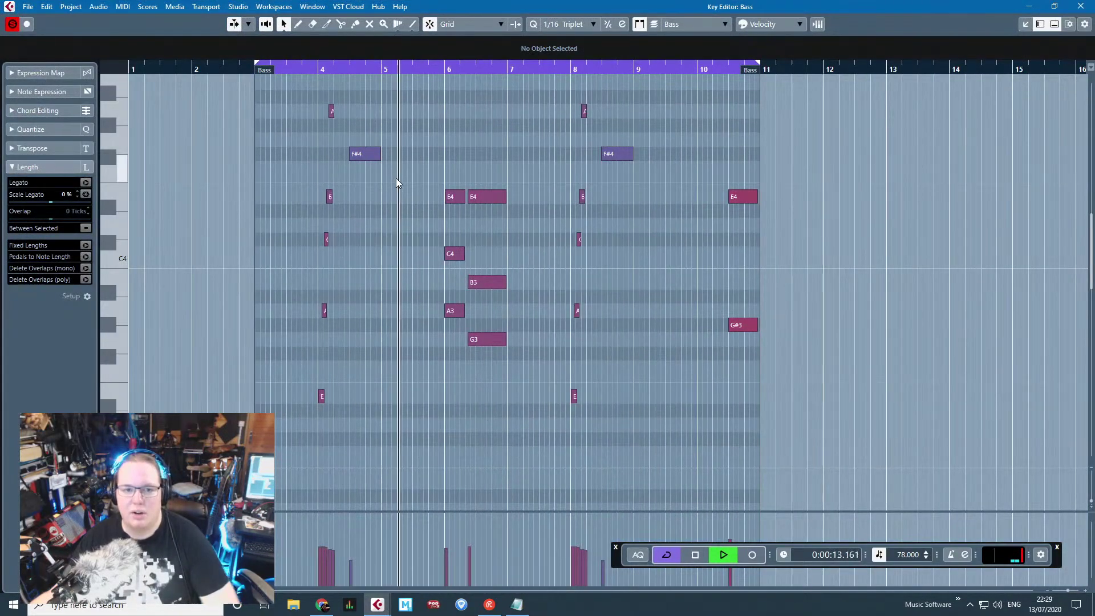
{"action": "left_click", "coordinate": [365, 154]}
{"action": "left_click", "coordinate": [617, 156], "text": "shift"}
{"action": "key", "text": "Delete"}
{"action": "left_click_drag", "start_coordinate": [692, 145], "coordinate": [766, 354]}
{"action": "key", "text": "Delete"}
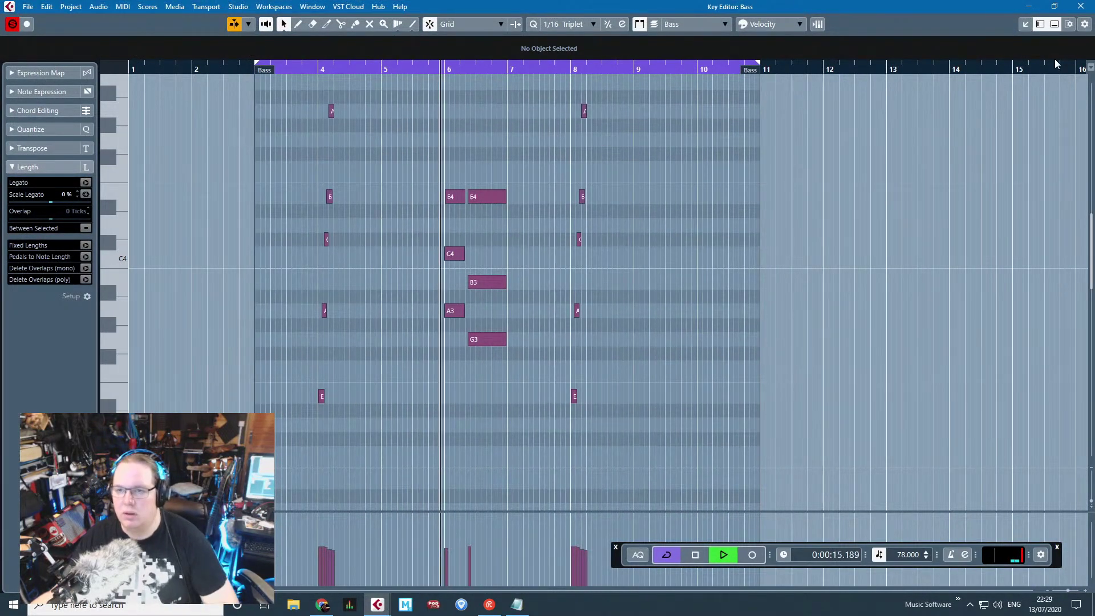
{"action": "left_click", "coordinate": [1081, 7]}
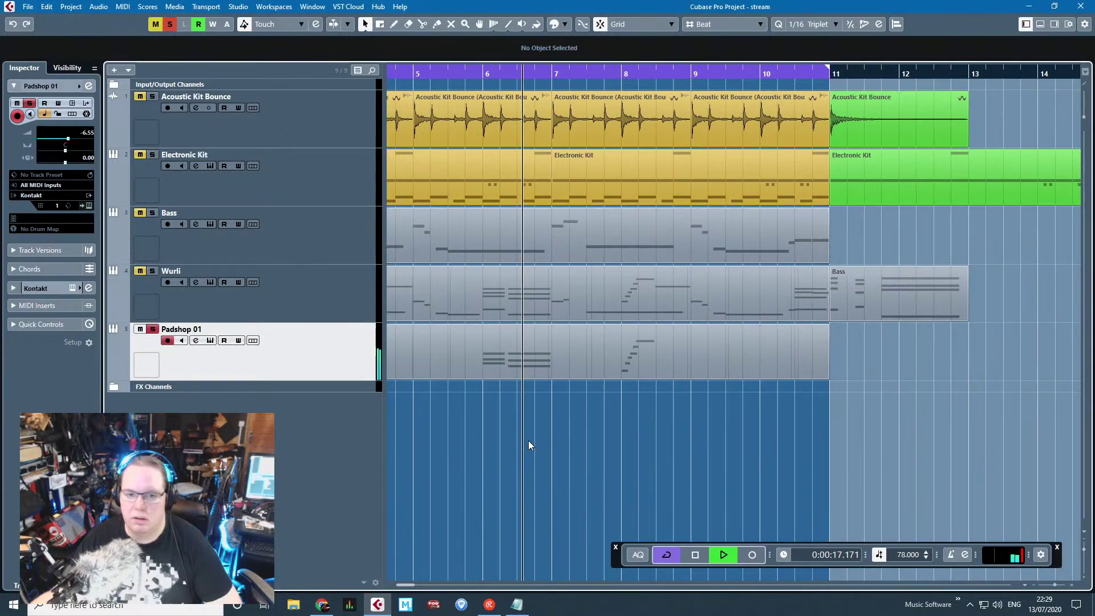
Step: Reopen the Padshop 01 part in the Key Editor and show its sustain pedal data in place of velocity
{"action": "key", "text": "h"}
{"action": "key", "text": "h"}
{"action": "key", "text": "g"}
{"action": "key", "text": "g"}
{"action": "key", "text": "g"}
{"action": "key", "text": "g"}
{"action": "key", "text": "g"}
{"action": "key", "text": "g"}
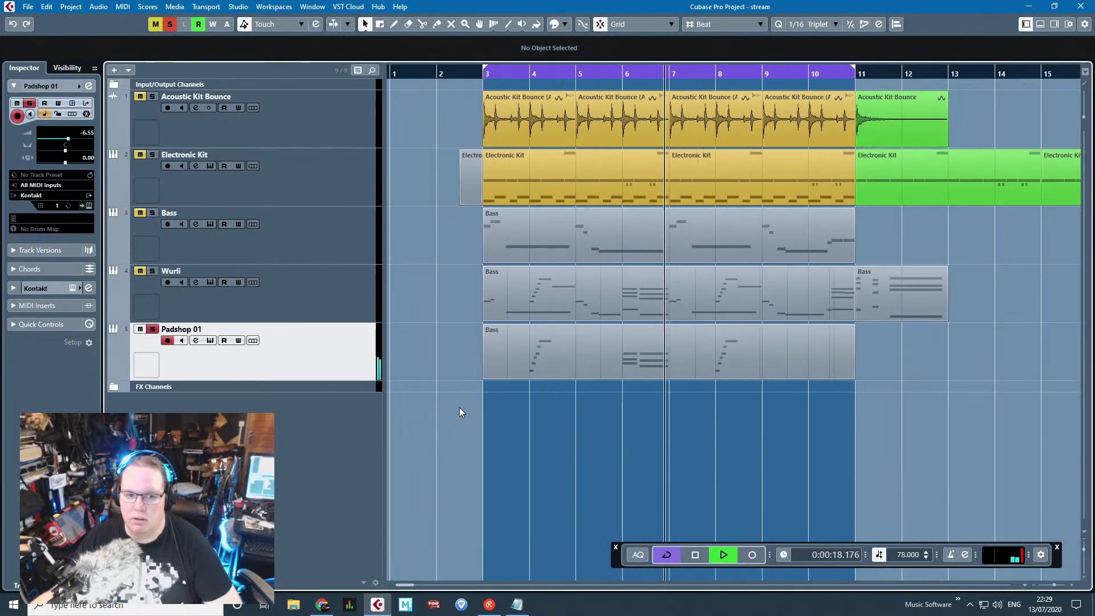
{"action": "left_click", "coordinate": [13, 289]}
{"action": "left_click", "coordinate": [576, 356]}
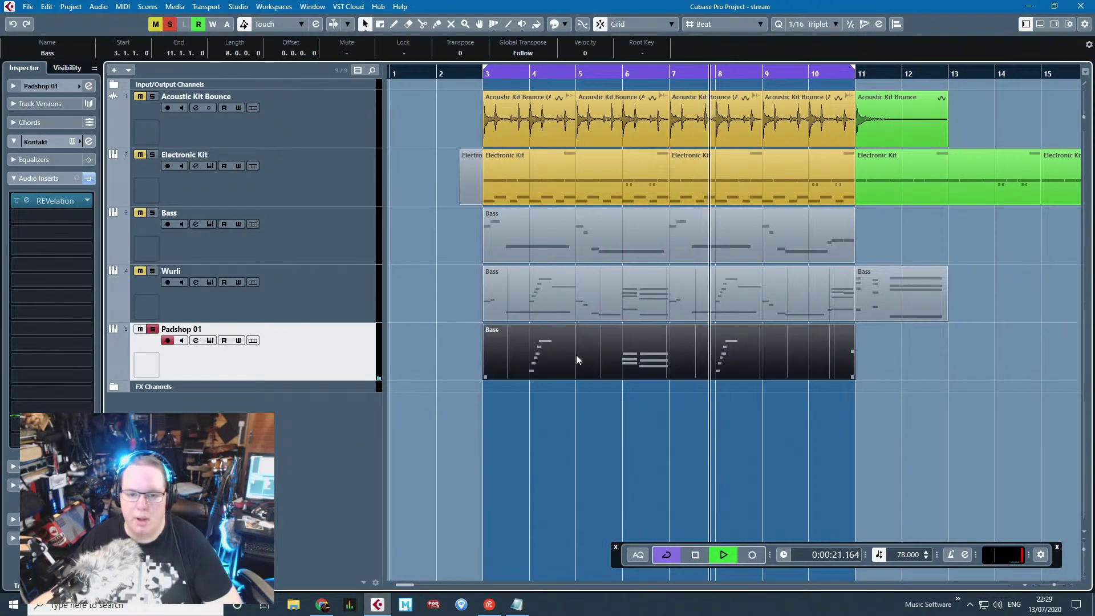
{"action": "double_click", "coordinate": [576, 358]}
{"action": "key", "text": "ctrl+a"}
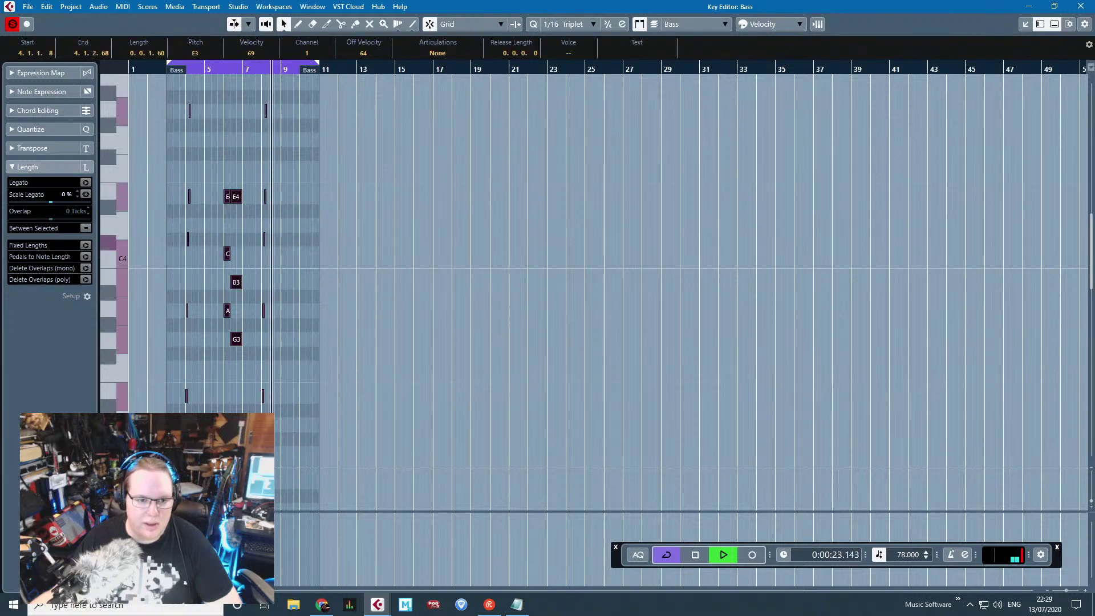
{"action": "left_click", "coordinate": [114, 517]}
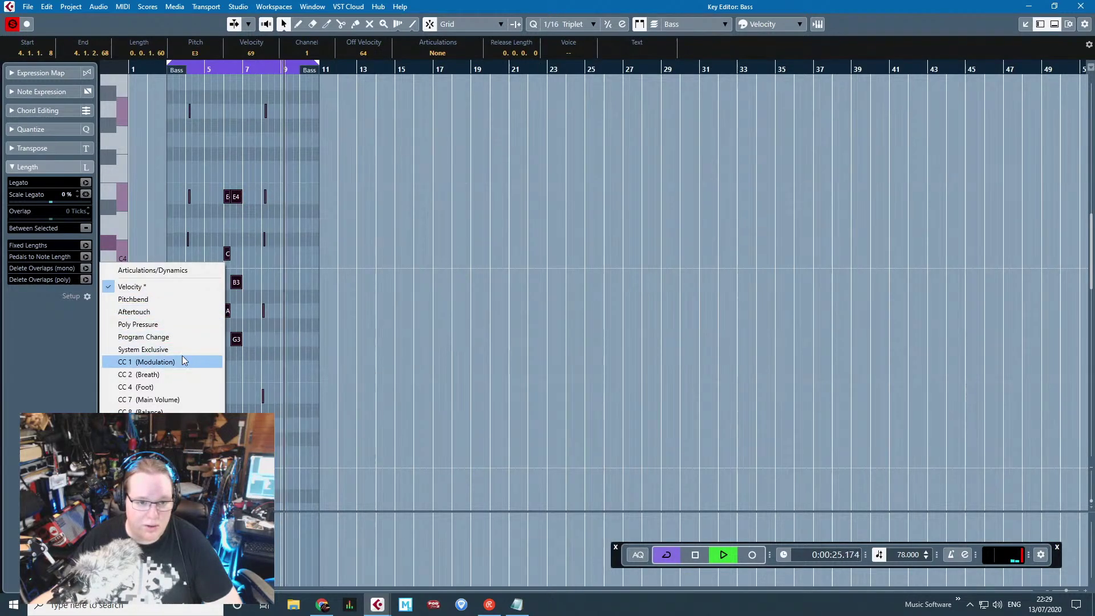
{"action": "left_click", "coordinate": [165, 450]}
{"action": "scroll", "coordinate": [251, 502], "scroll_direction": "up", "scroll_amount": 4}
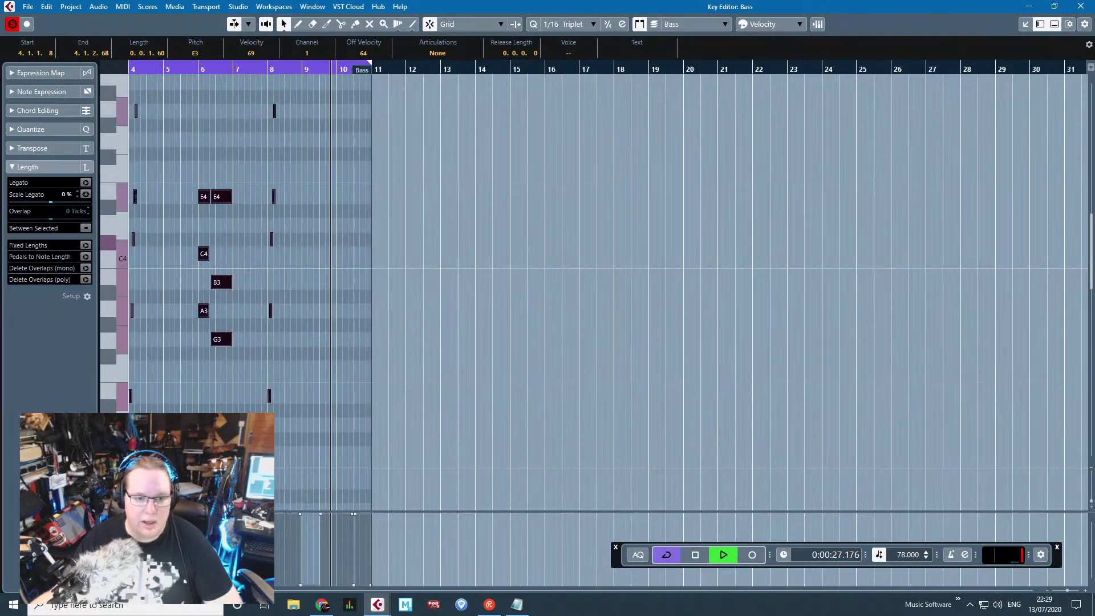
{"action": "left_click", "coordinate": [203, 490]}
{"action": "scroll", "coordinate": [228, 502], "scroll_direction": "left", "scroll_amount": 5}
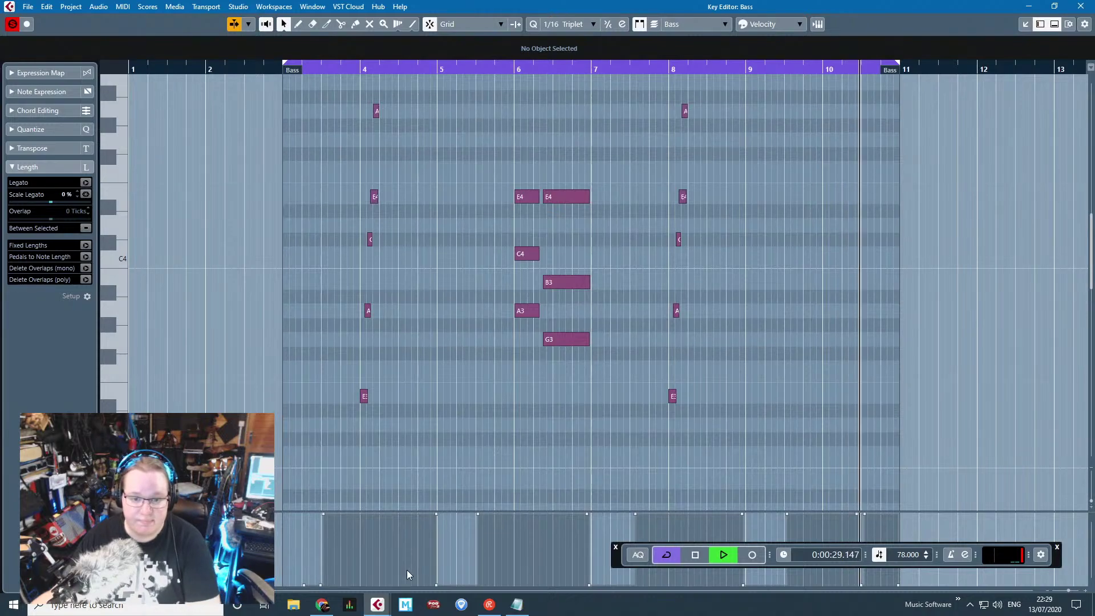
Step: Delete the sustain pedal release points between bars 5 and 10 so the pedal stays held, and close the editor
{"action": "left_click_drag", "start_coordinate": [407, 572], "coordinate": [460, 594]}
{"action": "key", "text": "Delete"}
{"action": "left_click_drag", "start_coordinate": [562, 572], "coordinate": [767, 592]}
{"action": "key", "text": "Delete"}
{"action": "left_click", "coordinate": [662, 572]}
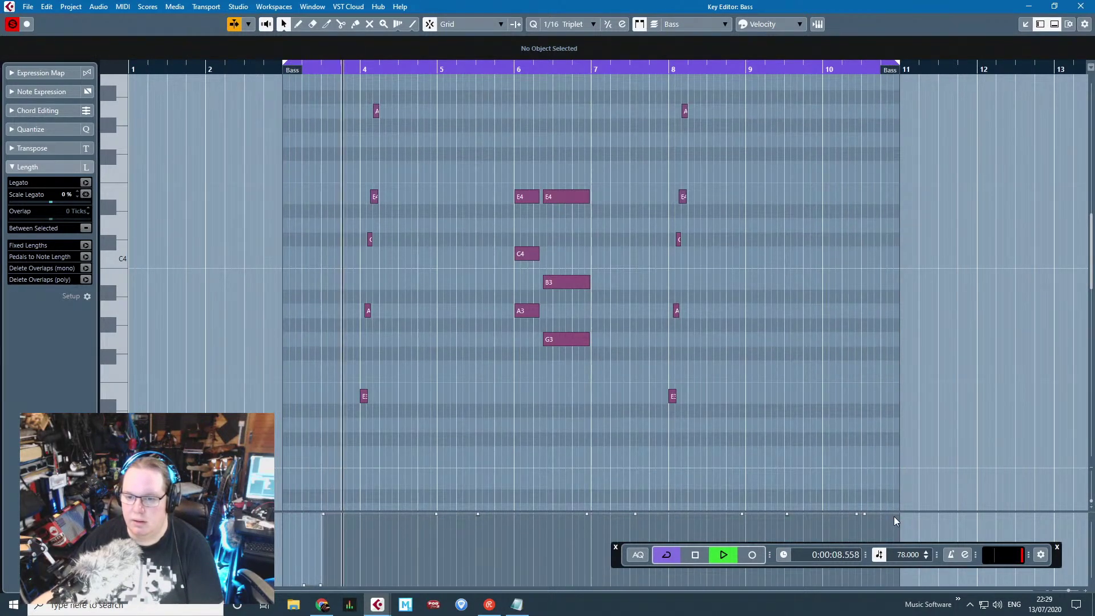
{"action": "left_click_drag", "start_coordinate": [893, 516], "coordinate": [893, 584]}
{"action": "left_click", "coordinate": [1081, 6]}
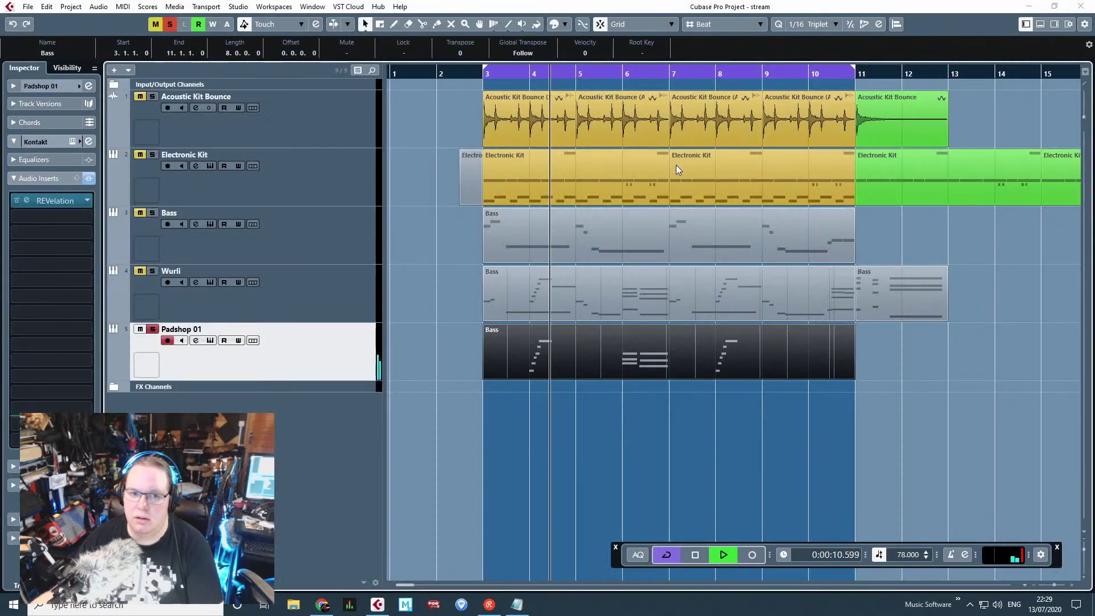
Step: Insert the ModMachine delay ahead of REVelation on the Padshop 01 track
{"action": "left_click", "coordinate": [533, 423]}
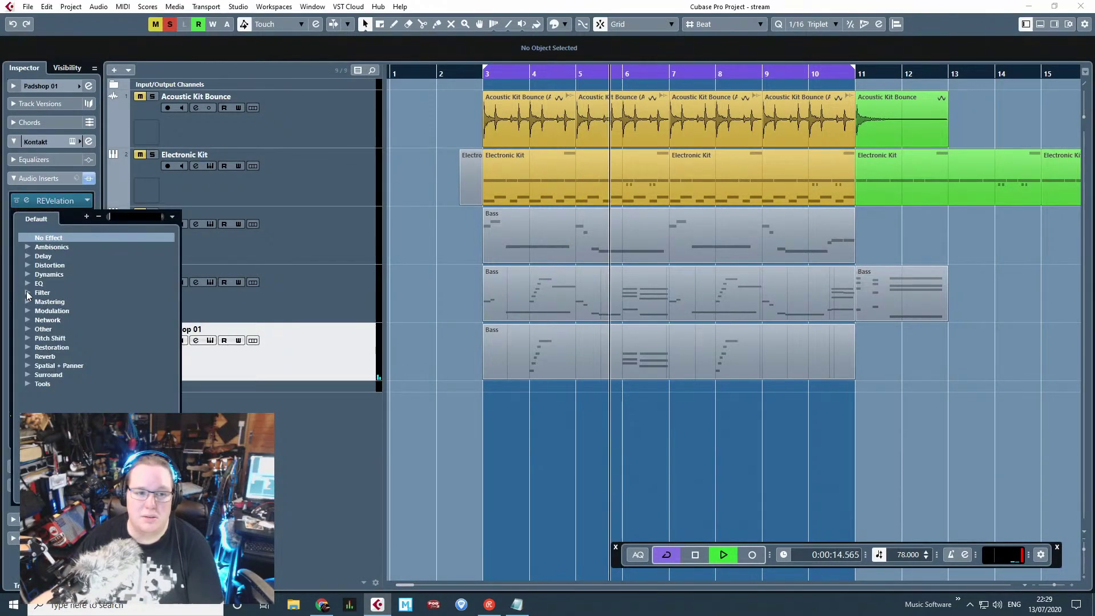
{"action": "left_click", "coordinate": [245, 211]}
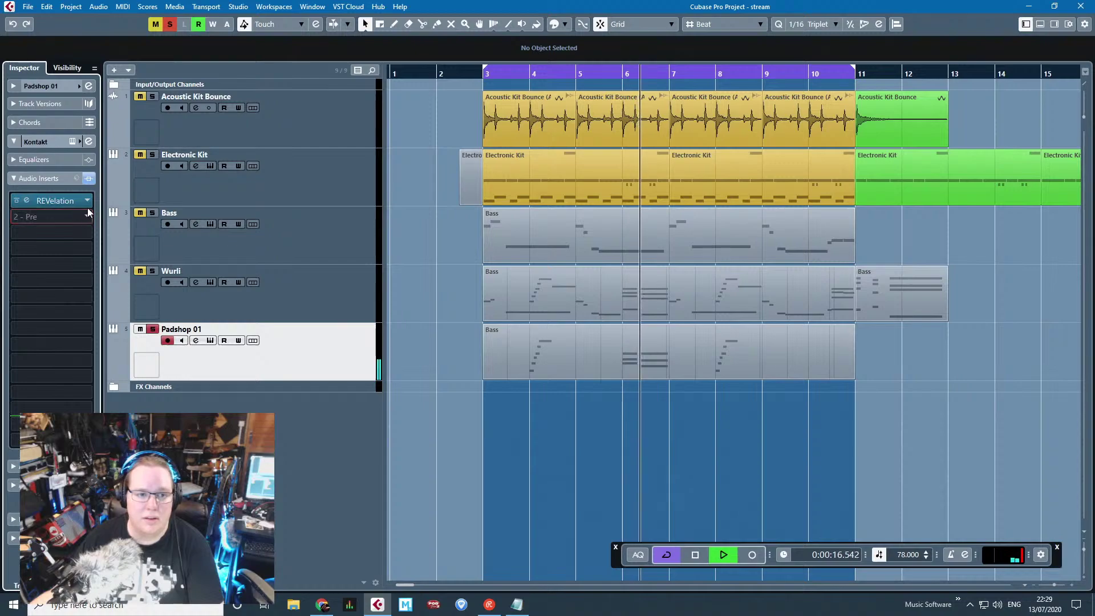
{"action": "left_click", "coordinate": [66, 215]}
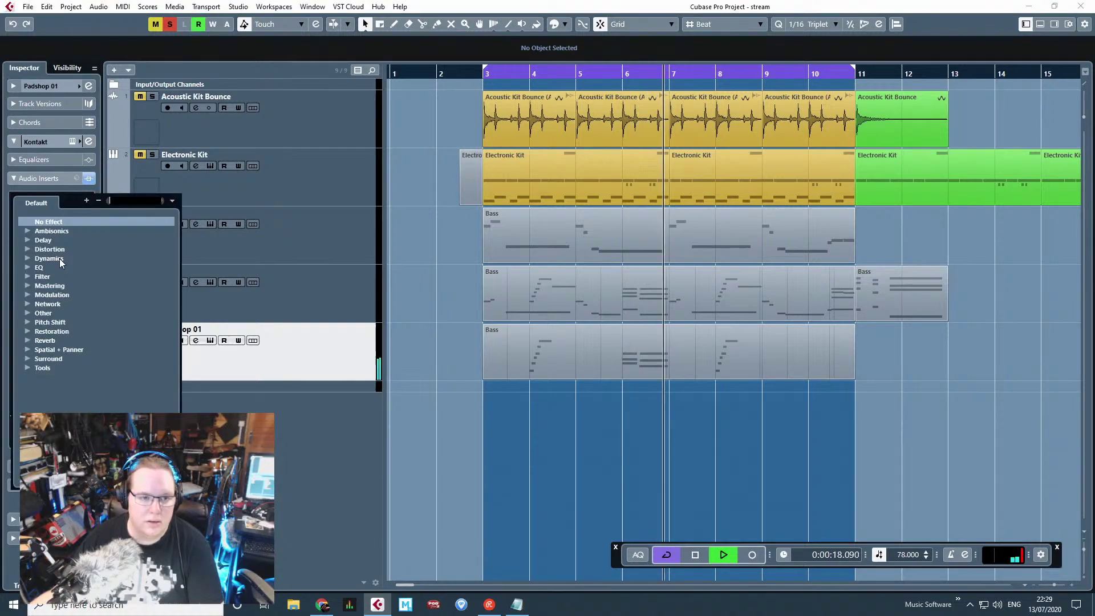
{"action": "left_click", "coordinate": [27, 239]}
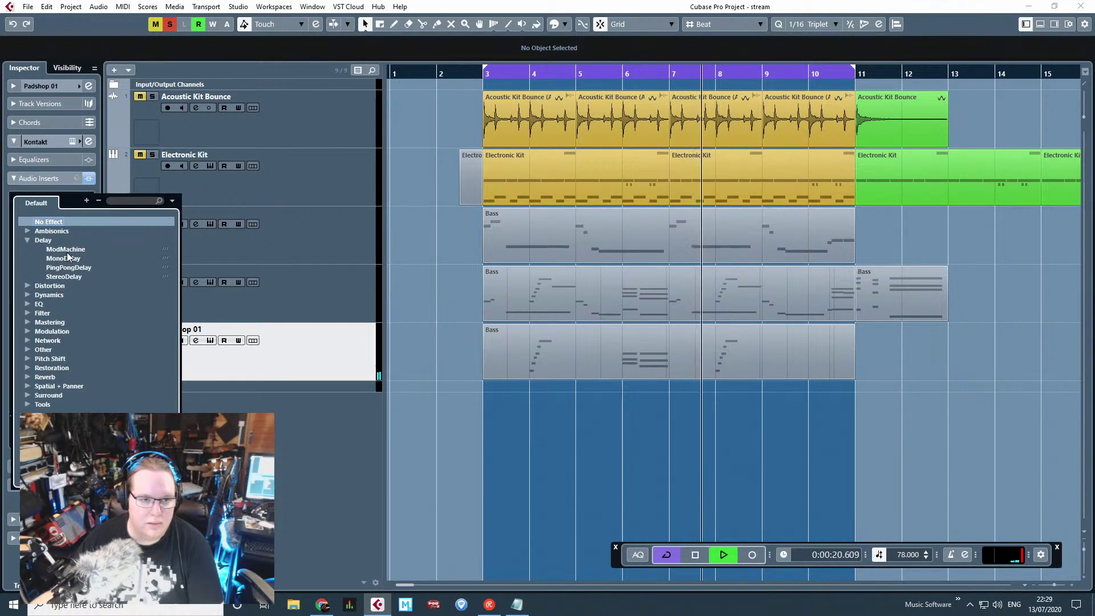
{"action": "left_click", "coordinate": [66, 249]}
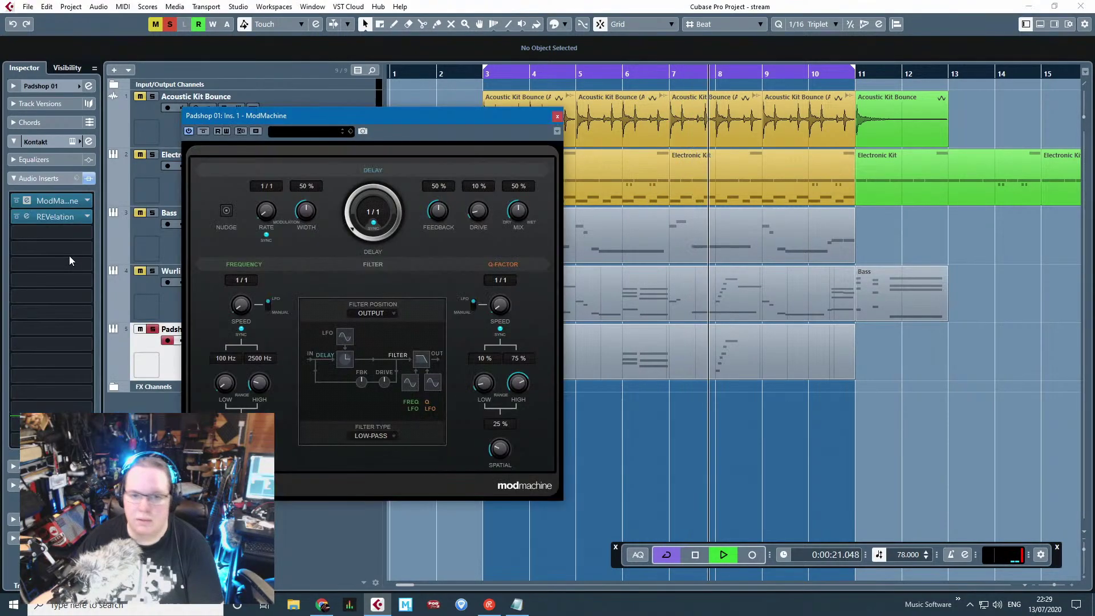
Step: Load the Modulated Answers preset in ModMachine
{"action": "left_click", "coordinate": [317, 132]}
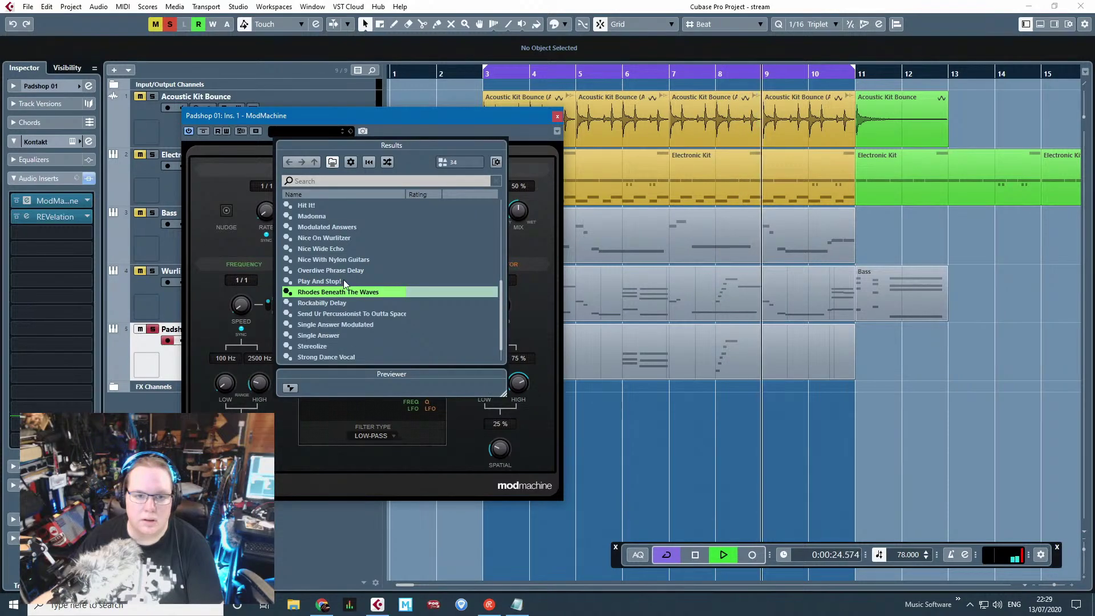
{"action": "scroll", "coordinate": [335, 280], "scroll_direction": "up", "scroll_amount": 2}
{"action": "double_click", "coordinate": [334, 292]}
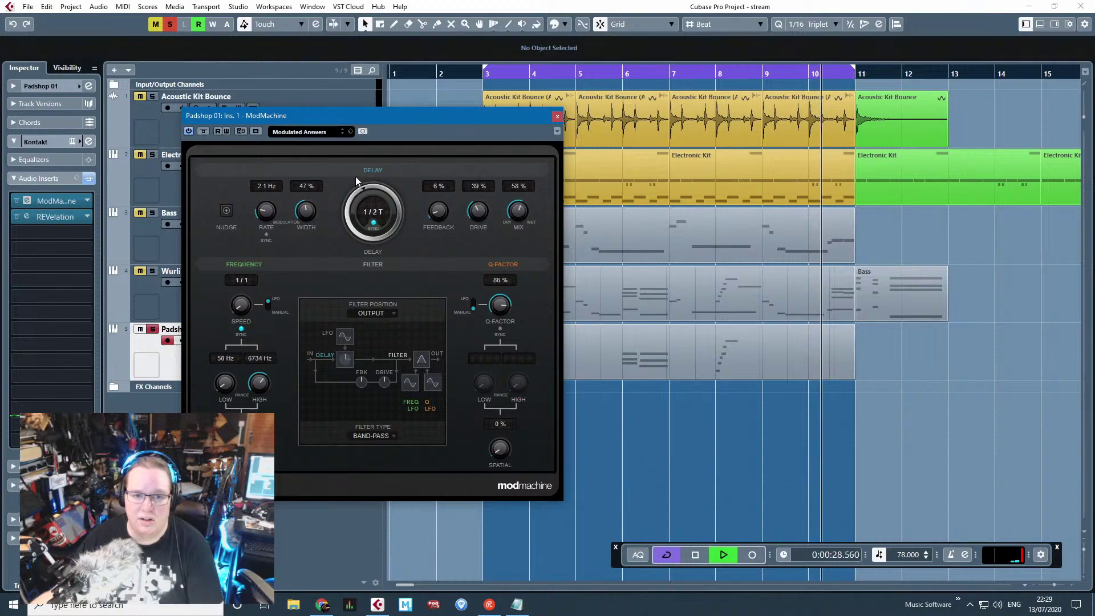
Step: Set ModMachine's delay time to 1/8 T, feedback to 41%, drive to 92% and mix to 40%
{"action": "scroll", "coordinate": [357, 171], "scroll_direction": "down", "scroll_amount": 2}
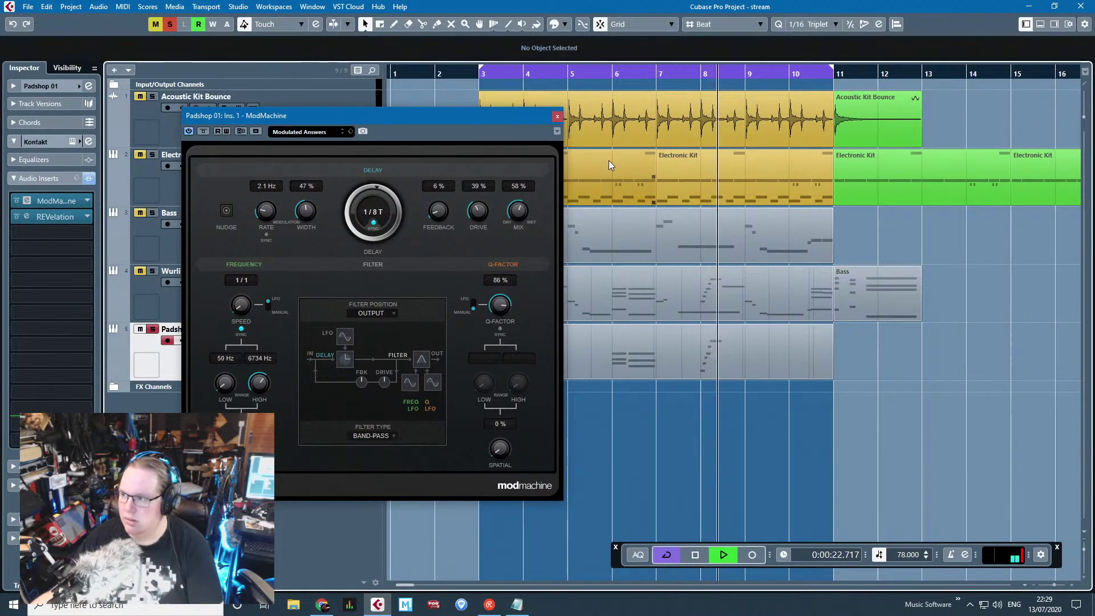
{"action": "left_click_drag", "start_coordinate": [439, 214], "coordinate": [494, 178]}
{"action": "left_click_drag", "start_coordinate": [517, 218], "coordinate": [515, 234]}
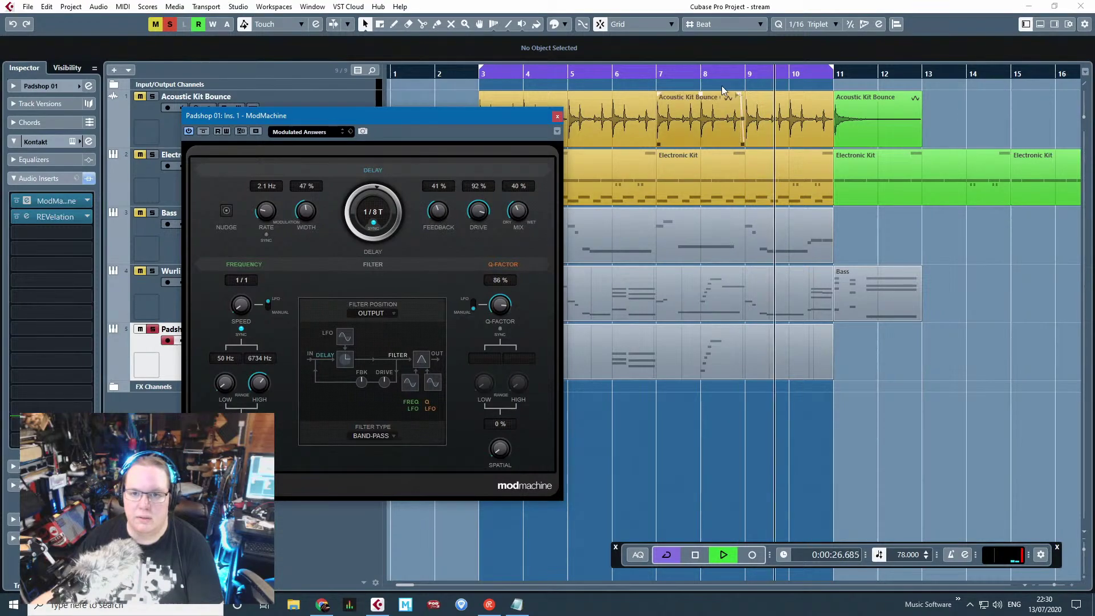
Step: Raise ModMachine's feedback to 67% and drive to 96%, replay the later bars of the loop, and close the plug-in window
{"action": "left_click_drag", "start_coordinate": [702, 74], "coordinate": [688, 74]}
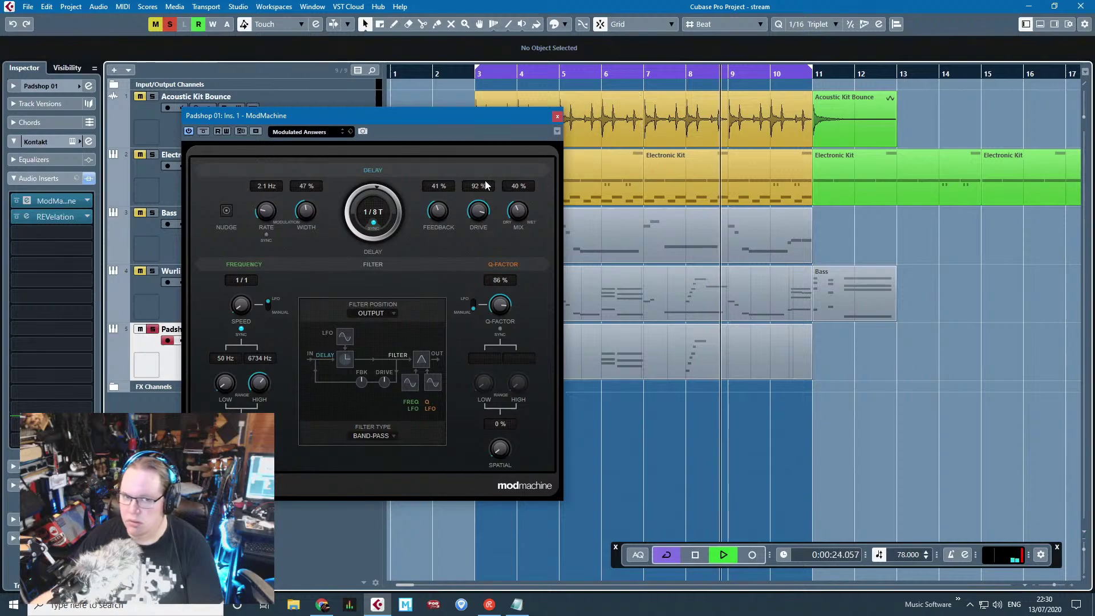
{"action": "left_click_drag", "start_coordinate": [438, 211], "coordinate": [484, 190]}
{"action": "scroll", "coordinate": [484, 190], "scroll_direction": "up", "scroll_amount": 2}
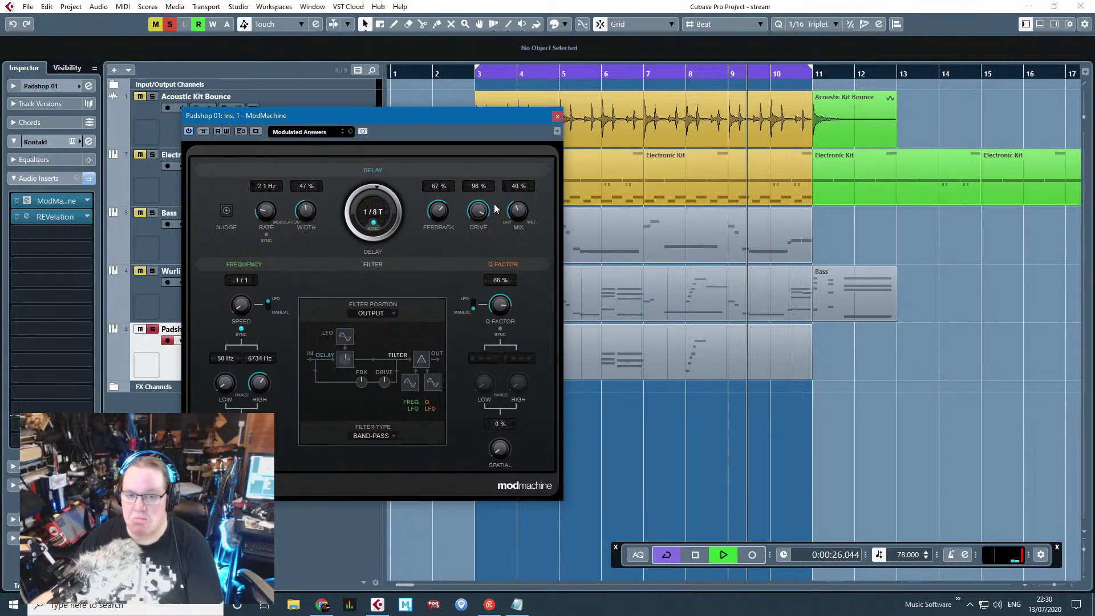
{"action": "left_click", "coordinate": [667, 74]}
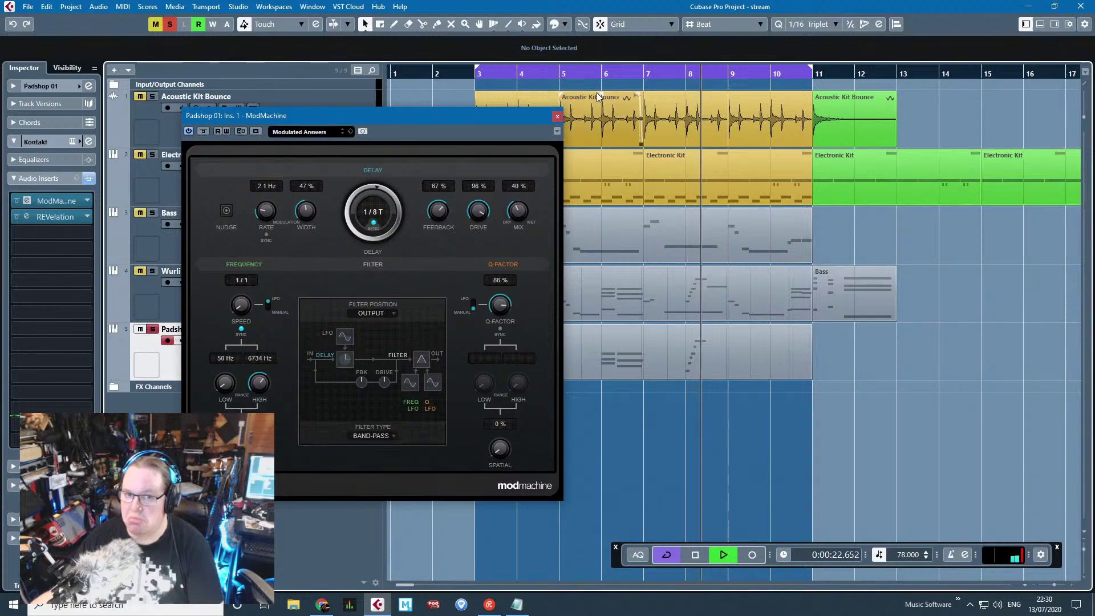
{"action": "left_click", "coordinate": [557, 116]}
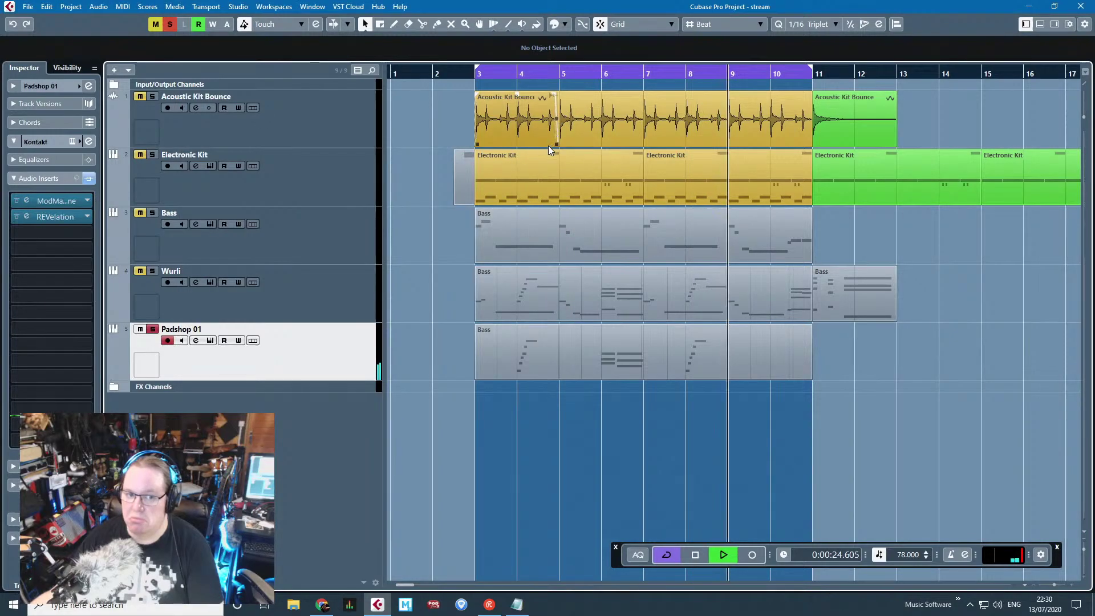
Step: Unsolo the Padshop 01 track and play the full arrangement from bar 3
{"action": "left_click", "coordinate": [152, 329]}
{"action": "left_click_drag", "start_coordinate": [468, 74], "coordinate": [475, 90]}
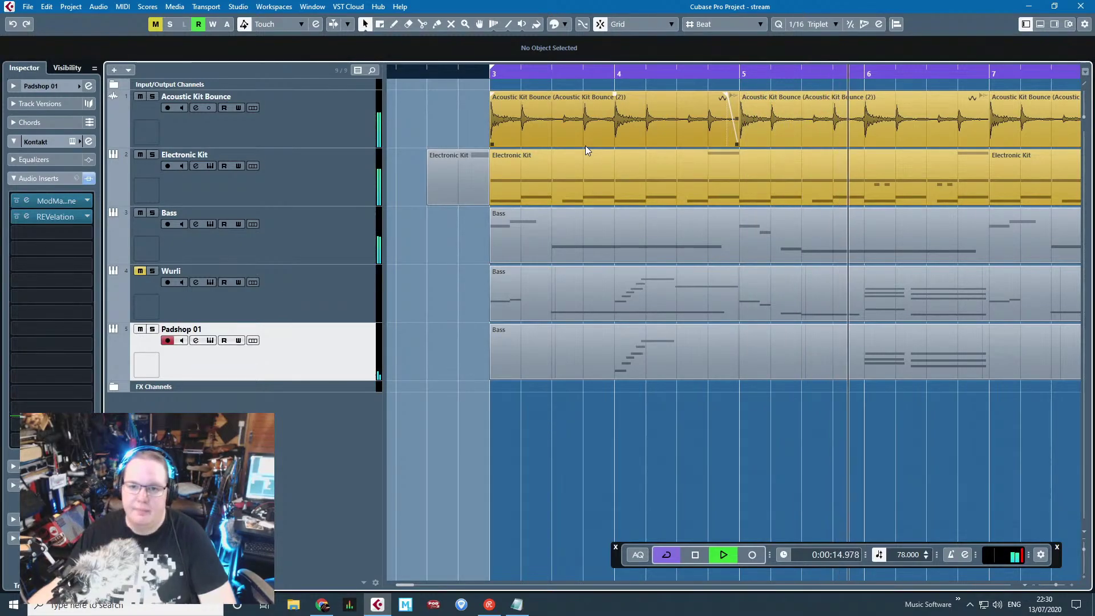
{"action": "key", "text": "g"}
{"action": "key", "text": "g"}
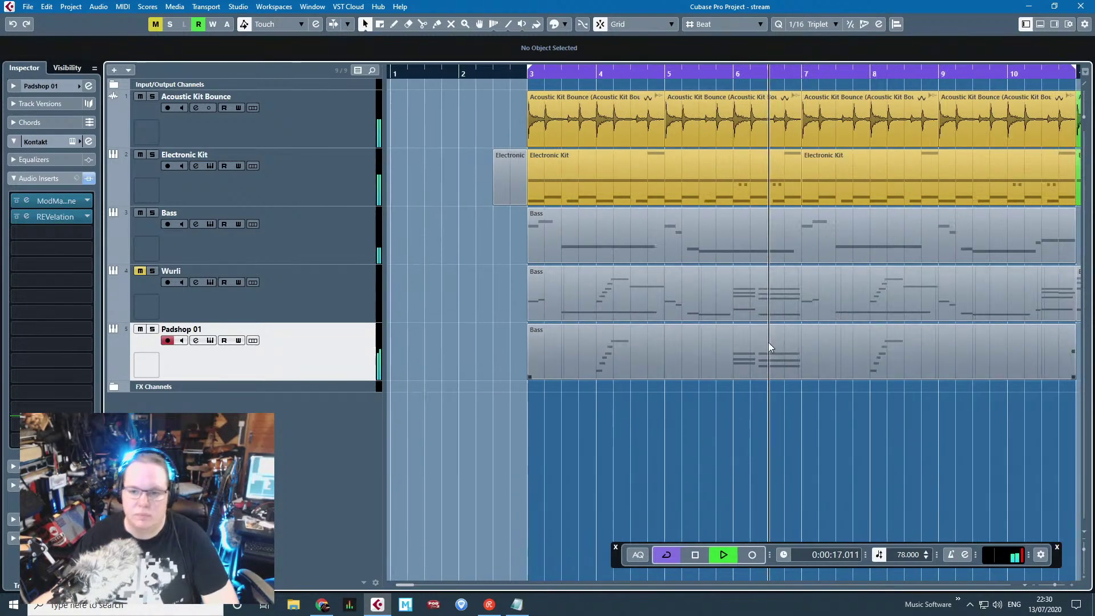
Step: In the Padshop 01 part, transpose bar 6's A3 and G3 notes up an octave and its E4 notes down an octave
{"action": "key", "text": "space"}
{"action": "double_click", "coordinate": [644, 344]}
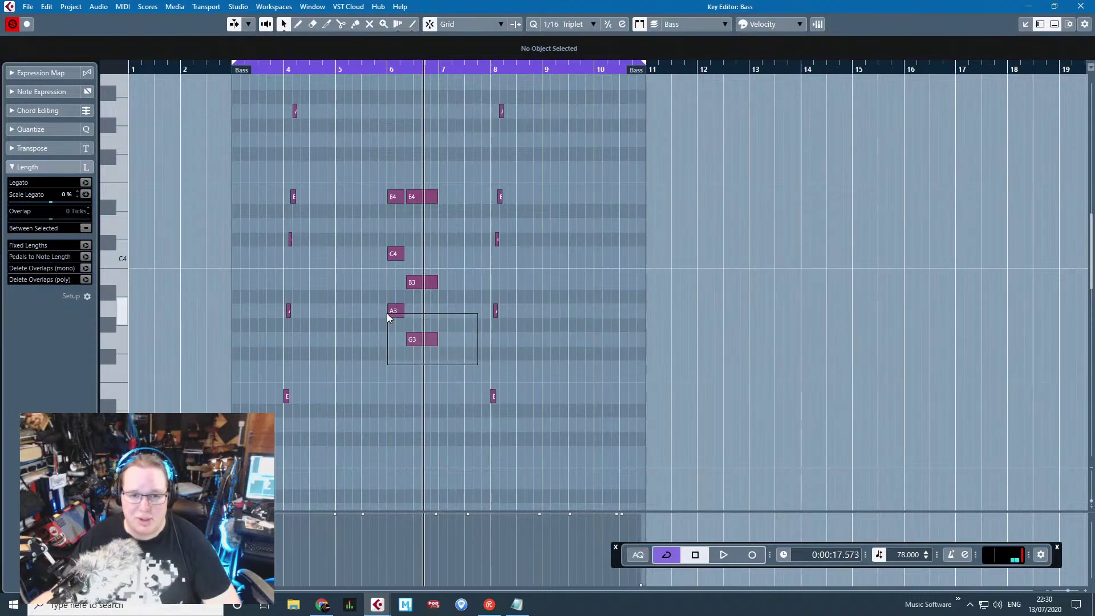
{"action": "left_click_drag", "start_coordinate": [386, 313], "coordinate": [393, 310]}
{"action": "scroll", "coordinate": [392, 306], "scroll_direction": "up", "scroll_amount": 2}
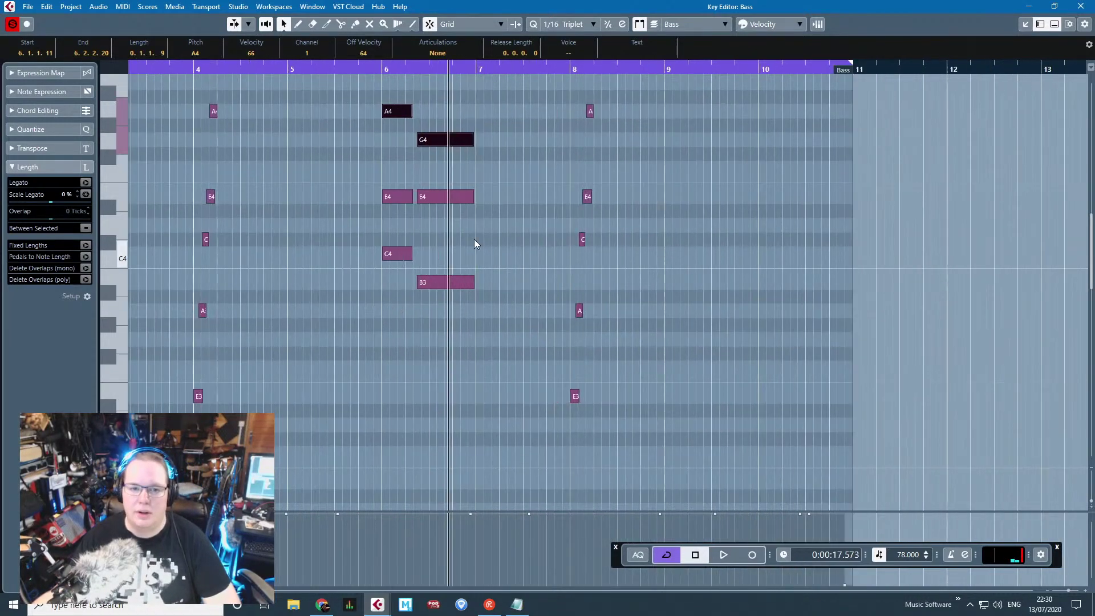
{"action": "left_click_drag", "start_coordinate": [482, 208], "coordinate": [365, 190]}
{"action": "key", "text": "shift+Down"}
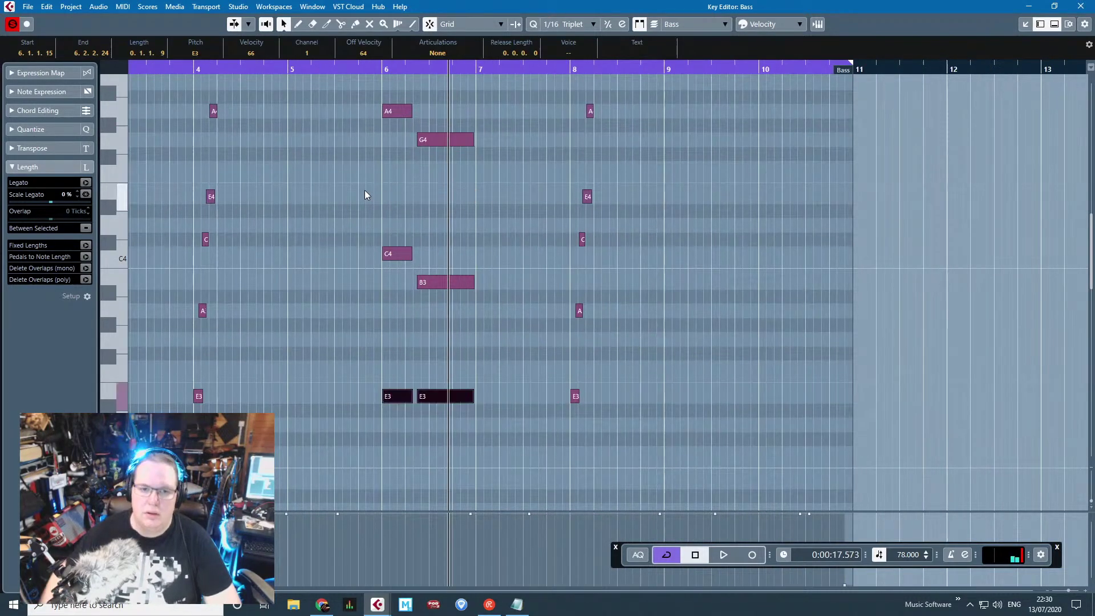
Step: Play back the revoiced Padshop 01 chords and return to the project window to hear them in the arrangement
{"action": "scroll", "coordinate": [380, 171], "scroll_direction": "down", "scroll_amount": 1}
{"action": "key", "text": "space"}
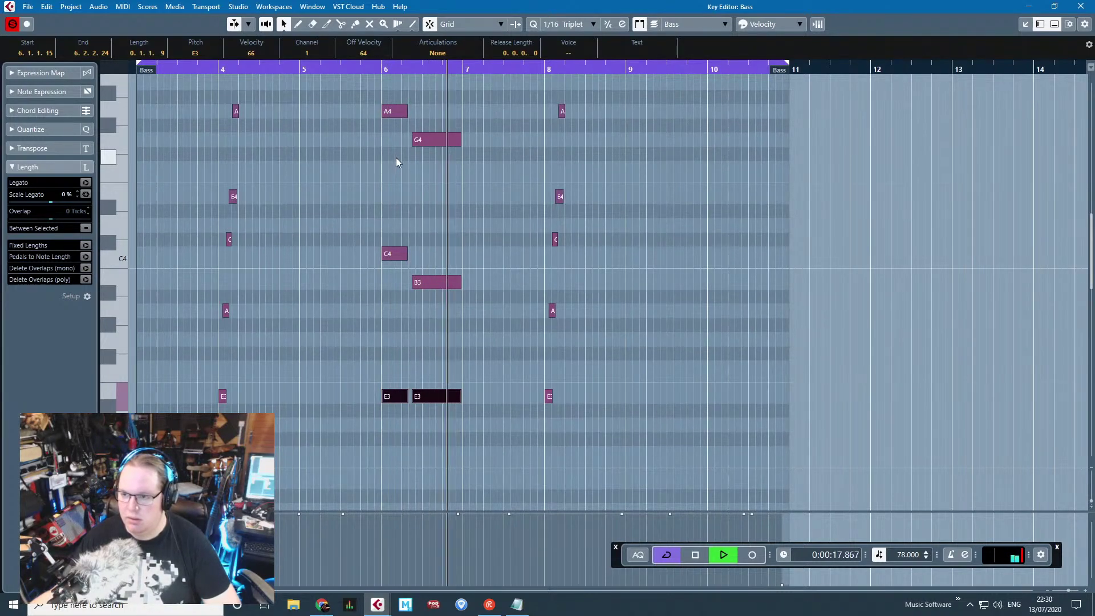
{"action": "left_click", "coordinate": [767, 244]}
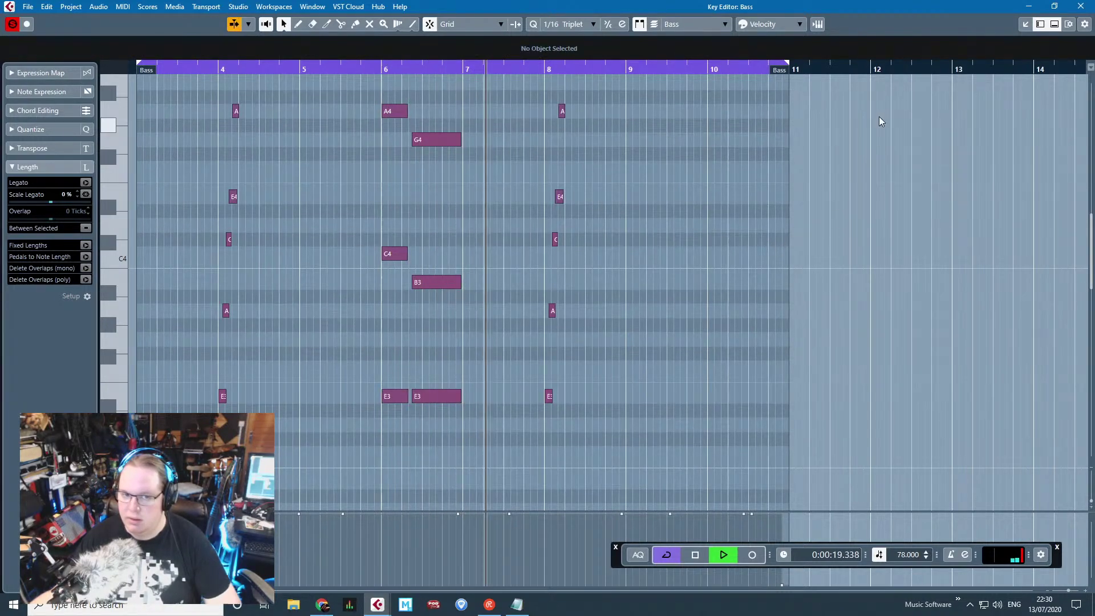
{"action": "left_click", "coordinate": [1040, 6]}
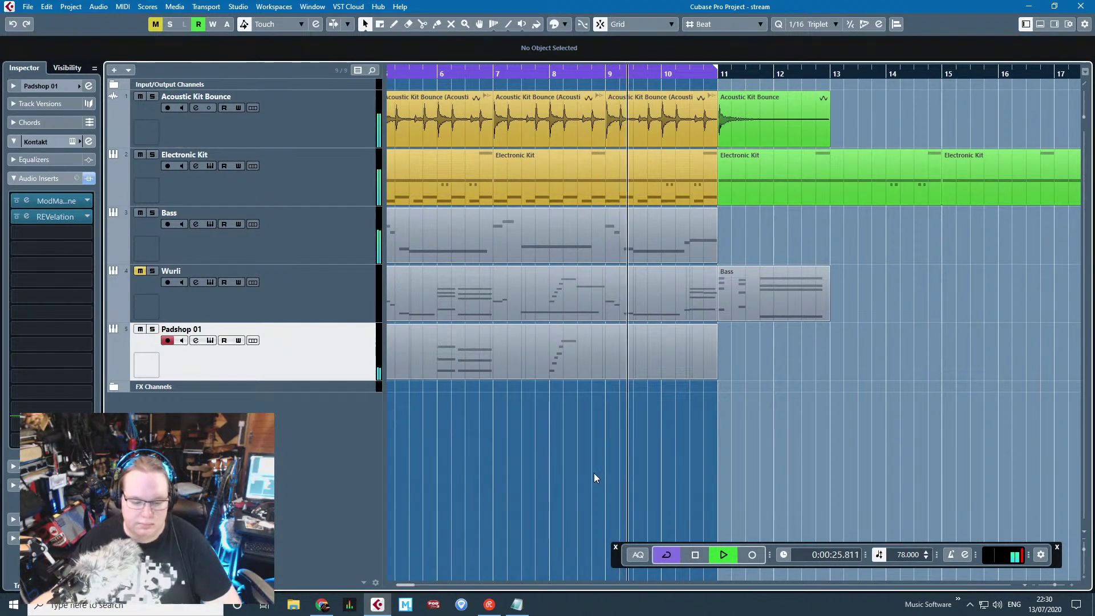
{"action": "scroll", "coordinate": [594, 472], "scroll_direction": "down", "scroll_amount": 2}
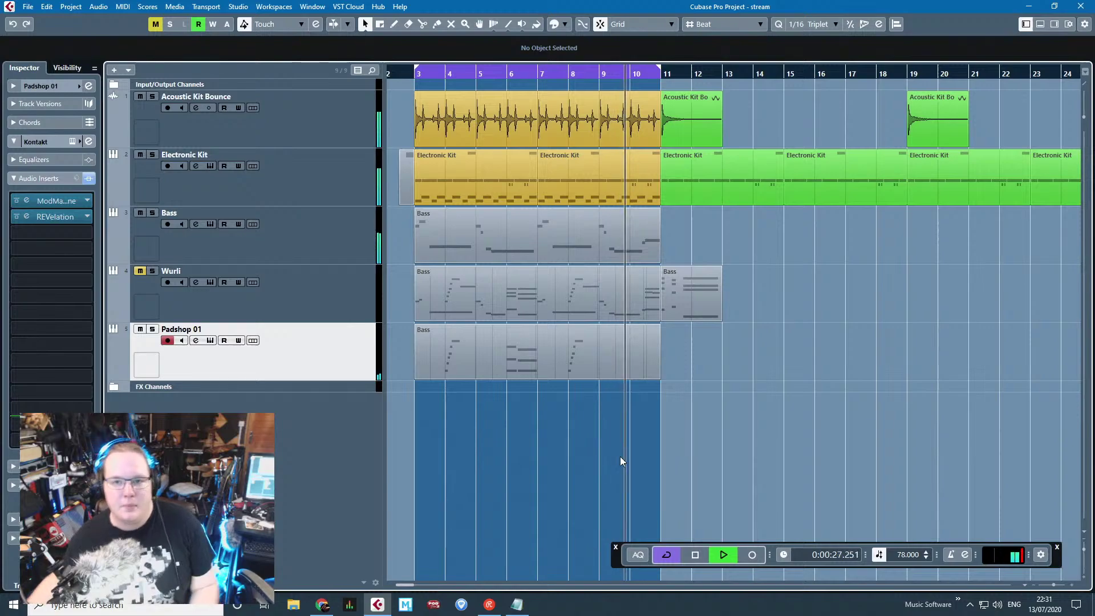
Step: Turn off cycle playback and unmute the Wurli track, letting the song play on past bar 11
{"action": "left_click", "coordinate": [666, 554]}
{"action": "key", "text": "g"}
{"action": "key", "text": "g"}
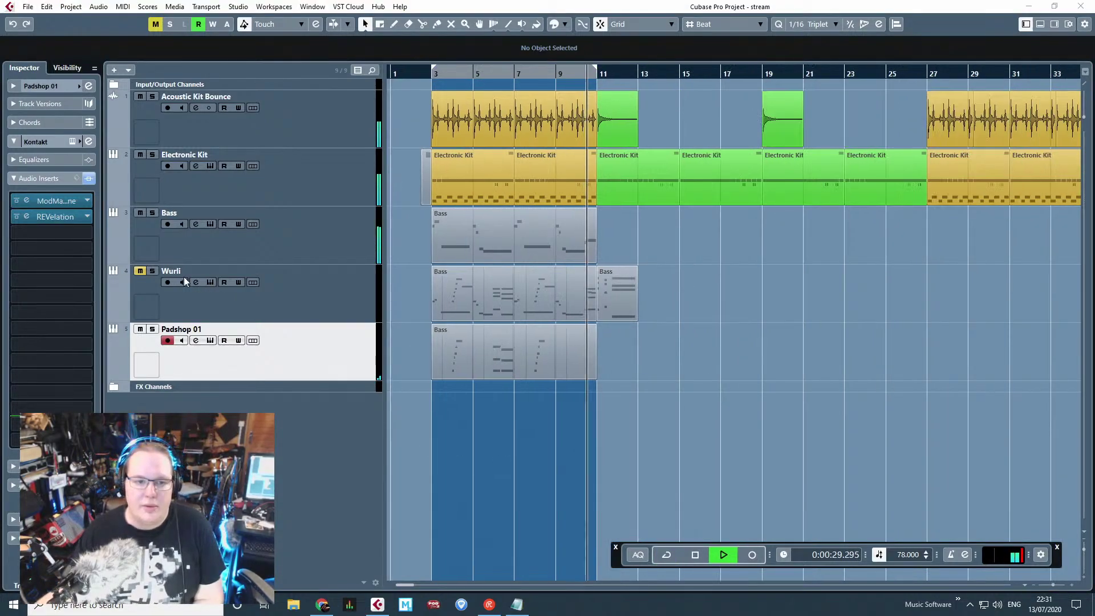
{"action": "left_click", "coordinate": [140, 270]}
{"action": "key", "text": "h"}
{"action": "key", "text": "h"}
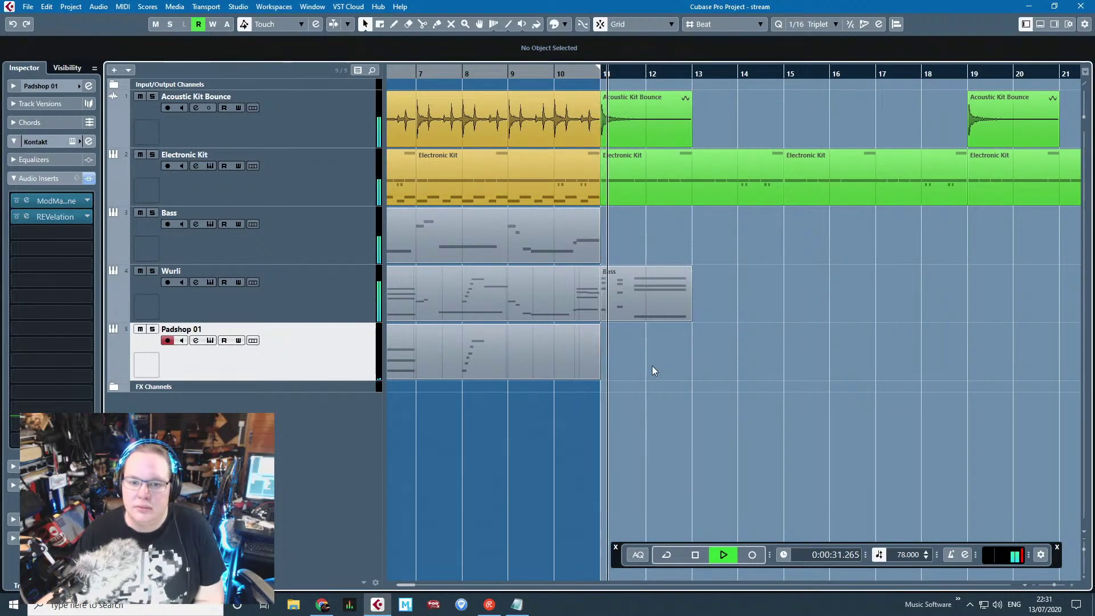
{"action": "key", "text": "h"}
{"action": "key", "text": "h"}
{"action": "key", "text": "g"}
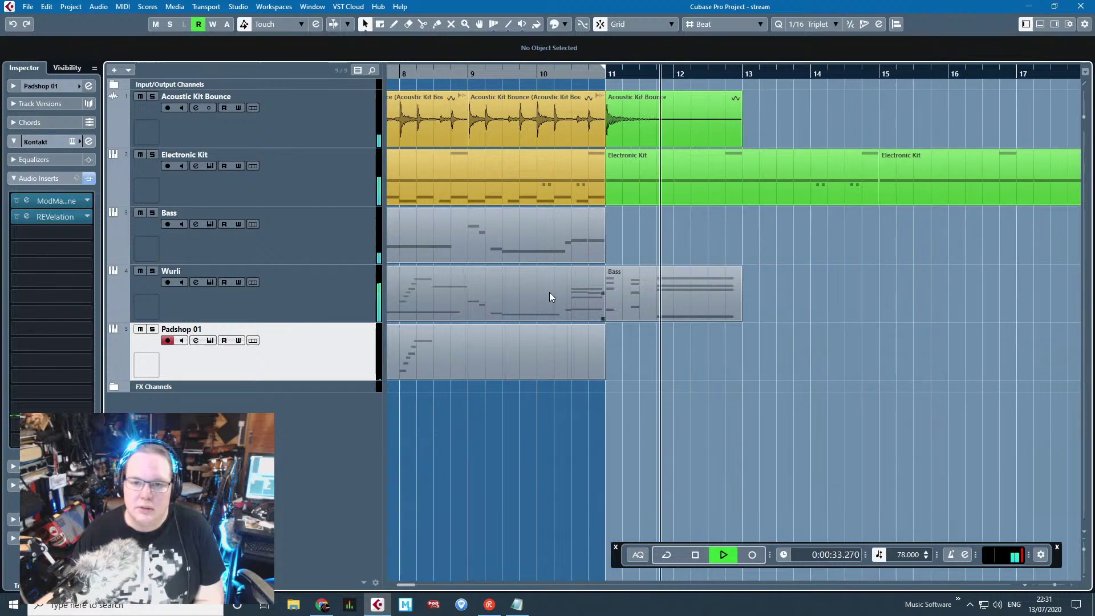
{"action": "key", "text": "g"}
{"action": "key", "text": "g"}
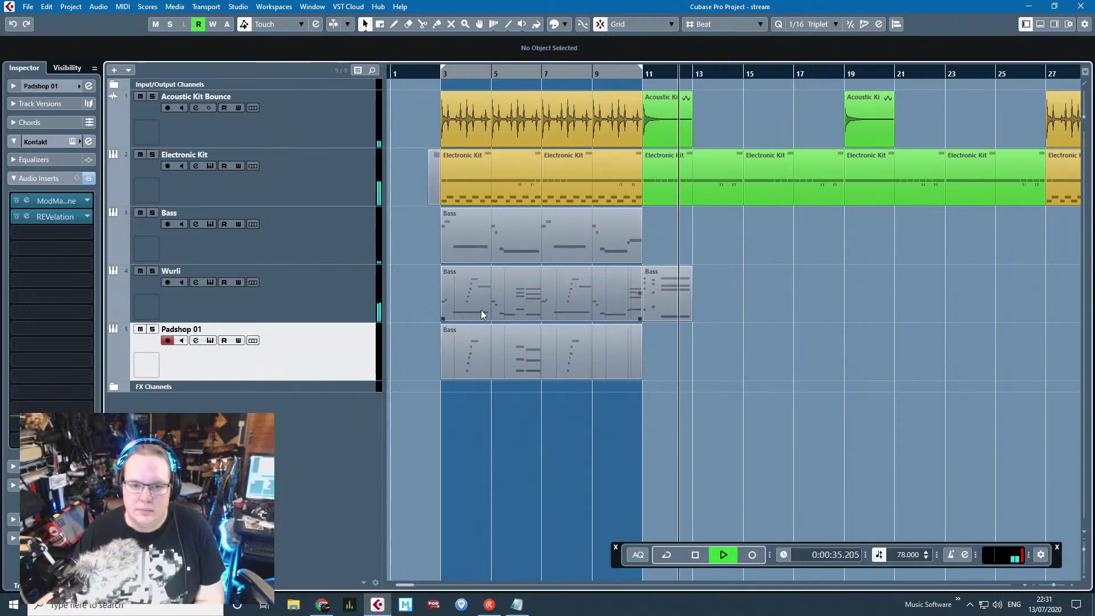
Step: Split the Wurli part at bar 9 and at 10.2.1, and delete everything on the track before 10.2.1
{"action": "key", "text": "h"}
{"action": "key", "text": "h"}
{"action": "key", "text": "h"}
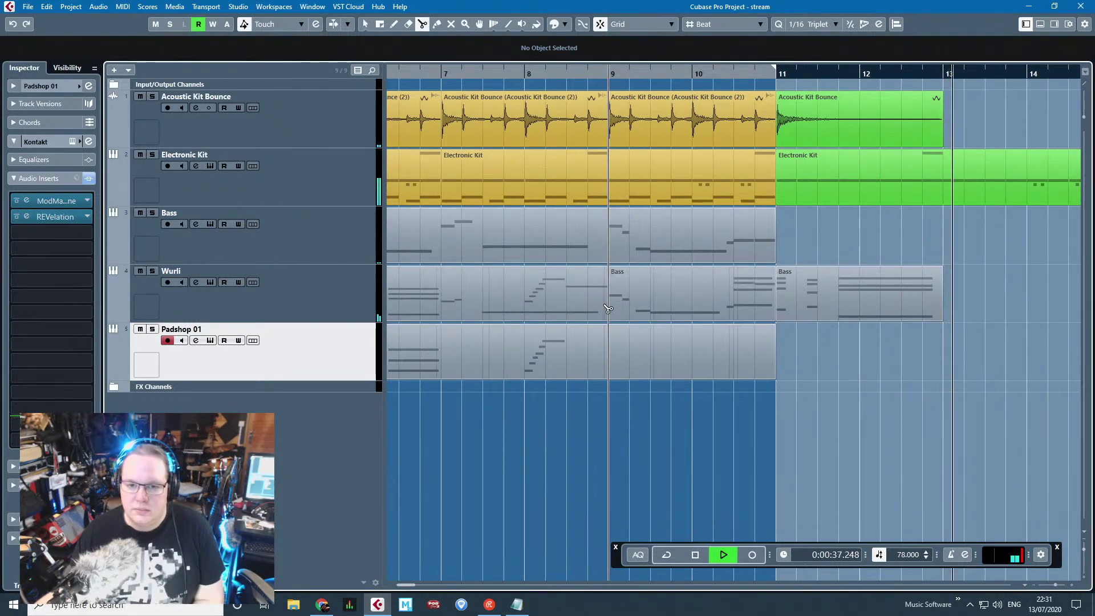
{"action": "left_click", "coordinate": [605, 300]}
{"action": "key", "text": "space"}
{"action": "key", "text": "Delete"}
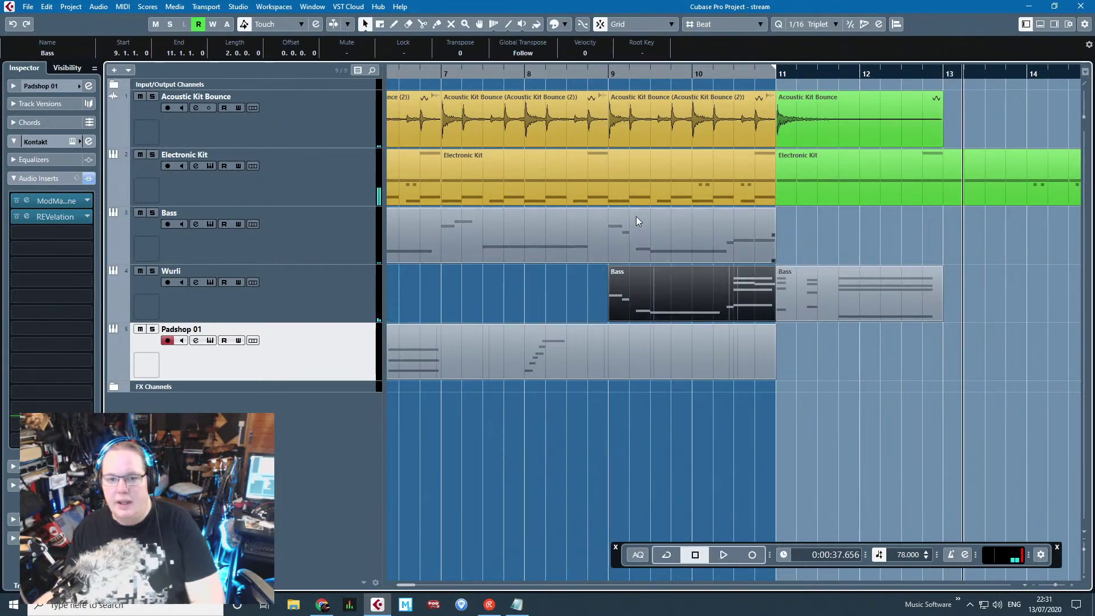
{"action": "left_click", "coordinate": [716, 303], "text": "alt"}
{"action": "left_click", "coordinate": [673, 302]}
{"action": "key", "text": "Delete"}
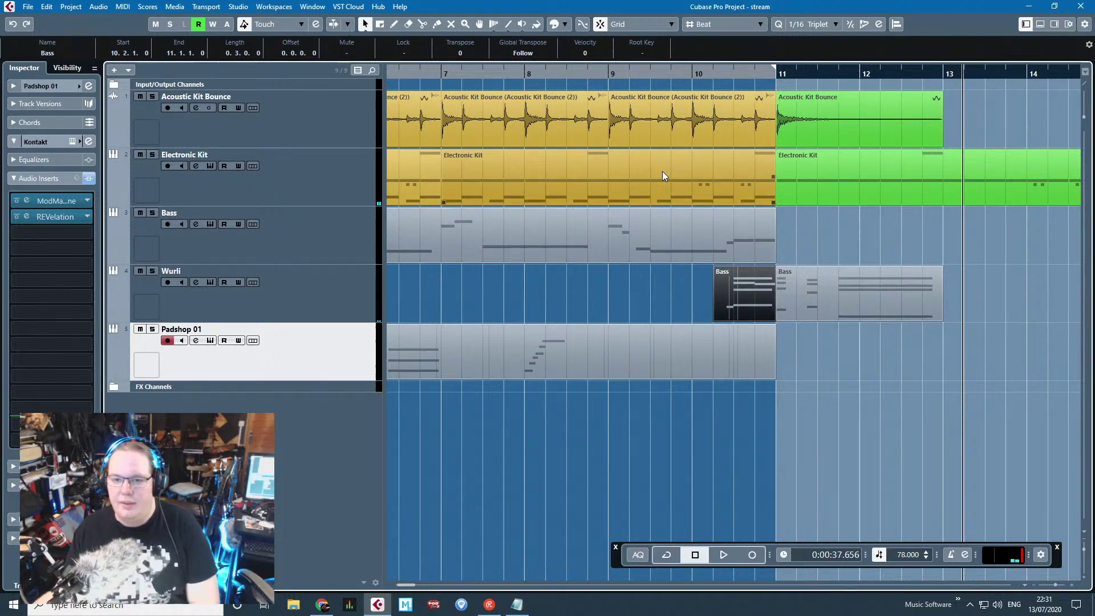
Step: Play from bar 10 into the next section and extend the right locator to bar 21
{"action": "left_click", "coordinate": [698, 83]}
{"action": "key", "text": "space"}
{"action": "key", "text": "g"}
{"action": "key", "text": "g"}
{"action": "key", "text": "g"}
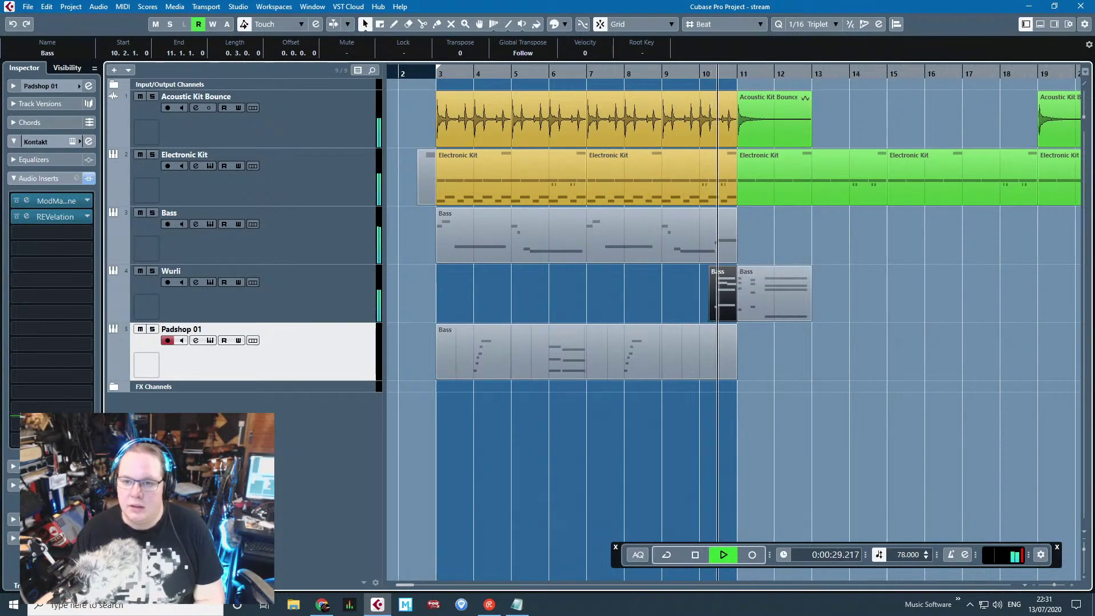
{"action": "left_click_drag", "start_coordinate": [1079, 69], "coordinate": [965, 69]}
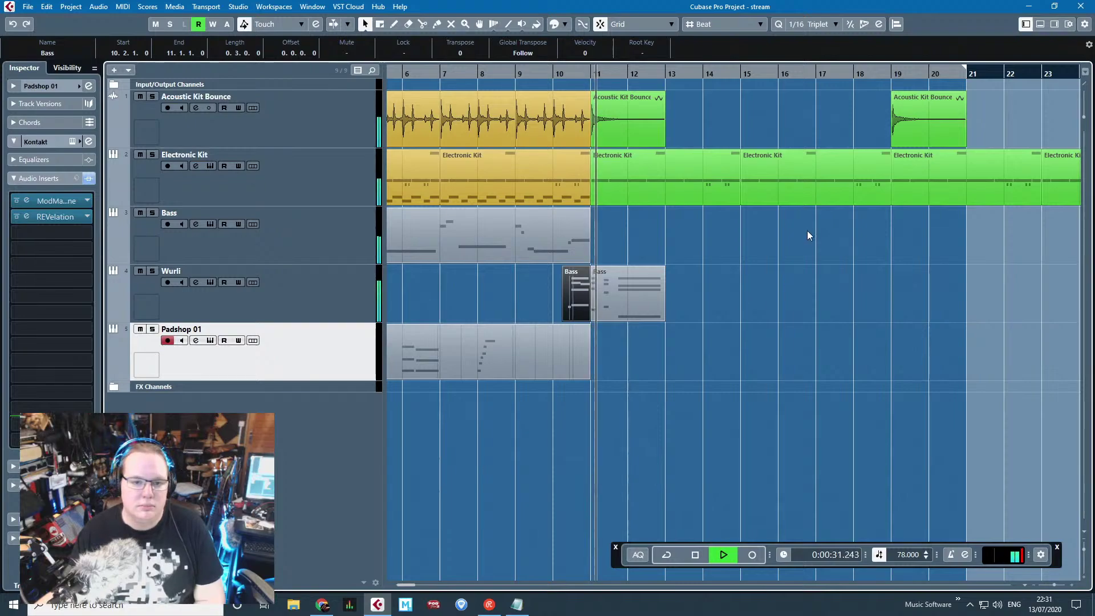
Step: Lower the Wurli track's volume to -3.05
{"action": "left_click", "coordinate": [285, 294]}
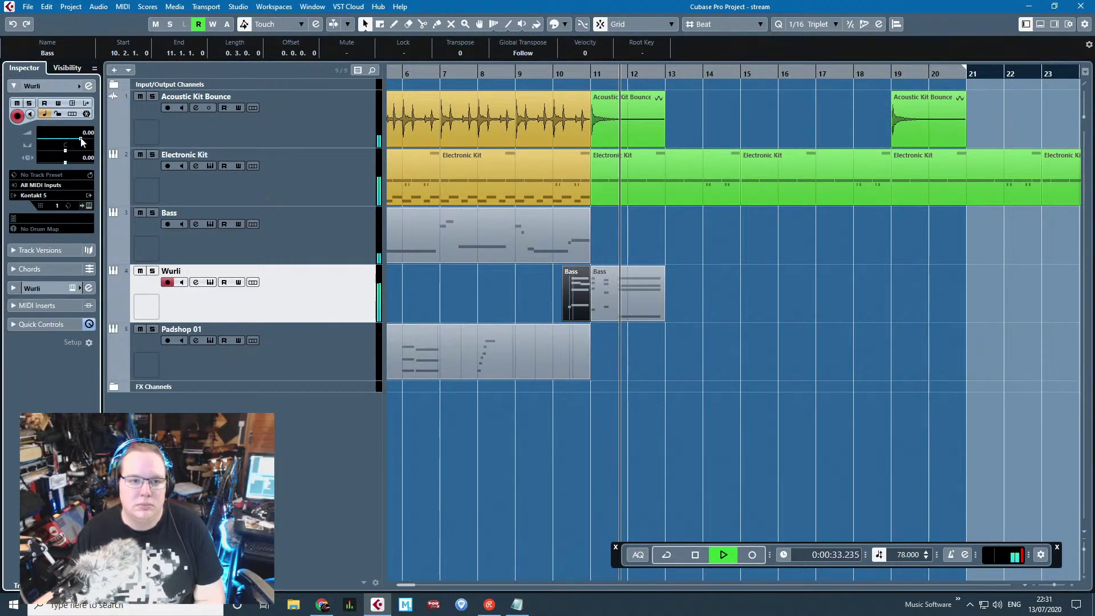
{"action": "left_click_drag", "start_coordinate": [82, 142], "coordinate": [73, 142]}
{"action": "left_click", "coordinate": [765, 310]}
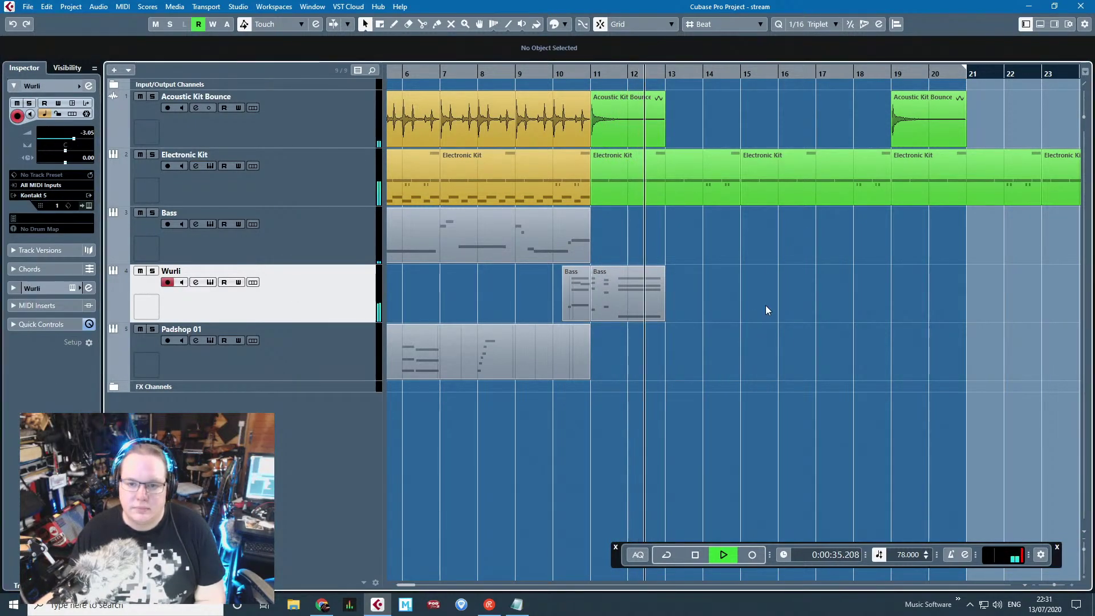
Step: Duplicate the two-bar Wurli part at bar 11 so the copy starts at bar 13, and stop playback
{"action": "scroll", "coordinate": [765, 306], "scroll_direction": "up", "scroll_amount": 2}
{"action": "left_click_drag", "start_coordinate": [753, 266], "coordinate": [558, 294]}
{"action": "key", "text": "ctrl+d"}
{"action": "key", "text": "space"}
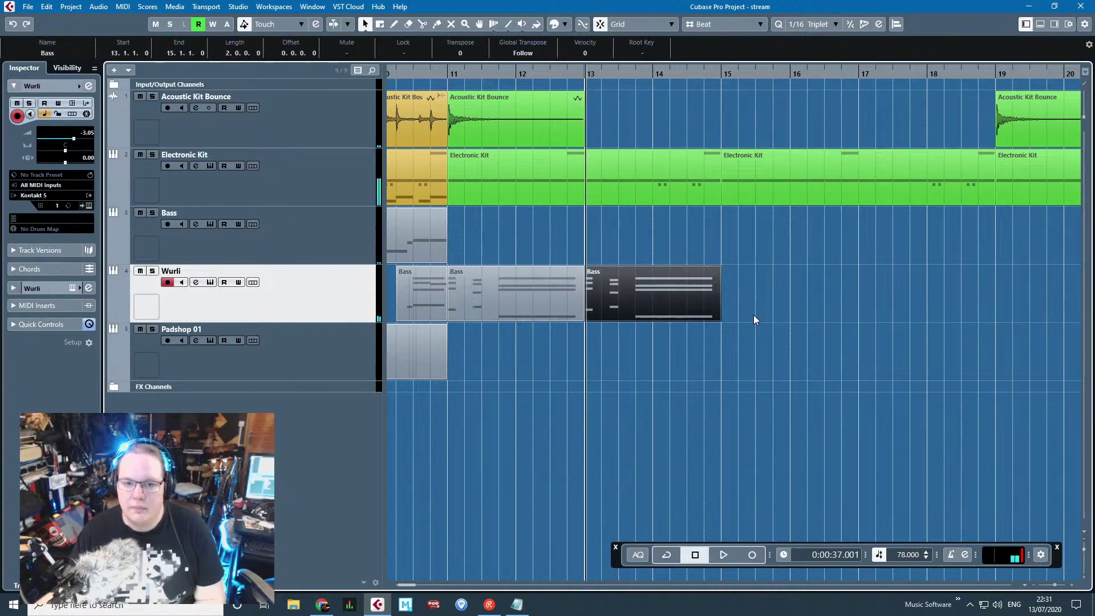
Step: Open the Wurli parts at bars 11 and 13 together in the Key Editor and shrink the velocity lane
{"action": "left_click", "coordinate": [754, 316]}
{"action": "left_click_drag", "start_coordinate": [630, 340], "coordinate": [565, 273]}
{"action": "double_click", "coordinate": [565, 273]}
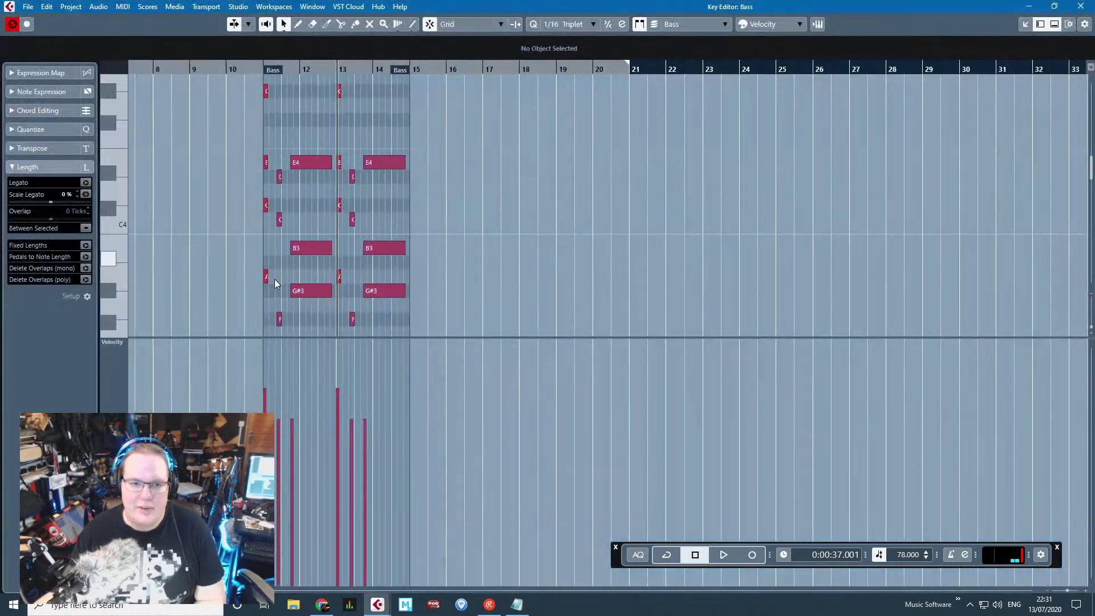
{"action": "left_click_drag", "start_coordinate": [300, 364], "coordinate": [301, 465]}
{"action": "scroll", "coordinate": [467, 140], "scroll_direction": "up", "scroll_amount": 3}
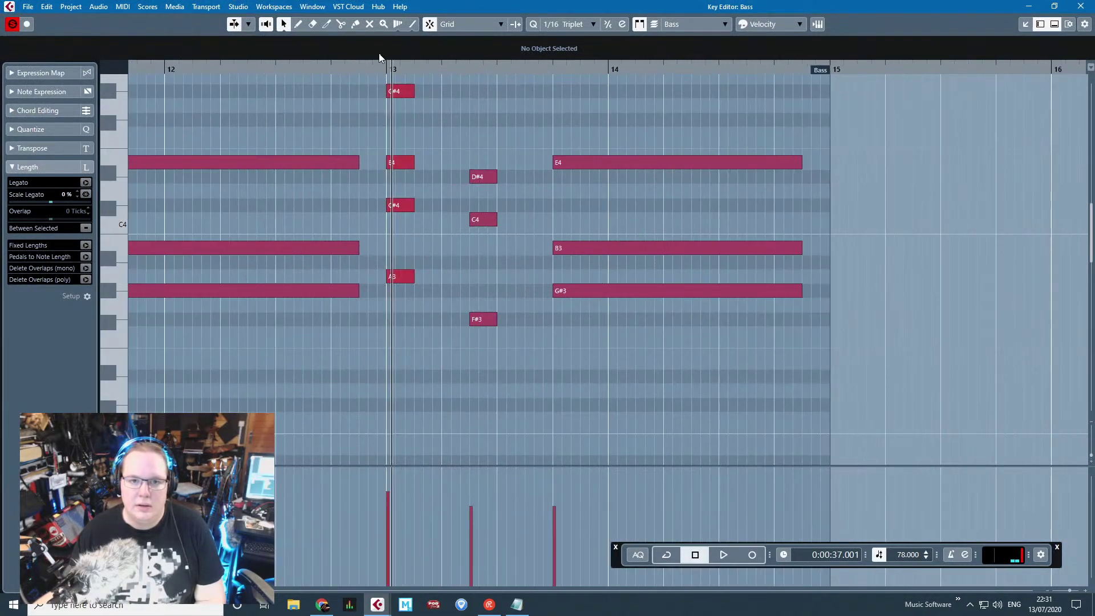
Step: Audition the copied phrase from bar 13 and delete the F#3, C4 and D#4 notes of the chord at 13.2.3
{"action": "key", "text": "space"}
{"action": "key", "text": "space"}
{"action": "left_click_drag", "start_coordinate": [523, 420], "coordinate": [484, 257]}
{"action": "left_click_drag", "start_coordinate": [534, 396], "coordinate": [459, 137]}
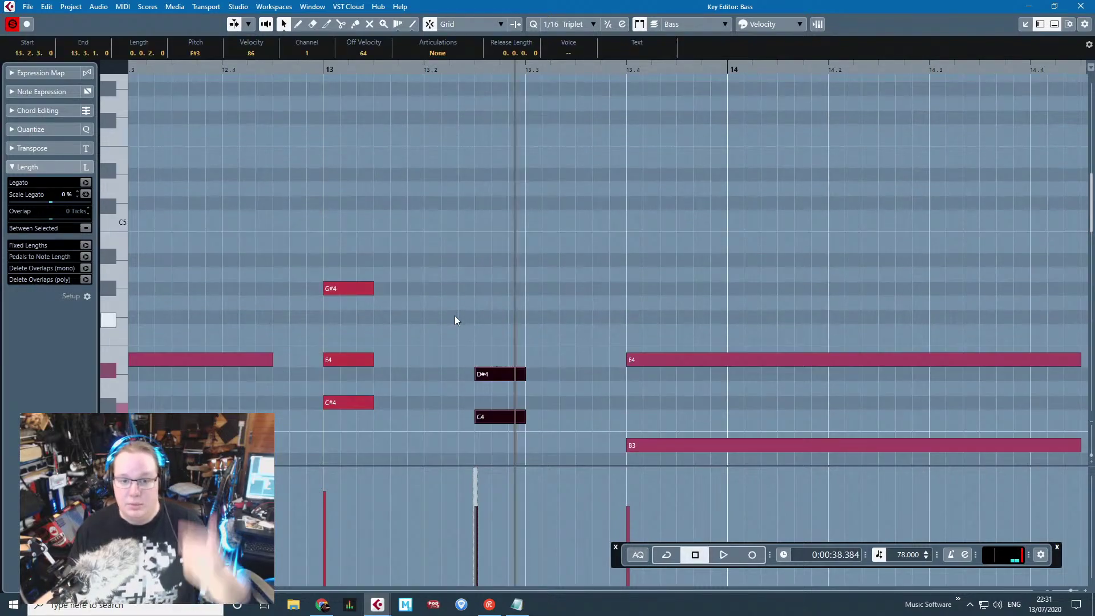
{"action": "scroll", "coordinate": [456, 310], "scroll_direction": "down", "scroll_amount": 8}
{"action": "scroll", "coordinate": [456, 310], "scroll_direction": "up", "scroll_amount": 3}
{"action": "left_click", "coordinate": [506, 348]}
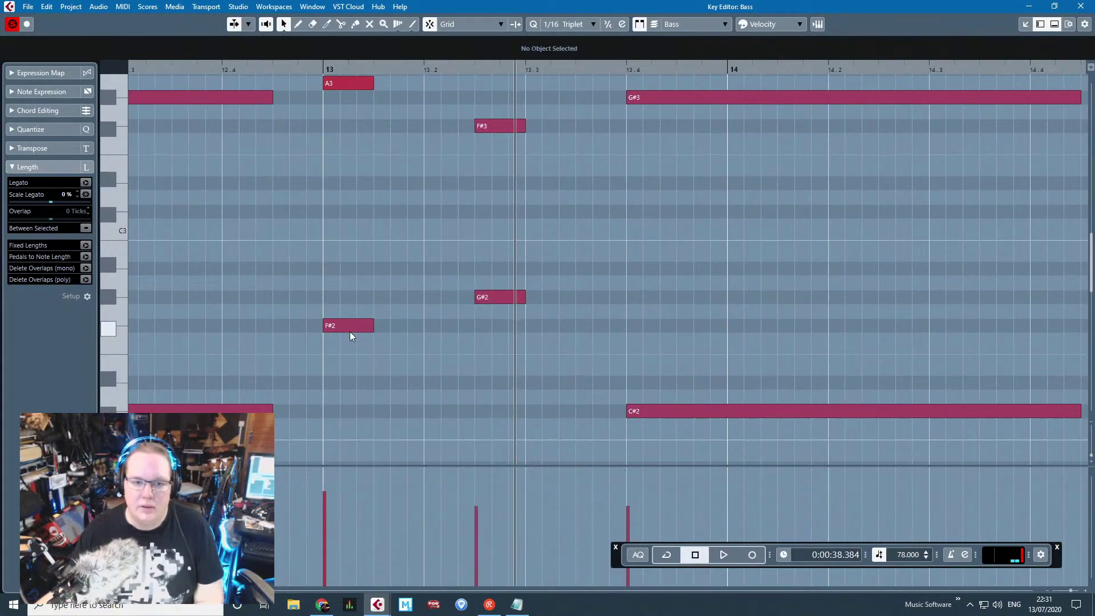
{"action": "left_click", "coordinate": [350, 328]}
{"action": "mouse_move", "coordinate": [491, 296]}
{"action": "left_mouse_down"}
{"action": "mouse_move", "coordinate": [501, 255]}
{"action": "mouse_move", "coordinate": [495, 116]}
{"action": "mouse_move", "coordinate": [470, 136]}
{"action": "left_mouse_up"}
{"action": "scroll", "coordinate": [501, 256], "scroll_direction": "up", "scroll_amount": 2}
{"action": "scroll", "coordinate": [485, 122], "scroll_direction": "up", "scroll_amount": 8}
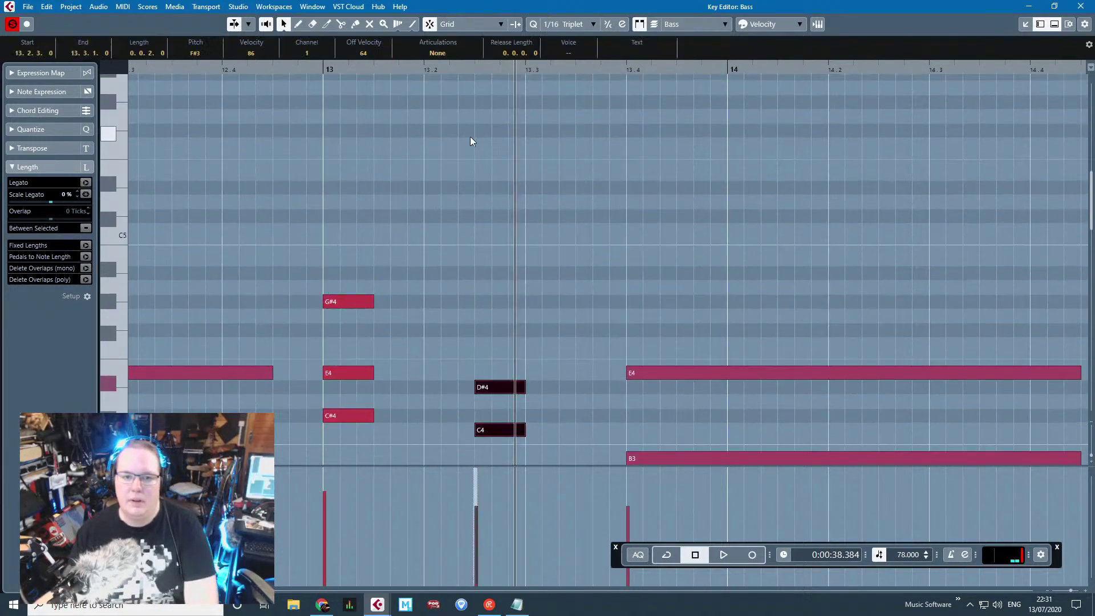
{"action": "key", "text": "Delete"}
Step: Rebuild the chord at 13.2.3 with the notes B2, A3, D4 and F#4
{"action": "scroll", "coordinate": [467, 200], "scroll_direction": "down", "scroll_amount": 7}
{"action": "left_click_drag", "start_coordinate": [516, 382], "coordinate": [566, 390]}
{"action": "left_click_drag", "start_coordinate": [525, 275], "coordinate": [507, 169]}
{"action": "scroll", "coordinate": [547, 286], "scroll_direction": "up", "scroll_amount": 3}
{"action": "scroll", "coordinate": [512, 170], "scroll_direction": "up", "scroll_amount": 3}
{"action": "left_click_drag", "start_coordinate": [527, 263], "coordinate": [511, 166]}
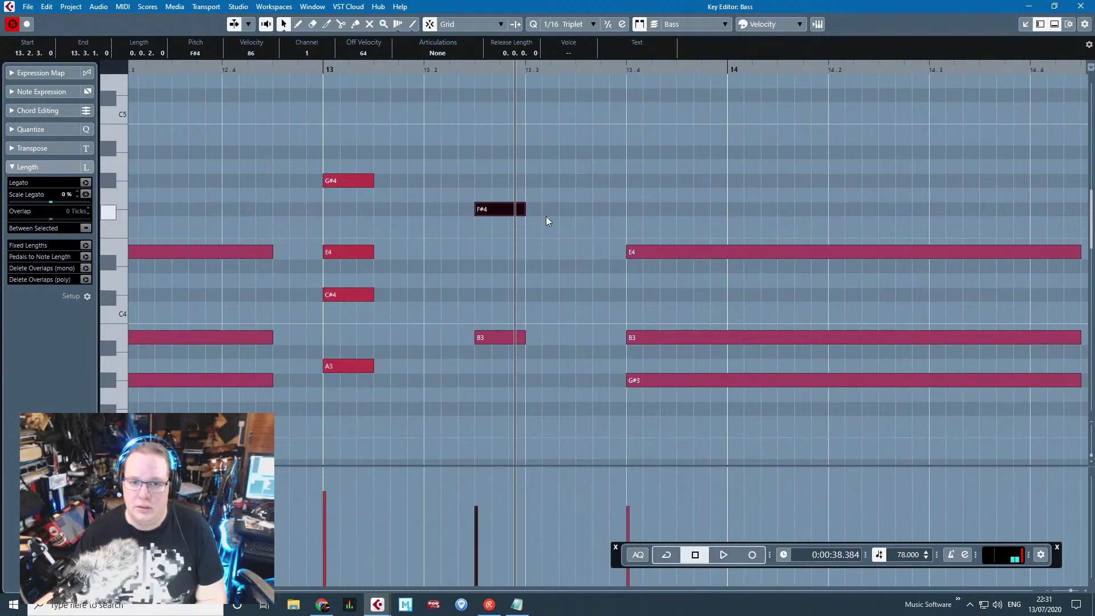
{"action": "left_click_drag", "start_coordinate": [520, 261], "coordinate": [504, 277]}
{"action": "left_click_drag", "start_coordinate": [505, 338], "coordinate": [508, 365]}
Step: Play the edited chord from bar 13 and replay both Wurli phrases from bar 11 with cycle playback on
{"action": "double_click", "coordinate": [316, 71]}
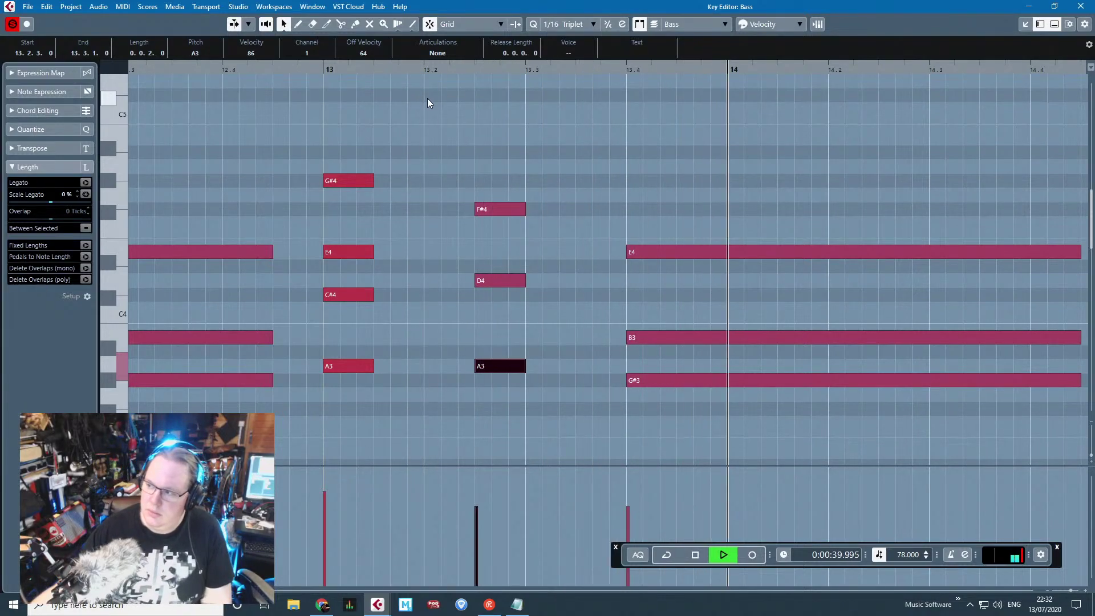
{"action": "scroll", "coordinate": [528, 182], "scroll_direction": "down", "scroll_amount": 3}
{"action": "left_click", "coordinate": [273, 68]}
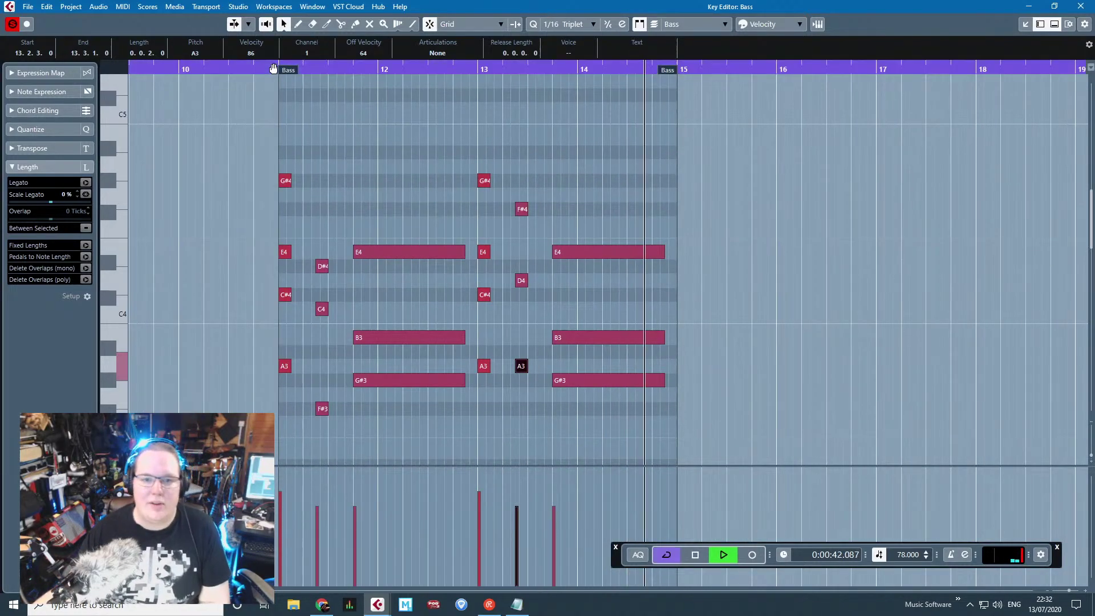
{"action": "scroll", "coordinate": [474, 197], "scroll_direction": "down", "scroll_amount": 4}
{"action": "scroll", "coordinate": [456, 193], "scroll_direction": "up", "scroll_amount": 2}
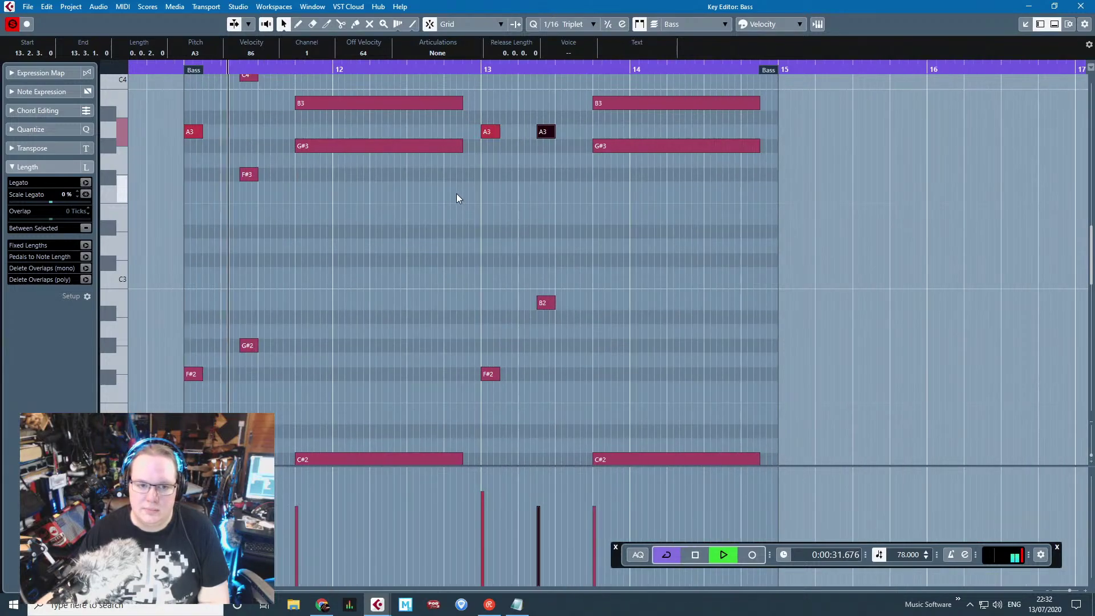
{"action": "scroll", "coordinate": [425, 189], "scroll_direction": "down", "scroll_amount": 3}
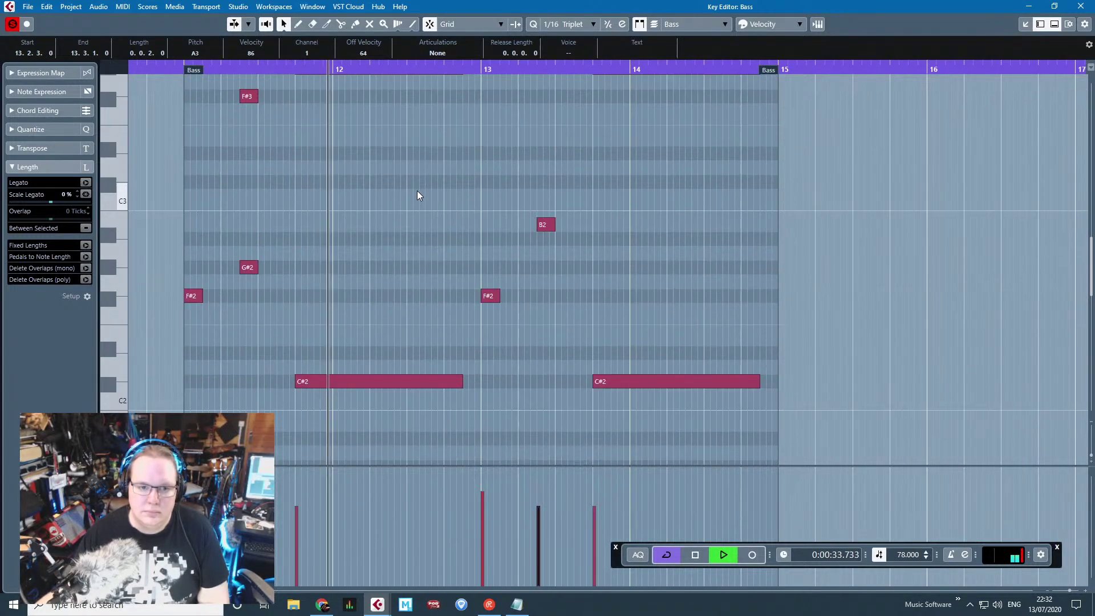
Step: Raise the B3 note of the last held chord to C#4, check it by ear and leave the note editor
{"action": "scroll", "coordinate": [395, 186], "scroll_direction": "up", "scroll_amount": 6}
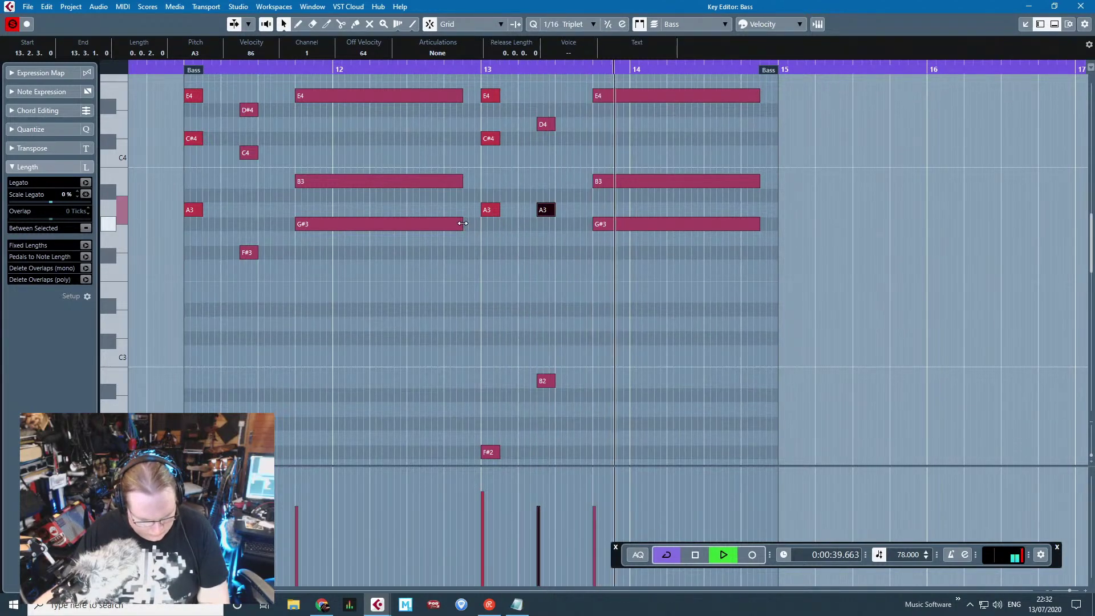
{"action": "key", "text": "space"}
{"action": "left_click_drag", "start_coordinate": [606, 181], "coordinate": [610, 141]}
{"action": "key", "text": "space"}
{"action": "left_click", "coordinate": [652, 279]}
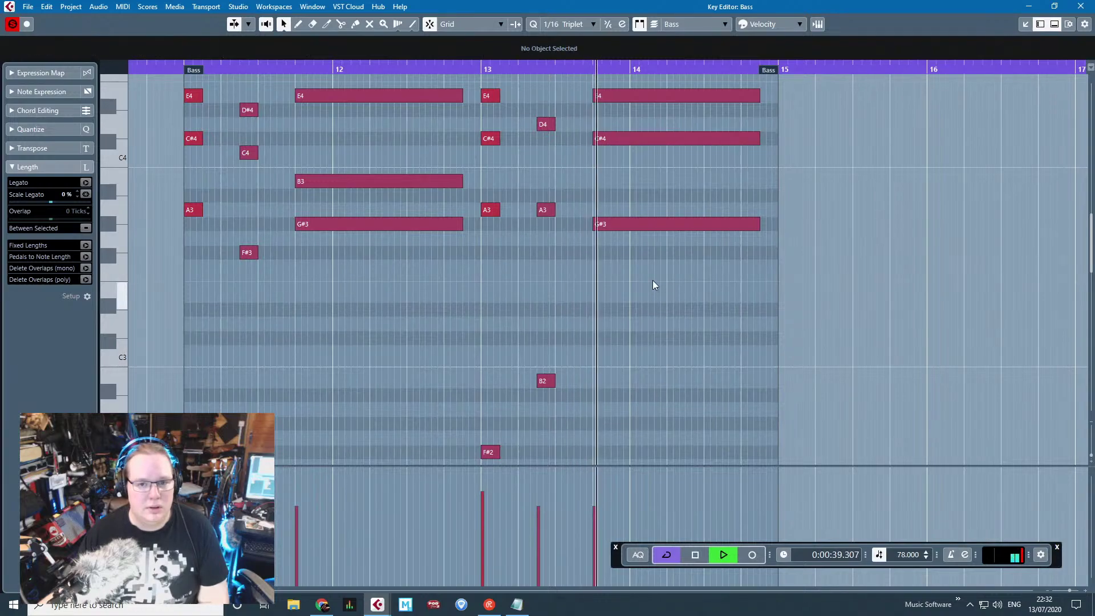
{"action": "scroll", "coordinate": [652, 330], "scroll_direction": "up", "scroll_amount": 2}
{"action": "scroll", "coordinate": [604, 371], "scroll_direction": "up", "scroll_amount": 5}
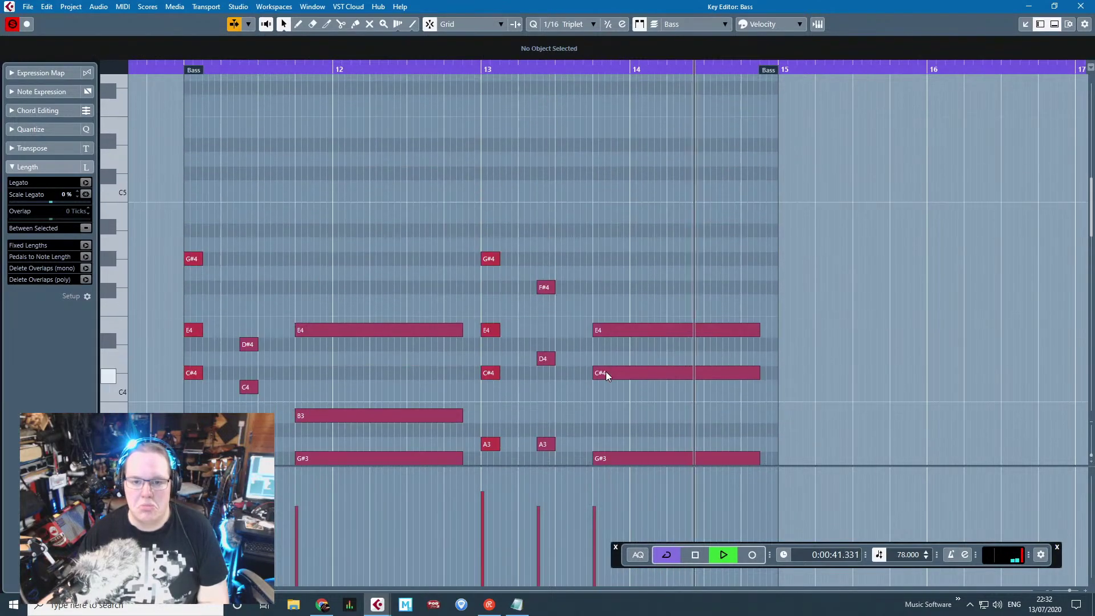
{"action": "key", "text": "space"}
{"action": "scroll", "coordinate": [553, 240], "scroll_direction": "down", "scroll_amount": 3}
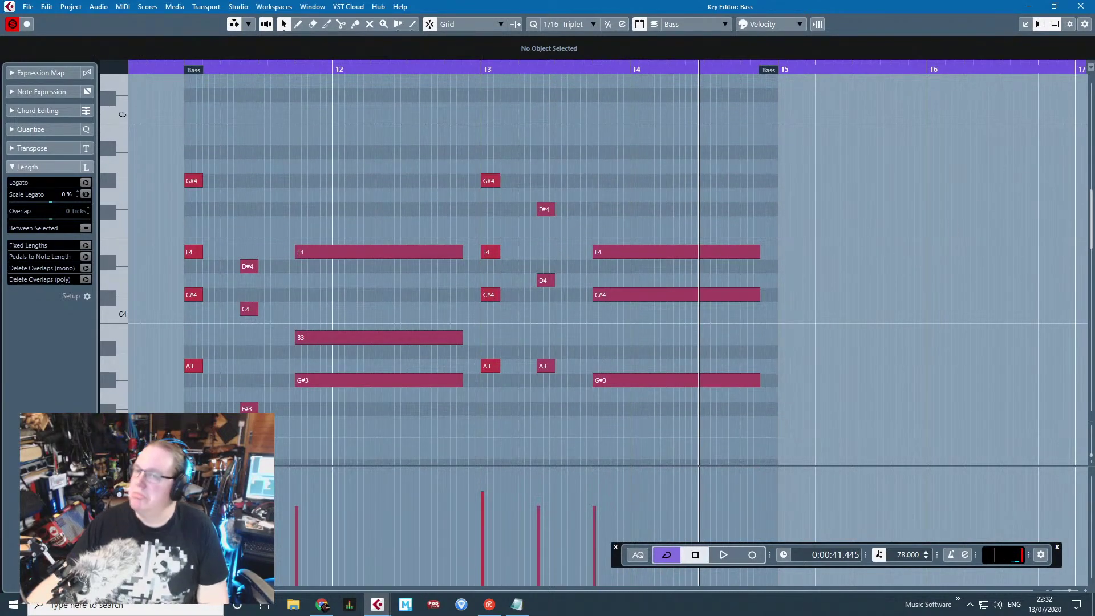
{"action": "left_click", "coordinate": [1080, 6]}
{"action": "left_click", "coordinate": [738, 395]}
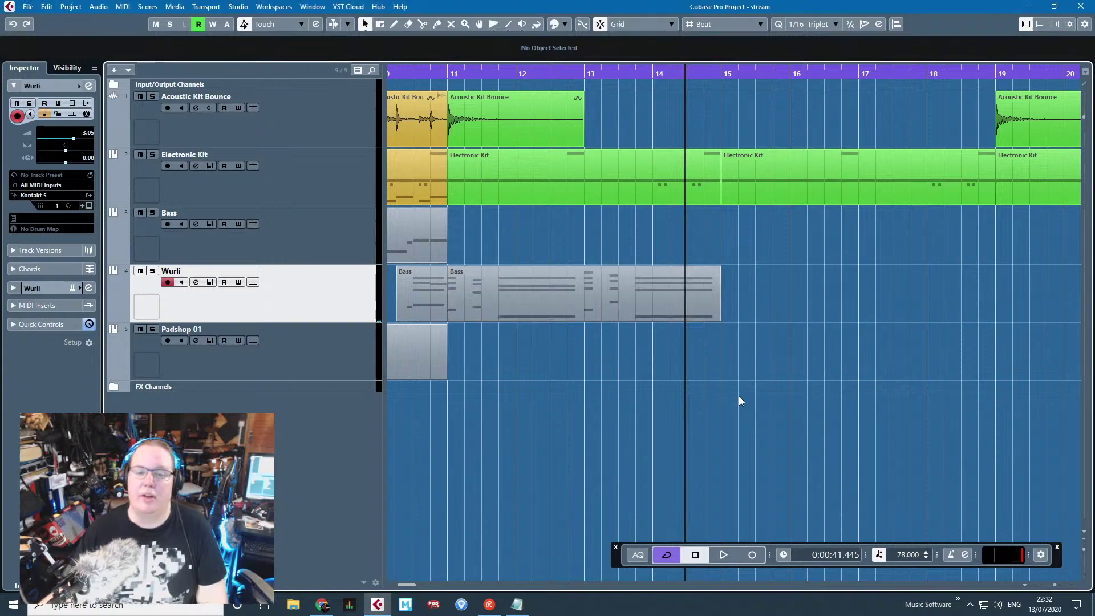
Step: Repeat the Wurli part at bar 11 three times up to bar 27 and play the section back
{"action": "left_click", "coordinate": [625, 277]}
{"action": "key", "text": "ctrl+d"}
{"action": "key", "text": "g"}
{"action": "key", "text": "ctrl+d"}
{"action": "key", "text": "ctrl+d"}
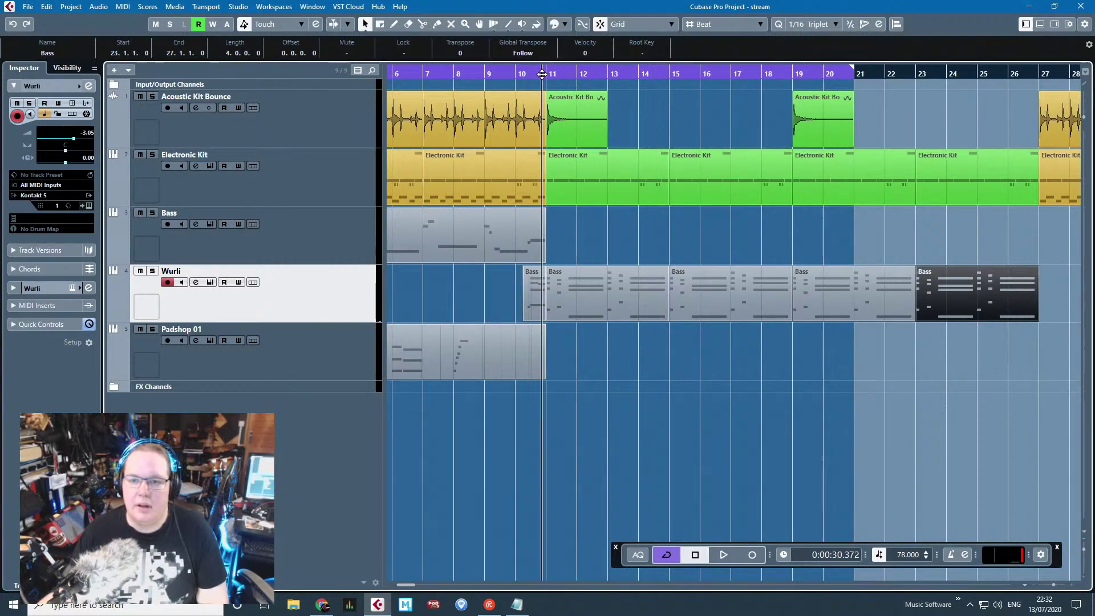
{"action": "key", "text": "g"}
{"action": "key", "text": "space"}
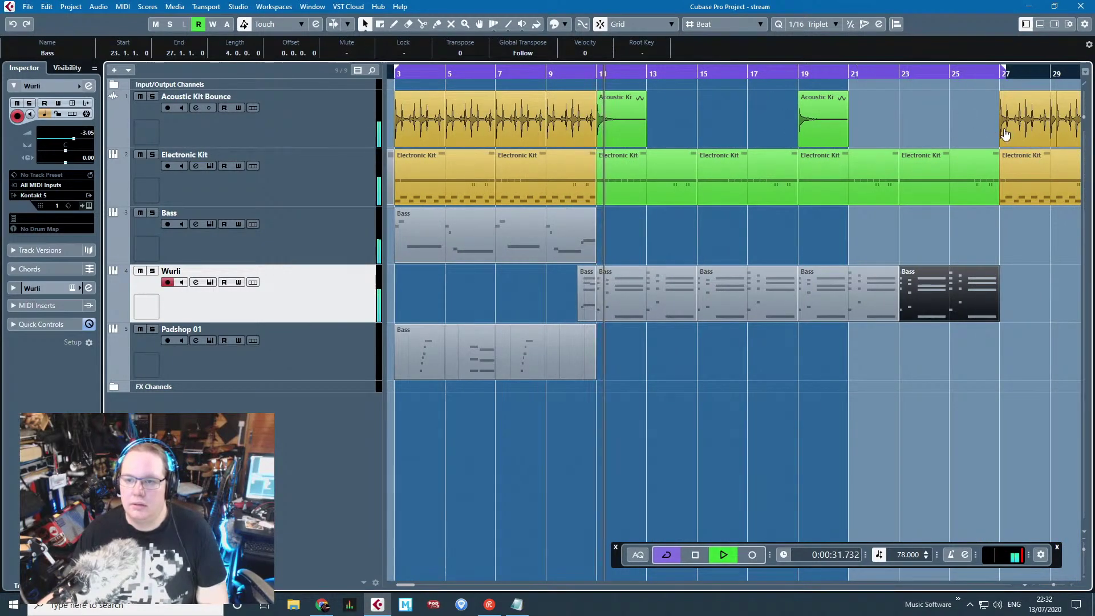
{"action": "key", "text": "h"}
{"action": "key", "text": "h"}
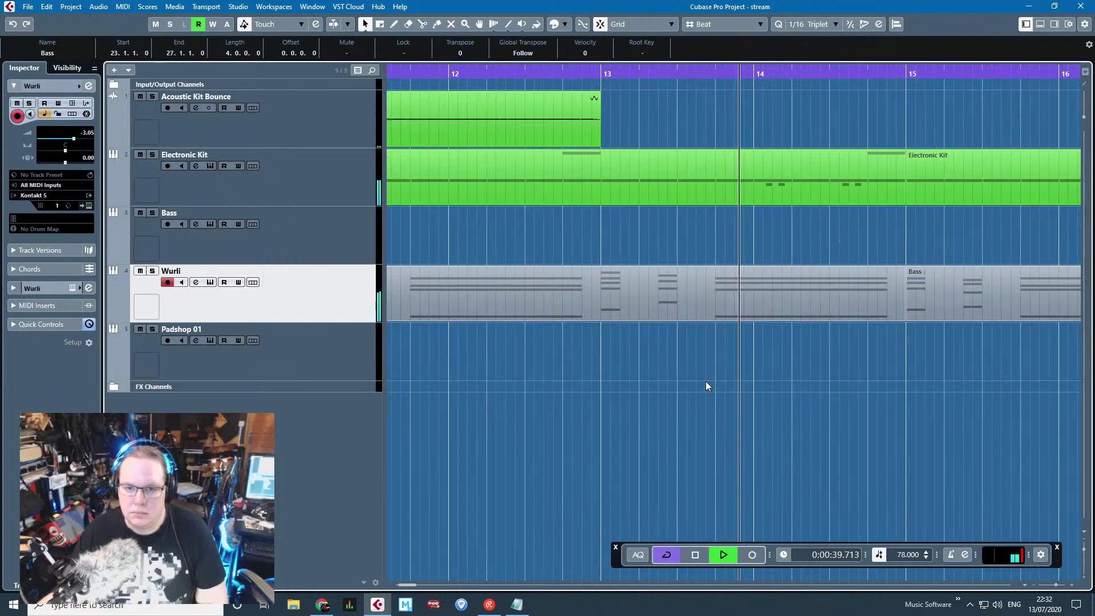
{"action": "key", "text": "space"}
Step: In the Wurli part at bar 11, move the D#4, C4, F#3 and G#2 notes of the second chord to start at 11.2.3.80
{"action": "double_click", "coordinate": [678, 293]}
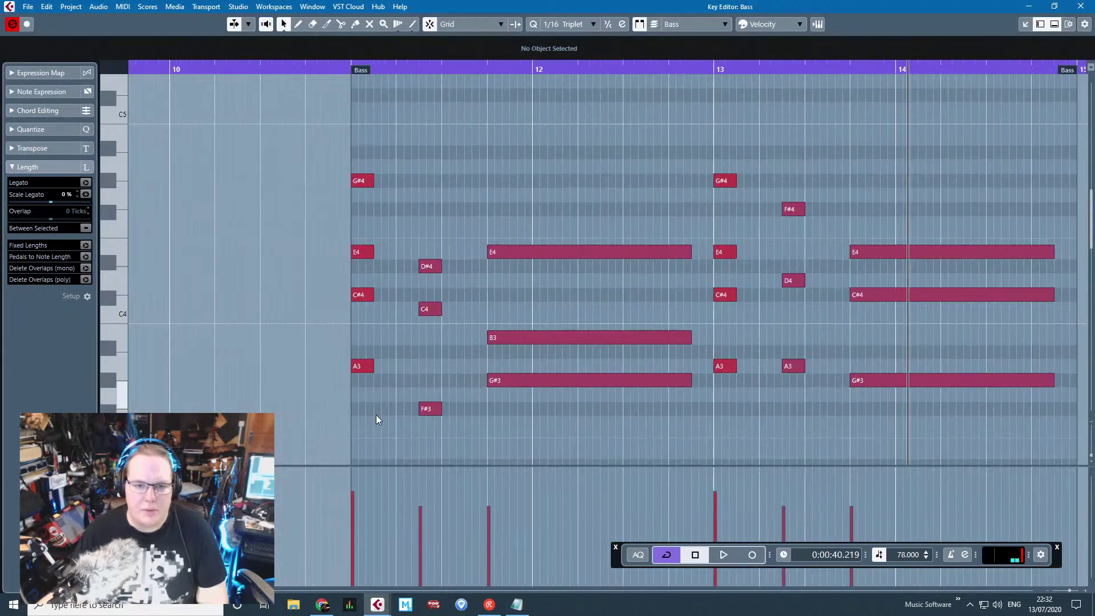
{"action": "left_click_drag", "start_coordinate": [375, 415], "coordinate": [439, 266]}
{"action": "scroll", "coordinate": [438, 267], "scroll_direction": "up", "scroll_amount": 1}
{"action": "scroll", "coordinate": [430, 269], "scroll_direction": "up", "scroll_amount": 2}
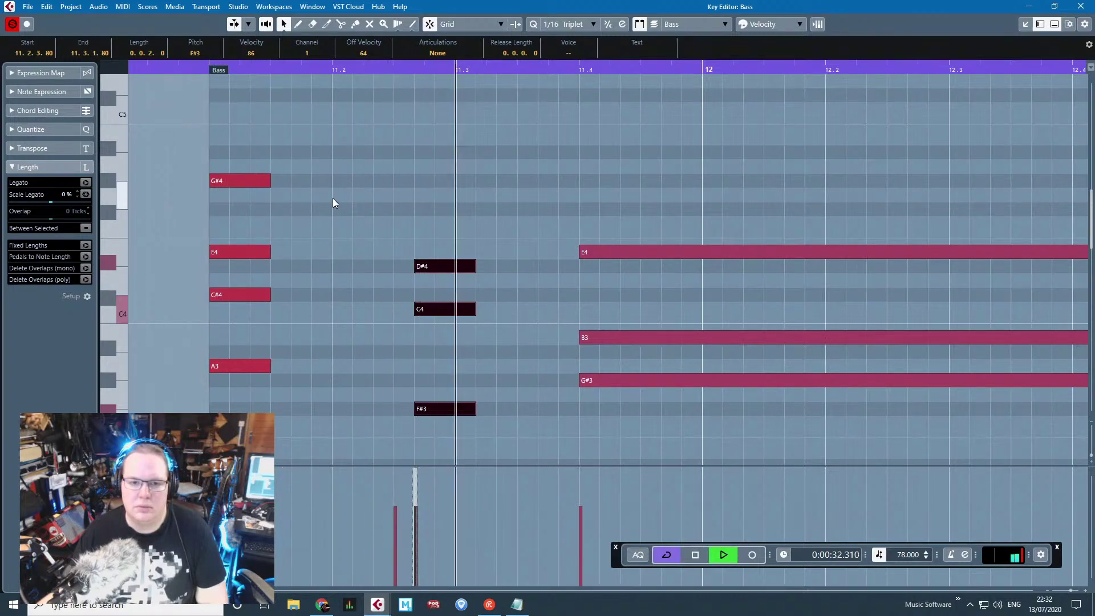
{"action": "scroll", "coordinate": [436, 306], "scroll_direction": "down", "scroll_amount": 3}
{"action": "scroll", "coordinate": [435, 307], "scroll_direction": "down", "scroll_amount": 3}
{"action": "left_click_drag", "start_coordinate": [408, 272], "coordinate": [436, 269]}
{"action": "scroll", "coordinate": [888, 338], "scroll_direction": "down", "scroll_amount": 2}
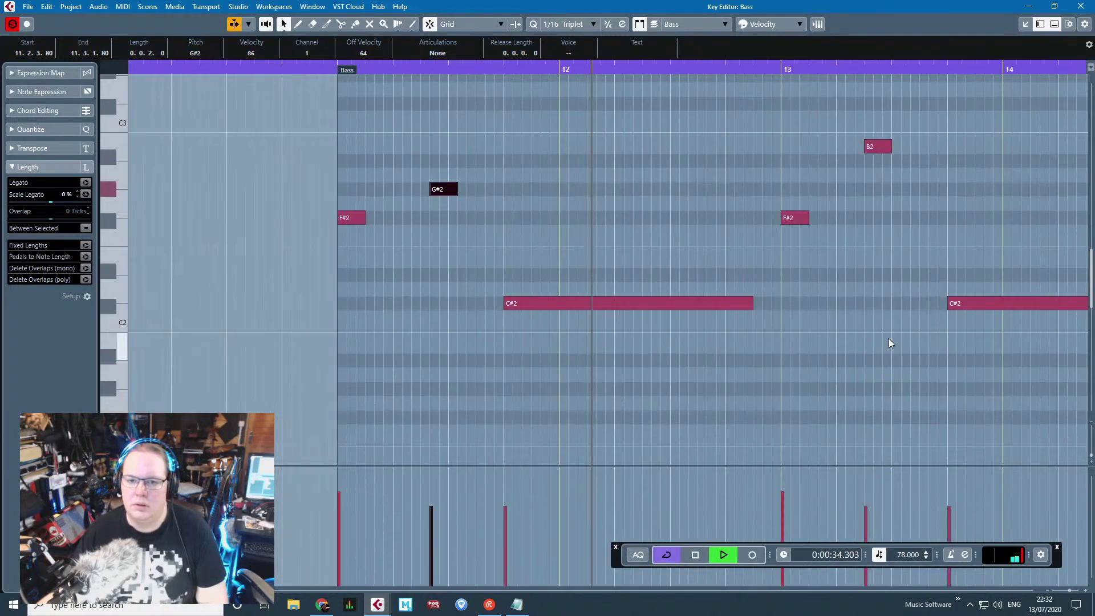
Step: Shift the F#4, D4, A3 and B2 chord in bar 13 slightly later, matching the second chord's timing in bar 11
{"action": "scroll", "coordinate": [884, 337], "scroll_direction": "up", "scroll_amount": 3}
{"action": "left_click_drag", "start_coordinate": [922, 374], "coordinate": [838, 79]}
{"action": "scroll", "coordinate": [877, 171], "scroll_direction": "up", "scroll_amount": 1}
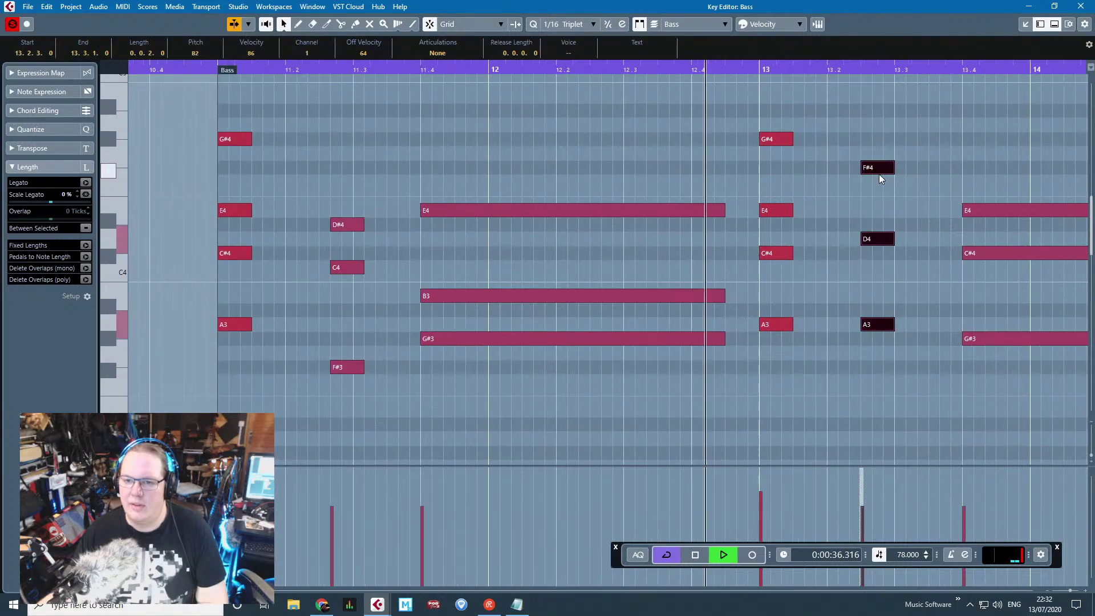
{"action": "left_click_drag", "start_coordinate": [879, 171], "coordinate": [891, 169]}
{"action": "scroll", "coordinate": [912, 171], "scroll_direction": "down", "scroll_amount": 2}
{"action": "left_click", "coordinate": [956, 153]}
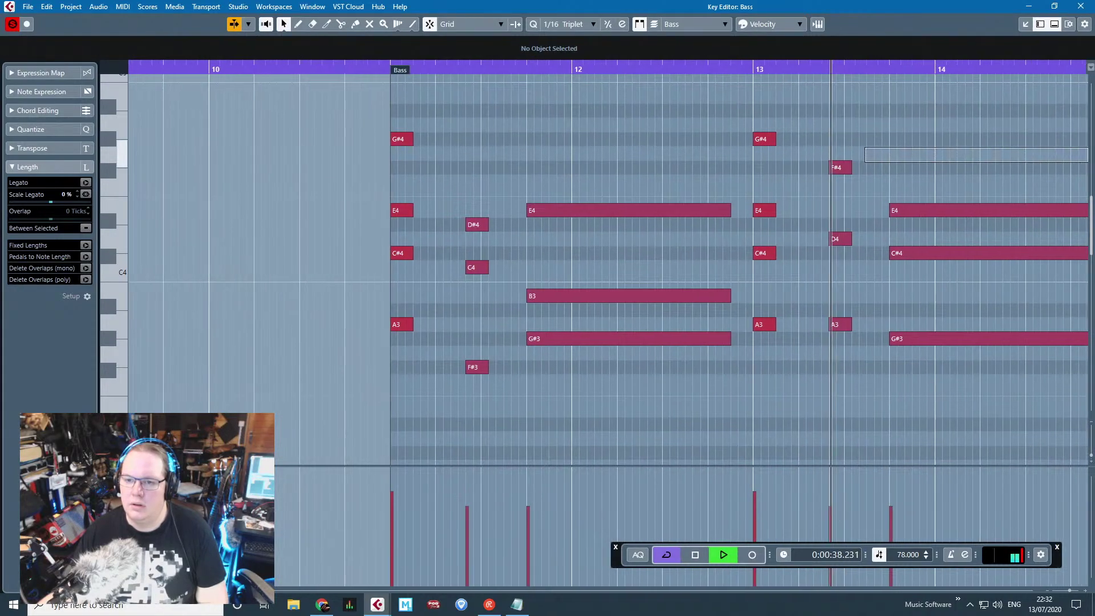
{"action": "key", "text": "Escape"}
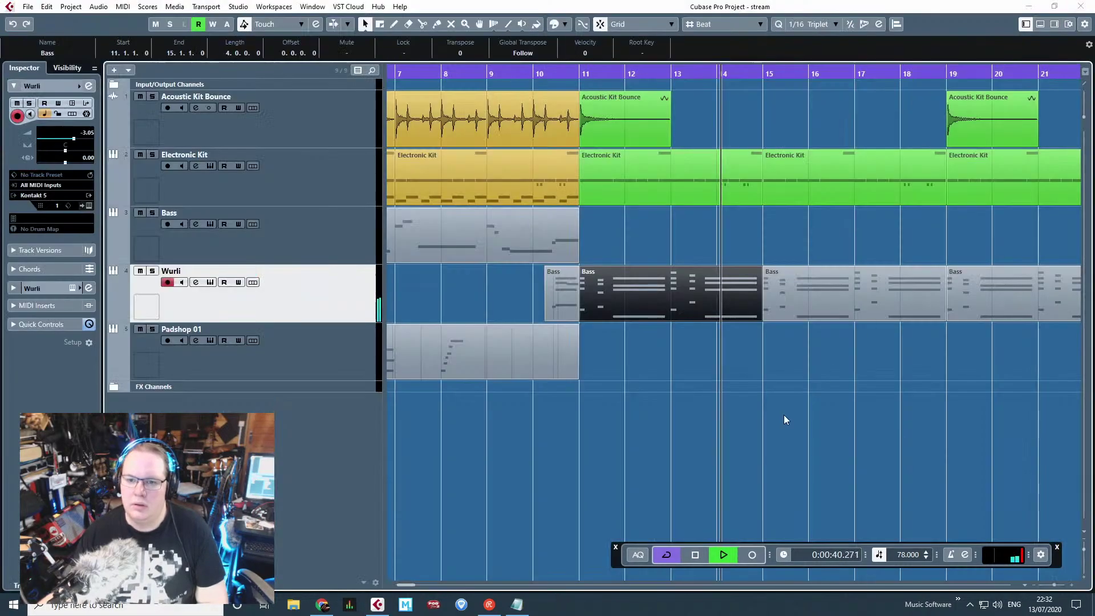
Step: Replace the Wurli parts after bar 15 with three fresh copies of the edited part, filling up to bar 27
{"action": "left_click_drag", "start_coordinate": [804, 338], "coordinate": [641, 290]}
{"action": "key", "text": "Delete"}
{"action": "left_click", "coordinate": [613, 288]}
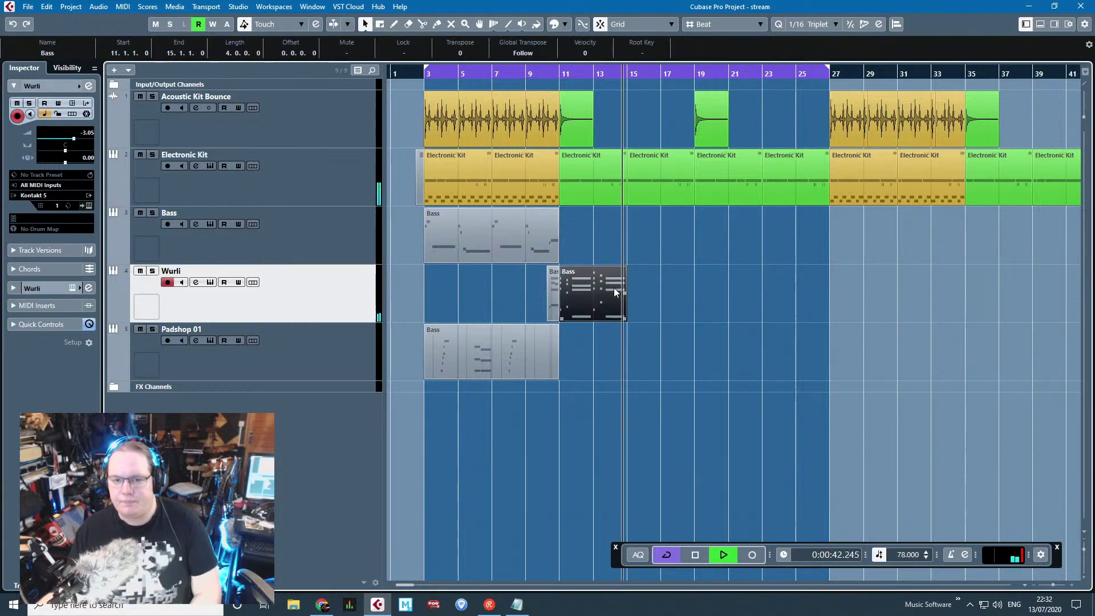
{"action": "key", "text": "ctrl+d"}
{"action": "key", "text": "ctrl+d"}
{"action": "key", "text": "ctrl+d"}
{"action": "left_click", "coordinate": [669, 330]}
{"action": "key", "text": "space"}
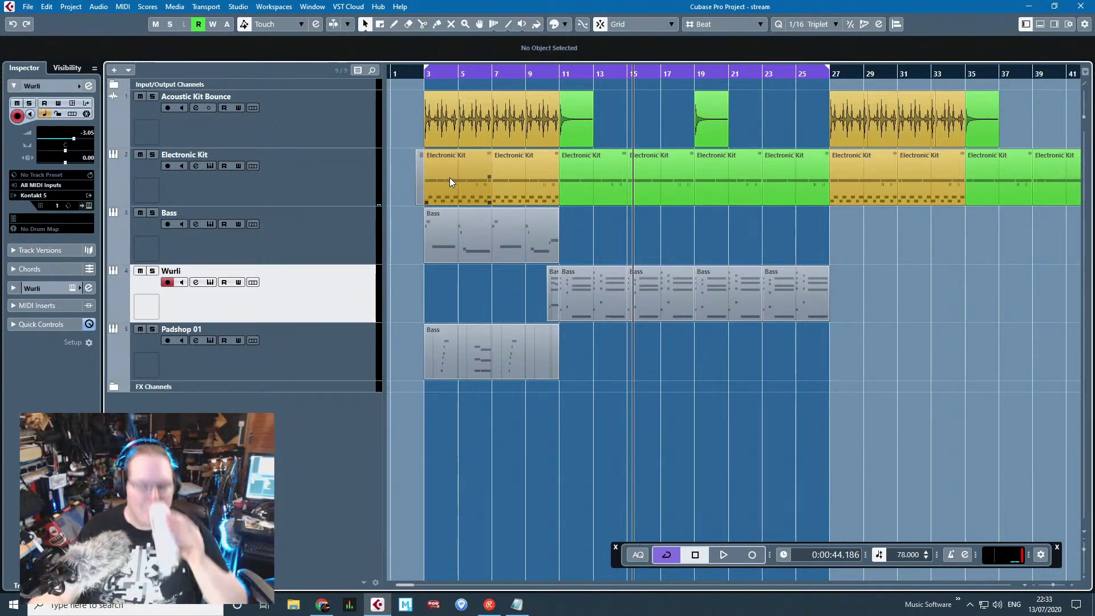
Step: Set the project tempo to 83 and delete the Wurli copies after bar 15
{"action": "left_click_drag", "start_coordinate": [885, 255], "coordinate": [593, 312]}
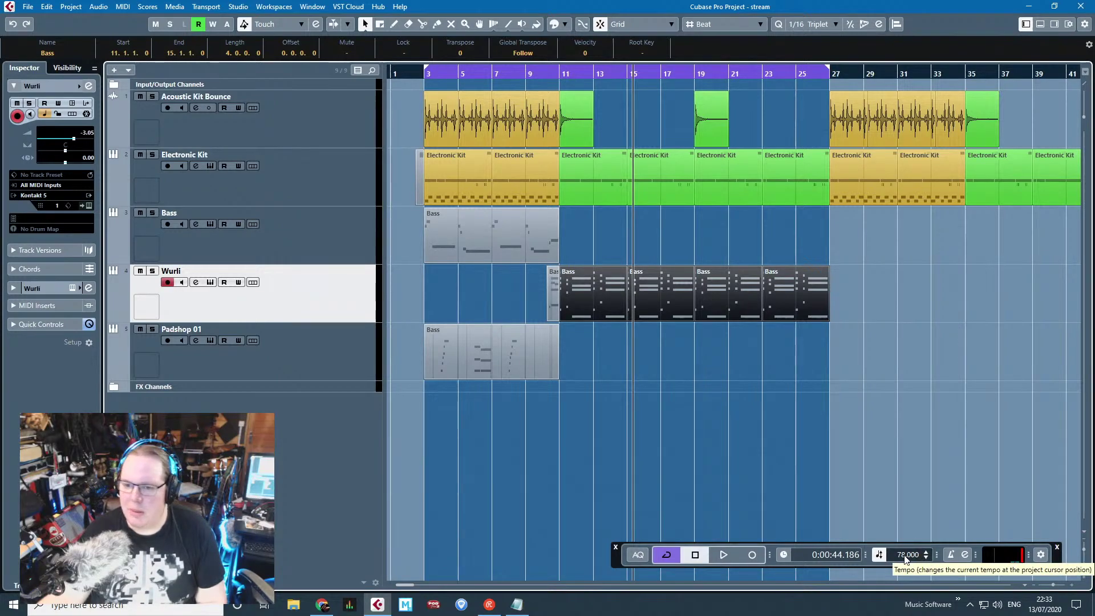
{"action": "scroll", "coordinate": [907, 554], "scroll_direction": "up", "scroll_amount": 5}
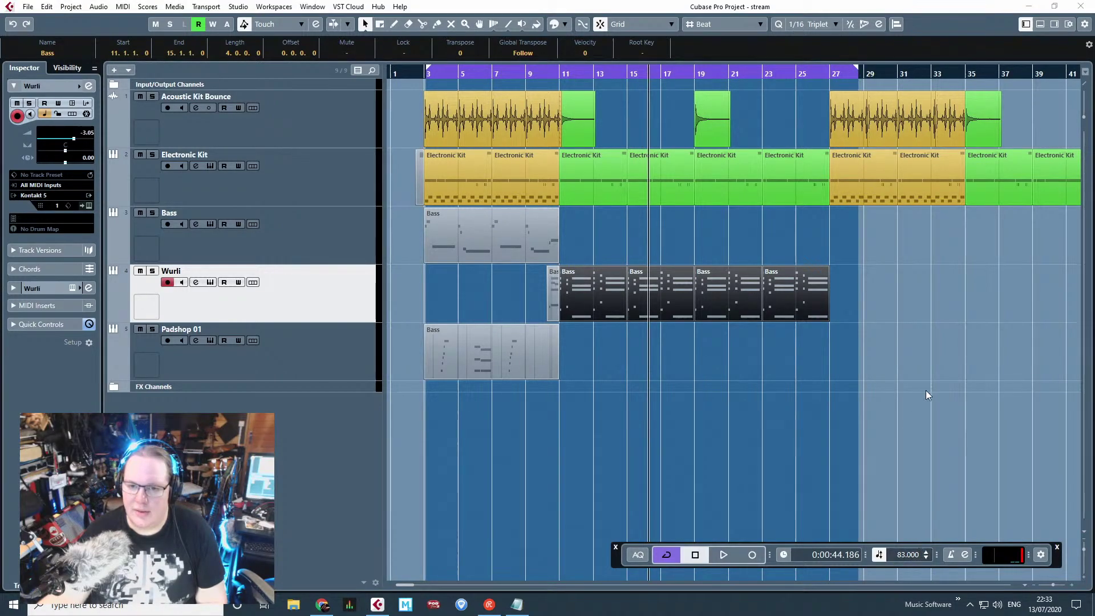
{"action": "left_click_drag", "start_coordinate": [930, 387], "coordinate": [655, 268]}
{"action": "key", "text": "Delete"}
Step: Set the locator range to run from bar 10 to bar 16, around the remaining Wurli parts
{"action": "left_click_drag", "start_coordinate": [855, 68], "coordinate": [479, 95]}
{"action": "scroll", "coordinate": [592, 140], "scroll_direction": "up", "scroll_amount": 3}
{"action": "left_click_drag", "start_coordinate": [536, 64], "coordinate": [655, 66]}
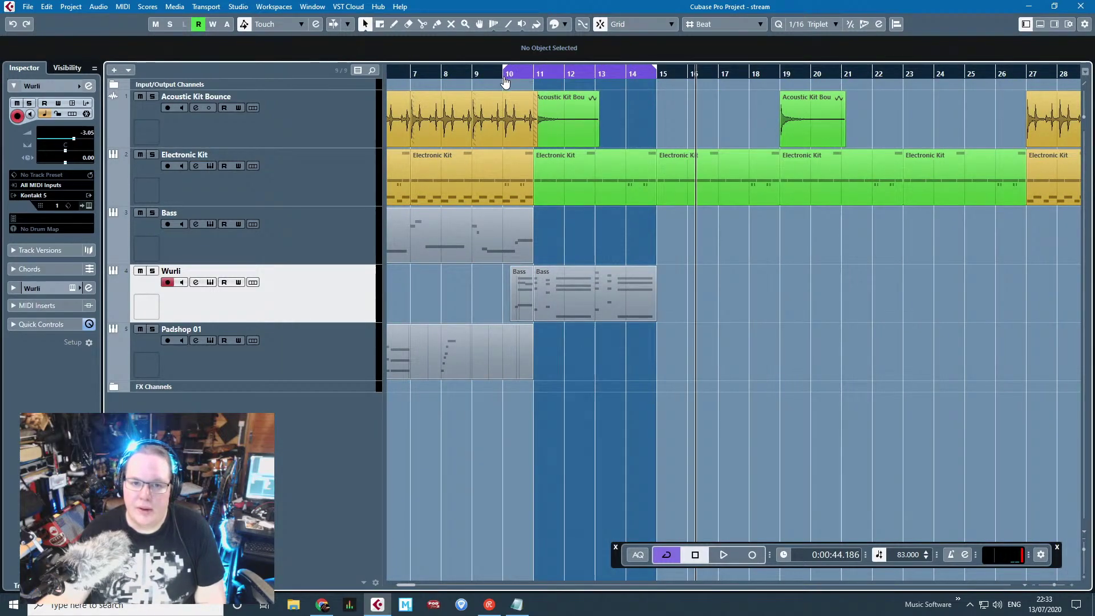
{"action": "left_click_drag", "start_coordinate": [504, 79], "coordinate": [503, 78]}
{"action": "left_click_drag", "start_coordinate": [682, 78], "coordinate": [687, 79]}
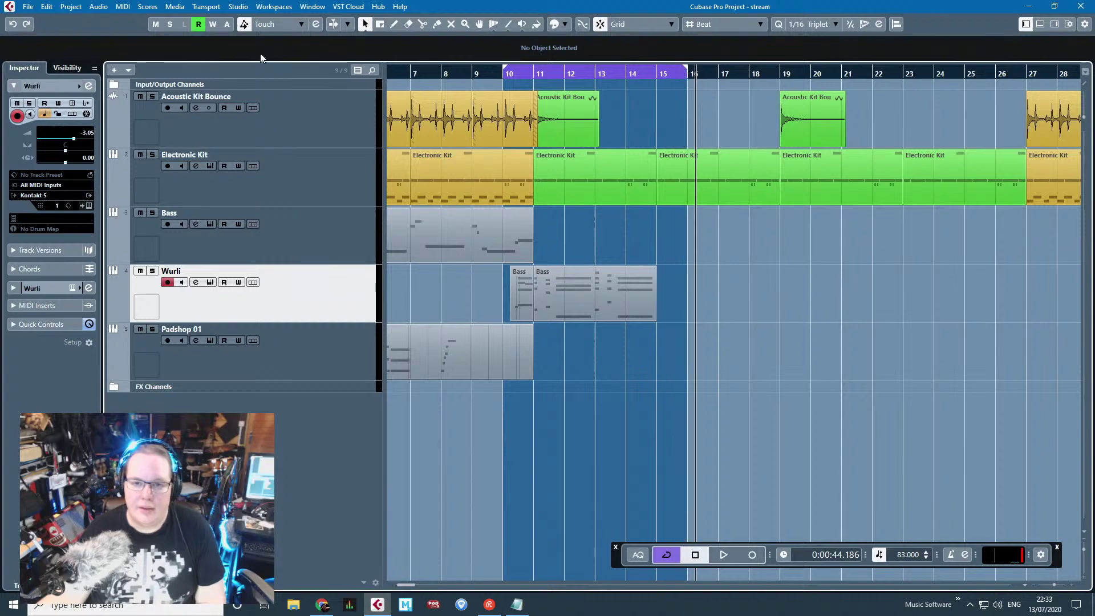
Step: Export the locator range as a stereo 24 bit, 48 kHz Wave mixdown named Wurli Bounce, inserted on a new audio track
{"action": "left_click", "coordinate": [27, 6]}
{"action": "mouse_move", "coordinate": [115, 183]}
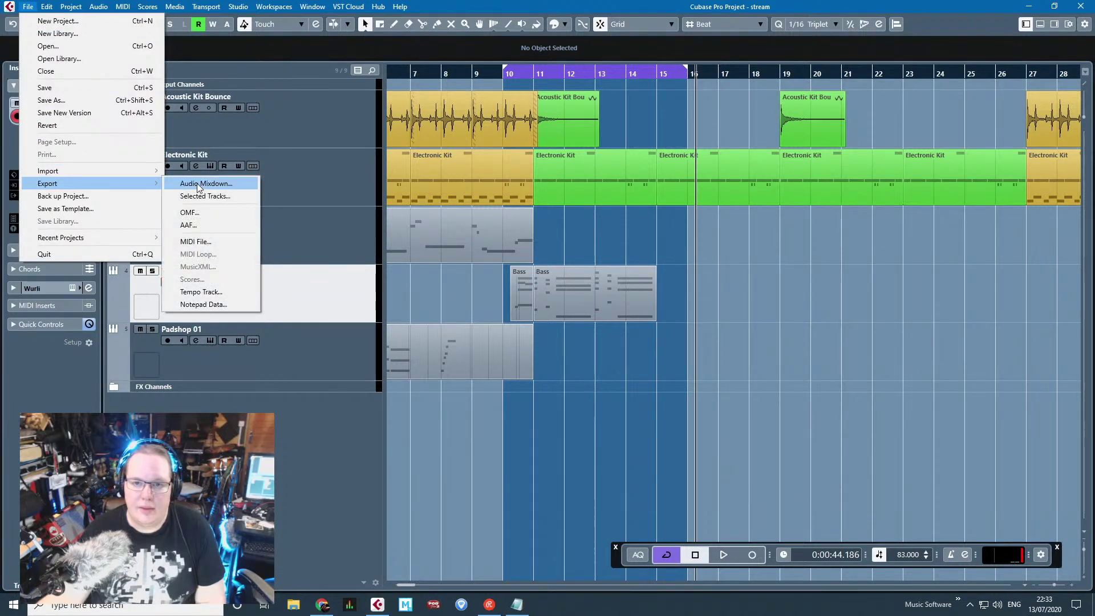
{"action": "left_click", "coordinate": [198, 184]}
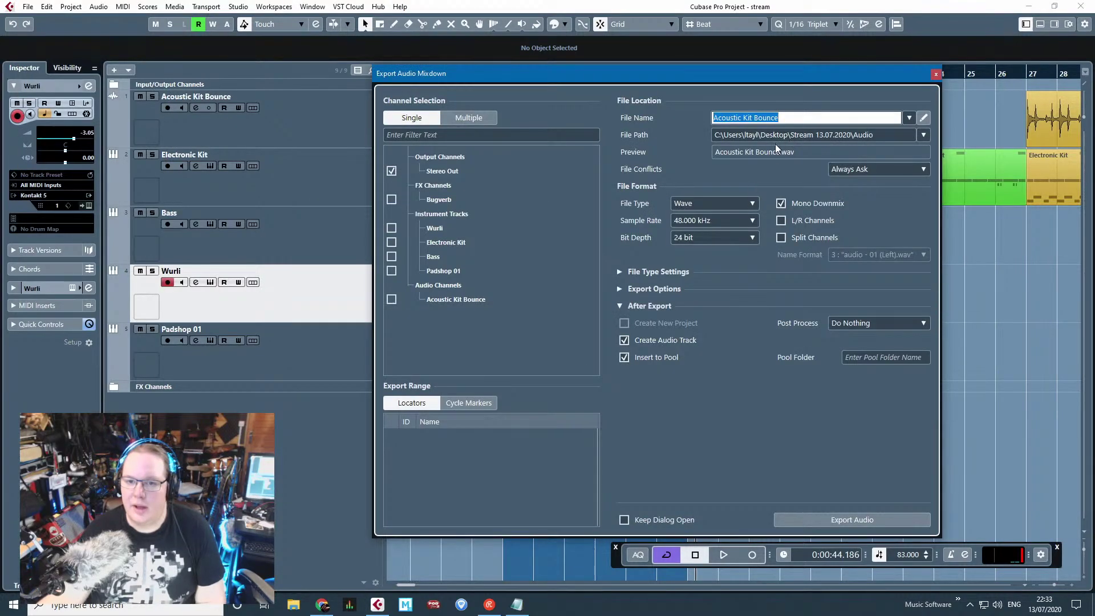
{"action": "left_click_drag", "start_coordinate": [751, 76], "coordinate": [923, 357]}
{"action": "scroll", "coordinate": [417, 306], "scroll_direction": "up", "scroll_amount": 5}
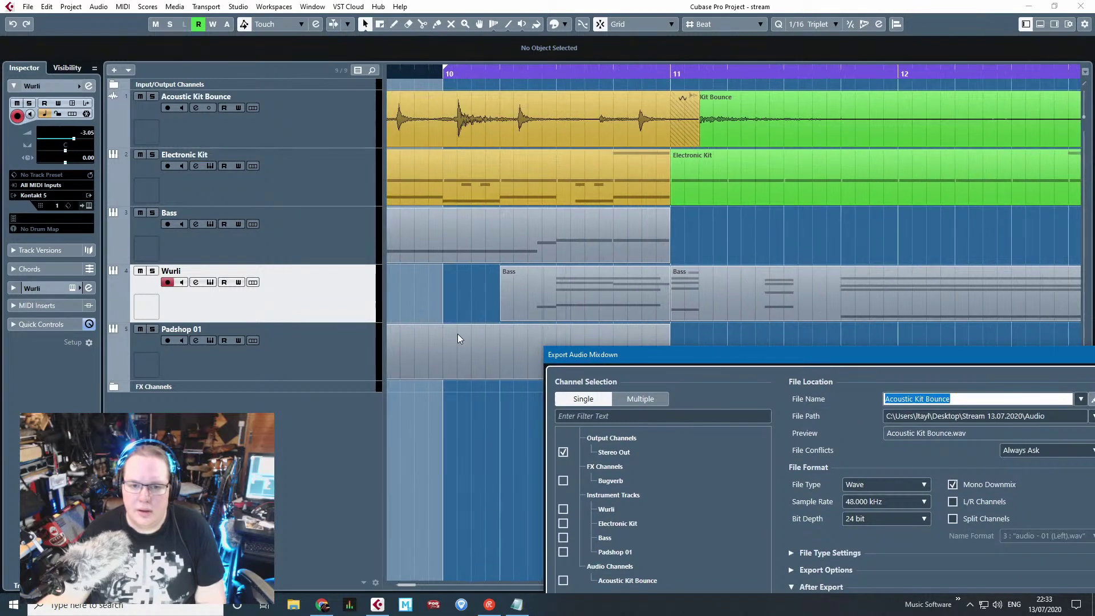
{"action": "scroll", "coordinate": [457, 334], "scroll_direction": "down", "scroll_amount": 3}
{"action": "left_click_drag", "start_coordinate": [754, 360], "coordinate": [594, 88]}
{"action": "type", "text": "Wurli"}
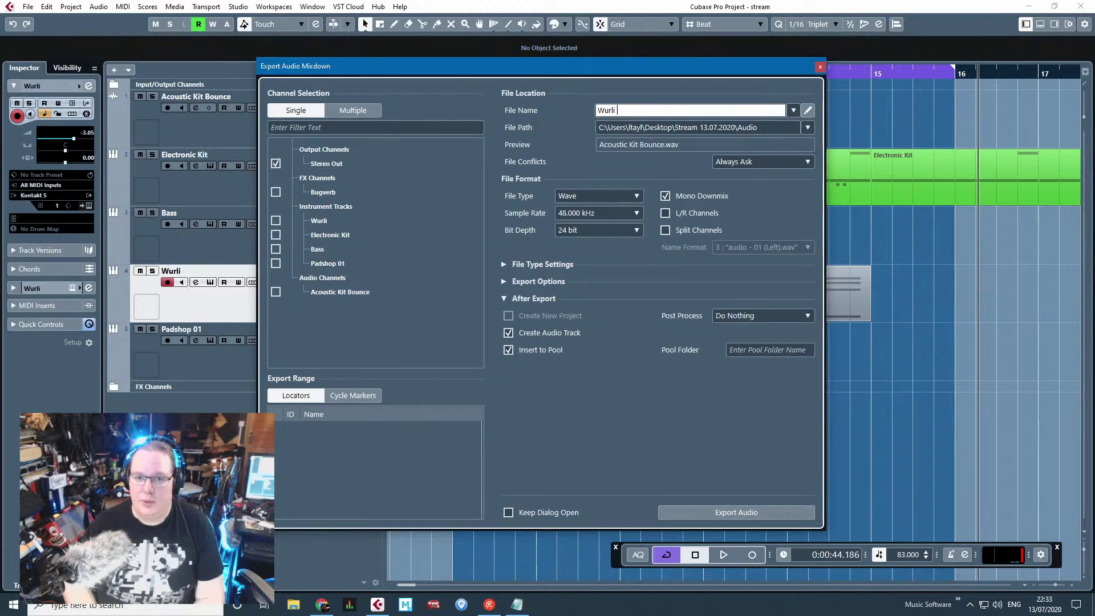
{"action": "key", "text": "Return"}
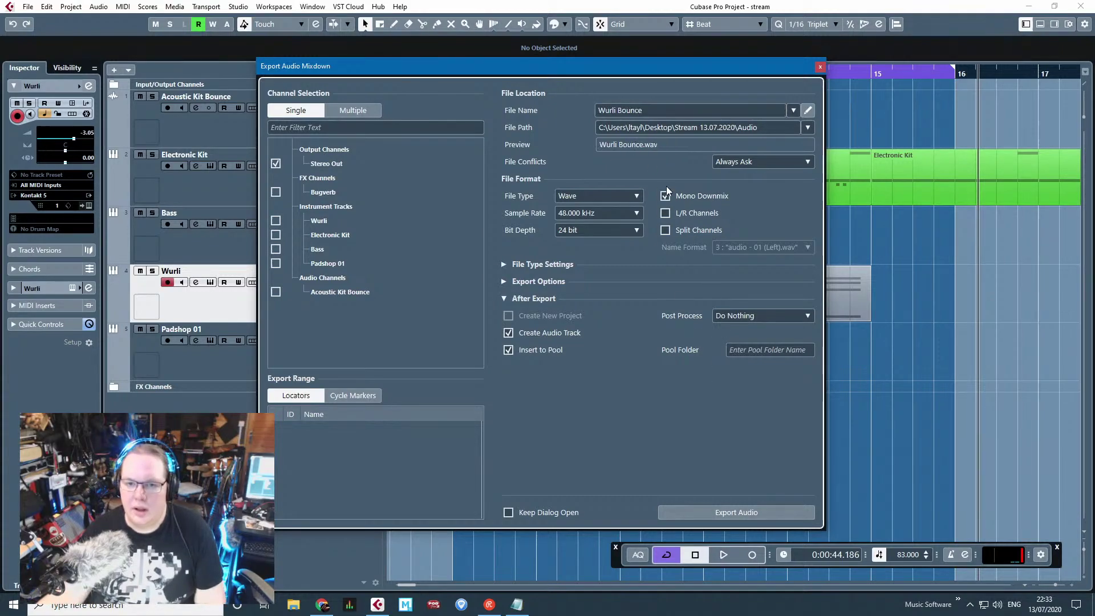
{"action": "left_click", "coordinate": [725, 509]}
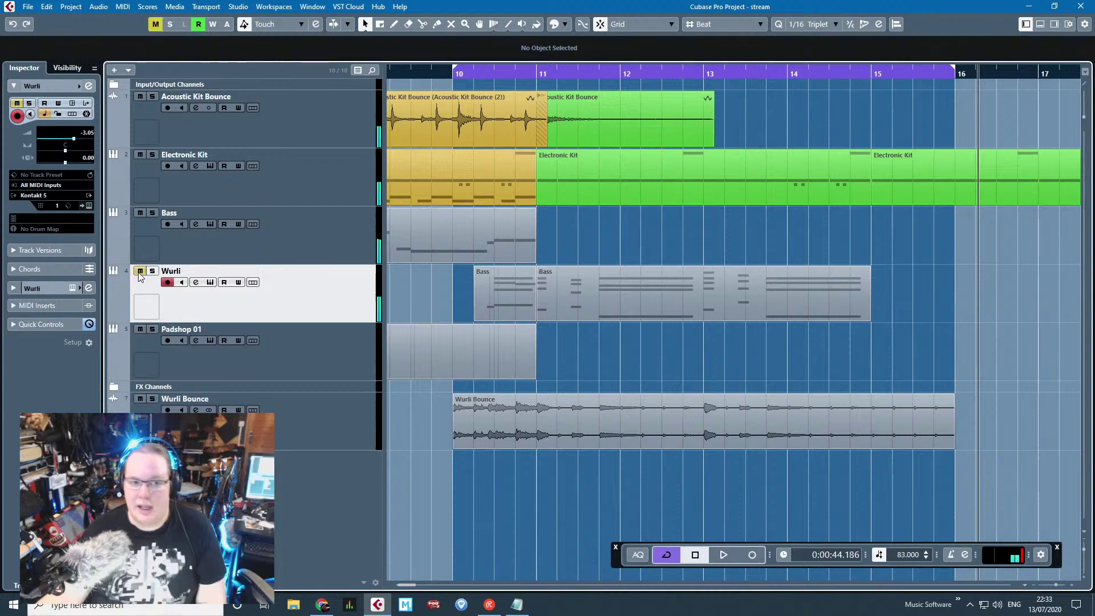
Step: Return the project tempo to 78 and move the Wurli Bounce clip to start at 10.2.1.0
{"action": "scroll", "coordinate": [916, 556], "scroll_direction": "down", "scroll_amount": 4}
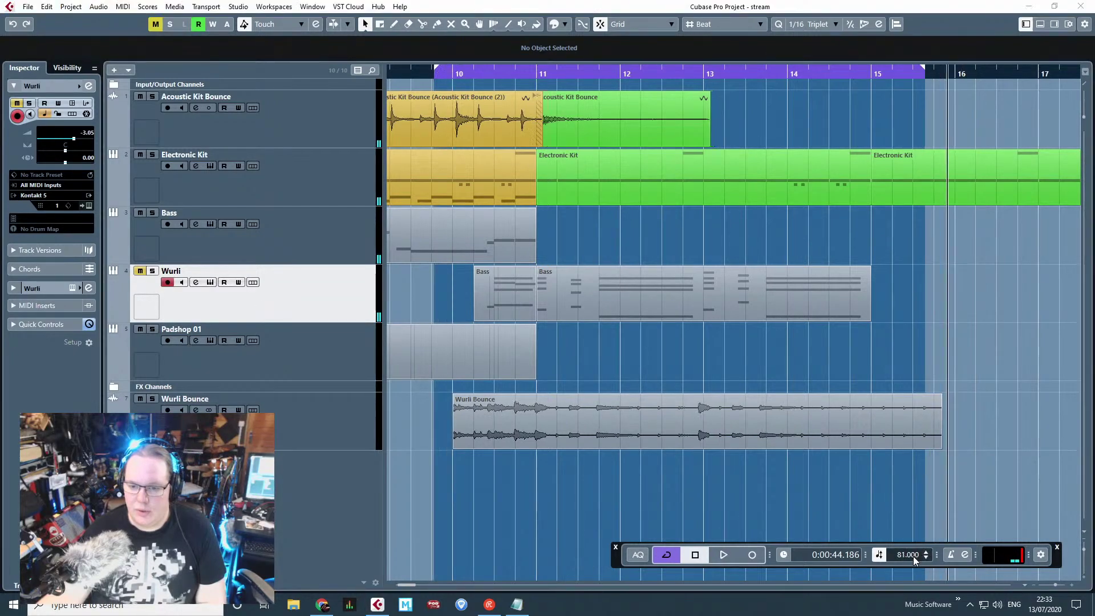
{"action": "scroll", "coordinate": [912, 559], "scroll_direction": "down", "scroll_amount": 2}
{"action": "scroll", "coordinate": [912, 561], "scroll_direction": "up", "scroll_amount": 1}
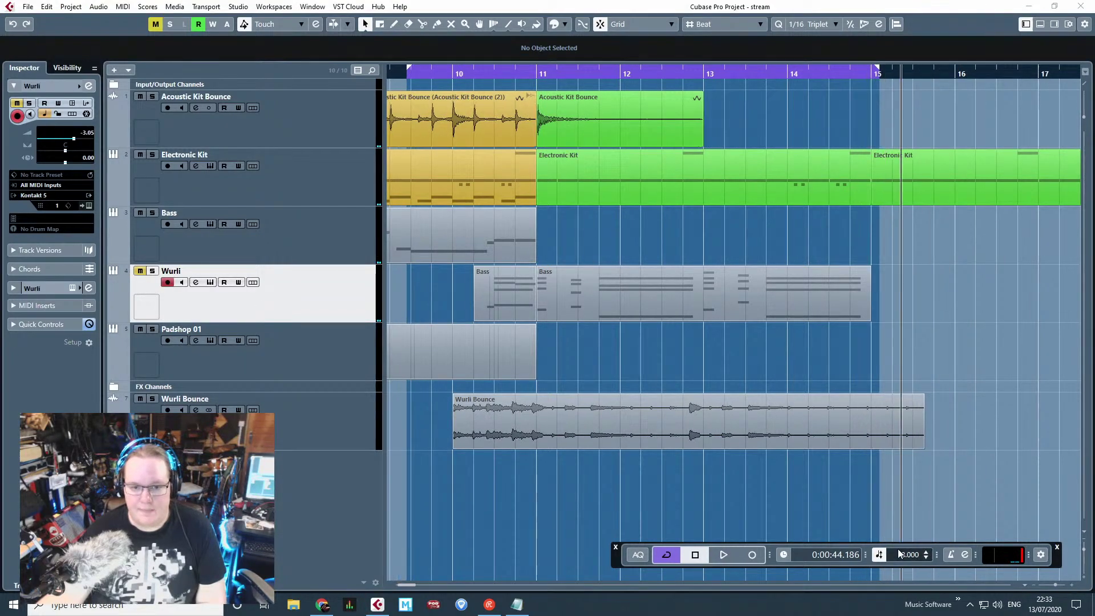
{"action": "left_click_drag", "start_coordinate": [563, 427], "coordinate": [582, 440]}
Step: Time-stretch the Wurli Bounce clip so that it ends at bar 15 with the original Wurli part
{"action": "key", "text": "1"}
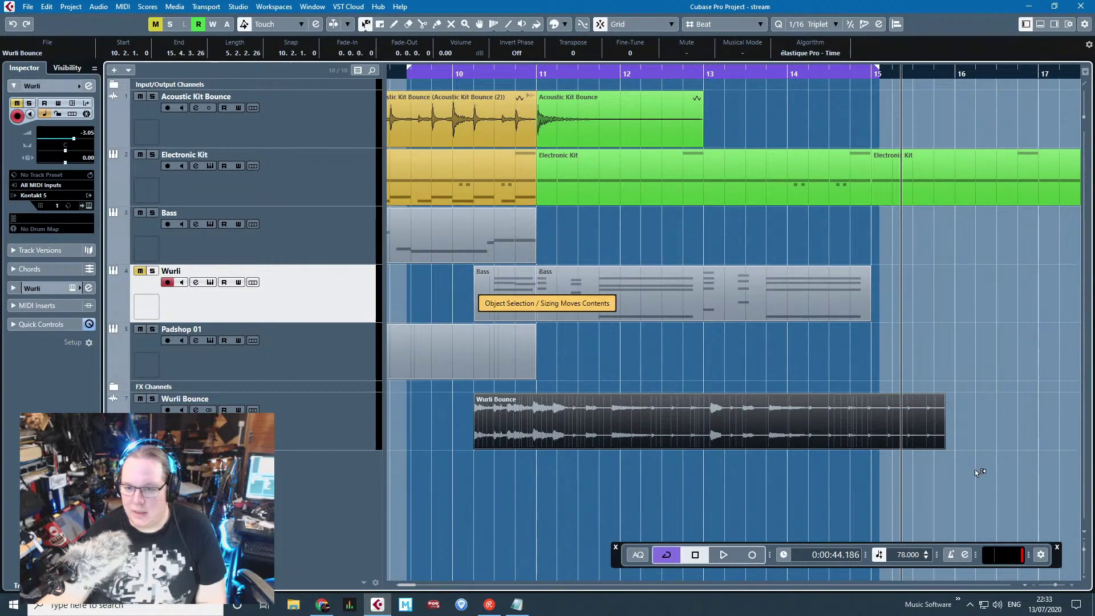
{"action": "key", "text": "1"}
{"action": "left_click_drag", "start_coordinate": [943, 447], "coordinate": [871, 443]}
{"action": "left_click", "coordinate": [847, 483]}
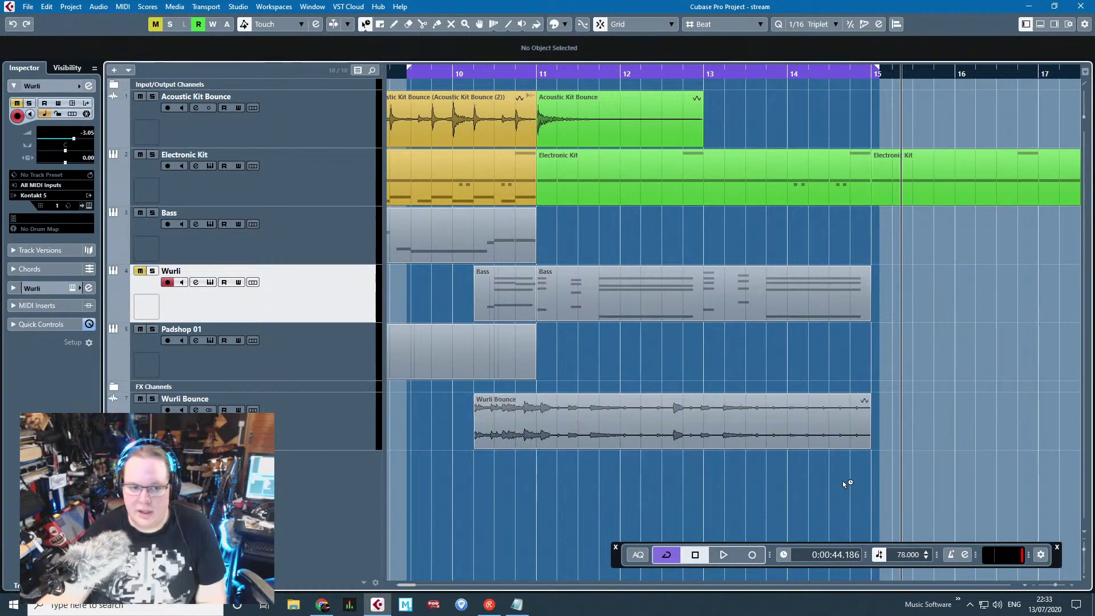
Step: Solo the Wurli Bounce track and listen to it from bar 11
{"action": "left_click", "coordinate": [313, 426]}
{"action": "key", "text": "s"}
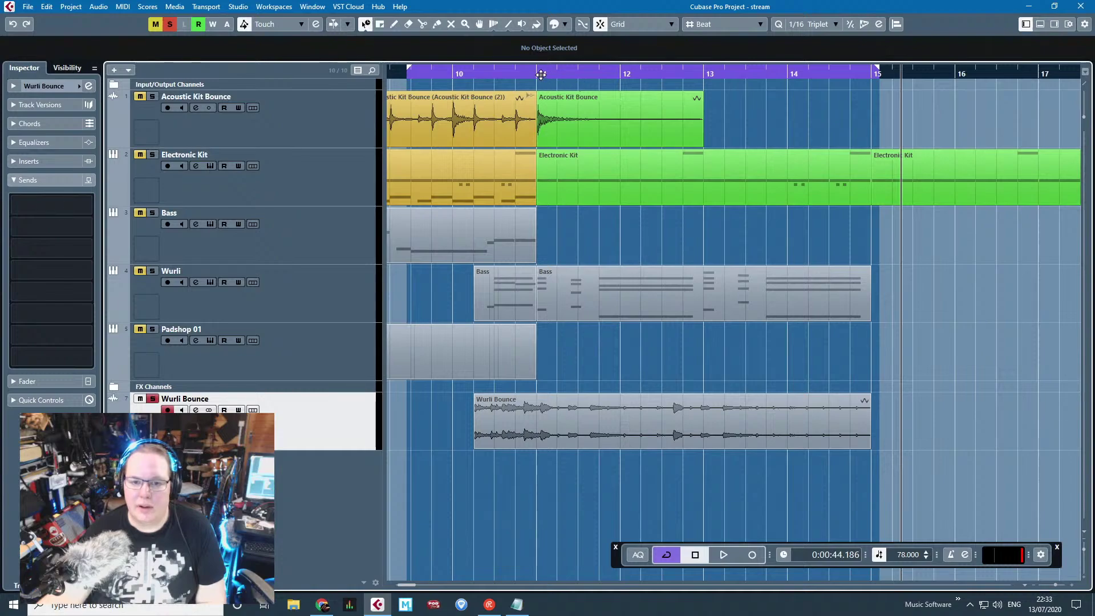
{"action": "left_click", "coordinate": [540, 74]}
{"action": "key", "text": "space"}
{"action": "key", "text": "space"}
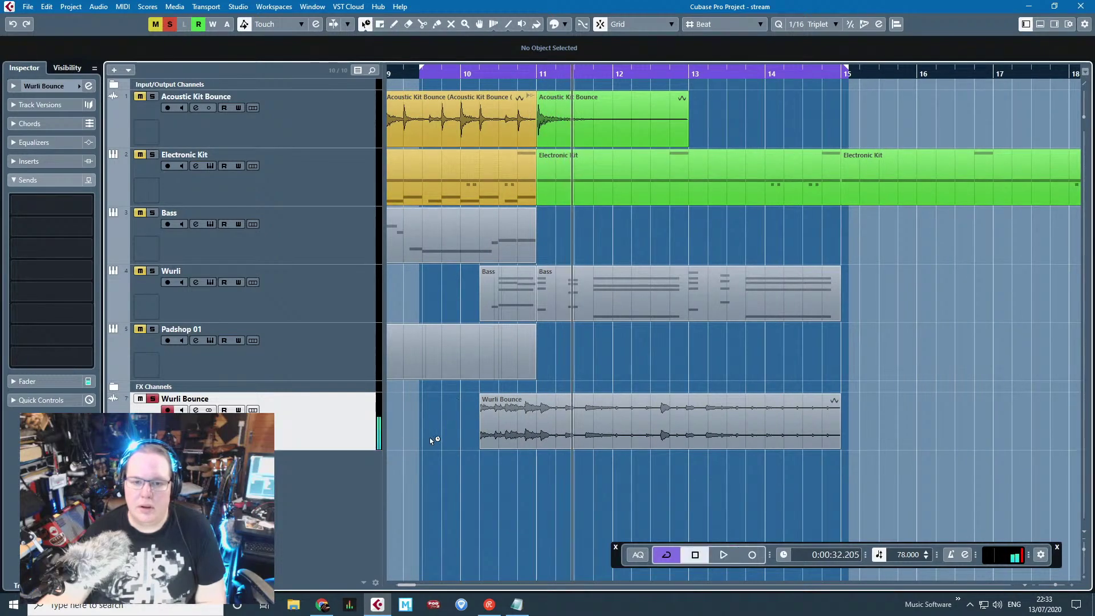
Step: Delete the stretched Wurli Bounce clip and set the project tempo to 85
{"action": "key", "text": "1"}
{"action": "left_click", "coordinate": [581, 446]}
{"action": "key", "text": "Delete"}
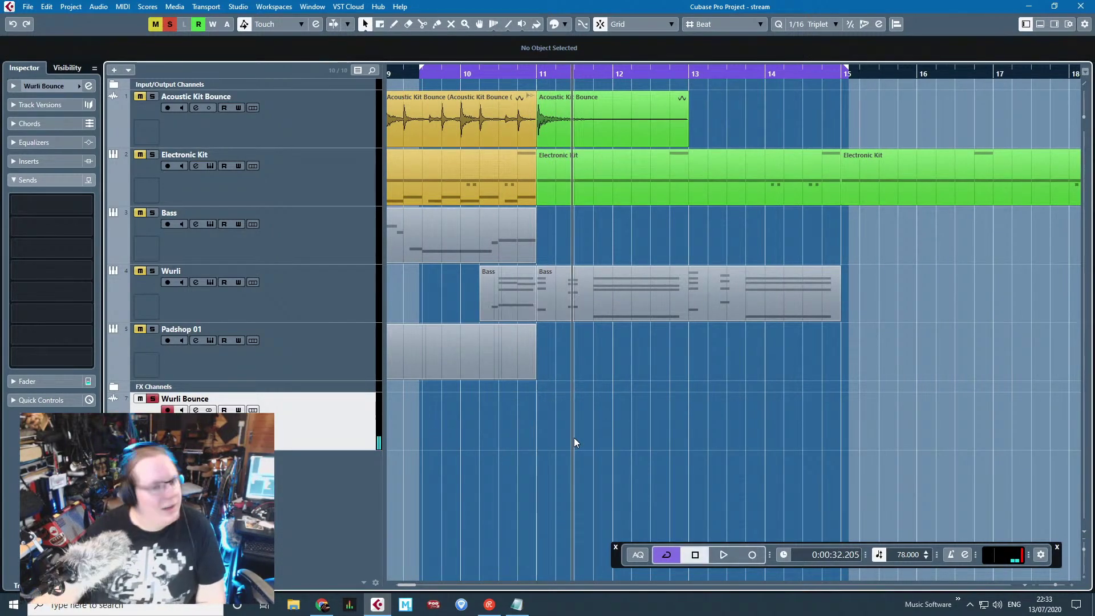
{"action": "left_click_drag", "start_coordinate": [908, 547], "coordinate": [906, 505]}
Step: Set the locators to bars 10 and 16 again and solo the original Wurli track
{"action": "left_click_drag", "start_coordinate": [468, 74], "coordinate": [463, 68]}
{"action": "mouse_move", "coordinate": [839, 67]}
{"action": "left_mouse_down"}
{"action": "mouse_move", "coordinate": [759, 82]}
{"action": "mouse_move", "coordinate": [819, 69]}
{"action": "left_mouse_up"}
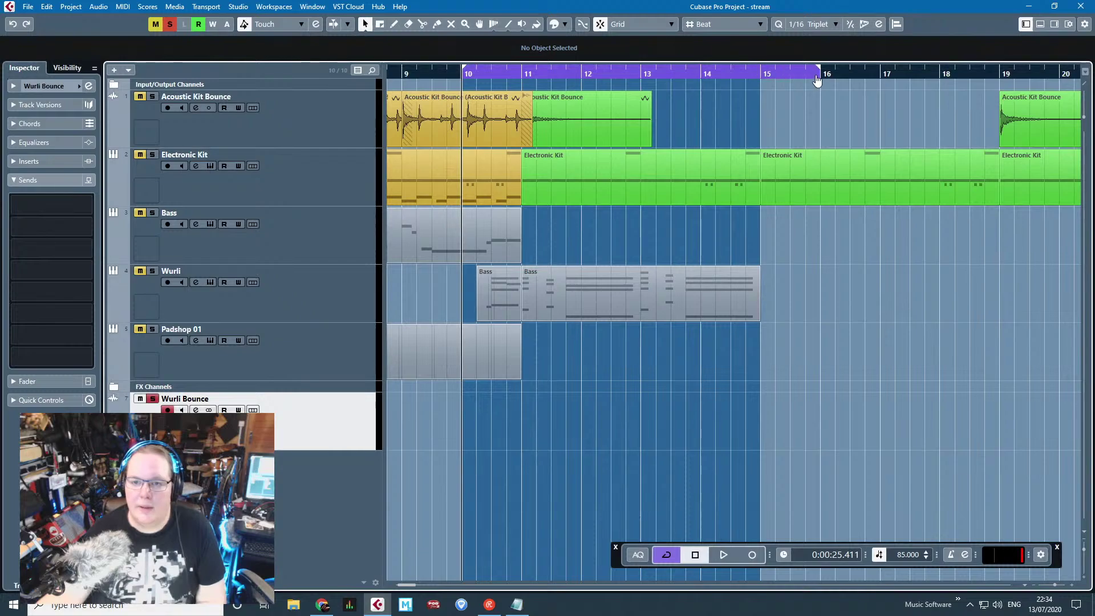
{"action": "left_click", "coordinate": [310, 313]}
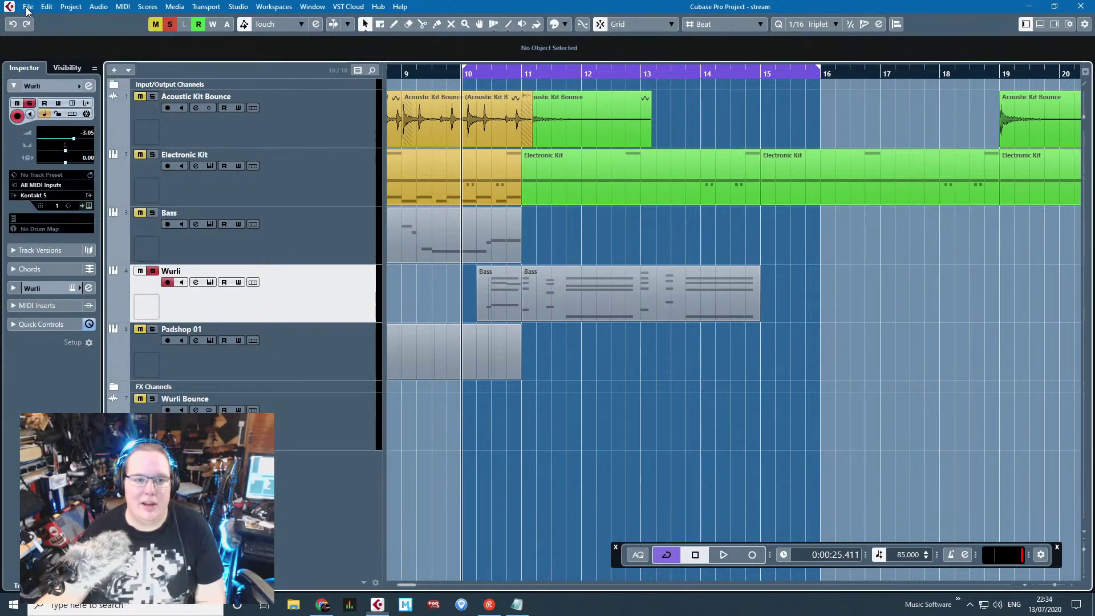
Step: Export the soloed Wurli part between the locators as an audio mixdown named Wurli Bounce 2
{"action": "left_click", "coordinate": [28, 6]}
{"action": "mouse_move", "coordinate": [145, 187]}
{"action": "left_click", "coordinate": [206, 183]}
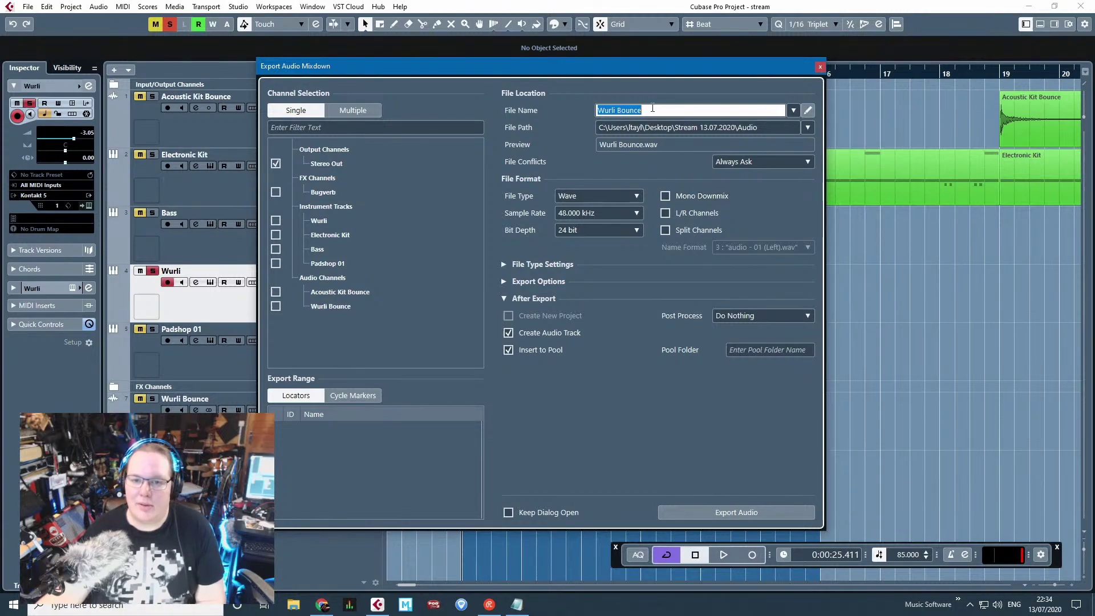
{"action": "key", "text": "End"}
{"action": "type", "text": "2"}
{"action": "left_click", "coordinate": [710, 506]}
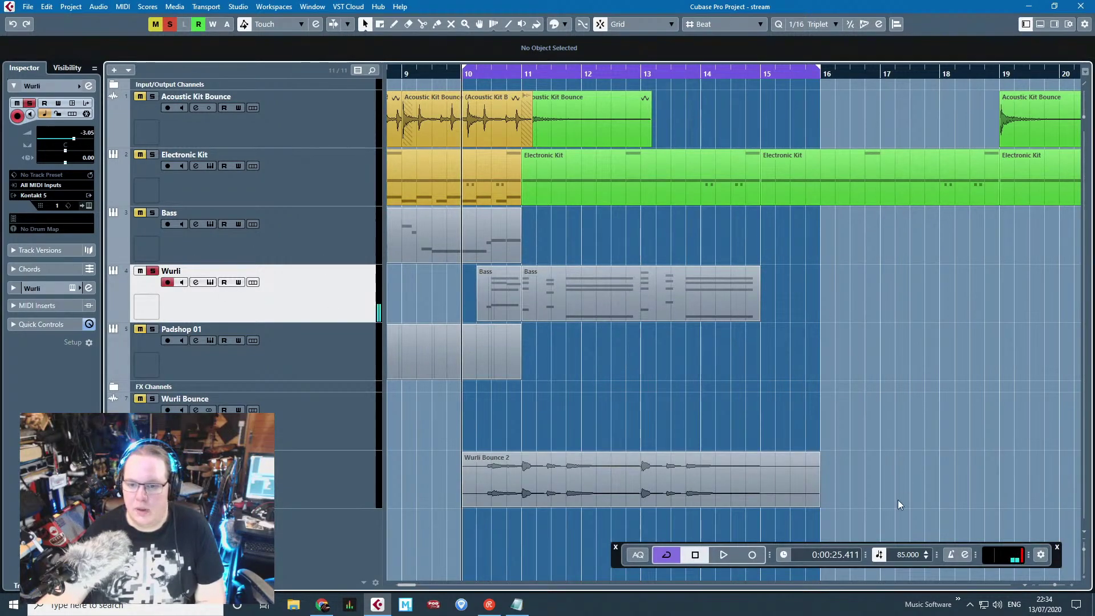
Step: Set the project tempo to 78, then shift the locator range and the Wurli Bounce 2 clip to start at bar 10
{"action": "left_click_drag", "start_coordinate": [899, 556], "coordinate": [901, 576]}
{"action": "left_click_drag", "start_coordinate": [532, 476], "coordinate": [490, 472]}
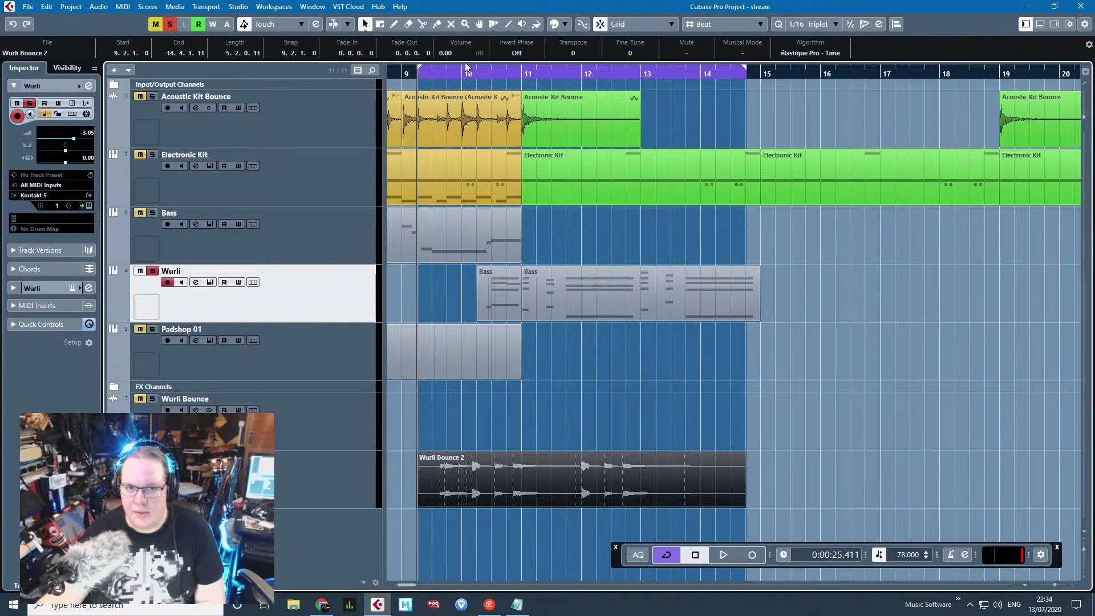
{"action": "left_click_drag", "start_coordinate": [464, 69], "coordinate": [505, 72]}
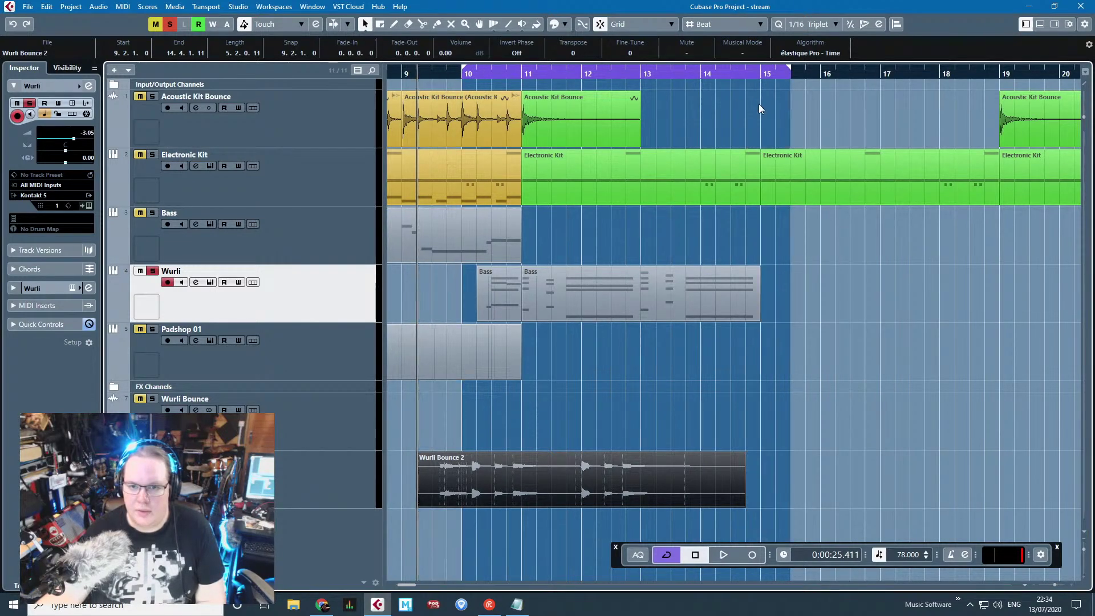
{"action": "left_click_drag", "start_coordinate": [556, 492], "coordinate": [607, 490]}
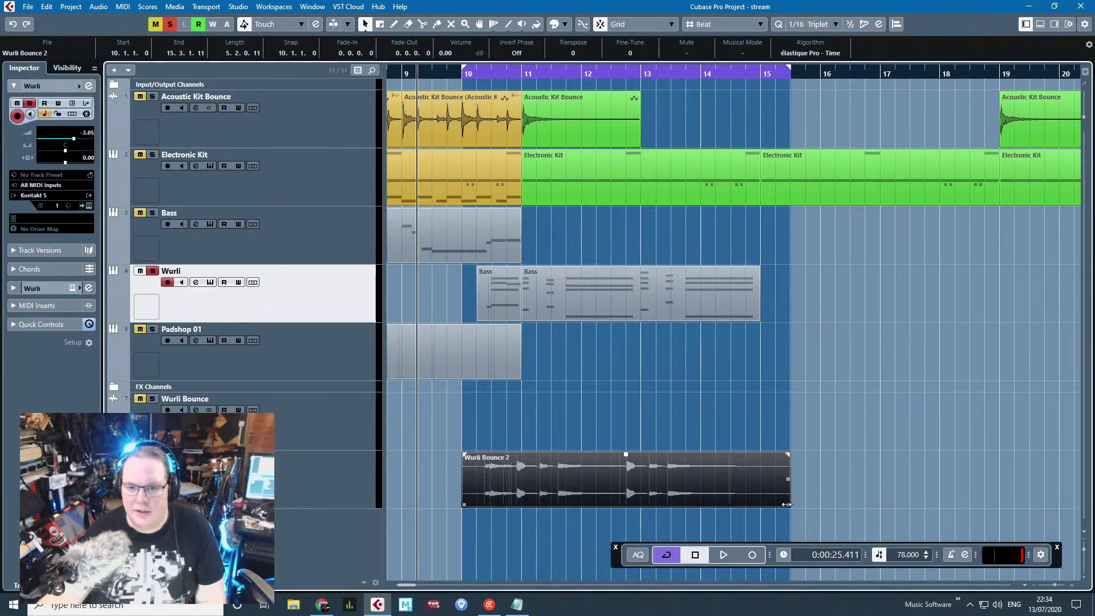
Step: Time-stretch the Wurli Bounce 2 clip so that it ends at bar 15, and compare its chords with the Wurli part
{"action": "left_click_drag", "start_coordinate": [792, 498], "coordinate": [761, 497]}
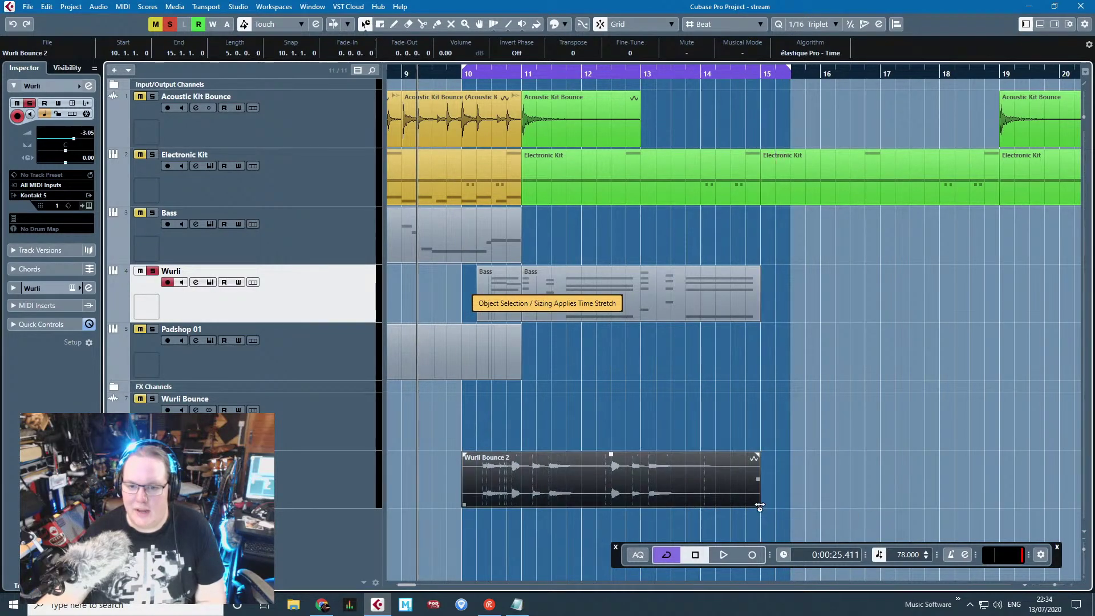
{"action": "left_click", "coordinate": [699, 423]}
{"action": "scroll", "coordinate": [565, 490], "scroll_direction": "up", "scroll_amount": 5}
{"action": "left_click", "coordinate": [730, 482]}
{"action": "scroll", "coordinate": [687, 487], "scroll_direction": "down", "scroll_amount": 2}
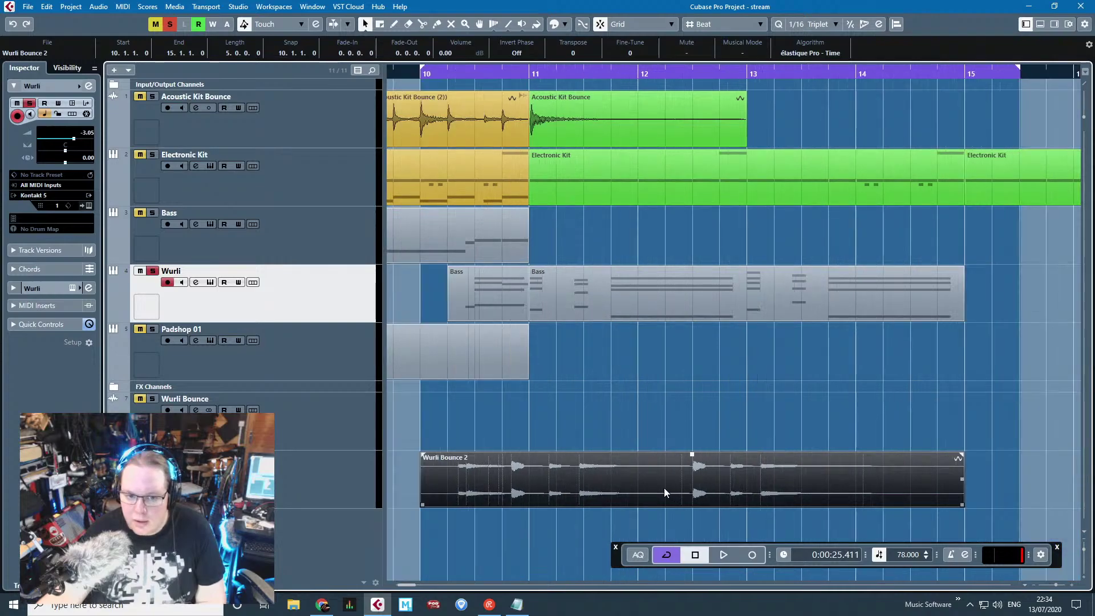
{"action": "scroll", "coordinate": [490, 454], "scroll_direction": "up", "scroll_amount": 3}
{"action": "scroll", "coordinate": [526, 481], "scroll_direction": "down", "scroll_amount": 2}
{"action": "mouse_move", "coordinate": [547, 484]}
{"action": "left_mouse_down"}
{"action": "mouse_move", "coordinate": [583, 487]}
{"action": "mouse_move", "coordinate": [563, 486]}
{"action": "left_mouse_up"}
{"action": "scroll", "coordinate": [427, 478], "scroll_direction": "up", "scroll_amount": 2}
{"action": "left_click_drag", "start_coordinate": [454, 425], "coordinate": [365, 424]}
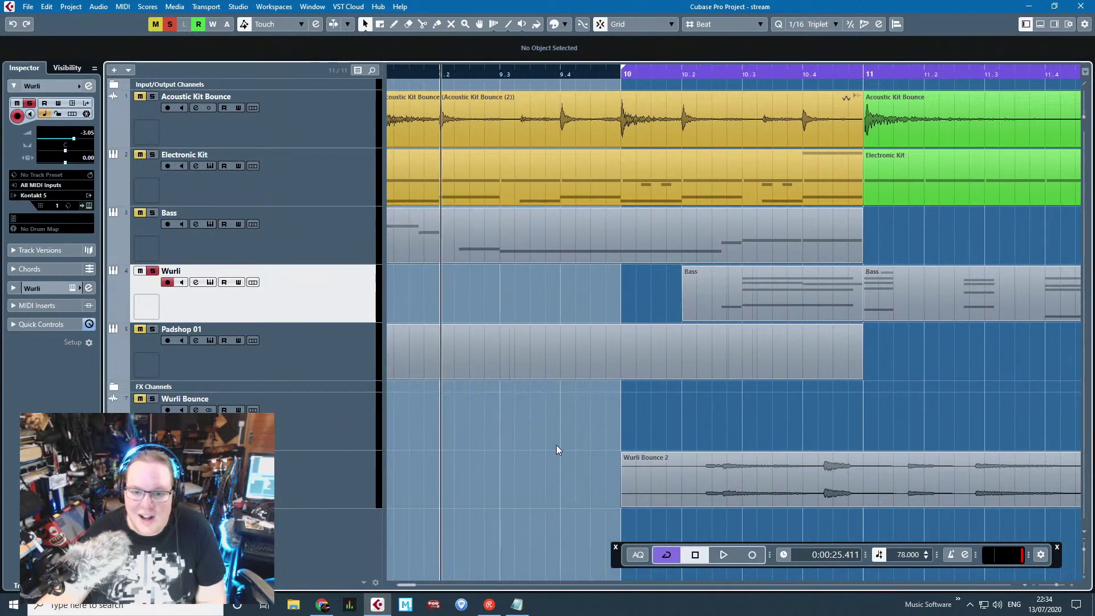
{"action": "scroll", "coordinate": [557, 447], "scroll_direction": "down", "scroll_amount": 2}
{"action": "scroll", "coordinate": [546, 469], "scroll_direction": "down", "scroll_amount": 2}
Step: Solo the Wurli Bounce 2 track and play it from bar 10
{"action": "left_click", "coordinate": [284, 491]}
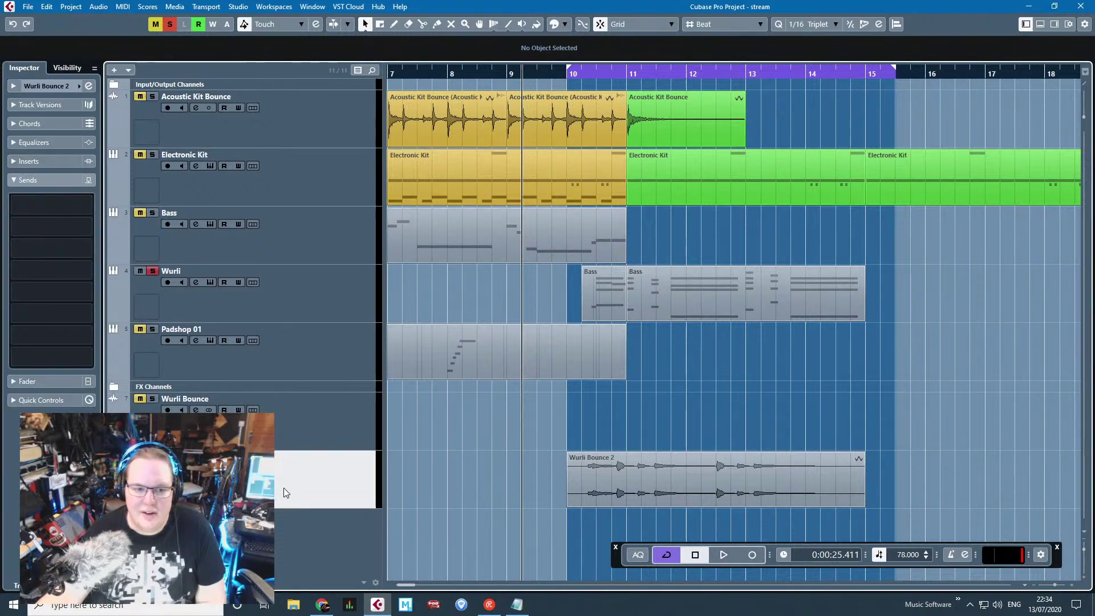
{"action": "key", "text": "space"}
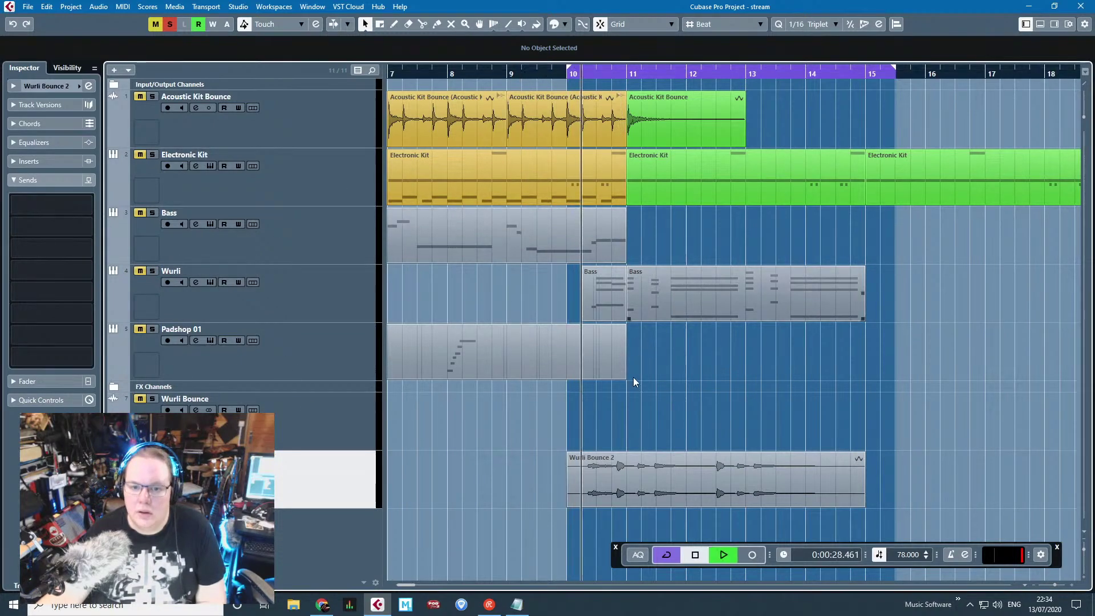
{"action": "scroll", "coordinate": [609, 481], "scroll_direction": "up", "scroll_amount": 3}
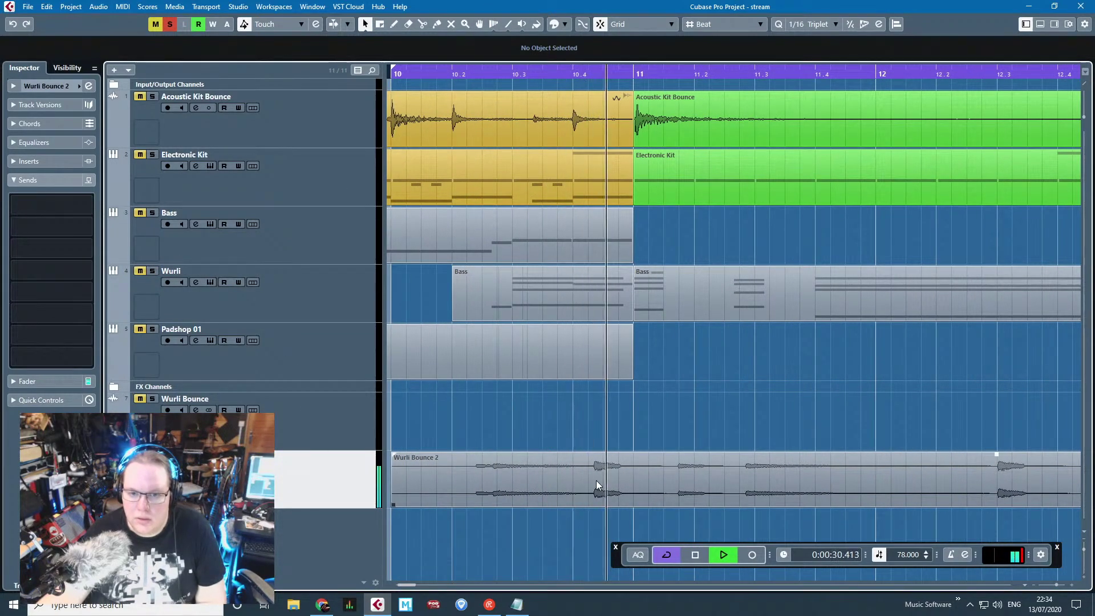
Step: With snap off, align the Wurli Bounce 2 clip's second chord with bar 11 and time-stretch its start to 10.1.2.18
{"action": "left_click_drag", "start_coordinate": [596, 480], "coordinate": [681, 483]}
{"action": "key", "text": "space"}
{"action": "key", "text": "j"}
{"action": "key", "text": "1"}
{"action": "key", "text": "1"}
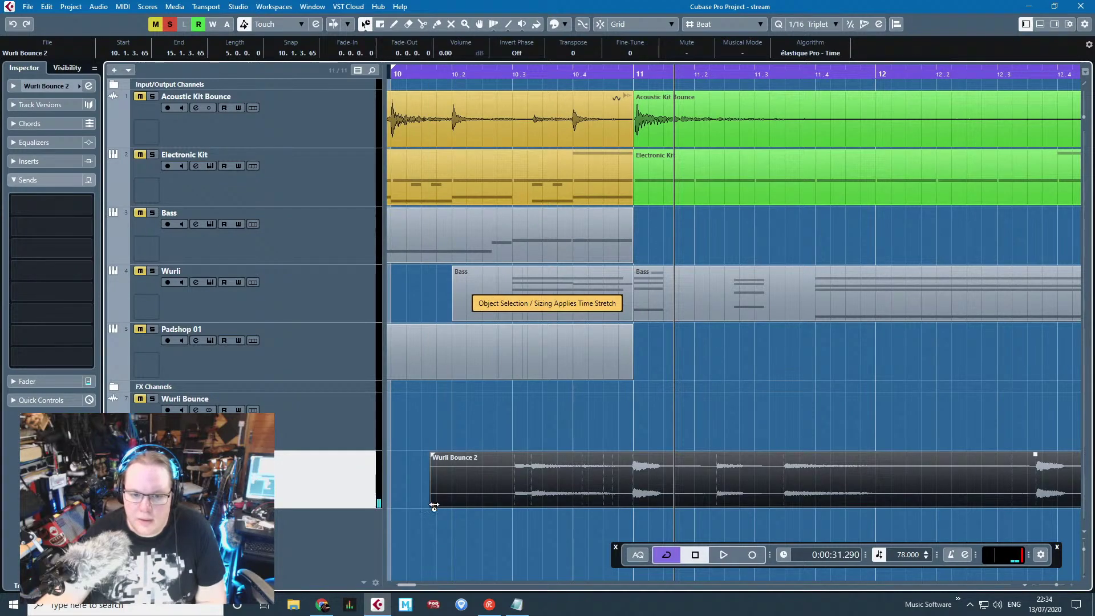
{"action": "left_click_drag", "start_coordinate": [434, 505], "coordinate": [413, 505]}
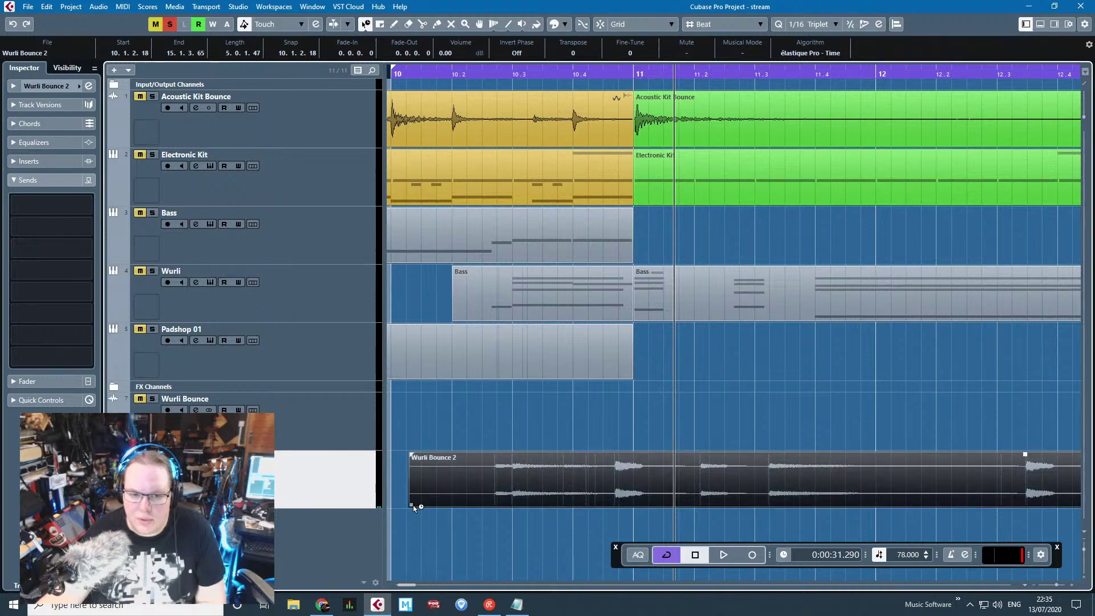
Step: Time-stretch the end of the Wurli Bounce 2 clip to 16.1.1.63
{"action": "key", "text": "g"}
{"action": "key", "text": "g"}
{"action": "key", "text": "g"}
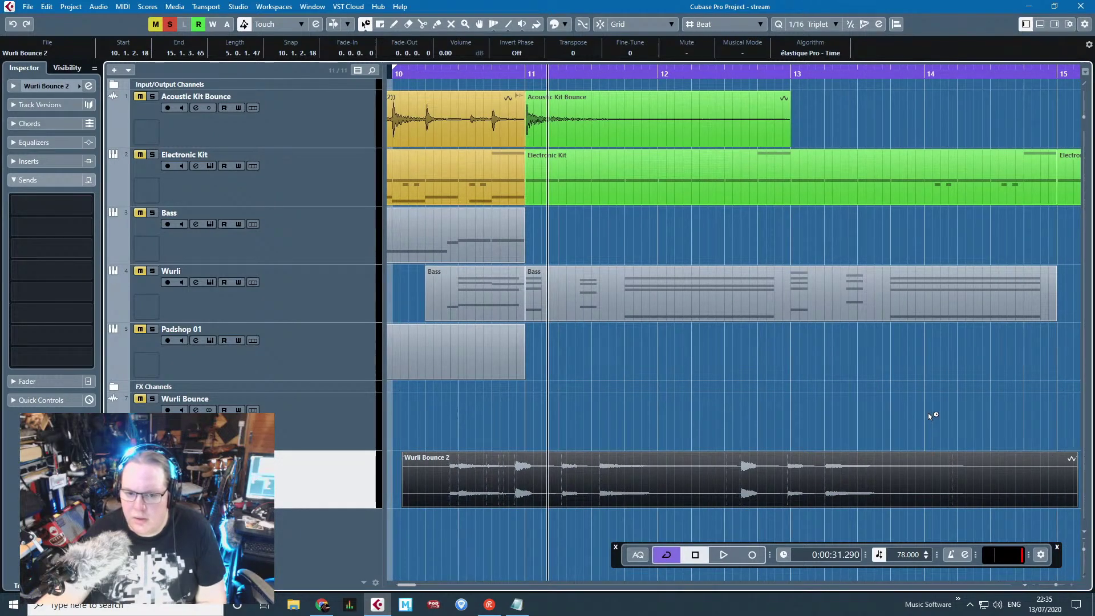
{"action": "key", "text": "g"}
{"action": "left_click_drag", "start_coordinate": [975, 508], "coordinate": [1065, 504]}
{"action": "key", "text": "1"}
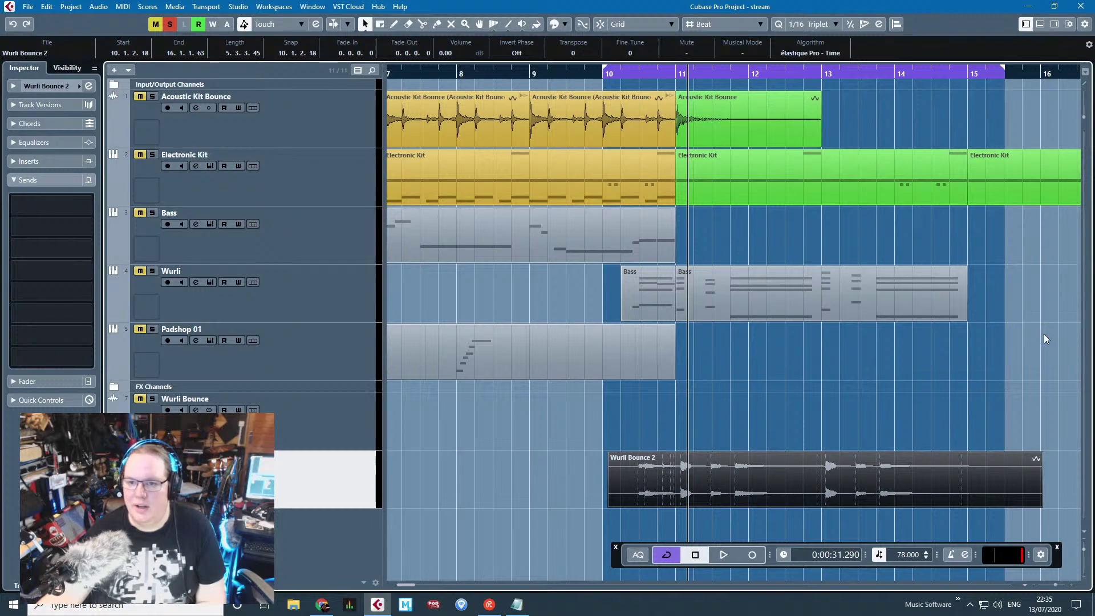
Step: Extend the right locator to bar 16 and move the Wurli Bounce 2 clip to start exactly at bar 10
{"action": "left_click", "coordinate": [1052, 346]}
{"action": "scroll", "coordinate": [990, 215], "scroll_direction": "right", "scroll_amount": 3}
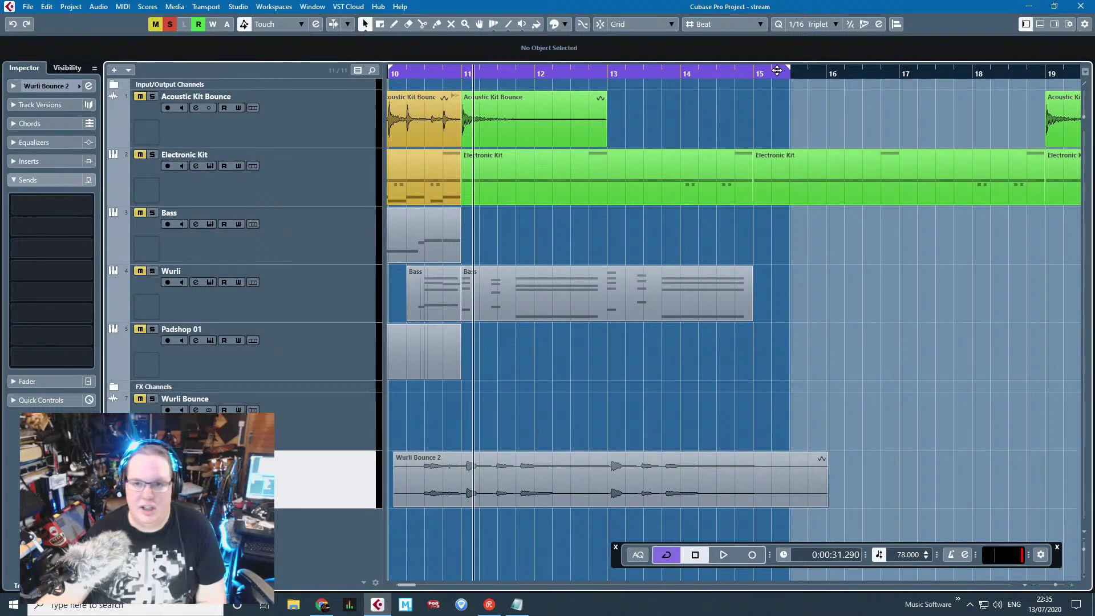
{"action": "left_click_drag", "start_coordinate": [789, 70], "coordinate": [826, 70]}
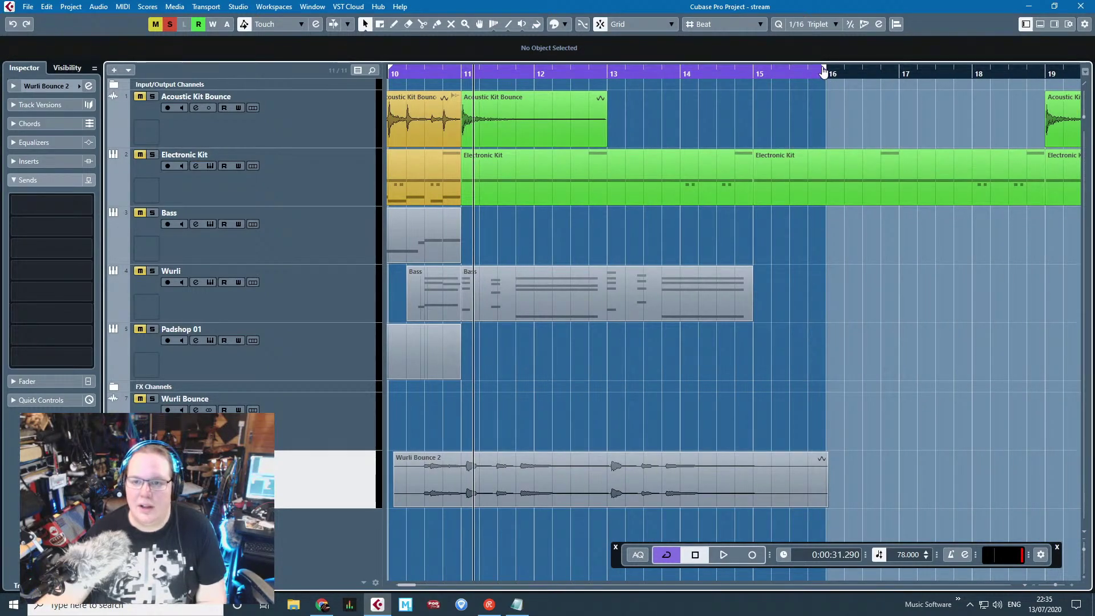
{"action": "scroll", "coordinate": [713, 313], "scroll_direction": "down", "scroll_amount": 2}
{"action": "mouse_move", "coordinate": [626, 494]}
{"action": "left_mouse_down"}
{"action": "mouse_move", "coordinate": [608, 501]}
{"action": "mouse_move", "coordinate": [620, 501]}
{"action": "left_mouse_up"}
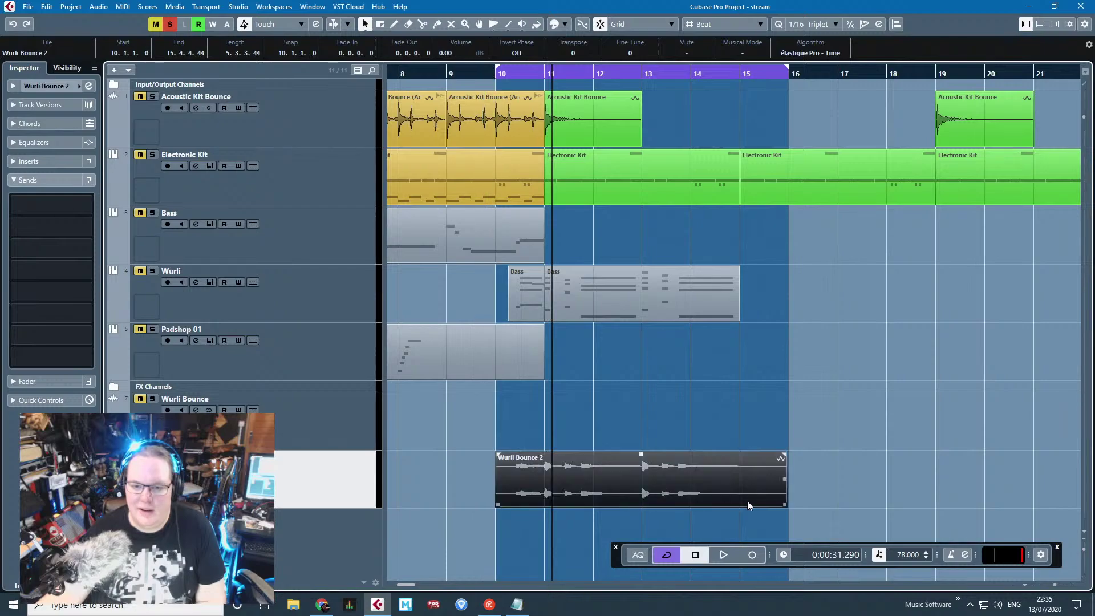
Step: Time-stretch the Wurli Bounce 2 clip so that it ends exactly at bar 16
{"action": "key", "text": "1"}
{"action": "scroll", "coordinate": [794, 511], "scroll_direction": "up", "scroll_amount": 2}
{"action": "left_click_drag", "start_coordinate": [764, 507], "coordinate": [772, 506]}
{"action": "key", "text": "1"}
{"action": "scroll", "coordinate": [598, 406], "scroll_direction": "left", "scroll_amount": 1}
{"action": "left_click_drag", "start_coordinate": [334, 403], "coordinate": [745, 416]}
{"action": "scroll", "coordinate": [745, 416], "scroll_direction": "down", "scroll_amount": 2}
{"action": "left_click_drag", "start_coordinate": [684, 410], "coordinate": [431, 411]}
Step: Listen to the stretched Wurli Bounce 2 clip from bar 10 and compare its timing with the original Wurli notes
{"action": "left_click", "coordinate": [463, 73]}
{"action": "key", "text": "space"}
{"action": "scroll", "coordinate": [470, 261], "scroll_direction": "up", "scroll_amount": 2}
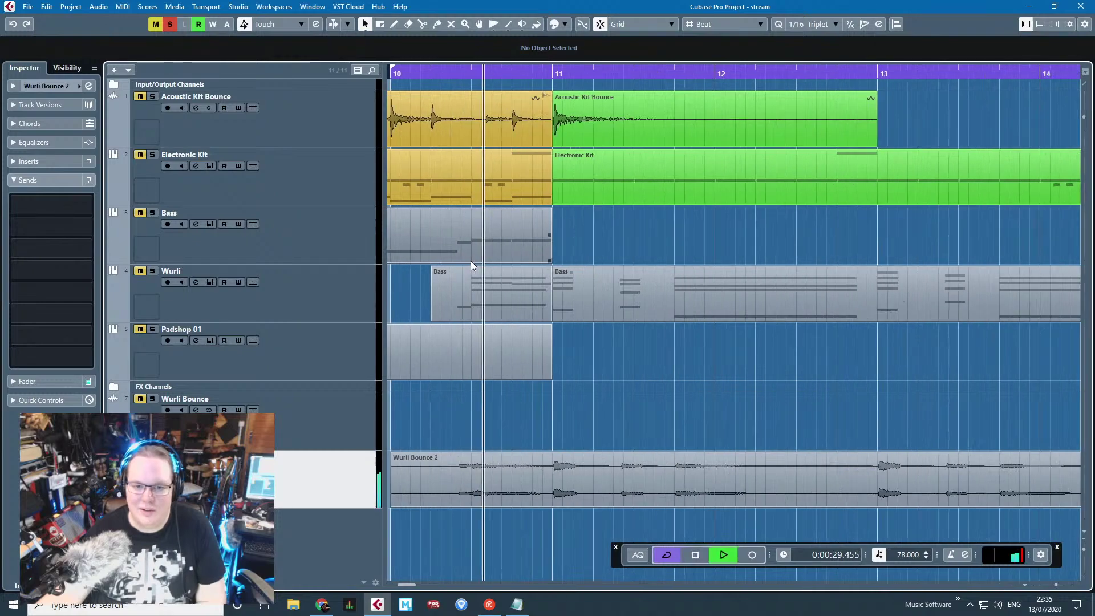
{"action": "scroll", "coordinate": [556, 347], "scroll_direction": "down", "scroll_amount": 3}
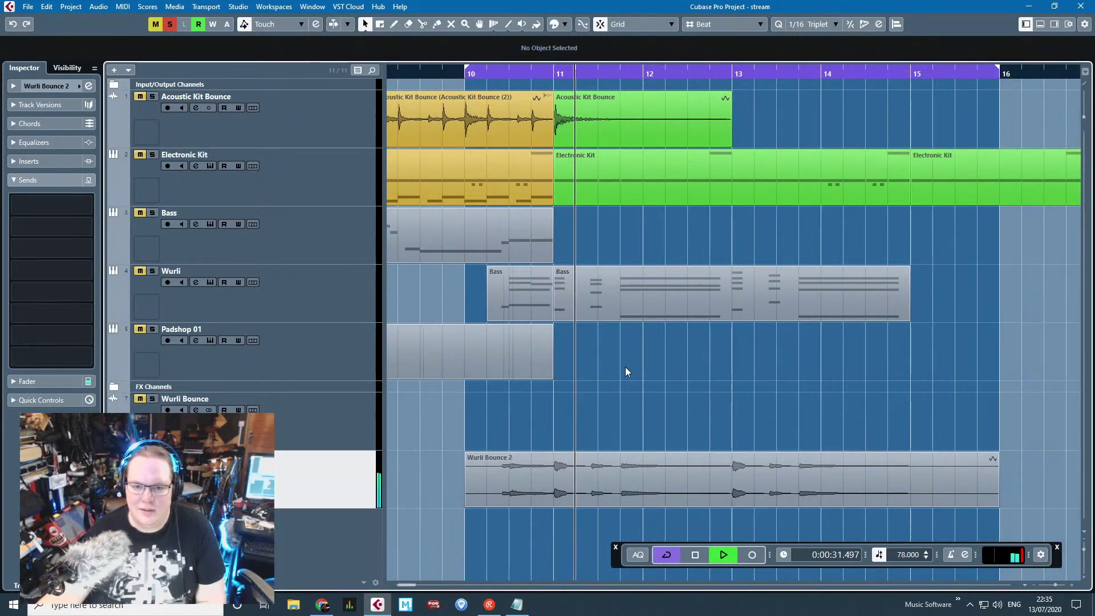
{"action": "scroll", "coordinate": [669, 378], "scroll_direction": "up", "scroll_amount": 2}
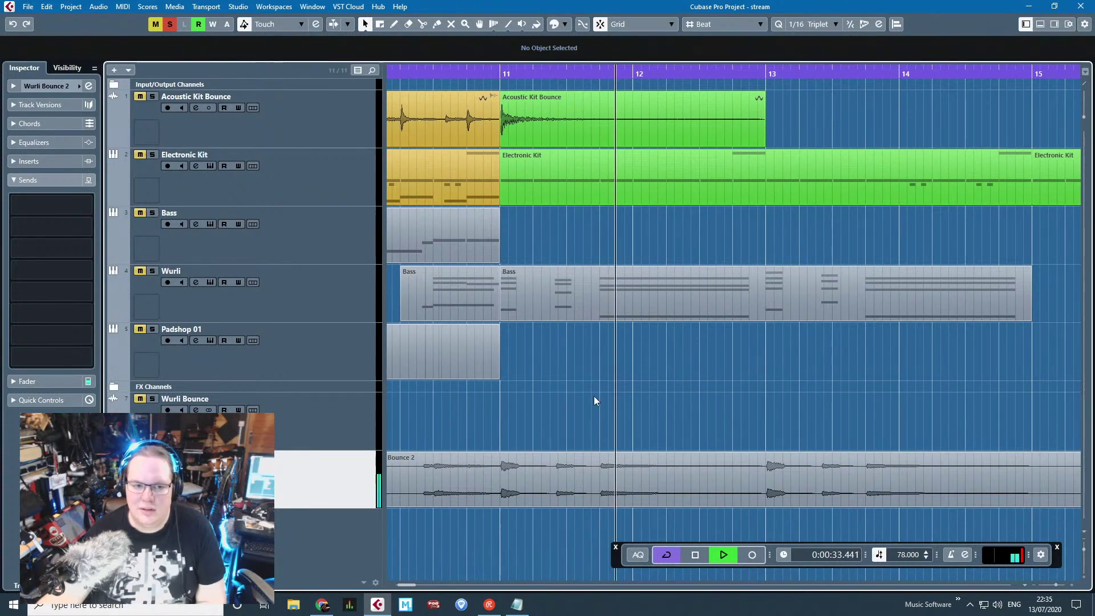
Step: Stop playback, move the Wurli Bounce 2 track directly above the Wurli track and select its clip
{"action": "left_click", "coordinate": [337, 317]}
{"action": "scroll", "coordinate": [603, 378], "scroll_direction": "down", "scroll_amount": 2}
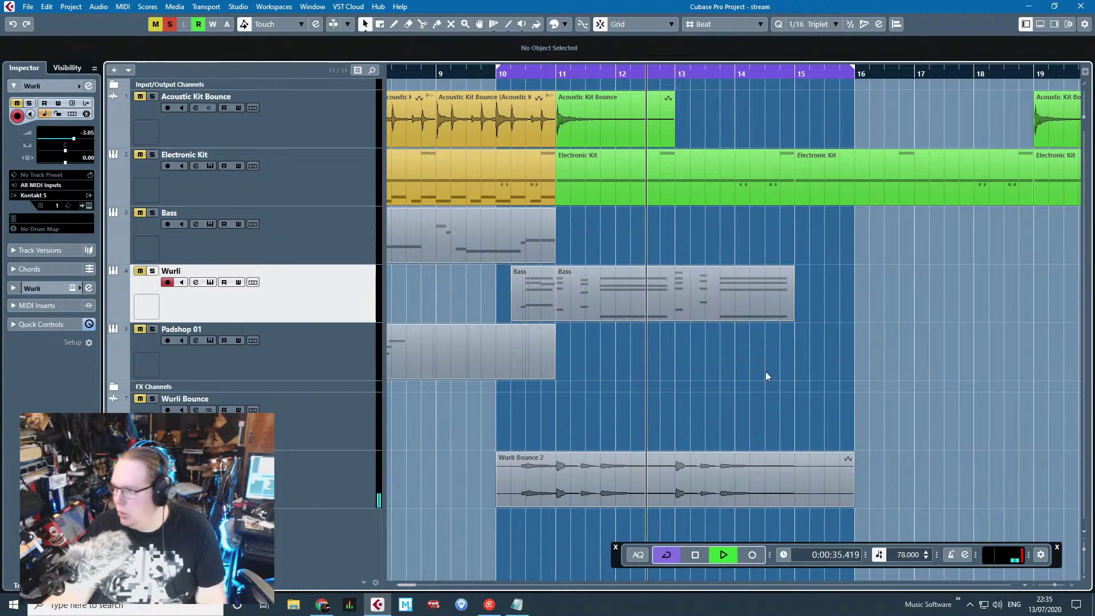
{"action": "key", "text": "space"}
{"action": "left_click_drag", "start_coordinate": [320, 410], "coordinate": [339, 285]}
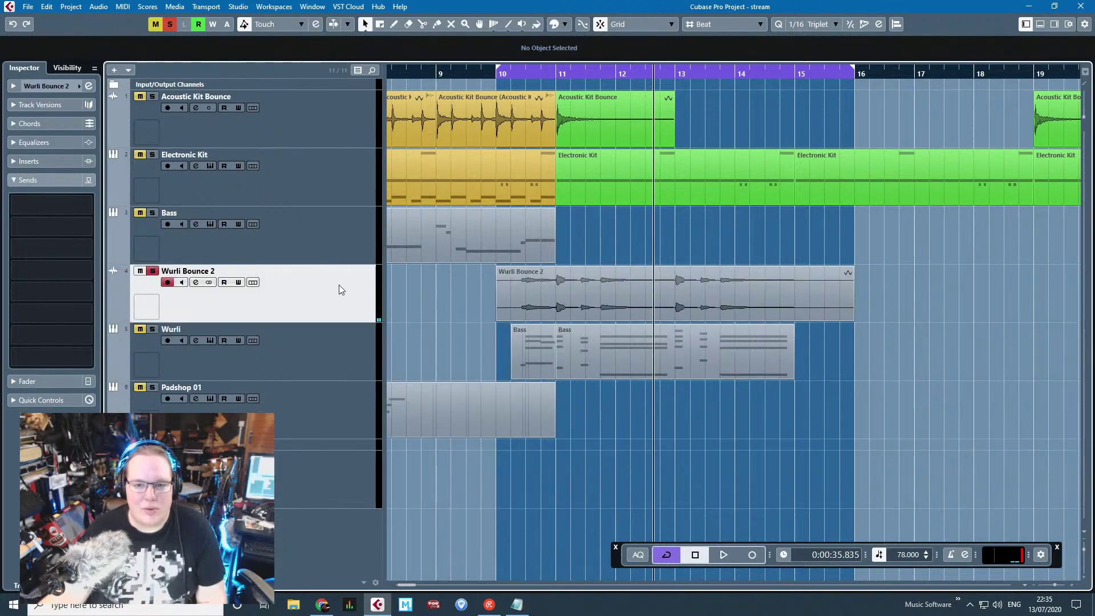
{"action": "left_click", "coordinate": [708, 294]}
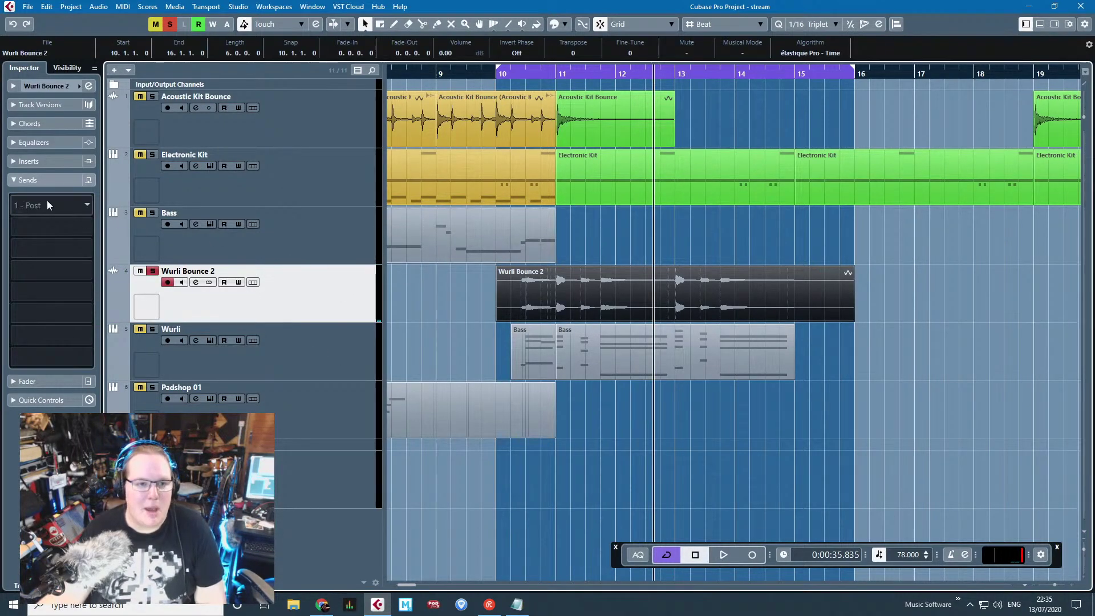
Step: Route the first send of Wurli Bounce 2 to Bugverb, activate it and set its level to -12 dB
{"action": "left_click", "coordinate": [93, 211]}
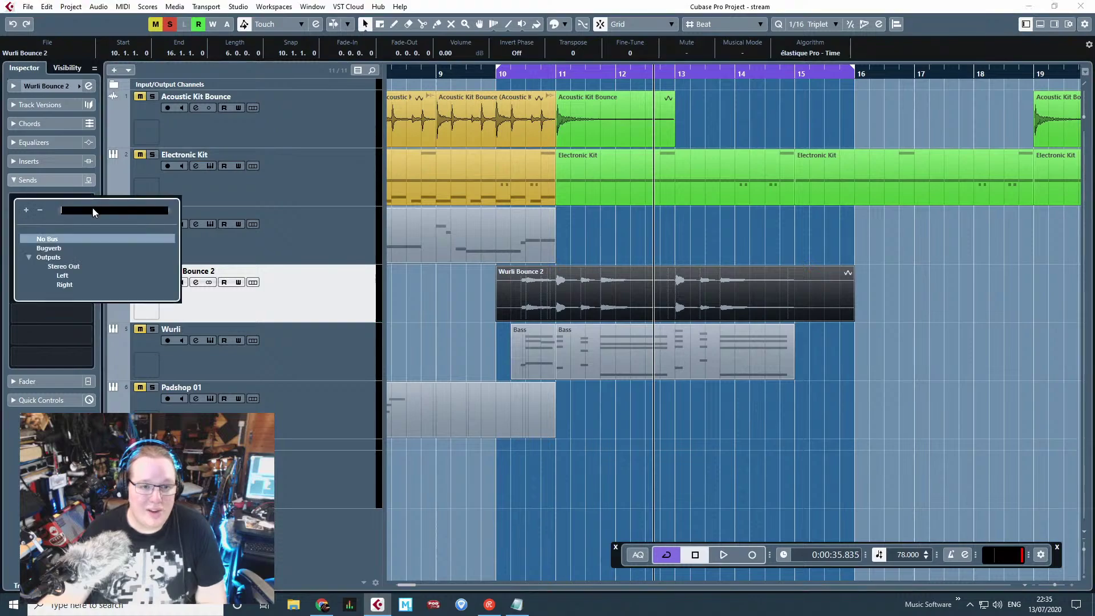
{"action": "left_click", "coordinate": [47, 249]}
{"action": "left_click", "coordinate": [46, 246]}
{"action": "left_click", "coordinate": [16, 198]}
{"action": "left_click", "coordinate": [16, 199]}
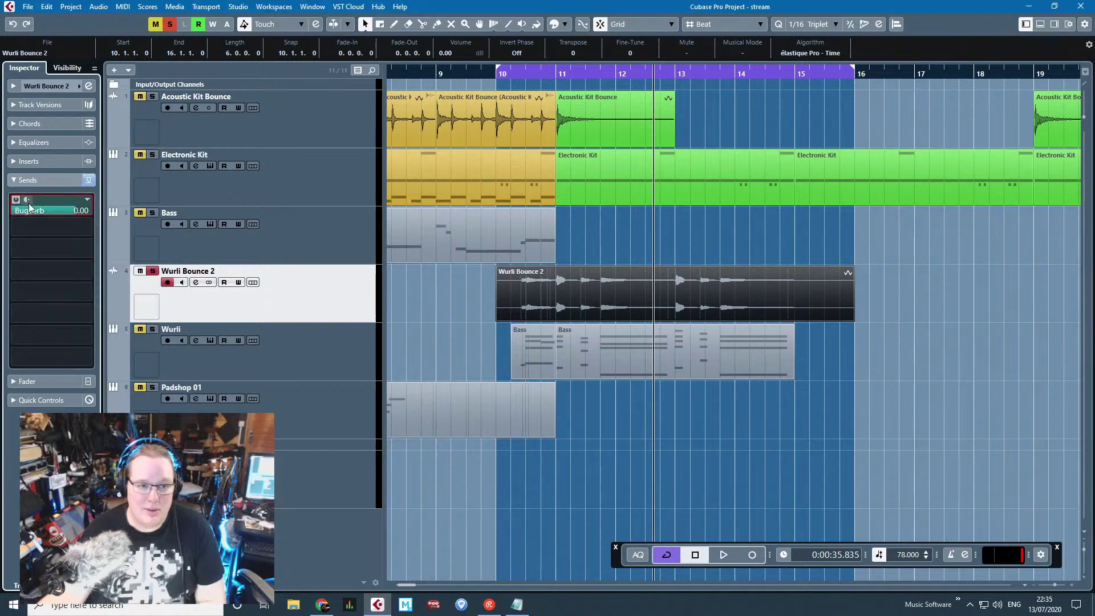
{"action": "double_click", "coordinate": [73, 214]}
{"action": "type", "text": "-12"}
{"action": "key", "text": "Return"}
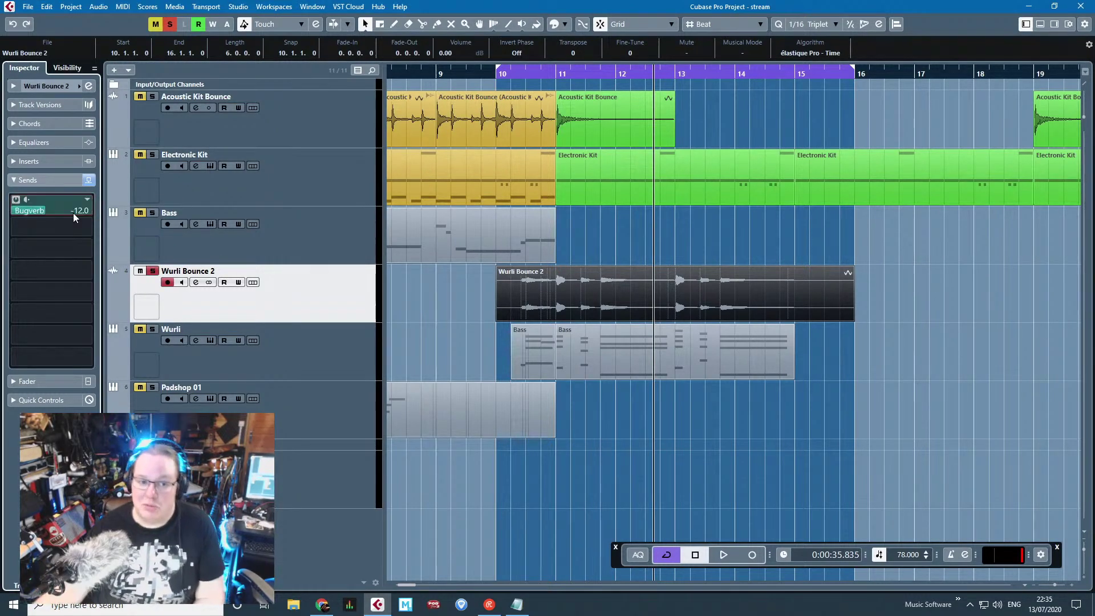
Step: Reveal the FX channels and listen to the soloed Acoustic Kit Bounce and Wurli Bounce 2 tracks from bar 10
{"action": "left_click", "coordinate": [171, 445]}
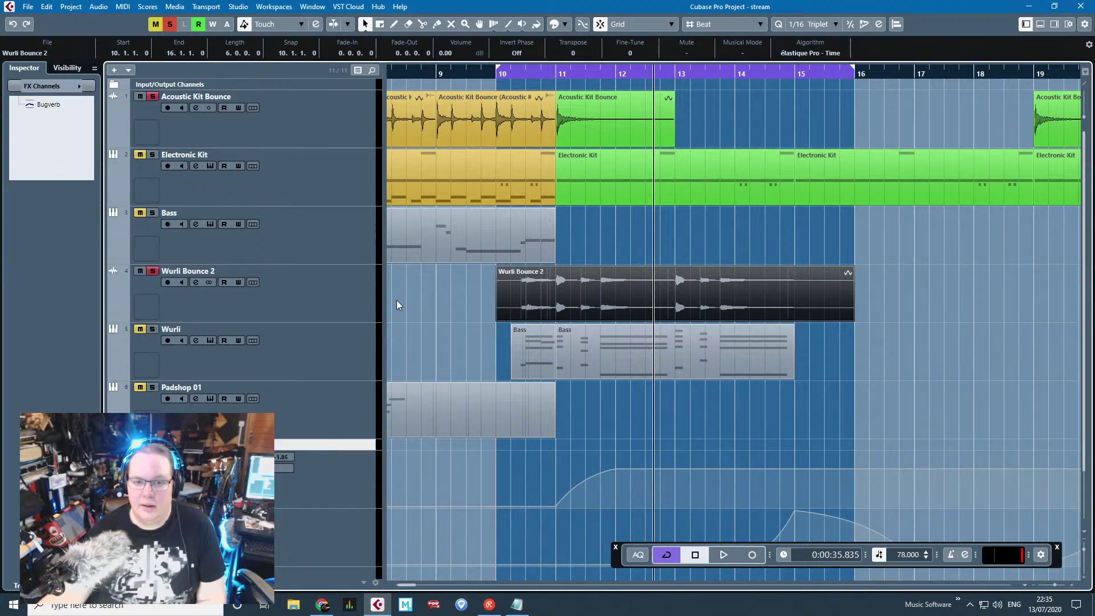
{"action": "left_click", "coordinate": [503, 75]}
{"action": "key", "text": "space"}
{"action": "scroll", "coordinate": [561, 490], "scroll_direction": "up", "scroll_amount": 1}
{"action": "scroll", "coordinate": [567, 415], "scroll_direction": "up", "scroll_amount": 2}
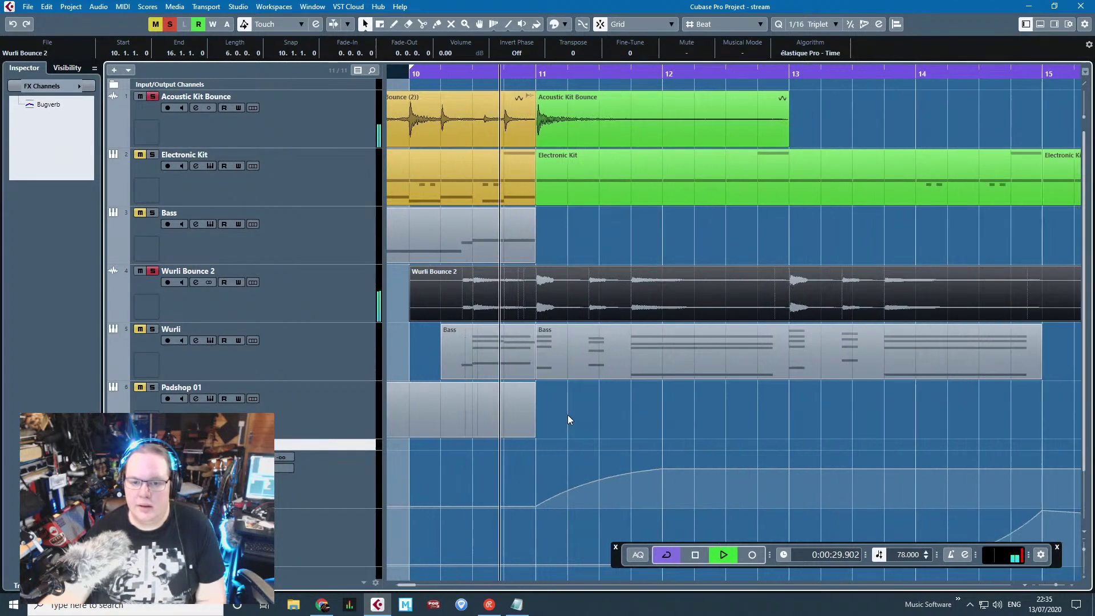
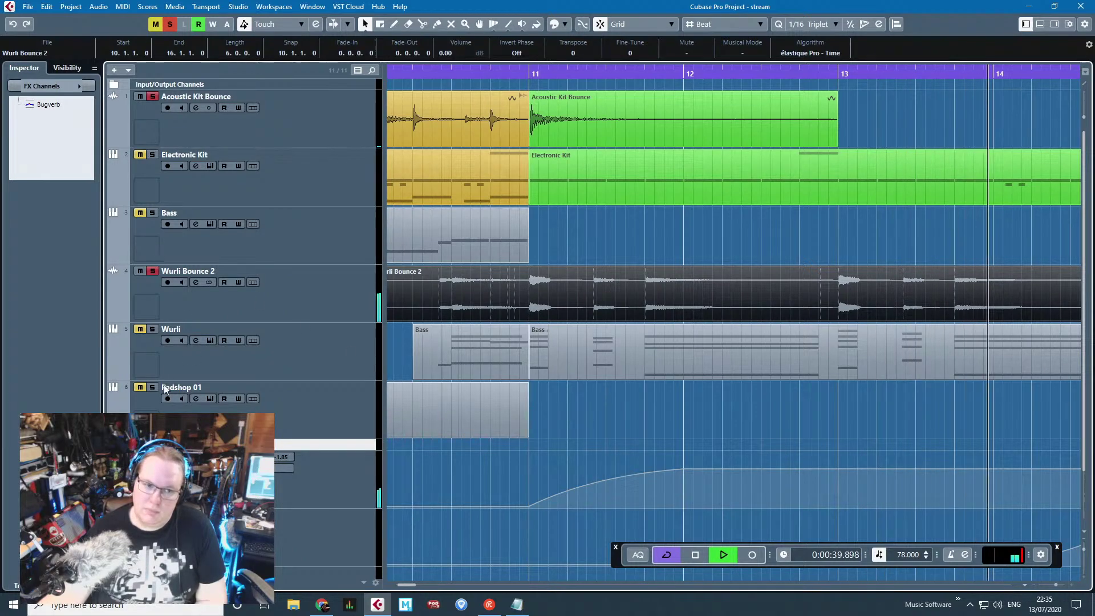
{"action": "scroll", "coordinate": [582, 466], "scroll_direction": "down", "scroll_amount": 1}
{"action": "scroll", "coordinate": [578, 464], "scroll_direction": "down", "scroll_amount": 2}
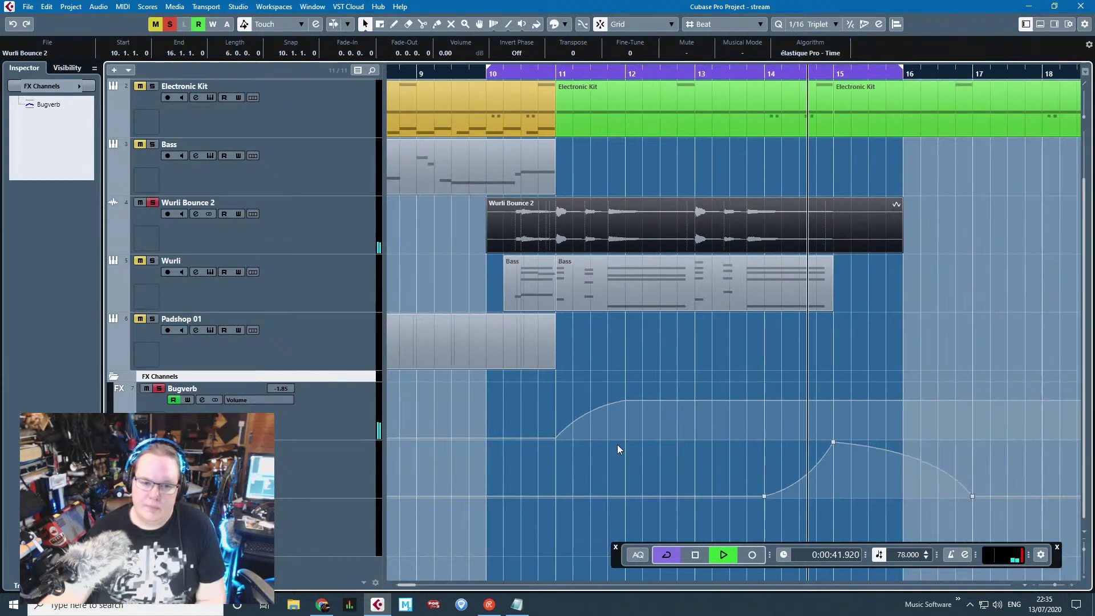
Step: Stop playback and set Bugverb's Tranceformer insert to pitch 2101 Hz, speed 1/1 and depth 59%
{"action": "left_click", "coordinate": [356, 428]}
{"action": "key", "text": "space"}
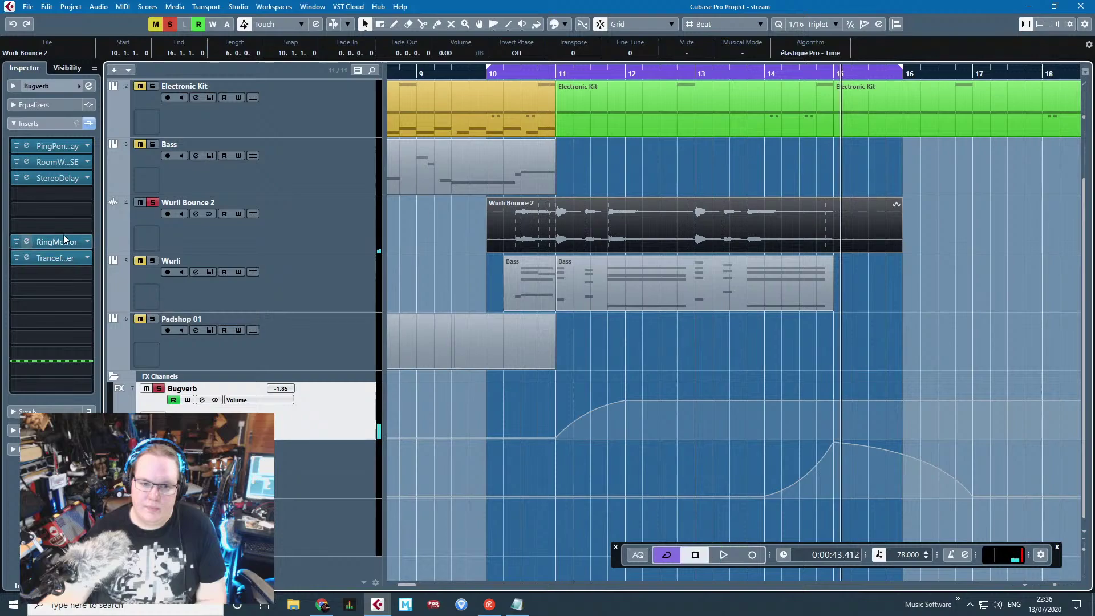
{"action": "left_click", "coordinate": [63, 256]}
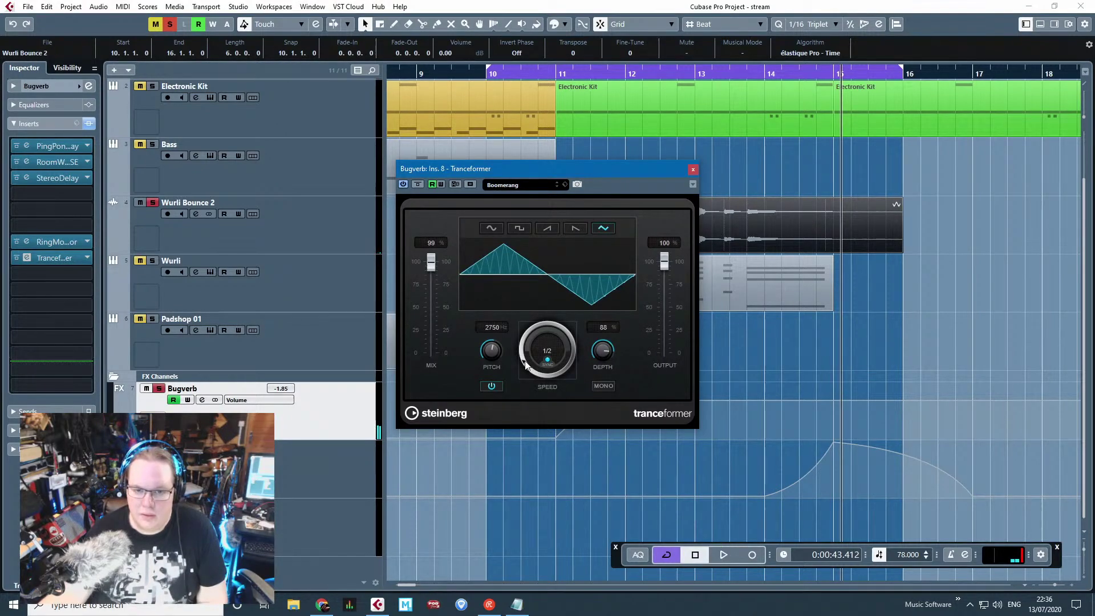
{"action": "left_click_drag", "start_coordinate": [491, 354], "coordinate": [490, 374]}
{"action": "left_click_drag", "start_coordinate": [603, 352], "coordinate": [601, 386]}
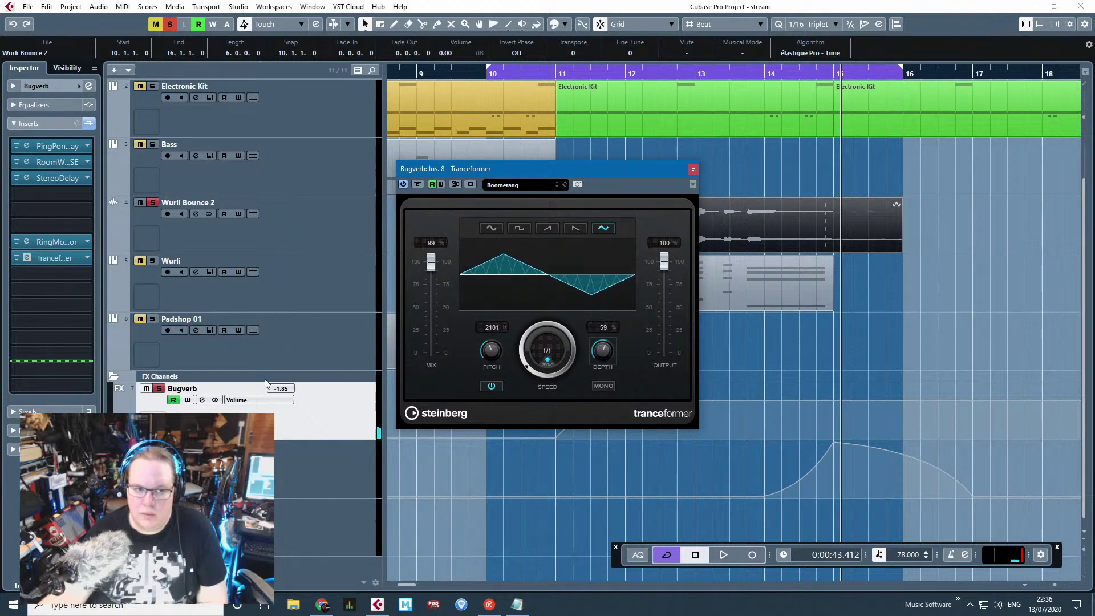
Step: Play the loop, set the mix of Bugverb's Tranceformer insert to 0% and close the RingModulator and Tranceformer windows
{"action": "left_click", "coordinate": [63, 241]}
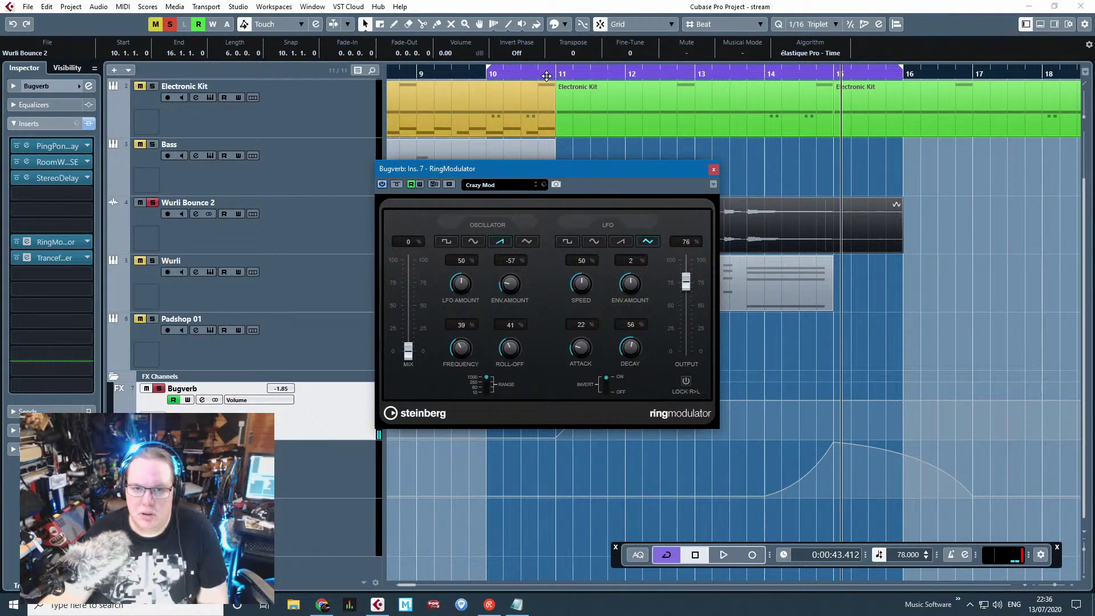
{"action": "key", "text": "space"}
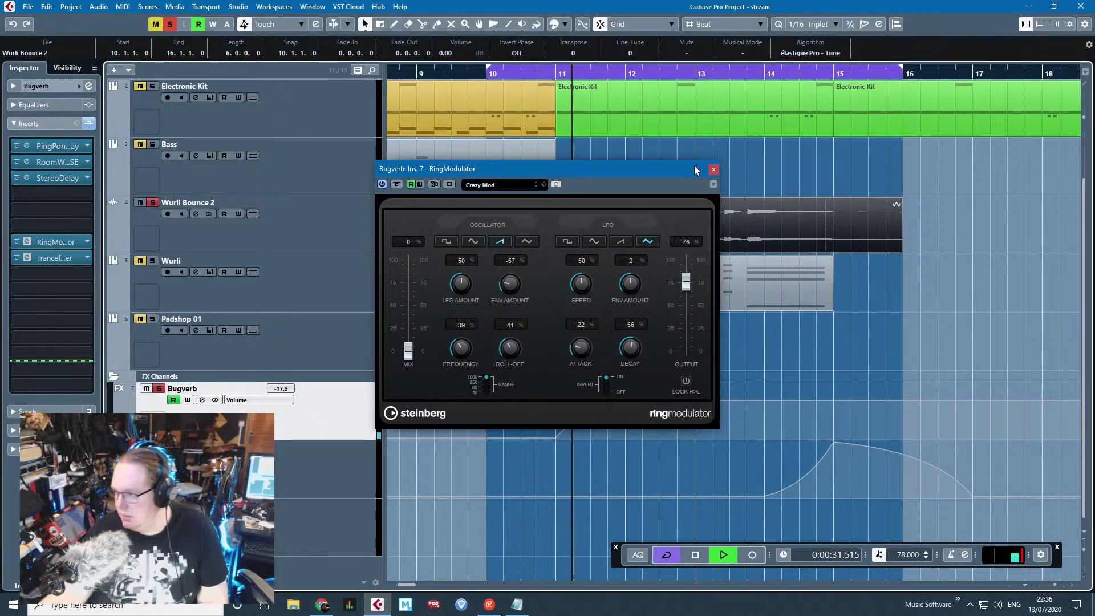
{"action": "left_click", "coordinate": [713, 169]}
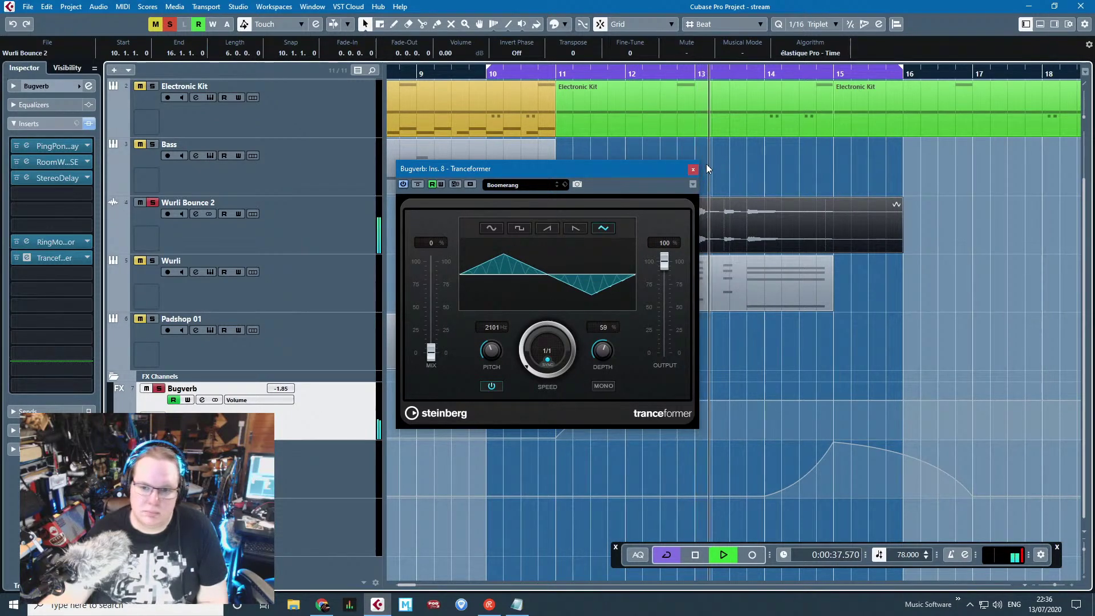
{"action": "left_click", "coordinate": [693, 169]}
{"action": "left_click", "coordinate": [690, 157]}
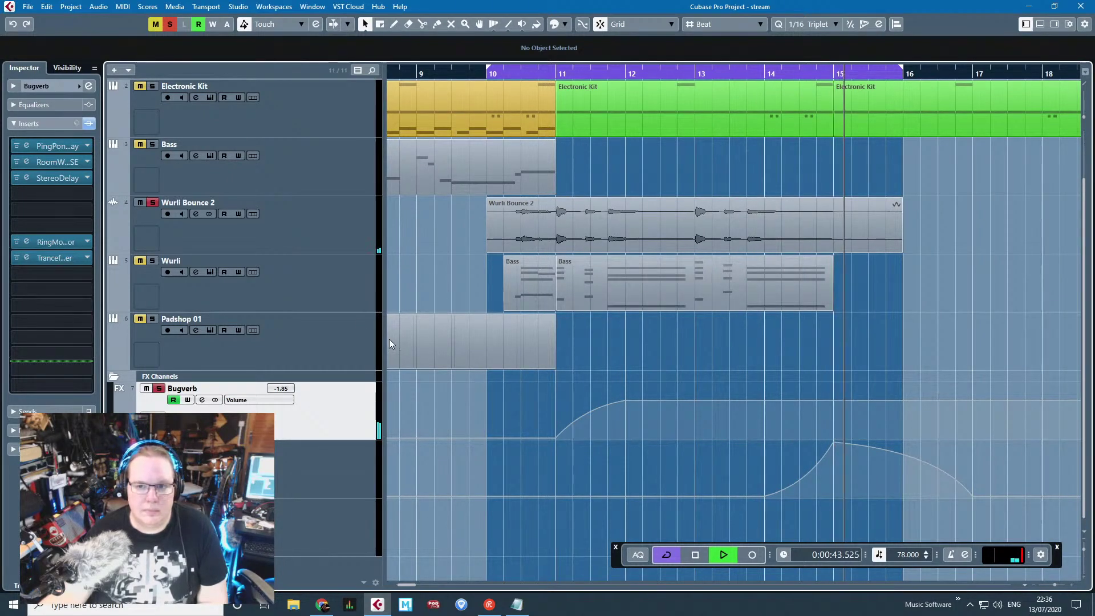
Step: Stop playback and duplicate the Wurli clip at bars 11 to 15 three times, end to end up to bar 27
{"action": "key", "text": "space"}
{"action": "left_click", "coordinate": [750, 296]}
{"action": "key", "text": "ctrl+d"}
{"action": "key", "text": "ctrl+d"}
{"action": "key", "text": "ctrl+d"}
{"action": "key", "text": "g"}
{"action": "key", "text": "g"}
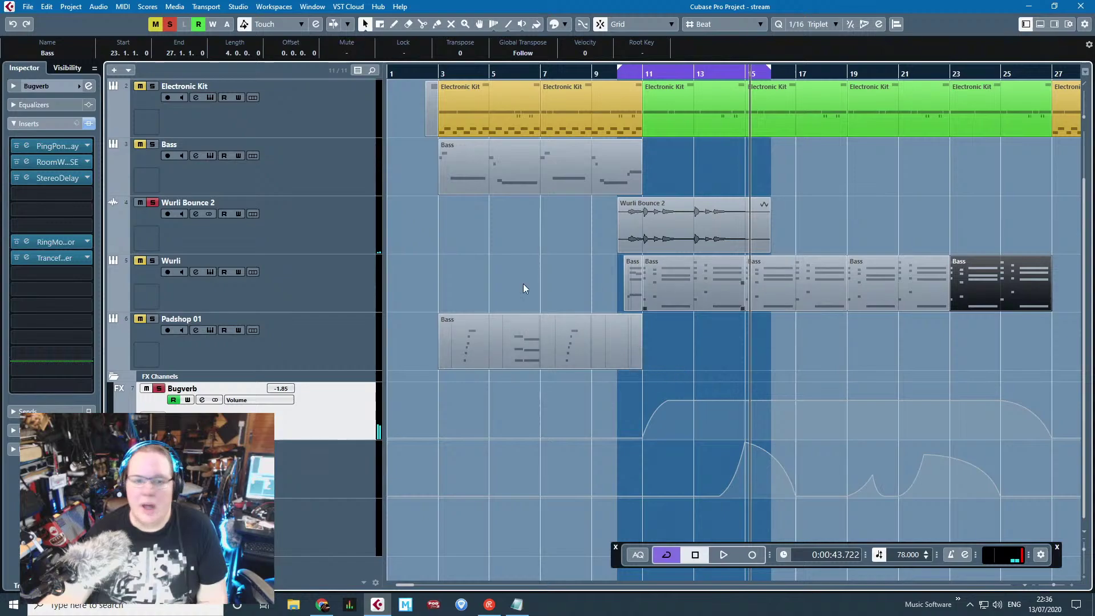
Step: Lower the Bugverb send of the Wurli Bounce 2 track to -22.5 dB and start playback
{"action": "left_click", "coordinate": [158, 213]}
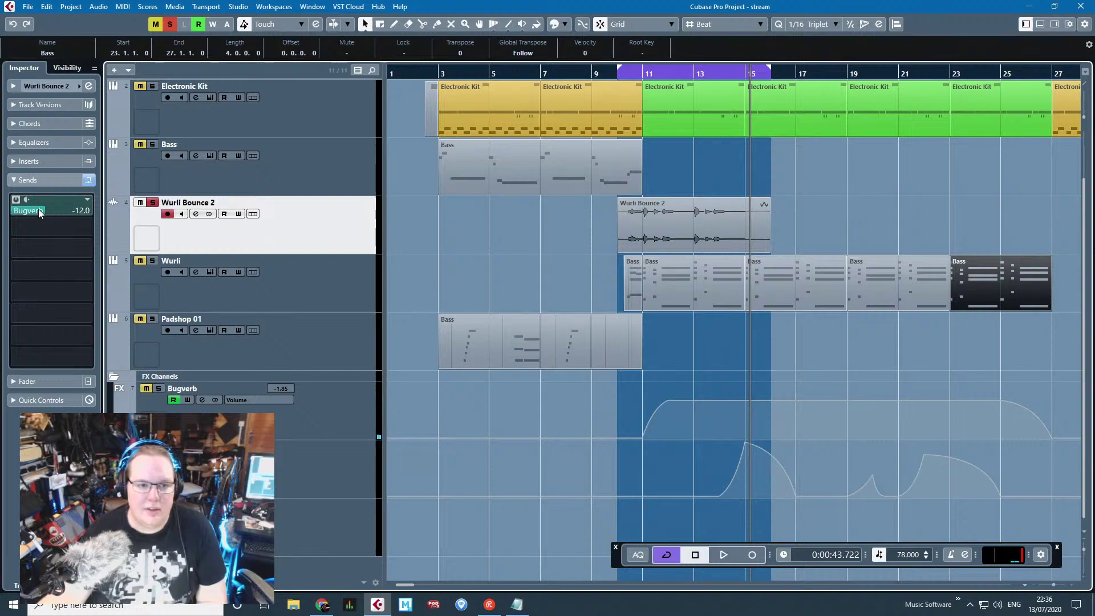
{"action": "left_click_drag", "start_coordinate": [39, 213], "coordinate": [23, 235]}
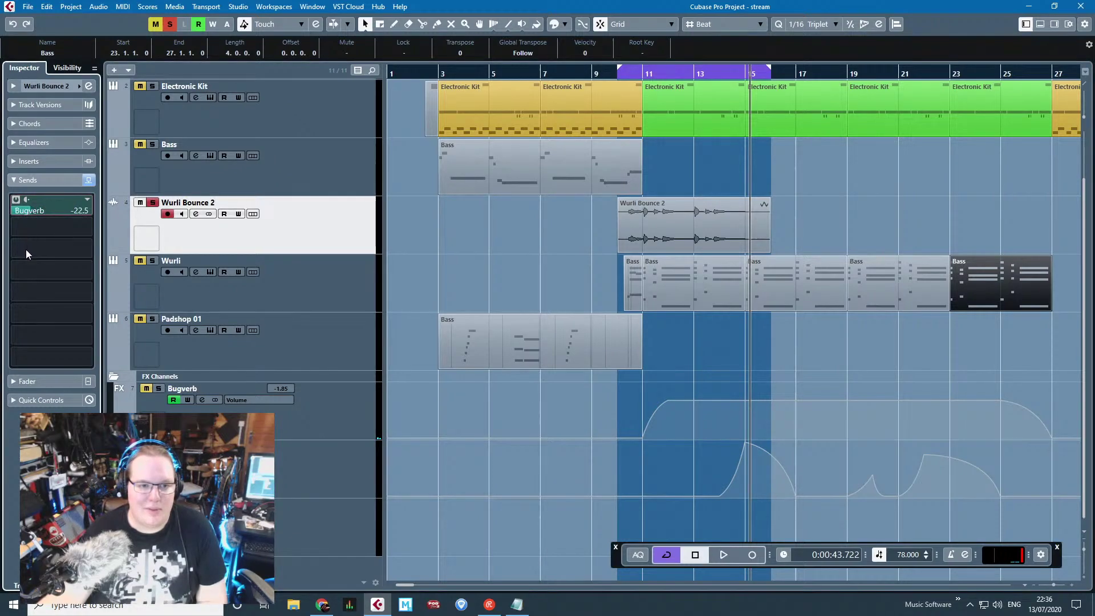
{"action": "key", "text": "space"}
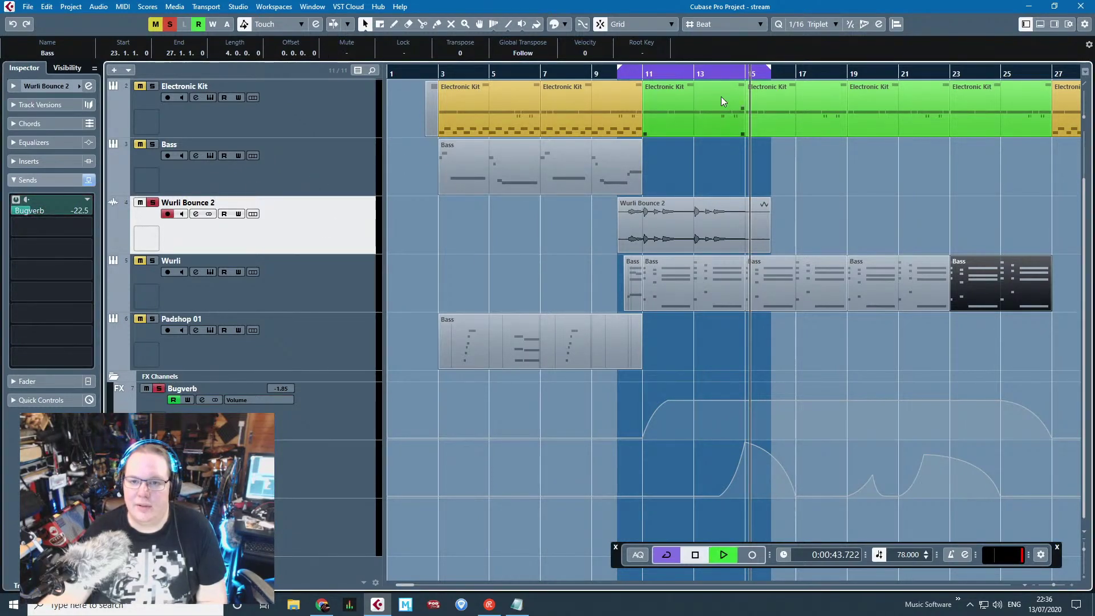
Step: Set the cycle range to bars 11 to 15, listen to it and stop playback
{"action": "left_click", "coordinate": [664, 72]}
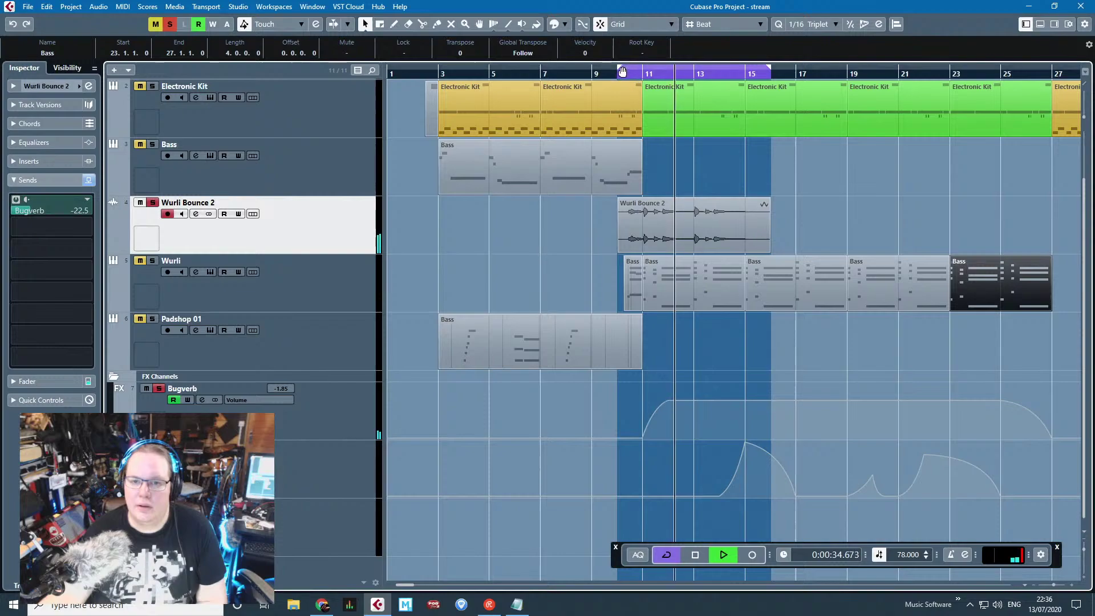
{"action": "left_click_drag", "start_coordinate": [622, 72], "coordinate": [647, 73]}
{"action": "left_click_drag", "start_coordinate": [791, 71], "coordinate": [745, 79]}
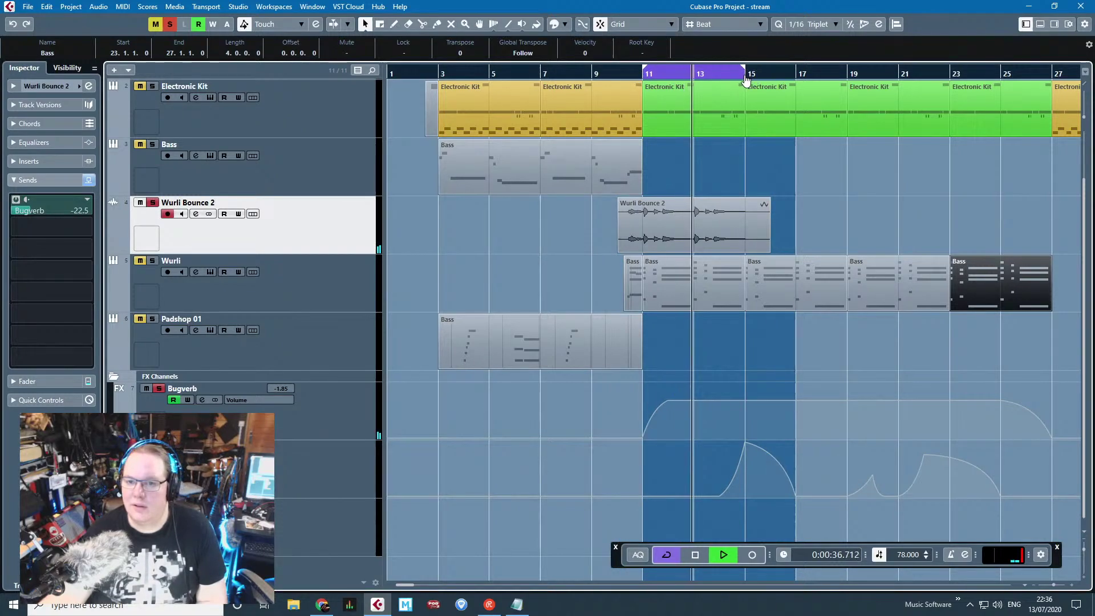
{"action": "scroll", "coordinate": [807, 199], "scroll_direction": "up", "scroll_amount": 5}
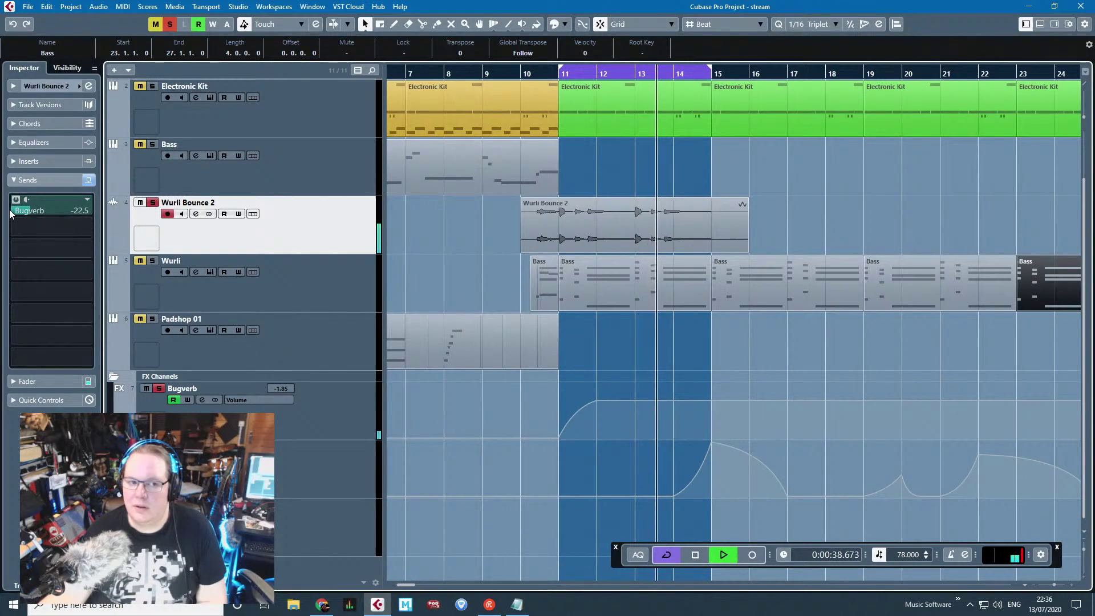
{"action": "key", "text": "space"}
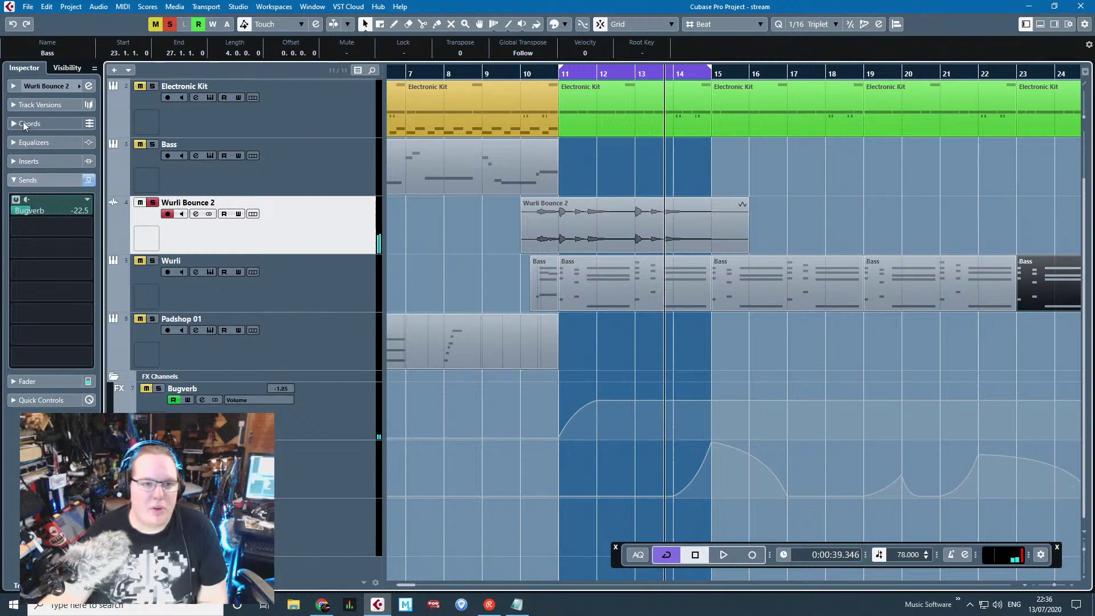
Step: Cut the low end of Wurli Bounce 2 with EQ band 1 at 23.2 Hz and -24.0 dB during playback, then stop
{"action": "left_click", "coordinate": [32, 162]}
{"action": "left_click", "coordinate": [17, 143]}
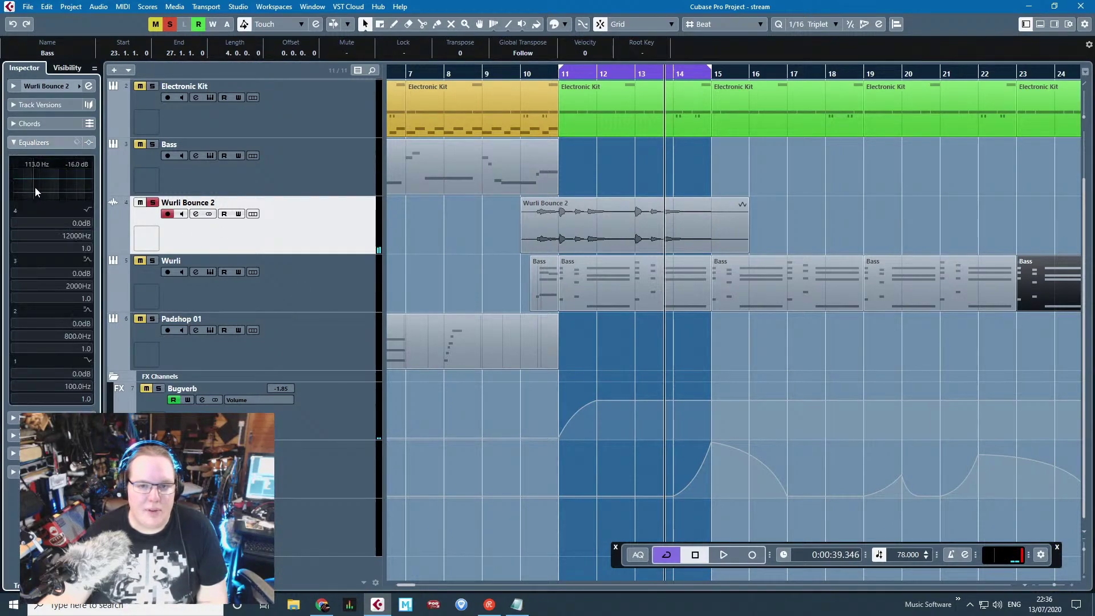
{"action": "key", "text": "h"}
{"action": "key", "text": "space"}
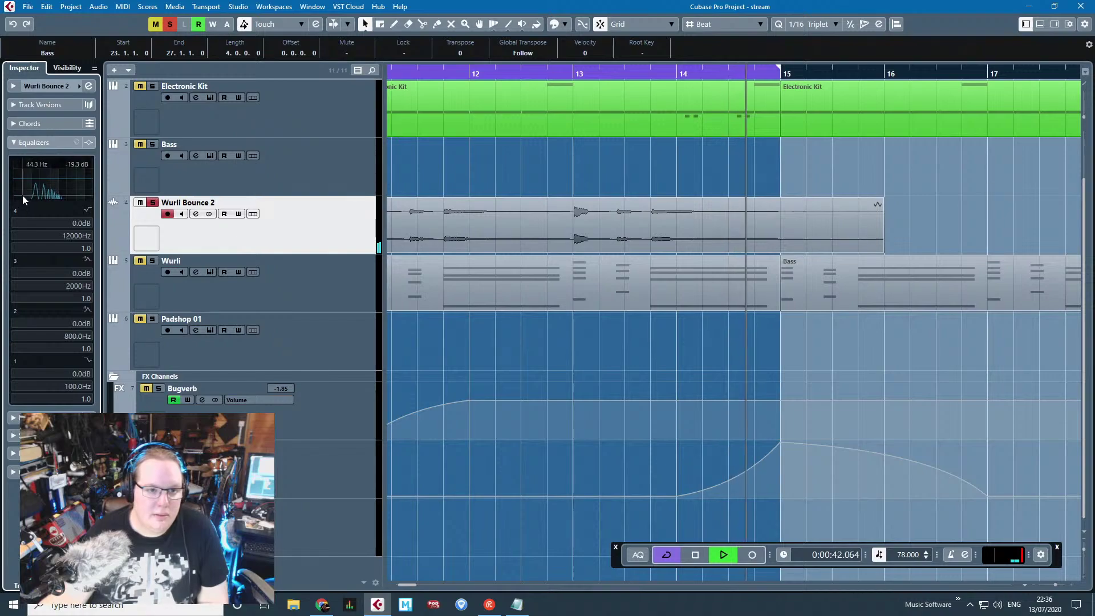
{"action": "left_click_drag", "start_coordinate": [20, 181], "coordinate": [18, 200]}
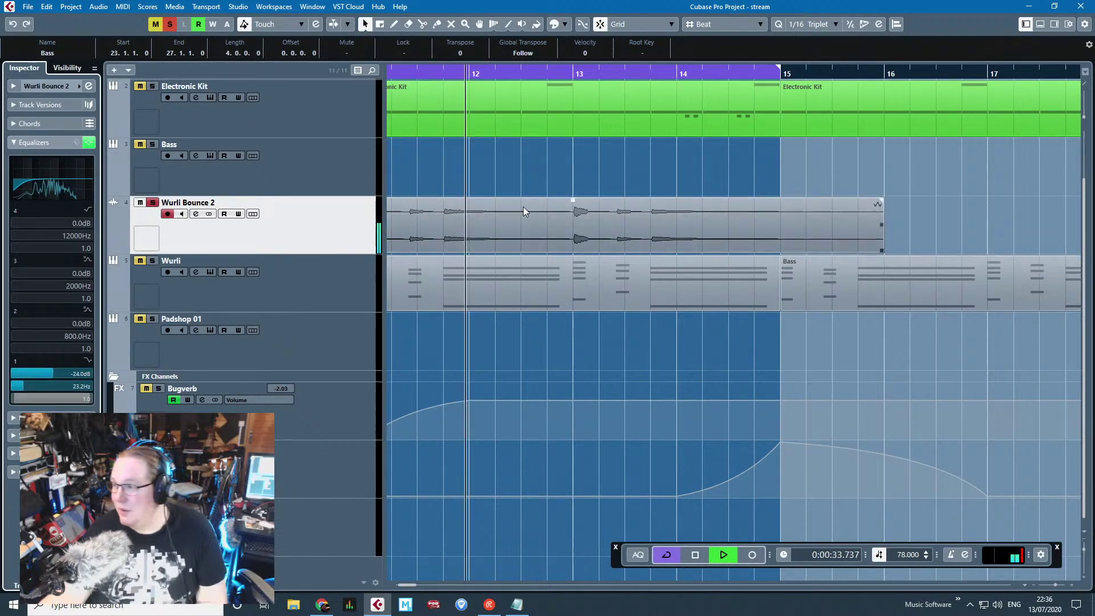
{"action": "scroll", "coordinate": [511, 269], "scroll_direction": "down", "scroll_amount": 3}
{"action": "key", "text": "space"}
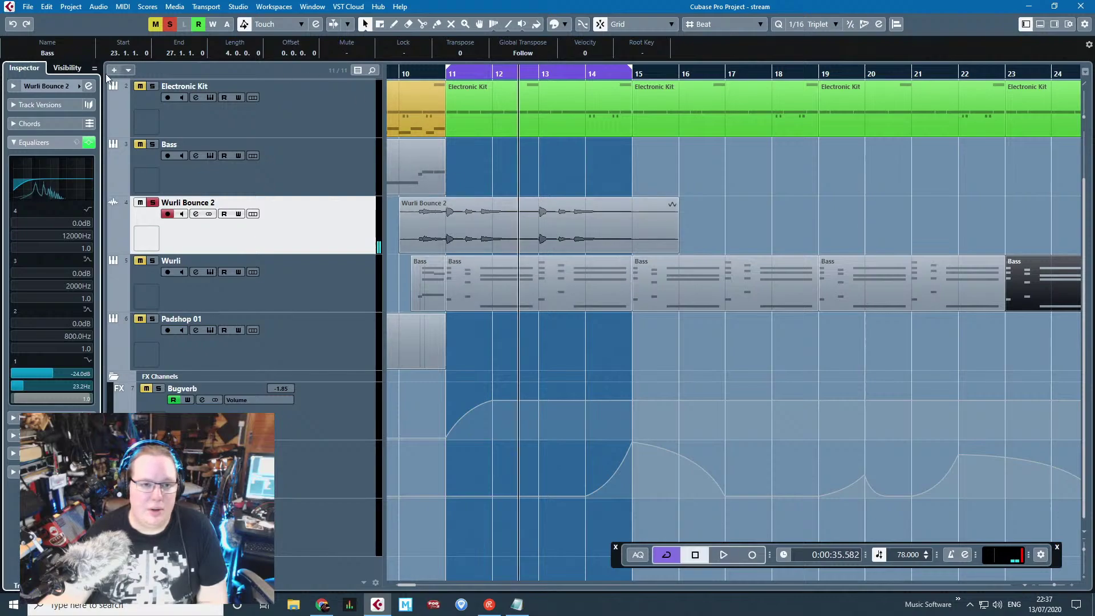
Step: Add Reaktor5 FX as the first insert effect on the Wurli Bounce 2 track
{"action": "left_click", "coordinate": [13, 420]}
{"action": "left_click", "coordinate": [88, 201]}
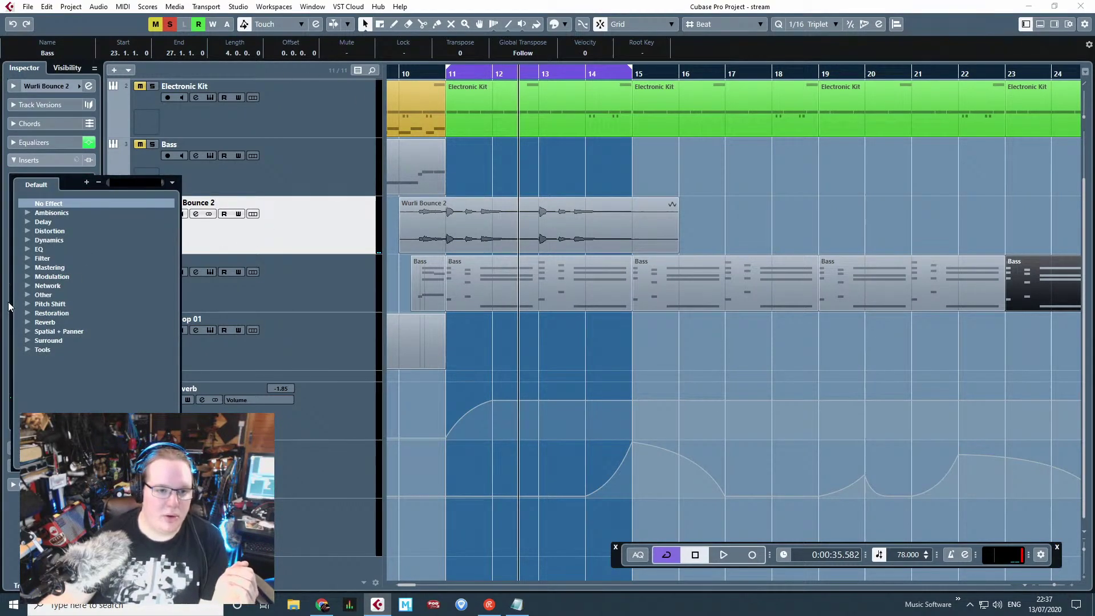
{"action": "left_click", "coordinate": [27, 295]}
{"action": "scroll", "coordinate": [91, 296], "scroll_direction": "down", "scroll_amount": 3}
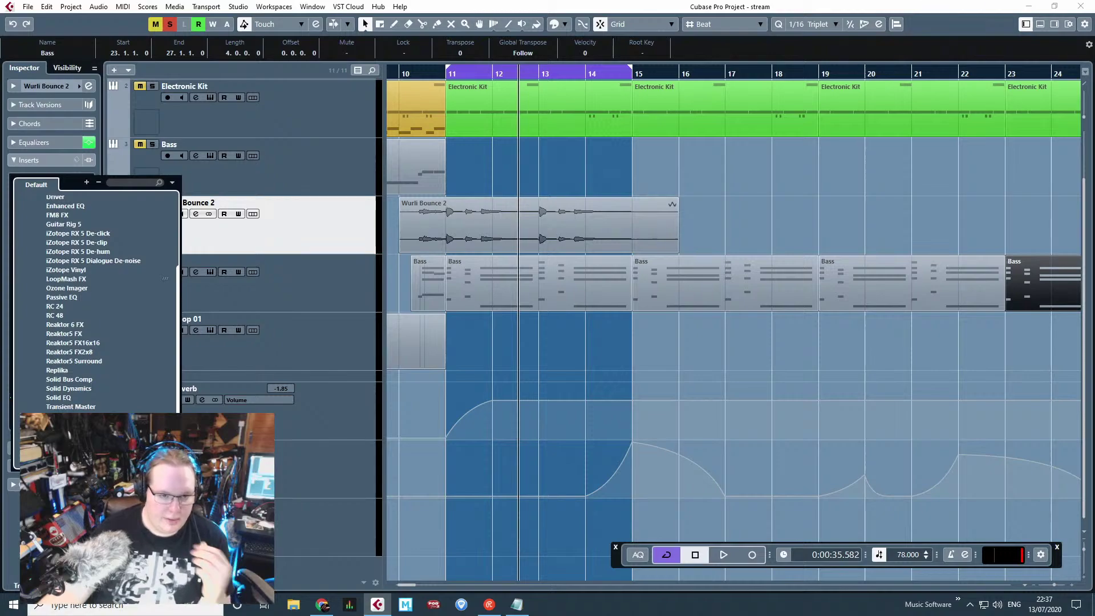
{"action": "scroll", "coordinate": [107, 304], "scroll_direction": "down", "scroll_amount": 2}
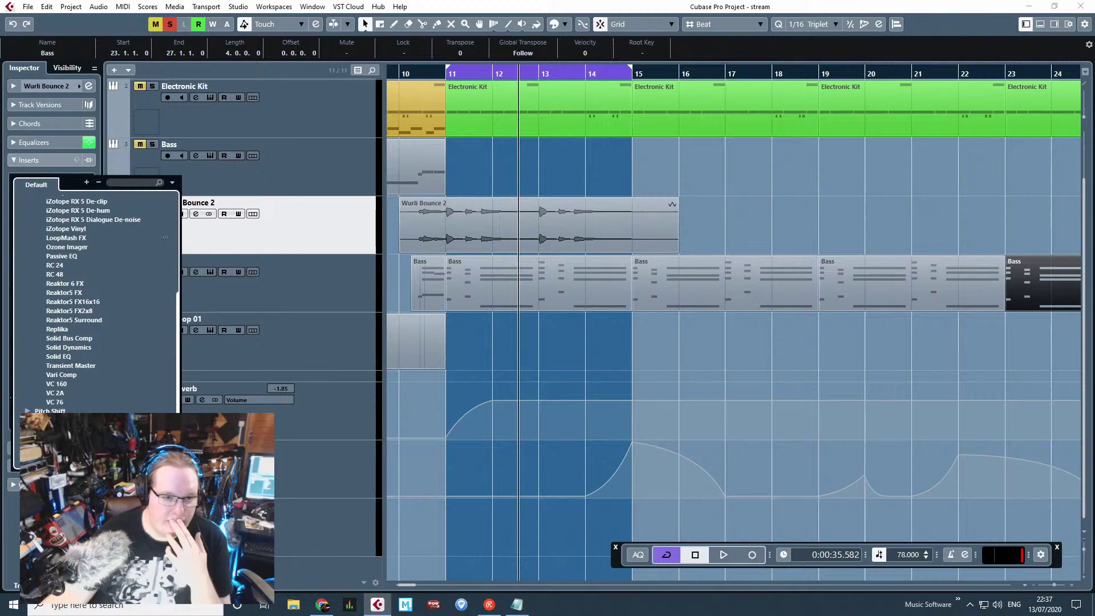
{"action": "scroll", "coordinate": [97, 305], "scroll_direction": "up", "scroll_amount": 3}
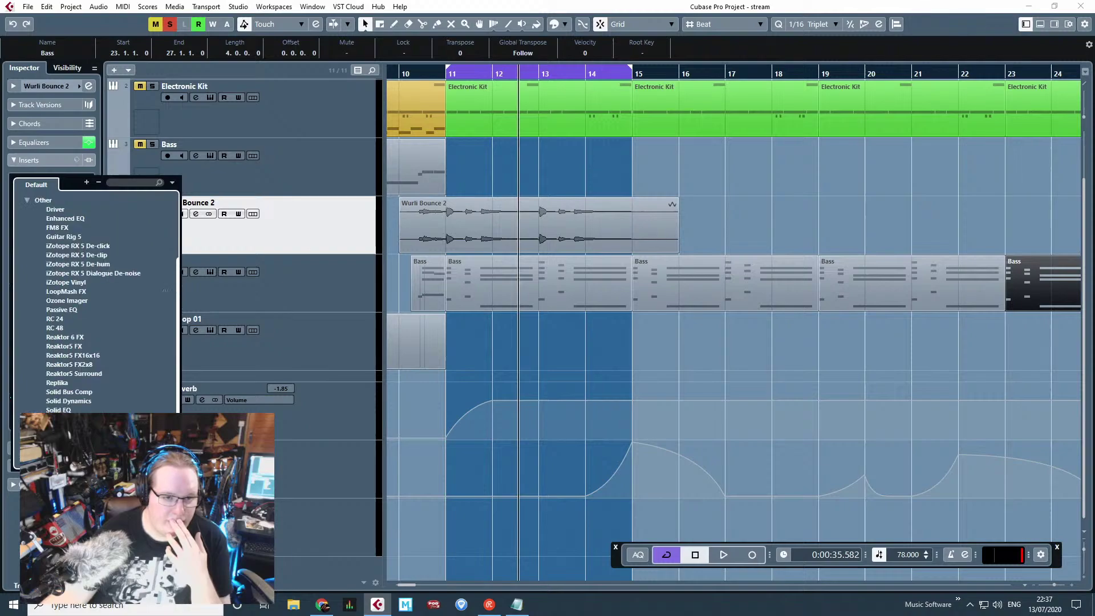
{"action": "left_click", "coordinate": [50, 346]}
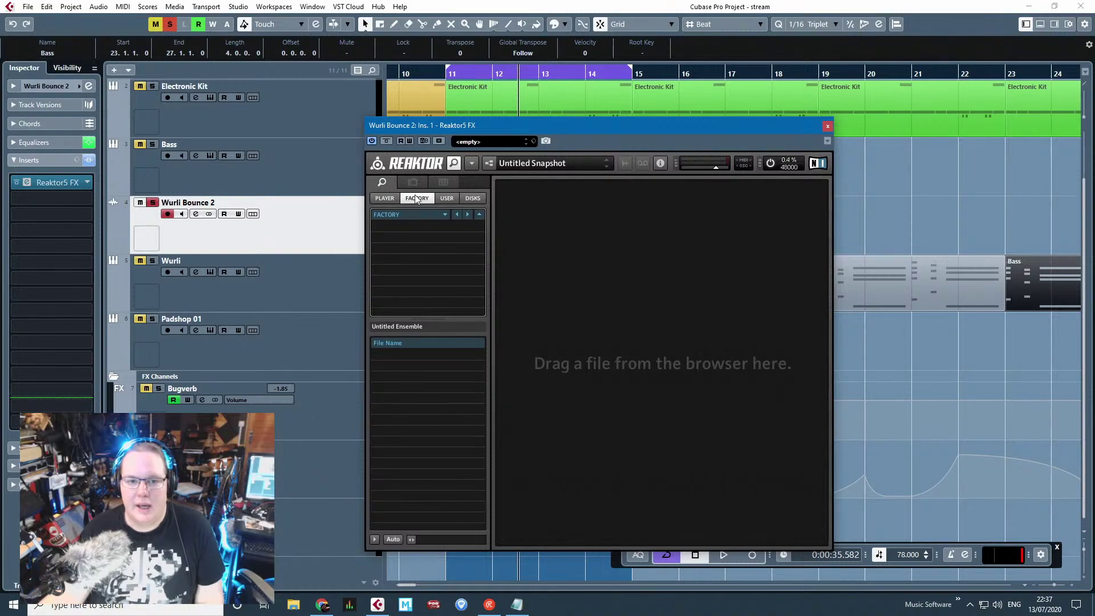
Step: Load The Finger from Reaktor's player library and choose its Grain Matter snapshot
{"action": "left_click", "coordinate": [385, 198]}
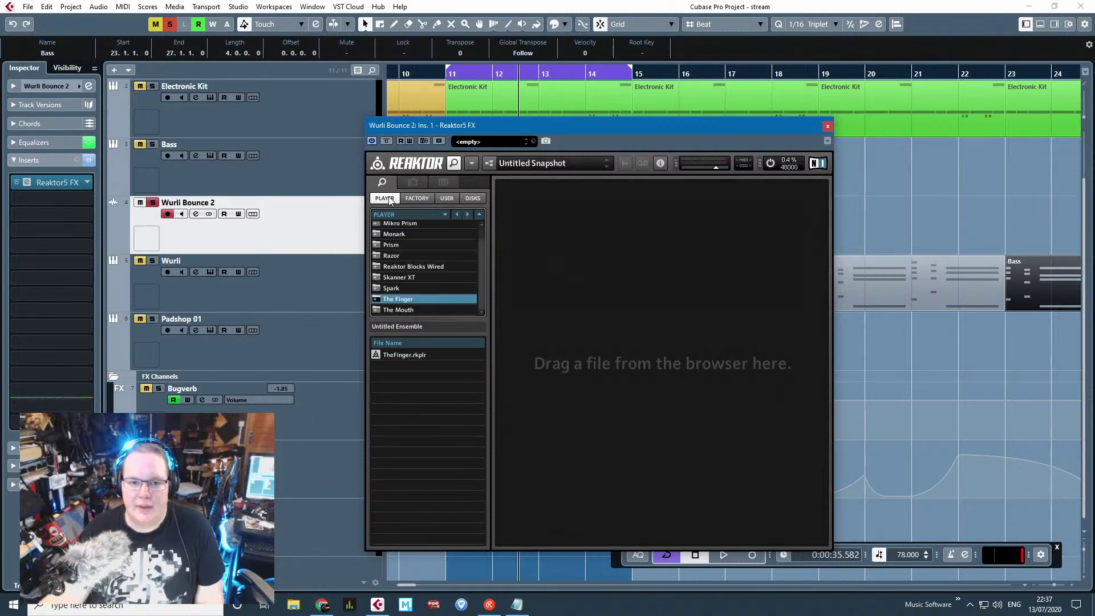
{"action": "double_click", "coordinate": [399, 357]}
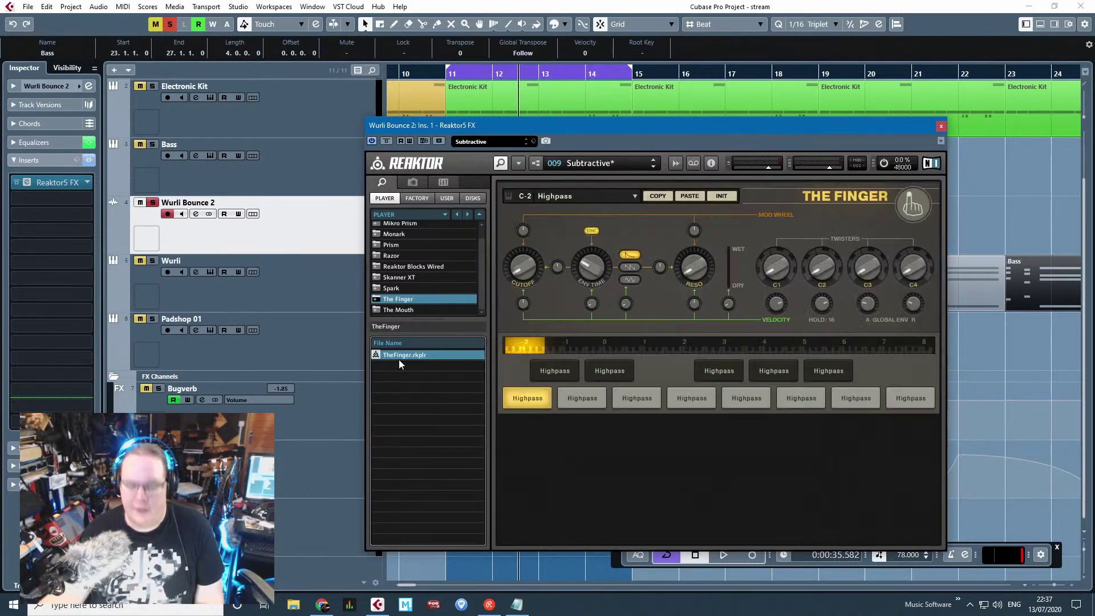
{"action": "left_click", "coordinate": [604, 167]}
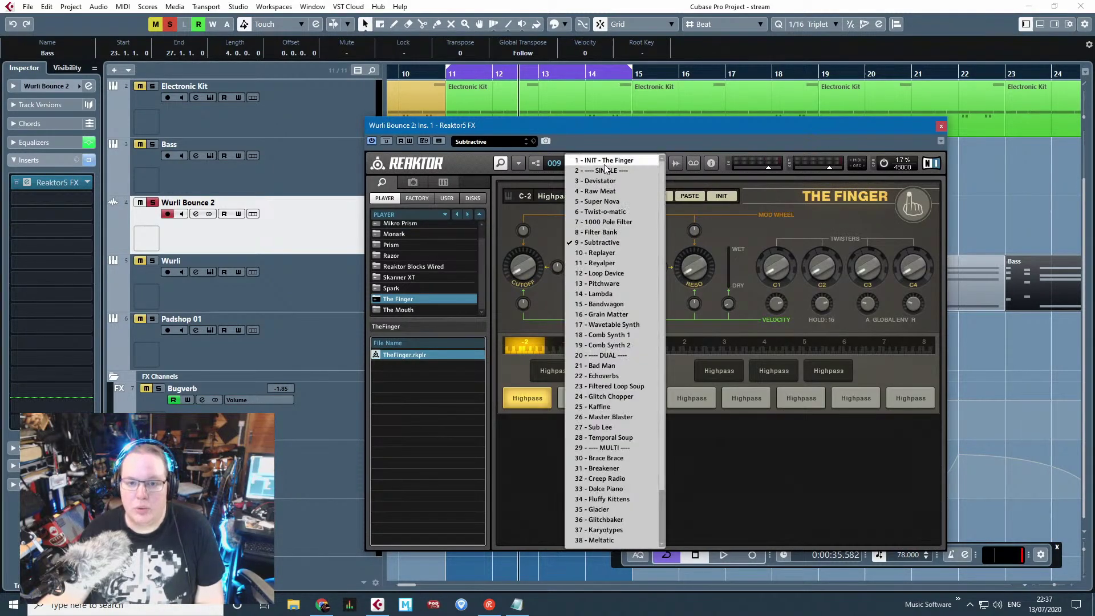
{"action": "left_click", "coordinate": [623, 316]}
Step: Play the loop, try The Finger's Loop <, Loop <> and Stretch Jitter effects, and close the plug-in window
{"action": "key", "text": "space"}
{"action": "left_click", "coordinate": [696, 401]}
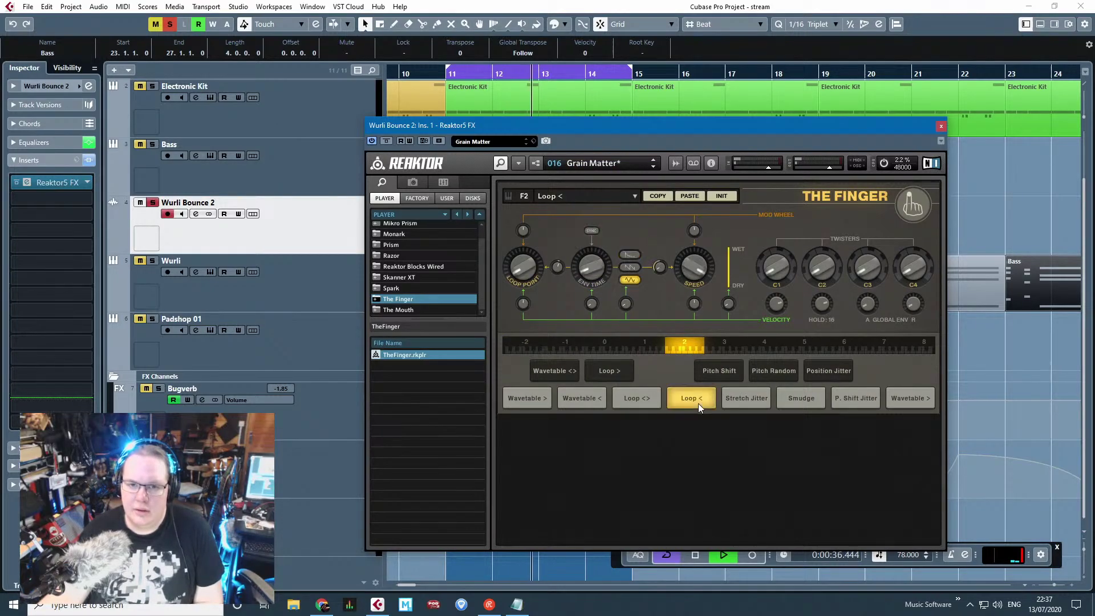
{"action": "left_click", "coordinate": [631, 391]}
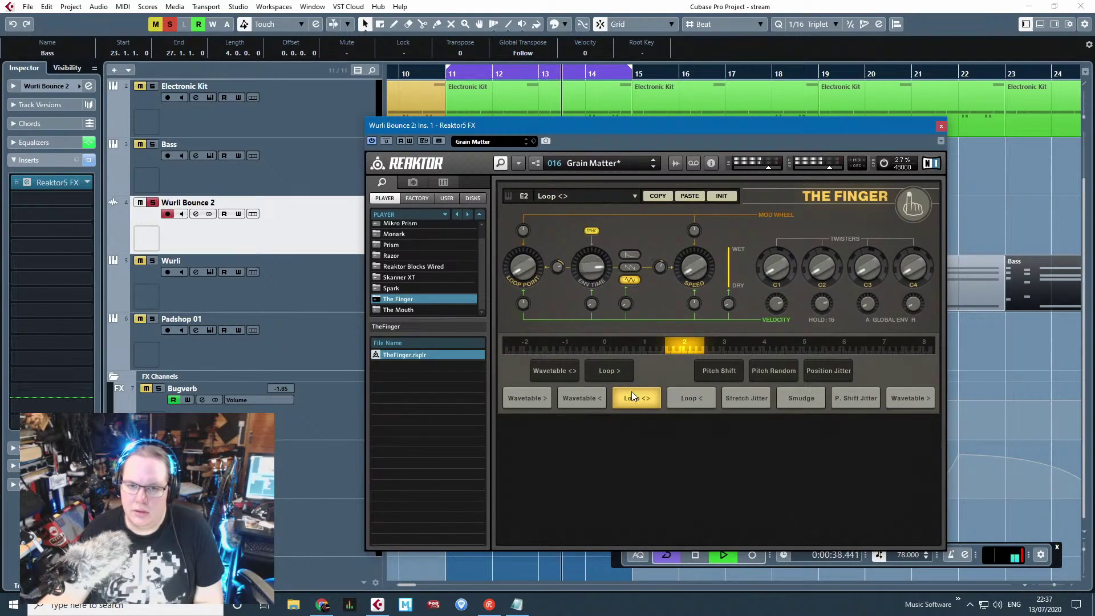
{"action": "left_click", "coordinate": [757, 402]}
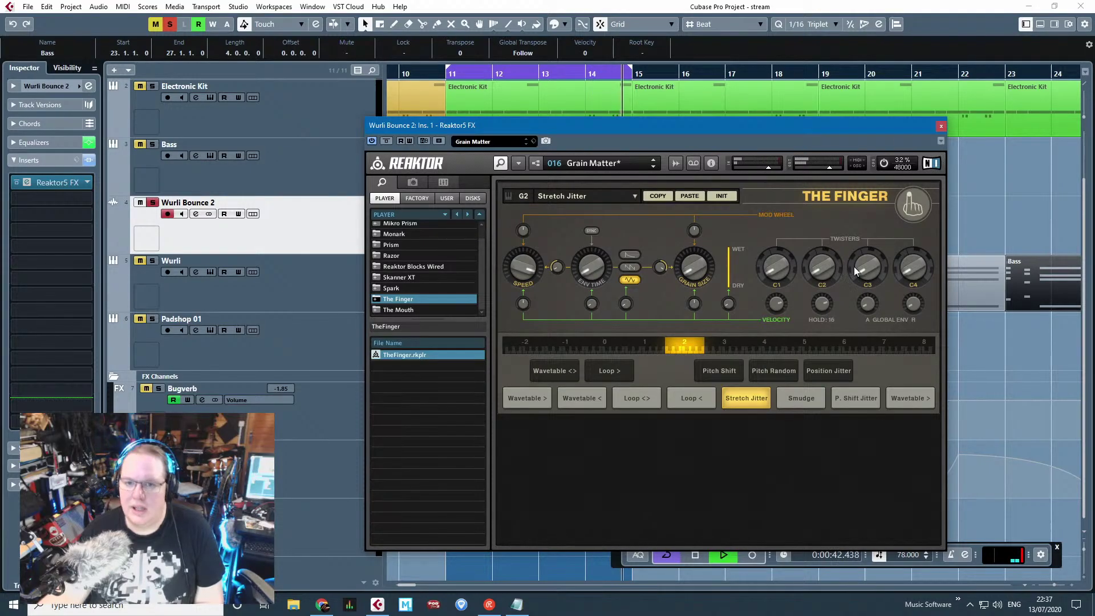
{"action": "left_click", "coordinate": [941, 125]}
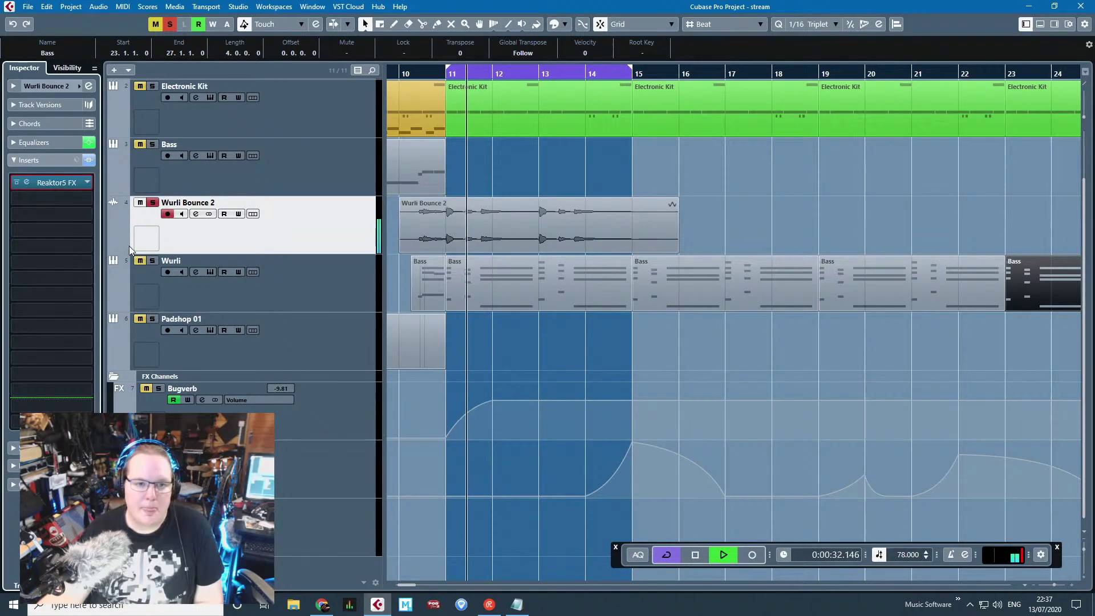
Step: Add a MIDI track named Finger Control below the Wurli Bounce 2 track
{"action": "scroll", "coordinate": [461, 337], "scroll_direction": "up", "scroll_amount": 2}
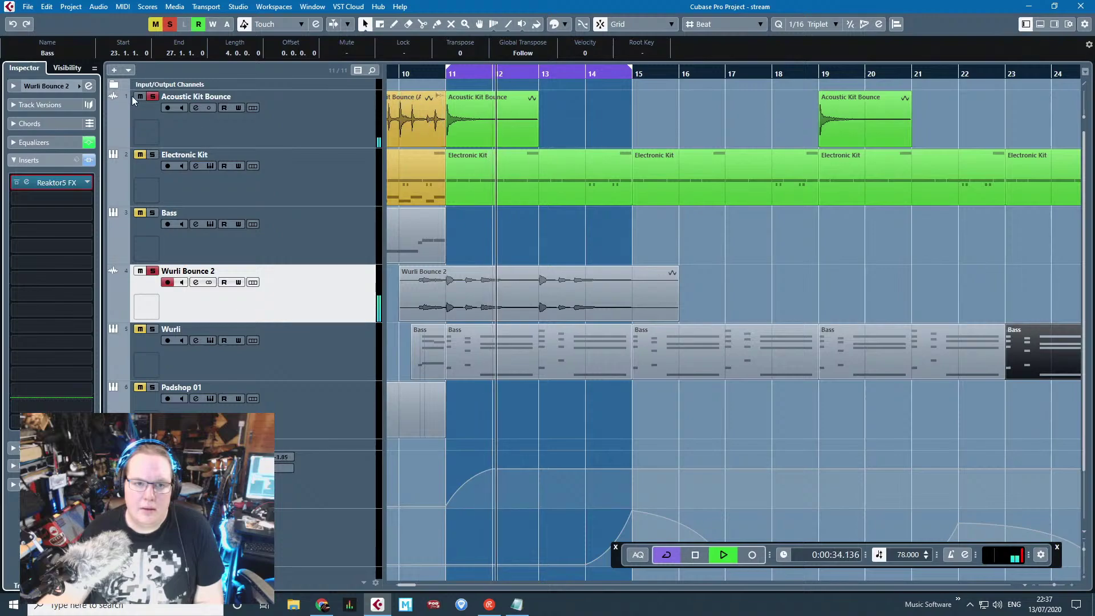
{"action": "left_click", "coordinate": [115, 313]}
{"action": "right_click", "coordinate": [259, 301]}
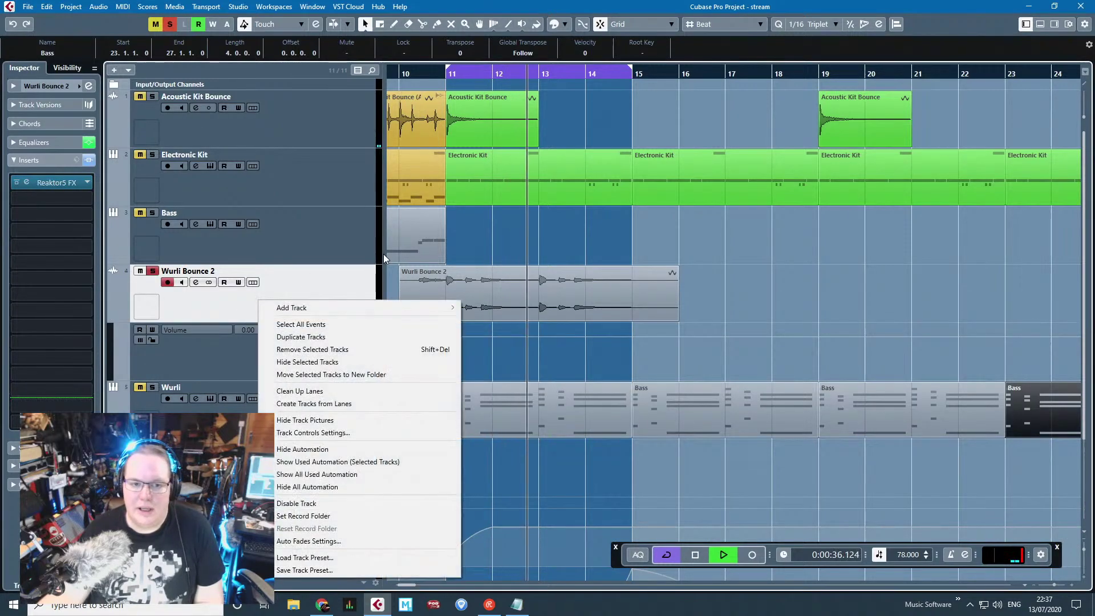
{"action": "mouse_move", "coordinate": [390, 307]}
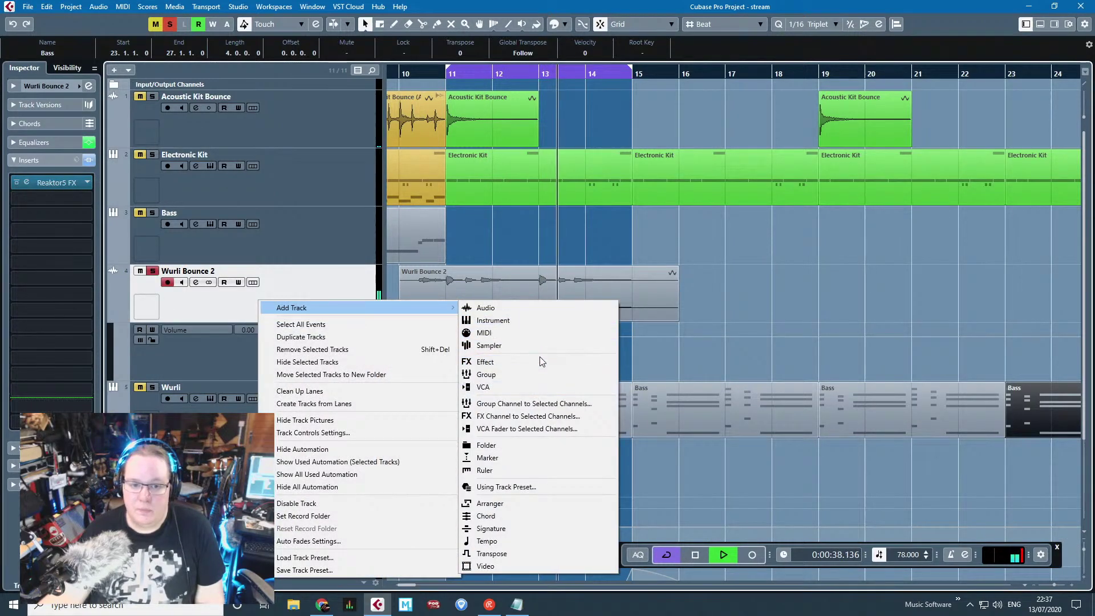
{"action": "left_click", "coordinate": [538, 334]}
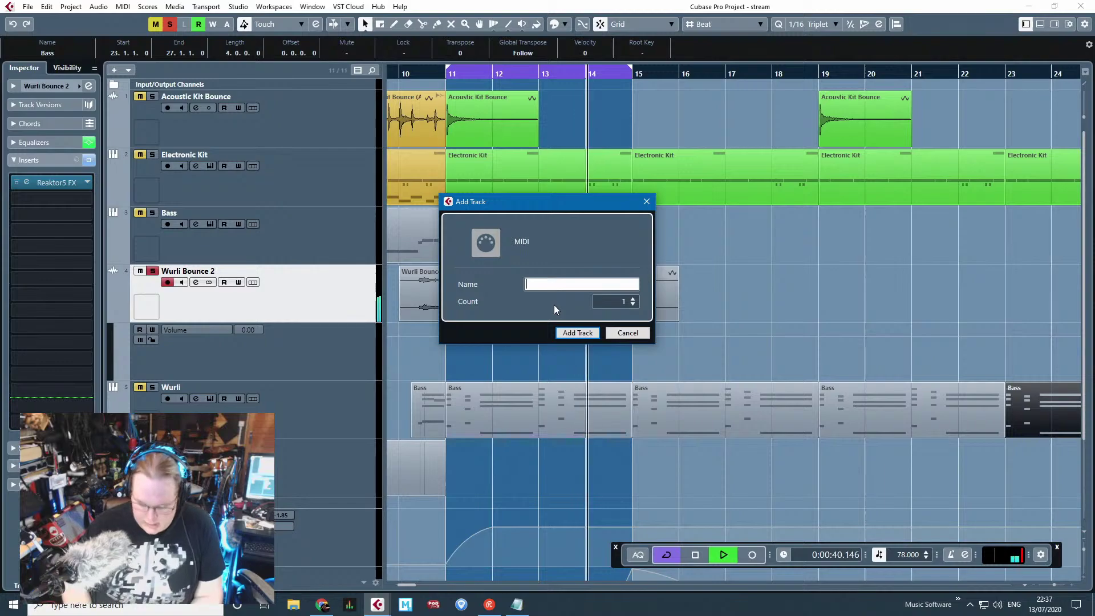
{"action": "type", "text": "Finger Control"}
{"action": "key", "text": "Return"}
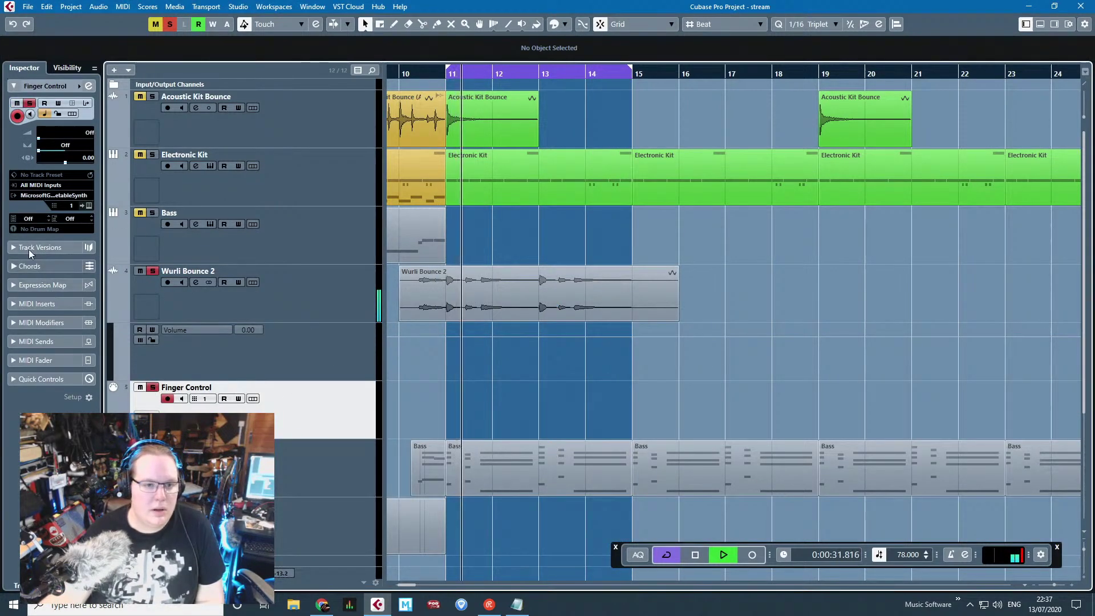
Step: Create an empty part from bar 11 to bar 15 on the Finger Control track and show the track's chord settings
{"action": "double_click", "coordinate": [493, 404]}
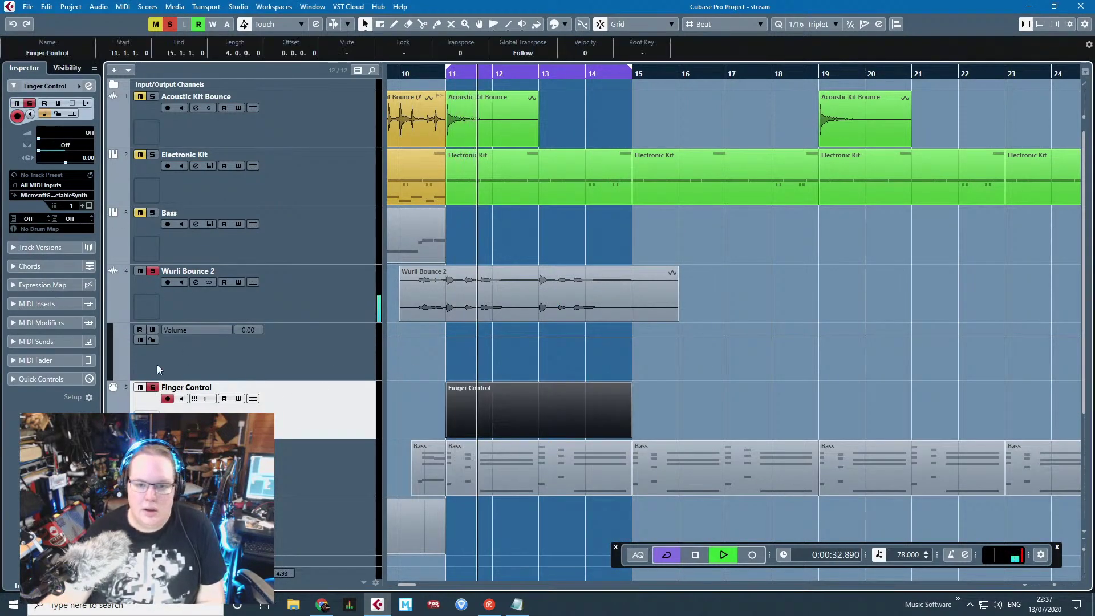
{"action": "left_click", "coordinate": [10, 264]}
{"action": "left_click", "coordinate": [14, 85]}
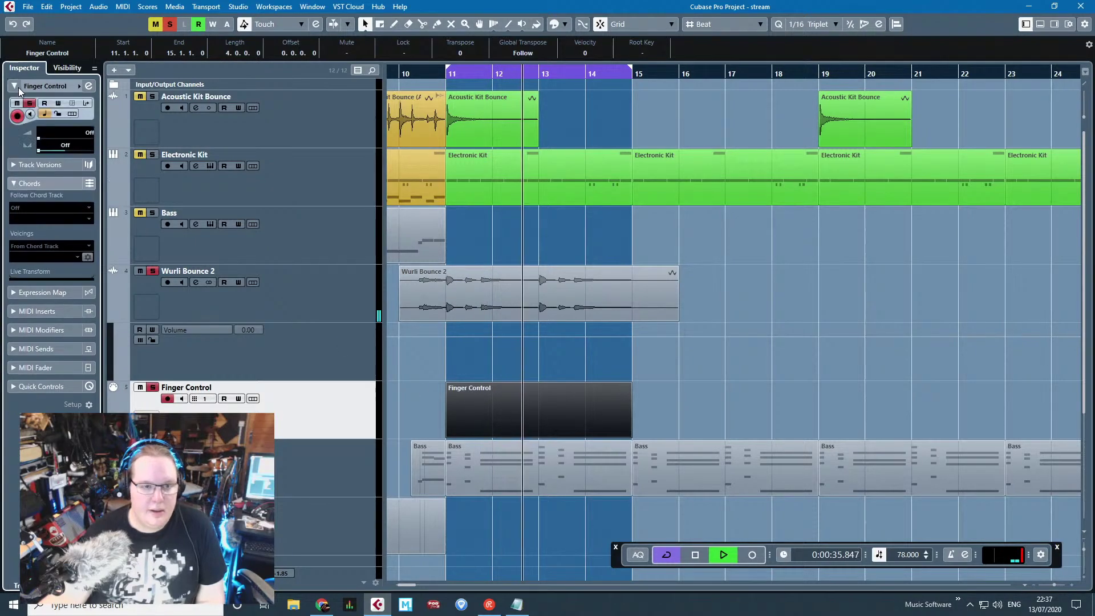
Step: Route the Finger Control track's MIDI output to Wurli Bounce 2's Reaktor5 FX insert and open its part in the Key Editor
{"action": "left_click", "coordinate": [54, 195]}
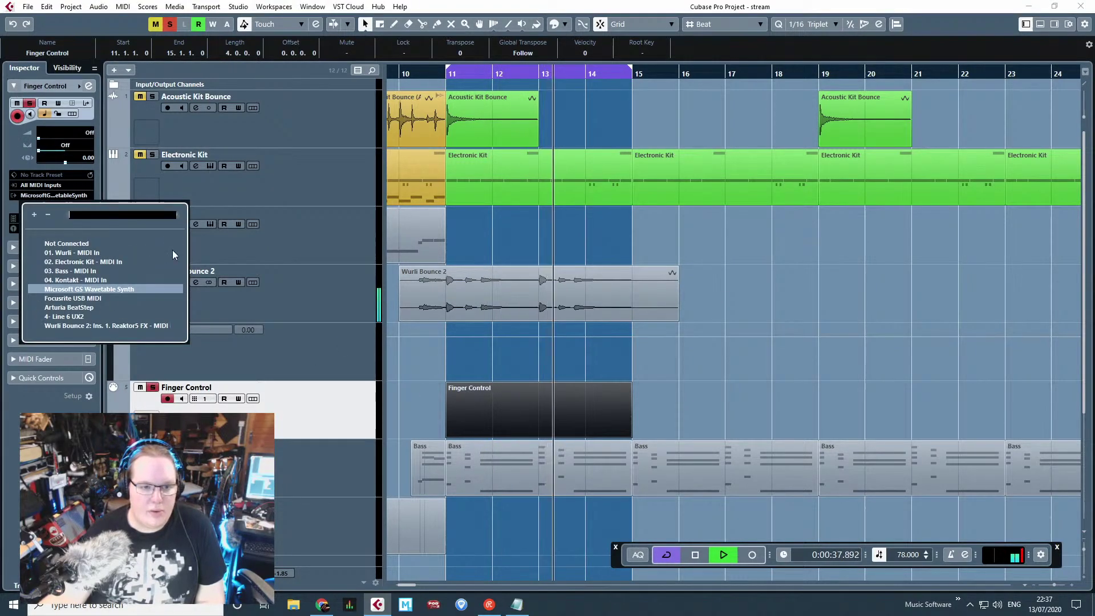
{"action": "left_click", "coordinate": [102, 322]}
{"action": "double_click", "coordinate": [539, 418]}
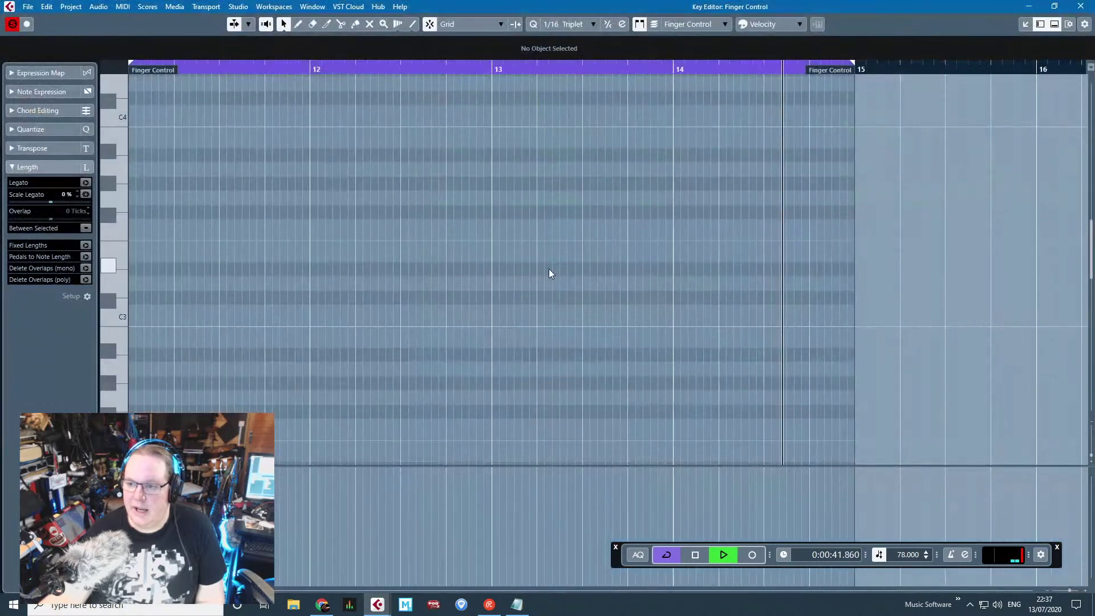
Step: Return to the project, select the Wurli Bounce 2 track and open its Reaktor5 FX insert
{"action": "left_click_drag", "start_coordinate": [563, 3], "coordinate": [595, 532]}
{"action": "left_click", "coordinate": [389, 327]}
{"action": "left_click", "coordinate": [329, 307]}
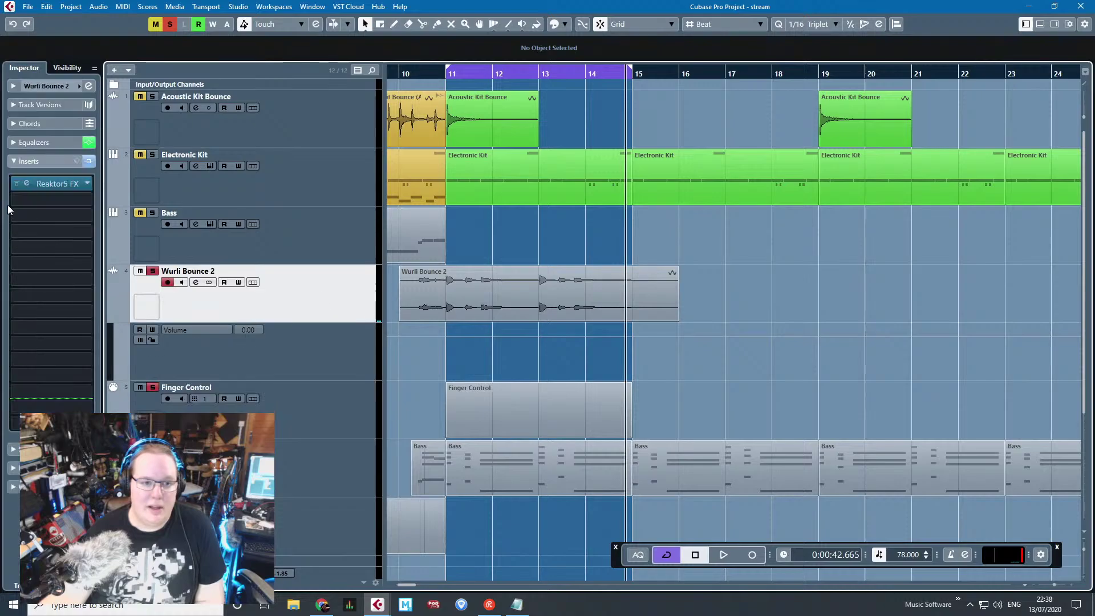
{"action": "left_click", "coordinate": [48, 183]}
{"action": "left_click_drag", "start_coordinate": [575, 126], "coordinate": [595, 615]}
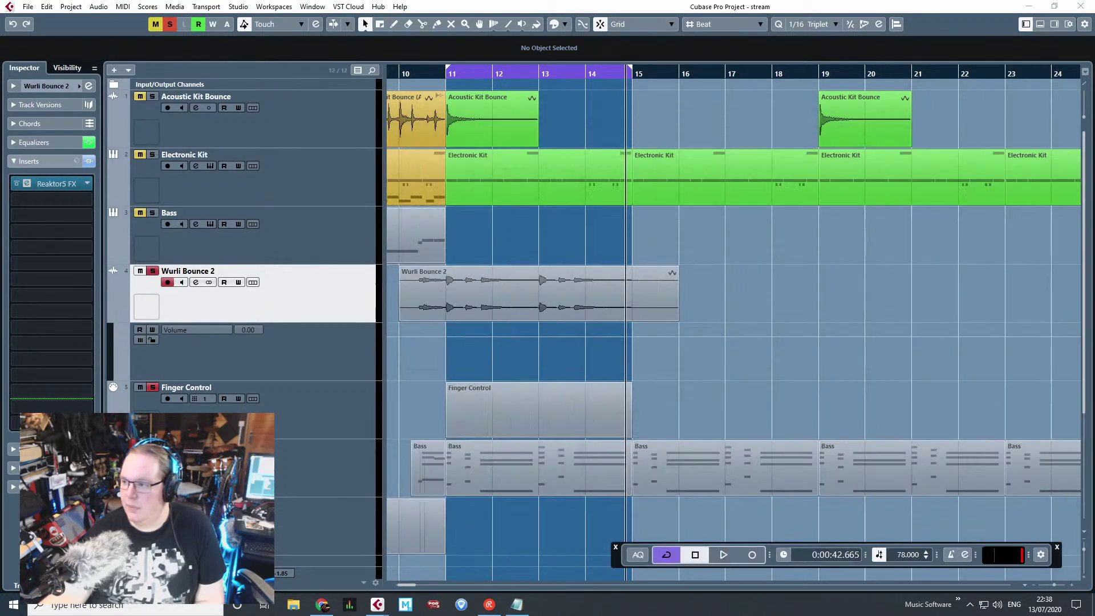
Step: Open the Finger Control part for editing and draw an A2 note from about 11.2.1.80 to 12.4.3.80
{"action": "left_click", "coordinate": [756, 429]}
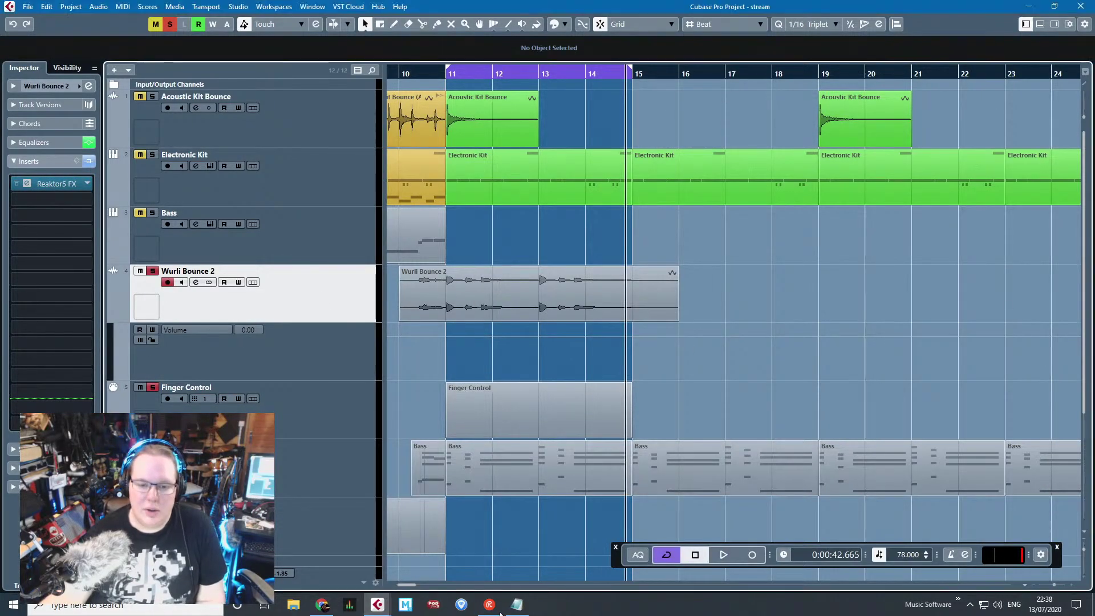
{"action": "left_click", "coordinate": [511, 414]}
{"action": "double_click", "coordinate": [511, 410]}
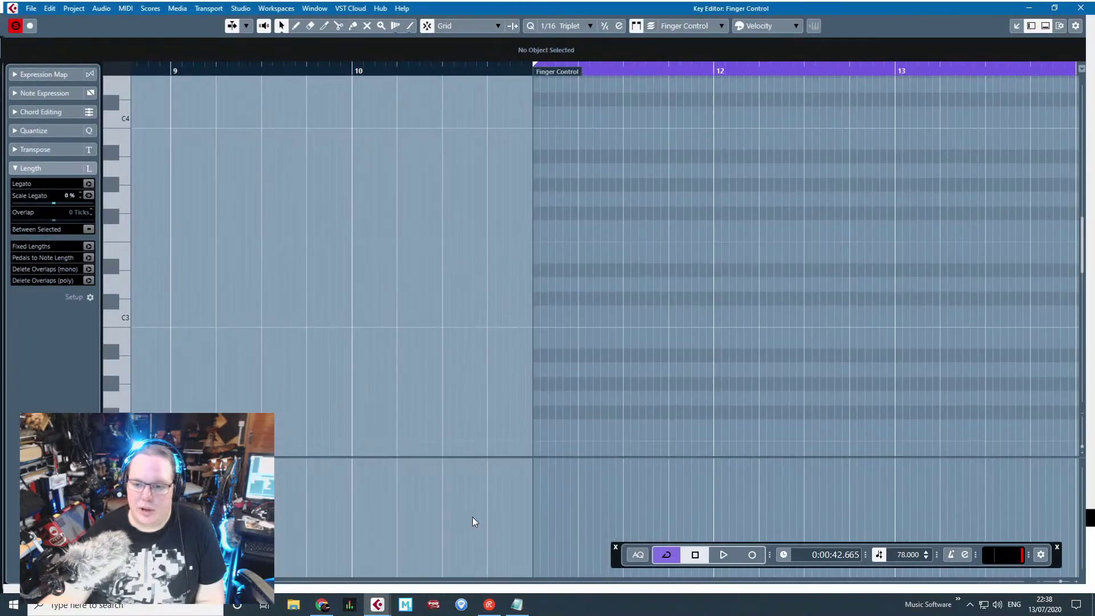
{"action": "left_click_drag", "start_coordinate": [553, 370], "coordinate": [744, 369]}
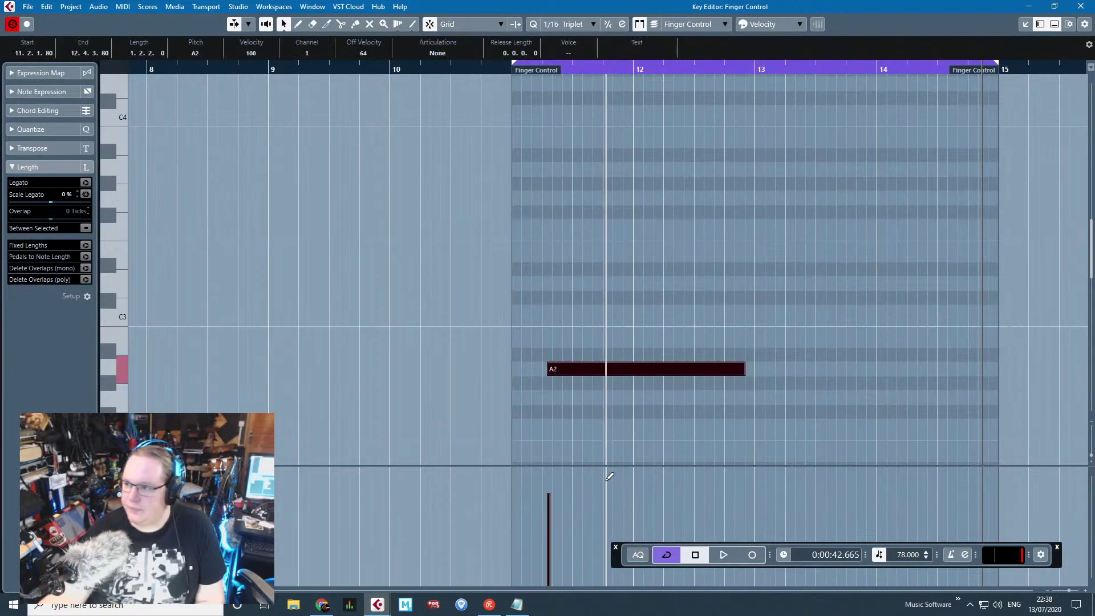
Step: Place The Finger's window beside the notes, play from bar 11 and move the A2 note to start at 11.4.3.0
{"action": "left_click_drag", "start_coordinate": [1094, 112], "coordinate": [147, 83]}
{"action": "left_click", "coordinate": [513, 65]}
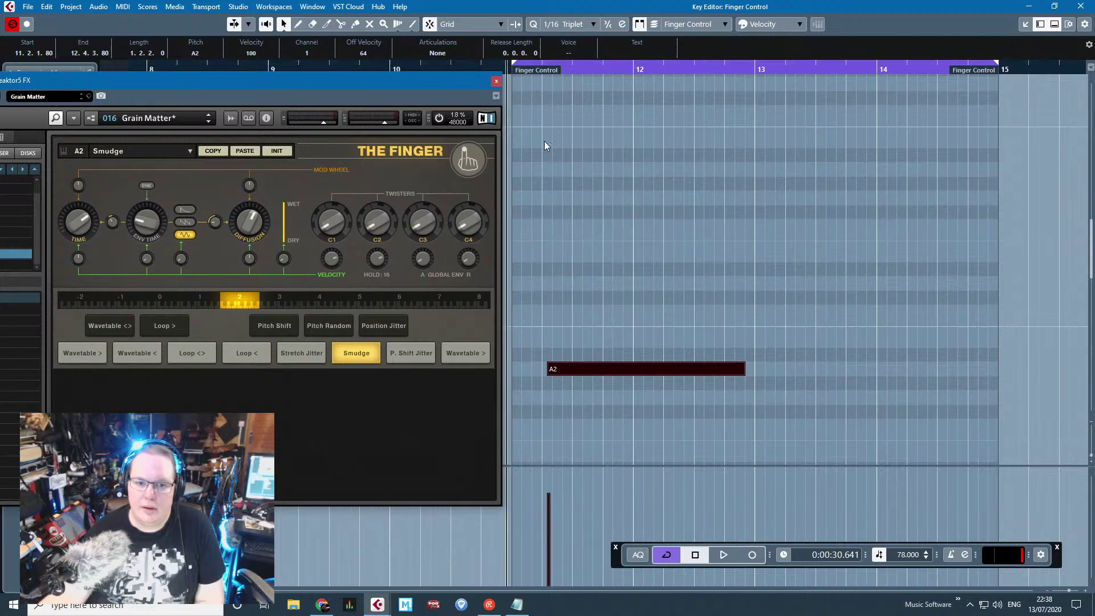
{"action": "key", "text": "space"}
{"action": "left_click_drag", "start_coordinate": [583, 362], "coordinate": [664, 363]}
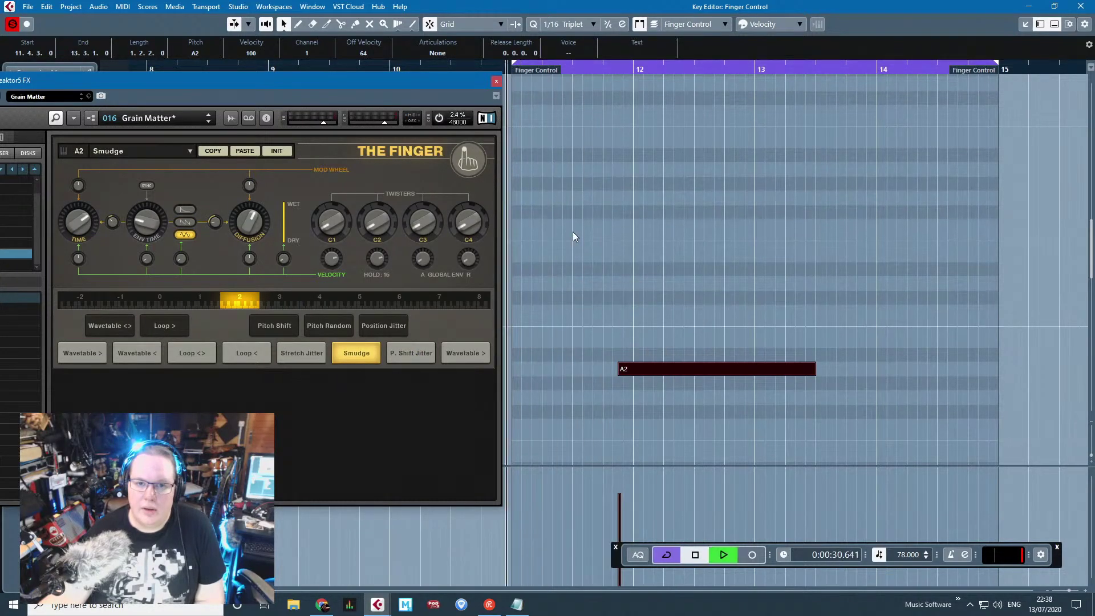
{"action": "scroll", "coordinate": [572, 236], "scroll_direction": "up", "scroll_amount": 1}
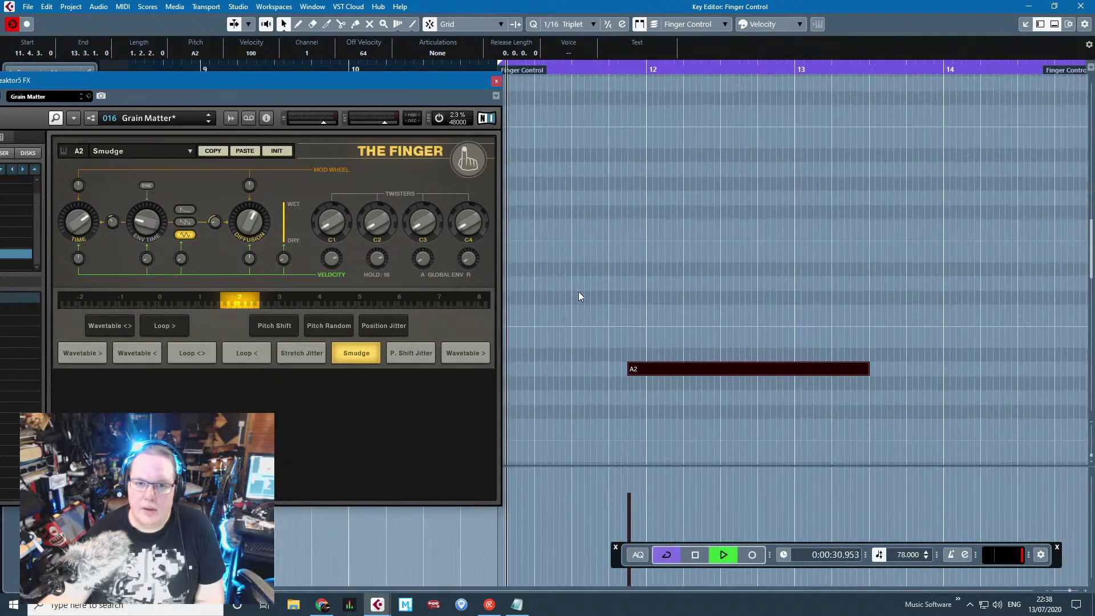
Step: Close and reopen the Finger Control part's Key Editor, arranging the Reaktor5 FX window beside the notes
{"action": "left_click", "coordinate": [1081, 7]}
{"action": "left_click_drag", "start_coordinate": [280, 82], "coordinate": [780, 213]}
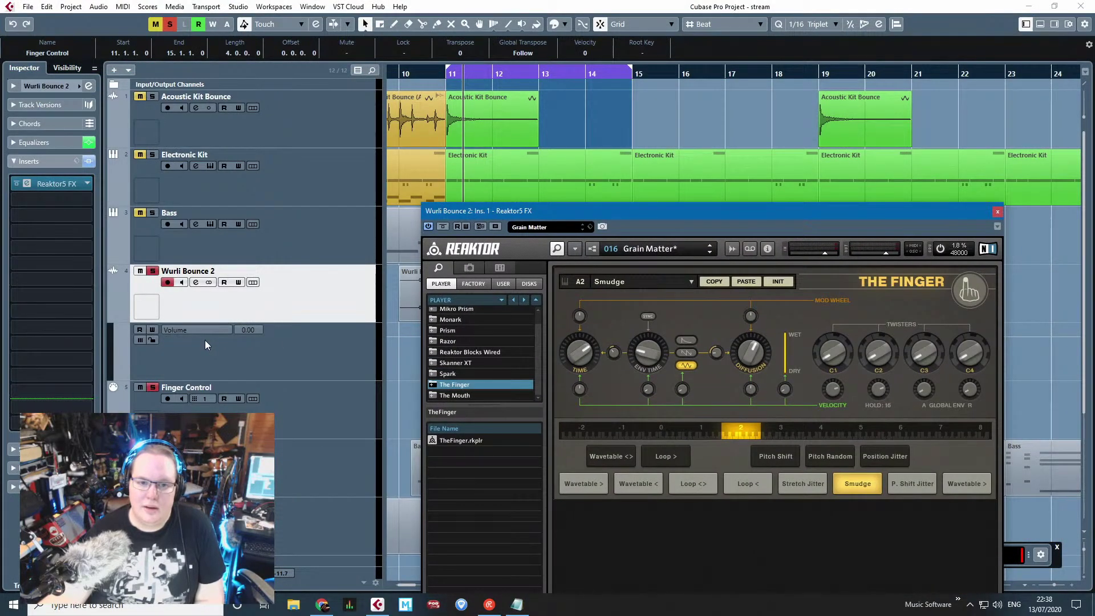
{"action": "left_click_drag", "start_coordinate": [627, 211], "coordinate": [796, 200]}
{"action": "double_click", "coordinate": [464, 418]}
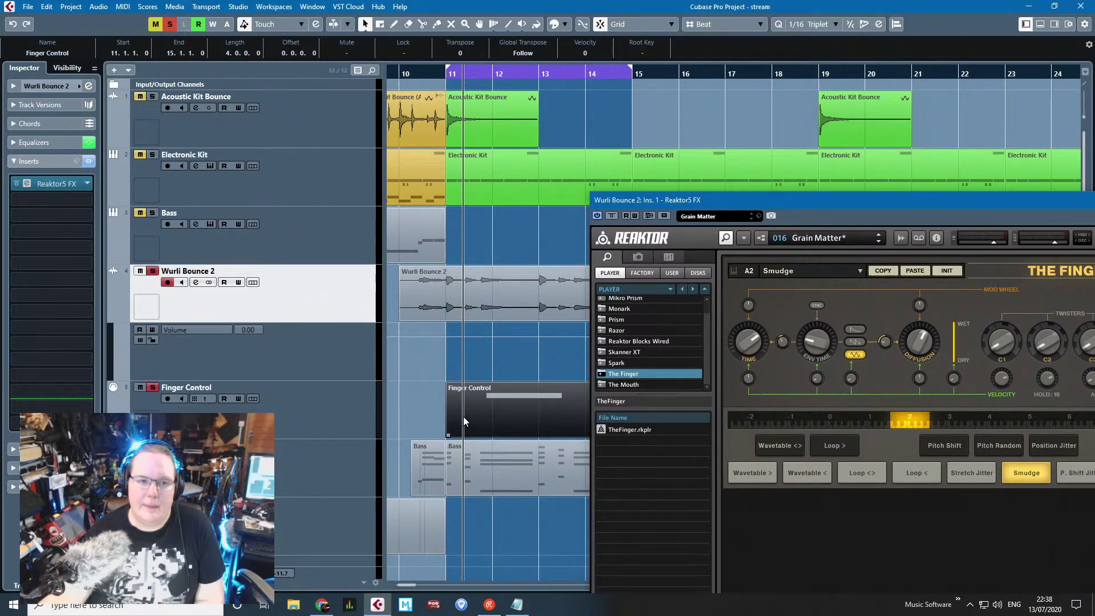
{"action": "left_click_drag", "start_coordinate": [921, 200], "coordinate": [339, 38]}
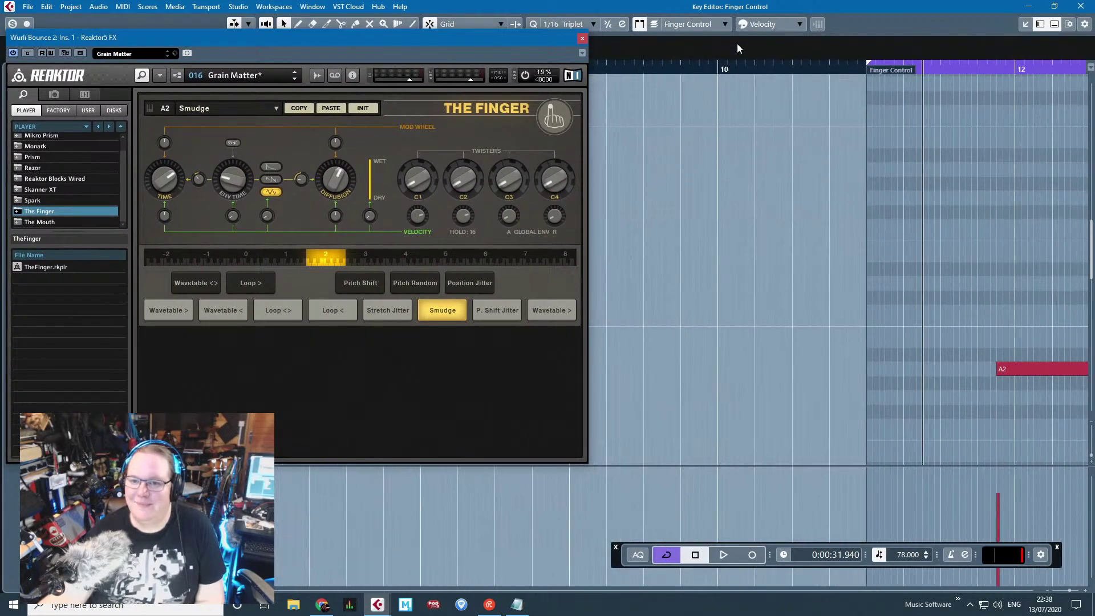
Step: Change the note to A#2 to trigger Position Jitter, fit it exactly to bar 12 and play it back
{"action": "key", "text": "space"}
{"action": "scroll", "coordinate": [731, 214], "scroll_direction": "right", "scroll_amount": 4}
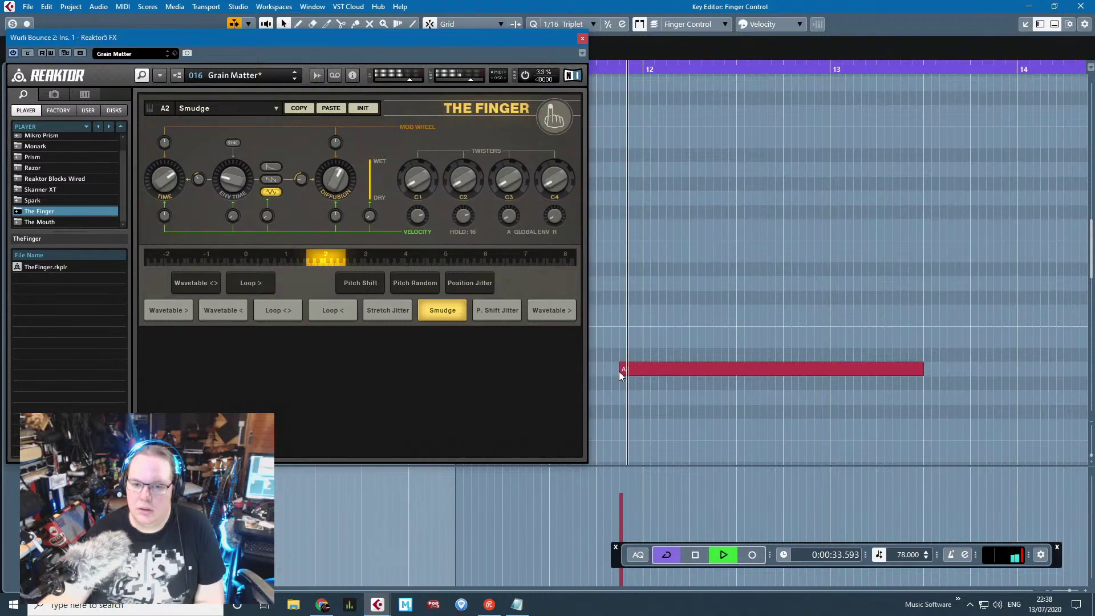
{"action": "left_click_drag", "start_coordinate": [621, 374], "coordinate": [662, 358]}
{"action": "key", "text": "space"}
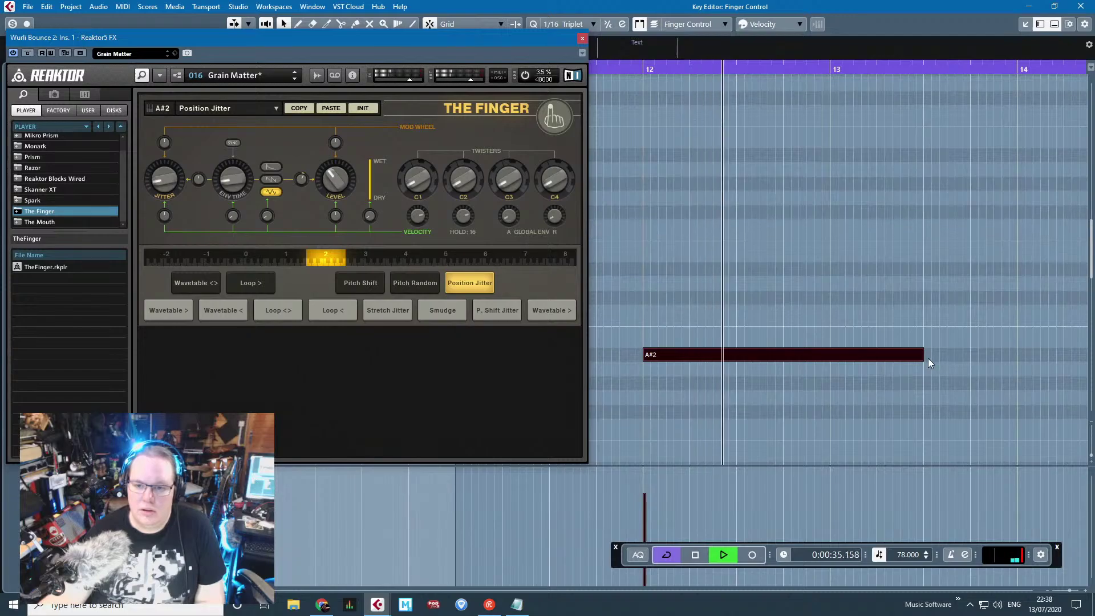
{"action": "left_click_drag", "start_coordinate": [922, 355], "coordinate": [828, 379]}
{"action": "key", "text": "space"}
{"action": "left_click", "coordinate": [809, 371]}
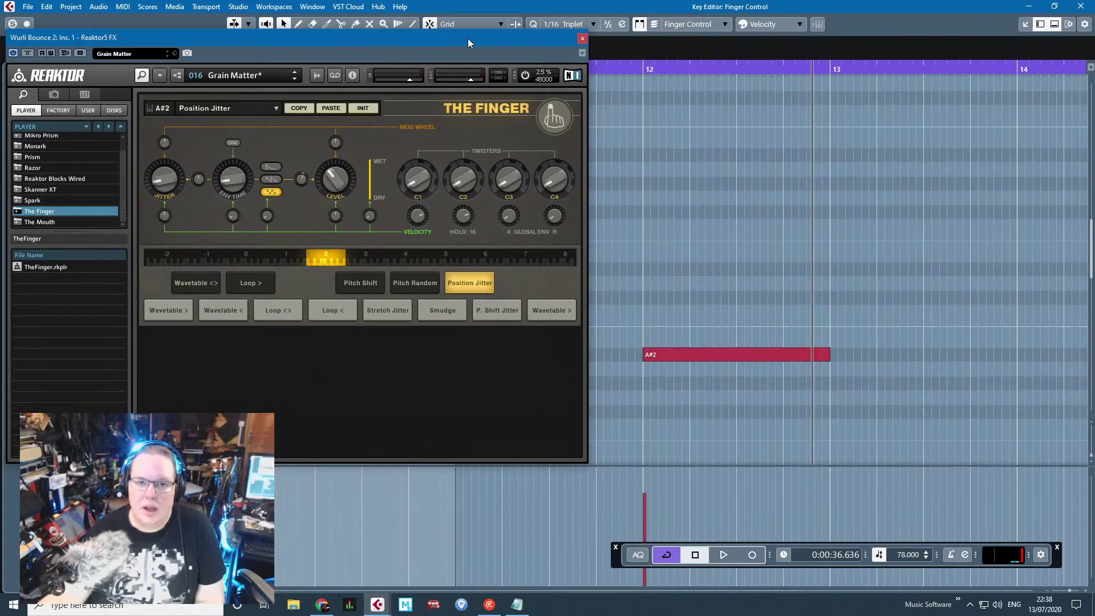
Step: Move the A#2 note into bar 11, shorten it to run from 11.1.3.80 to 11.2.1.0 and play from bar 11
{"action": "left_click_drag", "start_coordinate": [648, 355], "coordinate": [512, 354]}
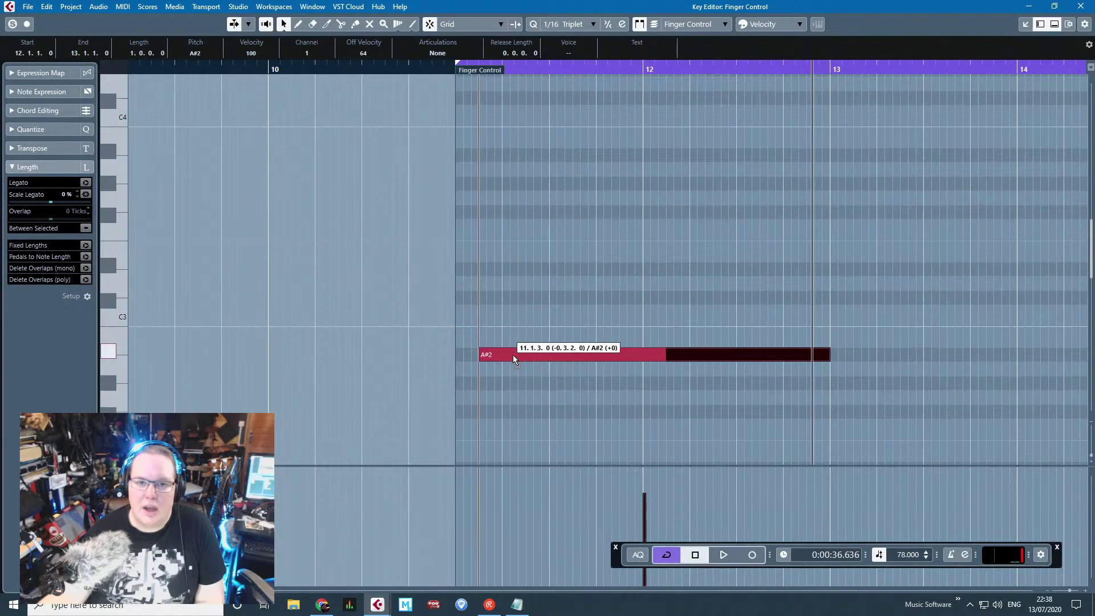
{"action": "left_click_drag", "start_coordinate": [663, 355], "coordinate": [516, 355]}
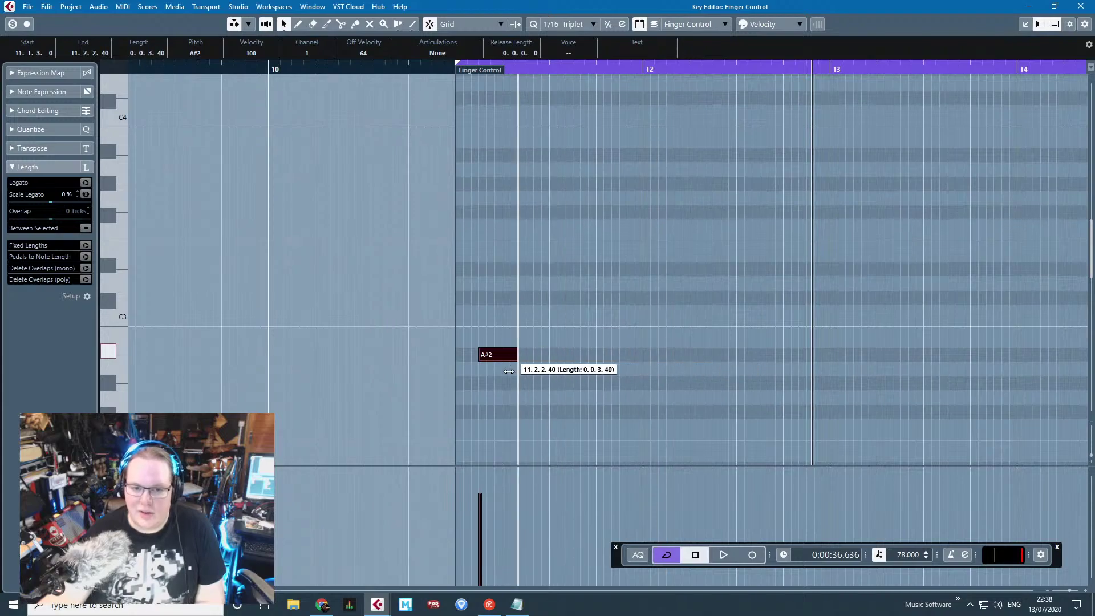
{"action": "scroll", "coordinate": [503, 377], "scroll_direction": "up", "scroll_amount": 4}
{"action": "mouse_move", "coordinate": [450, 354]}
{"action": "left_mouse_down"}
{"action": "mouse_move", "coordinate": [434, 354]}
{"action": "mouse_move", "coordinate": [468, 354]}
{"action": "left_mouse_up"}
{"action": "left_click", "coordinate": [388, 68]}
{"action": "key", "text": "space"}
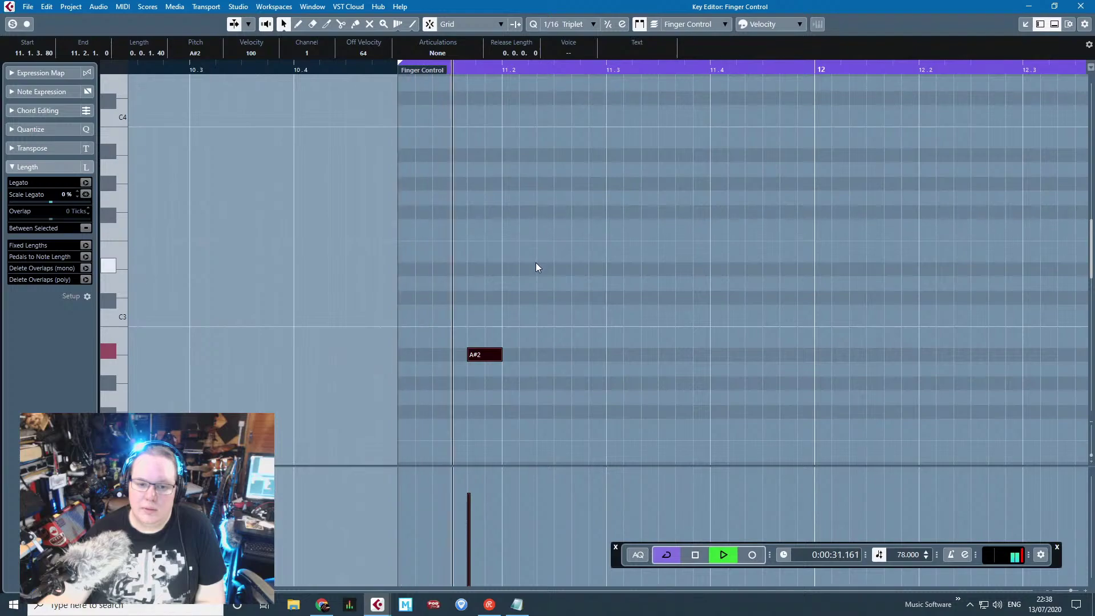
Step: Try longer timings for the A#2 note around beat 11.2 during playback, then delete the note
{"action": "left_click_drag", "start_coordinate": [484, 354], "coordinate": [602, 370]}
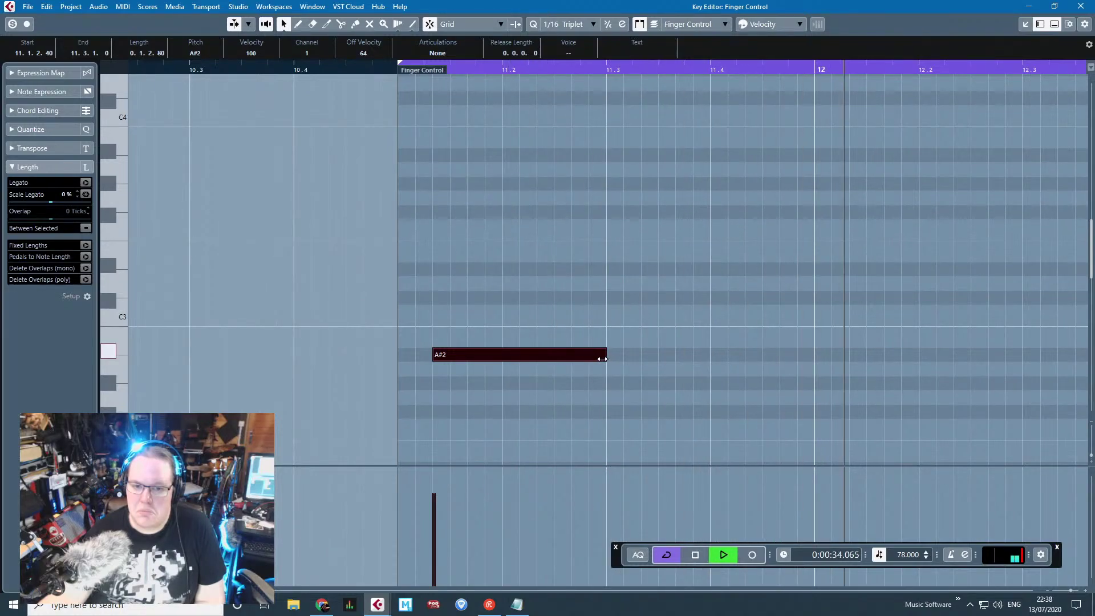
{"action": "left_click_drag", "start_coordinate": [604, 358], "coordinate": [541, 358]}
{"action": "scroll", "coordinate": [493, 365], "scroll_direction": "down", "scroll_amount": 3}
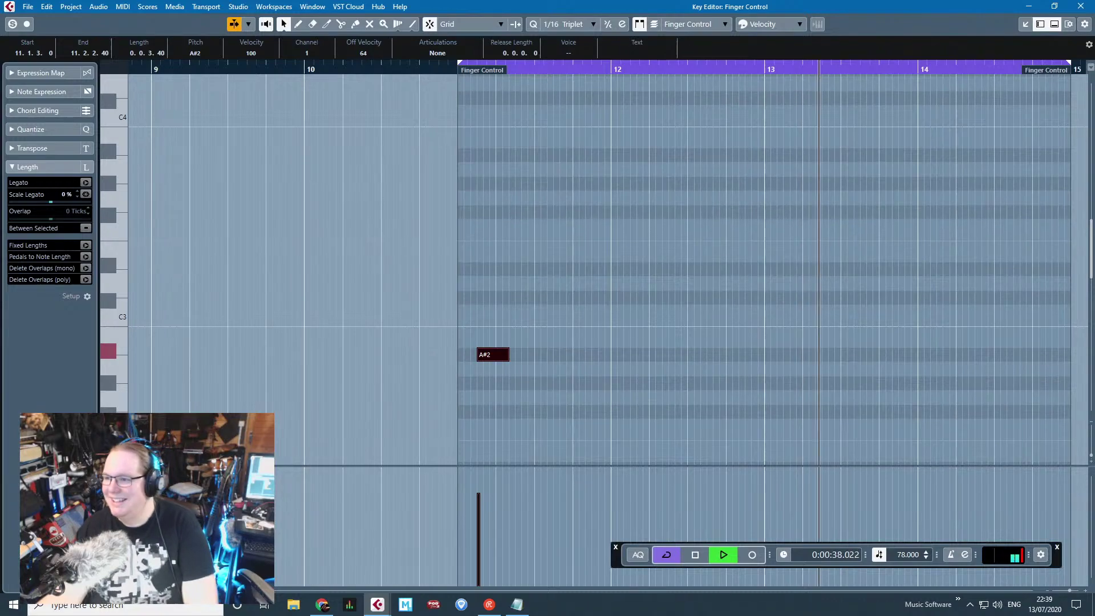
{"action": "key", "text": "Delete"}
Step: Bring The Finger's window back beside the notes, add a C3 note in bar 12 and start playback
{"action": "left_click_drag", "start_coordinate": [1094, 188], "coordinate": [404, 111]}
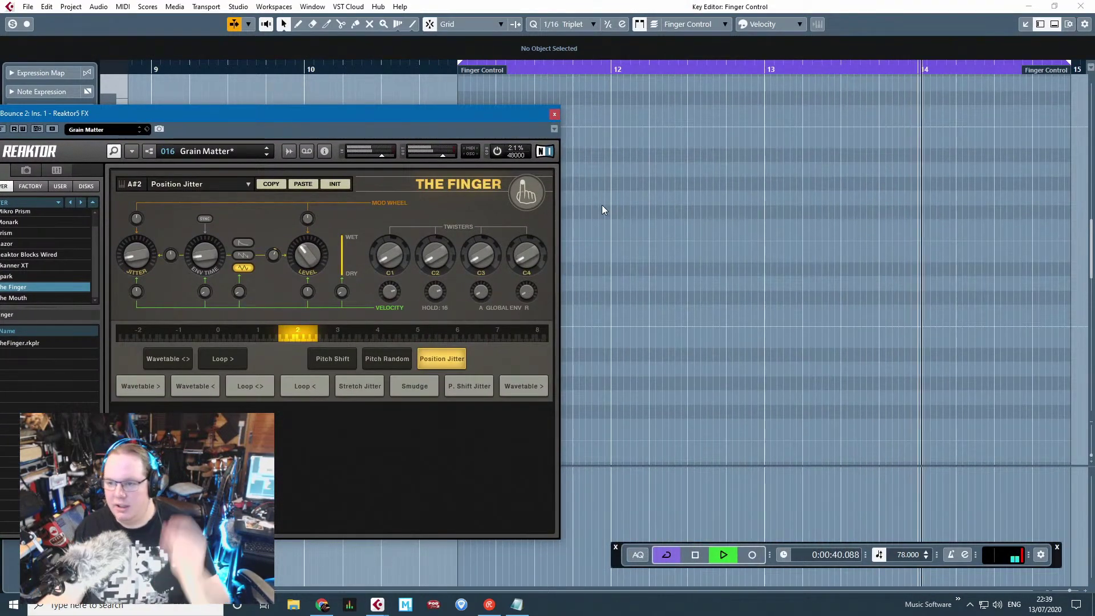
{"action": "key", "text": "space"}
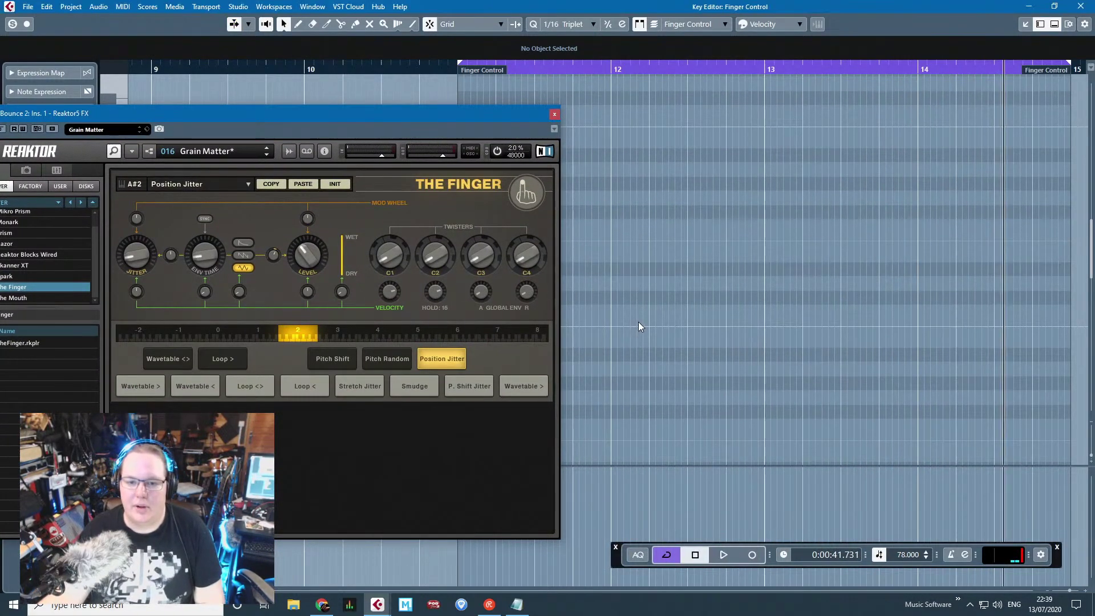
{"action": "double_click", "coordinate": [638, 322]}
{"action": "key", "text": "space"}
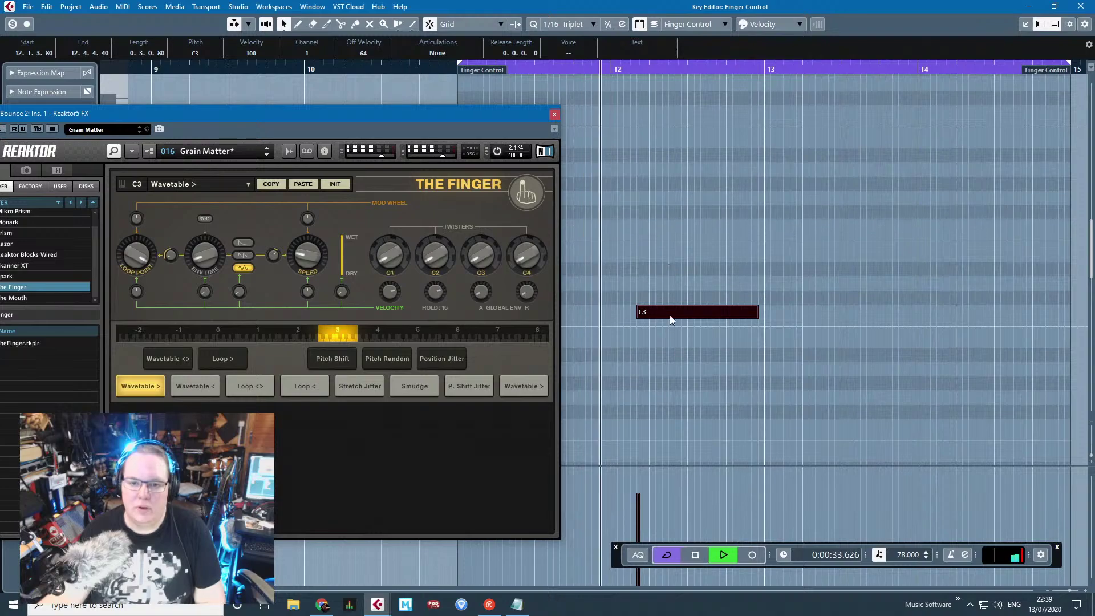
Step: Move the note to G2 for Stretch Jitter and adjust both ends so it fills bar 12 exactly
{"action": "left_click_drag", "start_coordinate": [669, 315], "coordinate": [653, 411]}
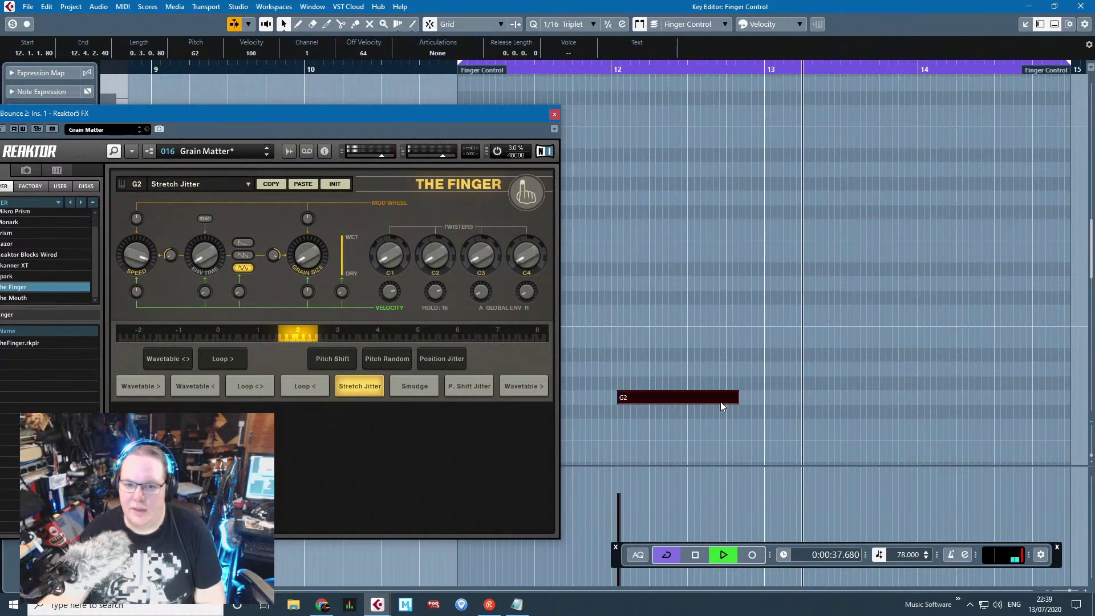
{"action": "left_click_drag", "start_coordinate": [737, 397], "coordinate": [760, 402]}
{"action": "left_click_drag", "start_coordinate": [617, 398], "coordinate": [611, 398]}
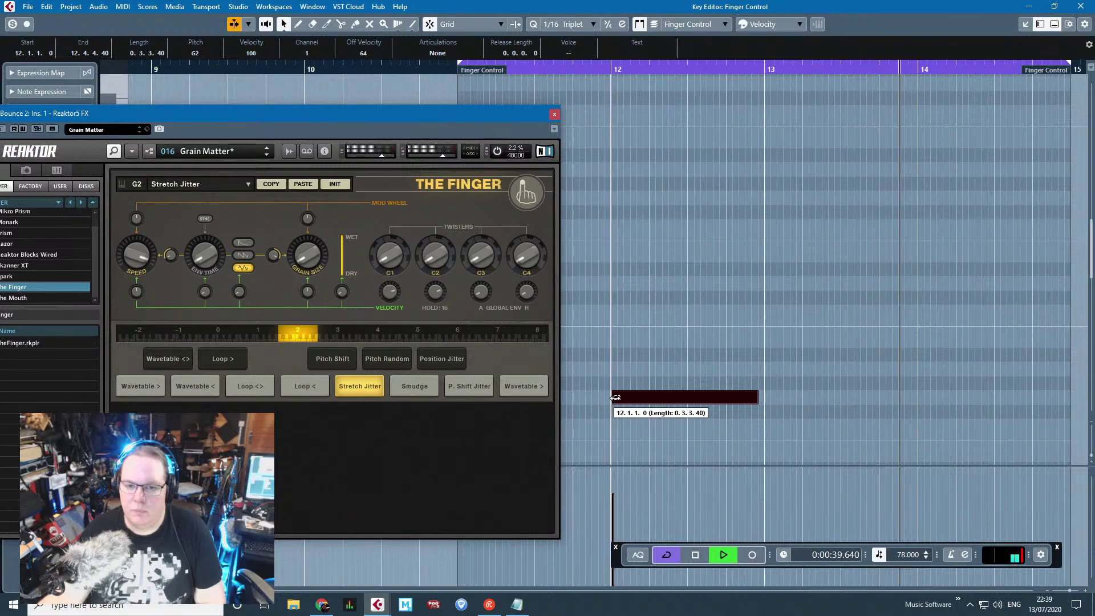
{"action": "left_click_drag", "start_coordinate": [758, 399], "coordinate": [762, 399]}
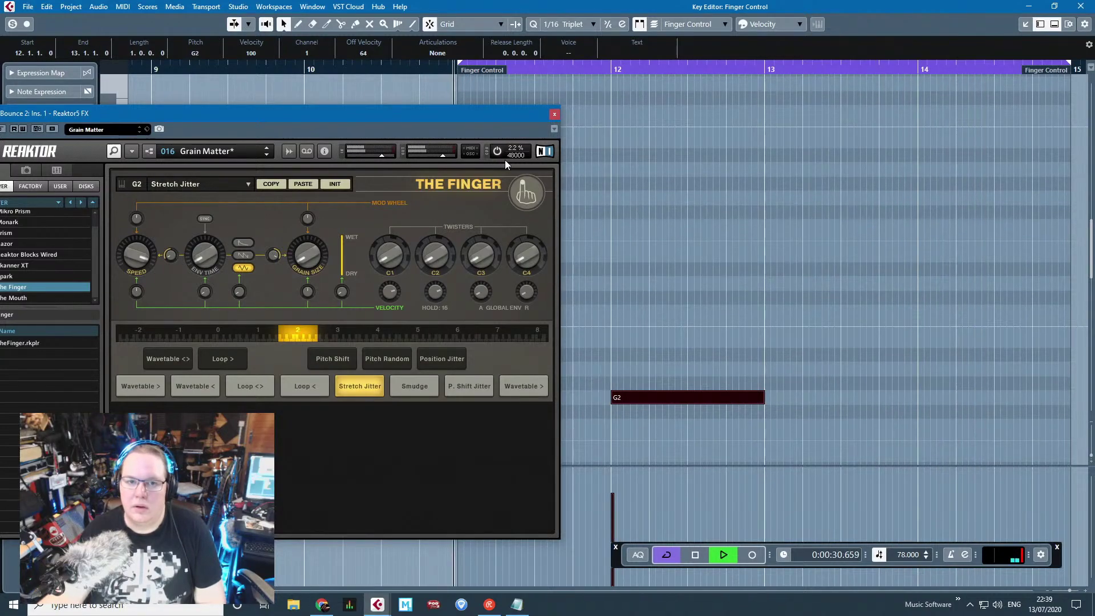
Step: Shift The Finger's window up, move the bar 12 note to F2 and audition the Loop < effect
{"action": "scroll", "coordinate": [624, 249], "scroll_direction": "up", "scroll_amount": 3}
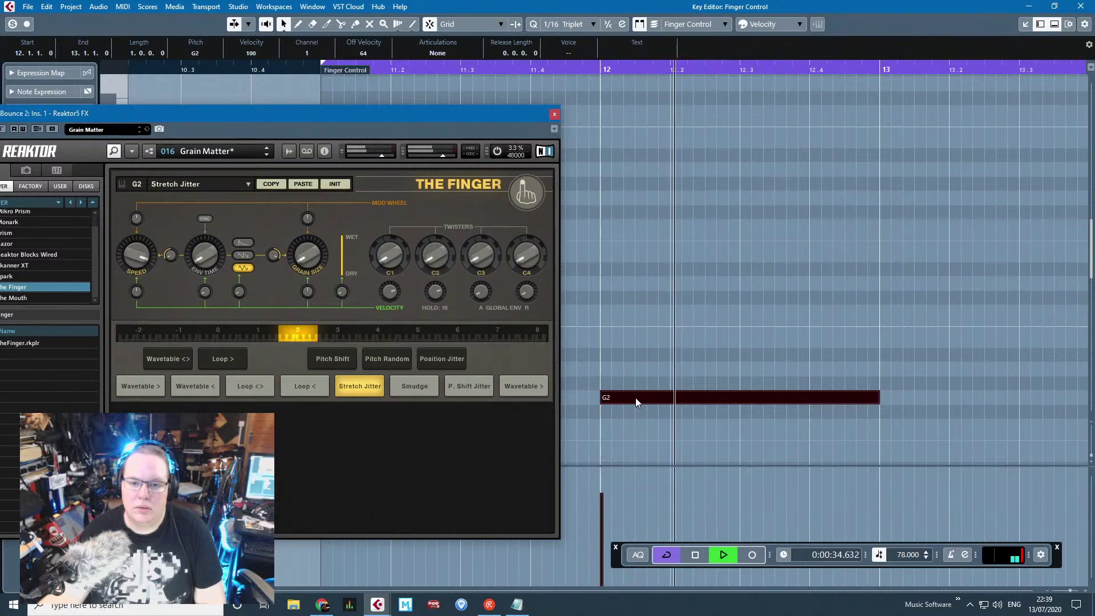
{"action": "left_click_drag", "start_coordinate": [481, 109], "coordinate": [471, 73]}
{"action": "key", "text": "space"}
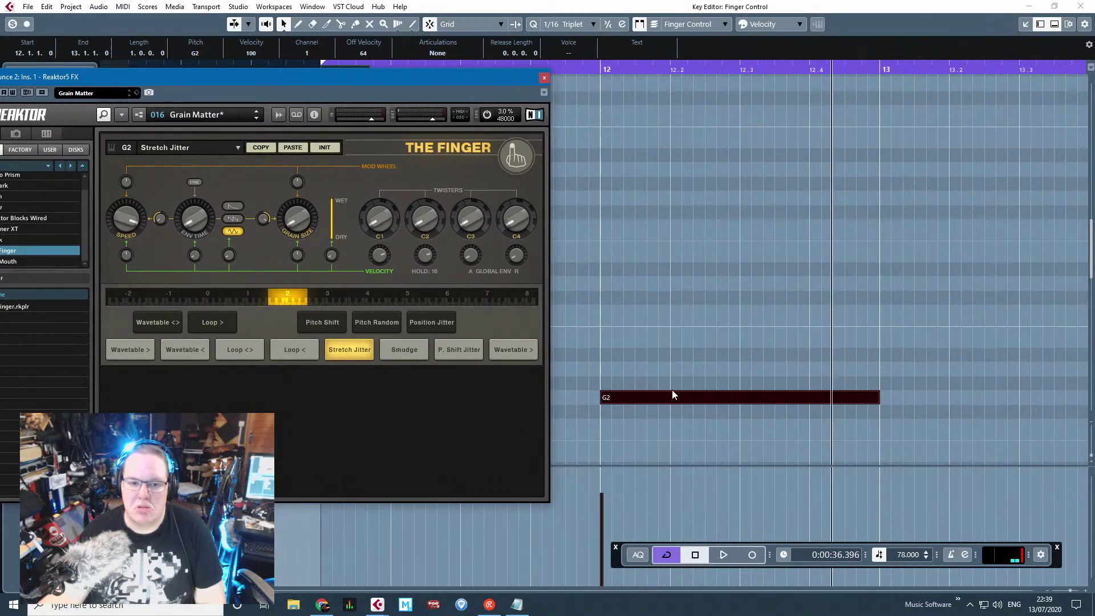
{"action": "left_click_drag", "start_coordinate": [672, 395], "coordinate": [672, 434]}
{"action": "key", "text": "space"}
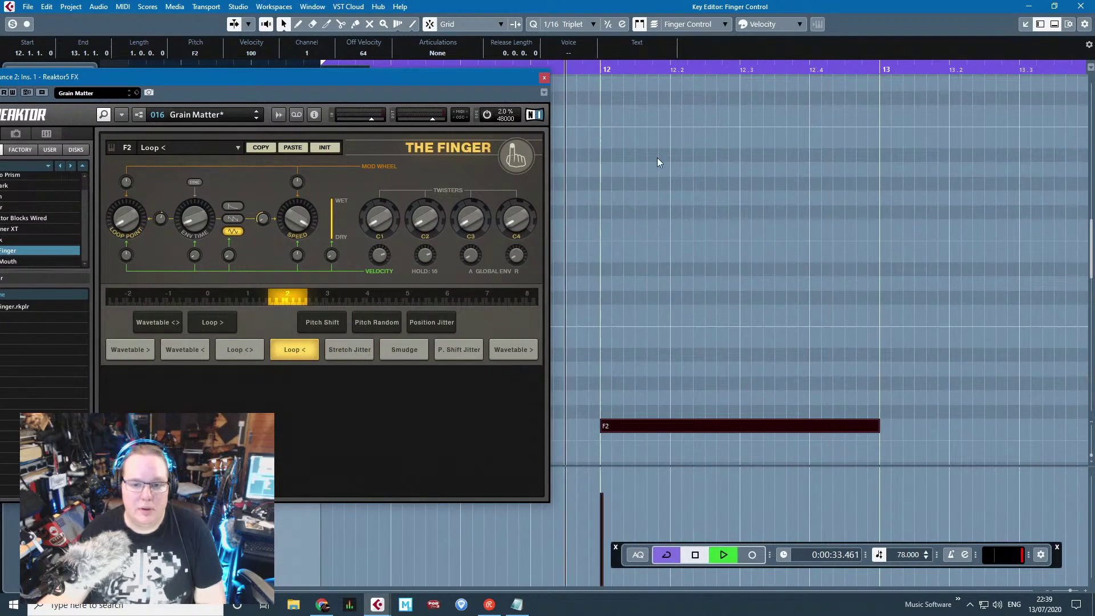
Step: Move the bar 12 note down to E2 and audition the Loop <> effect
{"action": "scroll", "coordinate": [662, 426], "scroll_direction": "down", "scroll_amount": 3}
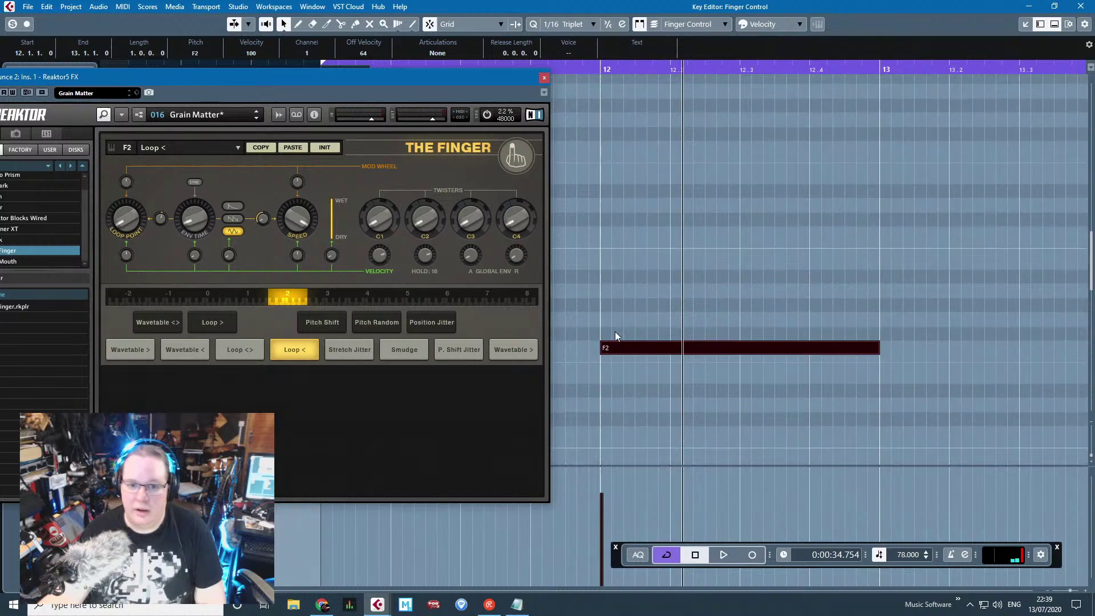
{"action": "left_click_drag", "start_coordinate": [614, 344], "coordinate": [624, 366]}
{"action": "left_click_drag", "start_coordinate": [588, 68], "coordinate": [581, 67]}
{"action": "key", "text": "space"}
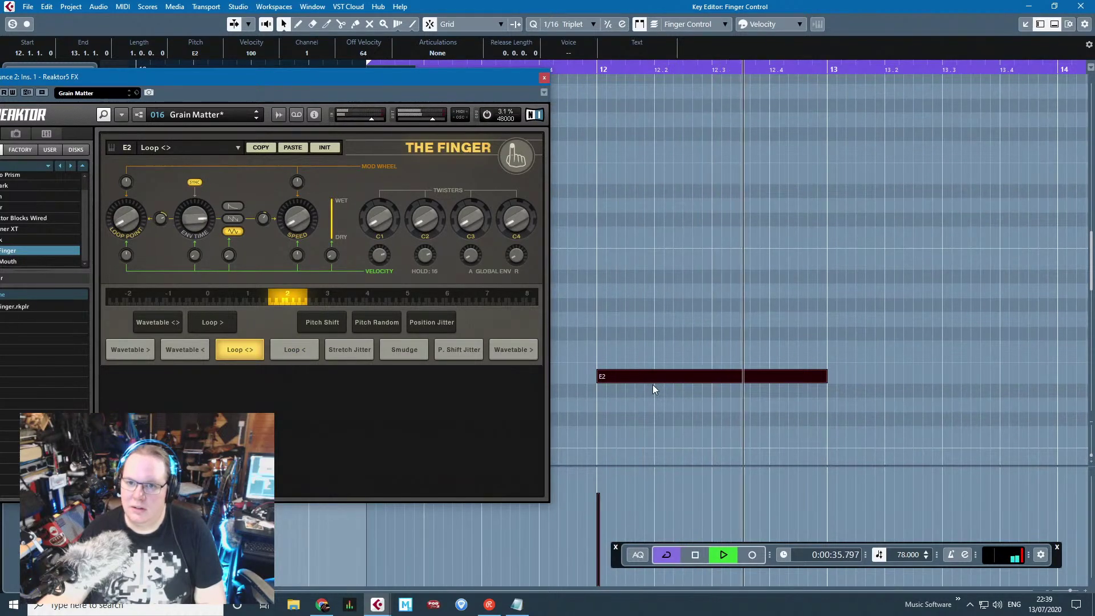
Step: Move the bar 12 note to D#2 to trigger Loop > and switch The Finger's keyboard view to octave 3
{"action": "scroll", "coordinate": [651, 383], "scroll_direction": "down", "scroll_amount": 2}
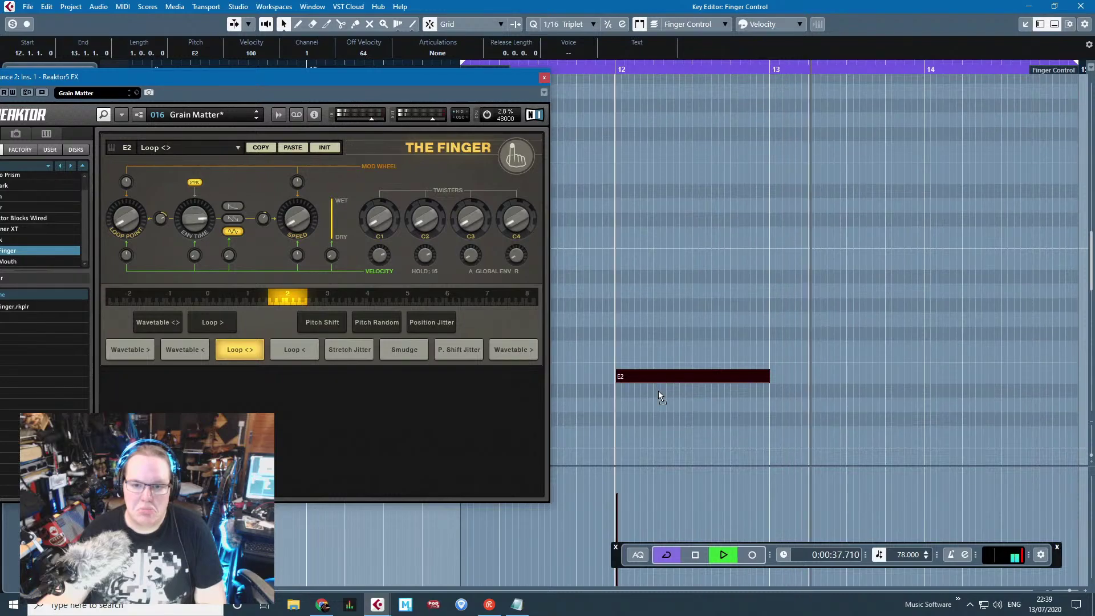
{"action": "left_click_drag", "start_coordinate": [657, 377], "coordinate": [656, 391]}
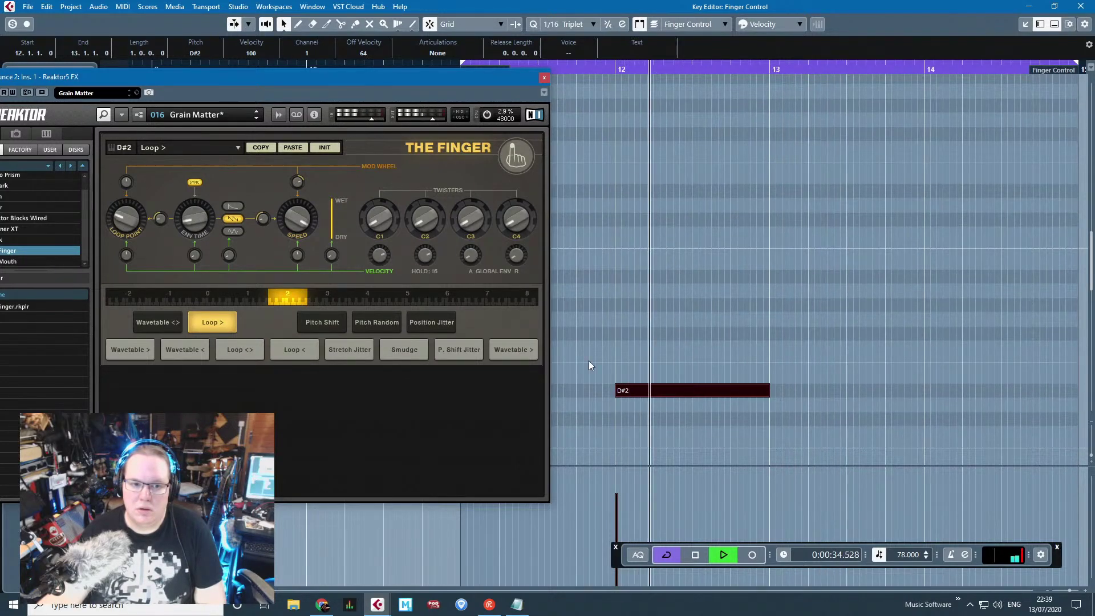
{"action": "left_click", "coordinate": [337, 301]}
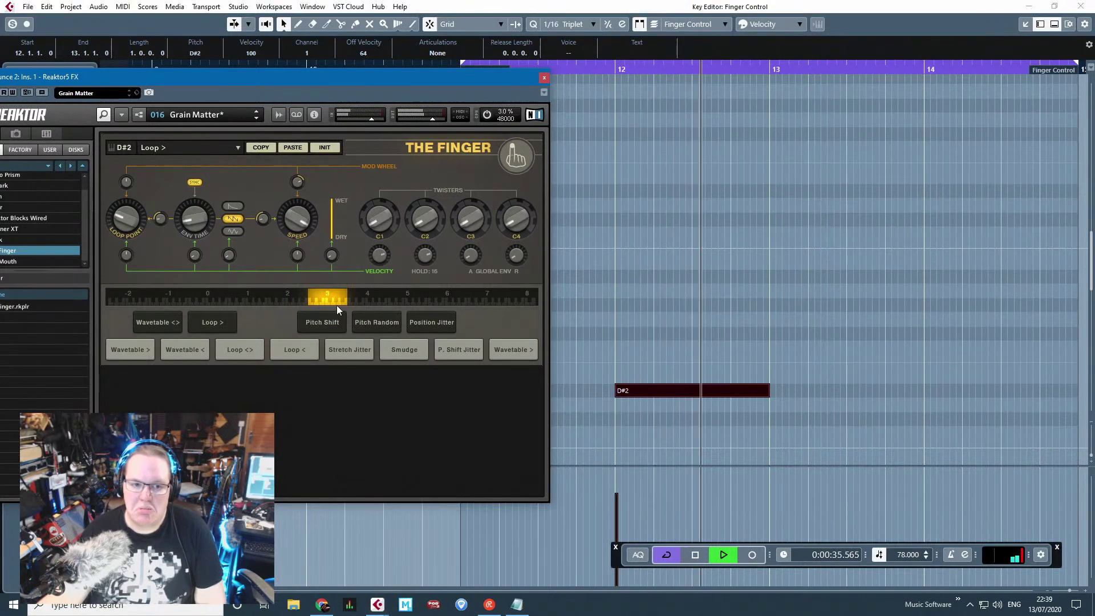
Step: Raise the bar 12 note into octave 3 and settle it on G3 to audition the Stretch Jitter effect
{"action": "left_click", "coordinate": [654, 391]}
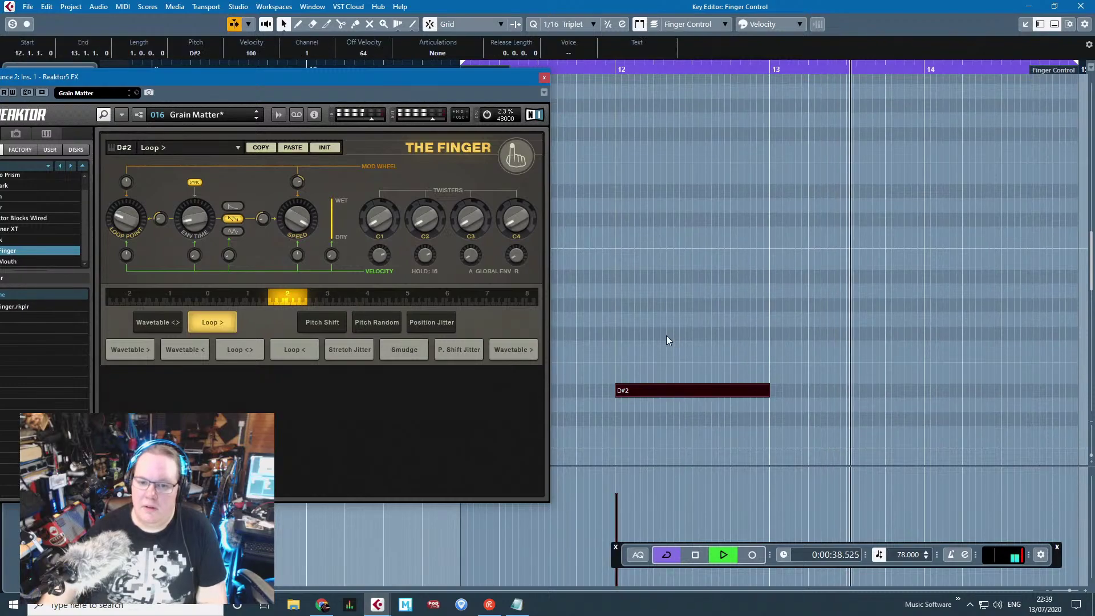
{"action": "key", "text": "shift+Up"}
{"action": "left_click", "coordinate": [611, 66]}
{"action": "left_click_drag", "start_coordinate": [611, 66], "coordinate": [612, 70]}
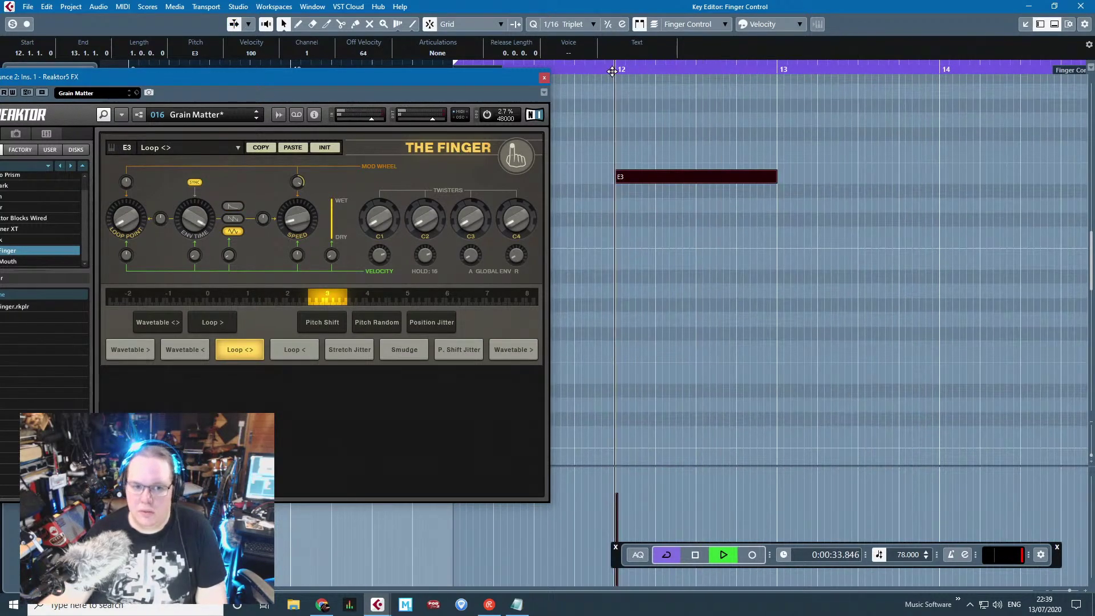
{"action": "left_click_drag", "start_coordinate": [634, 175], "coordinate": [637, 120]}
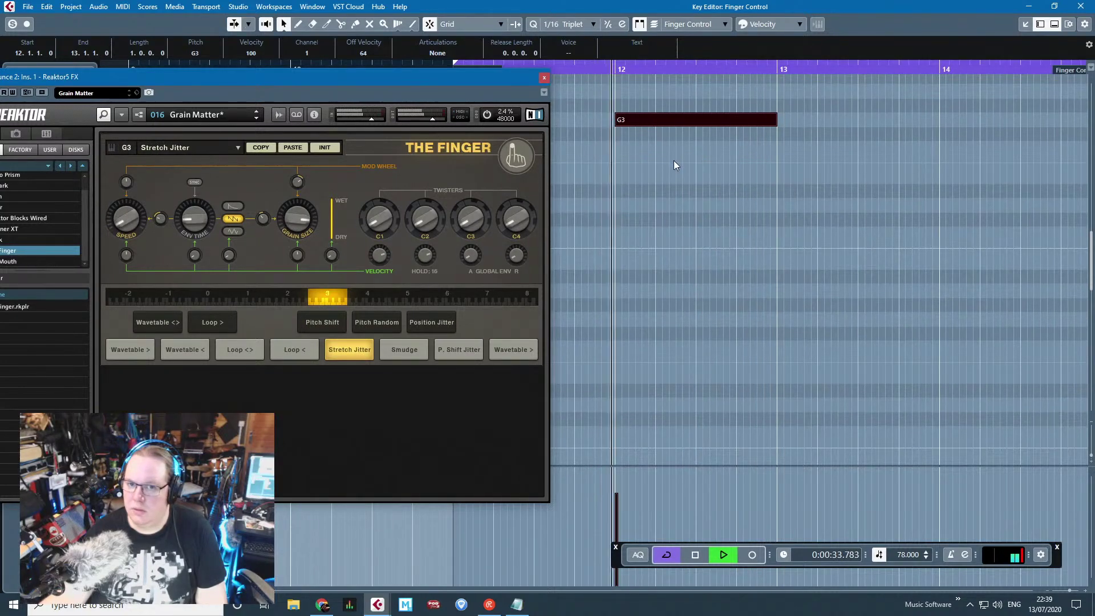
{"action": "scroll", "coordinate": [645, 188], "scroll_direction": "up", "scroll_amount": 5}
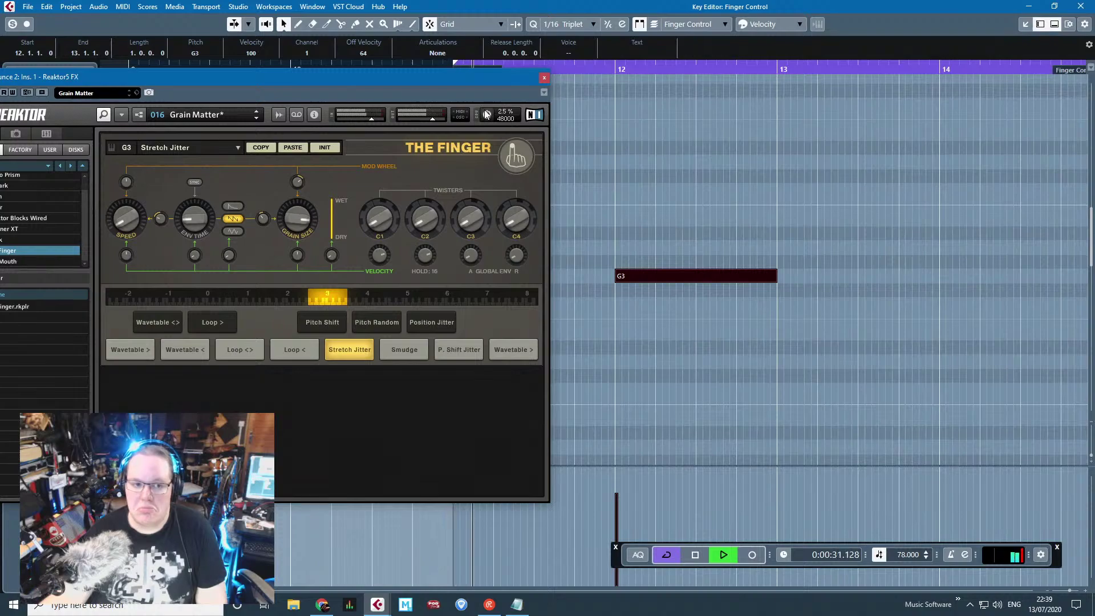
Step: Bring The Finger's window fully into view and load its Reyalper snapshot in place of Grain Matter
{"action": "left_click_drag", "start_coordinate": [380, 81], "coordinate": [448, 90]}
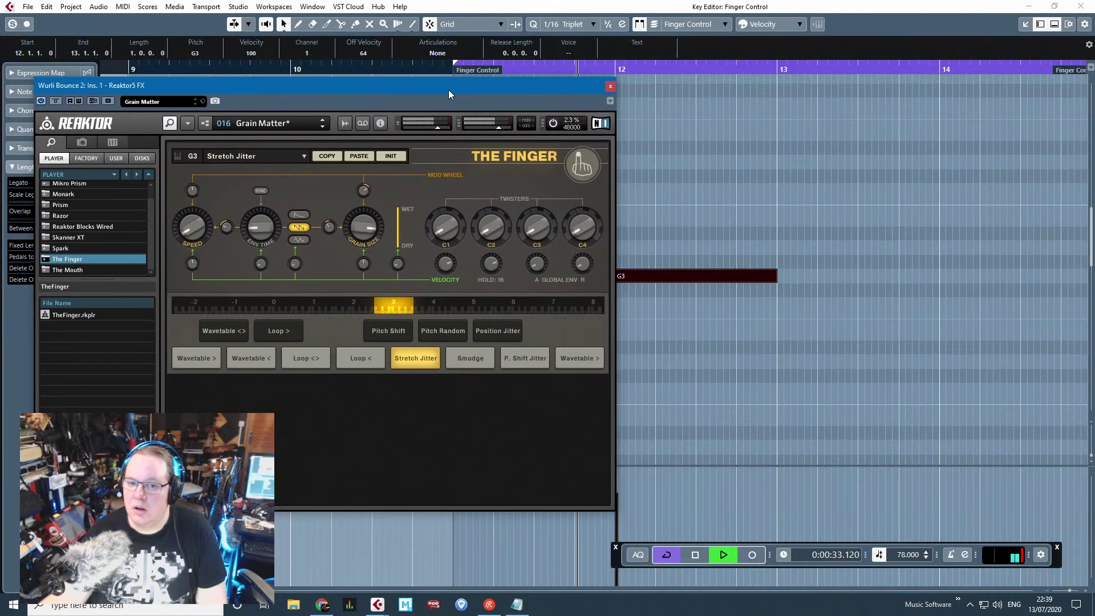
{"action": "left_click", "coordinate": [295, 125]}
{"action": "left_click", "coordinate": [297, 130]}
{"action": "left_click", "coordinate": [291, 126]}
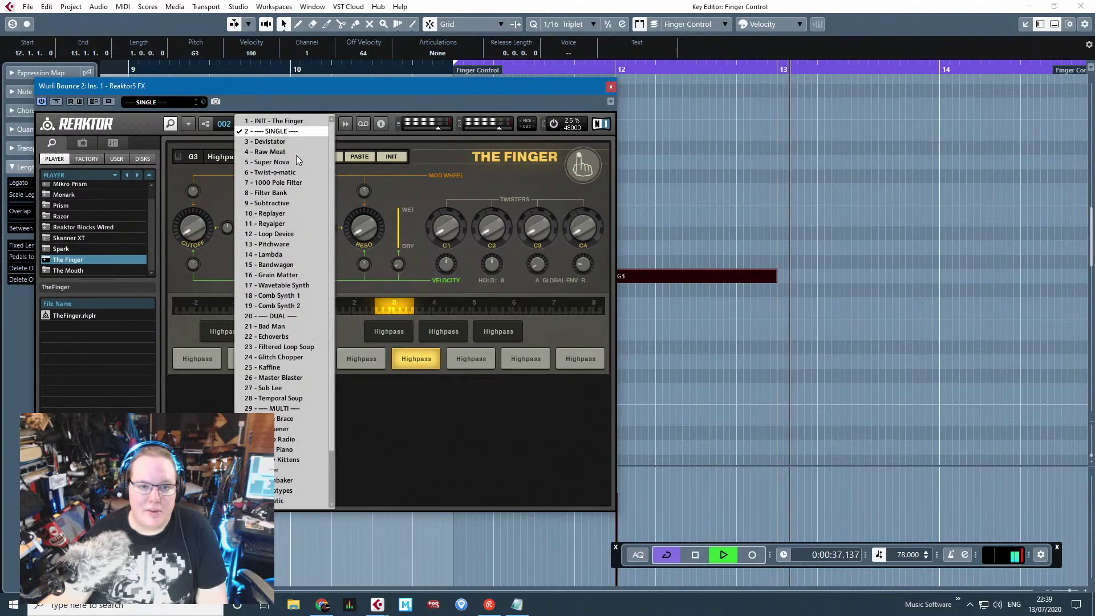
{"action": "left_click", "coordinate": [297, 223]}
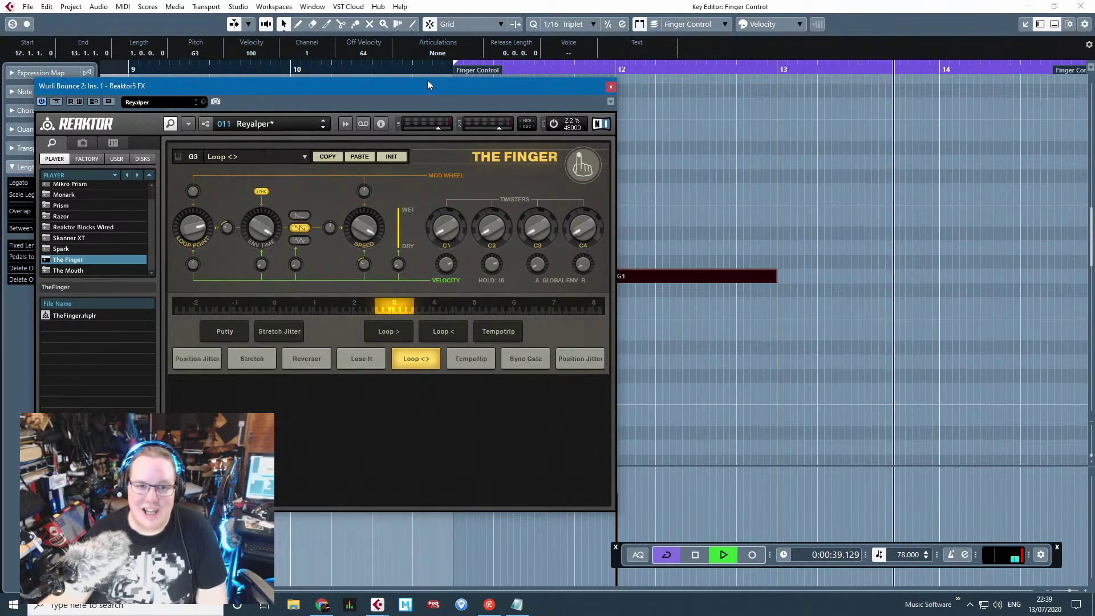
Step: Move the bar 12 note to A3 for Tempoflip and extend its start back to bar 11, keeping The Finger's window clear of it
{"action": "left_click_drag", "start_coordinate": [426, 84], "coordinate": [273, 79]}
{"action": "left_click_drag", "start_coordinate": [640, 276], "coordinate": [643, 247]}
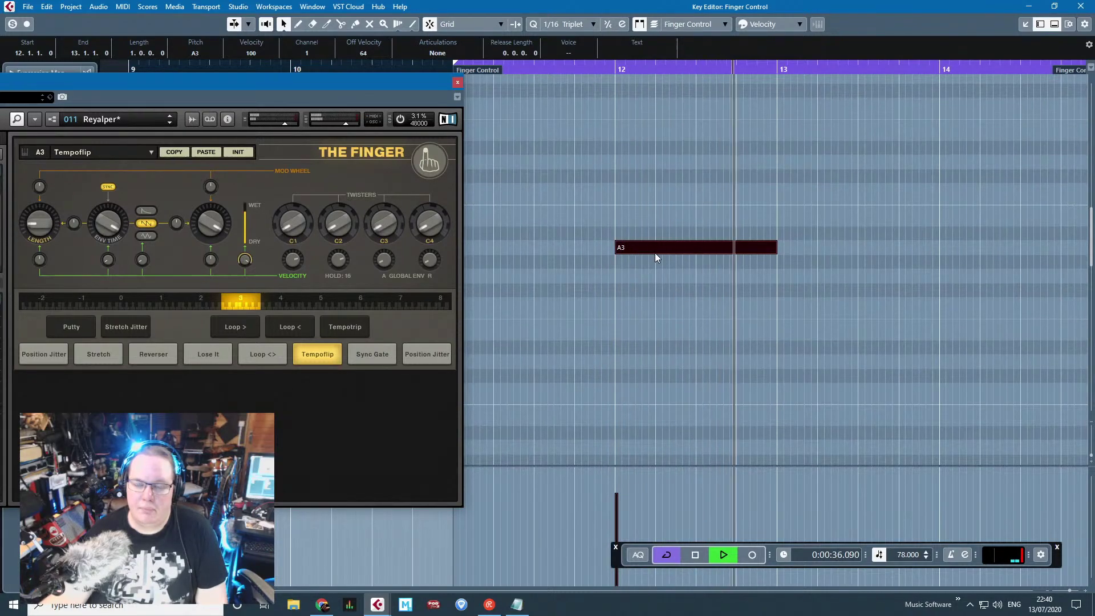
{"action": "left_click_drag", "start_coordinate": [421, 78], "coordinate": [424, 244]}
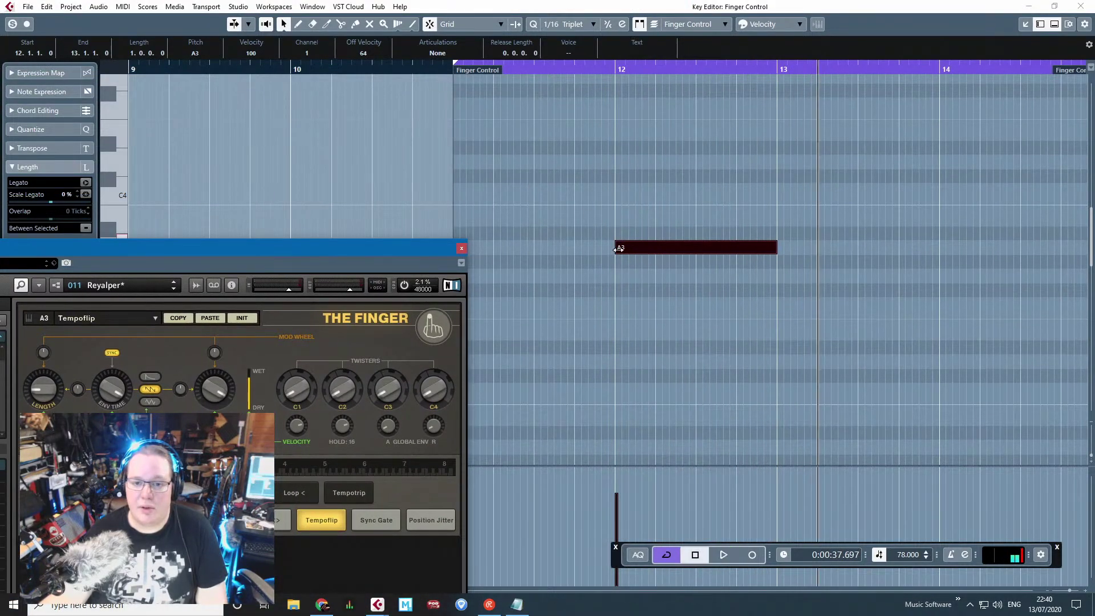
{"action": "left_click_drag", "start_coordinate": [616, 248], "coordinate": [452, 251]}
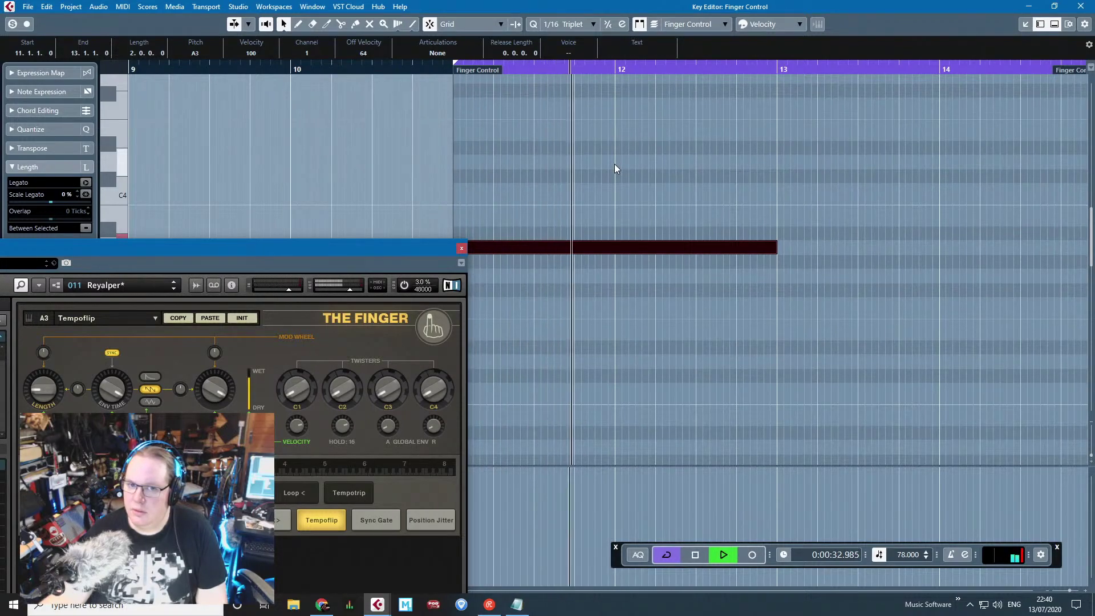
Step: Duplicate the two-bar A3 note into bars 13 and 14, and close the note editor and The Finger's window
{"action": "scroll", "coordinate": [725, 251], "scroll_direction": "down", "scroll_amount": 3}
{"action": "left_click", "coordinate": [677, 216]}
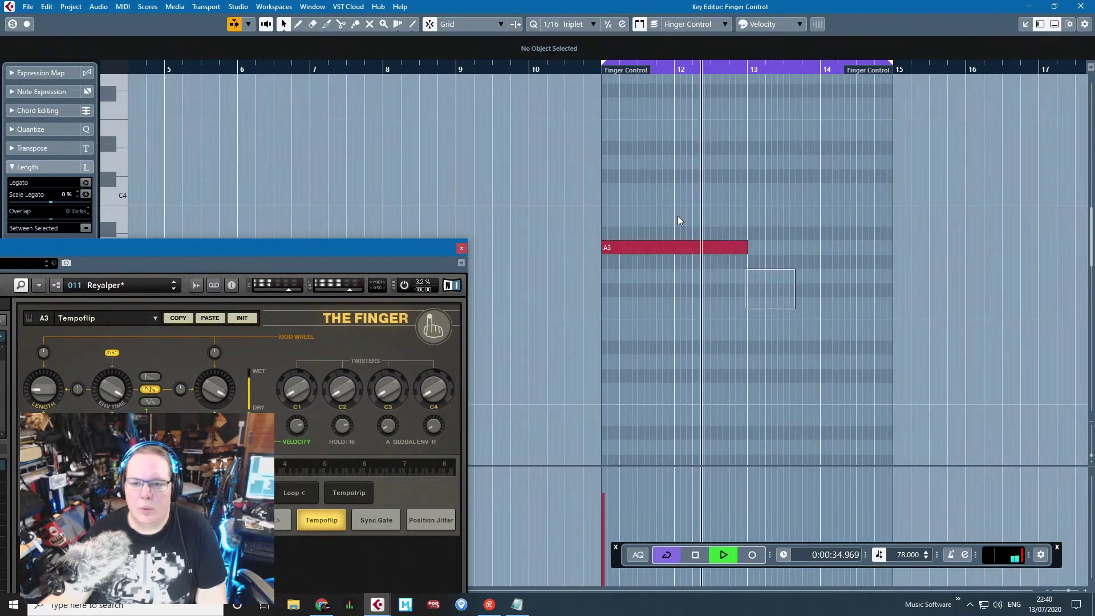
{"action": "key", "text": "ctrl+a"}
{"action": "key", "text": "ctrl+d"}
{"action": "left_click", "coordinate": [822, 157]}
{"action": "left_click", "coordinate": [1074, 7]}
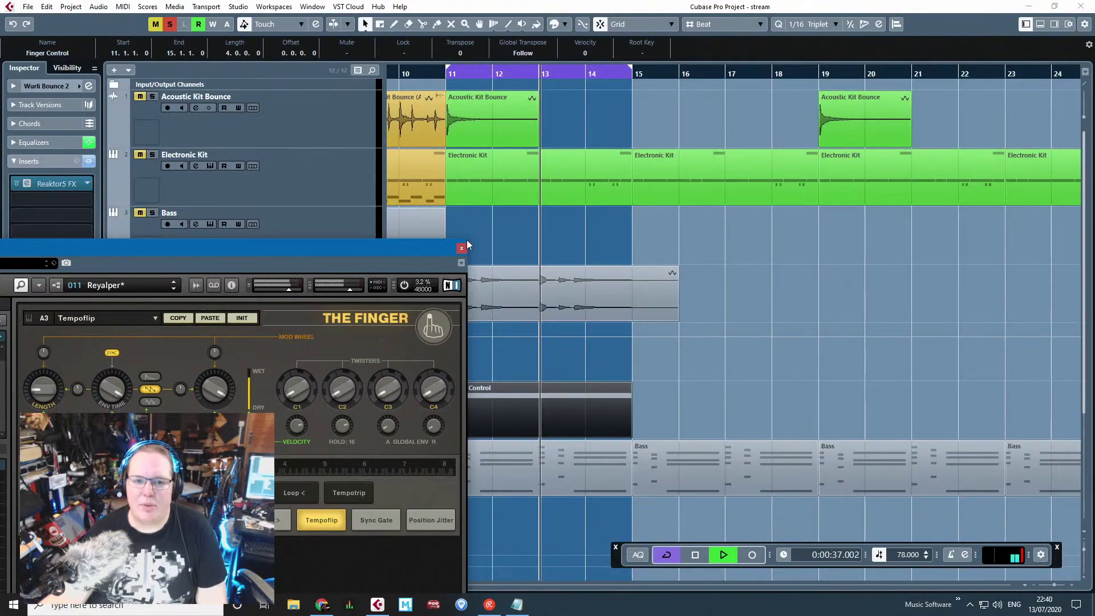
{"action": "left_click", "coordinate": [462, 246]}
{"action": "left_click", "coordinate": [619, 231]}
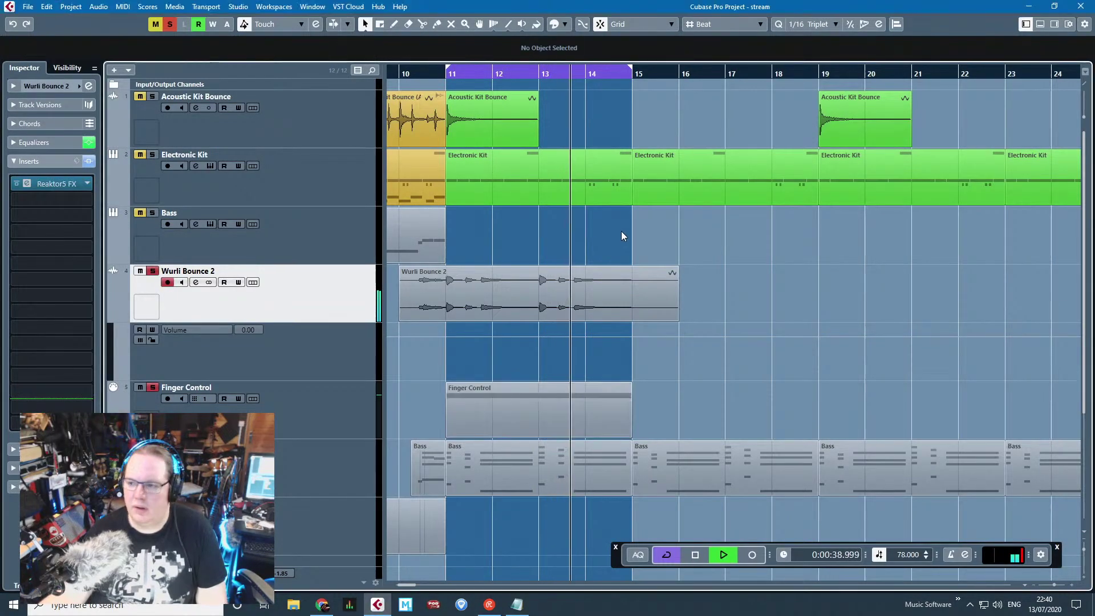
Step: Clear all track solos and raise the Wurli Bounce 2 track volume to -2.19
{"action": "scroll", "coordinate": [635, 242], "scroll_direction": "down", "scroll_amount": 3}
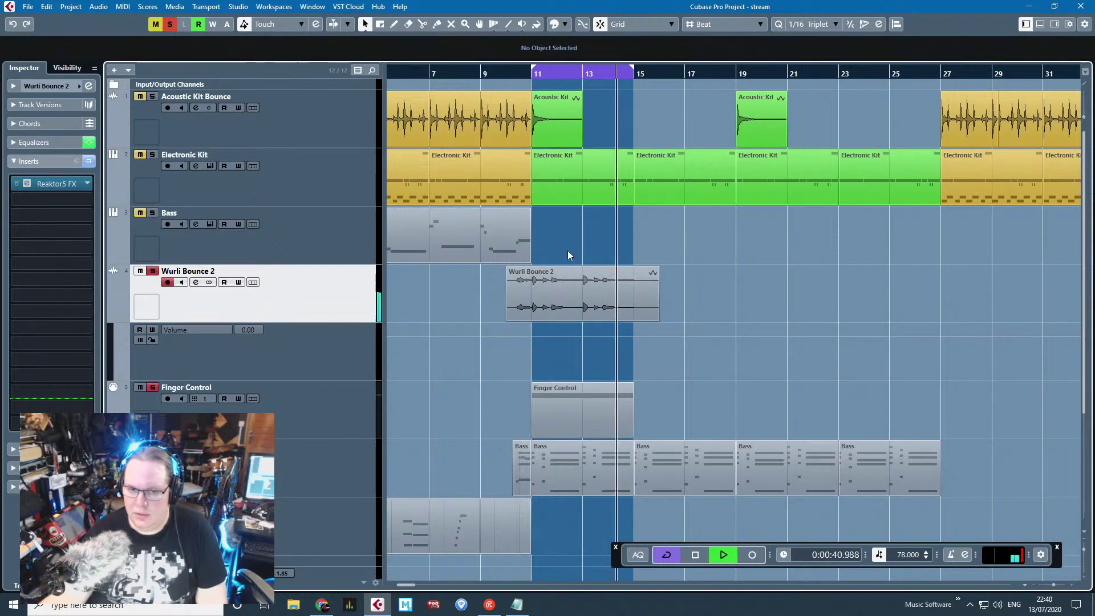
{"action": "left_click", "coordinate": [169, 24]}
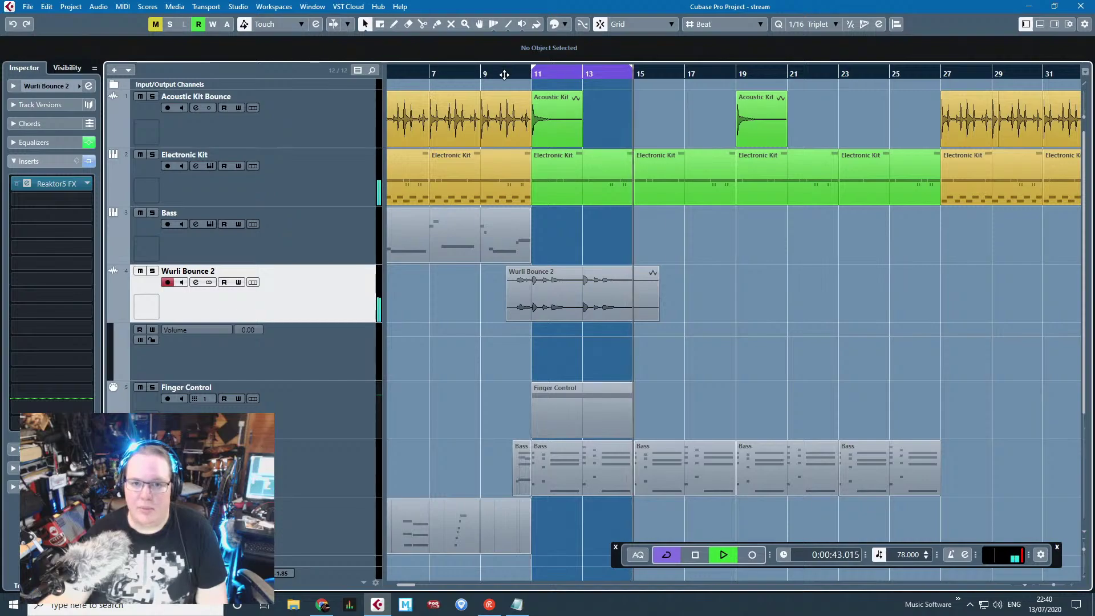
{"action": "left_click", "coordinate": [19, 88]}
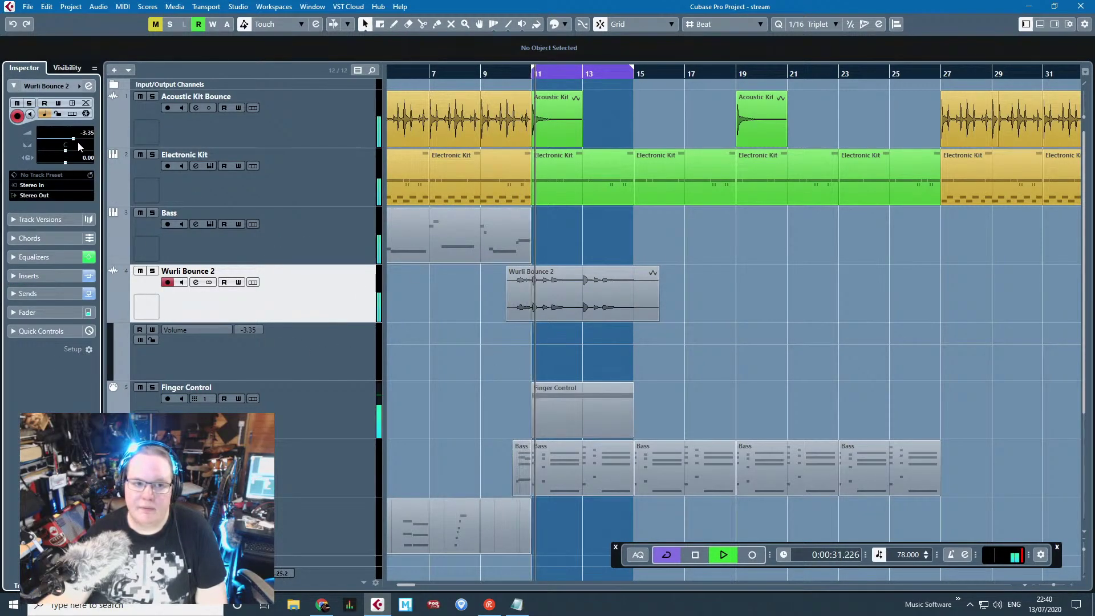
{"action": "left_click_drag", "start_coordinate": [73, 139], "coordinate": [76, 142]}
Step: Open the Finger Control part for note editing and trim the first A3 note's start to 11.1.2.40
{"action": "left_click", "coordinate": [575, 408]}
{"action": "scroll", "coordinate": [553, 414], "scroll_direction": "up", "scroll_amount": 3, "text": "ctrl"}
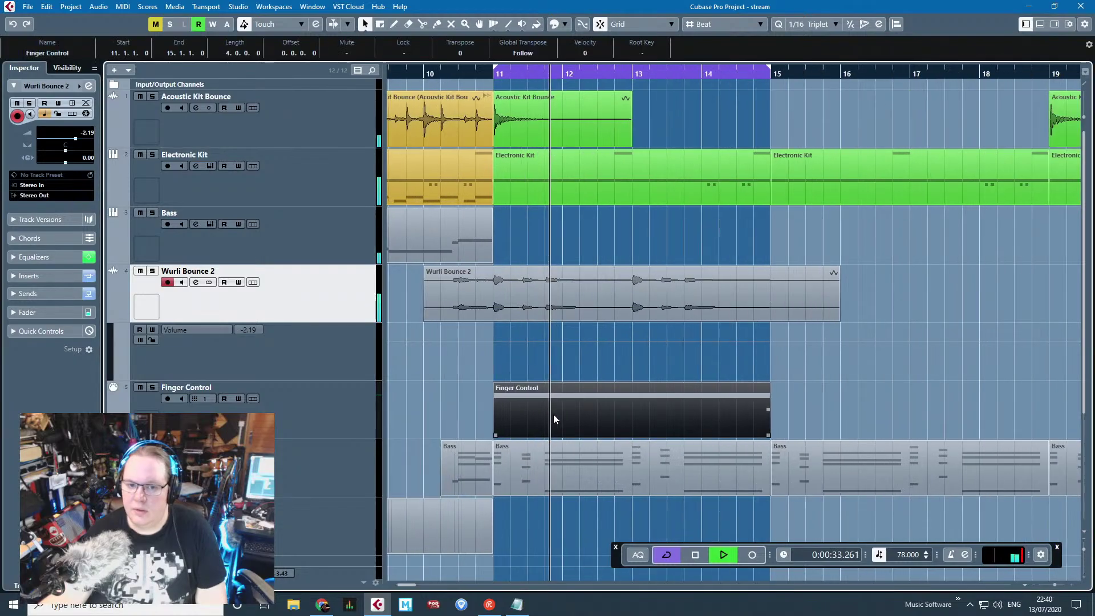
{"action": "scroll", "coordinate": [529, 415], "scroll_direction": "up", "scroll_amount": 1}
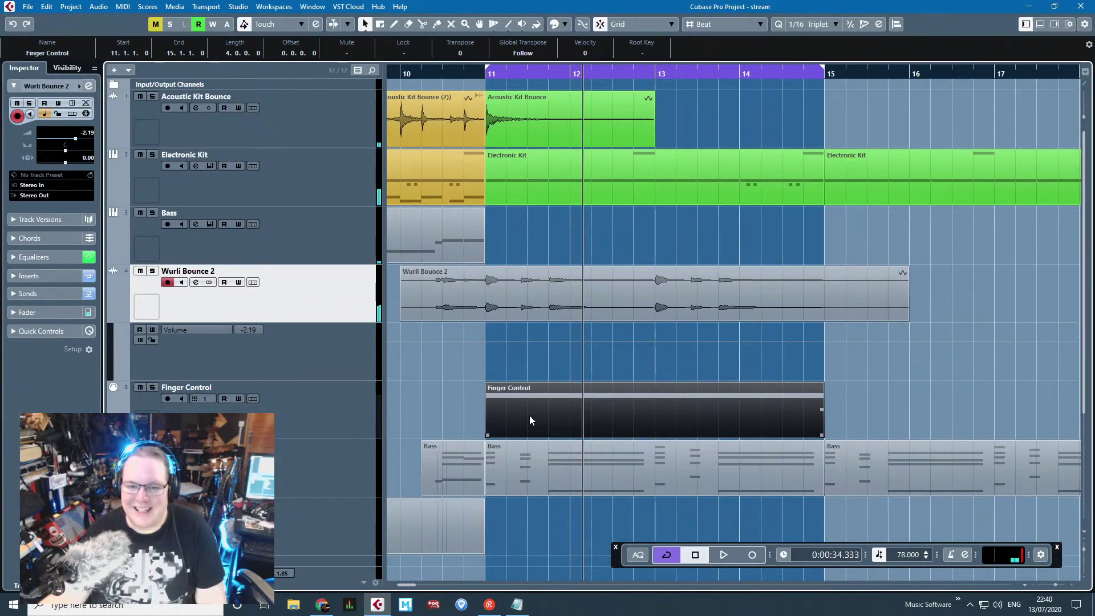
{"action": "double_click", "coordinate": [529, 415]}
{"action": "scroll", "coordinate": [114, 267], "scroll_direction": "up", "scroll_amount": 2, "text": "ctrl"}
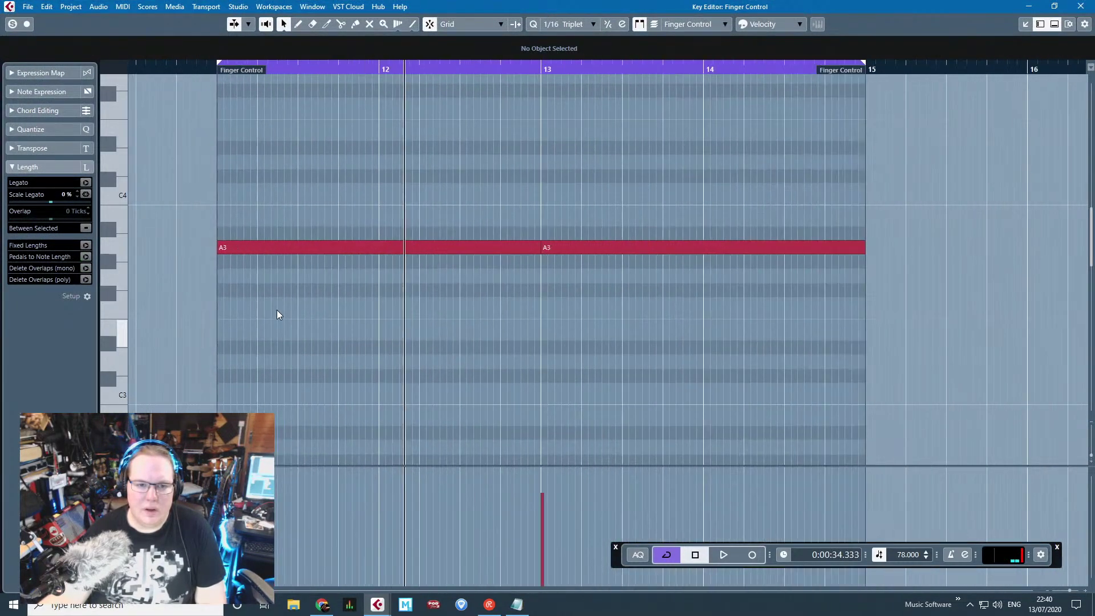
{"action": "left_click", "coordinate": [223, 247]}
{"action": "scroll", "coordinate": [225, 252], "scroll_direction": "up", "scroll_amount": 1, "text": "ctrl"}
{"action": "left_click_drag", "start_coordinate": [225, 252], "coordinate": [232, 252]}
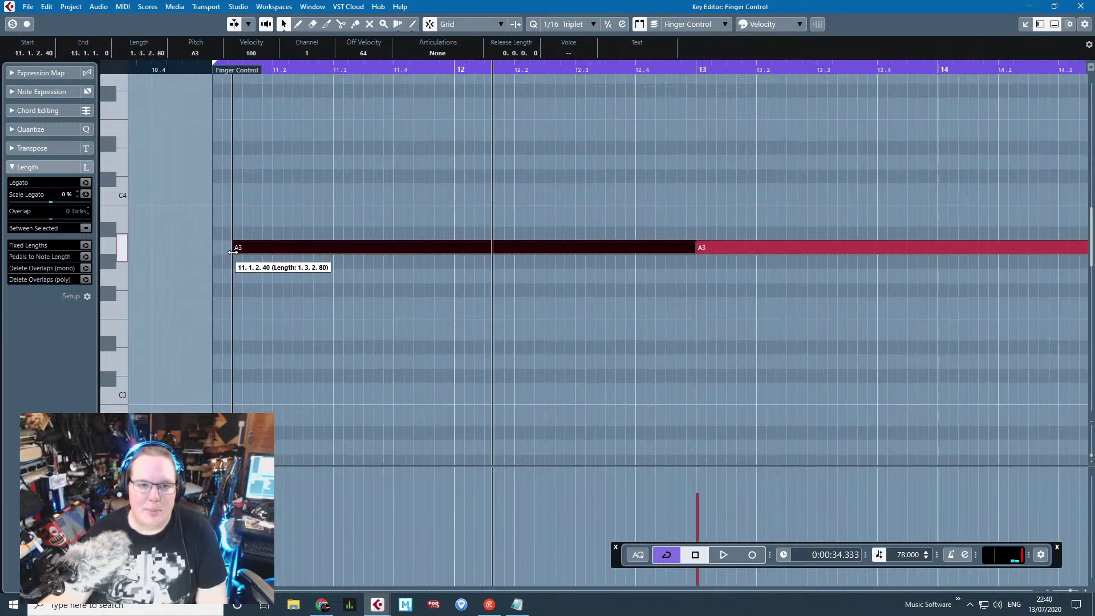
Step: Shorten the first A3 note to end at 11.2.3.0 and audition it from just before bar 11
{"action": "left_click_drag", "start_coordinate": [692, 252], "coordinate": [301, 252]}
{"action": "key", "text": "space"}
{"action": "left_click", "coordinate": [203, 68]}
{"action": "key", "text": "space"}
{"action": "key", "text": "space"}
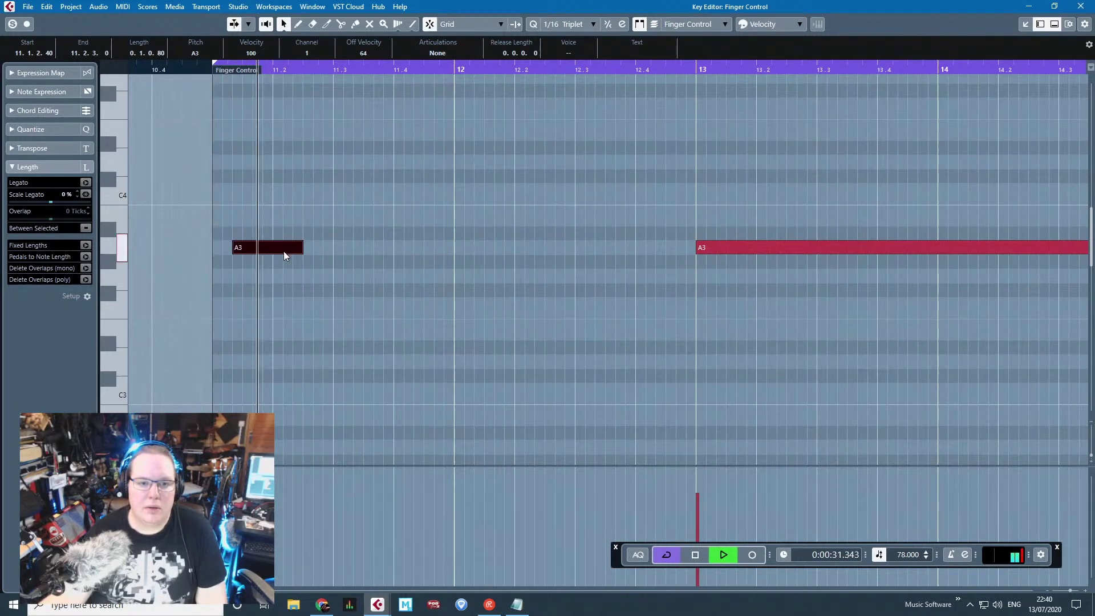
{"action": "key", "text": "space"}
Step: Lengthen the first A3 note to 0.1.2.80, place a duplicate of it at 11.3.2.40 and play the result
{"action": "left_click_drag", "start_coordinate": [301, 251], "coordinate": [329, 252]}
{"action": "key", "text": "ctrl+d"}
{"action": "left_click_drag", "start_coordinate": [366, 249], "coordinate": [386, 247]}
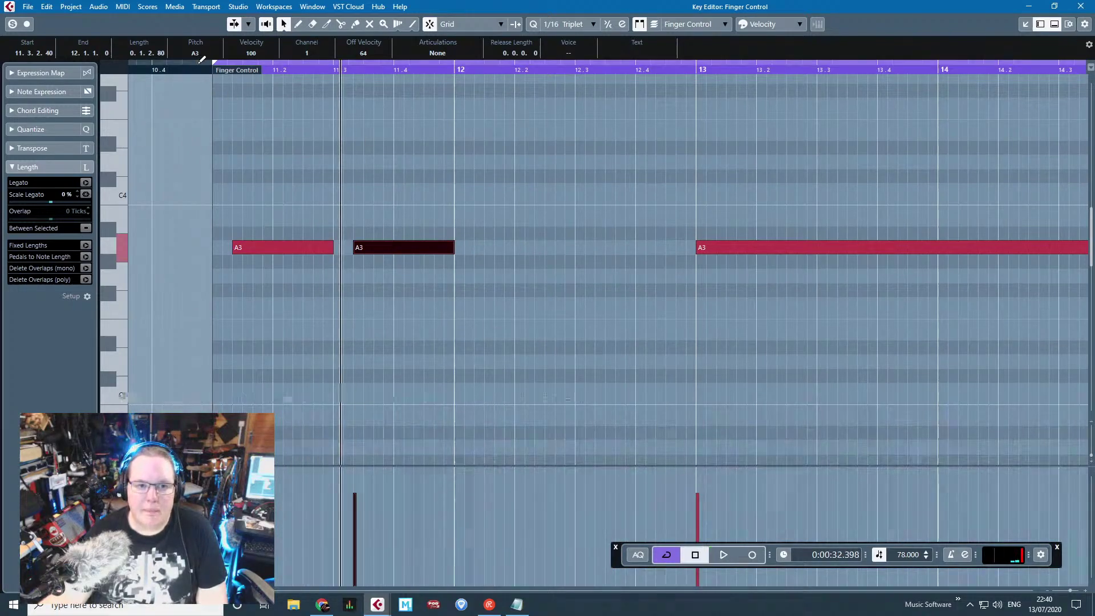
{"action": "key", "text": "h"}
{"action": "key", "text": "space"}
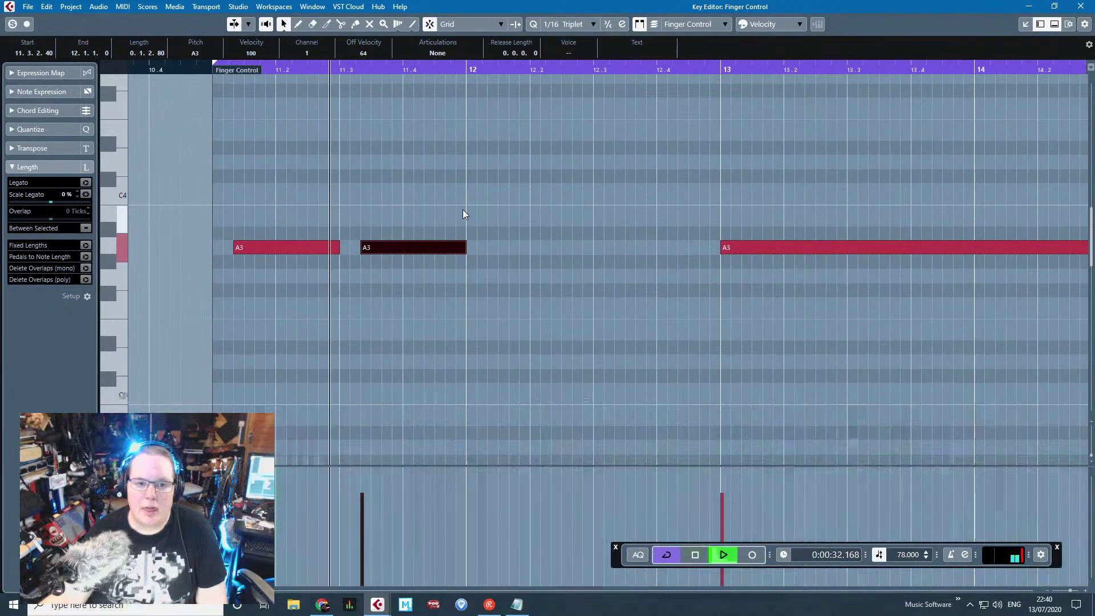
Step: Shorten the first A3 note to end at 11.2.3.80, move the second to 11.3.1.0 and play from before bar 11
{"action": "key", "text": "space"}
{"action": "left_click_drag", "start_coordinate": [338, 248], "coordinate": [361, 246]}
{"action": "key", "text": "g"}
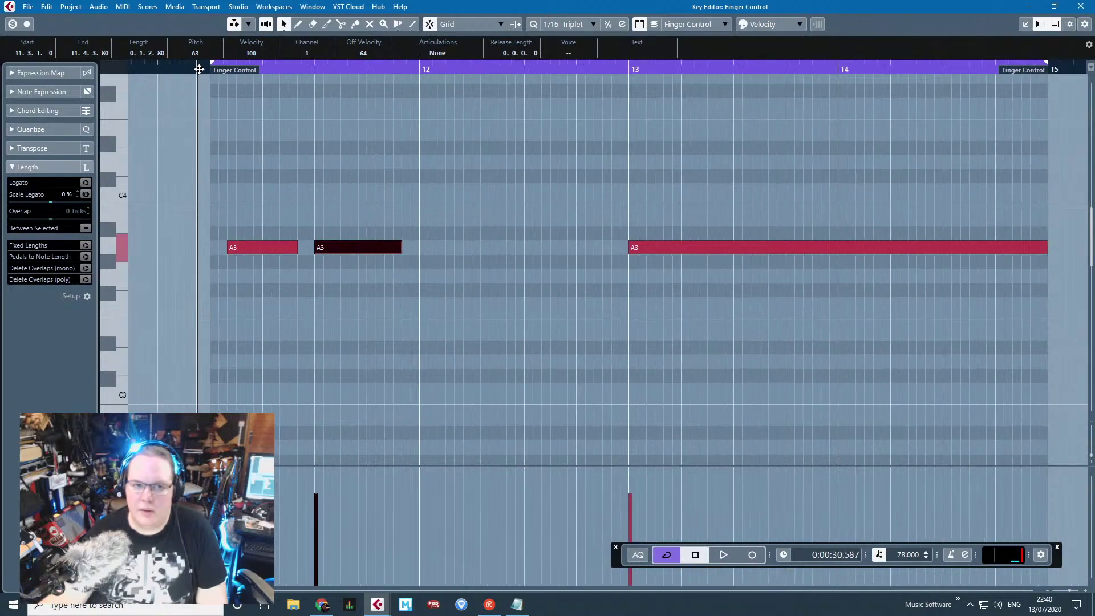
{"action": "key", "text": "space"}
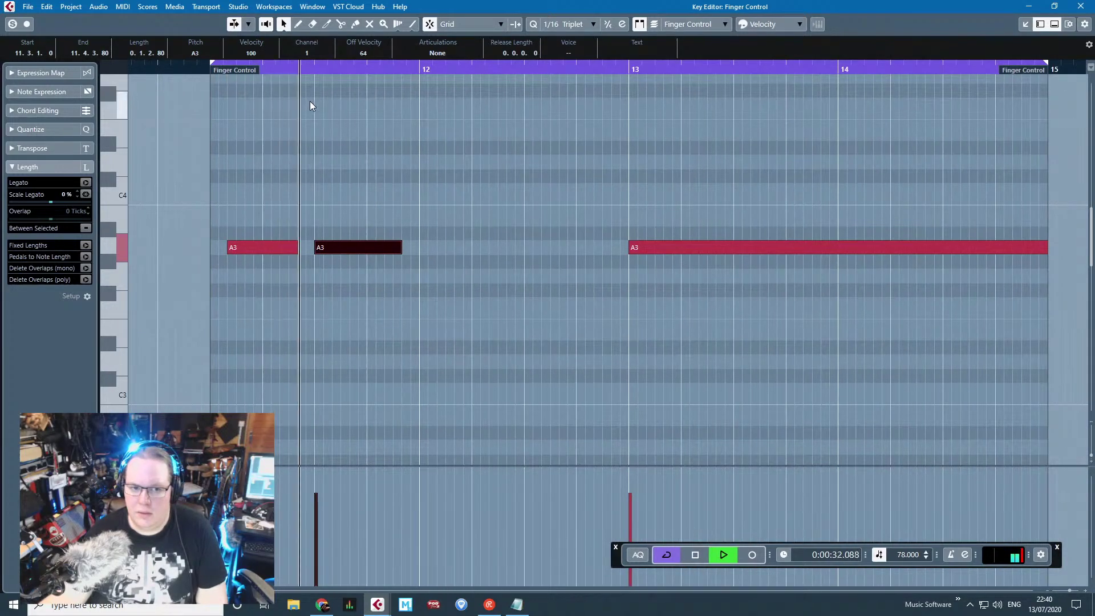
Step: Shorten the second A3 note, add a third from 11.4.2.40 to bar 13 and delete the long note starting at bar 13
{"action": "left_click_drag", "start_coordinate": [401, 249], "coordinate": [629, 248]}
{"action": "key", "text": "space"}
{"action": "left_click", "coordinate": [634, 248]}
{"action": "key", "text": "Delete"}
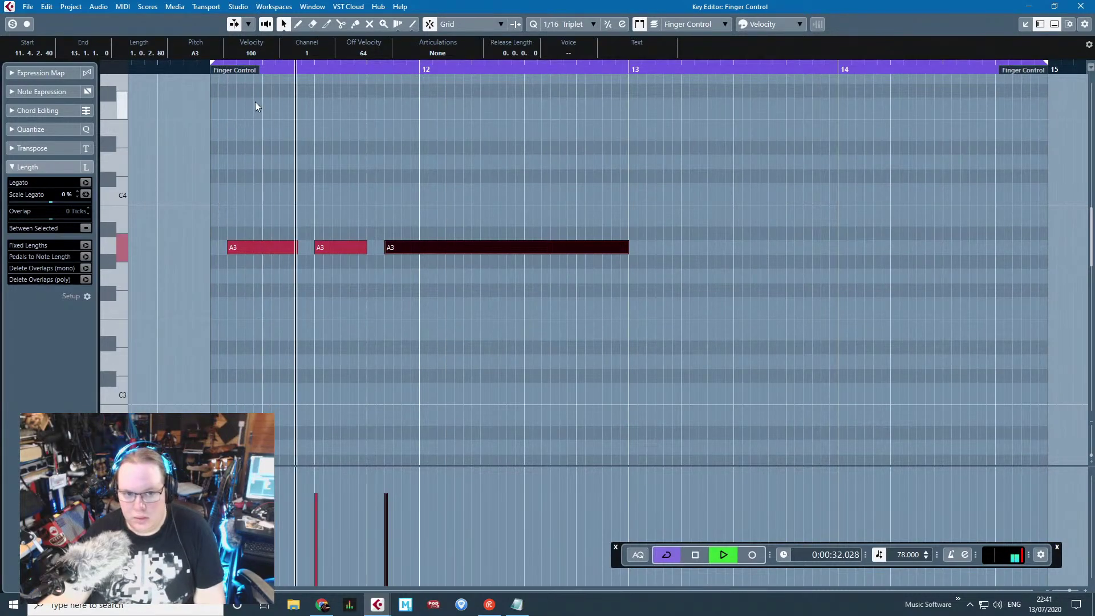
Step: Duplicate the three A3 notes into bars 13 and 14, starting the copies at 13.1.2.40, and close the note editor
{"action": "scroll", "coordinate": [255, 102], "scroll_direction": "up", "scroll_amount": 1}
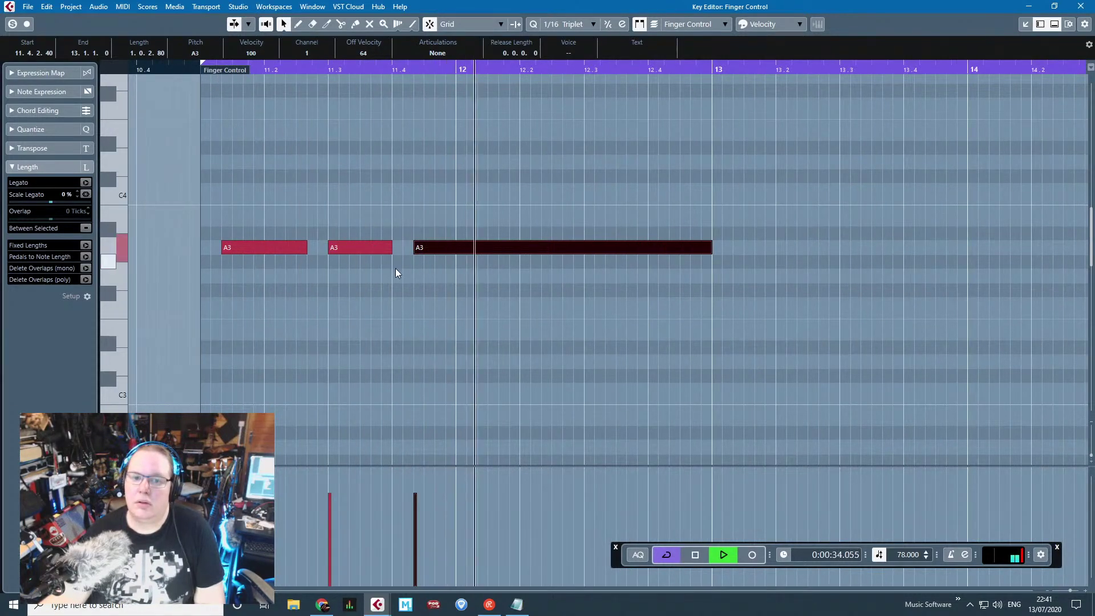
{"action": "left_click_drag", "start_coordinate": [649, 311], "coordinate": [208, 198]}
{"action": "scroll", "coordinate": [752, 299], "scroll_direction": "down", "scroll_amount": 1}
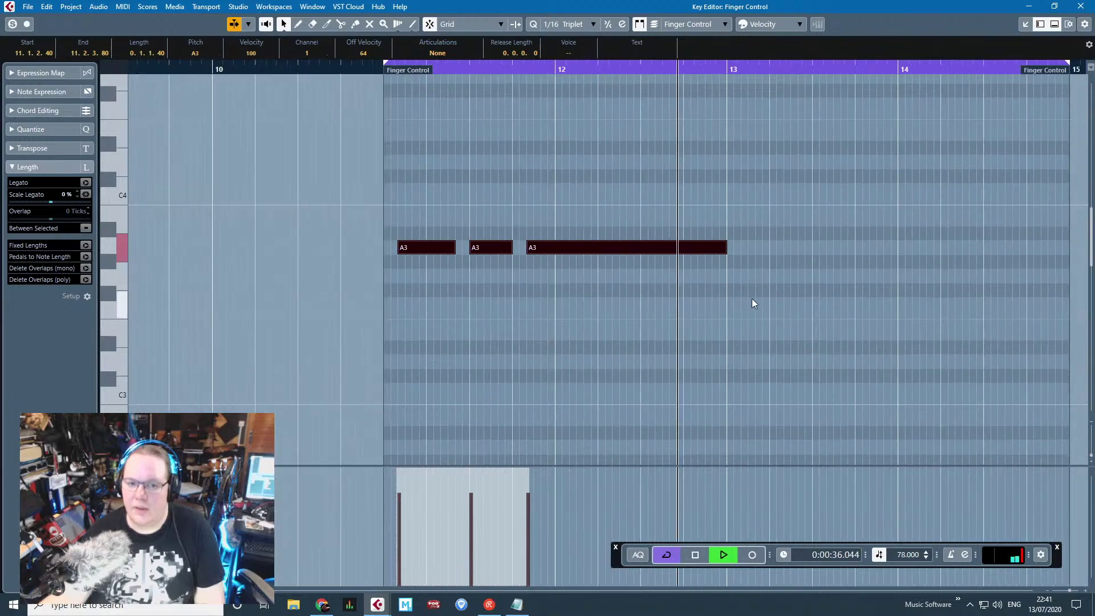
{"action": "key", "text": "ctrl+d"}
{"action": "key", "text": "space"}
{"action": "left_click_drag", "start_coordinate": [751, 249], "coordinate": [766, 249]}
{"action": "left_click", "coordinate": [790, 211]}
{"action": "left_click", "coordinate": [1079, 7]}
Step: Play the arrangement from just before bar 11 to audition the new Finger Control note pattern
{"action": "left_click", "coordinate": [483, 71]}
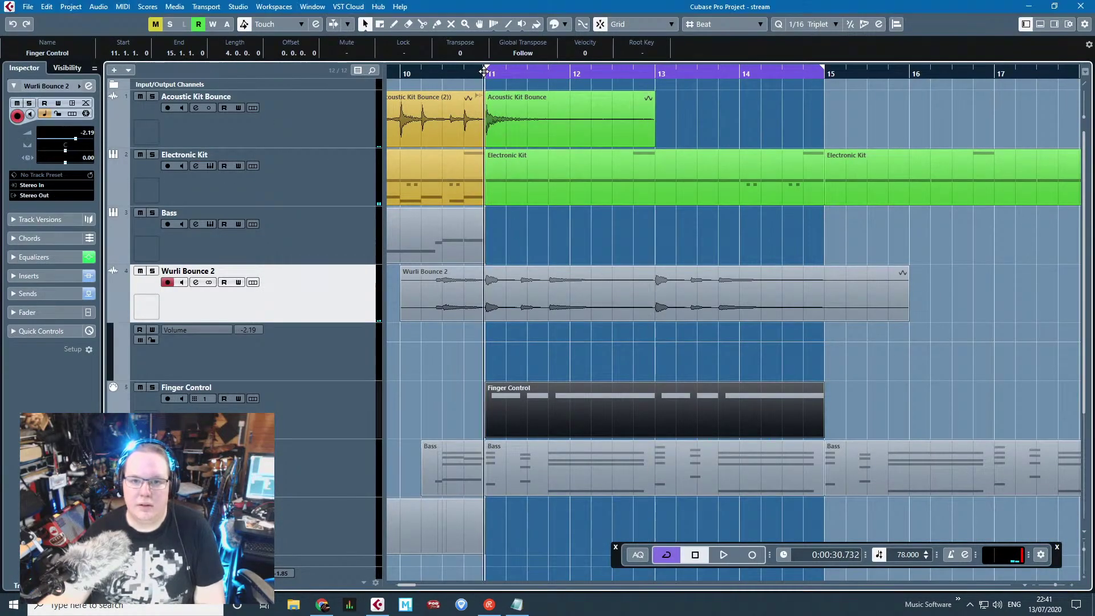
{"action": "key", "text": "space"}
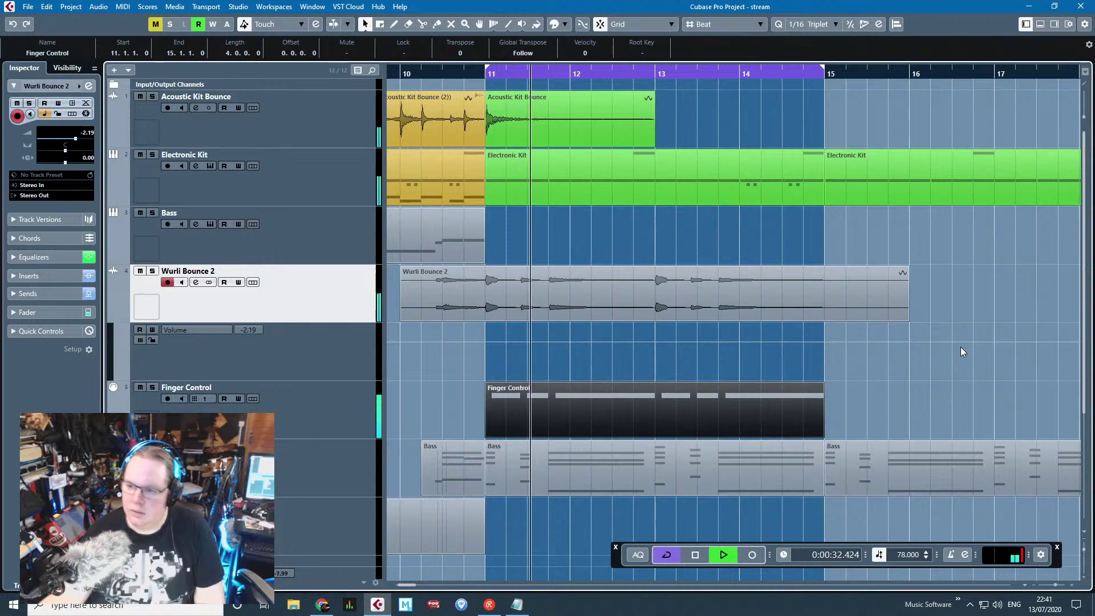
{"action": "left_click", "coordinate": [993, 429]}
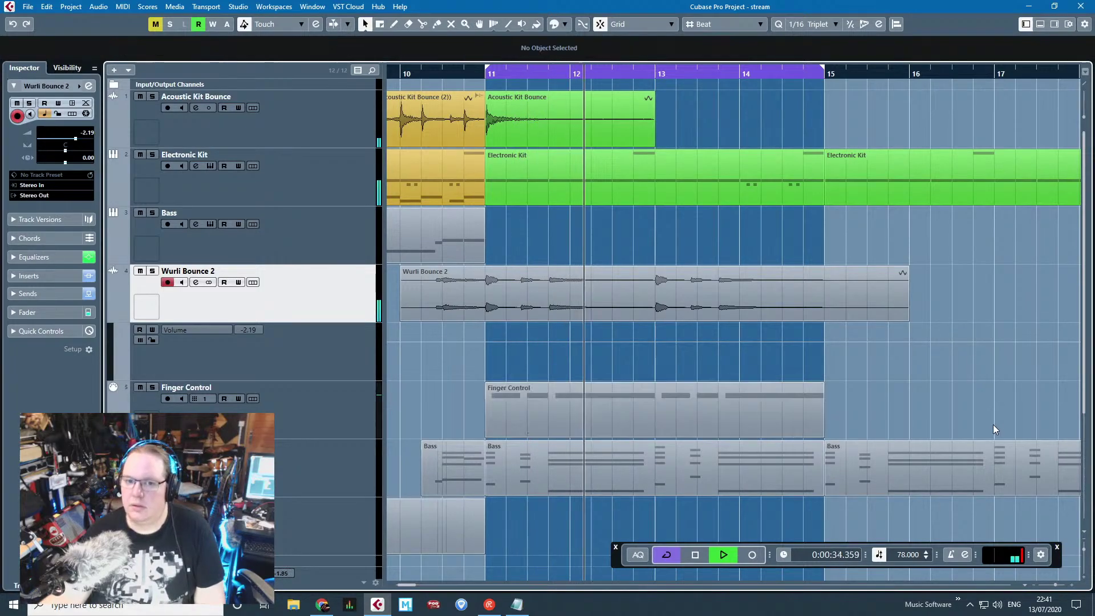
{"action": "key", "text": "space"}
Step: Reopen the Finger Control part and move the starts of both long A3 notes earlier, to 11.4.1.80 and 13.4.1.80, during playback
{"action": "double_click", "coordinate": [629, 394]}
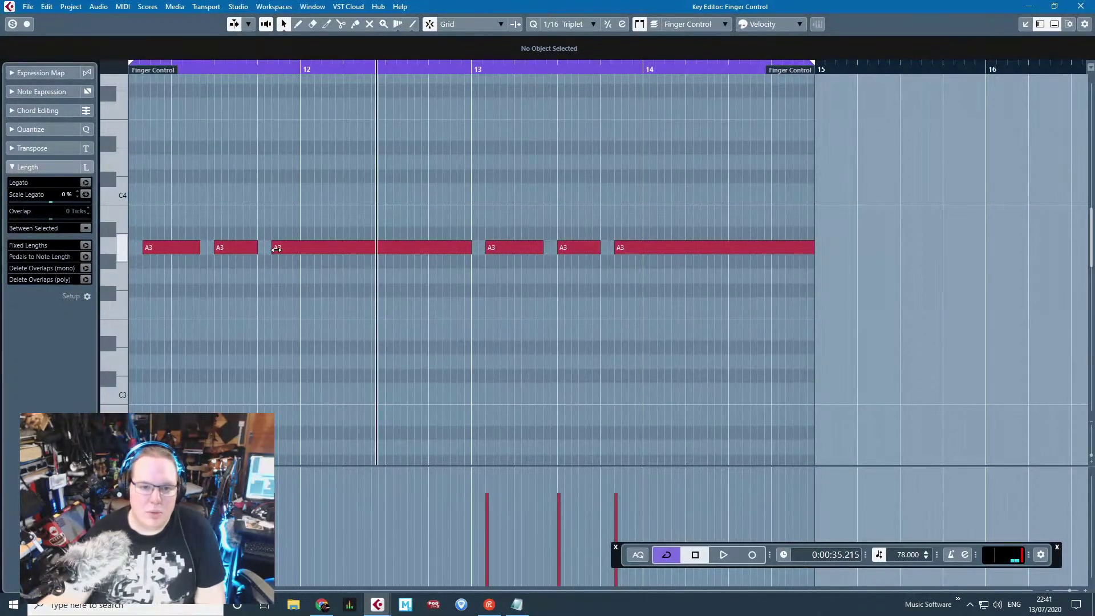
{"action": "left_click_drag", "start_coordinate": [276, 249], "coordinate": [269, 249]}
{"action": "key", "text": "space"}
{"action": "scroll", "coordinate": [337, 227], "scroll_direction": "up", "scroll_amount": 3}
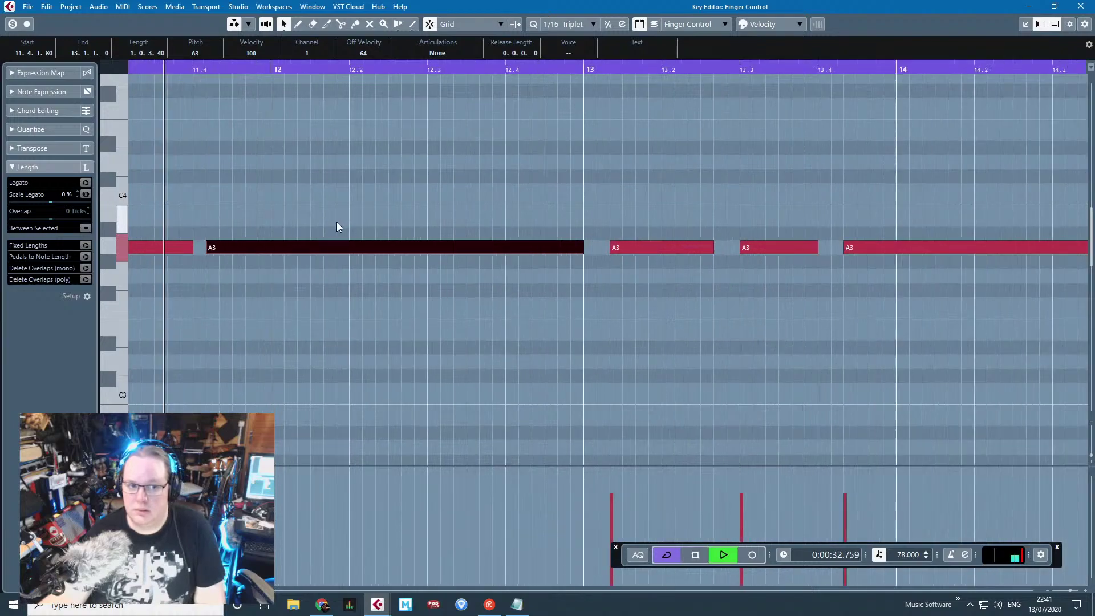
{"action": "scroll", "coordinate": [399, 268], "scroll_direction": "down", "scroll_amount": 3}
{"action": "left_click_drag", "start_coordinate": [614, 248], "coordinate": [605, 249]}
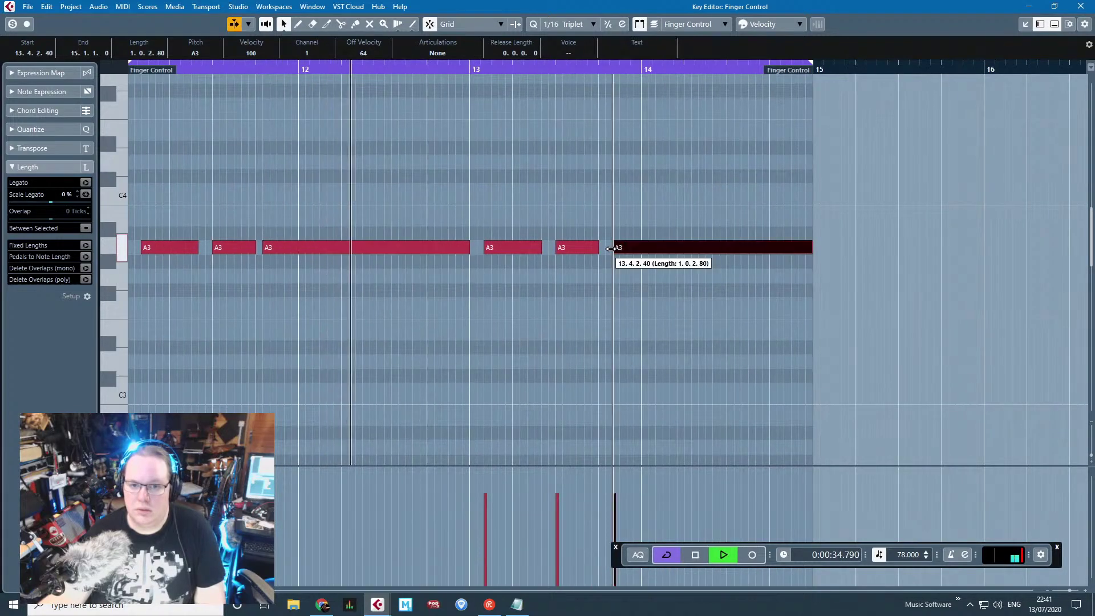
{"action": "left_click", "coordinate": [518, 219]}
{"action": "scroll", "coordinate": [446, 220], "scroll_direction": "down", "scroll_amount": 2}
{"action": "scroll", "coordinate": [446, 220], "scroll_direction": "up", "scroll_amount": 2}
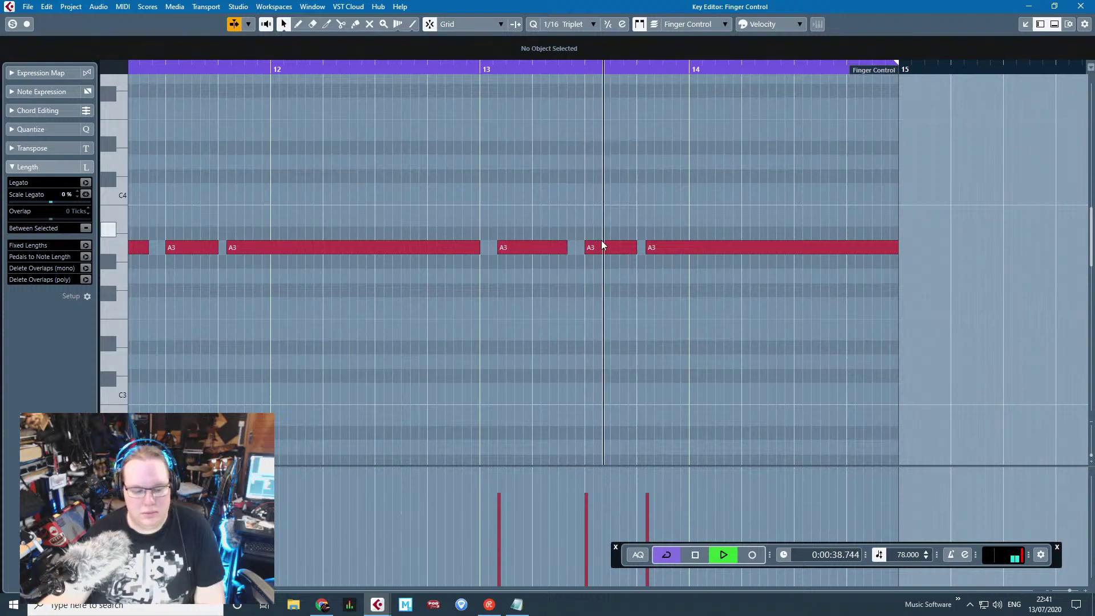
Step: Close the note editor, split the Wurli Bounce 2 event at bars 15 and 11, and delete the leftover piece after bar 15
{"action": "scroll", "coordinate": [660, 282], "scroll_direction": "down", "scroll_amount": 2}
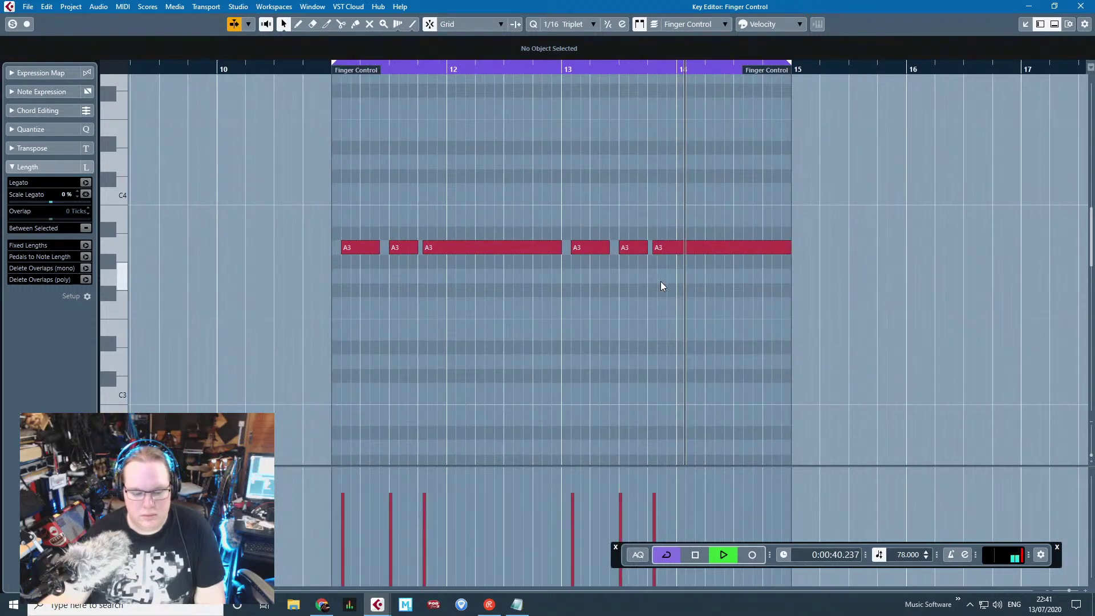
{"action": "left_click", "coordinate": [1025, 24]}
{"action": "key", "text": "g"}
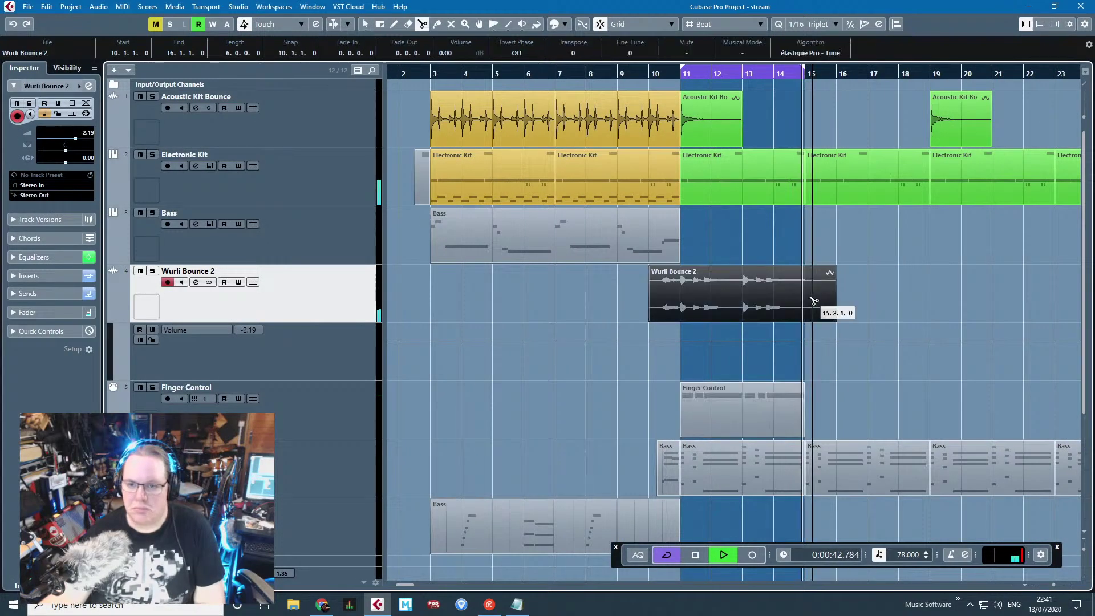
{"action": "left_click", "coordinate": [824, 296], "text": "alt"}
{"action": "key", "text": "h"}
{"action": "left_click", "coordinate": [677, 301], "text": "alt"}
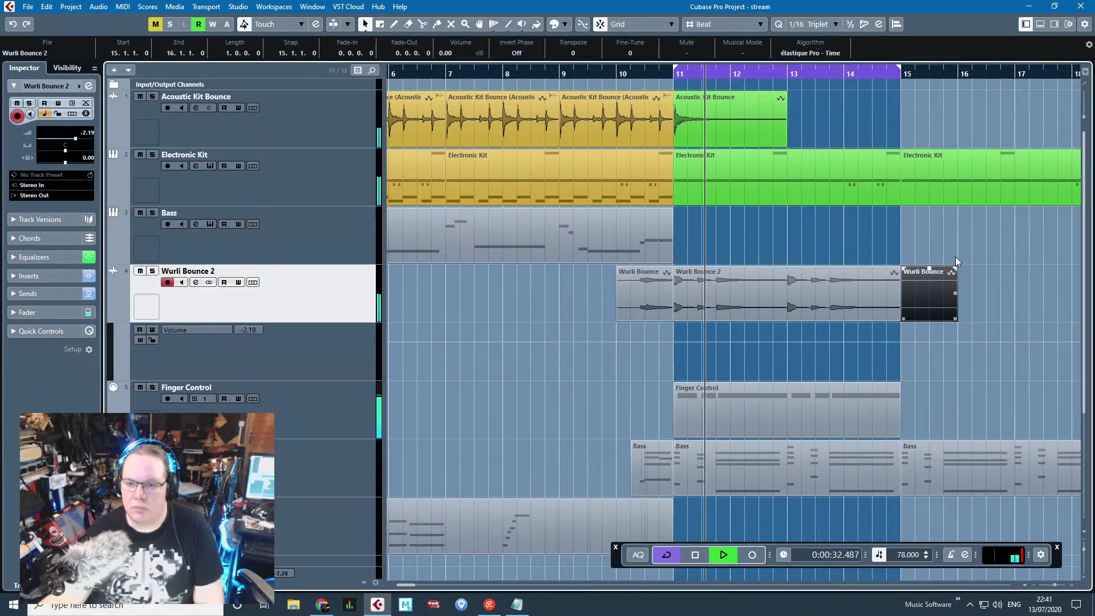
{"action": "key", "text": "Delete"}
Step: Duplicate the four-bar Wurli Bounce 2 event and Finger Control part at bar 11 three times, filling both tracks up to bar 27
{"action": "left_click_drag", "start_coordinate": [957, 269], "coordinate": [796, 403]}
{"action": "key", "text": "g"}
{"action": "key", "text": "g"}
{"action": "key", "text": "ctrl+d"}
{"action": "key", "text": "ctrl+d"}
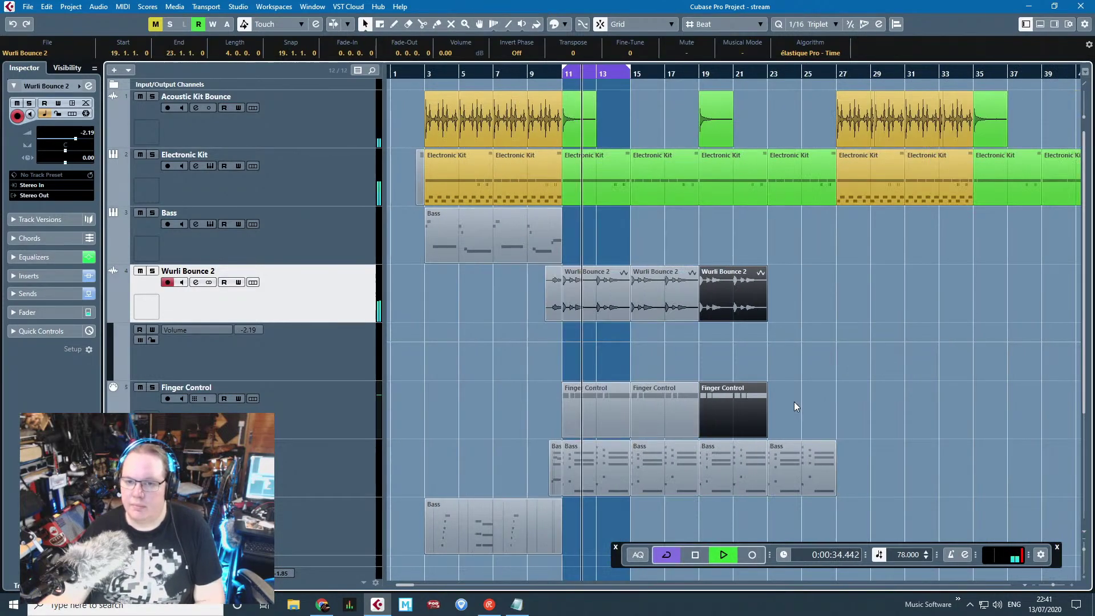
{"action": "key", "text": "ctrl+d"}
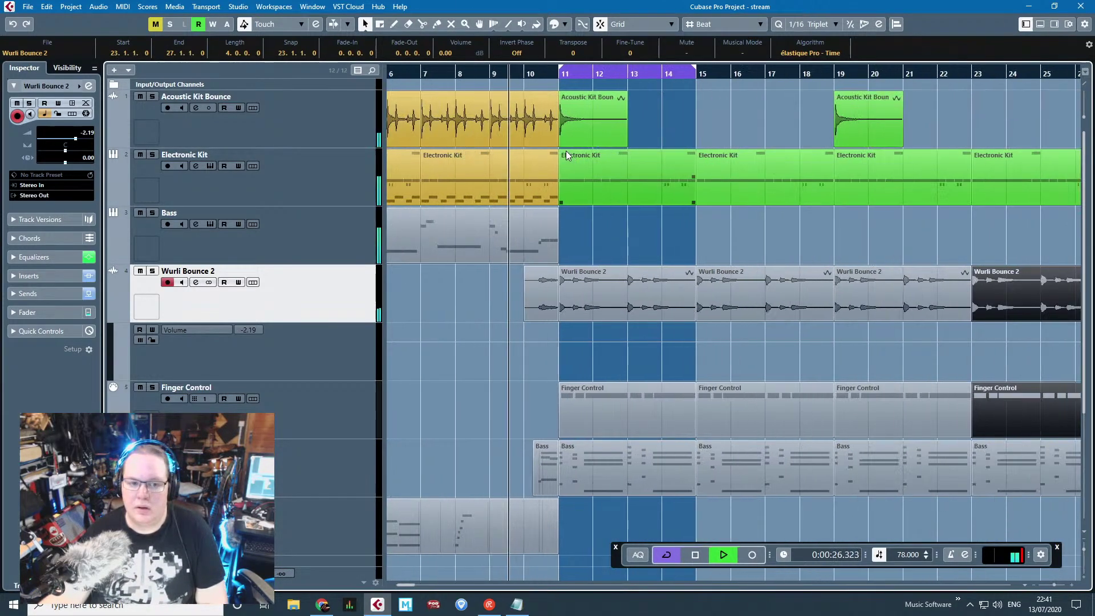
Step: Turn off cycle playback and pan the Wurli Bounce 2 track to L32 while the arrangement plays
{"action": "key", "text": "h"}
{"action": "left_click", "coordinate": [667, 554]}
{"action": "left_click", "coordinate": [406, 395]}
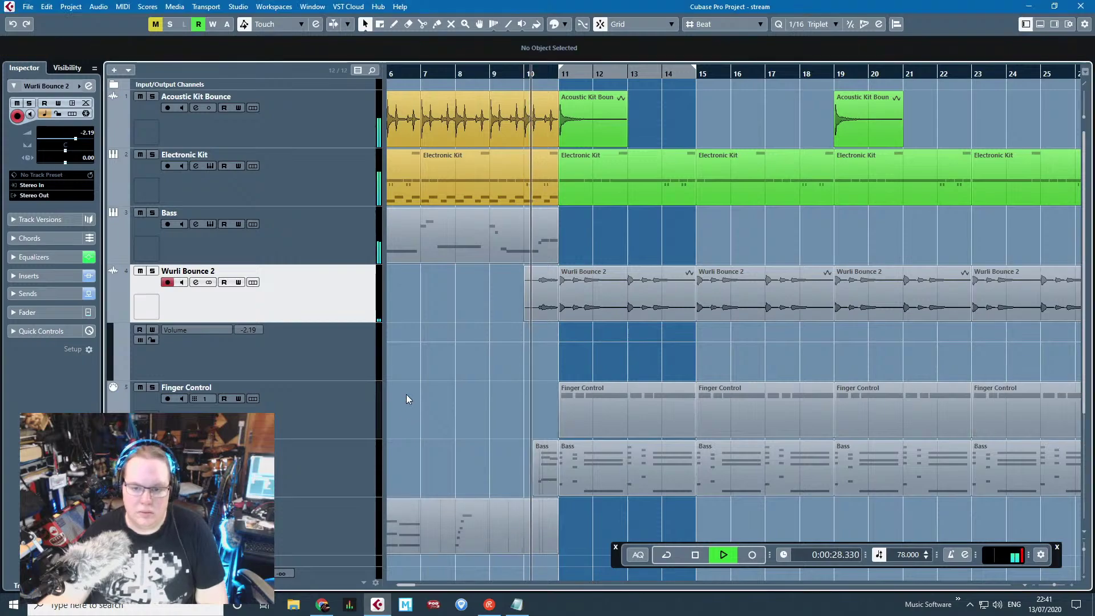
{"action": "key", "text": "h"}
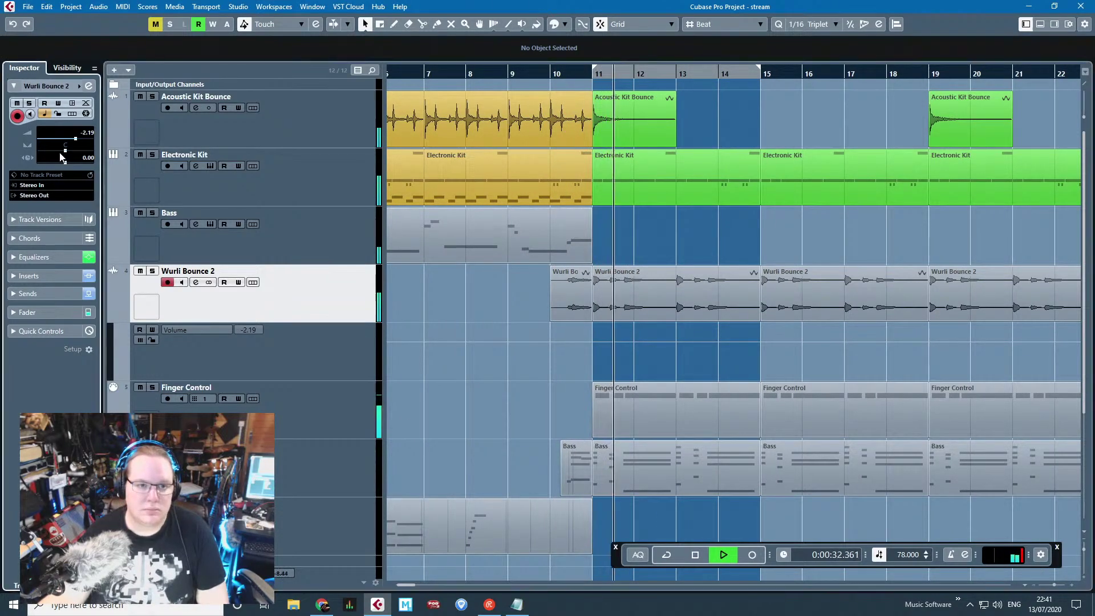
{"action": "left_click_drag", "start_coordinate": [88, 145], "coordinate": [79, 144]}
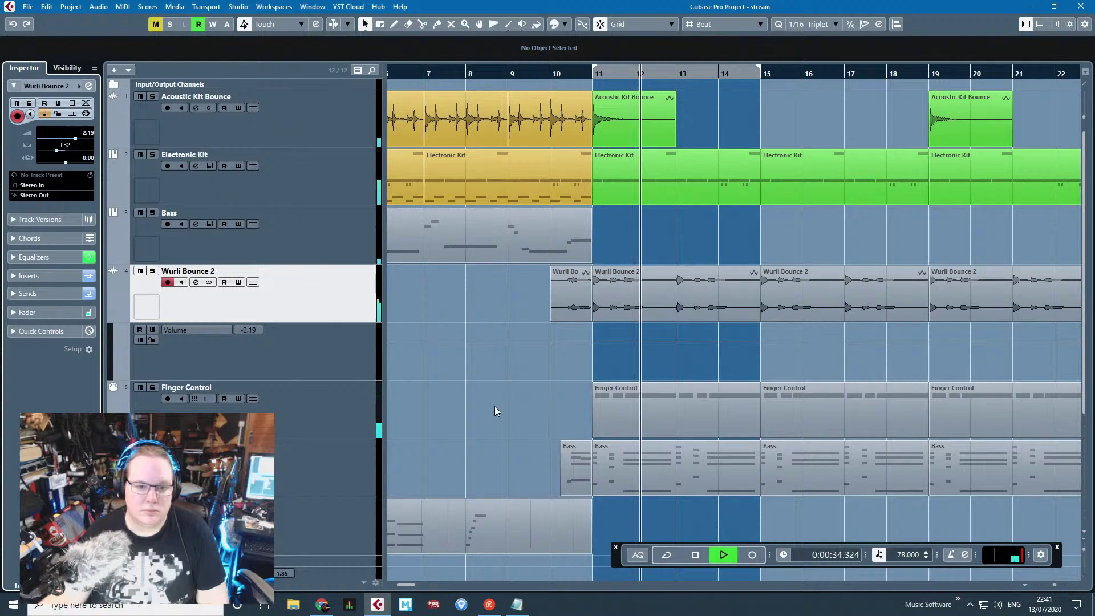
Step: Set the locators to span bars 11 to 27, audition the section, and stop playback just after bar 15
{"action": "key", "text": "g"}
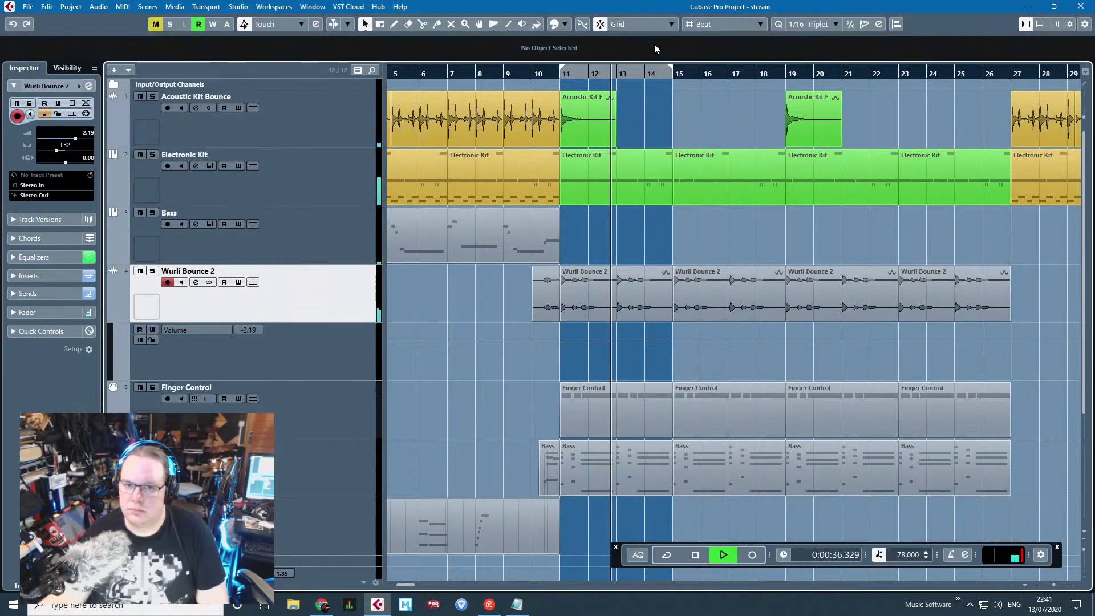
{"action": "key", "text": "p"}
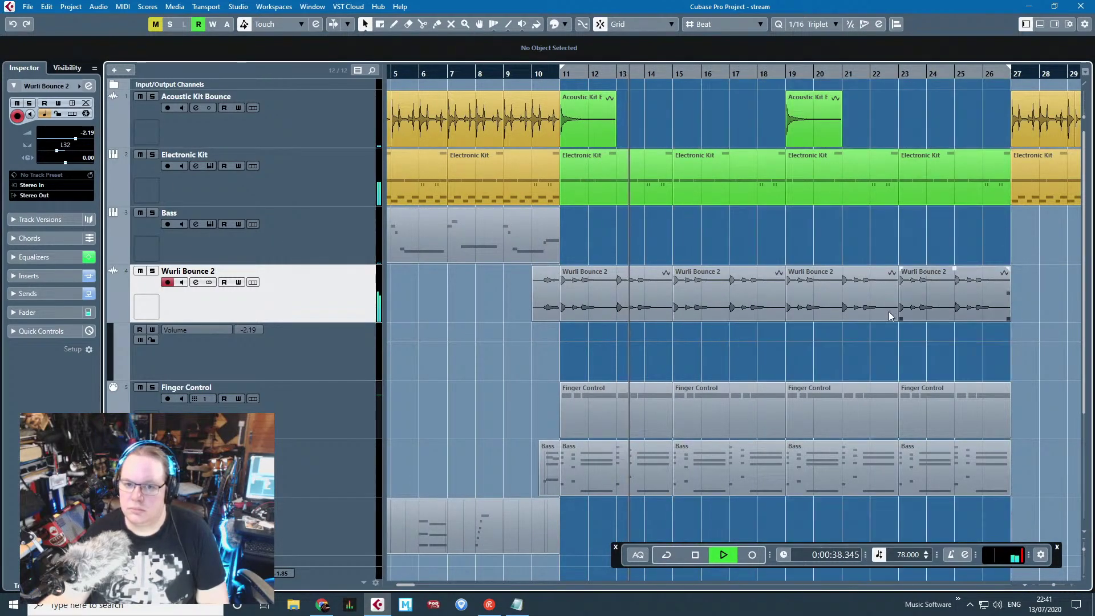
{"action": "scroll", "coordinate": [731, 238], "scroll_direction": "up", "scroll_amount": 2}
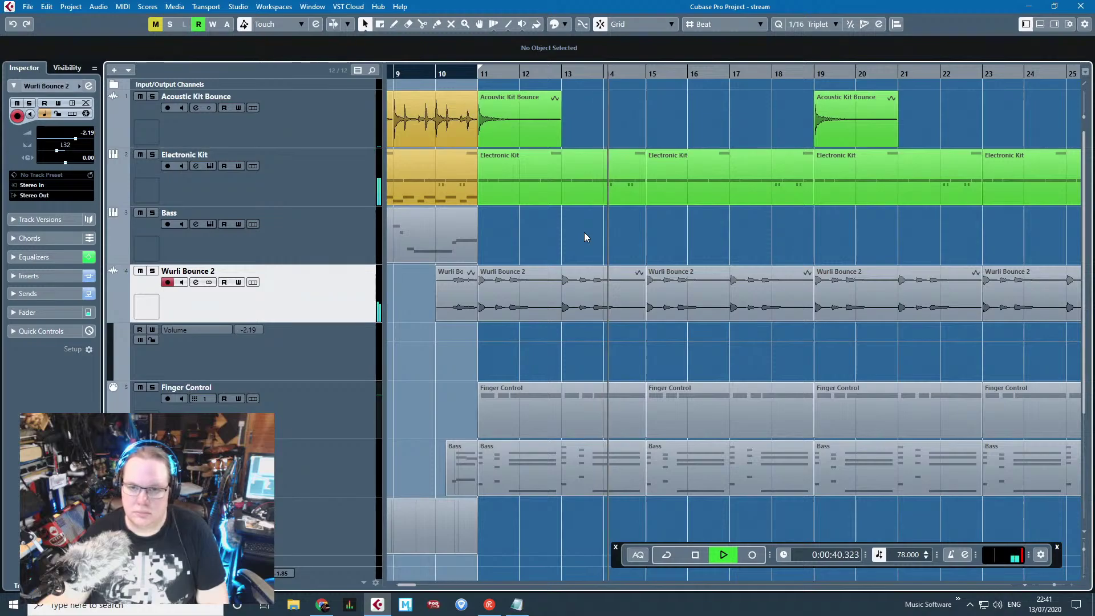
{"action": "scroll", "coordinate": [584, 231], "scroll_direction": "down", "scroll_amount": 1}
{"action": "scroll", "coordinate": [596, 241], "scroll_direction": "up", "scroll_amount": 1}
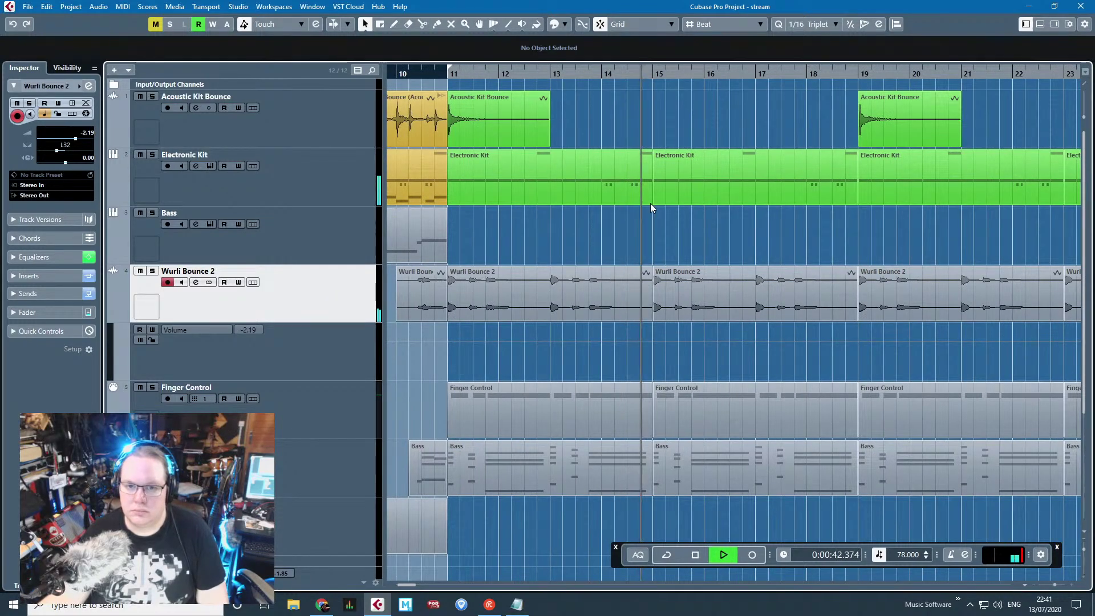
{"action": "scroll", "coordinate": [632, 216], "scroll_direction": "down", "scroll_amount": 1}
{"action": "key", "text": "space"}
Step: Open the Electronic Kit part at bar 15 and add a C1 note at 15.1.1.0 and a D1 note at 15.2.1.0
{"action": "double_click", "coordinate": [671, 196]}
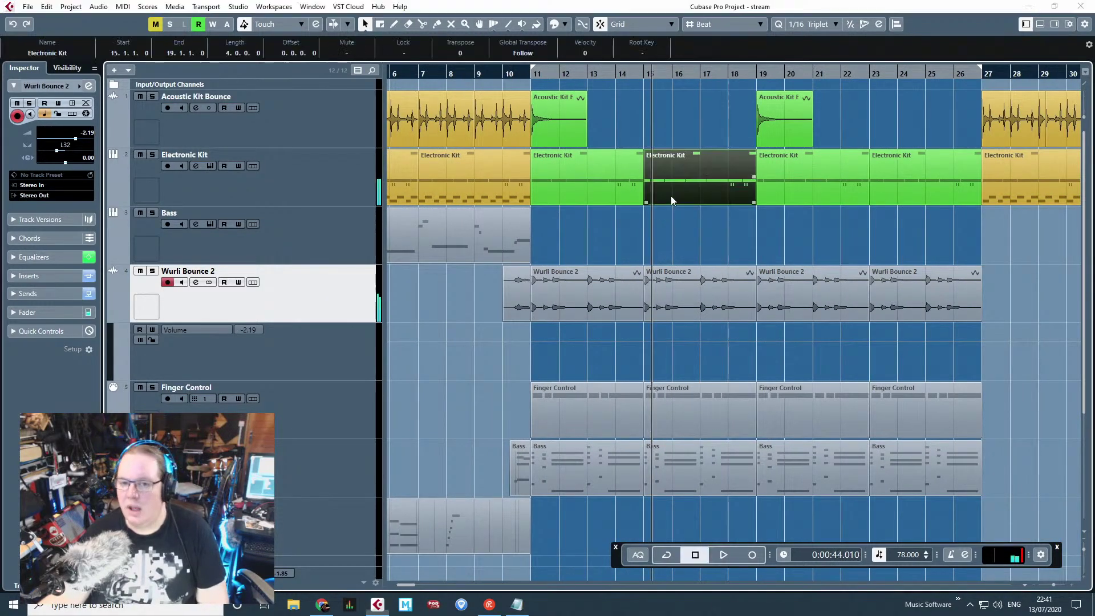
{"action": "scroll", "coordinate": [319, 254], "scroll_direction": "down", "scroll_amount": 4}
{"action": "scroll", "coordinate": [354, 239], "scroll_direction": "up", "scroll_amount": 3}
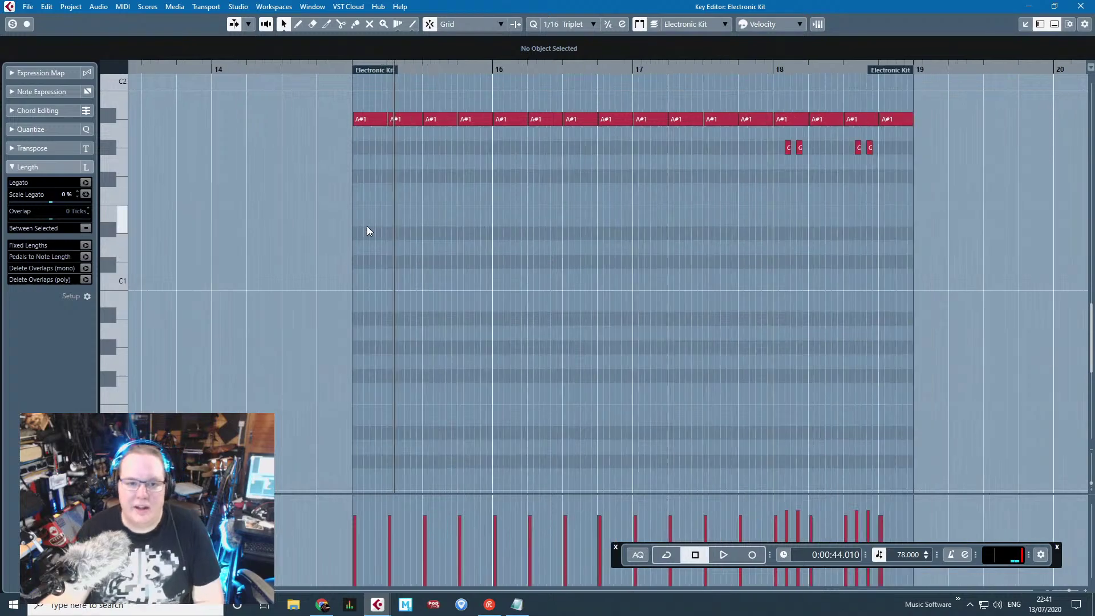
{"action": "left_click", "coordinate": [377, 276]}
{"action": "left_click_drag", "start_coordinate": [378, 249], "coordinate": [358, 276]}
{"action": "key", "text": "h"}
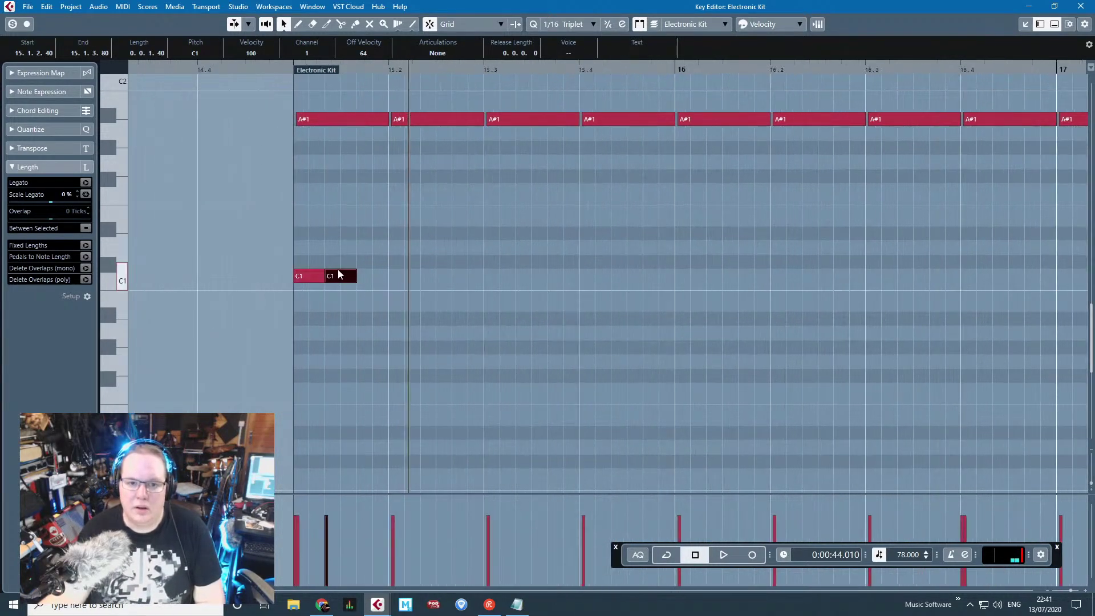
{"action": "left_click", "coordinate": [408, 254]}
{"action": "left_click", "coordinate": [432, 249]}
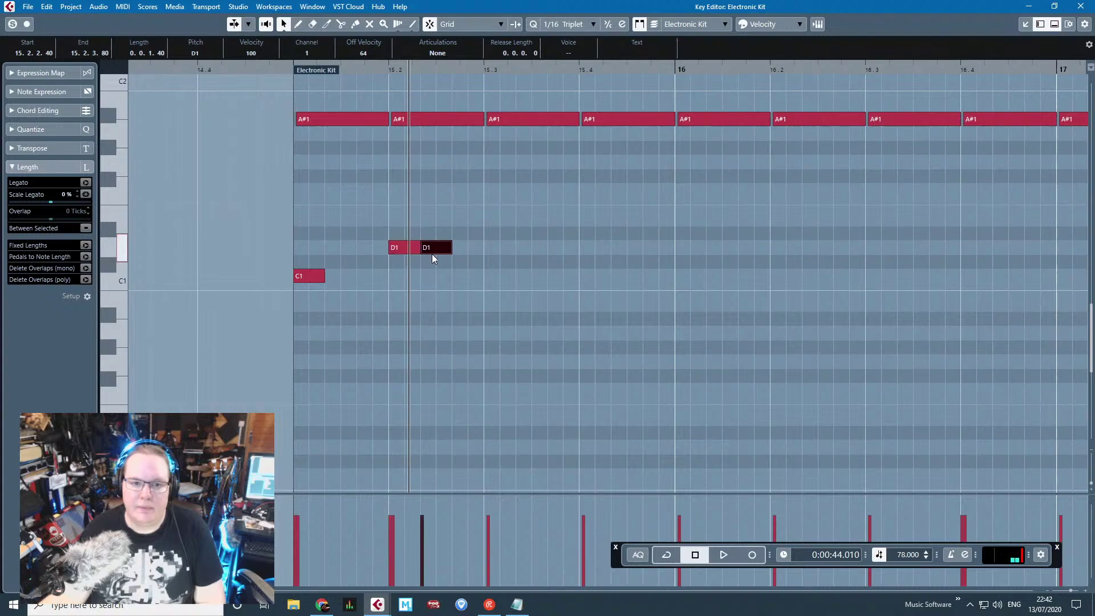
Step: Place an E2 note at 15.1.3.80 with velocity 82, set the C1 and D1 notes to velocity 116, and play the part
{"action": "scroll", "coordinate": [432, 254], "scroll_direction": "up", "scroll_amount": 2}
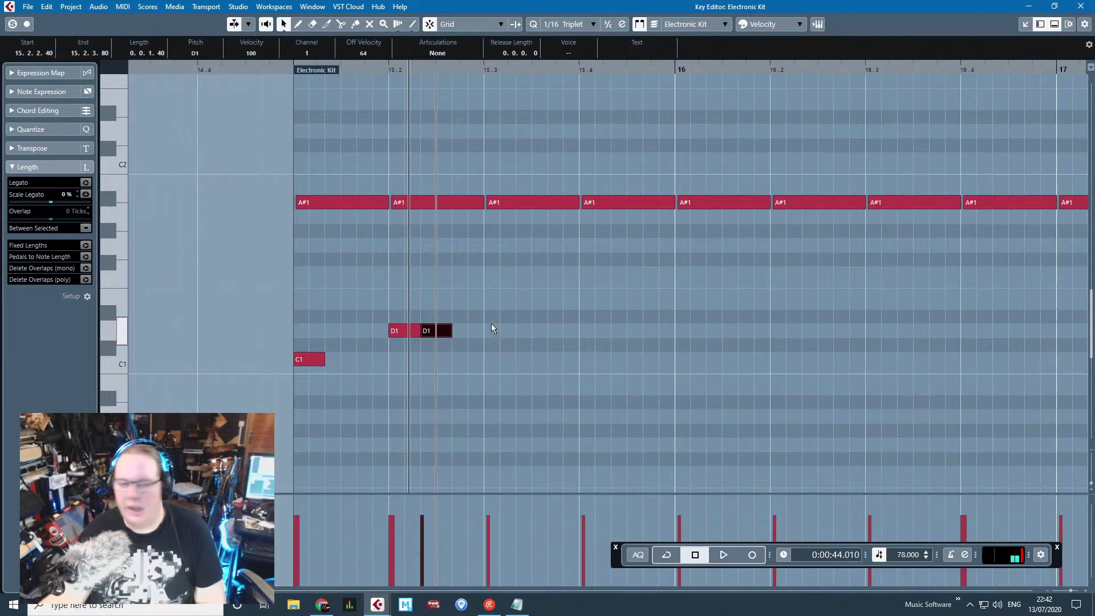
{"action": "left_click_drag", "start_coordinate": [438, 334], "coordinate": [380, 120]}
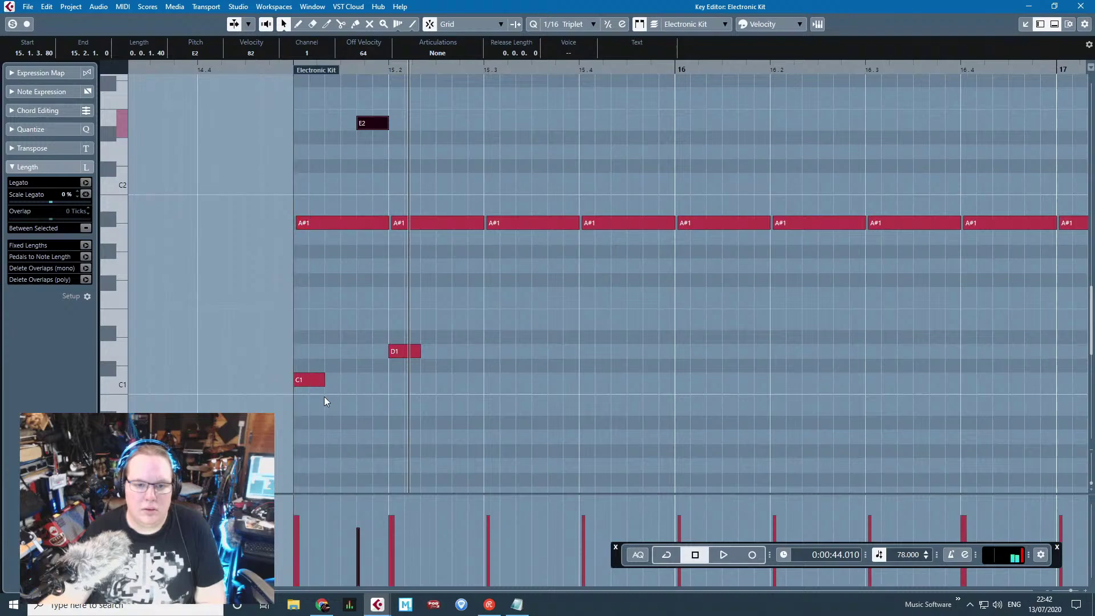
{"action": "left_click_drag", "start_coordinate": [324, 396], "coordinate": [391, 318]}
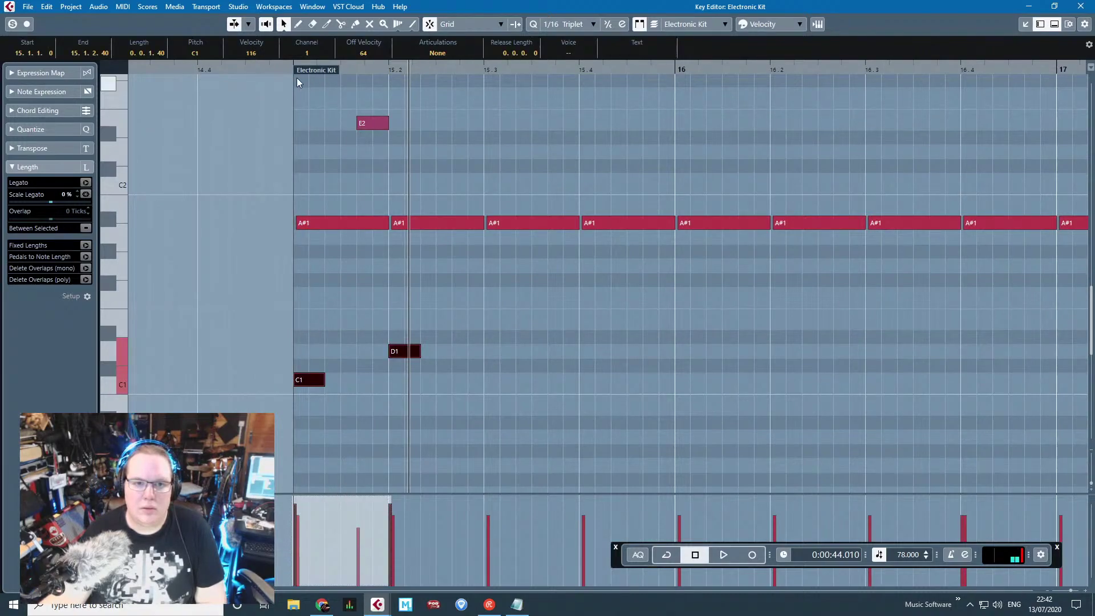
{"action": "key", "text": "space"}
{"action": "left_click", "coordinate": [481, 152]}
{"action": "key", "text": "h"}
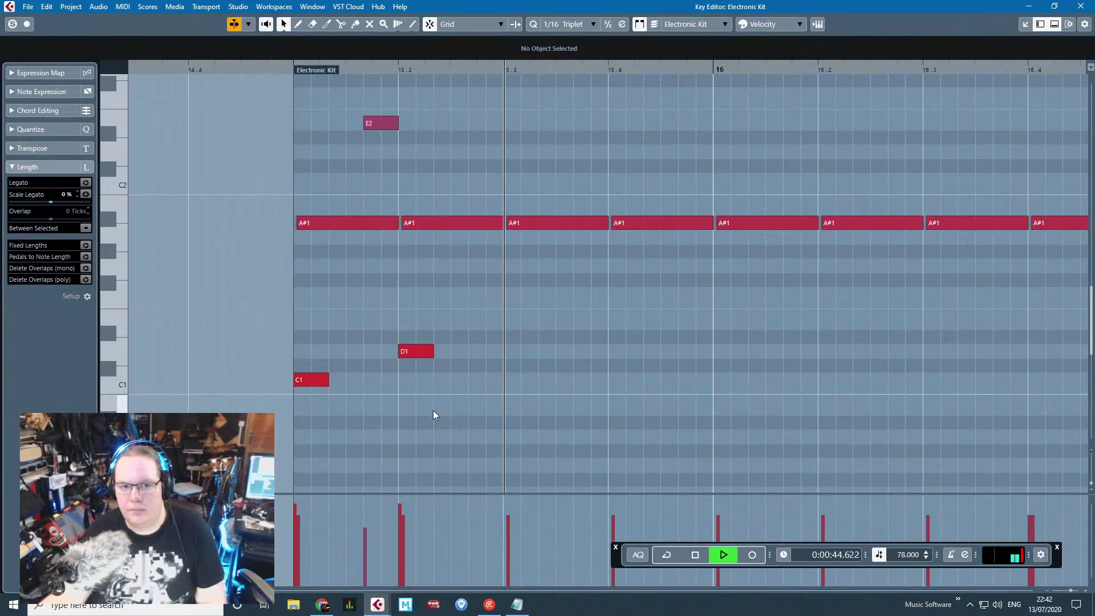
Step: Copy the E2 note to end at beat 15.3 and the D1 note to 15.4.1.0, and play the pattern from the part's start
{"action": "key", "text": "space"}
{"action": "left_click", "coordinate": [370, 123]}
{"action": "left_click_drag", "start_coordinate": [419, 126], "coordinate": [496, 126]}
{"action": "left_click", "coordinate": [535, 156]}
{"action": "key", "text": "space"}
{"action": "key", "text": "space"}
{"action": "left_click", "coordinate": [425, 350]}
{"action": "left_click_drag", "start_coordinate": [463, 349], "coordinate": [637, 350]}
{"action": "left_click", "coordinate": [281, 68]}
{"action": "key", "text": "space"}
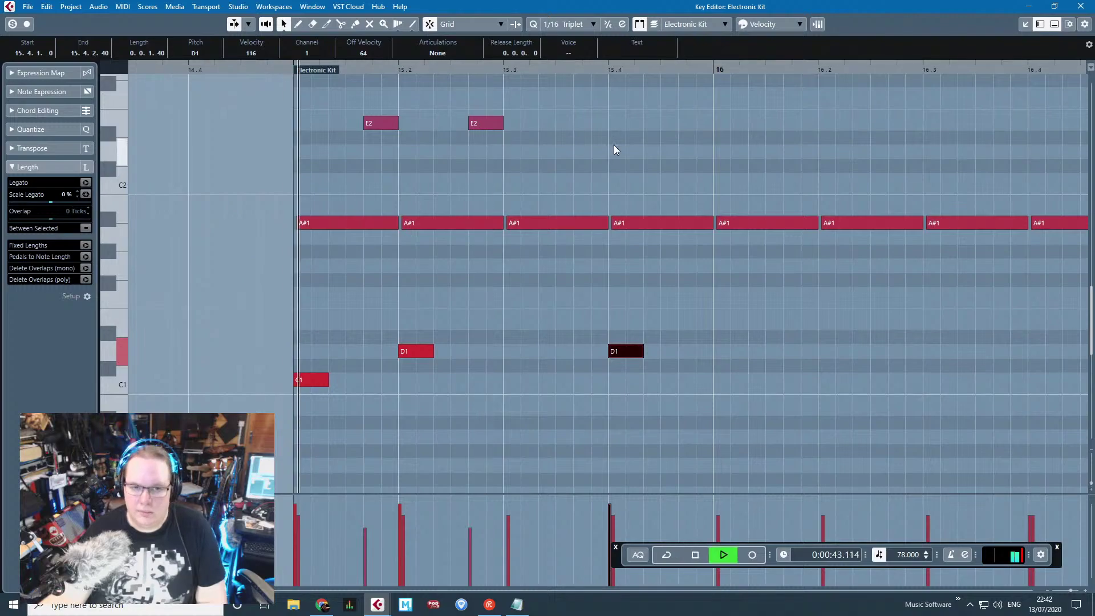
{"action": "left_click", "coordinate": [614, 142]}
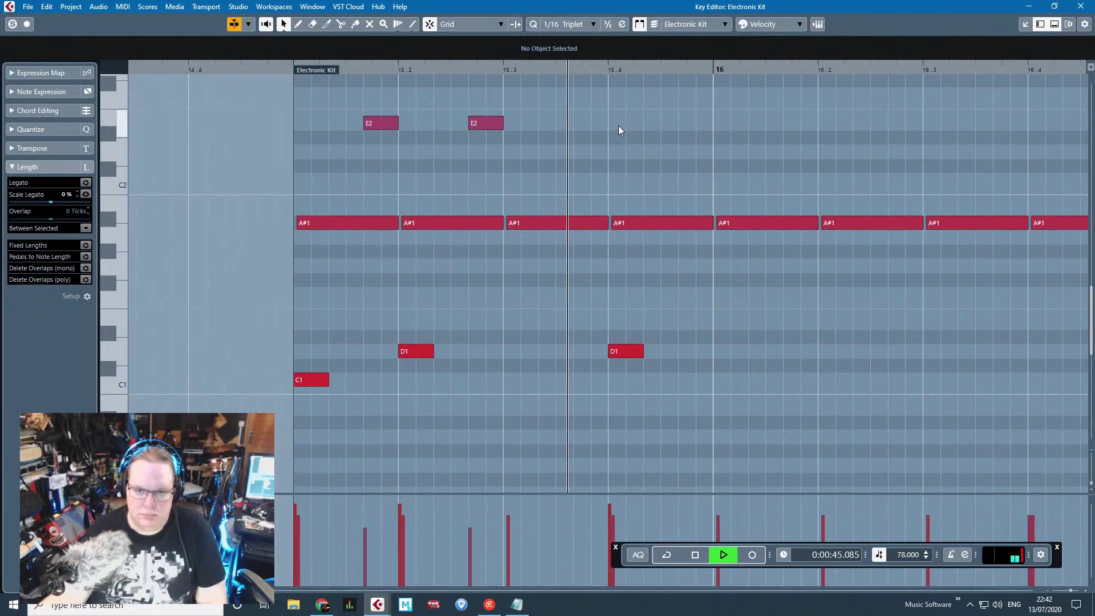
Step: Duplicate the C1 and D1 notes into bar 16, aligning the D1 copies to 16.2 and 16.4 and the C1 copy to 16.1.3.80
{"action": "left_click_drag", "start_coordinate": [677, 408], "coordinate": [308, 344]}
{"action": "scroll", "coordinate": [491, 382], "scroll_direction": "down", "scroll_amount": 1}
{"action": "key", "text": "ctrl+d"}
{"action": "scroll", "coordinate": [625, 370], "scroll_direction": "down", "scroll_amount": 2}
{"action": "scroll", "coordinate": [624, 369], "scroll_direction": "up", "scroll_amount": 2}
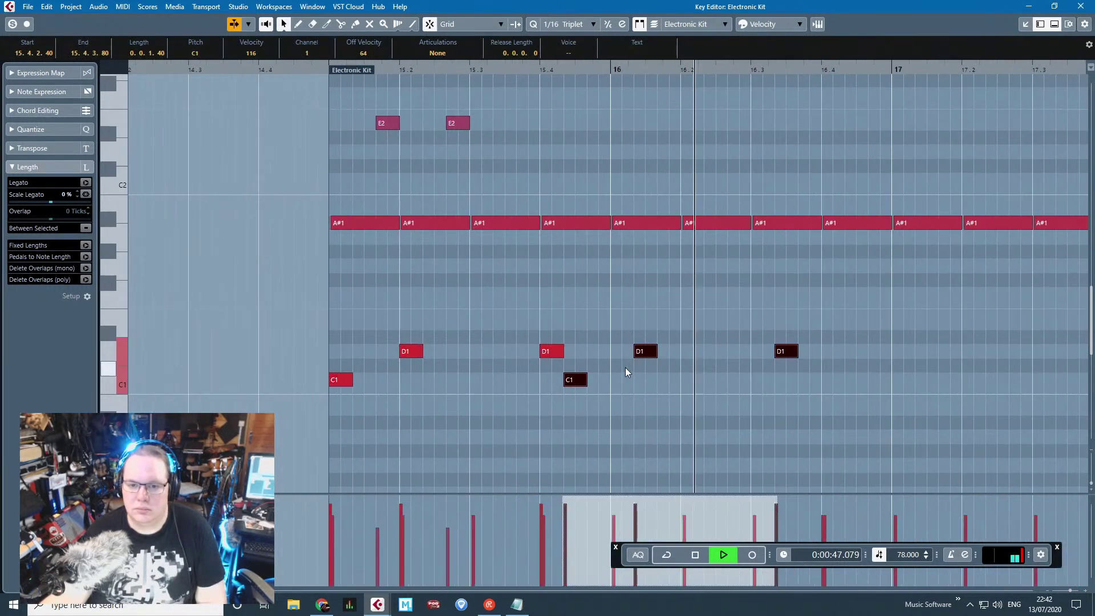
{"action": "key", "text": "space"}
{"action": "left_click_drag", "start_coordinate": [571, 381], "coordinate": [686, 388]}
{"action": "left_click", "coordinate": [642, 407]}
{"action": "scroll", "coordinate": [696, 399], "scroll_direction": "down", "scroll_amount": 2}
{"action": "scroll", "coordinate": [744, 407], "scroll_direction": "up", "scroll_amount": 2}
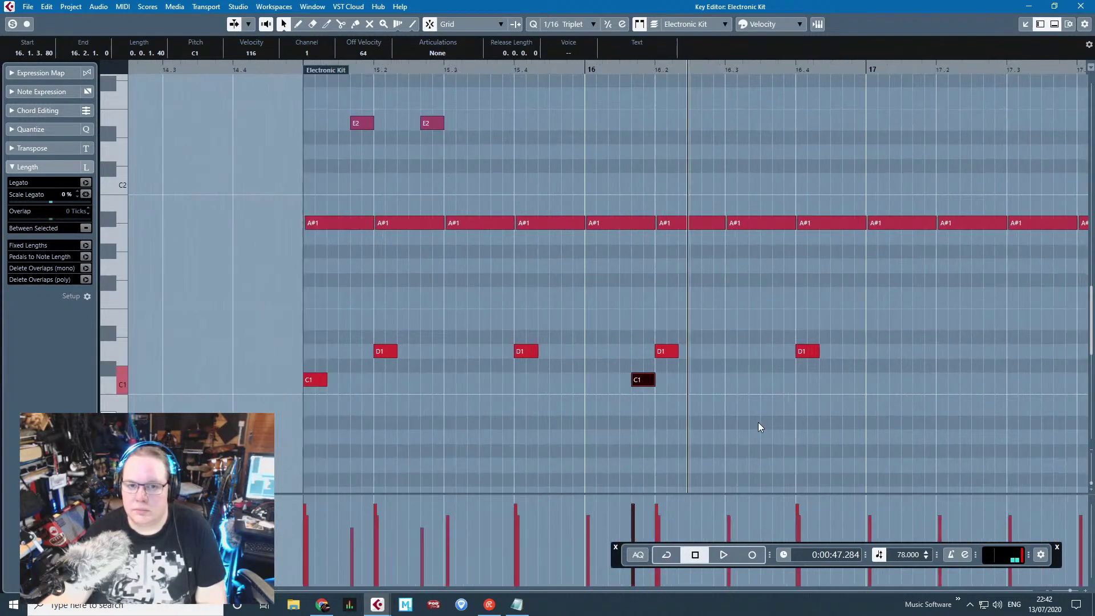
Step: Duplicate the second E2 note, move the copy into bar 16 so it ends at beat 16.3, and start playback
{"action": "left_click", "coordinate": [481, 138]}
{"action": "left_click", "coordinate": [431, 123]}
{"action": "key", "text": "ctrl+d"}
{"action": "left_click_drag", "start_coordinate": [457, 124], "coordinate": [716, 128]}
{"action": "scroll", "coordinate": [612, 184], "scroll_direction": "down", "scroll_amount": 2}
{"action": "key", "text": "space"}
Step: Duplicate the C1, D1 and E2 notes of bars 15 and 16 and align the copies to start at bar 17
{"action": "left_click_drag", "start_coordinate": [480, 268], "coordinate": [798, 405]}
{"action": "left_click_drag", "start_coordinate": [817, 130], "coordinate": [483, 114]}
{"action": "scroll", "coordinate": [976, 290], "scroll_direction": "up", "scroll_amount": 2}
{"action": "key", "text": "ctrl+d"}
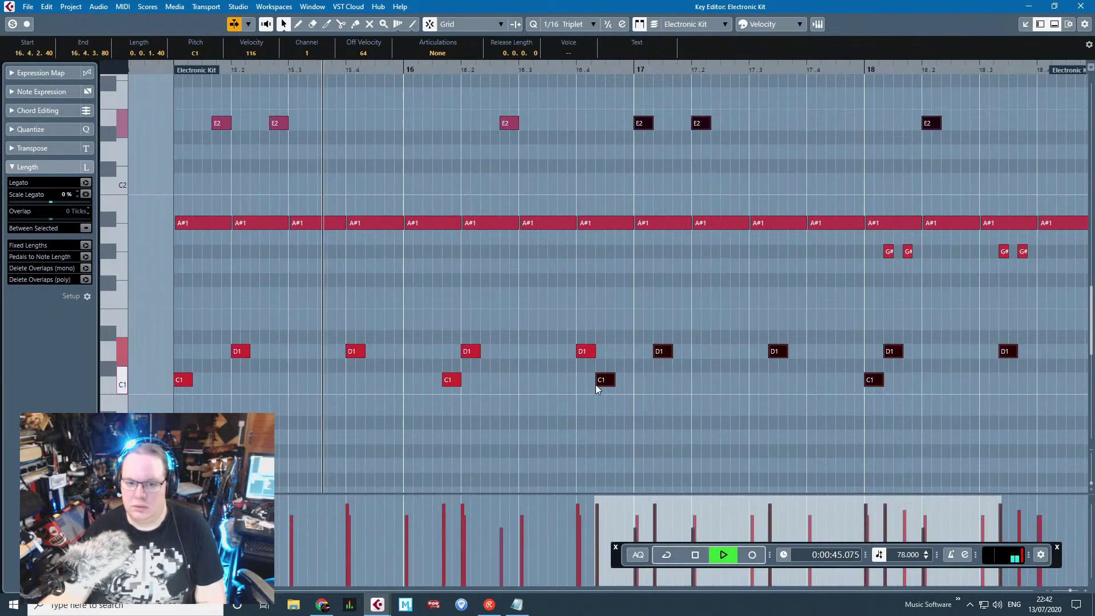
{"action": "left_click_drag", "start_coordinate": [606, 388], "coordinate": [641, 385]}
{"action": "left_click", "coordinate": [664, 420]}
{"action": "scroll", "coordinate": [669, 421], "scroll_direction": "down", "scroll_amount": 2}
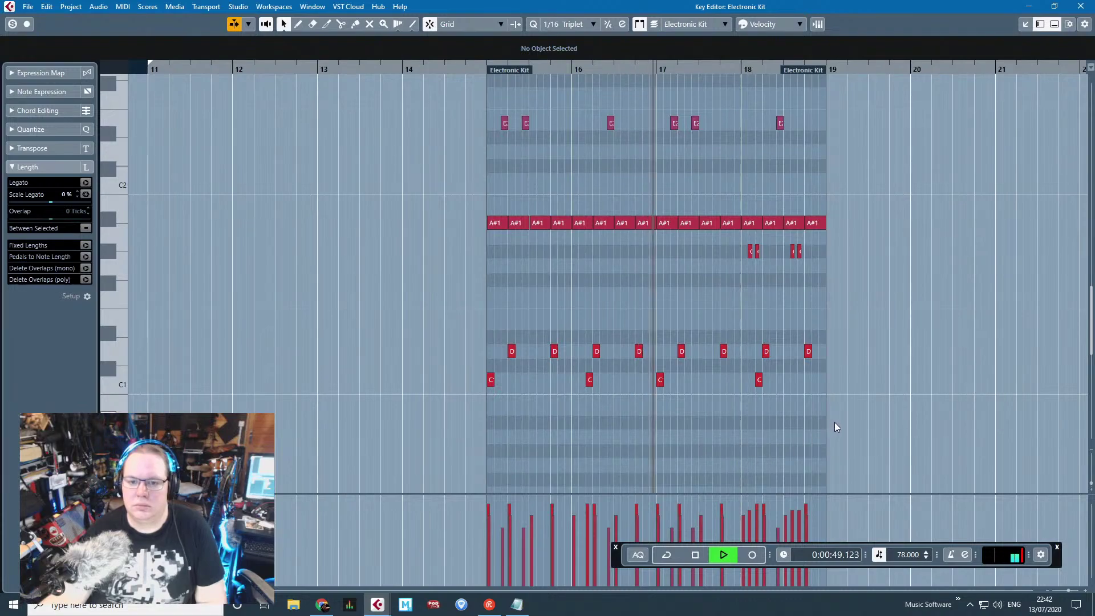
Step: Close the note editor, replace the Electronic Kit parts at bars 19 and 23 with copies of the bar 15 part, and audition them
{"action": "scroll", "coordinate": [836, 419], "scroll_direction": "up", "scroll_amount": 2}
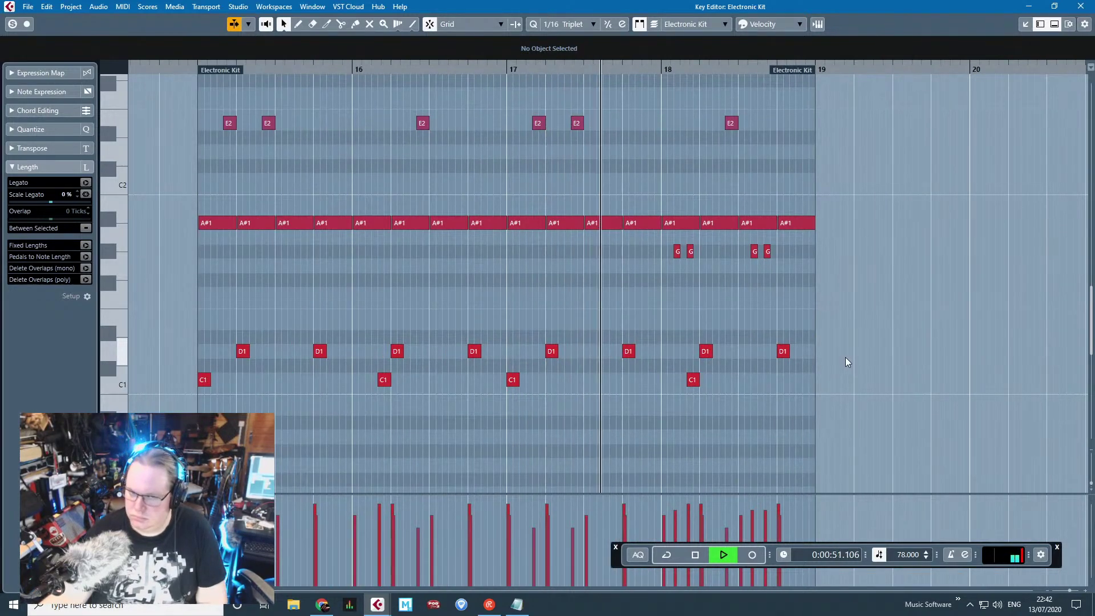
{"action": "left_click", "coordinate": [1080, 6]}
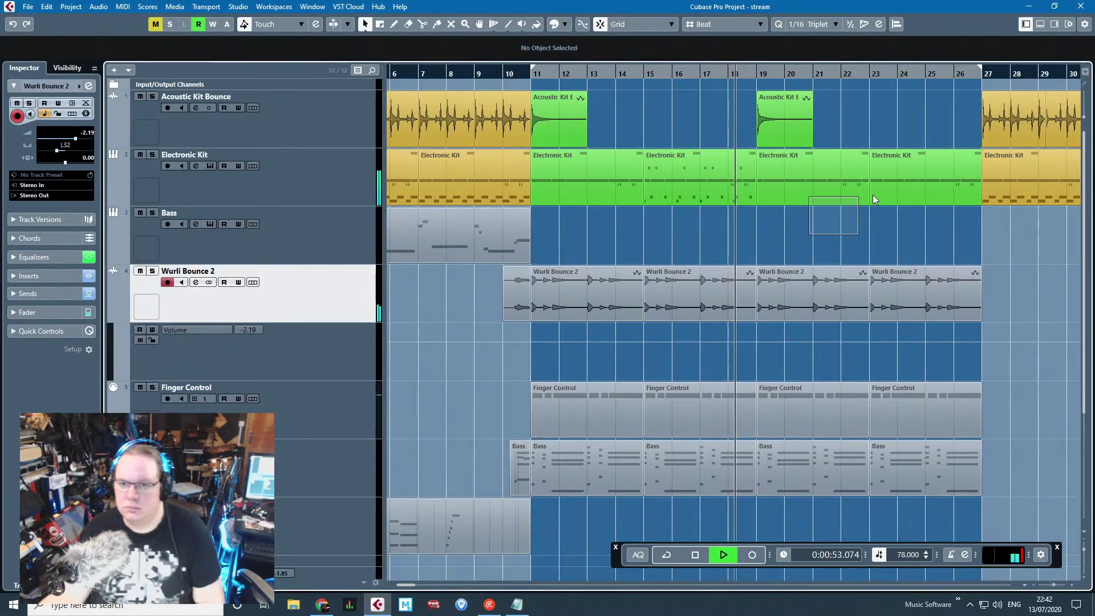
{"action": "left_click", "coordinate": [855, 199]}
{"action": "left_click", "coordinate": [718, 173]}
{"action": "key", "text": "Right"}
{"action": "key", "text": "Right"}
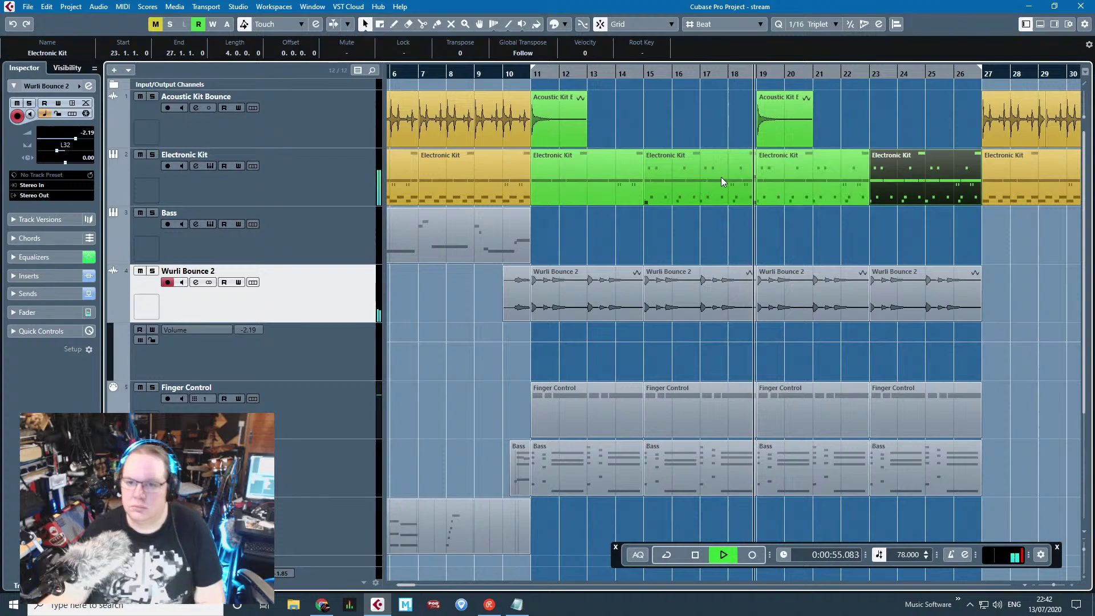
{"action": "left_click", "coordinate": [756, 235]}
{"action": "scroll", "coordinate": [791, 242], "scroll_direction": "right", "scroll_amount": 2}
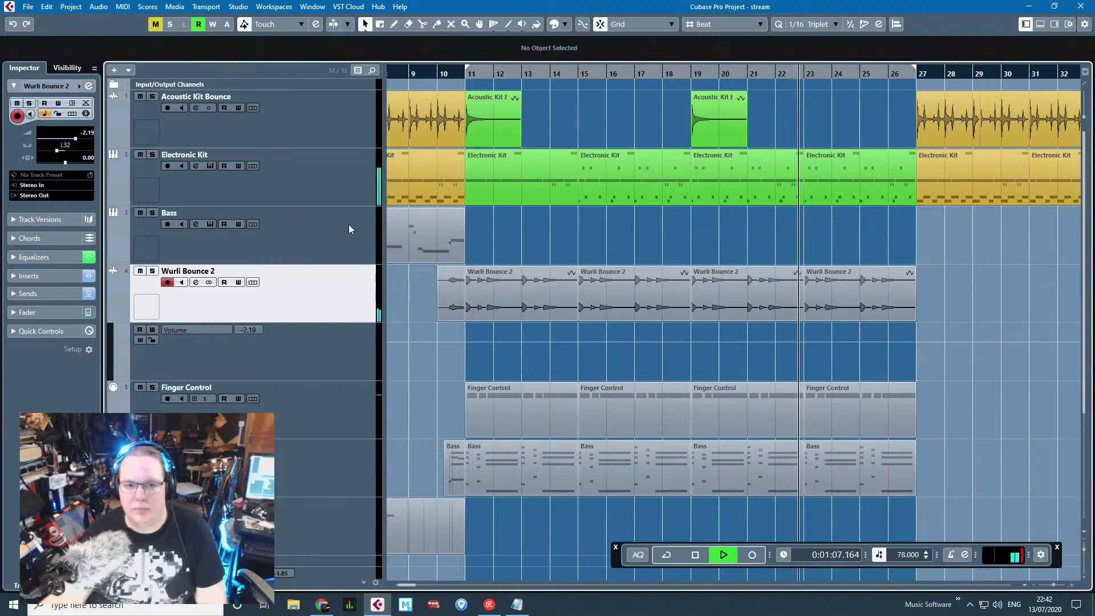
{"action": "key", "text": "space"}
Step: View the Electronic Kit track's Kontakt instrument and close its window
{"action": "left_click", "coordinate": [331, 196]}
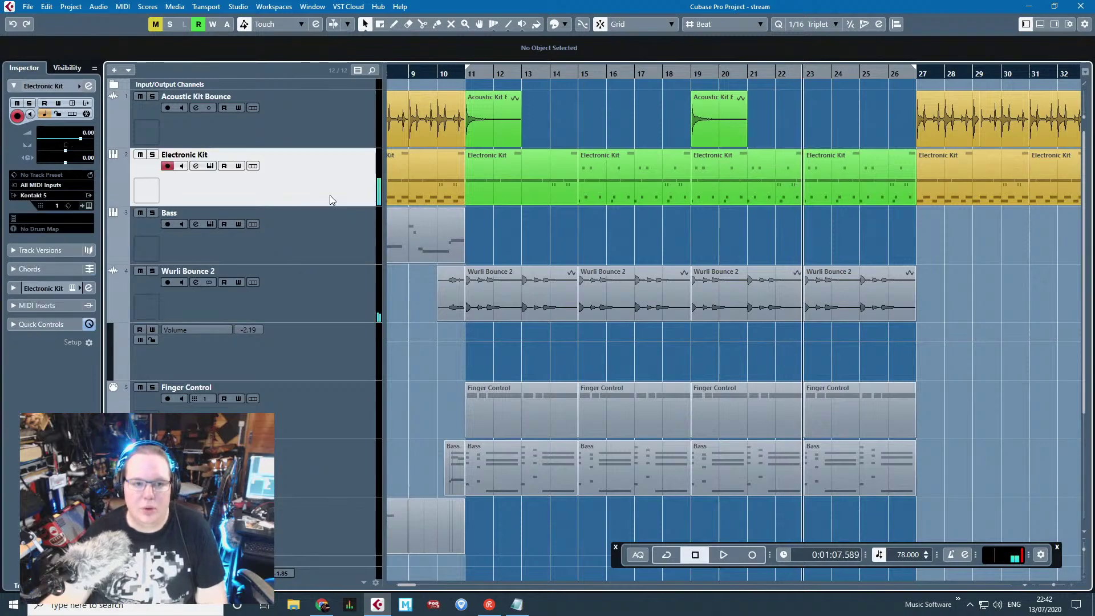
{"action": "left_click", "coordinate": [88, 205]}
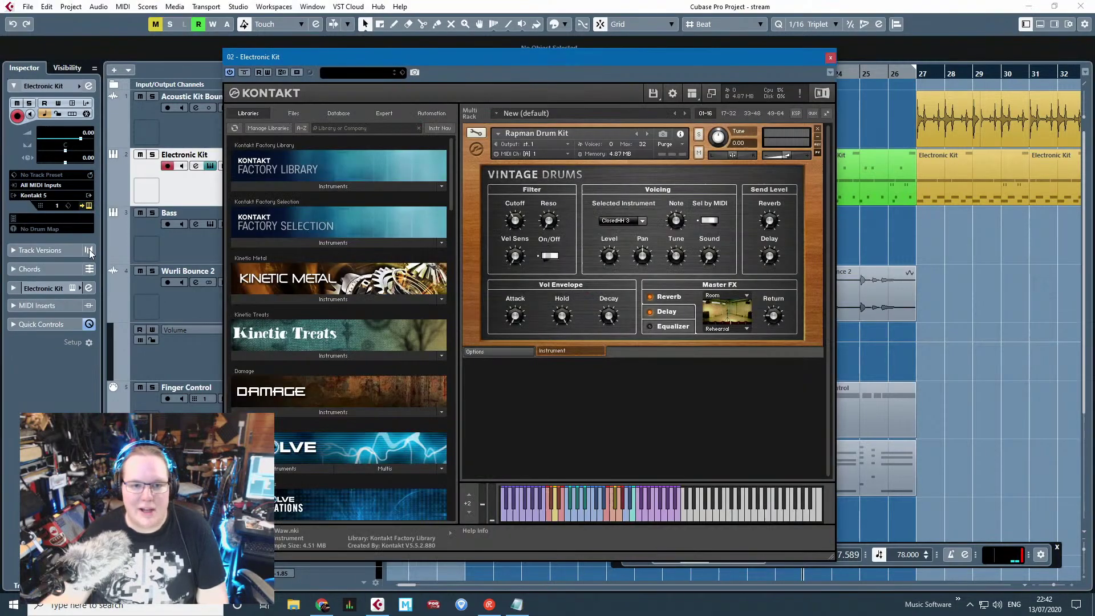
{"action": "left_click", "coordinate": [830, 58]}
Step: Expand the Electronic Kit channel's audio inserts and move the playhead to the middle of bar 13
{"action": "left_click", "coordinate": [12, 290]}
{"action": "left_click", "coordinate": [39, 178]}
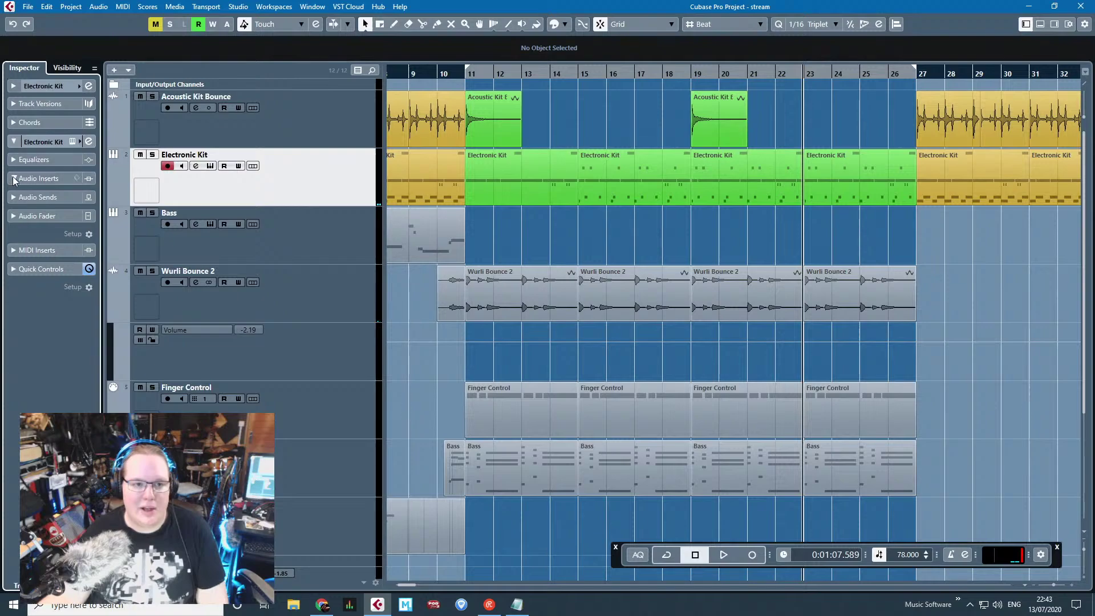
{"action": "left_click", "coordinate": [85, 200]}
{"action": "left_click", "coordinate": [1, 308]}
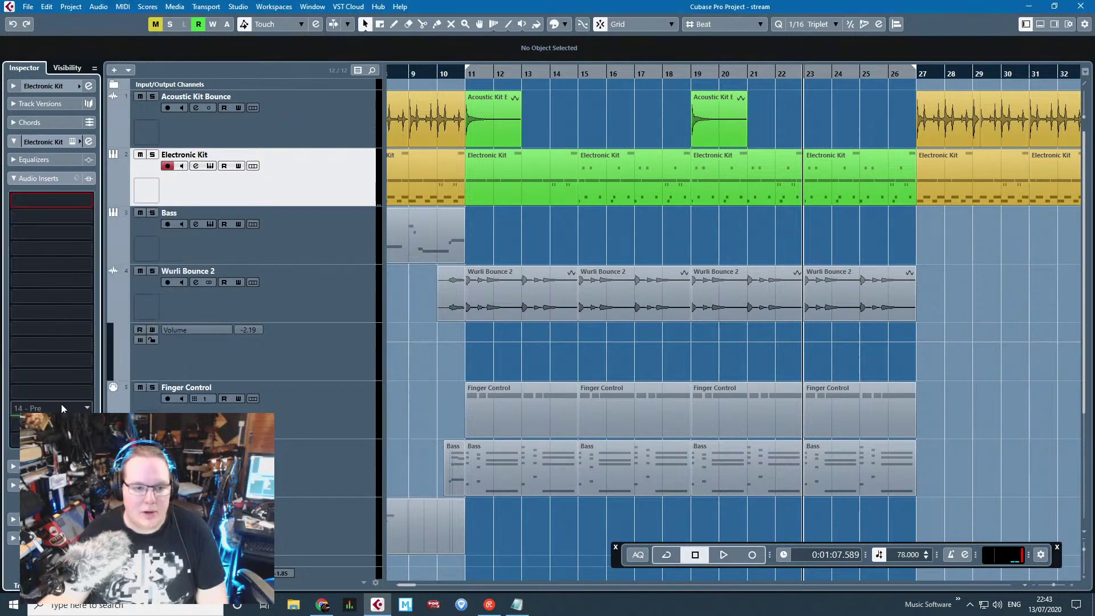
{"action": "left_click", "coordinate": [87, 276]}
{"action": "left_click", "coordinate": [734, 221]}
{"action": "left_click", "coordinate": [537, 74]}
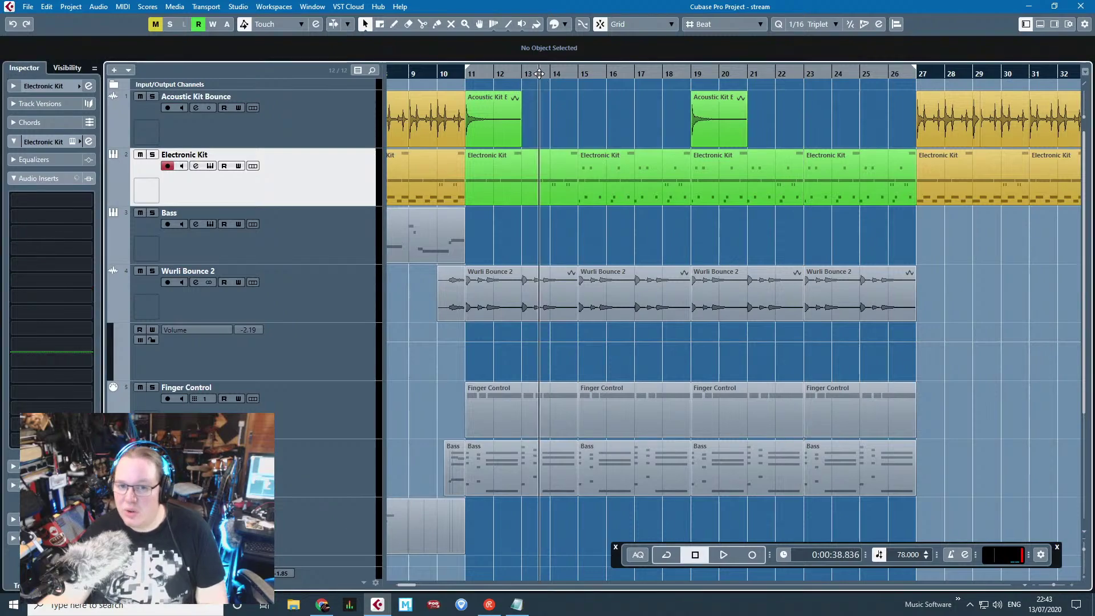
Step: Solo the Electronic Kit track and play bars 11 to 27 in a loop
{"action": "left_click", "coordinate": [723, 555]}
{"action": "left_click", "coordinate": [677, 554]}
{"action": "key", "text": "s"}
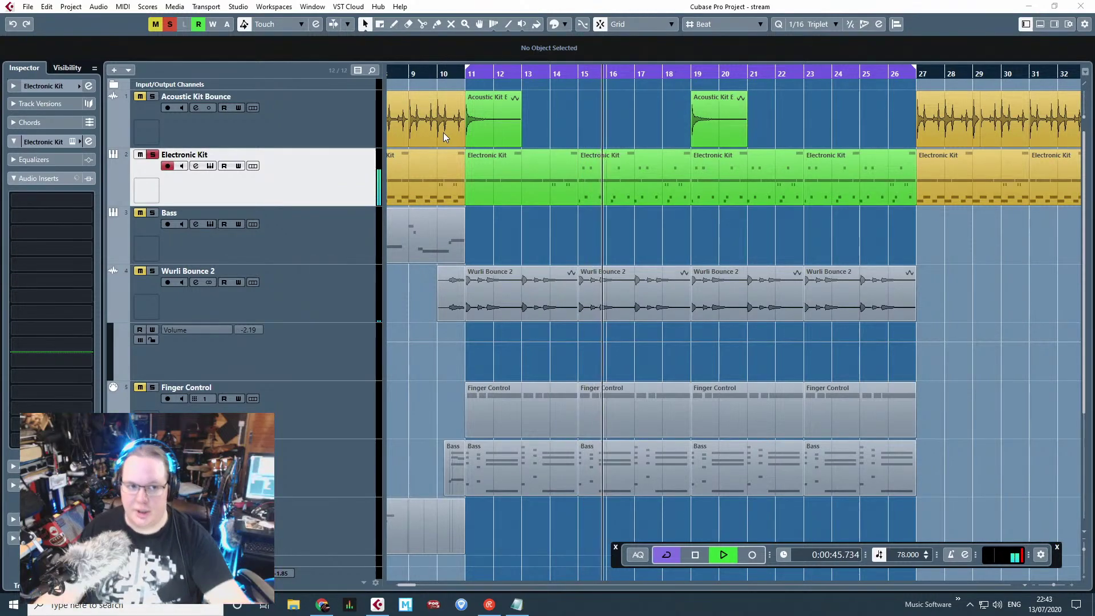
Step: Add the Bitcrusher distortion effect to the Electronic Kit's fifth audio insert slot
{"action": "left_click", "coordinate": [84, 265]}
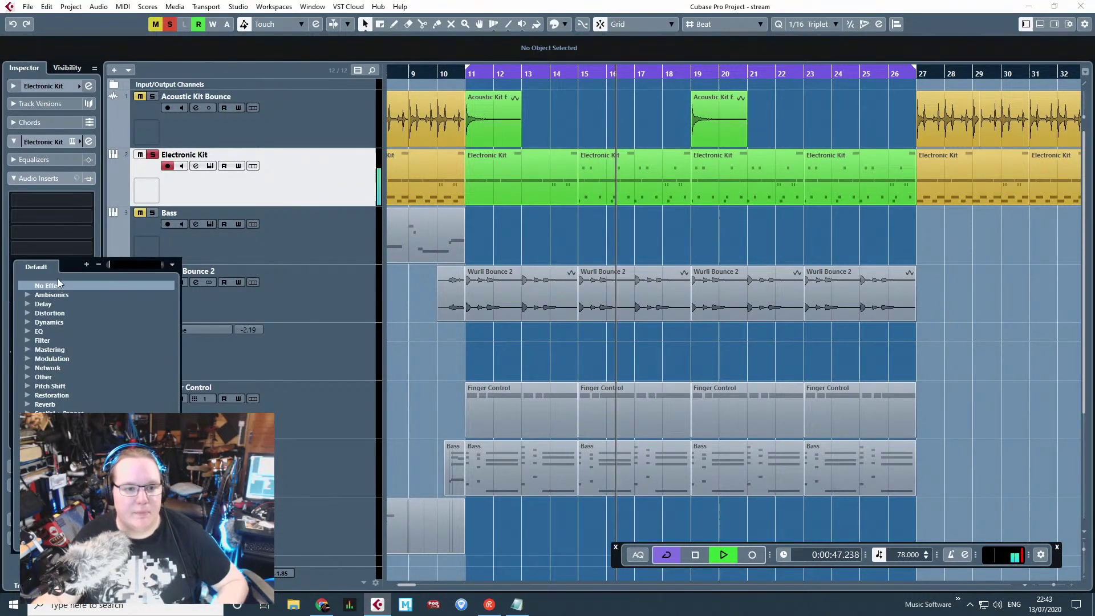
{"action": "left_click", "coordinate": [27, 322]}
{"action": "left_click", "coordinate": [34, 312]}
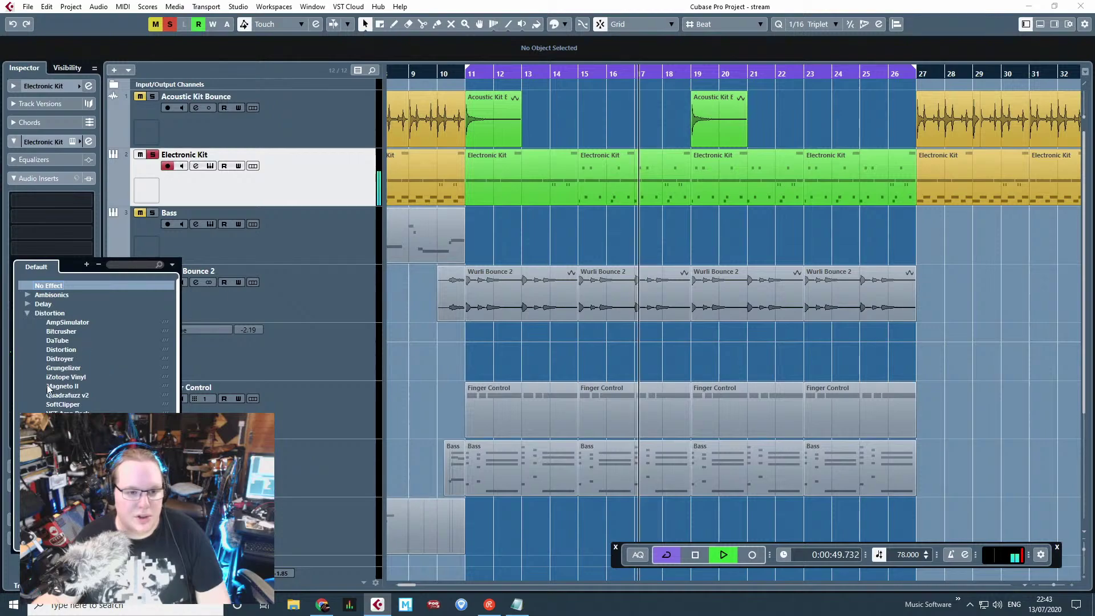
{"action": "left_click", "coordinate": [61, 331]}
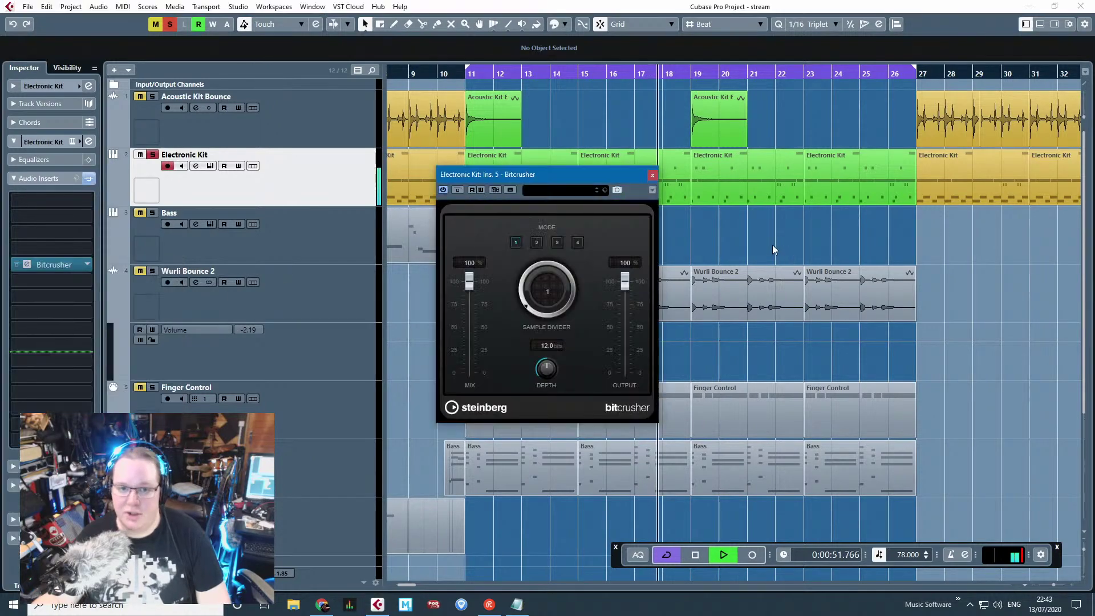
Step: Set the Bitcrusher's sample divider to 4, depth to about 8.8 bits and mix to 35%
{"action": "scroll", "coordinate": [546, 371], "scroll_direction": "up", "scroll_amount": 2}
{"action": "scroll", "coordinate": [525, 297], "scroll_direction": "up", "scroll_amount": 2}
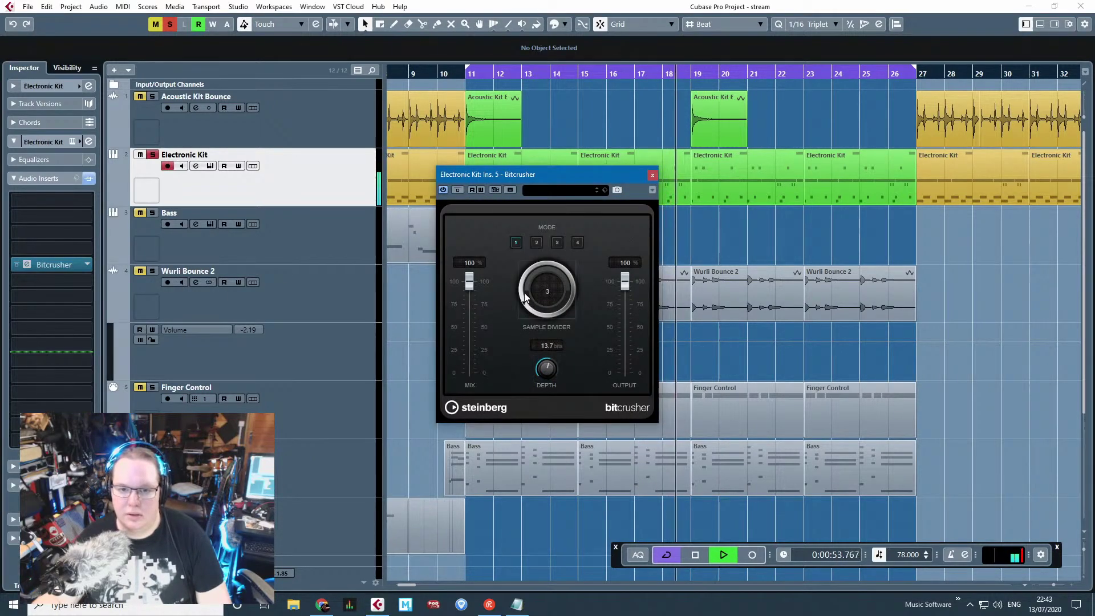
{"action": "left_click_drag", "start_coordinate": [548, 369], "coordinate": [545, 389]}
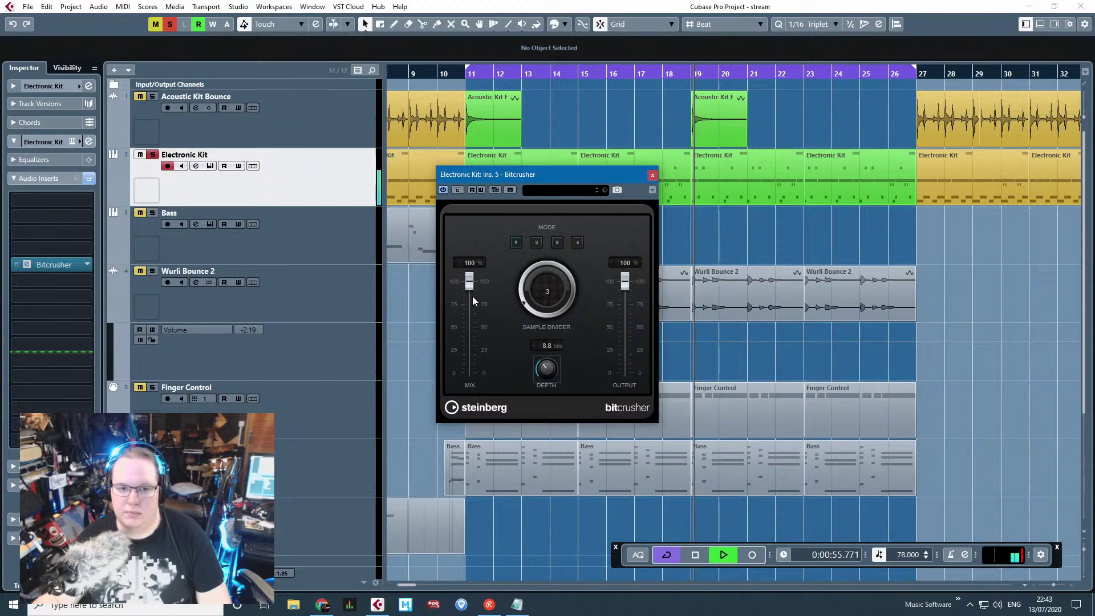
{"action": "scroll", "coordinate": [549, 288], "scroll_direction": "up", "scroll_amount": 2}
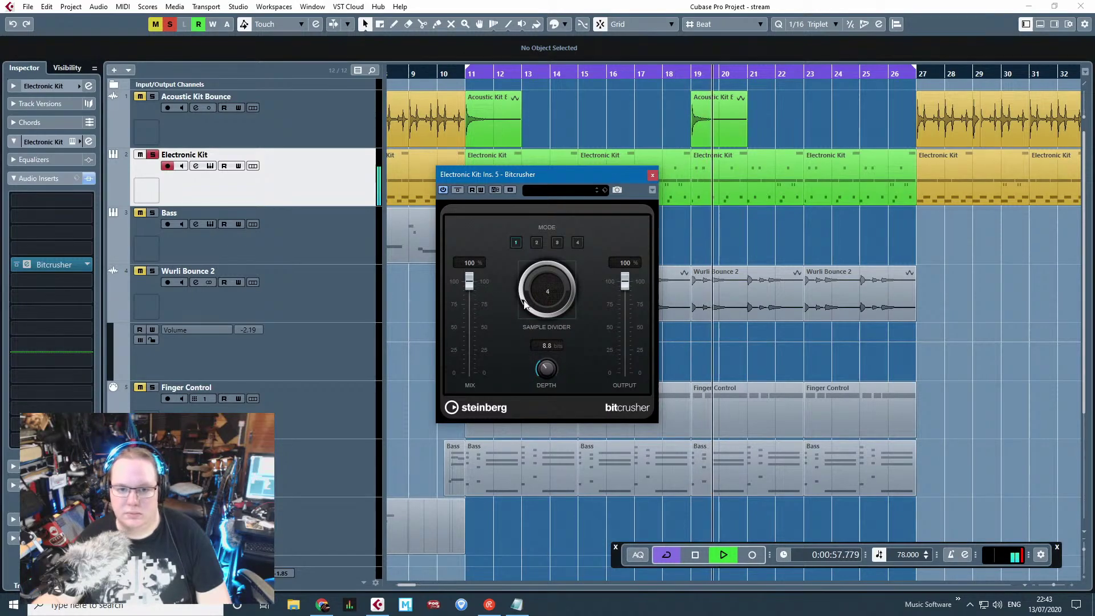
{"action": "left_click_drag", "start_coordinate": [471, 287], "coordinate": [473, 345]}
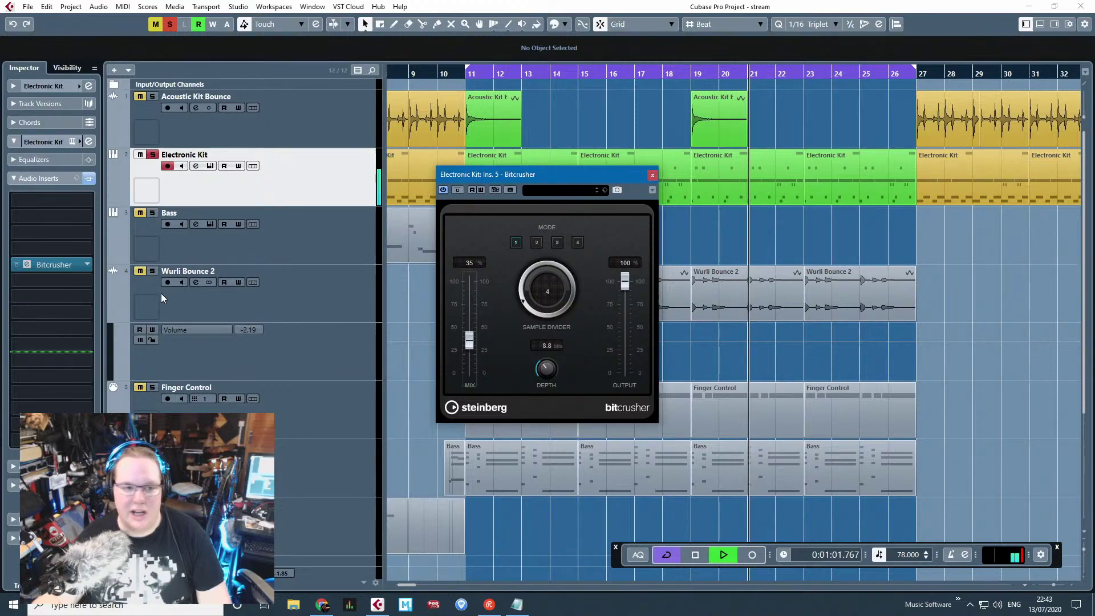
Step: Add PingPongDelay to the Electronic Kit's sixth audio insert slot
{"action": "left_click", "coordinate": [81, 282]}
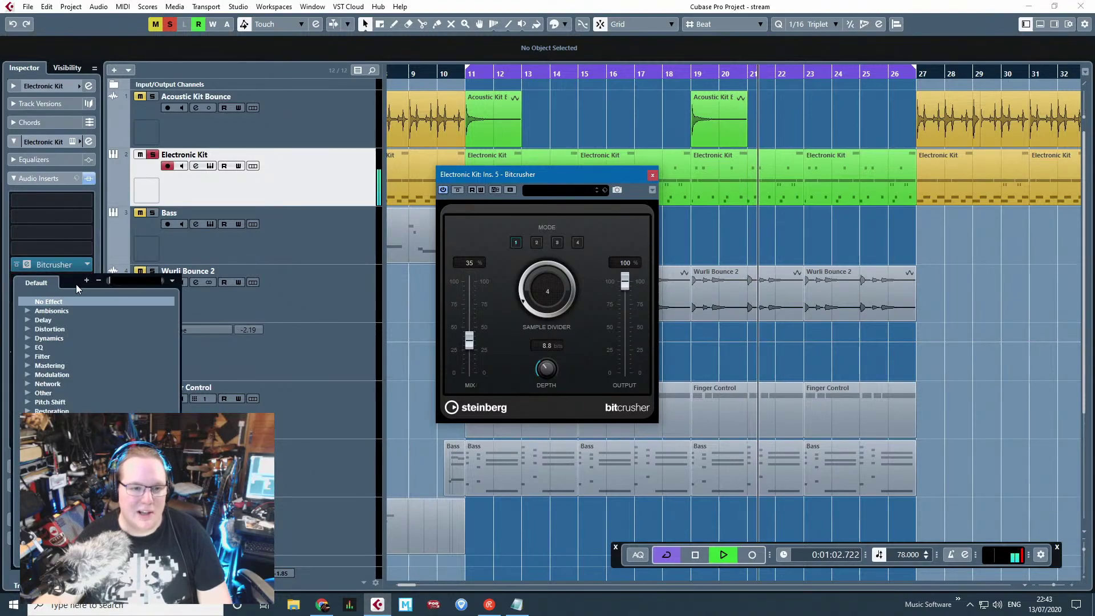
{"action": "left_click", "coordinate": [29, 320]}
{"action": "left_click", "coordinate": [79, 347]}
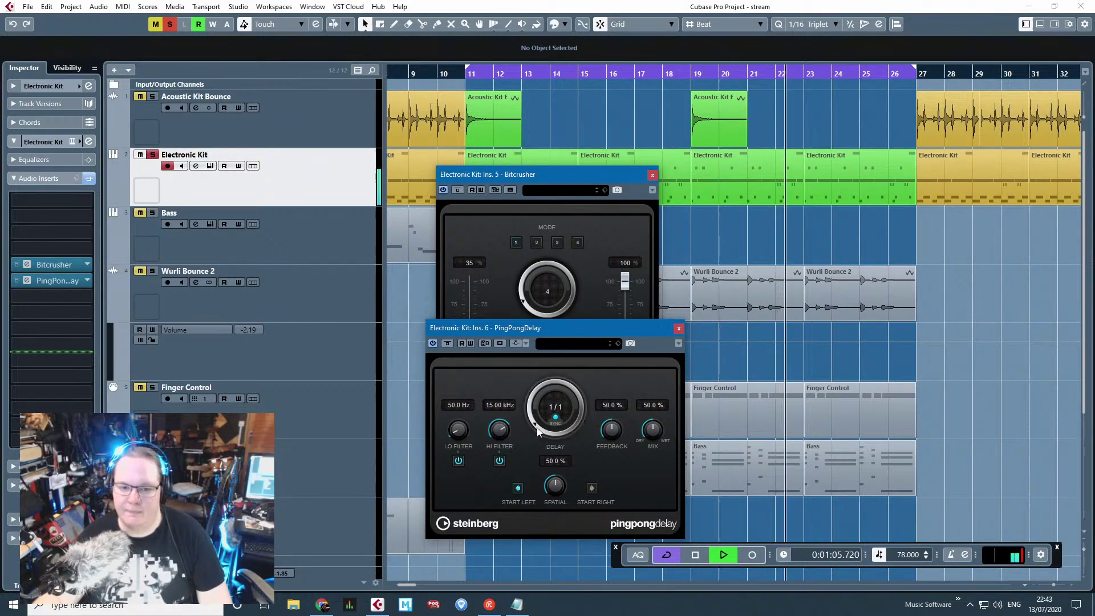
Step: Set PingPongDelay to a 1/4 T delay, 618.8 Hz low filter, 20 kHz high filter, 73.5% spatial, 4% feedback and 8.5% mix
{"action": "left_click_drag", "start_coordinate": [537, 432], "coordinate": [532, 370]}
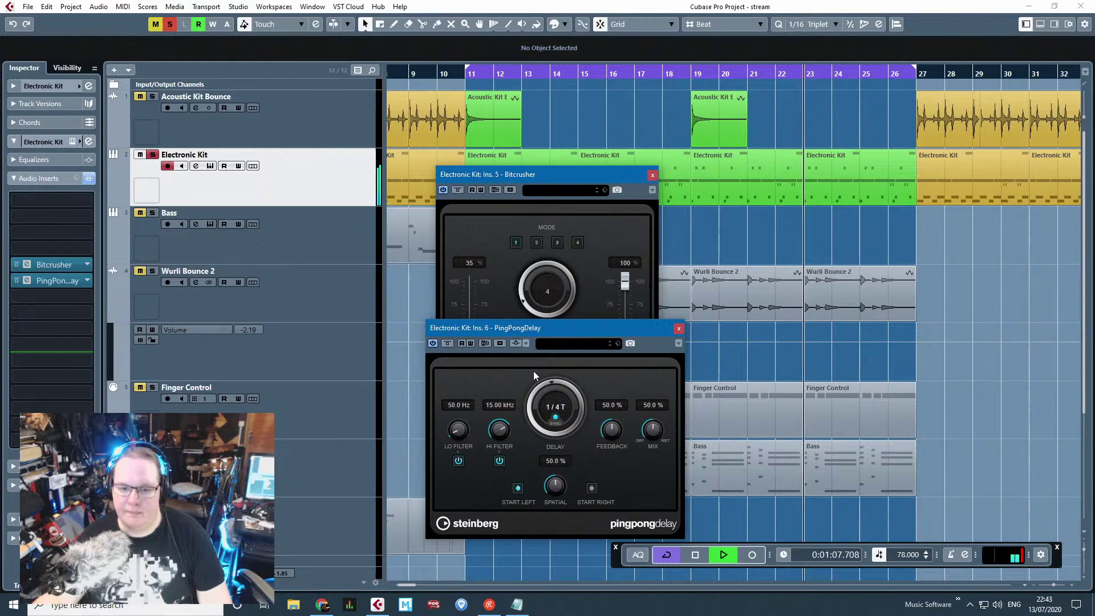
{"action": "left_click_drag", "start_coordinate": [612, 463], "coordinate": [611, 472]}
{"action": "left_click_drag", "start_coordinate": [558, 485], "coordinate": [558, 482]}
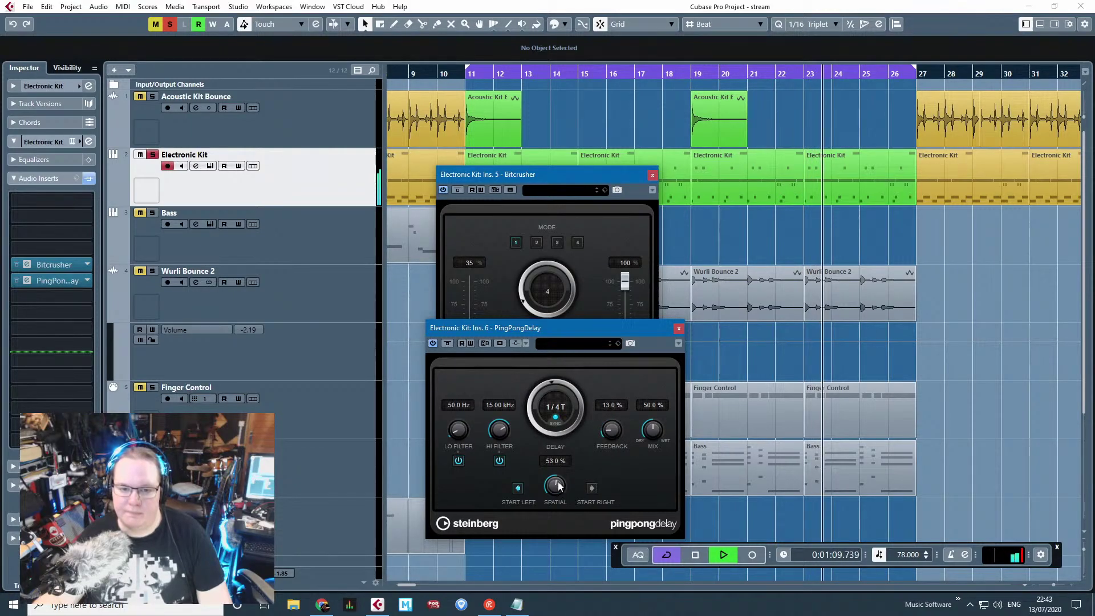
{"action": "left_click_drag", "start_coordinate": [458, 432], "coordinate": [495, 422]}
{"action": "left_click_drag", "start_coordinate": [612, 431], "coordinate": [651, 433]}
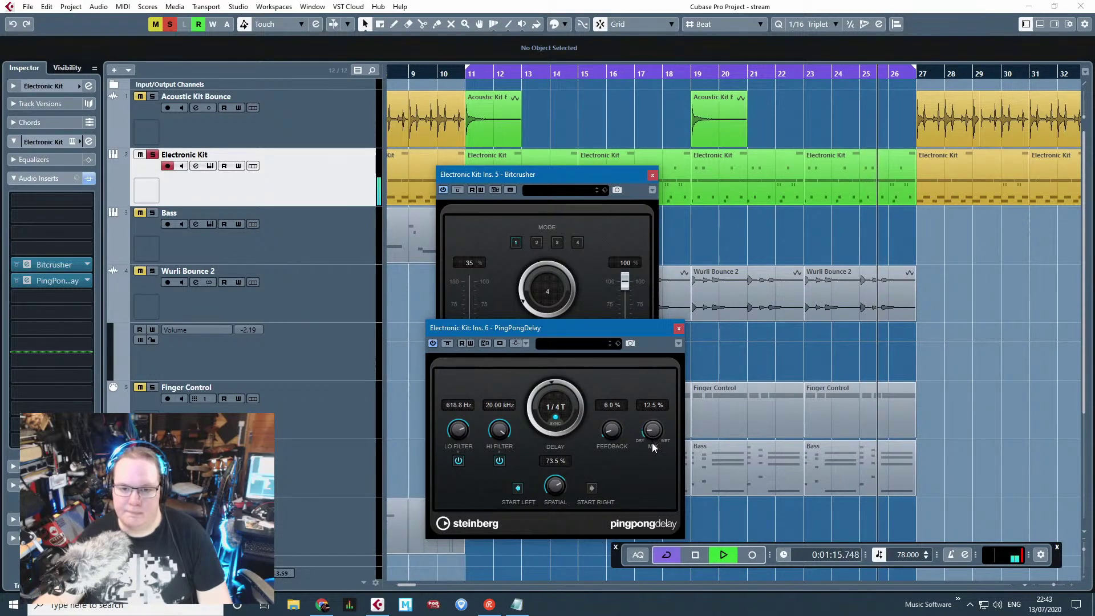
{"action": "left_click_drag", "start_coordinate": [614, 437], "coordinate": [614, 441]}
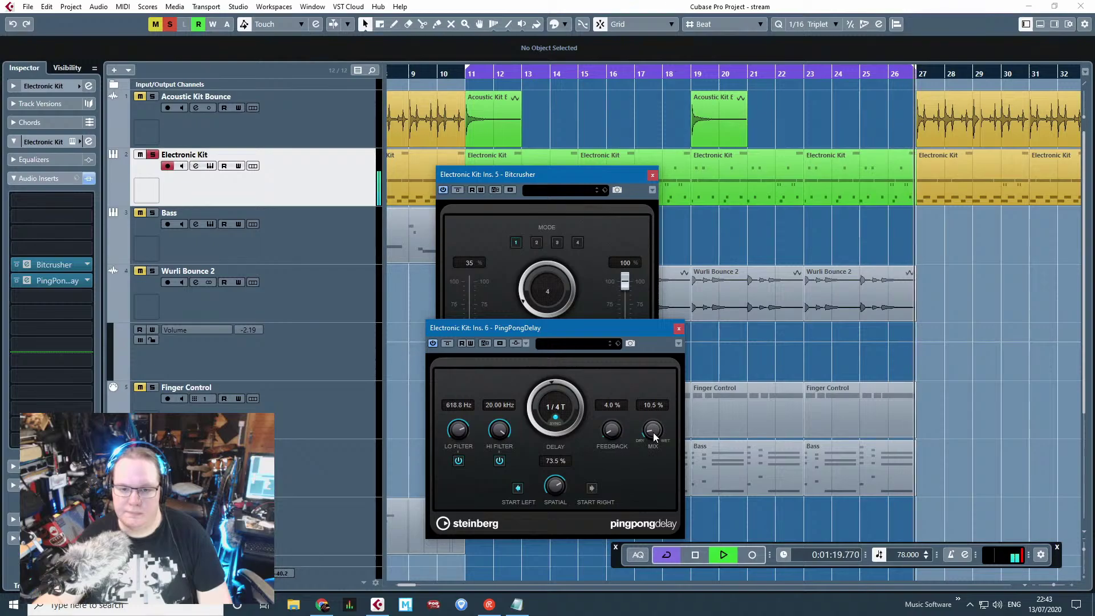
{"action": "left_click_drag", "start_coordinate": [652, 434], "coordinate": [654, 438]}
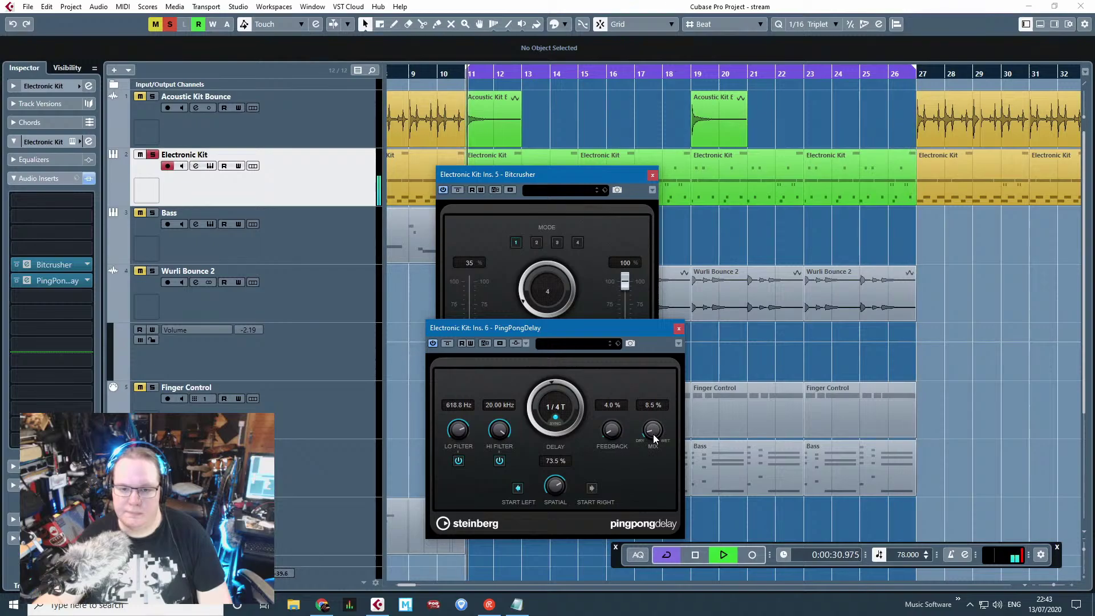
Step: Close both effect windows, unsolo the Electronic Kit and audition it with the other tracks
{"action": "left_click", "coordinate": [679, 329]}
{"action": "left_click", "coordinate": [652, 174]}
{"action": "scroll", "coordinate": [511, 269], "scroll_direction": "up", "scroll_amount": 3}
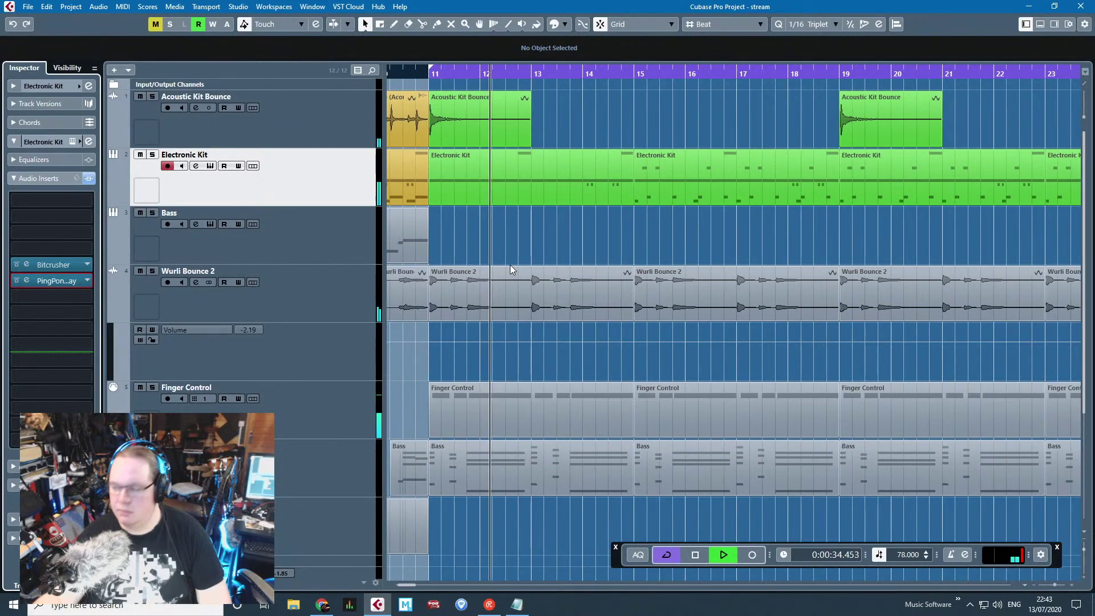
{"action": "scroll", "coordinate": [497, 308], "scroll_direction": "down", "scroll_amount": 3}
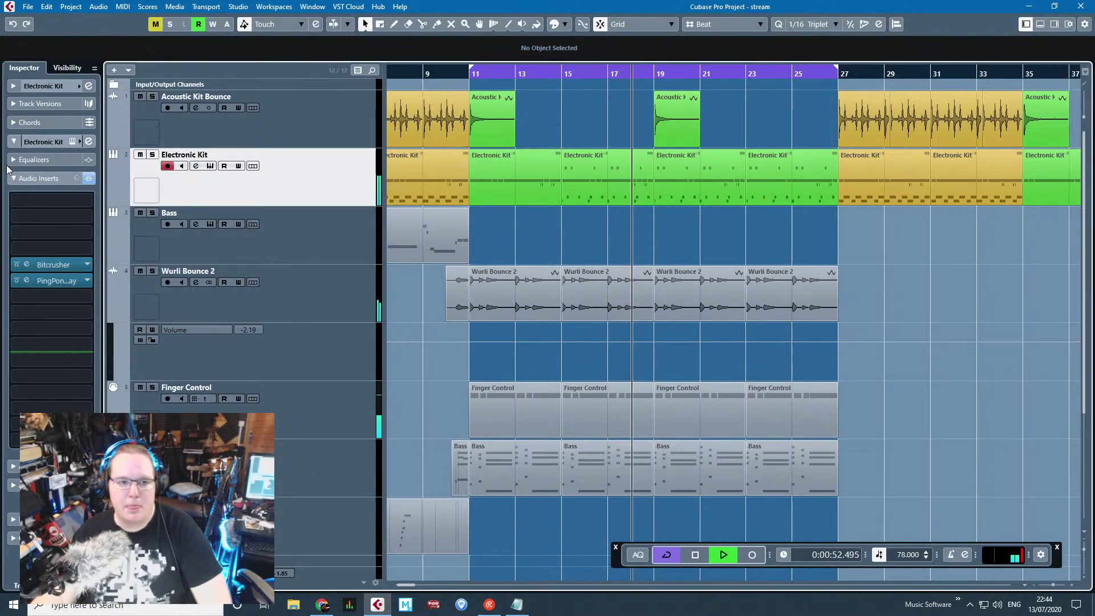
Step: Add the Frequency EQ to the Electronic Kit's first insert slot and load its Monster Drums preset
{"action": "left_click", "coordinate": [45, 200]}
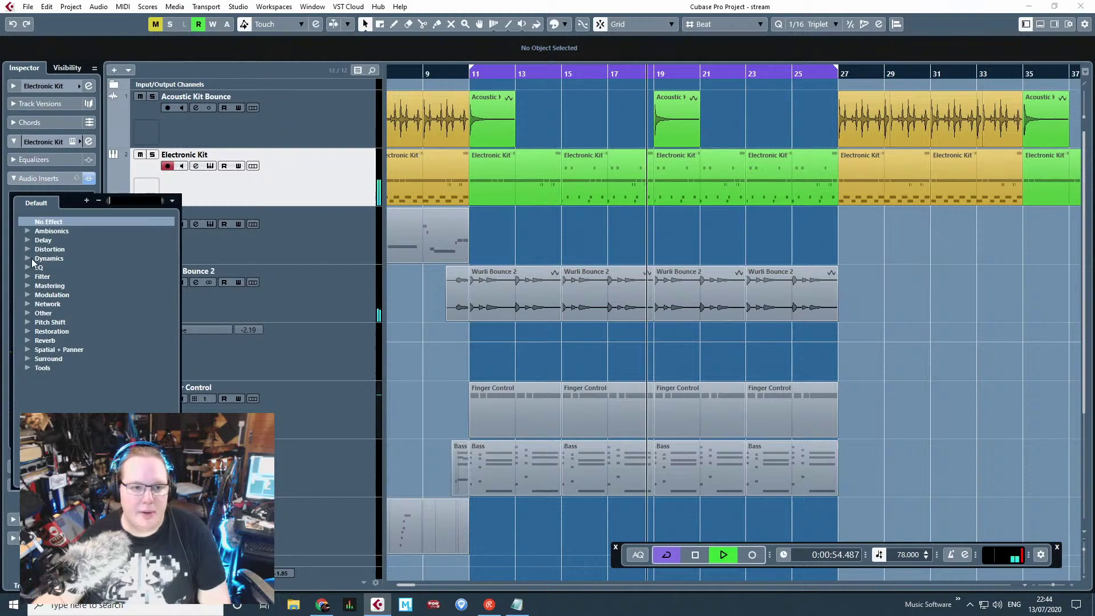
{"action": "left_click", "coordinate": [29, 265]}
{"action": "left_click", "coordinate": [63, 295]}
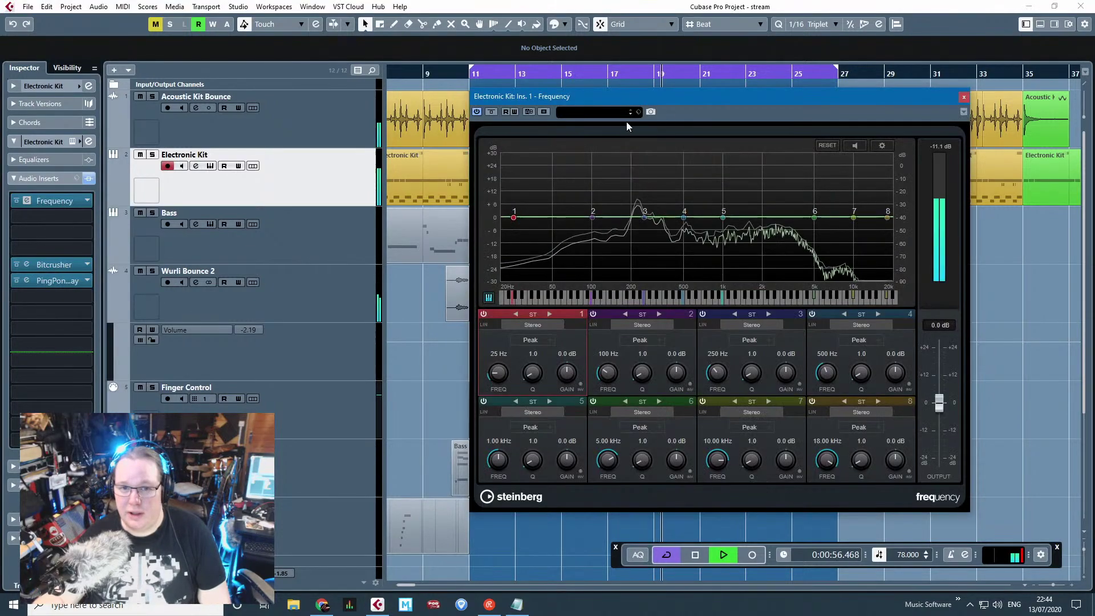
{"action": "left_click", "coordinate": [626, 113]}
{"action": "left_click", "coordinate": [664, 160]}
{"action": "type", "text": "mons"}
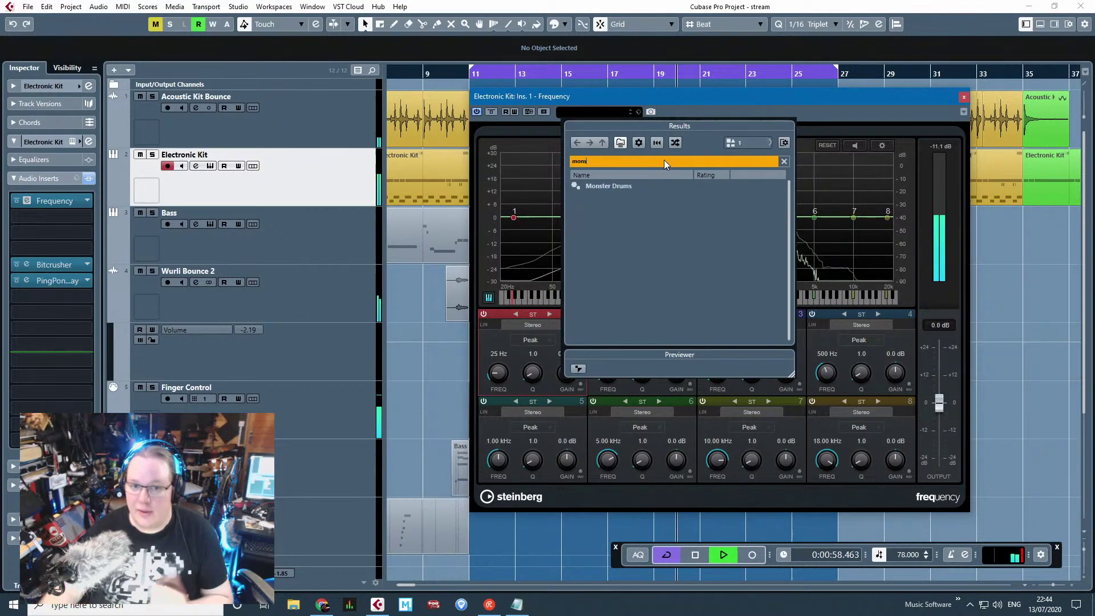
{"action": "double_click", "coordinate": [627, 185]}
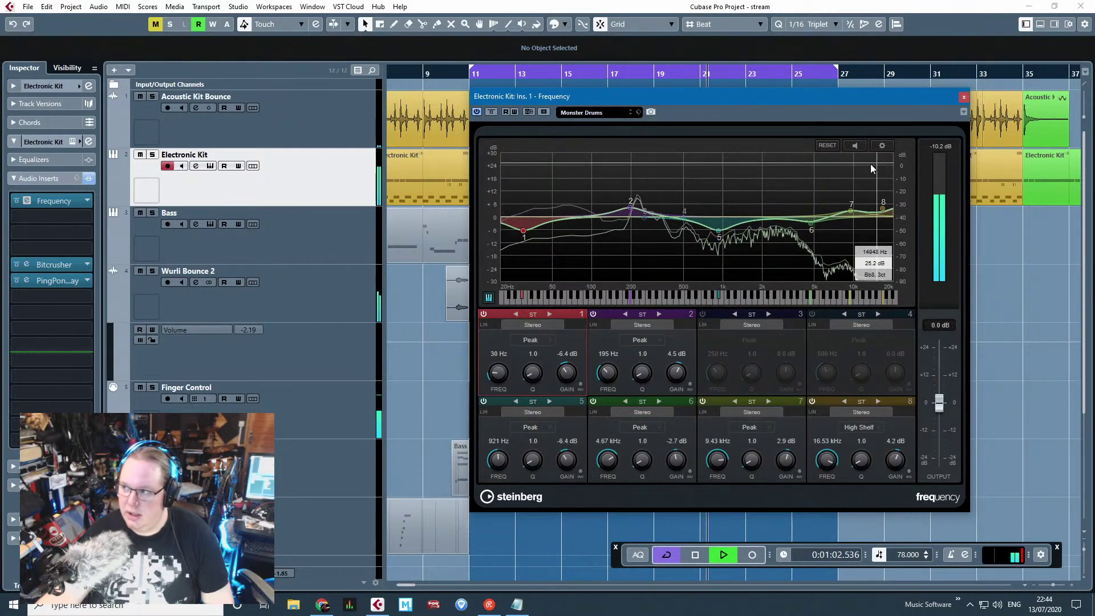
Step: Add VintageCompressor to the Electronic Kit's second insert slot and load its Funk Drums preset
{"action": "left_click", "coordinate": [69, 216]}
{"action": "left_click", "coordinate": [32, 274]}
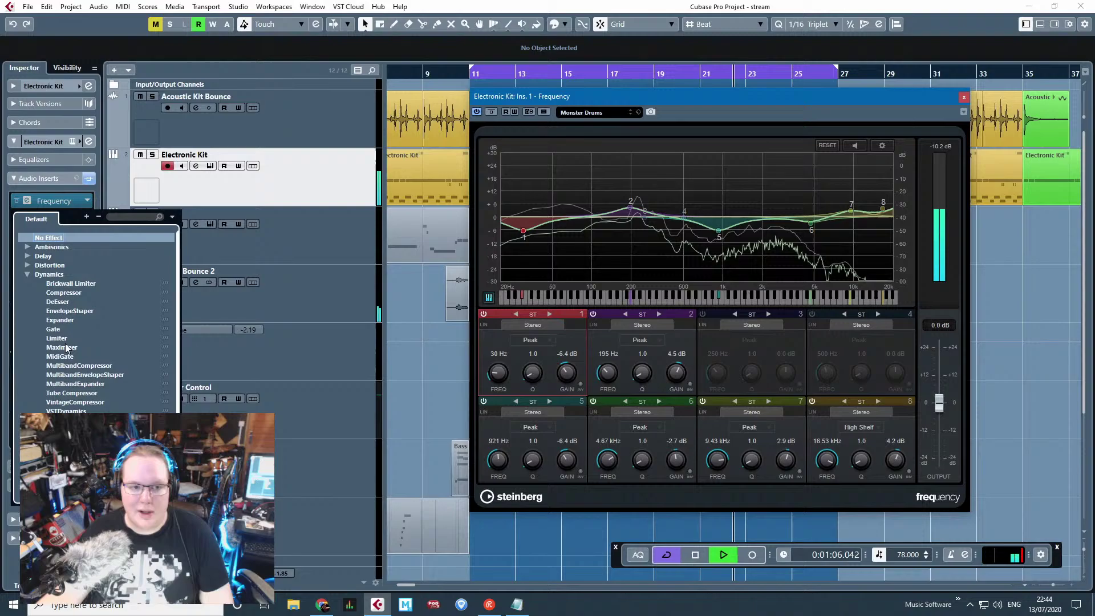
{"action": "left_click", "coordinate": [74, 402]}
{"action": "left_click", "coordinate": [479, 227]}
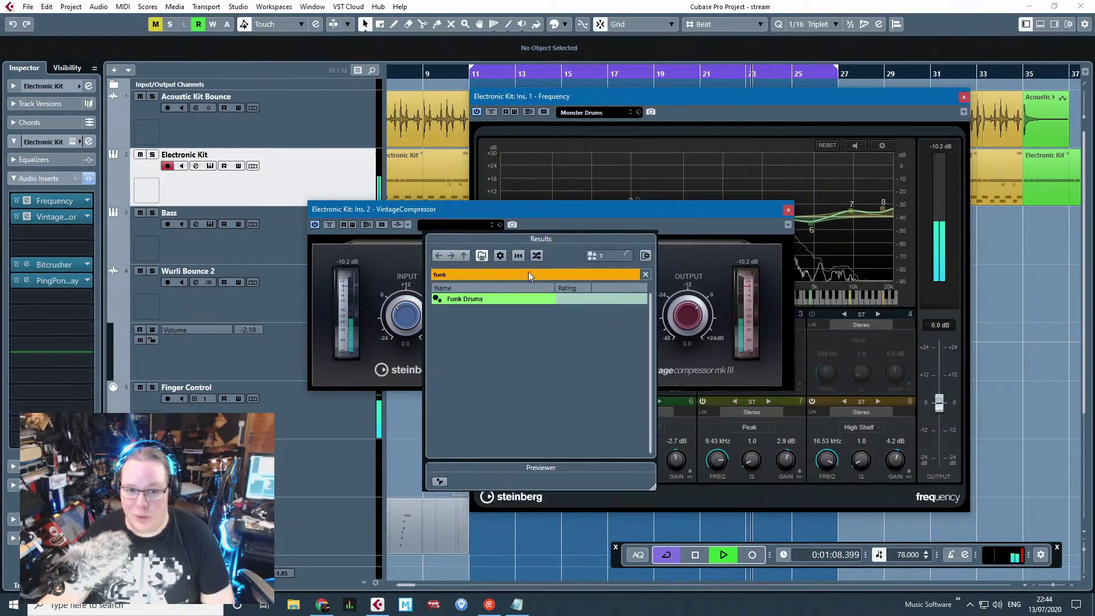
{"action": "double_click", "coordinate": [473, 298]}
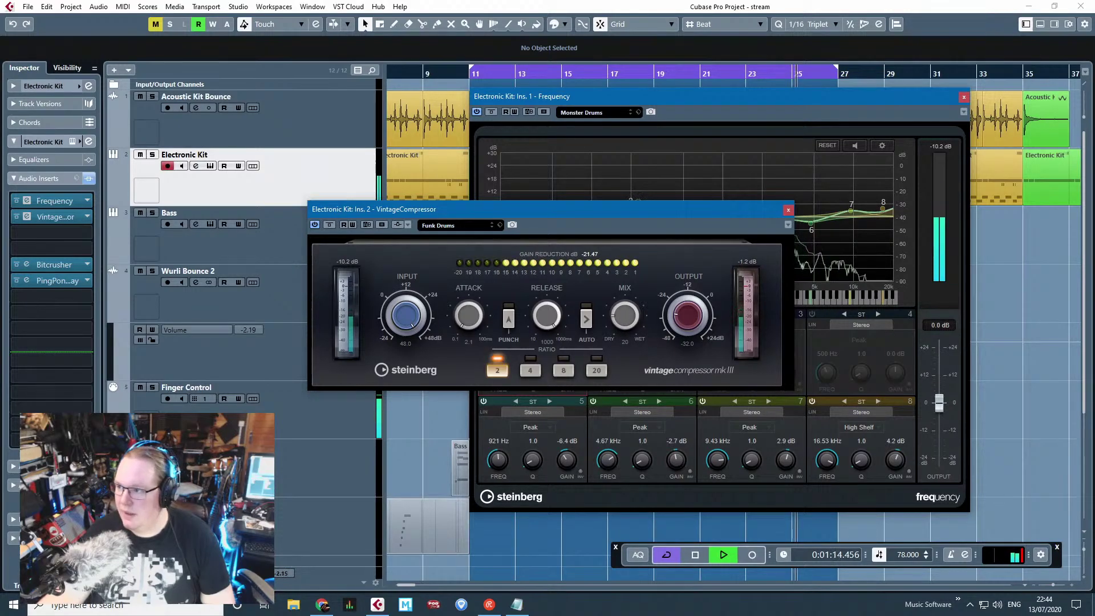
Step: Close the Electronic Kit's VintageCompressor and Frequency windows
{"action": "key", "text": "alt+Tab"}
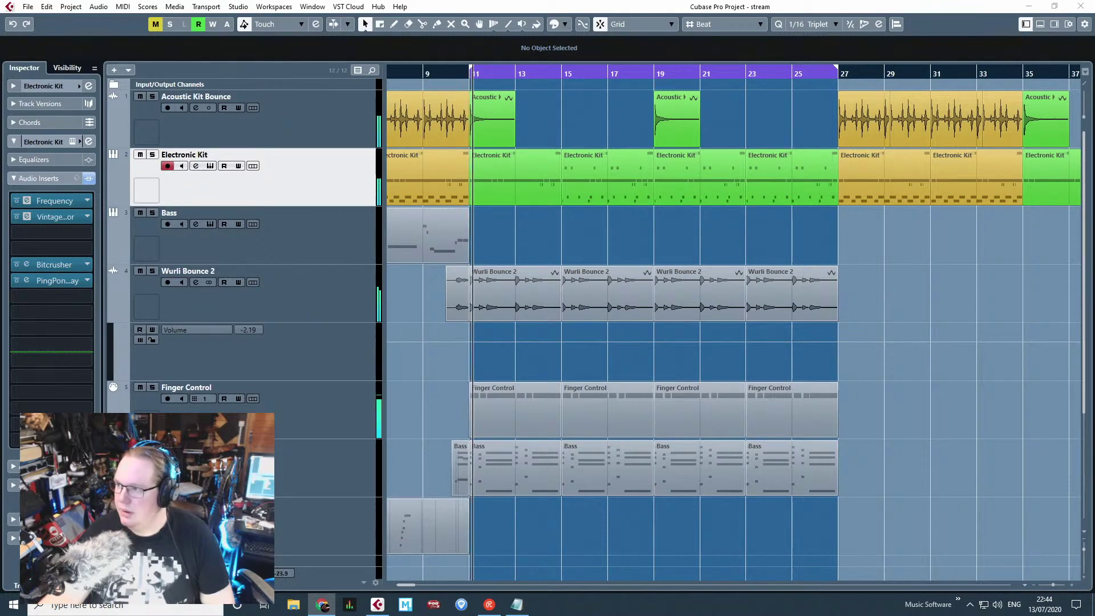
{"action": "left_click", "coordinate": [587, 213]}
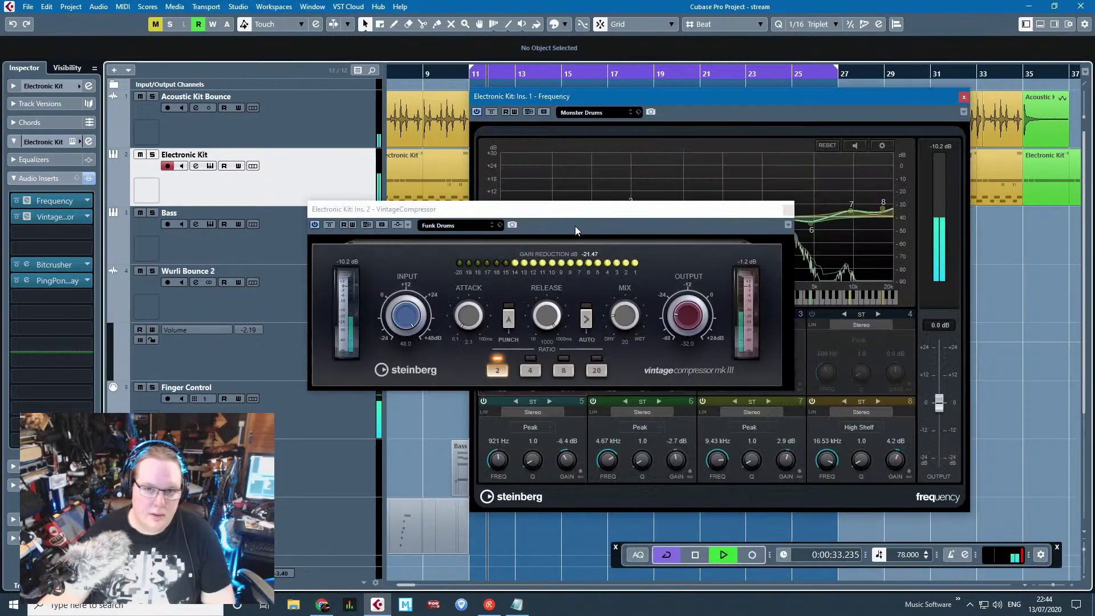
{"action": "left_click", "coordinate": [788, 209]}
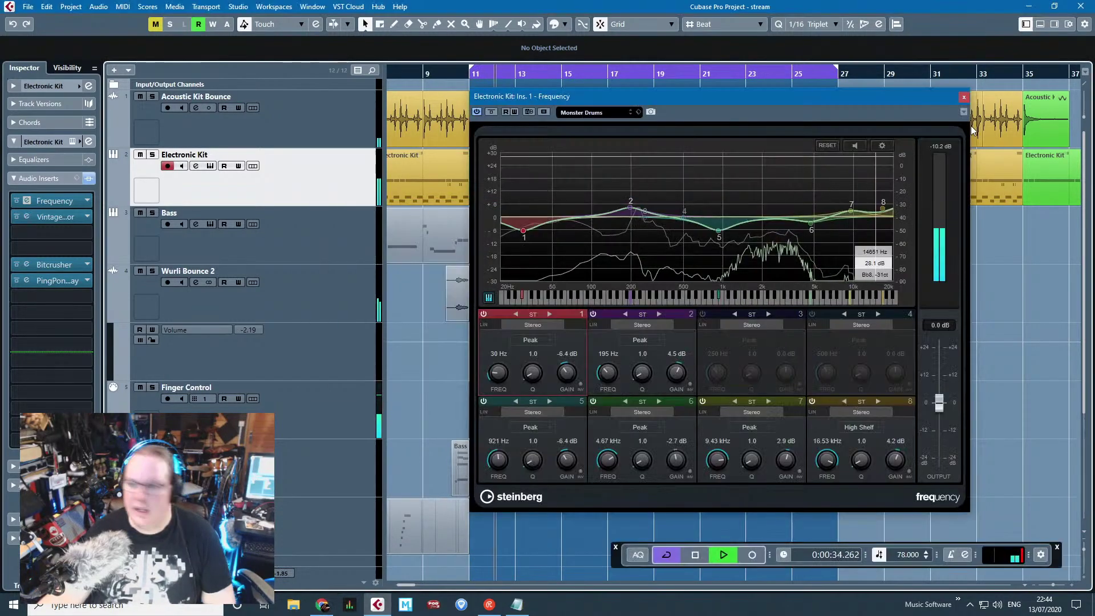
{"action": "left_click", "coordinate": [963, 98]}
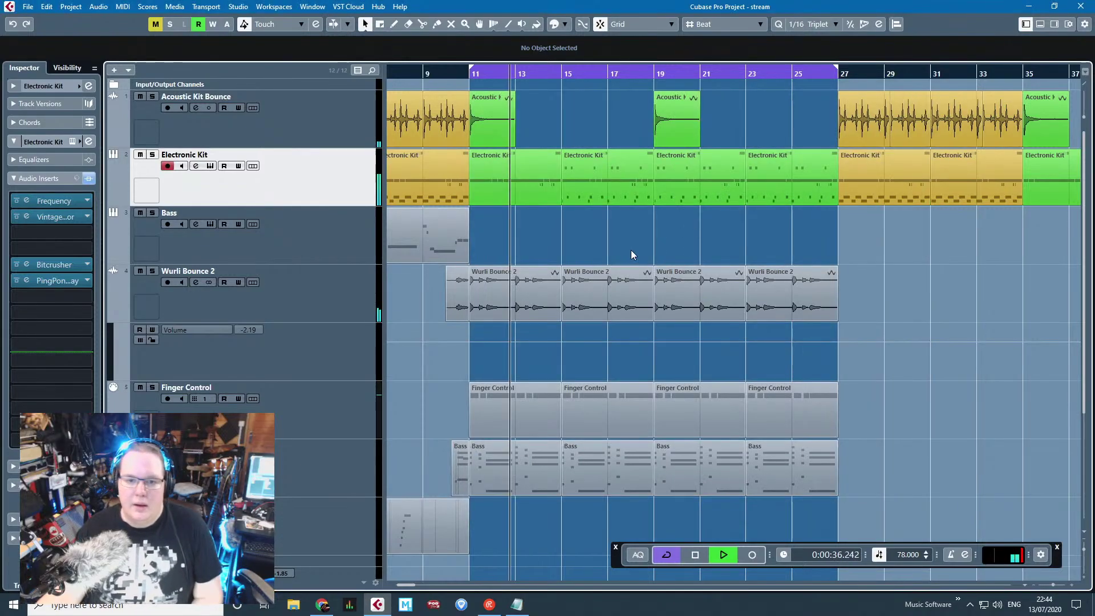
Step: Show the Stereo Out channel, add the Frequency EQ to its first insert slot and move the EQ window clear of the inserts
{"action": "left_click", "coordinate": [113, 84]}
{"action": "left_click", "coordinate": [213, 112]}
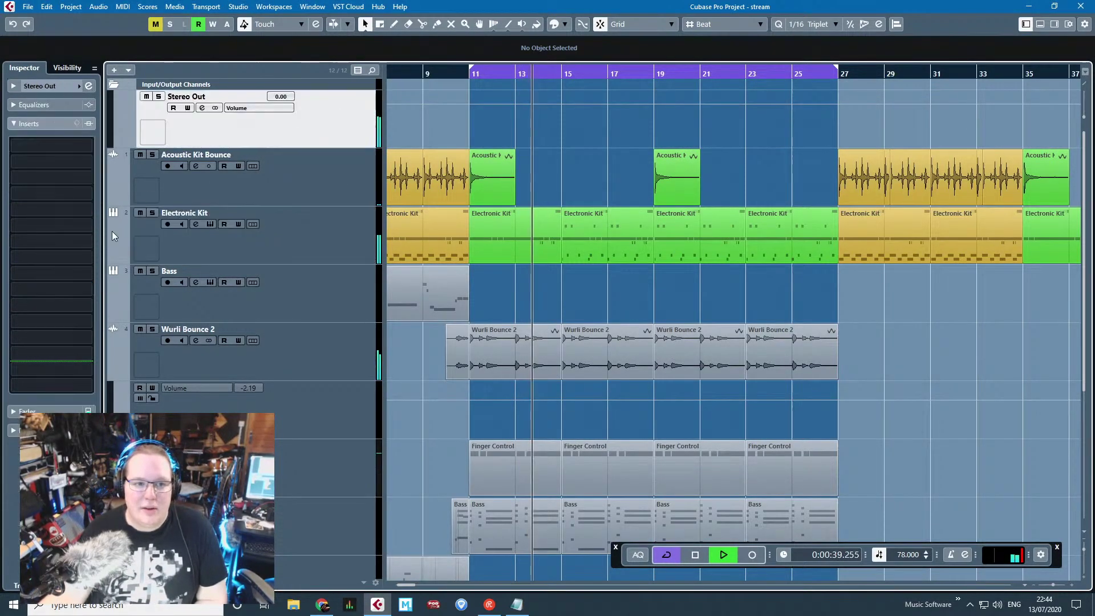
{"action": "left_click", "coordinate": [52, 145]}
{"action": "left_click", "coordinate": [28, 213]}
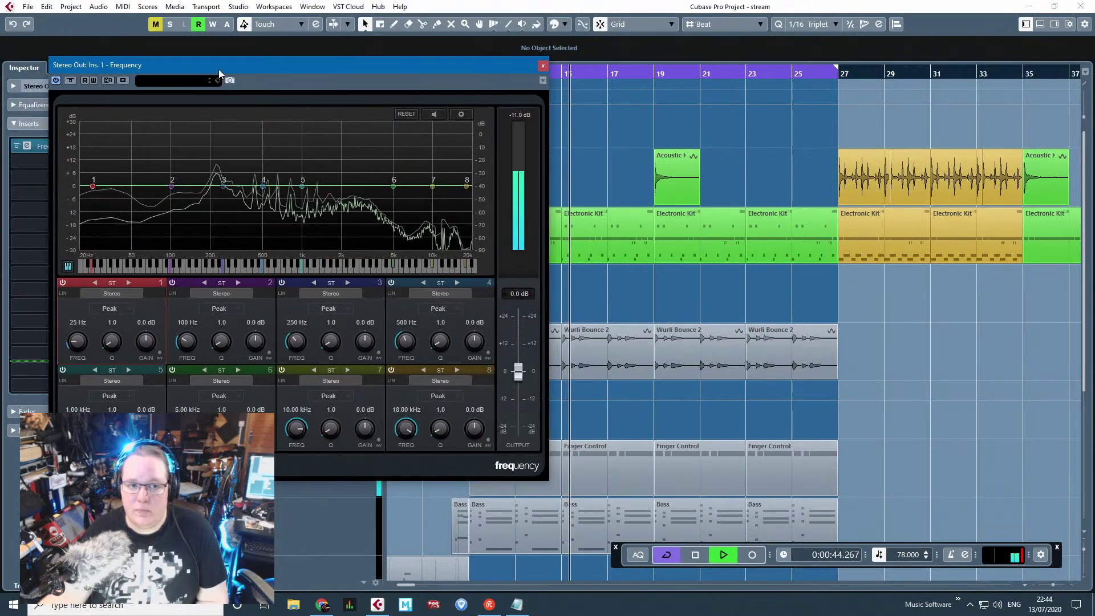
{"action": "left_click_drag", "start_coordinate": [218, 74], "coordinate": [565, 82]}
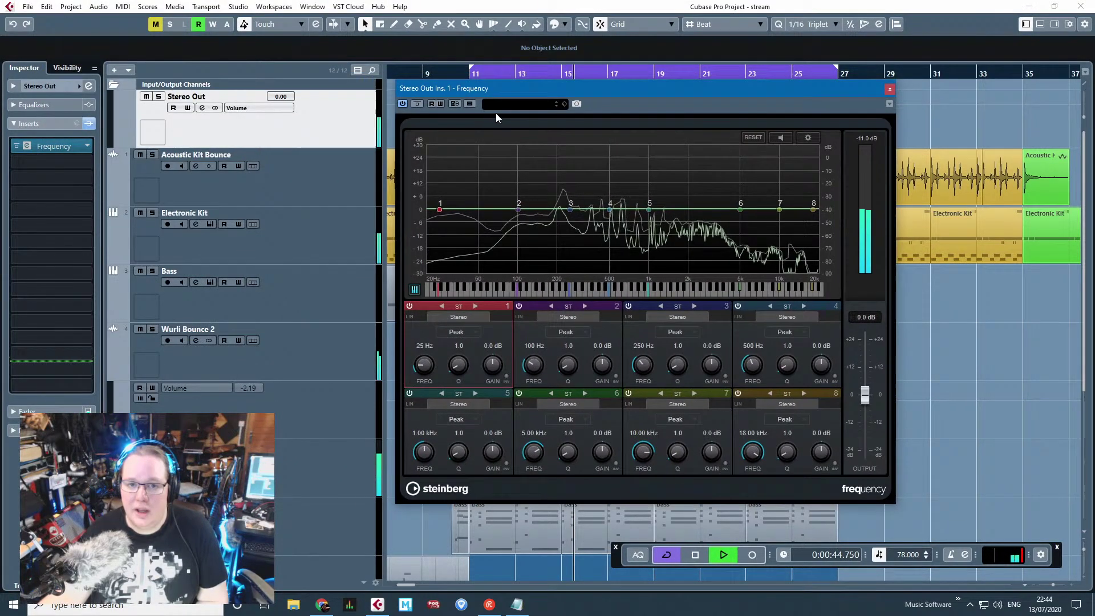
Step: Load the Master Buss Mix Saver preset into the Stereo Out's Frequency EQ
{"action": "left_click", "coordinate": [523, 104]}
{"action": "type", "text": "mi"}
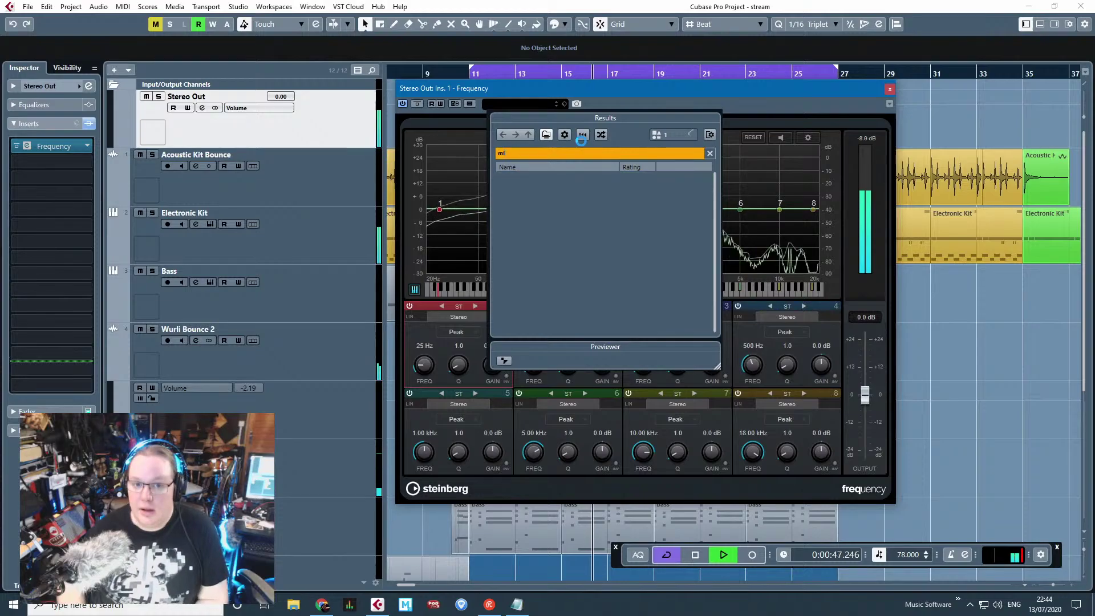
{"action": "type", "text": "x"}
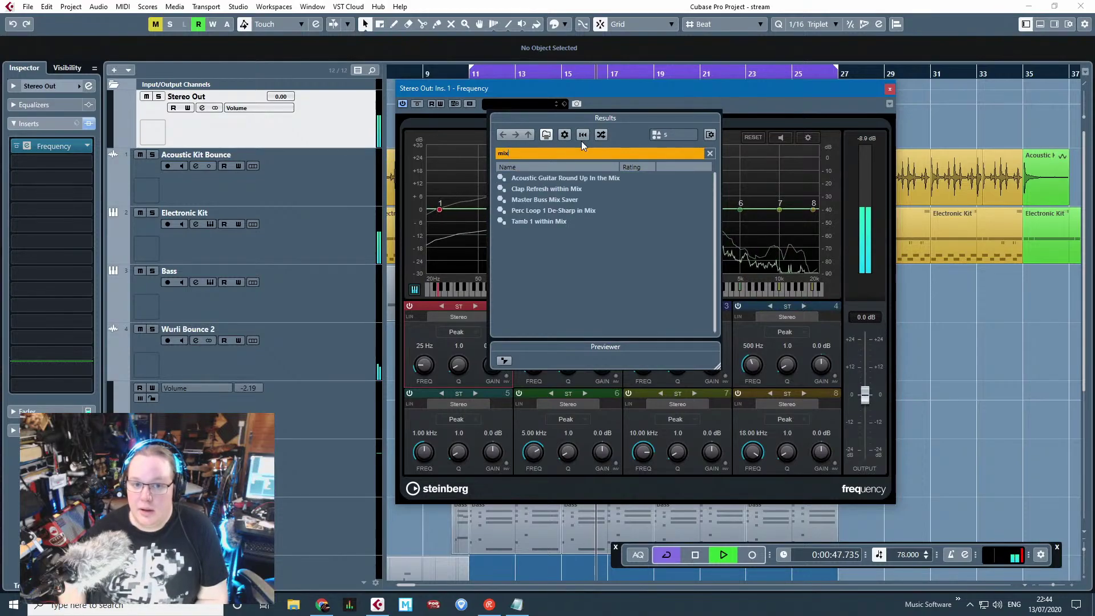
{"action": "double_click", "coordinate": [559, 200]}
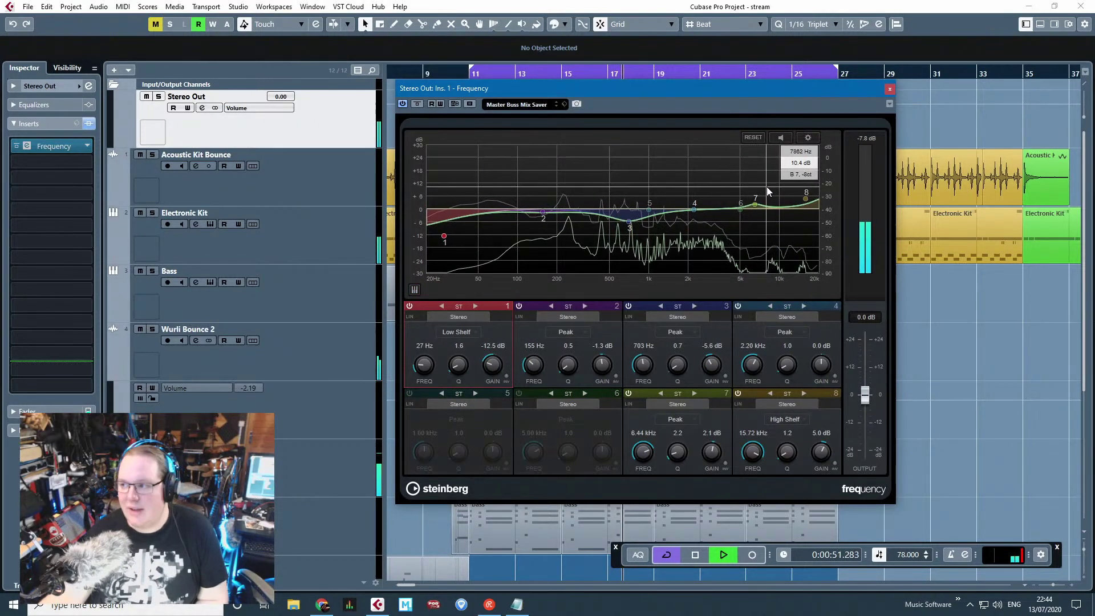
Step: Add the Maximizer to the Stereo Out's second insert slot and load its Master Buss Dynamics preset
{"action": "left_click", "coordinate": [80, 161]}
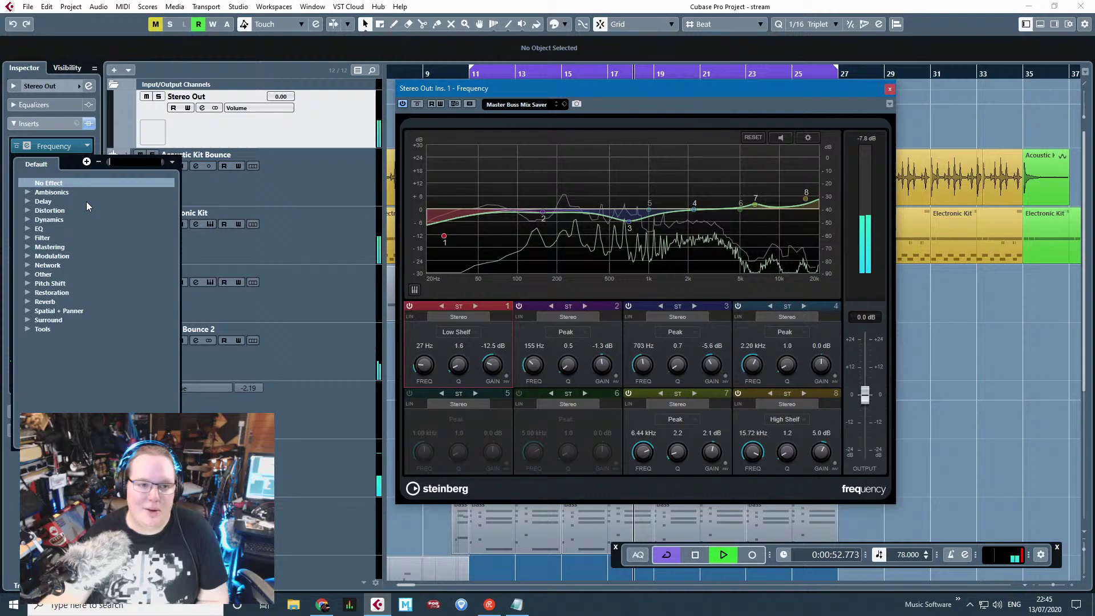
{"action": "left_click", "coordinate": [32, 220]}
{"action": "left_click", "coordinate": [51, 292]}
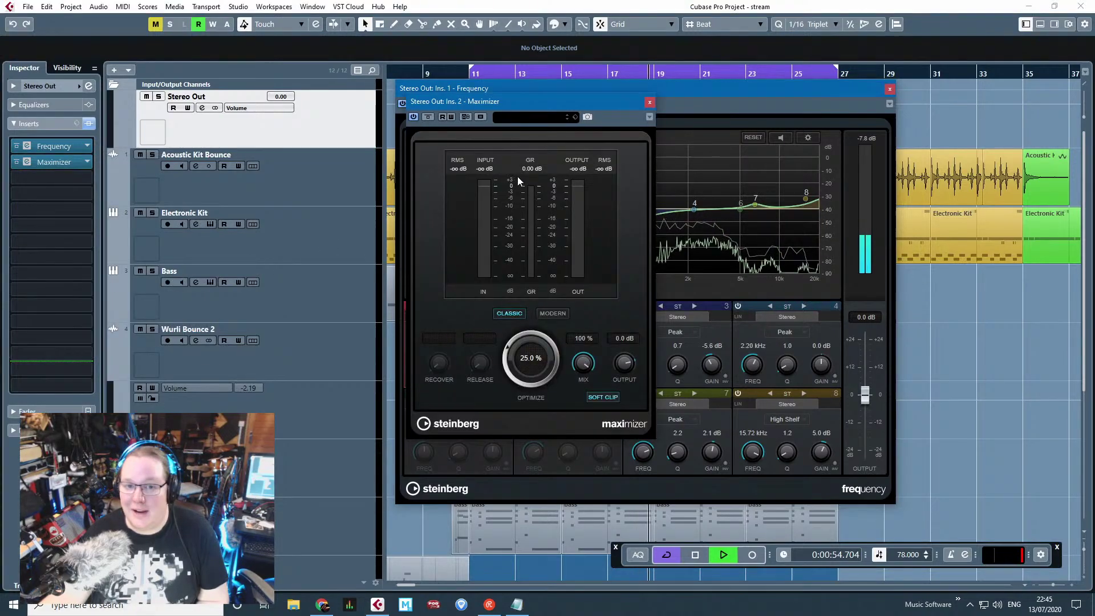
{"action": "left_click", "coordinate": [528, 119]}
{"action": "double_click", "coordinate": [575, 202]}
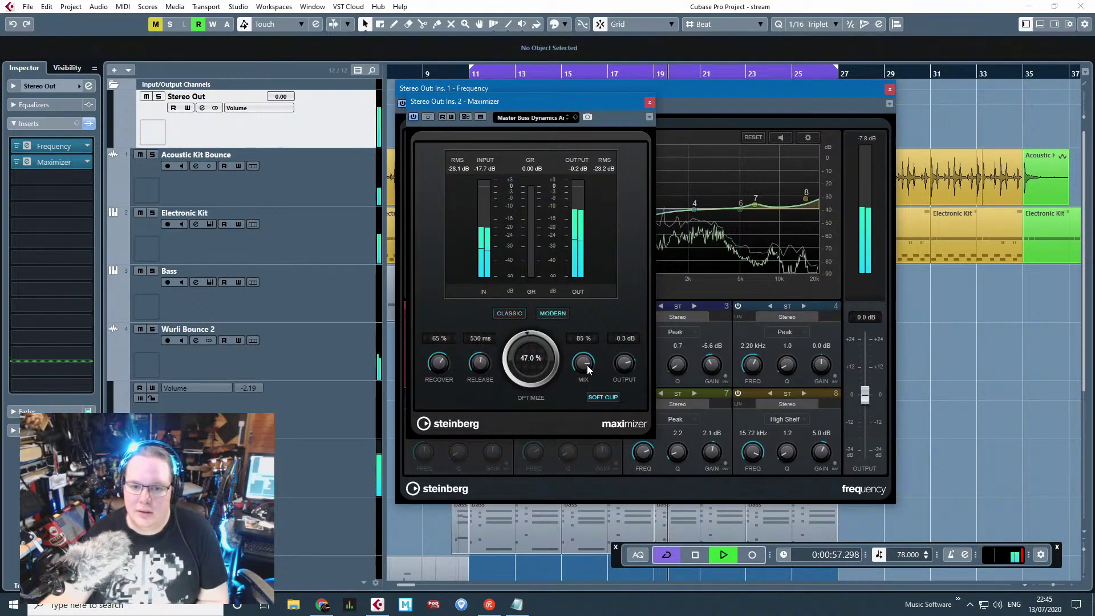
Step: Set the Maximizer's mix to 70 %, optimize to 30.5 % and output to -0.5 dB, and close both Stereo Out effect windows
{"action": "left_click", "coordinate": [582, 338]}
{"action": "type", "text": "70"}
{"action": "key", "text": "Return"}
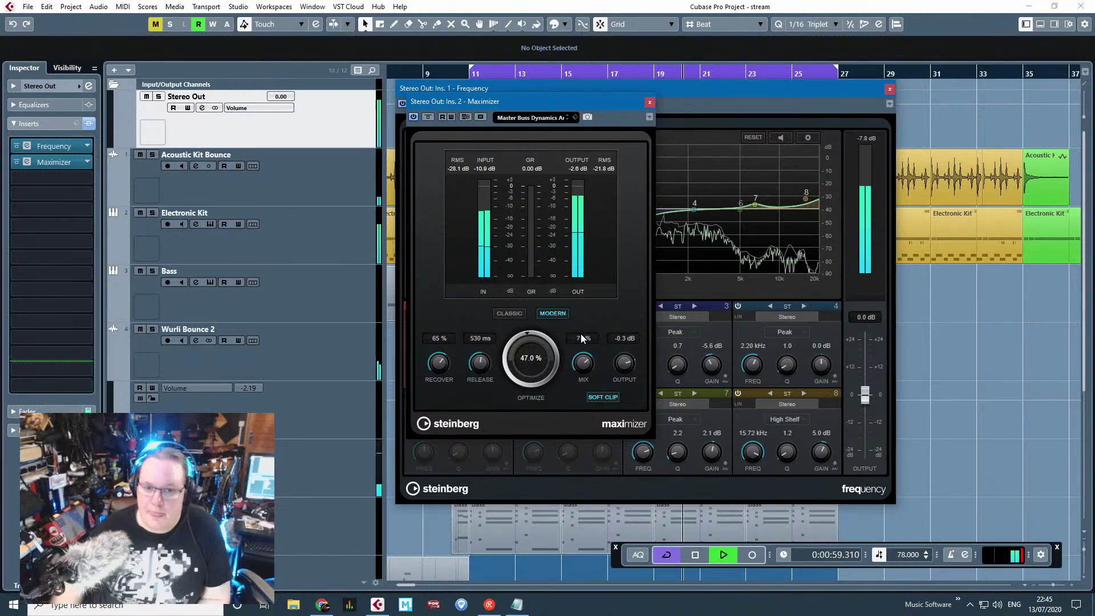
{"action": "left_click_drag", "start_coordinate": [529, 332], "coordinate": [525, 342]}
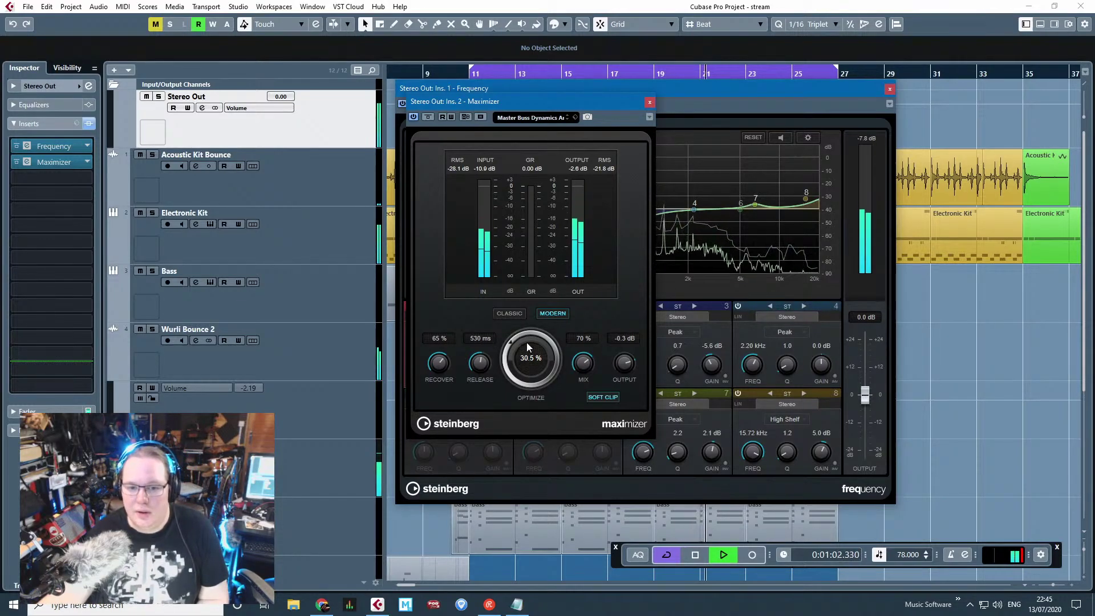
{"action": "left_click", "coordinate": [618, 340]}
{"action": "type", "text": "-0.5"}
{"action": "key", "text": "Return"}
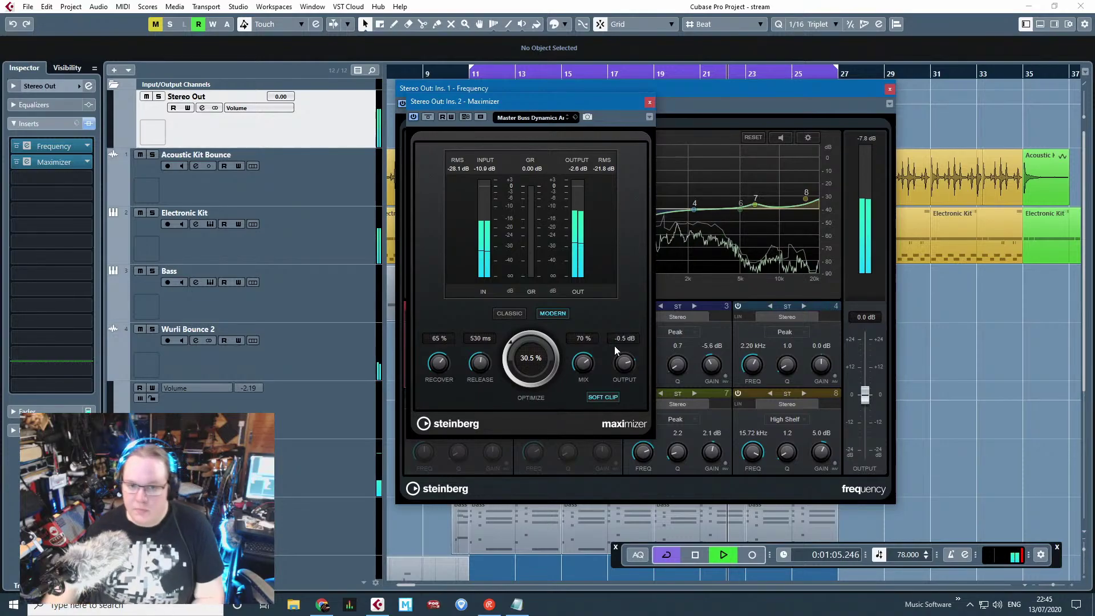
{"action": "left_click", "coordinate": [650, 102]}
{"action": "left_click", "coordinate": [889, 89]}
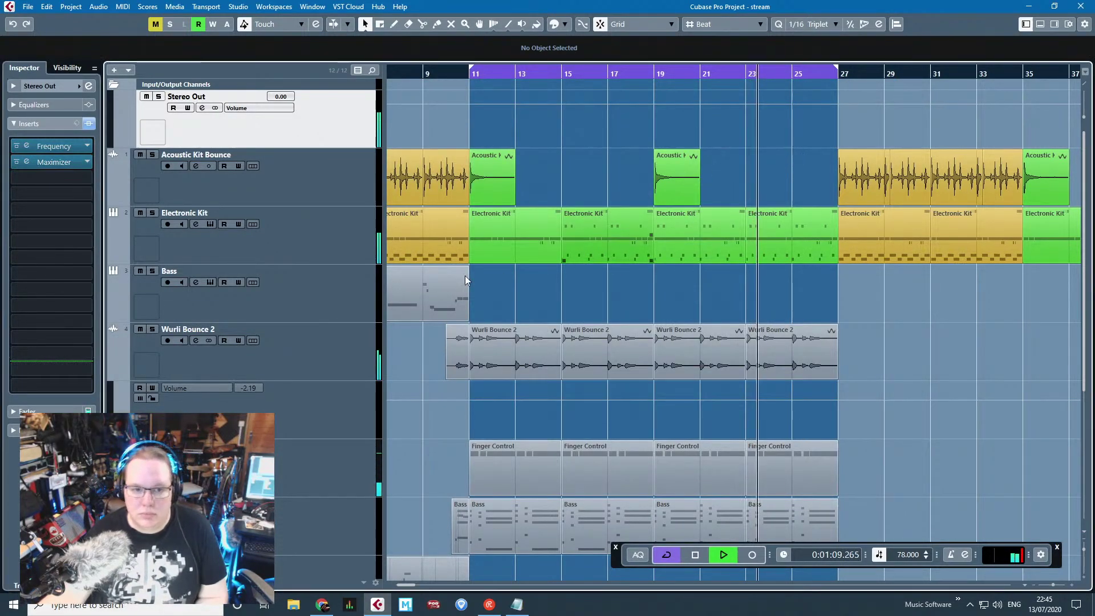
Step: Add a fade-out of 0.1.2.83 to the end of the four-bar Wurli Bounce 2 events from bar 11
{"action": "scroll", "coordinate": [721, 188], "scroll_direction": "down", "scroll_amount": 3}
{"action": "left_click_drag", "start_coordinate": [407, 142], "coordinate": [408, 141]}
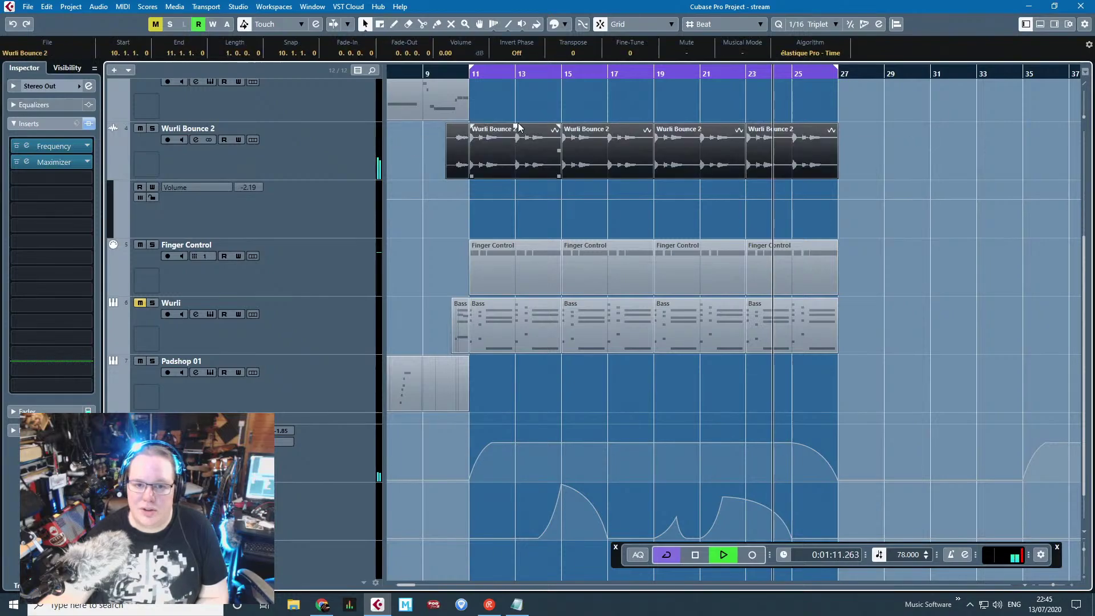
{"action": "left_click", "coordinate": [597, 104]}
{"action": "scroll", "coordinate": [604, 166], "scroll_direction": "up", "scroll_amount": 1}
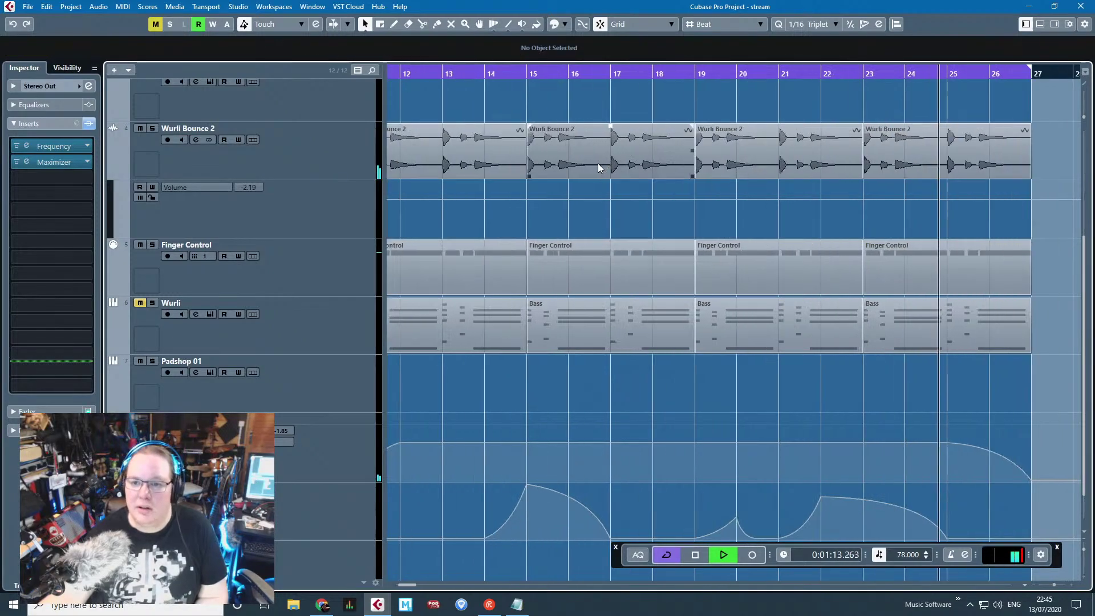
{"action": "scroll", "coordinate": [735, 163], "scroll_direction": "down", "scroll_amount": 1}
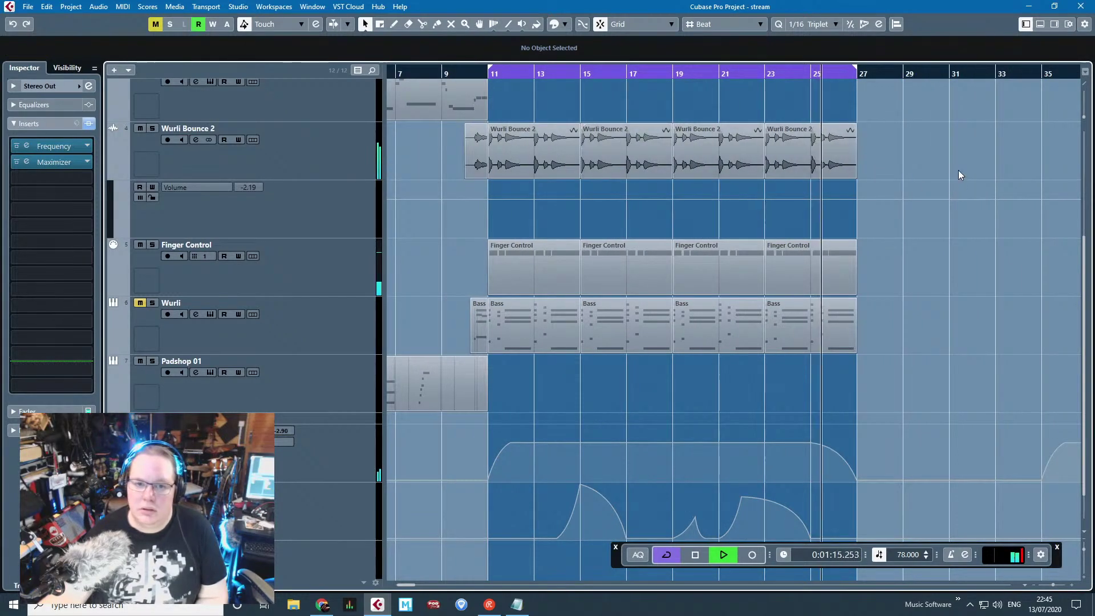
{"action": "left_click", "coordinate": [538, 164]}
{"action": "scroll", "coordinate": [614, 133], "scroll_direction": "up", "scroll_amount": 2}
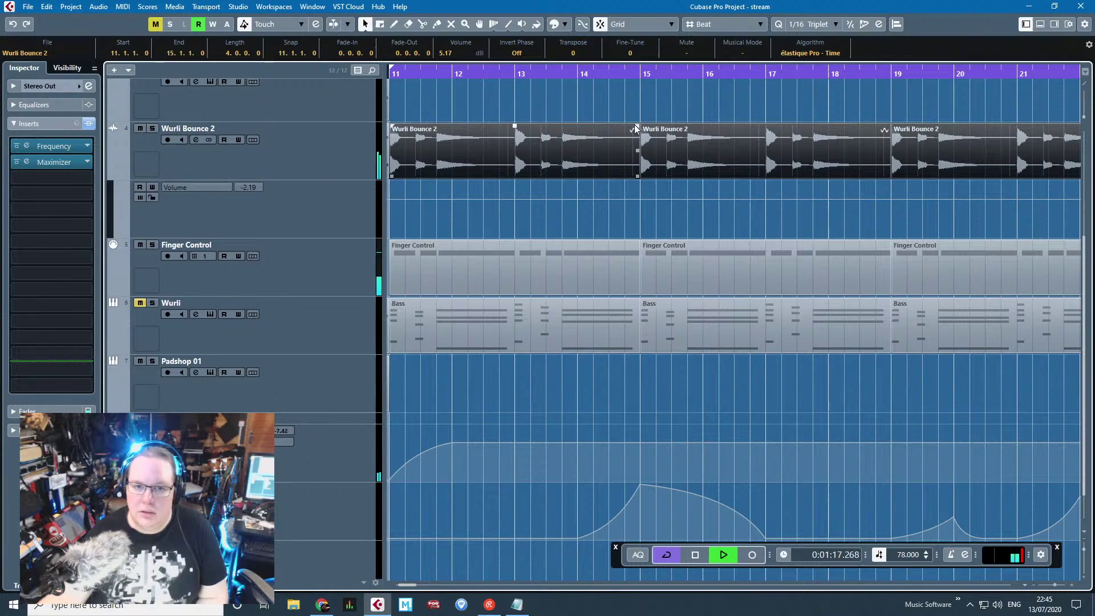
{"action": "left_click", "coordinate": [621, 111]}
{"action": "left_click", "coordinate": [621, 125]}
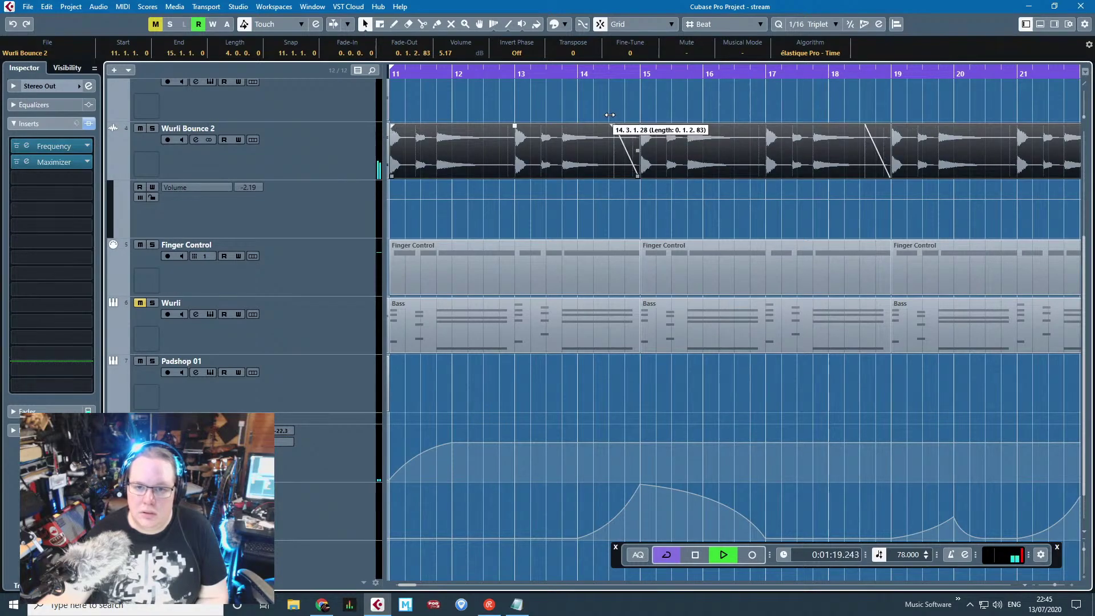
{"action": "left_click_drag", "start_coordinate": [610, 114], "coordinate": [609, 114]}
{"action": "left_click", "coordinate": [608, 111]}
Step: Pan the Wurli Bounce 2 track to about L45
{"action": "scroll", "coordinate": [579, 171], "scroll_direction": "down", "scroll_amount": 2}
{"action": "scroll", "coordinate": [364, 181], "scroll_direction": "up", "scroll_amount": 2}
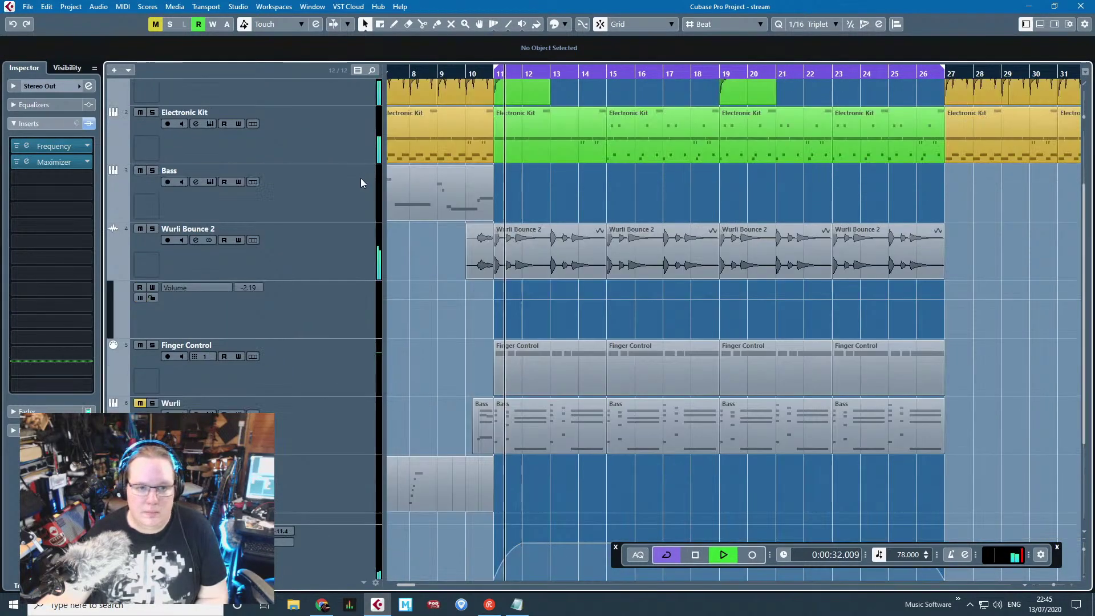
{"action": "left_click", "coordinate": [360, 181]}
{"action": "key", "text": "Down"}
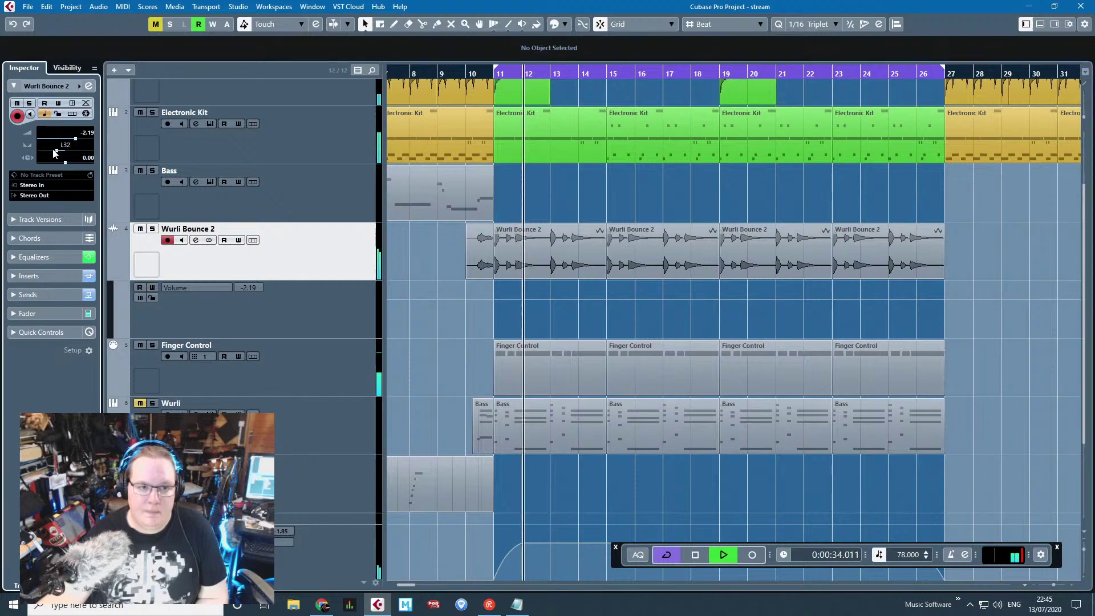
{"action": "left_click_drag", "start_coordinate": [54, 151], "coordinate": [53, 153]}
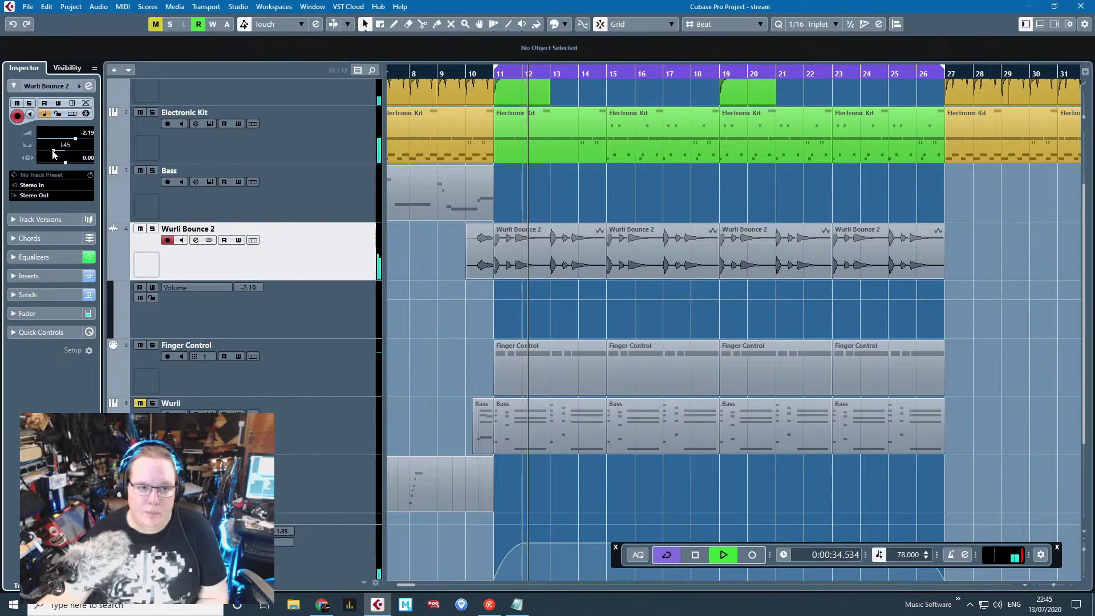
Step: Show the Padshop 01 track's basic settings and pan the track to R74
{"action": "left_click", "coordinate": [308, 411]}
{"action": "left_click", "coordinate": [338, 498]}
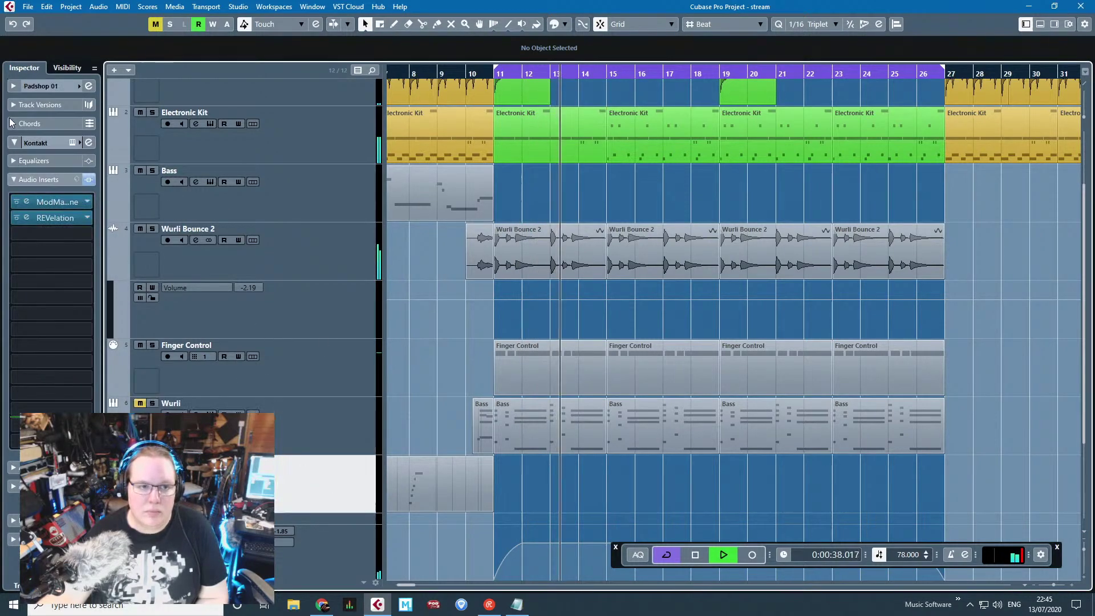
{"action": "left_click", "coordinate": [13, 85]}
{"action": "left_click", "coordinate": [83, 152]}
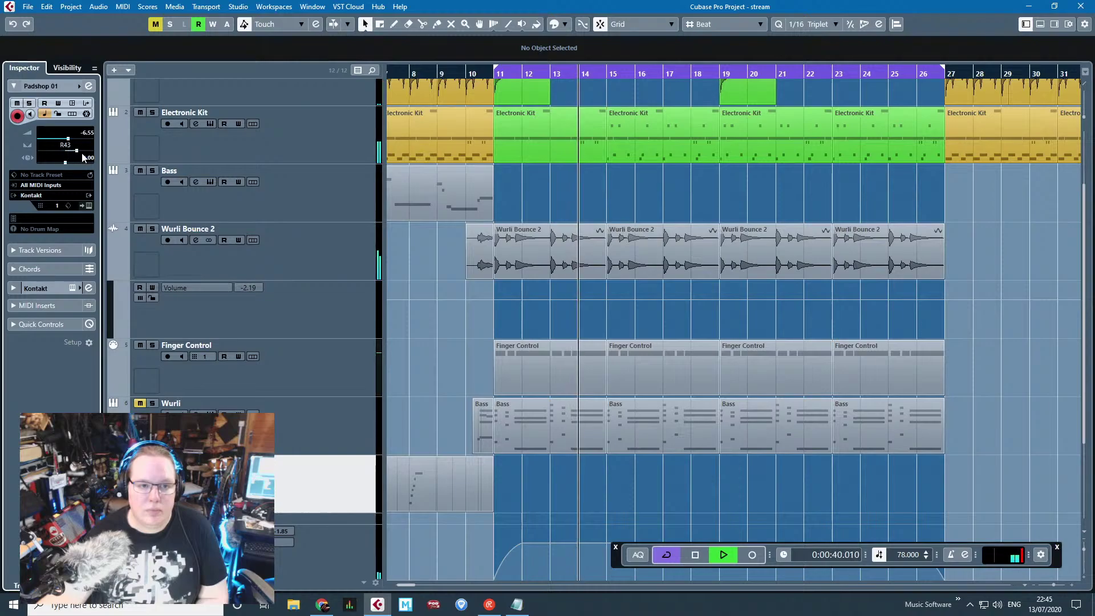
Step: Solo the Padshop 01 track and play its part from about bar 3
{"action": "key", "text": "g"}
{"action": "scroll", "coordinate": [494, 398], "scroll_direction": "left", "scroll_amount": 3}
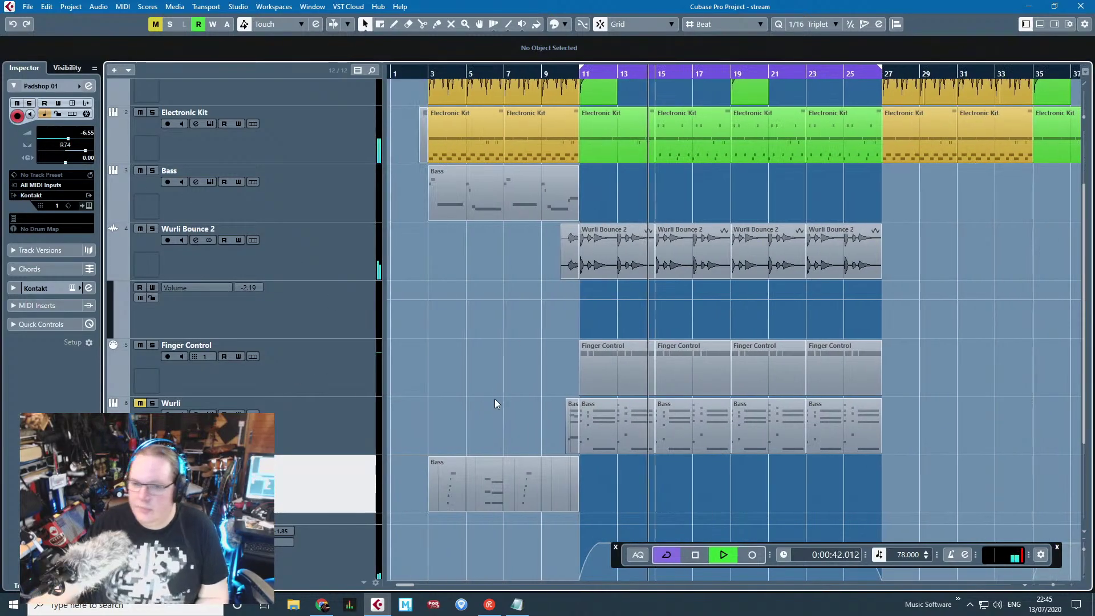
{"action": "scroll", "coordinate": [495, 399], "scroll_direction": "down", "scroll_amount": 3}
{"action": "key", "text": "space"}
{"action": "left_click", "coordinate": [490, 353]}
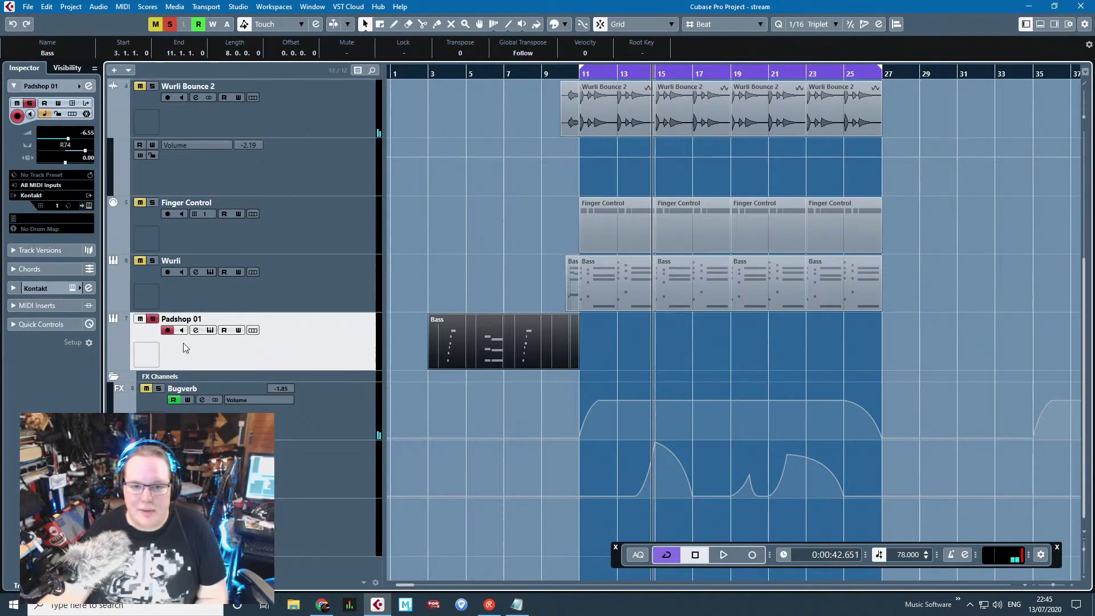
{"action": "left_click", "coordinate": [437, 73]}
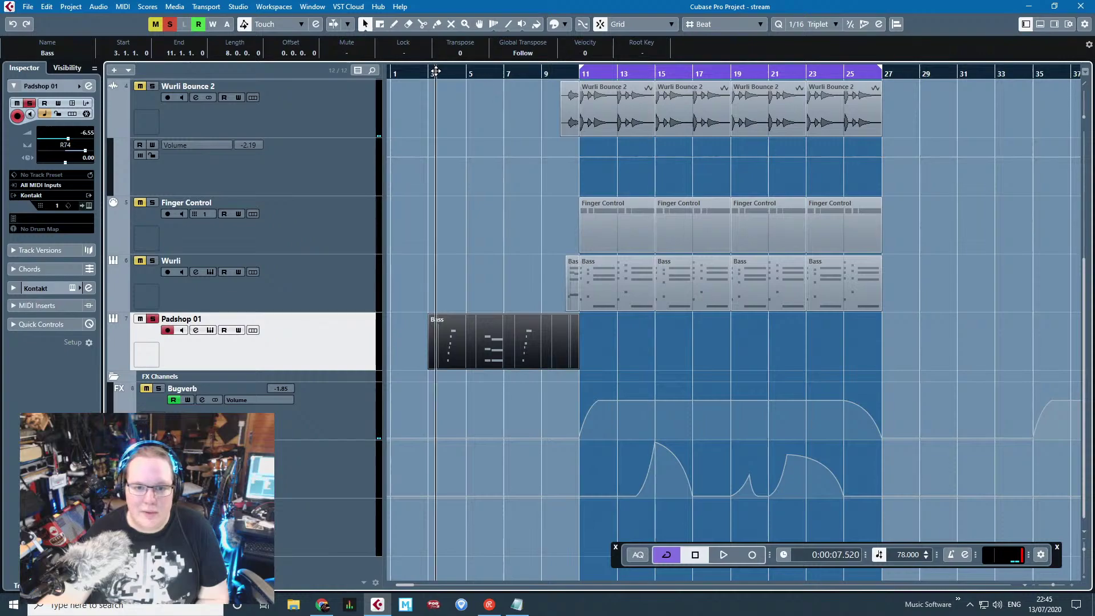
{"action": "scroll", "coordinate": [436, 74], "scroll_direction": "up", "scroll_amount": 5}
{"action": "key", "text": "space"}
Step: Rename the Padshop 01 track as Toy Keys
{"action": "scroll", "coordinate": [477, 259], "scroll_direction": "up", "scroll_amount": 3}
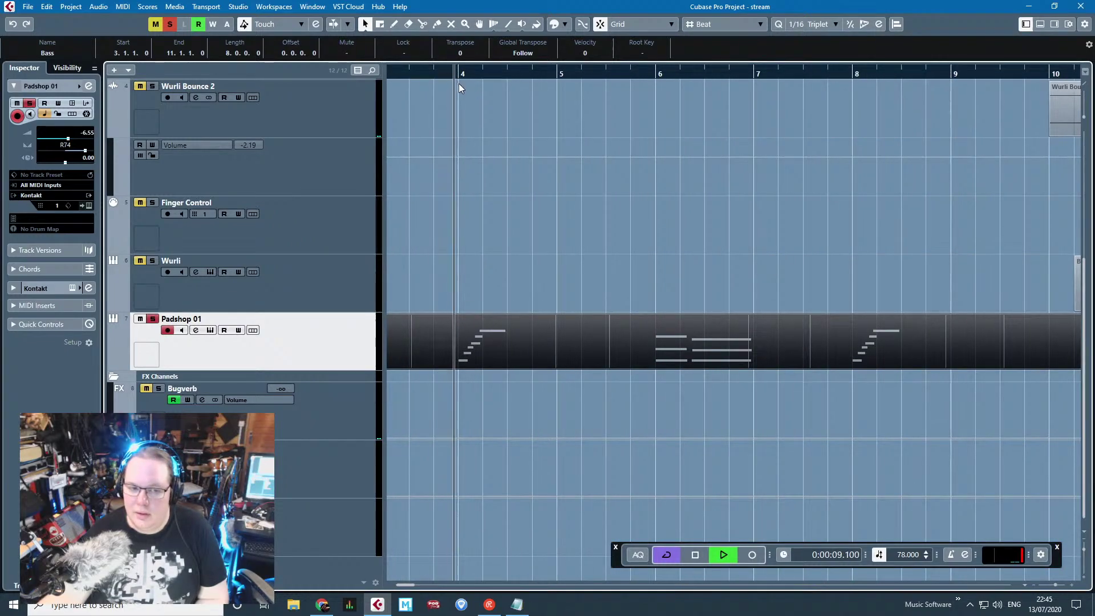
{"action": "scroll", "coordinate": [477, 179], "scroll_direction": "down", "scroll_amount": 1}
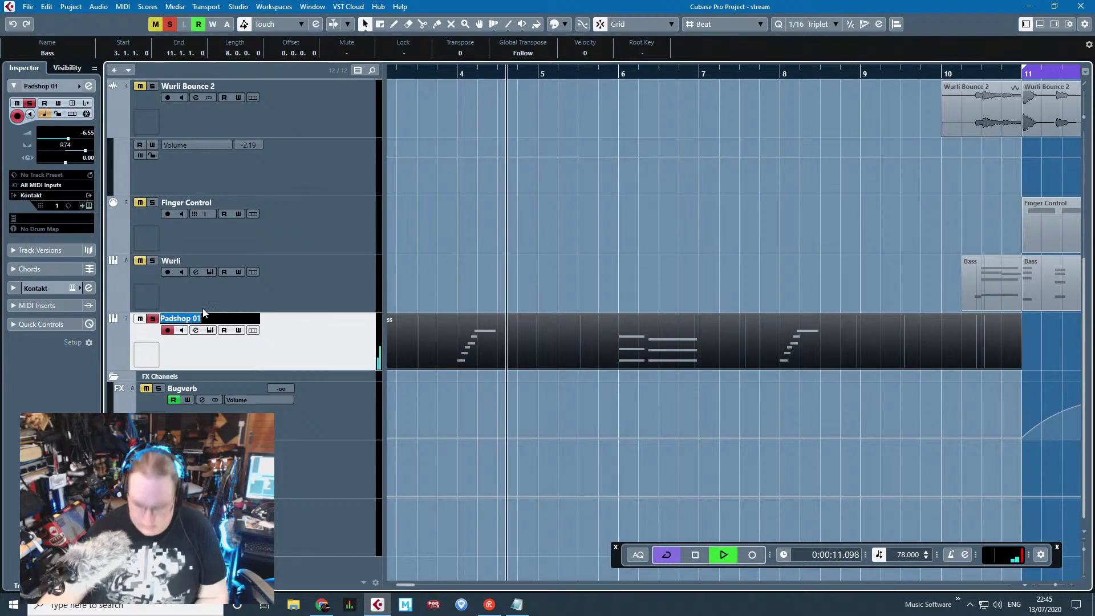
{"action": "type", "text": "Toy Keys"}
{"action": "key", "text": "Return"}
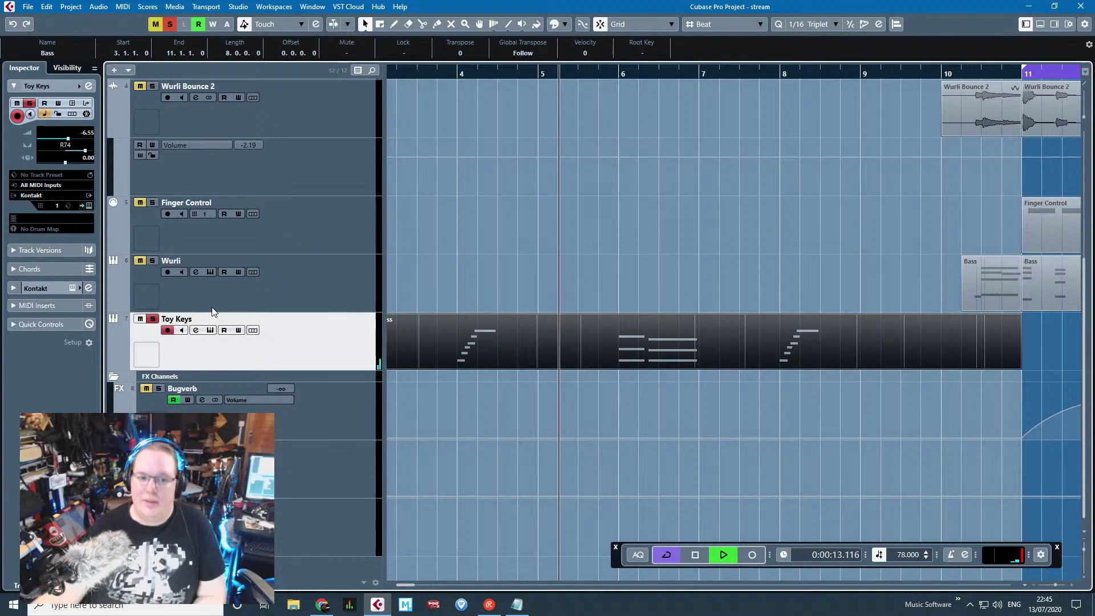
Step: Duplicate the Toy Keys part so that the copy starts at bar 11
{"action": "scroll", "coordinate": [576, 284], "scroll_direction": "down", "scroll_amount": 3}
{"action": "key", "text": "ctrl+d"}
{"action": "scroll", "coordinate": [838, 342], "scroll_direction": "down", "scroll_amount": 1}
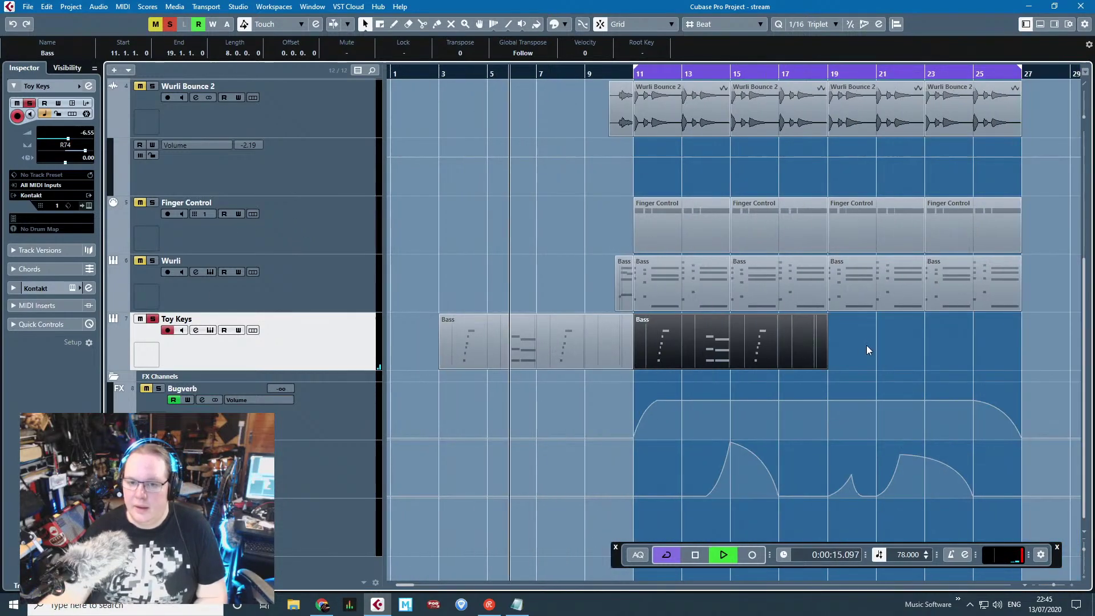
{"action": "scroll", "coordinate": [866, 345], "scroll_direction": "up", "scroll_amount": 1}
Step: Unsolo and mute the Toy Keys track, and play the section from bar 11
{"action": "left_click", "coordinate": [521, 113]}
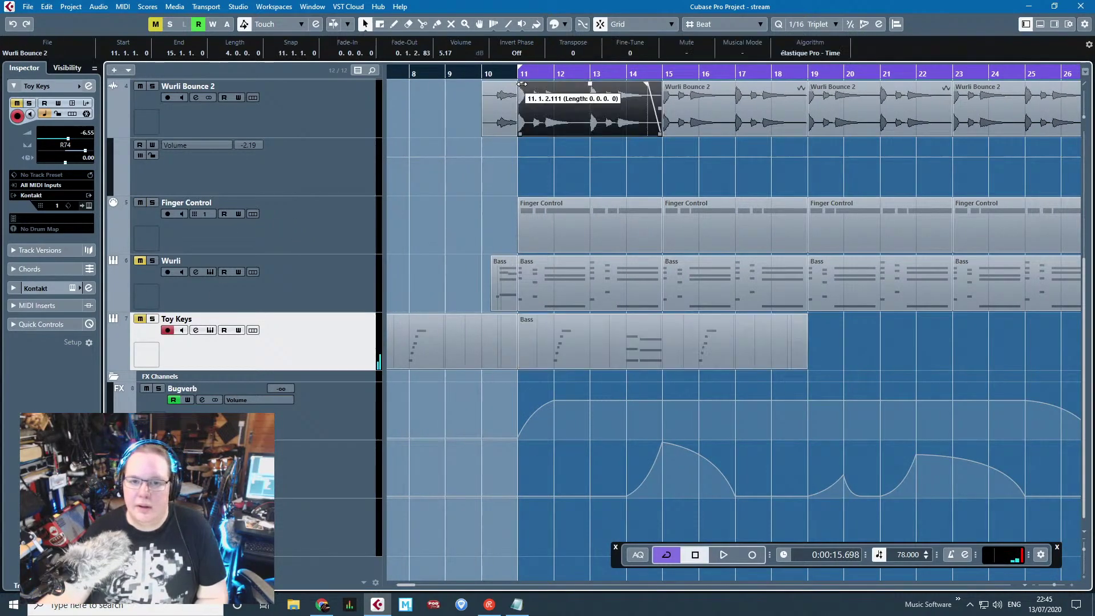
{"action": "key", "text": "space"}
{"action": "scroll", "coordinate": [623, 230], "scroll_direction": "up", "scroll_amount": 1}
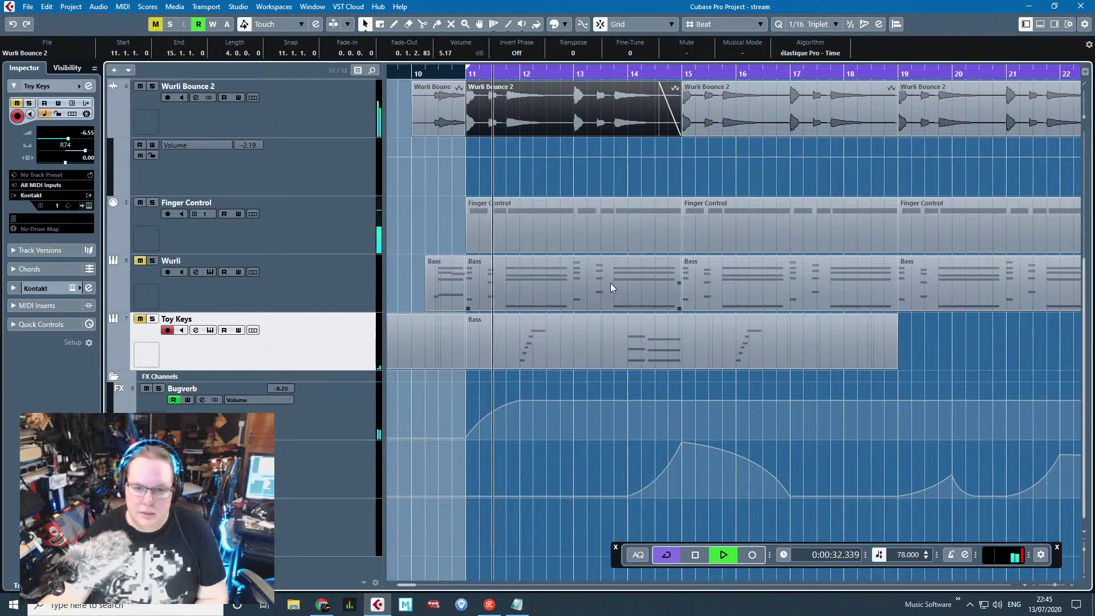
{"action": "scroll", "coordinate": [577, 217], "scroll_direction": "up", "scroll_amount": 2}
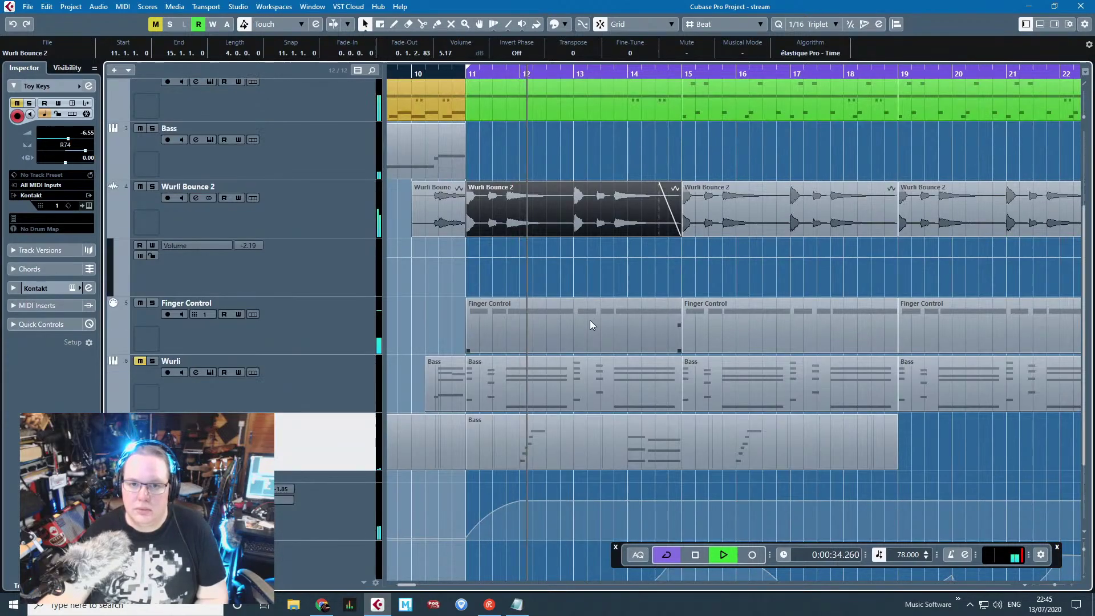
Step: Move the copied Toy Keys part to bar 15, split it at bar 18 and delete the piece after the split
{"action": "left_click_drag", "start_coordinate": [546, 464], "coordinate": [768, 446]}
{"action": "scroll", "coordinate": [769, 446], "scroll_direction": "down", "scroll_amount": 2}
{"action": "left_click_drag", "start_coordinate": [978, 443], "coordinate": [873, 451]}
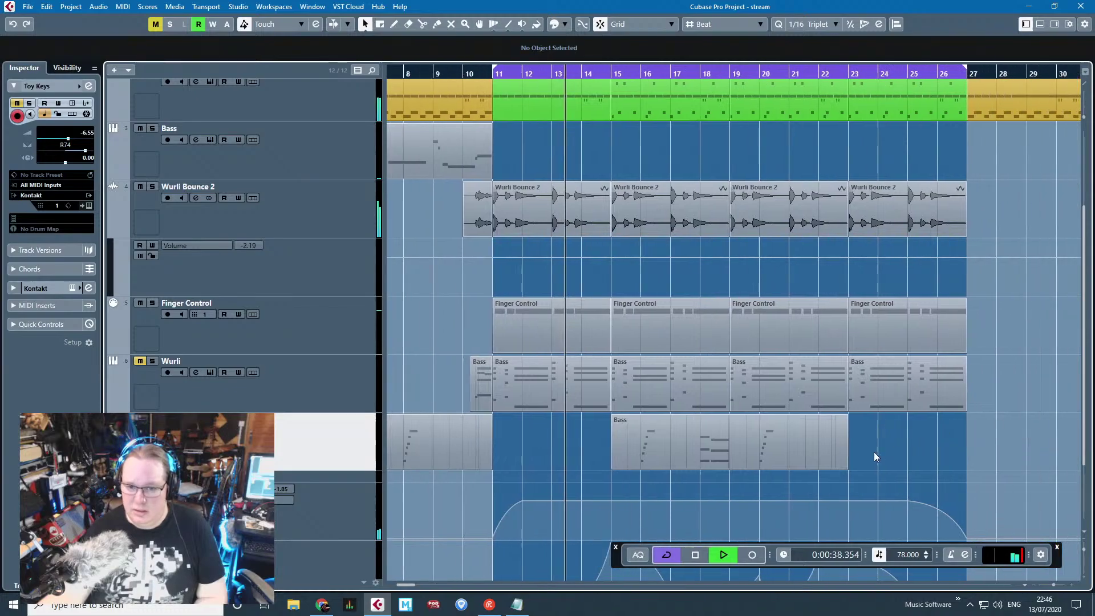
{"action": "left_click", "coordinate": [701, 447], "text": "alt"}
{"action": "left_click", "coordinate": [723, 440]}
{"action": "key", "text": "Delete"}
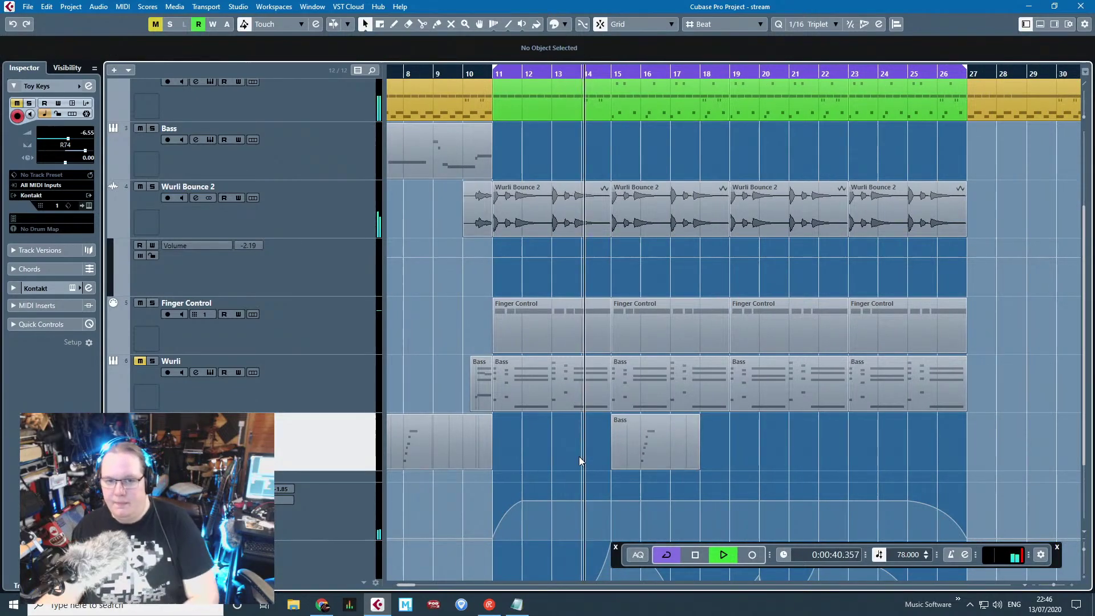
{"action": "scroll", "coordinate": [655, 435], "scroll_direction": "up", "scroll_amount": 3}
{"action": "key", "text": "space"}
{"action": "left_click", "coordinate": [633, 435]}
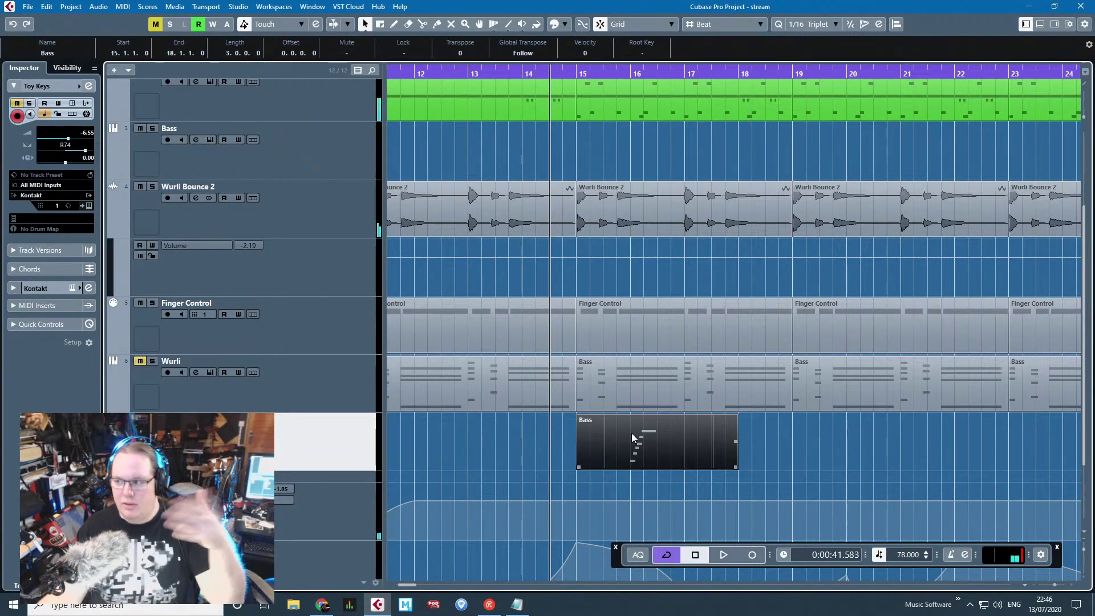
{"action": "double_click", "coordinate": [634, 439]}
{"action": "scroll", "coordinate": [364, 405], "scroll_direction": "up", "scroll_amount": 1}
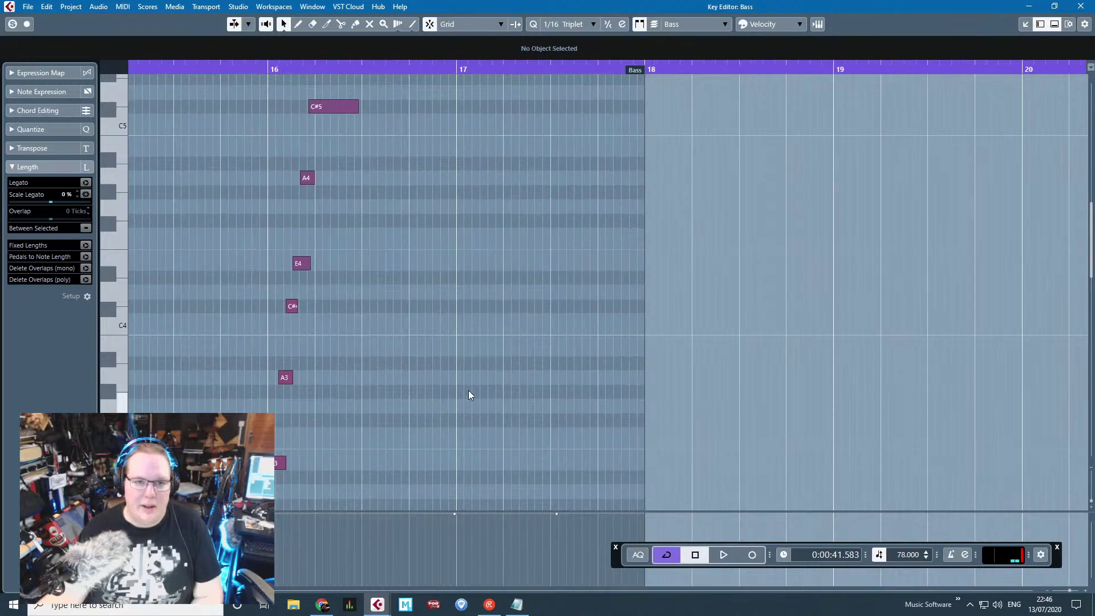
{"action": "left_click", "coordinate": [1076, 5]}
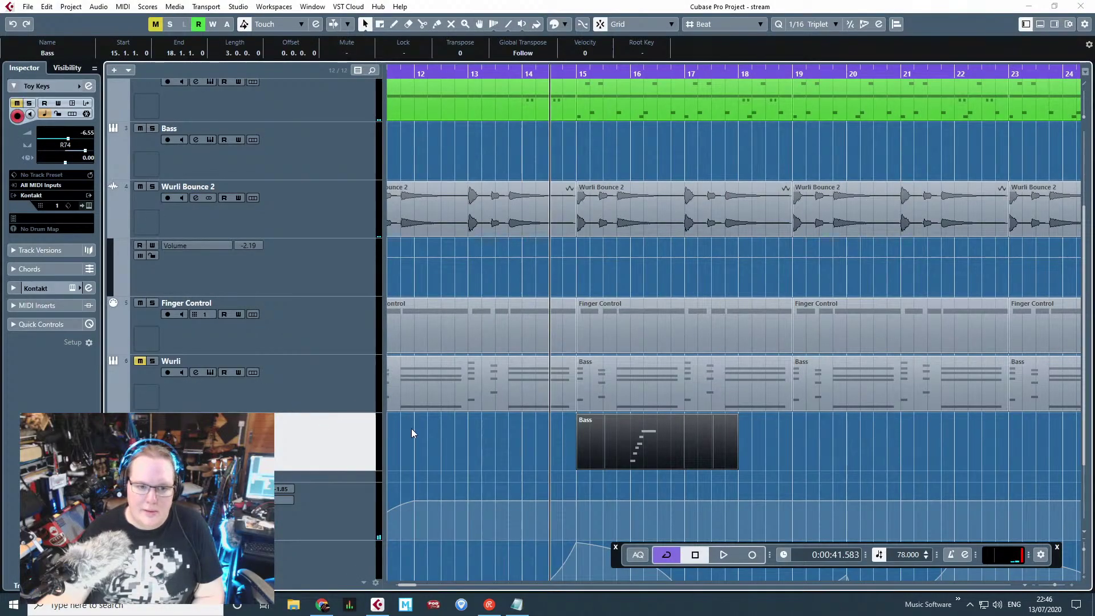
Step: Open the bar 15 Toy Keys part for note editing, delete all notes below C#5 and move the C#5 to bar 16
{"action": "double_click", "coordinate": [583, 438]}
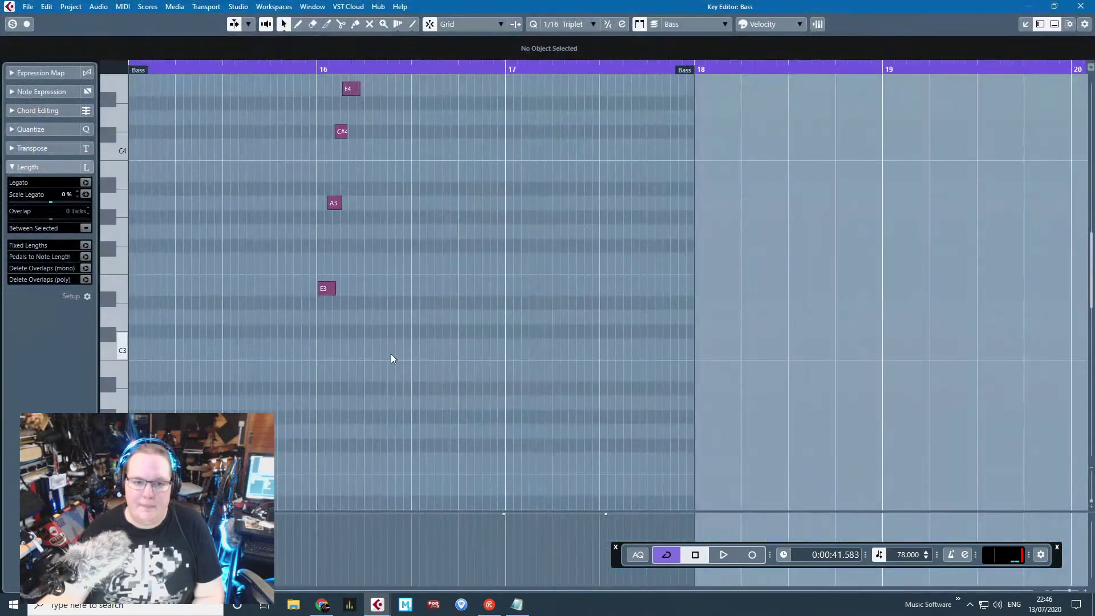
{"action": "left_click_drag", "start_coordinate": [394, 351], "coordinate": [327, 189]}
{"action": "key", "text": "Delete"}
{"action": "scroll", "coordinate": [333, 216], "scroll_direction": "up", "scroll_amount": 3}
{"action": "left_click_drag", "start_coordinate": [379, 118], "coordinate": [325, 121]}
{"action": "key", "text": "h"}
{"action": "key", "text": "h"}
{"action": "key", "text": "h"}
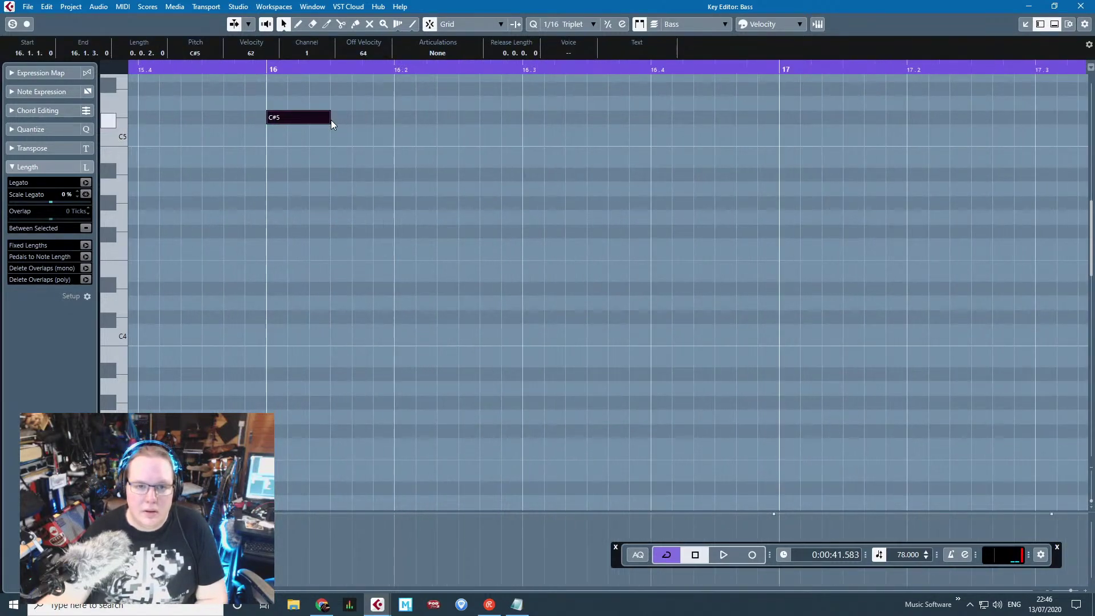
Step: Shorten the bar 16 C#5 to one third of a beat and follow it with equal-length A#4 and F#4 notes
{"action": "left_click_drag", "start_coordinate": [306, 117], "coordinate": [308, 140]}
{"action": "key", "text": "ctrl+d"}
{"action": "left_click_drag", "start_coordinate": [330, 119], "coordinate": [330, 182]}
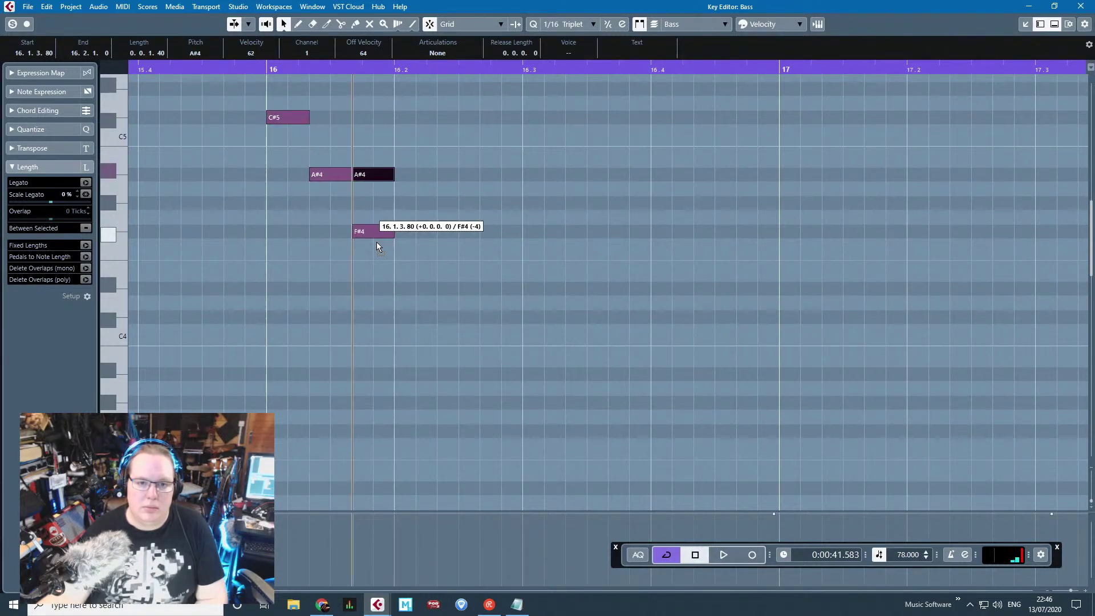
{"action": "left_click_drag", "start_coordinate": [376, 242], "coordinate": [377, 249]}
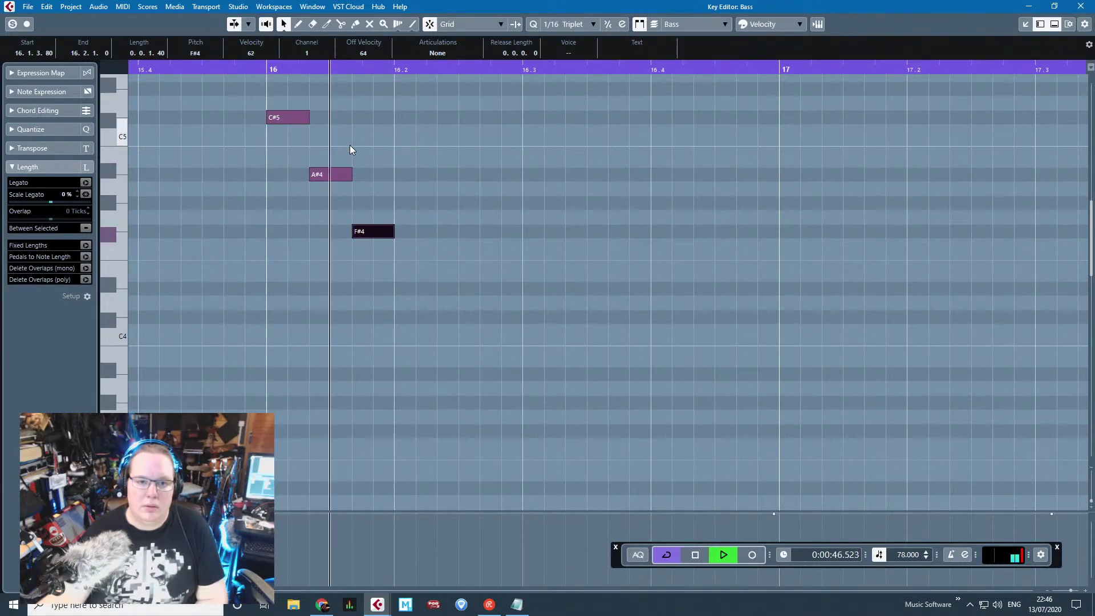
{"action": "key", "text": "space"}
Step: Duplicate the three notes to beat 16.2, change the copies to A#4, F#4 and C#4, and play the phrase
{"action": "key", "text": "ctrl+a"}
{"action": "key", "text": "alt+d"}
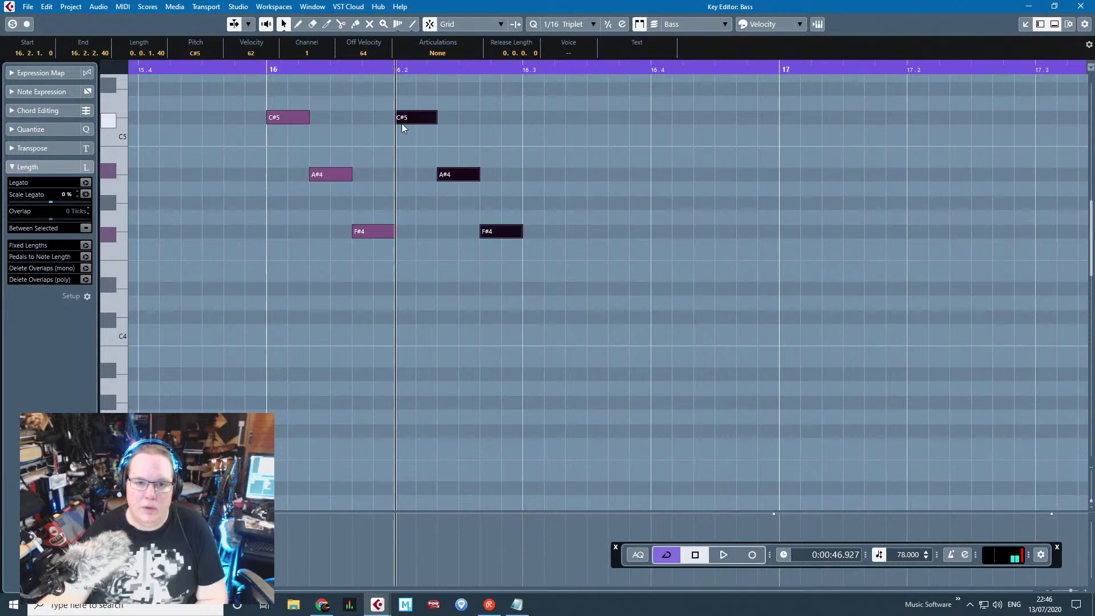
{"action": "left_click_drag", "start_coordinate": [426, 116], "coordinate": [436, 170]}
{"action": "left_click_drag", "start_coordinate": [458, 220], "coordinate": [459, 232]}
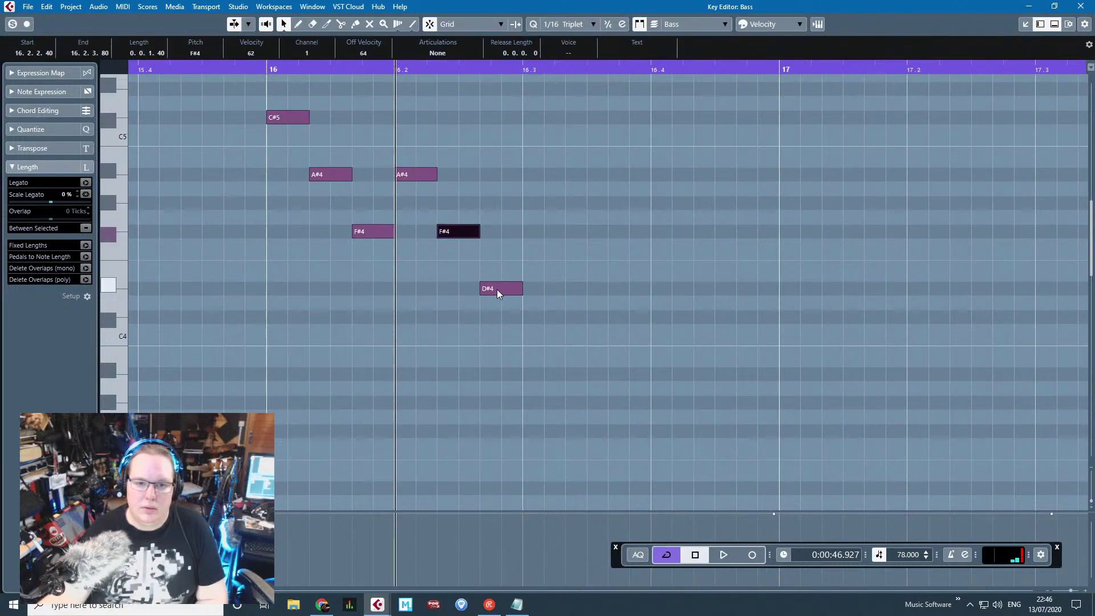
{"action": "left_click_drag", "start_coordinate": [497, 289], "coordinate": [497, 317]}
{"action": "key", "text": "space"}
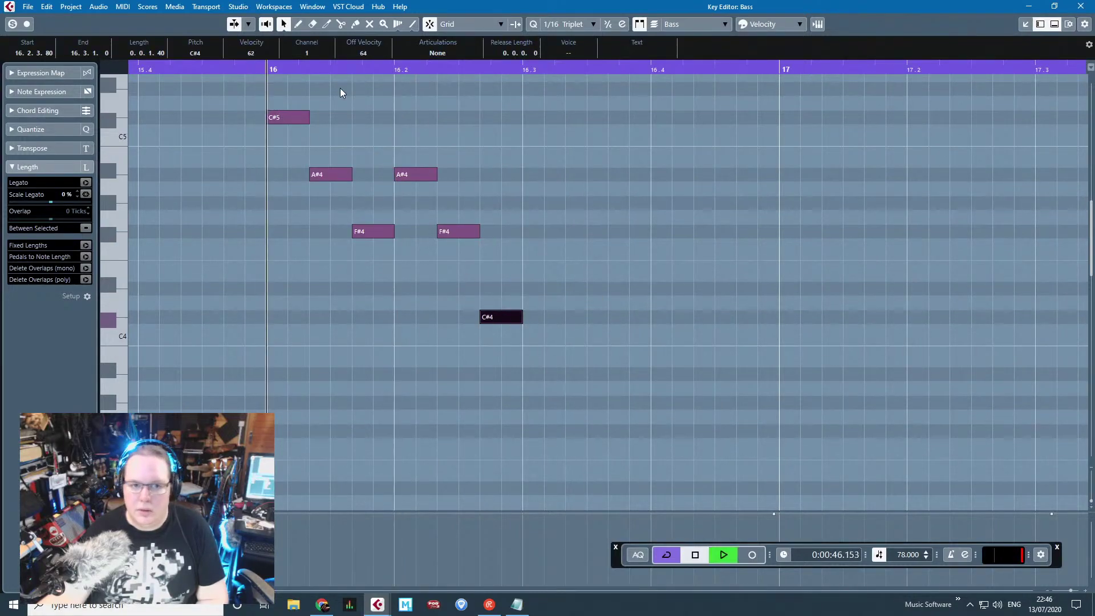
{"action": "left_click", "coordinate": [638, 189]}
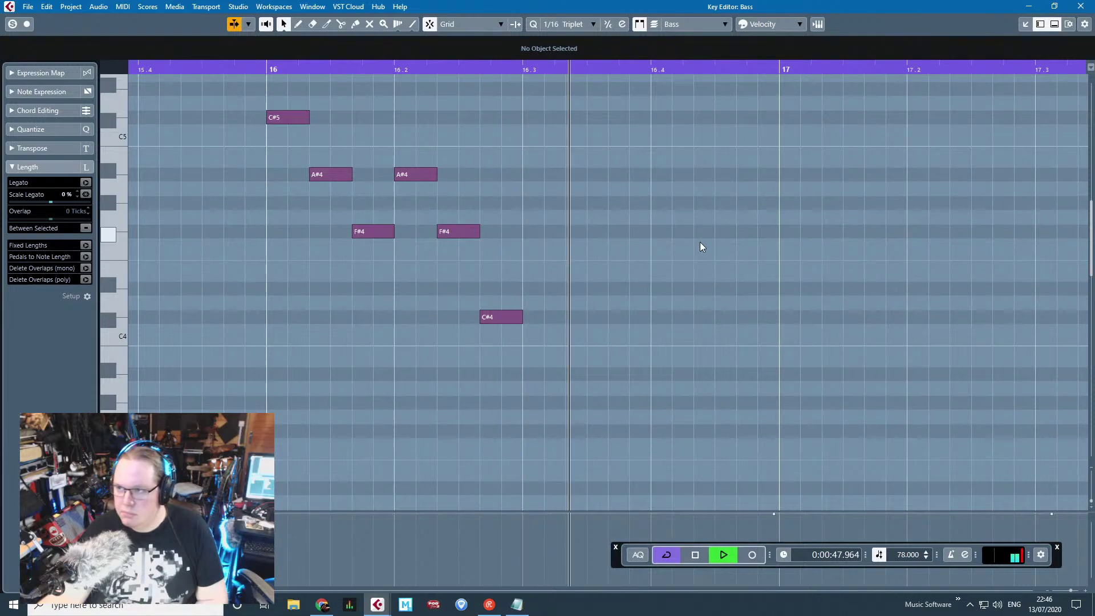
Step: Close the note editor, shorten the bar 15 Toy Keys part to end at bar 17, and duplicate it once
{"action": "scroll", "coordinate": [699, 242], "scroll_direction": "down", "scroll_amount": 3}
{"action": "left_click", "coordinate": [1080, 6]}
{"action": "scroll", "coordinate": [696, 395], "scroll_direction": "down", "scroll_amount": 2}
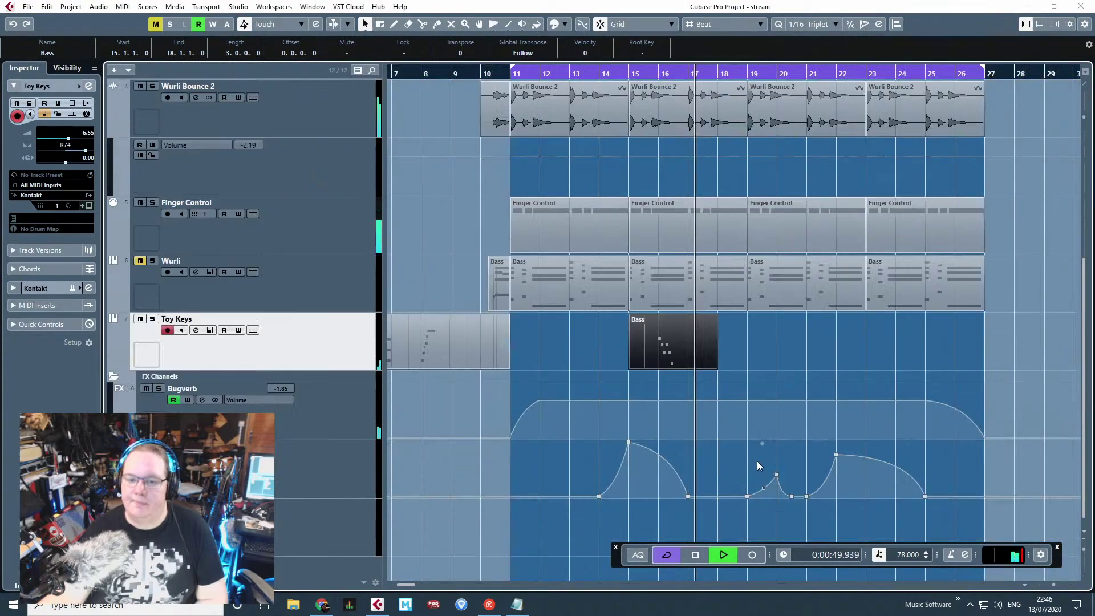
{"action": "left_click_drag", "start_coordinate": [717, 367], "coordinate": [681, 362]}
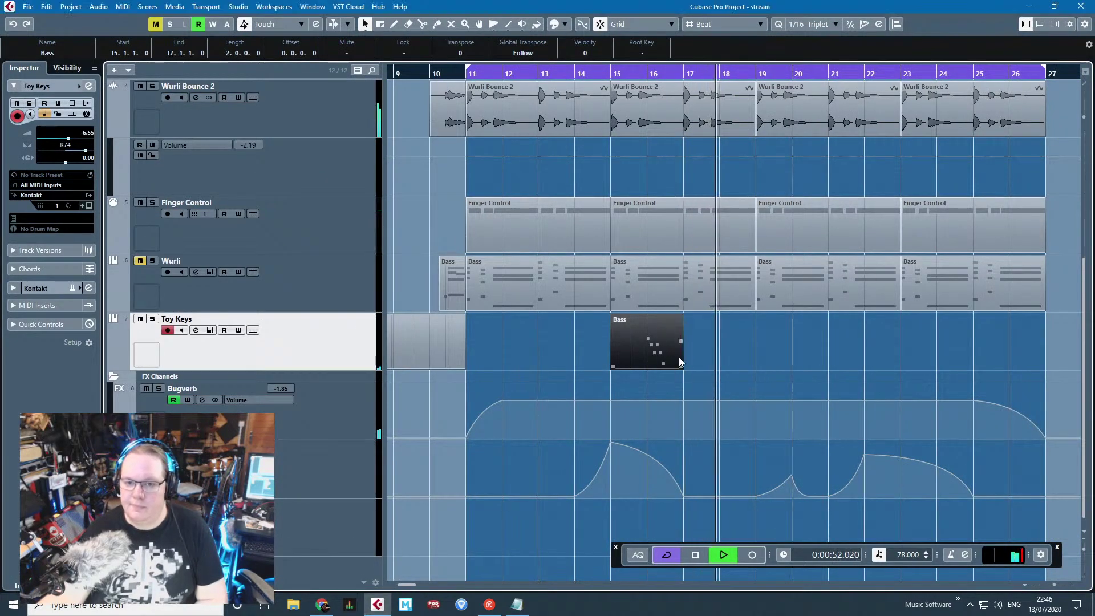
{"action": "key", "text": "ctrl+d"}
Step: Select both Toy Keys parts from bar 15 and duplicate them twice to fill the track up to bar 27
{"action": "left_click_drag", "start_coordinate": [835, 362], "coordinate": [670, 336]}
{"action": "scroll", "coordinate": [797, 332], "scroll_direction": "up", "scroll_amount": 2}
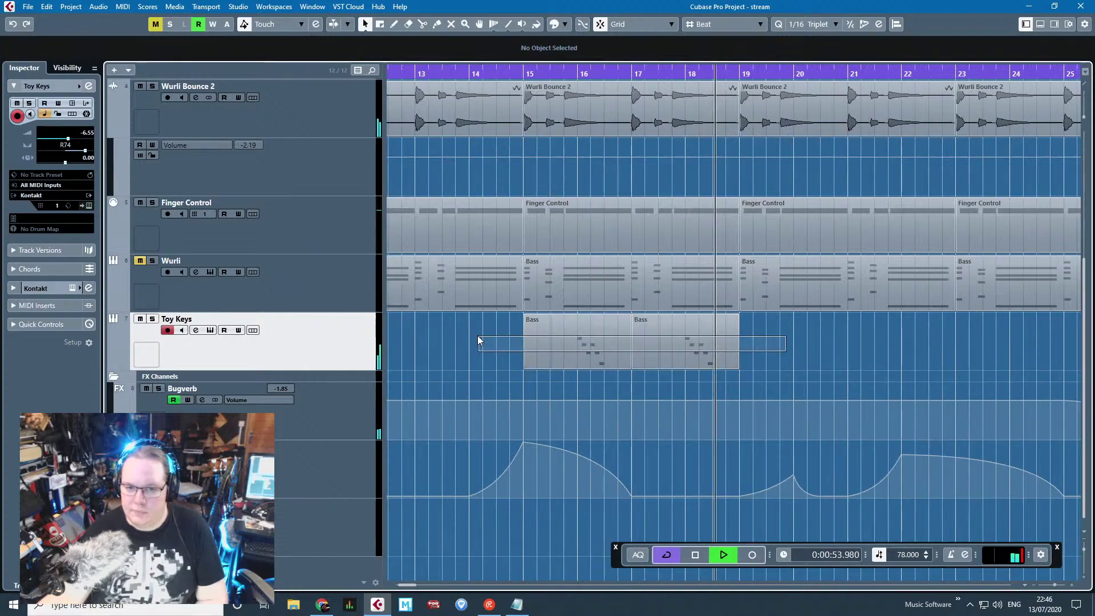
{"action": "left_click_drag", "start_coordinate": [576, 351], "coordinate": [525, 370]}
{"action": "left_click_drag", "start_coordinate": [764, 368], "coordinate": [738, 368]}
{"action": "key", "text": "ctrl+d"}
{"action": "key", "text": "ctrl+d"}
{"action": "scroll", "coordinate": [514, 343], "scroll_direction": "down", "scroll_amount": 1}
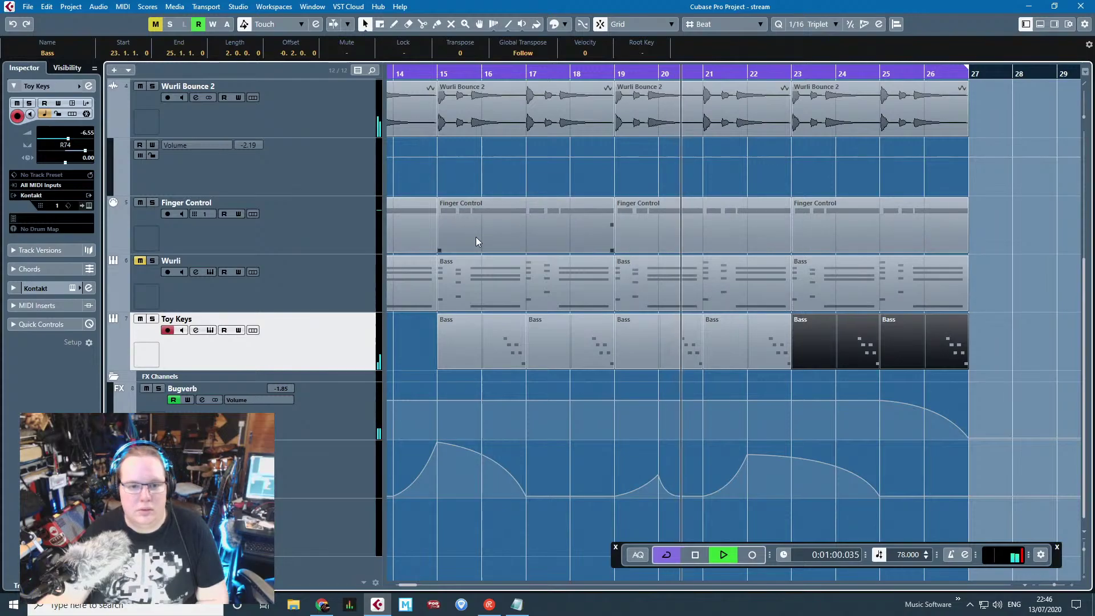
Step: Open the Toy Keys instrument's RMI Piano options and set the tuning to Equal Tempered
{"action": "left_click", "coordinate": [89, 205]}
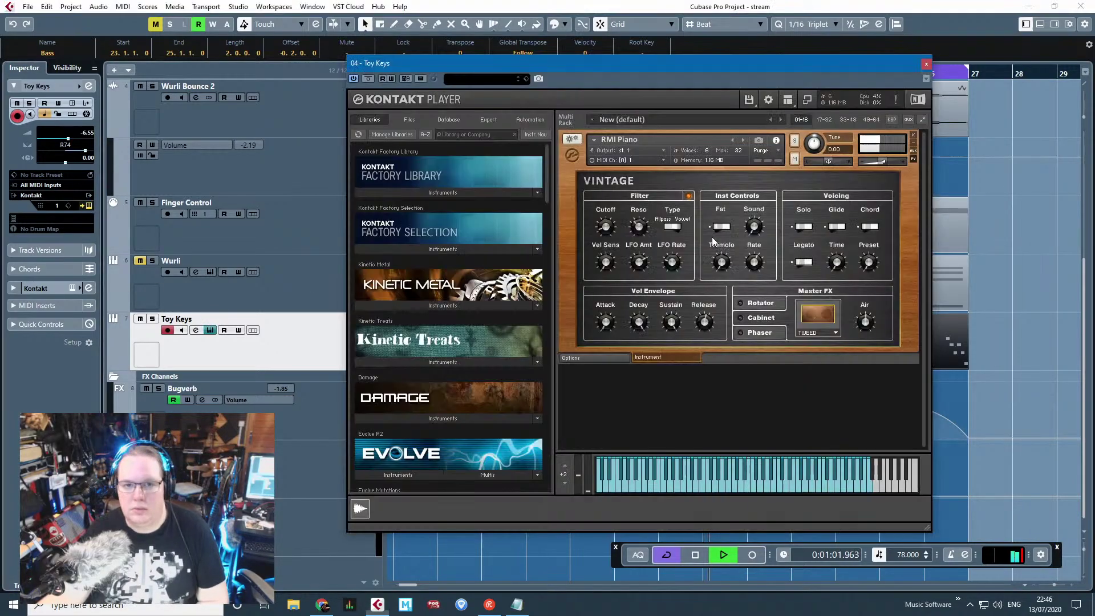
{"action": "left_click", "coordinate": [623, 355]}
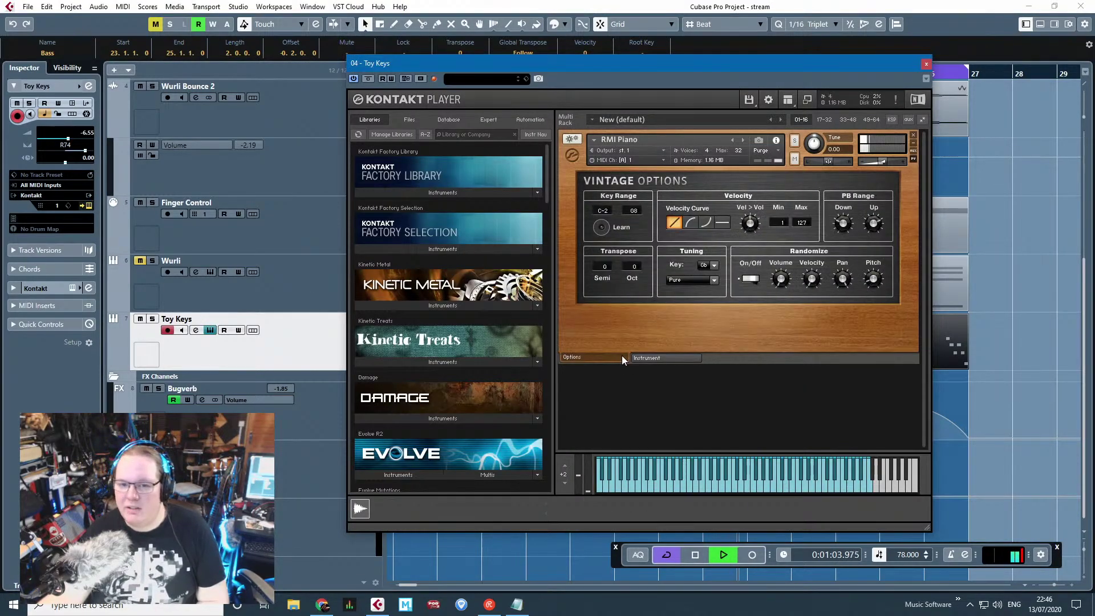
{"action": "left_click", "coordinate": [713, 280]}
{"action": "left_click", "coordinate": [699, 290]}
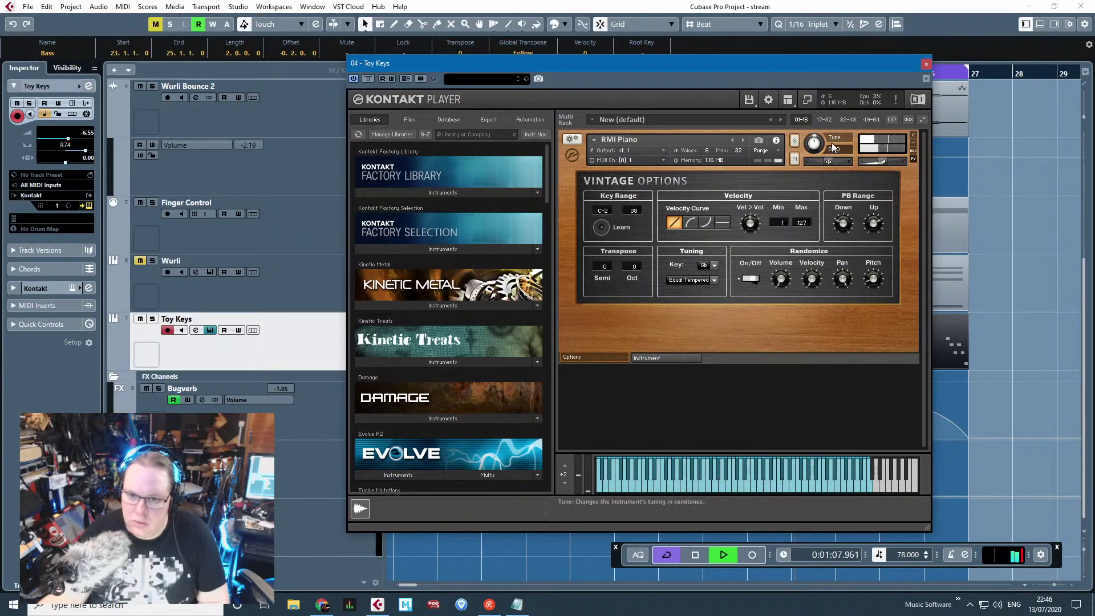
Step: Audition the Pure and Pythagorean tunings on the RMI Piano during playback
{"action": "left_click", "coordinate": [714, 280]}
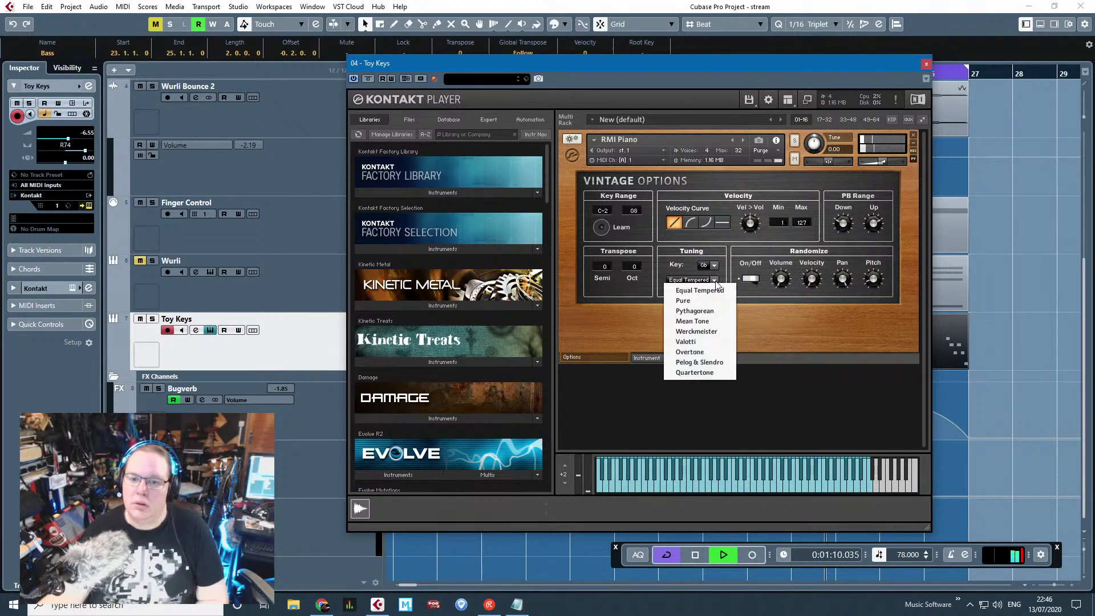
{"action": "left_click", "coordinate": [702, 301]}
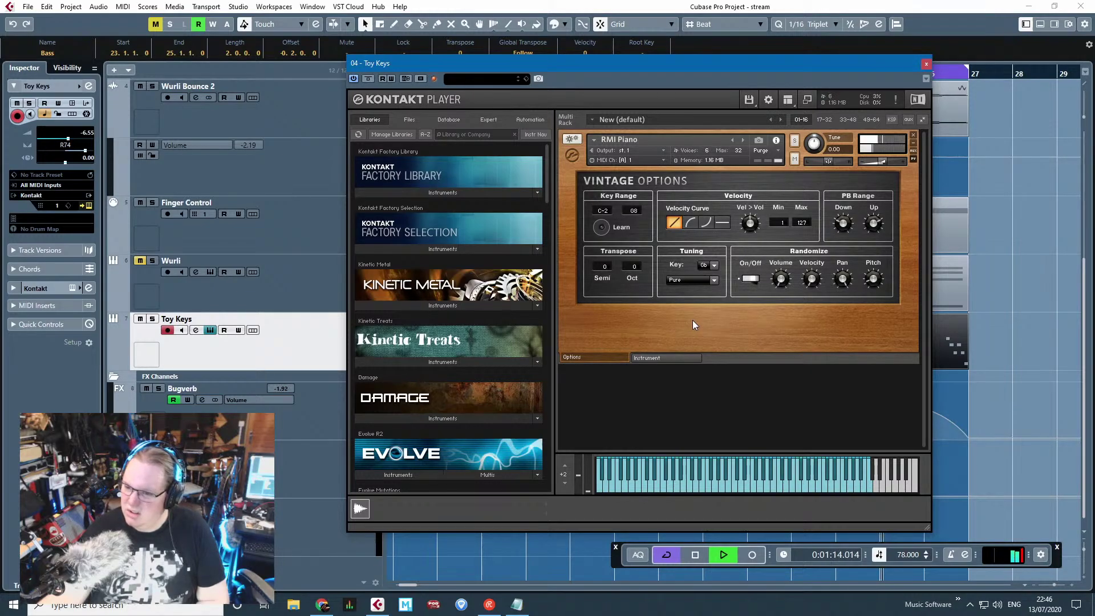
{"action": "left_click", "coordinate": [714, 281]}
{"action": "left_click", "coordinate": [705, 312]}
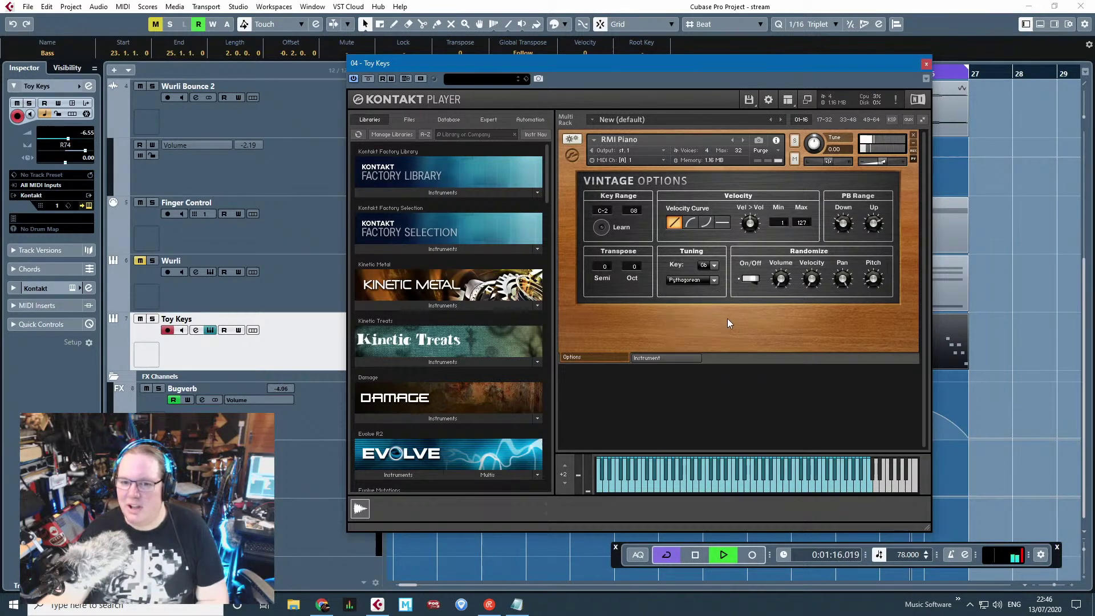
Step: Solo Toy Keys, set the piano tuning back to Equal Tempered, and move the instrument window clear of the later bars
{"action": "key", "text": "s"}
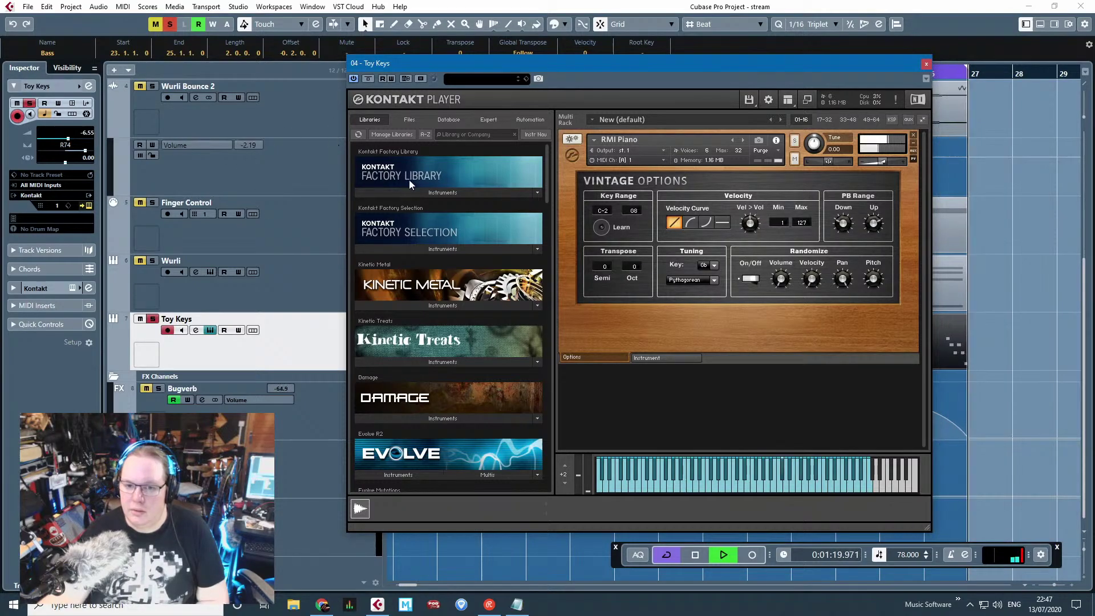
{"action": "left_click", "coordinate": [714, 280]}
{"action": "left_click", "coordinate": [692, 288]}
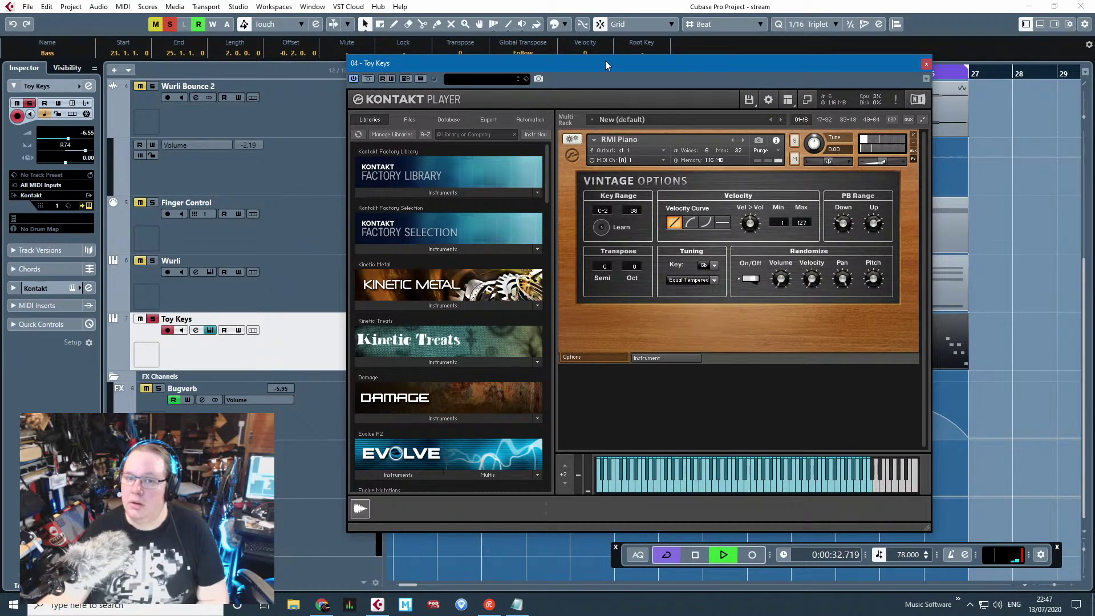
{"action": "left_click_drag", "start_coordinate": [604, 61], "coordinate": [189, 47]}
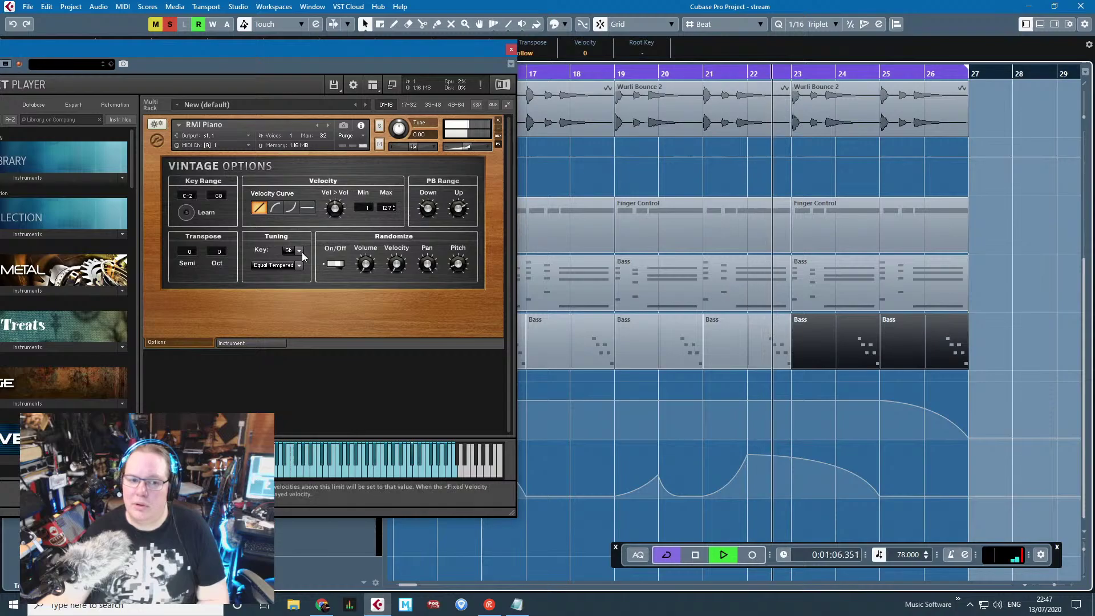
Step: Try the Pythagorean tuning on the soloed piano and replay the phrase in bar 24
{"action": "left_click", "coordinate": [297, 265]}
{"action": "left_click", "coordinate": [294, 295]}
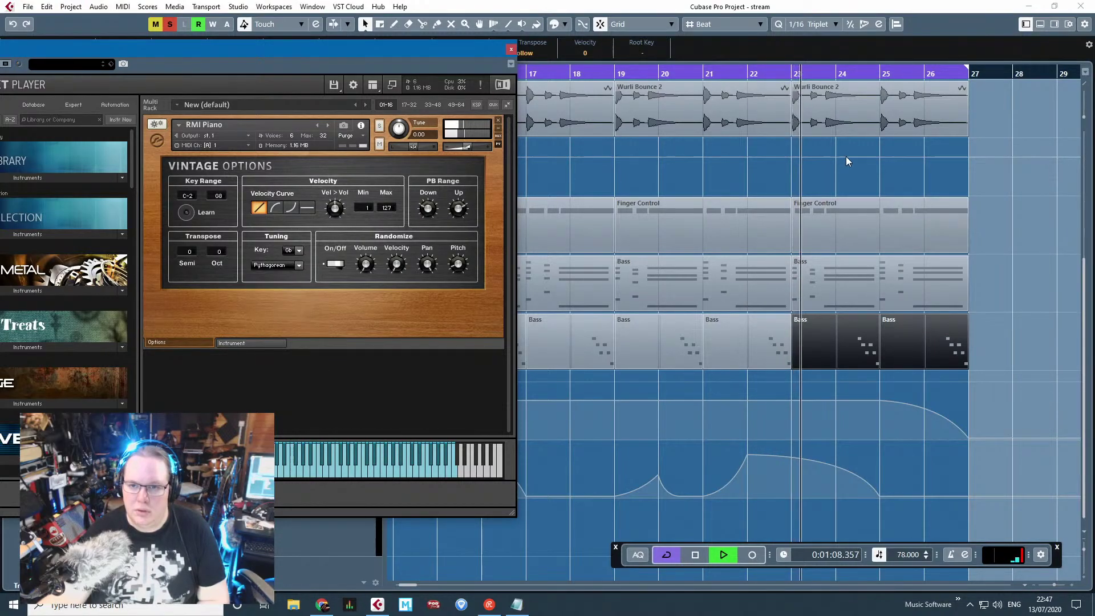
{"action": "left_click", "coordinate": [855, 75]}
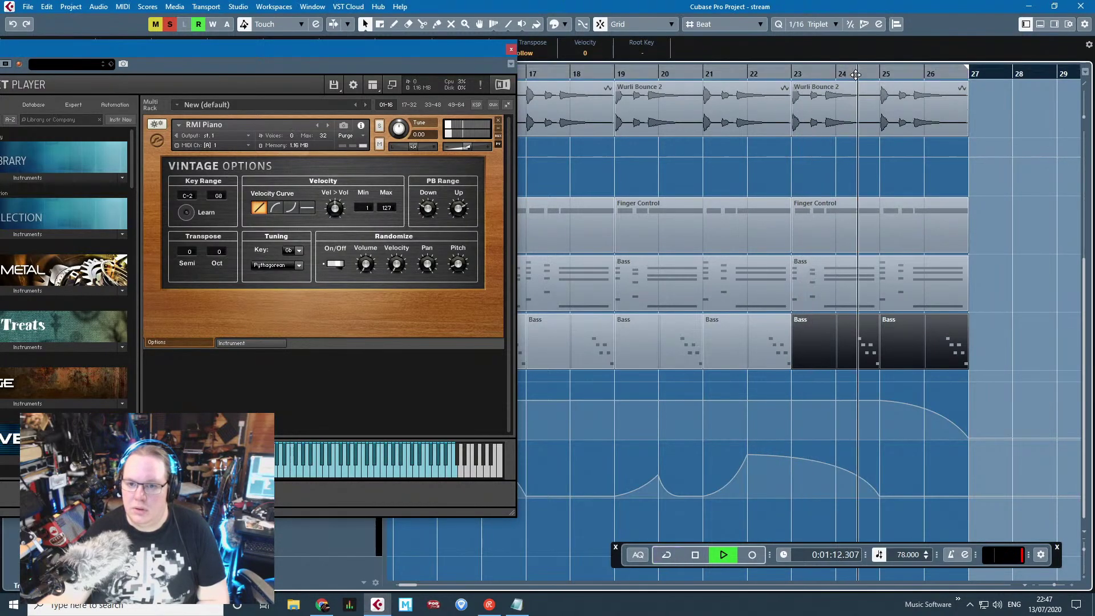
Step: Set the RMI Piano's tuning to Mean Tone and replay the bar 24 phrase
{"action": "left_click", "coordinate": [297, 265]}
{"action": "left_click", "coordinate": [277, 306]}
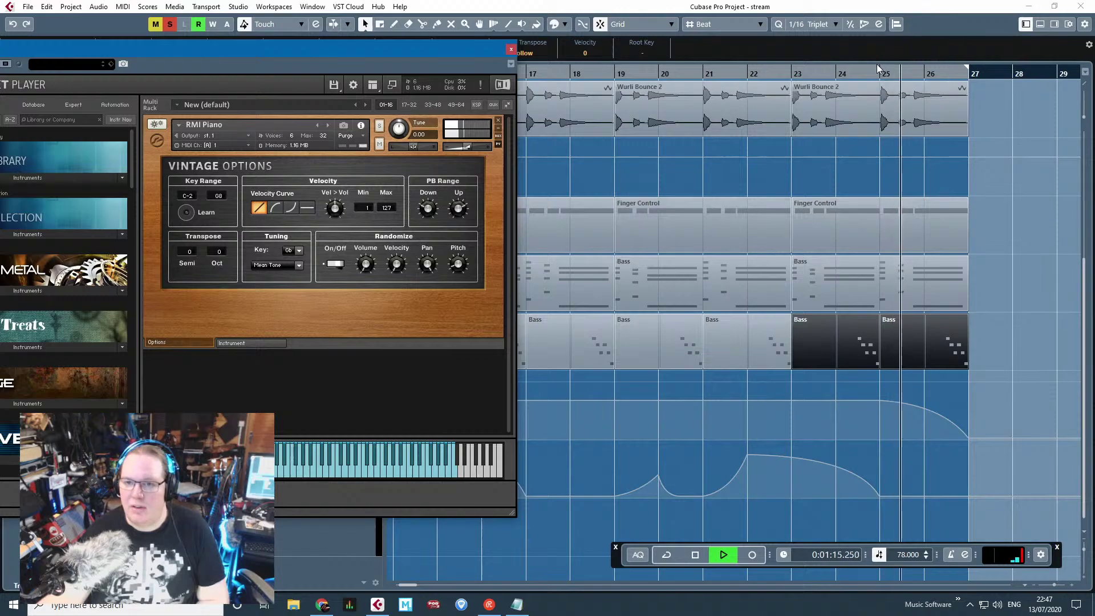
{"action": "left_click", "coordinate": [858, 73]}
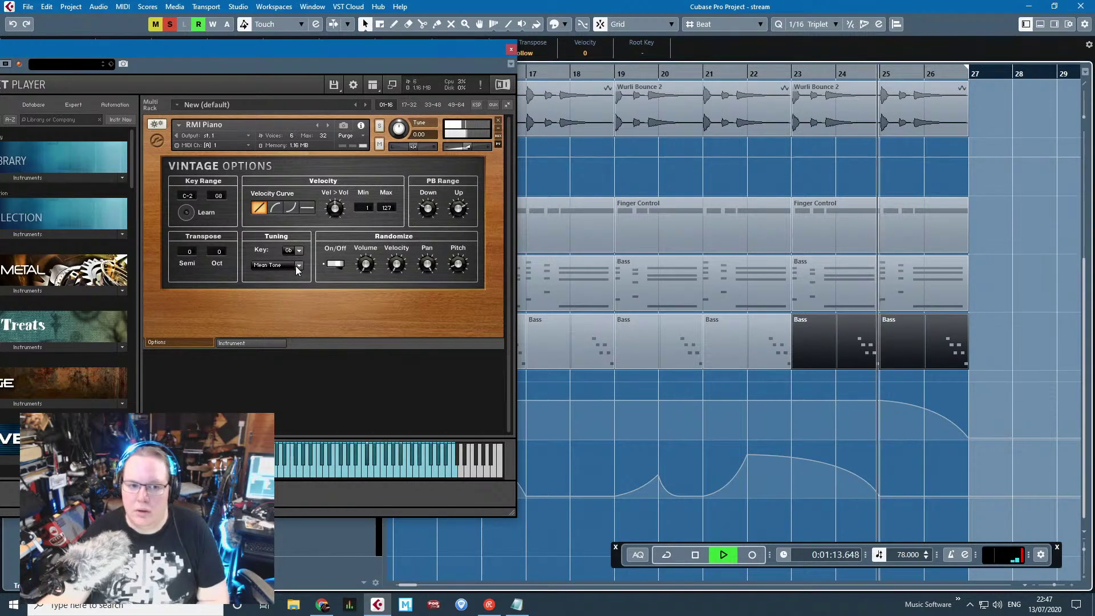
{"action": "left_click", "coordinate": [855, 73]}
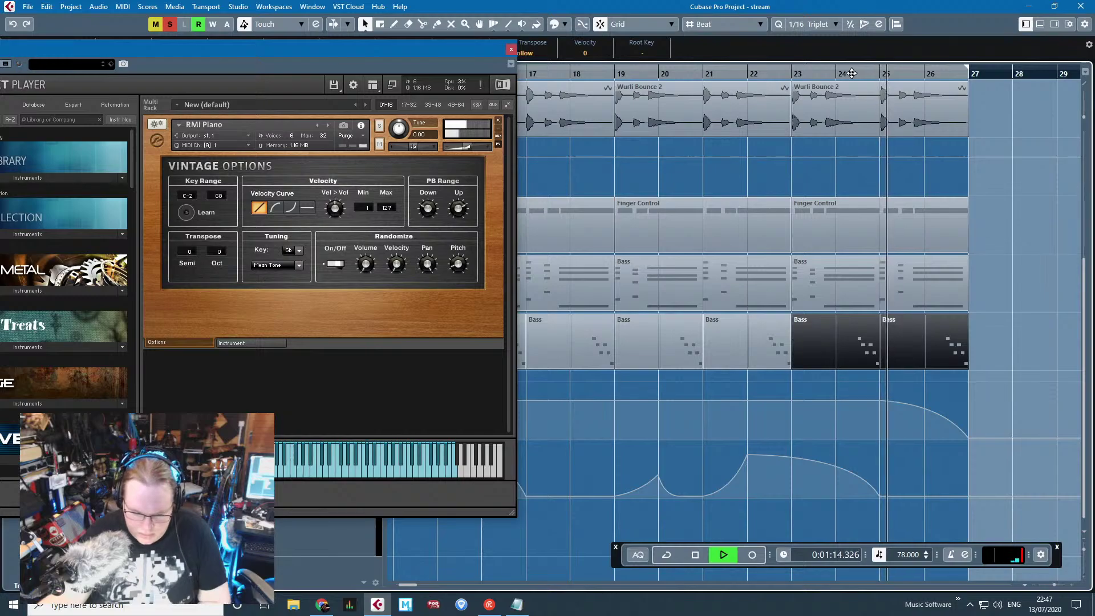
Step: Close the Toy Keys instrument window and unsolo the Toy Keys track during playback from an earlier bar
{"action": "scroll", "coordinate": [724, 264], "scroll_direction": "down", "scroll_amount": 2}
{"action": "left_click_drag", "start_coordinate": [404, 51], "coordinate": [1094, 74]}
{"action": "left_click_drag", "start_coordinate": [447, 74], "coordinate": [504, 74]}
{"action": "scroll", "coordinate": [687, 183], "scroll_direction": "down", "scroll_amount": 5}
{"action": "scroll", "coordinate": [412, 239], "scroll_direction": "up", "scroll_amount": 5}
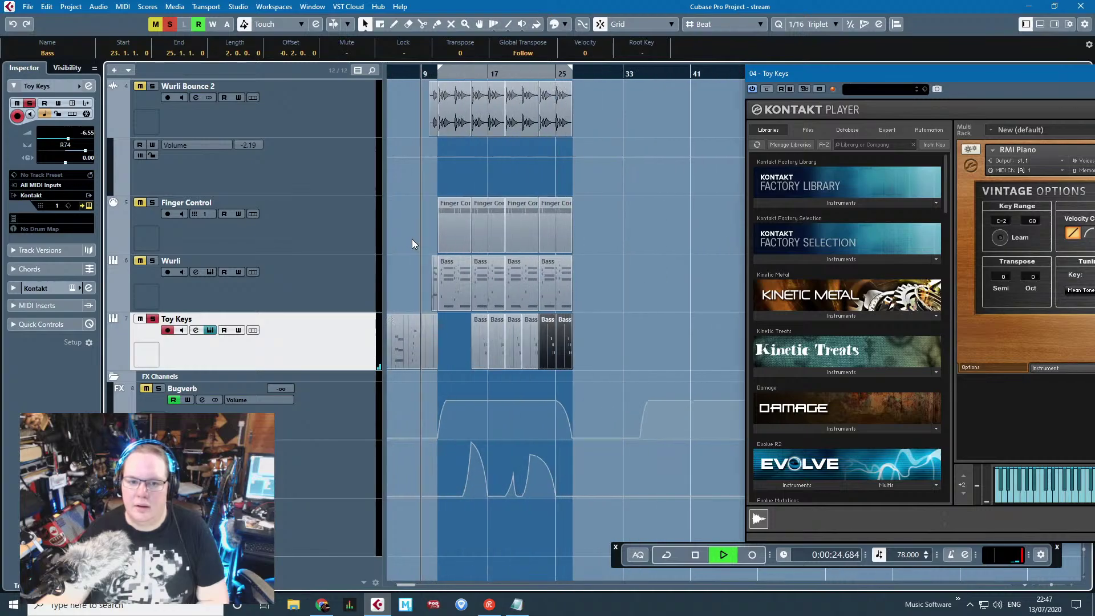
{"action": "mouse_move", "coordinate": [421, 228]}
{"action": "left_mouse_down"}
{"action": "mouse_move", "coordinate": [330, 234]}
{"action": "mouse_move", "coordinate": [412, 219]}
{"action": "left_mouse_up"}
{"action": "scroll", "coordinate": [413, 218], "scroll_direction": "up", "scroll_amount": 4}
{"action": "scroll", "coordinate": [457, 211], "scroll_direction": "down", "scroll_amount": 3}
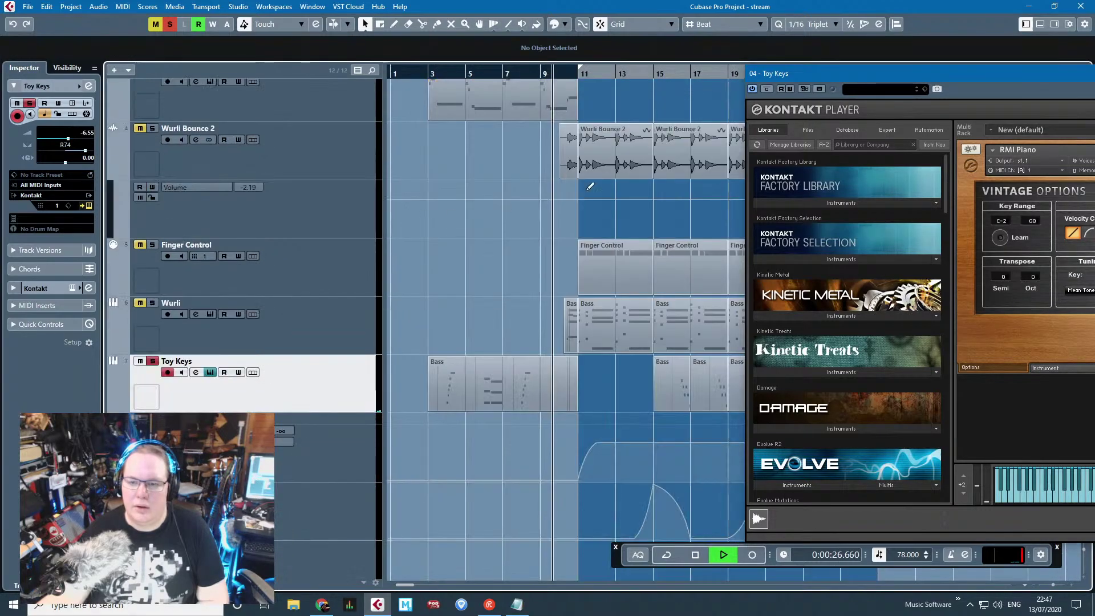
{"action": "left_click_drag", "start_coordinate": [1094, 79], "coordinate": [706, 110]}
{"action": "left_click", "coordinate": [823, 108]}
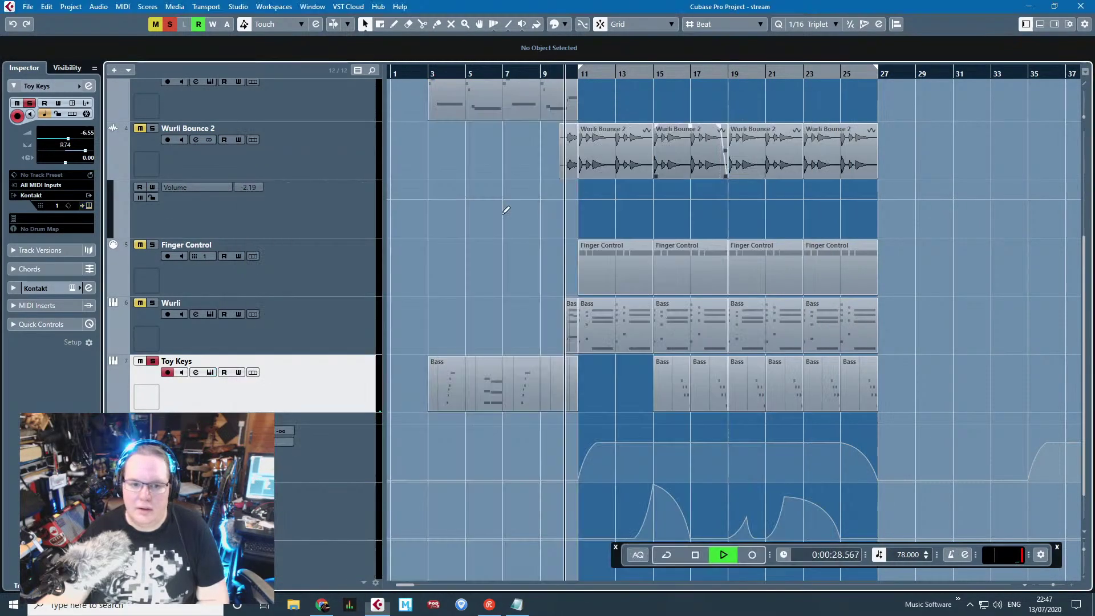
{"action": "key", "text": "s"}
Step: Colour the Wurli Bounce 2, Finger Control, Wurli and Toy Keys parts between bars 11 and 27 light green
{"action": "scroll", "coordinate": [505, 209], "scroll_direction": "up", "scroll_amount": 3}
{"action": "scroll", "coordinate": [439, 160], "scroll_direction": "left", "scroll_amount": 1}
{"action": "scroll", "coordinate": [488, 249], "scroll_direction": "up", "scroll_amount": 3}
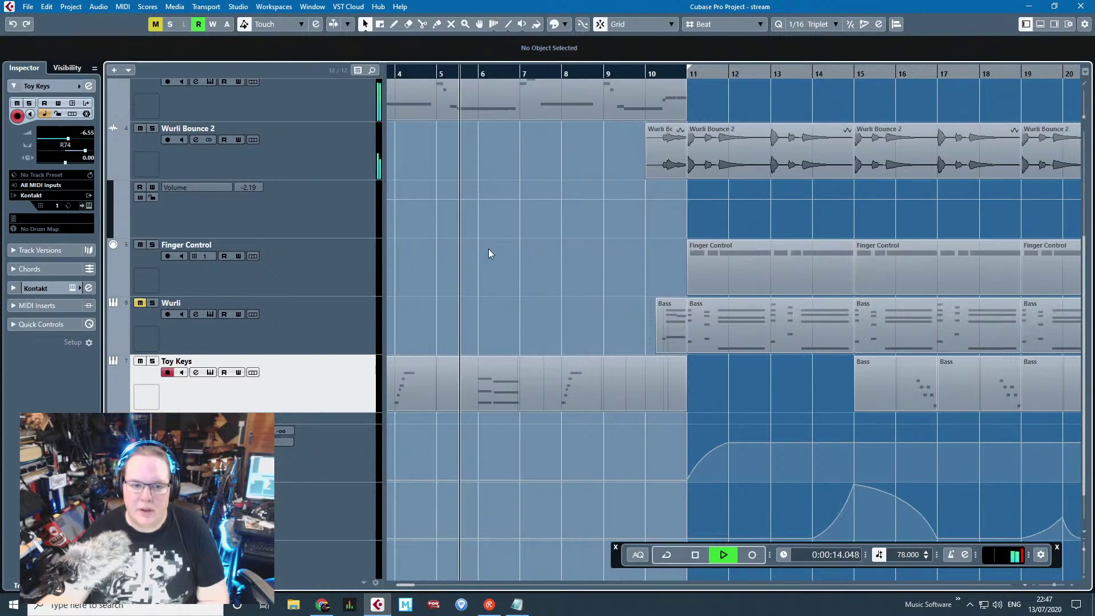
{"action": "scroll", "coordinate": [497, 289], "scroll_direction": "down", "scroll_amount": 6}
{"action": "scroll", "coordinate": [556, 336], "scroll_direction": "up", "scroll_amount": 2}
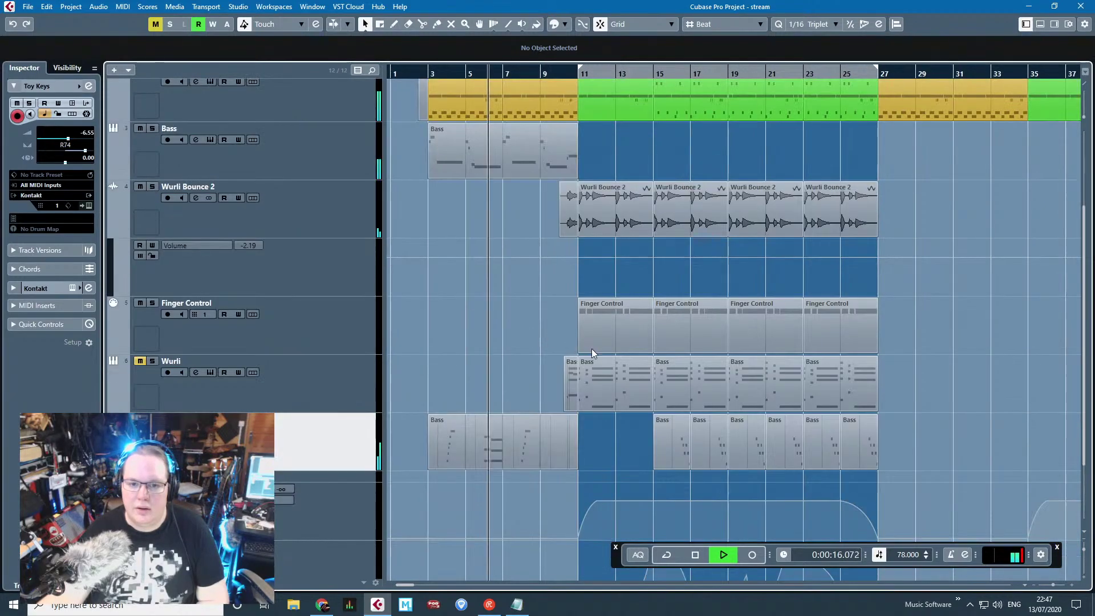
{"action": "scroll", "coordinate": [451, 371], "scroll_direction": "up", "scroll_amount": 2}
{"action": "scroll", "coordinate": [510, 346], "scroll_direction": "up", "scroll_amount": 3}
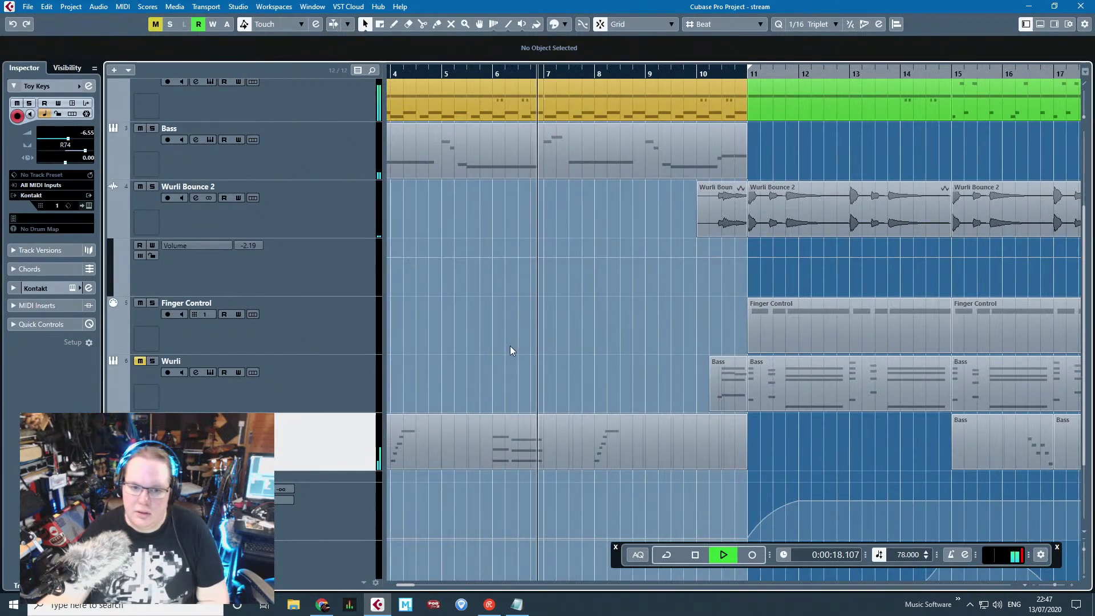
{"action": "scroll", "coordinate": [509, 346], "scroll_direction": "down", "scroll_amount": 5}
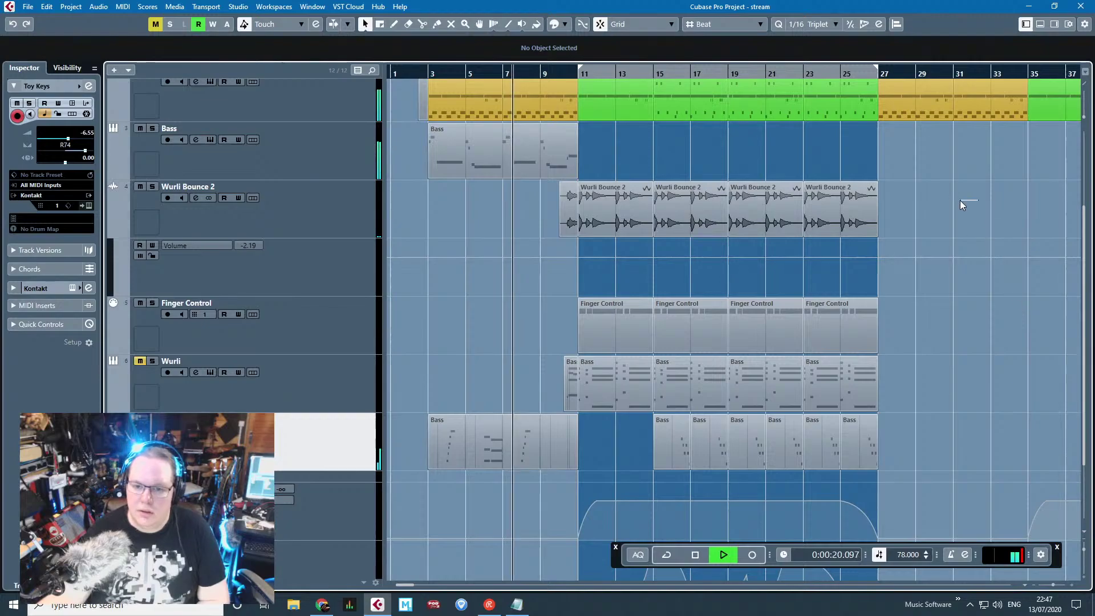
{"action": "left_click_drag", "start_coordinate": [964, 189], "coordinate": [604, 408]}
{"action": "scroll", "coordinate": [533, 102], "scroll_direction": "up", "scroll_amount": 2}
{"action": "left_click", "coordinate": [563, 24]}
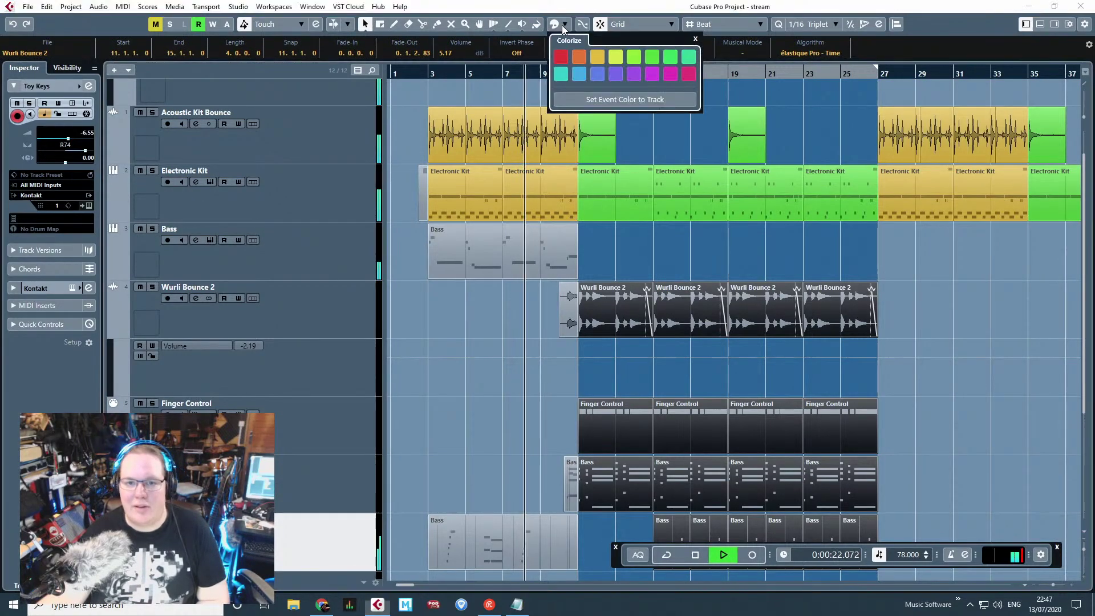
{"action": "left_click", "coordinate": [632, 62]}
{"action": "left_click", "coordinate": [698, 261]}
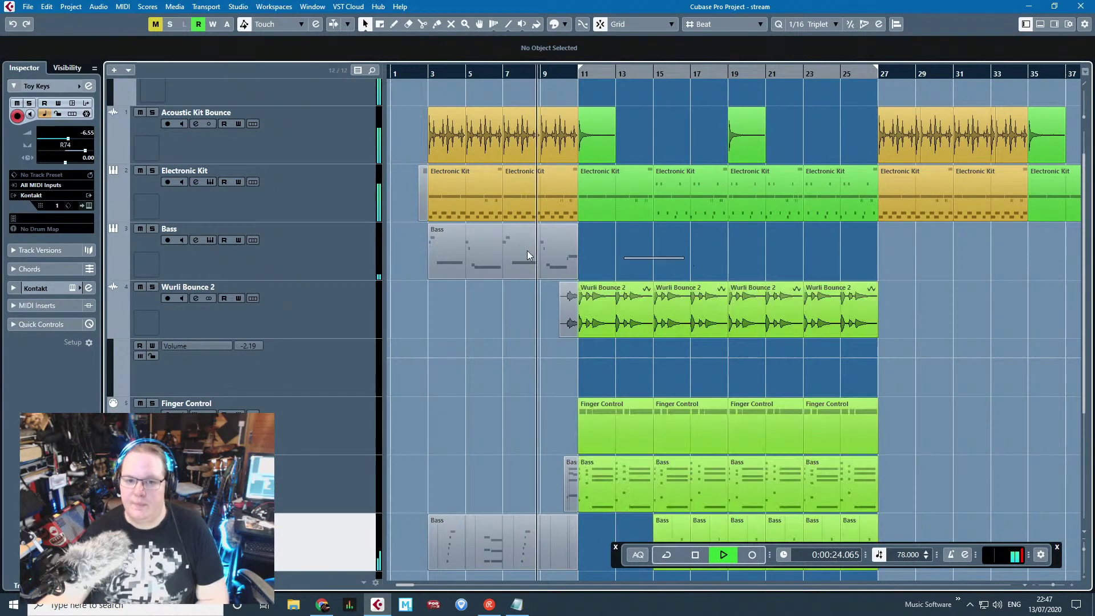
Step: Try placing a duplicate of the Bass part at bar 25, and delete that copy
{"action": "left_click", "coordinate": [527, 250]}
{"action": "key", "text": "ctrl+d"}
{"action": "left_click_drag", "start_coordinate": [627, 272], "coordinate": [890, 274]}
{"action": "scroll", "coordinate": [789, 337], "scroll_direction": "up", "scroll_amount": 2}
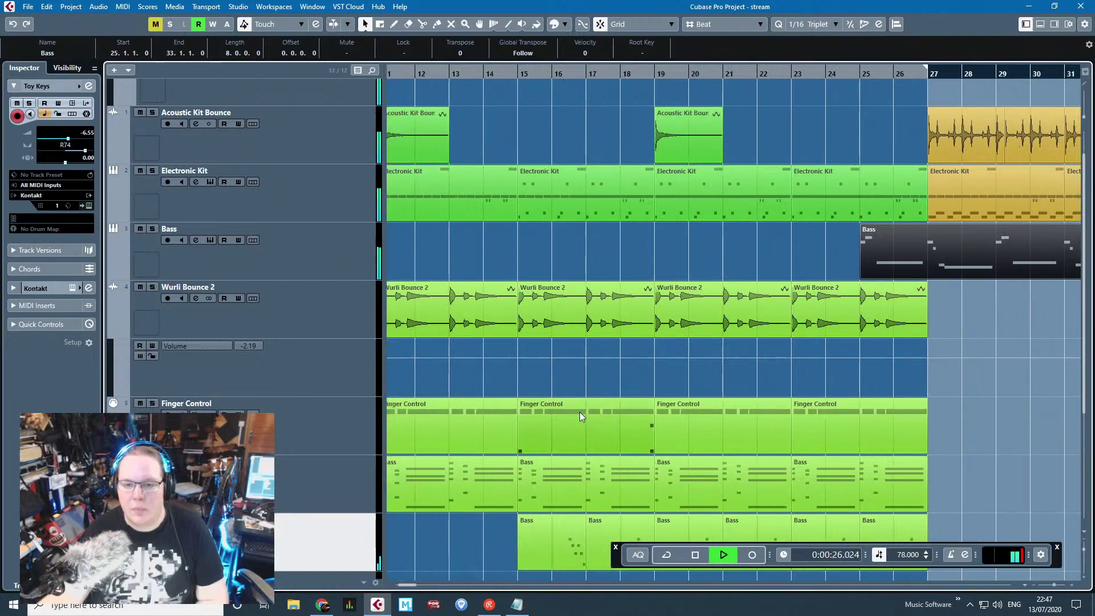
{"action": "scroll", "coordinate": [580, 413], "scroll_direction": "down", "scroll_amount": 2}
{"action": "key", "text": "Delete"}
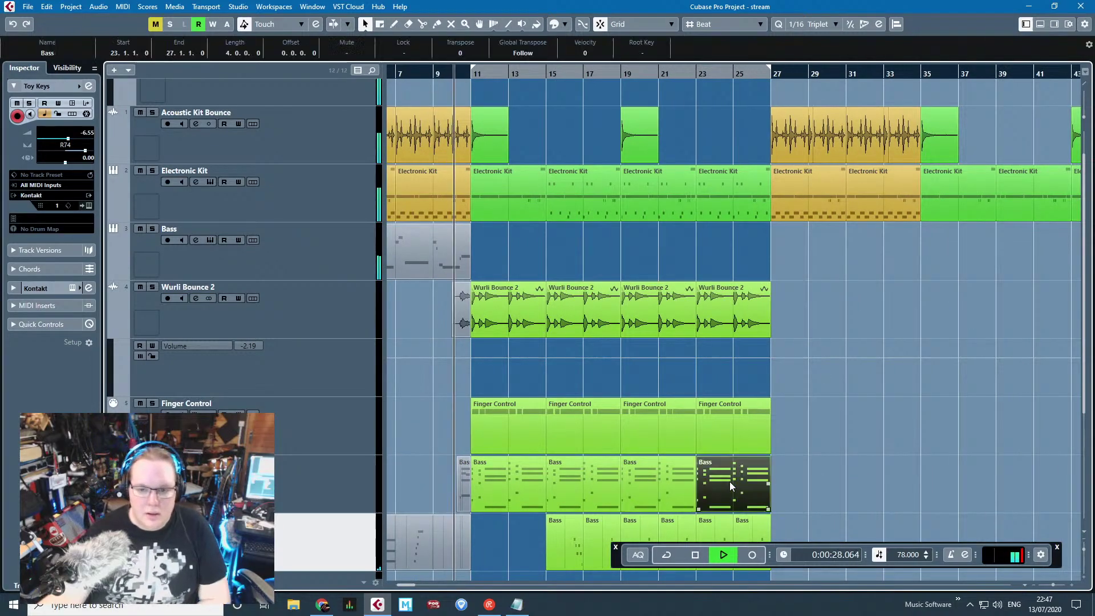
Step: Copy the four-bar Wurli part at bar 23 onto the Bass track at bar 11 and open the copy for note editing
{"action": "left_click", "coordinate": [729, 482]}
{"action": "left_click_drag", "start_coordinate": [812, 475], "coordinate": [498, 259]}
{"action": "key", "text": "space"}
{"action": "double_click", "coordinate": [498, 259]}
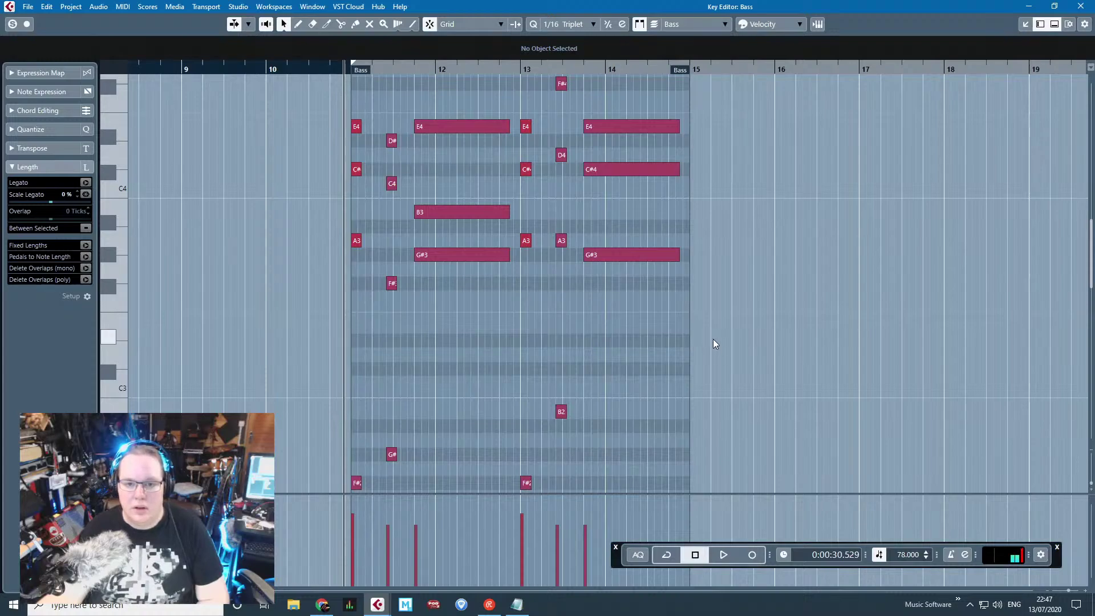
Step: Delete all upper chord notes from the copied part, keeping only the lowest line, and play it back from bar 11
{"action": "left_click_drag", "start_coordinate": [712, 339], "coordinate": [444, 305]}
{"action": "left_click_drag", "start_coordinate": [505, 452], "coordinate": [235, 80]}
{"action": "key", "text": "Delete"}
{"action": "scroll", "coordinate": [273, 179], "scroll_direction": "down", "scroll_amount": 5}
{"action": "left_click_drag", "start_coordinate": [350, 68], "coordinate": [377, 220]}
{"action": "key", "text": "space"}
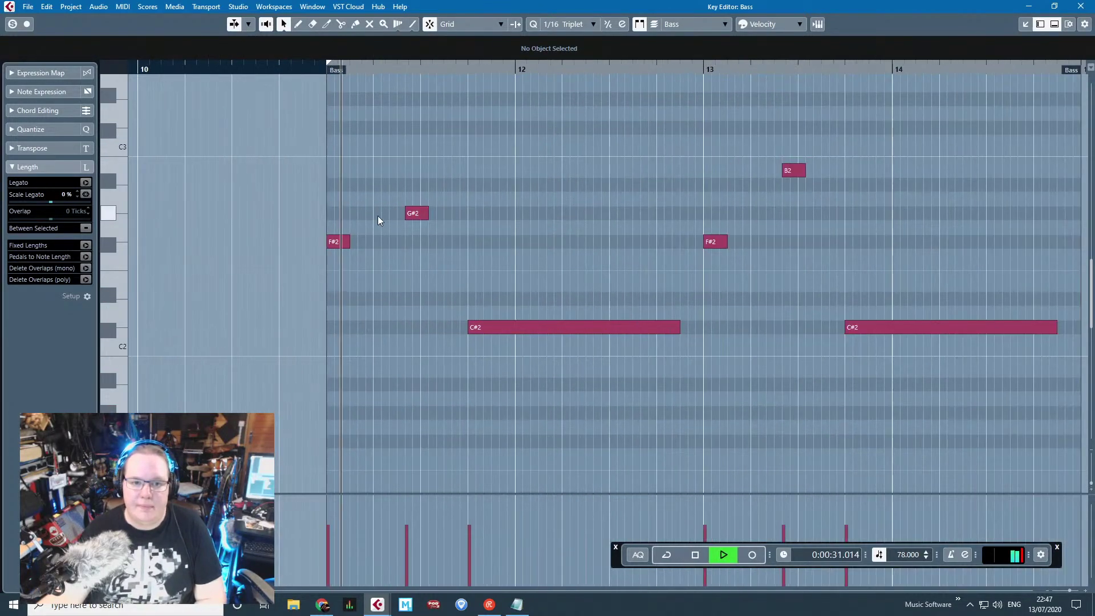
{"action": "scroll", "coordinate": [419, 242], "scroll_direction": "up", "scroll_amount": 2}
{"action": "key", "text": "space"}
Step: Add a second F#2 note at 11.2 lasting until the G#2, and shorten the G#2 to end at 11.3
{"action": "left_click", "coordinate": [281, 245]}
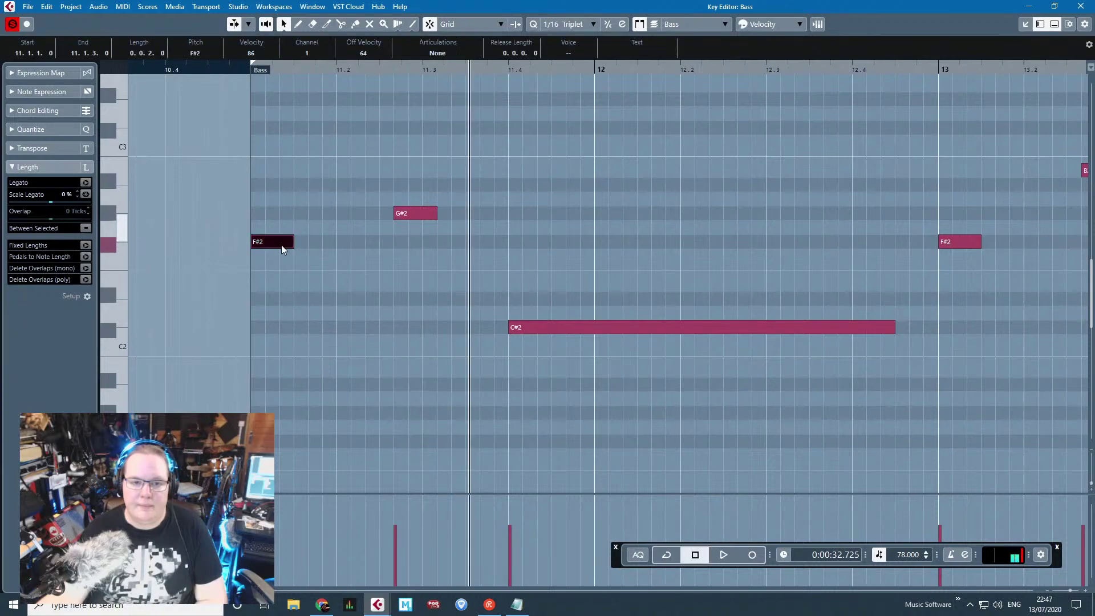
{"action": "left_click_drag", "start_coordinate": [369, 245], "coordinate": [422, 213]}
{"action": "key", "text": "space"}
{"action": "left_click", "coordinate": [338, 94]}
{"action": "key", "text": "space"}
{"action": "key", "text": "space"}
{"action": "left_click", "coordinate": [391, 121]}
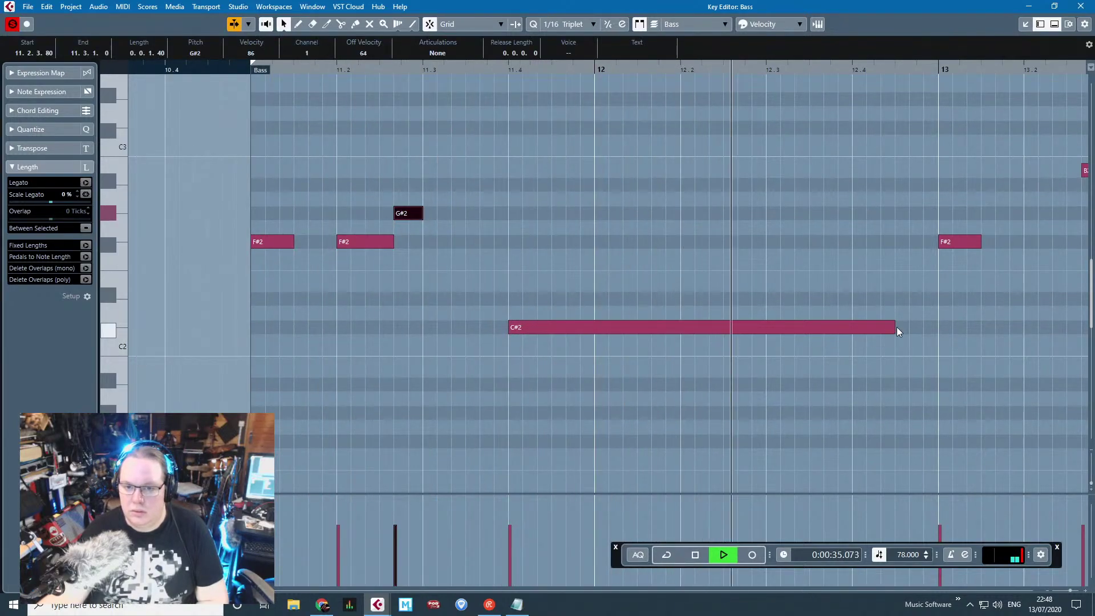
Step: Shorten the C#2 starting at 11.4, follow it with a short B1 before 12.3, and add short C#2 notes at 12.3 and 12.4
{"action": "key", "text": "space"}
{"action": "left_click_drag", "start_coordinate": [896, 328], "coordinate": [763, 367]}
{"action": "key", "text": "ctrl+d"}
{"action": "left_click_drag", "start_coordinate": [964, 371], "coordinate": [783, 331]}
{"action": "key", "text": "ctrl+d"}
{"action": "key", "text": "ctrl+d"}
{"action": "left_click_drag", "start_coordinate": [857, 329], "coordinate": [856, 330]}
{"action": "scroll", "coordinate": [857, 329], "scroll_direction": "down", "scroll_amount": 5}
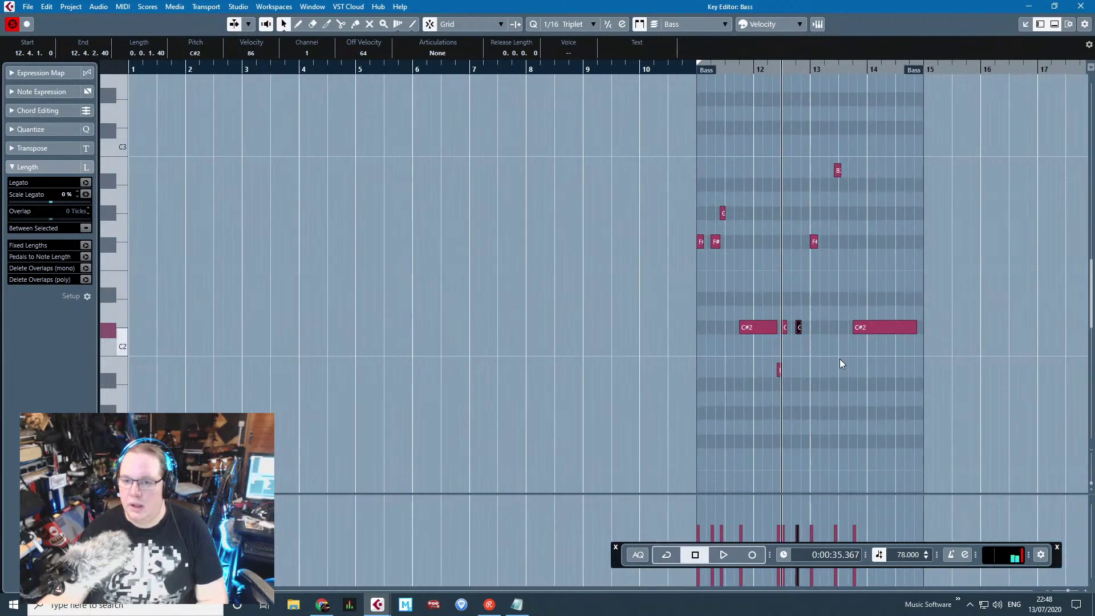
Step: Duplicate the F#2 at bar 13 as an A2 starting at 13.2 and leading into the B2, checking it with playback
{"action": "scroll", "coordinate": [798, 337], "scroll_direction": "up", "scroll_amount": 4}
{"action": "key", "text": "space"}
{"action": "scroll", "coordinate": [862, 321], "scroll_direction": "up", "scroll_amount": 2}
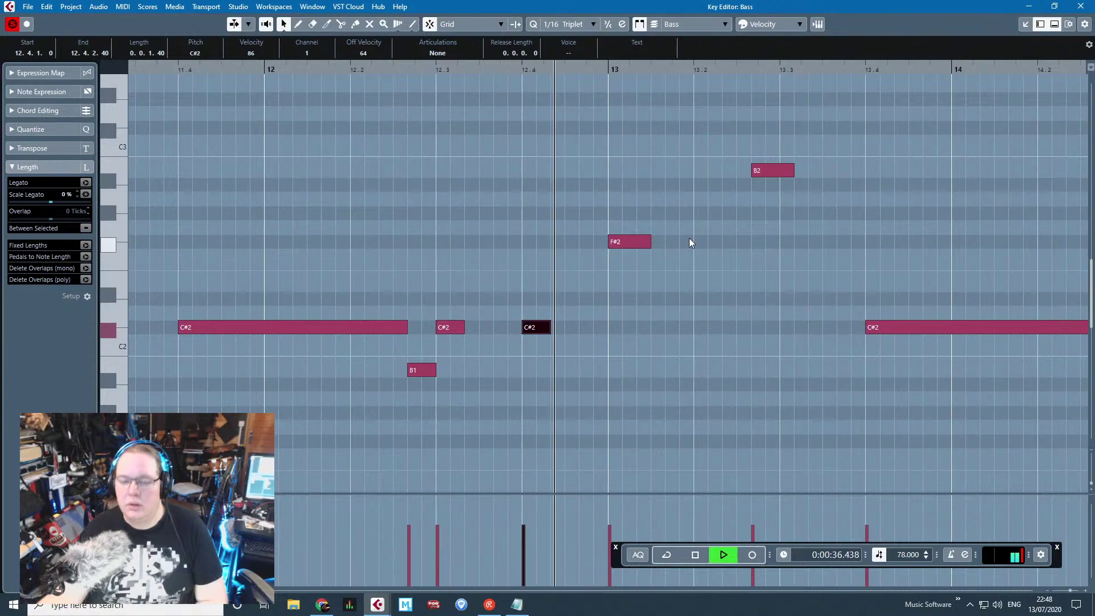
{"action": "key", "text": "Right"}
{"action": "key", "text": "space"}
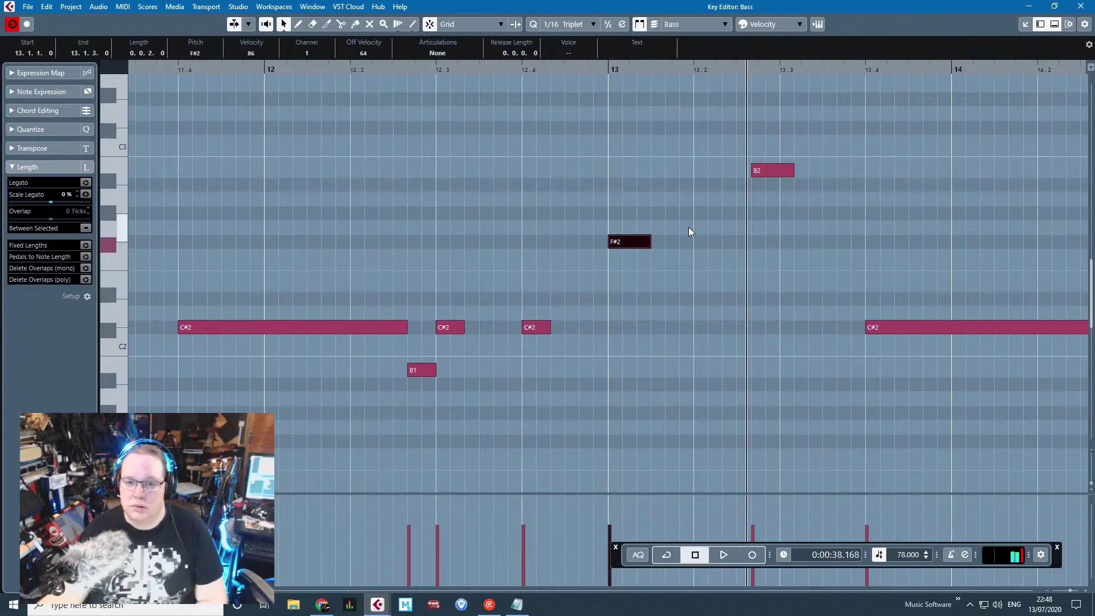
{"action": "key", "text": "ctrl+d"}
{"action": "left_click_drag", "start_coordinate": [678, 244], "coordinate": [747, 200]}
{"action": "scroll", "coordinate": [718, 142], "scroll_direction": "up", "scroll_amount": 2}
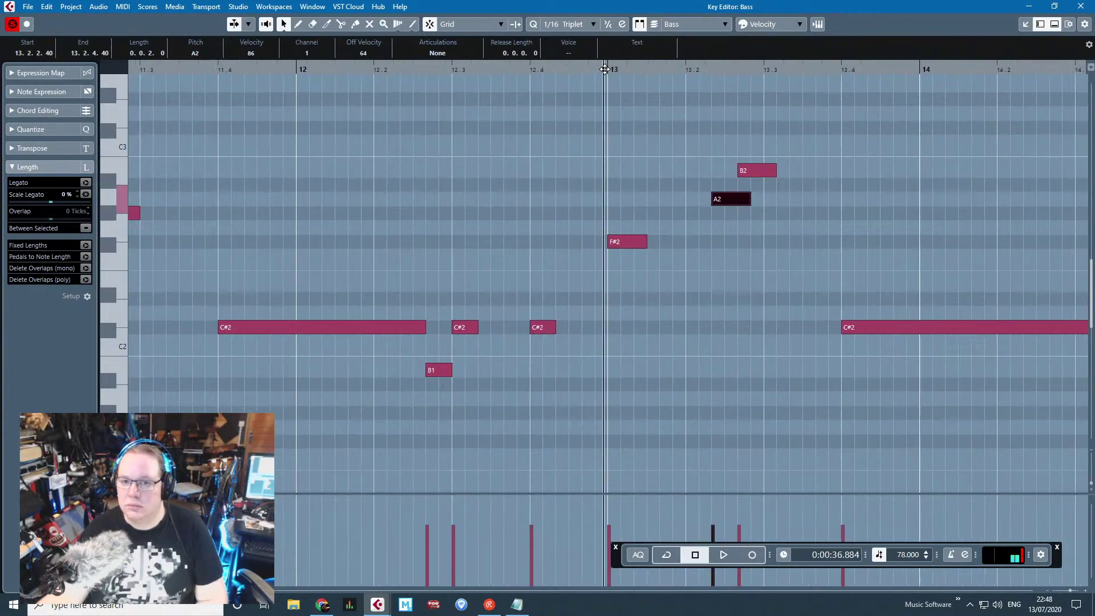
{"action": "left_click", "coordinate": [797, 193]}
{"action": "key", "text": "space"}
{"action": "mouse_move", "coordinate": [675, 200]}
{"action": "left_mouse_down"}
{"action": "mouse_move", "coordinate": [627, 199]}
{"action": "mouse_move", "coordinate": [692, 199]}
{"action": "left_mouse_up"}
{"action": "scroll", "coordinate": [734, 272], "scroll_direction": "down", "scroll_amount": 3}
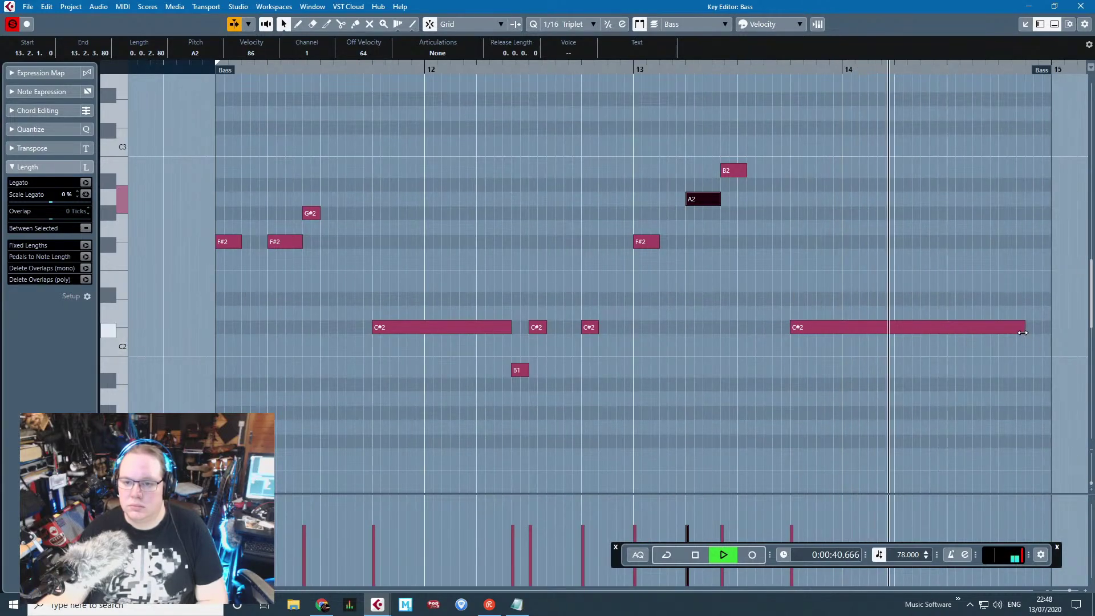
Step: Shorten the C#2 at 13.4 to end at 14.3 and follow it with a B1 note filling up to bar 15
{"action": "left_click_drag", "start_coordinate": [1020, 330], "coordinate": [964, 365]}
{"action": "key", "text": "space"}
{"action": "key", "text": "ctrl+d"}
{"action": "key", "text": "shift+Left"}
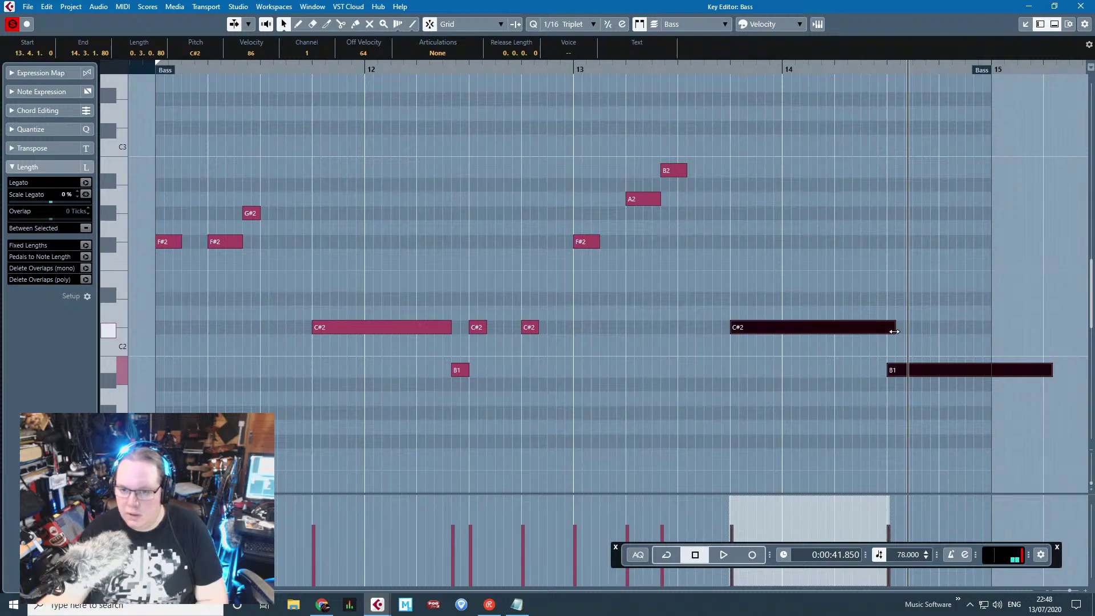
{"action": "left_click_drag", "start_coordinate": [894, 331], "coordinate": [884, 333]}
{"action": "left_click", "coordinate": [1019, 366]}
{"action": "left_click_drag", "start_coordinate": [1042, 372], "coordinate": [994, 371]}
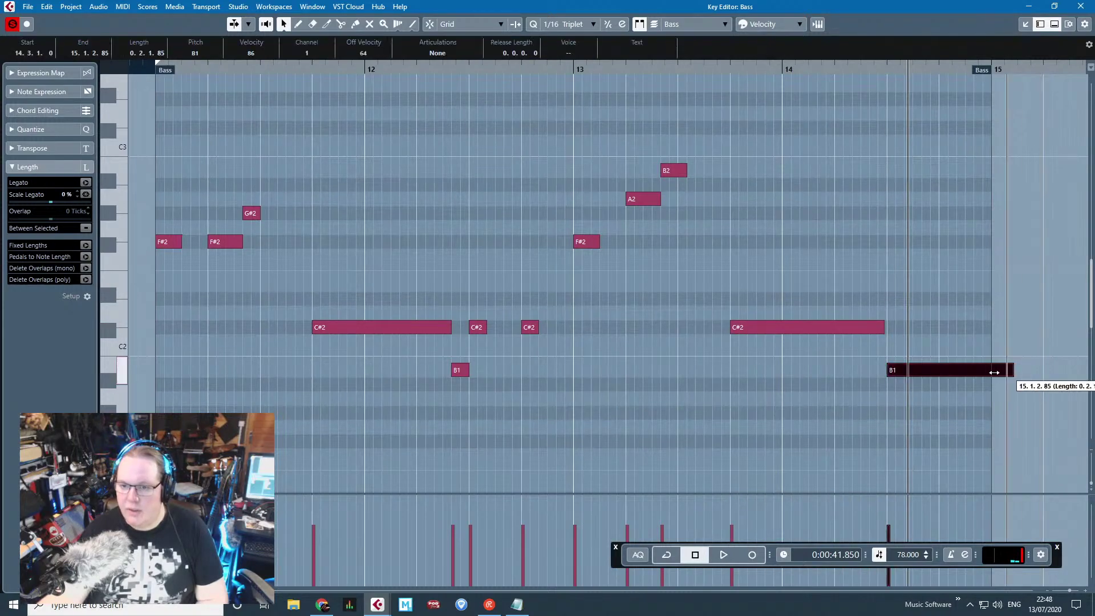
Step: Transpose all notes of the bass part down one octave and close the Key Editor
{"action": "key", "text": "g"}
{"action": "key", "text": "ctrl+a"}
{"action": "key", "text": "shift+Down"}
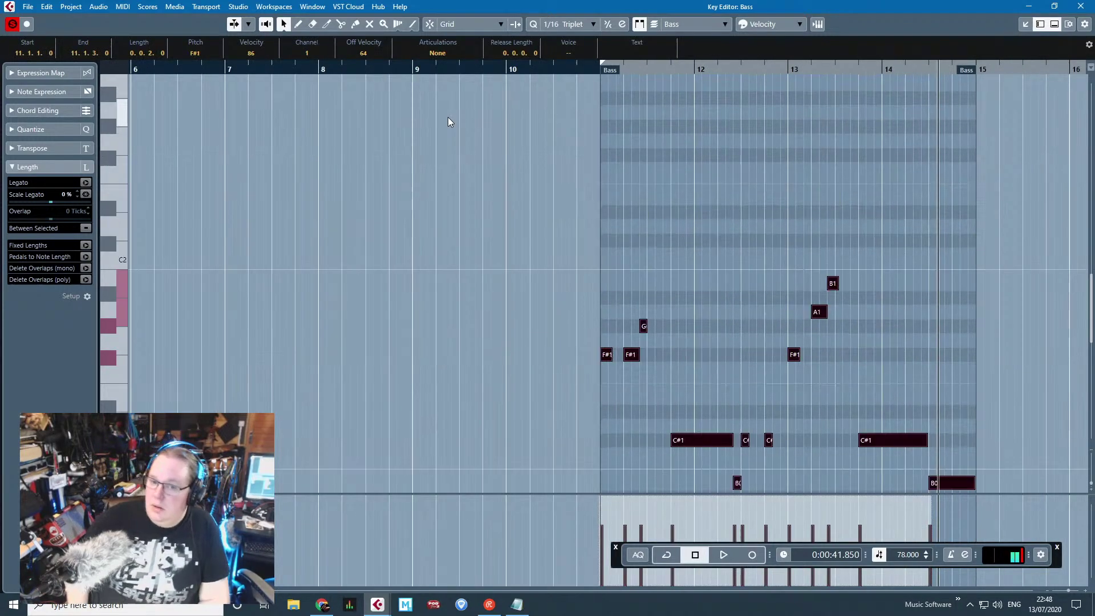
{"action": "scroll", "coordinate": [748, 237], "scroll_direction": "down", "scroll_amount": 5}
{"action": "scroll", "coordinate": [748, 238], "scroll_direction": "up", "scroll_amount": 3}
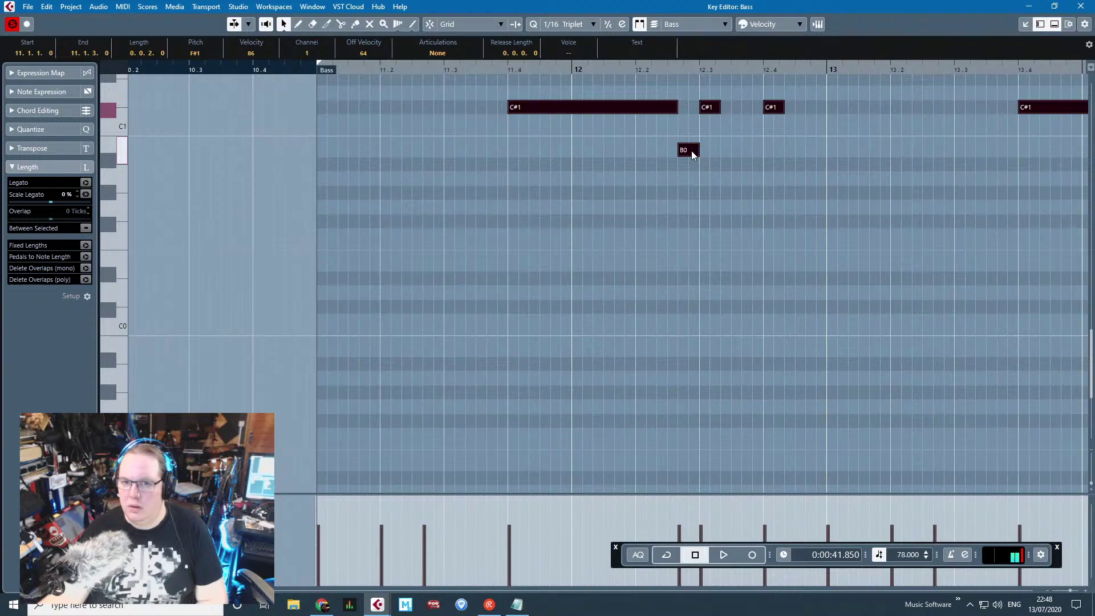
{"action": "left_click", "coordinate": [692, 152]}
{"action": "left_click", "coordinate": [1080, 7]}
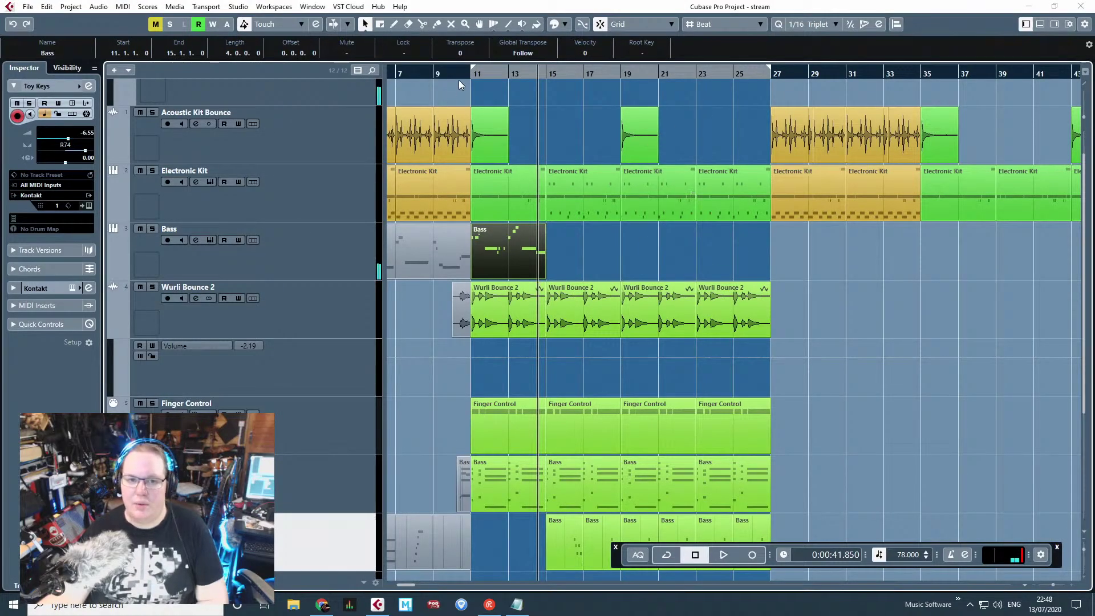
Step: Play from bar 11 and duplicate the four-bar Bass part until it fills bars 11 to 27
{"action": "left_click", "coordinate": [469, 73]}
{"action": "key", "text": "space"}
{"action": "scroll", "coordinate": [530, 274], "scroll_direction": "up", "scroll_amount": 3}
{"action": "left_click", "coordinate": [621, 254]}
{"action": "left_click", "coordinate": [538, 260]}
{"action": "key", "text": "ctrl+d"}
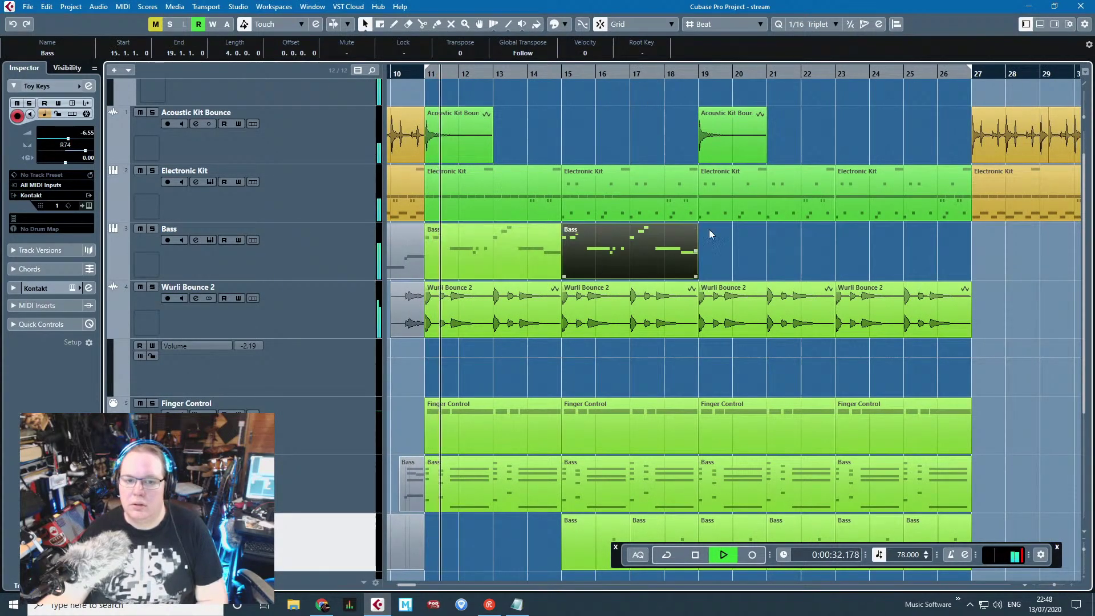
{"action": "left_click", "coordinate": [711, 233]}
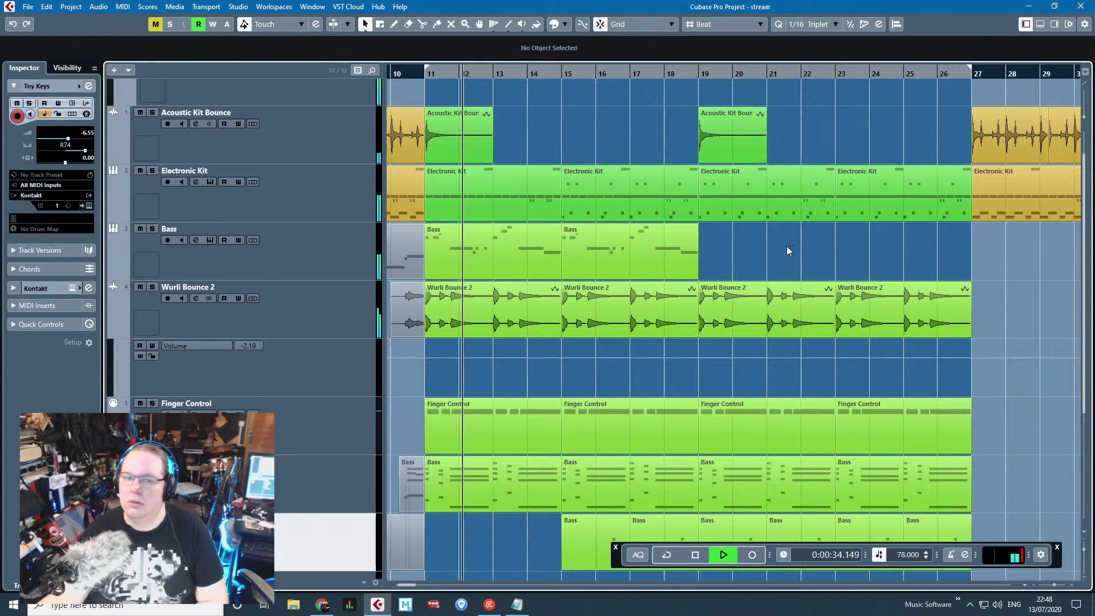
{"action": "left_click_drag", "start_coordinate": [786, 245], "coordinate": [515, 249]}
{"action": "key", "text": "ctrl+d"}
{"action": "left_click", "coordinate": [549, 141]}
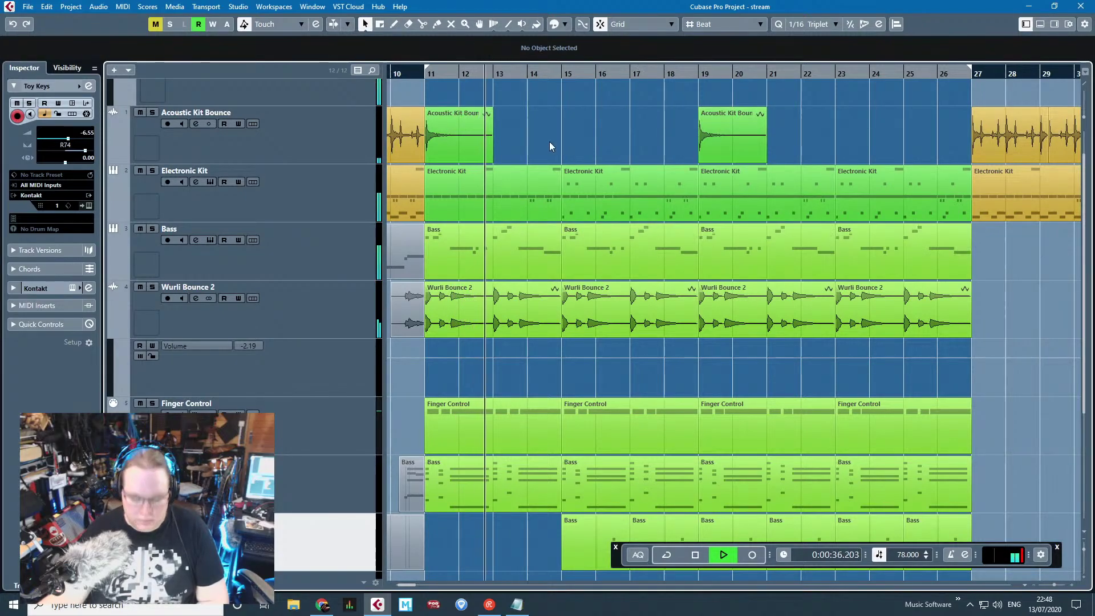
Step: Replace the Bass track's Kontakt 5 instrument with Retrologue and open its preset browser
{"action": "scroll", "coordinate": [548, 144], "scroll_direction": "down", "scroll_amount": 3}
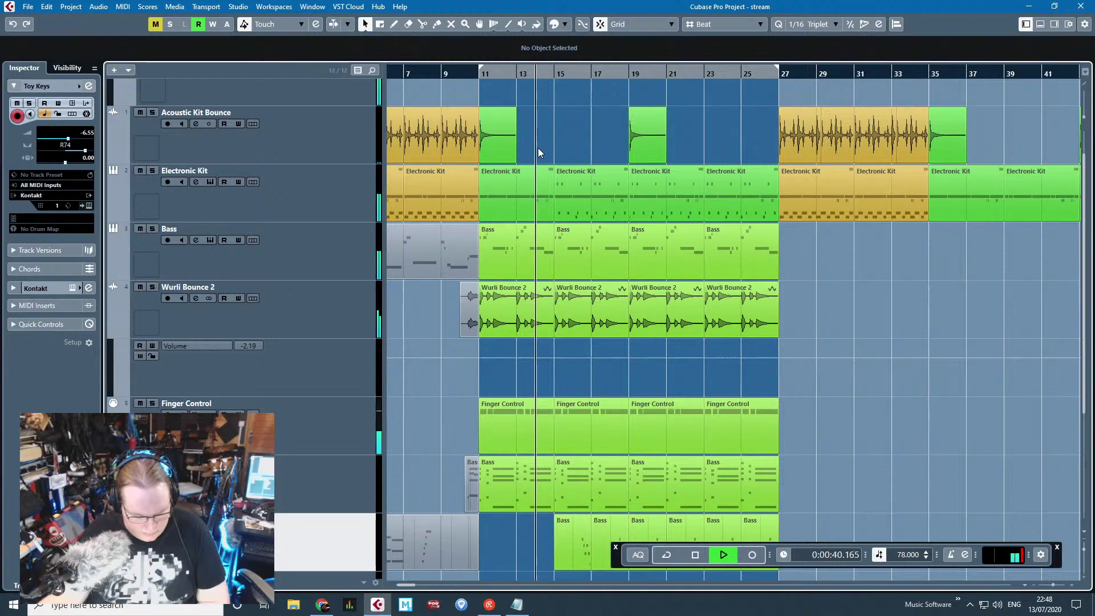
{"action": "scroll", "coordinate": [533, 164], "scroll_direction": "up", "scroll_amount": 1}
{"action": "scroll", "coordinate": [541, 186], "scroll_direction": "up", "scroll_amount": 3}
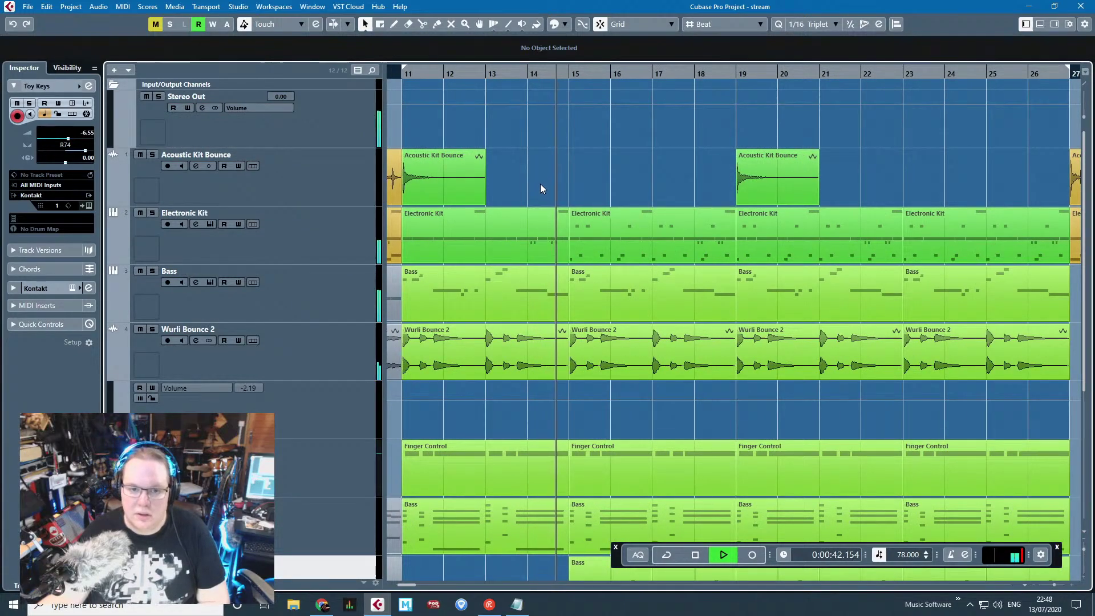
{"action": "scroll", "coordinate": [539, 184], "scroll_direction": "down", "scroll_amount": 3}
{"action": "left_click", "coordinate": [310, 311]}
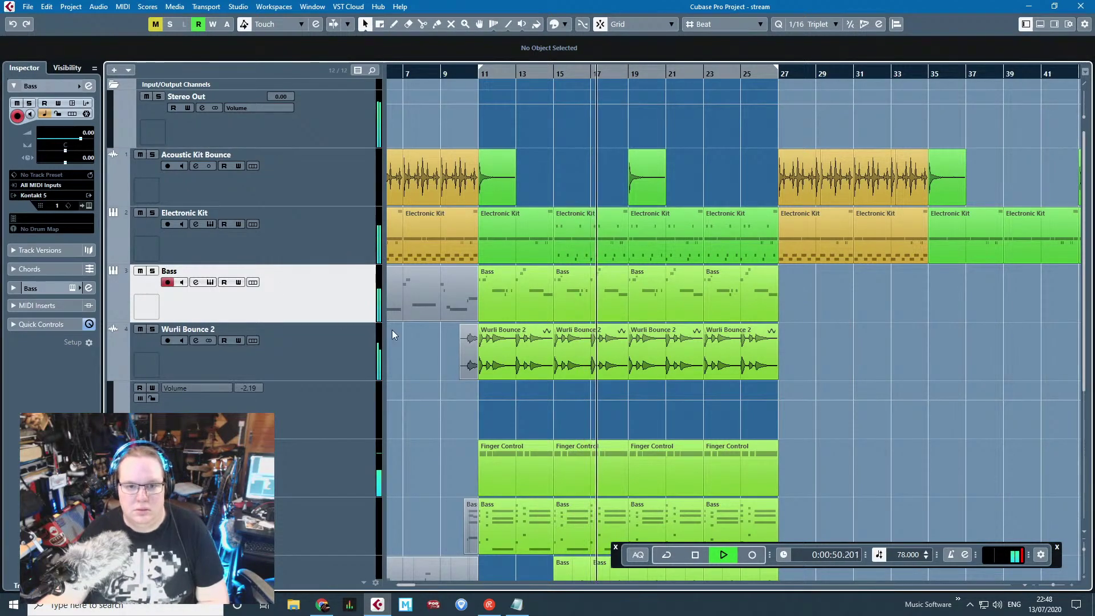
{"action": "left_click_drag", "start_coordinate": [423, 351], "coordinate": [461, 354]}
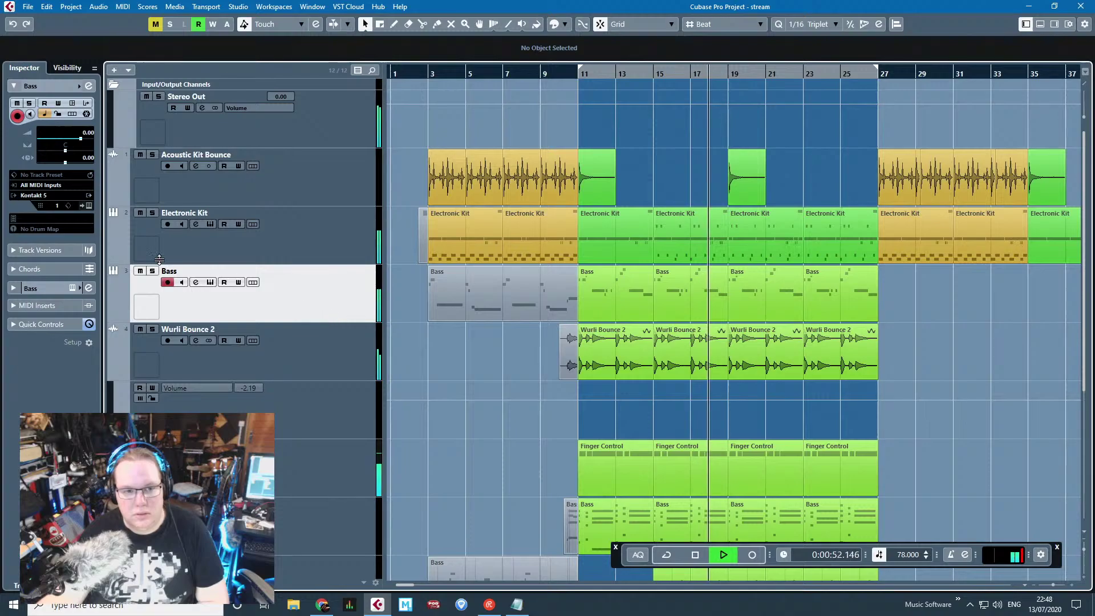
{"action": "key", "text": "space"}
{"action": "left_click", "coordinate": [88, 205]}
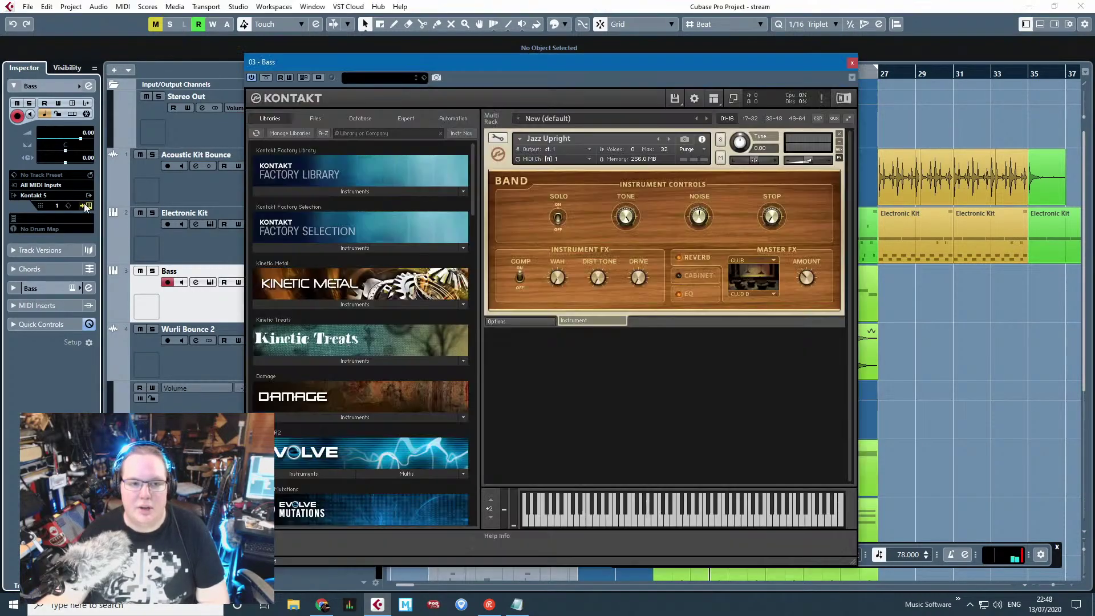
{"action": "left_click", "coordinate": [89, 205]}
{"action": "left_click", "coordinate": [38, 195]}
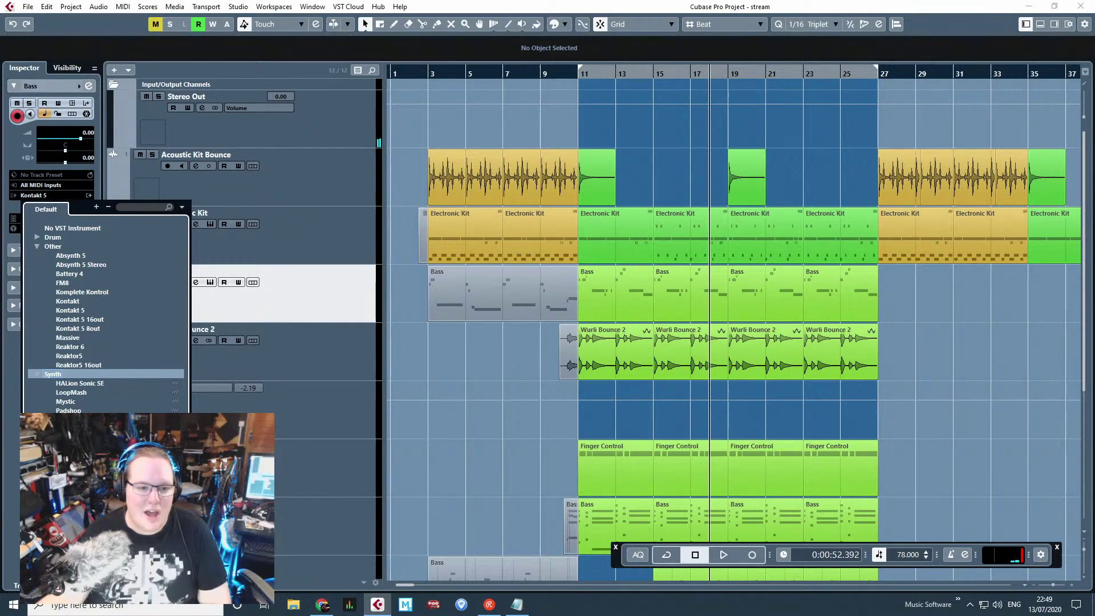
{"action": "key", "text": "Escape"}
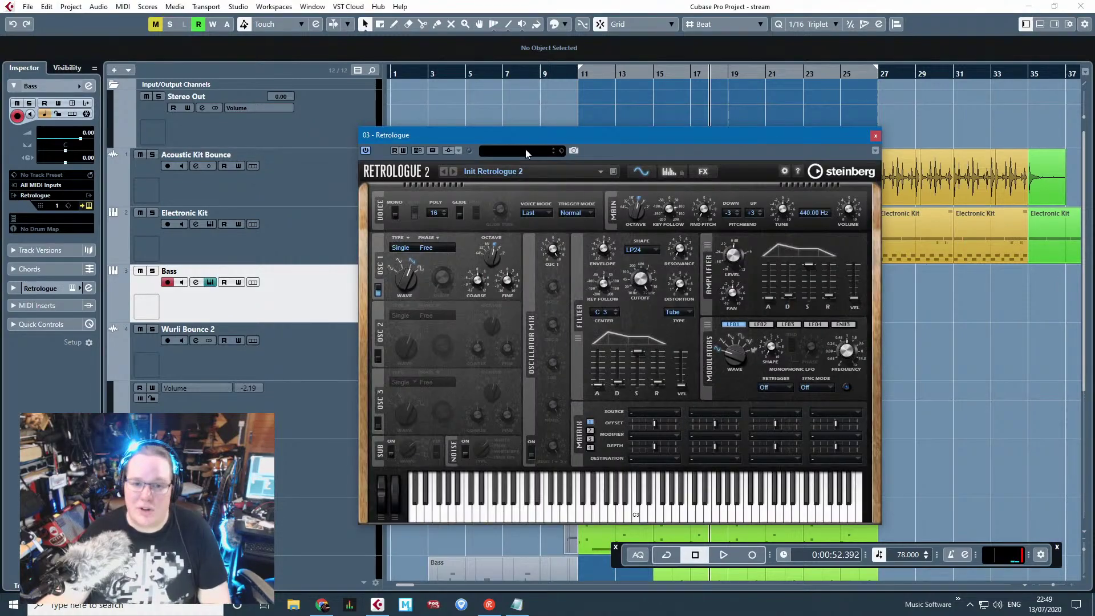
{"action": "left_click", "coordinate": [525, 149]}
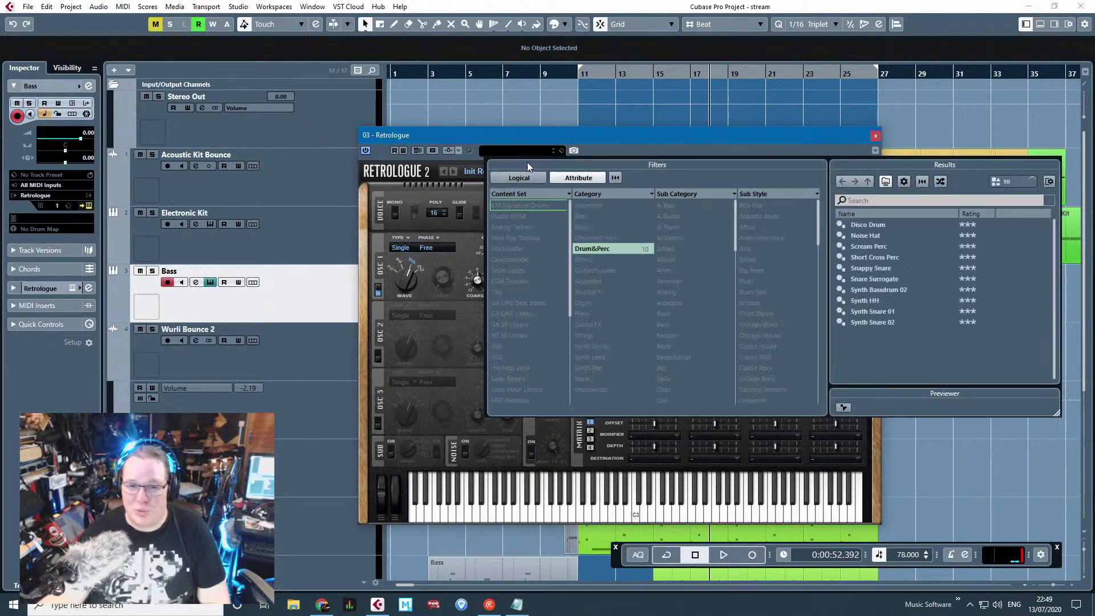
{"action": "left_click", "coordinate": [908, 196]}
{"action": "type", "text": "sub"}
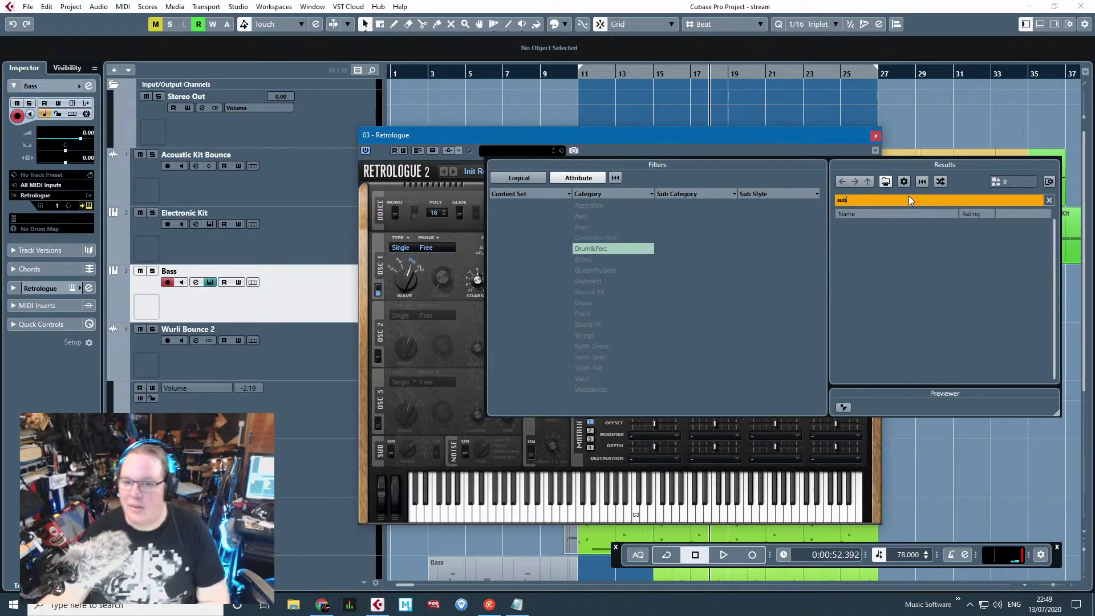
{"action": "key", "text": "BackSpace"}
{"action": "key", "text": "BackSpace"}
{"action": "key", "text": "BackSpace"}
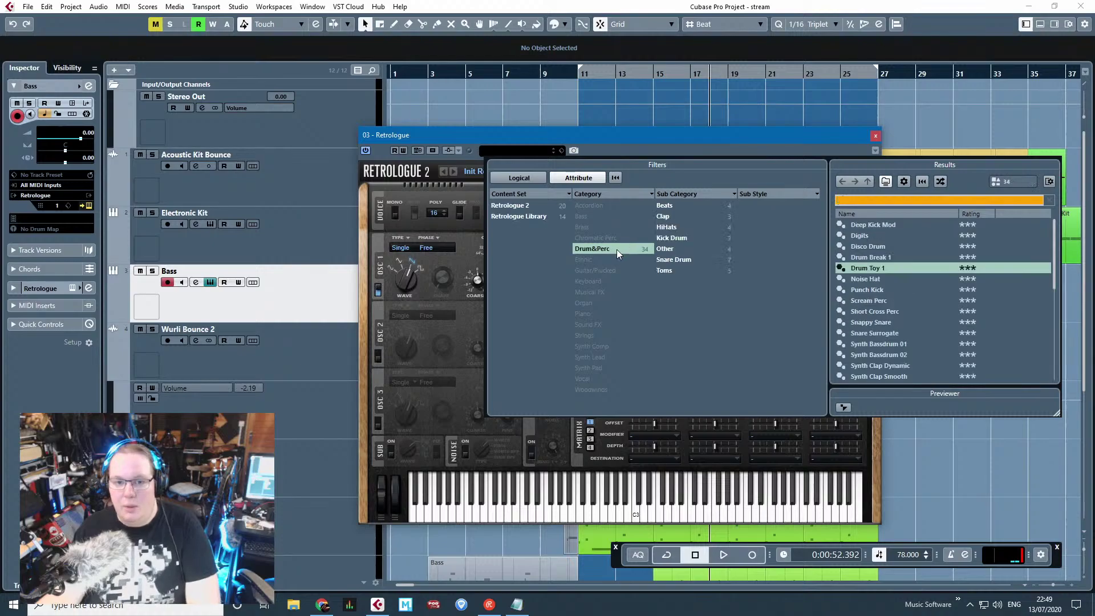
Step: Clear the Drum&Perc category filter, search the Retrologue presets for "Sub", and load Low Sub Attack
{"action": "left_click", "coordinate": [616, 248]}
{"action": "left_click", "coordinate": [880, 200]}
{"action": "type", "text": "Sub"}
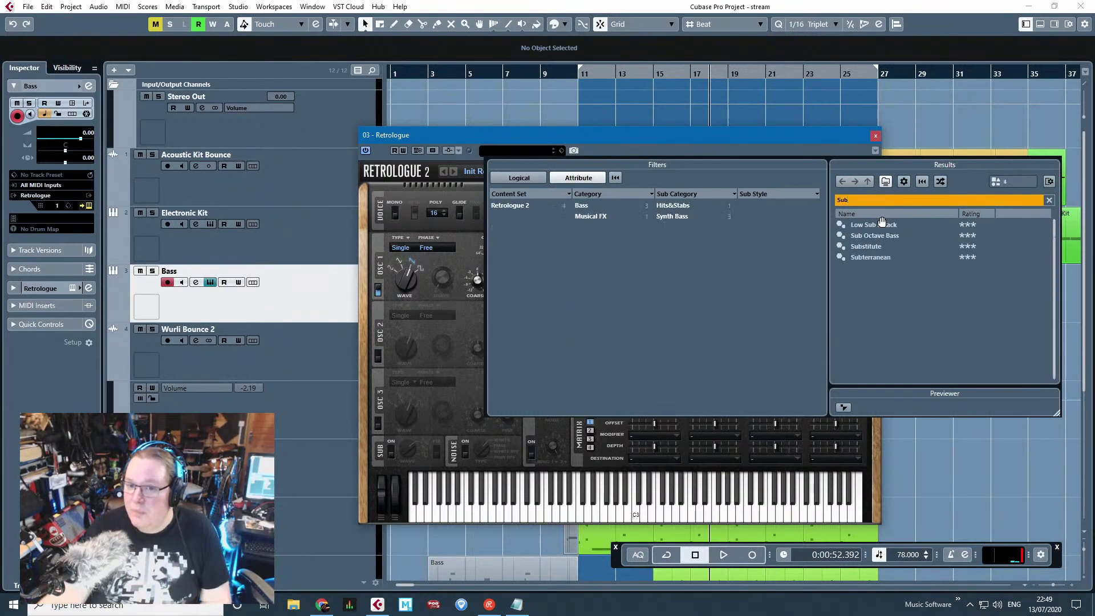
{"action": "left_click", "coordinate": [881, 224]}
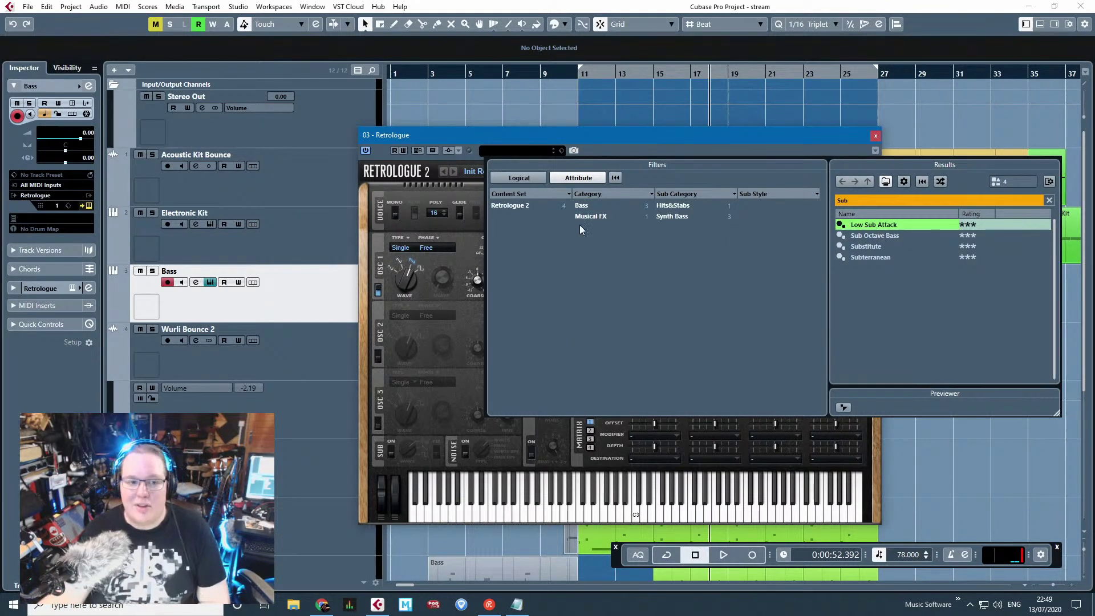
{"action": "key", "text": "Return"}
Step: Solo the Bass track, start playback, and move the Retrologue window clear of the arrangement
{"action": "key", "text": "s"}
{"action": "key", "text": "space"}
{"action": "left_click_drag", "start_coordinate": [672, 140], "coordinate": [413, 106]}
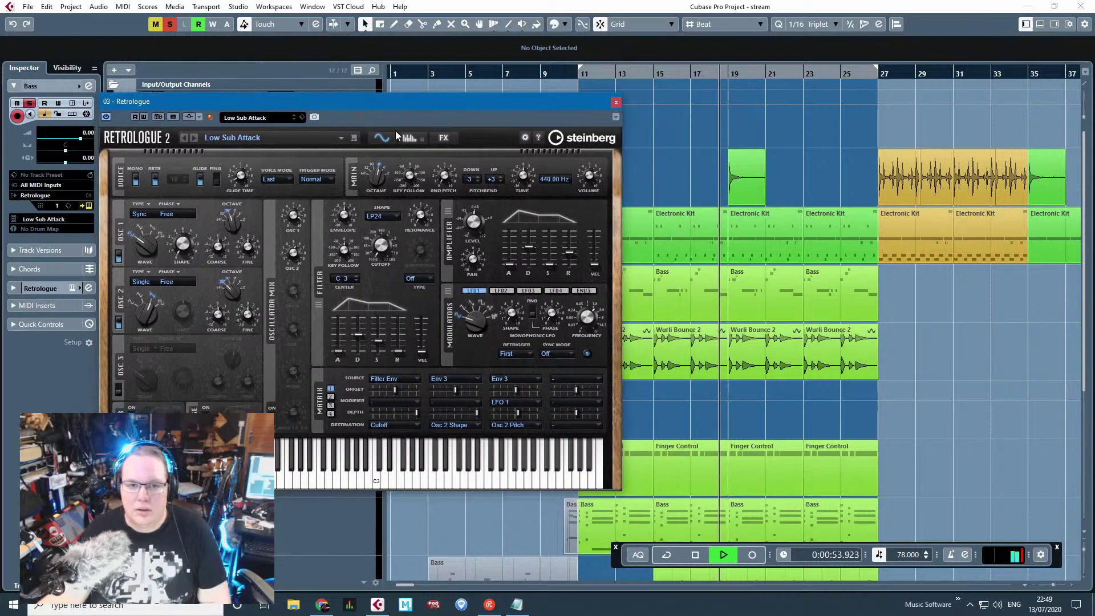
Step: Audition the Retrologue presets Sub Octave Bass, Substitute and Subterranean against the running playback
{"action": "left_click", "coordinate": [272, 118]}
{"action": "double_click", "coordinate": [620, 203]}
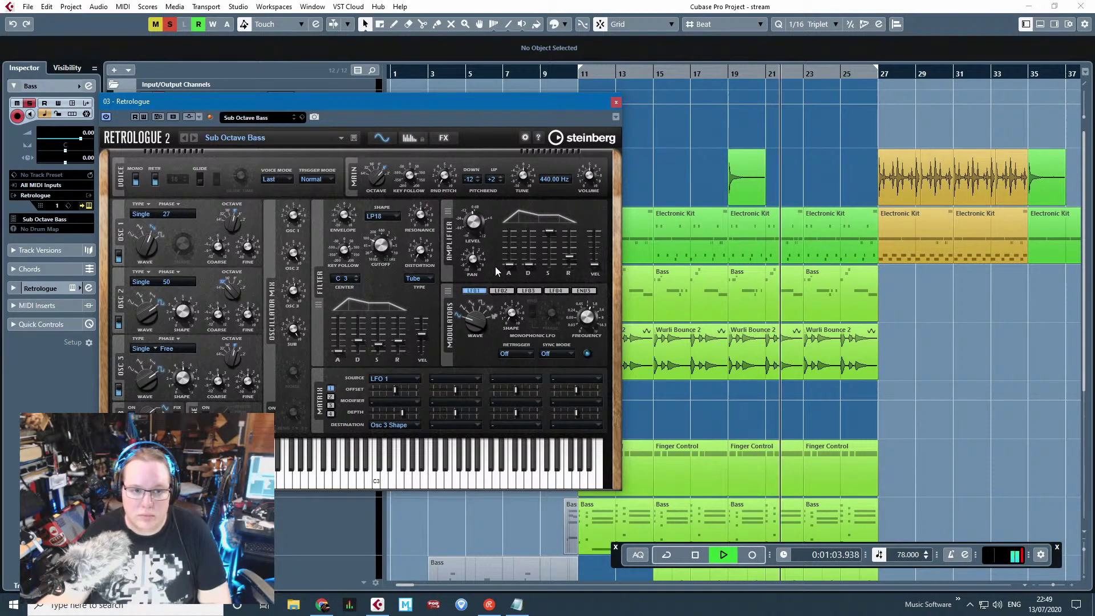
{"action": "left_click", "coordinate": [273, 118]}
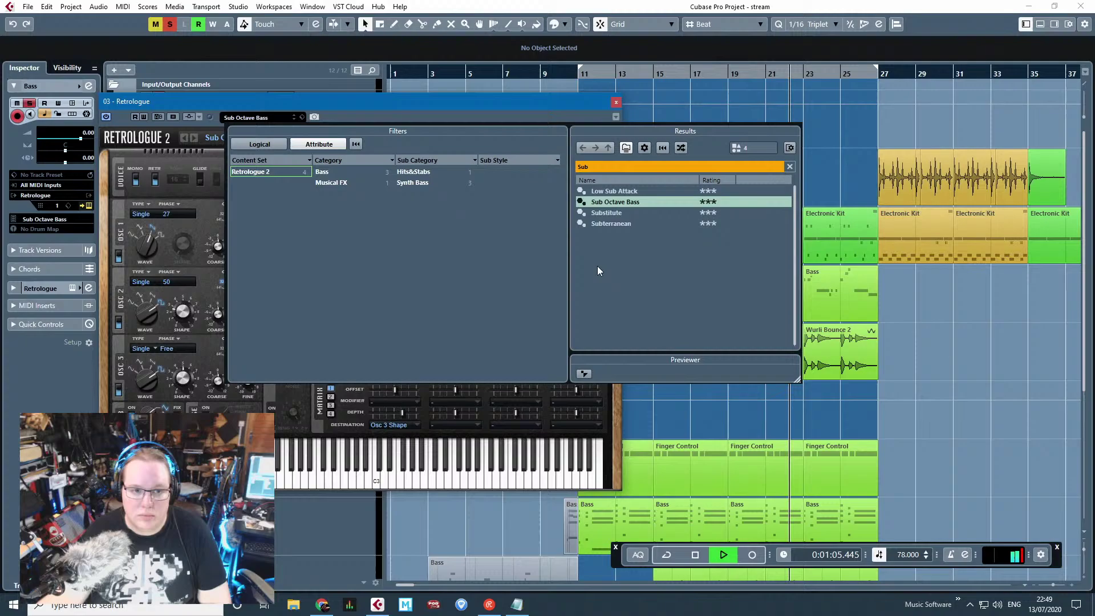
{"action": "double_click", "coordinate": [608, 214]}
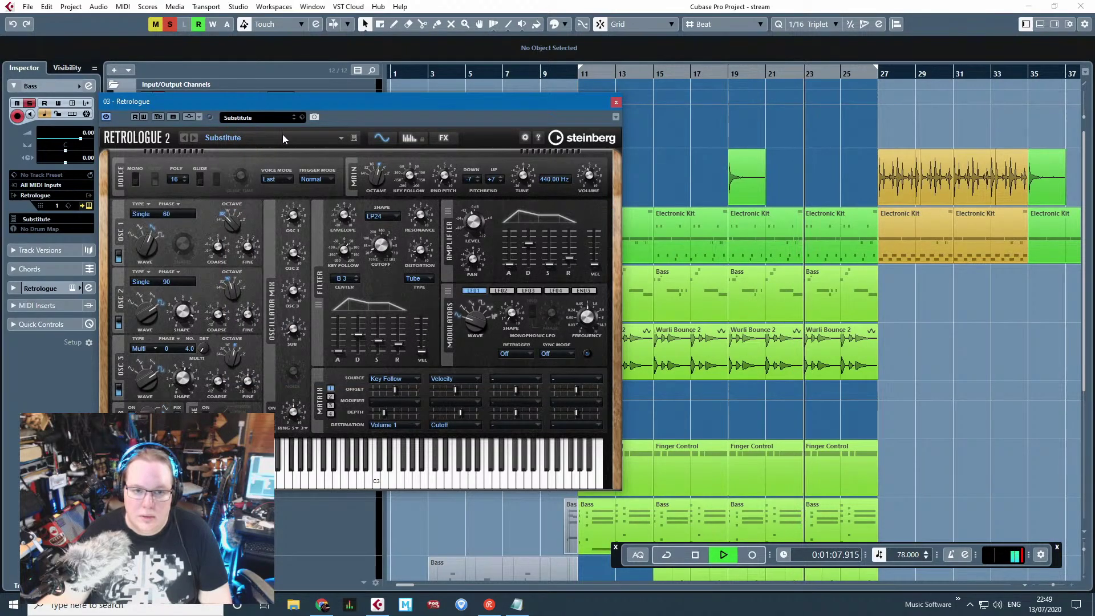
{"action": "left_click", "coordinate": [258, 119]}
{"action": "left_click", "coordinate": [608, 223]}
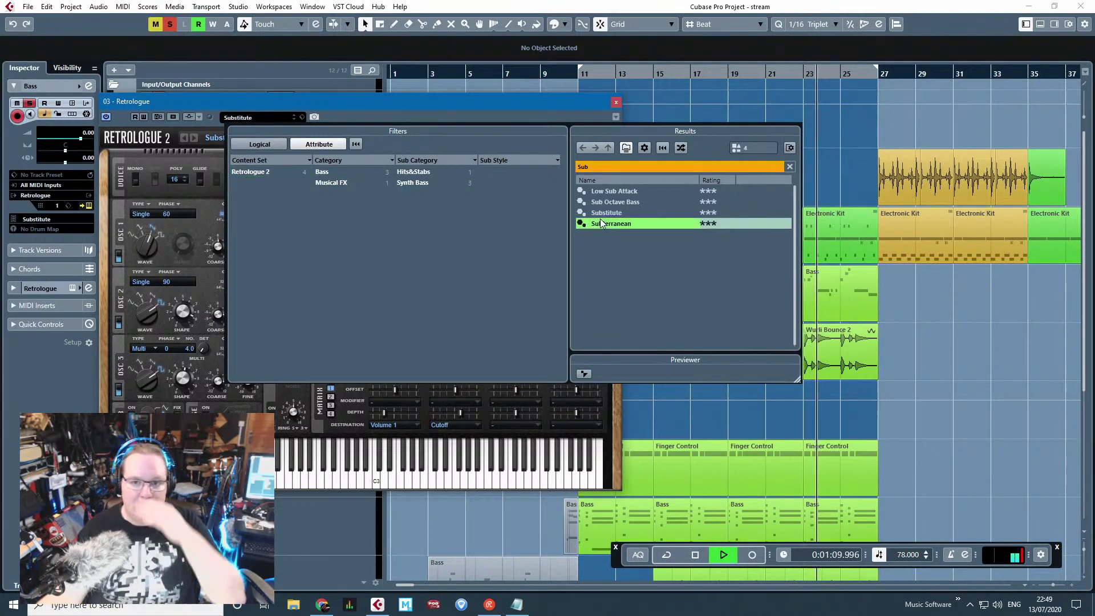
{"action": "double_click", "coordinate": [608, 223]}
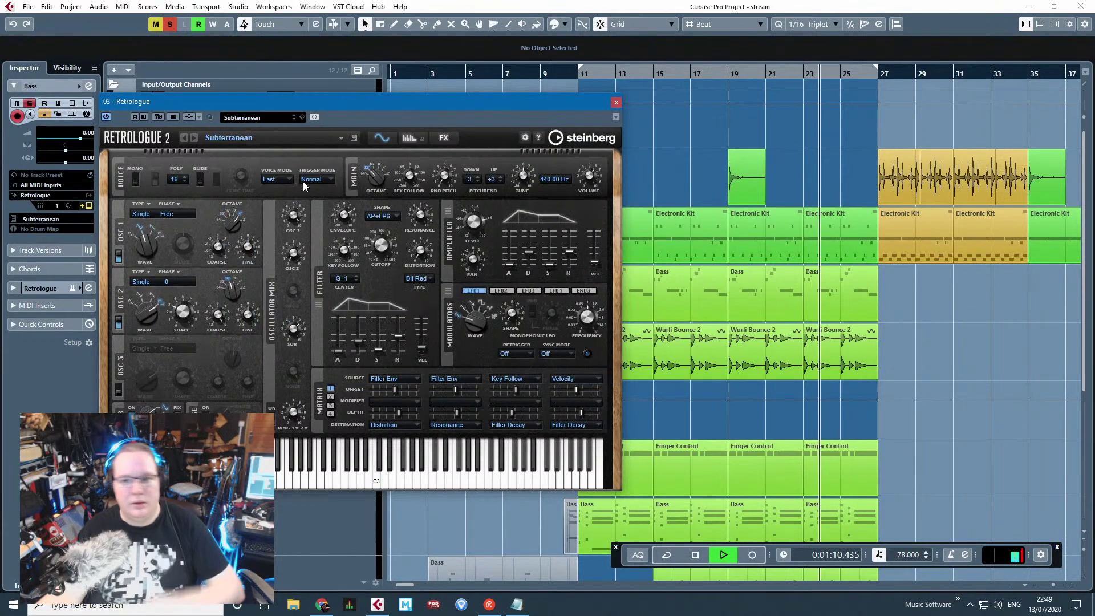
Step: Search the Retrologue presets for "init" and load Init Retrologue 2 as a blank starting patch
{"action": "left_click", "coordinate": [260, 118]}
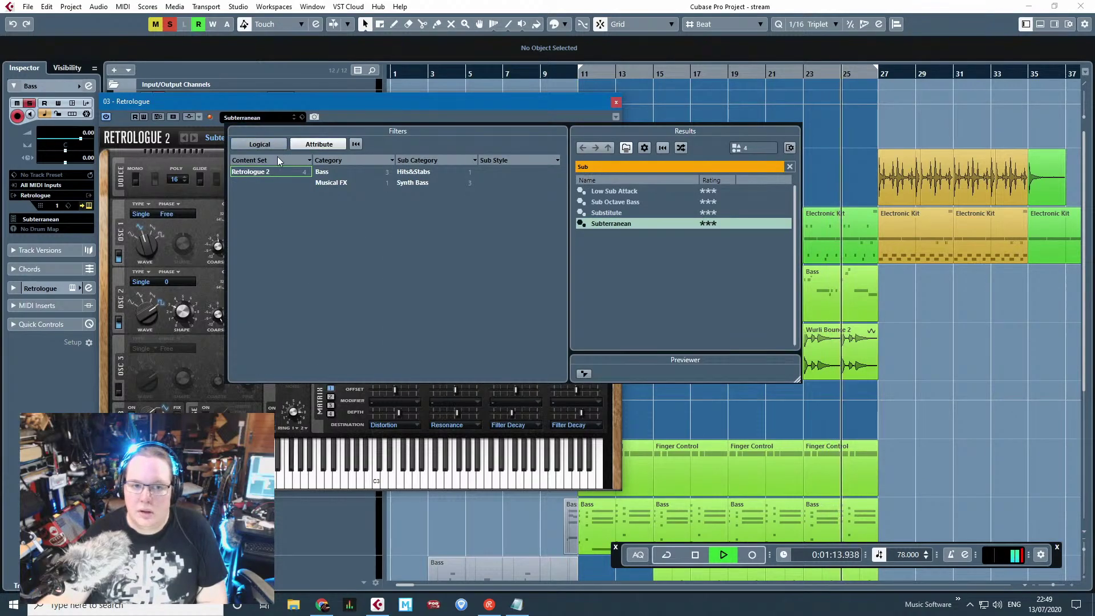
{"action": "double_click", "coordinate": [634, 170]}
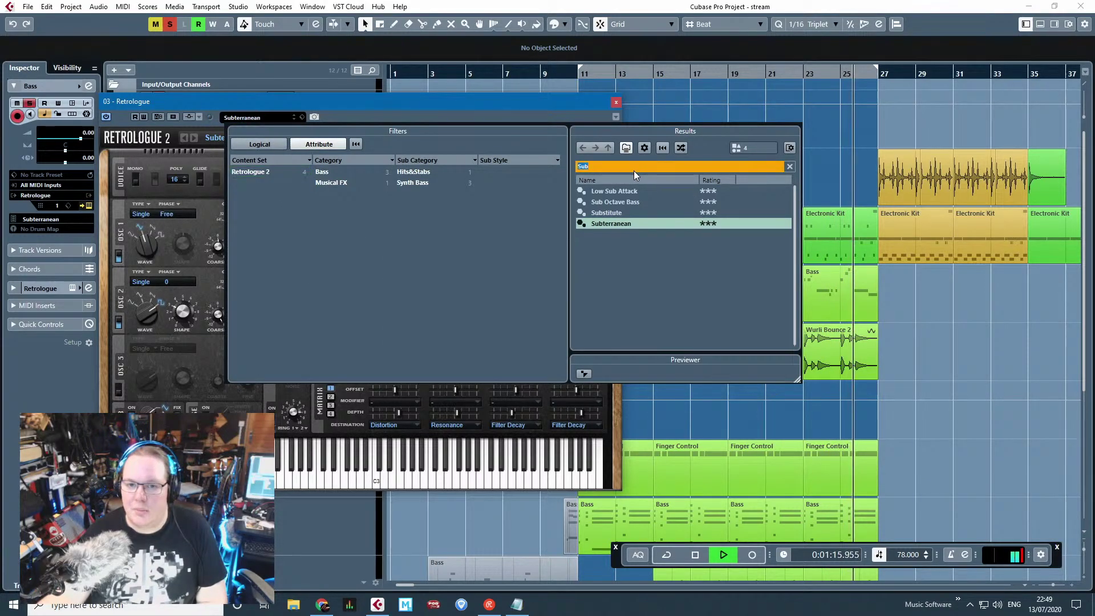
{"action": "type", "text": "int"}
{"action": "key", "text": "BackSpace"}
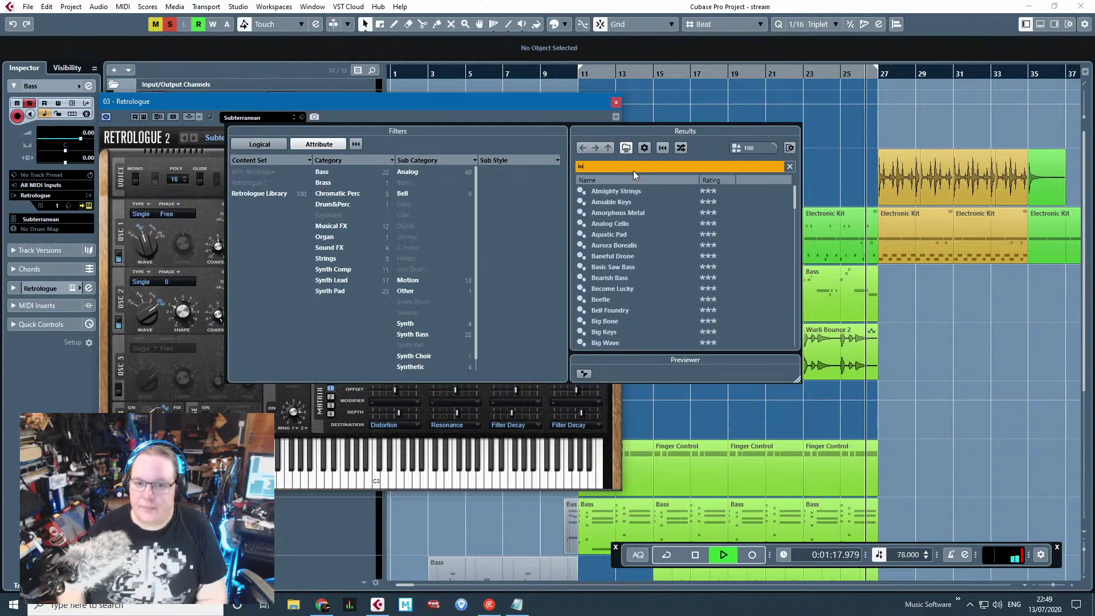
{"action": "type", "text": "it"}
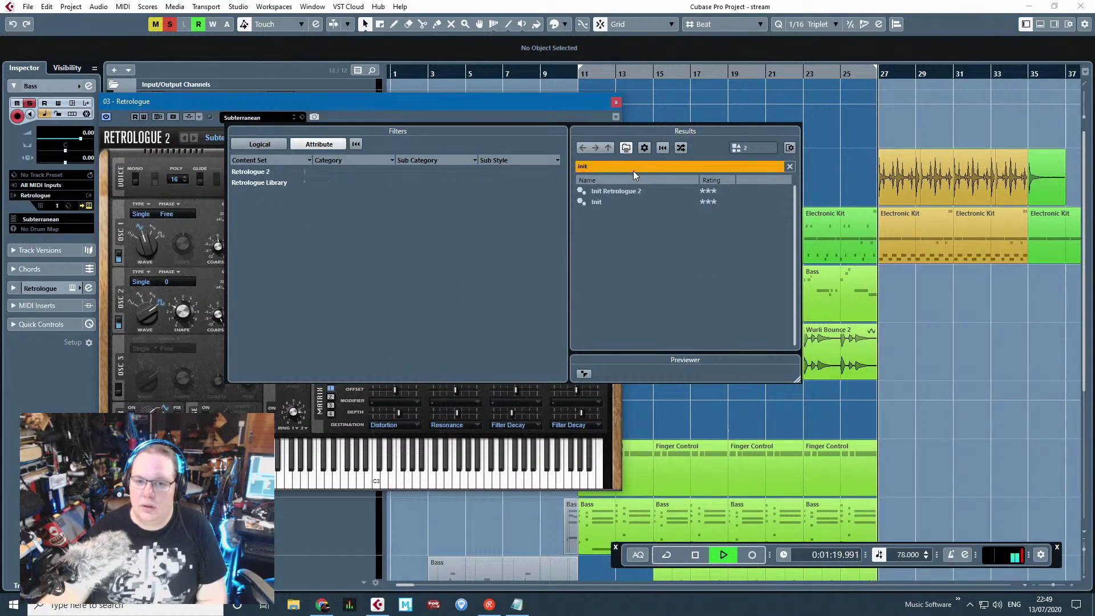
{"action": "double_click", "coordinate": [624, 191]}
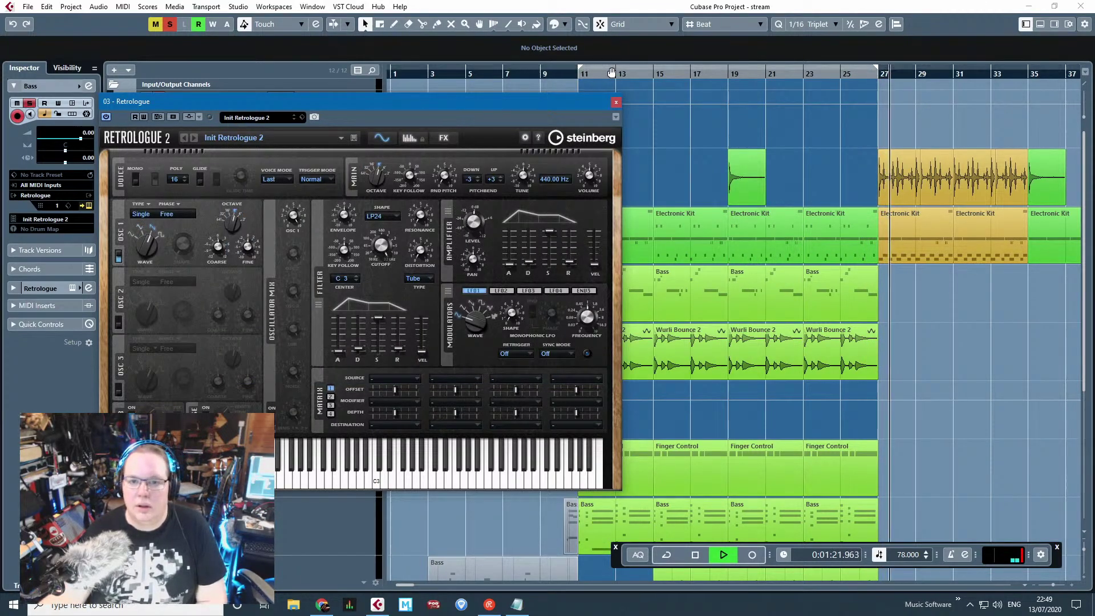
Step: Turn on cycle playback over bars 11 to 27 and restart playback from the start of that range
{"action": "left_click", "coordinate": [666, 554]}
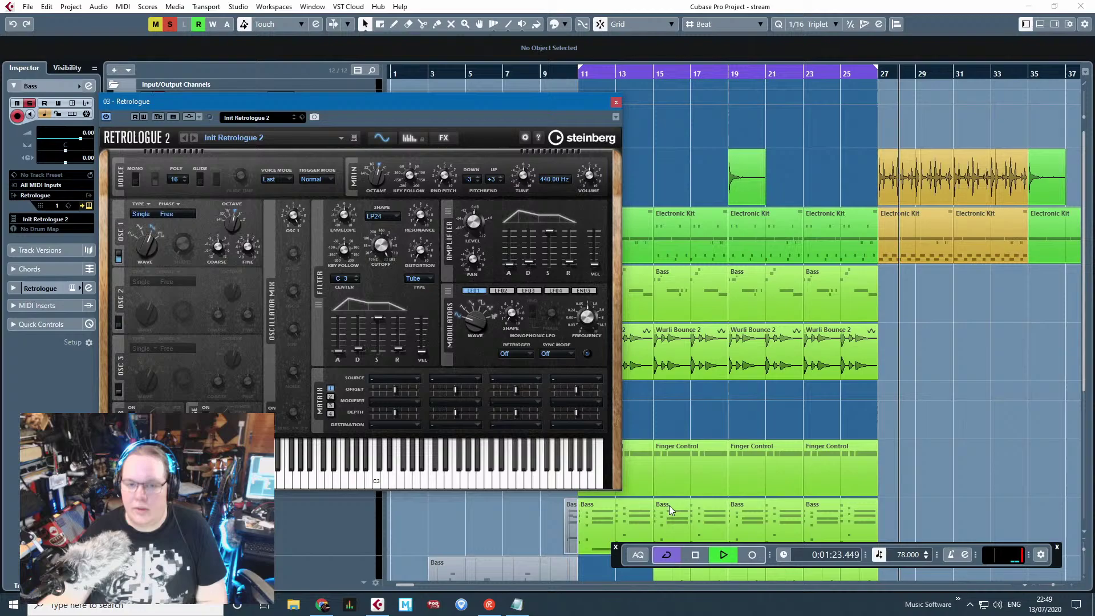
{"action": "left_click", "coordinate": [567, 75]}
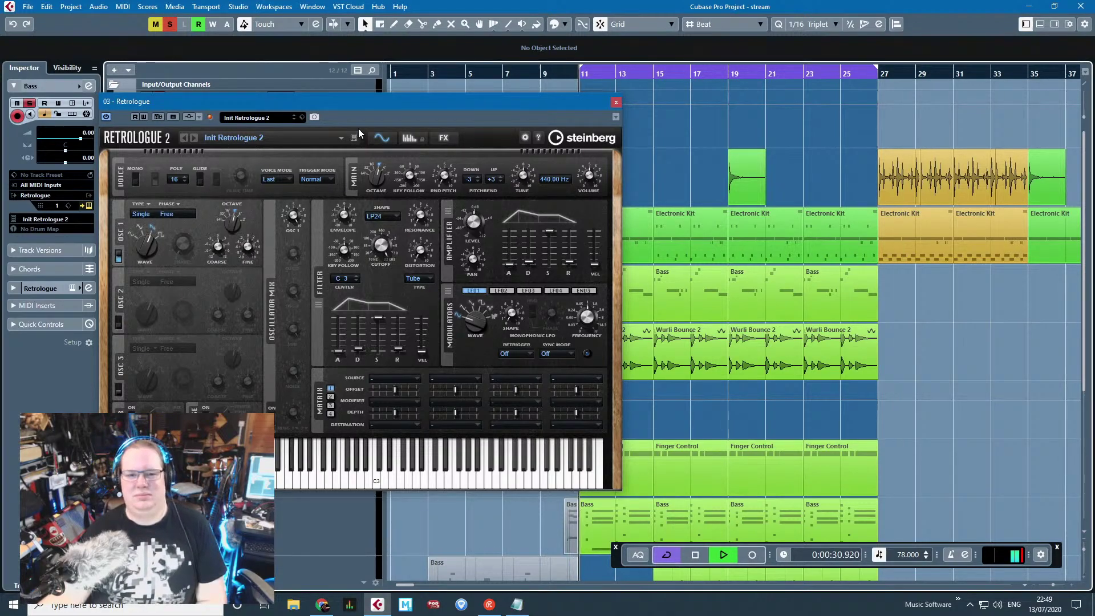
{"action": "left_click_drag", "start_coordinate": [363, 102], "coordinate": [465, 115]}
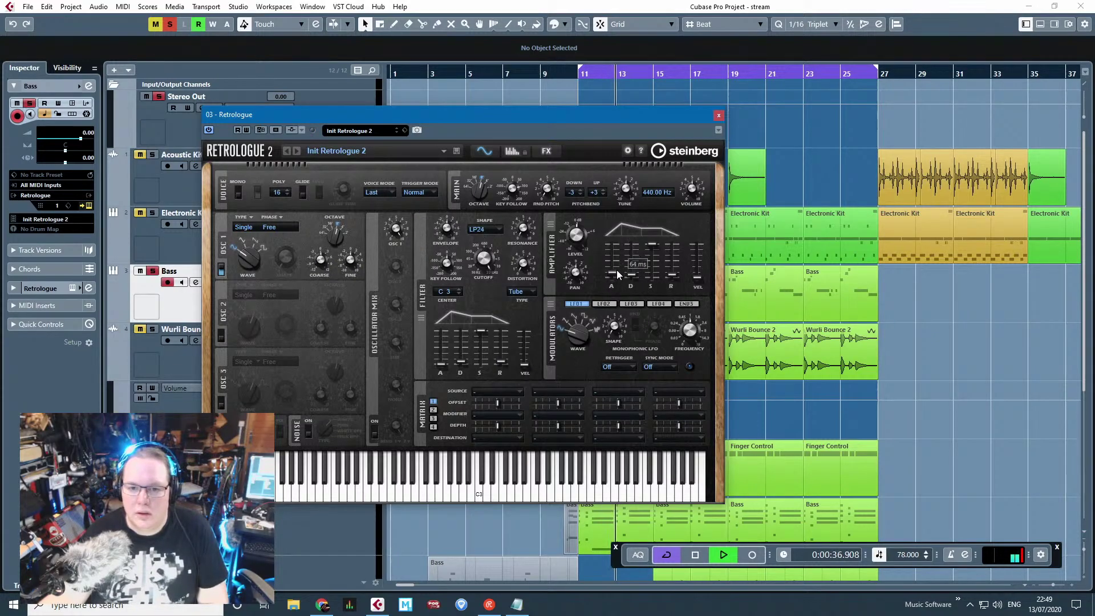
Step: Lengthen the amplifier envelope's decay and release, lower its sustain, and enable Glide and the Sub oscillator
{"action": "left_click_drag", "start_coordinate": [673, 275], "coordinate": [652, 260]}
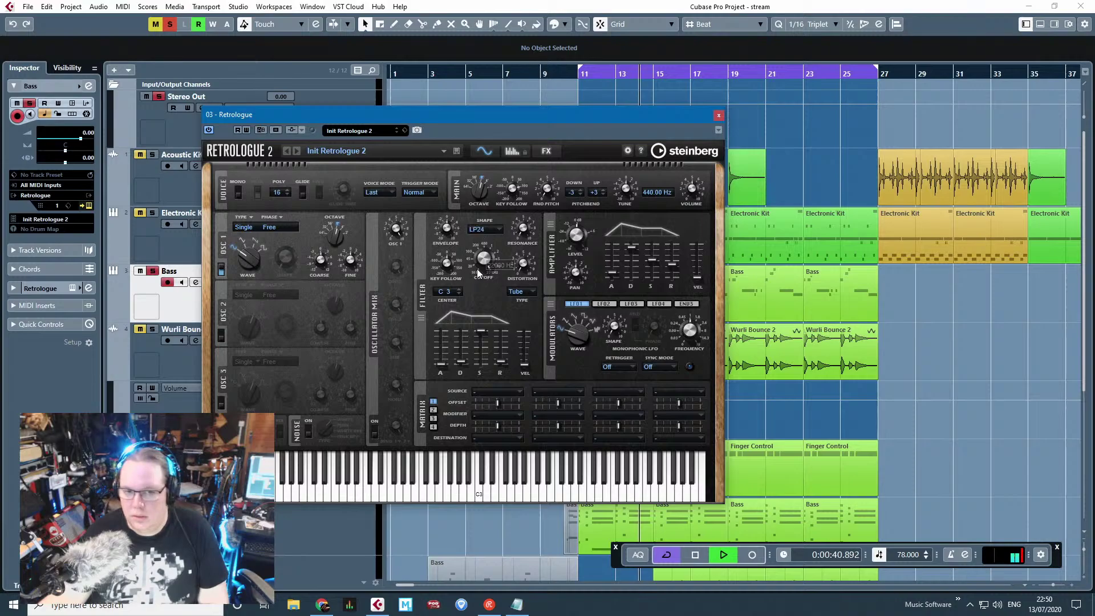
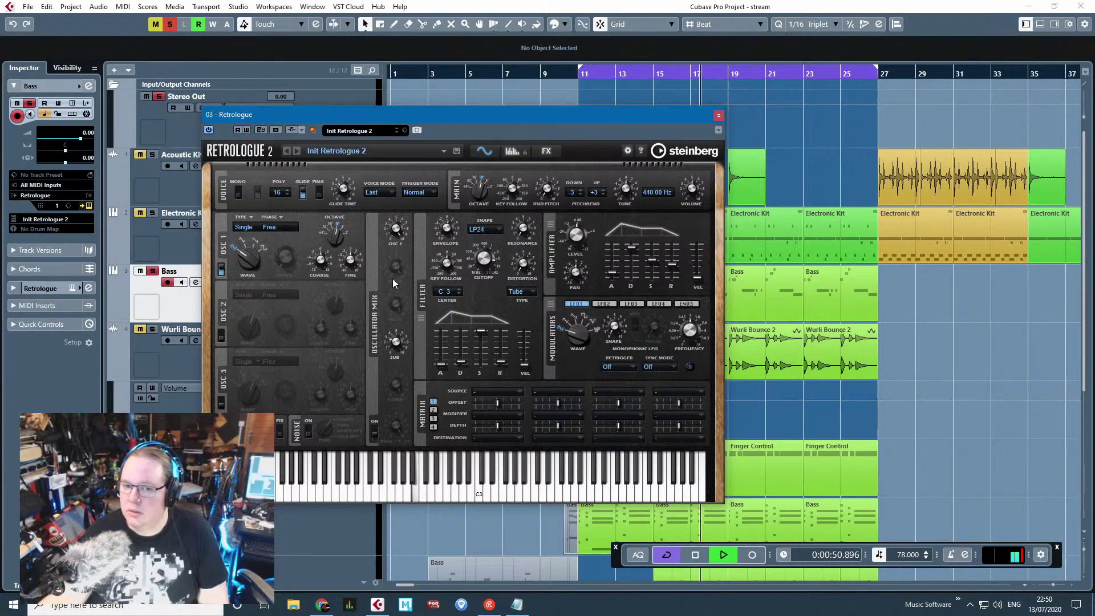
{"action": "left_click_drag", "start_coordinate": [611, 271], "coordinate": [617, 268]}
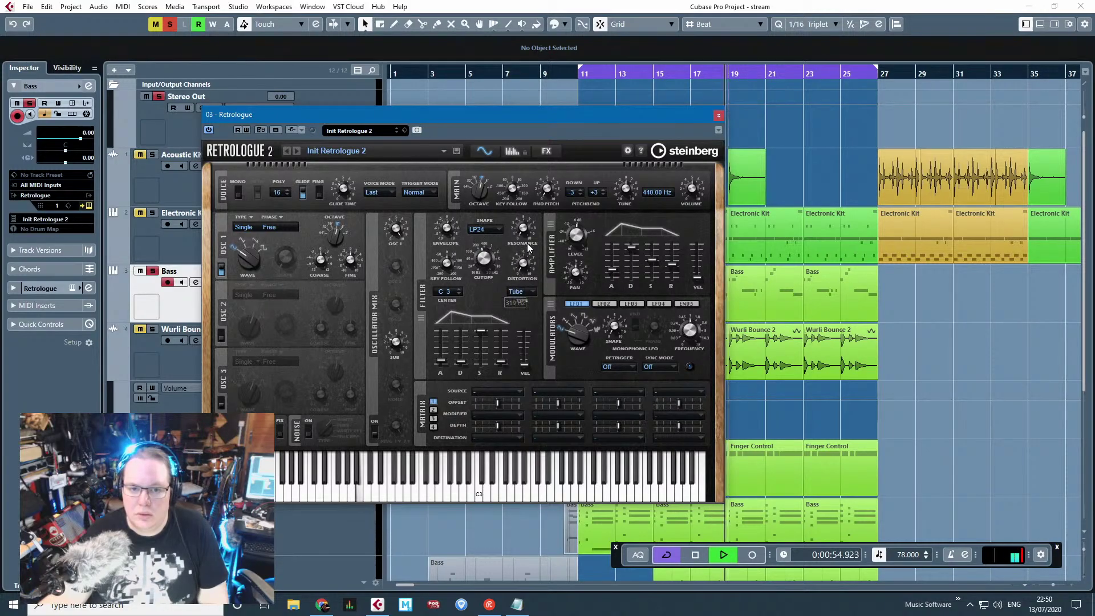
Step: Reshape the filter envelope with longer attack, decay and release and lower sustain, set its amount to about 33%, and adjust the cutoff
{"action": "left_click", "coordinate": [444, 337]}
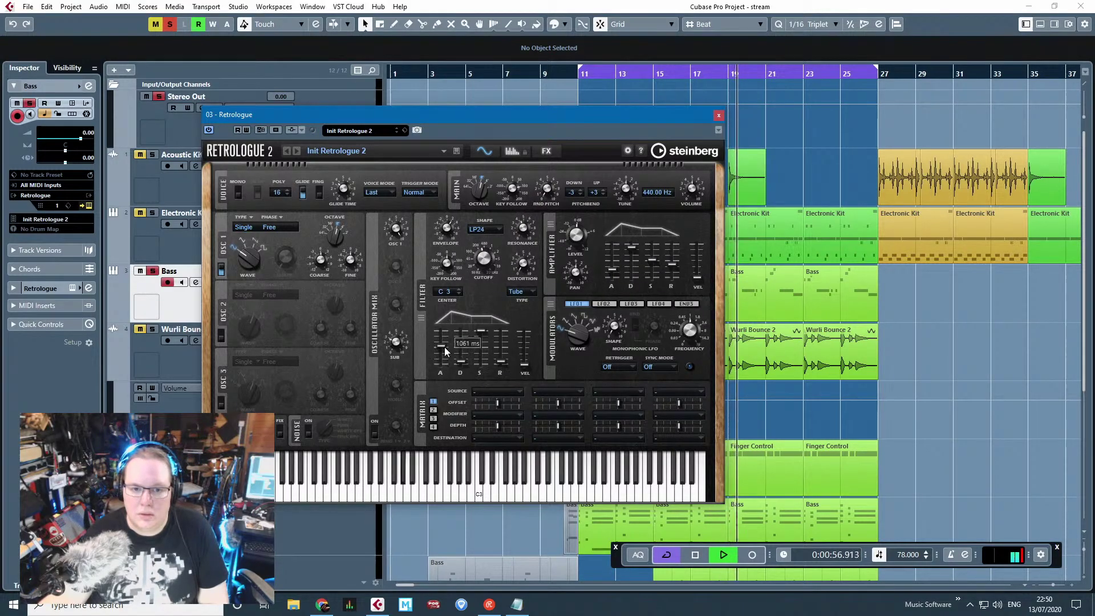
{"action": "left_click_drag", "start_coordinate": [456, 360], "coordinate": [500, 340]}
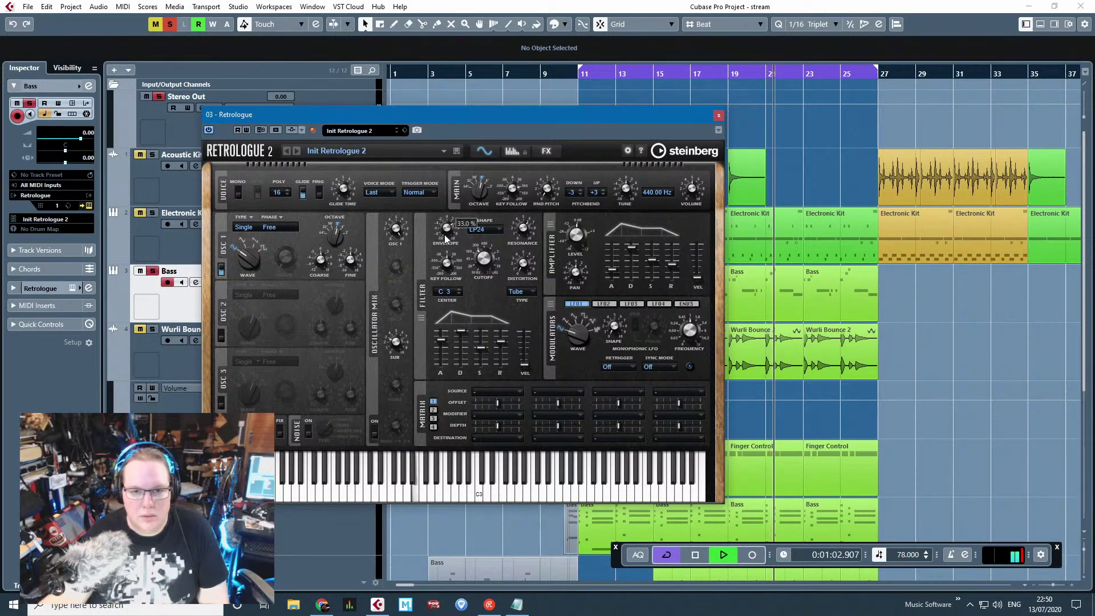
{"action": "left_click_drag", "start_coordinate": [483, 263], "coordinate": [483, 278]}
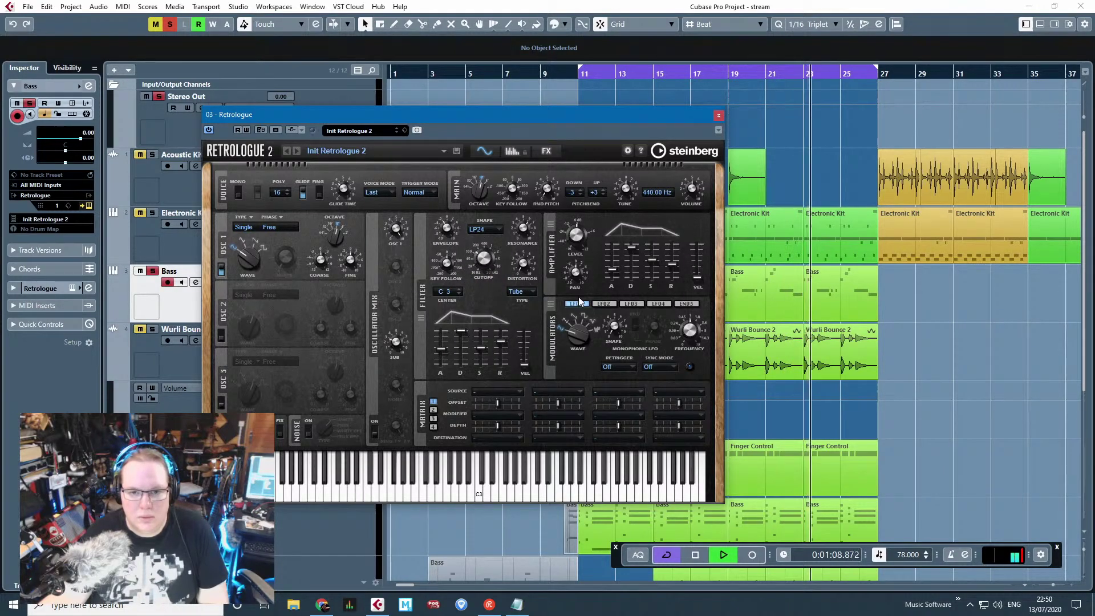
Step: Set the amplifier sustain to about 53% and switch the voice to Mono with fingered glide
{"action": "mouse_move", "coordinate": [651, 260]}
{"action": "left_mouse_down"}
{"action": "mouse_move", "coordinate": [613, 276]}
{"action": "mouse_move", "coordinate": [669, 250]}
{"action": "mouse_move", "coordinate": [670, 275]}
{"action": "mouse_move", "coordinate": [651, 261]}
{"action": "left_mouse_up"}
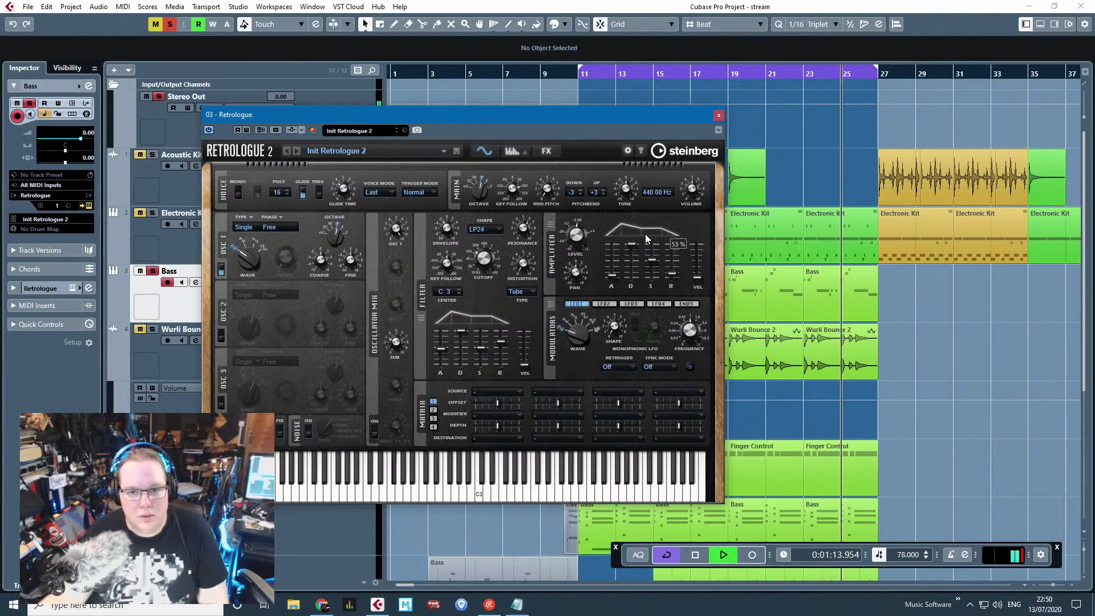
{"action": "left_click", "coordinate": [319, 192]}
{"action": "left_click", "coordinate": [242, 194]}
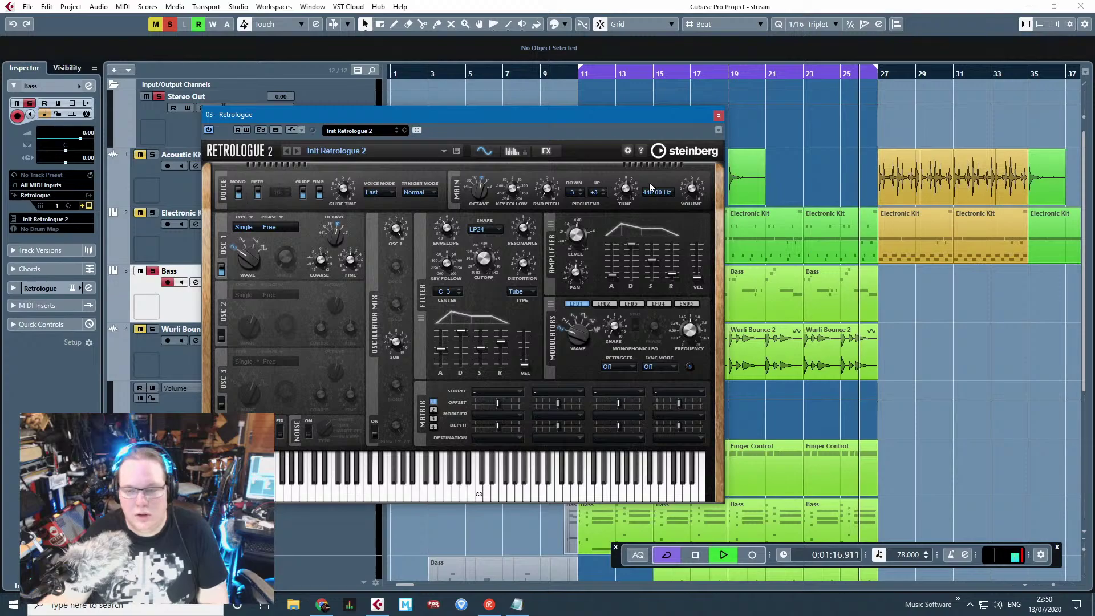
Step: Move playback back to around bar 20, and adjust the filter cutoff and oscillator 1's octave and level
{"action": "scroll", "coordinate": [759, 90], "scroll_direction": "up", "scroll_amount": 2}
{"action": "left_click_drag", "start_coordinate": [758, 86], "coordinate": [755, 93]}
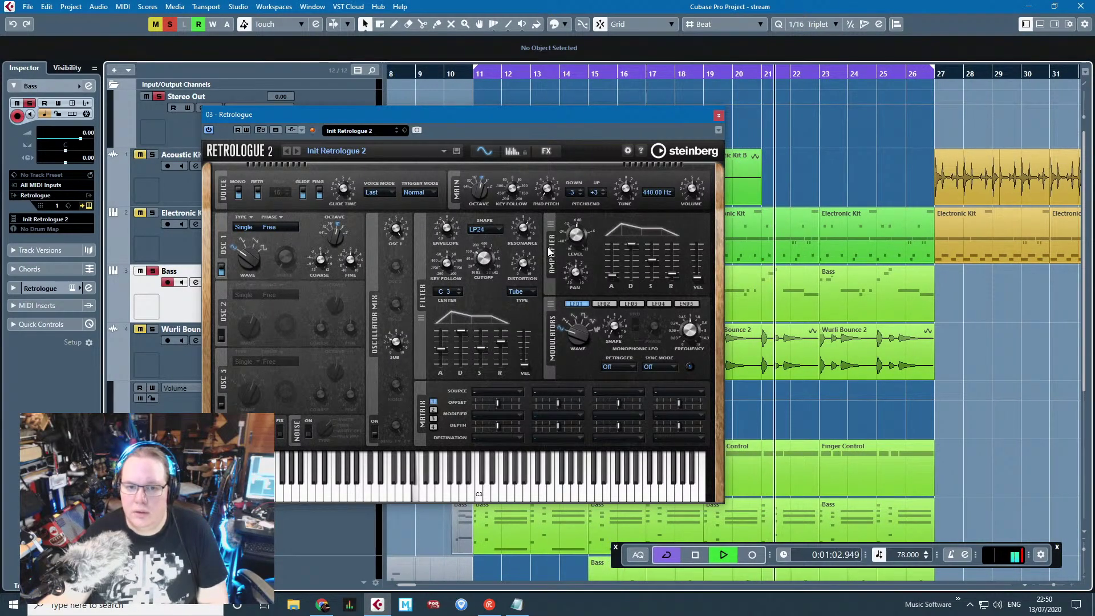
{"action": "left_click", "coordinate": [488, 251]}
{"action": "mouse_move", "coordinate": [527, 235]}
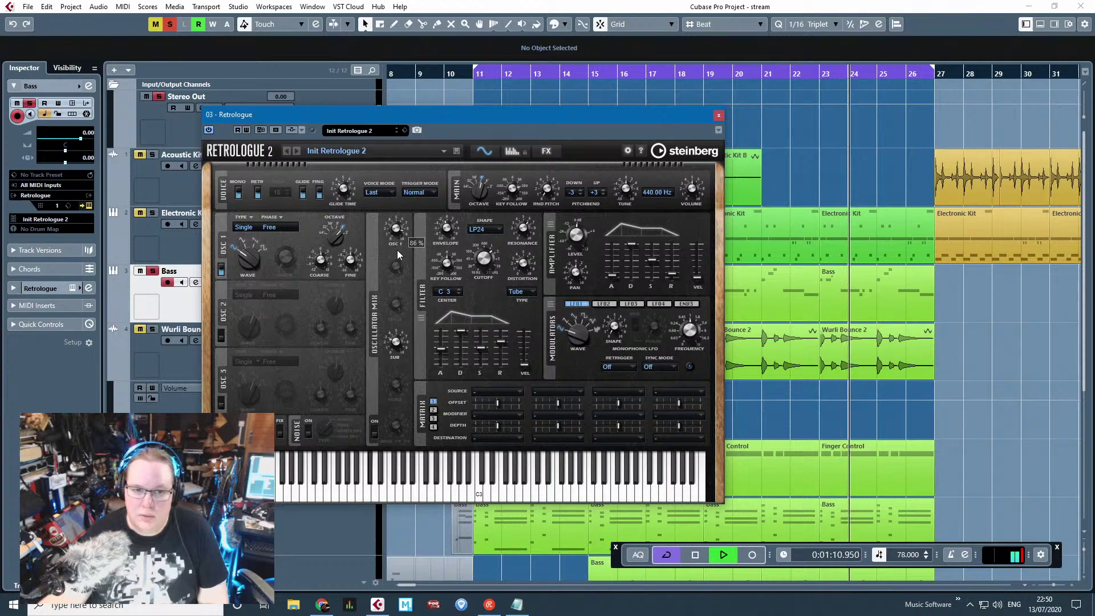
Step: Enable oscillator 2, change its waveform, set its octave to 16 and bring its mix level to about 60%
{"action": "left_click", "coordinate": [395, 281]}
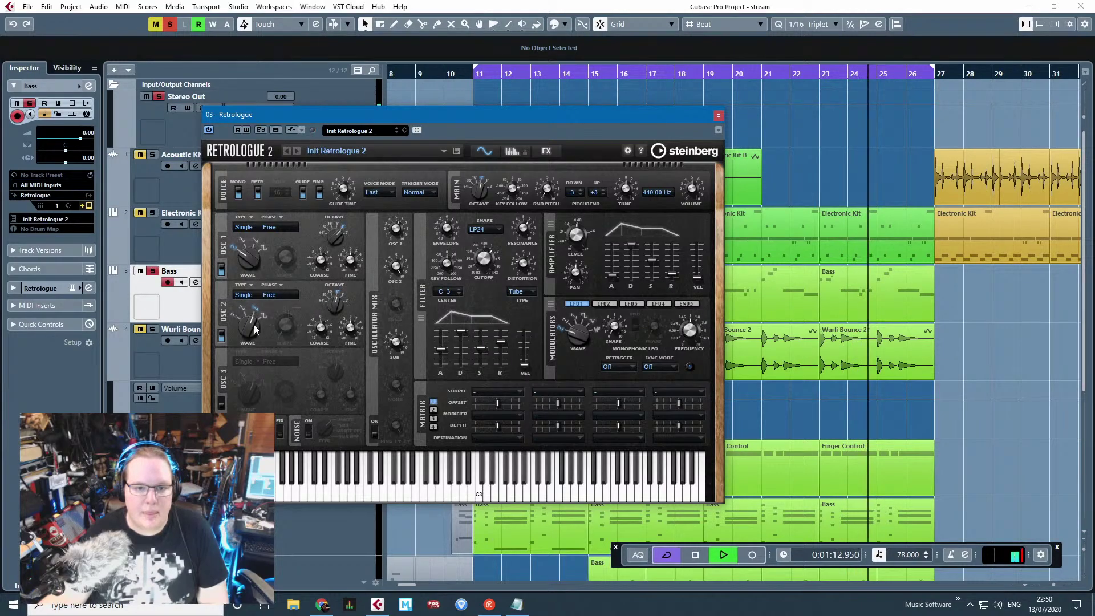
{"action": "left_click_drag", "start_coordinate": [254, 326], "coordinate": [255, 358]}
{"action": "left_click_drag", "start_coordinate": [330, 310], "coordinate": [339, 329]}
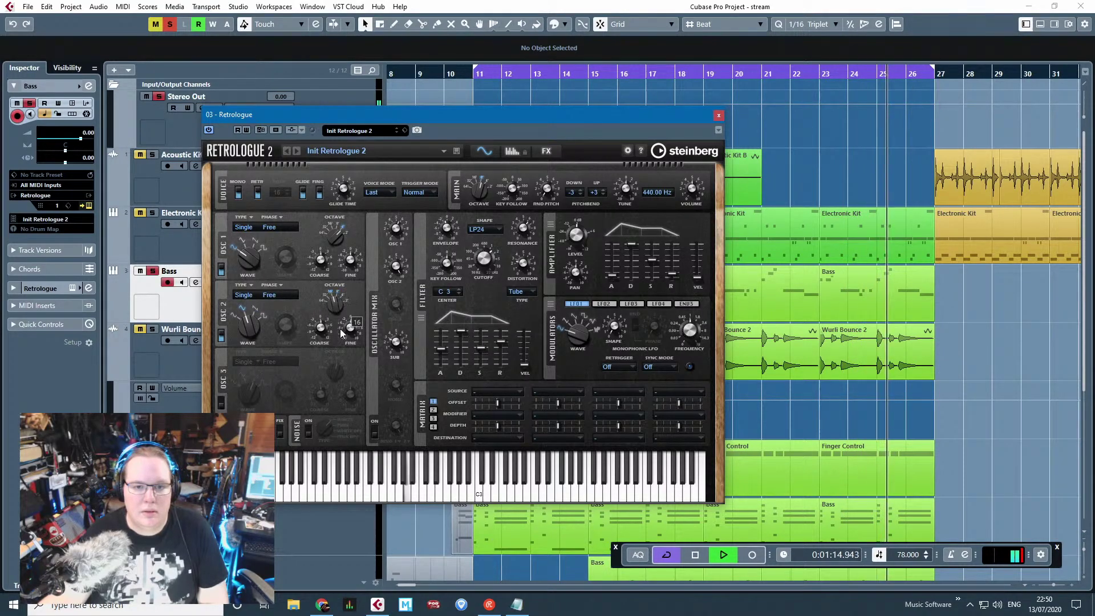
{"action": "mouse_move", "coordinate": [398, 302]}
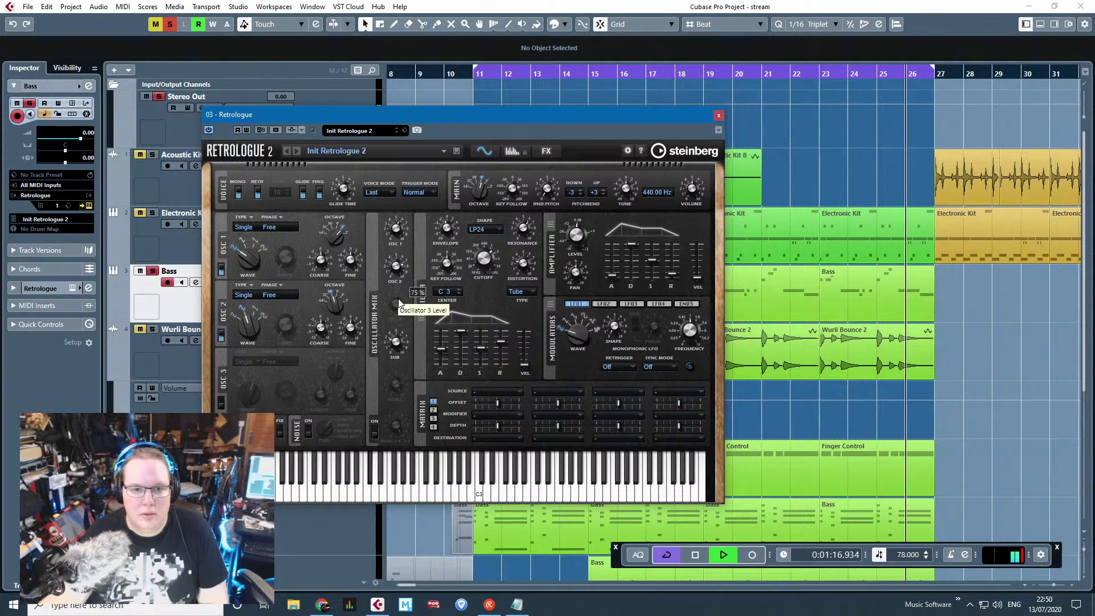
{"action": "mouse_move", "coordinate": [400, 251]}
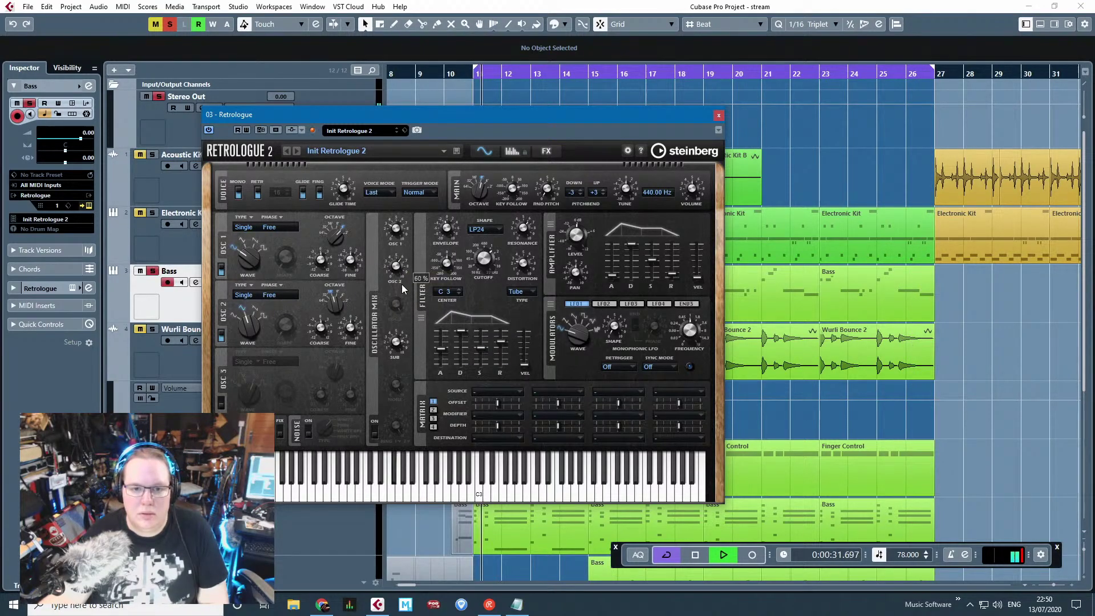
Step: Set the amplifier release to about 64 ms and the filter cutoff to 90 Hz, toggling the Bass track's solo and leaving it off
{"action": "key", "text": "s"}
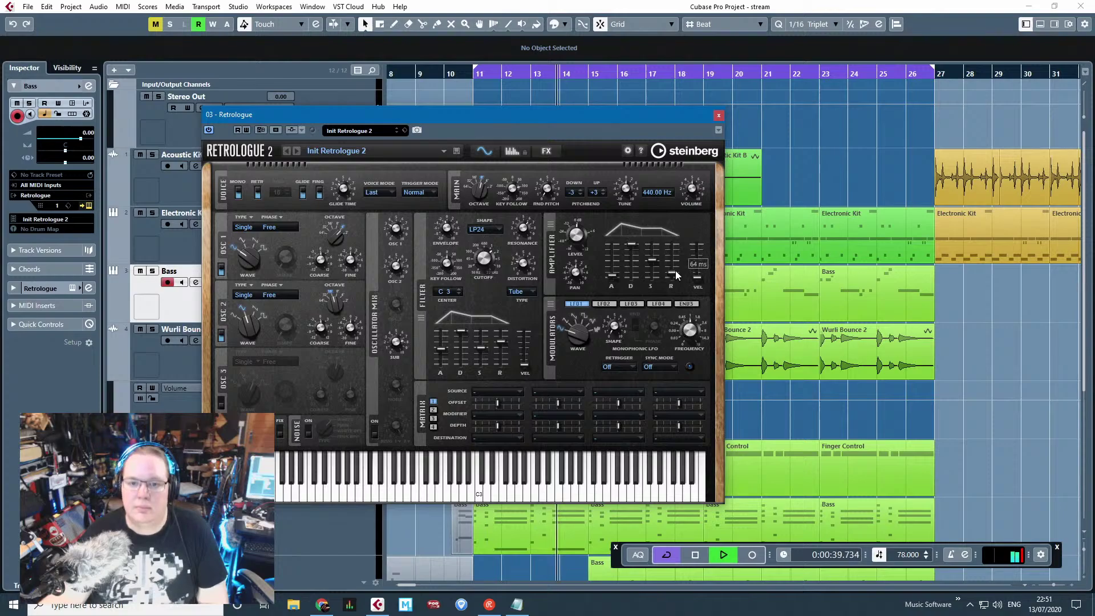
{"action": "mouse_move", "coordinate": [617, 276]}
{"action": "mouse_move", "coordinate": [496, 269]}
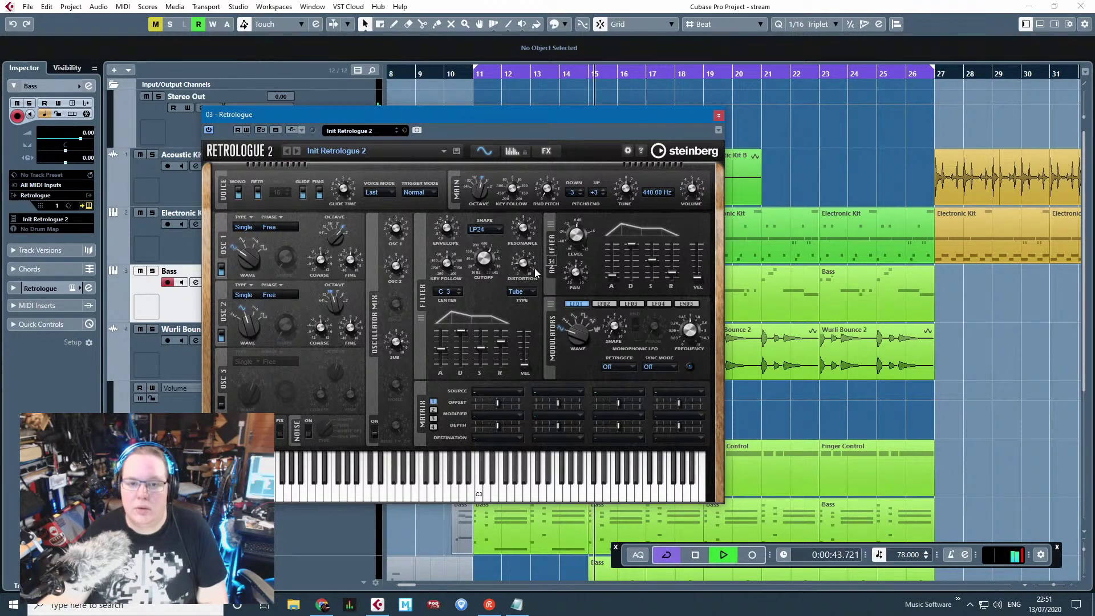
{"action": "mouse_move", "coordinate": [451, 227]}
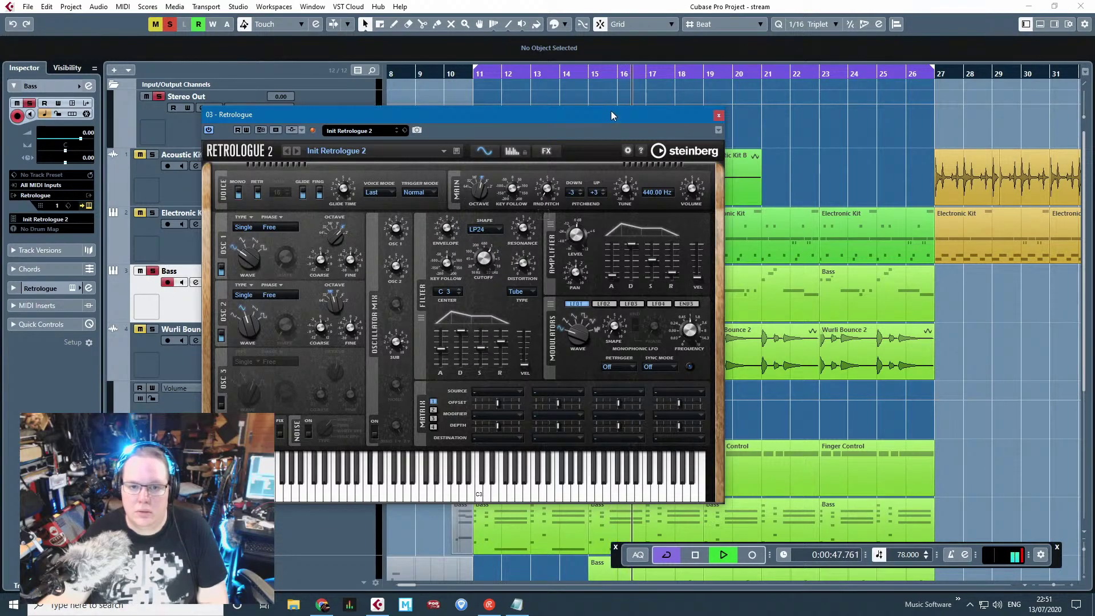
{"action": "mouse_move", "coordinate": [485, 296]}
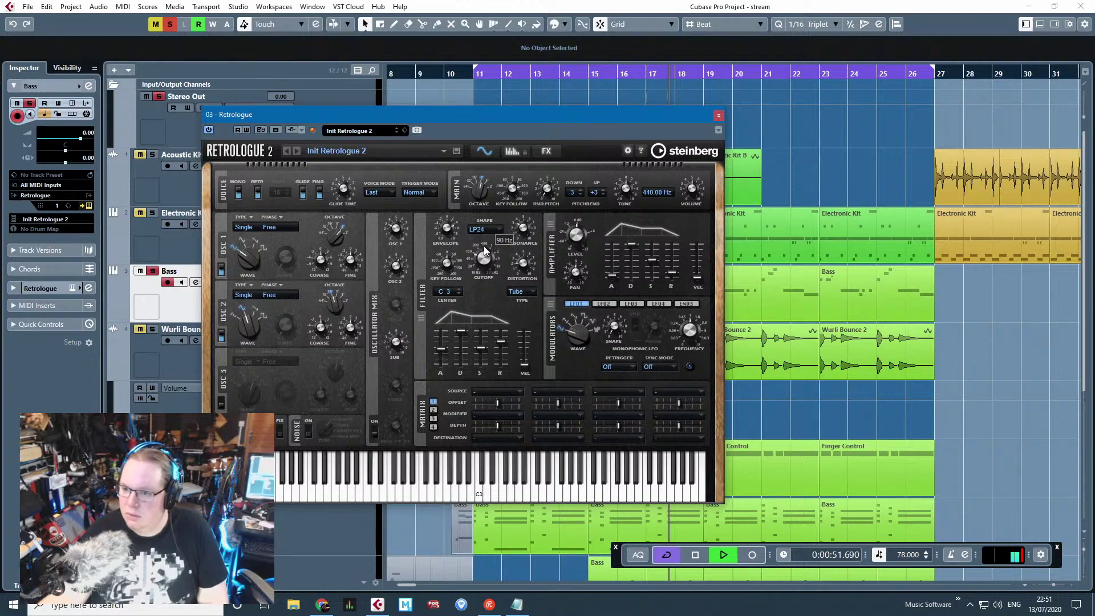
{"action": "key", "text": "s"}
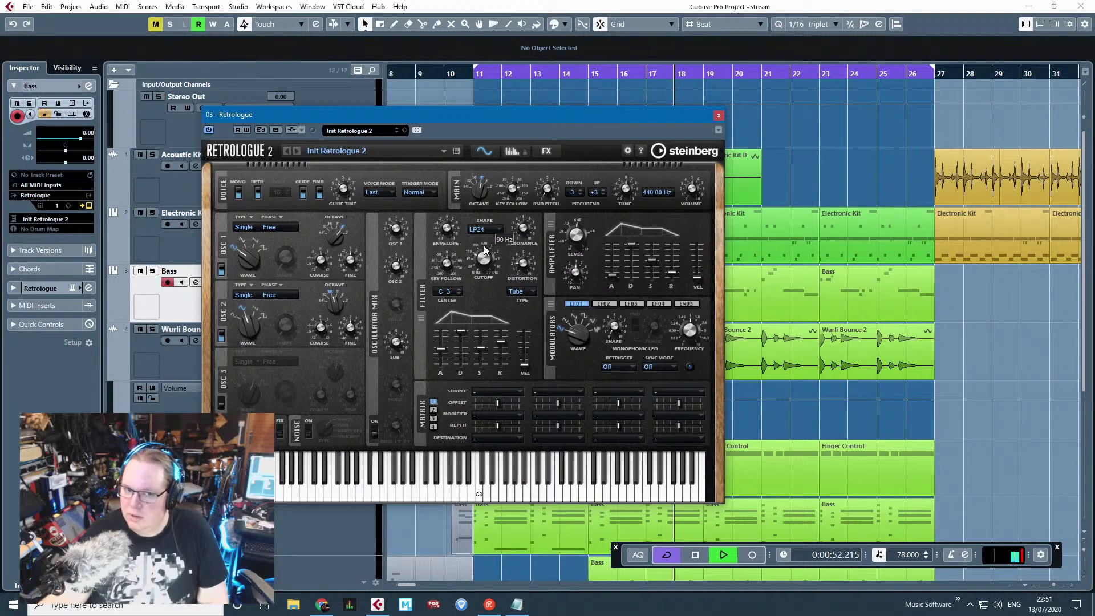
Step: Close the Retrologue editor and show the Bass track's equalizer settings
{"action": "left_click", "coordinate": [718, 116]}
{"action": "key", "text": "h"}
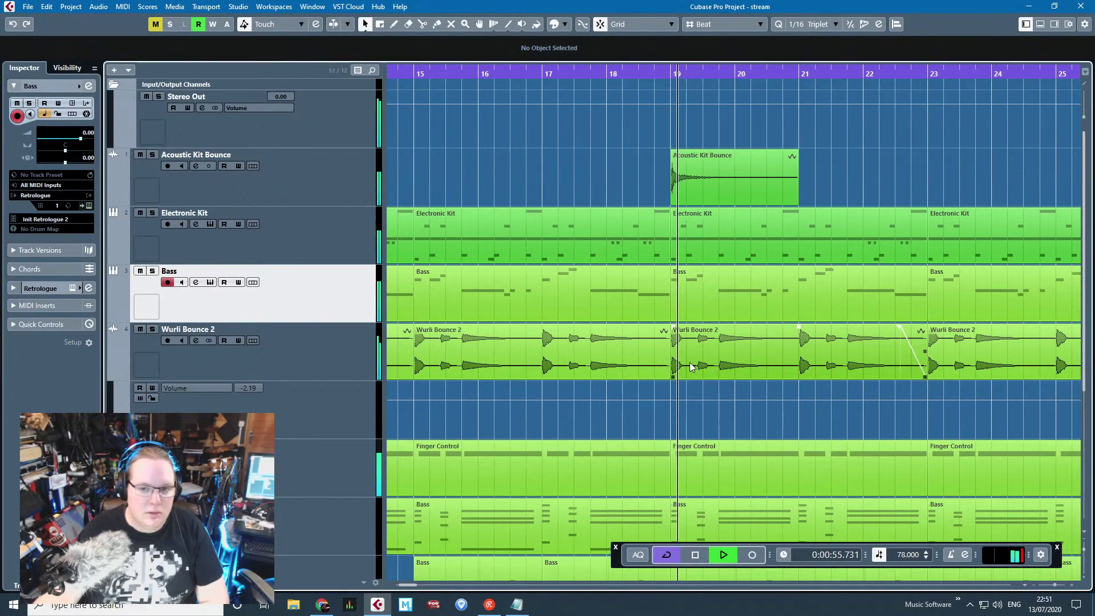
{"action": "key", "text": "g"}
{"action": "key", "text": "g"}
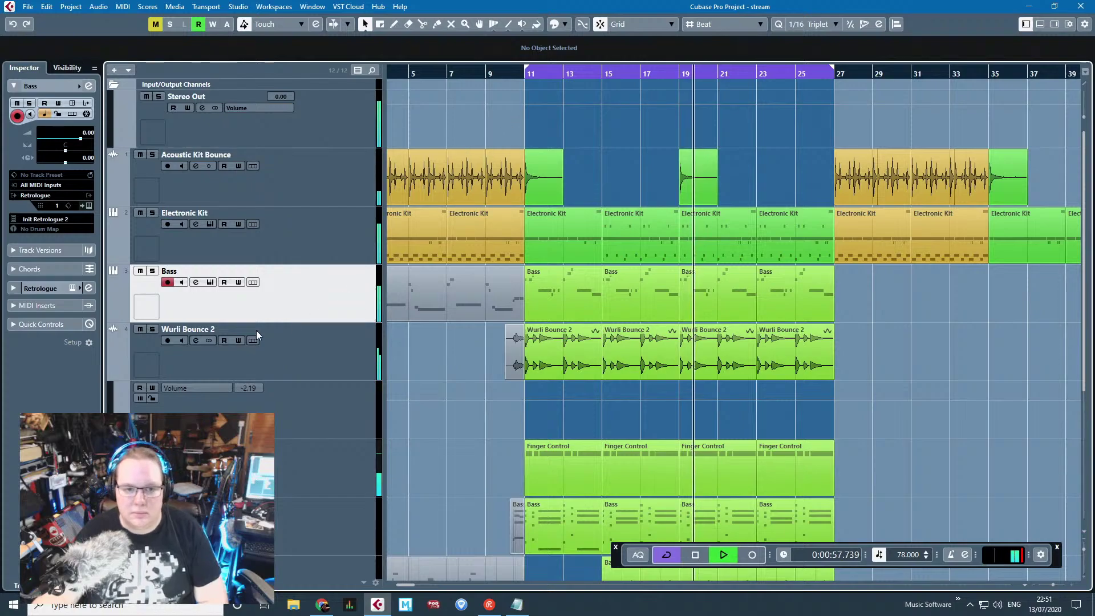
{"action": "left_click", "coordinate": [26, 288]}
{"action": "left_click", "coordinate": [21, 203]}
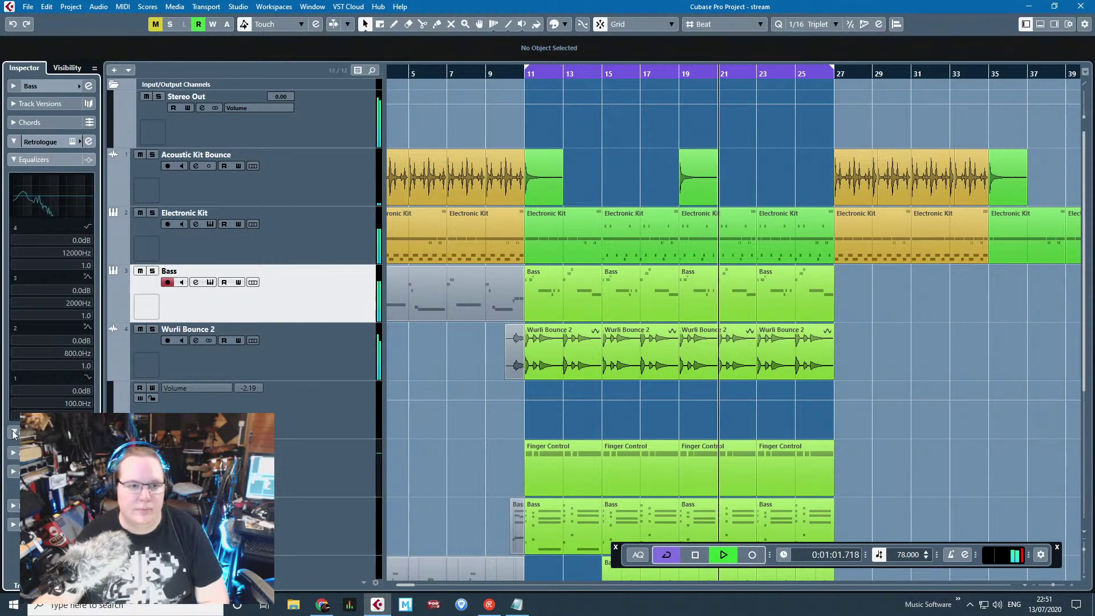
Step: Show the Bass track's audio inserts and add the Frequency equalizer to its first insert slot
{"action": "left_click", "coordinate": [14, 433]}
{"action": "left_click", "coordinate": [45, 199]}
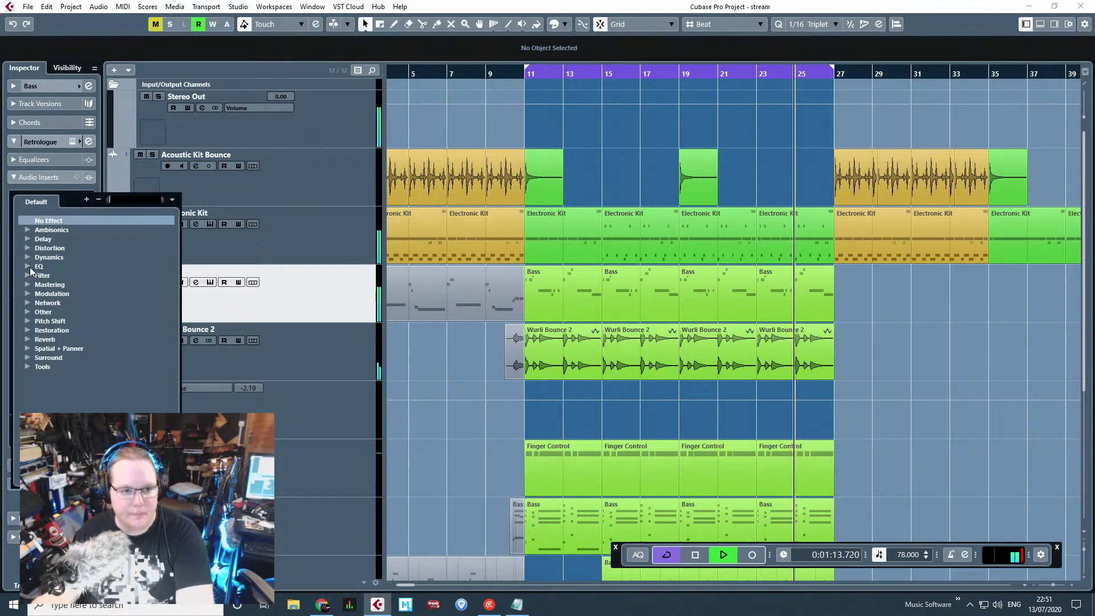
{"action": "left_click", "coordinate": [29, 266]}
{"action": "left_click", "coordinate": [29, 266]}
{"action": "left_click", "coordinate": [28, 266]}
{"action": "double_click", "coordinate": [47, 293]}
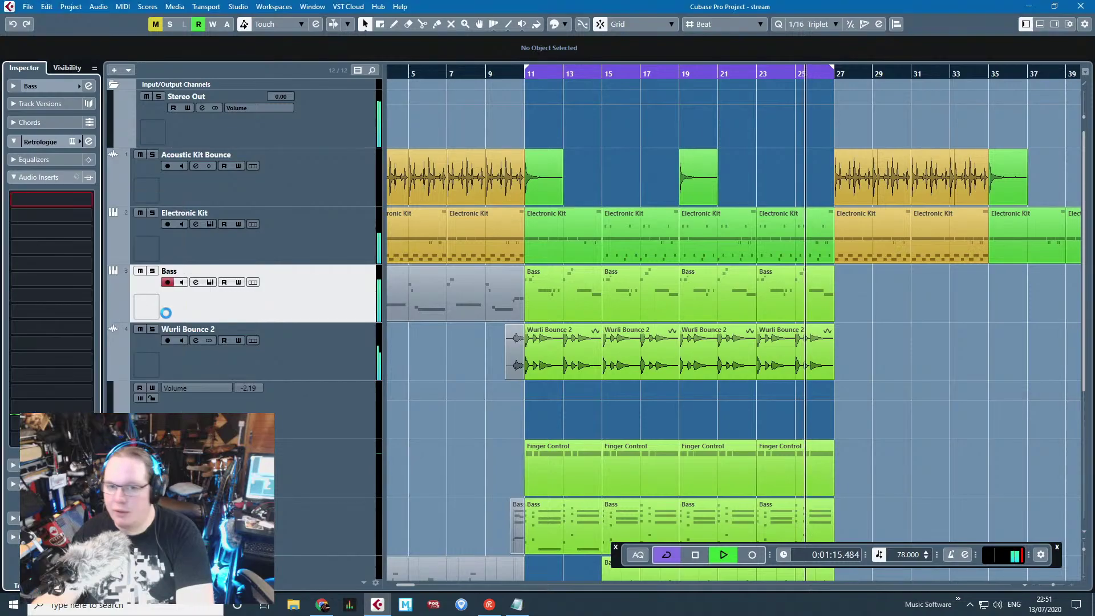
Step: Search the Frequency presets for "round" and load the Bass 1 Round and Clicky preset
{"action": "left_click", "coordinate": [334, 106]}
{"action": "left_click", "coordinate": [564, 99]}
{"action": "left_click_drag", "start_coordinate": [456, 87], "coordinate": [723, 100]}
{"action": "left_click", "coordinate": [579, 121]}
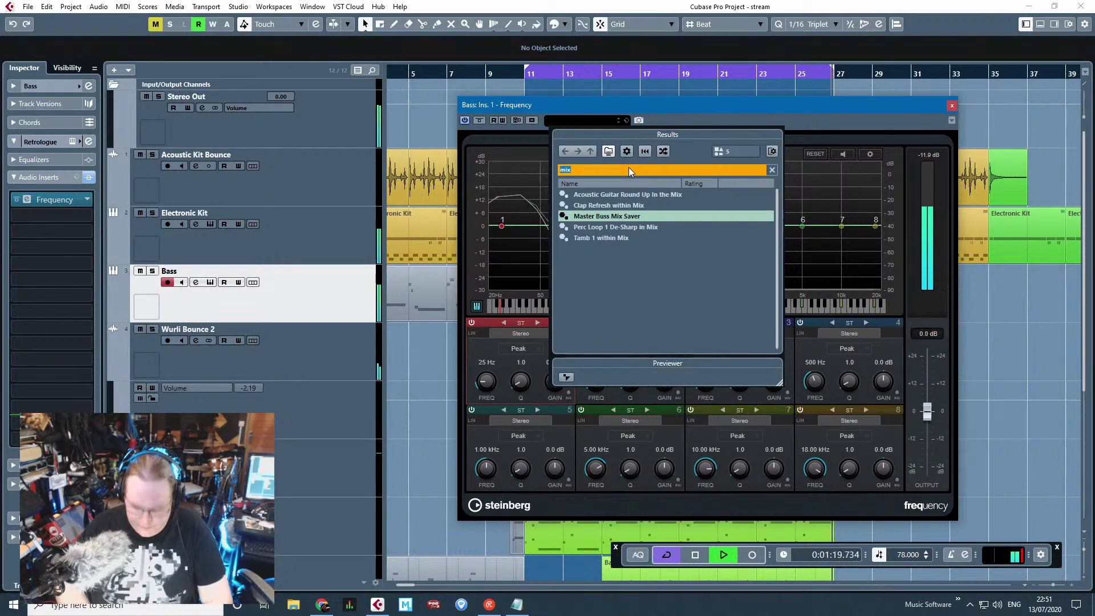
{"action": "type", "text": "round"}
{"action": "double_click", "coordinate": [631, 207]}
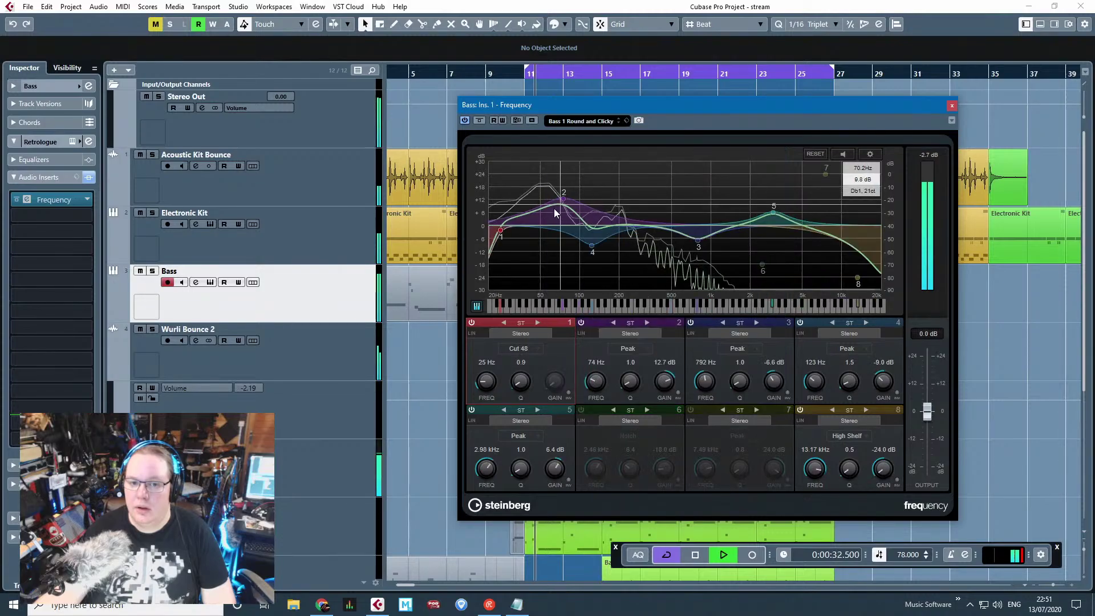
Step: Set Frequency's band 2 to 52 Hz at 7.4 dB, band 4's gain to -5.6 dB and band 1's cut to 24 Hz
{"action": "left_click_drag", "start_coordinate": [565, 203], "coordinate": [545, 210]}
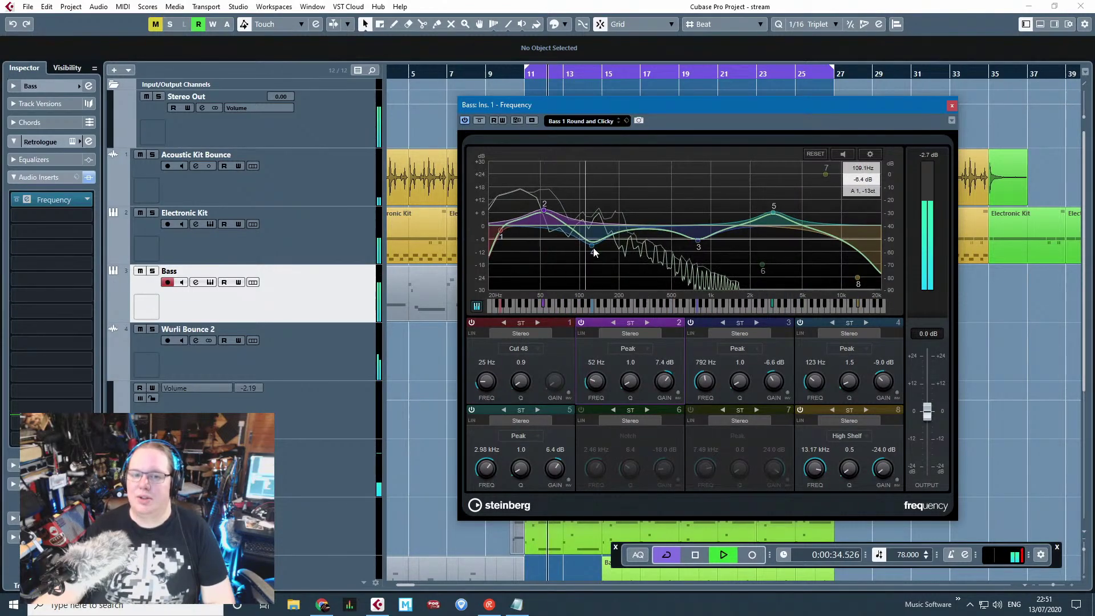
{"action": "left_click_drag", "start_coordinate": [592, 249], "coordinate": [592, 238]}
{"action": "left_click_drag", "start_coordinate": [501, 230], "coordinate": [505, 239]}
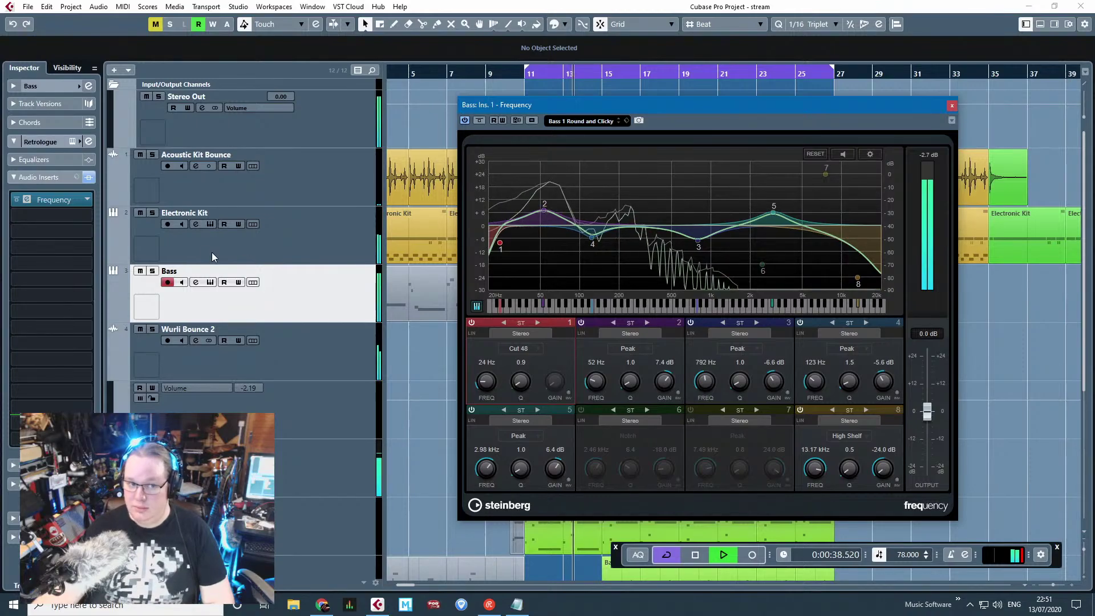
Step: Review the Bass track's Frequency equalizer and Retrologue synth settings, and close both editors
{"action": "left_click", "coordinate": [55, 200]}
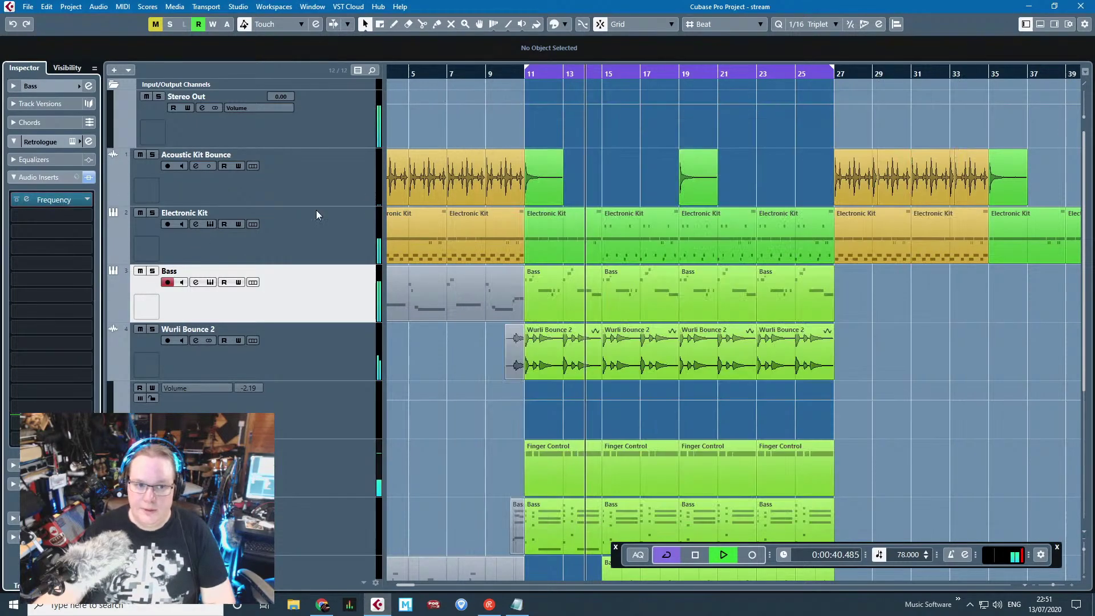
{"action": "left_click", "coordinate": [57, 200]}
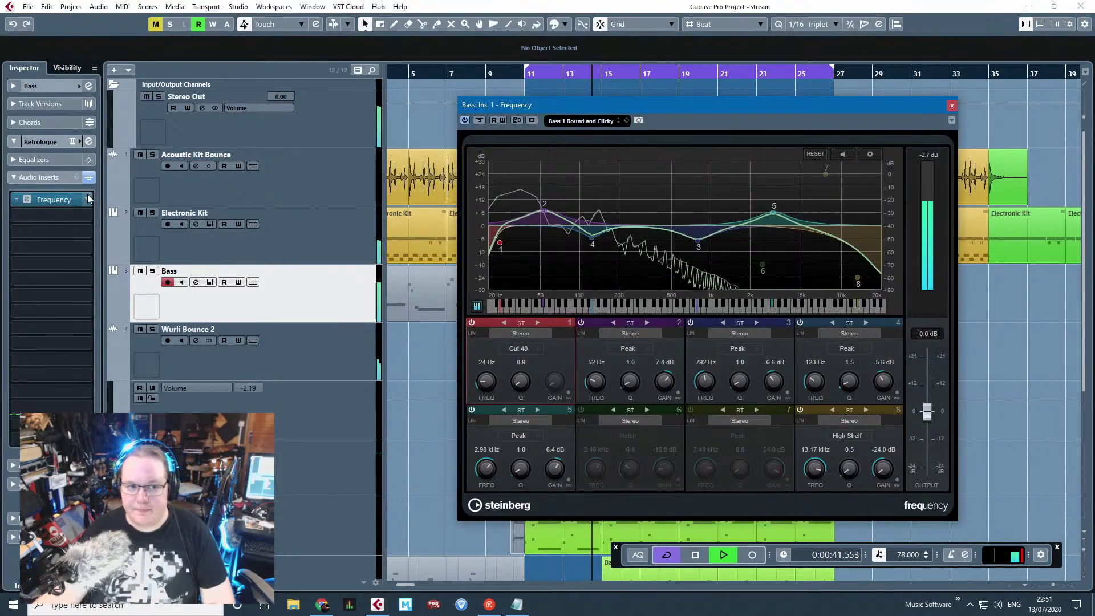
{"action": "left_click", "coordinate": [14, 86]}
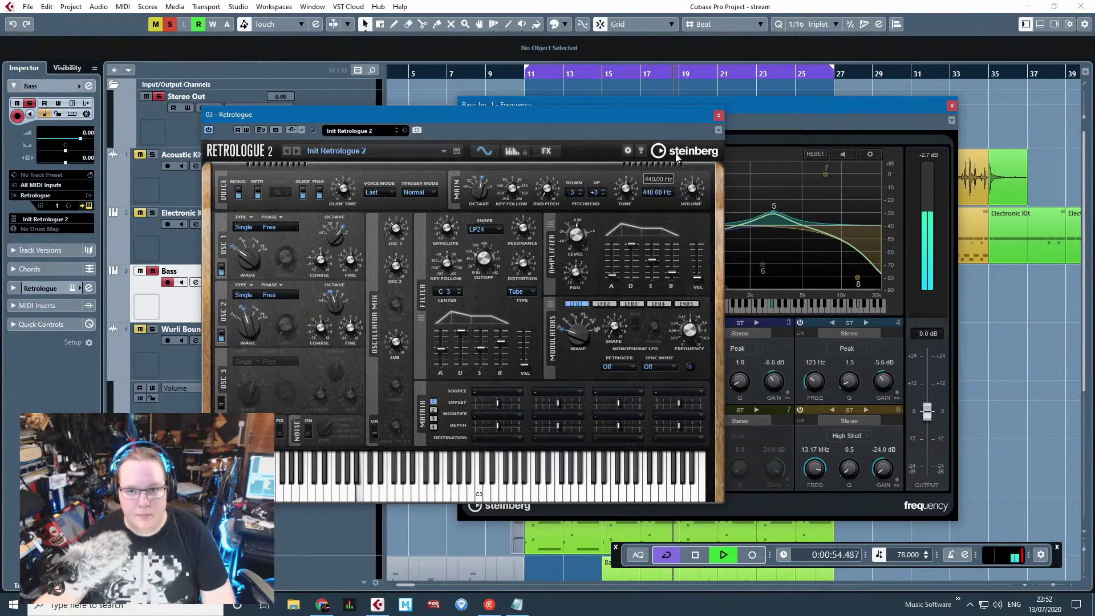
{"action": "left_click", "coordinate": [719, 115]}
{"action": "left_click", "coordinate": [951, 105]}
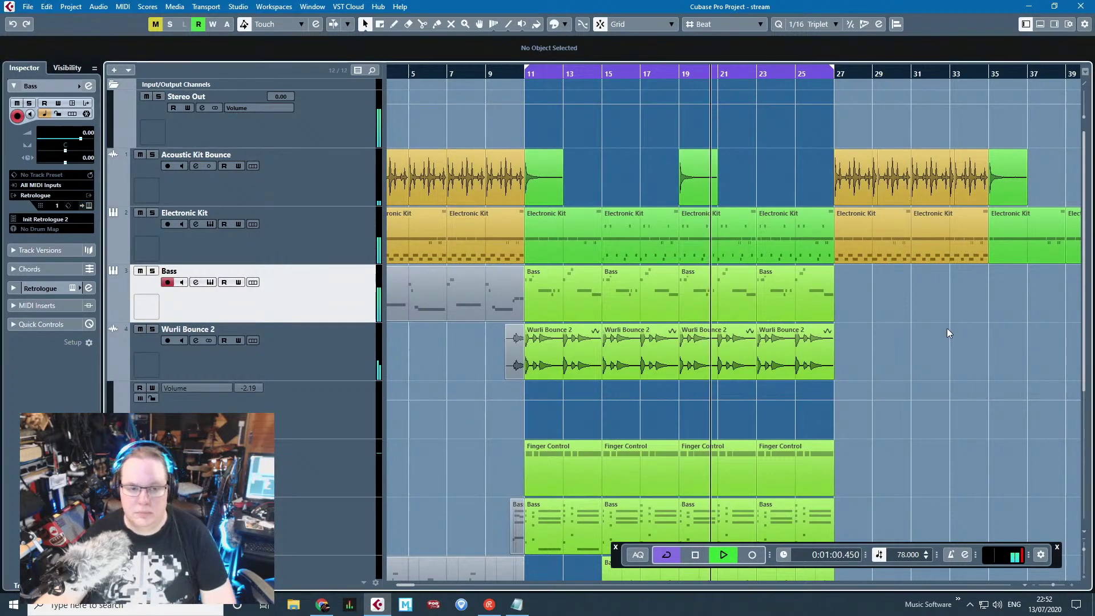
Step: Select the Electronic Kit track, audition it in solo with its Kontakt instrument open, and close the instrument editor
{"action": "scroll", "coordinate": [947, 333], "scroll_direction": "up", "scroll_amount": 2}
{"action": "left_click", "coordinate": [344, 257]}
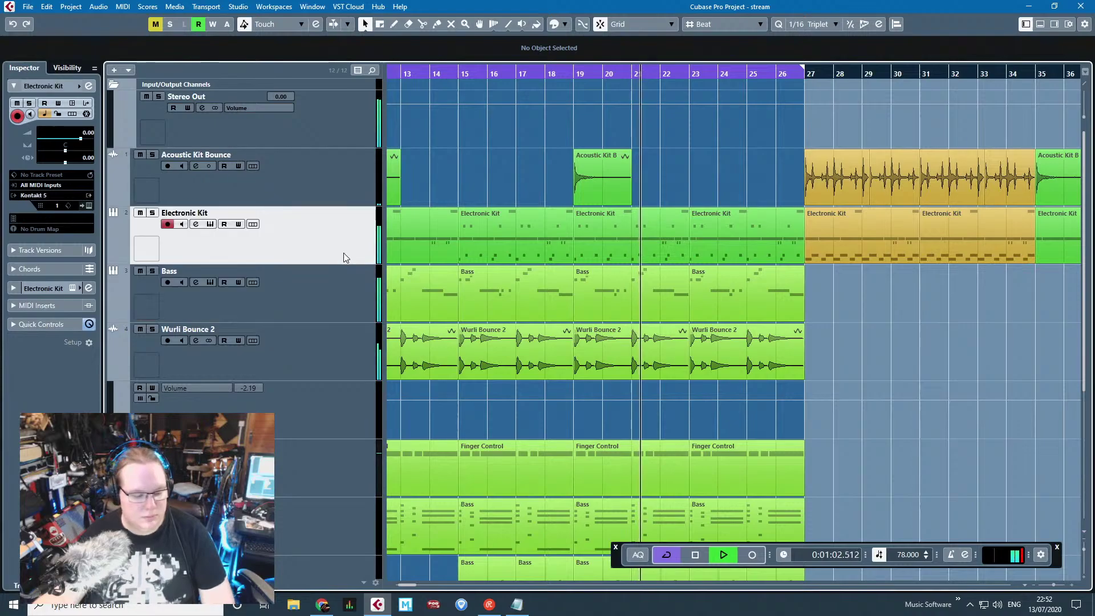
{"action": "scroll", "coordinate": [348, 252], "scroll_direction": "down", "scroll_amount": 4}
{"action": "scroll", "coordinate": [415, 269], "scroll_direction": "down", "scroll_amount": 2}
{"action": "scroll", "coordinate": [355, 263], "scroll_direction": "up", "scroll_amount": 4}
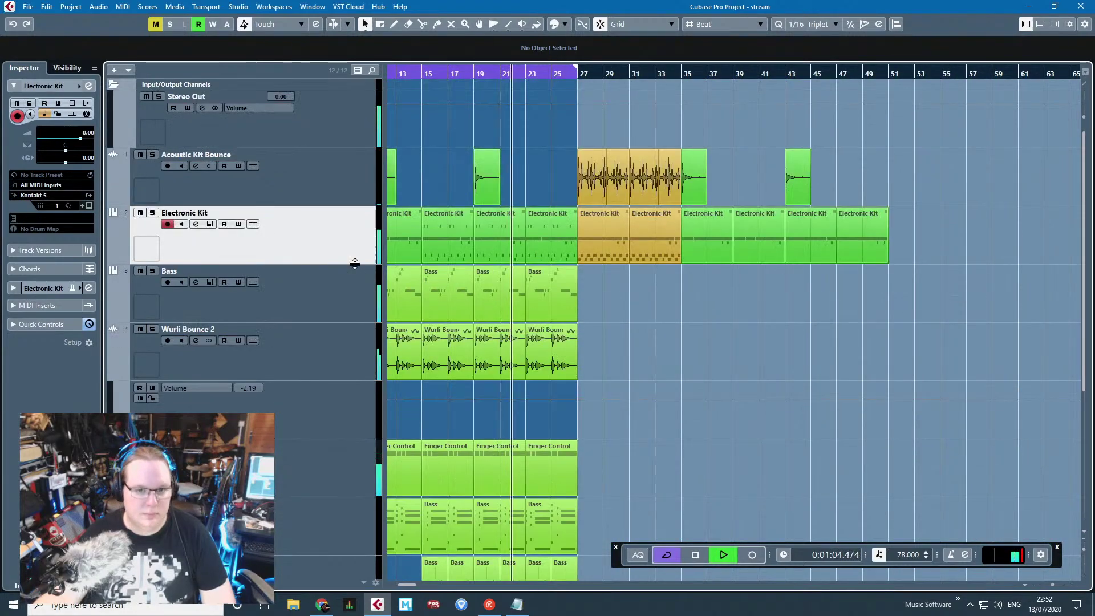
{"action": "left_click", "coordinate": [88, 206]}
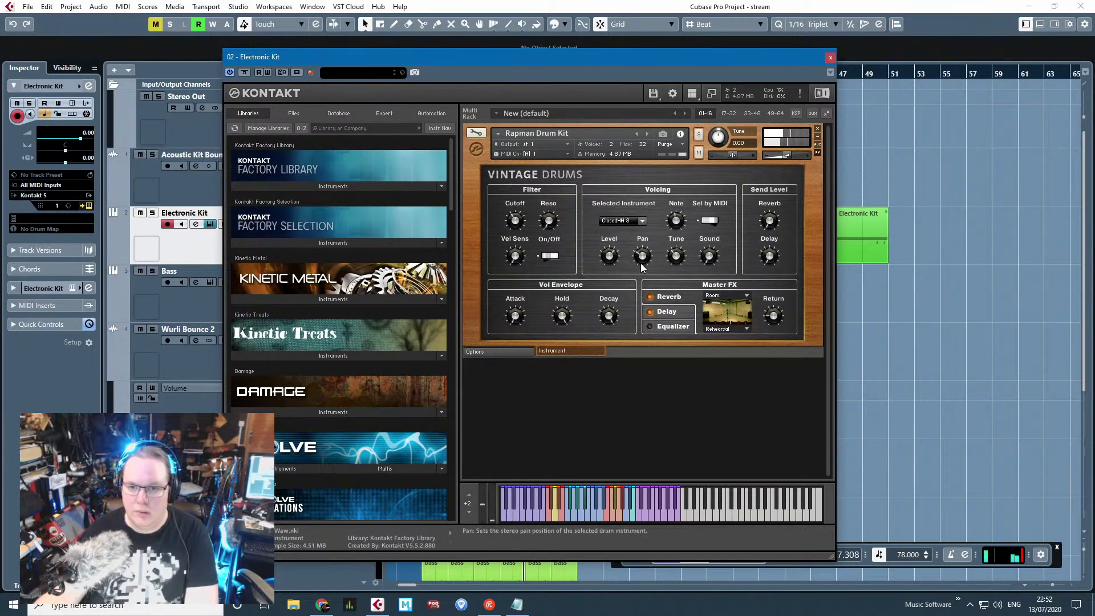
{"action": "key", "text": "s"}
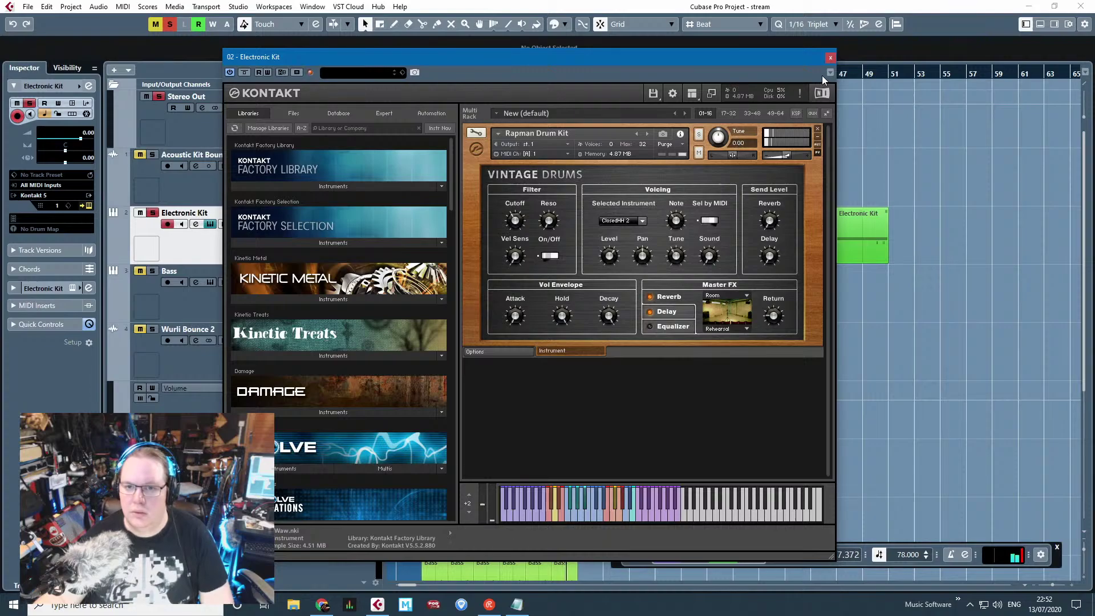
{"action": "left_click", "coordinate": [829, 58]}
Step: Look over the arrangement from the drum tracks down to the Bugverb automation, and recheck the Electronic Kit's Kontakt instrument
{"action": "scroll", "coordinate": [630, 378], "scroll_direction": "up", "scroll_amount": 3}
{"action": "scroll", "coordinate": [618, 385], "scroll_direction": "down", "scroll_amount": 3}
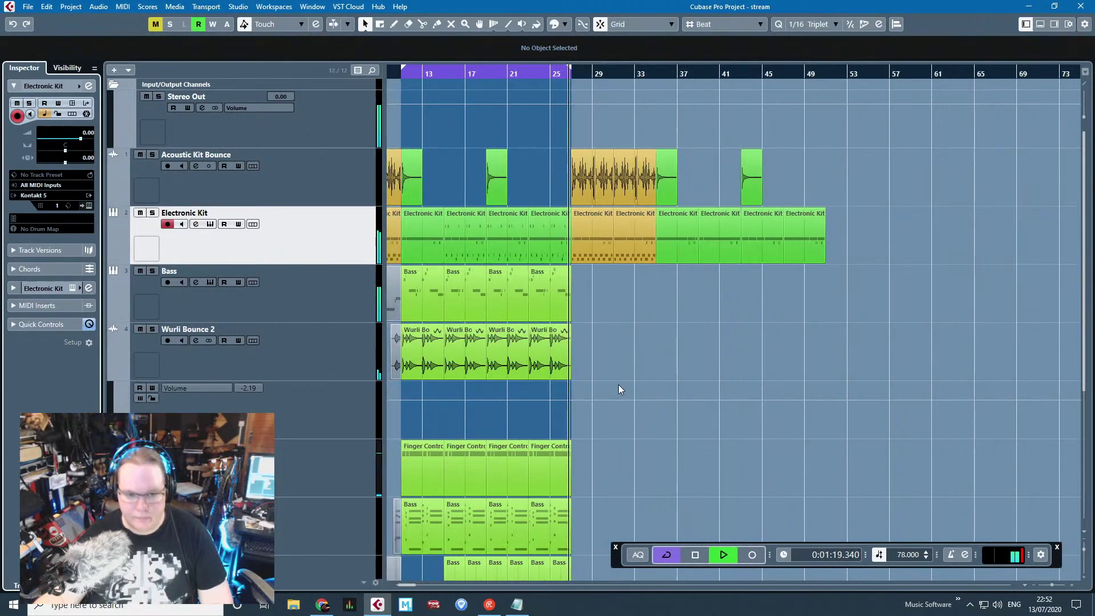
{"action": "scroll", "coordinate": [618, 384], "scroll_direction": "down", "scroll_amount": 5}
{"action": "scroll", "coordinate": [392, 398], "scroll_direction": "down", "scroll_amount": 3}
{"action": "scroll", "coordinate": [392, 398], "scroll_direction": "down", "scroll_amount": 2}
{"action": "scroll", "coordinate": [406, 365], "scroll_direction": "up", "scroll_amount": 5}
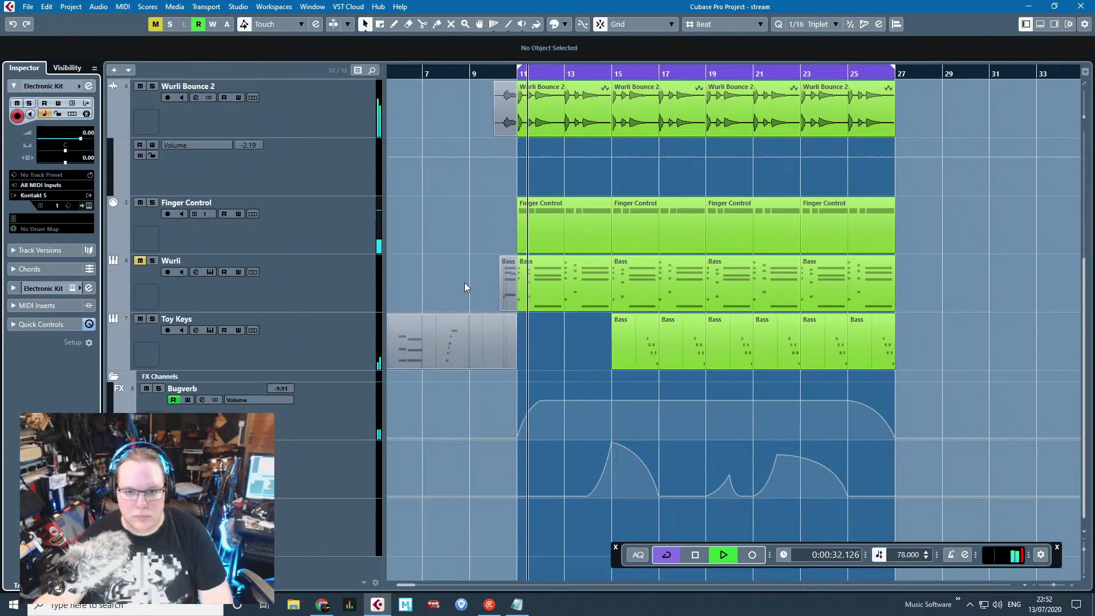
{"action": "scroll", "coordinate": [464, 282], "scroll_direction": "left", "scroll_amount": 2}
{"action": "scroll", "coordinate": [595, 422], "scroll_direction": "up", "scroll_amount": 3}
{"action": "scroll", "coordinate": [549, 439], "scroll_direction": "down", "scroll_amount": 3}
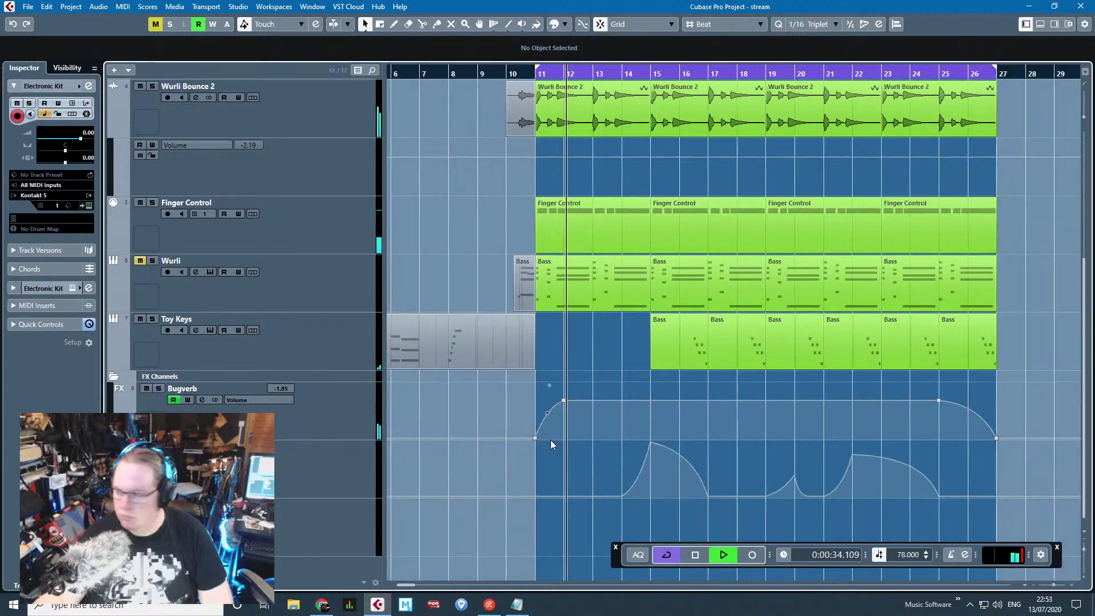
{"action": "scroll", "coordinate": [539, 436], "scroll_direction": "up", "scroll_amount": 4}
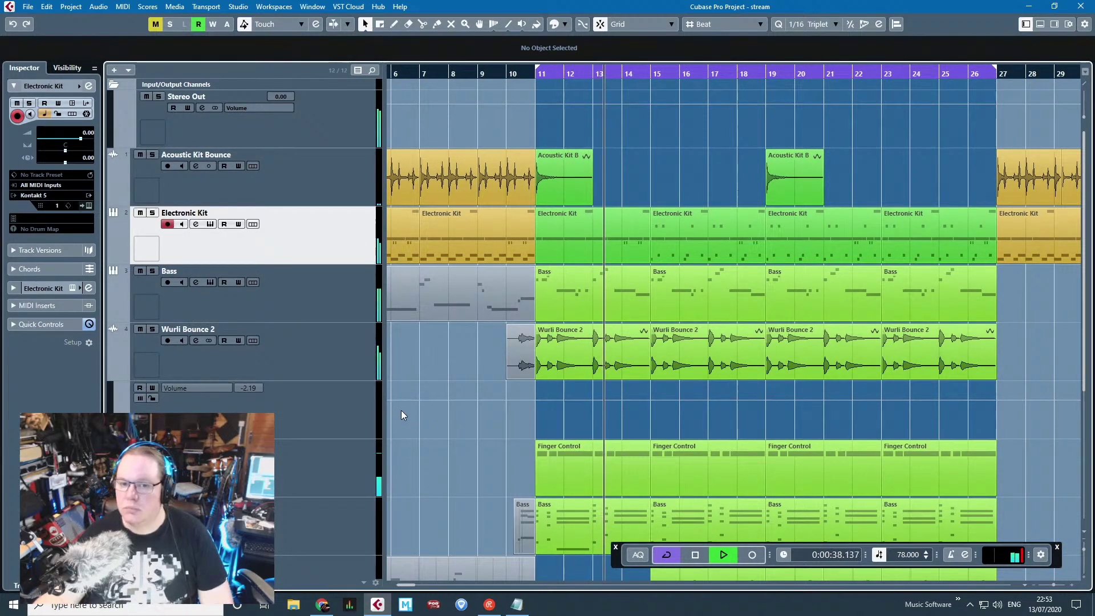
{"action": "scroll", "coordinate": [406, 410], "scroll_direction": "down", "scroll_amount": 2}
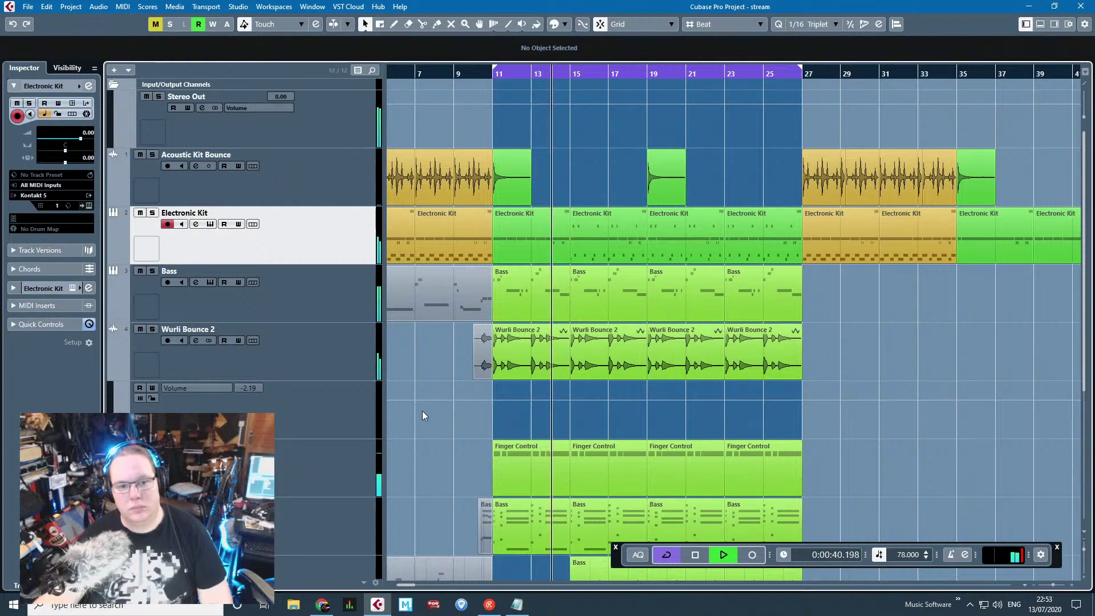
{"action": "scroll", "coordinate": [422, 411], "scroll_direction": "up", "scroll_amount": 2}
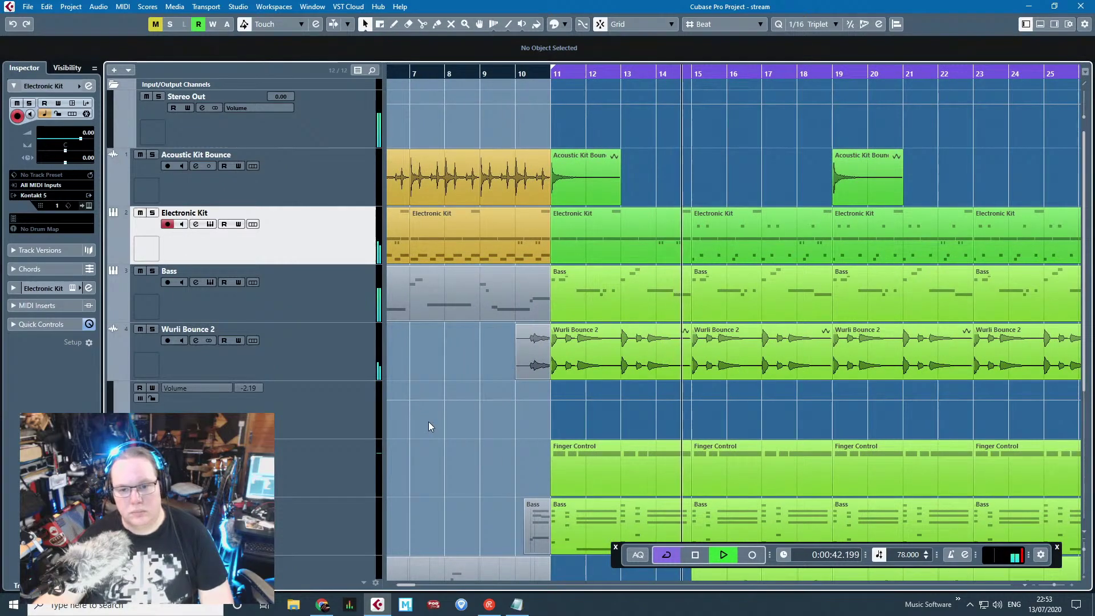
{"action": "scroll", "coordinate": [428, 423], "scroll_direction": "down", "scroll_amount": 1}
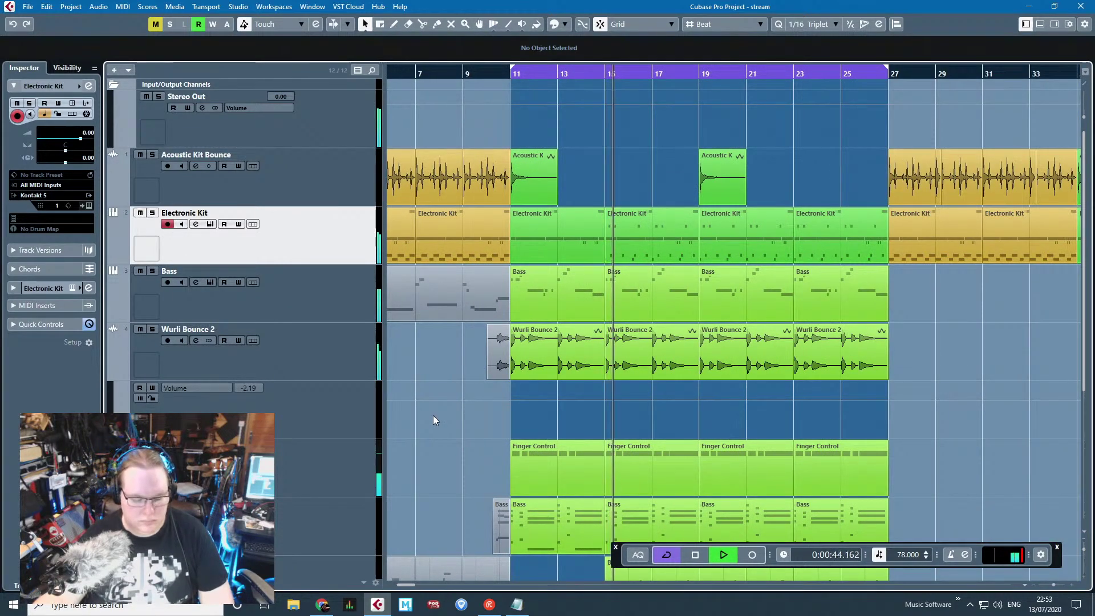
{"action": "left_click", "coordinate": [89, 206]}
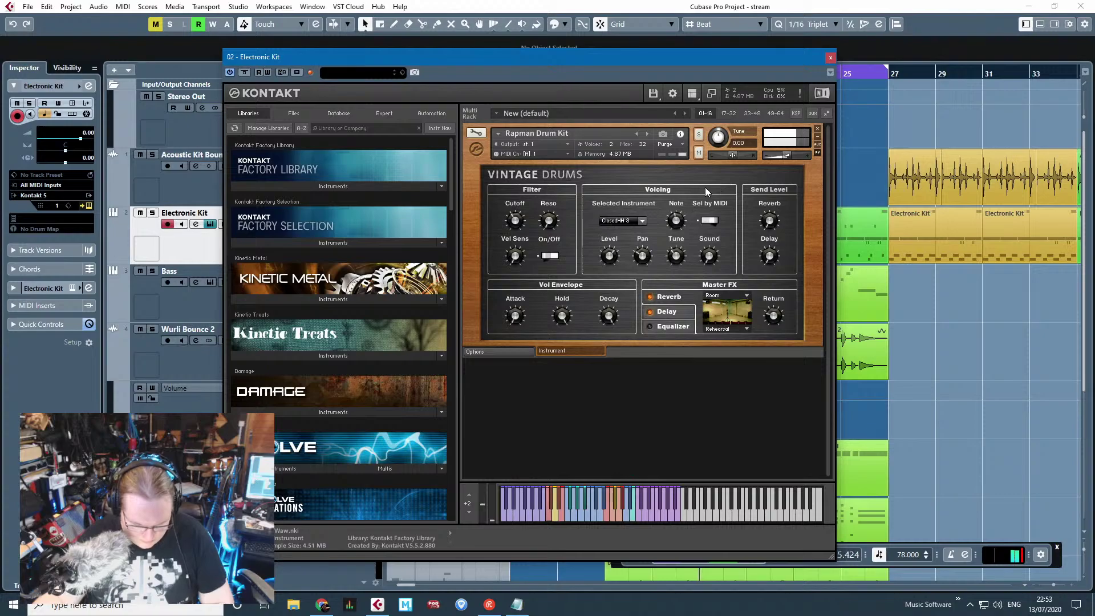
{"action": "left_click", "coordinate": [832, 58]}
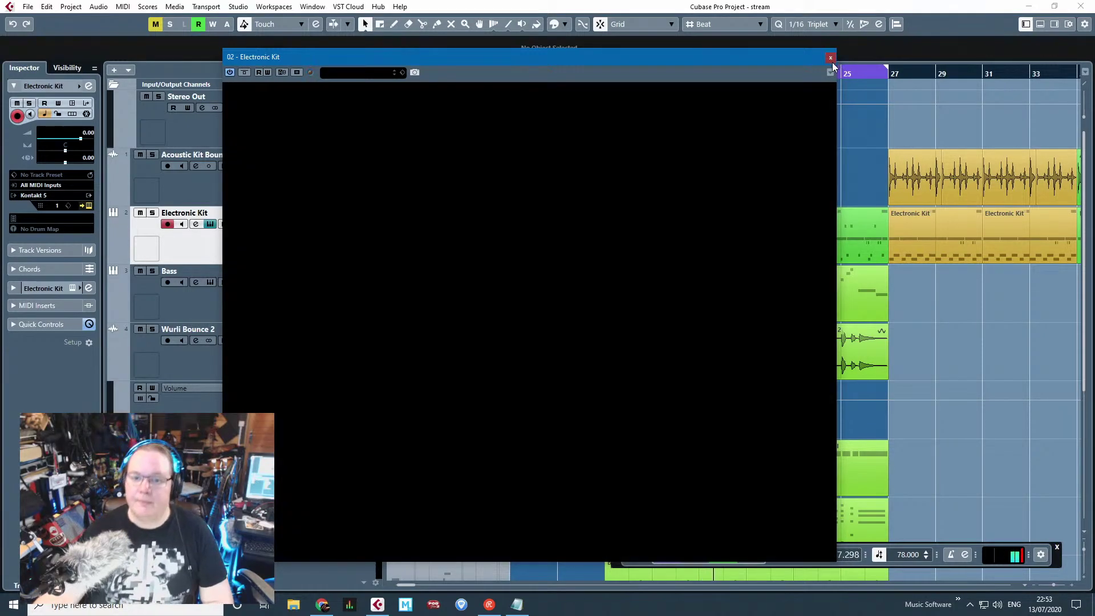
Step: Examine the Acoustic Kit Bounce event at bar 19 and the tracks below it up to bar 27
{"action": "scroll", "coordinate": [679, 232], "scroll_direction": "up", "scroll_amount": 5}
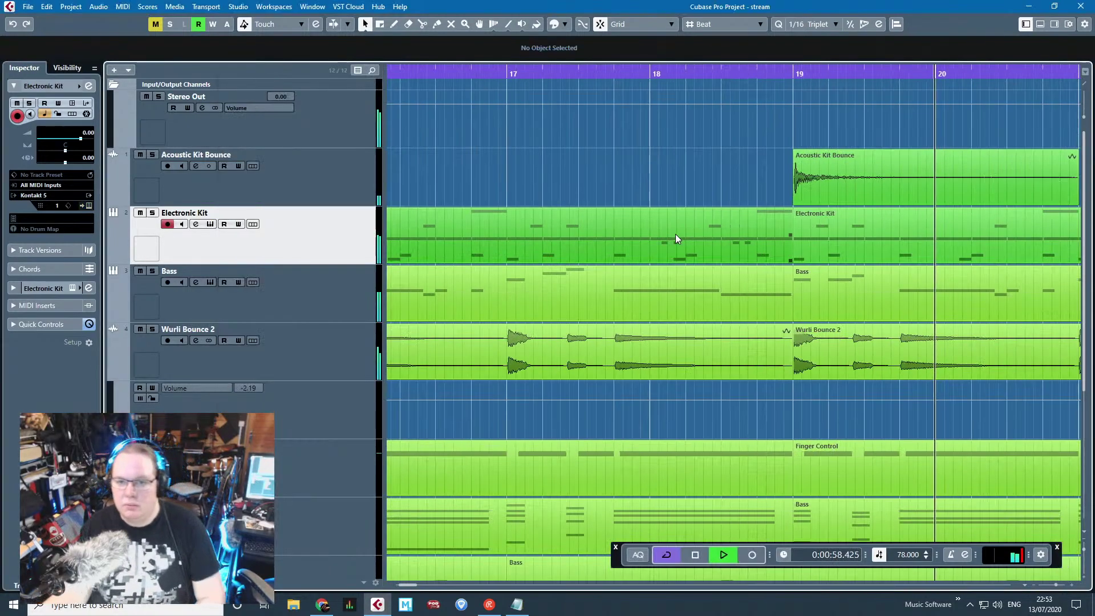
{"action": "left_click", "coordinate": [800, 157]}
{"action": "scroll", "coordinate": [804, 160], "scroll_direction": "up", "scroll_amount": 4}
{"action": "scroll", "coordinate": [579, 328], "scroll_direction": "down", "scroll_amount": 10}
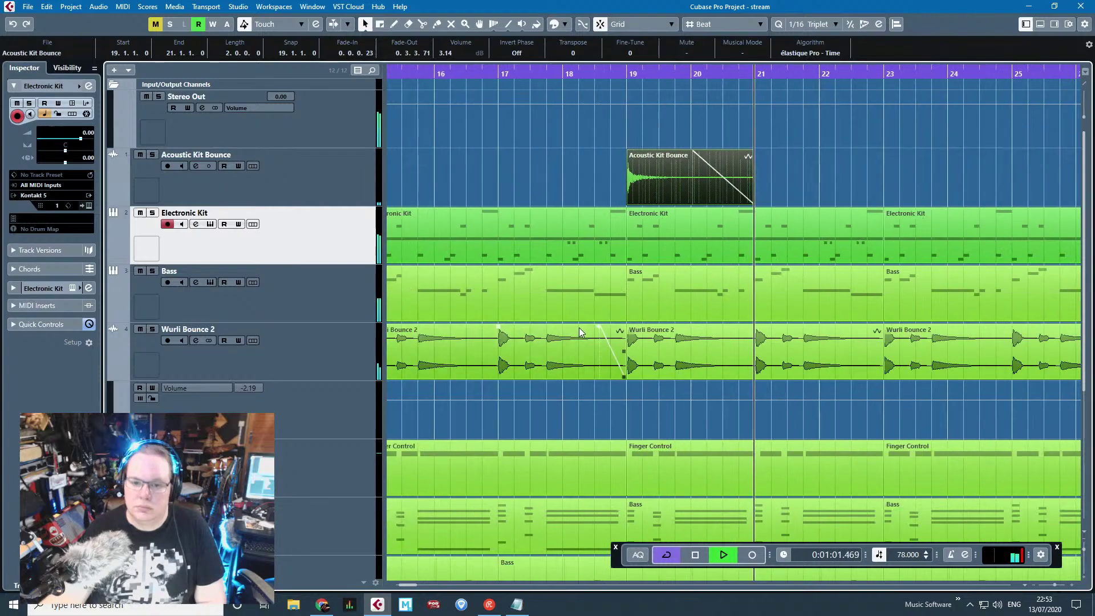
{"action": "scroll", "coordinate": [568, 327], "scroll_direction": "down", "scroll_amount": 4}
{"action": "scroll", "coordinate": [519, 331], "scroll_direction": "up", "scroll_amount": 2}
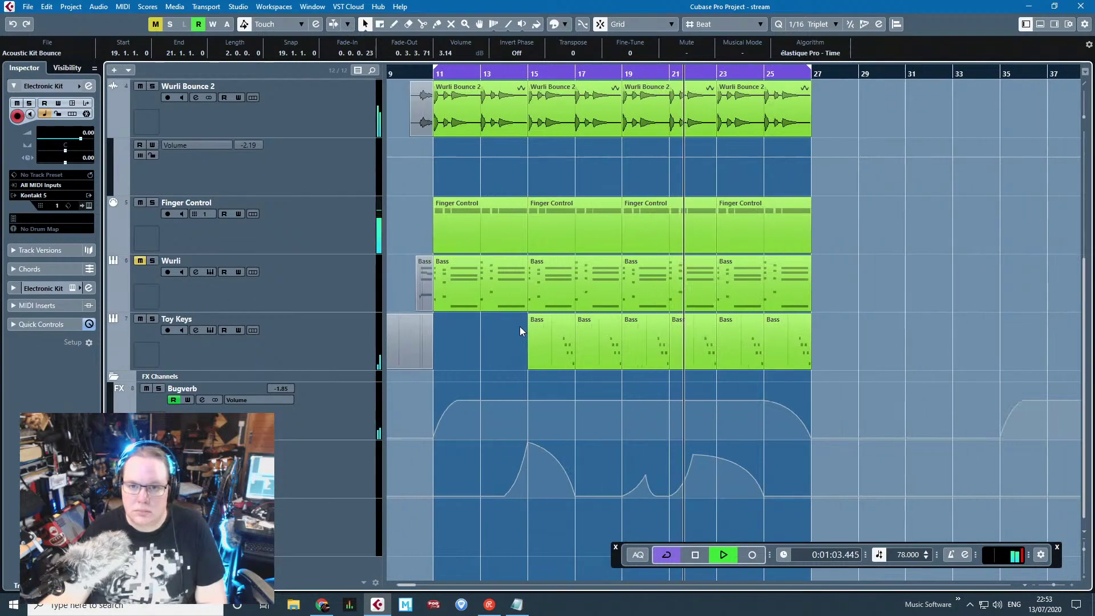
{"action": "scroll", "coordinate": [526, 328], "scroll_direction": "up", "scroll_amount": 3}
{"action": "left_click", "coordinate": [898, 299]}
{"action": "scroll", "coordinate": [798, 328], "scroll_direction": "up", "scroll_amount": 1}
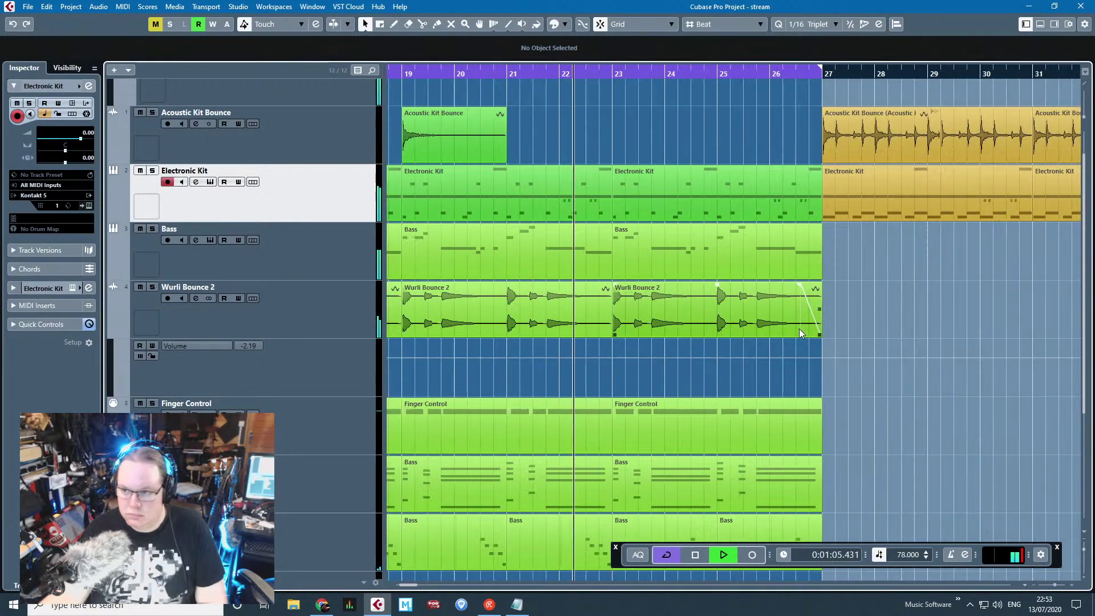
{"action": "scroll", "coordinate": [794, 331], "scroll_direction": "down", "scroll_amount": 1}
Step: View the Finger Control event at bar 19 in its editor, close the editor and stop playback after bar 27
{"action": "key", "text": "space"}
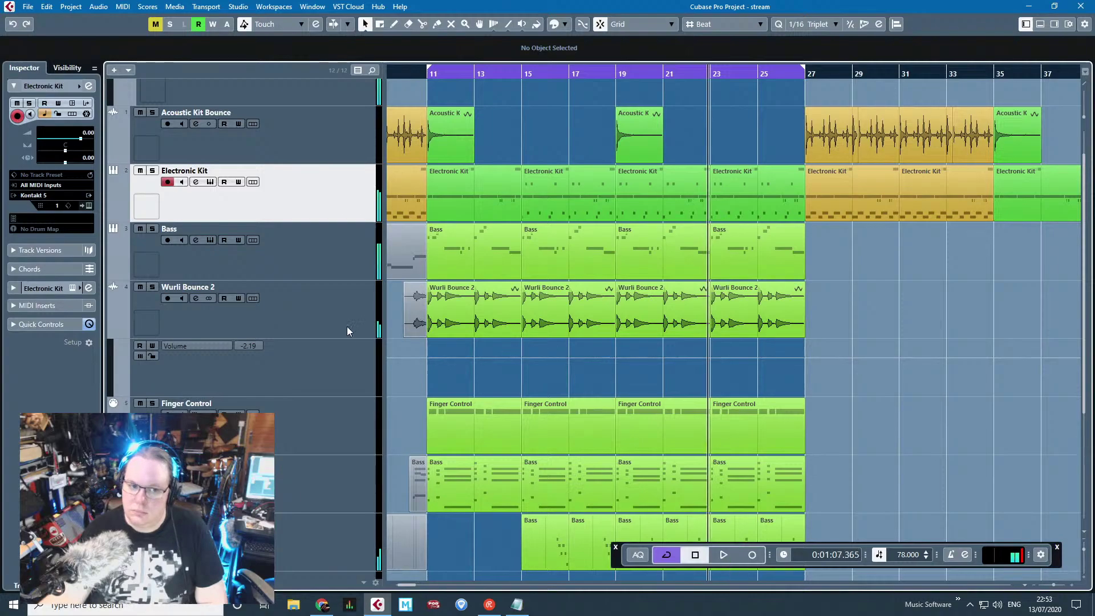
{"action": "left_click", "coordinate": [347, 326]}
{"action": "double_click", "coordinate": [685, 427]}
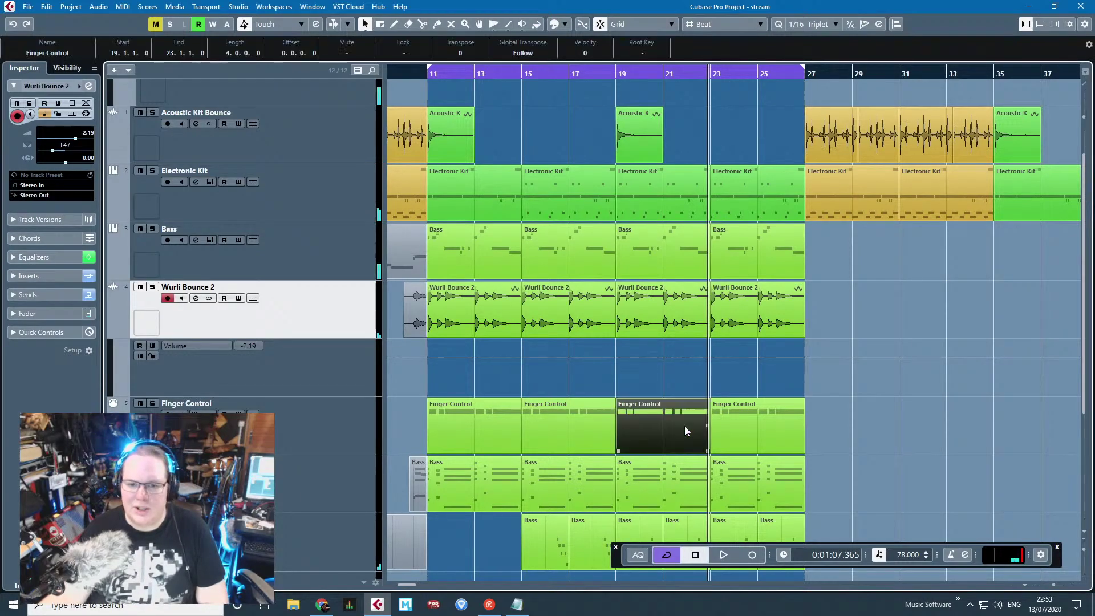
{"action": "left_click", "coordinate": [1080, 6]}
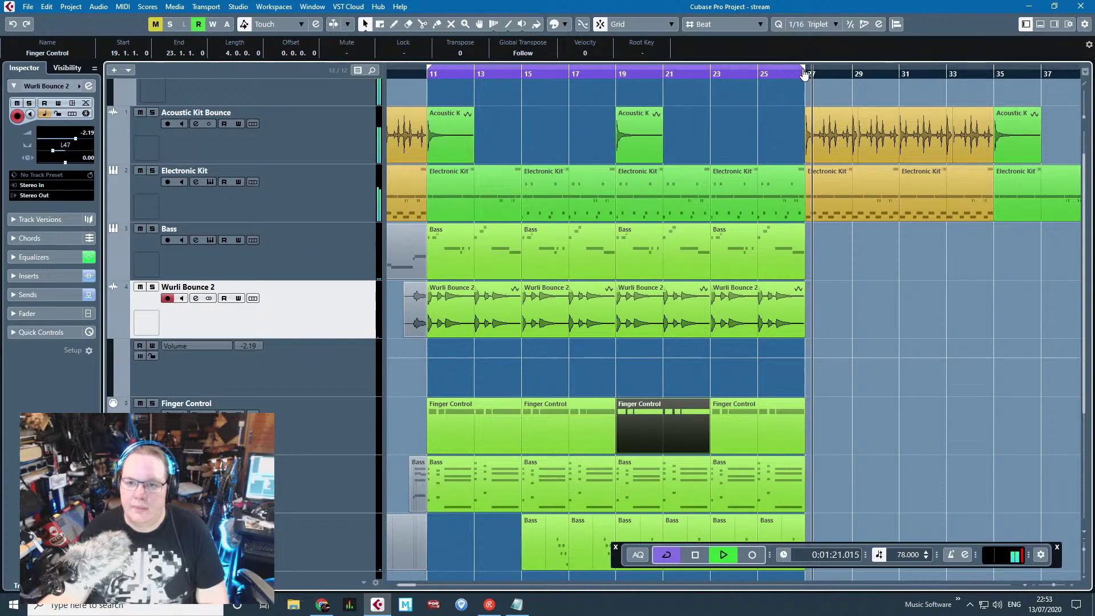
{"action": "scroll", "coordinate": [733, 299], "scroll_direction": "down", "scroll_amount": 2}
{"action": "key", "text": "space"}
{"action": "scroll", "coordinate": [820, 289], "scroll_direction": "up", "scroll_amount": 2}
{"action": "scroll", "coordinate": [819, 289], "scroll_direction": "up", "scroll_amount": 2}
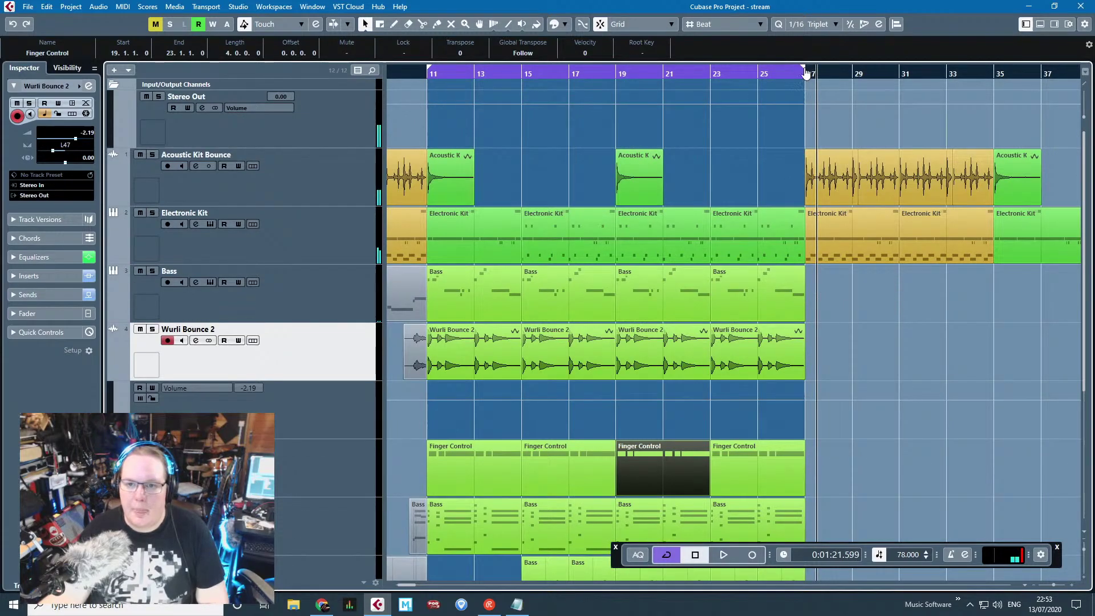
{"action": "scroll", "coordinate": [611, 358], "scroll_direction": "down", "scroll_amount": 4}
{"action": "scroll", "coordinate": [392, 313], "scroll_direction": "up", "scroll_amount": 4}
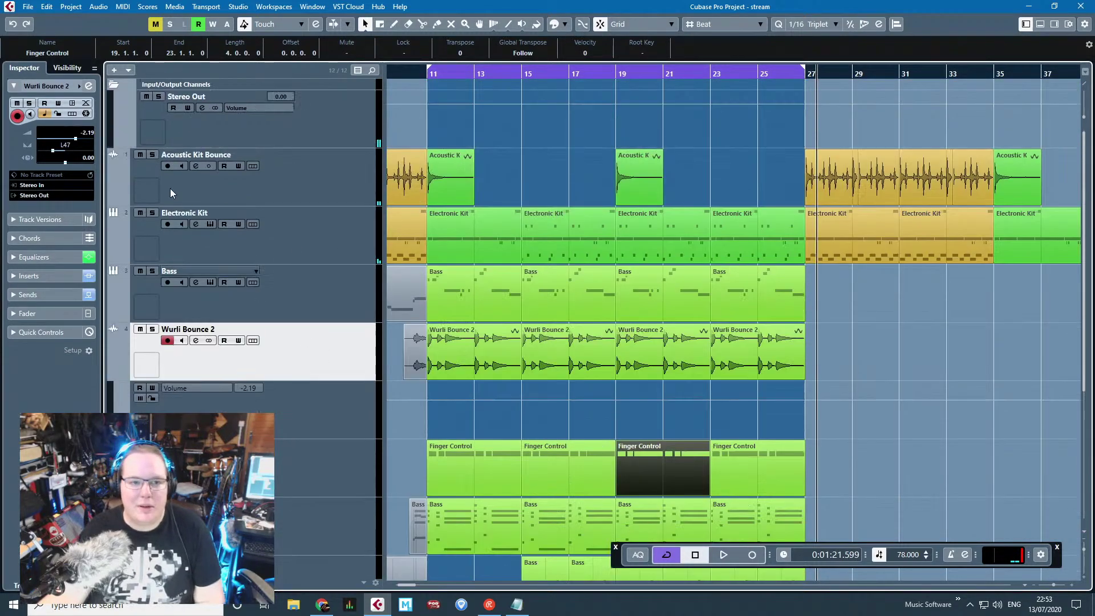
{"action": "scroll", "coordinate": [556, 390], "scroll_direction": "down", "scroll_amount": 4}
Step: Audition the soloed Bugverb effects channel from around bar 19 and show the parameter choices for its Tranceformer Mix automation lane
{"action": "left_click", "coordinate": [295, 431]}
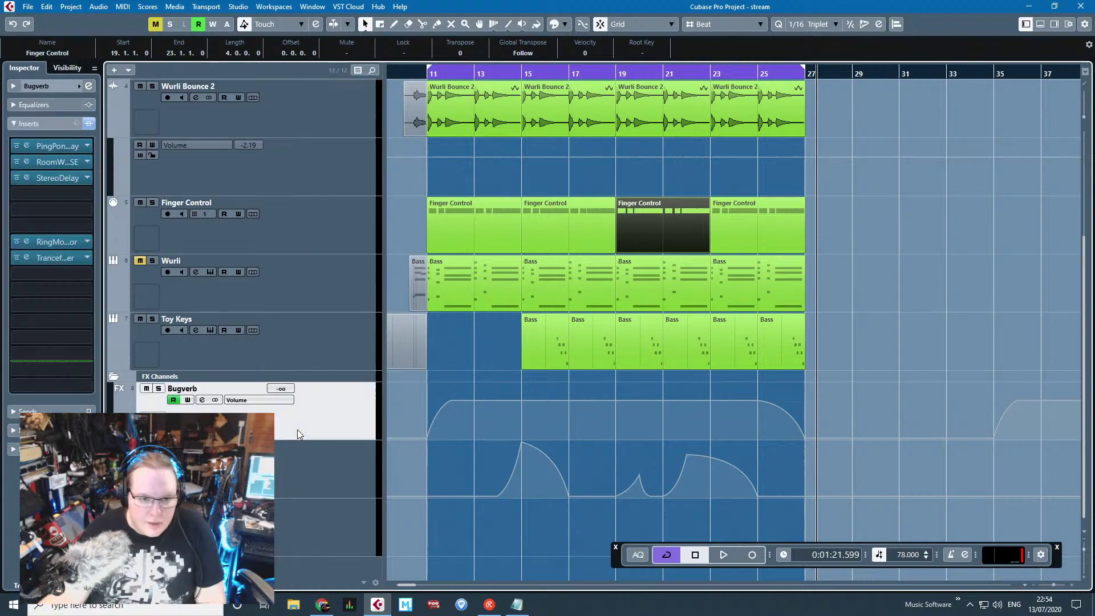
{"action": "left_click", "coordinate": [625, 74]}
{"action": "key", "text": "space"}
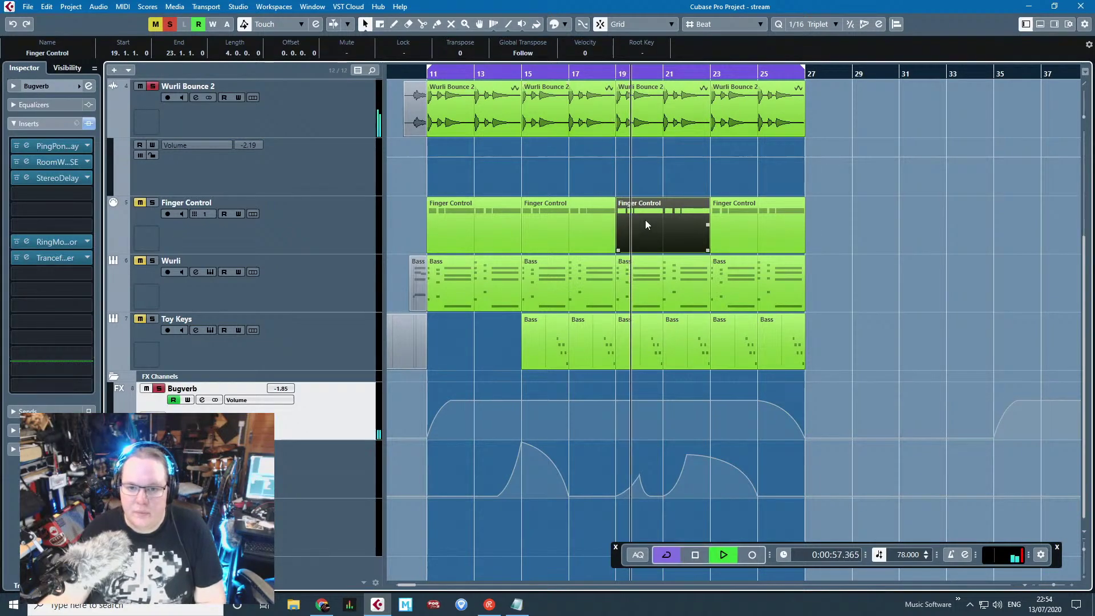
{"action": "scroll", "coordinate": [645, 220], "scroll_direction": "up", "scroll_amount": 2}
{"action": "left_click", "coordinate": [171, 449]}
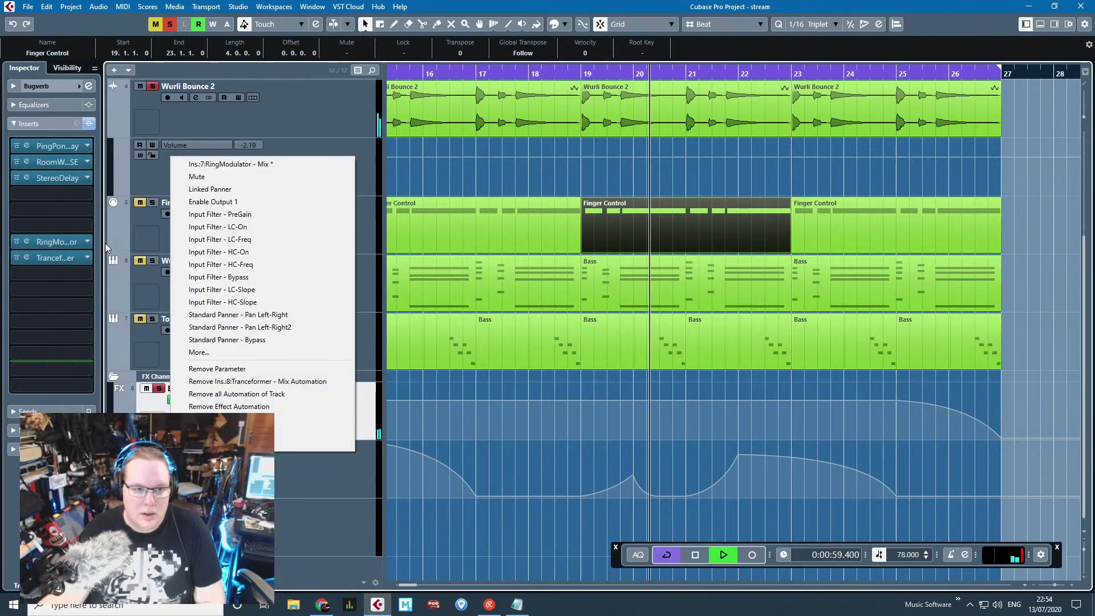
Step: Add the Chopper modulation effect to insert slot 10 of the Bugverb channel and set its speed to 1/8 T
{"action": "left_click", "coordinate": [89, 291]}
{"action": "left_click", "coordinate": [89, 290]}
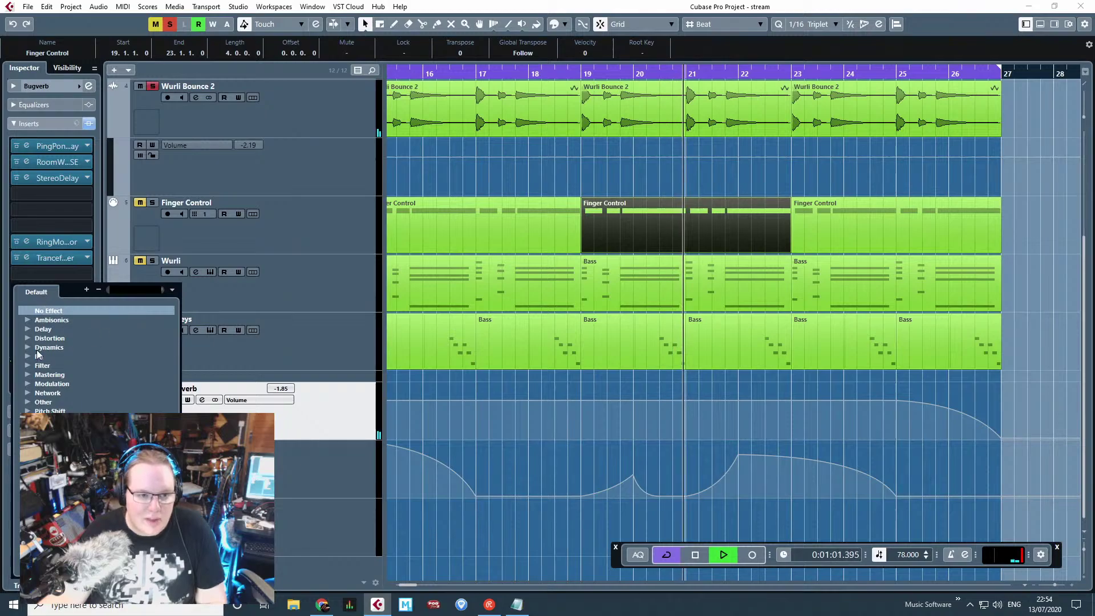
{"action": "left_click", "coordinate": [27, 384]}
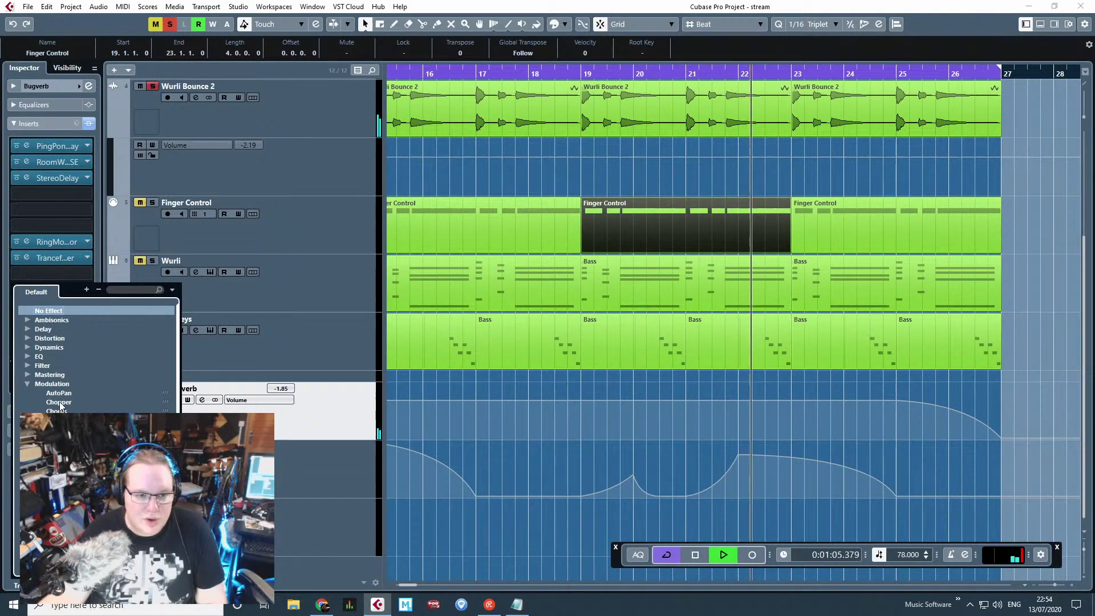
{"action": "left_click", "coordinate": [51, 402]}
{"action": "left_click_drag", "start_coordinate": [331, 273], "coordinate": [312, 260]}
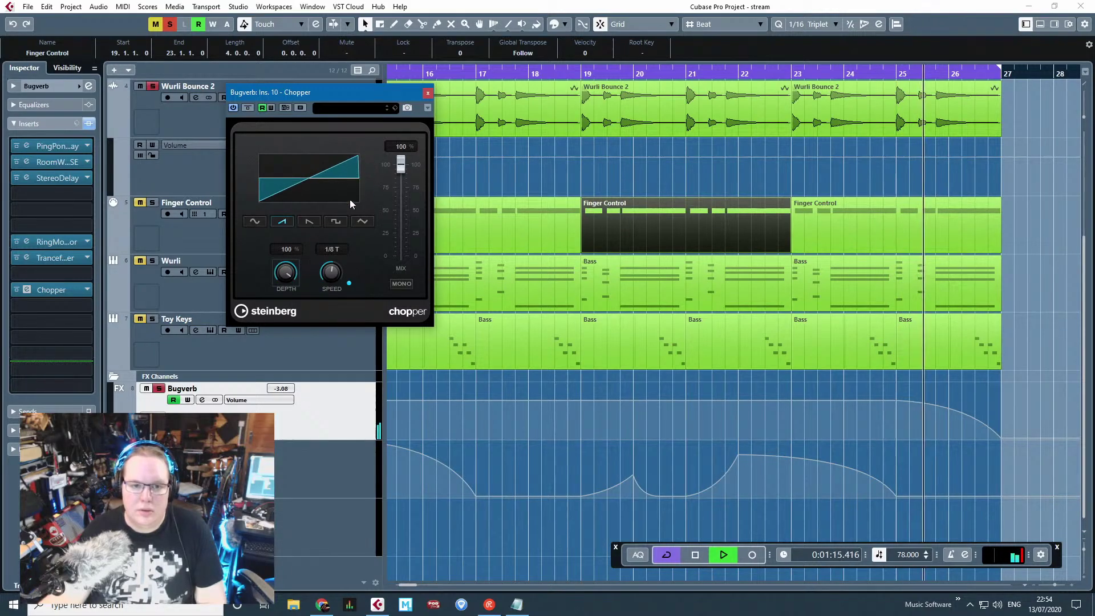
Step: Try the Chopper's waveforms and mix levels, settling on the rising sawtooth with 62% depth and 18% mix
{"action": "left_click_drag", "start_coordinate": [401, 164], "coordinate": [401, 259]}
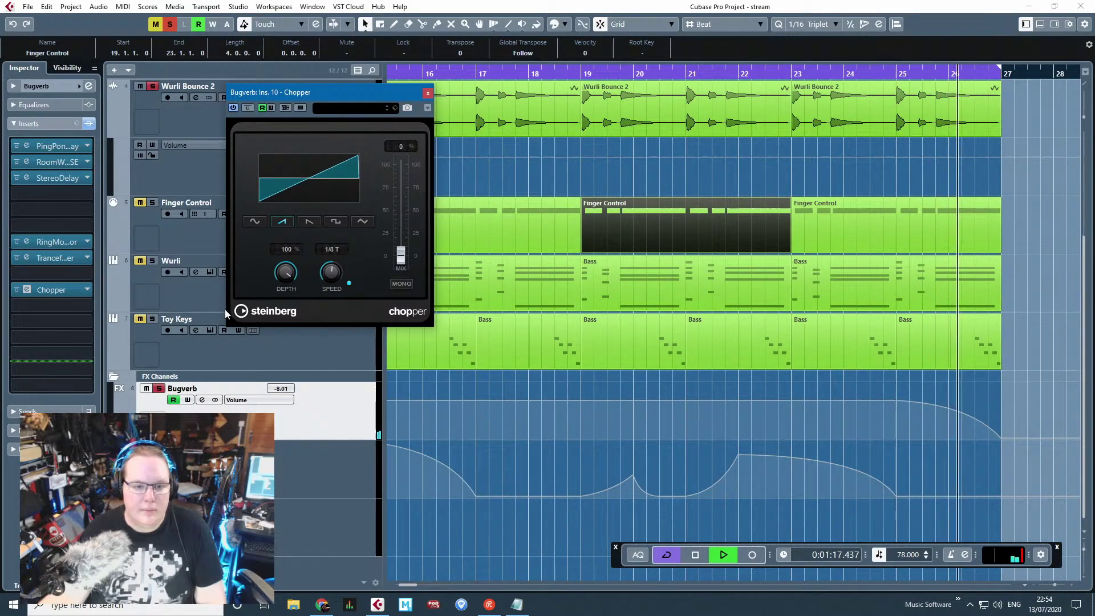
{"action": "left_click", "coordinate": [309, 222]}
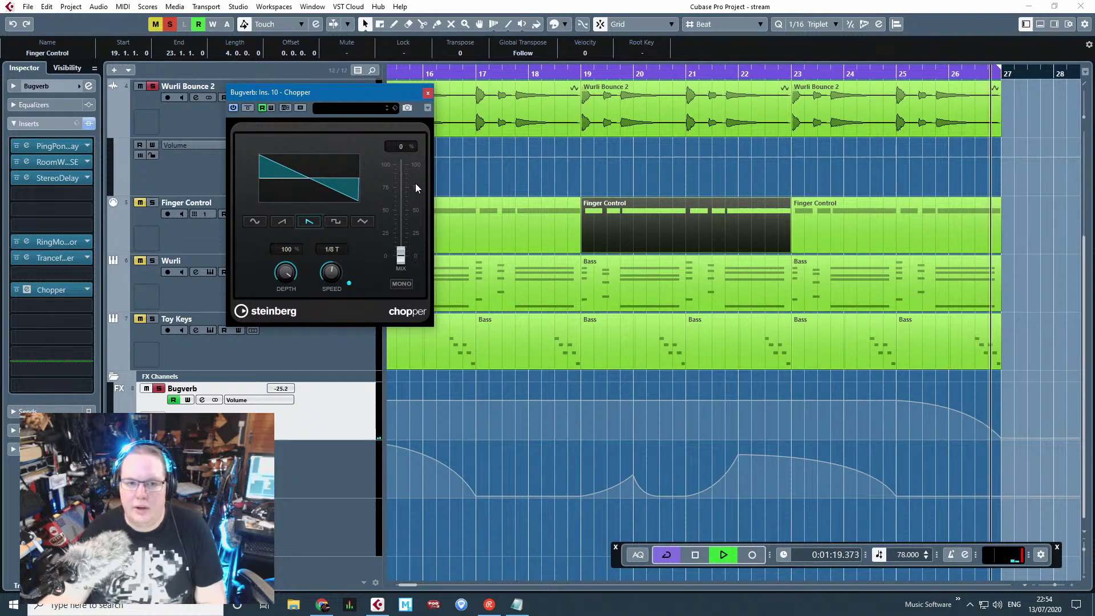
{"action": "left_click_drag", "start_coordinate": [400, 254], "coordinate": [409, 217]}
{"action": "left_click", "coordinate": [282, 221]}
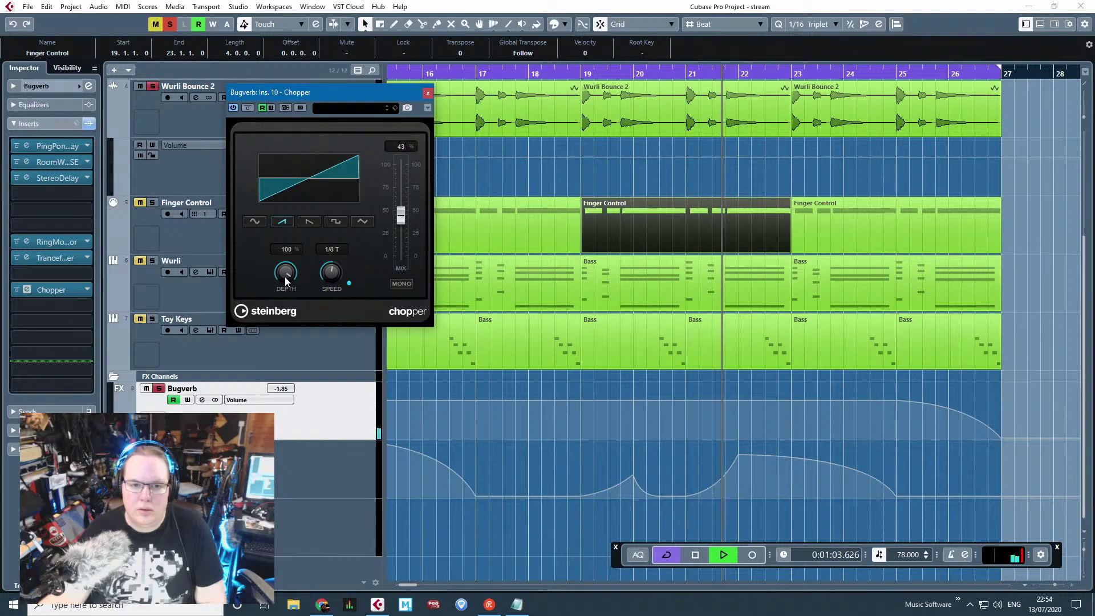
{"action": "left_click_drag", "start_coordinate": [285, 276], "coordinate": [290, 326]}
{"action": "left_click_drag", "start_coordinate": [401, 215], "coordinate": [390, 262]}
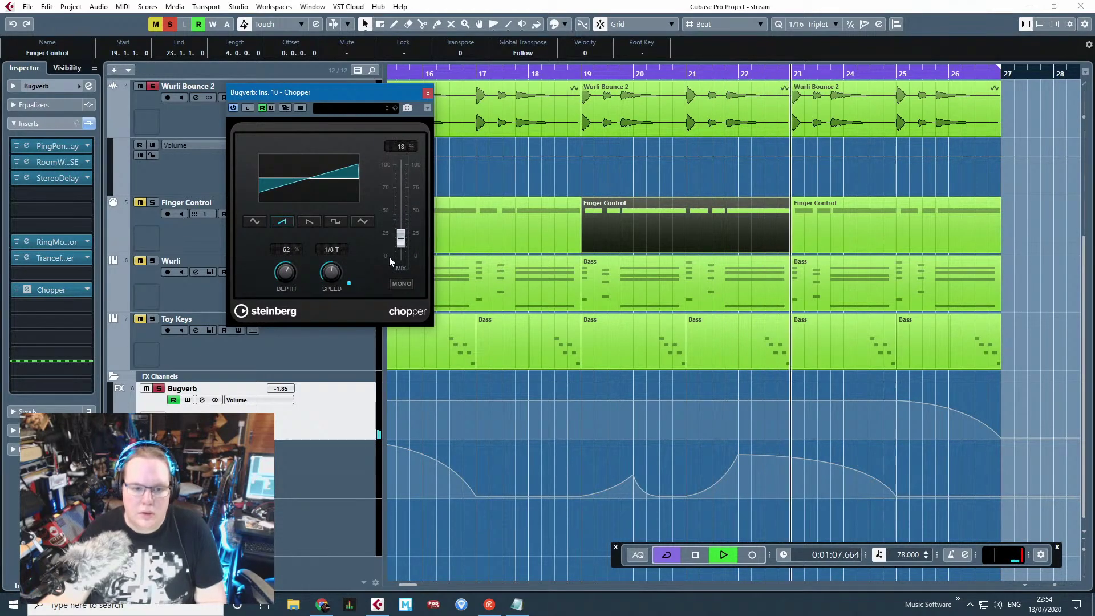
{"action": "left_click", "coordinate": [194, 144]}
{"action": "left_click", "coordinate": [188, 351]}
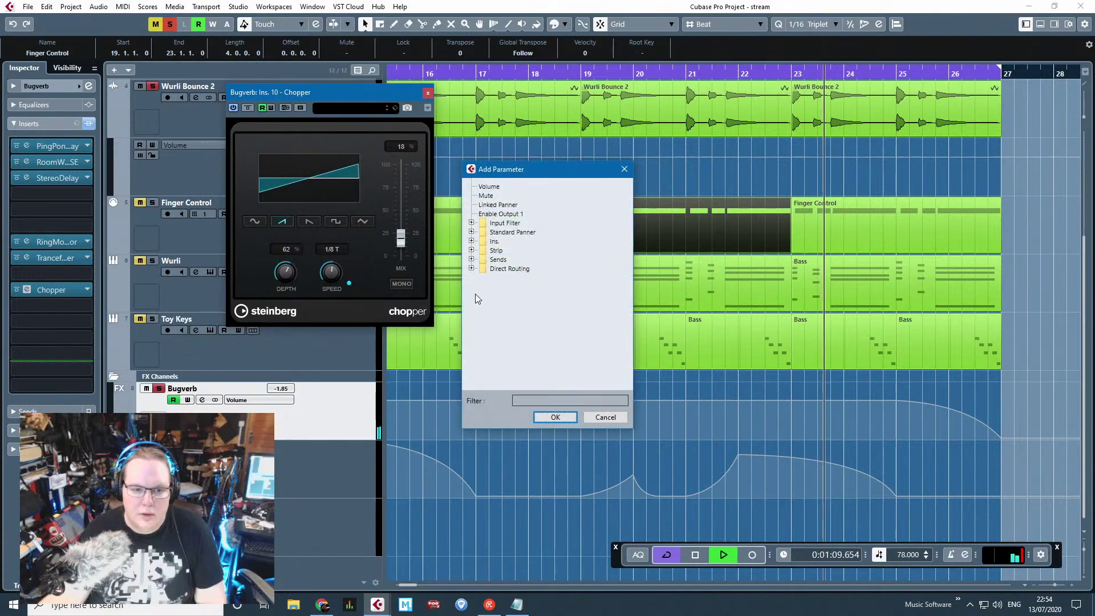
{"action": "left_click", "coordinate": [601, 417]}
{"action": "left_click", "coordinate": [266, 400]}
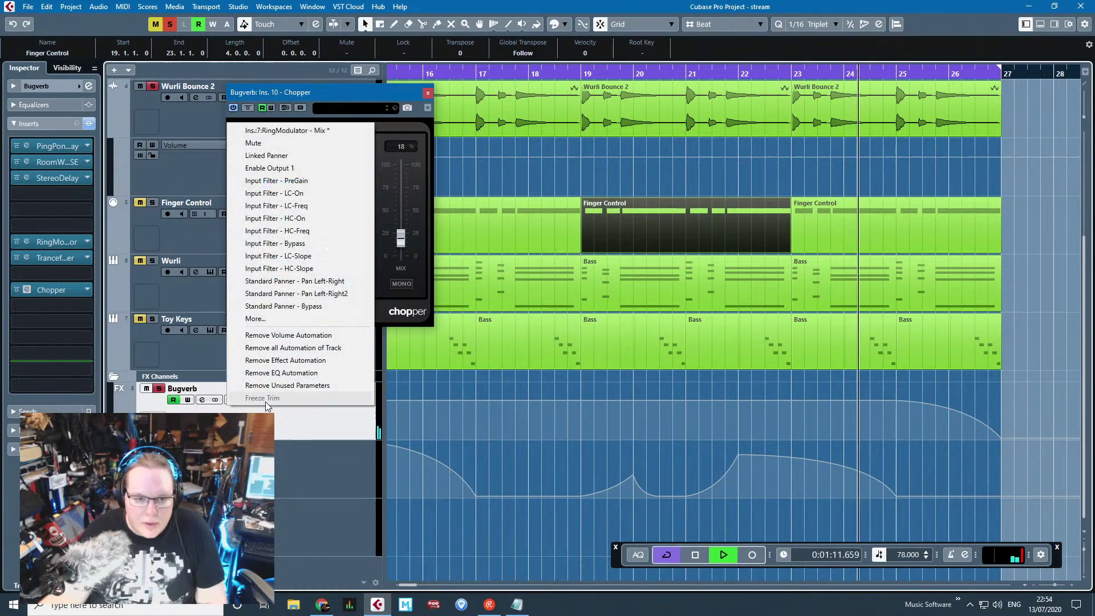
{"action": "left_click", "coordinate": [253, 411]}
Step: Switch Bugverb's Volume automation lane to the Mix parameter of the insert 10 Chopper
{"action": "left_click", "coordinate": [239, 399]}
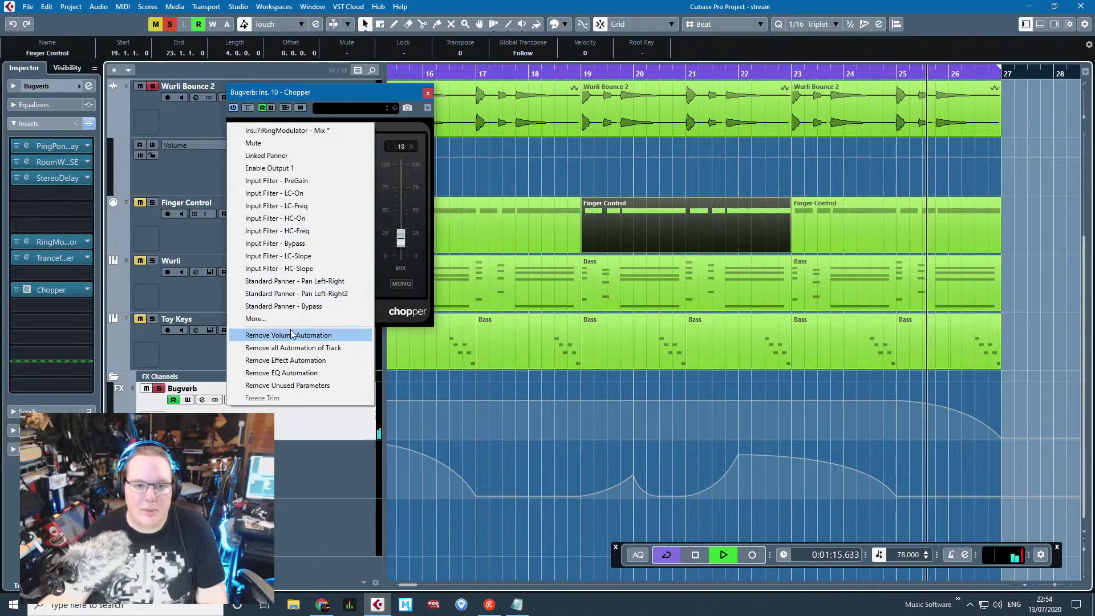
{"action": "left_click", "coordinate": [256, 318]}
{"action": "left_click", "coordinate": [471, 241]}
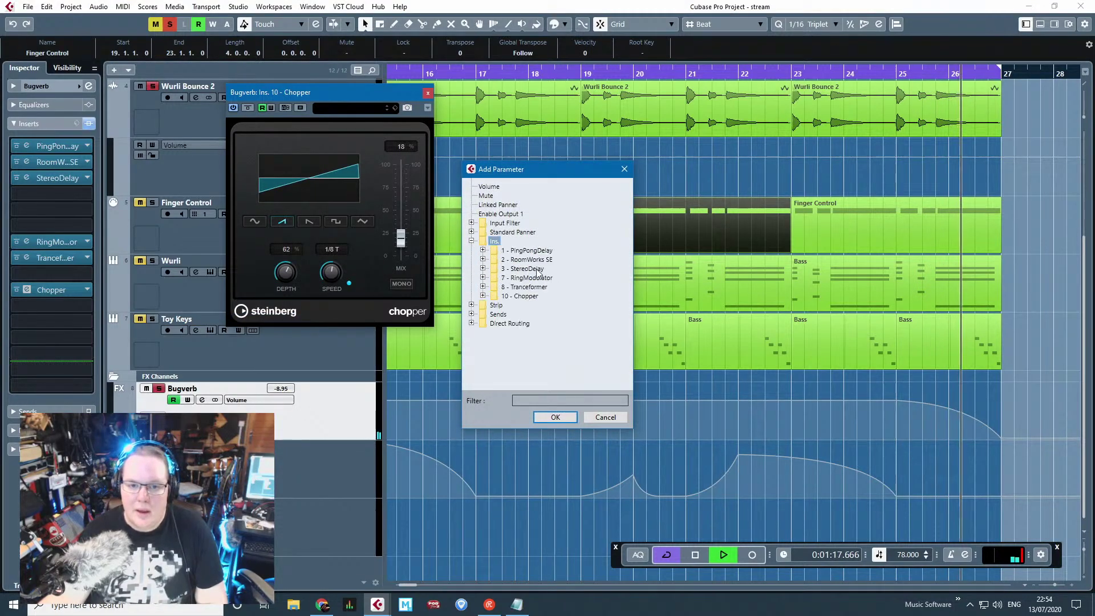
{"action": "left_click", "coordinate": [482, 295]}
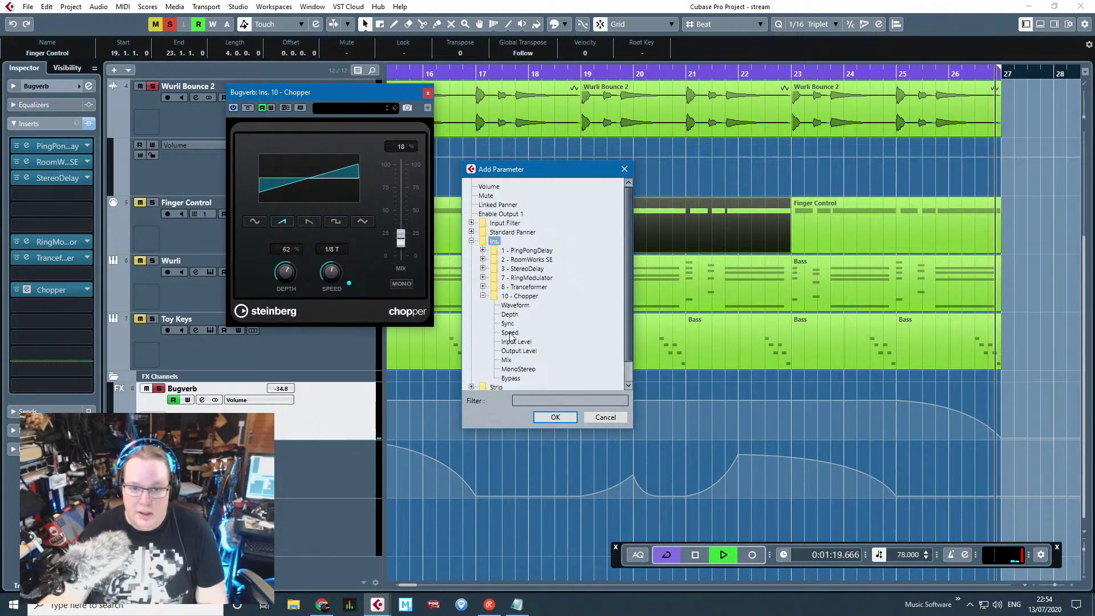
{"action": "left_click", "coordinate": [554, 416]}
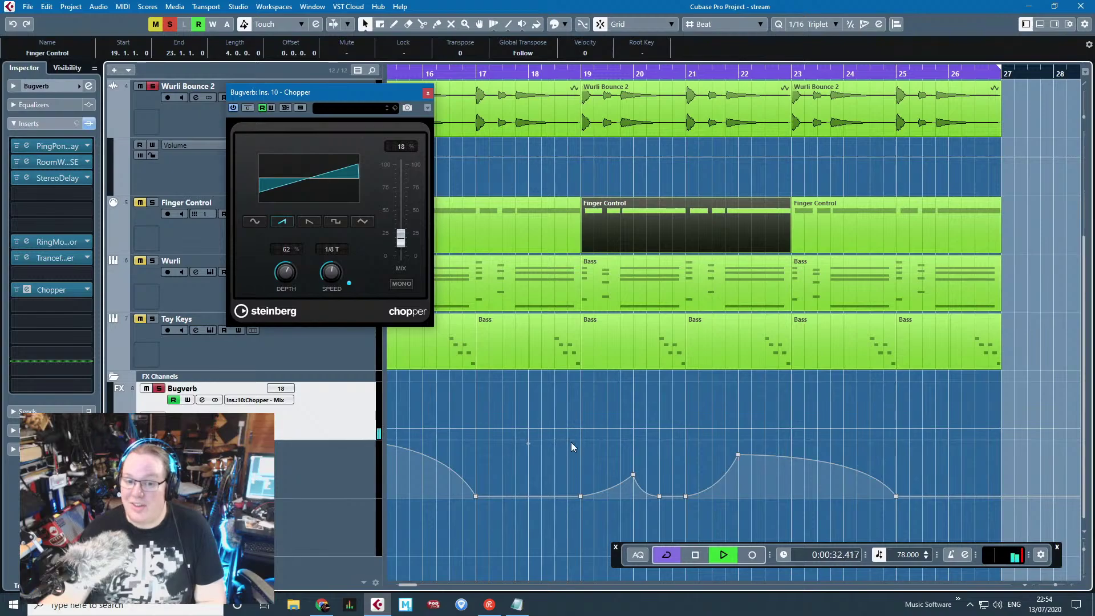
Step: Start the Chopper Mix automation with a point of value 0 at bar 11
{"action": "left_click", "coordinate": [571, 403]}
{"action": "scroll", "coordinate": [625, 409], "scroll_direction": "left", "scroll_amount": 3}
{"action": "scroll", "coordinate": [625, 410], "scroll_direction": "down", "scroll_amount": 1}
{"action": "scroll", "coordinate": [491, 410], "scroll_direction": "left", "scroll_amount": 2}
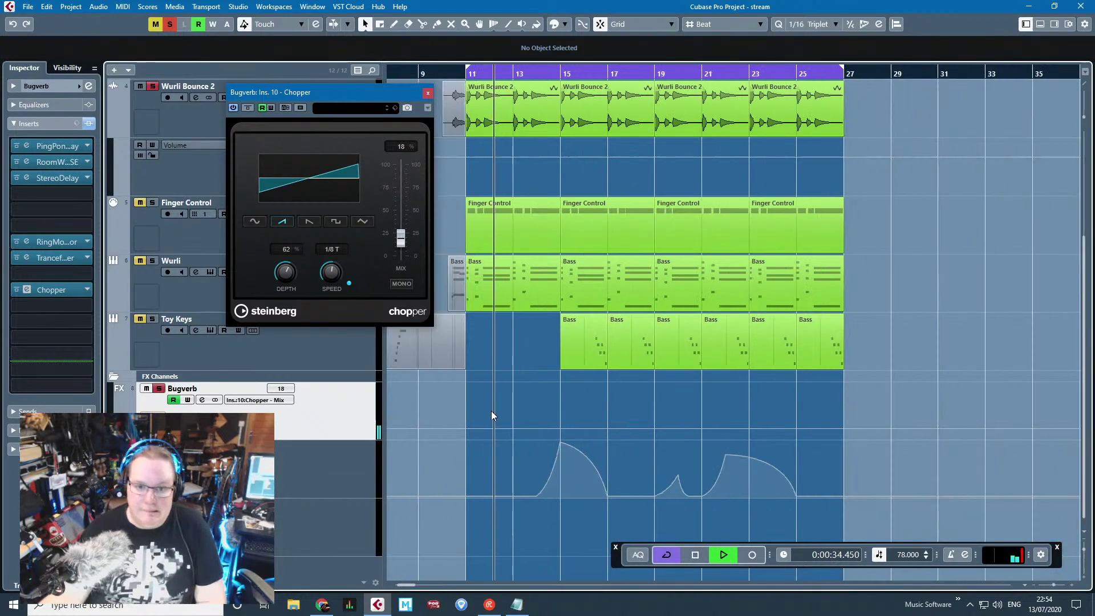
{"action": "left_click", "coordinate": [455, 436]}
{"action": "left_click_drag", "start_coordinate": [455, 435], "coordinate": [455, 446]}
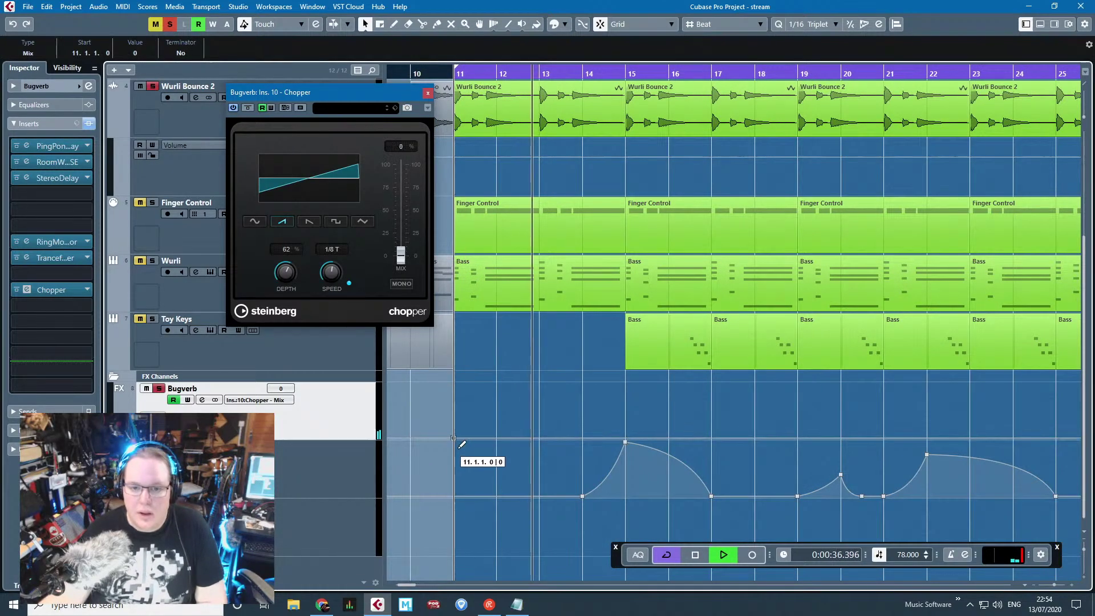
{"action": "scroll", "coordinate": [583, 436], "scroll_direction": "up", "scroll_amount": 2}
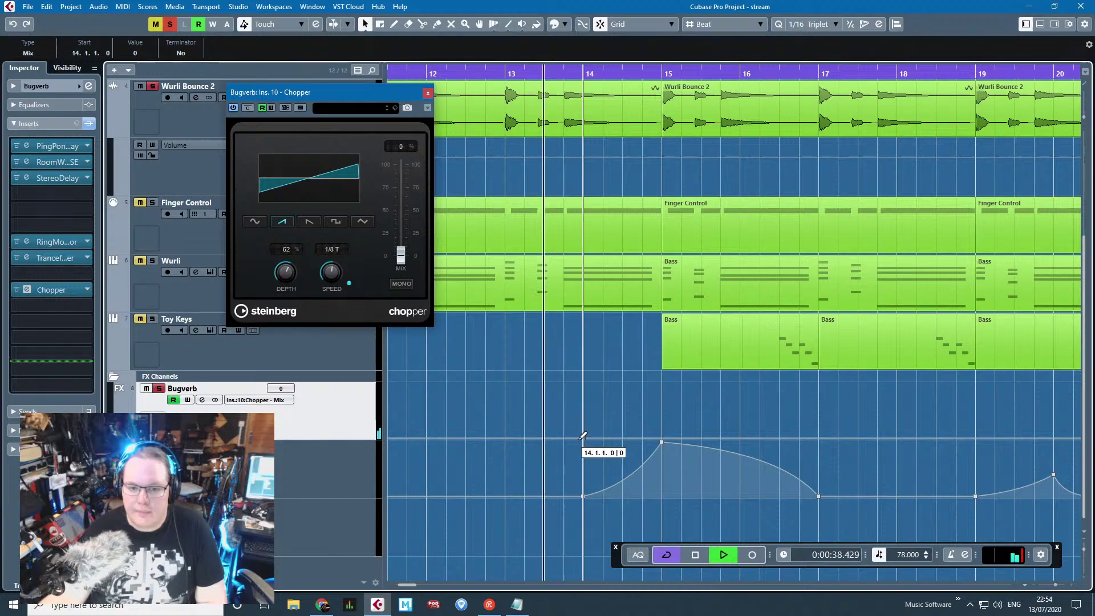
Step: Draw a Chopper Mix peak rising from 0 at bar 16 and falling back to 0 at bar 17
{"action": "left_click", "coordinate": [661, 440]}
{"action": "left_click_drag", "start_coordinate": [678, 473], "coordinate": [739, 479]}
{"action": "left_click", "coordinate": [820, 439]}
{"action": "left_click", "coordinate": [794, 437]}
{"action": "left_click_drag", "start_coordinate": [794, 436], "coordinate": [779, 388]}
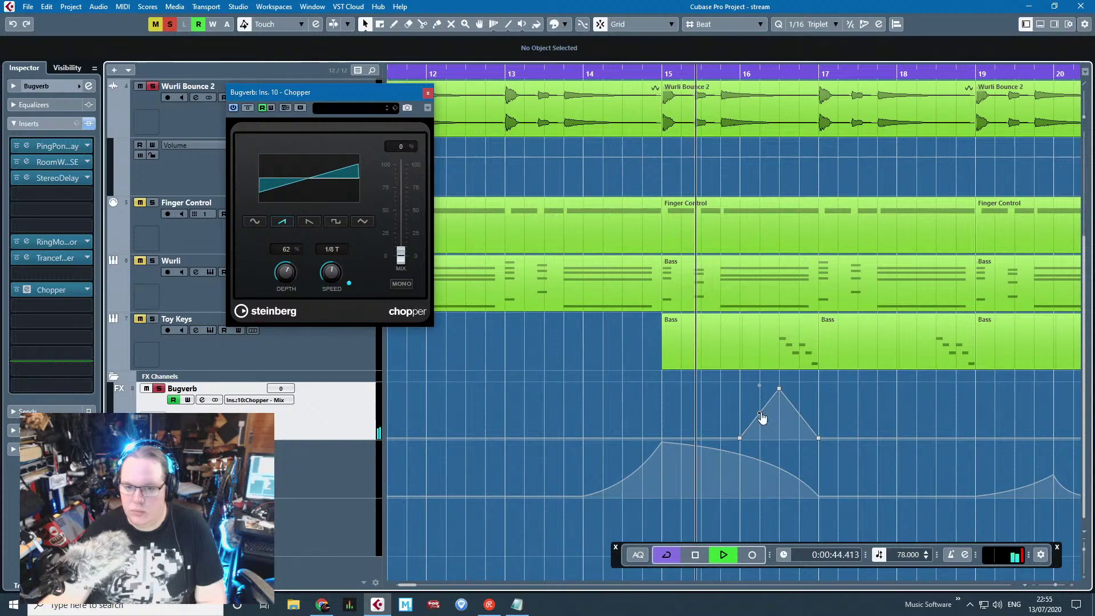
Step: Move the Chopper Mix peak to bar 17 at value 100, extend its fall to 0 at bar 20 and curve the falling slope
{"action": "left_click_drag", "start_coordinate": [818, 438], "coordinate": [956, 438]}
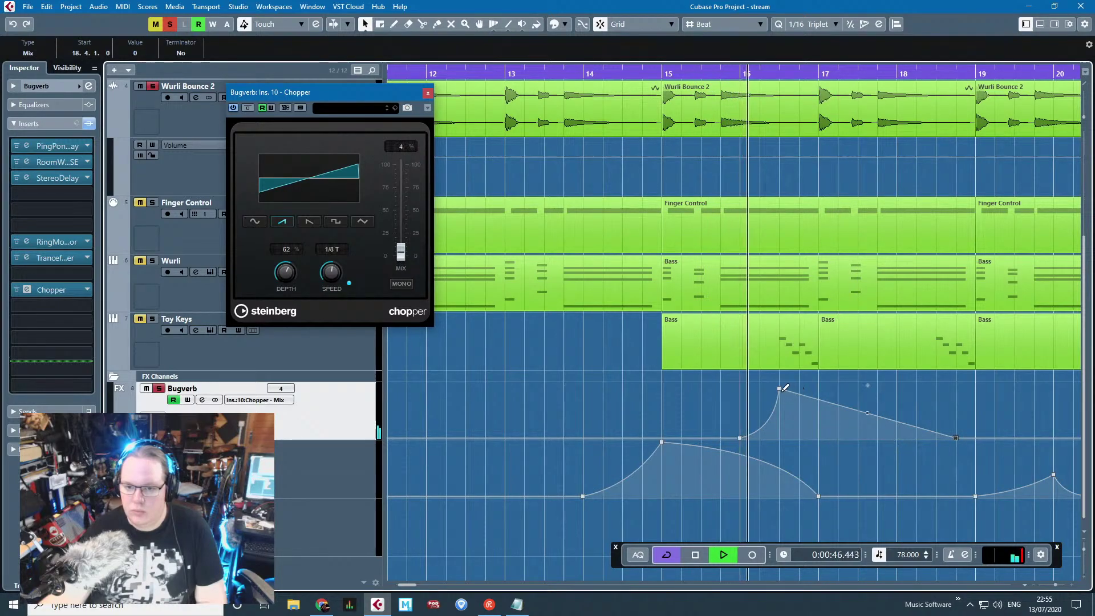
{"action": "left_click_drag", "start_coordinate": [780, 389], "coordinate": [818, 383]}
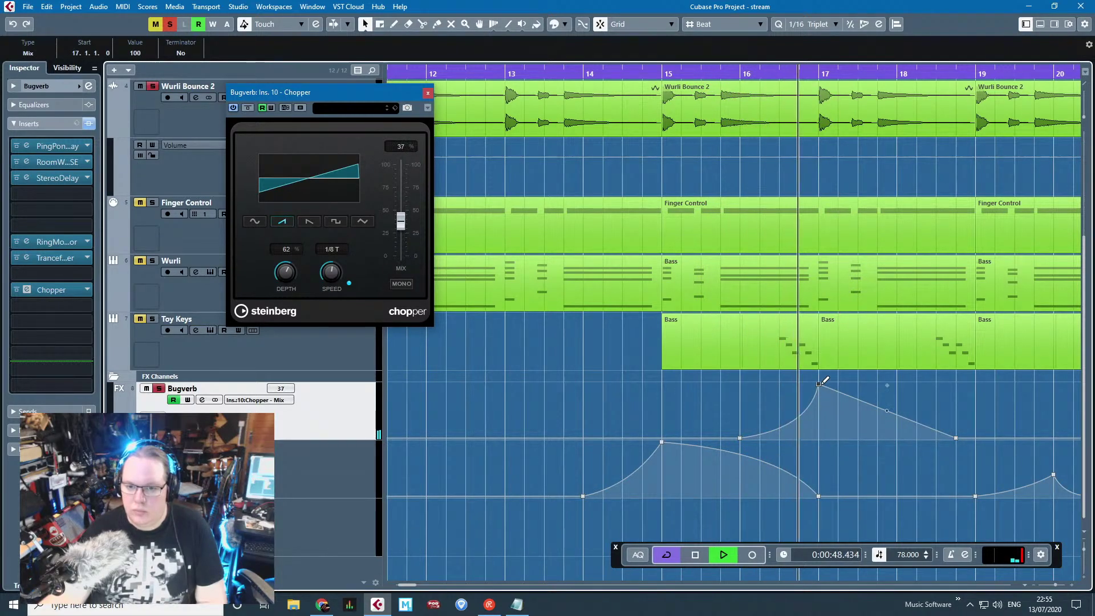
{"action": "left_click_drag", "start_coordinate": [745, 438], "coordinate": [843, 438]}
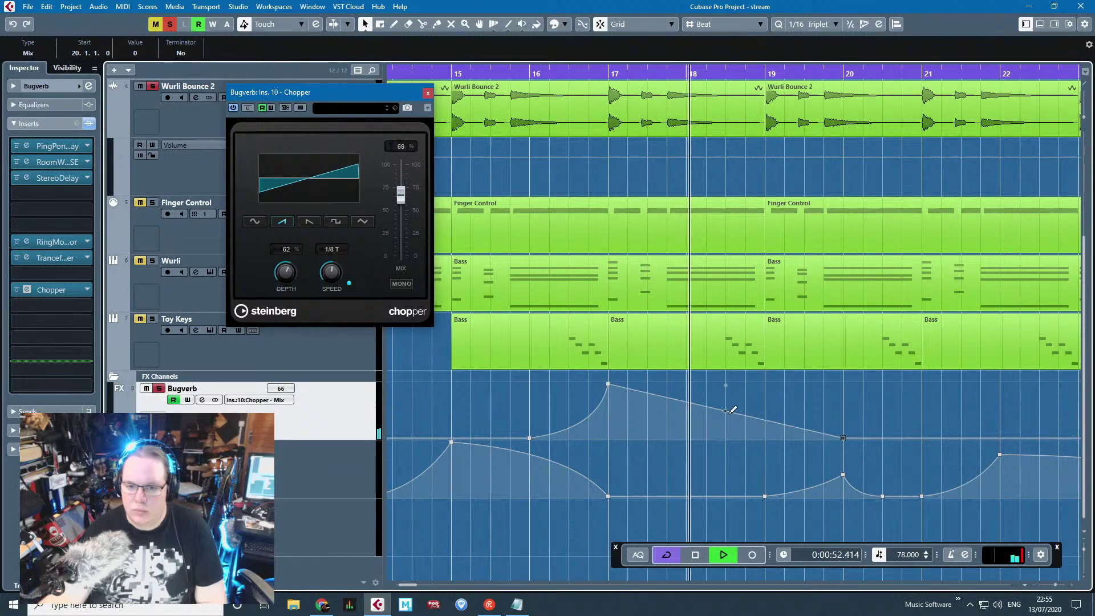
{"action": "left_click_drag", "start_coordinate": [727, 410], "coordinate": [729, 396]}
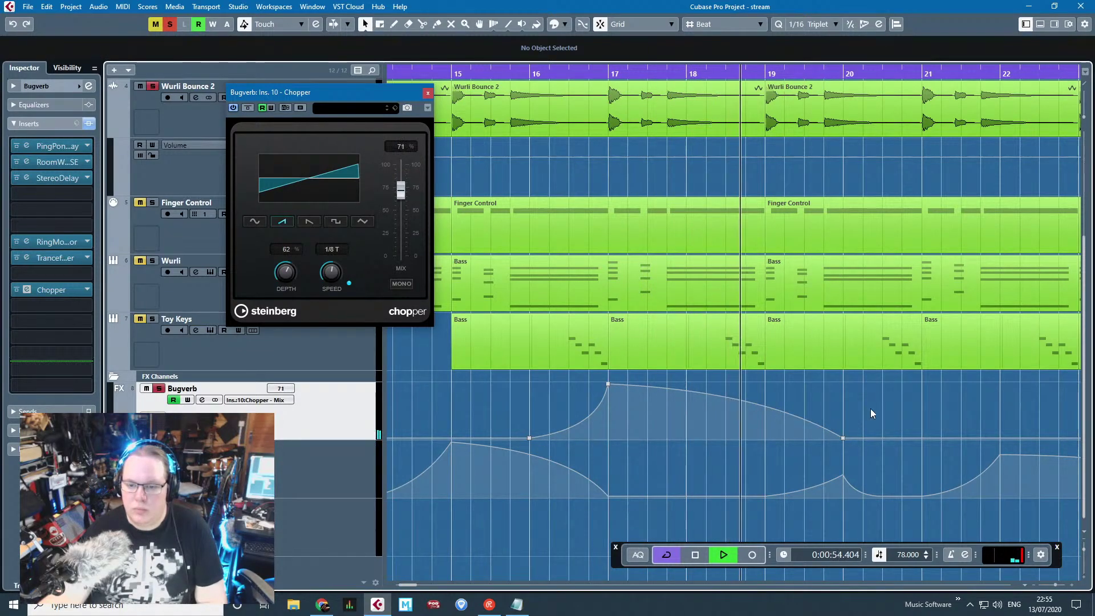
Step: Add a zero point halfway through bar 20 and reshape the first swell's fall to drop from bar 19 to 0 before bar 20
{"action": "scroll", "coordinate": [869, 411], "scroll_direction": "right", "scroll_amount": 4}
{"action": "left_click", "coordinate": [767, 438]}
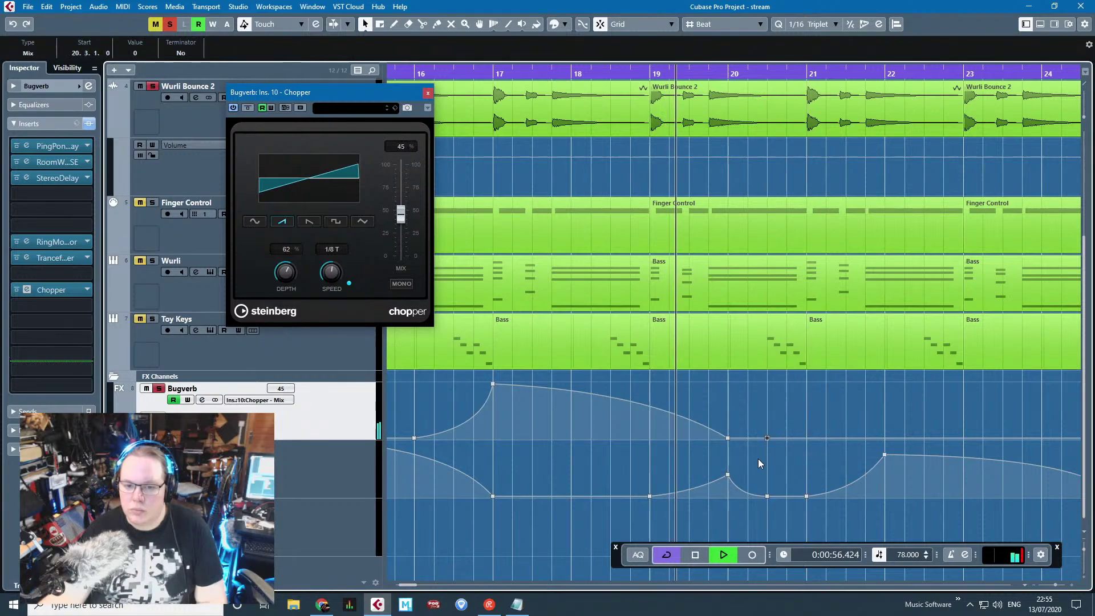
{"action": "left_click_drag", "start_coordinate": [726, 438], "coordinate": [677, 441]}
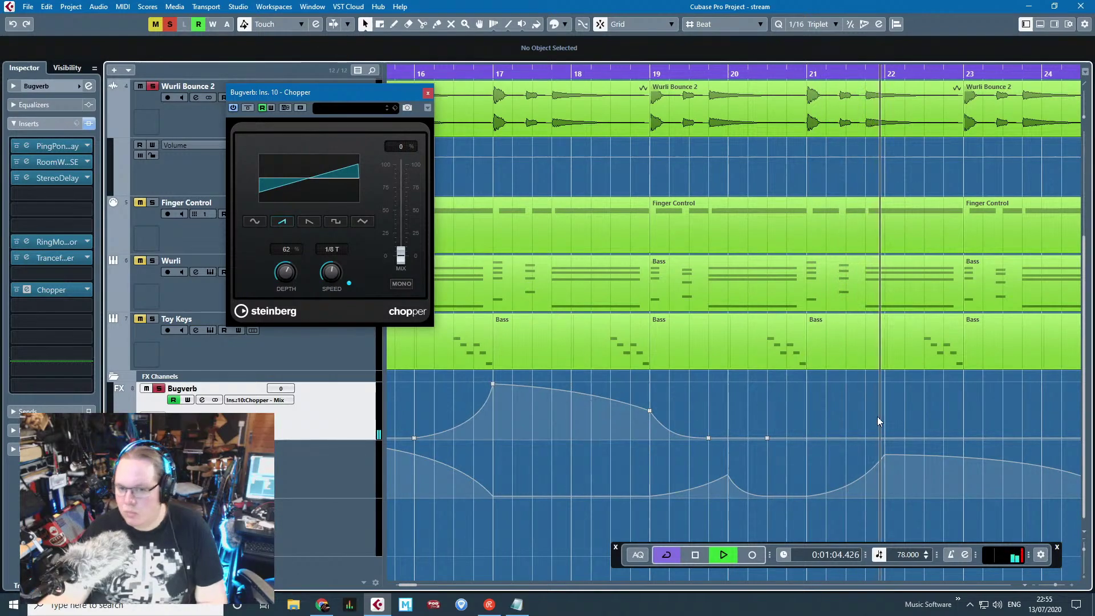
Step: Create a second Chopper Mix swell peaking at bar 21 and returning to 0 at bar 22, with curved slopes
{"action": "left_click", "coordinate": [884, 438]}
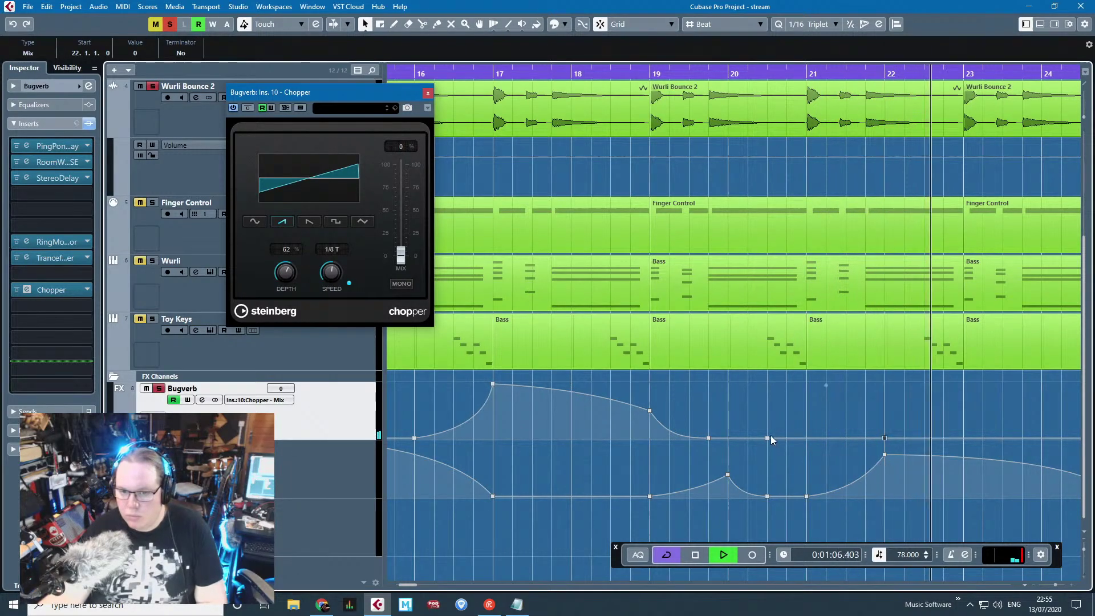
{"action": "left_click_drag", "start_coordinate": [767, 438], "coordinate": [806, 401]}
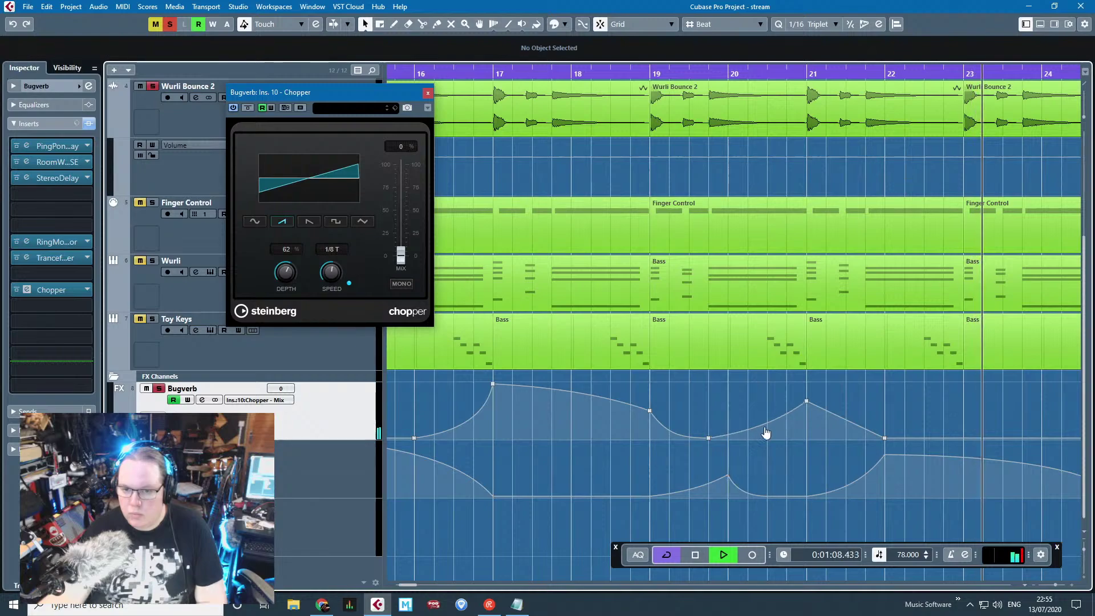
{"action": "left_click_drag", "start_coordinate": [766, 433], "coordinate": [777, 441]}
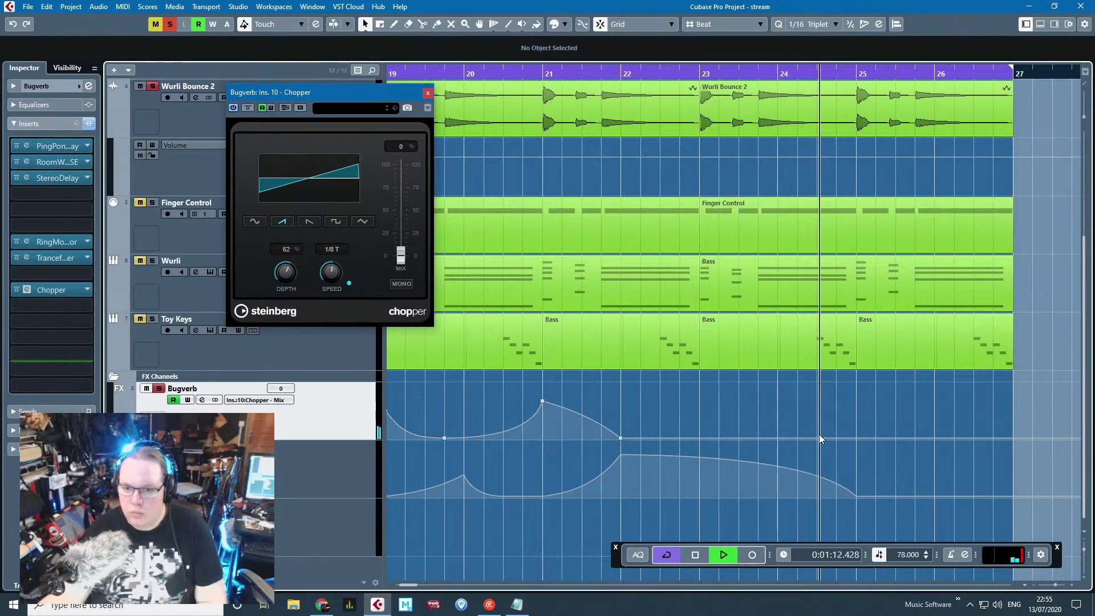
Step: Draw a third curved Chopper Mix swell from 0 at bar 24, peaking at bar 26 and returning to 0 at bar 27
{"action": "left_click", "coordinate": [778, 437]}
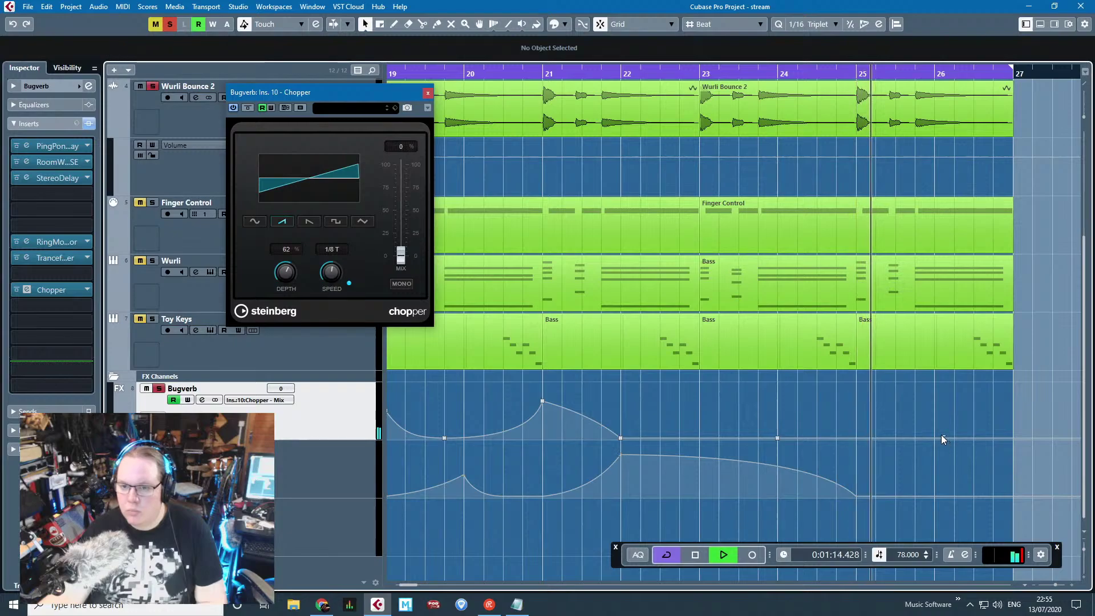
{"action": "left_click_drag", "start_coordinate": [942, 438], "coordinate": [936, 404]}
{"action": "left_click_drag", "start_coordinate": [1009, 404], "coordinate": [973, 430]}
{"action": "left_click_drag", "start_coordinate": [858, 423], "coordinate": [853, 417]}
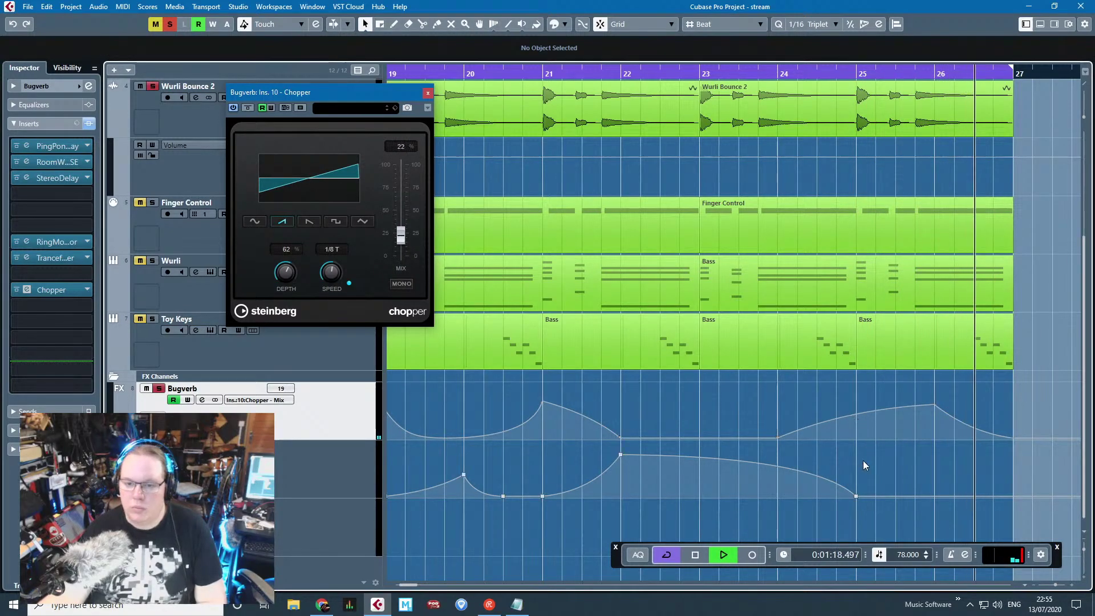
Step: Unsolo the Bugverb channel and close the Chopper window to hear the effect in the full mix
{"action": "key", "text": "shift+f"}
{"action": "key", "text": "h"}
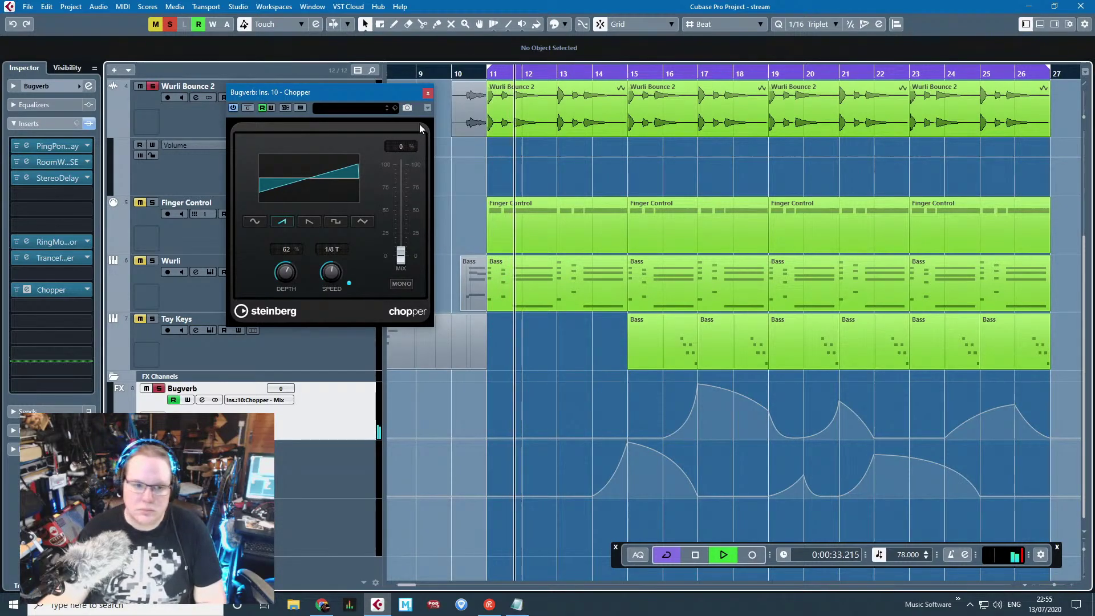
{"action": "key", "text": "s"}
{"action": "left_click", "coordinate": [428, 92]}
{"action": "key", "text": "g"}
{"action": "key", "text": "g"}
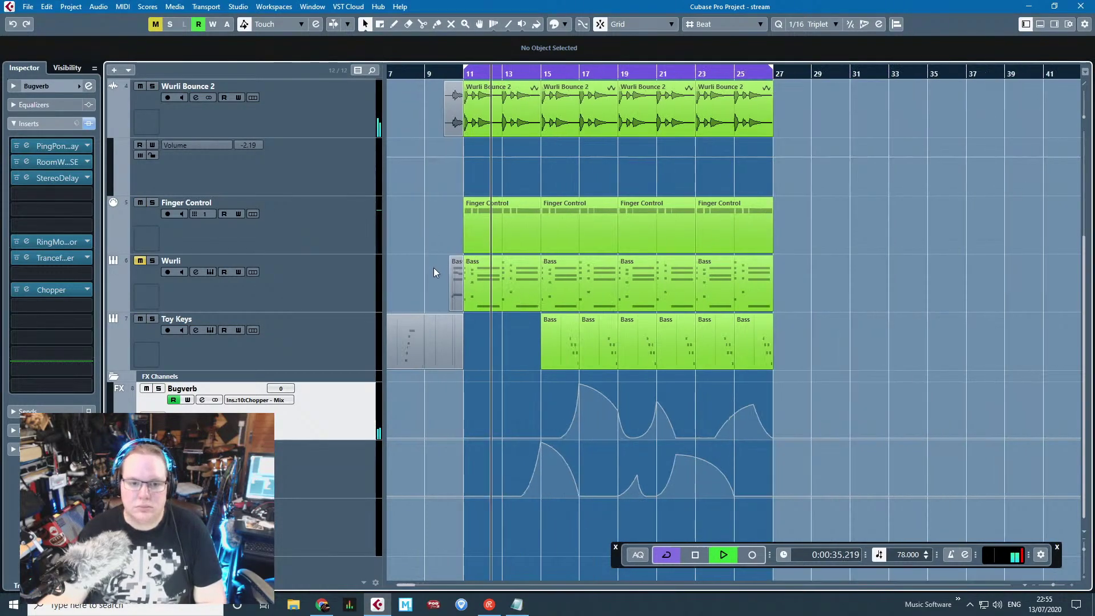
Step: Add a low Chopper Mix swell rising from 0 at bar 12 to a peak midway through bar 13 and falling to 0 at bar 15
{"action": "key", "text": "h"}
{"action": "key", "text": "h"}
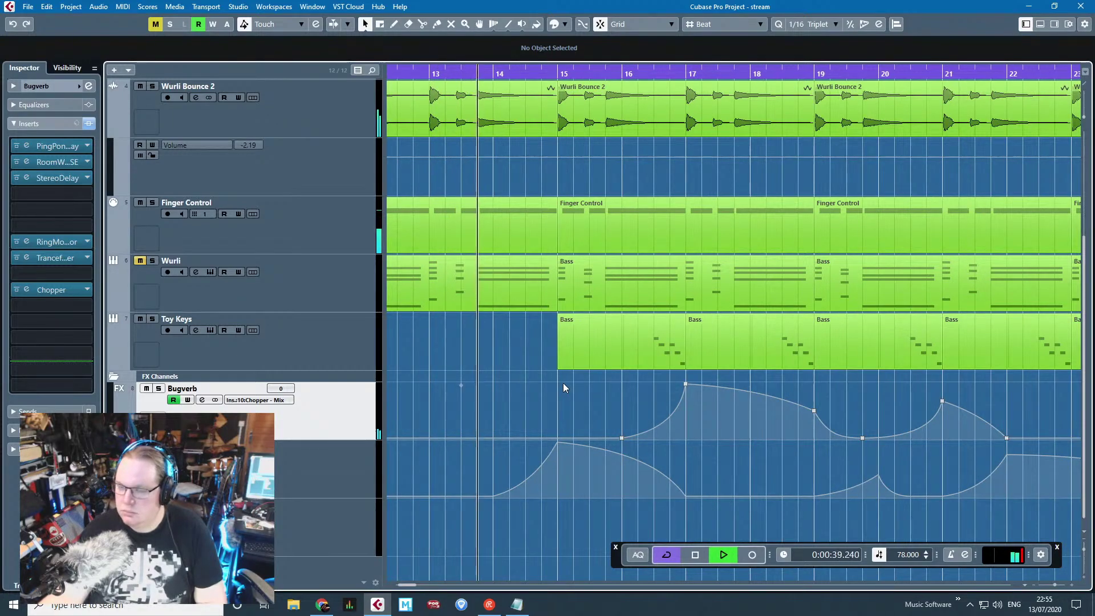
{"action": "key", "text": "g"}
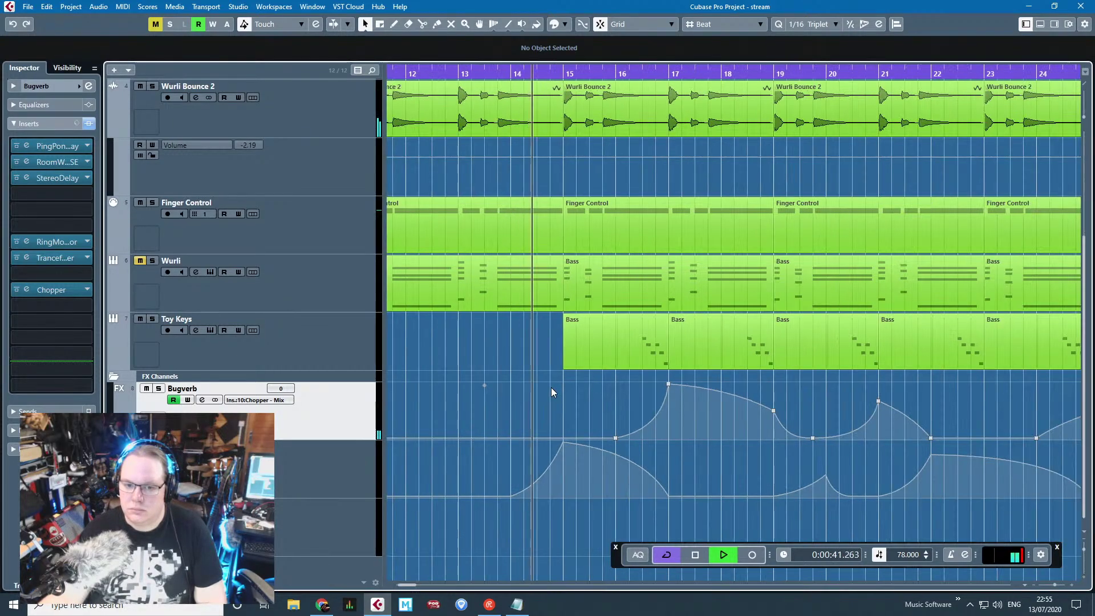
{"action": "left_click", "coordinate": [563, 439]}
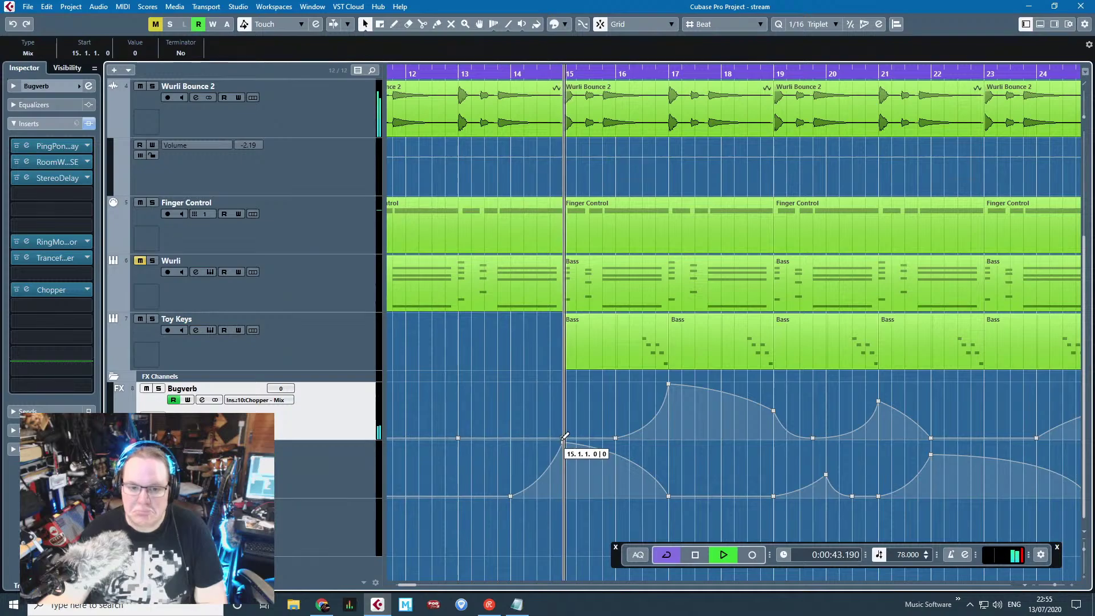
{"action": "left_click_drag", "start_coordinate": [486, 438], "coordinate": [437, 438]}
{"action": "scroll", "coordinate": [399, 415], "scroll_direction": "up", "scroll_amount": 2}
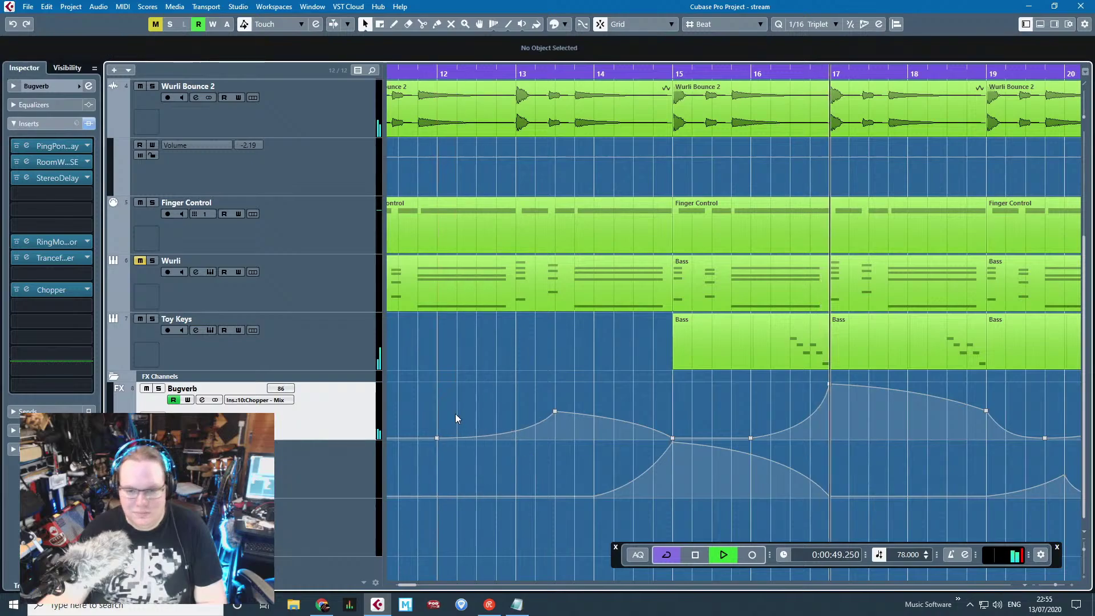
{"action": "left_click_drag", "start_coordinate": [555, 410], "coordinate": [550, 418]}
{"action": "scroll", "coordinate": [540, 418], "scroll_direction": "down", "scroll_amount": 3}
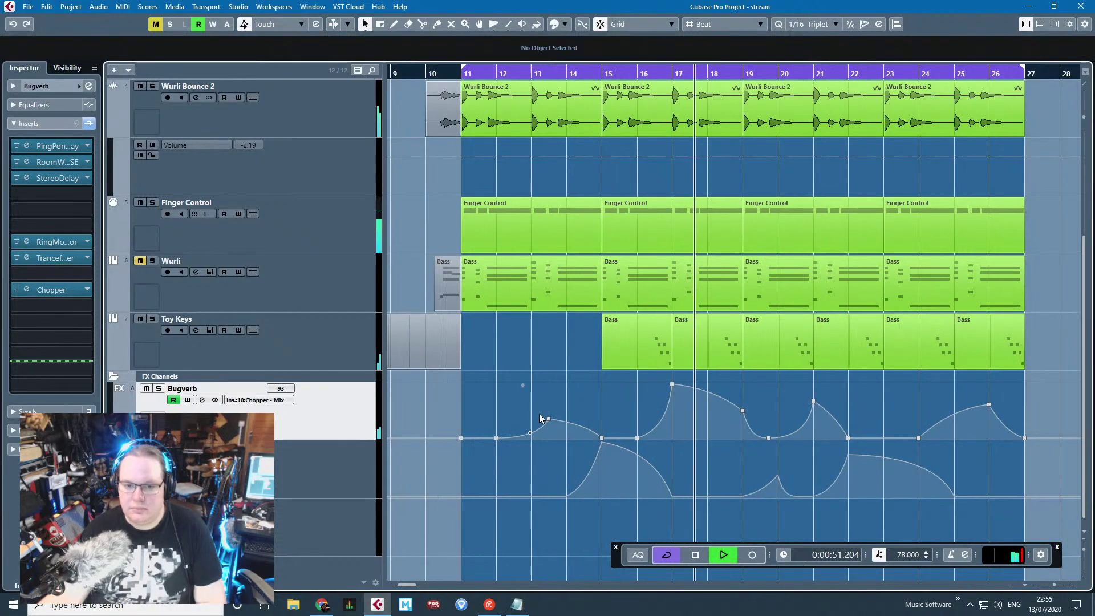
Step: Extend the end of the cycle range to the end of the Electronic Kit parts at bar 51
{"action": "scroll", "coordinate": [514, 429], "scroll_direction": "down", "scroll_amount": 2}
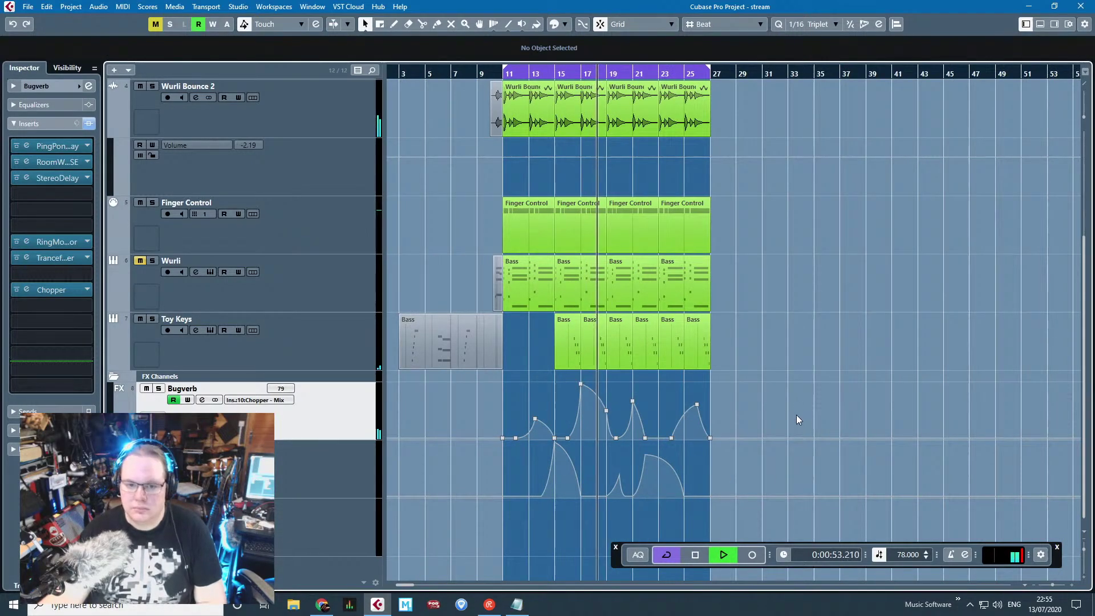
{"action": "scroll", "coordinate": [605, 430], "scroll_direction": "up", "scroll_amount": 2}
{"action": "scroll", "coordinate": [566, 435], "scroll_direction": "up", "scroll_amount": 2}
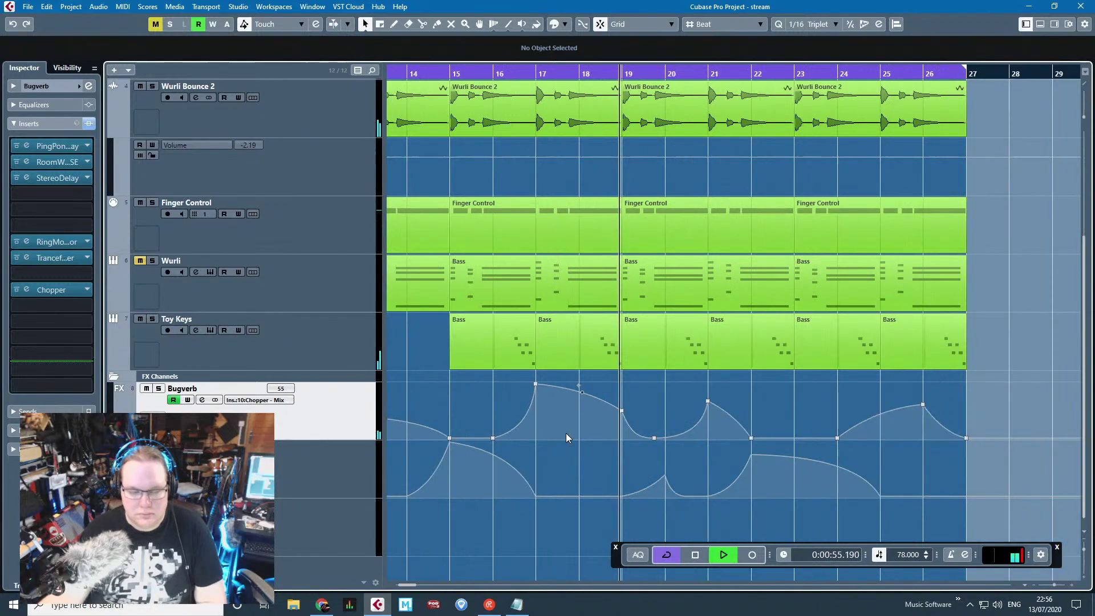
{"action": "scroll", "coordinate": [566, 435], "scroll_direction": "up", "scroll_amount": 3}
{"action": "scroll", "coordinate": [558, 443], "scroll_direction": "down", "scroll_amount": 3}
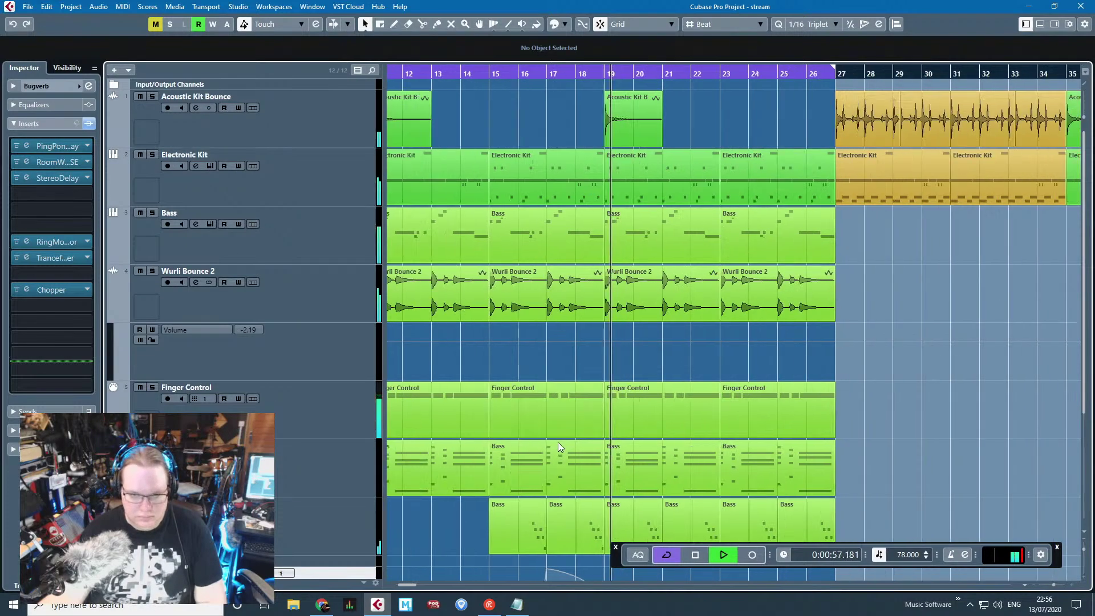
{"action": "scroll", "coordinate": [553, 443], "scroll_direction": "up", "scroll_amount": 3}
{"action": "scroll", "coordinate": [599, 404], "scroll_direction": "down", "scroll_amount": 2}
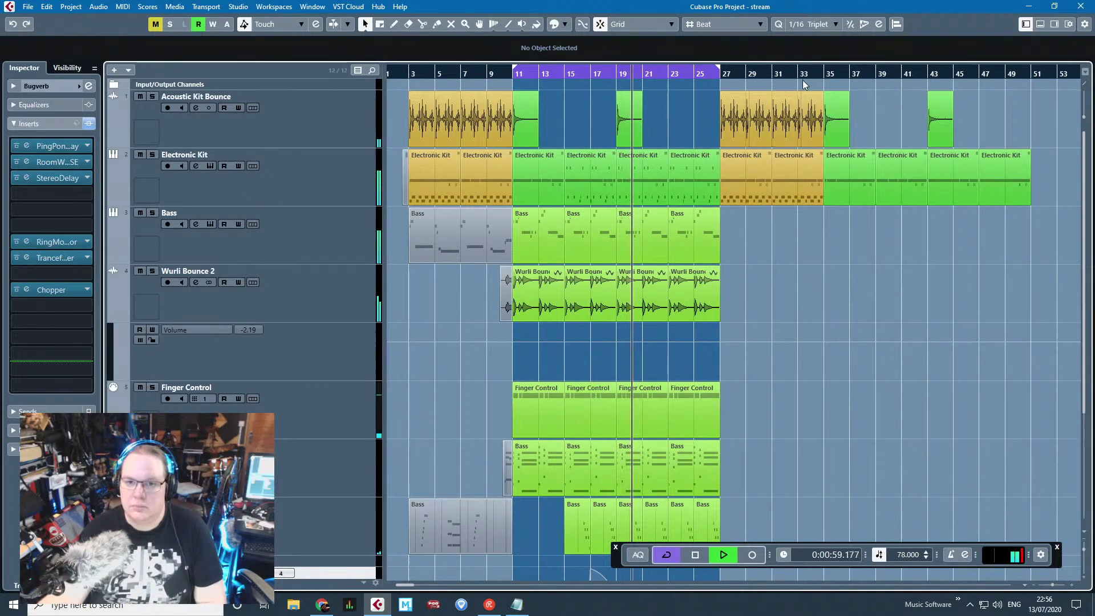
{"action": "left_click_drag", "start_coordinate": [719, 67], "coordinate": [1028, 144]}
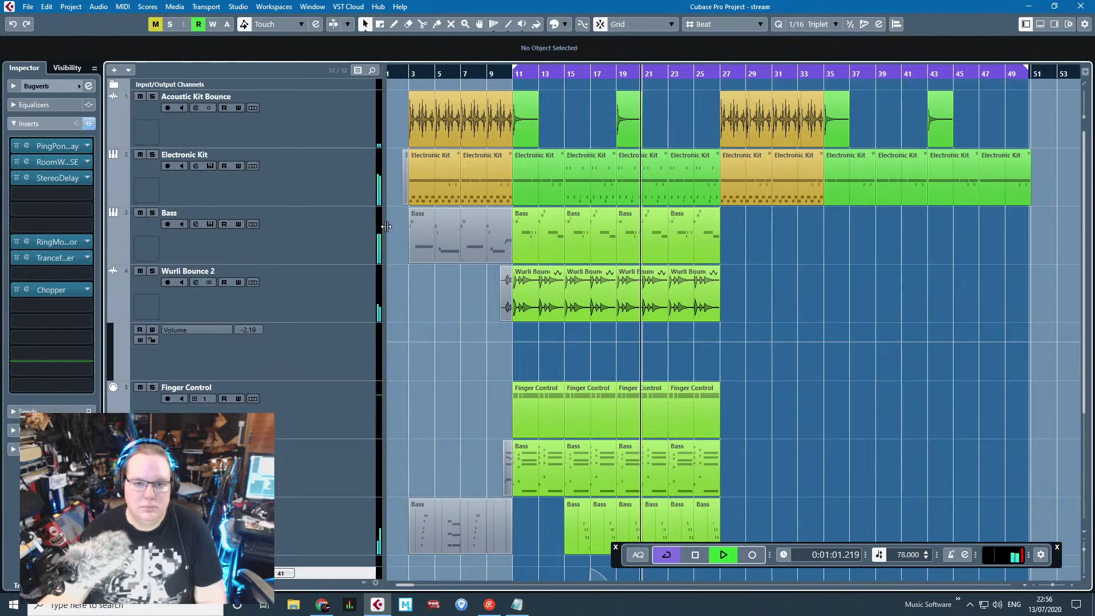
Step: Copy the grey intro parts of the Bass, Wurli Bounce 2, Wurli and Toy Keys tracks and paste them starting at bar 27
{"action": "left_click_drag", "start_coordinate": [504, 537], "coordinate": [504, 538]}
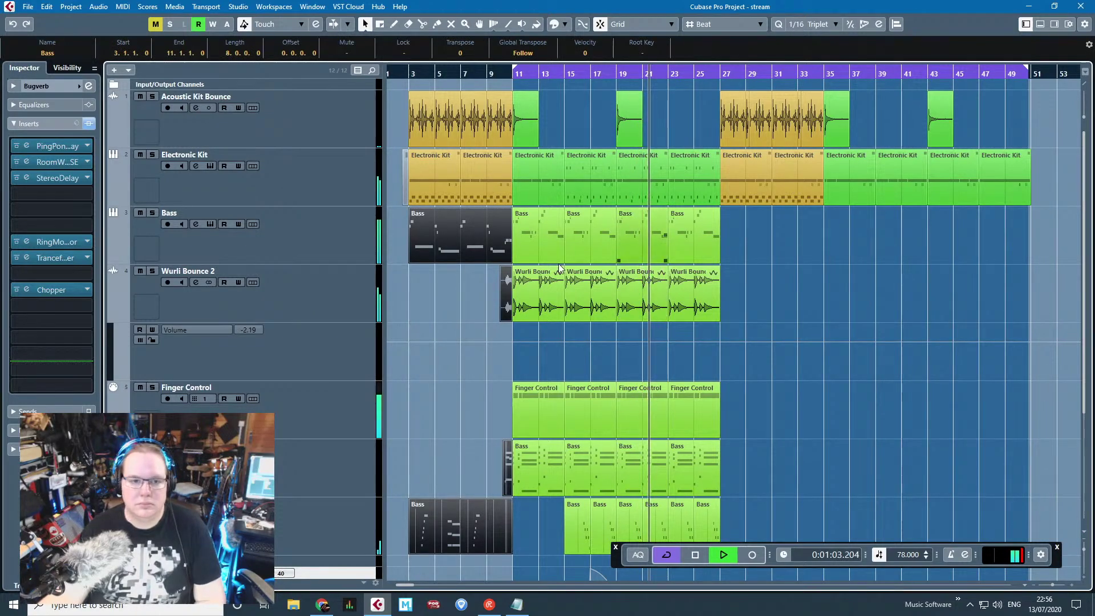
{"action": "left_click", "coordinate": [308, 245]}
{"action": "left_click", "coordinate": [721, 72]}
{"action": "key", "text": "ctrl+v"}
{"action": "scroll", "coordinate": [776, 310], "scroll_direction": "up", "scroll_amount": 3}
Step: Play the song briefly from bar 27 to hear the pasted parts with the drums
{"action": "mouse_move", "coordinate": [676, 252]}
{"action": "left_mouse_down"}
{"action": "mouse_move", "coordinate": [705, 251]}
{"action": "mouse_move", "coordinate": [669, 251]}
{"action": "left_mouse_up"}
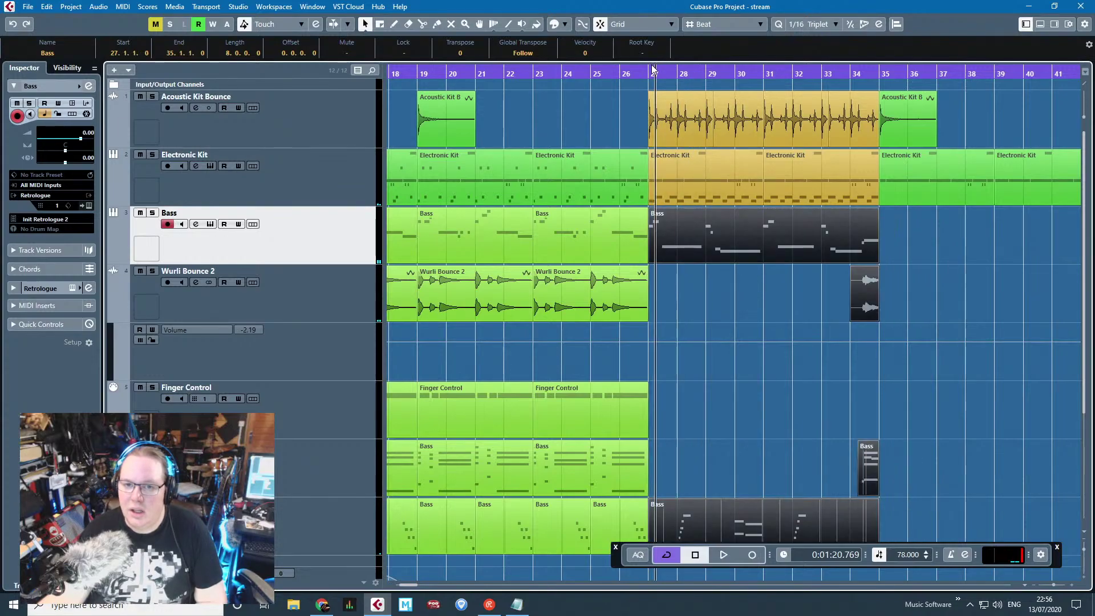
{"action": "left_click", "coordinate": [690, 306]}
{"action": "key", "text": "space"}
{"action": "scroll", "coordinate": [684, 314], "scroll_direction": "up", "scroll_amount": 2}
{"action": "scroll", "coordinate": [683, 312], "scroll_direction": "down", "scroll_amount": 2}
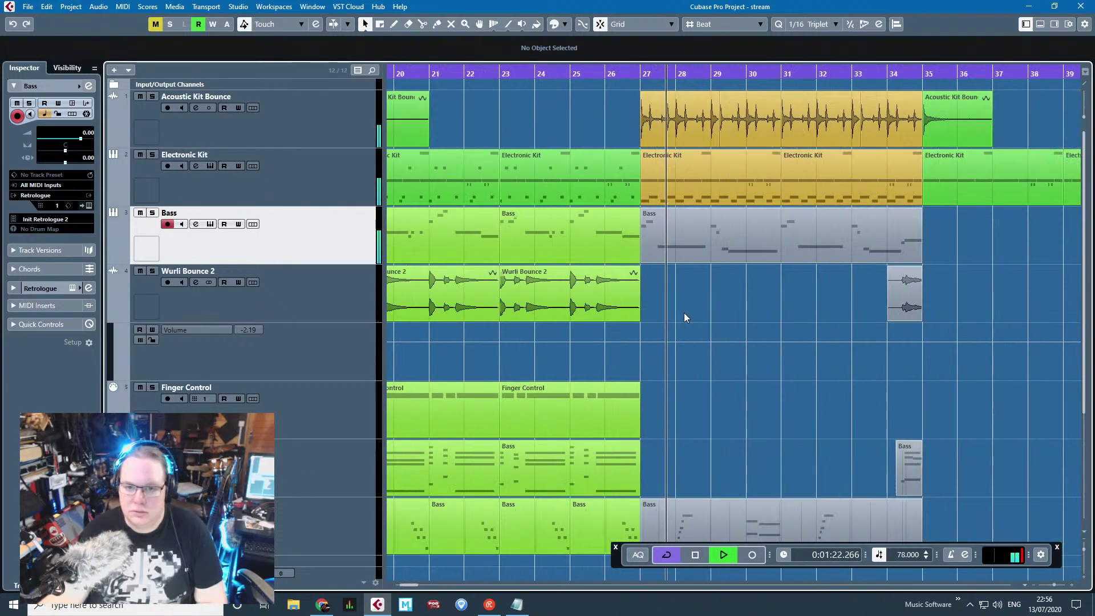
{"action": "key", "text": "space"}
Step: Transpose all notes in the Bass track's part at bar 27 down one octave and close the Key Editor
{"action": "double_click", "coordinate": [789, 228]}
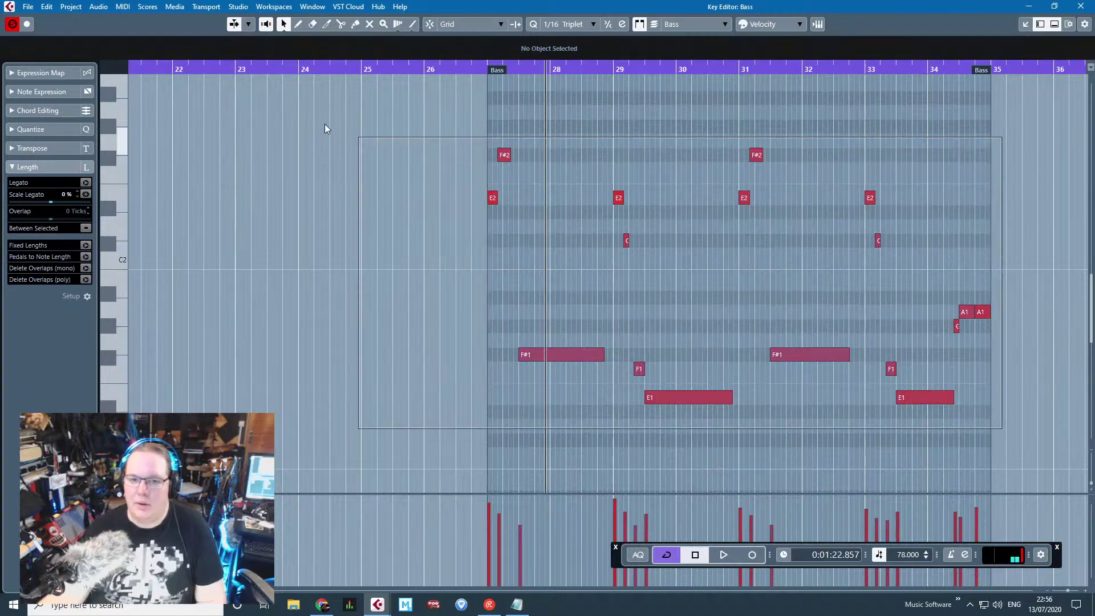
{"action": "key", "text": "ctrl+a"}
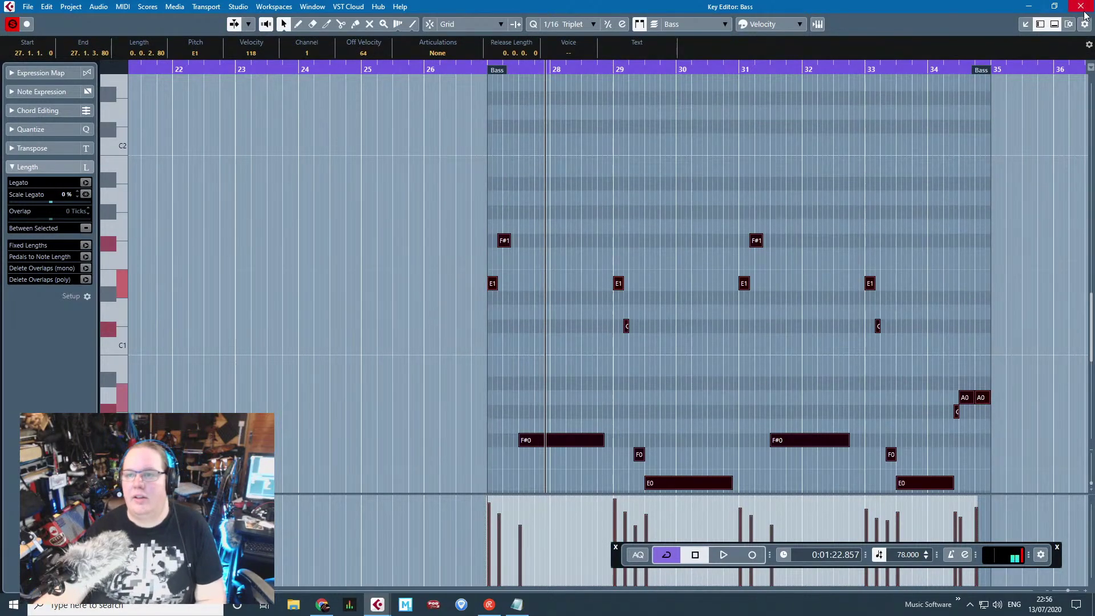
{"action": "left_click", "coordinate": [1081, 7]}
Step: Transpose all notes in the Bass track's intro part at bar 3 down one octave and close the Key Editor
{"action": "key", "text": "g"}
{"action": "key", "text": "g"}
{"action": "key", "text": "g"}
{"action": "left_click", "coordinate": [409, 235]}
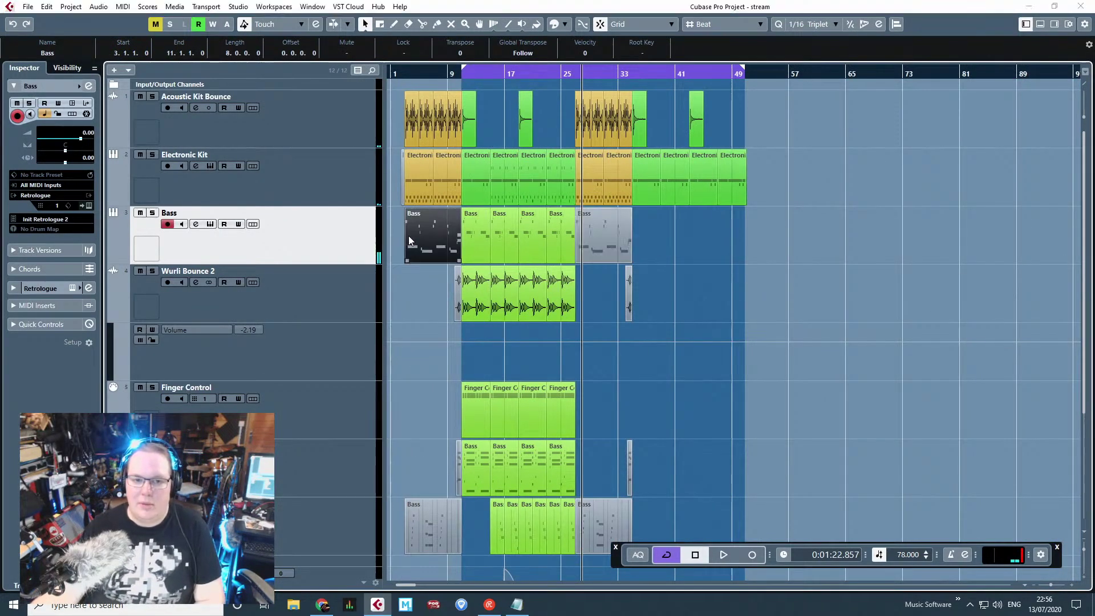
{"action": "double_click", "coordinate": [408, 235]}
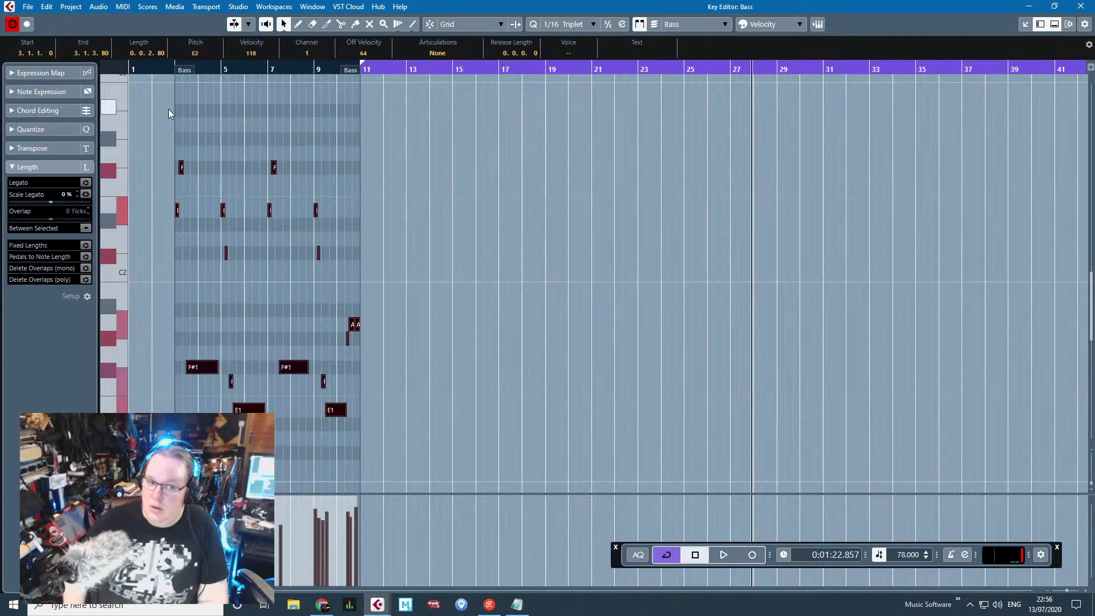
{"action": "key", "text": "shift+Down"}
{"action": "left_click", "coordinate": [1080, 7]}
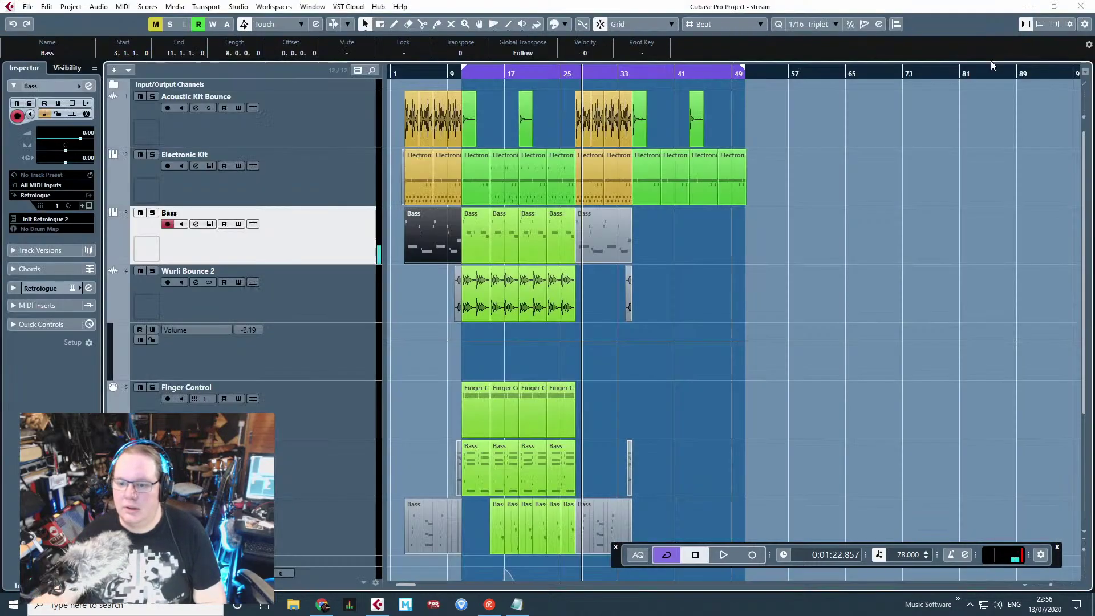
Step: Play the intro from just before bar 3 to hear the lower bass line, and stop playback before bar 10
{"action": "left_click_drag", "start_coordinate": [400, 76], "coordinate": [409, 132]}
{"action": "key", "text": "space"}
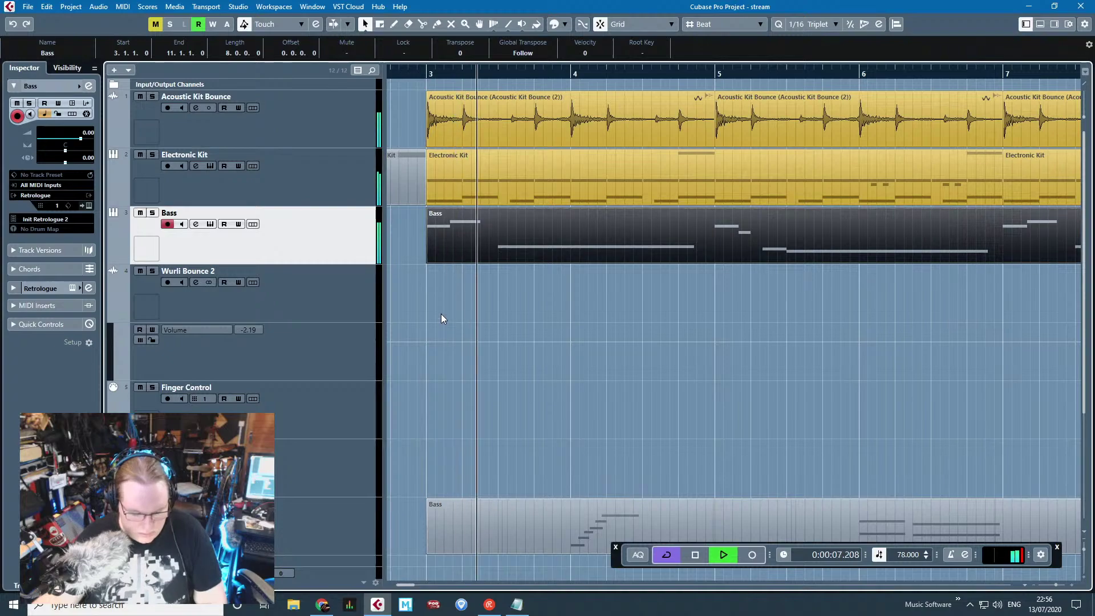
{"action": "key", "text": "g"}
{"action": "left_click", "coordinate": [467, 295]}
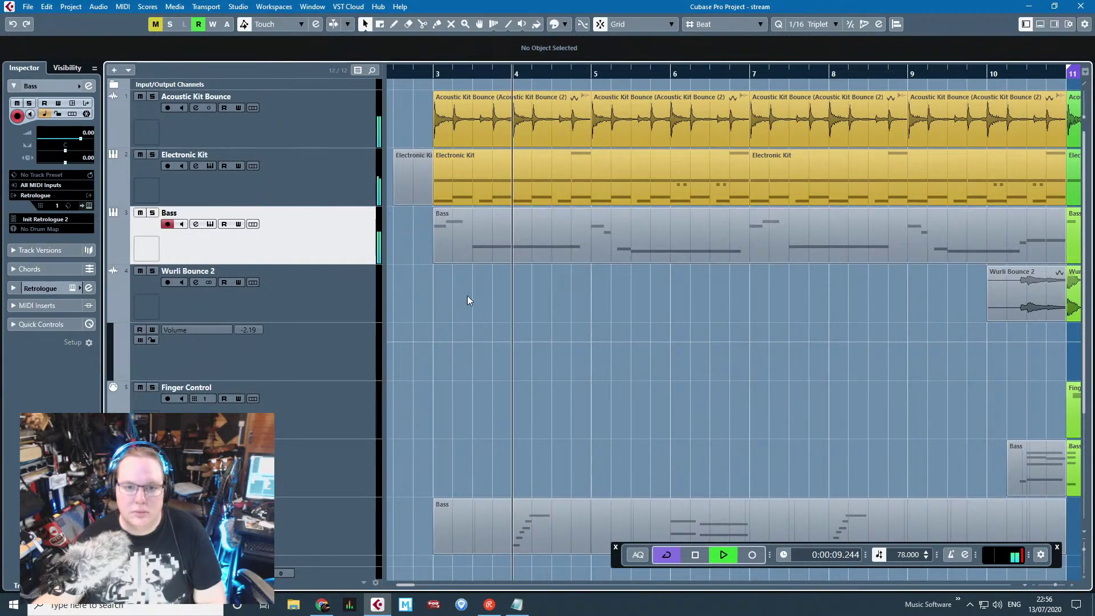
{"action": "key", "text": "g"}
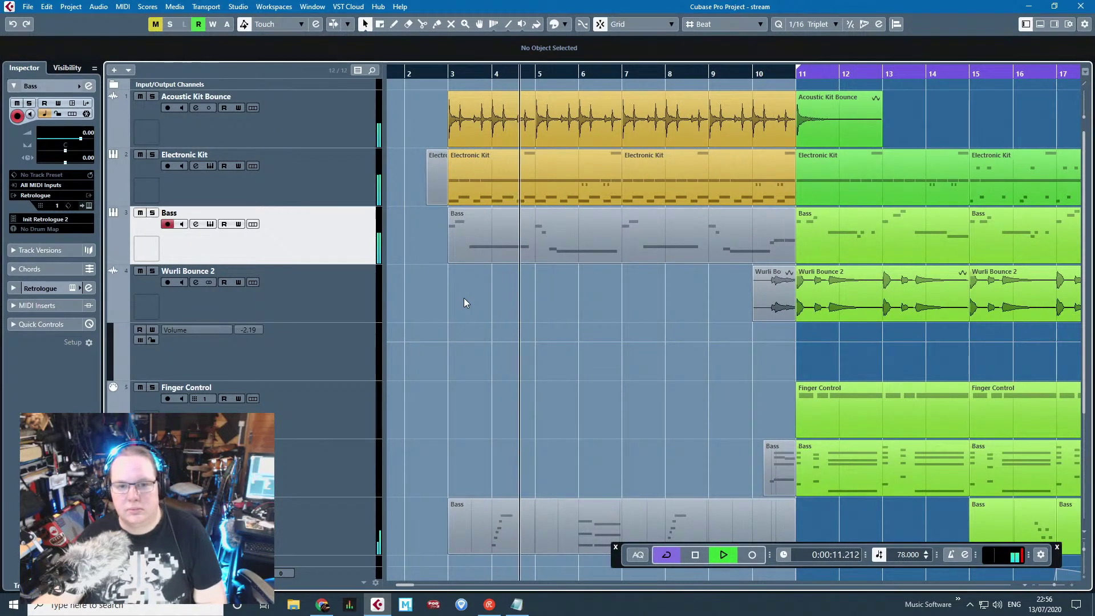
{"action": "left_click_drag", "start_coordinate": [482, 298], "coordinate": [501, 287]}
{"action": "key", "text": "g"}
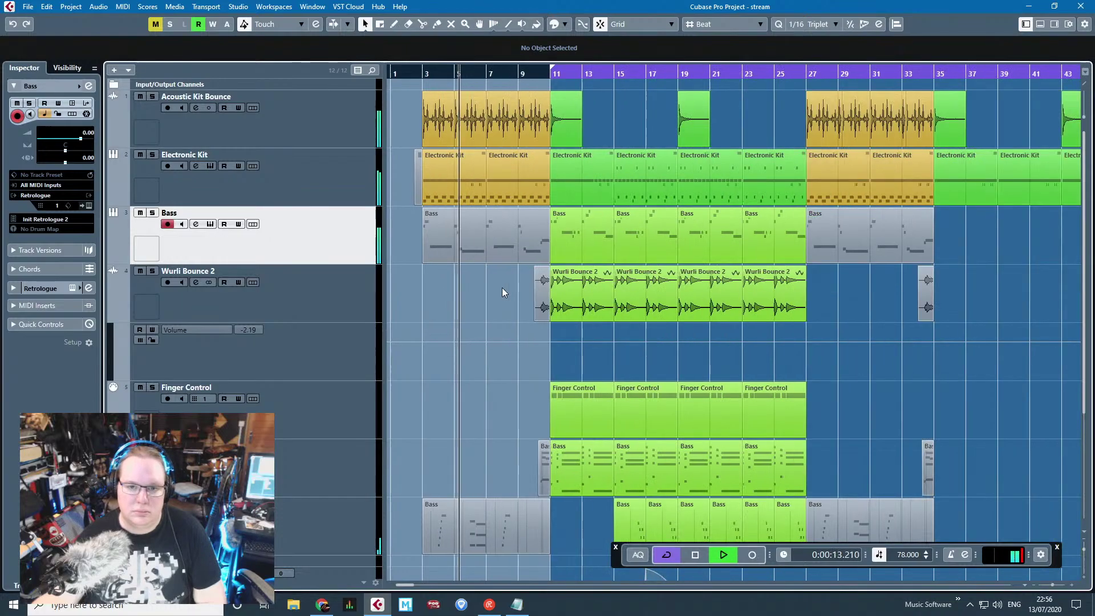
{"action": "key", "text": "h"}
{"action": "key", "text": "g"}
{"action": "key", "text": "h"}
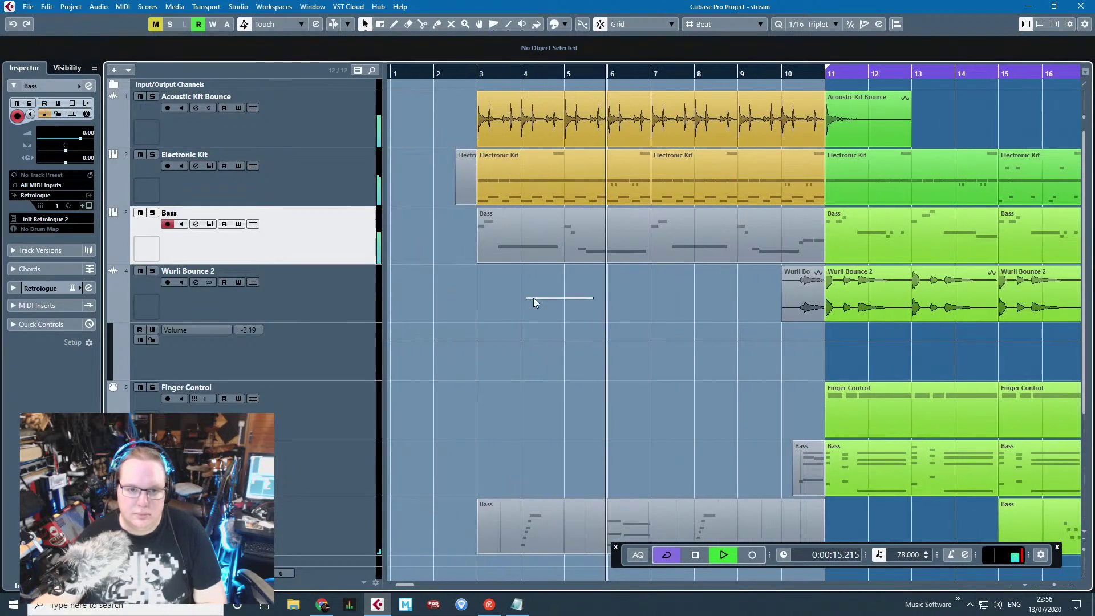
{"action": "key", "text": "g"}
{"action": "key", "text": "h"}
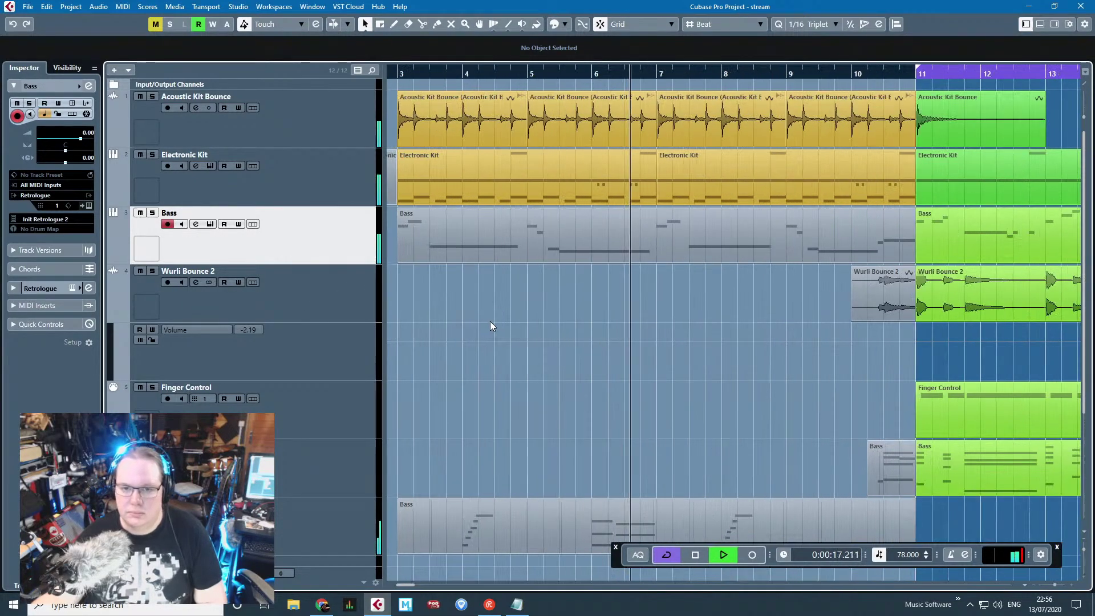
{"action": "key", "text": "g"}
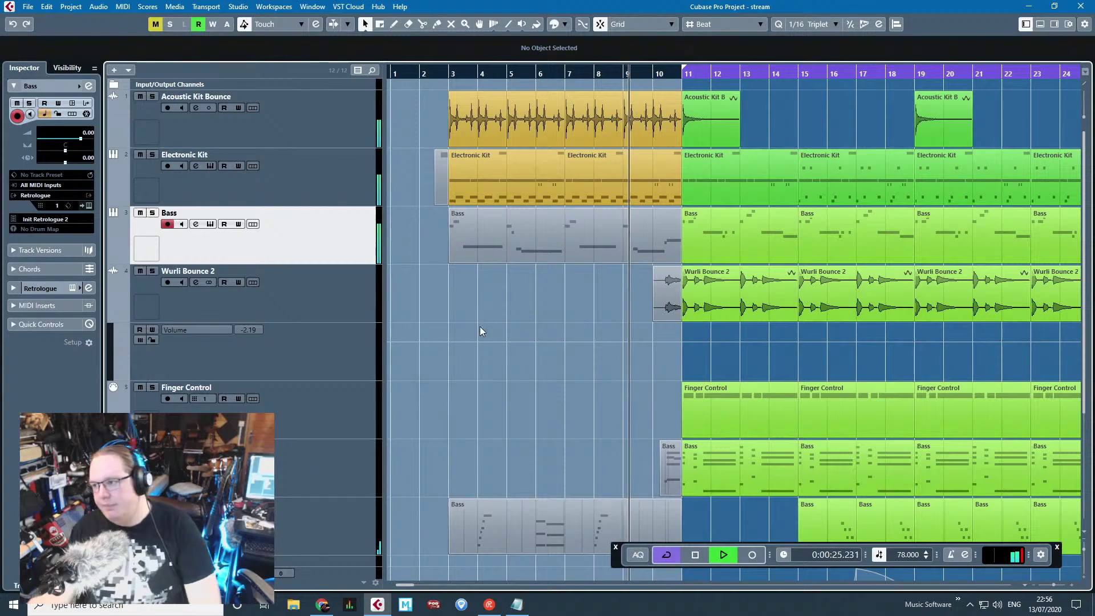
{"action": "key", "text": "space"}
Step: Duplicate the Bass track and delete the green parts between bars 11 and 27 from the copy
{"action": "right_click", "coordinate": [314, 251]}
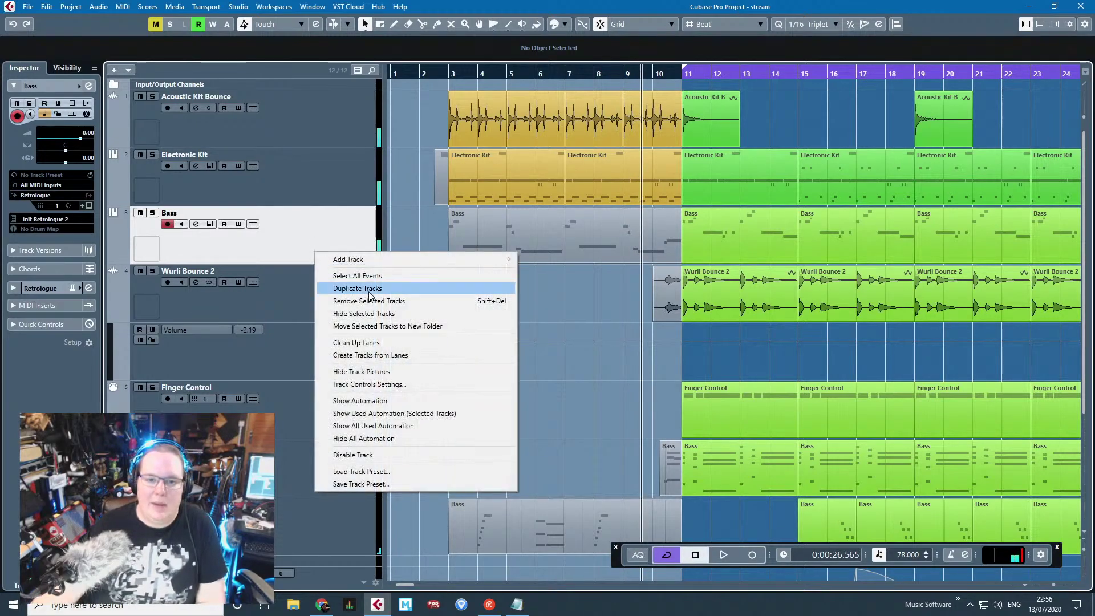
{"action": "key", "text": "Escape"}
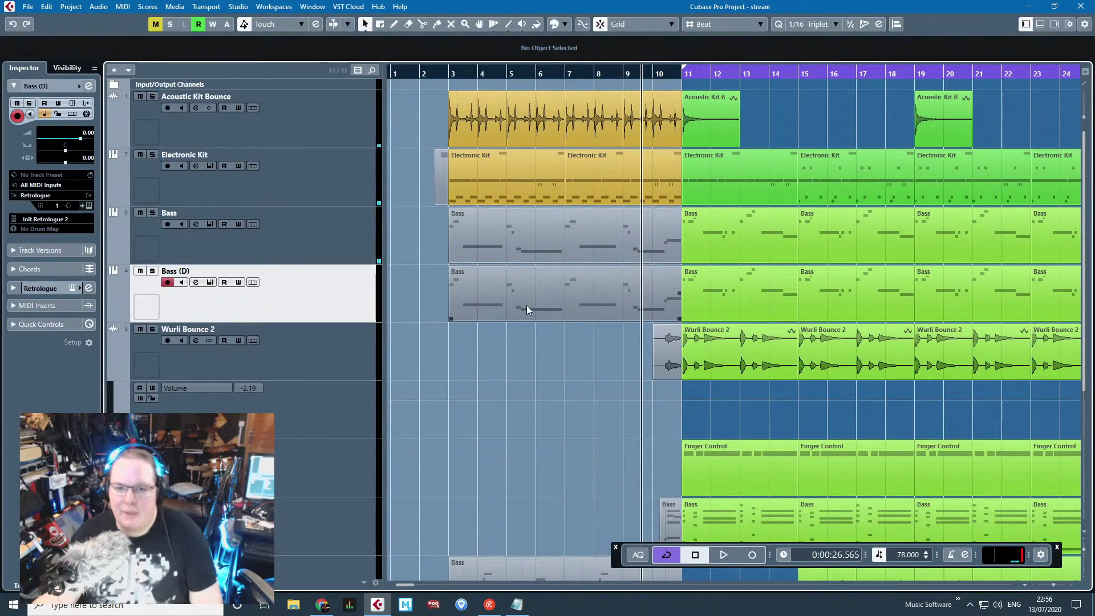
{"action": "scroll", "coordinate": [526, 305], "scroll_direction": "down", "scroll_amount": 5}
{"action": "left_click", "coordinate": [556, 203]}
{"action": "key", "text": "Delete"}
{"action": "left_click_drag", "start_coordinate": [643, 196], "coordinate": [509, 196]}
{"action": "key", "text": "Delete"}
Step: Delete the grey parts at bars 3 and 27 from the original Bass track
{"action": "left_click", "coordinate": [469, 146]}
{"action": "key", "text": "Delete"}
{"action": "left_click", "coordinate": [741, 141]}
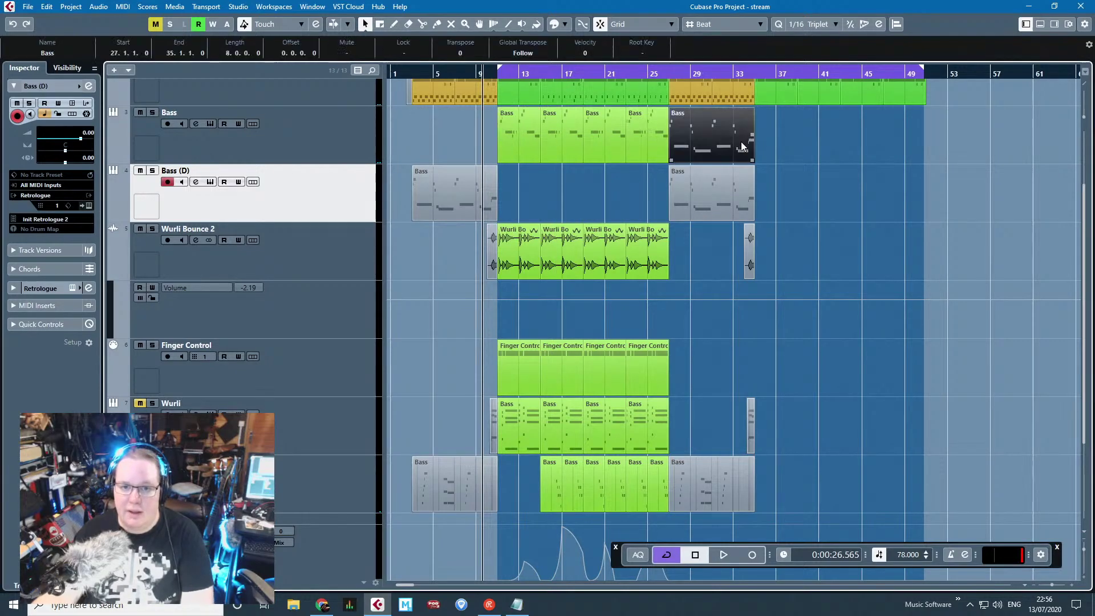
{"action": "key", "text": "Delete"}
Step: Solo the duplicated bass track and rename it Double Bass
{"action": "scroll", "coordinate": [463, 176], "scroll_direction": "up", "scroll_amount": 2}
{"action": "left_click", "coordinate": [152, 271]}
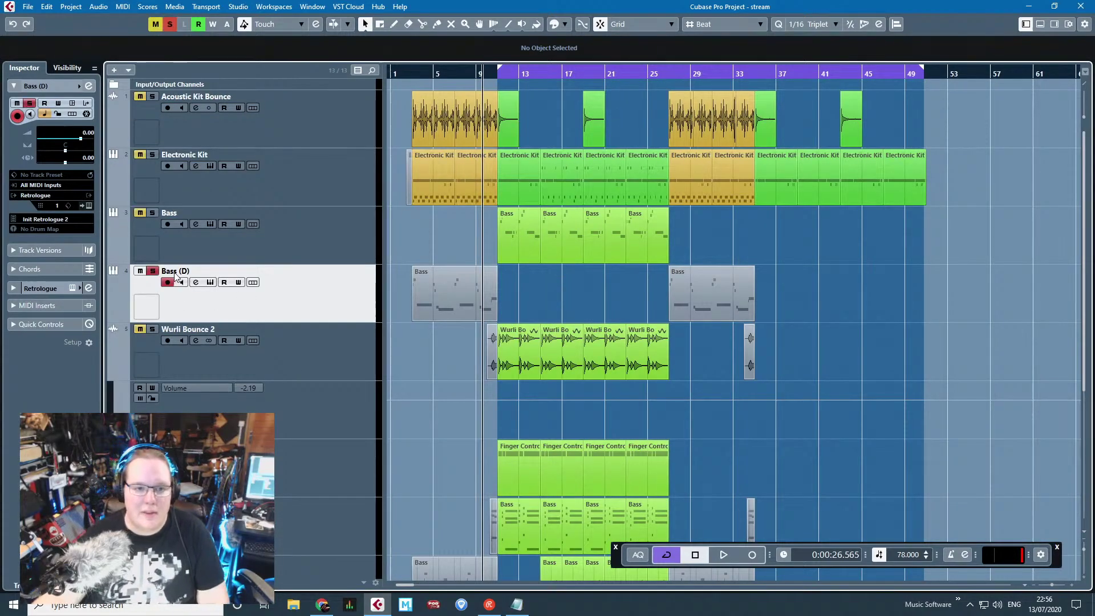
{"action": "double_click", "coordinate": [175, 270]}
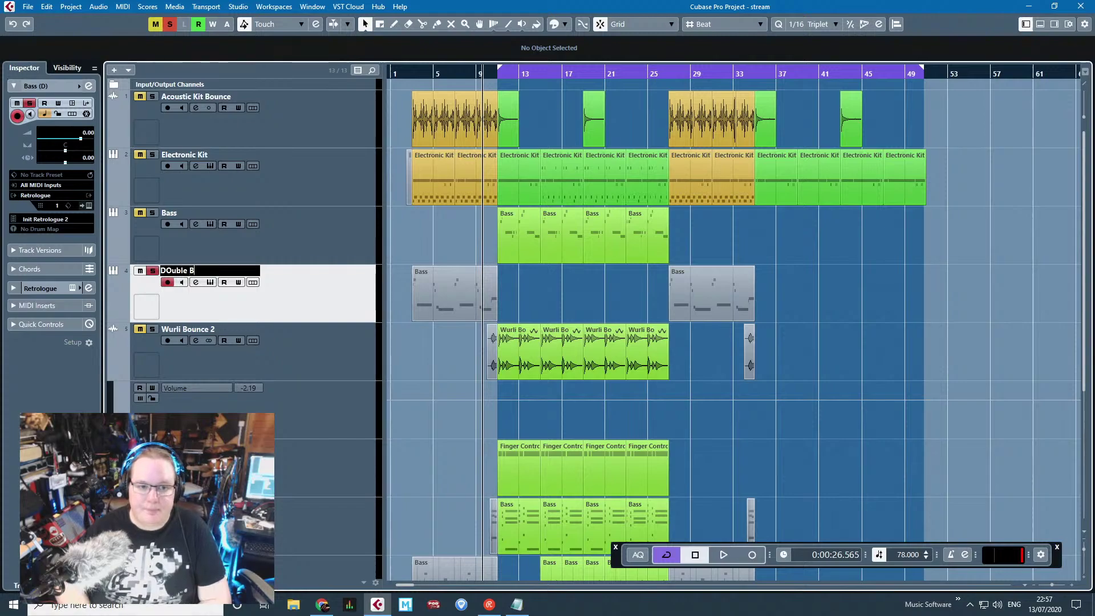
{"action": "type", "text": "Double Bass"}
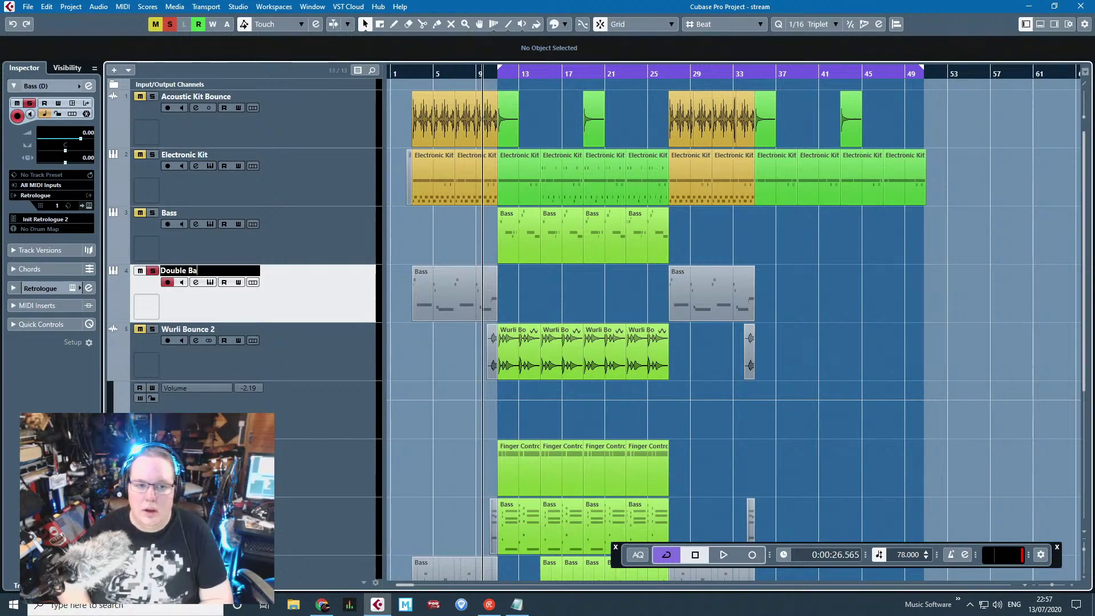
{"action": "key", "text": "Return"}
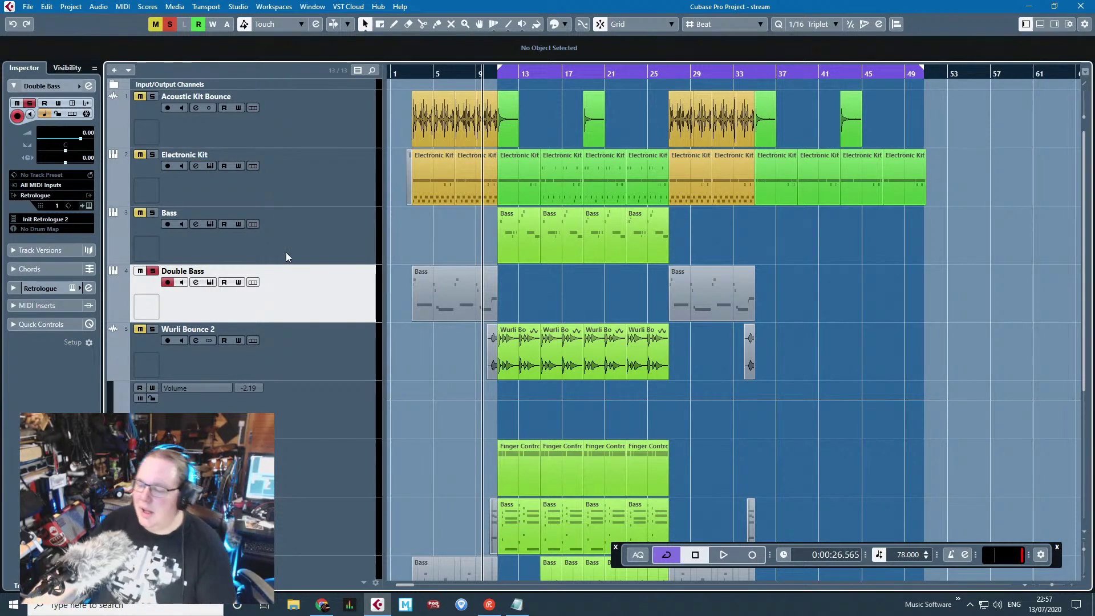
Step: Replace the Retrologue instrument on the Bass track with Kontakt
{"action": "left_click", "coordinate": [367, 261]}
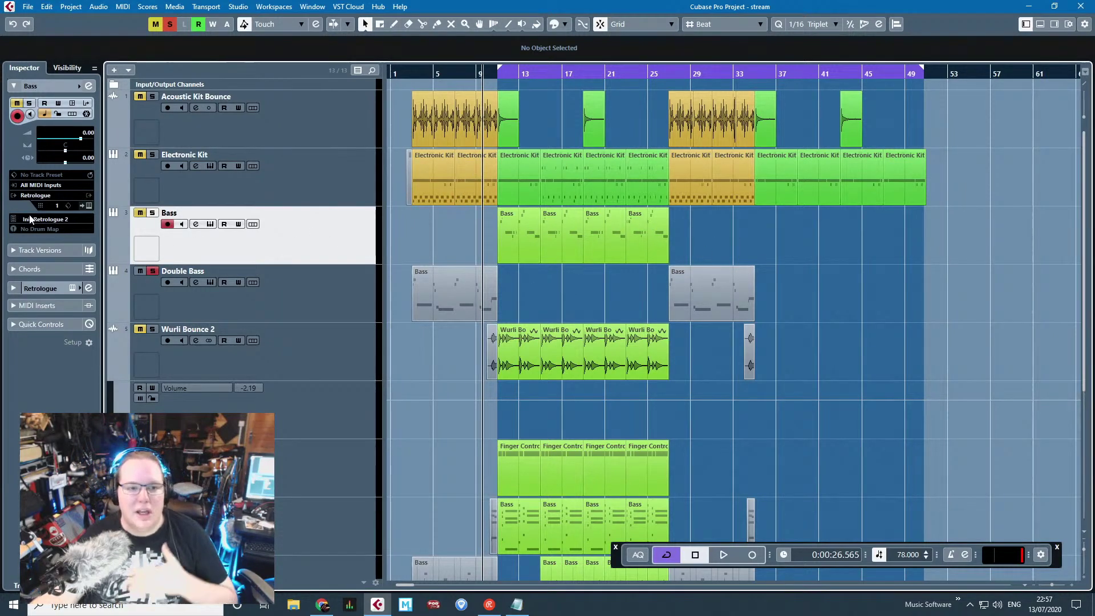
{"action": "left_click", "coordinate": [35, 195]}
{"action": "left_click", "coordinate": [37, 255]}
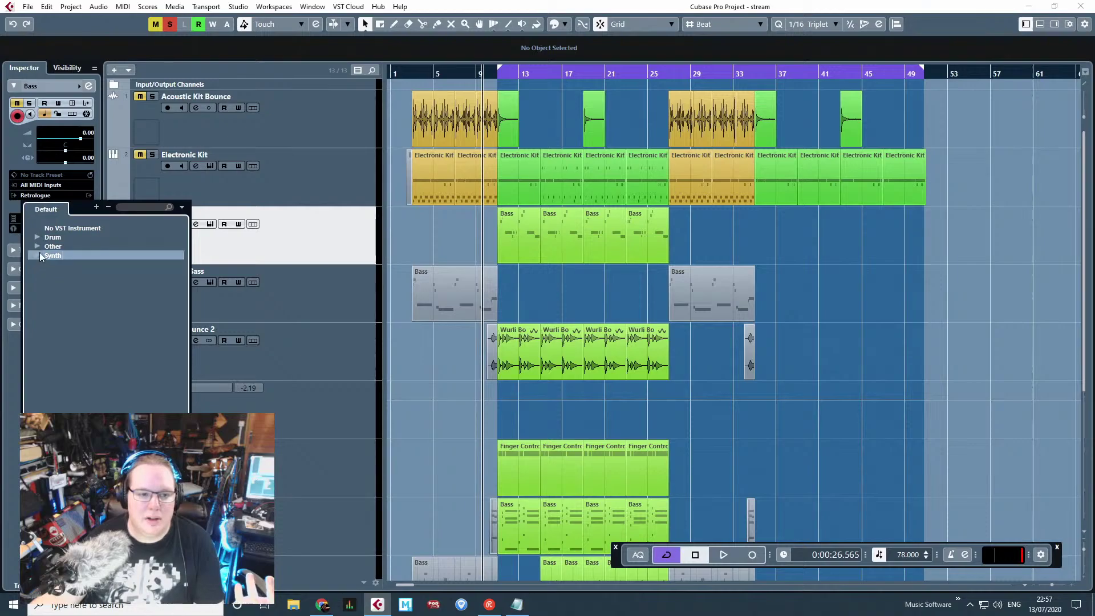
{"action": "left_click", "coordinate": [39, 245]}
{"action": "left_click", "coordinate": [65, 301]}
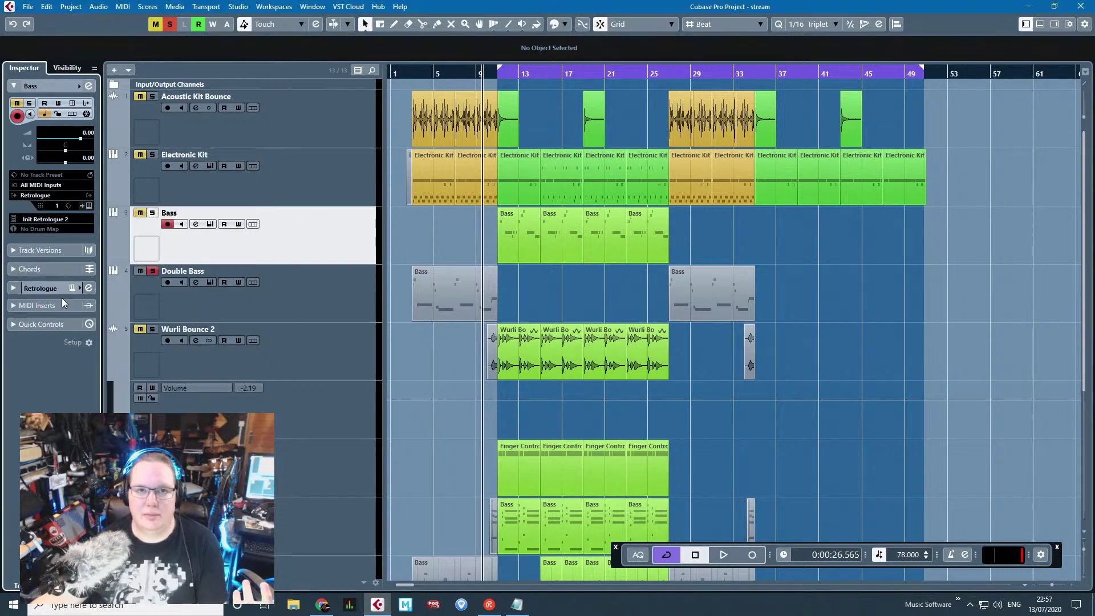
Step: Load the Jazz Upright instrument from the Band > 6 - Bass folder of the Kontakt Factory Library
{"action": "left_click", "coordinate": [412, 225]}
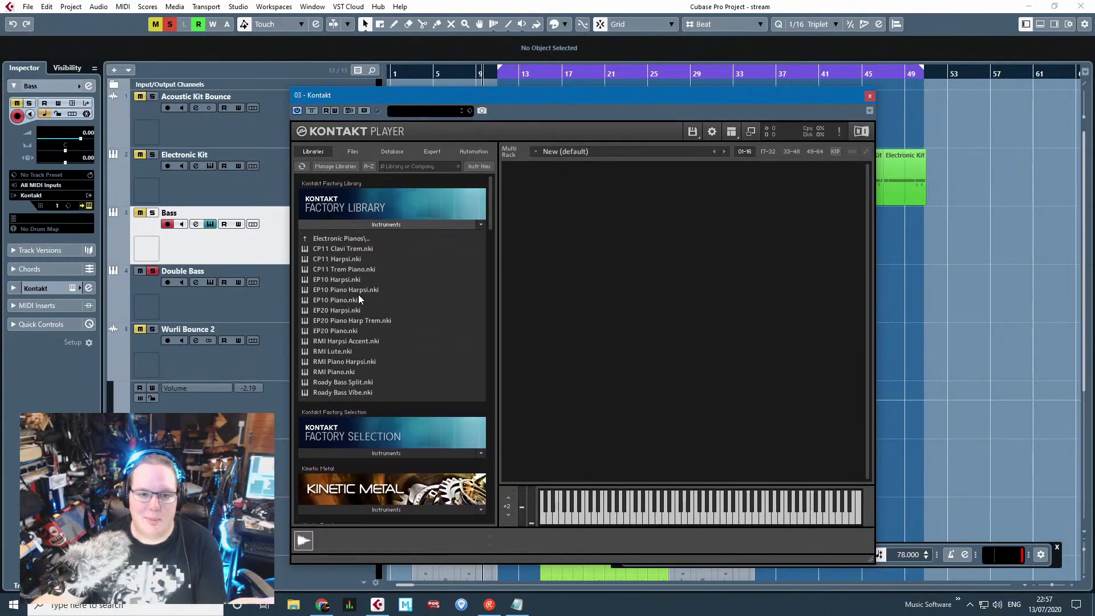
{"action": "left_click", "coordinate": [371, 225]}
{"action": "left_click", "coordinate": [370, 225]}
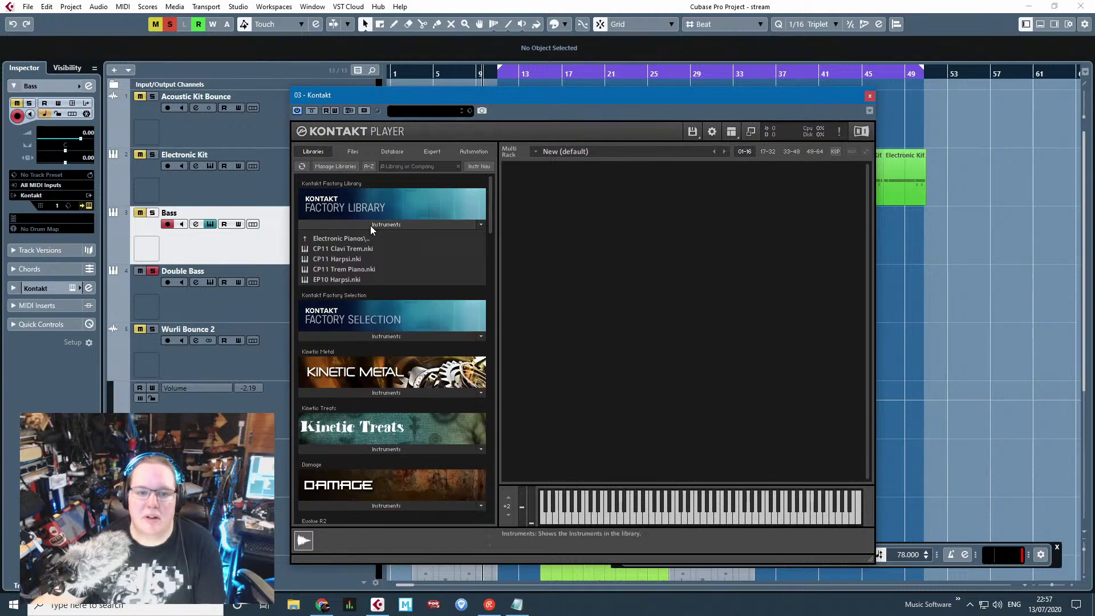
{"action": "double_click", "coordinate": [351, 236]}
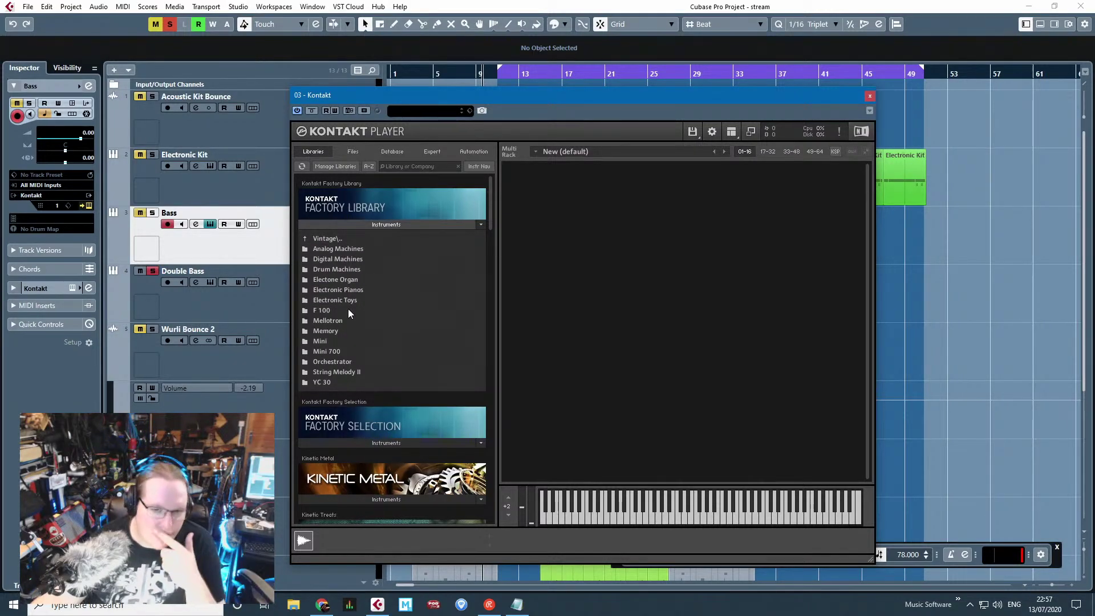
{"action": "double_click", "coordinate": [334, 239]}
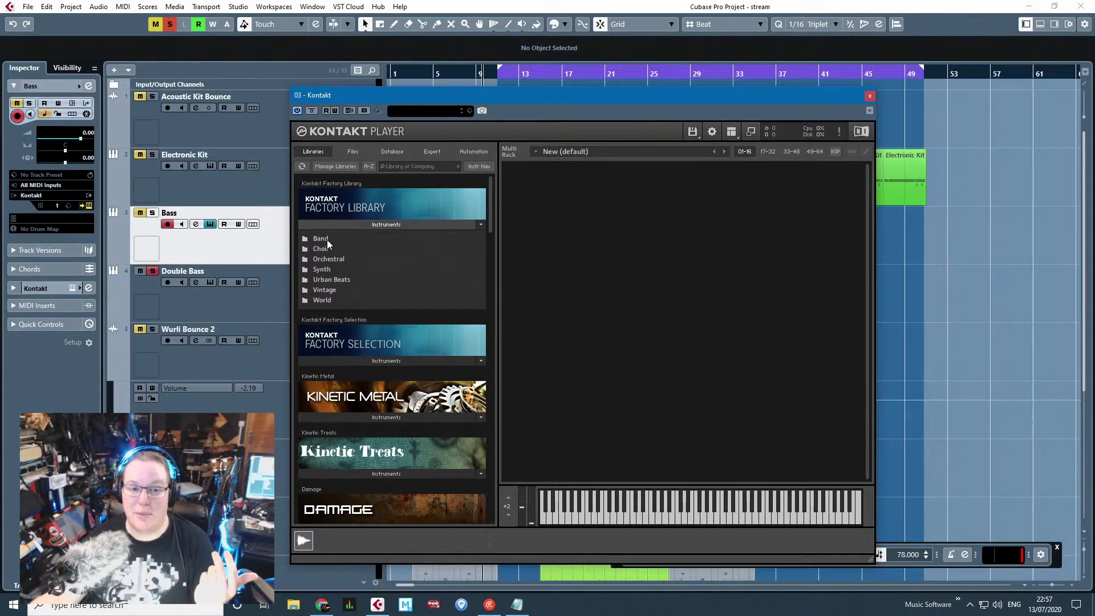
{"action": "double_click", "coordinate": [320, 238]}
{"action": "double_click", "coordinate": [322, 300]}
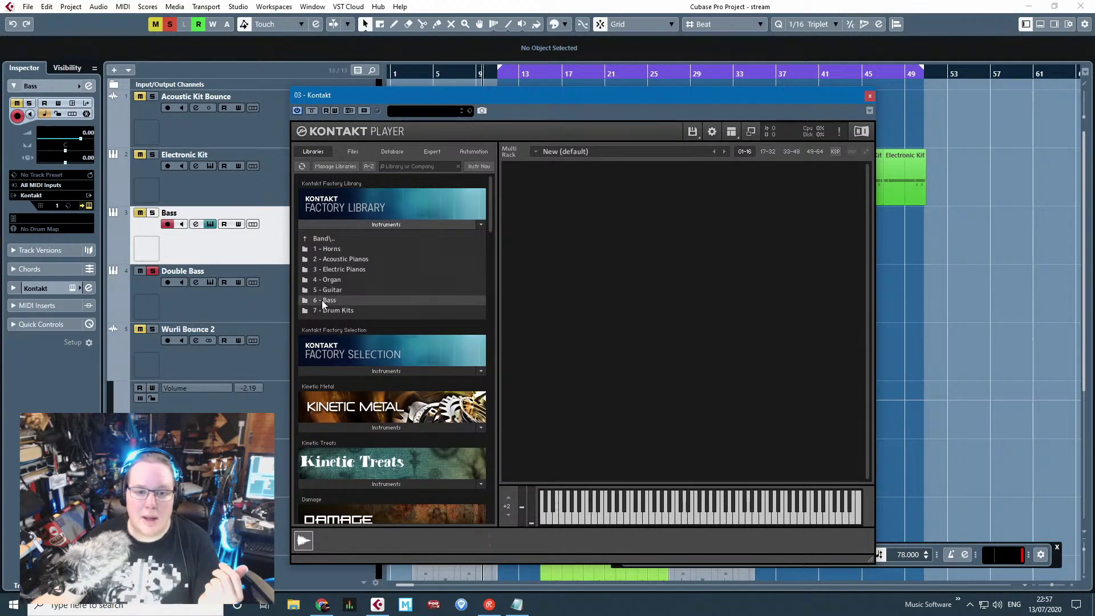
{"action": "double_click", "coordinate": [348, 269]}
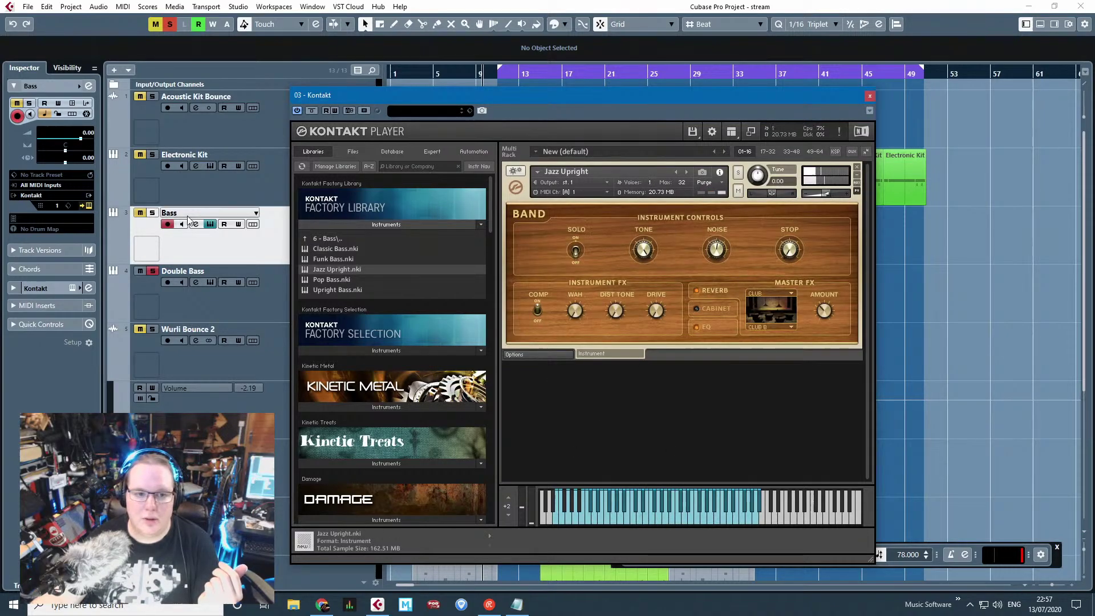
Step: Solo the Bass track alongside the Double Bass track and close the Kontakt window
{"action": "left_click", "coordinate": [155, 214]}
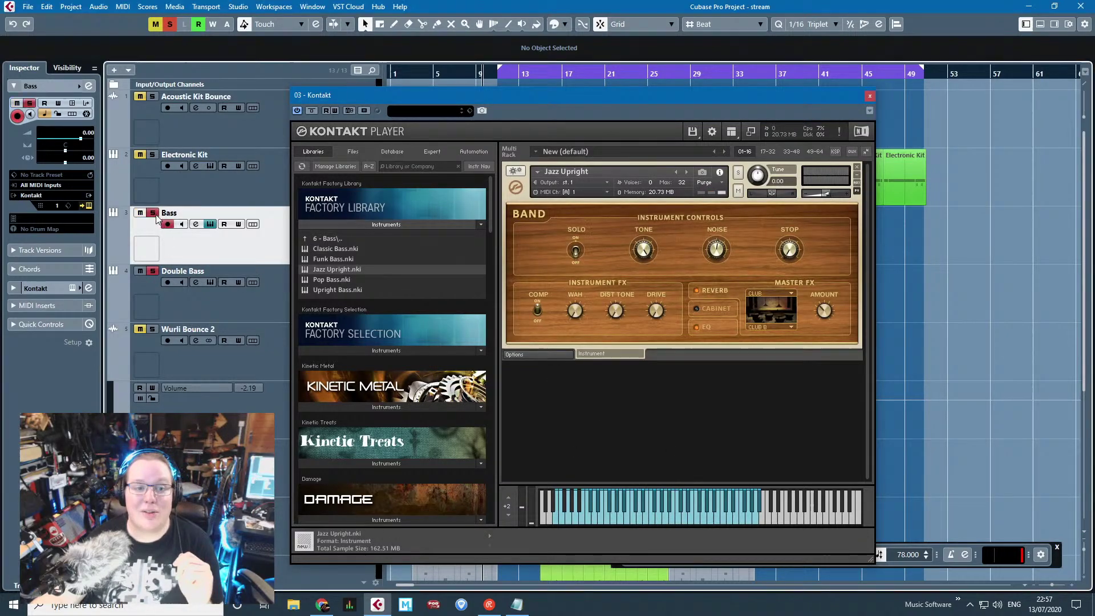
{"action": "left_click", "coordinate": [255, 313]}
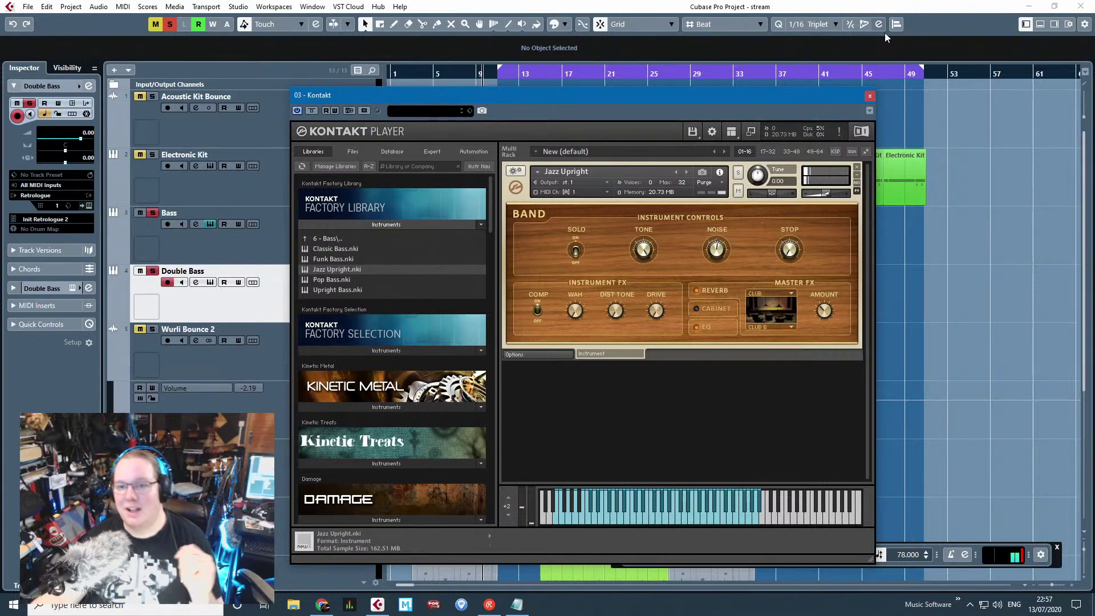
{"action": "left_click", "coordinate": [870, 97]}
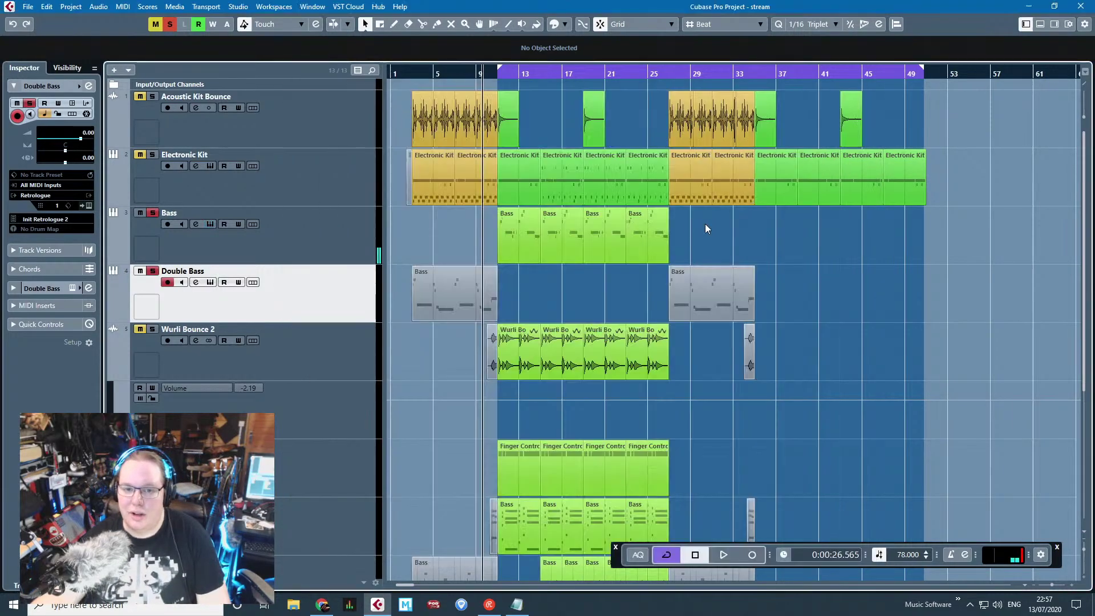
Step: Swap the two bass tracks' parts: green parts from bar 11 to Double Bass, grey parts at bars 3 and 27 to Bass
{"action": "scroll", "coordinate": [478, 214], "scroll_direction": "up", "scroll_amount": 3}
{"action": "left_click_drag", "start_coordinate": [707, 224], "coordinate": [769, 245]}
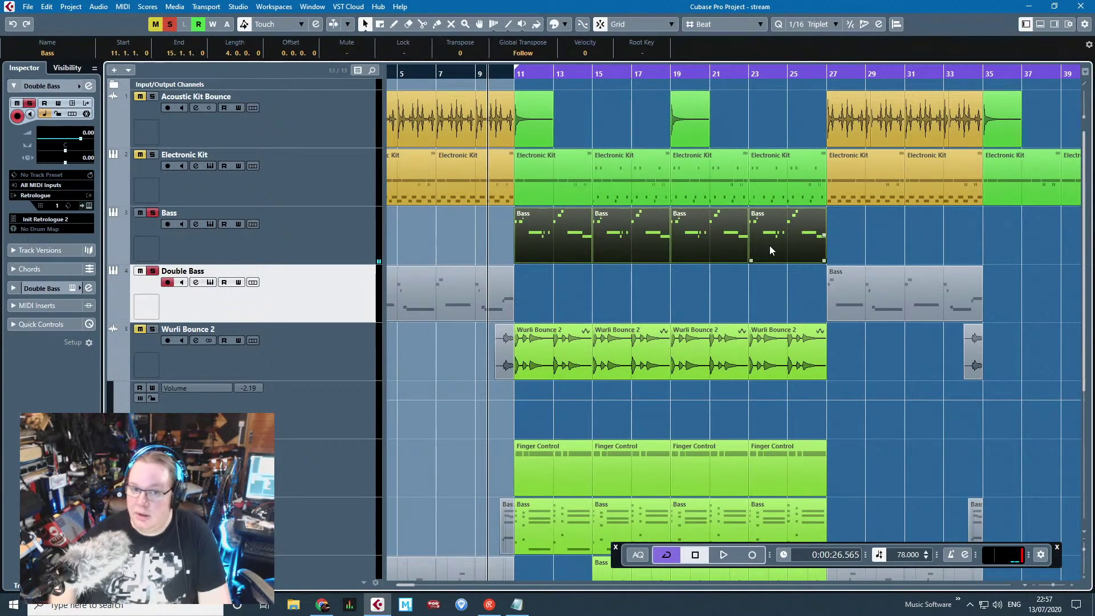
{"action": "left_click_drag", "start_coordinate": [592, 259], "coordinate": [579, 289]}
{"action": "left_click", "coordinate": [476, 292]}
{"action": "left_click", "coordinate": [892, 300], "text": "shift"}
{"action": "left_click_drag", "start_coordinate": [892, 300], "coordinate": [892, 261]}
Step: Play the soloed bass part from bar 3 to audition the Jazz Upright sound
{"action": "left_click_drag", "start_coordinate": [399, 72], "coordinate": [426, 90]}
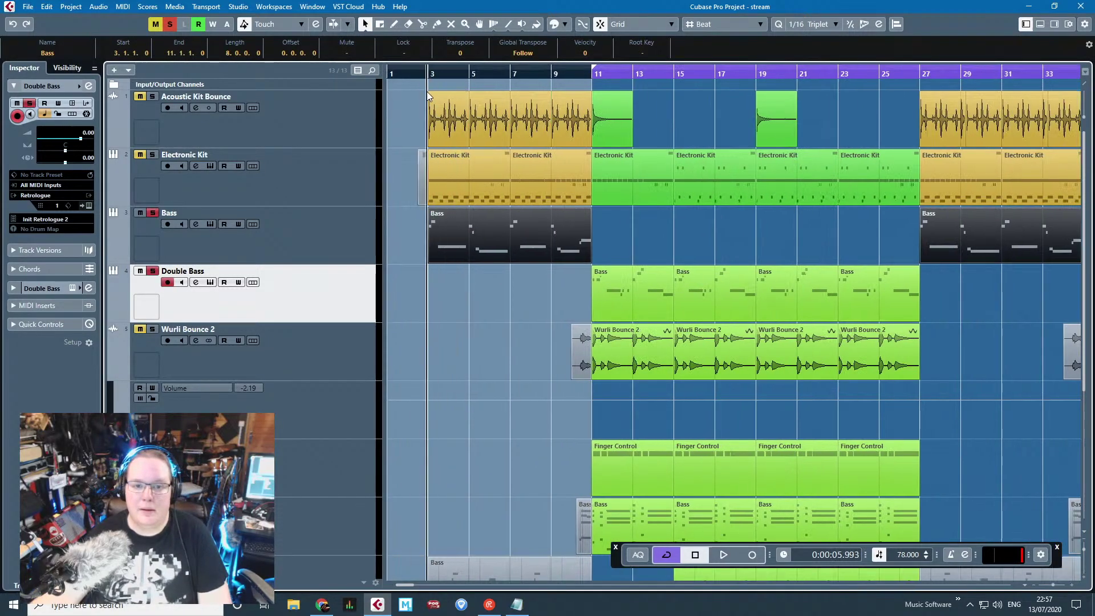
{"action": "key", "text": "space"}
{"action": "left_click", "coordinate": [371, 234]}
{"action": "left_click", "coordinate": [387, 268]}
{"action": "left_click", "coordinate": [340, 291]}
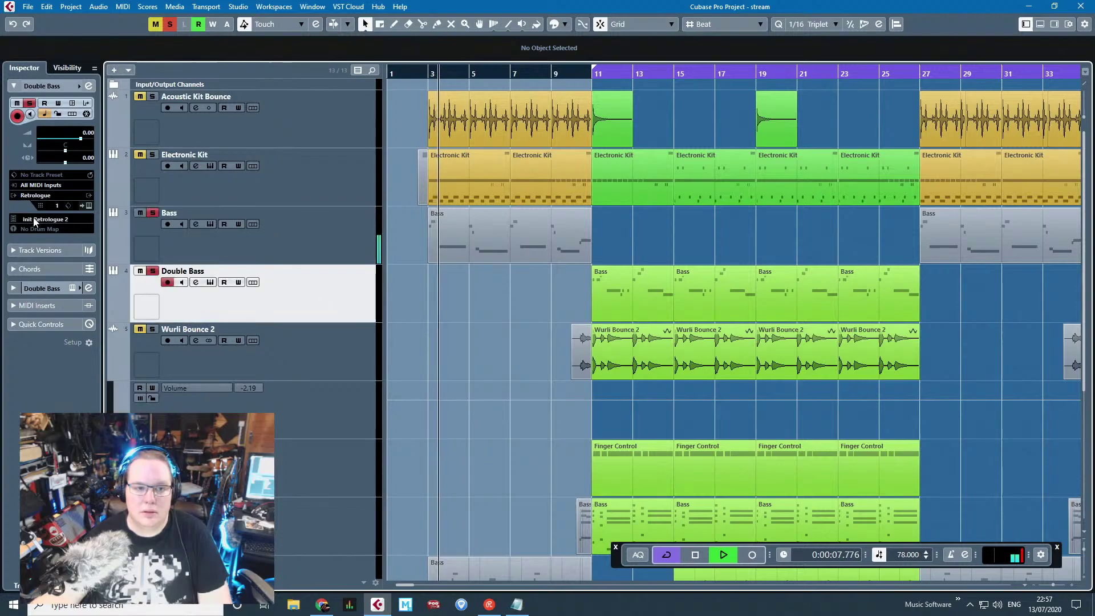
{"action": "left_click", "coordinate": [16, 289]}
{"action": "key", "text": "space"}
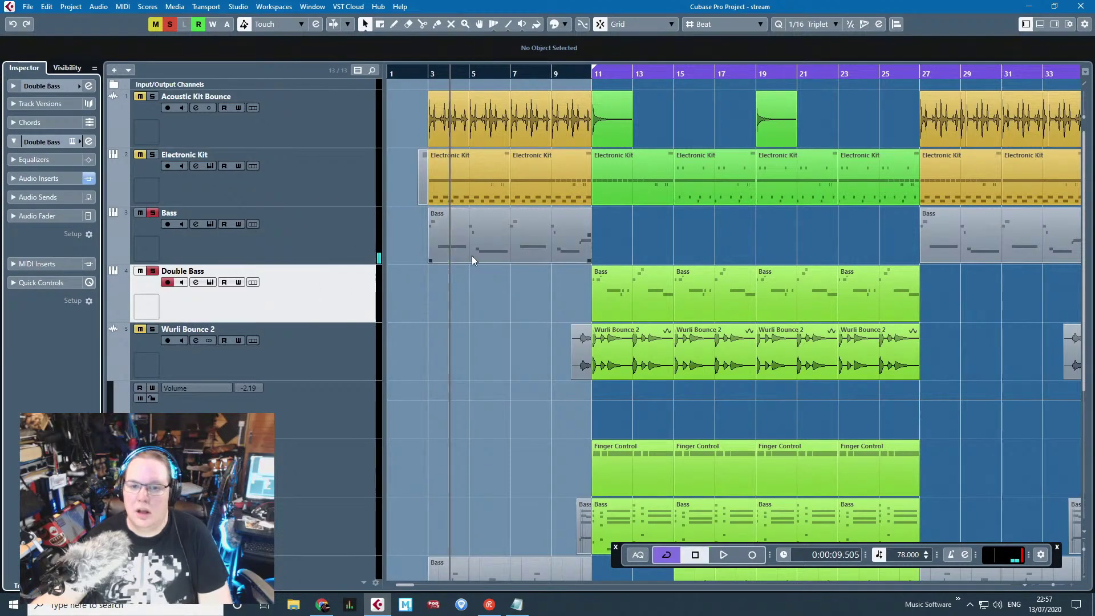
Step: Transpose all notes of the Bass track's part at bar 3 up one octave in the Key Editor
{"action": "scroll", "coordinate": [448, 227], "scroll_direction": "down", "scroll_amount": 3}
{"action": "scroll", "coordinate": [448, 232], "scroll_direction": "up", "scroll_amount": 3}
{"action": "scroll", "coordinate": [449, 237], "scroll_direction": "down", "scroll_amount": 2}
{"action": "left_click", "coordinate": [417, 226]}
{"action": "double_click", "coordinate": [418, 225]}
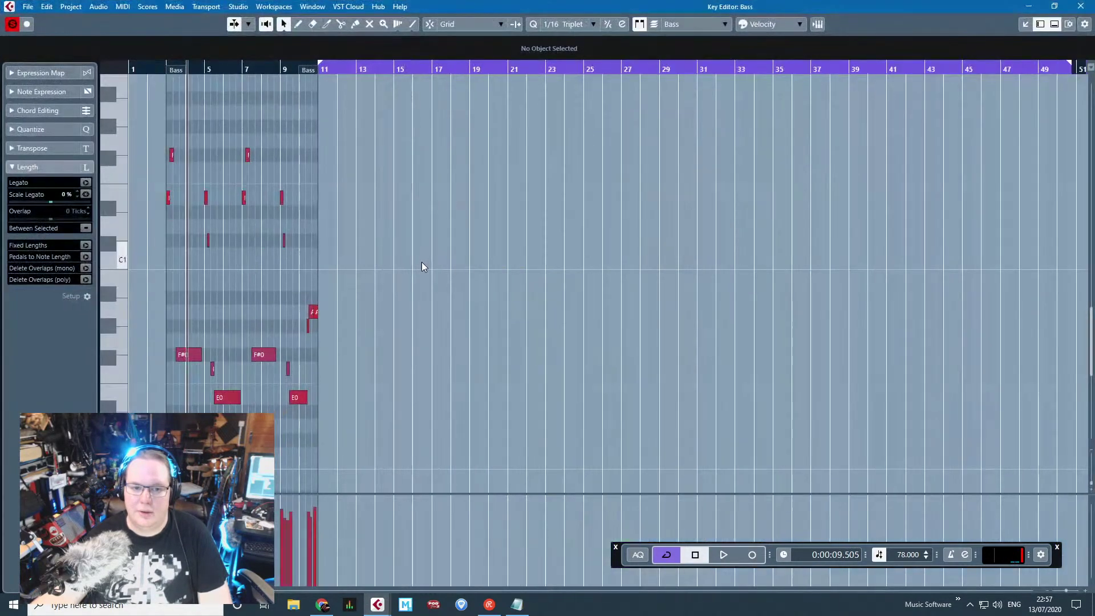
{"action": "key", "text": "shift+Up"}
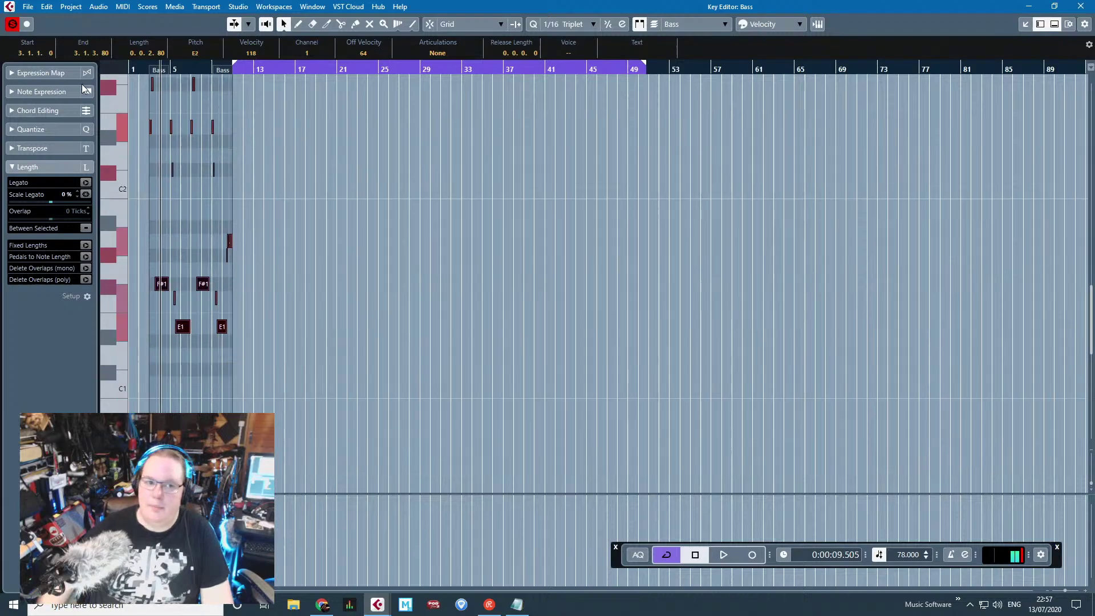
{"action": "left_click", "coordinate": [1080, 6]}
Step: Raise every note of the Bass track's part at bar 27 by one octave in the Key Editor
{"action": "left_click", "coordinate": [674, 235]}
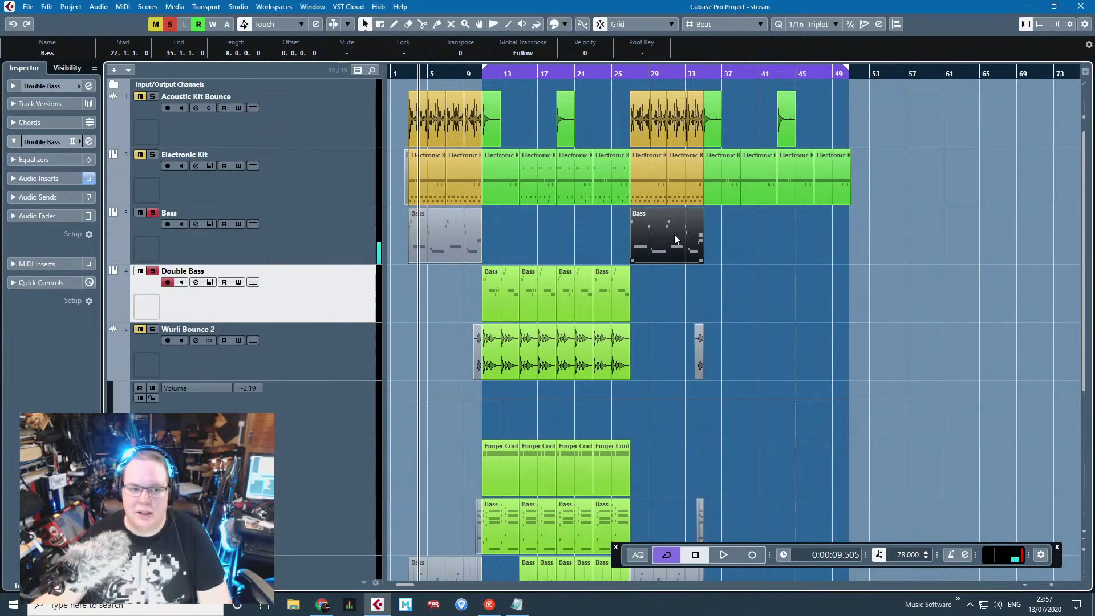
{"action": "double_click", "coordinate": [674, 235]}
{"action": "key", "text": "ctrl+a"}
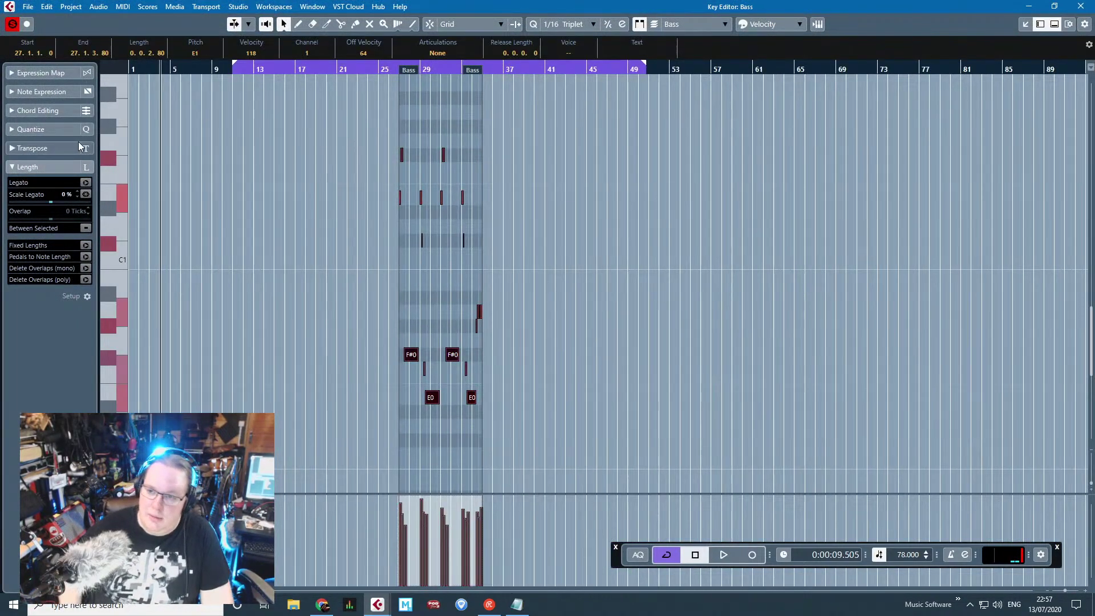
{"action": "key", "text": "shift+Up"}
{"action": "left_click", "coordinate": [1082, 5]}
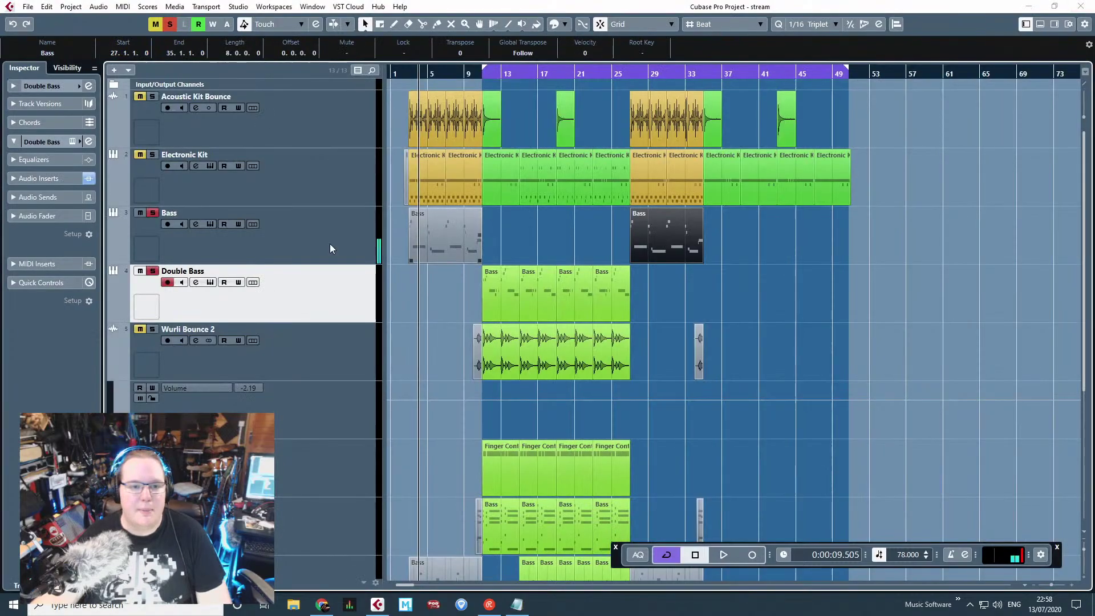
Step: Compare the bass sound with the Bass track's Frequency EQ bypassed and enabled during playback
{"action": "left_click", "coordinate": [13, 180]}
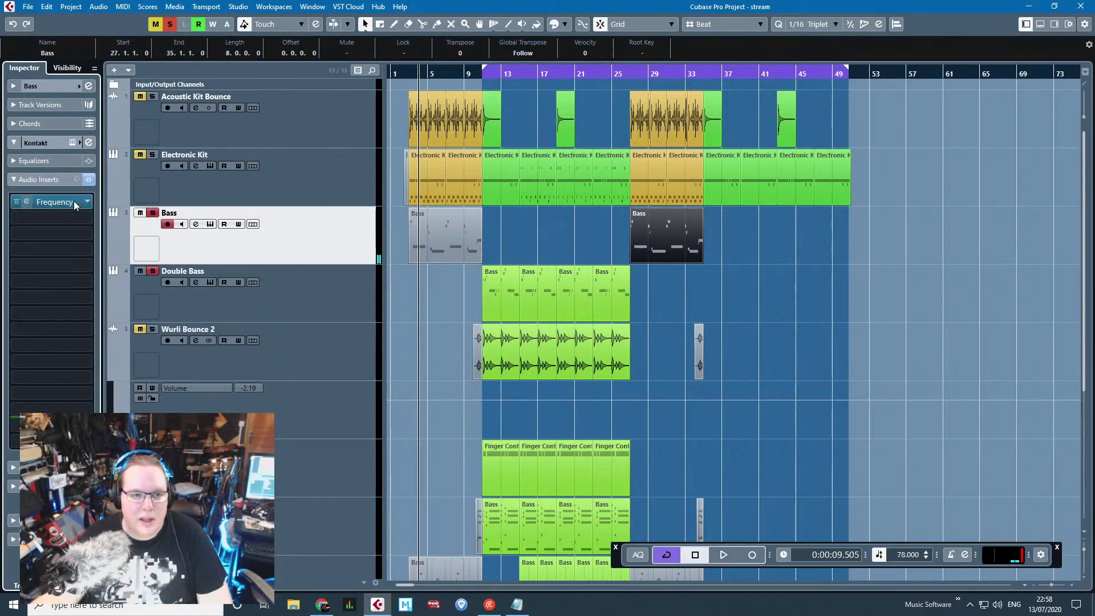
{"action": "left_click", "coordinate": [54, 201]}
{"action": "key", "text": "space"}
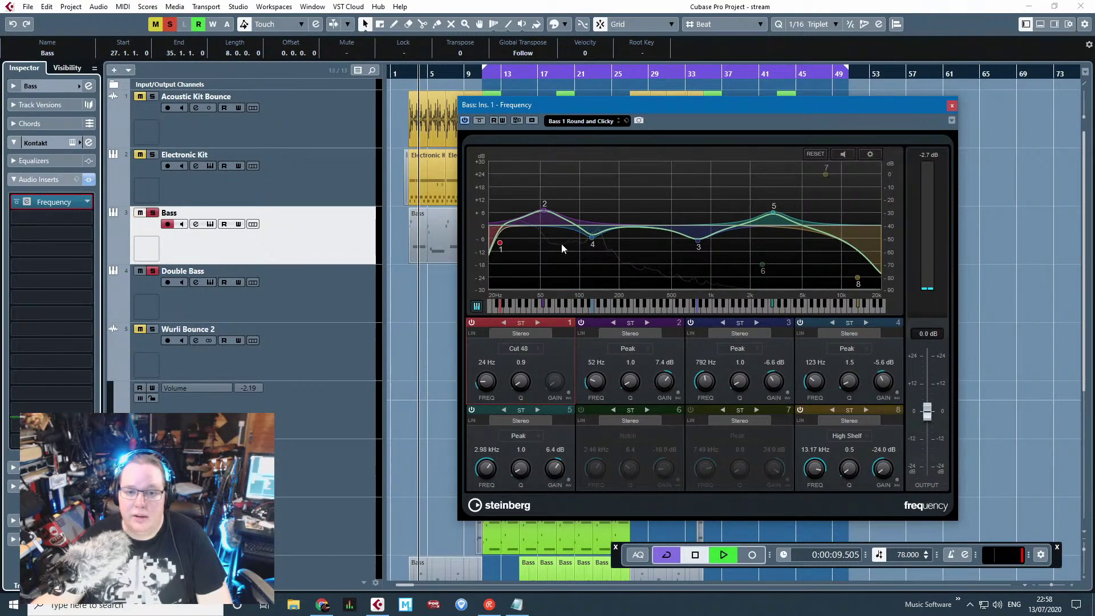
{"action": "left_click", "coordinate": [460, 121]}
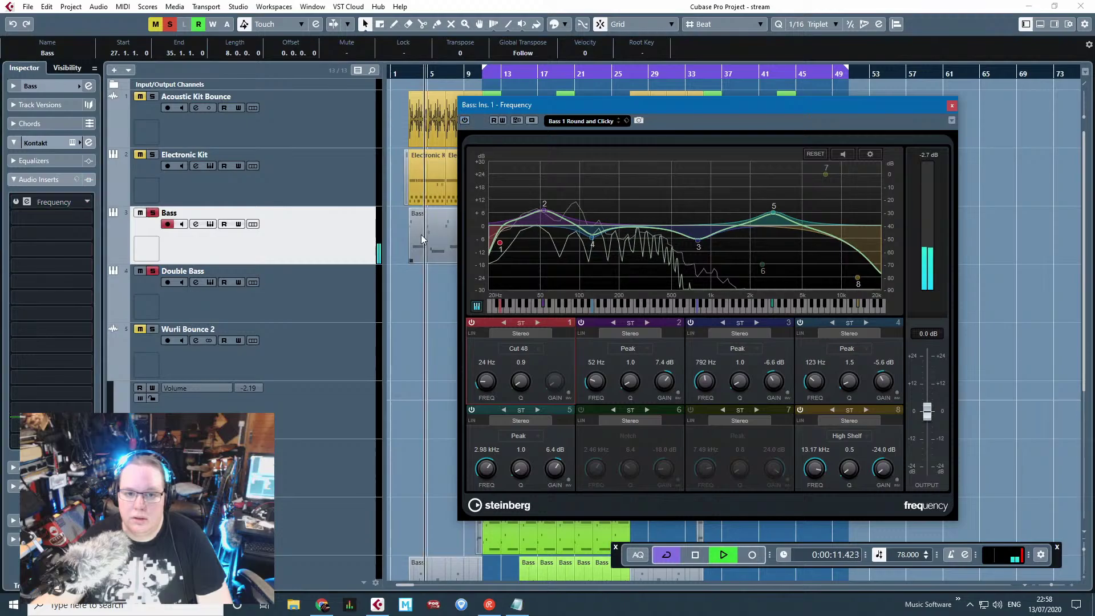
{"action": "scroll", "coordinate": [423, 287], "scroll_direction": "up", "scroll_amount": 2}
{"action": "scroll", "coordinate": [423, 289], "scroll_direction": "up", "scroll_amount": 1}
{"action": "left_click", "coordinate": [465, 121]}
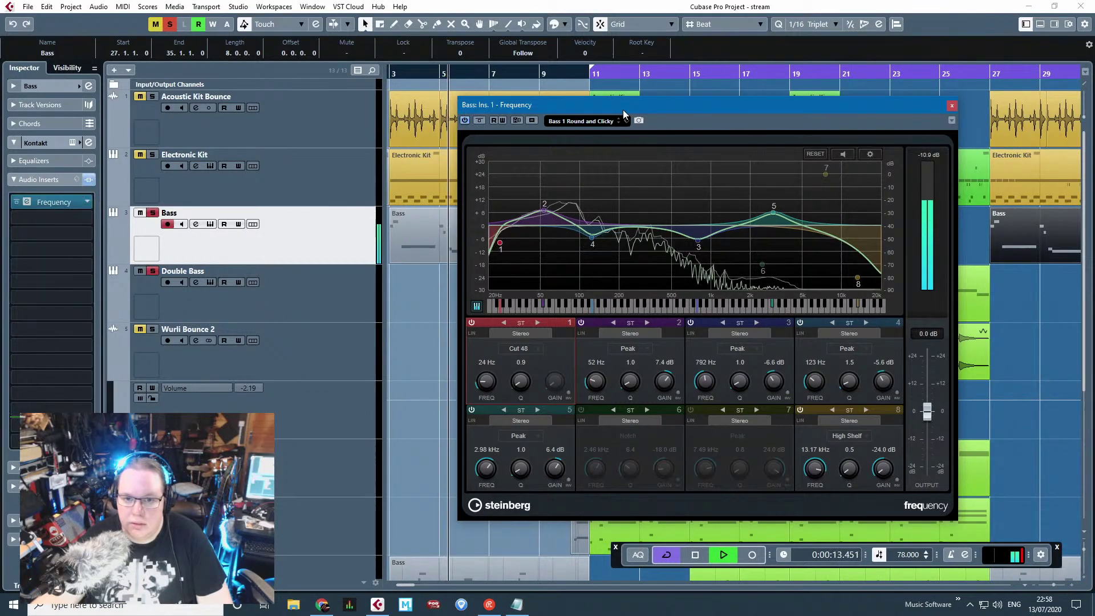
{"action": "left_click", "coordinate": [436, 312]}
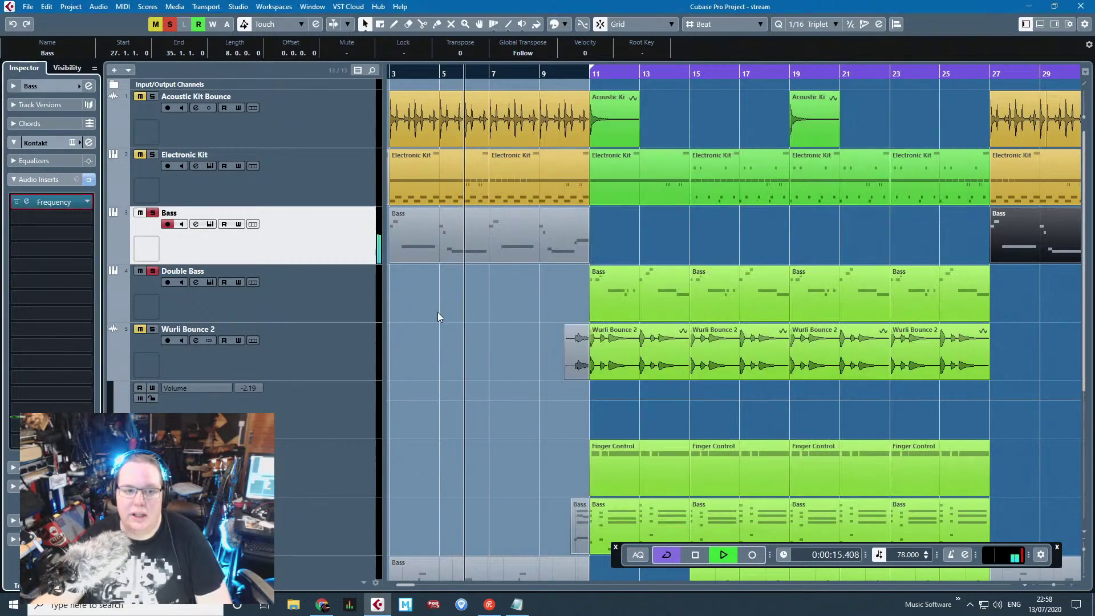
Step: Turn off solo on the Bass and Double Bass tracks and listen to the bass in the full mix
{"action": "left_click", "coordinate": [152, 270]}
{"action": "scroll", "coordinate": [459, 309], "scroll_direction": "down", "scroll_amount": 3}
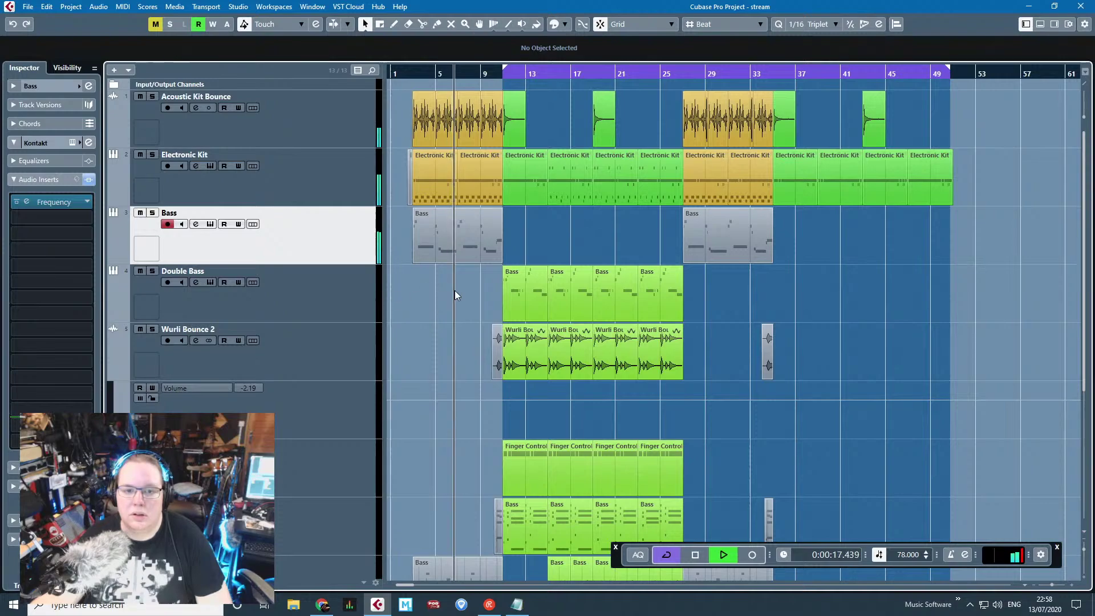
{"action": "scroll", "coordinate": [454, 289], "scroll_direction": "up", "scroll_amount": 2}
{"action": "scroll", "coordinate": [410, 296], "scroll_direction": "left", "scroll_amount": 1}
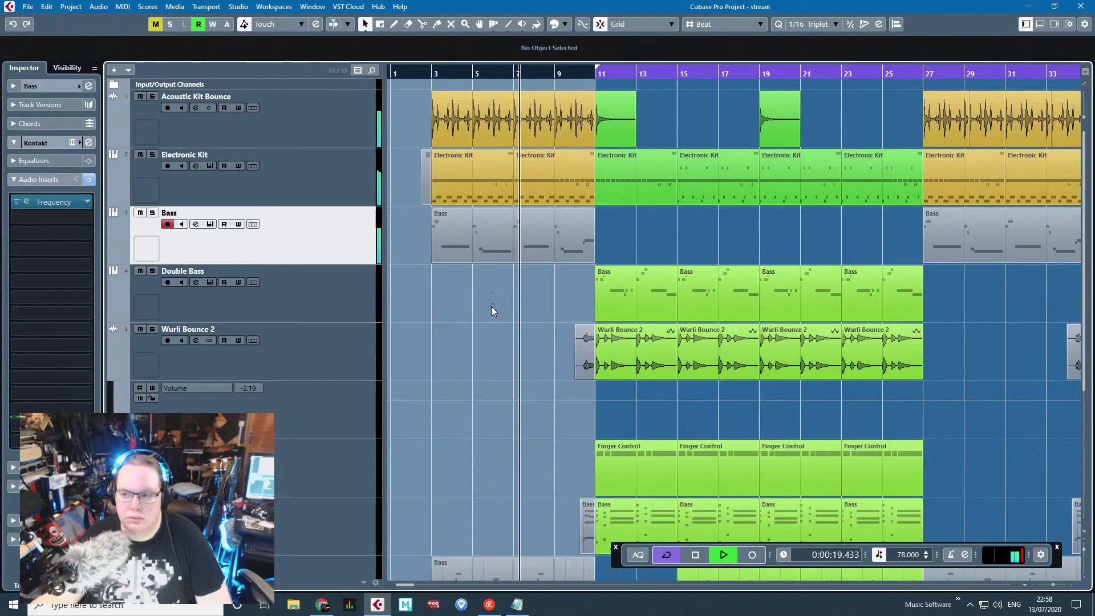
Step: Insert StereoEnhancer in the Bass track's second insert slot, set its width to 0 %, and check it in playback from bar 7
{"action": "left_click", "coordinate": [80, 217]}
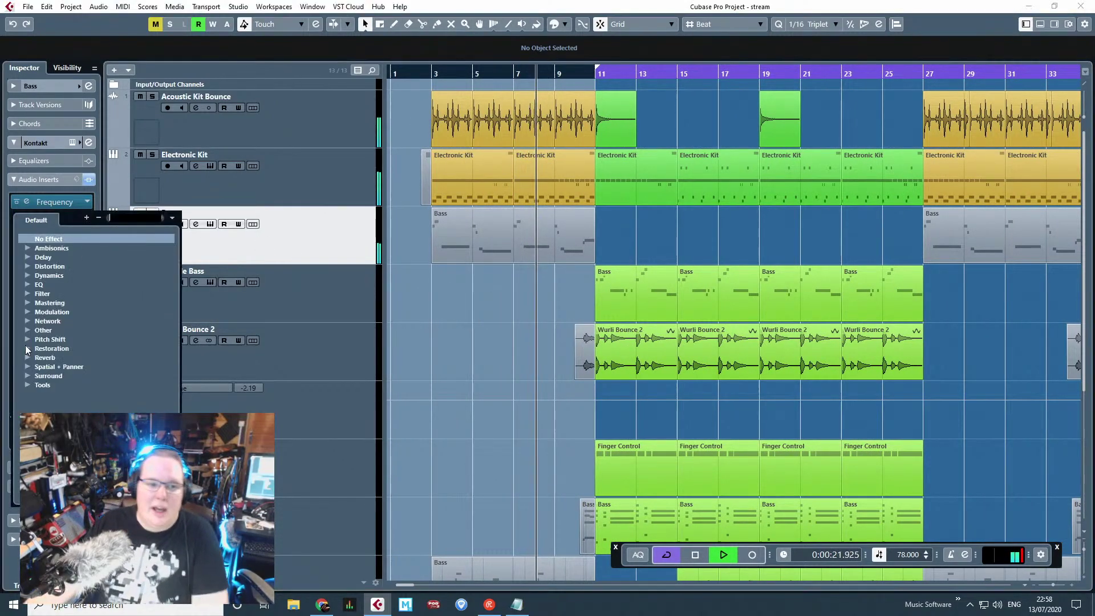
{"action": "left_click", "coordinate": [27, 285]}
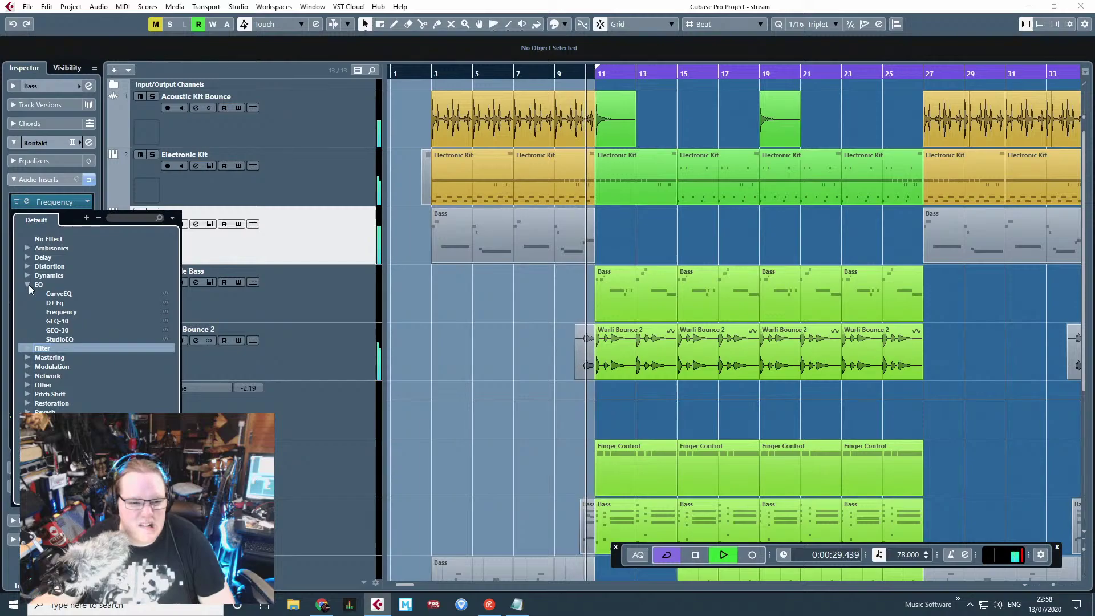
{"action": "left_click", "coordinate": [29, 285]}
{"action": "left_click", "coordinate": [27, 367]}
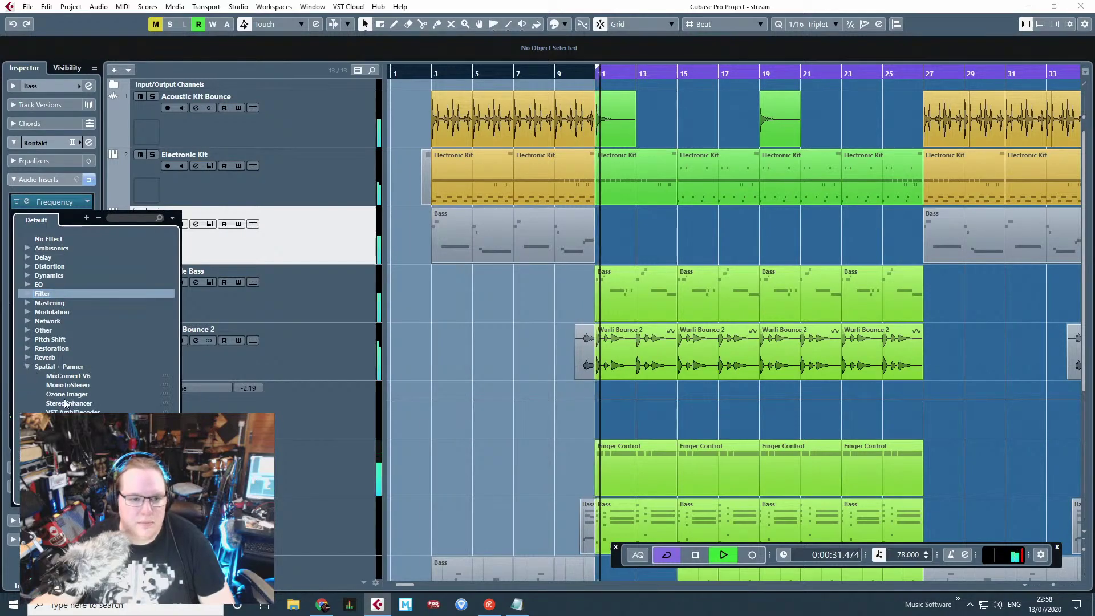
{"action": "left_click", "coordinate": [65, 404]}
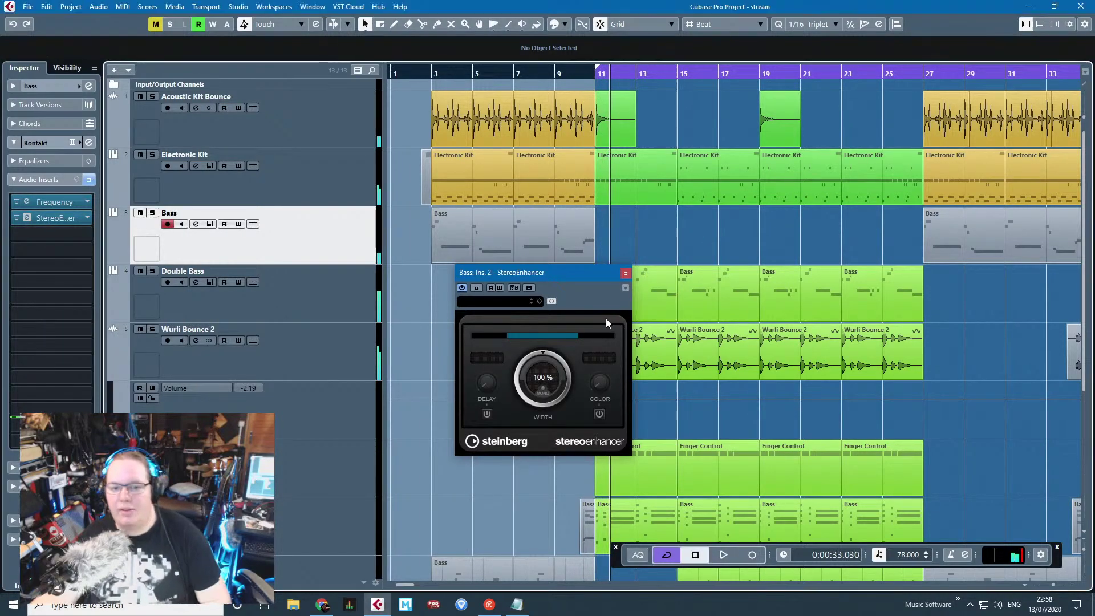
{"action": "left_click_drag", "start_coordinate": [537, 353], "coordinate": [540, 491]}
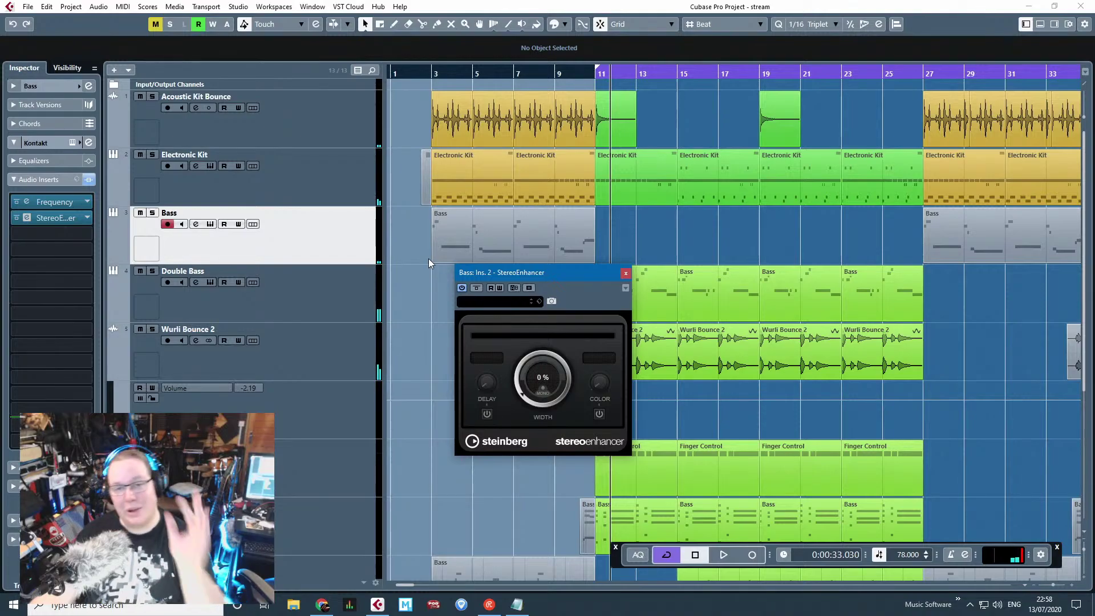
{"action": "left_click", "coordinate": [516, 73]}
{"action": "key", "text": "space"}
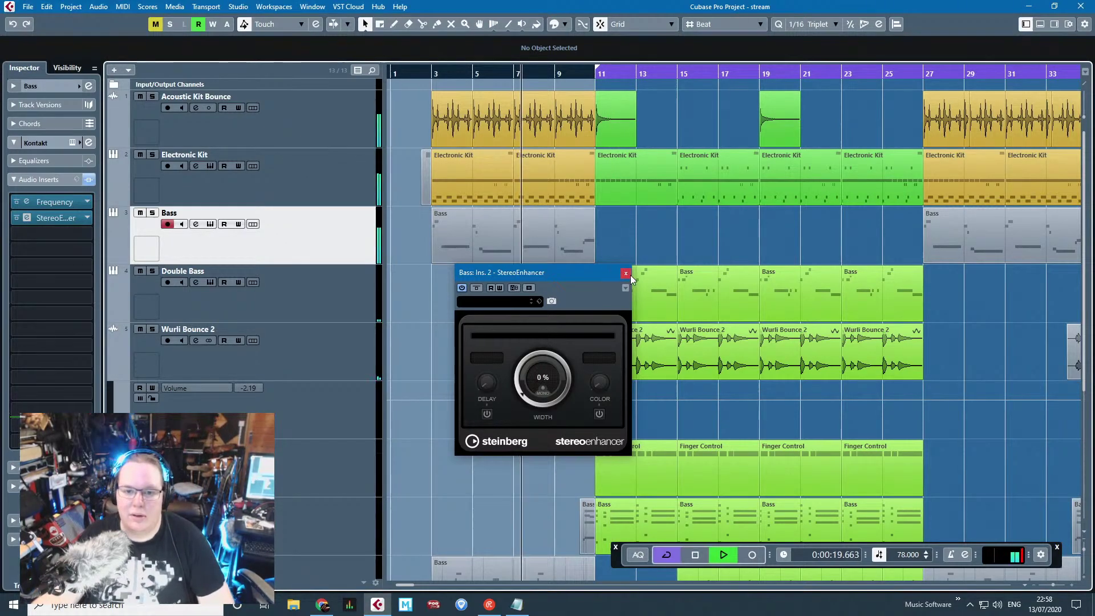
{"action": "left_click", "coordinate": [625, 273]}
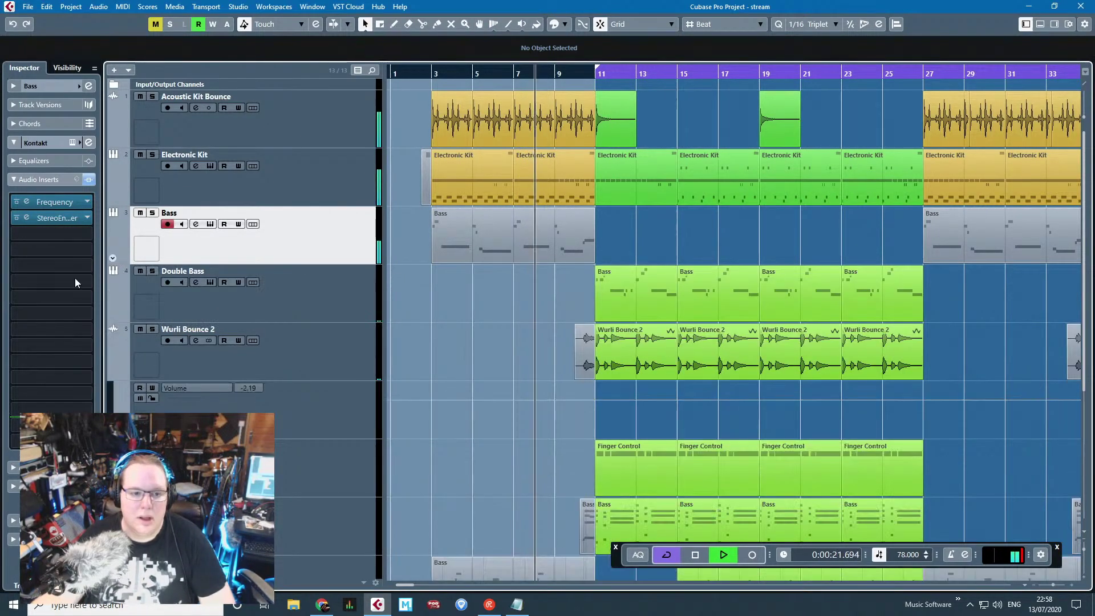
{"action": "key", "text": "space"}
Step: Add a send from the Bass track to Bugverb and set its level to -8
{"action": "left_click", "coordinate": [40, 180]}
{"action": "left_click", "coordinate": [40, 198]}
{"action": "left_click", "coordinate": [88, 221]}
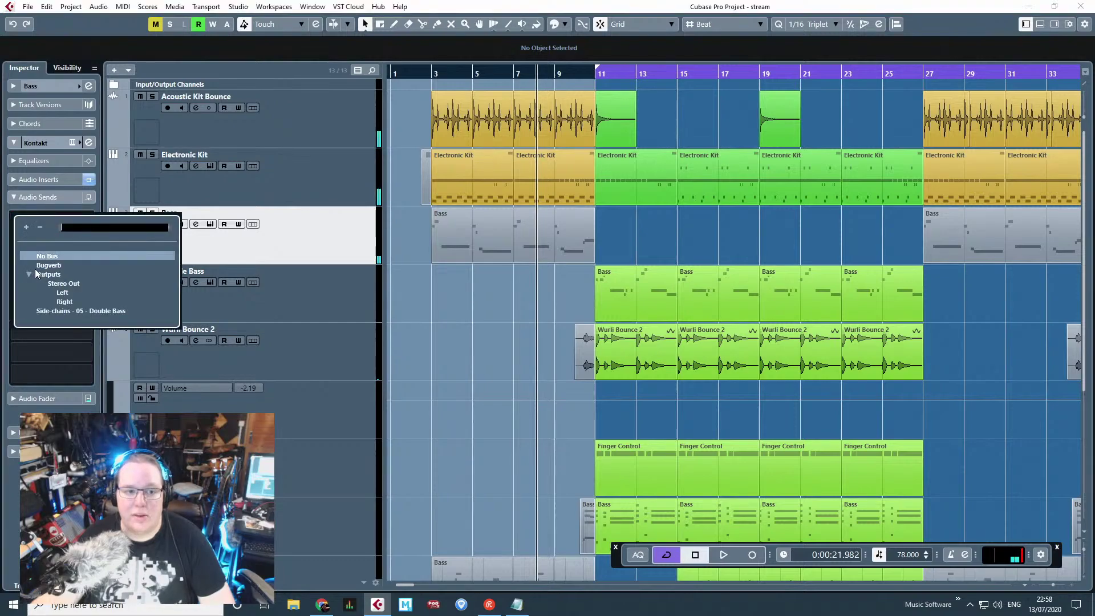
{"action": "left_click", "coordinate": [49, 265]}
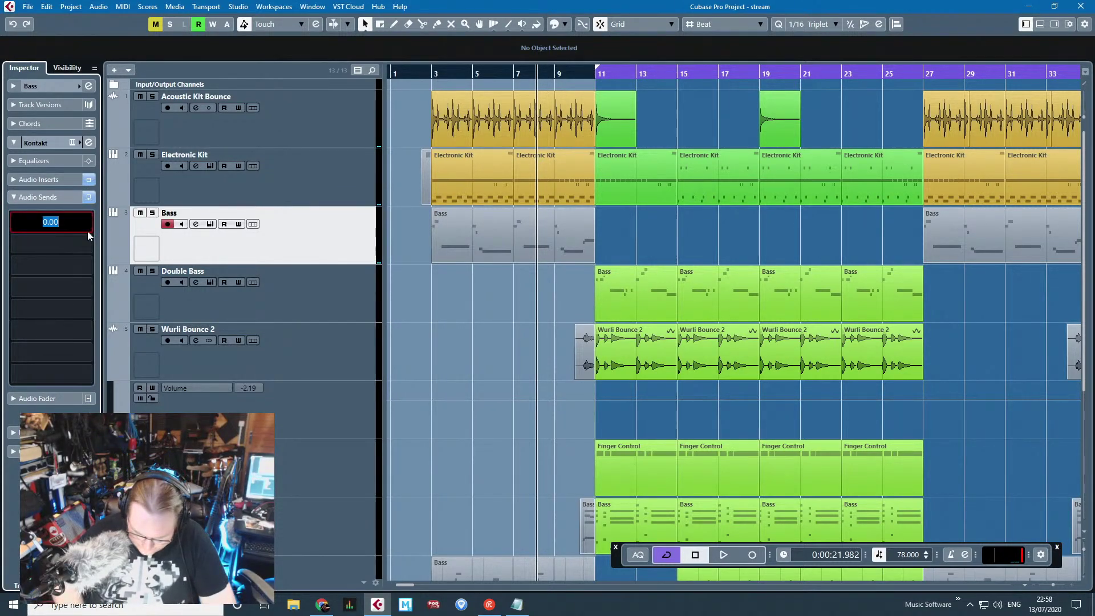
{"action": "type", "text": "-8"}
{"action": "key", "text": "Return"}
{"action": "scroll", "coordinate": [551, 312], "scroll_direction": "down", "scroll_amount": 5}
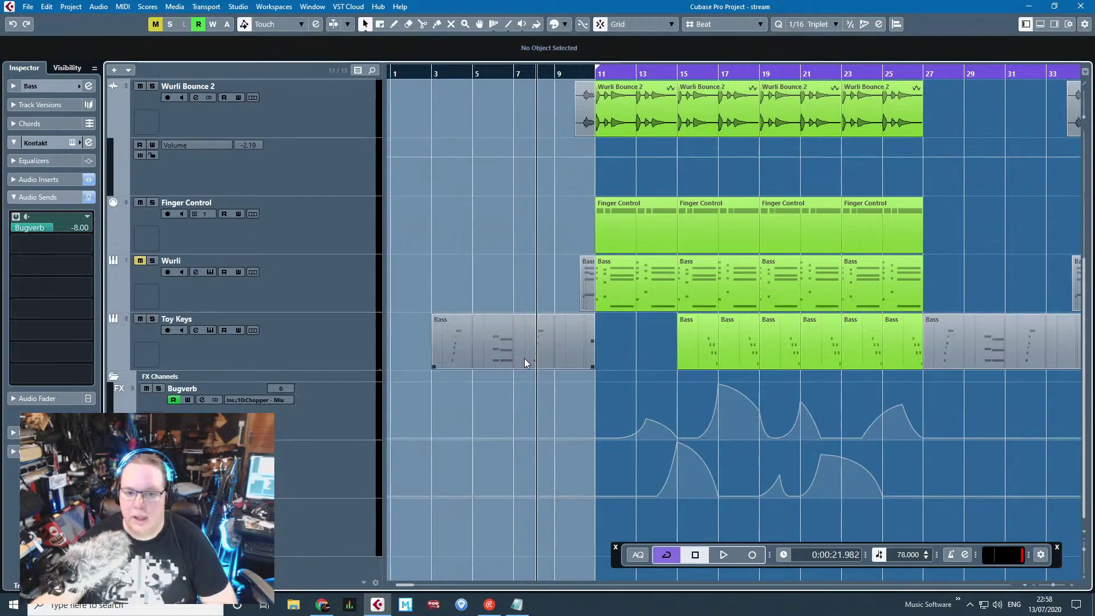
Step: Switch the Bugverb channel's automation lane from the Chopper Mix parameter to Volume
{"action": "scroll", "coordinate": [589, 384], "scroll_direction": "up", "scroll_amount": 2}
{"action": "left_click", "coordinate": [638, 423]}
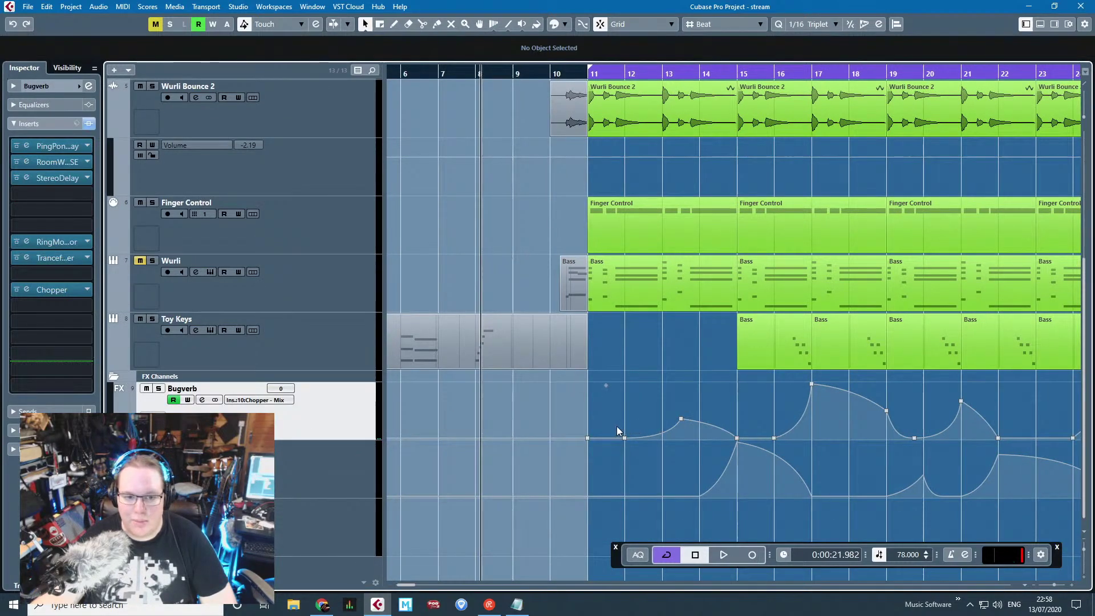
{"action": "left_click", "coordinate": [240, 401]}
{"action": "left_click", "coordinate": [268, 130]}
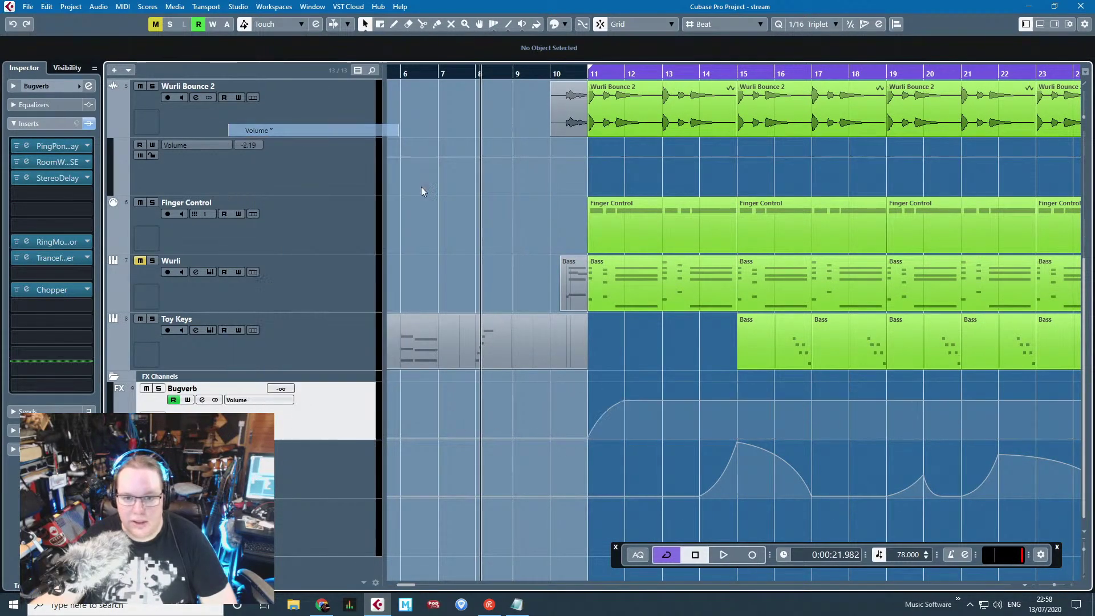
Step: Solo the Bass track and listen to its Bugverb reverb across the change at bar 11, then turn solo off
{"action": "scroll", "coordinate": [570, 388], "scroll_direction": "up", "scroll_amount": 5}
{"action": "left_click", "coordinate": [360, 247]}
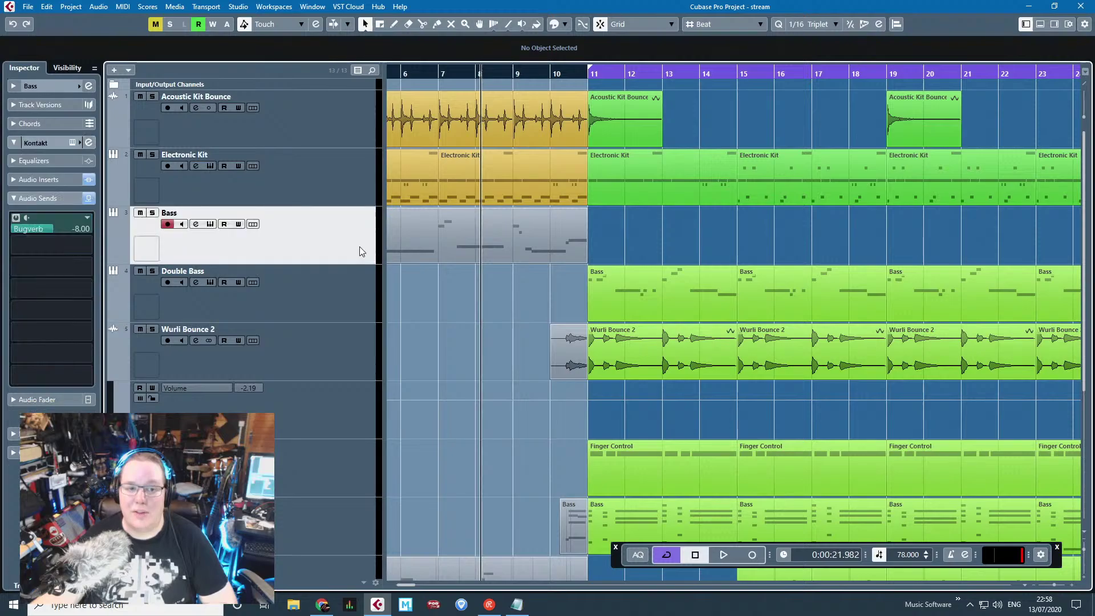
{"action": "left_click", "coordinate": [543, 74]}
{"action": "key", "text": "space"}
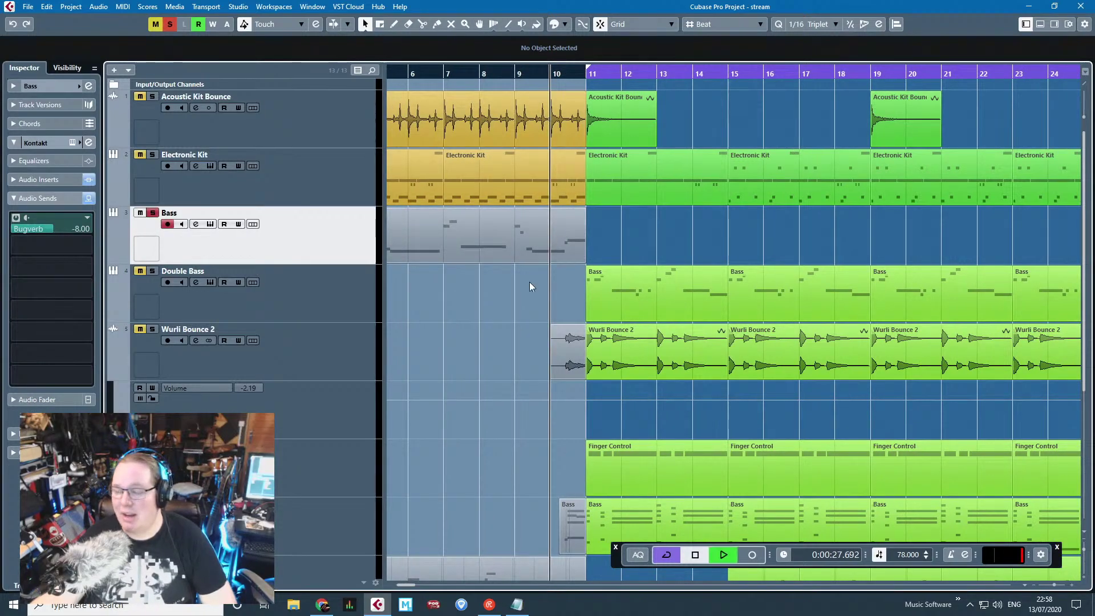
{"action": "scroll", "coordinate": [566, 358], "scroll_direction": "up", "scroll_amount": 3}
{"action": "scroll", "coordinate": [635, 364], "scroll_direction": "down", "scroll_amount": 2}
{"action": "scroll", "coordinate": [635, 364], "scroll_direction": "down", "scroll_amount": 3}
{"action": "scroll", "coordinate": [600, 422], "scroll_direction": "up", "scroll_amount": 2}
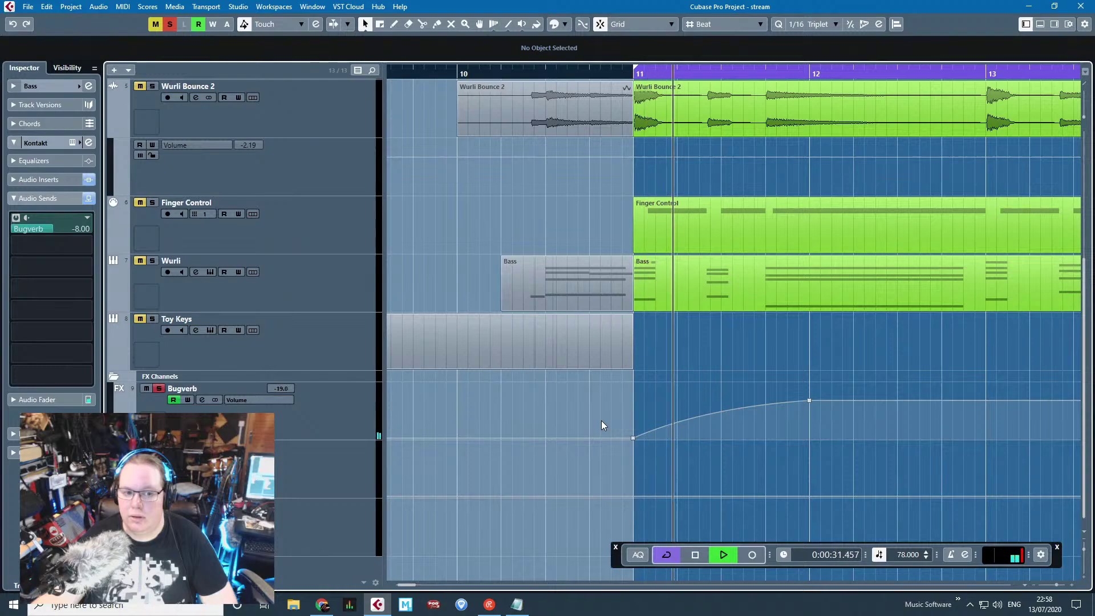
{"action": "scroll", "coordinate": [601, 425], "scroll_direction": "up", "scroll_amount": 4}
{"action": "scroll", "coordinate": [601, 420], "scroll_direction": "down", "scroll_amount": 3}
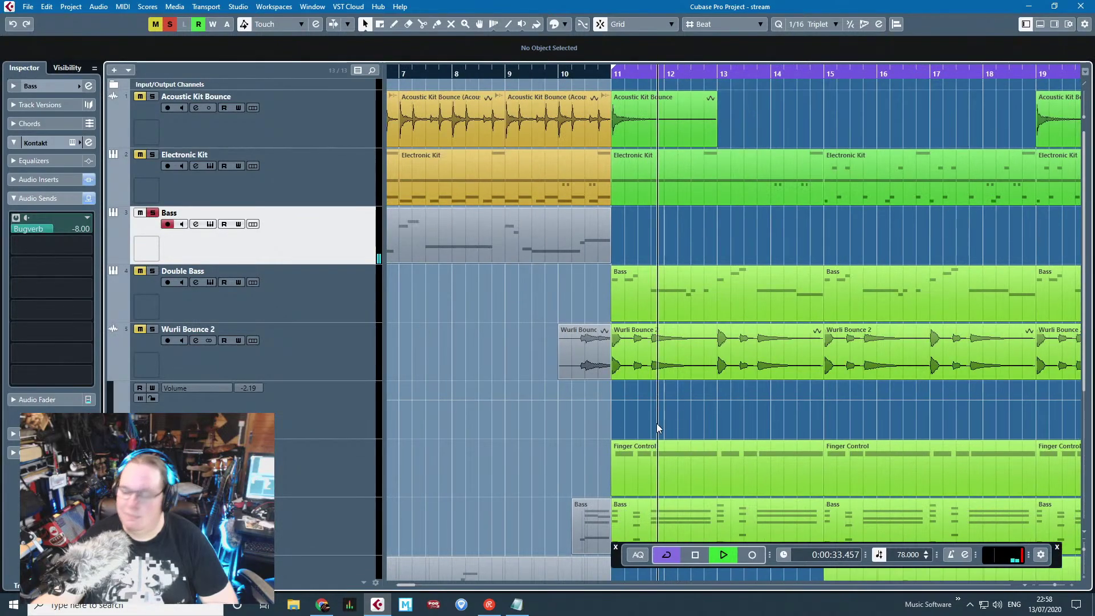
{"action": "left_click", "coordinate": [152, 213]}
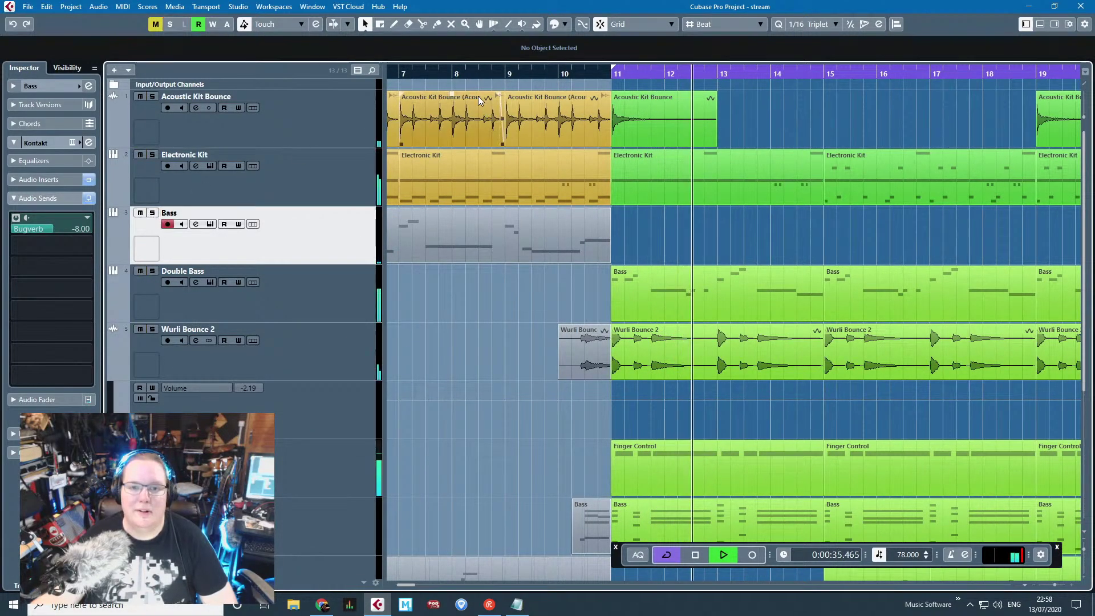
Step: Play the full mix from just before bar 9 and hide the Volume automation lane of Wurli Bounce 2
{"action": "left_click", "coordinate": [496, 74]}
{"action": "scroll", "coordinate": [511, 422], "scroll_direction": "down", "scroll_amount": 3}
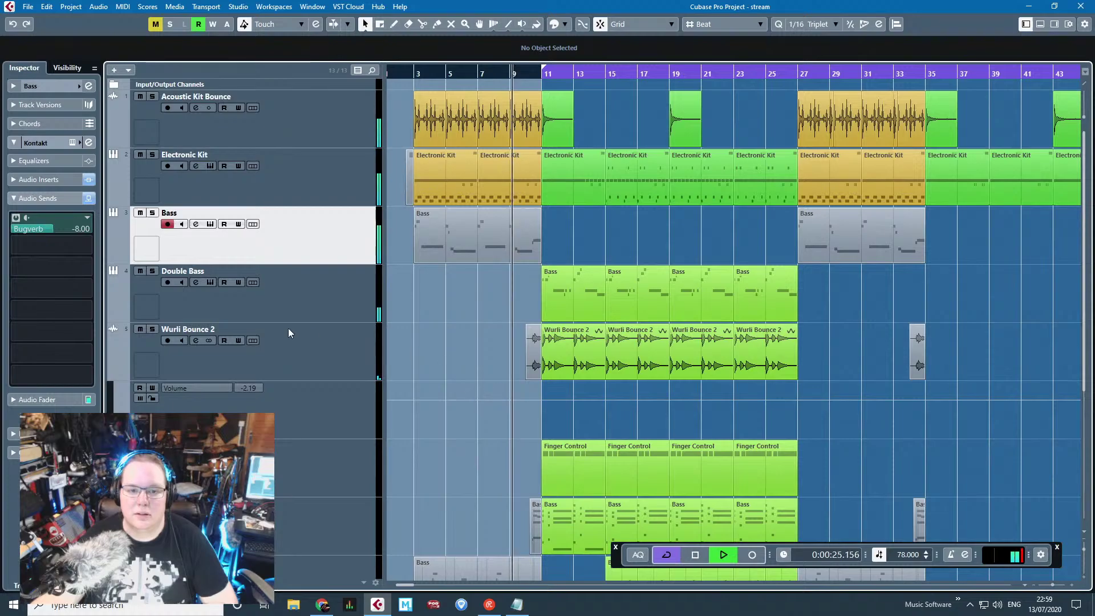
{"action": "scroll", "coordinate": [504, 396], "scroll_direction": "up", "scroll_amount": 2}
{"action": "scroll", "coordinate": [505, 396], "scroll_direction": "up", "scroll_amount": 3}
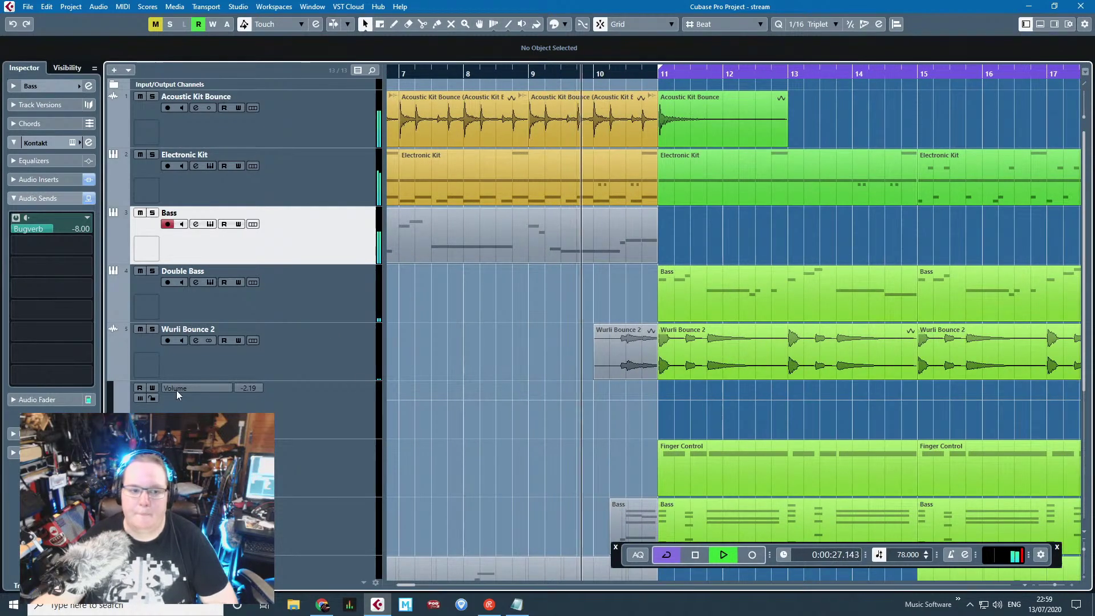
{"action": "left_click", "coordinate": [116, 377]}
{"action": "scroll", "coordinate": [536, 419], "scroll_direction": "up", "scroll_amount": 3}
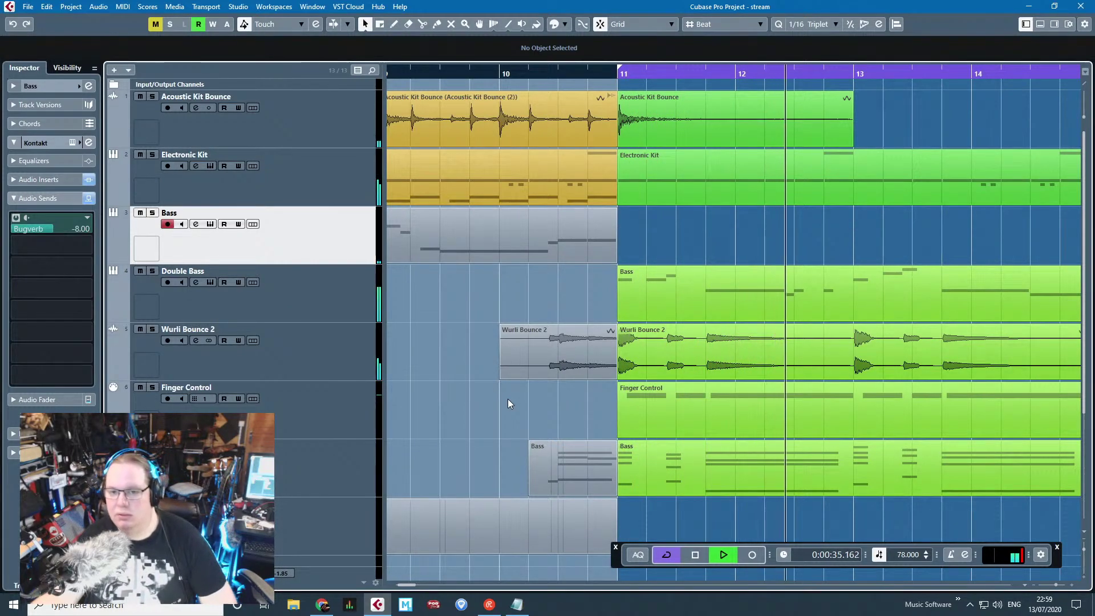
Step: Listen to the full mix through bars 13 to 16 while checking the arrangement and the Bugverb Volume automation
{"action": "scroll", "coordinate": [453, 413], "scroll_direction": "down", "scroll_amount": 10}
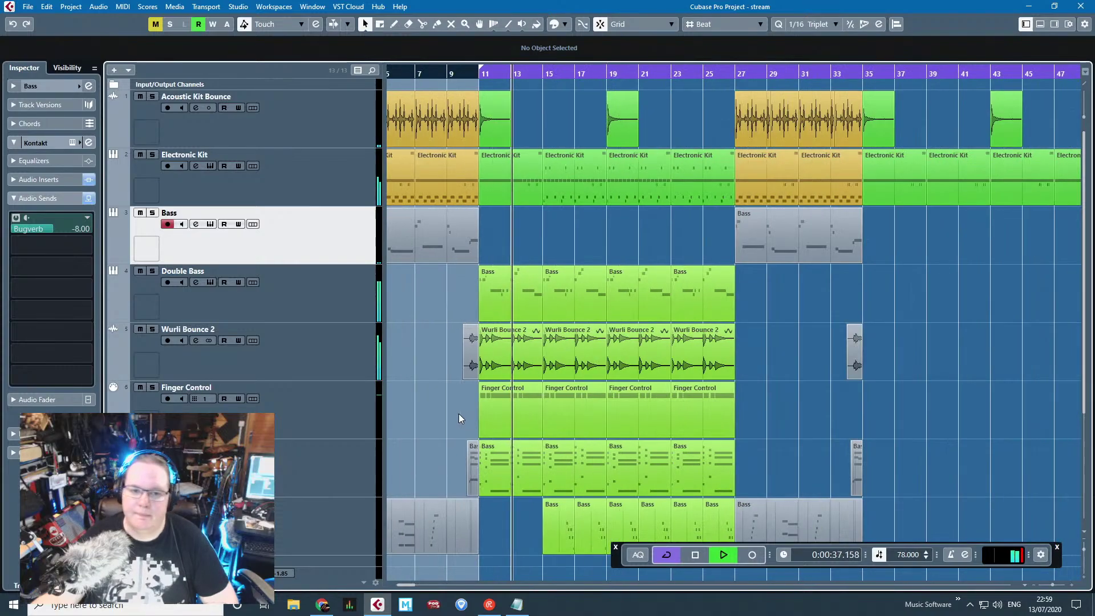
{"action": "scroll", "coordinate": [459, 417], "scroll_direction": "up", "scroll_amount": 6}
{"action": "scroll", "coordinate": [460, 412], "scroll_direction": "down", "scroll_amount": 6}
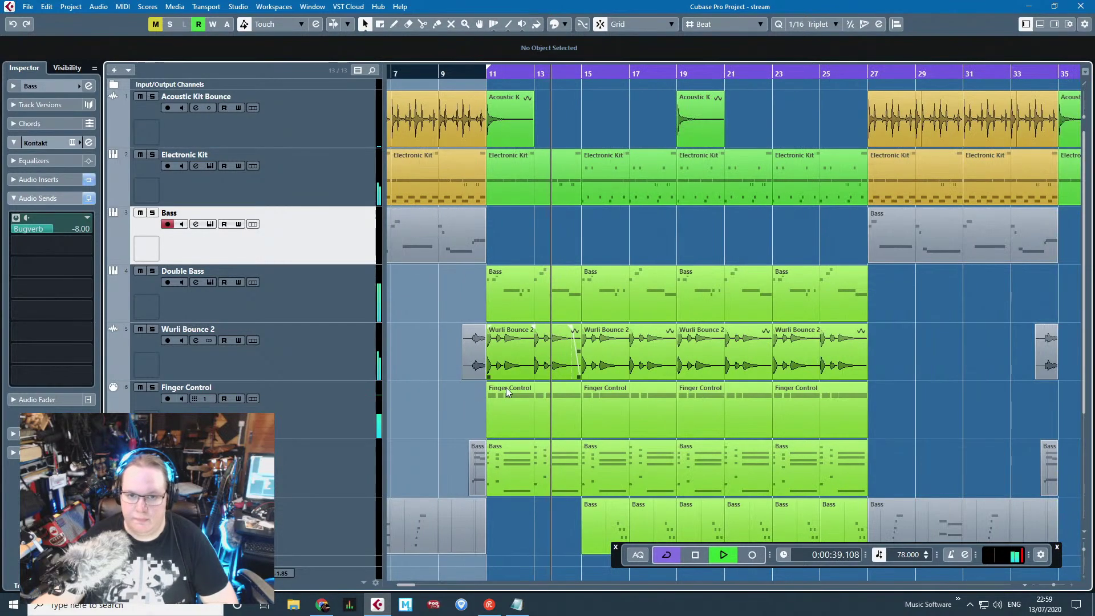
{"action": "scroll", "coordinate": [502, 218], "scroll_direction": "up", "scroll_amount": 5}
{"action": "scroll", "coordinate": [552, 239], "scroll_direction": "up", "scroll_amount": 4}
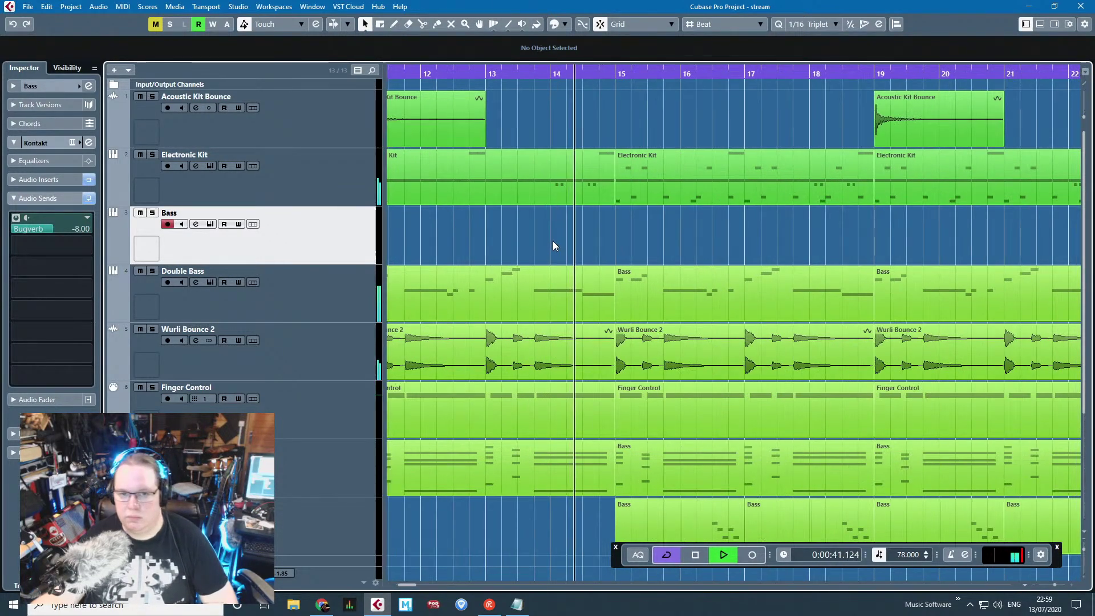
{"action": "scroll", "coordinate": [582, 233], "scroll_direction": "down", "scroll_amount": 6}
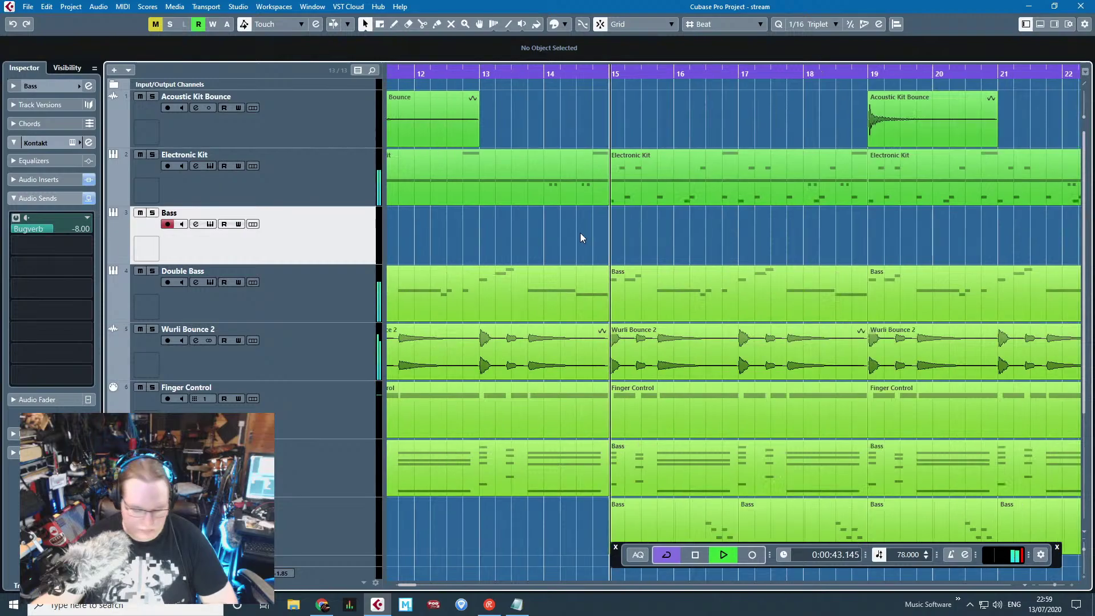
{"action": "scroll", "coordinate": [580, 248], "scroll_direction": "down", "scroll_amount": 3}
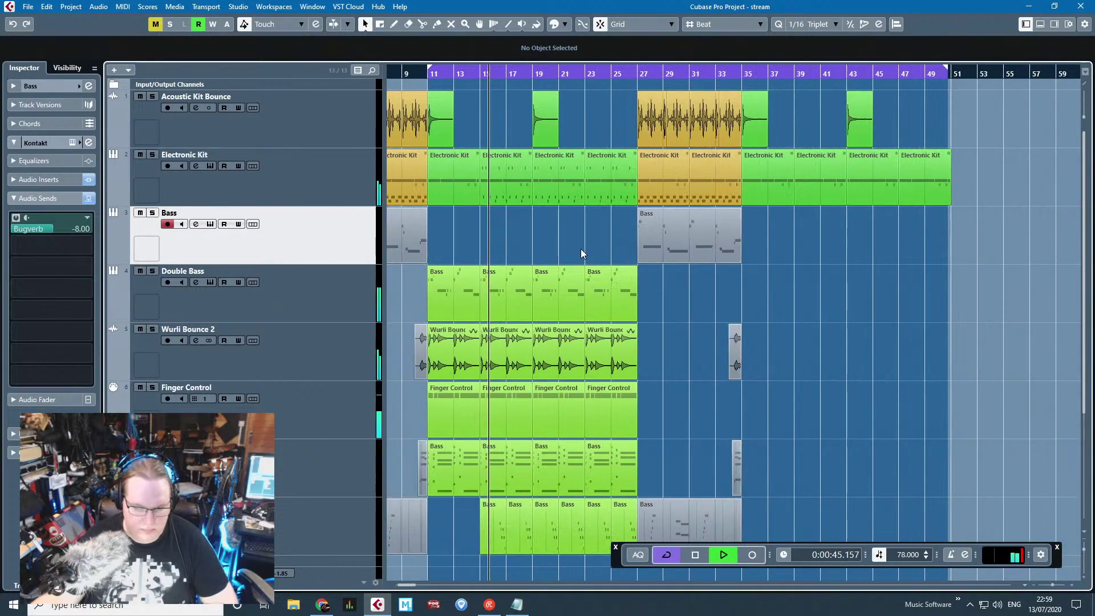
{"action": "scroll", "coordinate": [581, 249], "scroll_direction": "up", "scroll_amount": 3}
{"action": "scroll", "coordinate": [580, 249], "scroll_direction": "down", "scroll_amount": 3}
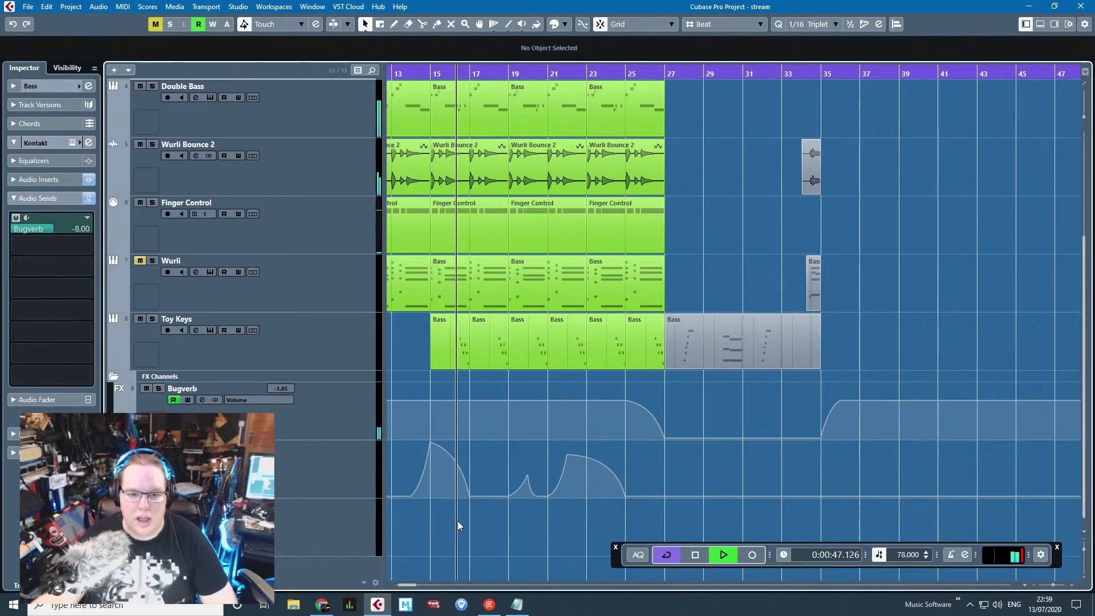
Step: Select the Bugverb Volume automation points from bar 12 onward and lower the plateau level to -9.25
{"action": "scroll", "coordinate": [457, 521], "scroll_direction": "left", "scroll_amount": 3}
{"action": "scroll", "coordinate": [497, 395], "scroll_direction": "down", "scroll_amount": 3}
{"action": "left_click_drag", "start_coordinate": [448, 383], "coordinate": [968, 406]}
{"action": "scroll", "coordinate": [592, 401], "scroll_direction": "up", "scroll_amount": 3}
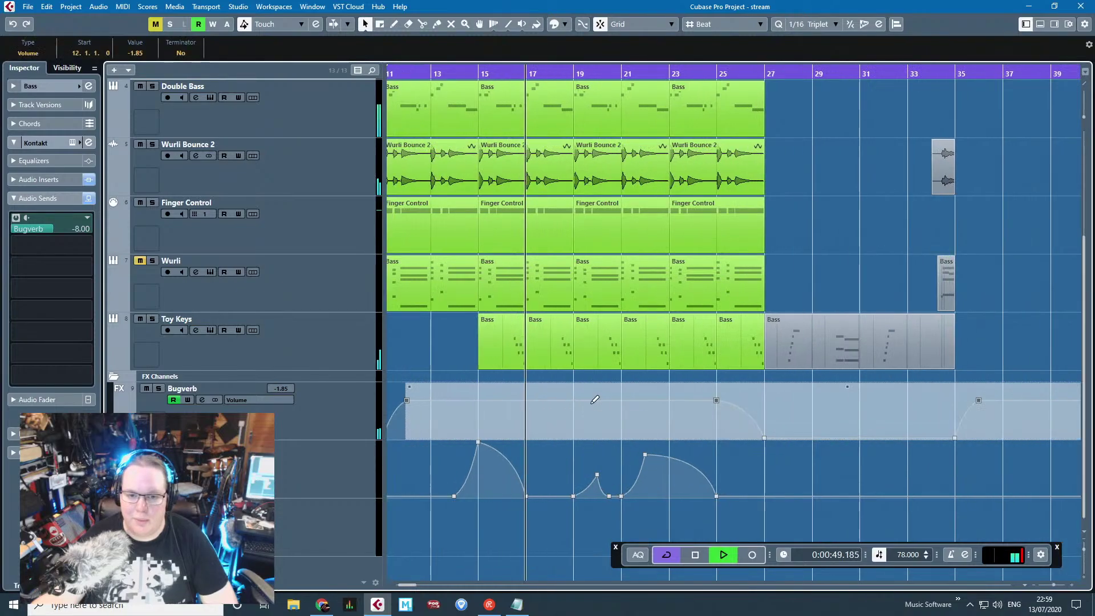
{"action": "key", "text": "space"}
{"action": "left_click_drag", "start_coordinate": [526, 386], "coordinate": [526, 396]}
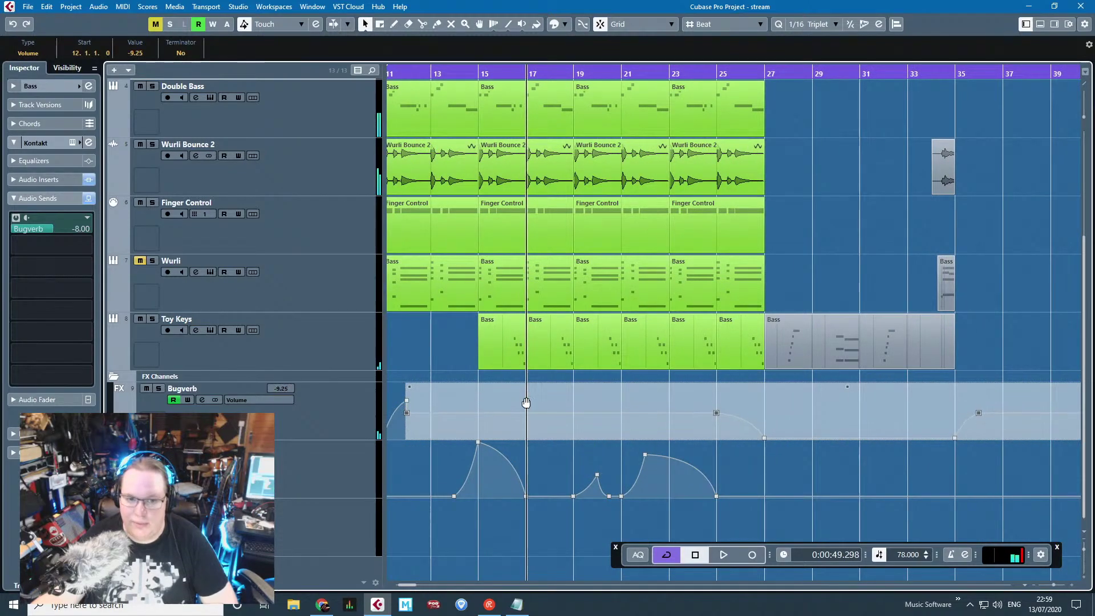
{"action": "scroll", "coordinate": [525, 402], "scroll_direction": "down", "scroll_amount": 3}
{"action": "left_click_drag", "start_coordinate": [406, 385], "coordinate": [834, 406]}
{"action": "key", "text": "Delete"}
Step: Resume playback from bar 17 and listen to the mix with the quieter Bugverb channel
{"action": "key", "text": "space"}
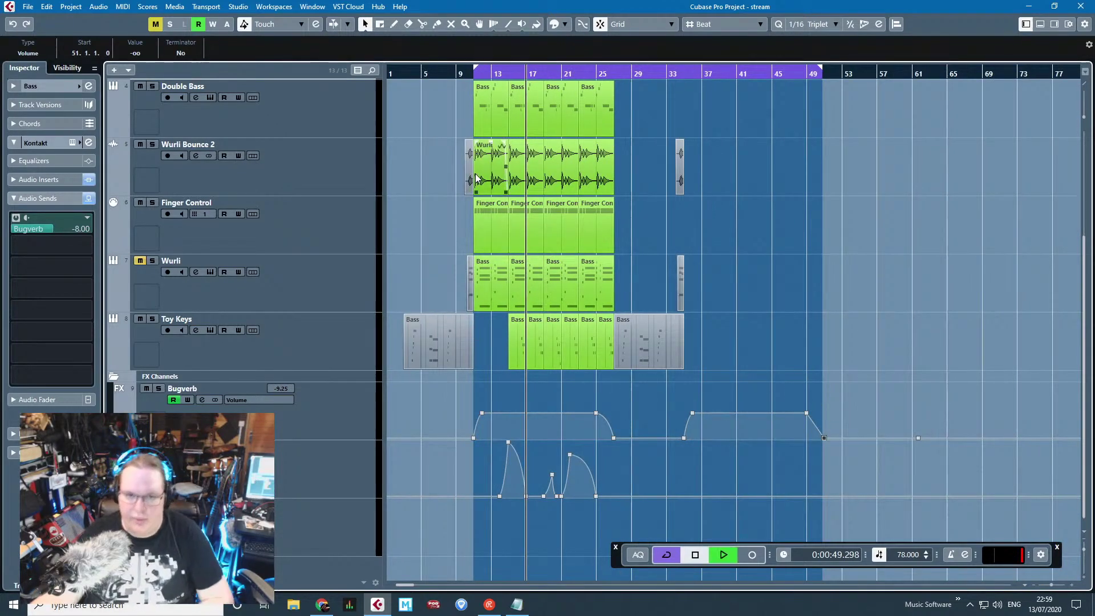
{"action": "scroll", "coordinate": [464, 330], "scroll_direction": "up", "scroll_amount": 3}
{"action": "scroll", "coordinate": [627, 378], "scroll_direction": "up", "scroll_amount": 2}
{"action": "scroll", "coordinate": [602, 370], "scroll_direction": "down", "scroll_amount": 2}
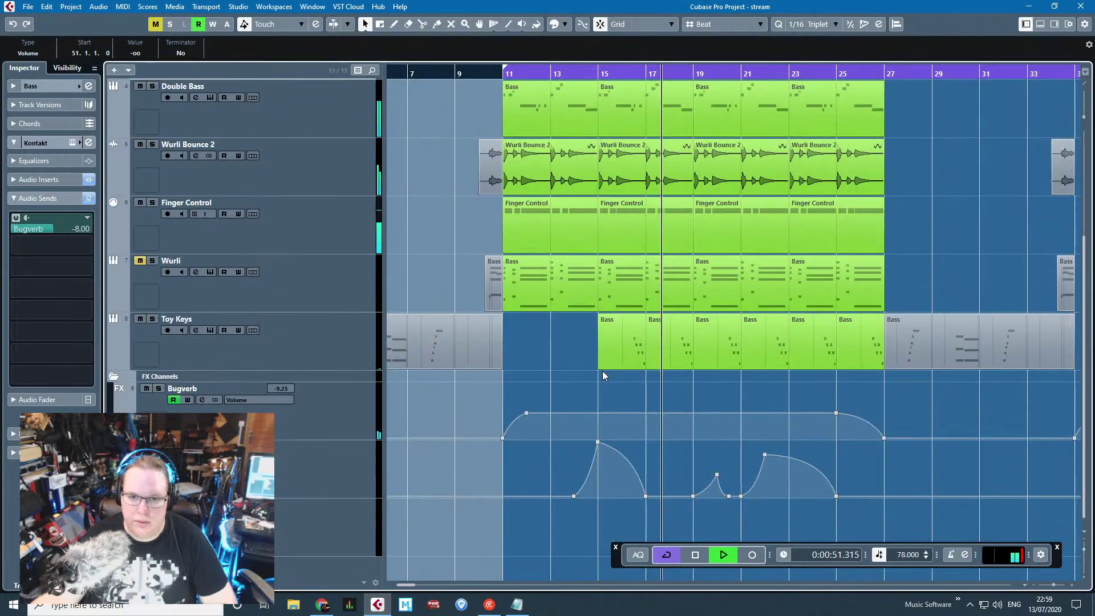
{"action": "scroll", "coordinate": [602, 370], "scroll_direction": "up", "scroll_amount": 2}
{"action": "scroll", "coordinate": [602, 368], "scroll_direction": "down", "scroll_amount": 5}
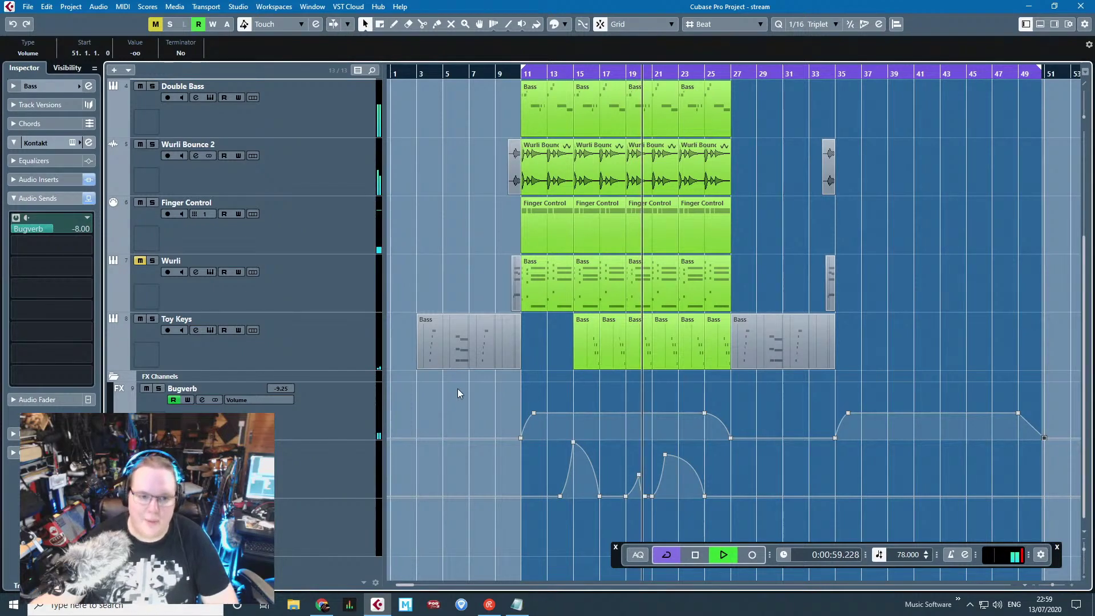
Step: Stop playback and delete the Toy Keys parts starting at bars 17, 21 and 25
{"action": "scroll", "coordinate": [114, 381], "scroll_direction": "up", "scroll_amount": 2}
{"action": "left_click", "coordinate": [330, 536]}
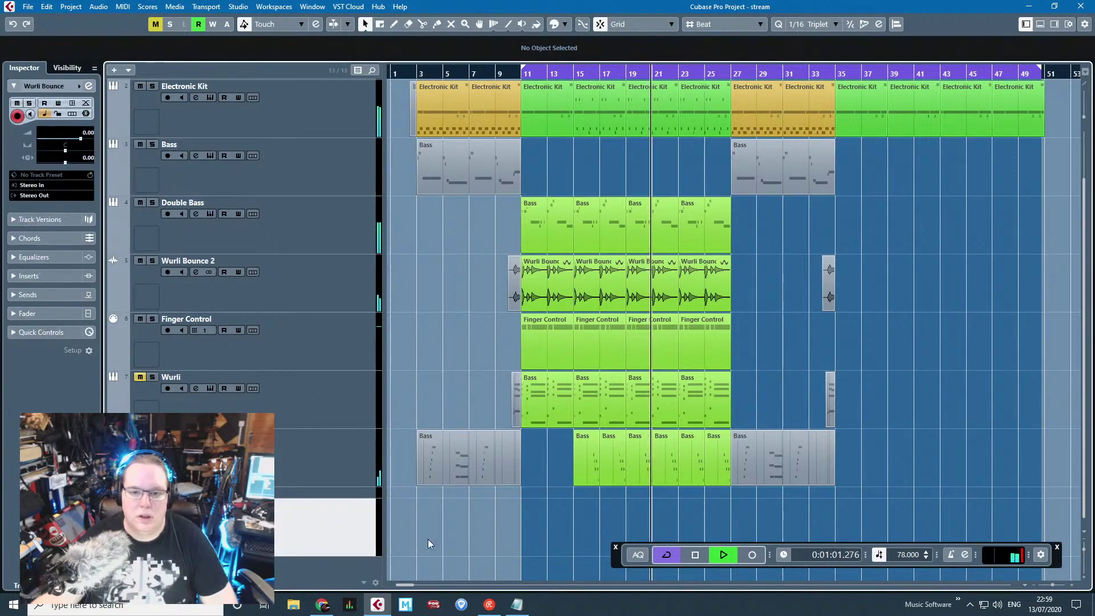
{"action": "key", "text": "h"}
{"action": "key", "text": "h"}
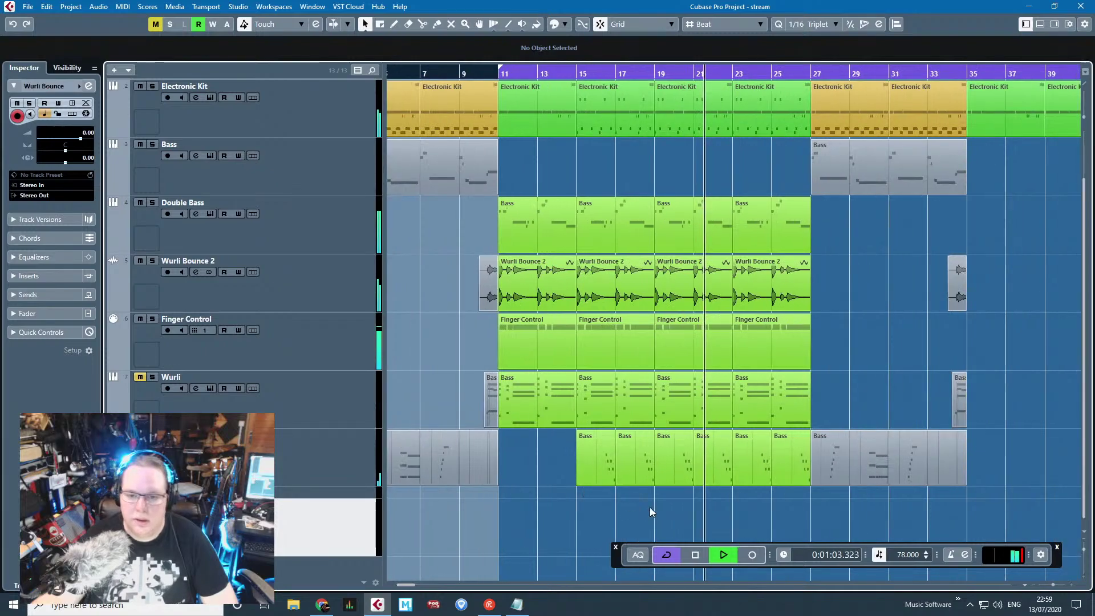
{"action": "key", "text": "space"}
{"action": "left_click", "coordinate": [627, 469]}
{"action": "key", "text": "Delete"}
{"action": "left_click", "coordinate": [713, 467]}
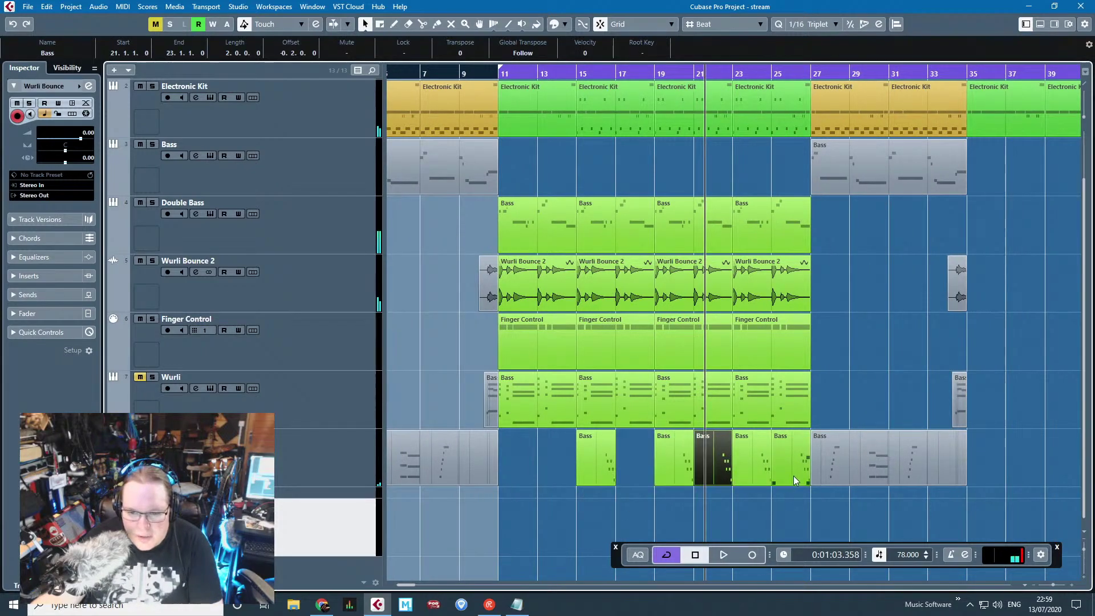
{"action": "key", "text": "Delete"}
{"action": "left_click", "coordinate": [792, 477]}
{"action": "key", "text": "Delete"}
{"action": "left_click", "coordinate": [798, 488]}
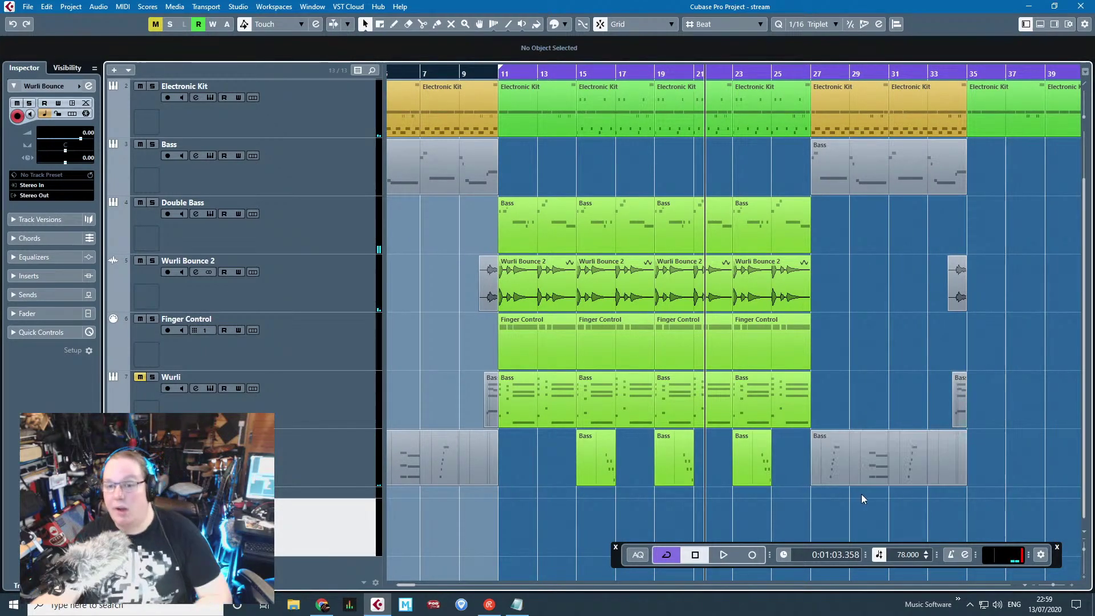
Step: Play the section leading up to bar 27 and listen to the transition with the thinned-out Toy Keys parts
{"action": "key", "text": "g"}
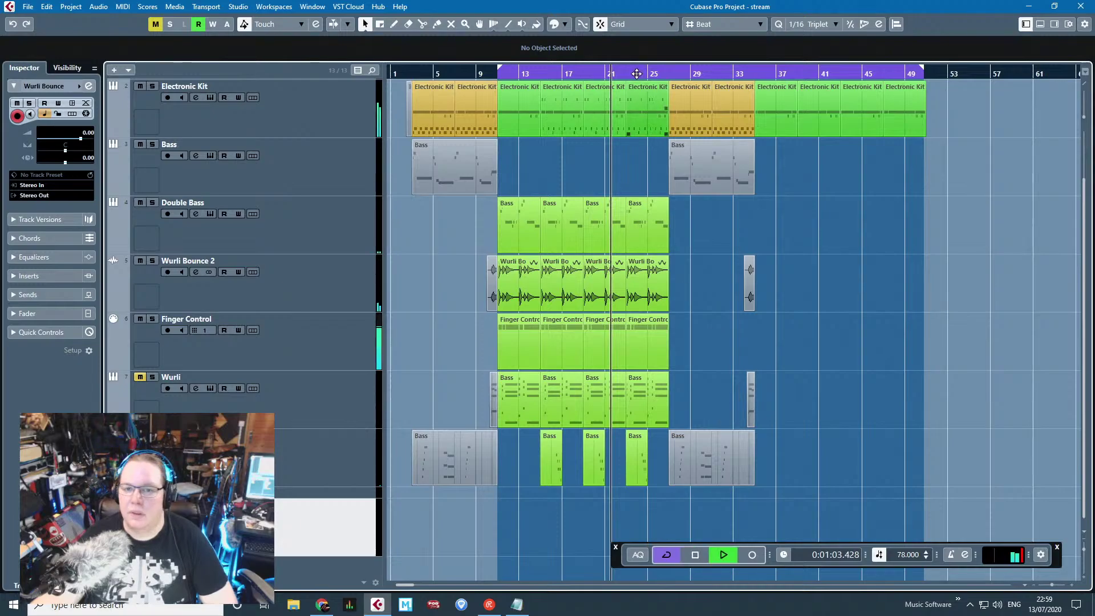
{"action": "left_click_drag", "start_coordinate": [636, 74], "coordinate": [678, 155]}
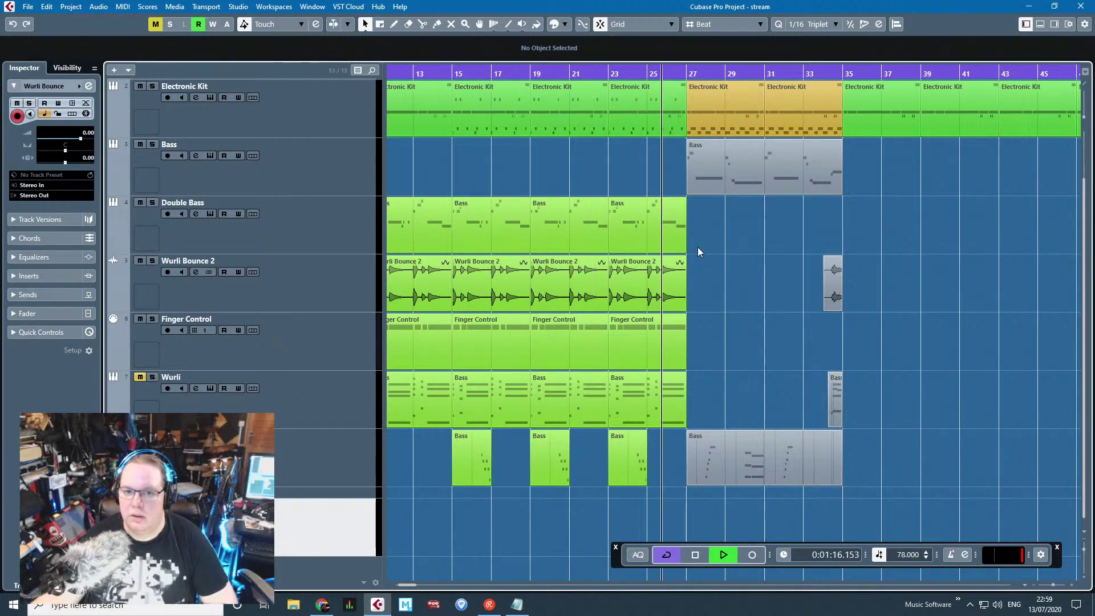
{"action": "scroll", "coordinate": [698, 268], "scroll_direction": "up", "scroll_amount": 3}
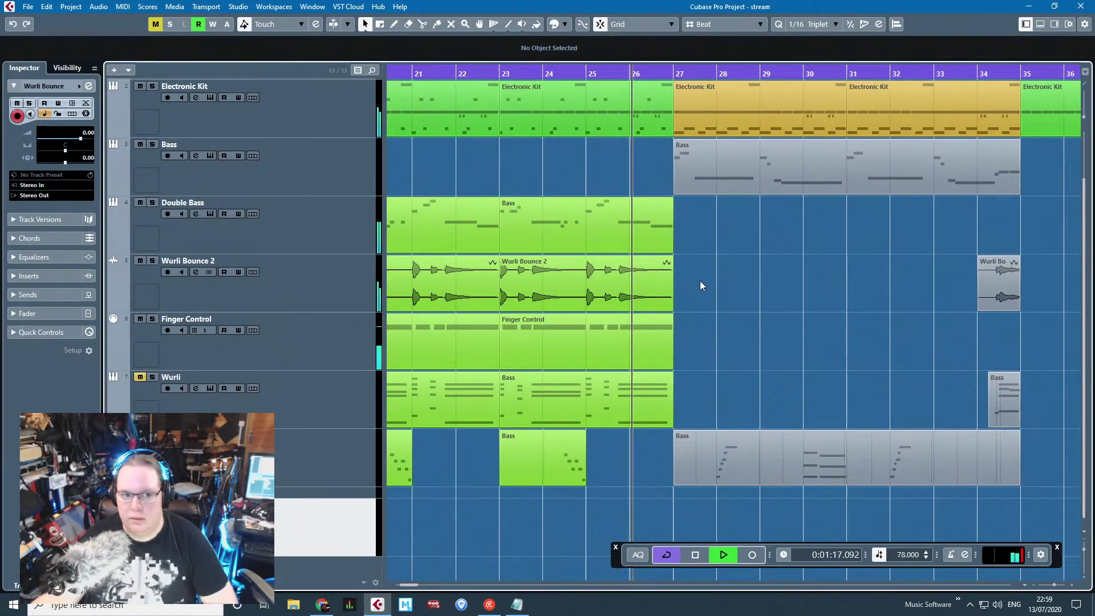
{"action": "scroll", "coordinate": [695, 285], "scroll_direction": "up", "scroll_amount": 2}
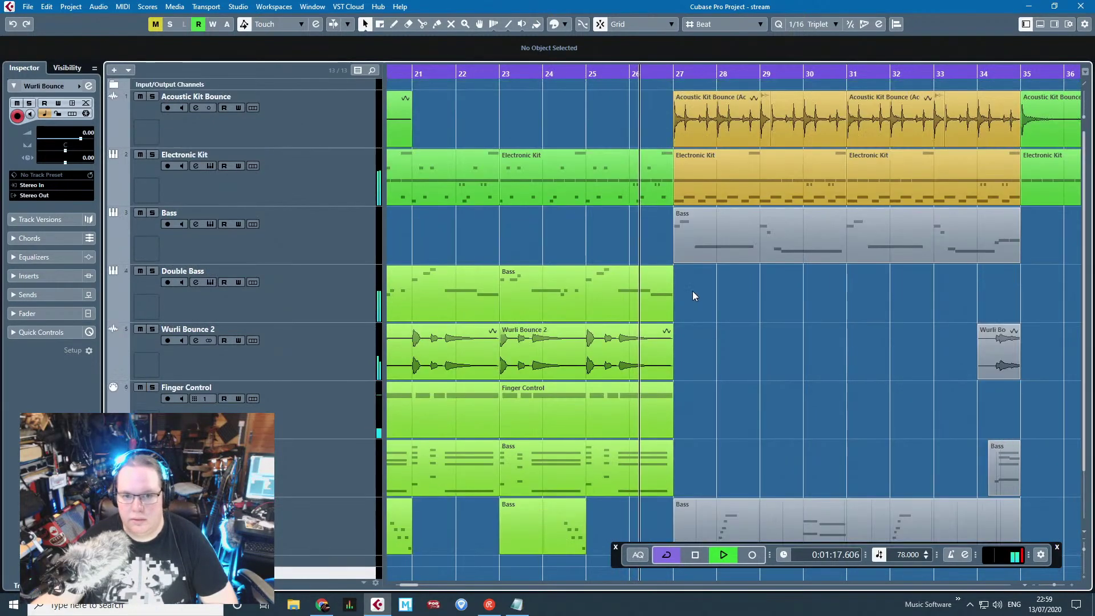
{"action": "scroll", "coordinate": [692, 290], "scroll_direction": "up", "scroll_amount": 1}
{"action": "scroll", "coordinate": [702, 307], "scroll_direction": "up", "scroll_amount": 1}
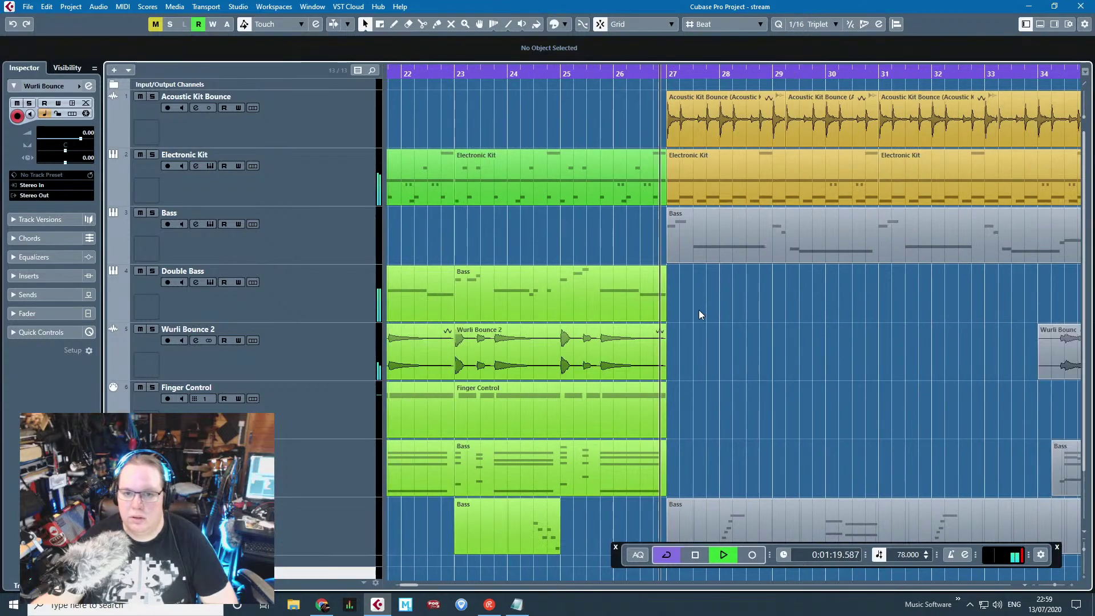
{"action": "scroll", "coordinate": [699, 309], "scroll_direction": "down", "scroll_amount": 2}
{"action": "scroll", "coordinate": [695, 445], "scroll_direction": "down", "scroll_amount": 1}
{"action": "key", "text": "space"}
Step: Replay the lead-in to bar 27 from about bar 25 and stop partway through
{"action": "scroll", "coordinate": [665, 418], "scroll_direction": "up", "scroll_amount": 1}
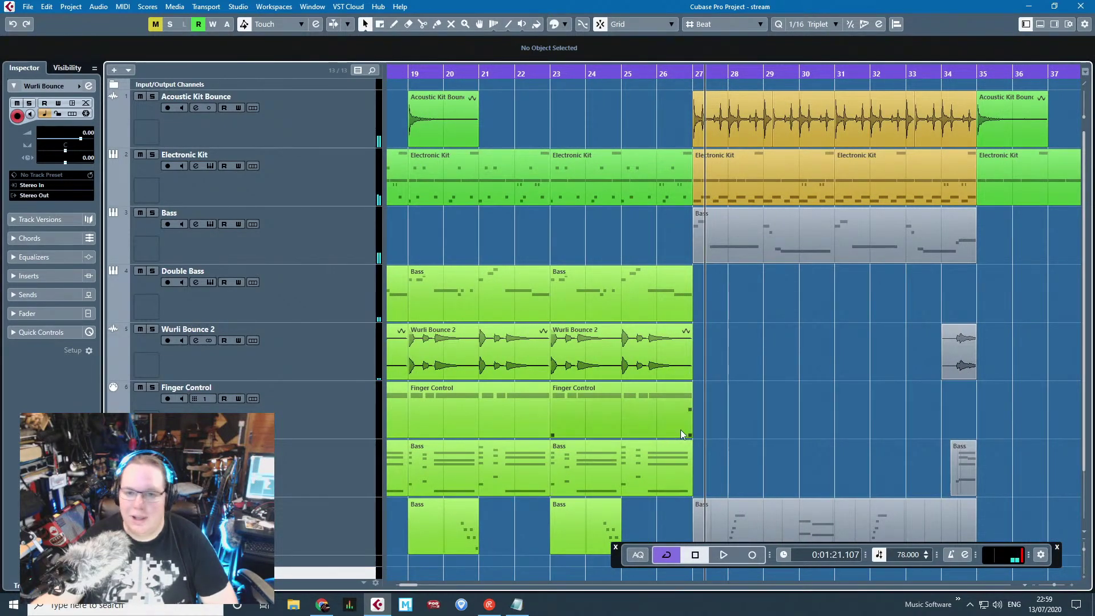
{"action": "scroll", "coordinate": [678, 428], "scroll_direction": "down", "scroll_amount": 2}
{"action": "left_click", "coordinate": [648, 74]}
{"action": "key", "text": "space"}
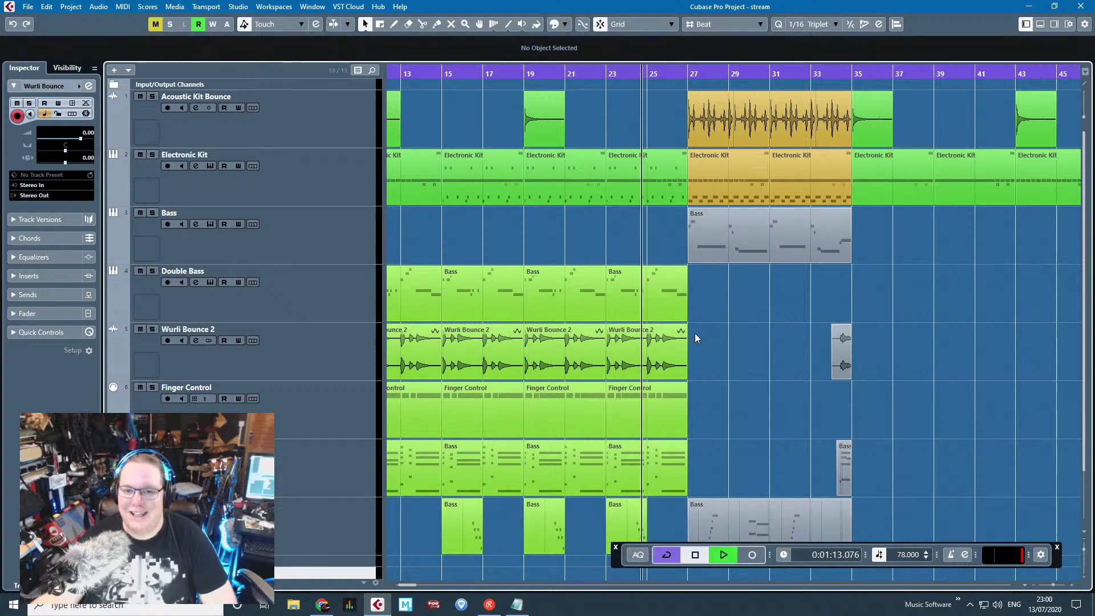
{"action": "scroll", "coordinate": [611, 231], "scroll_direction": "up", "scroll_amount": 4}
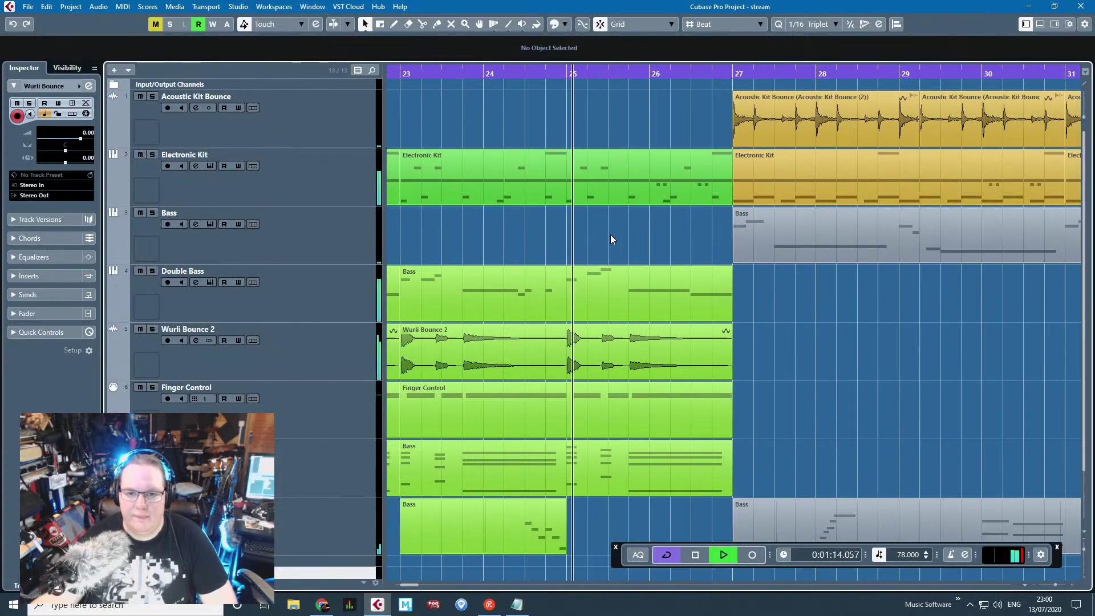
{"action": "key", "text": "space"}
Step: Copy the Double Bass notes from bar 25 to the end of the part starting at bar 23
{"action": "left_click", "coordinate": [599, 188]}
{"action": "double_click", "coordinate": [599, 187]}
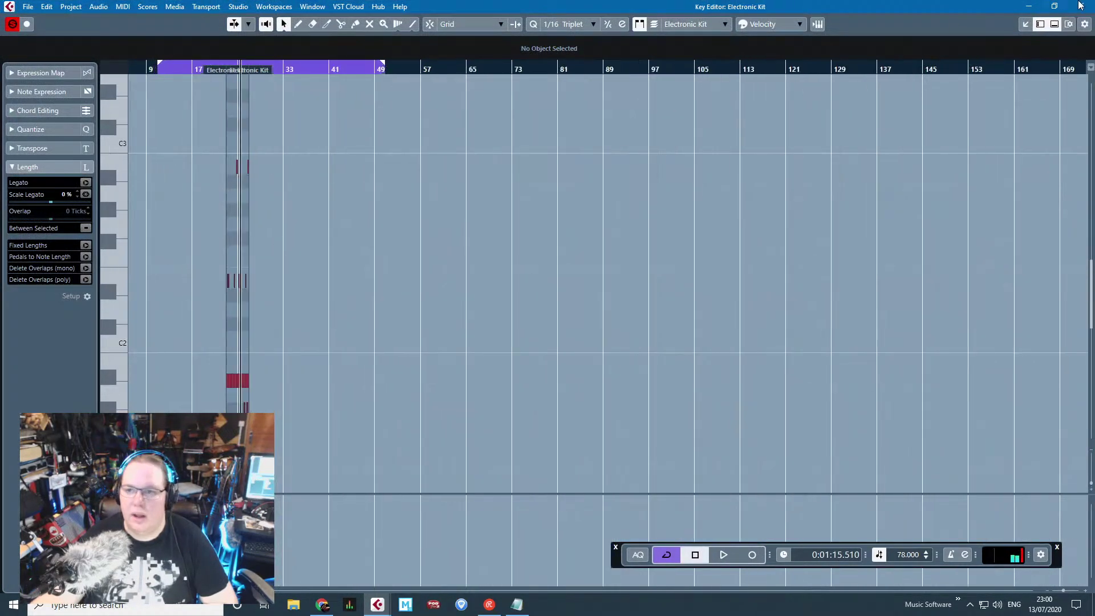
{"action": "left_click", "coordinate": [1081, 7]}
{"action": "double_click", "coordinate": [719, 277]}
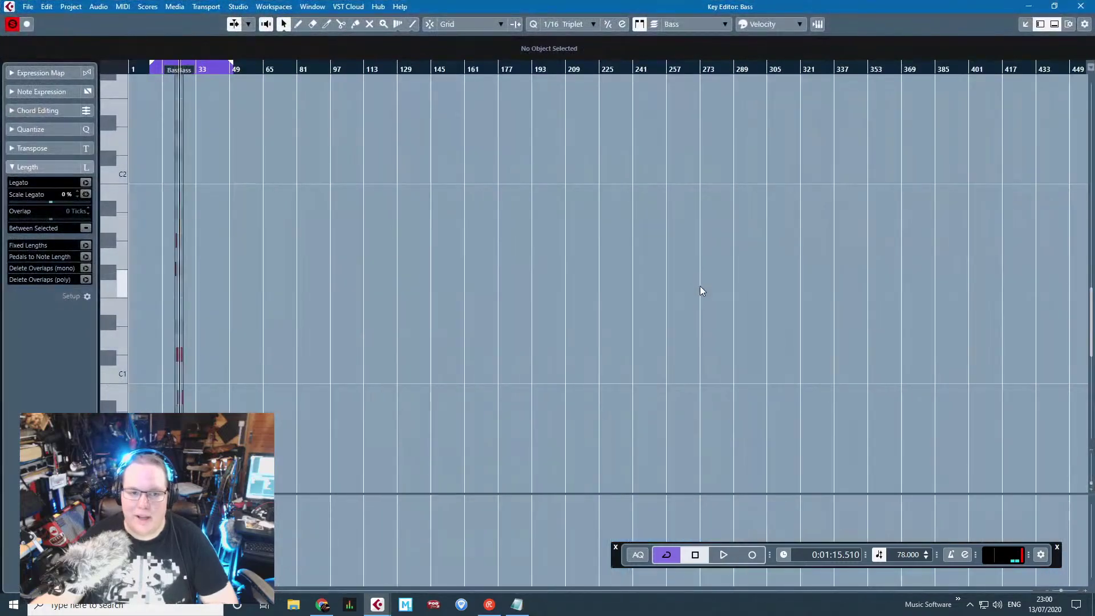
{"action": "left_click_drag", "start_coordinate": [352, 169], "coordinate": [624, 161]}
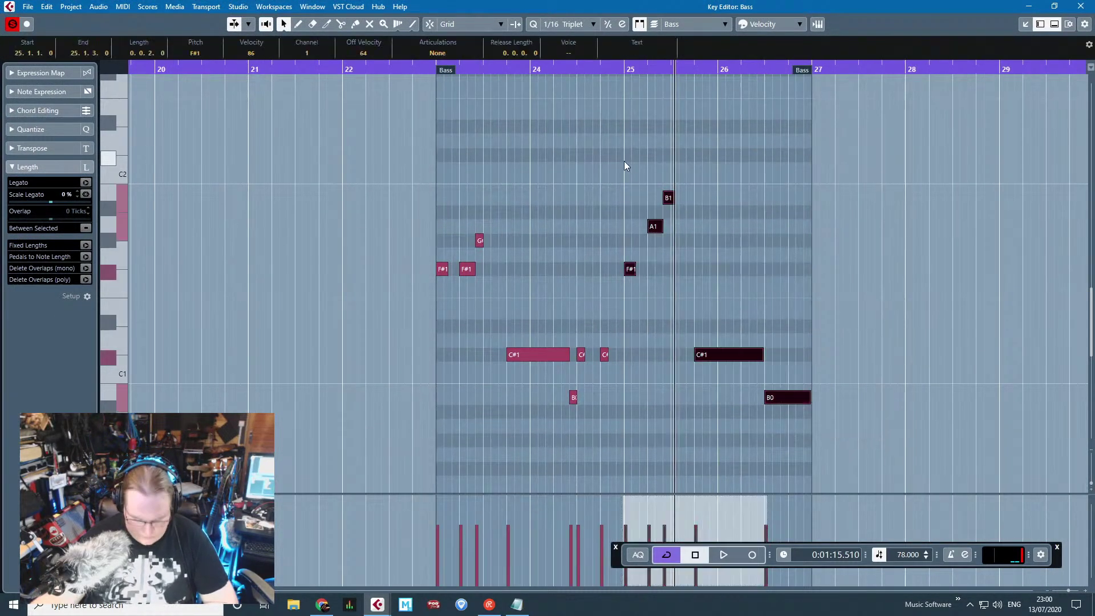
{"action": "left_click", "coordinate": [1079, 6]}
Step: Delete all the drum notes in bar 26 of the Electronic Kit part that starts at bar 23
{"action": "double_click", "coordinate": [541, 177]}
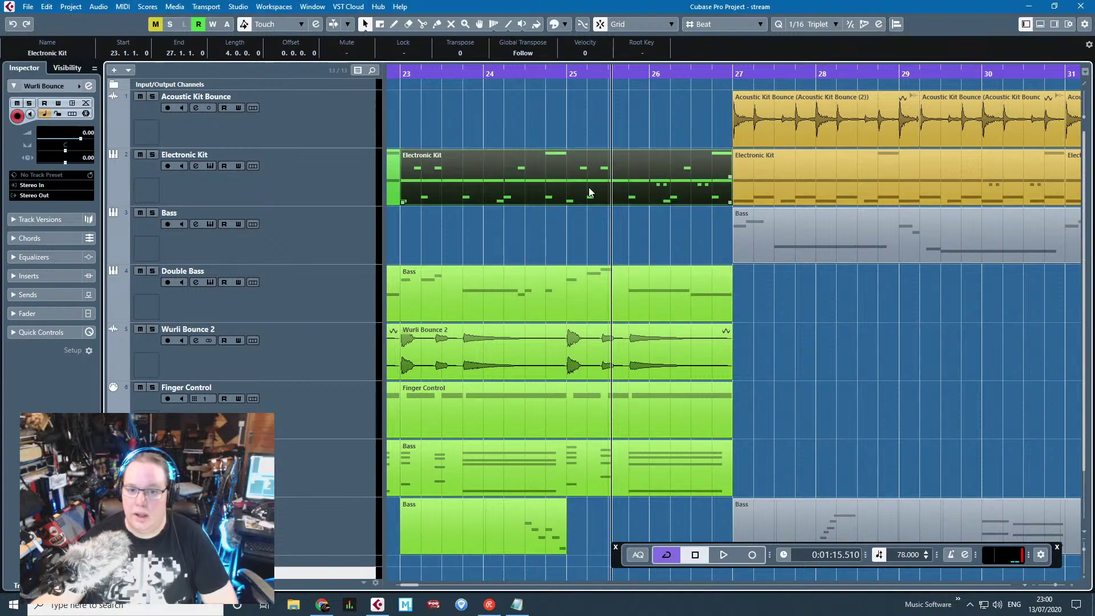
{"action": "left_click_drag", "start_coordinate": [792, 121], "coordinate": [553, 461]}
{"action": "key", "text": "Delete"}
{"action": "scroll", "coordinate": [547, 401], "scroll_direction": "down", "scroll_amount": 3}
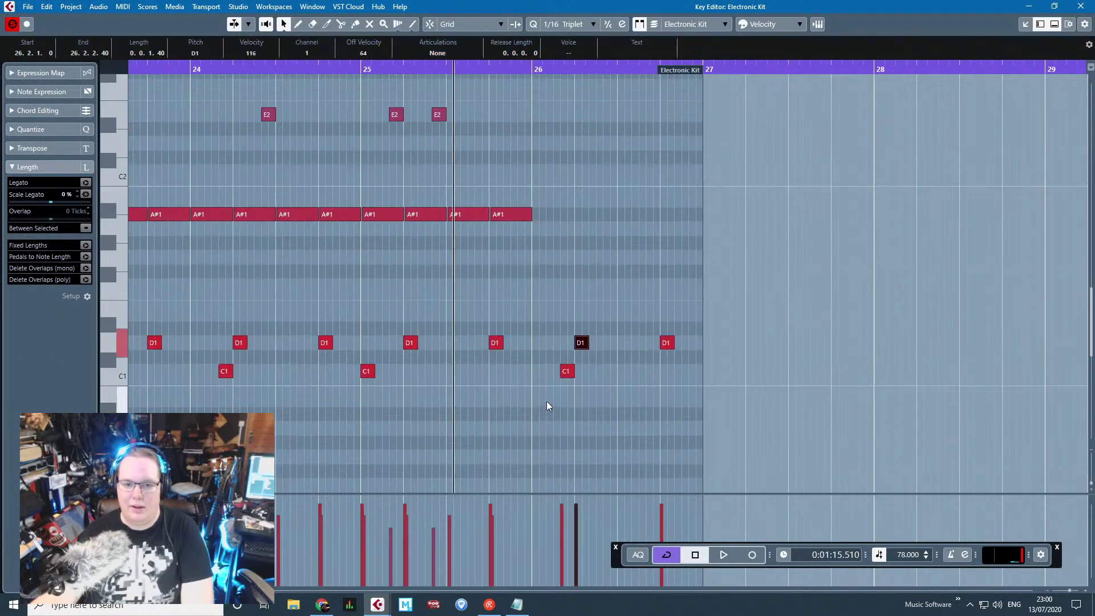
{"action": "left_click_drag", "start_coordinate": [765, 338], "coordinate": [541, 395]}
{"action": "key", "text": "Delete"}
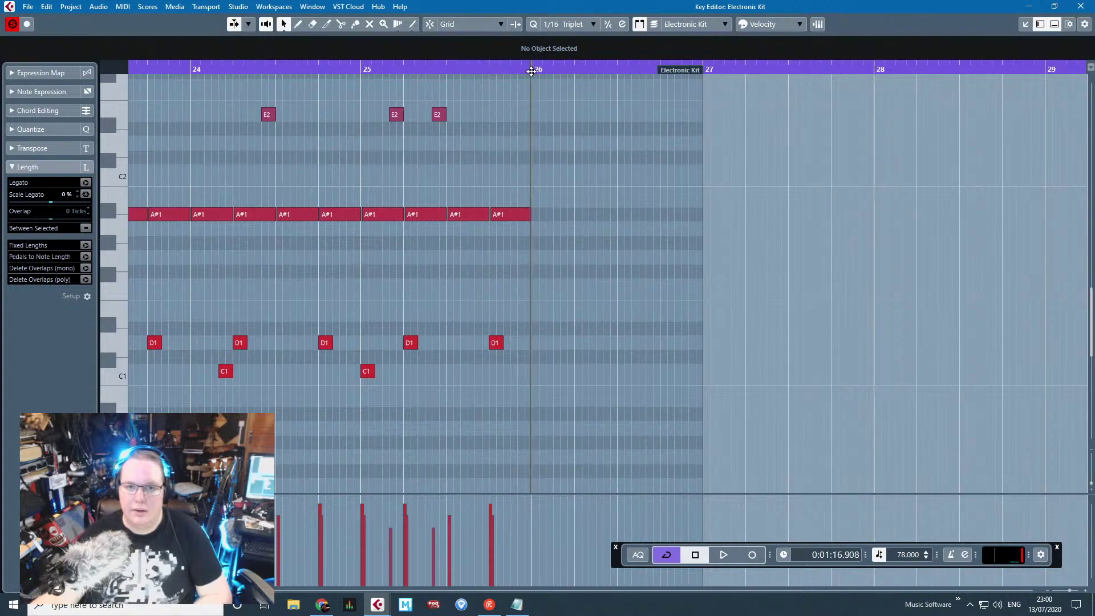
Step: Replace the bar 25 drum notes with the copied bass phrase, aligning its first note to the start of bar 25
{"action": "key", "text": "ctrl+v"}
{"action": "left_click_drag", "start_coordinate": [371, 101], "coordinate": [506, 412]}
{"action": "key", "text": "Delete"}
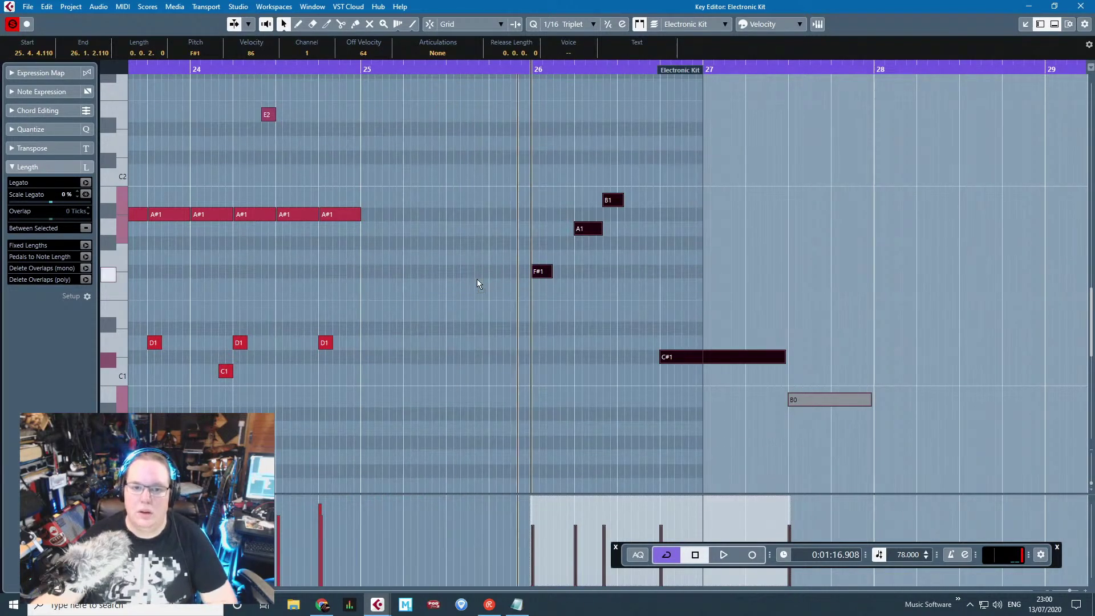
{"action": "left_click_drag", "start_coordinate": [541, 274], "coordinate": [374, 280]}
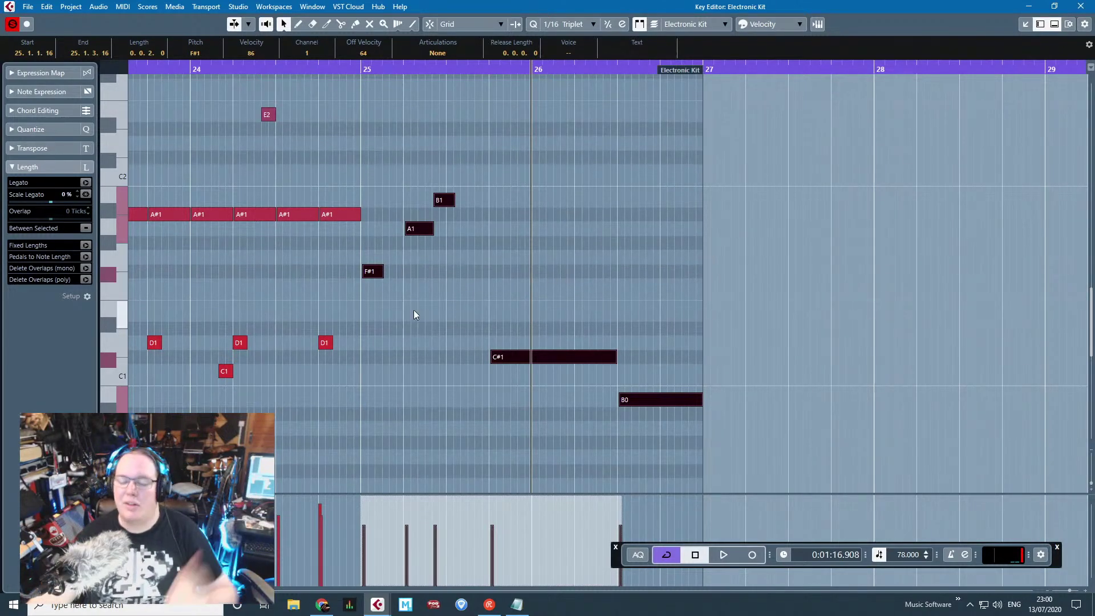
{"action": "left_click_drag", "start_coordinate": [363, 275], "coordinate": [378, 272]}
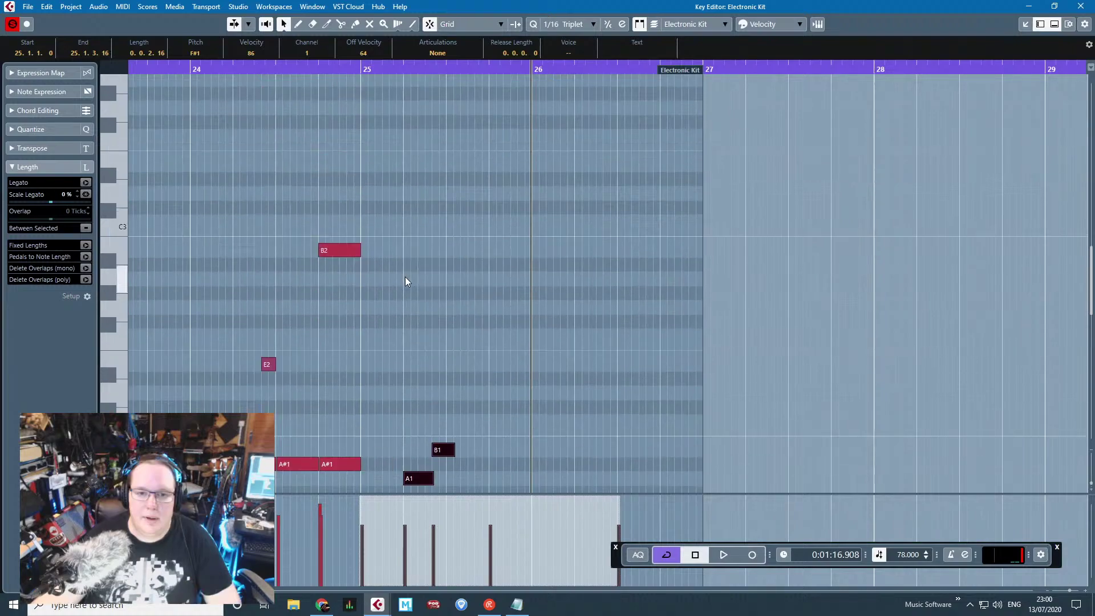
Step: Move the first three pasted notes onto drum pitches, F#1 and A1 to C1 and B1 to D1
{"action": "left_click", "coordinate": [345, 146]}
{"action": "left_click_drag", "start_coordinate": [362, 68], "coordinate": [397, 171]}
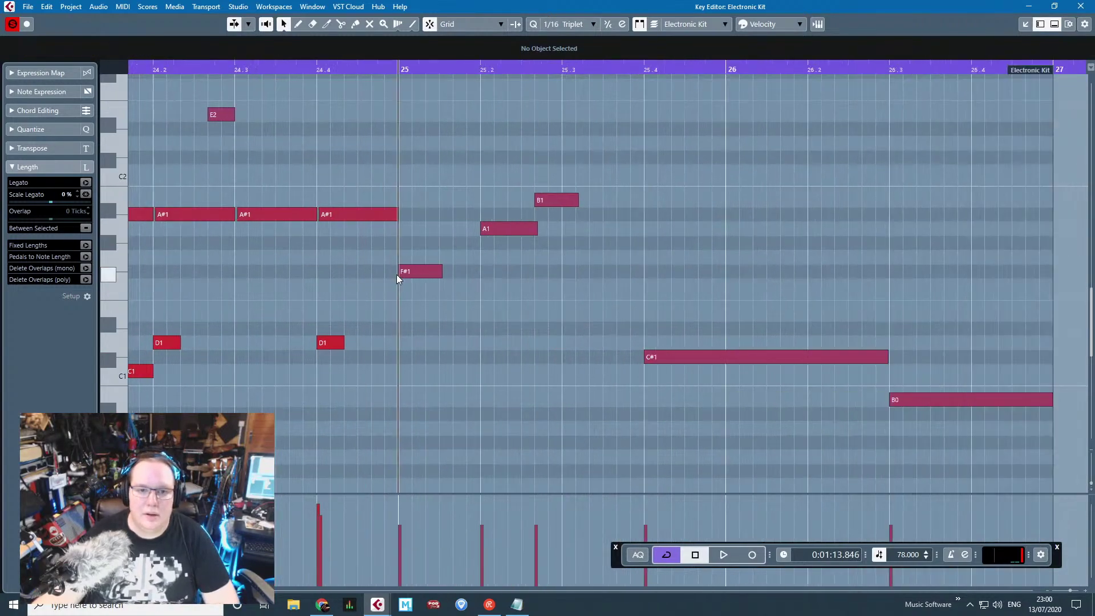
{"action": "left_click_drag", "start_coordinate": [408, 273], "coordinate": [395, 373]}
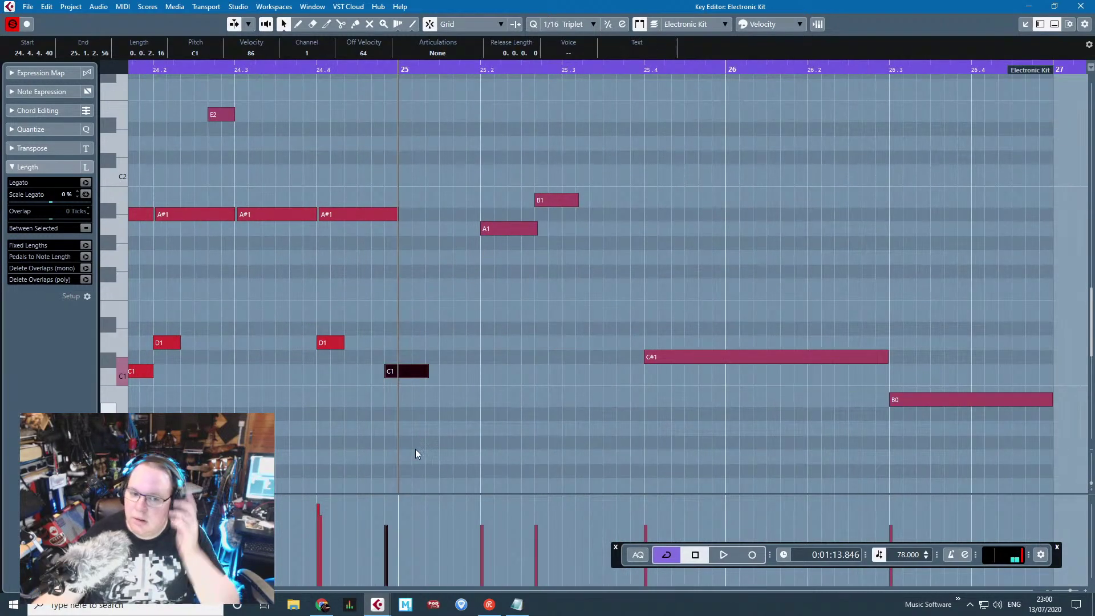
{"action": "left_click", "coordinate": [392, 508]}
{"action": "left_click_drag", "start_coordinate": [500, 228], "coordinate": [504, 372]}
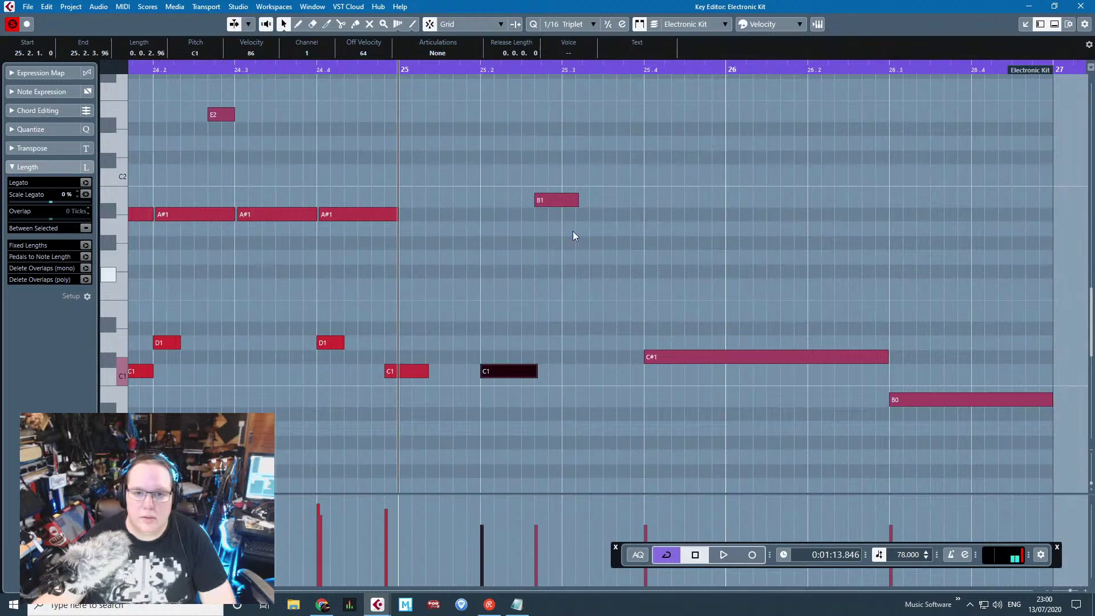
{"action": "key", "text": "Right"}
{"action": "left_click_drag", "start_coordinate": [557, 341], "coordinate": [557, 342]}
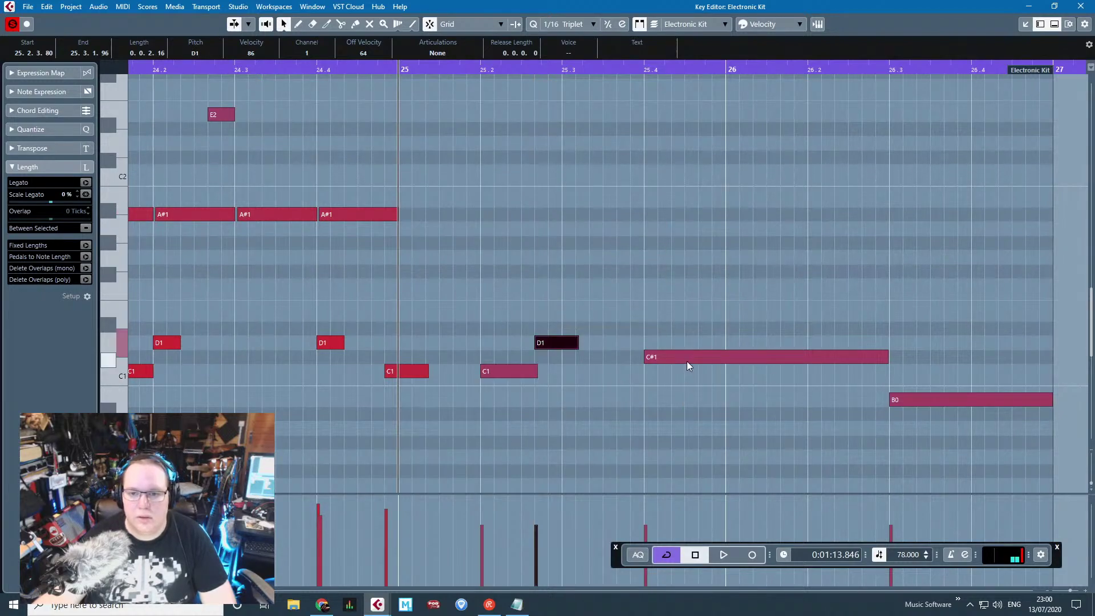
Step: Move the last two pasted notes to C1 at one beat long and shorten the C1 on beat 2 of bar 25
{"action": "left_click_drag", "start_coordinate": [687, 360], "coordinate": [686, 374]}
{"action": "left_click_drag", "start_coordinate": [918, 398], "coordinate": [725, 372]}
{"action": "left_click", "coordinate": [820, 329]}
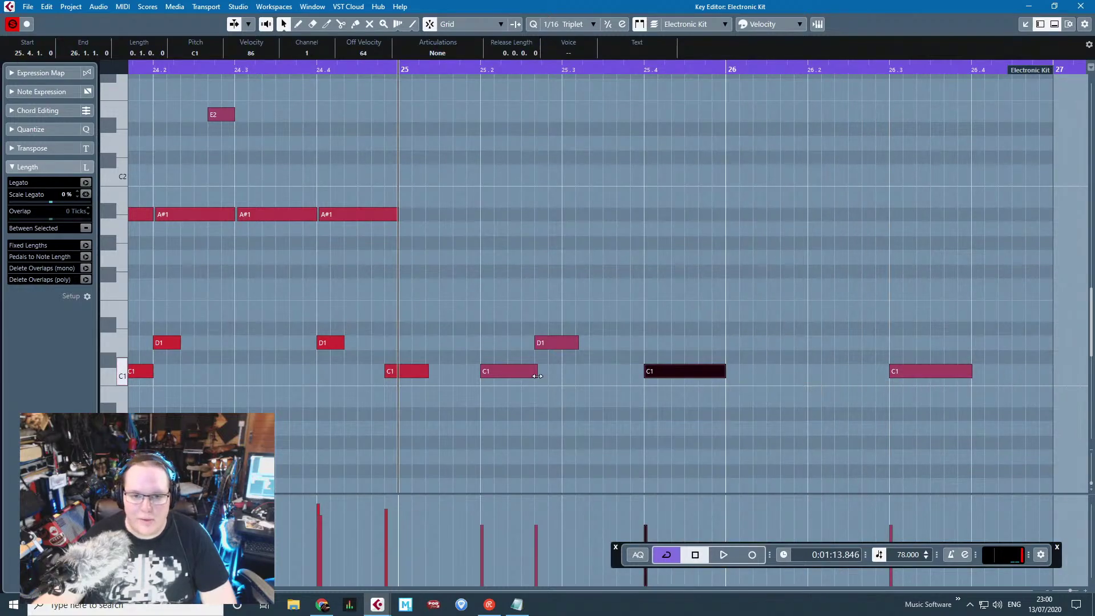
{"action": "left_click_drag", "start_coordinate": [537, 375], "coordinate": [508, 375]}
Step: Build a short A#1, A1, A1 triplet figure on beat 3 of bar 26 and repeat it on beat 4
{"action": "scroll", "coordinate": [502, 365], "scroll_direction": "down", "scroll_amount": 2}
{"action": "scroll", "coordinate": [453, 320], "scroll_direction": "up", "scroll_amount": 1}
{"action": "left_click", "coordinate": [418, 213]}
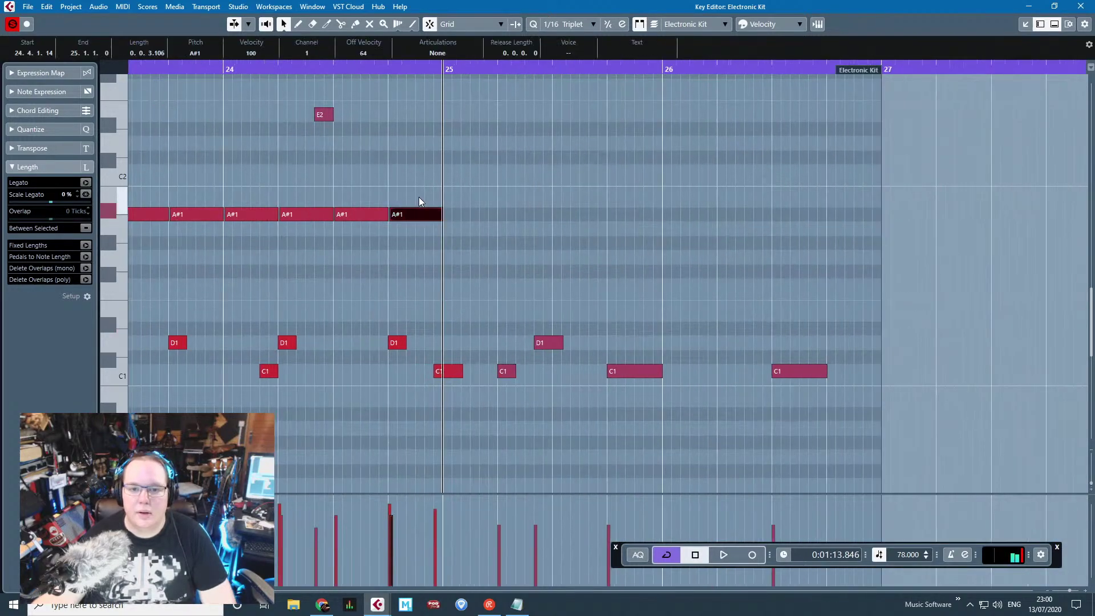
{"action": "left_click_drag", "start_coordinate": [460, 214], "coordinate": [748, 206]}
{"action": "scroll", "coordinate": [792, 213], "scroll_direction": "up", "scroll_amount": 2}
{"action": "key", "text": "ctrl+d"}
{"action": "key", "text": "ctrl+d"}
Step: Audition the fill from beat 3 of bar 26 and move its last A1 note to D1
{"action": "left_click", "coordinate": [746, 70]}
{"action": "key", "text": "space"}
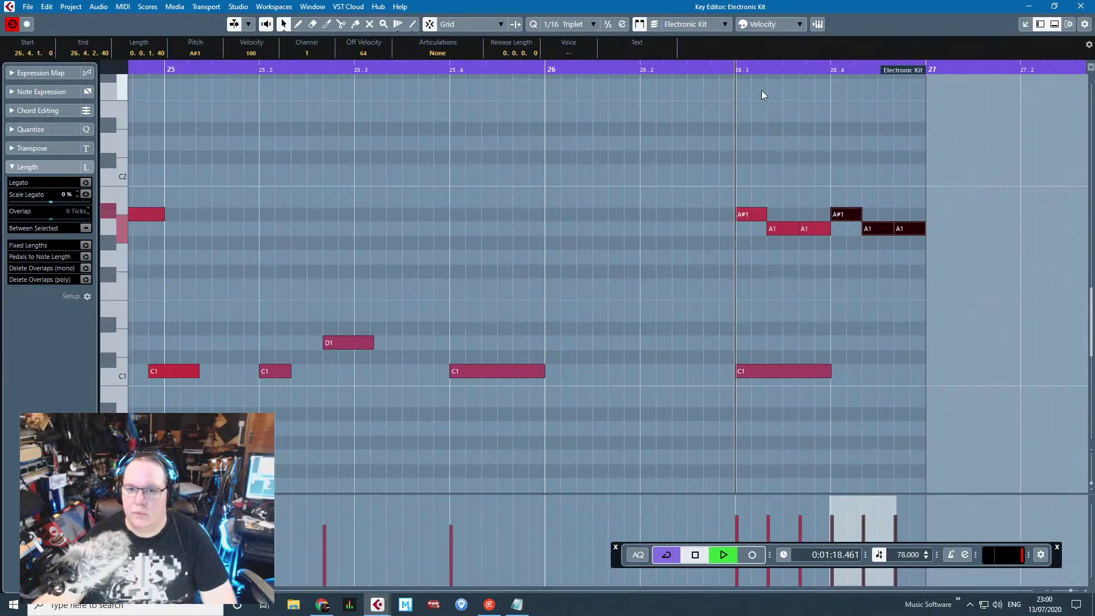
{"action": "scroll", "coordinate": [707, 336], "scroll_direction": "down", "scroll_amount": 2}
{"action": "key", "text": "space"}
{"action": "scroll", "coordinate": [704, 340], "scroll_direction": "up", "scroll_amount": 3}
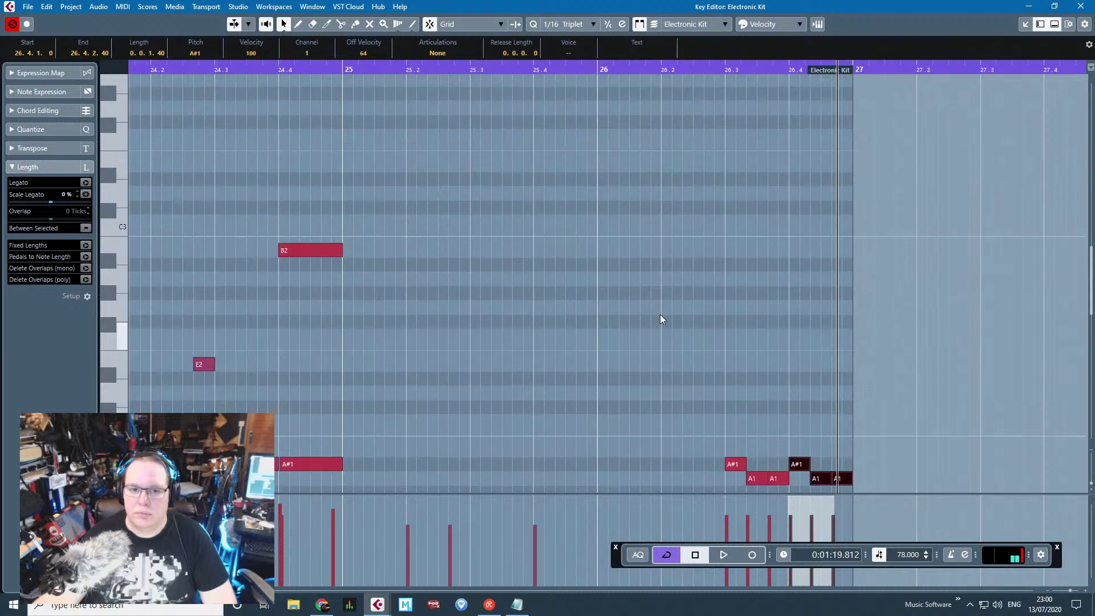
{"action": "scroll", "coordinate": [662, 314], "scroll_direction": "down", "scroll_amount": 3}
{"action": "left_click", "coordinate": [836, 344]}
{"action": "left_click_drag", "start_coordinate": [840, 231], "coordinate": [842, 343]}
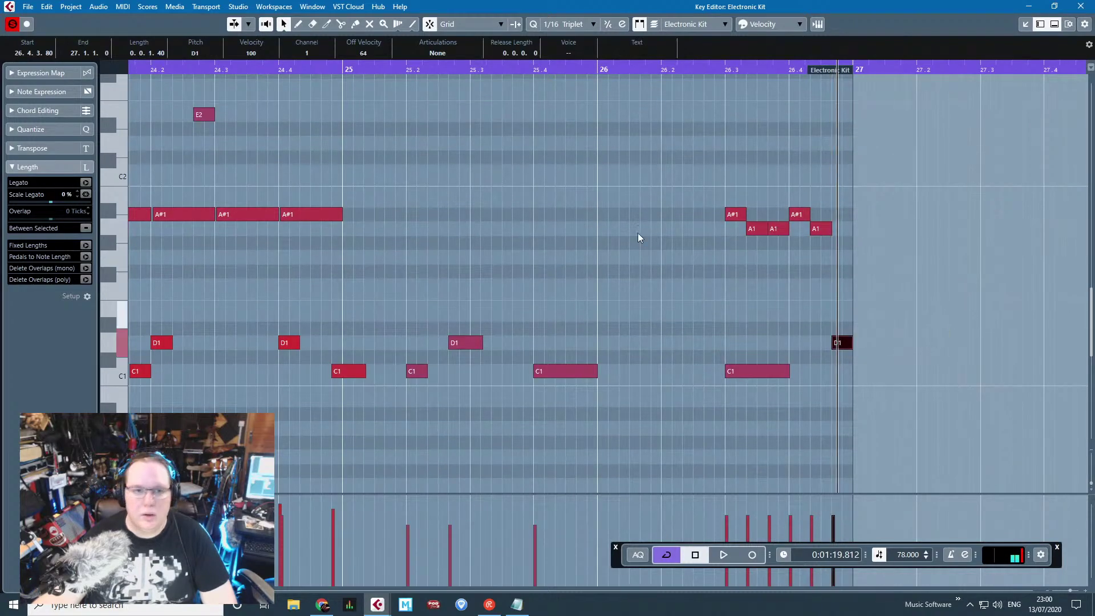
Step: Play from the end of bar 24 and move the early C1 note to the start of bar 25
{"action": "left_click", "coordinate": [290, 70]}
{"action": "key", "text": "space"}
{"action": "scroll", "coordinate": [391, 258], "scroll_direction": "down", "scroll_amount": 2}
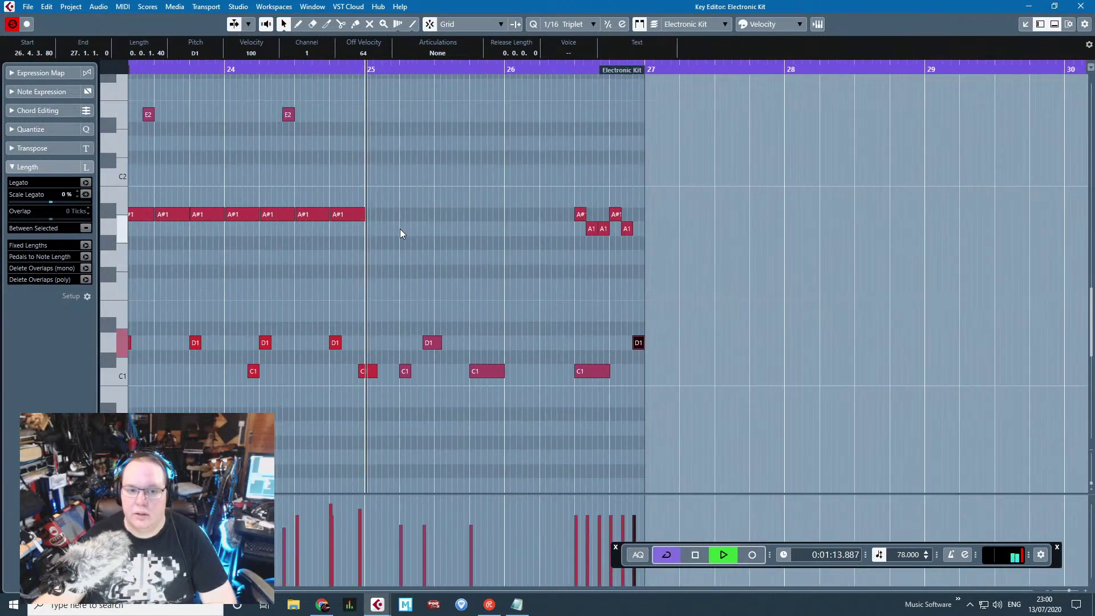
{"action": "scroll", "coordinate": [398, 229], "scroll_direction": "up", "scroll_amount": 3}
{"action": "left_click_drag", "start_coordinate": [301, 372], "coordinate": [318, 372]}
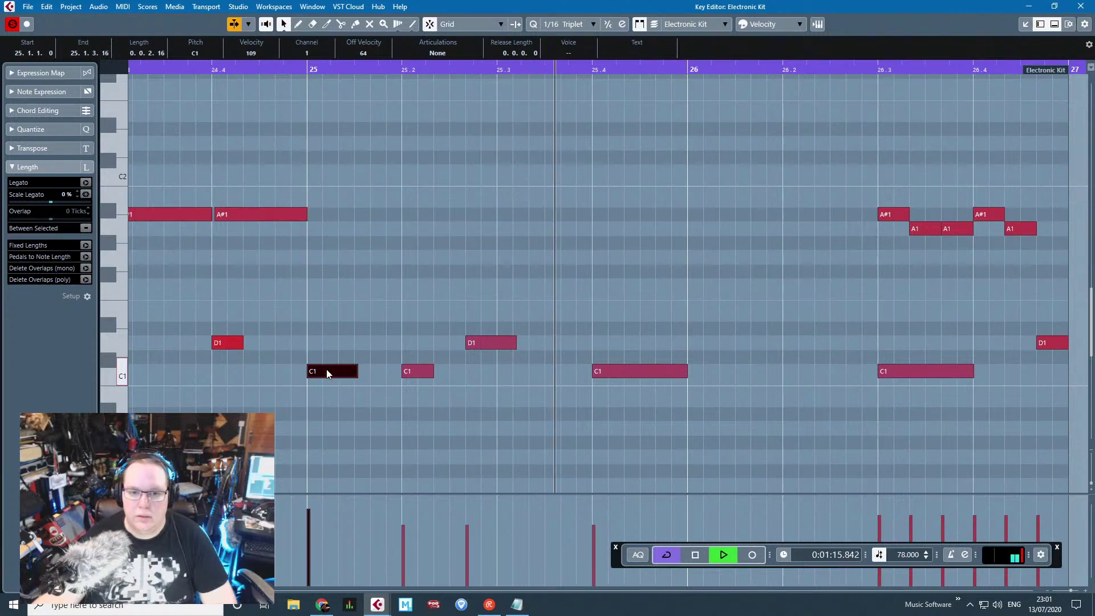
{"action": "scroll", "coordinate": [495, 245], "scroll_direction": "down", "scroll_amount": 3}
{"action": "scroll", "coordinate": [720, 307], "scroll_direction": "up", "scroll_amount": 4}
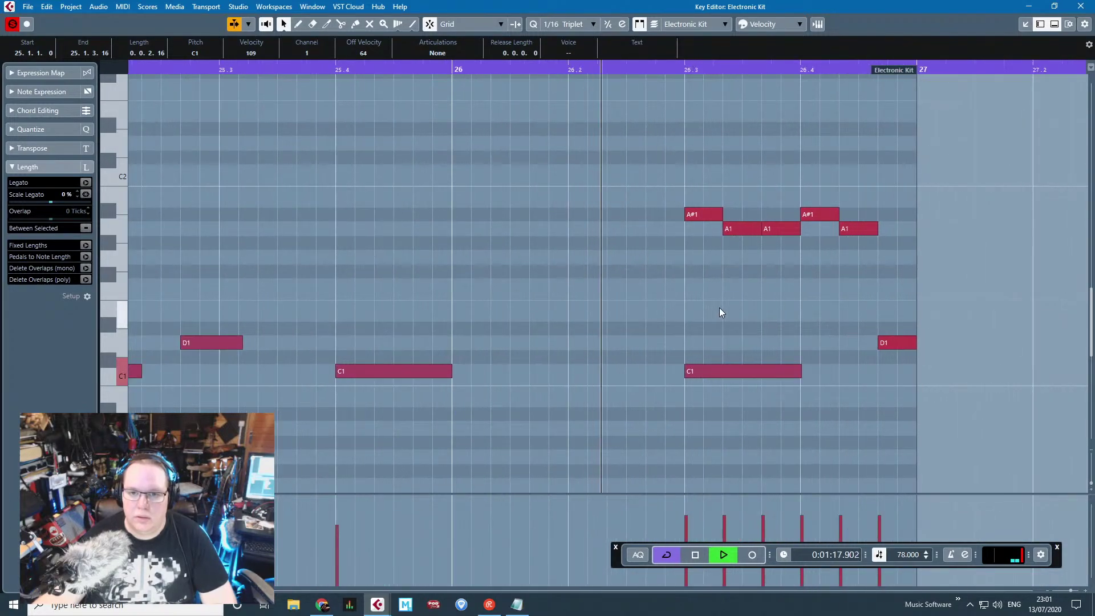
Step: Trim the starts of the bar 26 fill's A#1 and A1 notes, delete the A#1 on beat 3, and audition it
{"action": "left_click", "coordinate": [724, 318]}
{"action": "left_click_drag", "start_coordinate": [864, 252], "coordinate": [689, 215]}
{"action": "key", "text": "j"}
{"action": "left_click", "coordinate": [713, 180]}
{"action": "key", "text": "space"}
{"action": "left_click_drag", "start_coordinate": [694, 169], "coordinate": [682, 80]}
{"action": "key", "text": "Delete"}
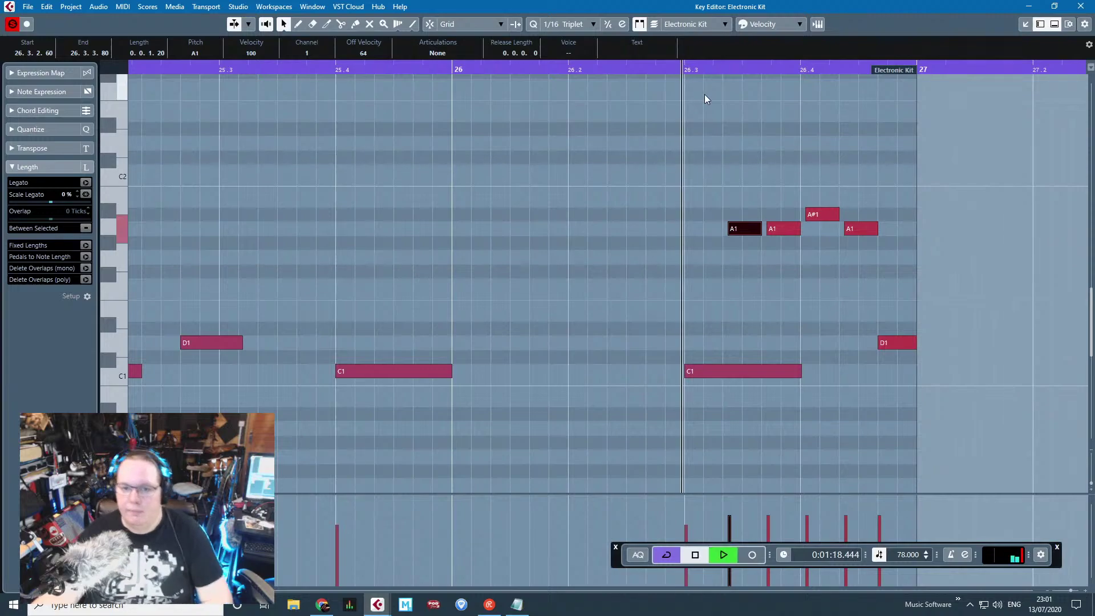
{"action": "scroll", "coordinate": [707, 311], "scroll_direction": "down", "scroll_amount": 3}
{"action": "key", "text": "space"}
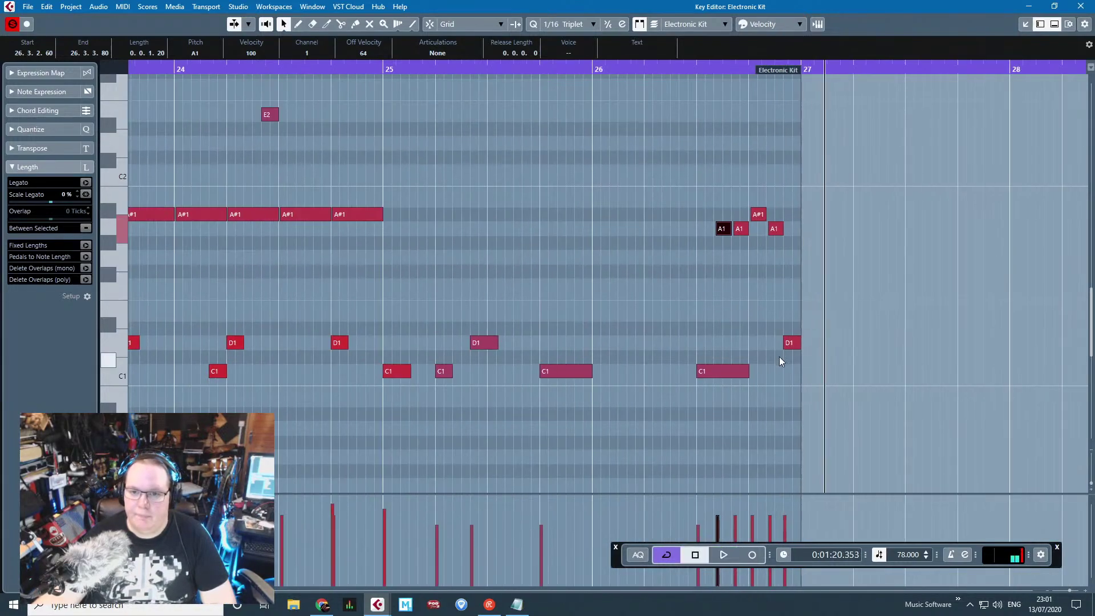
Step: Move the fill's D1 note one triplet step earlier in place of the last A1, and audition from beat 3
{"action": "scroll", "coordinate": [780, 359], "scroll_direction": "up", "scroll_amount": 3}
{"action": "left_click_drag", "start_coordinate": [738, 347], "coordinate": [765, 343]}
{"action": "left_click", "coordinate": [757, 229]}
{"action": "key", "text": "Delete"}
{"action": "left_click_drag", "start_coordinate": [498, 70], "coordinate": [498, 66]}
{"action": "key", "text": "space"}
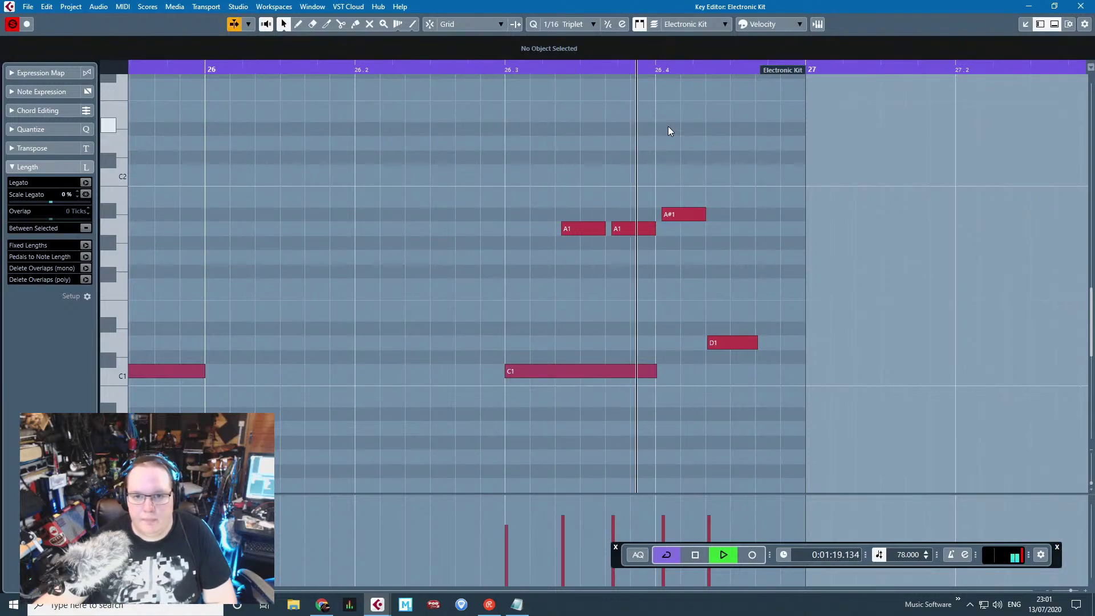
{"action": "key", "text": "space"}
Step: Move the D1 note to beat 4 of bar 26 in place of the A#1, audition it and close the editor
{"action": "left_click_drag", "start_coordinate": [731, 343], "coordinate": [680, 343]}
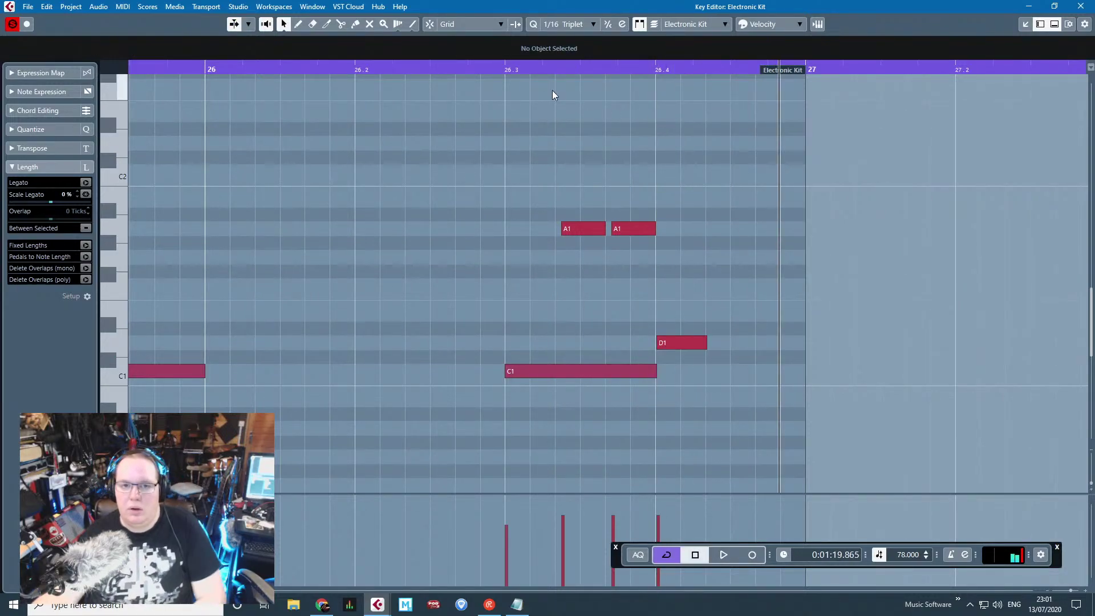
{"action": "left_click_drag", "start_coordinate": [504, 71], "coordinate": [505, 69]}
{"action": "key", "text": "space"}
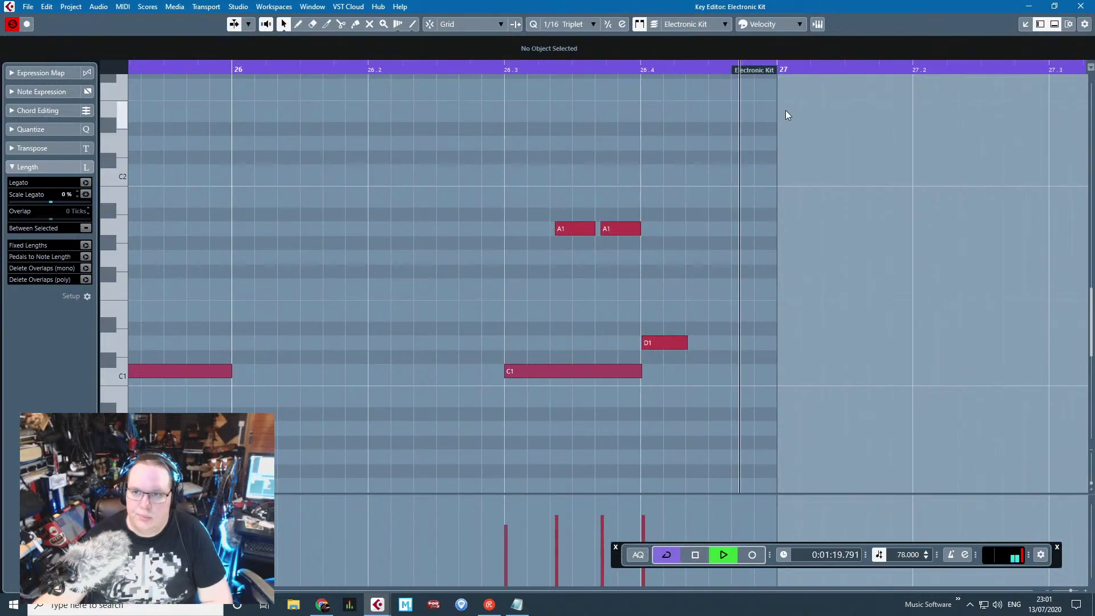
{"action": "key", "text": "space"}
{"action": "left_click", "coordinate": [1080, 7]}
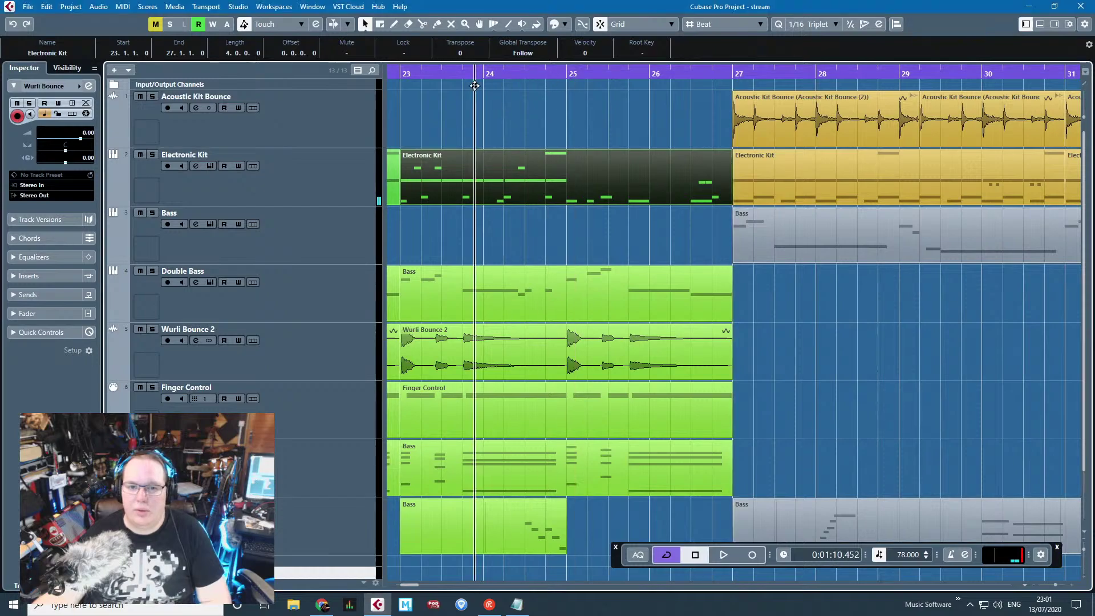
Step: Start playback near bar 24 and colour the edited Electronic Kit part at bar 23 turquoise green
{"action": "key", "text": "space"}
{"action": "key", "text": "g"}
{"action": "key", "text": "g"}
{"action": "left_click", "coordinate": [535, 219]}
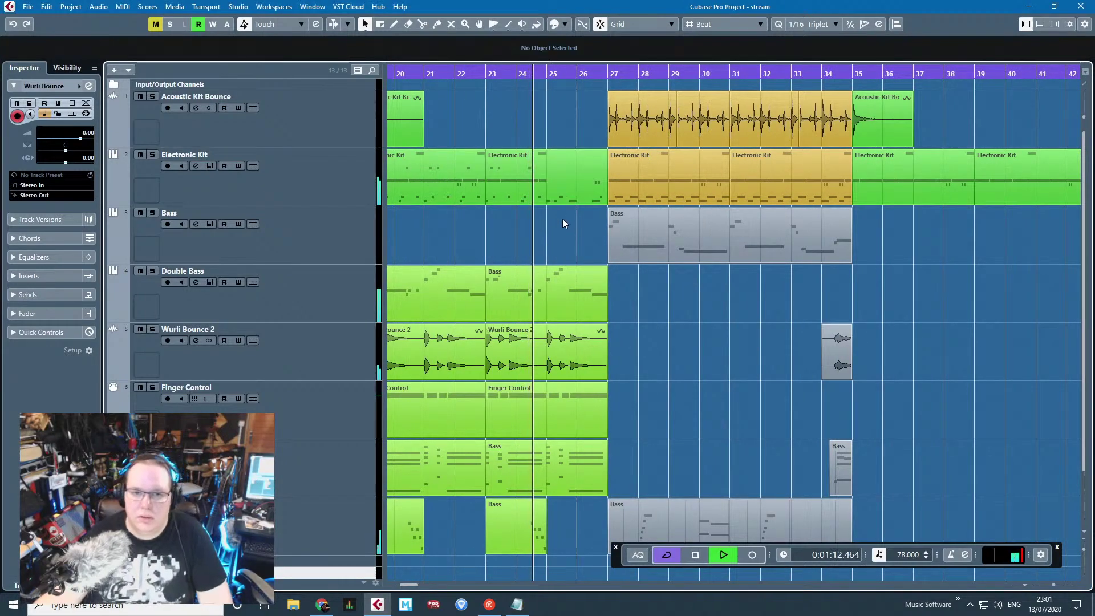
{"action": "left_click", "coordinate": [564, 178]}
{"action": "left_click", "coordinate": [564, 24]}
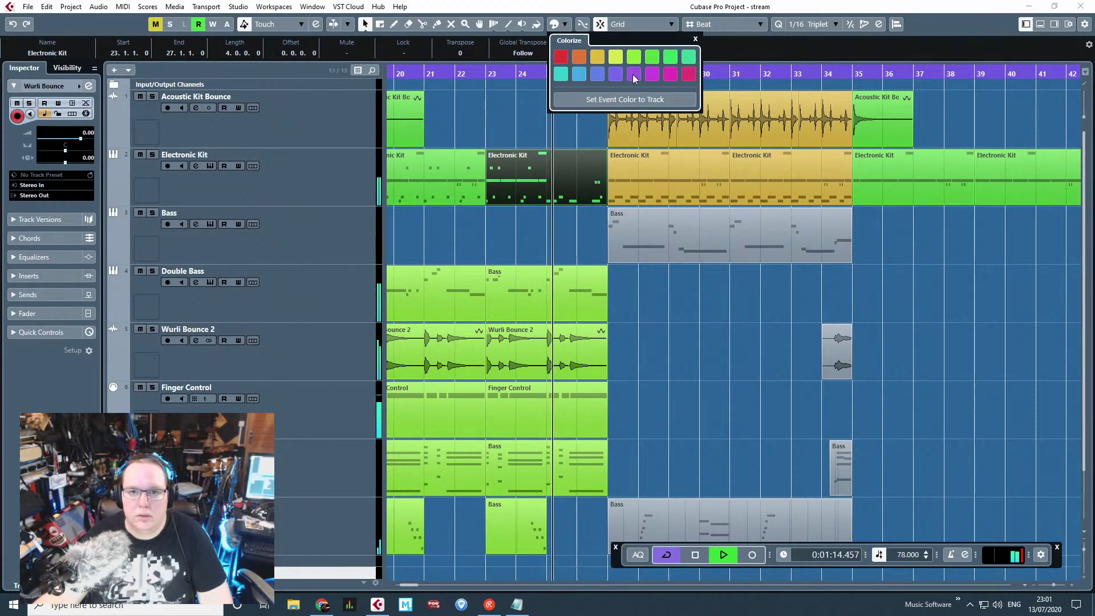
{"action": "left_click", "coordinate": [686, 57]}
{"action": "left_click", "coordinate": [522, 117]}
Step: Listen to the new drum fill and the transition into the bar 27 section, and stop playback around bar 28
{"action": "key", "text": "h"}
{"action": "key", "text": "h"}
{"action": "key", "text": "h"}
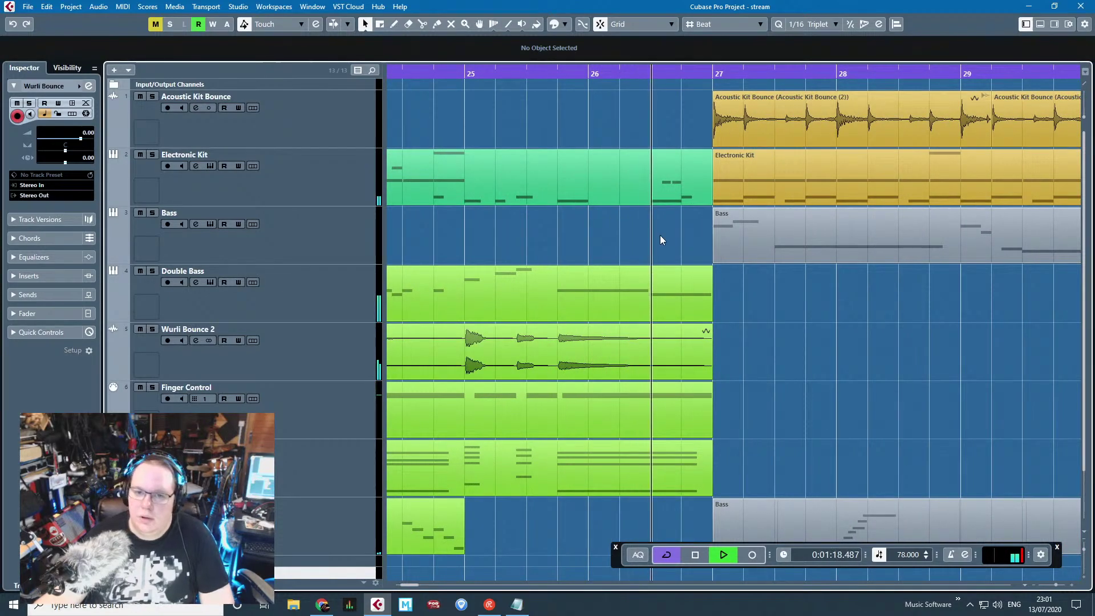
{"action": "key", "text": "g"}
{"action": "key", "text": "g"}
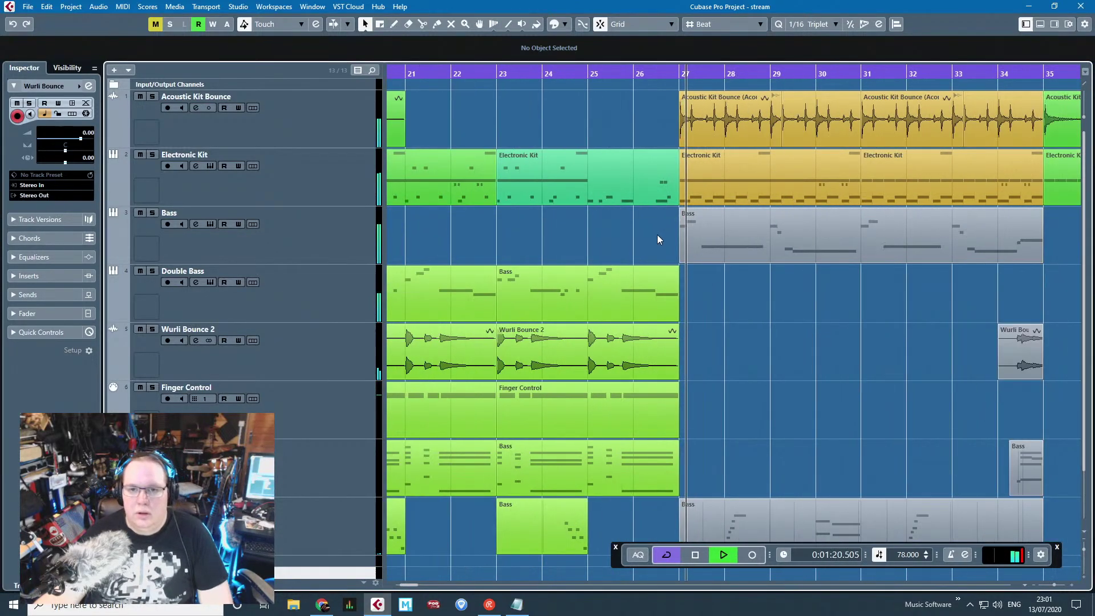
{"action": "key", "text": "h"}
{"action": "key", "text": "g"}
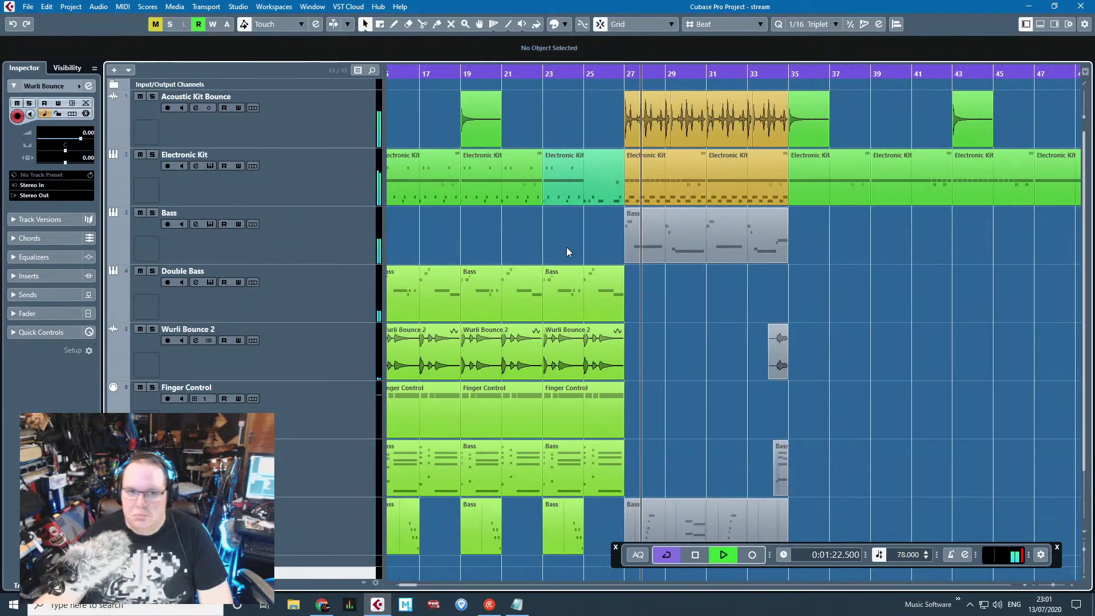
{"action": "key", "text": "h"}
{"action": "key", "text": "g"}
{"action": "key", "text": "g"}
{"action": "key", "text": "h"}
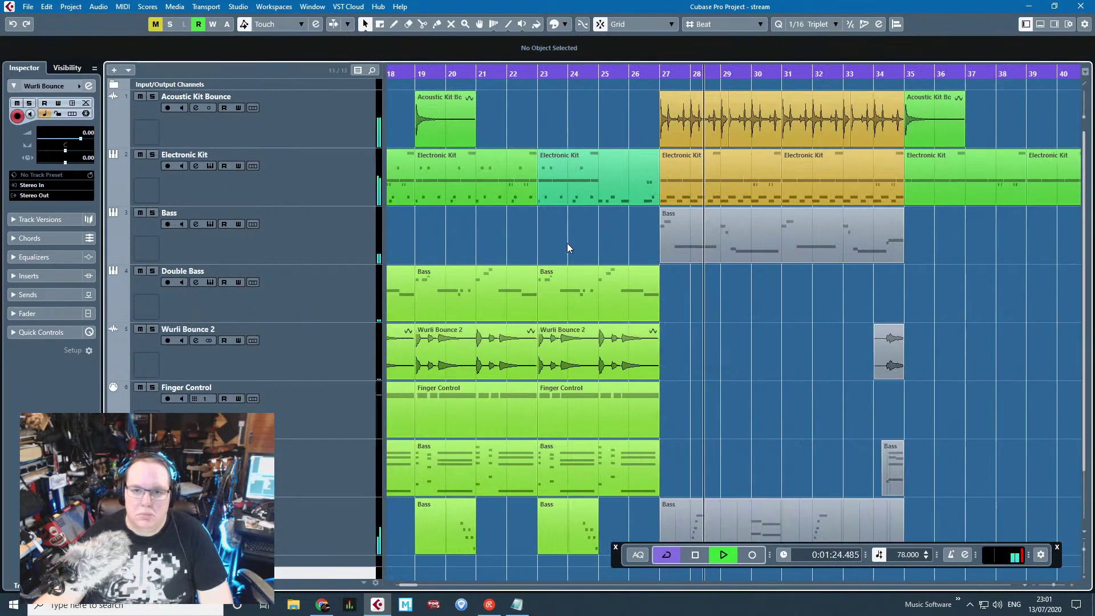
{"action": "key", "text": "h"}
{"action": "key", "text": "space"}
Step: Place a copy of the Acoustic Kit Bounce event that ends near bar 33 in the empty space at bar 51
{"action": "key", "text": "h"}
{"action": "scroll", "coordinate": [793, 200], "scroll_direction": "up", "scroll_amount": 1}
{"action": "left_click", "coordinate": [725, 142]}
{"action": "scroll", "coordinate": [726, 142], "scroll_direction": "down", "scroll_amount": 7}
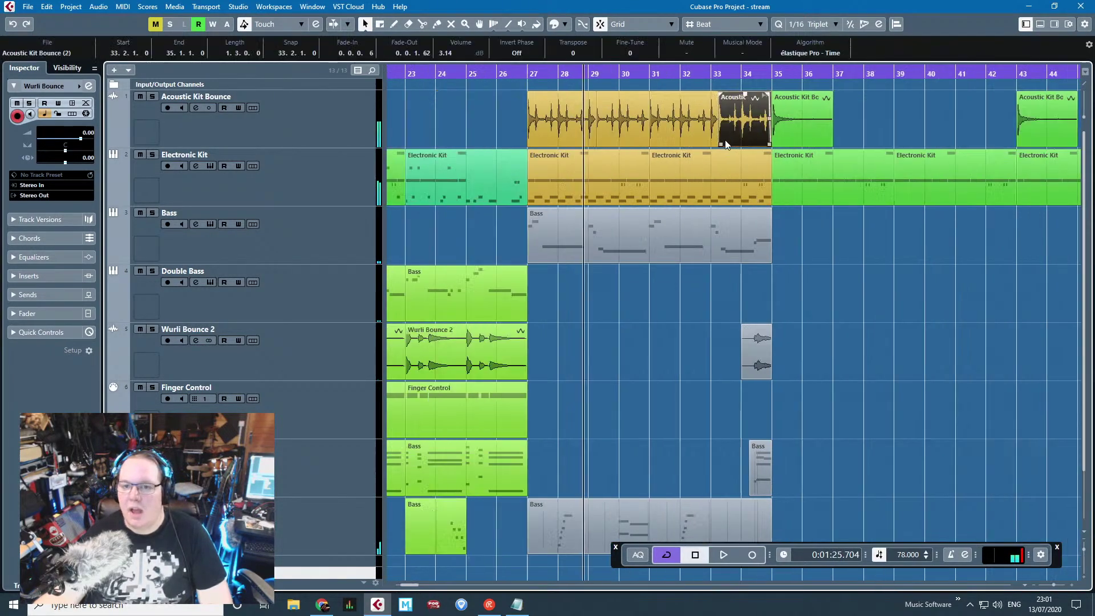
{"action": "left_click_drag", "start_coordinate": [697, 119], "coordinate": [856, 119]}
{"action": "scroll", "coordinate": [861, 120], "scroll_direction": "up", "scroll_amount": 6}
{"action": "left_click", "coordinate": [1071, 158]}
{"action": "scroll", "coordinate": [988, 175], "scroll_direction": "right", "scroll_amount": 2}
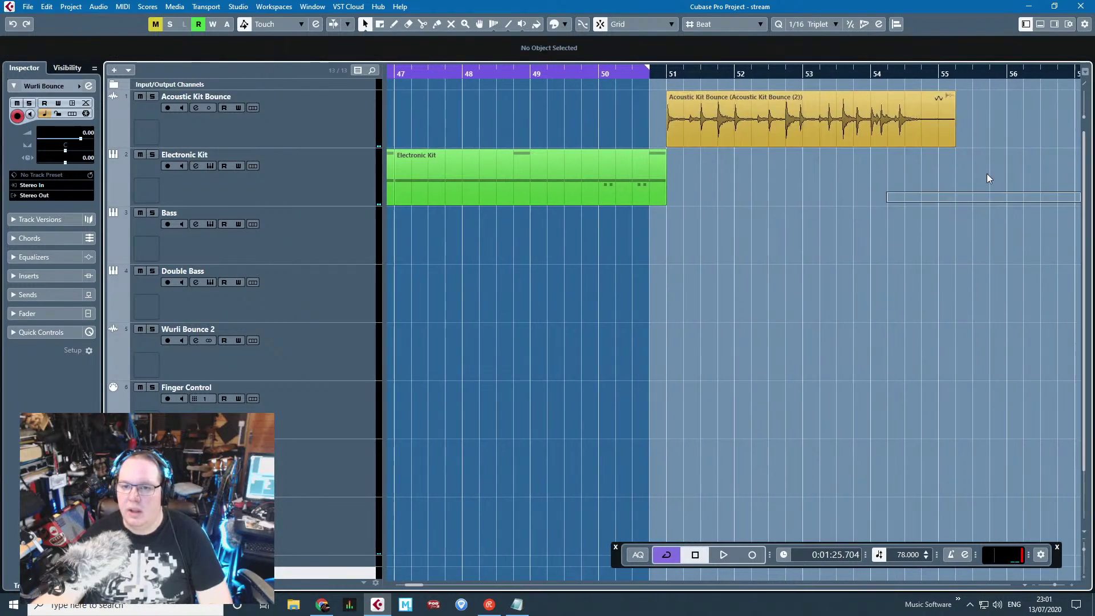
Step: Audition the copied drum event from bar 51 to find hits usable for a fill
{"action": "left_click", "coordinate": [745, 74]}
{"action": "scroll", "coordinate": [766, 138], "scroll_direction": "up", "scroll_amount": 3}
{"action": "key", "text": "space"}
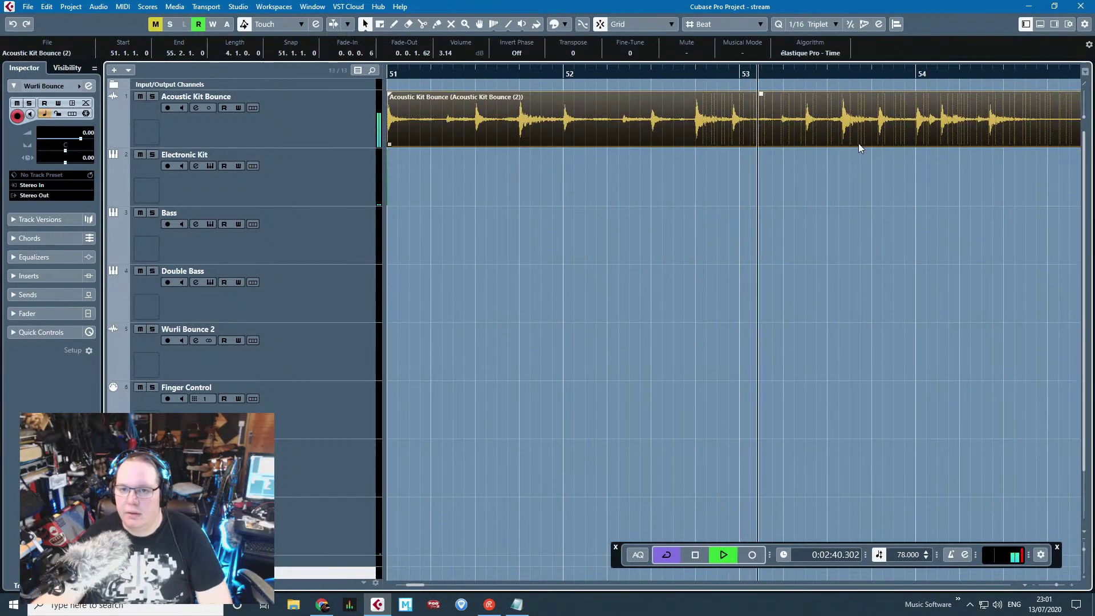
{"action": "scroll", "coordinate": [741, 145], "scroll_direction": "right", "scroll_amount": 2}
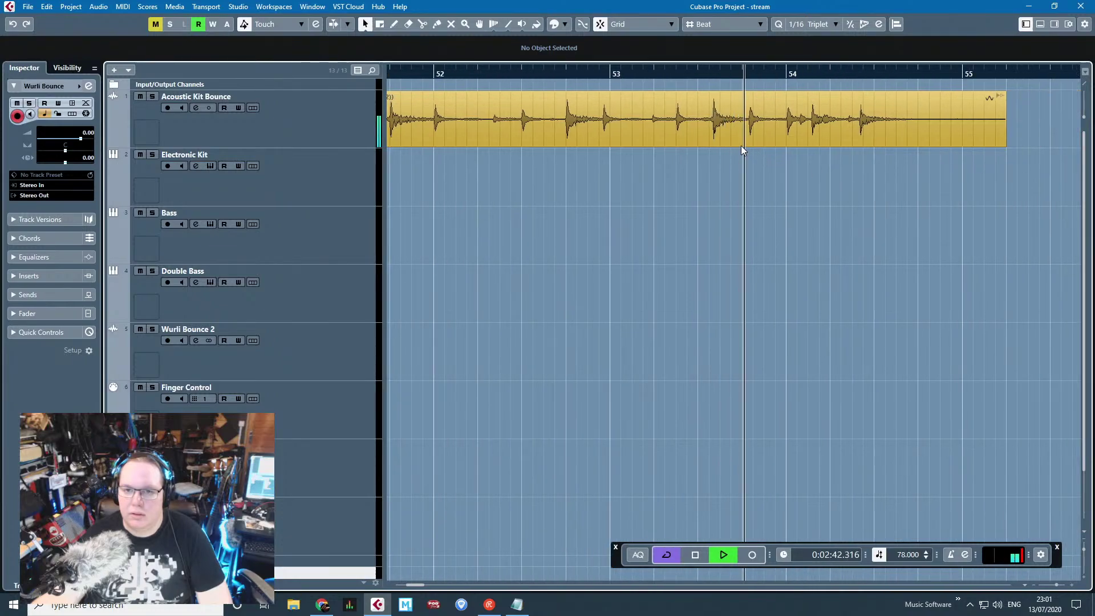
Step: Split the copied drum event before beat 3 of bar 53 and before bar 54, and delete the outer sections
{"action": "key", "text": "space"}
{"action": "left_click", "coordinate": [667, 127]}
{"action": "key", "text": "space"}
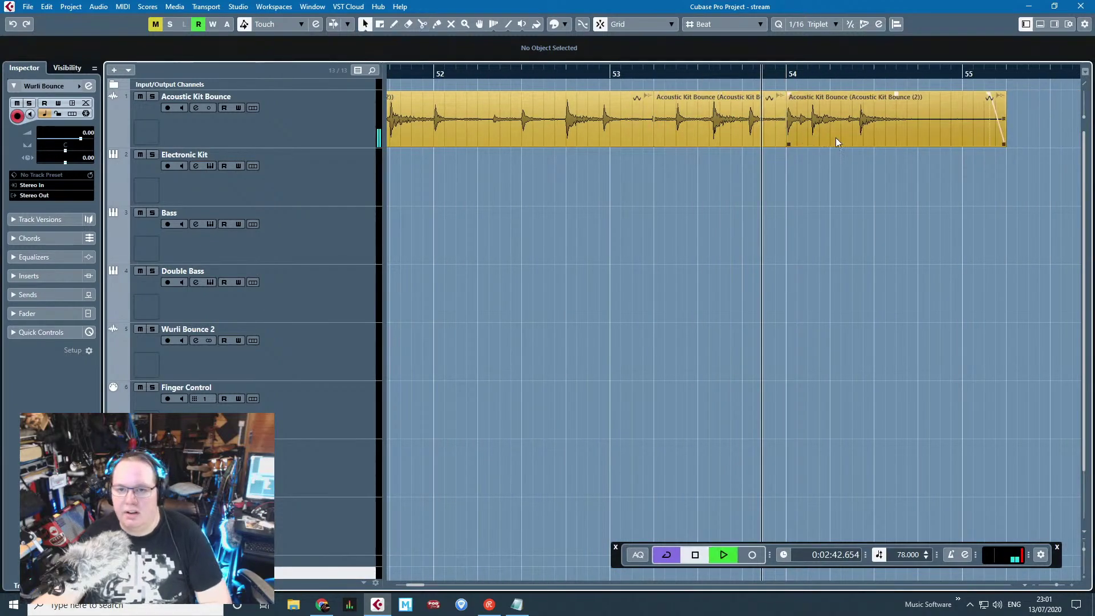
{"action": "key", "text": "1"}
{"action": "left_click", "coordinate": [628, 125]}
{"action": "key", "text": "Delete"}
{"action": "key", "text": "Right"}
{"action": "key", "text": "Delete"}
Step: Audition the isolated drum fragment in bar 53
{"action": "left_click_drag", "start_coordinate": [675, 72], "coordinate": [737, 131]}
{"action": "key", "text": "space"}
{"action": "scroll", "coordinate": [759, 116], "scroll_direction": "up", "scroll_amount": 2}
{"action": "left_click", "coordinate": [653, 73]}
{"action": "key", "text": "space"}
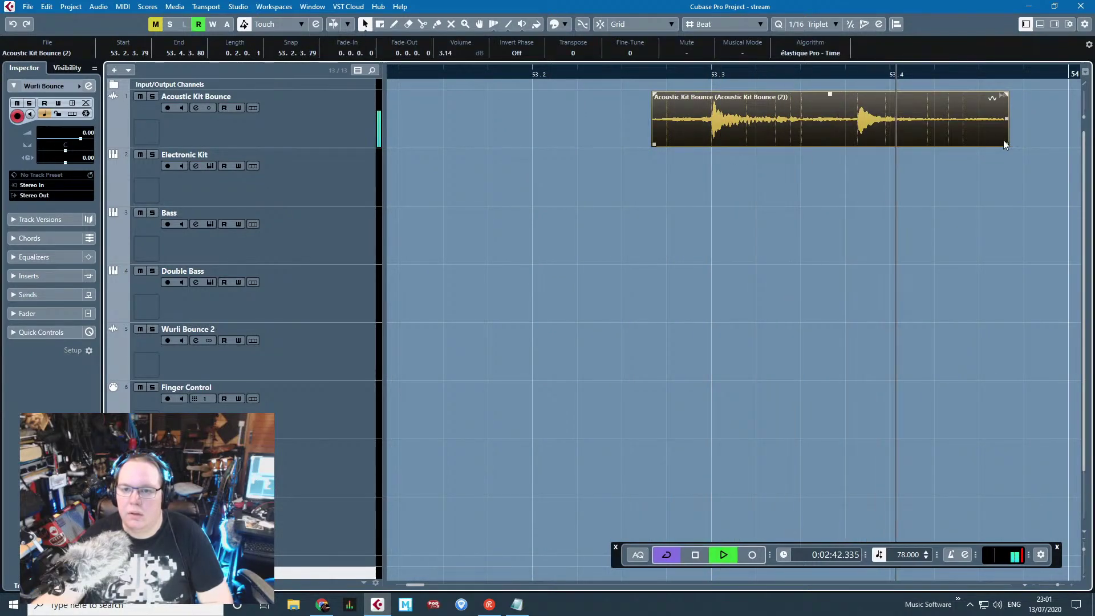
{"action": "key", "text": "space"}
Step: Trim the fragment around its first hit and move it to start at beat 2 of bar 53
{"action": "left_click_drag", "start_coordinate": [1007, 141], "coordinate": [885, 155]}
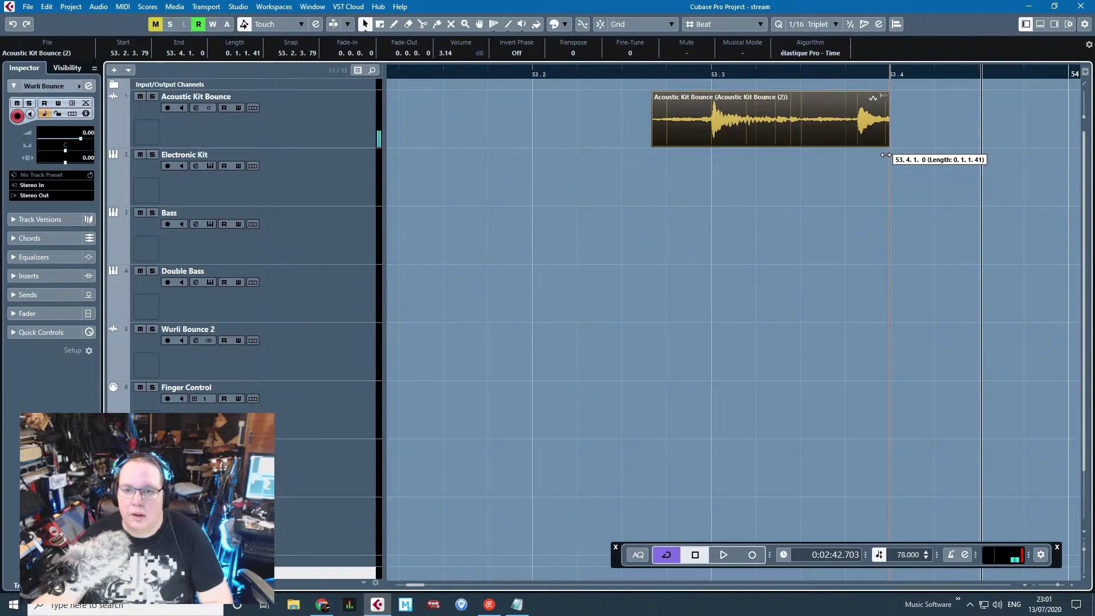
{"action": "left_click_drag", "start_coordinate": [655, 144], "coordinate": [622, 145]}
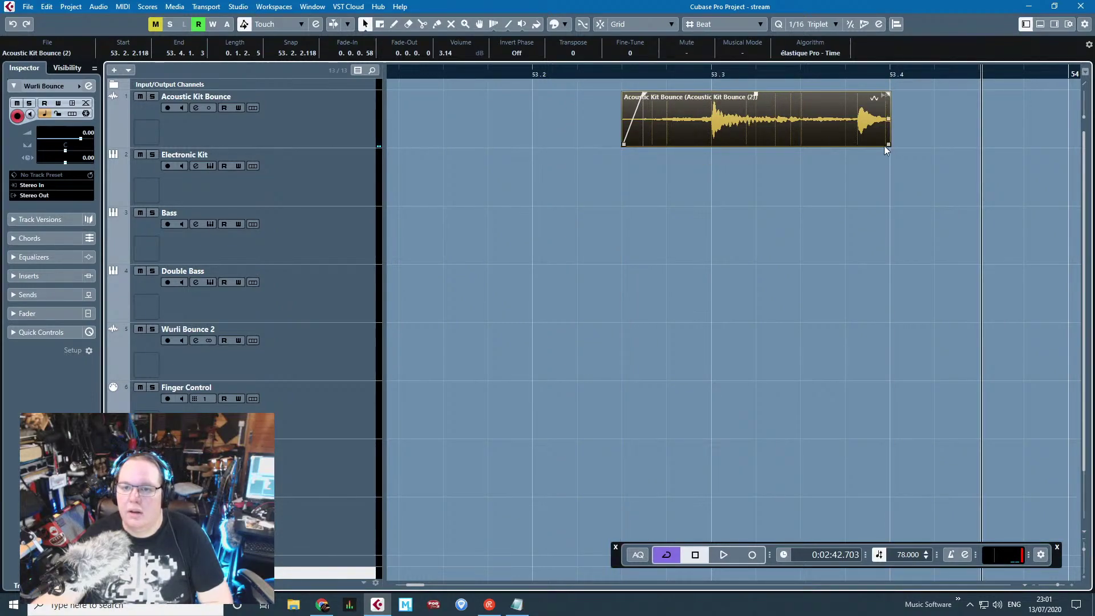
{"action": "left_click_drag", "start_coordinate": [885, 150], "coordinate": [855, 146]}
{"action": "key", "text": "j"}
{"action": "left_click_drag", "start_coordinate": [752, 125], "coordinate": [662, 124]}
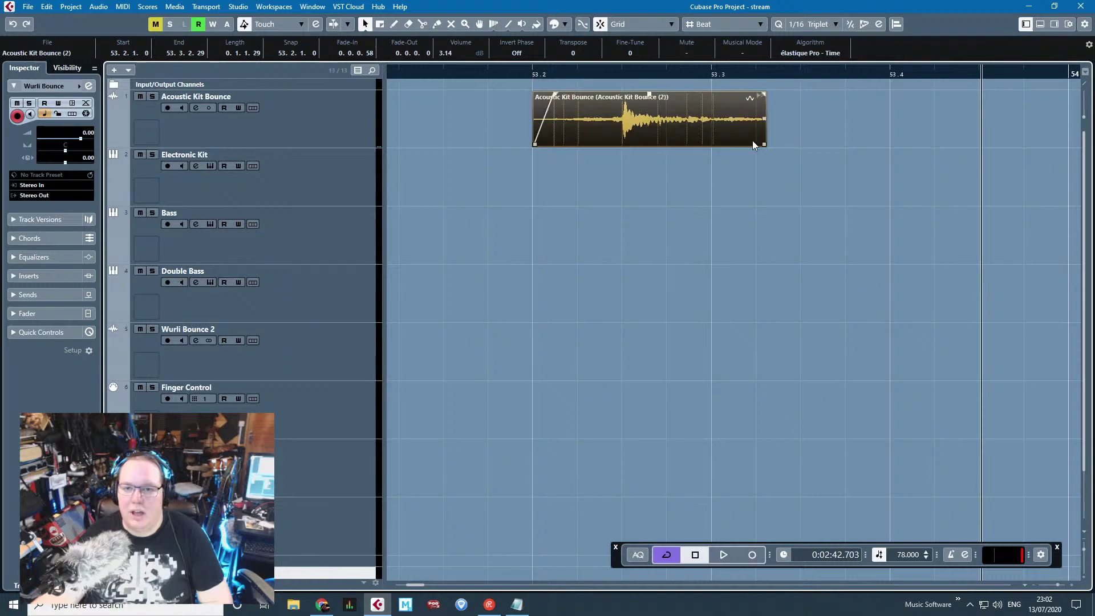
Step: Try time-stretching the single-hit fragment so it ends at beat 3 of bar 53
{"action": "key", "text": "1"}
{"action": "key", "text": "1"}
{"action": "left_click_drag", "start_coordinate": [764, 142], "coordinate": [704, 147]}
{"action": "key", "text": "ctrl+z"}
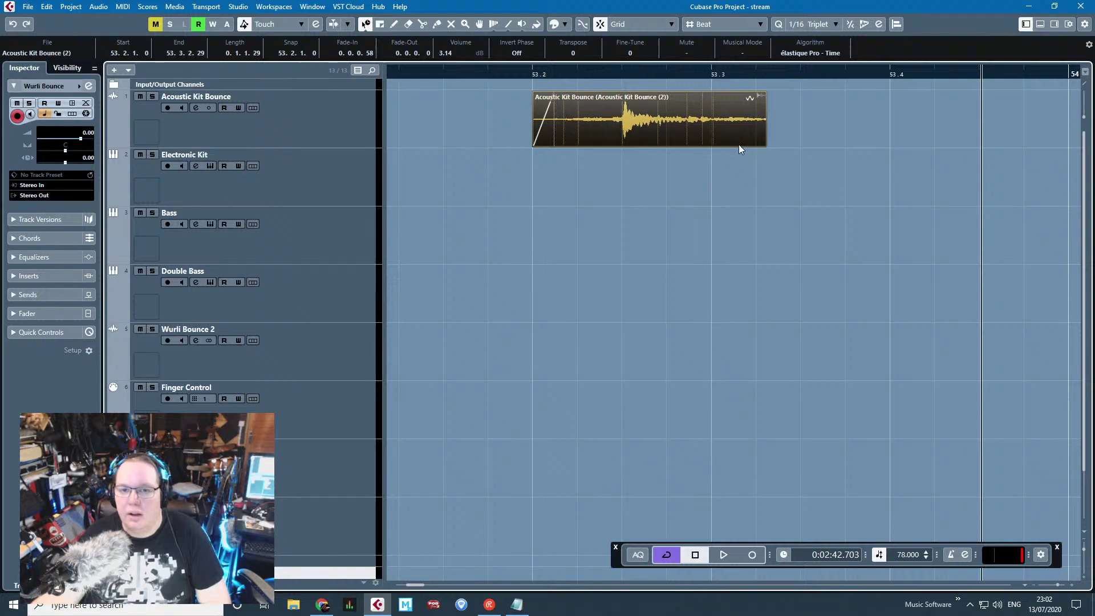
Step: Split the fragment at beat 3 of bar 53 and delete the remainder
{"action": "key", "text": "1"}
{"action": "left_click", "coordinate": [716, 125], "text": "alt"}
{"action": "key", "text": "Delete"}
{"action": "left_click", "coordinate": [701, 142]}
{"action": "key", "text": "1"}
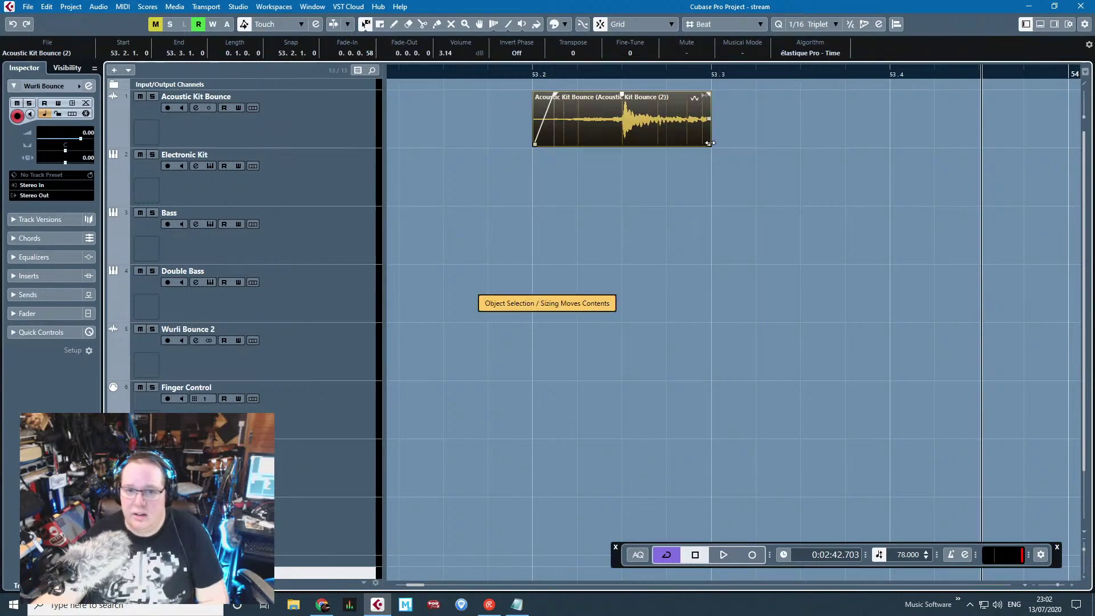
Step: Time-stretch the one-beat fragment to two beats, ending at beat 4 of bar 53, and audition it
{"action": "key", "text": "1"}
{"action": "left_click_drag", "start_coordinate": [709, 143], "coordinate": [836, 146]}
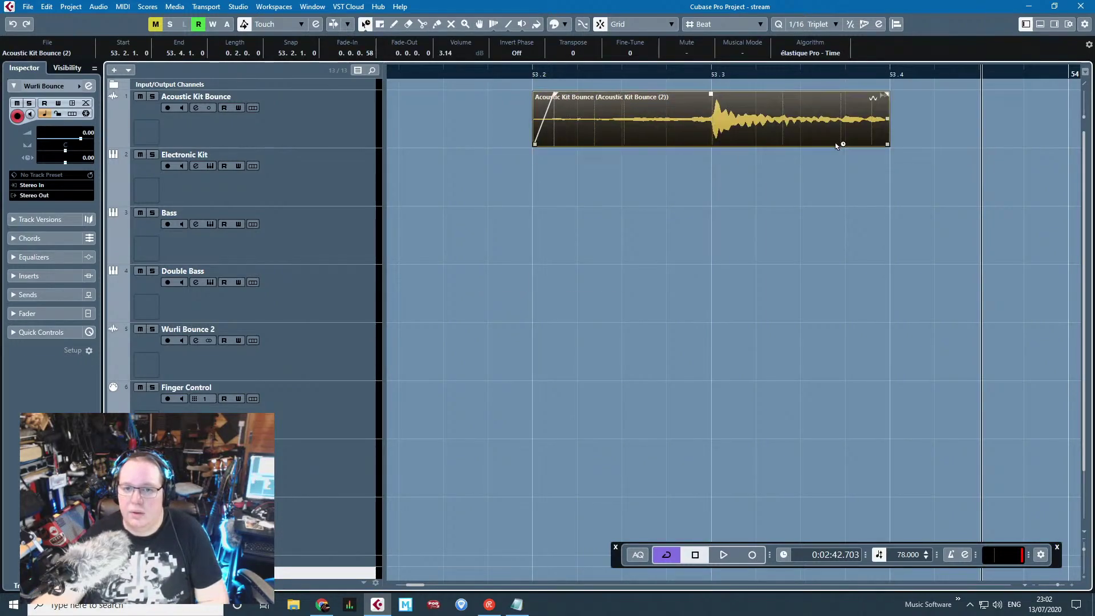
{"action": "scroll", "coordinate": [535, 78], "scroll_direction": "down", "scroll_amount": 1}
{"action": "key", "text": "space"}
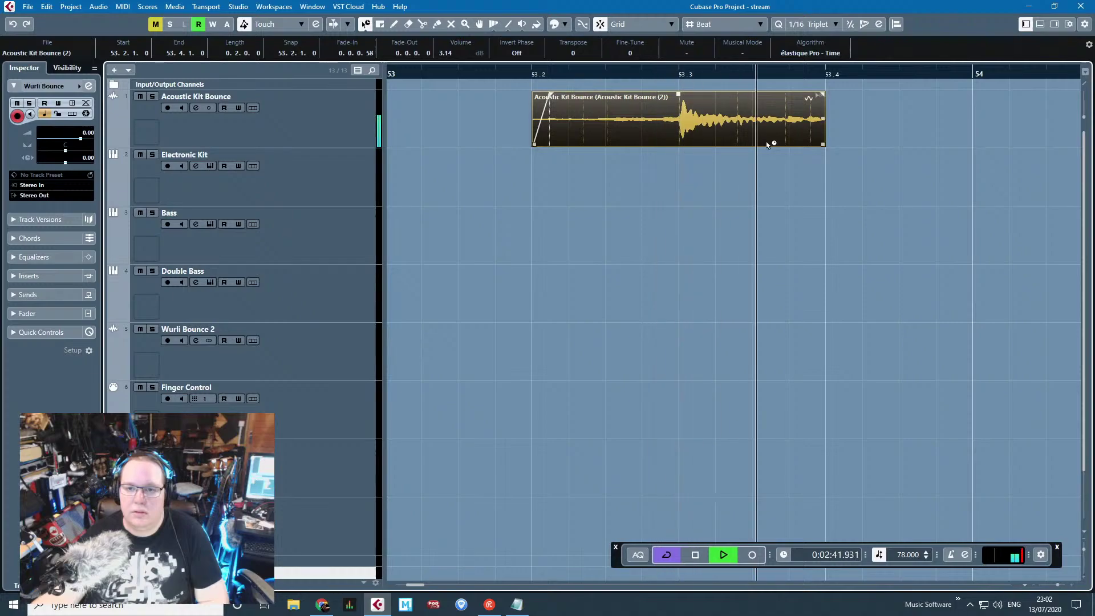
Step: Time-stretch the fragment to three beats, ending at bar 54, and audition it
{"action": "scroll", "coordinate": [789, 141], "scroll_direction": "down", "scroll_amount": 2}
{"action": "left_click_drag", "start_coordinate": [789, 141], "coordinate": [860, 142]}
{"action": "key", "text": "3"}
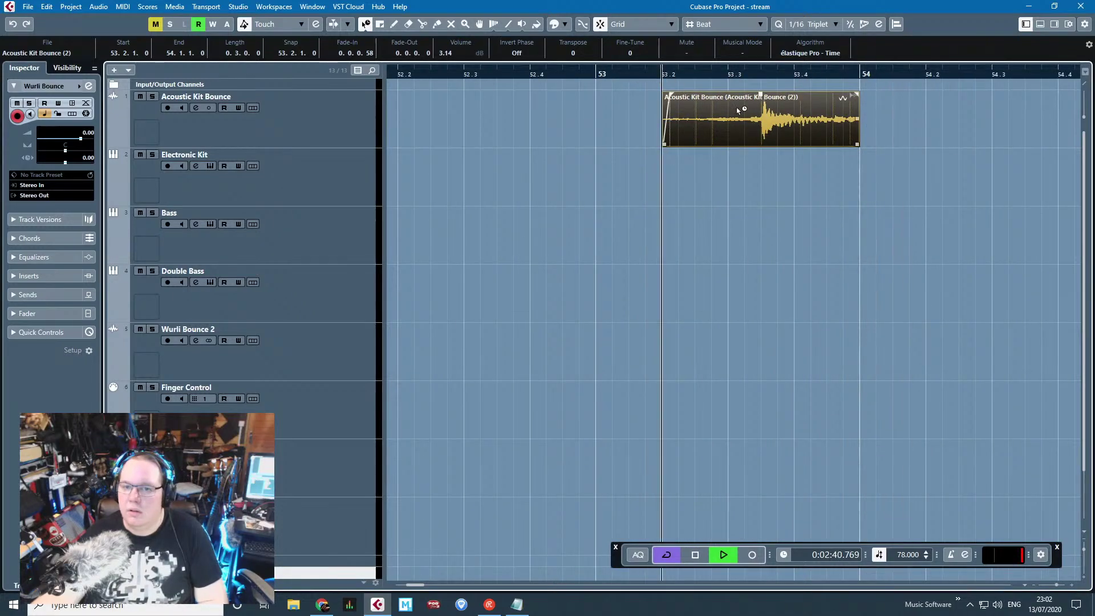
{"action": "key", "text": "1"}
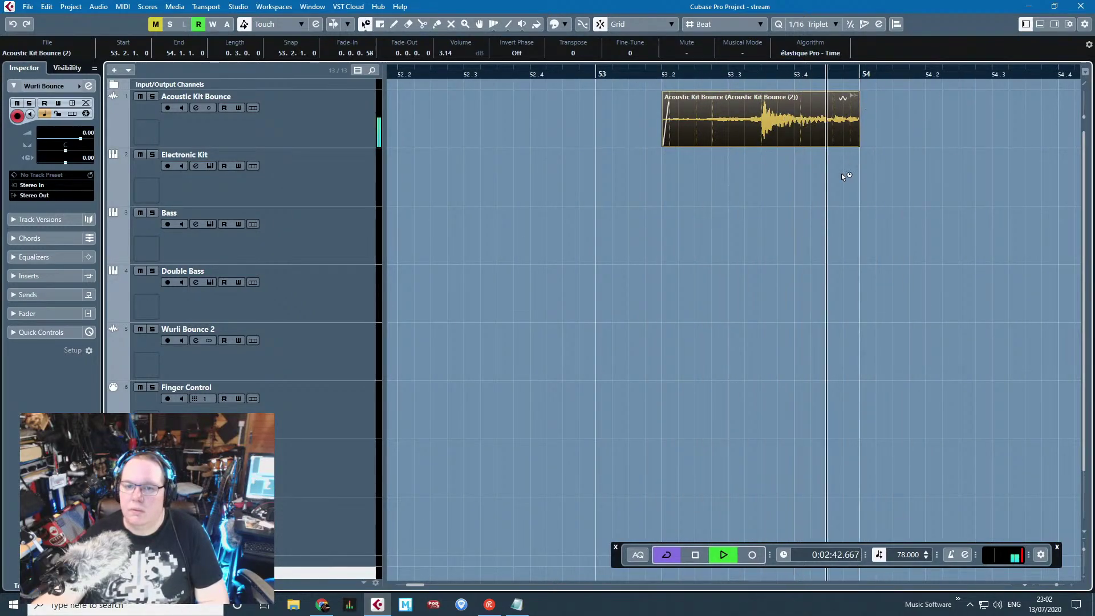
Step: Time-stretch the fragment to two bars, ending at beat 2 of bar 55, and audition it
{"action": "key", "text": "space"}
{"action": "scroll", "coordinate": [845, 167], "scroll_direction": "down", "scroll_amount": 2}
{"action": "left_click_drag", "start_coordinate": [850, 143], "coordinate": [968, 153]}
{"action": "key", "text": "space"}
{"action": "key", "text": "1"}
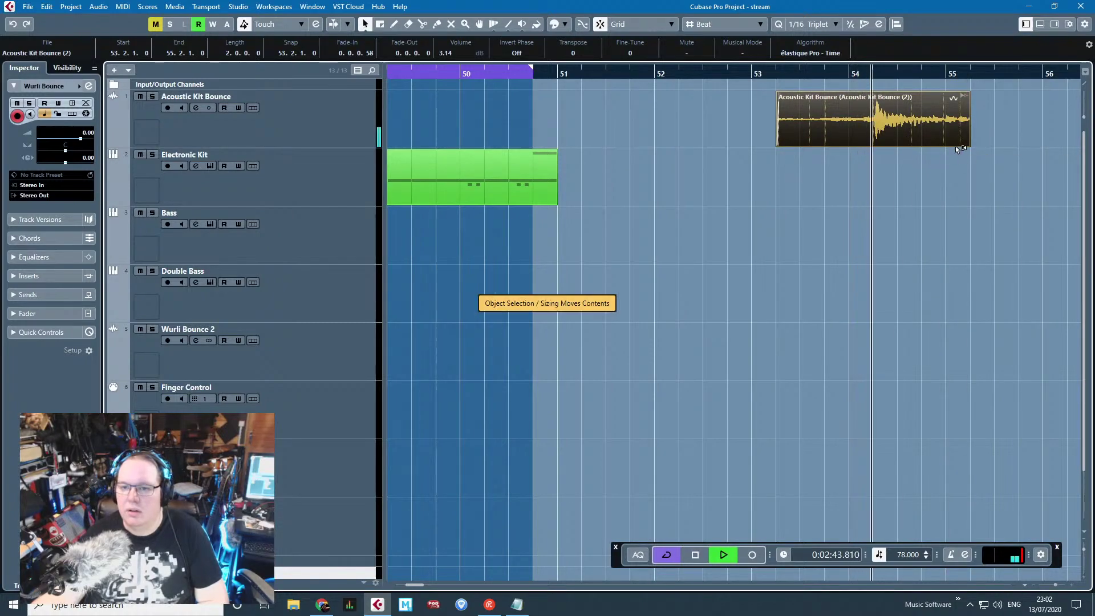
Step: Undo the stretches, split, move and start trim made to the single-hit fragment
{"action": "key", "text": "ctrl+z"}
{"action": "key", "text": "ctrl+z"}
{"action": "key", "text": "ctrl+z"}
{"action": "key", "text": "ctrl+z"}
{"action": "key", "text": "ctrl+z"}
{"action": "key", "text": "ctrl+z"}
{"action": "key", "text": "ctrl+z"}
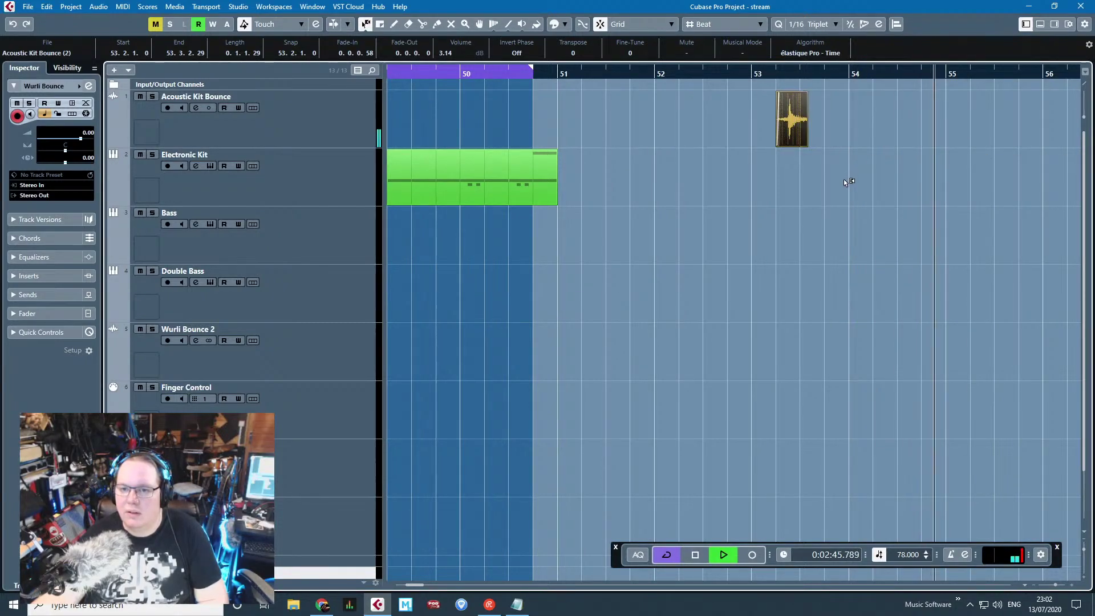
{"action": "key", "text": "ctrl+z"}
Step: Extend the fragment's end past beat 2 of bar 54, split it just before beat 4 of bar 53, and delete the first piece
{"action": "scroll", "coordinate": [825, 116], "scroll_direction": "up", "scroll_amount": 5}
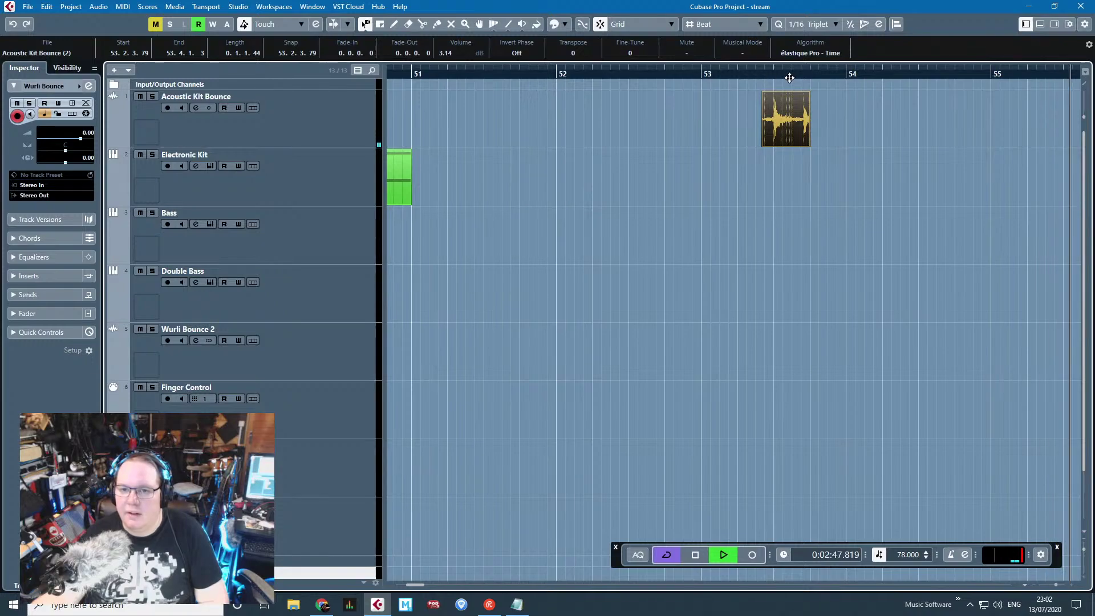
{"action": "left_click_drag", "start_coordinate": [806, 146], "coordinate": [992, 147]}
{"action": "key", "text": "3"}
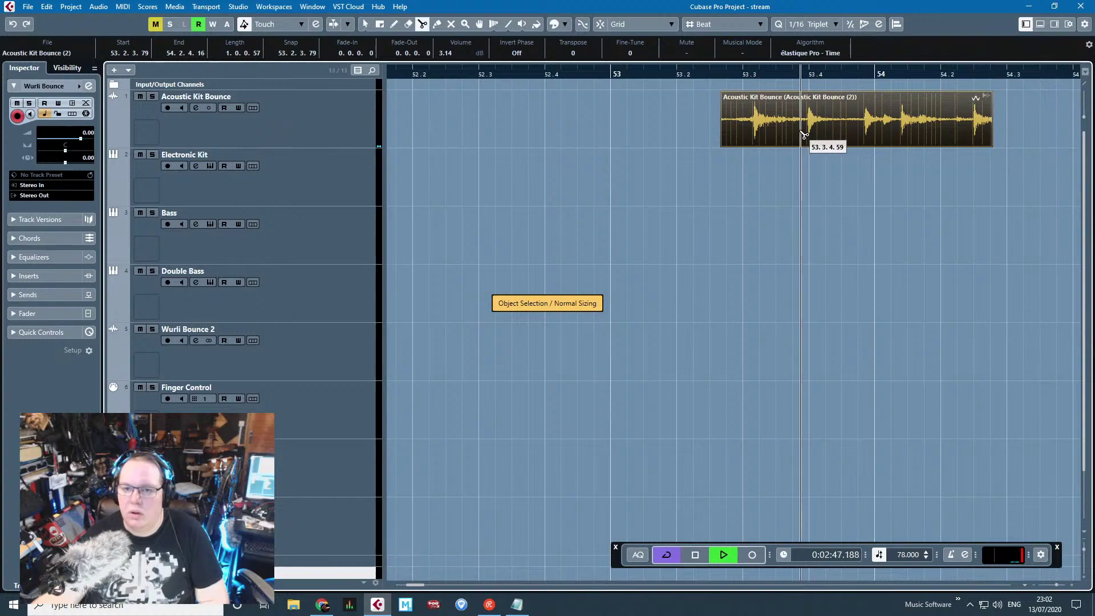
{"action": "left_click", "coordinate": [805, 131]}
{"action": "key", "text": "space"}
{"action": "key", "text": "2"}
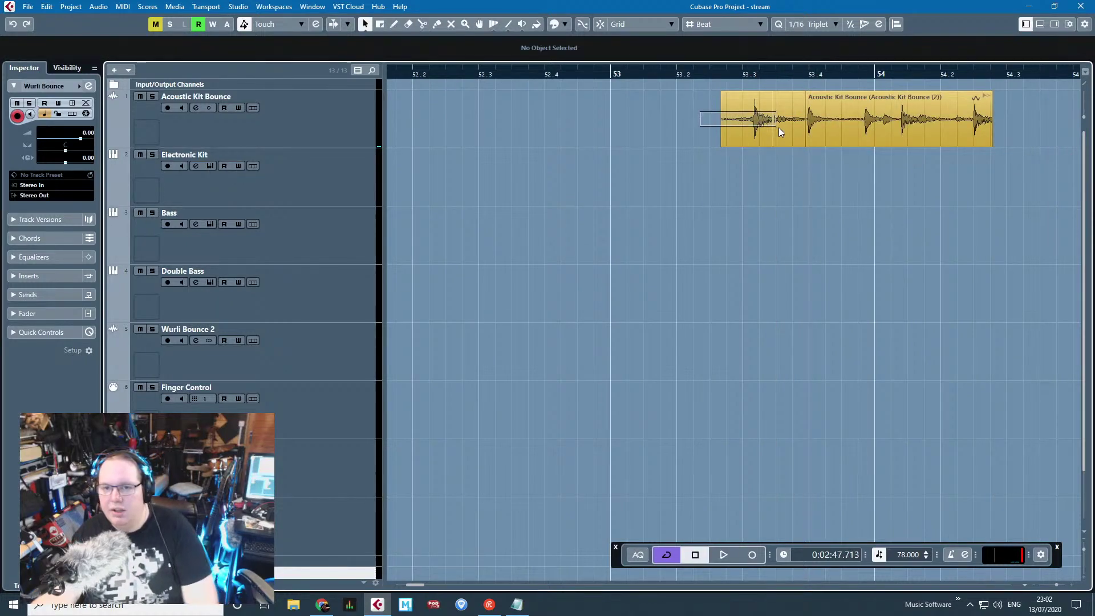
{"action": "left_click_drag", "start_coordinate": [778, 128], "coordinate": [779, 129]}
{"action": "key", "text": "Delete"}
Step: Audition the remaining piece, split it just before its second hit, and delete the first hit
{"action": "key", "text": "space"}
{"action": "scroll", "coordinate": [922, 162], "scroll_direction": "up", "scroll_amount": 2}
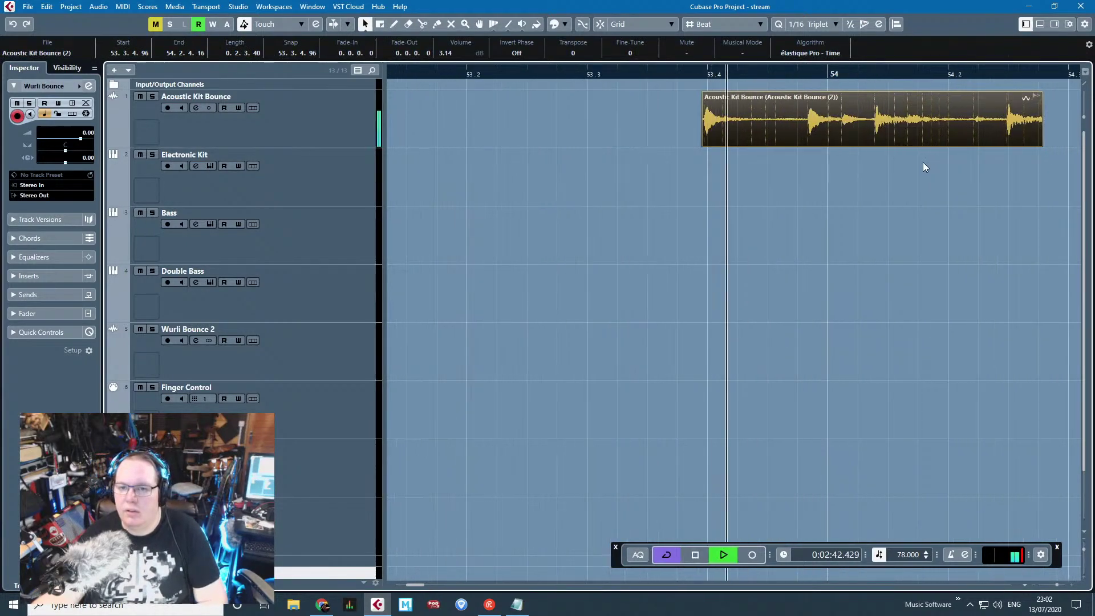
{"action": "key", "text": "space"}
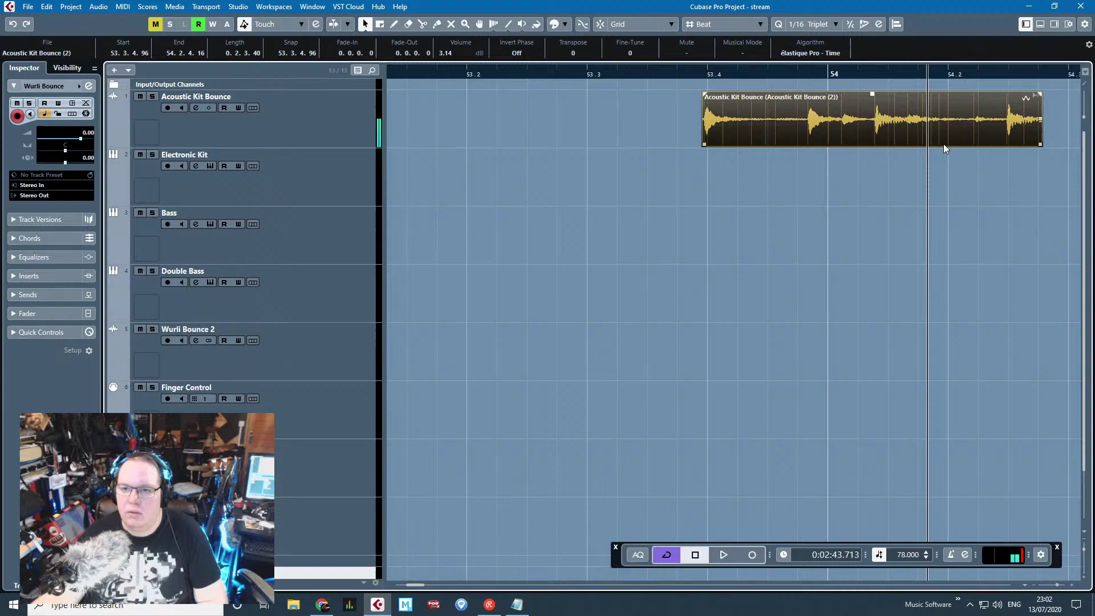
{"action": "left_click", "coordinate": [804, 122], "text": "alt"}
{"action": "left_click", "coordinate": [792, 97]}
{"action": "key", "text": "Delete"}
Step: Audition the shortened fragment and trim its end just before the last hit
{"action": "key", "text": "space"}
{"action": "scroll", "coordinate": [1018, 183], "scroll_direction": "up", "scroll_amount": 3}
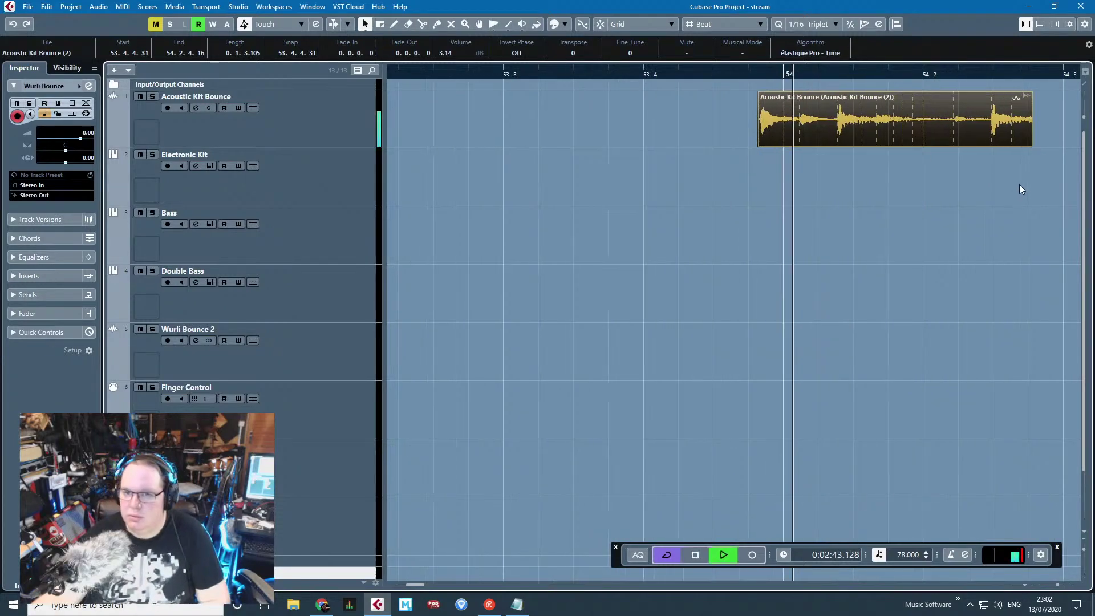
{"action": "key", "text": "space"}
{"action": "left_click_drag", "start_coordinate": [1033, 144], "coordinate": [996, 159]}
{"action": "left_click", "coordinate": [996, 159]}
Step: Move the trimmed fragment to the start of bar 53 and audition it there
{"action": "left_click_drag", "start_coordinate": [827, 122], "coordinate": [518, 122]}
{"action": "scroll", "coordinate": [671, 122], "scroll_direction": "down", "scroll_amount": 3}
{"action": "key", "text": "j"}
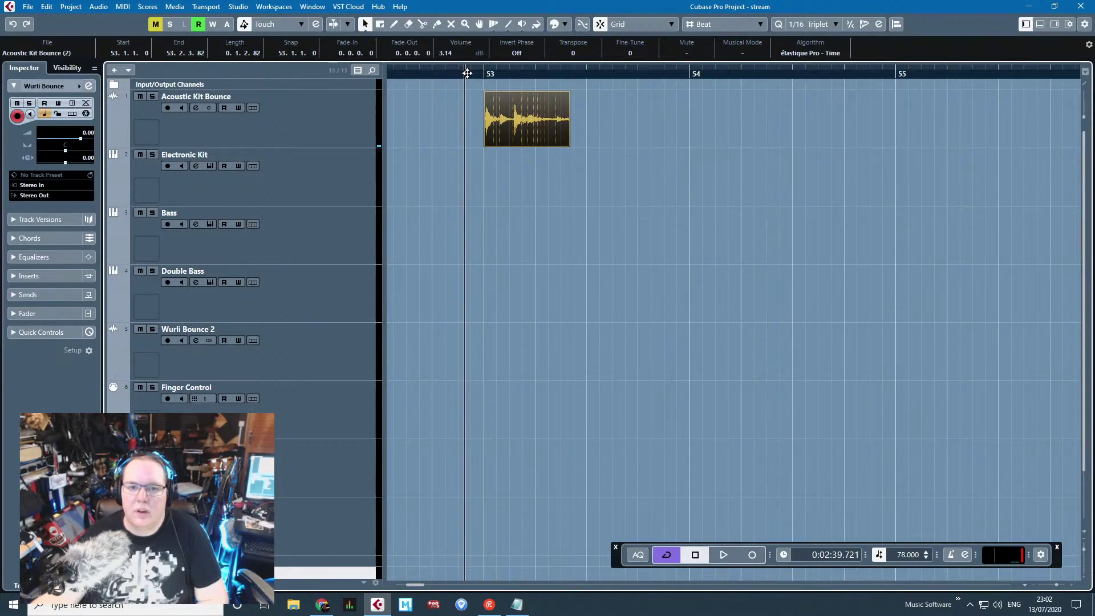
{"action": "key", "text": "h"}
{"action": "key", "text": "space"}
{"action": "key", "text": "space"}
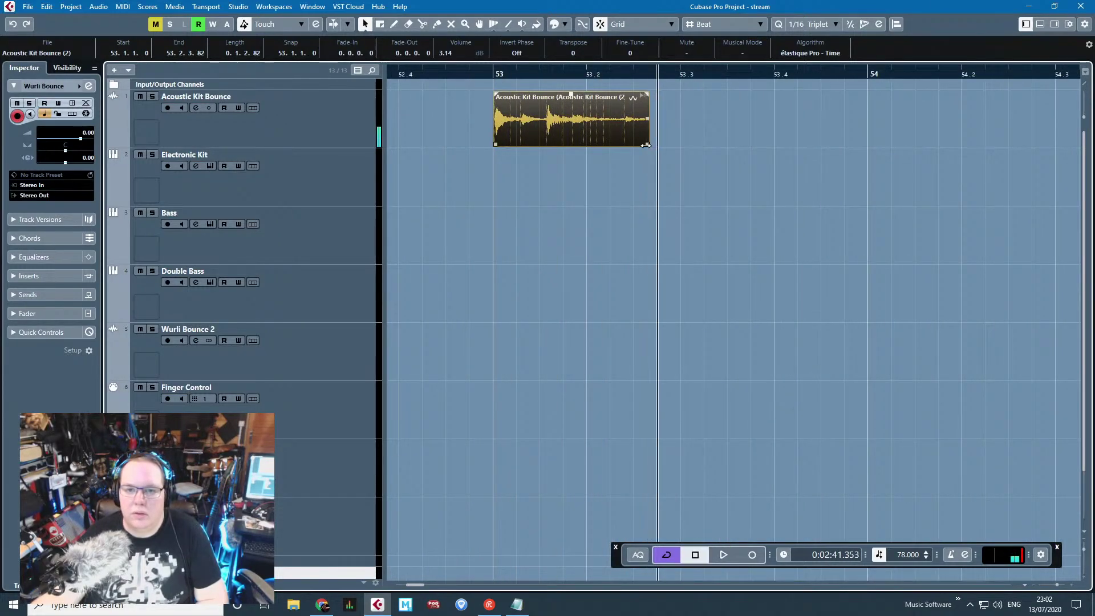
Step: Try time-stretching the fragment down to one beat and audition it
{"action": "key", "text": "1"}
{"action": "key", "text": "1"}
{"action": "left_click_drag", "start_coordinate": [648, 144], "coordinate": [587, 142]}
{"action": "key", "text": "space"}
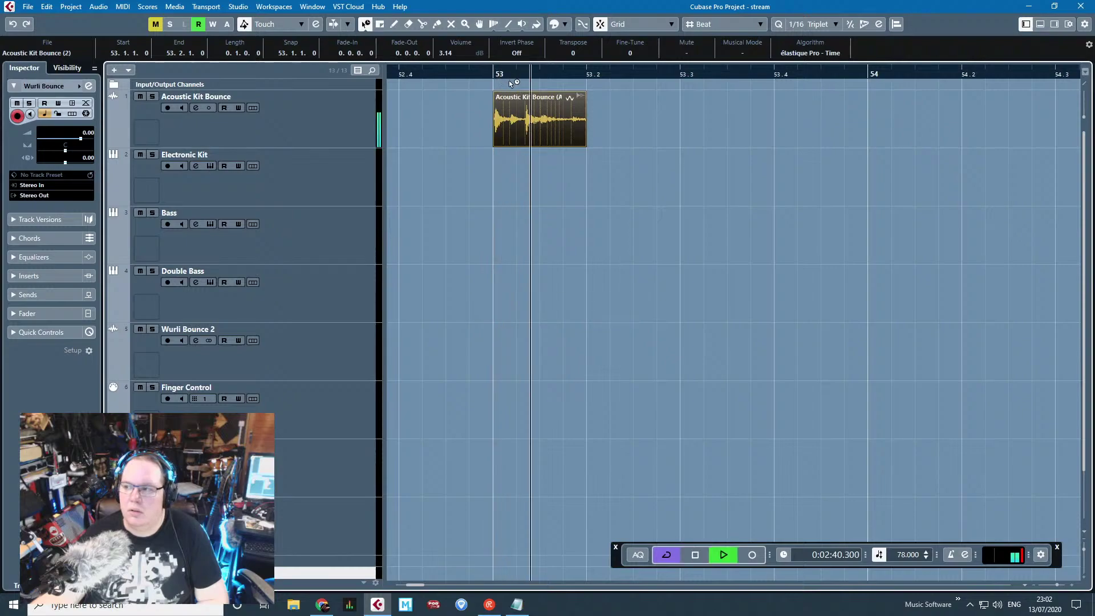
{"action": "key", "text": "ctrl+z"}
Step: Time-stretch the fragment to two beats, ending at beat 3 of bar 53, audition it and cut it
{"action": "left_click_drag", "start_coordinate": [629, 147], "coordinate": [680, 145]}
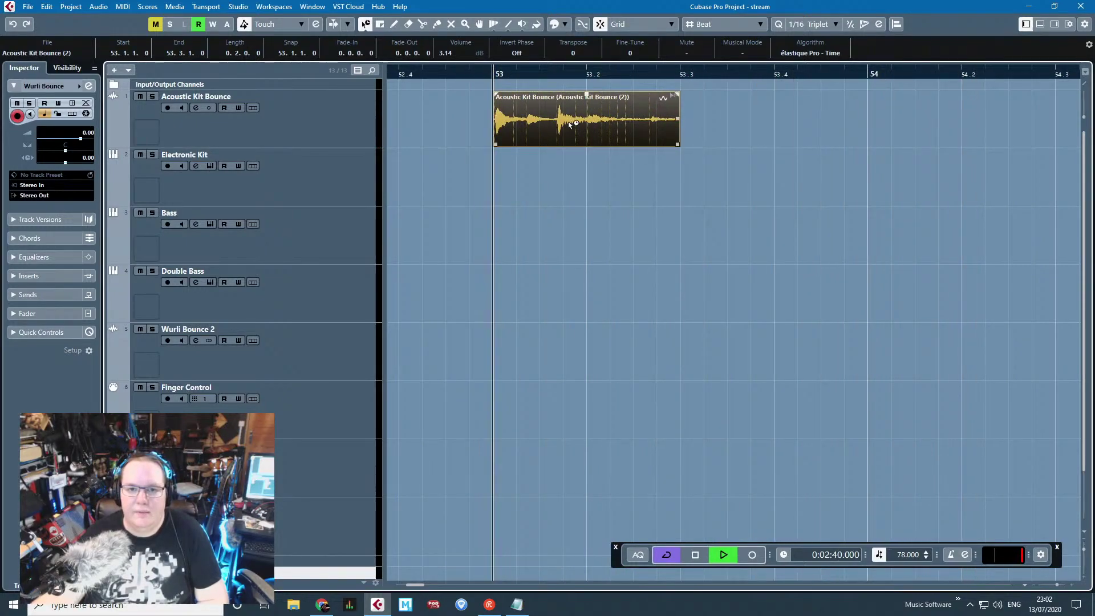
{"action": "key", "text": "1"}
{"action": "key", "text": "space"}
{"action": "key", "text": "Delete"}
Step: Try pasting the cut drum fragment near beat 4 of bar 25
{"action": "scroll", "coordinate": [586, 111], "scroll_direction": "down", "scroll_amount": 12}
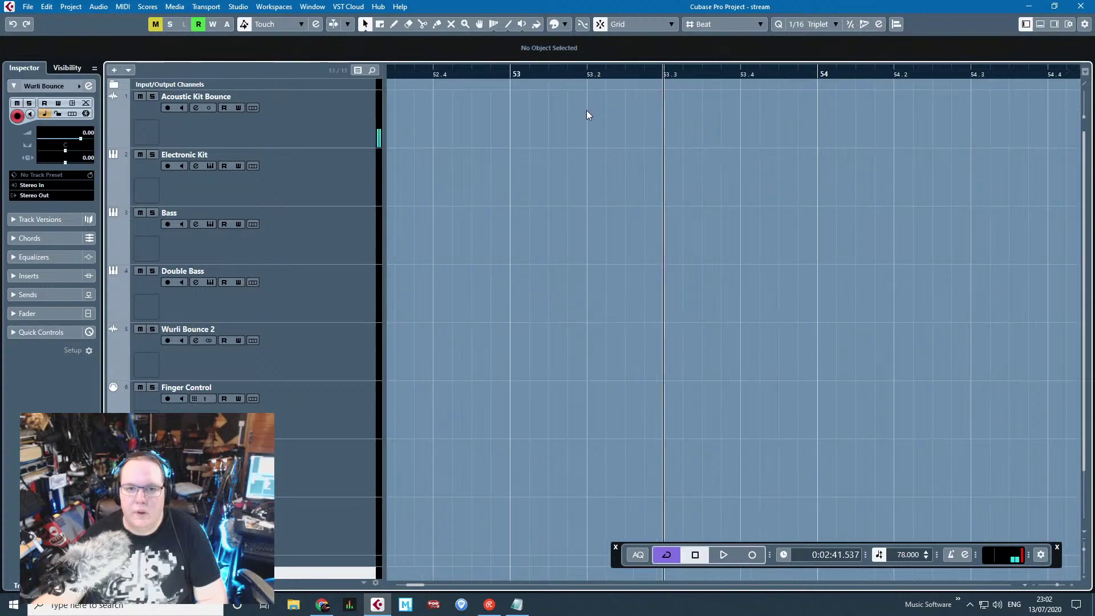
{"action": "left_click_drag", "start_coordinate": [502, 187], "coordinate": [474, 220]}
{"action": "scroll", "coordinate": [474, 220], "scroll_direction": "left", "scroll_amount": 10}
{"action": "left_click_drag", "start_coordinate": [751, 304], "coordinate": [834, 335]}
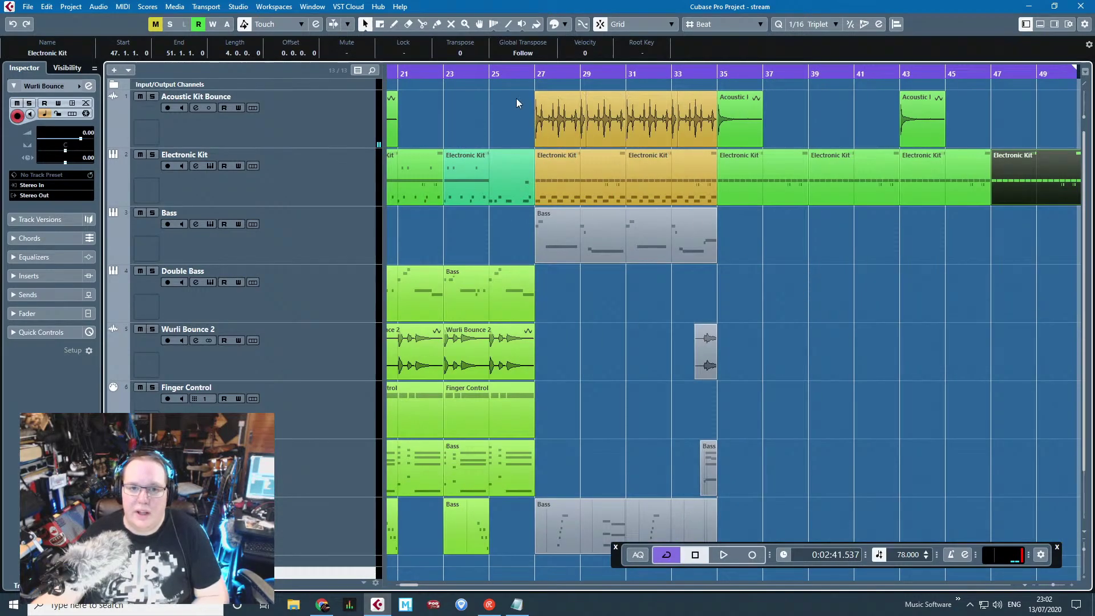
{"action": "left_click", "coordinate": [506, 74]}
{"action": "key", "text": "ctrl+v"}
{"action": "scroll", "coordinate": [494, 107], "scroll_direction": "up", "scroll_amount": 6}
{"action": "scroll", "coordinate": [494, 107], "scroll_direction": "down", "scroll_amount": 5}
{"action": "key", "text": "ctrl+z"}
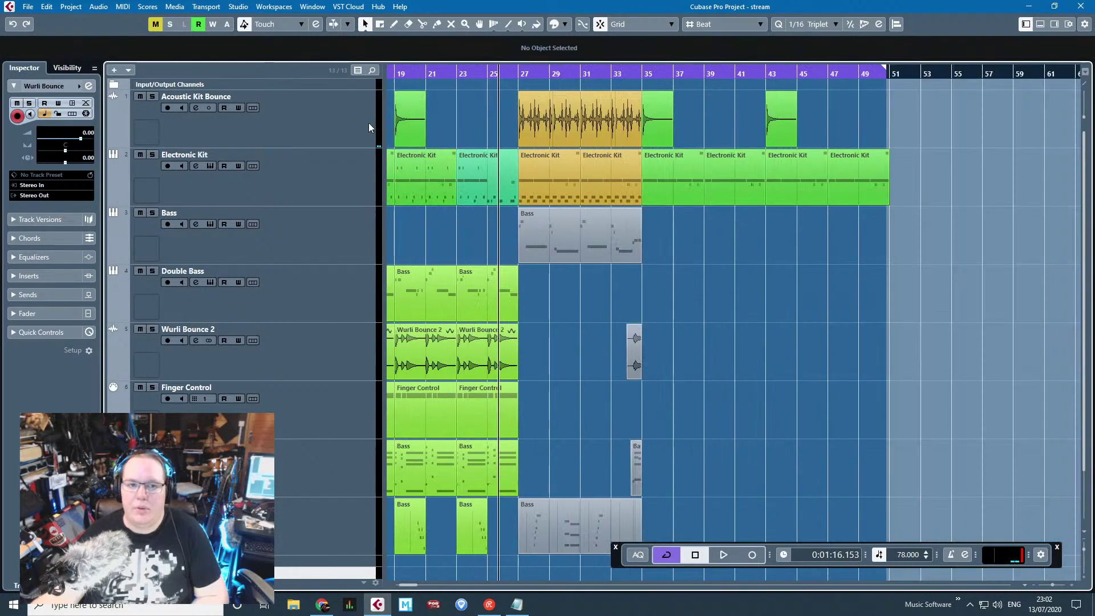
Step: Paste the stretched fragment onto the Acoustic Kit Bounce track and position it at beat 3 of bar 26
{"action": "left_click", "coordinate": [368, 122]}
{"action": "key", "text": "ctrl+v"}
{"action": "scroll", "coordinate": [457, 118], "scroll_direction": "up", "scroll_amount": 7}
{"action": "left_click_drag", "start_coordinate": [690, 128], "coordinate": [690, 128]}
Step: Audition the lead-in to bar 27 and give the pasted fragment a fade-in of about 28 ticks
{"action": "key", "text": "space"}
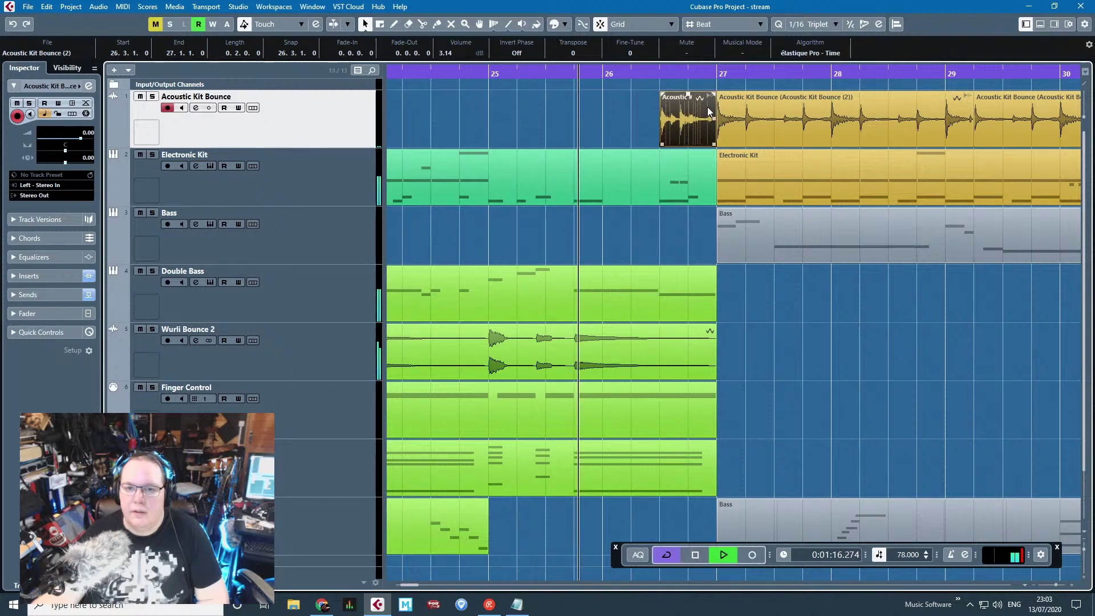
{"action": "key", "text": "h"}
{"action": "key", "text": "h"}
{"action": "key", "text": "h"}
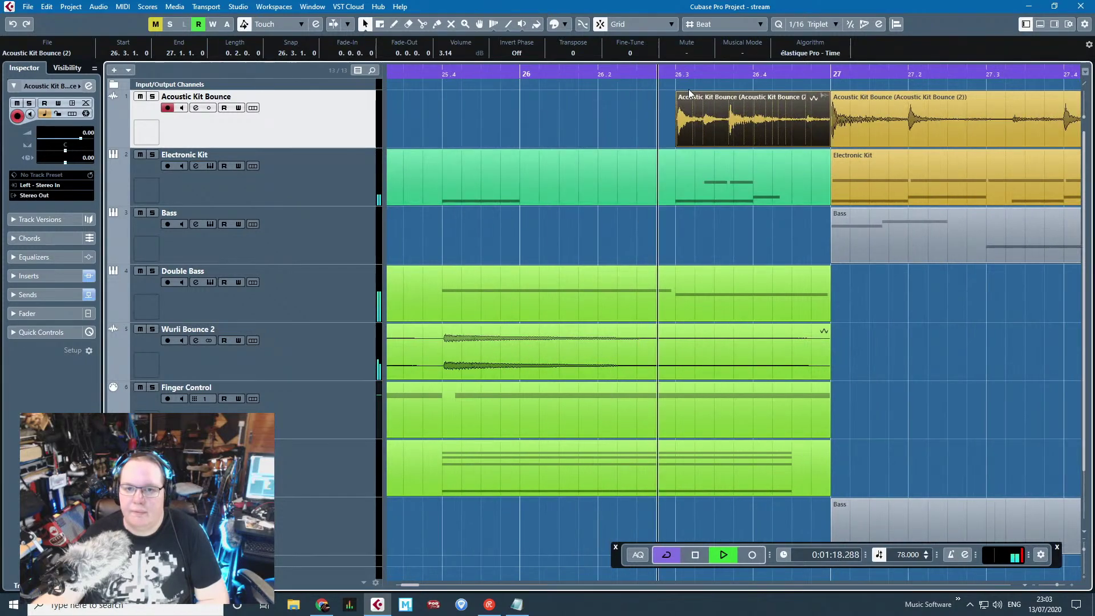
{"action": "left_click_drag", "start_coordinate": [677, 93], "coordinate": [681, 93]}
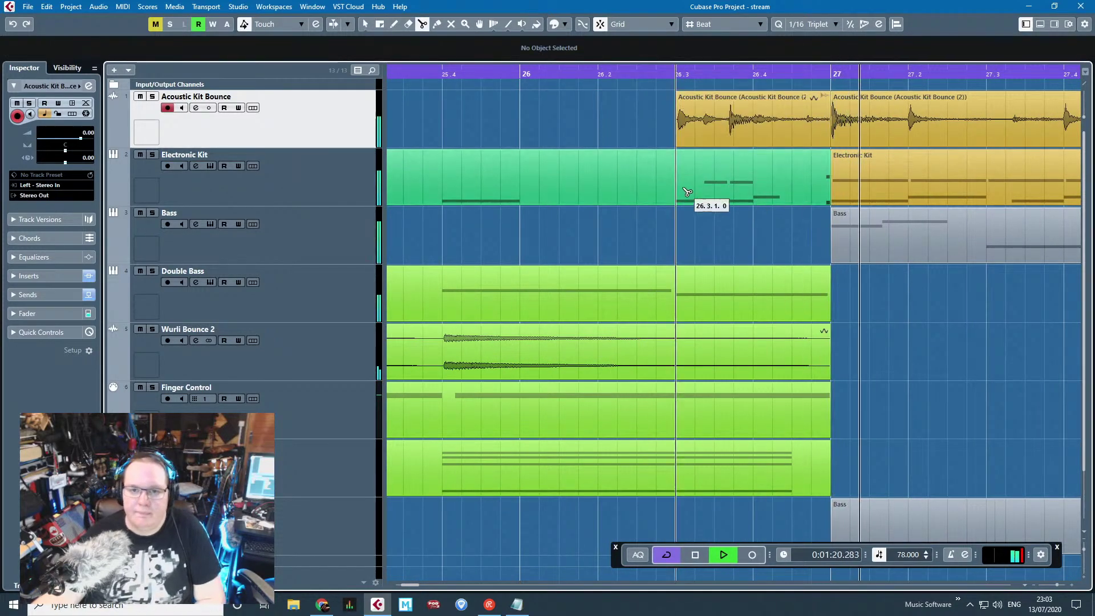
Step: Split the Electronic Kit part at beat 3 of bar 26, delete the section under the pasted fragment, and replay the transition
{"action": "left_click", "coordinate": [705, 172]}
{"action": "key", "text": "Delete"}
{"action": "left_click_drag", "start_coordinate": [546, 75], "coordinate": [539, 103]}
{"action": "scroll", "coordinate": [610, 190], "scroll_direction": "up", "scroll_amount": 5}
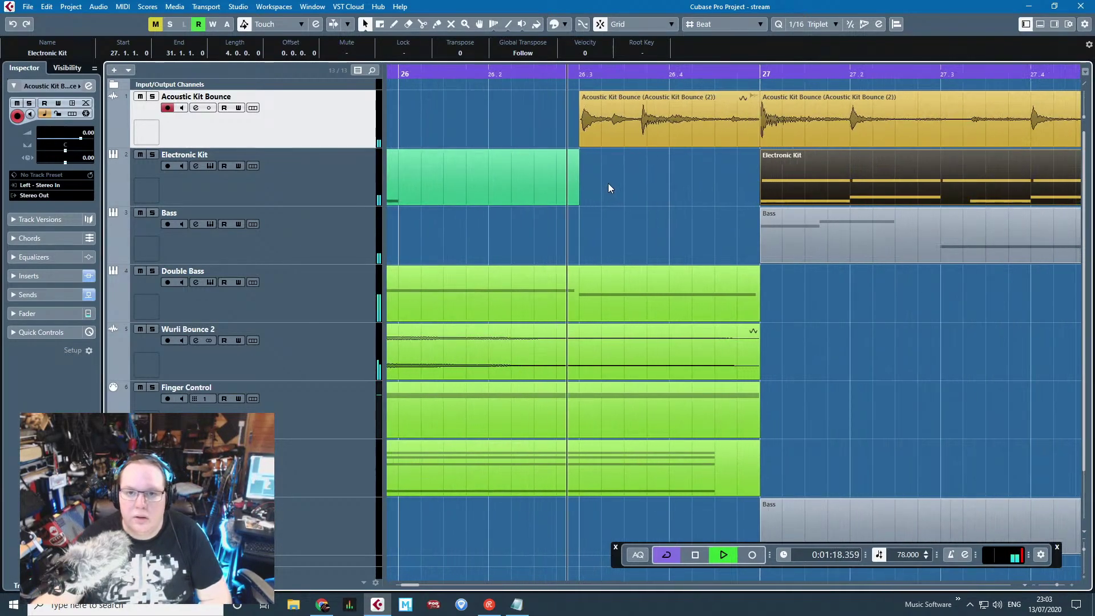
{"action": "left_click", "coordinate": [579, 94]}
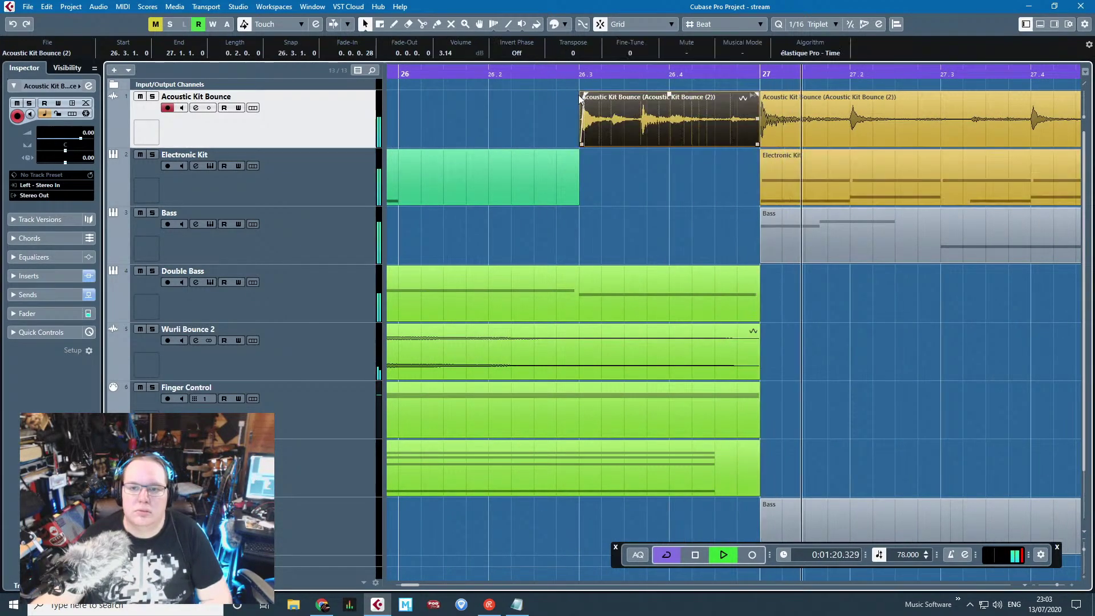
Step: Listen through the section from bar 27 to about bar 31 and survey the surrounding arrangement
{"action": "scroll", "coordinate": [498, 117], "scroll_direction": "down", "scroll_amount": 8}
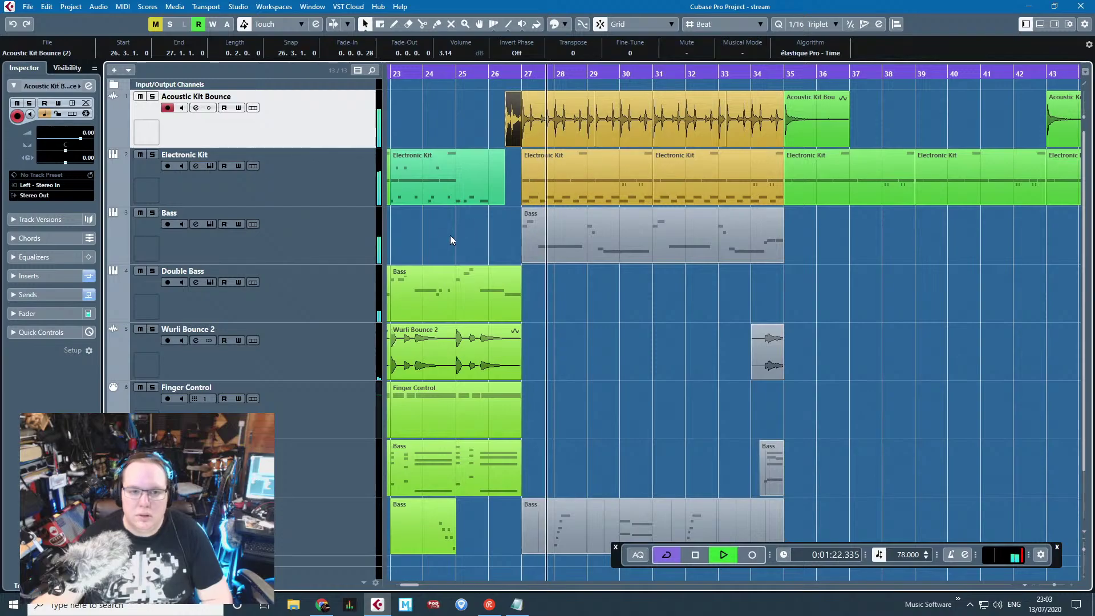
{"action": "left_click", "coordinate": [481, 239]}
{"action": "scroll", "coordinate": [688, 356], "scroll_direction": "down", "scroll_amount": 1}
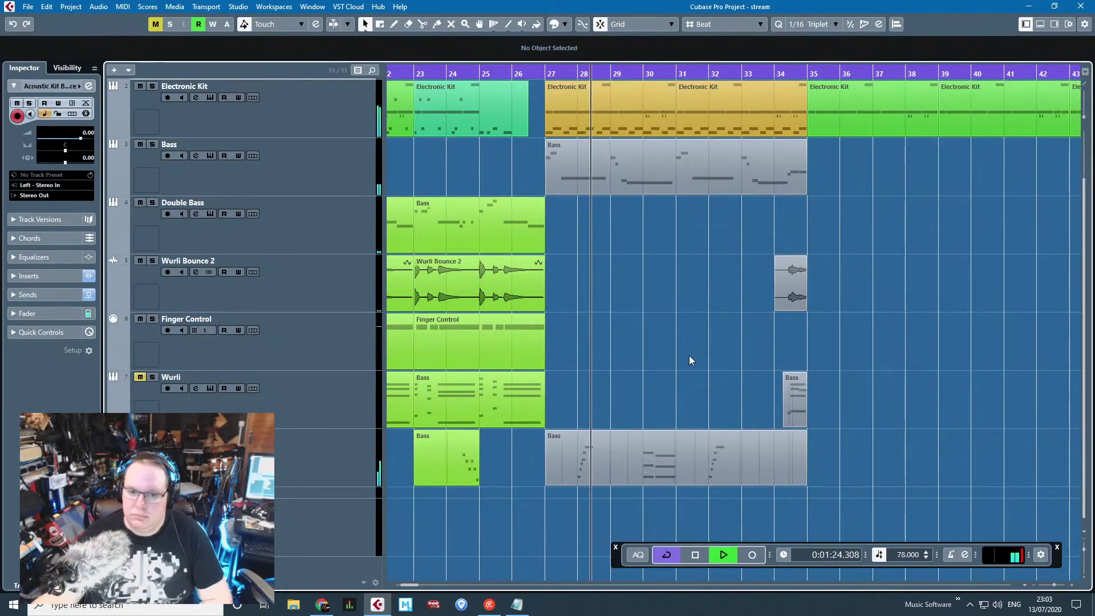
{"action": "scroll", "coordinate": [644, 361], "scroll_direction": "down", "scroll_amount": 2}
{"action": "scroll", "coordinate": [619, 364], "scroll_direction": "up", "scroll_amount": 2}
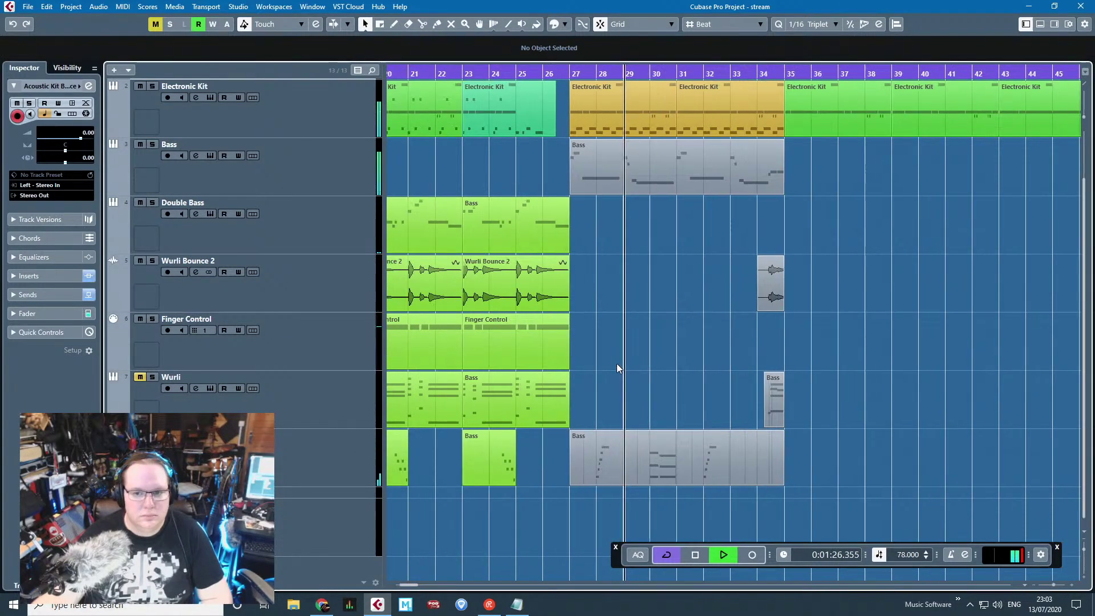
{"action": "scroll", "coordinate": [614, 354], "scroll_direction": "up", "scroll_amount": 4}
{"action": "scroll", "coordinate": [738, 355], "scroll_direction": "up", "scroll_amount": 1}
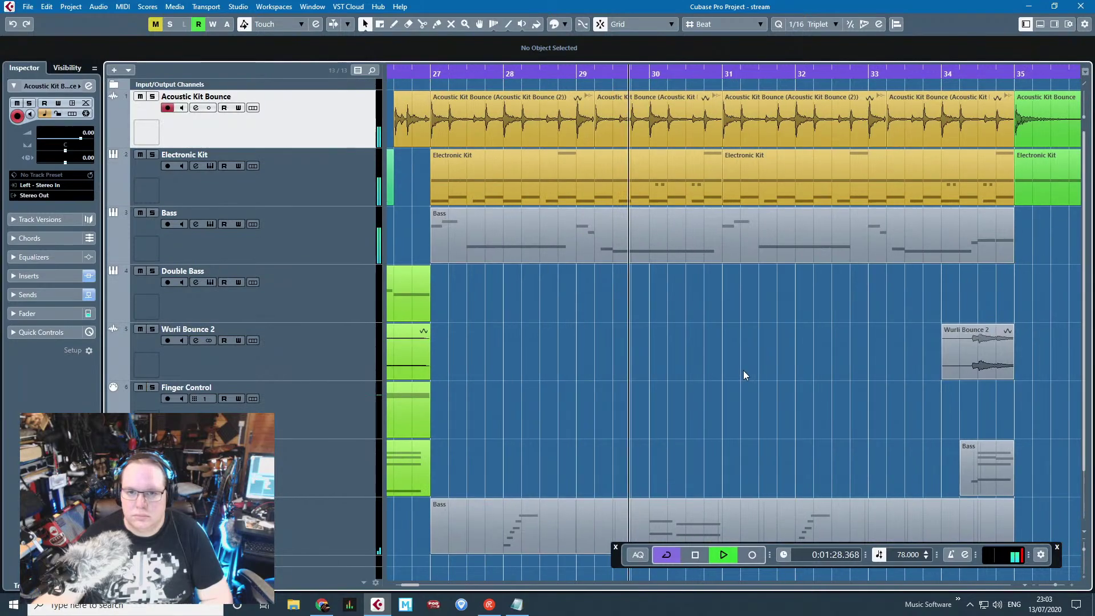
{"action": "scroll", "coordinate": [669, 349], "scroll_direction": "down", "scroll_amount": 2}
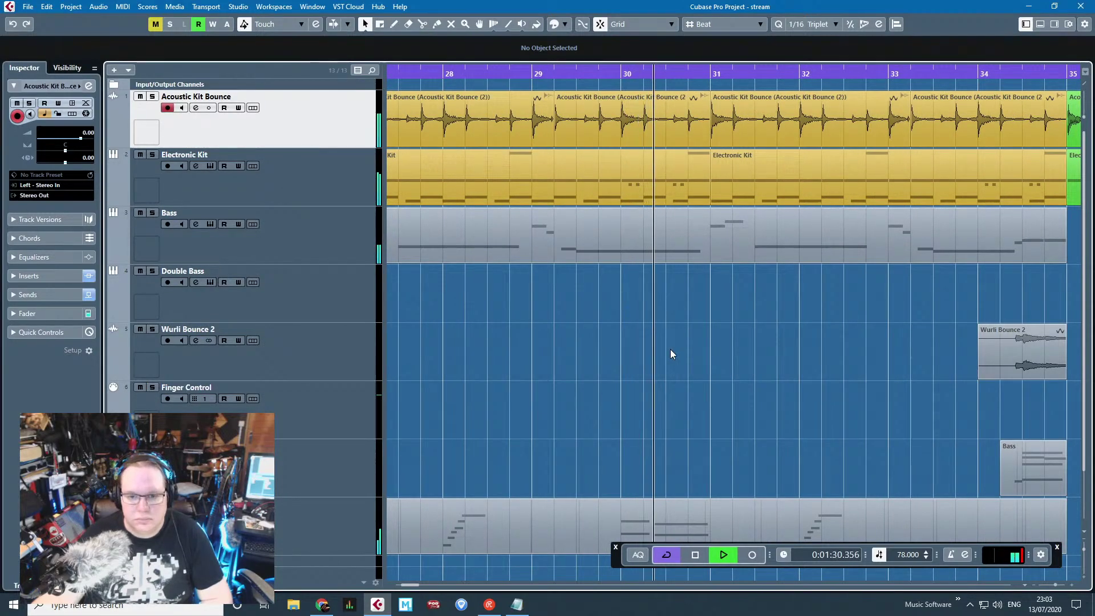
{"action": "scroll", "coordinate": [669, 349], "scroll_direction": "down", "scroll_amount": 1}
{"action": "scroll", "coordinate": [661, 348], "scroll_direction": "down", "scroll_amount": 1}
{"action": "scroll", "coordinate": [633, 350], "scroll_direction": "down", "scroll_amount": 2}
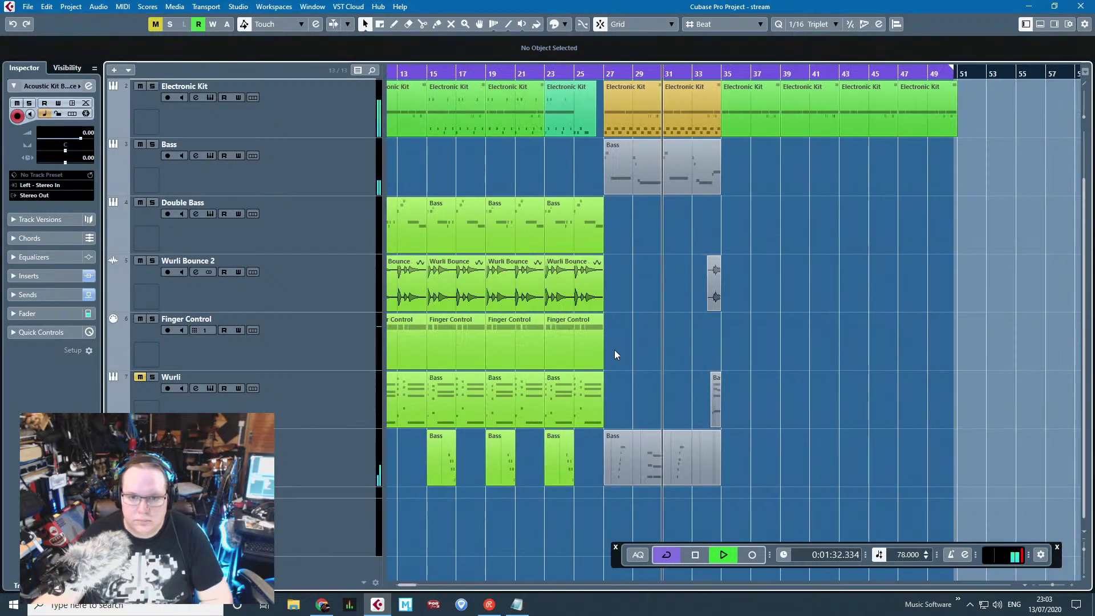
Step: Delete the old Acoustic Kit Bounce and Electronic Kit events from bar 35 onward
{"action": "scroll", "coordinate": [633, 363], "scroll_direction": "down", "scroll_amount": 2}
{"action": "scroll", "coordinate": [592, 355], "scroll_direction": "up", "scroll_amount": 2}
{"action": "scroll", "coordinate": [692, 360], "scroll_direction": "down", "scroll_amount": 1}
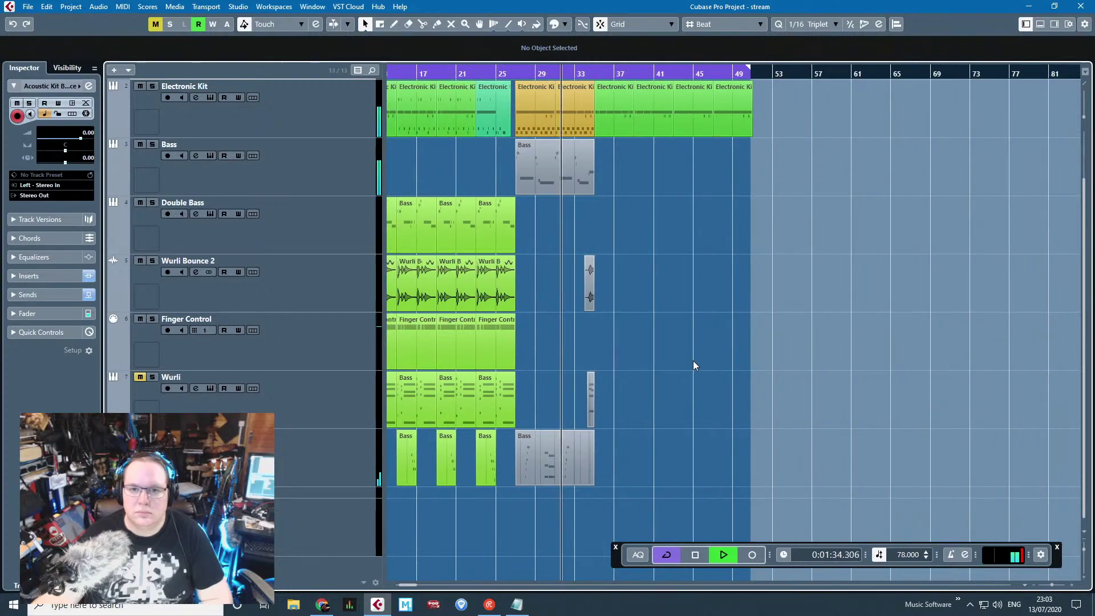
{"action": "scroll", "coordinate": [693, 361], "scroll_direction": "down", "scroll_amount": 1}
{"action": "scroll", "coordinate": [607, 325], "scroll_direction": "up", "scroll_amount": 1}
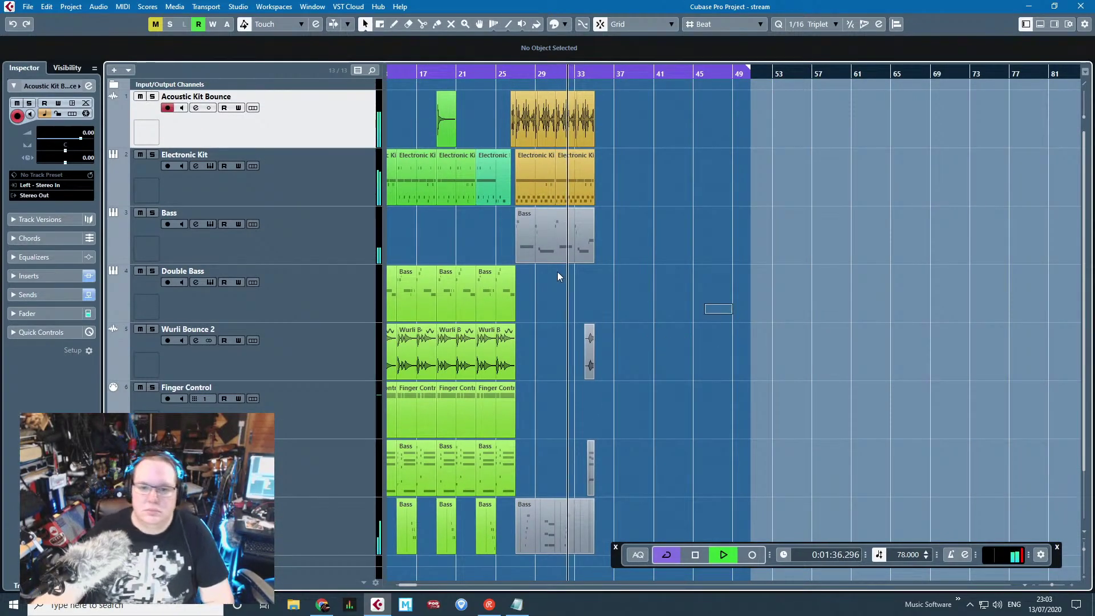
Step: Try duplicating the whole arrangement block from bar 11 onward and placing the copy at bar 35
{"action": "scroll", "coordinate": [856, 315], "scroll_direction": "left", "scroll_amount": 3}
{"action": "scroll", "coordinate": [855, 316], "scroll_direction": "down", "scroll_amount": 1}
{"action": "scroll", "coordinate": [847, 487], "scroll_direction": "up", "scroll_amount": 1}
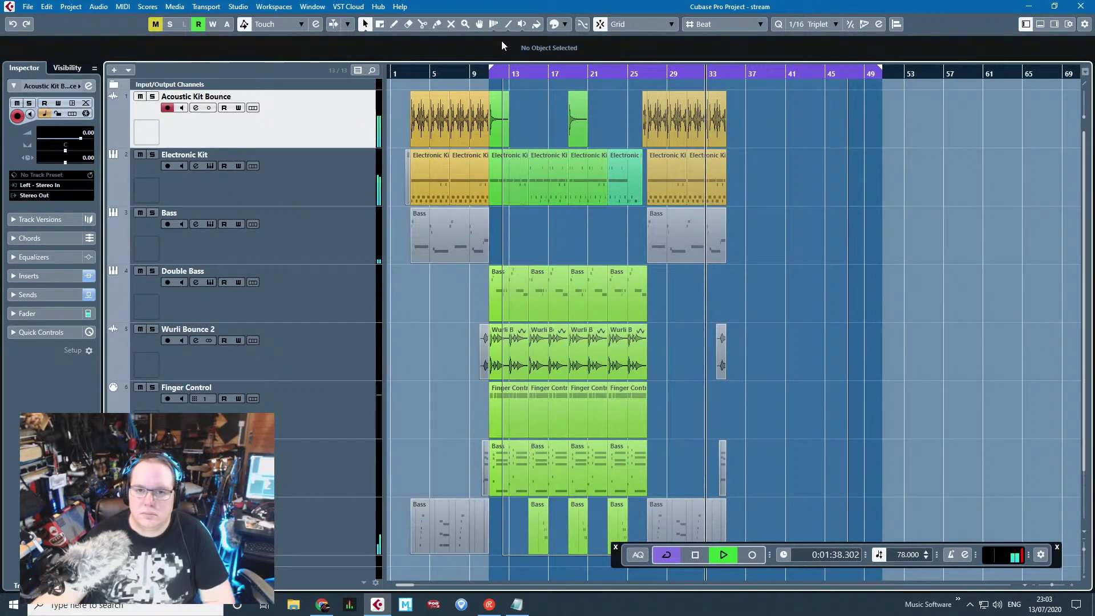
{"action": "left_click_drag", "start_coordinate": [502, 41], "coordinate": [503, 43]}
{"action": "key", "text": "ctrl+d"}
{"action": "scroll", "coordinate": [772, 182], "scroll_direction": "up", "scroll_amount": 3}
{"action": "left_click_drag", "start_coordinate": [705, 186], "coordinate": [696, 190]}
{"action": "scroll", "coordinate": [654, 238], "scroll_direction": "down", "scroll_amount": 3}
{"action": "scroll", "coordinate": [627, 248], "scroll_direction": "down", "scroll_amount": 1}
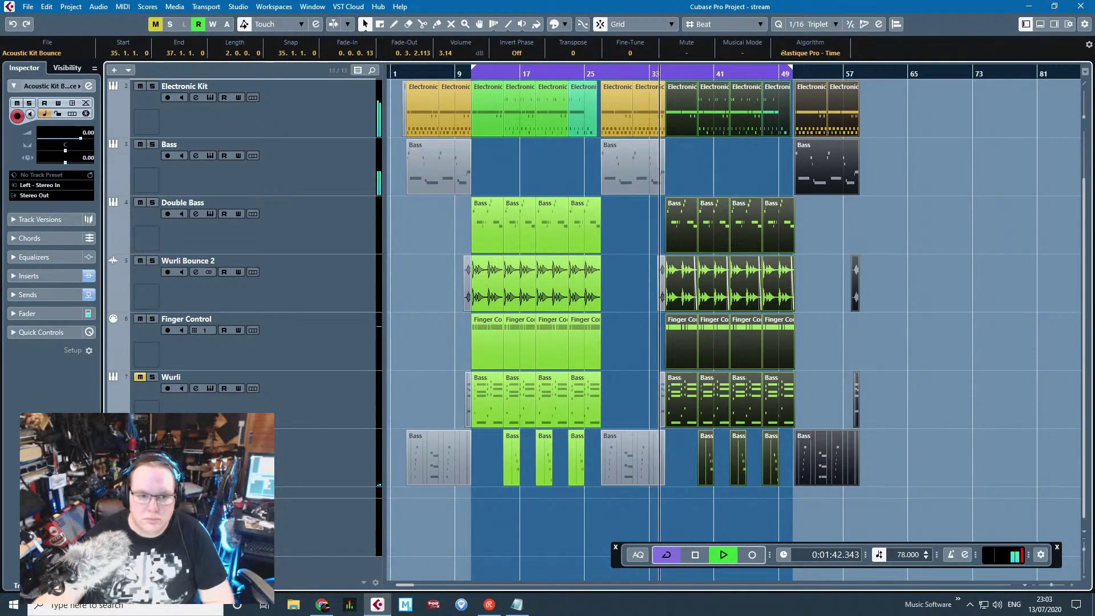
{"action": "scroll", "coordinate": [606, 371], "scroll_direction": "down", "scroll_amount": 2}
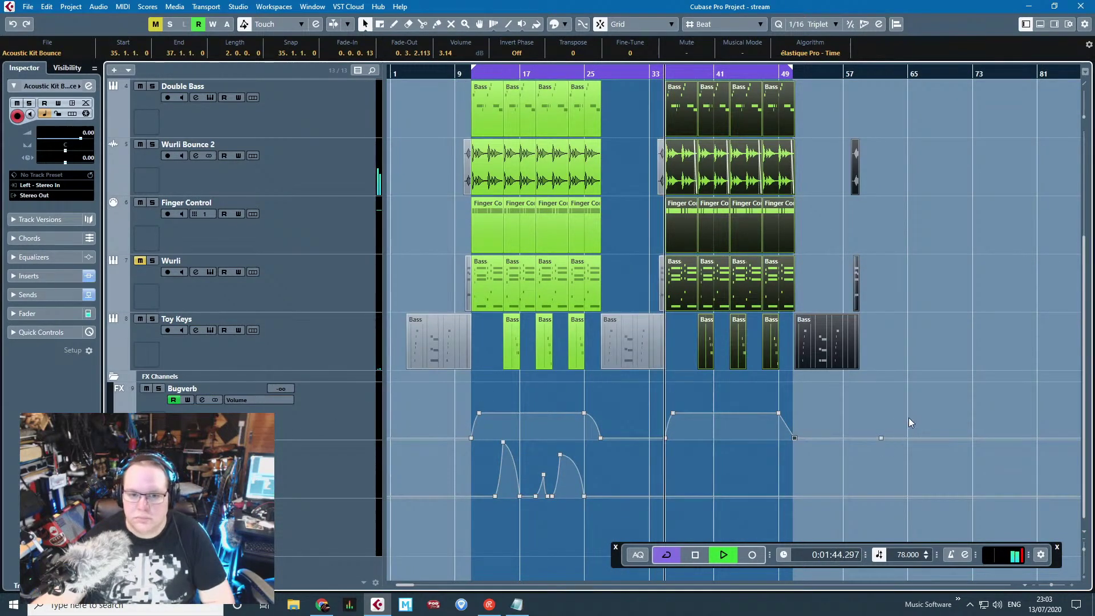
Step: Undo the duplication and repositioning of the arrangement block
{"action": "left_click", "coordinate": [446, 132]}
{"action": "key", "text": "ctrl+z"}
{"action": "key", "text": "ctrl+z"}
{"action": "key", "text": "ctrl+z"}
{"action": "key", "text": "ctrl+z"}
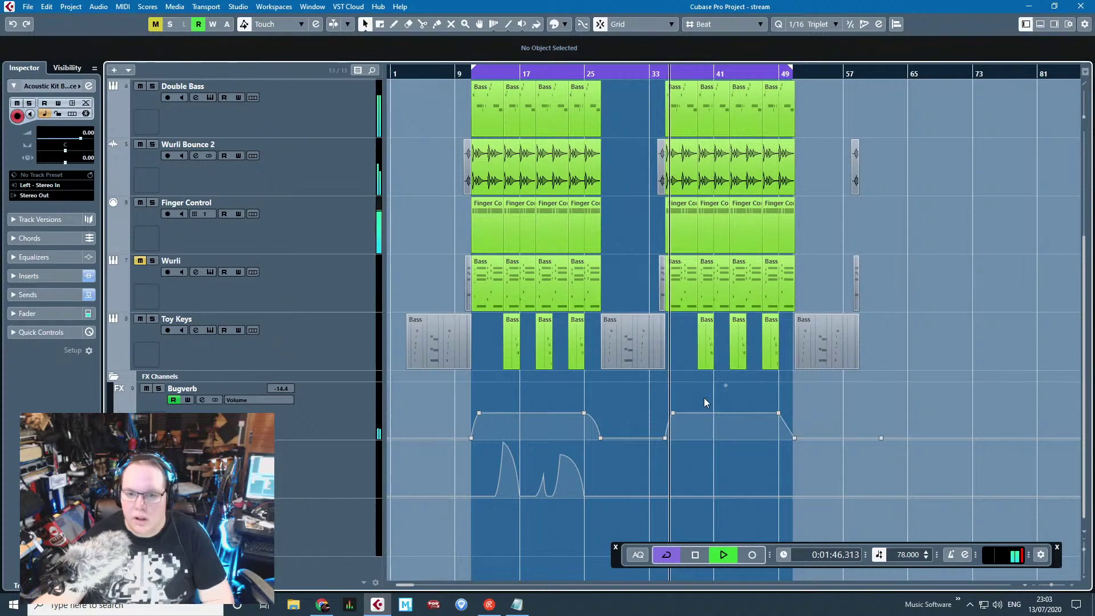
Step: Stop playback and show the used automation lanes of the Bugverb FX channel
{"action": "key", "text": "space"}
{"action": "left_click", "coordinate": [311, 435]}
{"action": "right_click", "coordinate": [345, 429]}
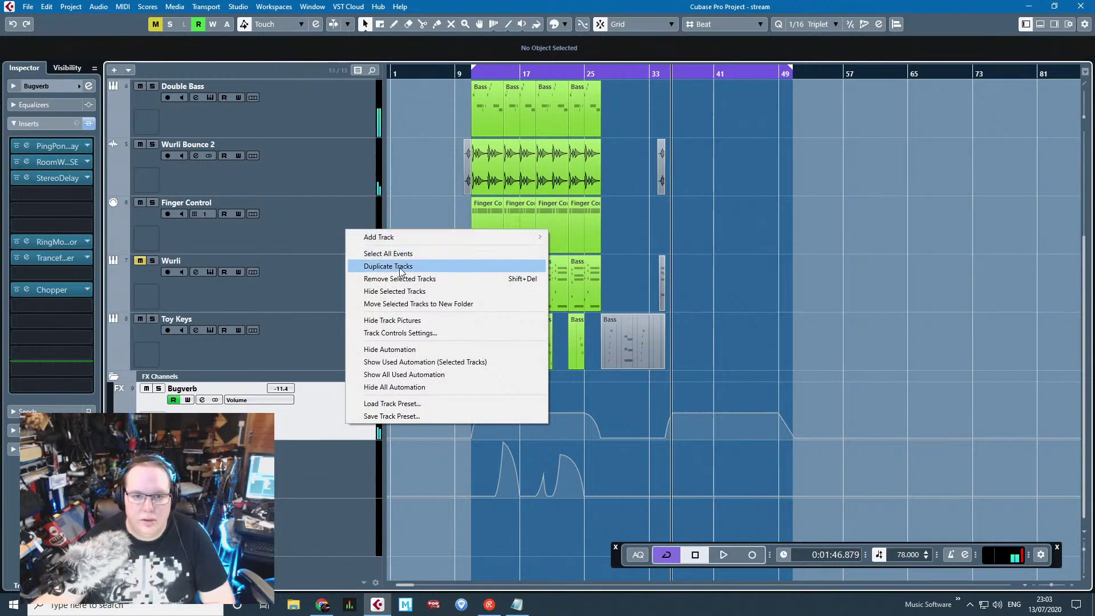
{"action": "left_click", "coordinate": [425, 361]}
{"action": "scroll", "coordinate": [678, 408], "scroll_direction": "down", "scroll_amount": 2}
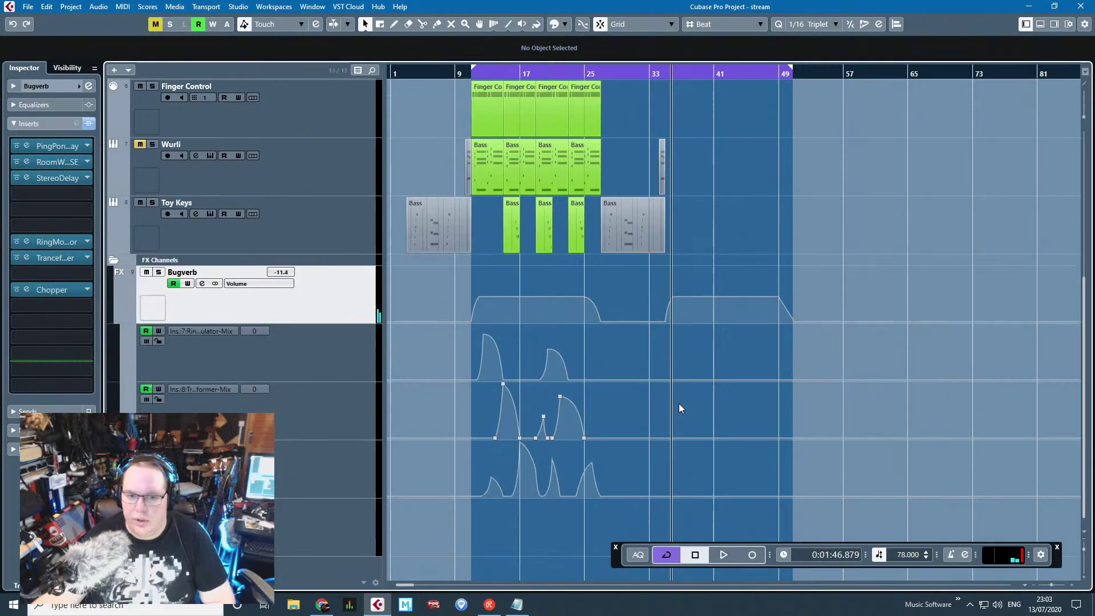
Step: Delete the Bugverb volume automation points between bars 35 and 51
{"action": "left_click_drag", "start_coordinate": [658, 338], "coordinate": [657, 340]}
{"action": "key", "text": "Delete"}
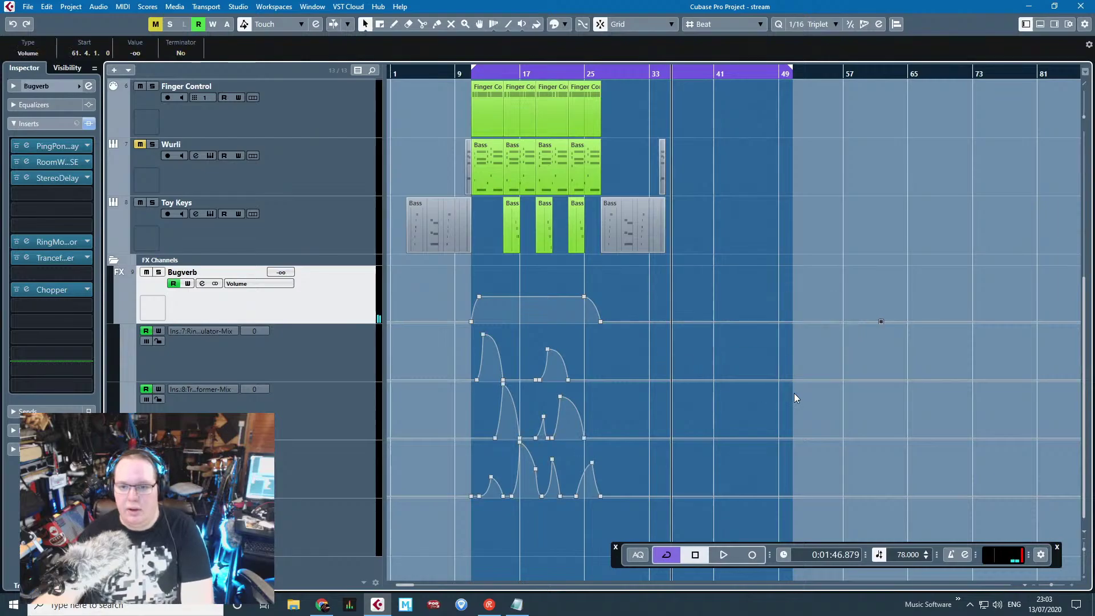
{"action": "left_click", "coordinate": [914, 538]}
Step: Duplicate all events from bar 11 onward together with the Bugverb automation points, producing a copy that starts at bar 61
{"action": "scroll", "coordinate": [914, 538], "scroll_direction": "up", "scroll_amount": 5}
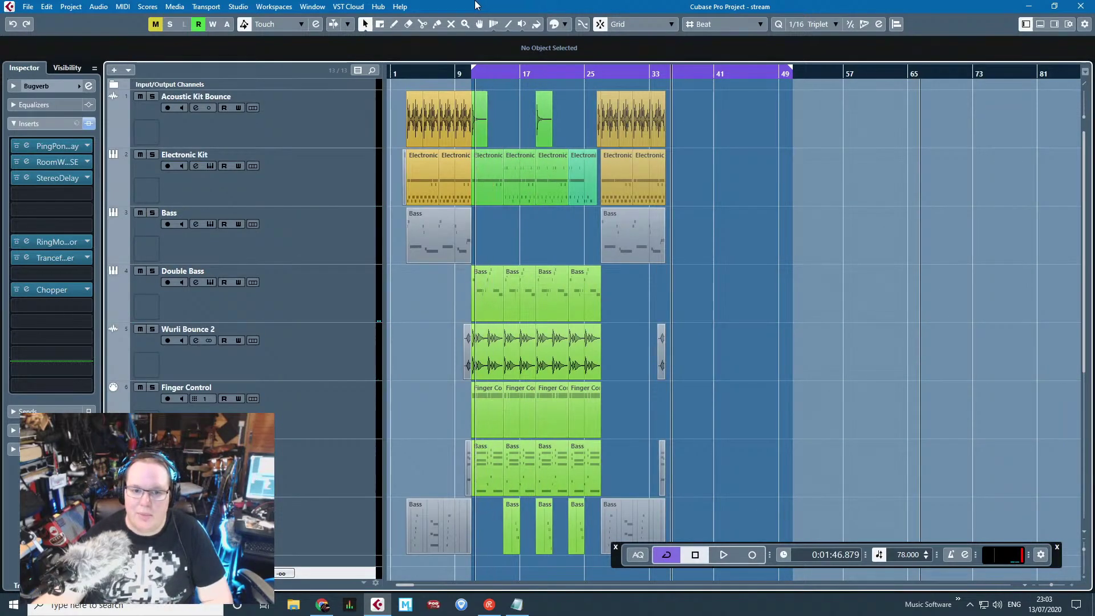
{"action": "left_click_drag", "start_coordinate": [477, 5], "coordinate": [477, 6]}
{"action": "scroll", "coordinate": [559, 338], "scroll_direction": "down", "scroll_amount": 5}
{"action": "scroll", "coordinate": [492, 303], "scroll_direction": "up", "scroll_amount": 3}
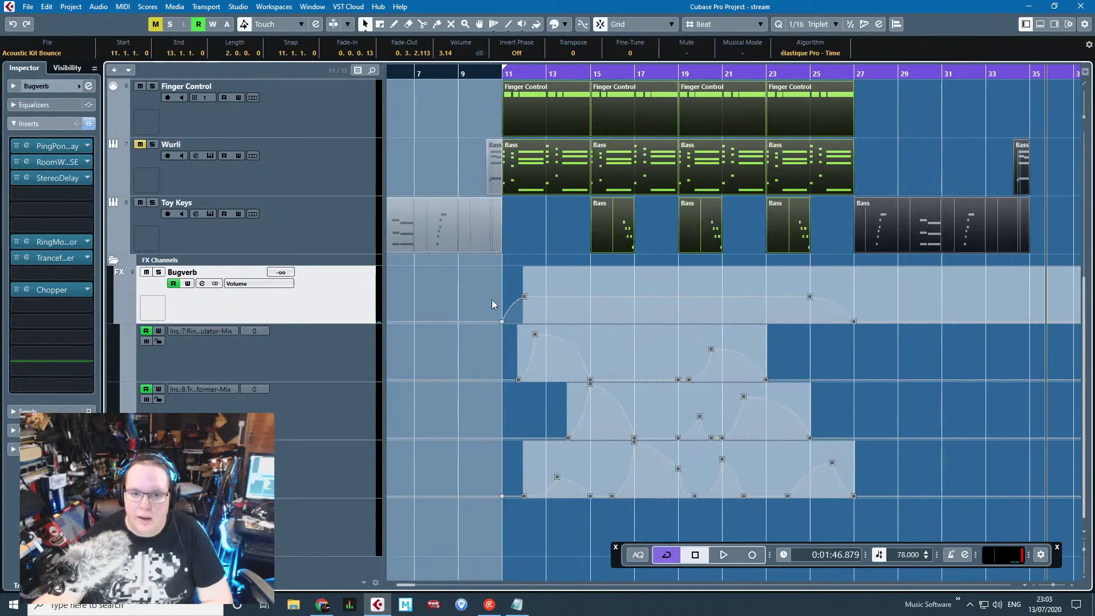
{"action": "left_click_drag", "start_coordinate": [501, 504], "coordinate": [502, 505]}
{"action": "key", "text": "ctrl+d"}
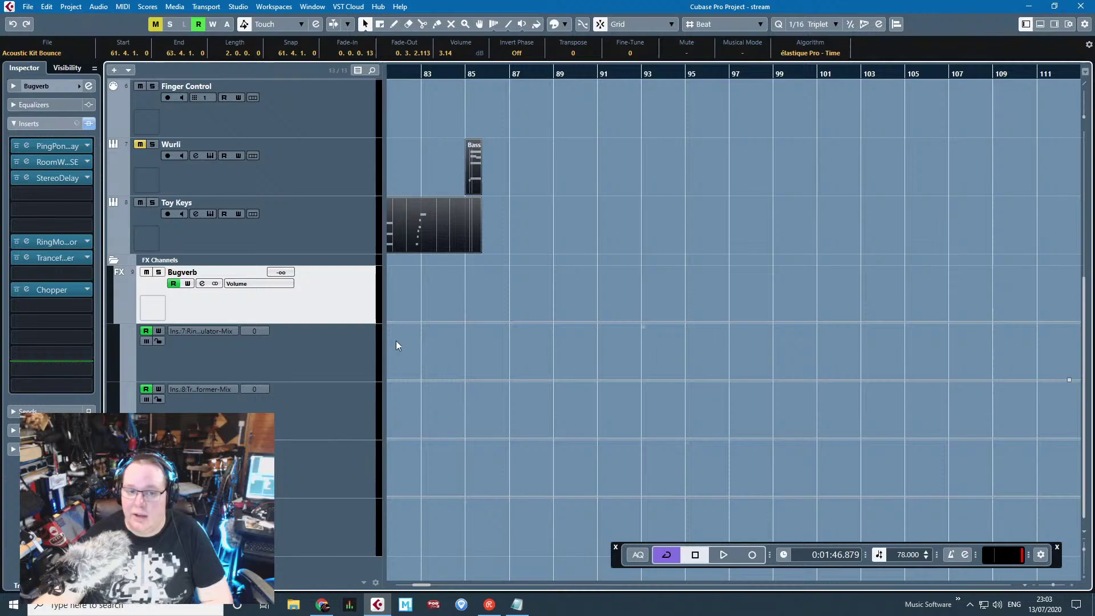
Step: Try moving the duplicated parts to bar 35 without their automation points, and undo the move
{"action": "scroll", "coordinate": [689, 296], "scroll_direction": "down", "scroll_amount": 3}
{"action": "scroll", "coordinate": [578, 284], "scroll_direction": "up", "scroll_amount": 5}
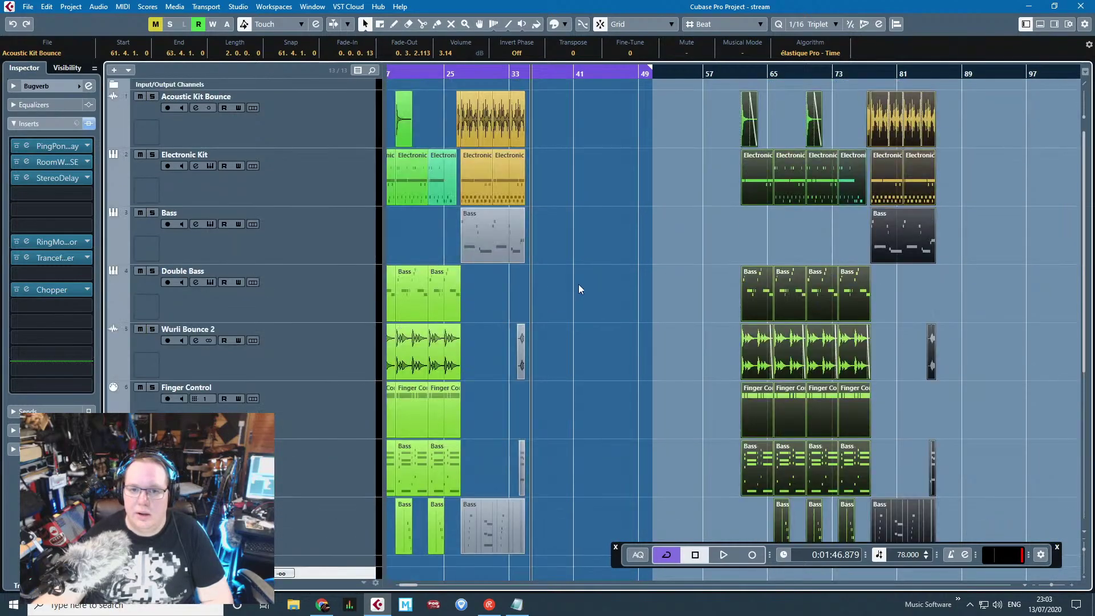
{"action": "left_click_drag", "start_coordinate": [756, 191], "coordinate": [546, 196]}
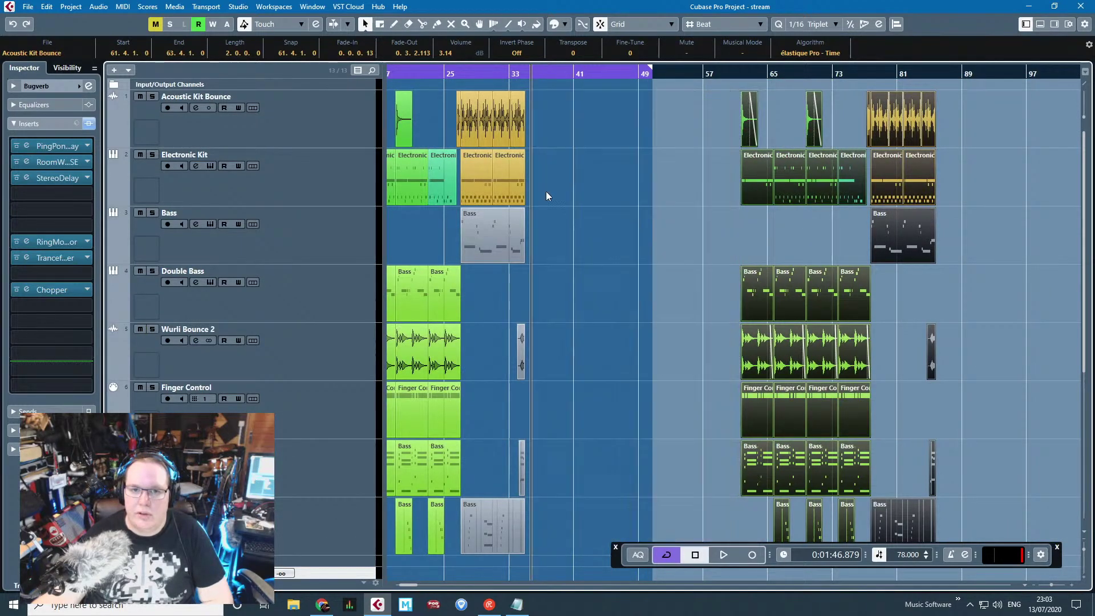
{"action": "scroll", "coordinate": [545, 196], "scroll_direction": "up", "scroll_amount": 6}
{"action": "left_click_drag", "start_coordinate": [993, 203], "coordinate": [949, 204]}
{"action": "scroll", "coordinate": [945, 221], "scroll_direction": "down", "scroll_amount": 5}
{"action": "scroll", "coordinate": [945, 222], "scroll_direction": "down", "scroll_amount": 6}
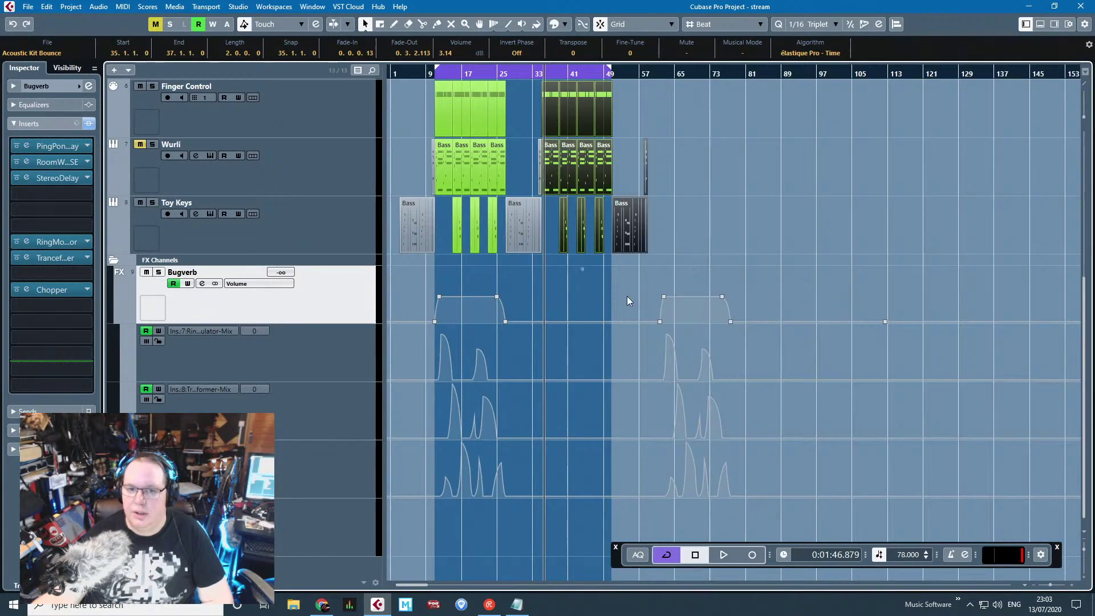
{"action": "key", "text": "ctrl+z"}
{"action": "key", "text": "ctrl+z"}
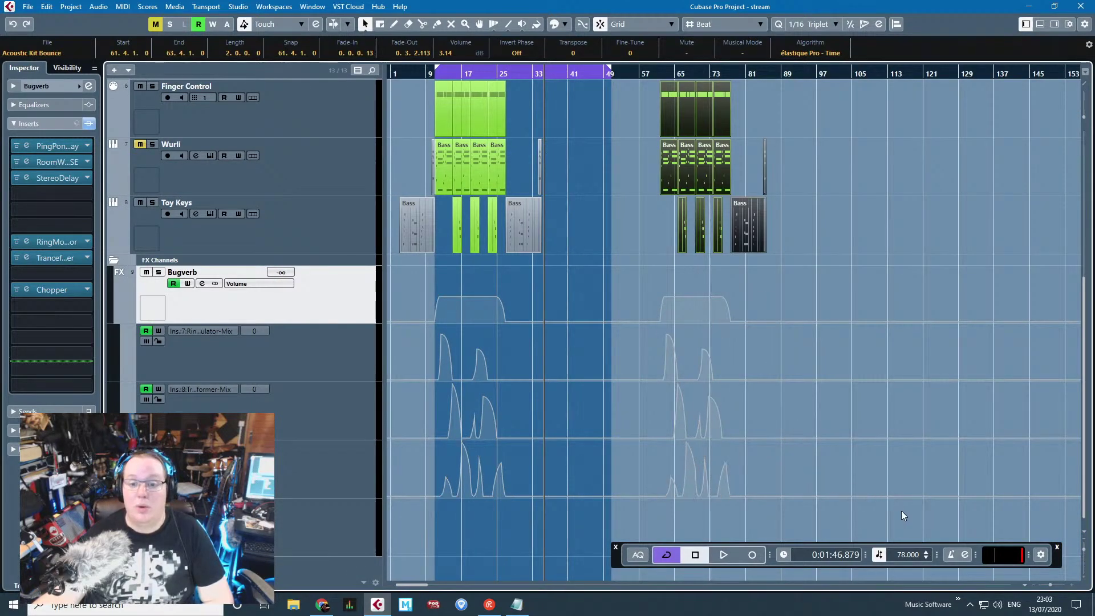
Step: Select the duplicated parts together with their Bugverb automation points and move them to start at bar 35
{"action": "left_click_drag", "start_coordinate": [900, 511], "coordinate": [593, 11]}
{"action": "scroll", "coordinate": [579, 241], "scroll_direction": "down", "scroll_amount": 5}
{"action": "scroll", "coordinate": [665, 183], "scroll_direction": "up", "scroll_amount": 3}
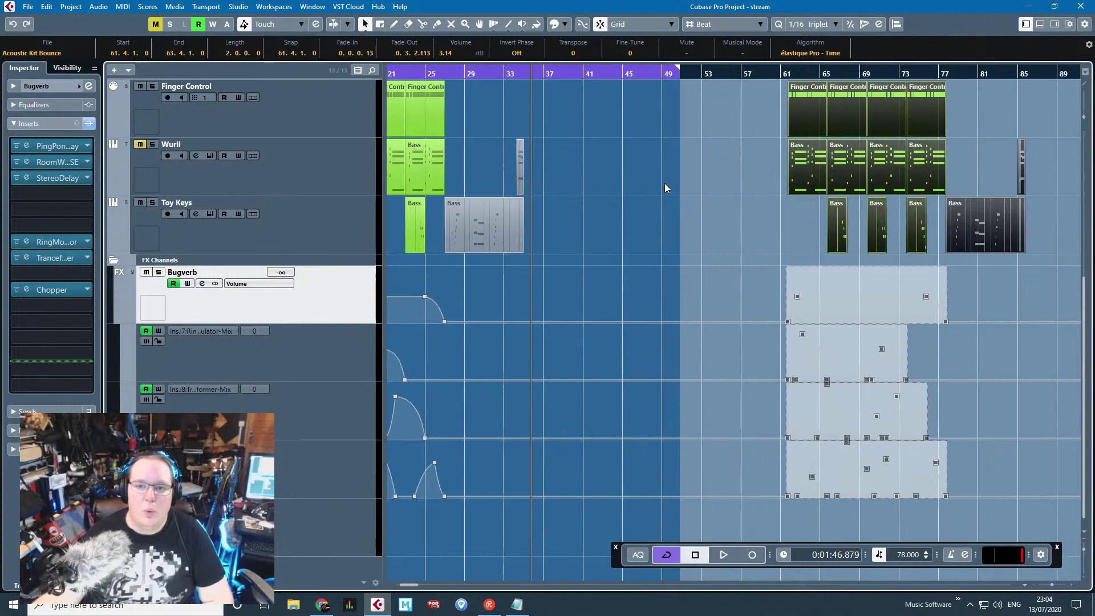
{"action": "left_click_drag", "start_coordinate": [798, 166], "coordinate": [583, 170]}
{"action": "scroll", "coordinate": [587, 161], "scroll_direction": "up", "scroll_amount": 5}
{"action": "scroll", "coordinate": [583, 169], "scroll_direction": "down", "scroll_amount": 3}
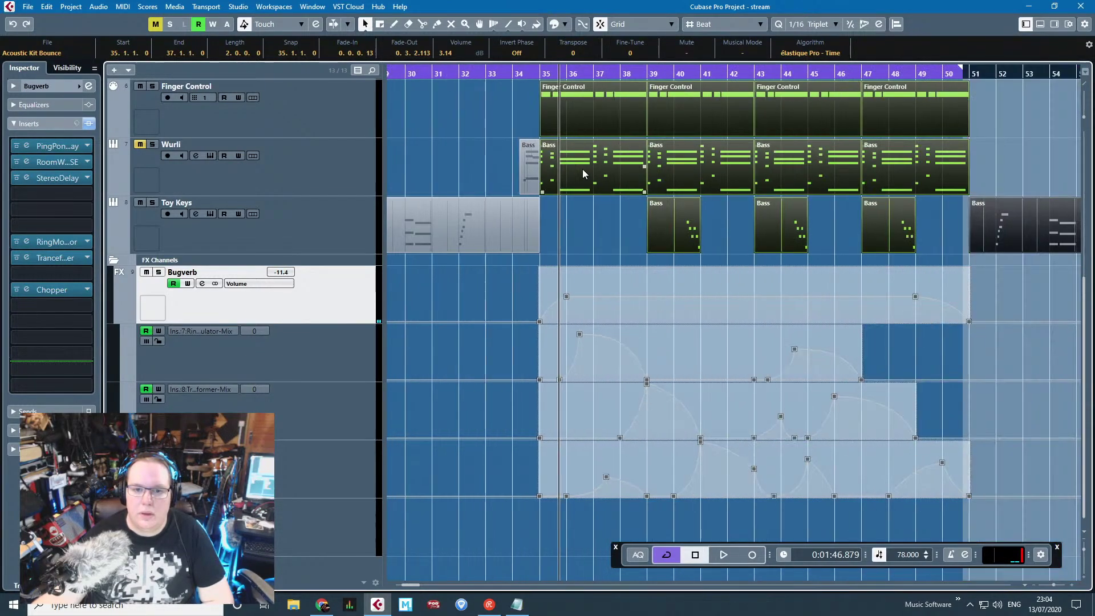
Step: Play the lead-in to bar 35 and listen to how the duplicated section enters
{"action": "key", "text": "space"}
{"action": "left_click", "coordinate": [472, 111]}
{"action": "scroll", "coordinate": [470, 135], "scroll_direction": "up", "scroll_amount": 4}
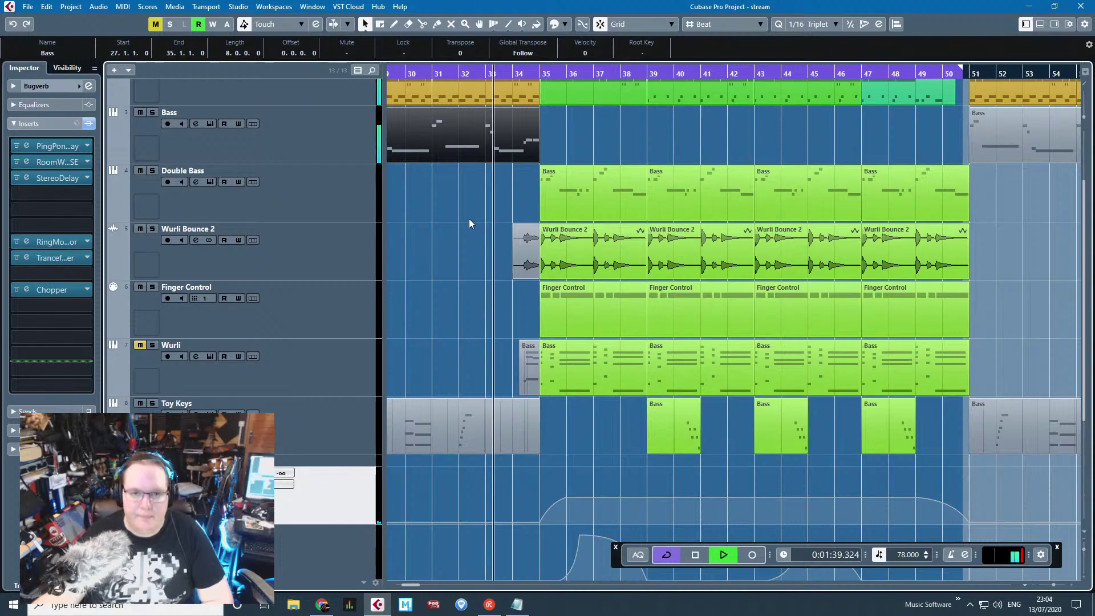
{"action": "scroll", "coordinate": [471, 208], "scroll_direction": "up", "scroll_amount": 4}
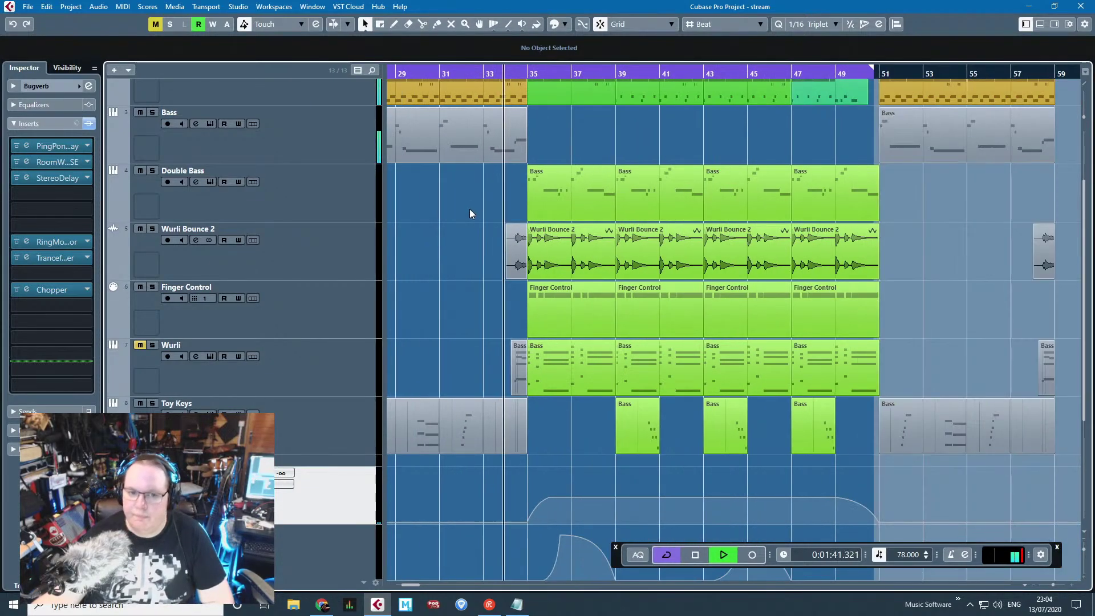
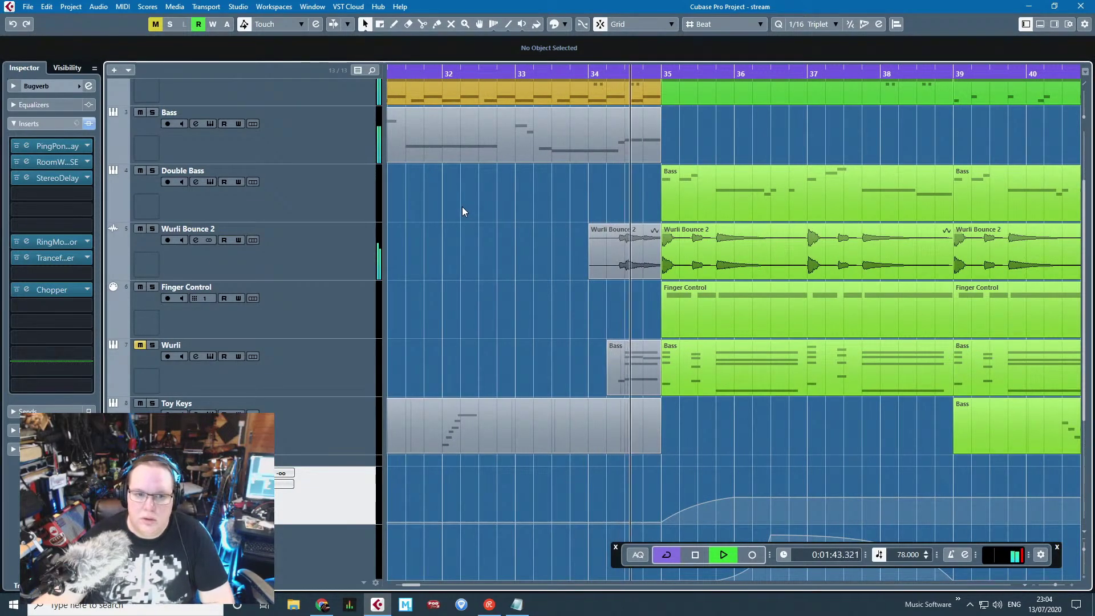
{"action": "scroll", "coordinate": [470, 217], "scroll_direction": "down", "scroll_amount": 6}
{"action": "scroll", "coordinate": [478, 214], "scroll_direction": "down", "scroll_amount": 3}
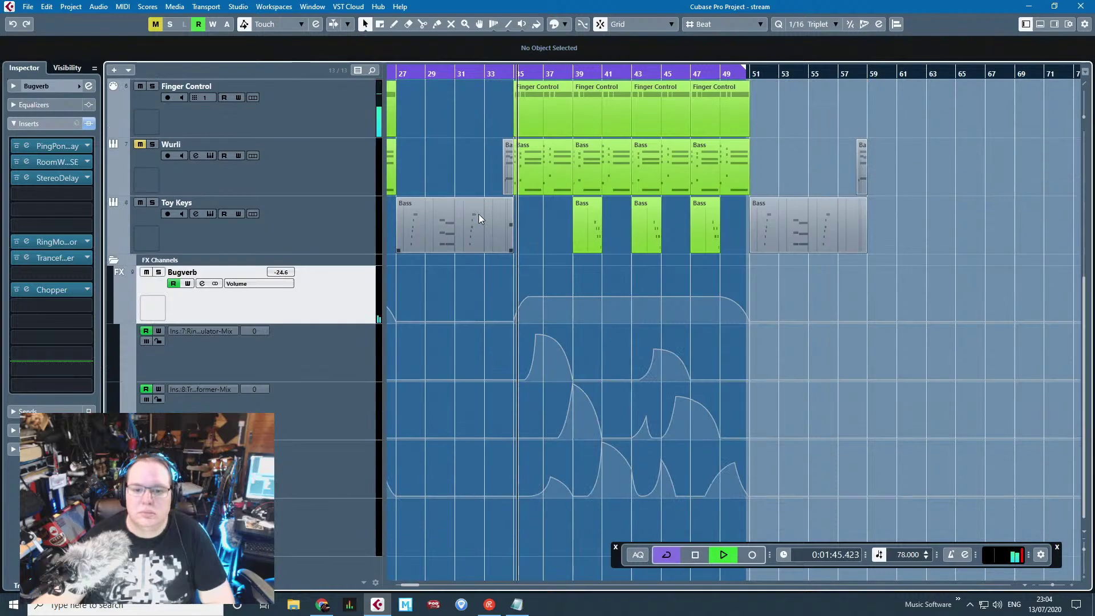
{"action": "scroll", "coordinate": [552, 274], "scroll_direction": "up", "scroll_amount": 4}
Step: Move the copied ring modulator mix curve's start to beat 3 of bar 35 and the Tranceformer mix peak to bar 36 beat 3 at 78
{"action": "left_click_drag", "start_coordinate": [502, 335], "coordinate": [461, 379]}
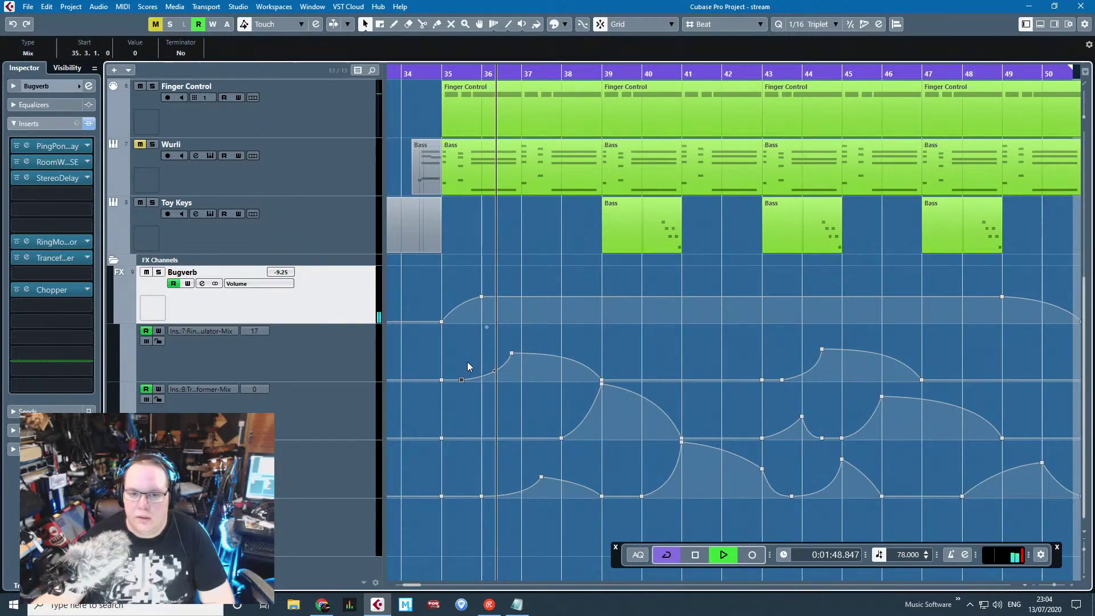
{"action": "left_click", "coordinate": [602, 383]}
{"action": "left_click_drag", "start_coordinate": [561, 438], "coordinate": [501, 396]}
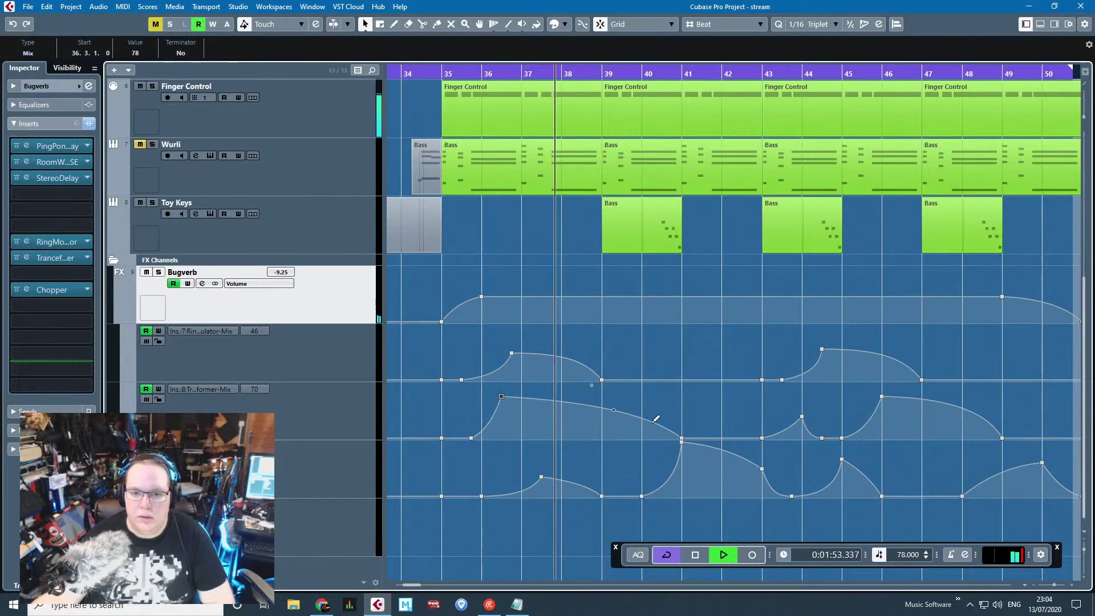
Step: Reshape the first copied ring modulator mix curve to peak at bar 39 with value 84 and end at bar 41
{"action": "left_click_drag", "start_coordinate": [602, 381], "coordinate": [701, 383]}
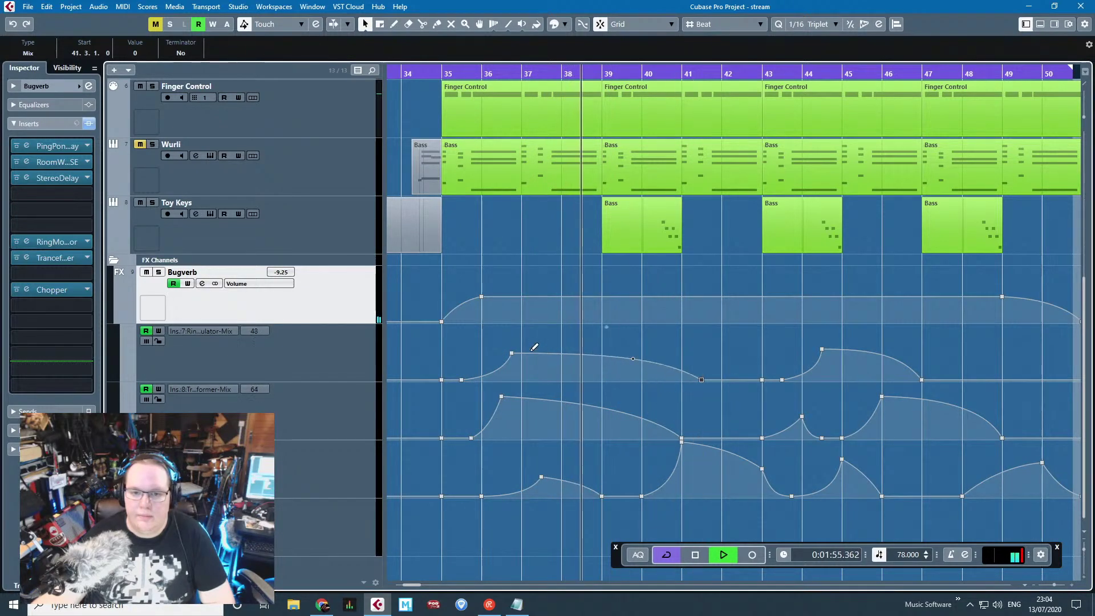
{"action": "left_click", "coordinate": [513, 354]}
{"action": "left_click_drag", "start_coordinate": [512, 354], "coordinate": [602, 337]}
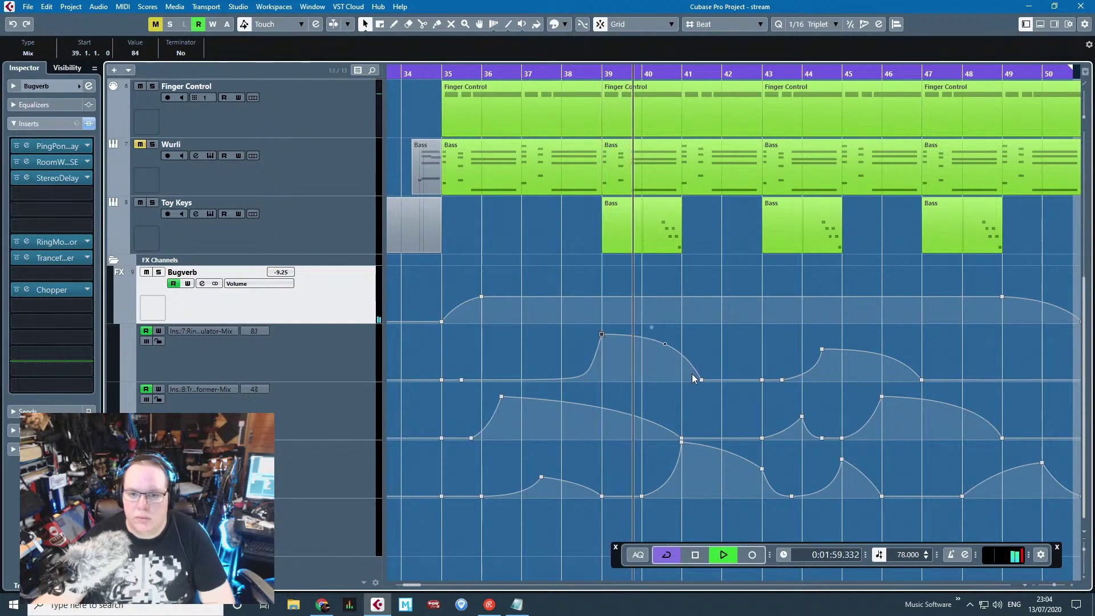
{"action": "left_click_drag", "start_coordinate": [701, 381], "coordinate": [682, 382]}
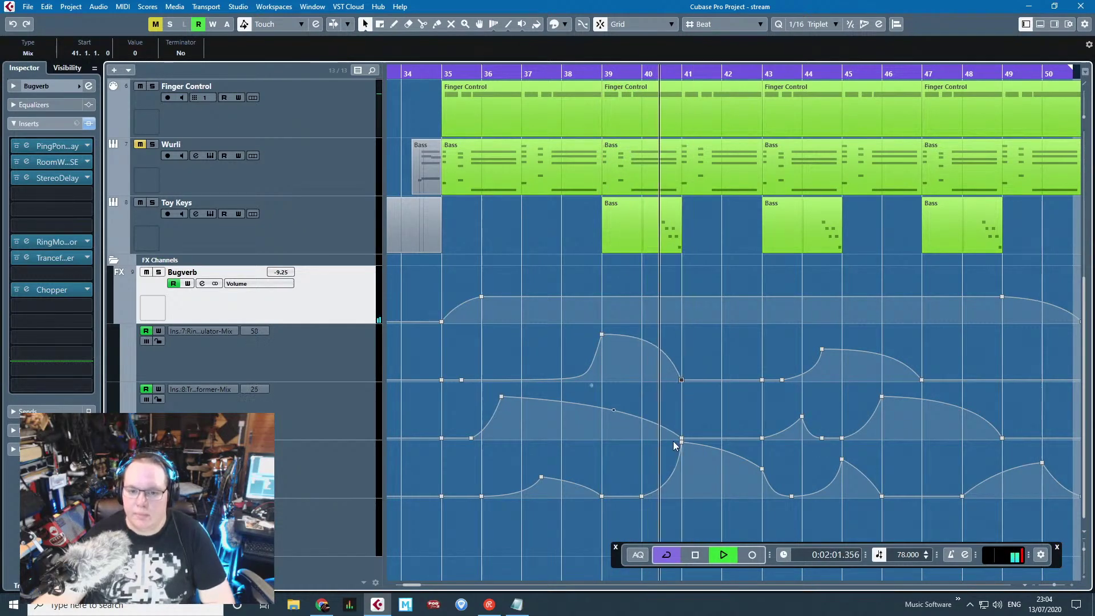
Step: In the lowest Bugverb automation lane, shift the second curve to start at bar 41 and peak at bar 42, and delete the bar 36 point
{"action": "left_click_drag", "start_coordinate": [682, 443], "coordinate": [720, 442]}
{"action": "left_click_drag", "start_coordinate": [642, 500], "coordinate": [681, 499]}
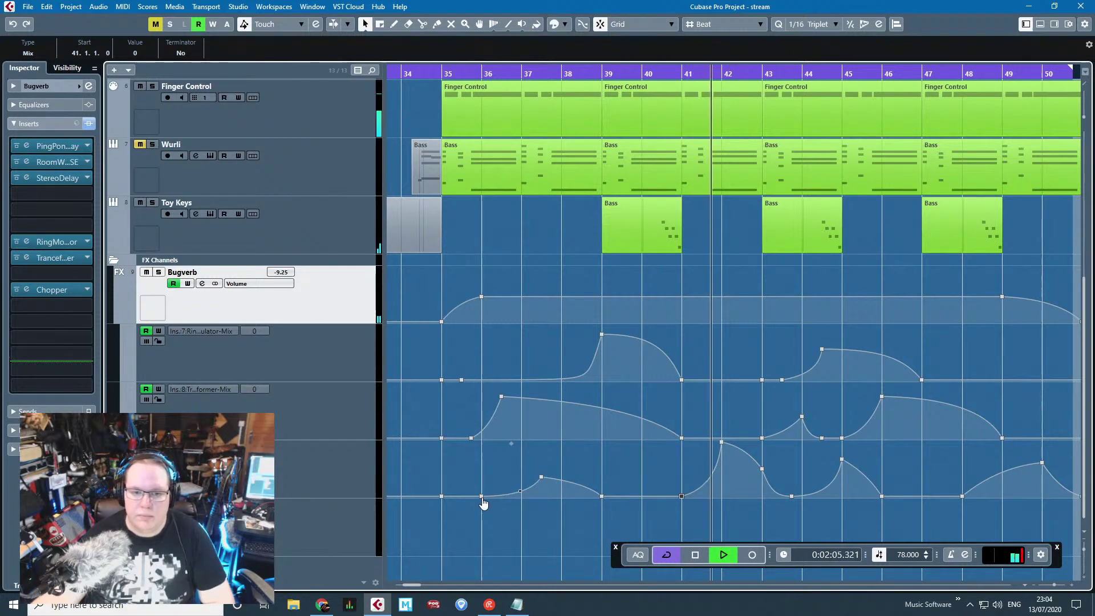
{"action": "left_click_drag", "start_coordinate": [482, 497], "coordinate": [463, 502]}
{"action": "key", "text": "Delete"}
Step: Delete the copied ring modulator mix point at beat 3 of bar 35
{"action": "left_click", "coordinate": [461, 380]}
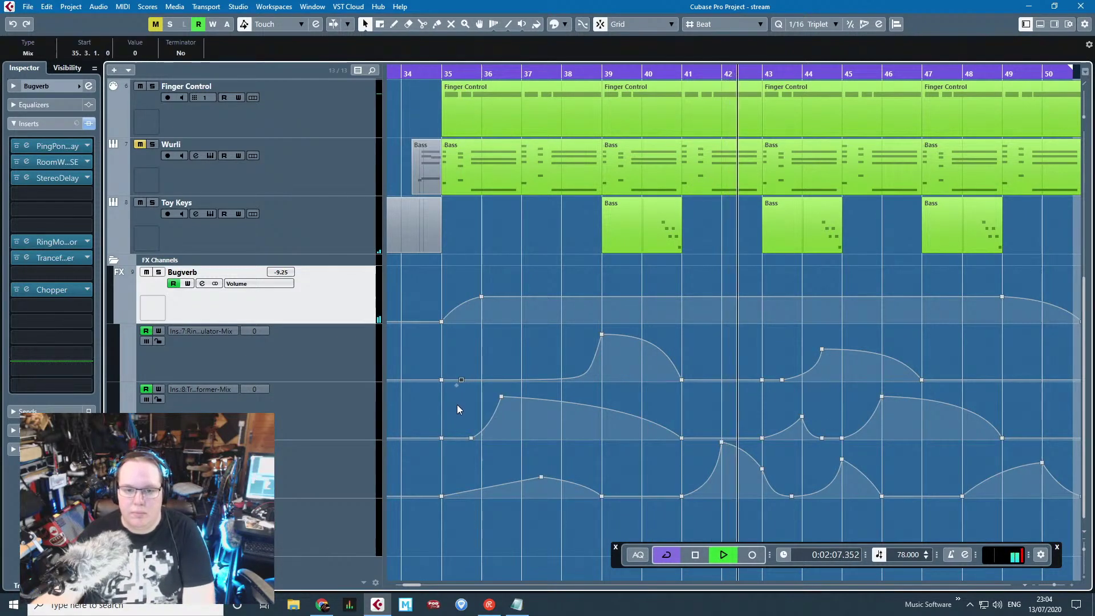
{"action": "key", "text": "Delete"}
{"action": "left_click_drag", "start_coordinate": [525, 364], "coordinate": [604, 379]}
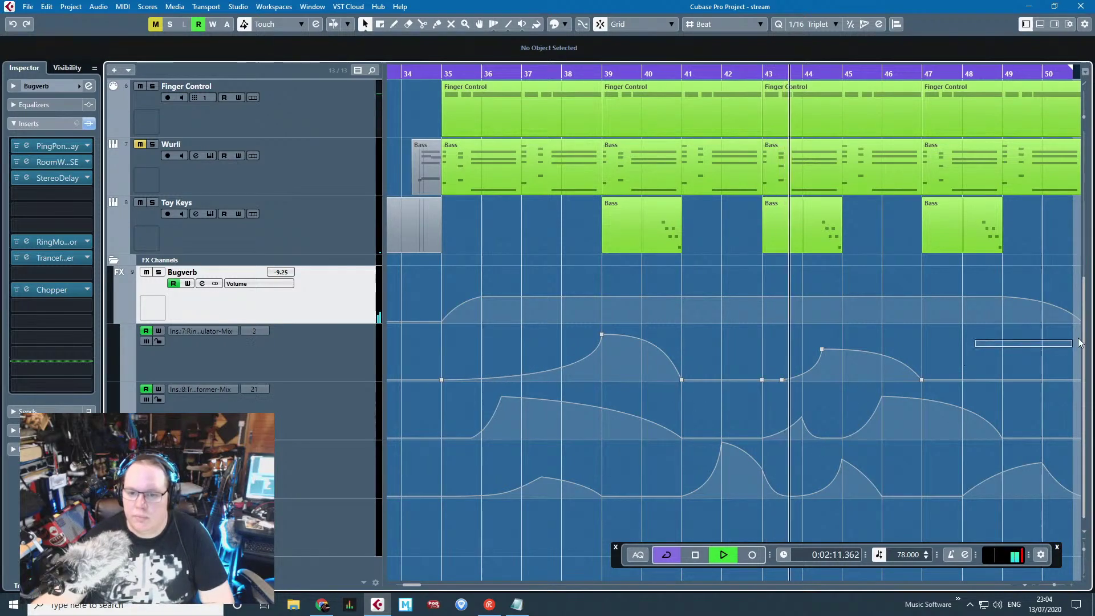
Step: In the Tranceformer mix lane, raise the bar 44 peak and extend its end to bar 45 and the last curve's end to bar 50
{"action": "scroll", "coordinate": [765, 439], "scroll_direction": "right", "scroll_amount": 3}
{"action": "left_click_drag", "start_coordinate": [707, 419], "coordinate": [707, 402]}
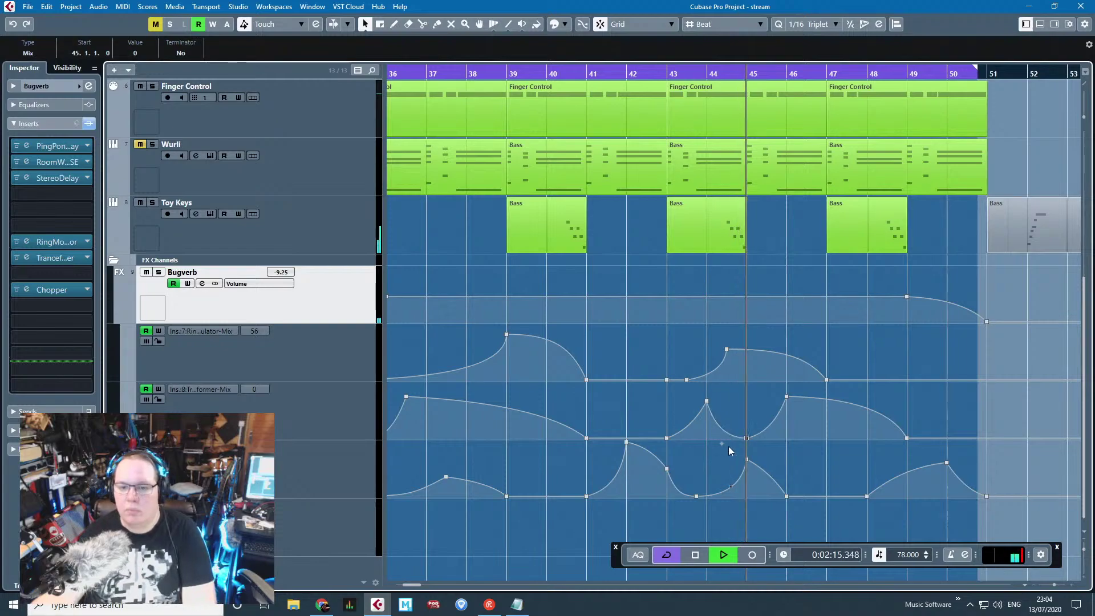
{"action": "scroll", "coordinate": [856, 388], "scroll_direction": "up", "scroll_amount": 2}
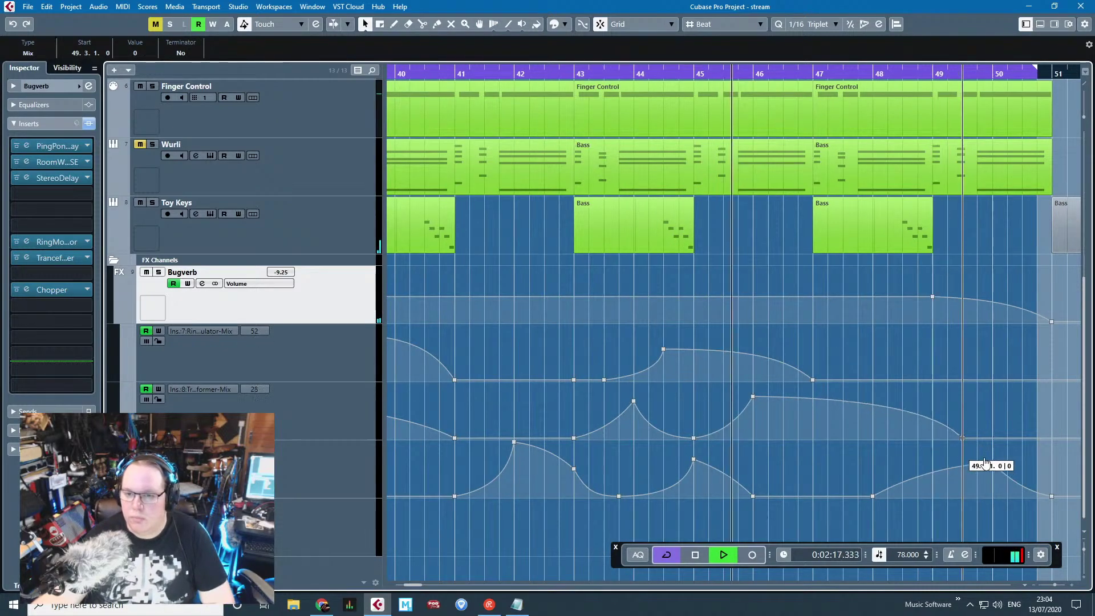
{"action": "mouse_move", "coordinate": [984, 462]}
{"action": "left_mouse_down"}
{"action": "mouse_move", "coordinate": [1012, 465]}
{"action": "mouse_move", "coordinate": [992, 463]}
{"action": "left_mouse_up"}
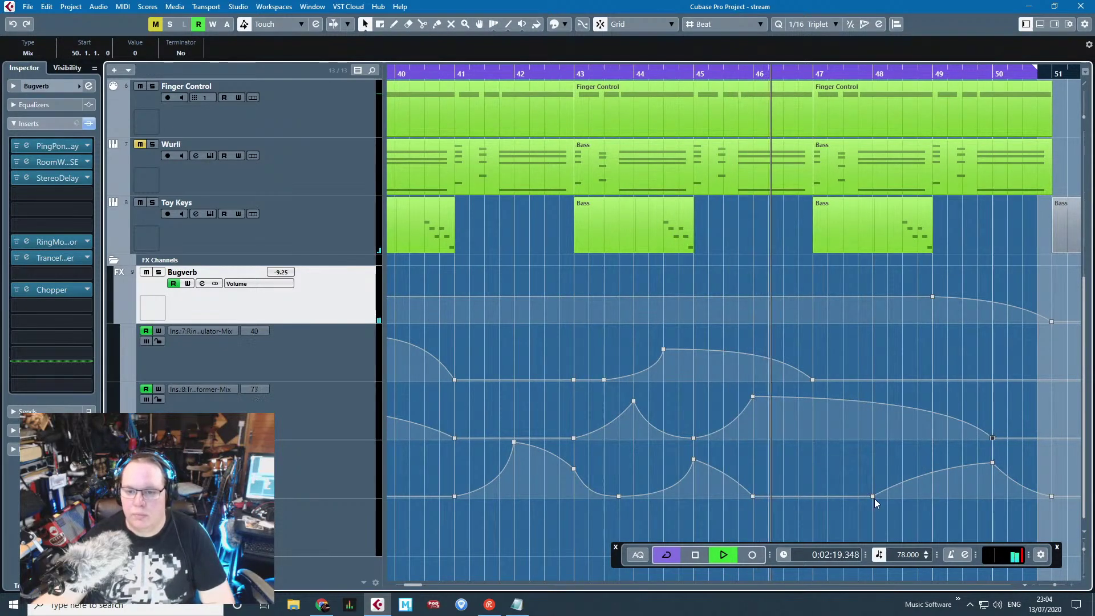
Step: In the lowest Bugverb automation lane, raise the bar 48 point and start the final curve's rise from beat 4 of bar 46
{"action": "mouse_move", "coordinate": [874, 498]}
{"action": "left_mouse_down"}
{"action": "mouse_move", "coordinate": [811, 510]}
{"action": "mouse_move", "coordinate": [875, 476]}
{"action": "mouse_move", "coordinate": [874, 497]}
{"action": "mouse_move", "coordinate": [875, 481]}
{"action": "left_mouse_up"}
{"action": "left_click", "coordinate": [922, 469]}
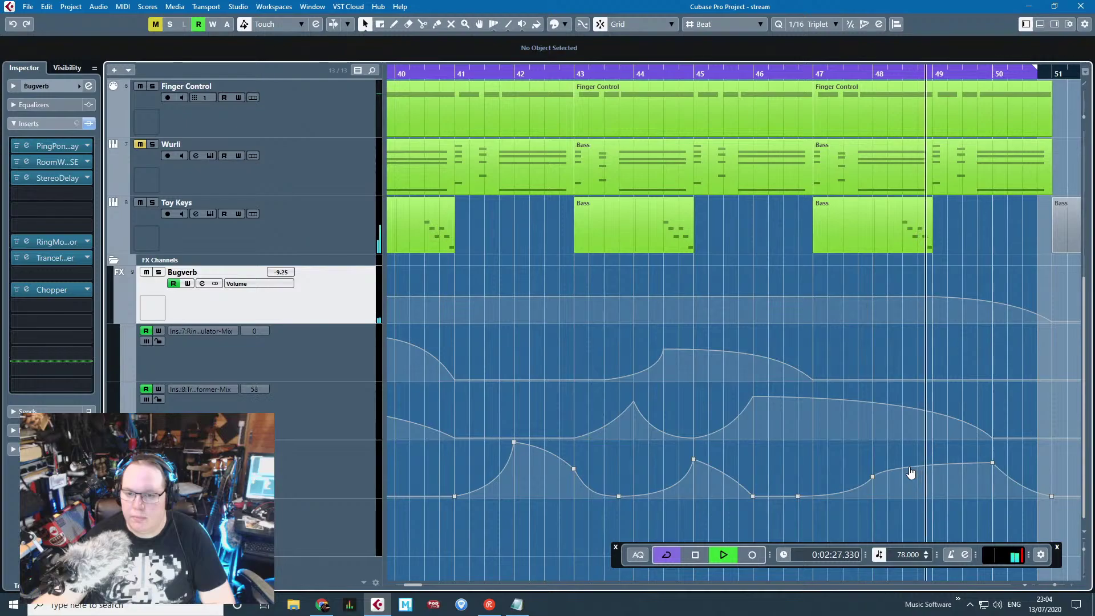
{"action": "scroll", "coordinate": [815, 502], "scroll_direction": "down", "scroll_amount": 3}
{"action": "scroll", "coordinate": [848, 498], "scroll_direction": "up", "scroll_amount": 3}
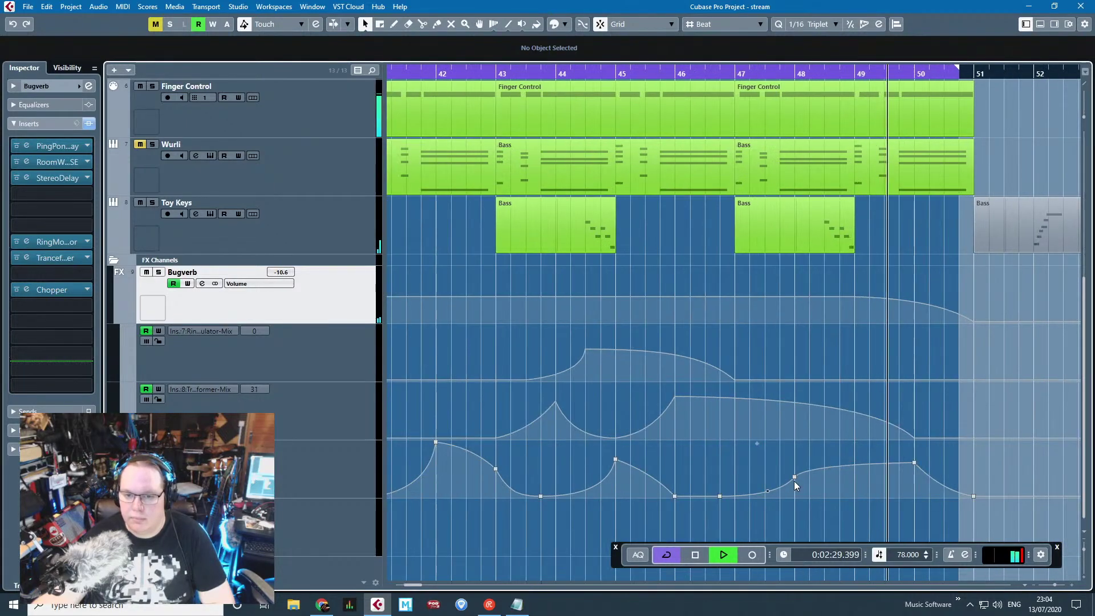
{"action": "left_click", "coordinate": [794, 480]}
{"action": "scroll", "coordinate": [806, 508], "scroll_direction": "down", "scroll_amount": 3}
{"action": "scroll", "coordinate": [844, 286], "scroll_direction": "up", "scroll_amount": 5}
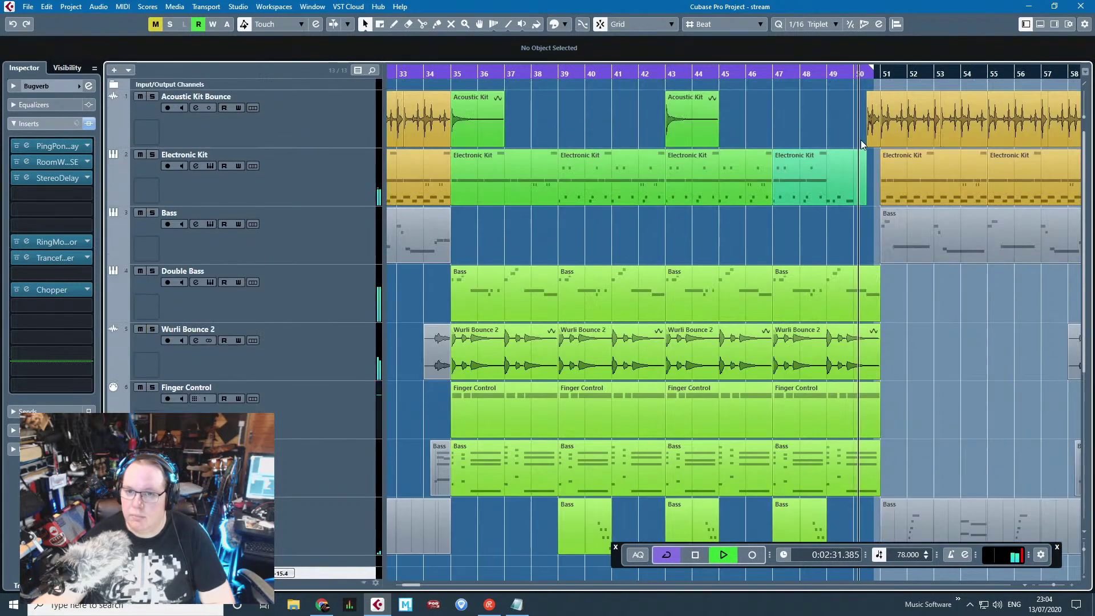
Step: Stop playback and delete all copied events from bar 51 onward, keeping the acoustic kit fill in bar 50
{"action": "key", "text": "space"}
{"action": "scroll", "coordinate": [950, 397], "scroll_direction": "down", "scroll_amount": 3}
{"action": "scroll", "coordinate": [981, 152], "scroll_direction": "up", "scroll_amount": 4}
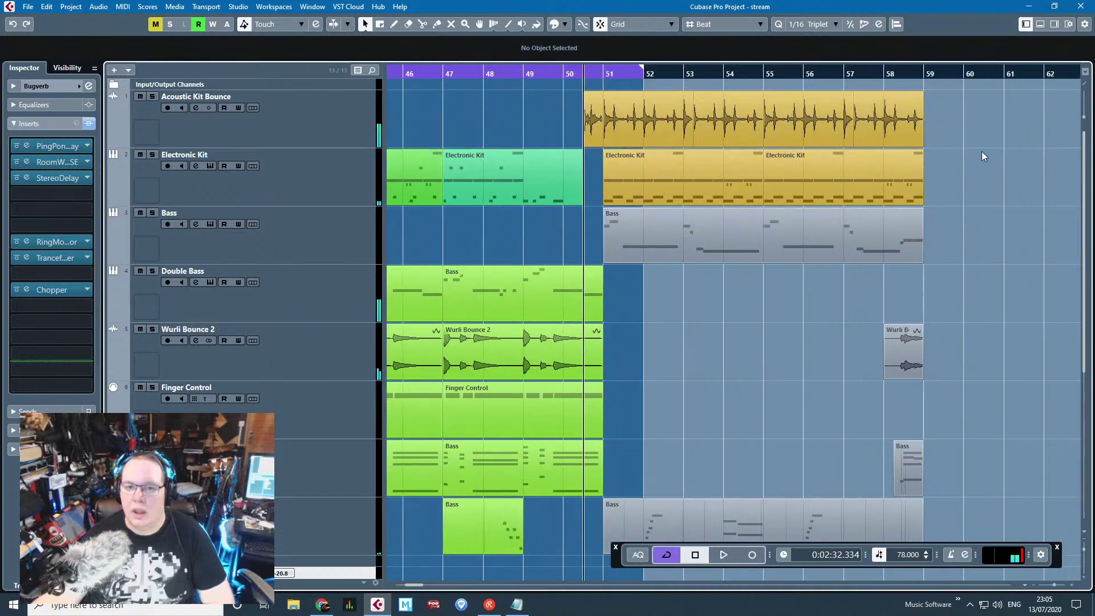
{"action": "left_click_drag", "start_coordinate": [781, 430], "coordinate": [635, 248]}
{"action": "key", "text": "Delete"}
{"action": "scroll", "coordinate": [593, 245], "scroll_direction": "up", "scroll_amount": 3}
Step: Play the song's ending through bar 50 and select the acoustic kit fill
{"action": "key", "text": "space"}
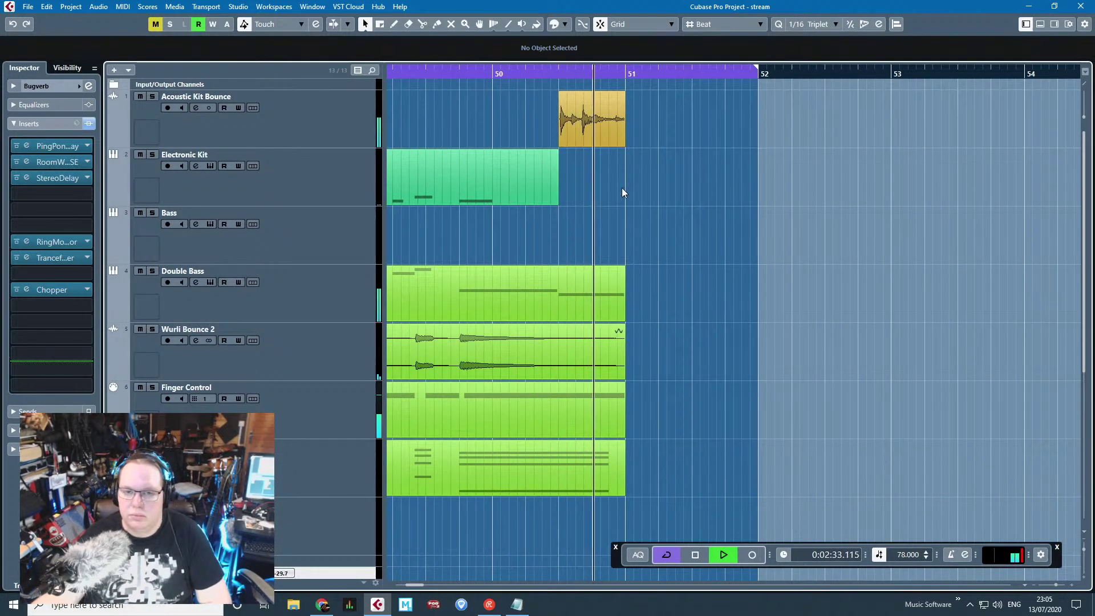
{"action": "scroll", "coordinate": [628, 220], "scroll_direction": "down", "scroll_amount": 3}
{"action": "scroll", "coordinate": [655, 121], "scroll_direction": "up", "scroll_amount": 4}
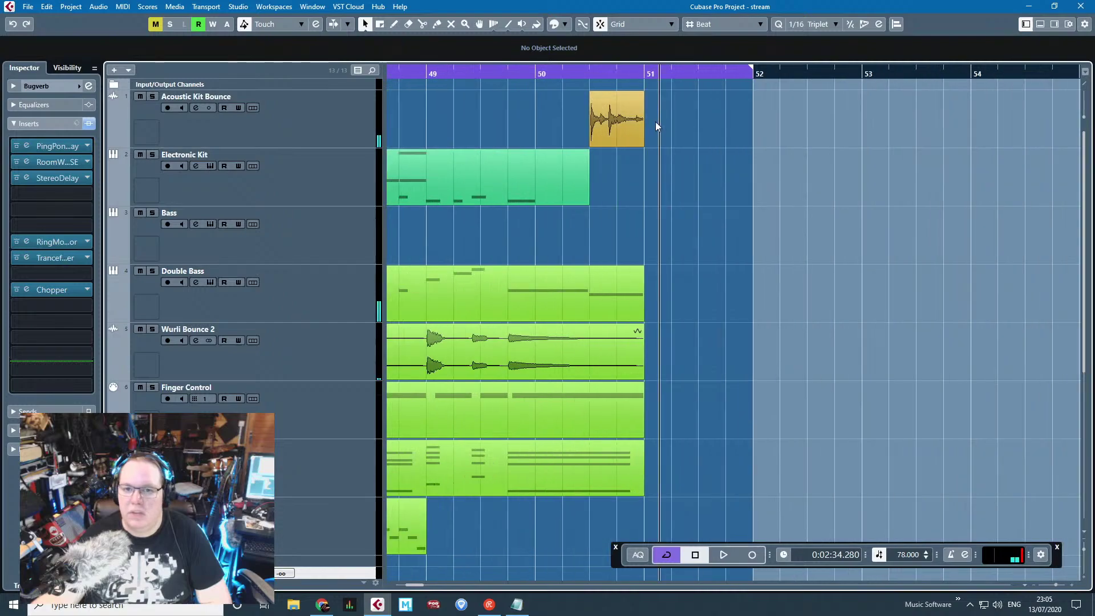
{"action": "left_click", "coordinate": [623, 95]}
Step: Review both Bugverb automation sections and collapse the FX Channels folder
{"action": "scroll", "coordinate": [676, 284], "scroll_direction": "down", "scroll_amount": 5}
{"action": "scroll", "coordinate": [670, 291], "scroll_direction": "down", "scroll_amount": 5}
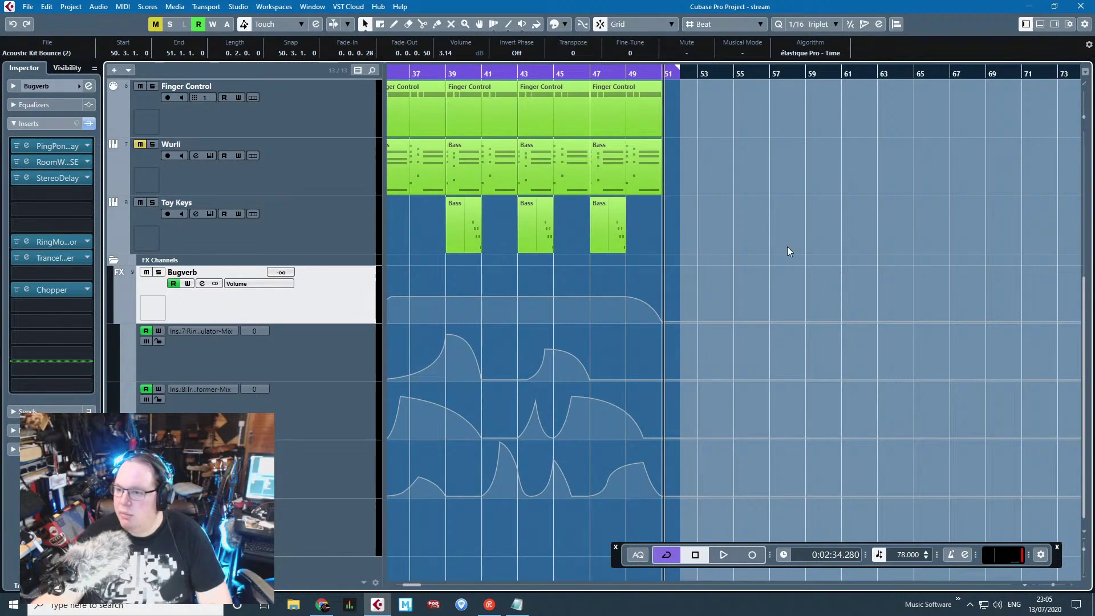
{"action": "scroll", "coordinate": [787, 248], "scroll_direction": "down", "scroll_amount": 2}
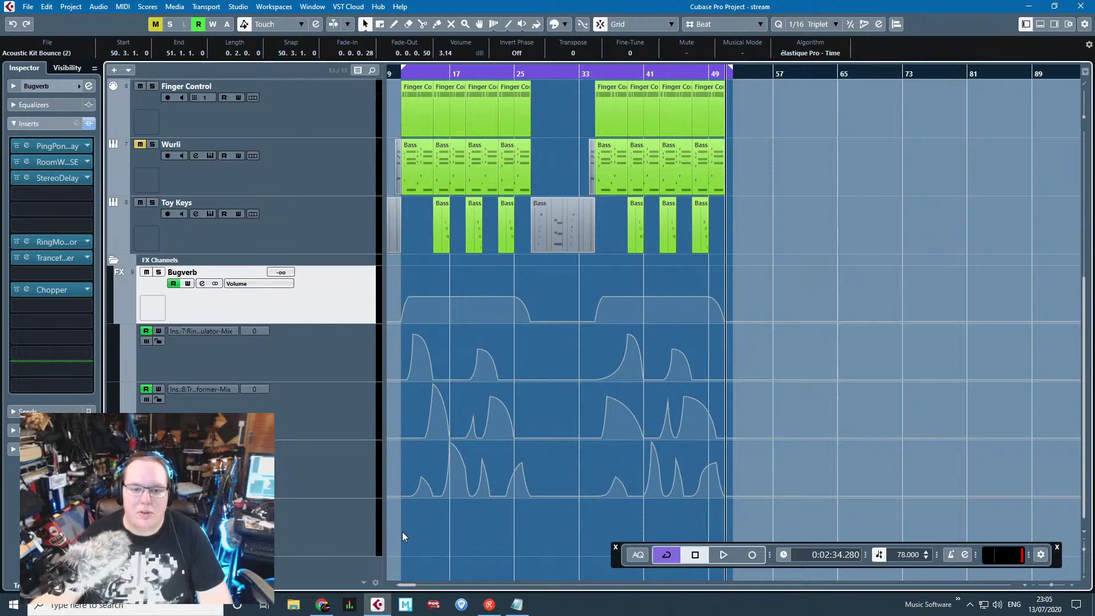
{"action": "left_click_drag", "start_coordinate": [402, 536], "coordinate": [294, 530]}
{"action": "left_click", "coordinate": [112, 261]}
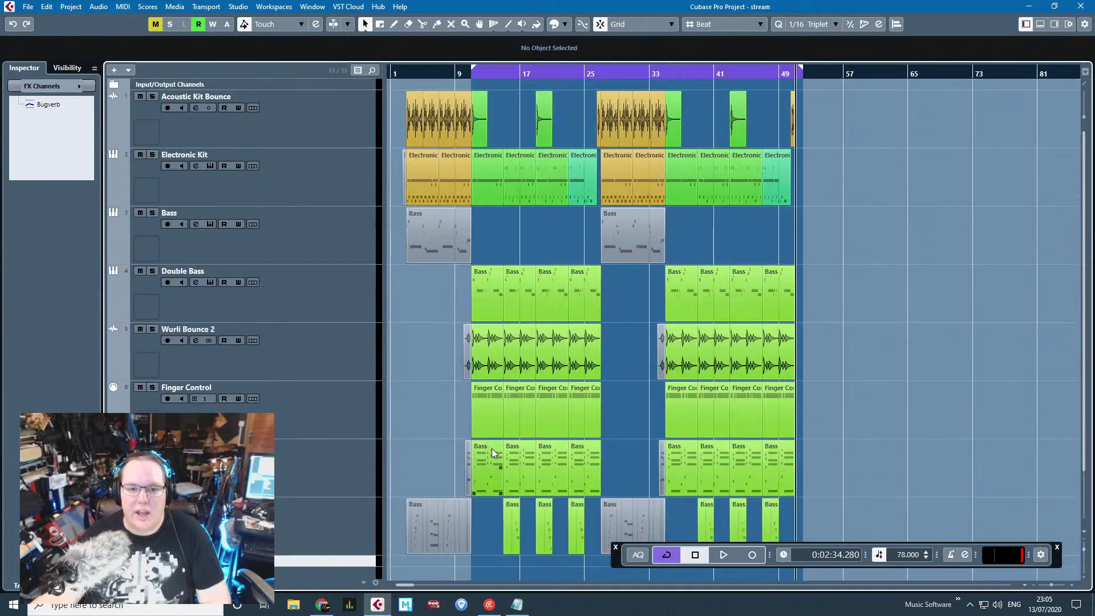
Step: Set the cycle range to run from bar 2 to bar 54
{"action": "scroll", "coordinate": [393, 360], "scroll_direction": "up", "scroll_amount": 2}
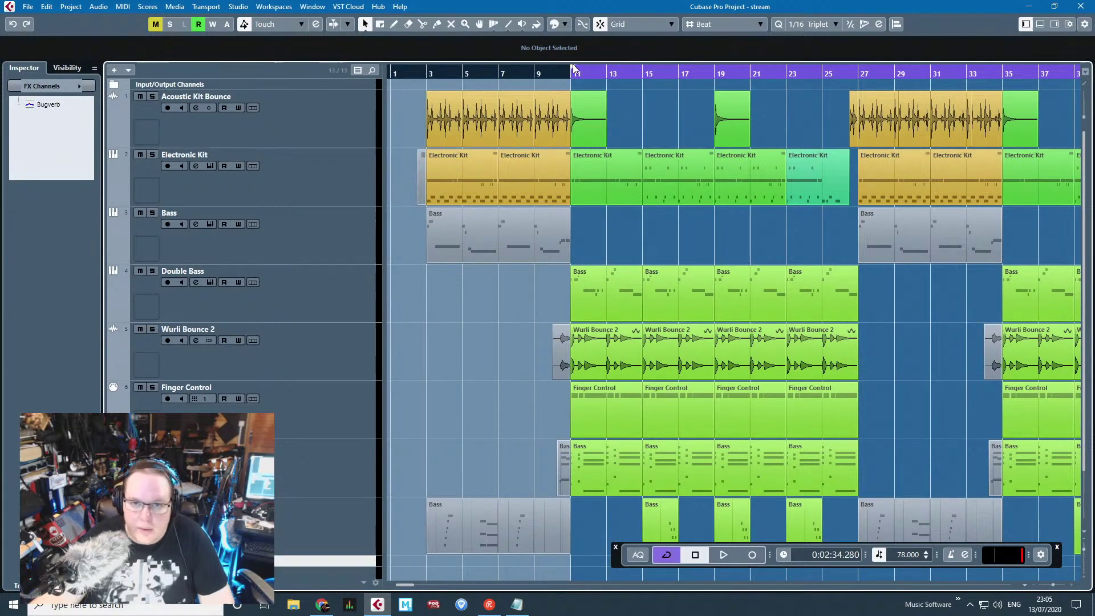
{"action": "left_click_drag", "start_coordinate": [573, 66], "coordinate": [481, 86]}
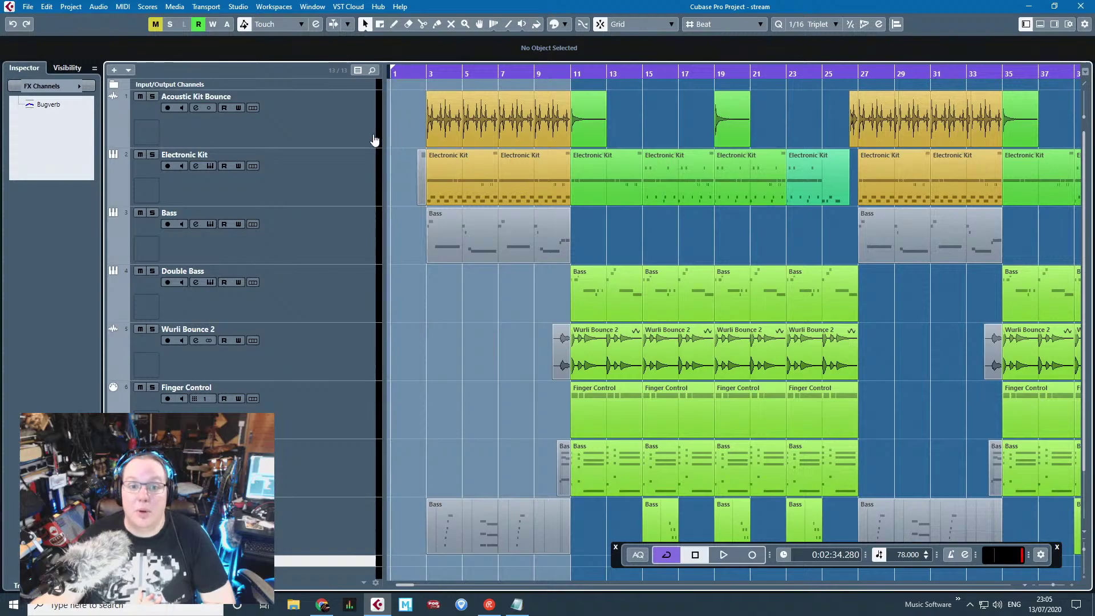
{"action": "left_click_drag", "start_coordinate": [374, 140], "coordinate": [374, 139]}
{"action": "left_click_drag", "start_coordinate": [404, 75], "coordinate": [372, 105]}
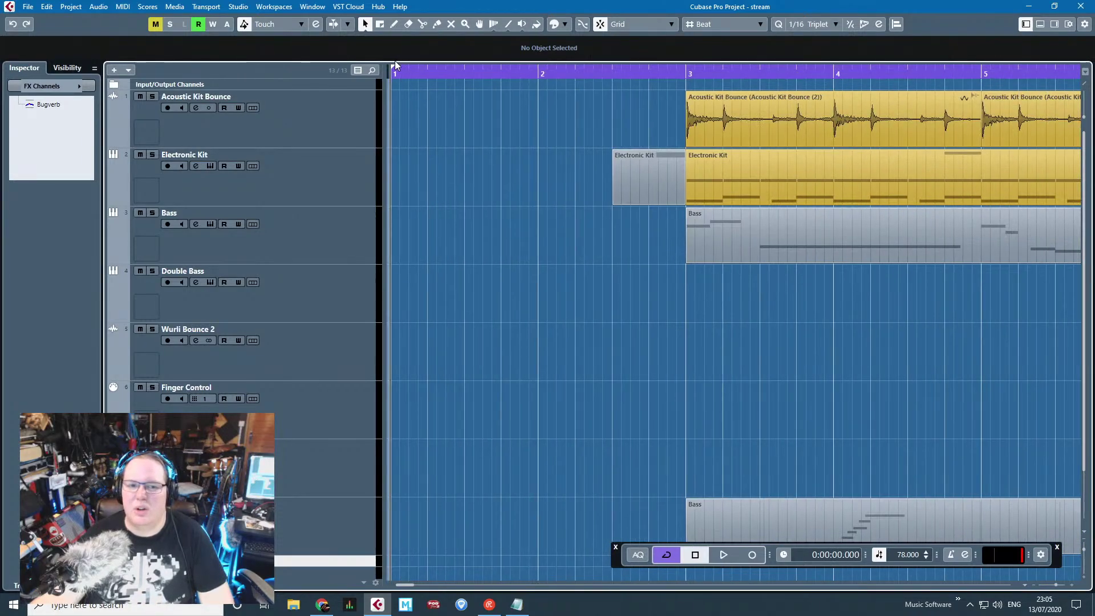
{"action": "left_click_drag", "start_coordinate": [393, 68], "coordinate": [520, 100]}
{"action": "scroll", "coordinate": [545, 350], "scroll_direction": "down", "scroll_amount": 3}
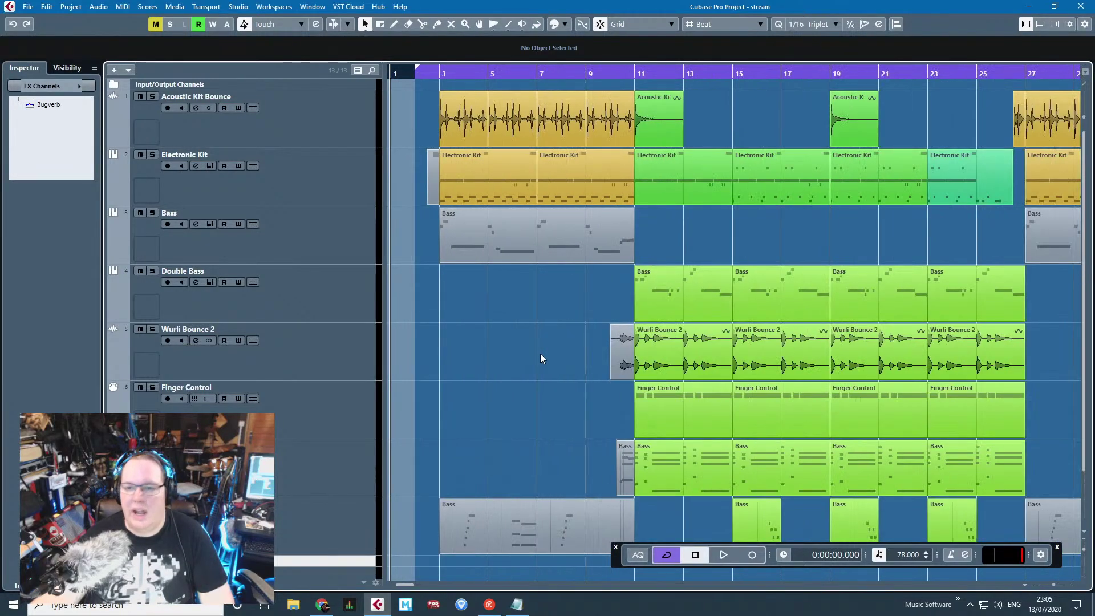
{"action": "scroll", "coordinate": [541, 358], "scroll_direction": "down", "scroll_amount": 2}
{"action": "scroll", "coordinate": [859, 225], "scroll_direction": "up", "scroll_amount": 4}
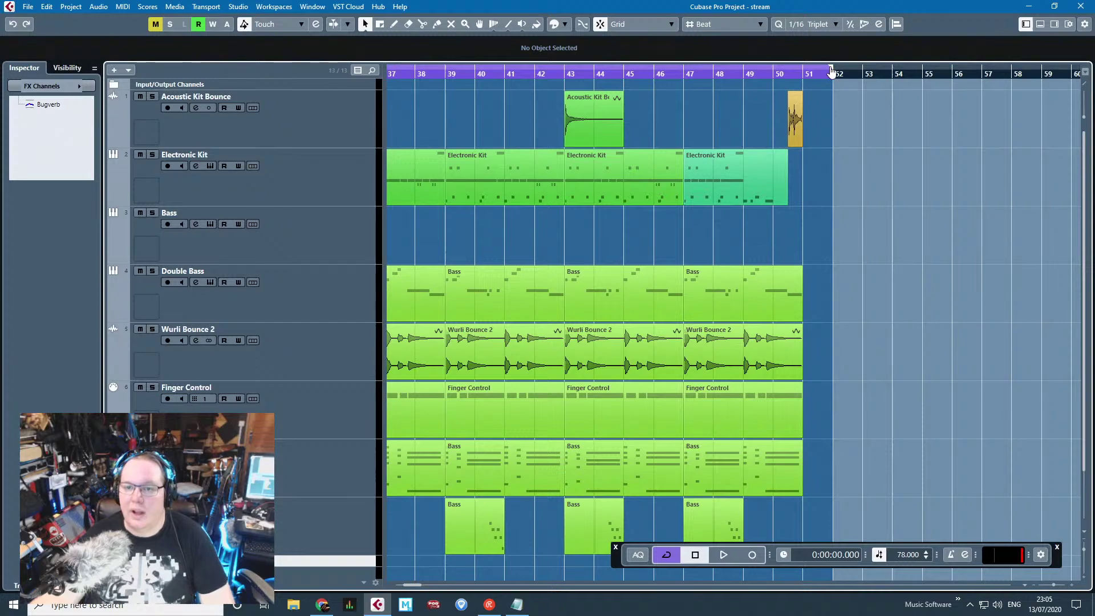
{"action": "left_click_drag", "start_coordinate": [831, 70], "coordinate": [894, 84]}
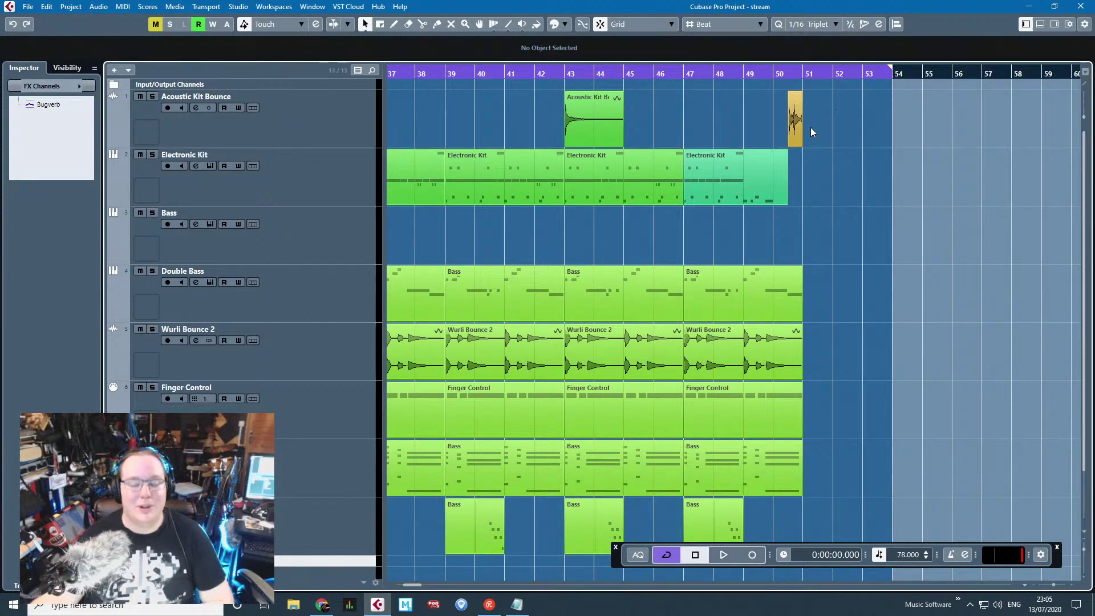
Step: Play the whole song from bar 2 and follow the arrangement into the second verse at bar 27
{"action": "scroll", "coordinate": [827, 207], "scroll_direction": "down", "scroll_amount": 1}
{"action": "scroll", "coordinate": [823, 208], "scroll_direction": "down", "scroll_amount": 2}
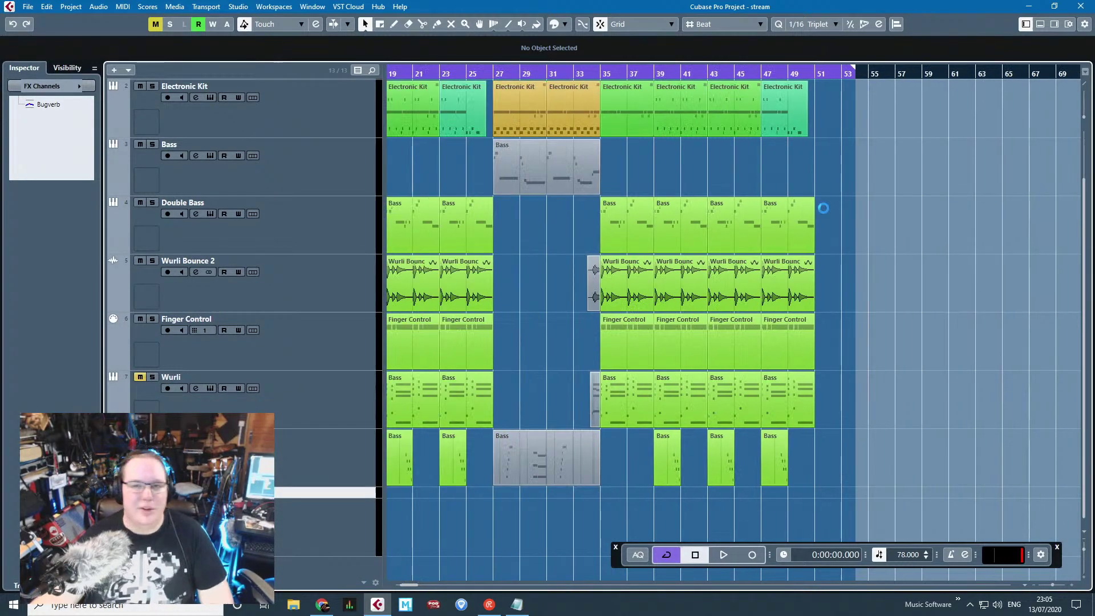
{"action": "scroll", "coordinate": [452, 515], "scroll_direction": "left", "scroll_amount": 4}
{"action": "scroll", "coordinate": [430, 514], "scroll_direction": "up", "scroll_amount": 1}
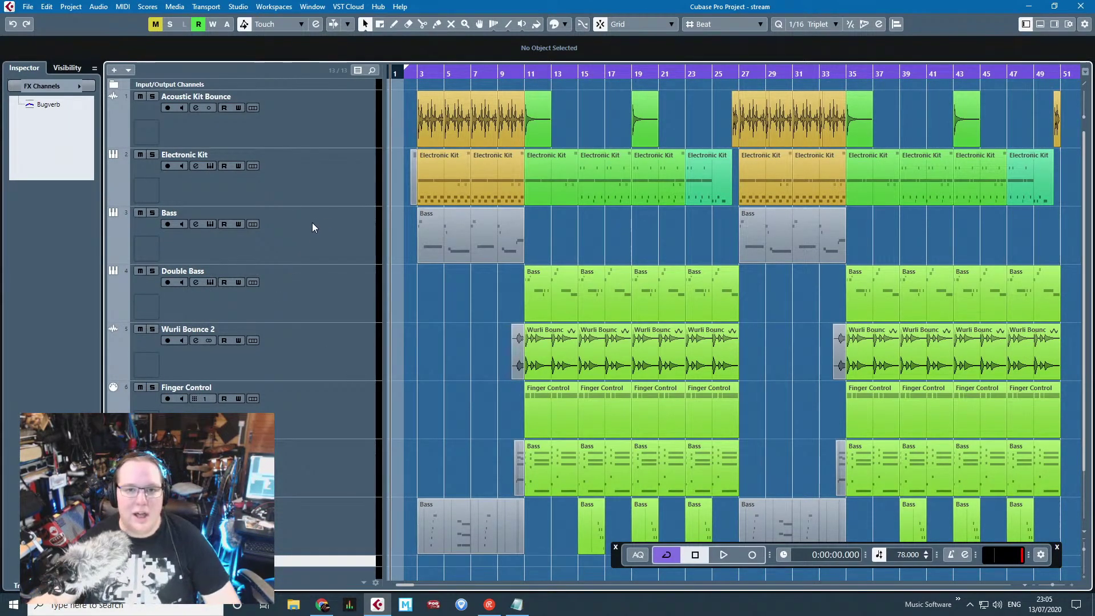
{"action": "scroll", "coordinate": [407, 122], "scroll_direction": "up", "scroll_amount": 3}
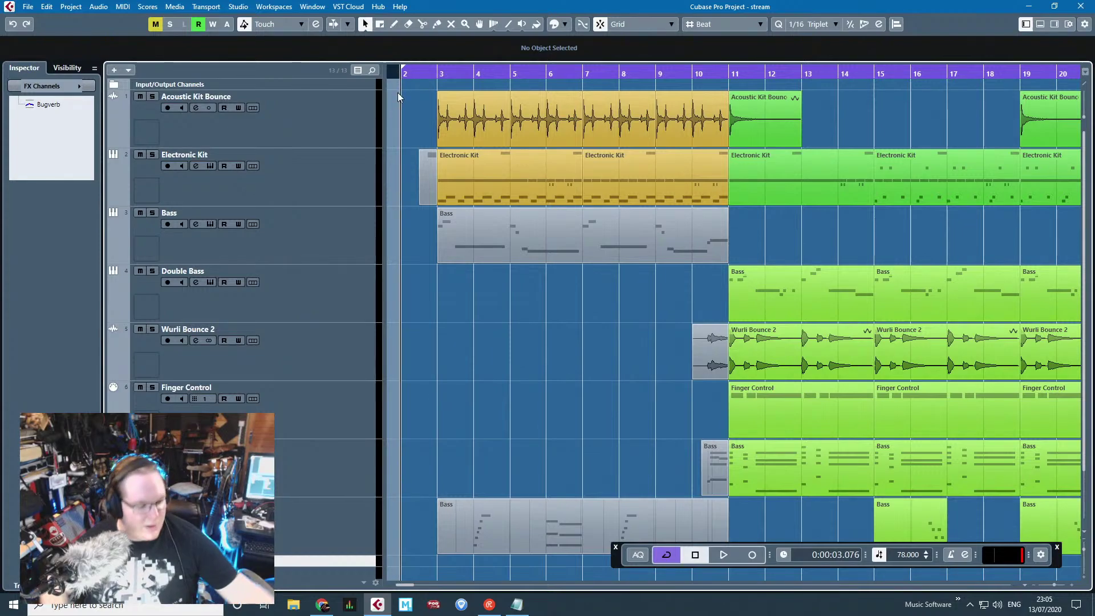
{"action": "key", "text": "space"}
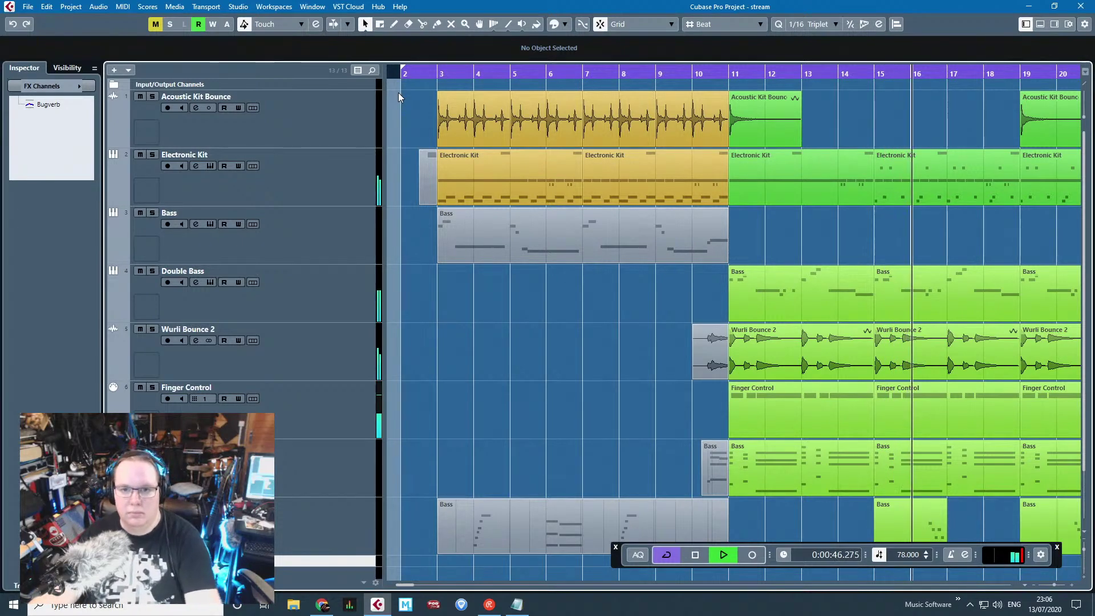
{"action": "left_click_drag", "start_coordinate": [1014, 240], "coordinate": [872, 248]}
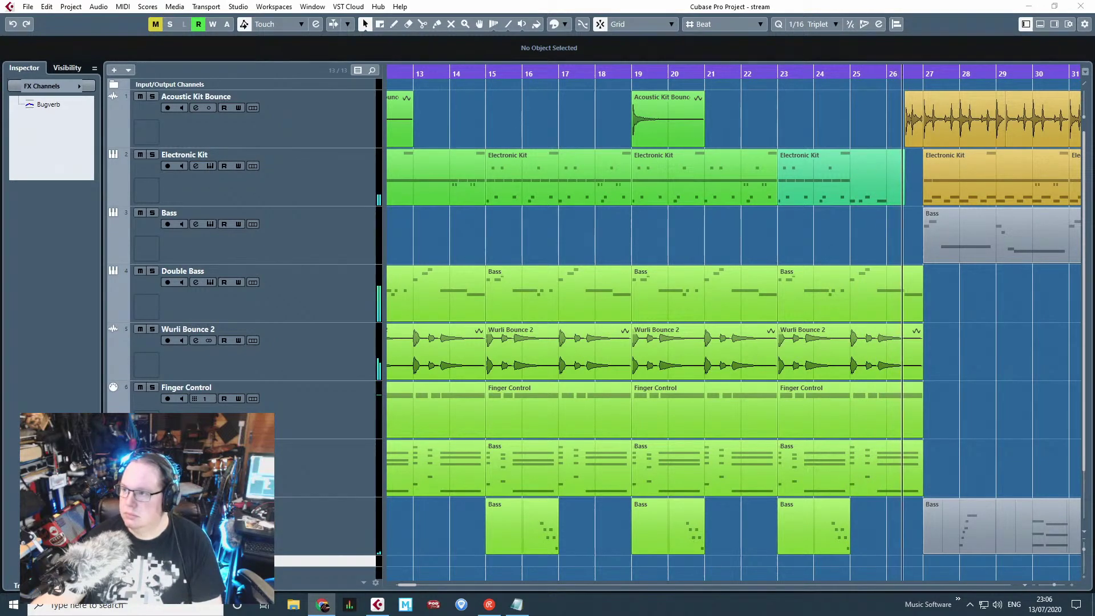
{"action": "left_click_drag", "start_coordinate": [996, 342], "coordinate": [1083, 249]}
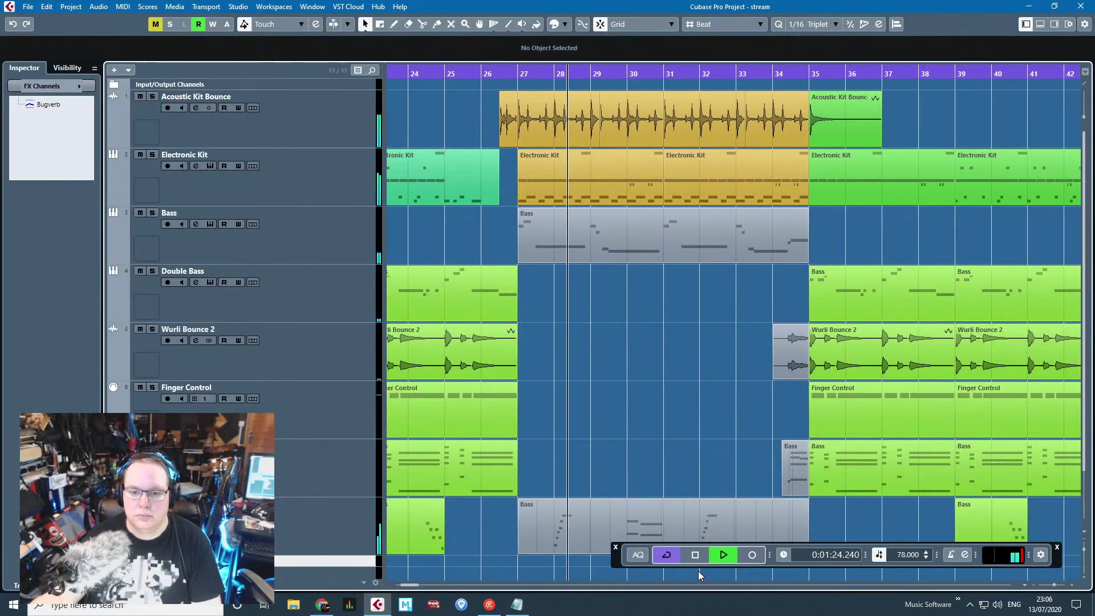
Step: Turn off cycle playback and close the "Pitches ain't shiz" Notepad file
{"action": "scroll", "coordinate": [651, 434], "scroll_direction": "down", "scroll_amount": 3}
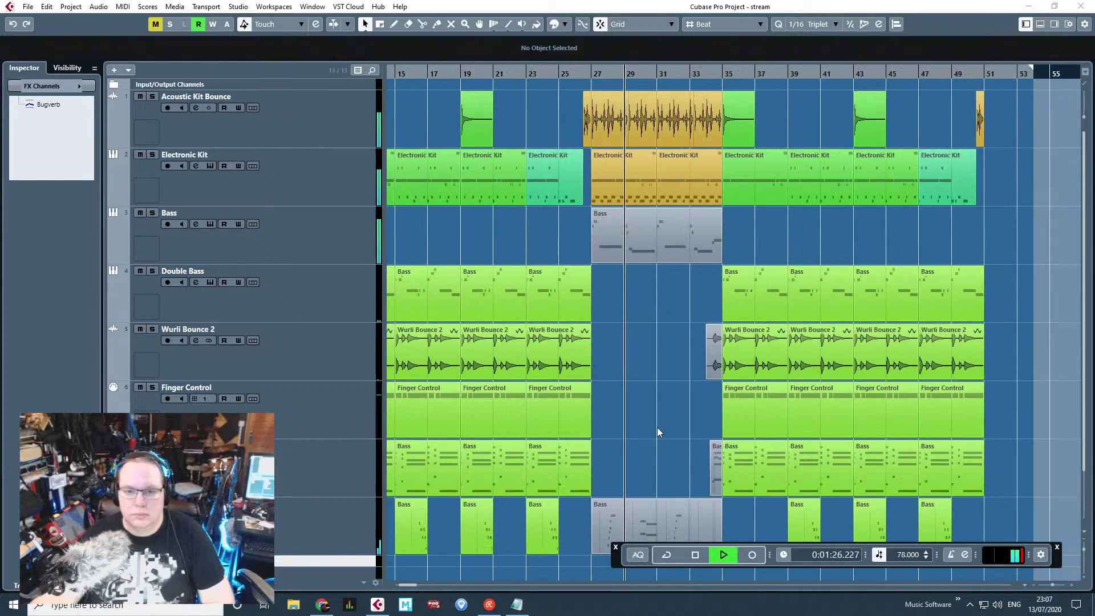
{"action": "left_click", "coordinate": [517, 605]}
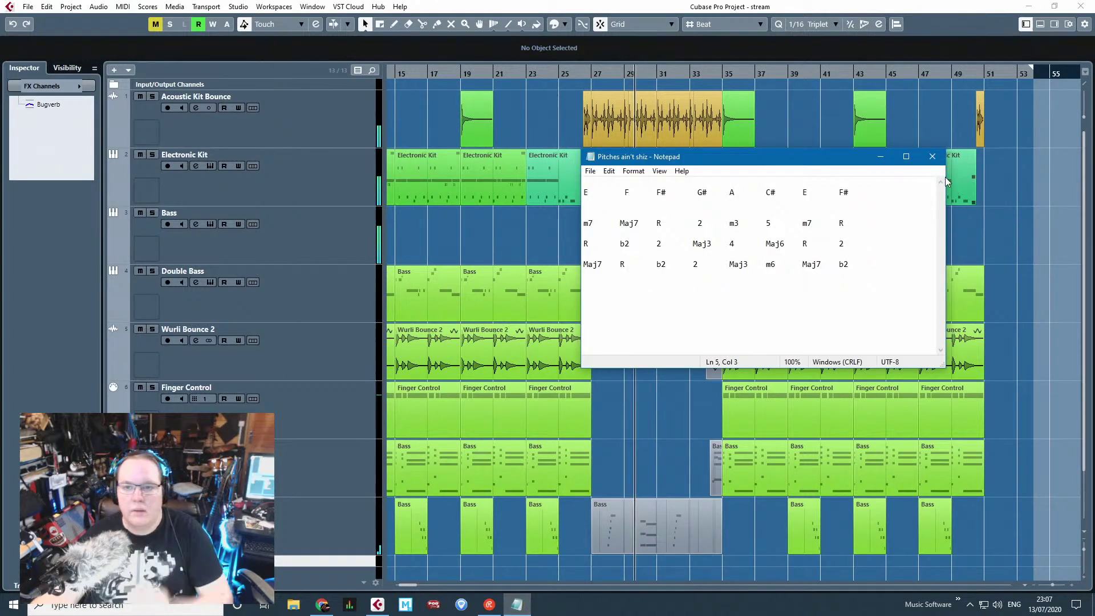
{"action": "left_click", "coordinate": [932, 156]}
Step: Listen to the repeated section from bar 35 through to the song's end and stop playback
{"action": "scroll", "coordinate": [1021, 314], "scroll_direction": "up", "scroll_amount": 1}
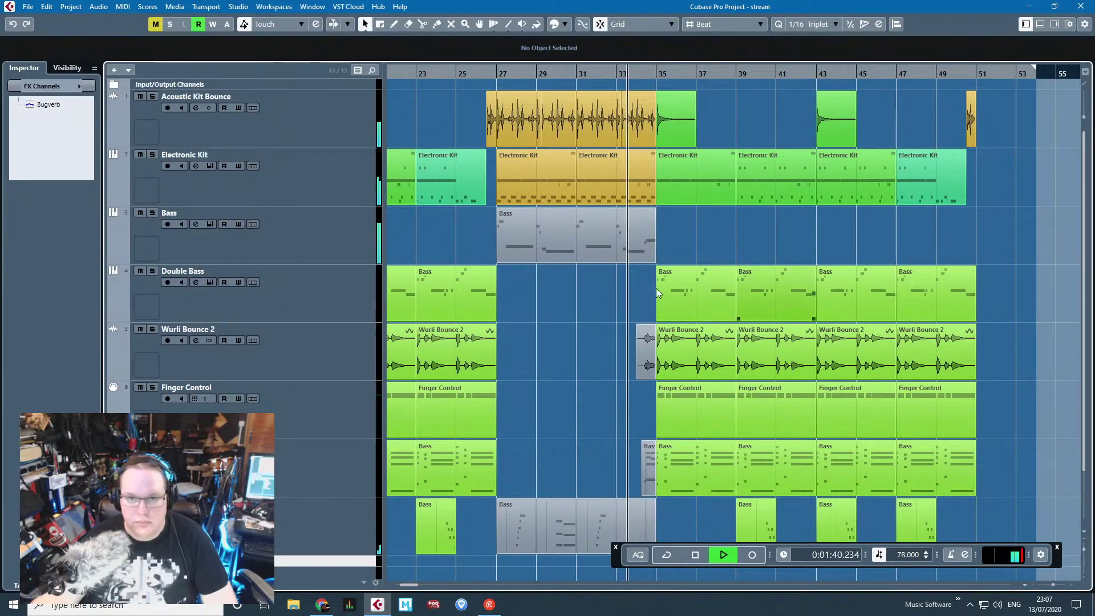
{"action": "scroll", "coordinate": [655, 289], "scroll_direction": "up", "scroll_amount": 8}
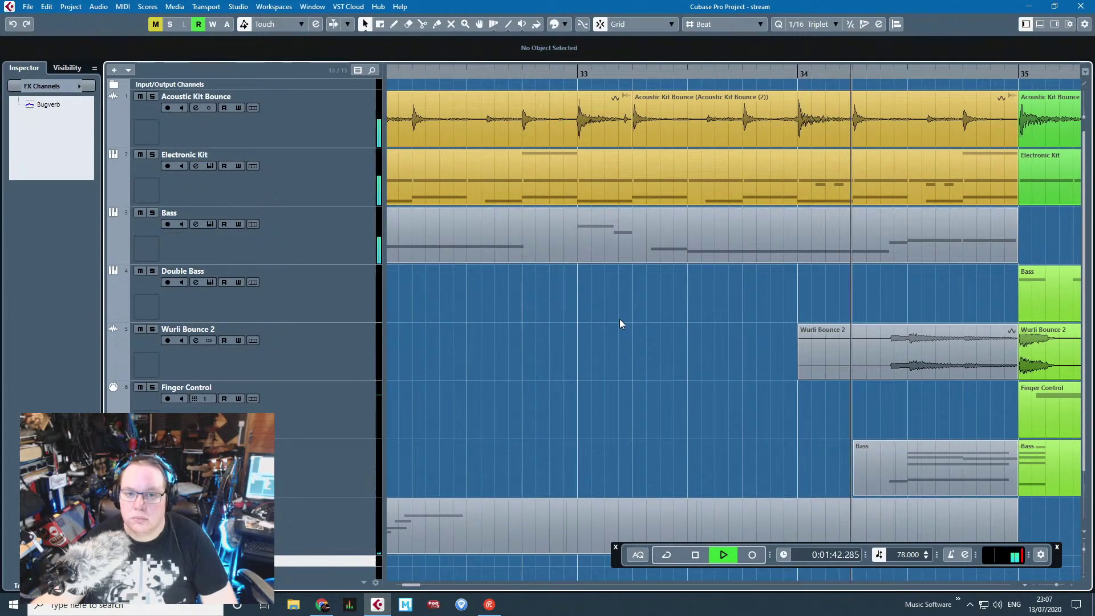
{"action": "scroll", "coordinate": [667, 307], "scroll_direction": "down", "scroll_amount": 8}
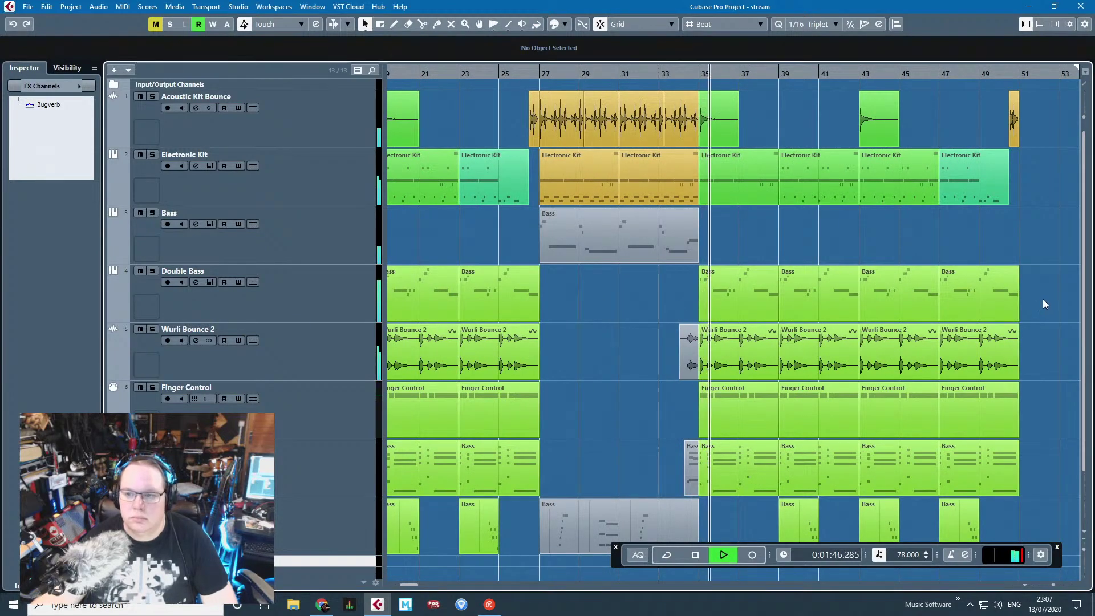
{"action": "scroll", "coordinate": [912, 319], "scroll_direction": "right", "scroll_amount": 3}
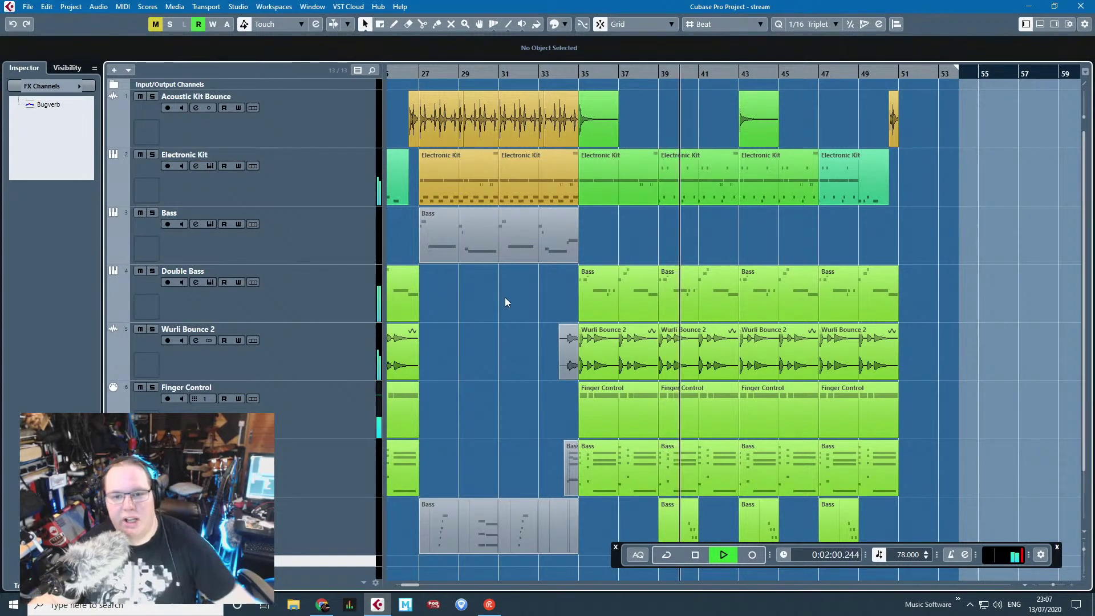
{"action": "left_click_drag", "start_coordinate": [603, 242], "coordinate": [853, 229]}
{"action": "scroll", "coordinate": [482, 235], "scroll_direction": "down", "scroll_amount": 3}
{"action": "left_click_drag", "start_coordinate": [424, 228], "coordinate": [538, 231]}
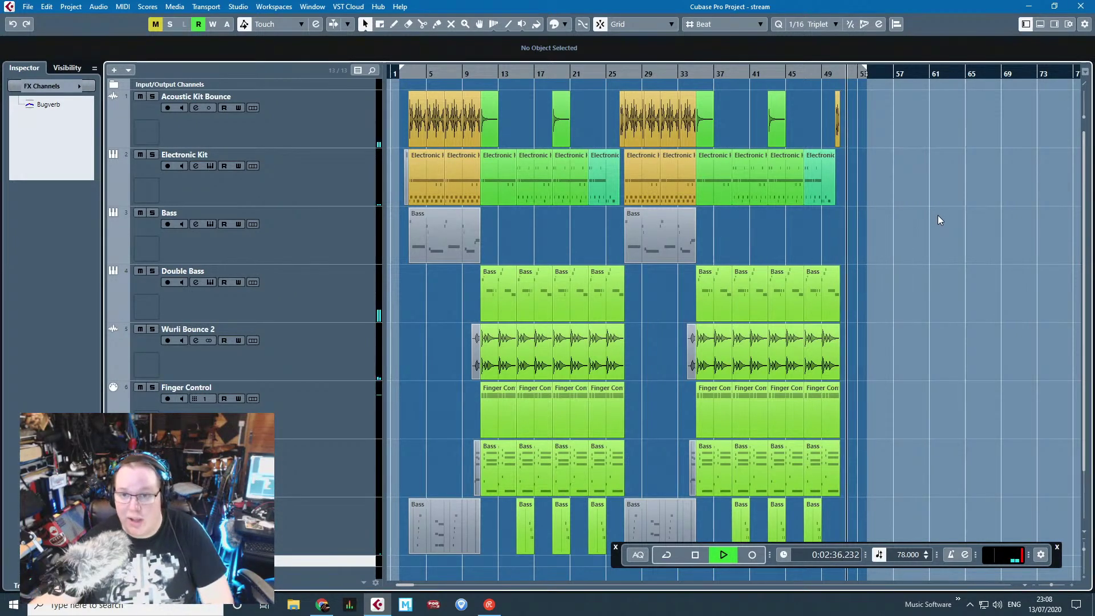
{"action": "key", "text": "space"}
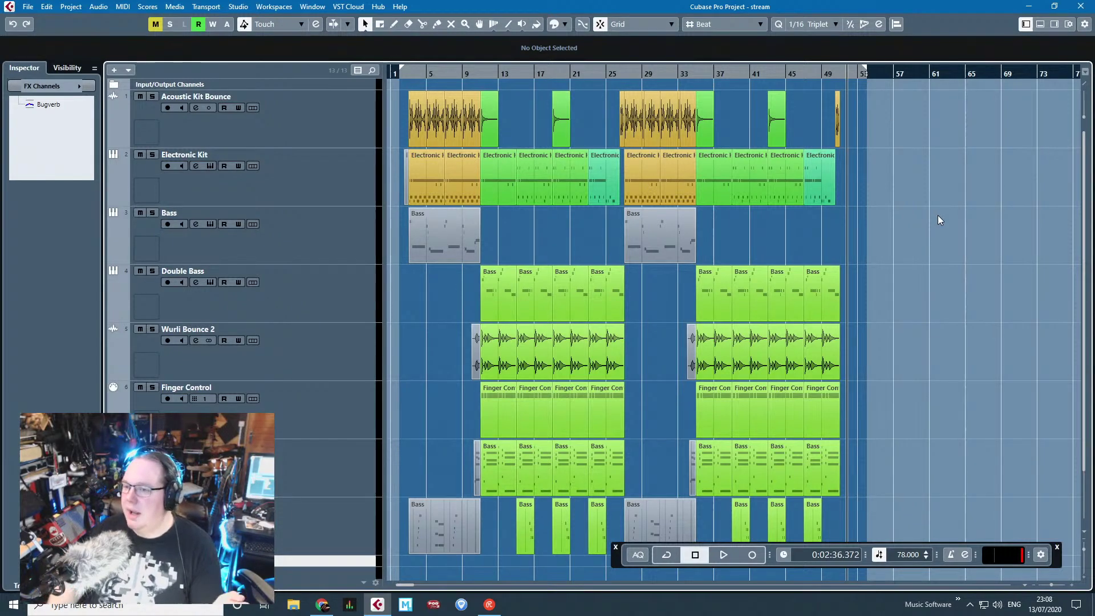
{"action": "key", "text": "alt+Tab"}
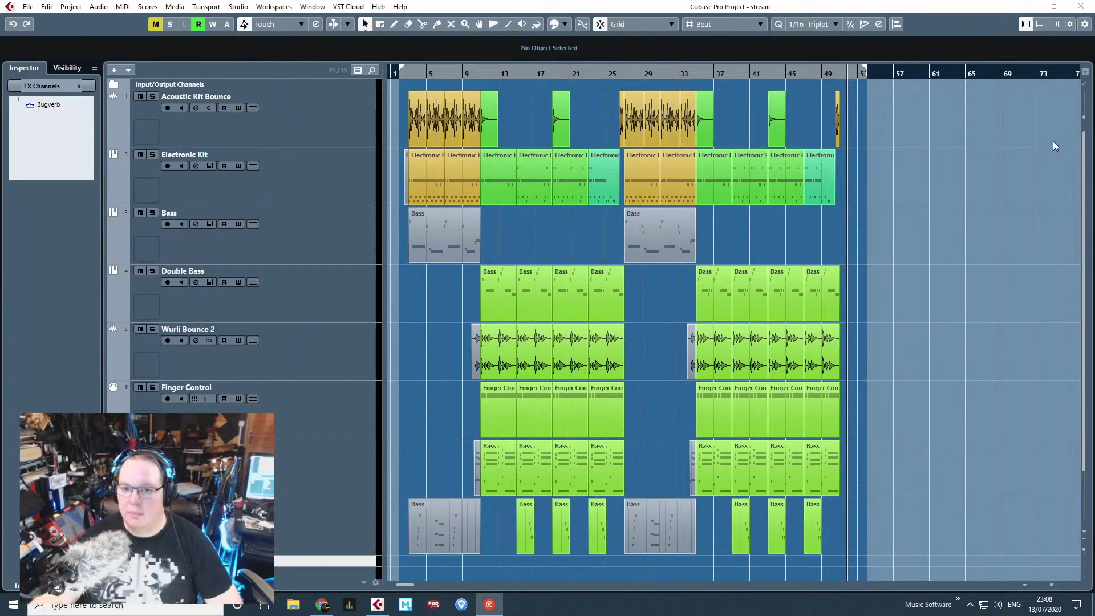
{"action": "left_click", "coordinate": [904, 214]}
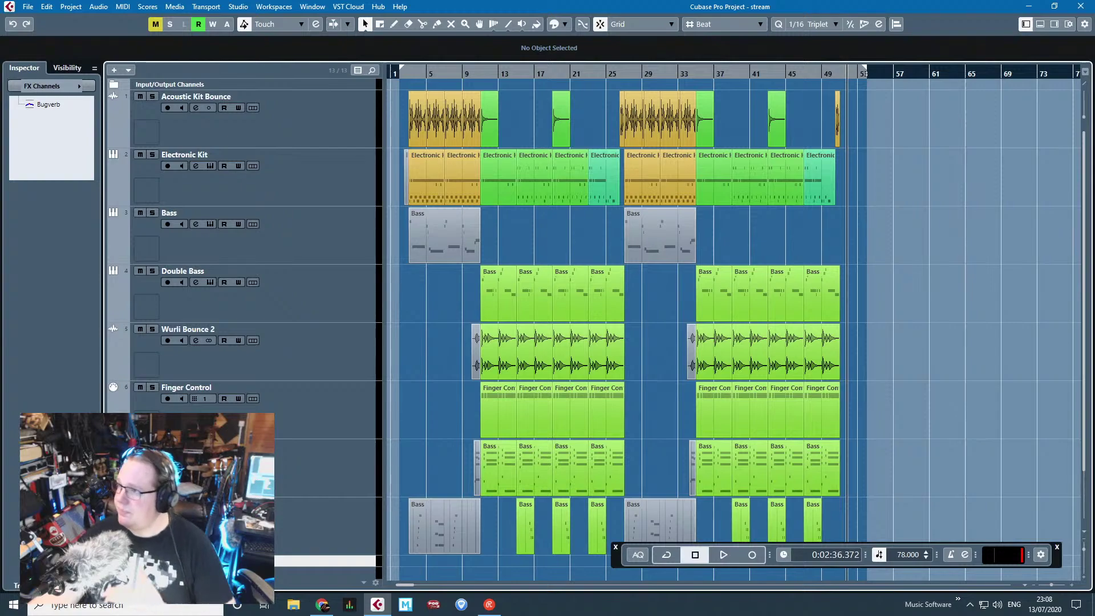
{"action": "key", "text": "alt+Tab"}
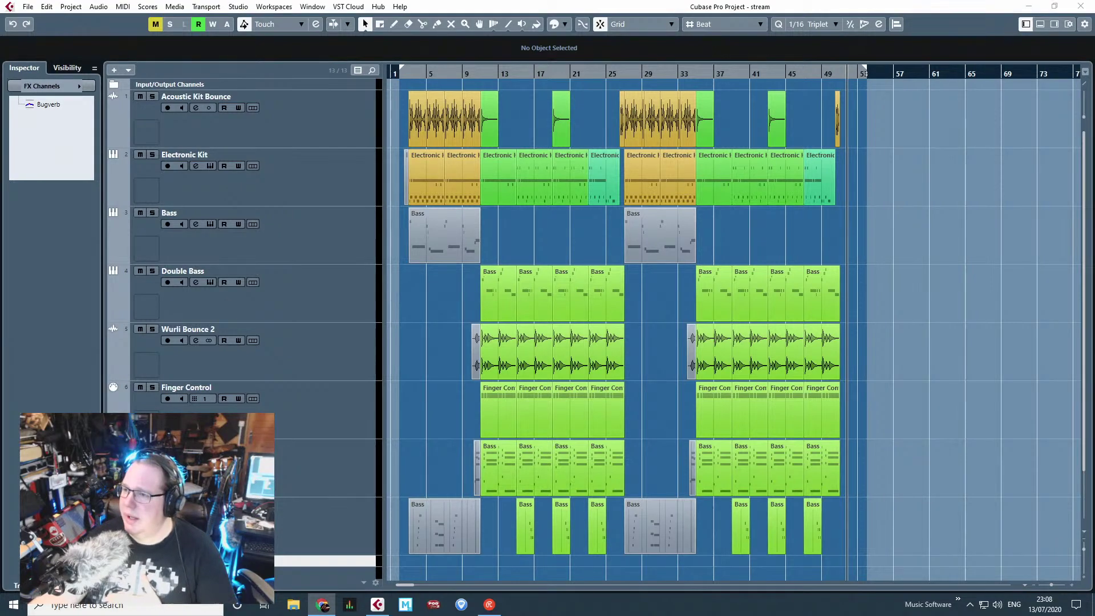